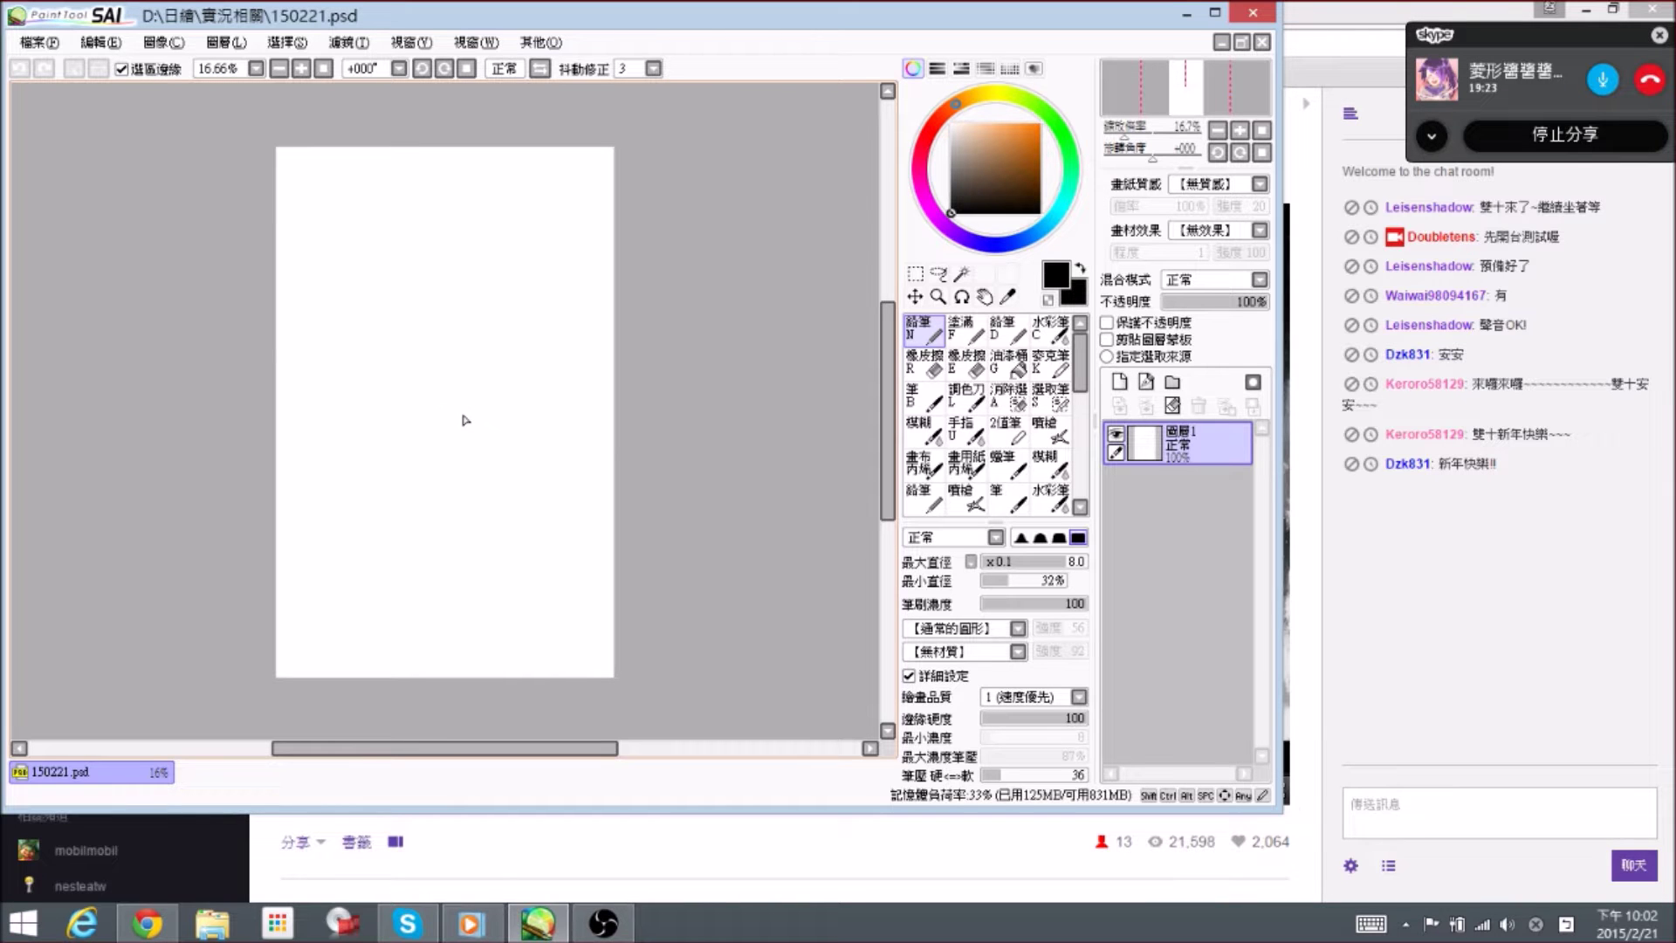
- Select the custom pencil brush at the end of the brush list and enlarge its maximum diameter to 35
scroll(995, 427, "down", 5)
left_click(917, 432)
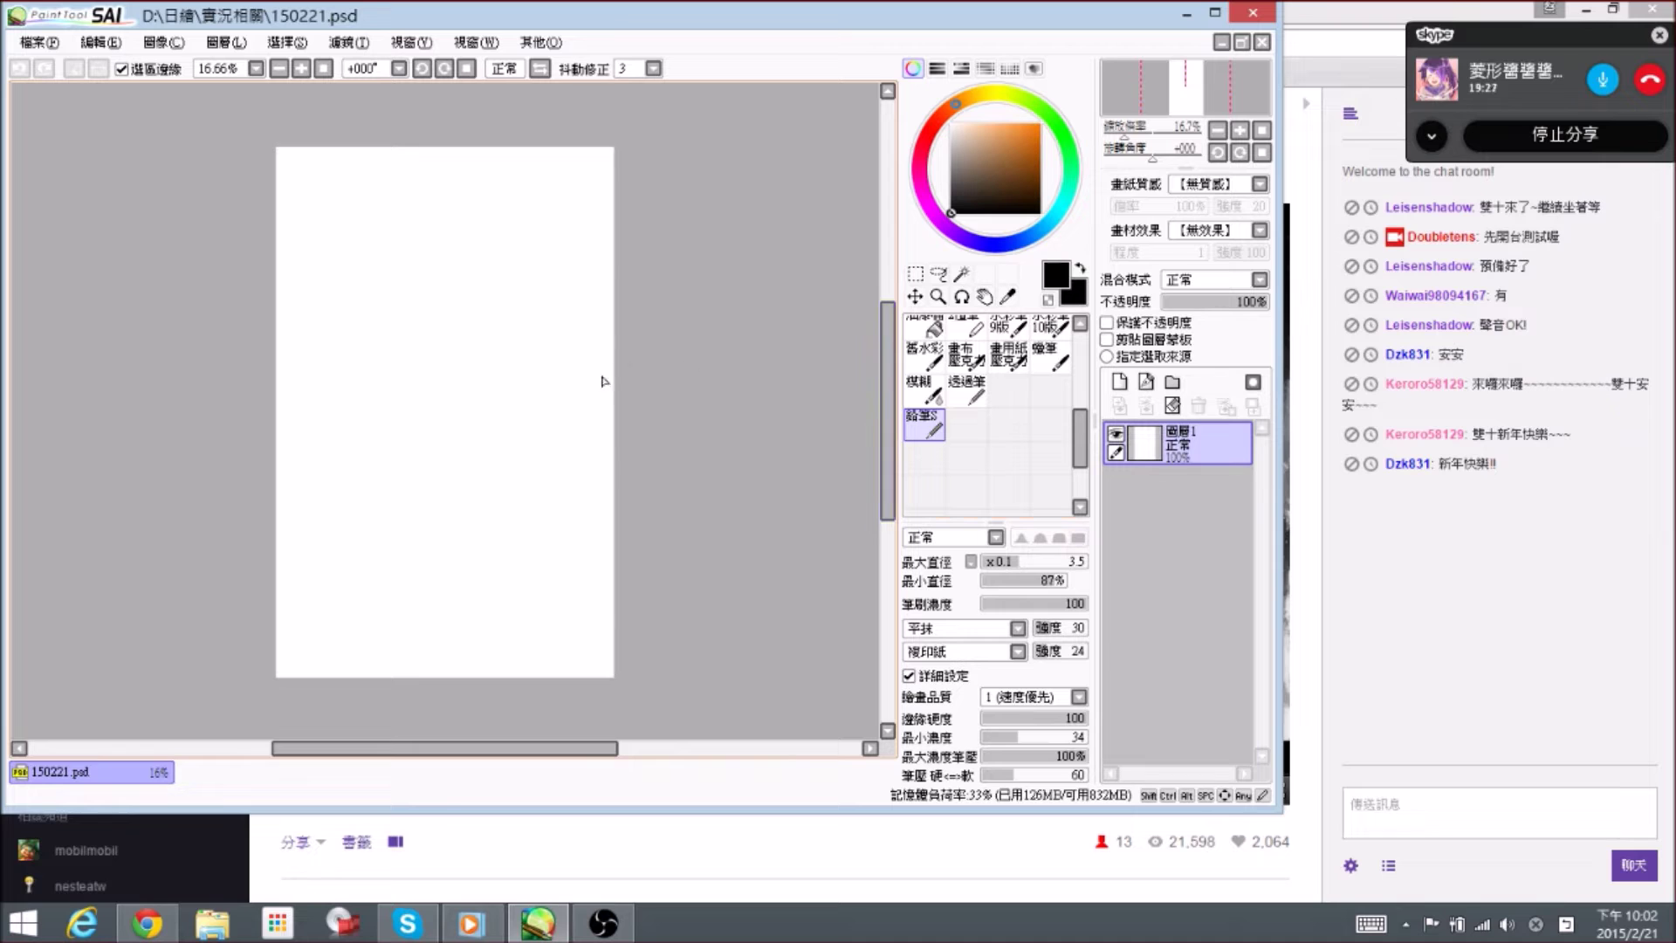
key("bracketright")
key("bracketright")
key("bracketright")
key("bracketright")
key("bracketright")
key("bracketright")
key("bracketright")
key("bracketright")
key("bracketright")
key("bracketright")
key("bracketright")
key("bracketright")
key("bracketright")
key("bracketright")
key("bracketleft")
key("ctrl+plus")
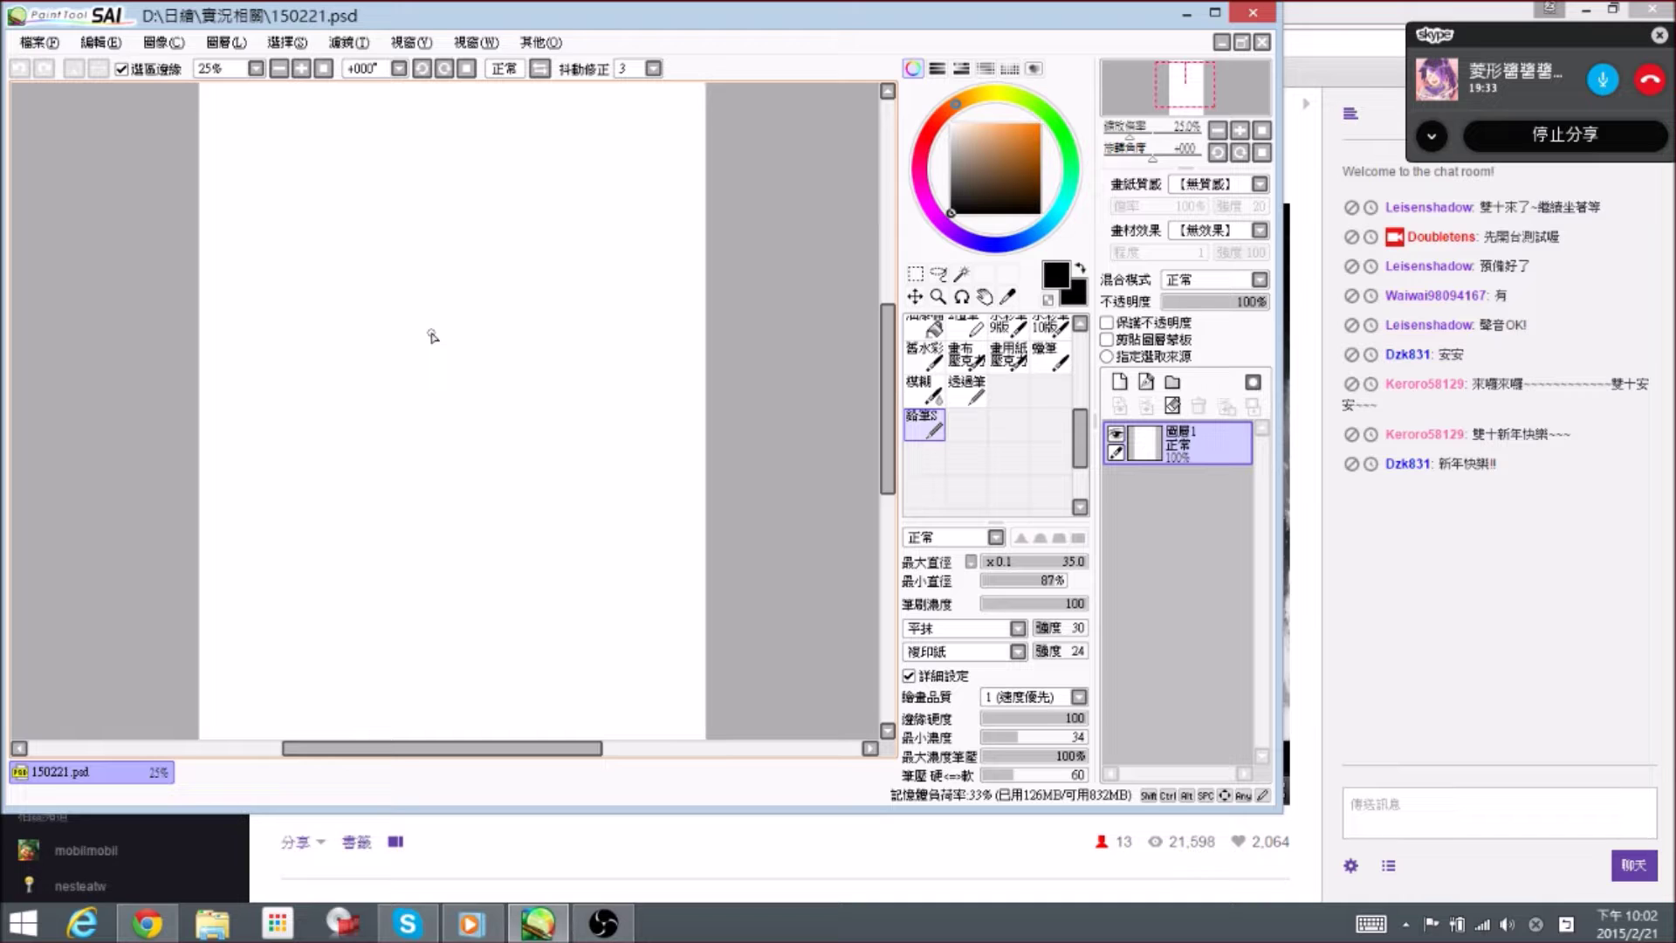
- Try a test stroke on the blank canvas, undo it, and reduce the pencil's maximum diameter to 16
key("space")
left_click_drag(360, 247, 466, 314)
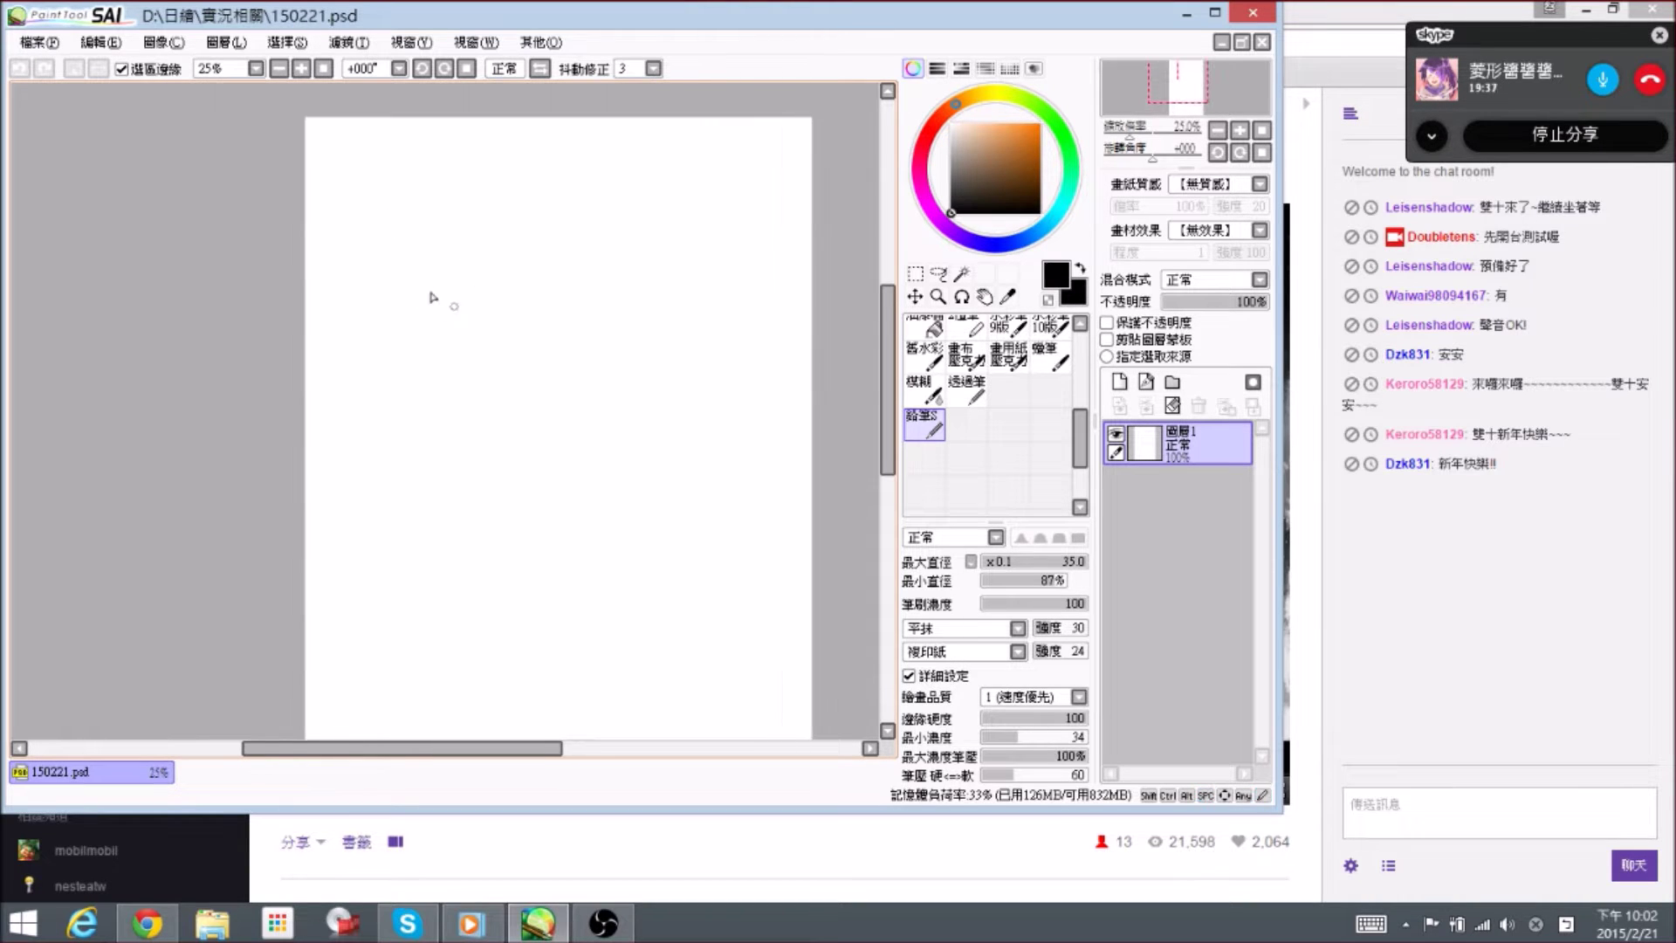
key("ctrl+minus")
key("bracketright")
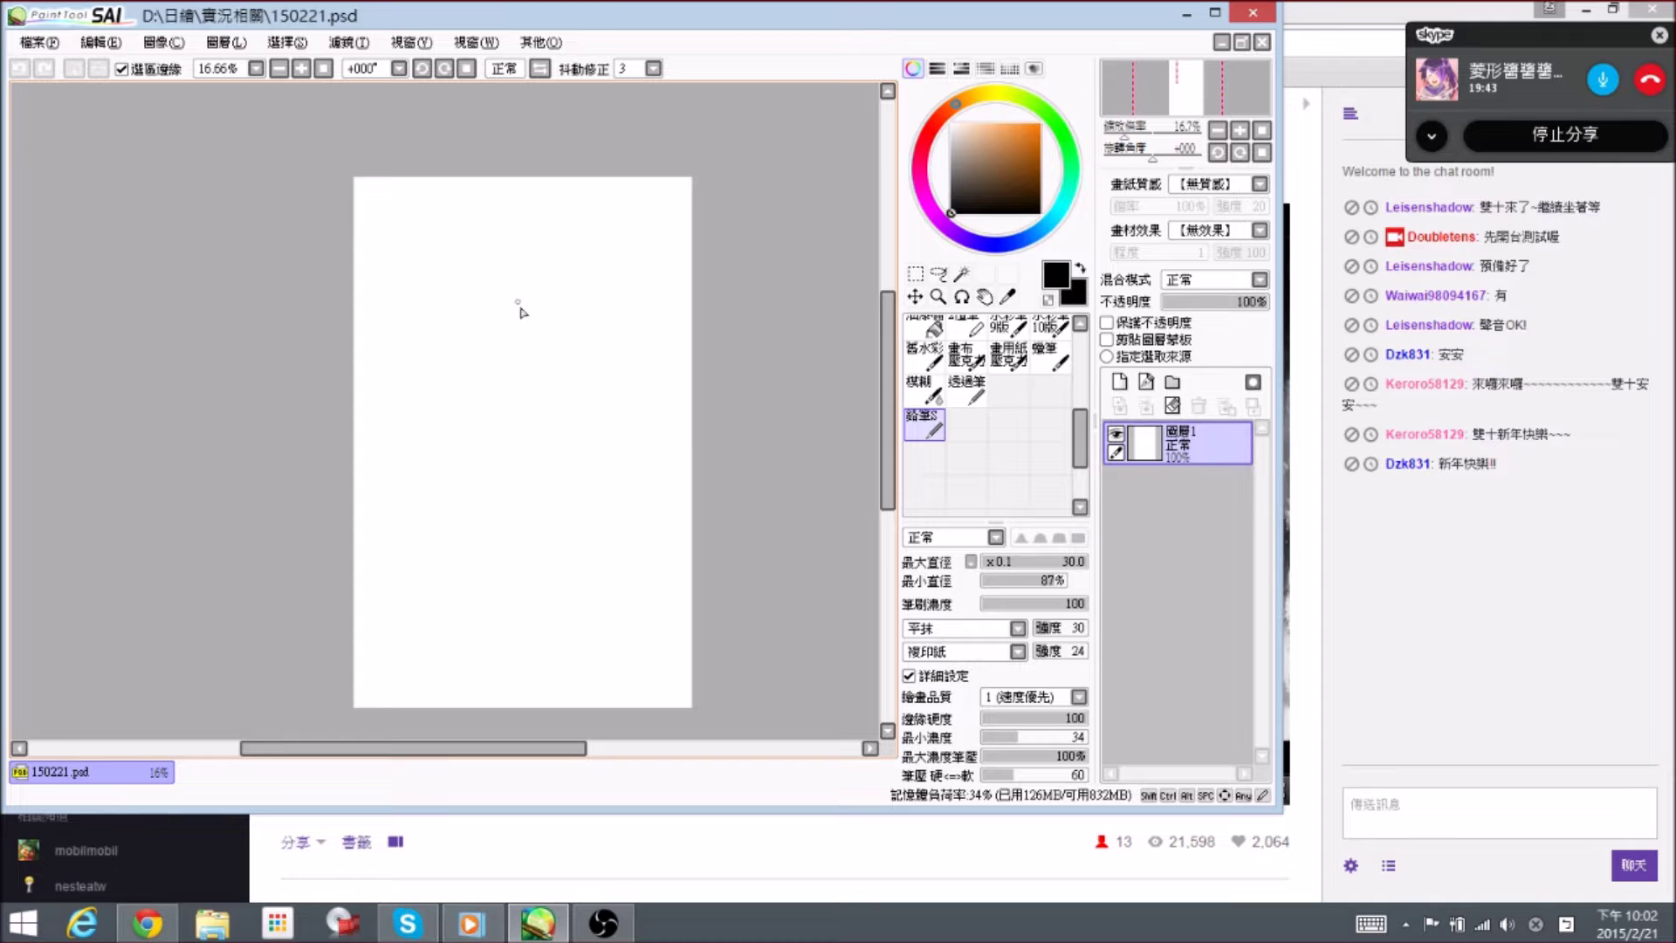
key("space")
mouse_move(486, 348)
left_mouse_down()
mouse_move(571, 272)
mouse_move(596, 296)
left_mouse_up()
key("ctrl+z")
key("bracketleft")
key("bracketleft")
key("bracketleft")
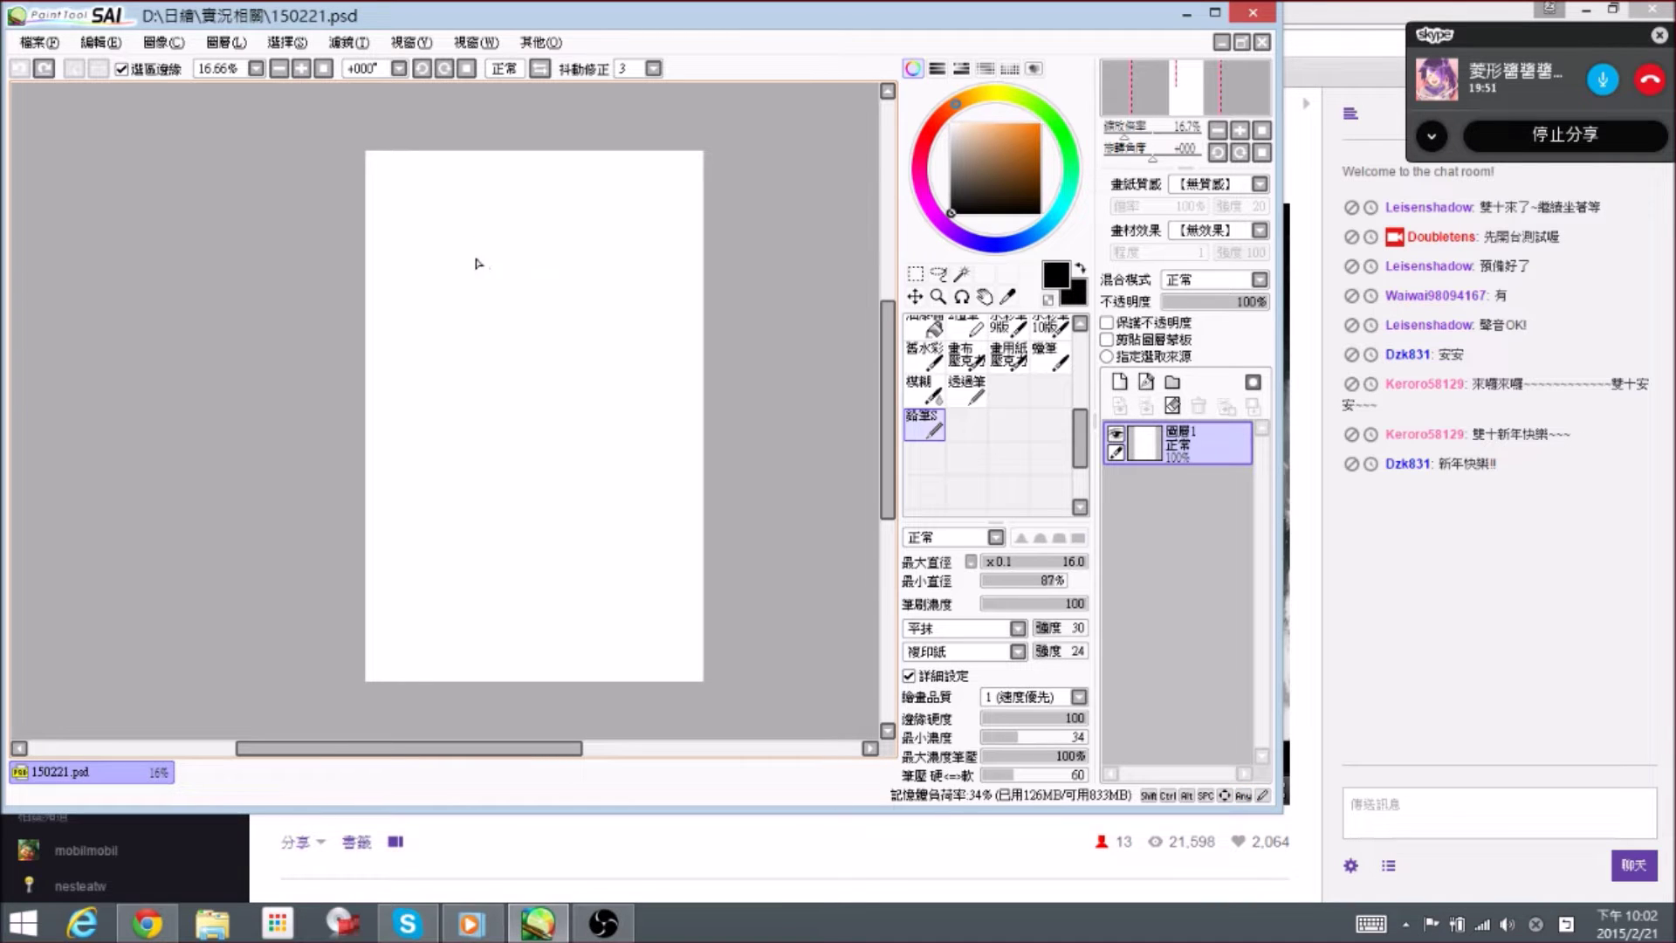
- Sketch an oval head outline with a narrow chin on the upper canvas, erasing and redrawing parts of the contour, and start the neck
mouse_move(487, 288)
left_mouse_down()
mouse_move(496, 270)
mouse_move(600, 257)
mouse_move(578, 307)
left_mouse_up()
mouse_move(486, 225)
left_mouse_down()
mouse_move(489, 328)
mouse_move(538, 308)
mouse_move(520, 212)
mouse_move(514, 237)
mouse_move(578, 253)
mouse_move(614, 278)
mouse_move(609, 295)
left_mouse_up()
key("e")
mouse_move(606, 284)
left_mouse_down()
mouse_move(588, 295)
mouse_move(620, 306)
mouse_move(568, 342)
mouse_move(524, 338)
mouse_move(555, 336)
mouse_move(555, 354)
mouse_move(519, 341)
mouse_move(555, 355)
mouse_move(595, 330)
mouse_move(584, 348)
mouse_move(552, 359)
mouse_move(573, 324)
mouse_move(590, 332)
mouse_move(559, 346)
mouse_move(592, 327)
mouse_move(560, 344)
mouse_move(554, 327)
mouse_move(593, 311)
left_mouse_up()
key("n")
key("e")
key("n")
key("e")
key("n")
key("e")
key("n")
key("e")
key("n")
key("e")
key("n")
key("e")
key("n")
key("e")
key("n")
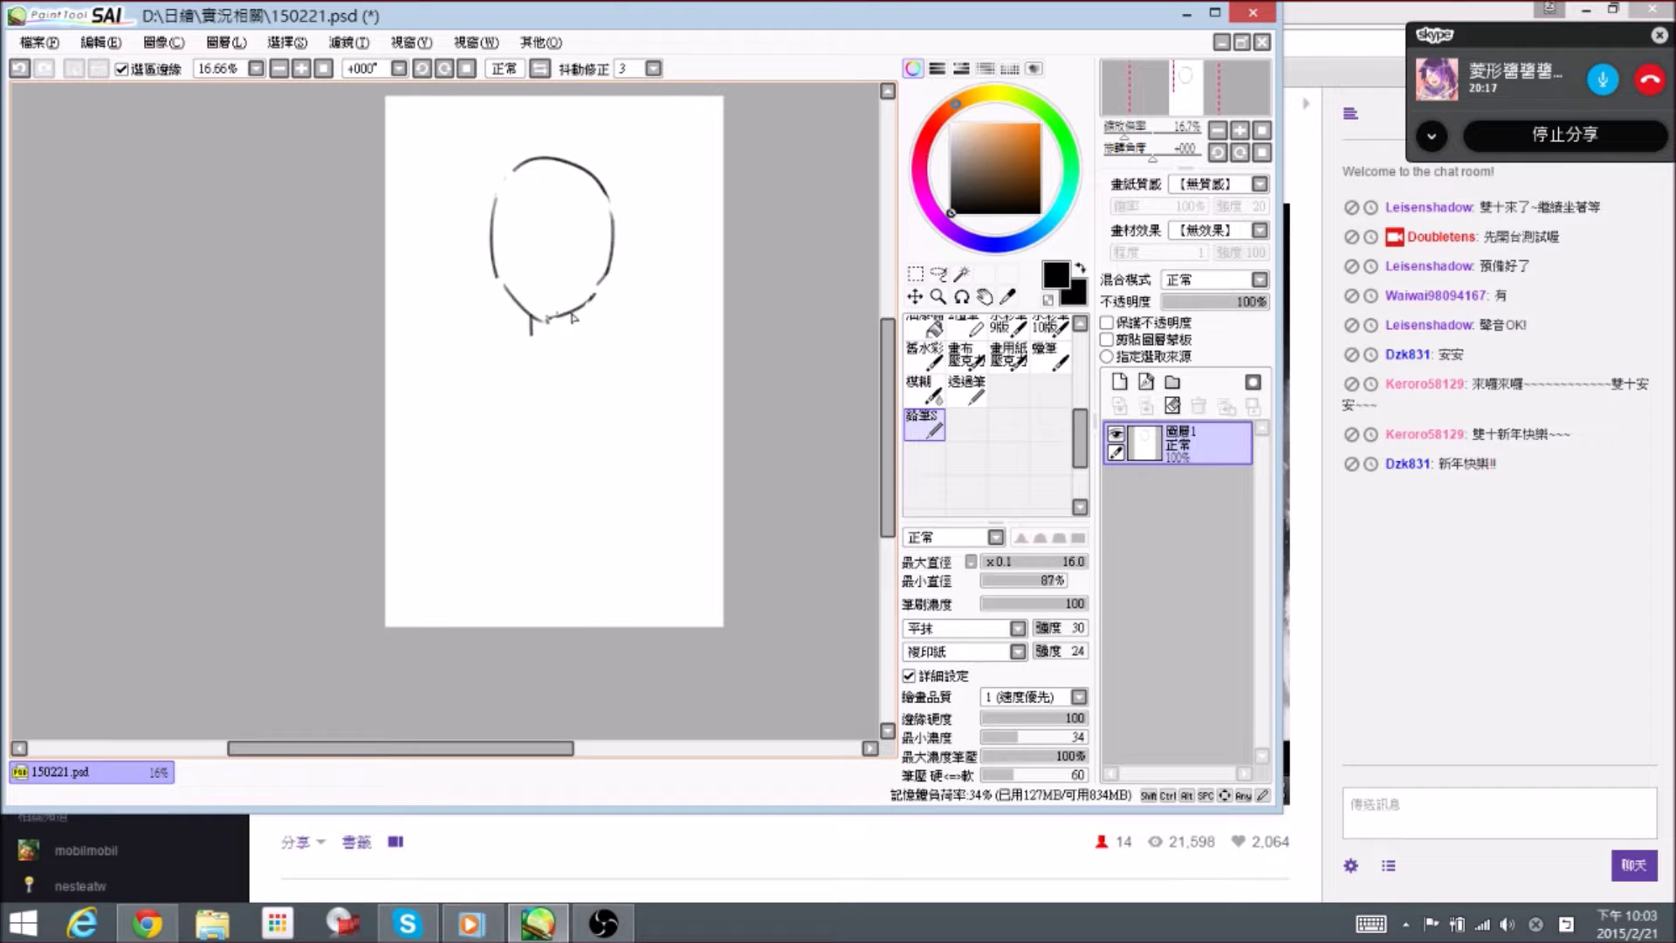
- Sketch the neck, collar line and sloping shoulders below the head, erasing and correcting stray lines
key("space")
left_click_drag(532, 362, 559, 332)
mouse_move(586, 299)
left_mouse_down()
mouse_move(601, 330)
mouse_move(616, 325)
mouse_move(550, 310)
mouse_move(487, 328)
mouse_move(555, 457)
left_mouse_up()
left_click_drag(666, 353, 677, 367)
left_click_drag(559, 325, 543, 379)
left_click_drag(678, 398, 670, 378)
key("e")
mouse_move(648, 303)
left_mouse_down()
mouse_move(675, 367)
mouse_move(689, 352)
left_mouse_up()
key("n")
key("e")
left_click_drag(525, 284, 486, 345)
key("n")
left_click_drag(658, 430, 651, 401)
key("e")
mouse_move(651, 325)
left_mouse_down()
mouse_move(668, 342)
mouse_move(611, 343)
mouse_move(668, 392)
mouse_move(681, 385)
mouse_move(664, 413)
left_mouse_up()
key("n")
- Sketch the torso with chest, narrow waist and hips, continuing the outer leg lines down to the canvas's lower edge
key("e")
left_click_drag(549, 334, 565, 390)
key("n")
key("e")
left_click_drag(529, 288, 550, 377)
key("n")
key("e")
mouse_move(532, 314)
left_mouse_down()
mouse_move(566, 391)
mouse_move(547, 443)
left_mouse_up()
key("n")
key("e")
key("n")
left_click_drag(668, 385, 670, 468)
key("e")
key("n")
left_click_drag(556, 412, 482, 506)
key("e")
key("n")
left_click_drag(668, 461, 669, 509)
- Soften the upper part of the head outline with the eraser
key("space")
mouse_move(623, 138)
left_mouse_down()
mouse_move(662, 265)
mouse_move(651, 295)
left_mouse_up()
key("e")
left_click_drag(596, 204, 626, 193)
key("n")
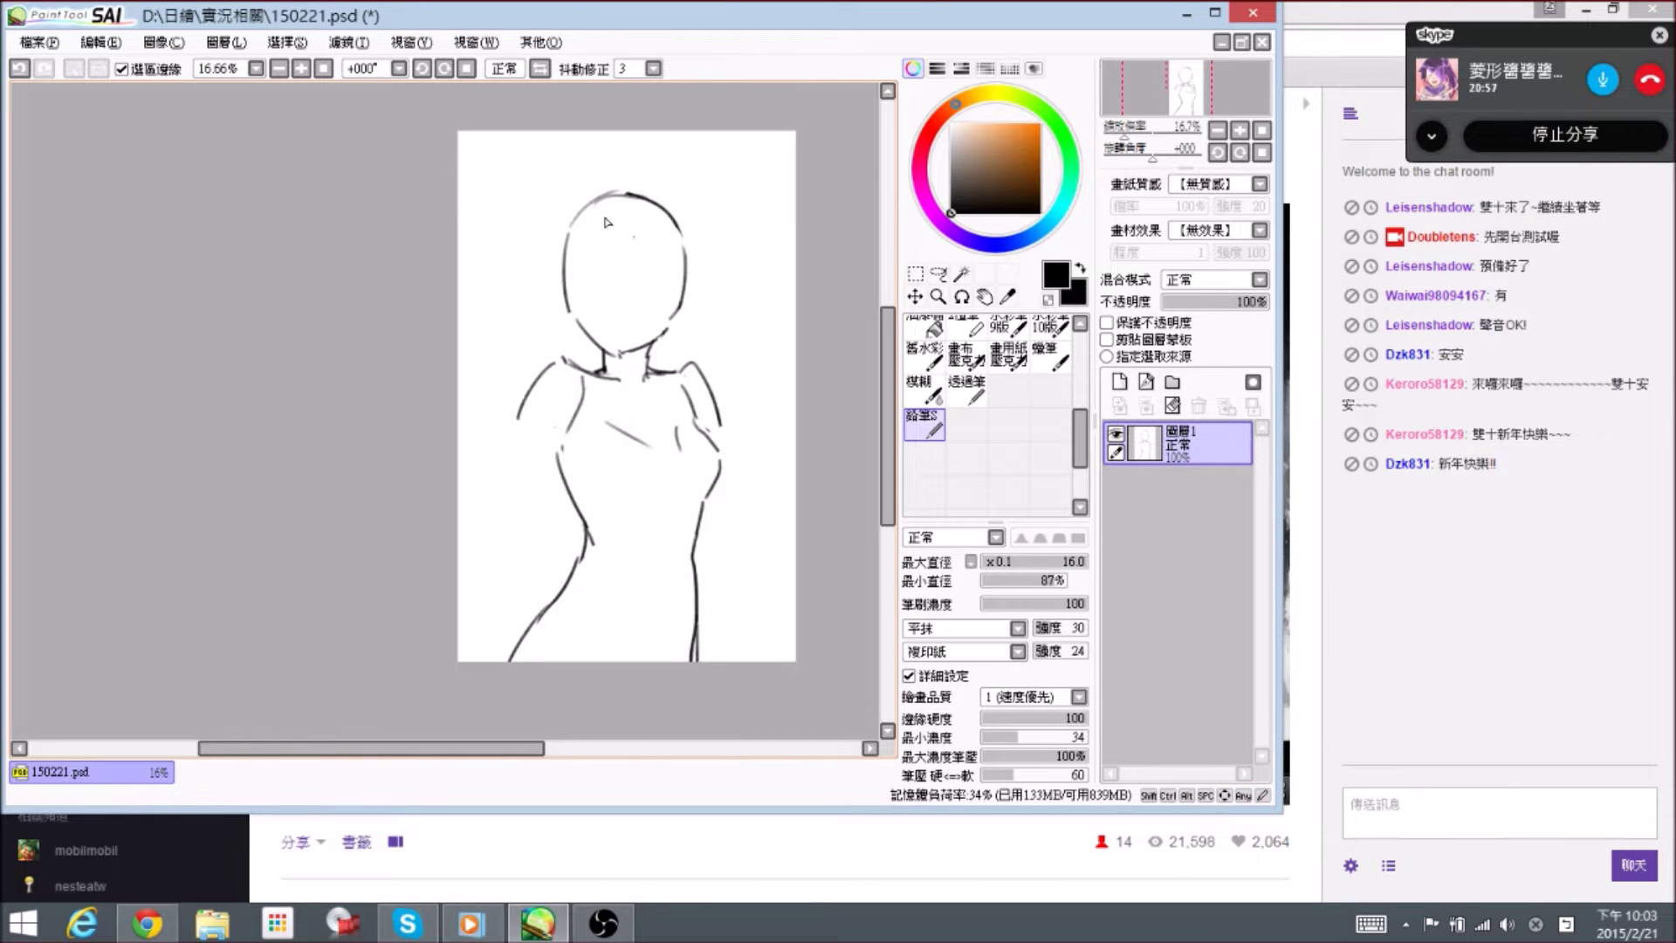
- Erase parts of both outer shoulder curves to prepare them for redrawing
left_click_drag(602, 436, 630, 344)
key("e")
left_click_drag(569, 276, 548, 324)
key("e")
left_click_drag(732, 284, 735, 343)
key("n")
- Draw the figure's left-hand arm on the canvas from the shoulder down past the waist, correcting its outer and inner lines
mouse_move(591, 267)
left_mouse_down()
mouse_move(555, 342)
mouse_move(588, 379)
left_mouse_up()
key("e")
key("n")
left_click_drag(608, 321, 583, 443)
mouse_move(556, 339)
left_mouse_down()
mouse_move(549, 440)
mouse_move(583, 442)
mouse_move(580, 487)
mouse_move(549, 439)
mouse_move(550, 483)
left_mouse_up()
key("e")
key("n")
key("e")
key("n")
key("e")
key("n")
mouse_move(548, 404)
left_mouse_down()
mouse_move(536, 486)
mouse_move(562, 503)
left_mouse_up()
- Draw the opposite arm partly hidden behind the torso and refine the curve of its shoulder
mouse_move(734, 409)
left_mouse_down()
mouse_move(730, 490)
mouse_move(736, 400)
mouse_move(732, 460)
left_mouse_up()
key("e")
key("n")
key("e")
key("n")
key("e")
left_click_drag(740, 323, 737, 345)
key("n")
key("e")
left_click_drag(729, 274, 723, 269)
key("n")
key("e")
key("n")
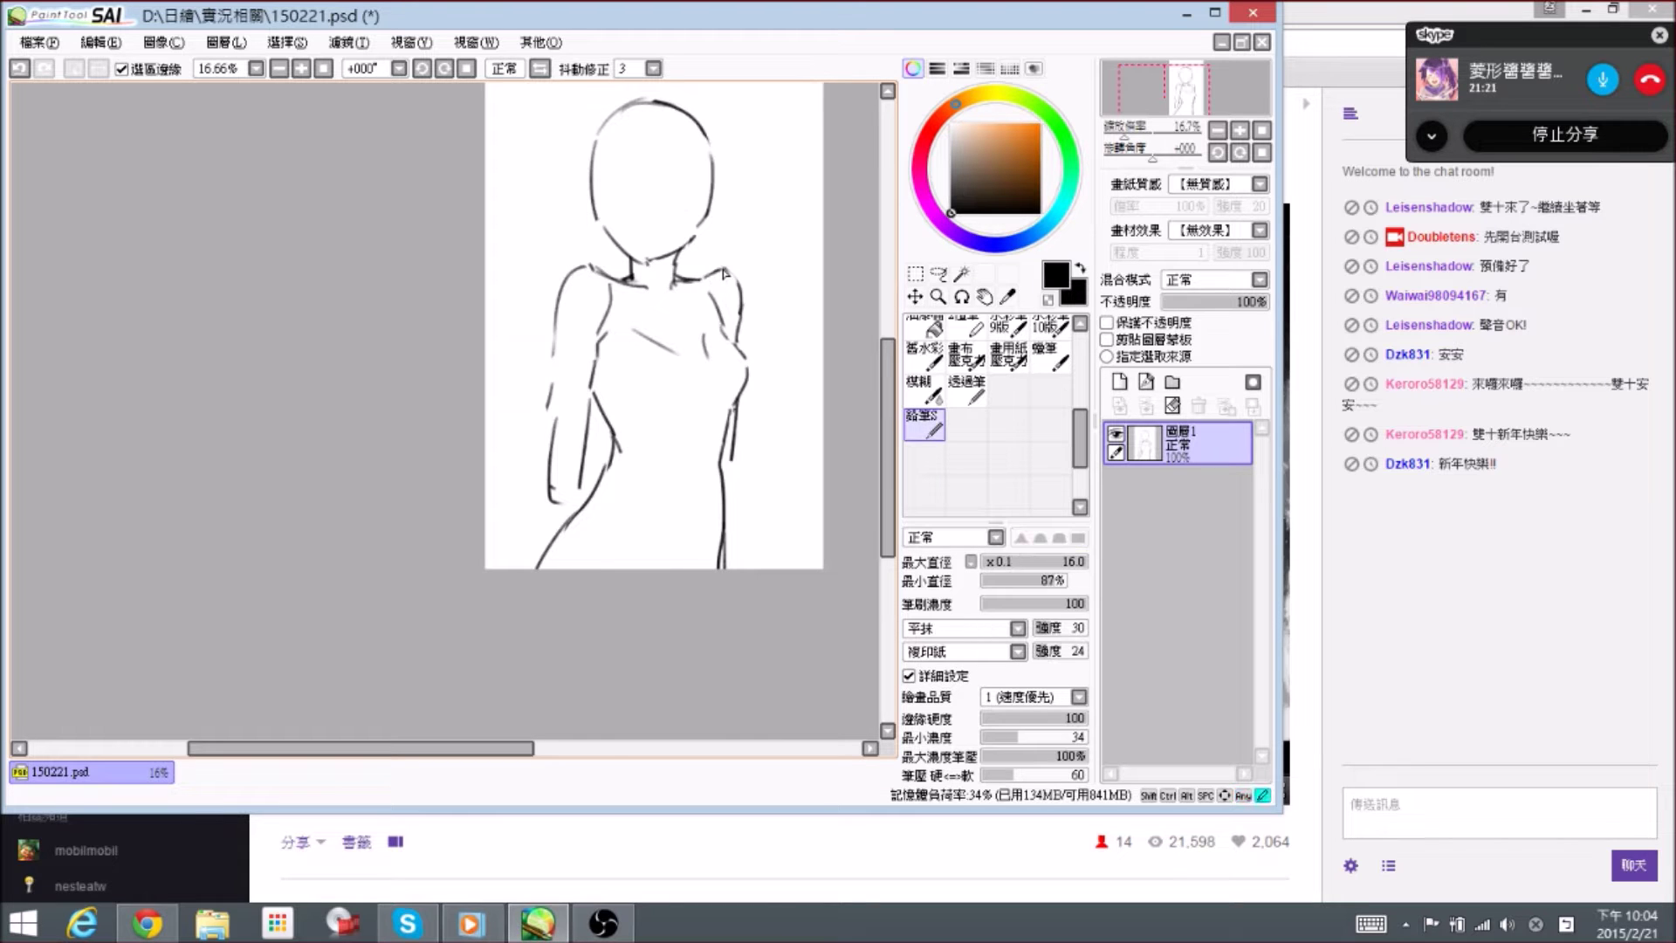
- Erase the inner forearm line beside the hip and sketch a rough hand resting at the waist
scroll(724, 404, "down", 2)
mouse_move(741, 360)
left_mouse_down()
mouse_move(741, 408)
mouse_move(716, 386)
left_mouse_up()
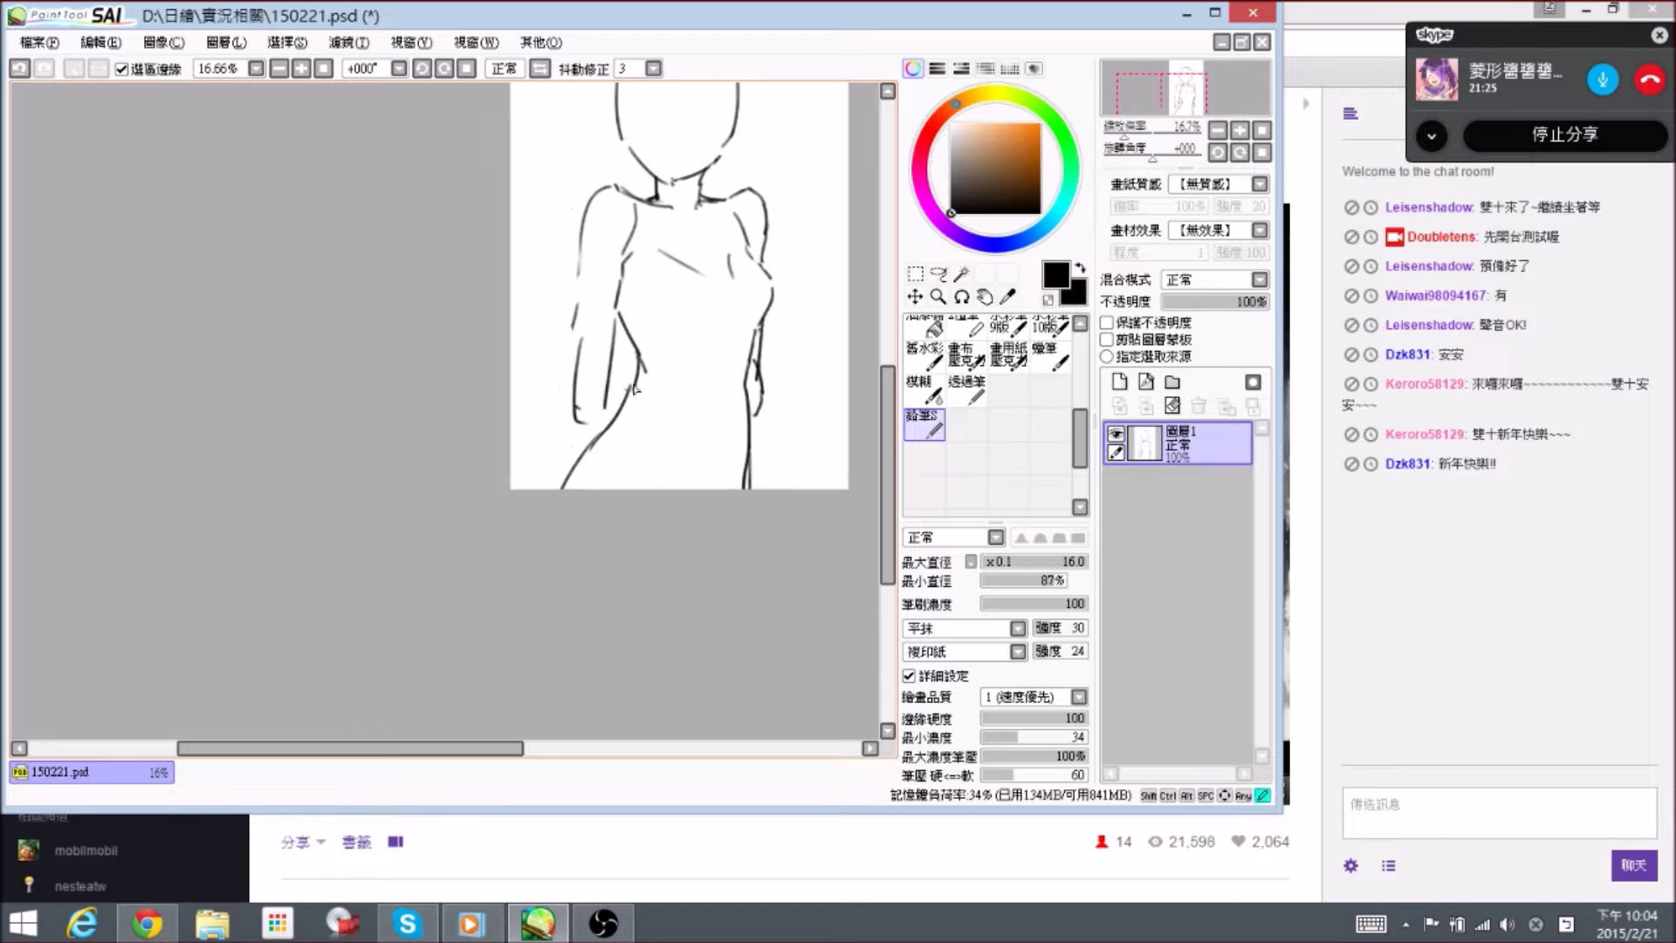
key("e")
mouse_move(602, 373)
left_mouse_down()
mouse_move(605, 406)
mouse_move(635, 381)
mouse_move(589, 392)
left_mouse_up()
key("n")
key("e")
key("n")
left_click_drag(589, 393, 609, 413)
- Redraw the long outer arm line beside the rough hand and rework the waist contour just above the hand
key("e")
left_click_drag(581, 277, 576, 406)
key("n")
left_click_drag(579, 272, 572, 419)
key("e")
key("n")
left_click_drag(618, 312, 614, 356)
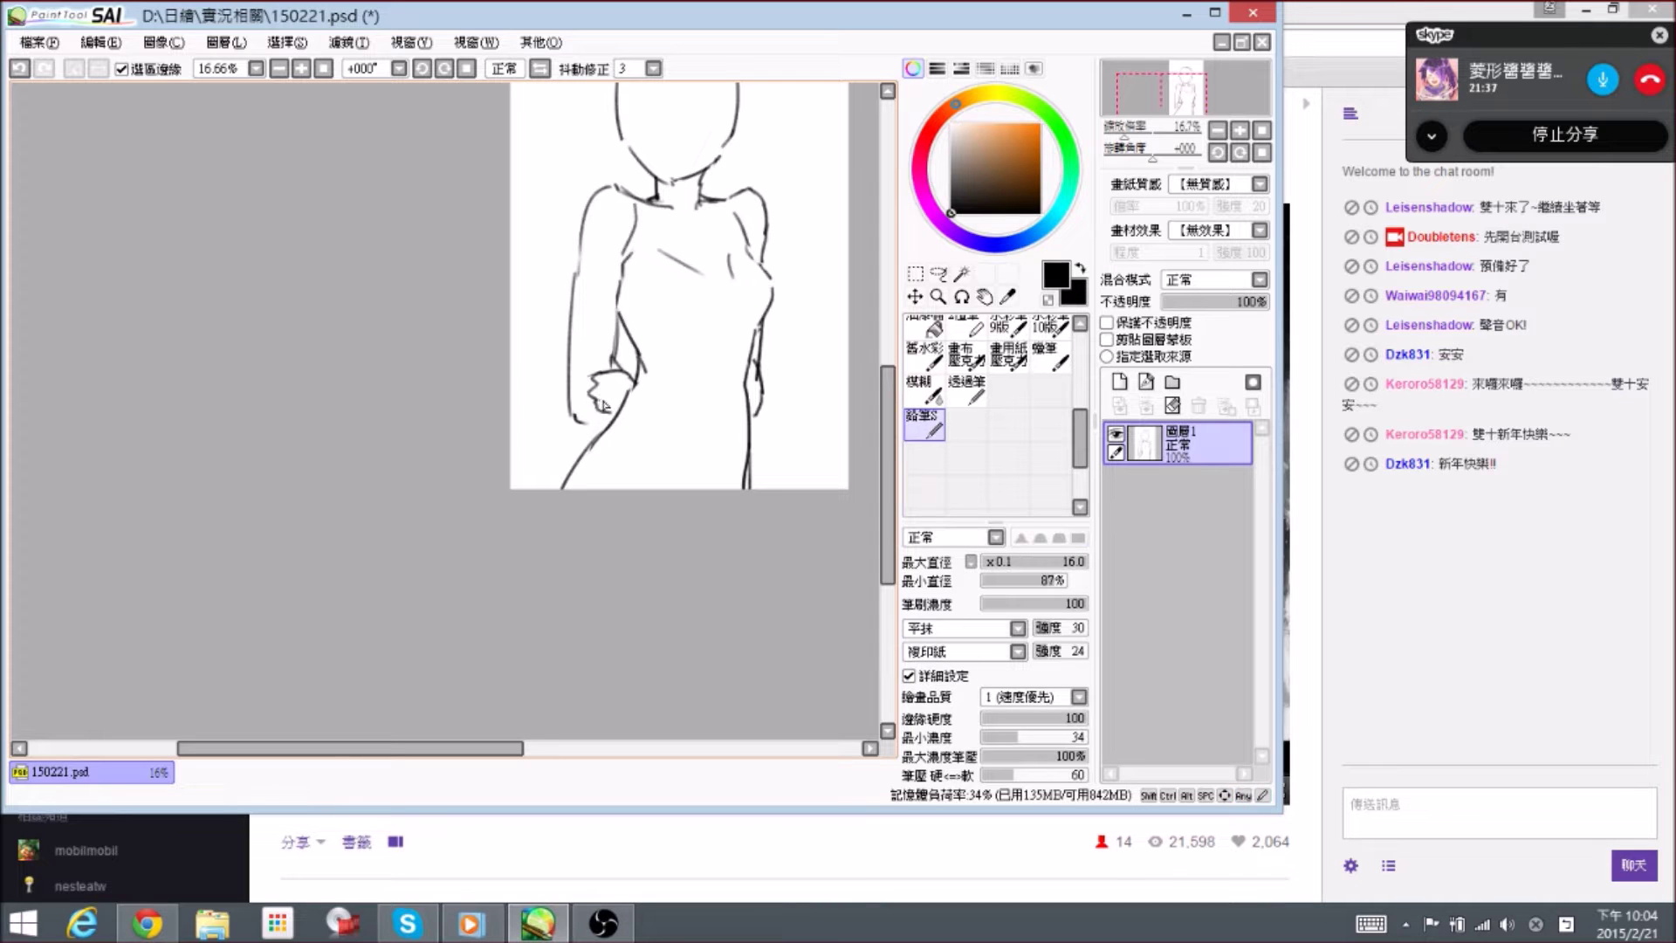
- Erase the rough hand and redraw it slightly higher against the waist
key("e")
mouse_move(598, 414)
left_mouse_down()
mouse_move(630, 383)
mouse_move(618, 347)
mouse_move(608, 366)
mouse_move(625, 350)
mouse_move(629, 364)
mouse_move(595, 408)
mouse_move(598, 375)
mouse_move(604, 389)
left_mouse_up()
key("n")
key("e")
key("n")
key("e")
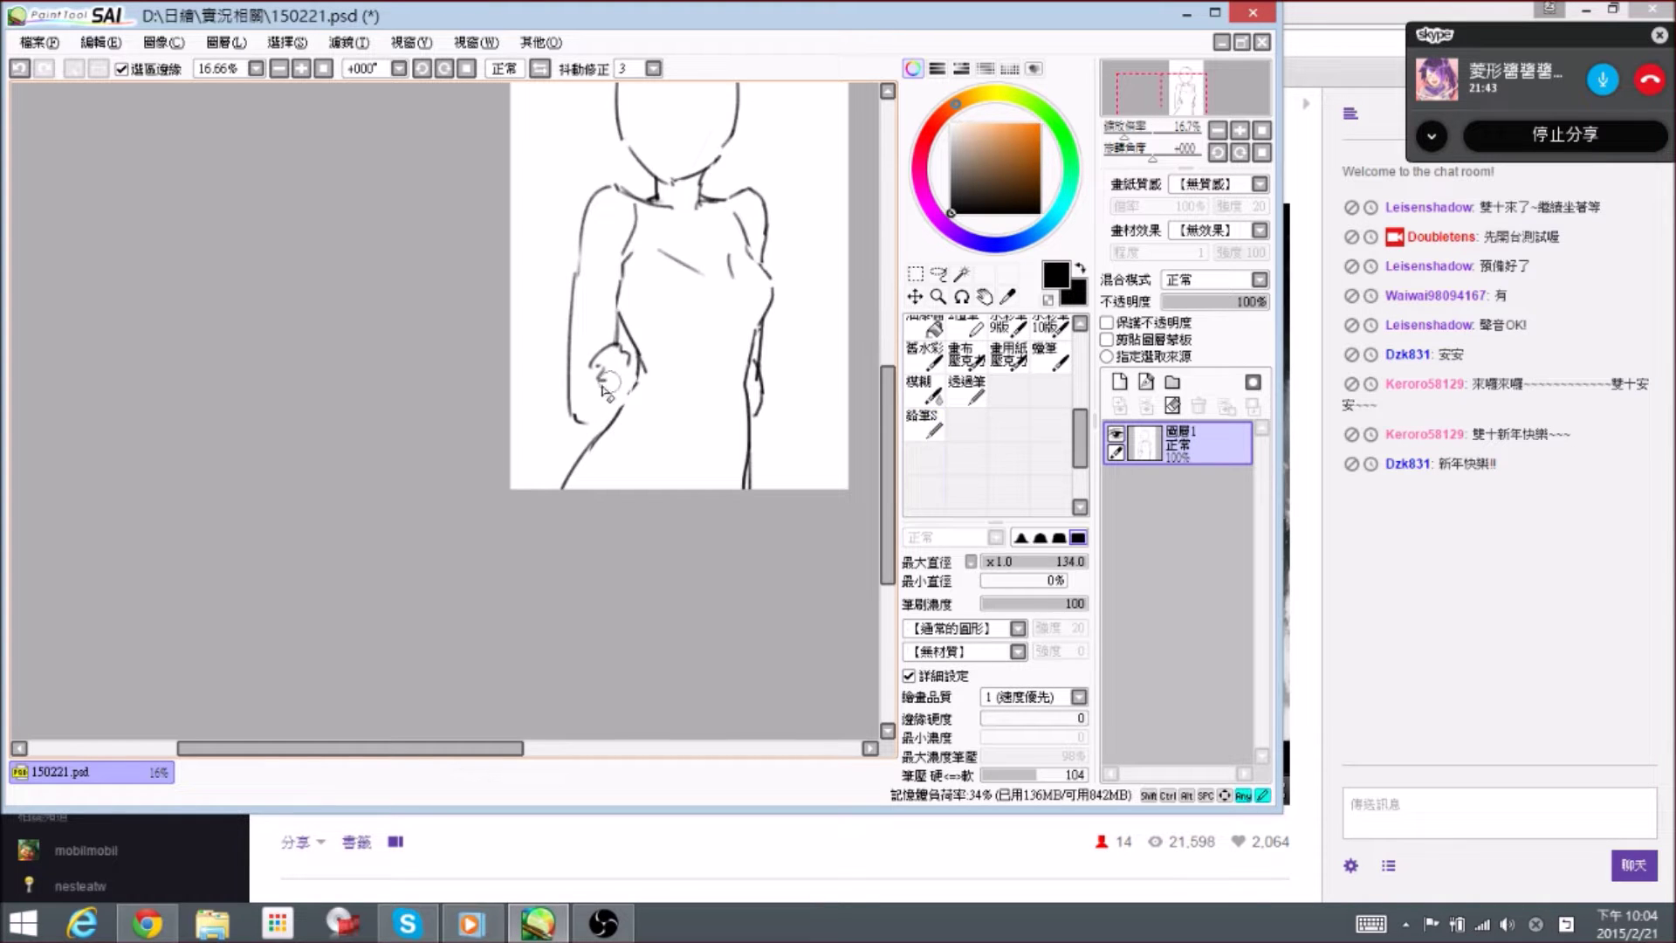
key("n")
key("e")
key("n")
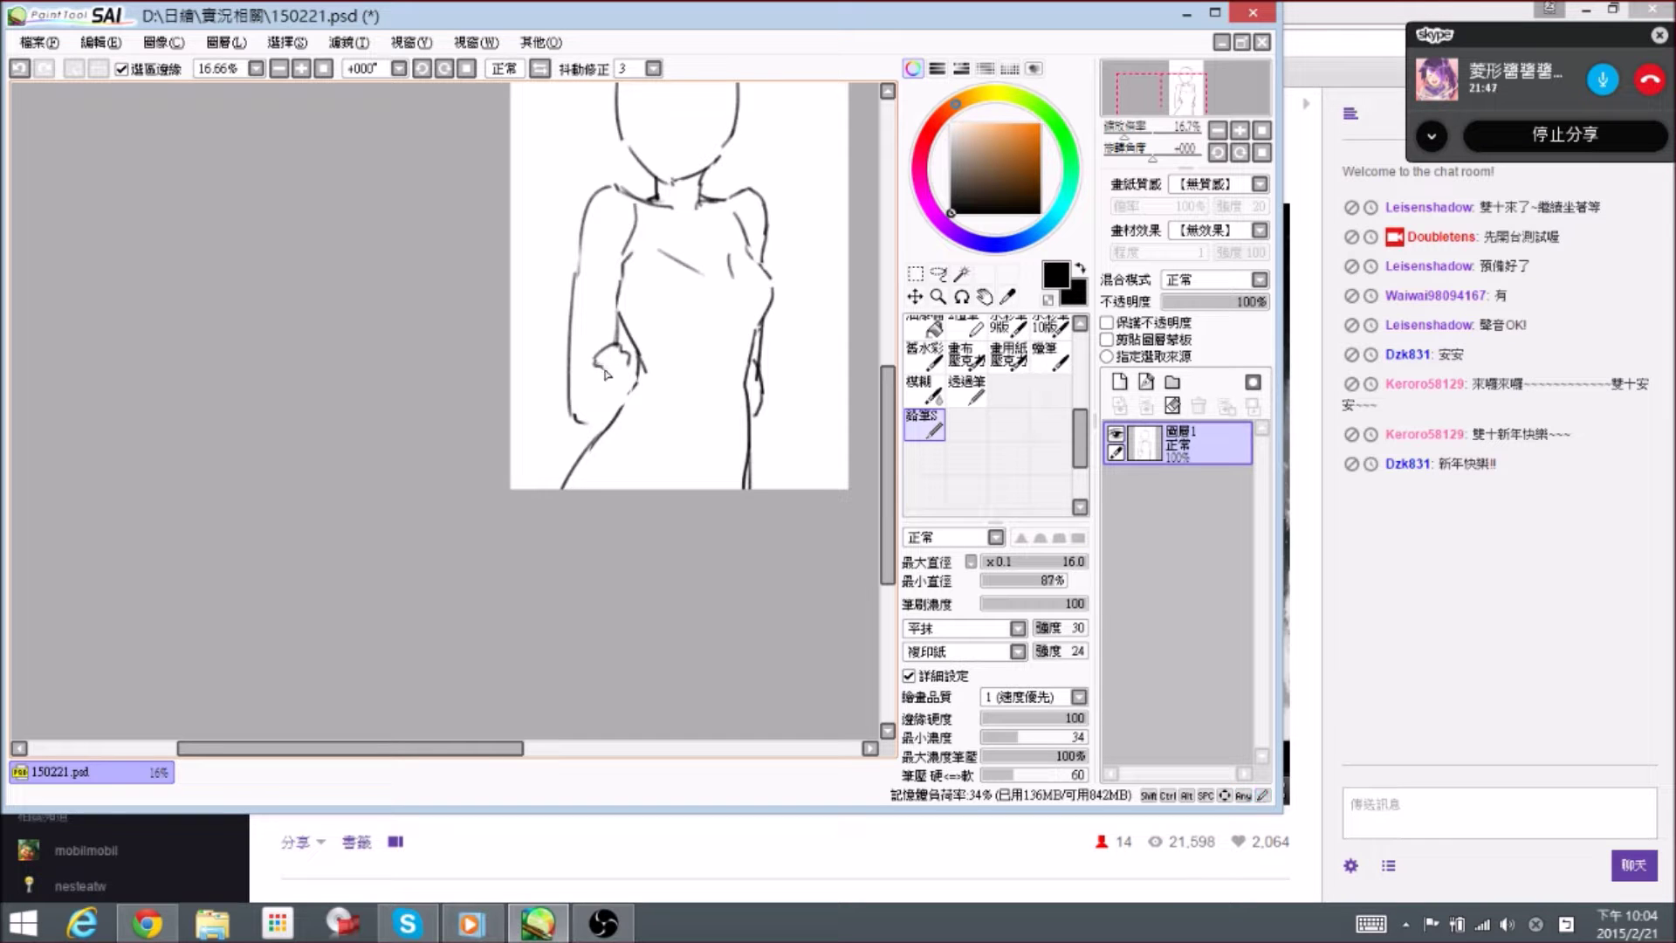
- Add finger outlines to the hand on the waist and tidy where it meets the hip
left_click_drag(630, 360, 637, 383)
key("e")
key("n")
key("e")
key("n")
mouse_move(641, 372)
left_mouse_down()
mouse_move(632, 389)
mouse_move(597, 383)
mouse_move(610, 410)
mouse_move(584, 411)
left_mouse_up()
- Erase the lower outer arm line and redraw it as a bent elbow with the forearm leading to the hand
key("e")
mouse_move(586, 335)
left_mouse_down()
mouse_move(584, 356)
mouse_move(589, 288)
left_mouse_up()
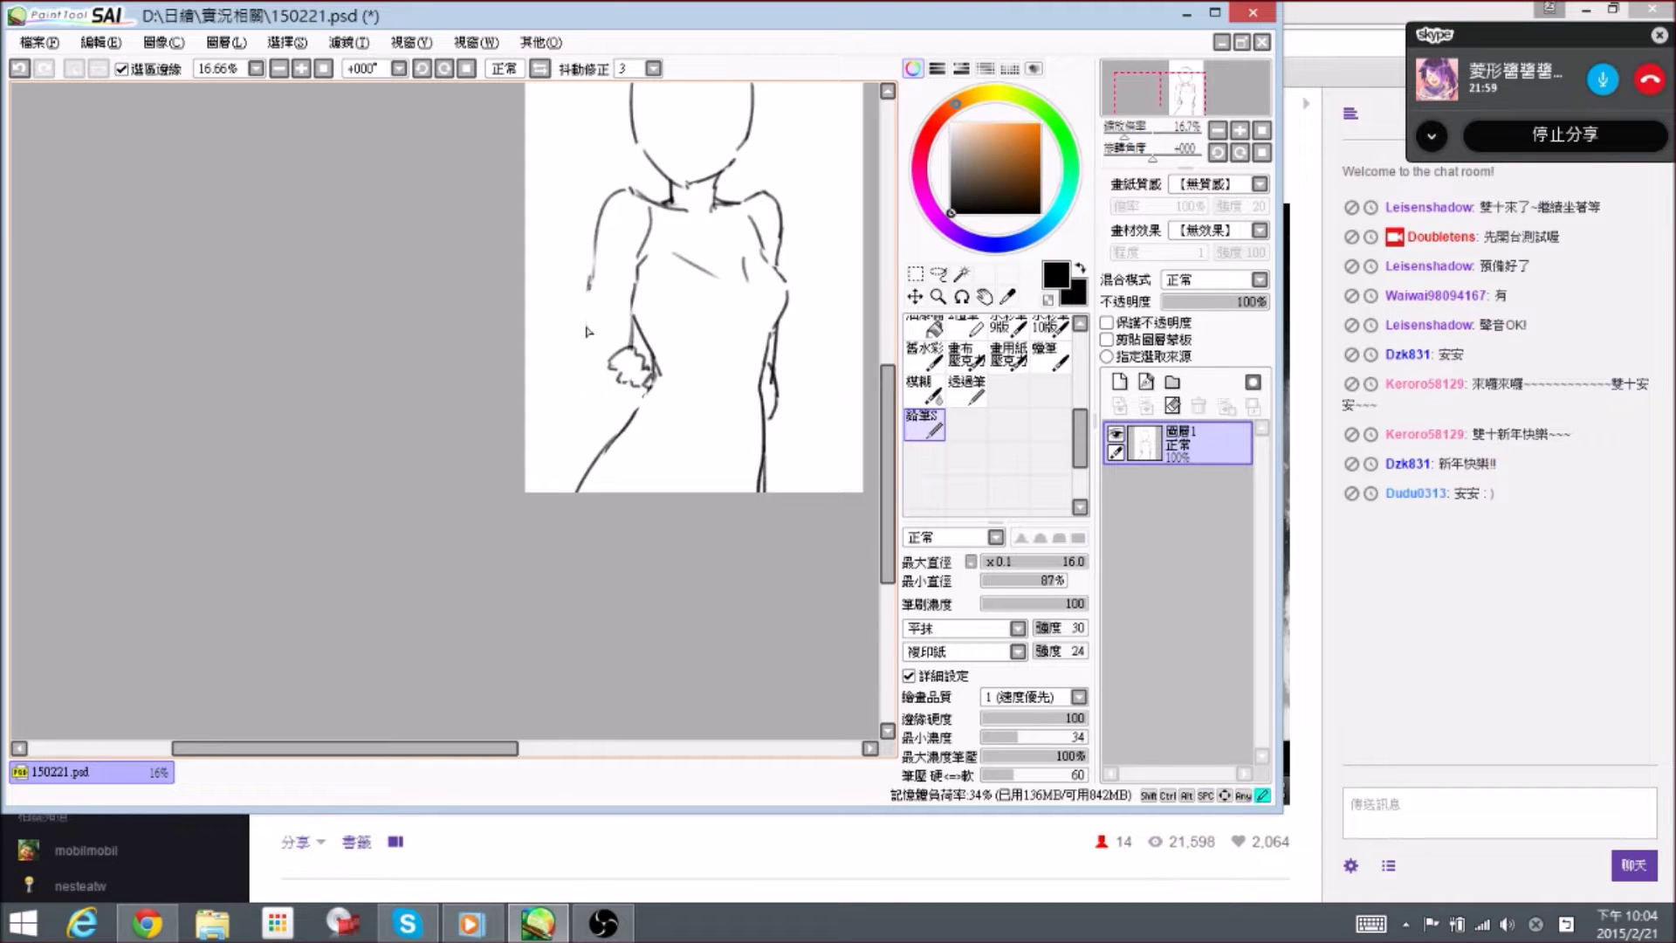
mouse_move(660, 419)
left_mouse_down()
mouse_move(646, 436)
mouse_move(569, 419)
mouse_move(572, 435)
left_mouse_up()
key("e")
key("n")
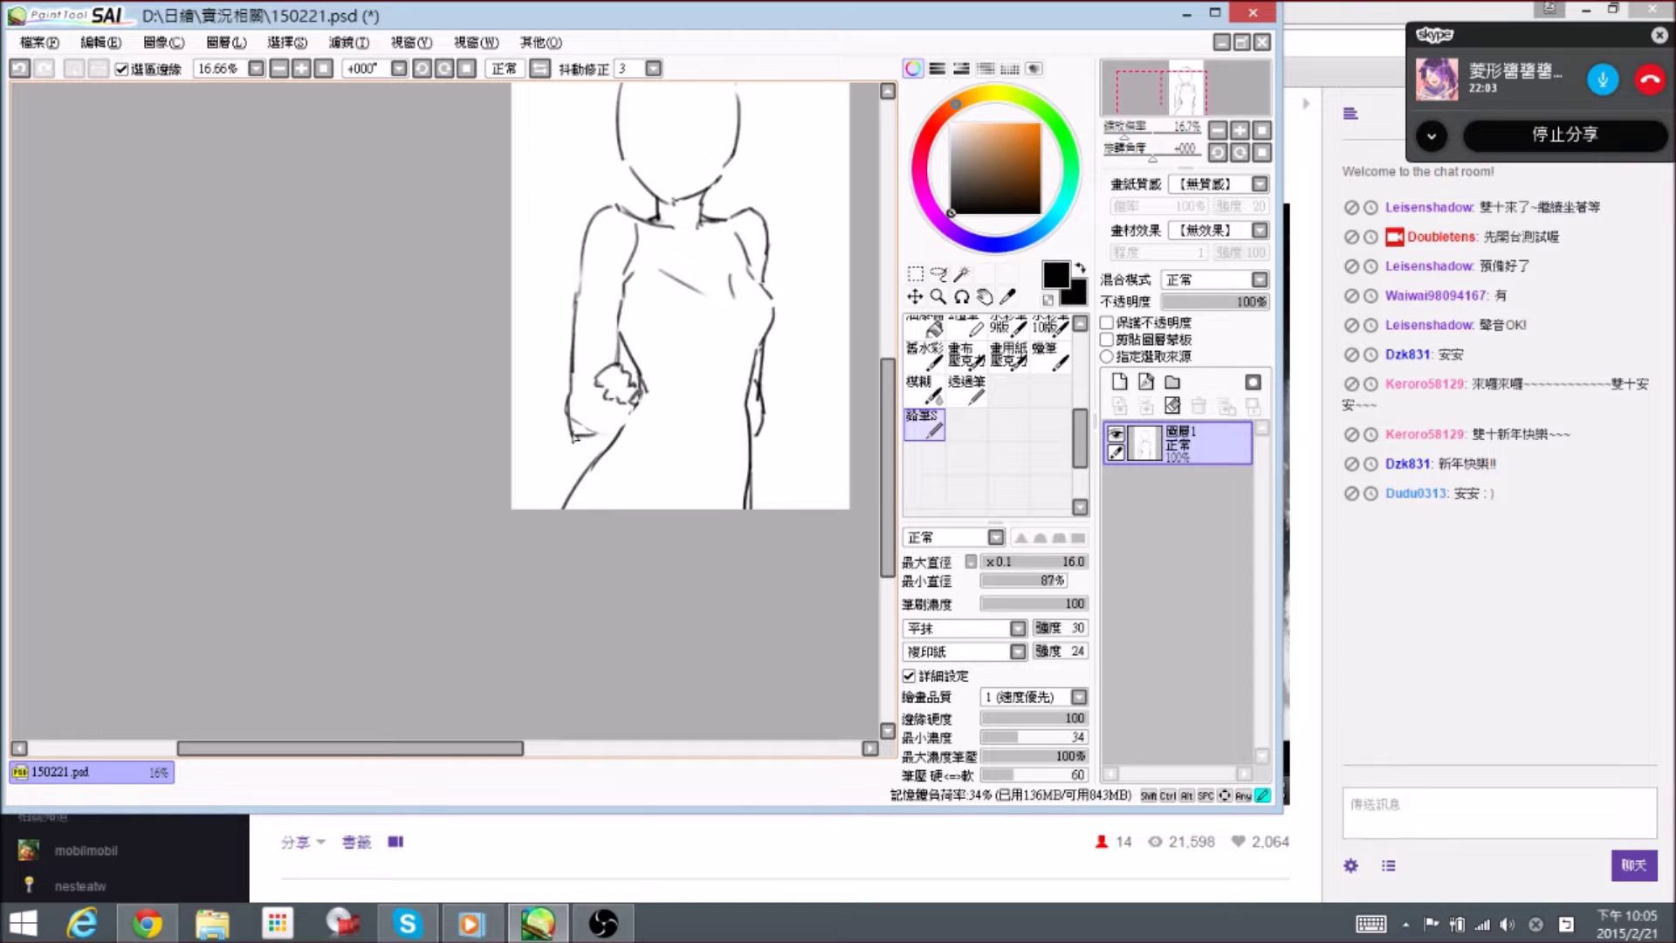
left_click_drag(742, 413, 736, 426)
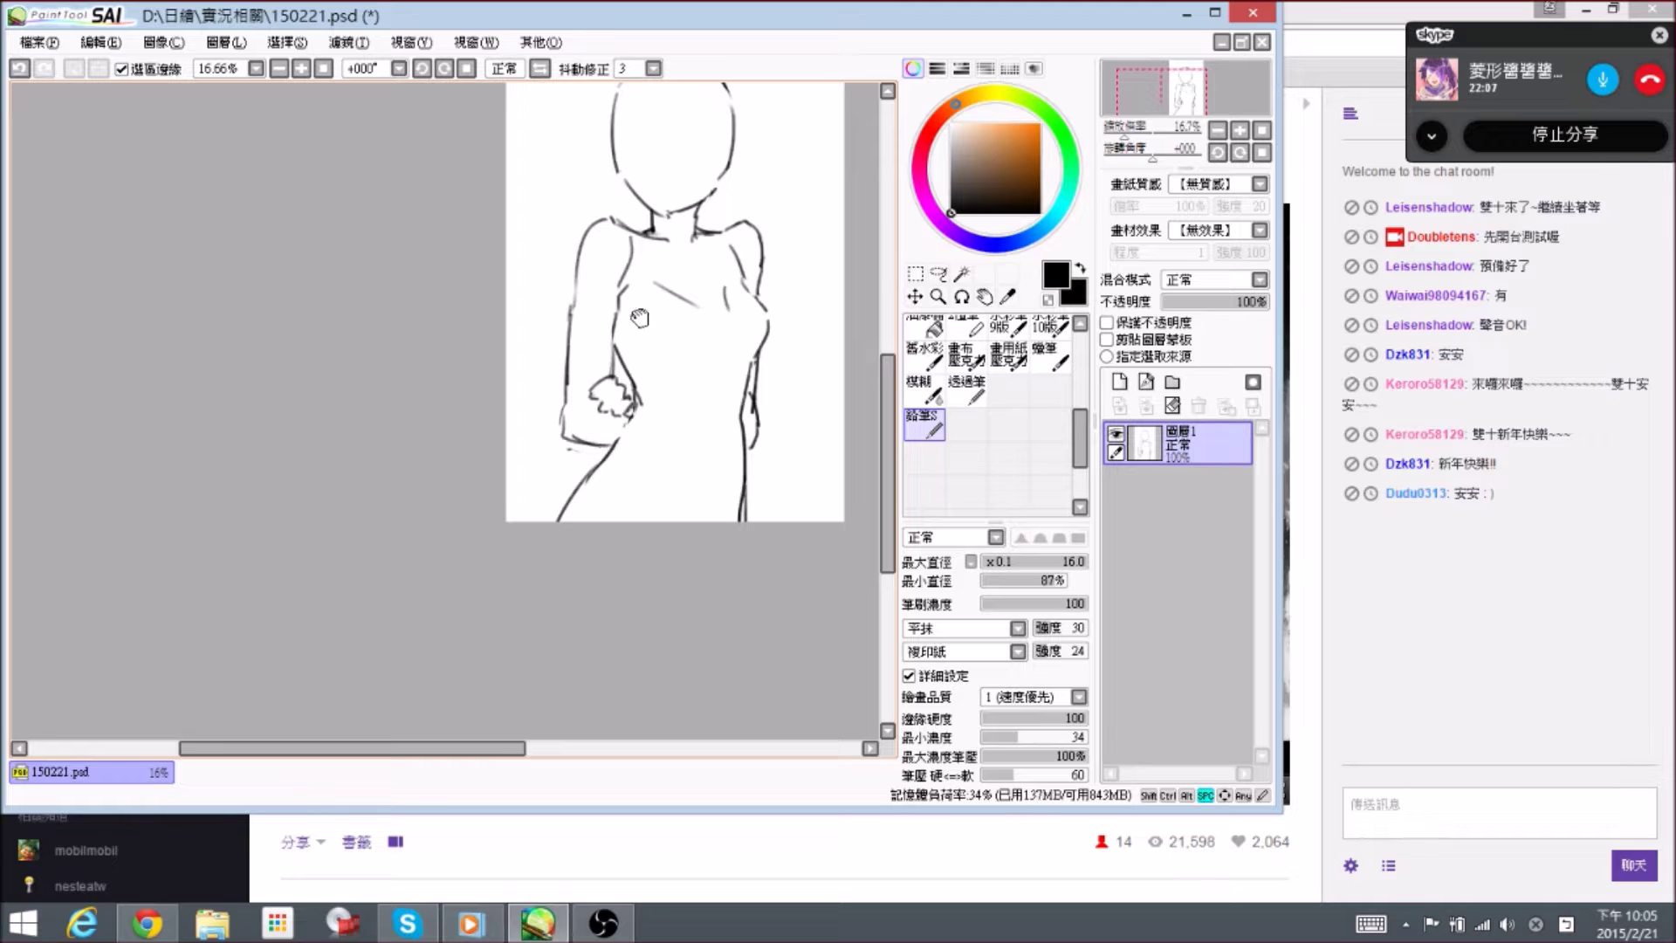
- Erase and redraw the lower end of the straight arm beside the hip
left_click_drag(641, 314, 631, 379)
mouse_move(708, 447)
left_mouse_down()
mouse_move(666, 348)
mouse_move(709, 391)
mouse_move(703, 368)
left_mouse_up()
key("e")
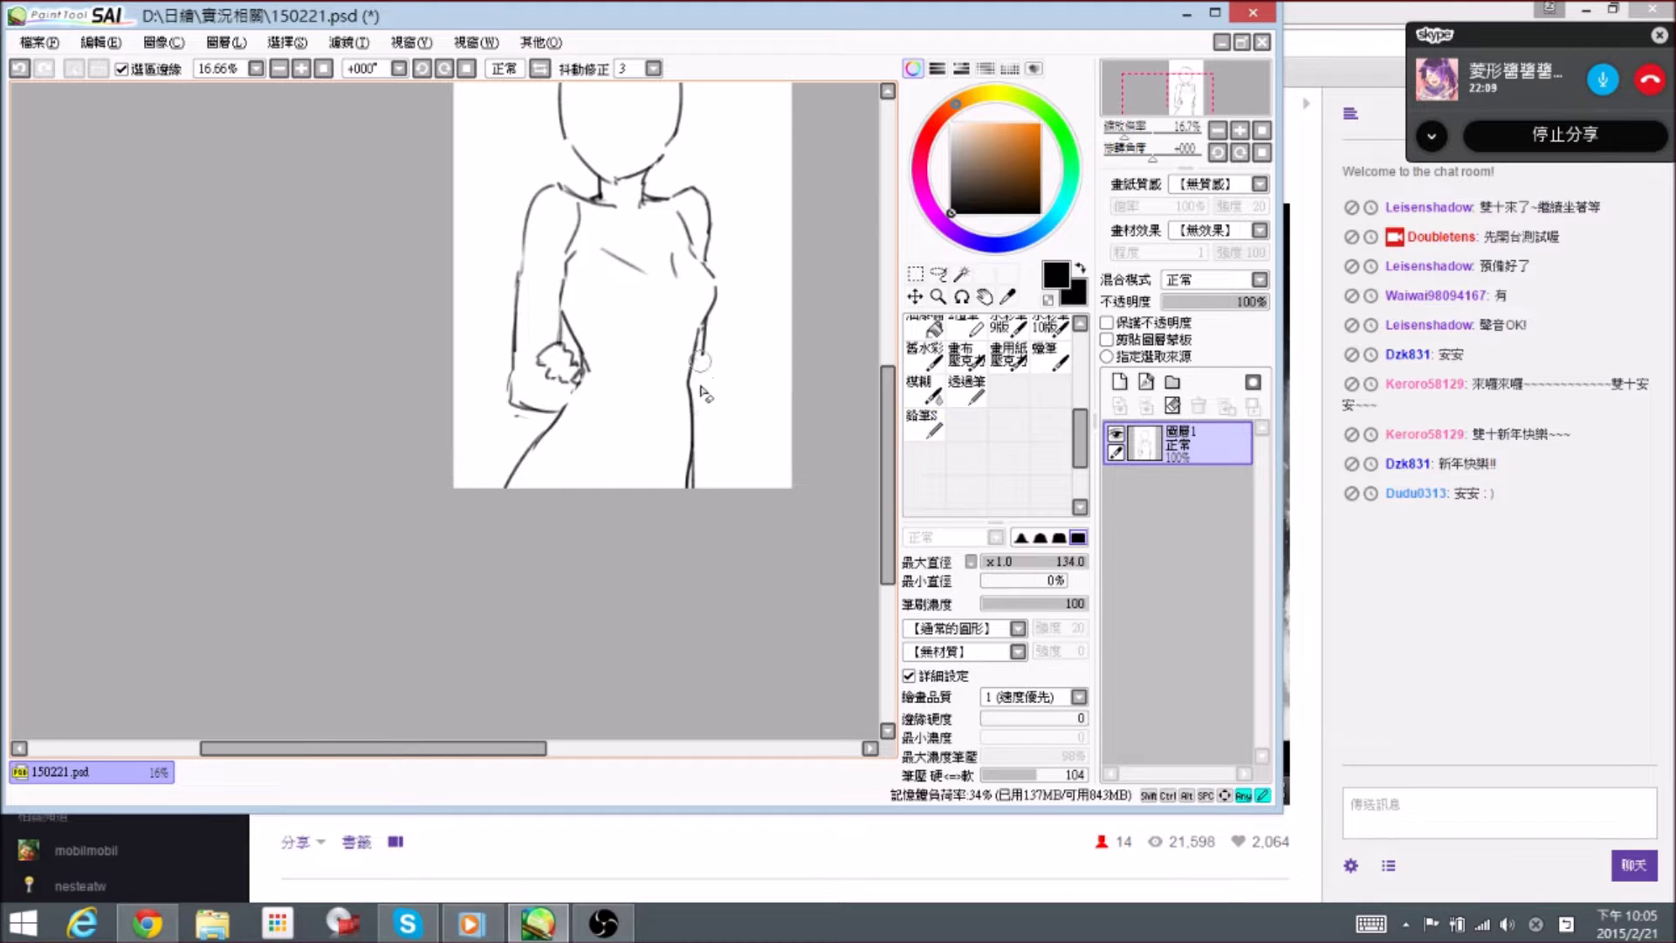
key("n")
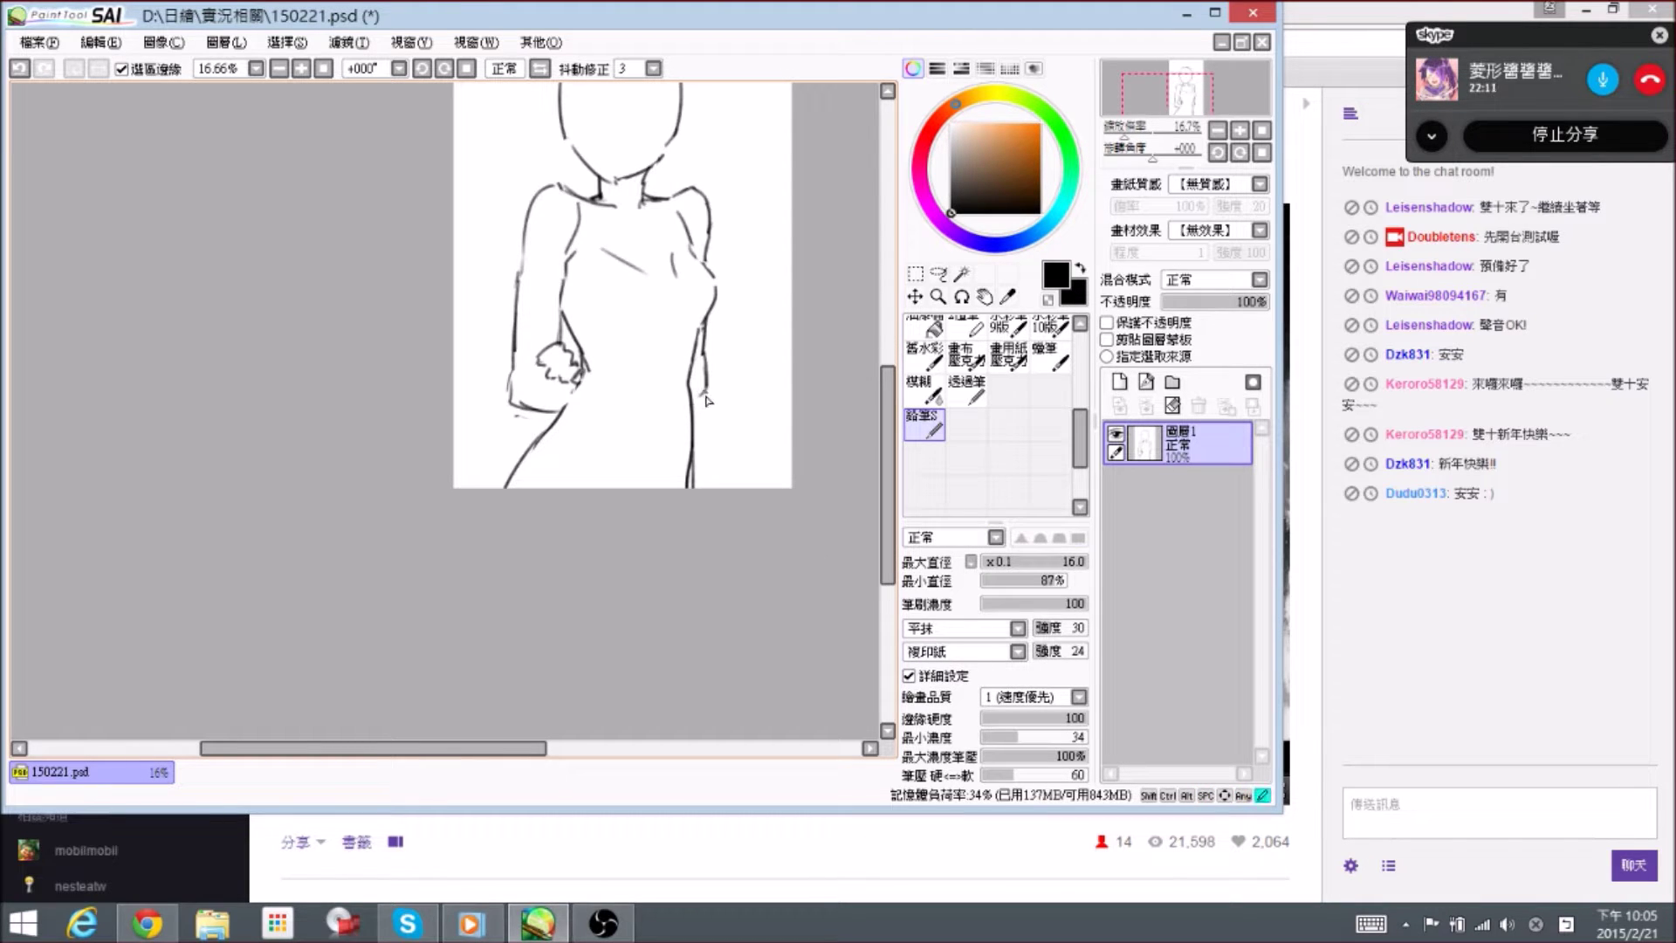
key("e")
left_click_drag(705, 393, 705, 392)
key("n")
left_click_drag(624, 231, 647, 301)
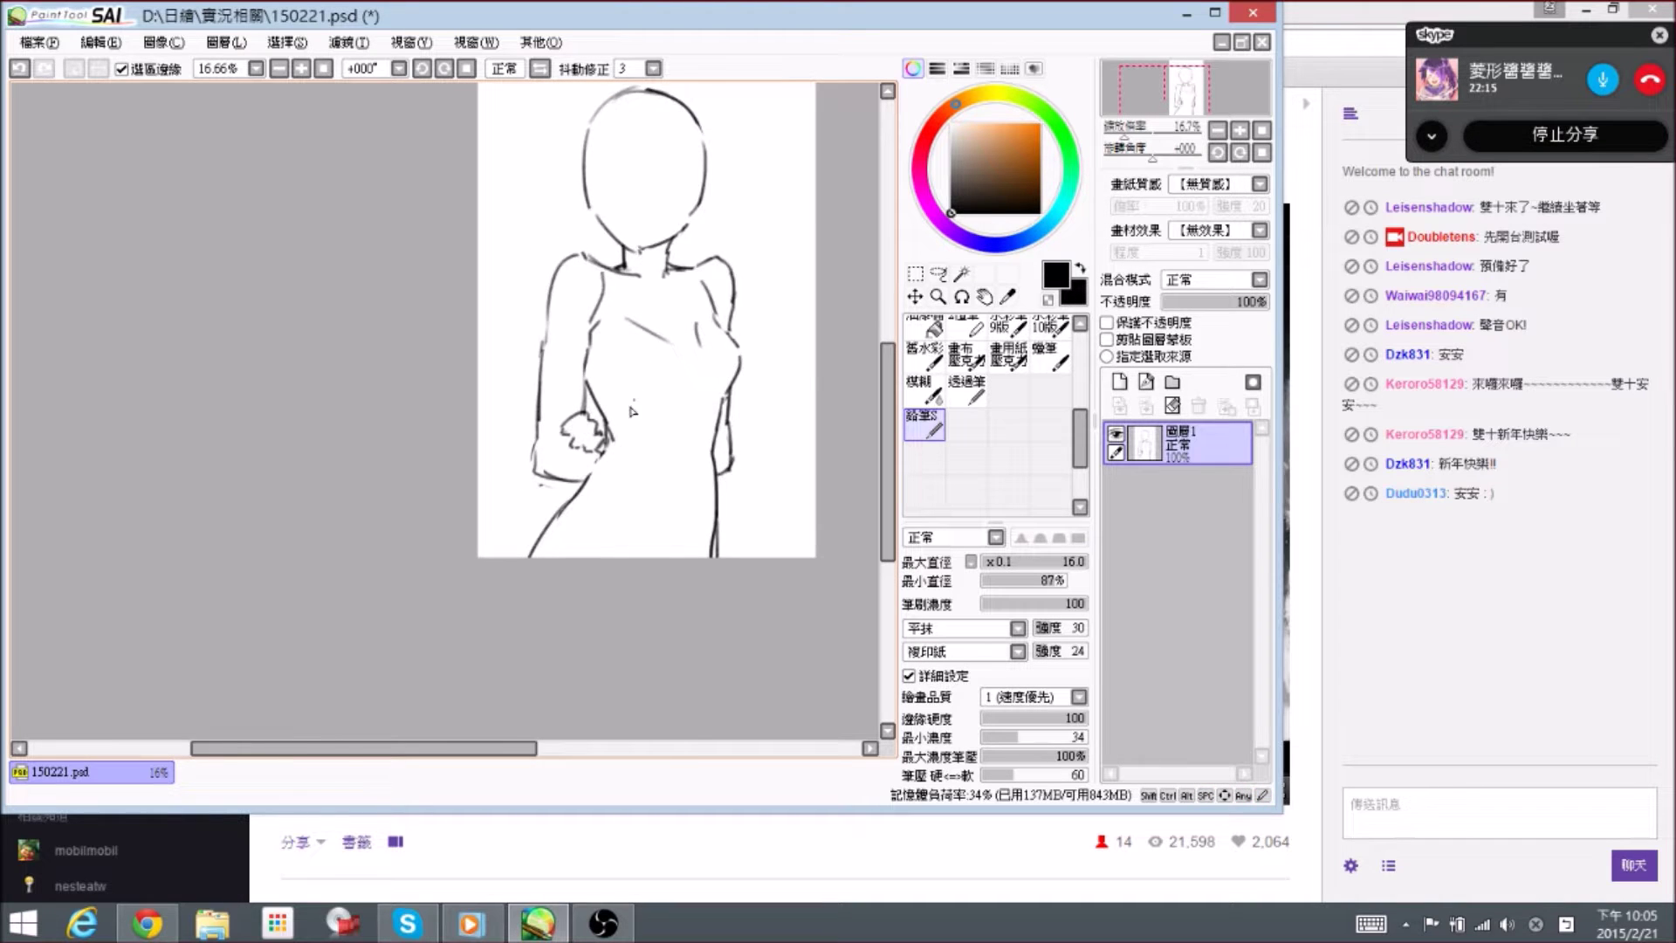
- Mirror the canvas view and free-transform the figure, shifting its corners outward at the straight-arm side to correct the slant
key("h")
left_click_drag(442, 363, 654, 389)
key("ctrl")
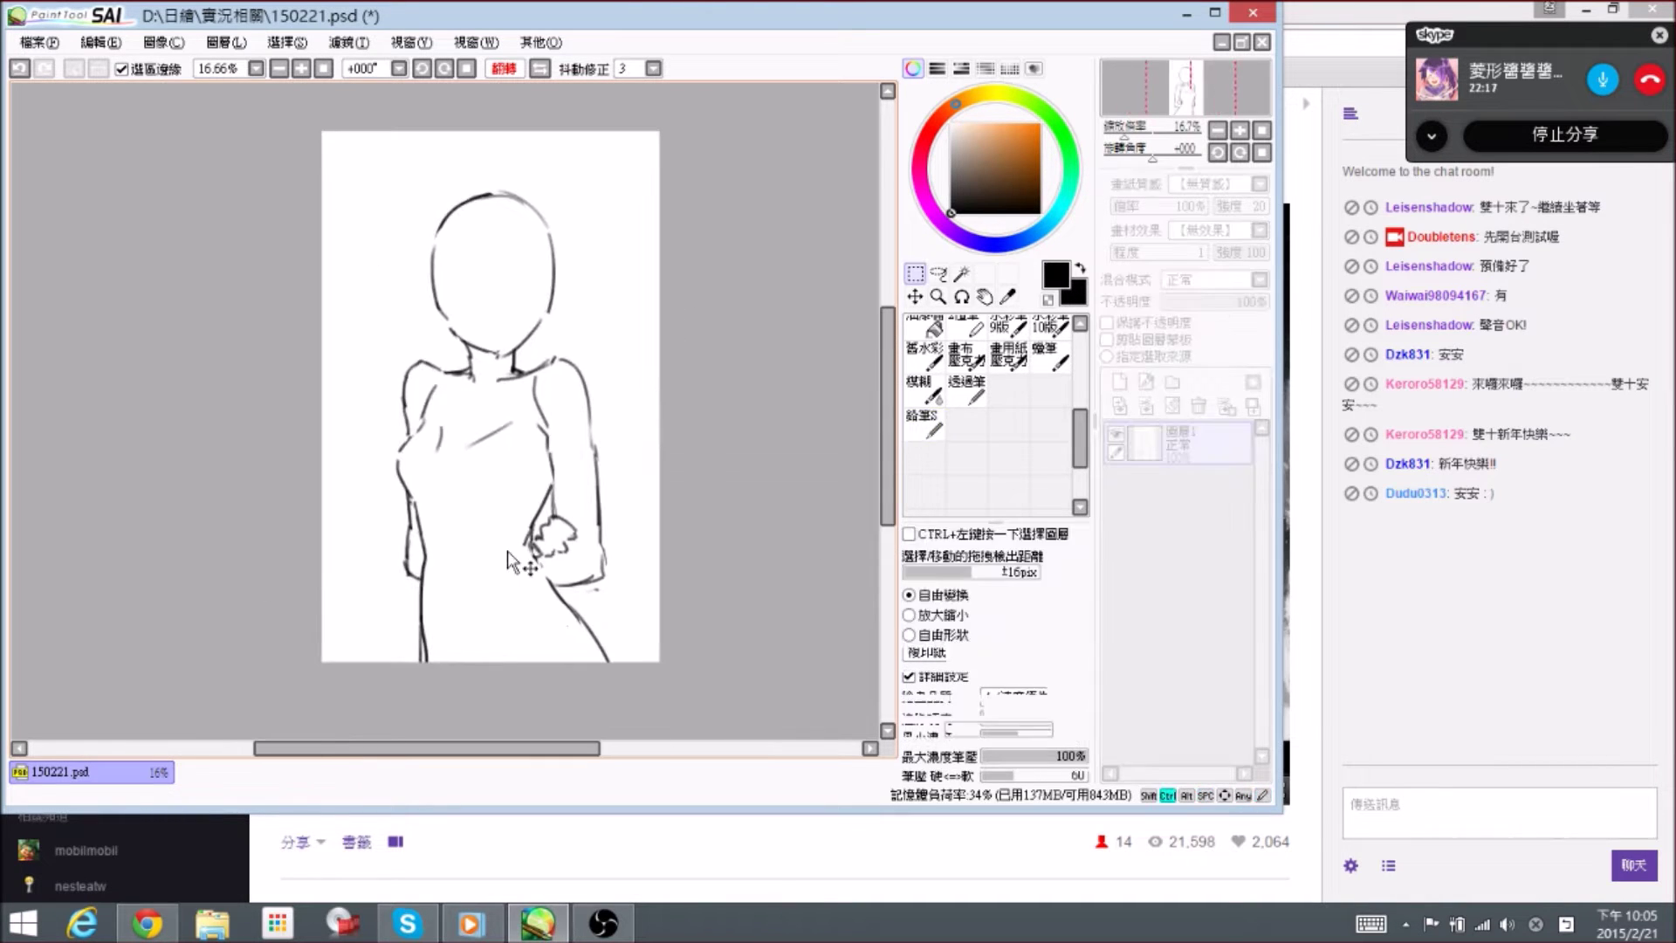
key("ctrl+t")
left_click_drag(396, 668, 366, 671)
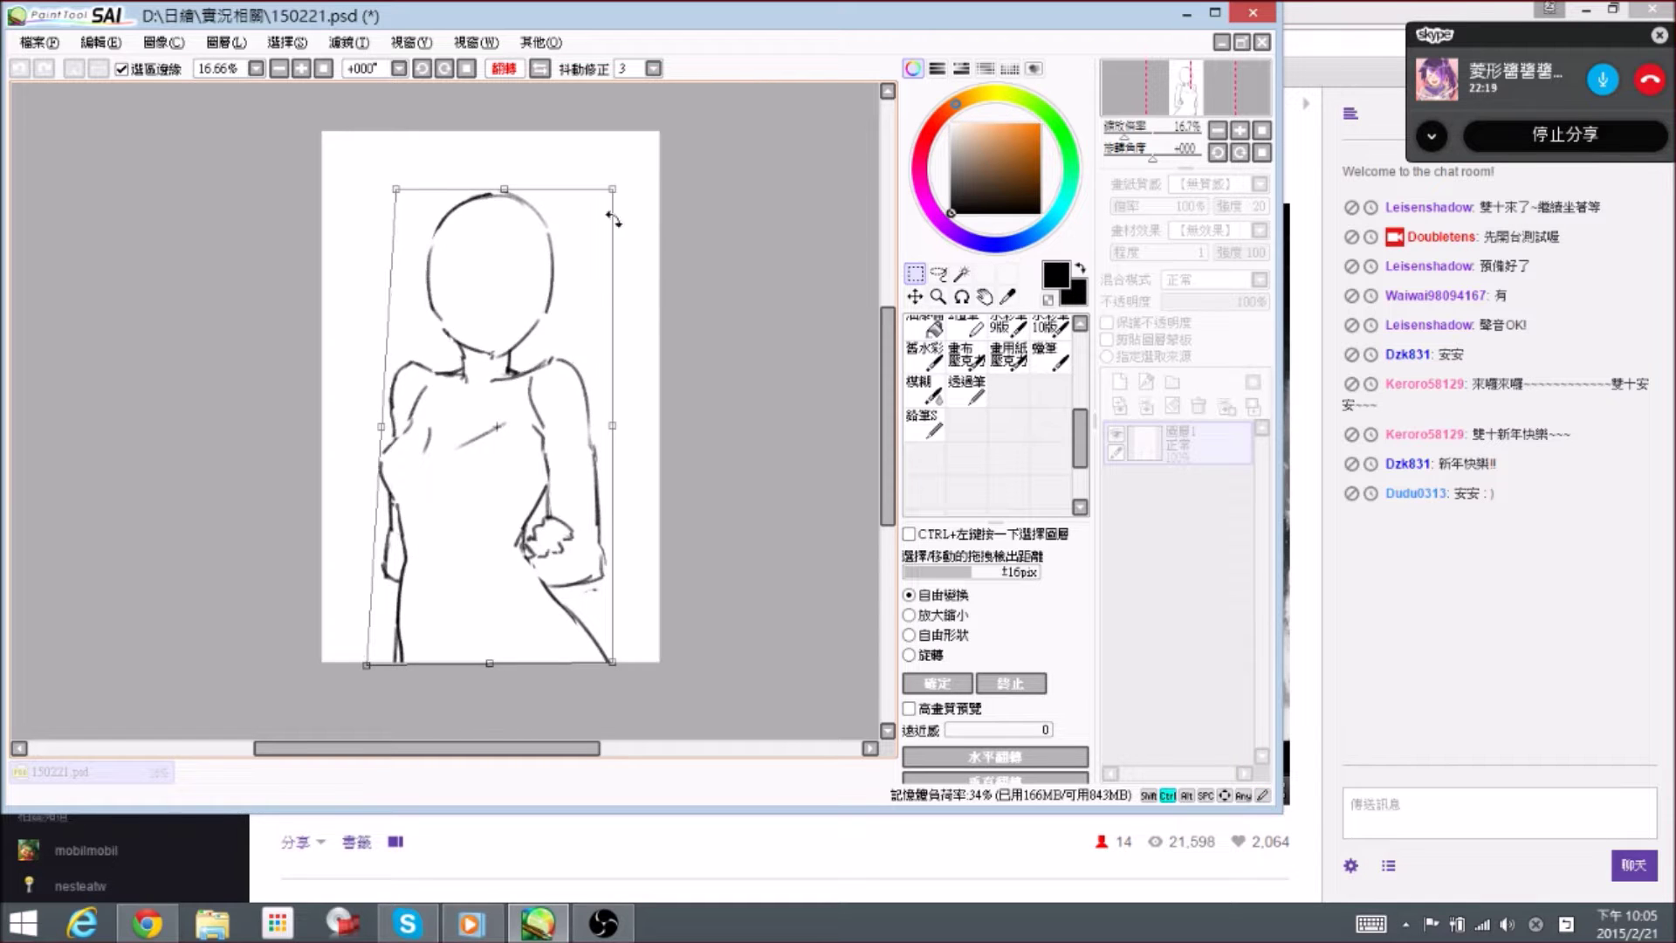
left_click_drag(615, 189, 612, 189)
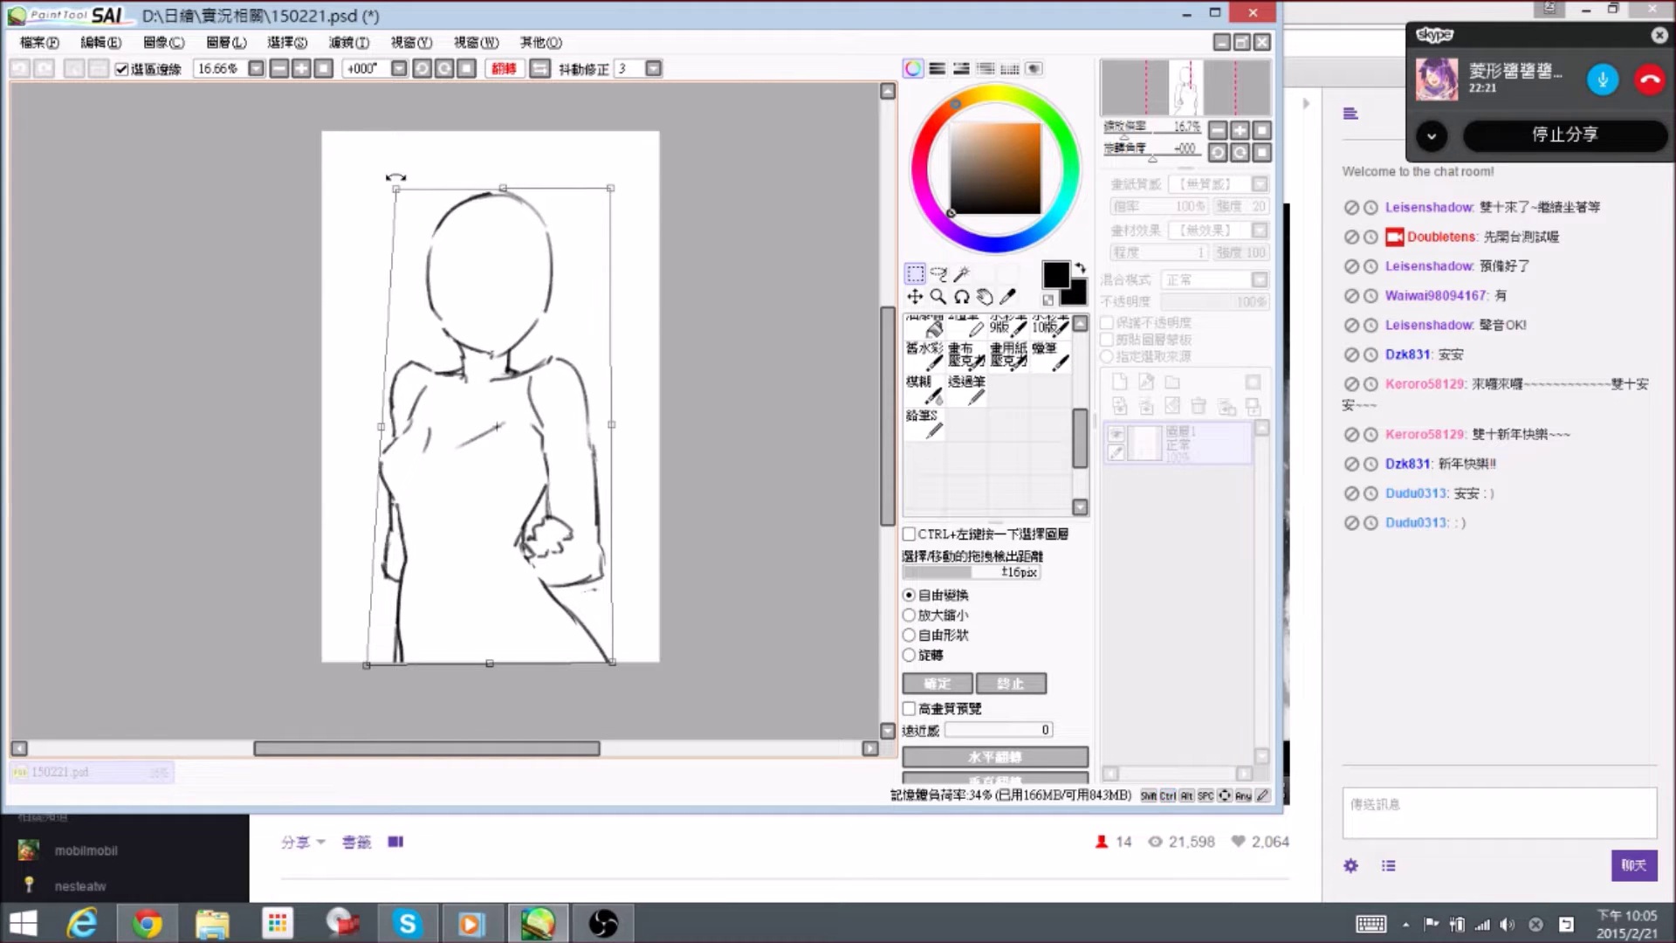
left_click_drag(397, 191, 385, 188)
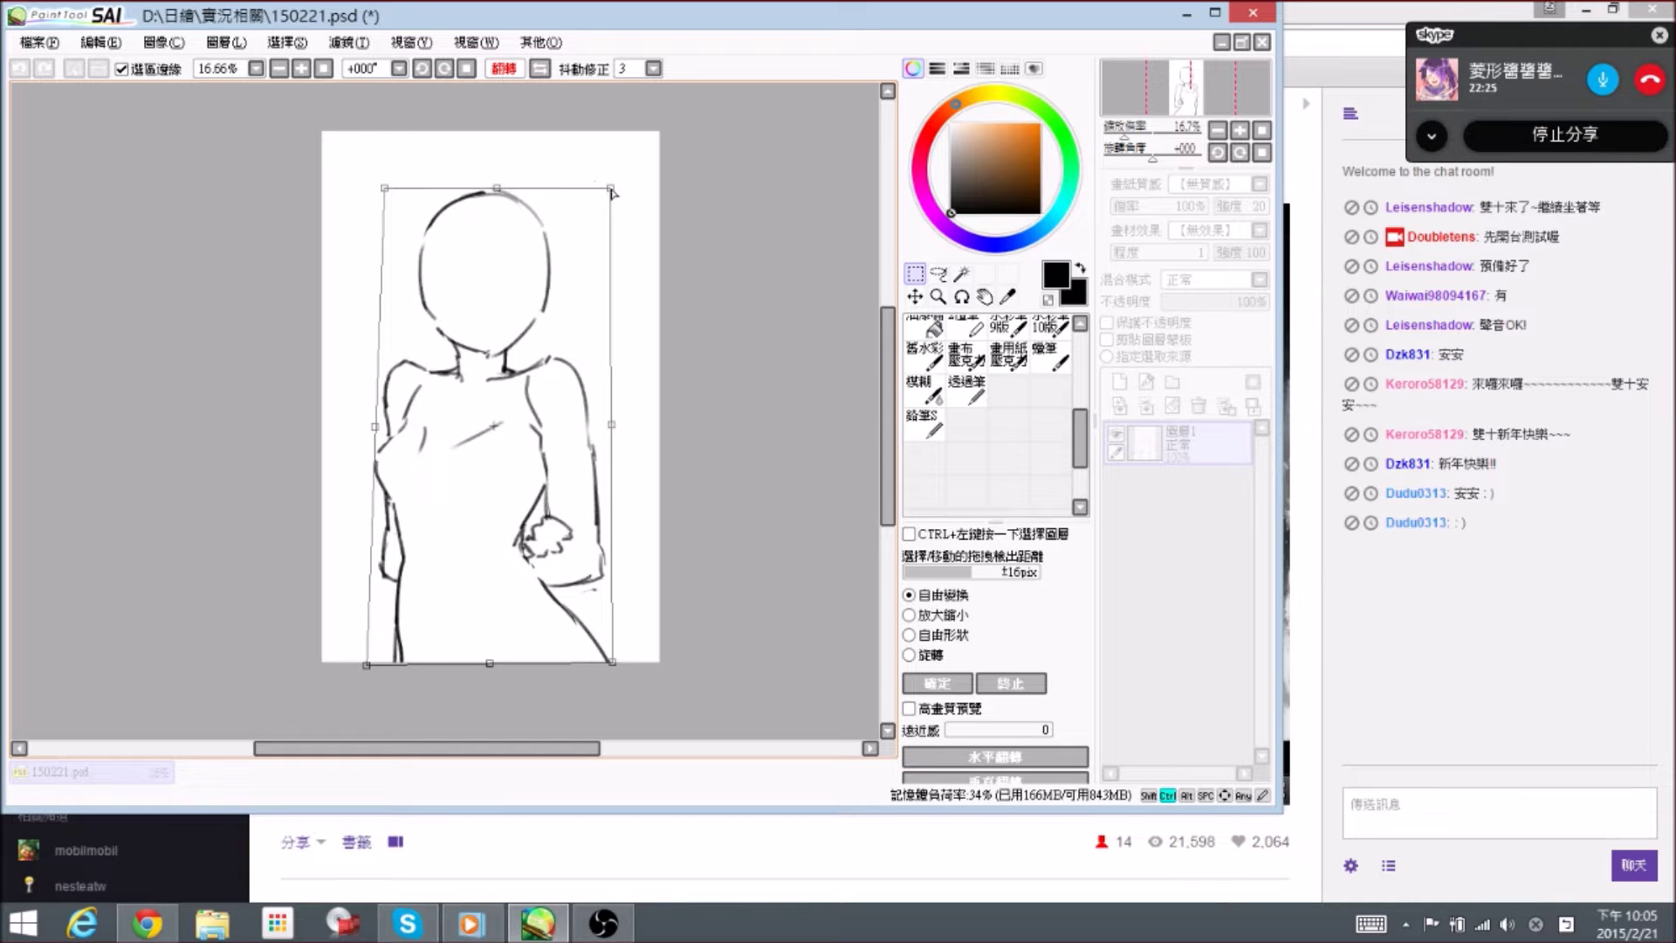
left_click_drag(612, 191, 617, 191)
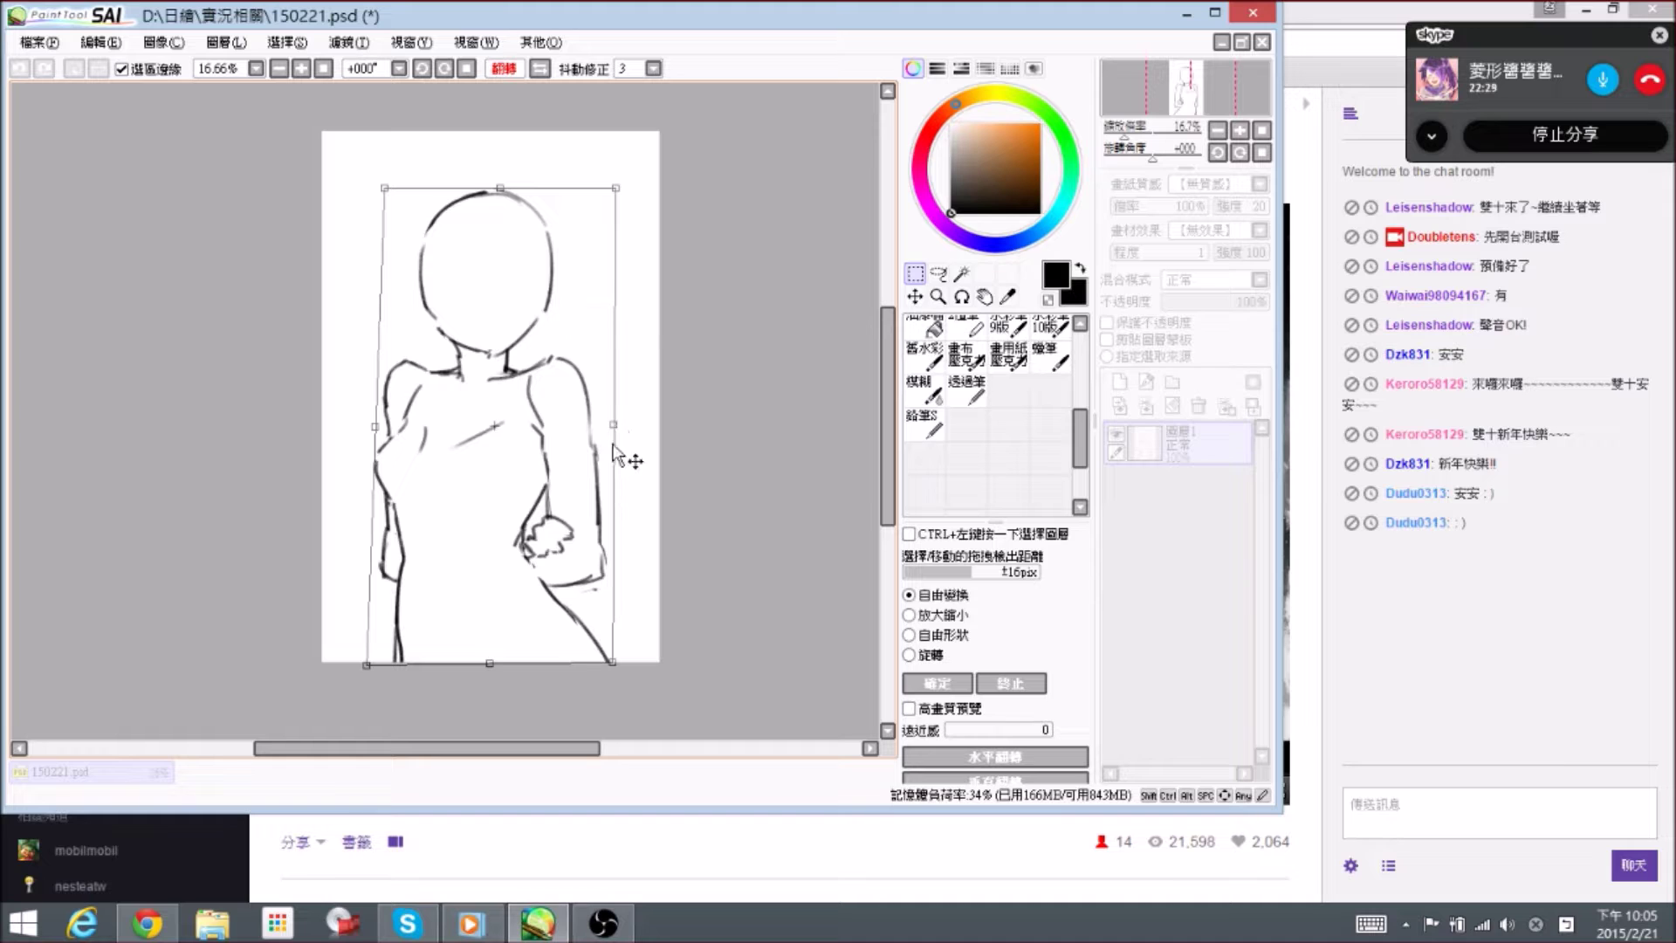
key("Return")
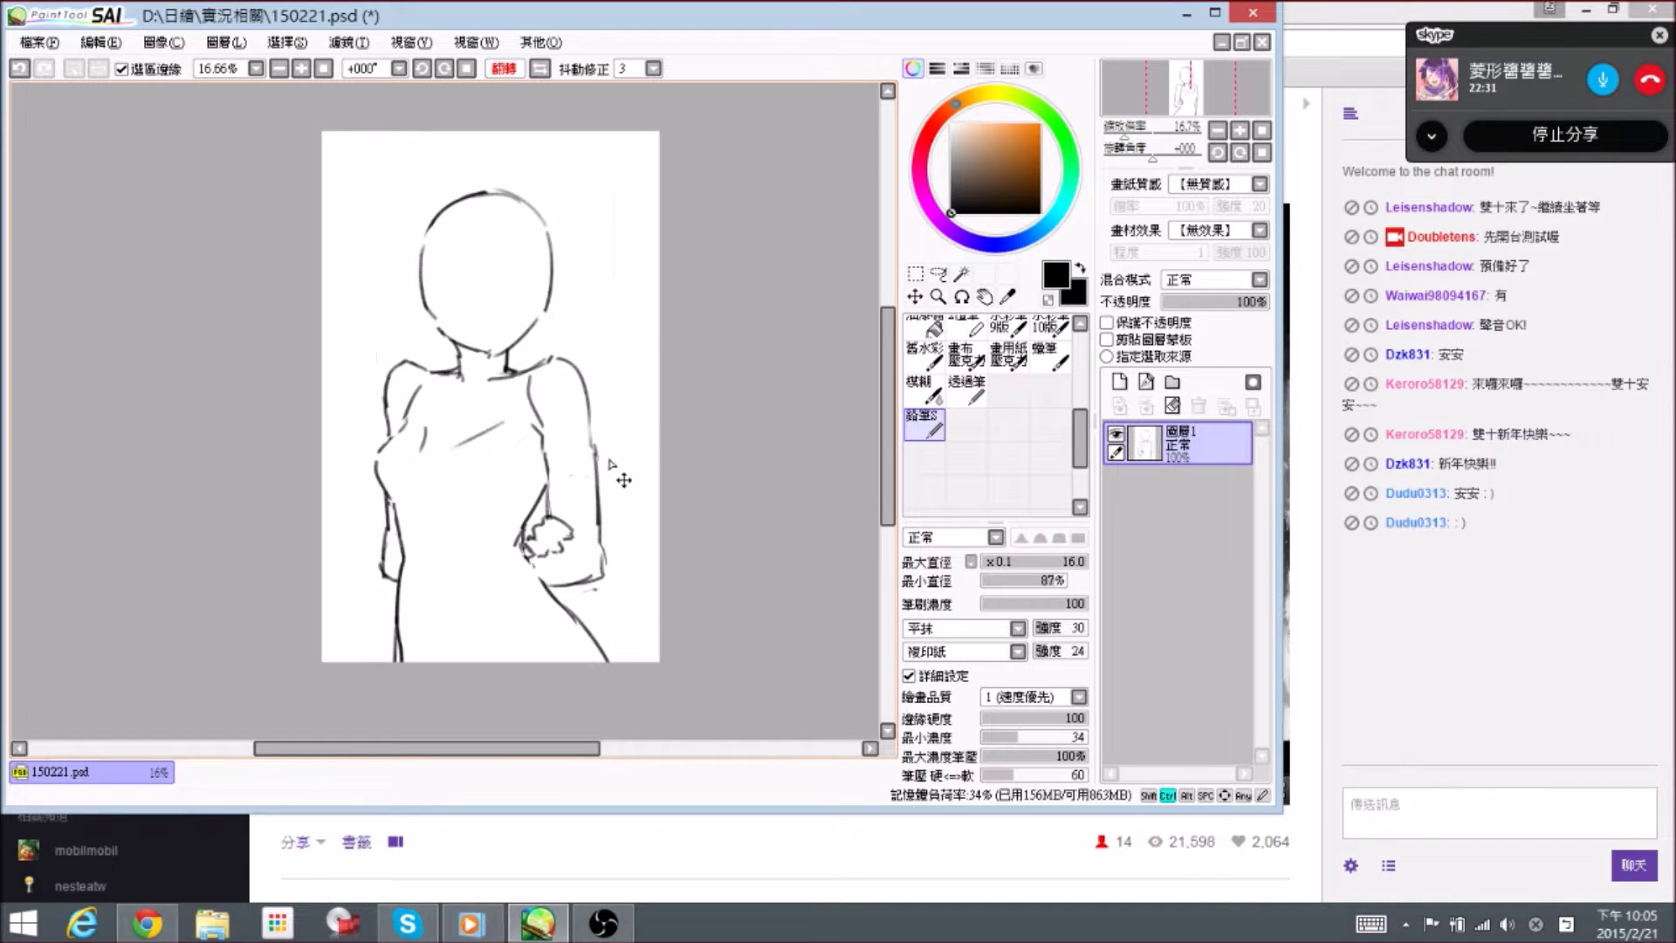
- Return the view to unmirrored and rework the cheek and jaw outline on the straight-arm side of the head
scroll(608, 463, "up", 2)
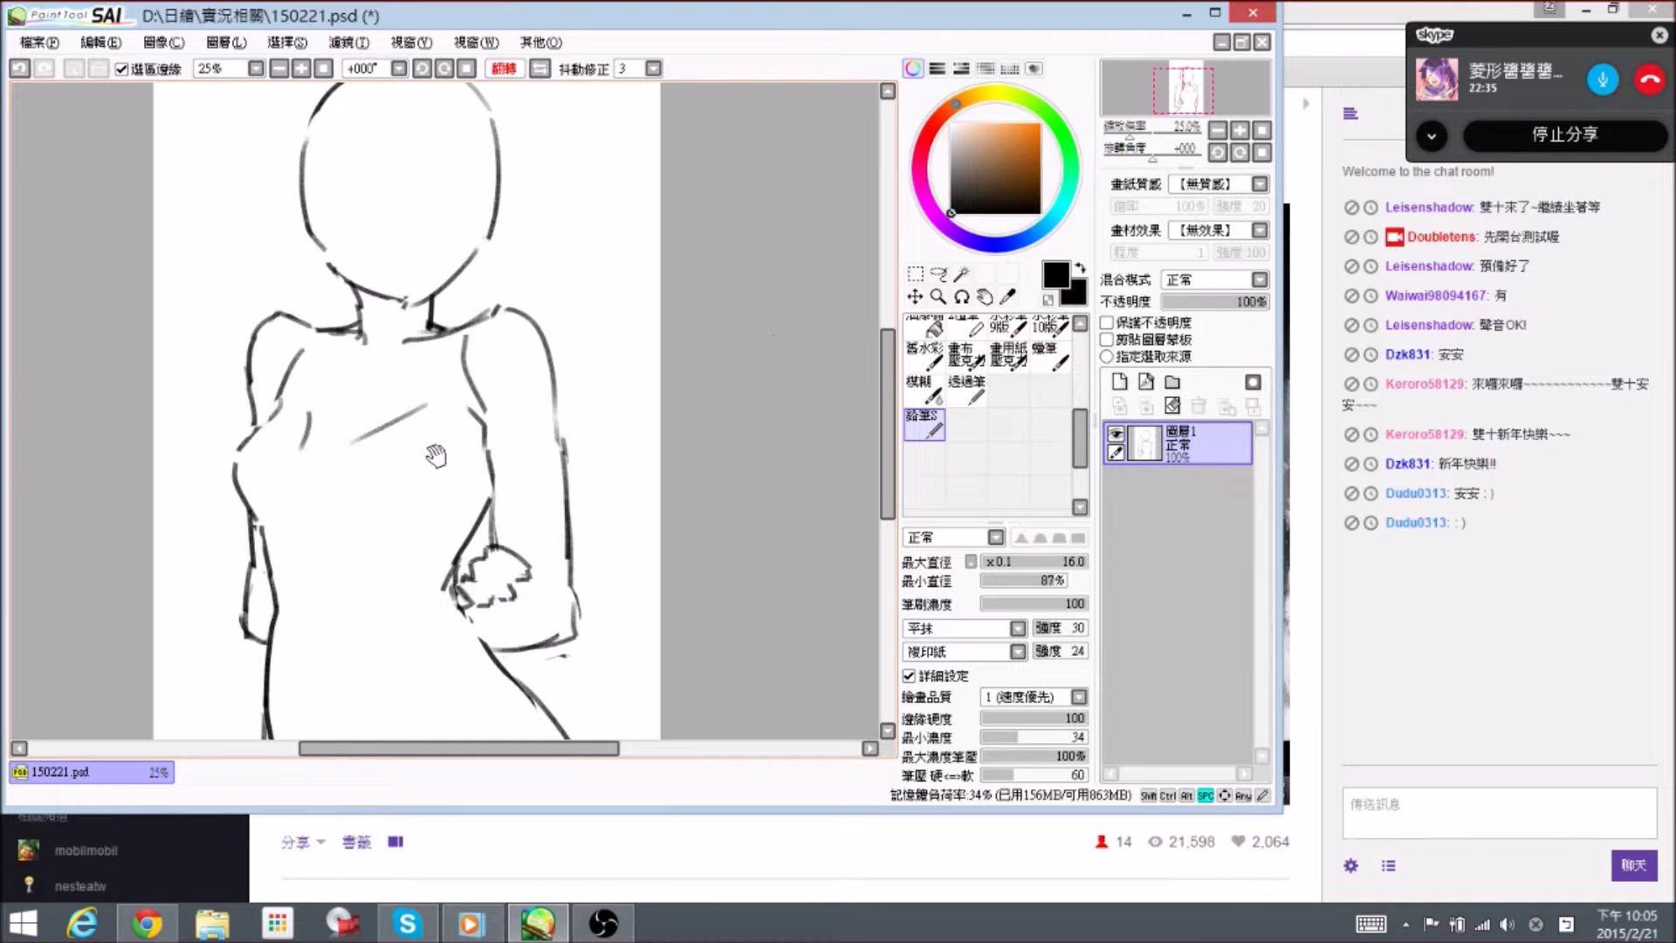
left_click_drag(431, 460, 484, 449)
left_click_drag(469, 211, 505, 255)
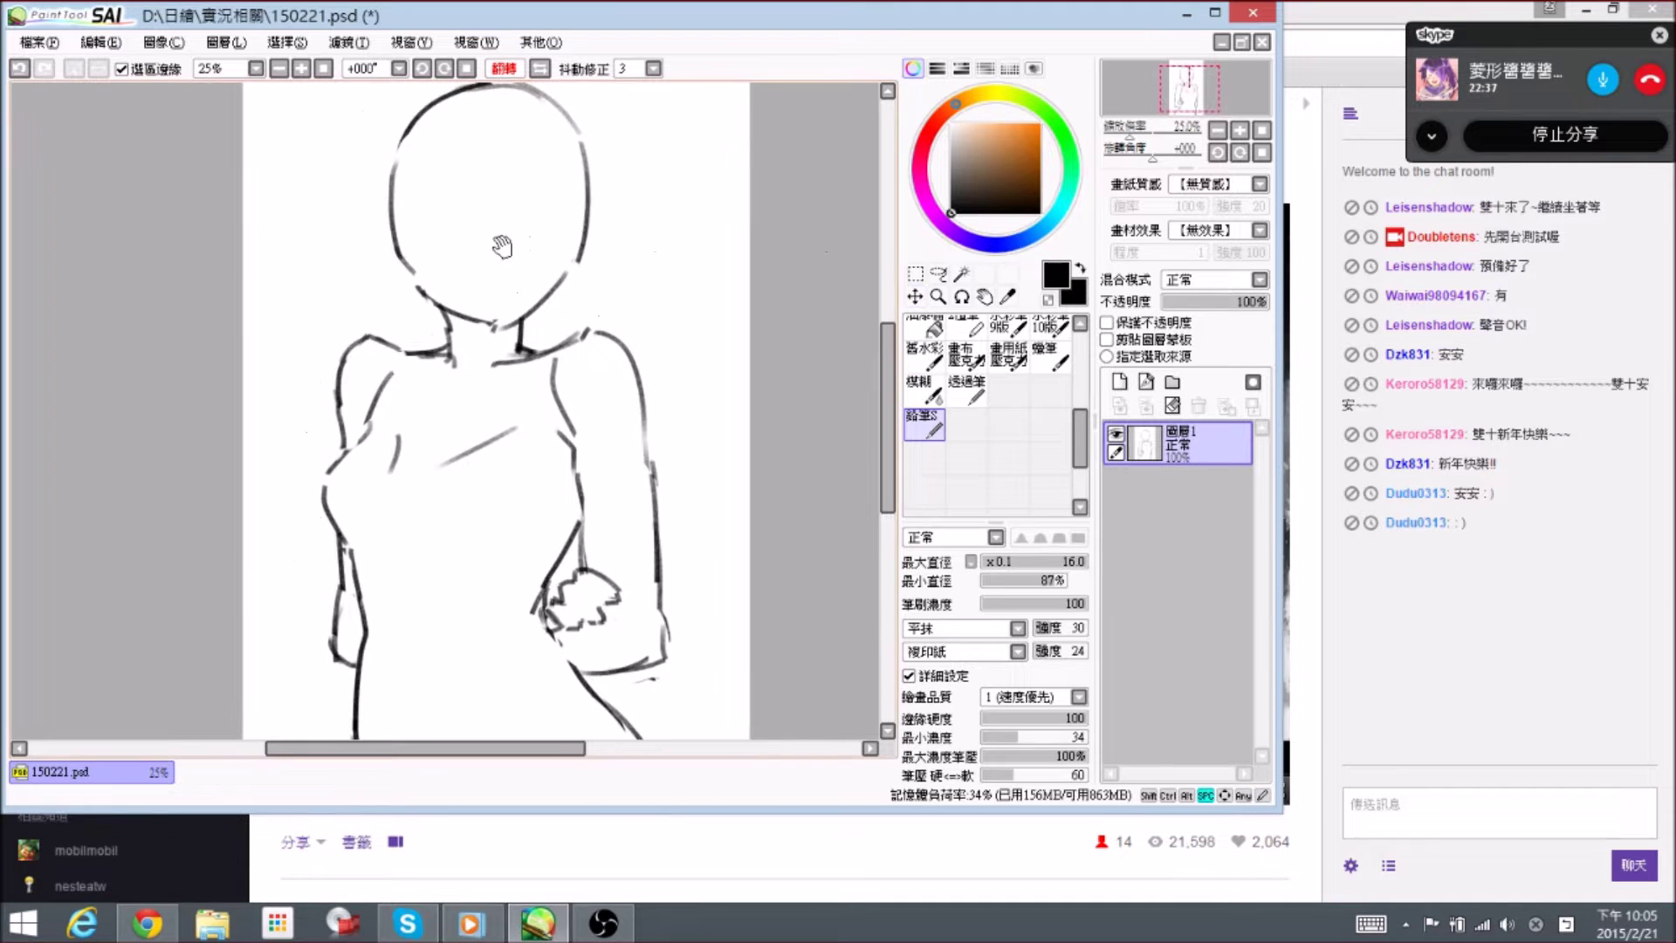
key("h")
left_click_drag(432, 300, 541, 365)
key("e")
mouse_move(605, 236)
left_mouse_down()
mouse_move(597, 189)
mouse_move(540, 185)
mouse_move(586, 194)
mouse_move(534, 157)
mouse_move(562, 153)
mouse_move(599, 199)
mouse_move(611, 305)
mouse_move(605, 244)
mouse_move(581, 361)
left_mouse_up()
key("n")
left_click_drag(612, 361, 652, 319)
left_click_drag(530, 286, 541, 296)
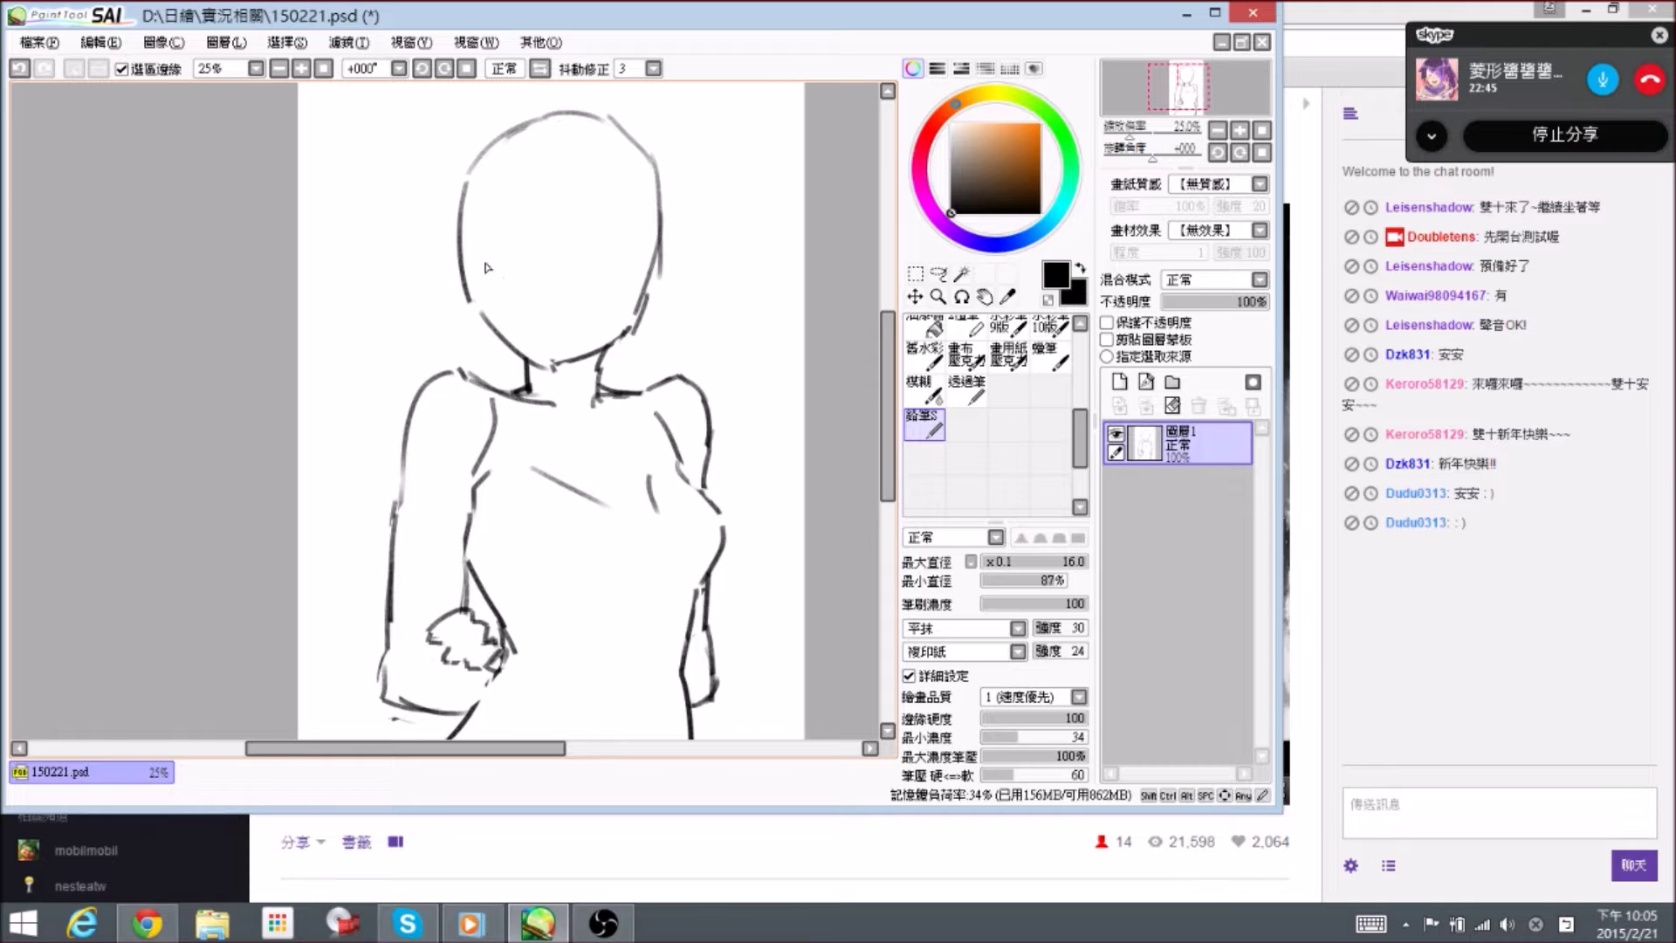
- Erase and redraw the cheek and jaw outline on the bent-arm side of the head
key("e")
left_click_drag(464, 178, 472, 326)
key("n")
key("e")
mouse_move(466, 269)
left_mouse_down()
mouse_move(471, 317)
mouse_move(498, 340)
left_mouse_up()
key("n")
- Draw a curved horizontal eye guideline and a vertical centre guideline on the face
mouse_move(543, 286)
left_mouse_down()
mouse_move(493, 284)
mouse_move(657, 281)
left_mouse_up()
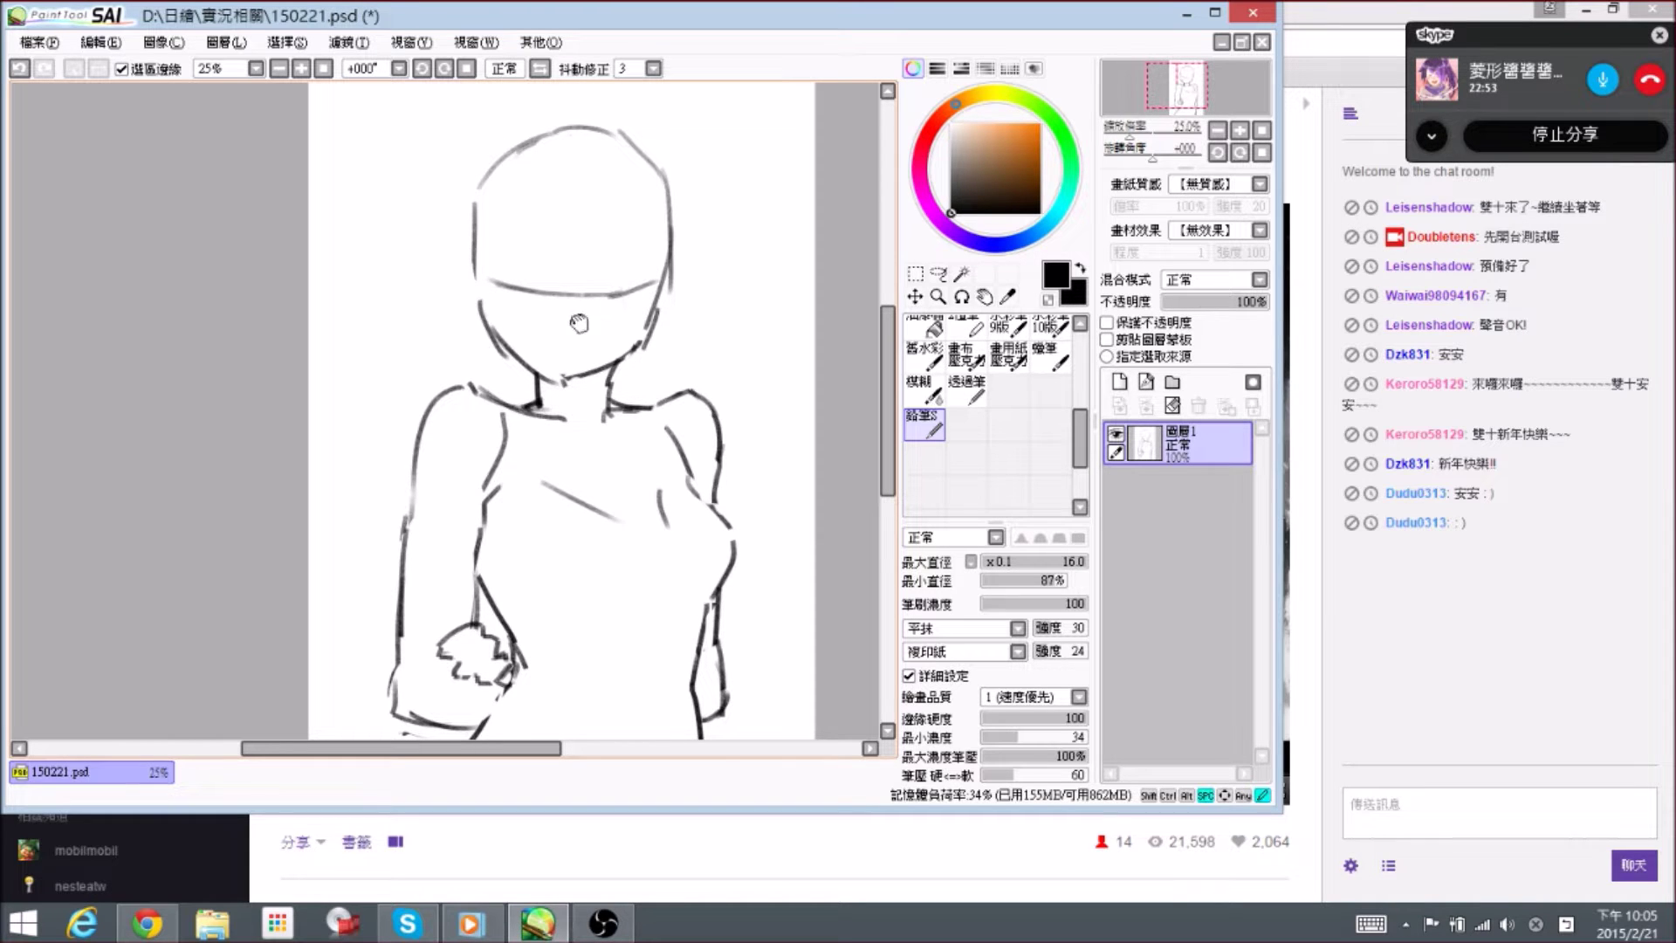
left_click_drag(578, 322, 599, 322)
left_click_drag(587, 154, 580, 302)
left_click_drag(581, 231, 579, 356)
key("e")
key("n")
mouse_move(580, 299)
left_mouse_down()
mouse_move(582, 375)
mouse_move(661, 294)
mouse_move(701, 162)
left_mouse_up()
- Free-transform the whole figure sketch to make it slightly narrower
left_click_drag(728, 234, 711, 399)
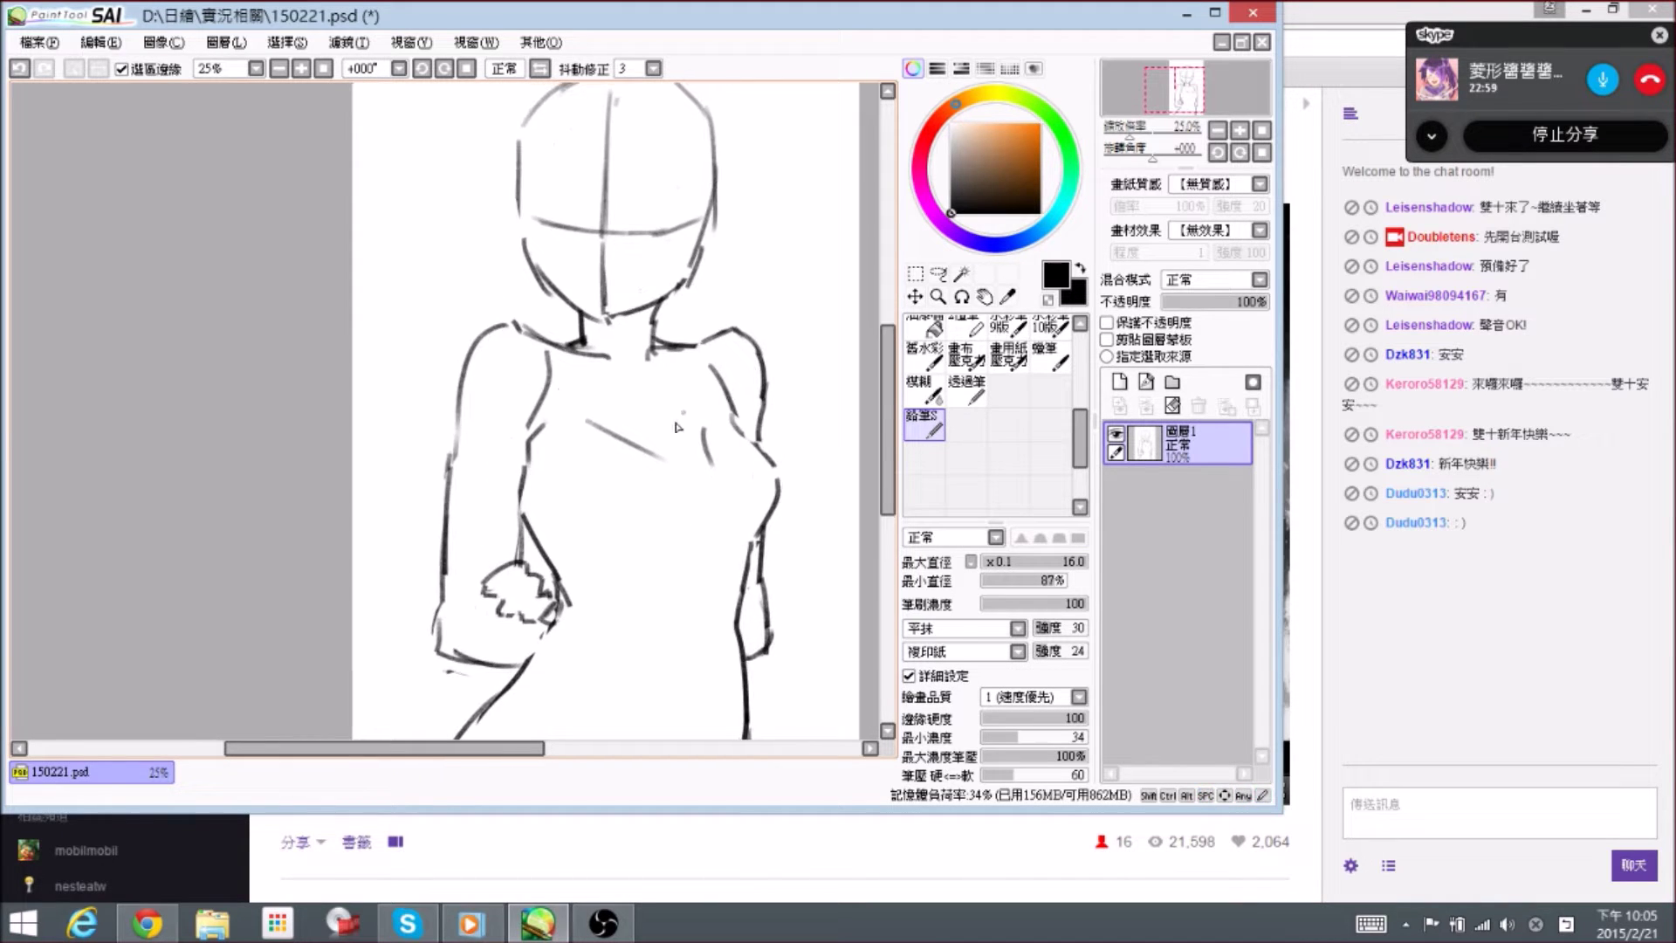
key("ctrl+minus")
key("ctrl+t")
mouse_move(744, 435)
left_mouse_down()
mouse_move(699, 454)
mouse_move(701, 438)
left_mouse_up()
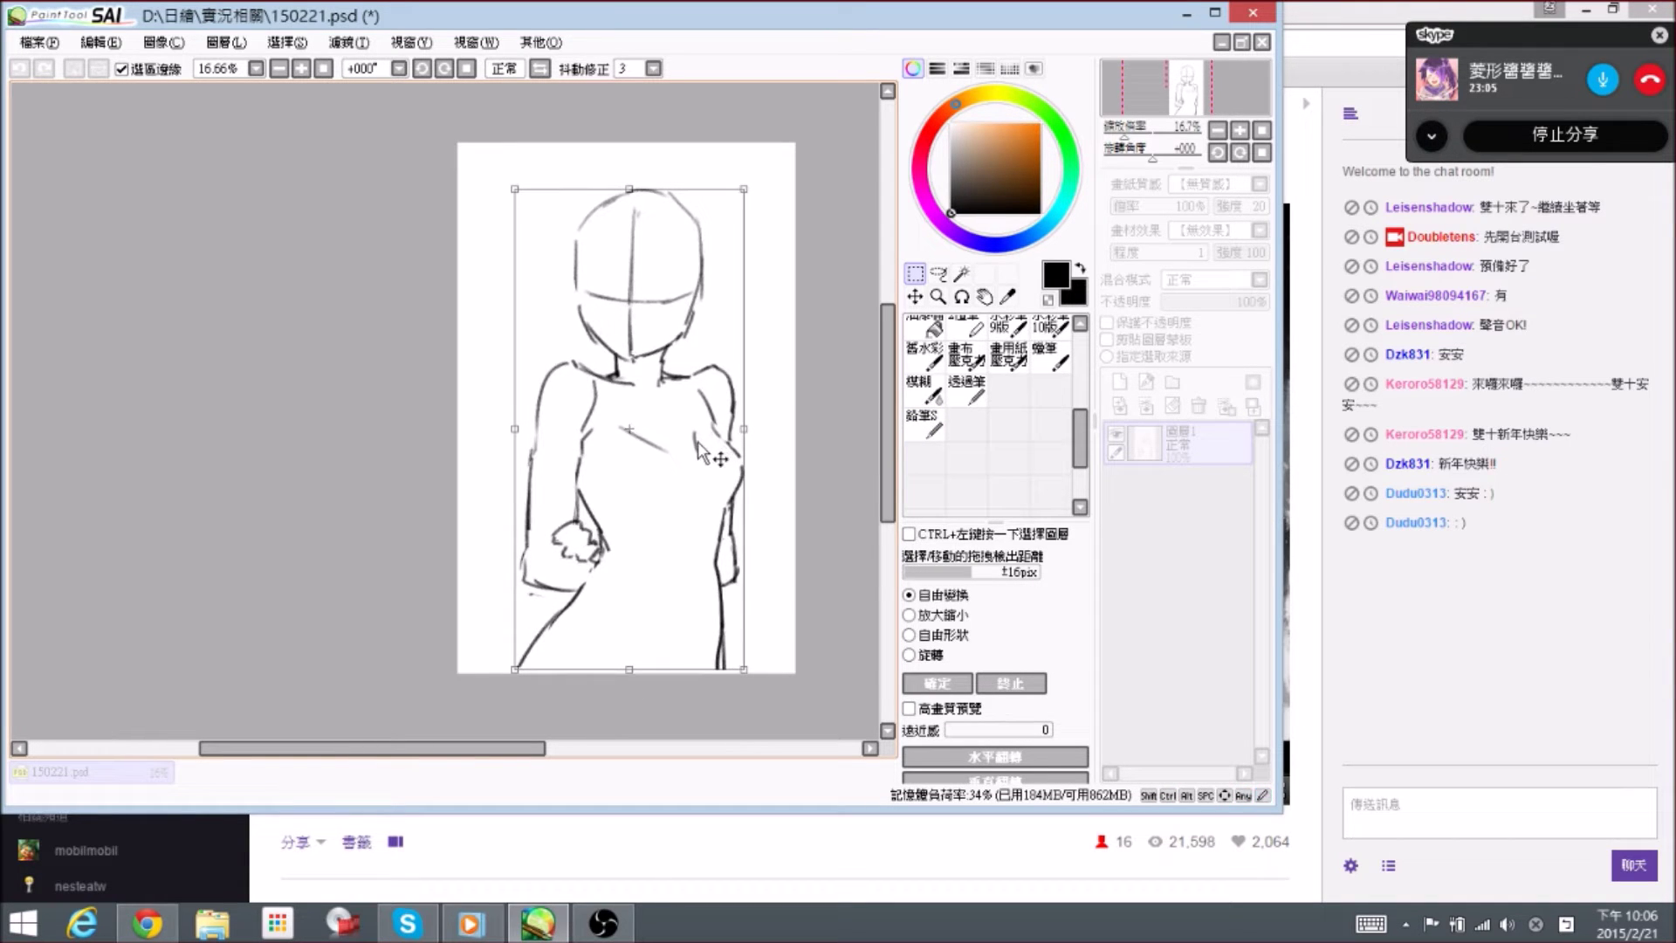
key("Return")
- Draw a curved thigh line with the pencil from below the waist hand down to the canvas edge
left_click(918, 426)
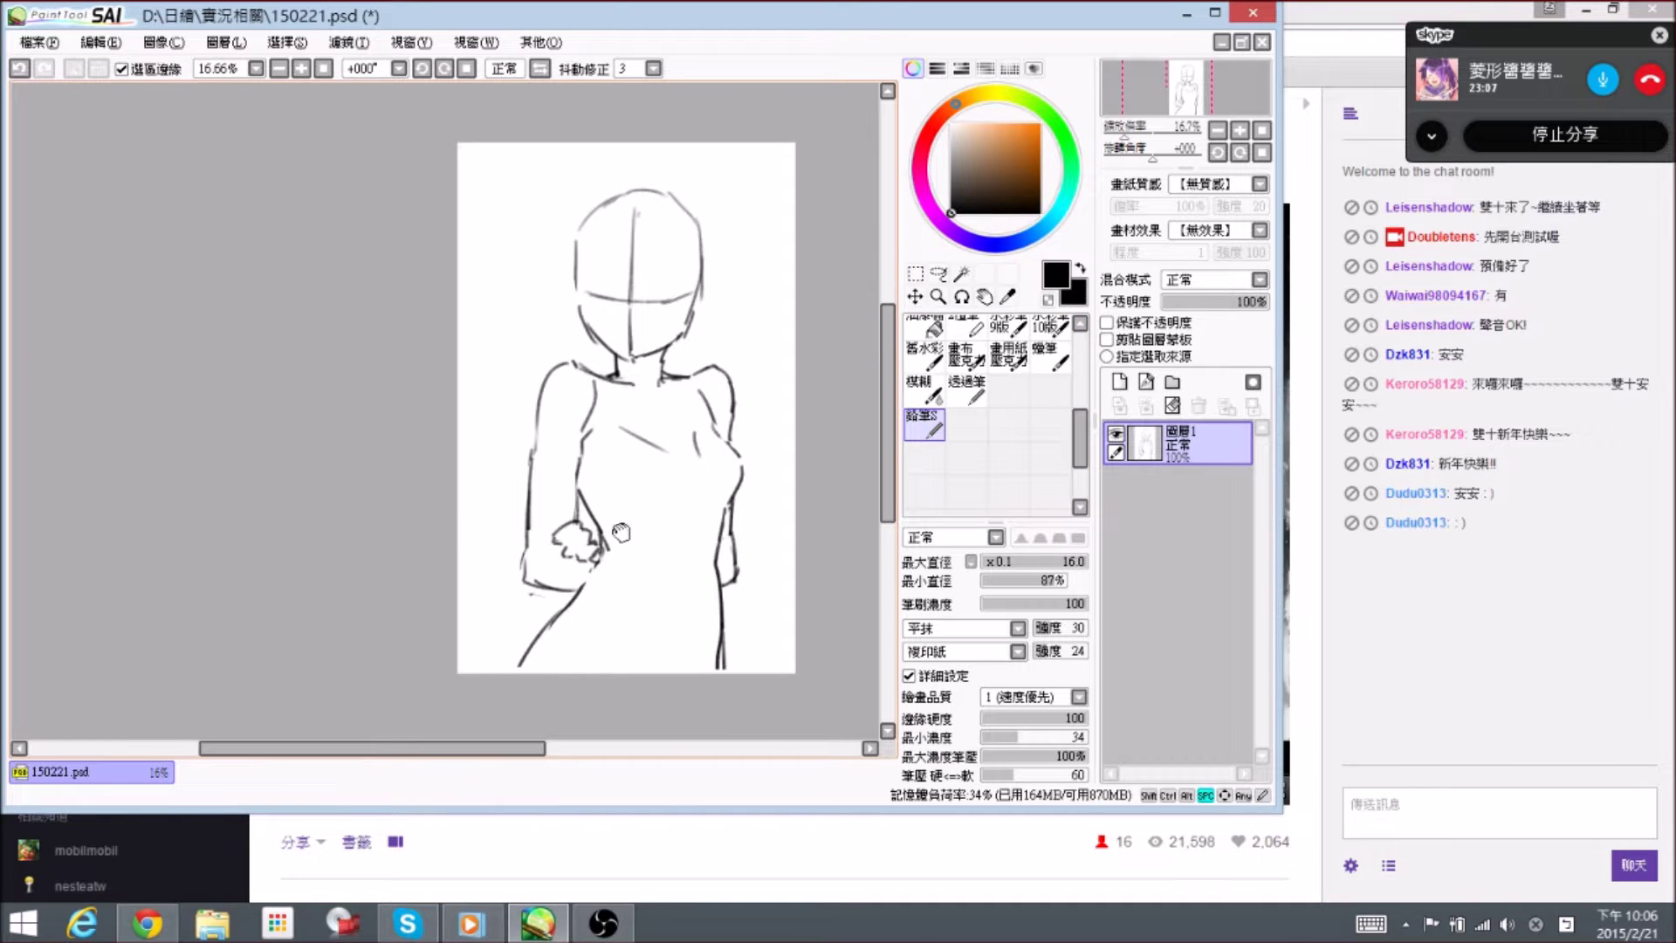
left_click_drag(619, 543, 662, 423)
mouse_move(622, 478)
left_mouse_down()
mouse_move(656, 473)
mouse_move(668, 540)
left_mouse_up()
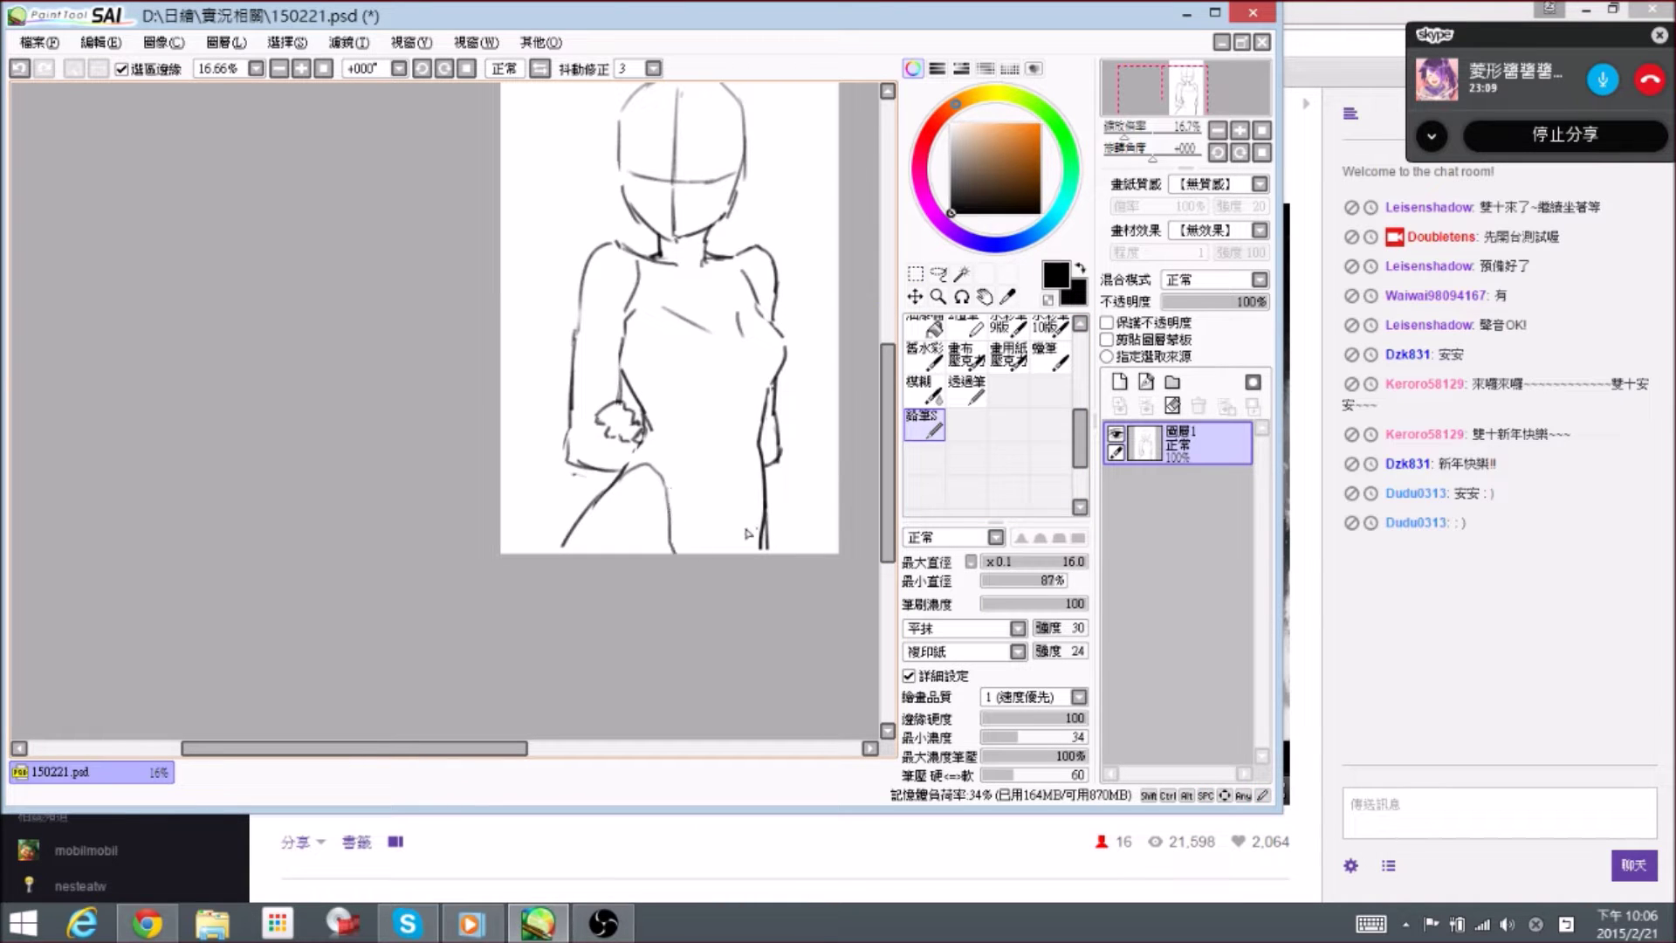
- Rework the lines where the neck meets the shoulders, undoing a faulty stroke
key("e")
mouse_move(666, 279)
left_mouse_down()
mouse_move(727, 332)
mouse_move(708, 274)
left_mouse_up()
key("e")
mouse_move(718, 265)
left_mouse_down()
mouse_move(760, 264)
mouse_move(784, 293)
mouse_move(783, 275)
mouse_move(785, 312)
mouse_move(743, 296)
mouse_move(763, 280)
mouse_move(733, 284)
left_mouse_up()
key("ctrl+z")
key("e")
key("e")
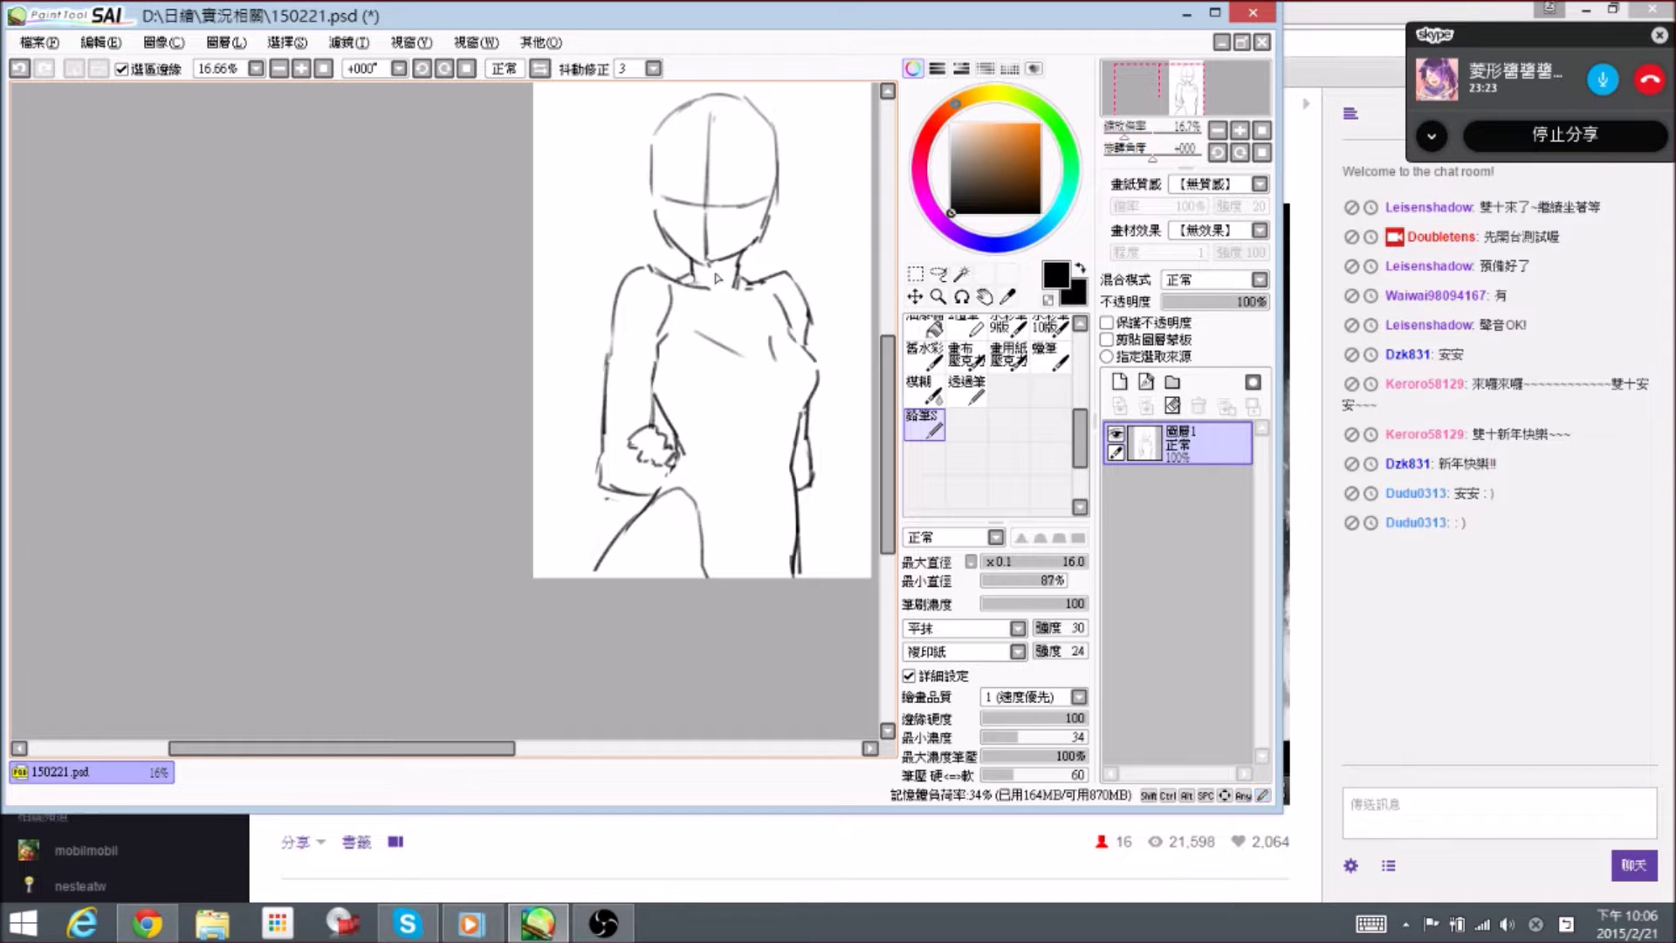
- Paint a selection over the head and neck with the selection pen enlarged to size 500
left_click_drag(1070, 421, 1079, 400)
left_click(1008, 358)
left_click_drag(618, 276, 654, 351)
mouse_move(702, 272)
left_mouse_down()
mouse_move(671, 297)
mouse_move(633, 213)
mouse_move(656, 260)
mouse_move(698, 250)
mouse_move(662, 298)
left_mouse_up()
key("bracketright")
key("bracketright")
key("bracketright")
key("bracketright")
key("bracketright")
key("bracketright")
key("bracketright")
key("bracketright")
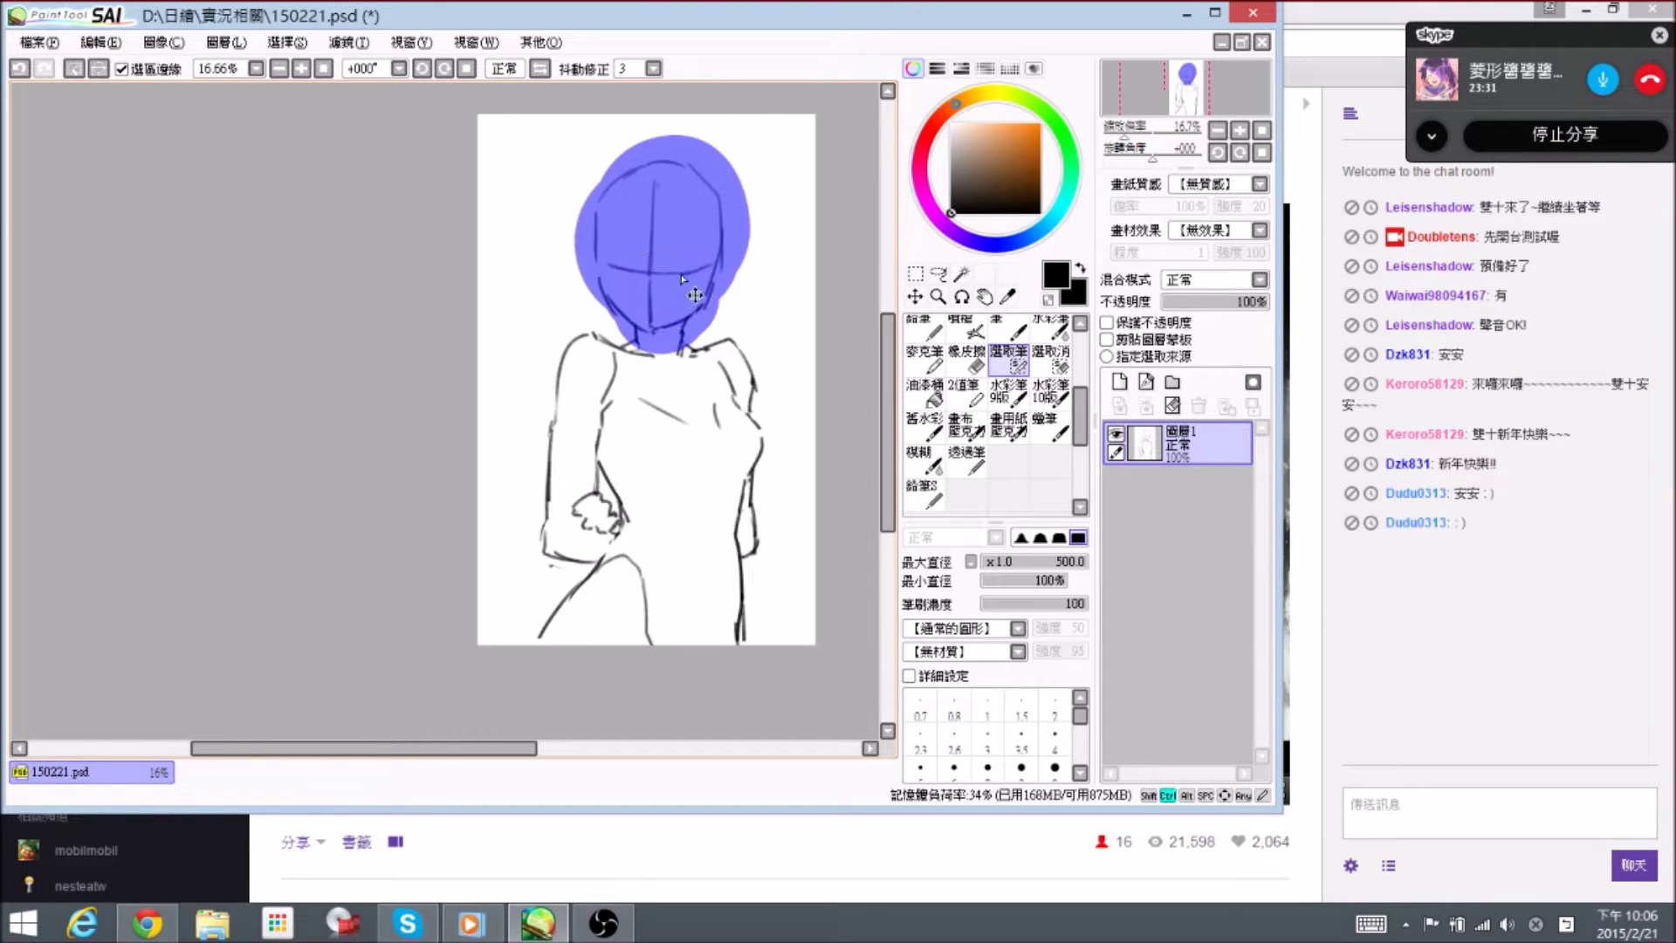
- Move the selected head and neck slightly upward and clear the selection
key("ctrl+t")
mouse_move(684, 234)
left_mouse_down()
mouse_move(755, 215)
mouse_move(696, 234)
left_mouse_up()
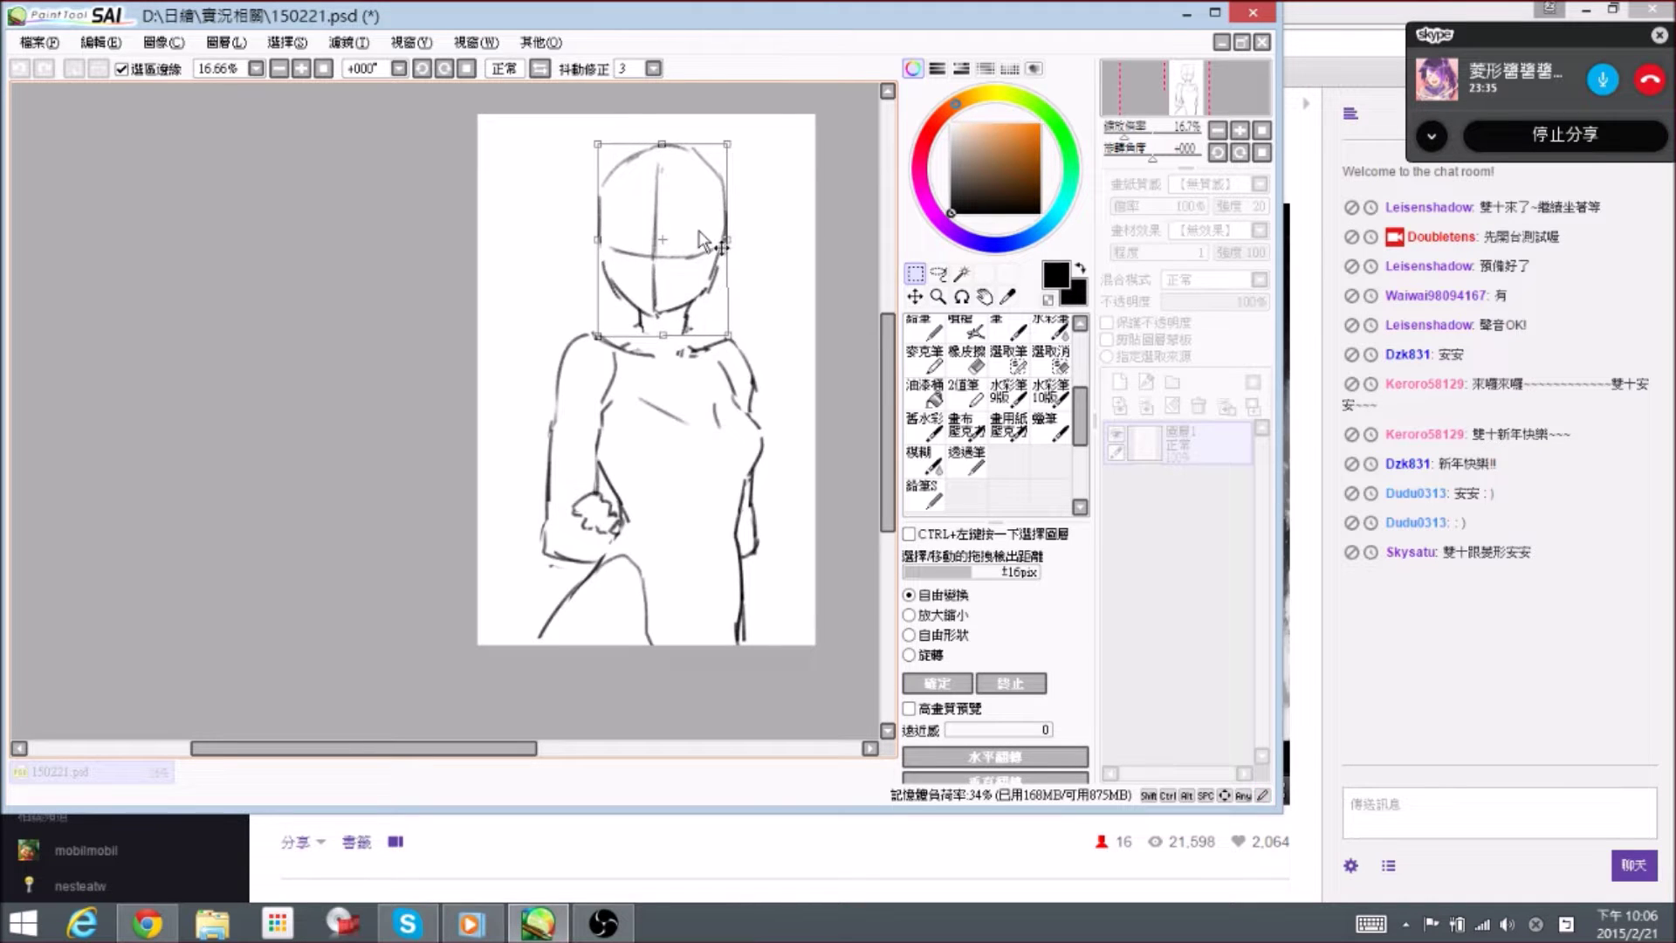
key("Return")
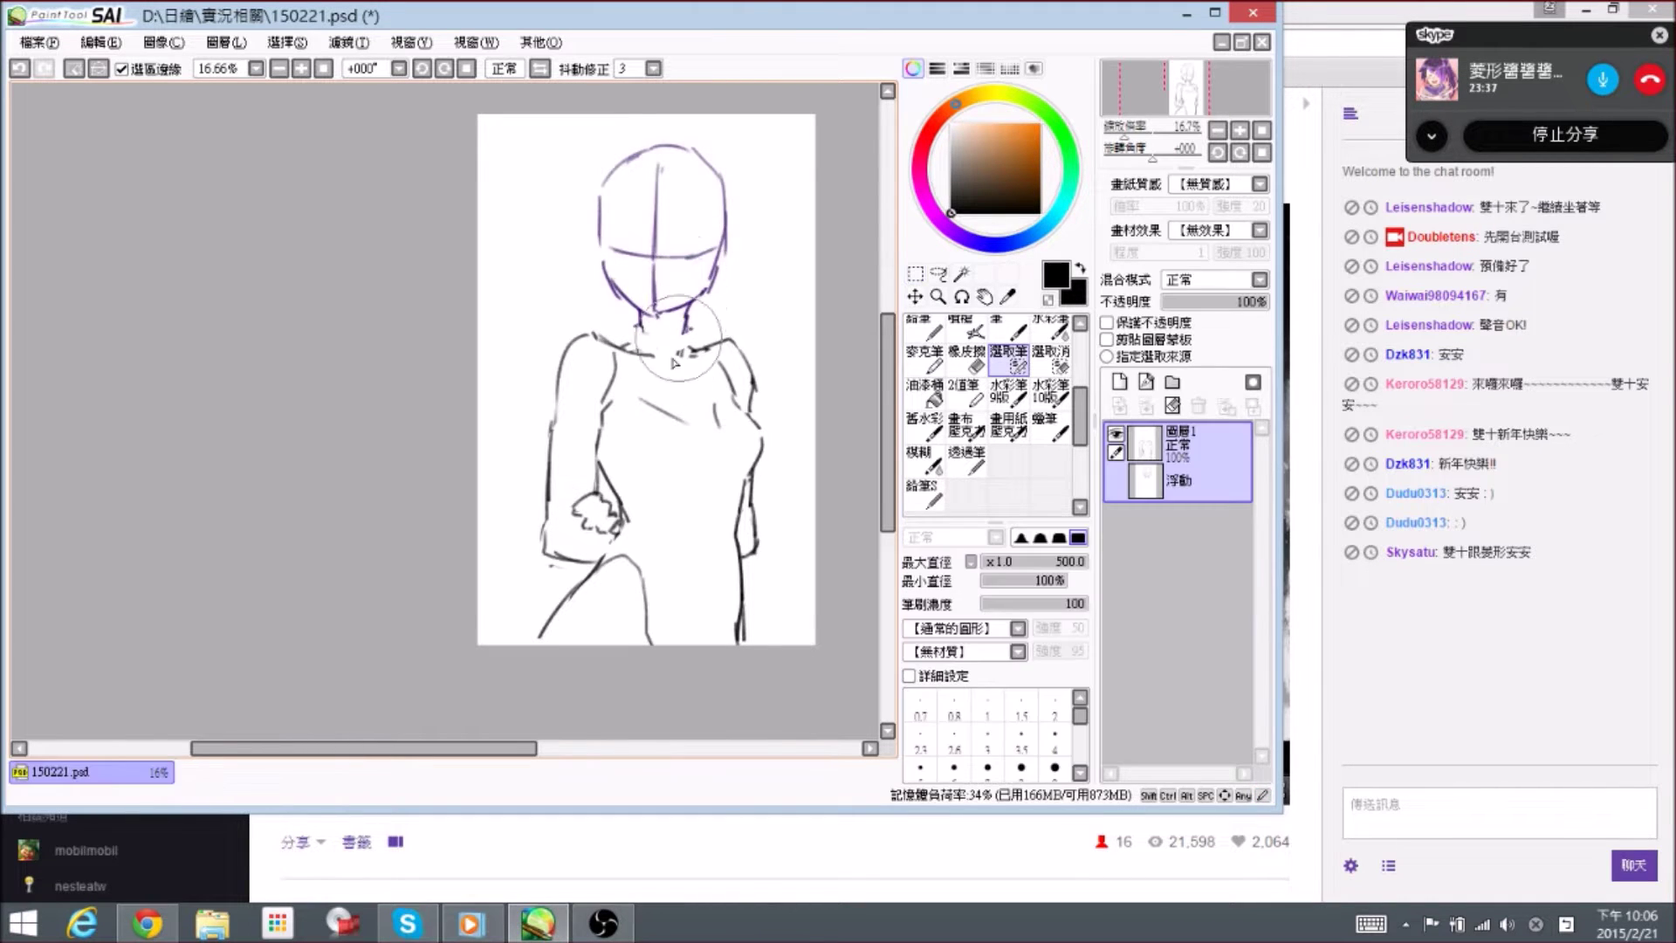
key("ctrl+d")
- Redraw the neck lines with the pencil so they connect the raised head to the shoulders
left_click(919, 499)
left_click(752, 480, "ctrl")
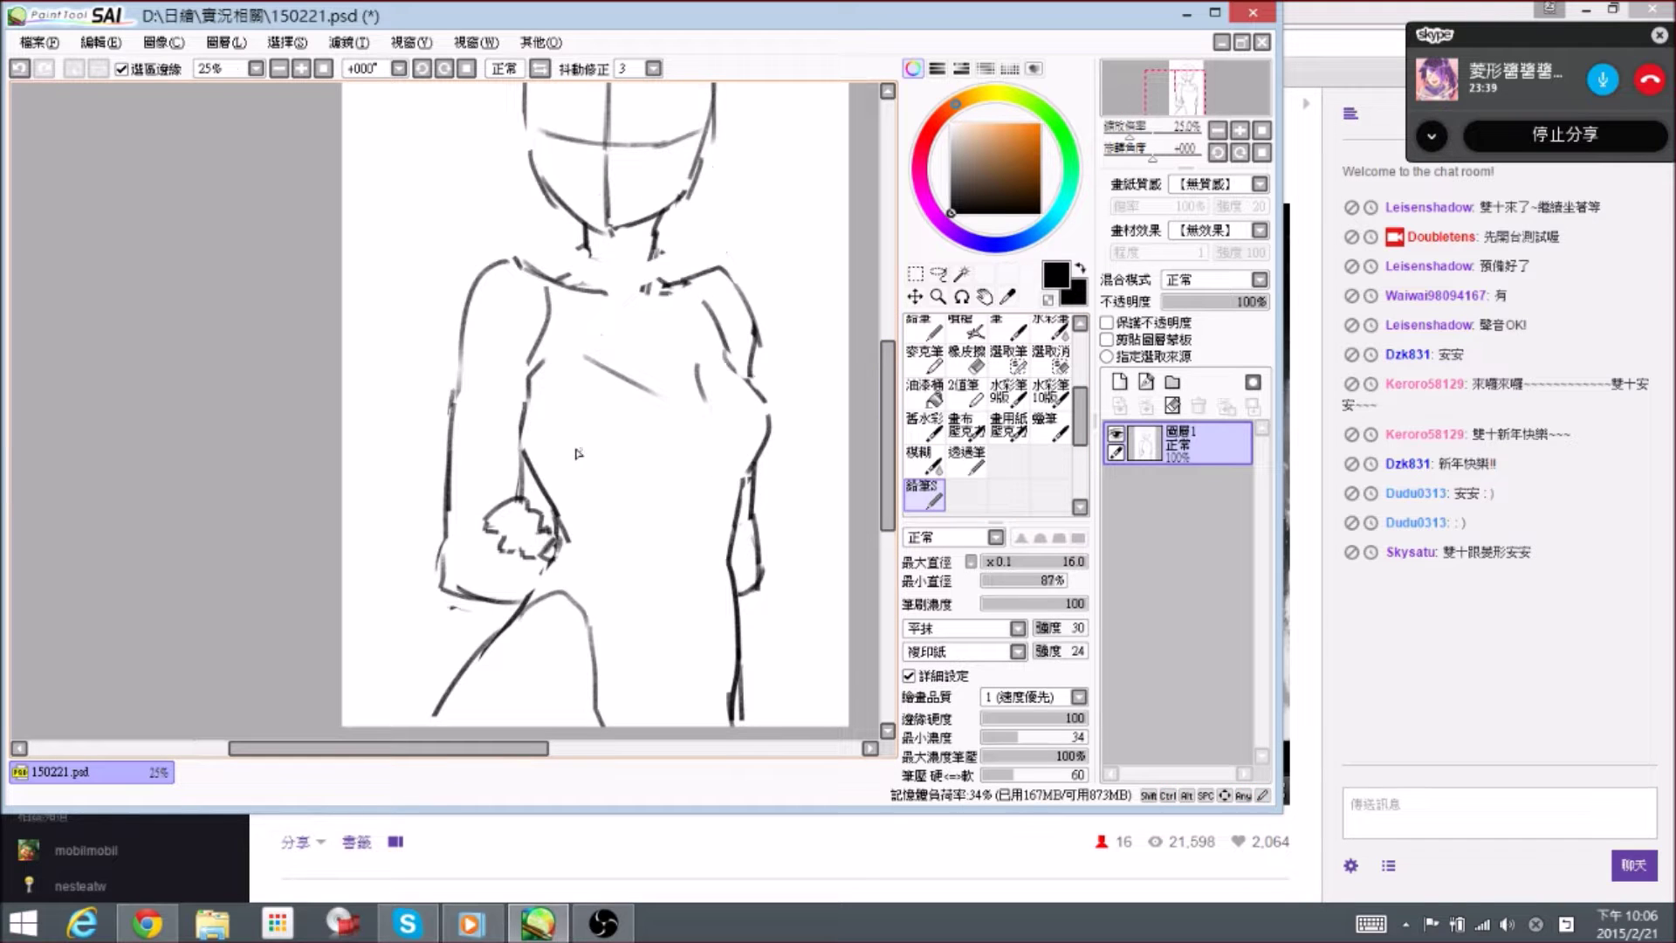
left_click_drag(576, 452, 602, 474)
key("e")
mouse_move(697, 277)
left_mouse_down()
mouse_move(608, 288)
mouse_move(581, 305)
mouse_move(615, 260)
left_mouse_up()
key("n")
- Erase the slanted line on the chest and redraw it shorter
key("e")
left_click_drag(690, 422, 655, 416)
left_click_drag(580, 376, 642, 408)
key("n")
left_click_drag(587, 370, 640, 399)
left_click_drag(528, 301, 537, 394)
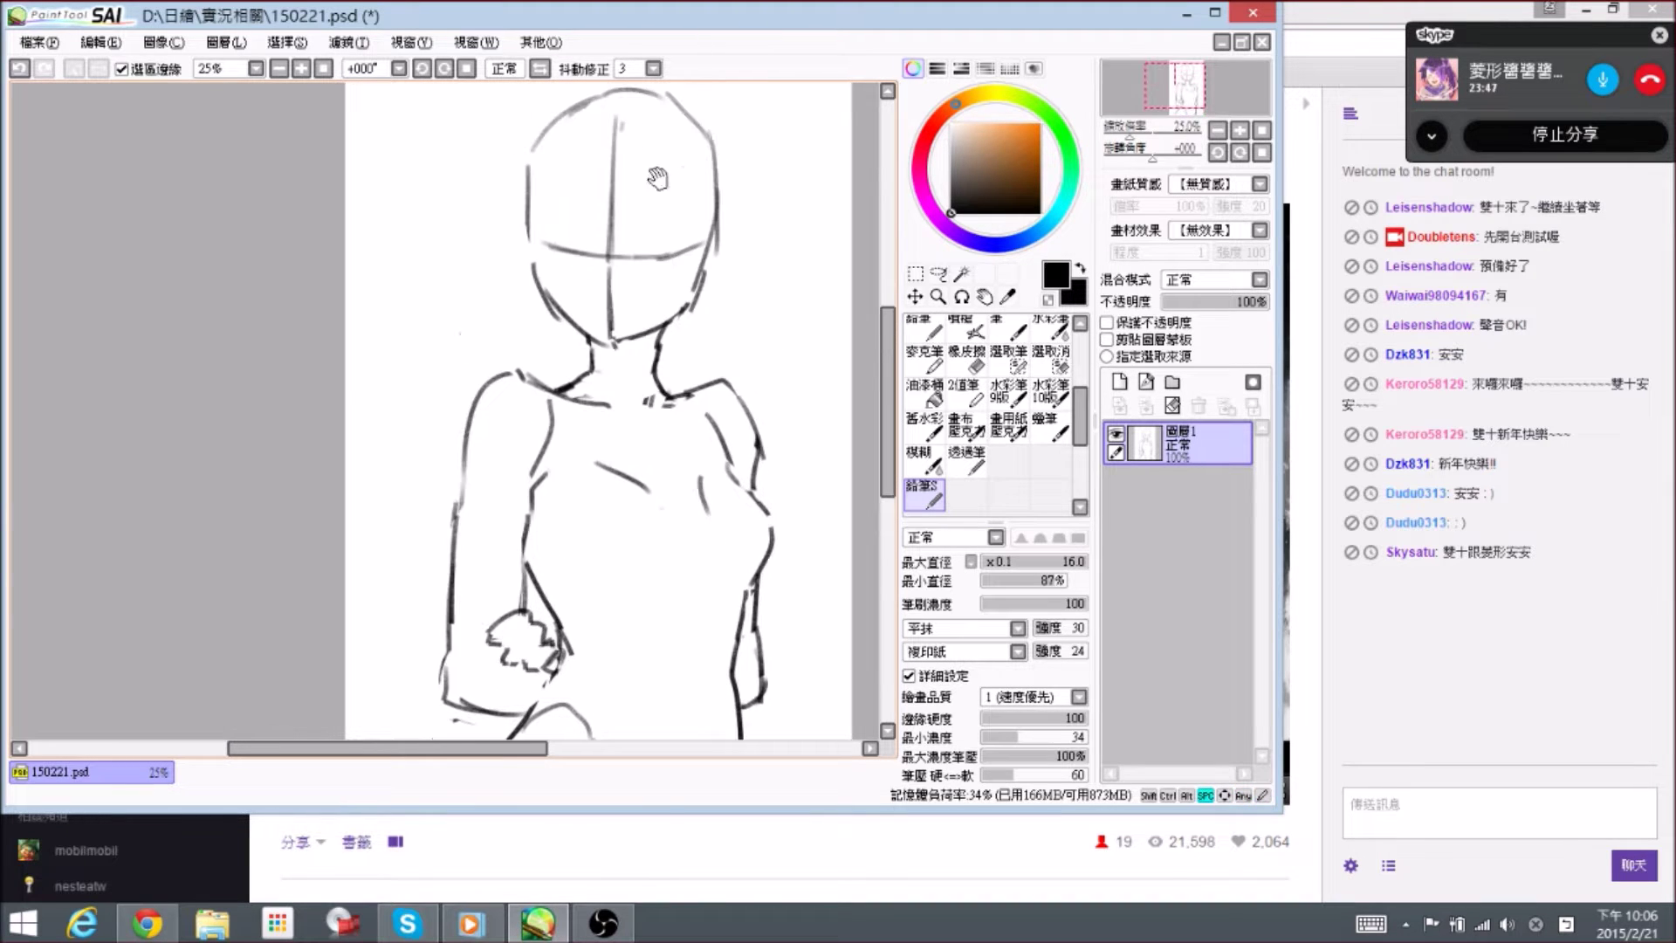
- Clean up the sides and base of the neck with the eraser and pencil
key("e")
mouse_move(656, 288)
left_mouse_down()
mouse_move(674, 301)
mouse_move(659, 355)
left_mouse_up()
key("n")
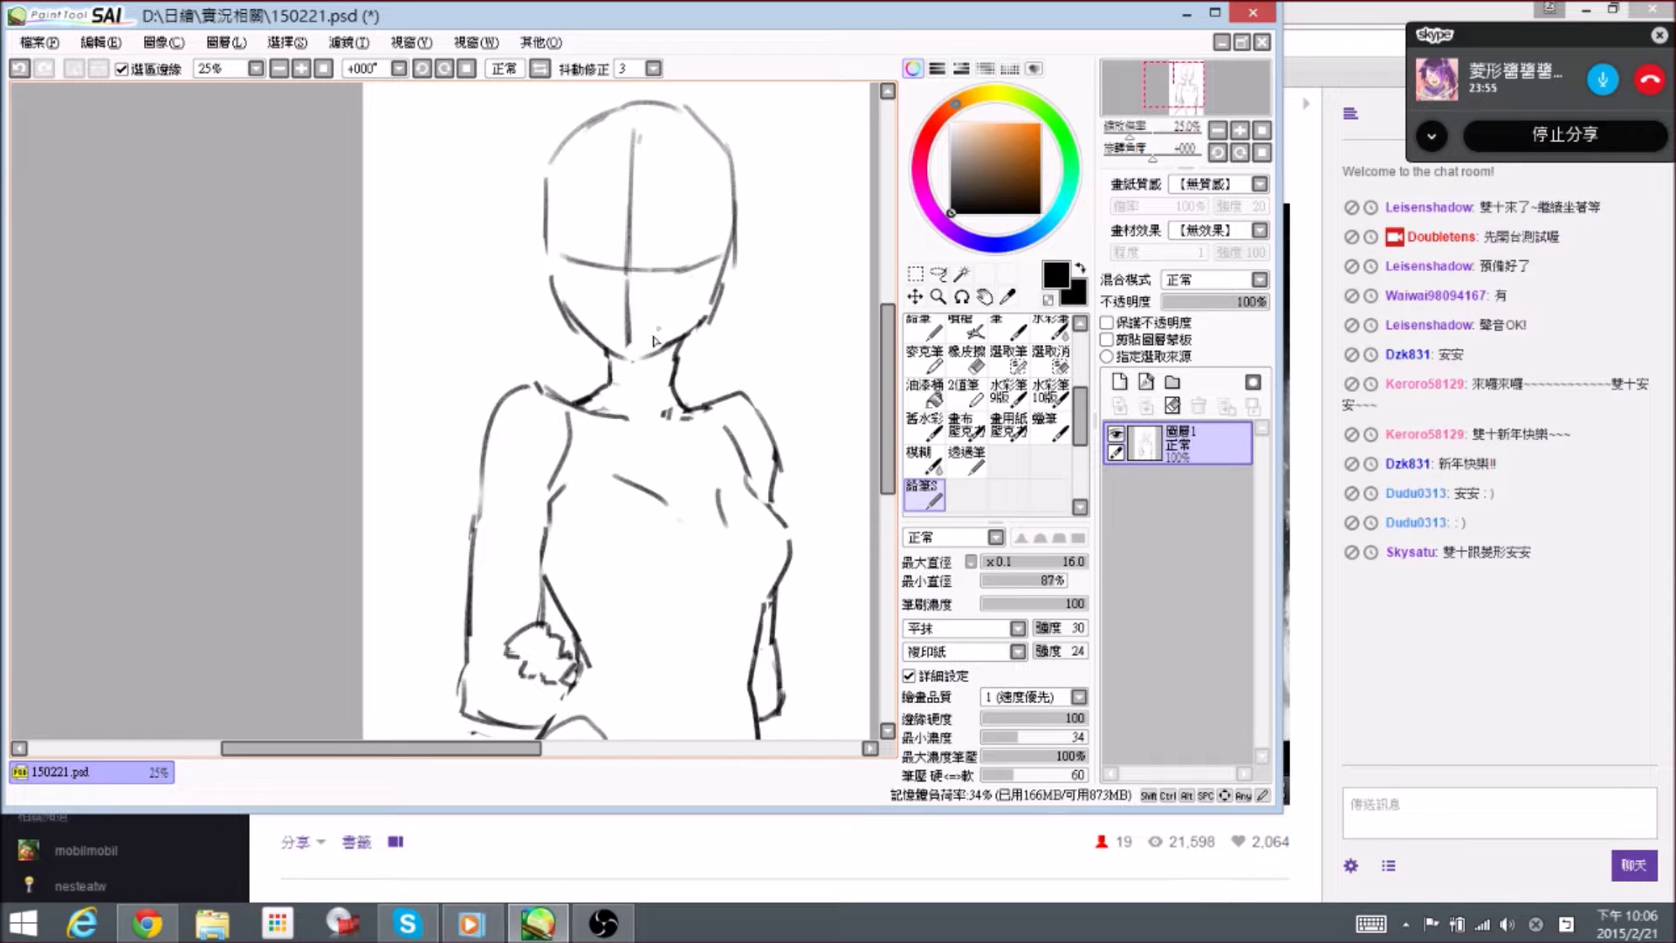
- Save the drawing and add collarbone lines at the base of the neck, erasing and redrawing them as needed
key("ctrl+s")
mouse_move(691, 389)
left_mouse_down()
mouse_move(690, 374)
mouse_move(609, 367)
mouse_move(606, 342)
mouse_move(590, 385)
mouse_move(602, 380)
mouse_move(576, 389)
left_mouse_up()
key("e")
key("n")
key("e")
key("n")
key("e")
mouse_move(680, 343)
left_mouse_down()
mouse_move(669, 377)
mouse_move(675, 326)
mouse_move(684, 379)
mouse_move(670, 365)
mouse_move(569, 376)
left_mouse_up()
key("n")
key("e")
key("n")
key("e")
key("n")
key("e")
key("n")
- Refine the shoulder, collarbone and chest lines with alternating pencil and eraser strokes
key("e")
mouse_move(674, 371)
left_mouse_down()
mouse_move(713, 393)
mouse_move(701, 377)
mouse_move(661, 391)
mouse_move(673, 398)
mouse_move(612, 391)
mouse_move(740, 340)
mouse_move(704, 292)
left_mouse_up()
key("n")
key("space")
key("e")
key("n")
key("e")
key("n")
key("e")
key("e")
key("e")
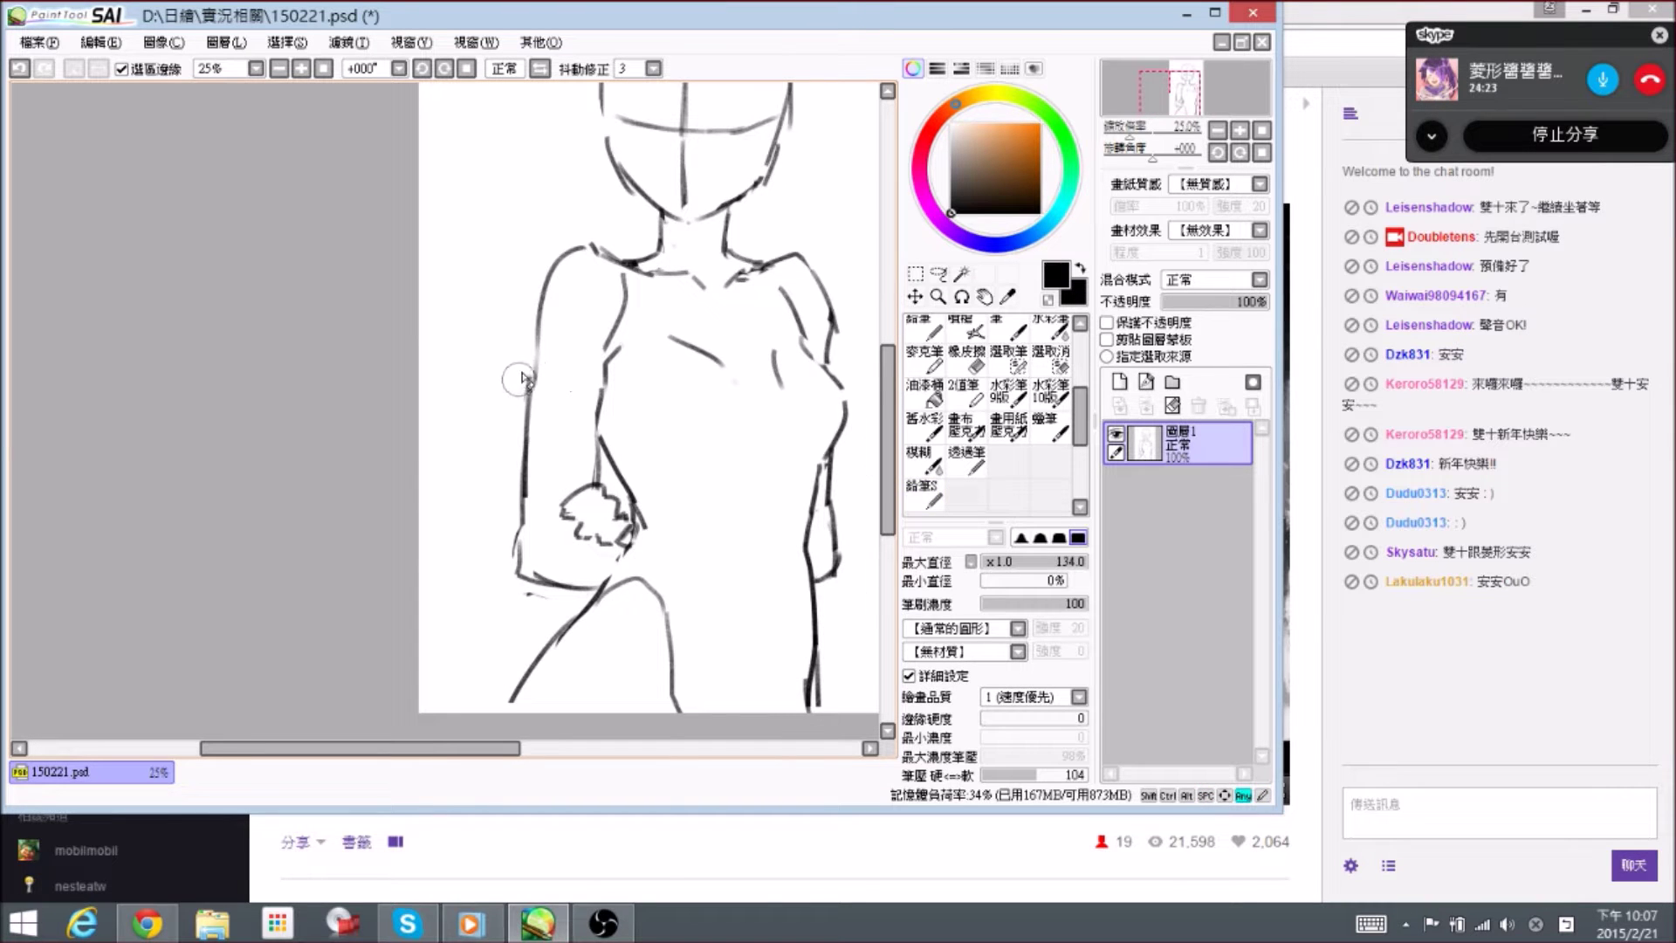
key("e")
- Sketch both eyes with round irises on the horizontal face guideline, reducing the pencil size to 12
mouse_move(713, 146)
left_mouse_down()
mouse_move(679, 315)
mouse_move(660, 281)
left_mouse_up()
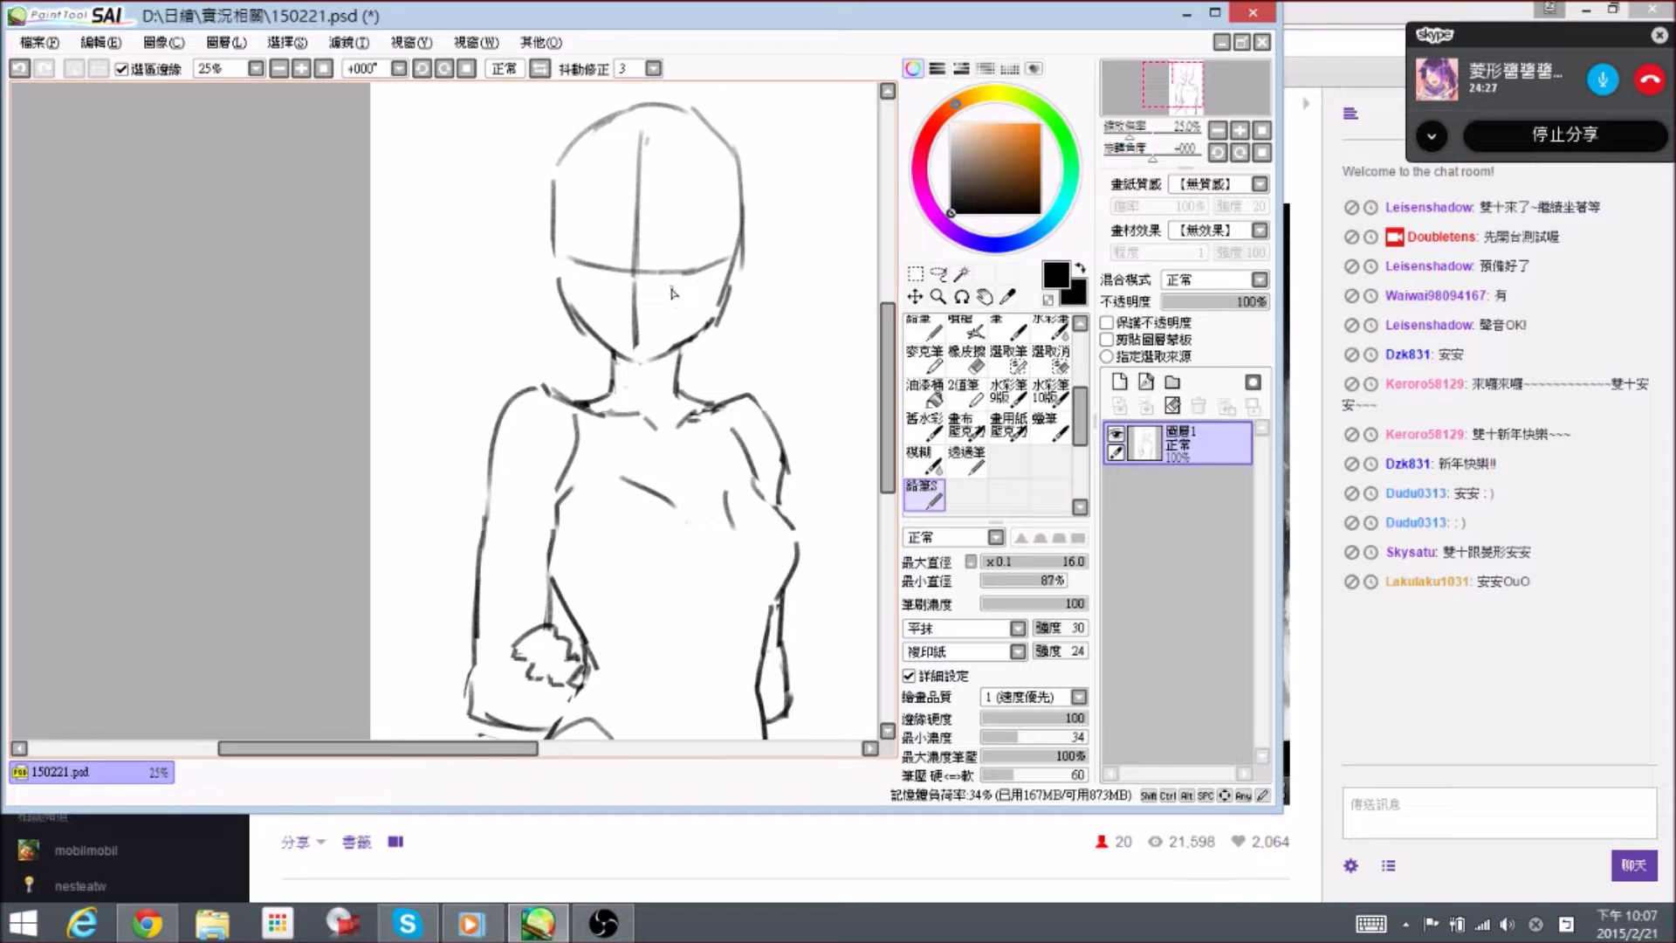
scroll(672, 293, "up", 1)
key("ctrl")
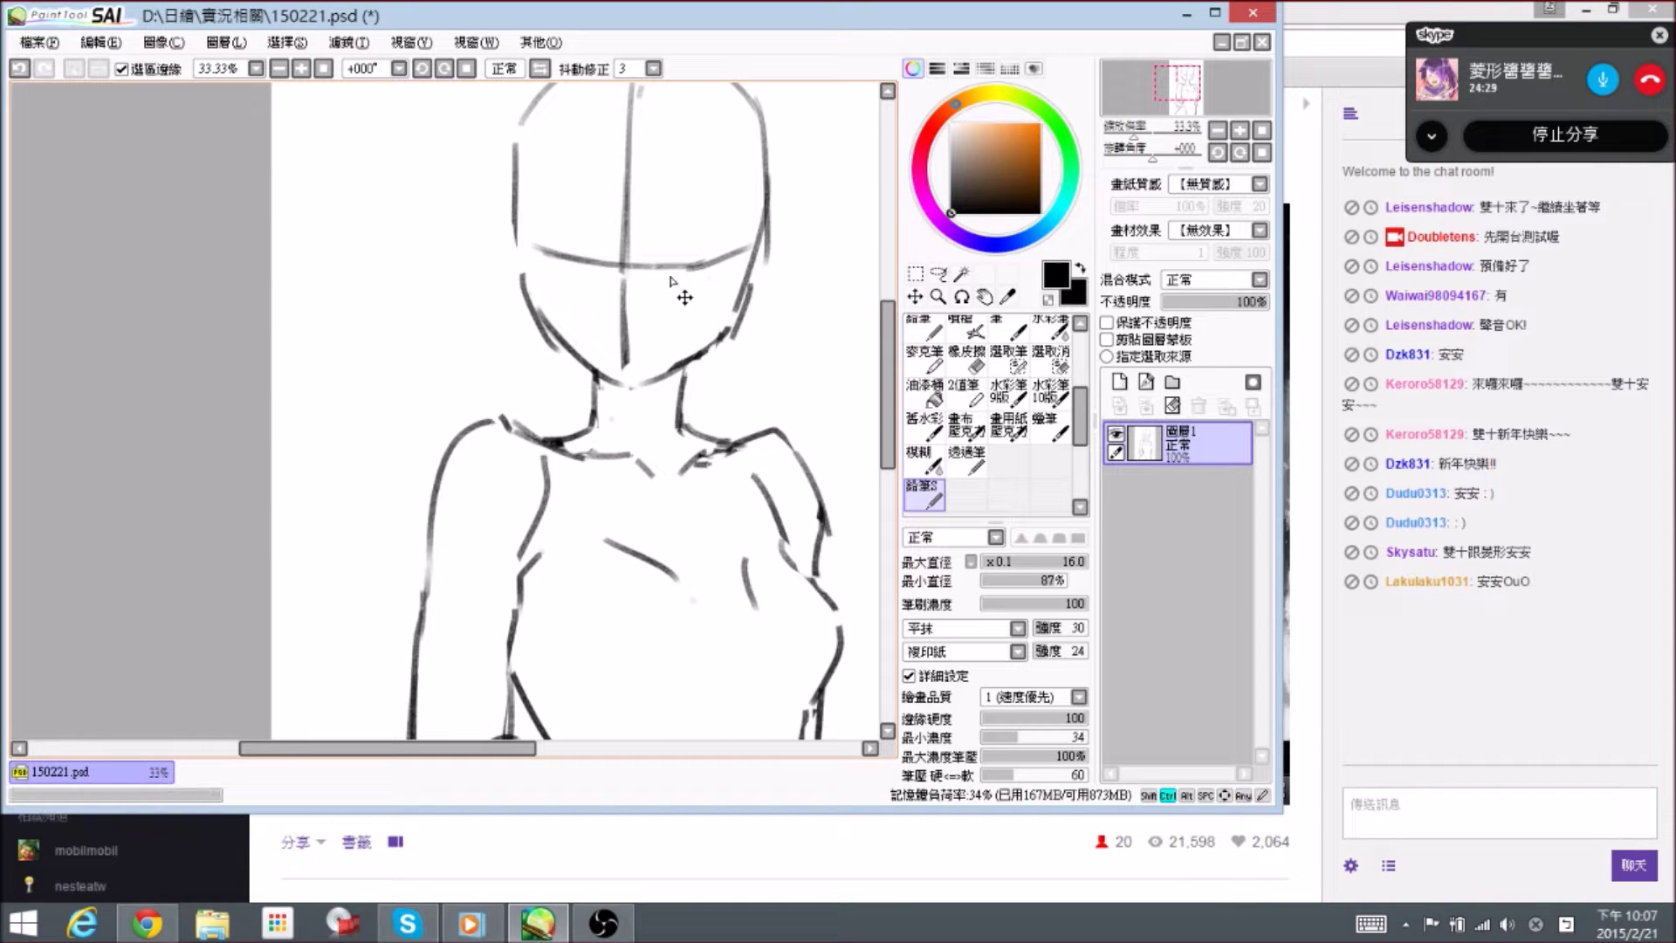
mouse_move(673, 278)
left_mouse_down()
mouse_move(655, 254)
mouse_move(670, 270)
mouse_move(672, 238)
mouse_move(719, 248)
mouse_move(672, 291)
left_mouse_up()
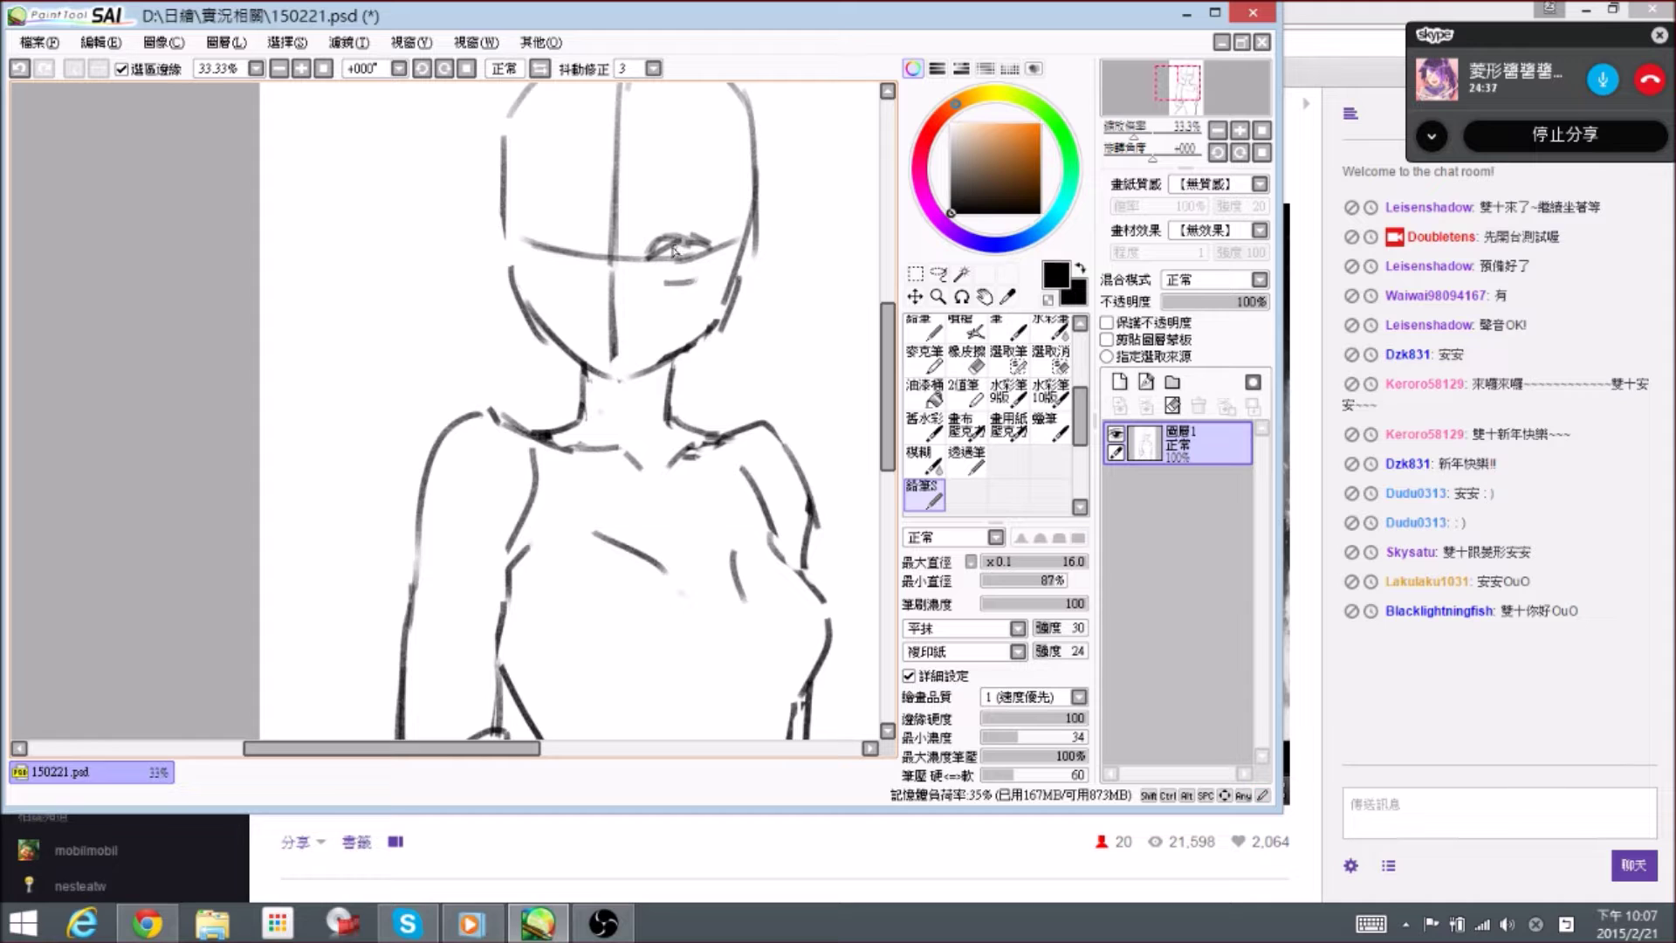
key("e")
mouse_move(683, 262)
left_mouse_down()
mouse_move(665, 271)
mouse_move(696, 300)
mouse_move(702, 282)
mouse_move(600, 274)
mouse_move(614, 282)
left_mouse_up()
key("e")
key("e")
key("e")
key("e")
key("n")
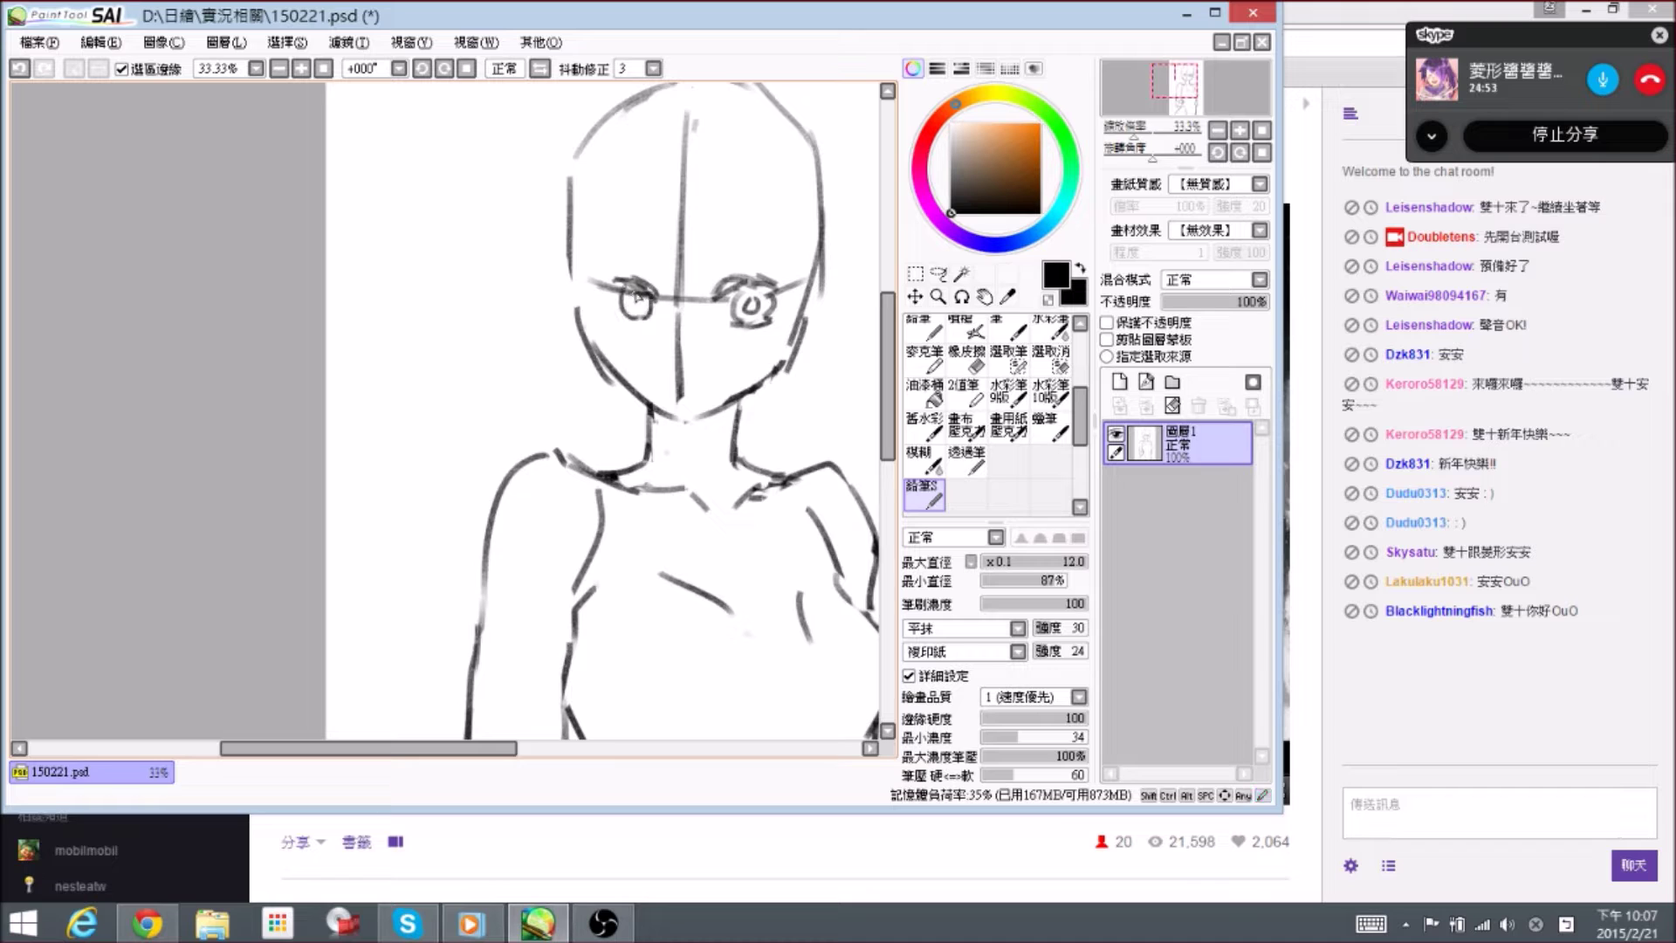
- Refine the eyes with eyelids and irises and erase the face guidelines around them
key("e")
key("n")
key("e")
left_click_drag(638, 263, 653, 276)
key("n")
mouse_move(682, 363)
left_mouse_down()
mouse_move(663, 343)
mouse_move(660, 251)
mouse_move(666, 274)
left_mouse_up()
key("e")
key("n")
key("e")
key("n")
- Draw a small nose and a slightly smiling mouth below the eyes
mouse_move(660, 272)
left_mouse_down()
mouse_move(674, 321)
mouse_move(649, 304)
mouse_move(650, 319)
mouse_move(647, 277)
left_mouse_up()
key("e")
key("n")
key("e")
key("n")
left_click_drag(649, 269, 648, 314)
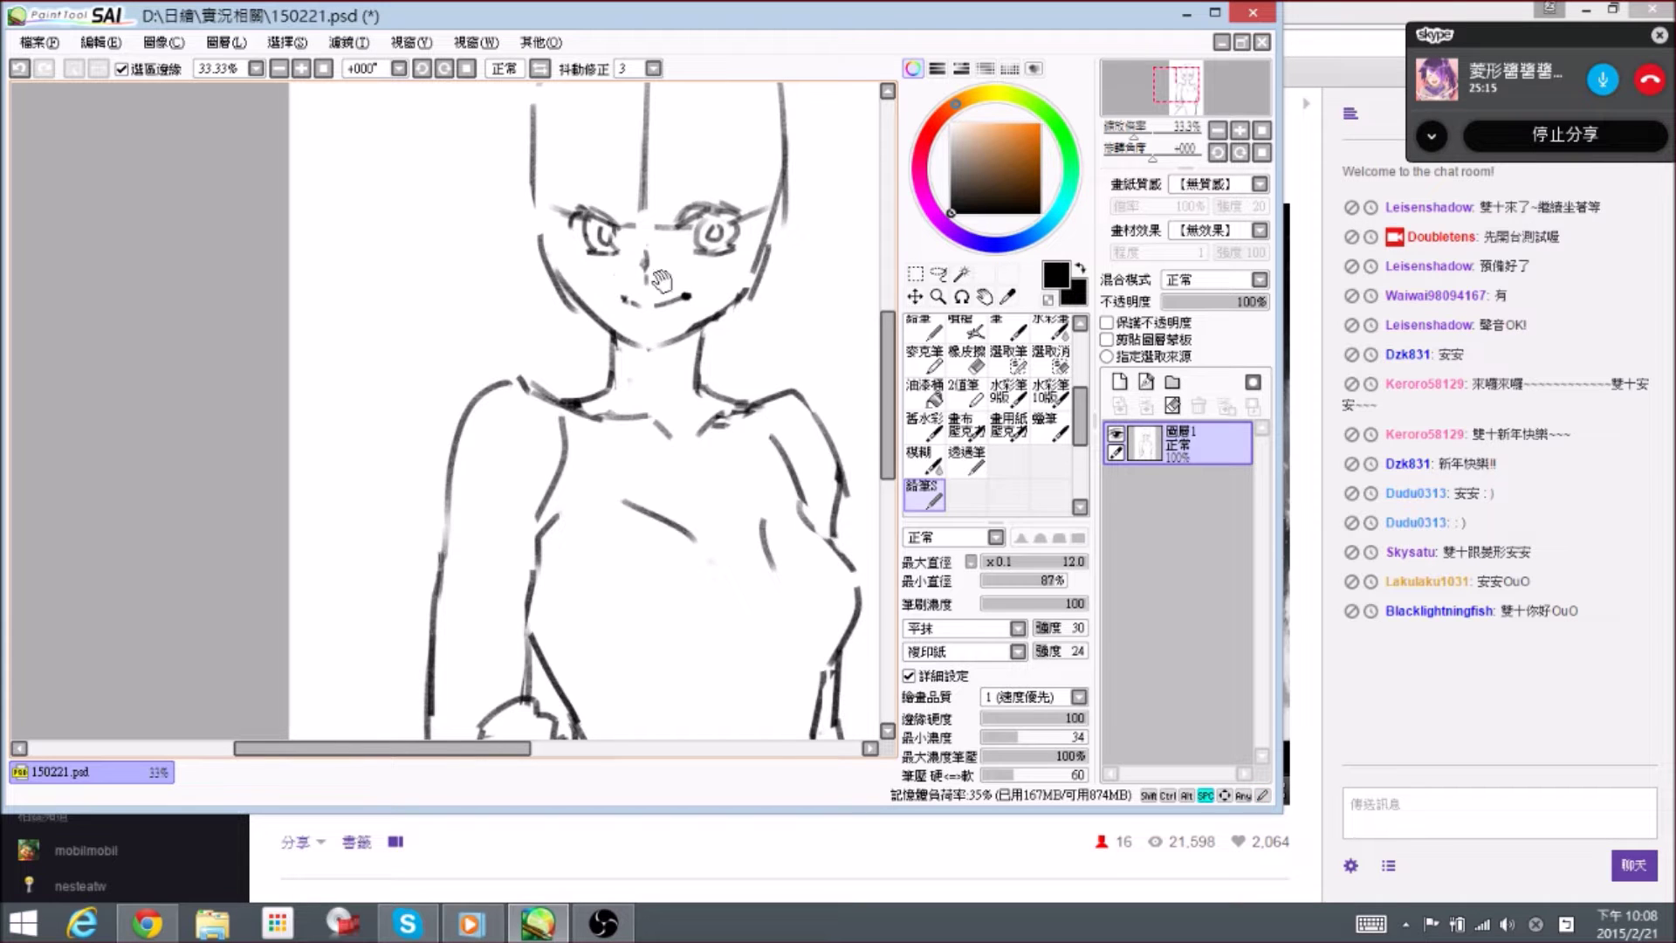
- Erase the rough cheek outline on the bent-arm side of the face and redraw it closer to the eye
left_click_drag(661, 280, 643, 299)
key("e")
left_click_drag(535, 275, 584, 317)
left_click_drag(549, 292, 574, 362)
key("e")
key("n")
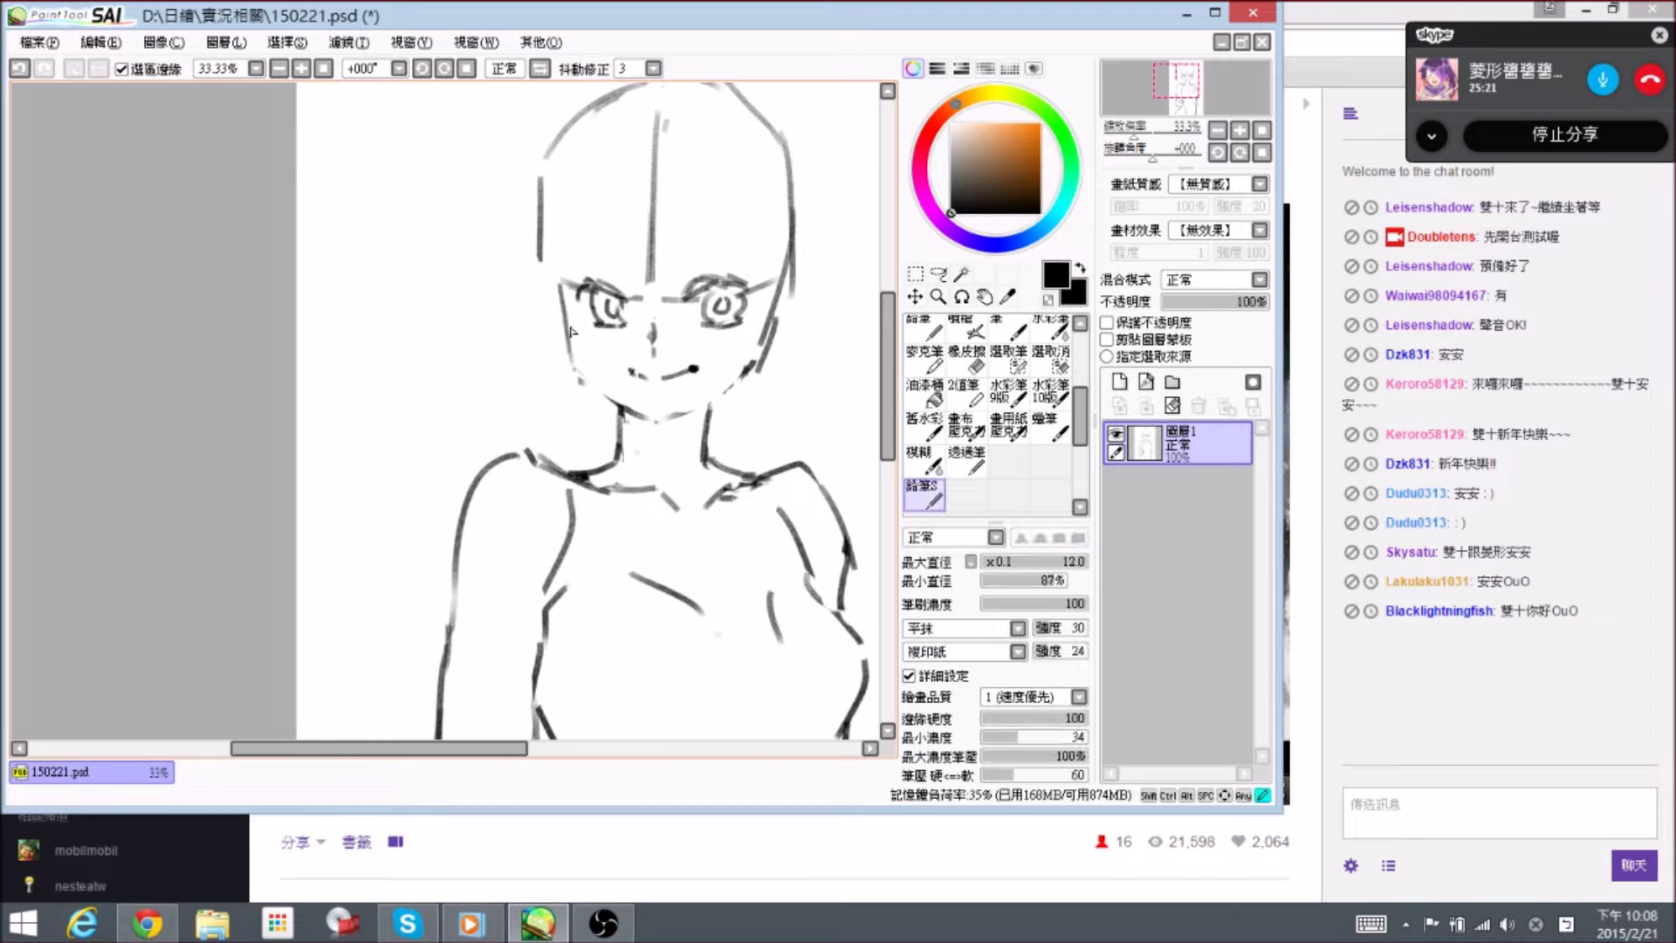
key("e")
mouse_move(537, 253)
left_mouse_down()
mouse_move(565, 363)
mouse_move(573, 345)
left_mouse_up()
key("b")
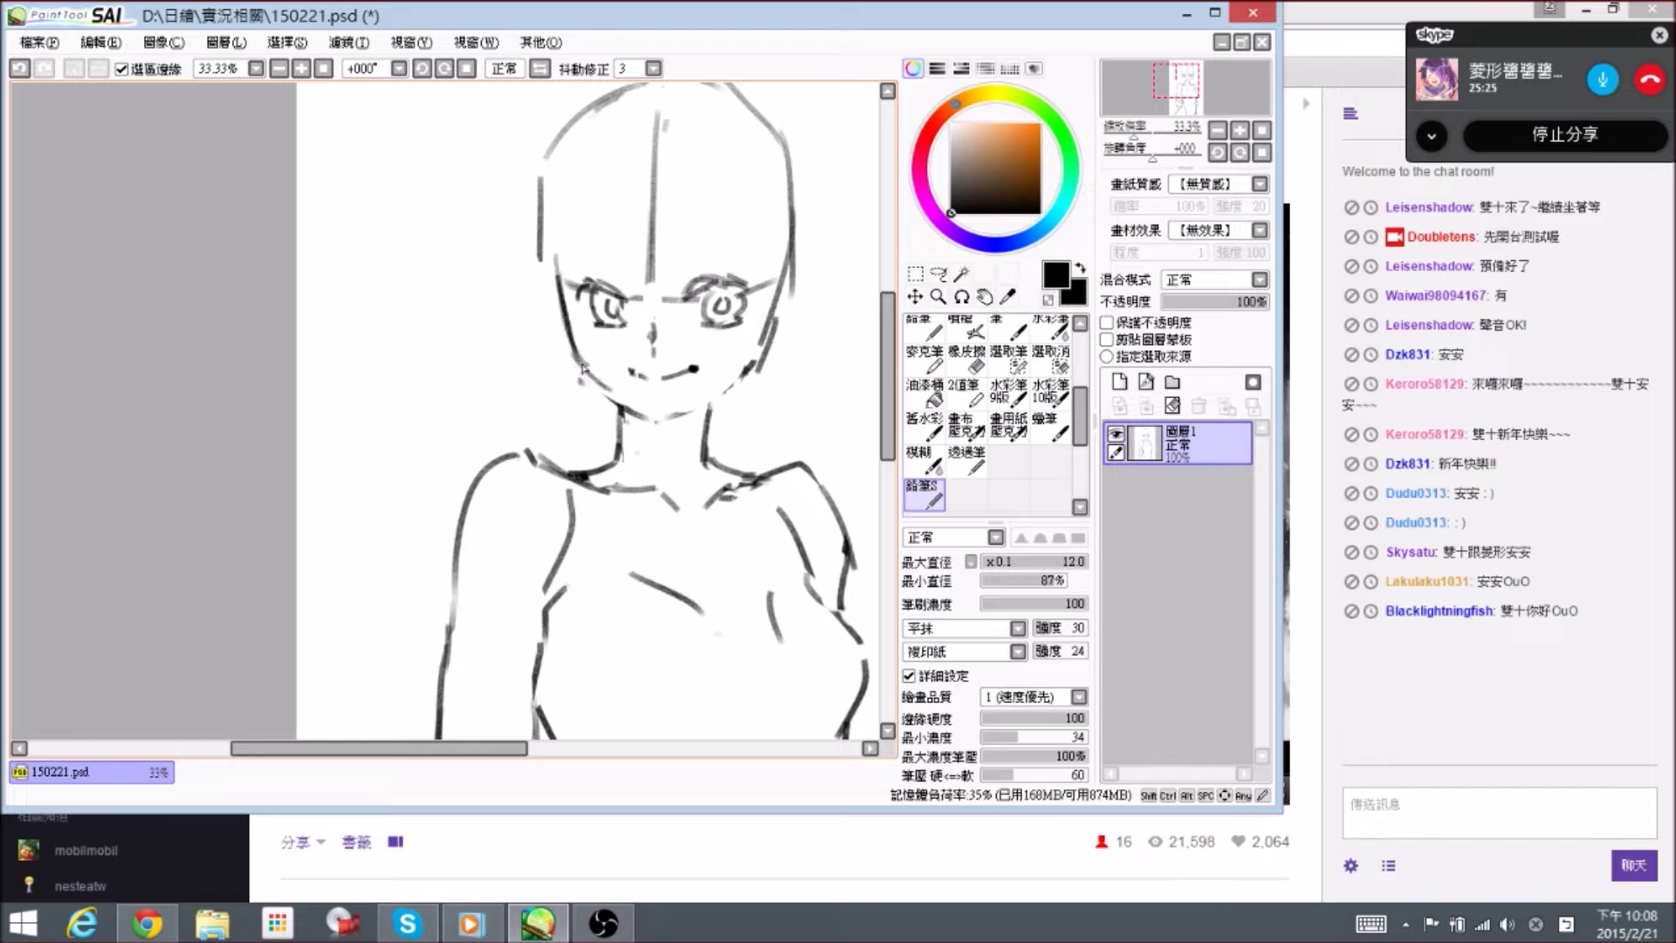
- Clean up the jawline and chin, erasing stray lines and redrawing the cheek outline up to the temple on the straight-arm side
key("e")
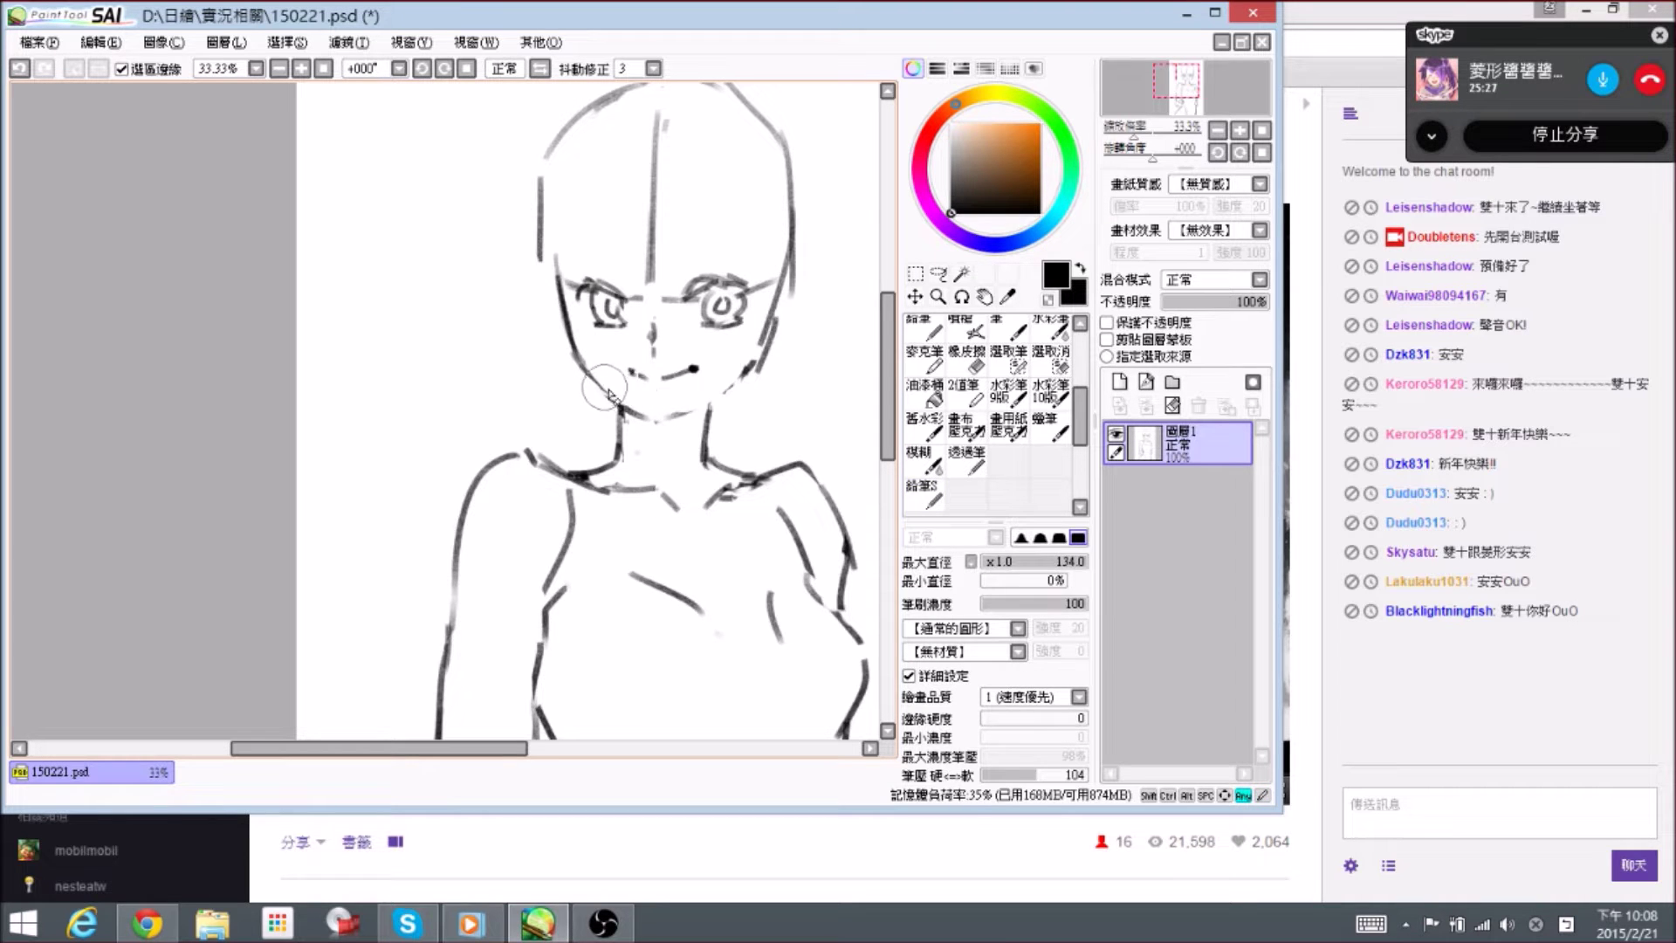
key("b")
mouse_move(611, 397)
left_mouse_down()
mouse_move(654, 421)
mouse_move(671, 386)
mouse_move(657, 373)
mouse_move(711, 326)
left_mouse_up()
key("e")
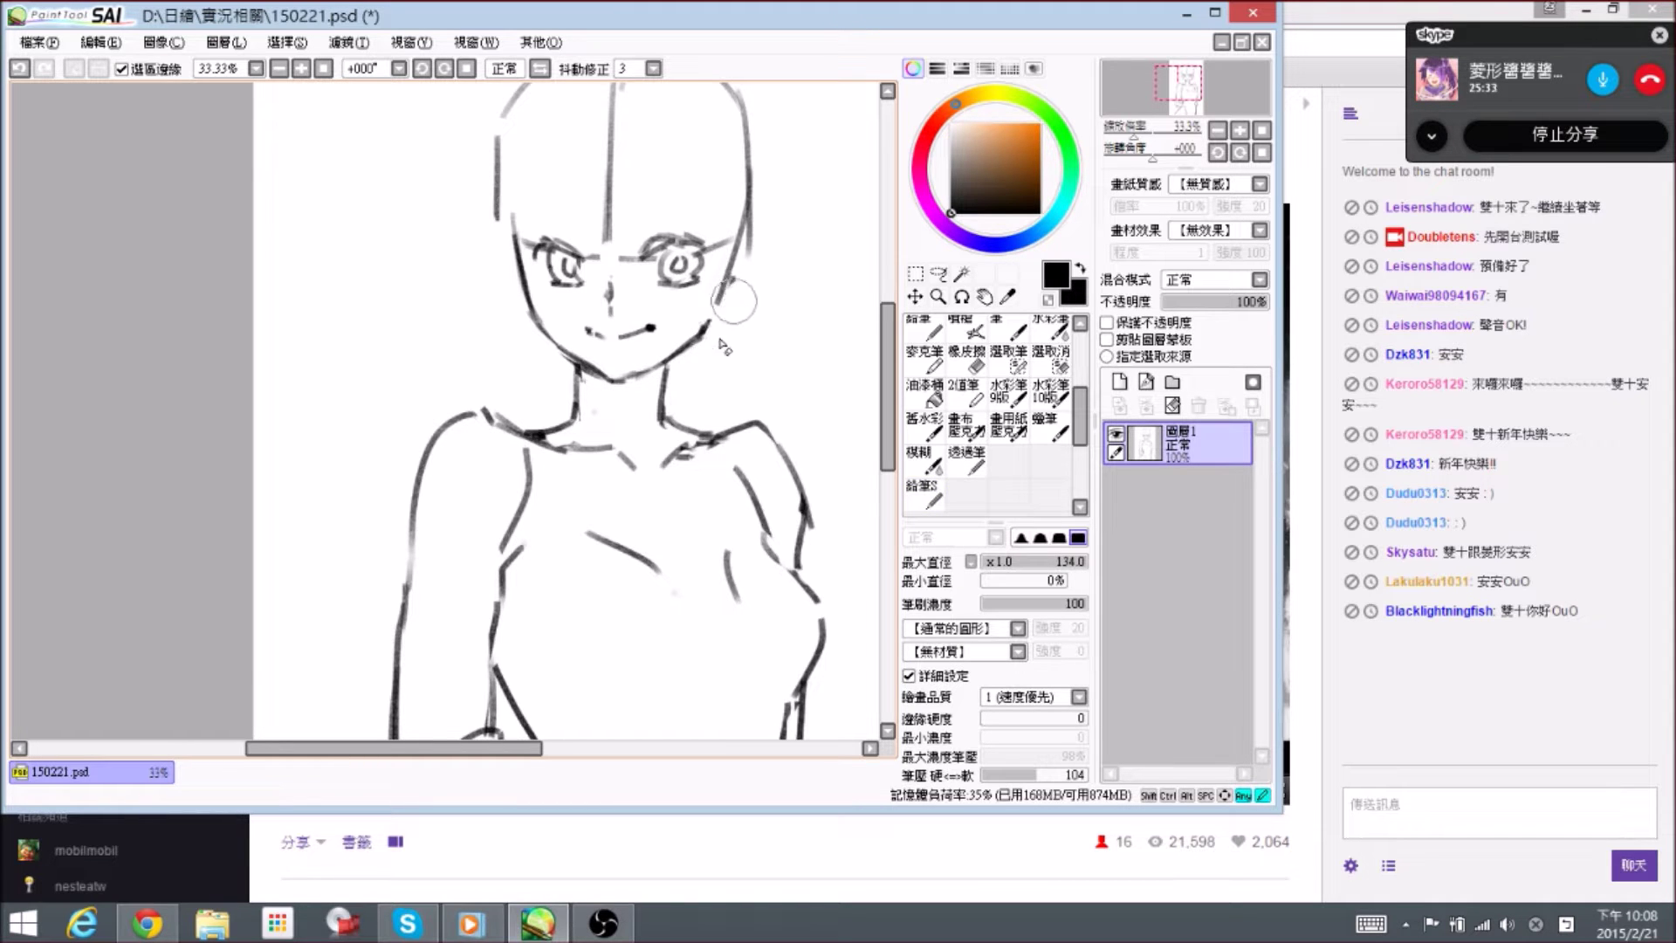
key("n")
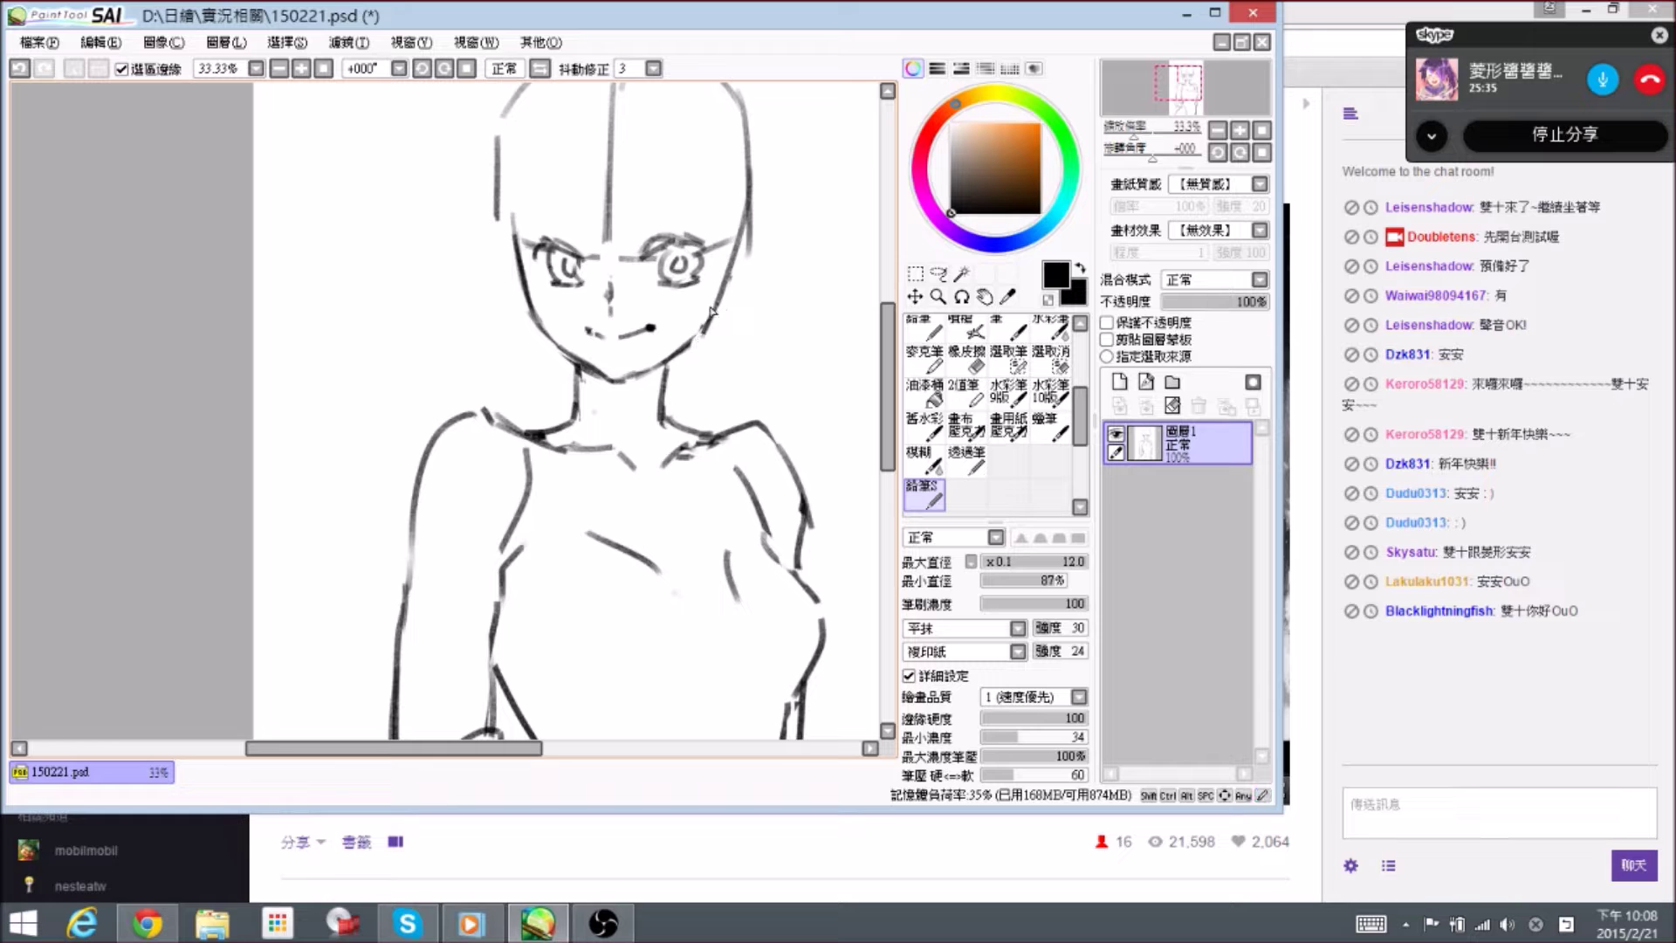
left_click_drag(683, 212, 677, 270)
key("e")
left_click_drag(746, 321, 752, 267)
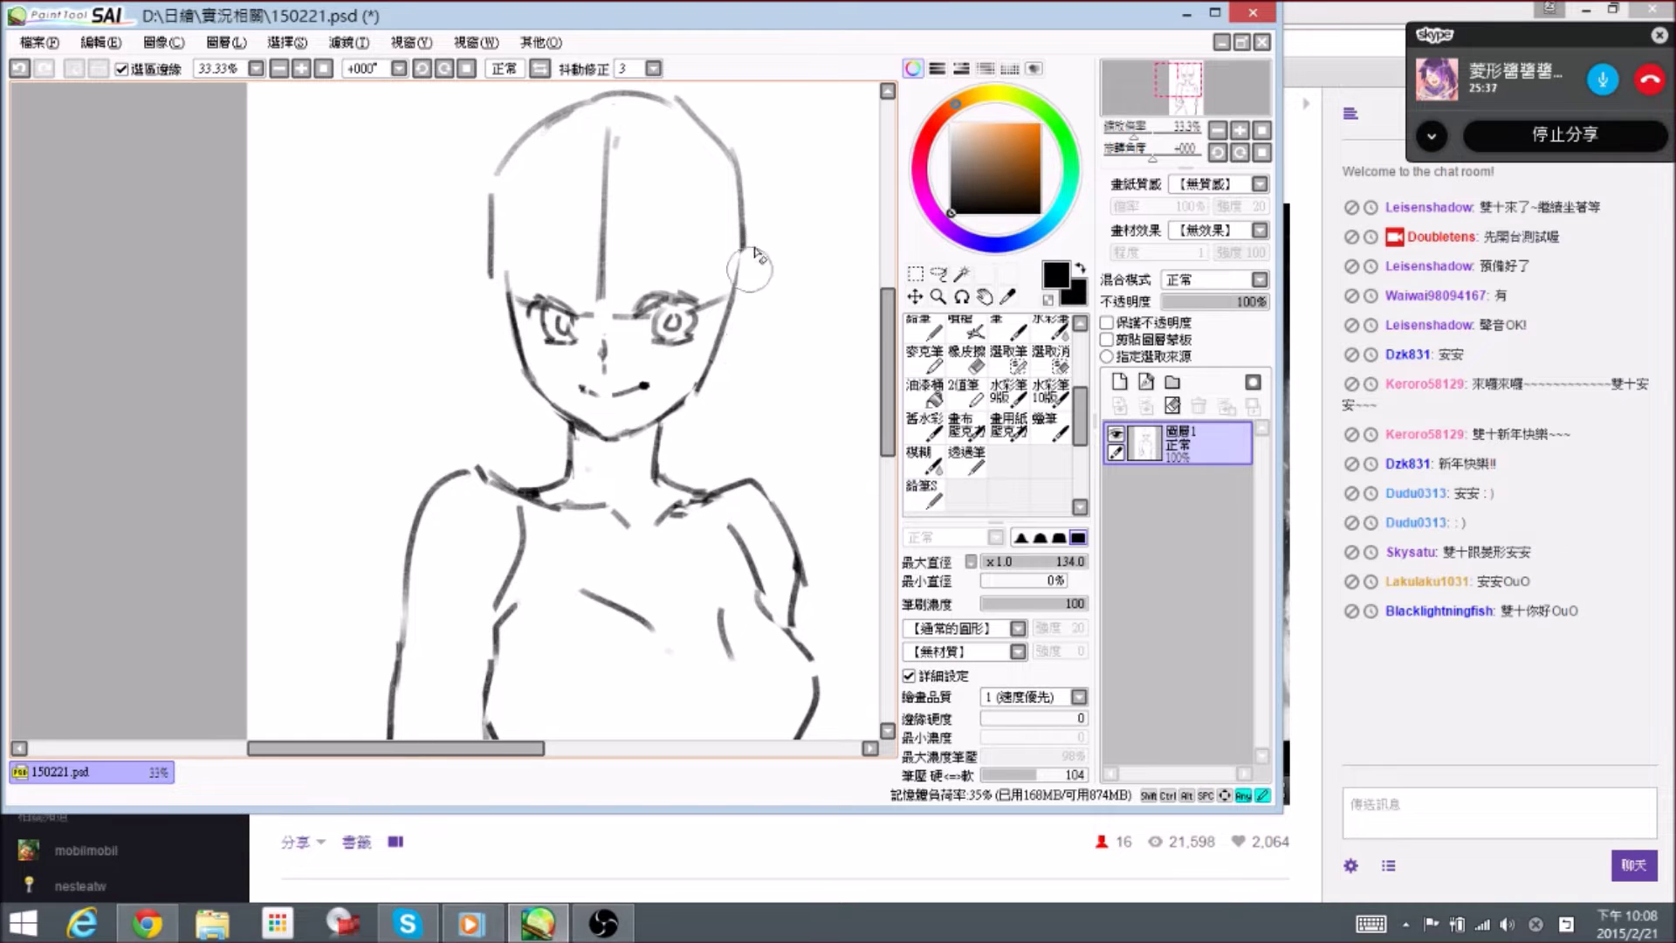
key("n")
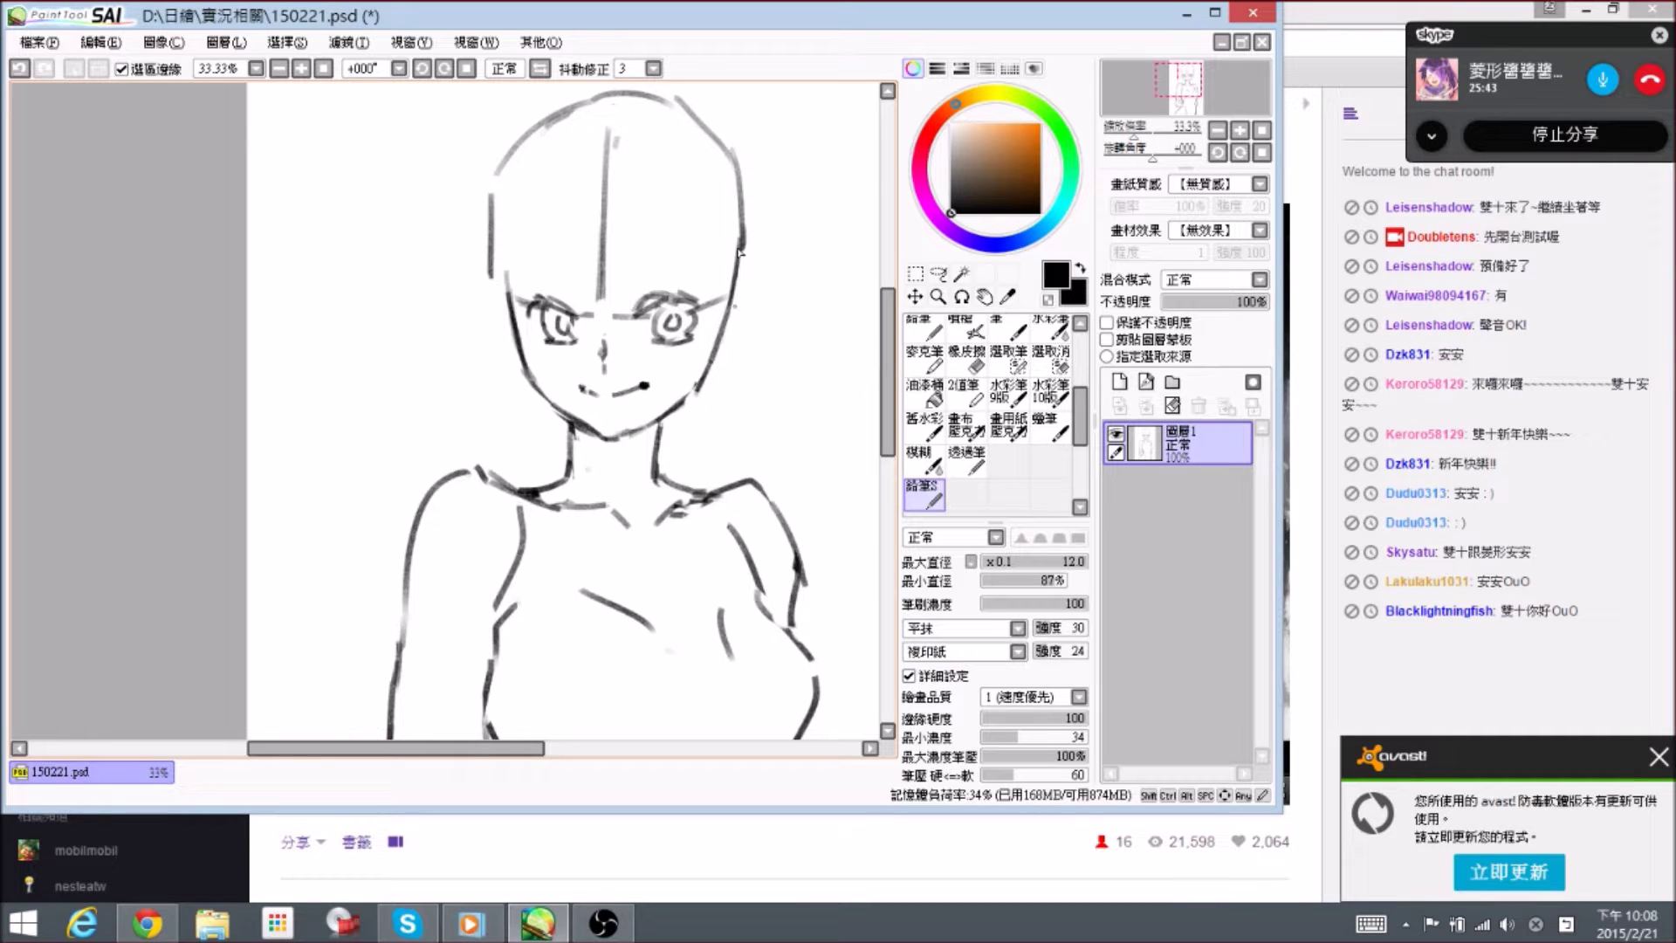
- Draw an ear at eye level on the straight-arm side of the head and clean up its outline
mouse_move(726, 295)
left_mouse_down()
mouse_move(745, 256)
mouse_move(758, 301)
mouse_move(715, 340)
left_mouse_up()
key("e")
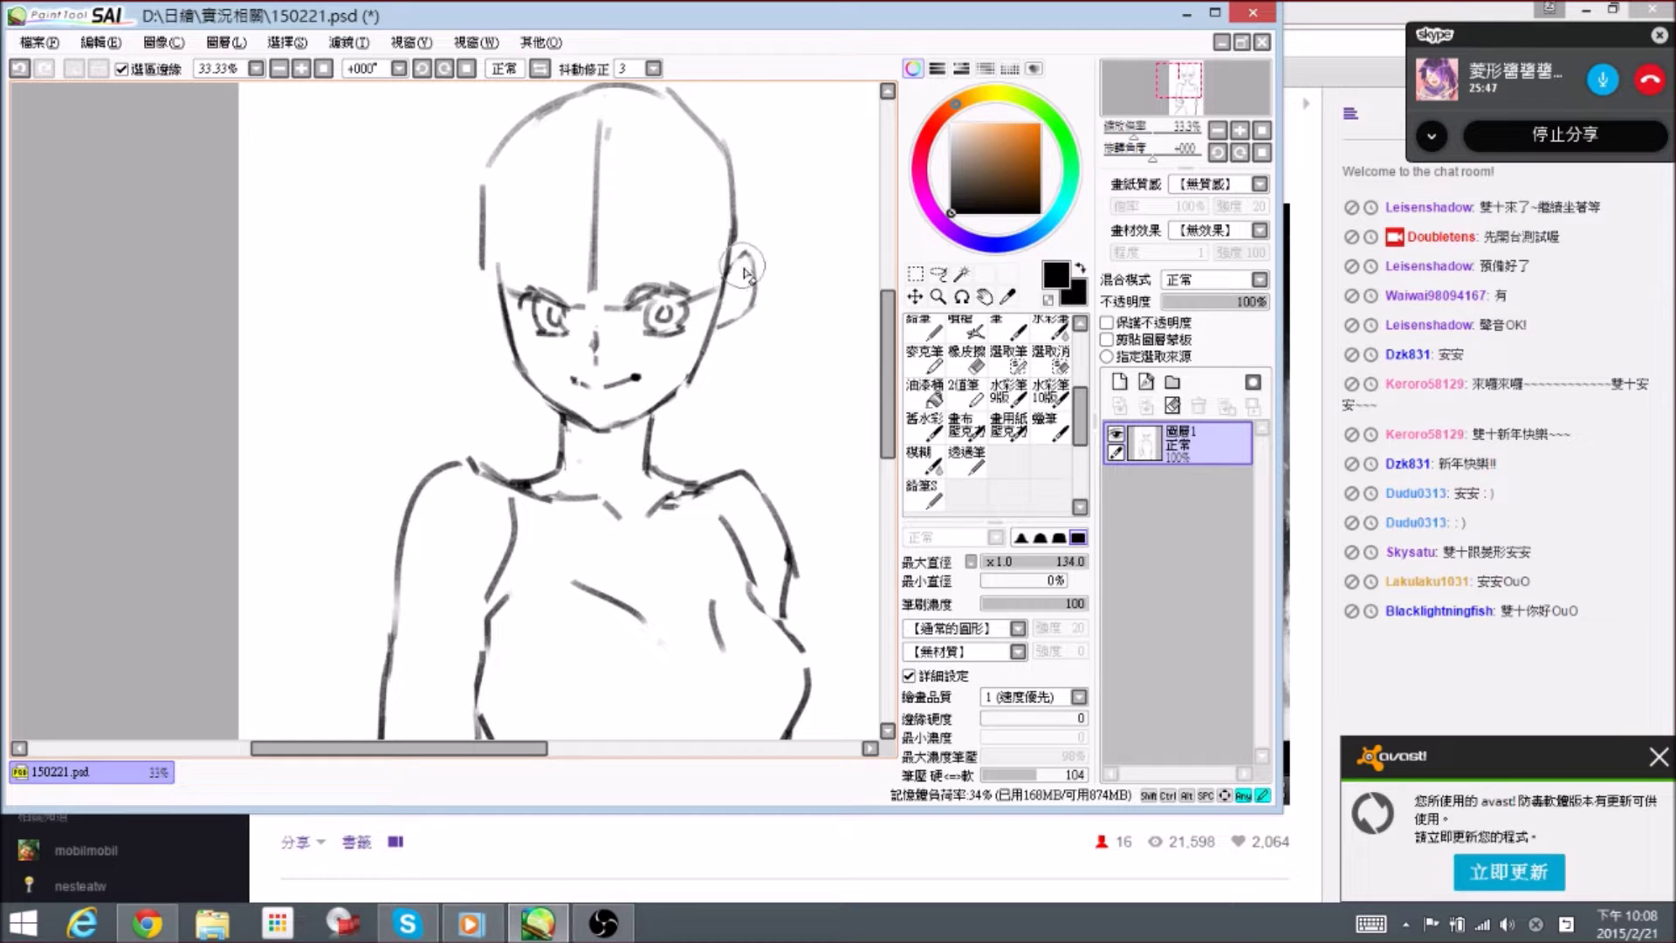
key("n")
mouse_move(723, 281)
left_mouse_down()
mouse_move(746, 263)
mouse_move(728, 319)
left_mouse_up()
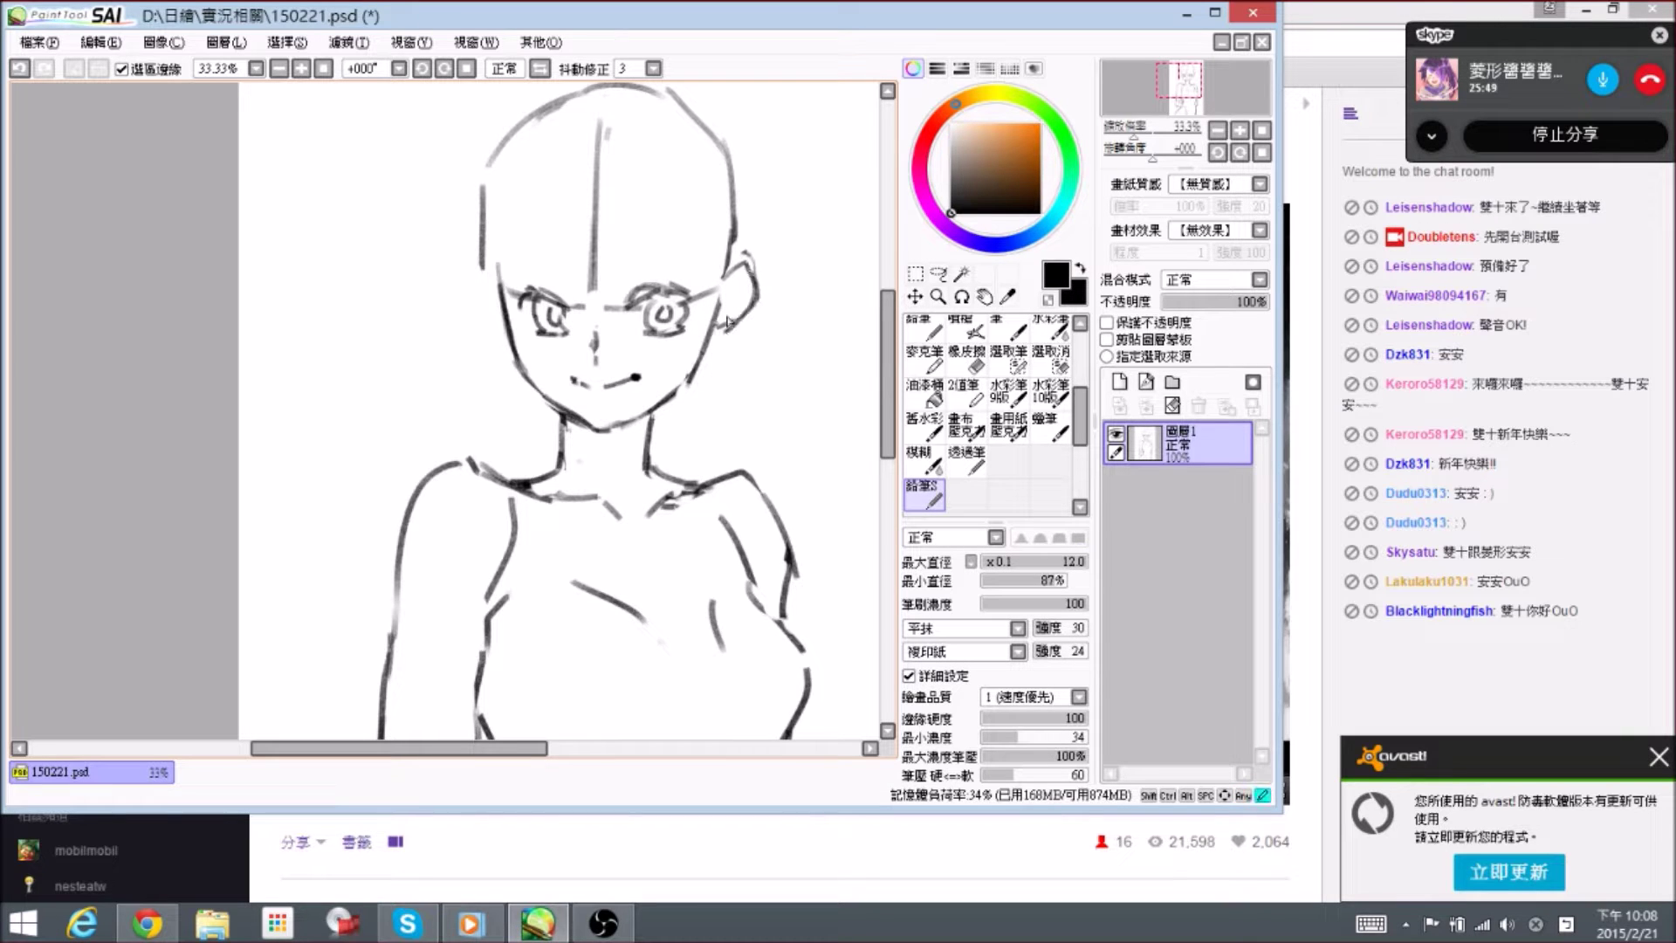
key("e")
key("n")
key("e")
key("n")
- Redraw the skull outline on the bent-arm side as a smooth curve meeting the cheek
left_click_drag(608, 288, 655, 307)
mouse_move(550, 288)
left_mouse_down()
mouse_move(561, 305)
mouse_move(561, 186)
mouse_move(557, 294)
left_mouse_up()
key("e")
key("n")
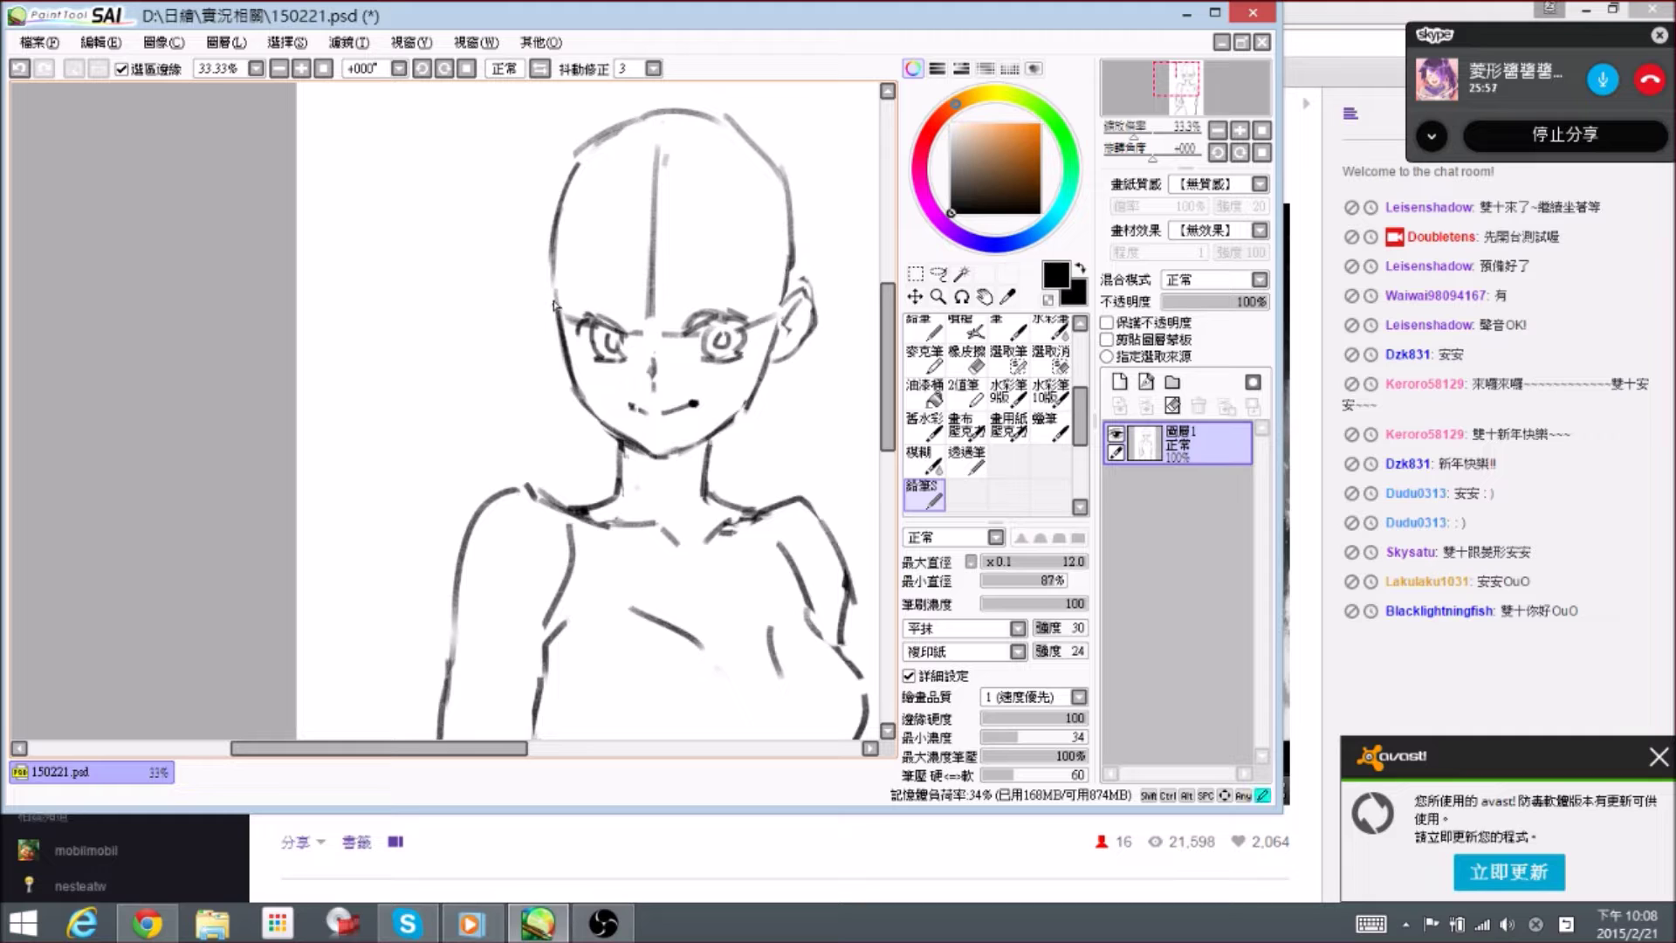
- Draw the matching ear on the bent-arm side of the head and trim its stray lines
left_click_drag(531, 318, 562, 364)
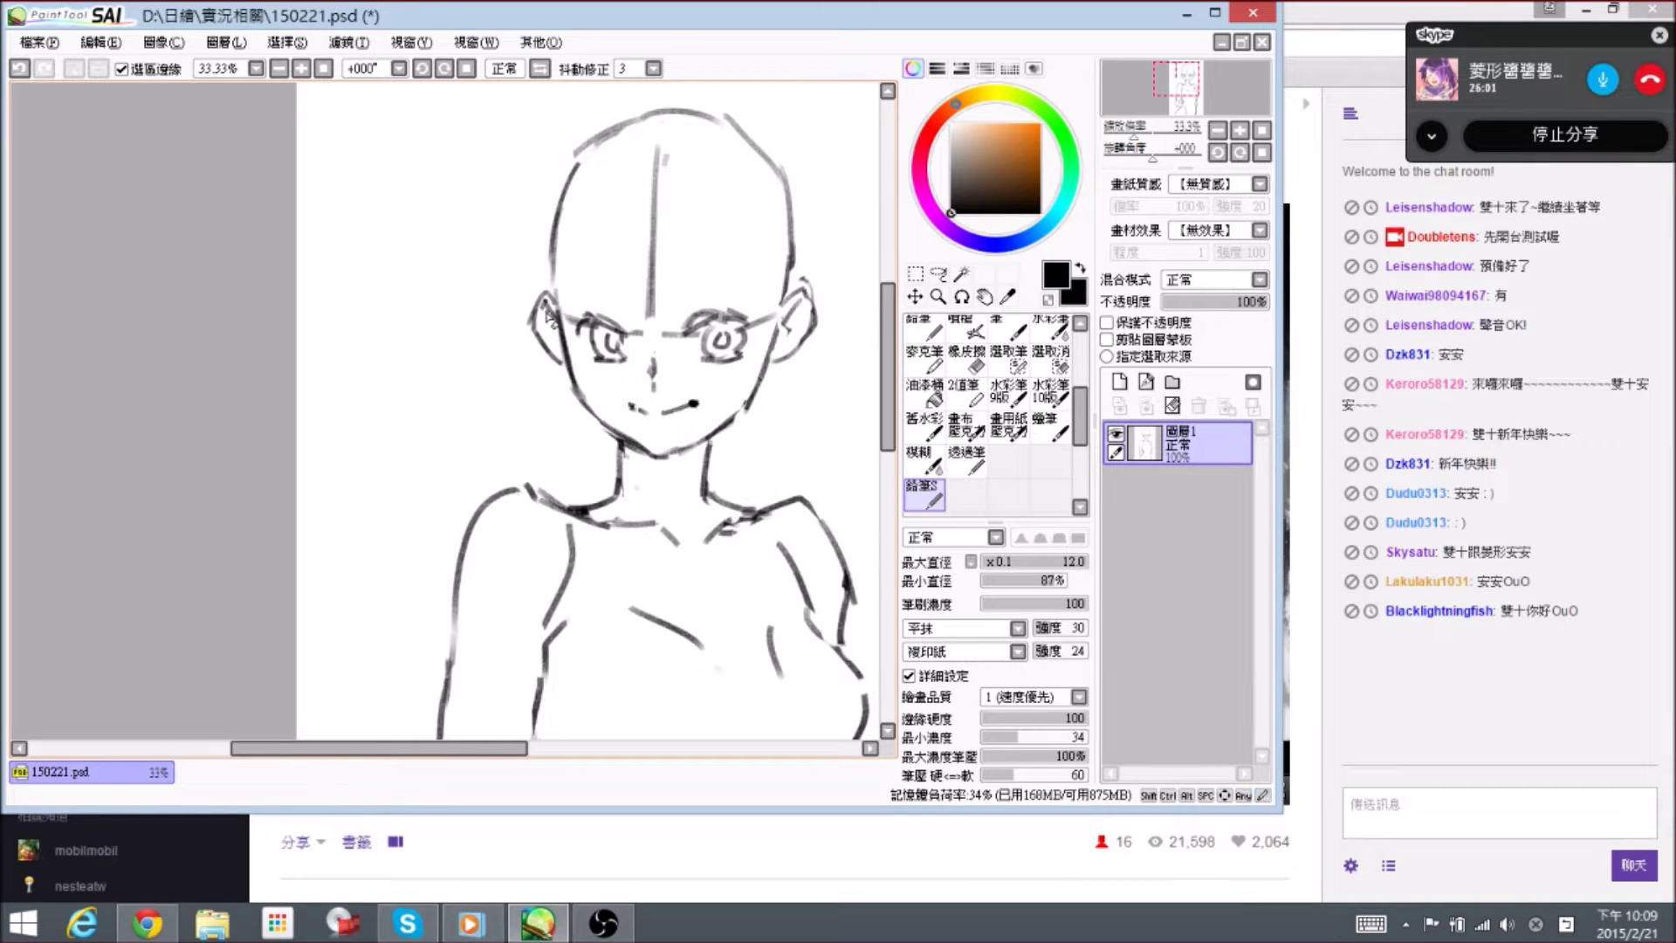
key("e")
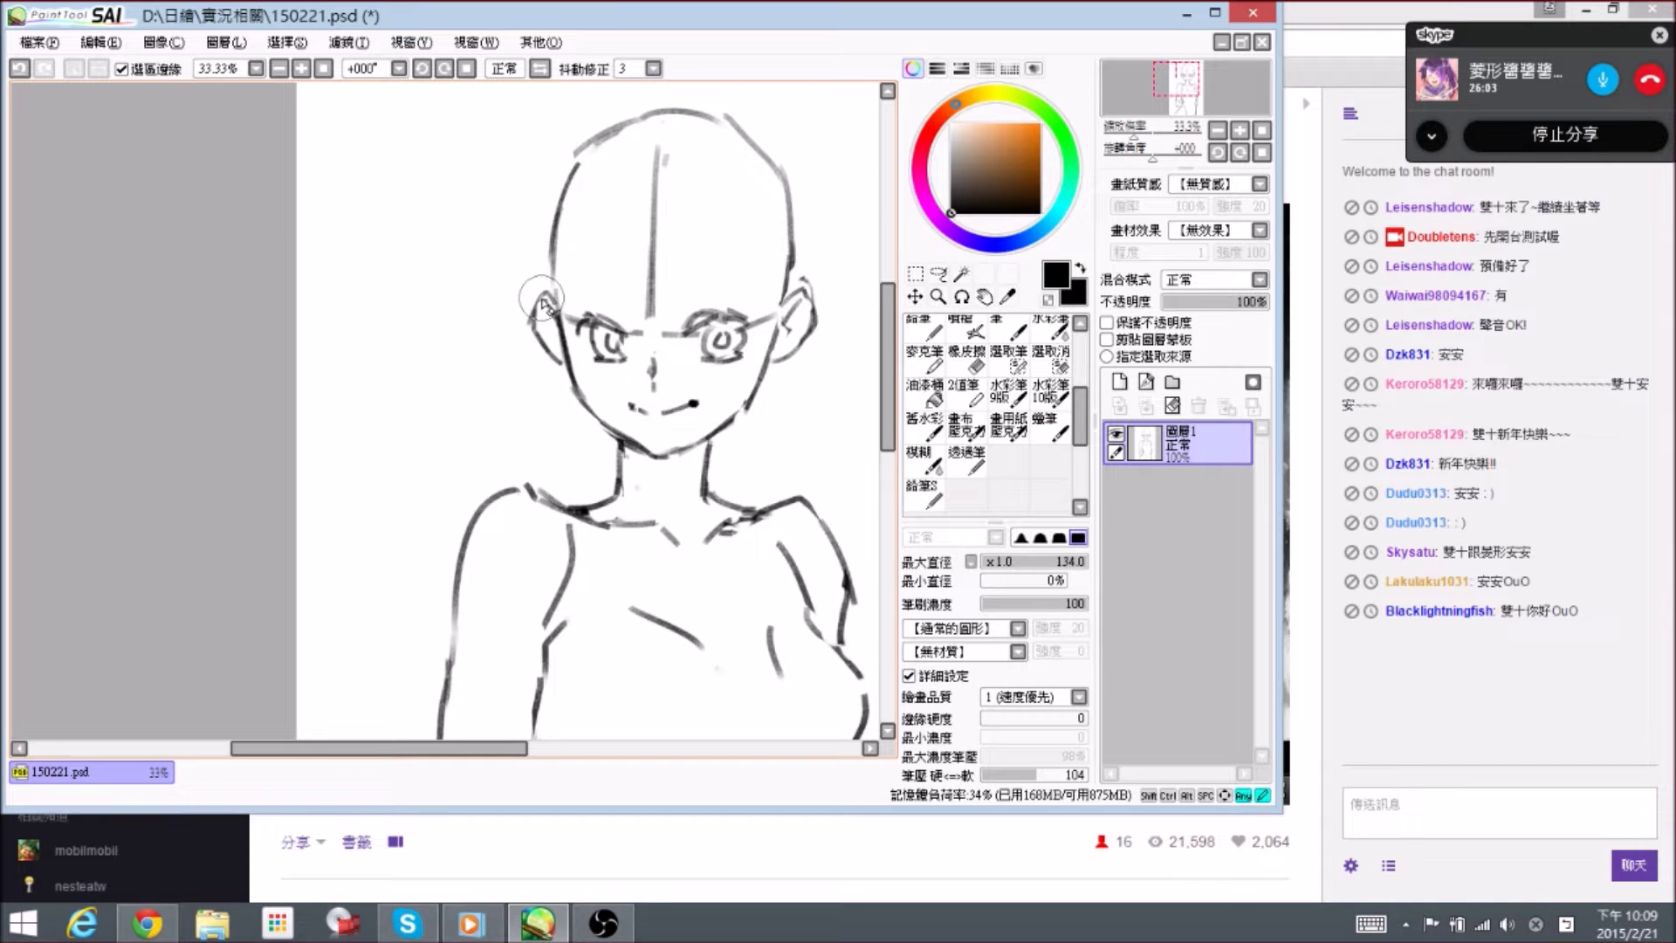
key("n")
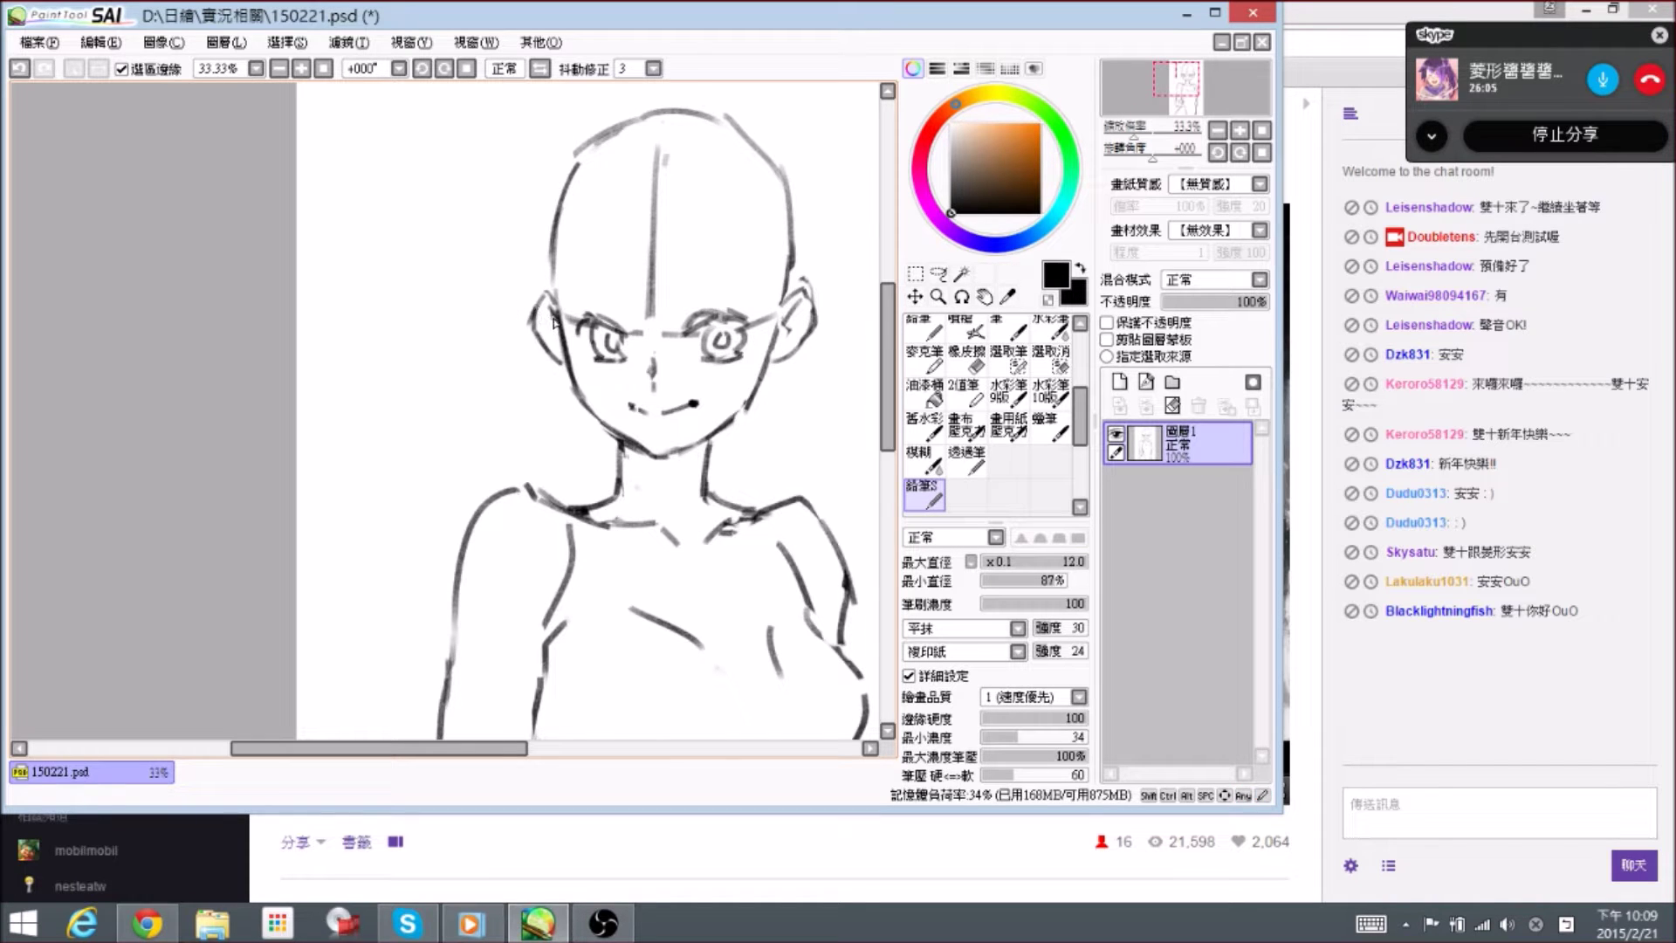
left_click_drag(557, 335, 554, 329)
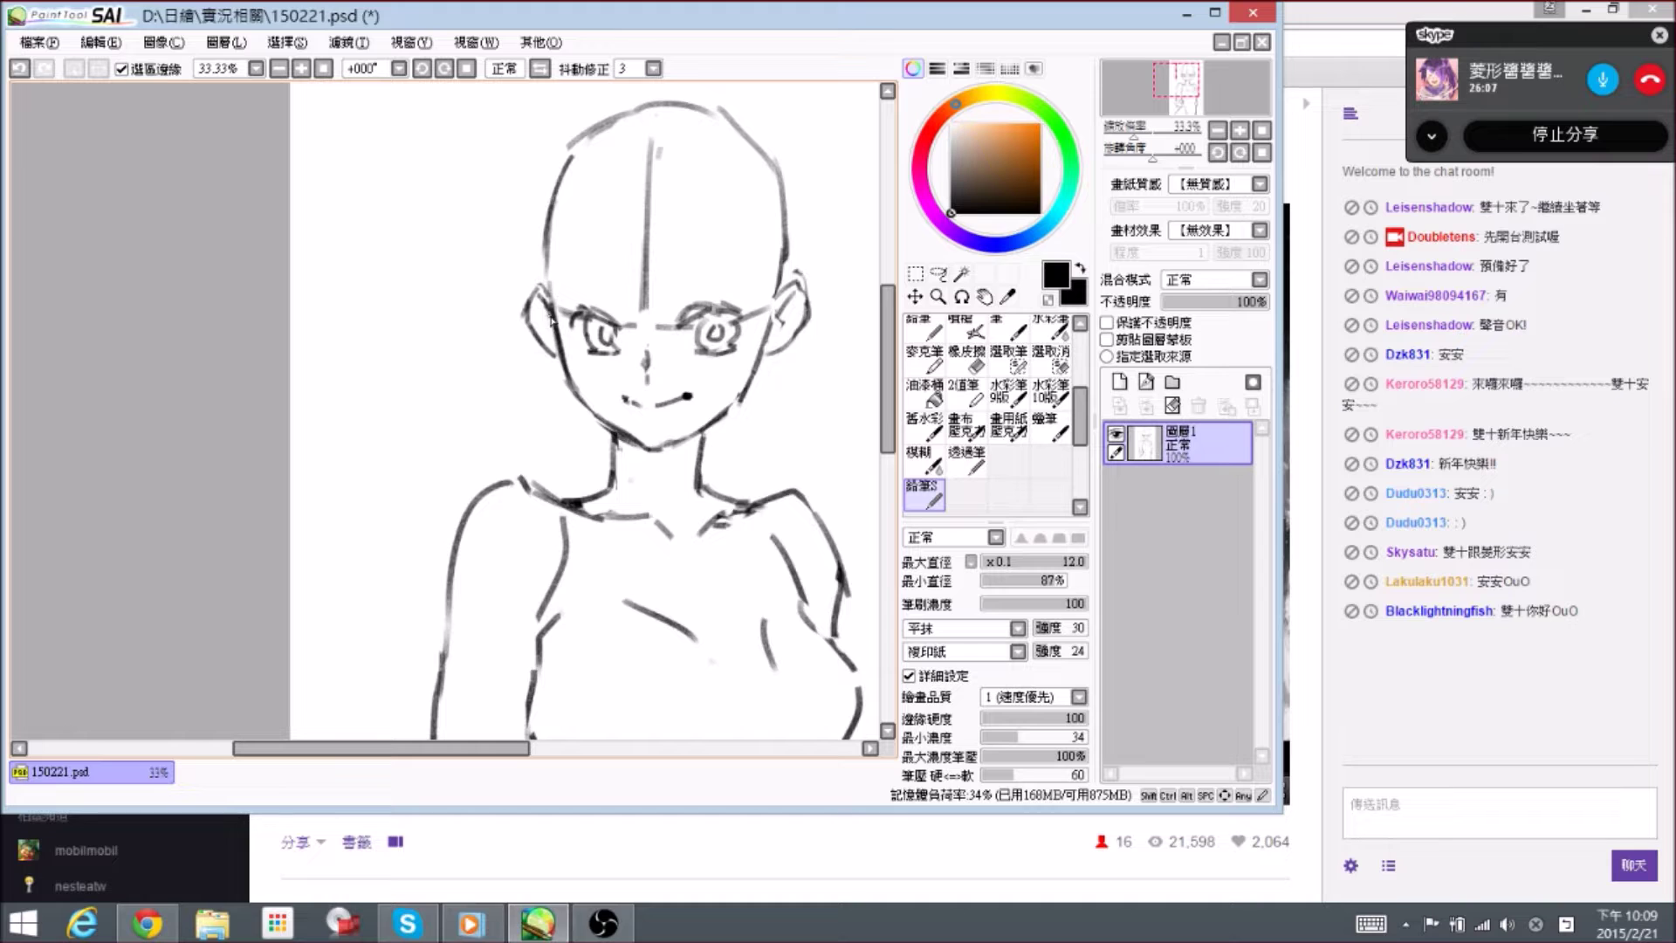
key("e")
mouse_move(533, 331)
left_mouse_down()
mouse_move(545, 354)
mouse_move(534, 341)
left_mouse_up()
key("n")
- Draw two short, slightly arched eyebrows above the eyes
mouse_move(687, 384)
left_mouse_down()
mouse_move(661, 396)
mouse_move(606, 370)
mouse_move(665, 297)
left_mouse_up()
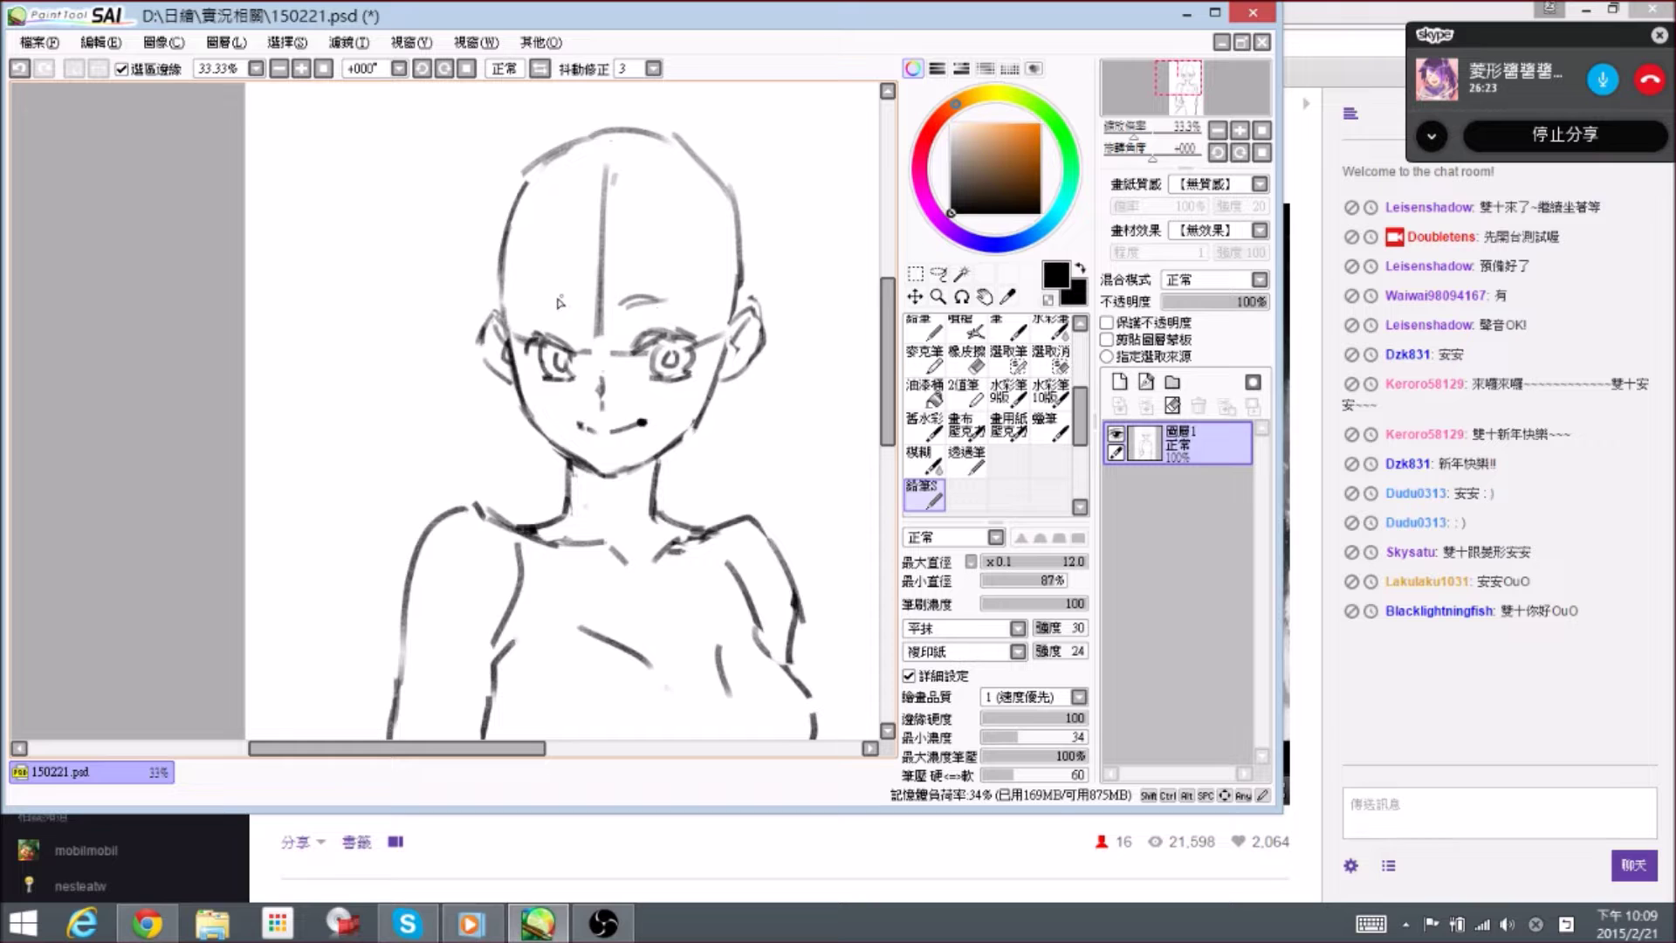
left_click_drag(541, 293, 576, 305)
key("e")
key("n")
- Erase the vertical centre guideline on the forehead and the leftover guideline between the eyes
mouse_move(613, 398)
left_mouse_down()
mouse_move(594, 342)
mouse_move(621, 346)
left_mouse_up()
key("e")
left_click_drag(618, 344, 607, 336)
mouse_move(607, 335)
left_mouse_down()
mouse_move(611, 202)
mouse_move(604, 248)
left_mouse_up()
key("n")
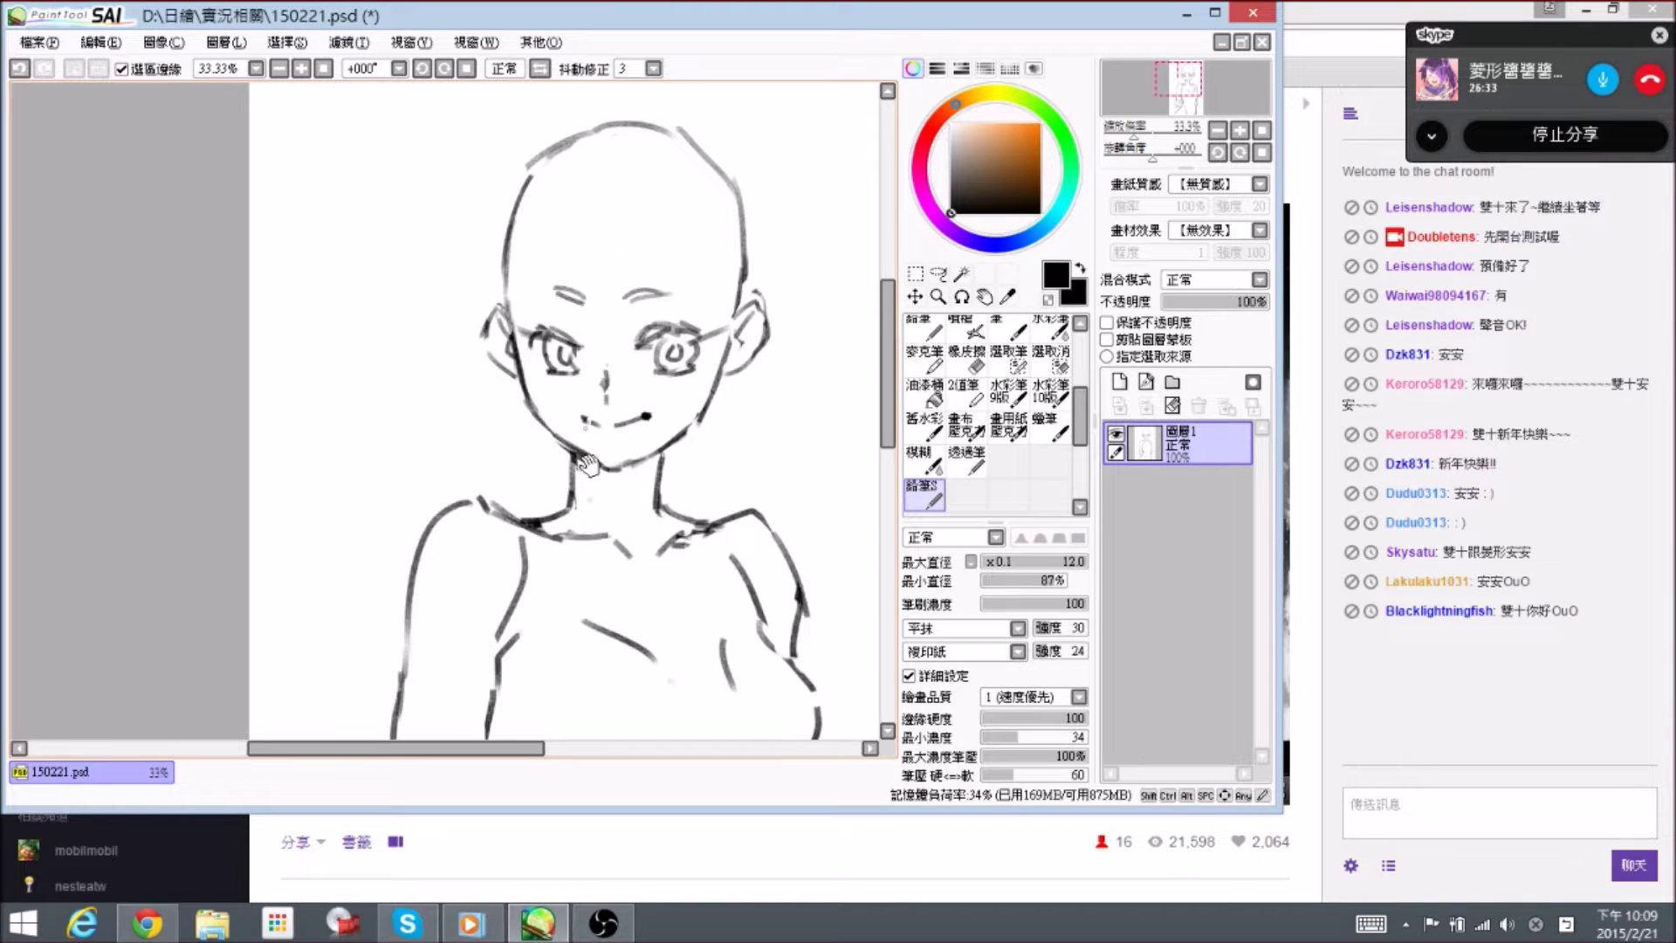
- Select the whole head, including ears and chin, with the selection pen, reducing its size to 200 near the chin
scroll(587, 424, "down", 1)
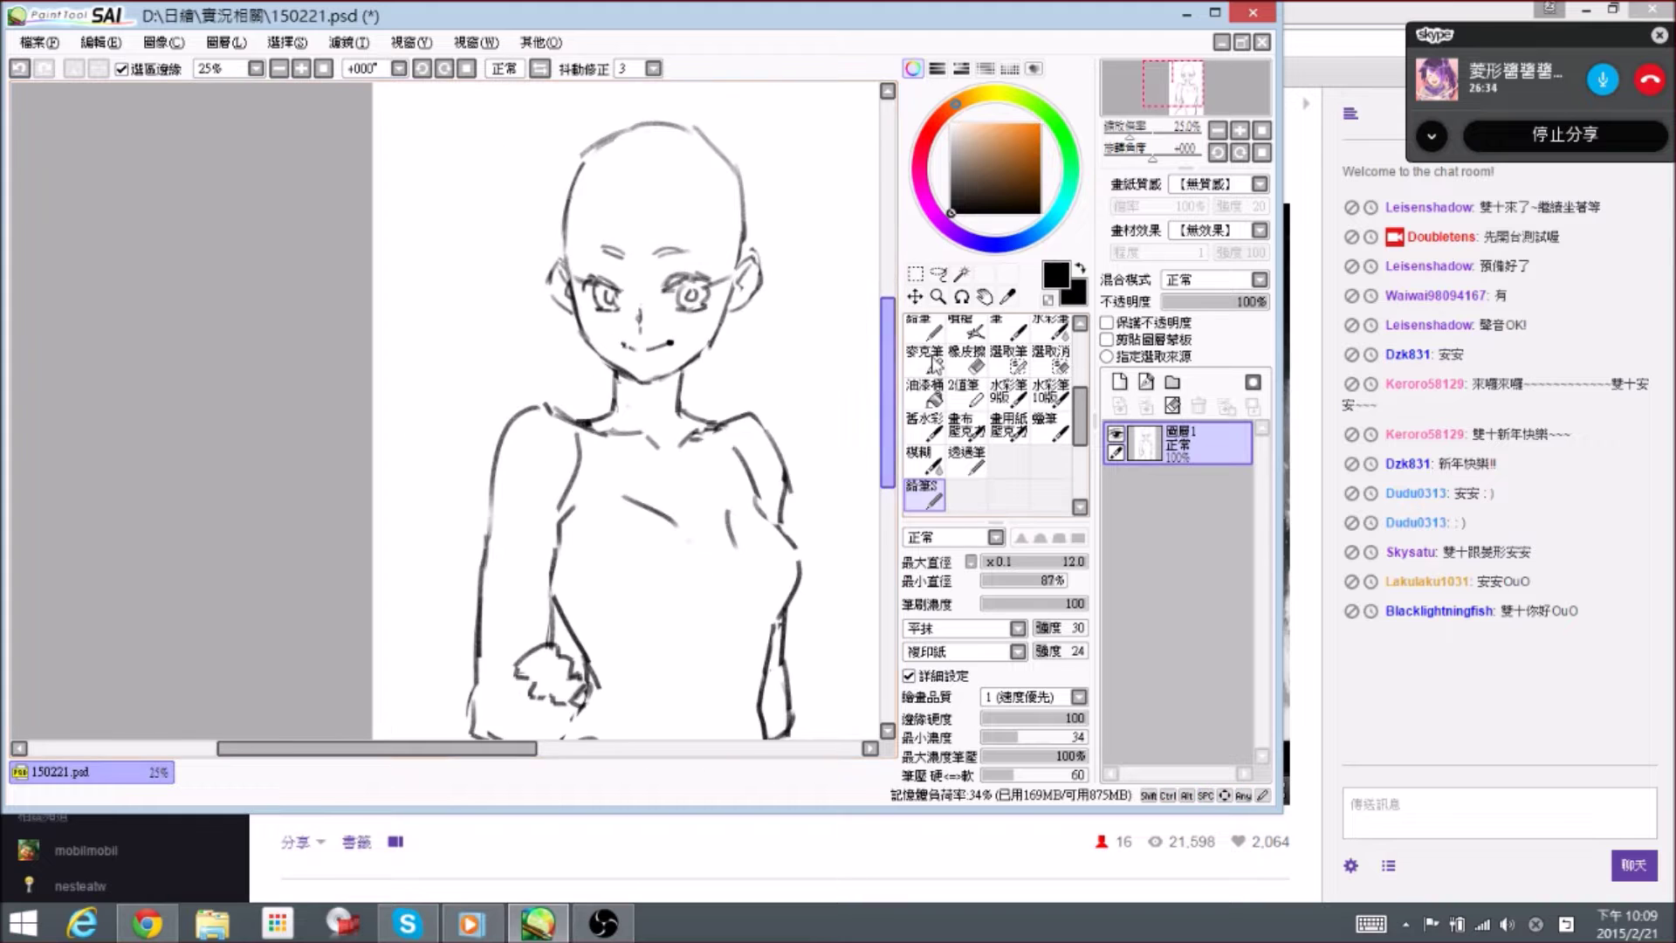
left_click(1008, 358)
mouse_move(602, 297)
left_mouse_down()
mouse_move(642, 165)
mouse_move(709, 288)
mouse_move(576, 314)
mouse_move(629, 340)
mouse_move(681, 332)
mouse_move(667, 311)
left_mouse_up()
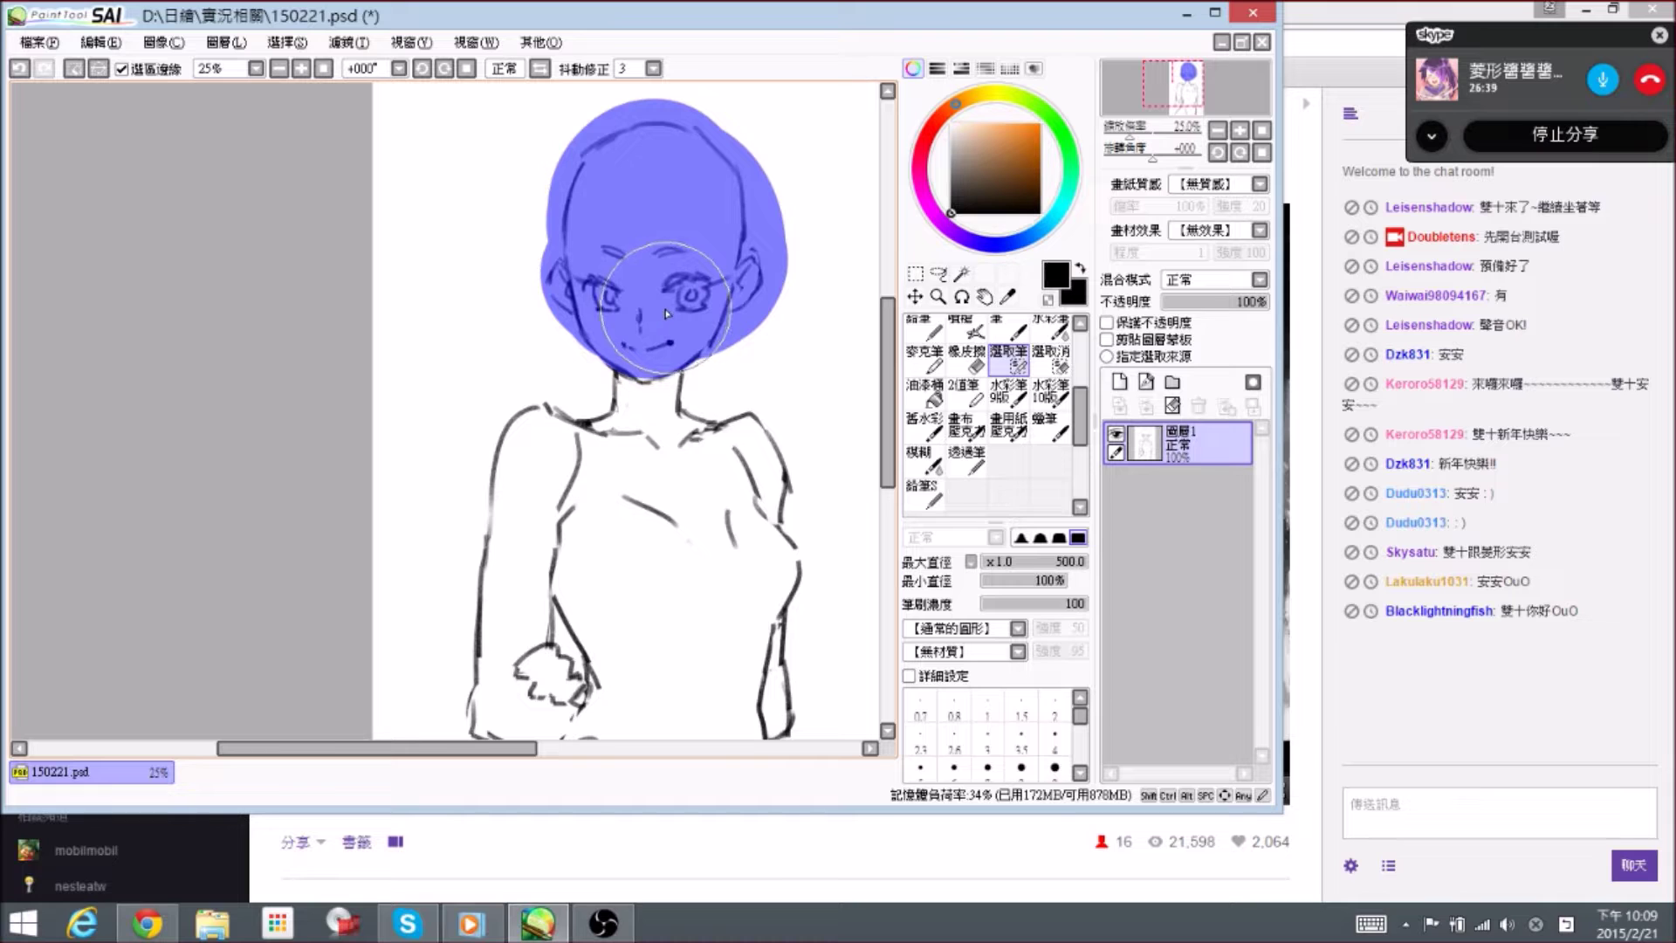
key("bracketleft")
key("bracketleft")
key("bracketleft")
key("bracketleft")
key("bracketleft")
key("bracketleft")
mouse_move(650, 365)
left_mouse_down()
mouse_move(706, 332)
mouse_move(747, 289)
mouse_move(756, 244)
mouse_move(732, 180)
left_mouse_up()
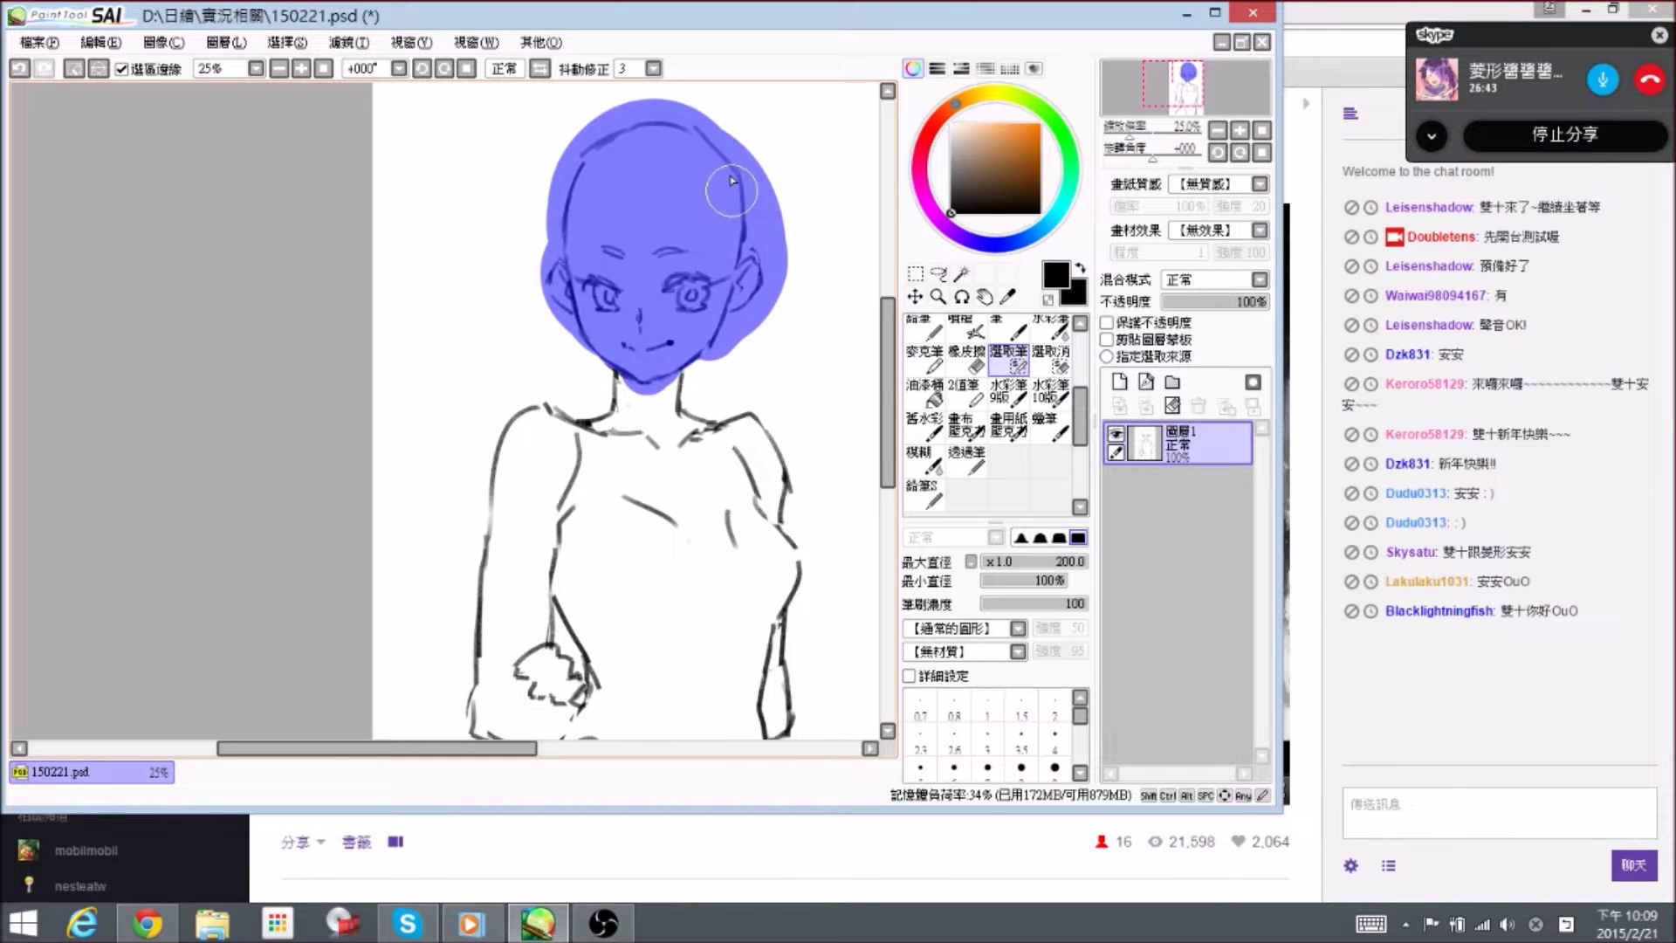
- Shift the selected head slightly down onto the neck with a free transform, clear the selection and save the drawing
key("ctrl+t")
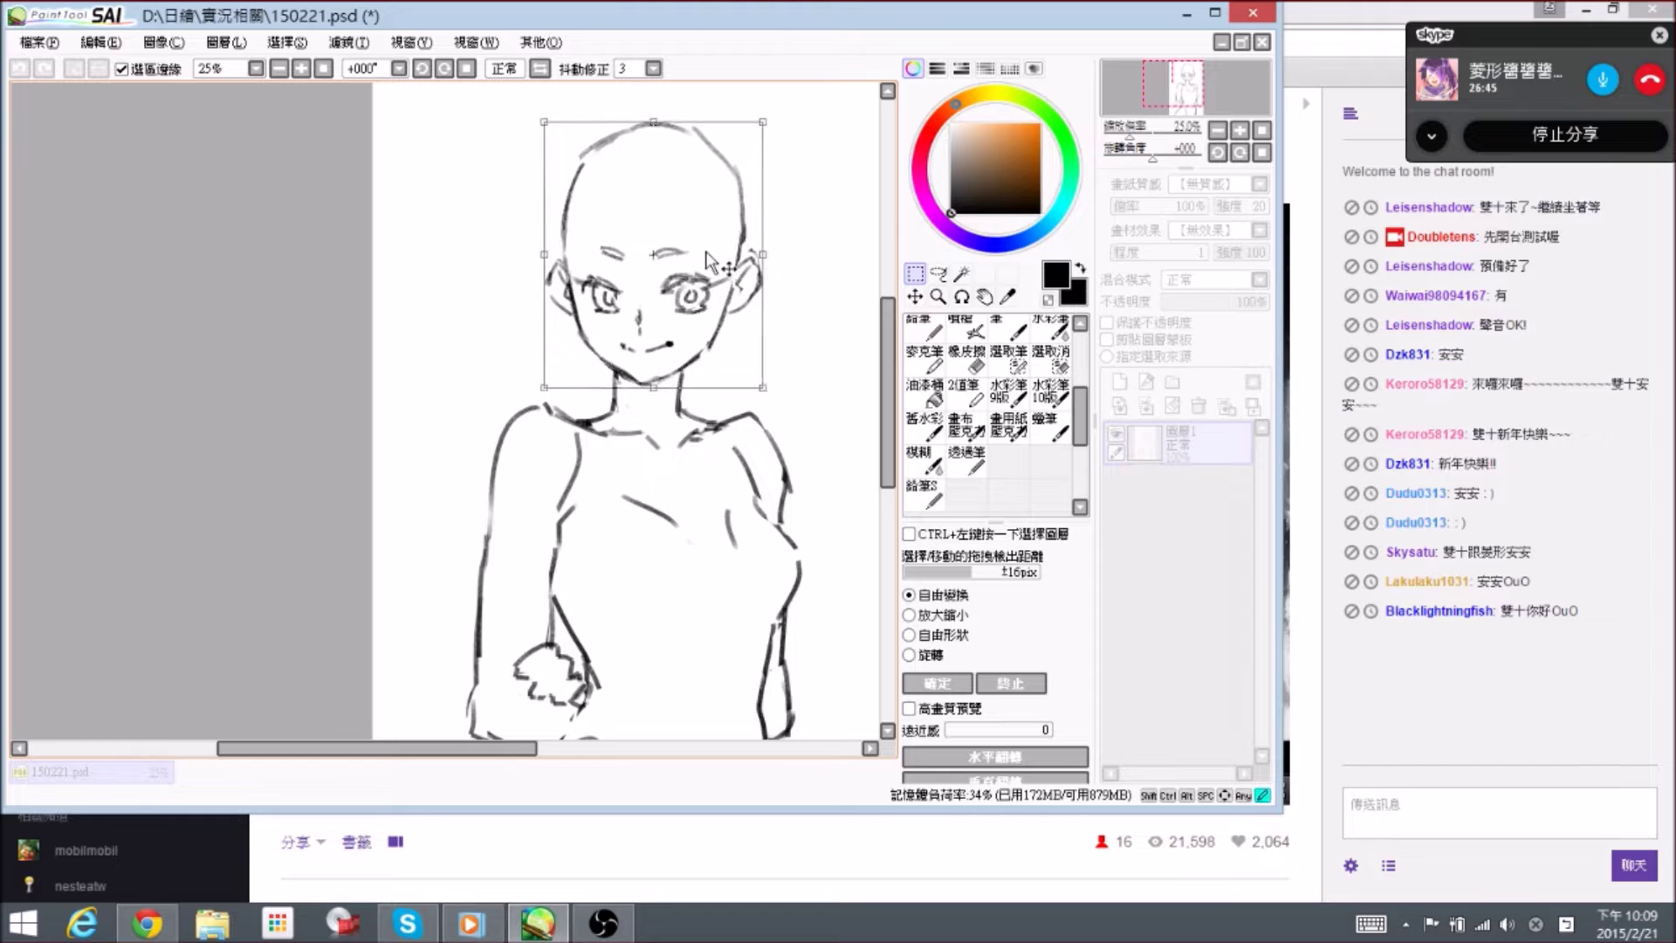
key("Escape")
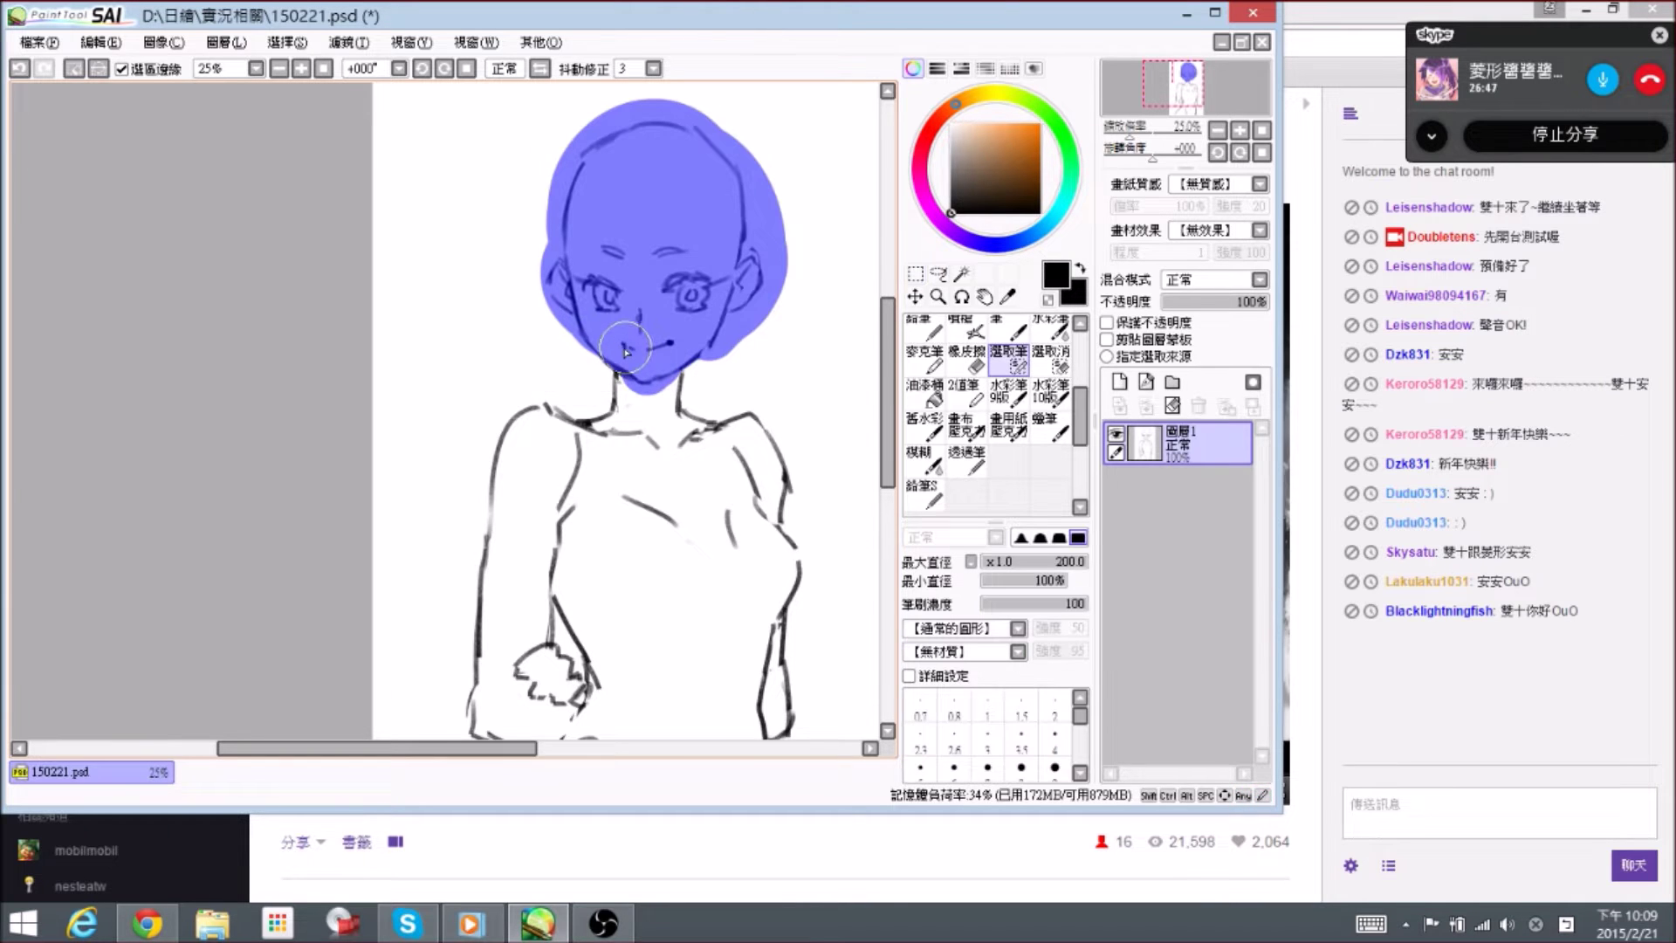
key("ctrl+t")
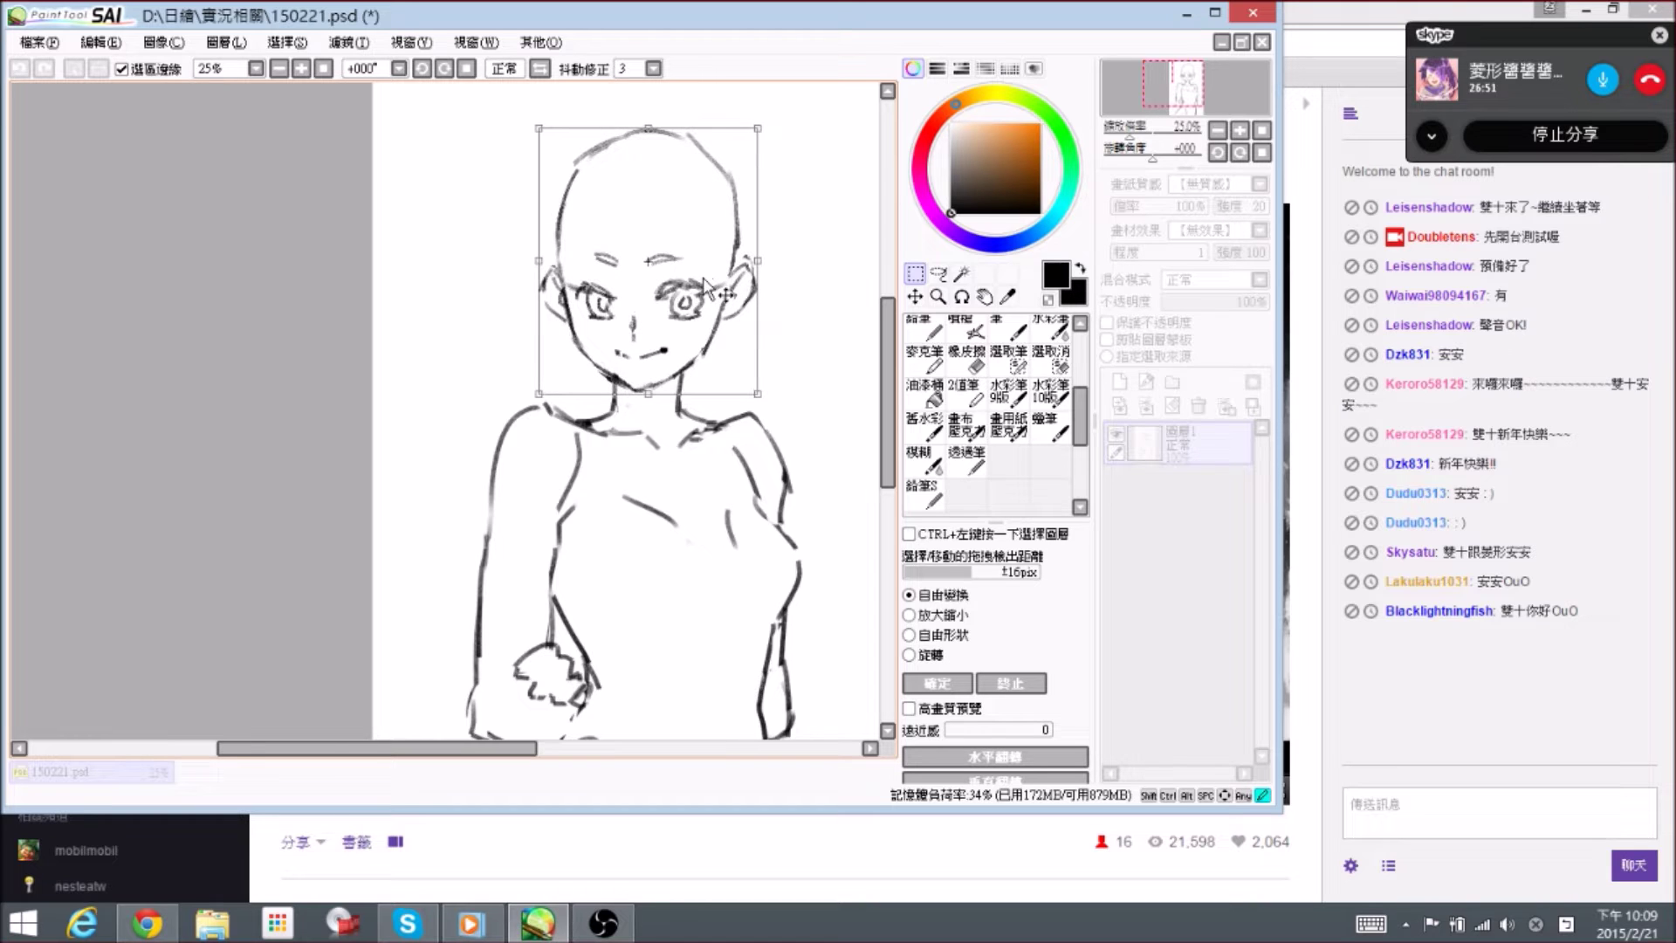
key("Return")
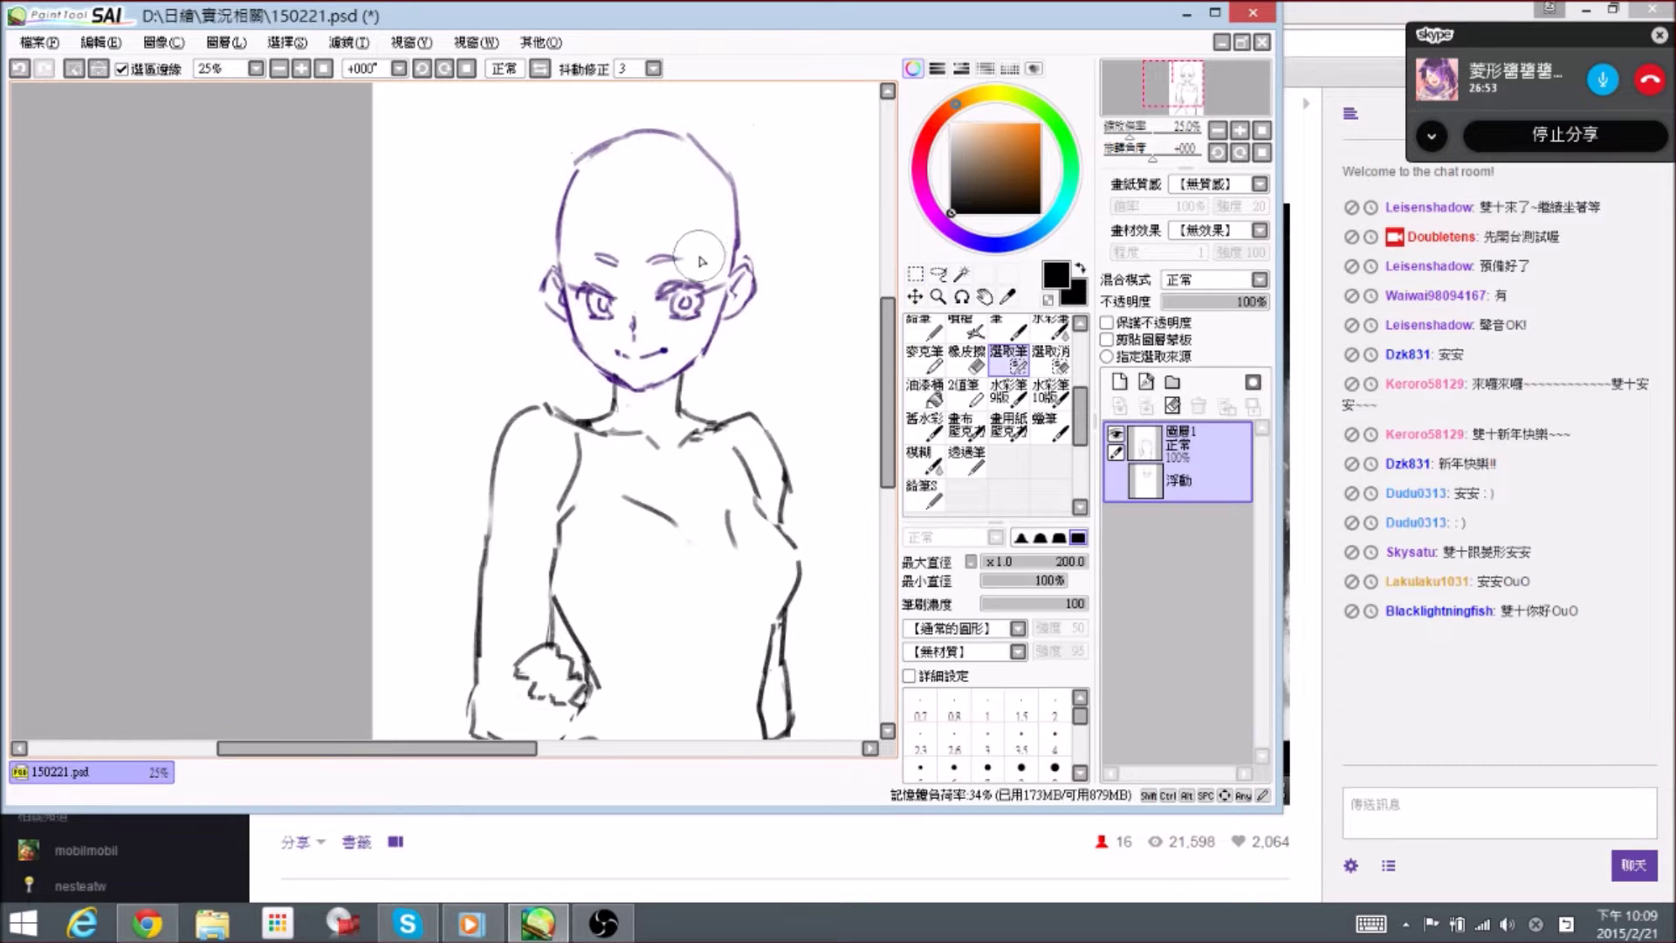
key("ctrl+d")
left_click(924, 495)
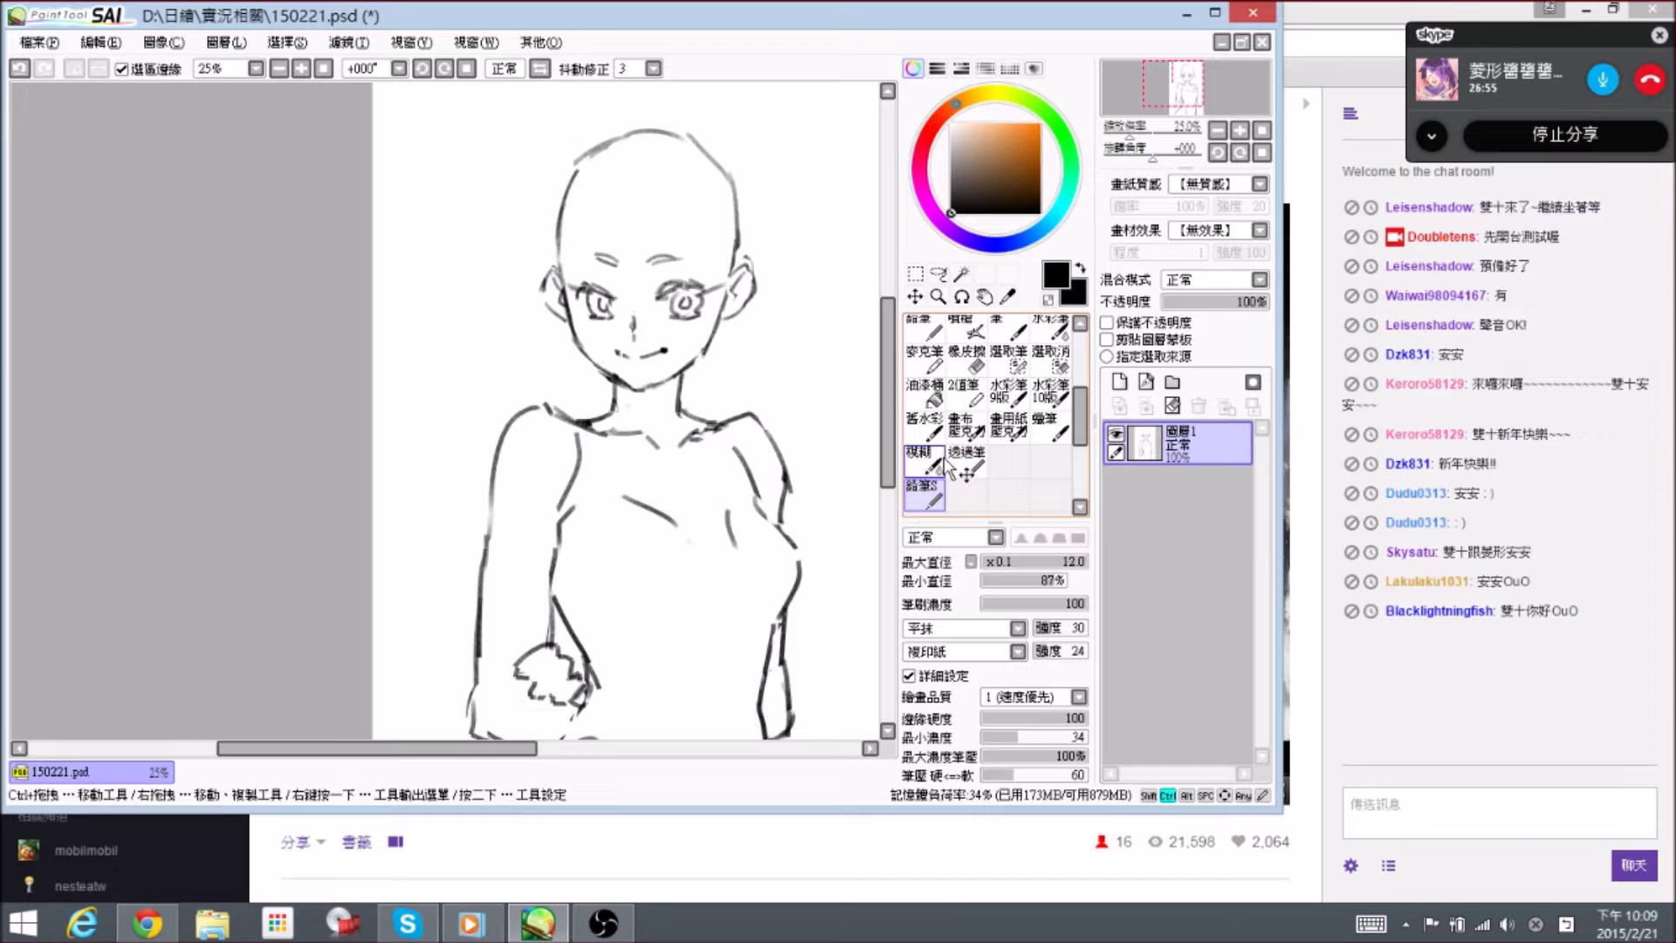
key("ctrl+s")
- Sketch a pointed fringe across the forehead with the size 12 pencil and trim its upper end
left_click_drag(645, 318, 563, 258)
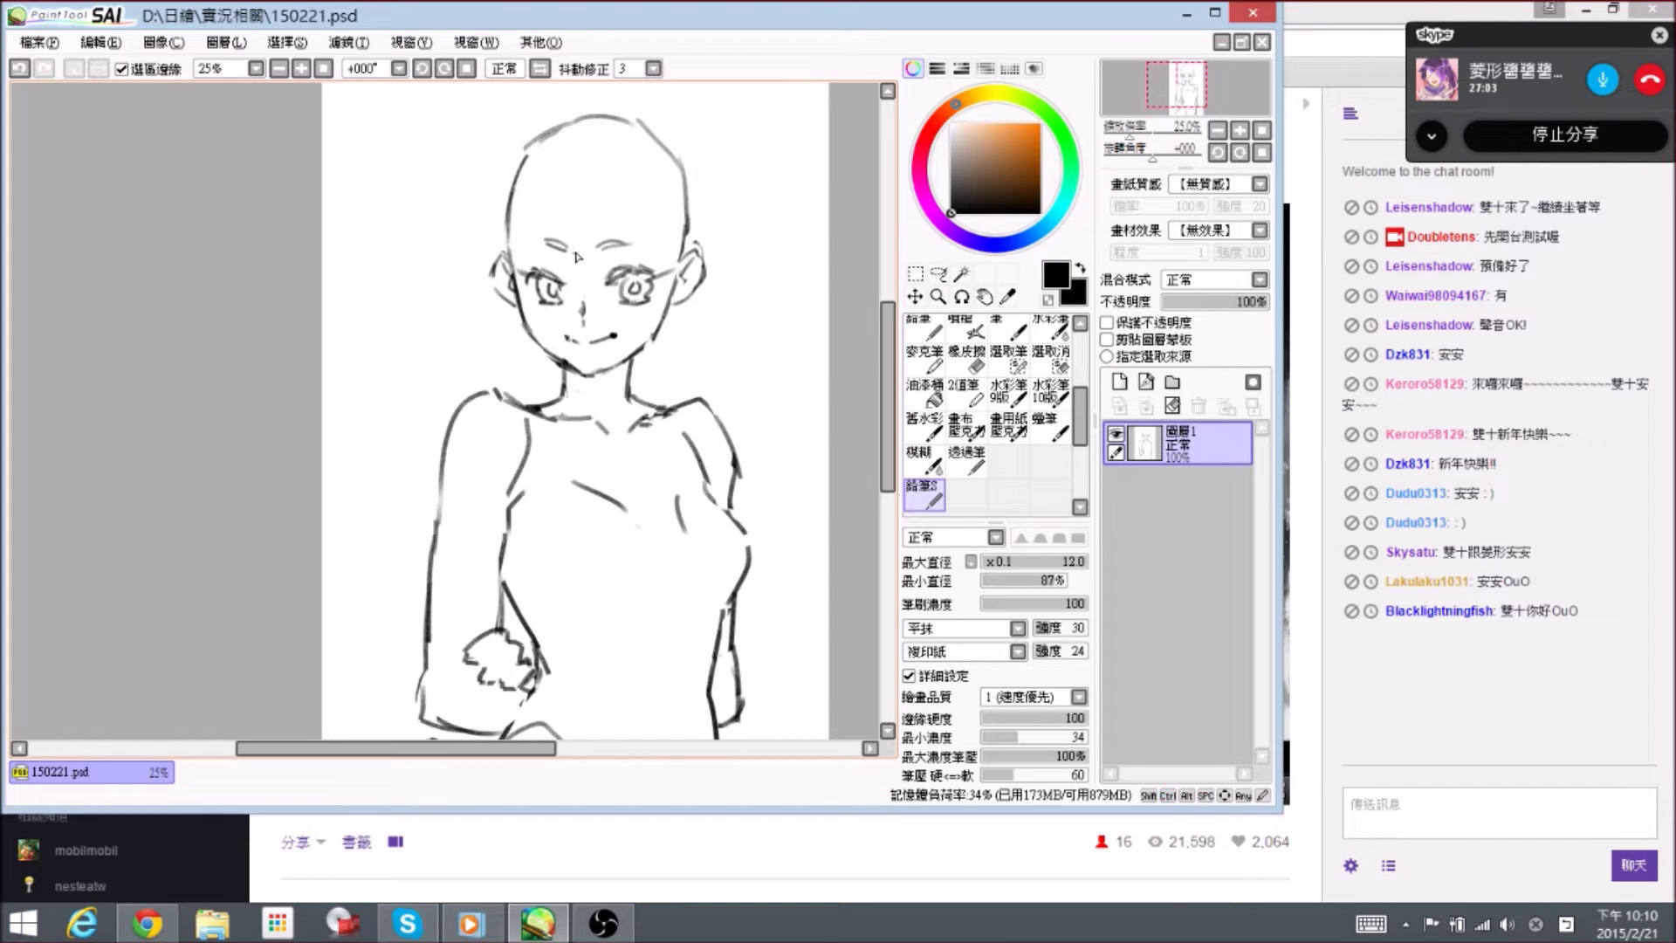
mouse_move(571, 209)
left_mouse_down()
mouse_move(583, 294)
mouse_move(653, 293)
left_mouse_up()
mouse_move(635, 236)
left_mouse_down()
mouse_move(655, 264)
mouse_move(673, 233)
mouse_move(655, 285)
left_mouse_up()
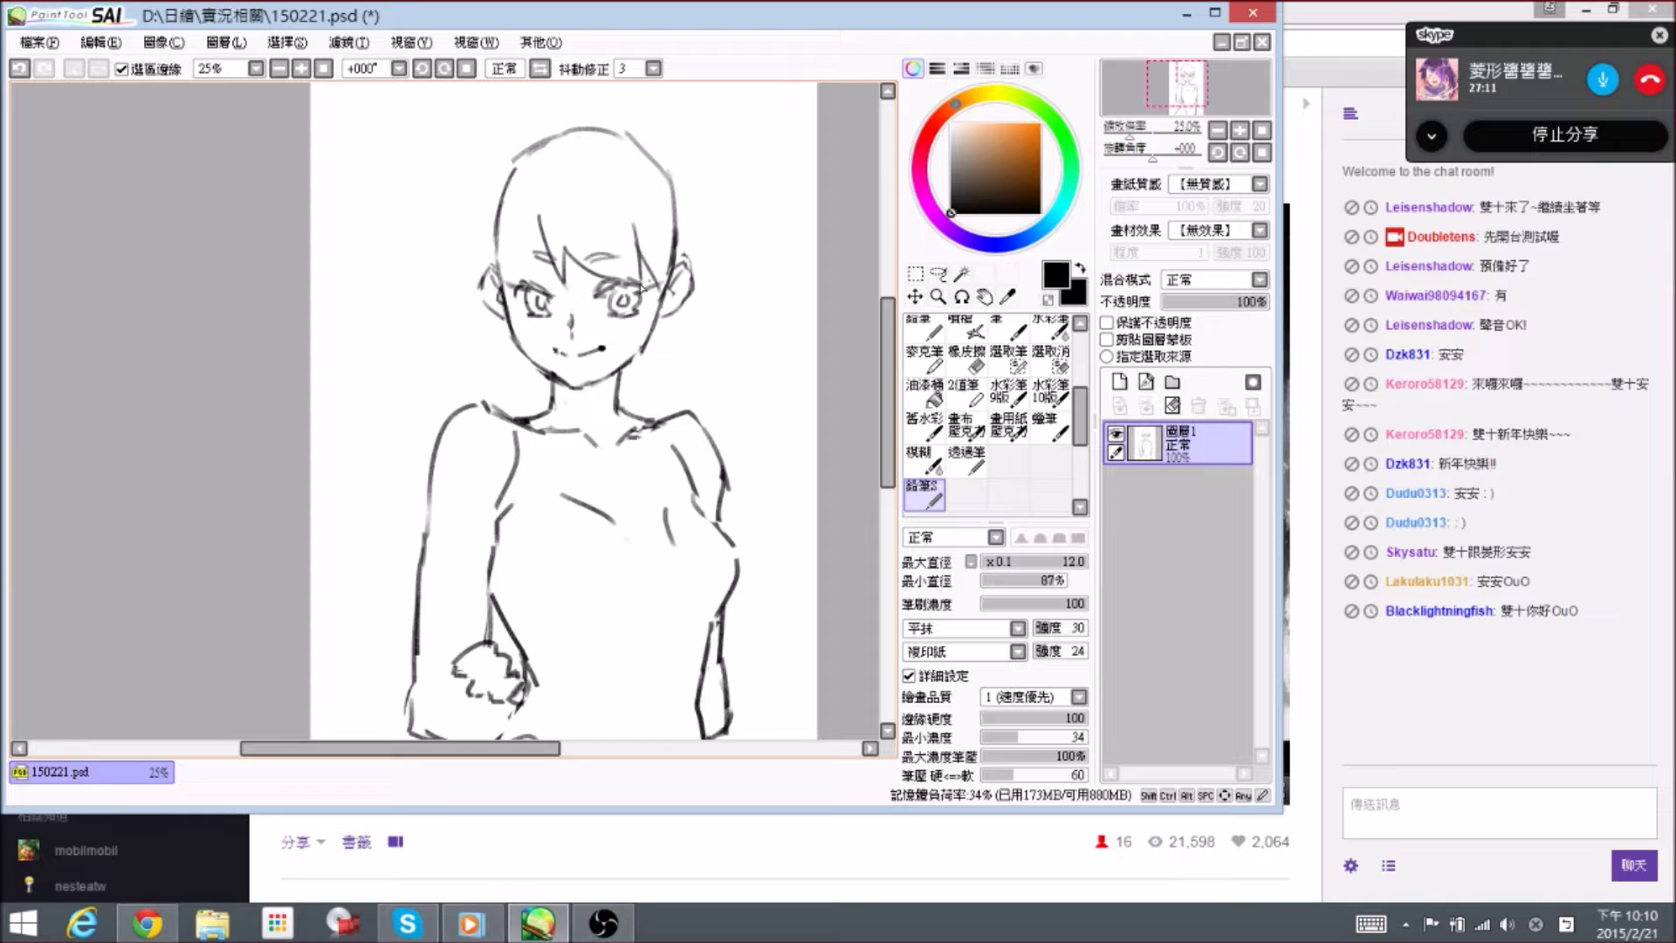
mouse_move(544, 236)
left_mouse_down()
mouse_move(567, 264)
mouse_move(545, 286)
left_mouse_up()
key("e")
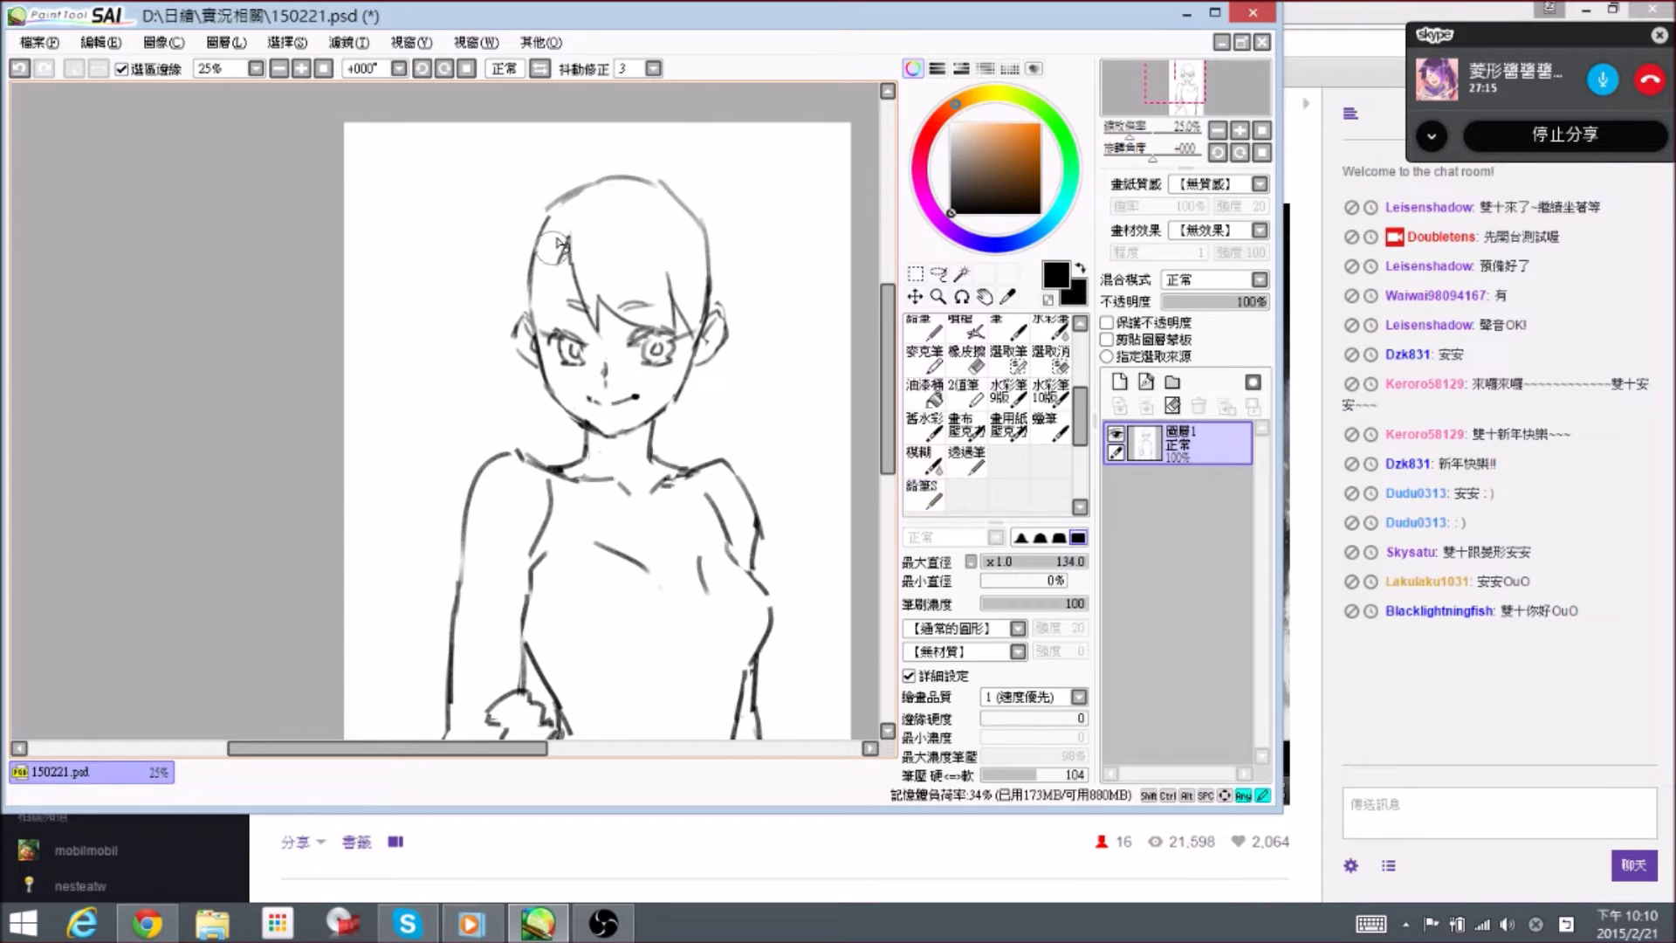
key("e")
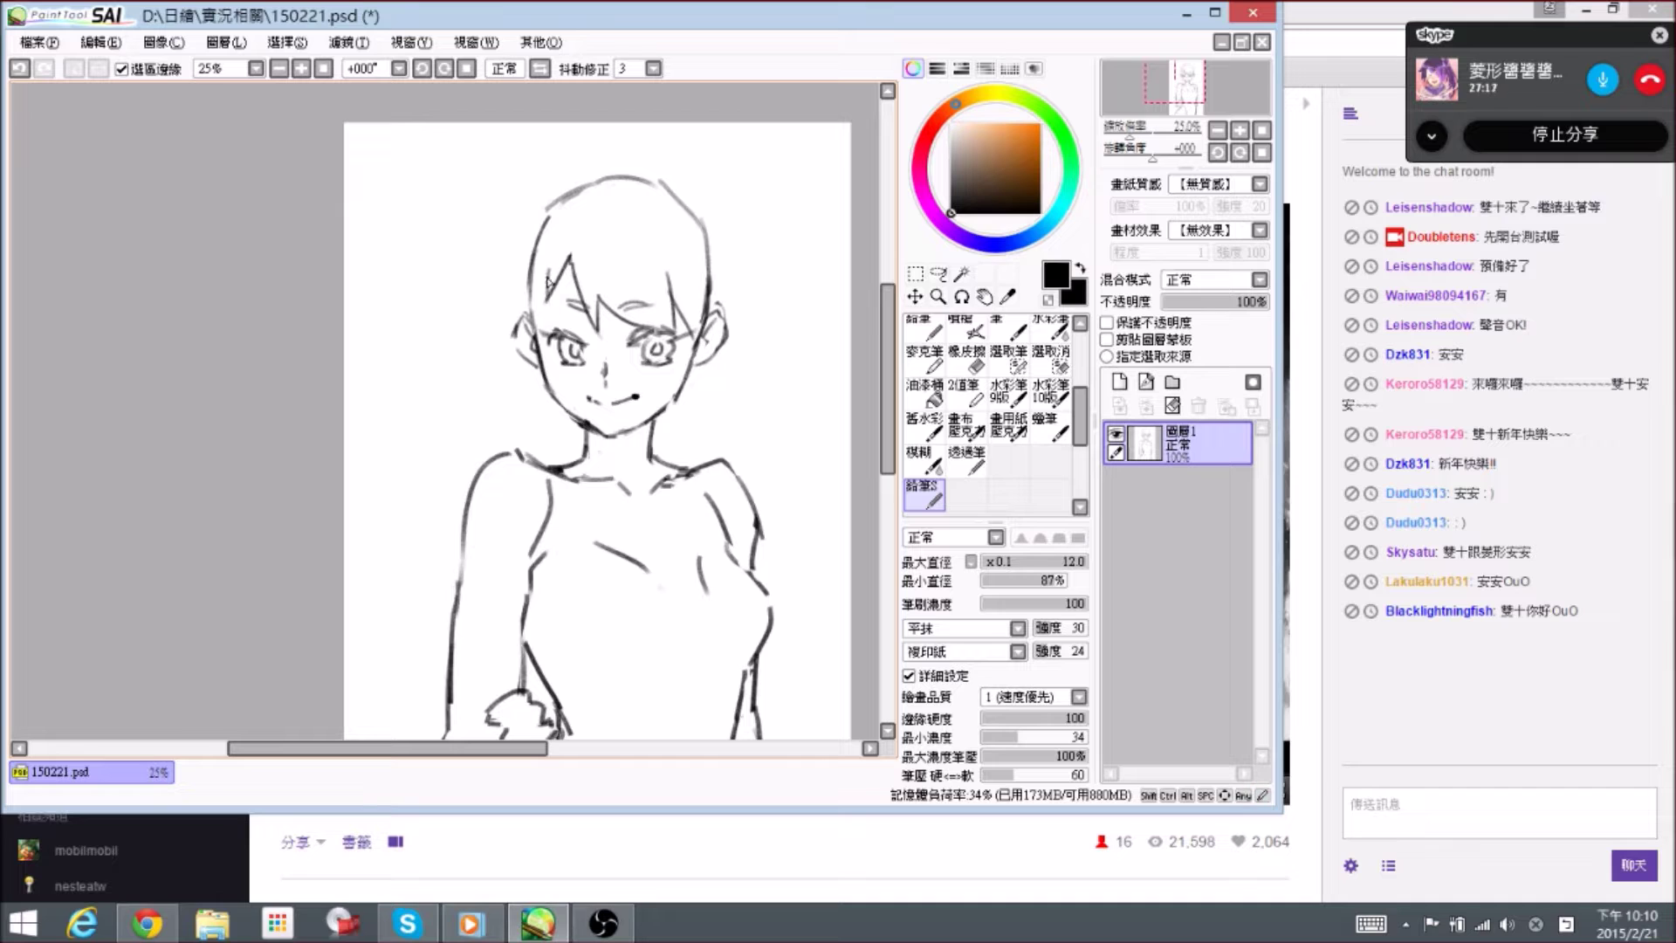
- Erase the ear on the bent-arm side and draw a long side lock of hair over it down to the jaw
key("e")
left_click_drag(528, 279, 529, 307)
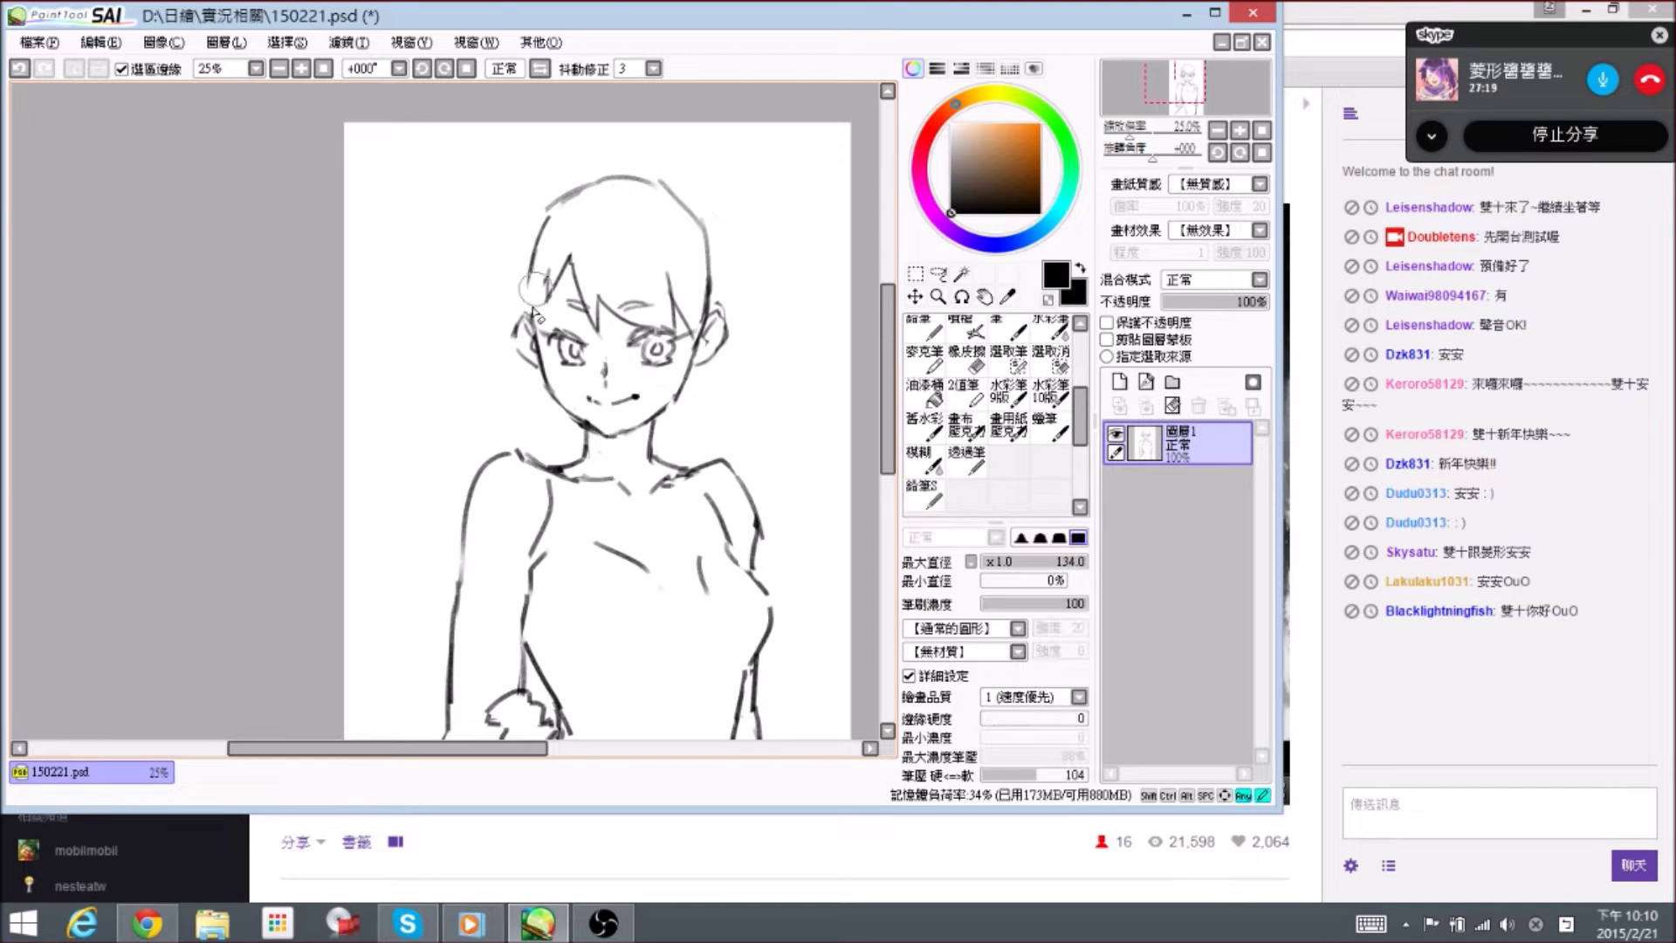
key("e")
key("e")
left_click_drag(529, 304, 539, 315)
key("e")
mouse_move(494, 254)
left_mouse_down()
mouse_move(506, 280)
mouse_move(634, 203)
mouse_move(555, 237)
mouse_move(565, 293)
mouse_move(601, 276)
mouse_move(589, 220)
mouse_move(611, 219)
mouse_move(561, 272)
mouse_move(563, 332)
mouse_move(584, 353)
left_mouse_up()
key("e")
key("e")
key("e")
key("e")
key("e")
key("e")
key("e")
key("e")
- Tidy the tip of the side lock beside the jaw and refine its inner strand
key("space")
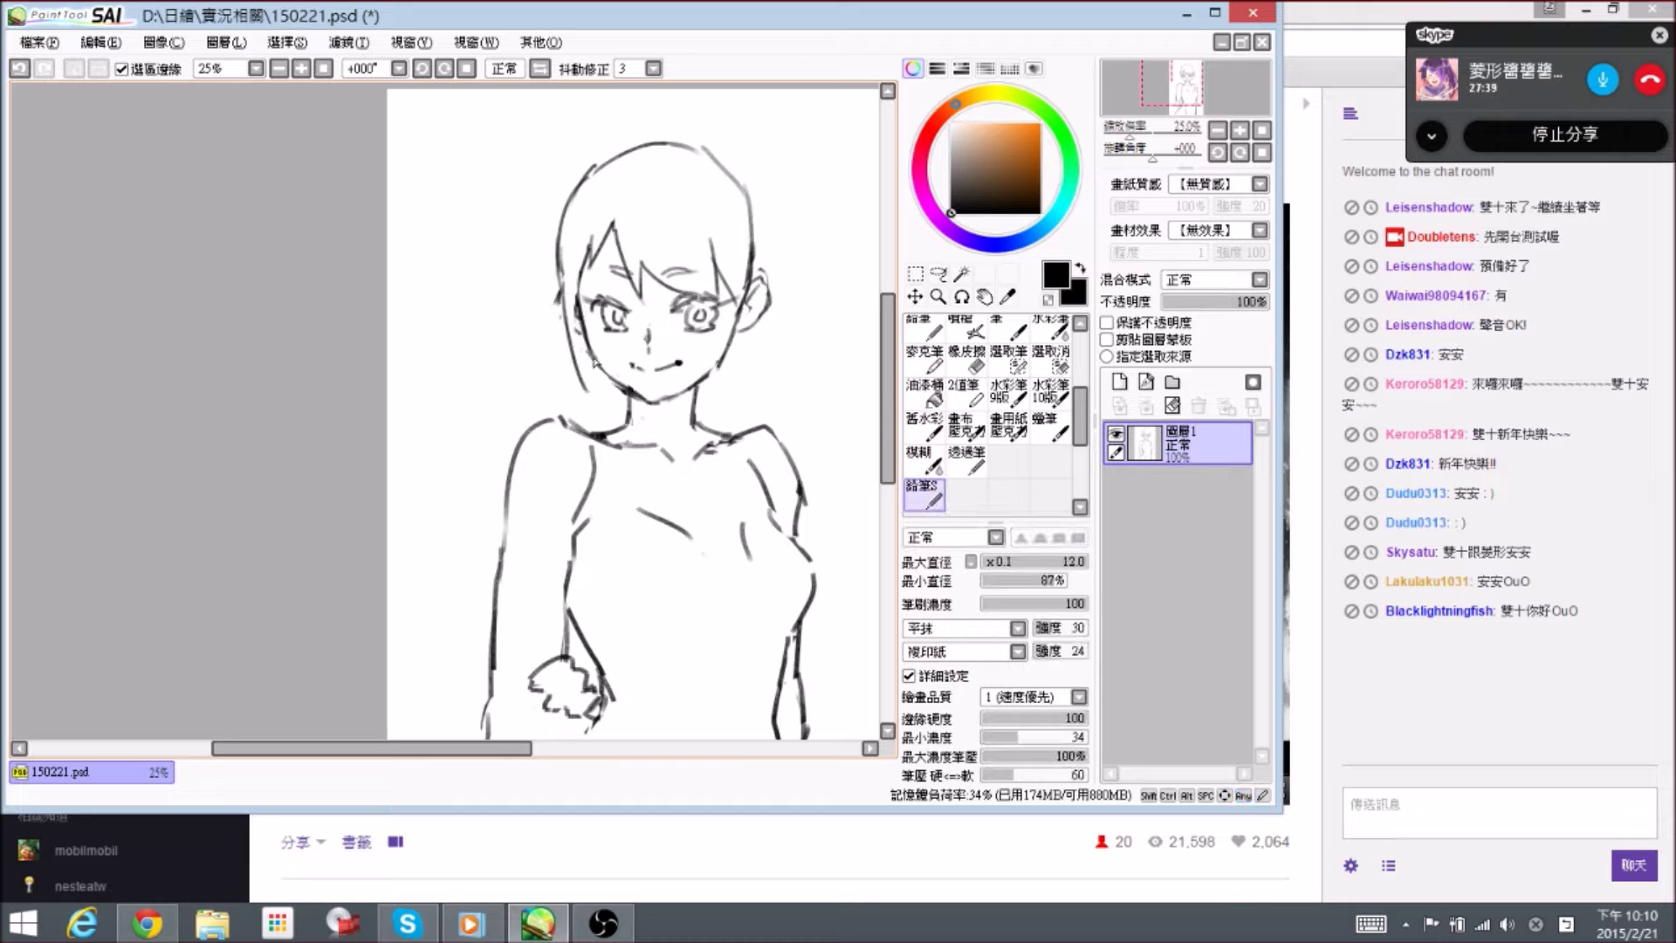
left_click_drag(588, 355, 586, 350)
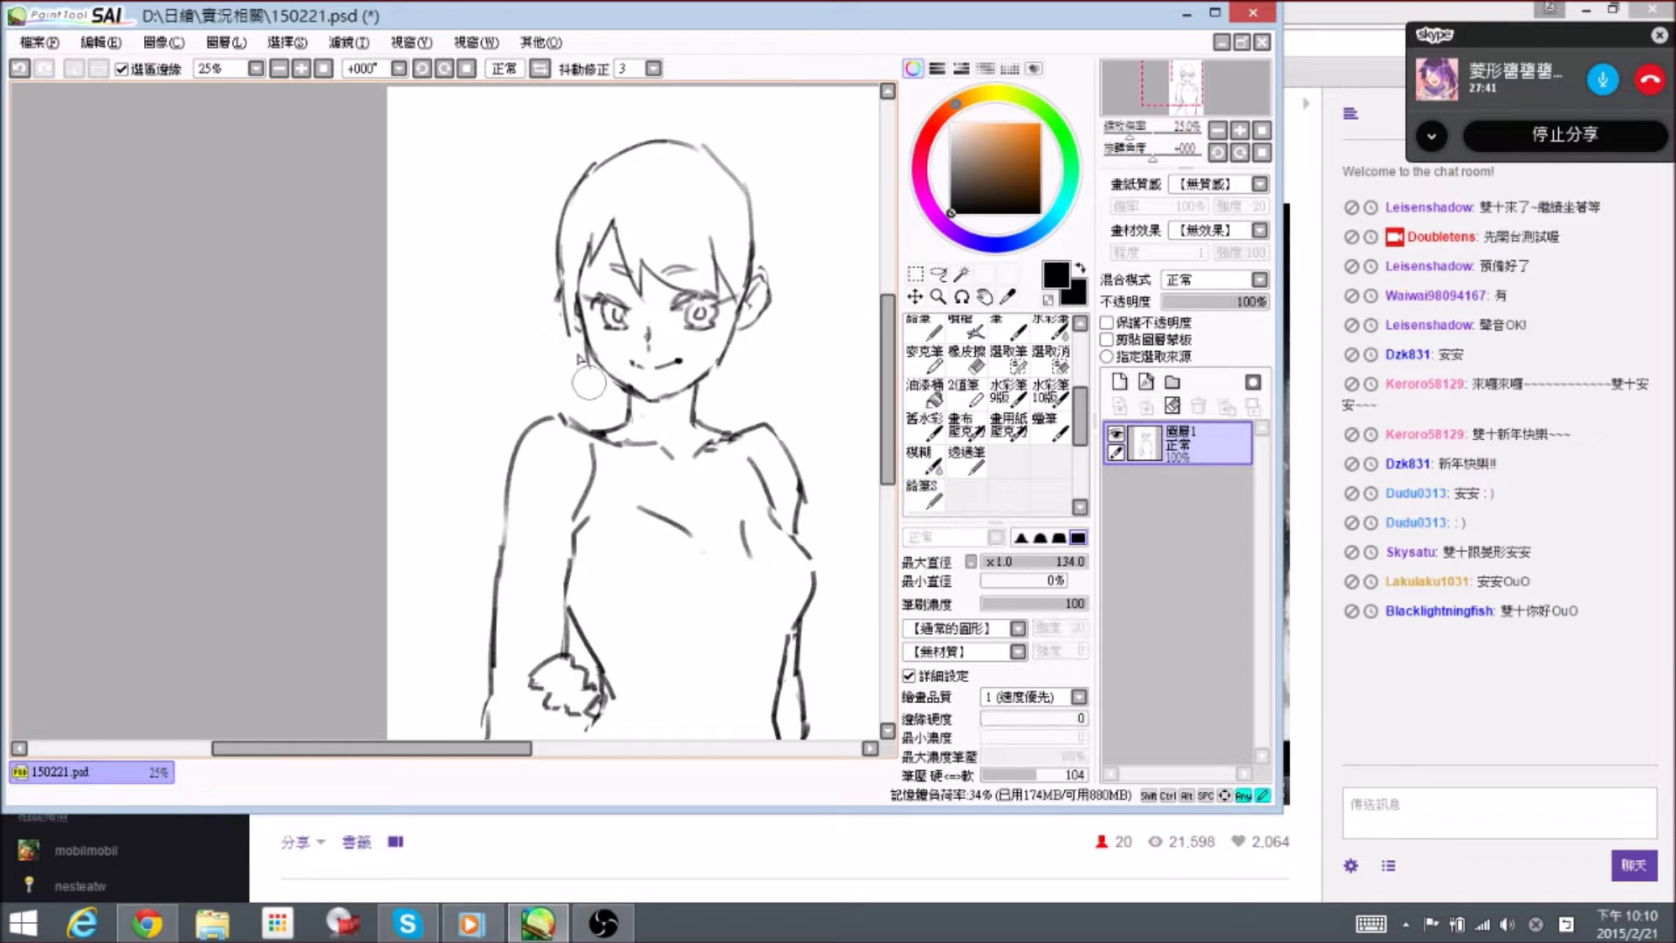
key("e")
mouse_move(592, 384)
left_mouse_down()
mouse_move(570, 323)
mouse_move(588, 387)
left_mouse_up()
key("e")
left_click_drag(567, 275, 574, 327)
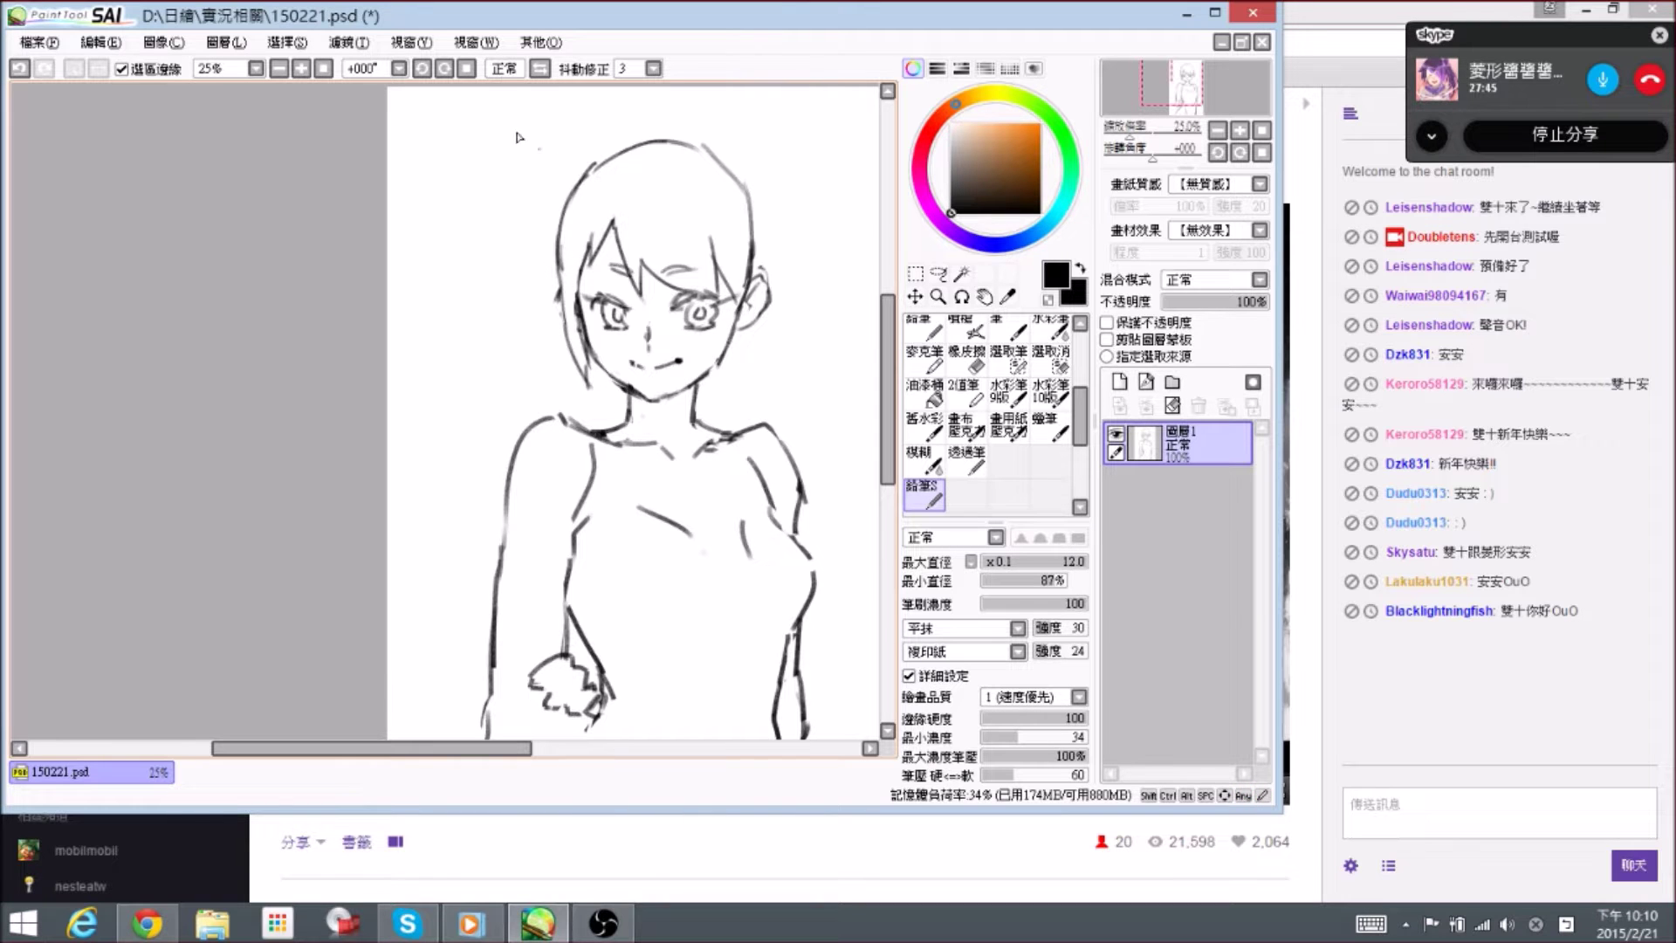
- With the view temporarily mirrored, extend the fringe toward the uncovered ear and erase the skull outline above that ear
left_click(540, 69)
key("space")
left_click_drag(267, 282, 603, 275)
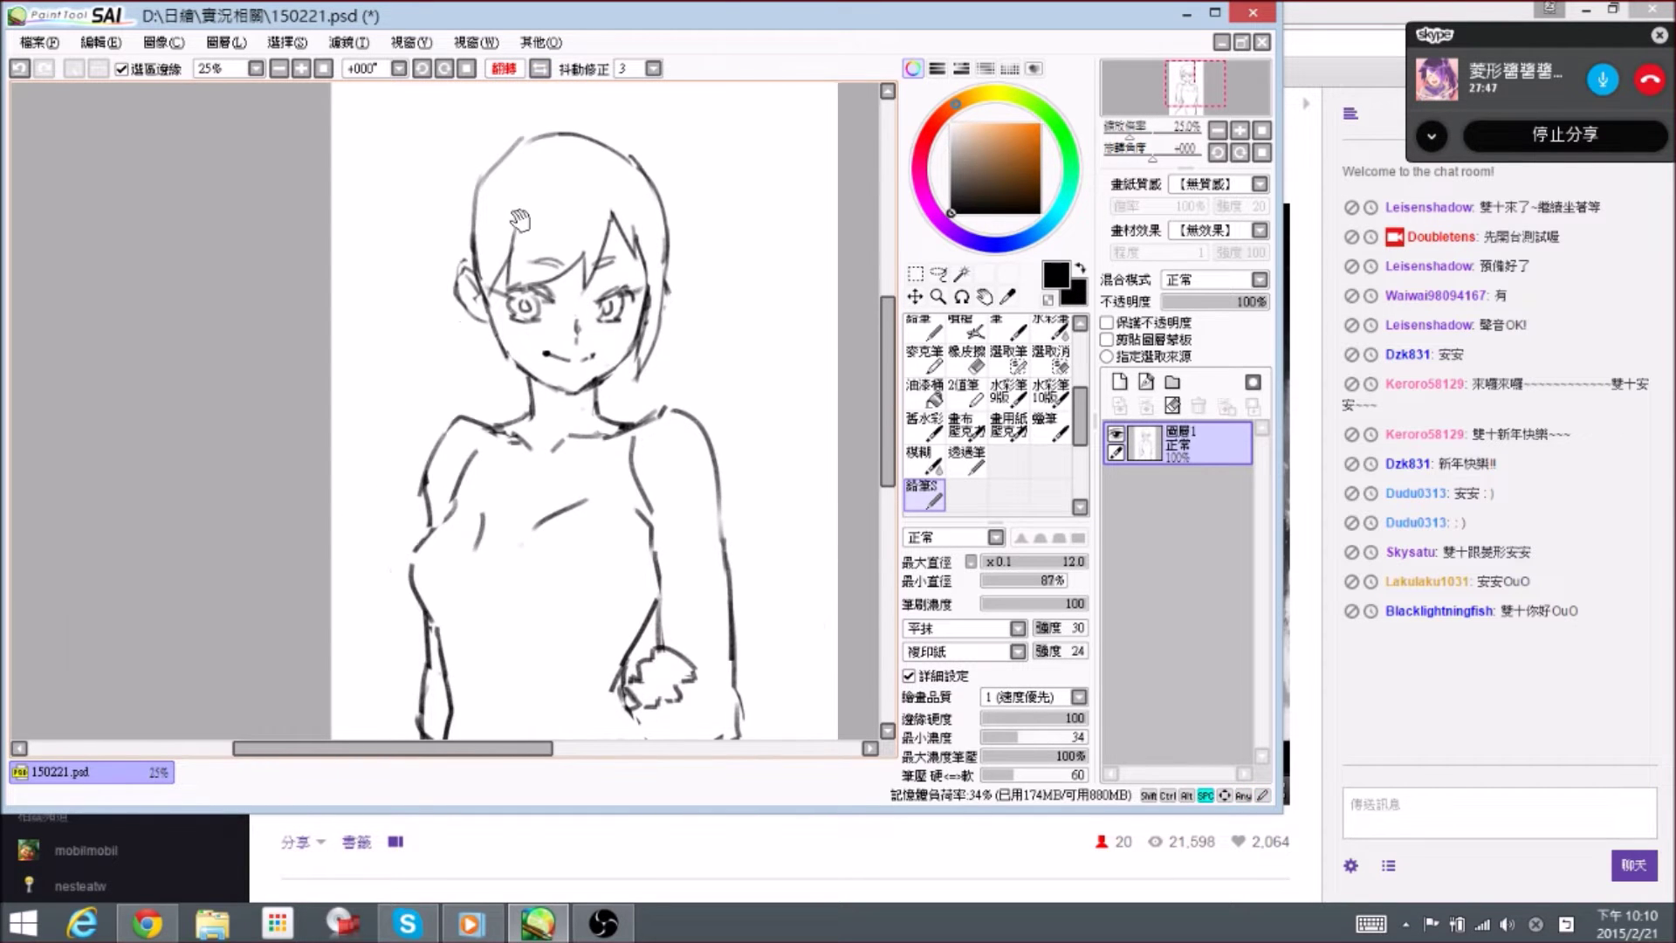
left_click_drag(494, 299, 515, 337)
key("e")
mouse_move(495, 249)
left_mouse_down()
mouse_move(516, 210)
mouse_move(526, 244)
left_mouse_up()
key("space")
left_click_drag(563, 190, 492, 247)
left_click(540, 68)
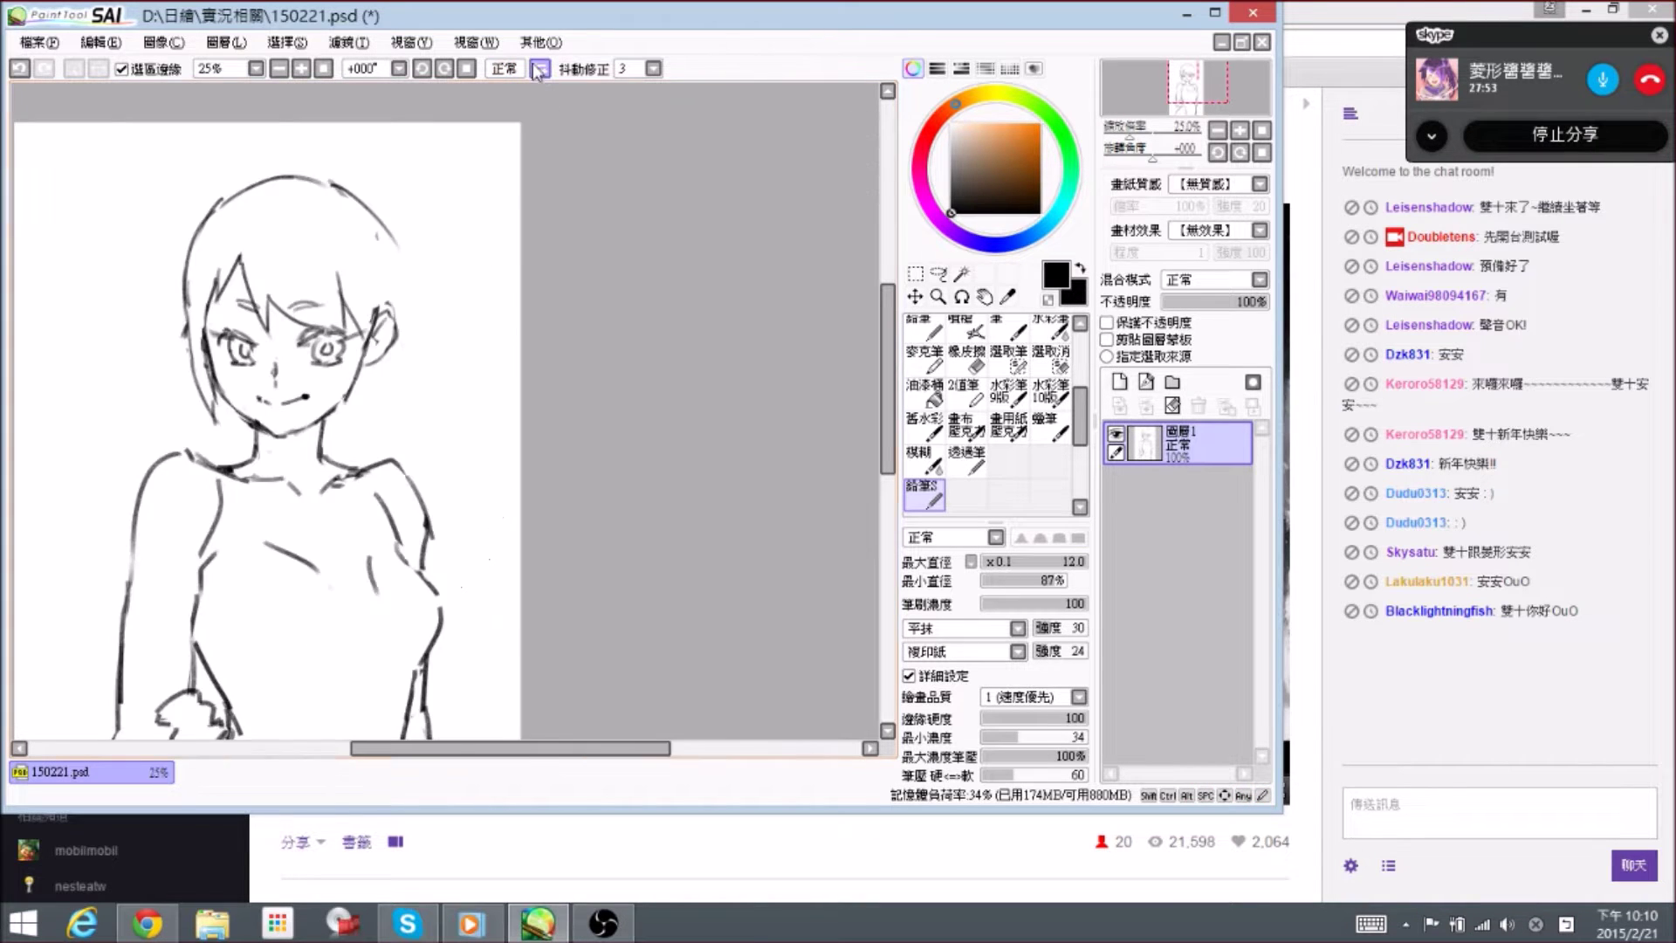
- Redraw the upper hair outline on the straight-arm side slightly outside the erased skull line
left_click_drag(410, 336, 527, 338)
key("e")
mouse_move(505, 240)
left_mouse_down()
mouse_move(497, 214)
mouse_move(507, 266)
mouse_move(547, 293)
left_mouse_up()
key("e")
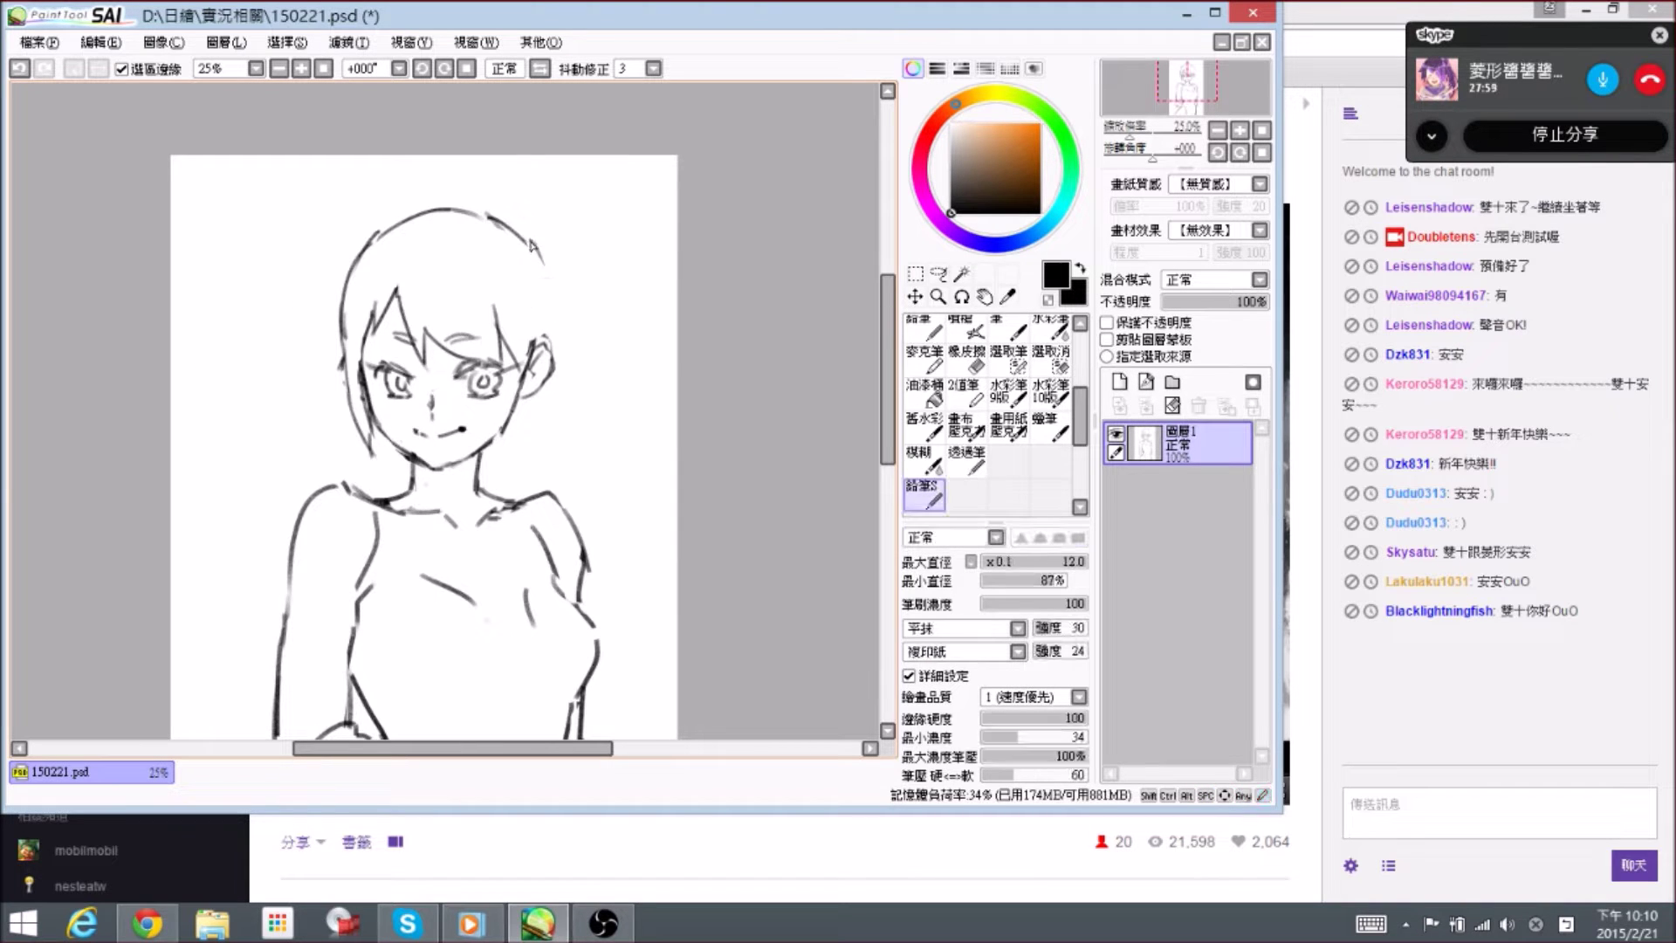
- Continue the outer hair outline down to the ear and draw a side lock in front of it down to the jaw
mouse_move(553, 397)
left_mouse_down()
mouse_move(574, 349)
mouse_move(547, 371)
left_mouse_up()
key("e")
left_click_drag(554, 284, 527, 382)
key("n")
left_click_drag(557, 298, 527, 392)
key("e")
key("n")
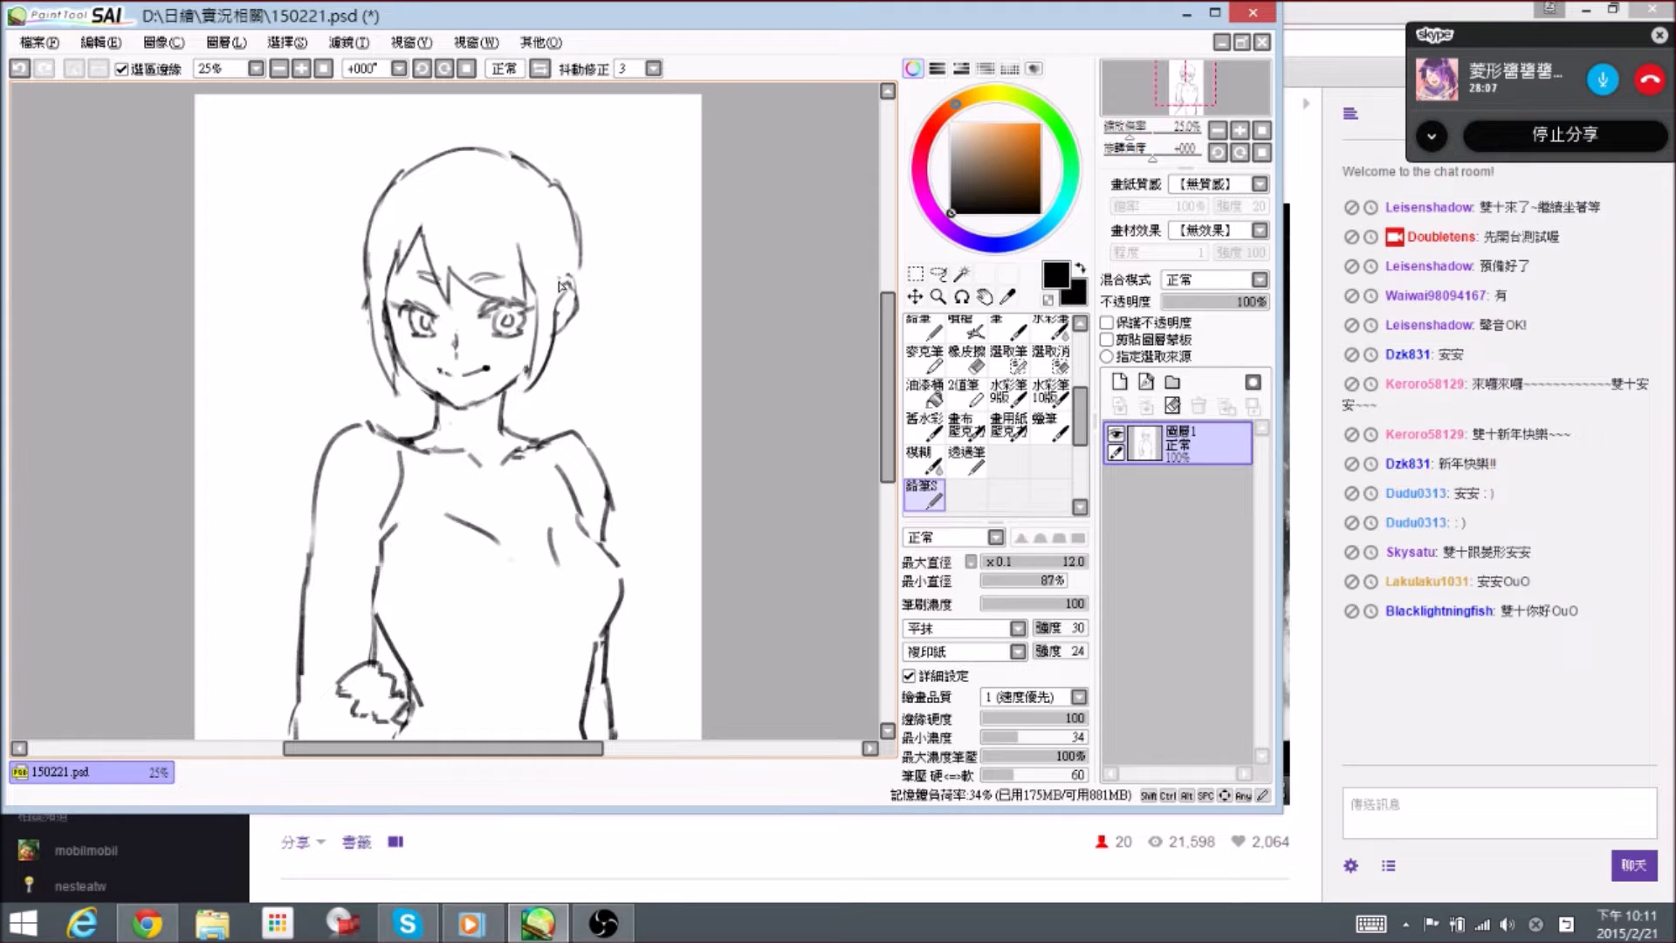
- Erase and redraw the hair edge above the ear on the straight-arm side so it overlaps the ear's top
left_click_drag(567, 274, 576, 290)
key("e")
left_click_drag(572, 272, 581, 306)
key("n")
key("e")
left_click_drag(555, 248, 553, 265)
key("n")
- Trim the ear outline, smooth the outer hair contour and finish the side lock's tip beside the jaw
key("e")
mouse_move(548, 340)
left_mouse_down()
mouse_move(547, 300)
mouse_move(545, 315)
mouse_move(587, 304)
left_mouse_up()
key("n")
key("e")
mouse_move(561, 207)
left_mouse_down()
mouse_move(592, 289)
mouse_move(581, 328)
left_mouse_up()
key("n")
mouse_move(554, 400)
left_mouse_down()
mouse_move(573, 356)
mouse_move(566, 394)
left_mouse_up()
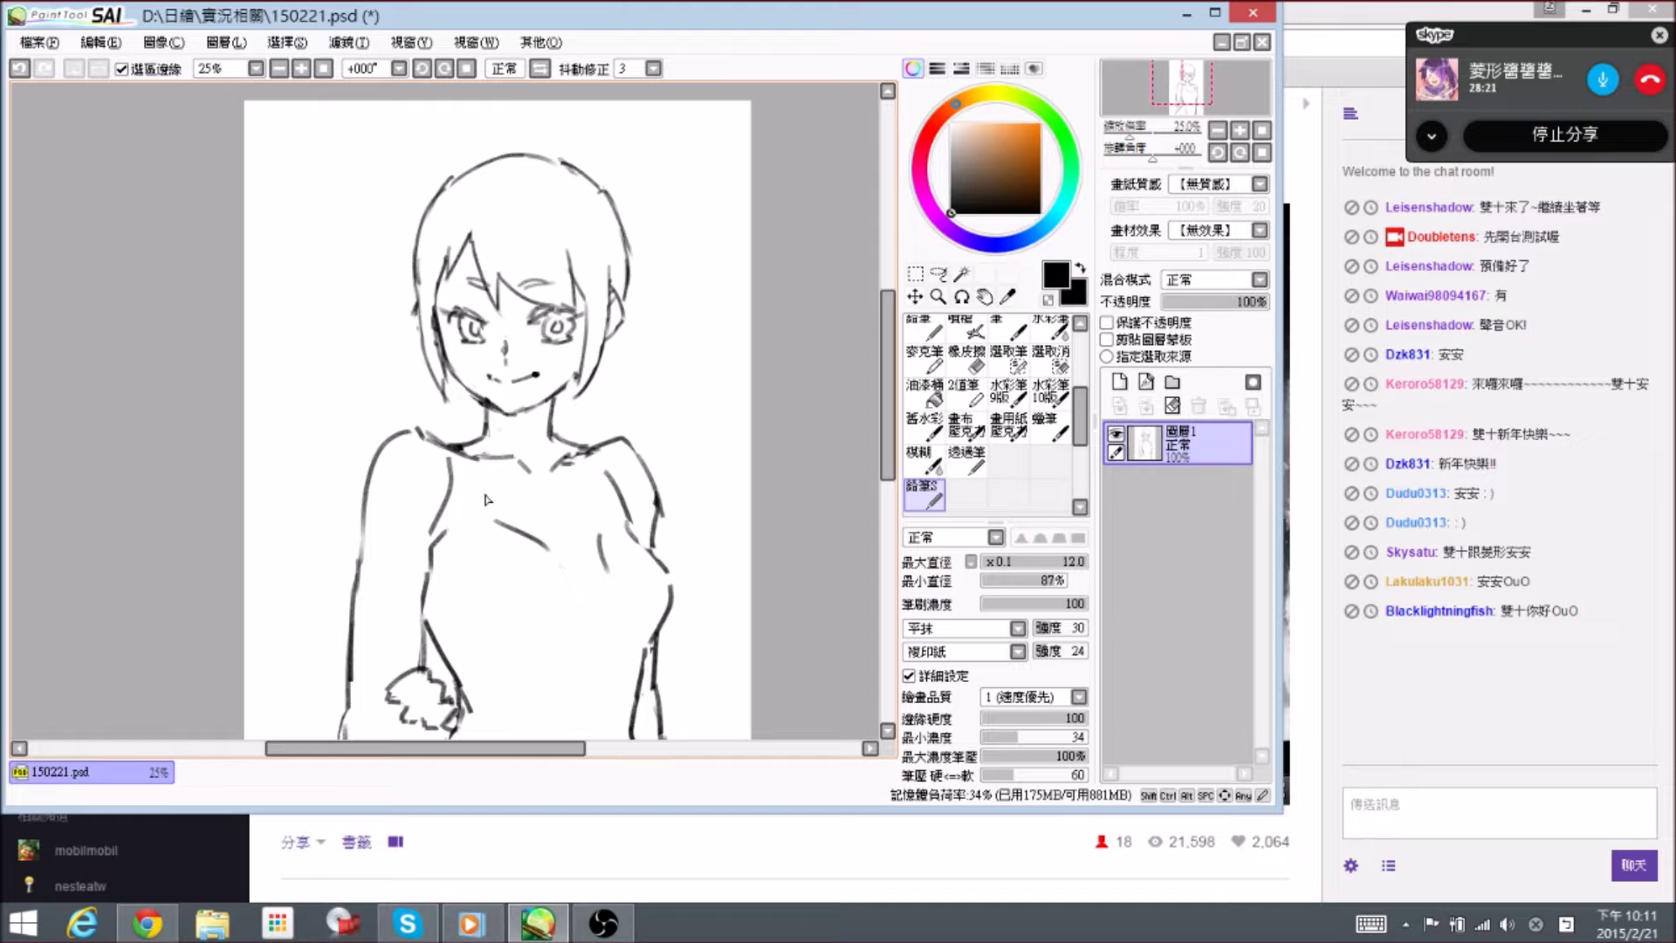
- Draw a ponytail rising behind the crown and hanging down to the shoulder on the straight-arm side
left_click_drag(617, 317, 656, 447)
left_click_drag(581, 243, 670, 336)
mouse_move(677, 489)
left_mouse_down()
mouse_move(692, 305)
mouse_move(678, 348)
left_mouse_up()
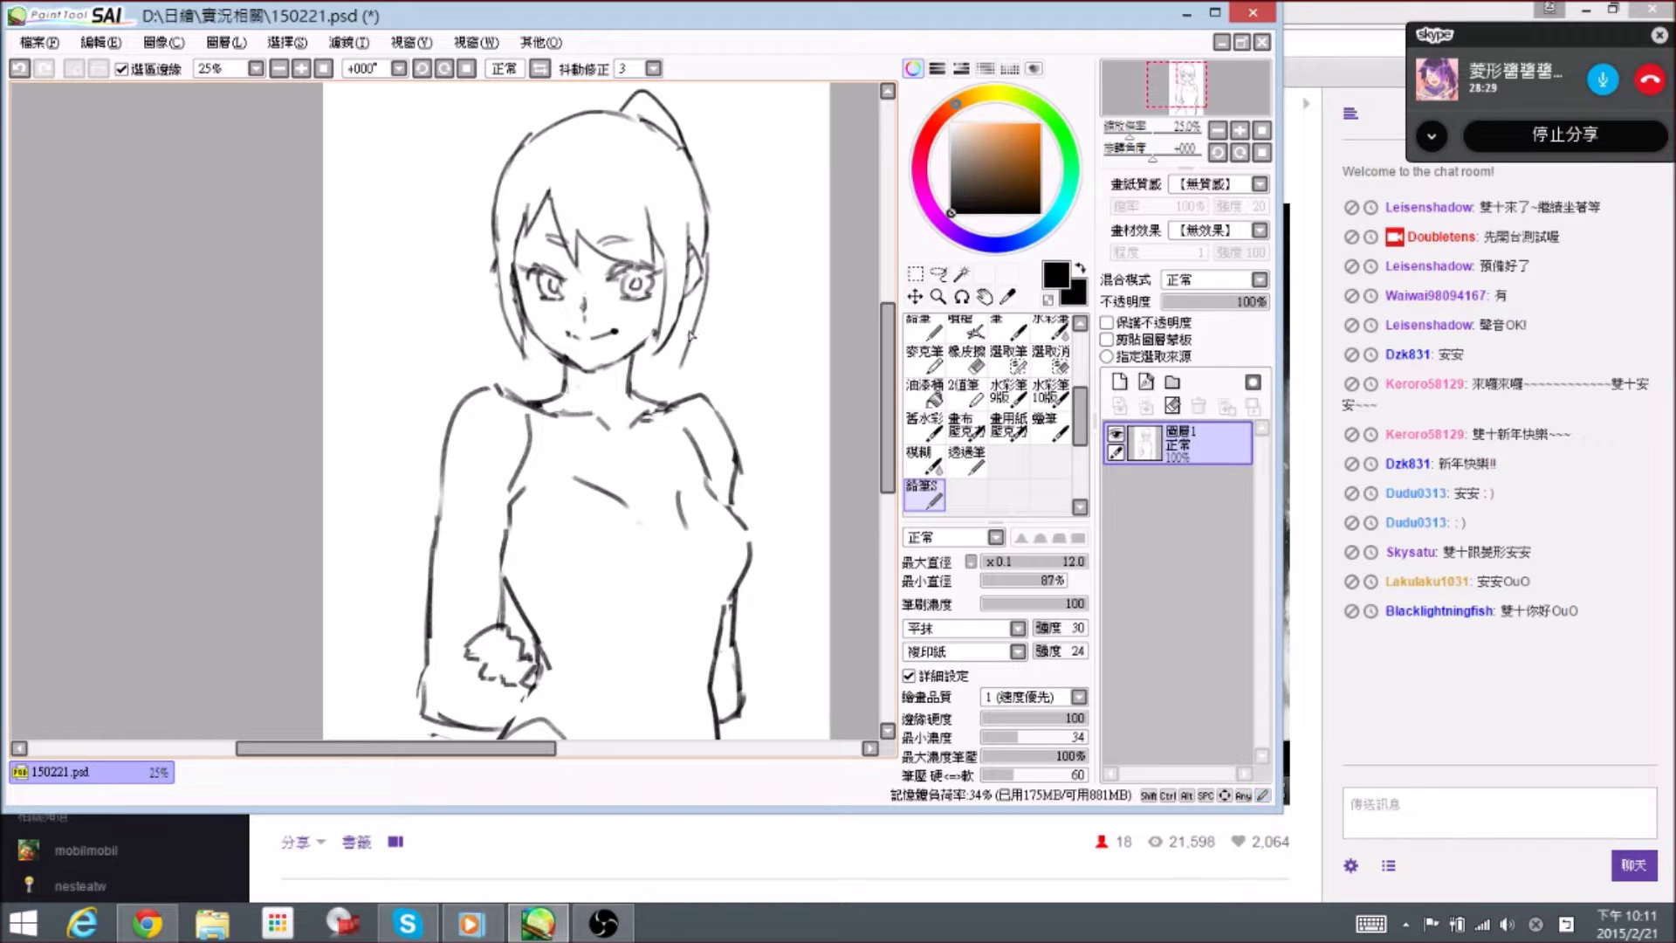
key("e")
mouse_move(683, 361)
left_mouse_down()
mouse_move(701, 301)
mouse_move(684, 401)
left_mouse_up()
key("n")
key("e")
left_click_drag(644, 368, 642, 369)
key("n")
left_click_drag(568, 449, 573, 429)
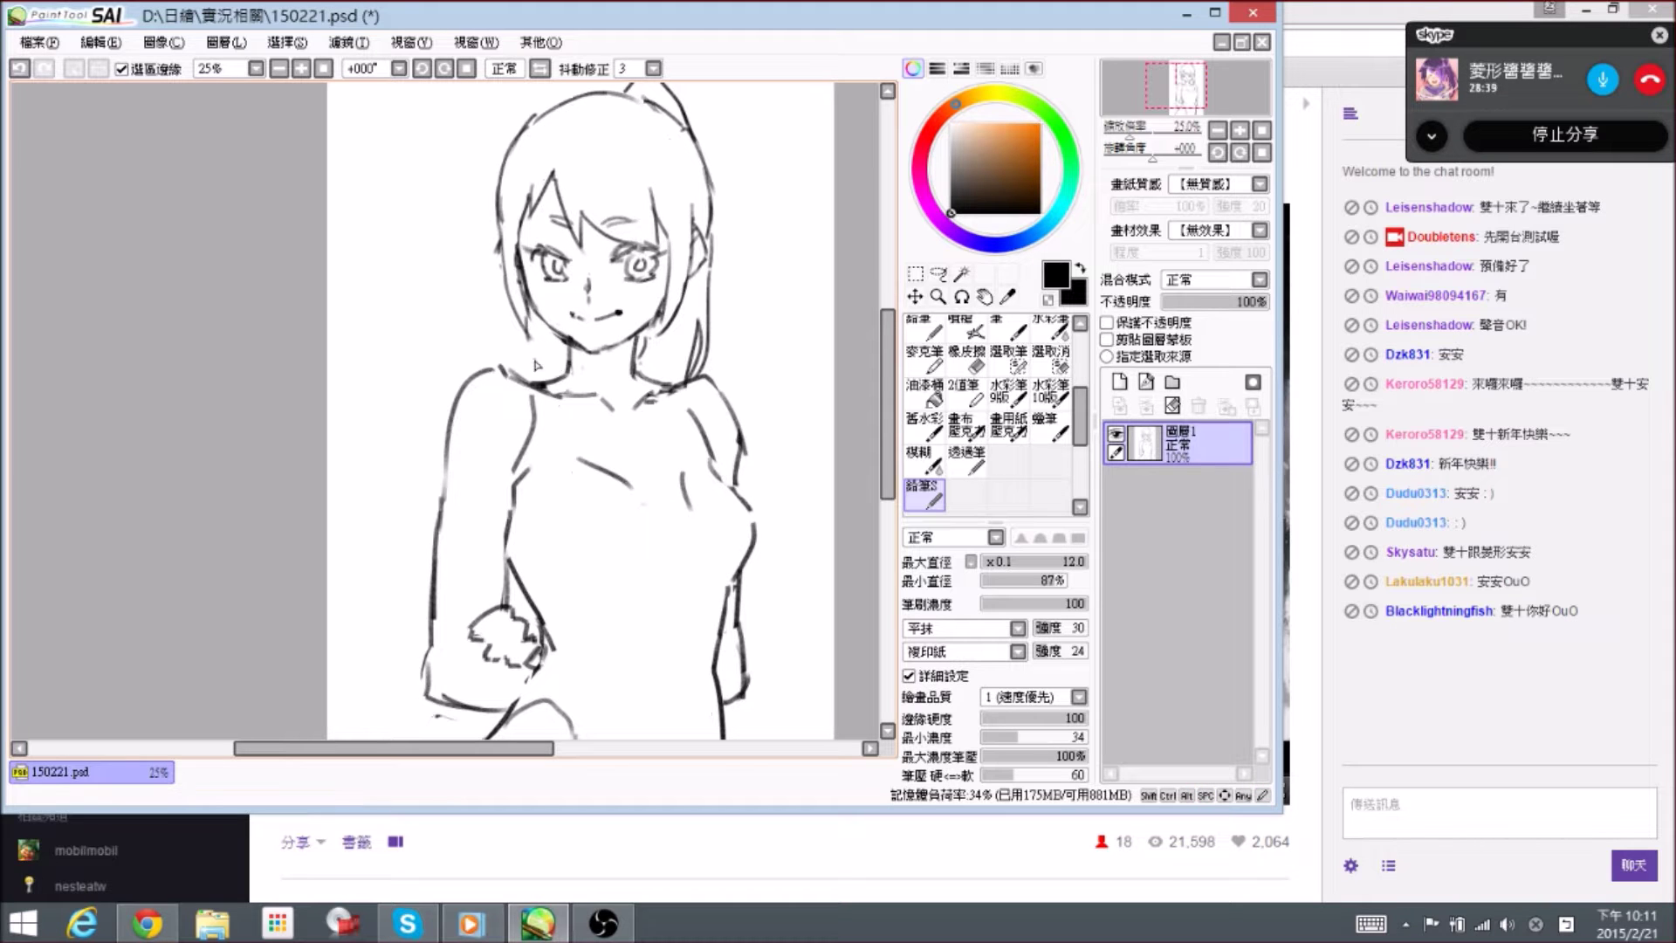
- Draw a high collar's pointed flap on the bent-arm side and carry its upper edge across the neck below the chin
mouse_move(542, 332)
left_mouse_down()
mouse_move(573, 344)
mouse_move(571, 374)
mouse_move(623, 375)
left_mouse_up()
key("e")
key("e")
key("e")
key("e")
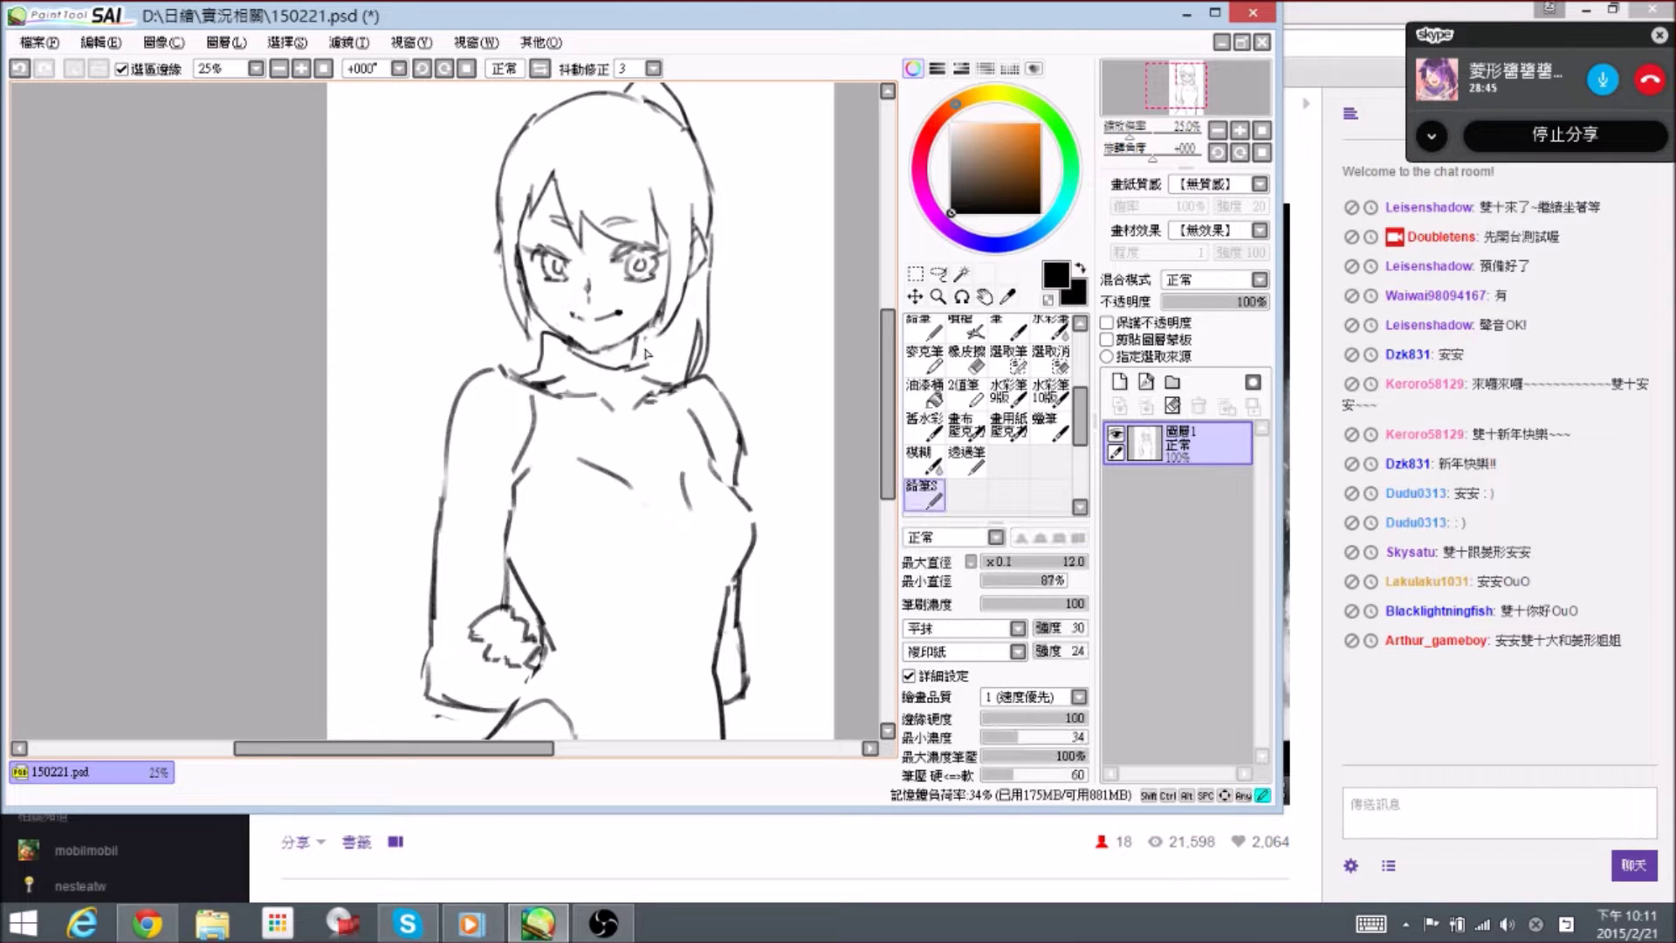
key("e")
- Draw the collar's flap on the straight-arm side, erase its outer part and redraw it down to the shoulder
mouse_move(643, 371)
left_mouse_down()
mouse_move(621, 371)
mouse_move(652, 350)
left_mouse_up()
key("e")
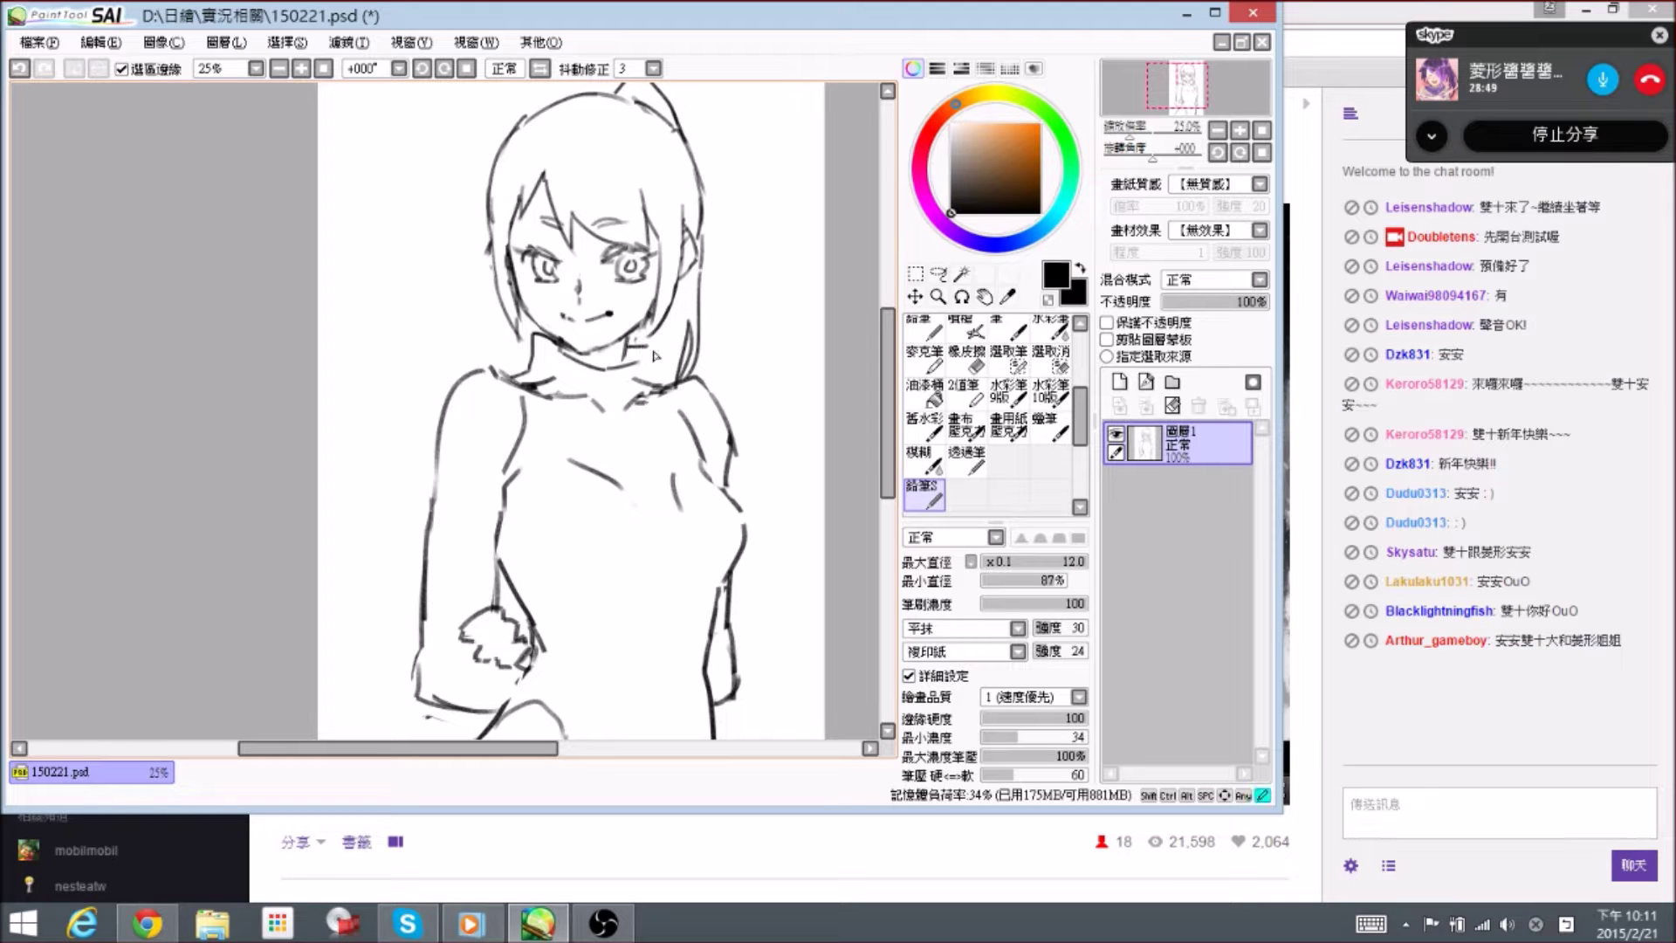
key("e")
key("e")
key("e")
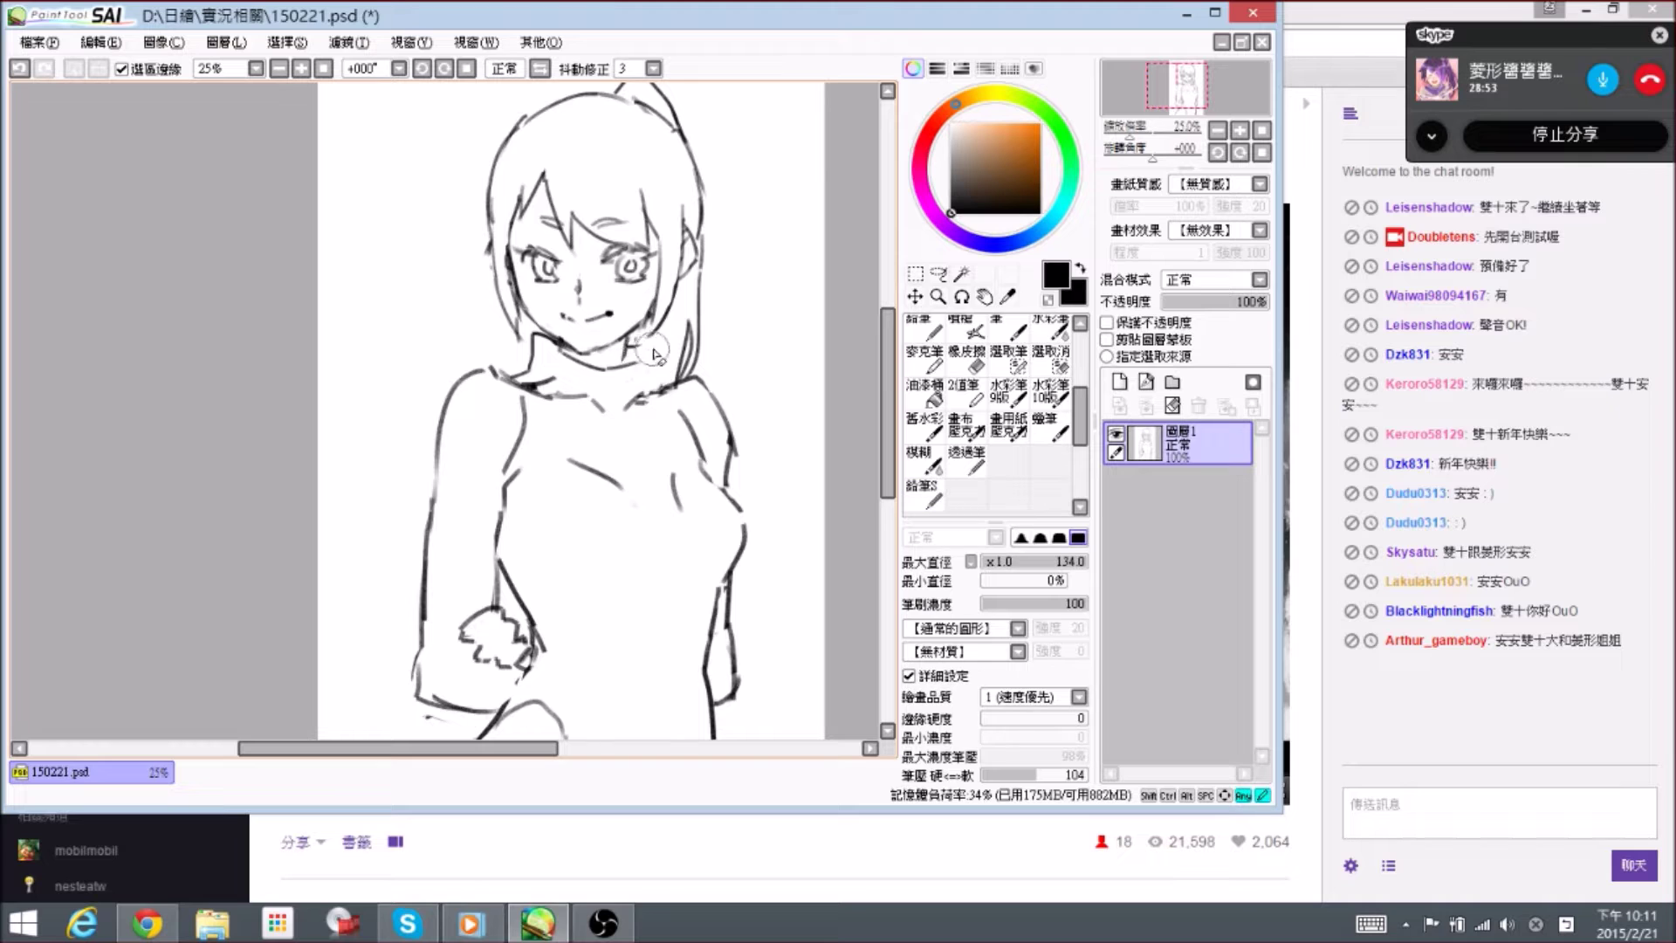
key("e")
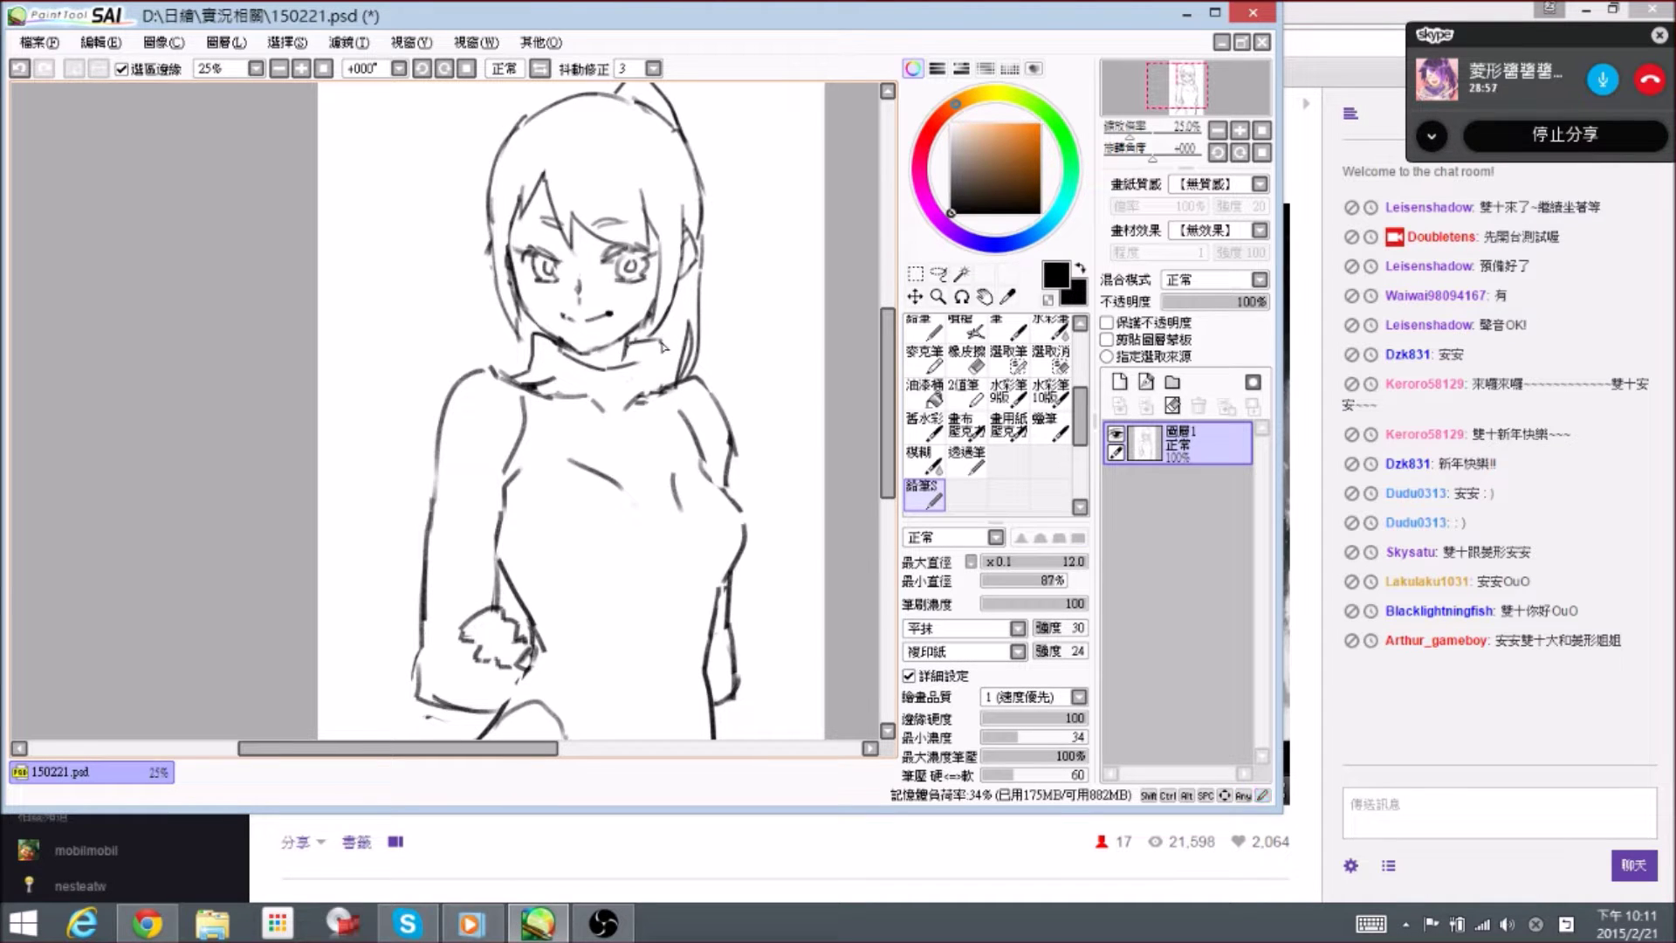
key("e")
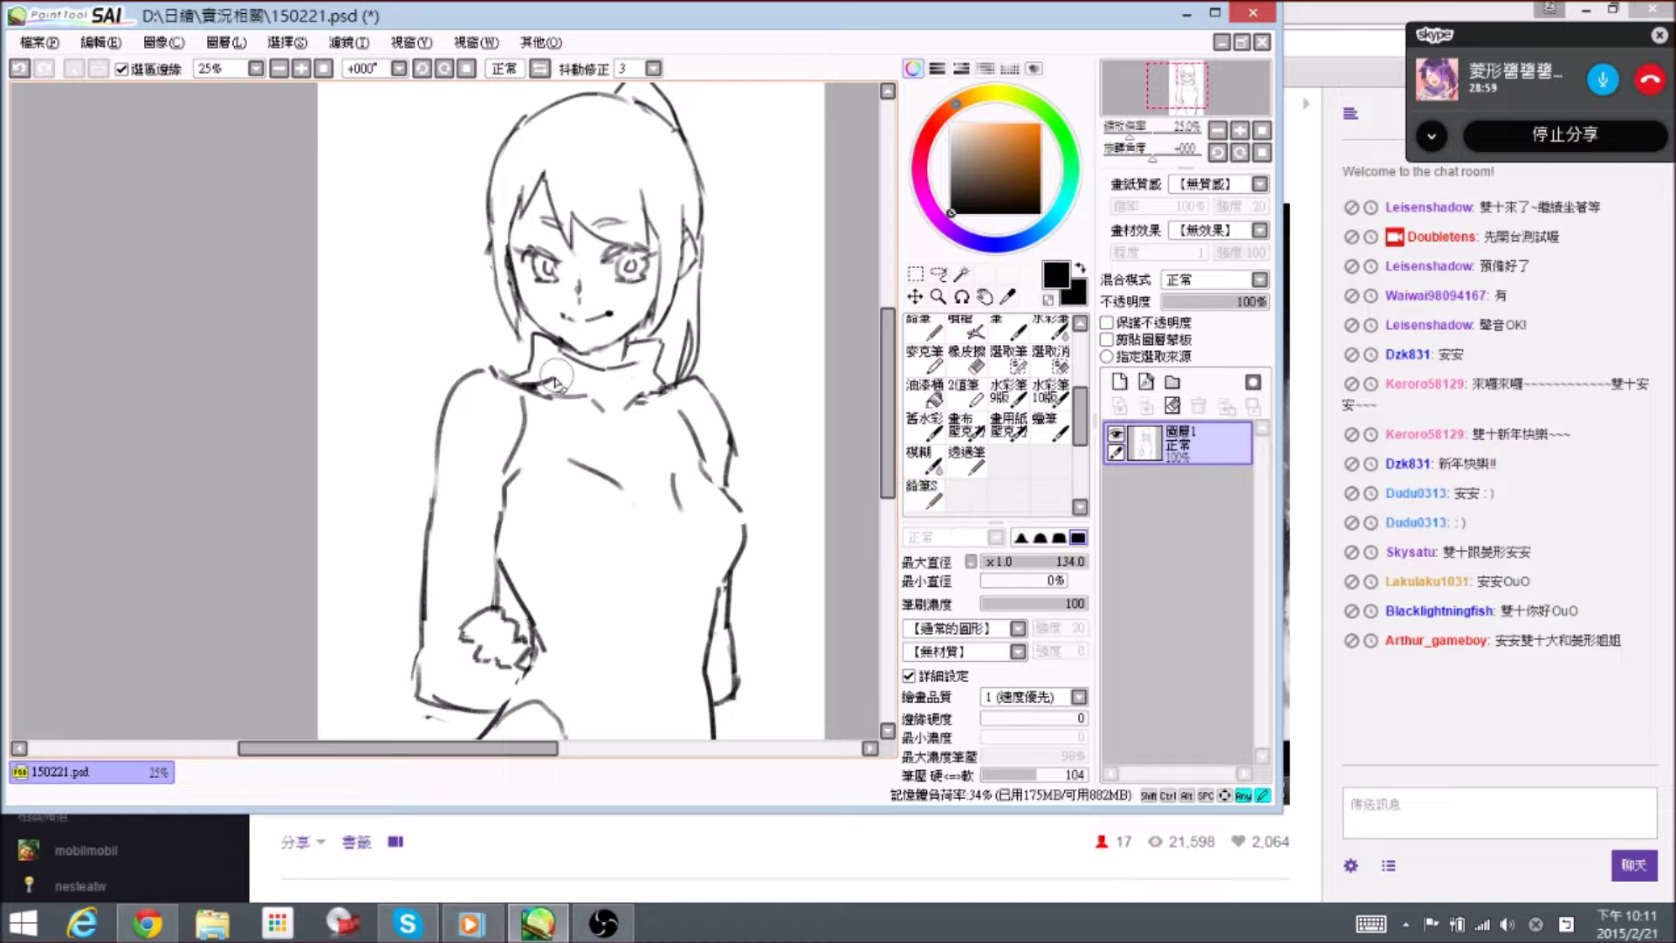
- Erase and redraw the collar flap's outer edge on the bent-arm side
key("e")
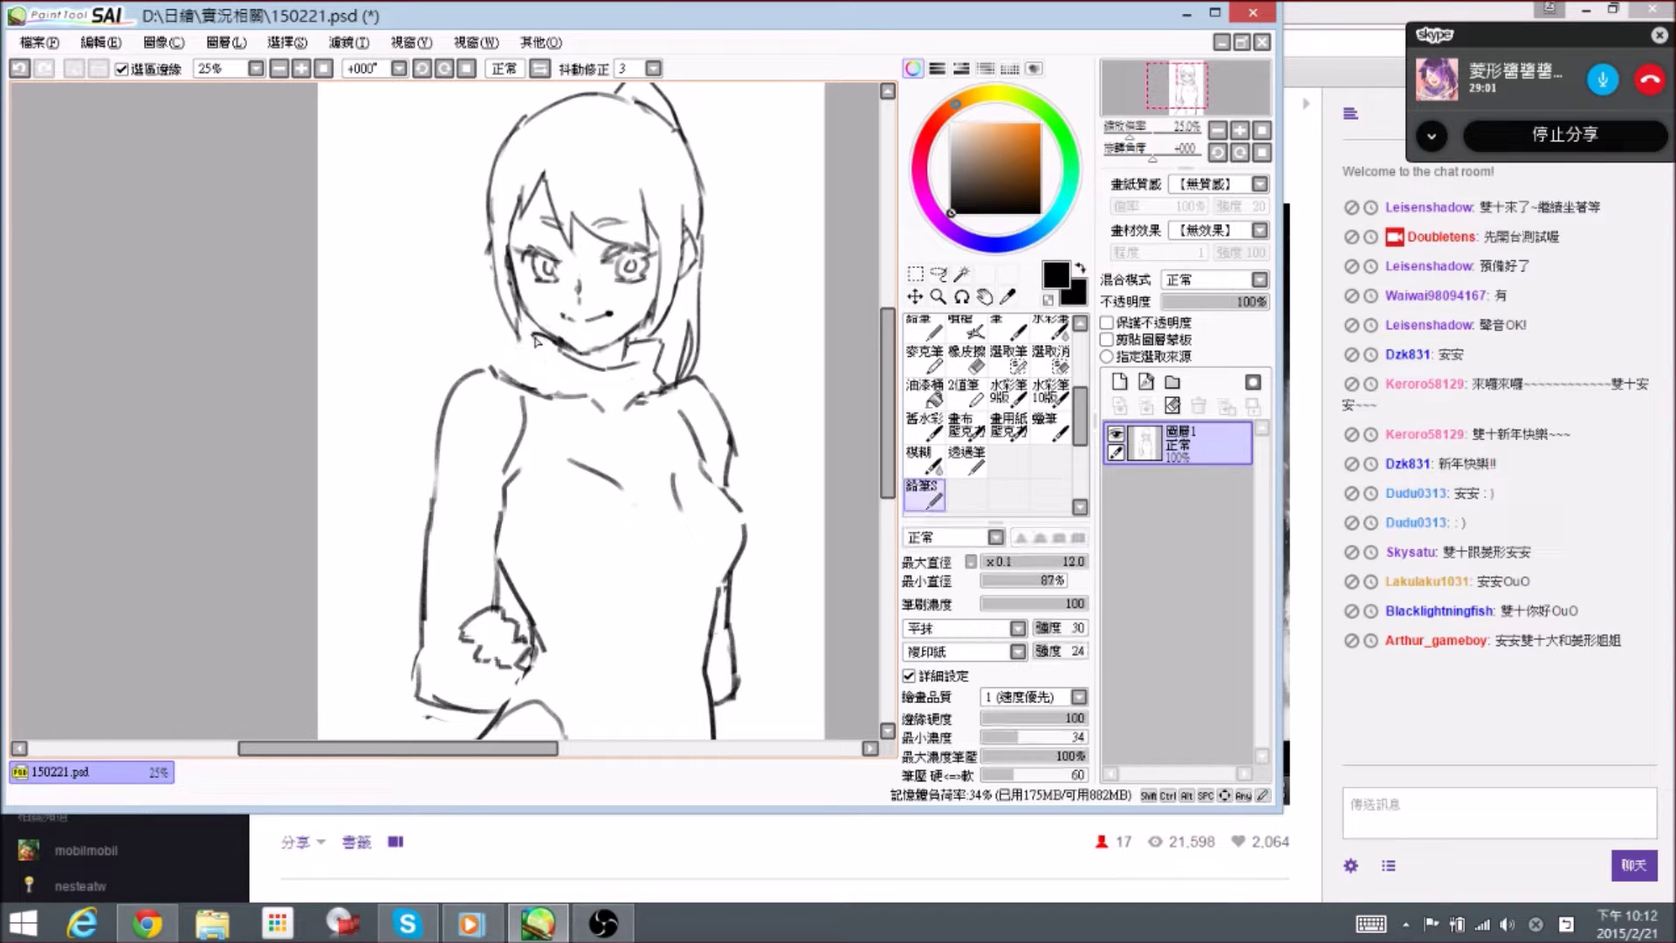
key("e")
mouse_move(534, 343)
left_mouse_down()
mouse_move(536, 366)
mouse_move(533, 338)
left_mouse_up()
key("e")
key("e")
key("e")
- Draw the collar's lower edge across the upper chest as a shallow V between the shoulders
key("space")
left_click_drag(600, 422, 606, 396)
key("e")
mouse_move(566, 361)
left_mouse_down()
mouse_move(628, 400)
mouse_move(672, 360)
left_mouse_up()
key("e")
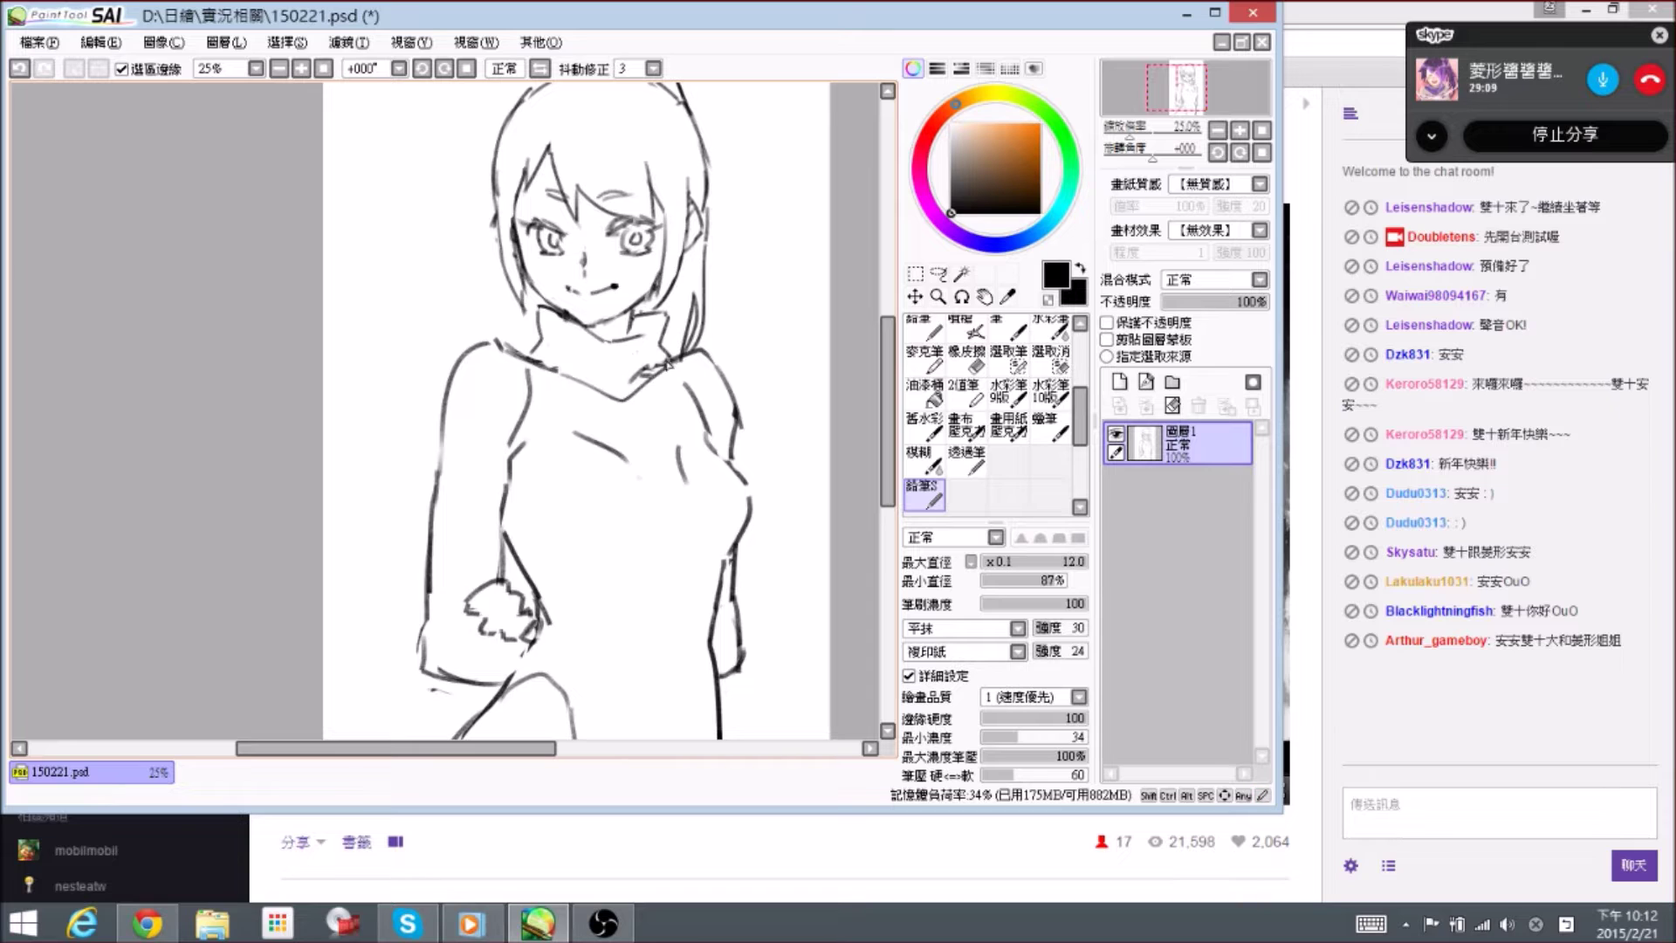
key("e")
key("e")
- Redraw the collar's lower edge as a smooth rounded curve between the two shoulders
mouse_move(671, 367)
left_mouse_down()
mouse_move(601, 393)
mouse_move(619, 397)
mouse_move(562, 397)
mouse_move(552, 347)
mouse_move(528, 334)
left_mouse_up()
key("e")
key("e")
key("space")
key("e")
key("e")
key("e")
key("e")
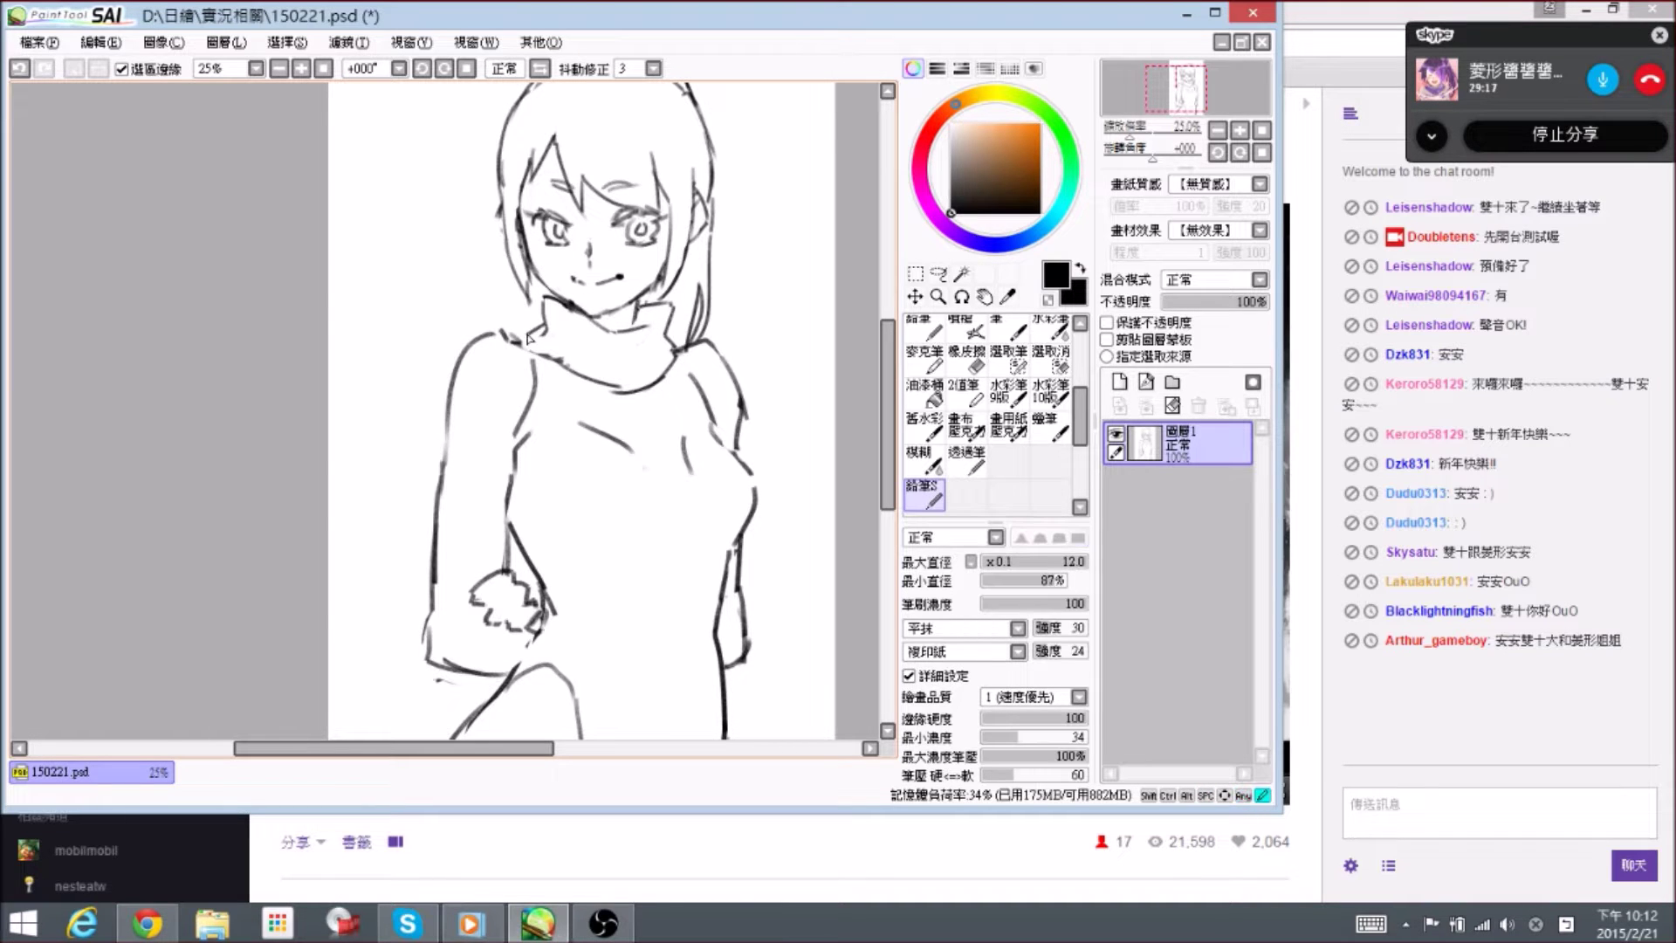
- Clean up the collar line where it meets the shoulder on the straight-arm side
key("e")
mouse_move(666, 337)
left_mouse_down()
mouse_move(688, 340)
mouse_move(670, 307)
mouse_move(663, 336)
left_mouse_up()
key("e")
key("e")
key("e")
- Draw the top's upper edge from the bent-arm side's armpit up to a peak over the chest and down to the middle
scroll(633, 412, "down", 2)
mouse_move(519, 427)
left_mouse_down()
mouse_move(583, 398)
mouse_move(640, 418)
mouse_move(581, 385)
left_mouse_up()
key("e")
key("e")
key("e")
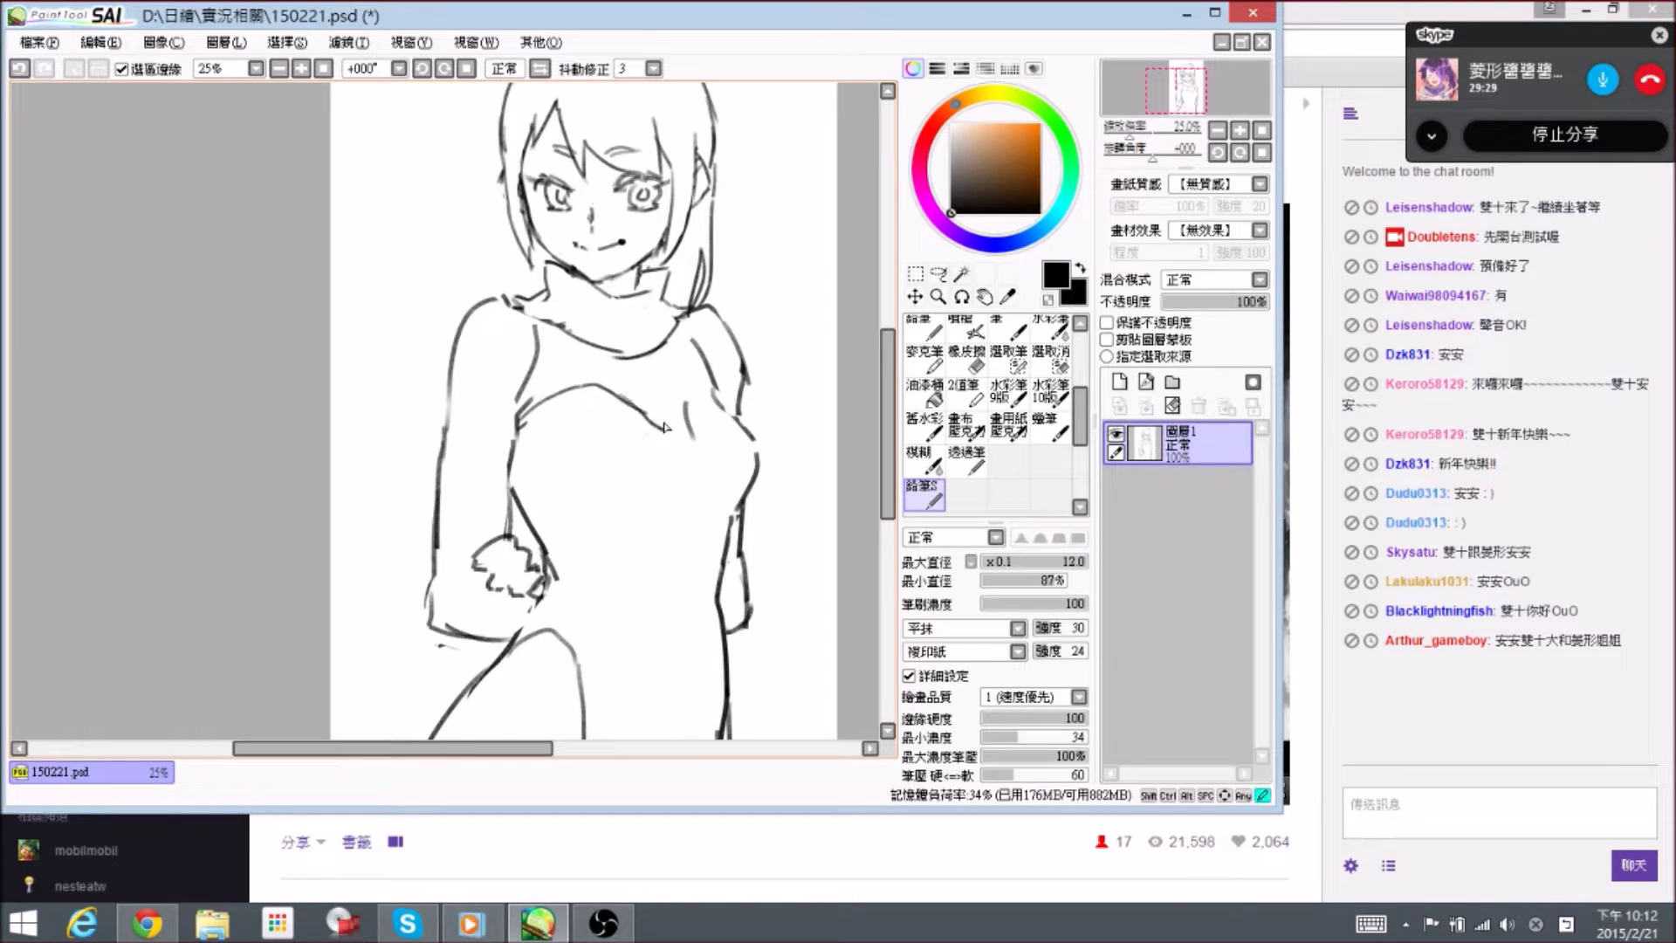
key("e")
mouse_move(602, 380)
left_mouse_down()
mouse_move(526, 413)
mouse_move(558, 408)
mouse_move(518, 460)
mouse_move(598, 398)
mouse_move(682, 444)
left_mouse_up()
key("e")
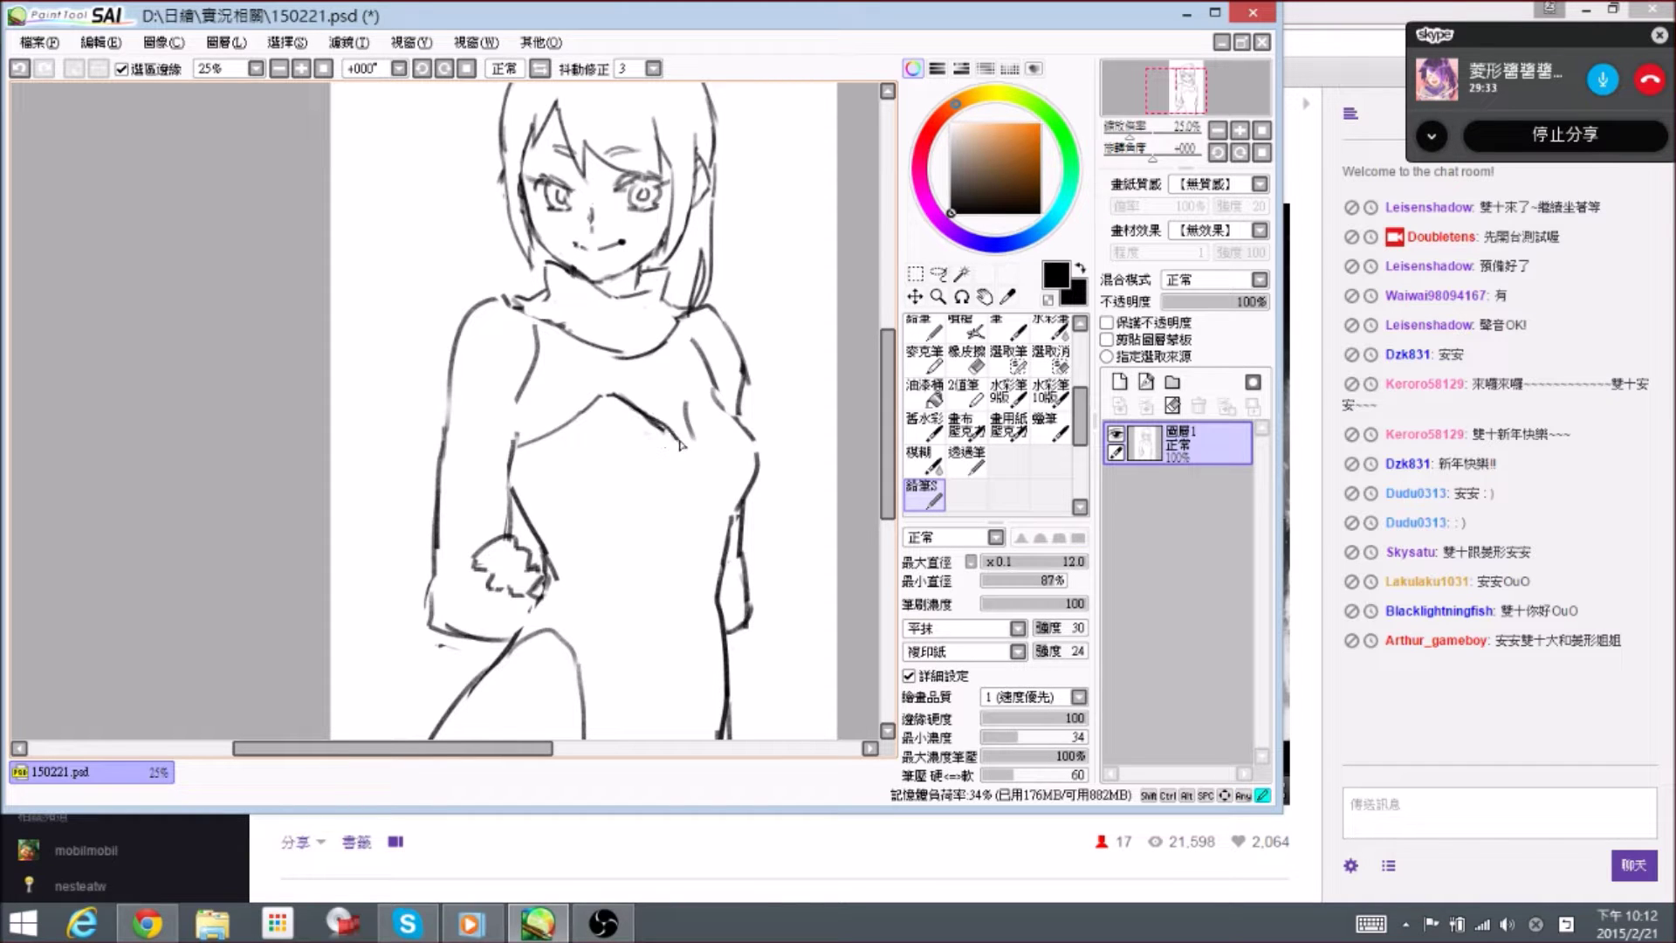
- Continue the top's upper edge from the central dip up toward the straight arm and refine the chest's outer contour
key("e")
key("e")
mouse_move(704, 401)
left_mouse_down()
mouse_move(684, 440)
mouse_move(712, 389)
mouse_move(757, 464)
left_mouse_up()
left_click_drag(735, 419, 759, 458)
key("e")
key("e")
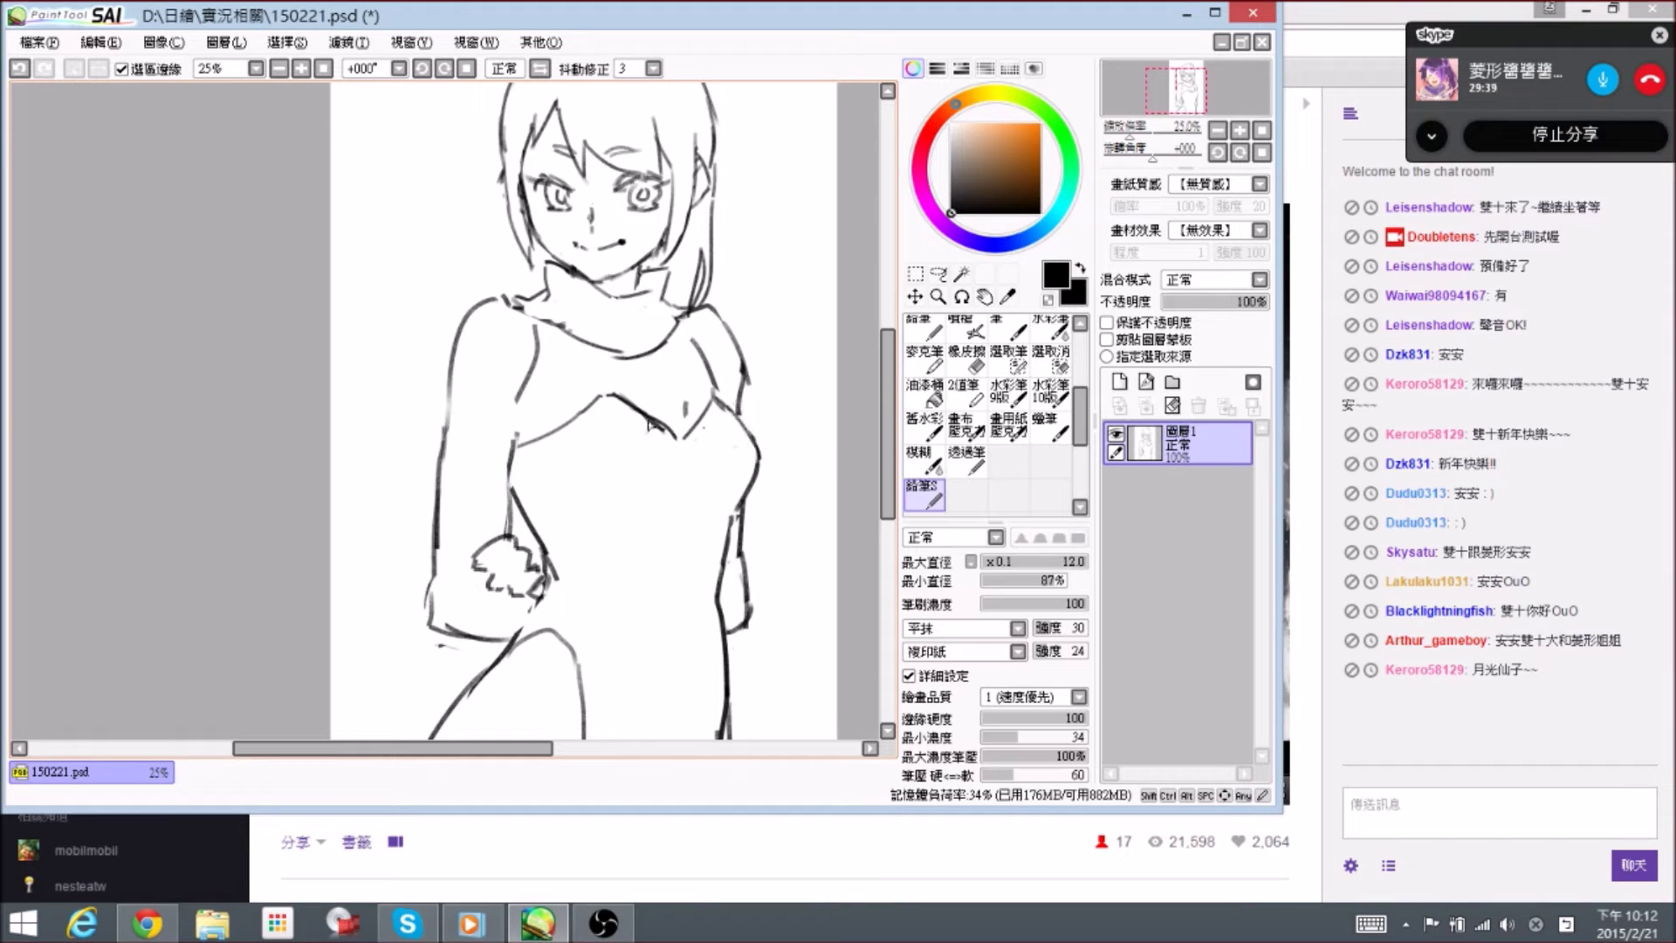
- Erase and redraw the top's peak over the bent-arm side of the chest lower, with a cleaner slope to the central dip
key("e")
left_click_drag(615, 398, 679, 441)
key("e")
mouse_move(609, 396)
left_mouse_down()
mouse_move(684, 441)
mouse_move(711, 412)
mouse_move(683, 453)
left_mouse_up()
key("e")
key("e")
key("e")
key("e")
key("e")
key("e")
mouse_move(606, 402)
left_mouse_down()
mouse_move(684, 448)
mouse_move(590, 391)
mouse_move(621, 414)
left_mouse_up()
key("e")
key("e")
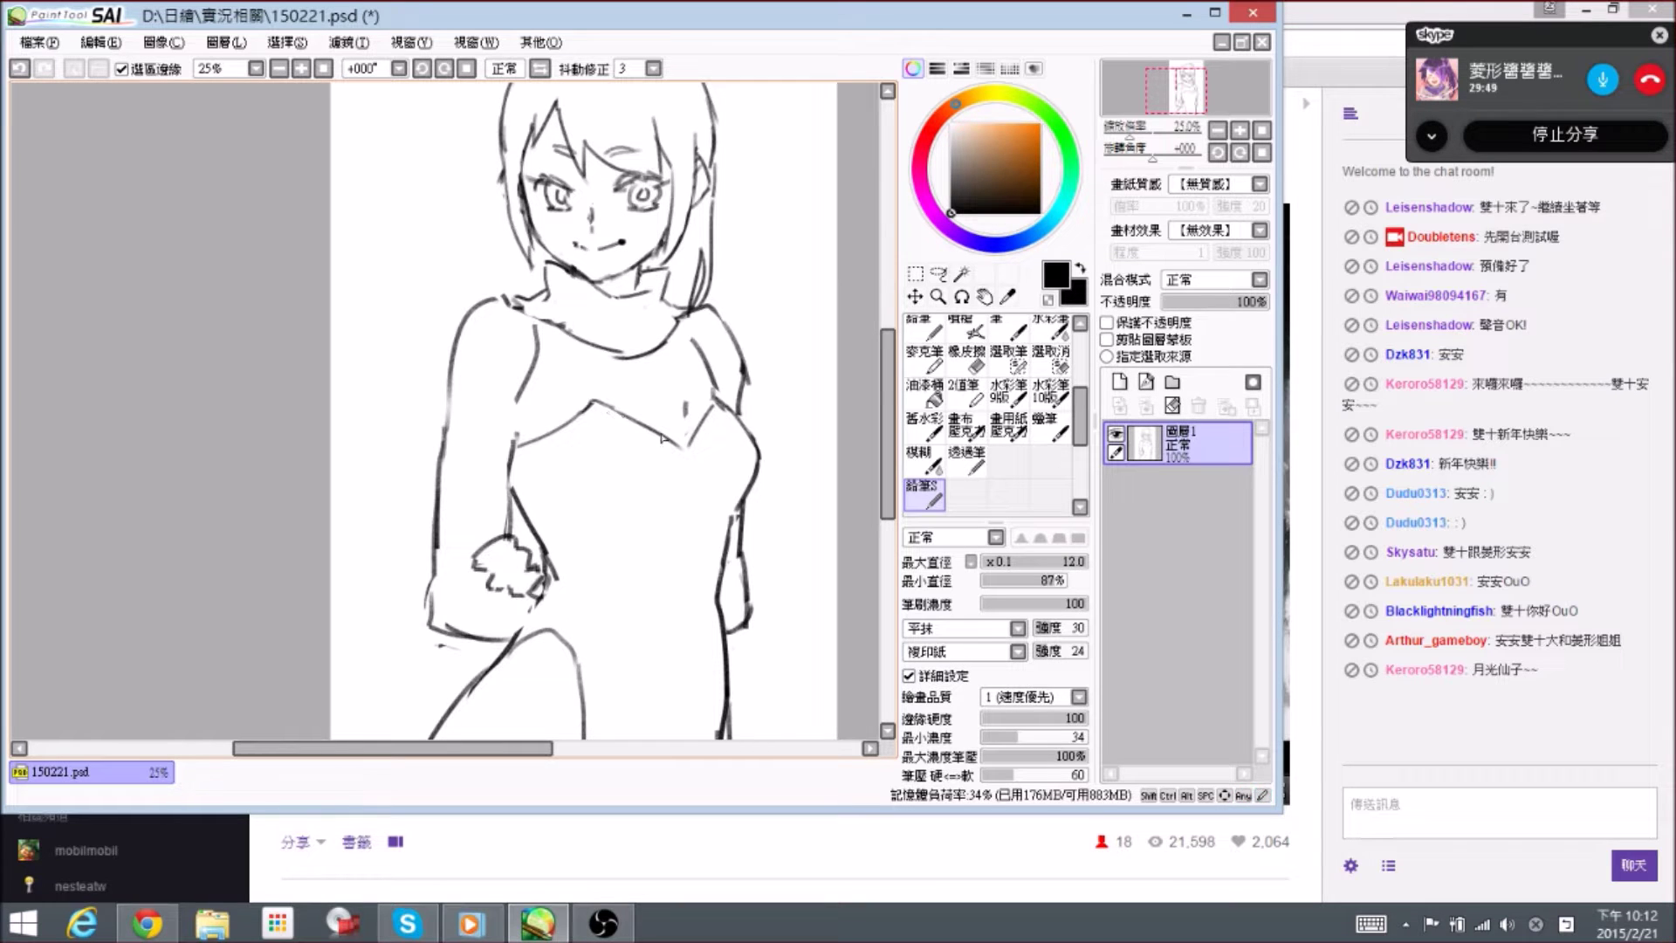
- Soften the central dip in the top's upper edge and erase the stray chest line above it
key("e")
key("e")
key("e")
left_click_drag(677, 446, 683, 447)
key("e")
key("e")
left_click_drag(687, 399, 664, 410)
key("e")
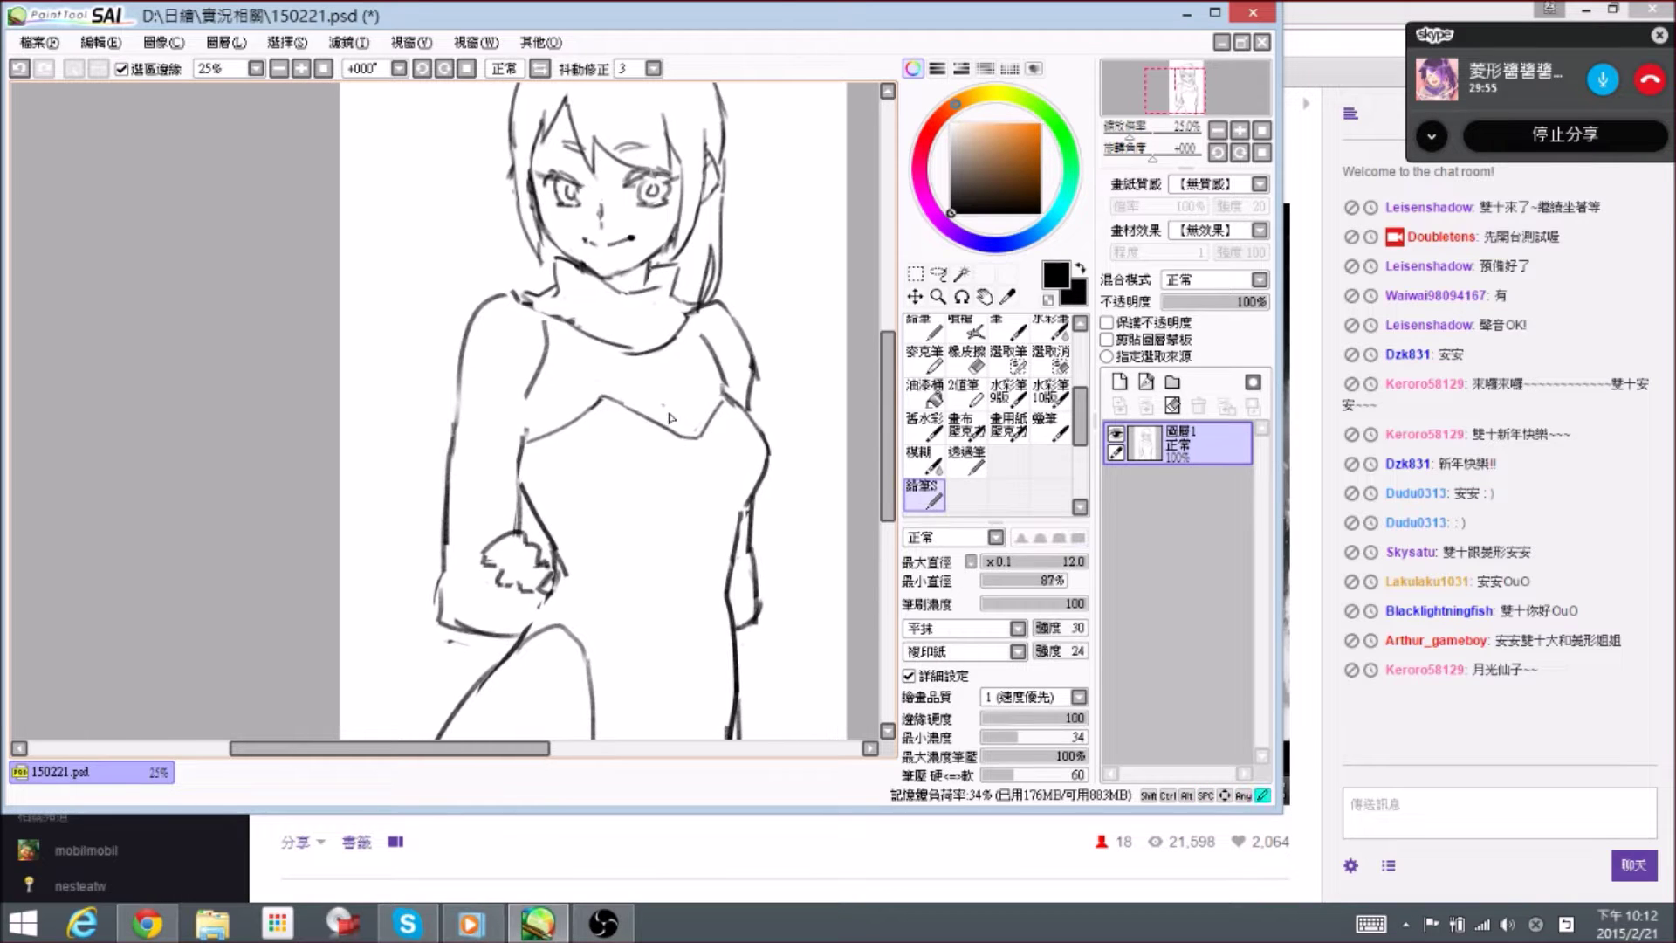
- Draw a diamond-shaped motif on the outer side of each upper arm
mouse_move(515, 395)
left_mouse_down()
mouse_move(558, 421)
mouse_move(519, 391)
left_mouse_up()
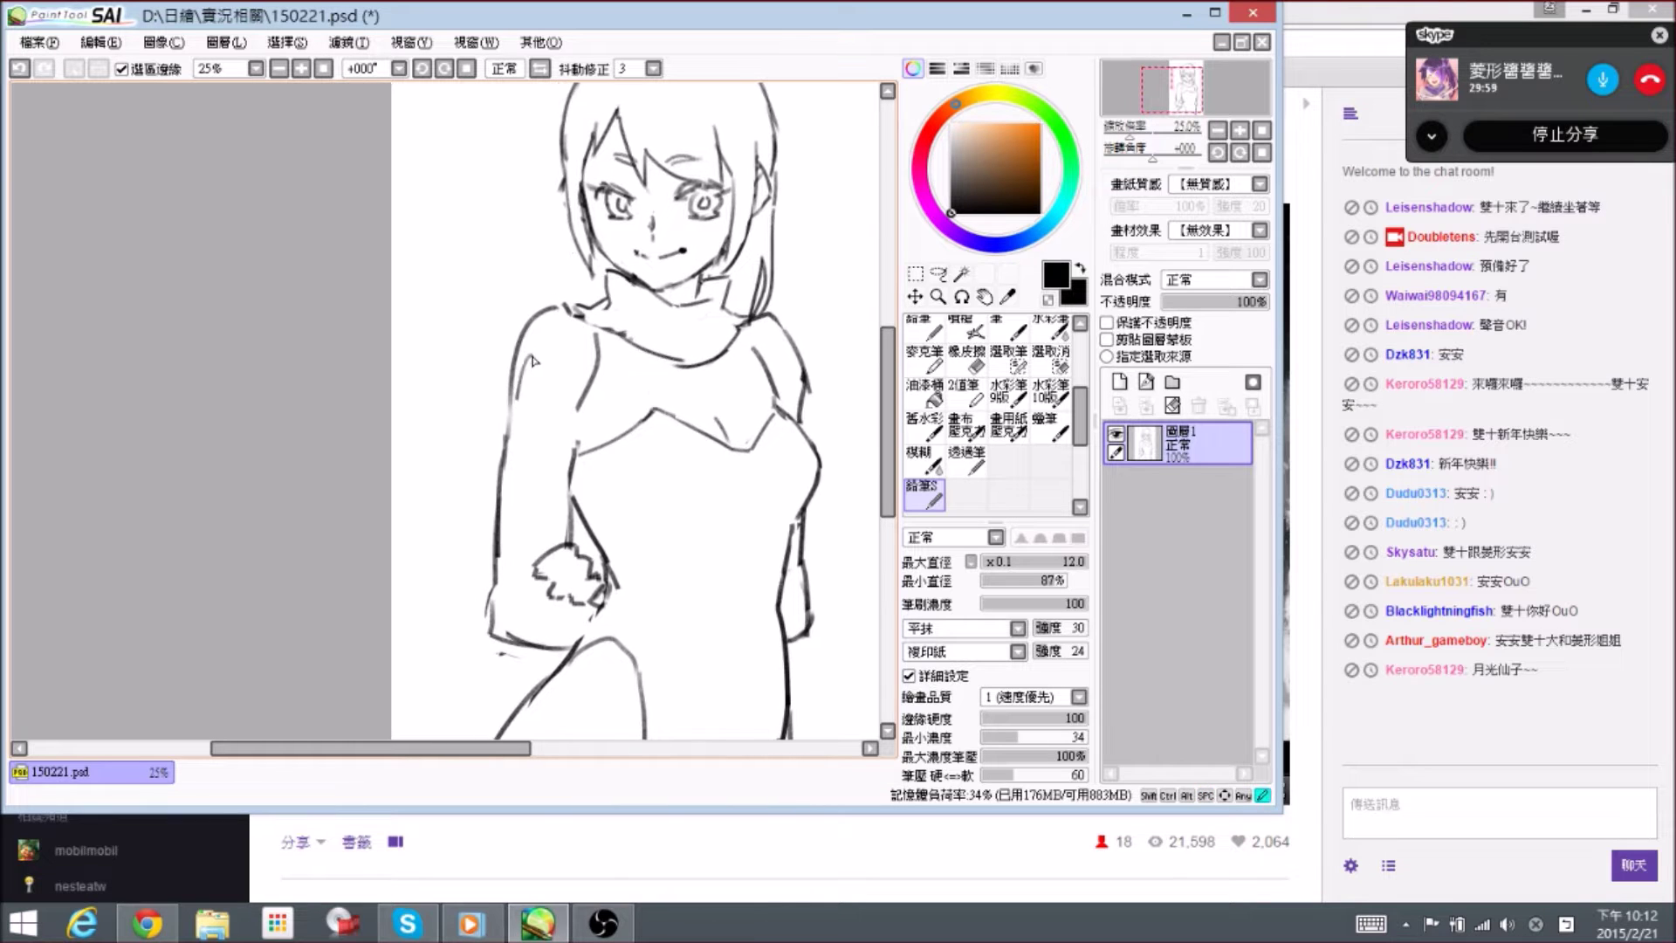
key("e")
mouse_move(548, 382)
left_mouse_down()
mouse_move(534, 359)
mouse_move(519, 393)
mouse_move(539, 358)
left_mouse_up()
key("e")
mouse_move(553, 393)
left_mouse_down()
mouse_move(534, 435)
mouse_move(550, 403)
mouse_move(527, 410)
left_mouse_up()
key("e")
key("e")
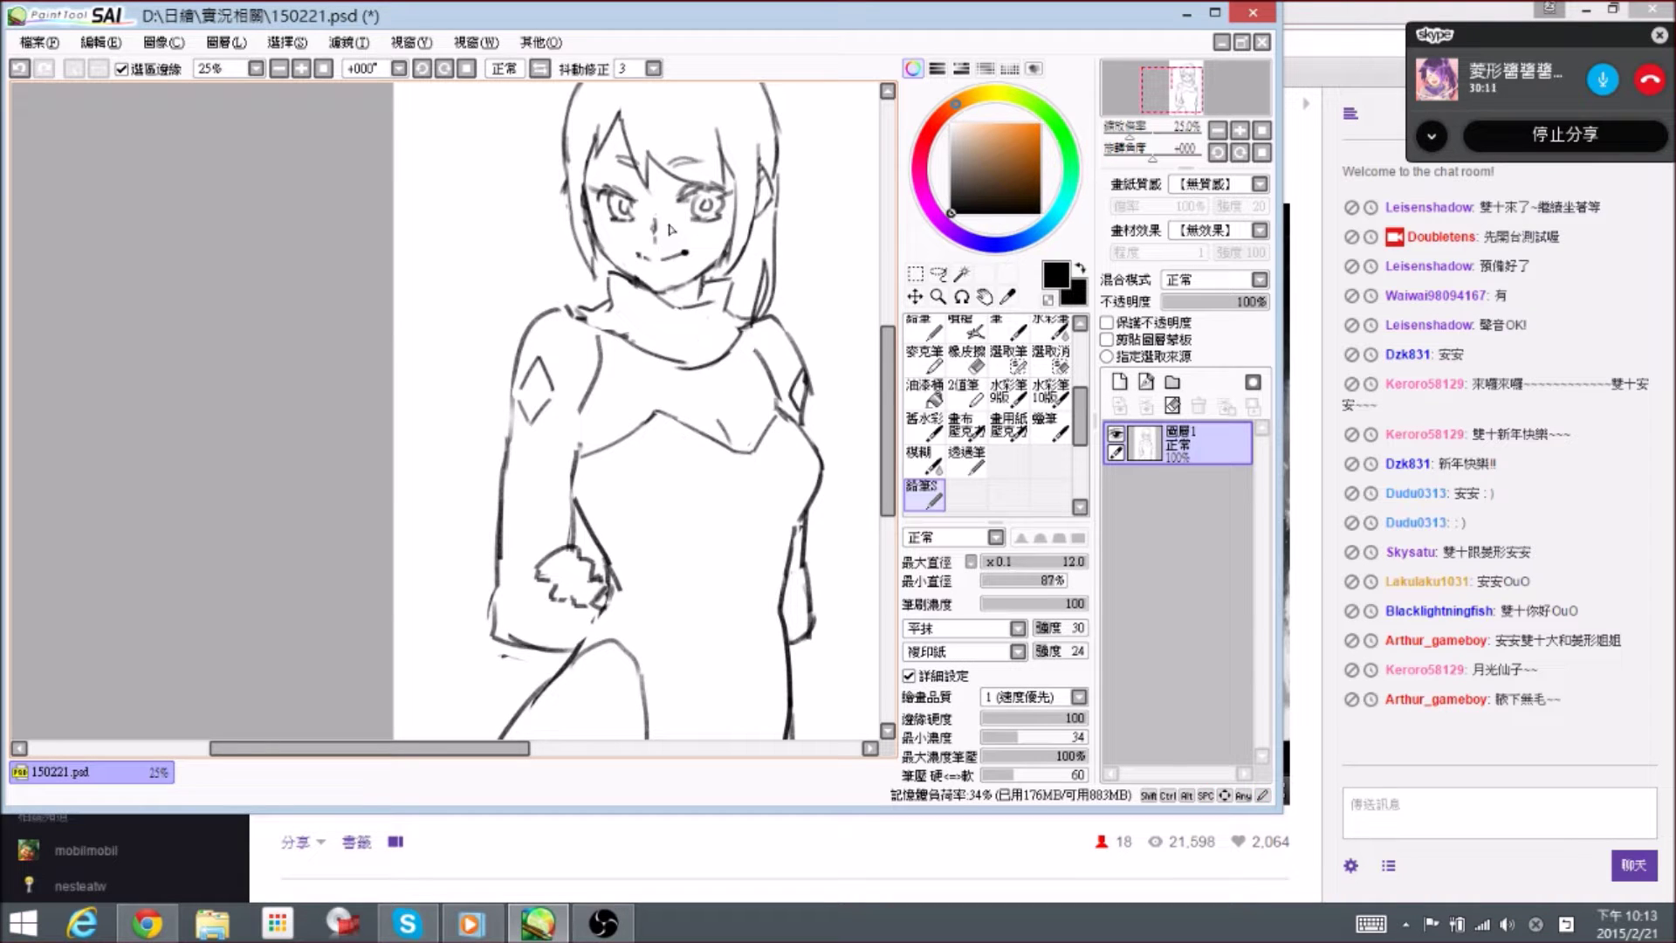
- Redraw the torso's side contour on the bent-arm side from the armpit in to the waist behind the hand
left_click_drag(662, 568, 572, 378)
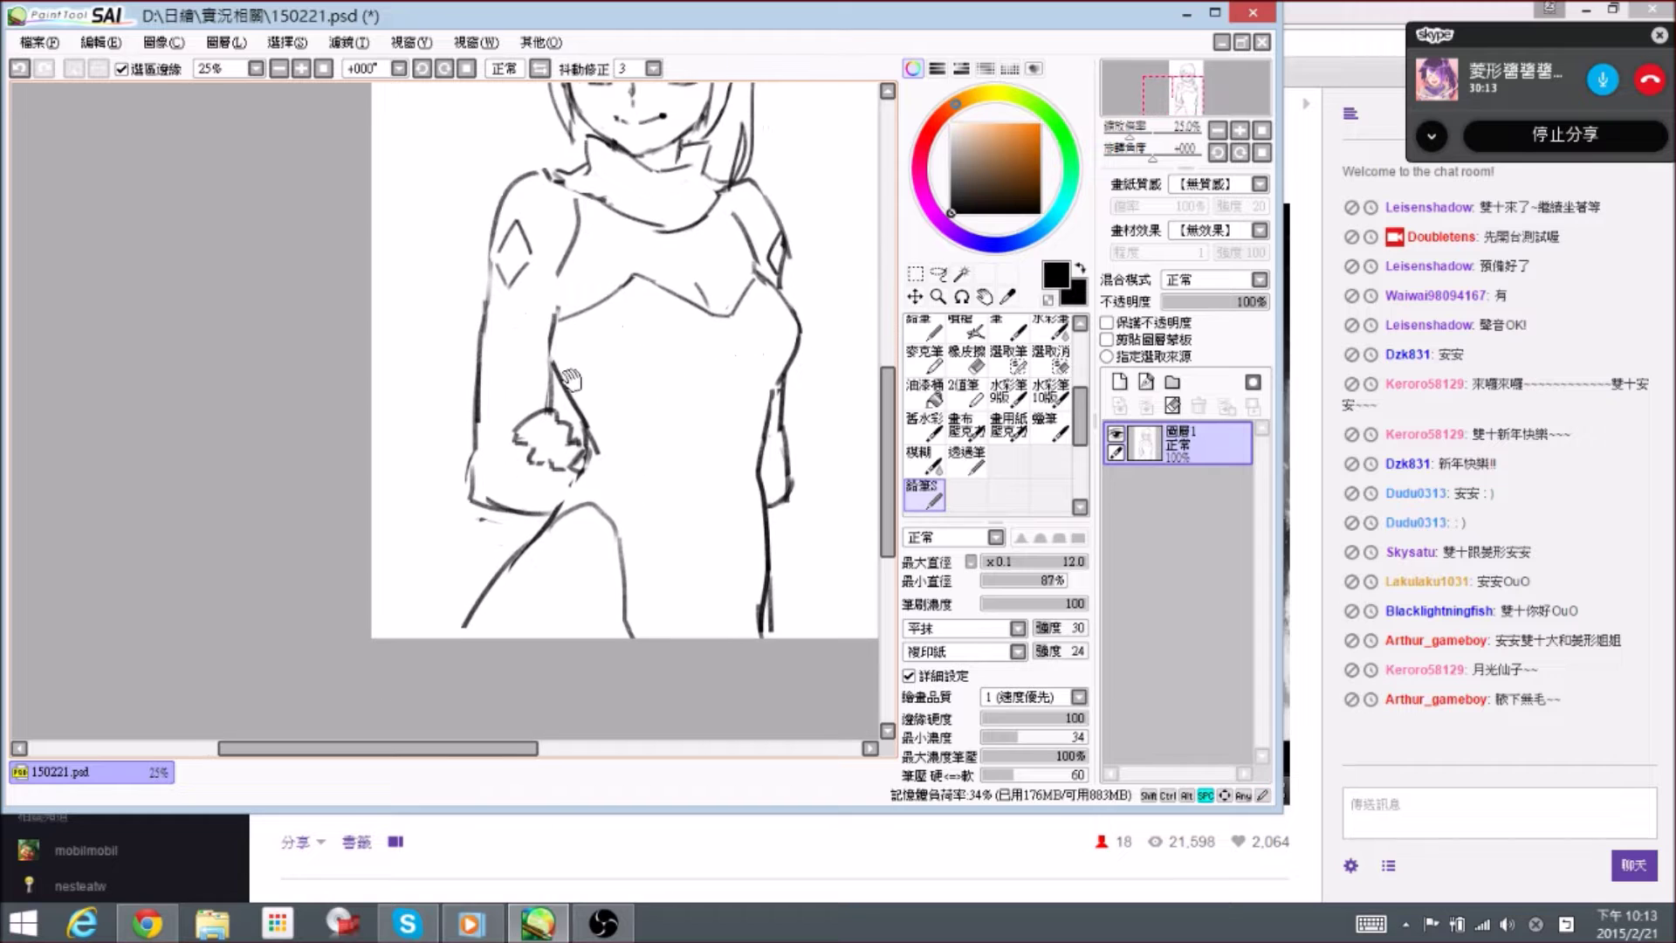
left_click_drag(568, 297, 596, 449)
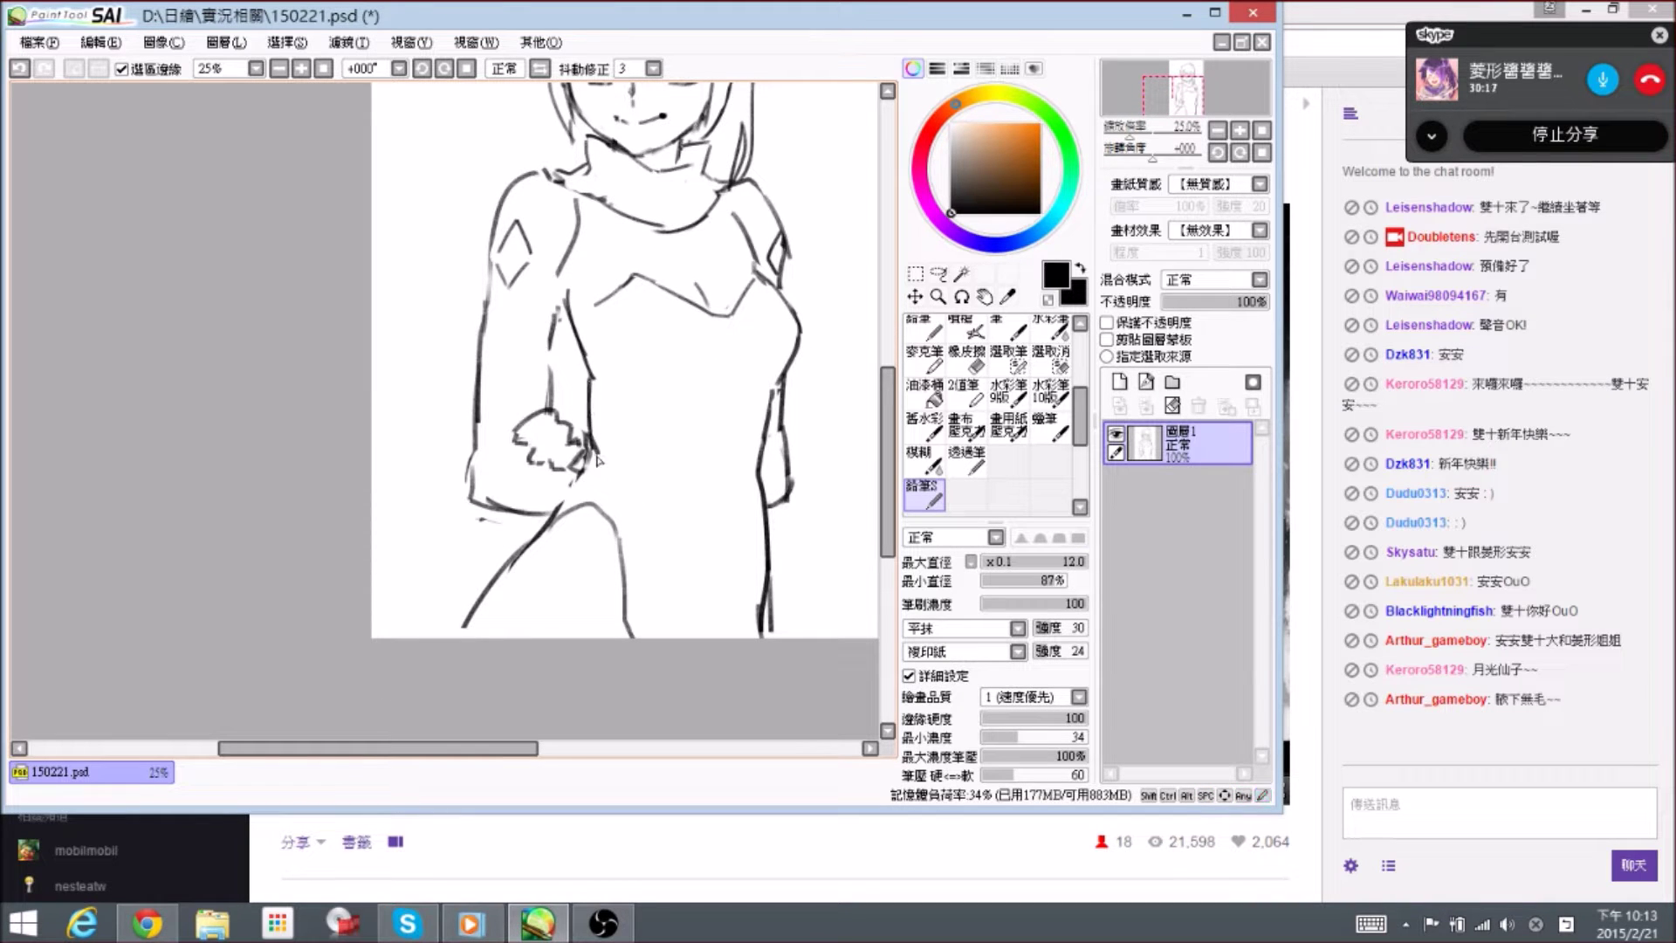
left_click_drag(636, 370, 649, 464)
key("e")
left_click_drag(584, 407, 603, 492)
key("e")
- Redraw the bent arm's outer contour from the upper arm down to the elbow
left_click_drag(500, 367, 487, 558)
left_click_drag(507, 337, 489, 566)
left_click_drag(503, 480, 489, 563)
- Erase the bent arm's old inner contour and draw a short new inner line below the armpit
key("e")
mouse_move(554, 385)
left_mouse_down()
mouse_move(558, 462)
mouse_move(570, 377)
mouse_move(579, 423)
left_mouse_up()
key("e")
key("e")
key("e")
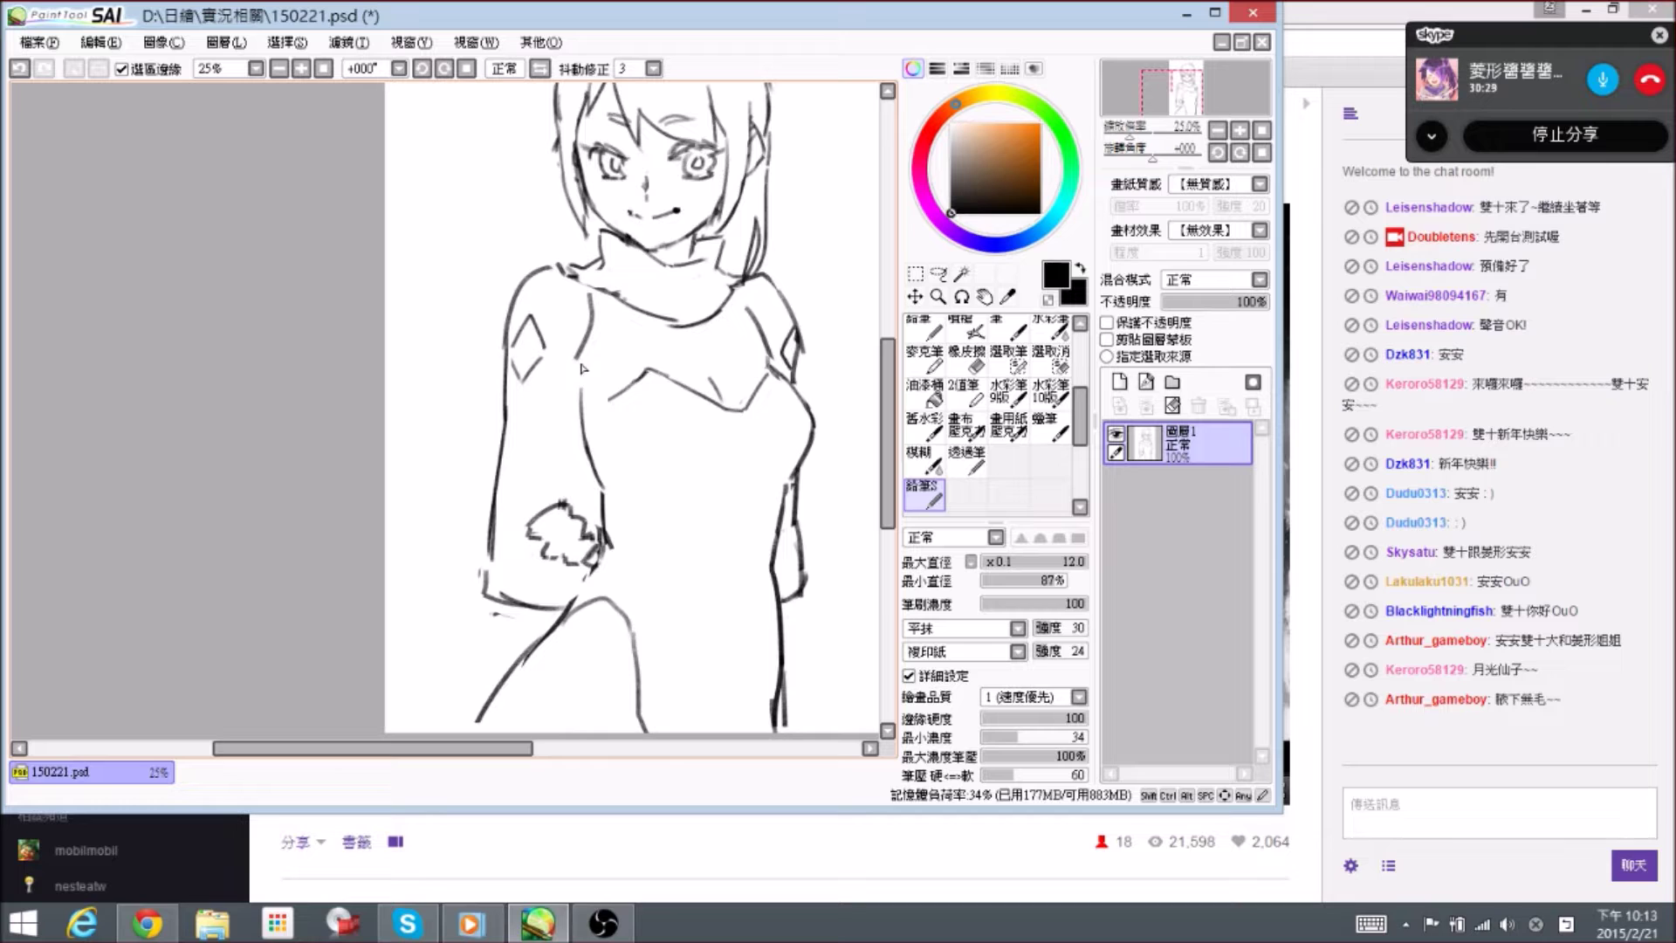
left_click_drag(581, 377, 571, 440)
left_click_drag(617, 422, 613, 400)
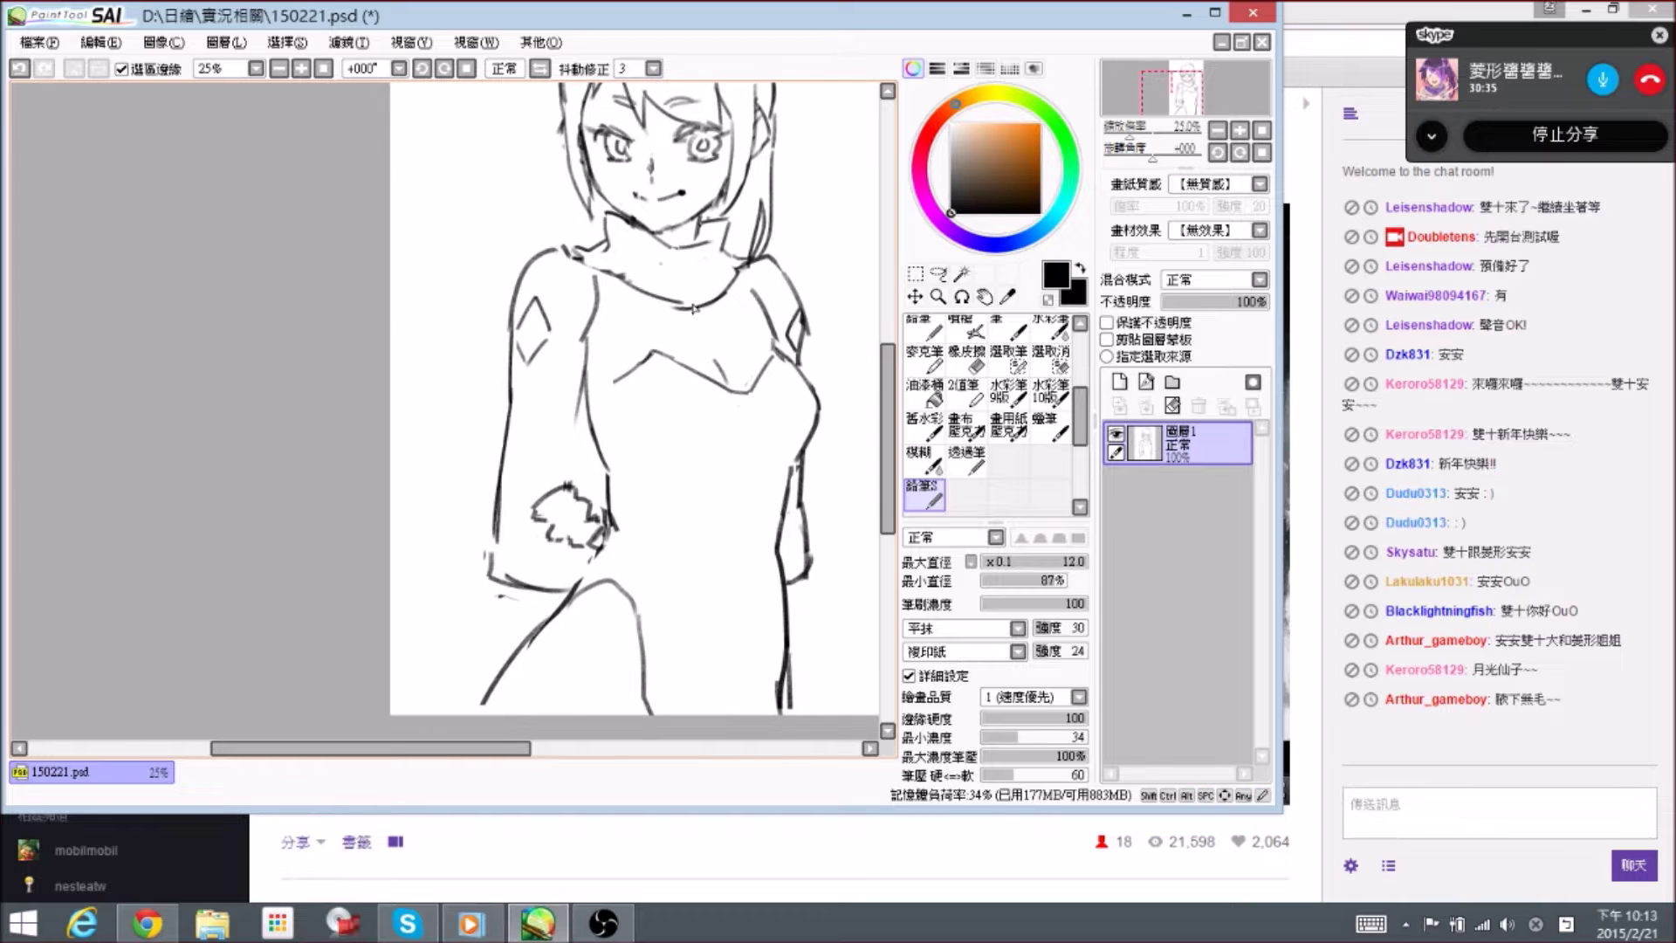
- Erase and redraw the torso's side contour between the armpit and the hand as a smoother line into the waist
key("e")
key("n")
left_click_drag(749, 272, 776, 352)
mouse_move(588, 386)
left_mouse_down()
mouse_move(613, 389)
mouse_move(644, 520)
left_mouse_up()
key("e")
key("n")
key("e")
key("n")
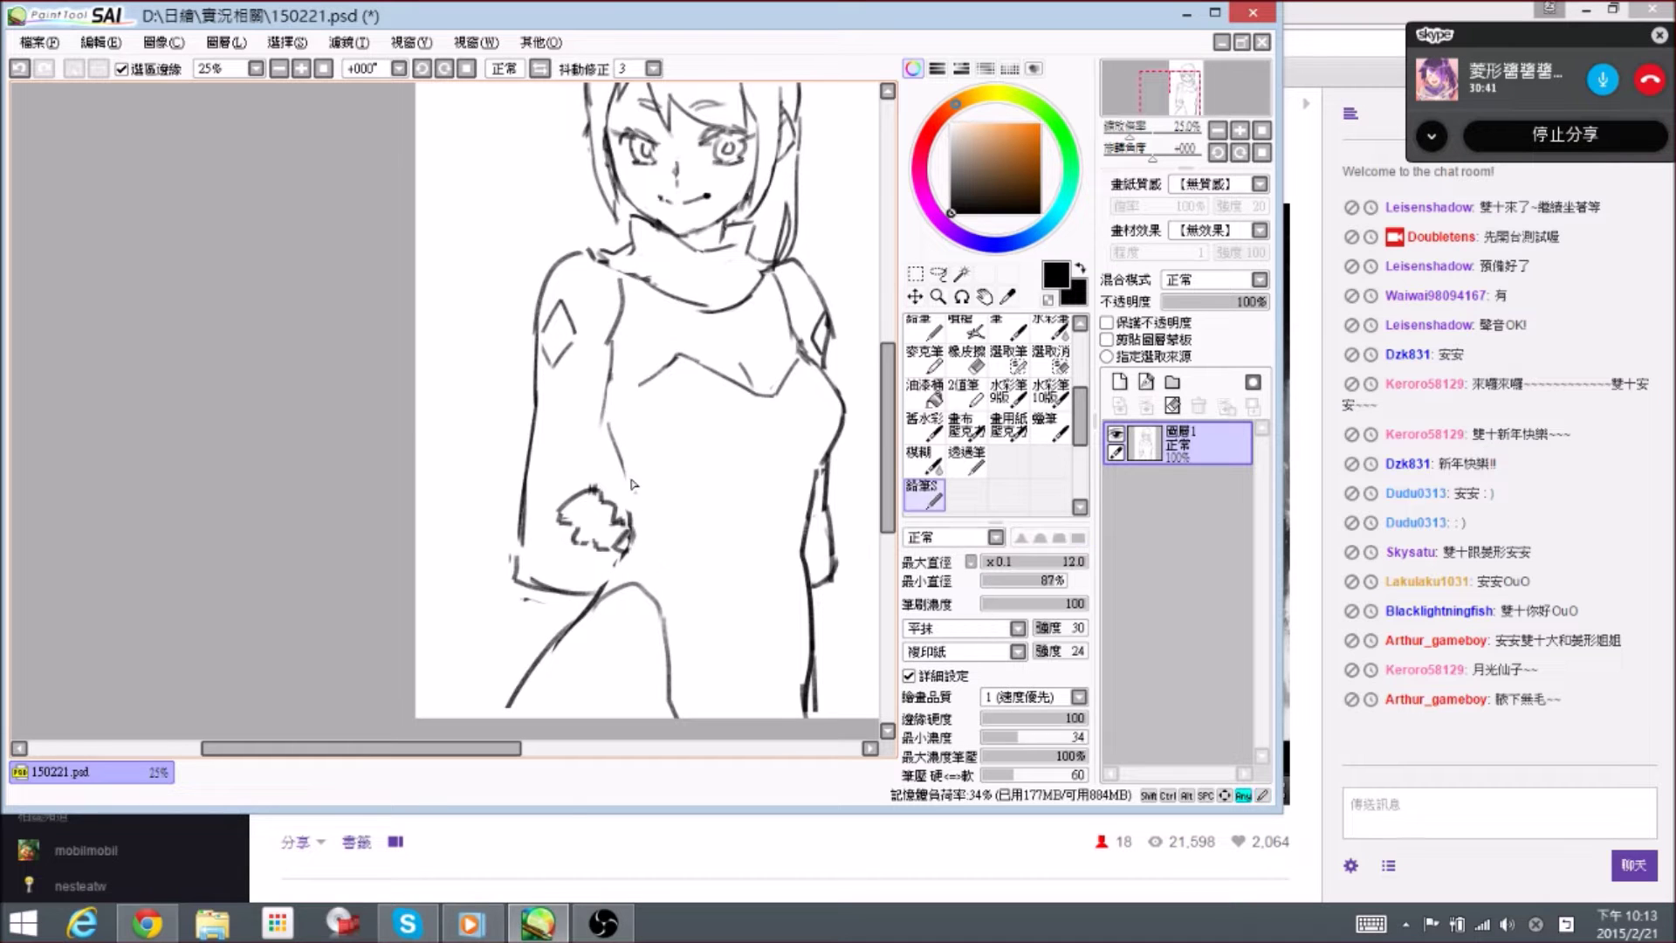
key("e")
left_click_drag(612, 417, 632, 511)
key("n")
- Extend the top's upper edge to the torso's side on the bent-arm side and round its peak over the chest
mouse_move(646, 380)
left_mouse_down()
mouse_move(694, 367)
mouse_move(667, 360)
mouse_move(638, 390)
mouse_move(700, 371)
mouse_move(642, 402)
mouse_move(680, 363)
mouse_move(630, 407)
left_mouse_up()
key("e")
key("n")
key("e")
key("n")
key("e")
key("n")
key("e")
mouse_move(722, 375)
left_mouse_down()
mouse_move(643, 369)
mouse_move(696, 340)
mouse_move(661, 377)
mouse_move(693, 354)
left_mouse_up()
key("n")
key("e")
key("n")
key("e")
key("n")
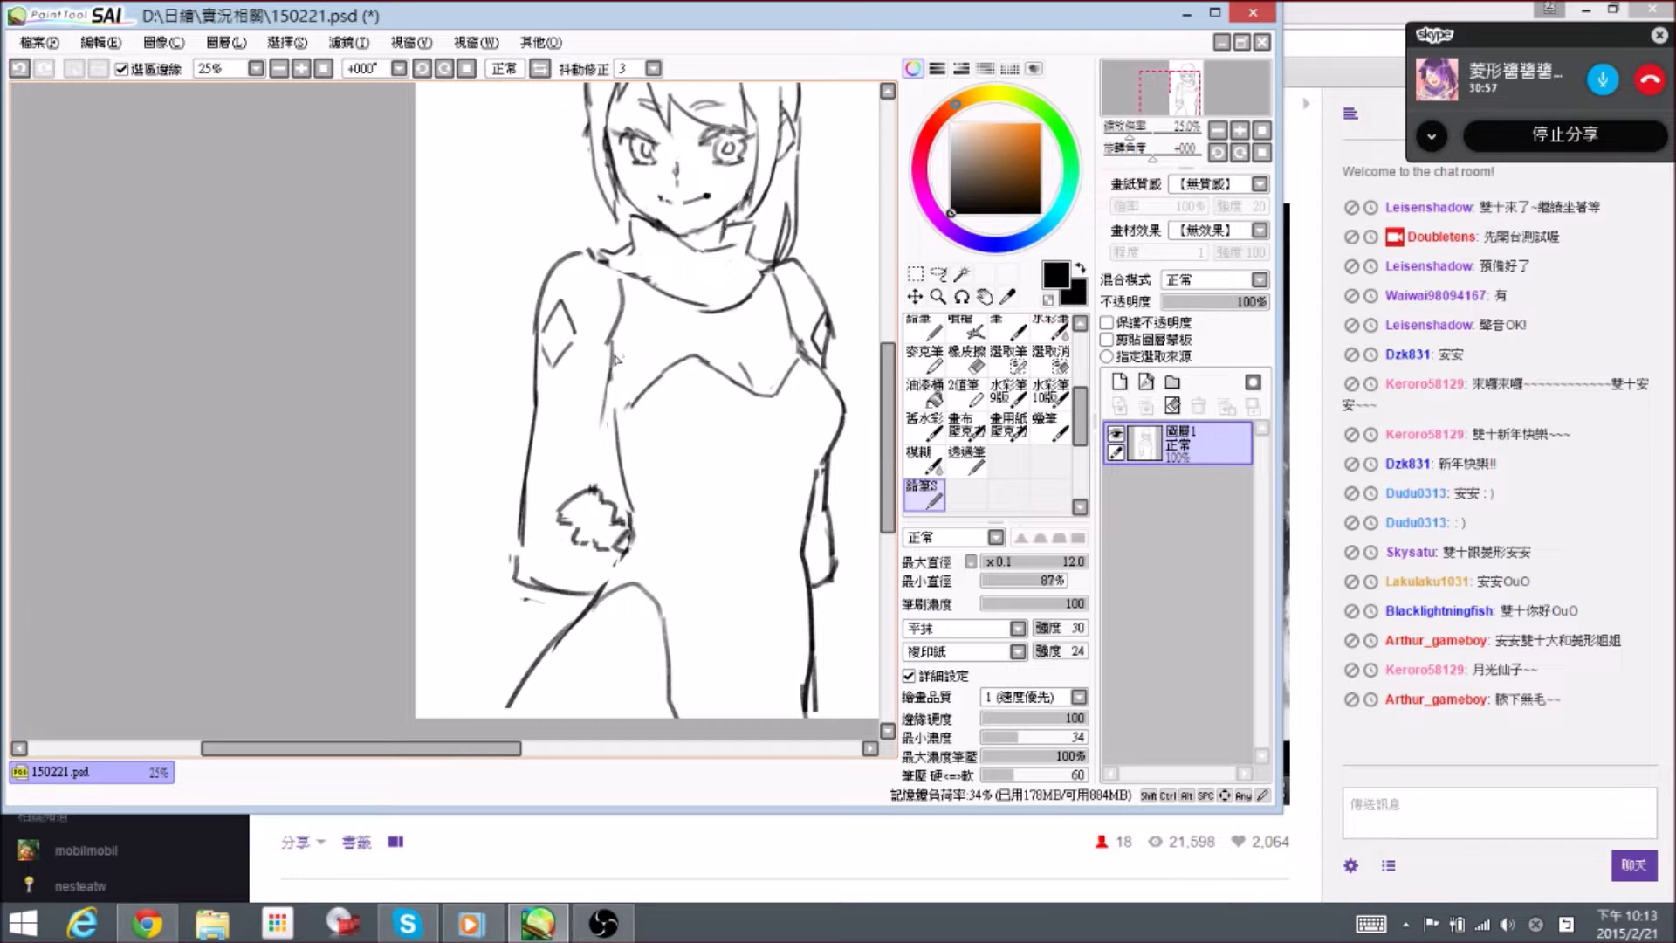
- Erase and redraw the bent arm's outer contour slightly further inward between the upper arm and elbow
key("e")
mouse_move(532, 437)
left_mouse_down()
mouse_move(535, 397)
mouse_move(523, 506)
left_mouse_up()
key("n")
left_click_drag(536, 389, 522, 499)
key("e")
key("n")
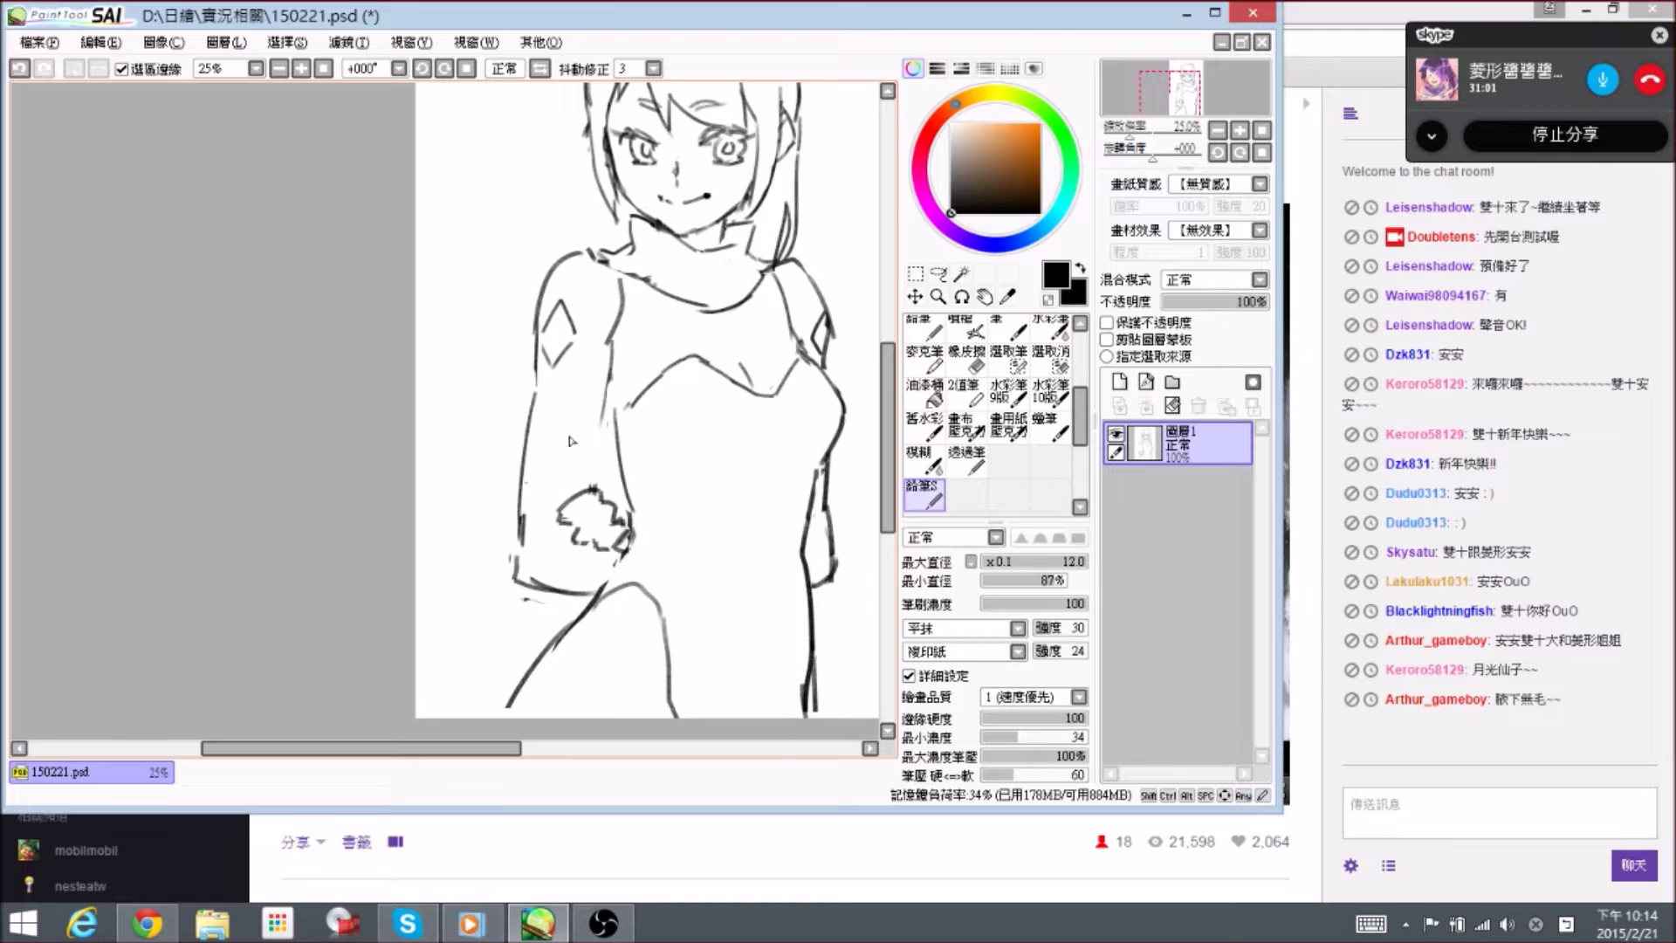
- Draw the bent arm's inner contour from below the armpit down to the hand
mouse_move(597, 418)
left_mouse_down()
mouse_move(601, 396)
mouse_move(583, 460)
left_mouse_up()
left_click_drag(600, 405, 583, 465)
left_click_drag(663, 514, 574, 462)
- Erase the lower edge of the bent arm's sleeve and redraw the arm's inner contour down to the hand
key("e")
mouse_move(499, 508)
left_mouse_down()
mouse_move(543, 535)
mouse_move(563, 538)
mouse_move(555, 517)
mouse_move(494, 518)
mouse_move(589, 534)
mouse_move(515, 535)
mouse_move(503, 513)
mouse_move(578, 534)
left_mouse_up()
key("n")
key("e")
key("n")
key("e")
key("n")
key("e")
key("n")
left_click_drag(751, 502, 735, 509)
key("e")
mouse_move(499, 520)
left_mouse_down()
mouse_move(542, 546)
mouse_move(505, 530)
left_mouse_up()
key("n")
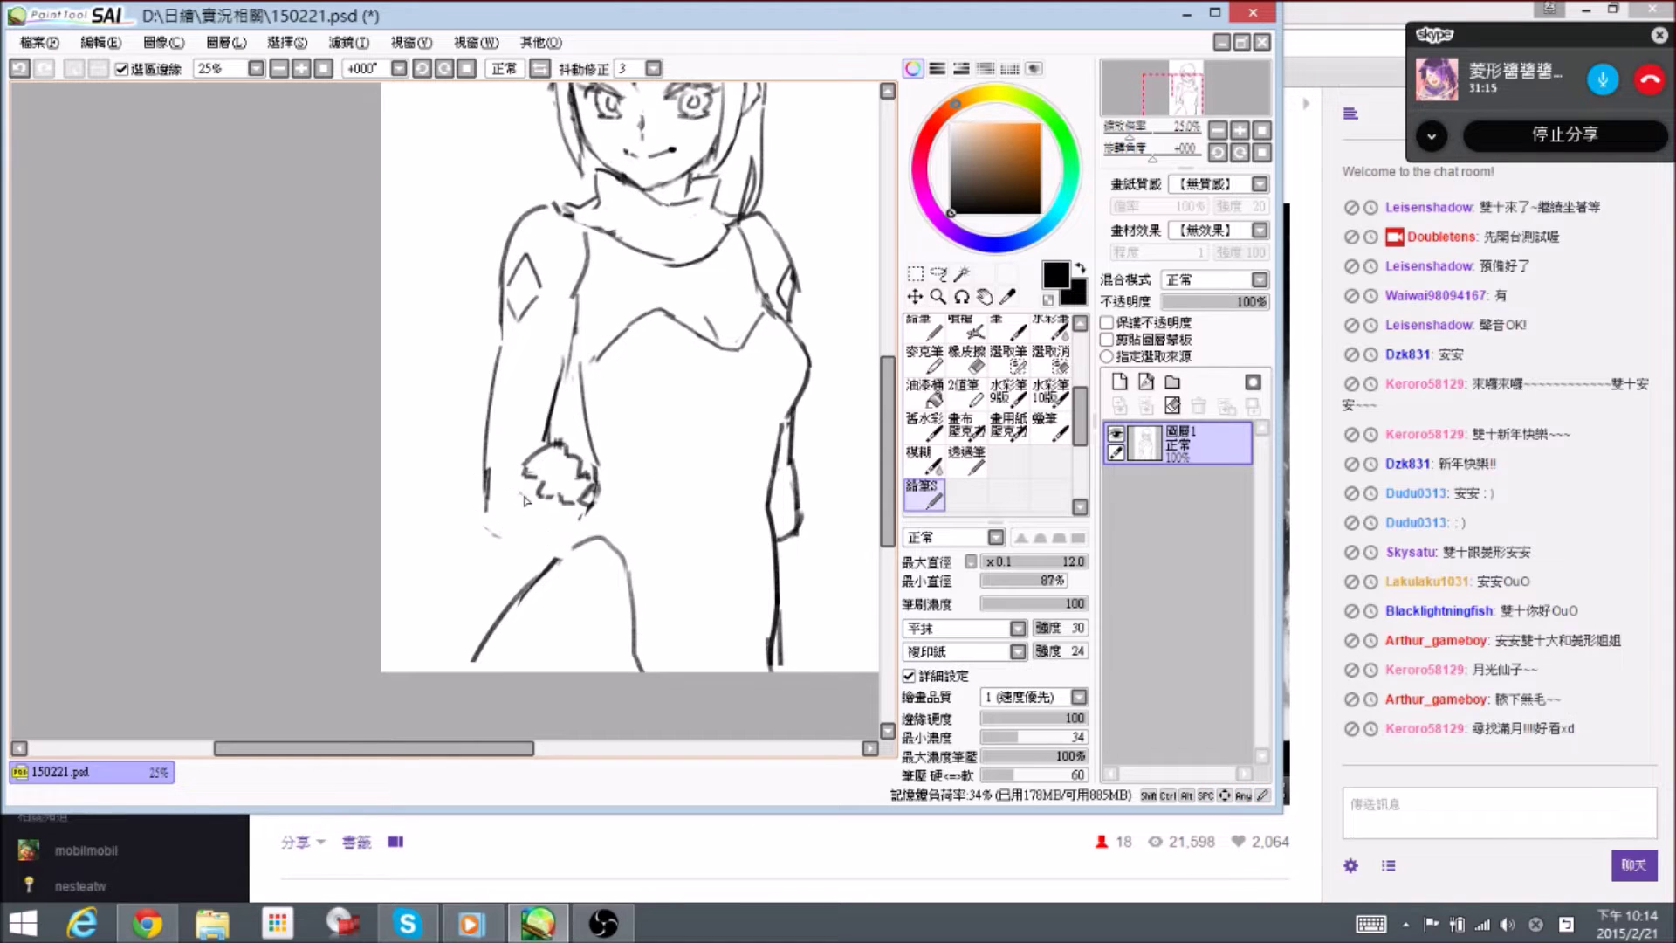
- Draw a short diagonal elbow line below the bent arm's outer contour and redraw the hand as a narrower zigzag of fingers
left_click_drag(503, 522, 536, 600)
key("e")
key("n")
key("e")
mouse_move(584, 531)
left_mouse_down()
mouse_move(583, 557)
mouse_move(514, 557)
left_mouse_up()
key("n")
key("e")
mouse_move(615, 505)
left_mouse_down()
mouse_move(606, 529)
mouse_move(568, 480)
mouse_move(575, 495)
left_mouse_up()
key("n")
key("e")
key("n")
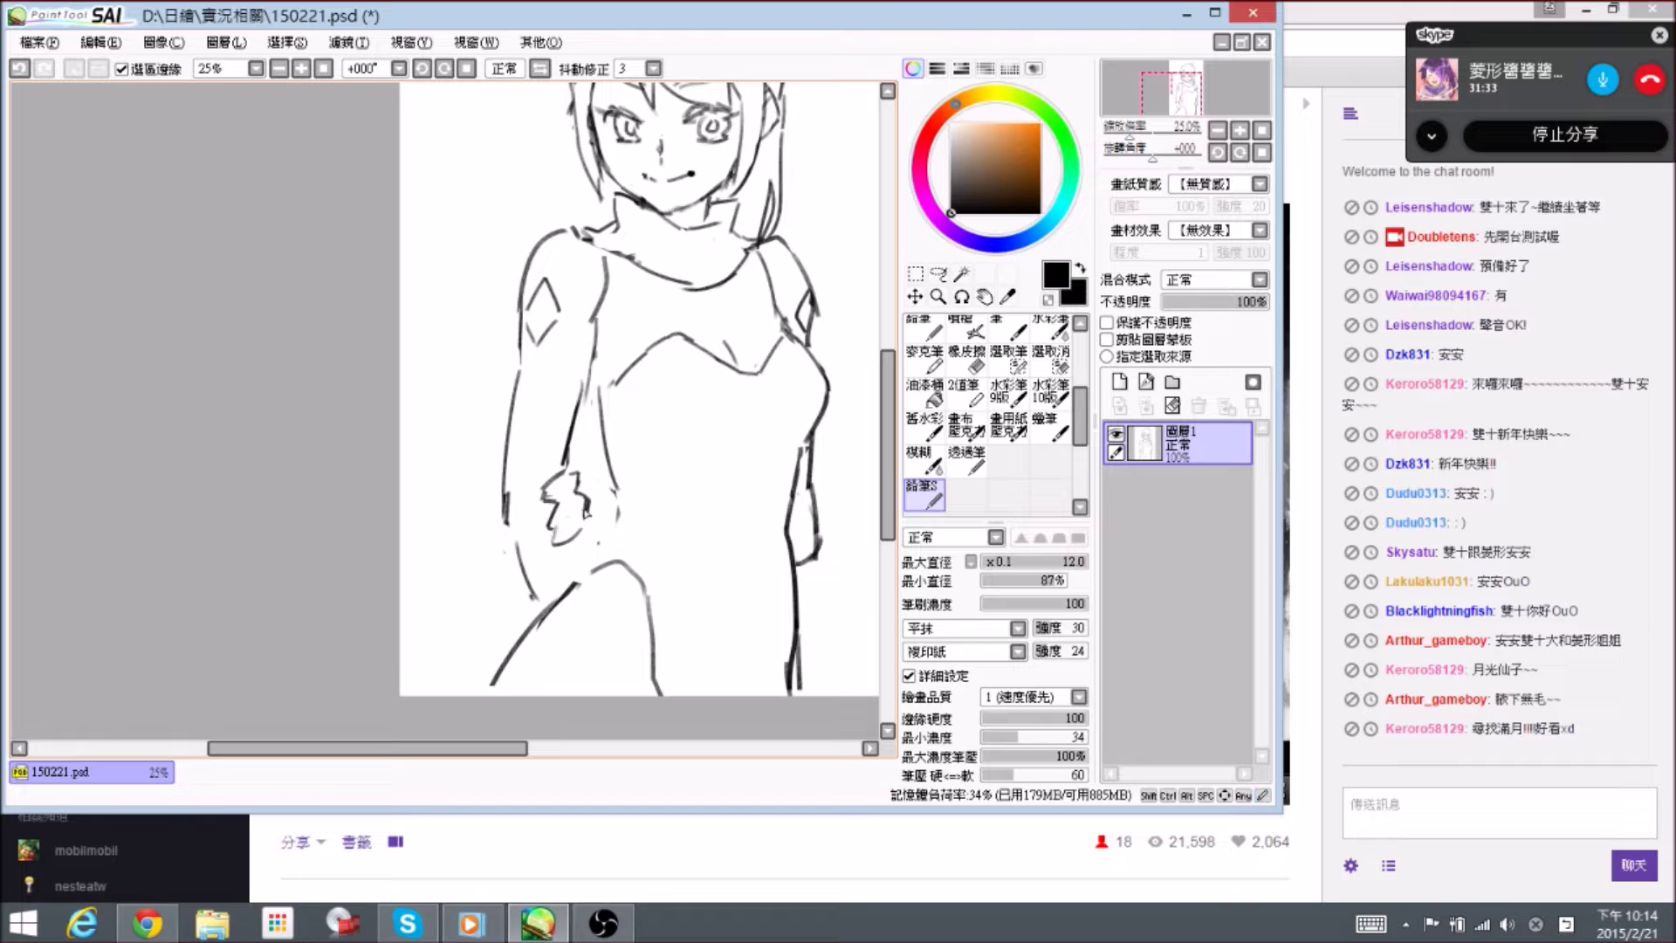
- Refine the fingertips' contour and sketch the lowest finger of the hand on the waist
key("e")
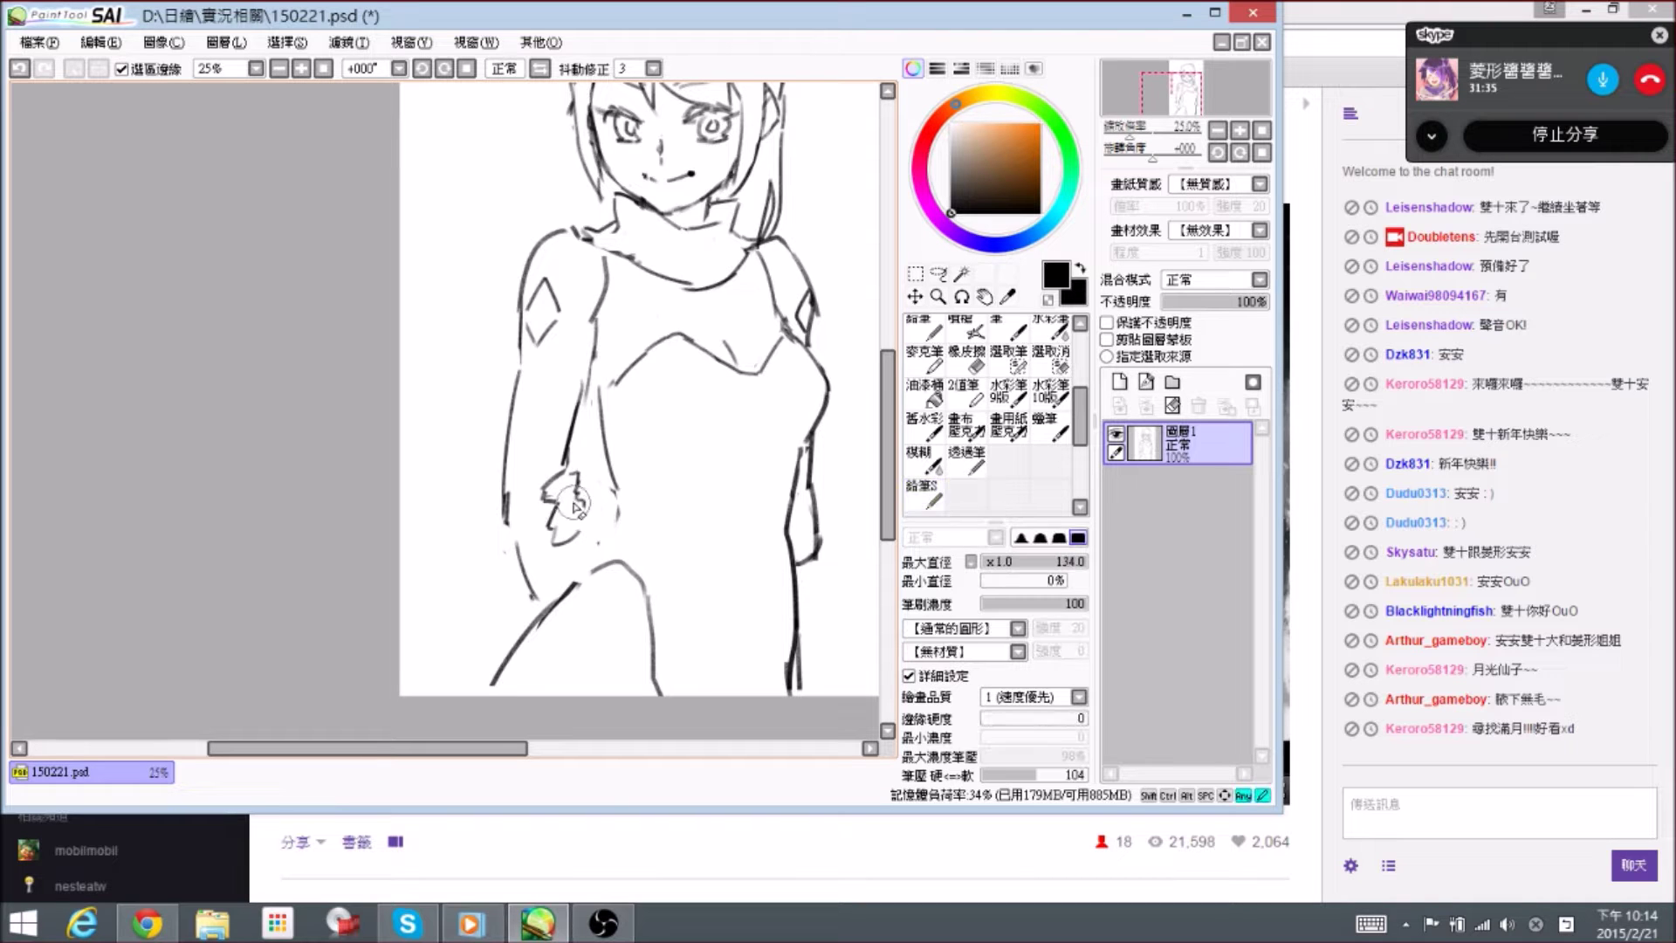
key("e")
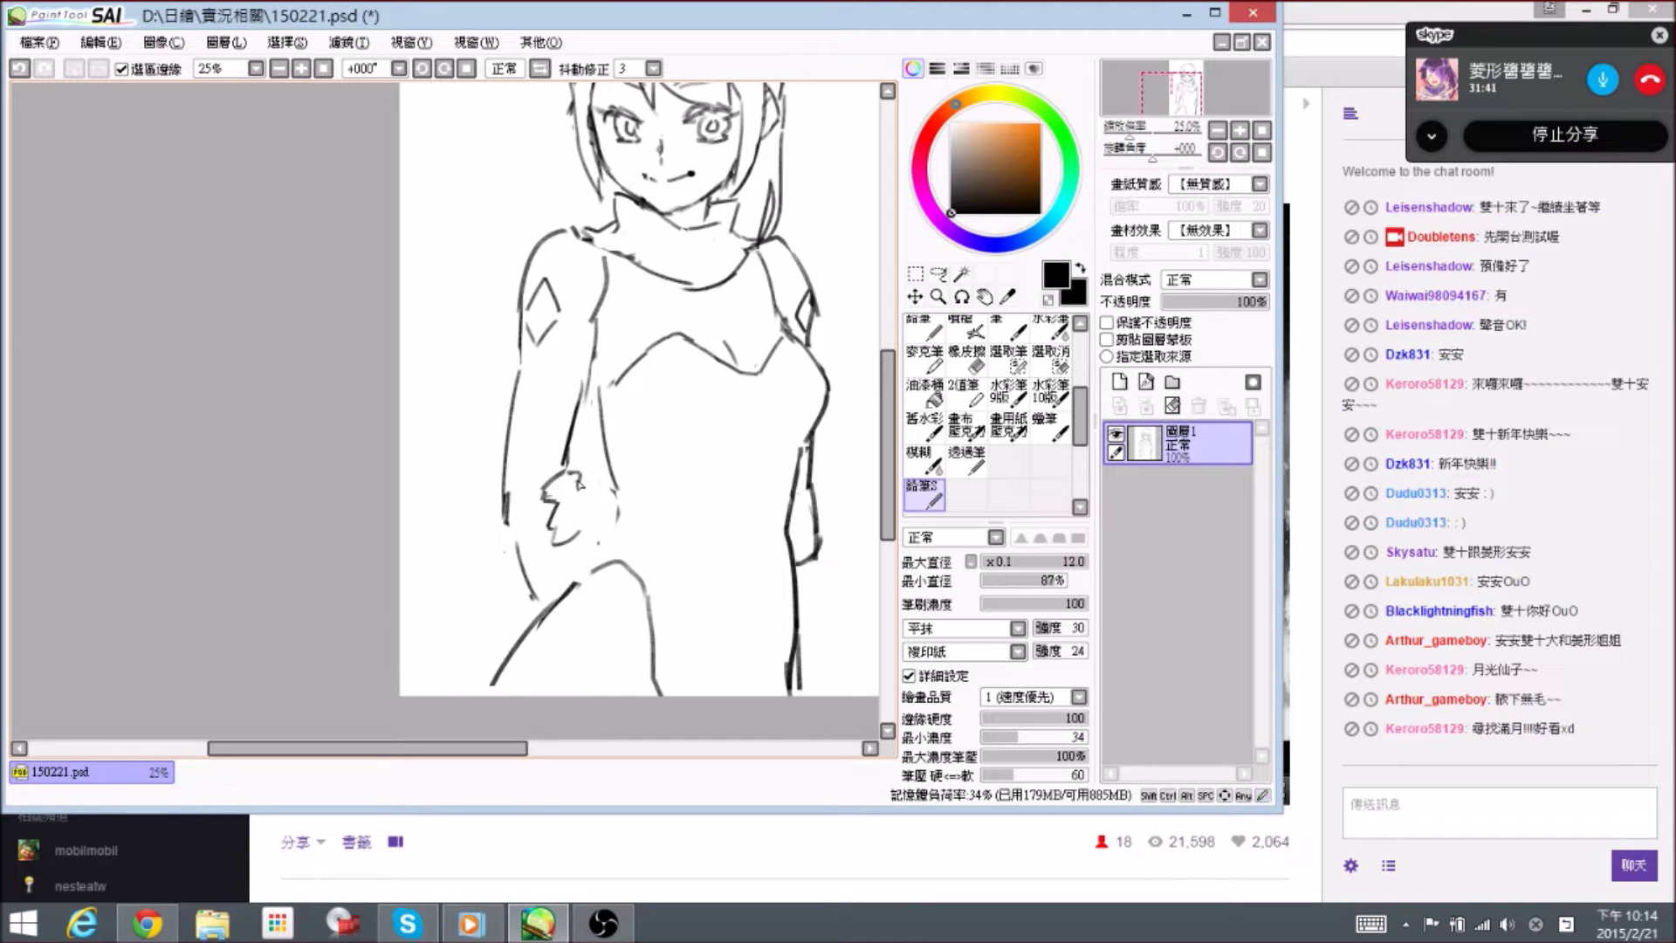
key("e")
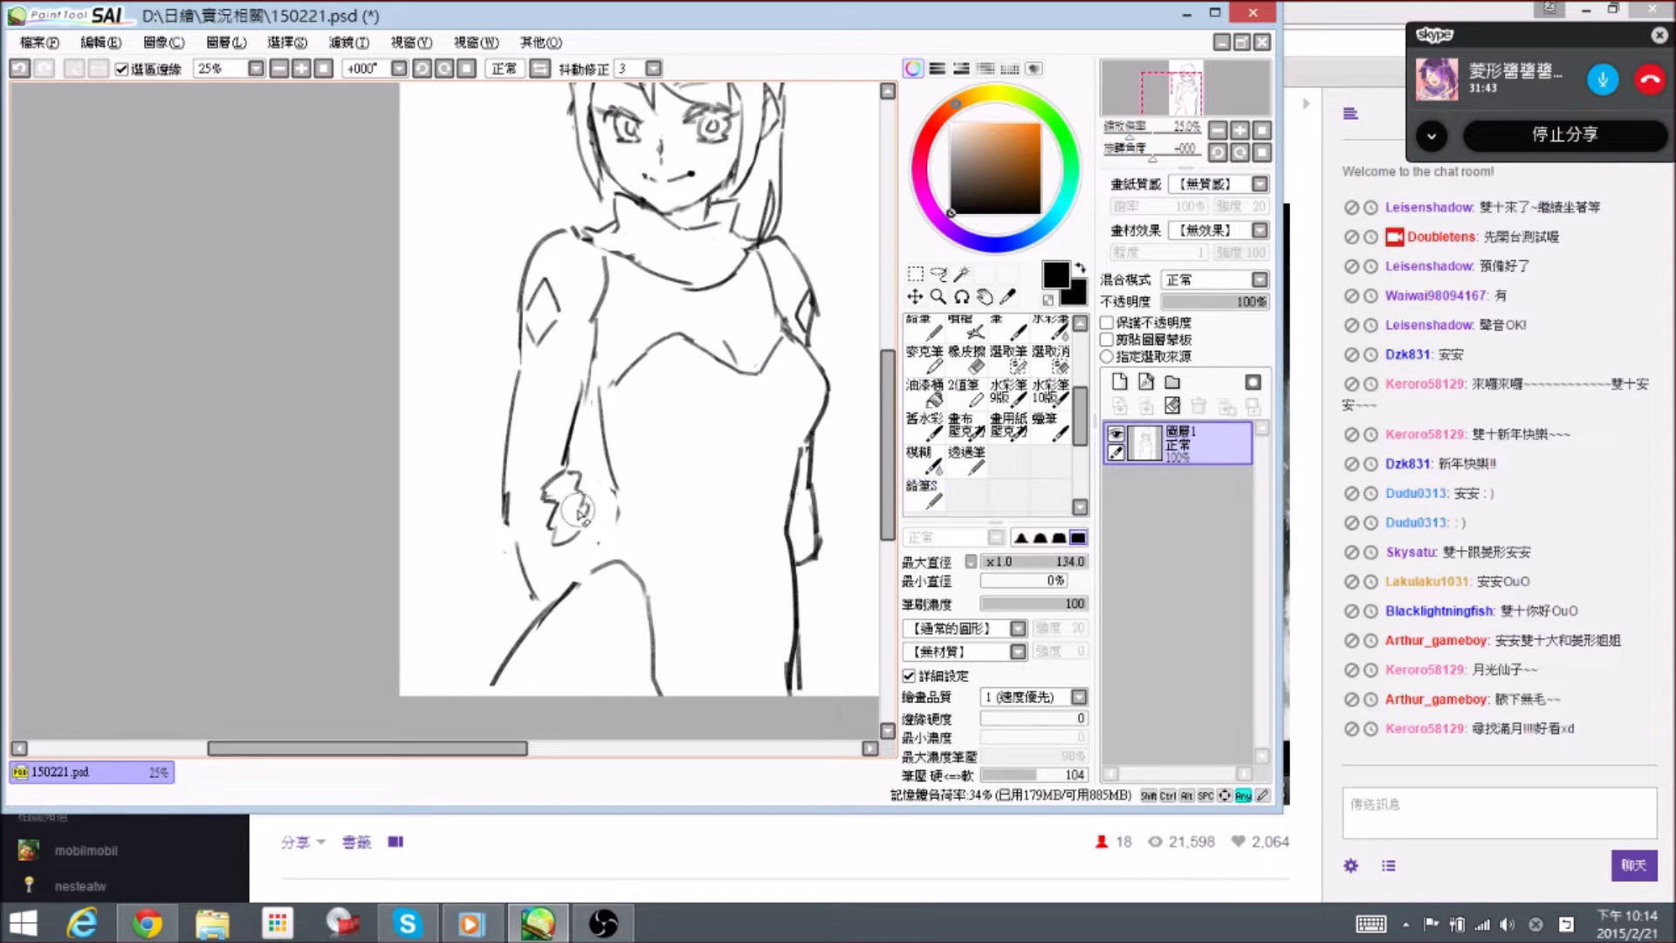
key("e")
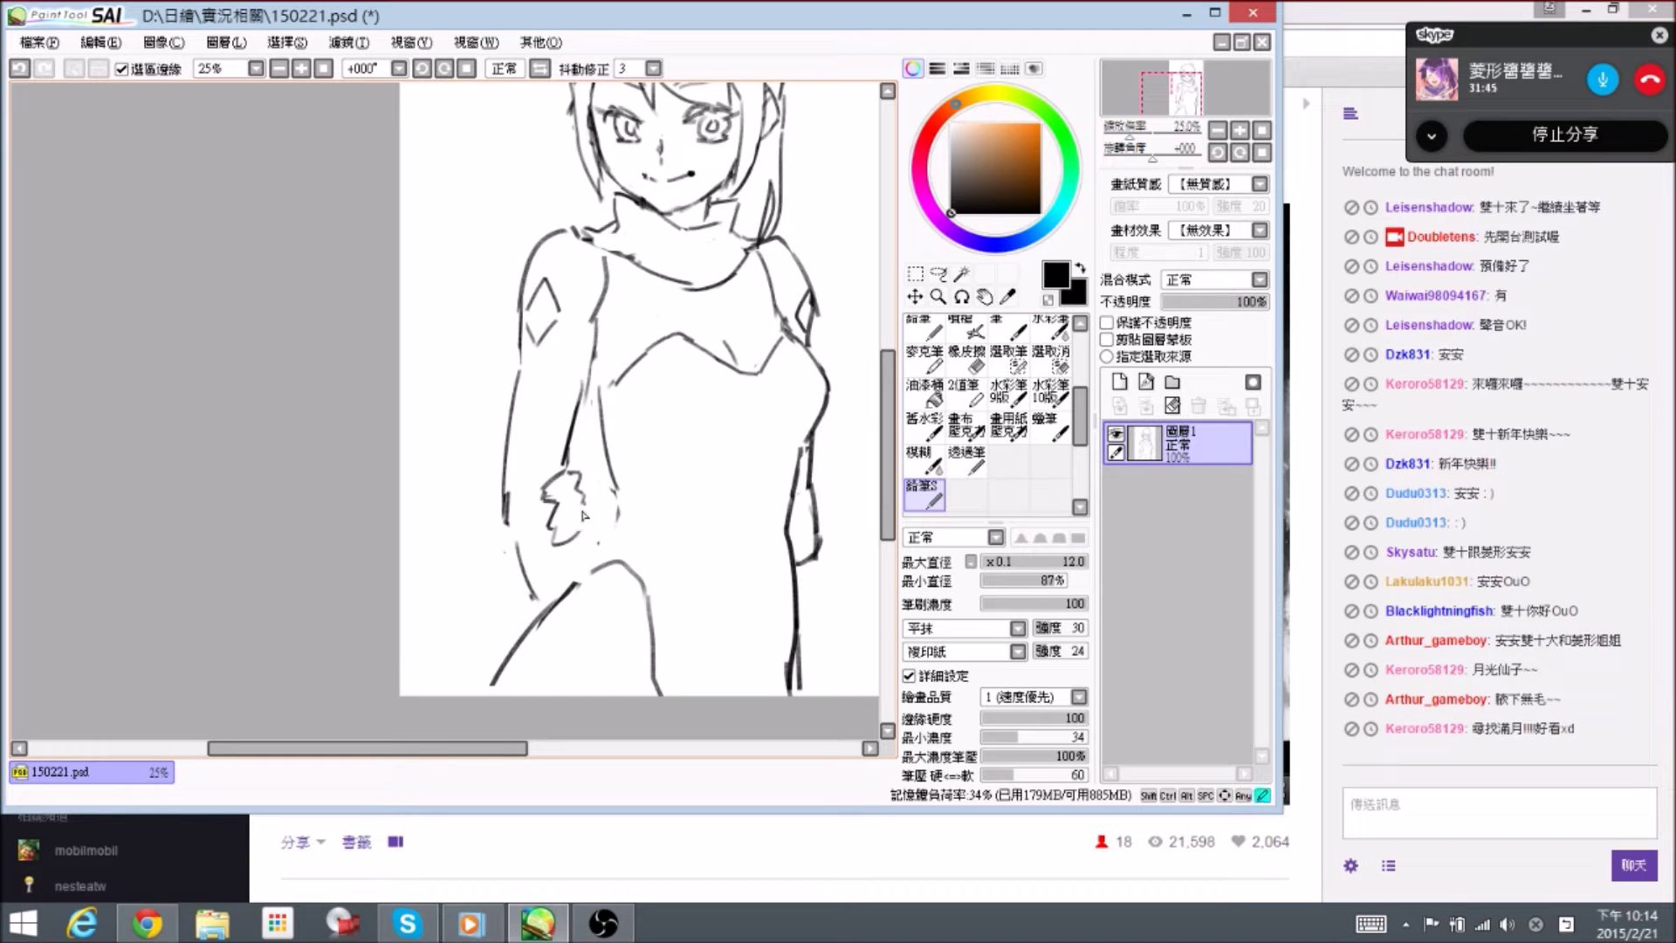
left_click_drag(585, 549, 588, 506)
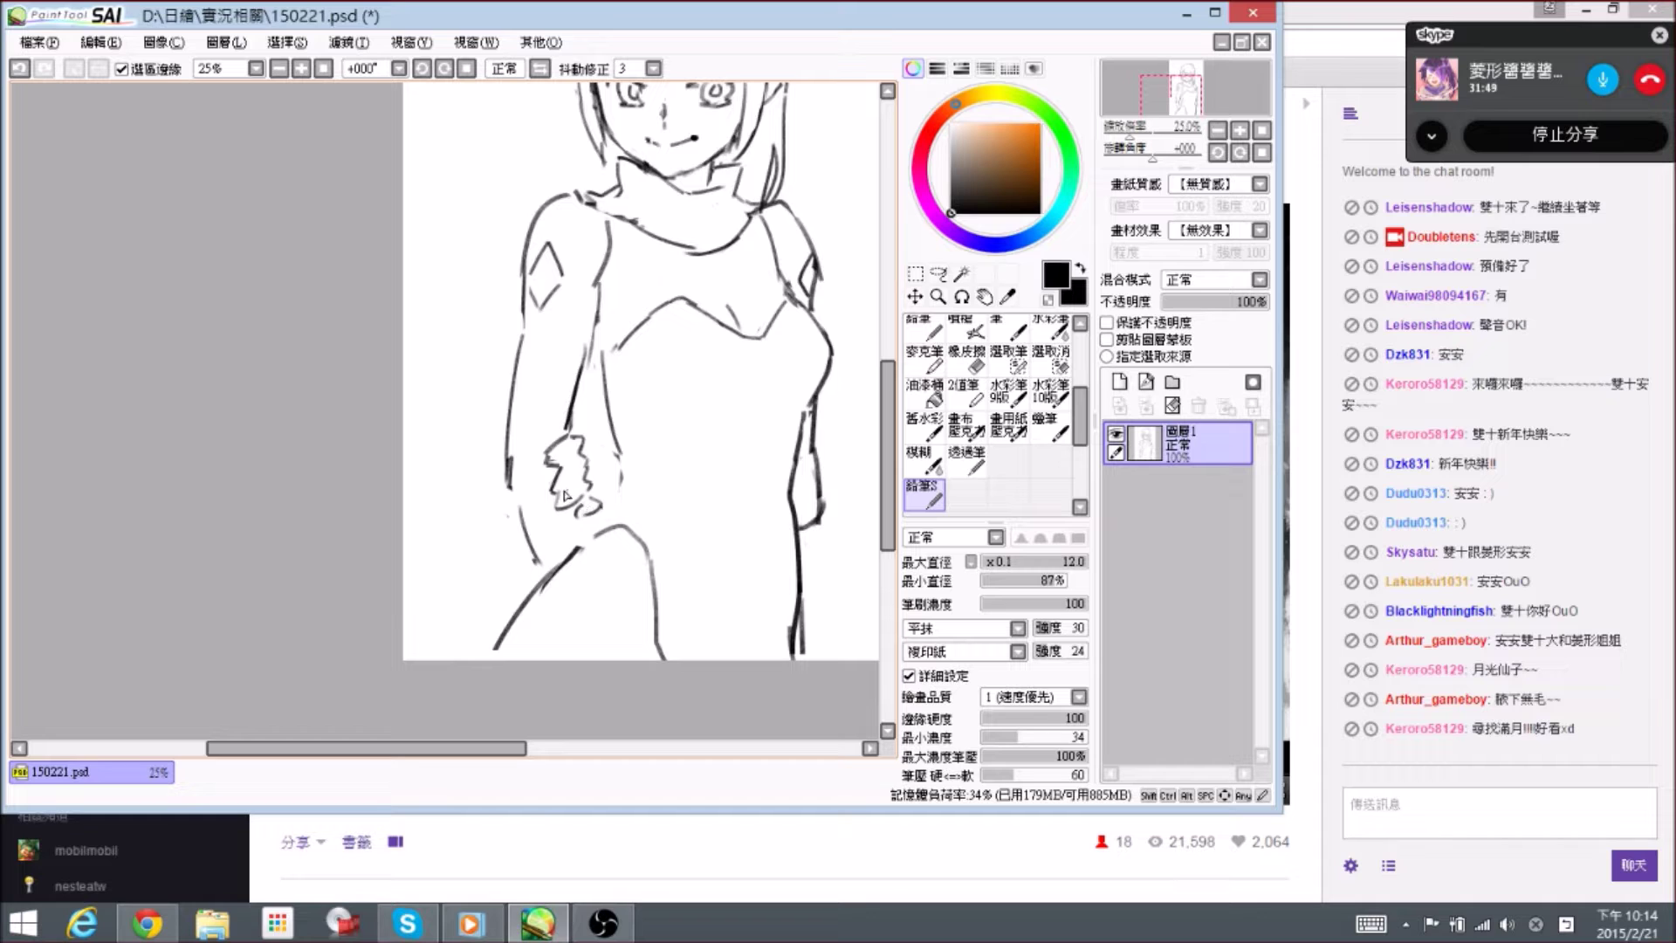
- Replace the elbow line with a long, nearly vertical contour down to the hip diagonal and sketch the wrist below the hand
mouse_move(574, 536)
left_mouse_down()
mouse_move(581, 566)
mouse_move(542, 597)
mouse_move(532, 556)
mouse_move(522, 627)
left_mouse_up()
key("e")
key("e")
key("e")
left_click_drag(525, 546, 516, 650)
key("e")
key("e")
left_click_drag(524, 587, 524, 647)
key("e")
left_click_drag(526, 541, 521, 644)
key("e")
left_click_drag(590, 584, 580, 604)
key("e")
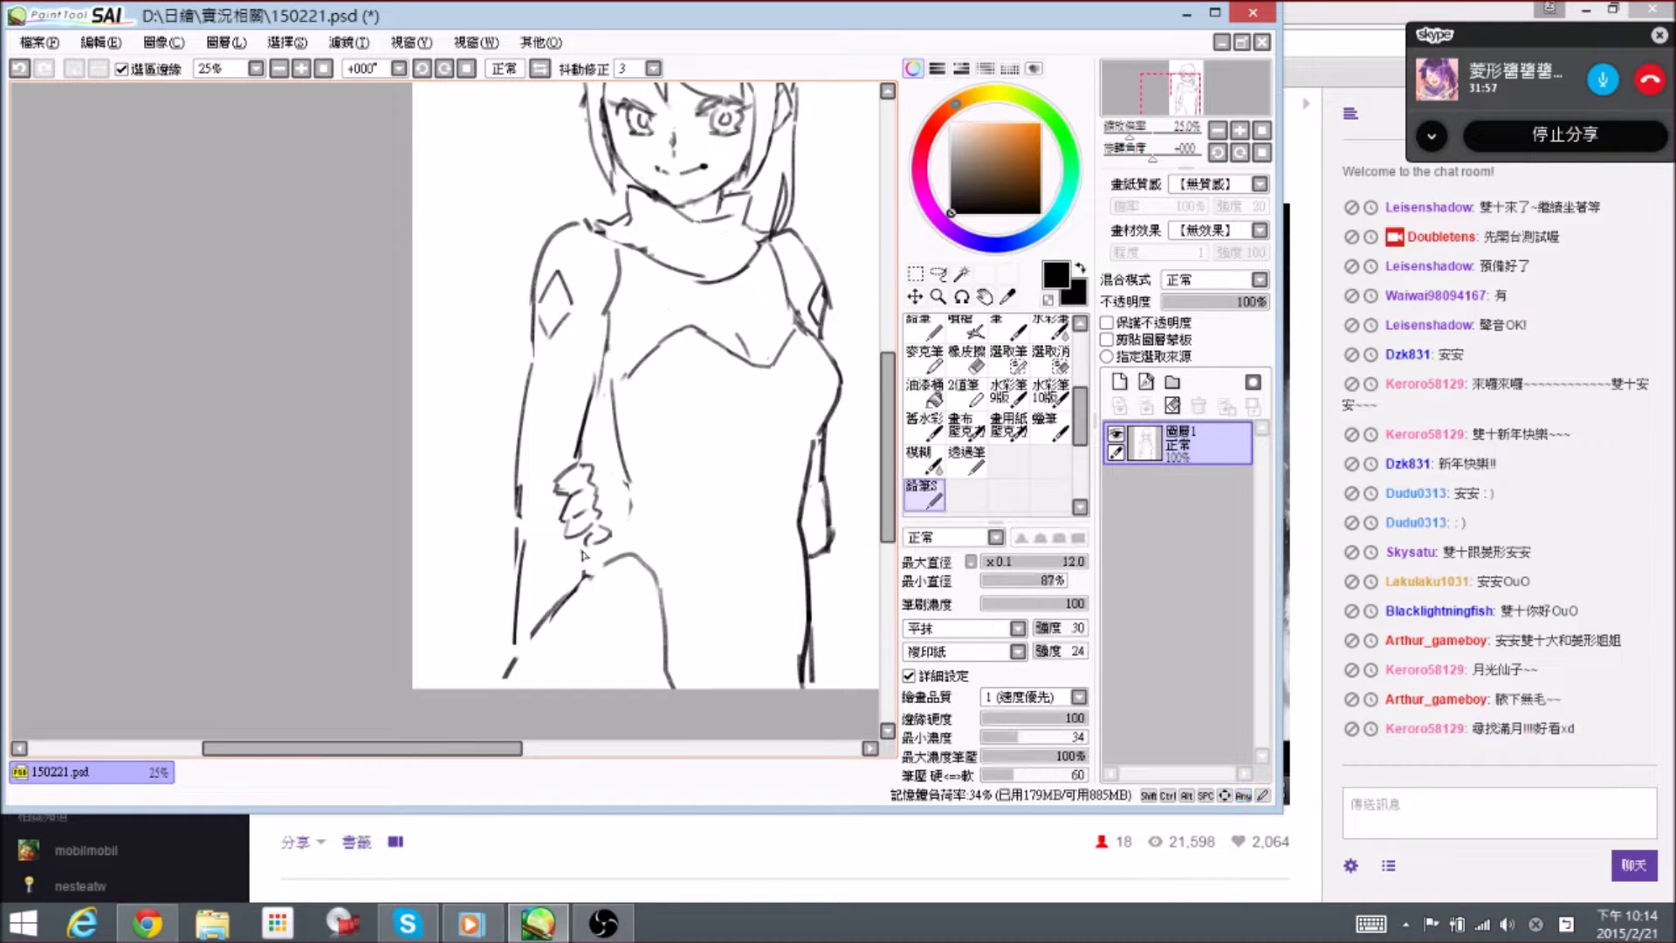
- Erase and redraw the bent arm's outer contour between the upper arm and the long lower line
key("e")
key("e")
mouse_move(526, 428)
left_mouse_down()
mouse_move(523, 404)
mouse_move(521, 540)
left_mouse_up()
mouse_move(577, 449)
left_mouse_down()
mouse_move(599, 371)
mouse_move(578, 460)
left_mouse_up()
key("e")
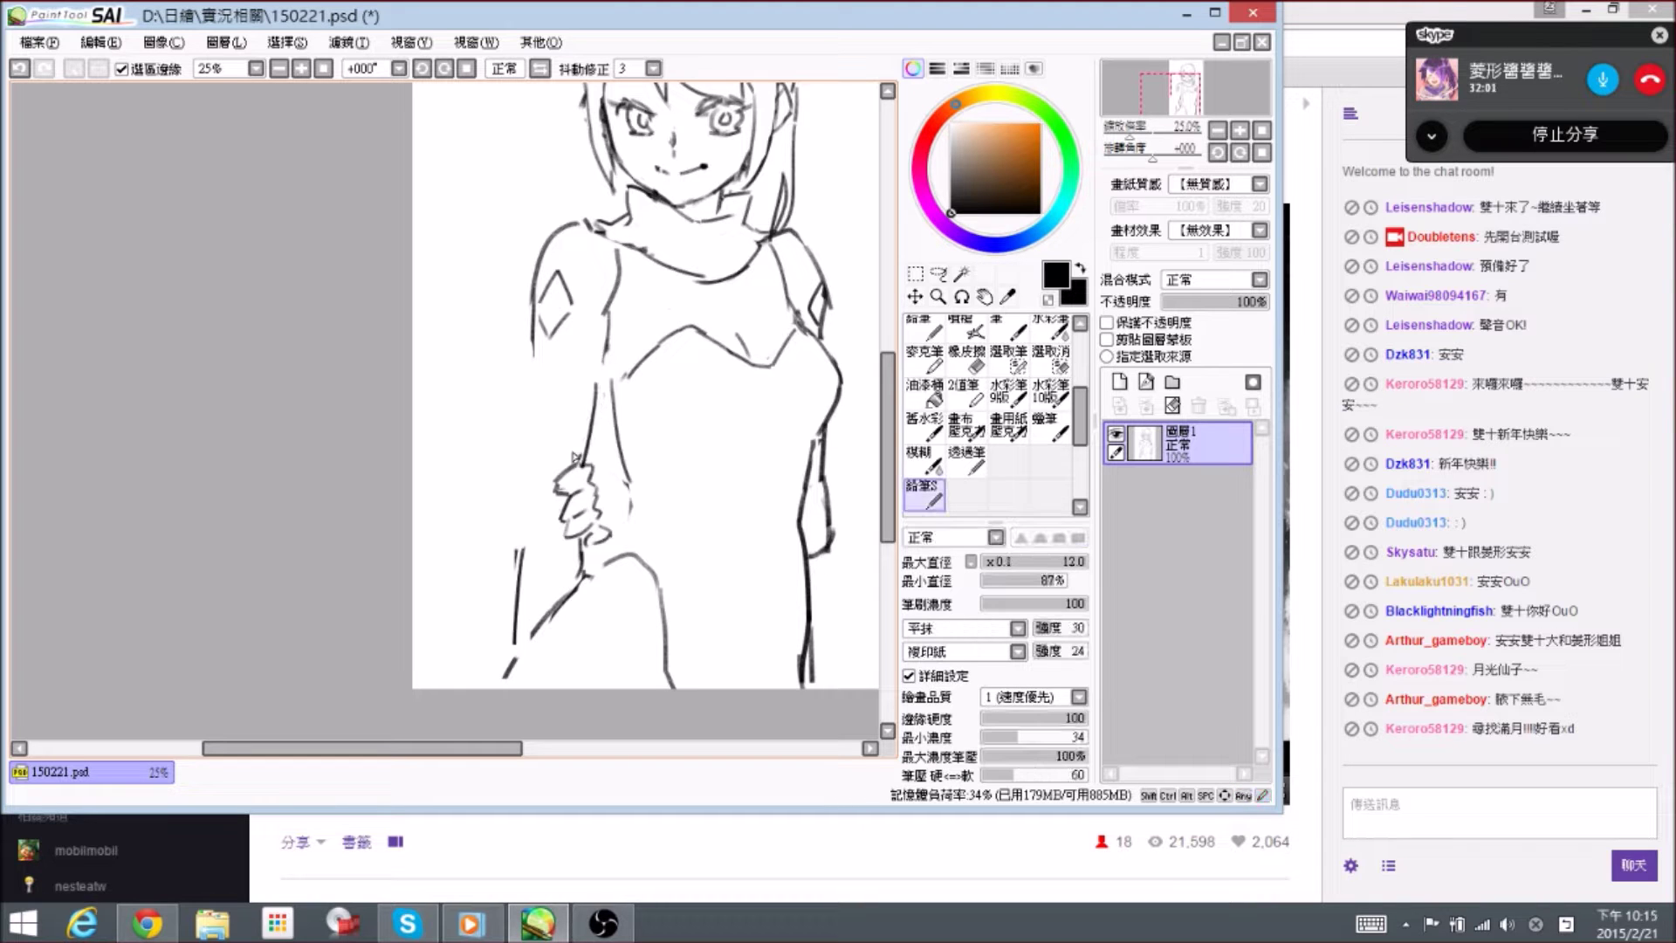
mouse_move(534, 358)
left_mouse_down()
mouse_move(545, 463)
mouse_move(518, 567)
mouse_move(578, 543)
mouse_move(580, 583)
left_mouse_up()
key("e")
key("e")
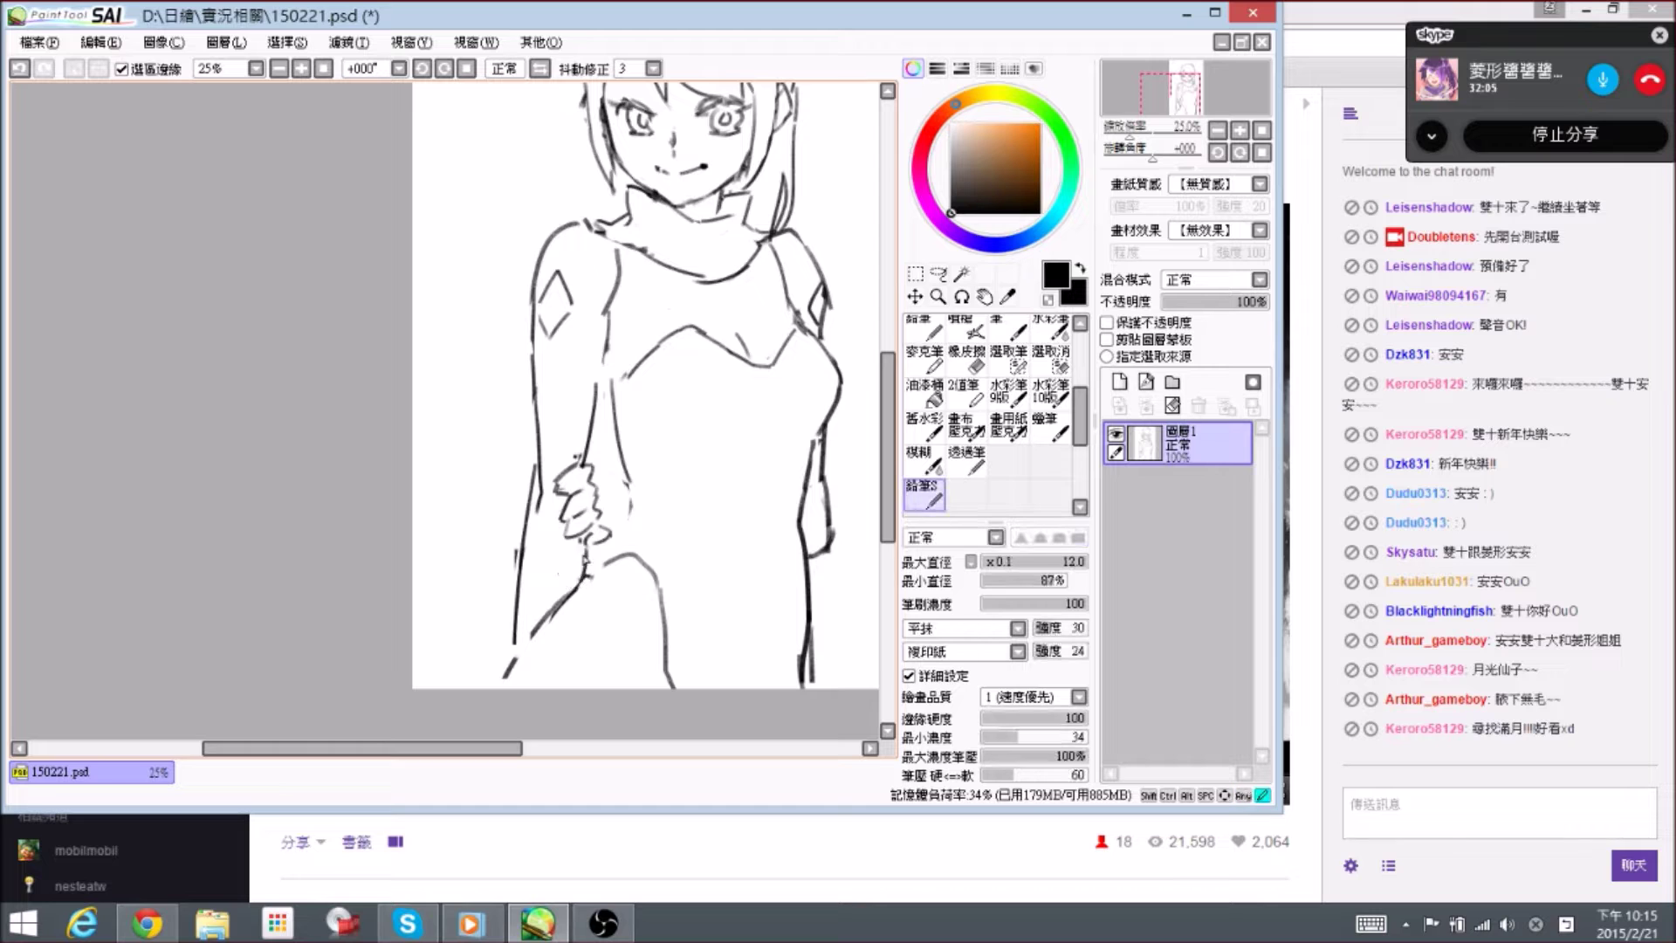
- Refine the fingers and draw a short line from the hand to the torso's side contour
key("e")
mouse_move(576, 461)
left_mouse_down()
mouse_move(558, 476)
mouse_move(587, 472)
mouse_move(606, 525)
mouse_move(597, 478)
mouse_move(632, 530)
mouse_move(619, 466)
left_mouse_up()
key("e")
key("e")
key("e")
key("e")
key("e")
key("space")
key("e")
key("e")
key("space")
key("e")
left_click_drag(611, 493, 632, 499)
key("e")
key("e")
key("e")
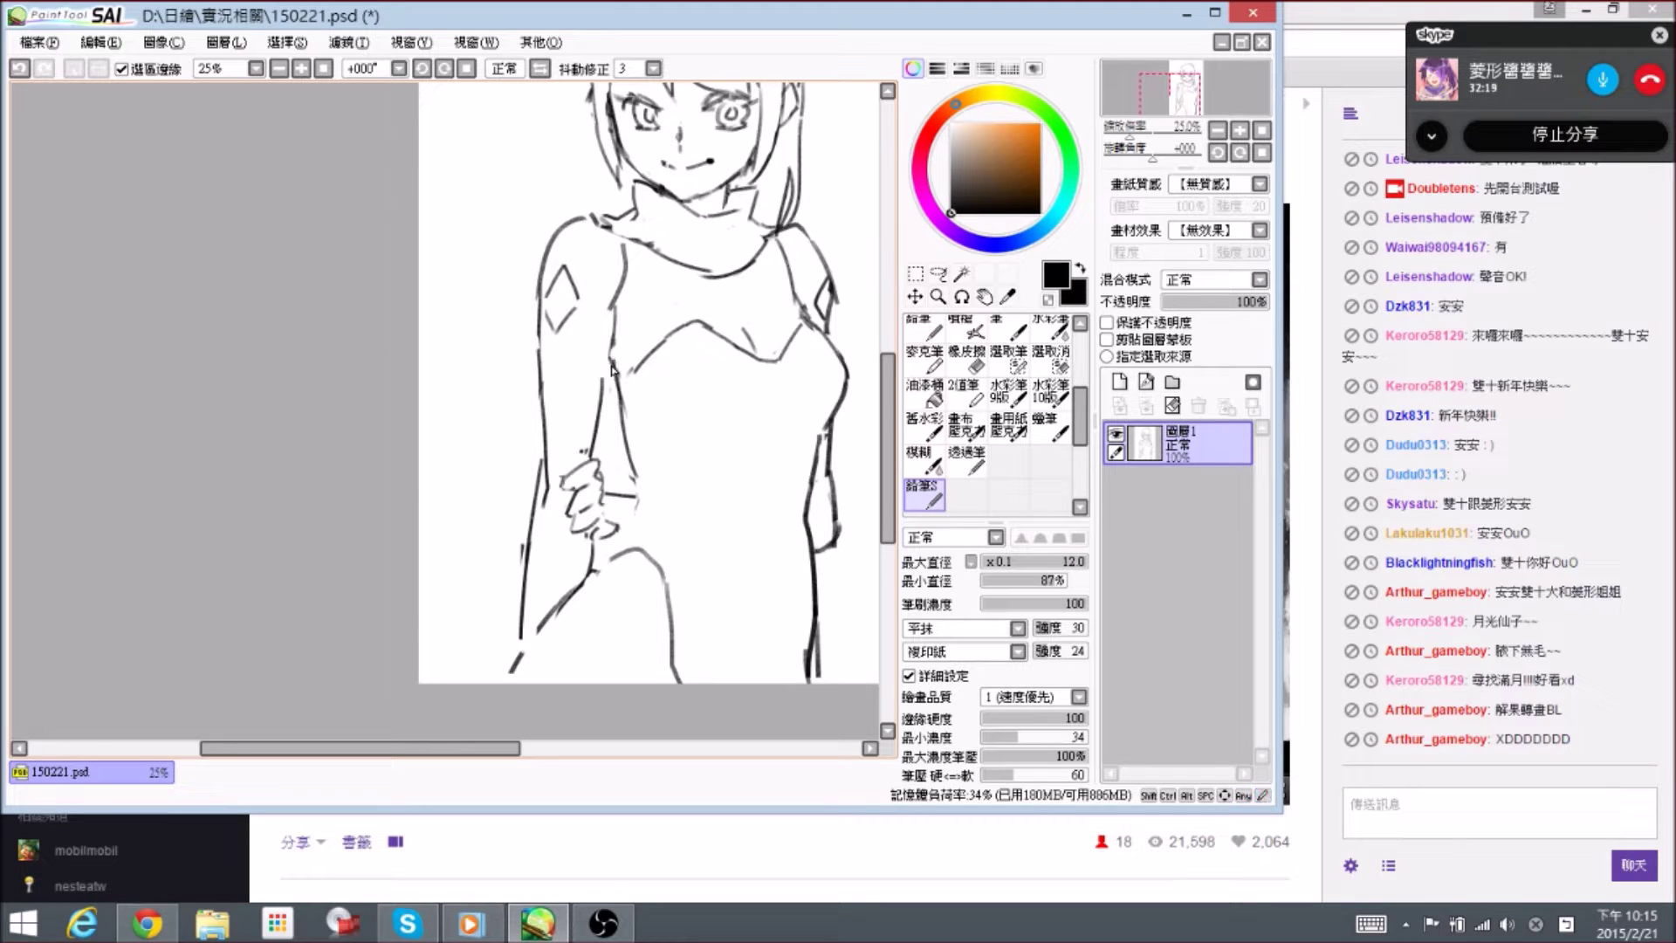
- Erase and redraw the bent arm's inner contour from the armpit down to the hand
left_click_drag(612, 339, 603, 384)
mouse_move(609, 362)
left_mouse_down()
mouse_move(597, 440)
mouse_move(599, 417)
left_mouse_up()
key("e")
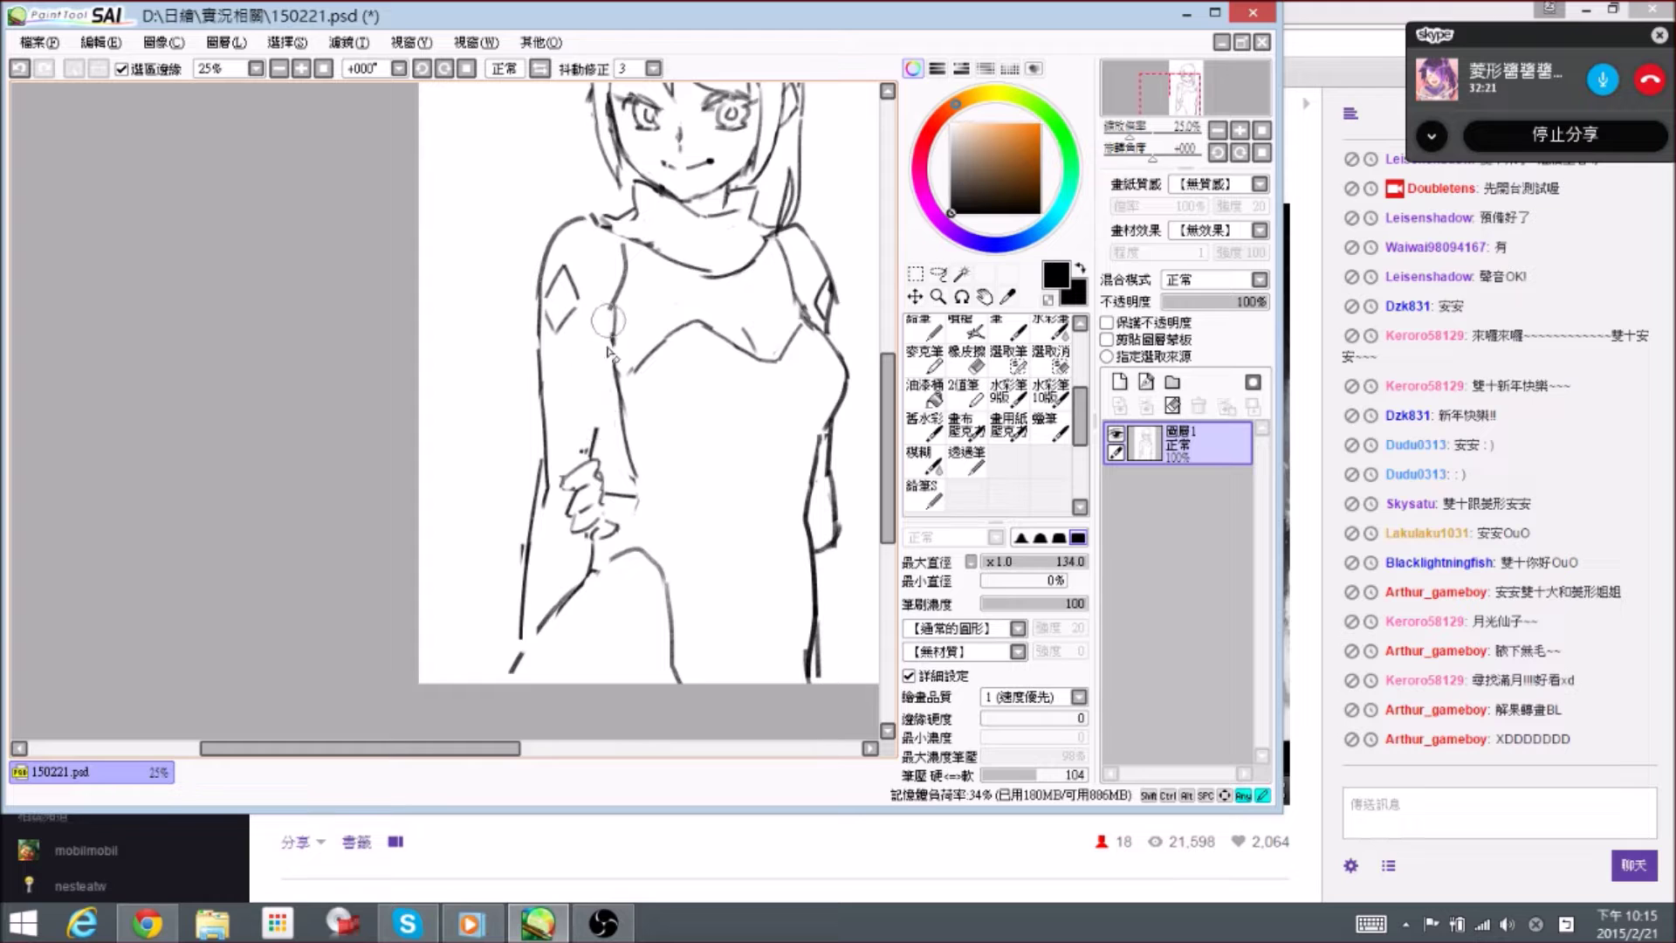
key("e")
mouse_move(614, 339)
left_mouse_down()
mouse_move(595, 459)
mouse_move(591, 429)
left_mouse_up()
key("e")
key("e")
left_click_drag(615, 339, 600, 451)
key("e")
key("e")
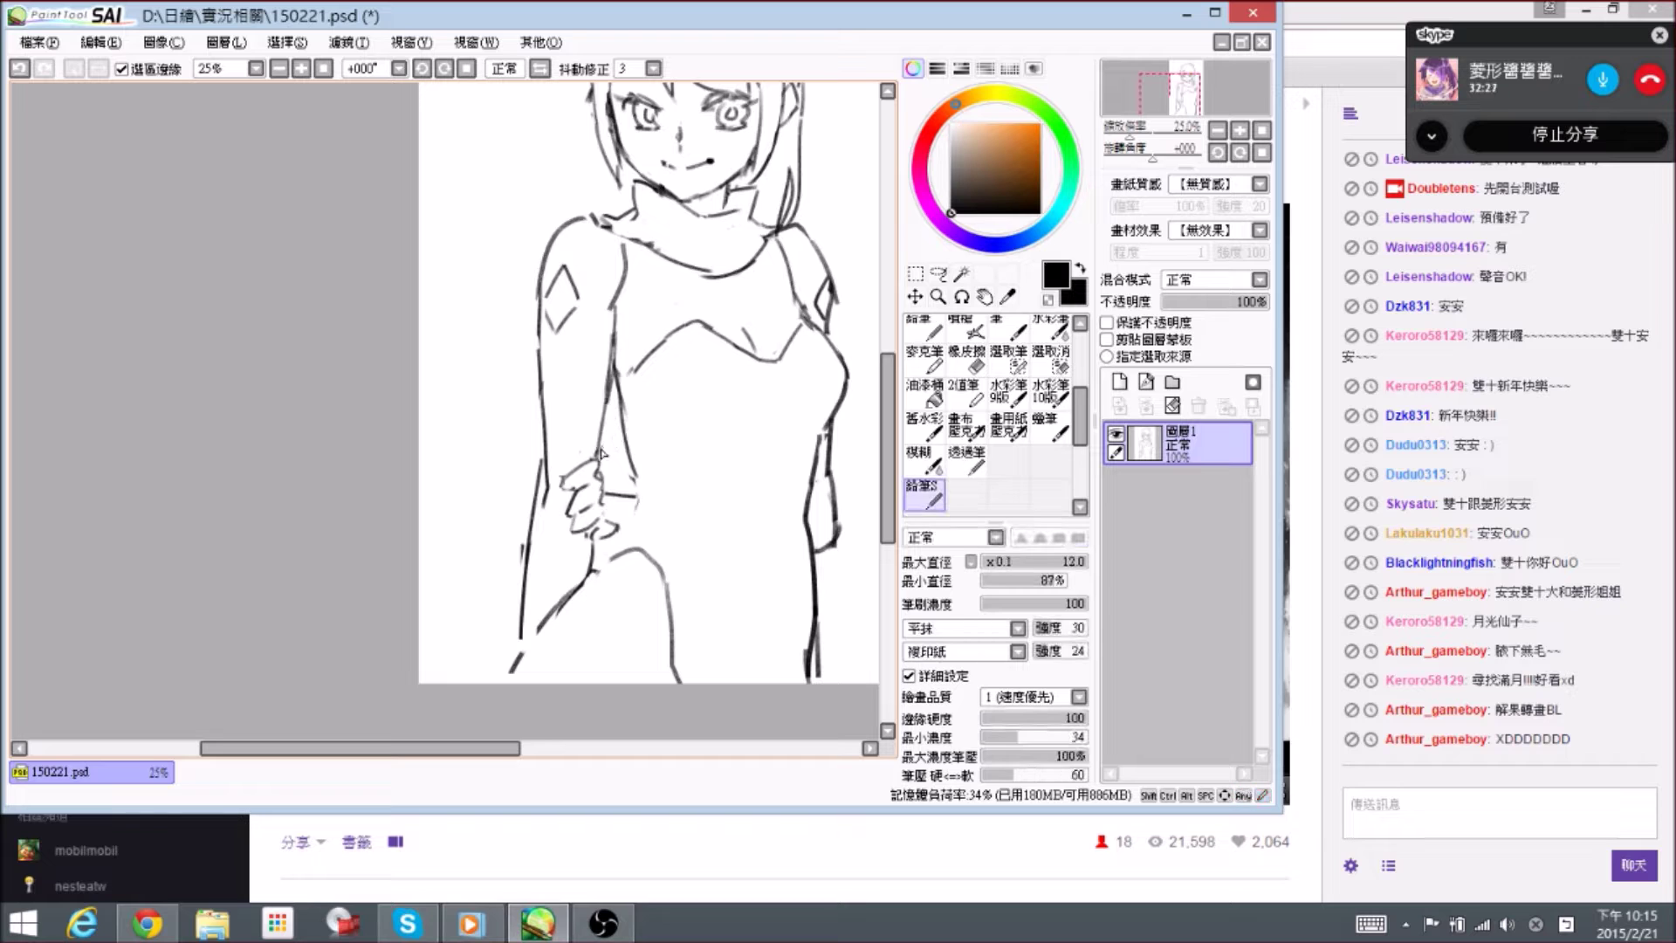
- Select the hand sketch, rotate it slightly and shift it toward the torso
left_click(1008, 357)
mouse_move(572, 478)
left_mouse_down()
mouse_move(601, 520)
mouse_move(584, 492)
mouse_move(608, 500)
mouse_move(644, 468)
mouse_move(613, 517)
mouse_move(660, 506)
left_mouse_up()
key("ctrl+t")
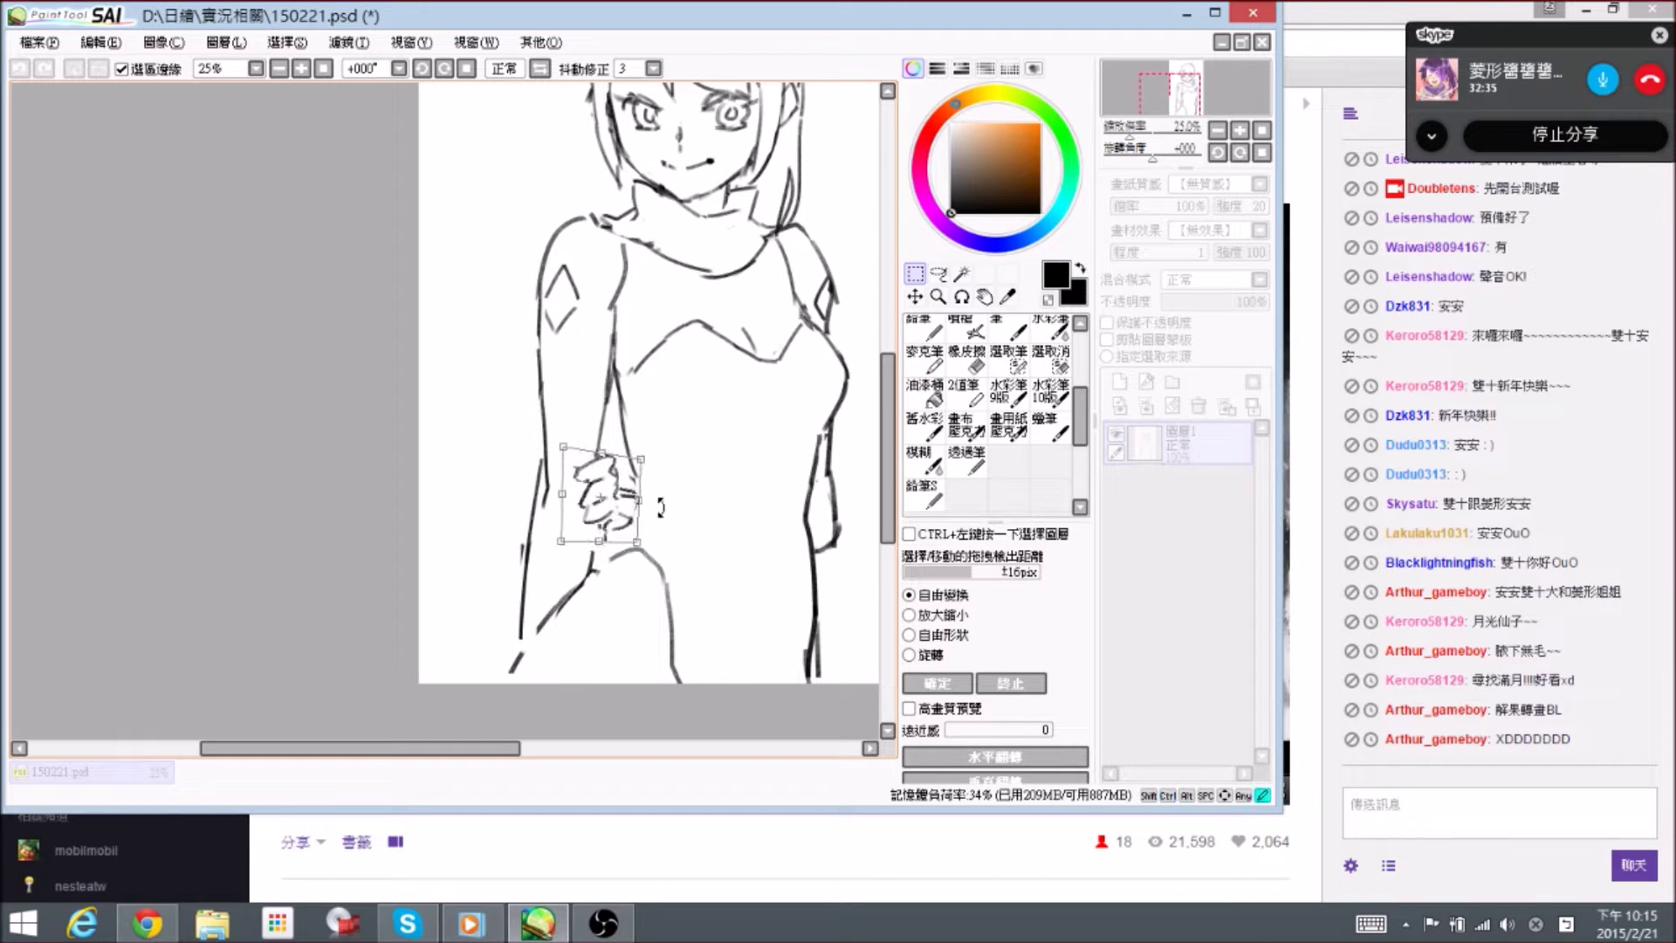
key("Return")
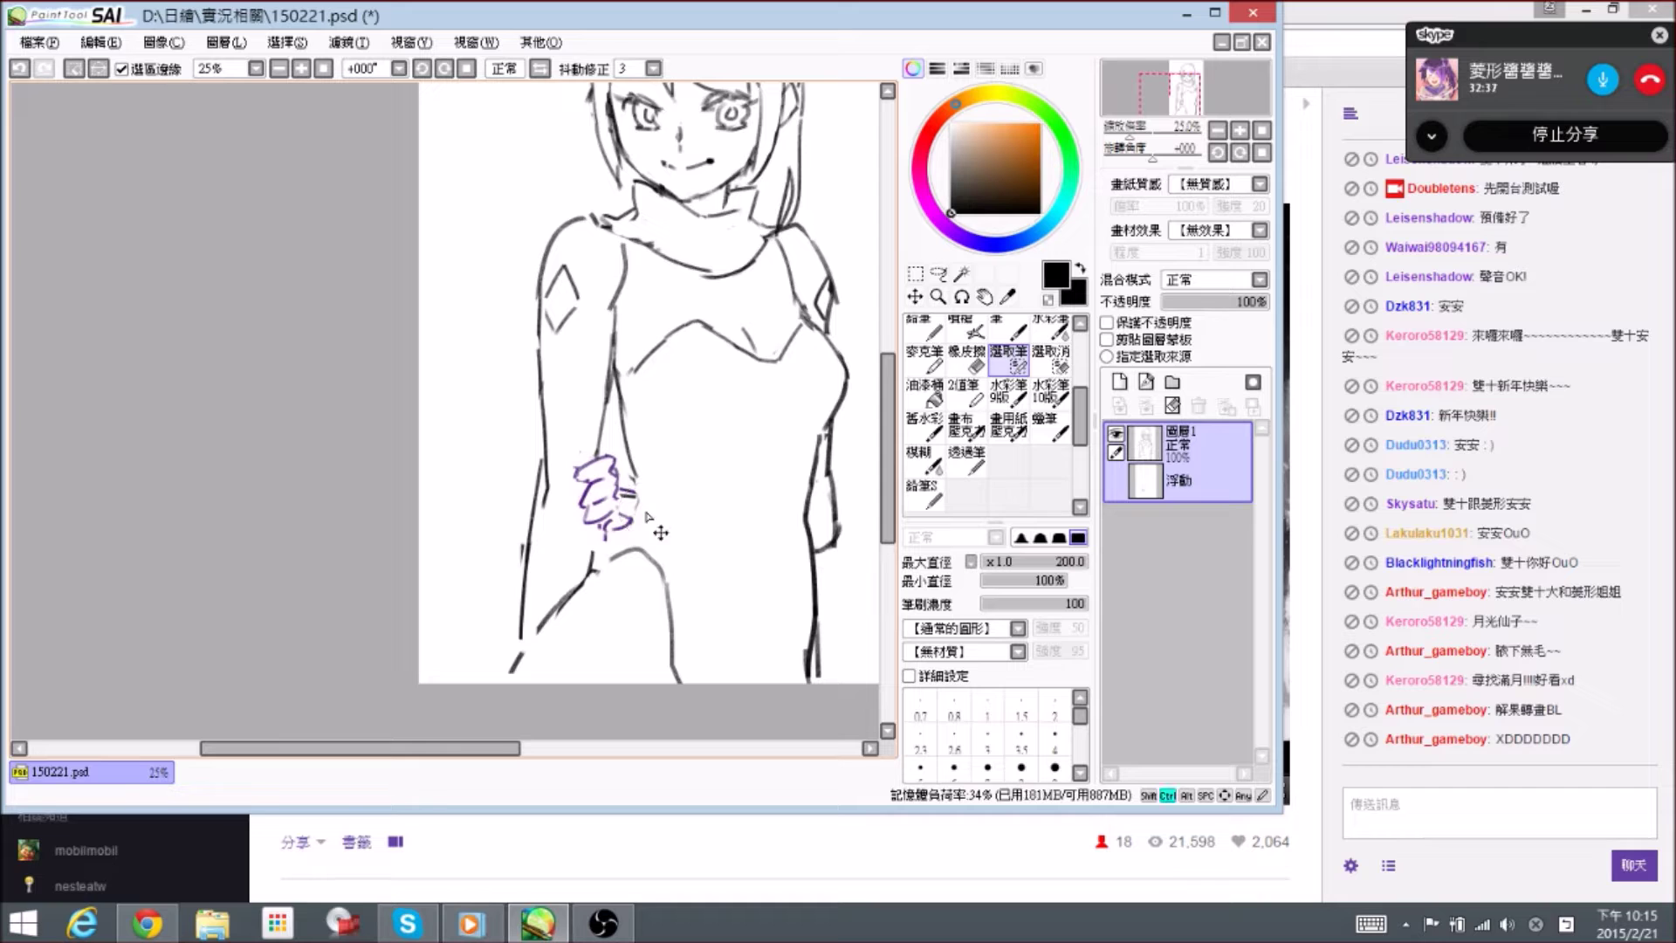
- Redraw the torso's side contour around the fingers and retouch the wrist below the hand
left_click(926, 495)
mouse_move(616, 582)
left_mouse_down()
mouse_move(613, 517)
mouse_move(632, 509)
mouse_move(640, 470)
mouse_move(646, 494)
left_mouse_up()
key("e")
key("e")
key("e")
key("e")
mouse_move(600, 552)
left_mouse_down()
mouse_move(606, 520)
mouse_move(631, 528)
left_mouse_up()
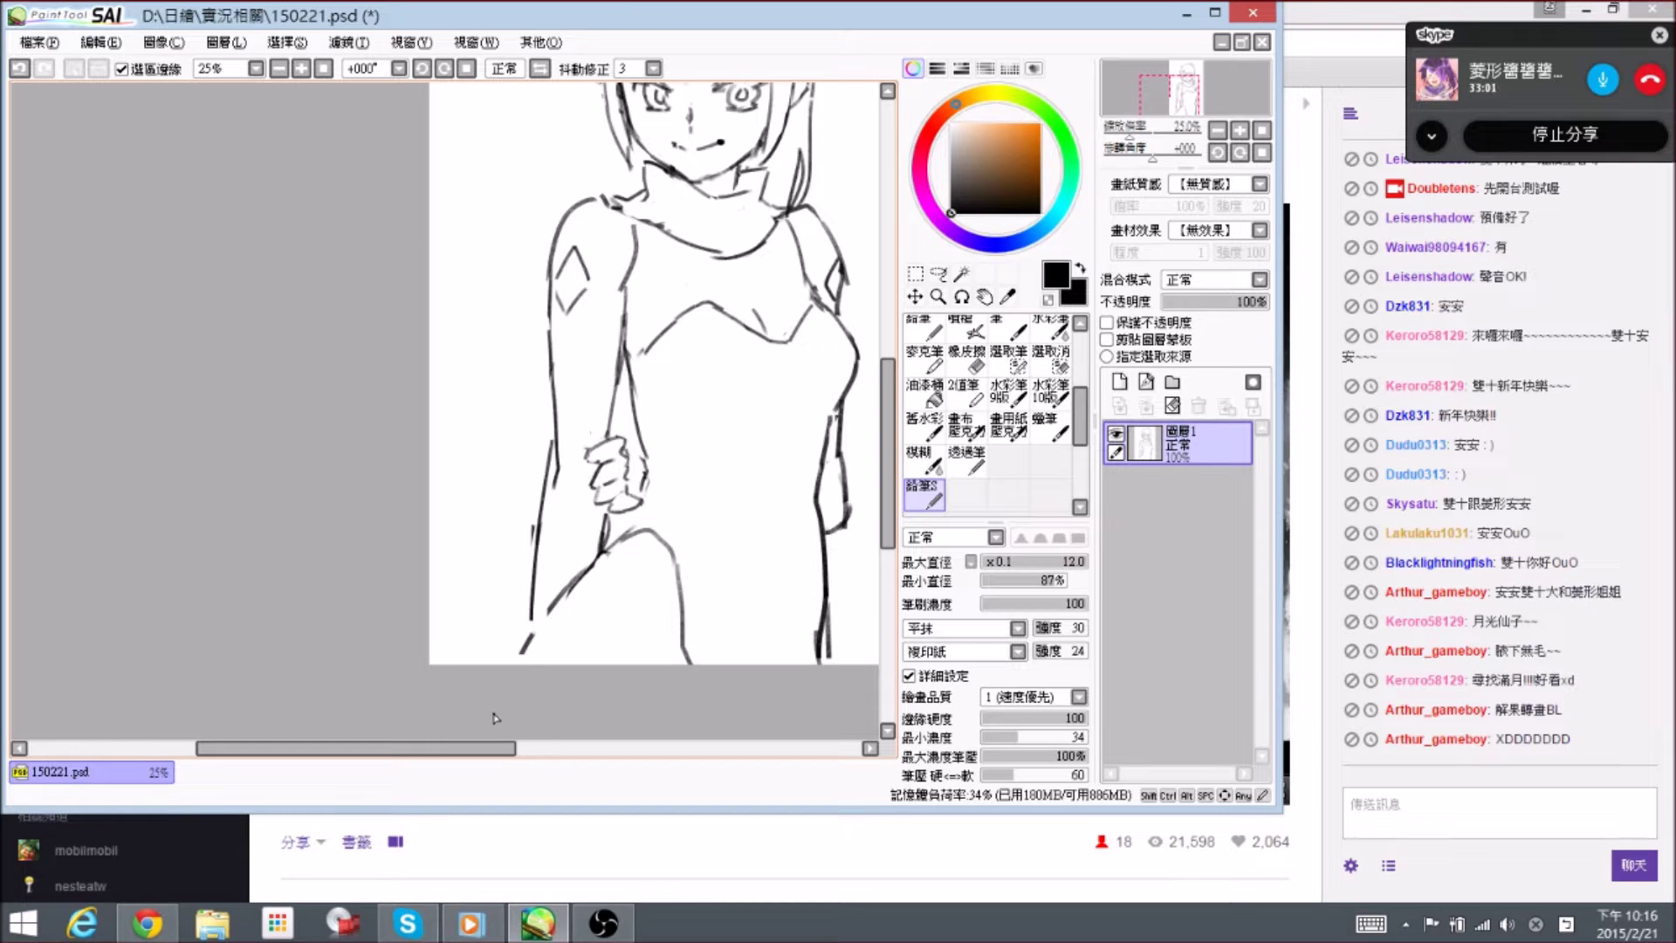
- Draw short wrist lines connecting the hand to the forearm's lower contour
mouse_move(634, 473)
left_mouse_down()
mouse_move(597, 432)
mouse_move(600, 448)
left_mouse_up()
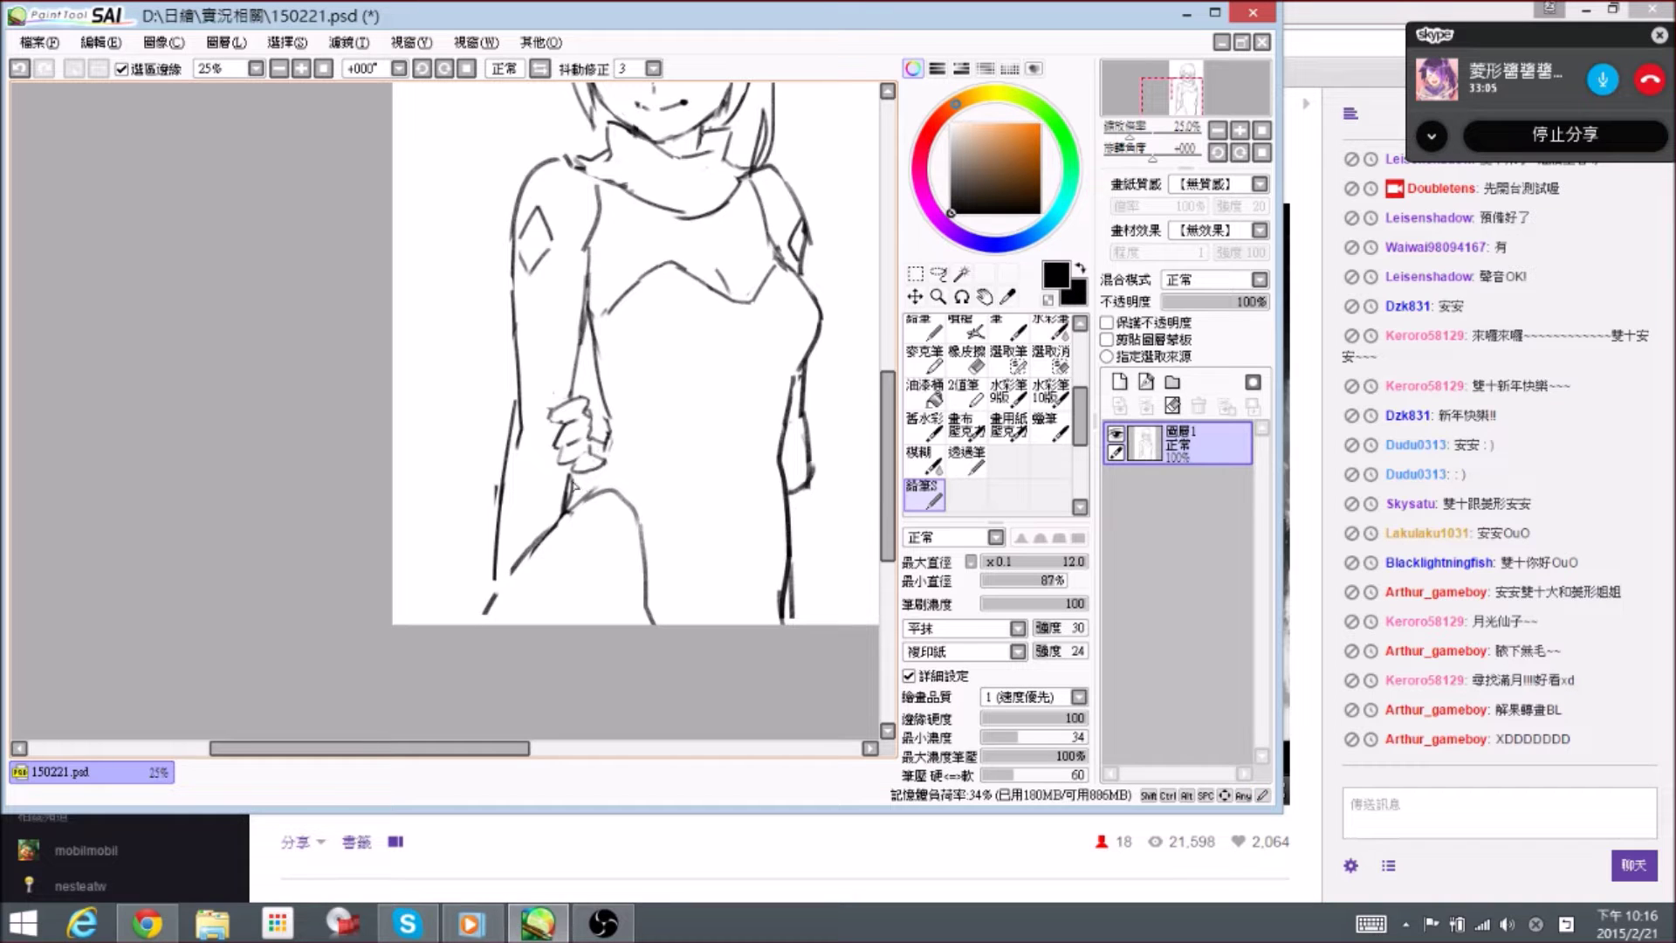
left_click_drag(594, 474, 578, 506)
key("e")
key("n")
- Erase the lower end of the straight arm beside the far hip
key("e")
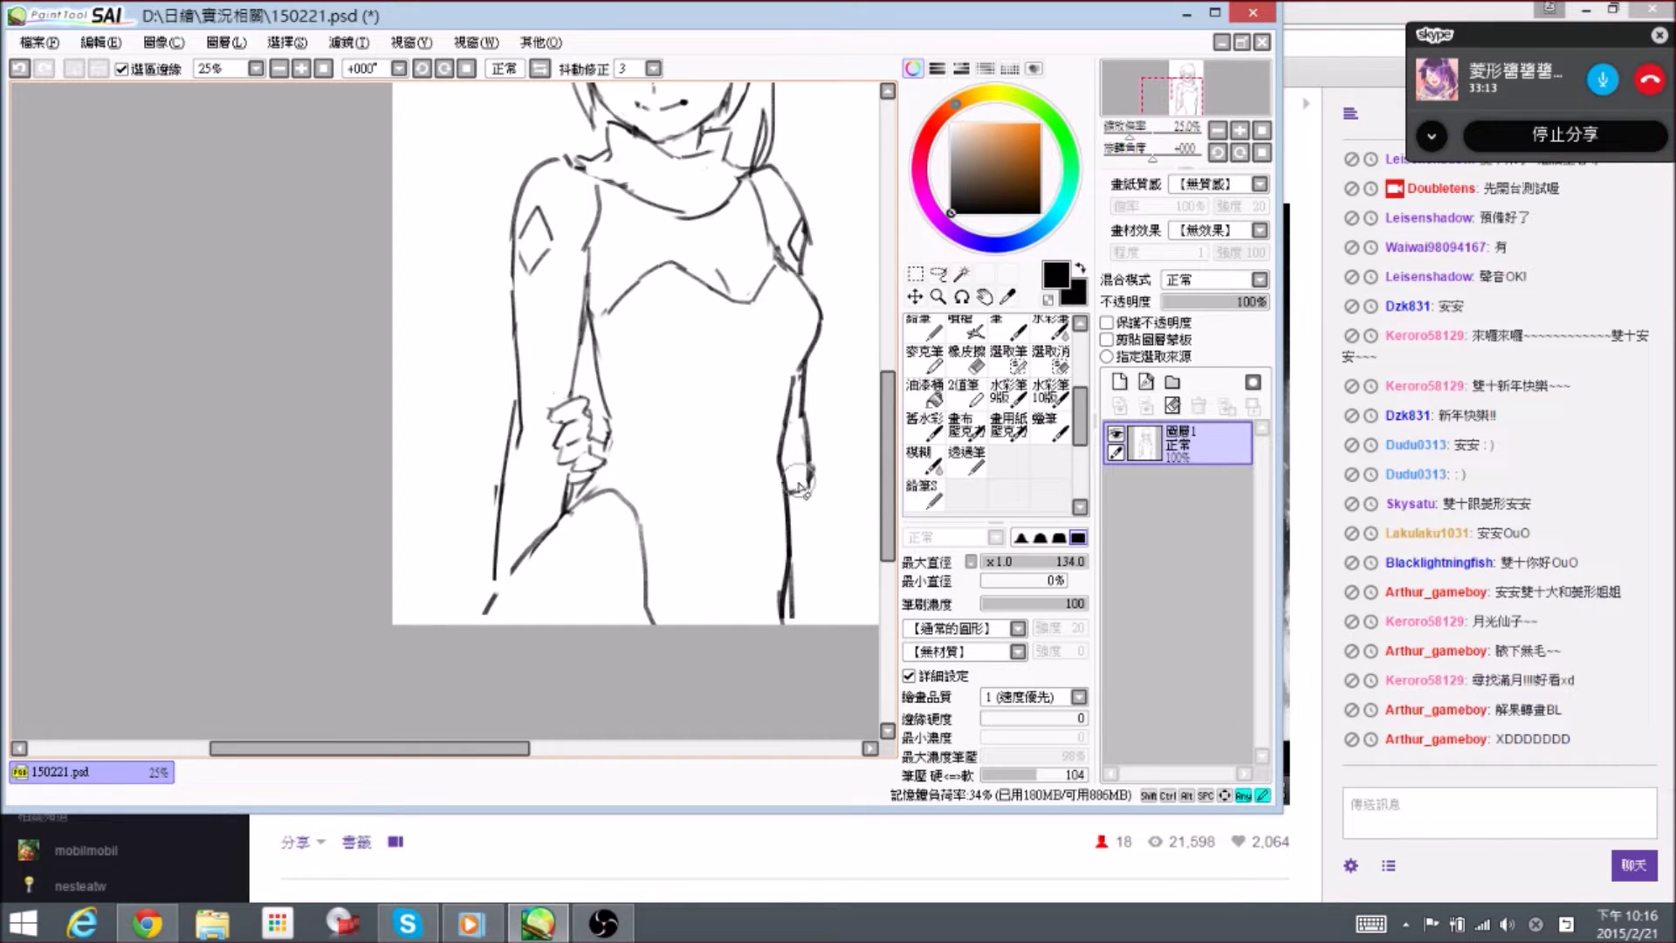
left_click_drag(809, 489, 788, 484)
key("n")
- Clean up the finger lines at the hand's torso-side edge
key("e")
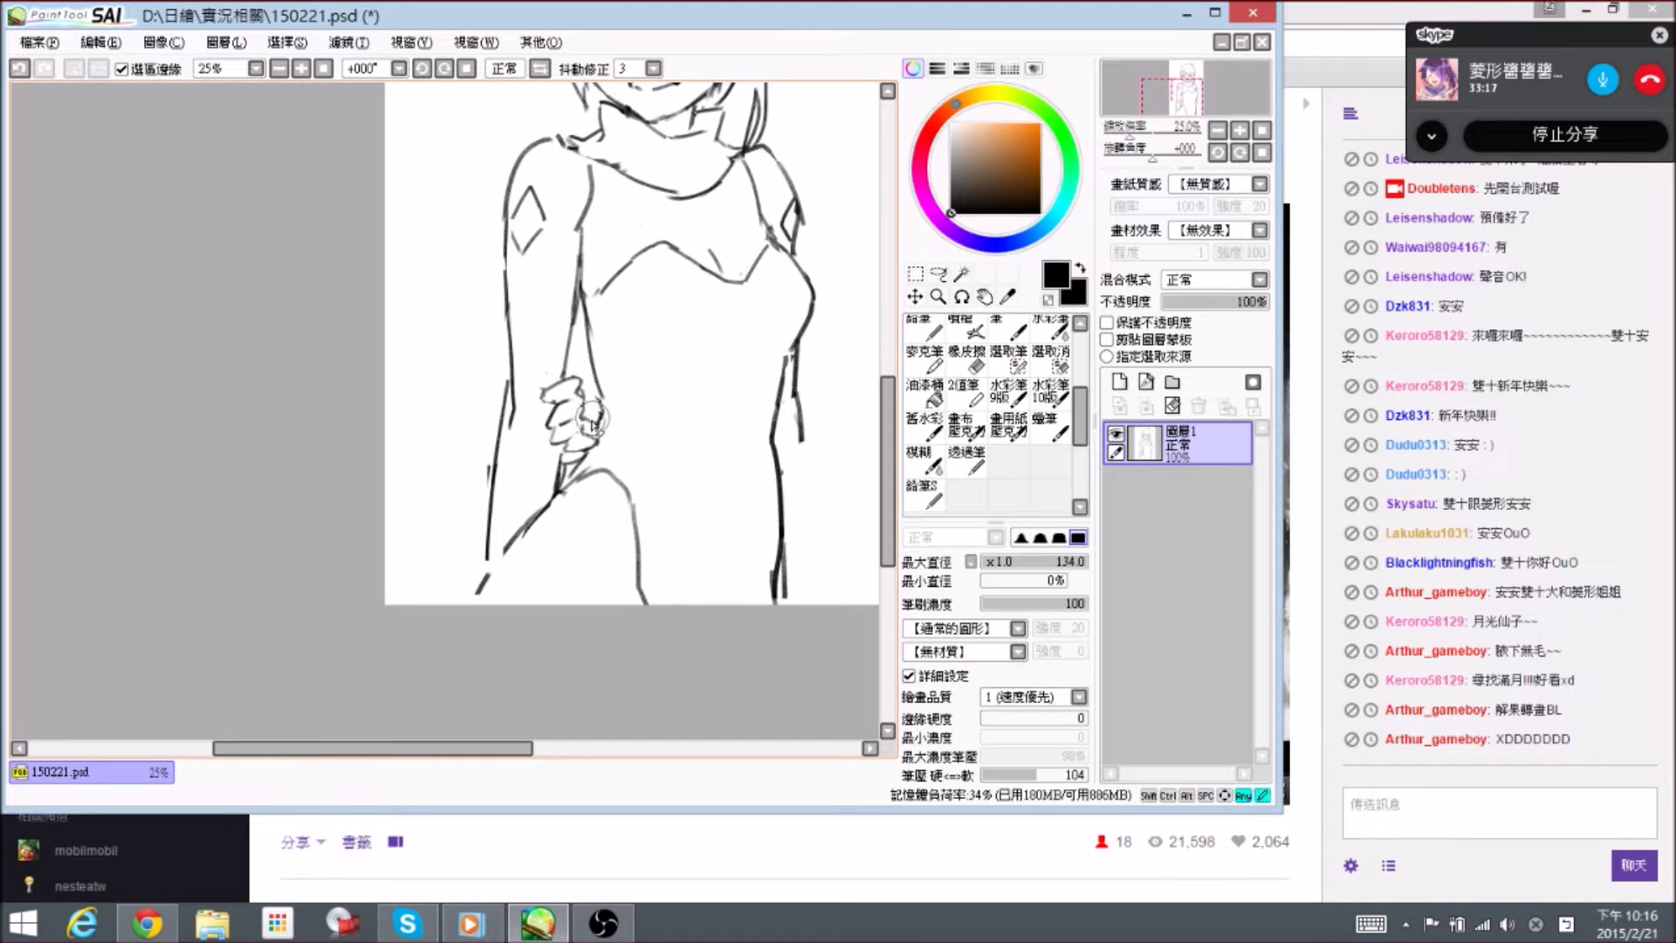
key("n")
key("e")
left_click_drag(593, 414, 595, 426)
key("n")
- Redraw the straight arm's outer contour further down and close it with a small curve against the hip
mouse_move(803, 440)
left_mouse_down()
mouse_move(795, 360)
mouse_move(803, 479)
left_mouse_up()
key("e")
key("n")
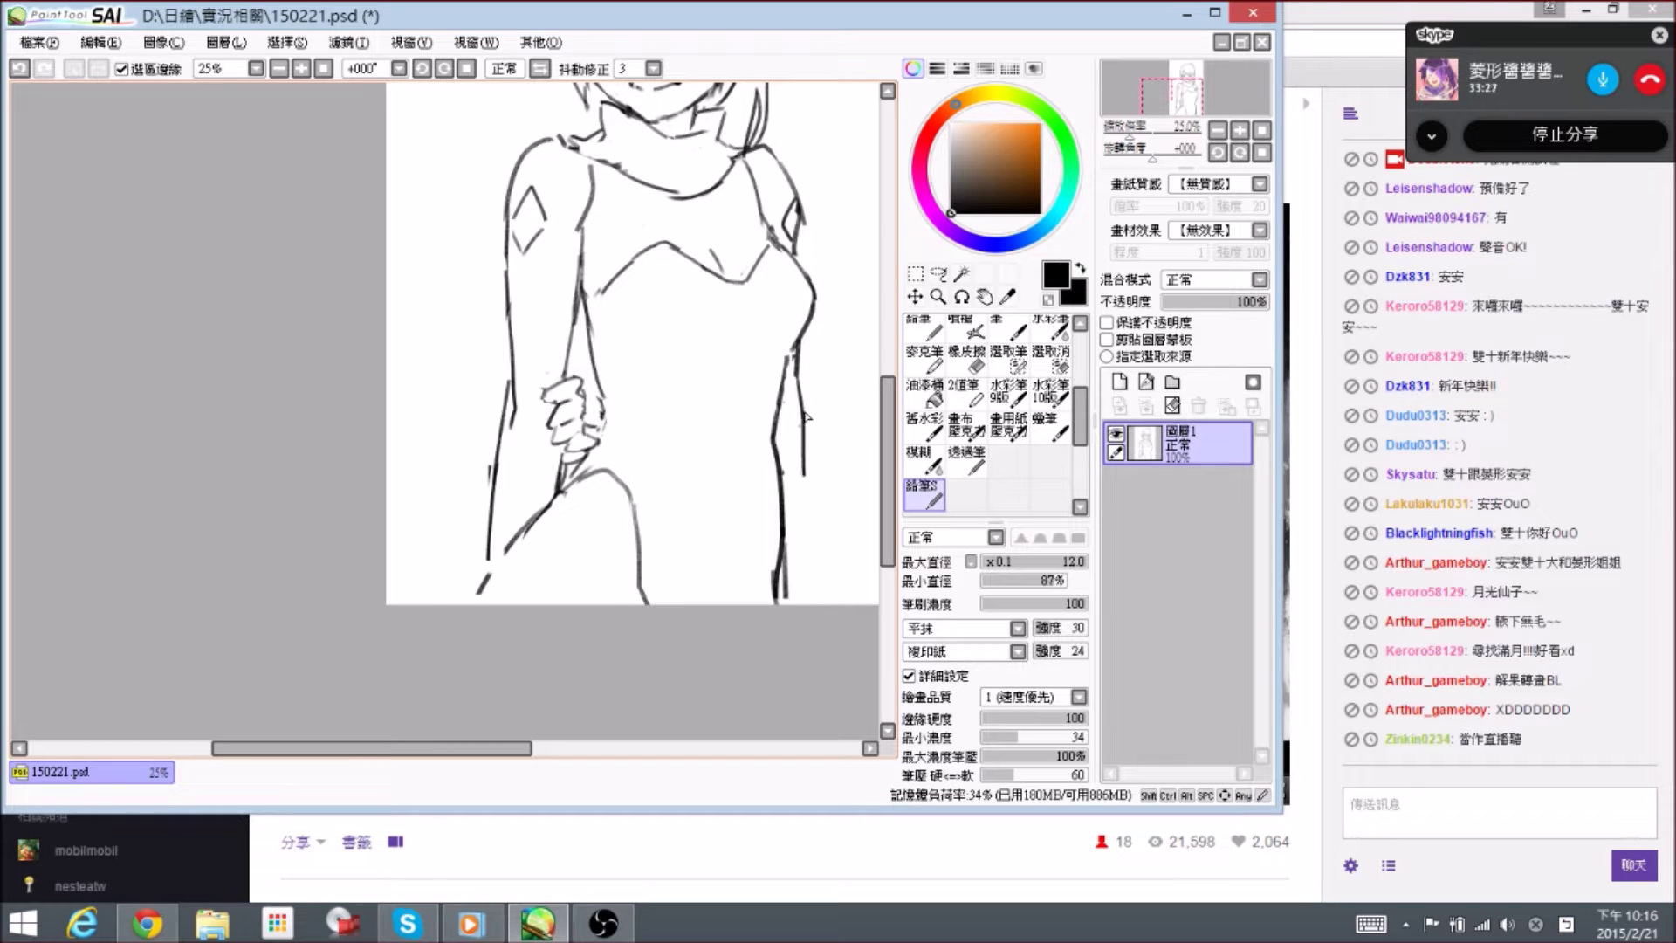
key("e")
left_click_drag(800, 391, 804, 468)
key("n")
mouse_move(799, 403)
left_mouse_down()
mouse_move(805, 493)
mouse_move(784, 511)
left_mouse_up()
key("e")
key("n")
- Retouch the hand's torso-side edge, select the hand and shift it slightly downward
key("e")
mouse_move(576, 412)
left_mouse_down()
mouse_move(604, 408)
mouse_move(600, 422)
left_mouse_up()
key("n")
left_click(1008, 358)
mouse_move(554, 398)
left_mouse_down()
mouse_move(576, 445)
mouse_move(572, 407)
left_mouse_up()
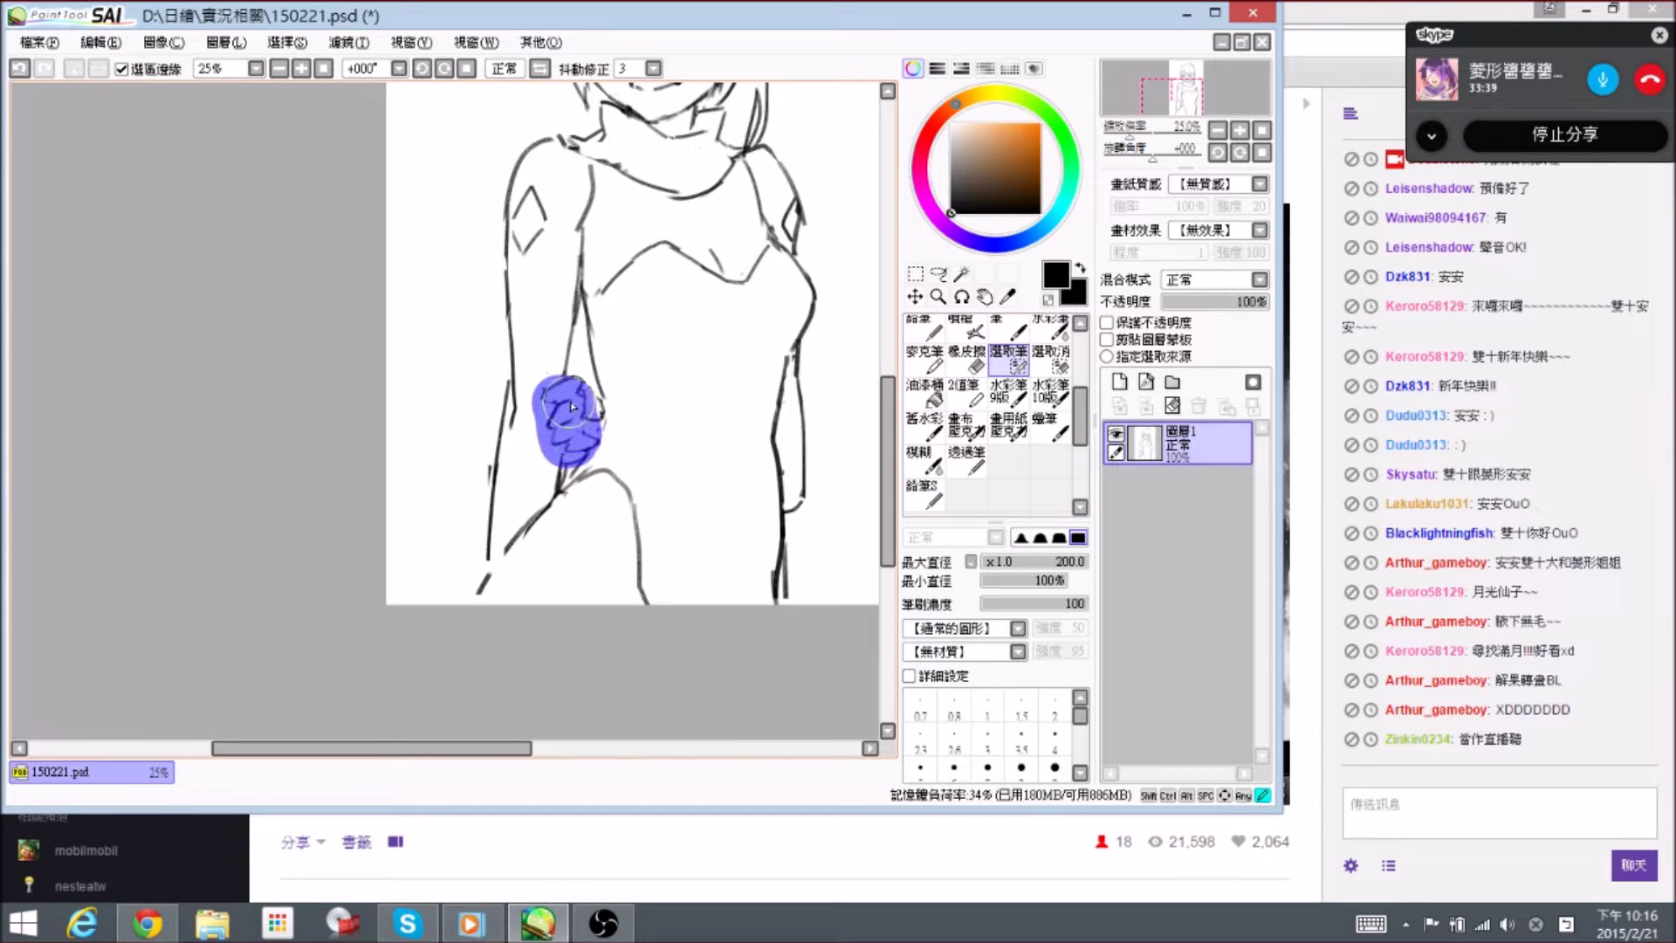
key("ctrl+t")
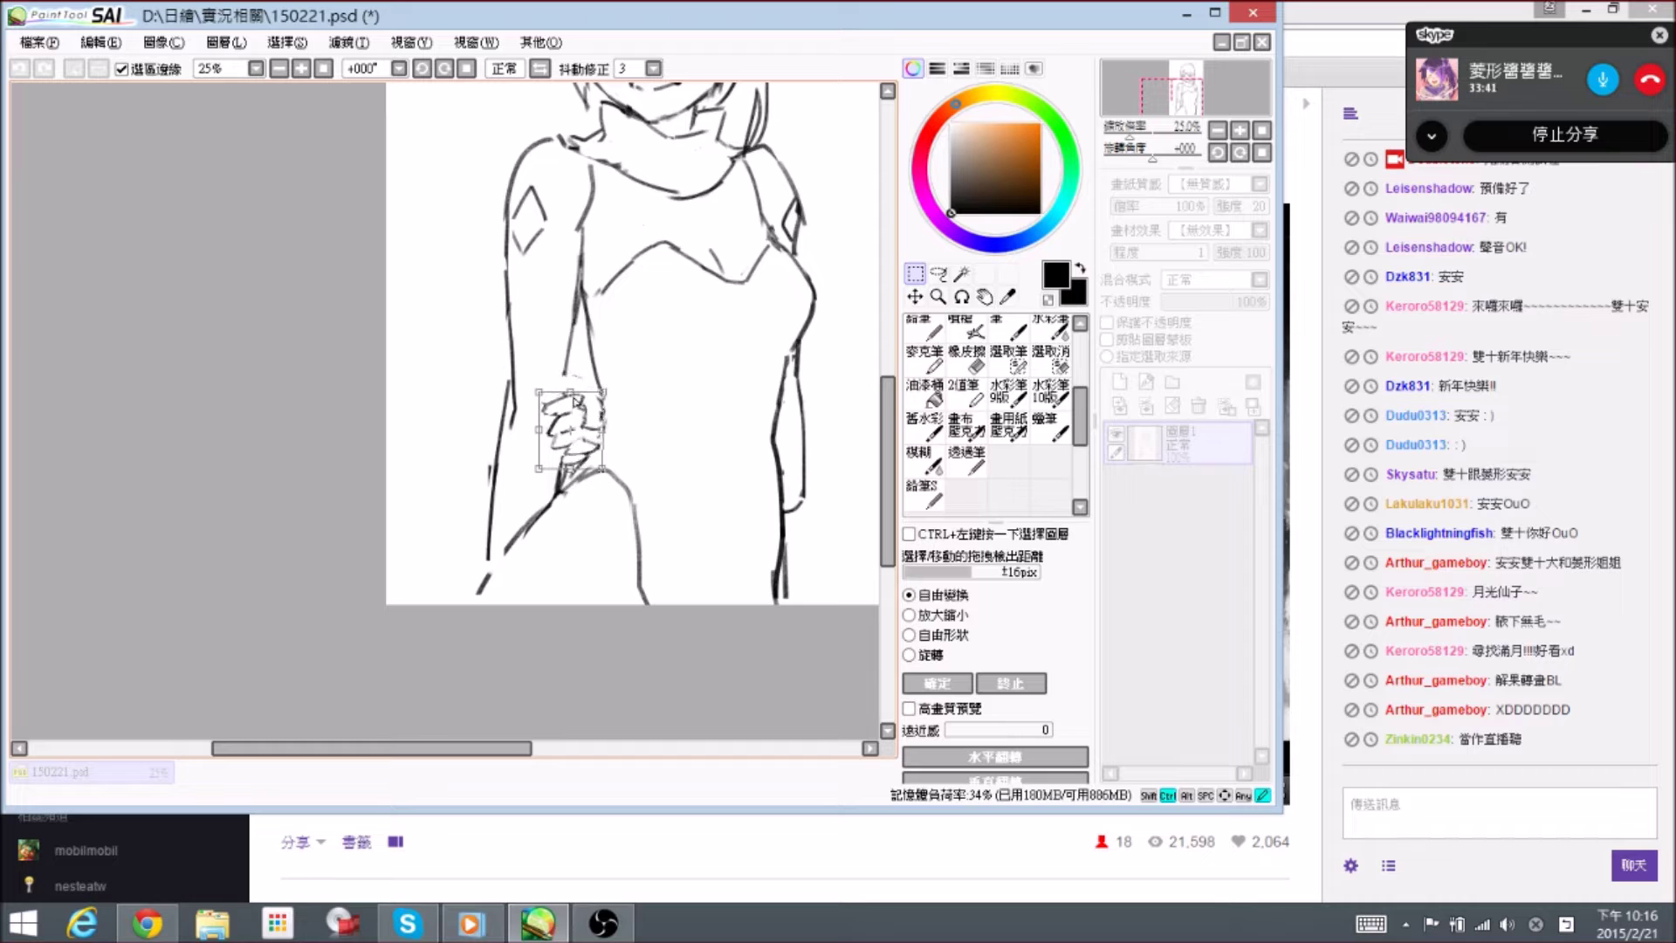
left_click_drag(598, 471, 587, 482)
key("Return")
key("ctrl+d")
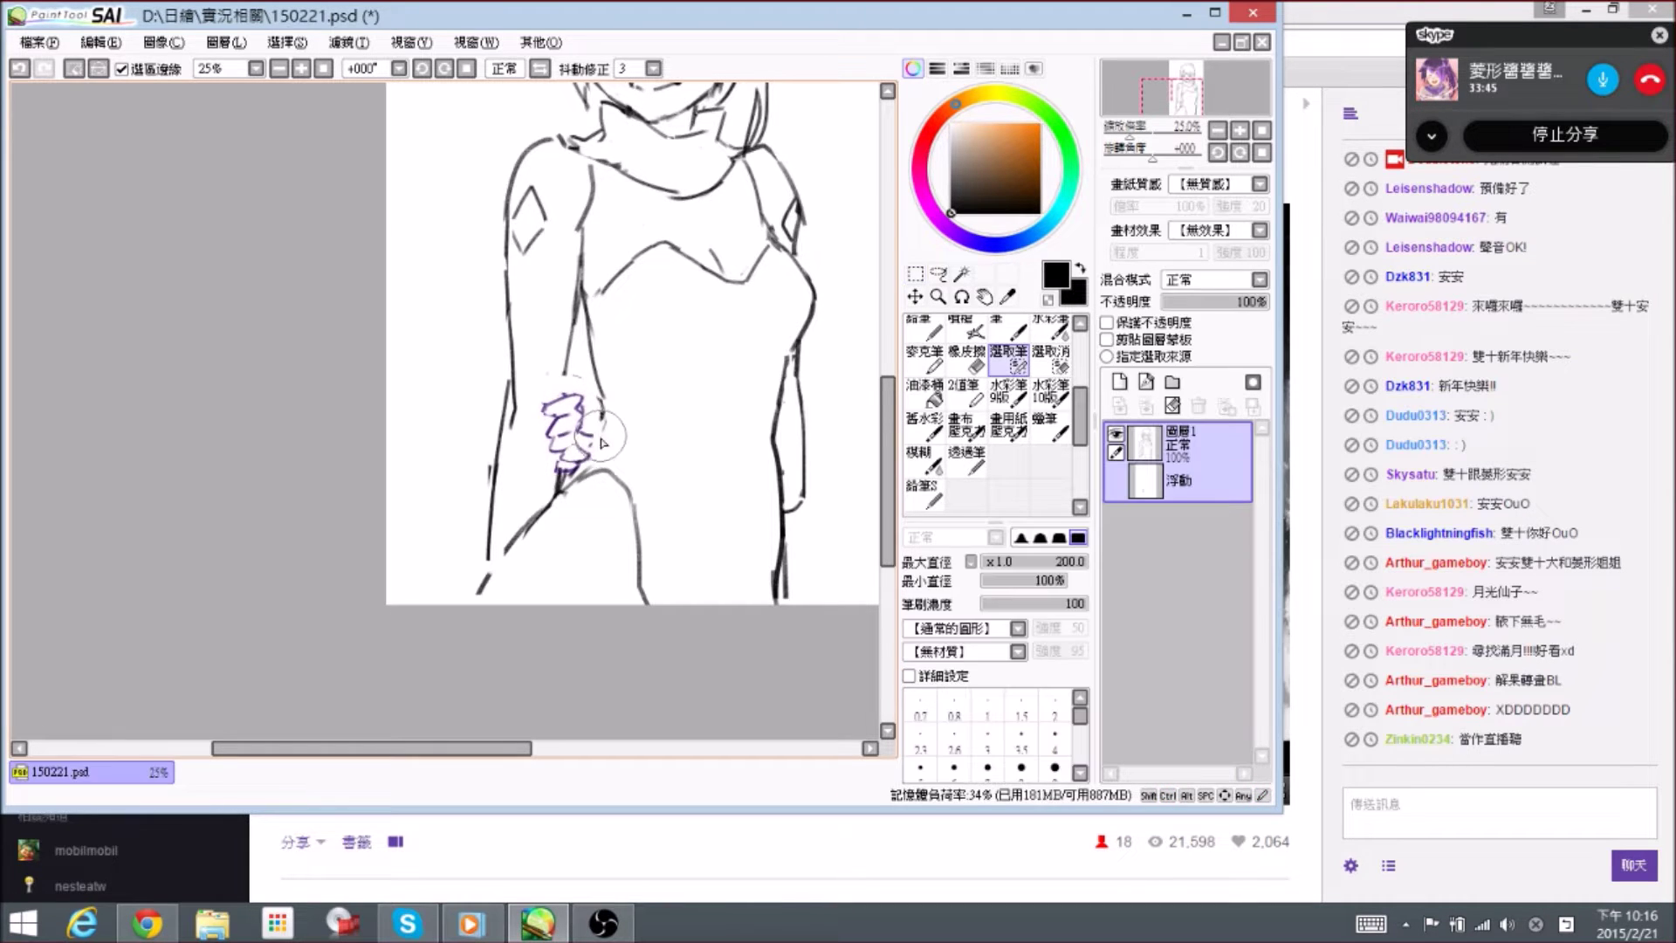
- Join the arm's inner contour and the wrist lines to the shifted hand and retouch its fingers
left_click(921, 504)
left_click_drag(554, 483, 572, 464)
key("e")
mouse_move(573, 367)
left_mouse_down()
mouse_move(602, 424)
mouse_move(587, 466)
left_mouse_up()
left_click_drag(776, 491, 755, 474)
key("e")
left_click_drag(574, 421, 564, 431)
key("n")
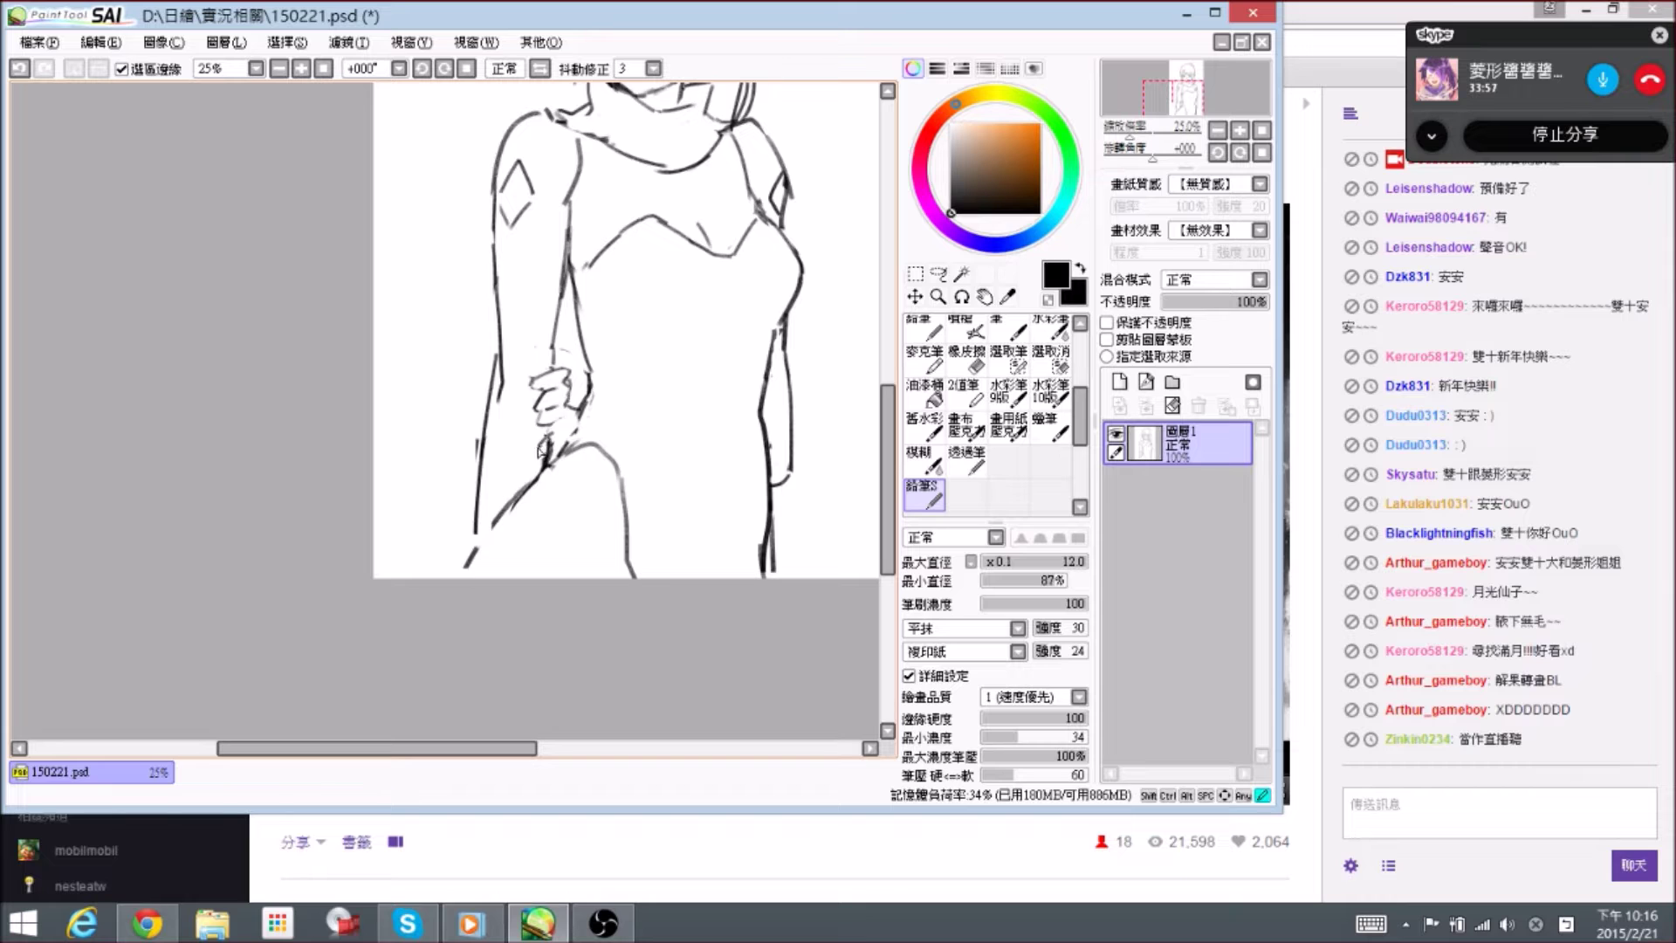
- Erase and redraw part of the hip contour beside the straight arm's lower end
mouse_move(686, 334)
left_mouse_down()
mouse_move(662, 525)
mouse_move(662, 423)
left_mouse_up()
key("e")
mouse_move(752, 572)
left_mouse_down()
mouse_move(763, 493)
mouse_move(747, 545)
left_mouse_up()
key("n")
key("e")
key("n")
left_click_drag(766, 488, 767, 533)
- Erase and redraw the hand's upper edge and fingers where the bent forearm meets the waist
key("e")
mouse_move(551, 480)
left_mouse_down()
mouse_move(550, 503)
mouse_move(533, 454)
mouse_move(544, 489)
mouse_move(560, 472)
mouse_move(518, 459)
left_mouse_up()
key("n")
key("e")
key("n")
key("e")
key("n")
key("space")
key("e")
key("n")
key("e")
key("n")
key("e")
key("n")
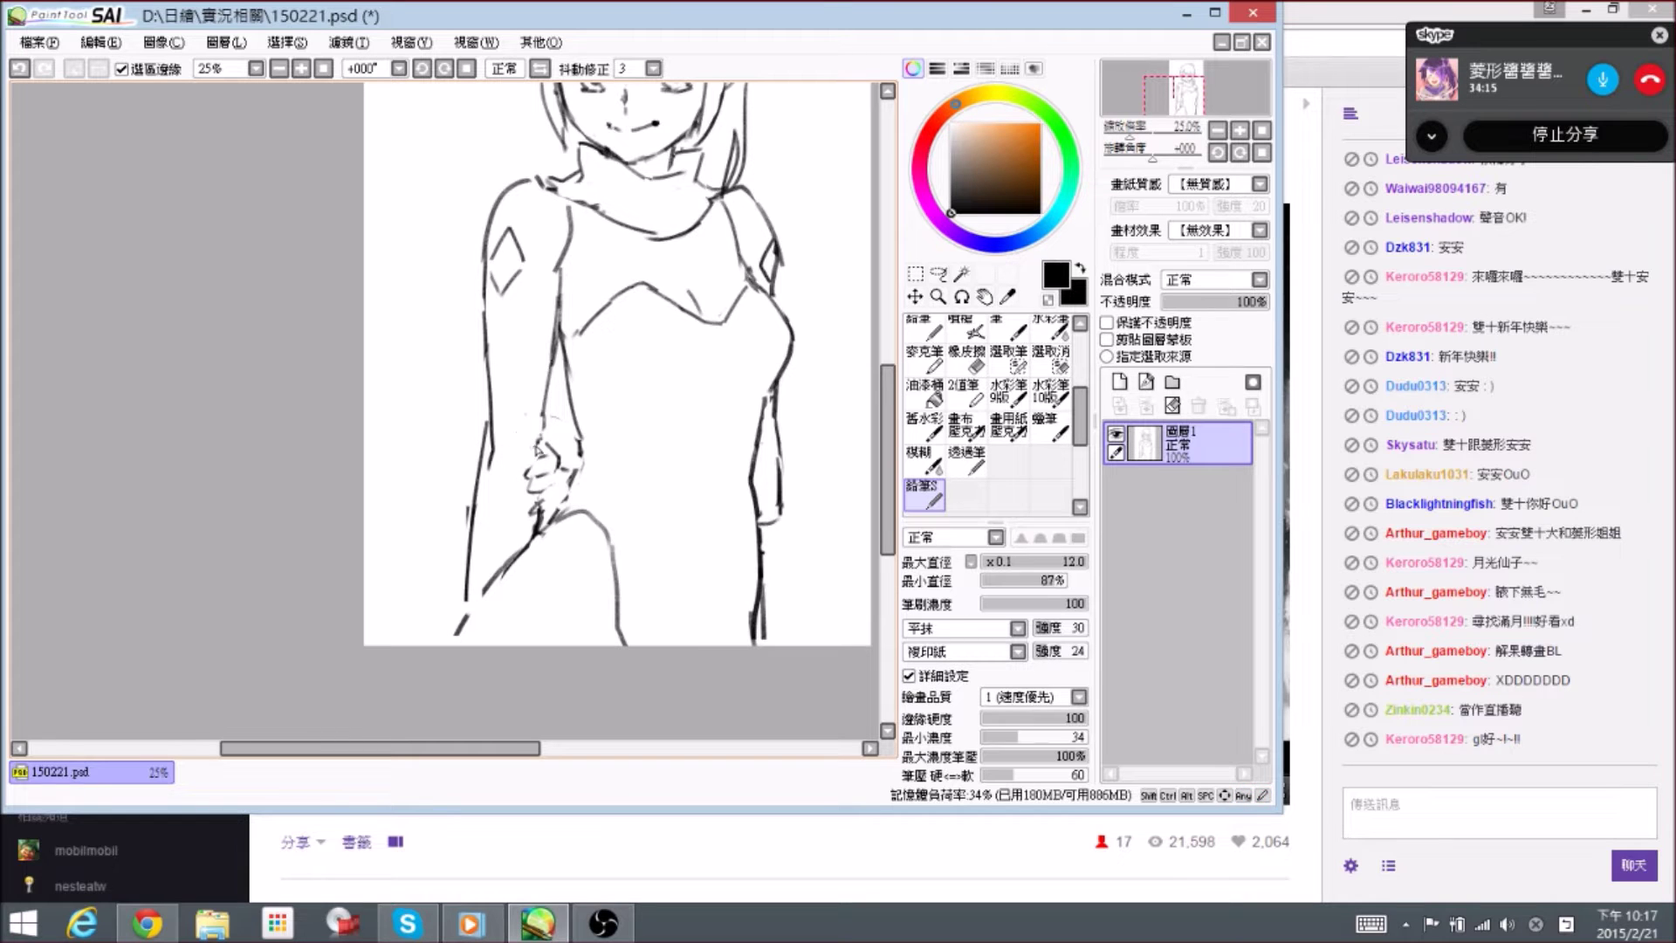
- Redraw the hand's outer side with a wider contour and adjust the finger lines
key("e")
left_click_drag(522, 454, 548, 458)
key("n")
key("e")
key("n")
key("e")
key("n")
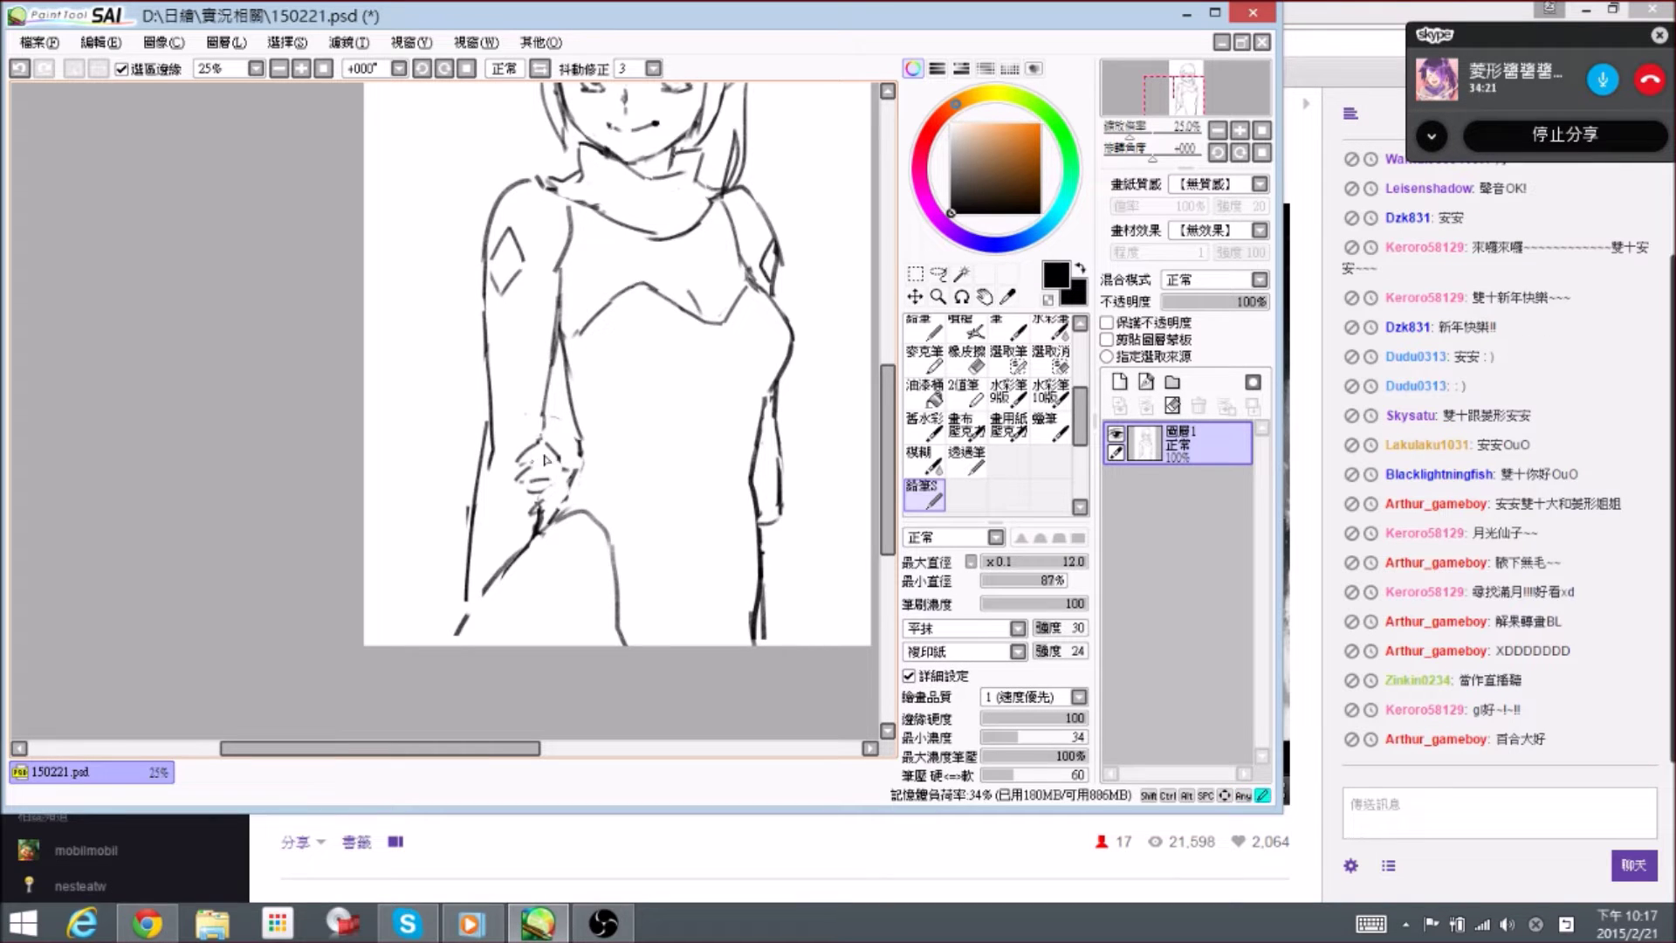
- Erase the stray sketch lines over the wrist and redraw the upper back of the hand on the waist
key("e")
mouse_move(555, 456)
left_mouse_down()
mouse_move(531, 463)
mouse_move(558, 460)
left_mouse_up()
key("n")
key("e")
key("n")
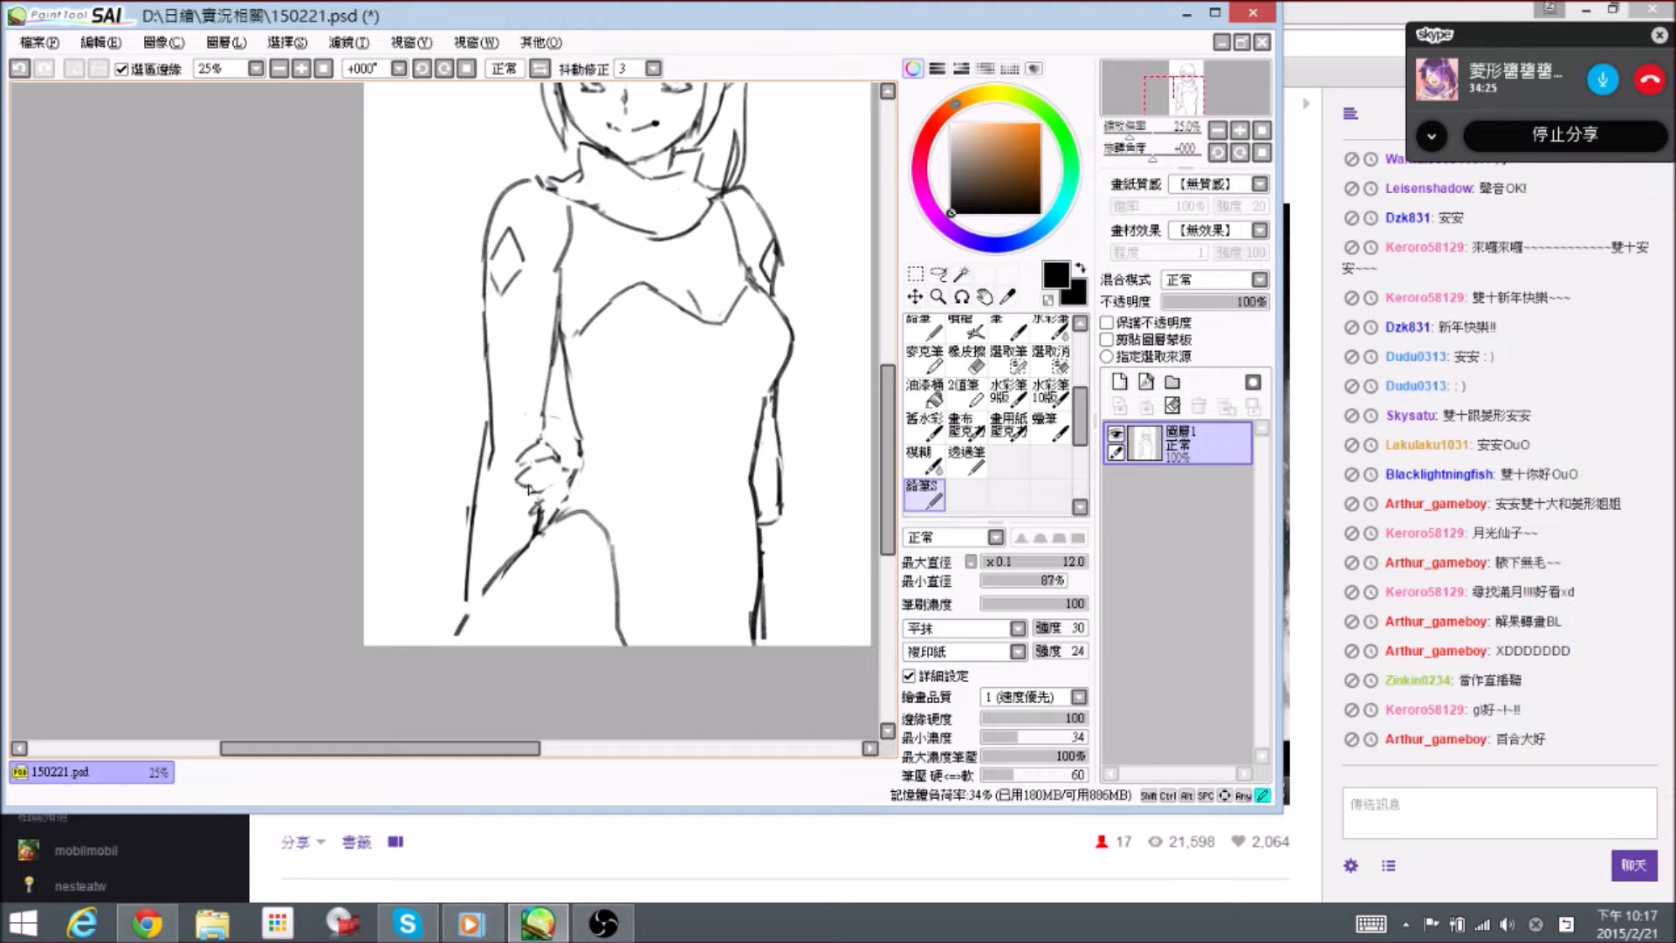
- Erase and redraw the hand's lower fingers and its outer side with simpler lines
key("e")
left_click_drag(524, 507, 545, 517)
key("n")
key("e")
key("n")
left_click_drag(562, 459, 555, 460)
key("e")
left_click_drag(538, 487, 528, 485)
key("n")
scroll(537, 432, "down", 1)
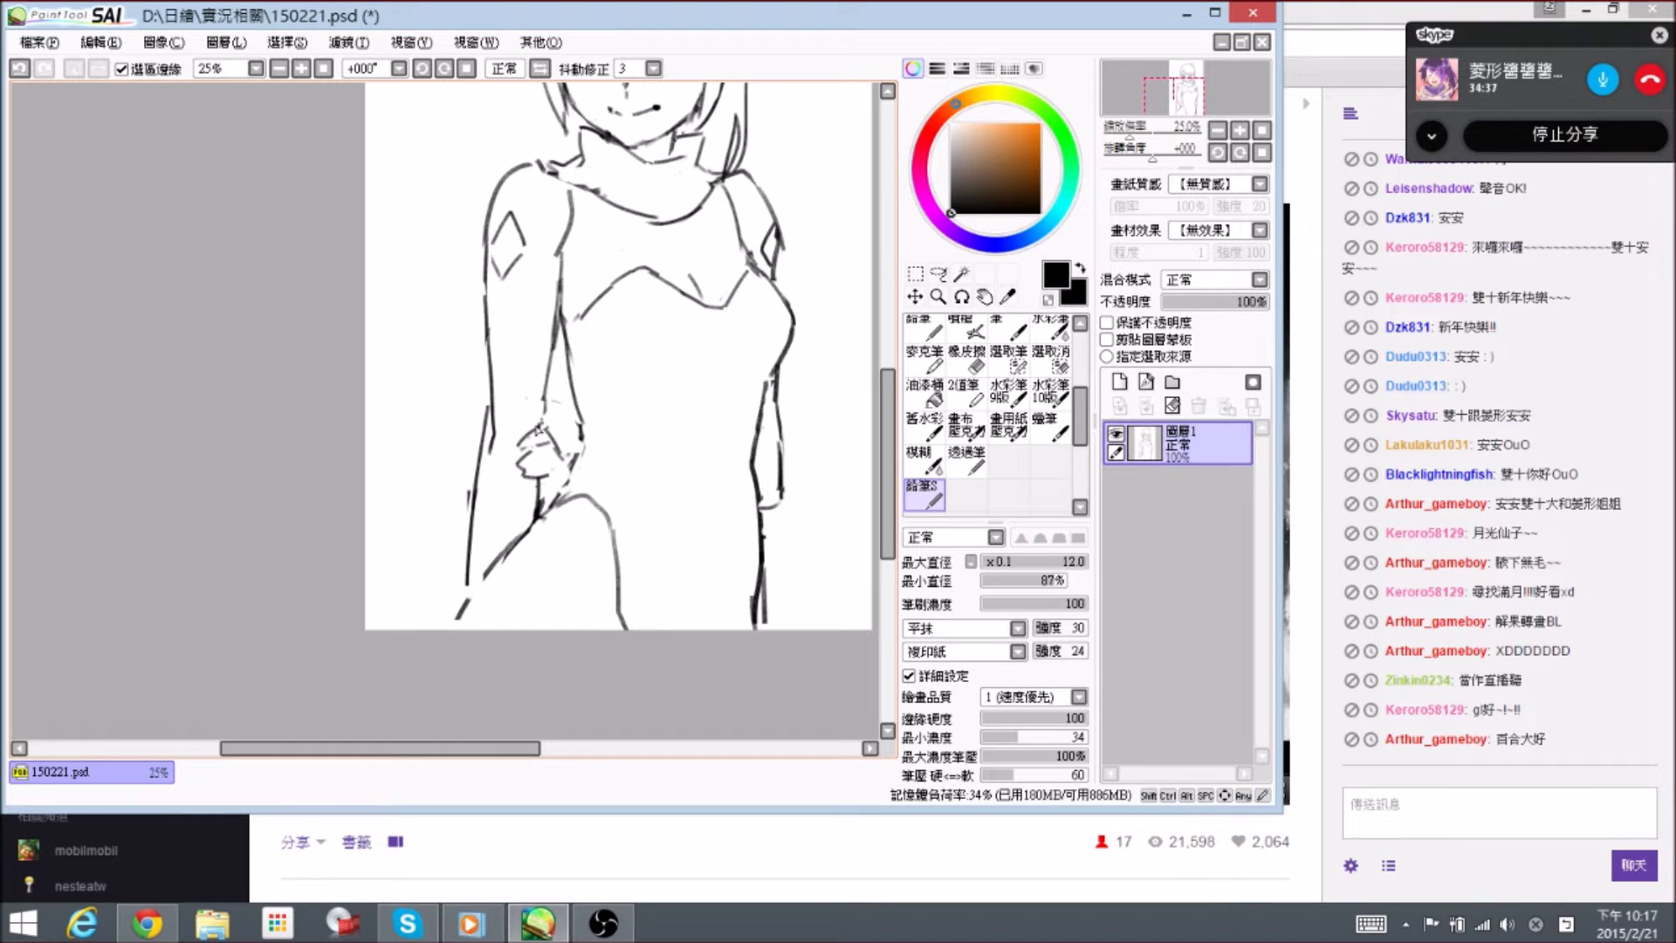
- Erase and redraw the finger and knuckle lines in the middle of the hand
left_click_drag(535, 467, 558, 466)
key("e")
key("e")
mouse_move(545, 463)
left_mouse_down()
mouse_move(572, 441)
mouse_move(552, 435)
left_mouse_up()
key("e")
key("n")
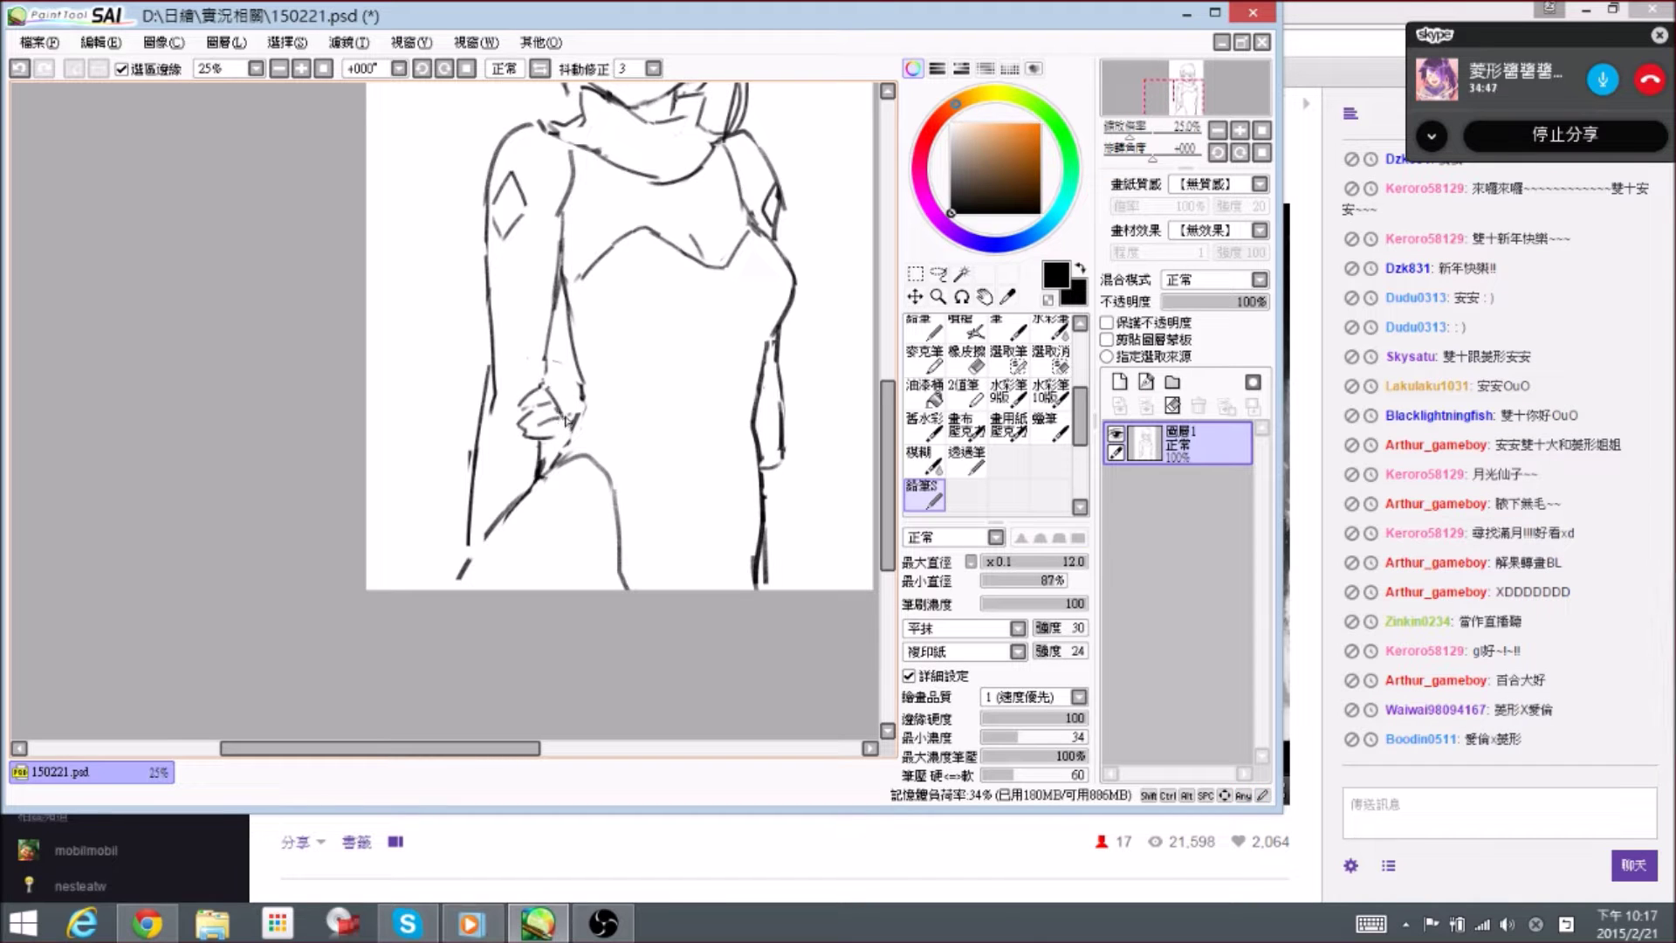
- Redraw the hand's outer lower edge and wrist, and reshape the lower end of the other arm
key("e")
key("n")
left_click_drag(560, 414, 571, 427)
key("e")
mouse_move(787, 440)
left_mouse_down()
mouse_move(764, 461)
mouse_move(774, 475)
left_mouse_up()
key("n")
left_click_drag(555, 406, 554, 401)
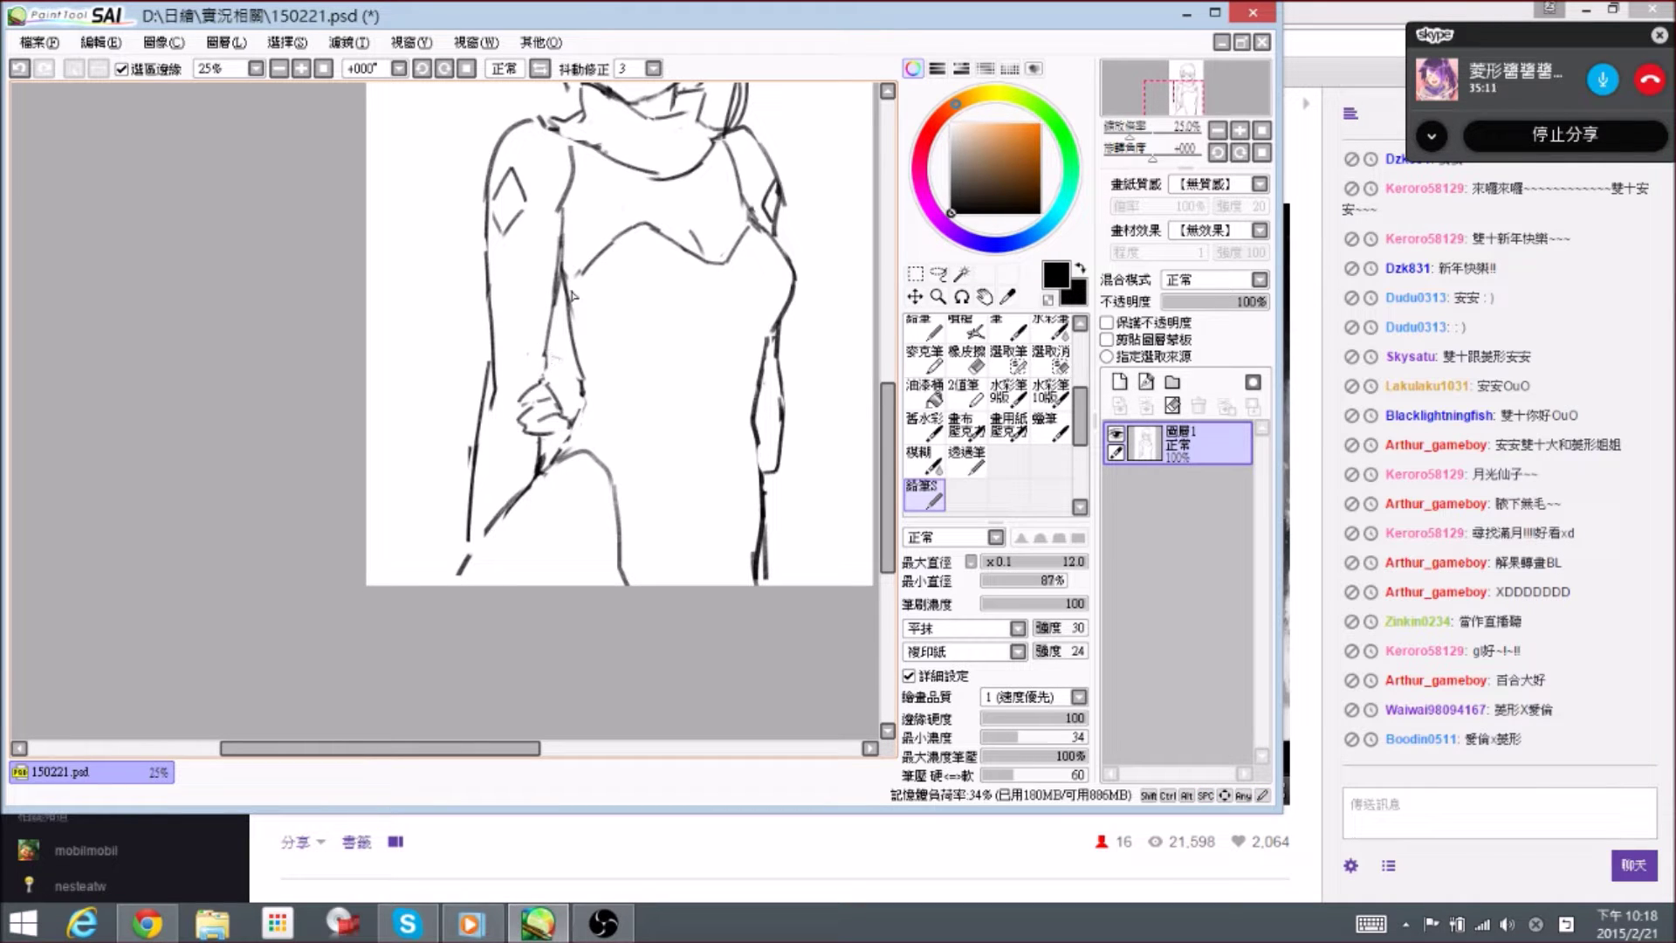
left_click_drag(589, 457, 583, 438)
key("e")
key("n")
left_click_drag(541, 364, 554, 380)
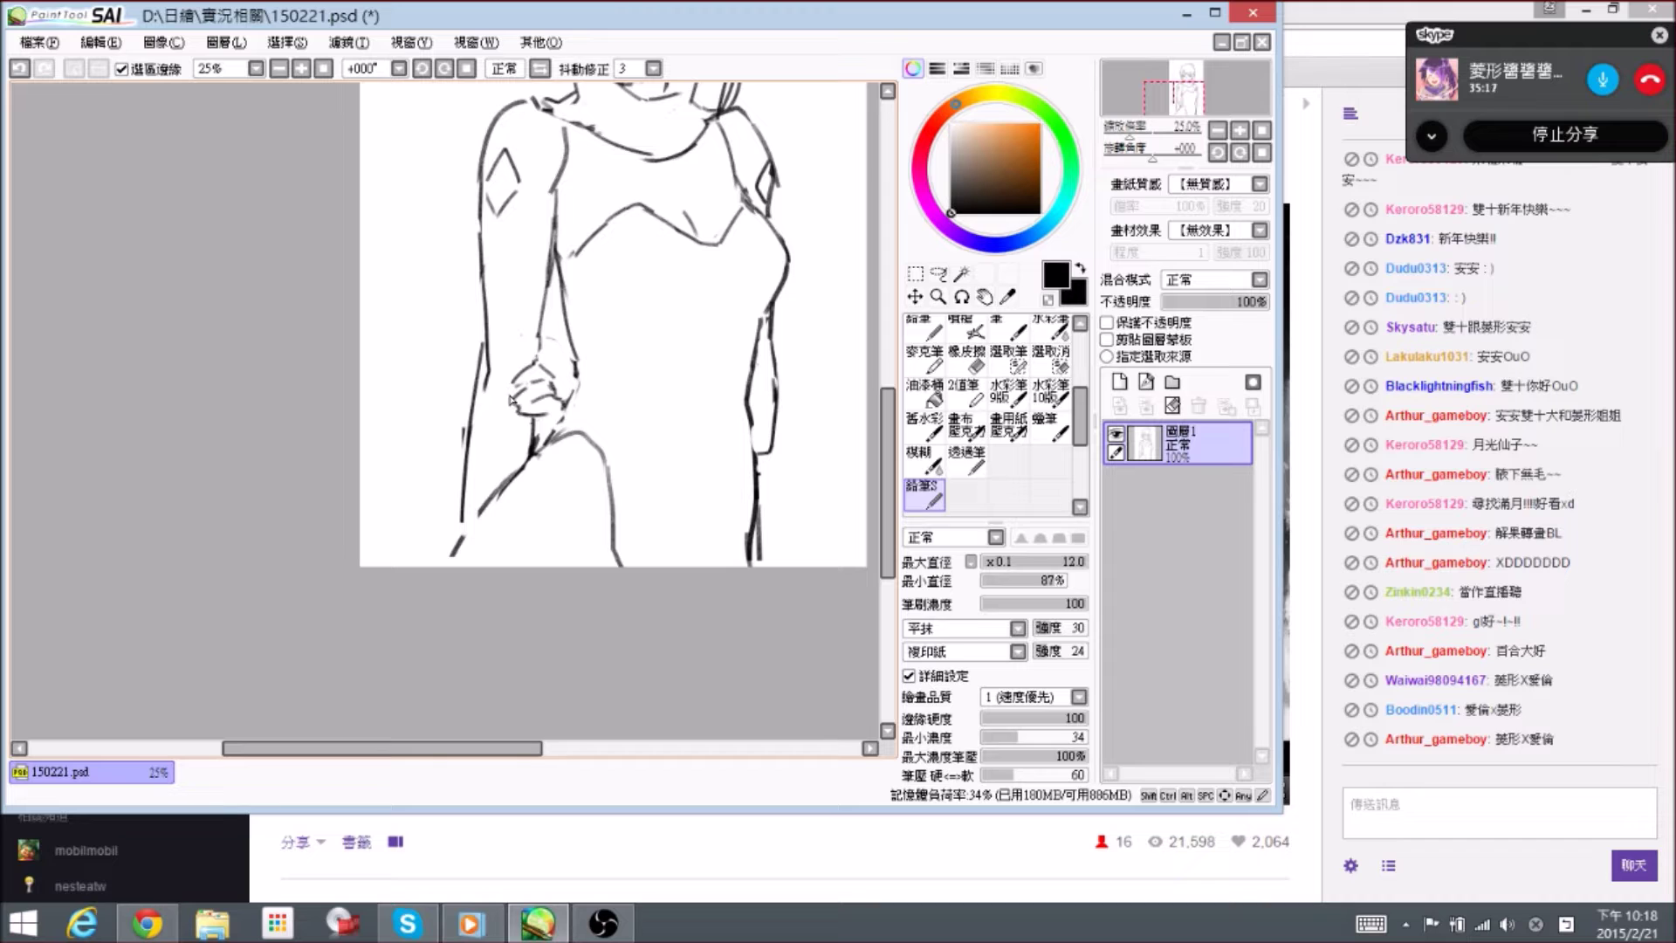
- Add the lower finger lines beneath the hand where it meets the hip, cleaning their edges with the eraser
key("e")
key("e")
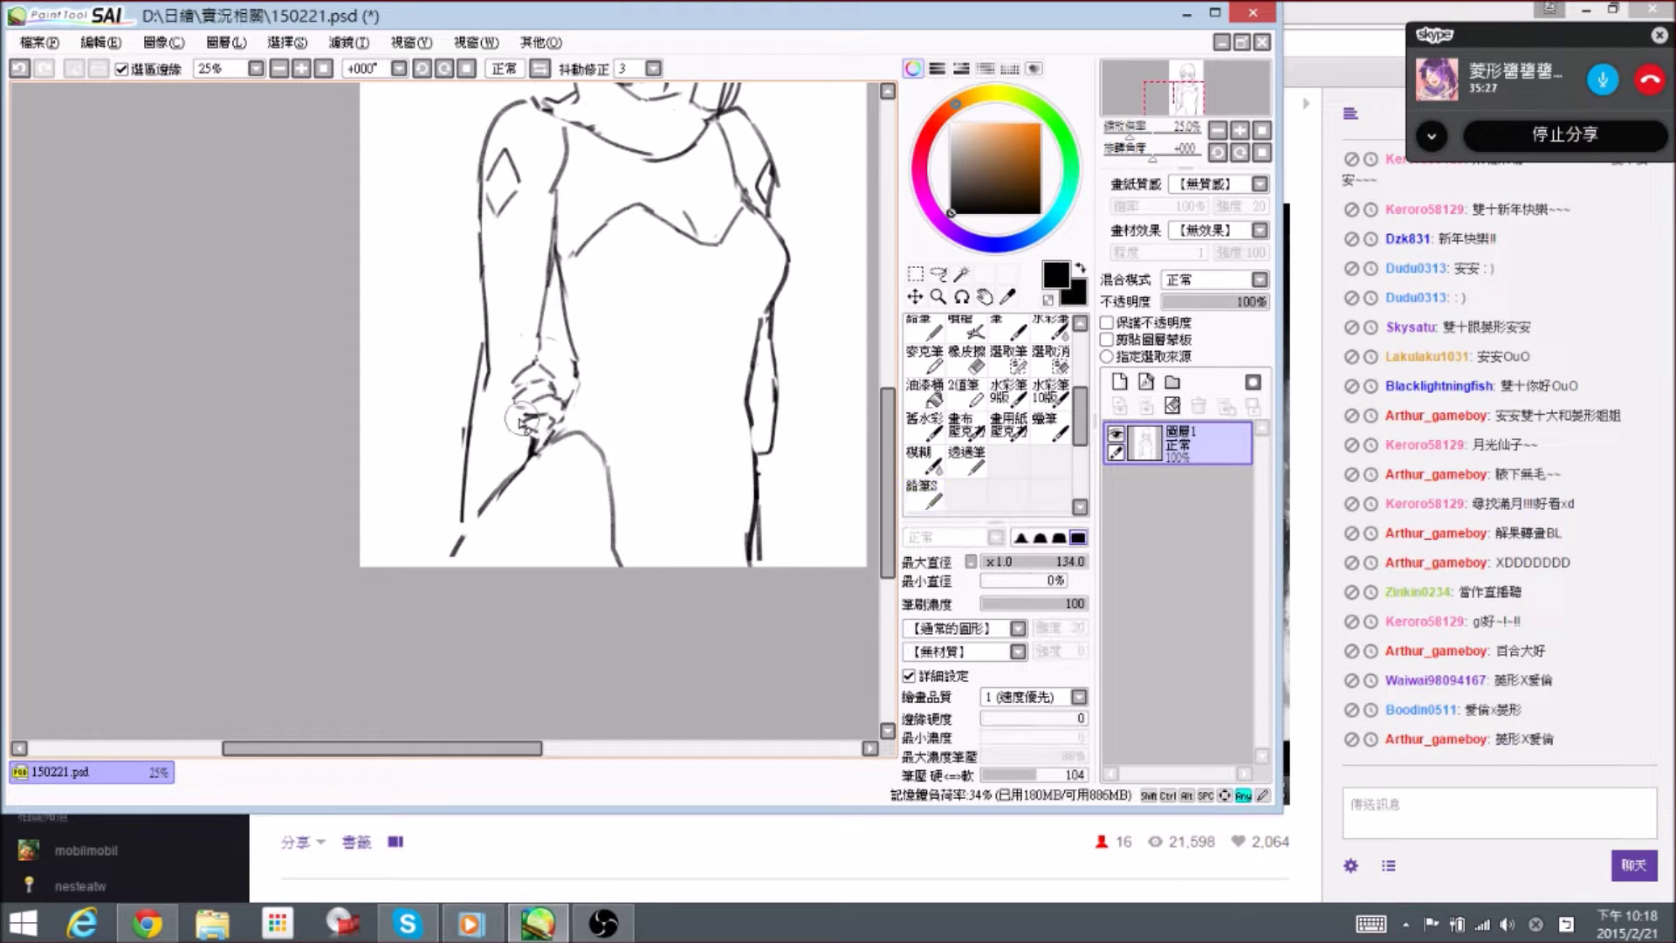
key("e")
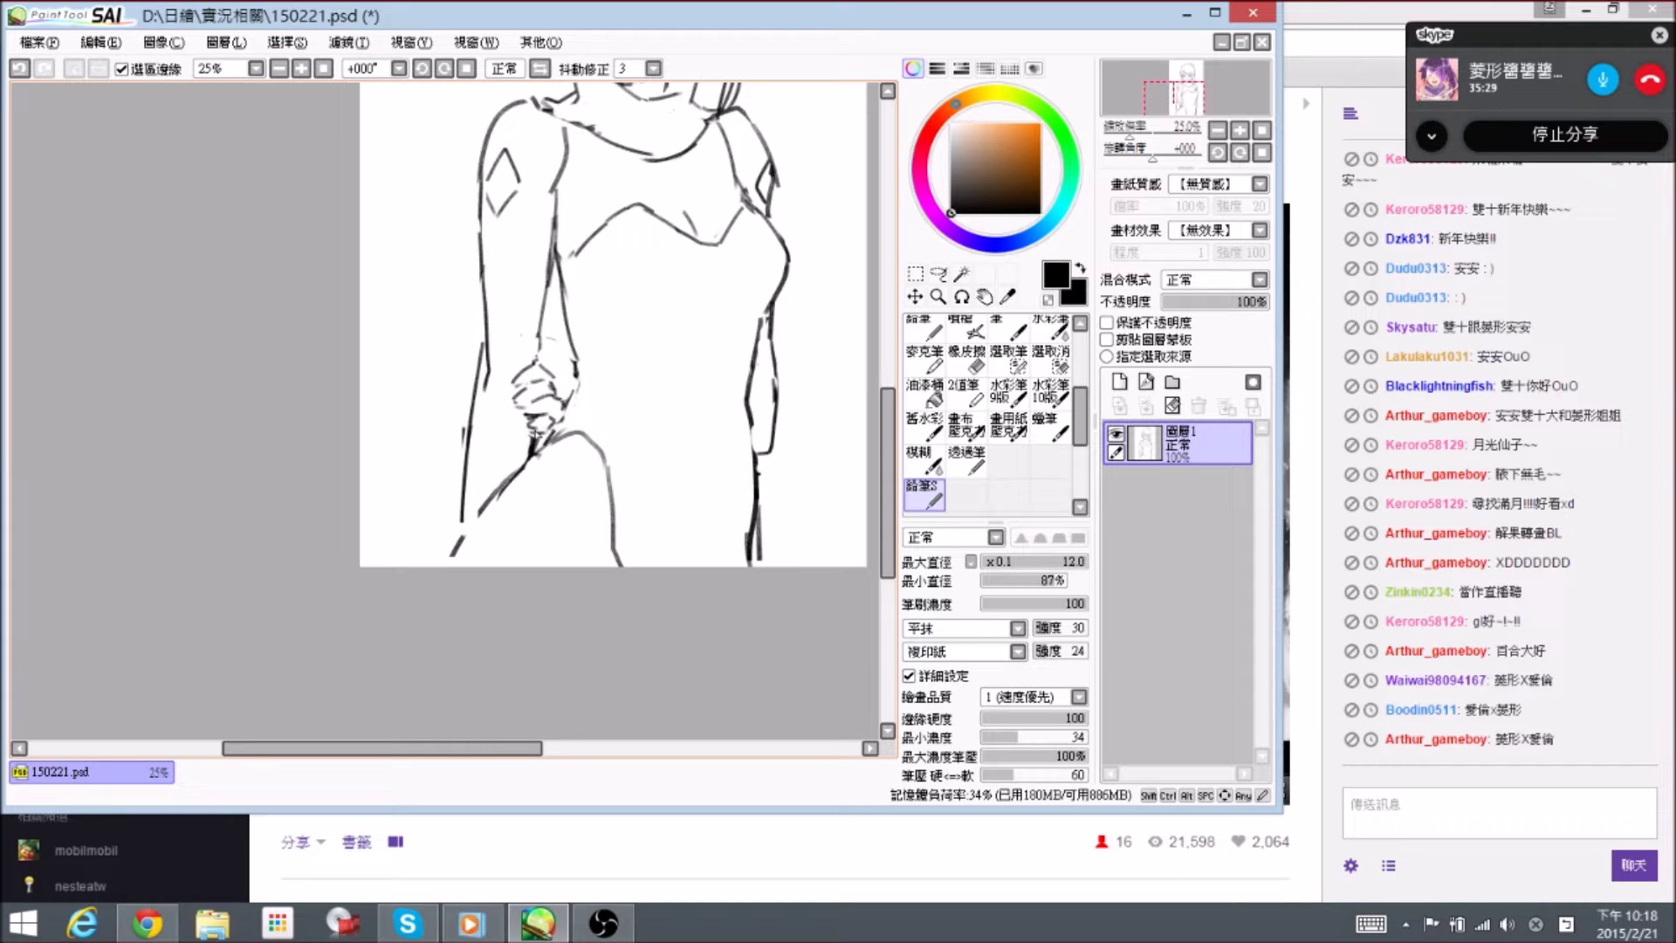
key("e")
key("e")
left_click_drag(557, 391, 557, 395)
- Retouch the outer forearm contour of the arm resting on the waist
left_click_drag(766, 413, 779, 435)
left_click_drag(766, 452, 770, 496)
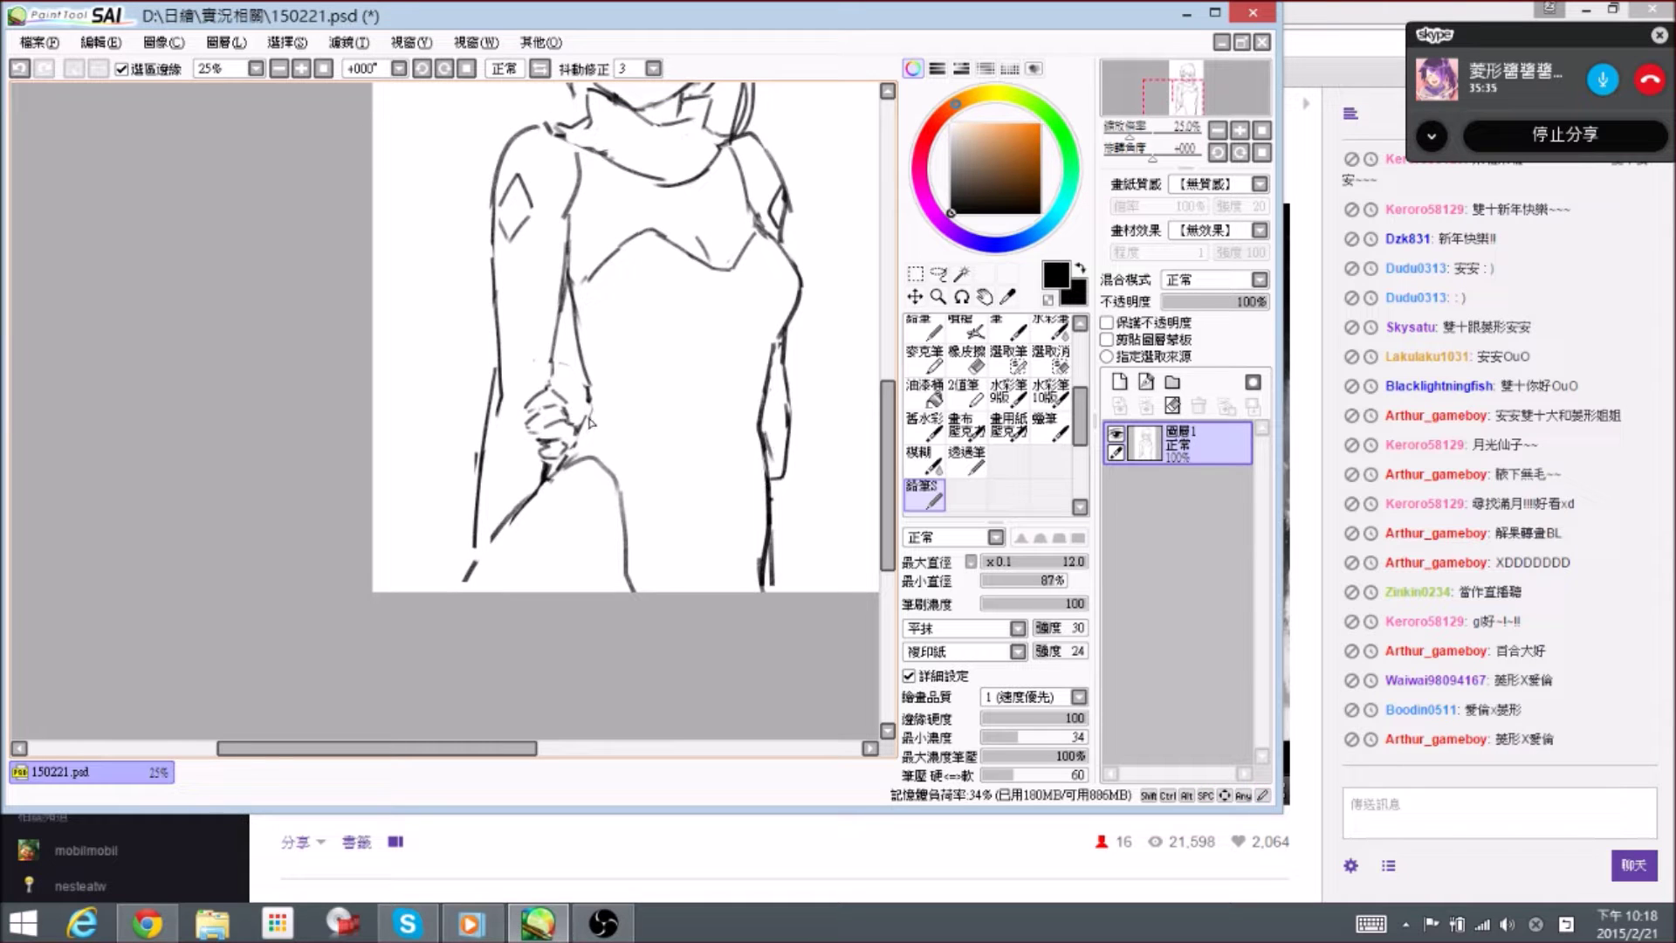
key("e")
left_click_drag(495, 359, 487, 419)
key("e")
left_click_drag(627, 463, 610, 416)
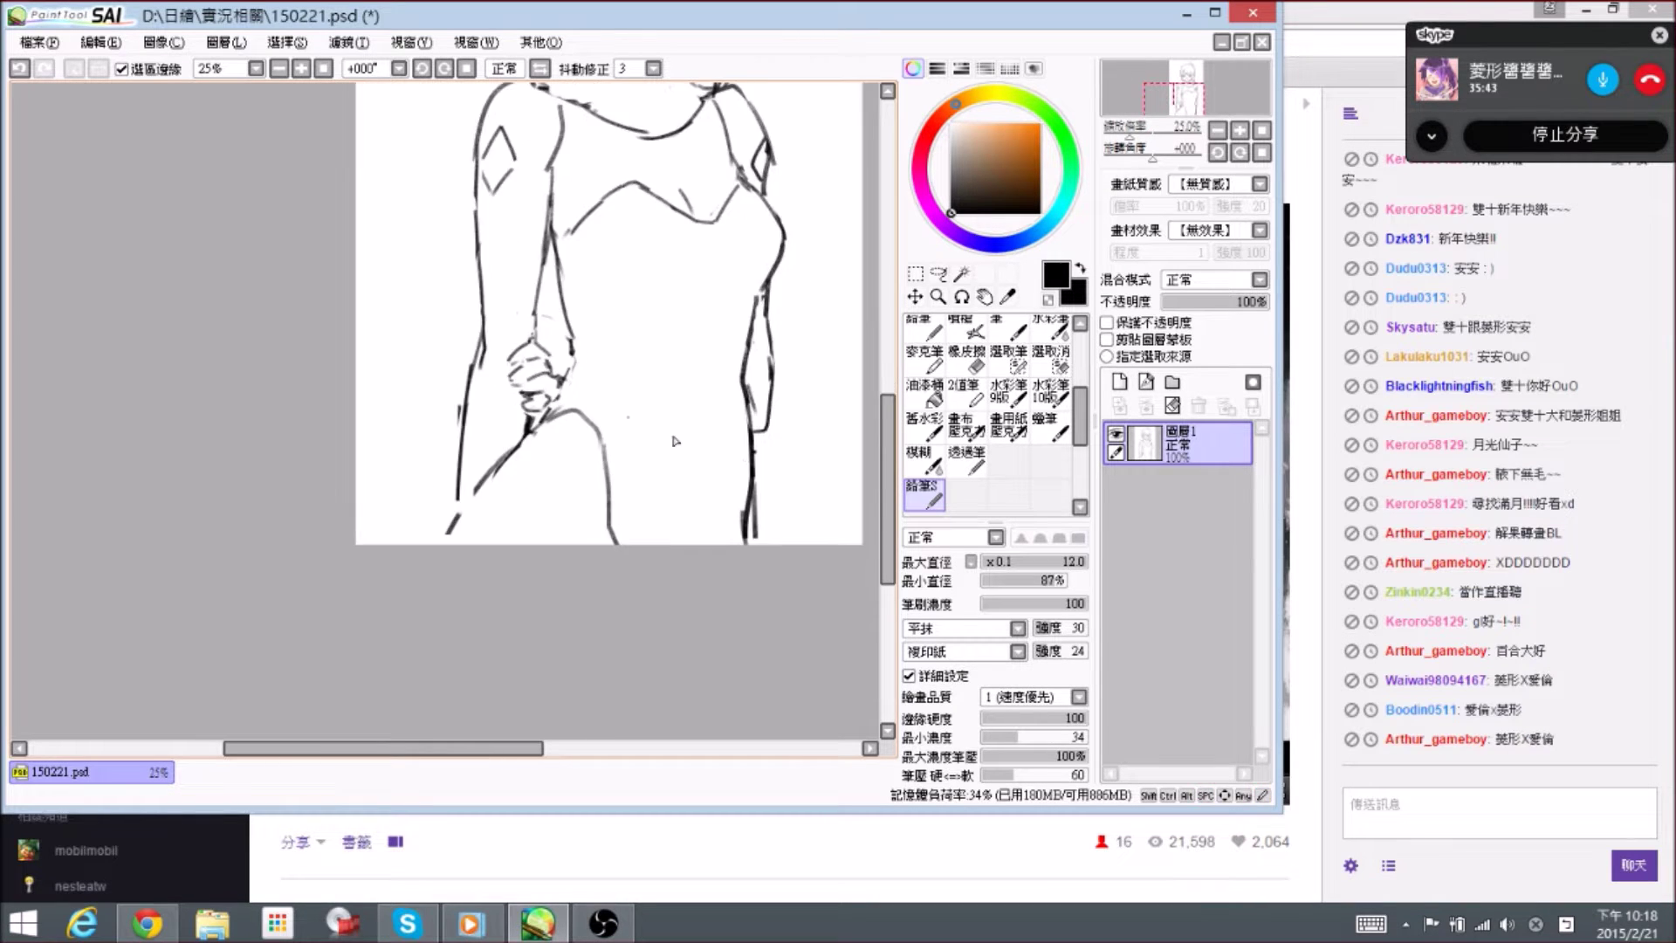
- Erase and round off the other arm's lower end, touch up the hand's side, and save the drawing
key("e")
left_click_drag(770, 423, 758, 426)
key("e")
left_click_drag(568, 369, 585, 402)
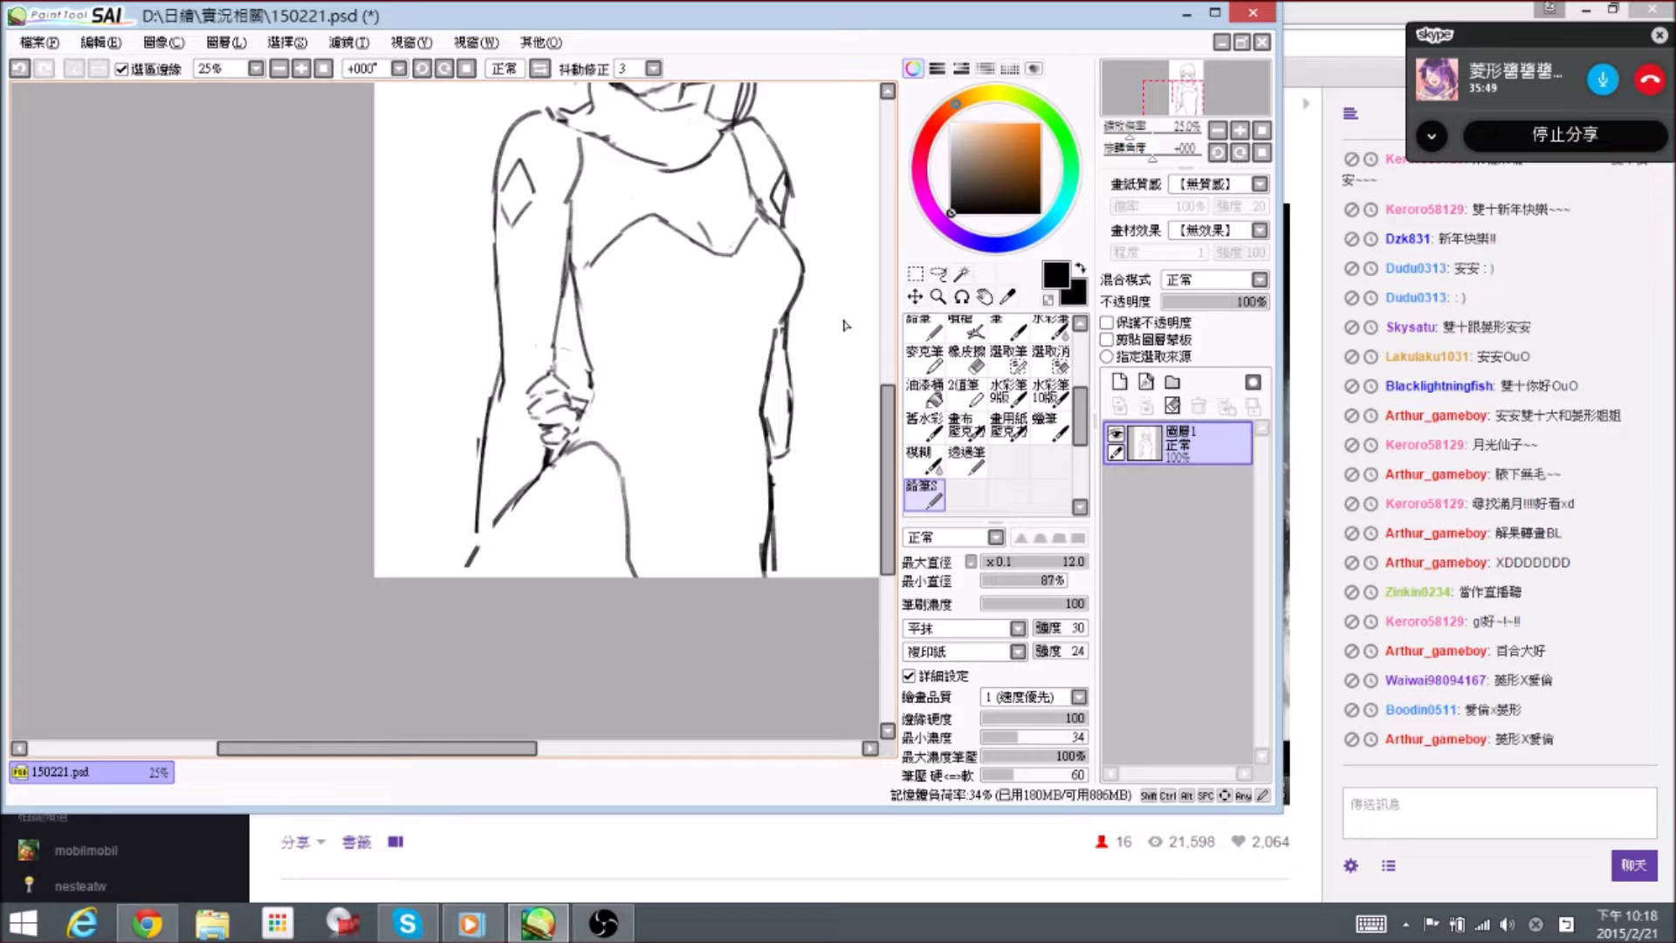
key("ctrl")
scroll(648, 347, "up", 3)
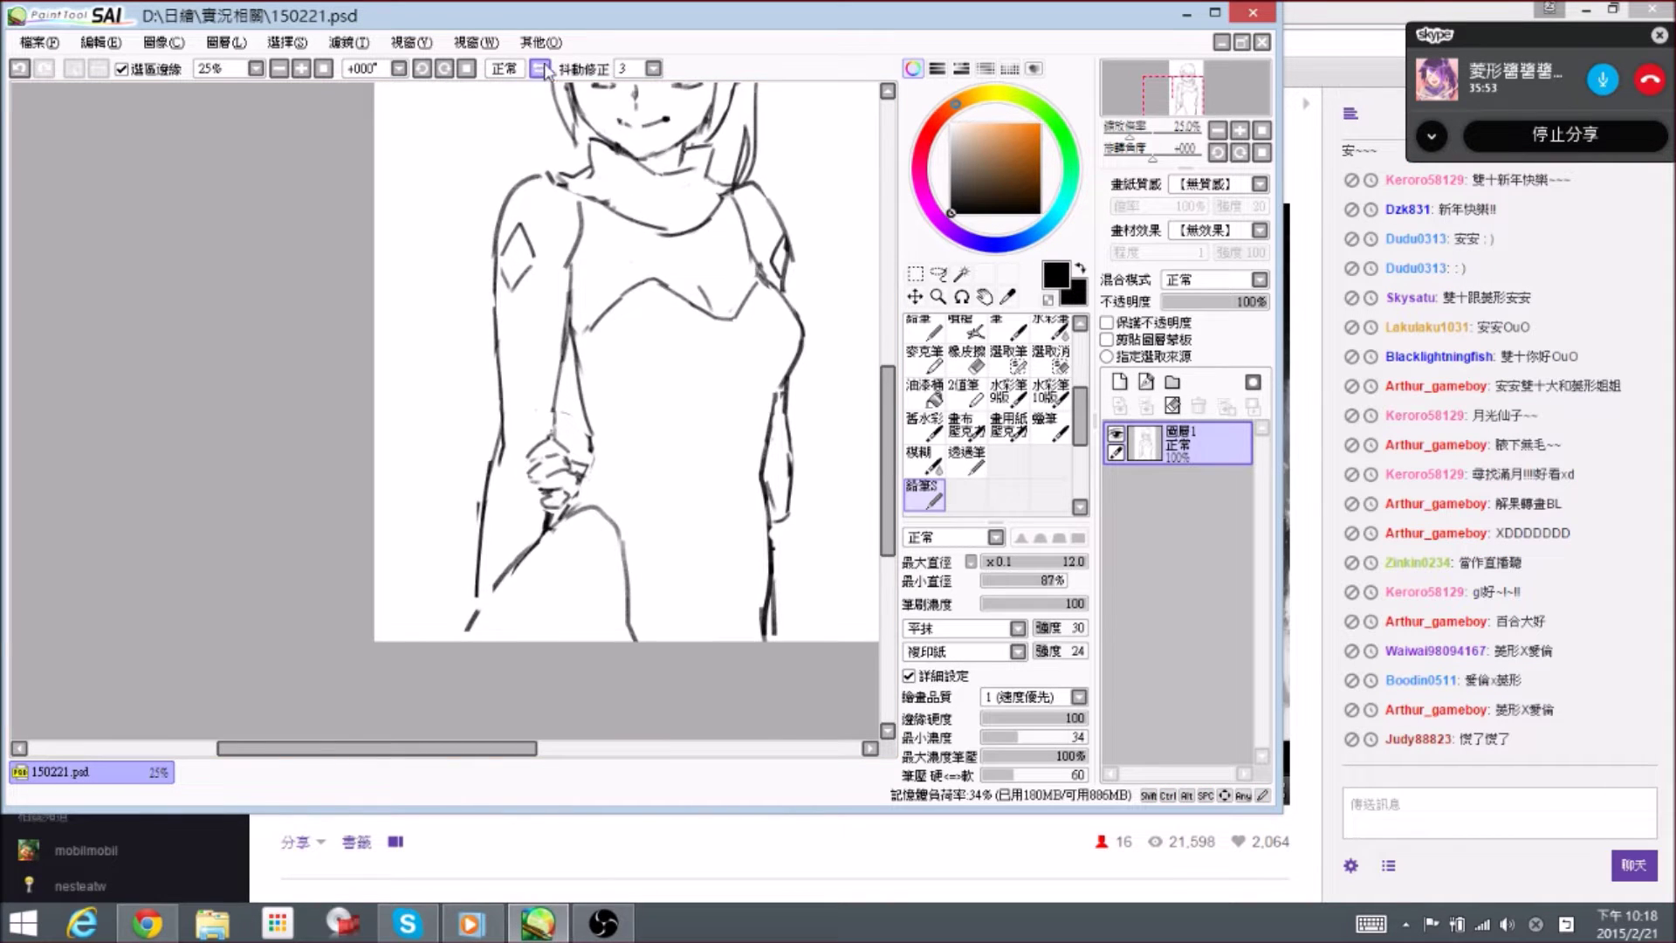
- Flip the canvas view horizontally and zoom out to 16.66% to check the whole figure
left_click(541, 69)
key("ctrl+minus")
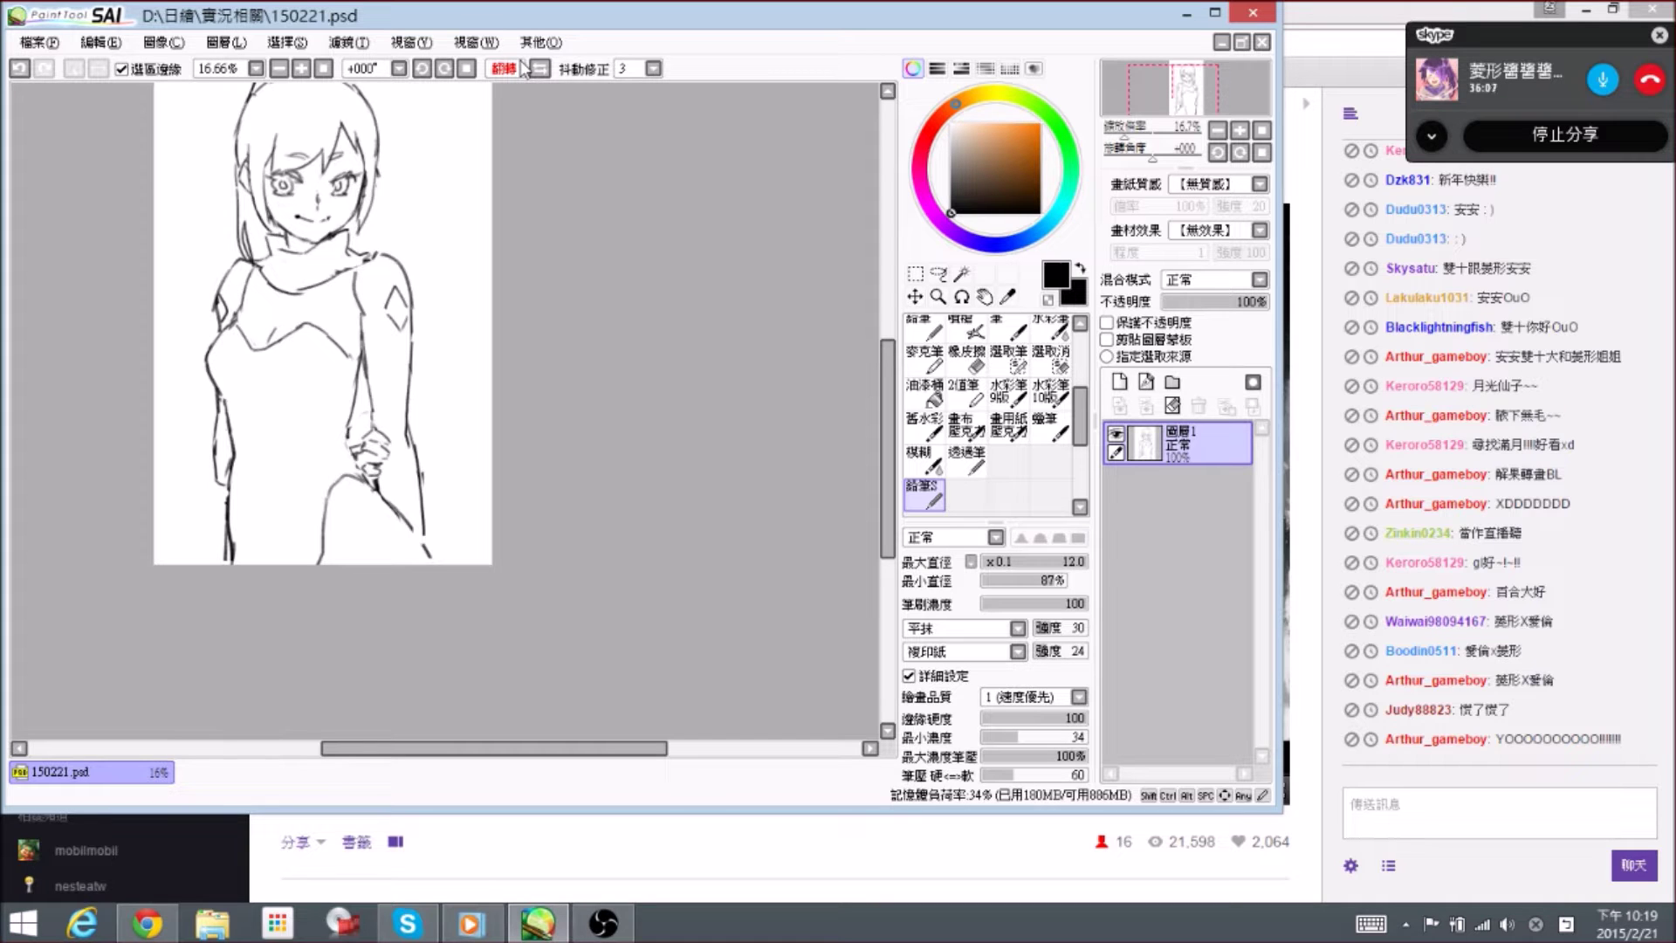
left_click_drag(316, 364, 418, 400)
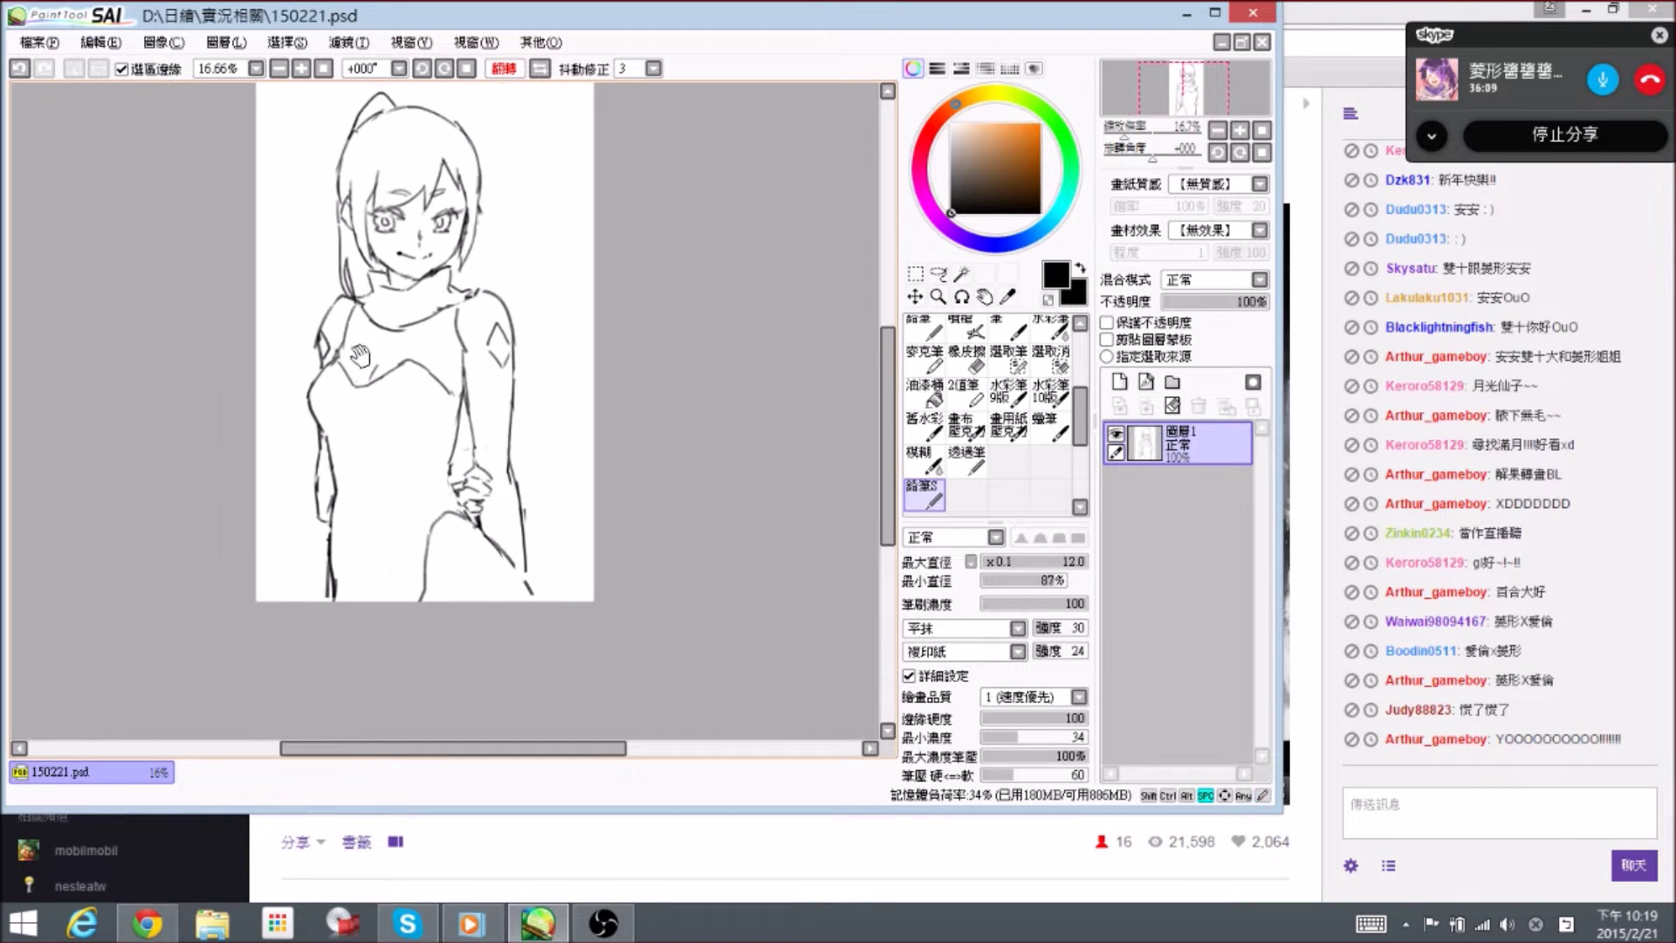
- Erase and redraw the diamond mark on the far upper arm behind the chest
key("e")
mouse_move(313, 323)
left_mouse_down()
mouse_move(325, 359)
mouse_move(315, 316)
left_mouse_up()
key("n")
key("e")
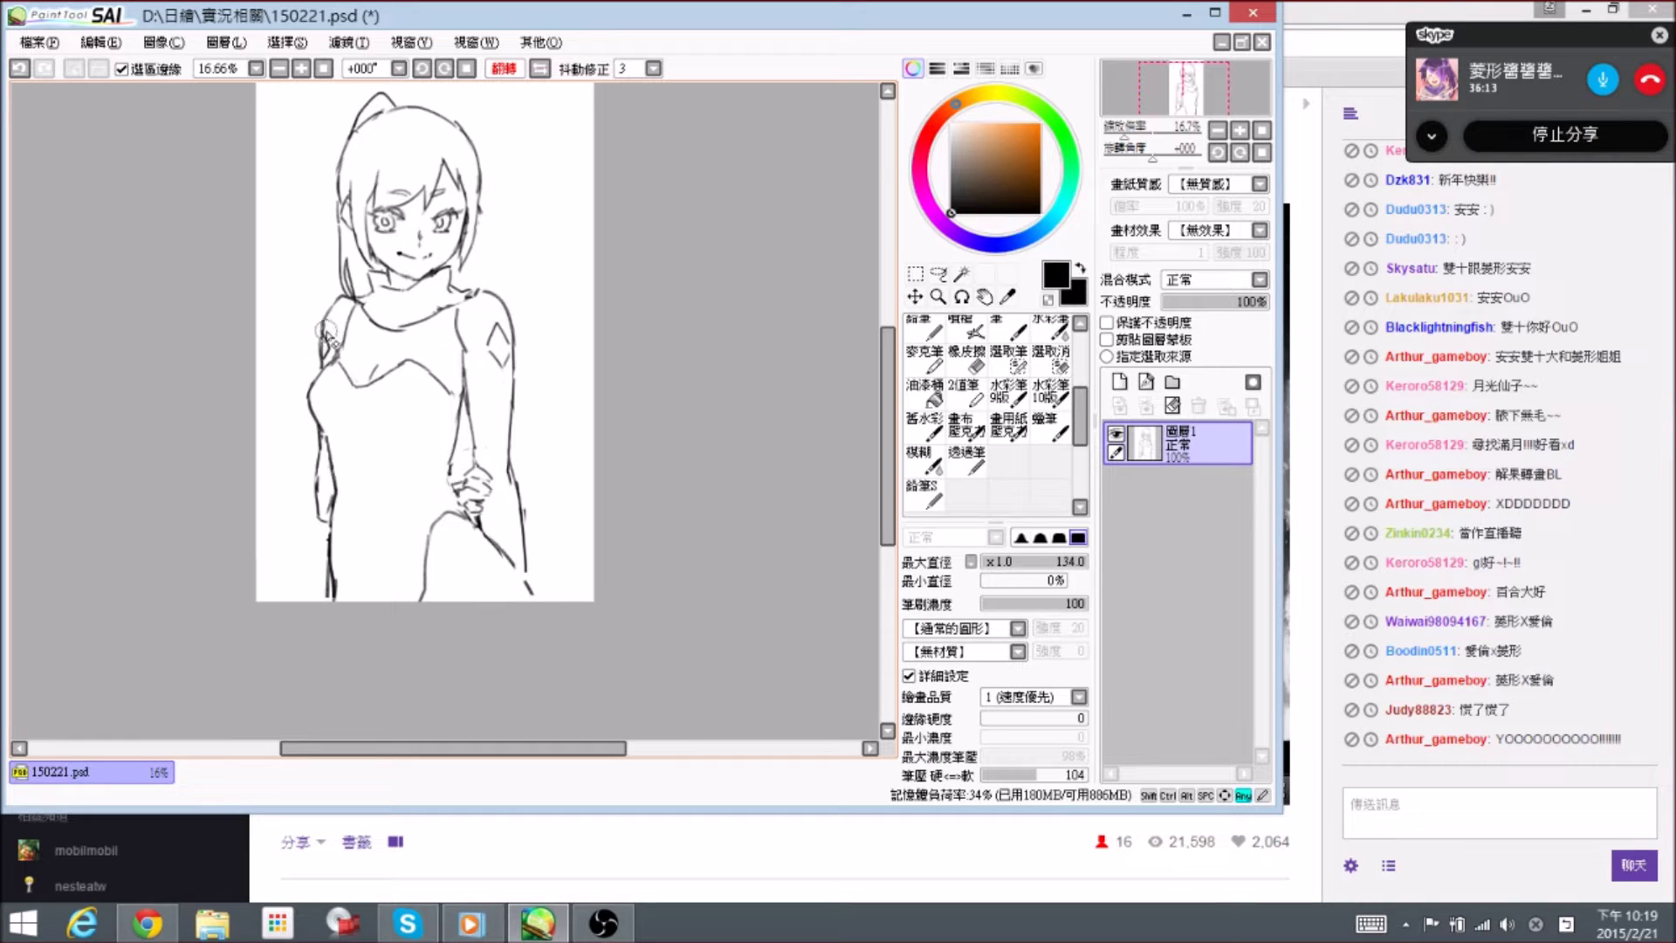
key("n")
left_click_drag(332, 336, 323, 348)
key("e")
key("n")
left_click_drag(540, 371, 662, 424)
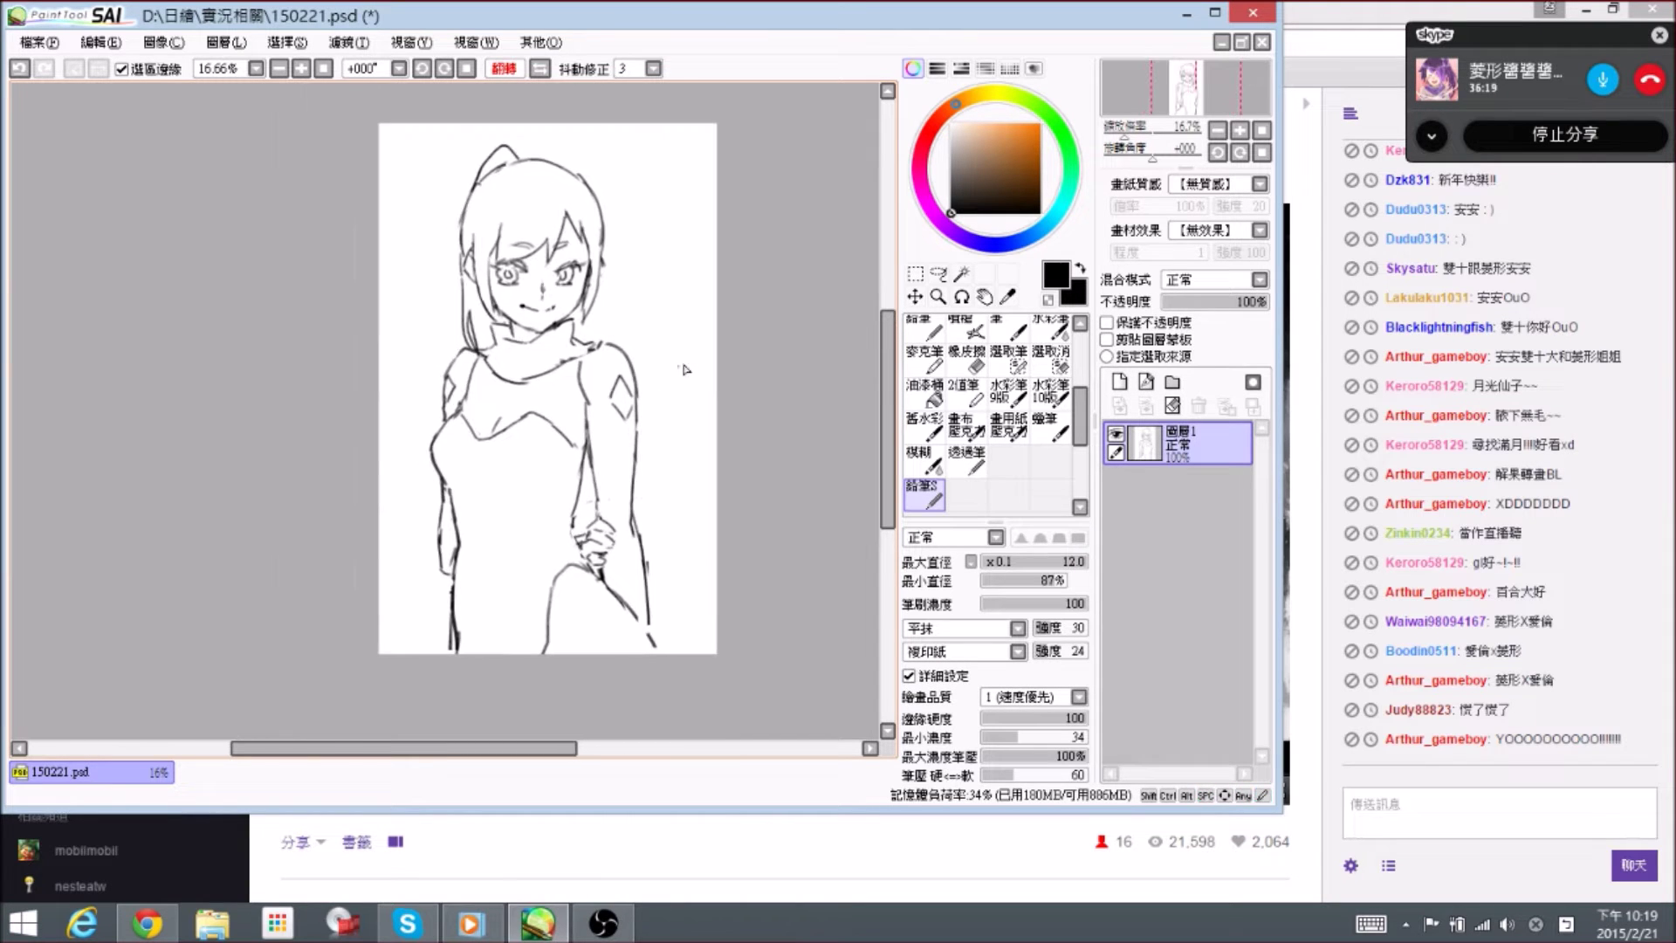
- Free-transform the whole sketch, raising its top corner on the near-arm side and slightly lowering the opposite one
key("ctrl+t")
left_click_drag(665, 147, 669, 134)
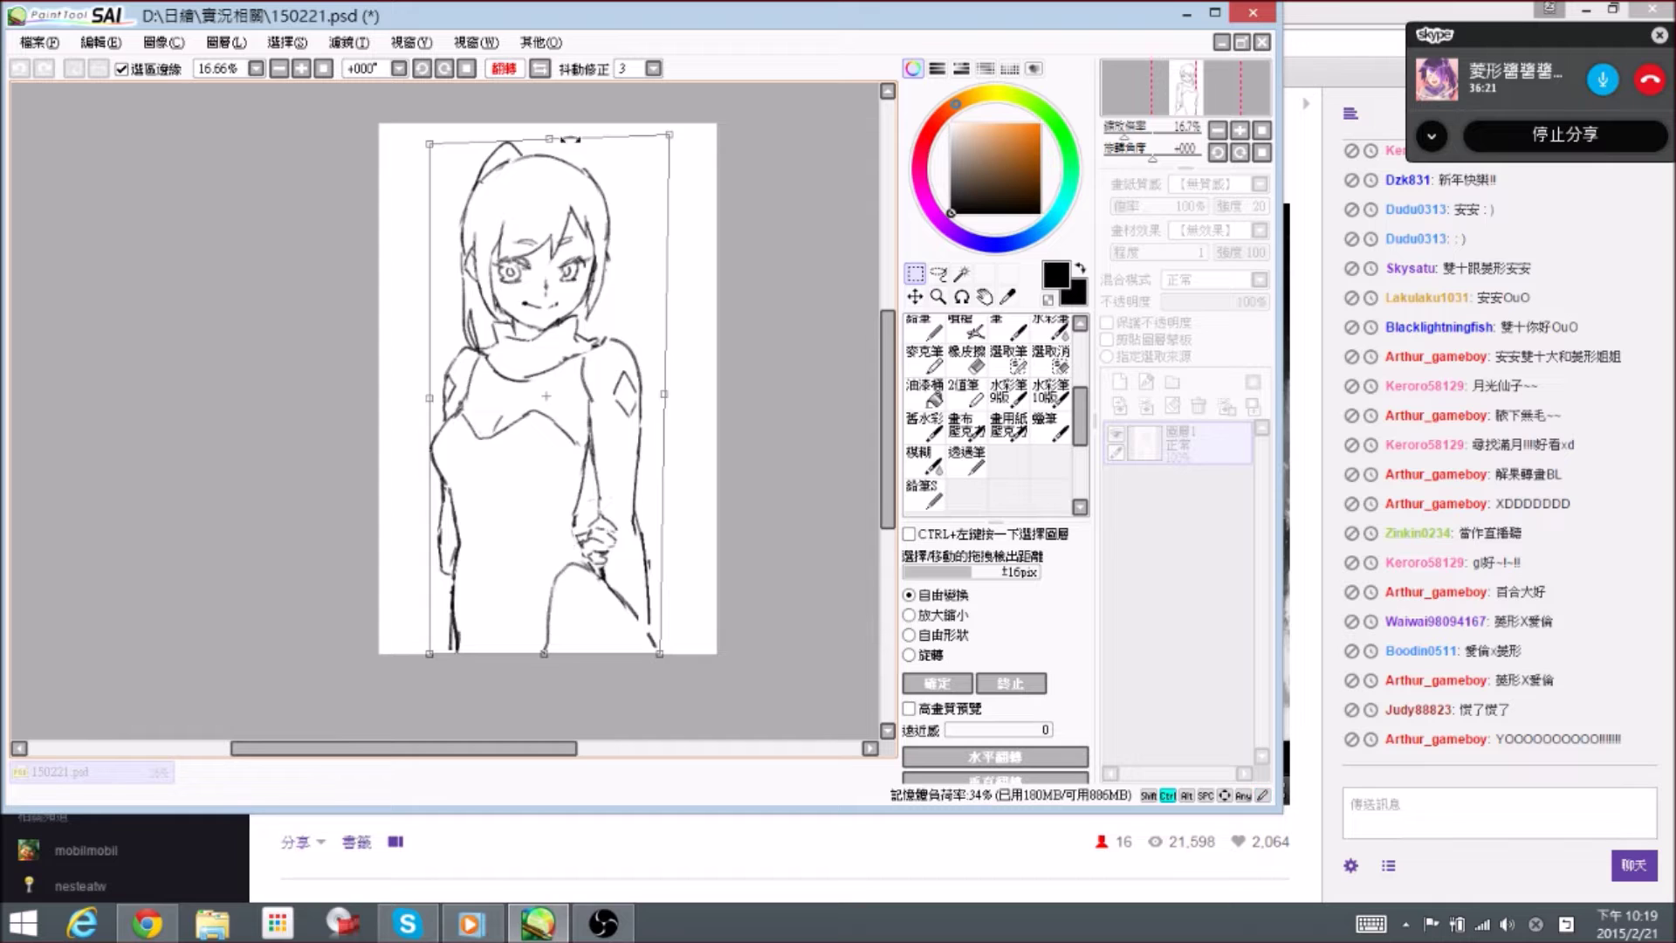
left_click_drag(431, 146, 433, 149)
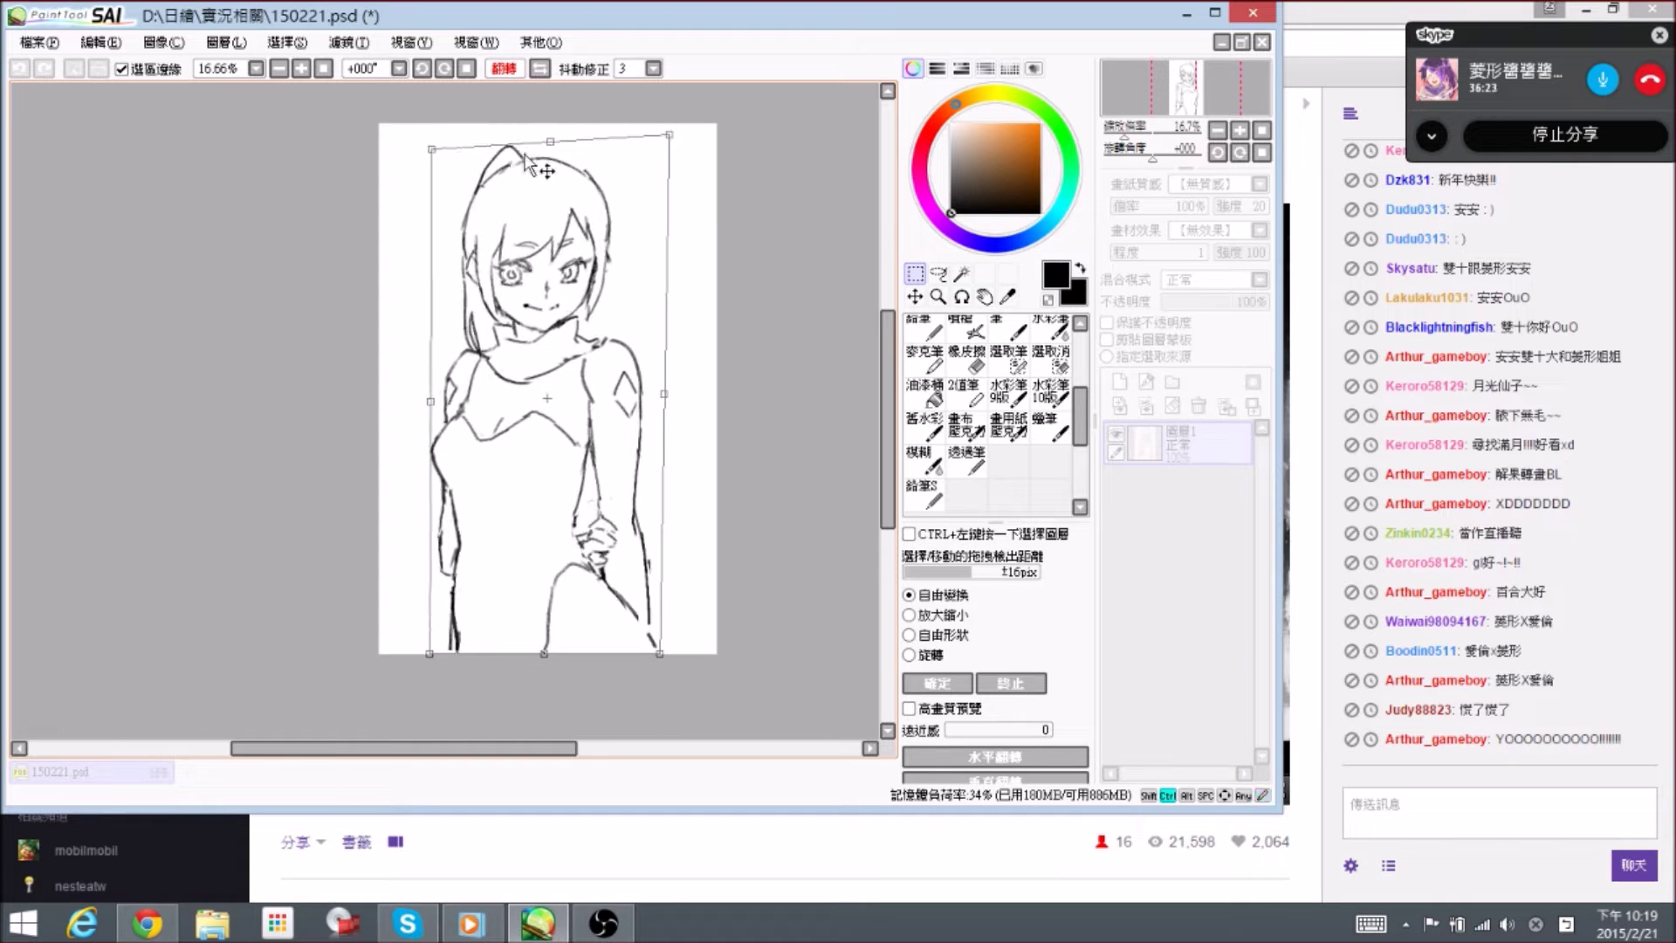
left_click_drag(670, 136, 671, 138)
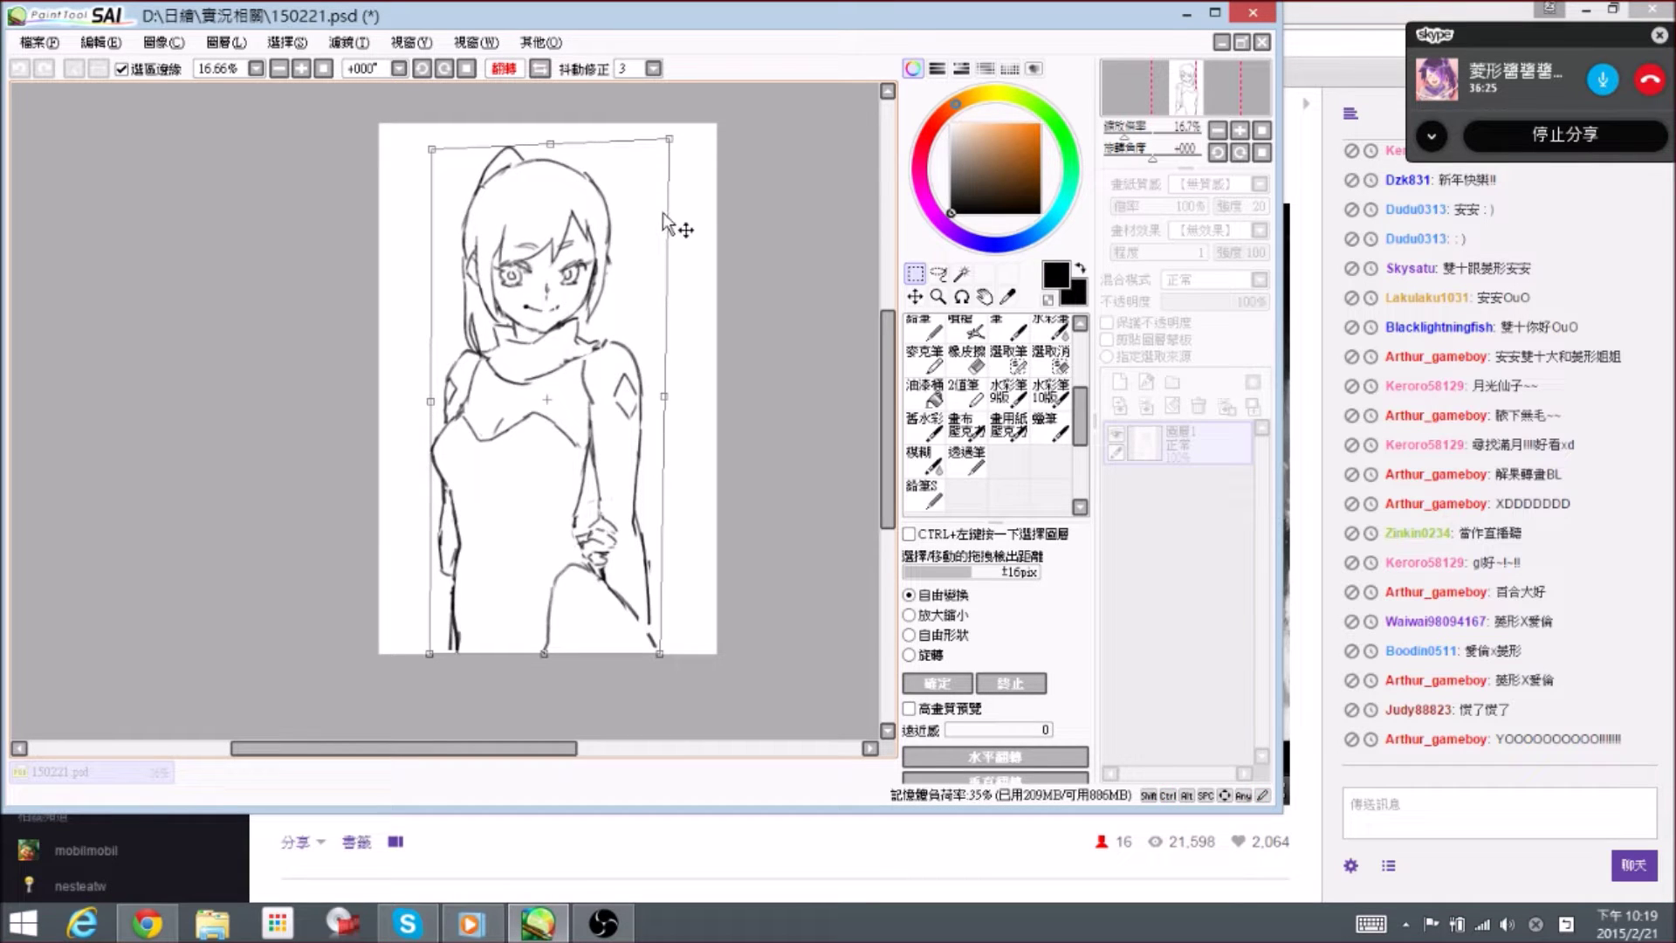
- Select the arm with its hand and transform it so its lower end swings in toward the body
left_click(1010, 359)
mouse_move(629, 349)
left_mouse_down()
mouse_move(636, 419)
mouse_move(629, 349)
mouse_move(611, 345)
mouse_move(593, 378)
mouse_move(613, 502)
mouse_move(637, 478)
mouse_move(668, 606)
mouse_move(611, 528)
mouse_move(615, 576)
mouse_move(629, 589)
mouse_move(597, 547)
mouse_move(607, 523)
left_mouse_up()
key("ctrl+t")
left_click_drag(700, 453, 626, 438)
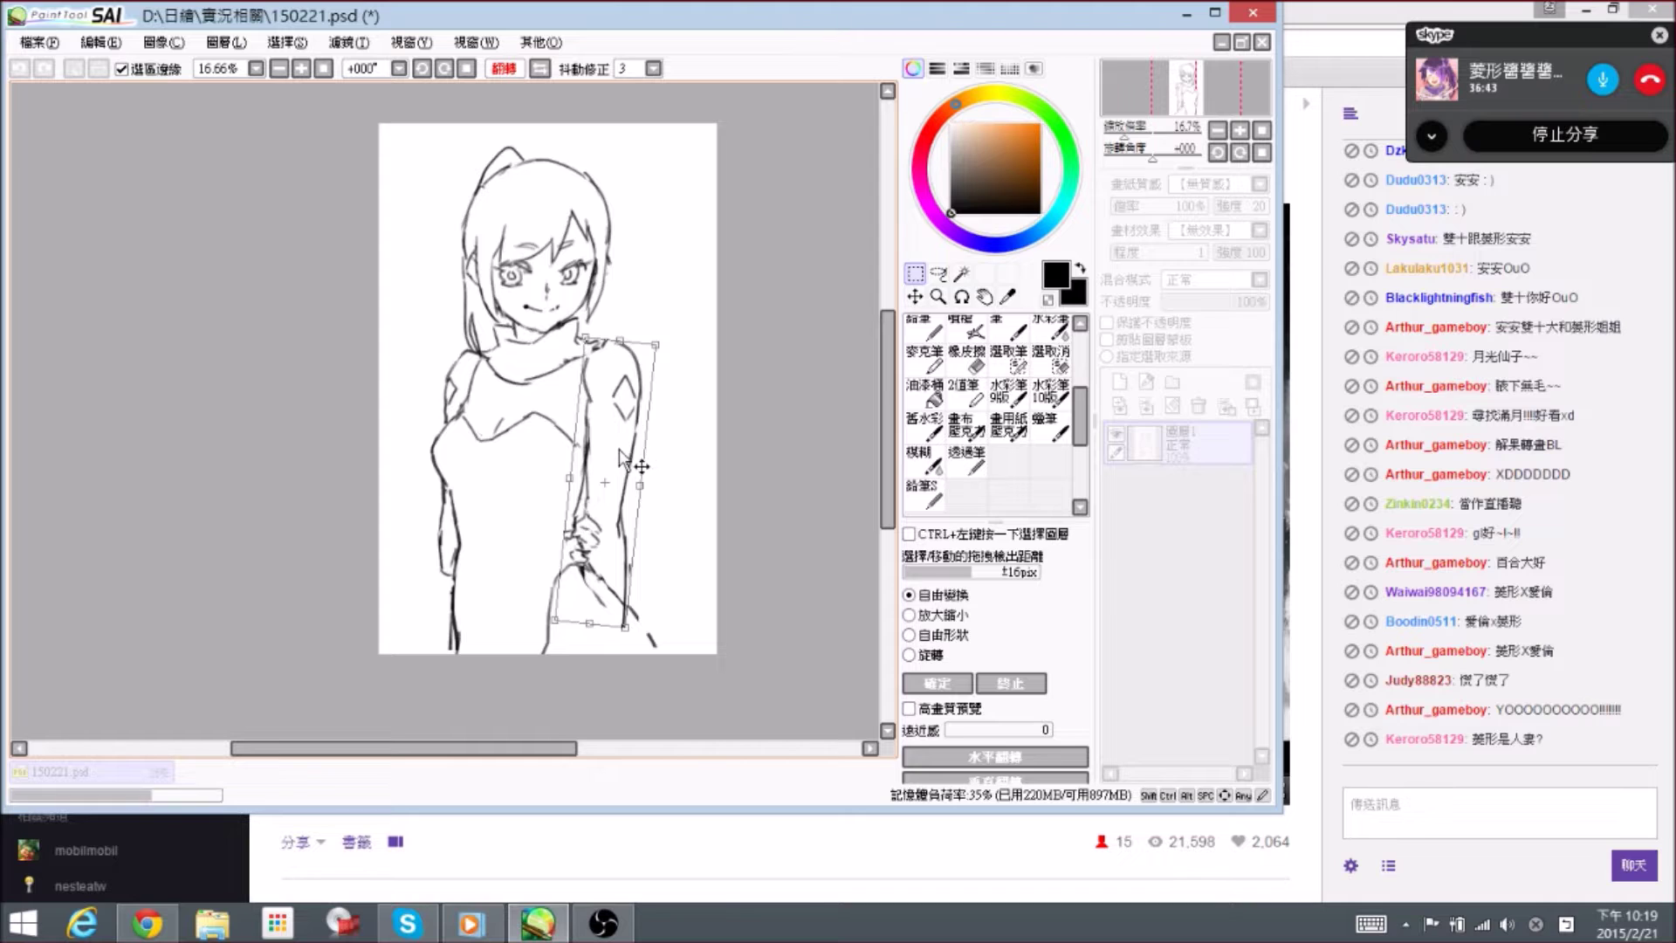
key("Return")
left_click(916, 505)
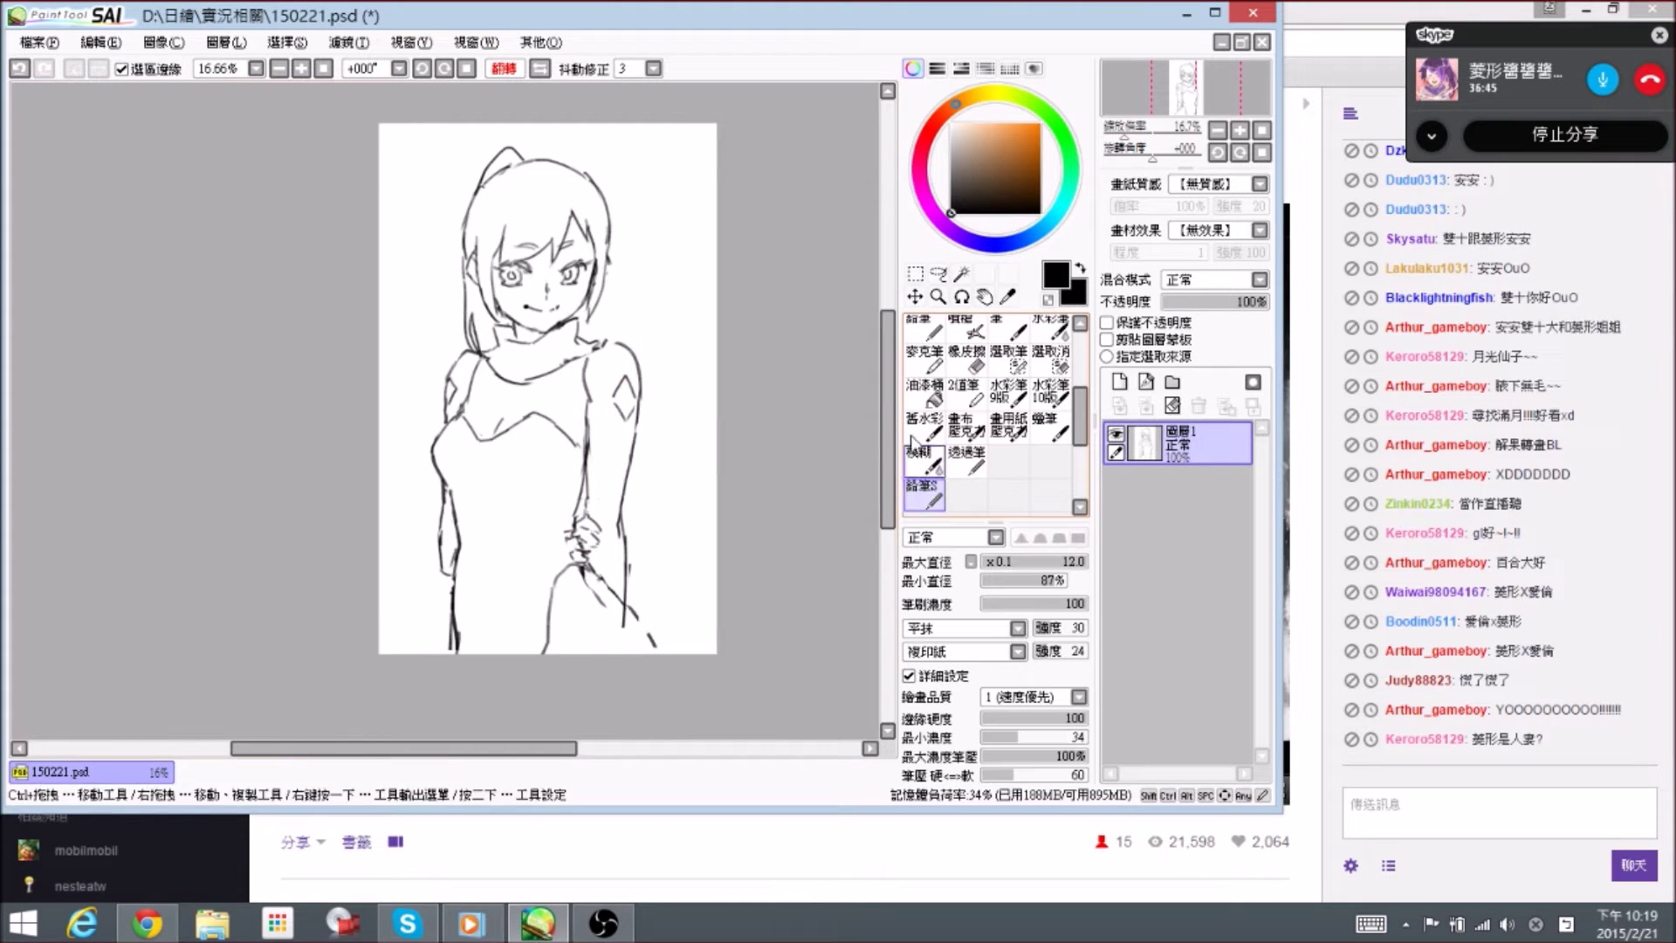
- Erase the broken hip line below the moved hand and redraw it as a continuous curve to the canvas edge
scroll(563, 499, "down", 1)
key("e")
left_click_drag(563, 498, 649, 611)
key("e")
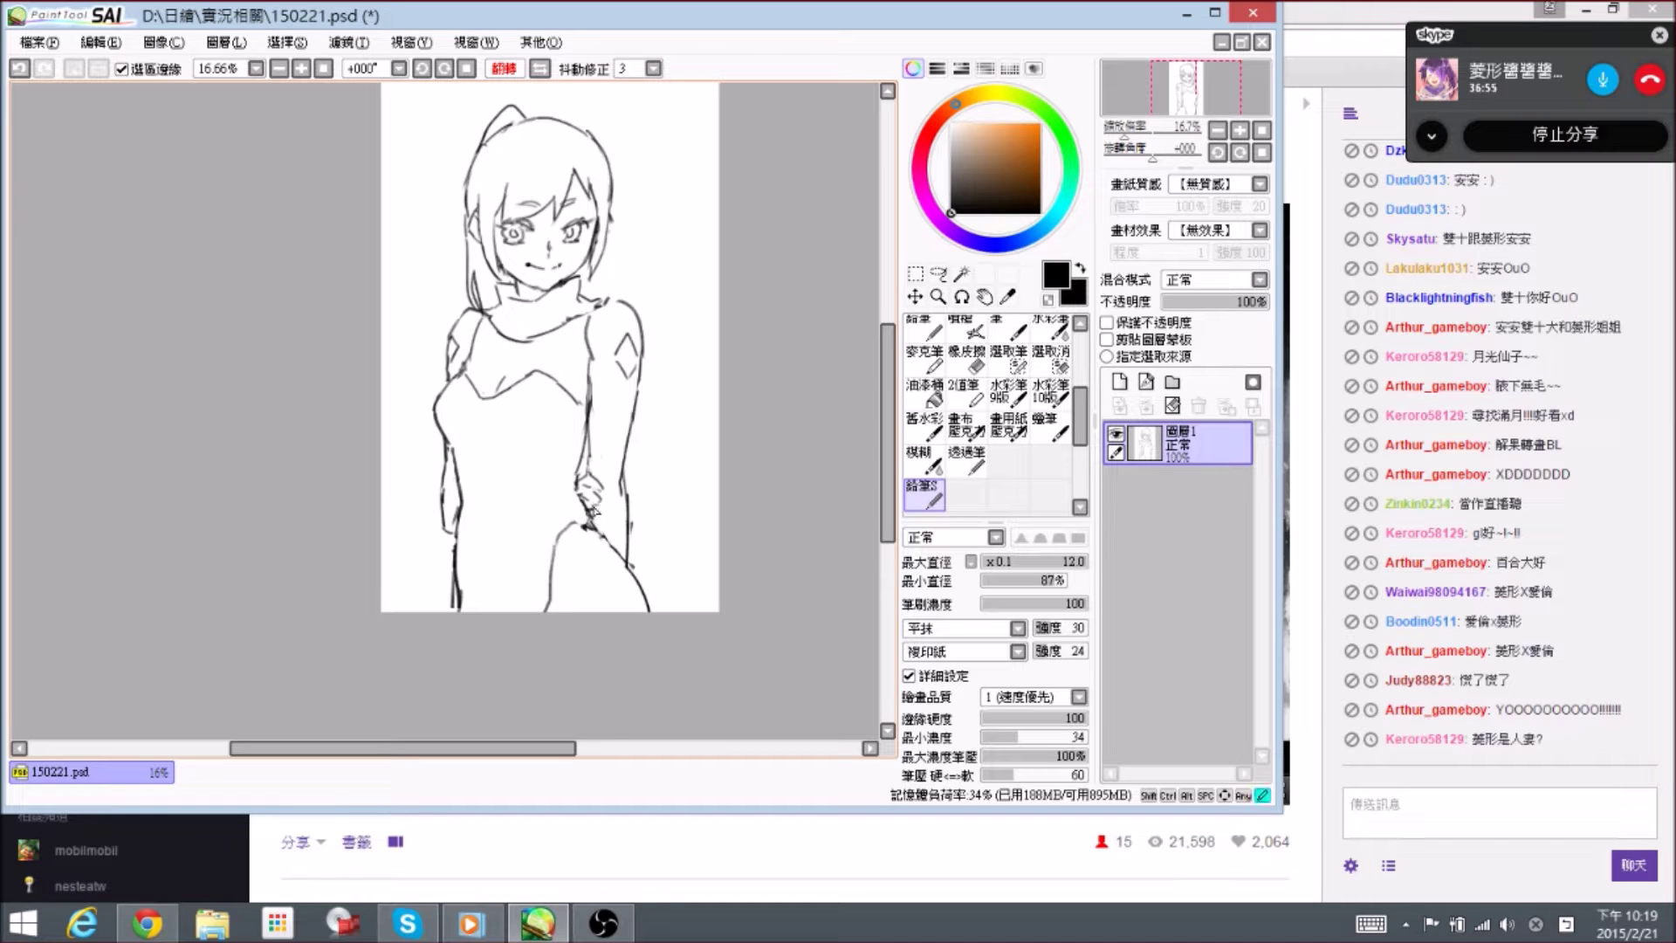
key("e")
left_click_drag(602, 517, 601, 521)
key("e")
key("e")
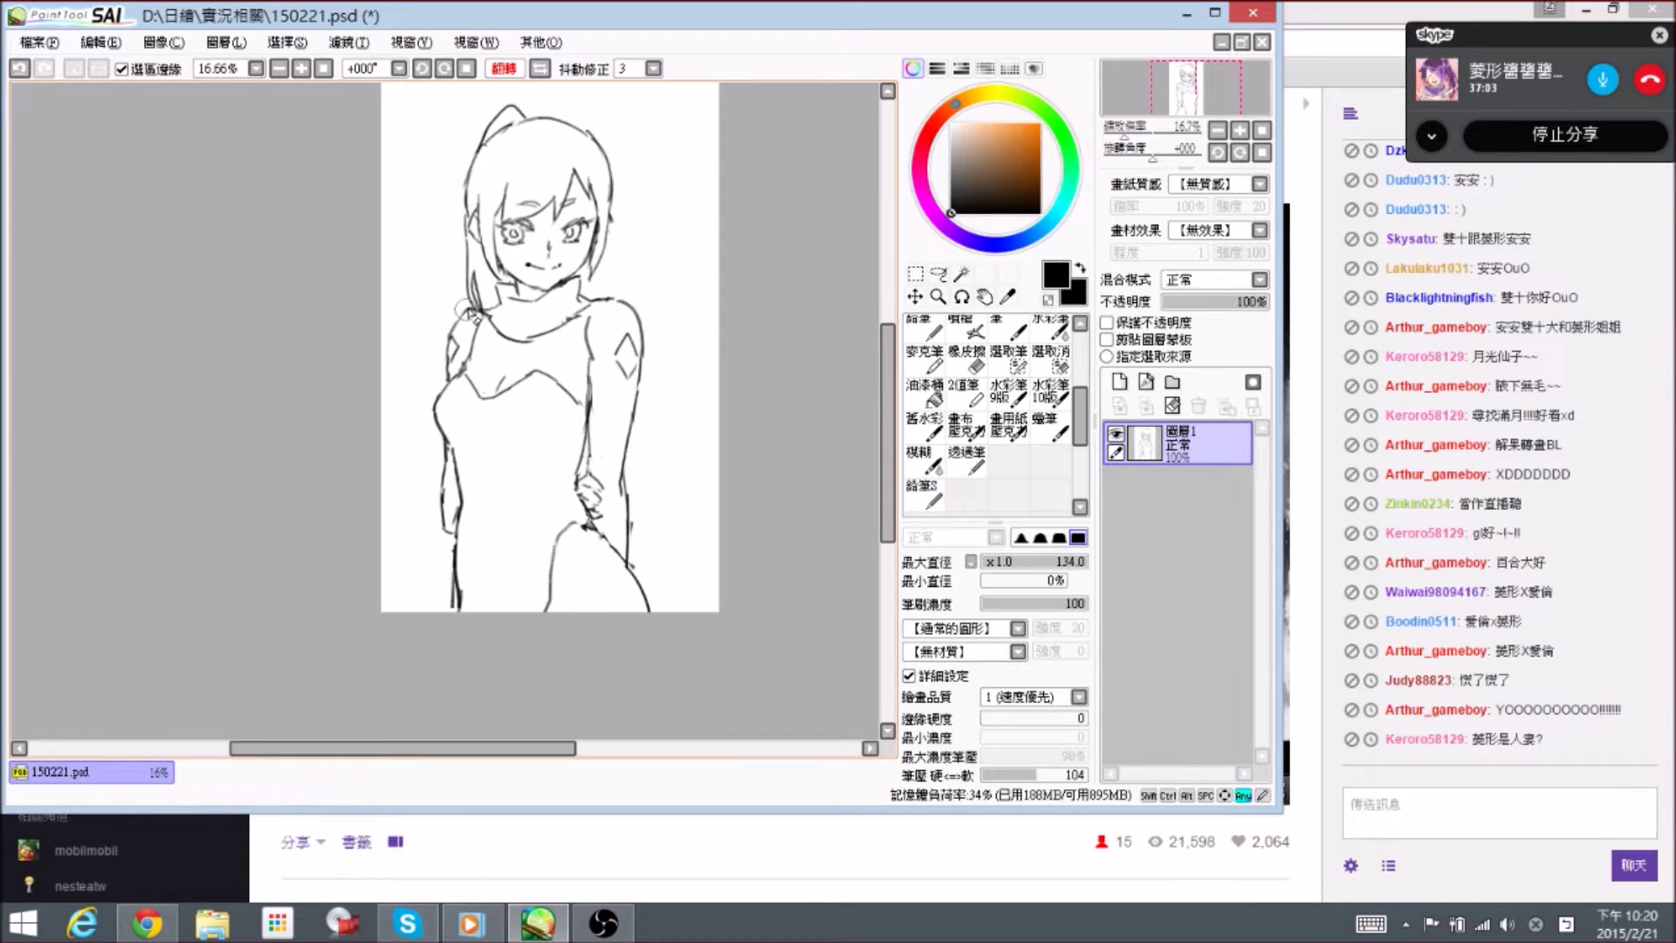
- Retouch the far shoulder contour and its diamond mark beside the ponytail
left_click_drag(469, 306, 452, 370)
key("e")
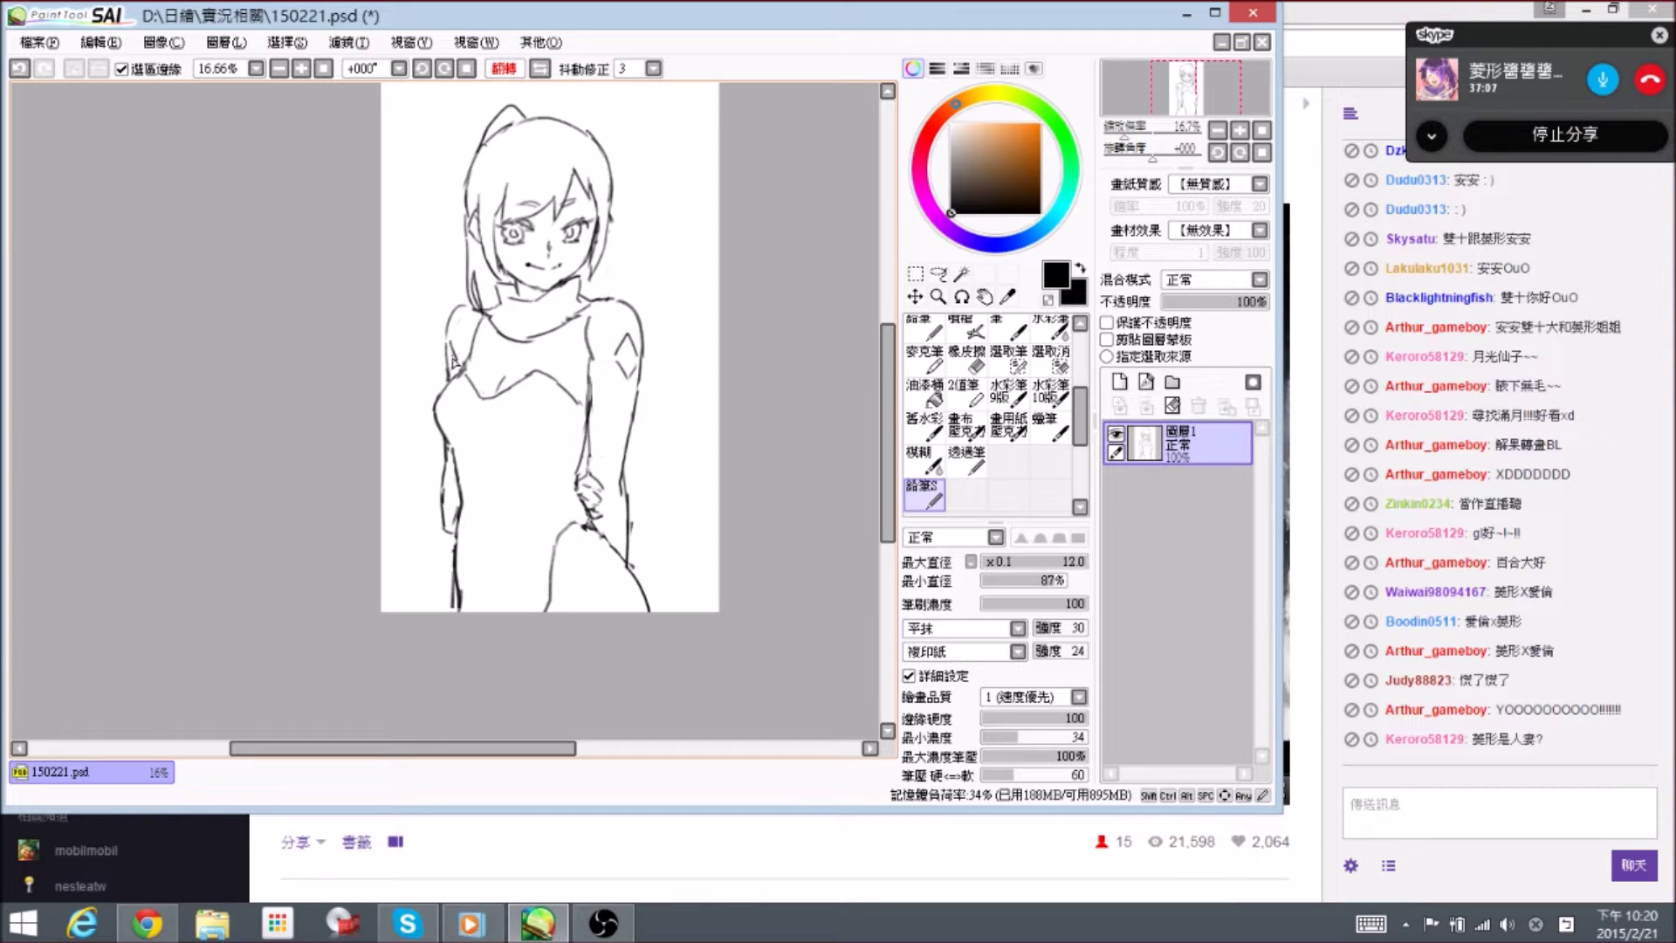
key("e")
key("e")
key("e")
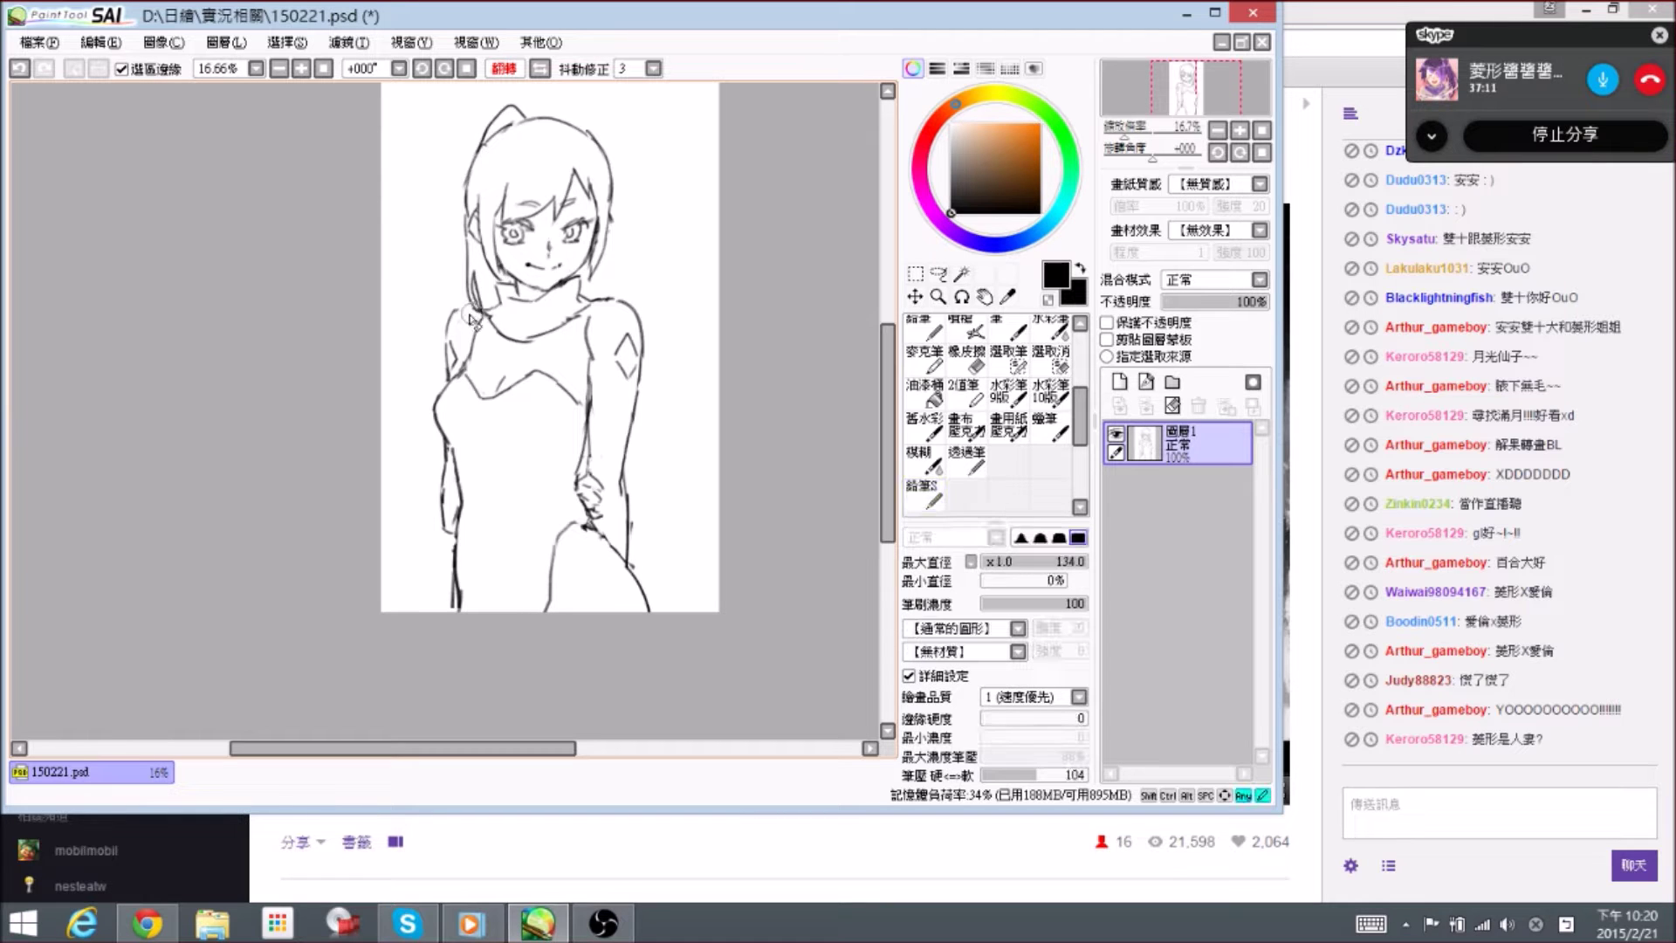
key("e")
key("e")
key("e")
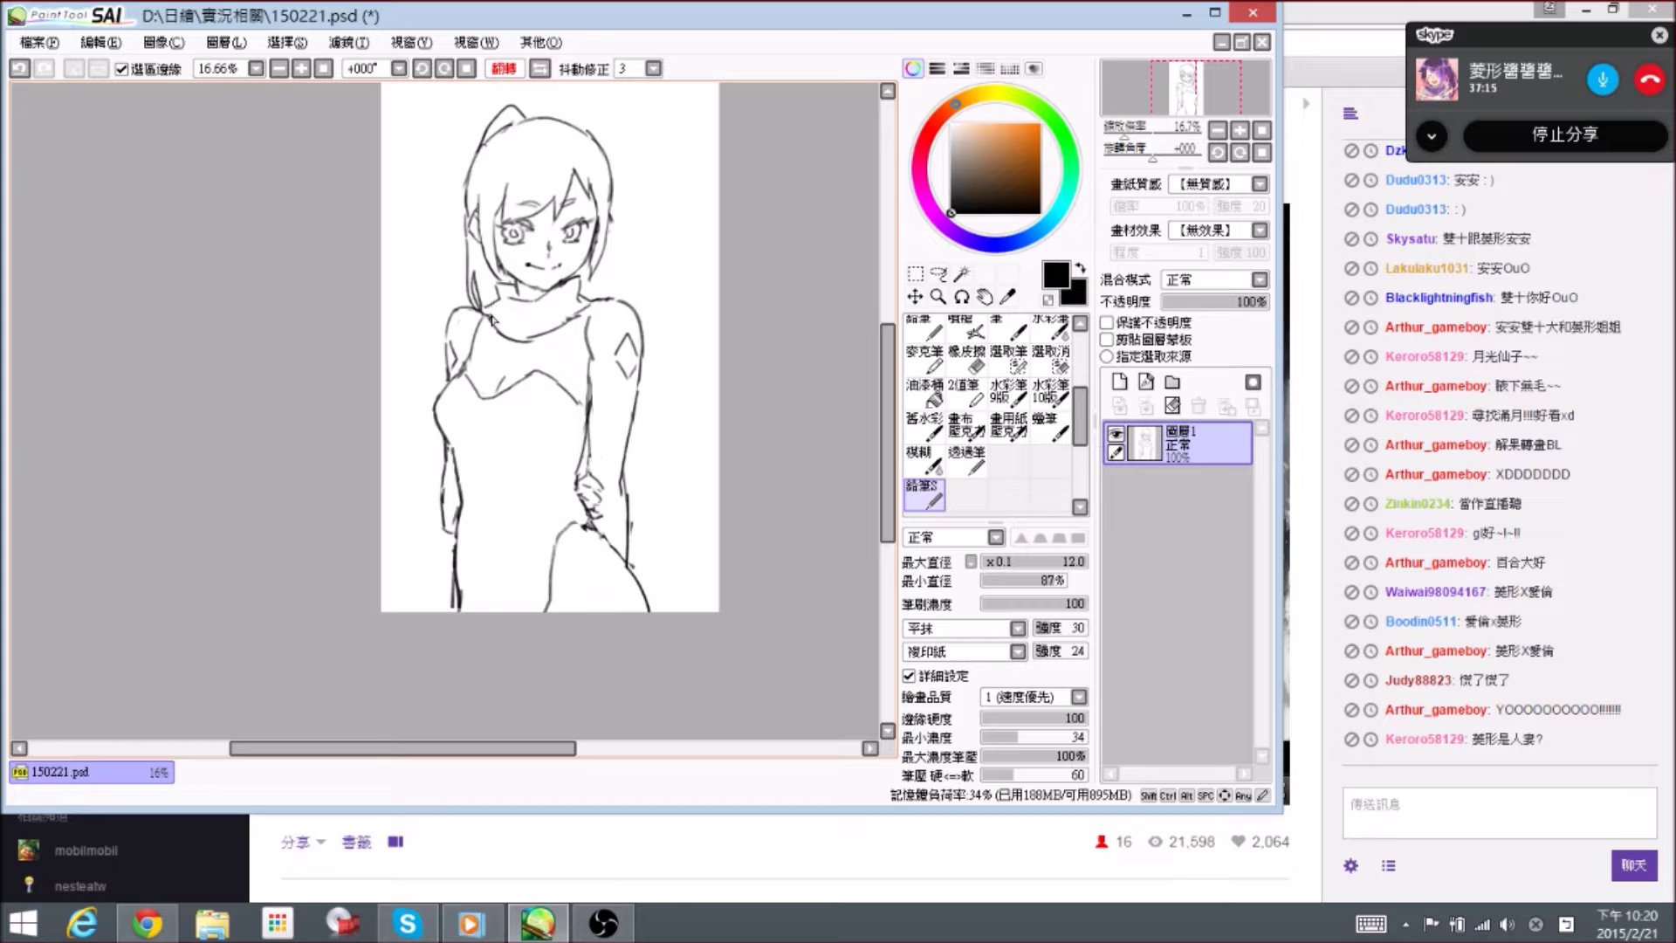
key("e")
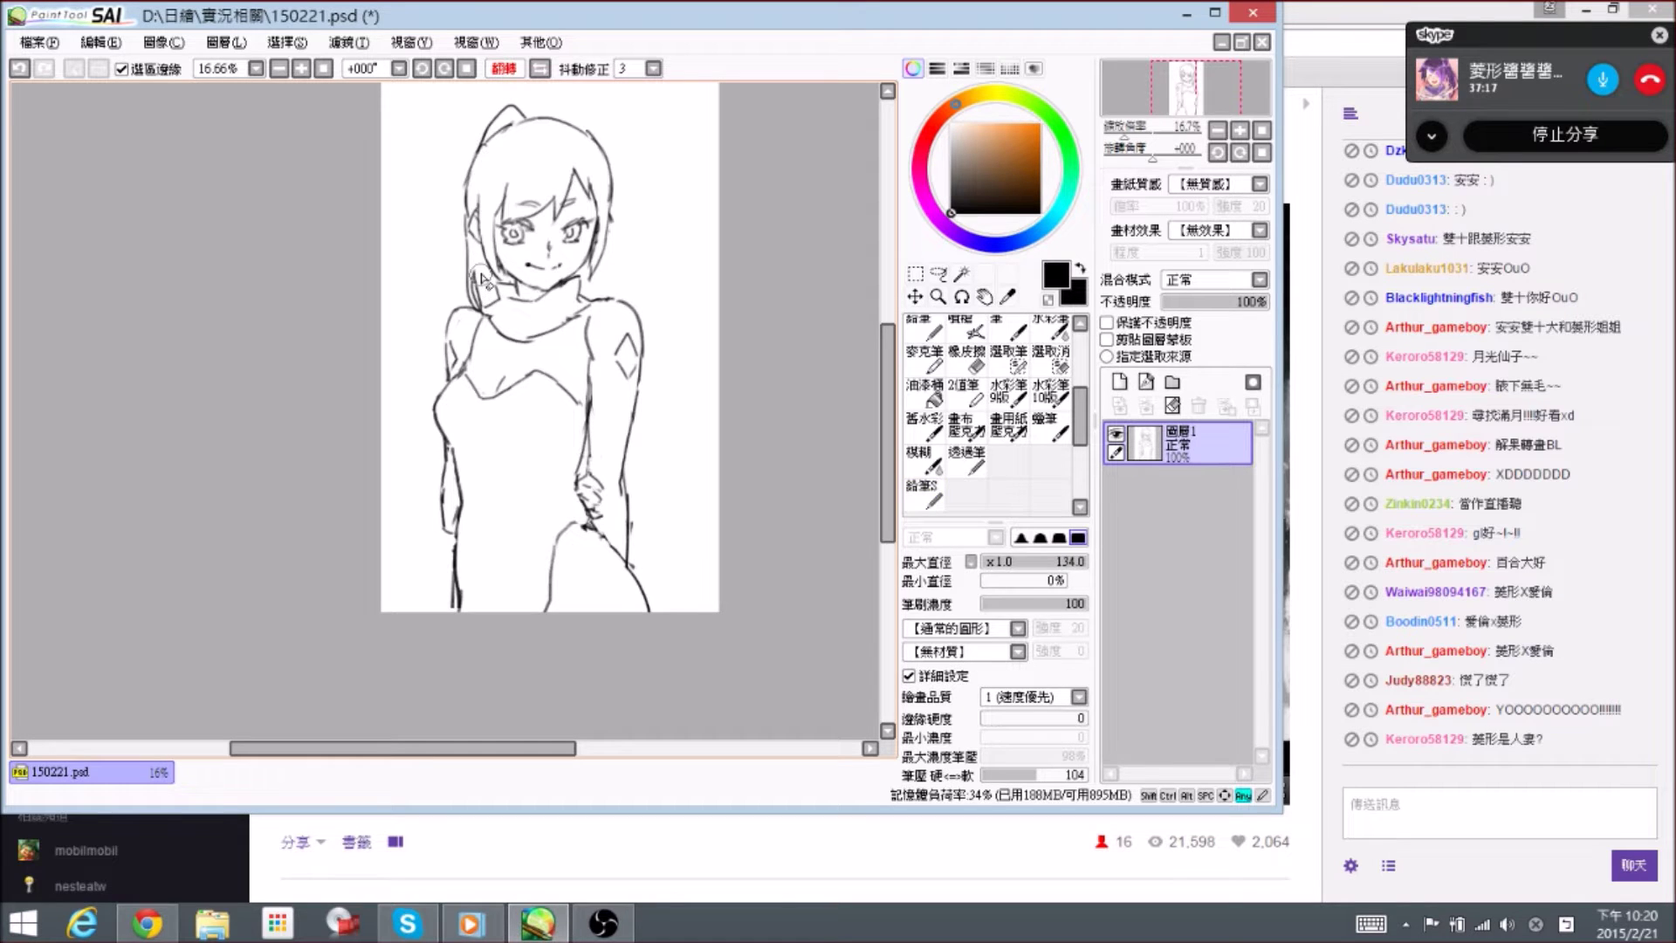
key("e")
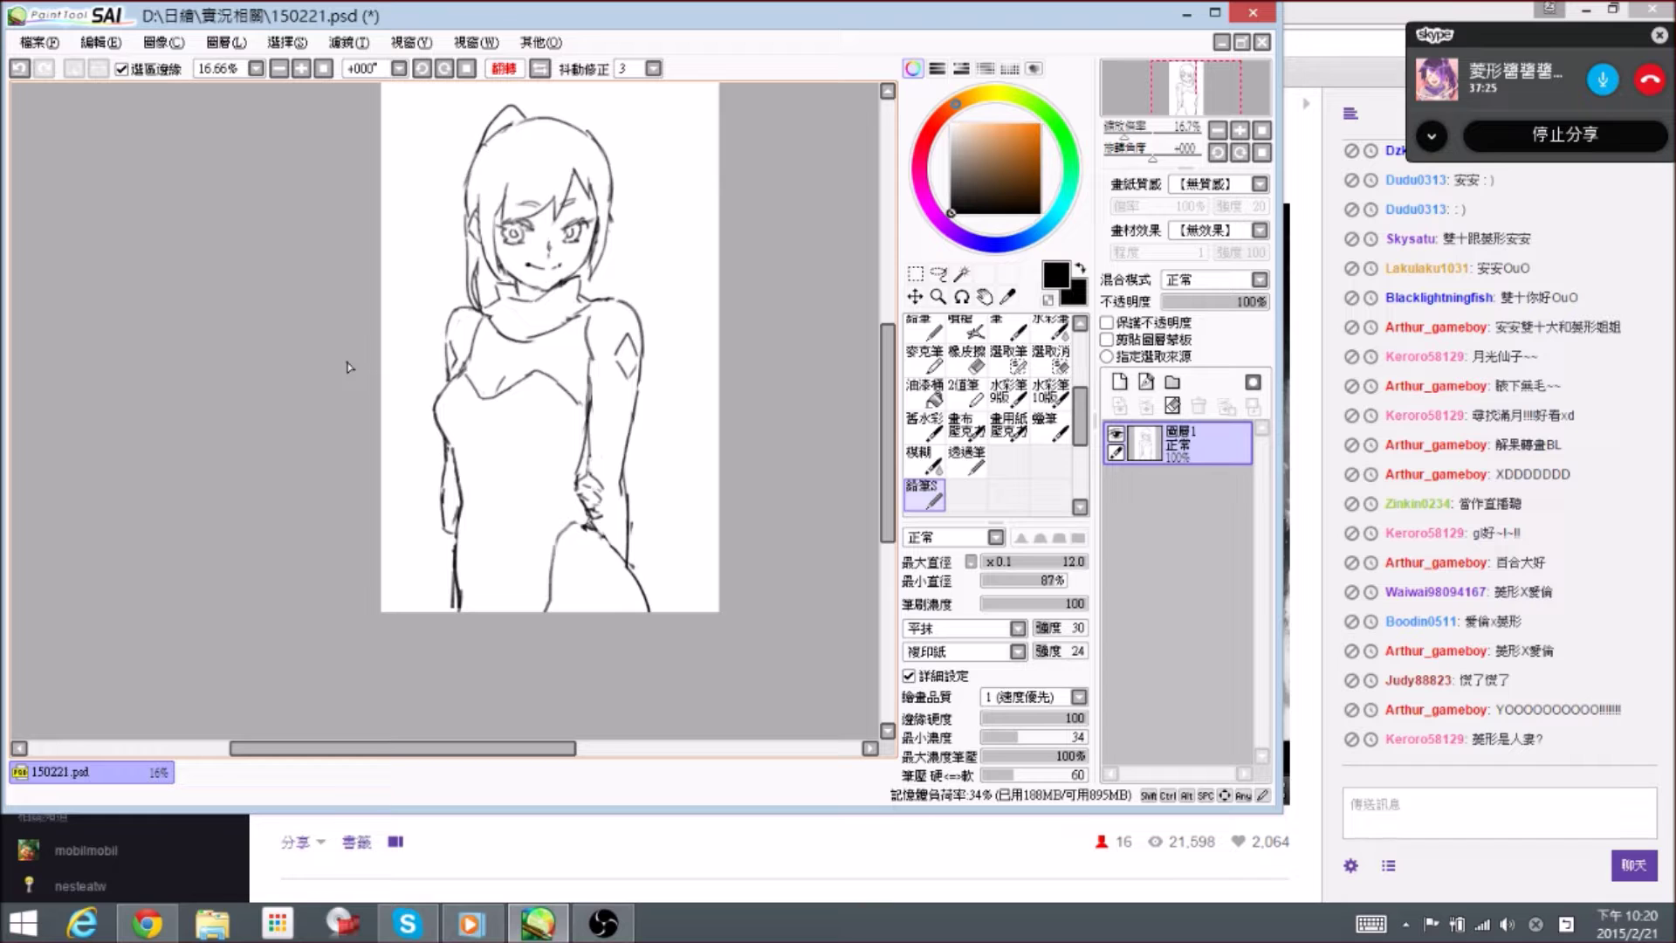
- Erase the near arm's diamond and redraw it narrower, closer to the arm's outer contour
left_click_drag(612, 470, 608, 454)
key("e")
mouse_move(616, 321)
left_mouse_down()
mouse_move(615, 356)
mouse_move(638, 362)
mouse_move(626, 384)
mouse_move(636, 369)
left_mouse_up()
key("n")
- Erase the far arm's diamond and redraw it against the arm's outer edge
key("e")
left_click_drag(447, 343, 453, 351)
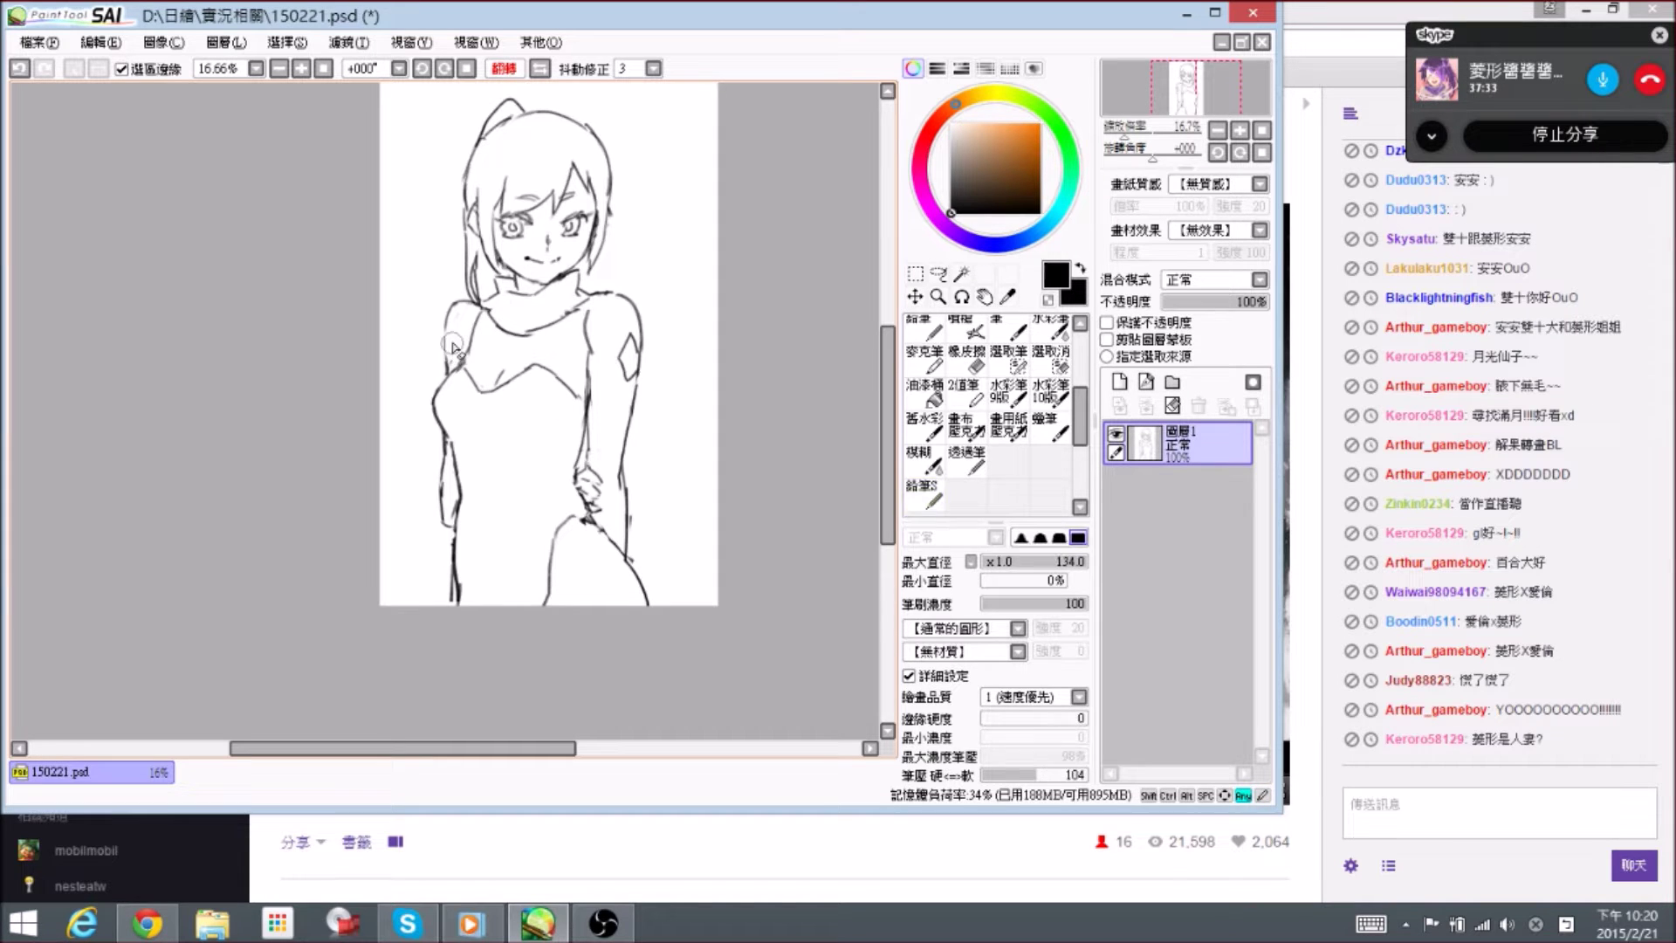
key("n")
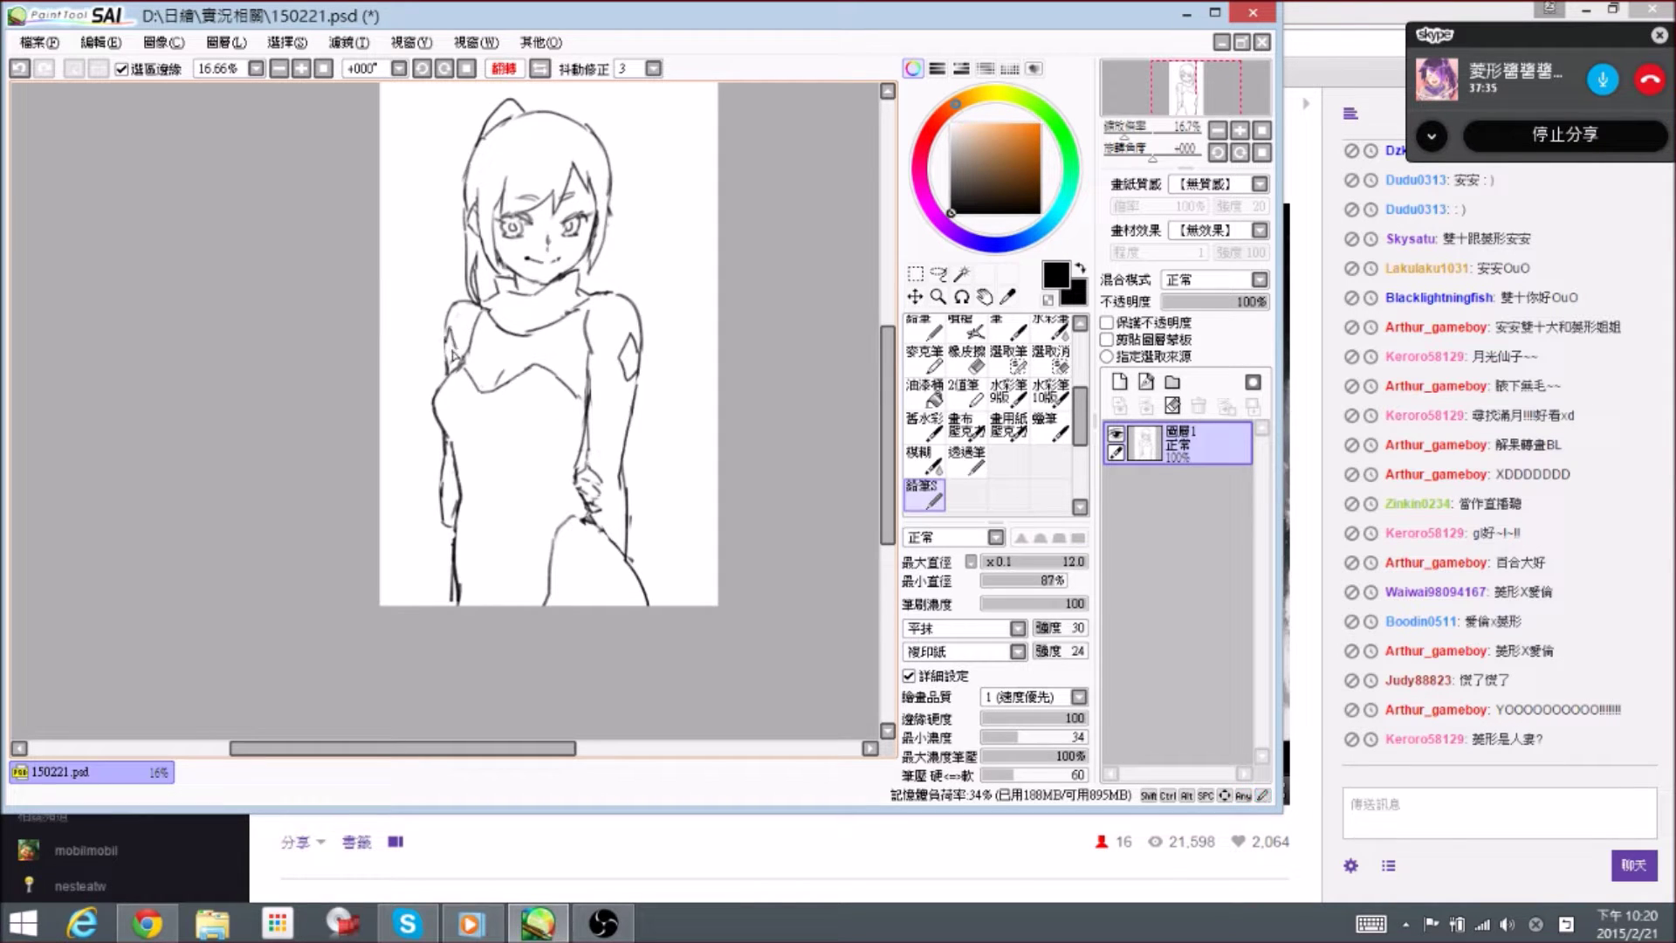
left_click_drag(447, 331, 458, 355)
mouse_move(458, 353)
left_mouse_down()
mouse_move(448, 370)
mouse_move(444, 348)
left_mouse_up()
key("e")
key("n")
- Clean up the lower edge of the near arm's diamond and save the drawing
key("e")
left_click_drag(620, 358, 625, 383)
key("n")
mouse_move(625, 382)
left_mouse_down()
mouse_move(634, 338)
mouse_move(621, 352)
left_mouse_up()
key("e")
key("n")
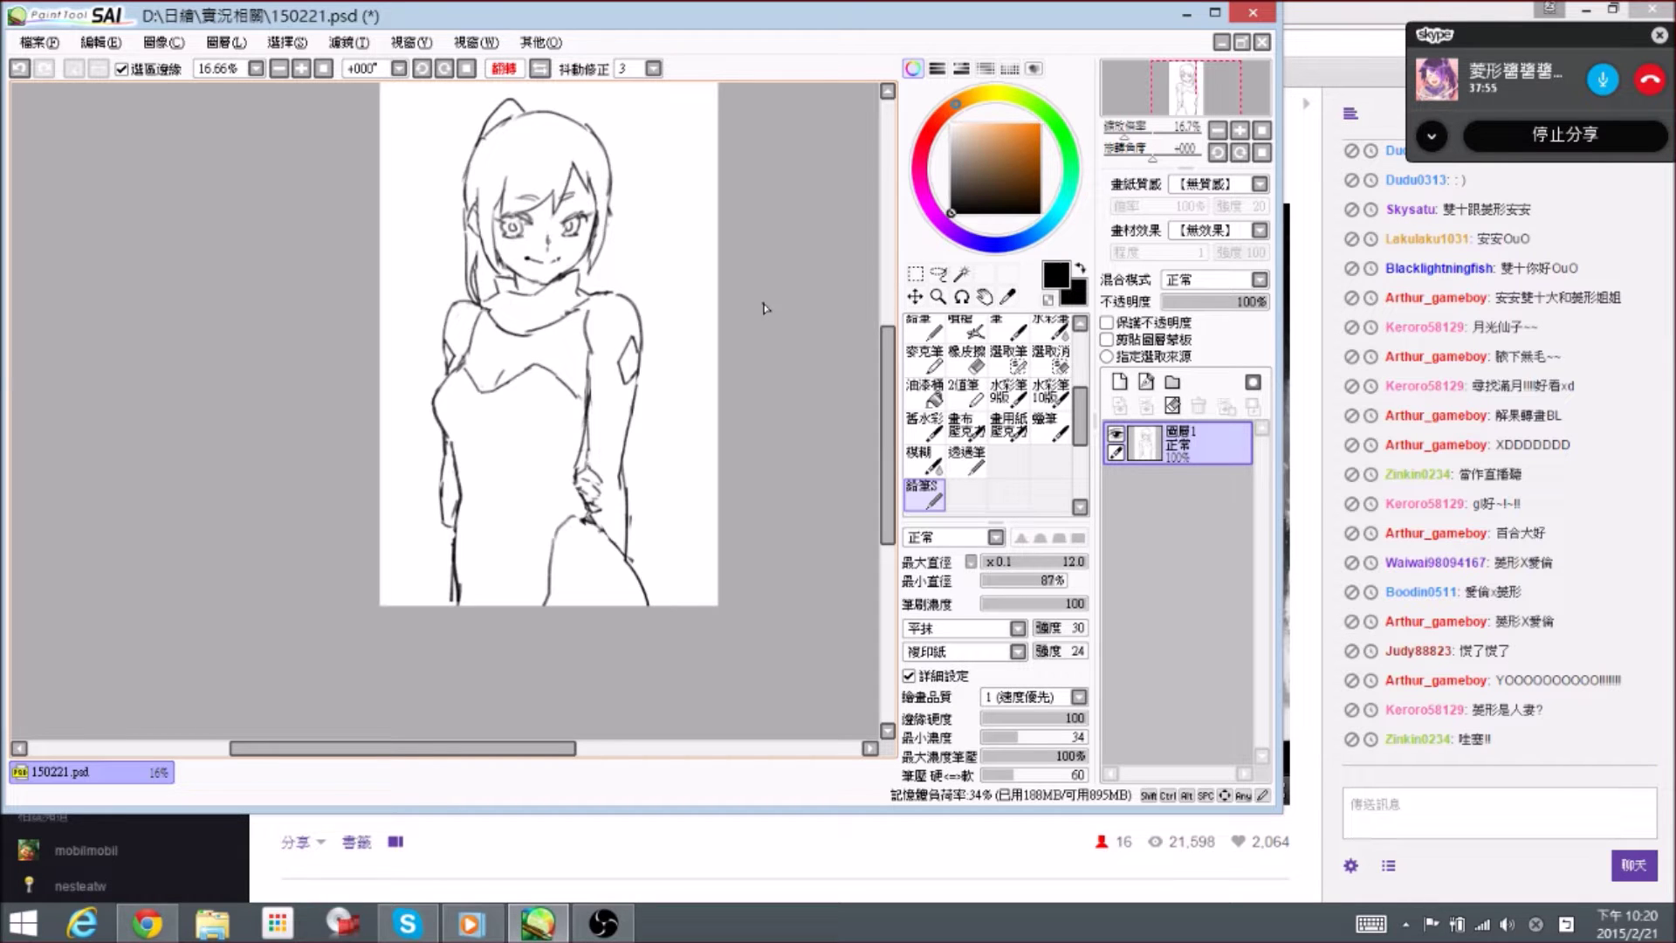
key("ctrl+s")
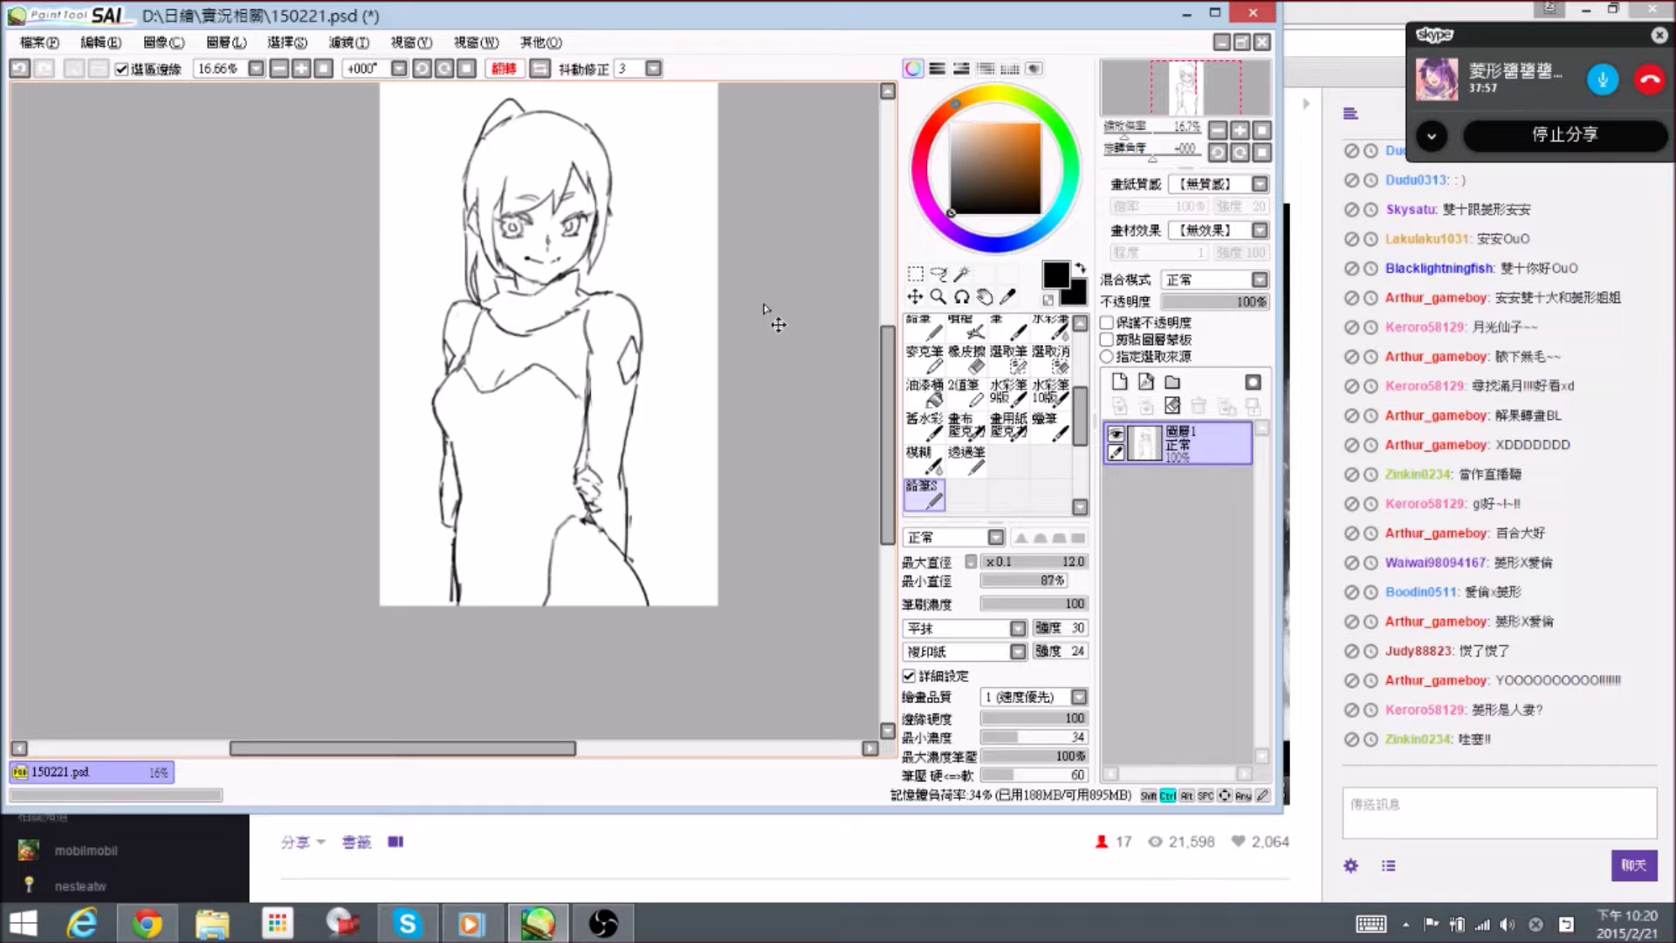
- Erase the upper part of the near arm's inner line at the shoulder and redraw its start at the armpit
scroll(765, 307, "up", 1)
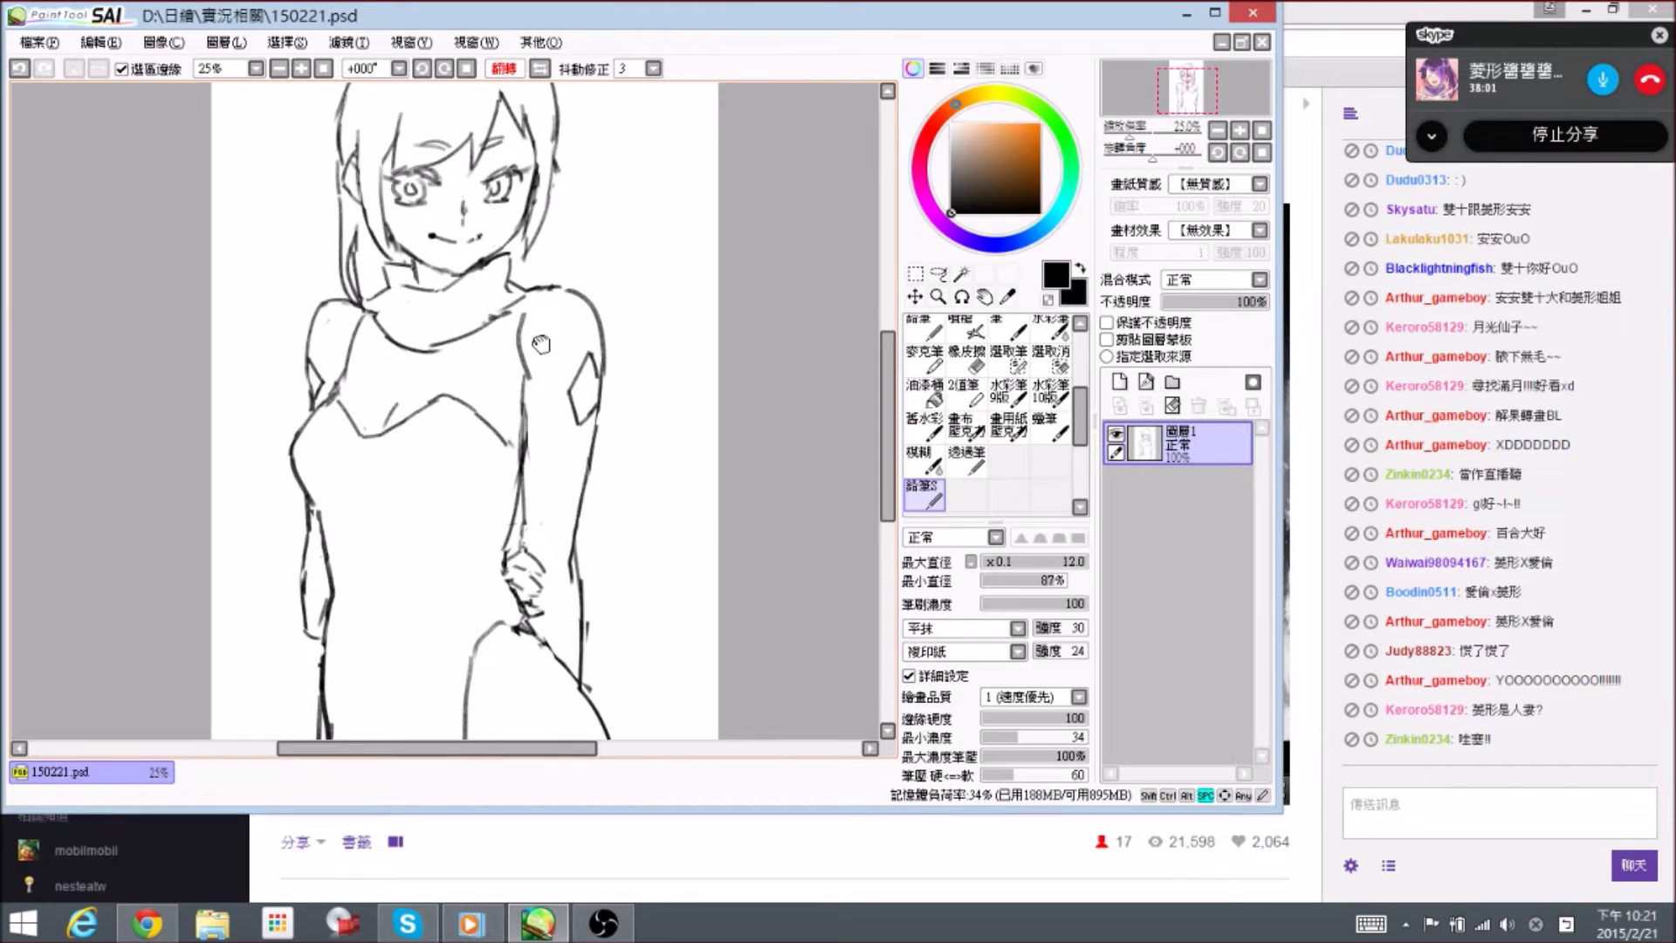
left_click_drag(553, 300, 571, 303)
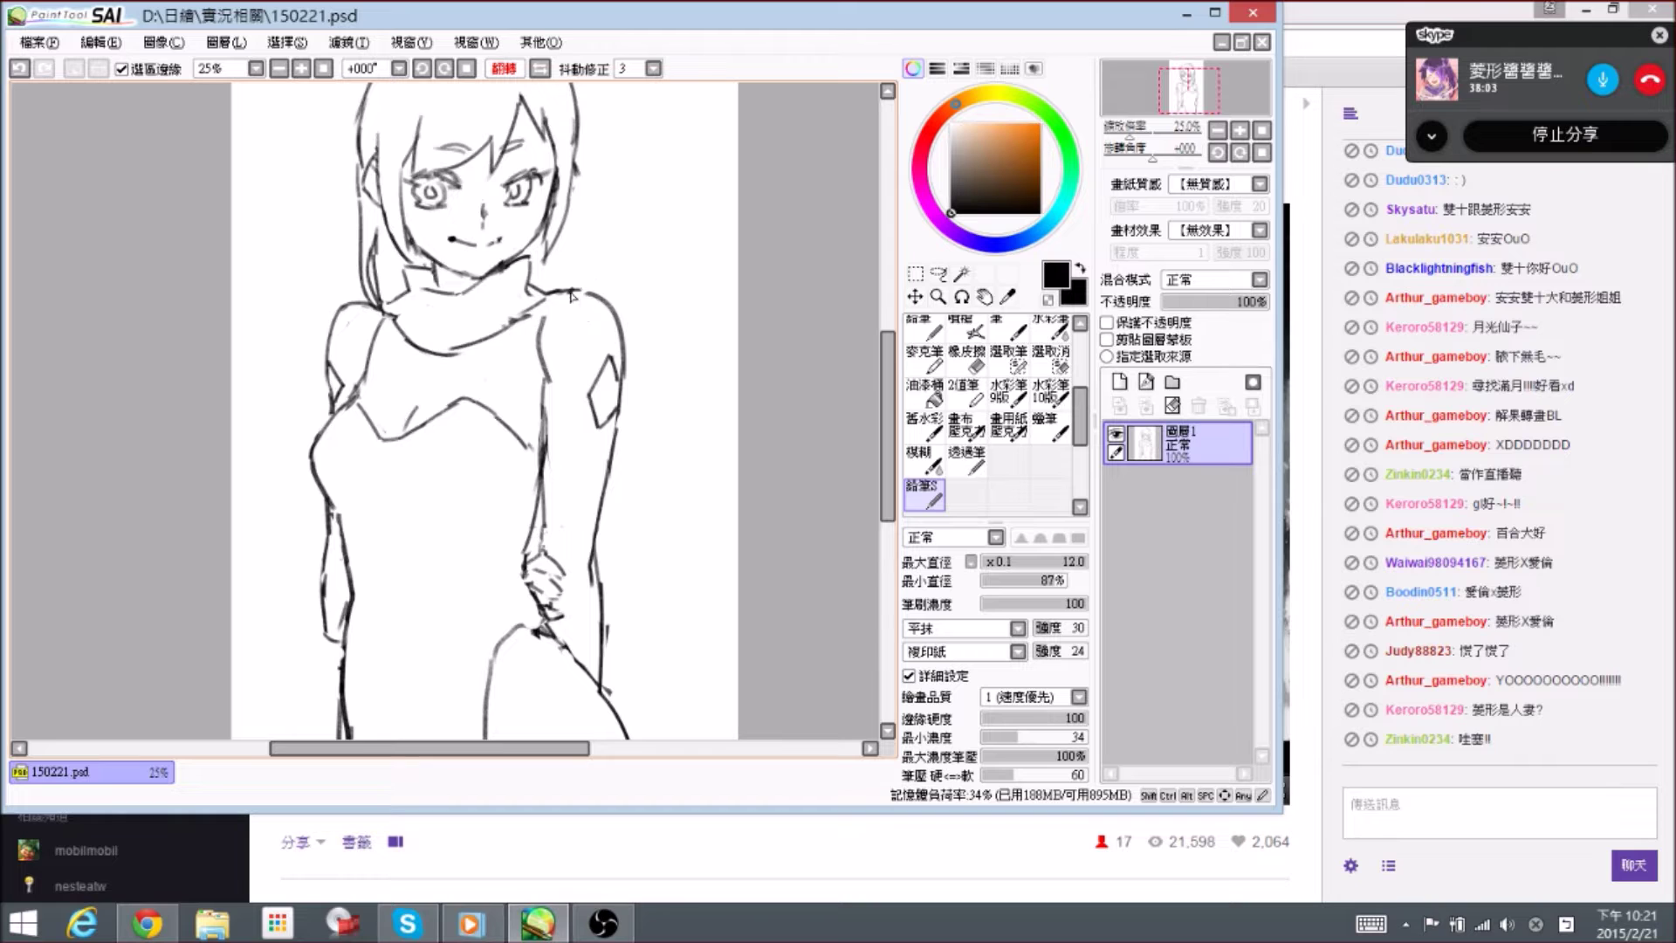
key("e")
mouse_move(587, 327)
left_mouse_down()
mouse_move(611, 332)
mouse_move(581, 292)
mouse_move(570, 365)
left_mouse_up()
key("n")
key("e")
key("n")
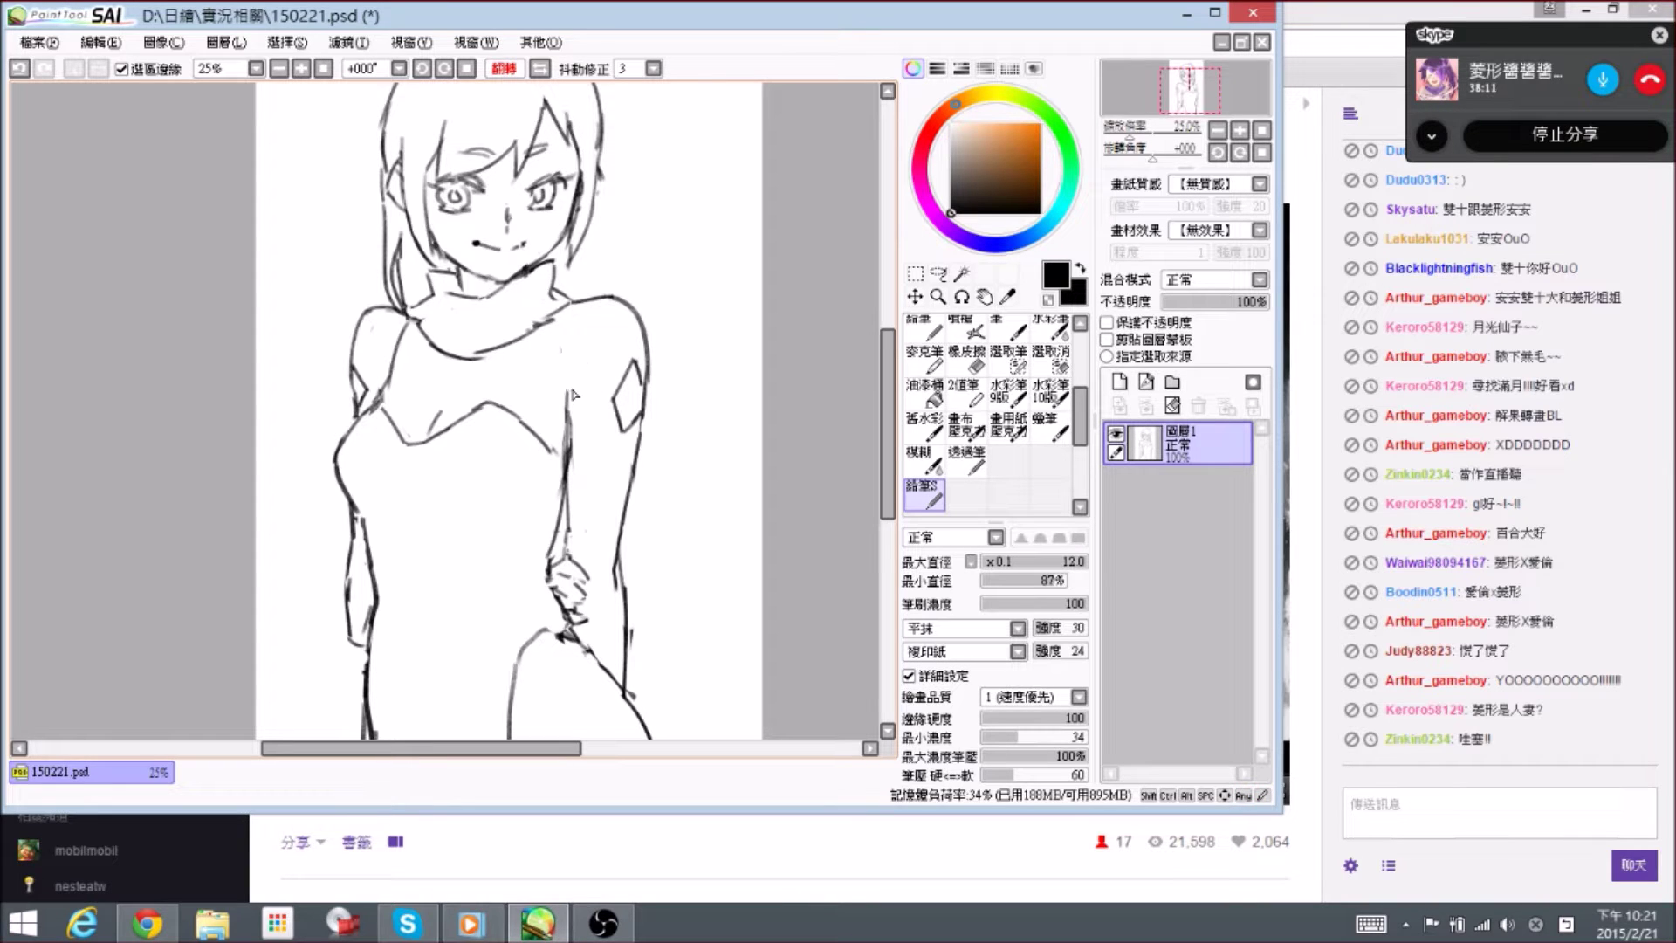
left_click_drag(567, 395, 578, 382)
- Erase and redraw the seam at the far shoulder, and add a short armpit crease on the near arm
key("e")
mouse_move(397, 338)
left_mouse_down()
mouse_move(397, 377)
mouse_move(375, 394)
mouse_move(400, 380)
left_mouse_up()
key("n")
key("e")
key("n")
mouse_move(583, 384)
left_mouse_down()
mouse_move(590, 347)
mouse_move(576, 345)
left_mouse_up()
key("e")
key("n")
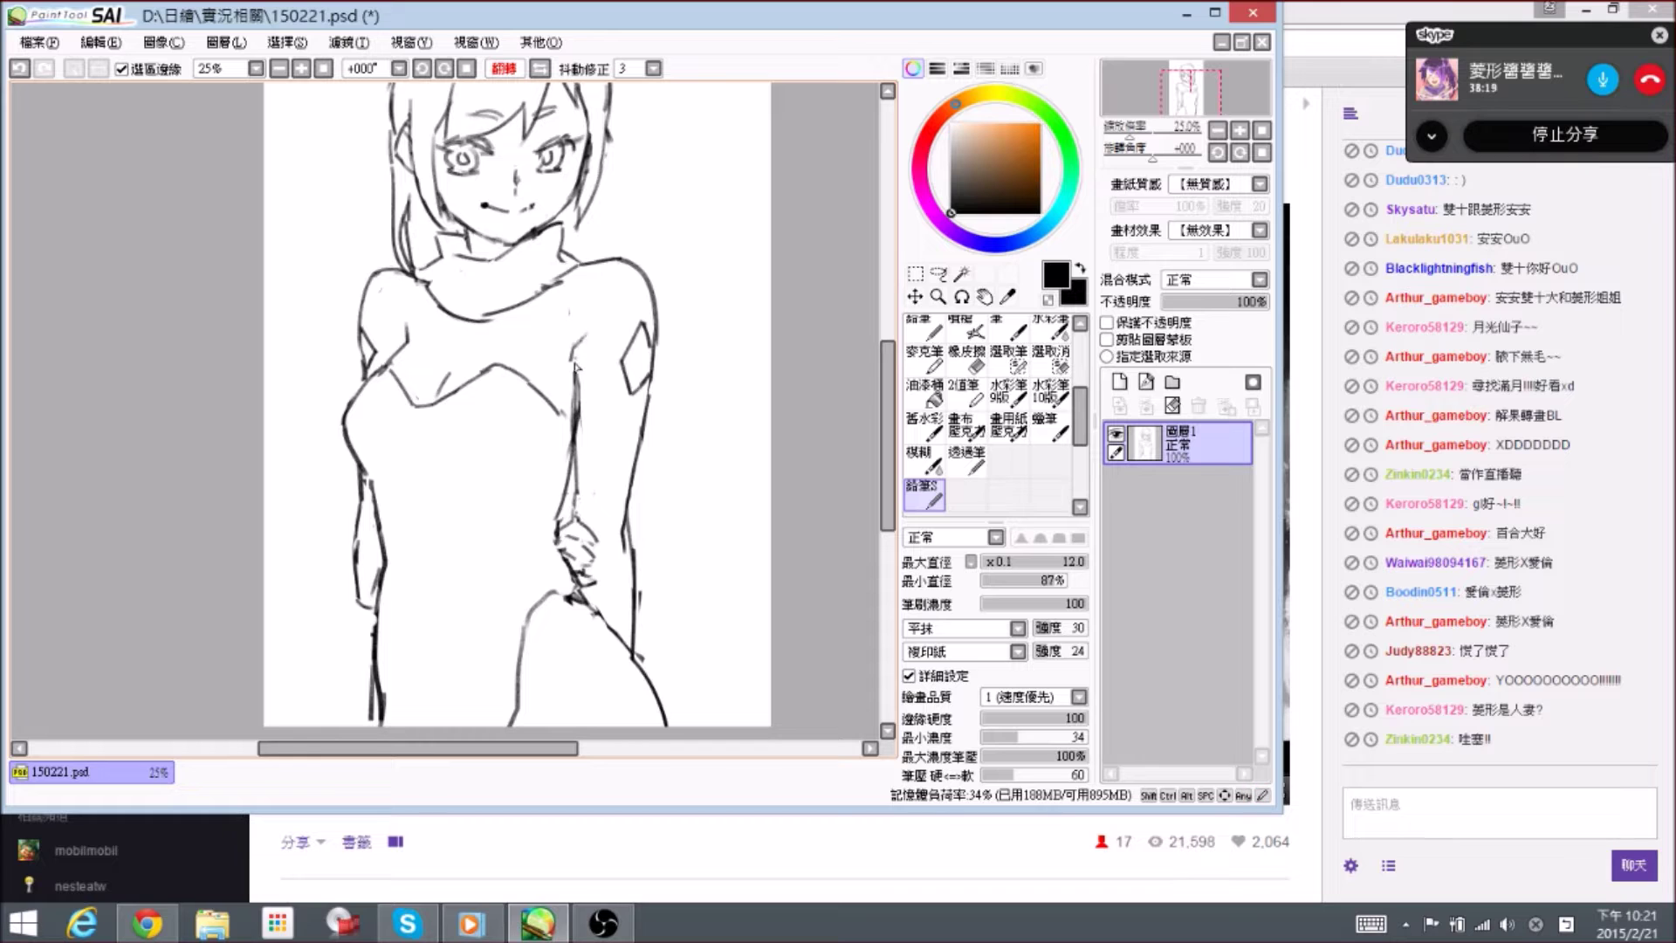
- Clean up the near arm's inner line between the armpit and the elbow
key("e")
key("e")
key("e")
key("e")
key("space")
mouse_move(544, 469)
left_mouse_down()
mouse_move(563, 405)
mouse_move(480, 393)
left_mouse_up()
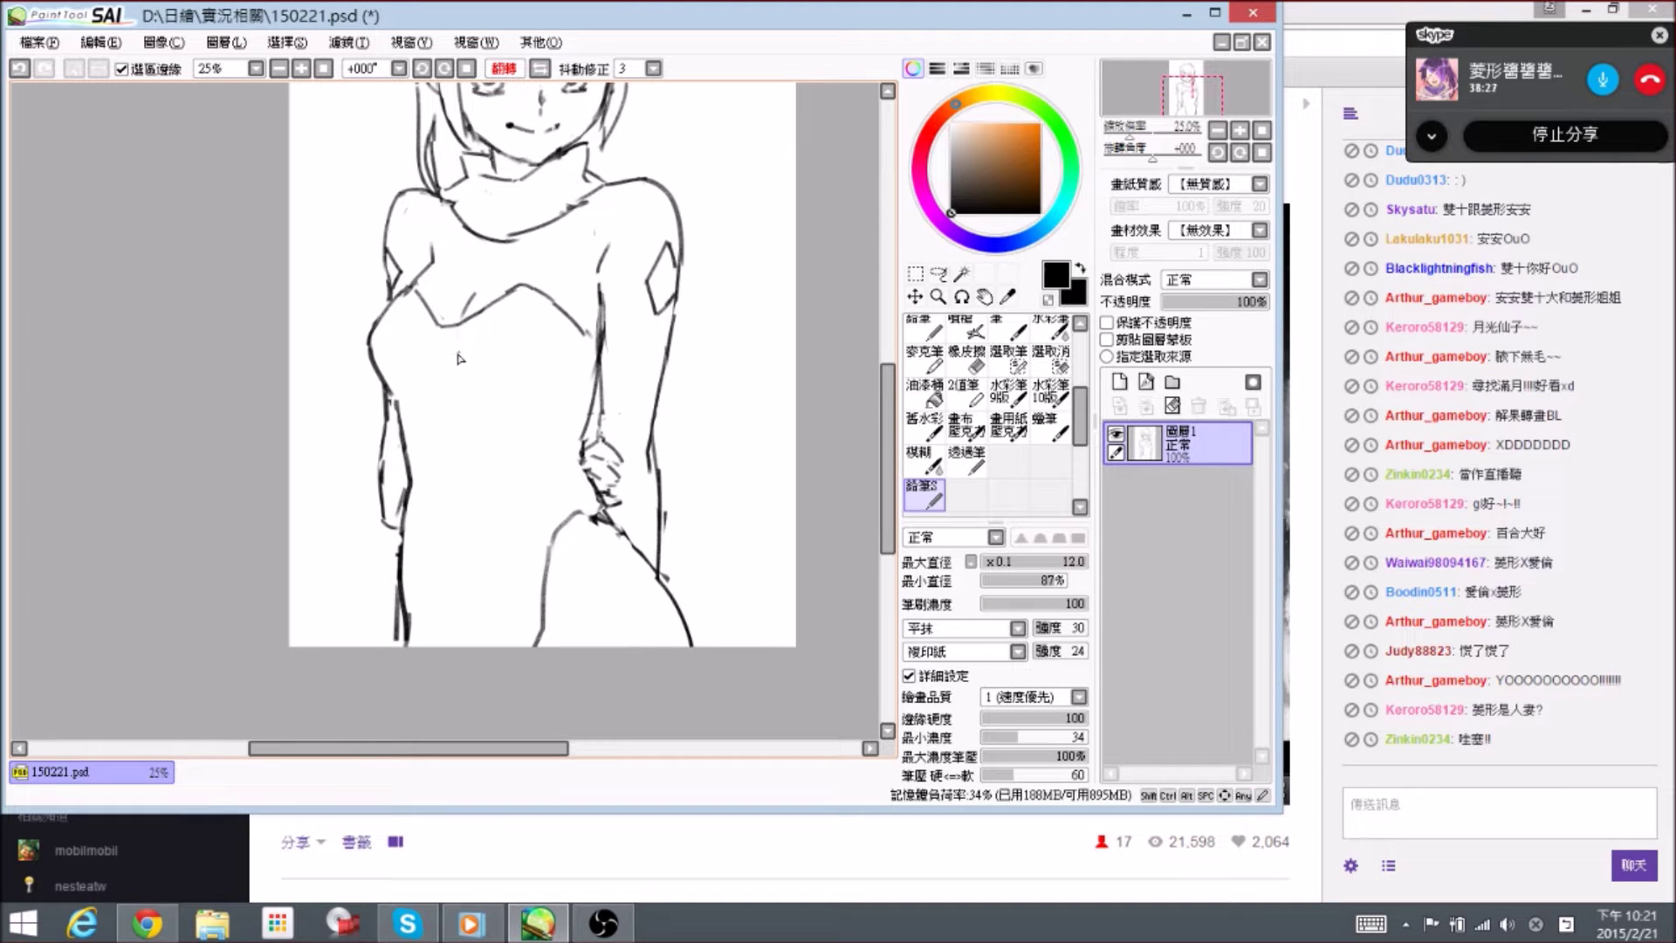
- Erase and redraw the end of the chest neckline so it meets the near arm, and save the drawing
key("e")
mouse_move(587, 332)
left_mouse_down()
mouse_move(563, 305)
mouse_move(595, 361)
left_mouse_up()
key("e")
key("e")
key("e")
key("e")
key("e")
key("e")
scroll(554, 475, "down", 2)
scroll(558, 344, "down", 1)
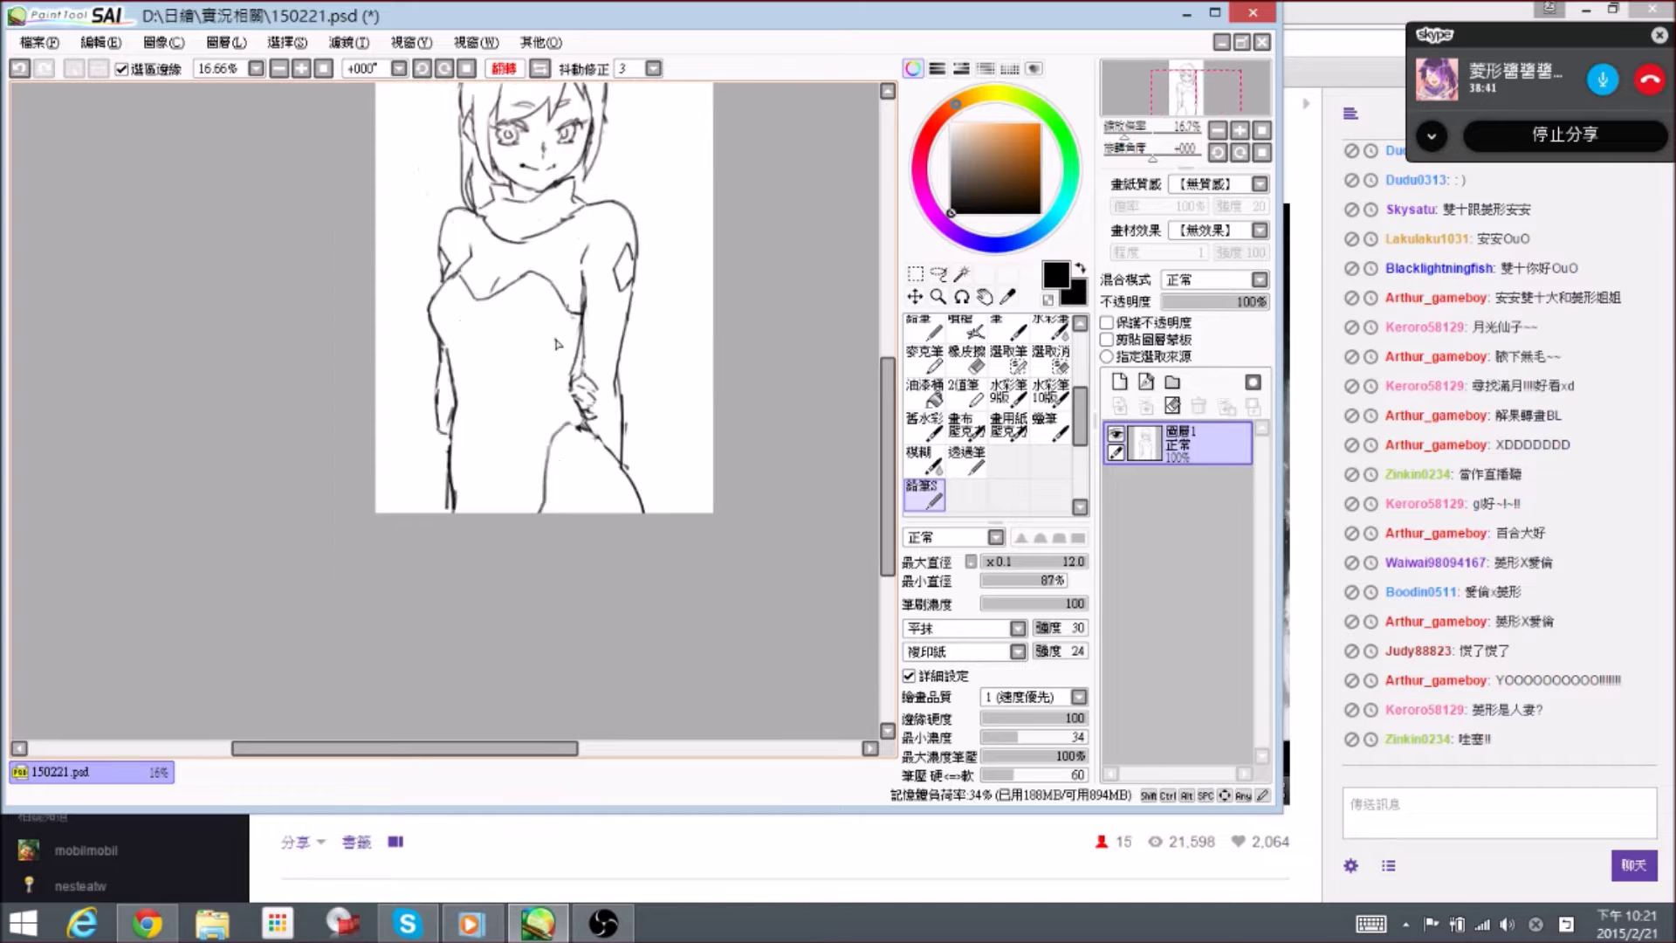
key("ctrl+s")
- Erase and redraw the collar's lower edge where it meets the shoulders
mouse_move(595, 206)
left_mouse_down()
mouse_move(622, 216)
mouse_move(598, 228)
left_mouse_up()
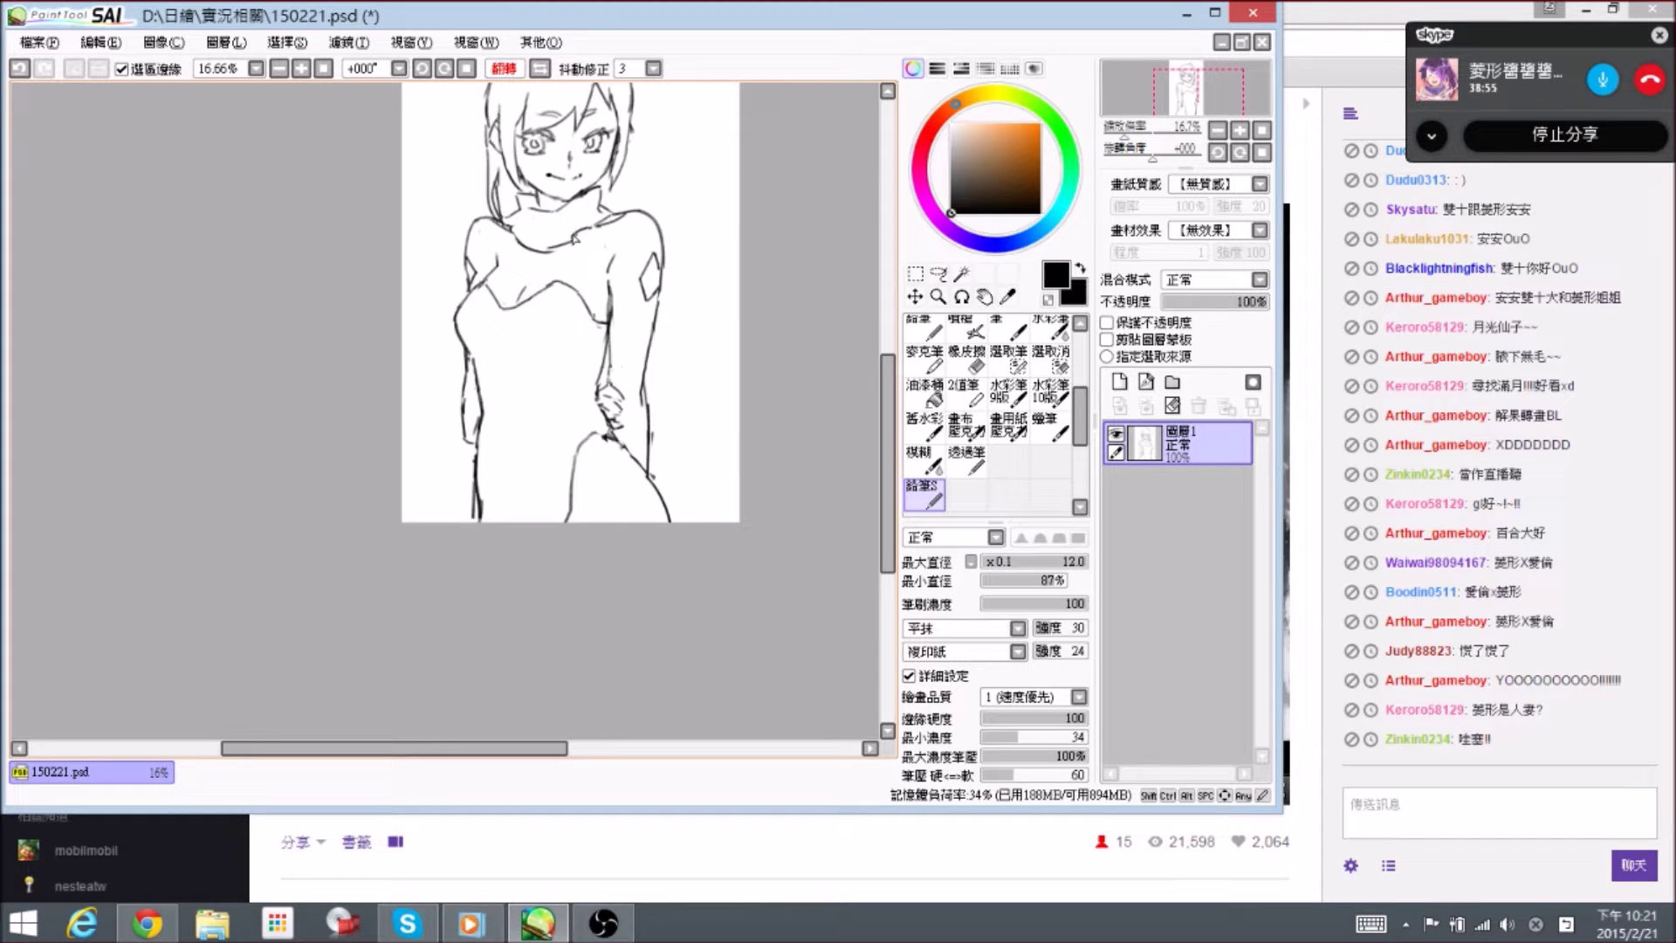
key("e")
left_click_drag(513, 235, 518, 237)
mouse_move(510, 229)
left_mouse_down()
mouse_move(554, 257)
mouse_move(572, 247)
mouse_move(532, 242)
left_mouse_up()
key("e")
key("e")
key("e")
key("e")
key("e")
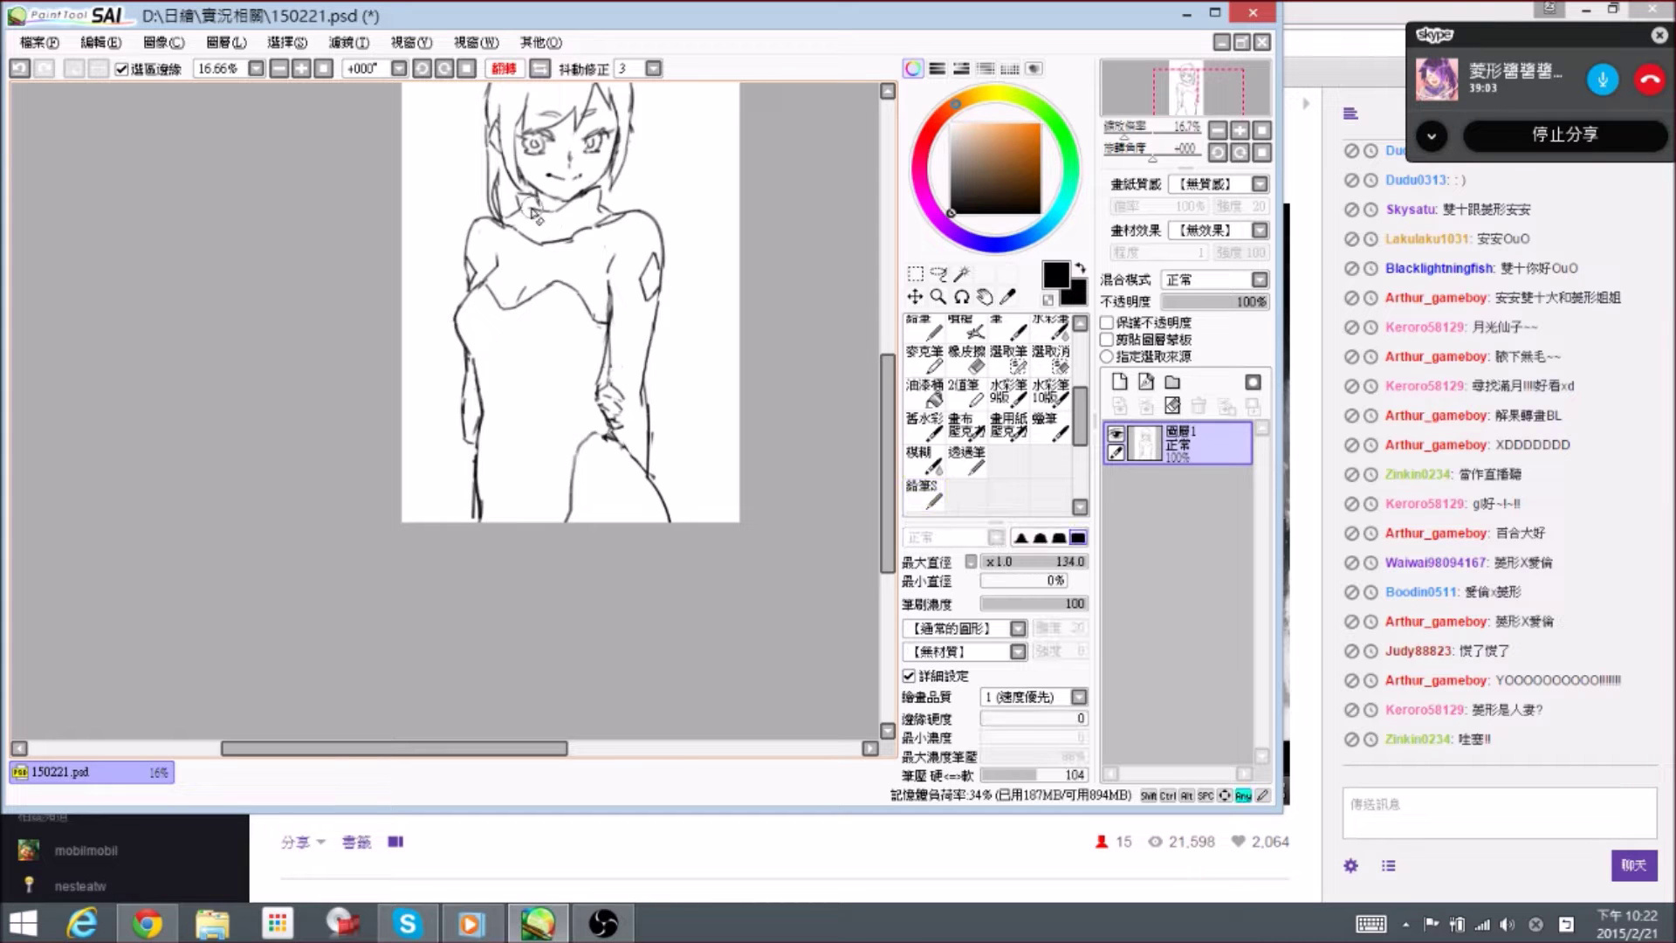
key("e")
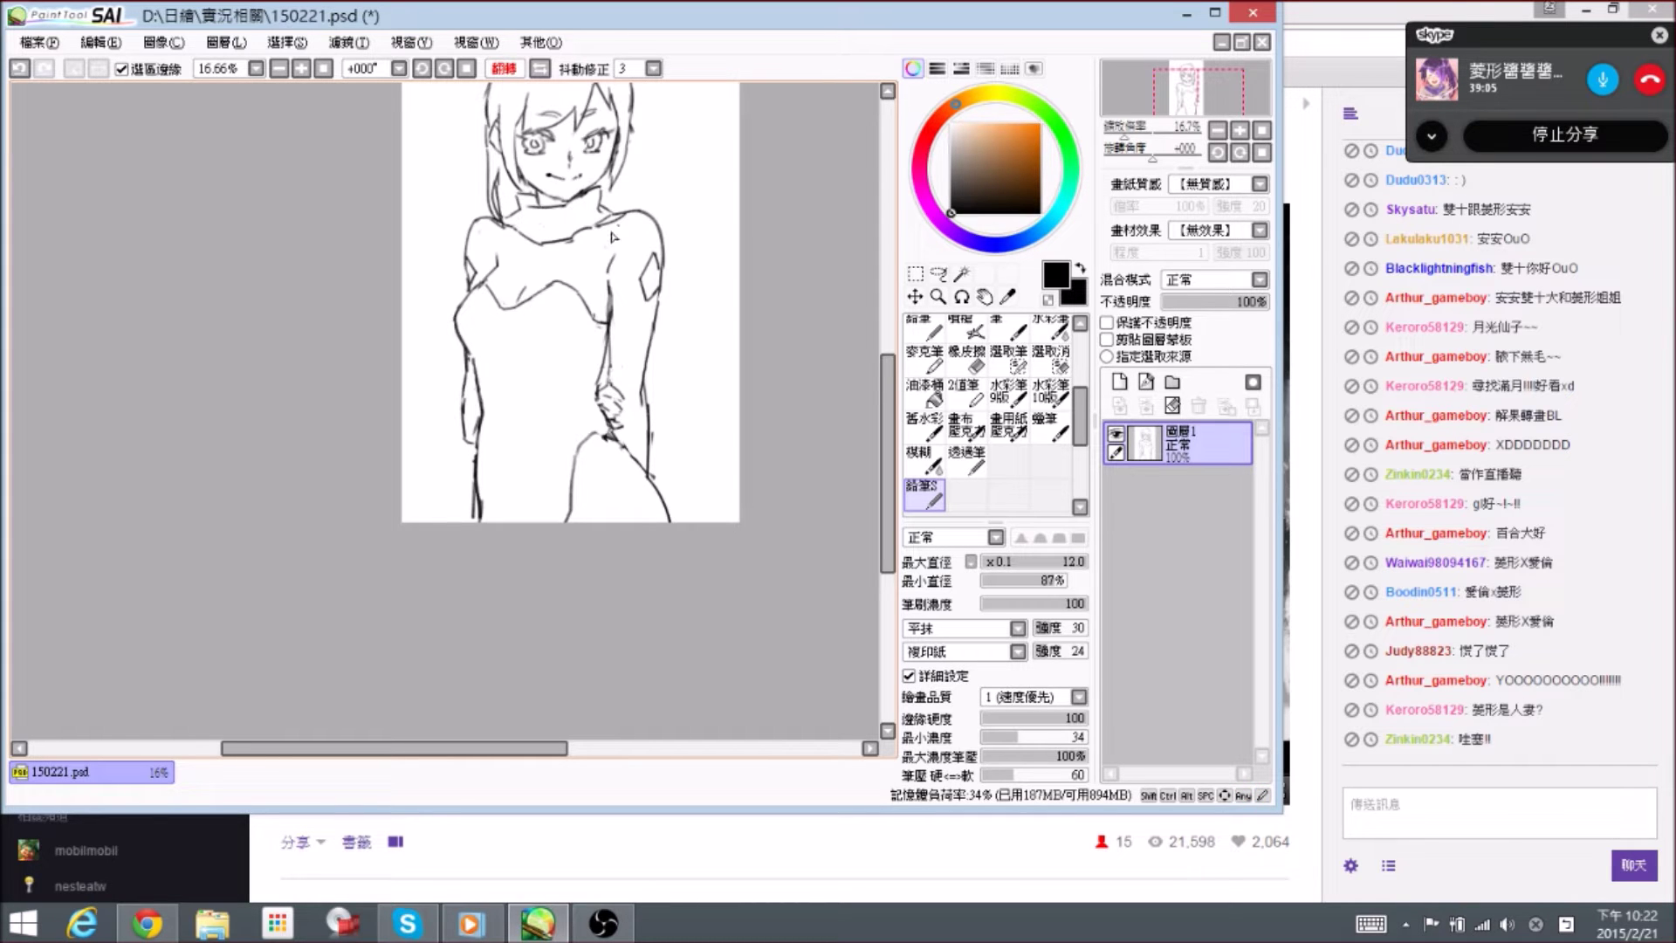
- Erase the far part of the chest neckline and redraw it beside the far arm
left_click_drag(613, 300, 614, 285)
key("e")
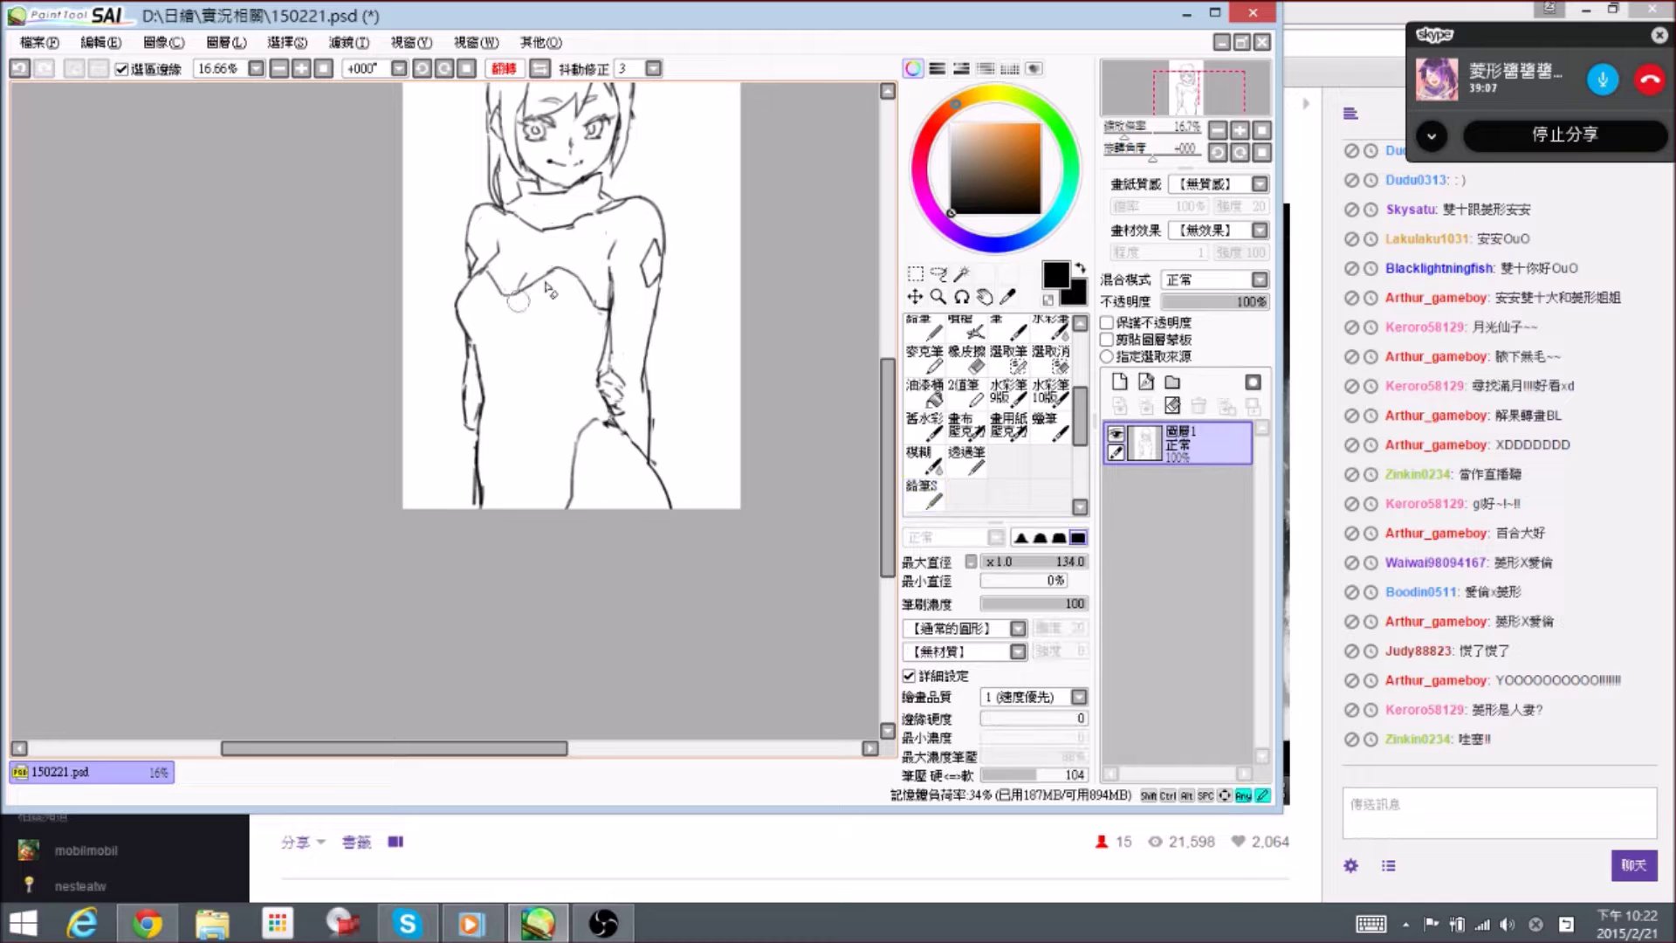
key("e")
mouse_move(526, 291)
left_mouse_down()
mouse_move(565, 271)
mouse_move(511, 298)
mouse_move(479, 269)
mouse_move(501, 292)
mouse_move(497, 256)
left_mouse_up()
key("e")
key("e")
key("e")
key("e")
key("e")
key("e")
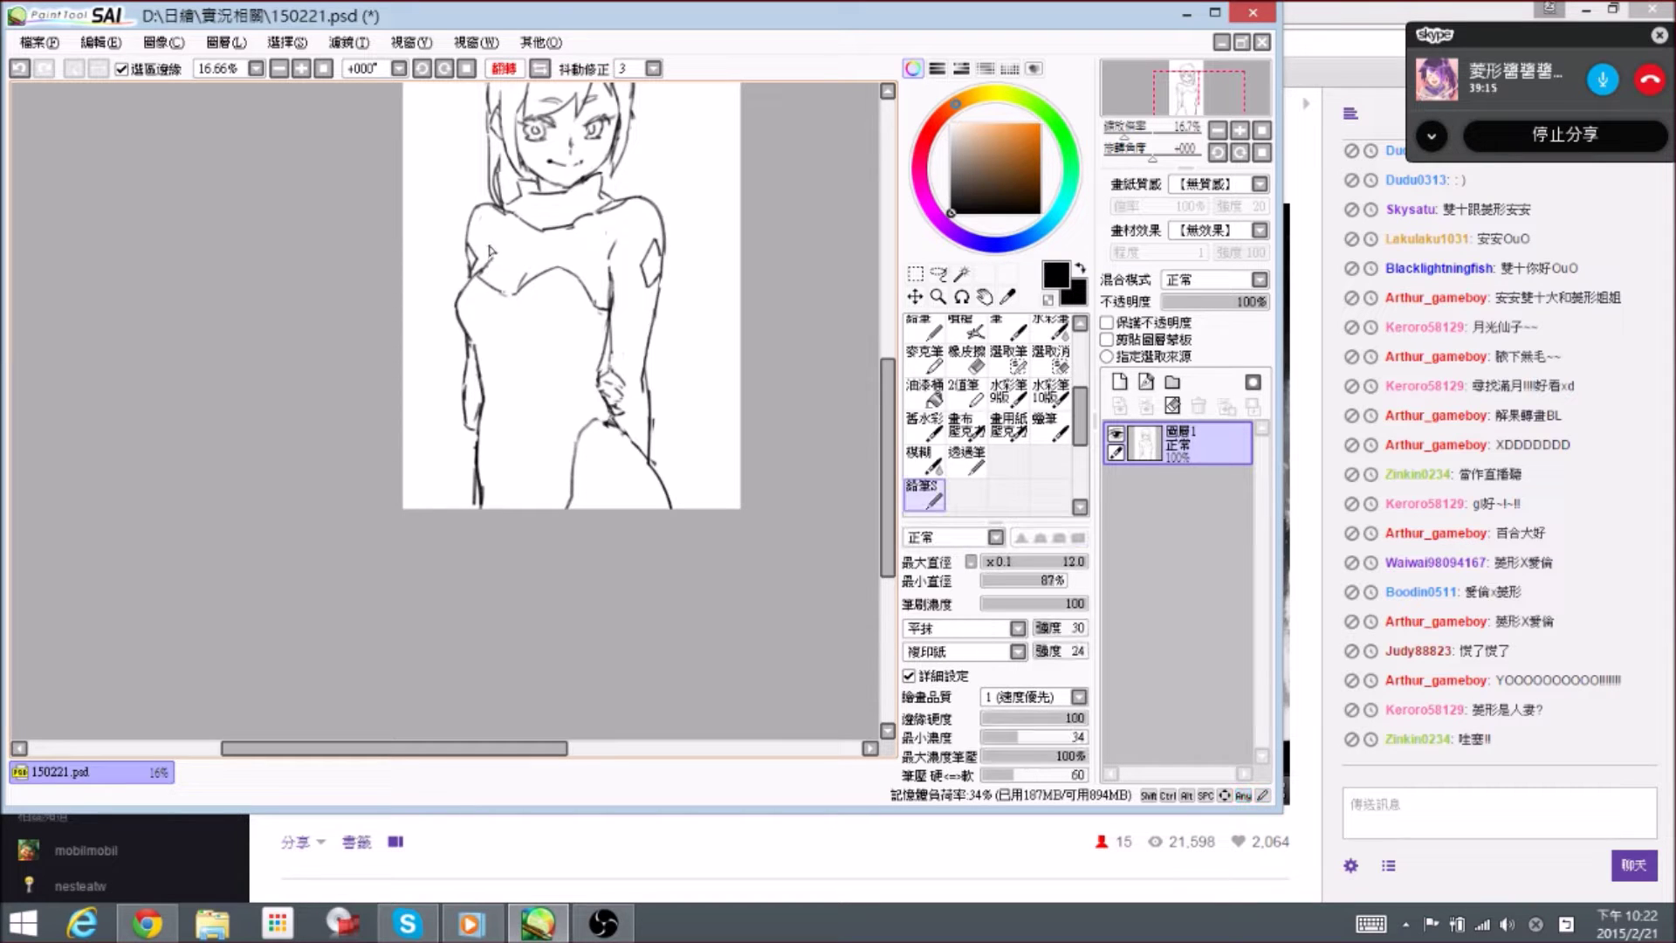
- Select the head and collar with the selection pen, tilt them slightly with a free transform, and deselect
left_click_drag(615, 260, 646, 377)
left_click(1010, 360)
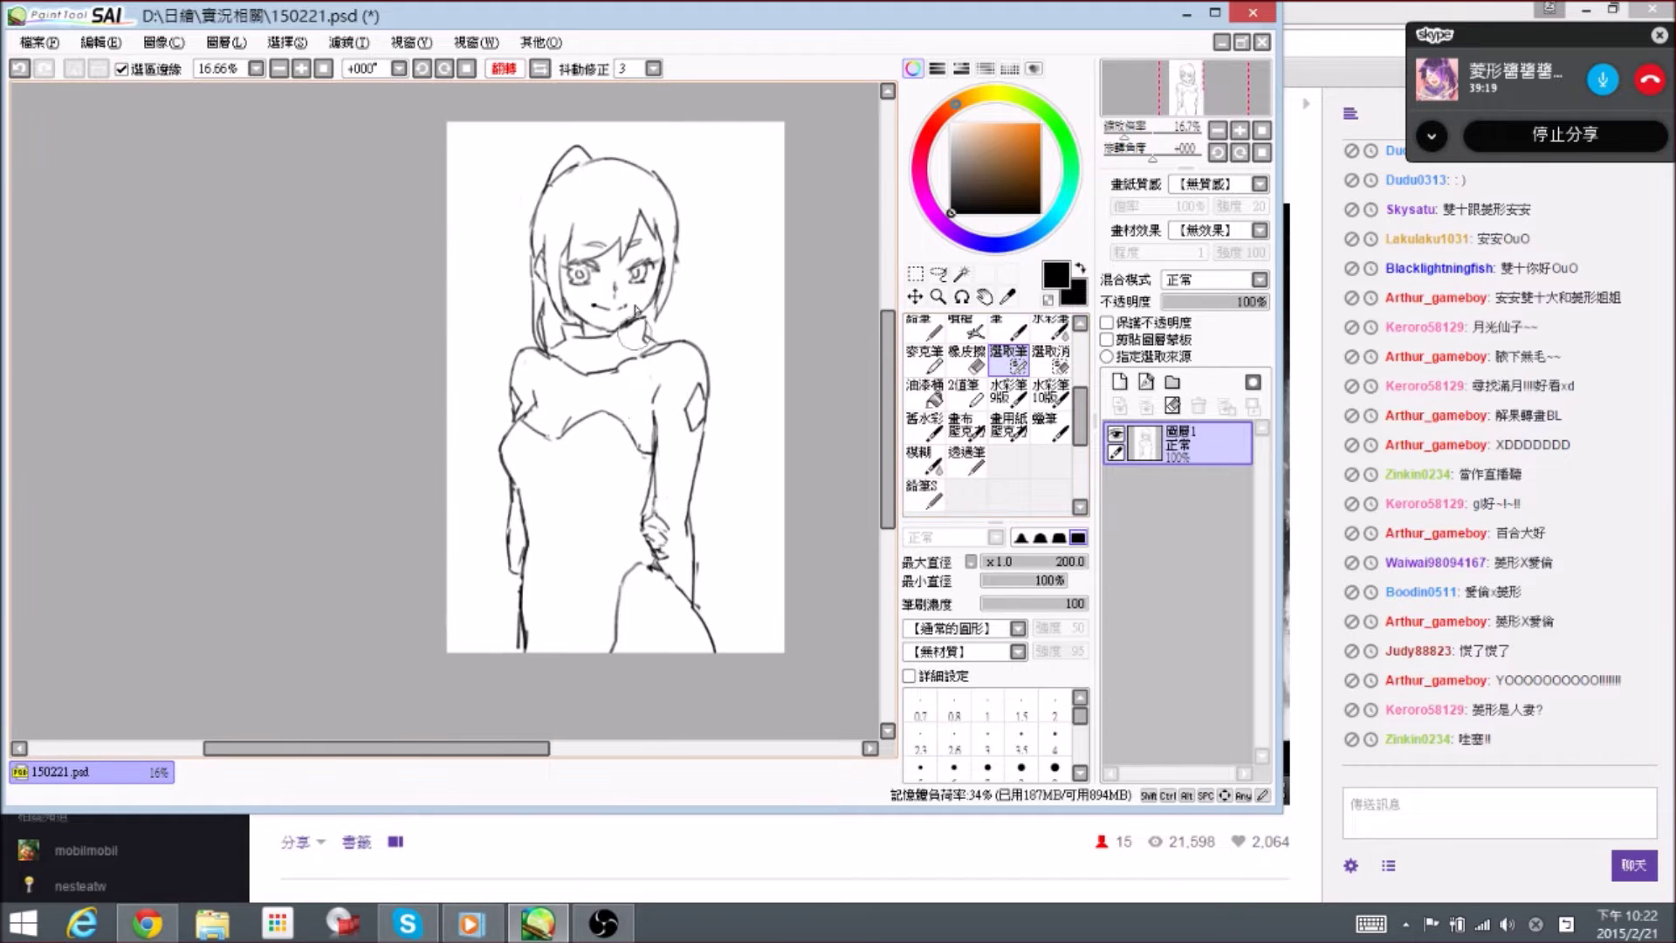
mouse_move(567, 277)
left_mouse_down()
mouse_move(591, 159)
mouse_move(575, 253)
mouse_move(551, 255)
mouse_move(549, 234)
mouse_move(557, 323)
mouse_move(583, 362)
mouse_move(655, 323)
mouse_move(668, 209)
mouse_move(616, 162)
mouse_move(619, 285)
mouse_move(601, 187)
left_mouse_up()
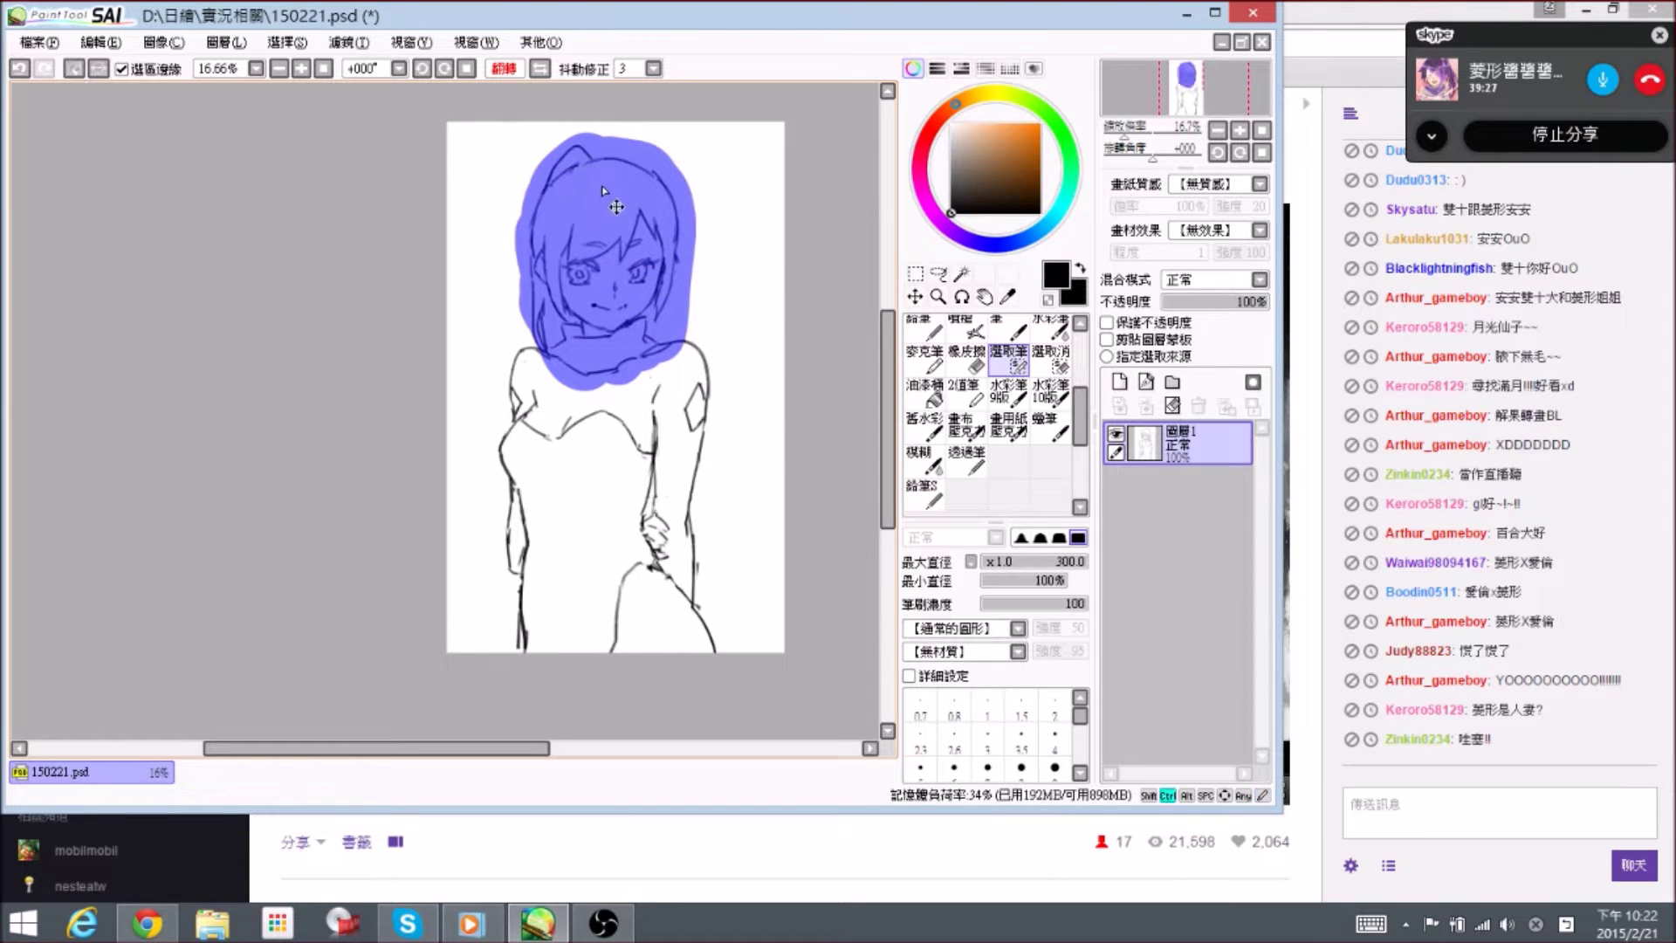
key("ctrl+t")
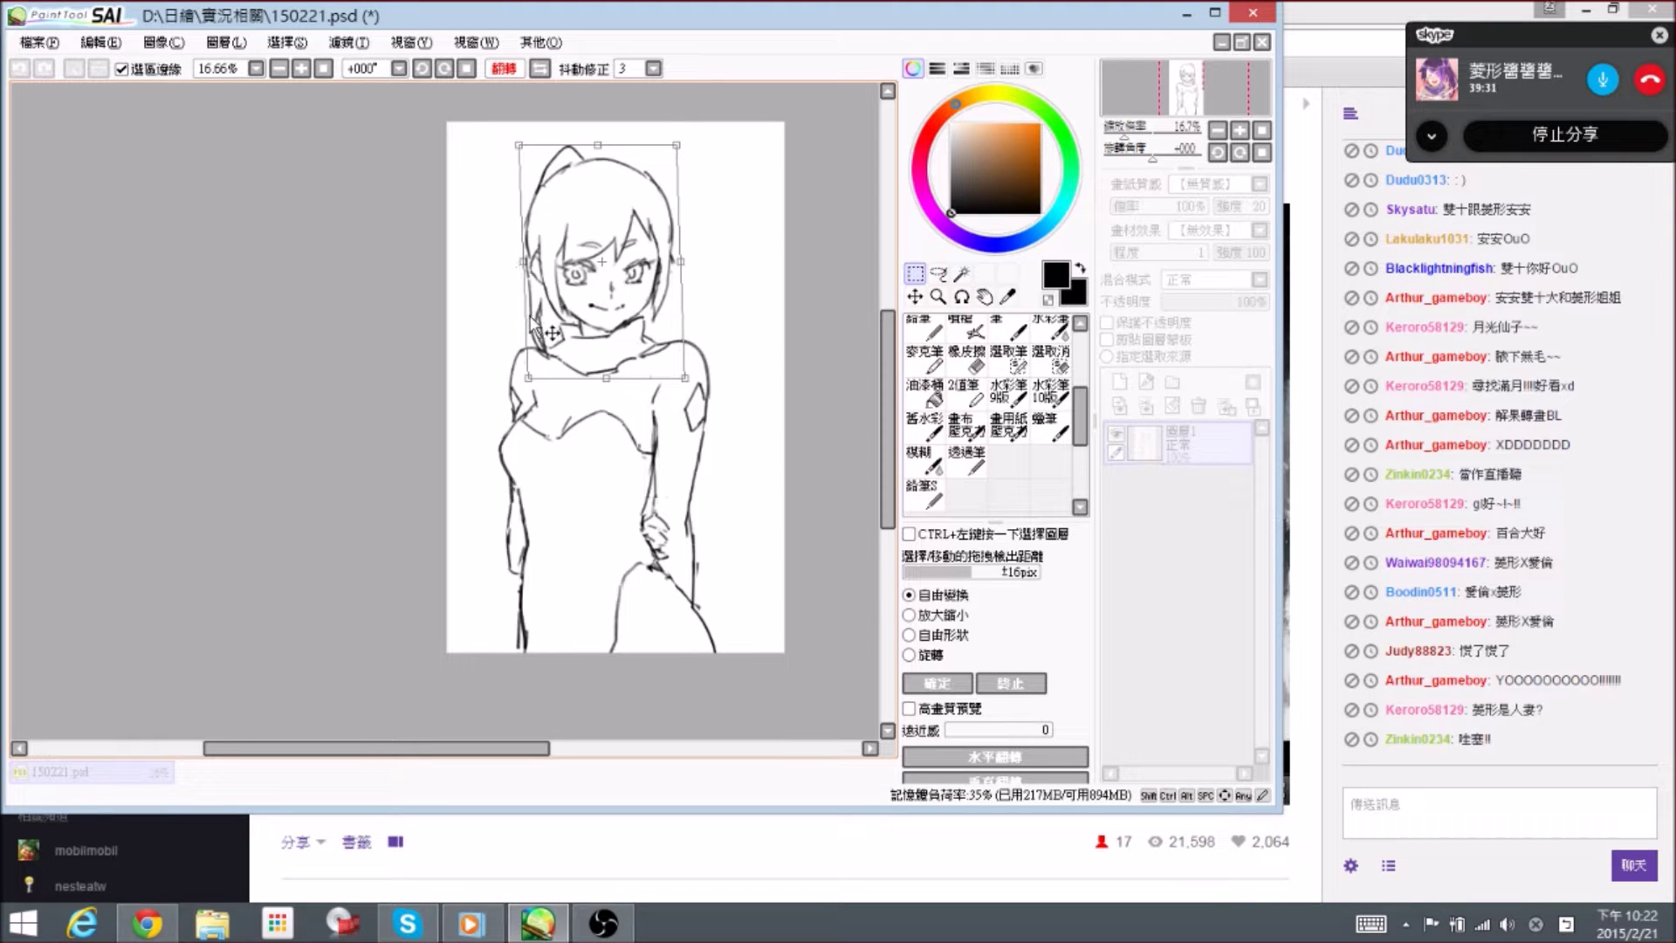
key("Return")
key("ctrl+d")
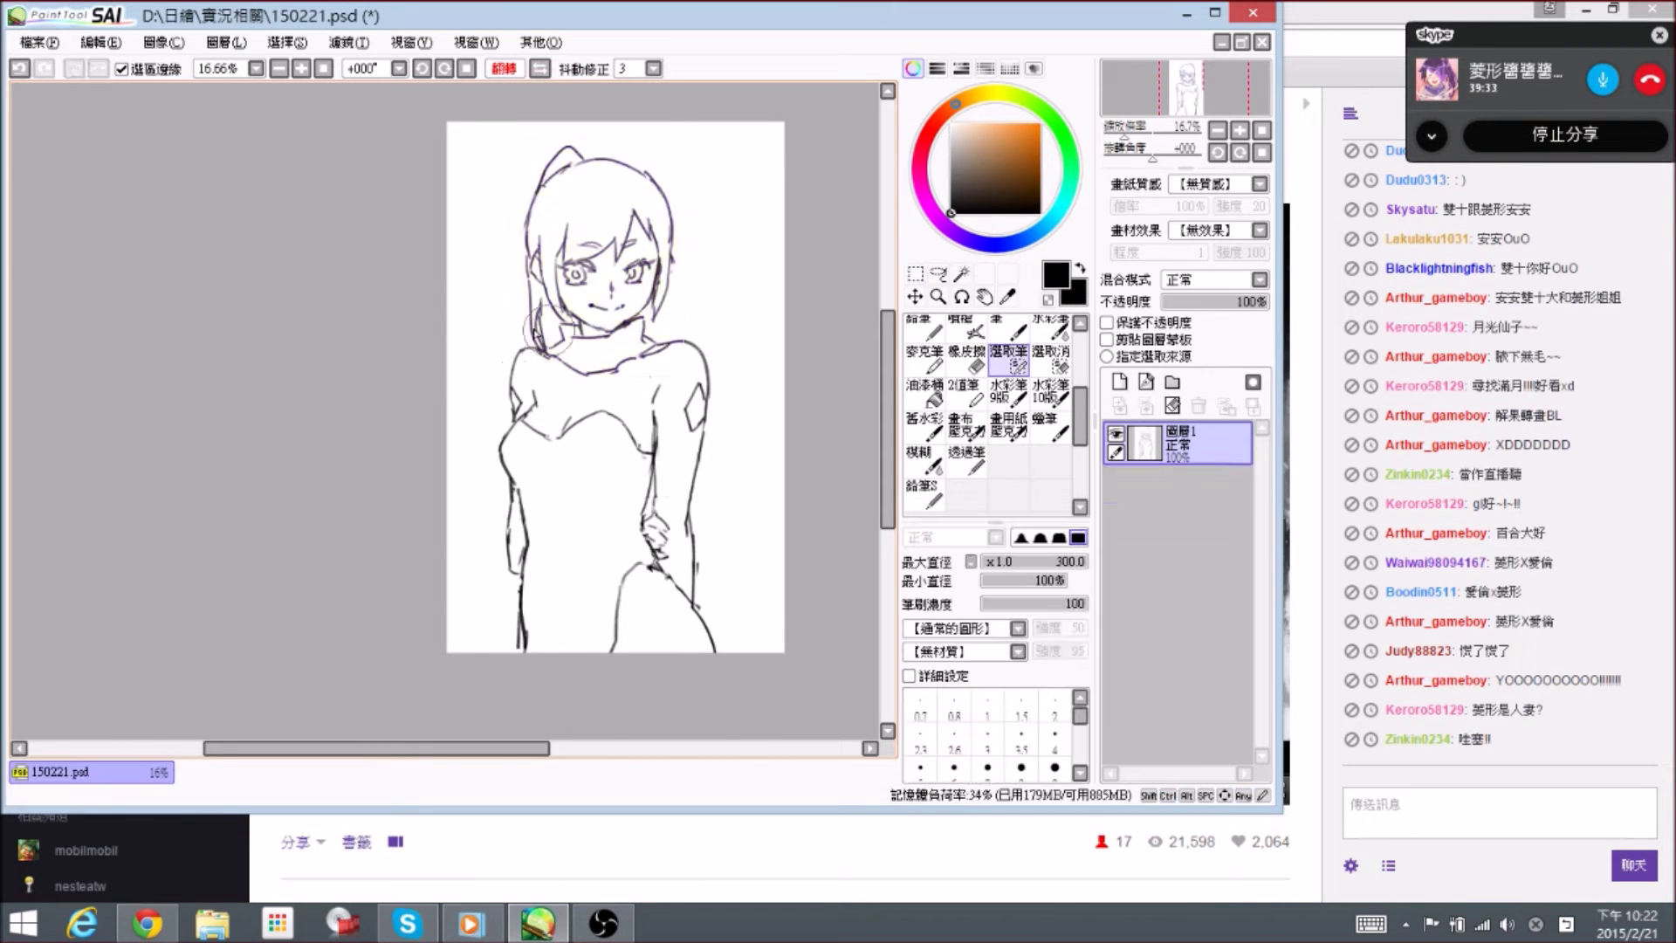
- Select the far arm with the adjoining torso side and tilt it slightly with a free transform
left_click_drag(558, 535, 564, 453)
mouse_move(543, 358)
left_mouse_down()
mouse_move(510, 557)
mouse_move(537, 631)
mouse_move(523, 346)
mouse_move(632, 343)
mouse_move(550, 367)
left_mouse_up()
key("ctrl+t")
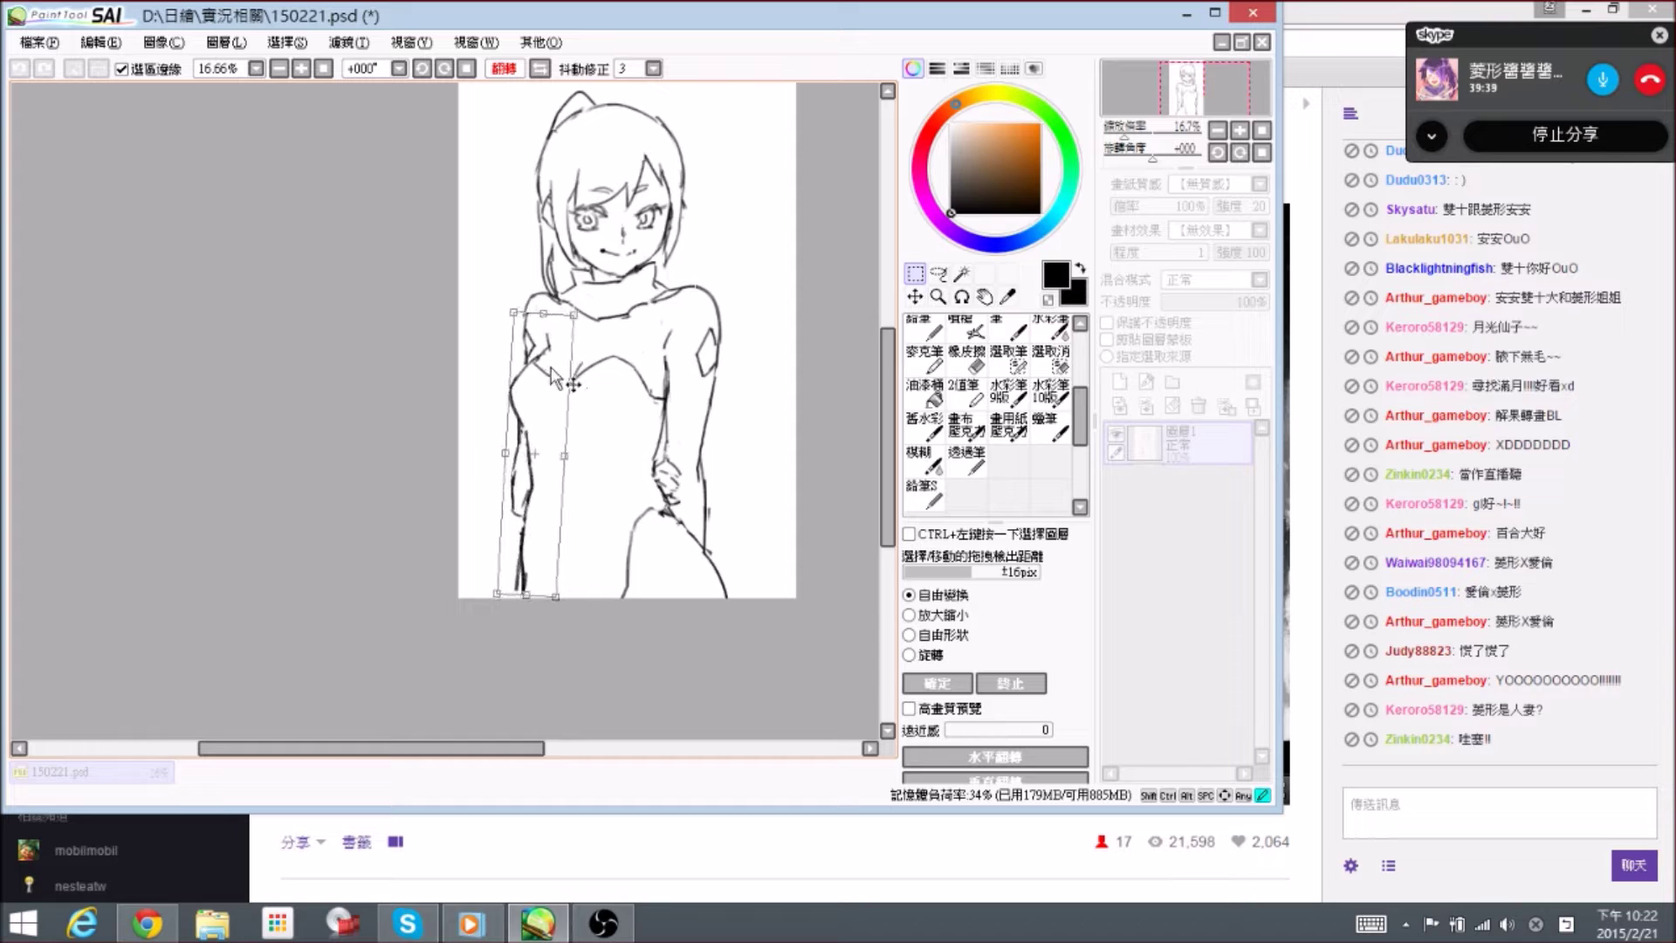
left_click_drag(558, 600, 563, 608)
key("Return")
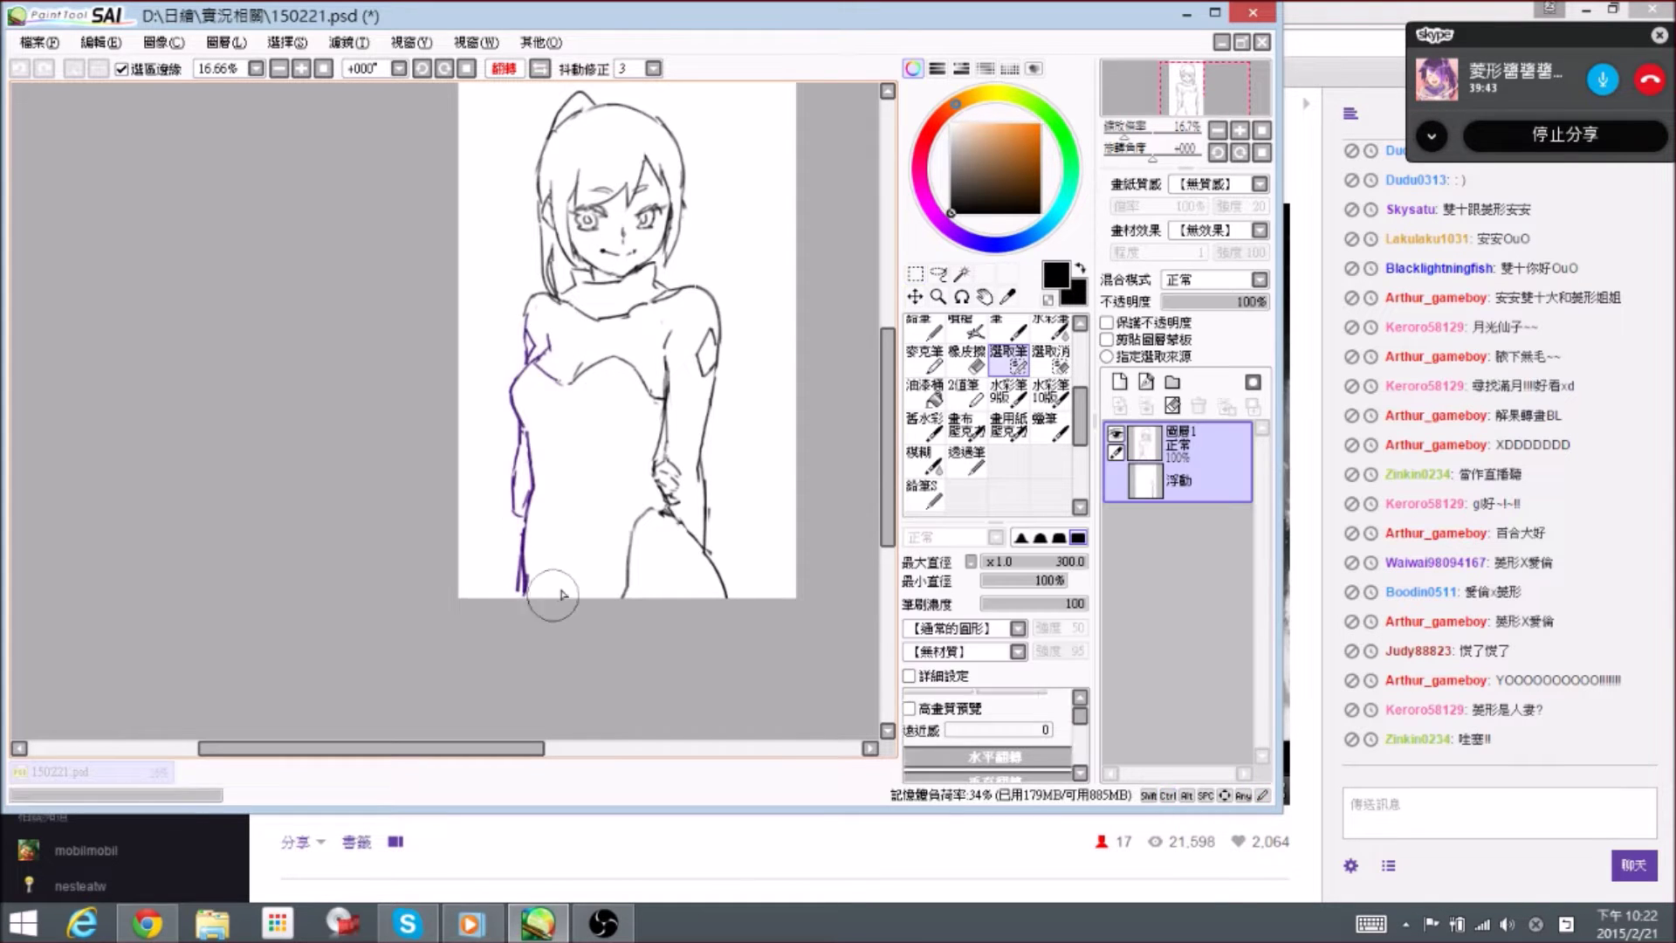
- Select the body from the waist down, rotate and shift it toward the near side with a free transform, and deselect
mouse_move(517, 502)
left_mouse_down()
mouse_move(573, 593)
mouse_move(712, 571)
mouse_move(670, 495)
mouse_move(631, 586)
mouse_move(742, 591)
mouse_move(733, 510)
mouse_move(701, 474)
mouse_move(722, 487)
mouse_move(525, 523)
mouse_move(633, 556)
mouse_move(589, 517)
mouse_move(614, 480)
mouse_move(546, 487)
mouse_move(524, 580)
left_mouse_up()
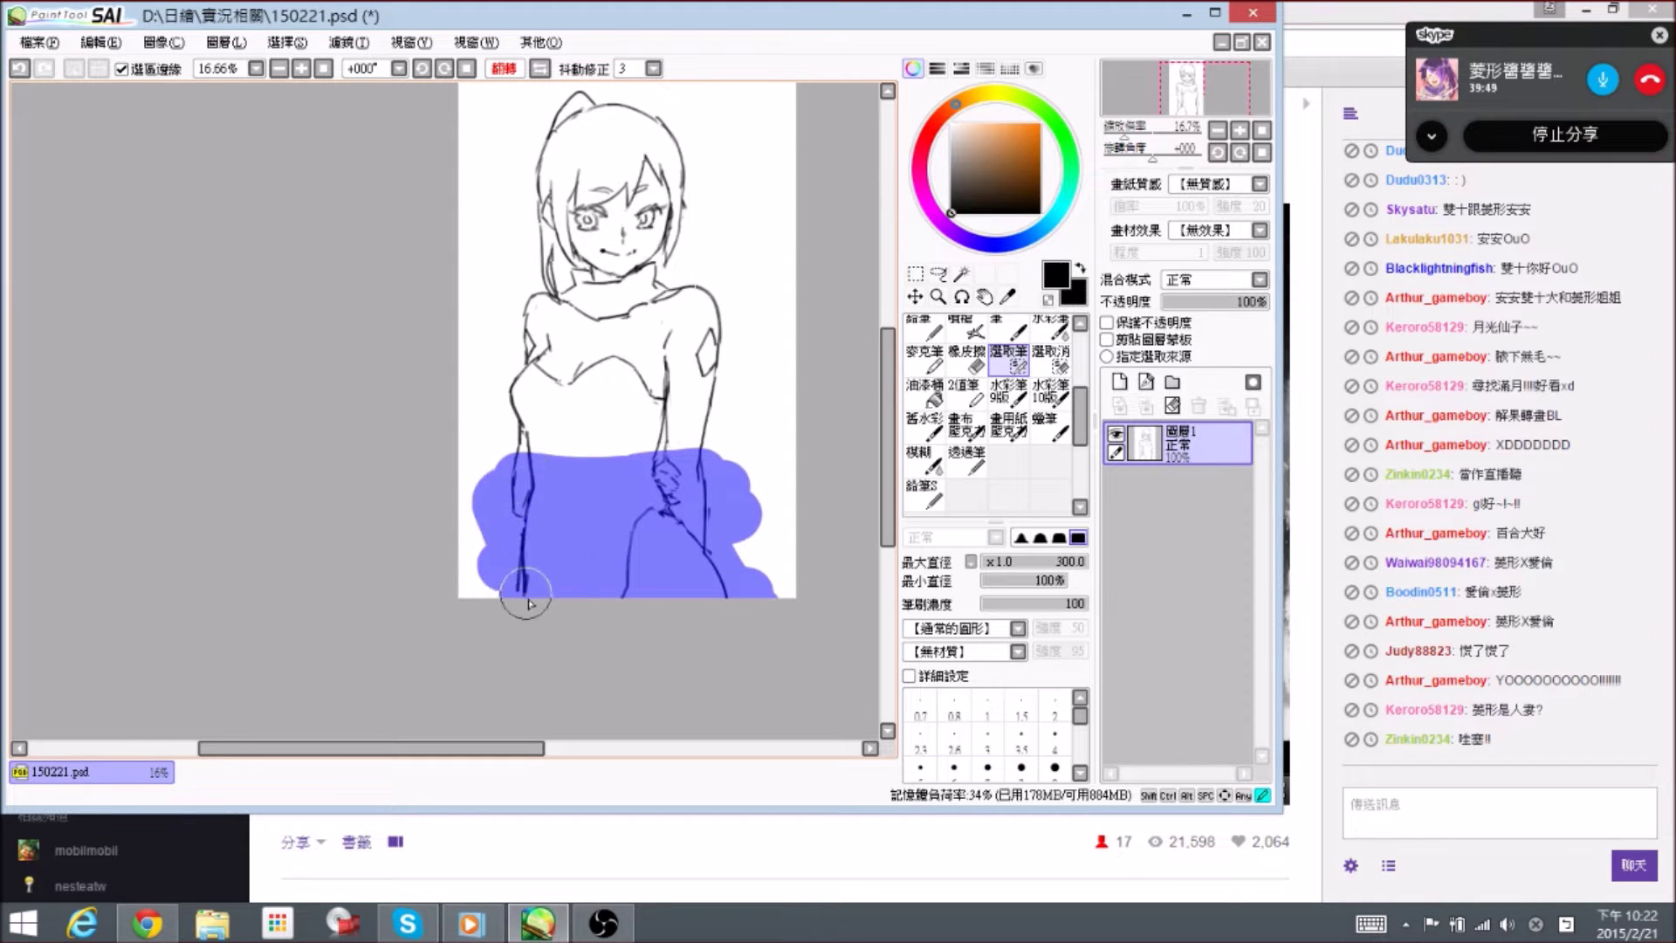
key("ctrl+t")
left_click_drag(783, 494, 782, 490)
left_click_drag(718, 542, 735, 537)
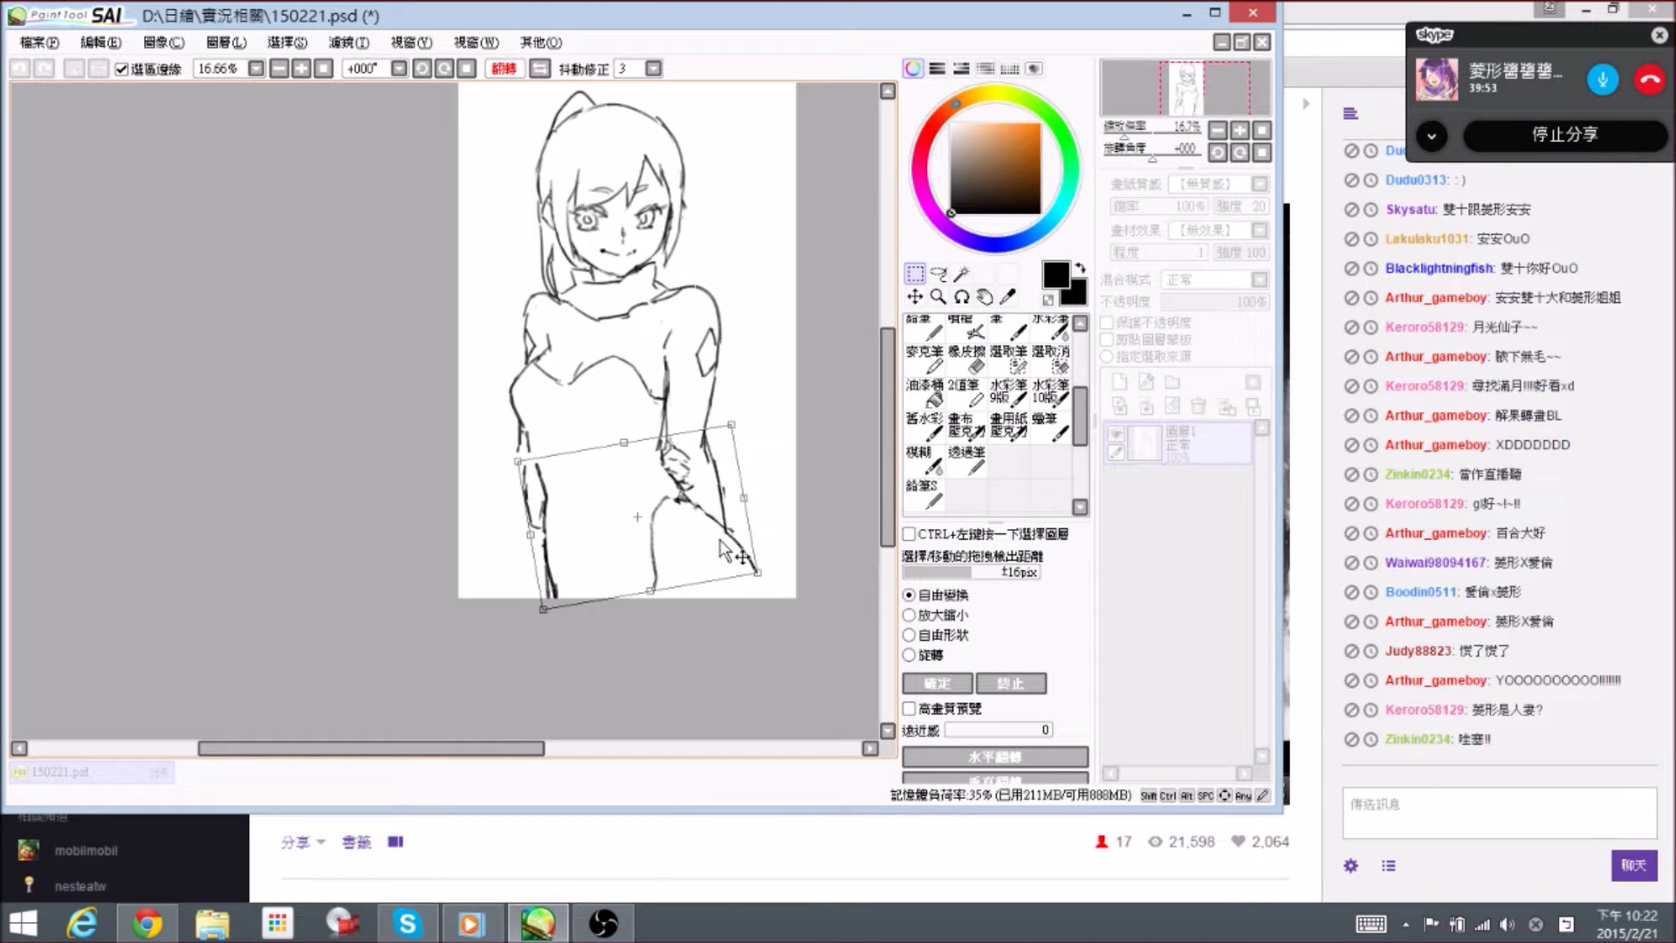
left_click_drag(715, 540, 714, 541)
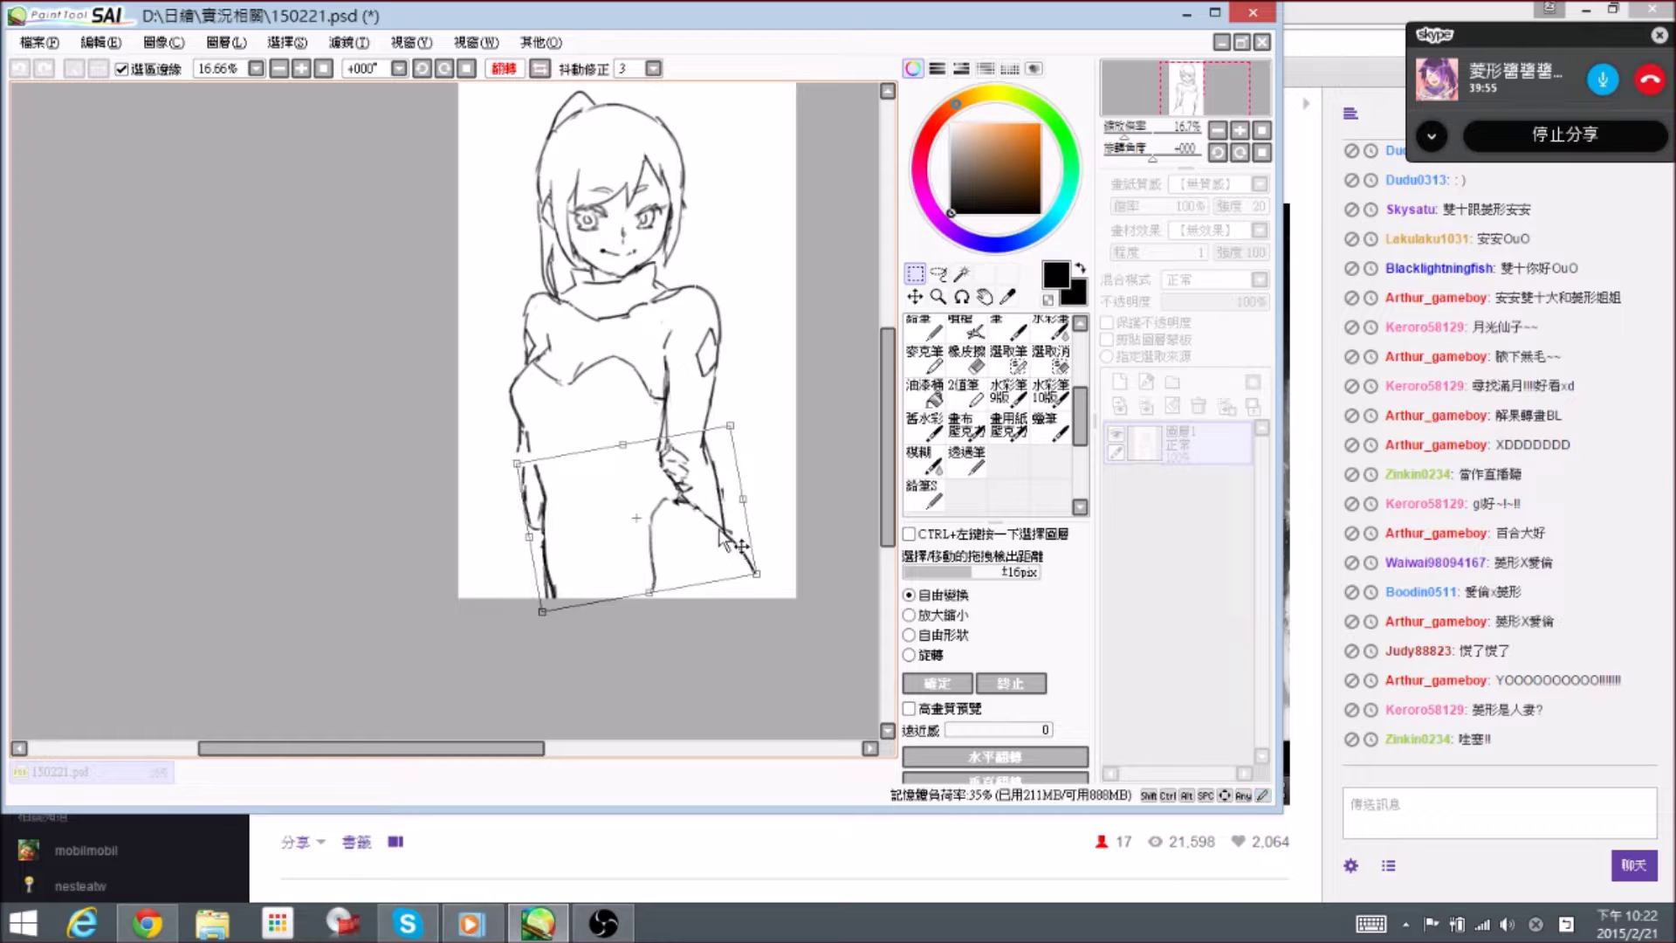
key("Return")
key("ctrl+d")
- Erase the mismatched forearm lines at the far waist and redraw the torso's side contour with the pencil
left_click(927, 497)
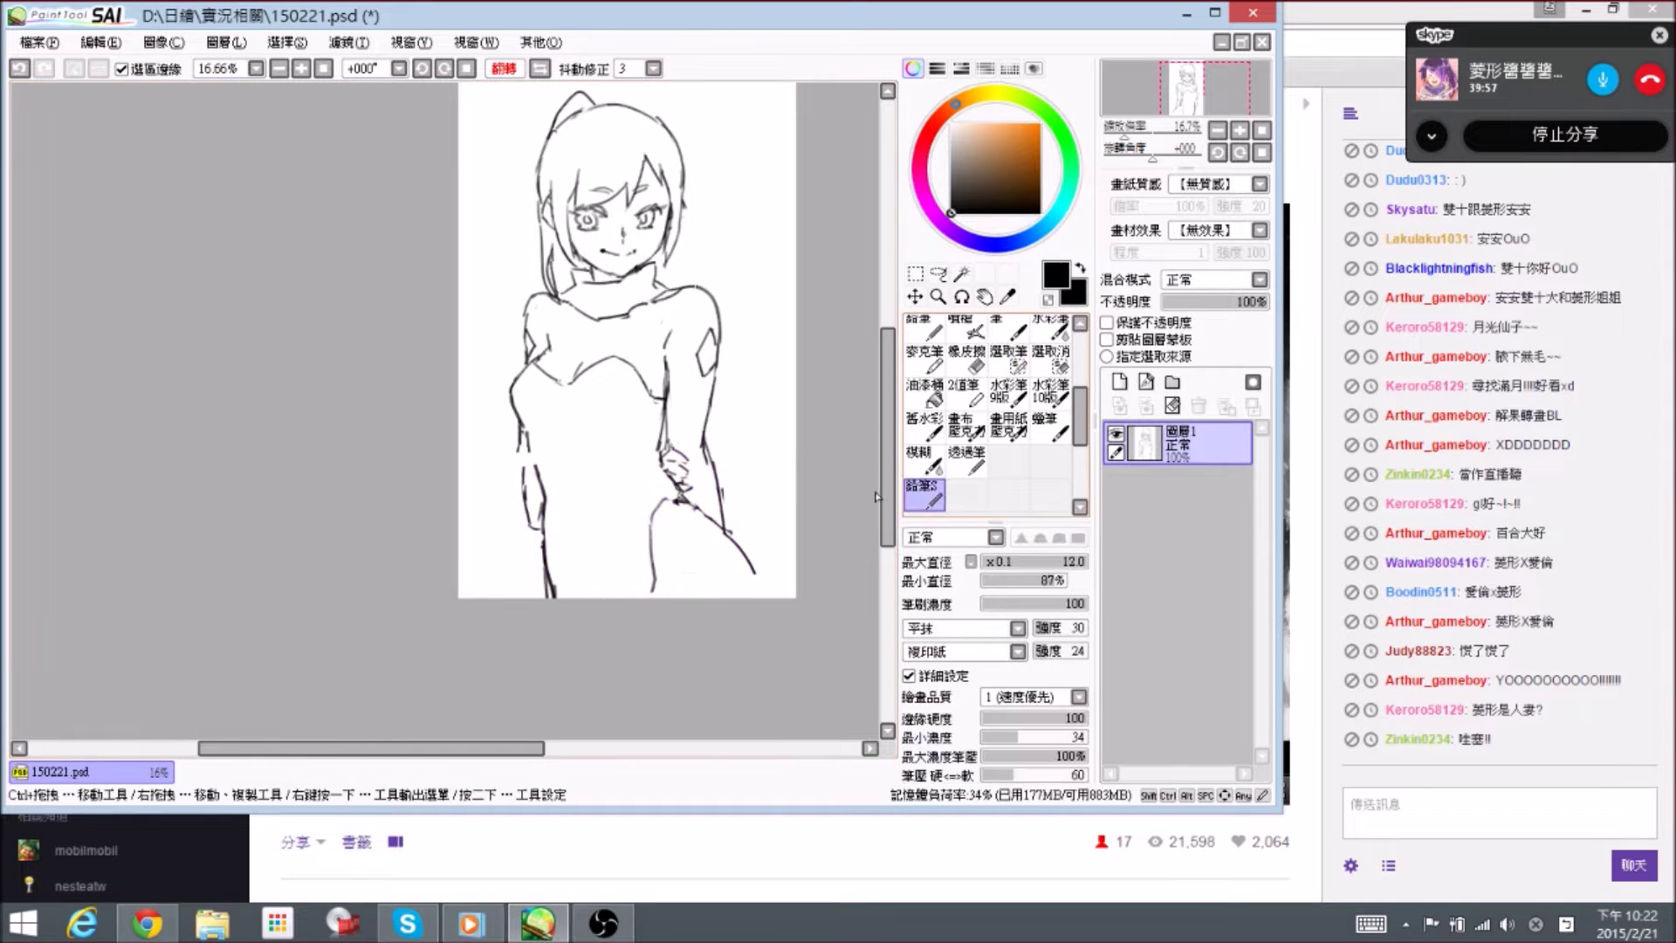
left_click_drag(556, 561, 565, 554)
key("e")
mouse_move(531, 456)
left_mouse_down()
mouse_move(536, 506)
mouse_move(523, 441)
mouse_move(532, 505)
mouse_move(529, 454)
left_mouse_up()
key("n")
key("e")
key("n")
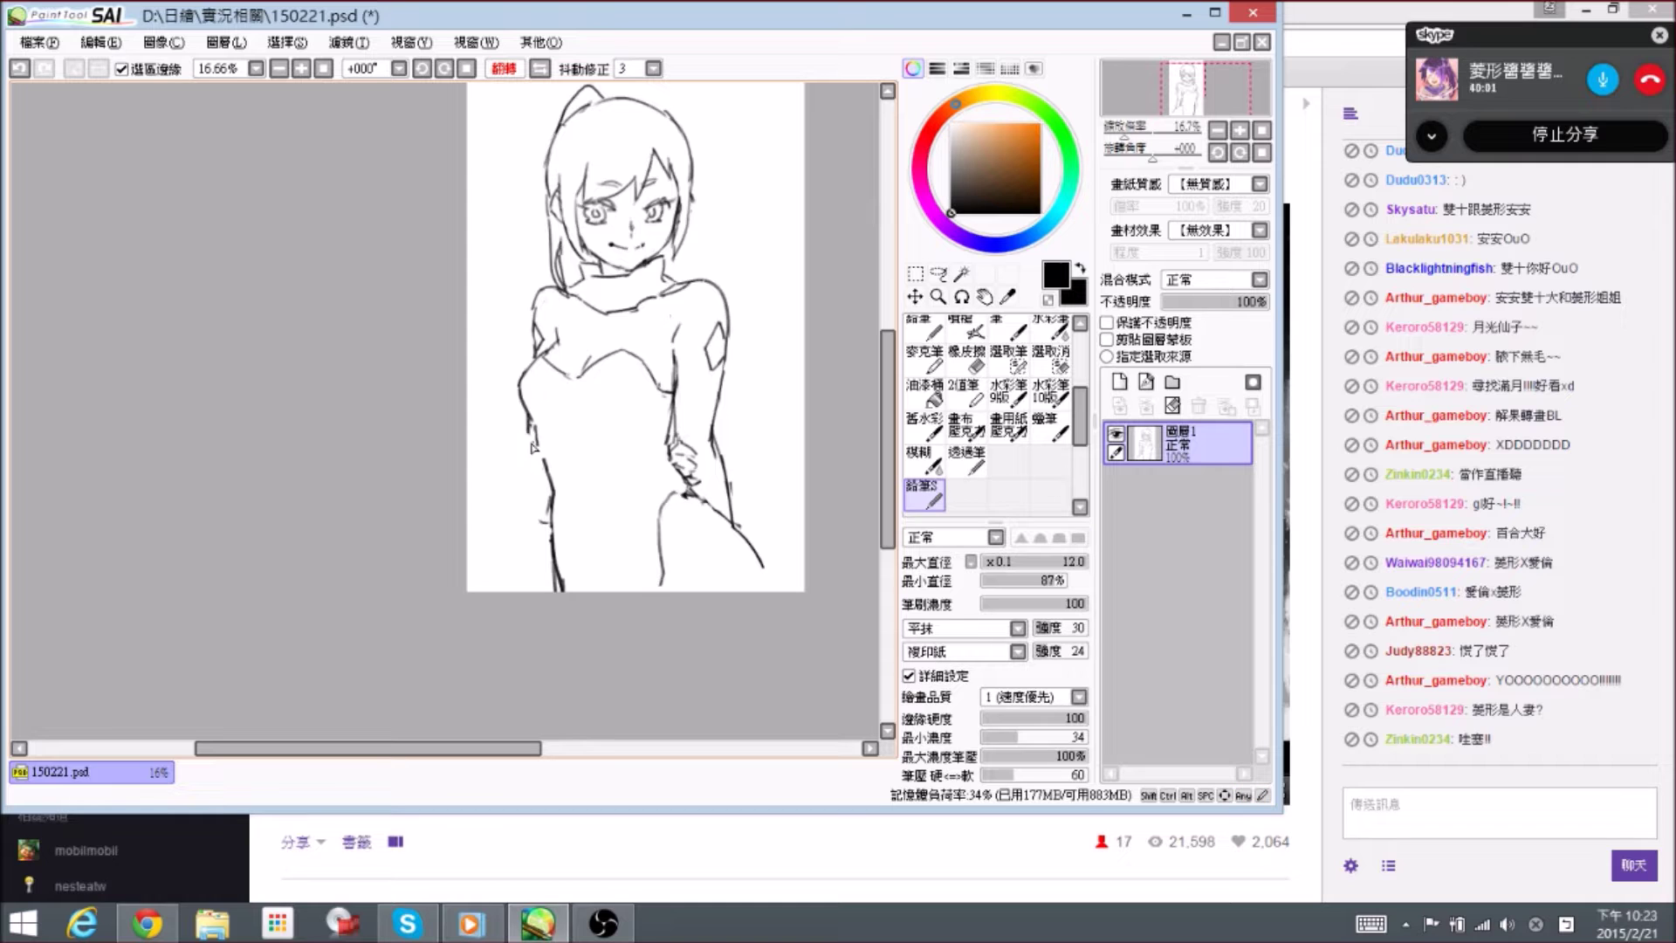
- Erase the remnants of the far hand and redraw the far forearm beside the waist
key("e")
left_click_drag(549, 522, 535, 495)
key("n")
key("e")
key("n")
key("e")
key("n")
- Erase and redraw the far arm's outer line just below the shoulder
key("e")
mouse_move(549, 308)
left_mouse_down()
mouse_move(528, 301)
mouse_move(542, 279)
mouse_move(558, 293)
mouse_move(532, 308)
mouse_move(537, 327)
mouse_move(531, 292)
mouse_move(539, 316)
left_mouse_up()
key("n")
key("e")
key("n")
key("e")
key("n")
- Erase the near hip's outer contour below the hand and redraw it as a smooth outward curve
key("space")
left_click_drag(653, 498, 588, 426)
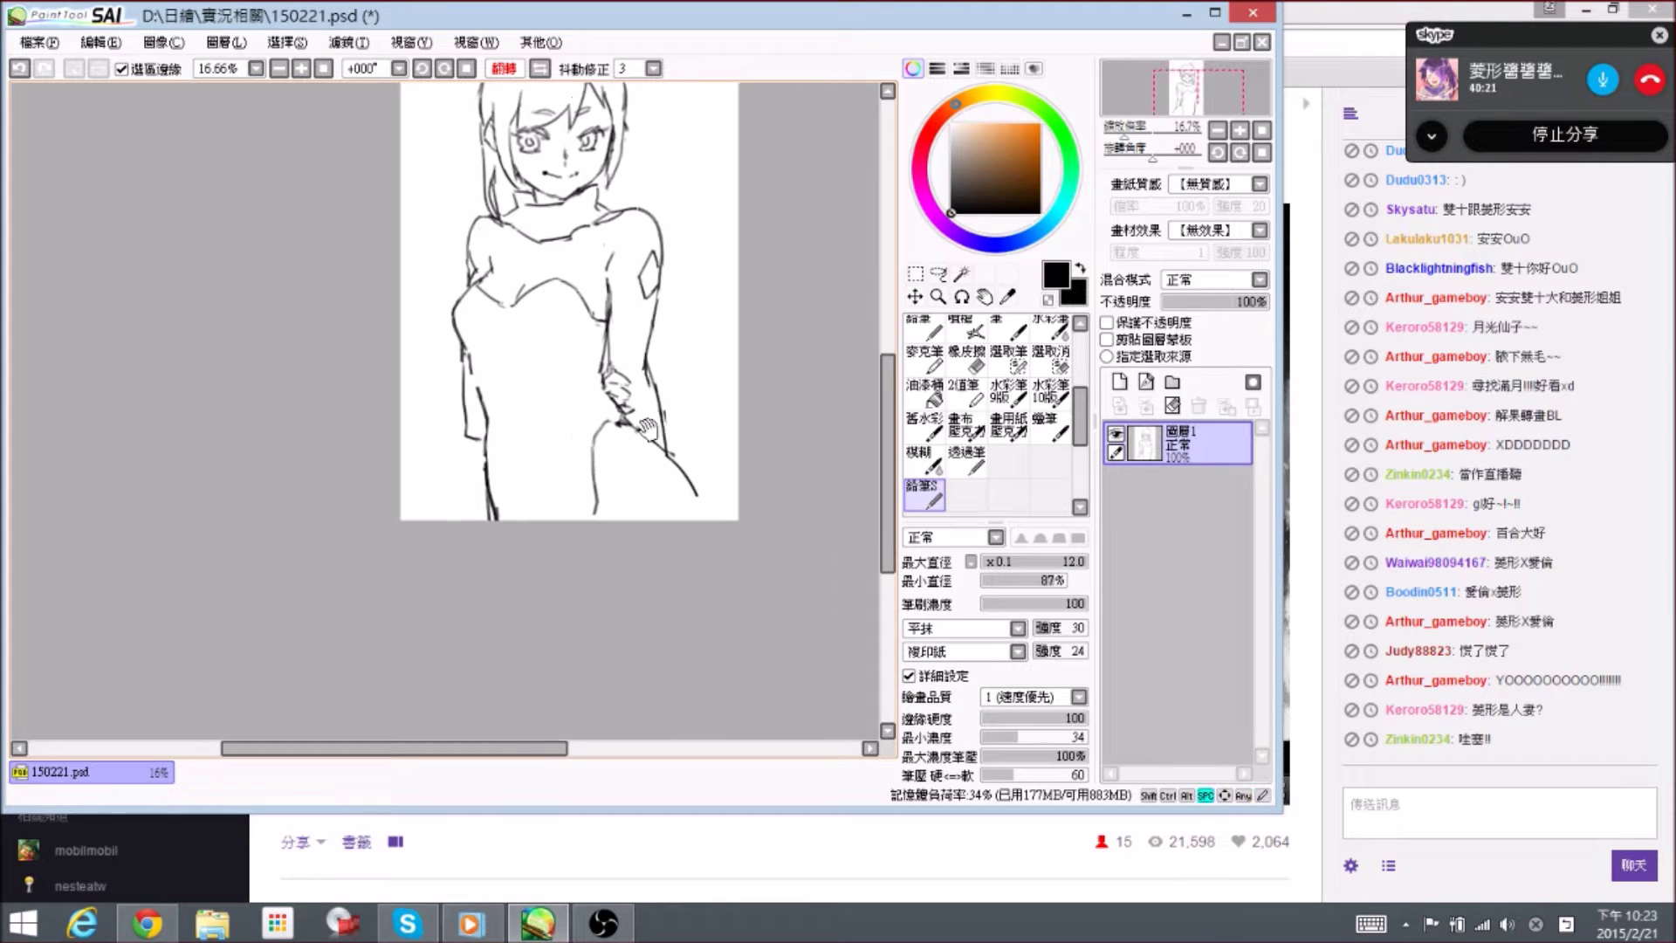
key("e")
left_click_drag(677, 458, 682, 463)
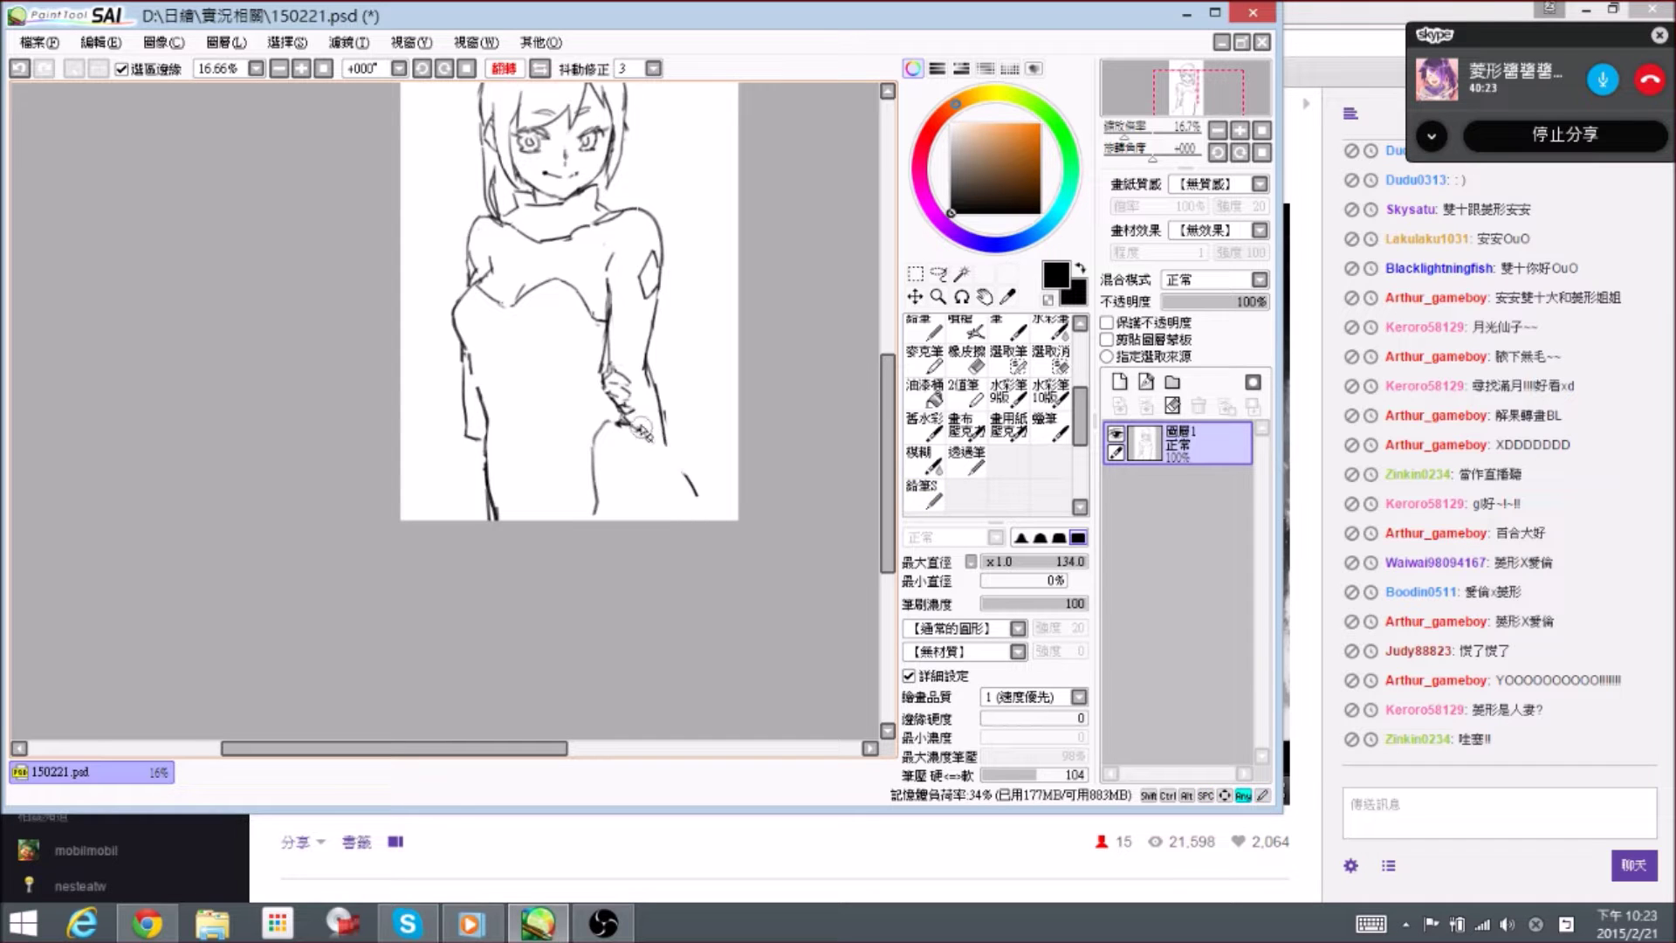
key("n")
mouse_move(640, 431)
left_mouse_down()
mouse_move(701, 494)
mouse_move(706, 524)
mouse_move(694, 482)
mouse_move(708, 522)
left_mouse_up()
key("e")
key("n")
key("e")
key("n")
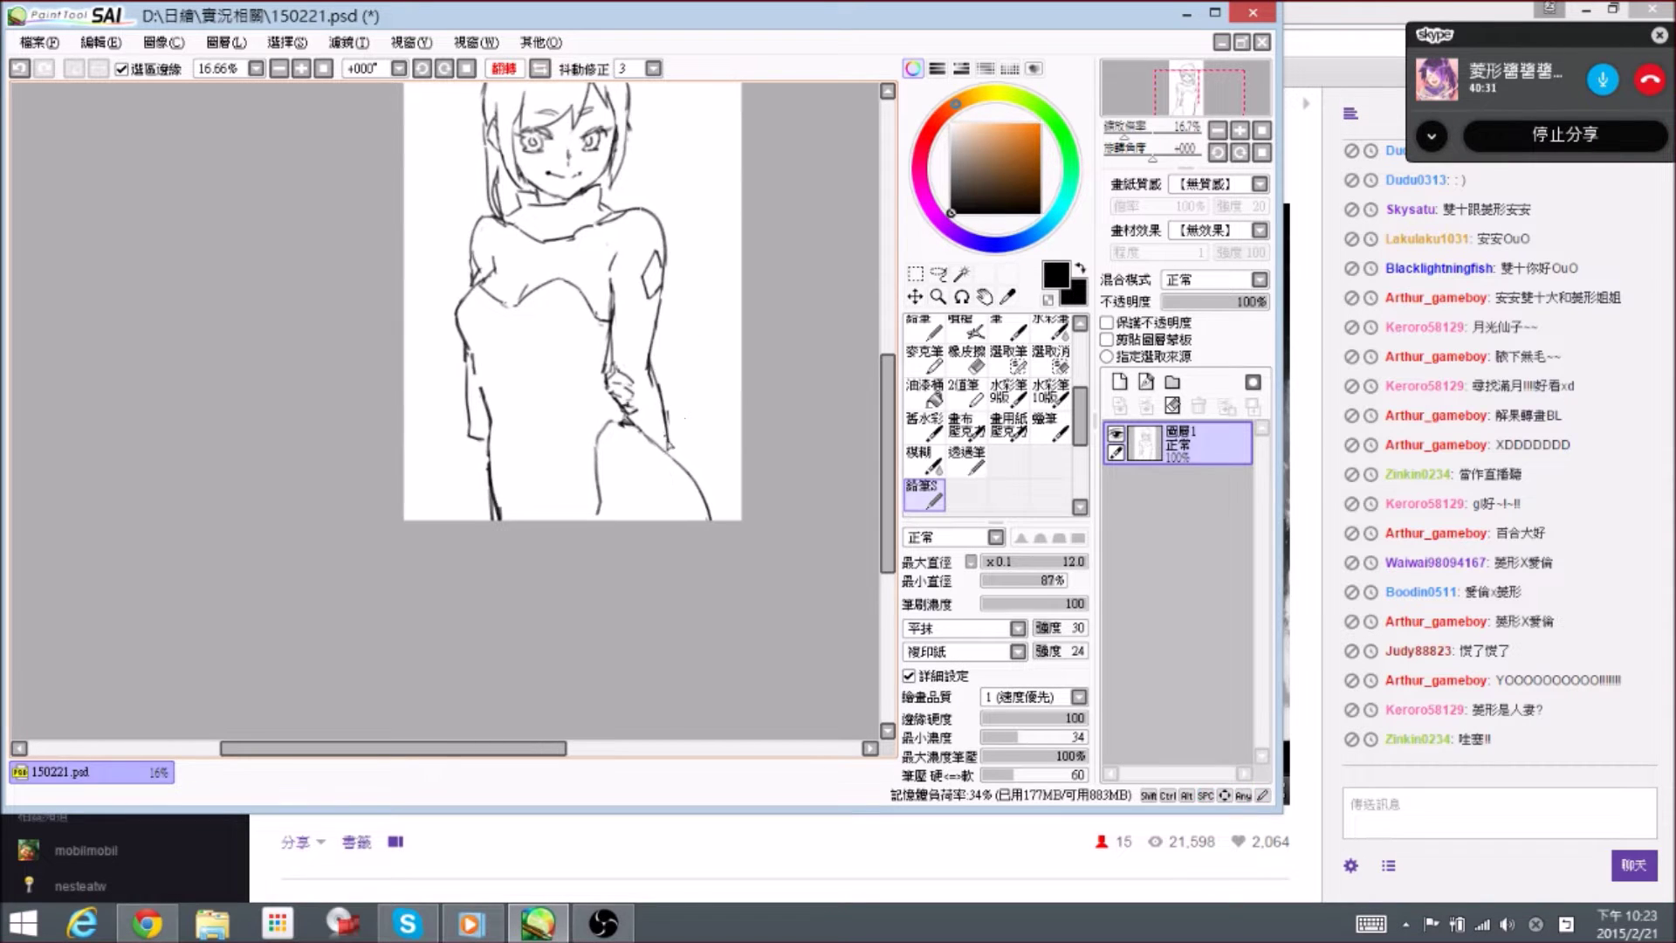
- Touch up the outfit lines around the far shoulder and upper chest
key("e")
key("n")
mouse_move(524, 252)
left_mouse_down()
mouse_move(551, 297)
mouse_move(547, 240)
mouse_move(534, 261)
mouse_move(547, 256)
left_mouse_up()
key("e")
key("n")
key("e")
key("n")
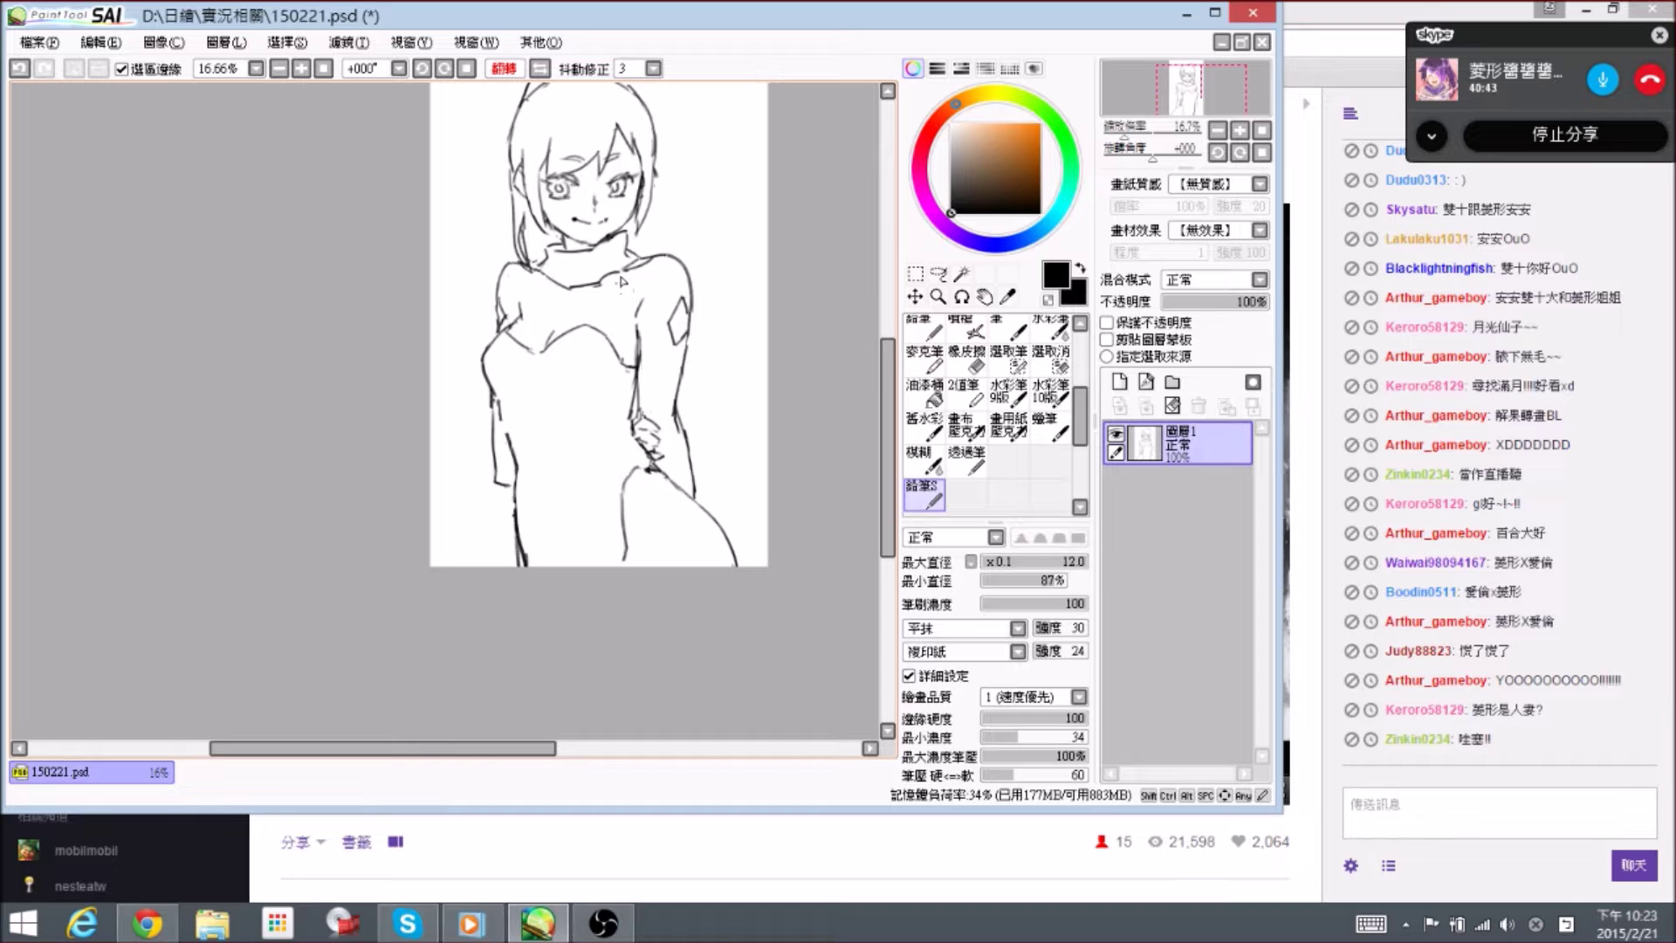
- Erase and redraw the collar's lower edge where it runs into the near shoulder
key("e")
key("n")
key("e")
key("n")
key("e")
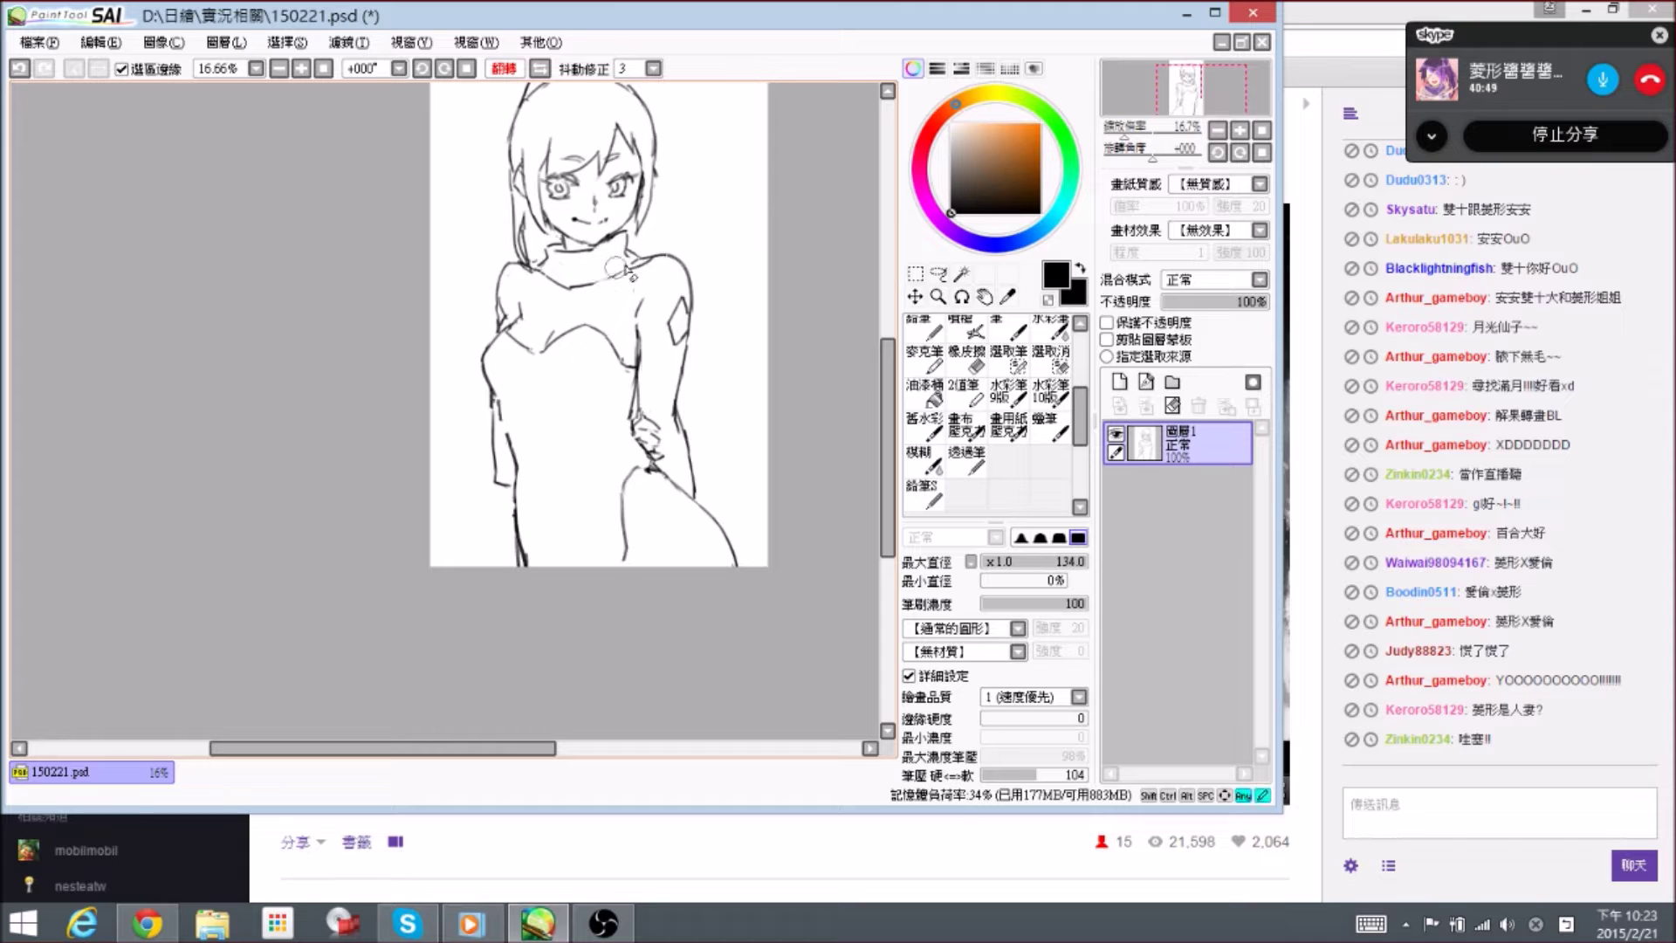
key("n")
left_click_drag(627, 273, 594, 279)
key("e")
key("n")
key("e")
key("n")
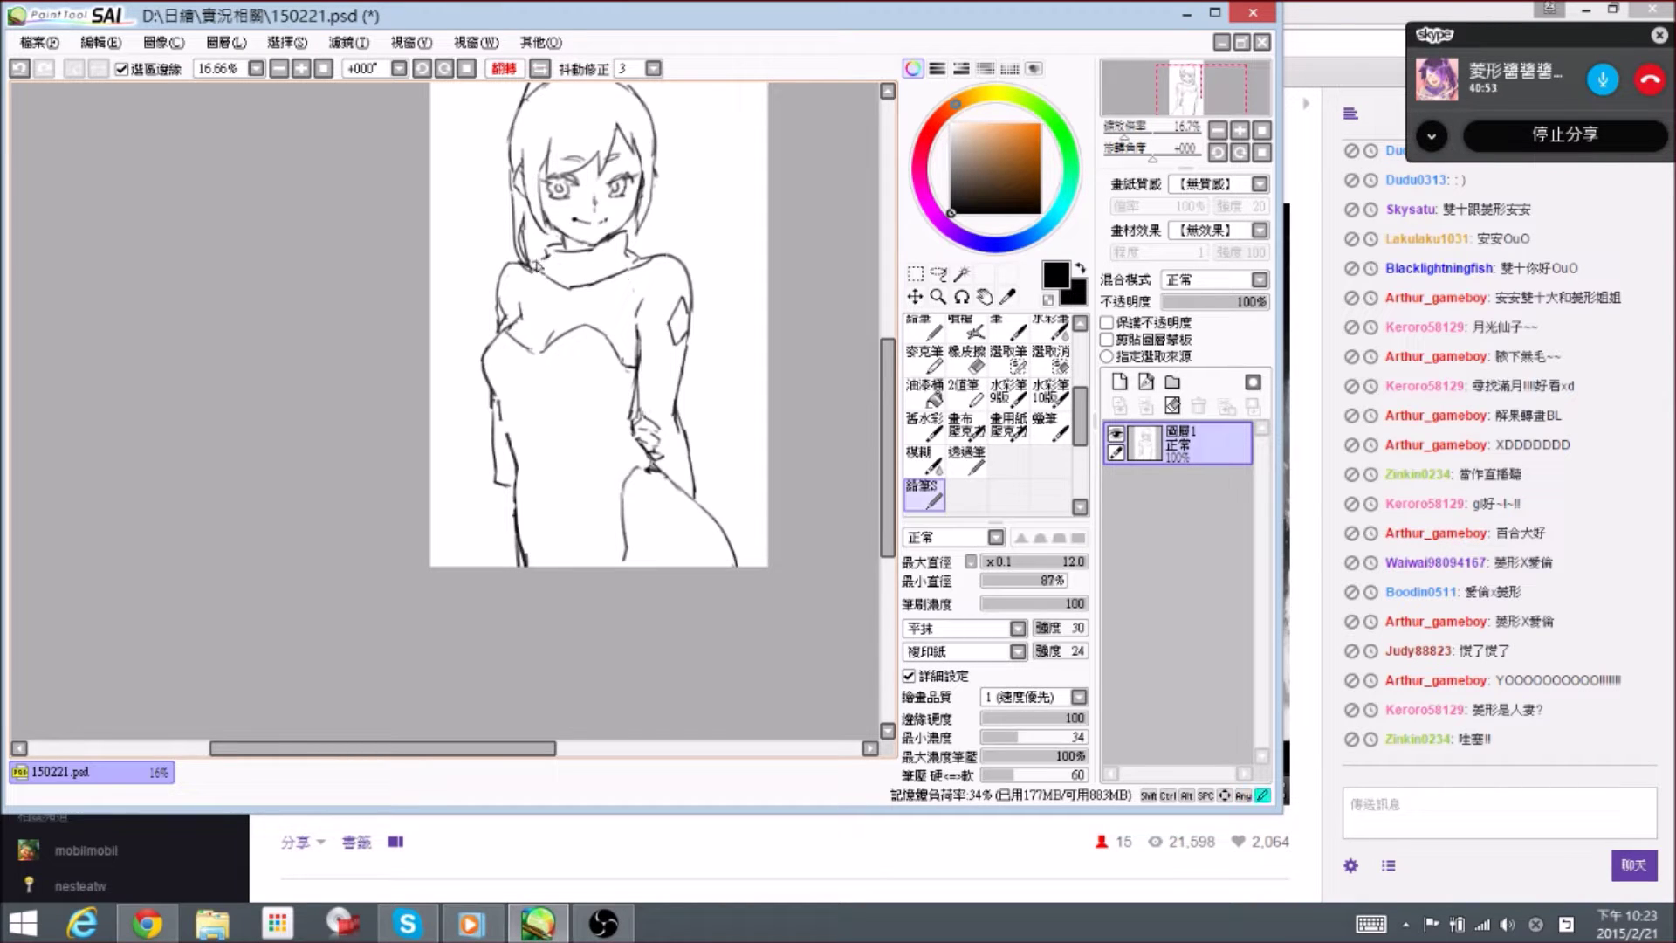
- Erase and redraw the far corner and front top edge of the collar
key("e")
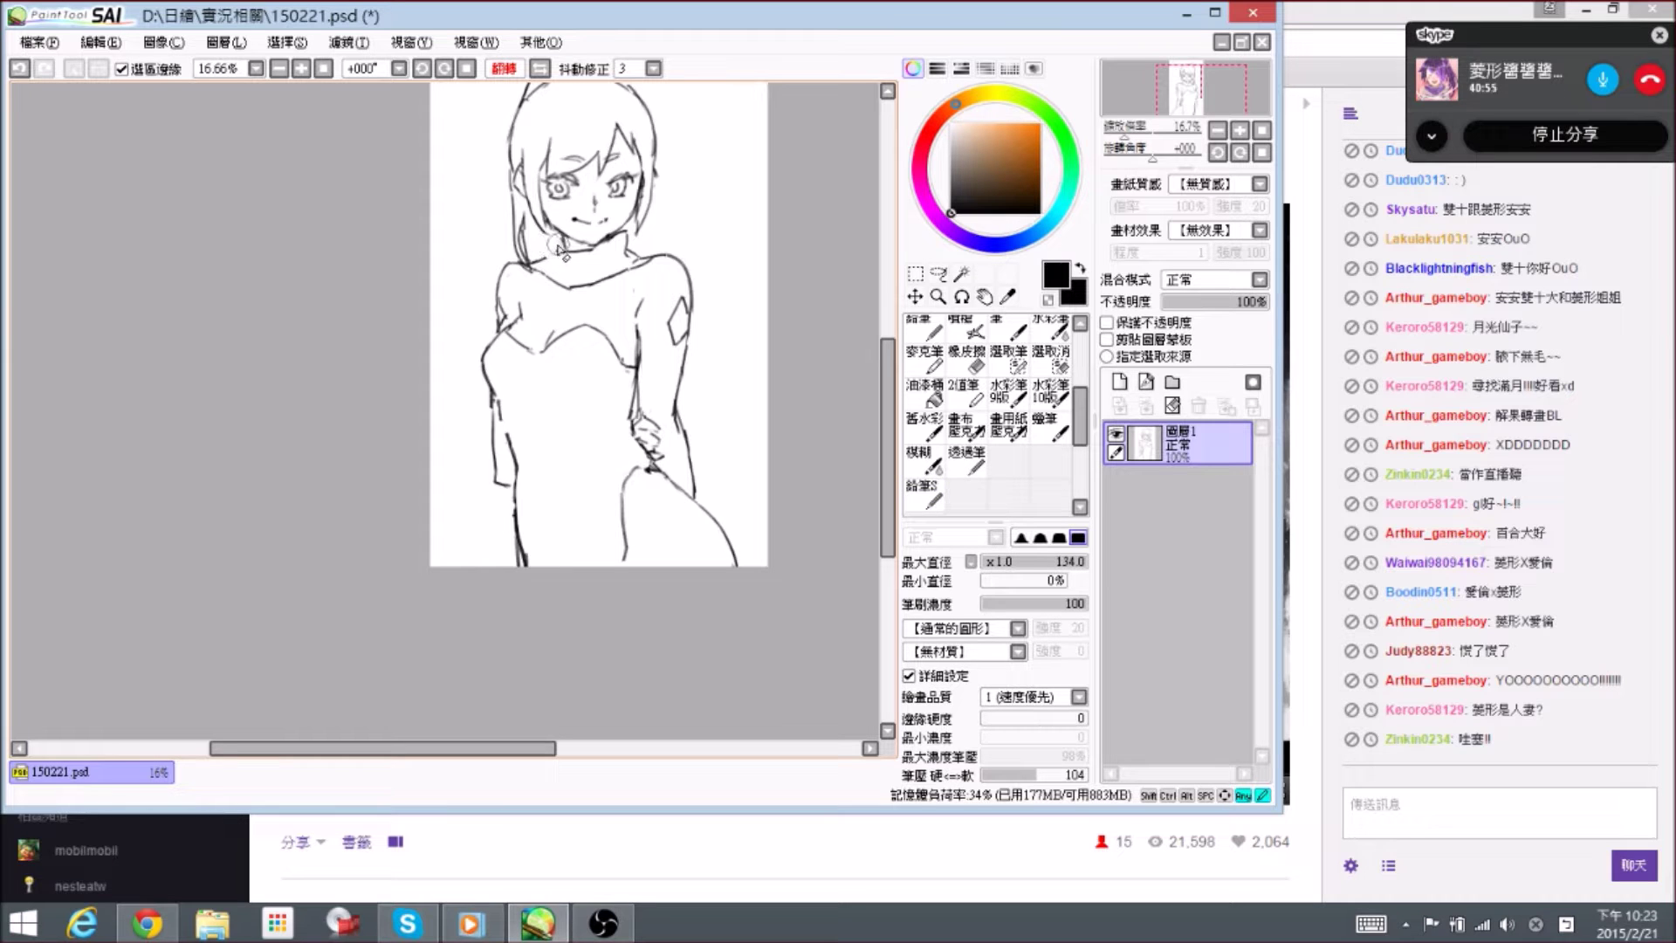
key("n")
key("e")
key("n")
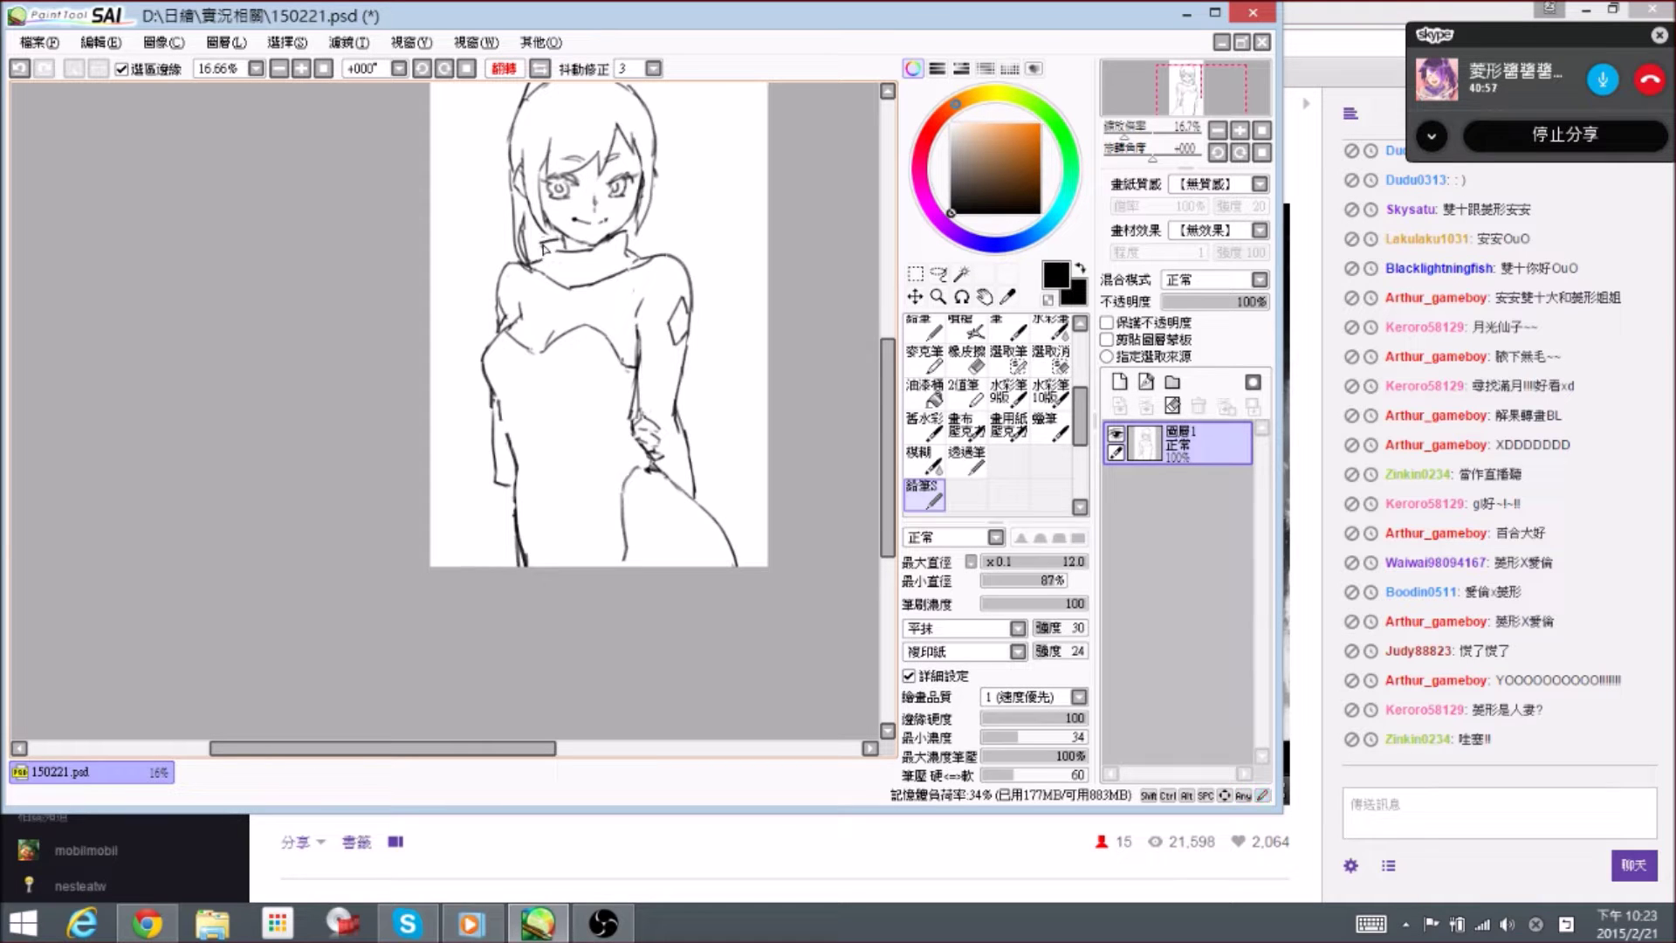
key("e")
key("n")
- Clean up the collar's front edge and redraw its near-side corner
key("e")
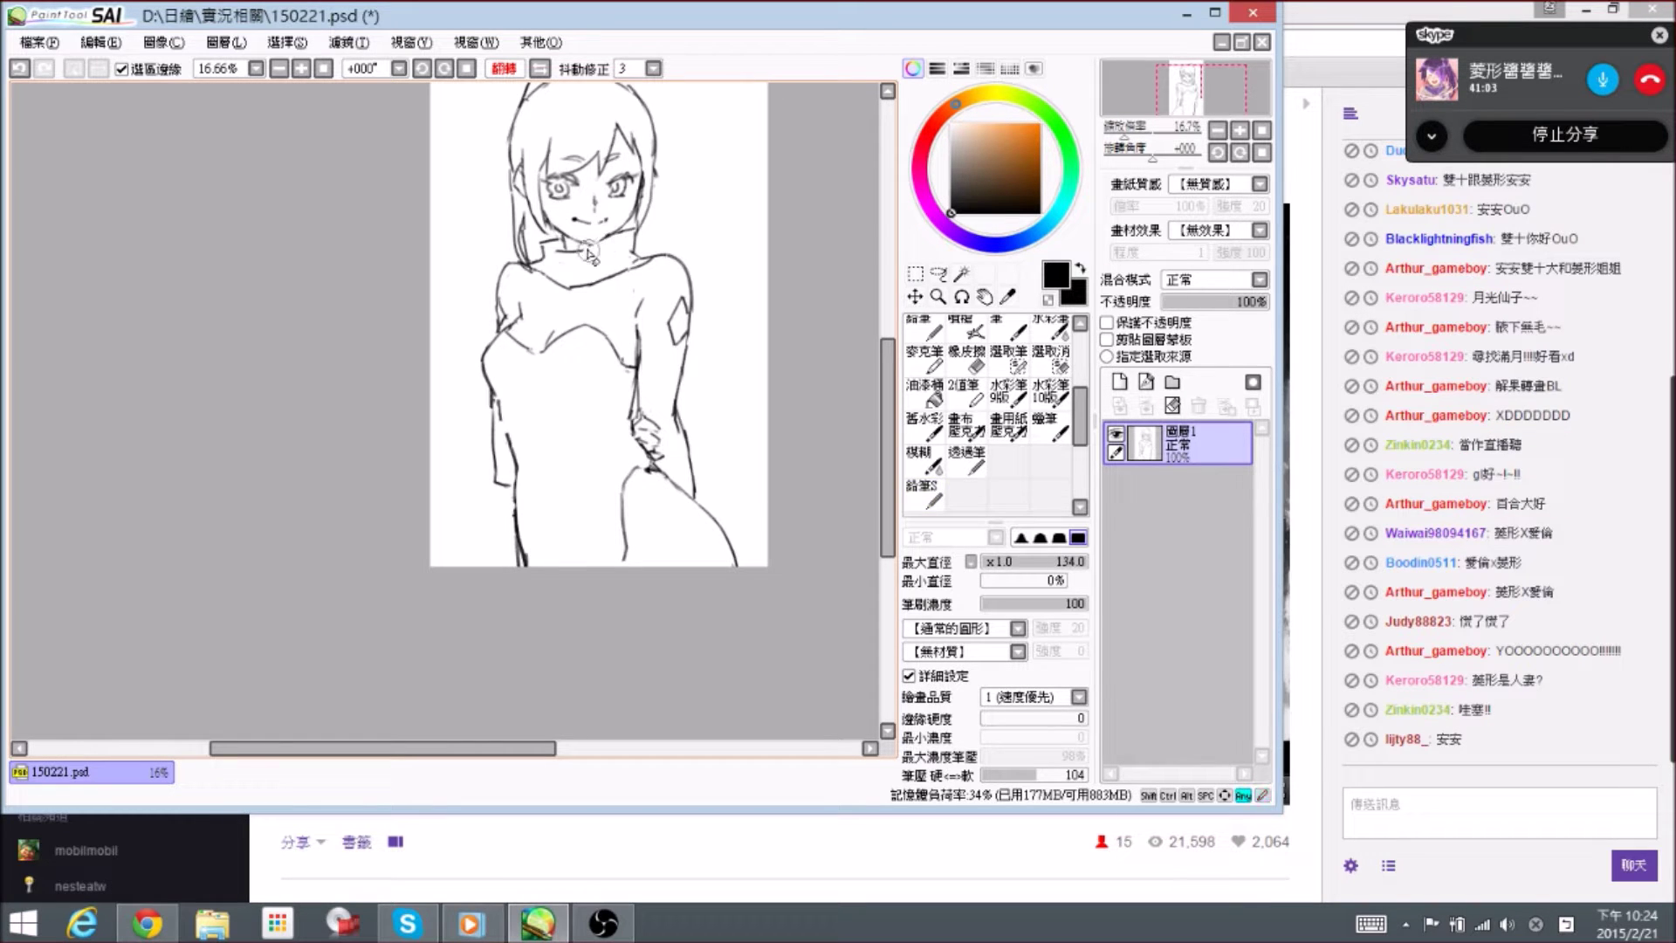
key("n")
key("e")
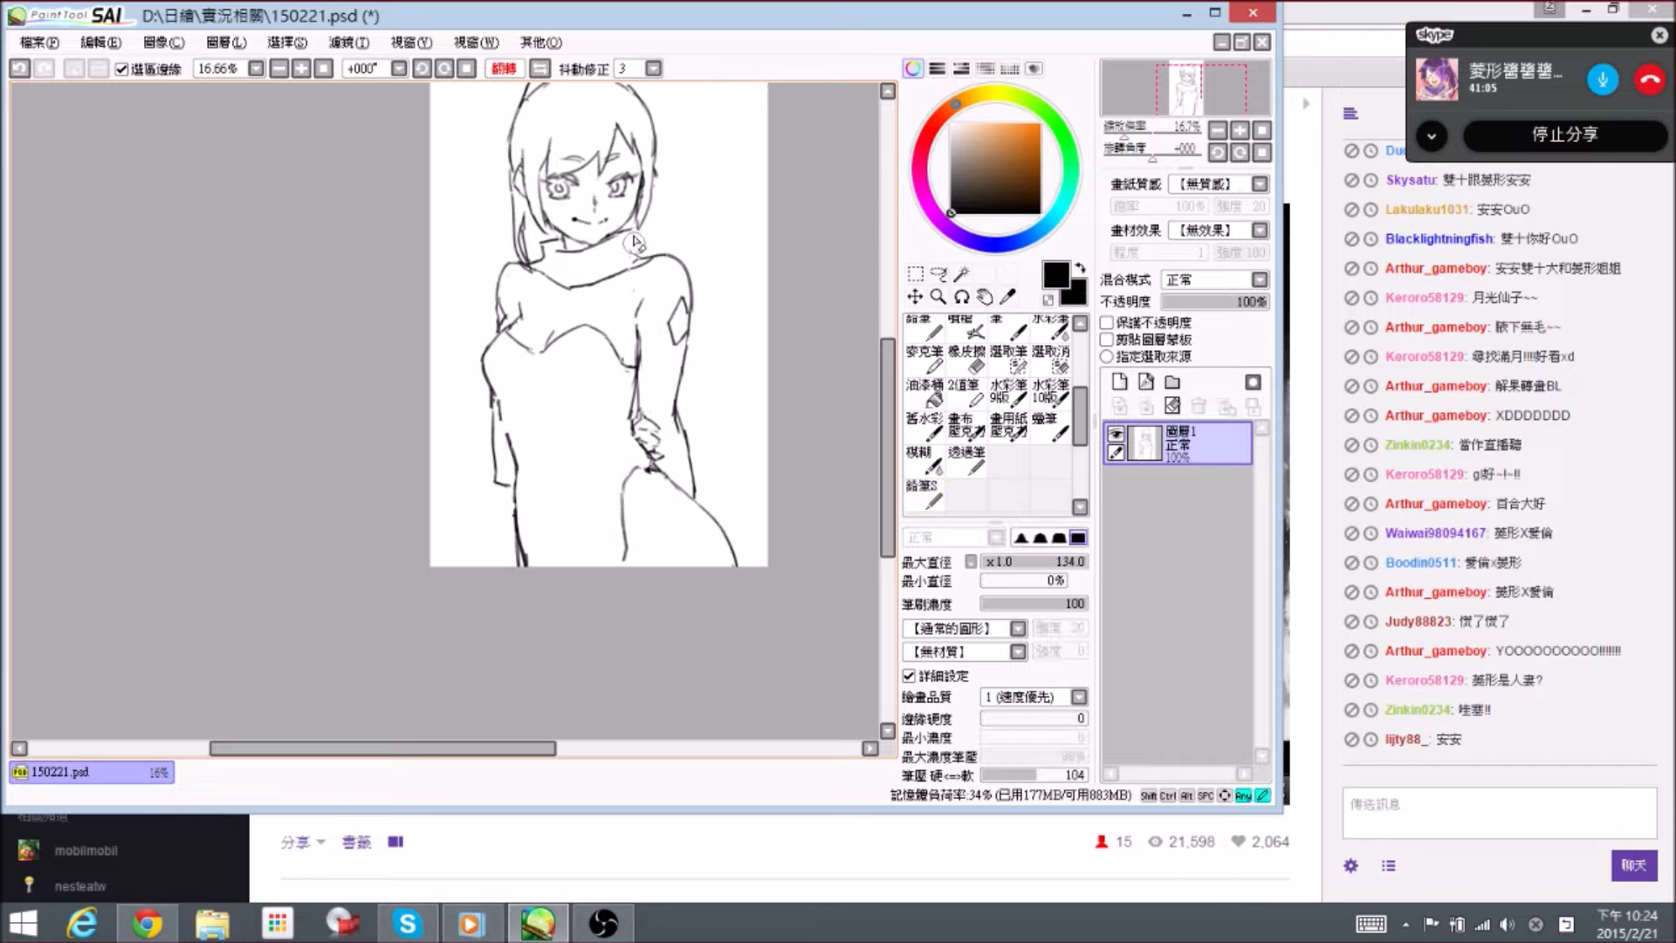
key("n")
left_click_drag(638, 242, 648, 255)
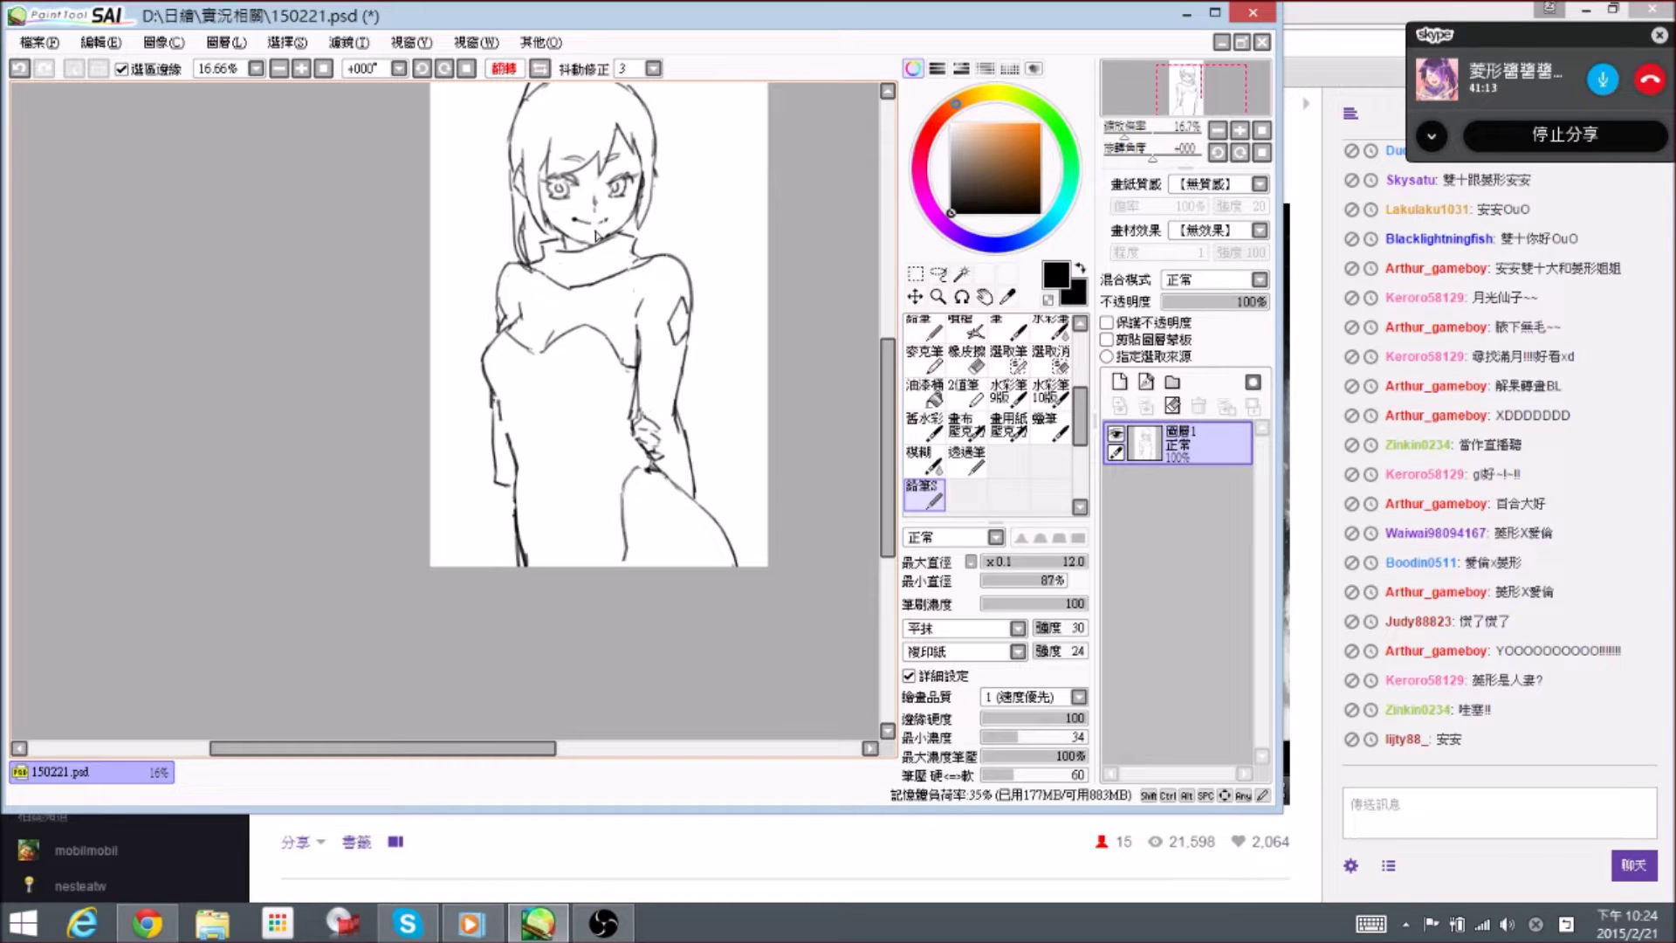
- Erase the far shoulder's top line and redraw it running from the collar to the arm
key("space")
left_click_drag(515, 321, 516, 330)
key("e")
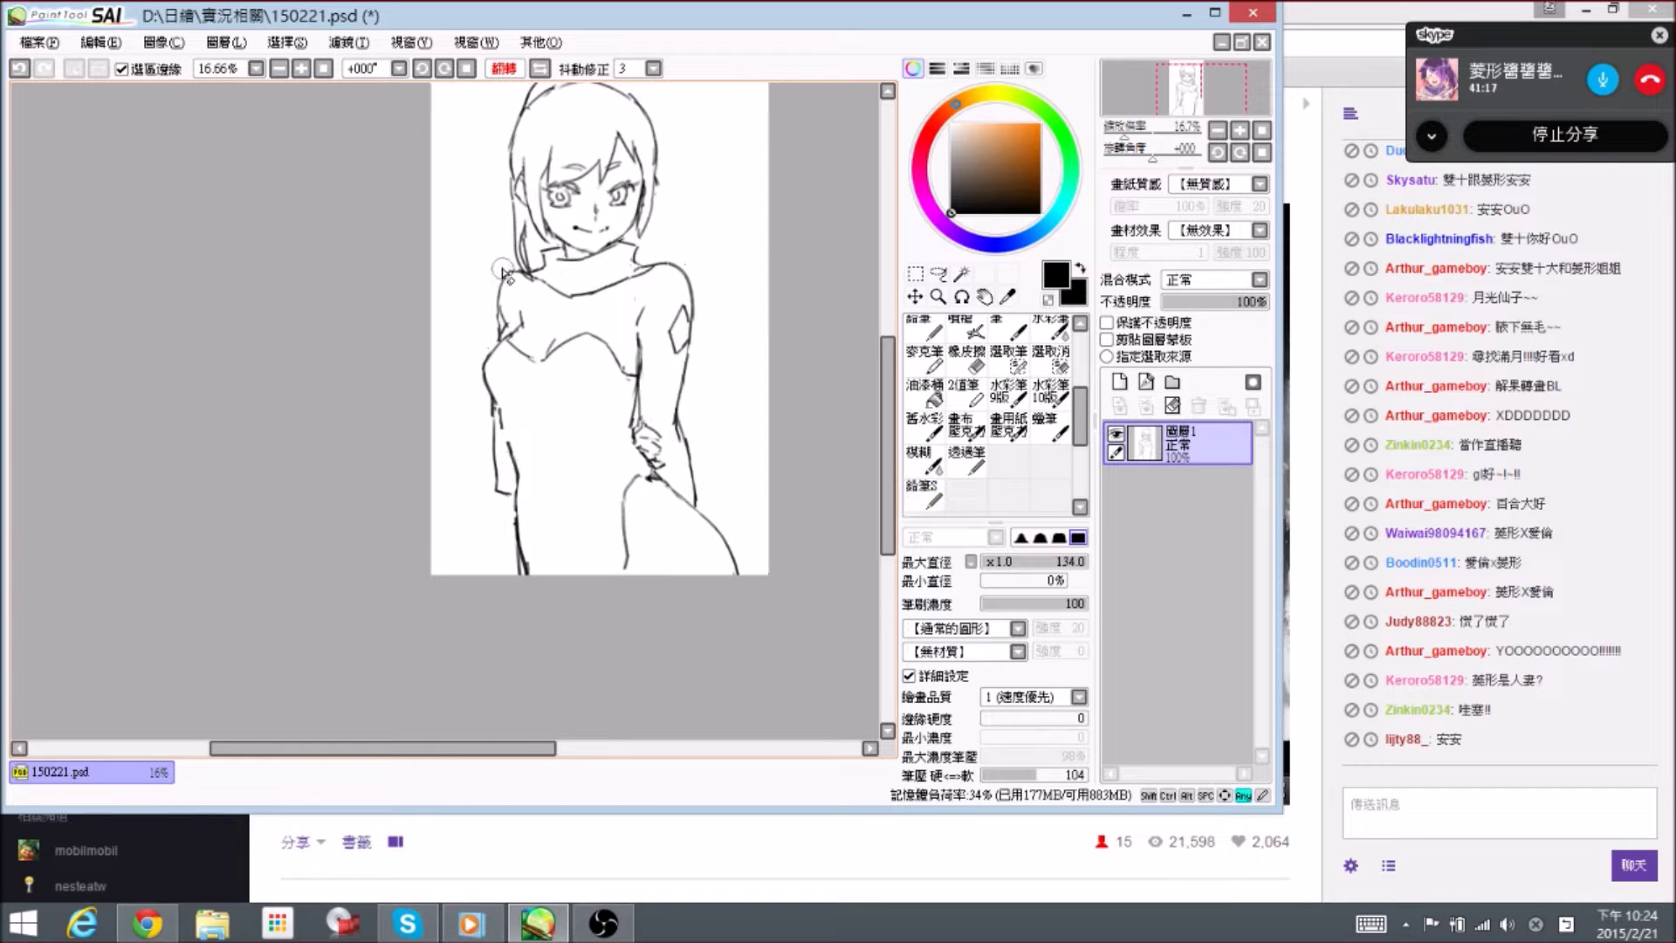
key("n")
key("e")
key("n")
key("e")
key("n")
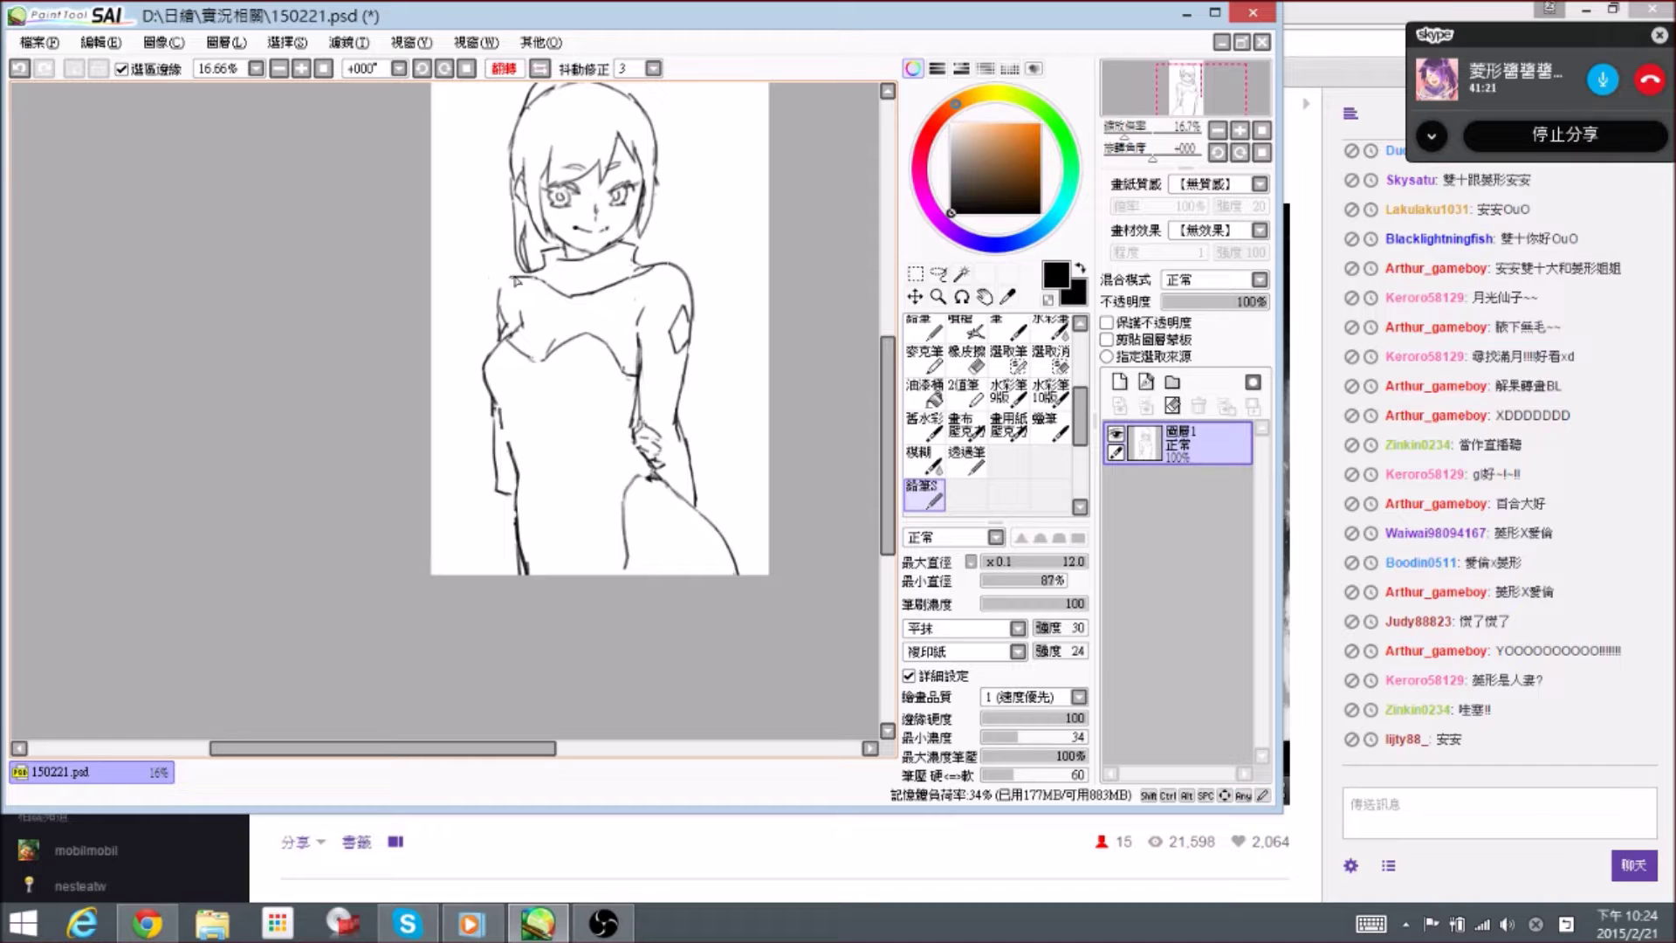
key("e")
left_click_drag(537, 273, 543, 272)
key("n")
- Erase and redraw the near arm's outer line and the upper part of its diamond
key("space")
left_click_drag(680, 371, 674, 344)
key("e")
left_click_drag(691, 274, 689, 302)
key("n")
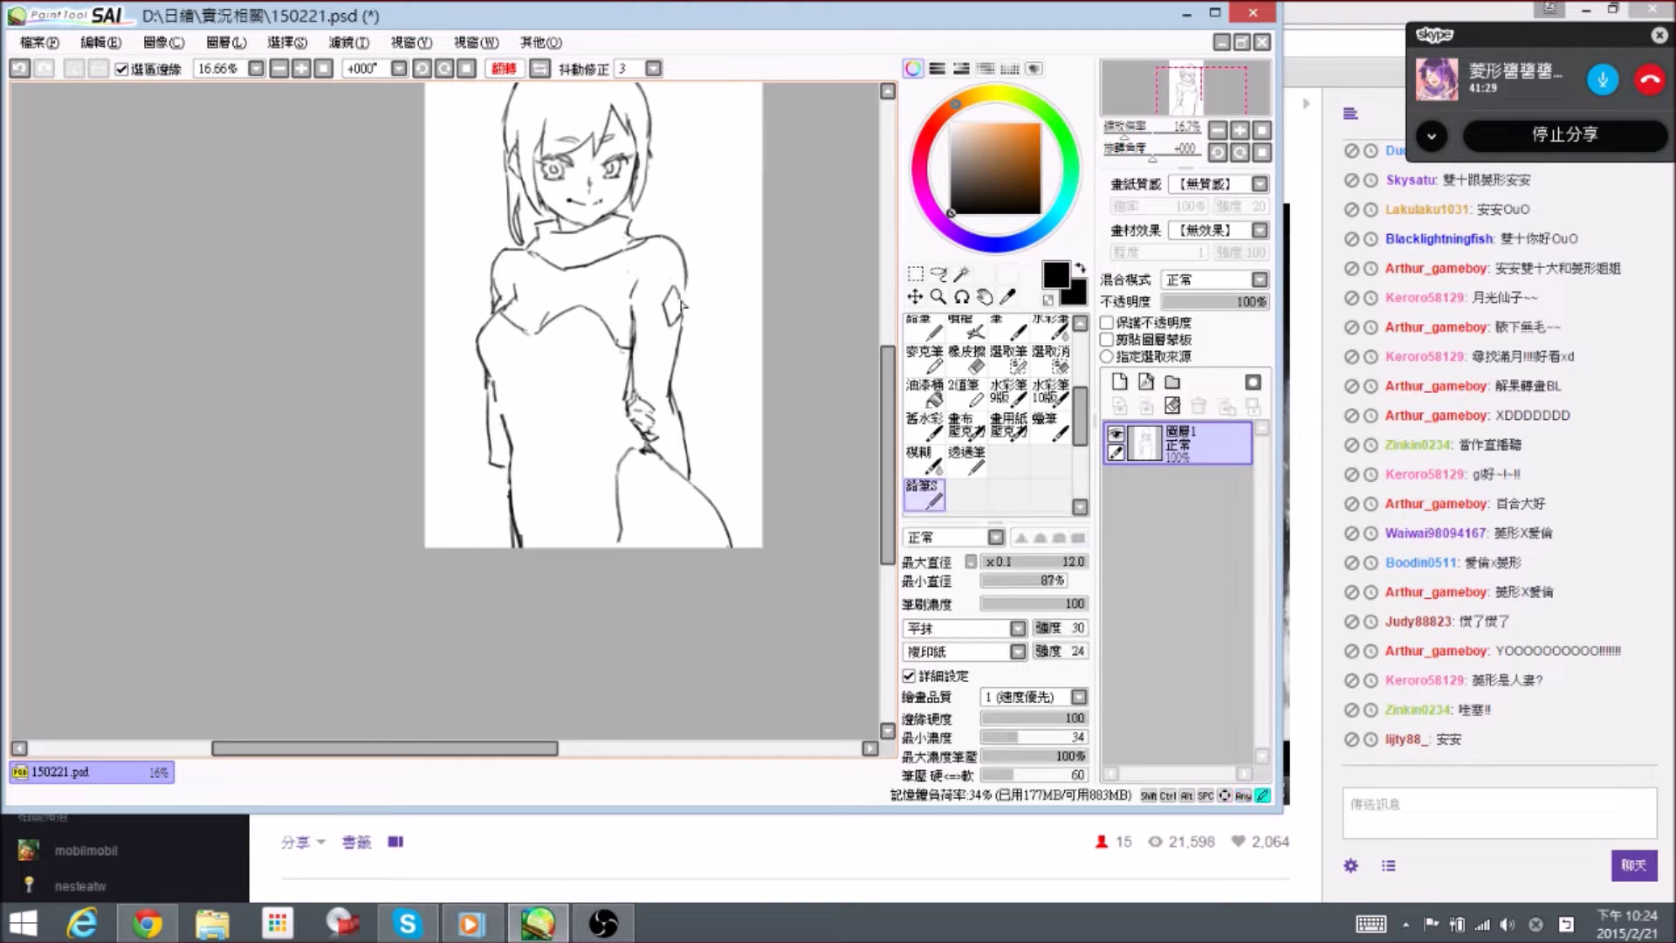
mouse_move(687, 292)
left_mouse_down()
mouse_move(682, 318)
mouse_move(672, 293)
left_mouse_up()
key("e")
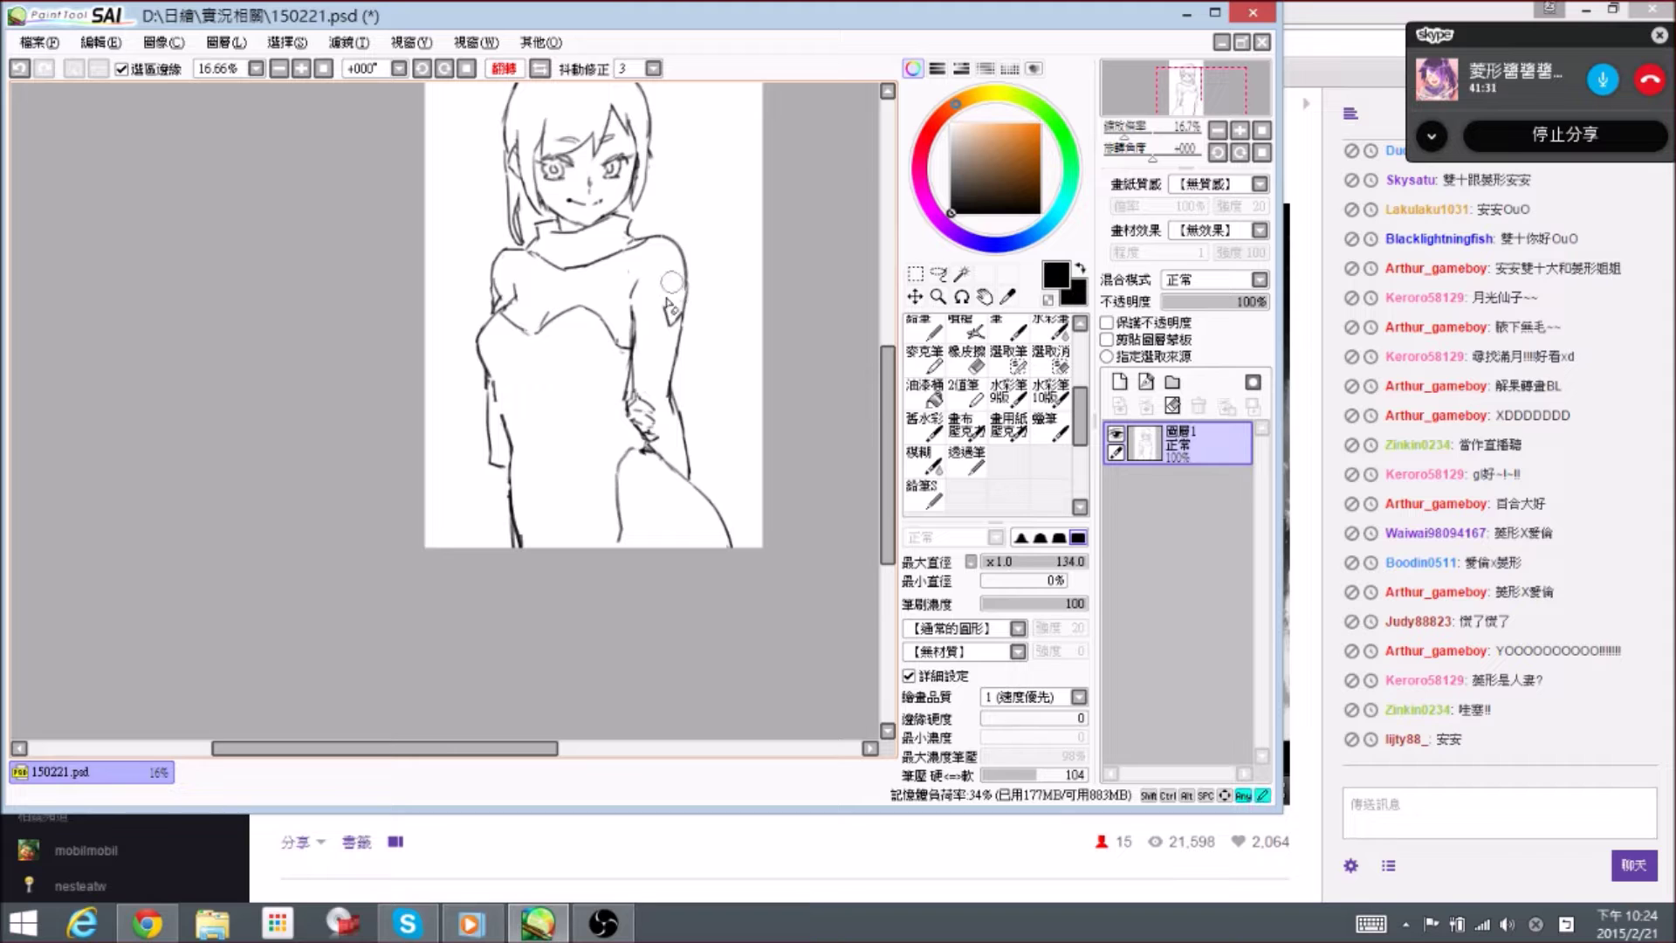
key("n")
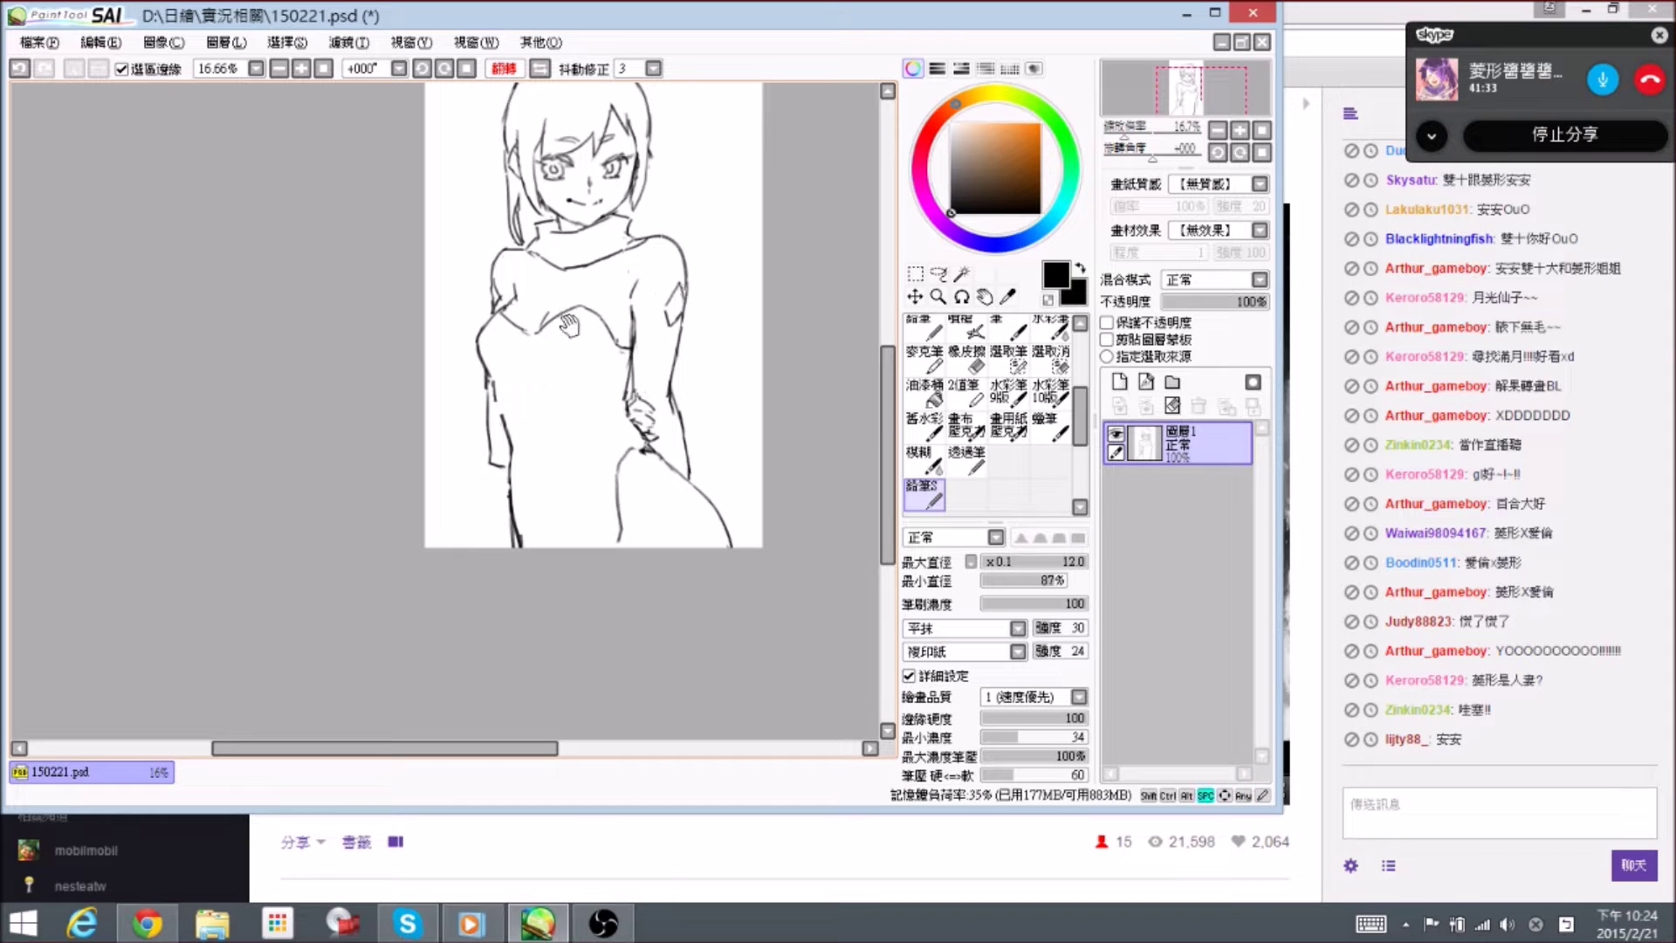
- Erase and redraw the outer line of the far upper arm just below the shoulder
left_click_drag(602, 329, 609, 334)
key("e")
mouse_move(500, 283)
left_mouse_down()
mouse_move(498, 315)
mouse_move(523, 302)
mouse_move(499, 311)
left_mouse_up()
key("n")
key("e")
key("n")
key("e")
key("n")
key("e")
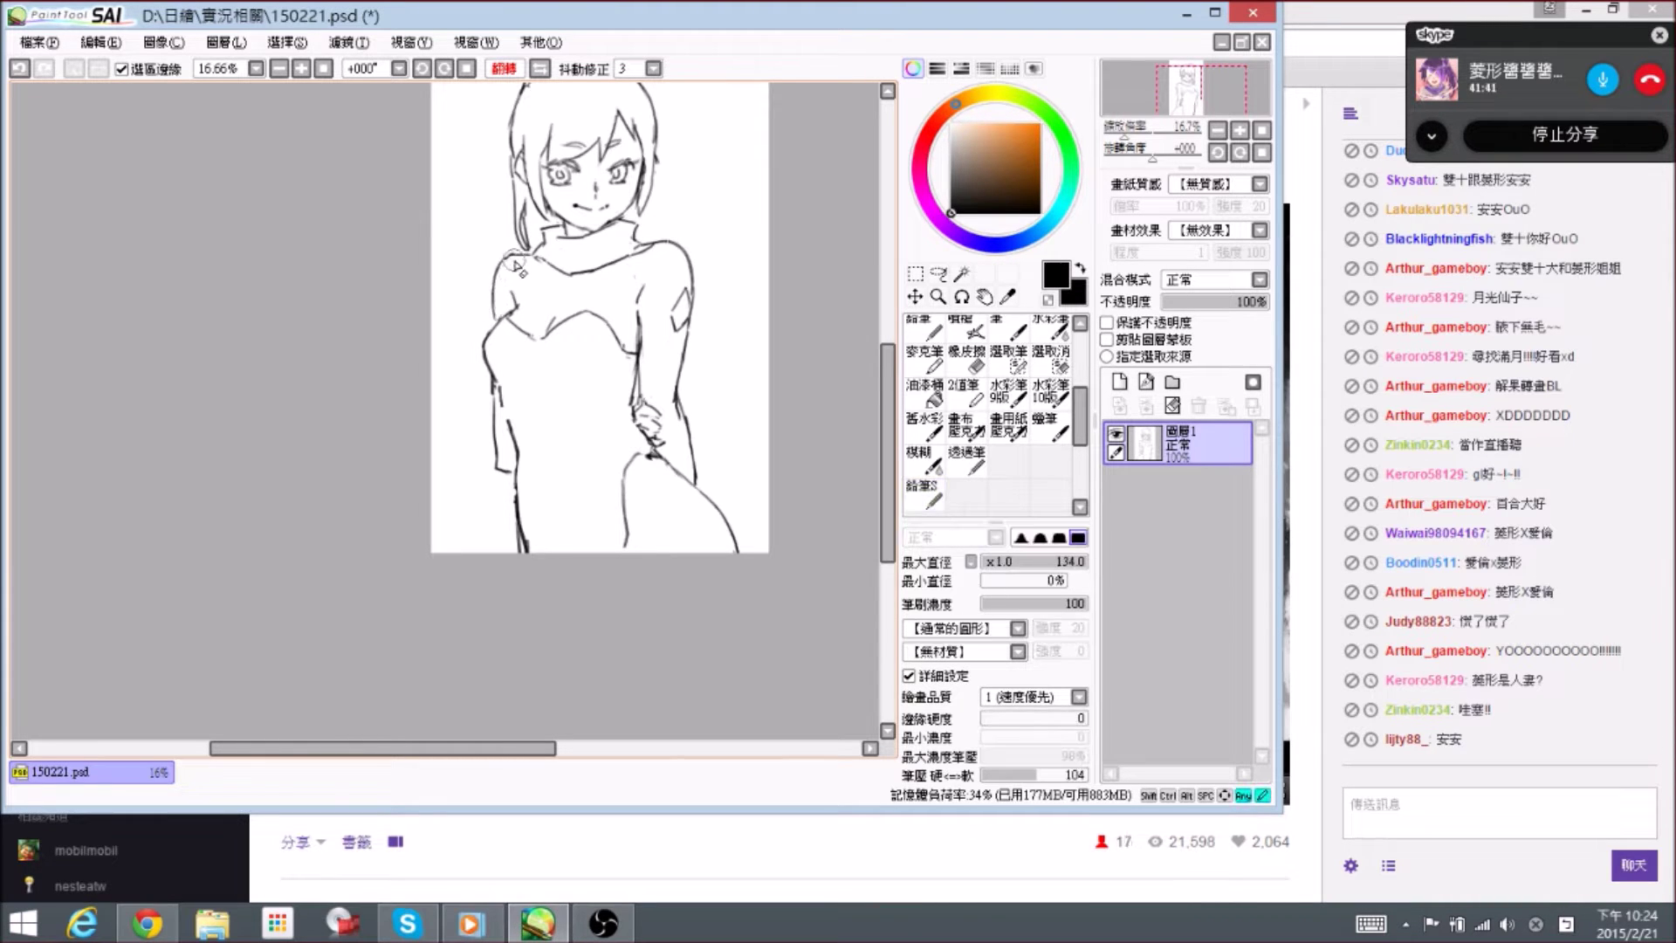
key("n")
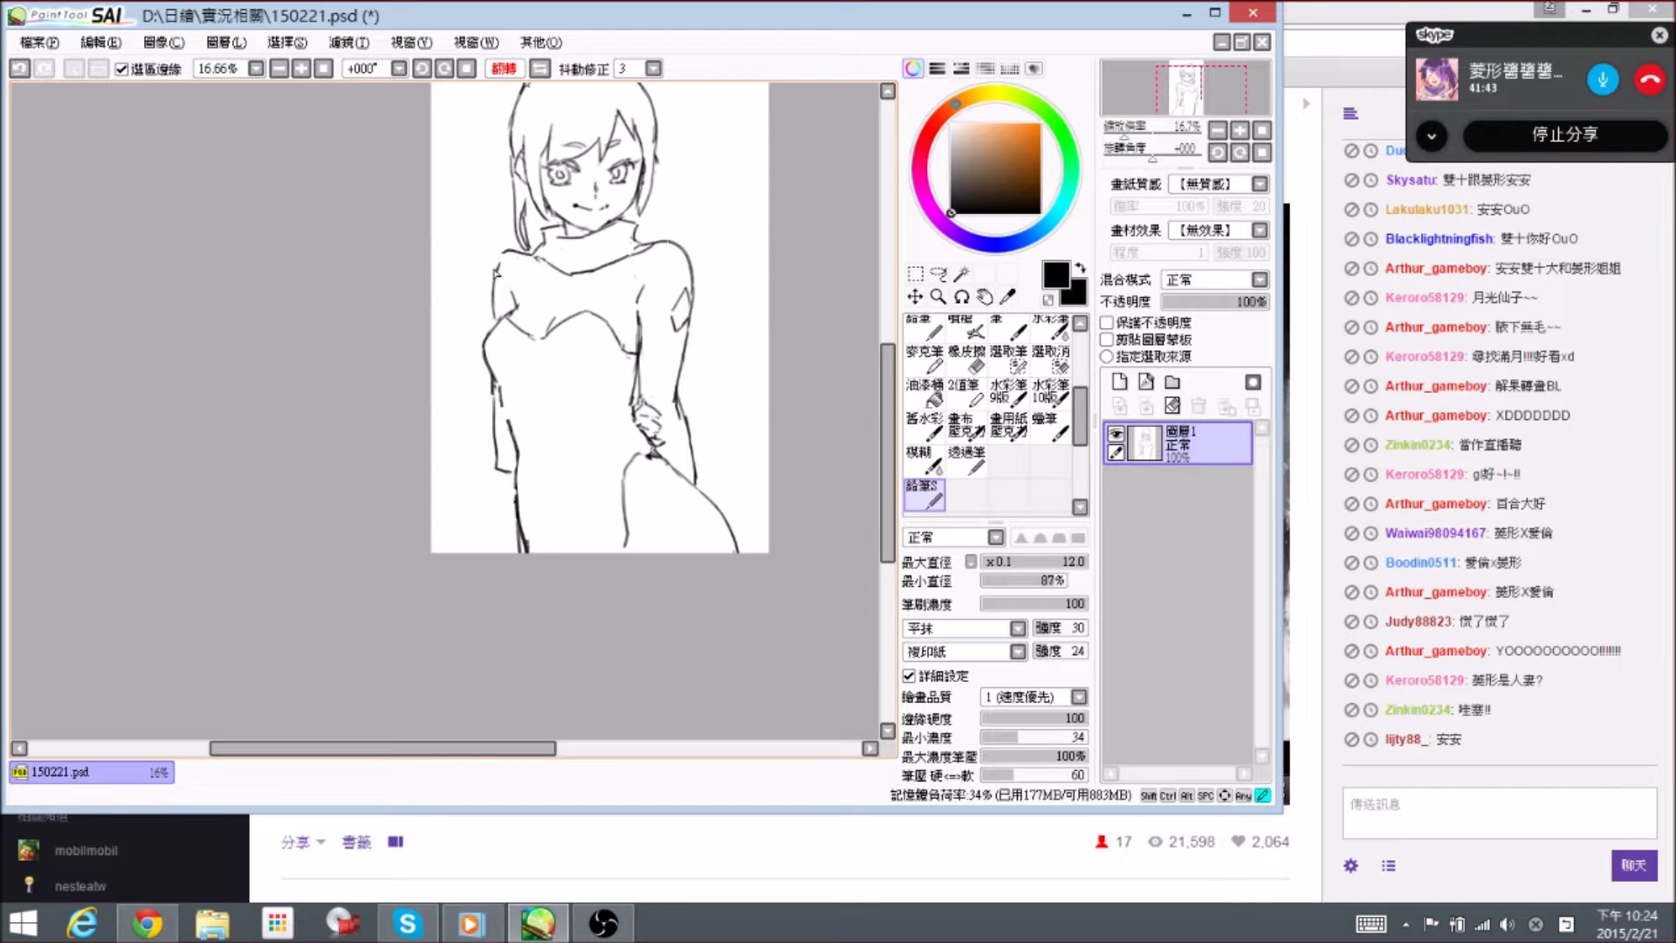
- Clean up the far shoulder's top line and redraw its curve into the upper arm
key("e")
mouse_move(510, 262)
left_mouse_down()
mouse_move(496, 246)
mouse_move(533, 257)
left_mouse_up()
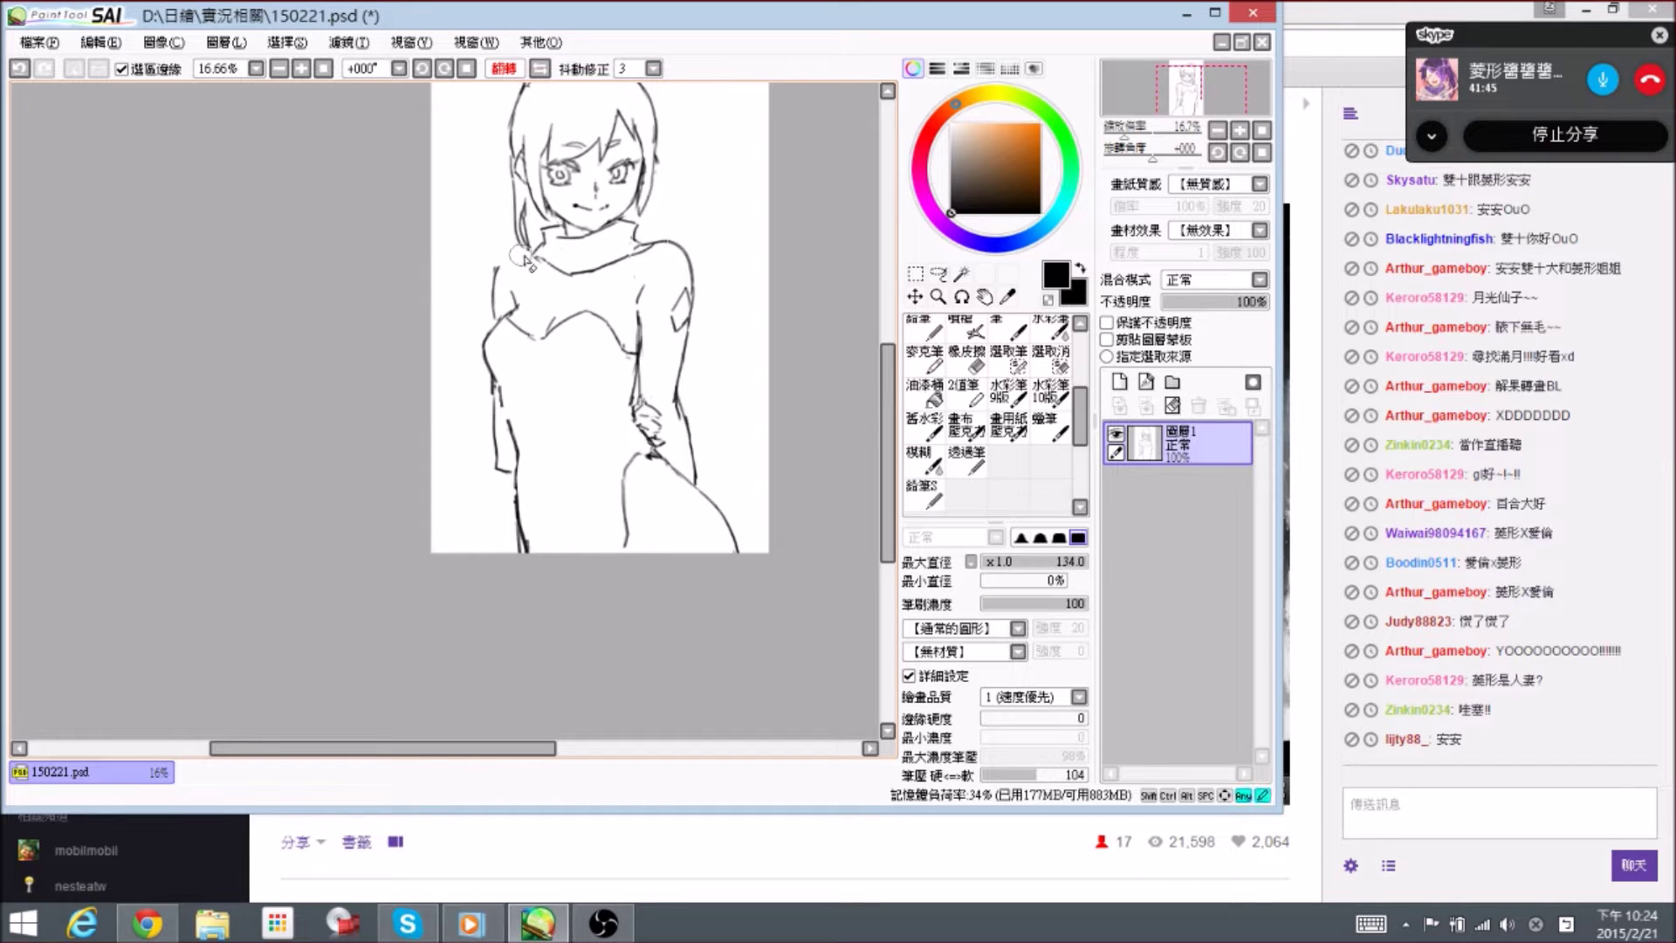
key("n")
key("e")
mouse_move(491, 300)
left_mouse_down()
mouse_move(501, 259)
mouse_move(494, 323)
mouse_move(495, 294)
left_mouse_up()
key("n")
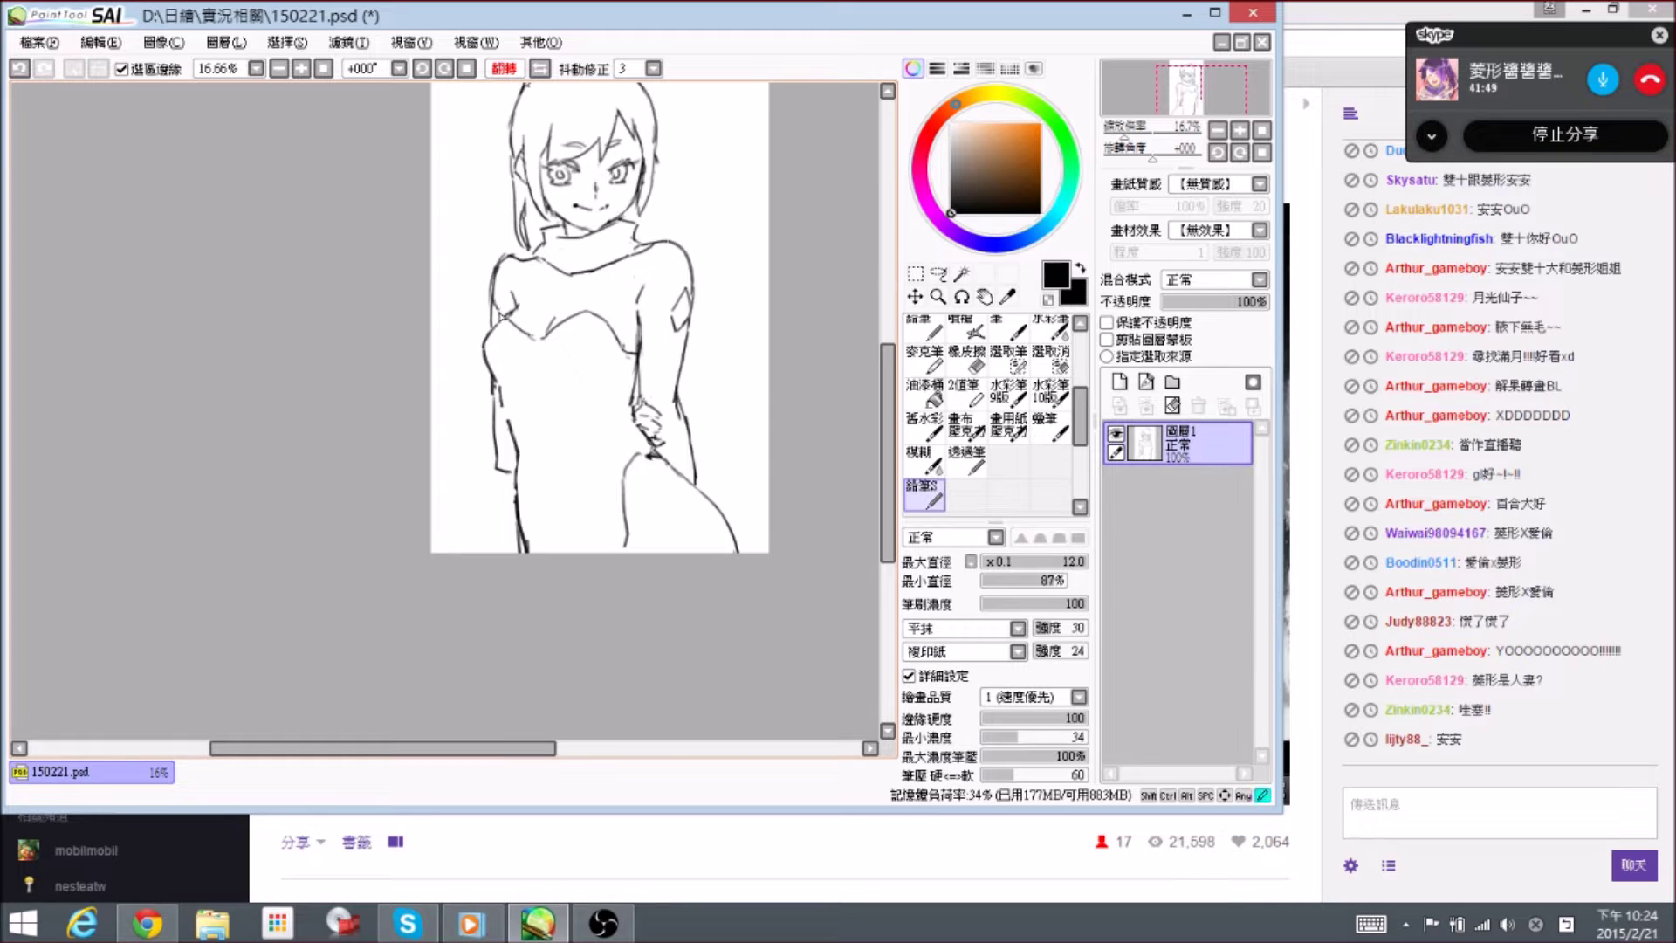
- Erase and redraw the lower part of the diamond on the near sleeve
key("space")
left_click_drag(638, 390, 612, 364)
key("e")
left_click_drag(655, 302, 647, 298)
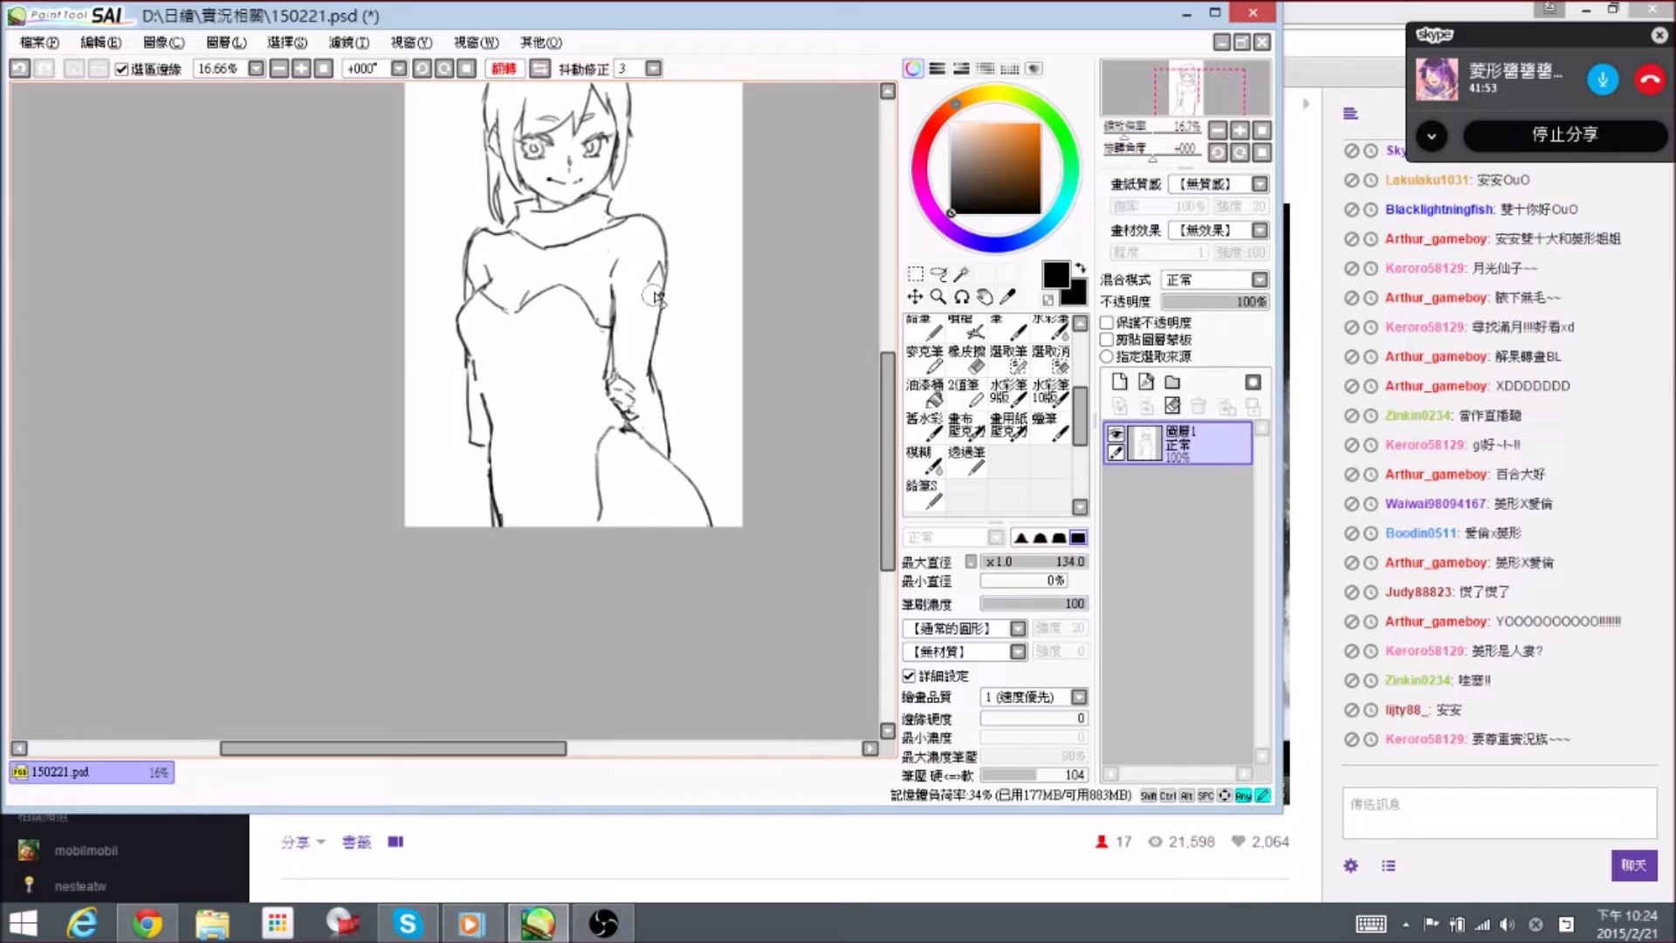
key("n")
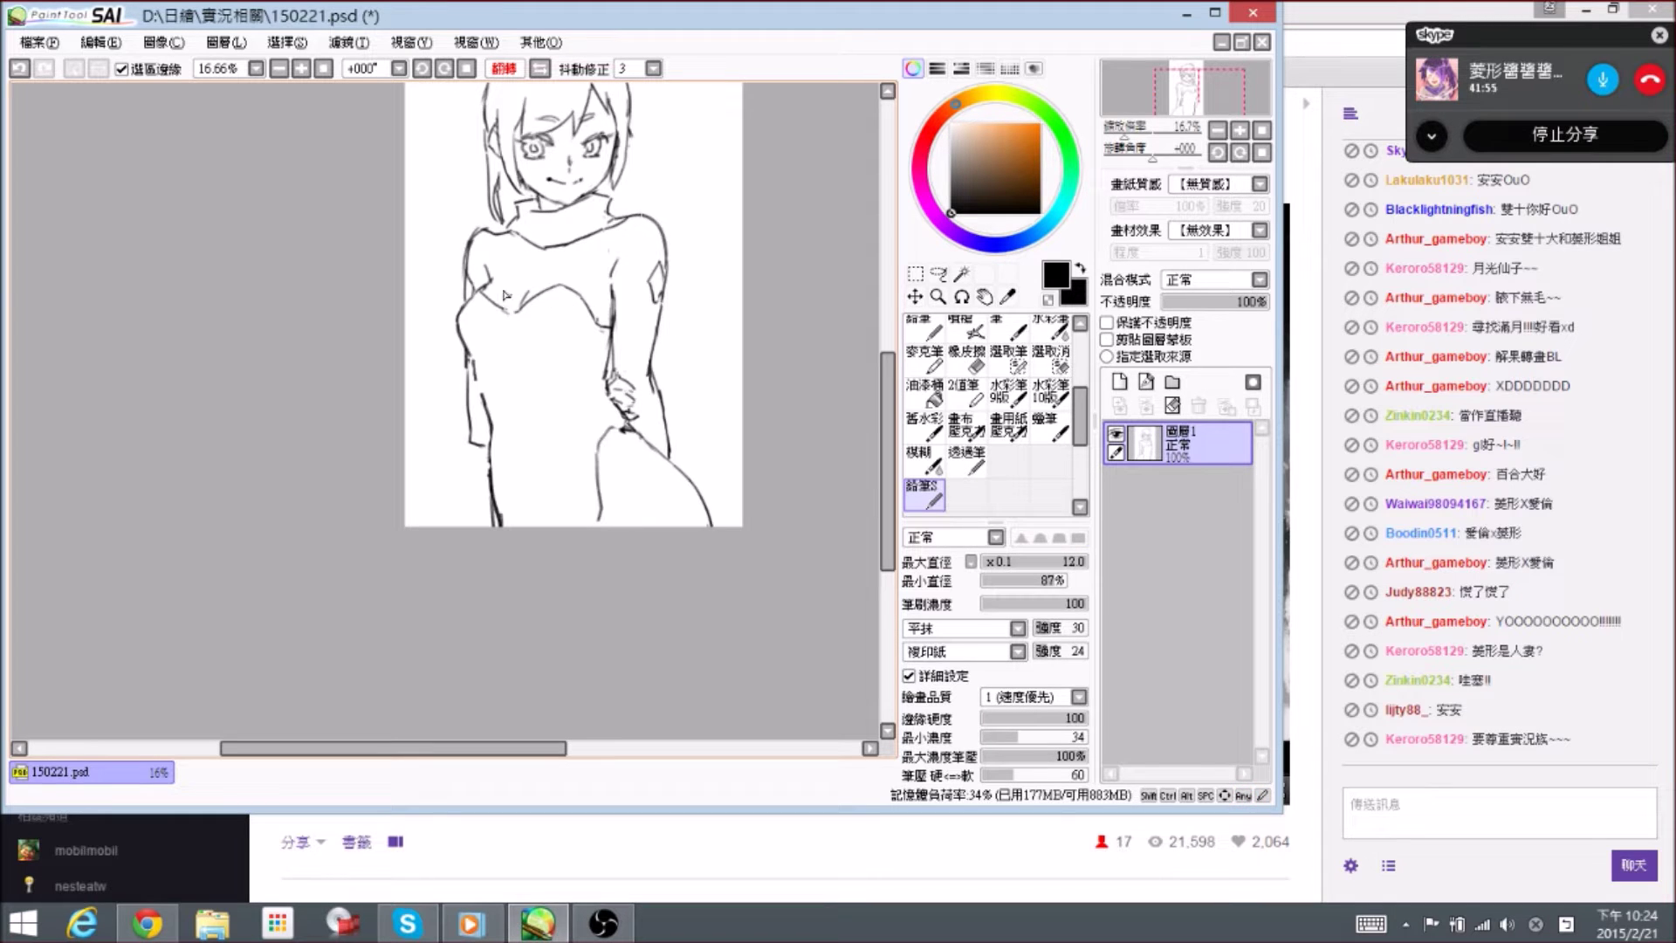
- Erase and redraw the chest line beside the far arm, and save the drawing
key("e")
left_click_drag(468, 276, 474, 297)
key("n")
key("e")
key("n")
key("ctrl")
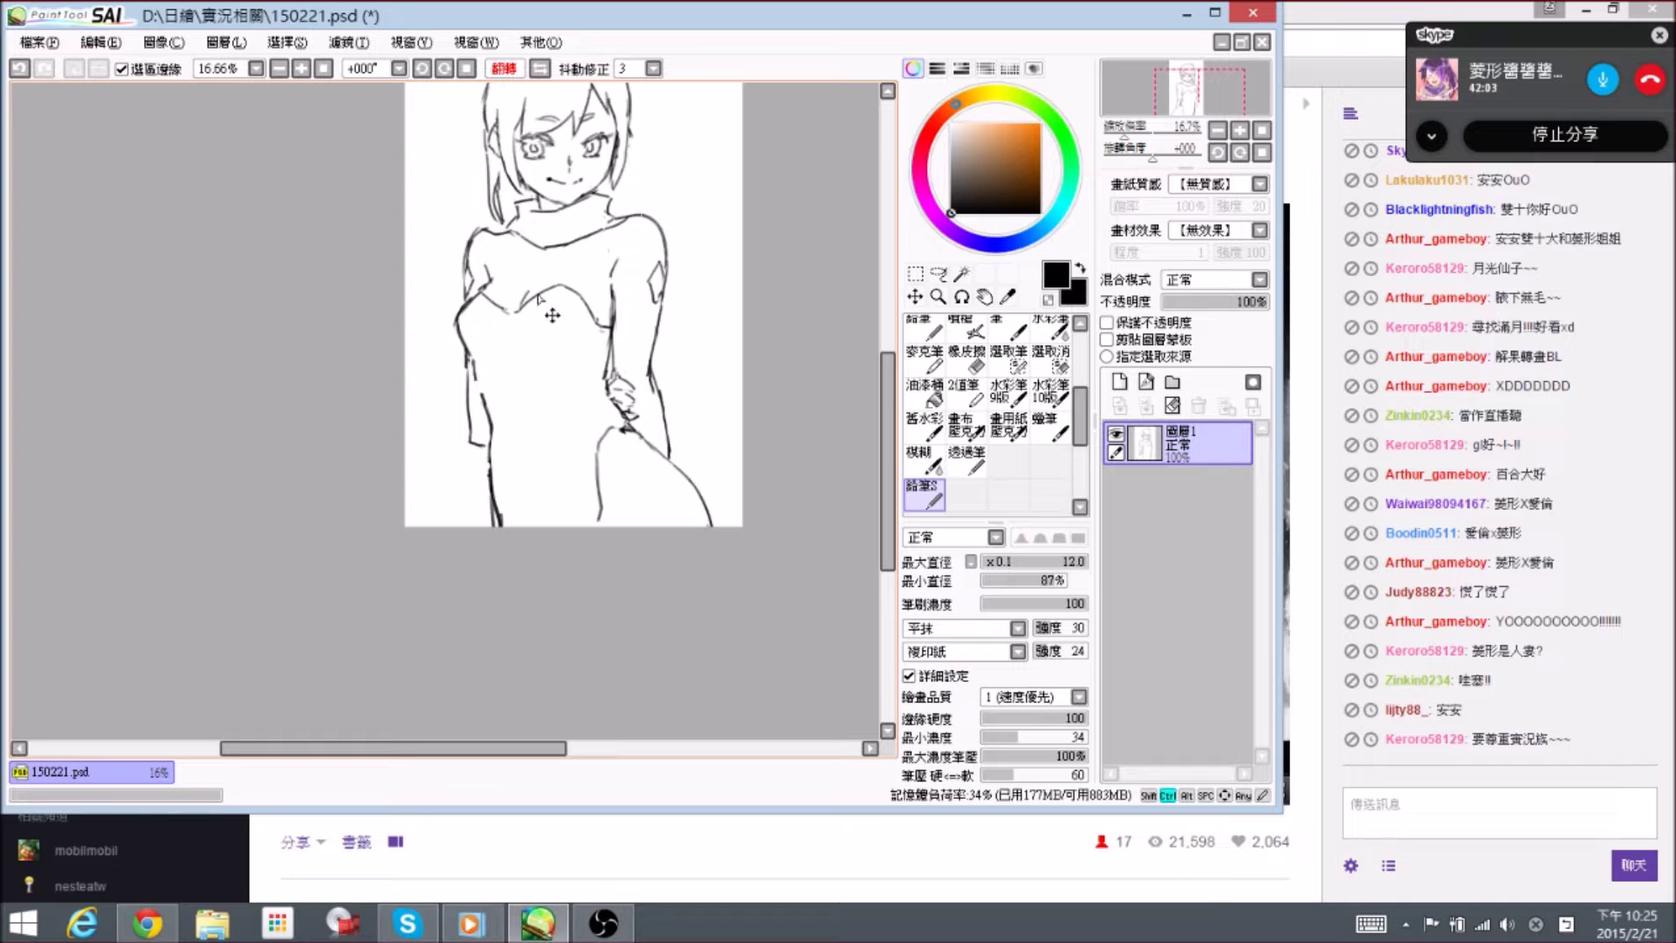
key("ctrl+z")
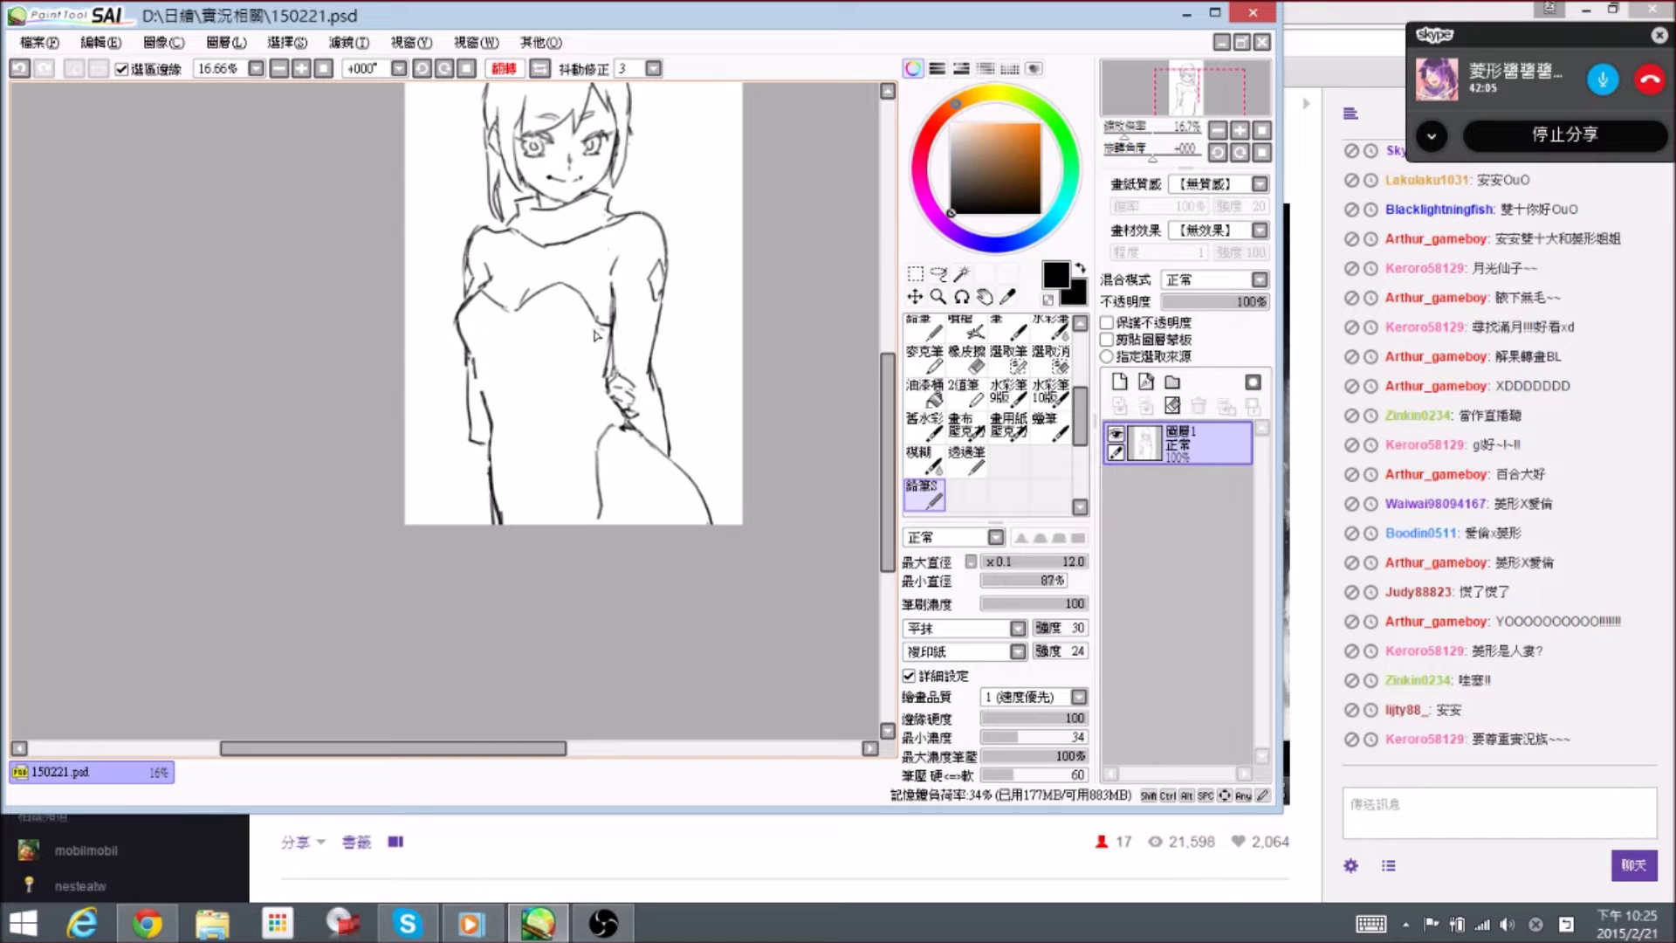
key("space")
left_click_drag(581, 338, 578, 328)
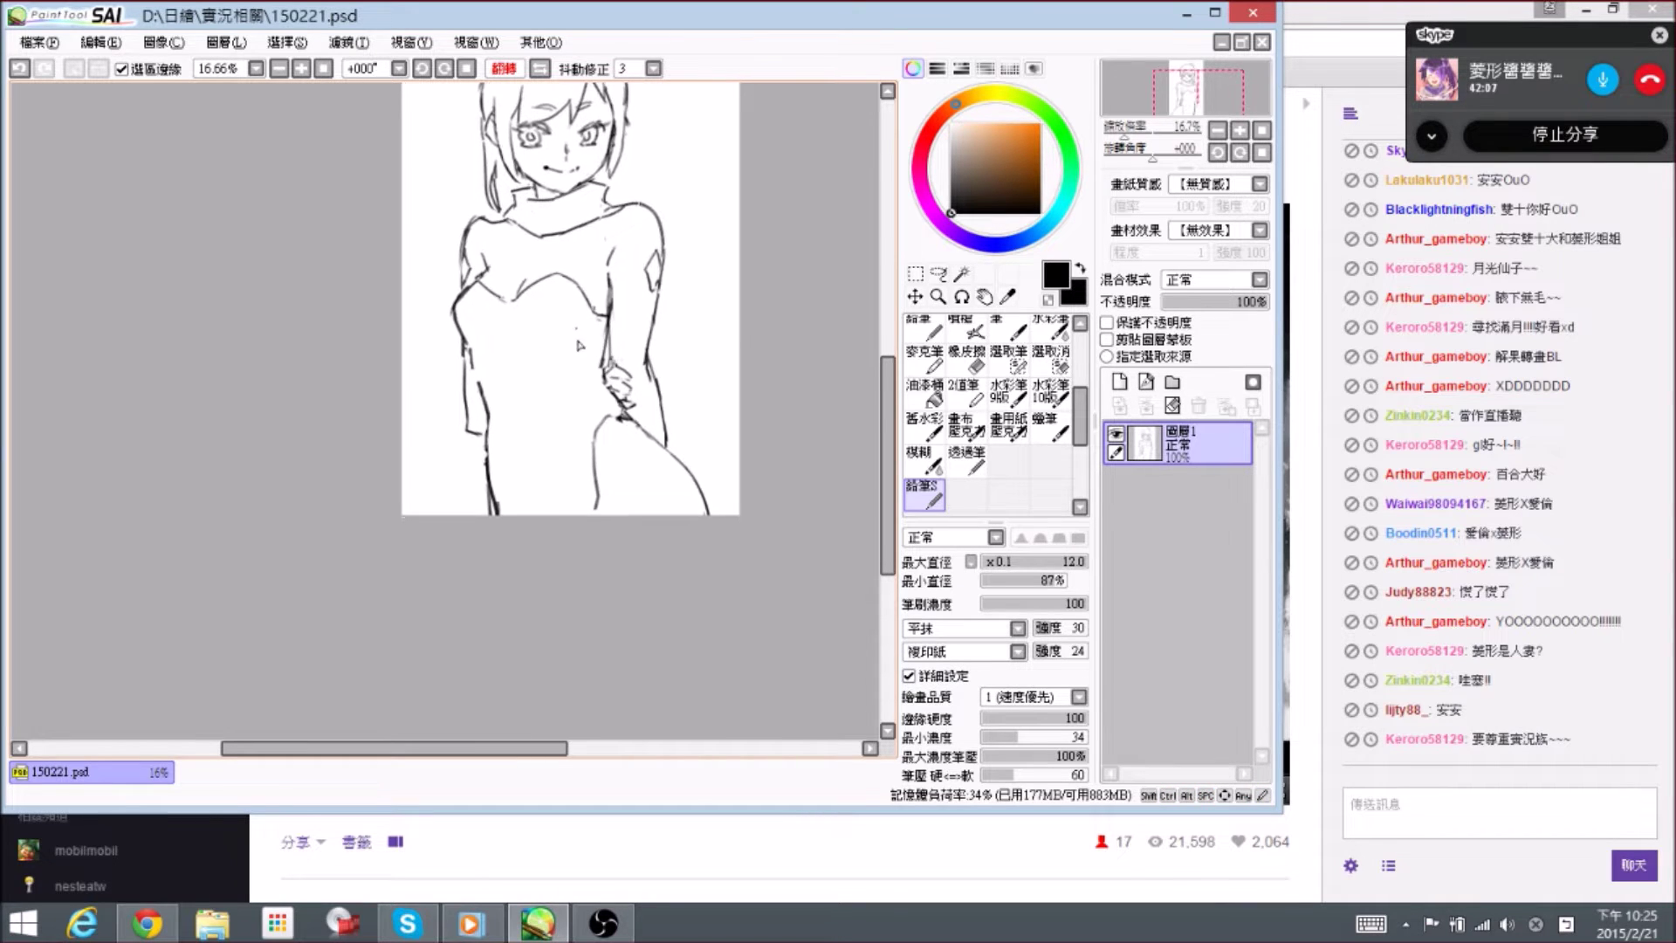
- Erase and redraw the torso's far side line from below the chest to the waist
key("e")
left_click_drag(477, 381, 487, 423)
key("n")
left_click_drag(471, 354, 488, 422)
key("e")
key("n")
left_click_drag(473, 360, 489, 430)
key("e")
key("n")
key("e")
key("n")
- Clean up the hip contour below the hand on the waist, and save the drawing
key("space")
left_click_drag(619, 434, 614, 433)
key("e")
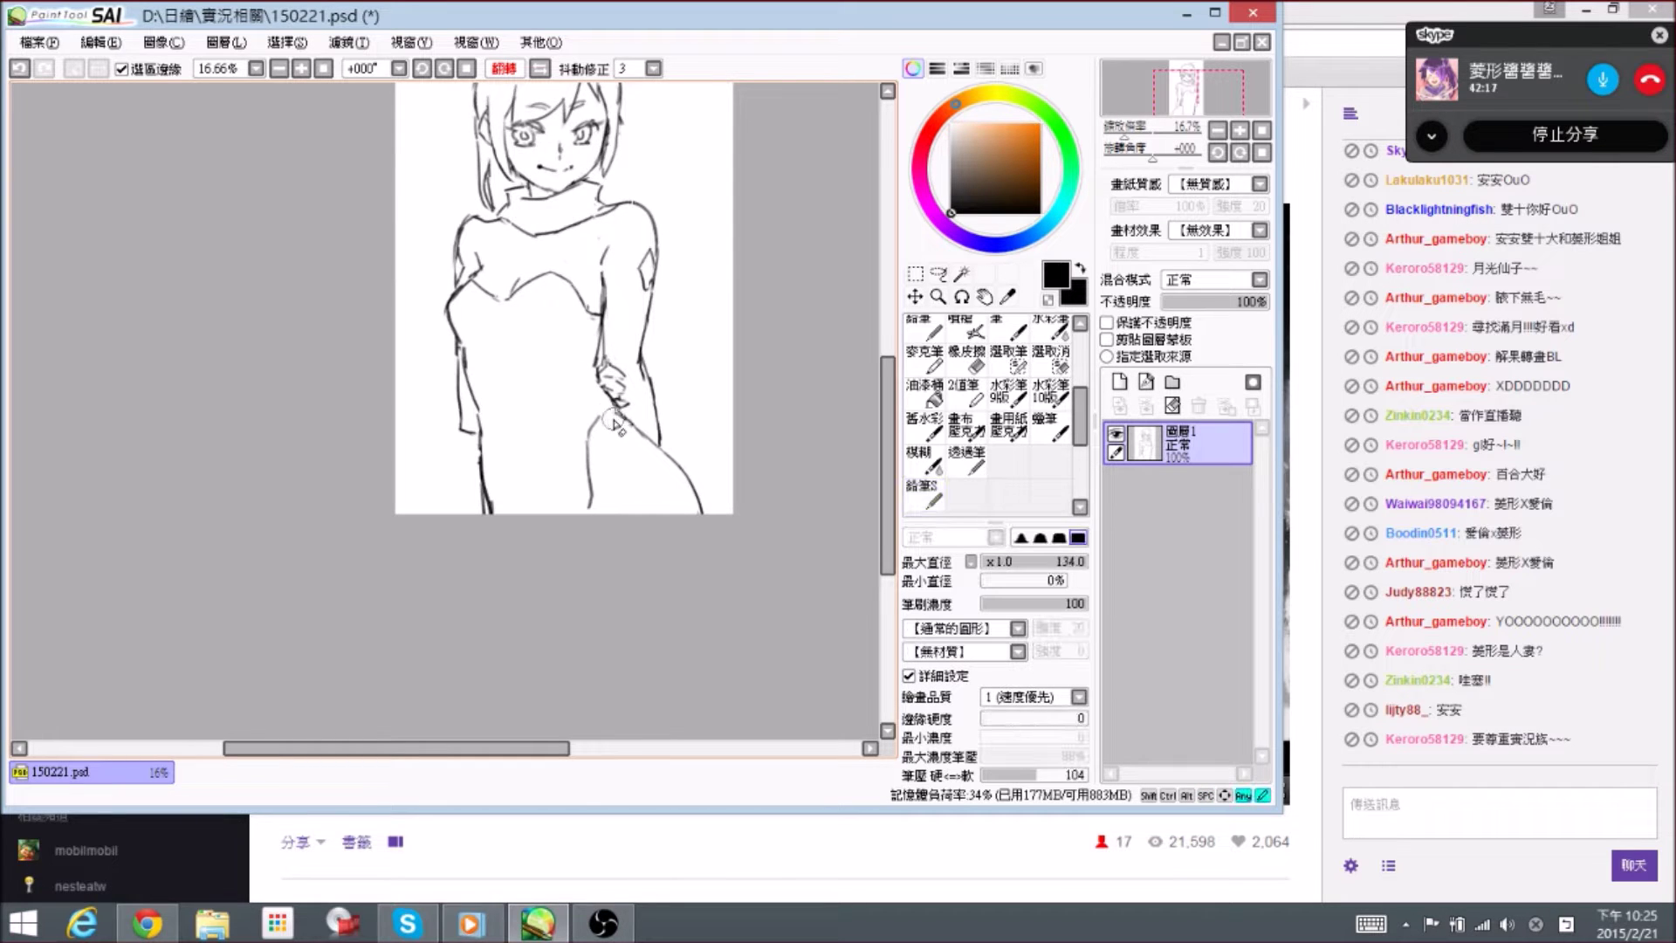
key("n")
key("space")
left_click_drag(705, 490, 700, 476)
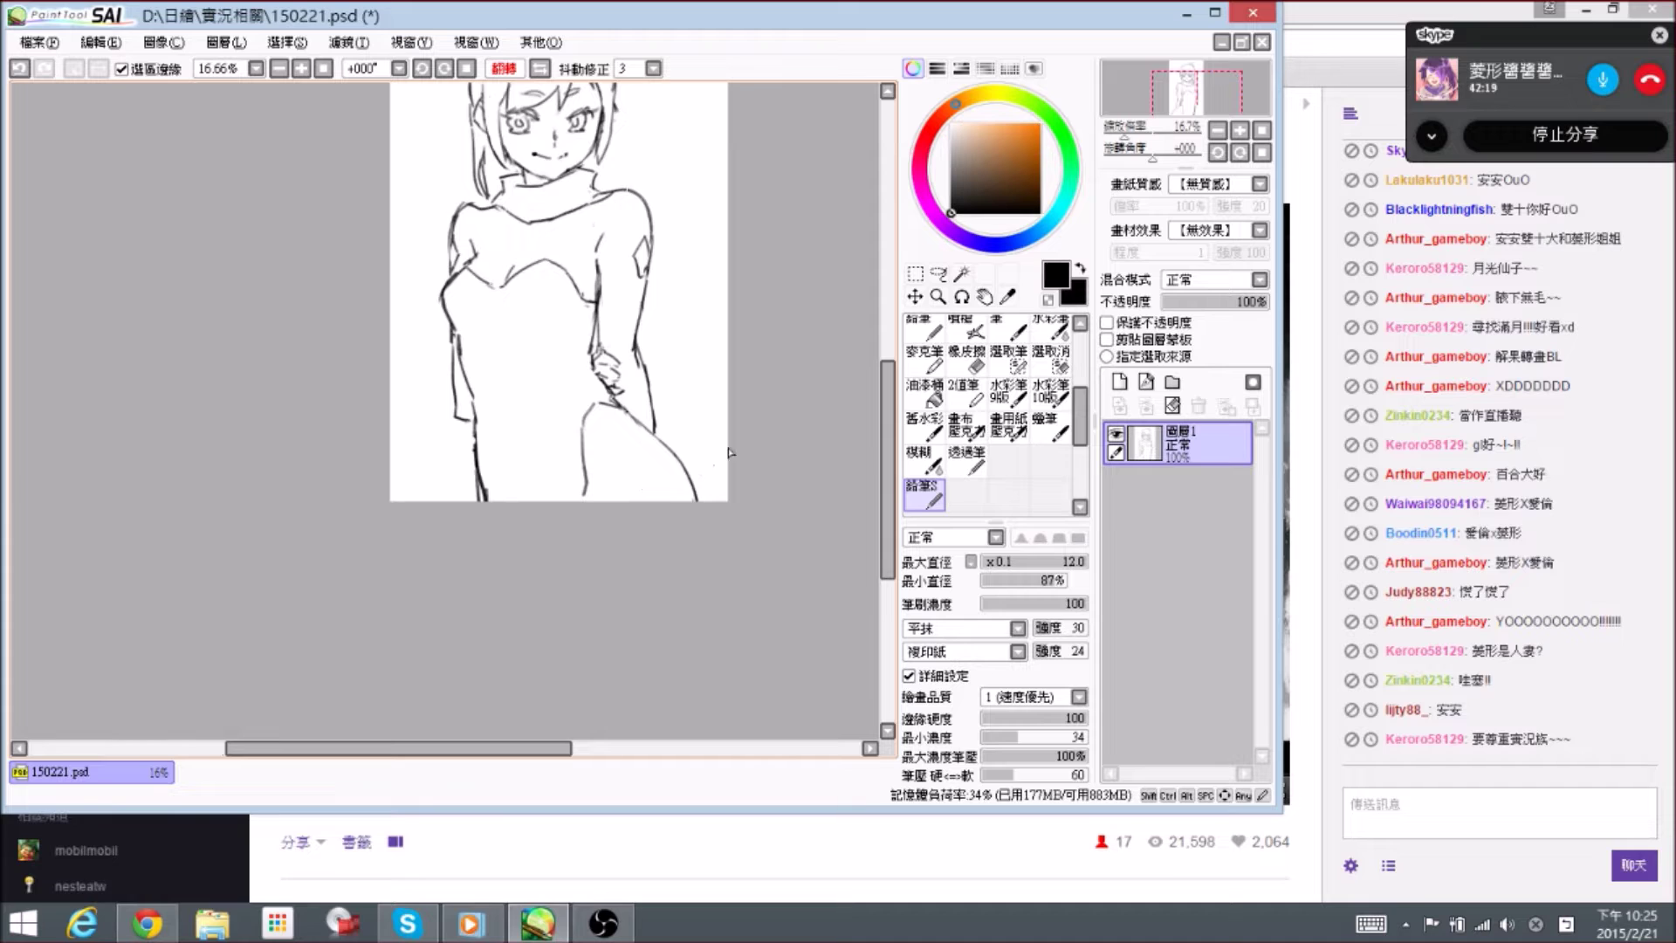
key("ctrl")
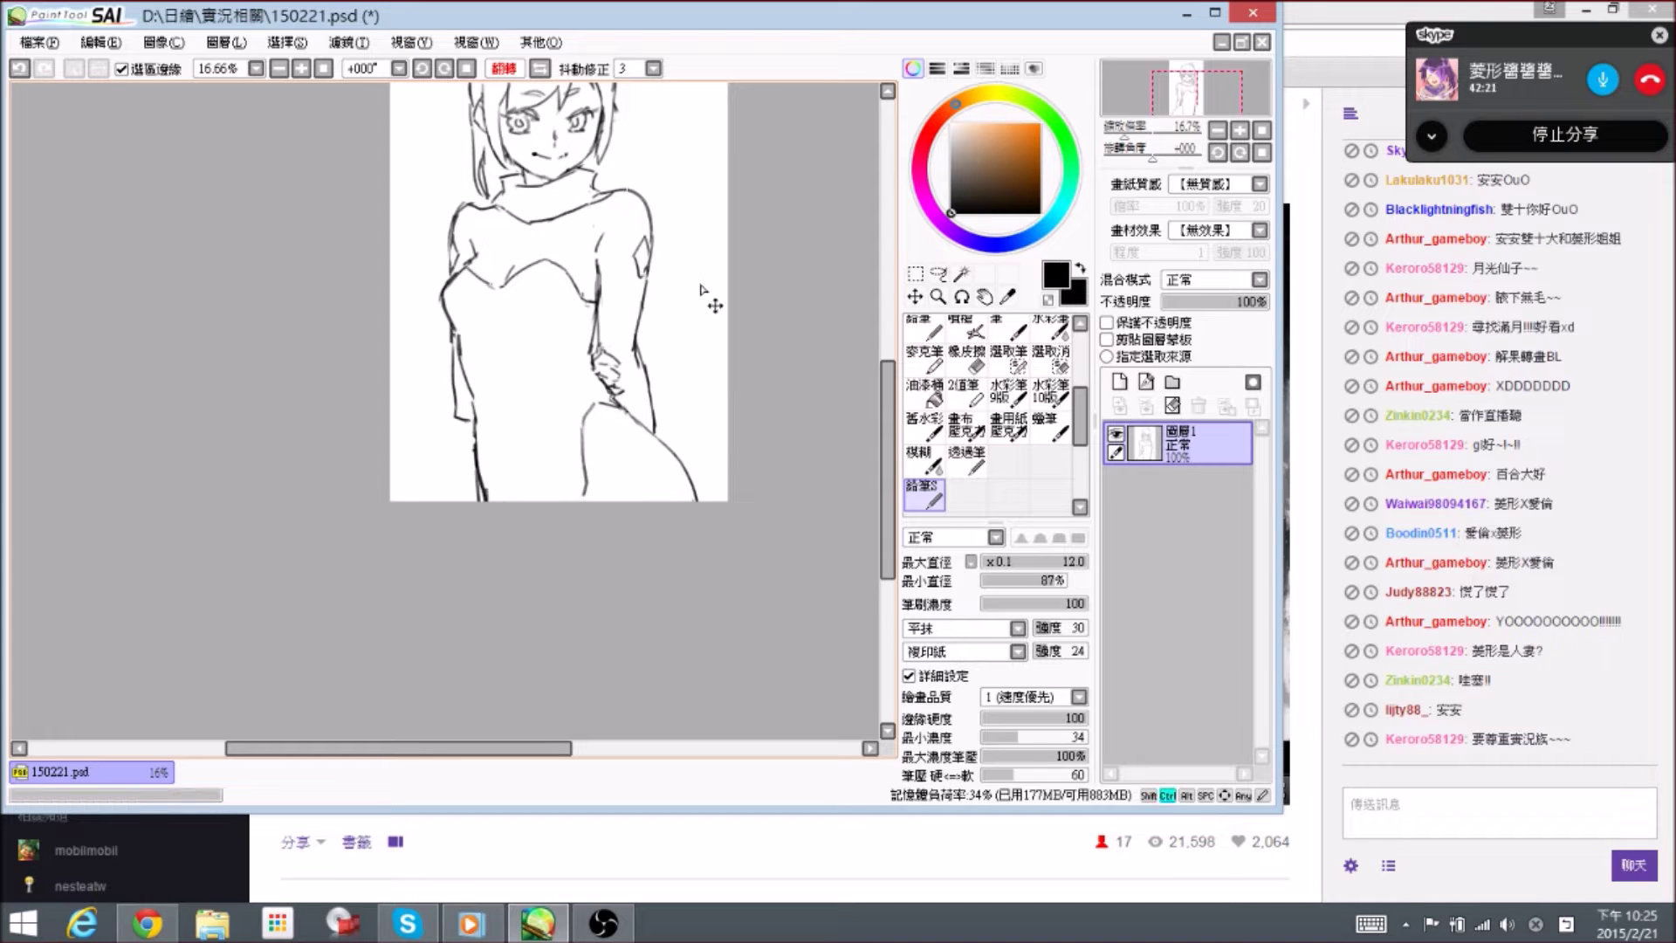
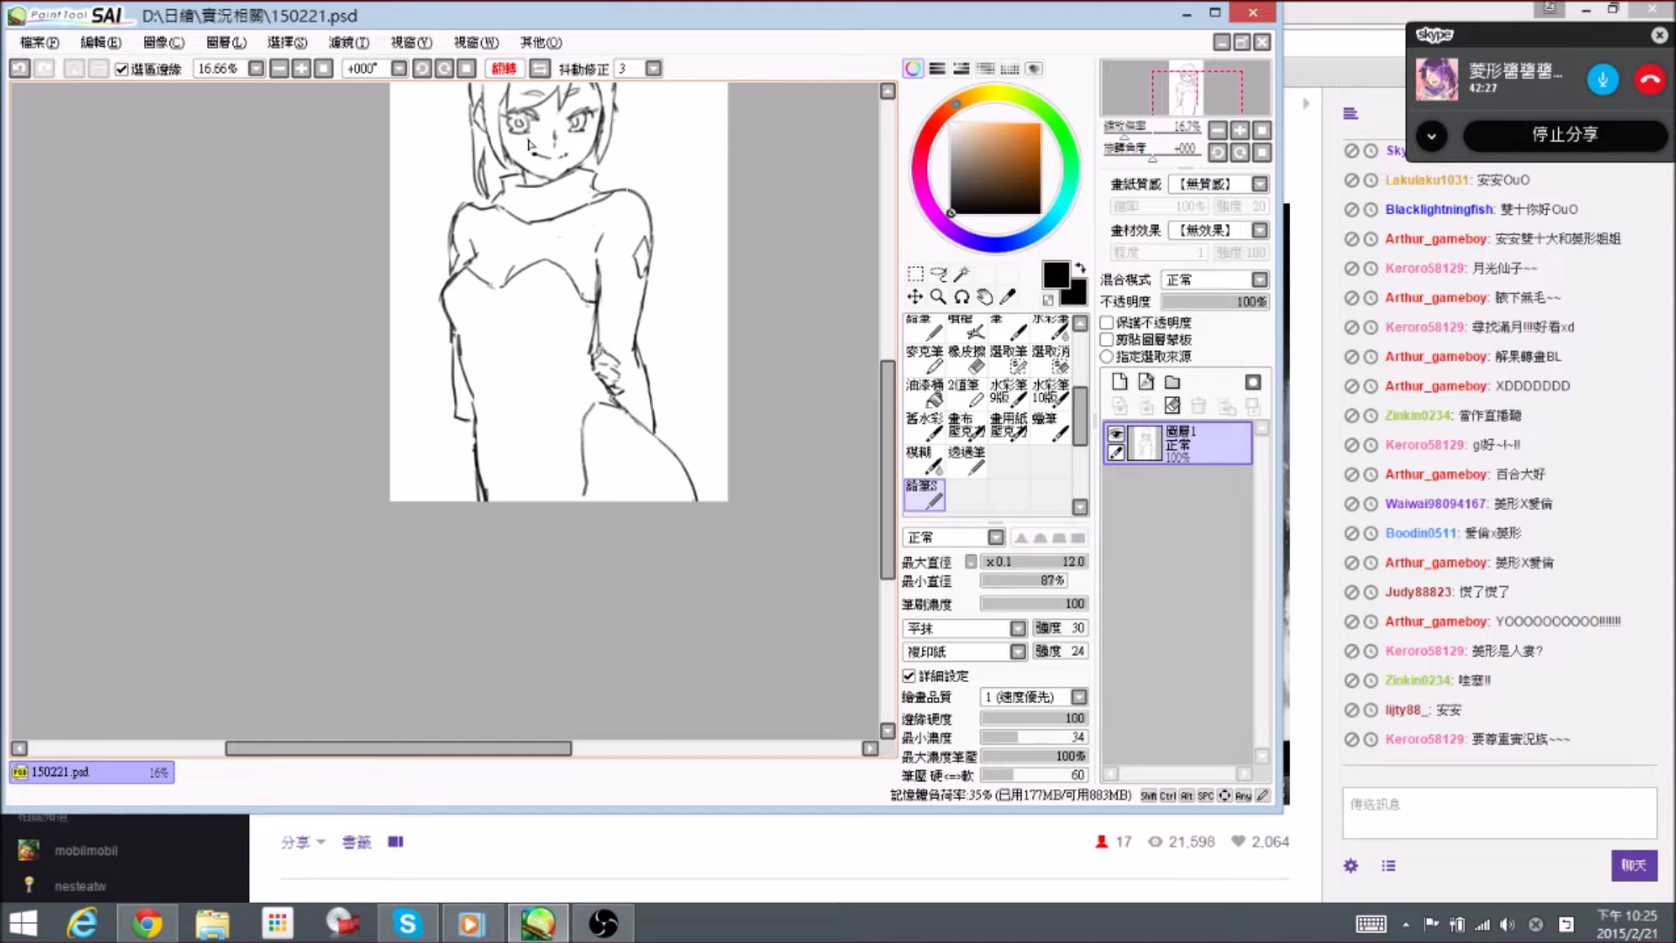
- Select the head and hair with the selection pen, and apply a free transform that slightly rotates and shifts them over the collar
mouse_move(638, 205)
left_mouse_down()
mouse_move(687, 293)
mouse_move(645, 286)
mouse_move(668, 312)
left_mouse_up()
key("e")
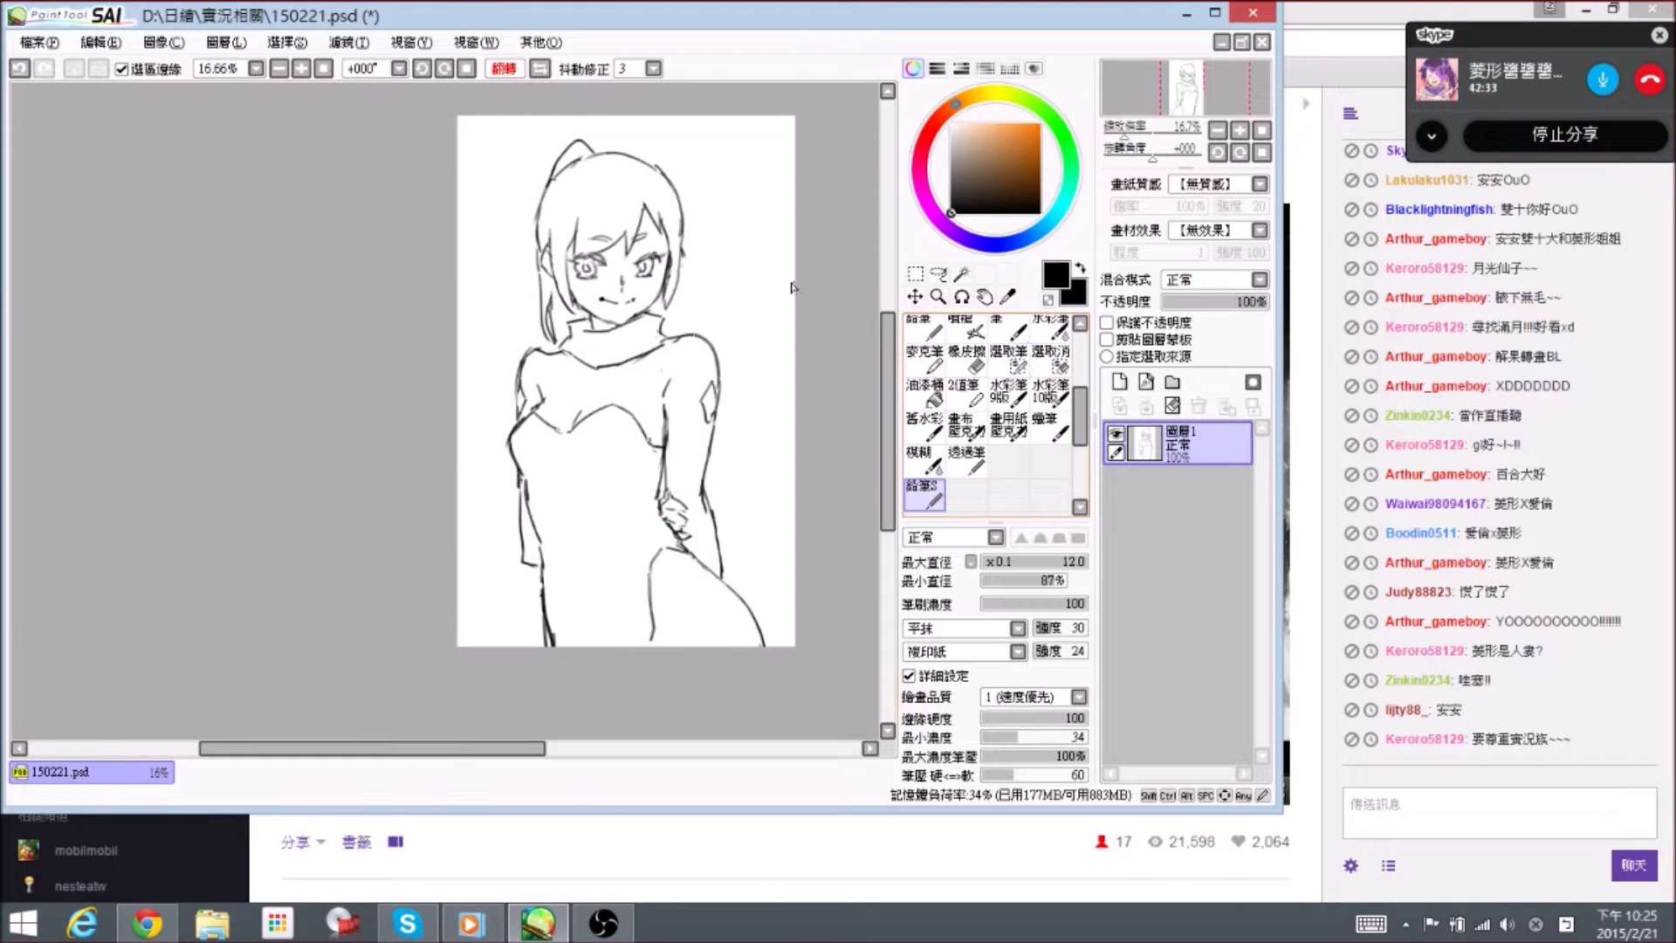
left_click(1008, 358)
mouse_move(556, 187)
left_mouse_down()
mouse_move(604, 254)
mouse_move(602, 288)
mouse_move(594, 236)
mouse_move(670, 242)
mouse_move(672, 273)
mouse_move(645, 179)
mouse_move(683, 227)
mouse_move(593, 160)
mouse_move(554, 293)
mouse_move(563, 322)
mouse_move(550, 250)
left_mouse_up()
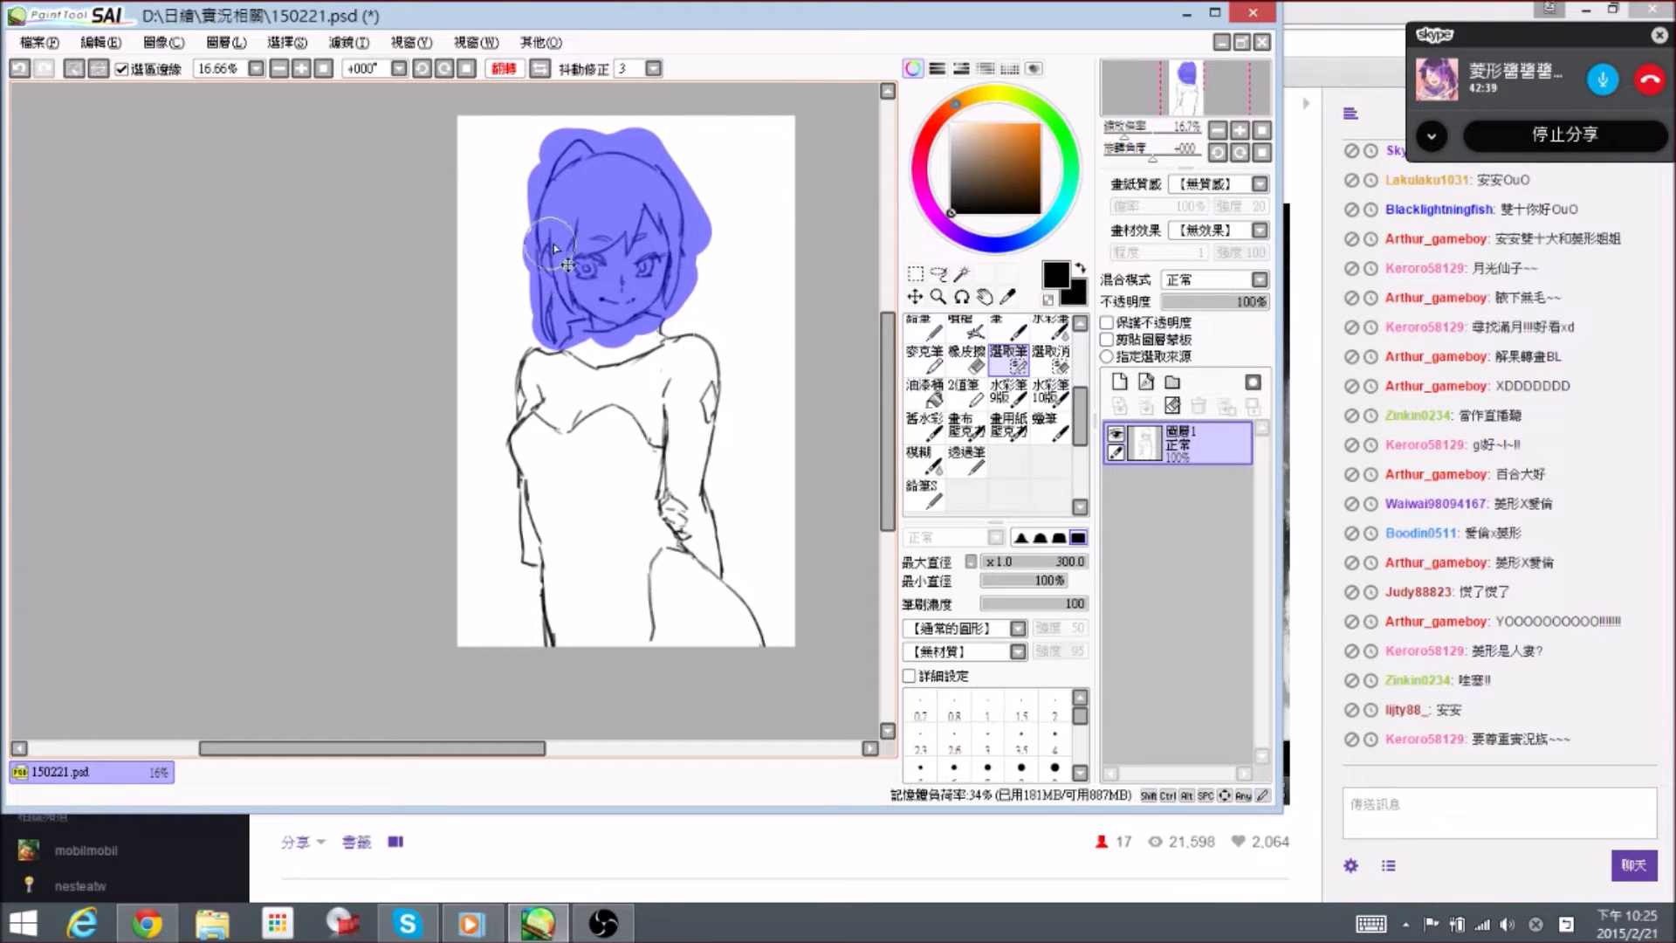
key("ctrl+t")
left_click_drag(741, 206, 651, 222)
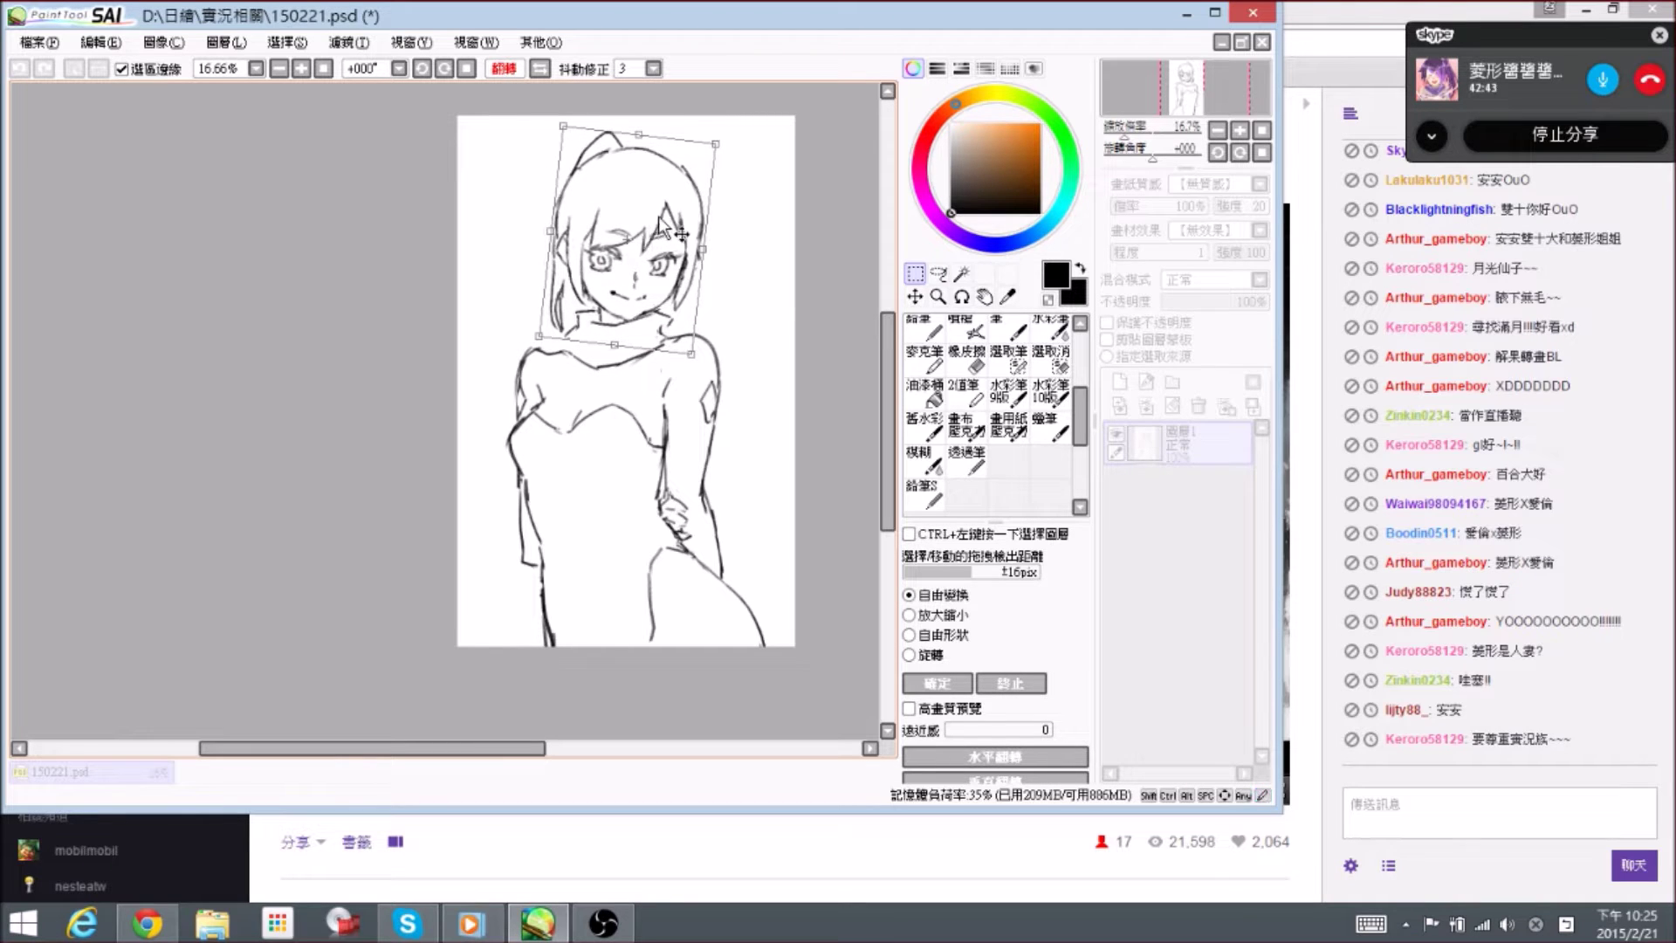
left_click_drag(538, 337, 534, 343)
left_click_drag(641, 292, 637, 292)
key("Return")
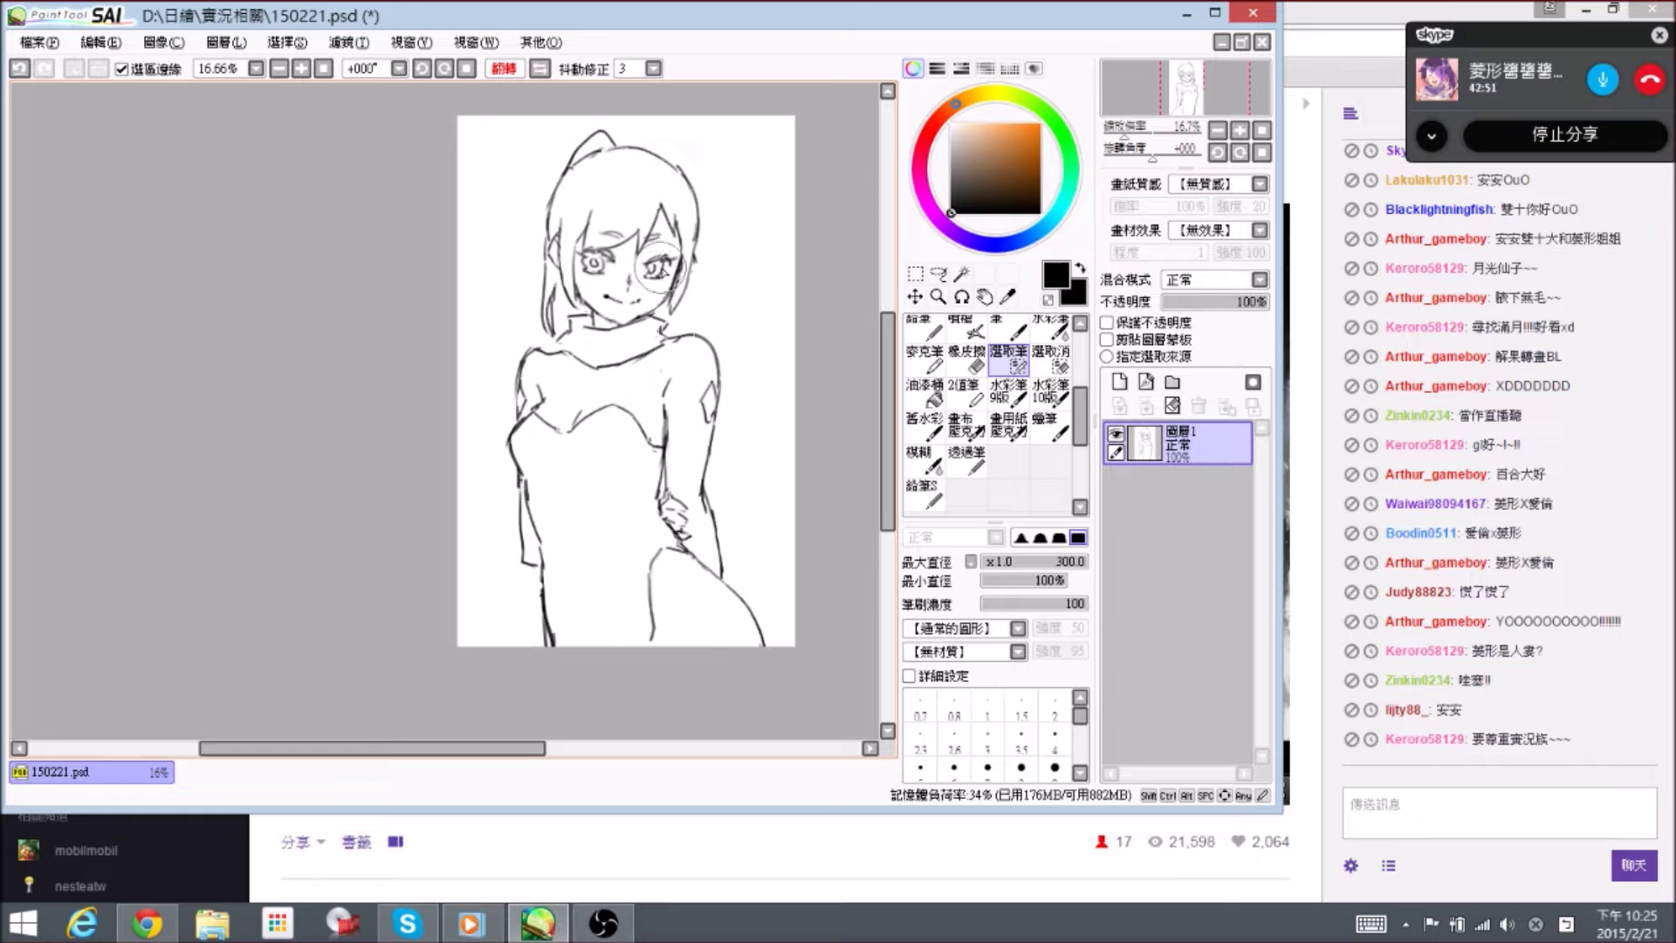
- Erase the hair lock beside the neck and draw a long ponytail edge down to the far shoulder
left_click(932, 494)
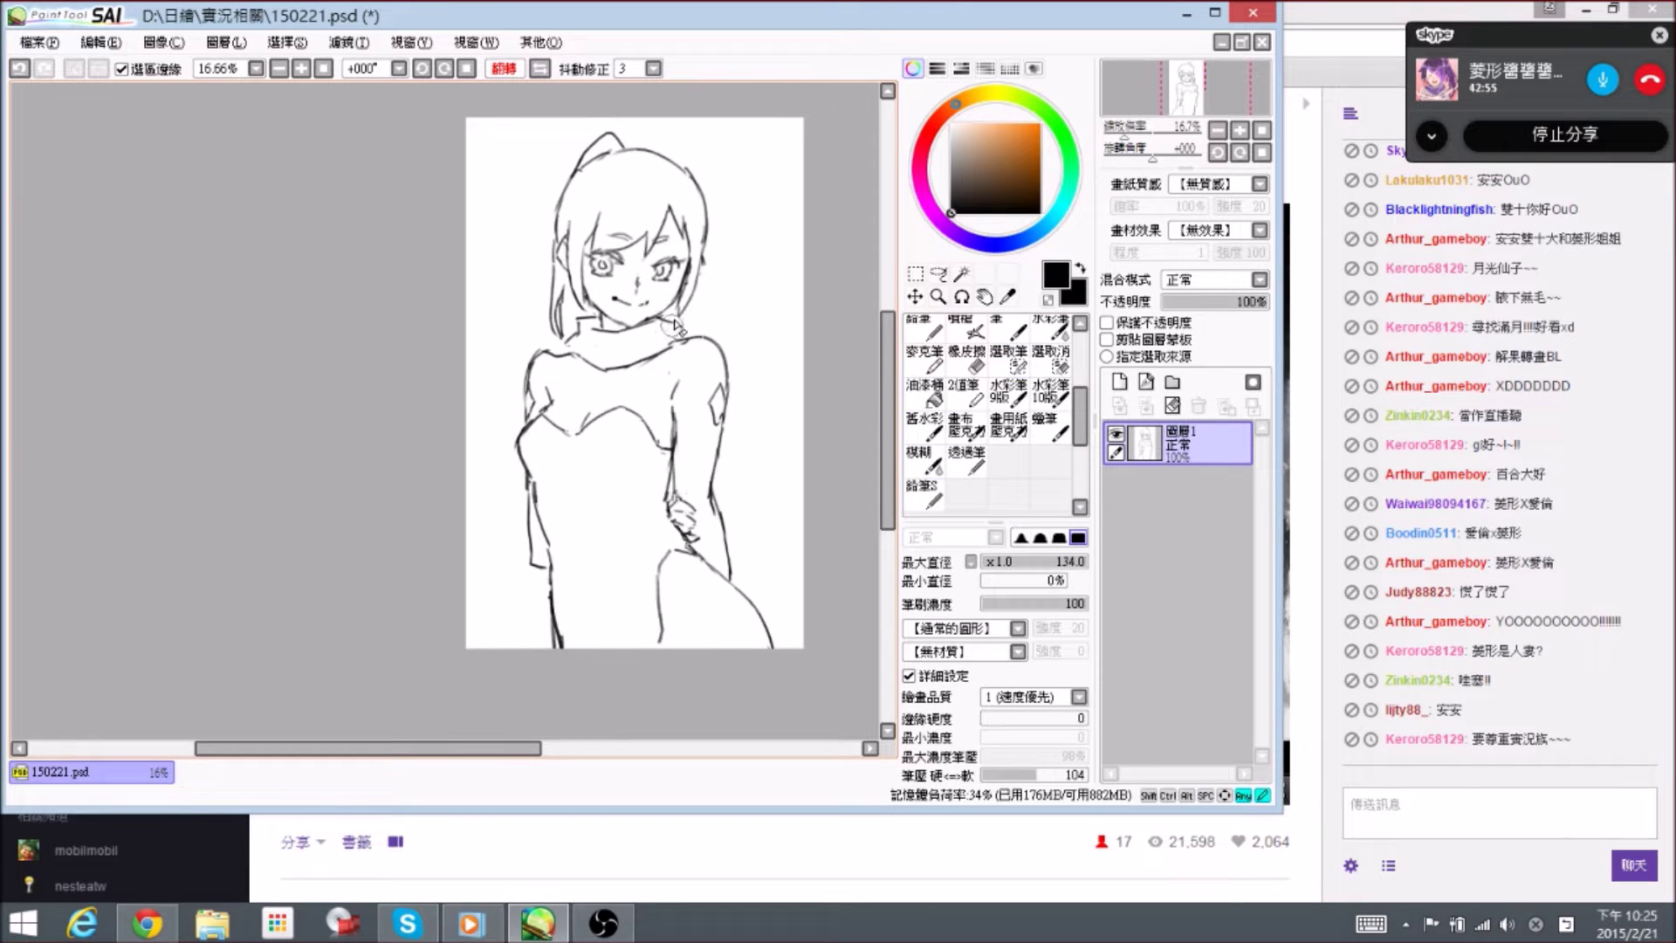
key("n")
mouse_move(538, 253)
left_mouse_down()
mouse_move(523, 291)
mouse_move(534, 349)
left_mouse_up()
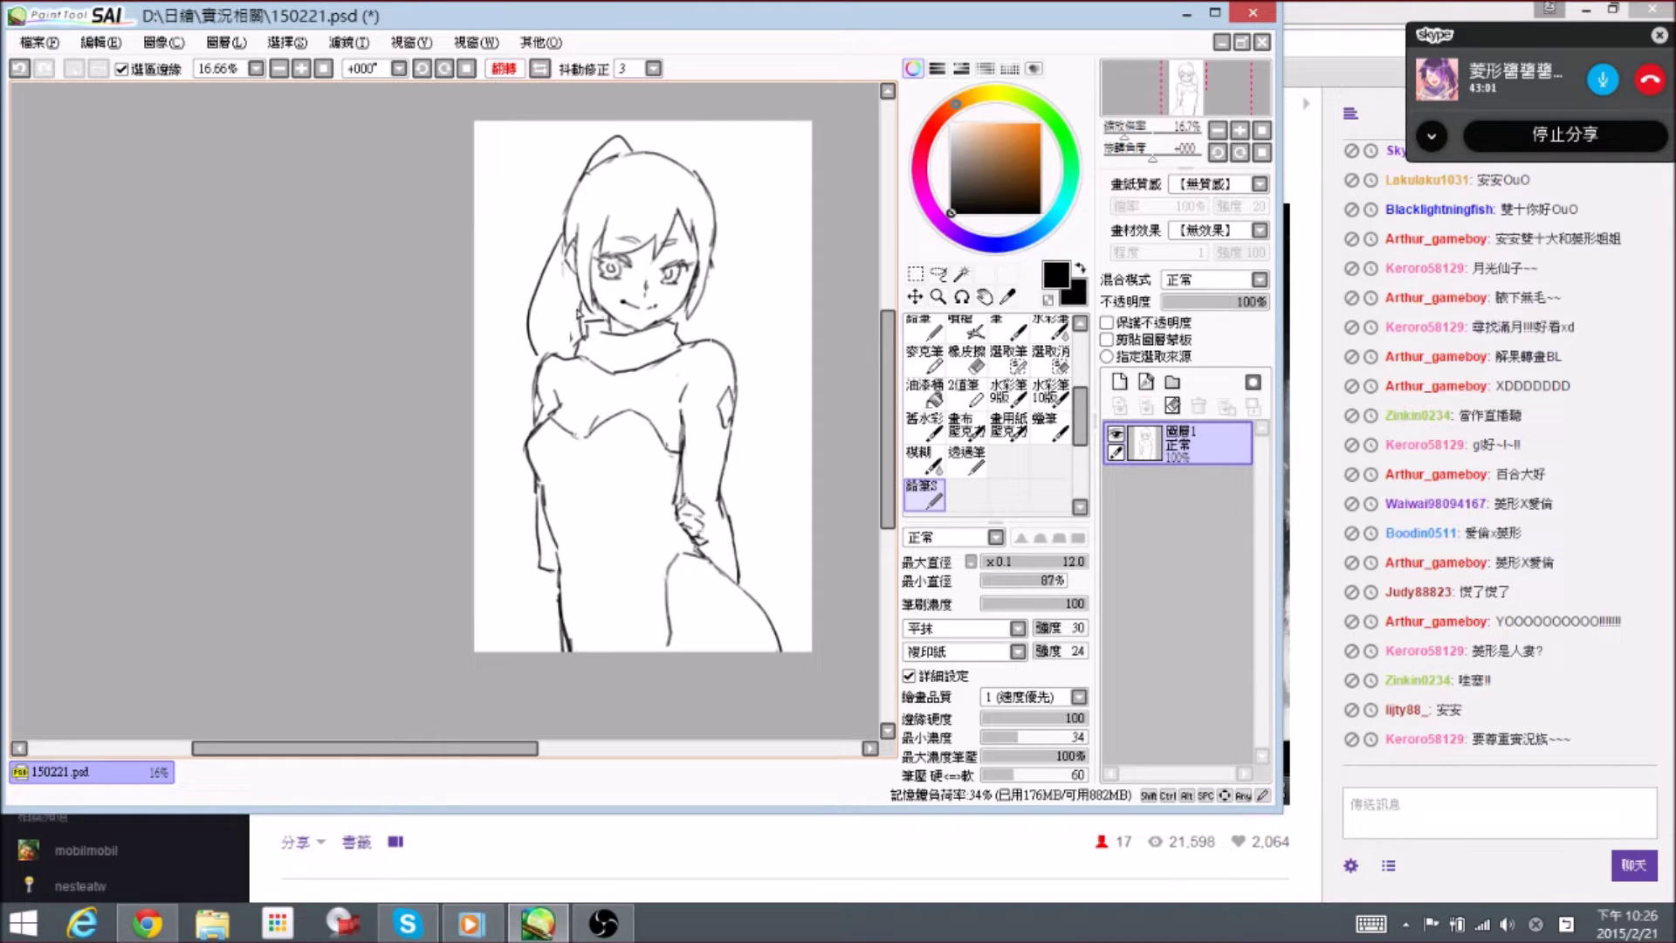
- Draw the ponytail's lower end emerging behind the near arm beside the hip
left_click_drag(626, 410, 624, 390)
mouse_move(727, 456)
left_mouse_down()
mouse_move(776, 551)
mouse_move(738, 482)
left_mouse_up()
left_click_drag(769, 541, 764, 551)
key("e")
left_click_drag(738, 481, 757, 550)
key("n")
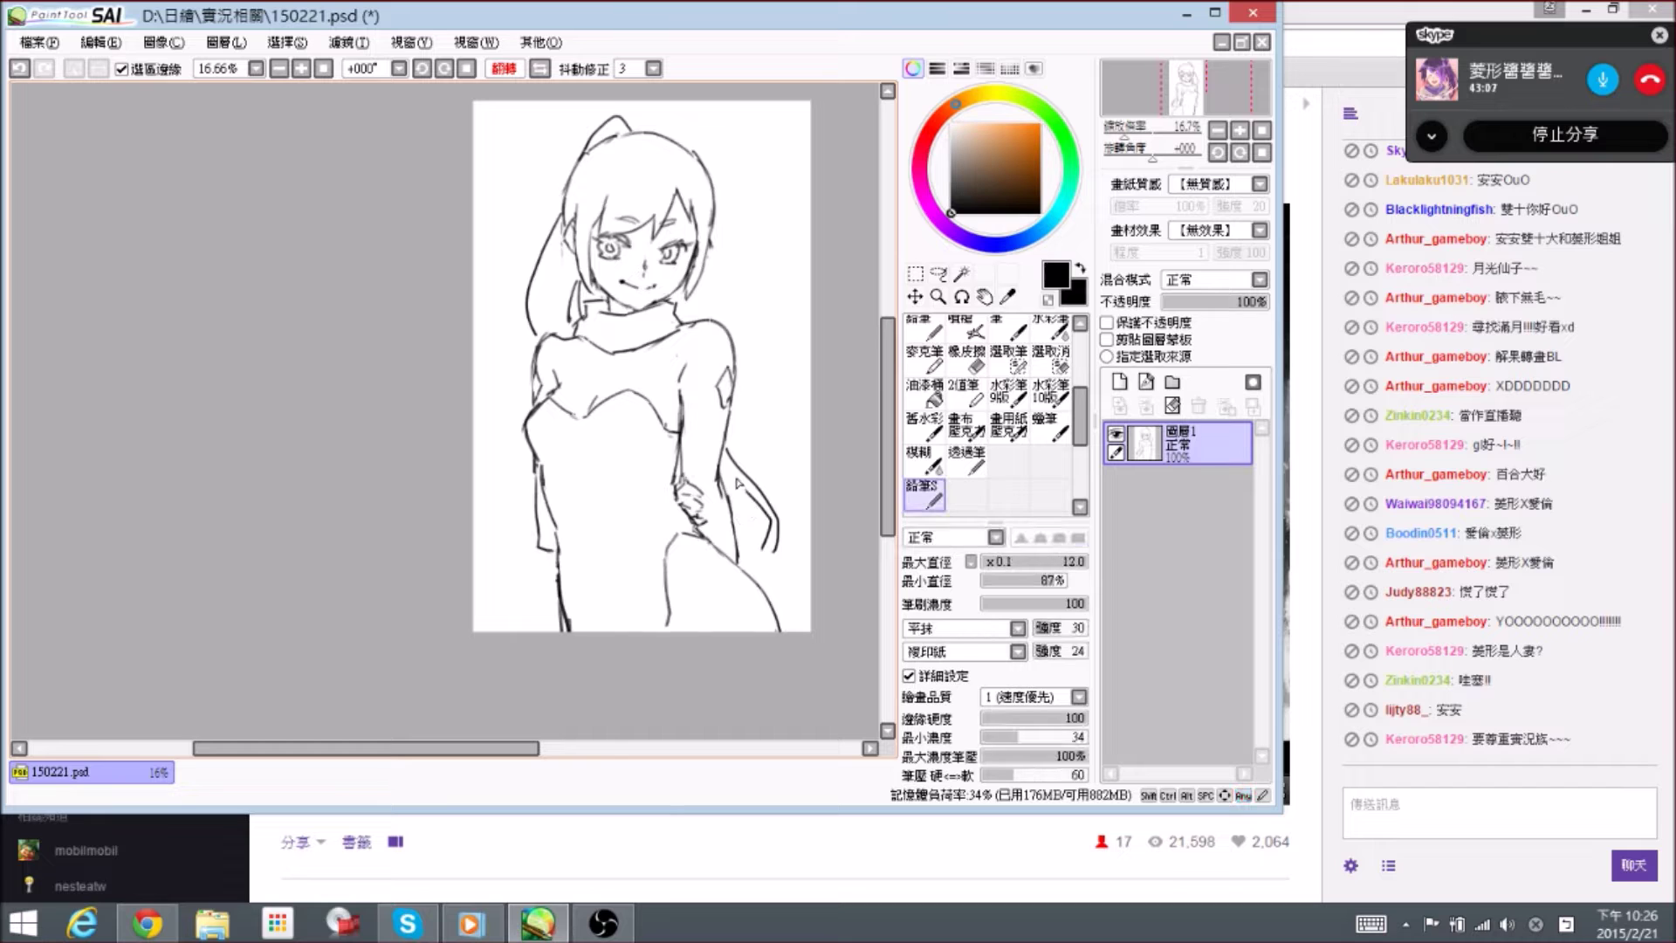
- Add and clean up an inner strand in the hair behind the near forearm
key("e")
left_click_drag(747, 490, 771, 521)
key("n")
key("e")
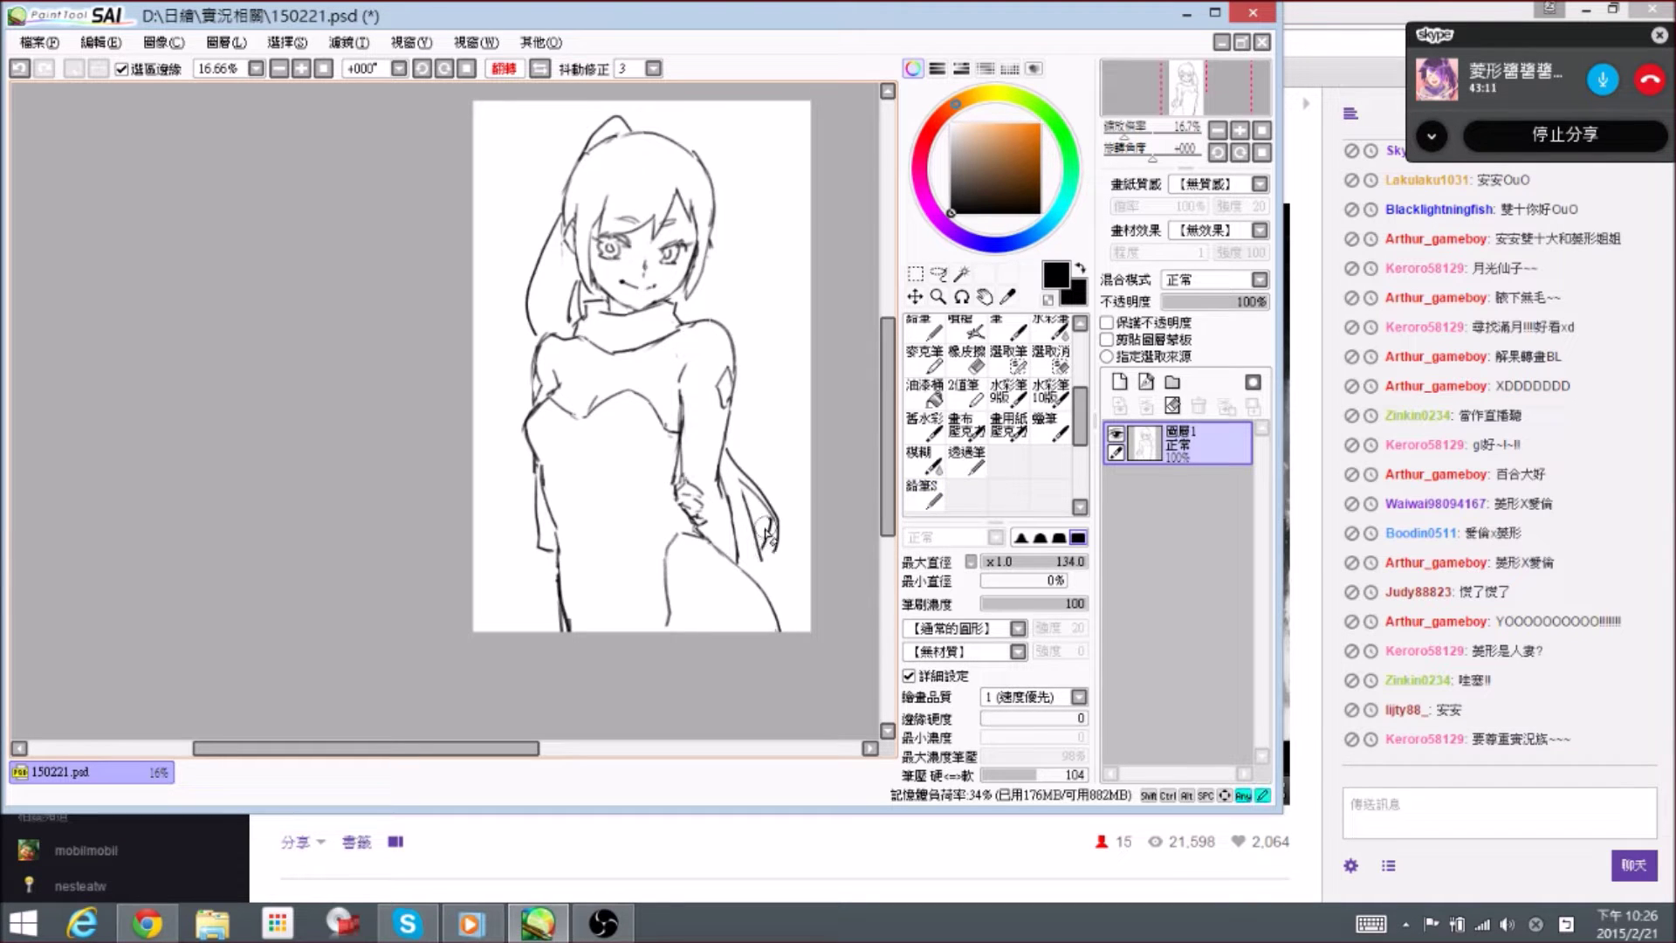
key("n")
key("e")
left_click_drag(766, 508, 772, 527)
key("n")
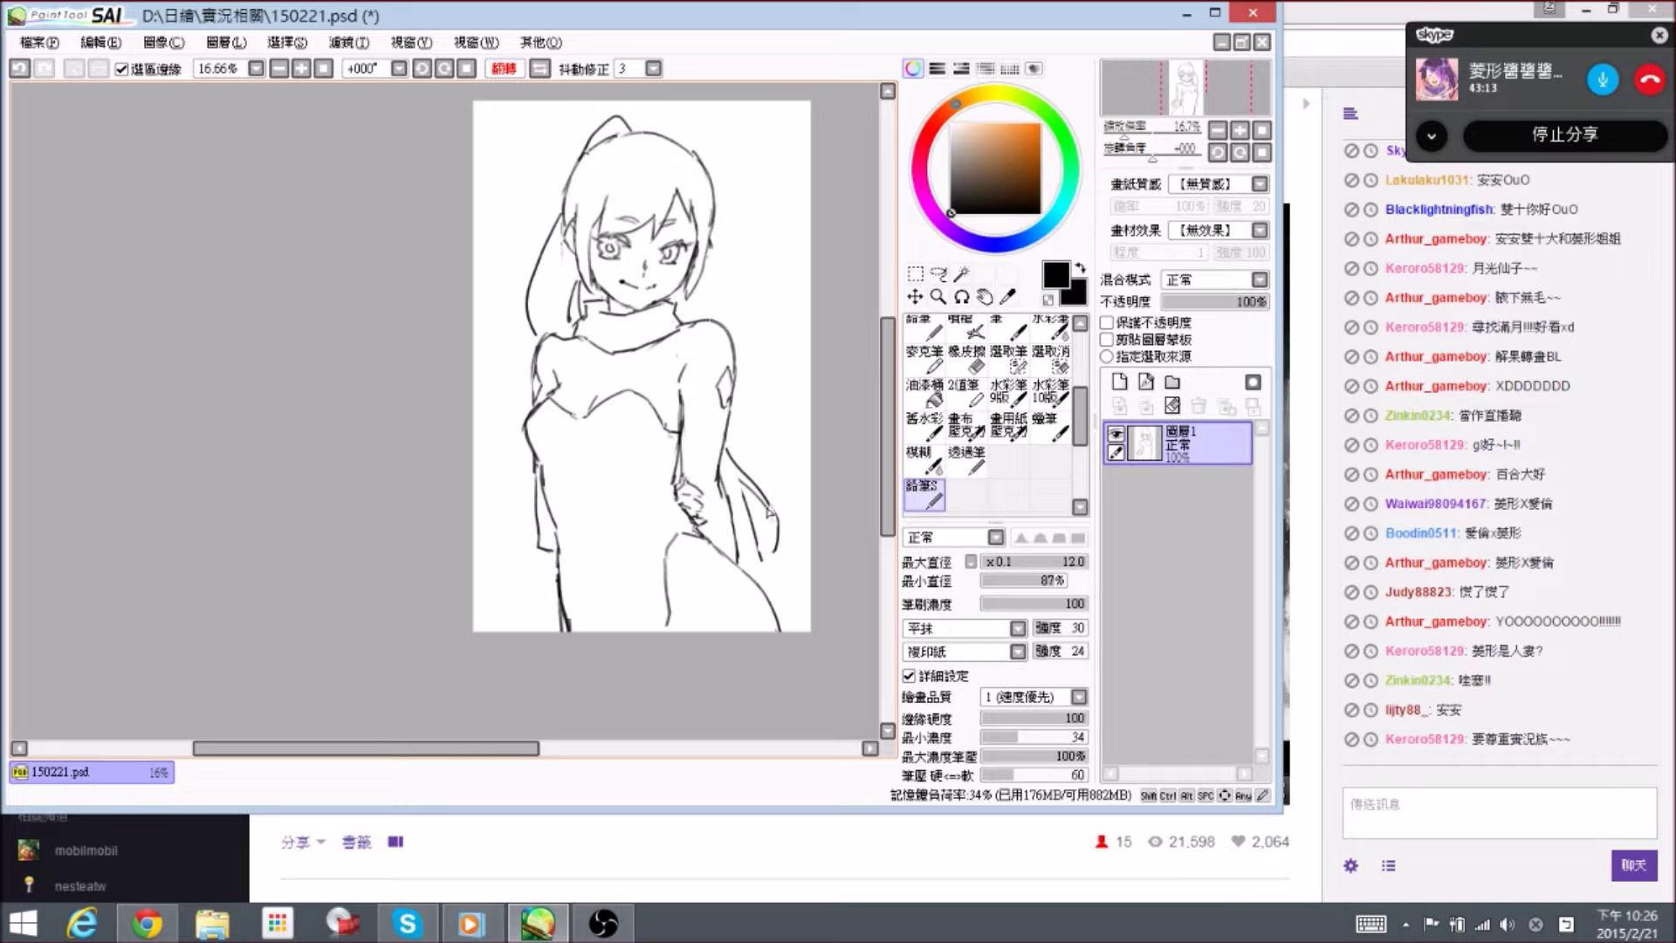
- Extend the hair behind the near arm down to the hip and shape its tip
key("e")
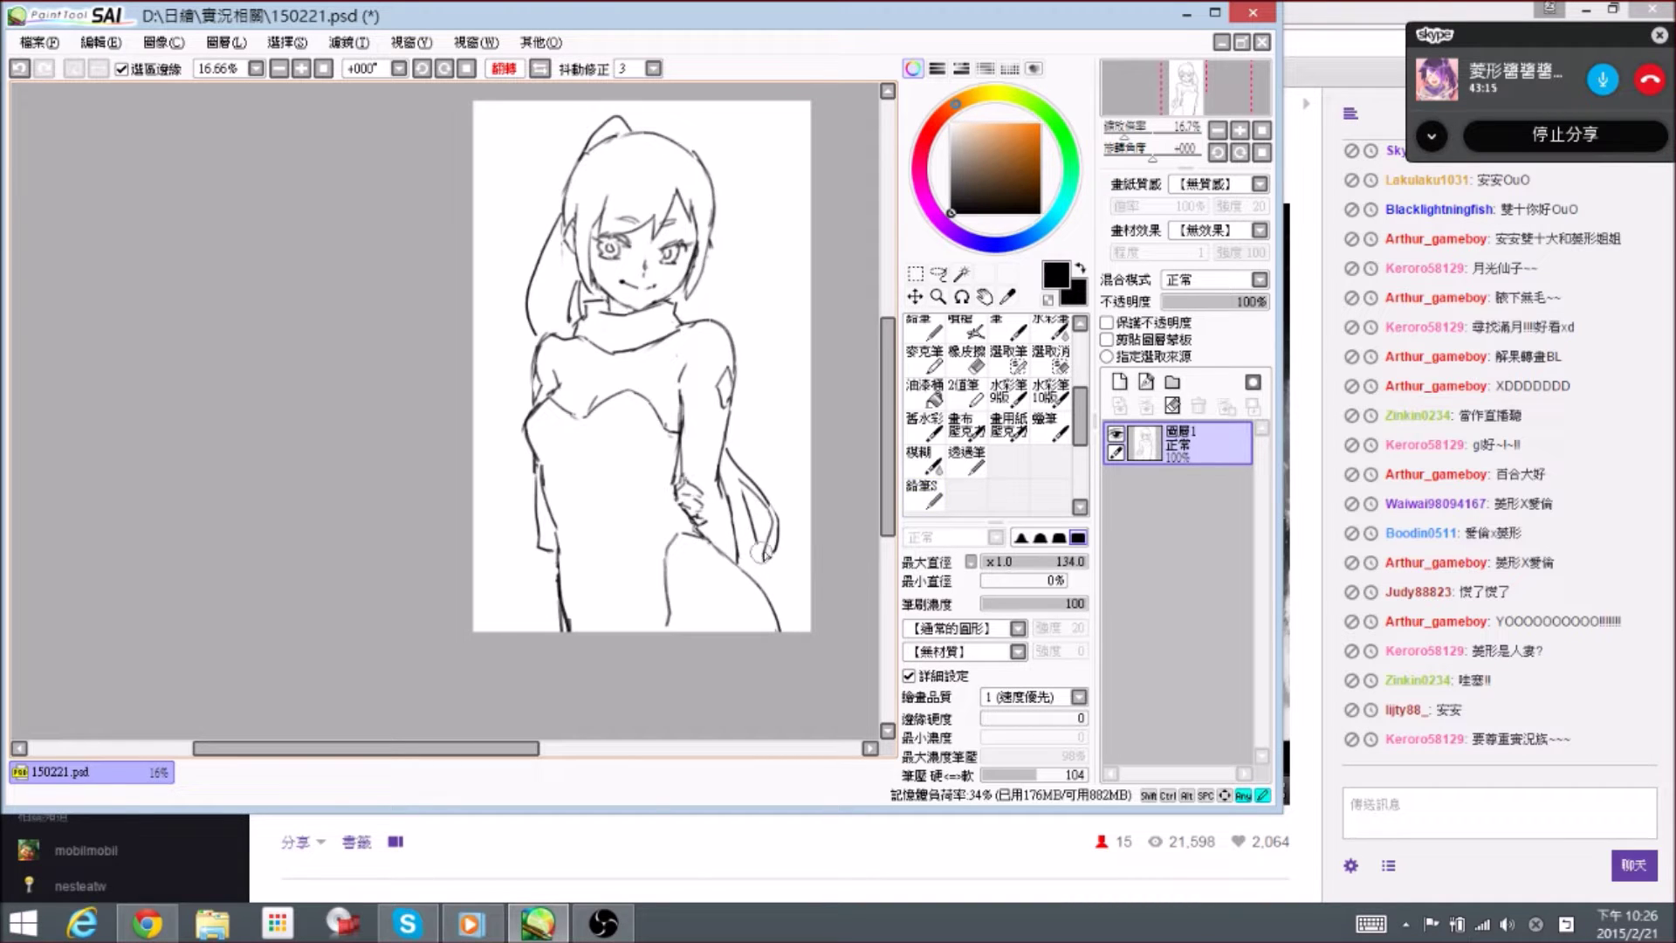
key("e")
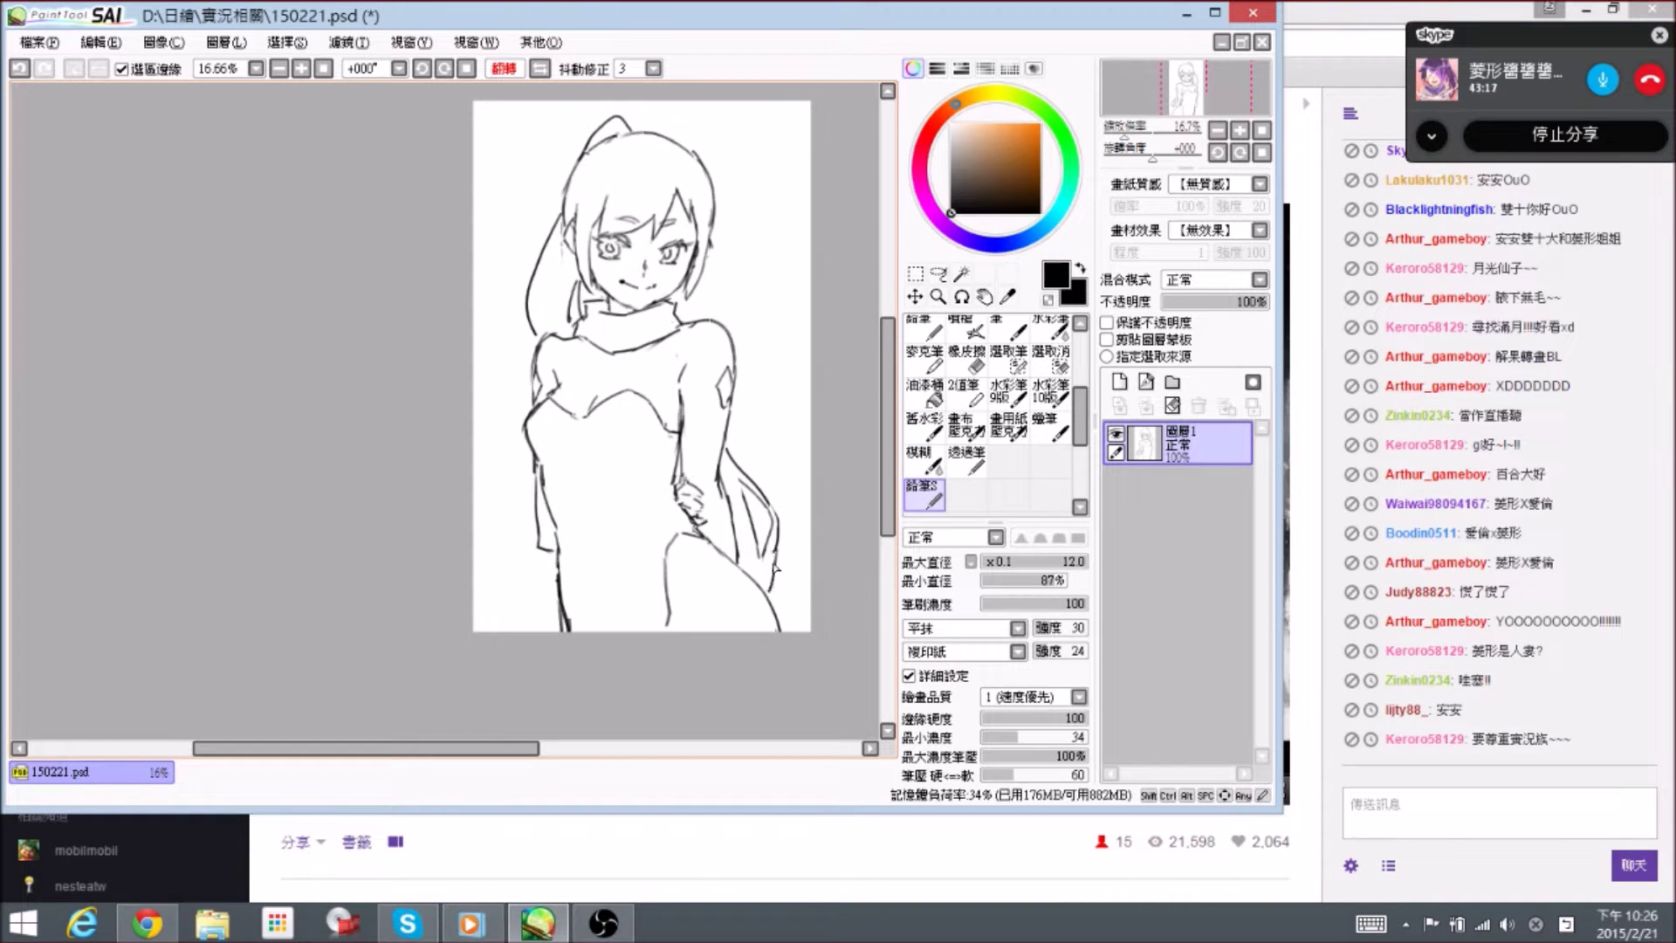
key("e")
left_click_drag(775, 555, 772, 589)
key("e")
key("e")
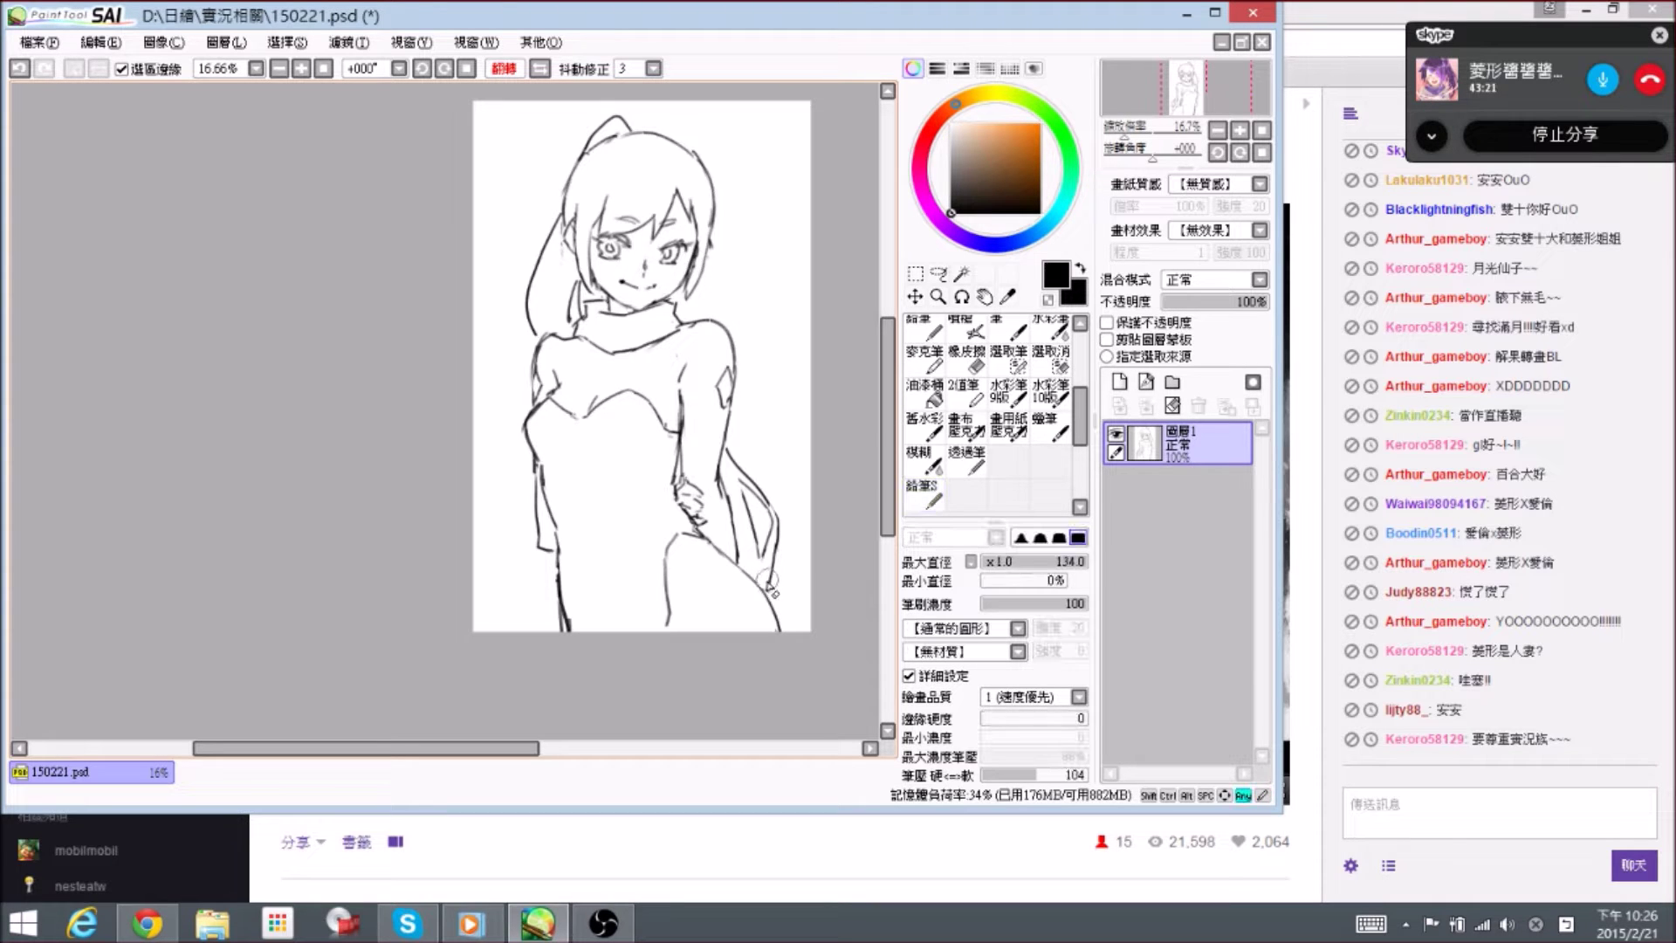
key("e")
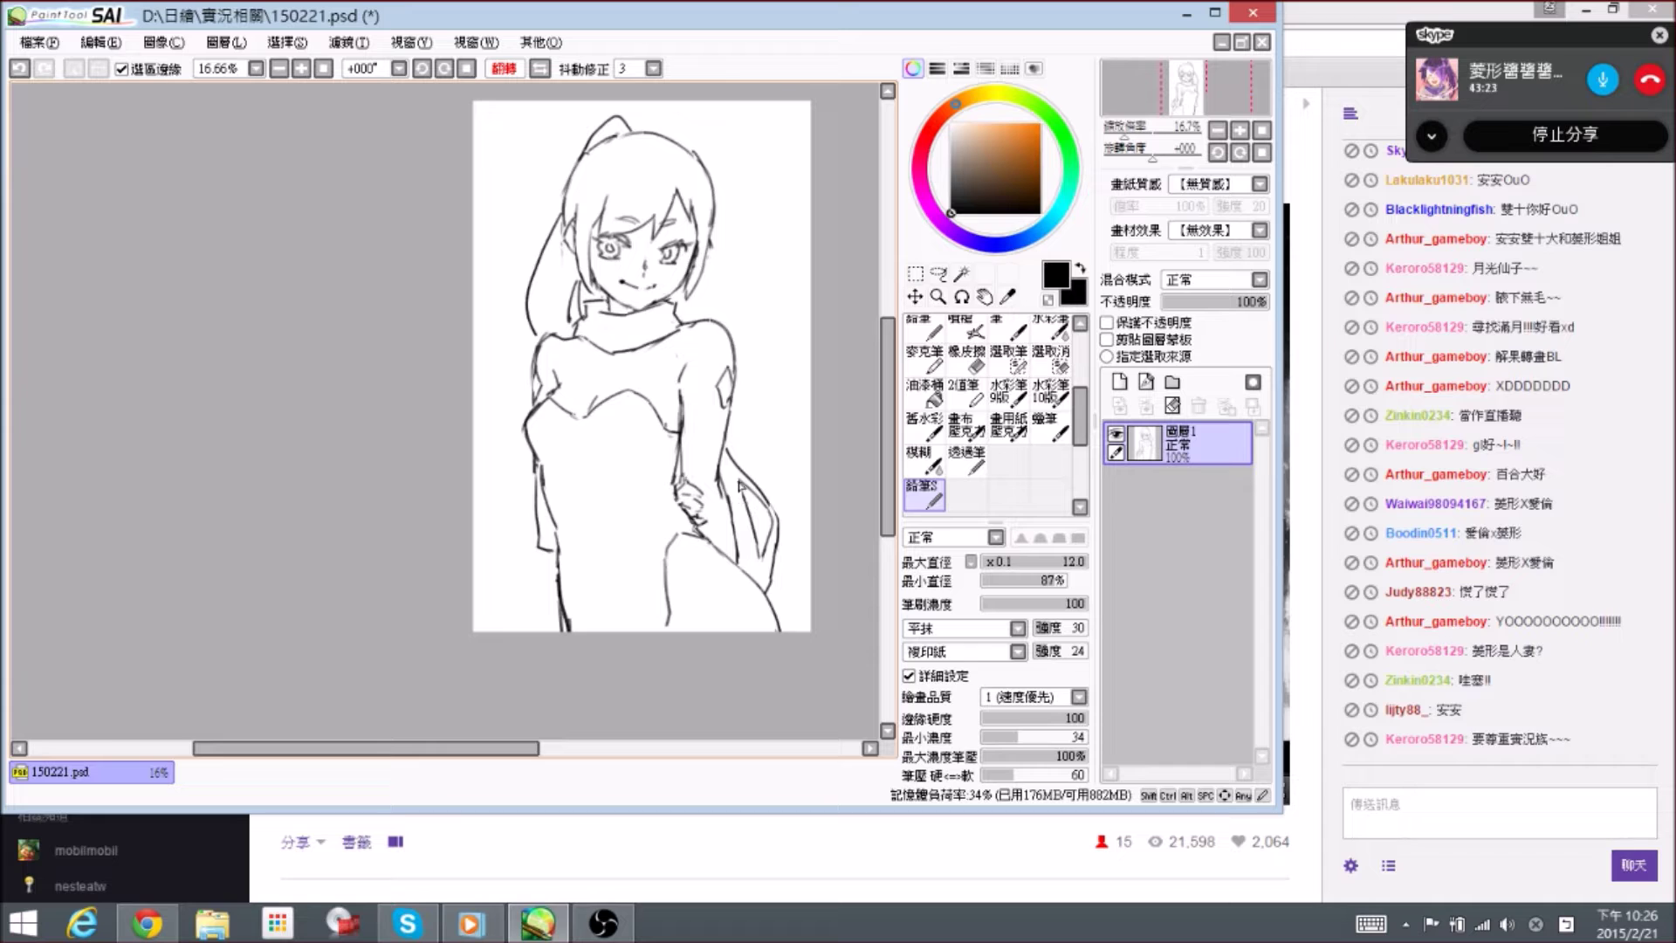
- Refine the hair strands where they emerge behind the near elbow
key("e")
key("e")
key("e")
key("e")
mouse_move(731, 423)
left_mouse_down()
mouse_move(756, 447)
mouse_move(737, 428)
left_mouse_up()
key("e")
key("e")
- Extend the ponytail's outer edge down past the far shoulder to chest height
left_click_drag(522, 390, 527, 403)
key("e")
mouse_move(546, 348)
left_mouse_down()
mouse_move(535, 327)
mouse_move(529, 454)
left_mouse_up()
key("e")
key("e")
left_click_drag(541, 316, 536, 322)
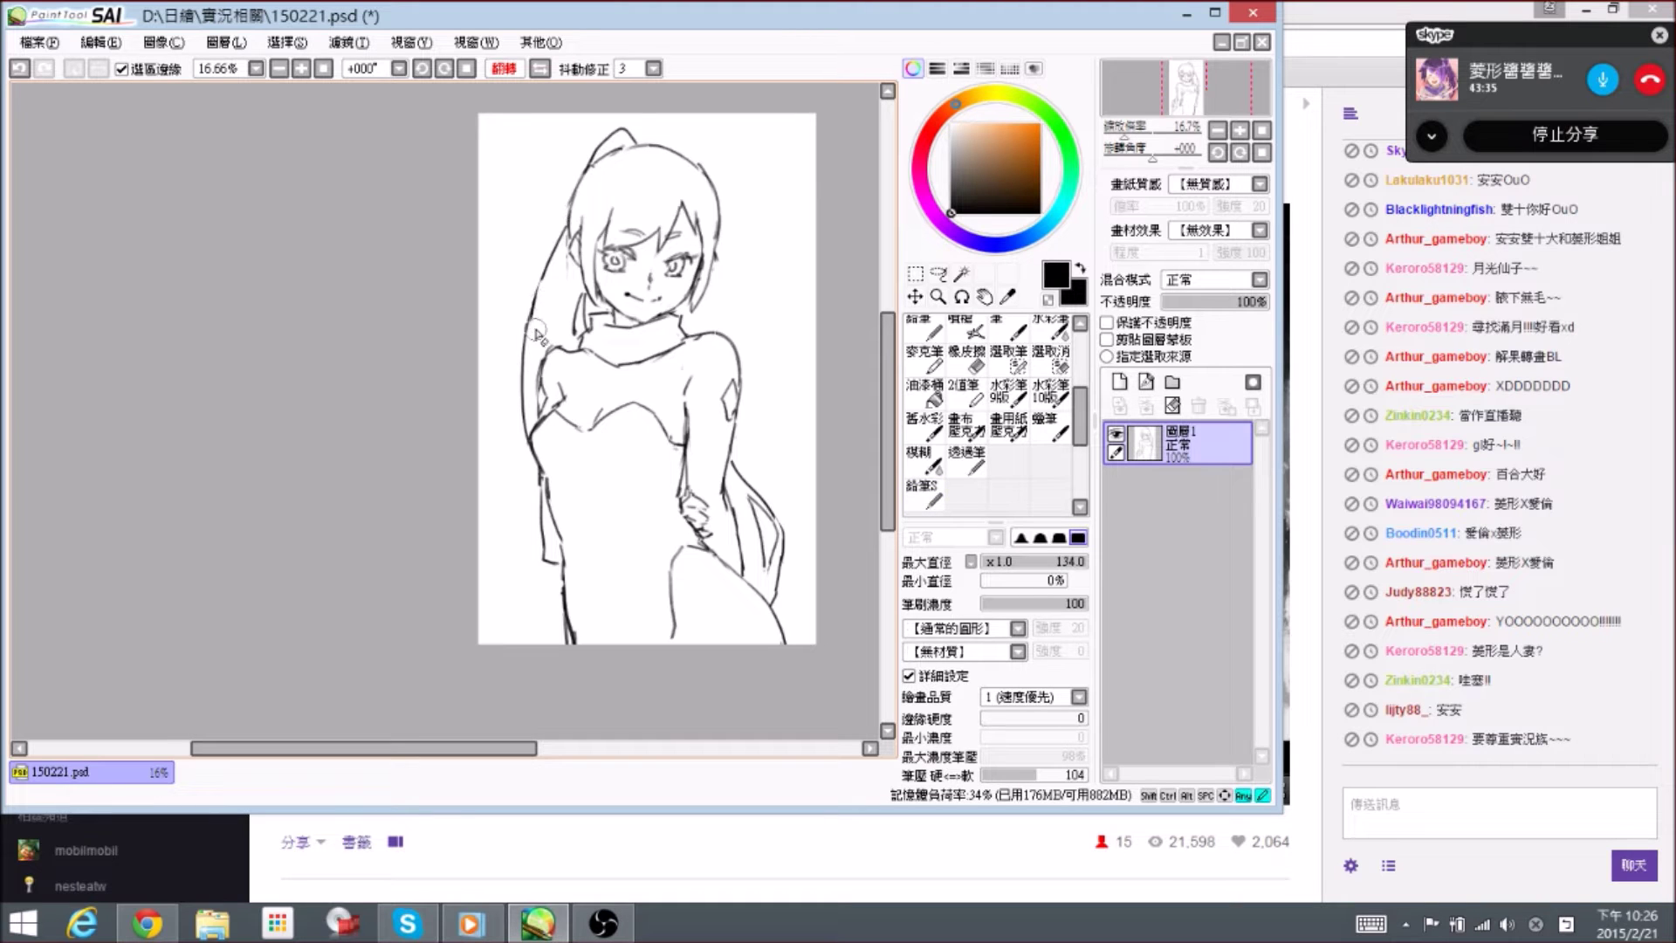
- Sketch an inner ponytail strand beside the far shoulder
key("e")
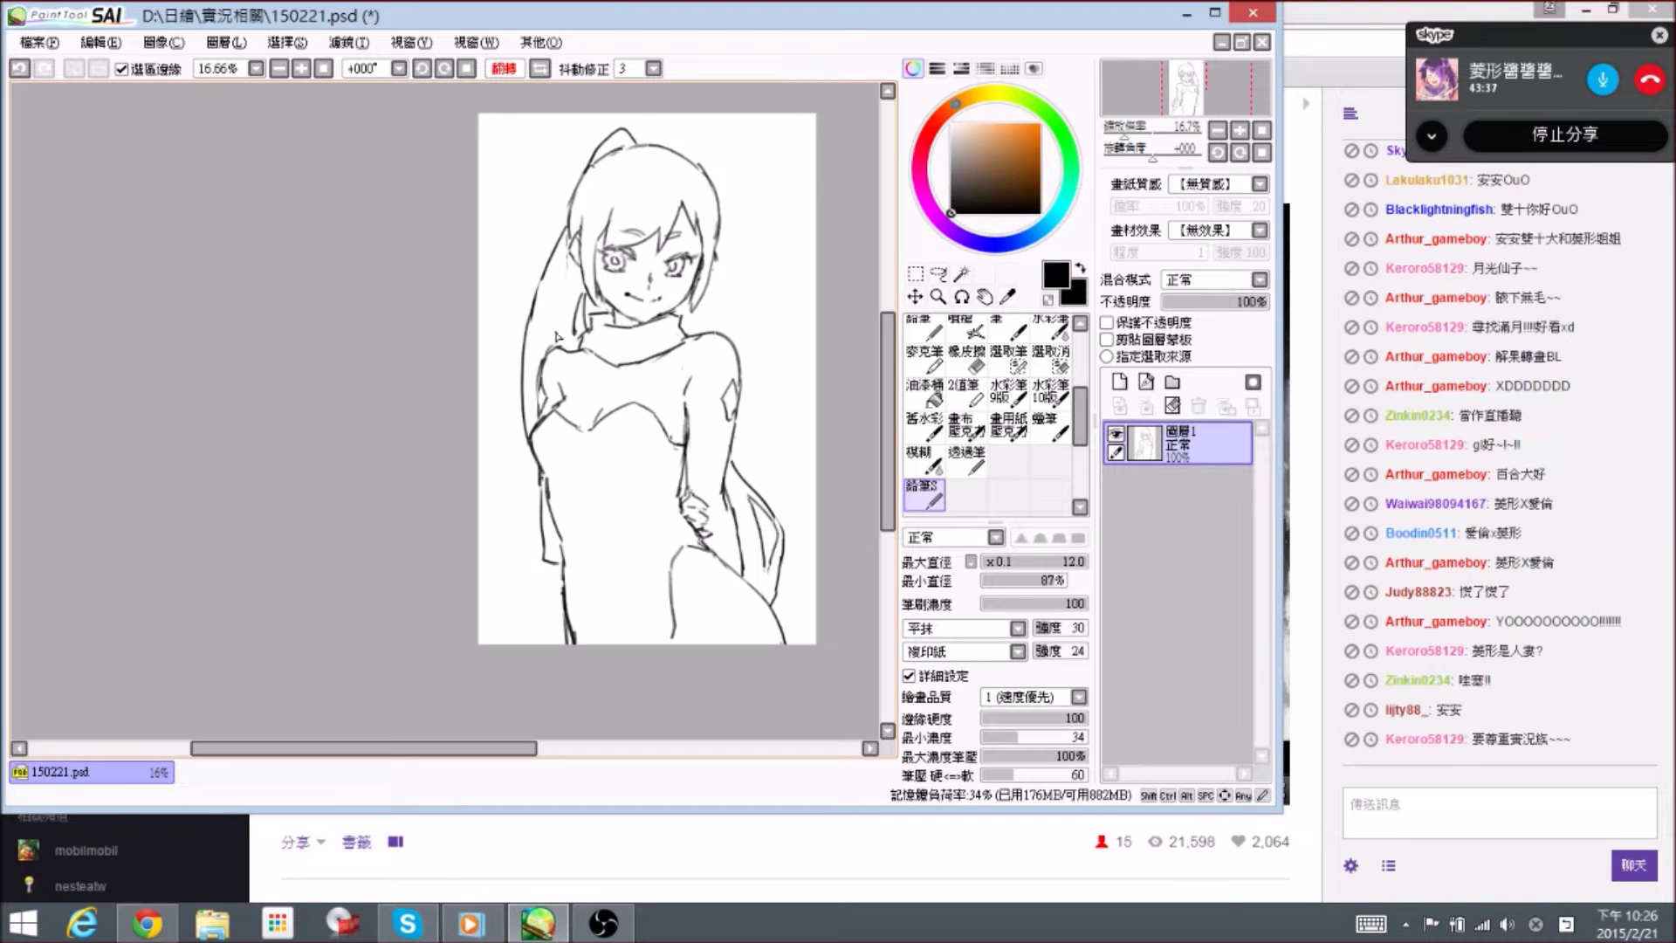
mouse_move(539, 361)
left_mouse_down()
mouse_move(549, 295)
mouse_move(539, 326)
left_mouse_up()
key("e")
key("e")
key("e")
- Redraw the ponytail's outer edge as a wider curve from the crown down to the chest
left_click_drag(565, 209, 545, 270)
key("e")
left_click_drag(600, 152, 536, 307)
key("e")
mouse_move(555, 249)
left_mouse_down()
mouse_move(519, 384)
mouse_move(530, 430)
mouse_move(522, 369)
mouse_move(525, 442)
left_mouse_up()
key("e")
key("e")
key("e")
- Rework the ponytail's outer line and erase its stretch from face height to below the far shoulder
key("e")
left_click_drag(527, 278, 526, 319)
key("e")
left_click_drag(555, 240, 534, 393)
key("e")
mouse_move(548, 253)
left_mouse_down()
mouse_move(531, 364)
mouse_move(546, 295)
left_mouse_up()
key("e")
left_click_drag(545, 236, 534, 325)
key("e")
mouse_move(541, 265)
left_mouse_down()
mouse_move(531, 298)
mouse_move(542, 265)
left_mouse_up()
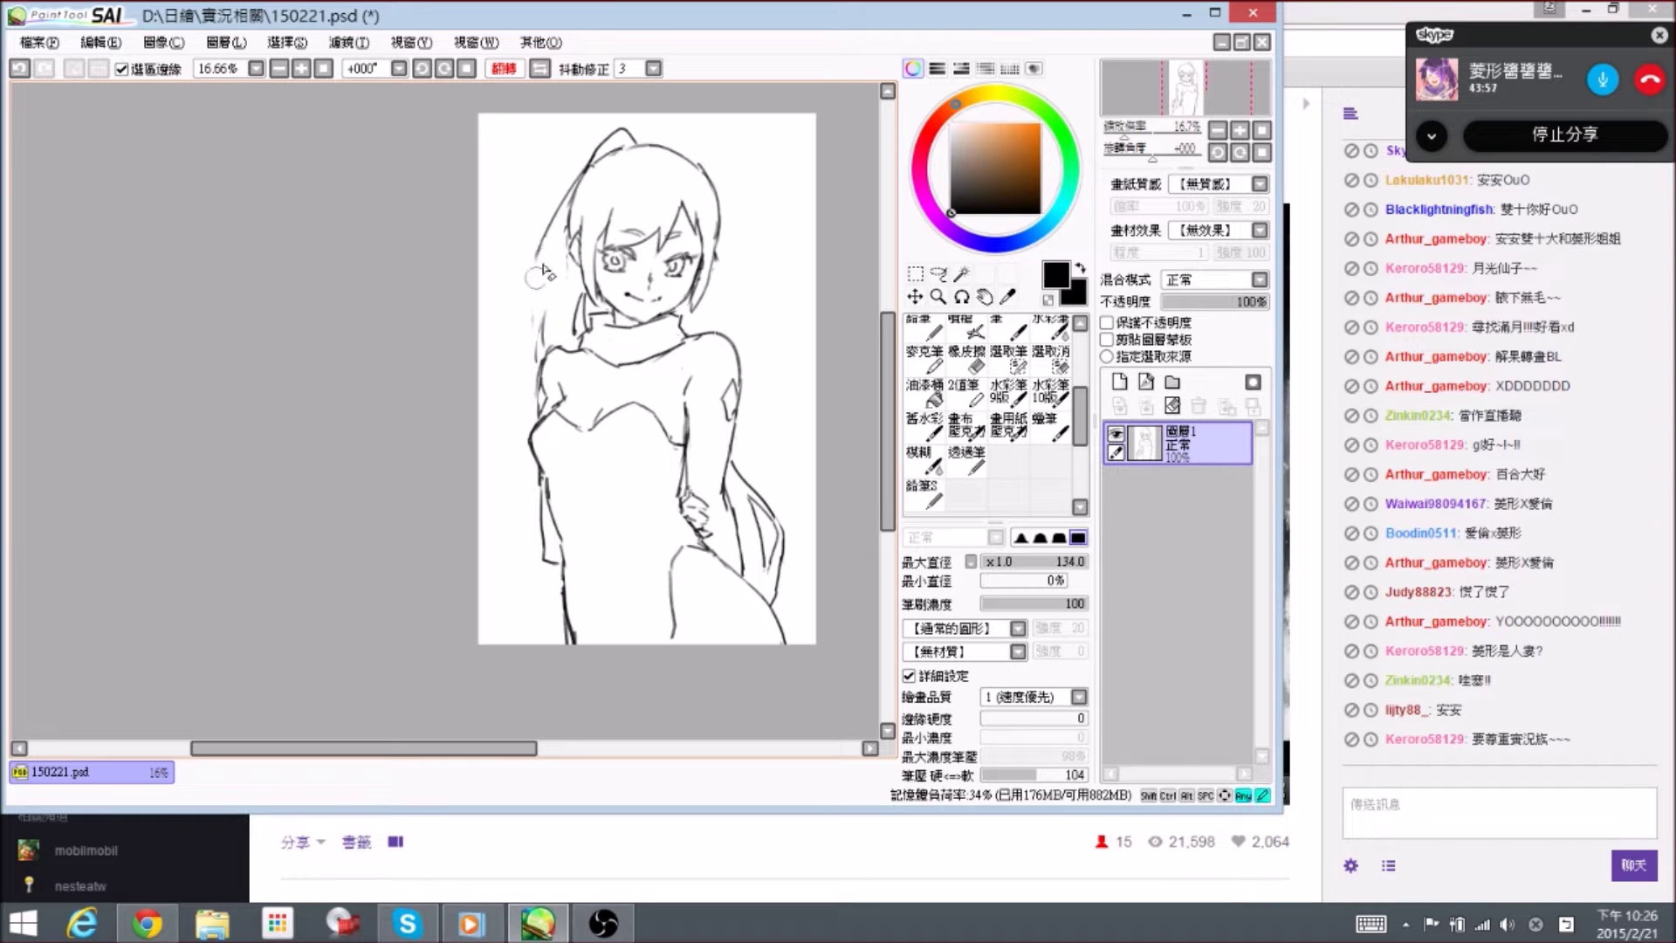
- Redraw the ponytail's outer edge from face height down past the far shoulder
key("e")
key("space")
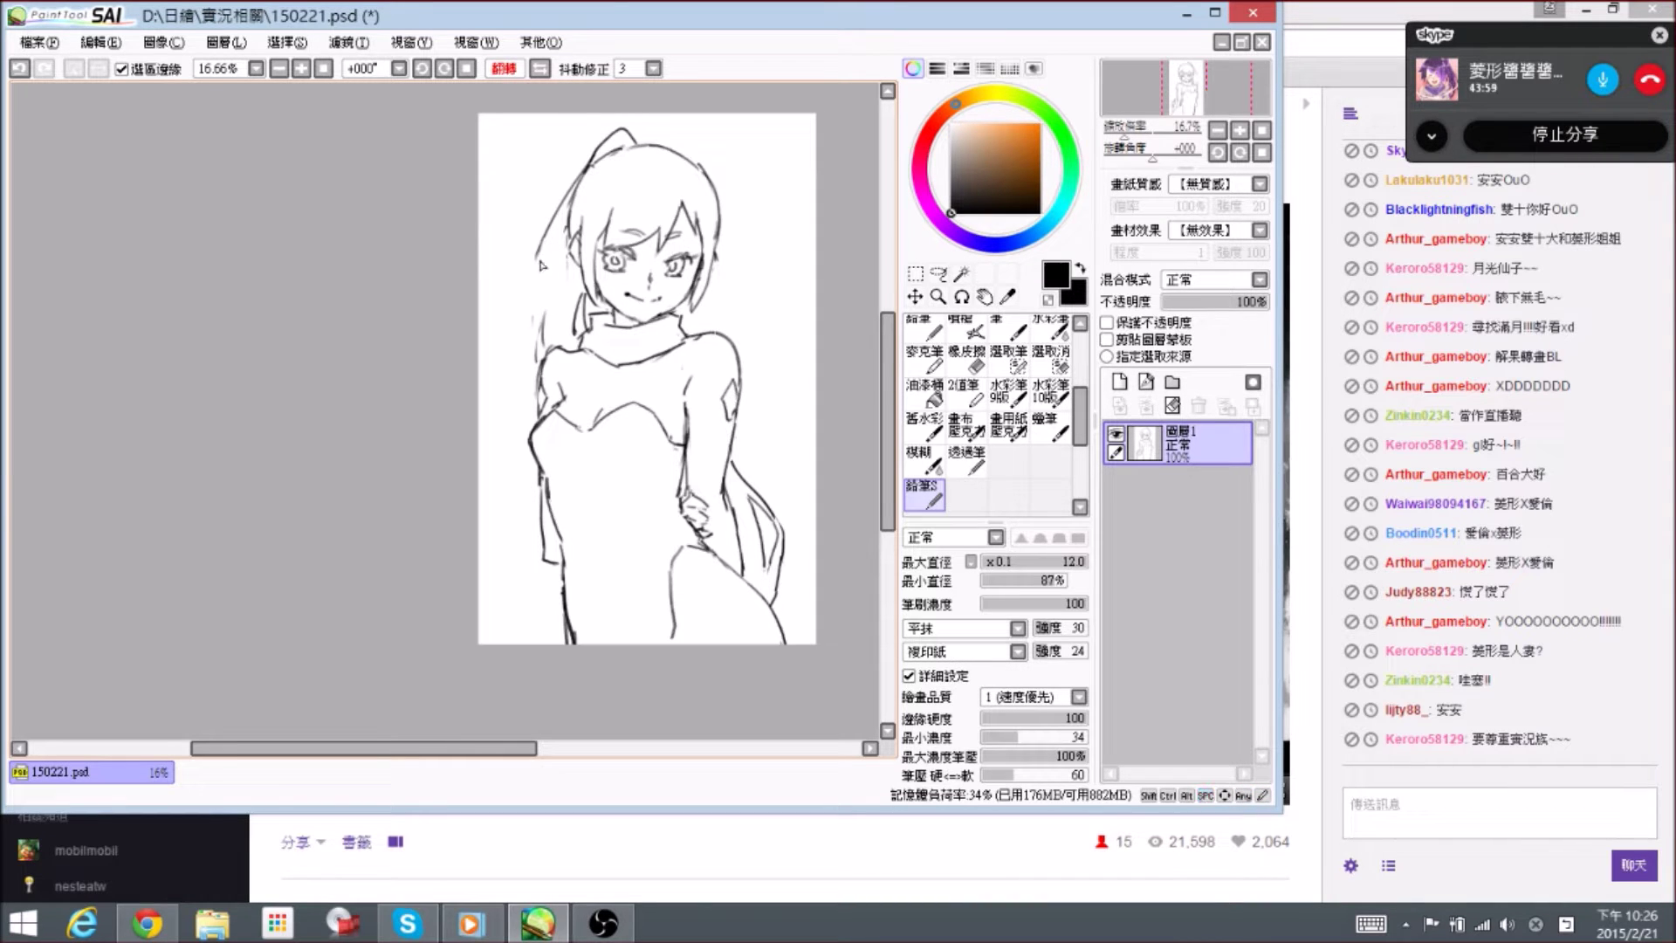
left_click_drag(538, 259, 528, 365)
- Add and clean up strands at the top of the hair behind the near forearm
left_click_drag(661, 336, 640, 290)
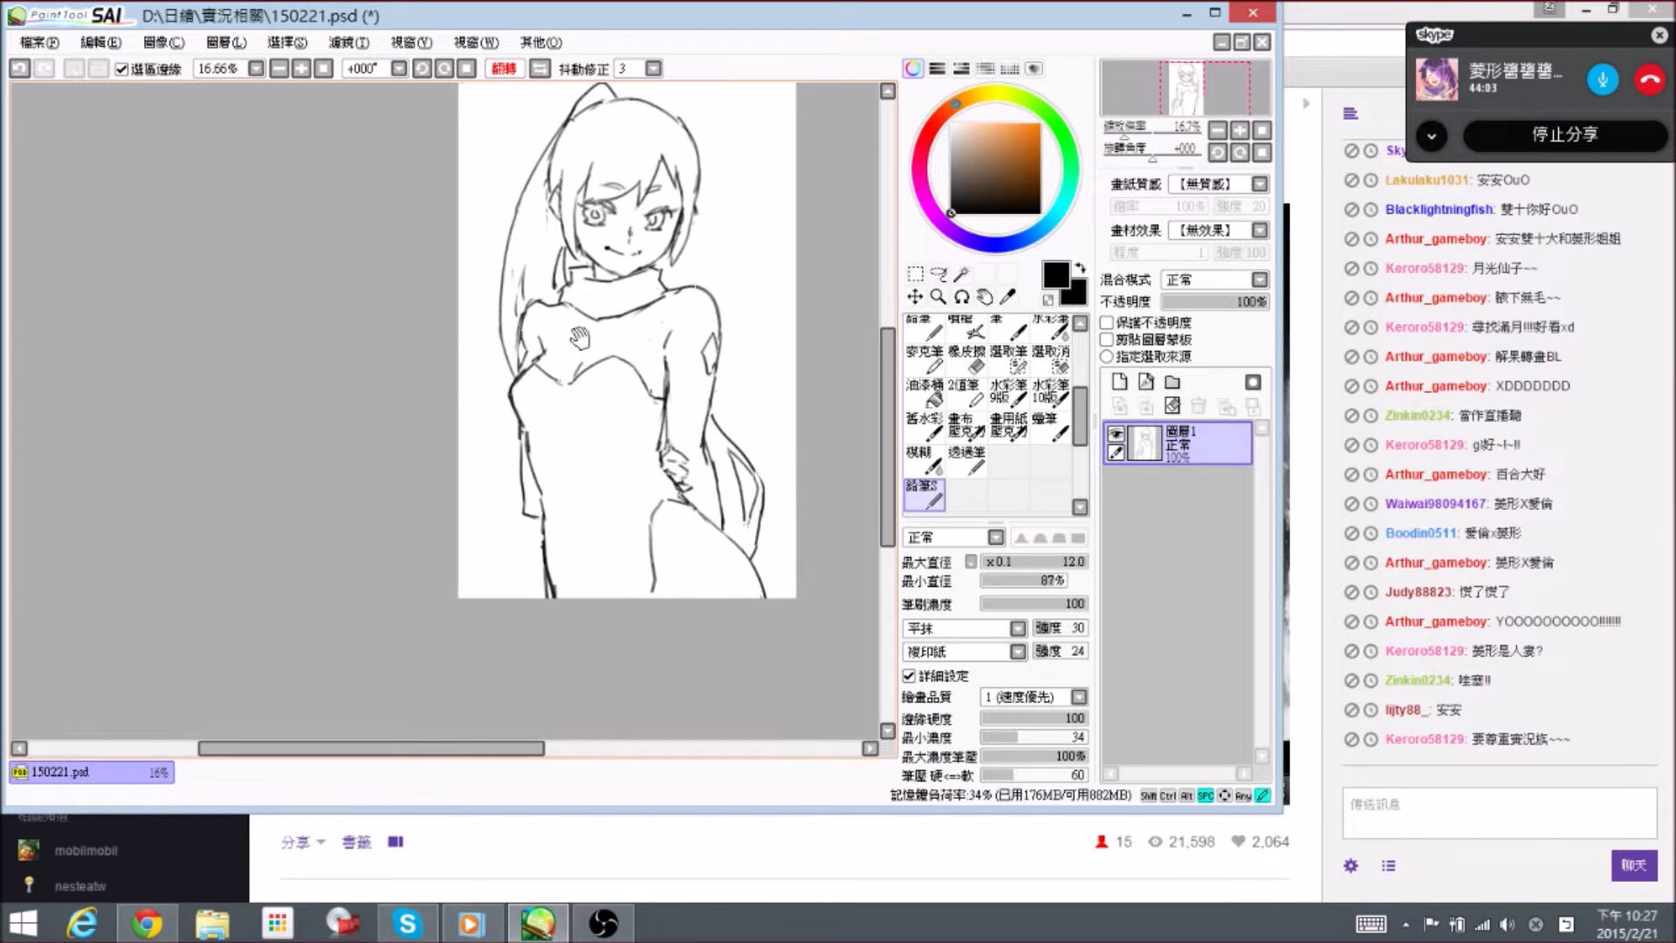
key("e")
key("n")
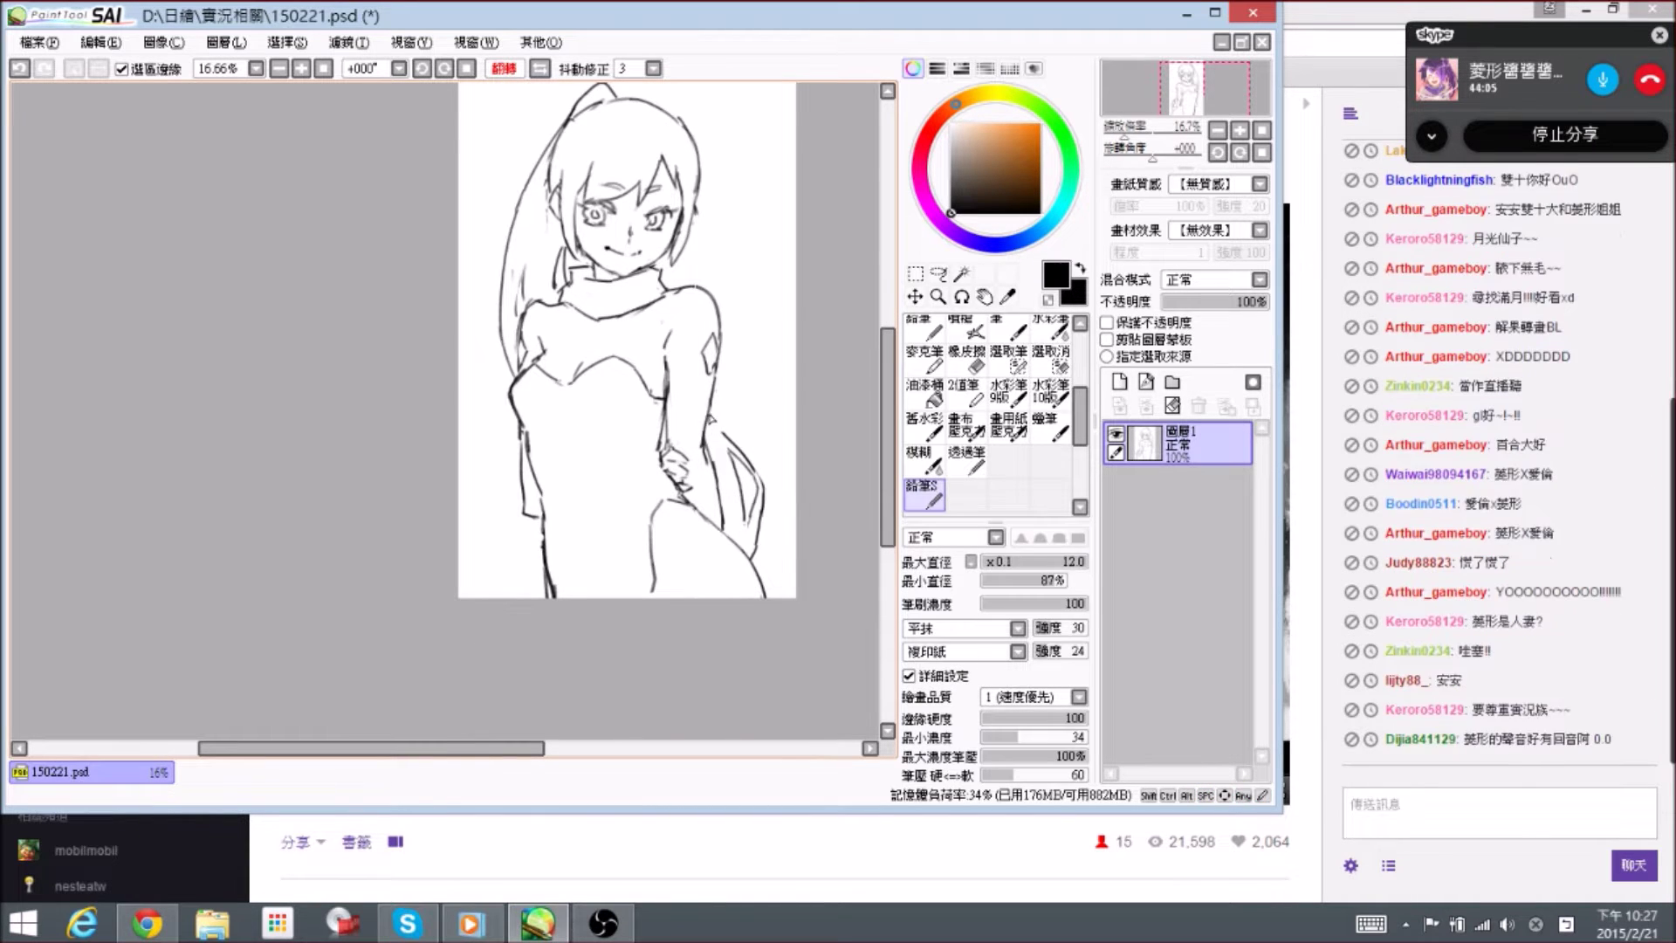
left_click_drag(729, 447, 722, 428)
key("e")
key("n")
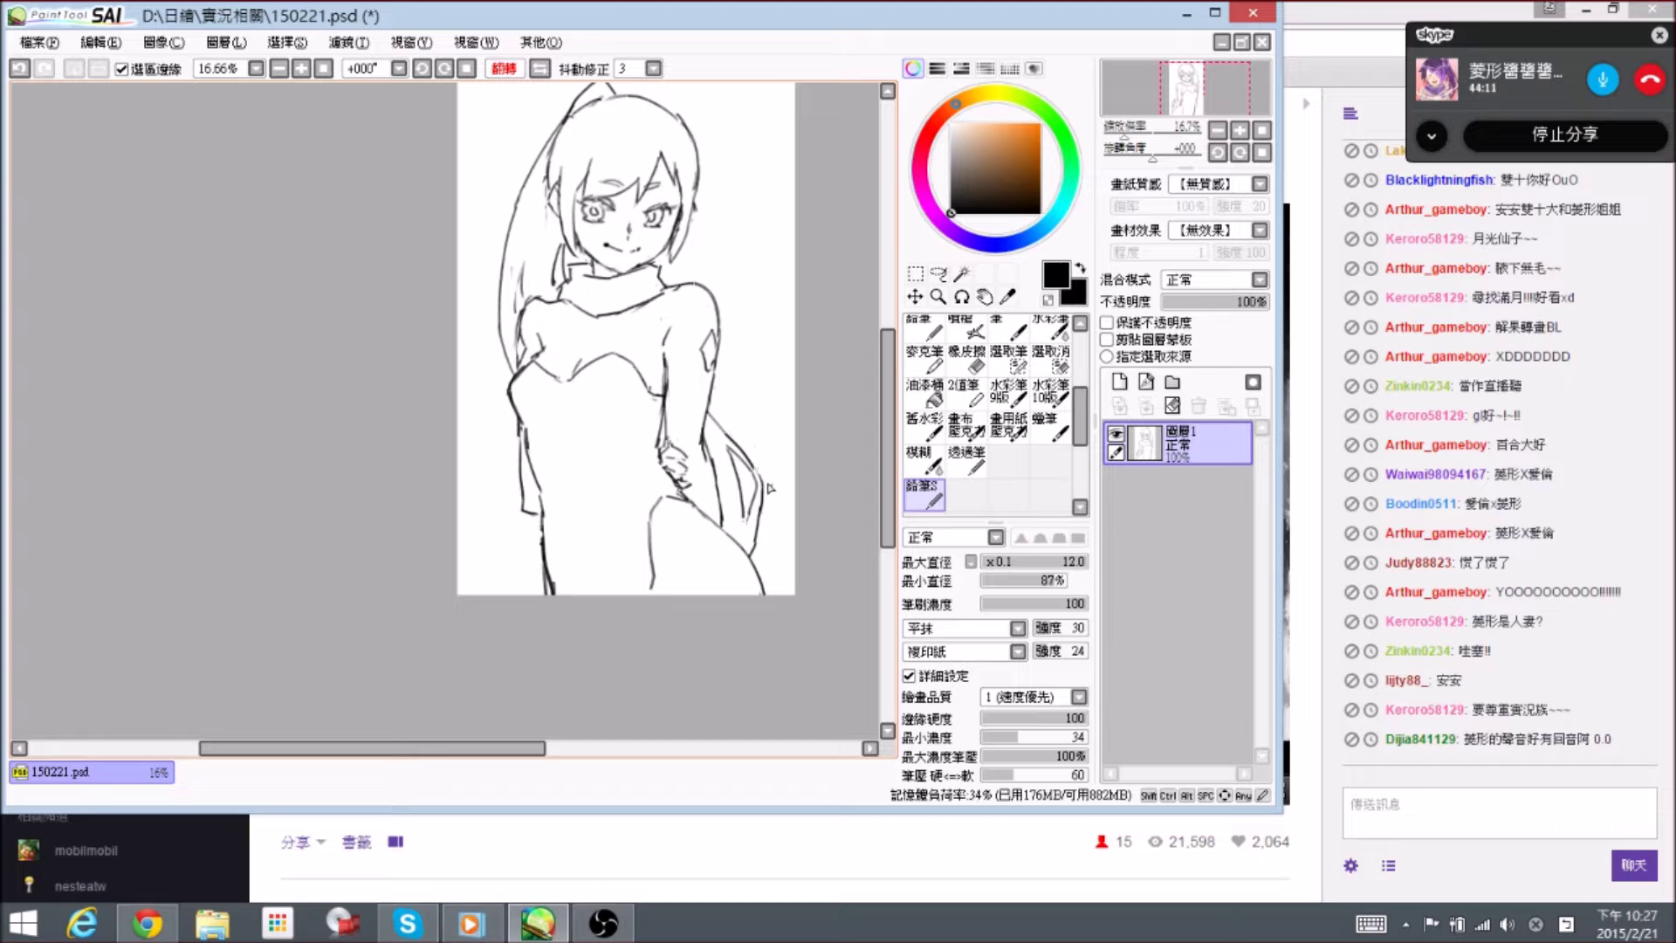
- Erase and redraw the hair's lower tips beside the near hip as pointed strands
mouse_move(777, 562)
left_mouse_down()
mouse_move(742, 487)
mouse_move(747, 520)
mouse_move(762, 468)
mouse_move(758, 486)
left_mouse_up()
key("e")
key("n")
key("e")
key("n")
key("e")
key("n")
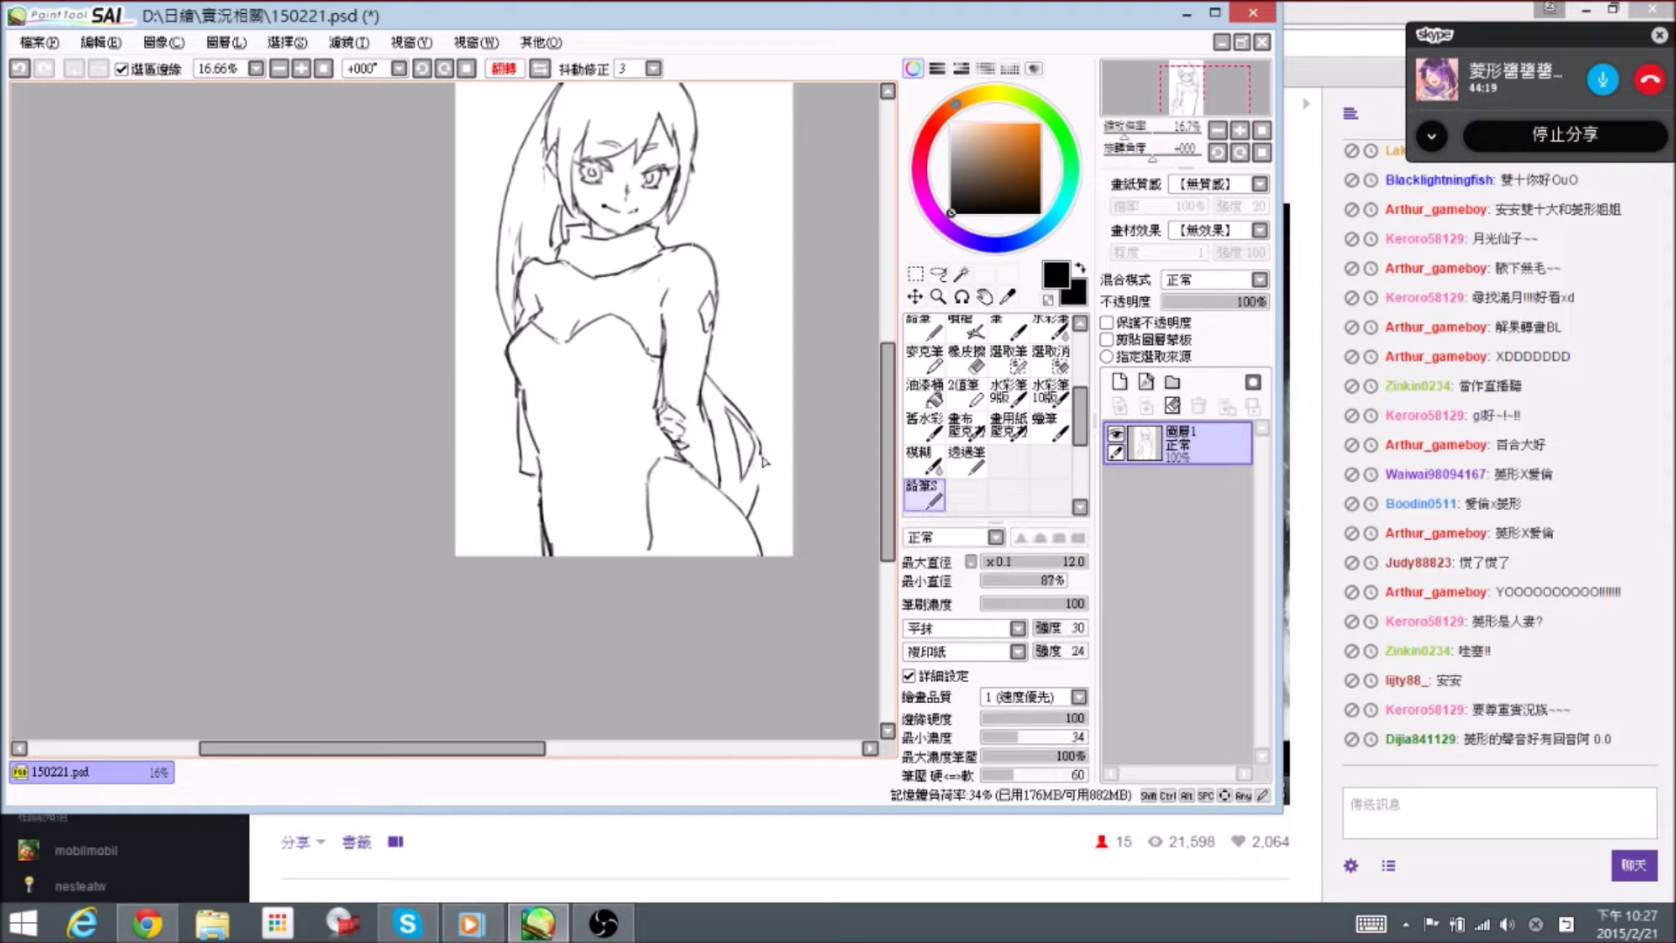
- Draw pointed hair tips on the ponytail beside the far upper arm
mouse_move(579, 309)
left_mouse_down()
mouse_move(624, 386)
mouse_move(534, 365)
mouse_move(526, 380)
left_mouse_up()
key("e")
key("n")
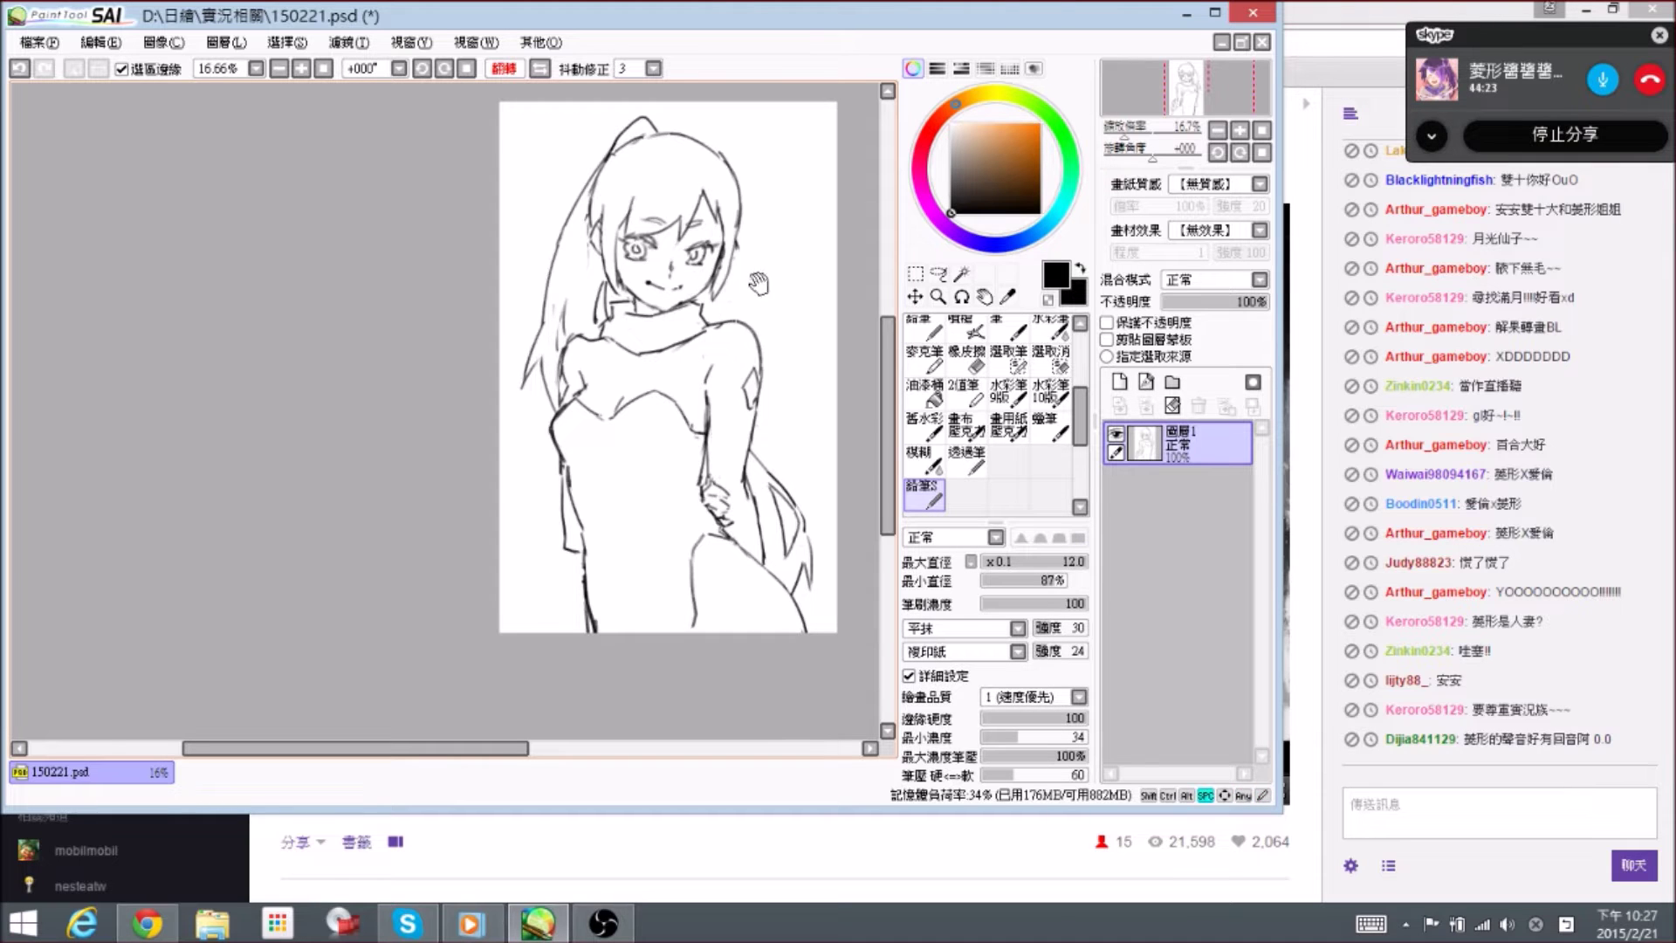
- Review the whole figure sketch and save the drawing
left_click_drag(757, 281, 747, 359)
left_click_drag(608, 397, 609, 400)
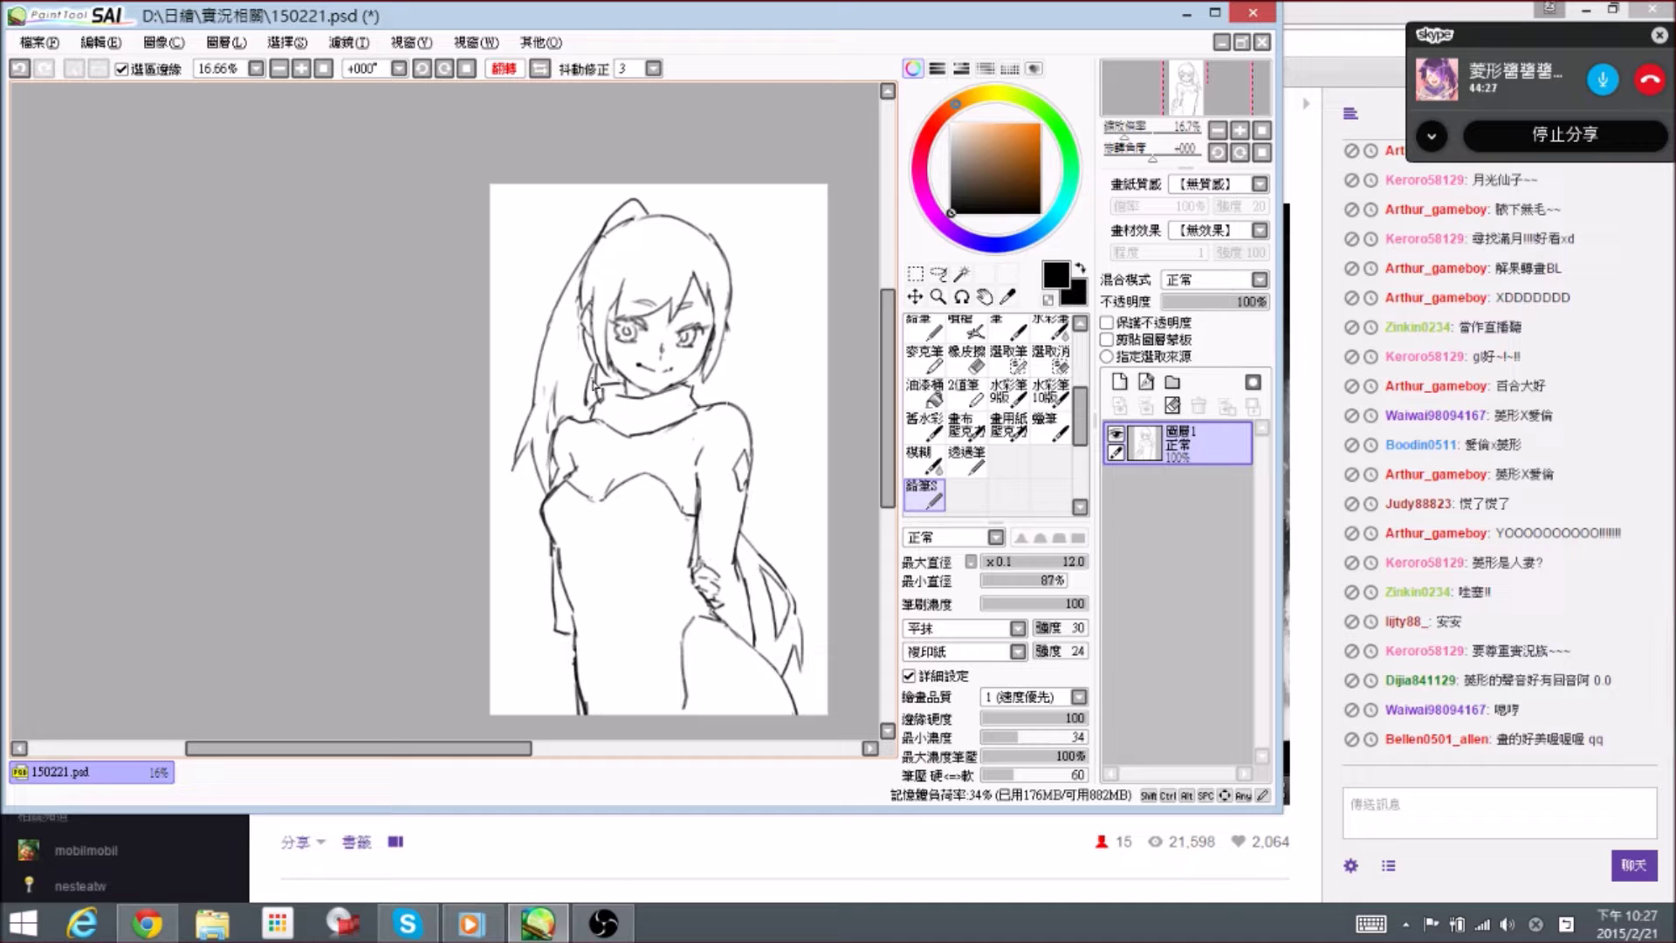
key("ctrl+s")
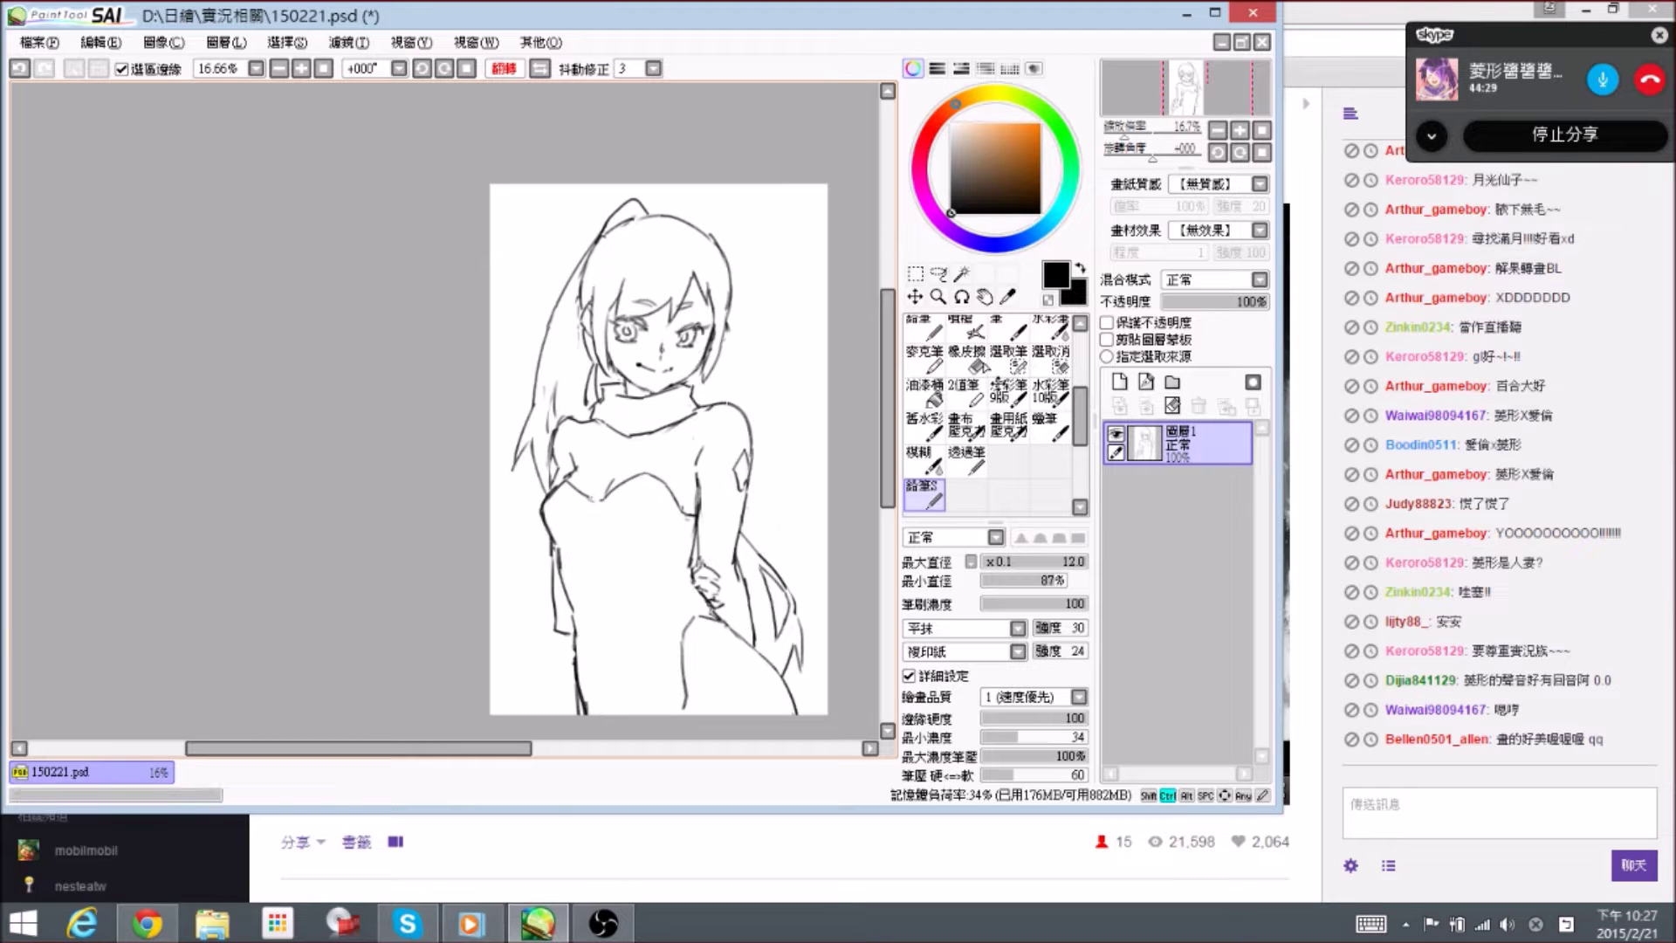
- Mask the eye farther from the ponytail with the selection pen at size 100 and try a slight free transform on it
left_click(1014, 361)
key("ctrl+plus")
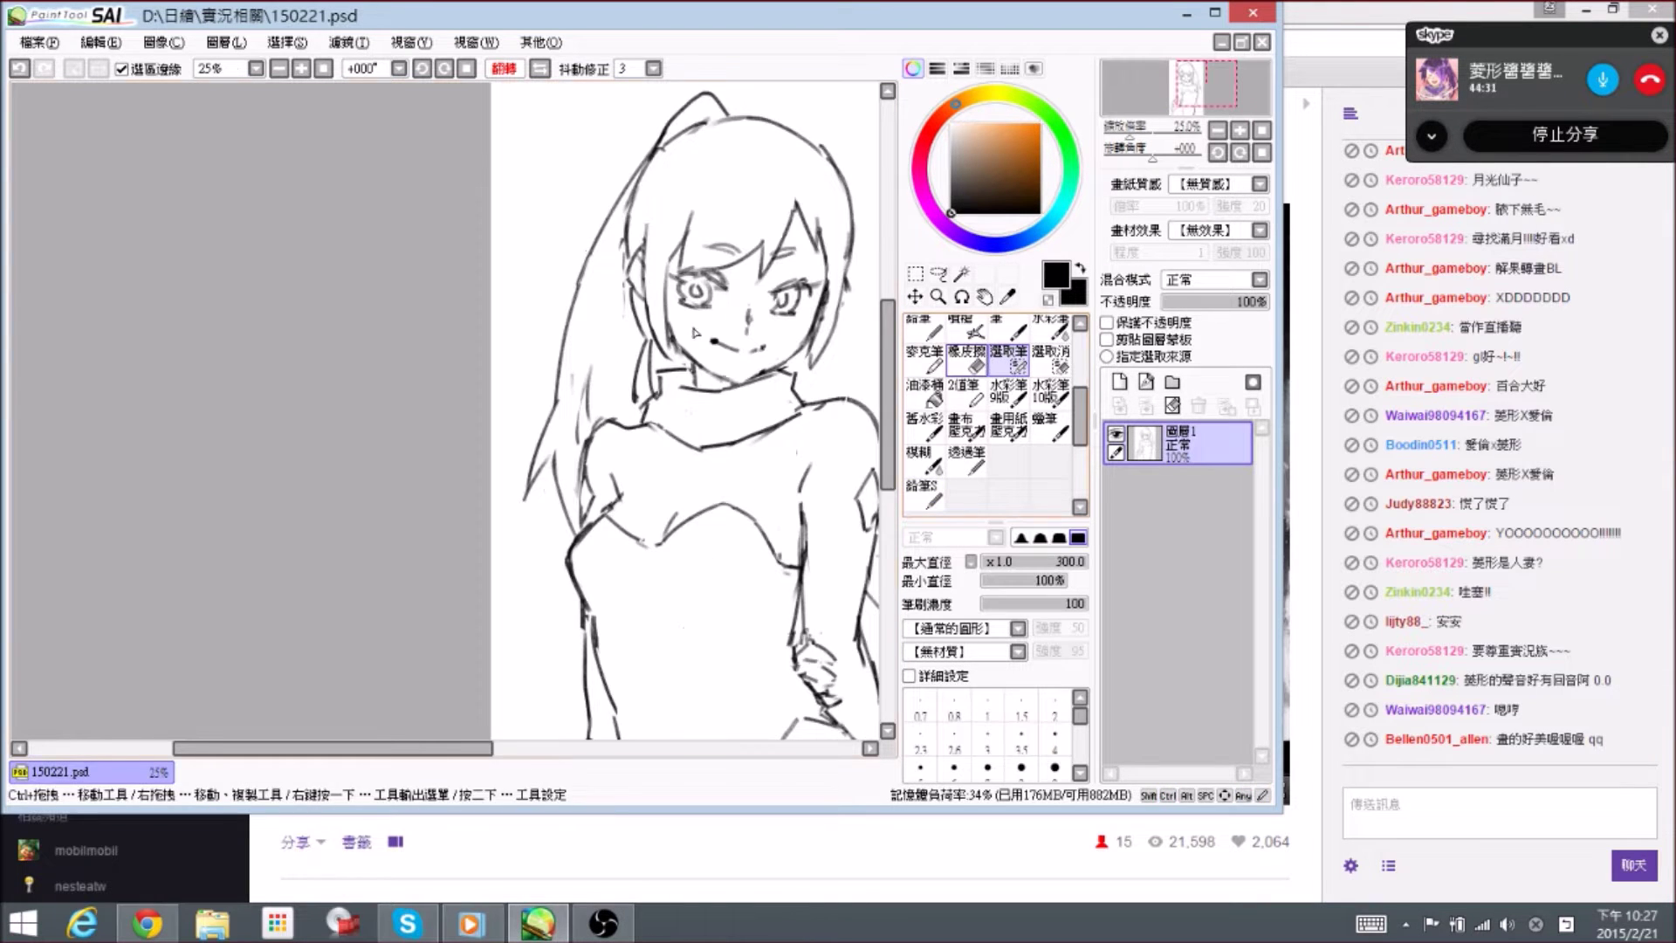
key("space")
mouse_move(759, 320)
left_mouse_down()
mouse_move(681, 353)
mouse_move(729, 317)
left_mouse_up()
key("bracketleft")
key("bracketleft")
key("bracketleft")
key("bracketleft")
key("bracketleft")
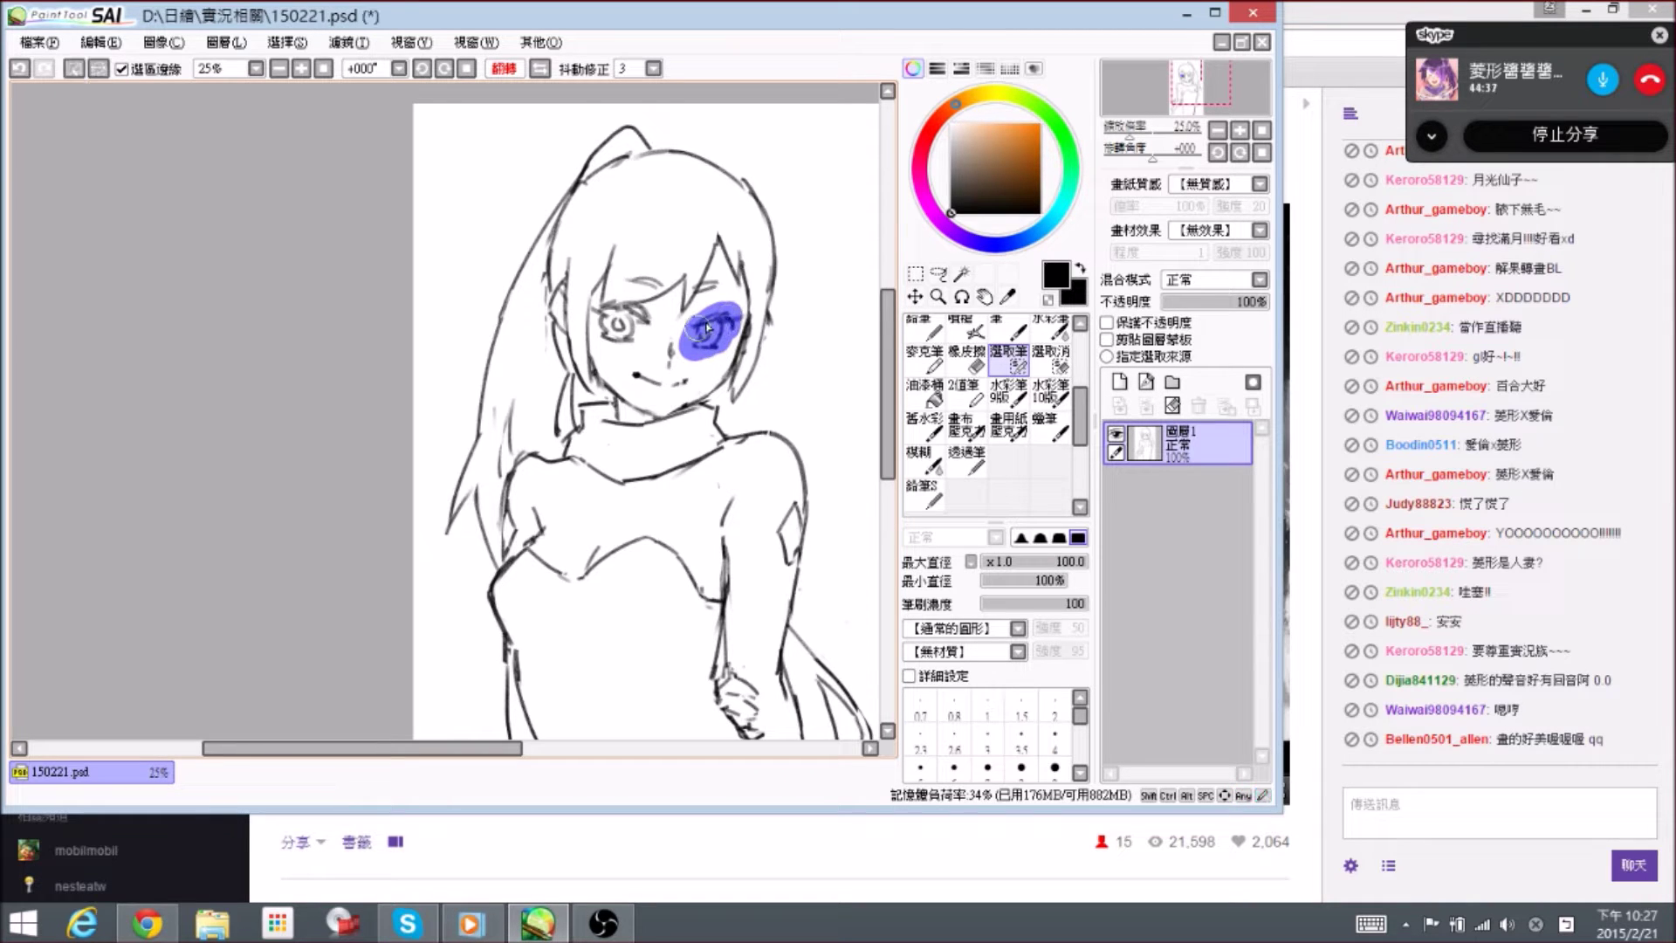
key("ctrl+t")
left_click_drag(715, 309, 720, 324)
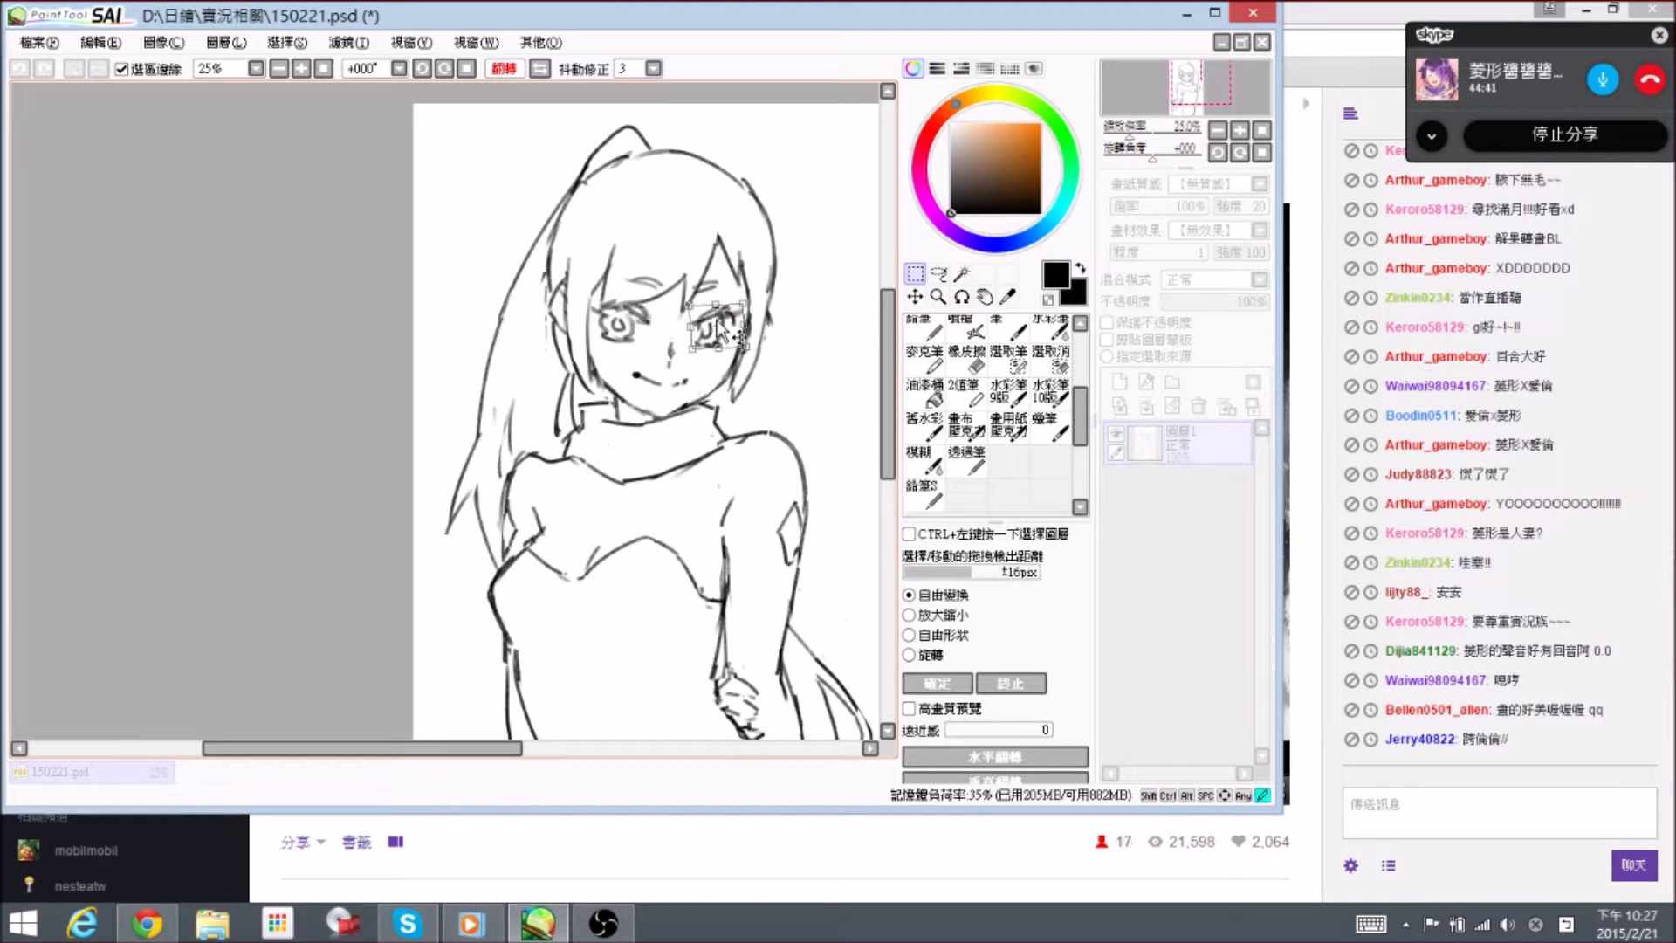
key("Return")
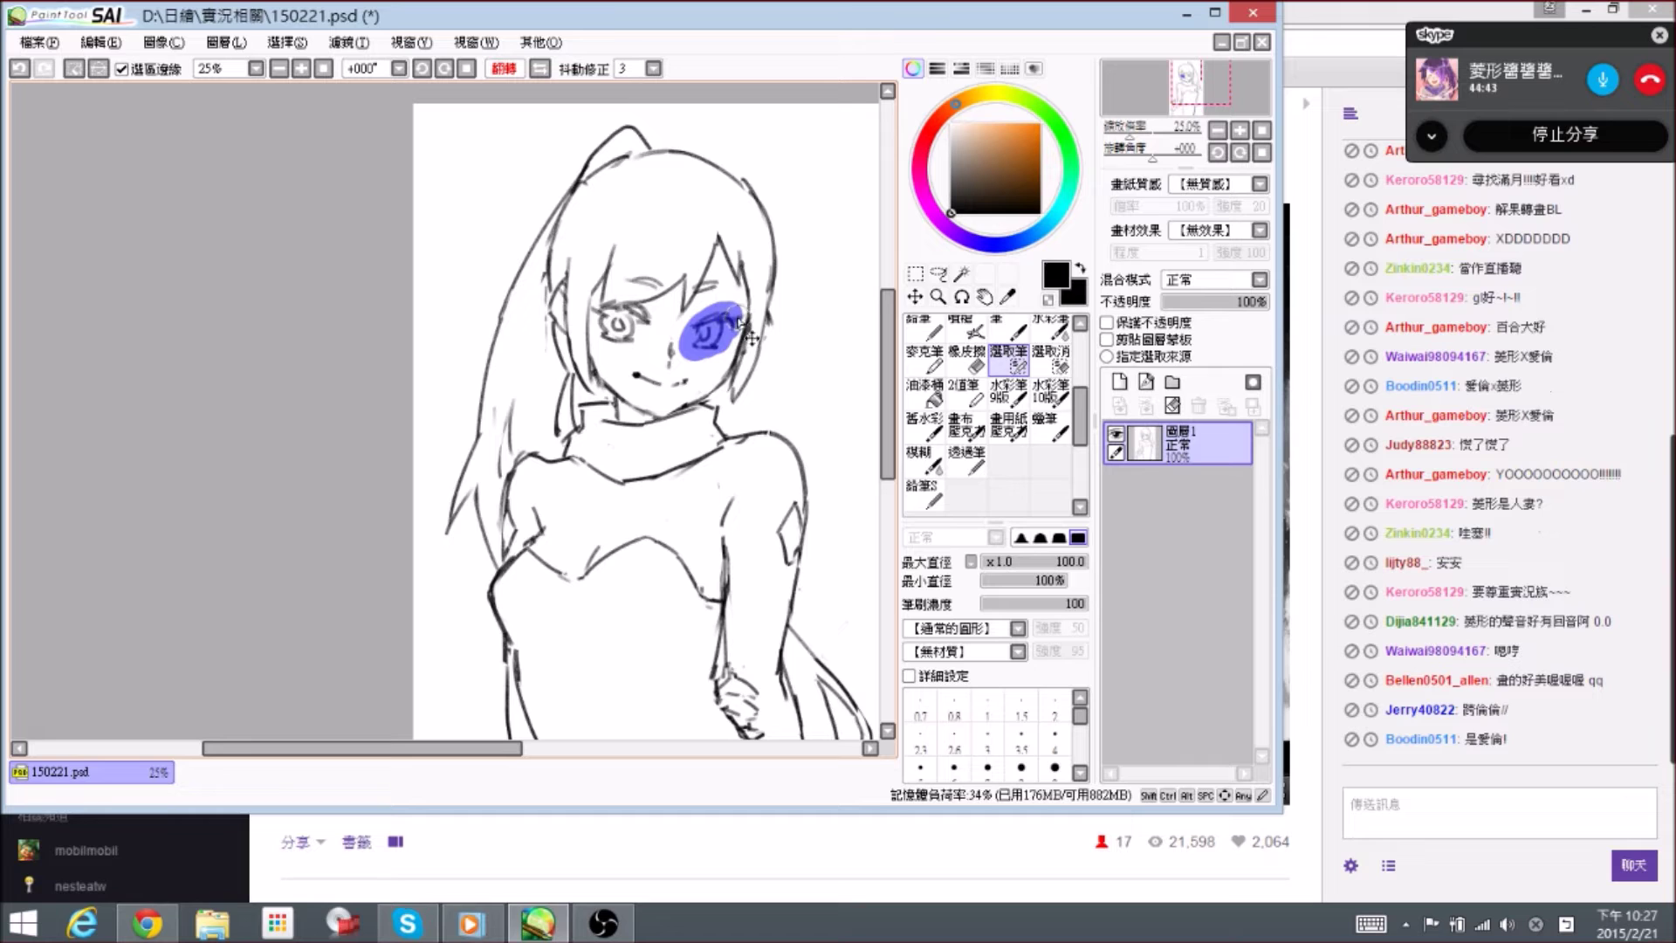
- Free-transform the masked eye again with a slight adjustment and clear the selection
key("ctrl+t")
left_click_drag(715, 311, 725, 330)
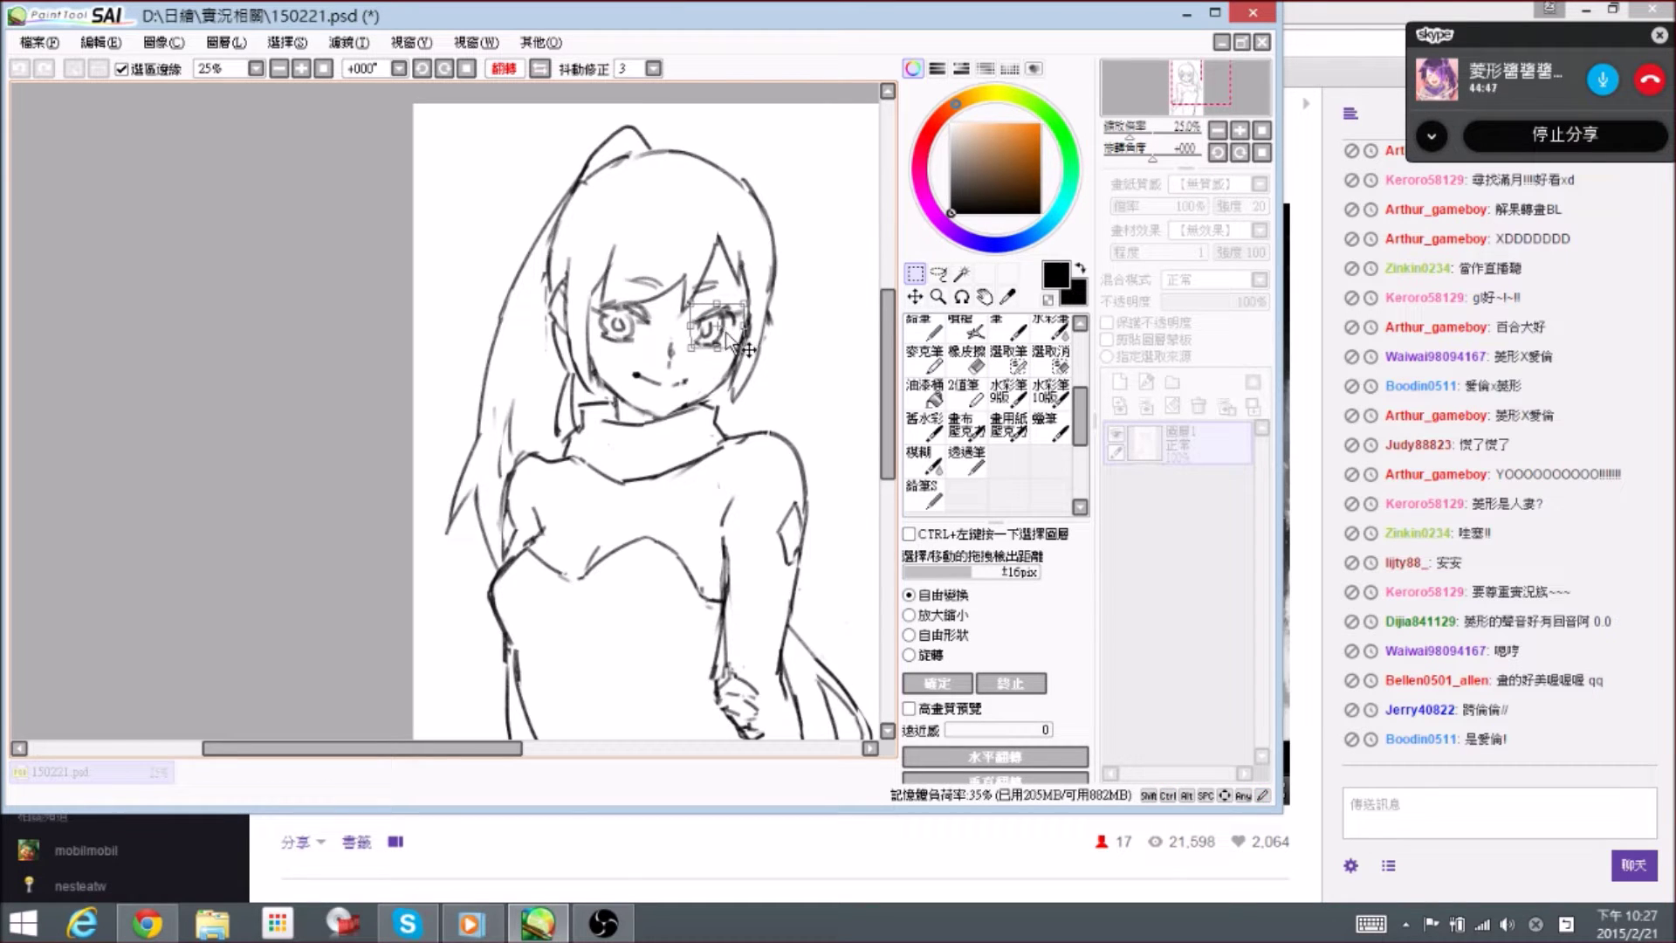
key("Return")
key("ctrl+d")
- Mirror the view and erase the hair strands behind the near forearm and beside the near hip
key("h")
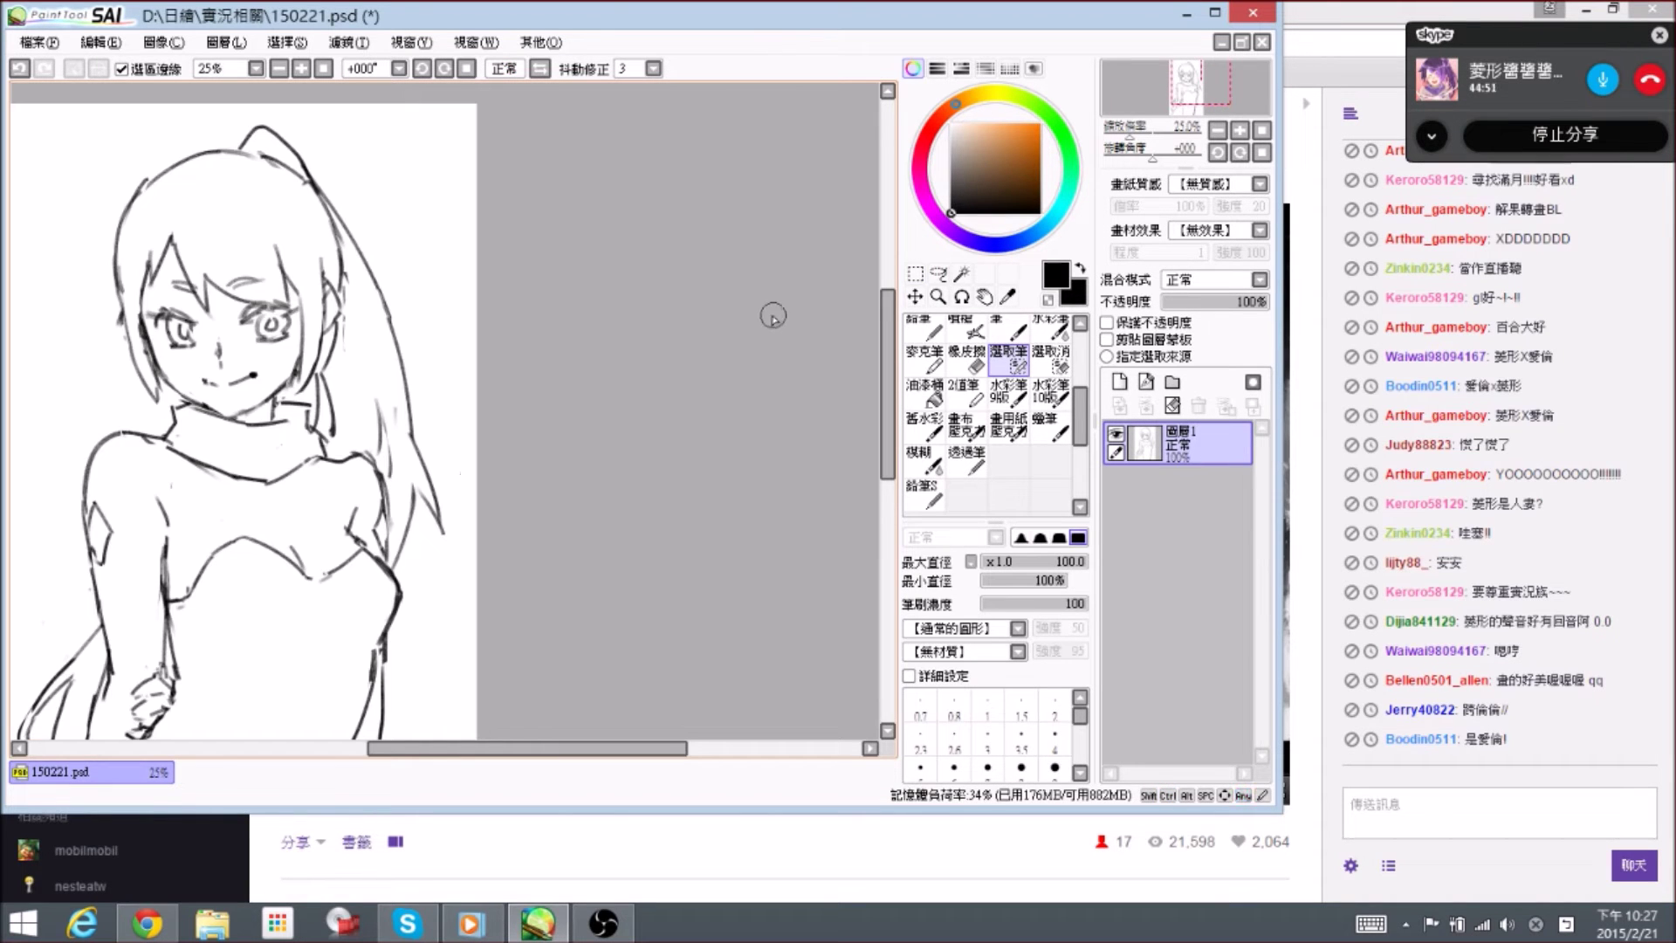
left_click_drag(453, 504, 726, 371)
left_click_drag(731, 485, 735, 395)
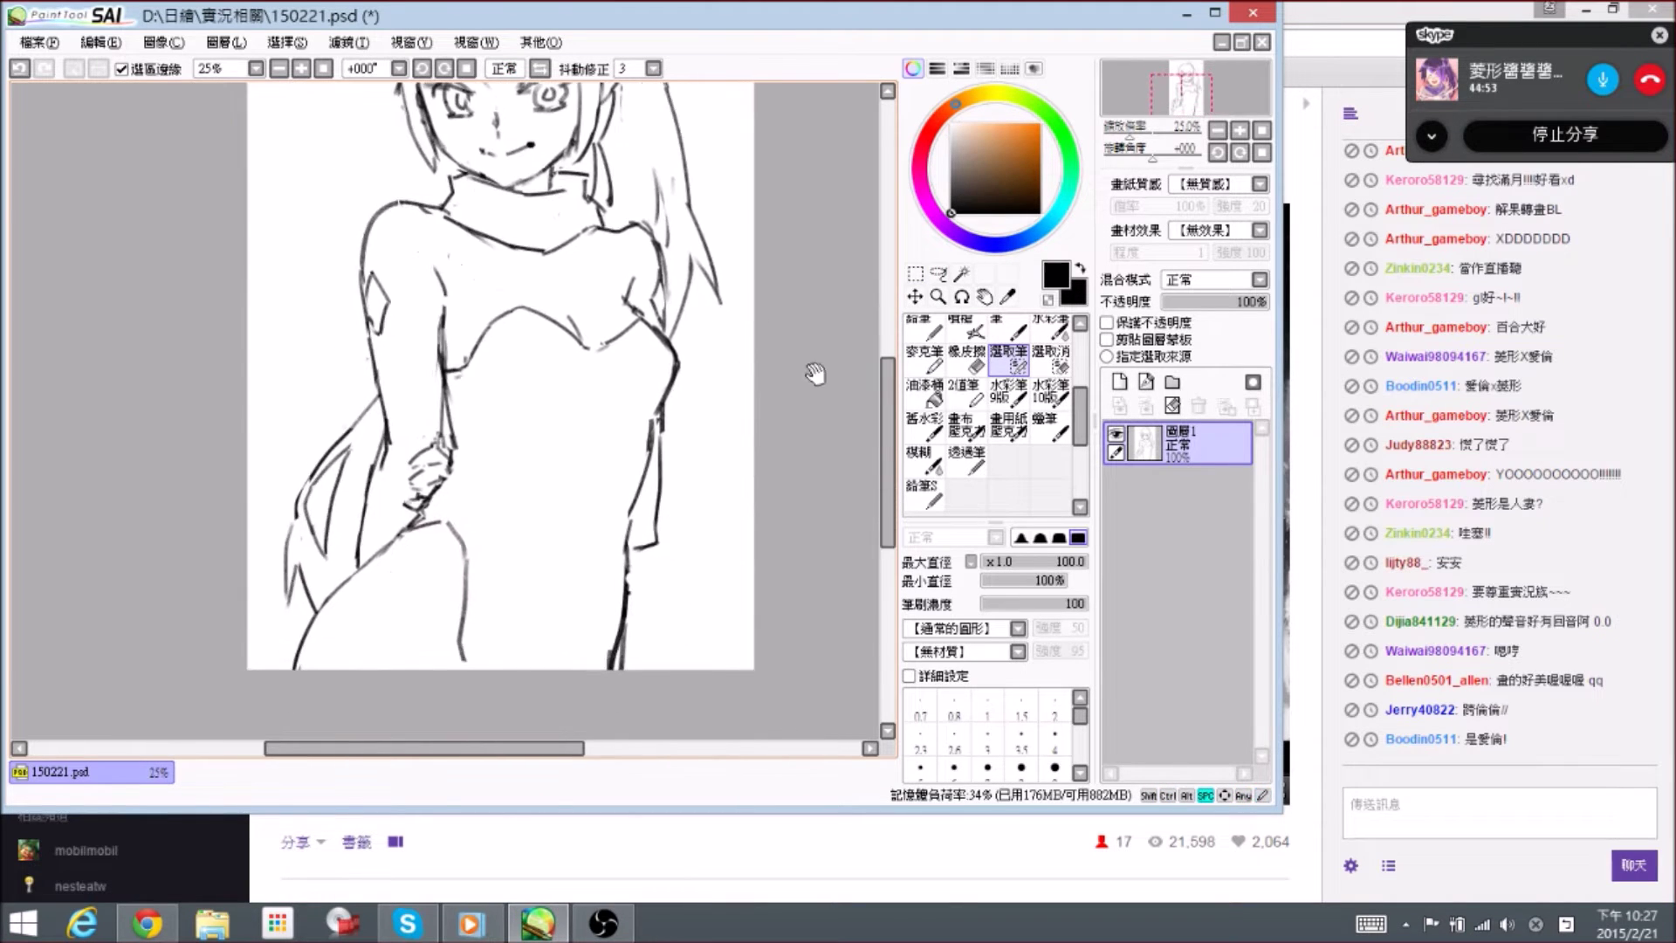
left_click(926, 493)
key("ctrl+minus")
mouse_move(422, 458)
left_mouse_down()
mouse_move(442, 451)
mouse_move(400, 490)
mouse_move(433, 452)
mouse_move(421, 468)
mouse_move(436, 418)
mouse_move(419, 425)
mouse_move(451, 373)
mouse_move(486, 397)
mouse_move(464, 451)
left_mouse_up()
key("e")
key("n")
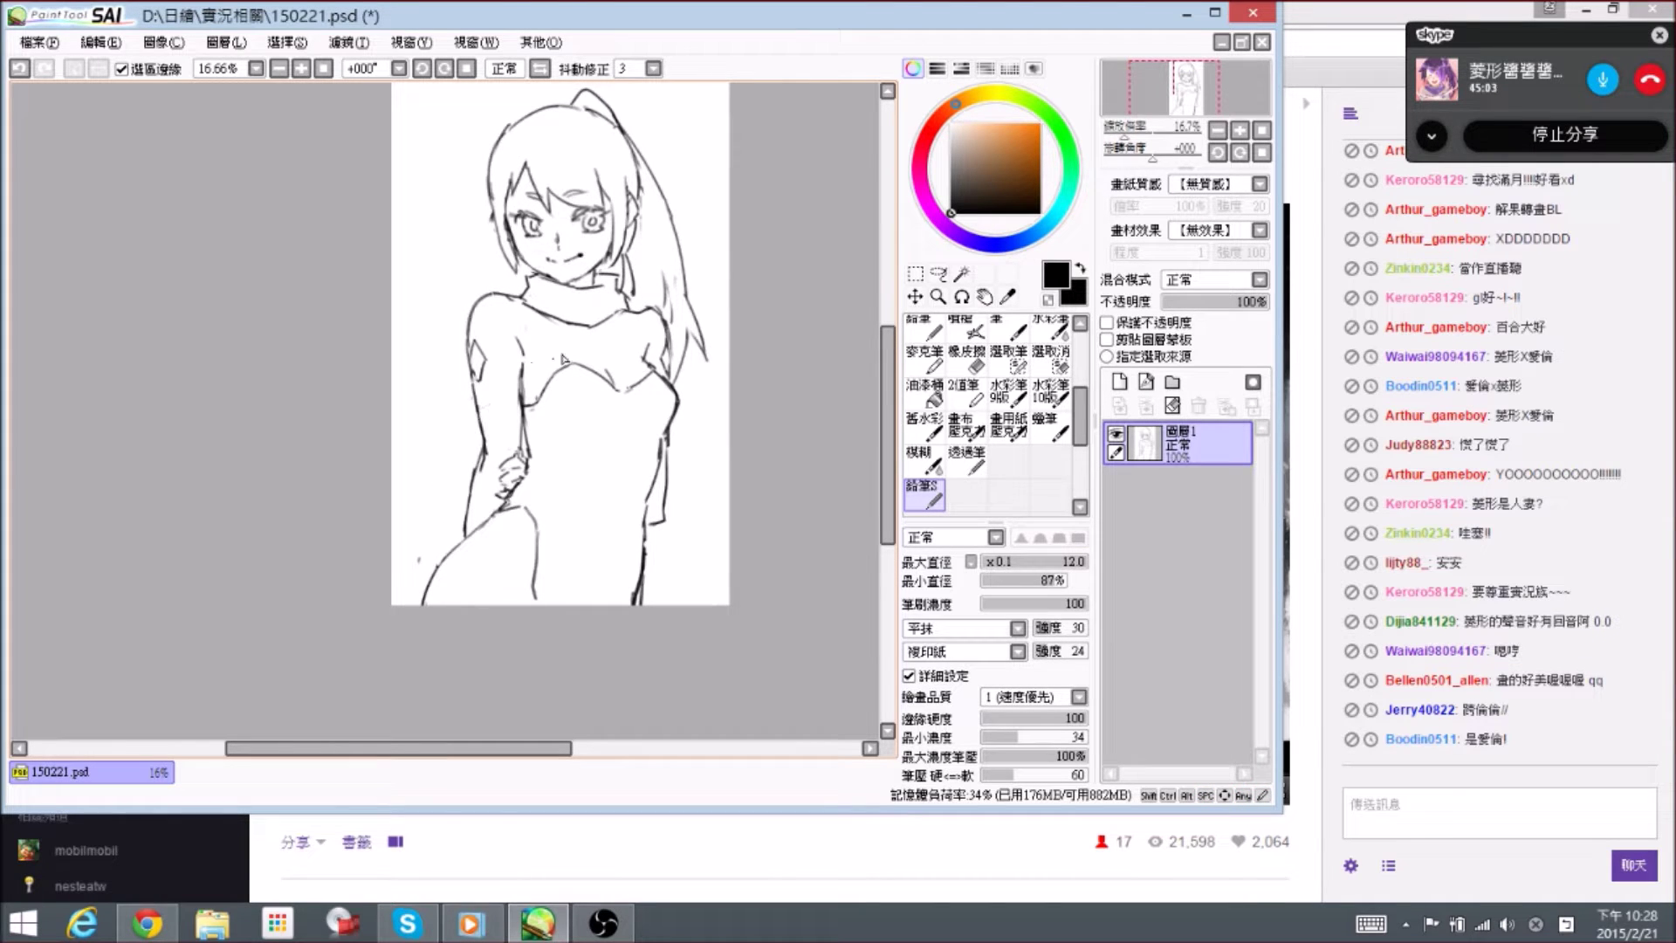
- Erase and redraw the near forearm's outer outline below the diamond on the sleeve
mouse_move(685, 289)
left_mouse_down()
mouse_move(685, 308)
mouse_move(624, 314)
left_mouse_up()
key("e")
key("n")
mouse_move(457, 433)
left_mouse_down()
mouse_move(469, 495)
mouse_move(475, 444)
mouse_move(481, 490)
mouse_move(527, 434)
left_mouse_up()
key("e")
key("n")
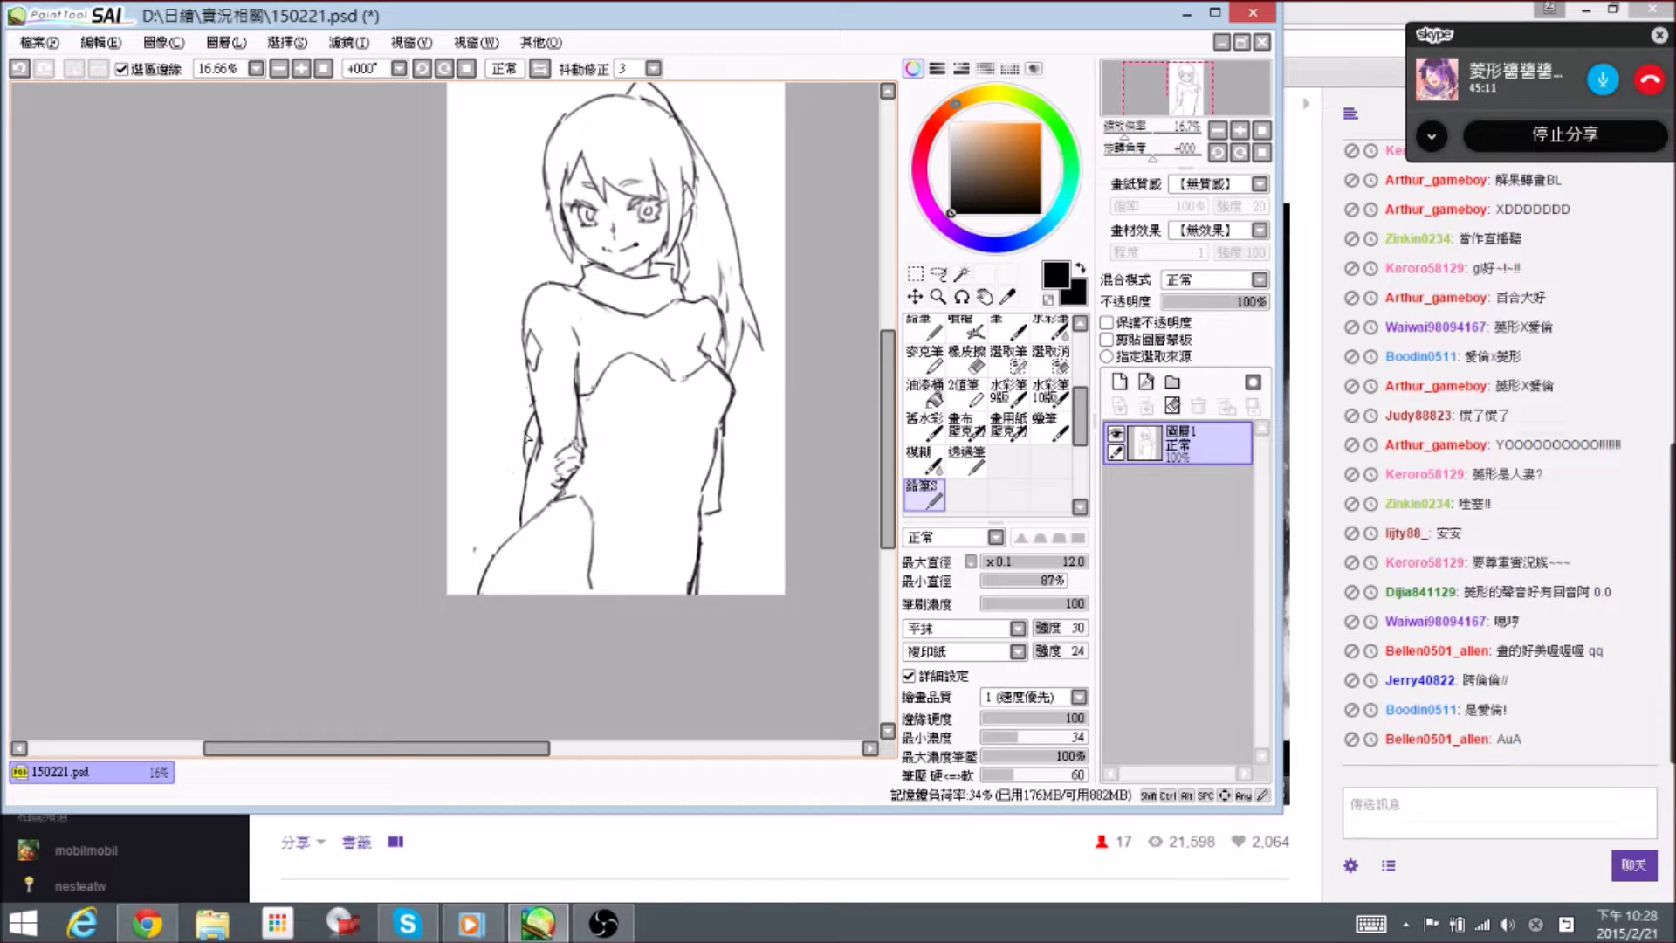
key("e")
mouse_move(578, 433)
left_mouse_down()
mouse_move(520, 452)
mouse_move(526, 437)
left_mouse_up()
key("n")
- Retouch the ponytail's upper edge and redraw the hair outline on the near side of the head
left_click_drag(655, 343, 662, 404)
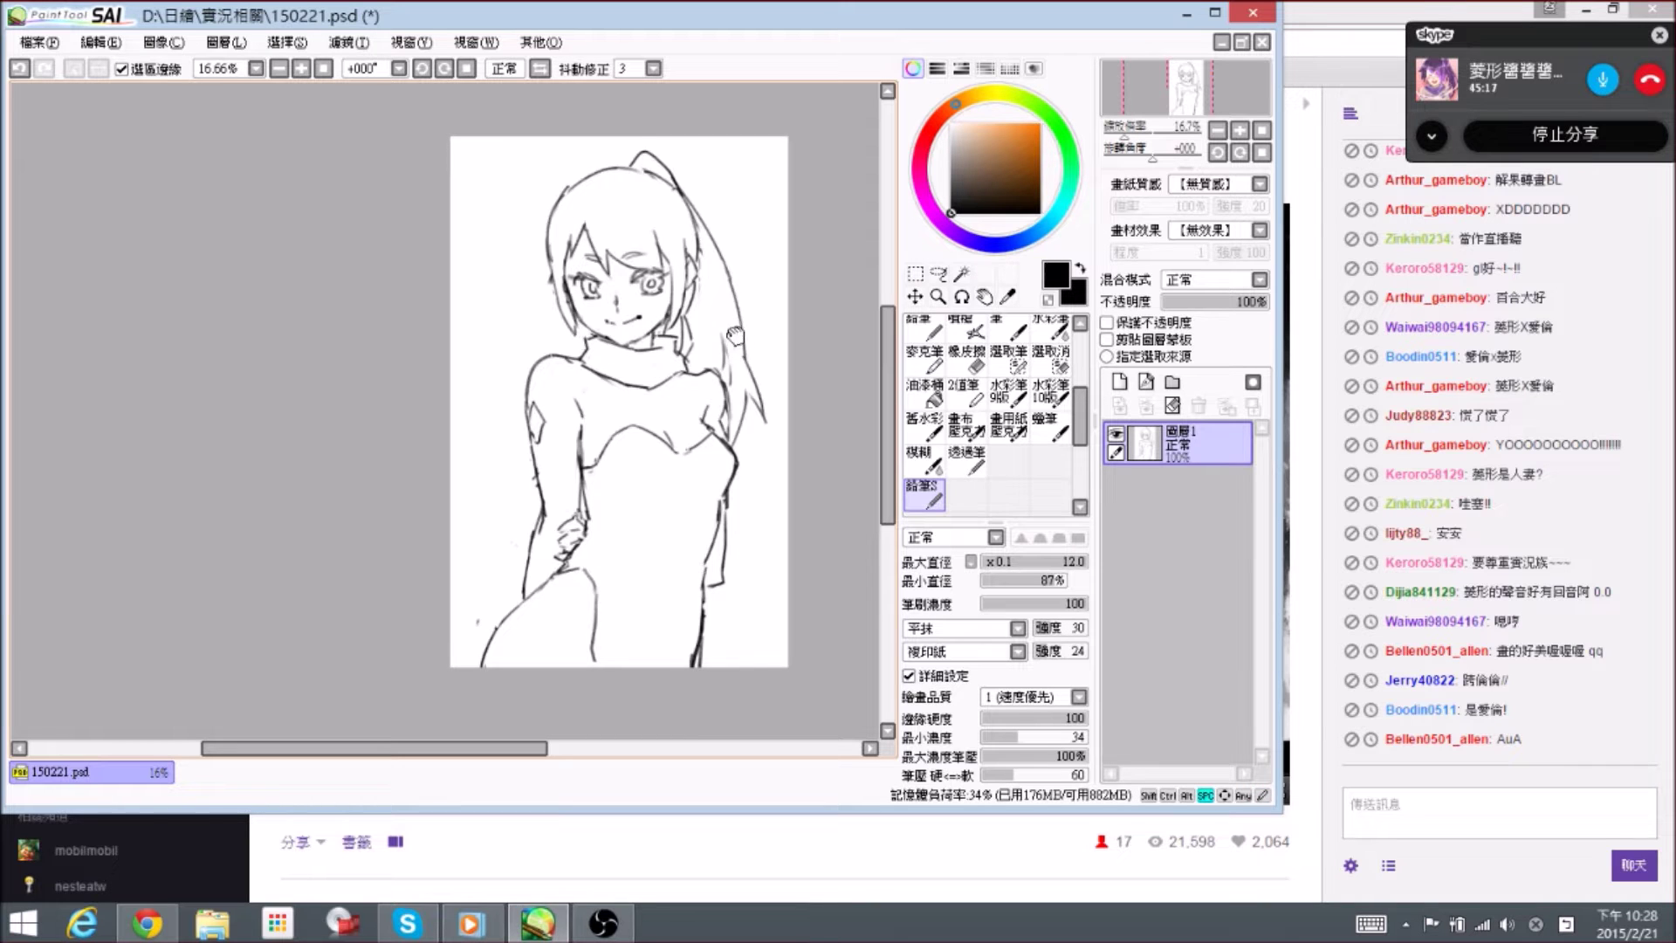
left_click_drag(698, 323, 702, 378)
key("e")
left_click_drag(669, 215, 713, 276)
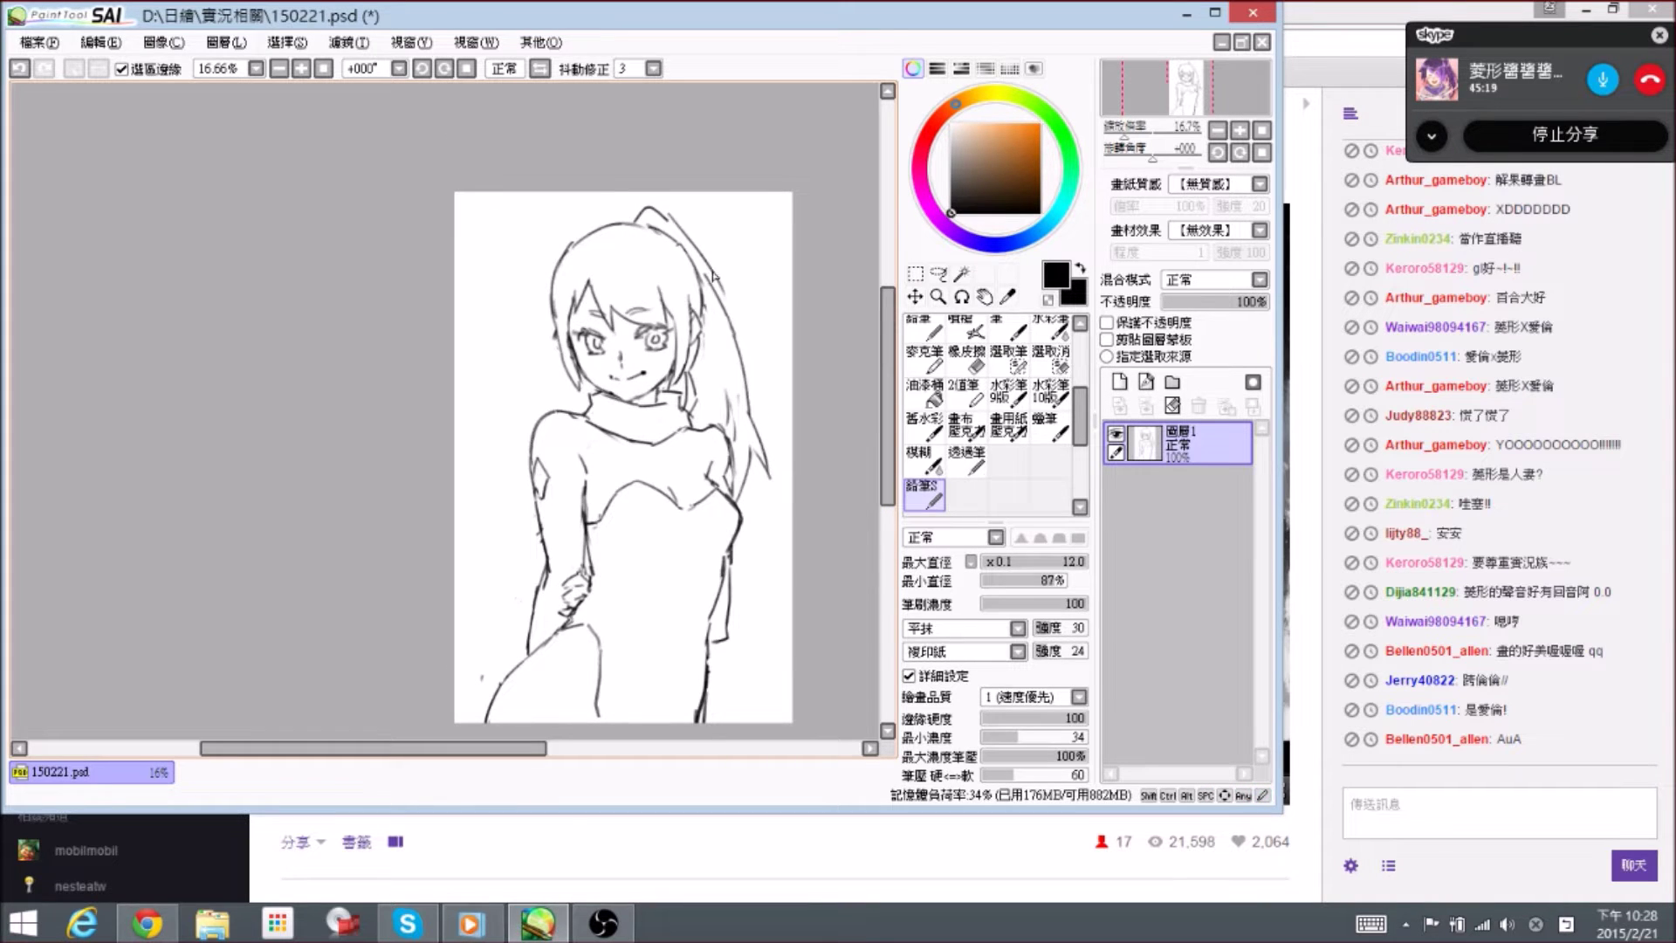
key("e")
left_click_drag(577, 235, 551, 316)
key("n")
left_click_drag(582, 232, 551, 340)
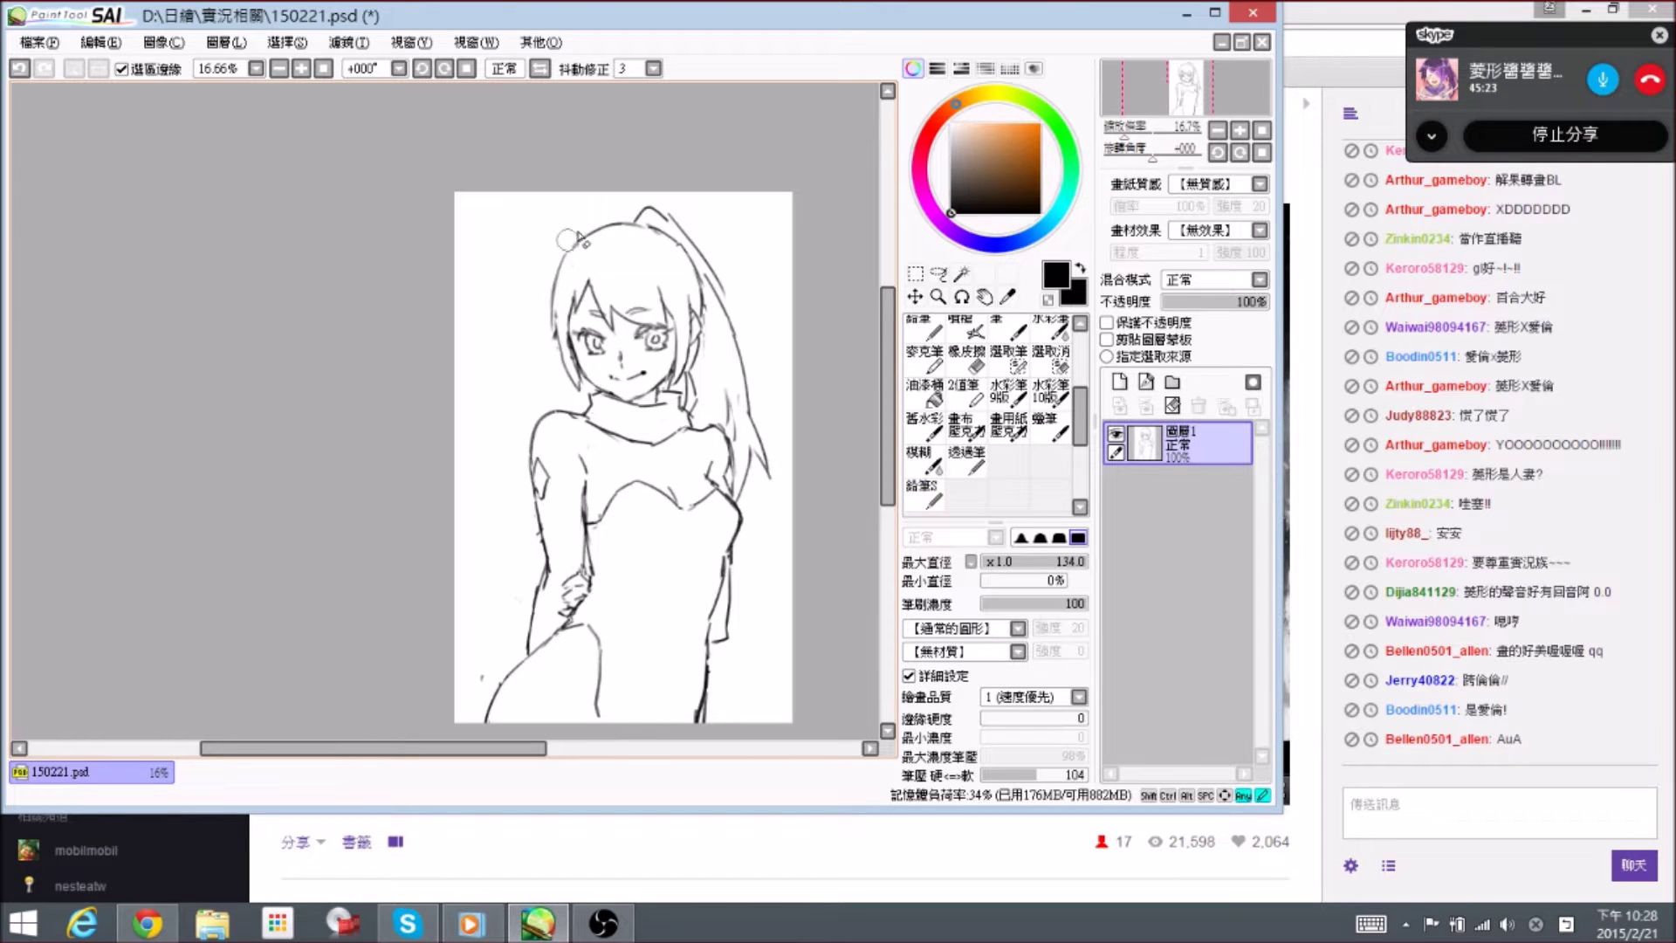
- Erase the ponytail's flared lower tips and redraw them as a narrower end curving in behind the far shoulder
left_click_drag(733, 484, 721, 398)
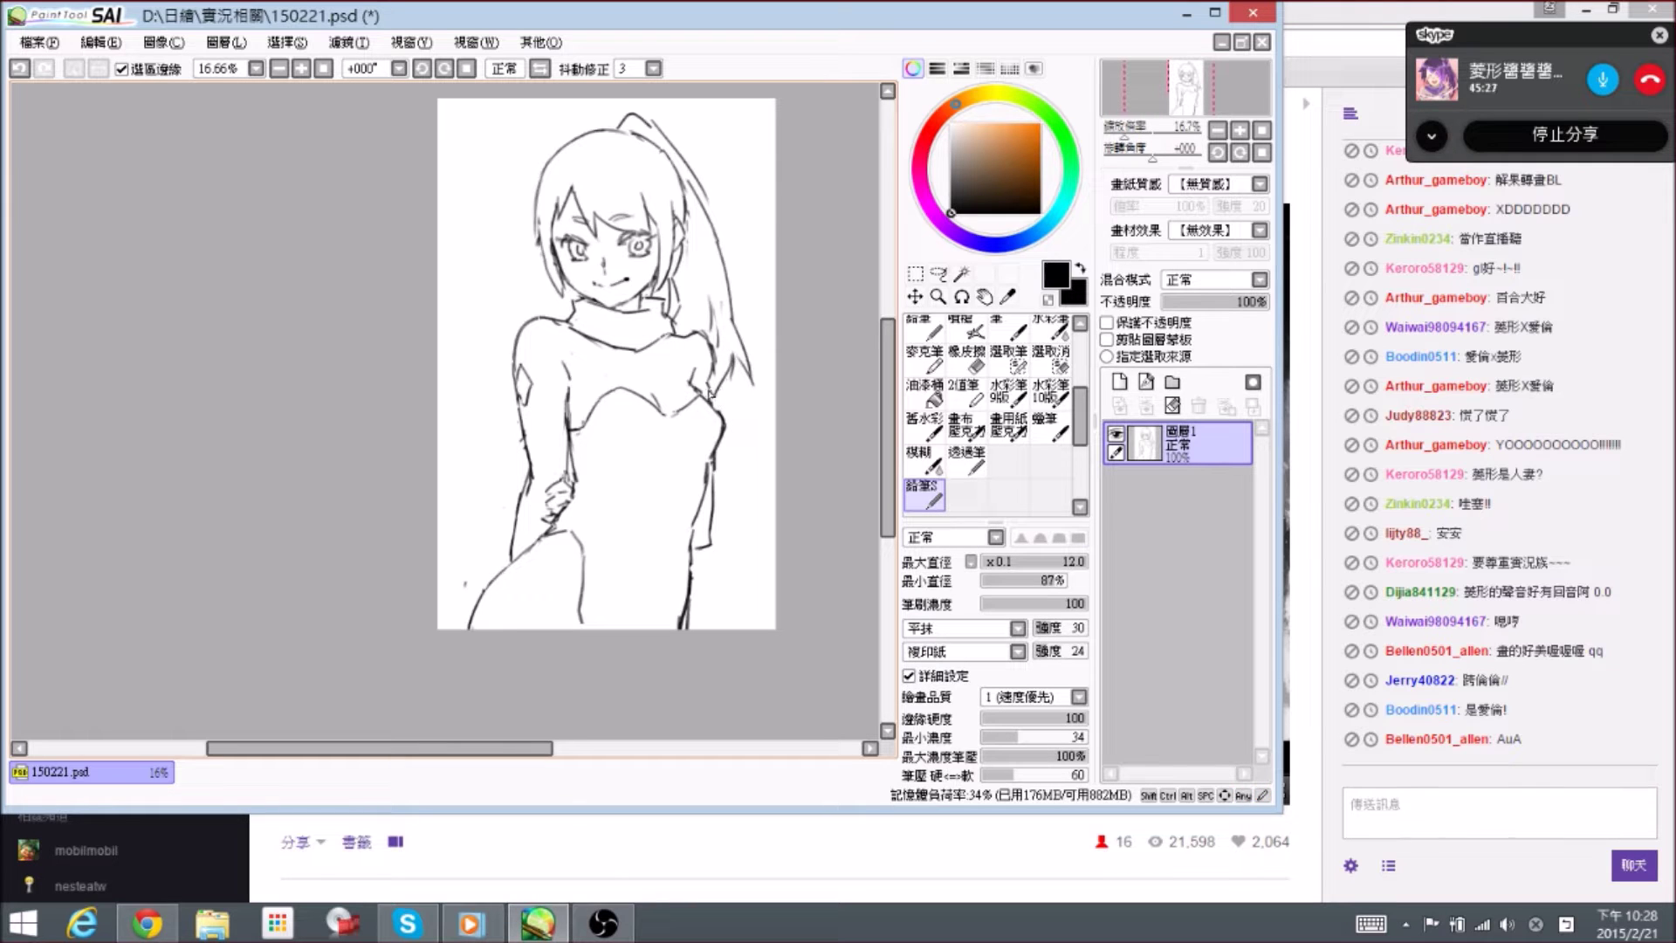
key("e")
left_click_drag(709, 399, 716, 400)
key("n")
key("e")
key("n")
key("e")
mouse_move(714, 293)
left_mouse_down()
mouse_move(718, 344)
mouse_move(743, 331)
mouse_move(748, 376)
left_mouse_up()
key("n")
left_click_drag(732, 318, 737, 391)
key("e")
key("n")
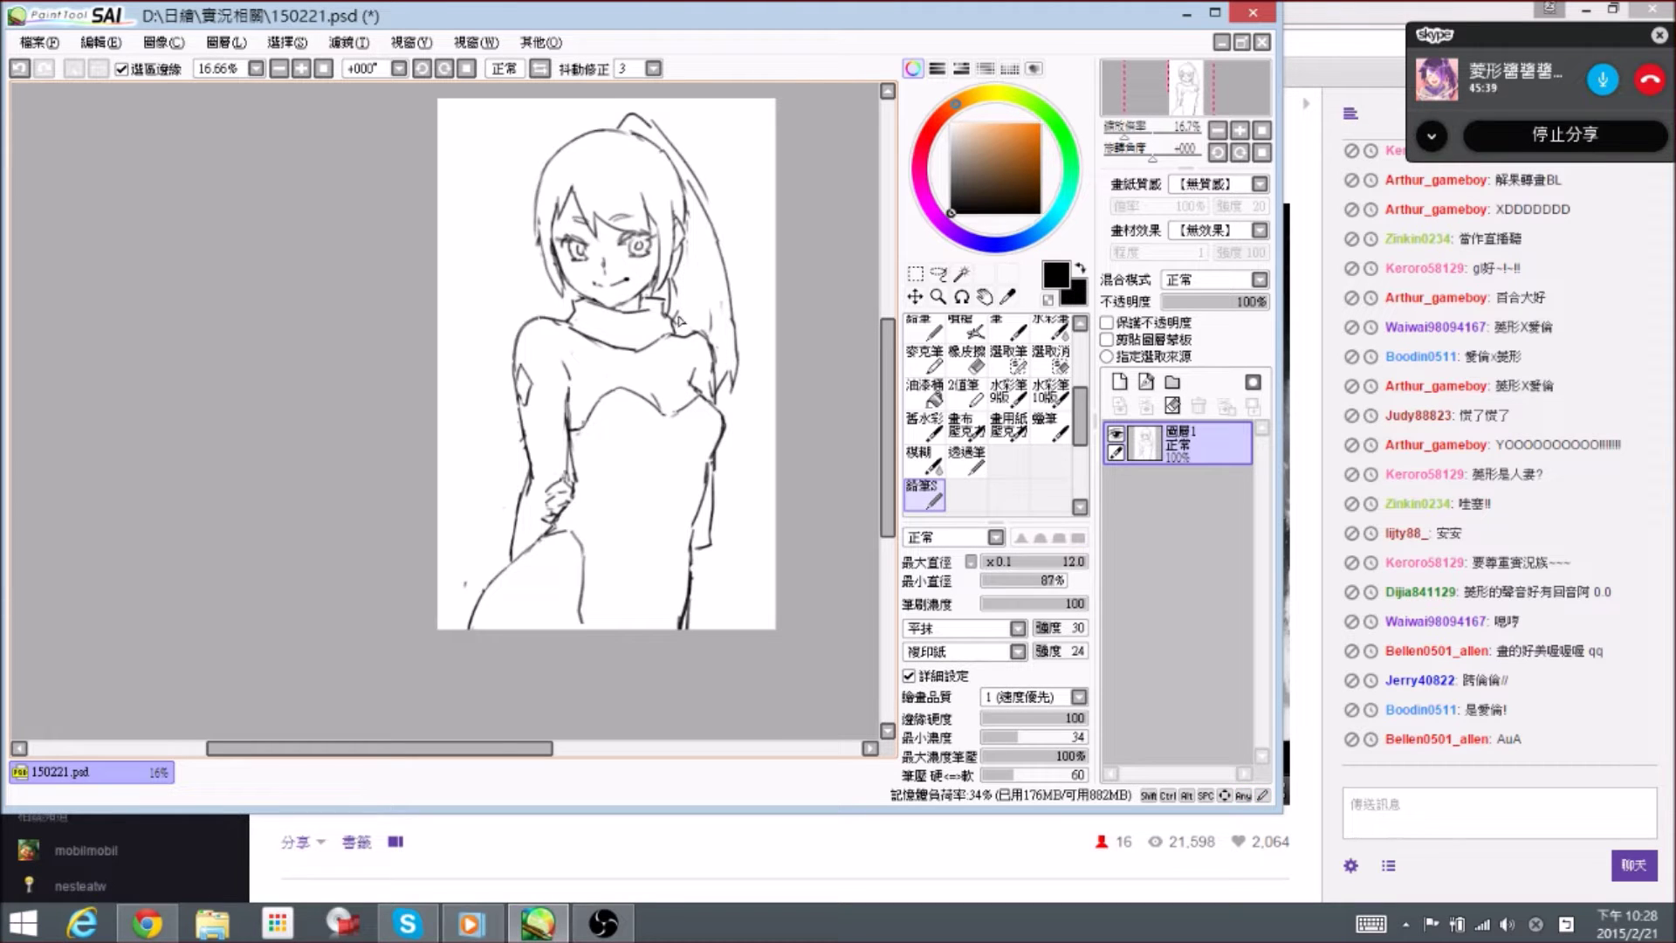
- Mirror the view and rework the ponytail's lower end and outer curve above the far shoulder
left_click_drag(677, 278, 737, 341)
left_click_drag(593, 348, 650, 278)
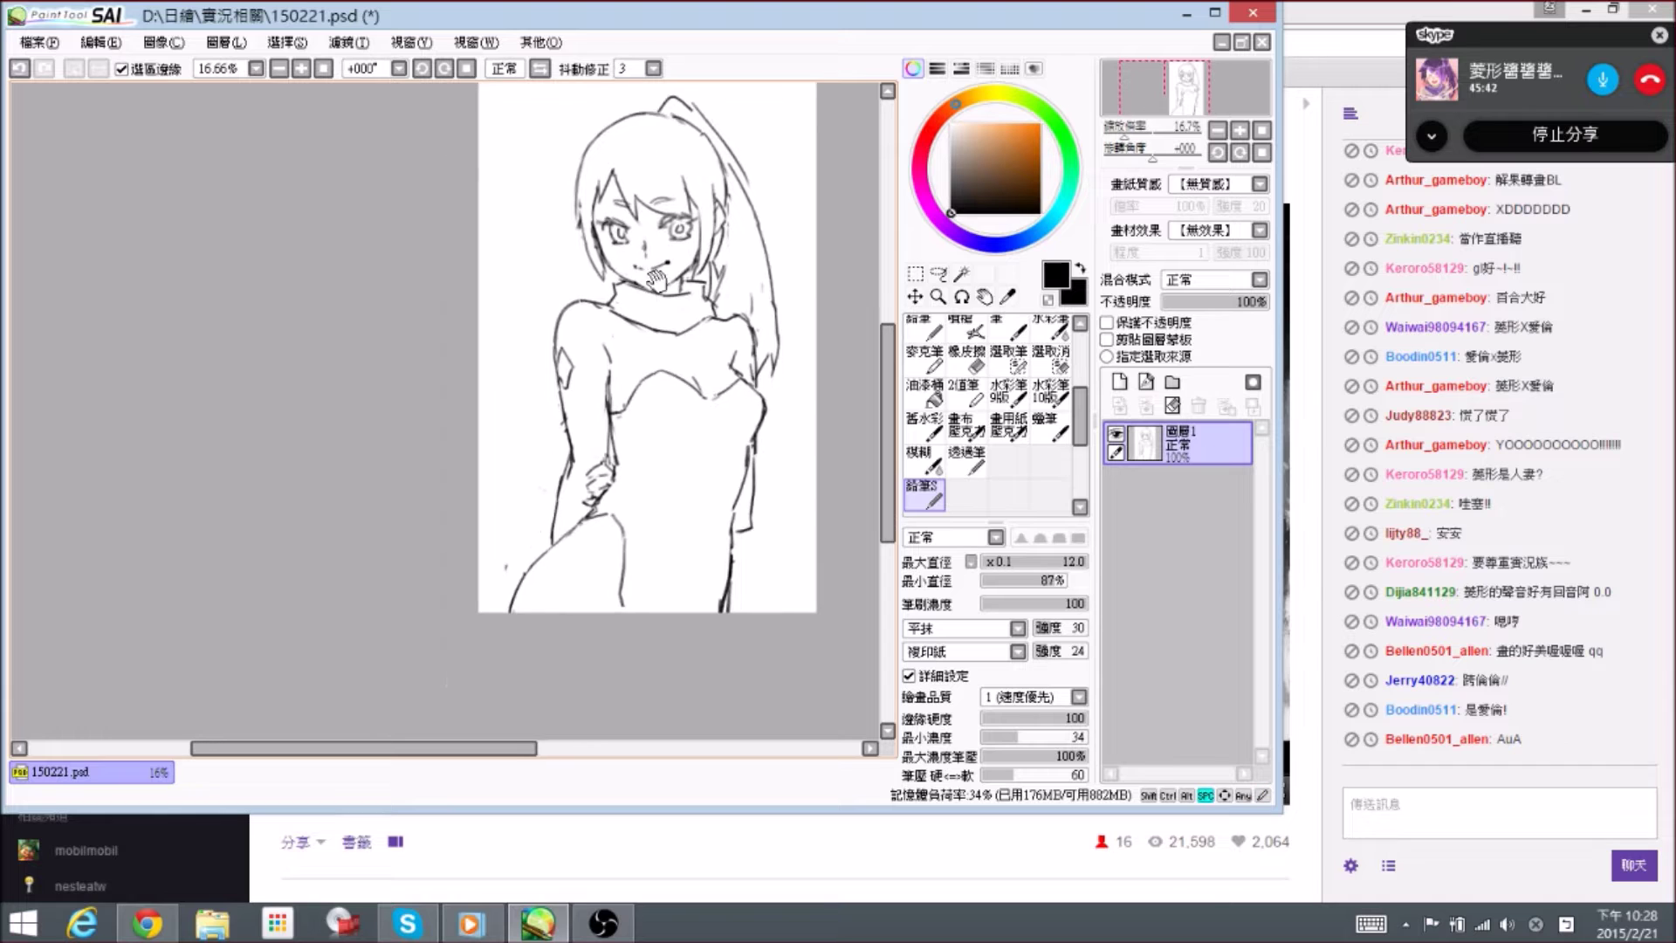
left_click(539, 70)
mouse_move(456, 306)
left_mouse_down()
mouse_move(737, 381)
mouse_move(777, 349)
left_mouse_up()
key("e")
key("e")
key("e")
key("e")
key("e")
key("e")
mouse_move(415, 419)
left_mouse_down()
mouse_move(463, 199)
mouse_move(433, 232)
mouse_move(423, 358)
left_mouse_up()
key("e")
mouse_move(443, 262)
left_mouse_down()
mouse_move(430, 342)
mouse_move(444, 337)
left_mouse_up()
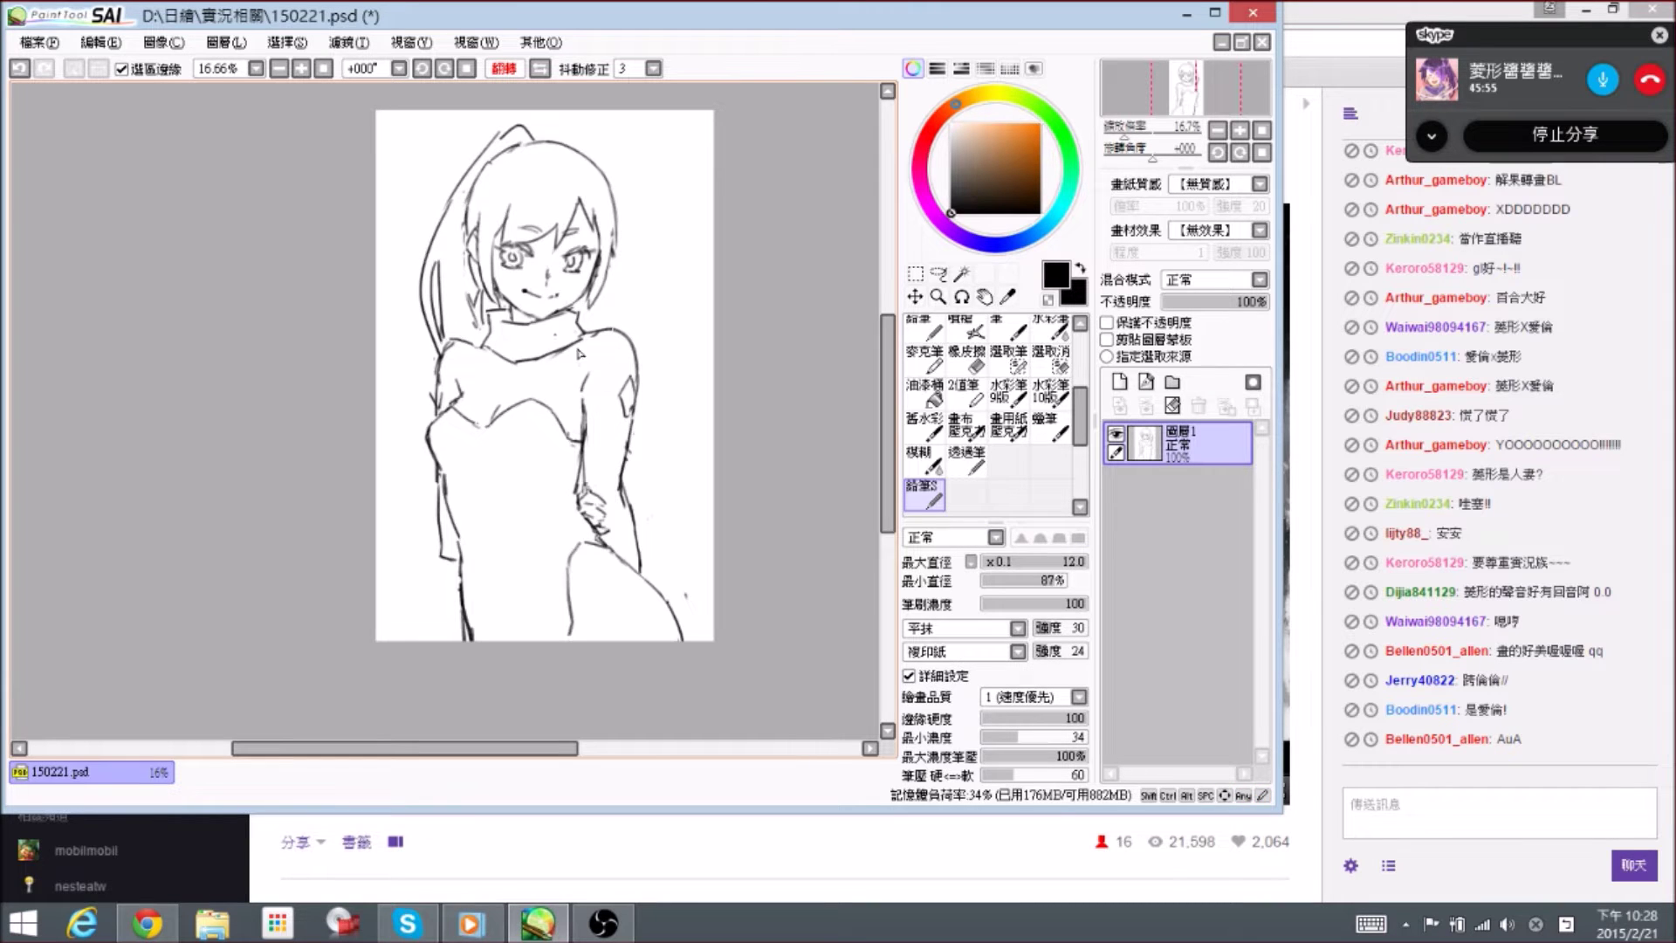
- Refine the curved strand along the ponytail's outer edge at face height
left_click_drag(578, 351, 574, 349)
key("e")
left_click_drag(436, 255, 436, 321)
key("e")
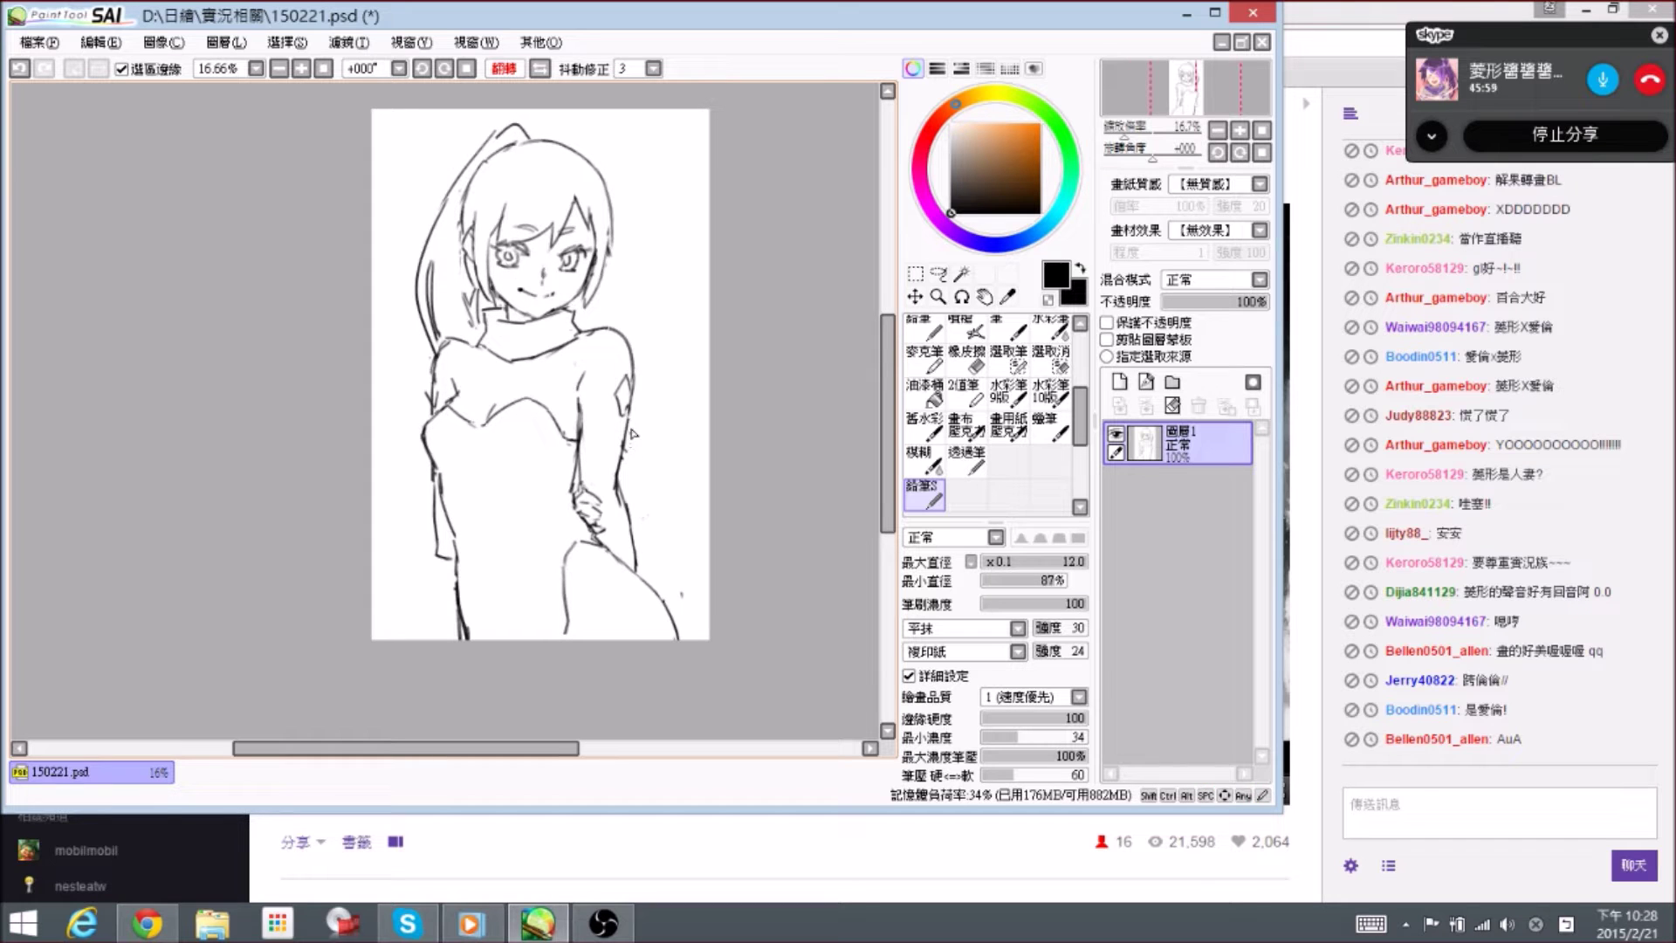
- Erase the ponytail's upper outer edge and redraw it with a pointed strand flicking outward at eye height
left_click_drag(550, 337, 572, 368)
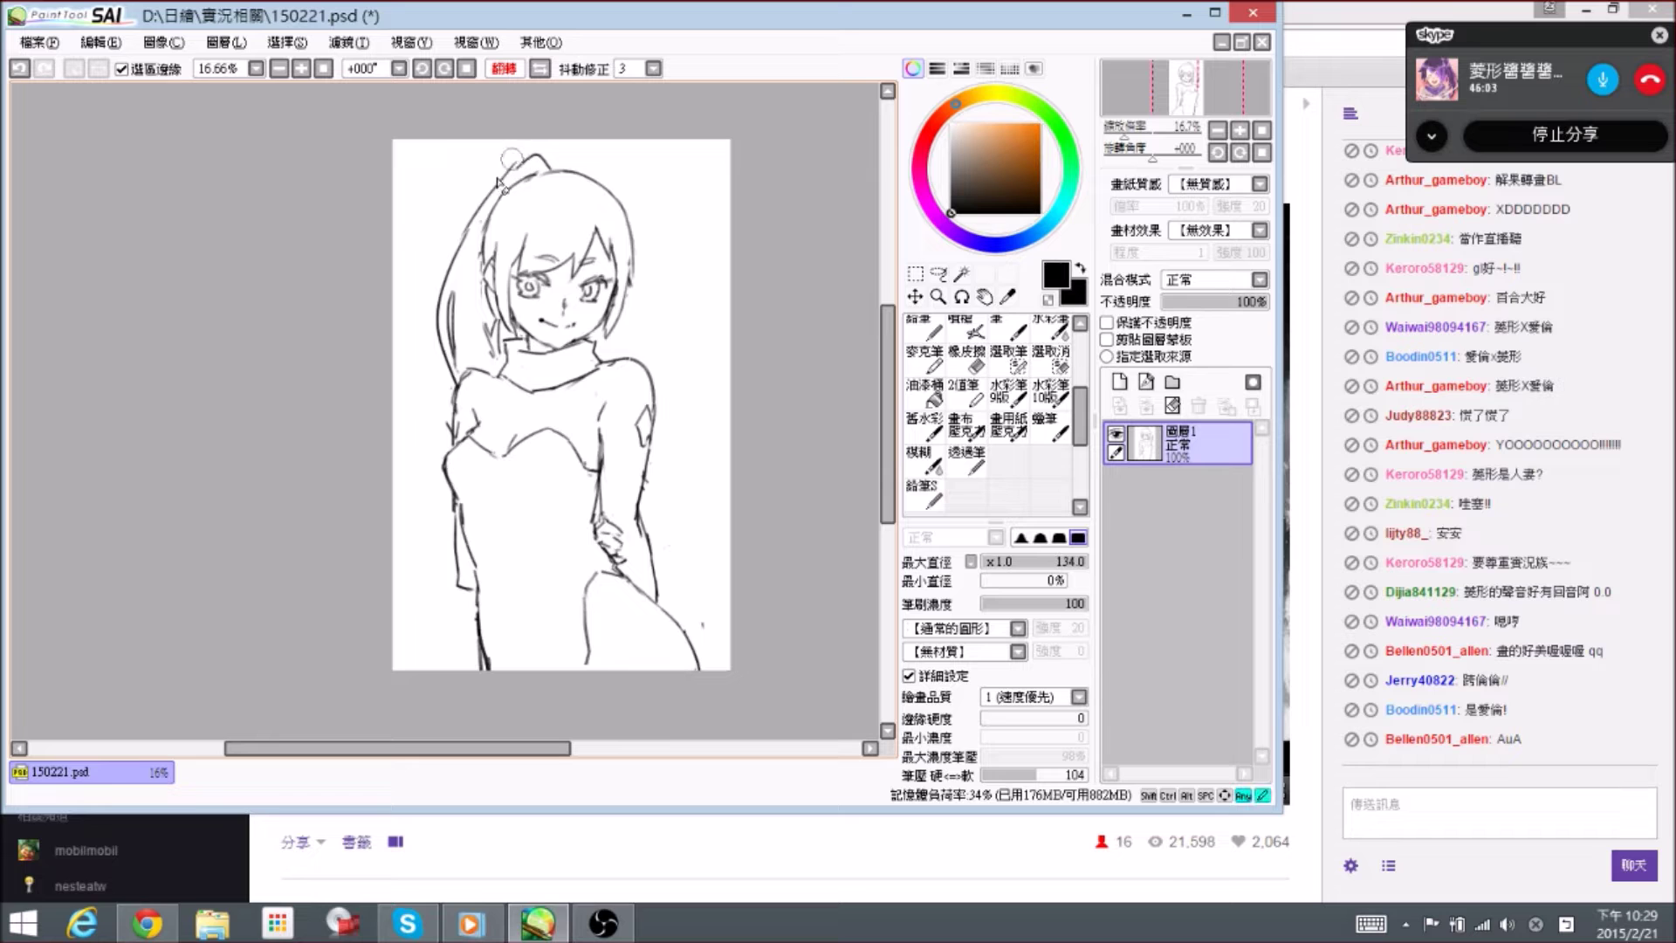
key("e")
mouse_move(527, 170)
left_mouse_down()
mouse_move(551, 168)
mouse_move(519, 164)
mouse_move(436, 262)
mouse_move(459, 254)
left_mouse_up()
key("e")
key("e")
left_click_drag(572, 278, 552, 239)
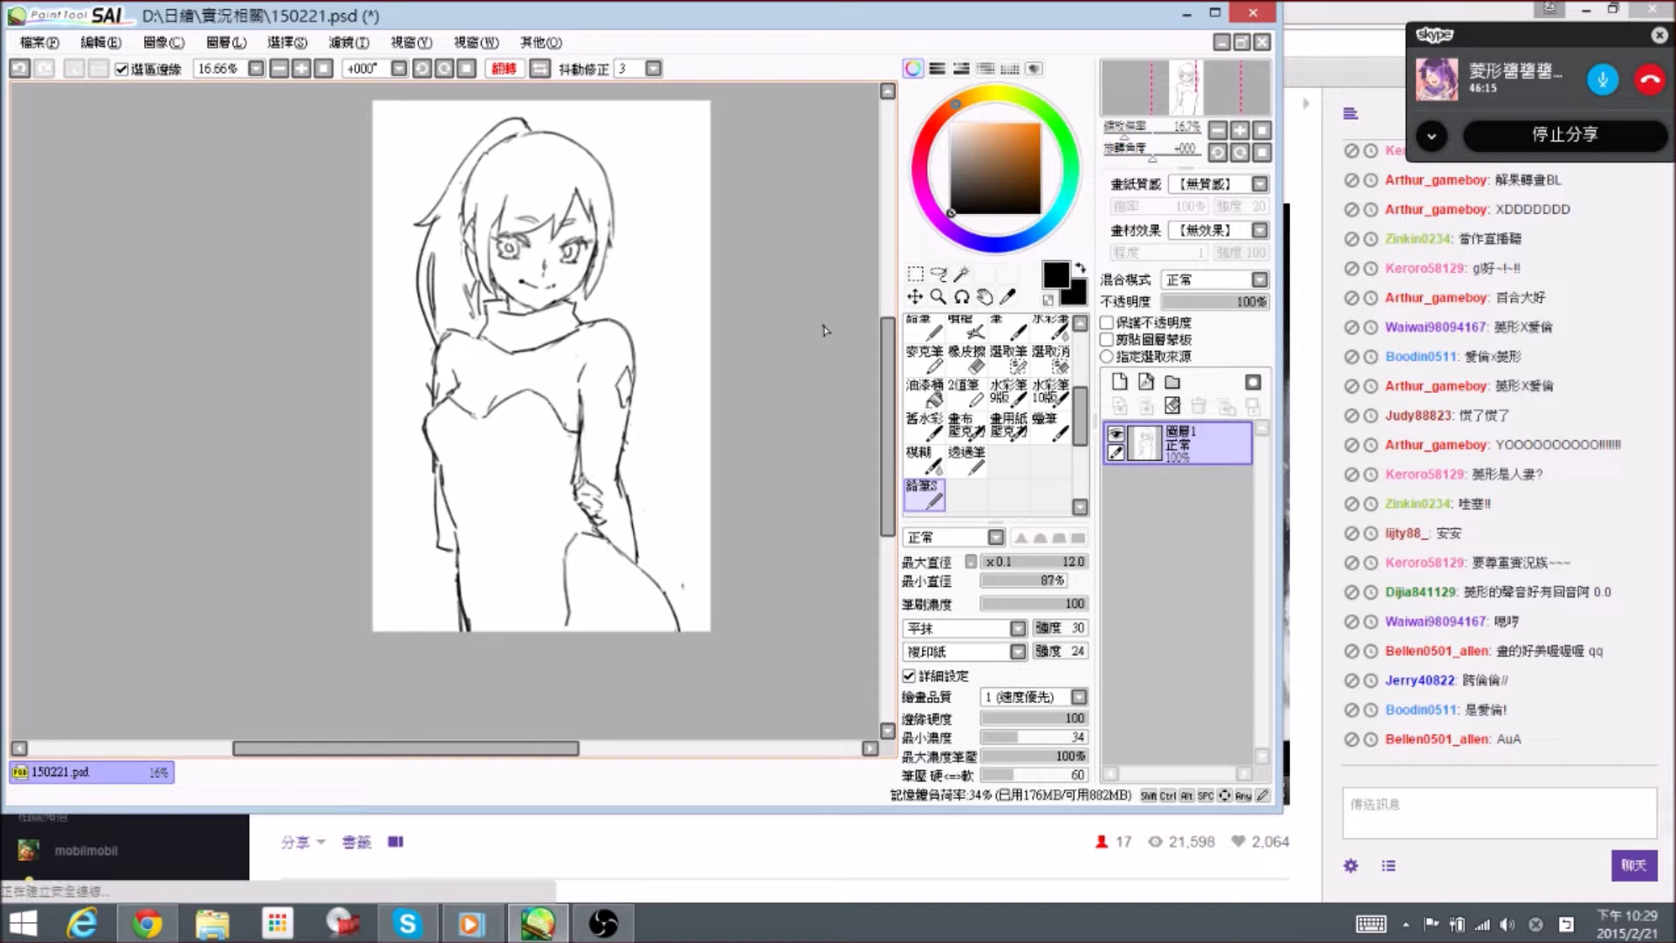
- Clean up the lines beside the far shoulder and save the drawing
left_click_drag(628, 509, 634, 487)
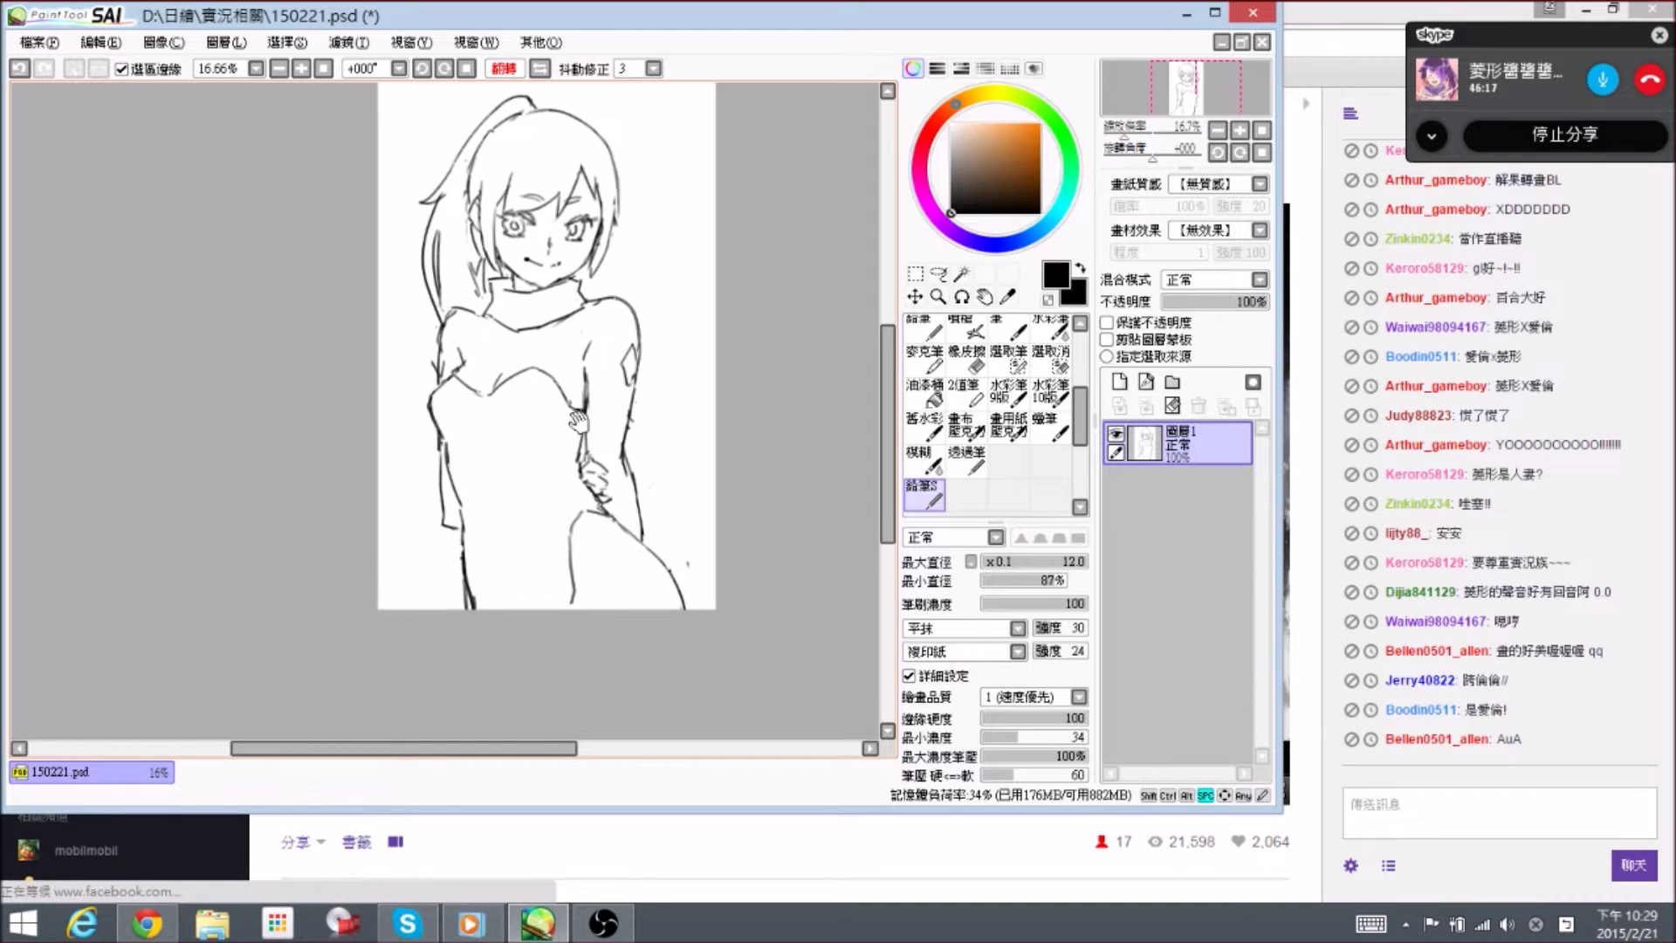
key("e")
left_click_drag(423, 348, 428, 361)
key("n")
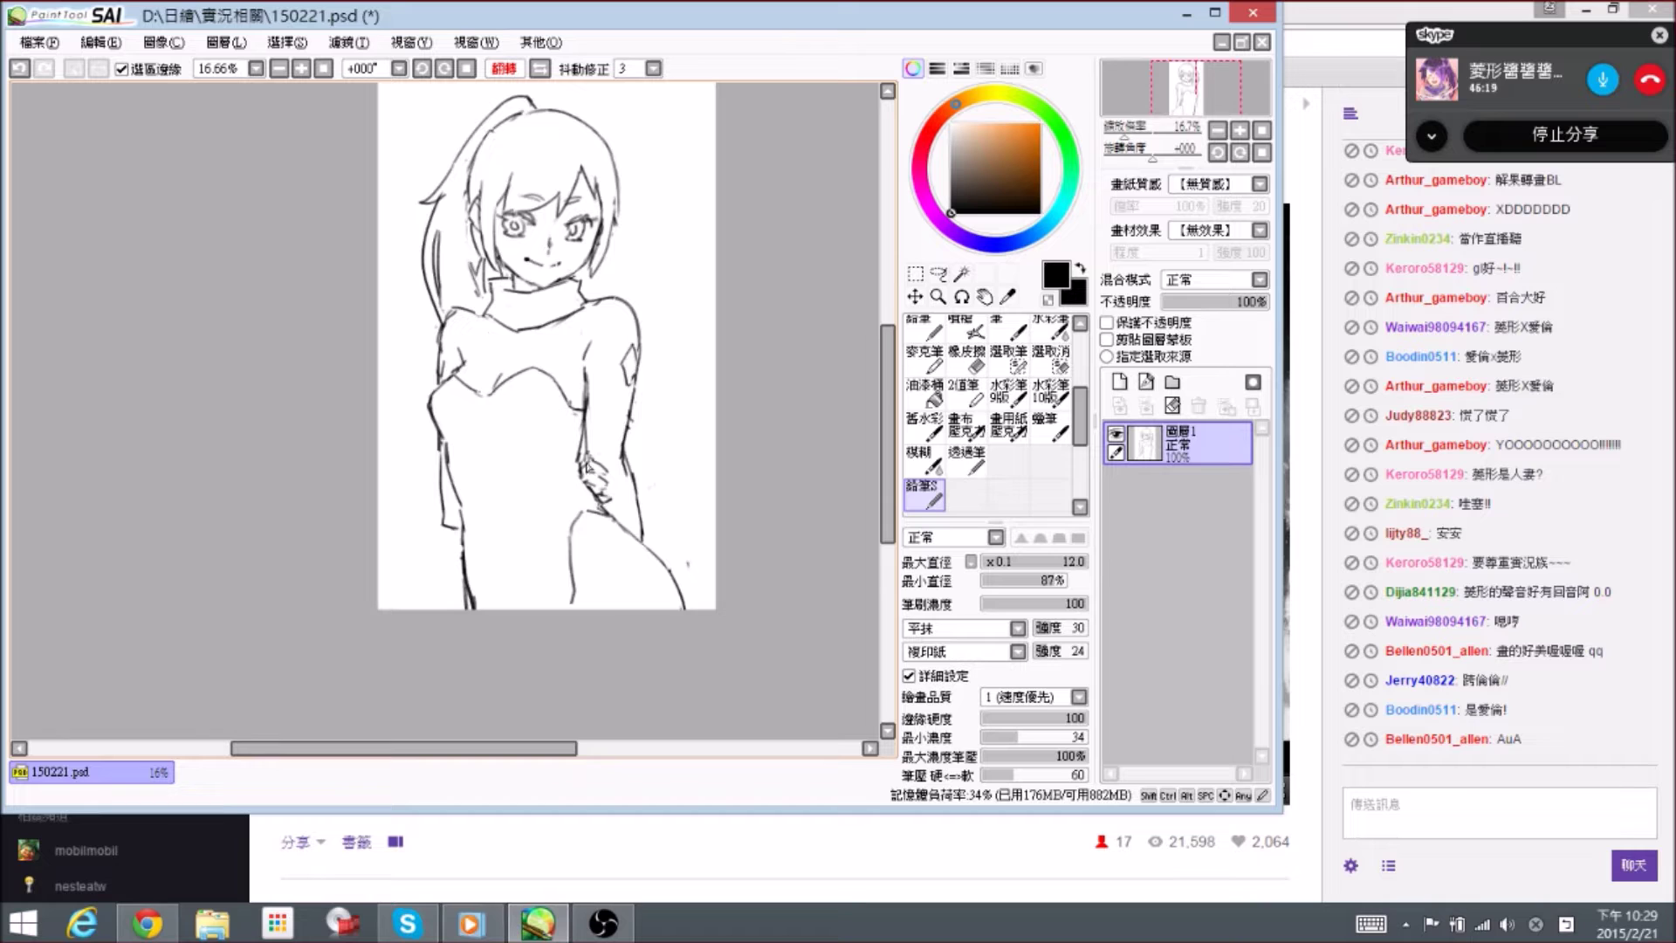
scroll(627, 536, "down", 1)
left_click_drag(625, 432, 639, 451)
key("ctrl+s")
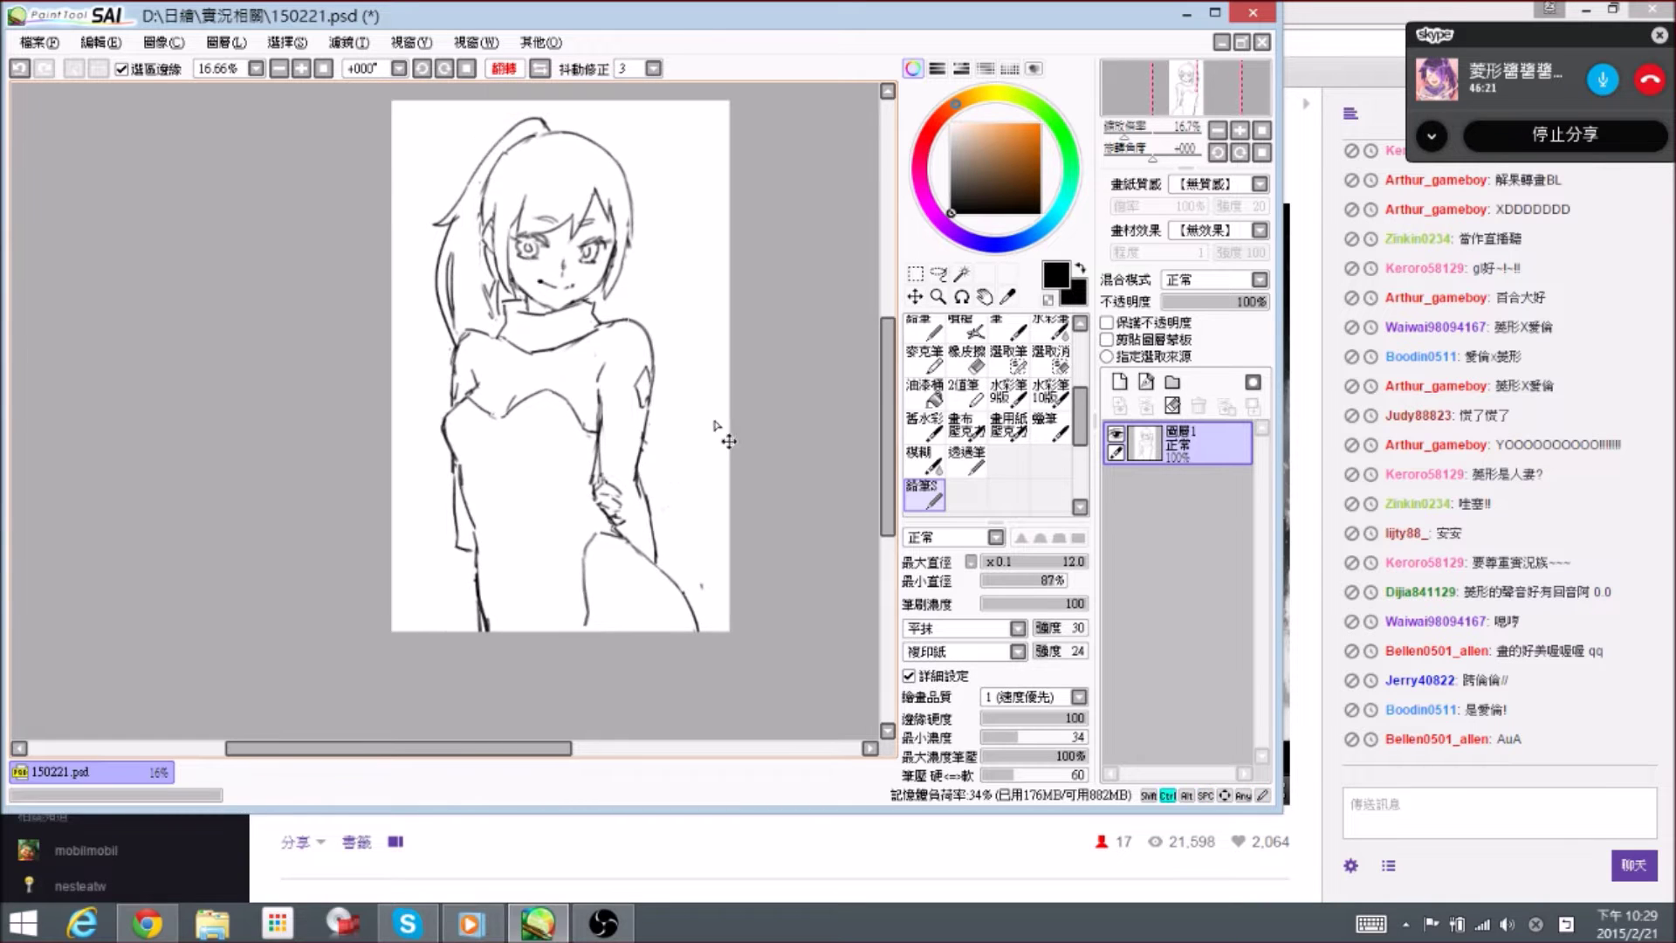
left_click(1120, 381)
key("ctrl+s")
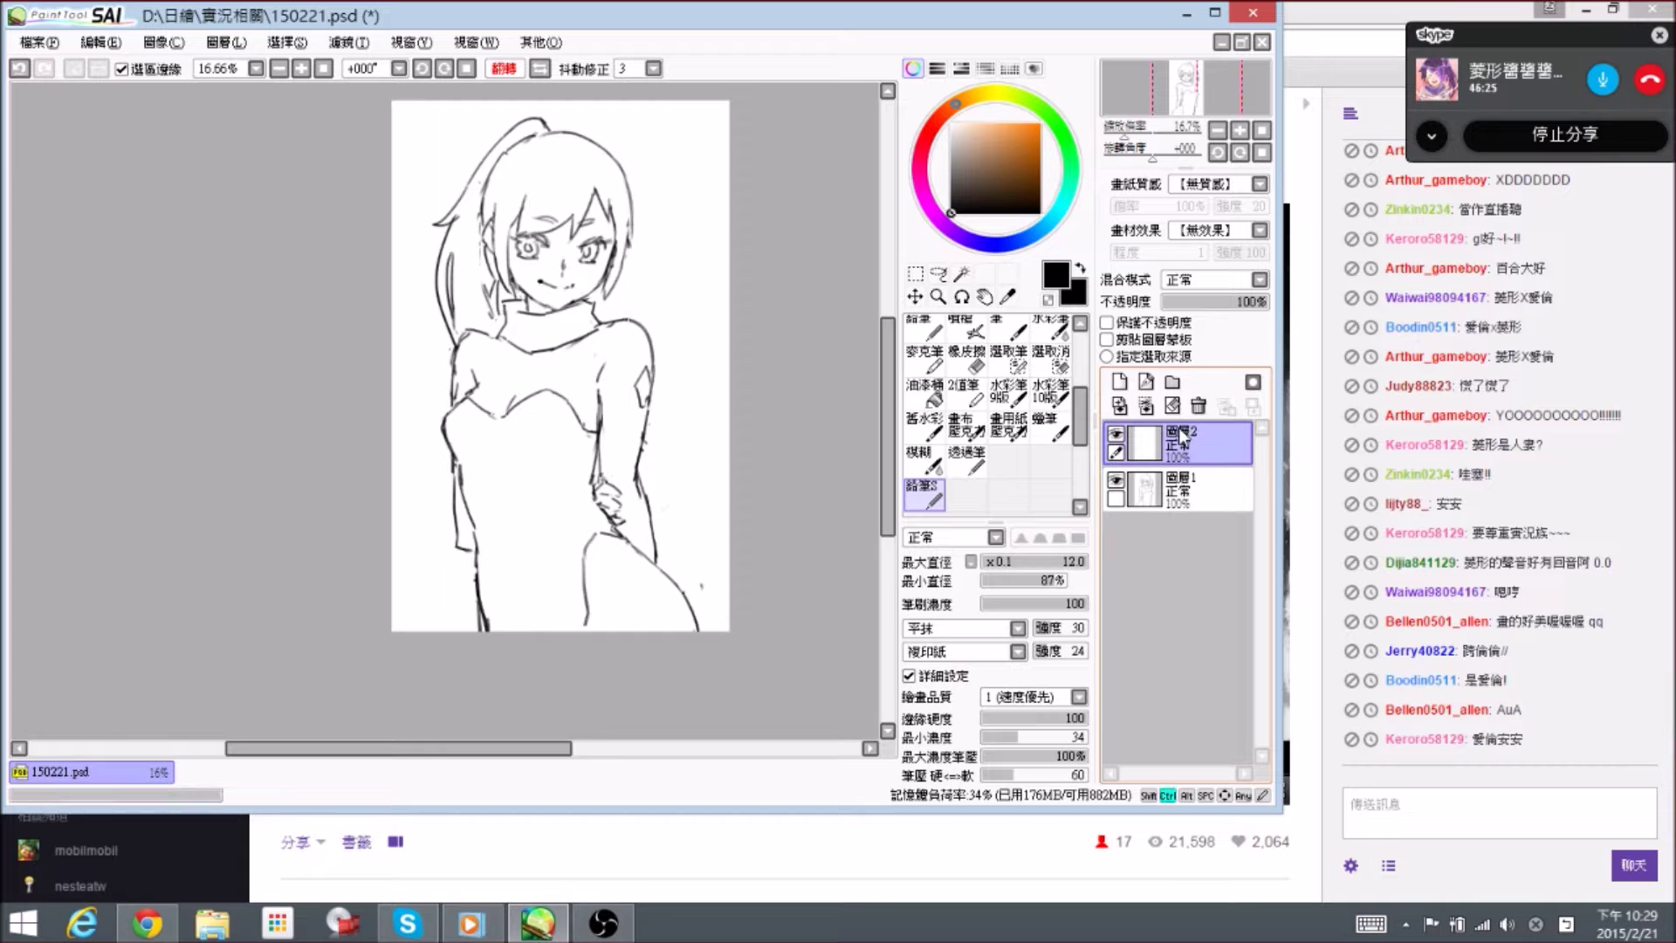
left_click_drag(1182, 450, 1199, 406)
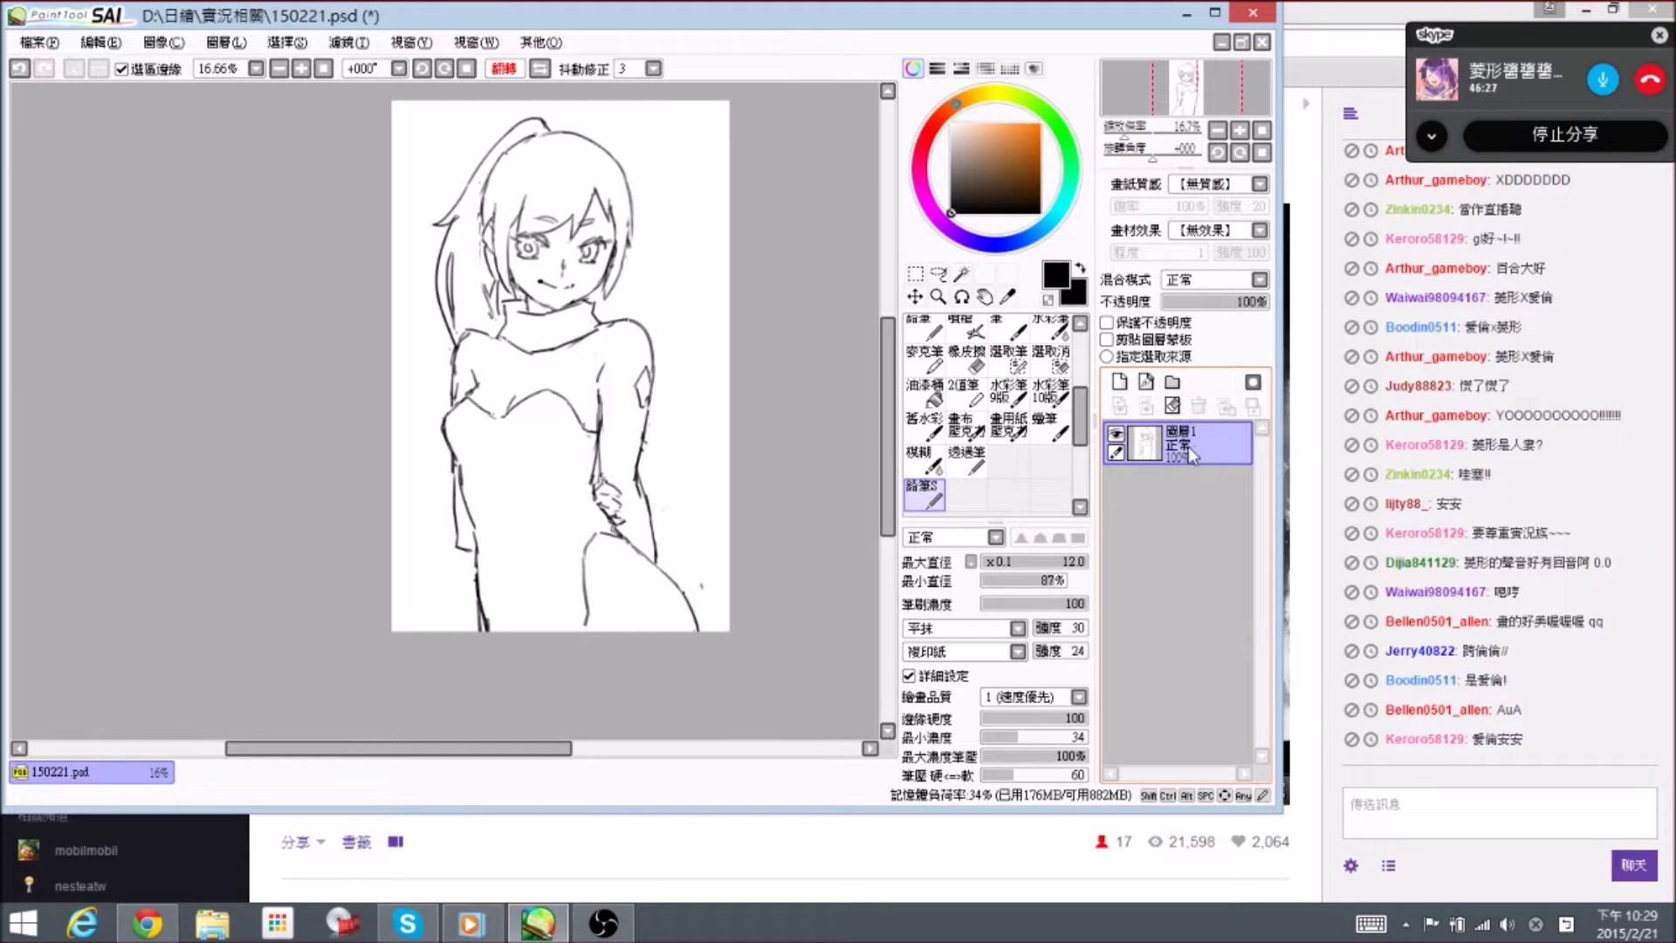
- Lower the sketch layer's opacity to 34% and add a new layer above it, mirroring the view for inking
left_click_drag(1239, 313, 1203, 308)
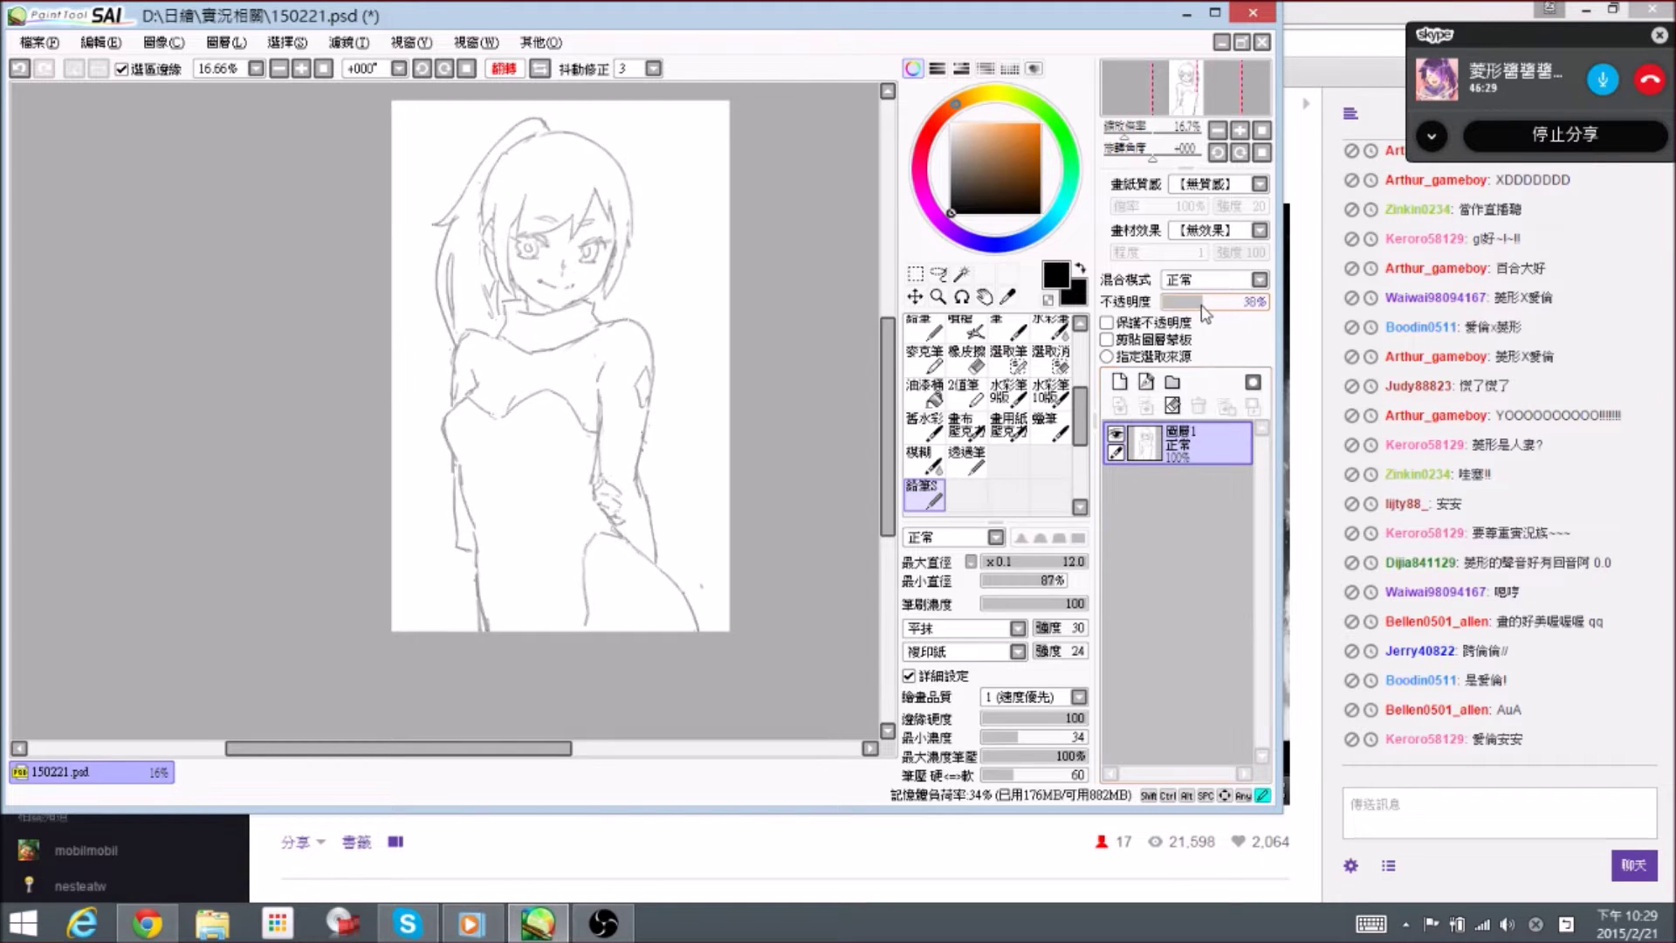
left_click(1120, 382)
key("ctrl+plus")
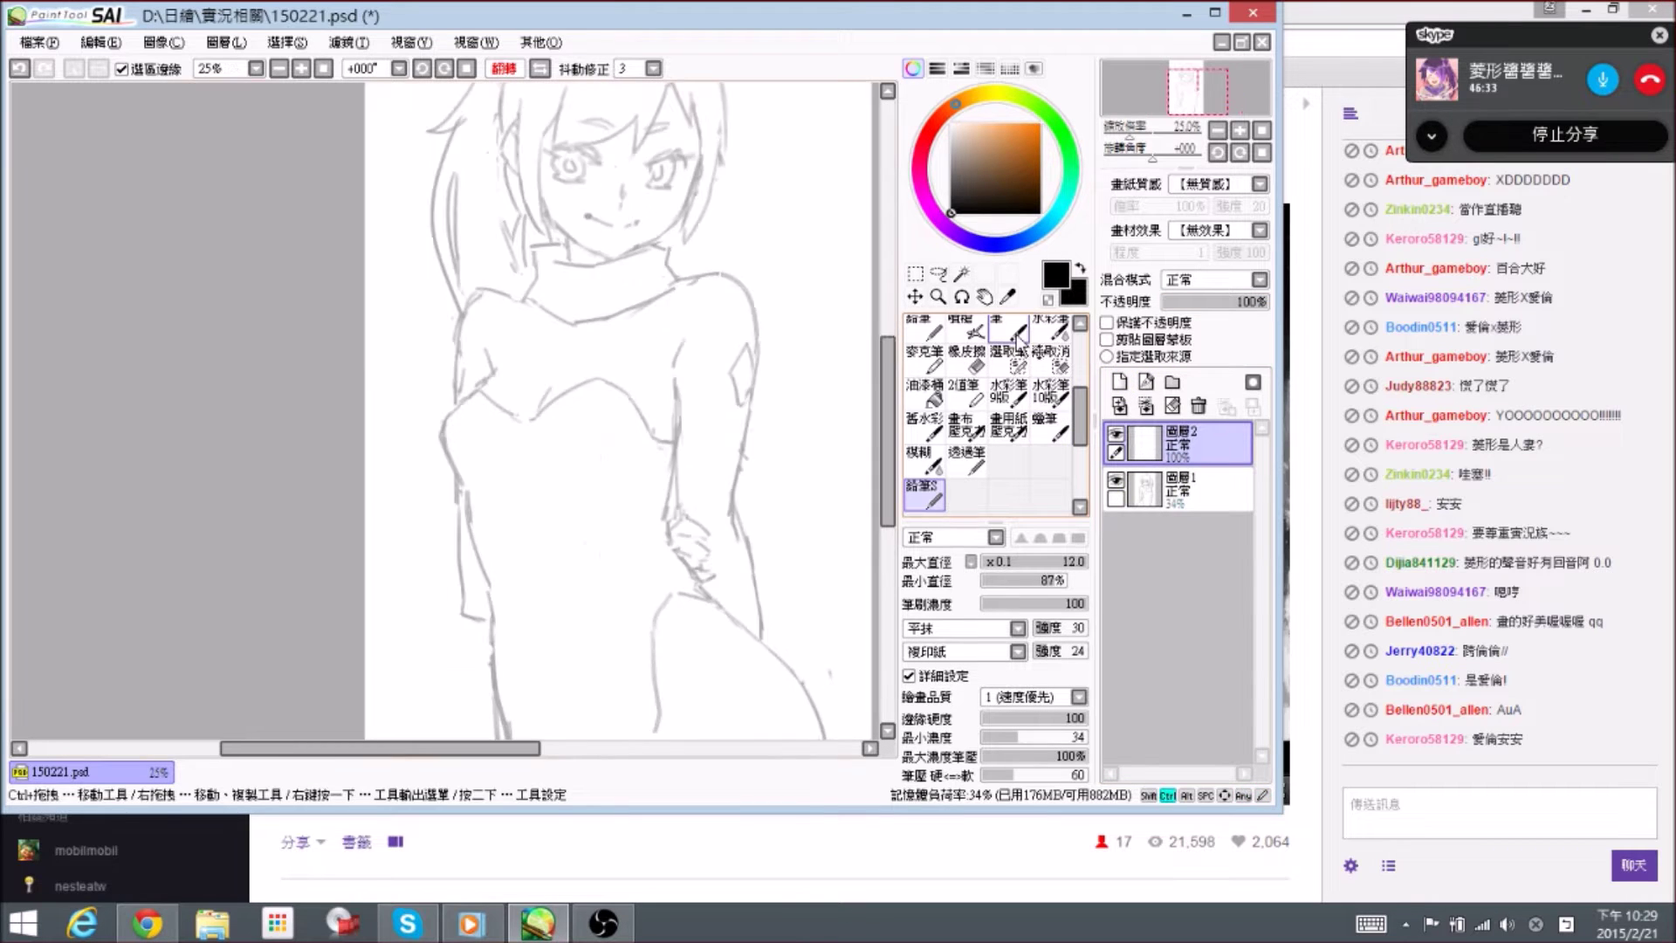
key("ctrl+plus")
left_click(539, 71)
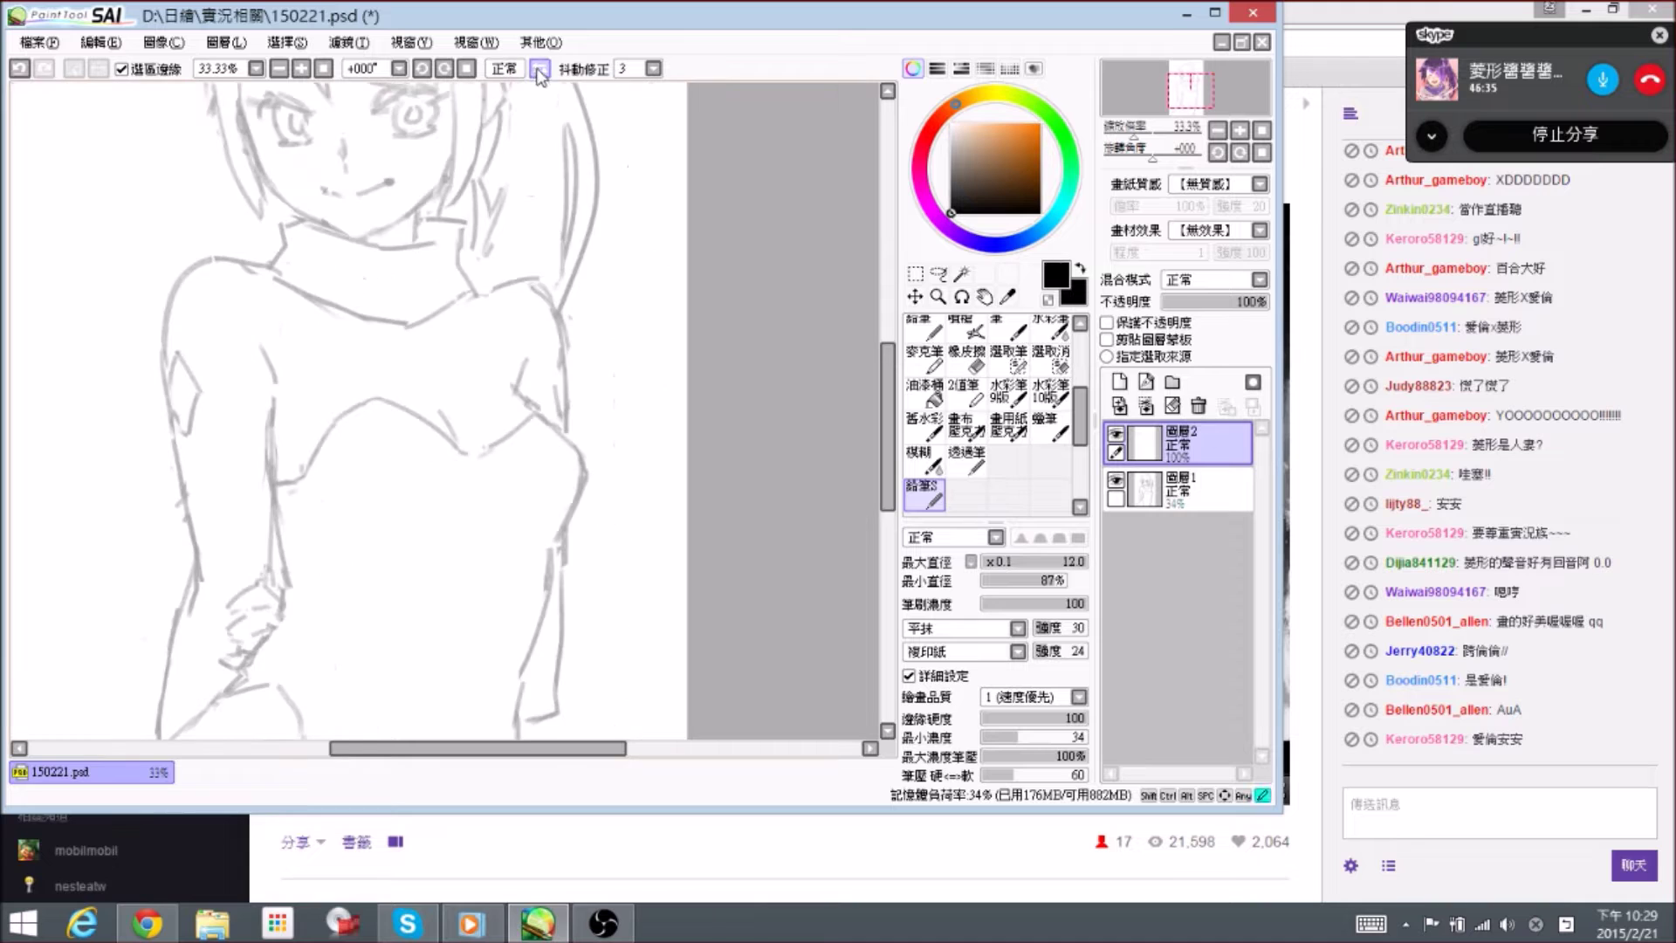
- Reduce the pencil size to 4 for inking the face and save the drawing
left_click_drag(500, 207, 579, 346)
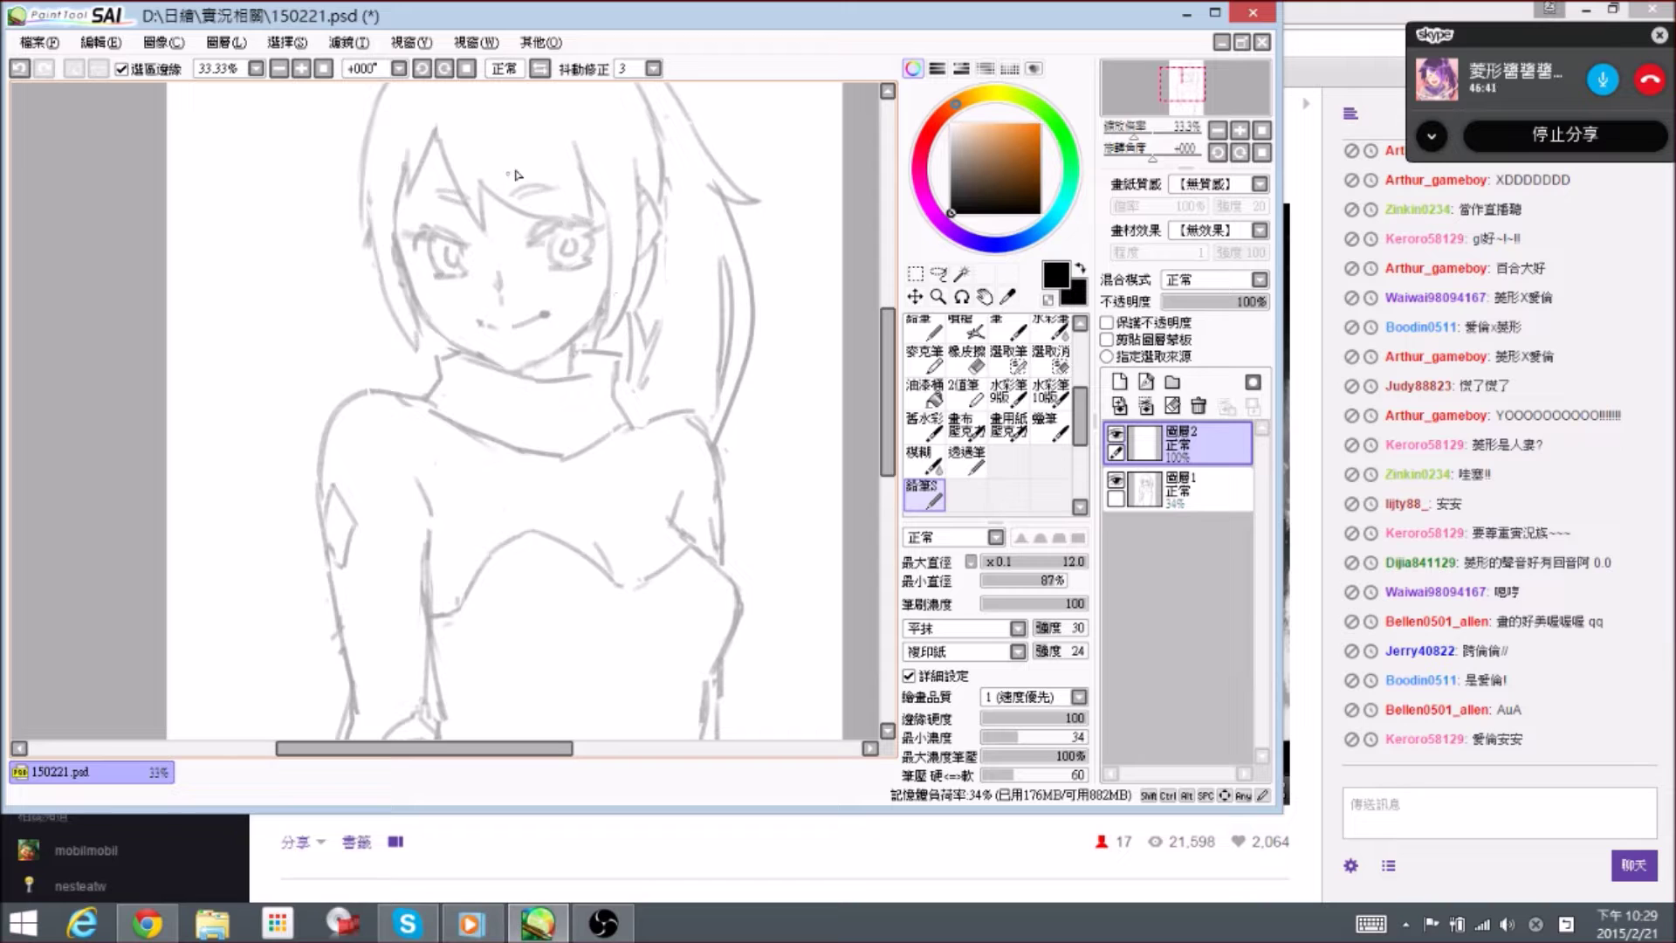
key("bracketleft")
scroll(516, 282, "up", 1)
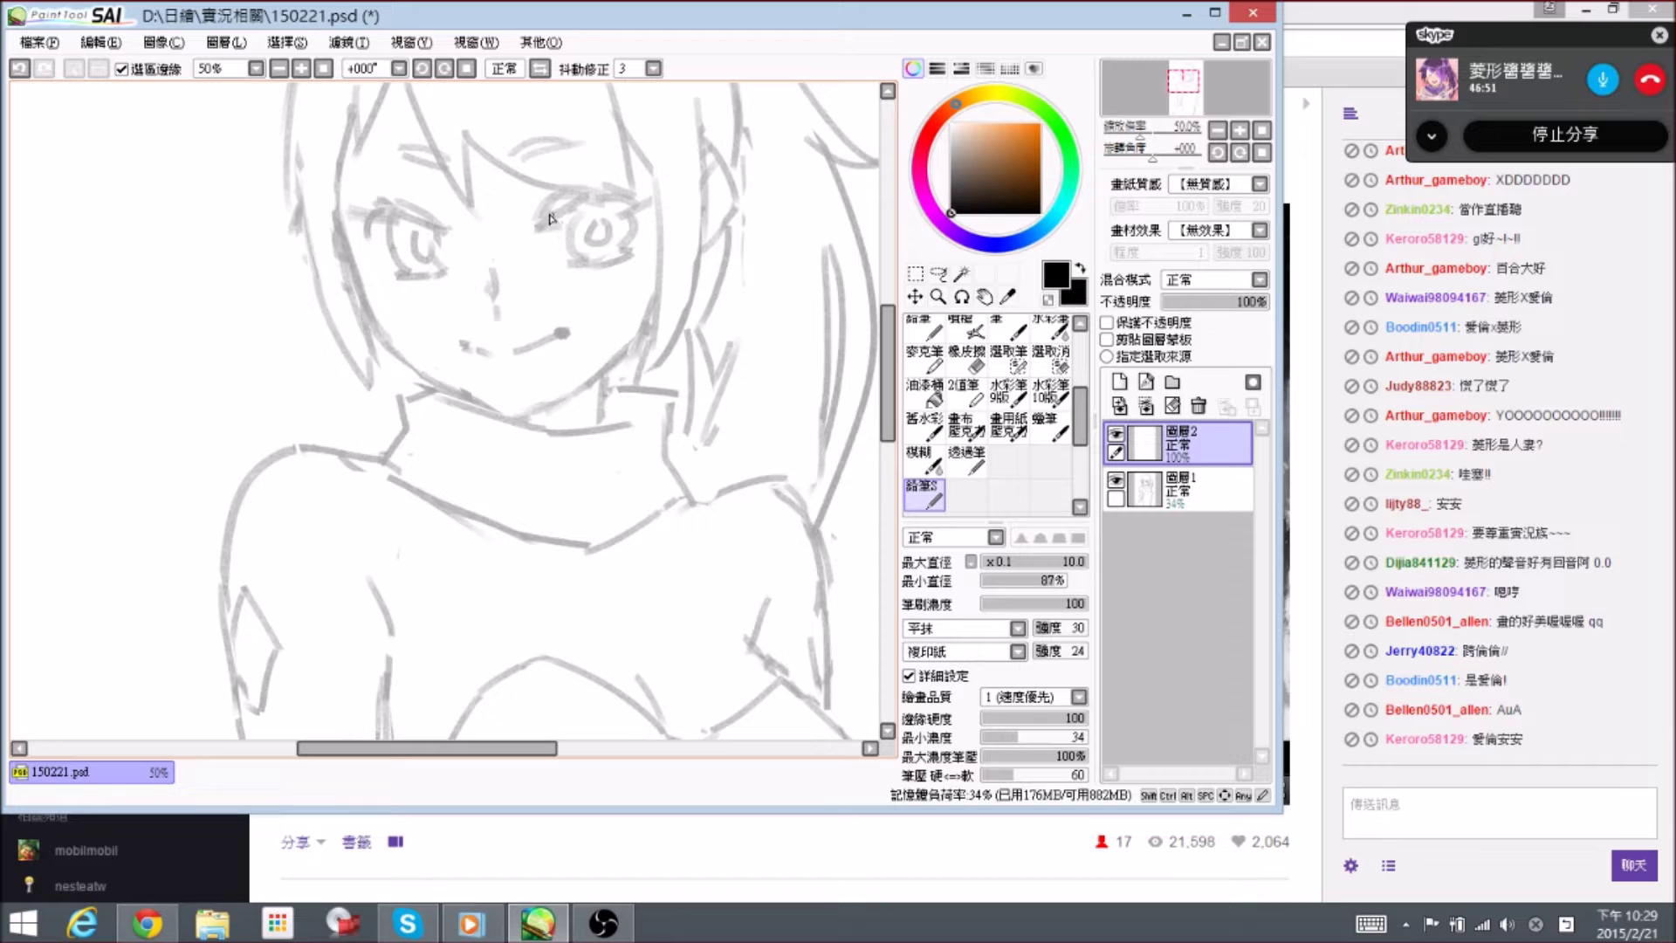
key("bracketleft")
key("bracketleft")
key("bracketleft")
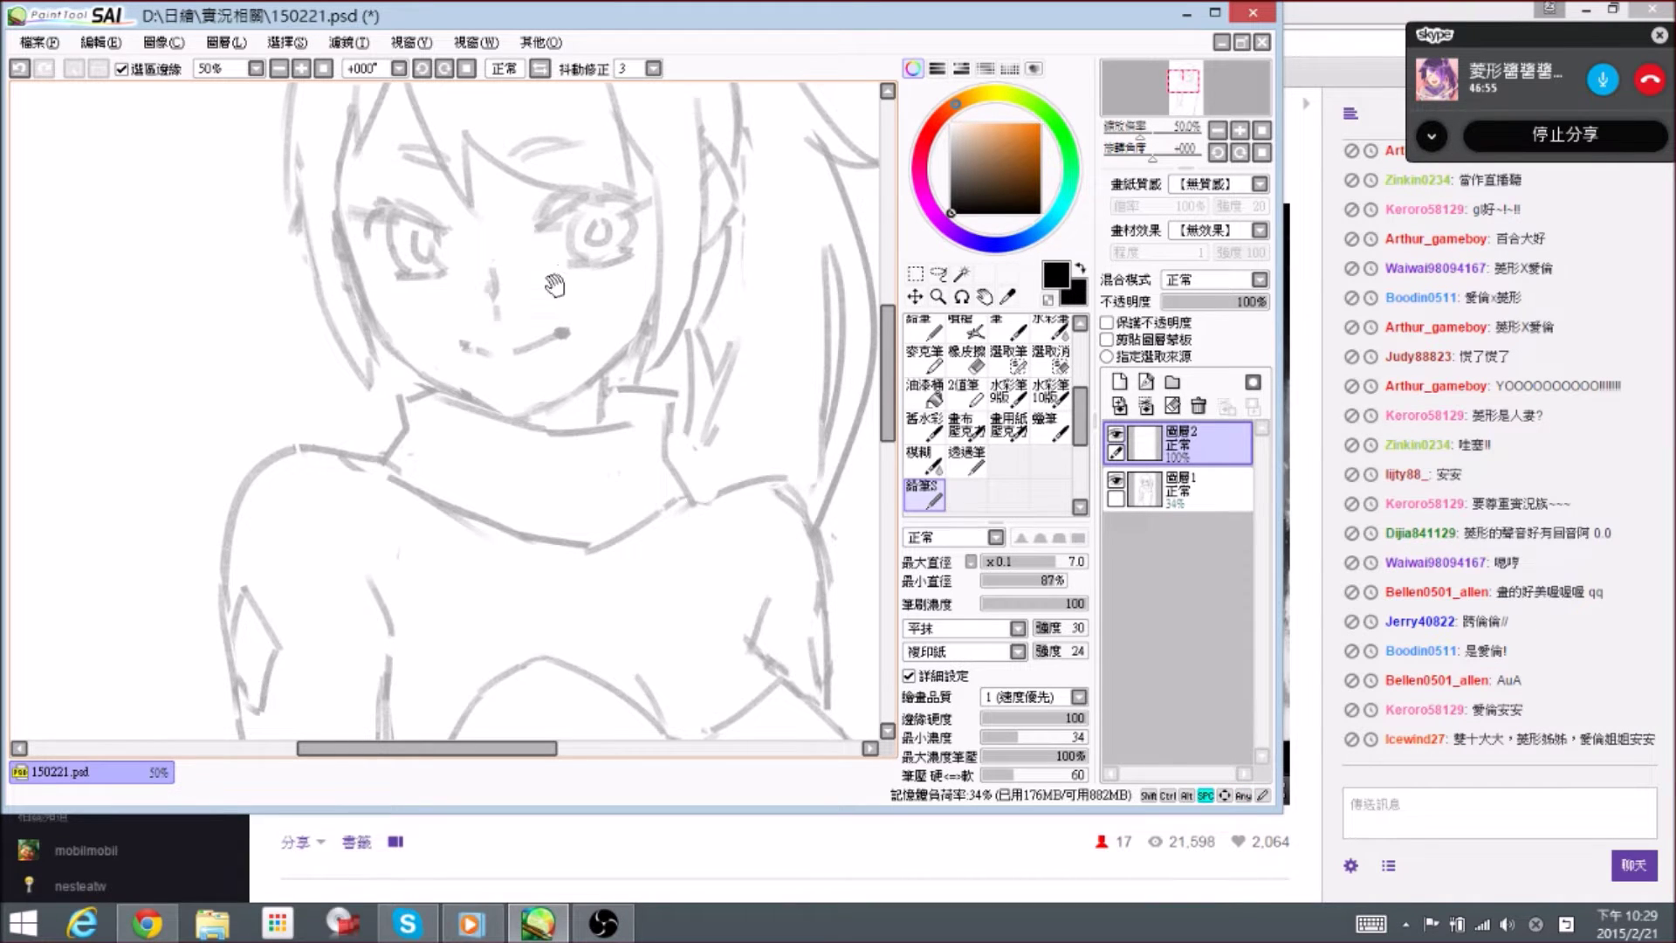
left_click_drag(556, 291, 543, 294)
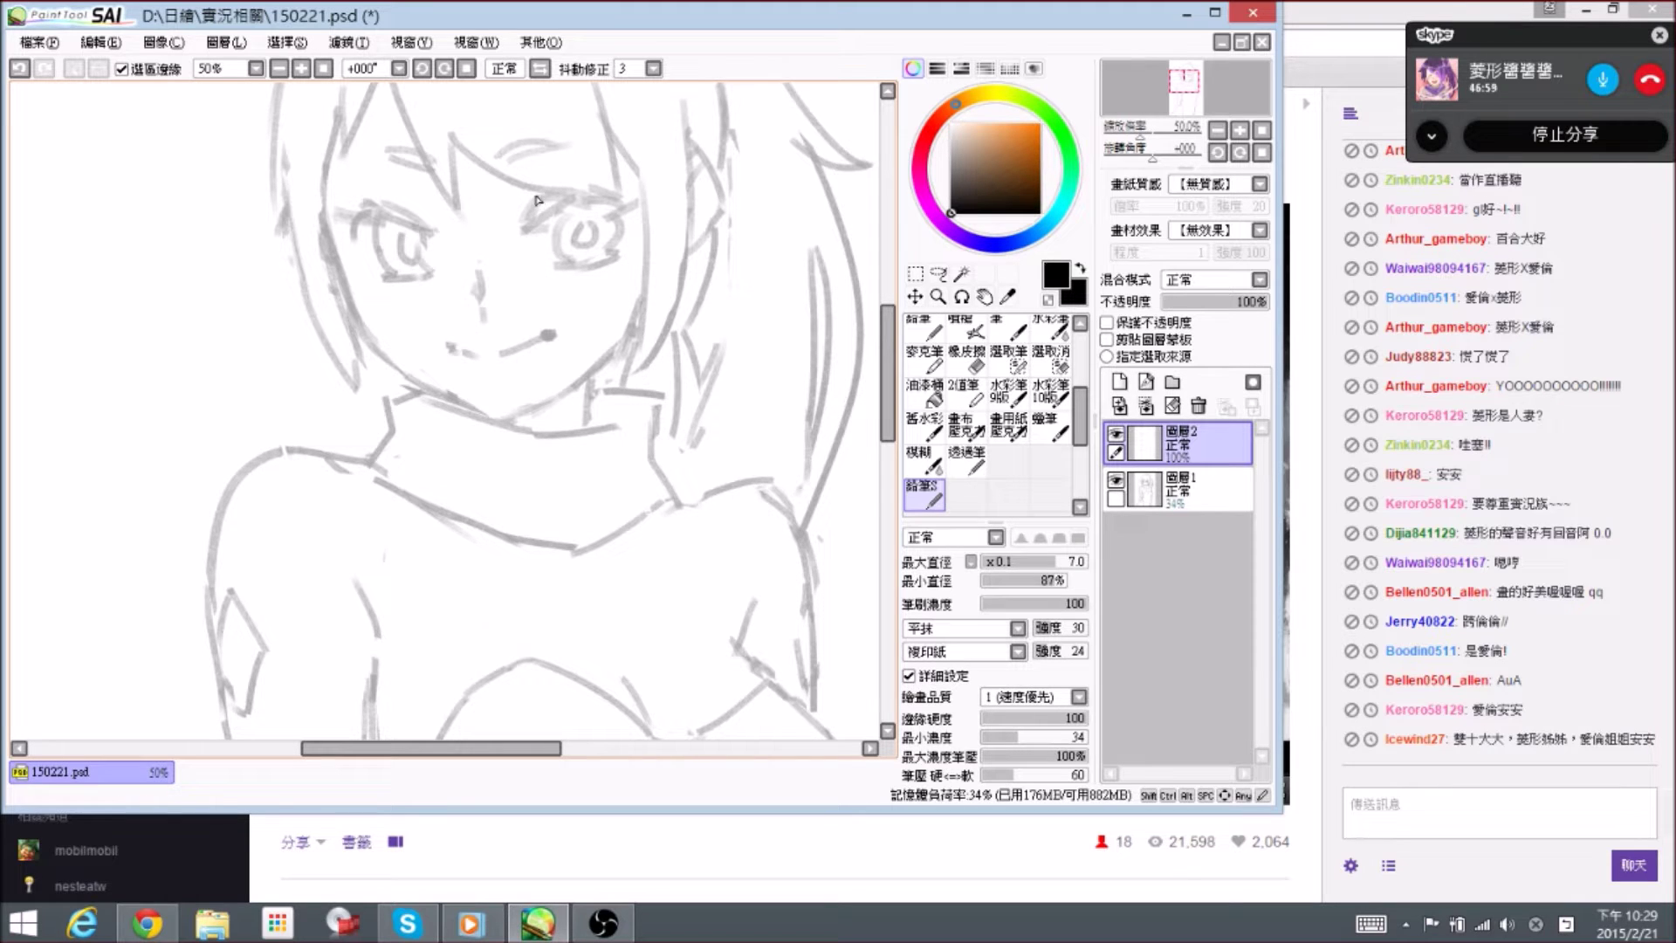
key("ctrl")
key("bracketleft")
key("bracketleft")
key("bracketleft")
scroll(523, 183, "up", 1)
key("bracketright")
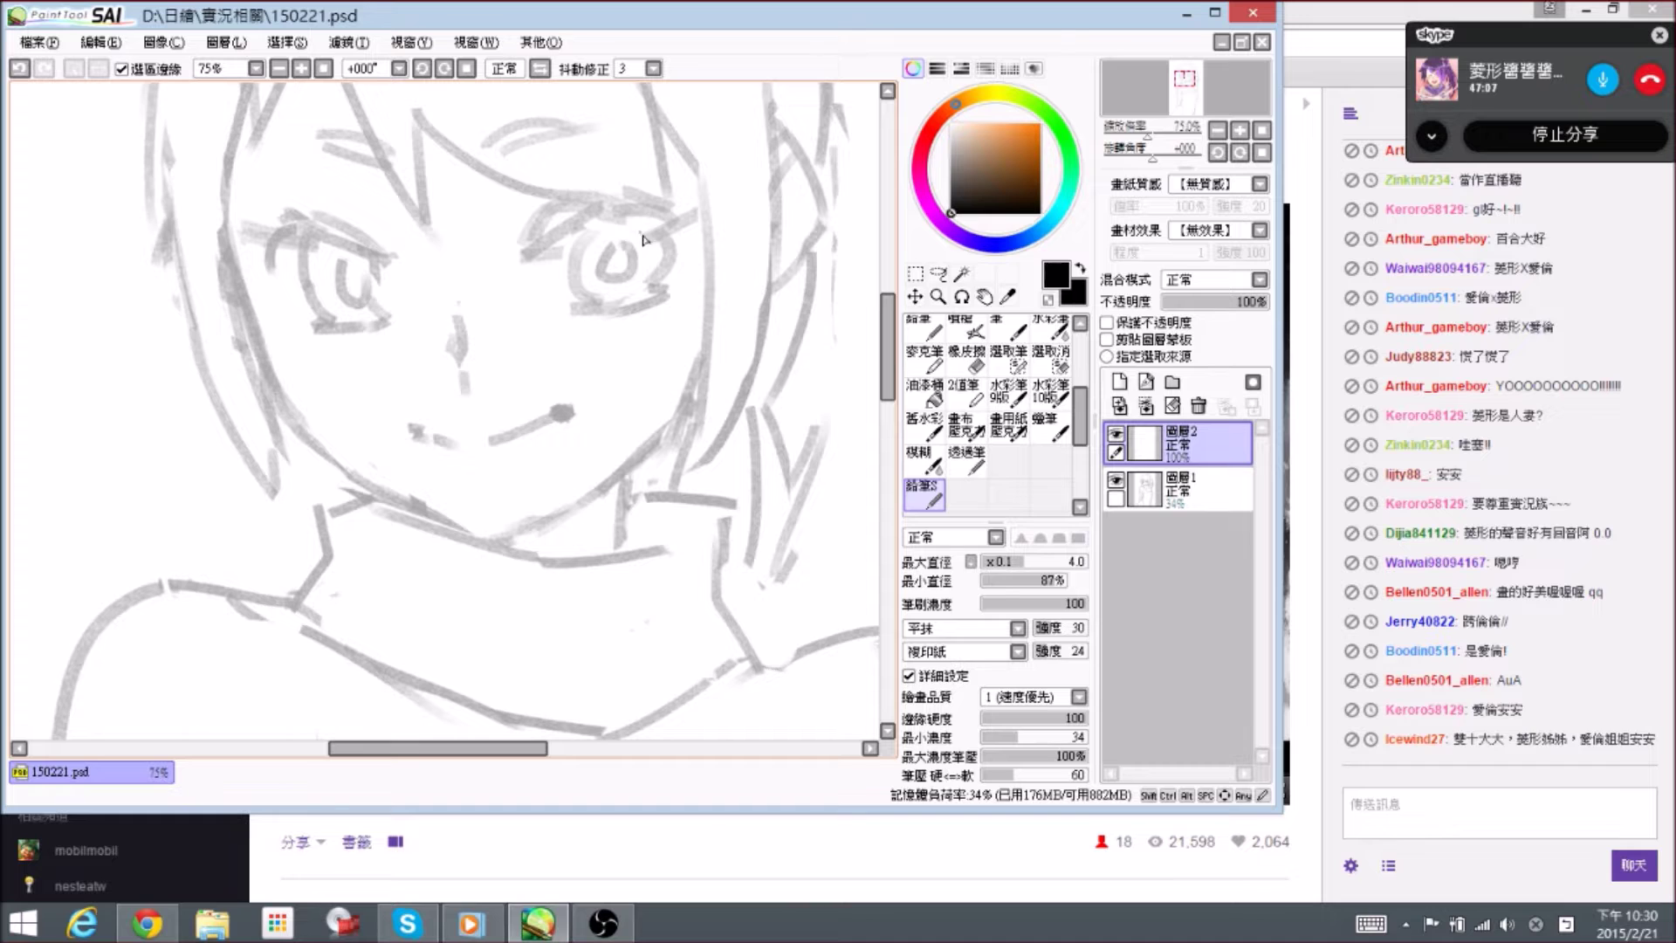
- Set the pencil size to 3 and ink the spiky inner lash corner and outer lash tip of the ponytail-side eye
left_click_drag(648, 243, 656, 254)
mouse_move(556, 242)
left_mouse_down()
mouse_move(568, 229)
mouse_move(570, 269)
mouse_move(551, 242)
left_mouse_up()
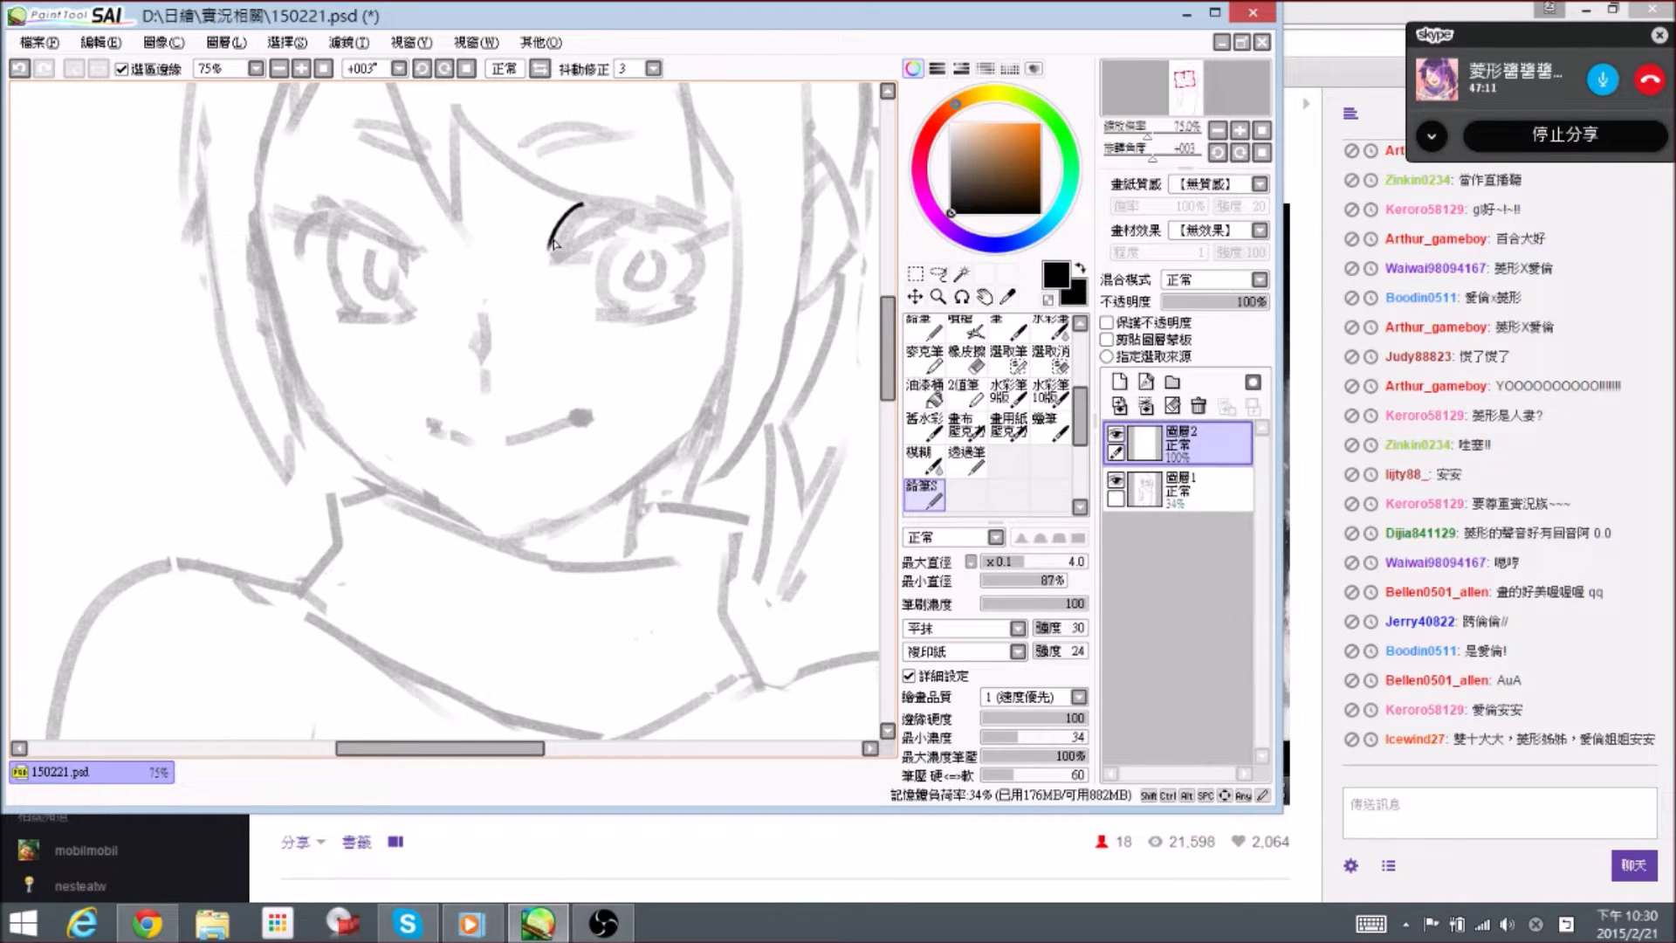
mouse_move(564, 238)
left_mouse_down()
mouse_move(574, 249)
mouse_move(582, 229)
left_mouse_up()
key("e")
key("n")
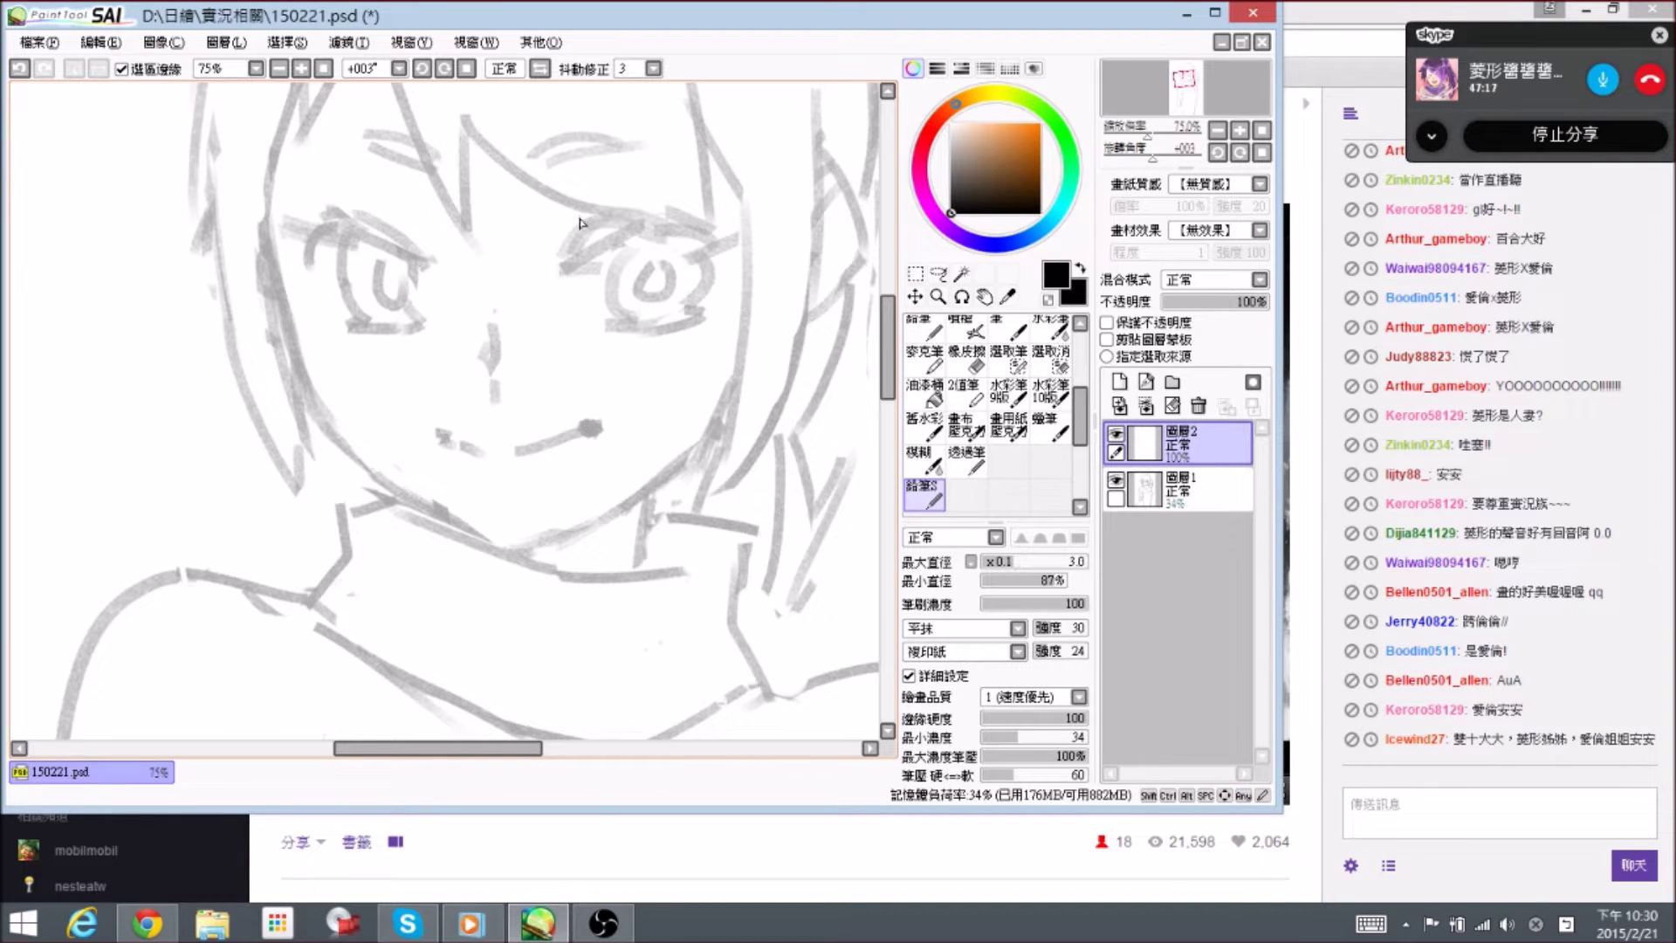
mouse_move(584, 244)
left_mouse_down()
mouse_move(604, 242)
mouse_move(581, 234)
mouse_move(570, 276)
mouse_move(614, 238)
mouse_move(753, 205)
mouse_move(683, 227)
mouse_move(738, 226)
left_mouse_up()
key("alt+space")
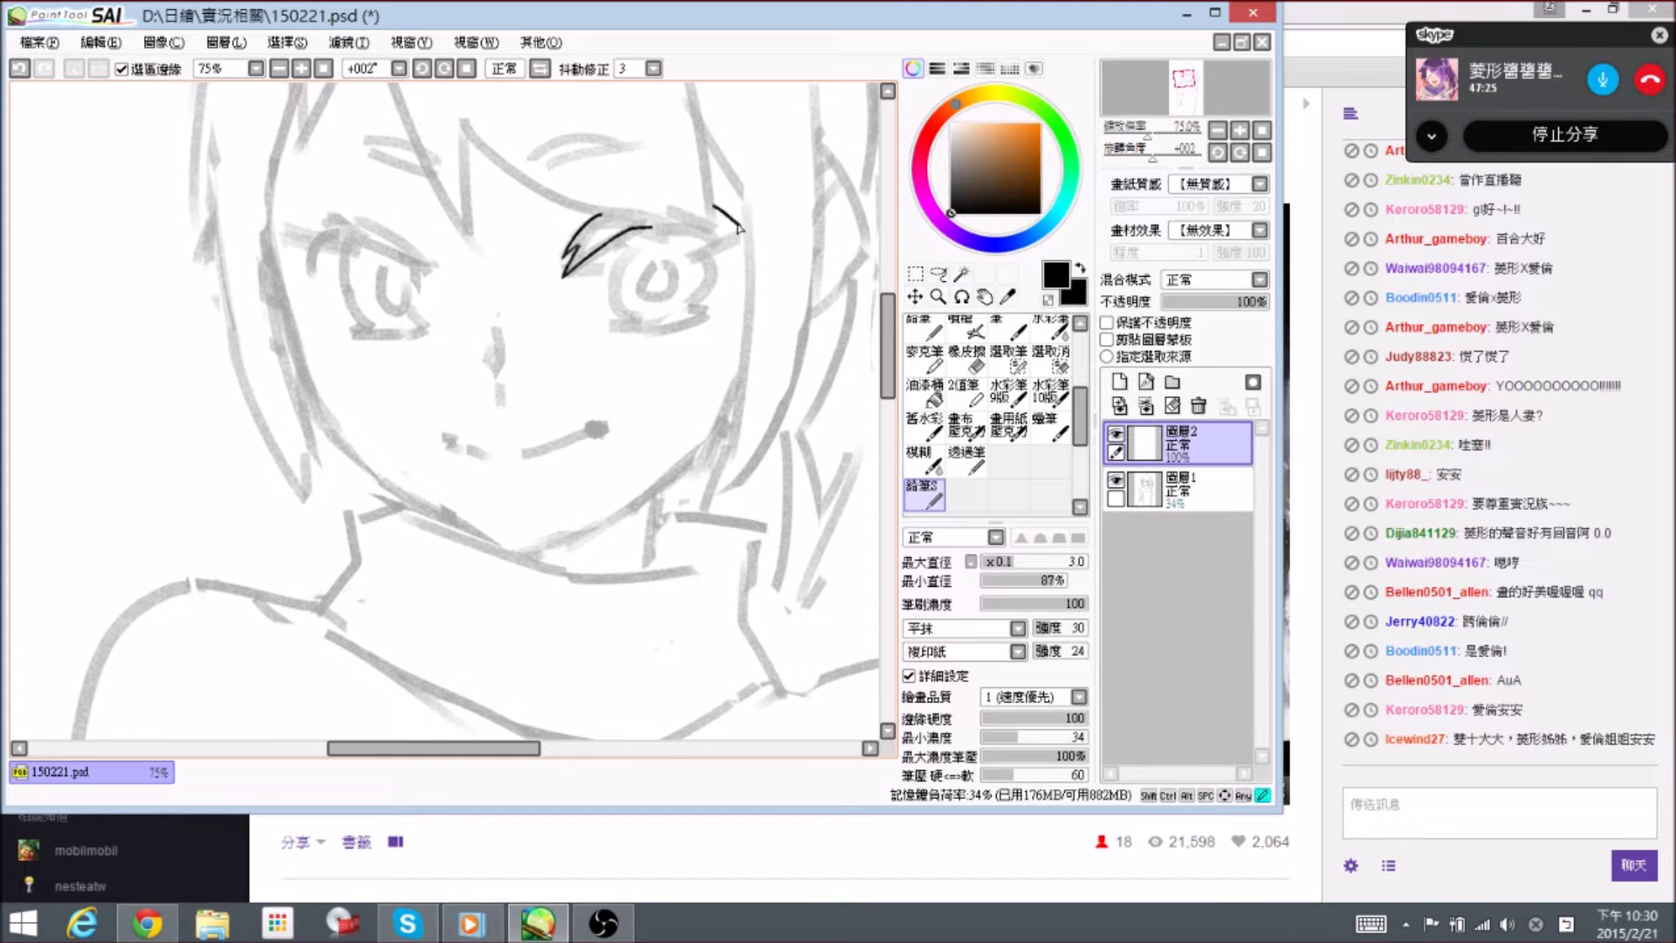
- Erase and redraw the outer part of the ponytail-side eye's upper lid line
key("e")
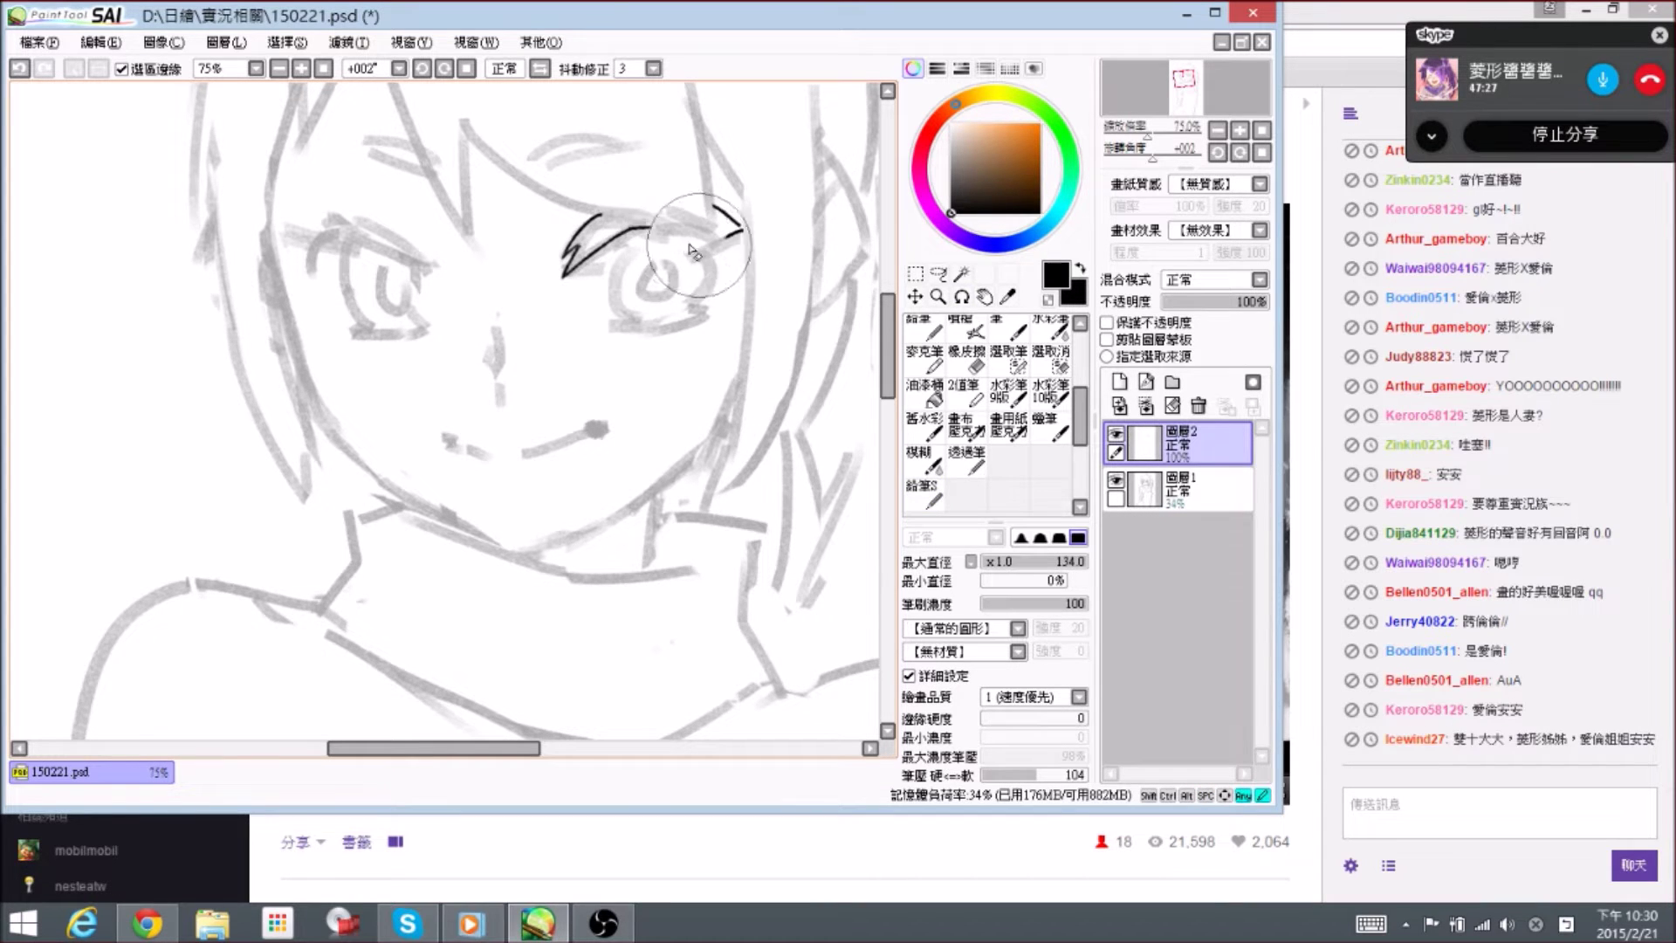
left_click_drag(689, 235, 651, 231)
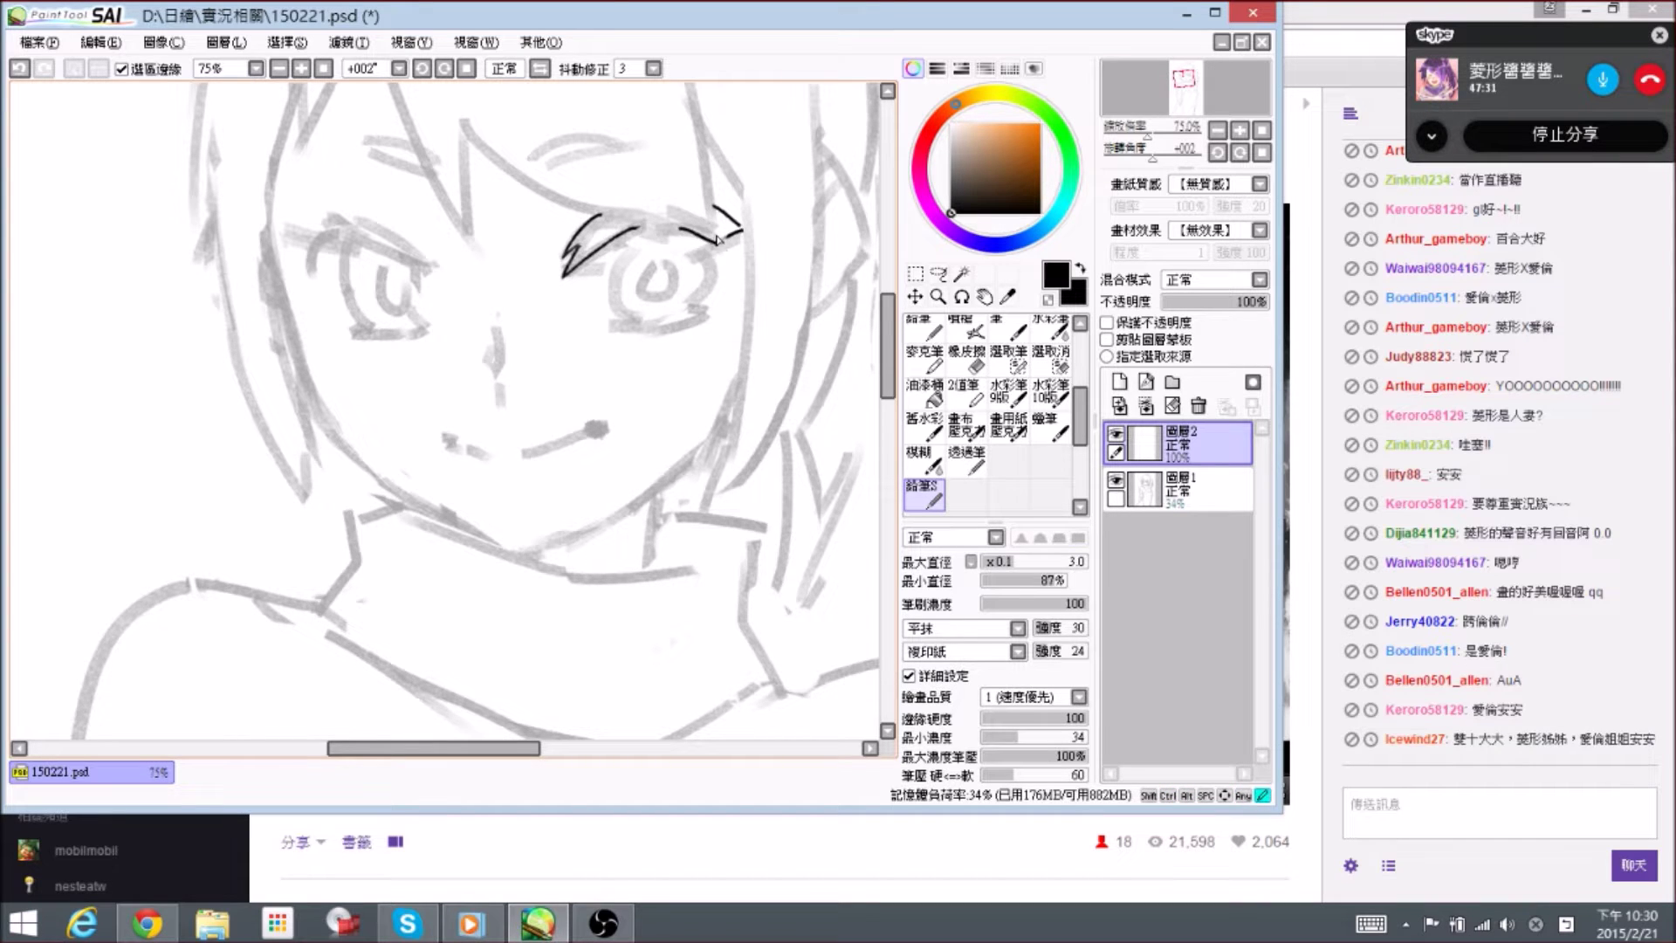
key("e")
mouse_move(717, 244)
left_mouse_down()
mouse_move(684, 232)
mouse_move(747, 260)
mouse_move(732, 249)
left_mouse_up()
key("e")
key("e")
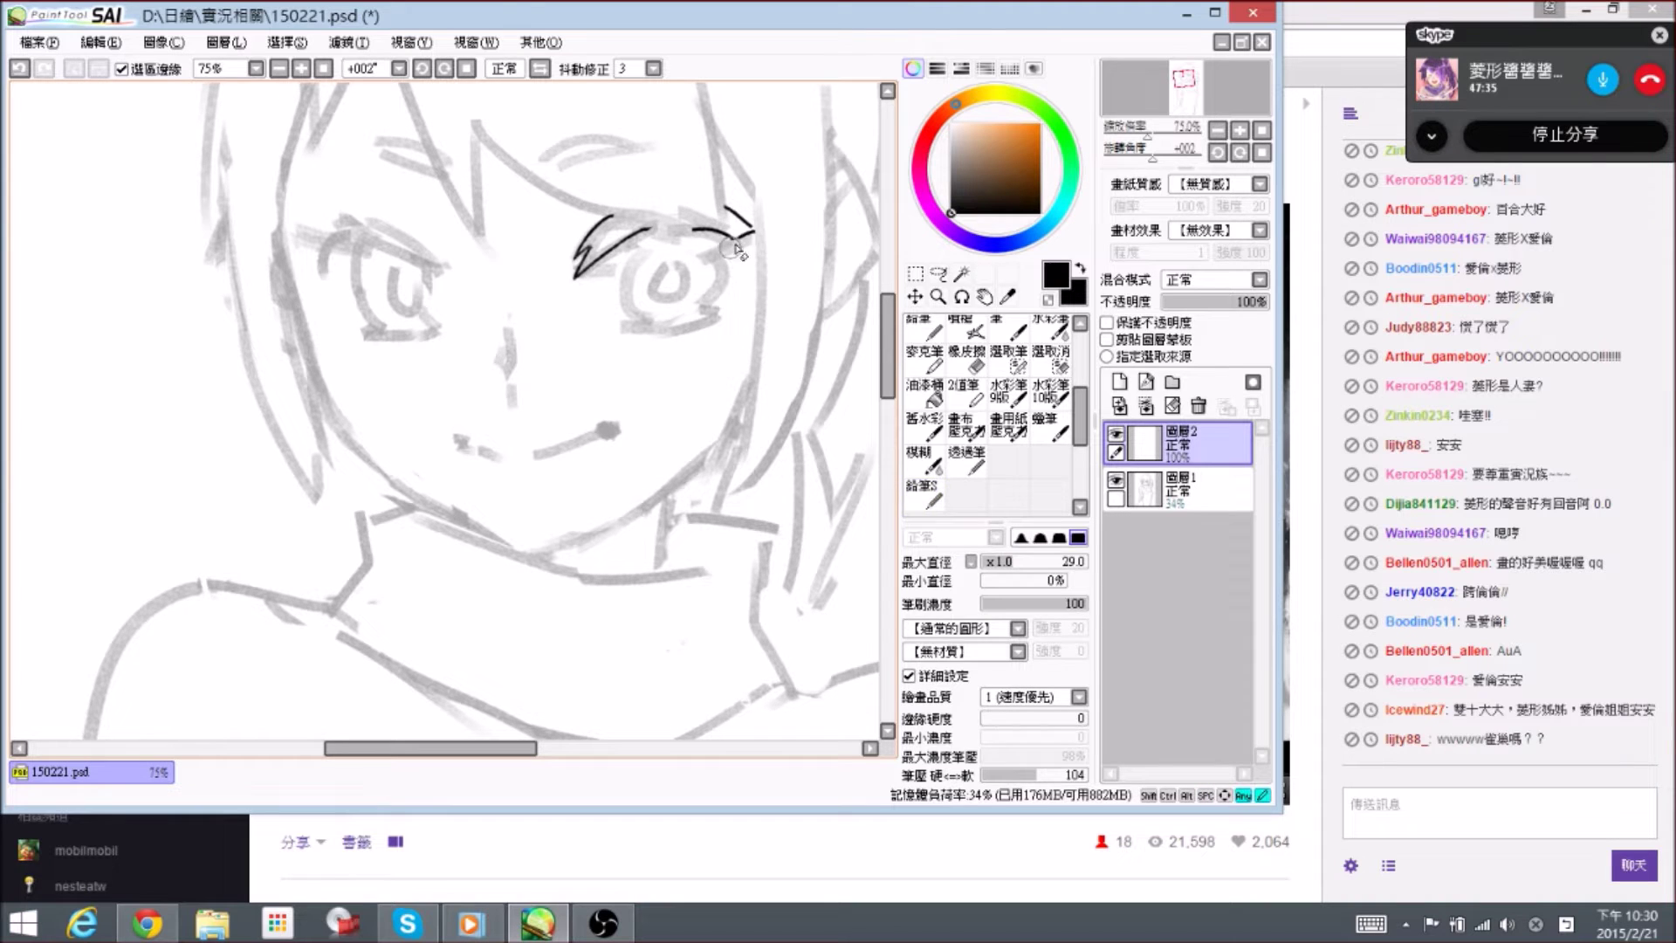
key("n")
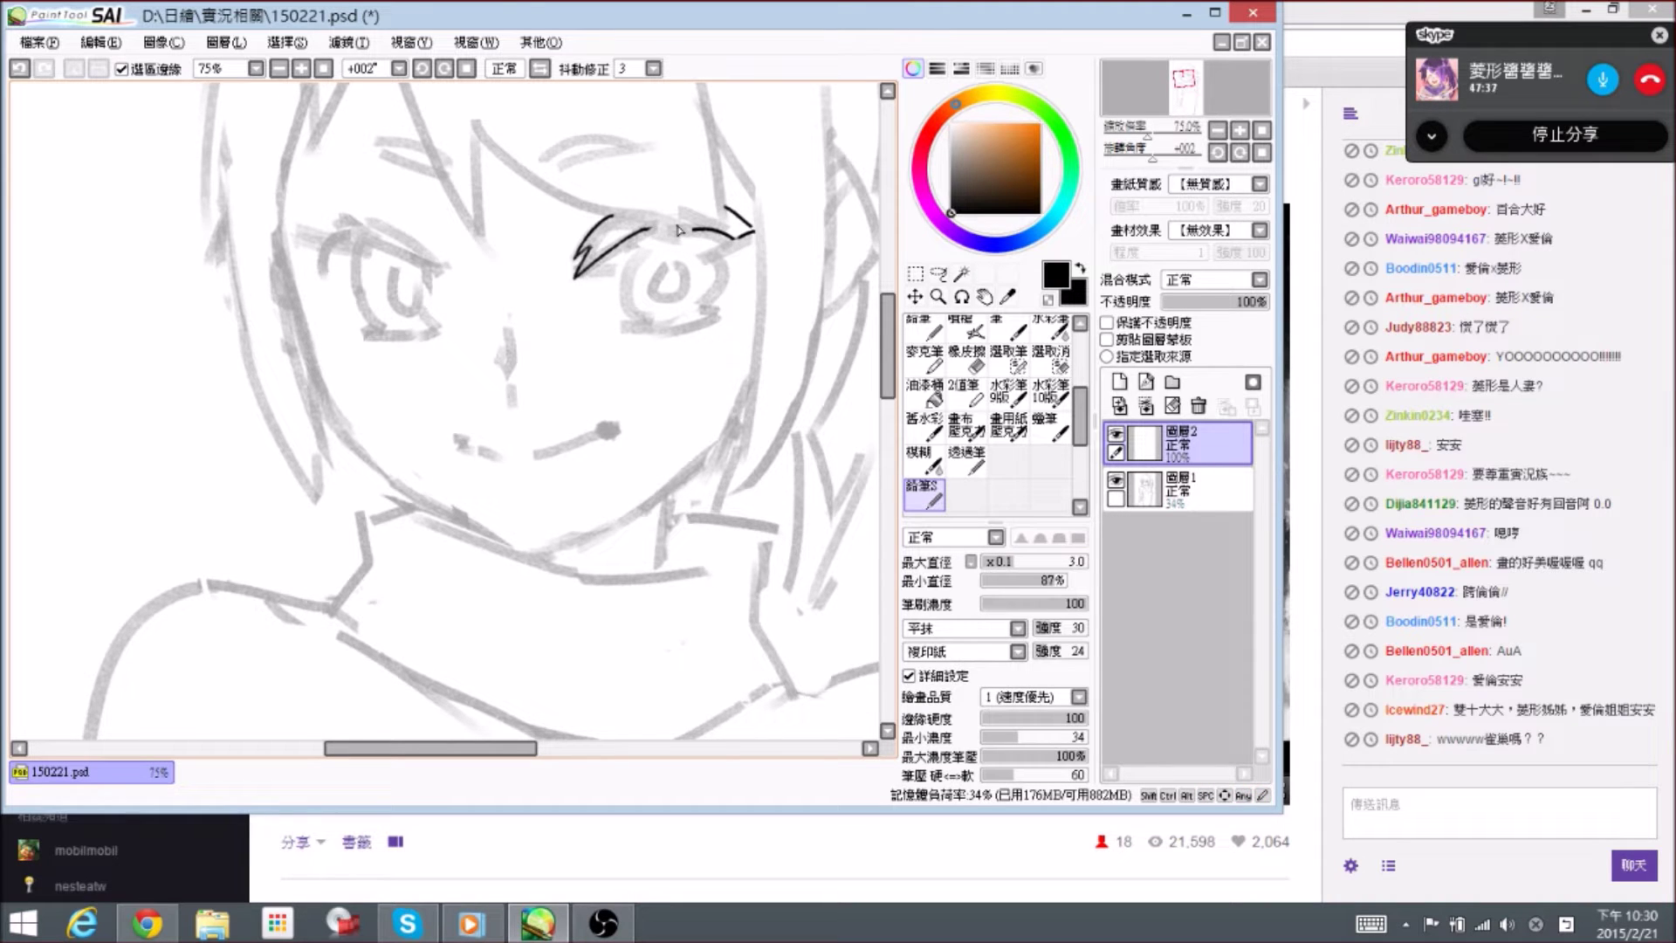
key("e")
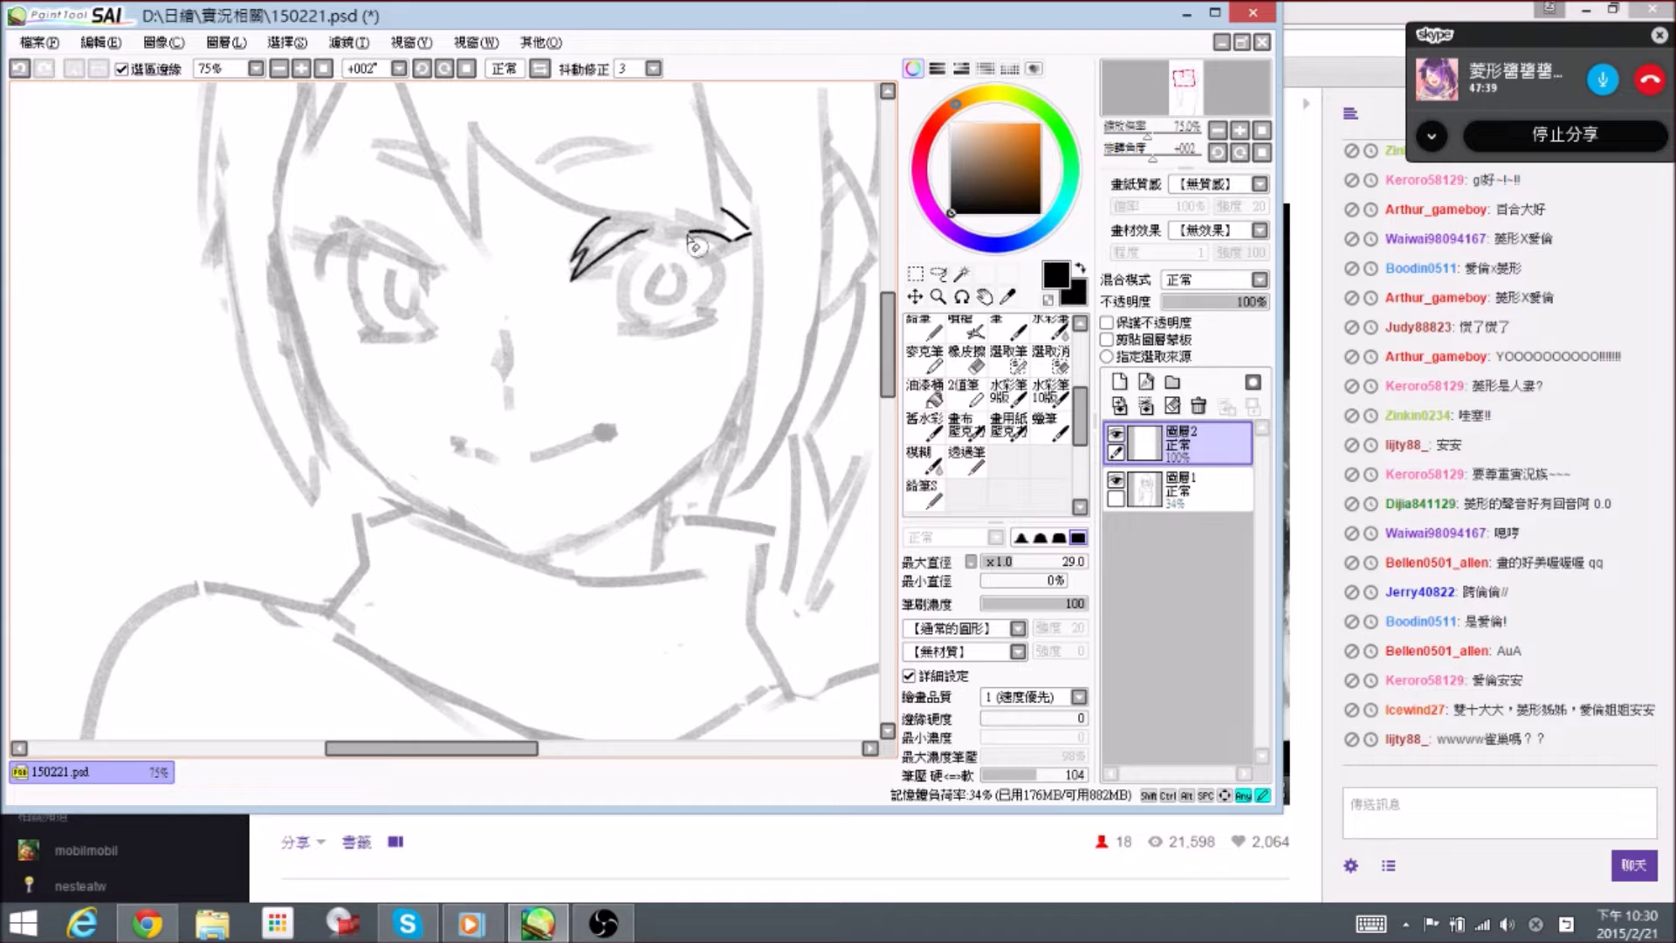
key("n")
- Ink both sides of the iris and a small oval pupil in the ponytail-side eye, cleaning up the strokes
left_click_drag(707, 264, 699, 291)
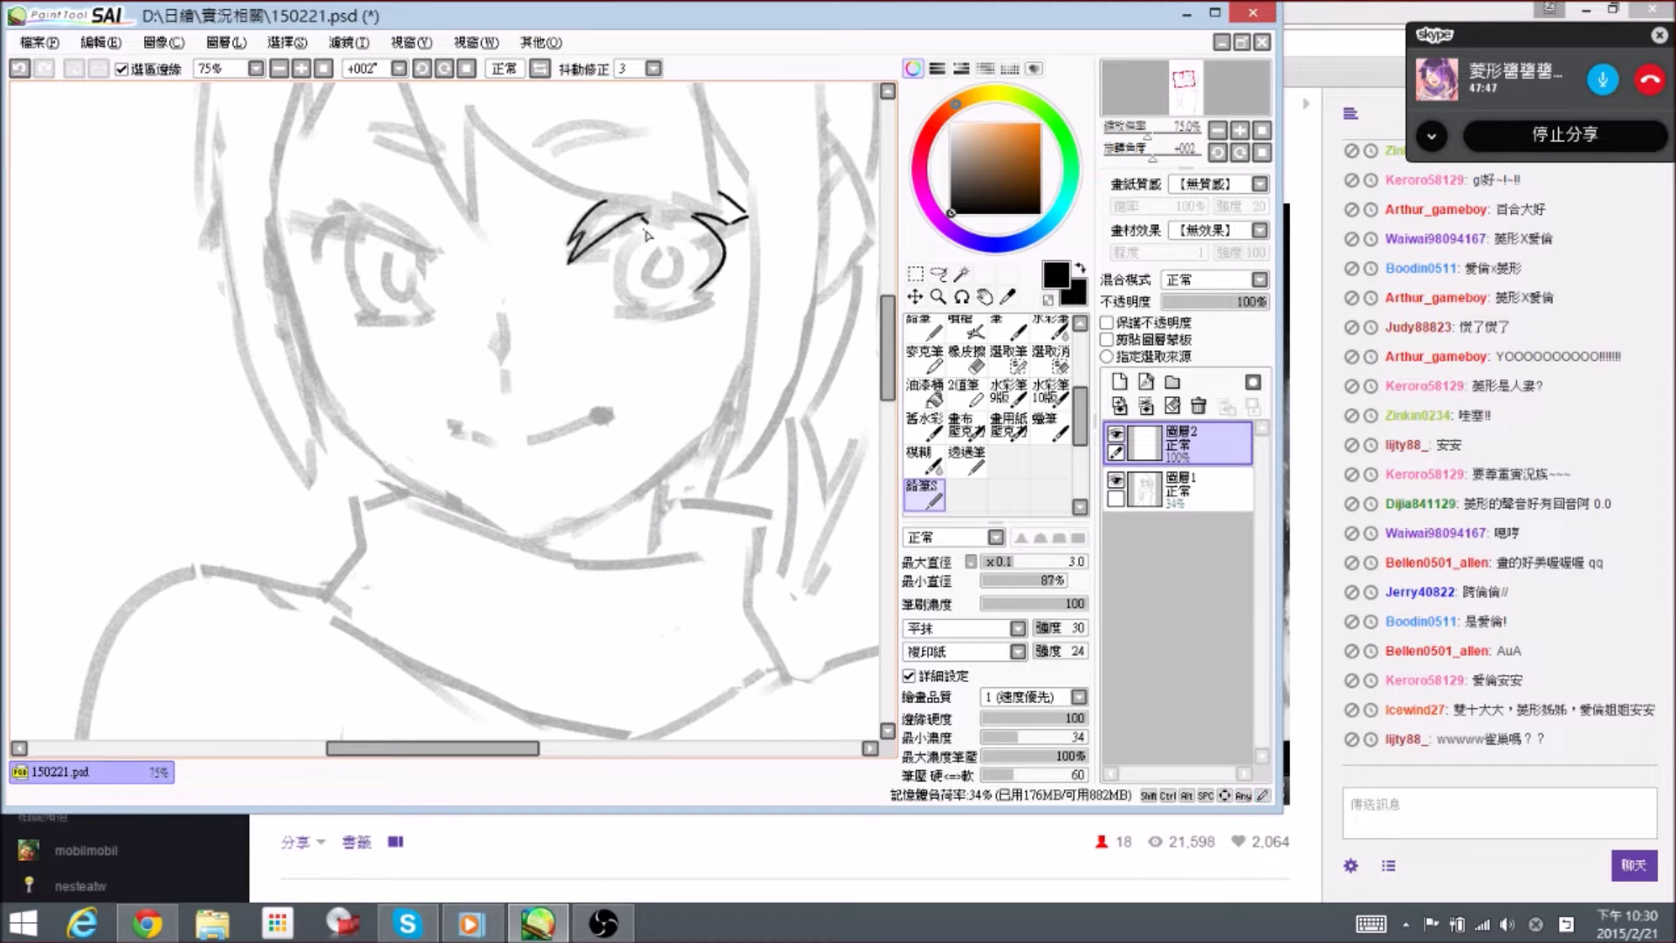
mouse_move(639, 241)
left_mouse_down()
mouse_move(628, 293)
mouse_move(662, 271)
left_mouse_up()
left_click_drag(664, 280, 682, 318)
key("e")
left_click_drag(682, 245, 684, 274)
key("n")
key("e")
left_click_drag(675, 255, 674, 267)
key("n")
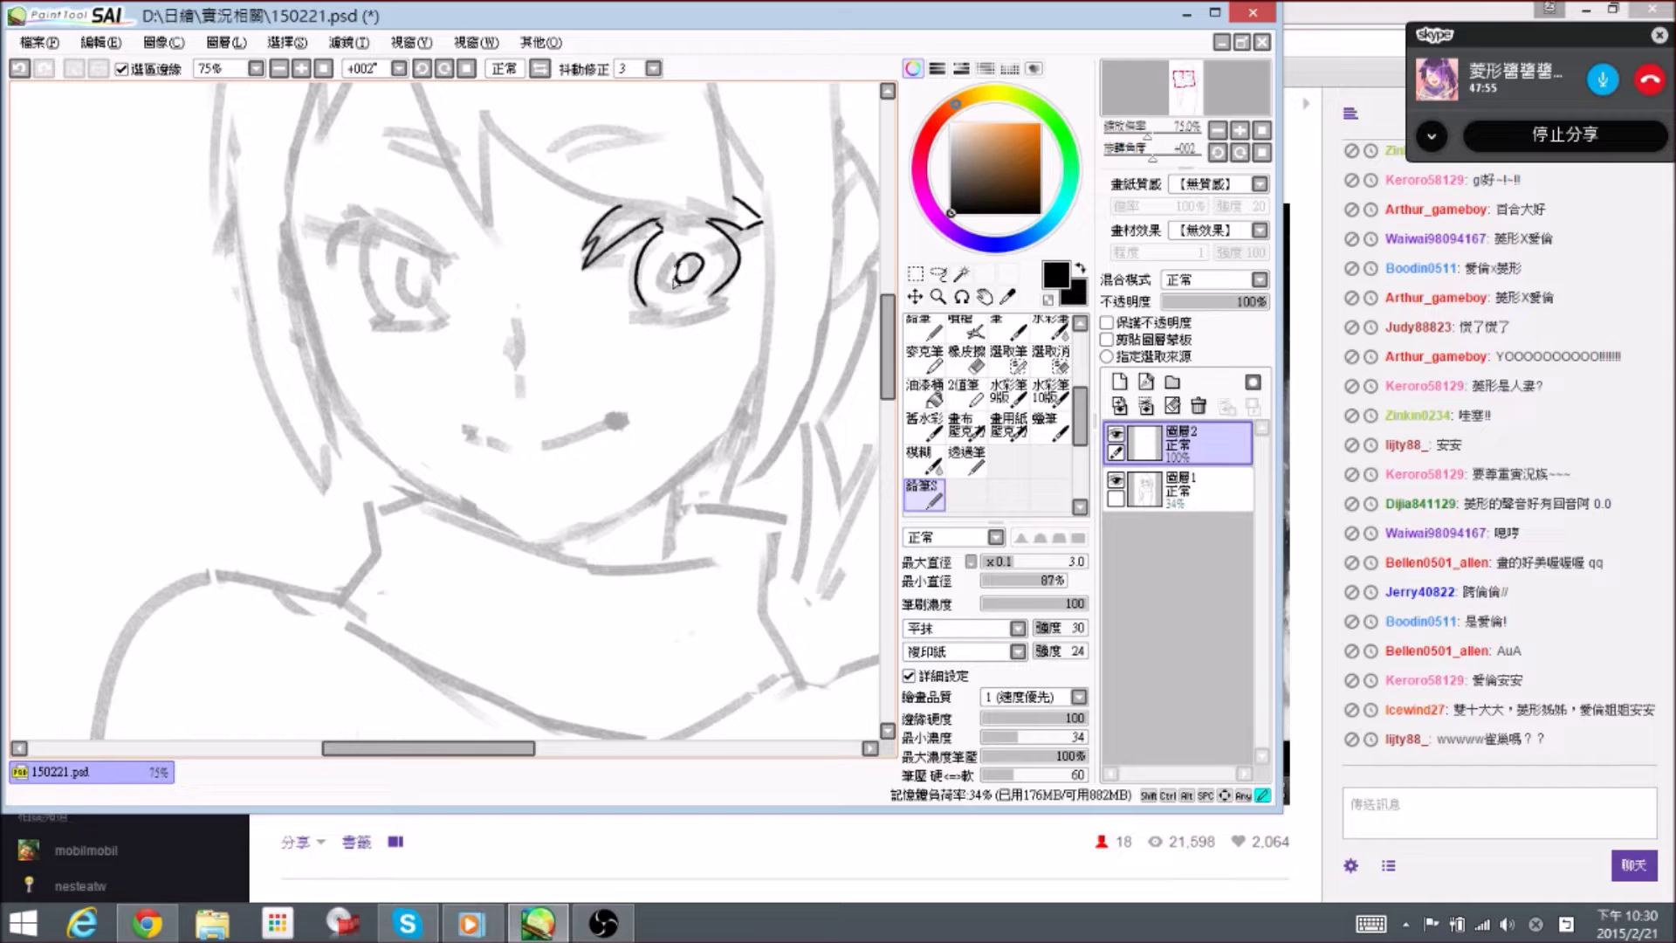
- Redraw the pupil oval and ink the lower lash line of the ponytail-side eye
key("e")
left_click_drag(685, 270, 672, 273)
key("n")
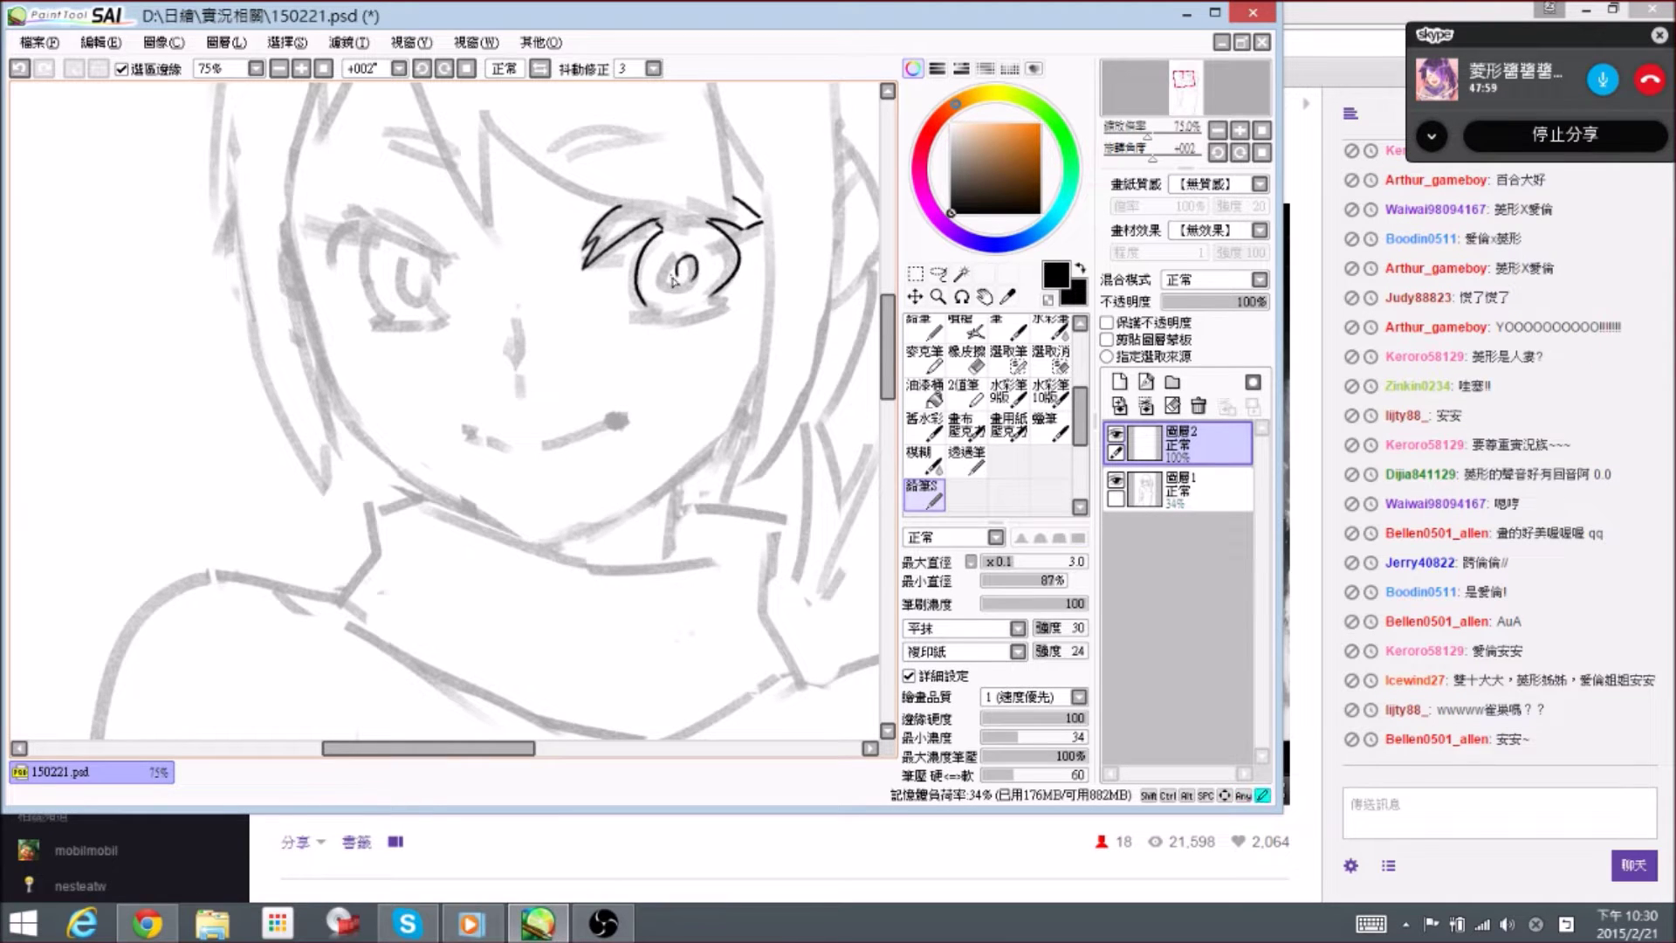
mouse_move(678, 277)
left_mouse_down()
mouse_move(685, 309)
mouse_move(657, 303)
mouse_move(743, 298)
mouse_move(731, 286)
mouse_move(728, 303)
left_mouse_up()
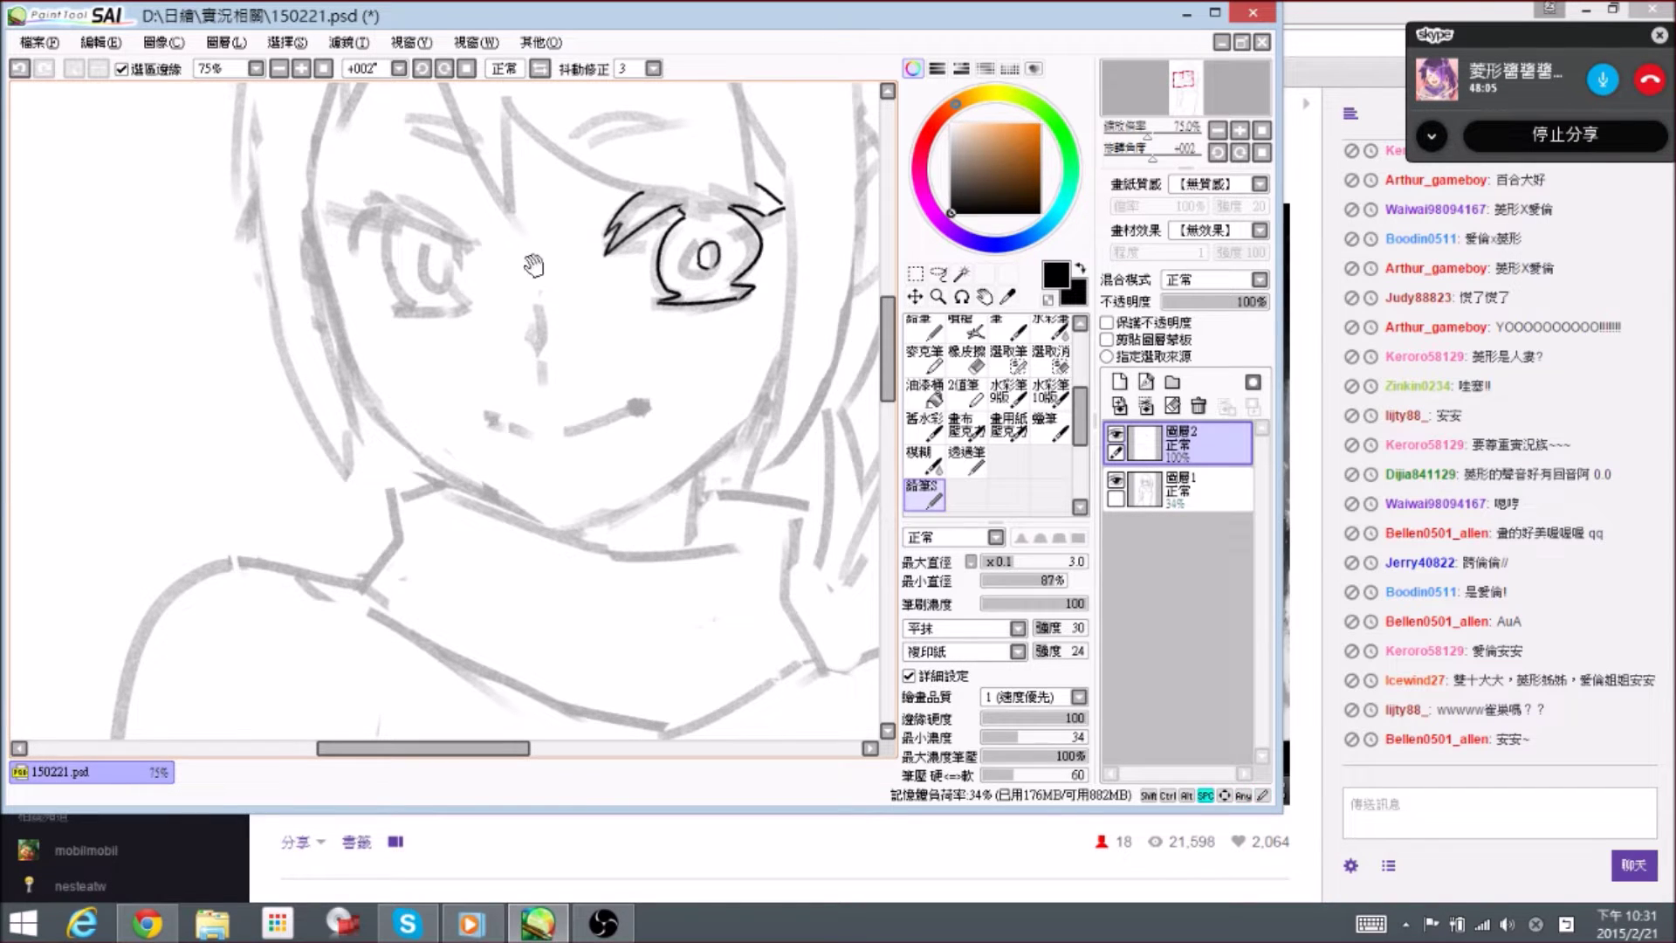
- Mirror the view and ink the other eye's upper lash shape with a pointed outer flick
left_click_drag(534, 265, 591, 297)
left_click(543, 75)
left_click(540, 69)
left_click_drag(81, 221, 444, 276)
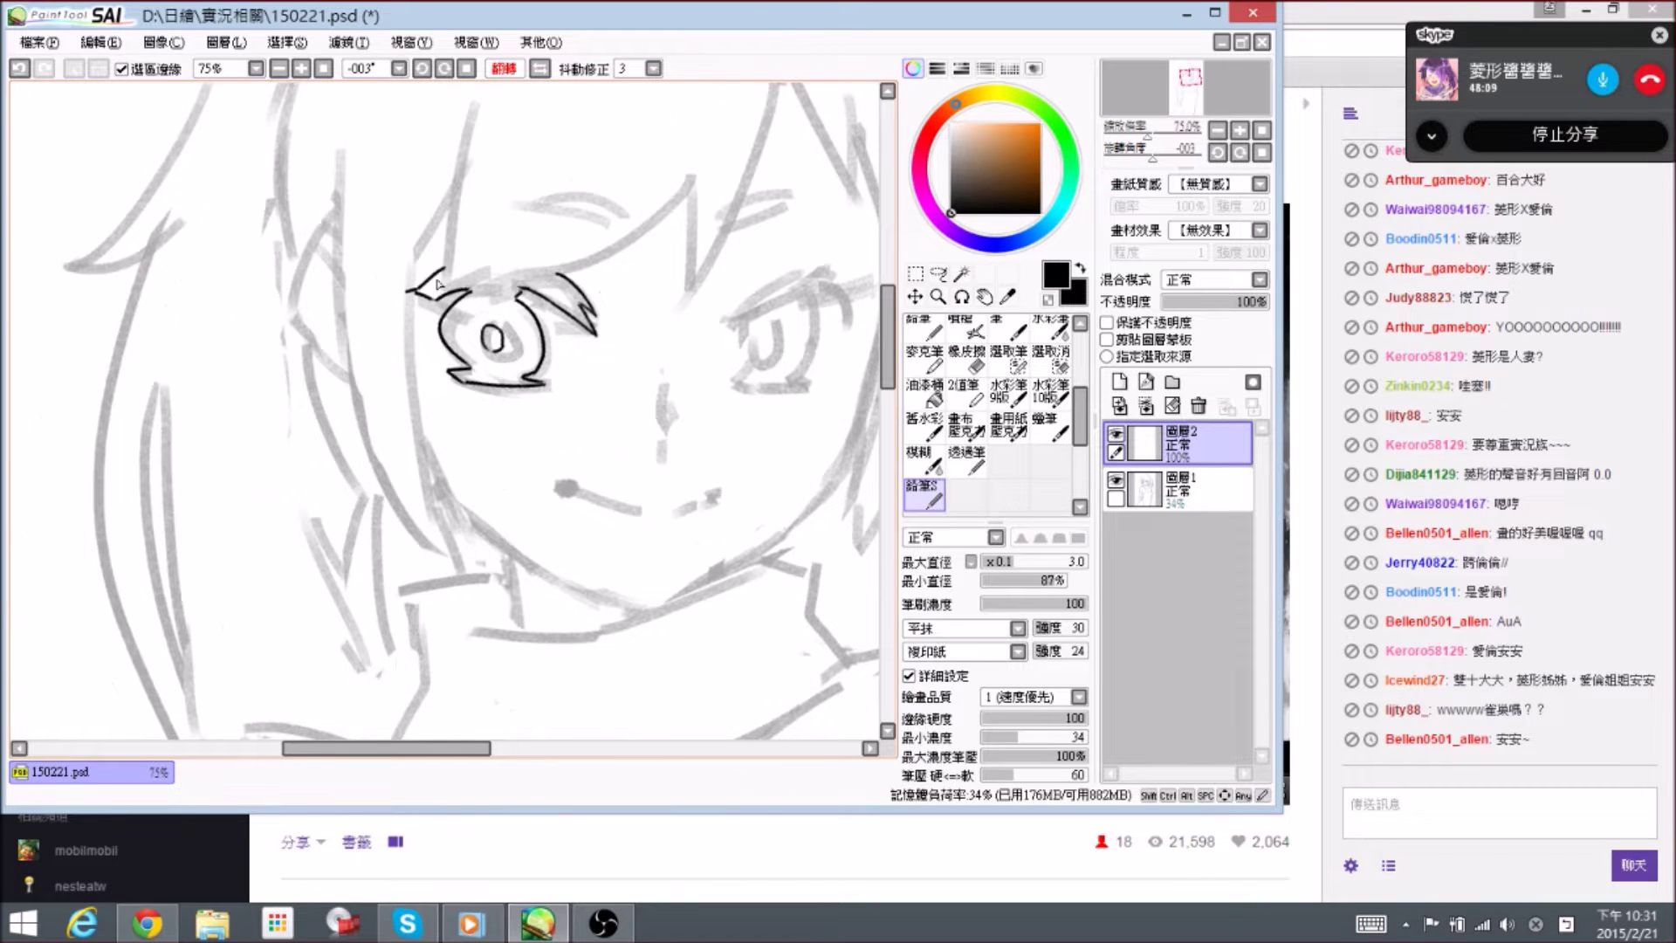
left_click_drag(748, 316, 628, 271)
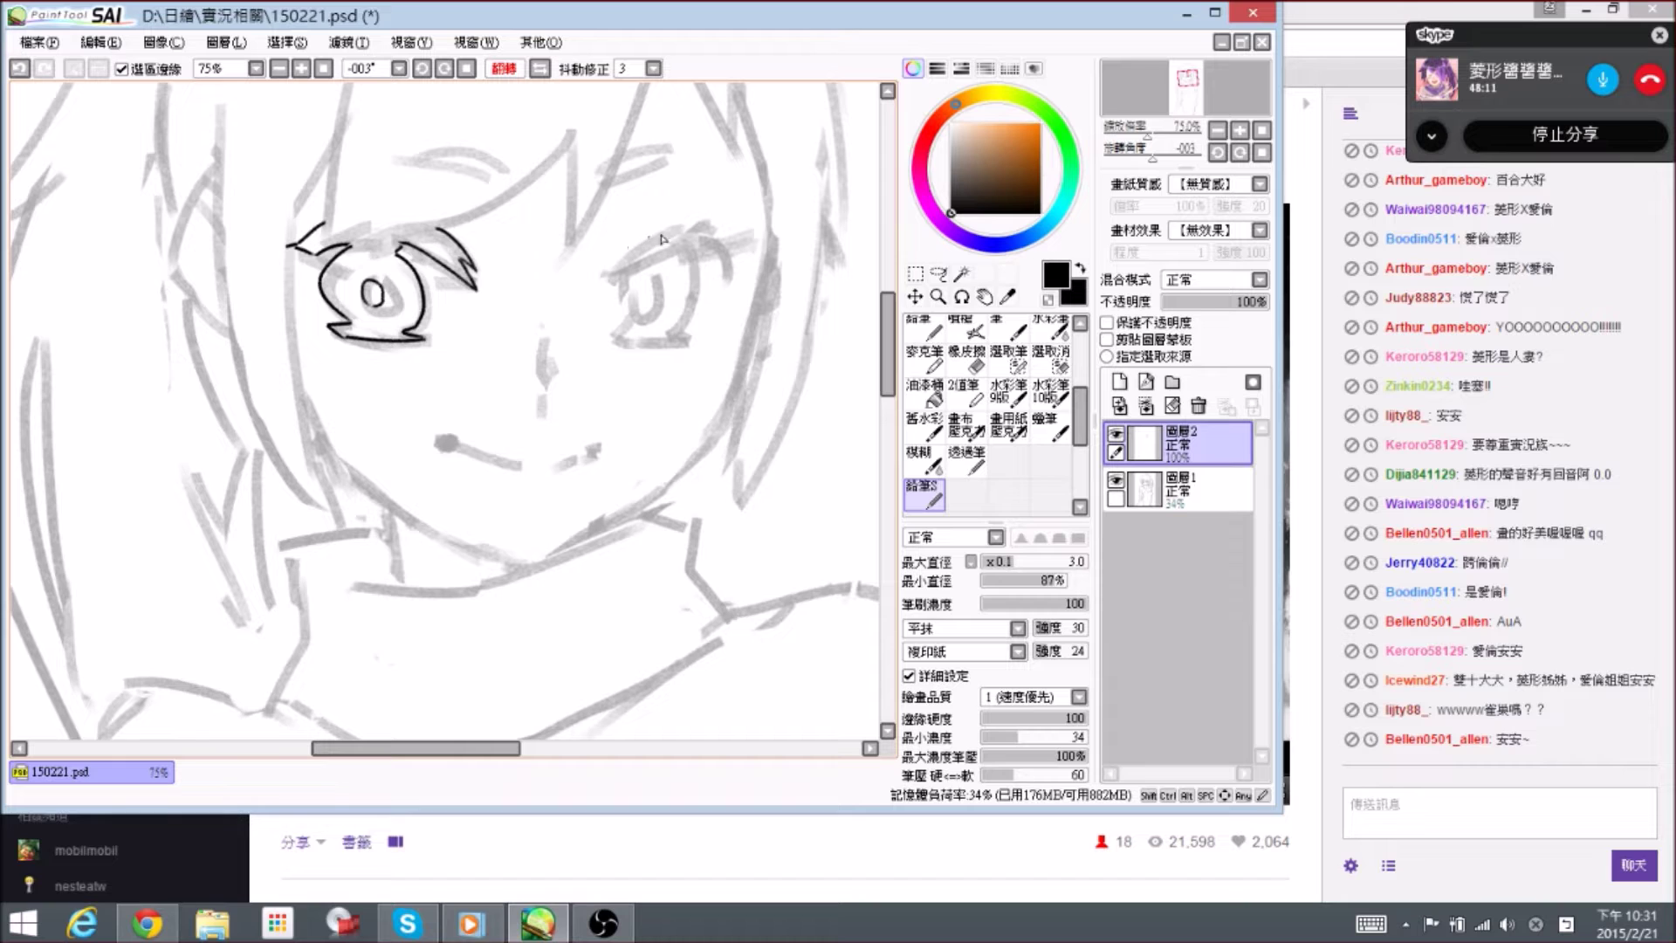
mouse_move(684, 226)
left_mouse_down()
mouse_move(610, 258)
mouse_move(595, 295)
mouse_move(630, 263)
mouse_move(622, 240)
mouse_move(668, 233)
mouse_move(609, 276)
left_mouse_up()
mouse_move(663, 218)
left_mouse_down()
mouse_move(727, 230)
mouse_move(728, 253)
mouse_move(689, 245)
mouse_move(731, 255)
left_mouse_up()
key("e")
key("n")
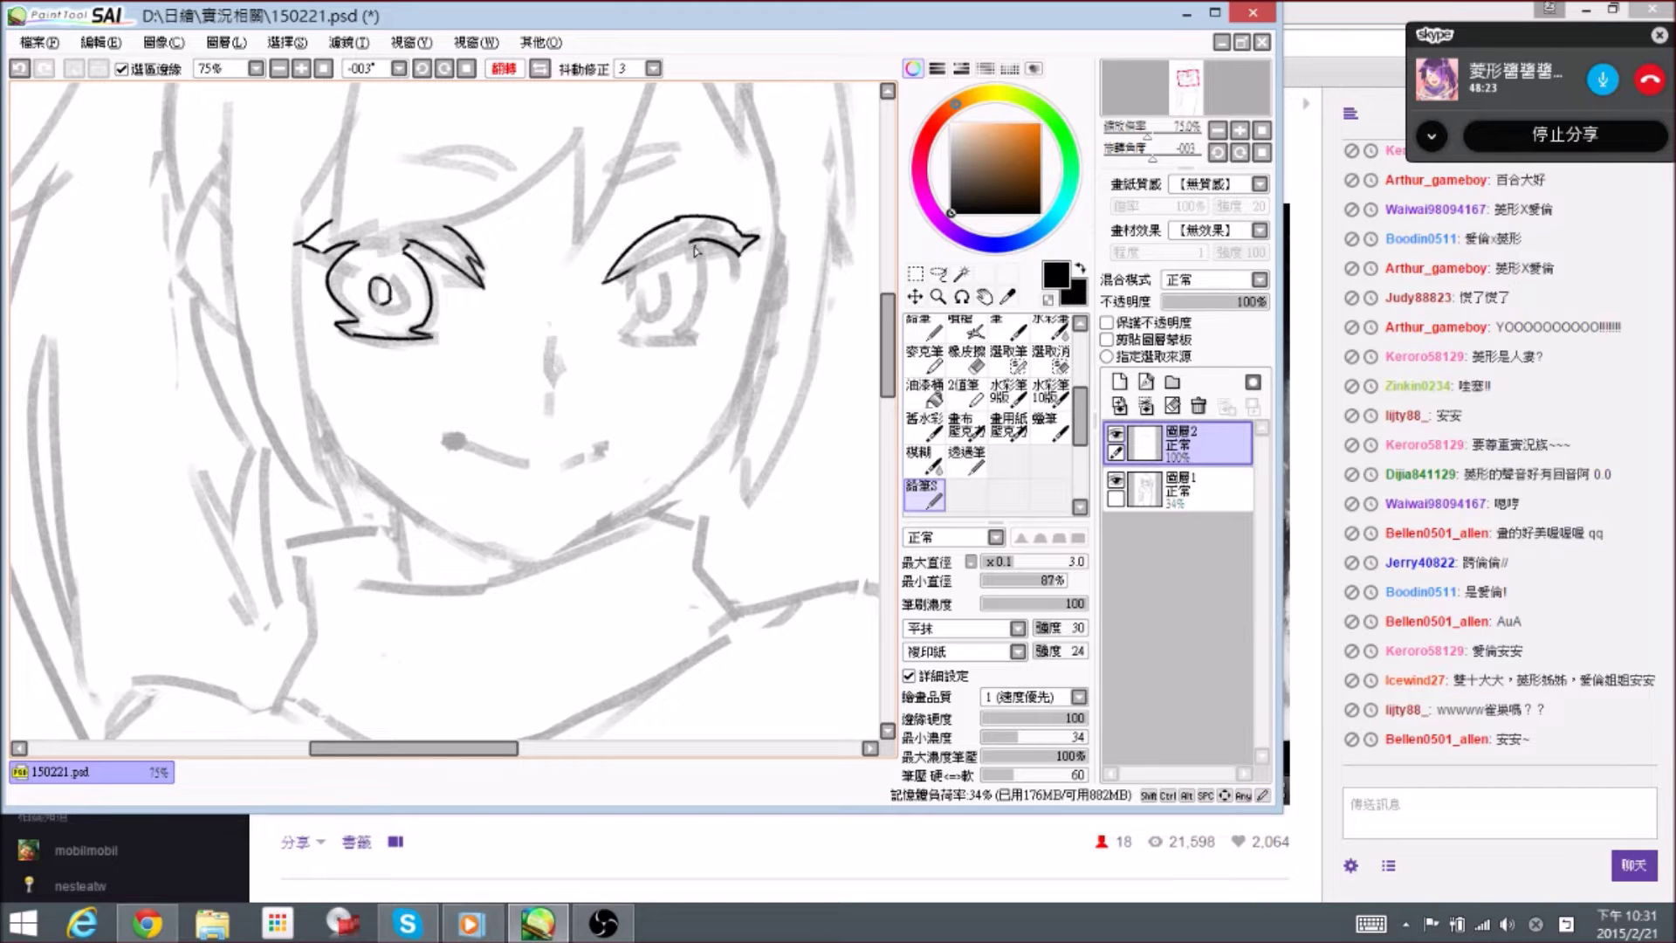
- Ink both sides of the iris in the eye away from the ponytail, erasing and correcting the curves
left_click_drag(637, 269, 642, 330)
key("e")
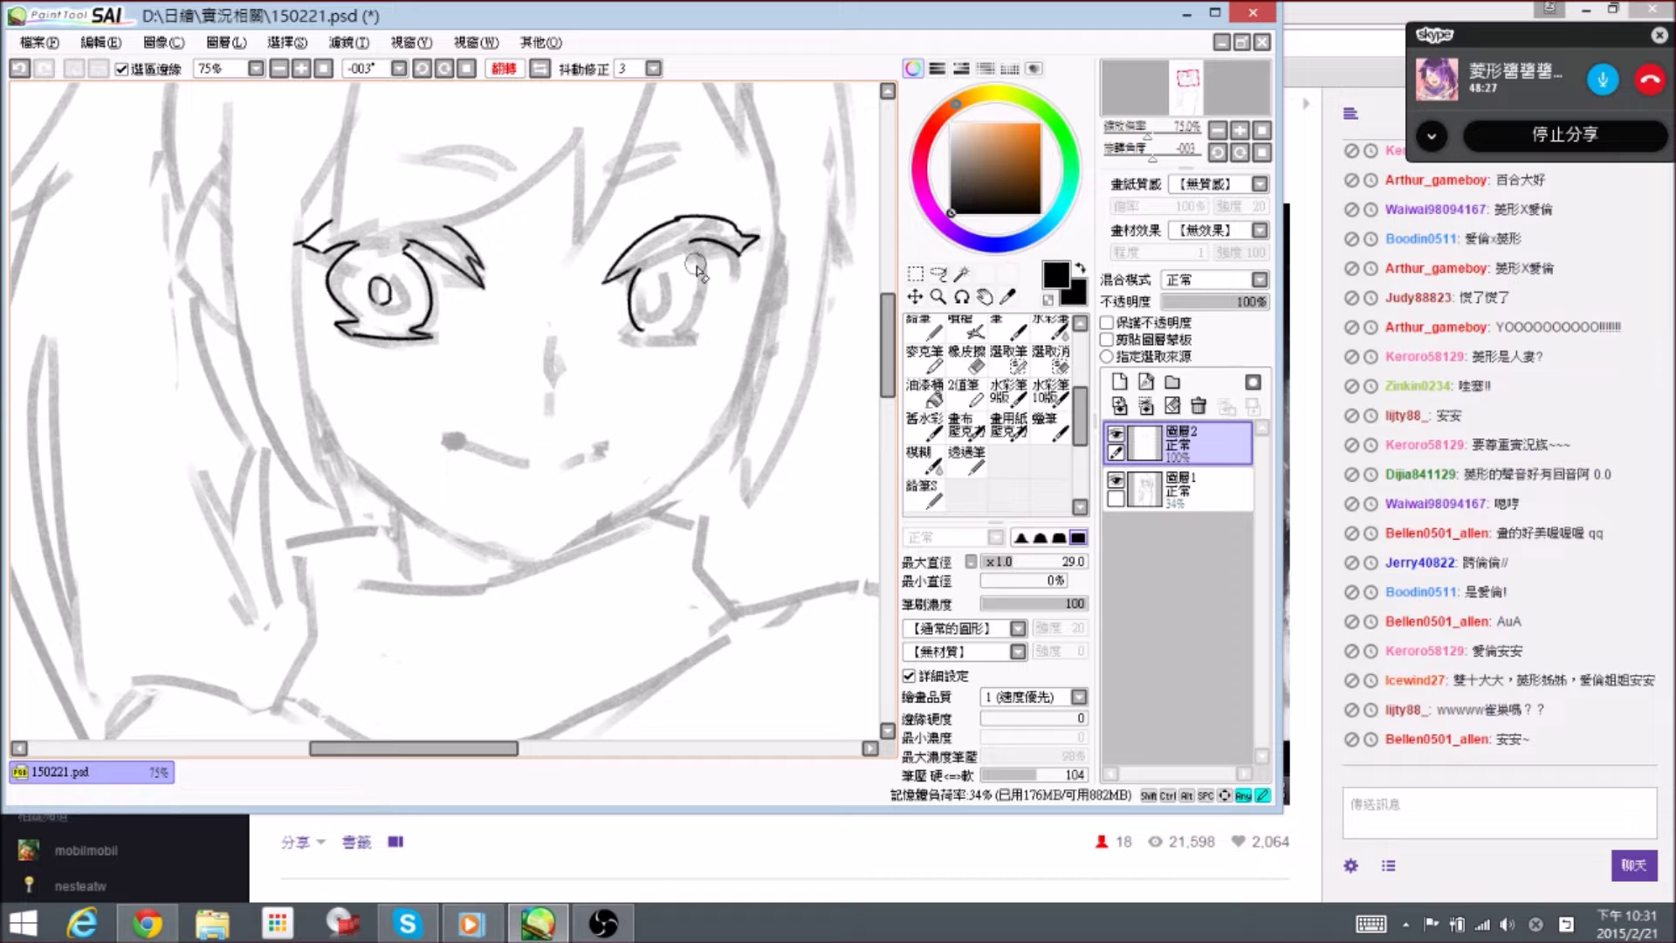
key("n")
mouse_move(657, 280)
left_mouse_down()
mouse_move(668, 327)
mouse_move(674, 258)
left_mouse_up()
key("e")
key("n")
key("e")
key("n")
key("e")
key("n")
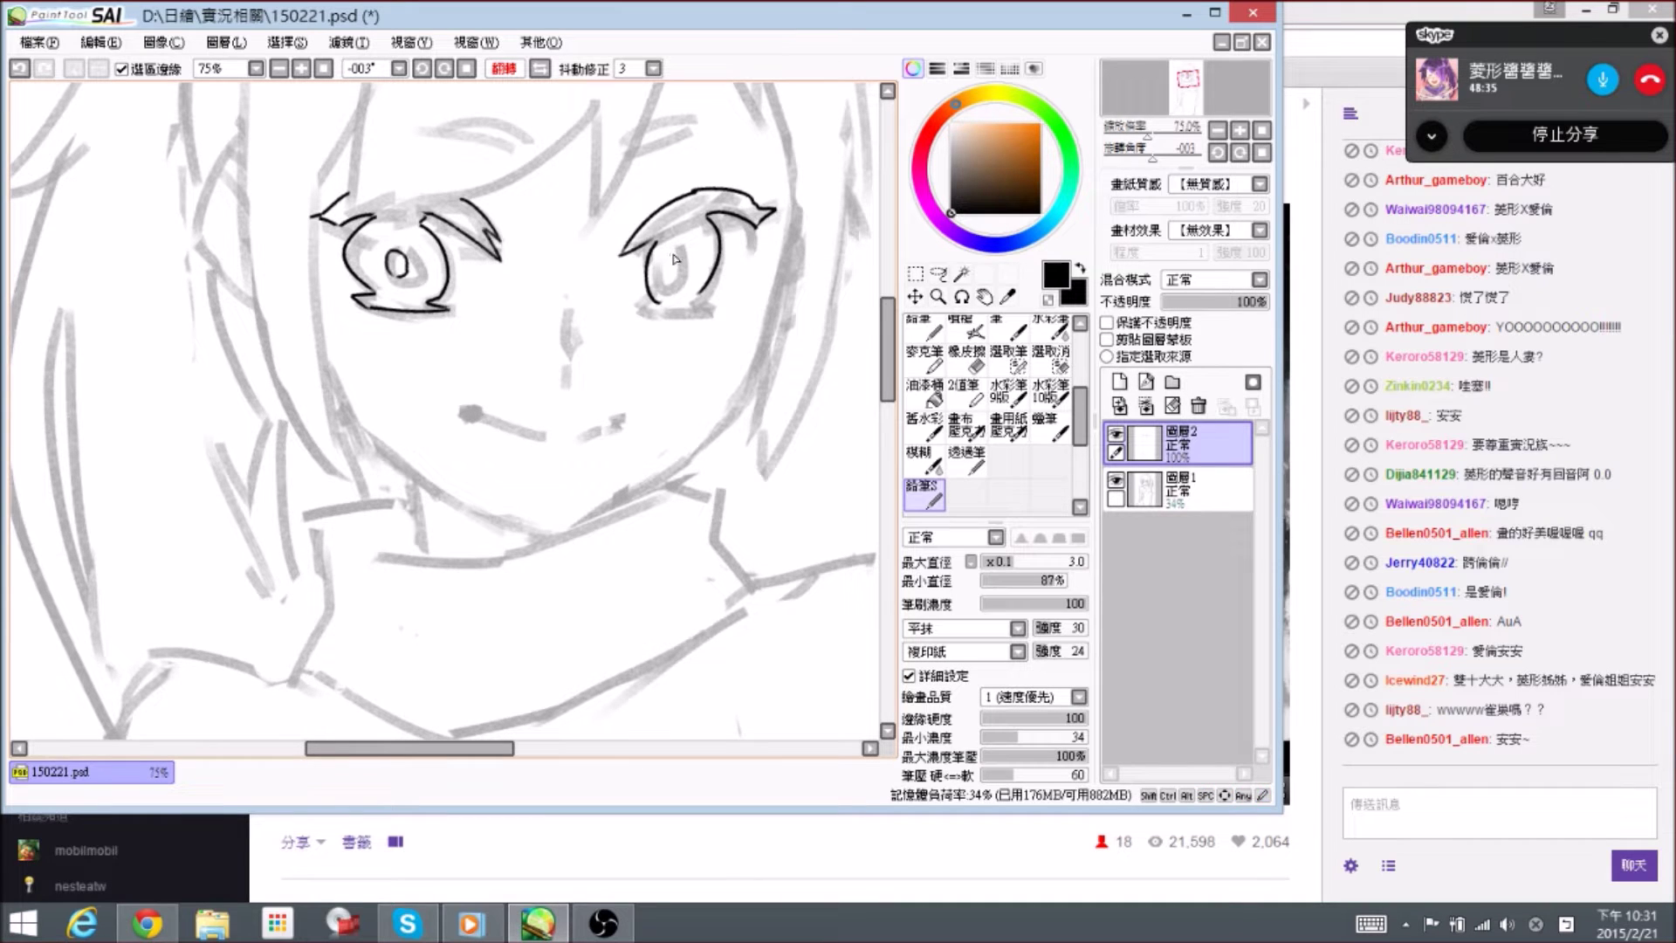
- Ink the oval pupil and the lower lash line of the eye away from the ponytail
left_click_drag(672, 279, 686, 307)
mouse_move(715, 287)
left_mouse_down()
mouse_move(736, 295)
mouse_move(665, 305)
mouse_move(690, 302)
left_mouse_up()
key("e")
key("e")
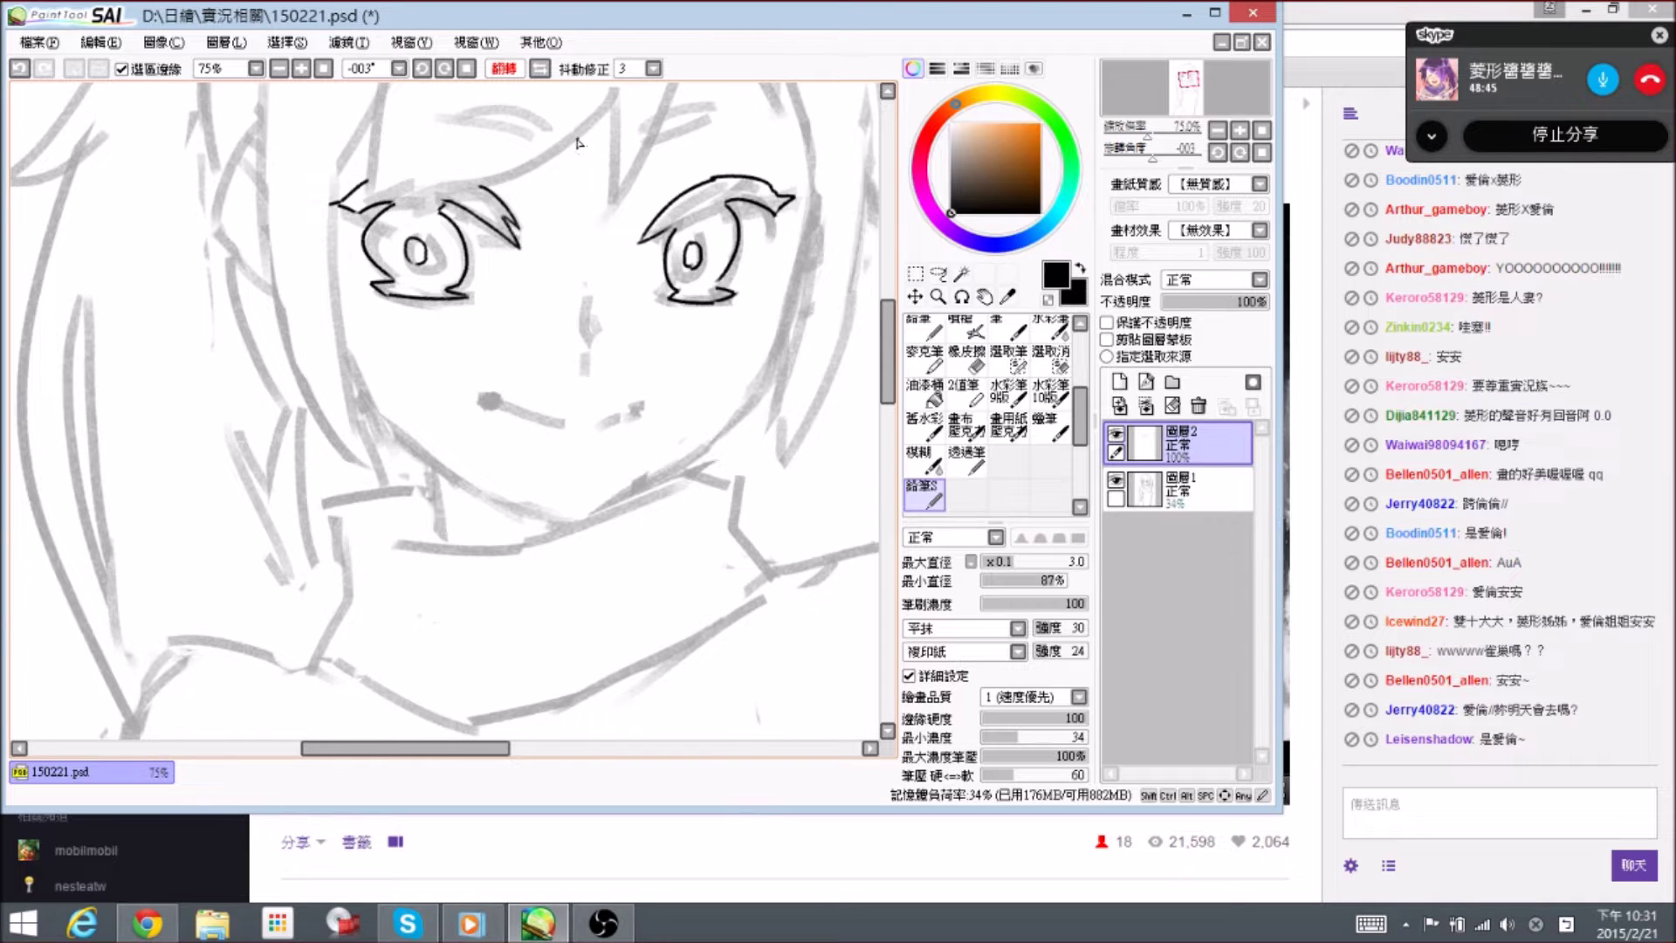
- Turn off the view mirroring and ink the narrow nose mark and the smiling mouth
key("h")
left_click_drag(381, 377, 571, 372)
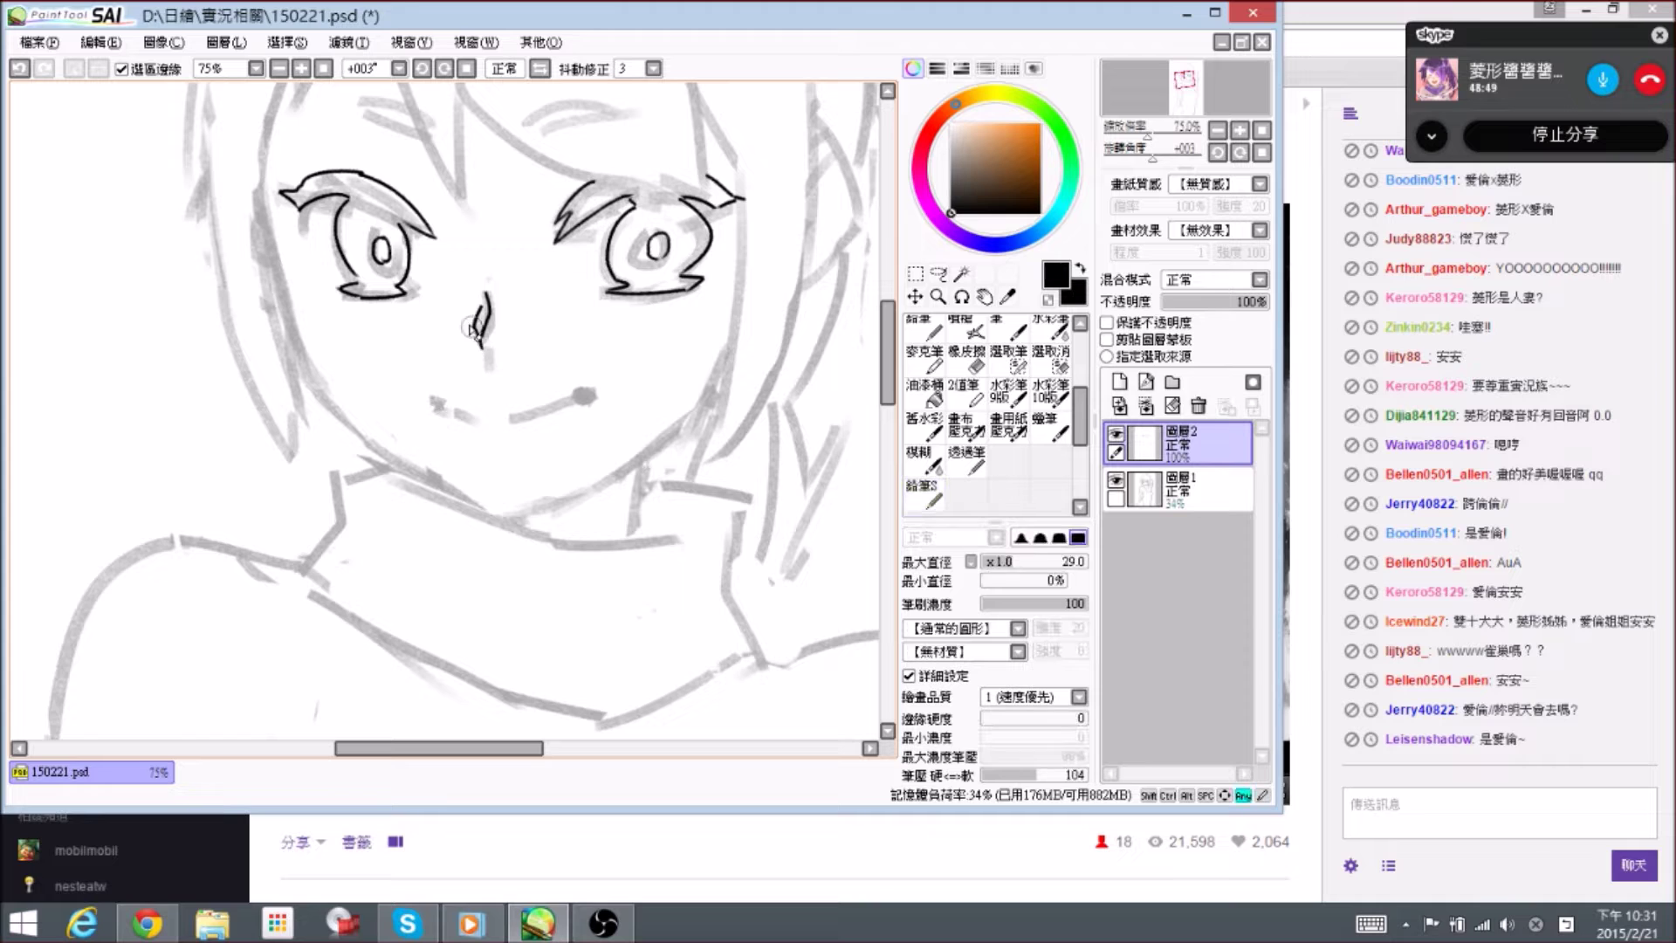
mouse_move(509, 421)
left_mouse_down()
mouse_move(505, 342)
mouse_move(440, 330)
mouse_move(467, 349)
mouse_move(438, 337)
mouse_move(511, 345)
mouse_move(487, 342)
mouse_move(565, 320)
mouse_move(549, 327)
mouse_move(565, 401)
left_mouse_up()
key("e")
key("n")
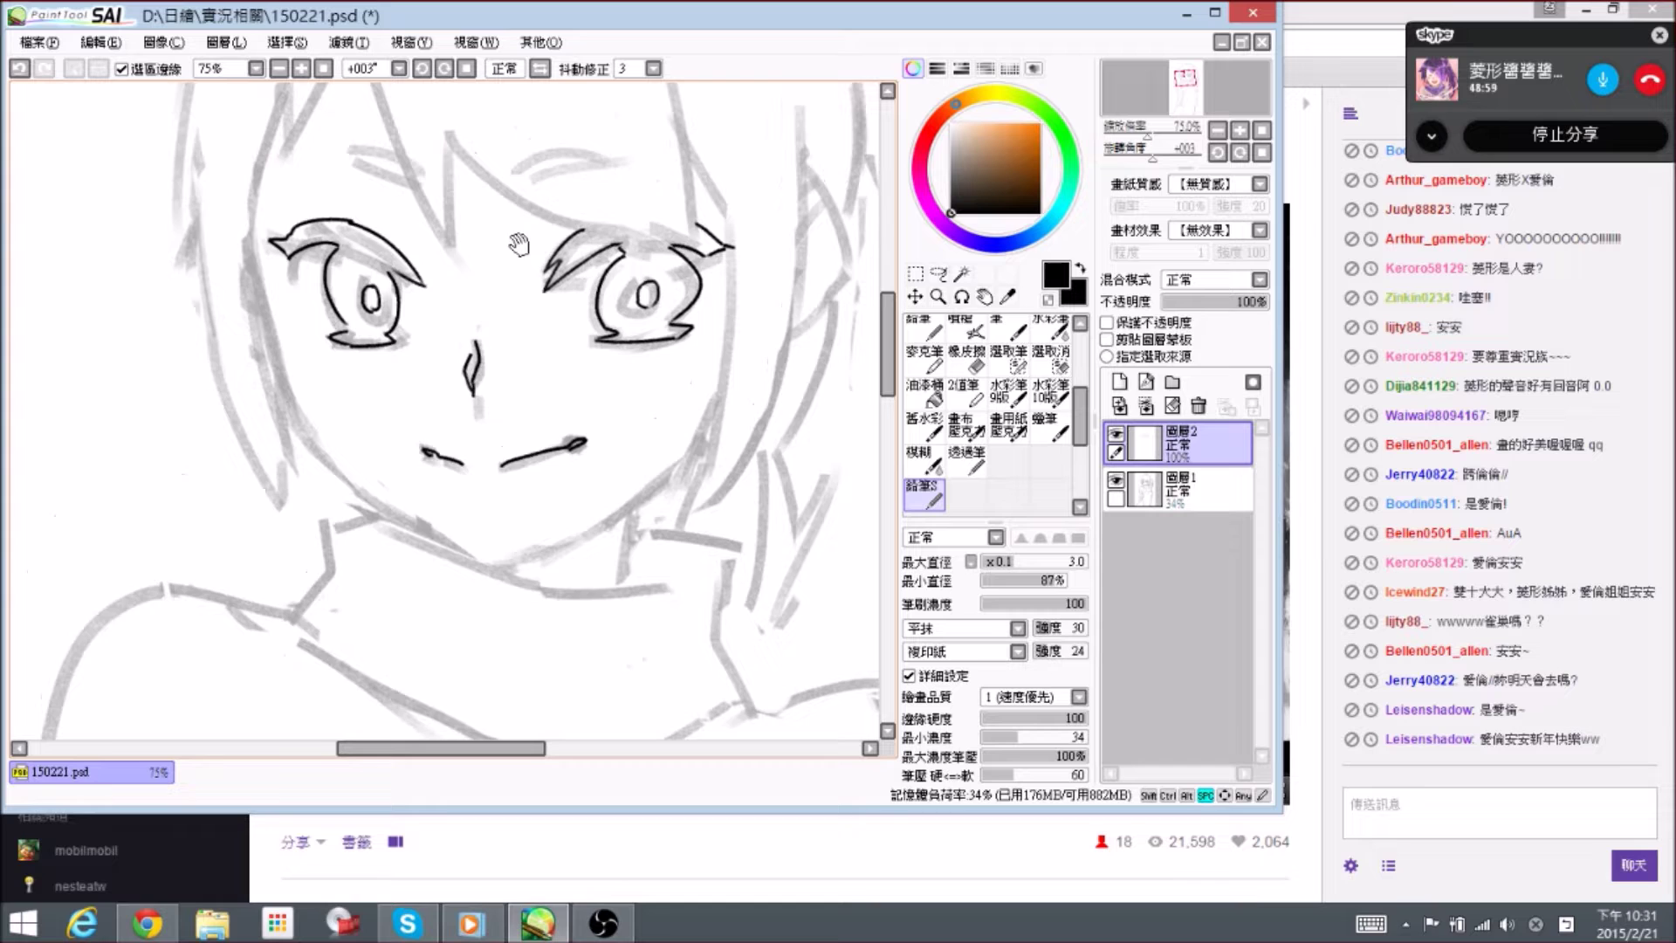
- Ink both eyebrows as thin tapered shapes over the sketched brows
left_click_drag(476, 249, 523, 417)
left_click_drag(636, 292, 652, 335)
left_click_drag(456, 346, 469, 353)
left_click_drag(428, 323, 494, 363)
mouse_move(655, 356)
left_mouse_down()
mouse_move(611, 319)
mouse_move(673, 281)
left_mouse_up()
mouse_move(583, 324)
left_mouse_down()
mouse_move(675, 284)
mouse_move(757, 301)
mouse_move(601, 344)
mouse_move(684, 338)
mouse_move(594, 347)
mouse_move(690, 330)
left_mouse_up()
key("e")
key("n")
key("e")
key("n")
left_click_drag(591, 354, 676, 339)
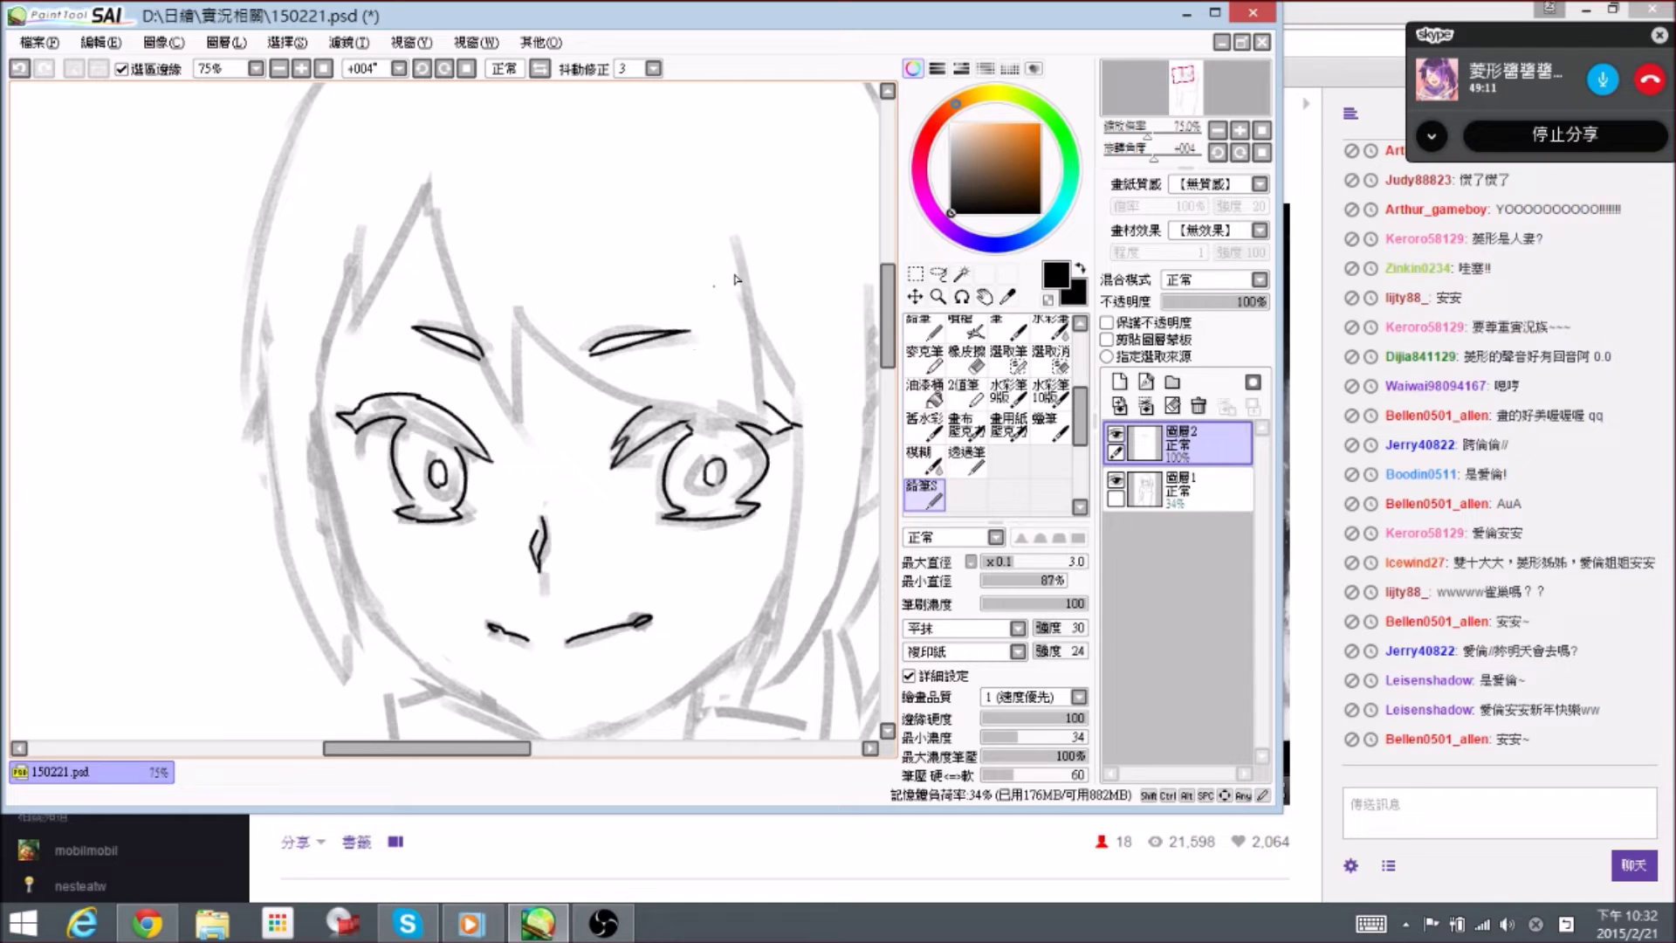
- Rotate the view and ink both edges of the pointed bang strand that falls between the eyebrows
key("r")
left_click_drag(714, 239, 730, 295)
key("n")
key("space")
left_click_drag(456, 265, 467, 296)
left_click_drag(483, 208, 511, 433)
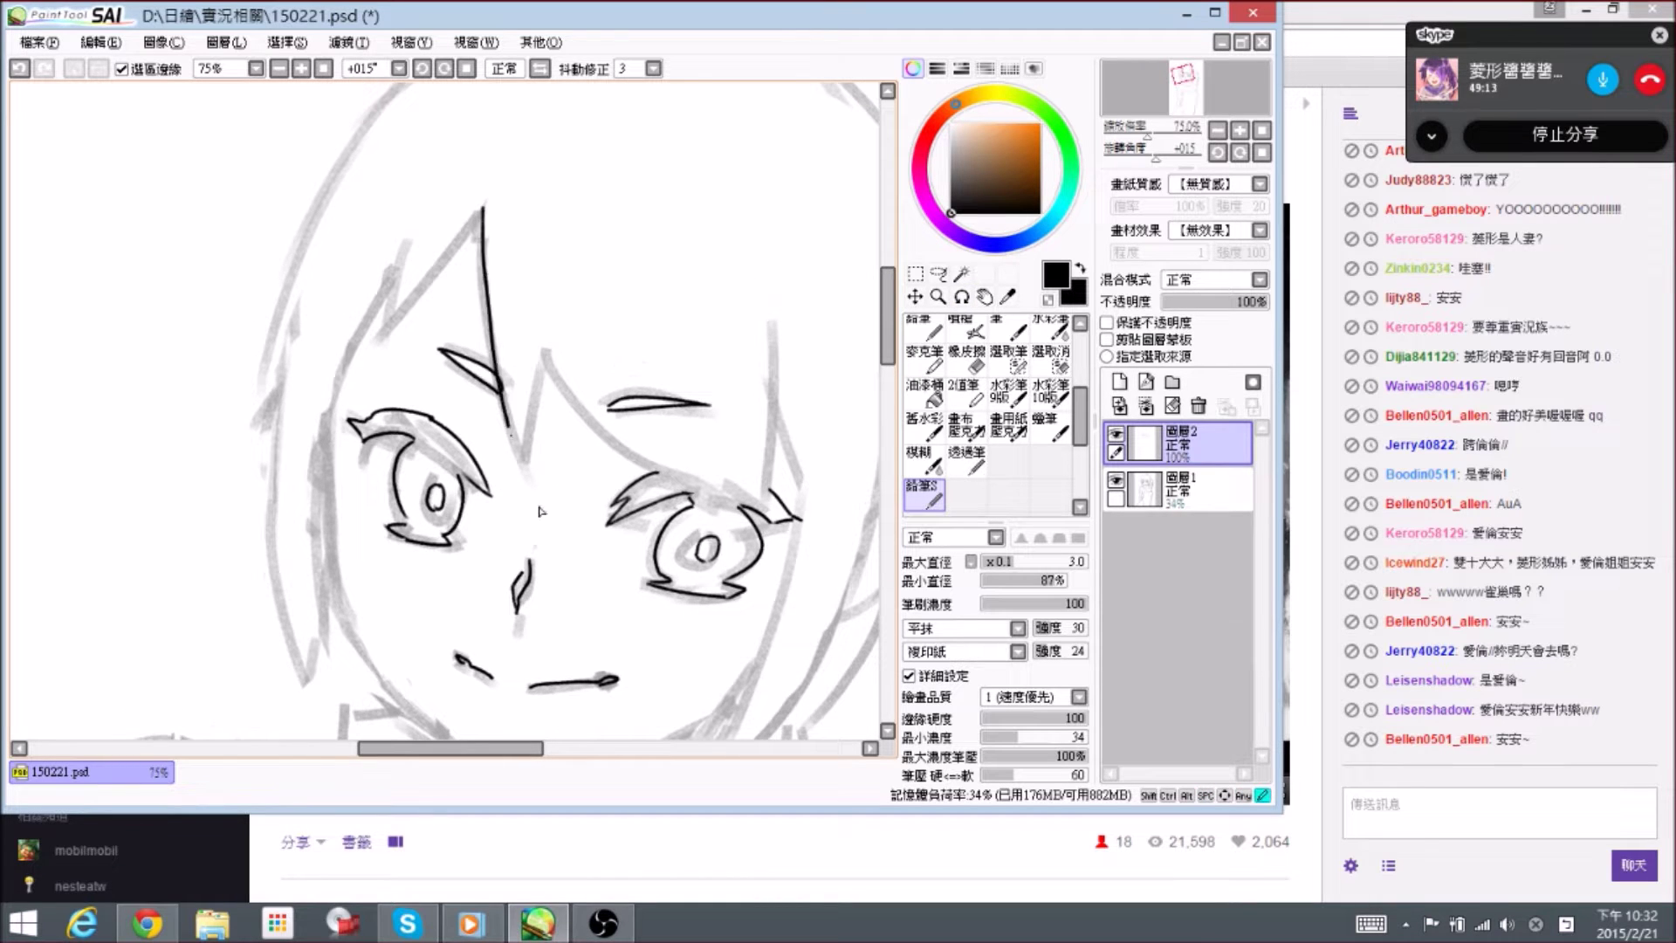
mouse_move(540, 511)
left_mouse_down()
mouse_move(521, 443)
mouse_move(531, 311)
mouse_move(561, 406)
left_mouse_up()
scroll(502, 388, "down", 1)
key("e")
key("n")
key("r")
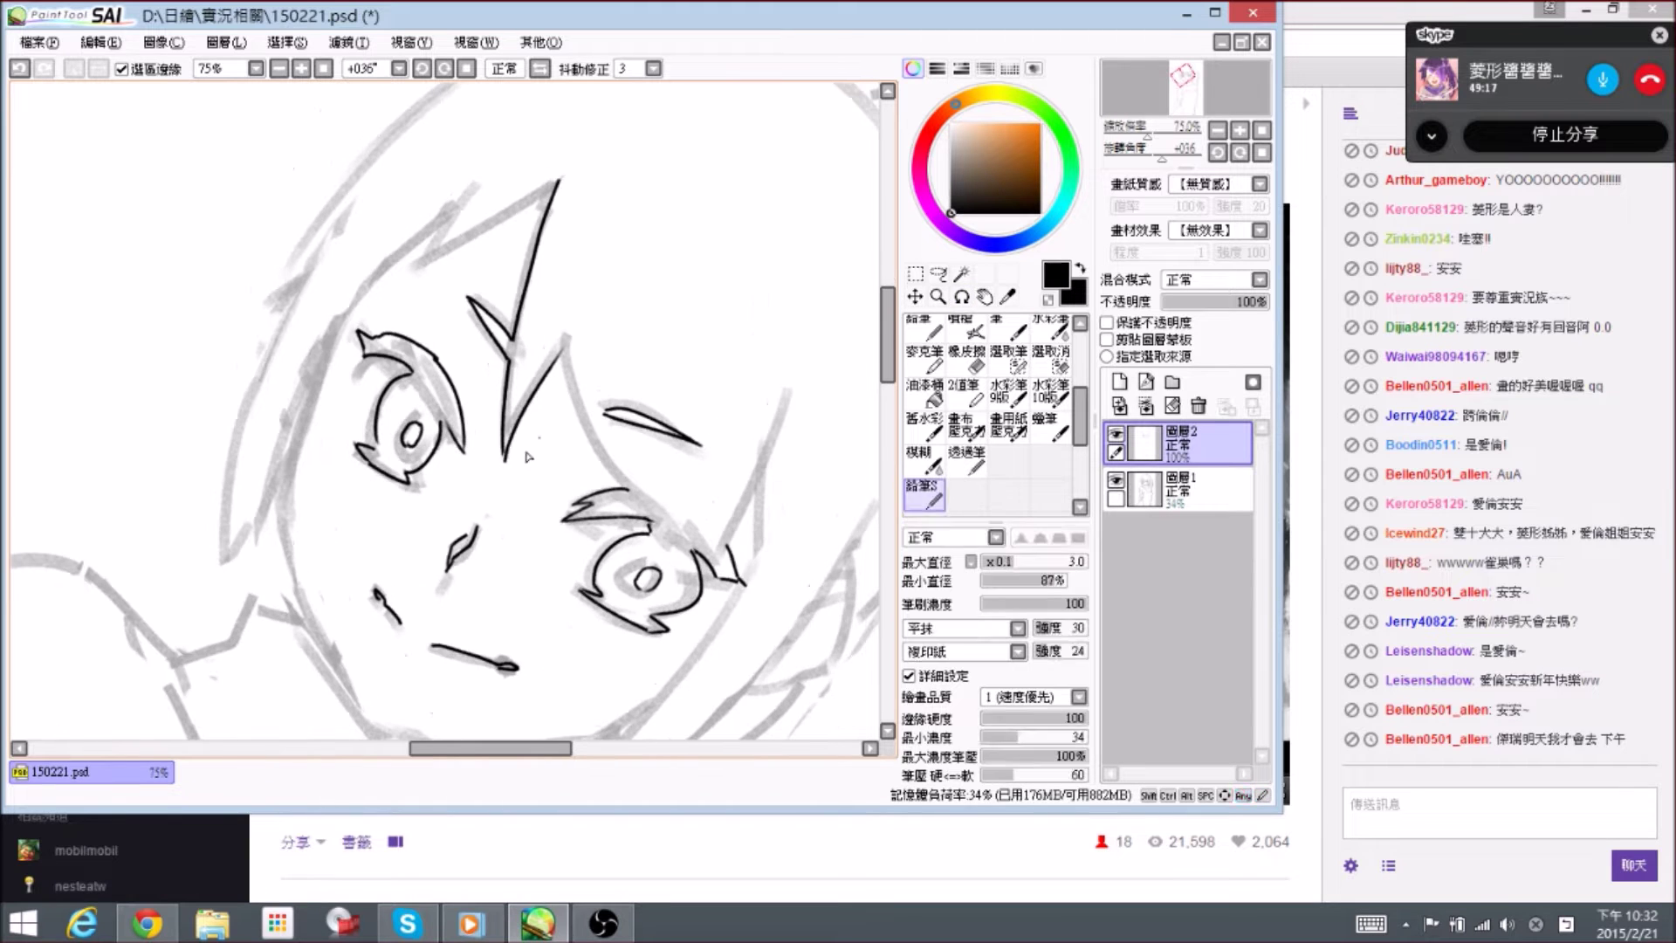
- Rework the middle bang strand and ink the long curved fringe edge sweeping down to the ponytail-side eye
key("e")
mouse_move(504, 466)
left_mouse_down()
mouse_move(532, 398)
mouse_move(611, 363)
mouse_move(590, 335)
mouse_move(597, 270)
left_mouse_up()
key("n")
key("space")
mouse_move(581, 328)
left_mouse_down()
mouse_move(585, 293)
mouse_move(611, 450)
mouse_move(600, 408)
mouse_move(699, 371)
mouse_move(691, 325)
mouse_move(711, 437)
left_mouse_up()
- Ink the outer fringe edge above the ponytail-side eye's outer corner, erasing and redrawing the line
key("space")
key("e")
key("r")
key("space")
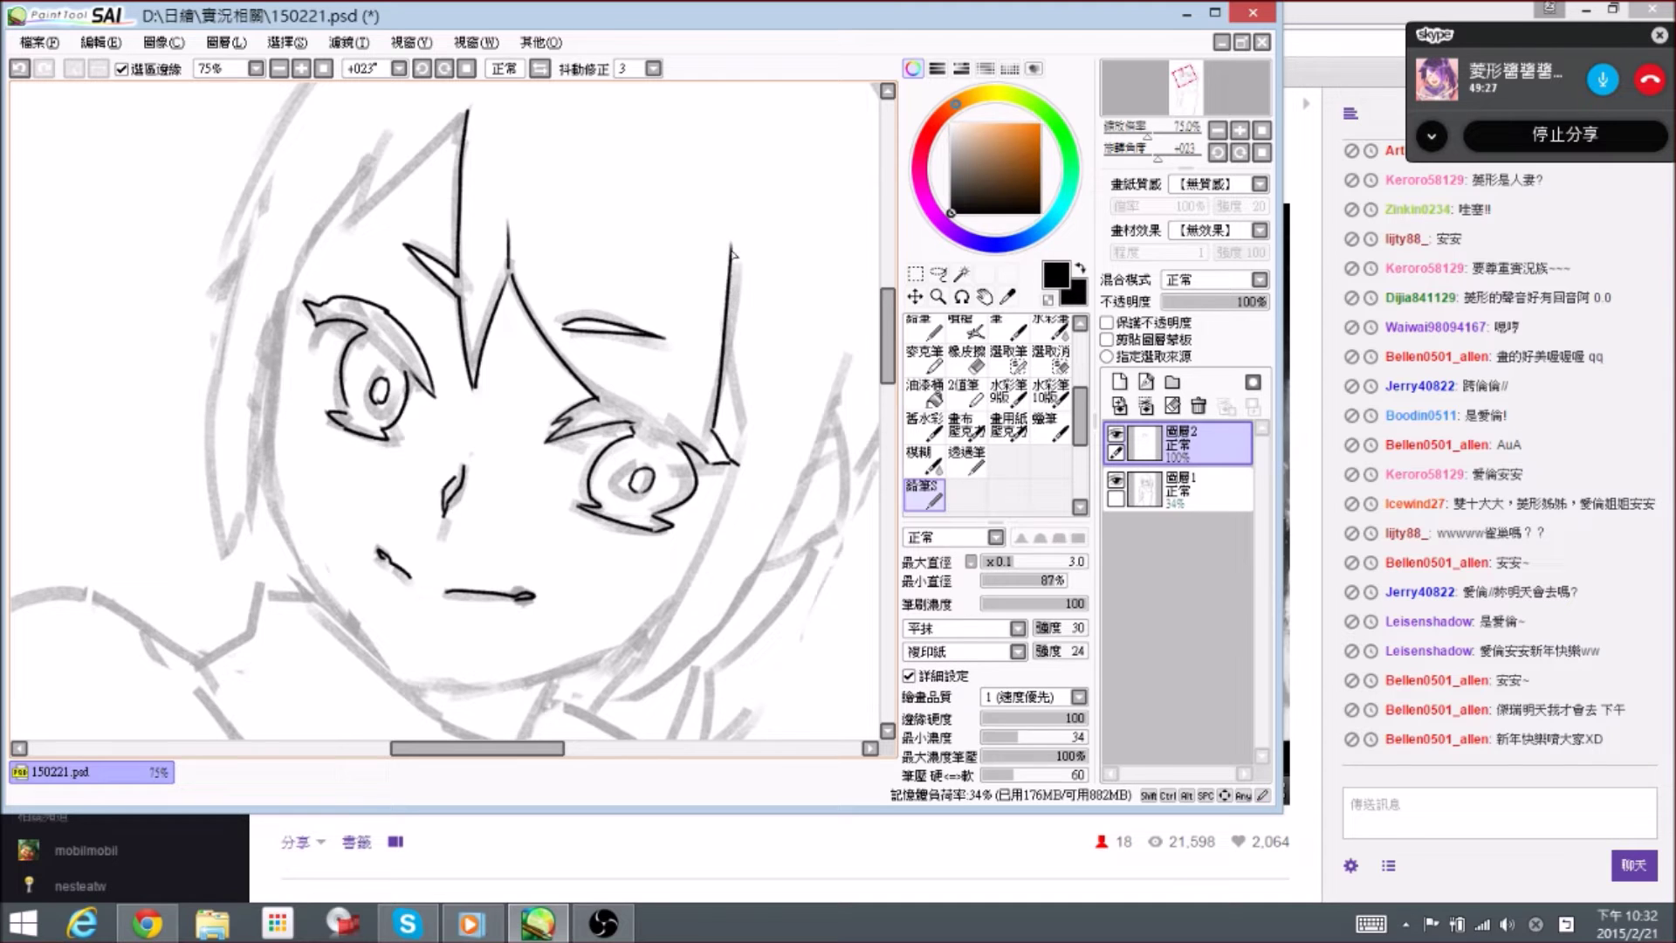
key("e")
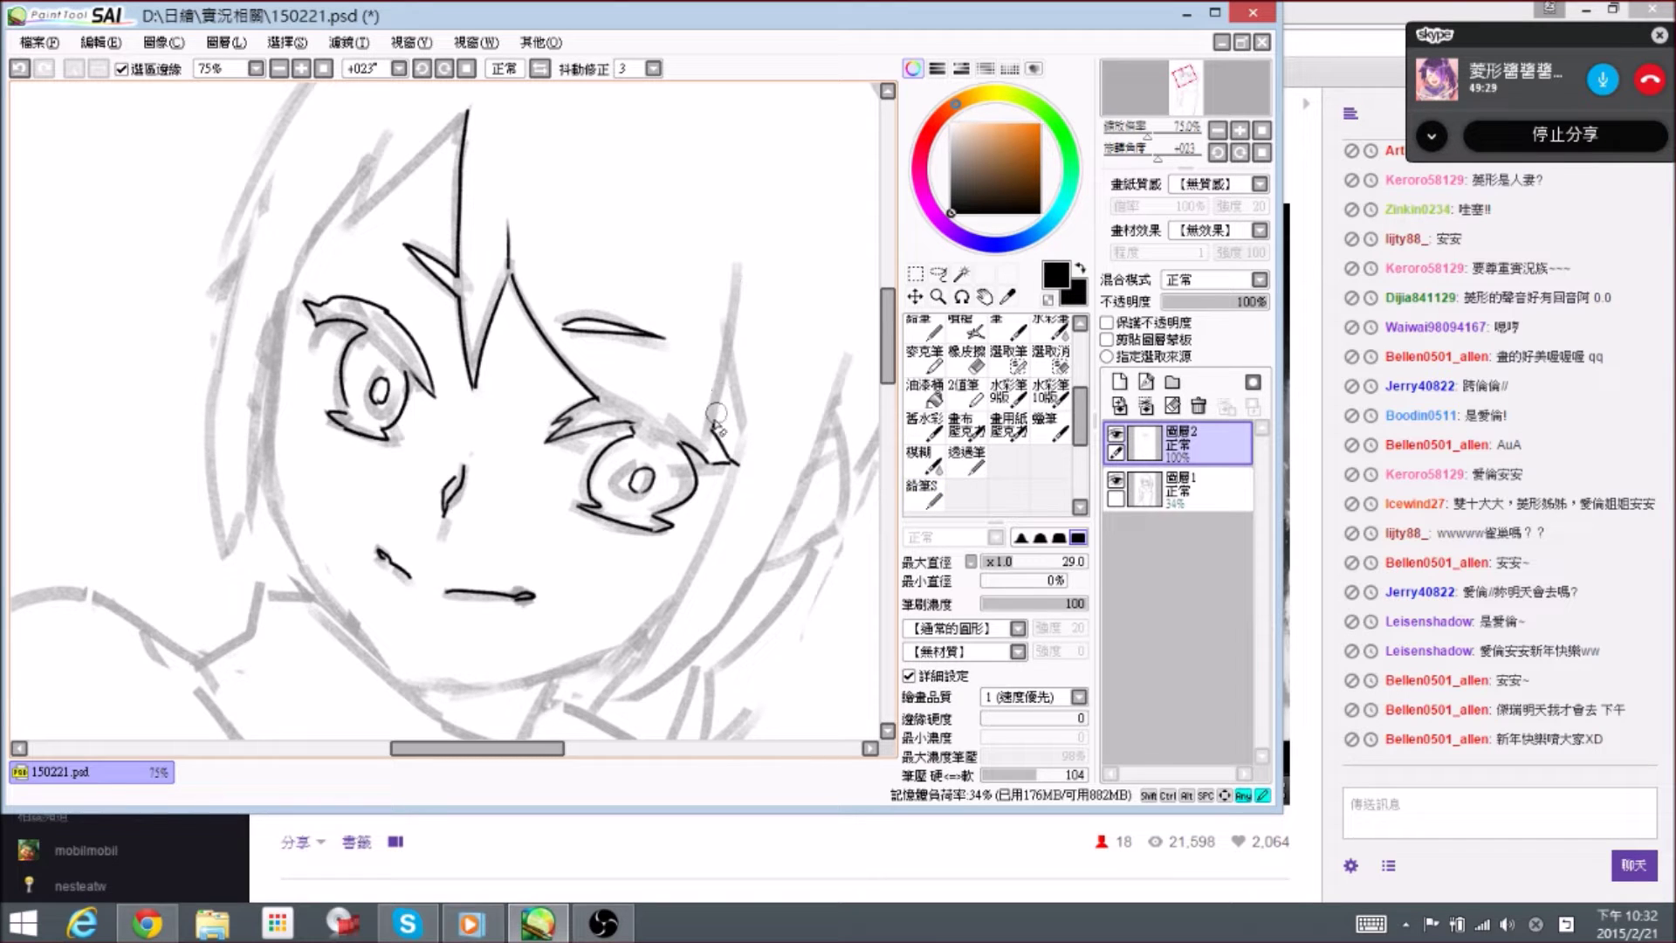
key("n")
left_click_drag(711, 433, 737, 242)
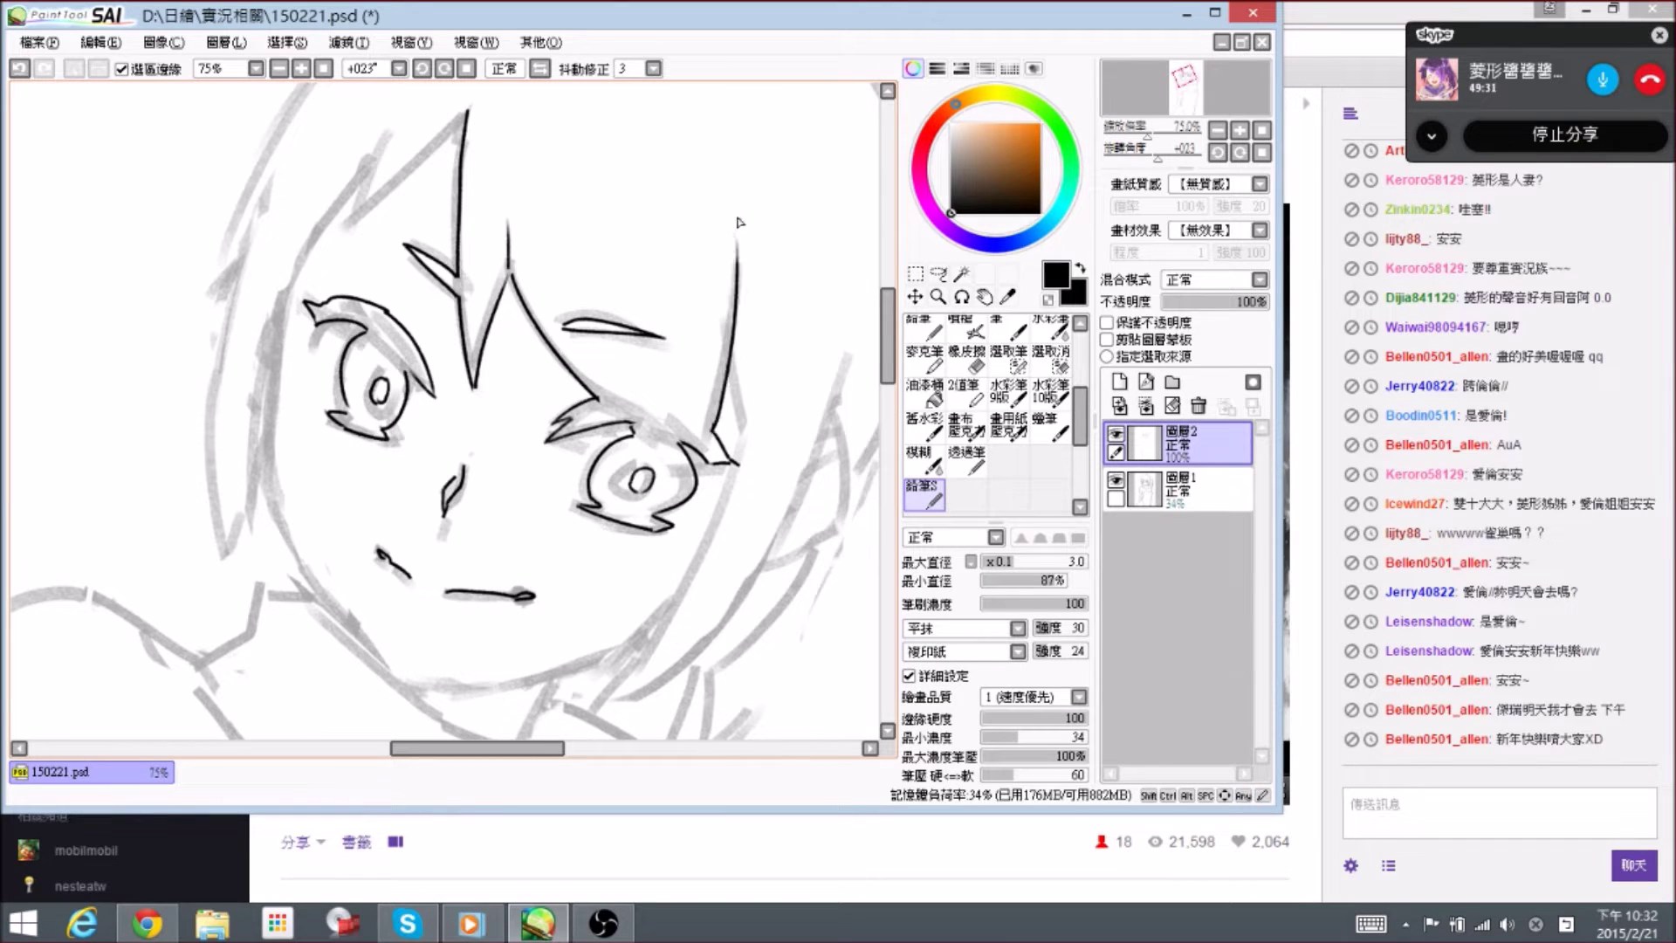
- Ink the second edge of the narrow pointed strand beside the ponytail-side eye's outer corner
key("r")
left_click_drag(767, 321, 757, 290)
key("space")
mouse_move(758, 380)
left_mouse_down()
mouse_move(710, 375)
mouse_move(705, 405)
mouse_move(707, 321)
mouse_move(708, 357)
left_mouse_up()
key("space")
key("e")
key("e")
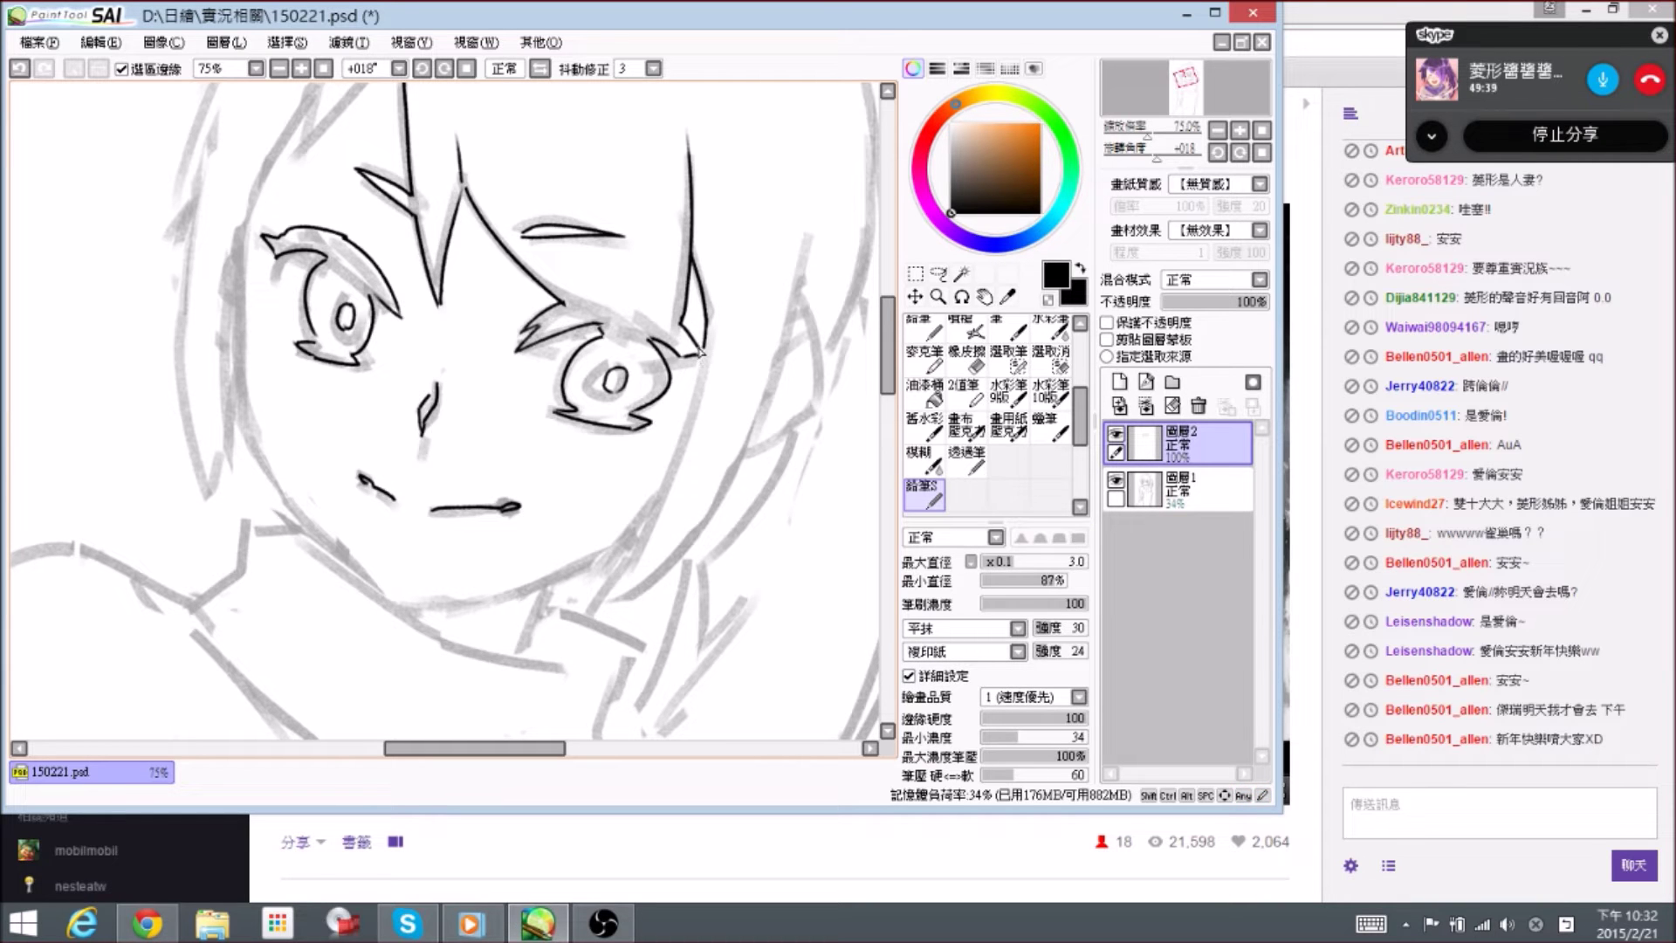
- Ink the line running from the ponytail-side eye's outer corner down the side of the face toward the jaw
left_click_drag(701, 357, 642, 536)
key("alt+space")
left_click_drag(735, 436, 731, 359)
key("space")
mouse_move(707, 389)
left_mouse_down()
mouse_move(681, 482)
mouse_move(681, 438)
mouse_move(676, 482)
left_mouse_up()
key("e")
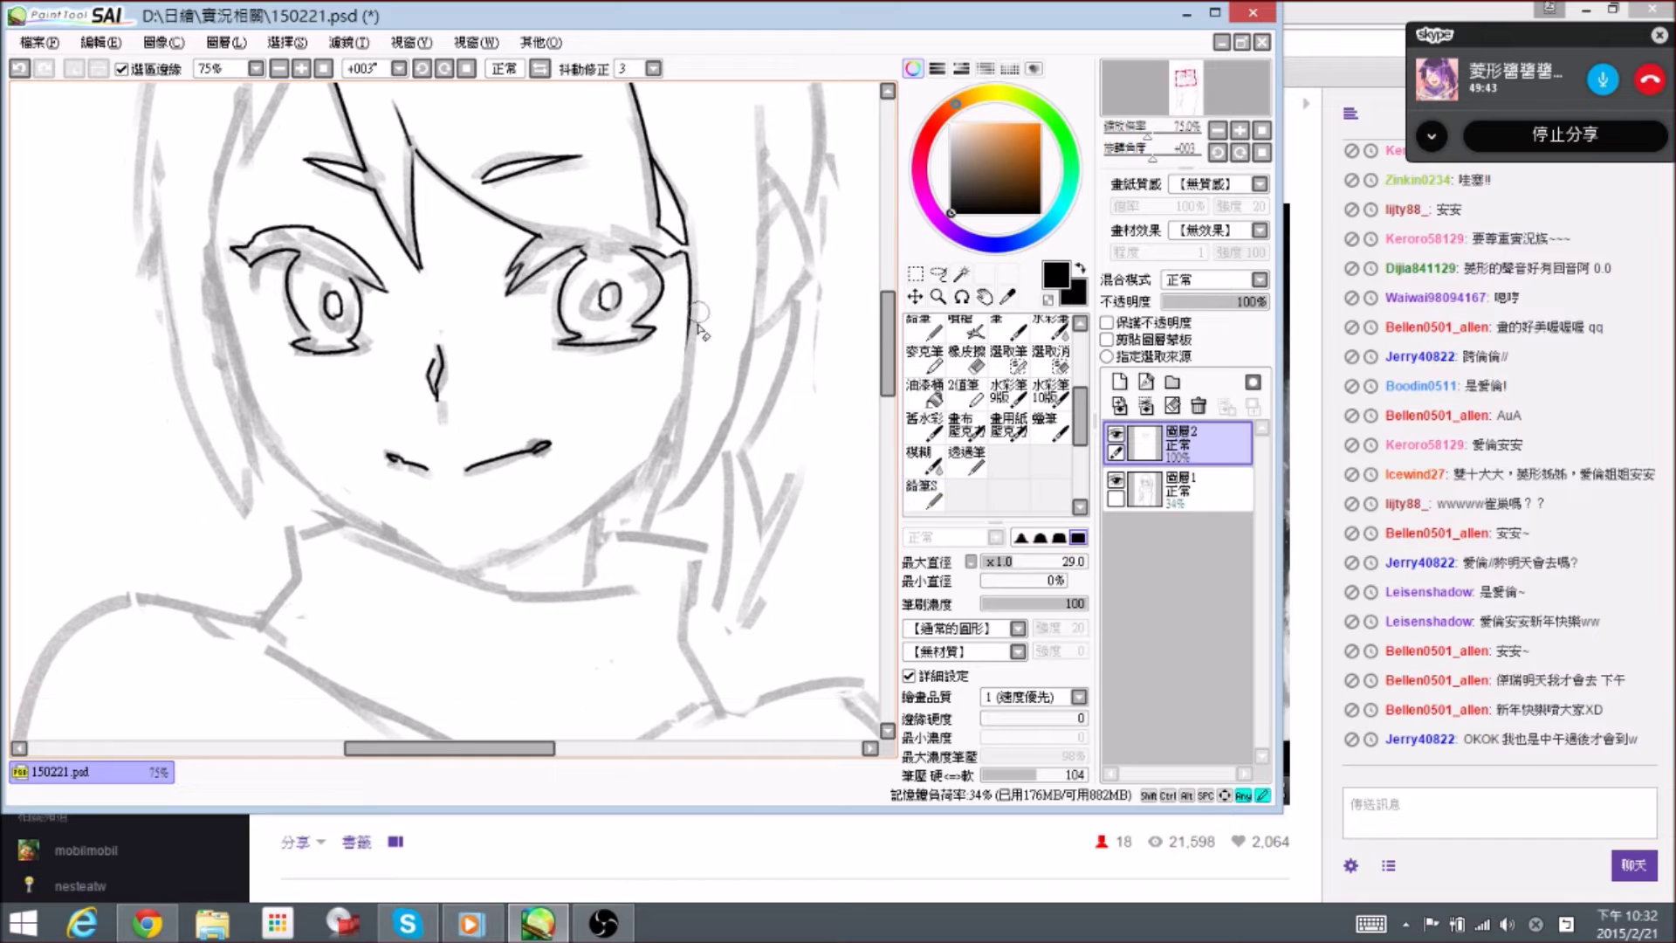
key("n")
mouse_move(690, 330)
left_mouse_down()
mouse_move(648, 528)
mouse_move(699, 444)
mouse_move(670, 459)
left_mouse_up()
key("space")
key("e")
key("n")
key("space")
left_click_drag(726, 131, 713, 163)
left_click_drag(738, 221, 731, 283)
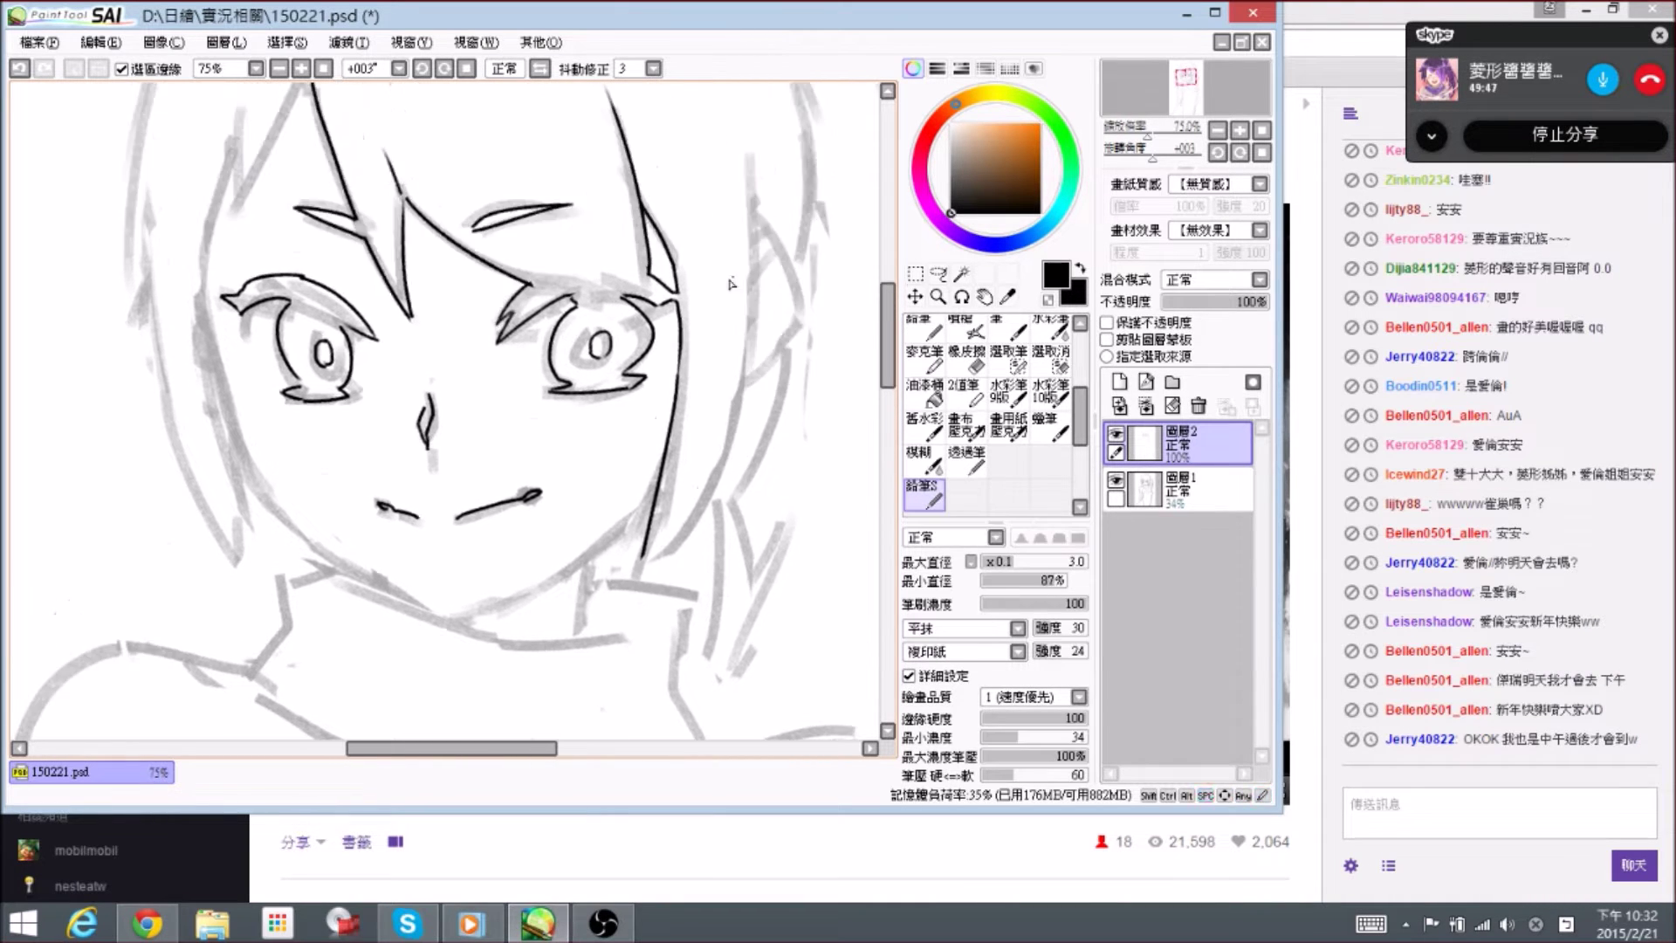
scroll(664, 227, "down", 1)
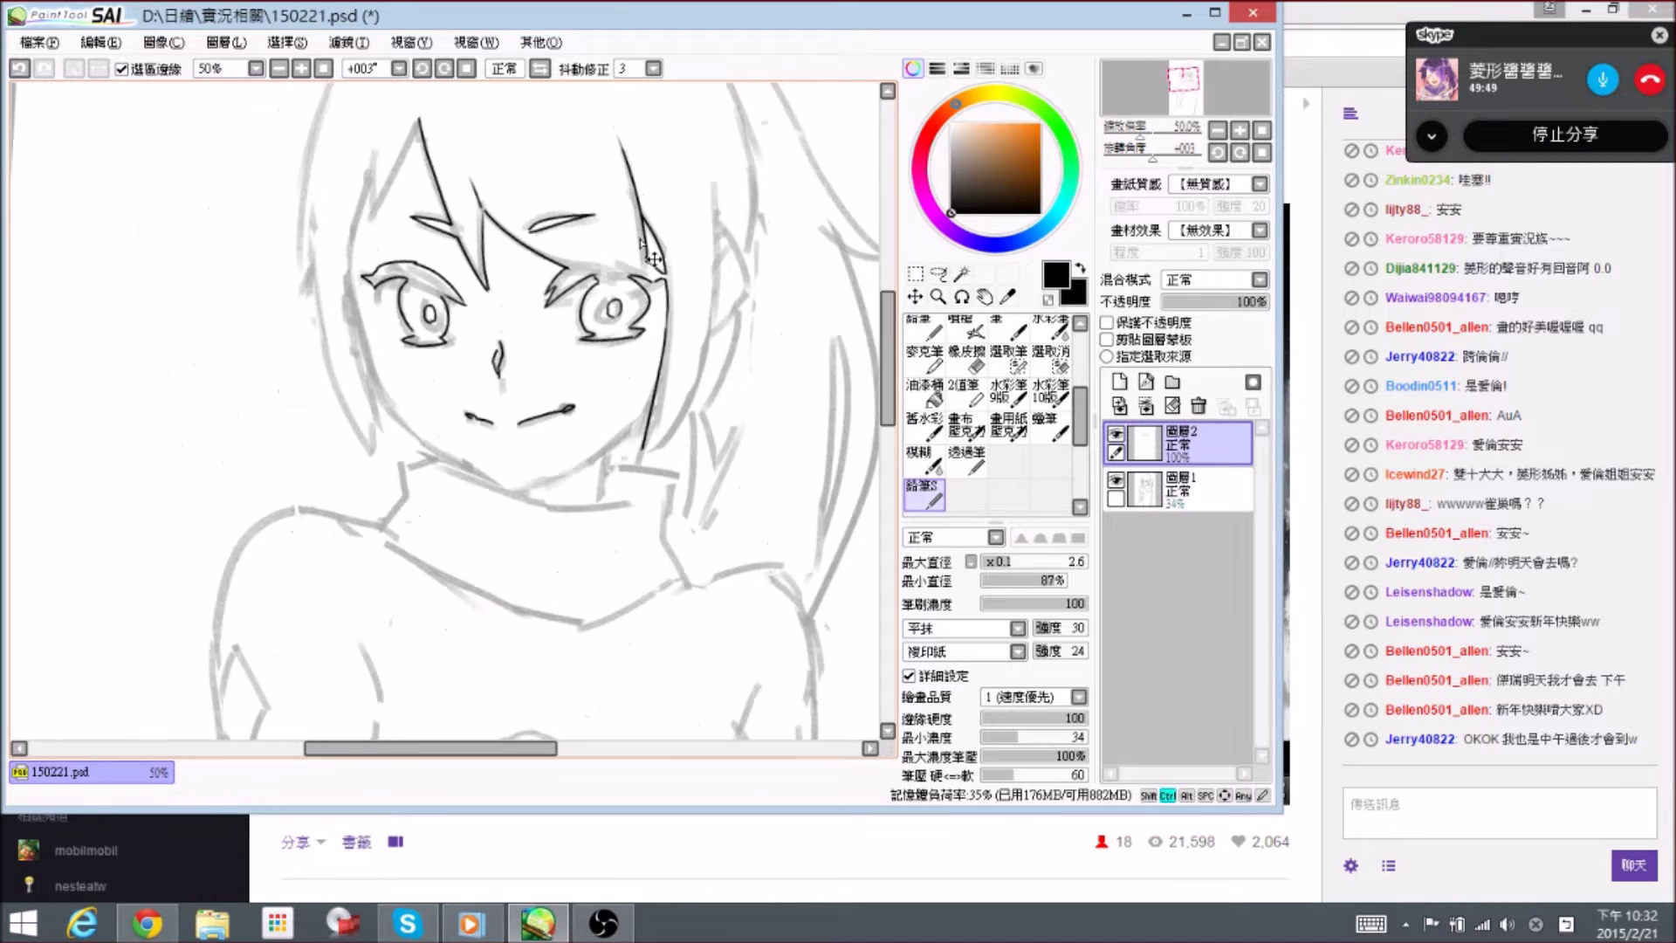
- Rework the inked face-side line below the ponytail-side eye's outer corner, viewing the canvas mirrored
key("h")
left_click_drag(273, 275, 343, 315)
mouse_move(389, 396)
left_mouse_down()
mouse_move(389, 377)
mouse_move(410, 385)
left_mouse_up()
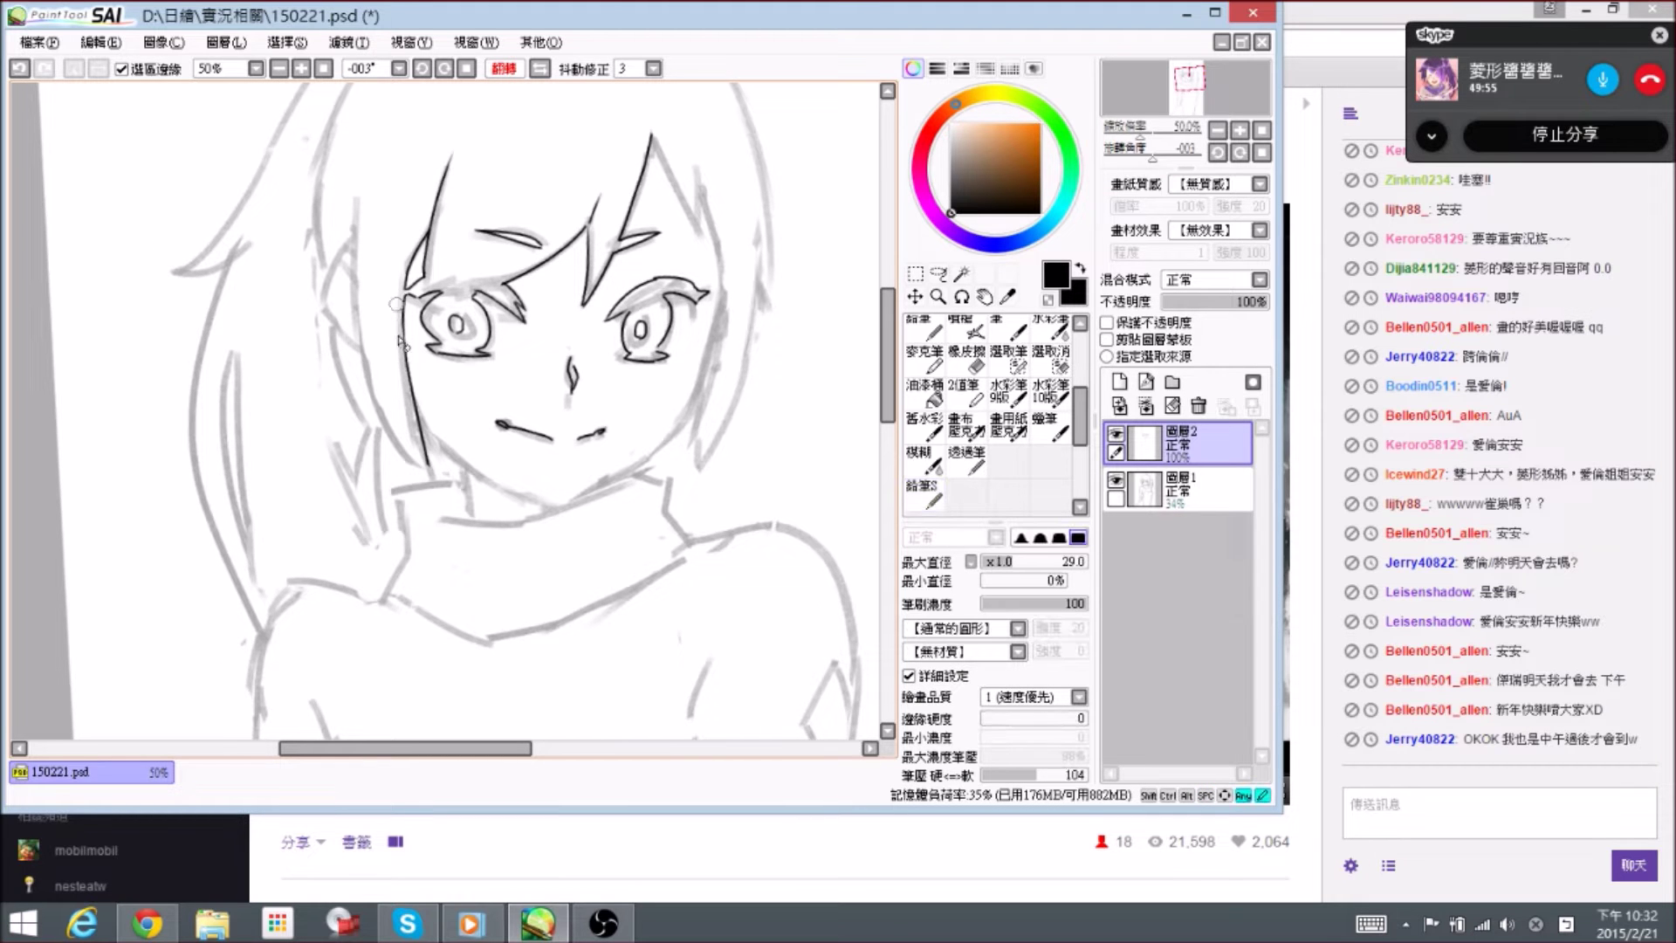
left_click_drag(404, 300, 407, 367)
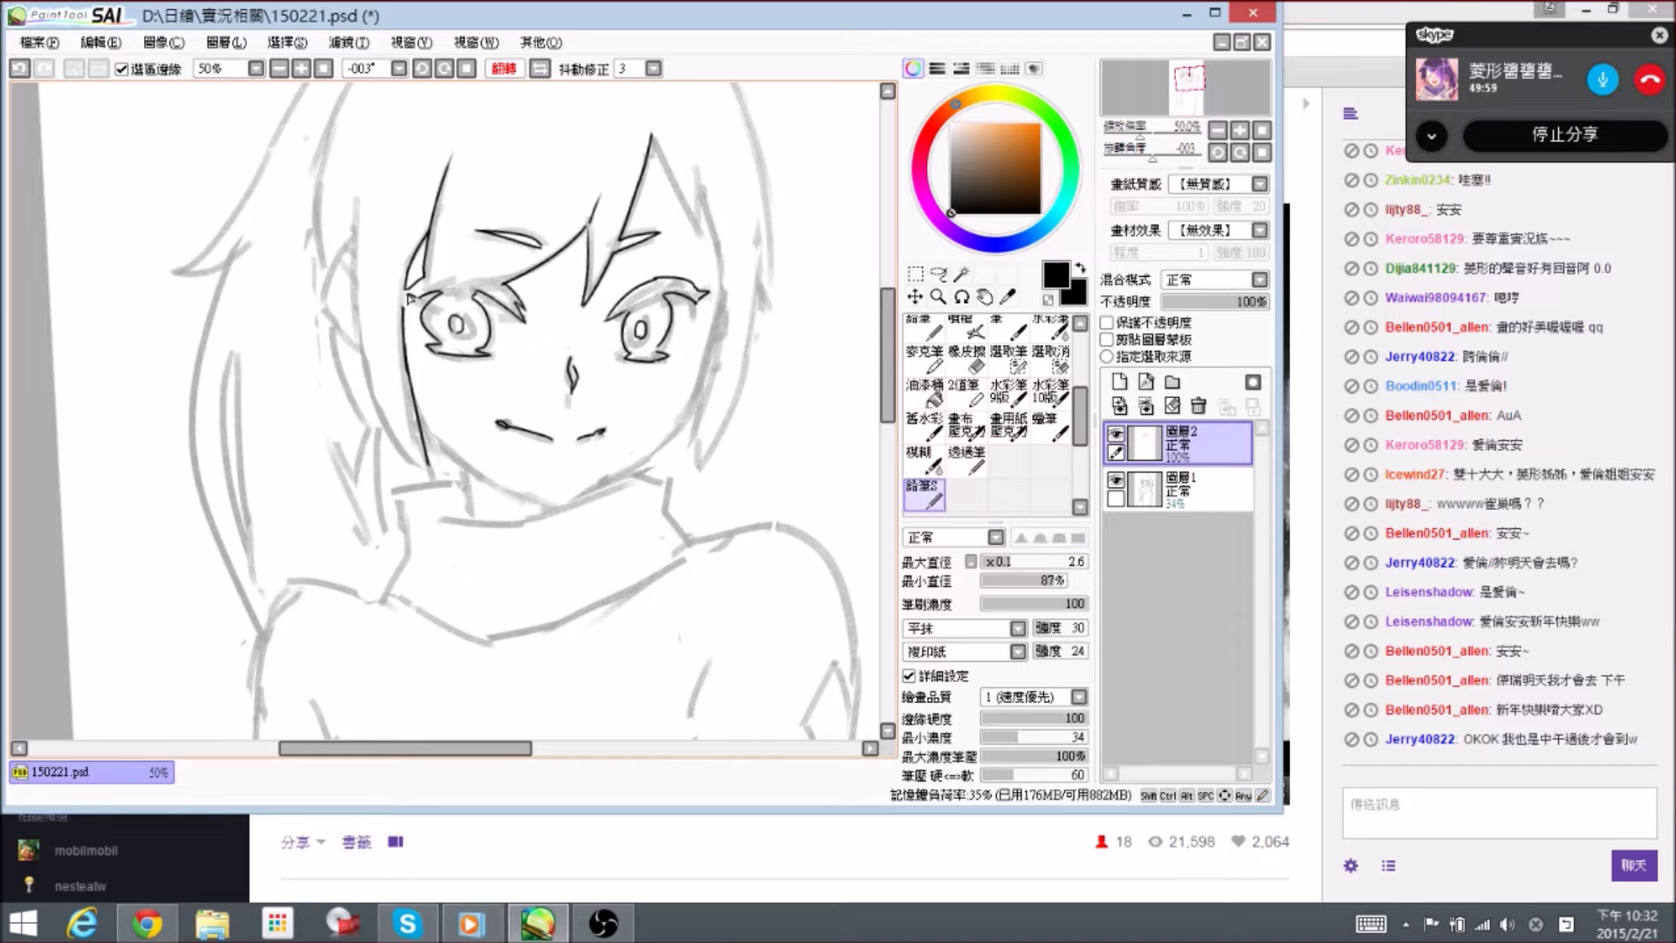
left_click_drag(393, 334, 385, 319)
left_click_drag(407, 444, 409, 448)
mouse_move(365, 212)
left_mouse_down()
mouse_move(382, 293)
mouse_move(398, 289)
mouse_move(387, 244)
left_mouse_up()
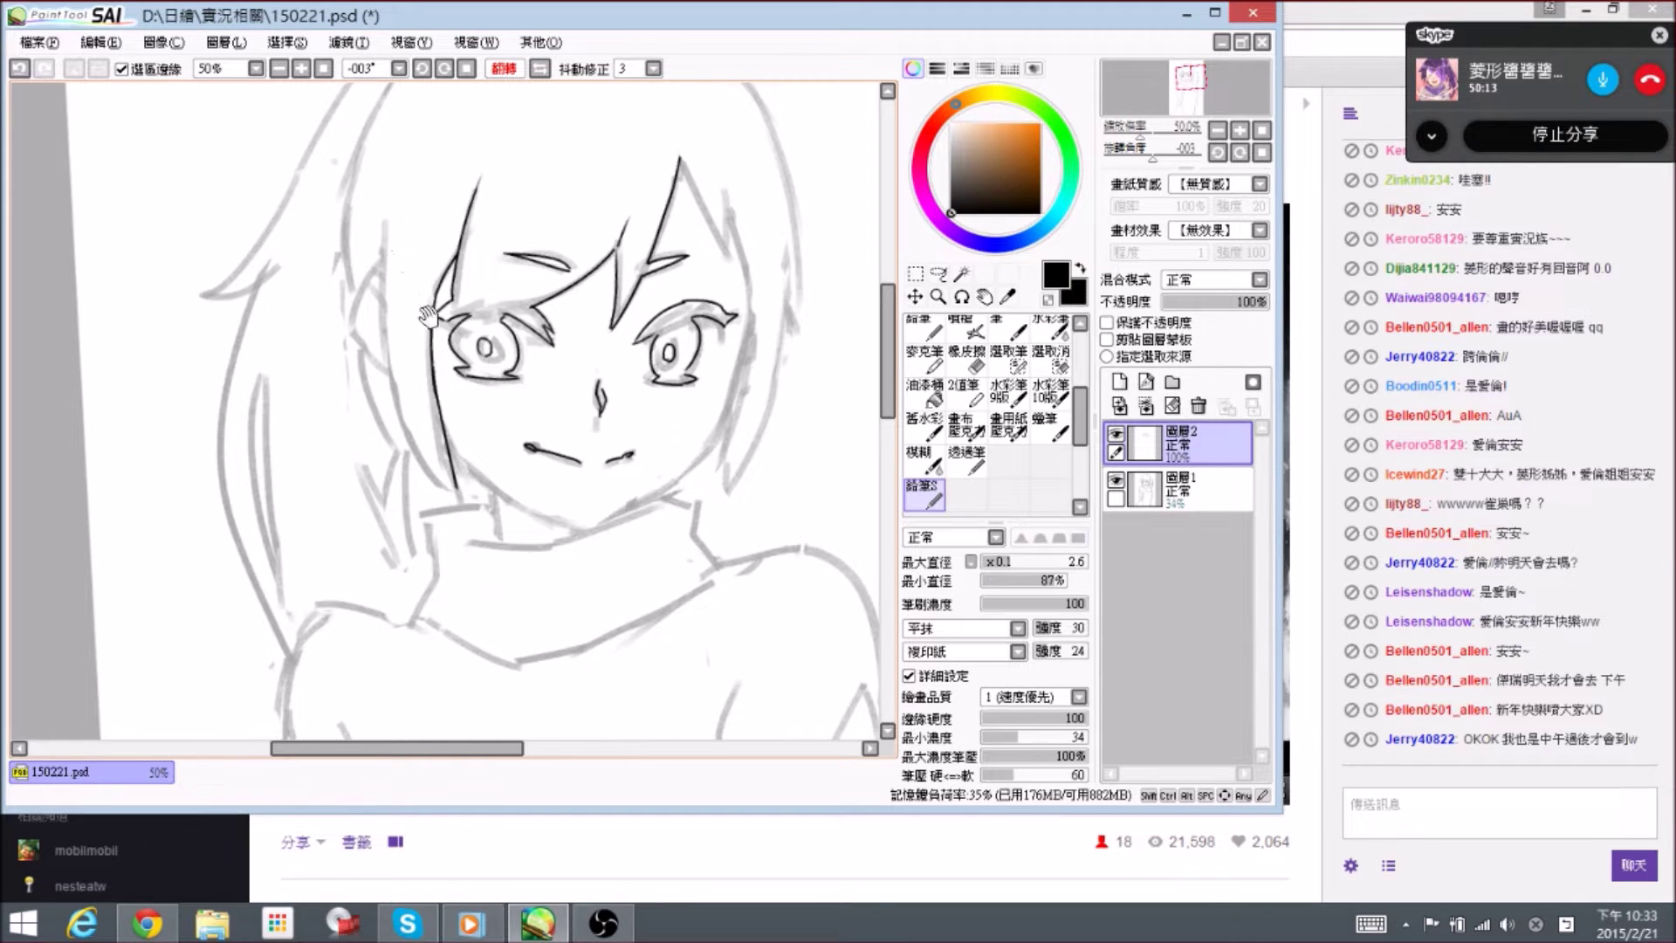
- Ink the outer edge of the long side lock on the ponytail side, curving down to a point at the jaw
left_click_drag(428, 316, 424, 309)
mouse_move(371, 235)
left_mouse_down()
mouse_move(439, 487)
mouse_move(386, 416)
mouse_move(420, 442)
mouse_move(393, 392)
mouse_move(370, 207)
mouse_move(436, 480)
mouse_move(428, 440)
mouse_move(465, 516)
left_mouse_up()
key("e")
key("n")
key("e")
key("n")
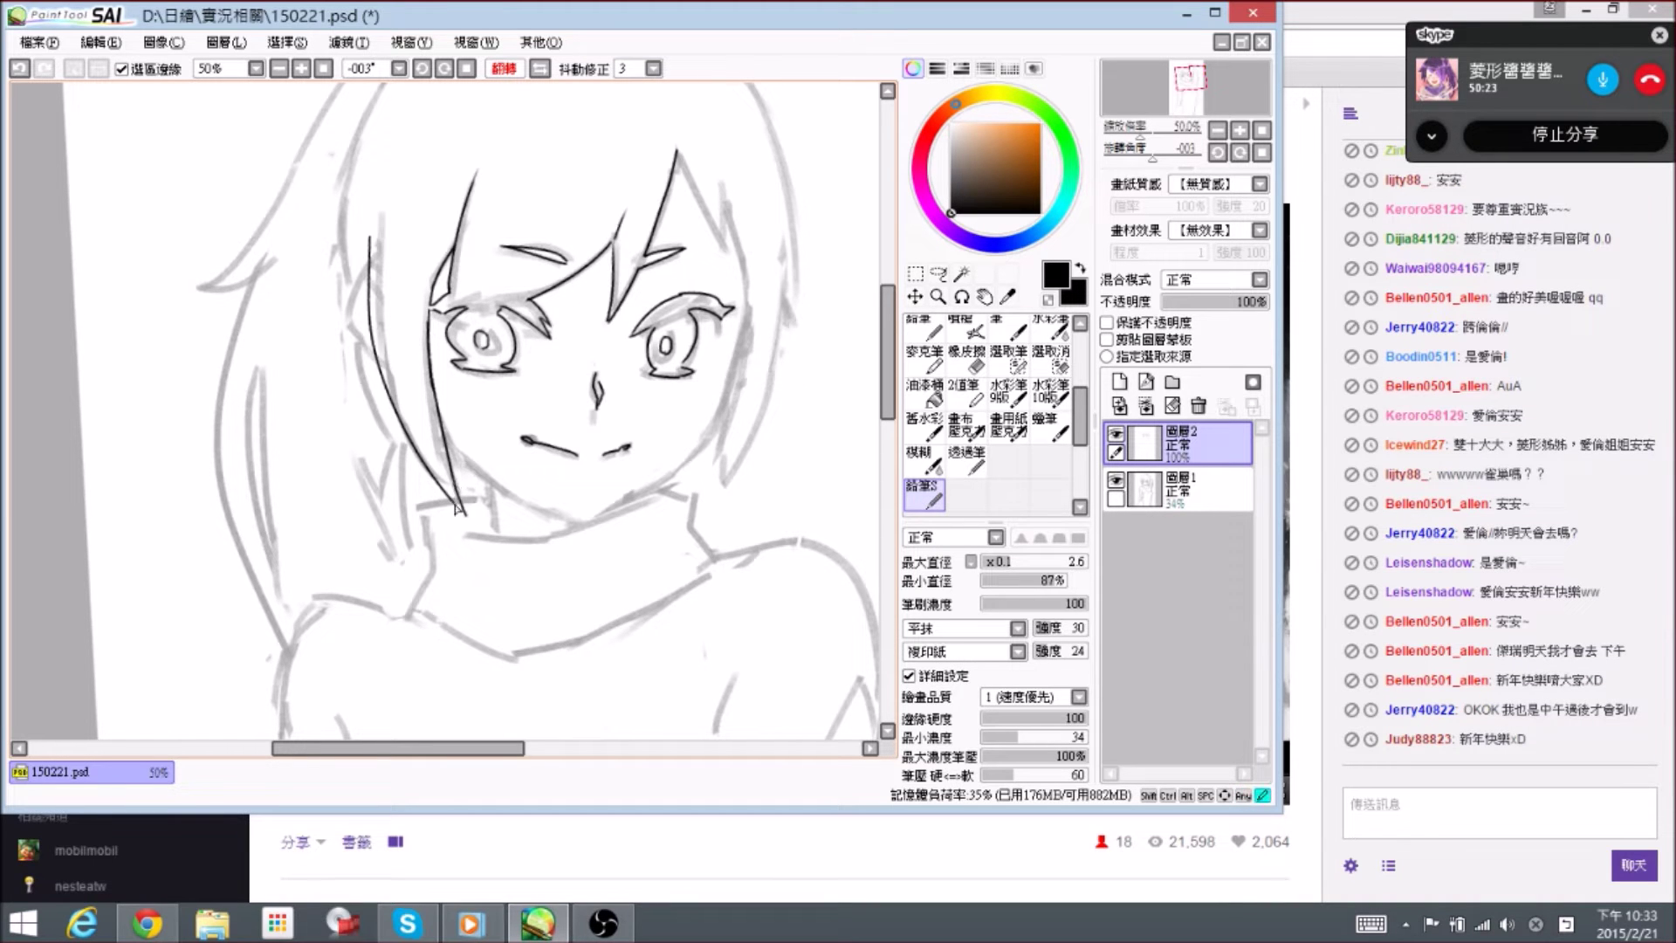
key("space")
key("e")
mouse_move(398, 262)
left_mouse_down()
mouse_move(425, 316)
mouse_move(398, 315)
mouse_move(408, 271)
left_mouse_up()
key("n")
key("e")
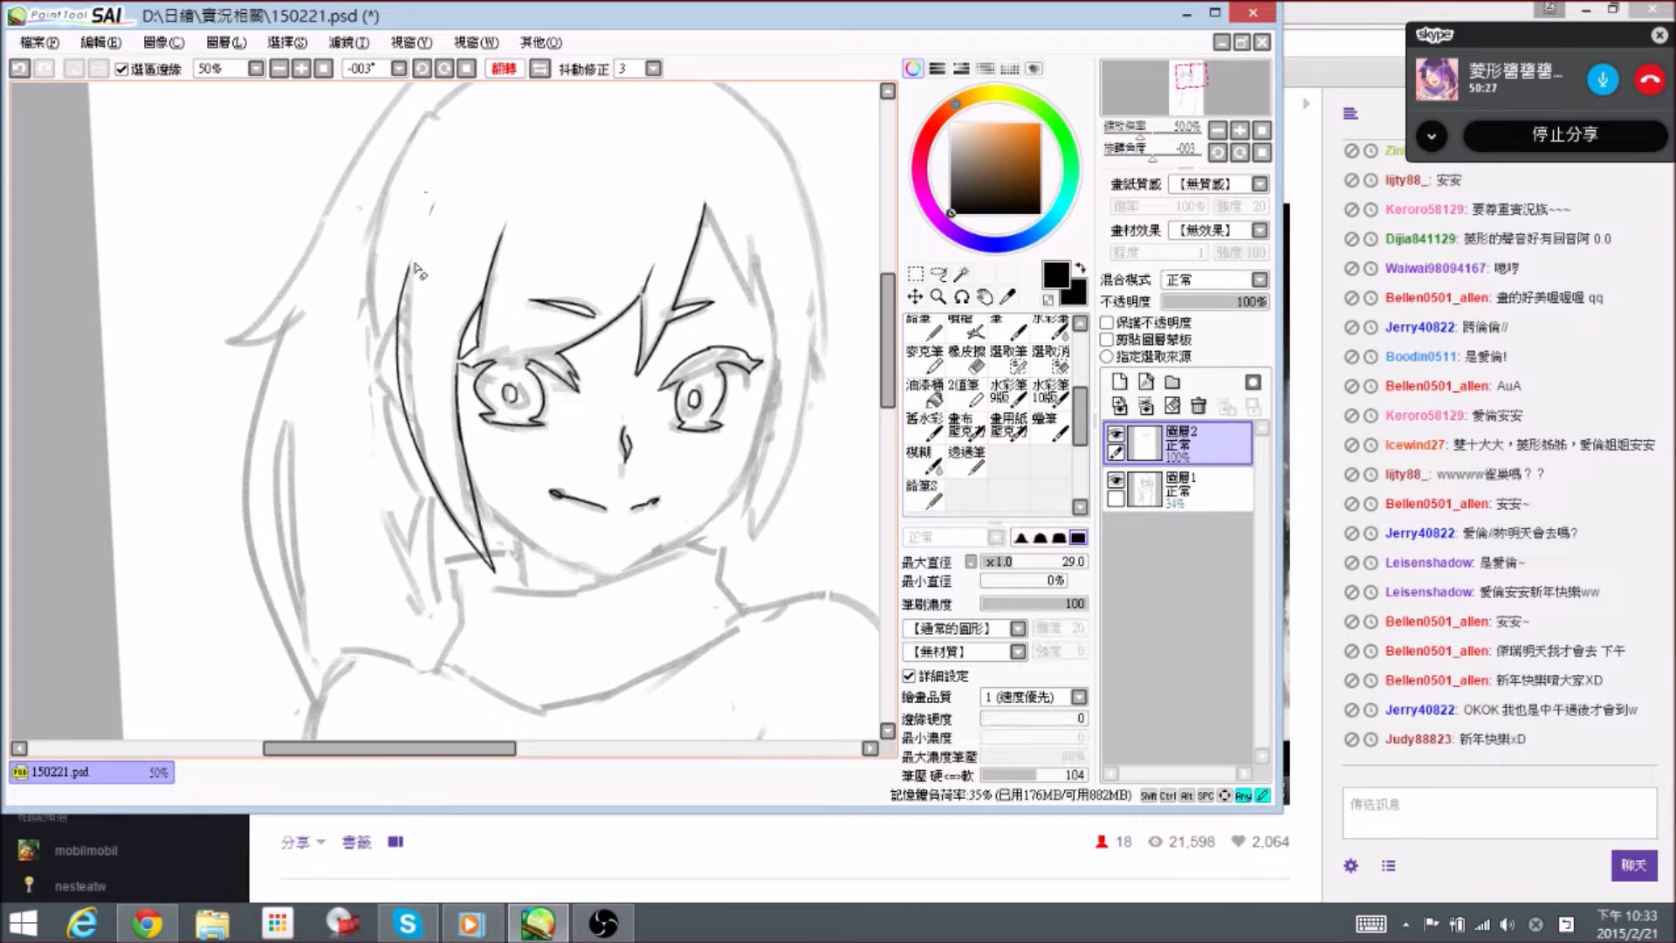
- Extend the upper end of the ponytail-side lock's outer edge toward the crown and clean up the stroke
key("n")
mouse_move(425, 193)
left_mouse_down()
mouse_move(398, 298)
mouse_move(411, 222)
left_mouse_up()
key("e")
key("n")
left_click_drag(452, 334, 447, 316)
key("e")
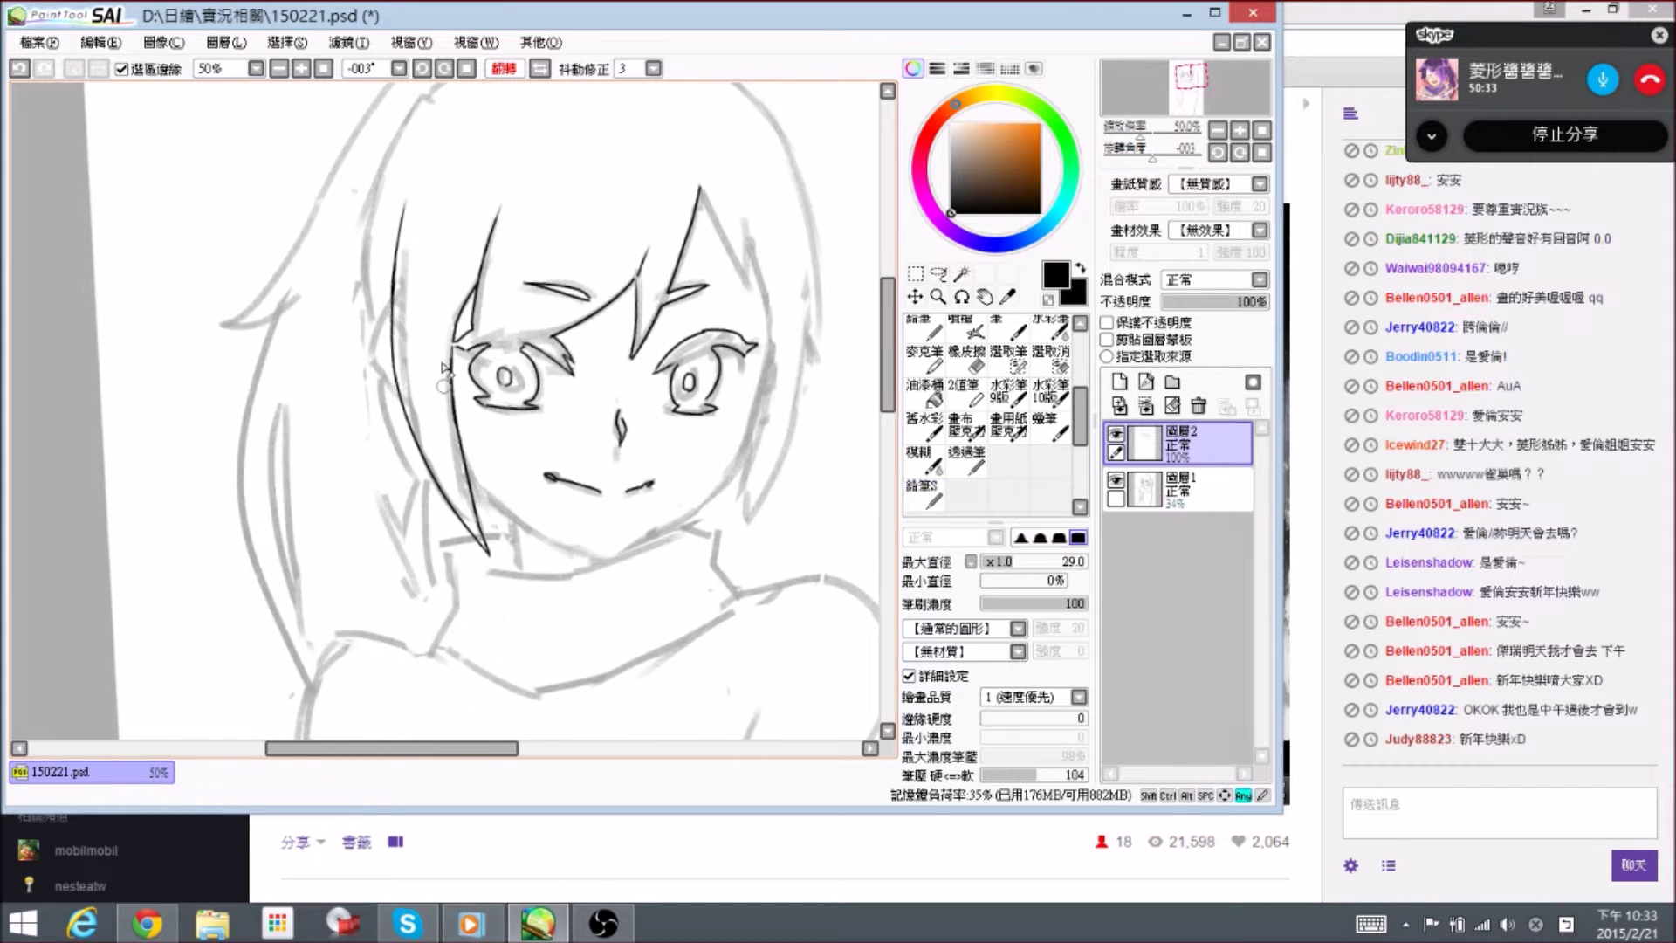
- Redraw the inner edge of the ponytail-side lock from beside the eye to its tip, erasing stray parts
key("n")
left_click_drag(459, 428, 445, 280)
key("e")
left_click_drag(446, 355, 453, 403)
left_click_drag(454, 388, 470, 505)
key("n")
key("e")
mouse_move(445, 437)
left_mouse_down()
mouse_move(451, 422)
mouse_move(453, 436)
left_mouse_up()
key("n")
key("space")
- Restore the unmirrored view and ink the ear's outer contour behind the ponytail-side lock
left_click_drag(626, 296, 602, 301)
left_click(541, 68)
mouse_move(295, 323)
left_mouse_down()
mouse_move(481, 266)
mouse_move(439, 260)
left_mouse_up()
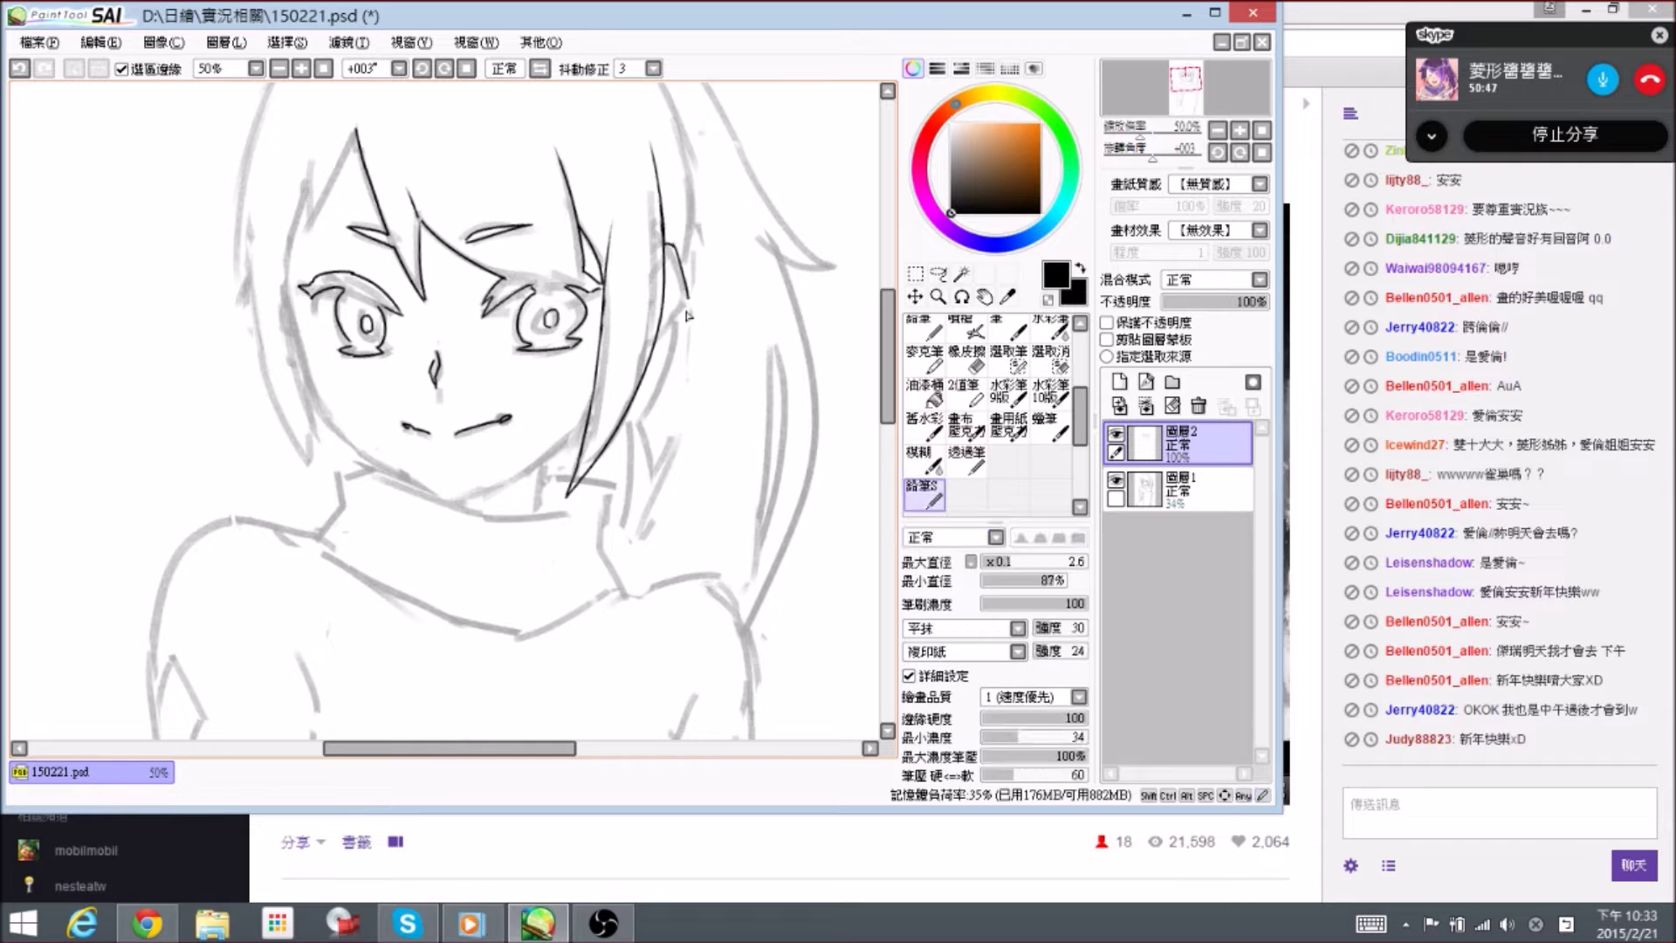
key("e")
mouse_move(690, 309)
left_mouse_down()
mouse_move(658, 339)
mouse_move(667, 328)
left_mouse_up()
key("e")
key("e")
key("e")
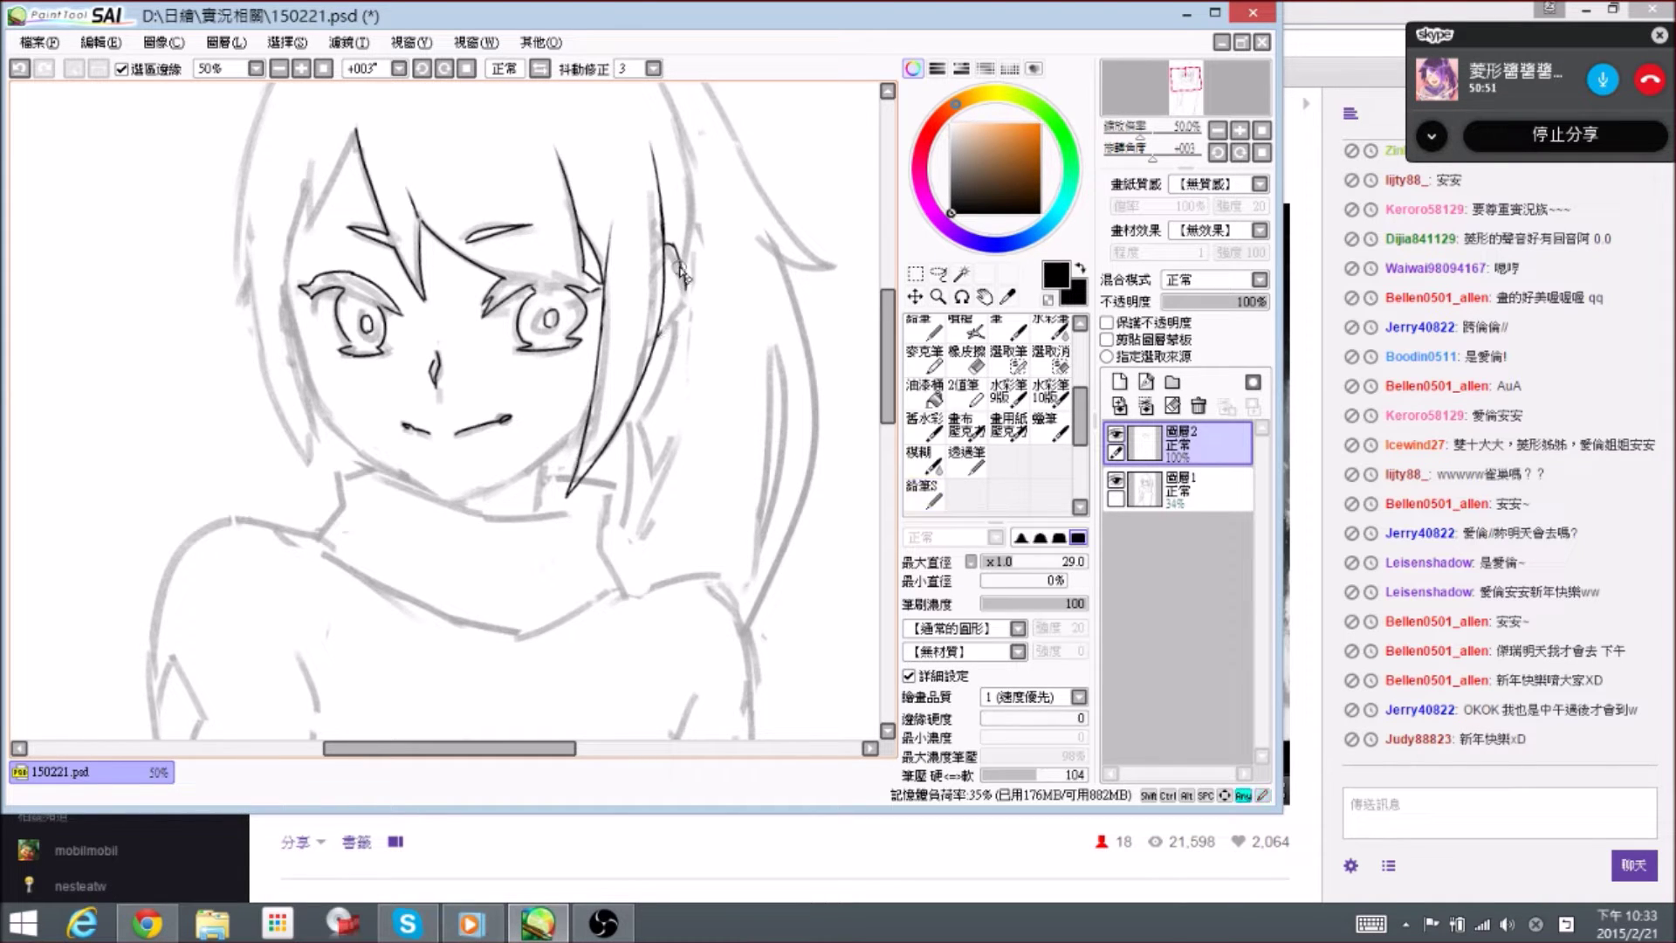
key("e")
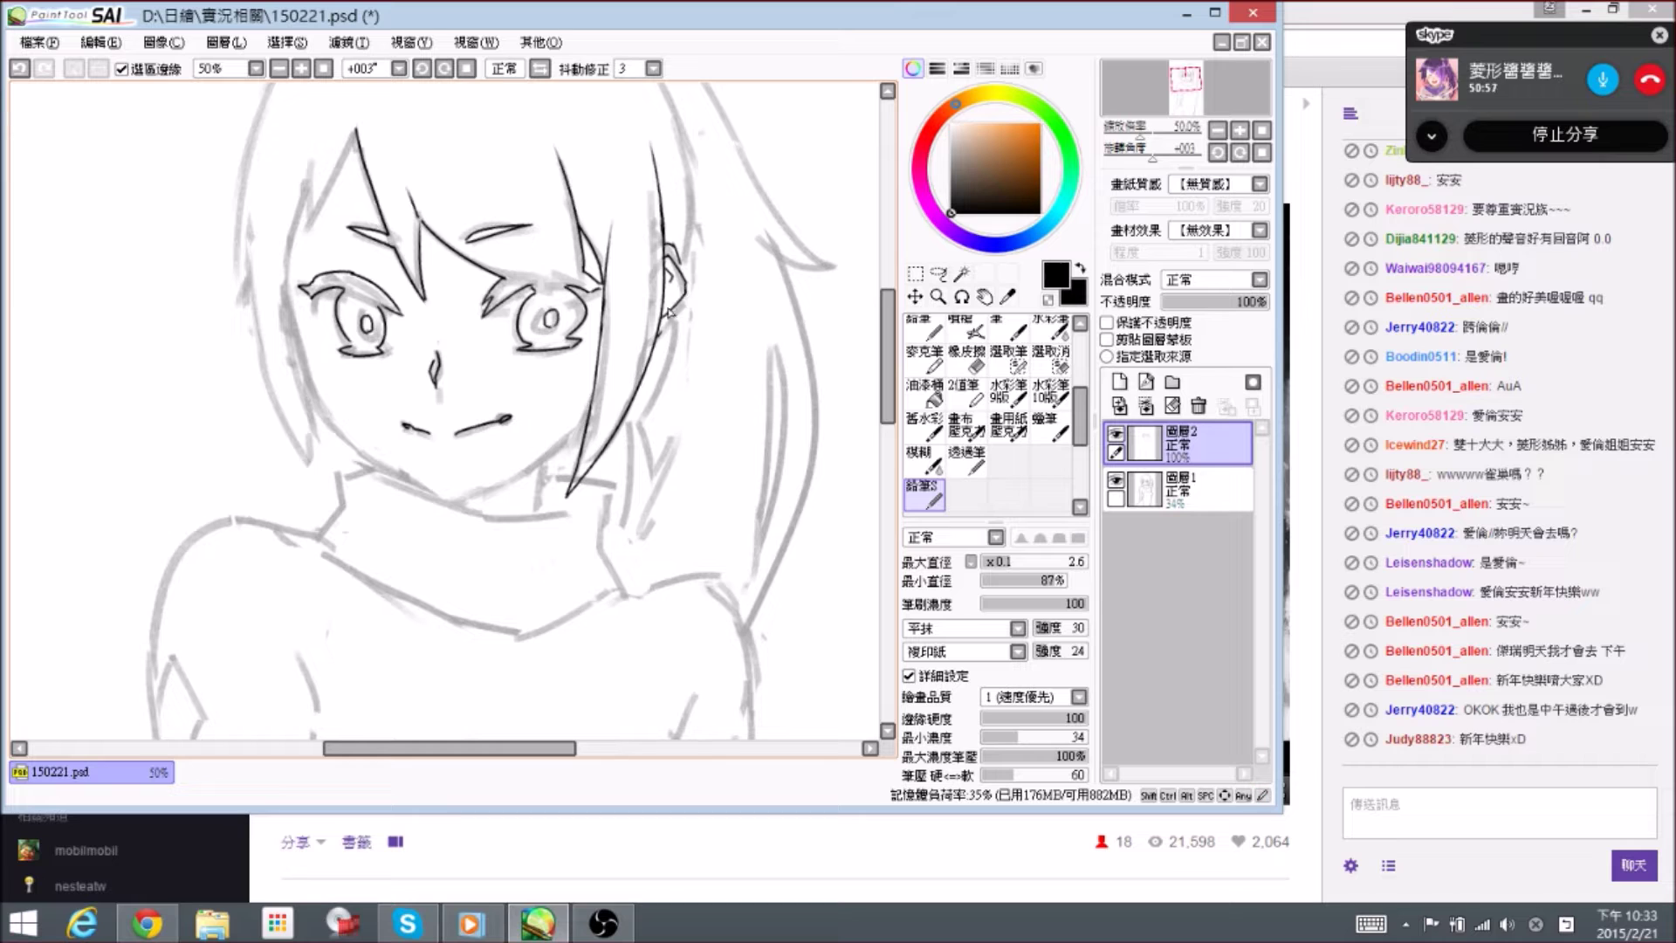
- Ink the ear's lower edge and inner fold lines, and save the drawing
left_click_drag(683, 279, 685, 291)
left_click_drag(674, 320, 661, 331)
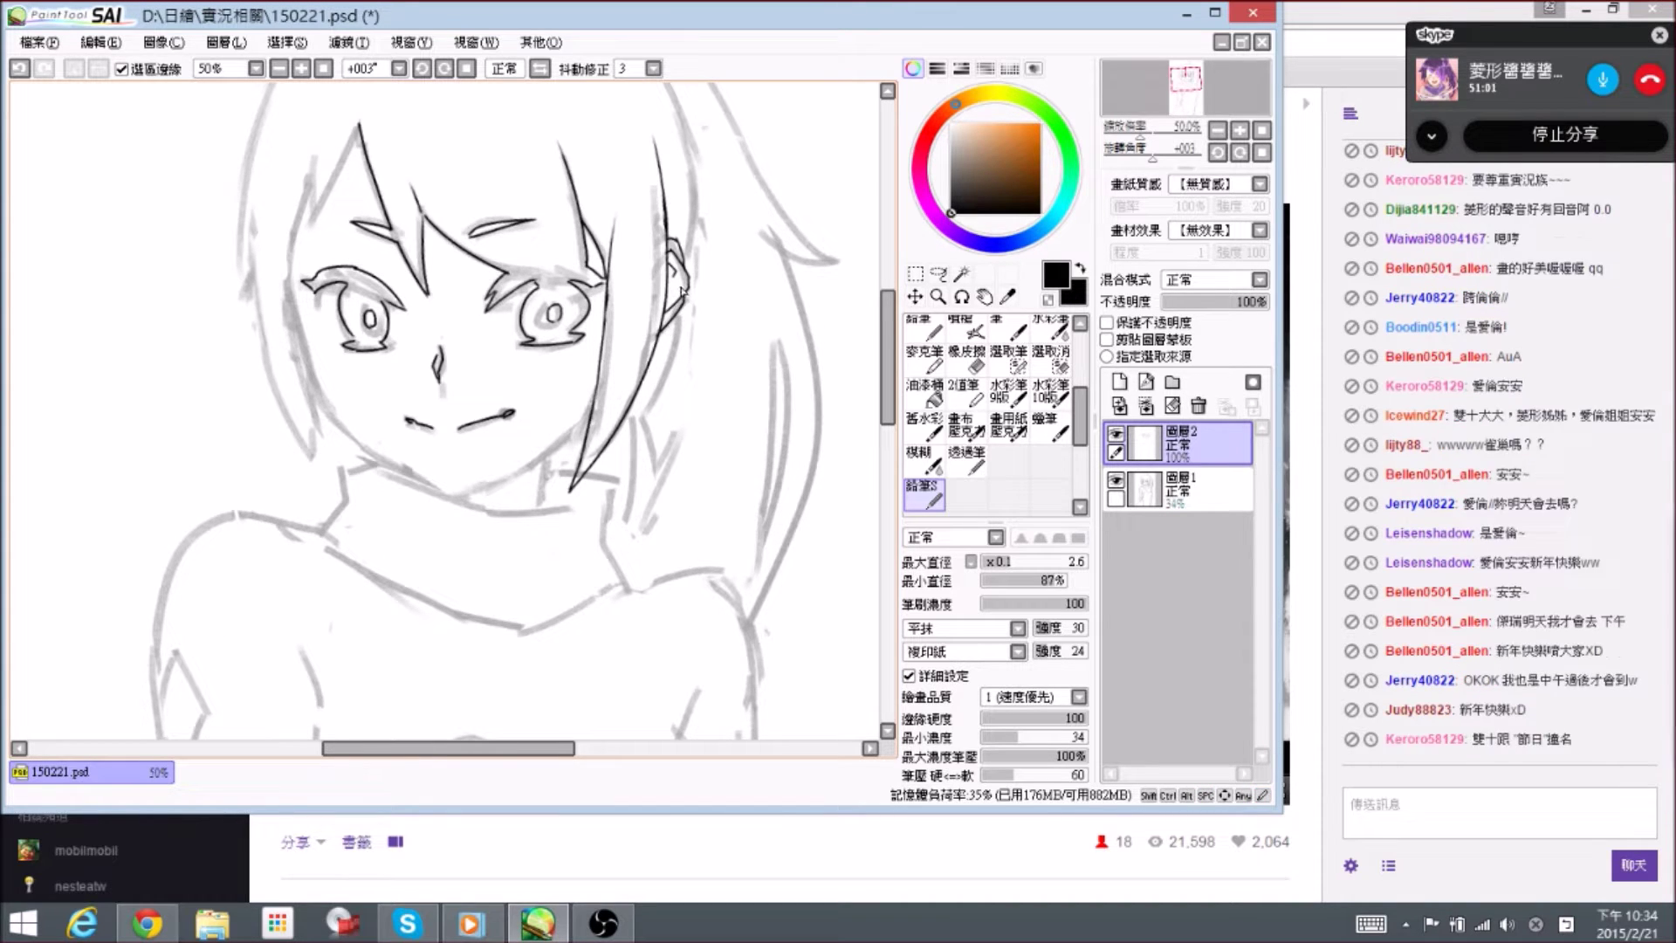
mouse_move(679, 292)
left_mouse_down()
mouse_move(663, 319)
mouse_move(714, 329)
mouse_move(664, 291)
left_mouse_up()
key("e")
key("n")
key("ctrl")
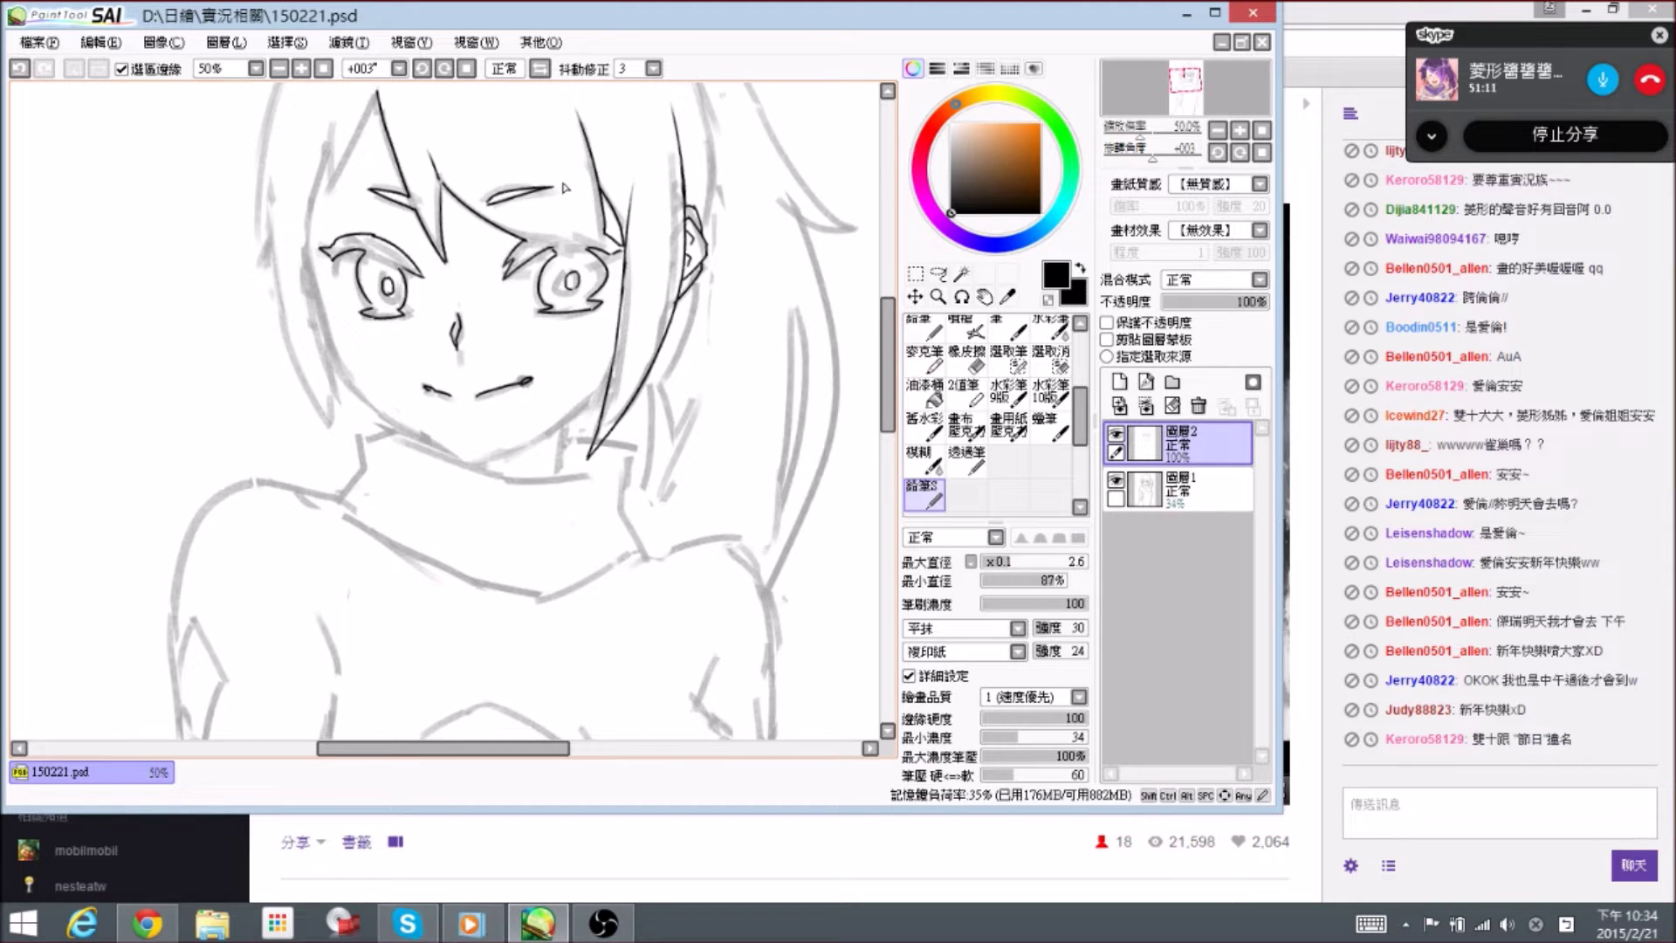
- Ink the narrow pointed bang strand beside the forehead peak, on the side away from the ponytail
key("space")
mouse_move(589, 318)
left_mouse_down()
mouse_move(653, 302)
mouse_move(650, 339)
left_mouse_up()
key("space")
key("space")
mouse_move(359, 222)
left_mouse_down()
mouse_move(420, 289)
mouse_move(414, 375)
left_mouse_up()
mouse_move(407, 303)
left_mouse_down()
mouse_move(412, 375)
mouse_move(420, 253)
left_mouse_up()
key("e")
key("e")
key("space")
left_click_drag(419, 344, 427, 319)
key("e")
mouse_move(429, 218)
left_mouse_down()
mouse_move(417, 267)
mouse_move(429, 210)
left_mouse_up()
key("e")
key("e")
key("e")
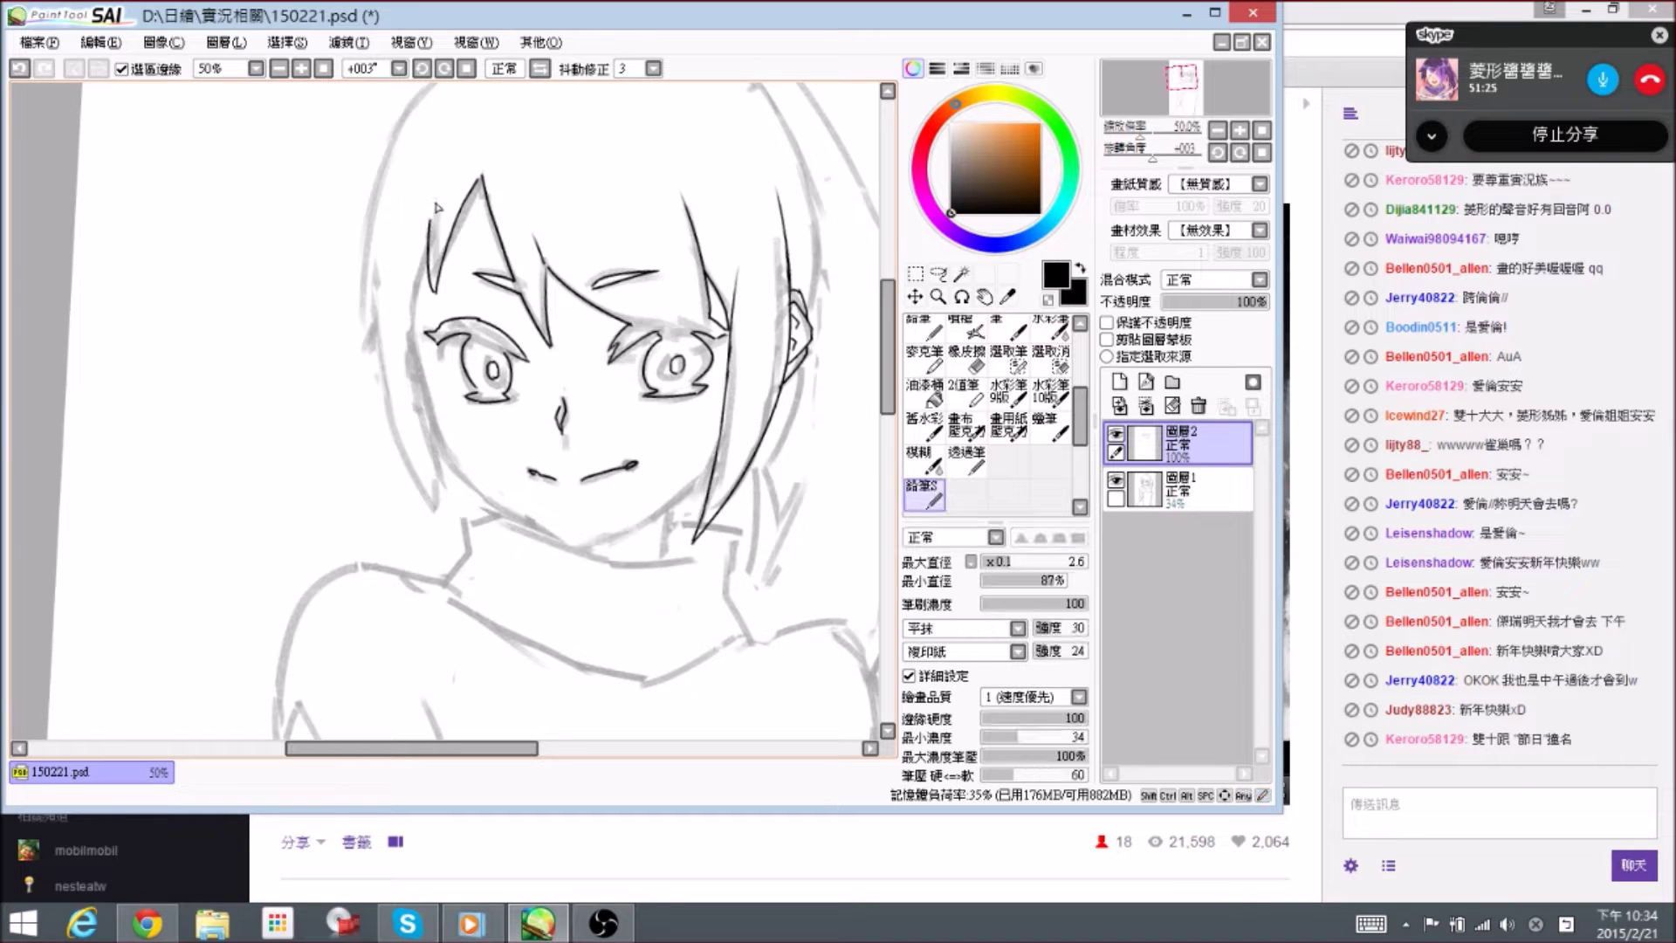
- Ink the side lock opposite the ponytail, with a notched outer edge and an inner edge meeting in a point
left_click_drag(423, 267, 435, 228)
mouse_move(417, 297)
left_mouse_down()
mouse_move(419, 259)
mouse_move(419, 300)
left_mouse_up()
left_click_drag(416, 205, 451, 462)
mouse_move(381, 214)
left_mouse_down()
mouse_move(398, 252)
mouse_move(395, 237)
mouse_move(395, 360)
mouse_move(405, 280)
left_mouse_up()
key("e")
key("n")
mouse_move(408, 341)
left_mouse_down()
mouse_move(412, 319)
mouse_move(487, 487)
left_mouse_up()
key("e")
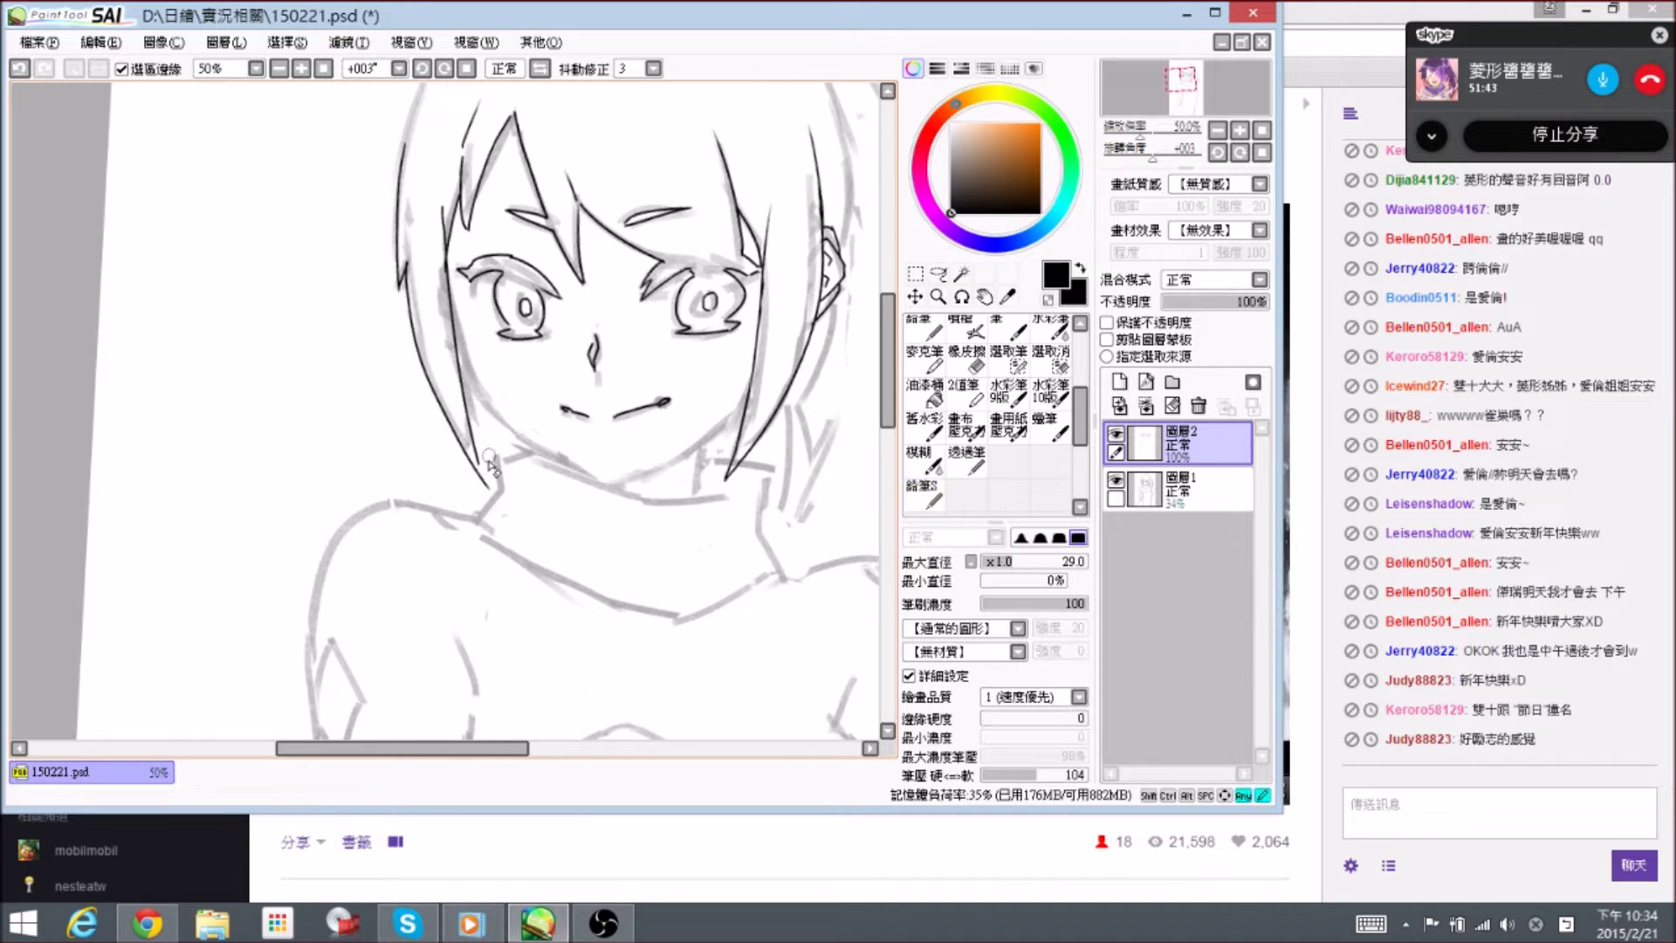
key("n")
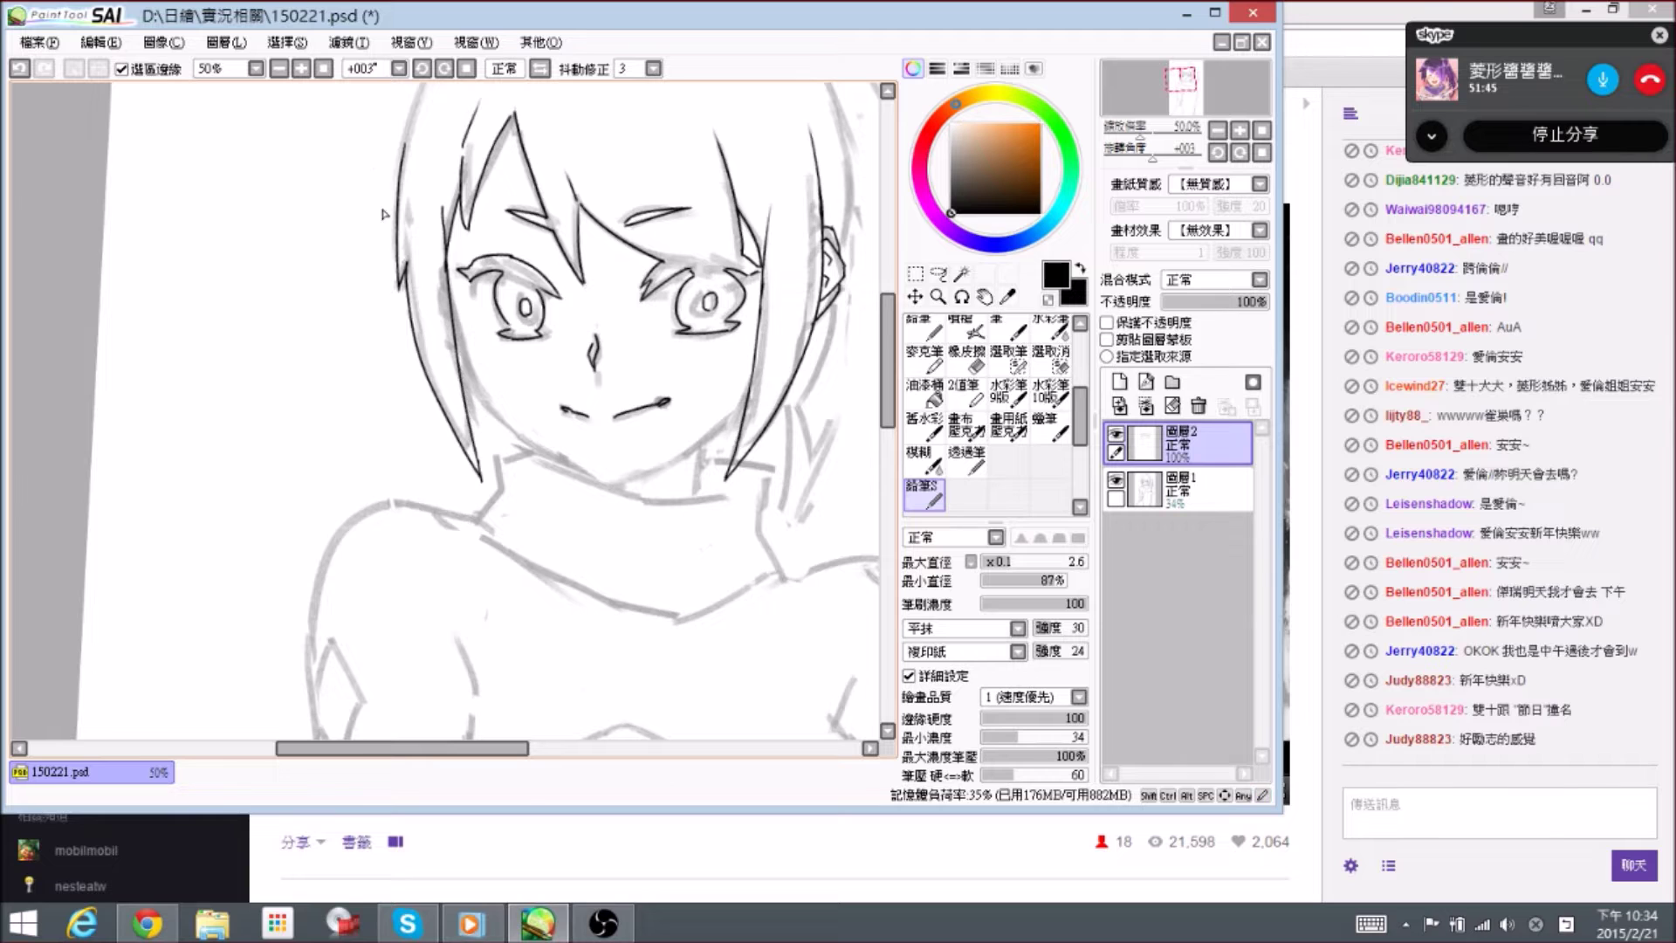
- Ink the upper cheek line beside the eye opposite the ponytail, inside the side lock
left_click_drag(527, 364, 446, 386)
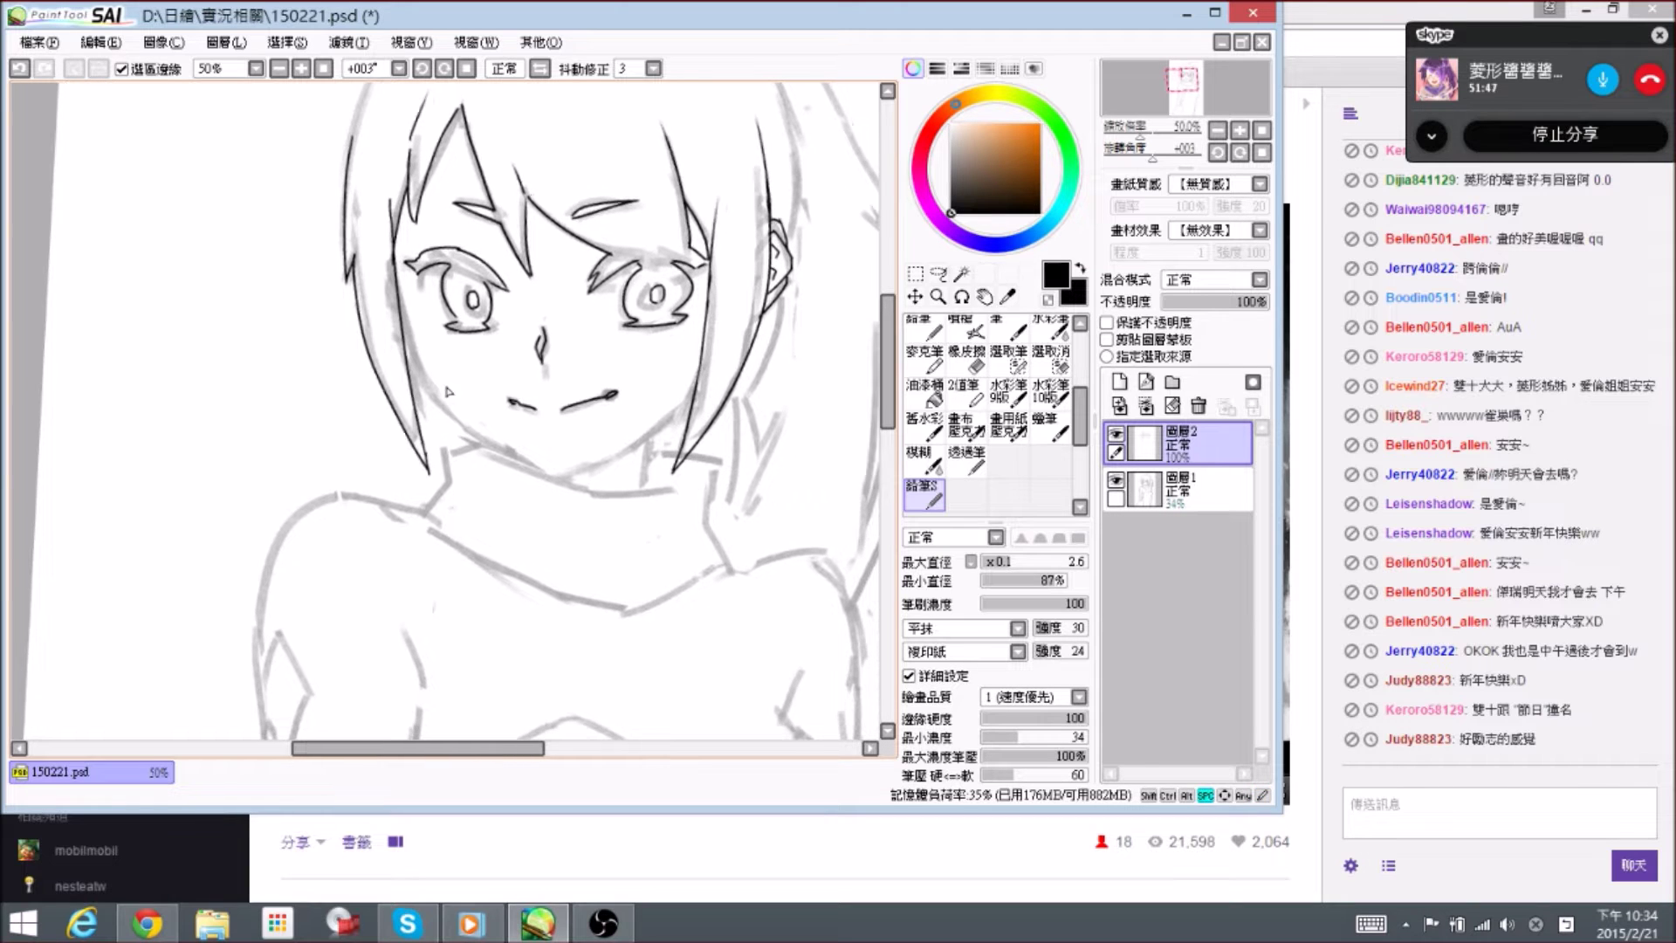
left_click_drag(401, 293, 408, 327)
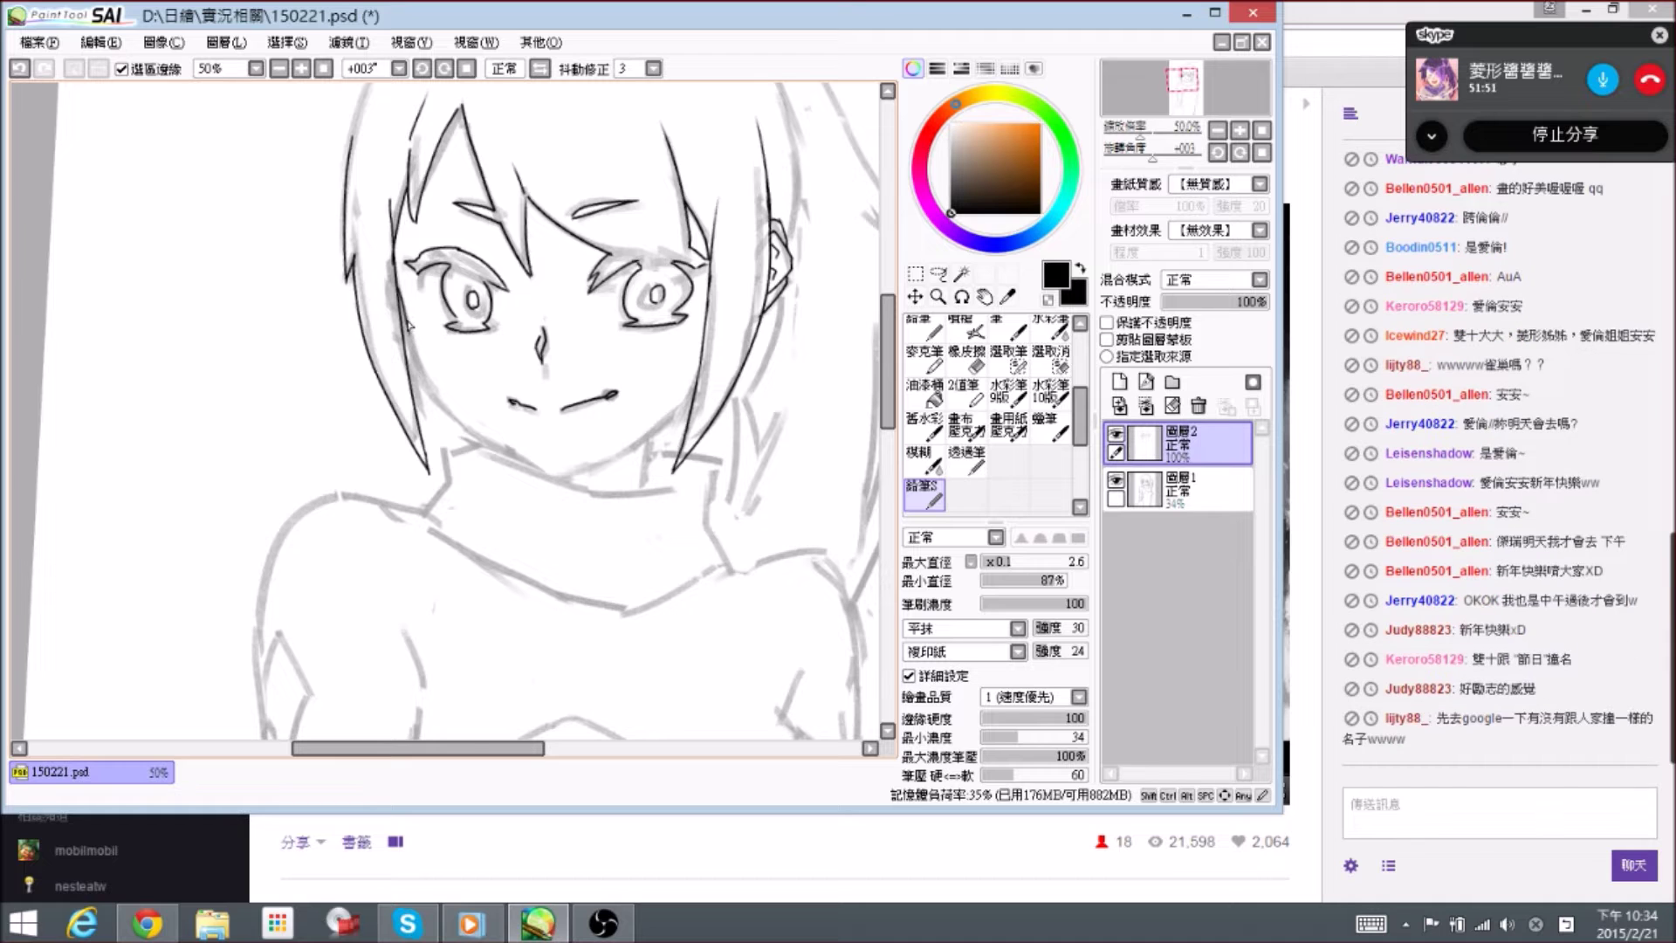
key("e")
key("n")
mouse_move(420, 368)
left_mouse_down()
mouse_move(428, 389)
mouse_move(476, 350)
left_mouse_up()
- Rotate the canvas and ink the jawline from the cheek opposite the ponytail down to the chin
key("r")
key("space")
left_click_drag(480, 459, 462, 400)
key("r")
mouse_move(481, 331)
left_mouse_down()
mouse_move(427, 353)
mouse_move(488, 450)
left_mouse_up()
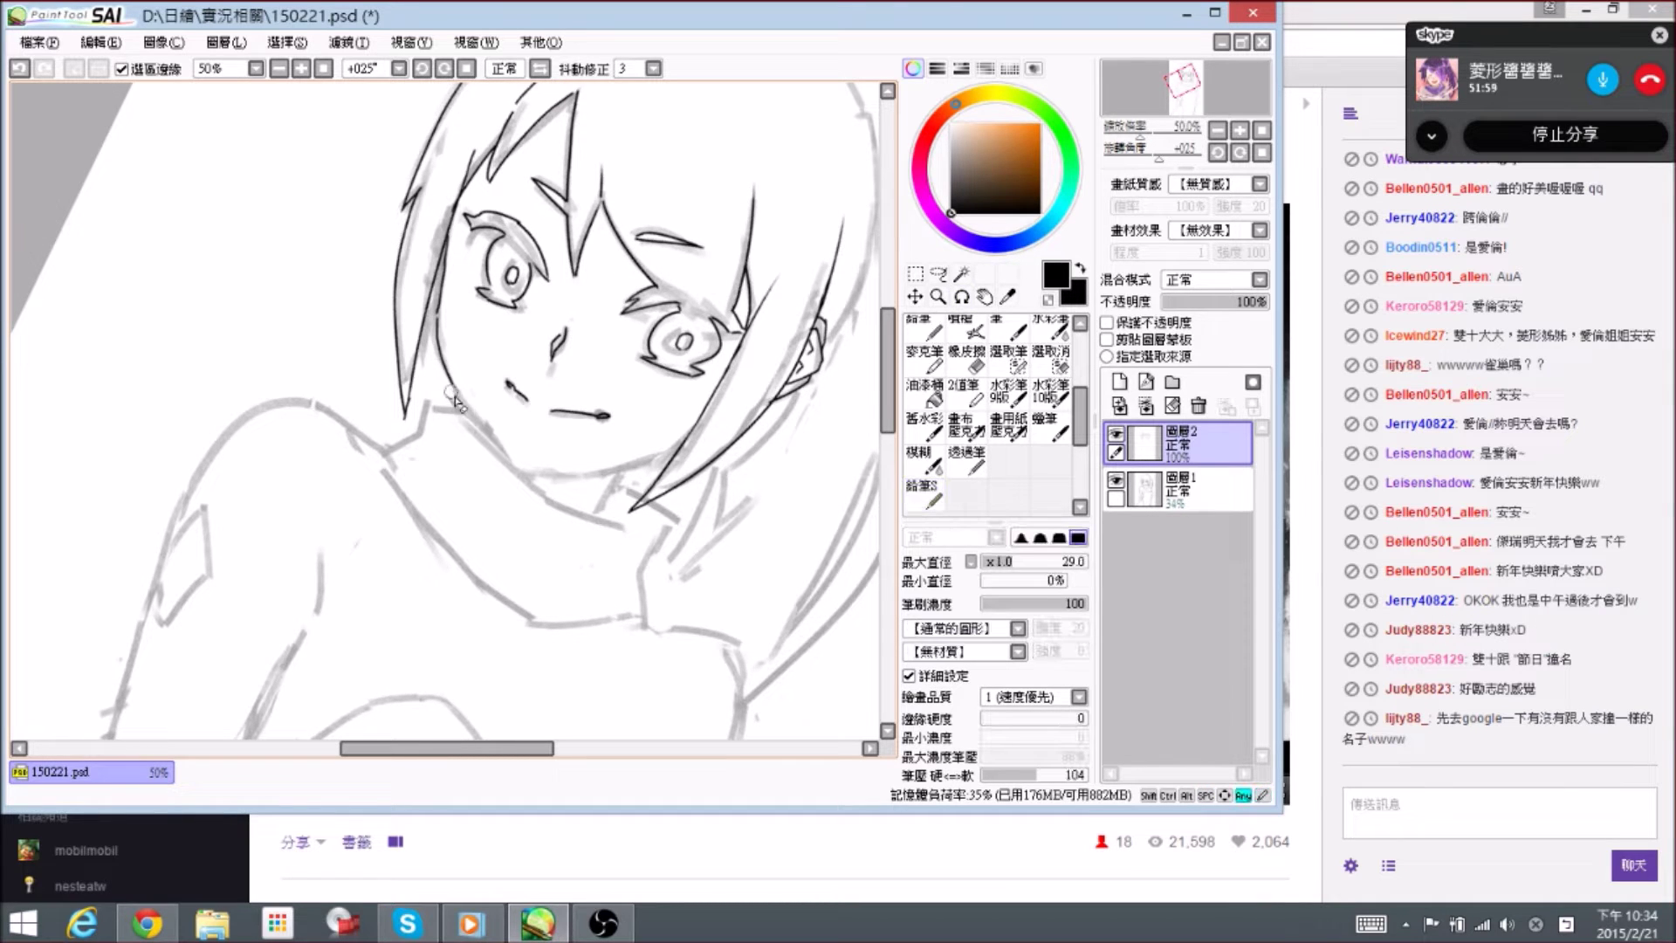
key("n")
mouse_move(457, 390)
left_mouse_down()
mouse_move(508, 460)
mouse_move(512, 438)
mouse_move(480, 403)
mouse_move(515, 467)
mouse_move(478, 412)
left_mouse_up()
key("e")
key("n")
key("e")
key("n")
- Ink the ponytail-side jawline up from the chin and add the neck line beneath it
key("r")
left_click_drag(731, 396, 631, 292)
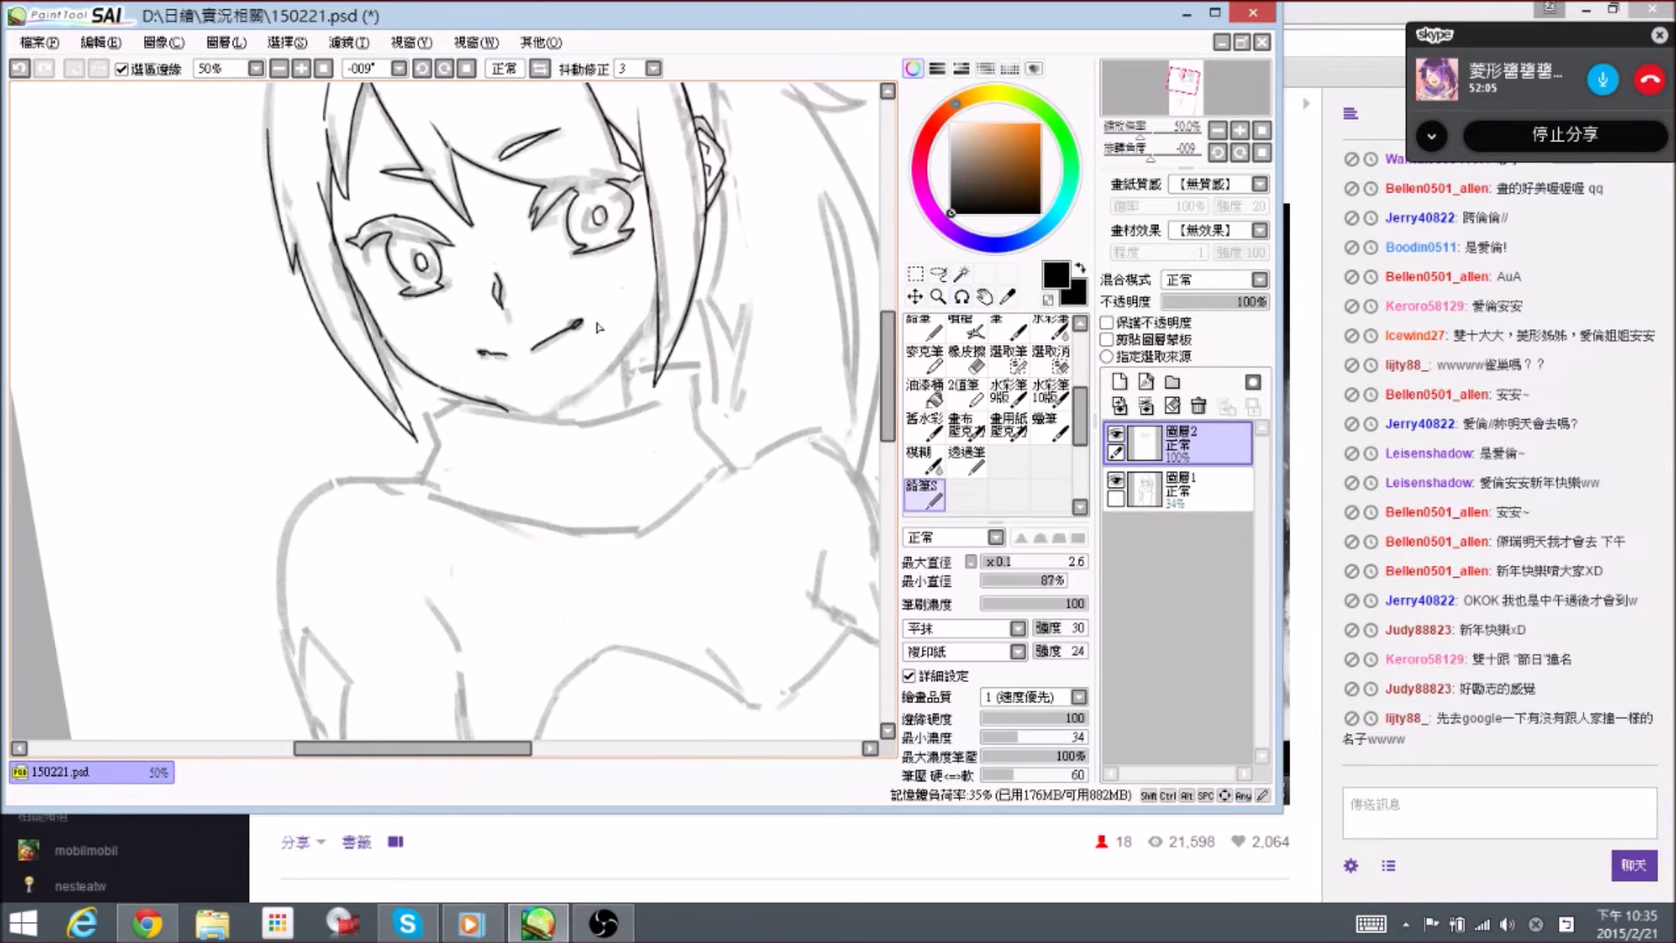
key("space")
left_click_drag(611, 383, 621, 384)
key("r")
mouse_move(673, 324)
left_mouse_down()
mouse_move(694, 297)
mouse_move(668, 330)
left_mouse_up()
key("space")
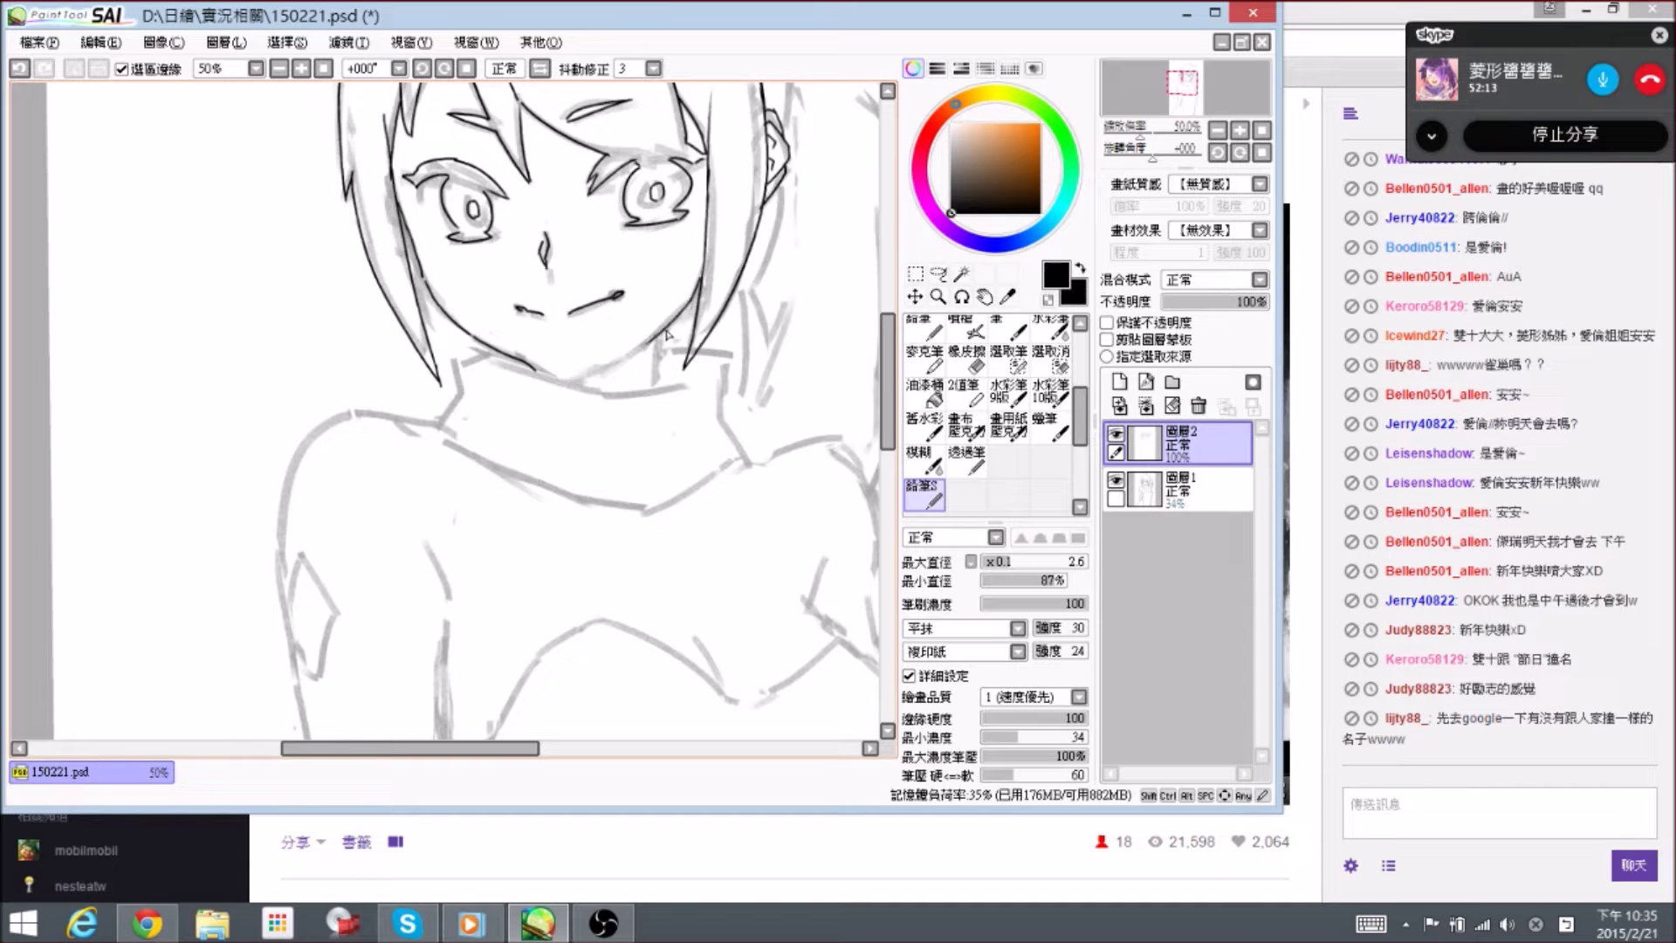
left_click_drag(584, 377, 656, 374)
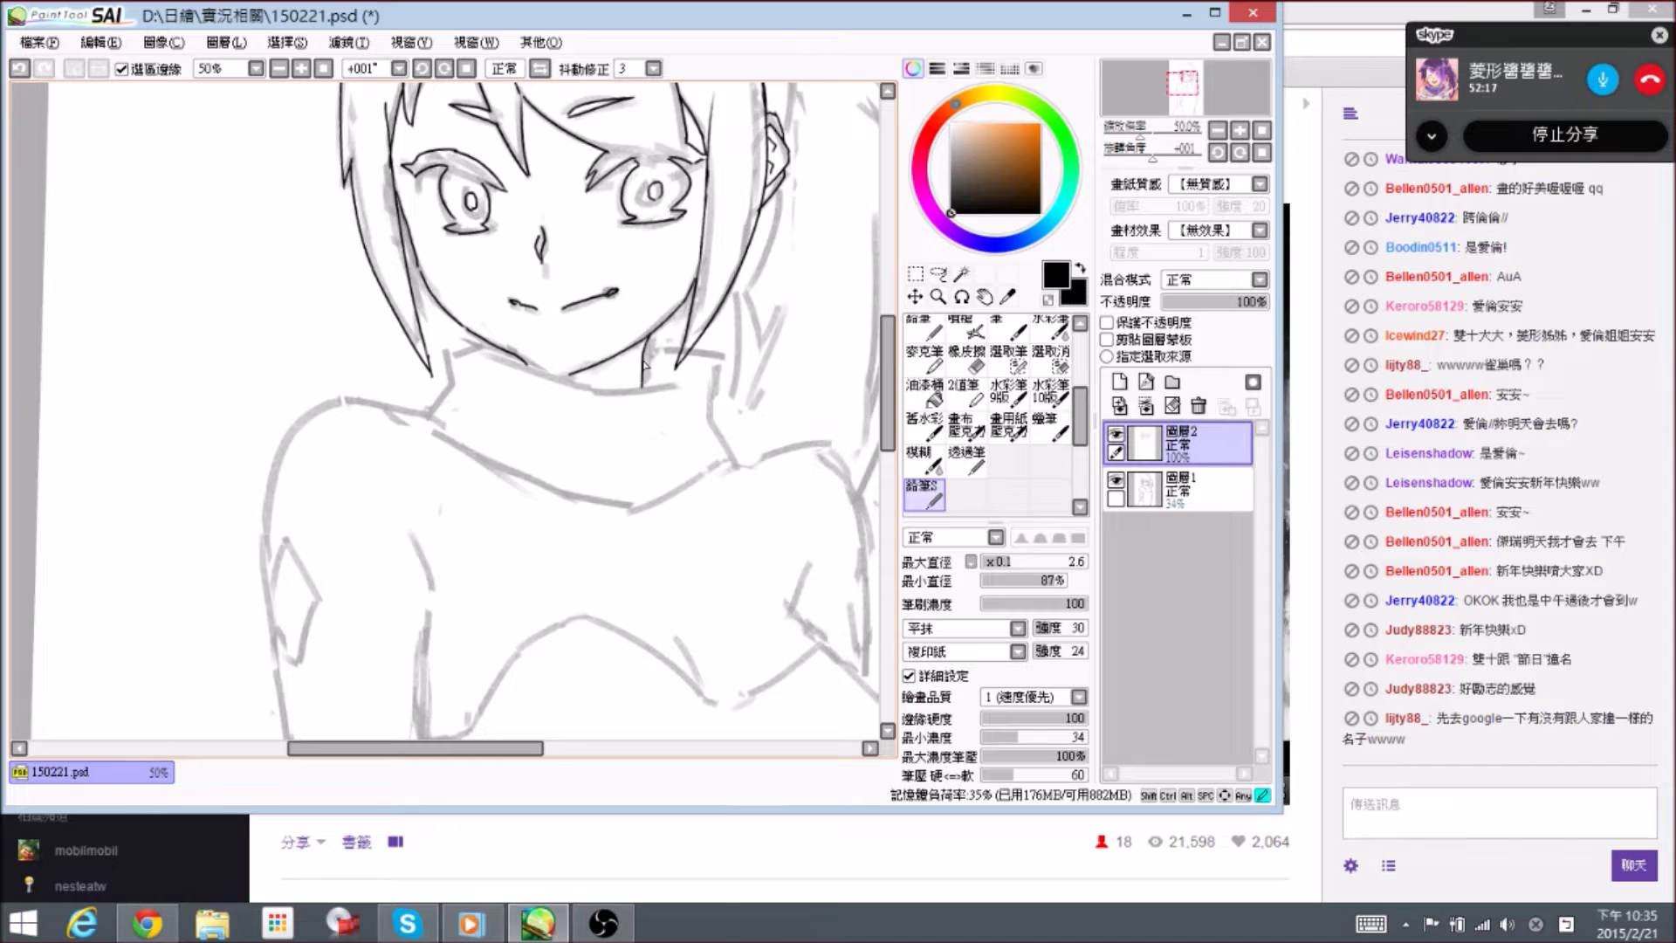
- Ink the head's top contour from the ponytail base down the opposite side, ending in a small flicked tuft
left_click_drag(759, 250, 709, 376)
left_click_drag(437, 241, 492, 443)
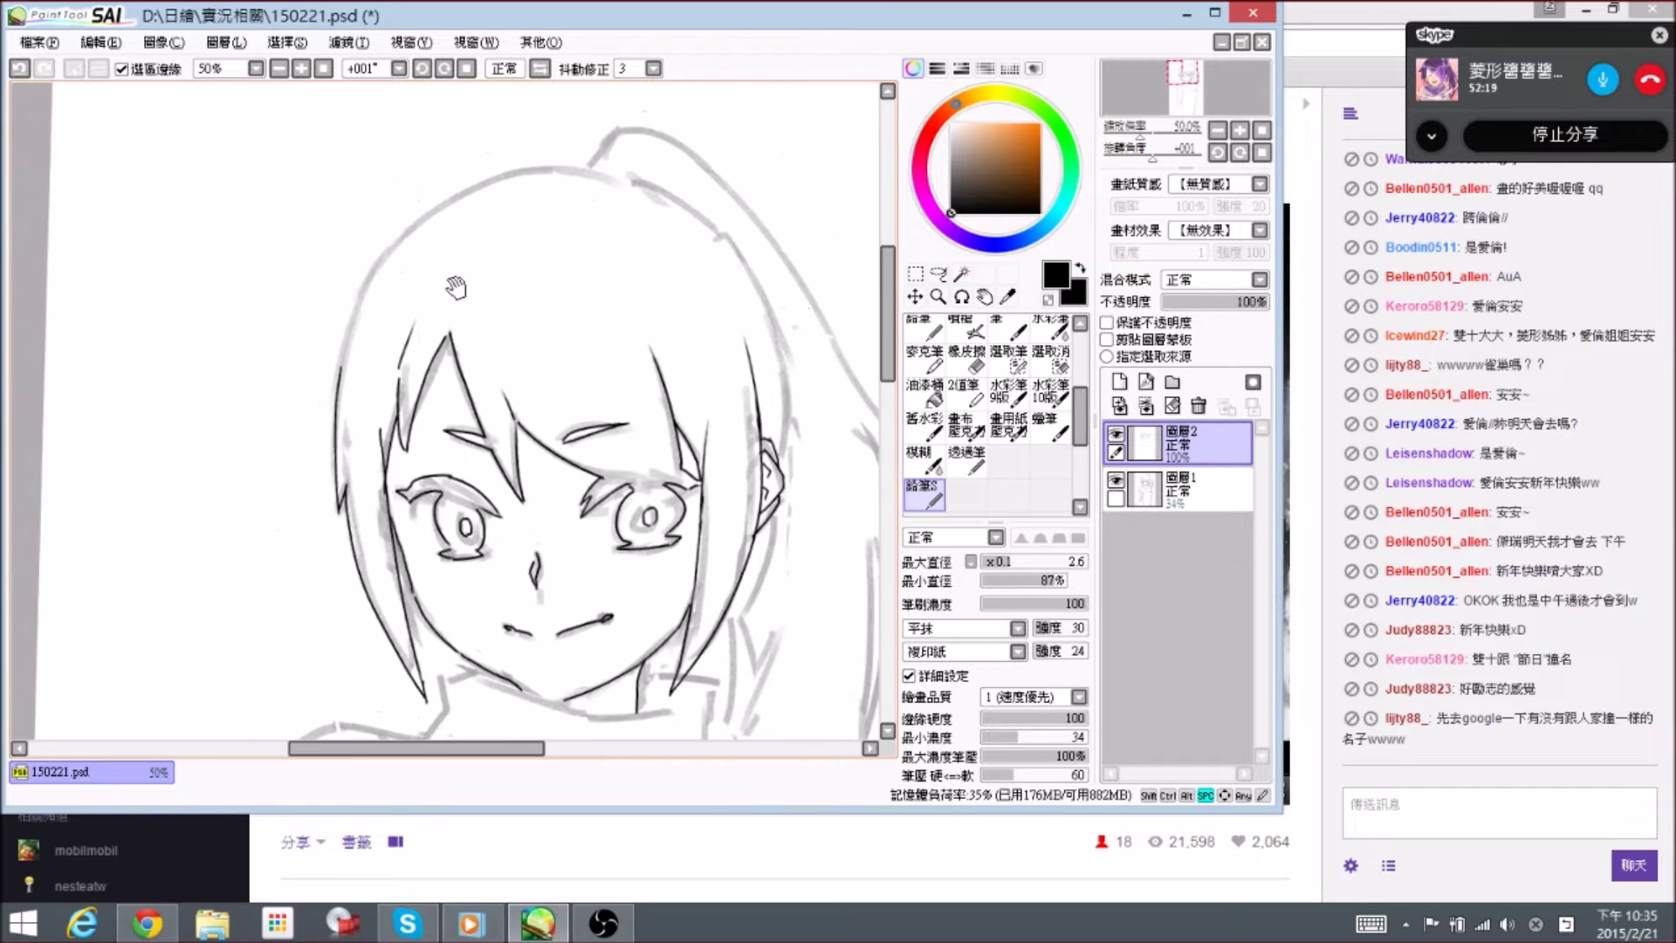
left_click_drag(561, 265, 586, 273)
mouse_move(579, 184)
left_mouse_down()
mouse_move(590, 196)
mouse_move(401, 253)
mouse_move(341, 359)
mouse_move(287, 389)
mouse_move(448, 369)
left_mouse_up()
left_click_drag(437, 365, 475, 374)
key("e")
mouse_move(334, 375)
left_mouse_down()
mouse_move(328, 356)
mouse_move(392, 397)
left_mouse_up()
key("n")
mouse_move(706, 228)
left_mouse_down()
mouse_move(656, 194)
mouse_move(501, 264)
left_mouse_up()
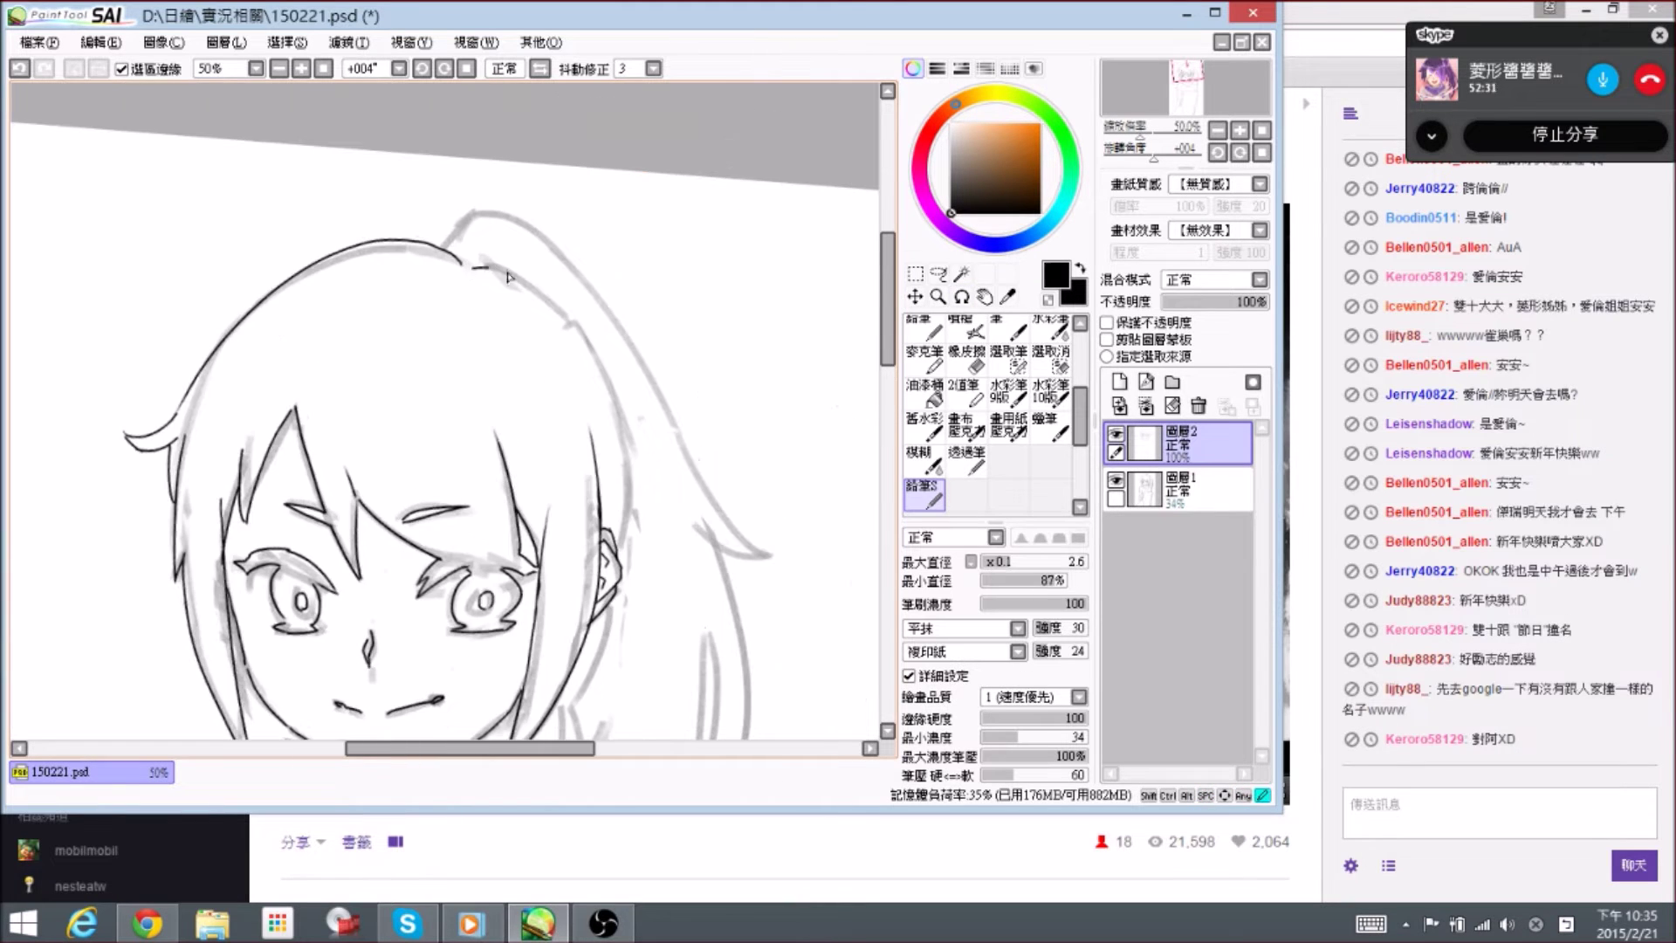
- Ink the ponytail-side head contour from the crown down to a small tuft above the ear, using the mirrored view
left_click_drag(593, 374, 488, 212)
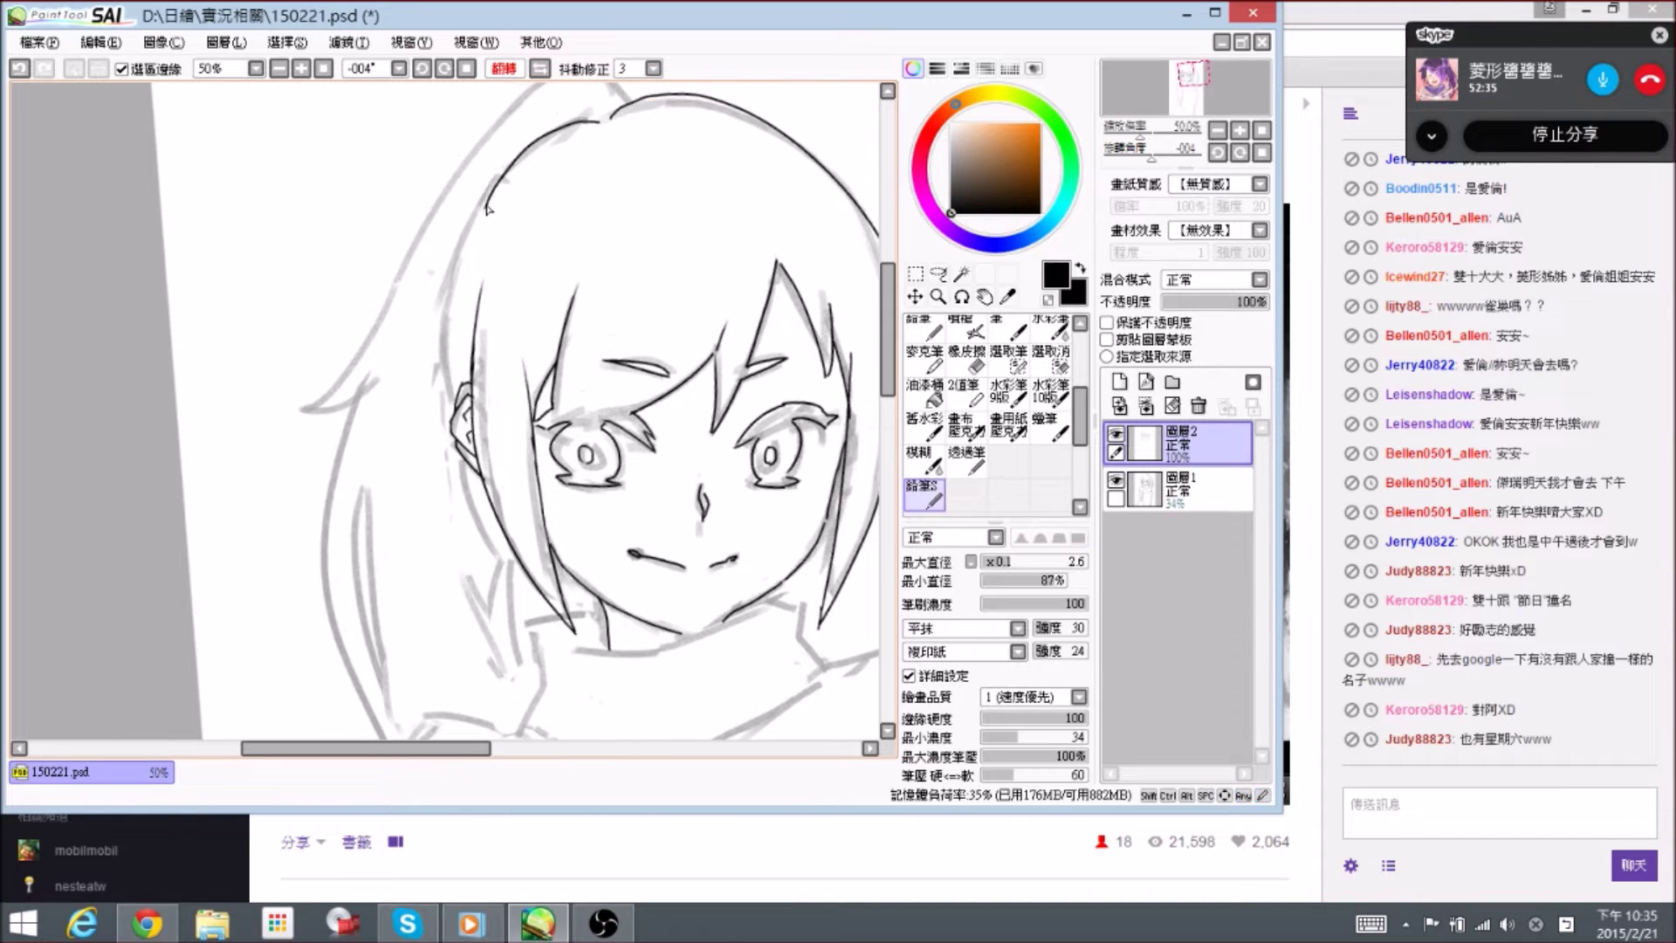
mouse_move(459, 423)
left_mouse_down()
mouse_move(451, 376)
mouse_move(428, 371)
left_mouse_up()
key("e")
mouse_move(388, 301)
left_mouse_down()
mouse_move(371, 288)
mouse_move(397, 310)
mouse_move(410, 299)
mouse_move(391, 311)
mouse_move(496, 290)
left_mouse_up()
key("n")
key("e")
key("n")
left_click_drag(711, 266, 595, 139)
left_click_drag(286, 375, 313, 384)
key("r")
left_click_drag(515, 362, 463, 376)
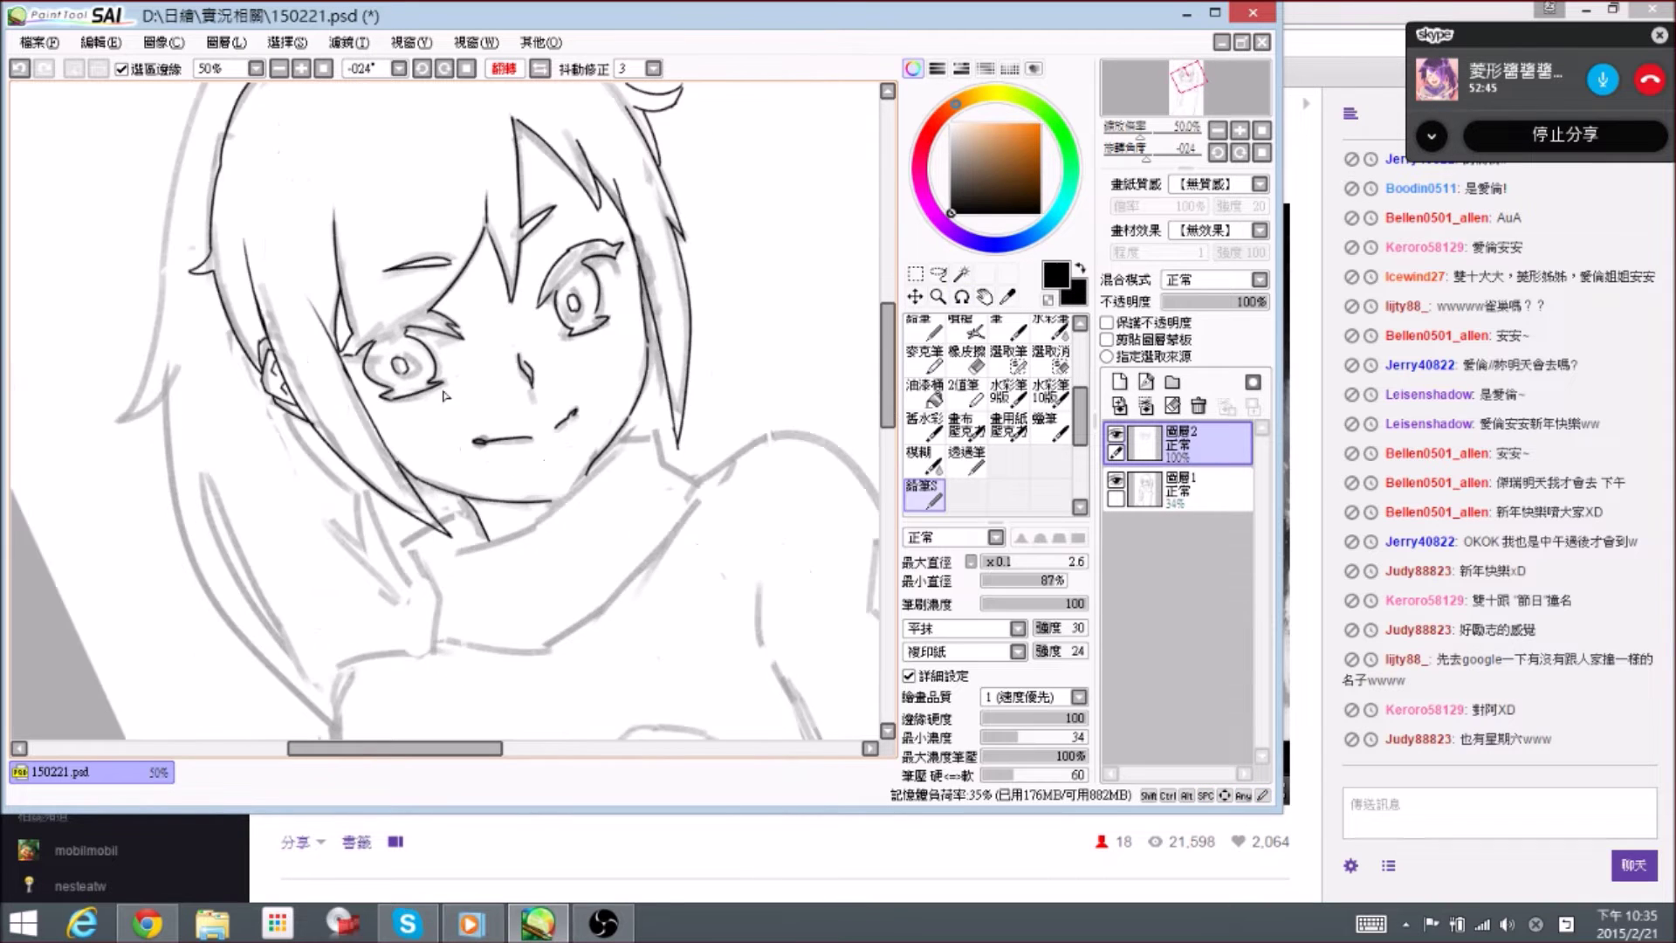
left_click_drag(469, 478, 480, 501)
- Ink the ponytail's arched top and its long outer edge down to the flicked tip
key("r")
left_click_drag(706, 346, 707, 427)
mouse_move(368, 530)
left_mouse_down()
mouse_move(439, 497)
mouse_move(432, 319)
mouse_move(514, 546)
left_mouse_up()
left_click_drag(444, 215, 523, 390)
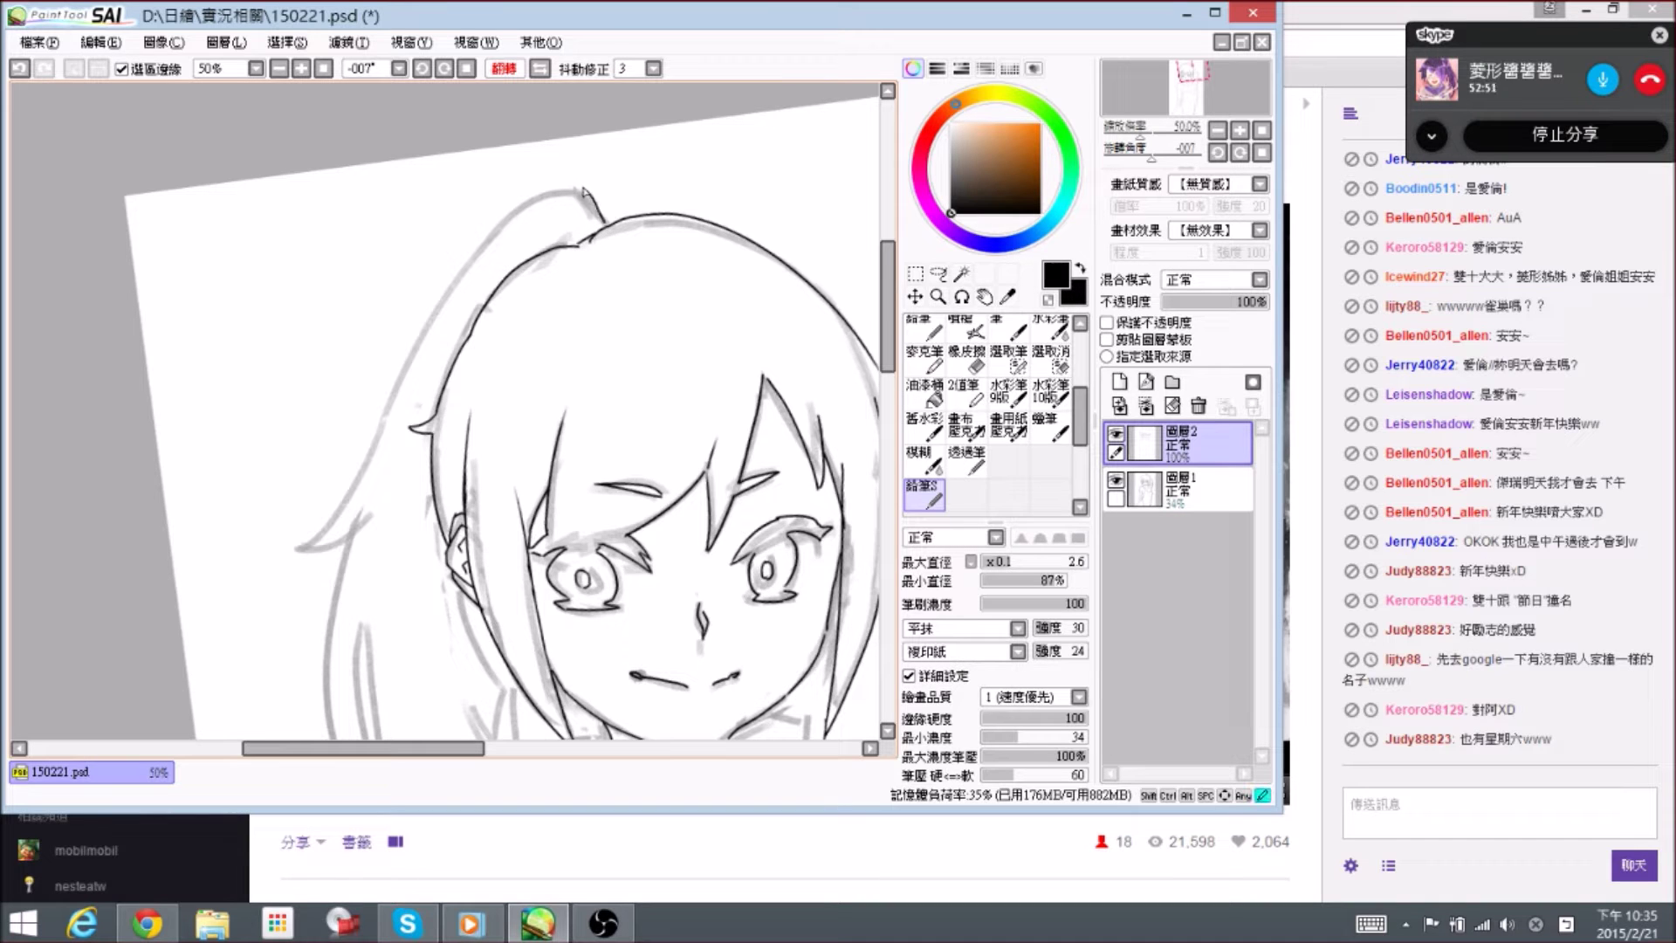
mouse_move(511, 220)
left_mouse_down()
mouse_move(352, 559)
mouse_move(428, 362)
mouse_move(458, 369)
mouse_move(451, 415)
mouse_move(474, 298)
mouse_move(381, 418)
left_mouse_up()
key("ctrl+minus")
key("e")
key("n")
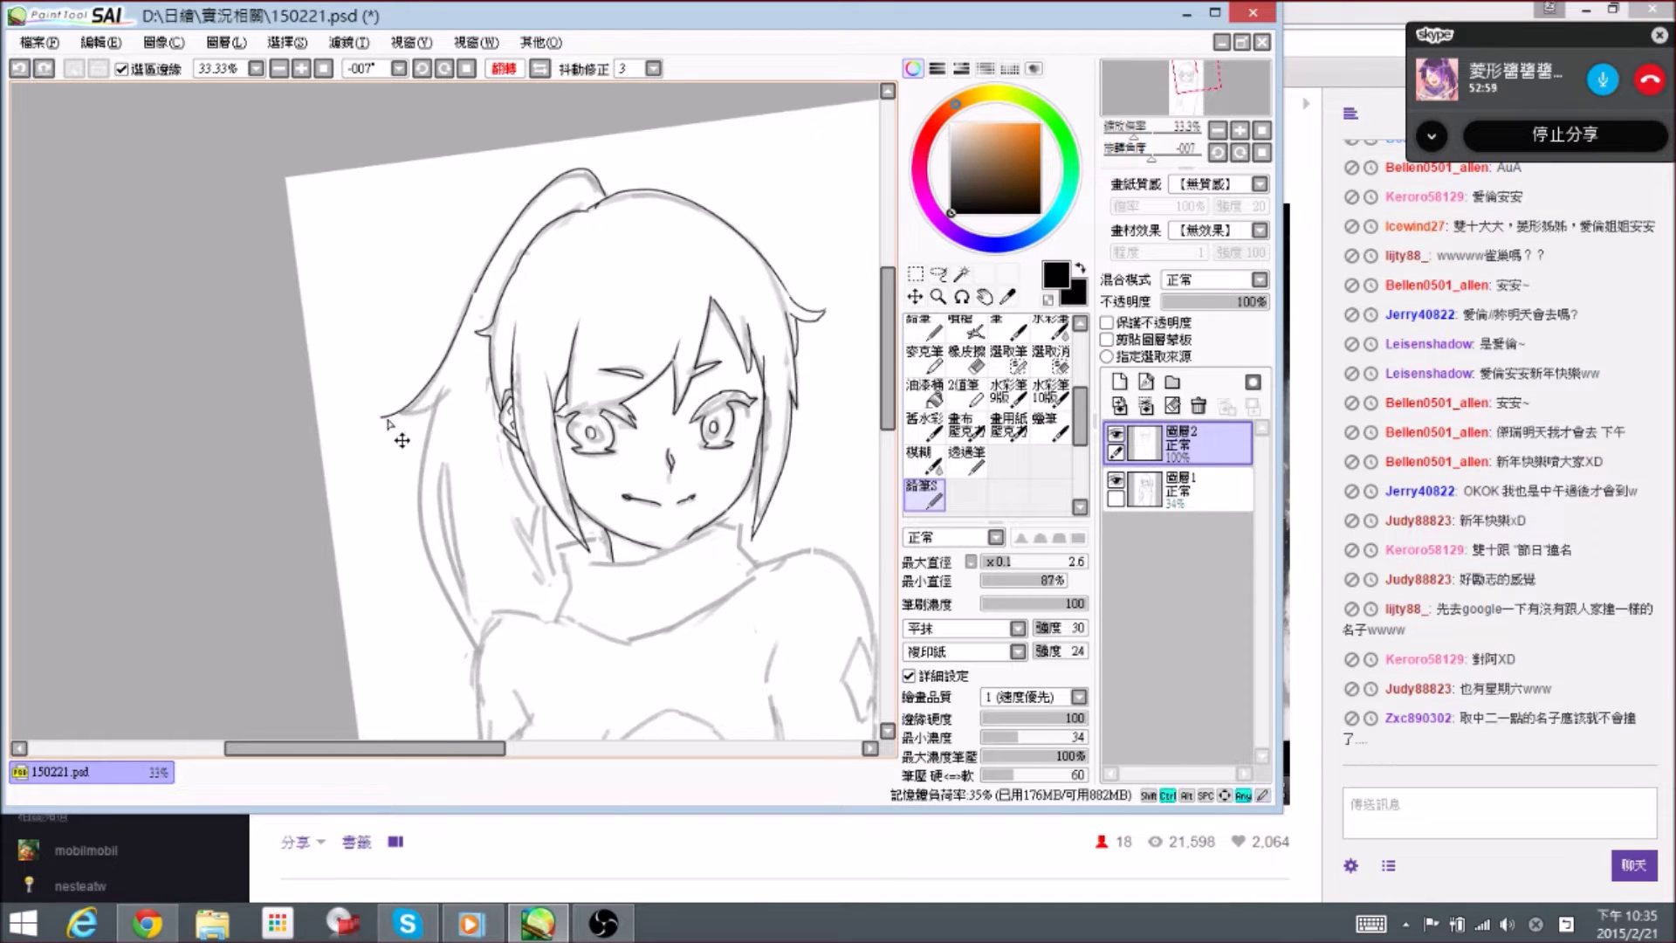
- Ink the lower ponytail's outer curve and the narrow inner strand, redoing one stroke
mouse_move(454, 426)
left_mouse_down()
mouse_move(467, 344)
mouse_move(488, 574)
mouse_move(447, 490)
left_mouse_up()
left_click_drag(454, 355, 468, 471)
key("ctrl+z")
mouse_move(457, 344)
left_mouse_down()
mouse_move(489, 481)
mouse_move(467, 360)
left_mouse_up()
key("e")
scroll(471, 403, "down", 2)
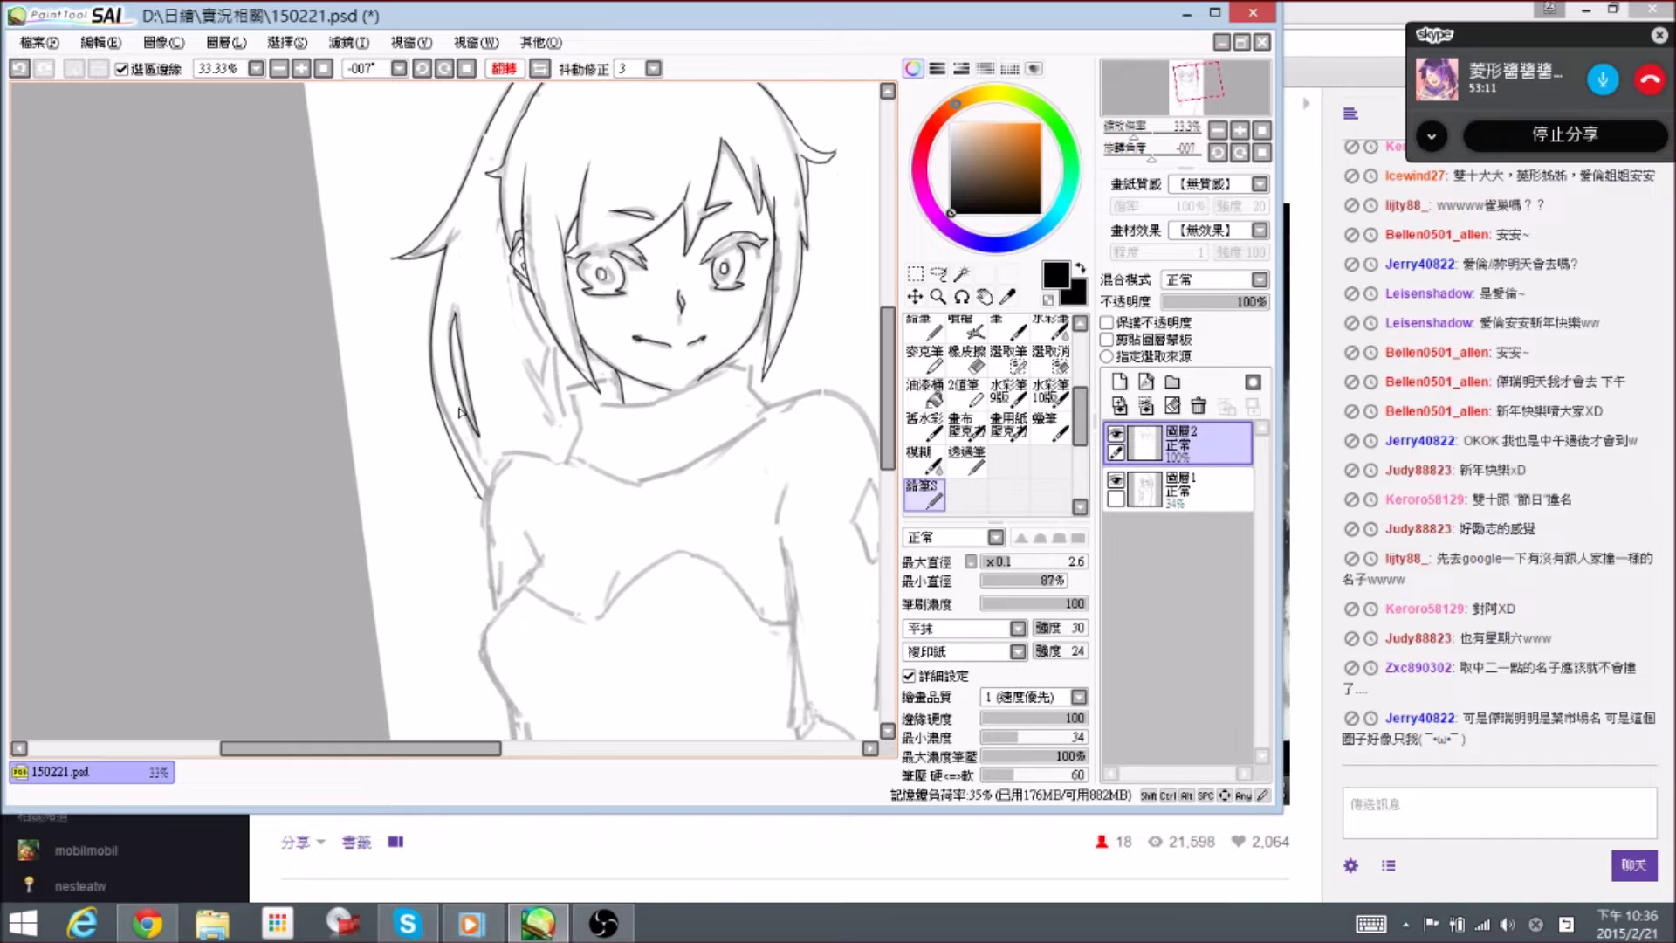
- Rework the lower outer edge of the ponytail into a small pointed notch near its end
key("e")
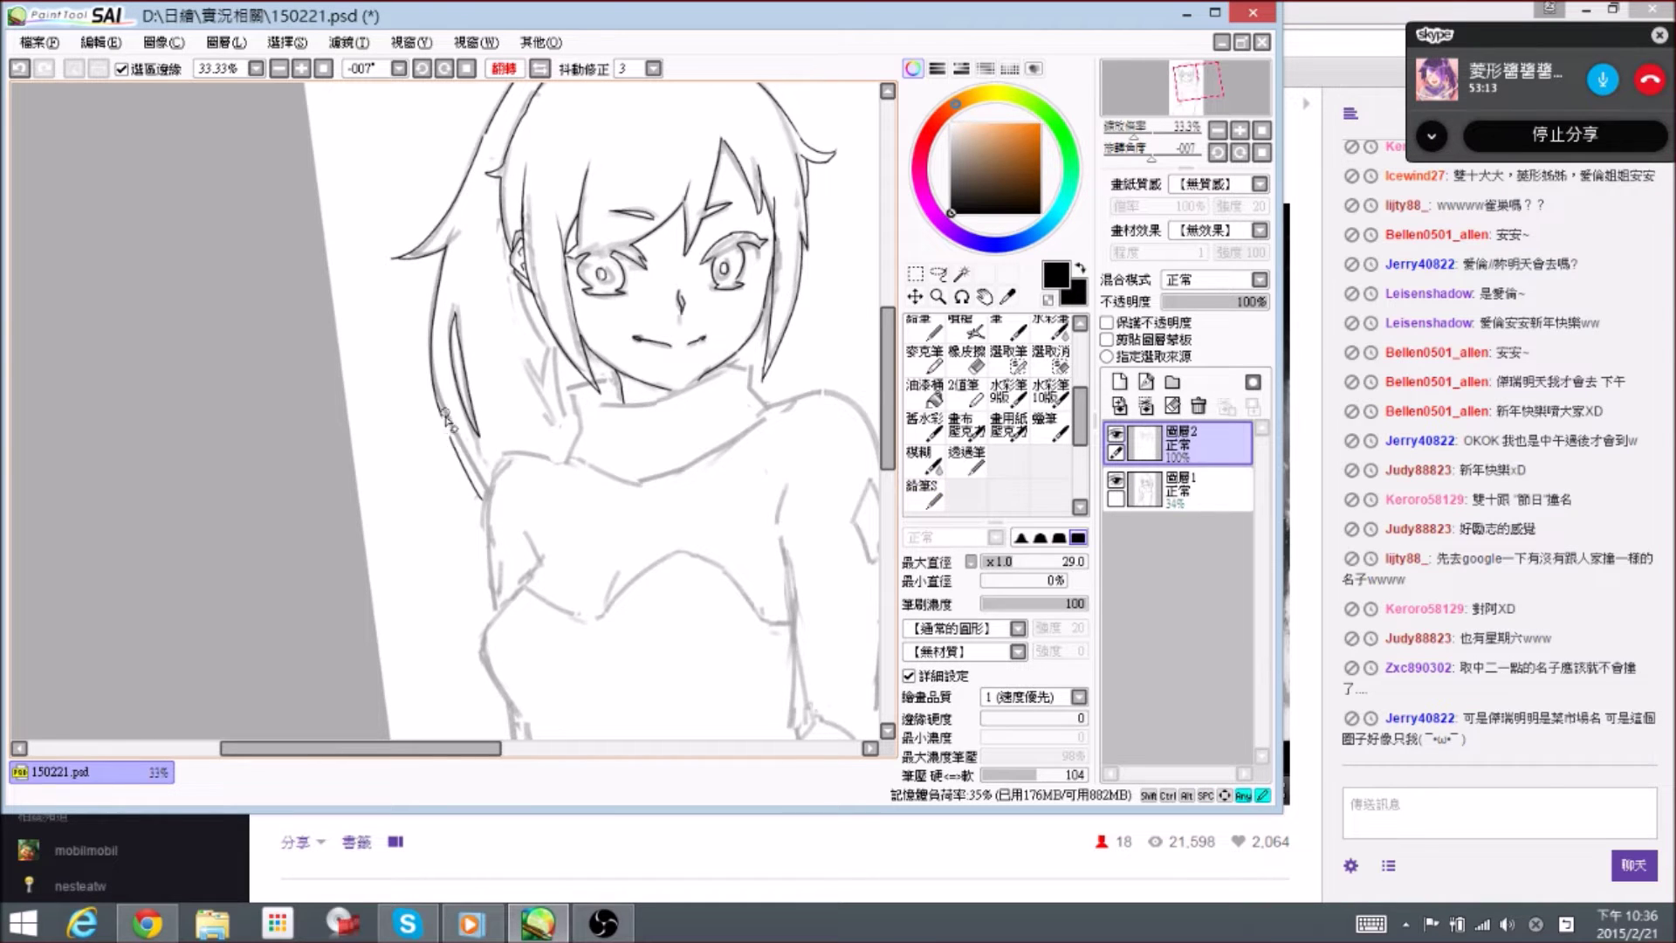
key("e")
mouse_move(443, 422)
left_mouse_down()
mouse_move(445, 453)
mouse_move(437, 420)
mouse_move(533, 432)
left_mouse_up()
key("e")
key("e")
key("e")
left_click_drag(435, 467, 441, 449)
key("e")
left_click_drag(515, 404, 513, 418)
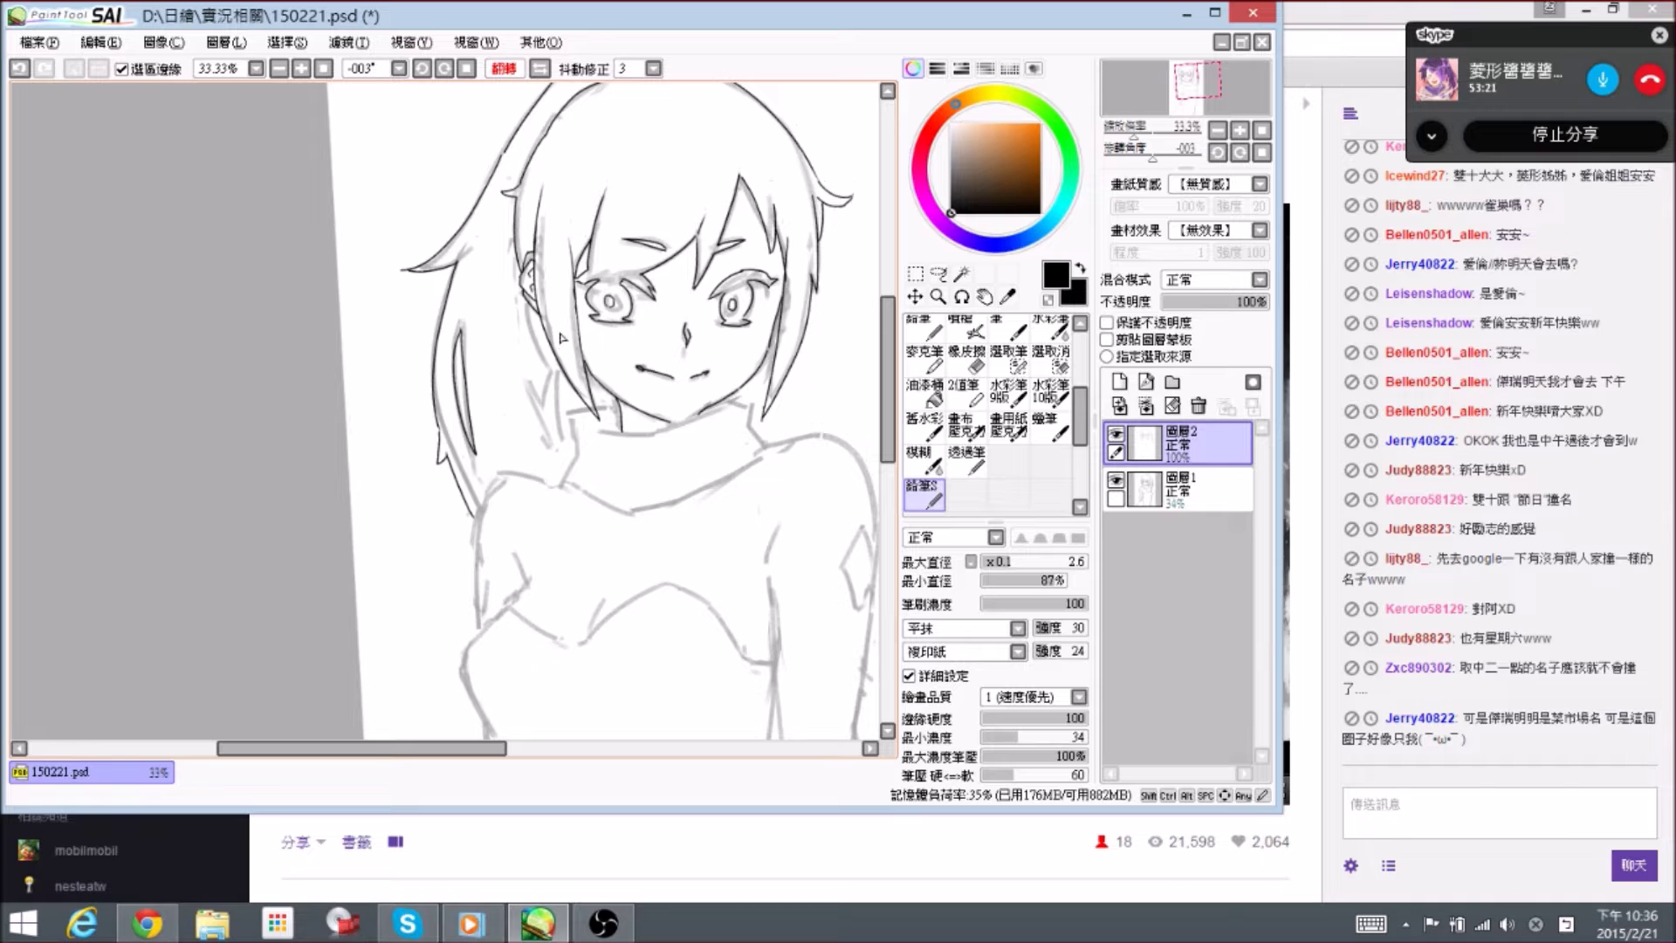
- Clean up the ear's inked outline beside the side lock, erasing and redrawing its small lines
left_click_drag(611, 273, 647, 281)
mouse_move(558, 270)
left_mouse_down()
mouse_move(570, 308)
mouse_move(539, 304)
left_mouse_up()
key("e")
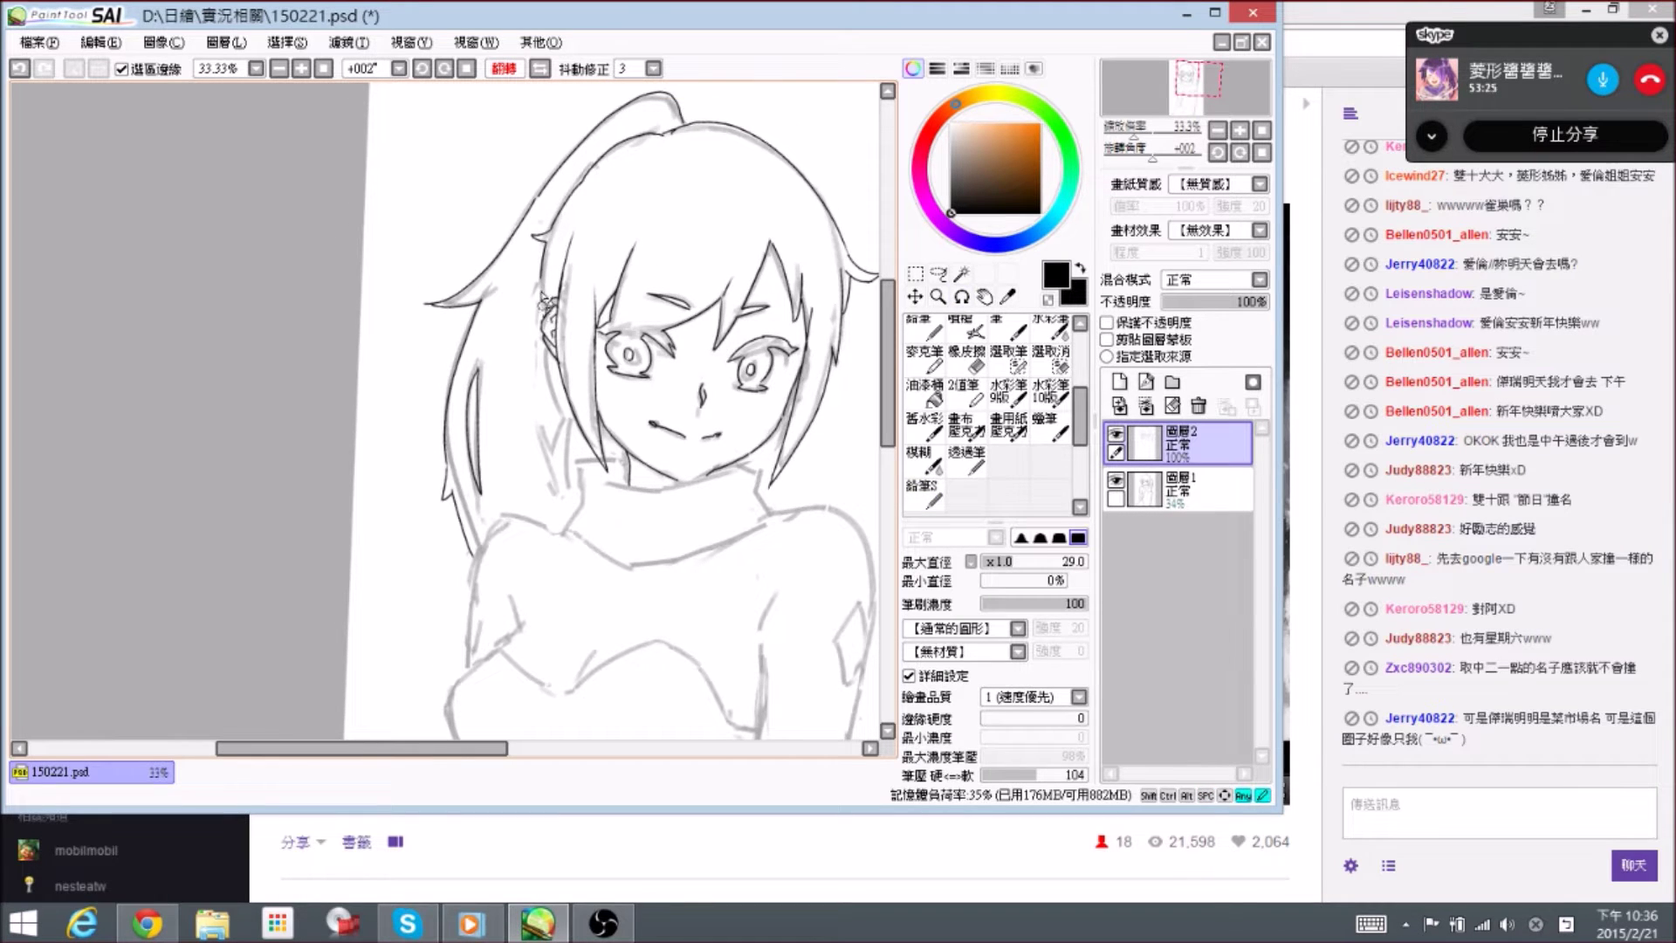
key("e")
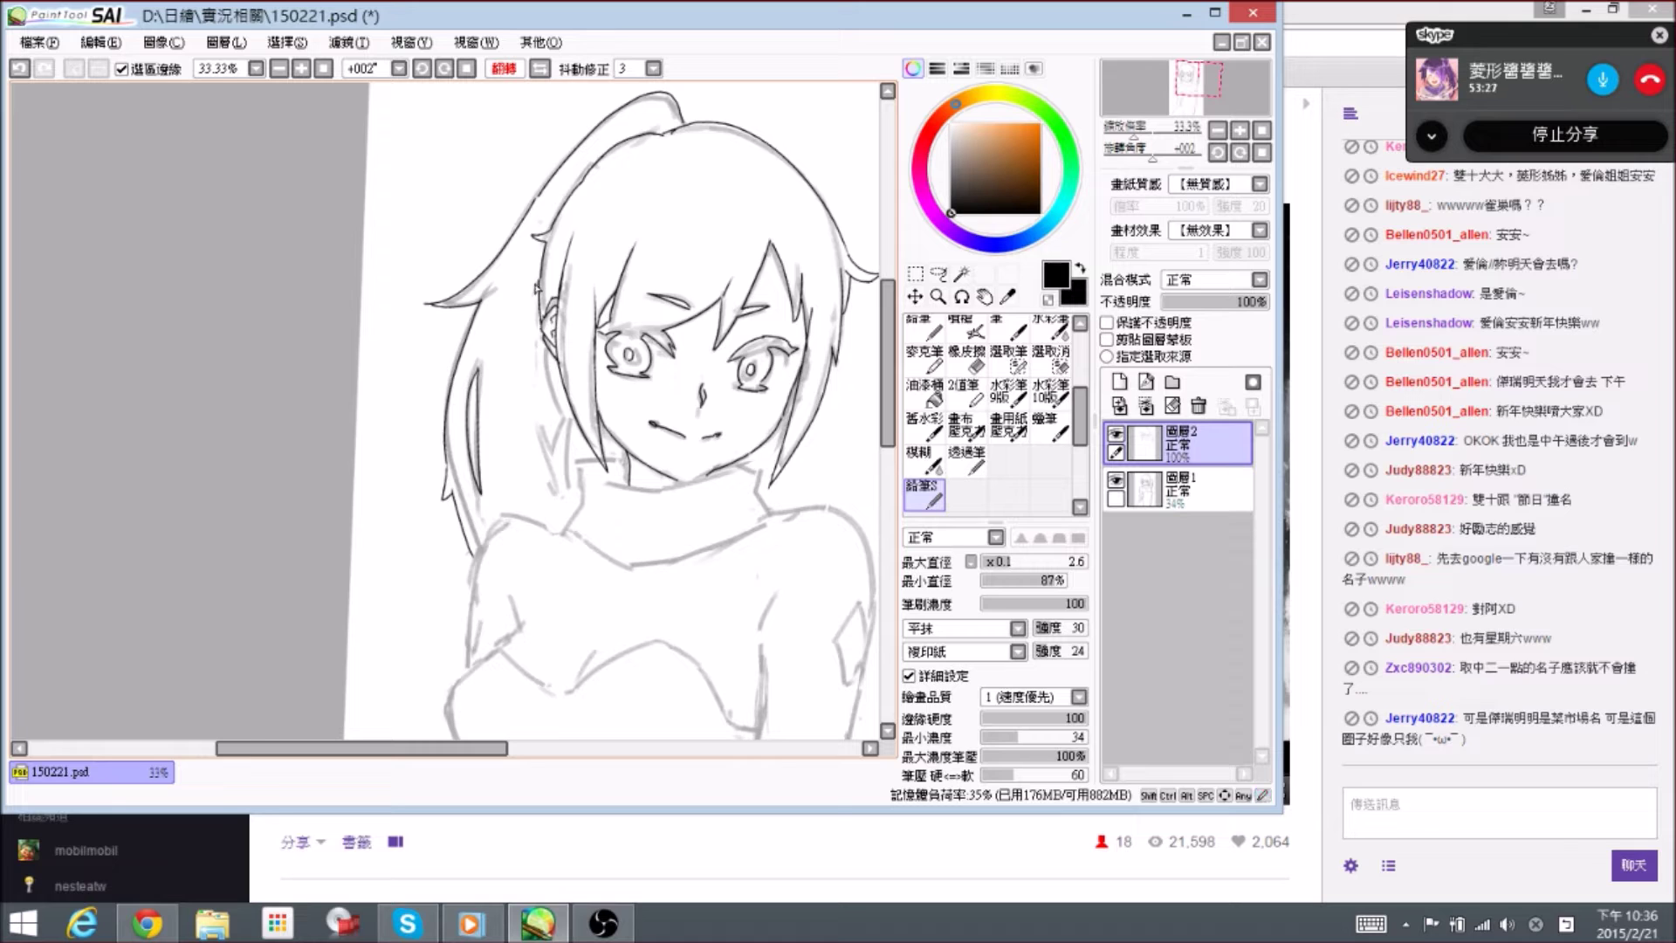
scroll(551, 336, "down", 1)
key("e")
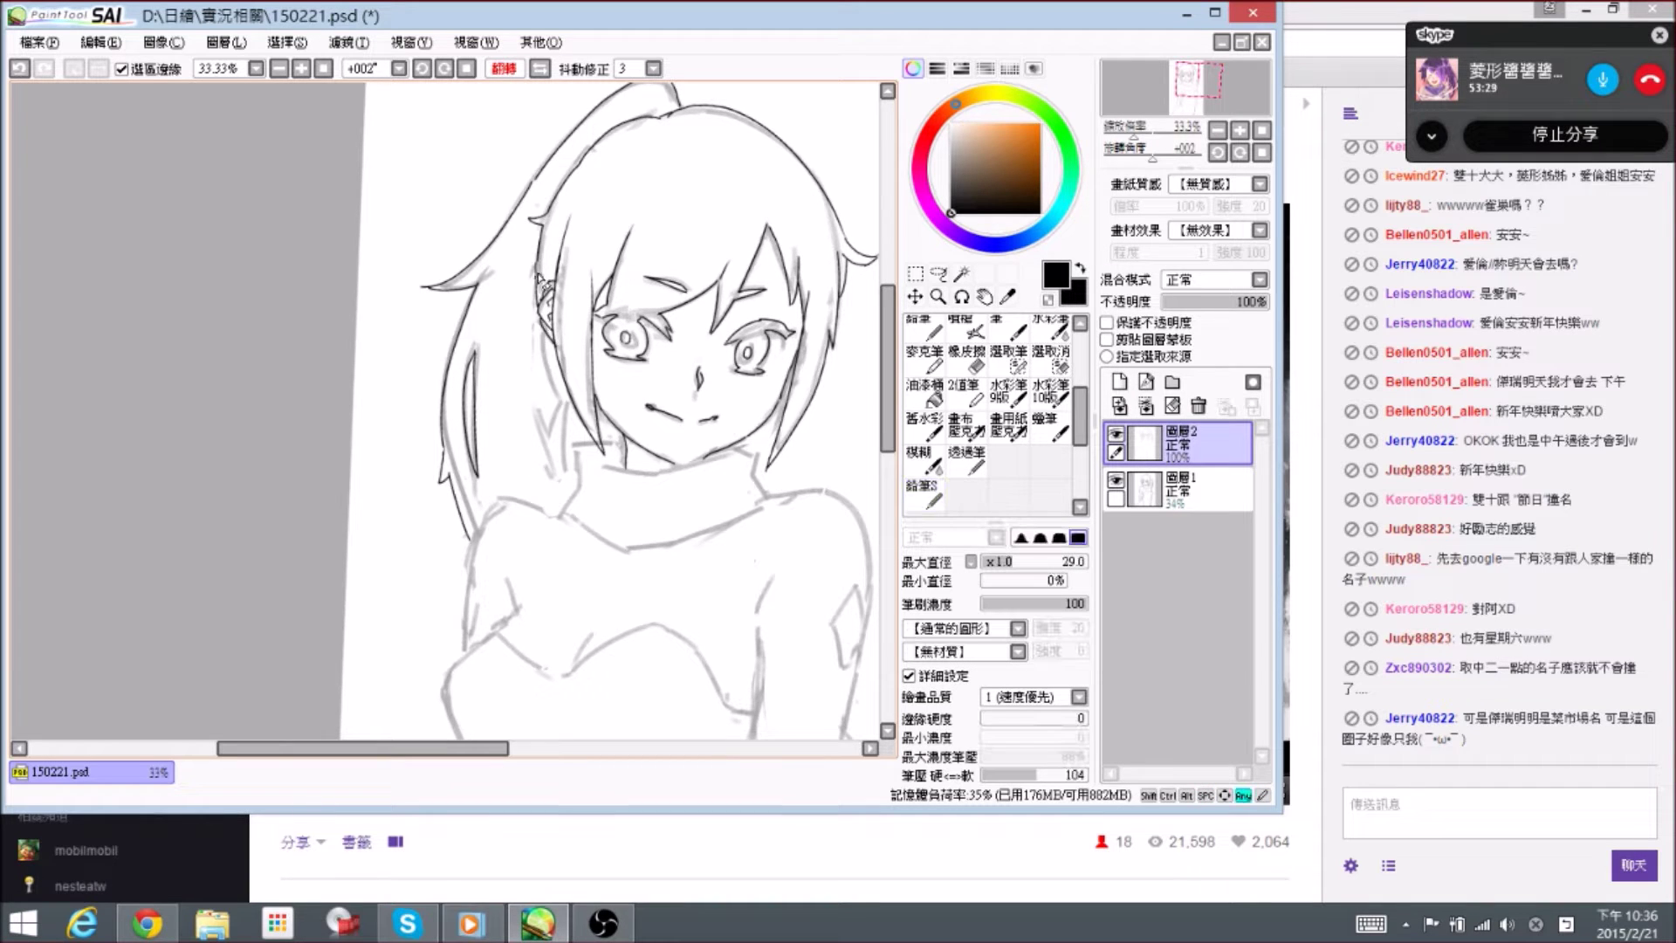
key("e")
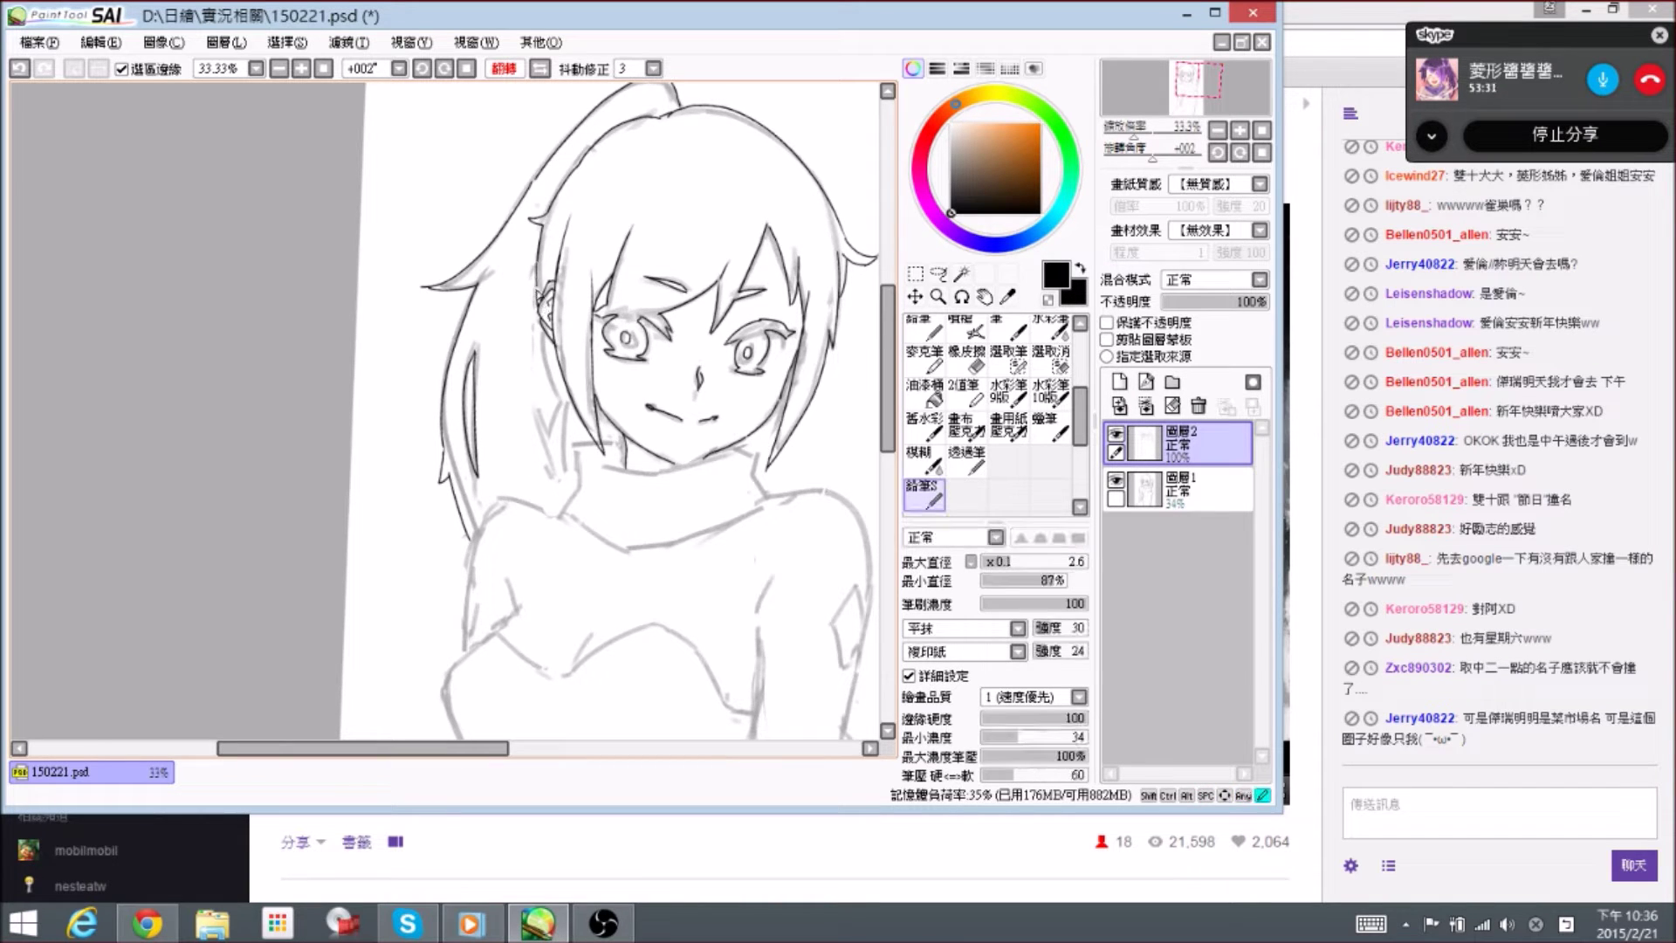
key("e")
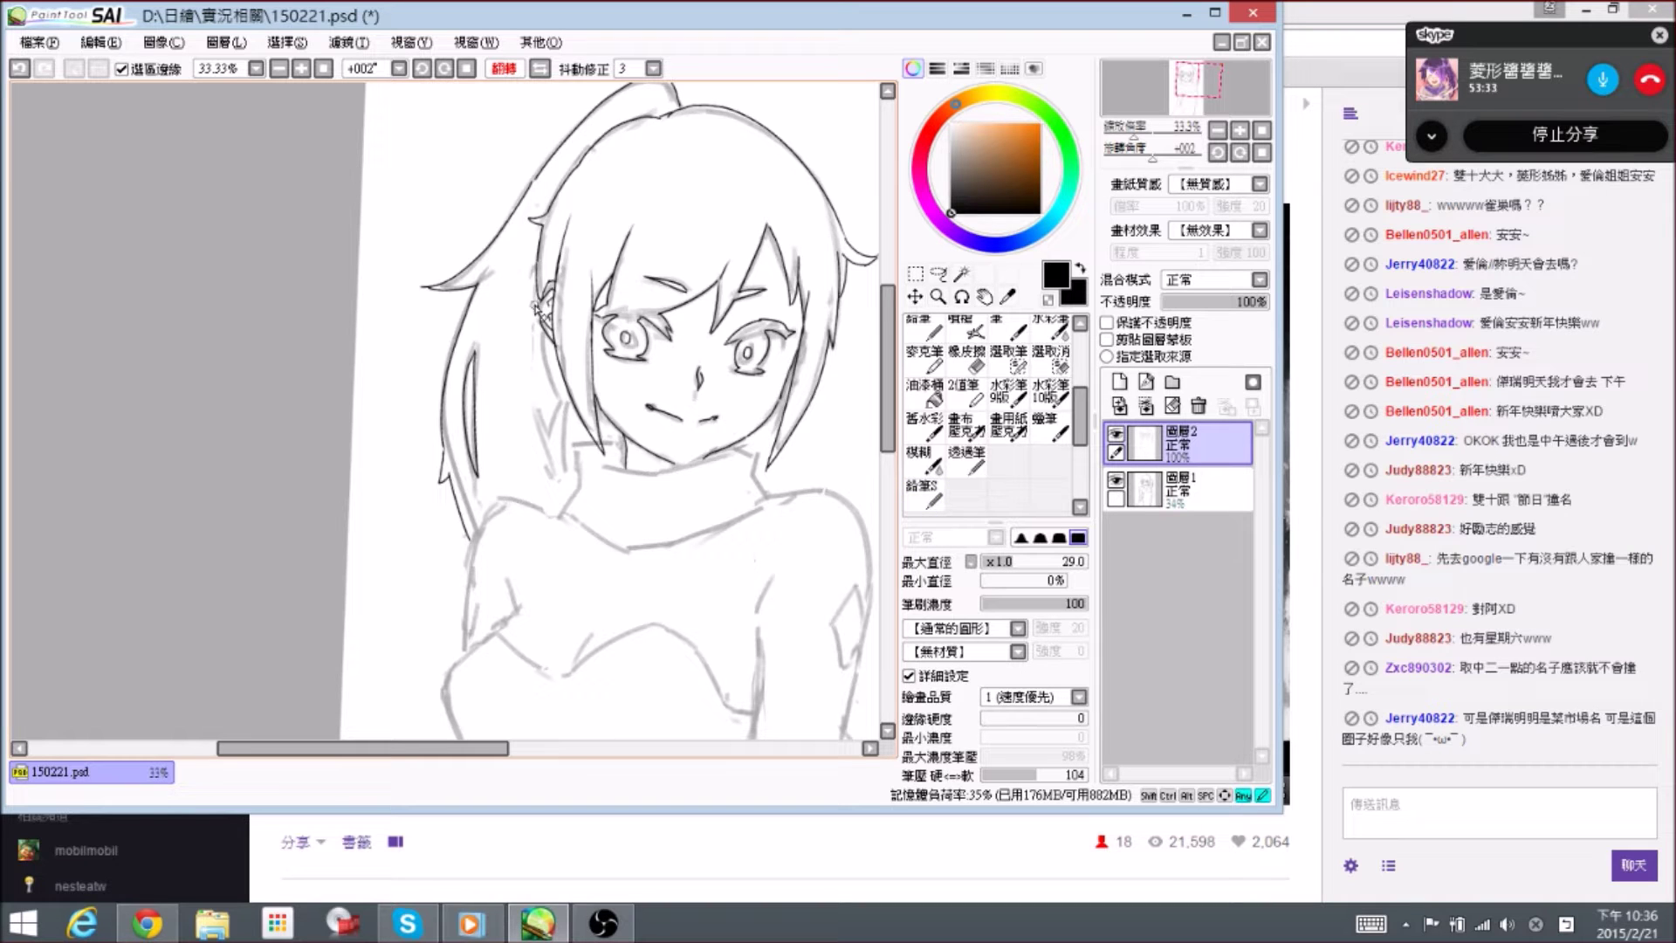
key("e")
- Refine the line work at the ear's lower end, erasing stray ends where it meets the side hair
left_click_drag(559, 372, 555, 353)
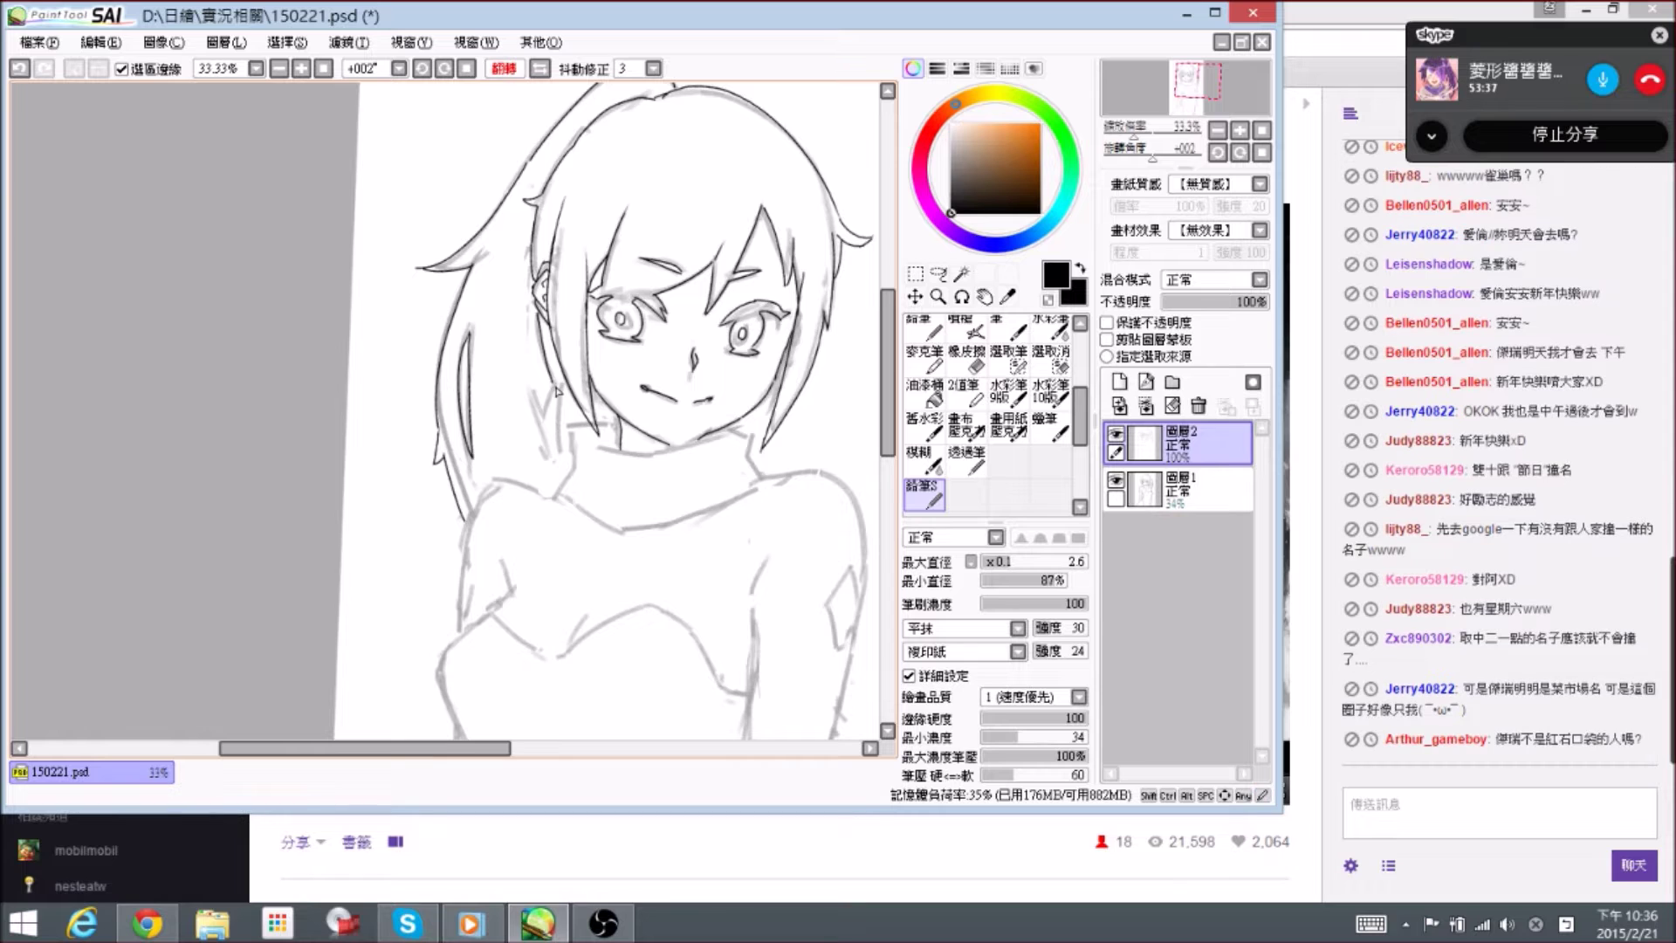
key("e")
key("e")
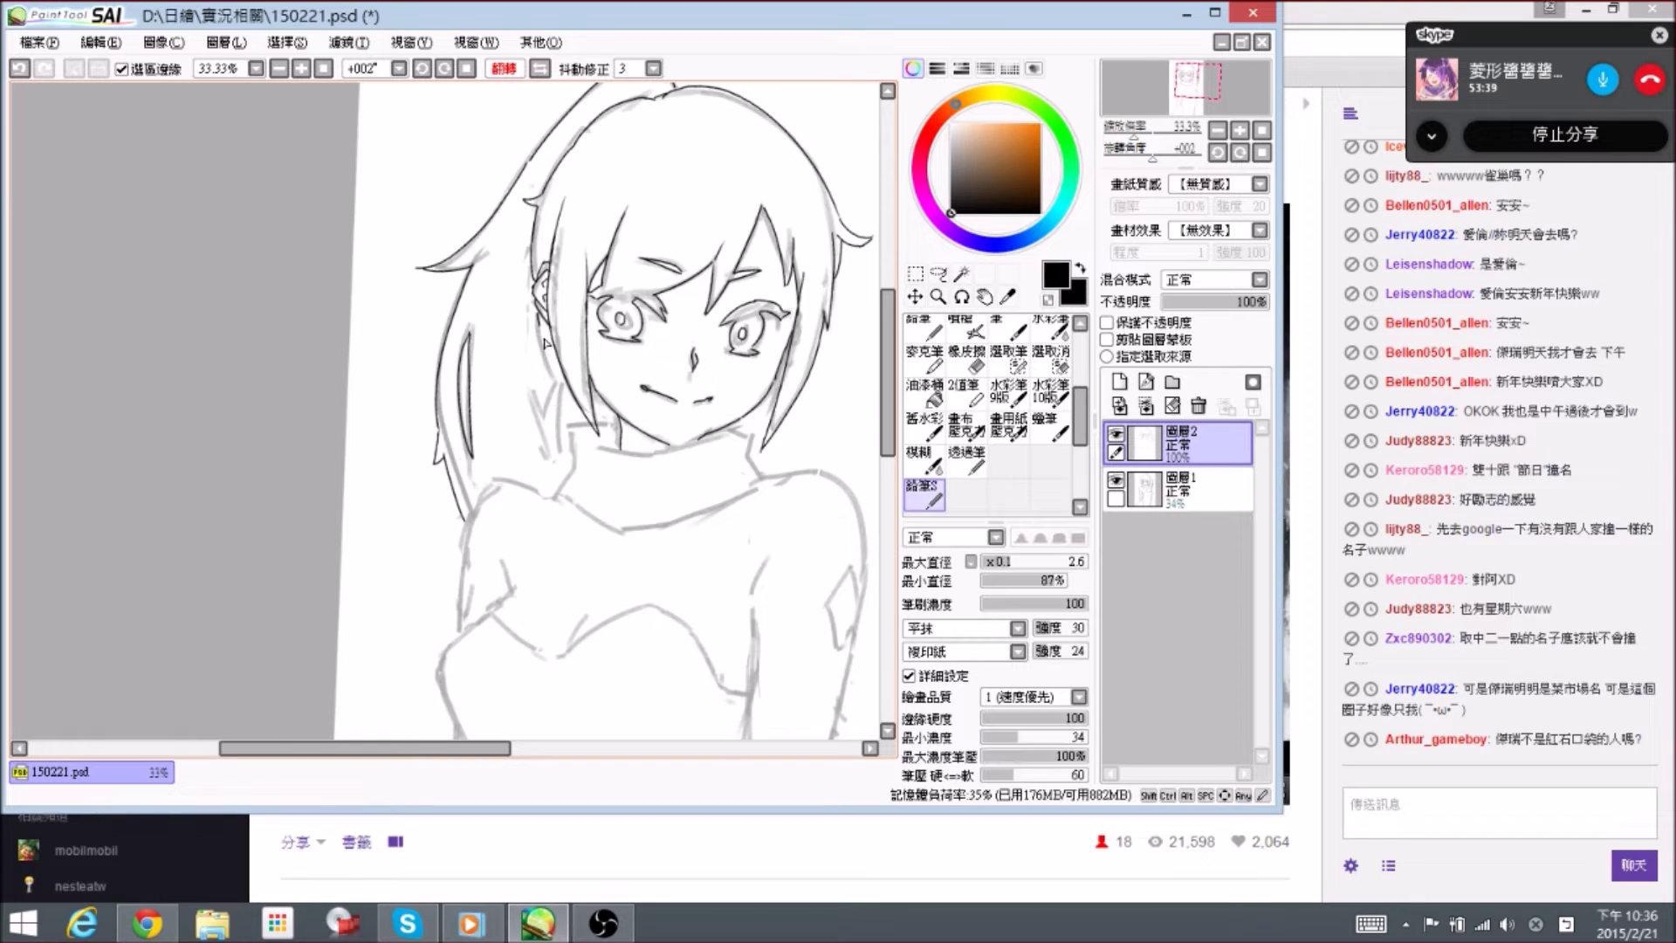
mouse_move(561, 399)
left_mouse_down()
mouse_move(566, 414)
mouse_move(571, 375)
mouse_move(602, 357)
mouse_move(549, 356)
mouse_move(567, 407)
left_mouse_up()
key("e")
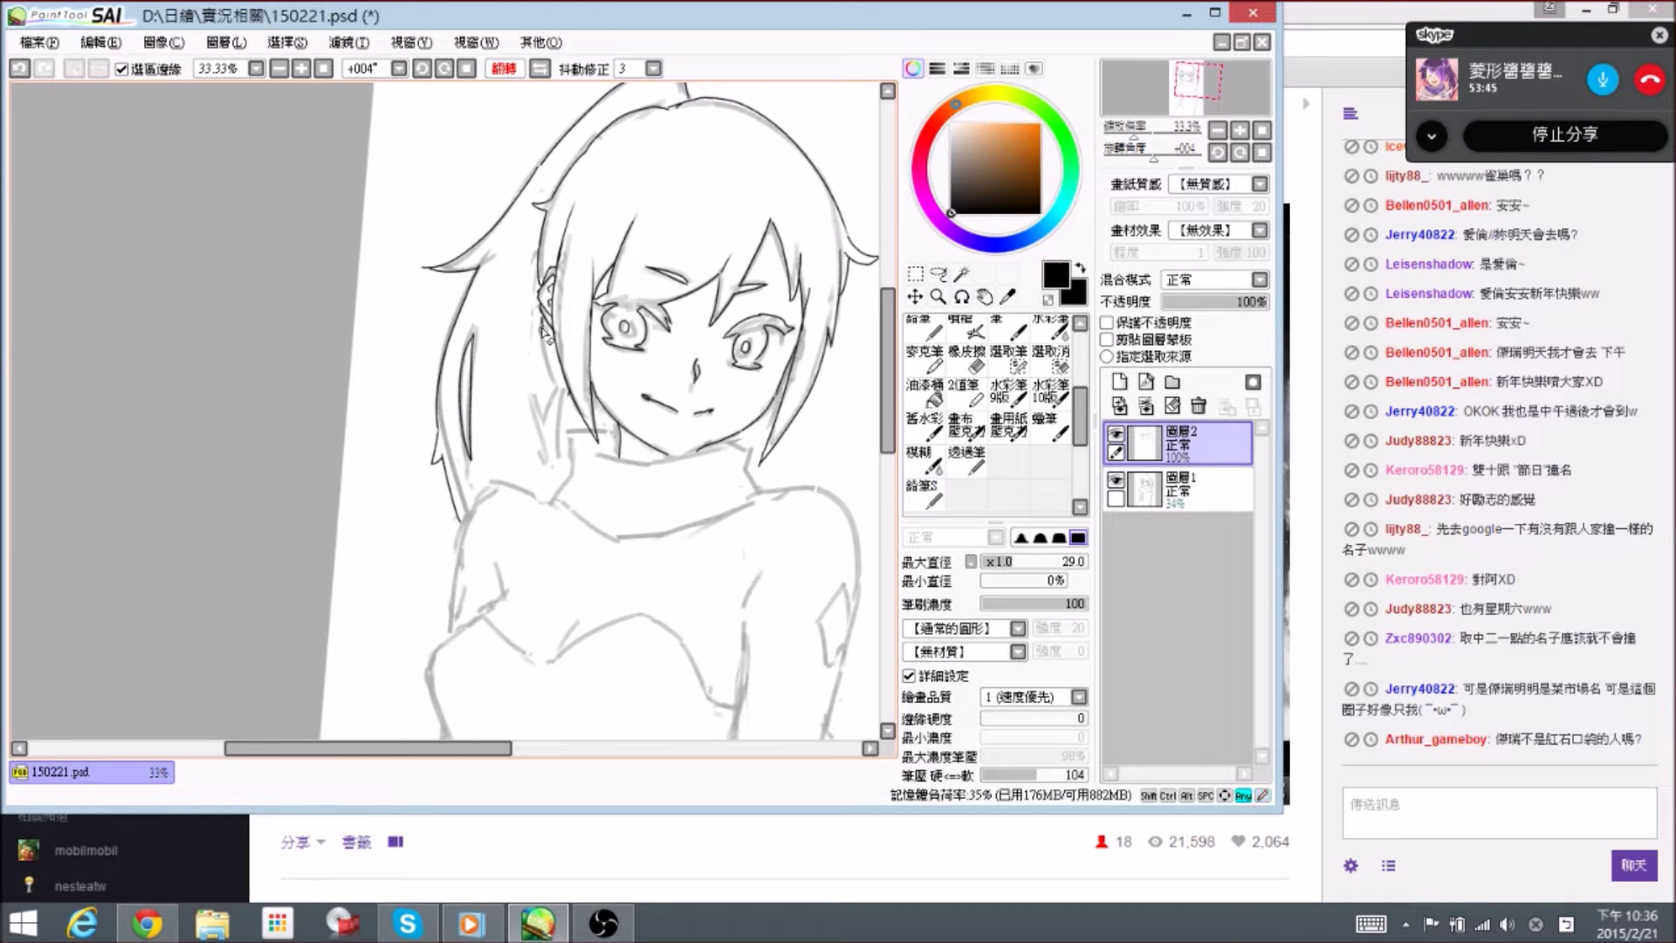
left_click_drag(543, 330, 542, 316)
key("n")
left_click_drag(544, 259, 559, 389)
key("e")
key("n")
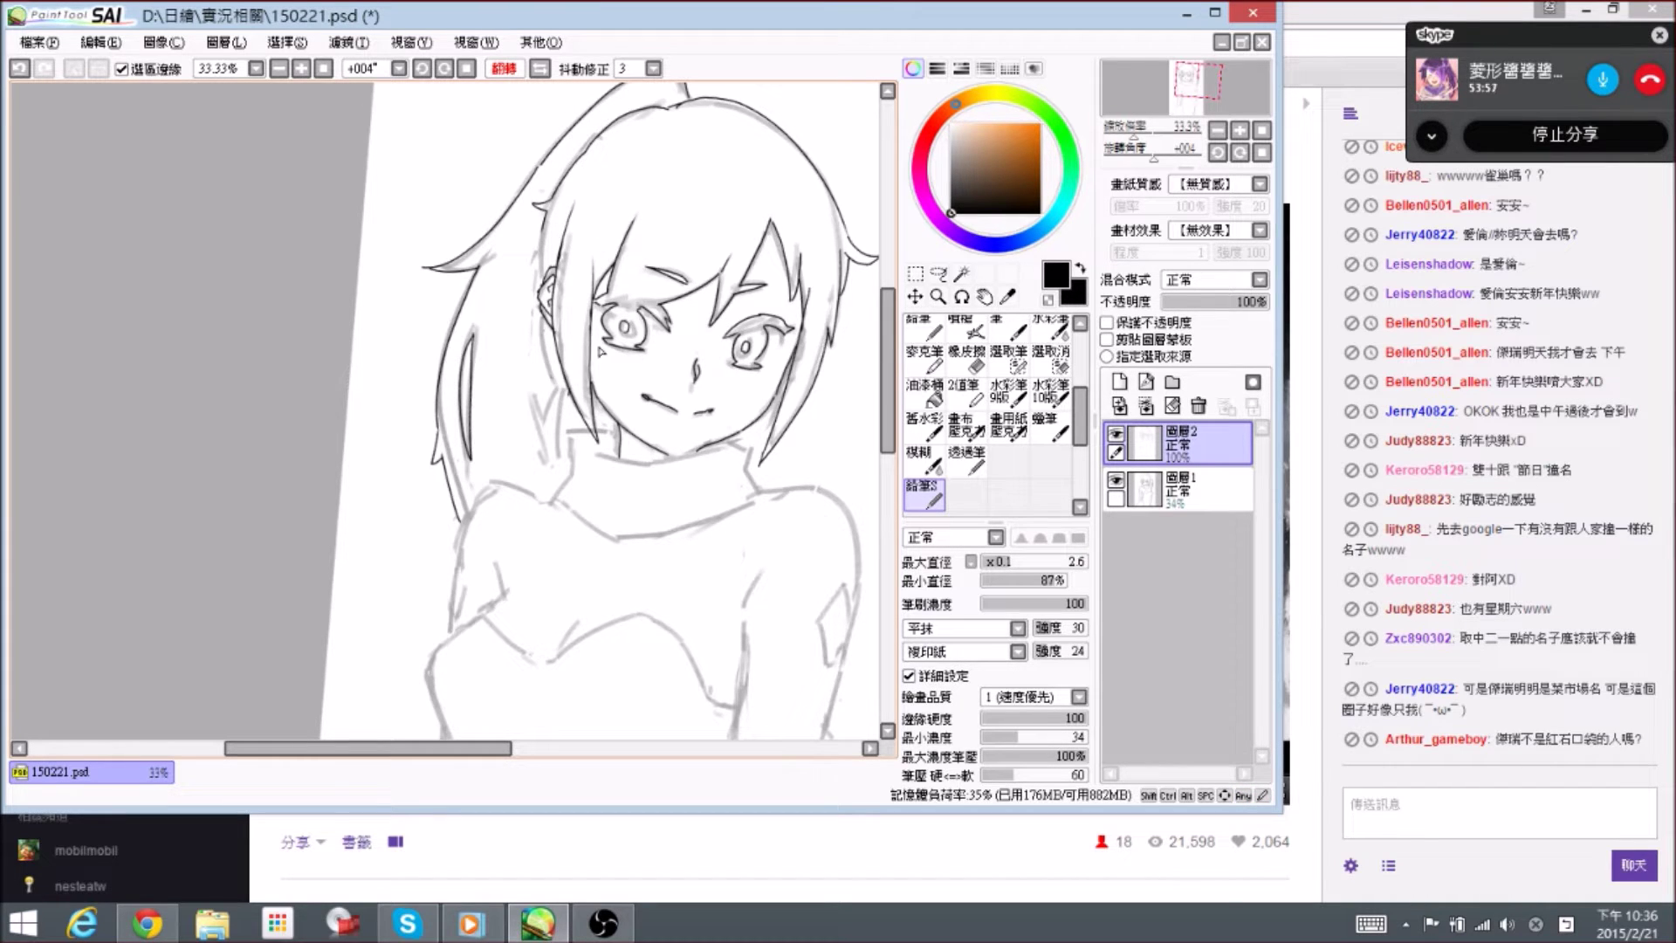
- Try to ink the loose hair strand running from below the ear towards the neck
left_click_drag(583, 353, 580, 347)
left_click_drag(521, 274, 530, 311)
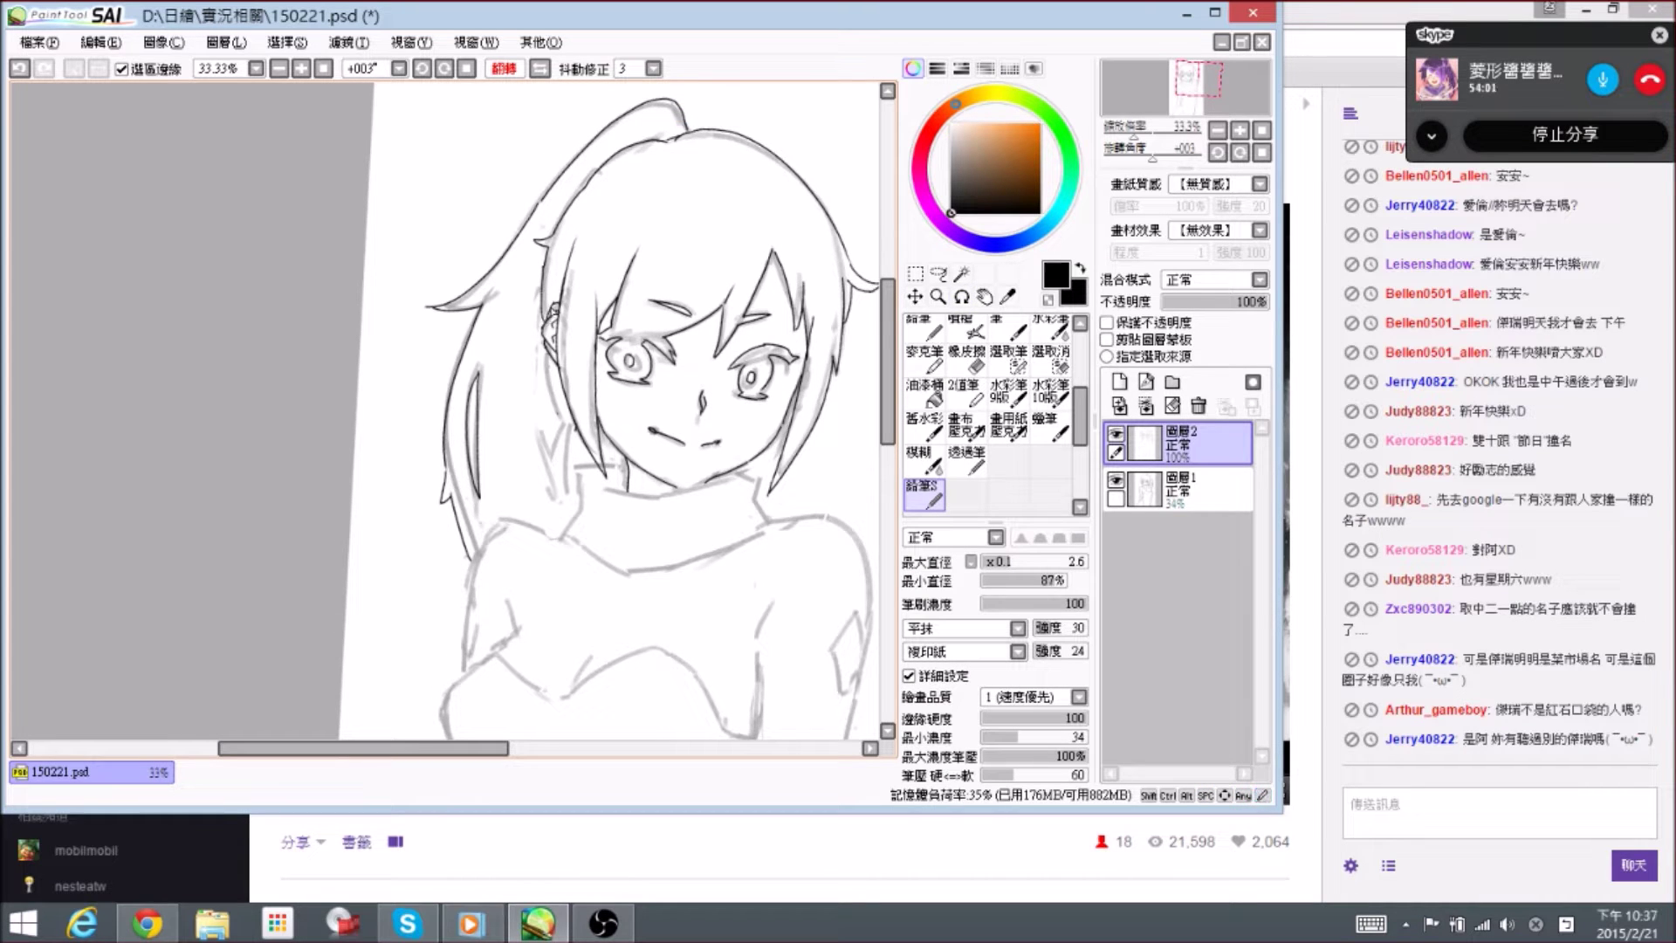
left_click_drag(569, 452, 576, 364)
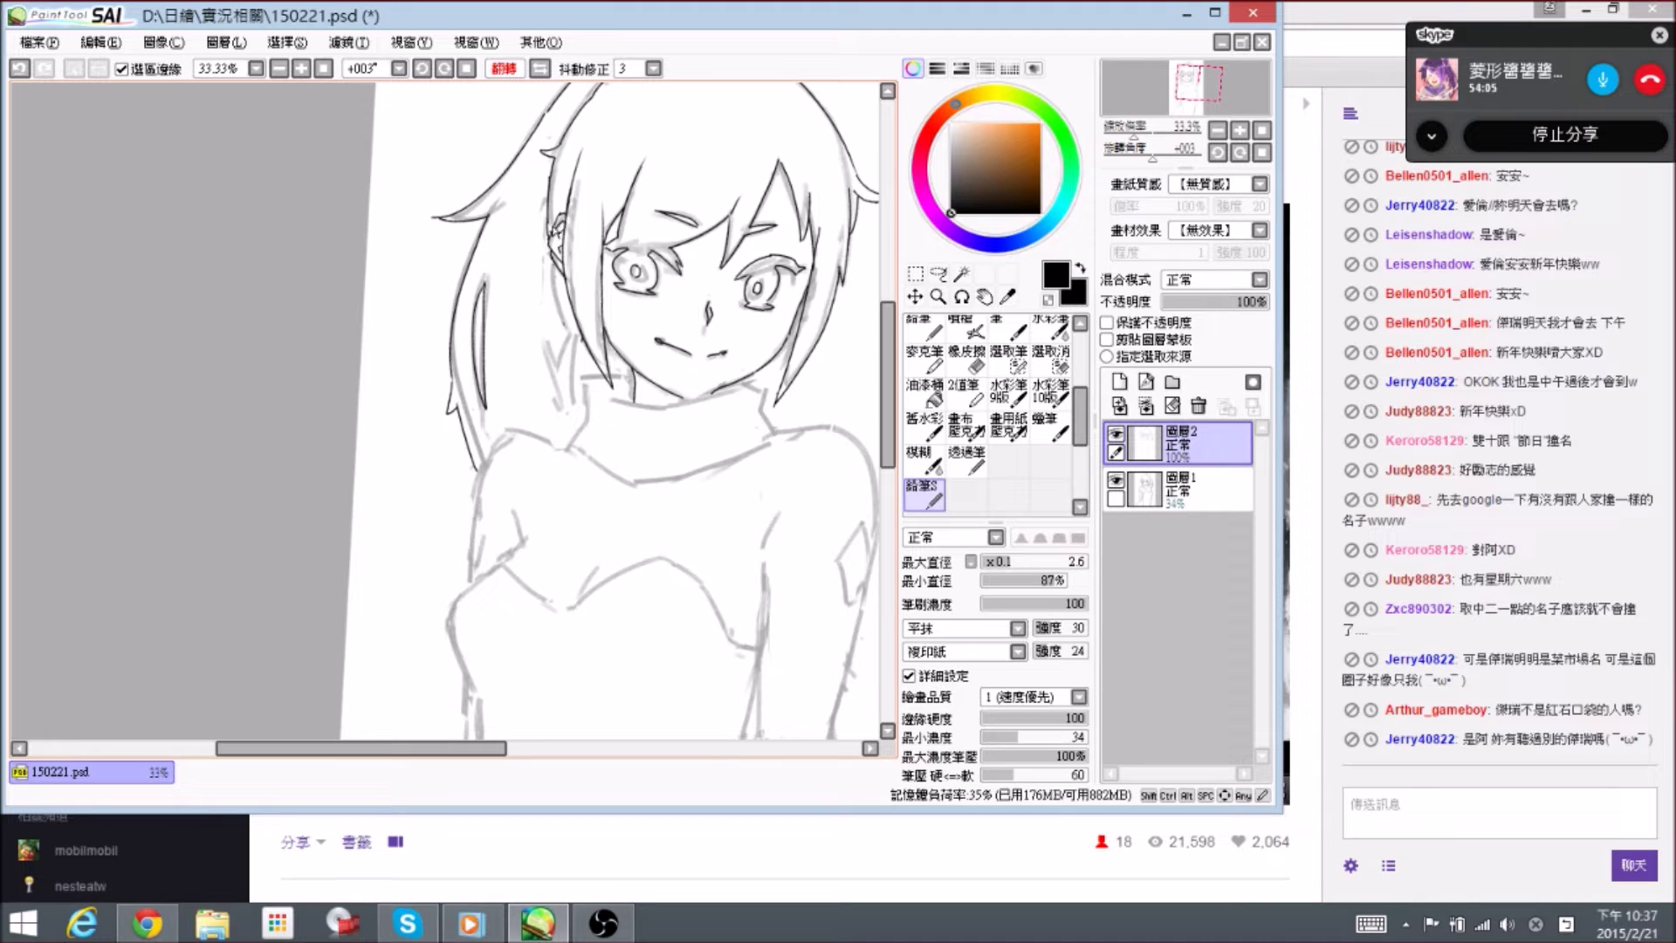
key("e")
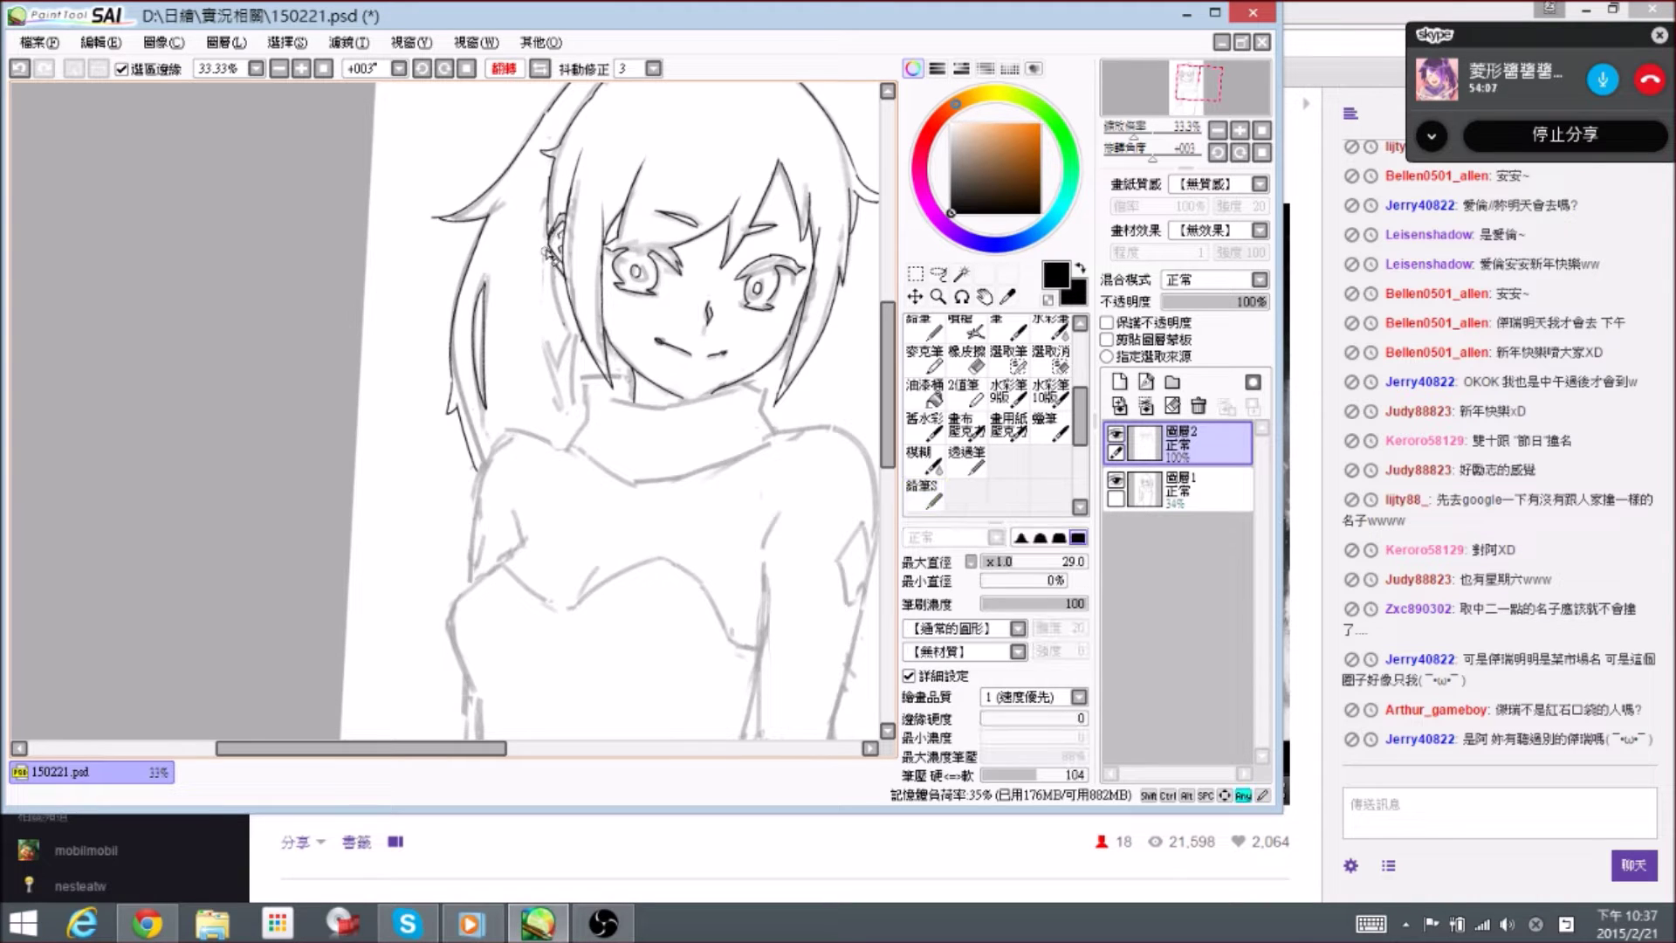
left_click_drag(572, 324, 582, 347)
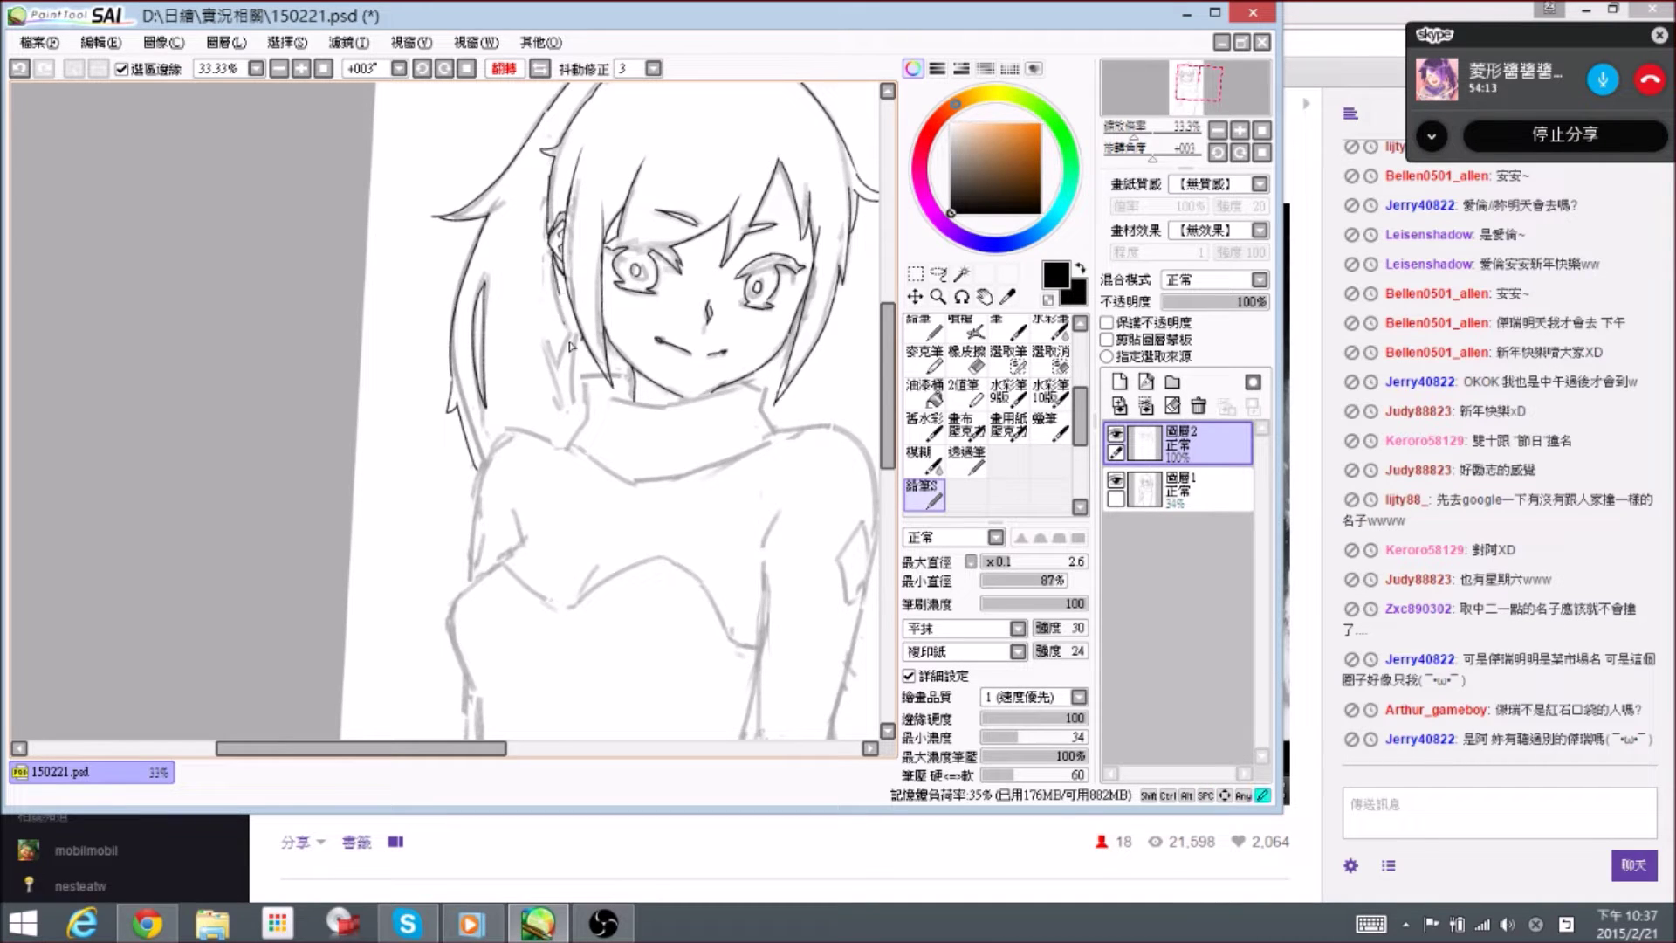
left_click_drag(559, 270, 569, 342)
key("e")
key("e")
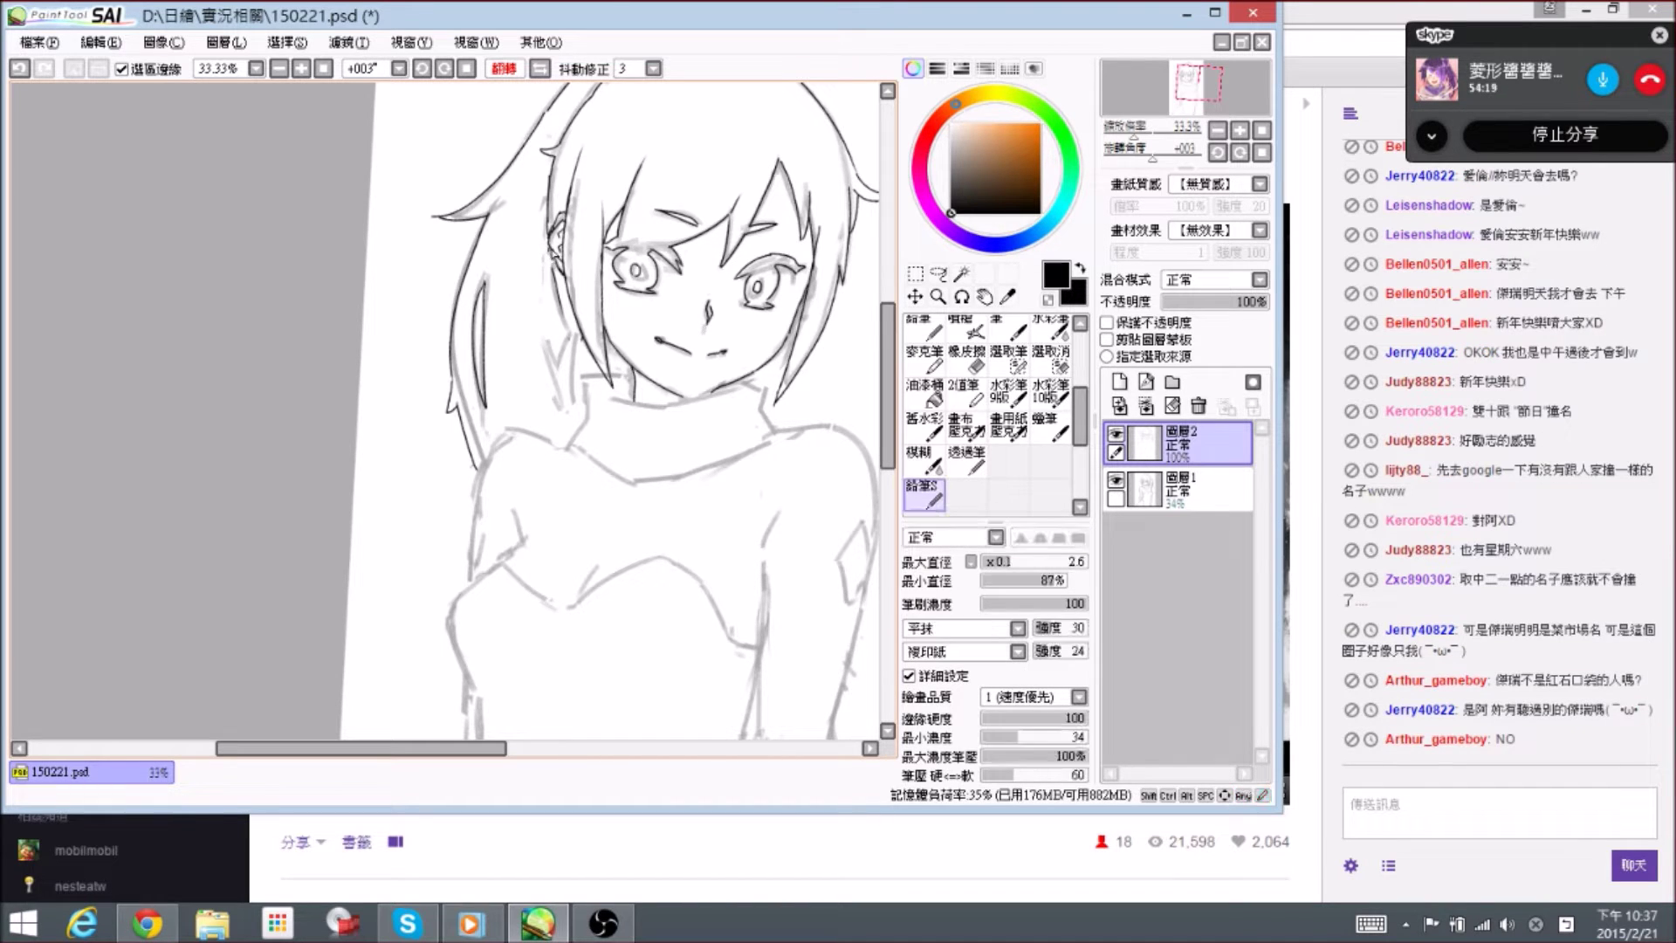
- Ink the loose strand behind the side lock from the ear down towards the collar at 50% zoom
key("e")
scroll(539, 267, "up", 1)
mouse_move(602, 236)
left_mouse_down()
mouse_move(616, 265)
mouse_move(571, 300)
mouse_move(596, 327)
mouse_move(535, 297)
mouse_move(576, 391)
mouse_move(551, 367)
mouse_move(547, 295)
mouse_move(550, 414)
left_mouse_up()
key("e")
key("e")
mouse_move(550, 414)
left_mouse_down()
mouse_move(539, 299)
mouse_move(555, 371)
mouse_move(532, 343)
mouse_move(550, 375)
mouse_move(522, 321)
mouse_move(552, 375)
mouse_move(542, 351)
left_mouse_up()
key("e")
key("e")
key("e")
key("e")
key("e")
key("e")
- Ink the pointed V-shaped hair tuft beside the neck, extending its tip down to the shoulder
left_click_drag(516, 293, 557, 400)
key("e")
mouse_move(524, 308)
left_mouse_down()
mouse_move(565, 423)
mouse_move(517, 281)
mouse_move(561, 404)
left_mouse_up()
key("e")
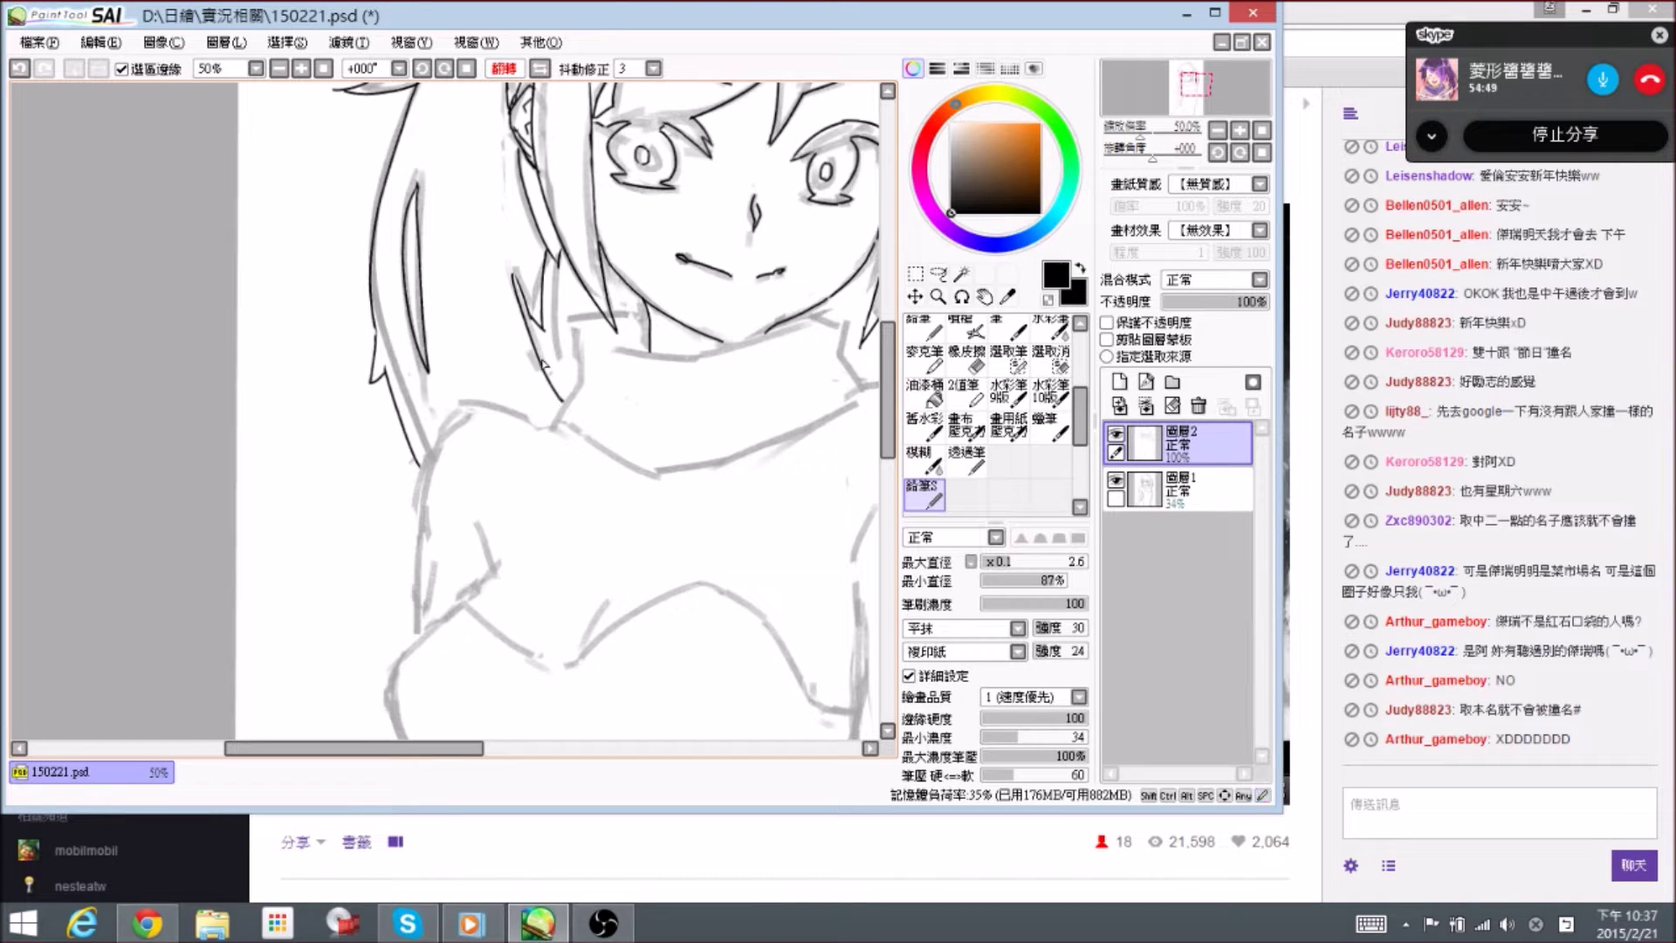
key("e")
mouse_move(515, 271)
left_mouse_down()
mouse_move(558, 425)
mouse_move(502, 401)
mouse_move(523, 359)
mouse_move(511, 278)
mouse_move(543, 420)
mouse_move(512, 381)
left_mouse_up()
key("e")
key("space")
key("e")
key("e")
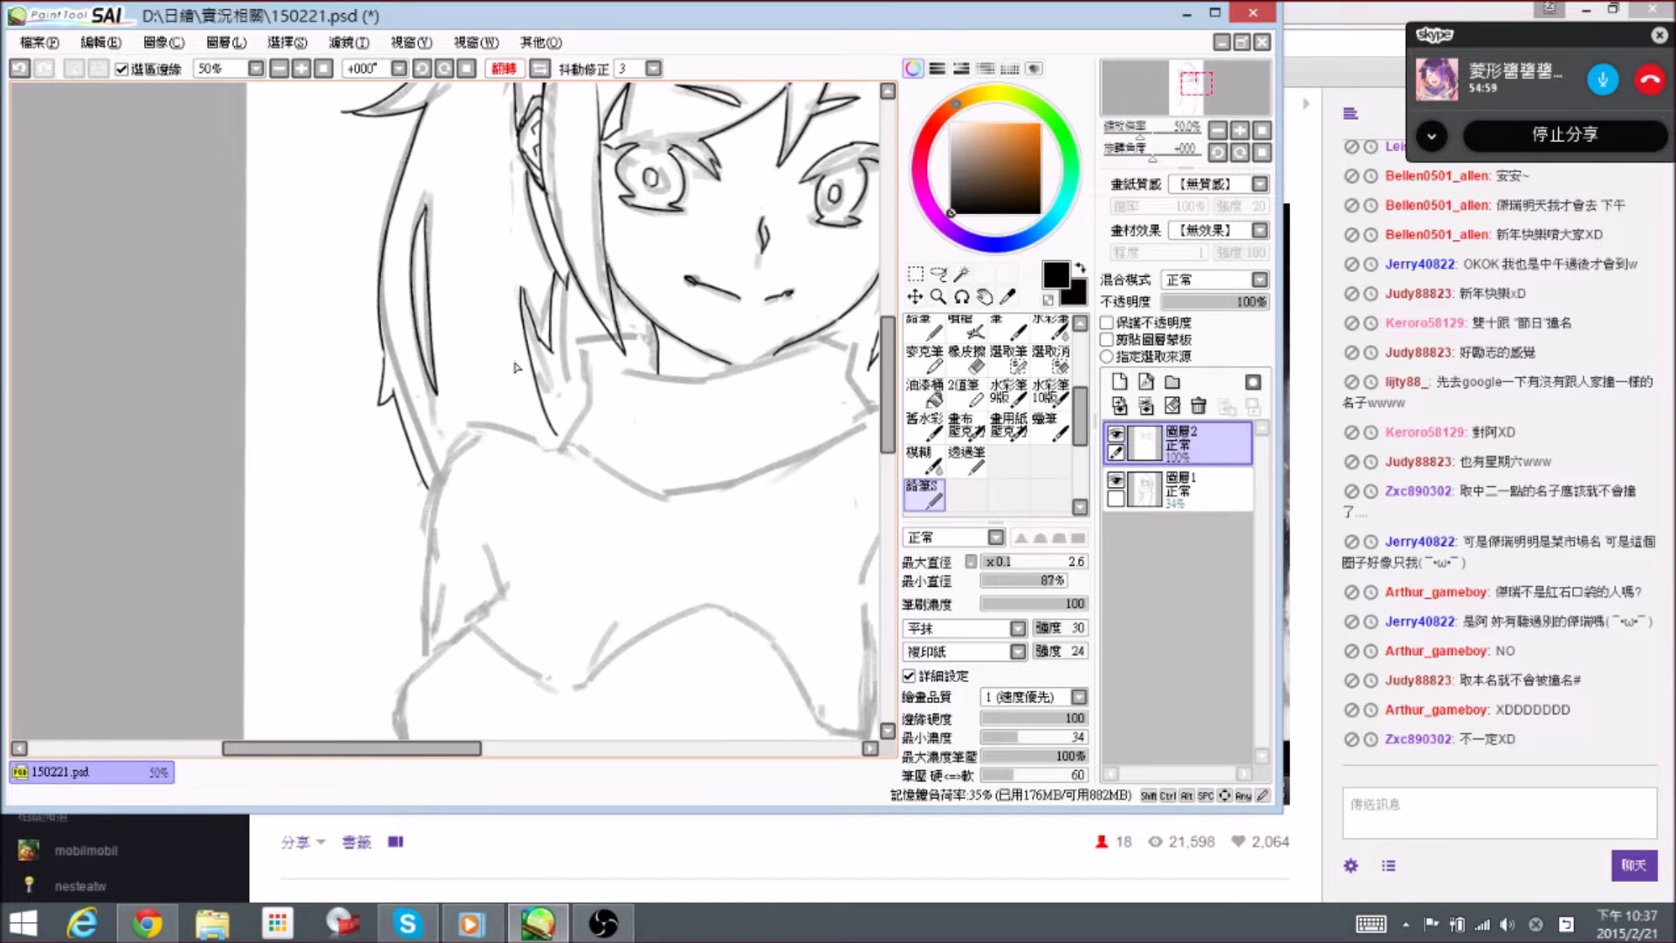
- Erase the ponytail's inner strand and redraw it as a slimmer tapered shape
key("e")
mouse_move(425, 212)
left_mouse_down()
mouse_move(421, 187)
mouse_move(429, 242)
mouse_move(452, 188)
mouse_move(432, 294)
left_mouse_up()
key("e")
key("e")
key("e")
key("e")
key("e")
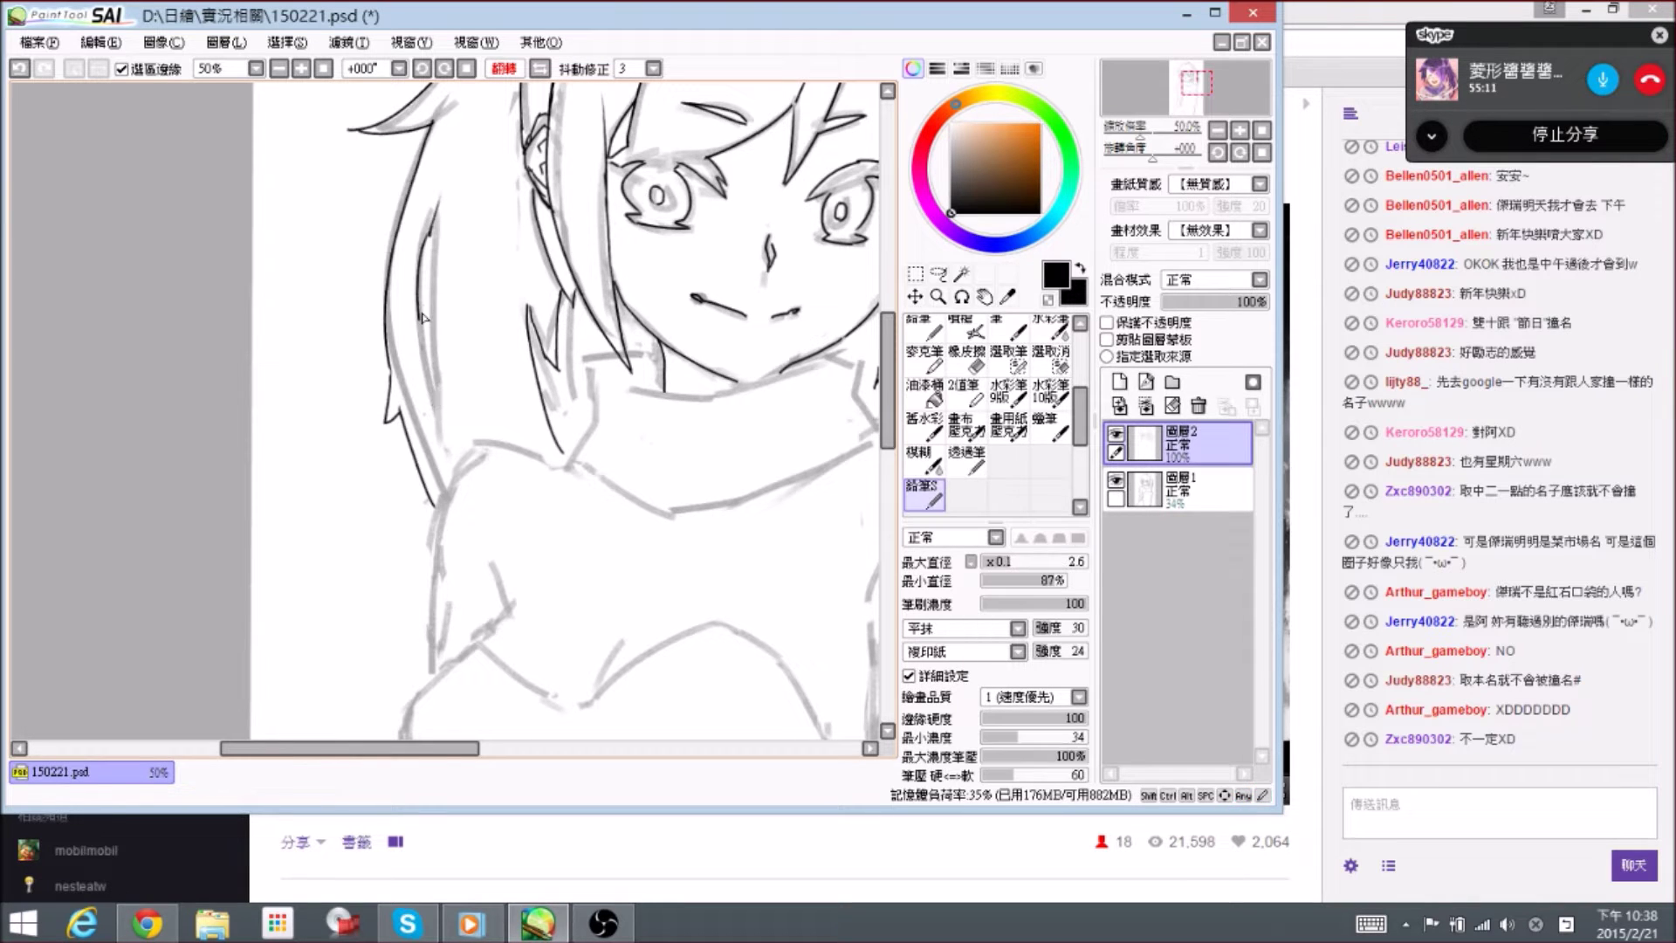
left_click_drag(429, 238, 444, 377)
key("e")
key("e")
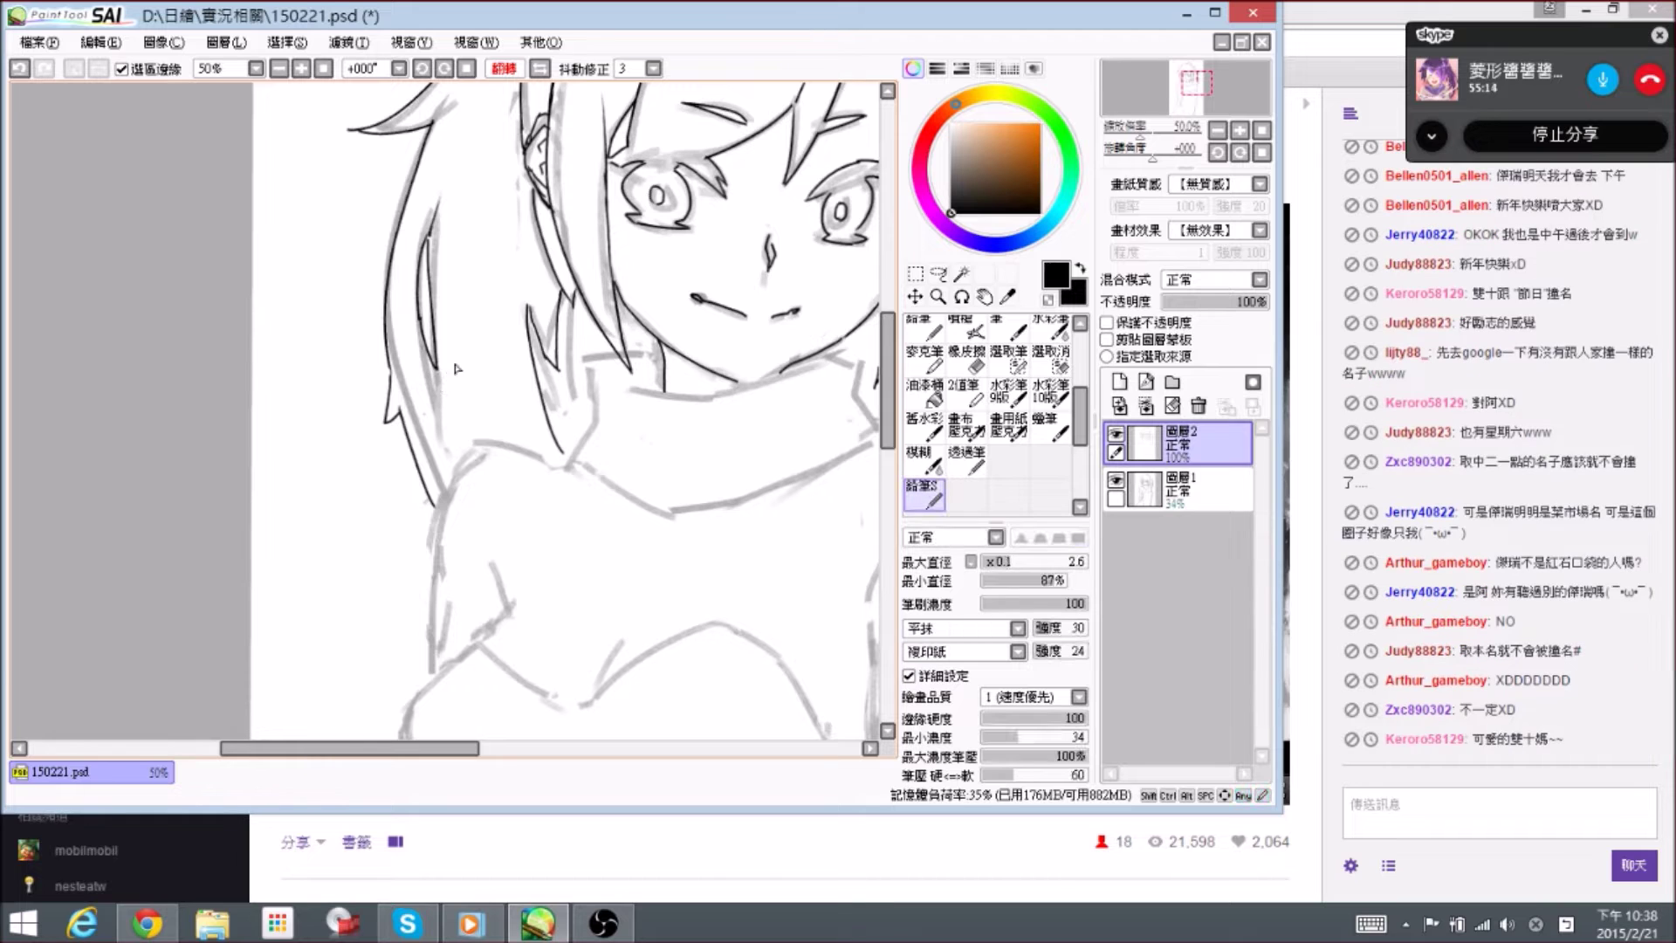
- Flip the view and add a short curved strand to the hair tuft beside the neck, cleaning its overlap
left_click(539, 69)
left_click_drag(327, 381, 543, 330)
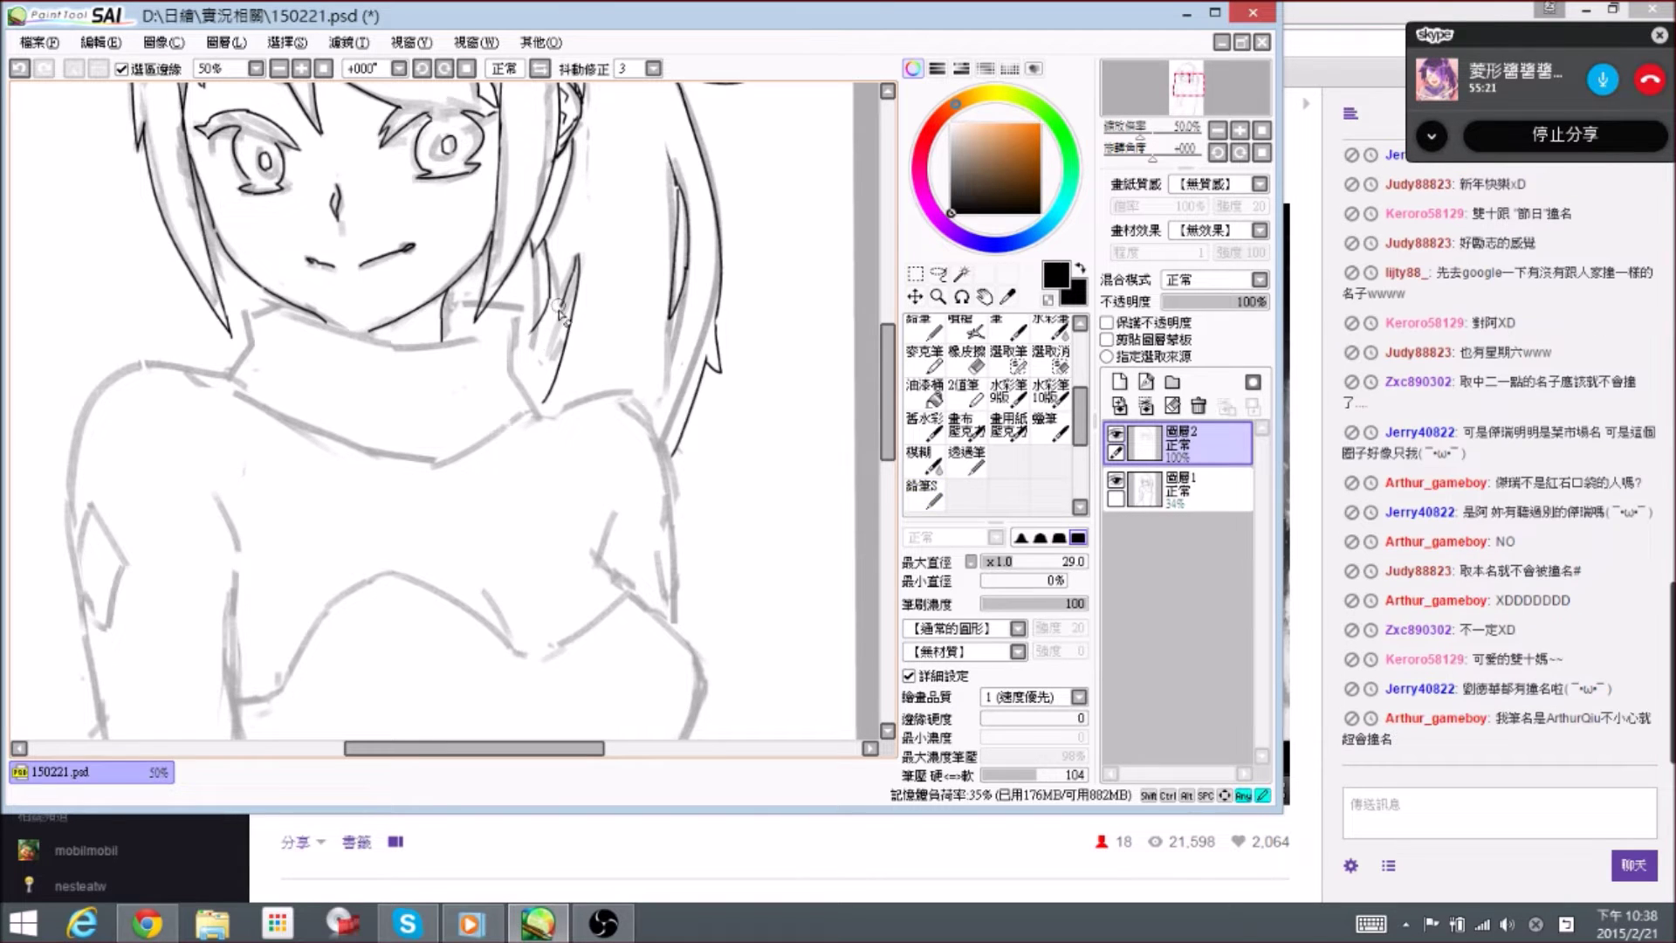
left_click_drag(560, 302, 521, 343)
key("e")
key("n")
key("e")
left_click_drag(541, 241, 551, 295)
key("n")
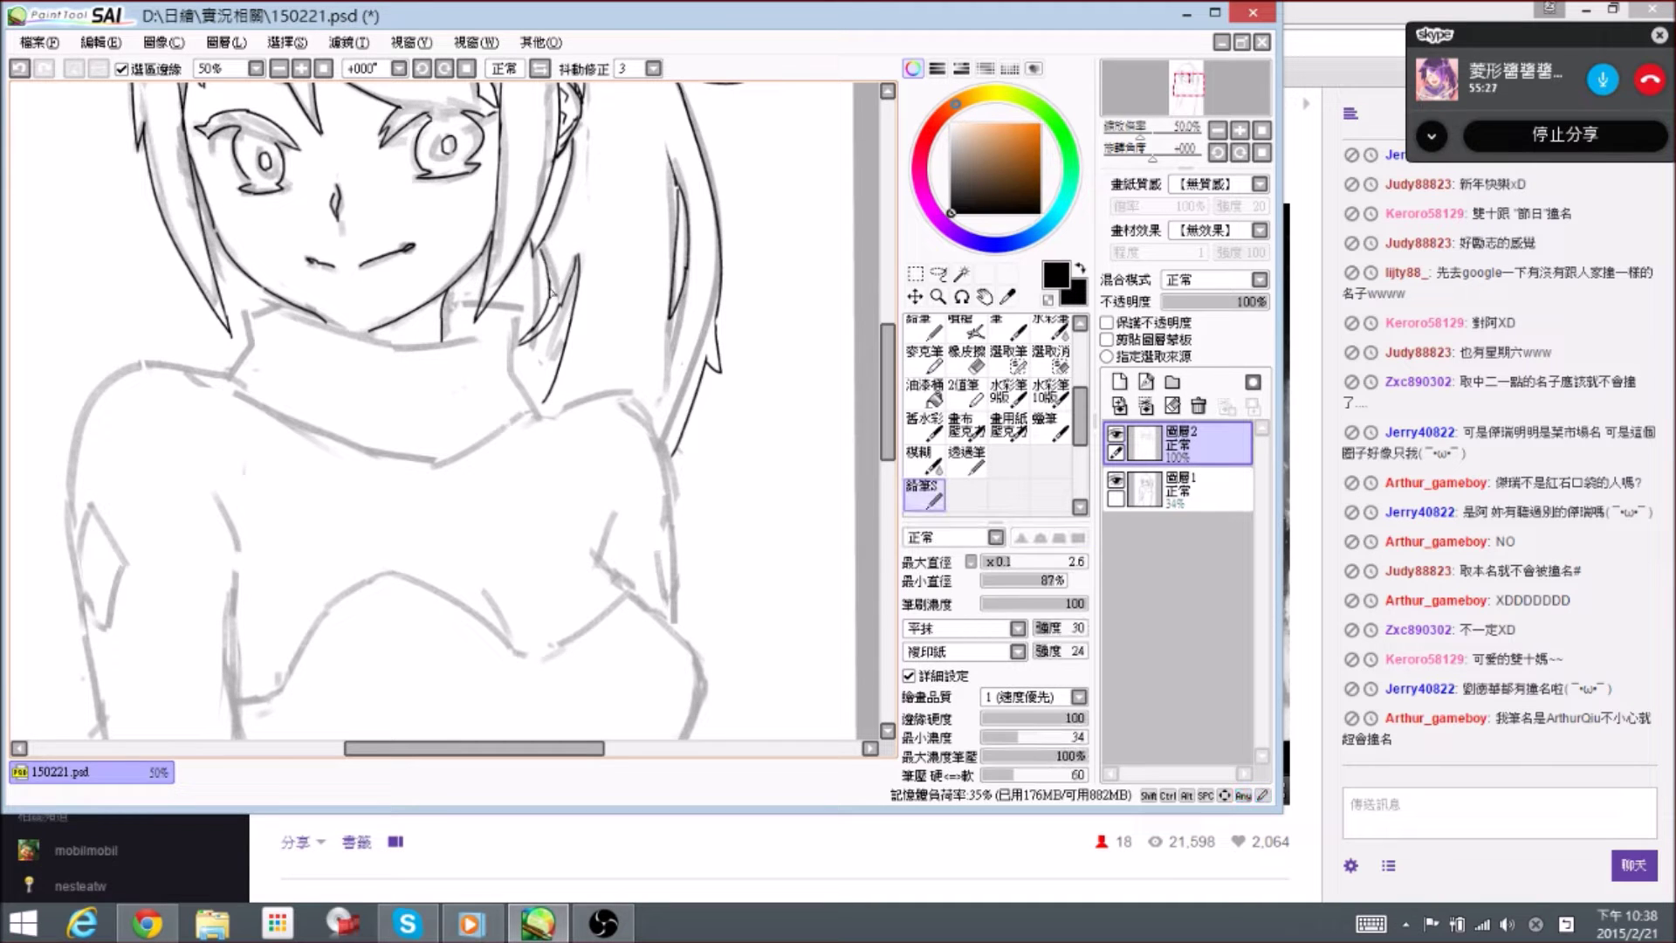
- Flip the view back and ink the turtleneck collar's top edge under the chin and its far side
left_click(539, 68)
left_click_drag(498, 362, 543, 352)
mouse_move(417, 298)
left_mouse_down()
mouse_move(505, 317)
mouse_move(486, 317)
mouse_move(606, 284)
mouse_move(629, 302)
left_mouse_up()
key("e")
key("n")
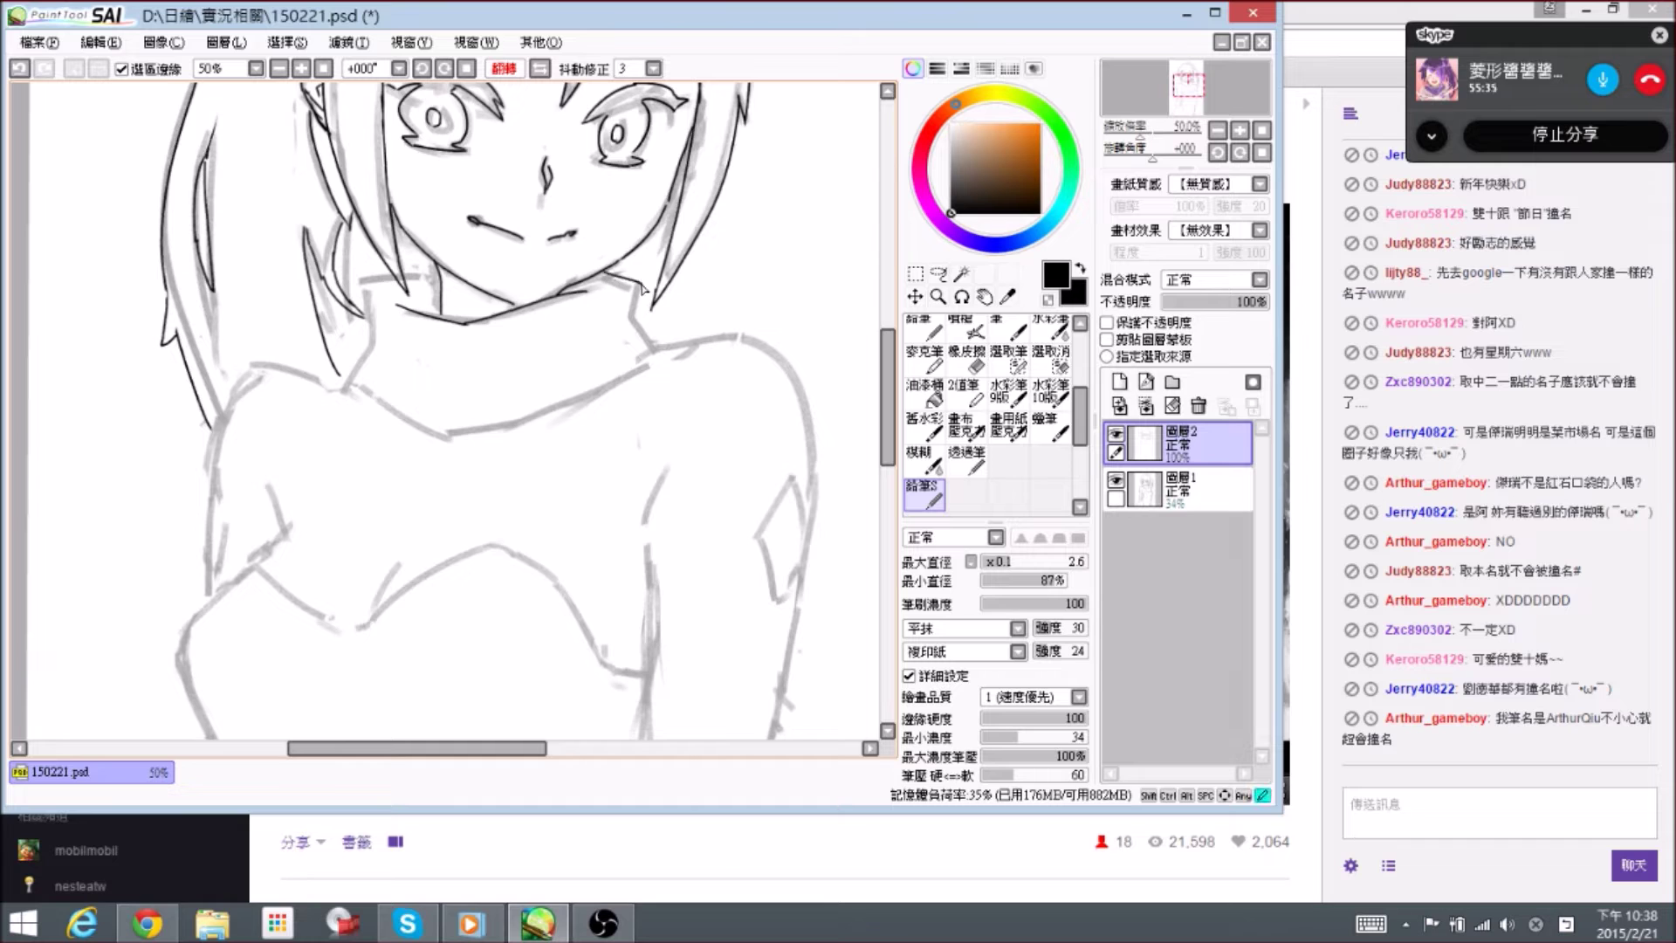
left_click_drag(397, 301, 550, 301)
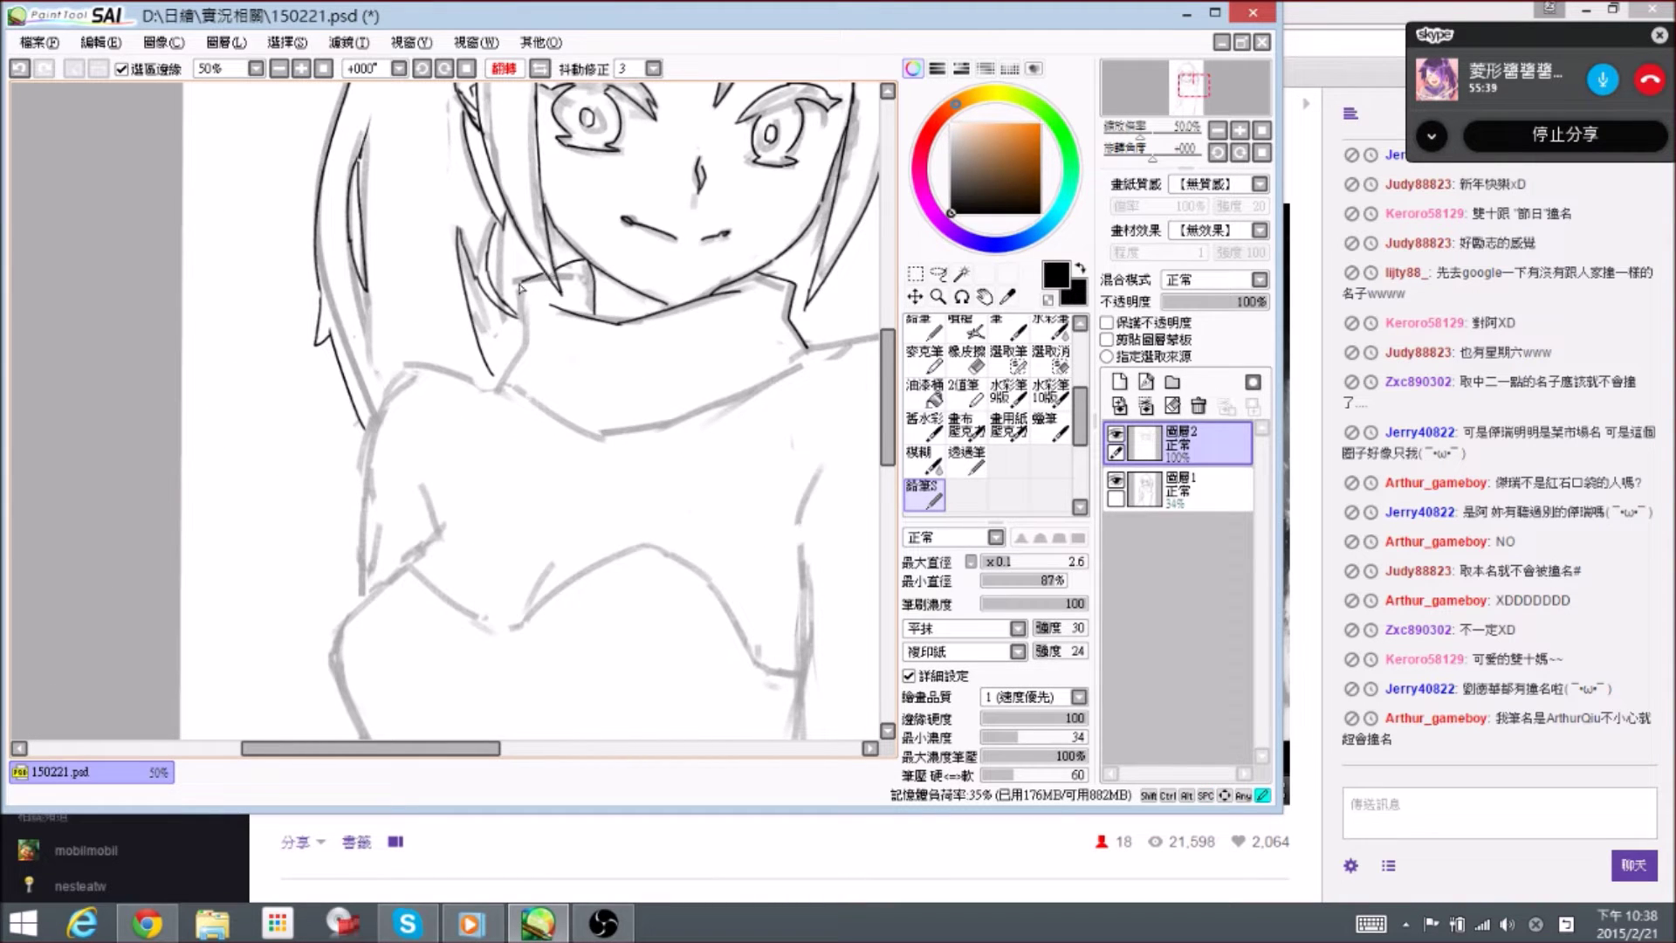
- Ink the collar's ponytail-side edge with its folded corner behind the neck
left_click_drag(514, 286, 517, 316)
left_click_drag(770, 418, 661, 348)
mouse_move(728, 290)
left_mouse_down()
mouse_move(679, 315)
mouse_move(733, 469)
mouse_move(744, 366)
left_mouse_up()
mouse_move(690, 150)
left_mouse_down()
mouse_move(673, 245)
mouse_move(669, 222)
left_mouse_up()
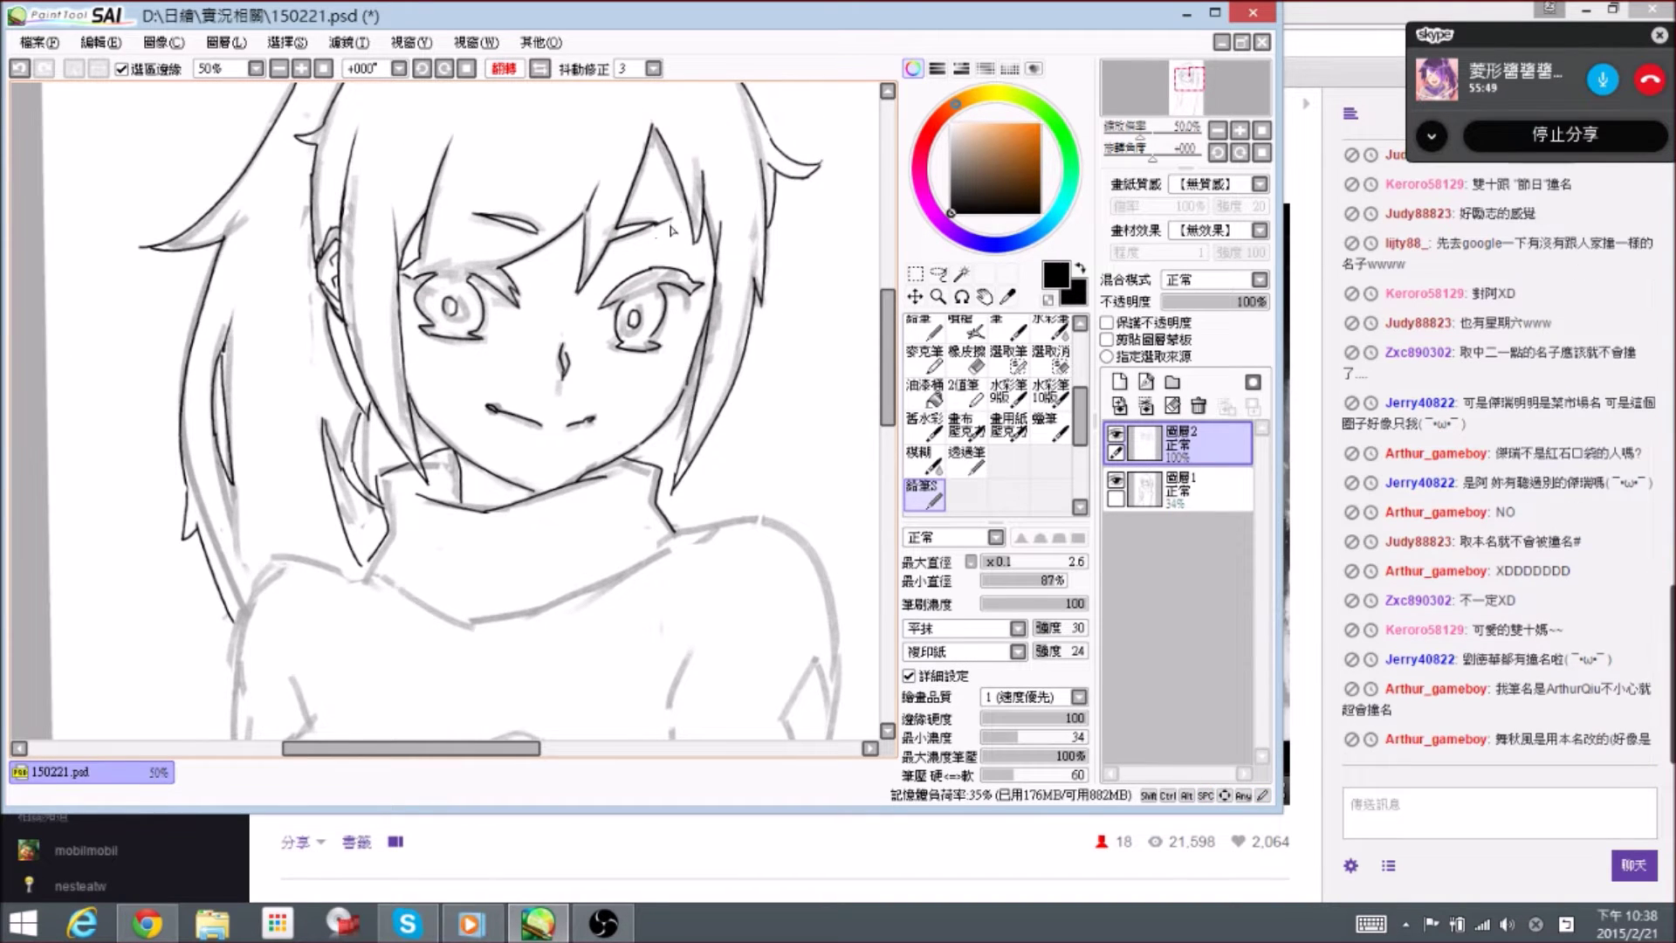
left_click_drag(501, 237, 564, 223)
- Ink the collar's curved lower edge from one shoulder to the other and tidy its ends
left_click_drag(716, 463, 685, 336)
mouse_move(777, 385)
left_mouse_down()
mouse_move(732, 371)
mouse_move(716, 414)
mouse_move(743, 385)
mouse_move(775, 387)
mouse_move(744, 338)
mouse_move(707, 383)
mouse_move(734, 351)
left_mouse_up()
key("e")
key("e")
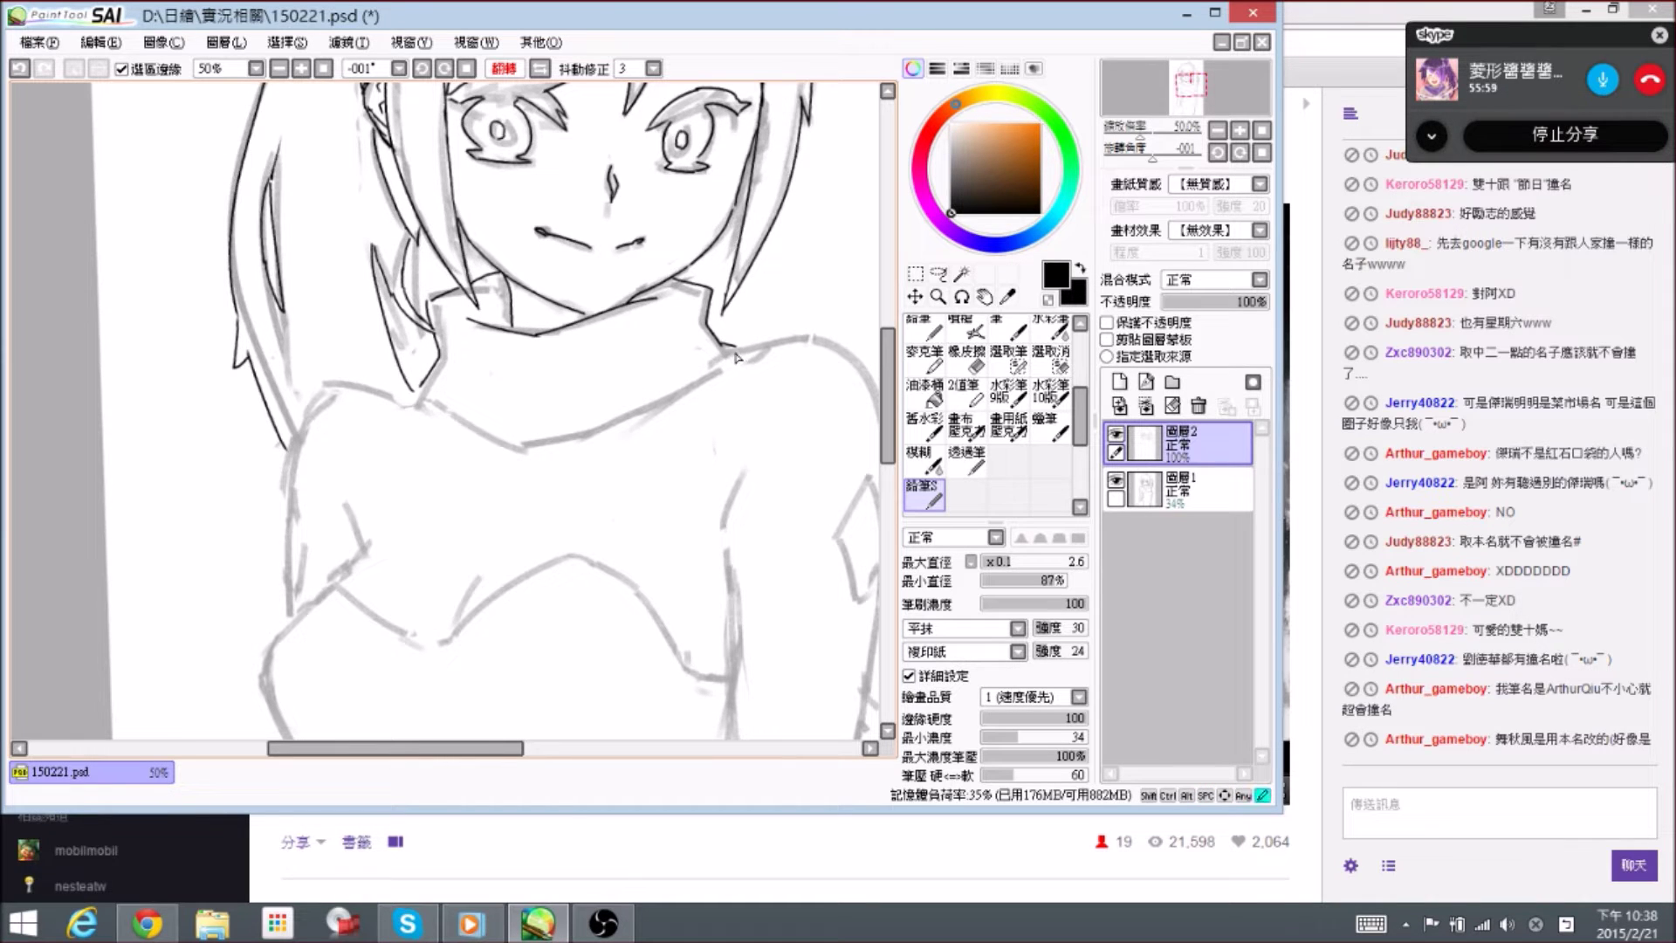
mouse_move(423, 389)
left_mouse_down()
mouse_move(545, 468)
mouse_move(427, 398)
left_mouse_up()
key("e")
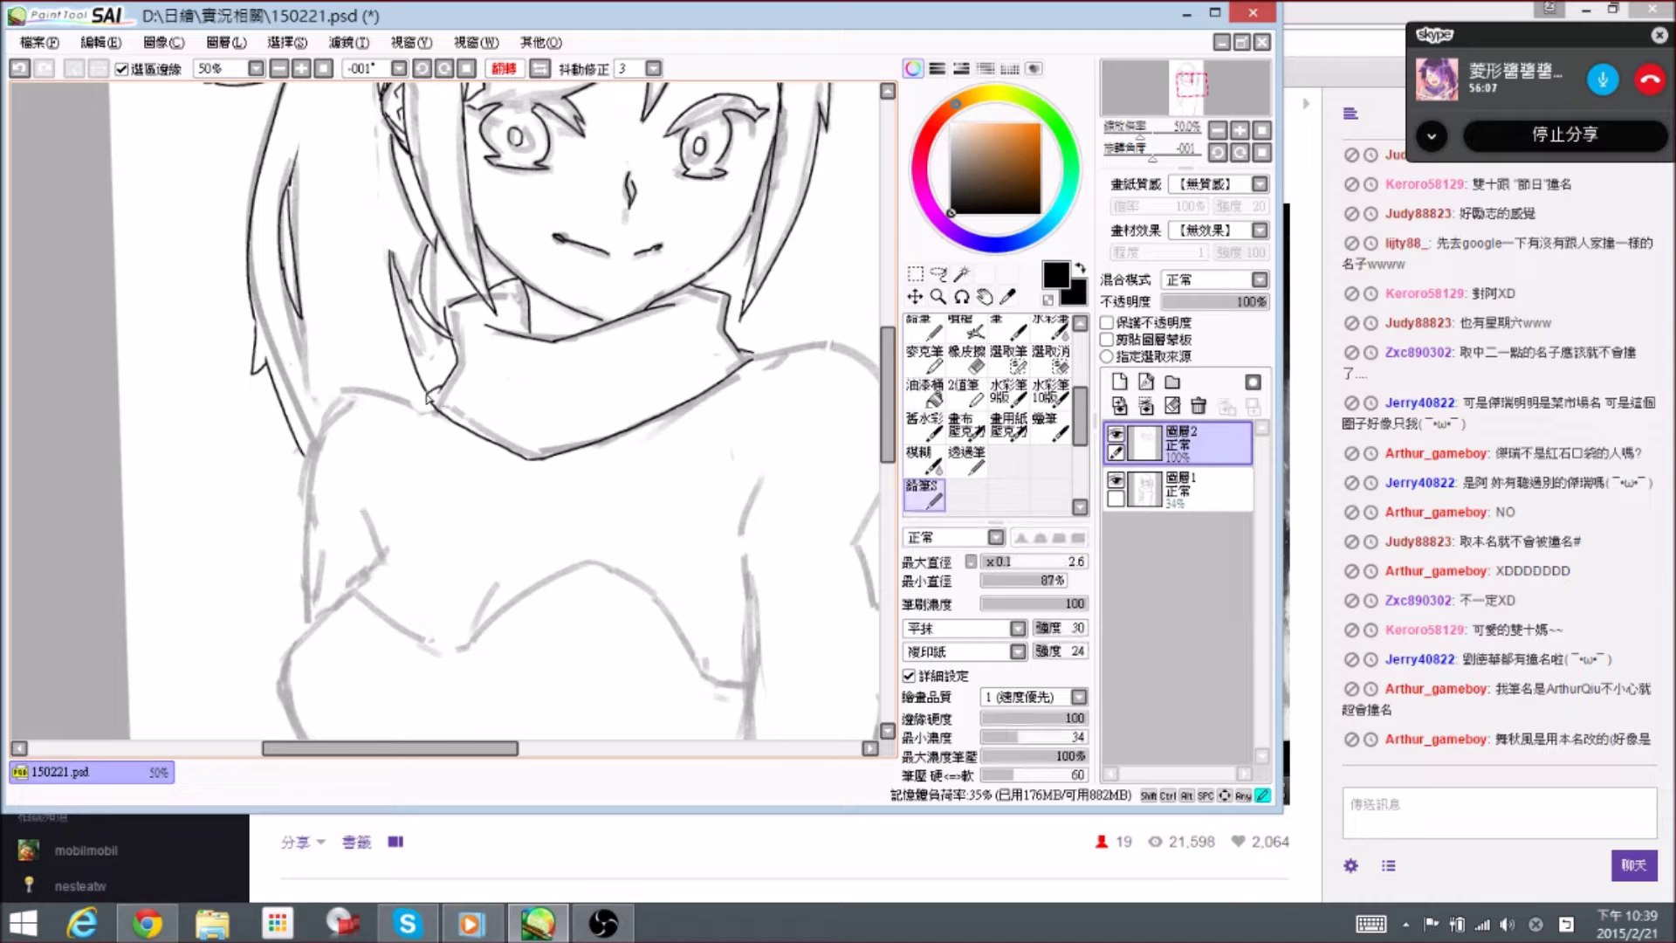
- Try to ink the shoulder and arm line extending from the collar on the side away from the ponytail
left_click_drag(836, 370, 659, 351)
left_click_drag(564, 273, 577, 326)
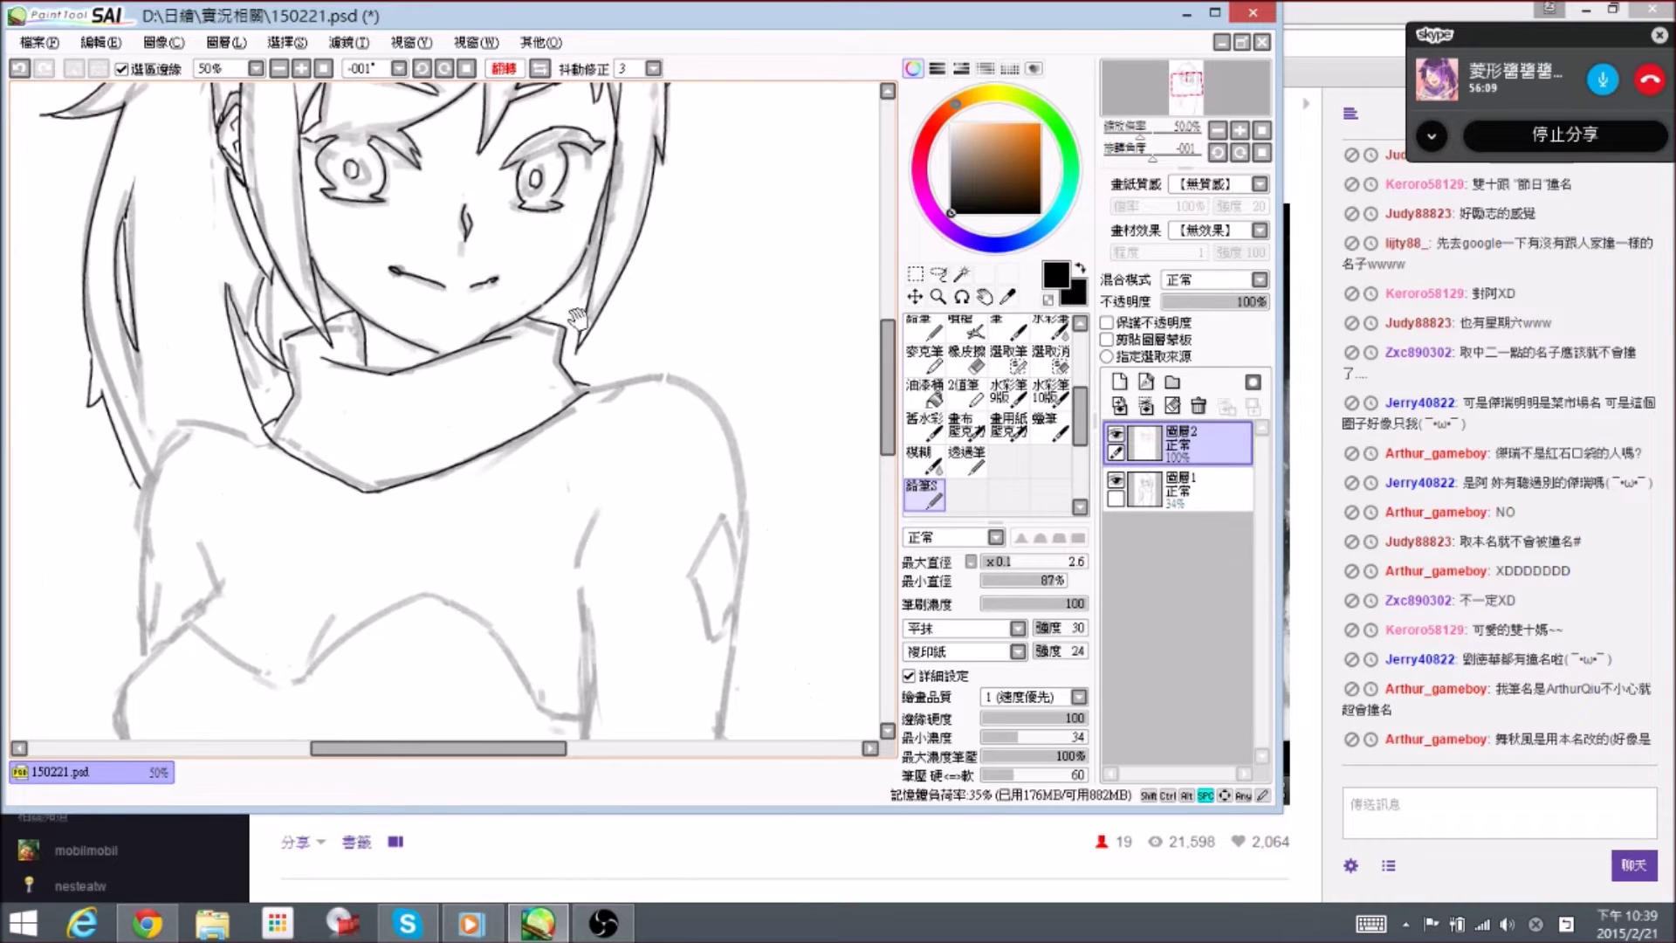
left_click_drag(601, 393, 656, 379)
left_click_drag(758, 453, 656, 356)
key("e")
key("e")
mouse_move(563, 282)
left_mouse_down()
mouse_move(658, 402)
mouse_move(642, 555)
left_mouse_up()
scroll(646, 456, "down", 1)
key("ctrl+z")
- Flip the canvas view and save the drawing
key("h")
left_click_drag(469, 346, 547, 314)
key("ctrl+s")
left_click_drag(530, 399, 602, 330)
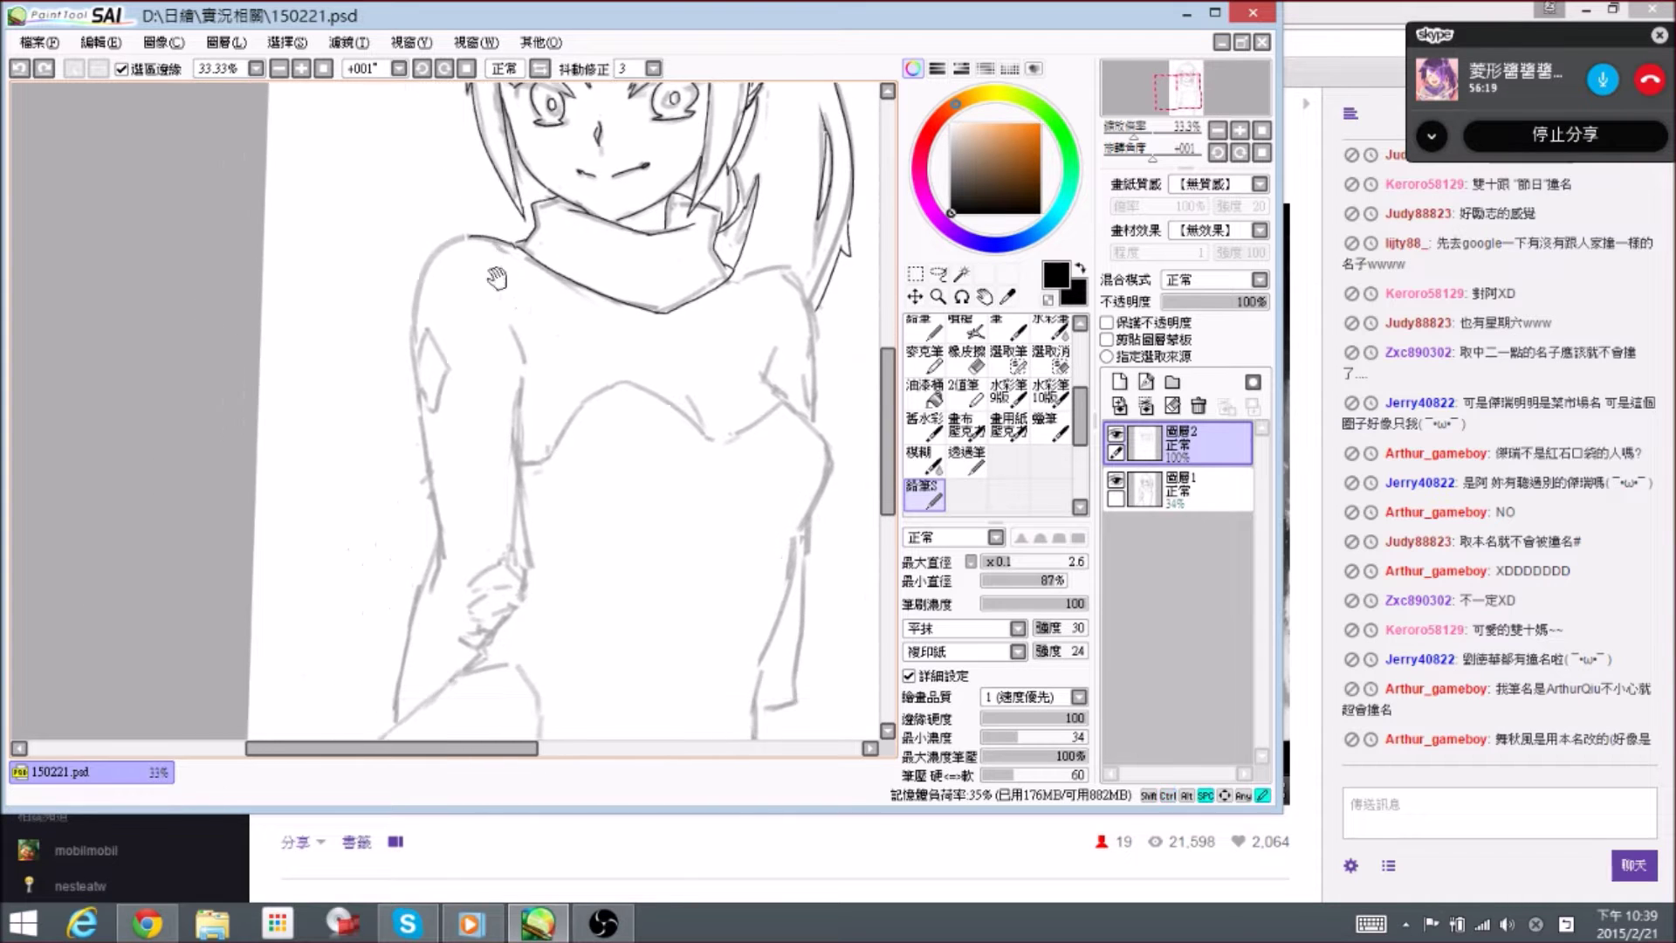
- Ink the shoulder and the arm's outer contour down past the elbow to the hip, on the side away from the ponytail
mouse_move(463, 242)
left_mouse_down()
mouse_move(422, 402)
mouse_move(450, 548)
mouse_move(455, 375)
left_mouse_up()
key("e")
mouse_move(454, 310)
left_mouse_down()
mouse_move(457, 351)
mouse_move(449, 301)
mouse_move(452, 371)
mouse_move(427, 414)
mouse_move(467, 309)
mouse_move(420, 497)
left_mouse_up()
left_click_drag(545, 156, 529, 341)
- Ink the same arm's inner contour from the armpit down to the waist beside the hand
left_click_drag(525, 279, 526, 395)
key("e")
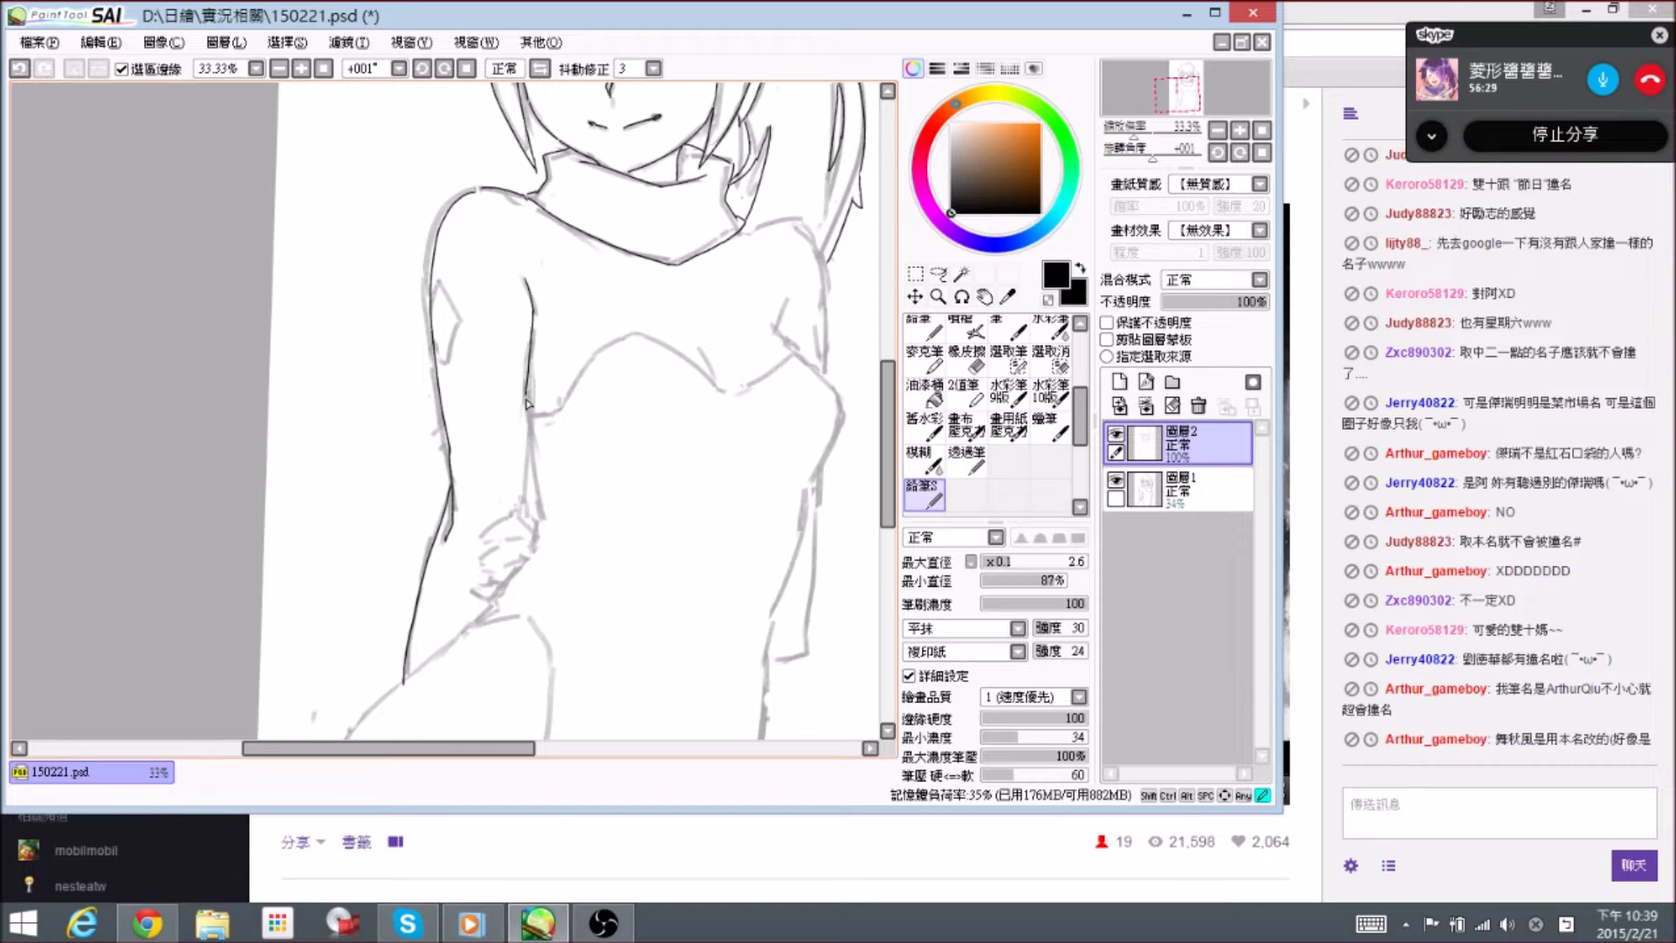
left_click_drag(527, 501, 533, 464)
key("e")
left_click_drag(538, 325, 532, 510)
key("n")
scroll(489, 295, "down", 1)
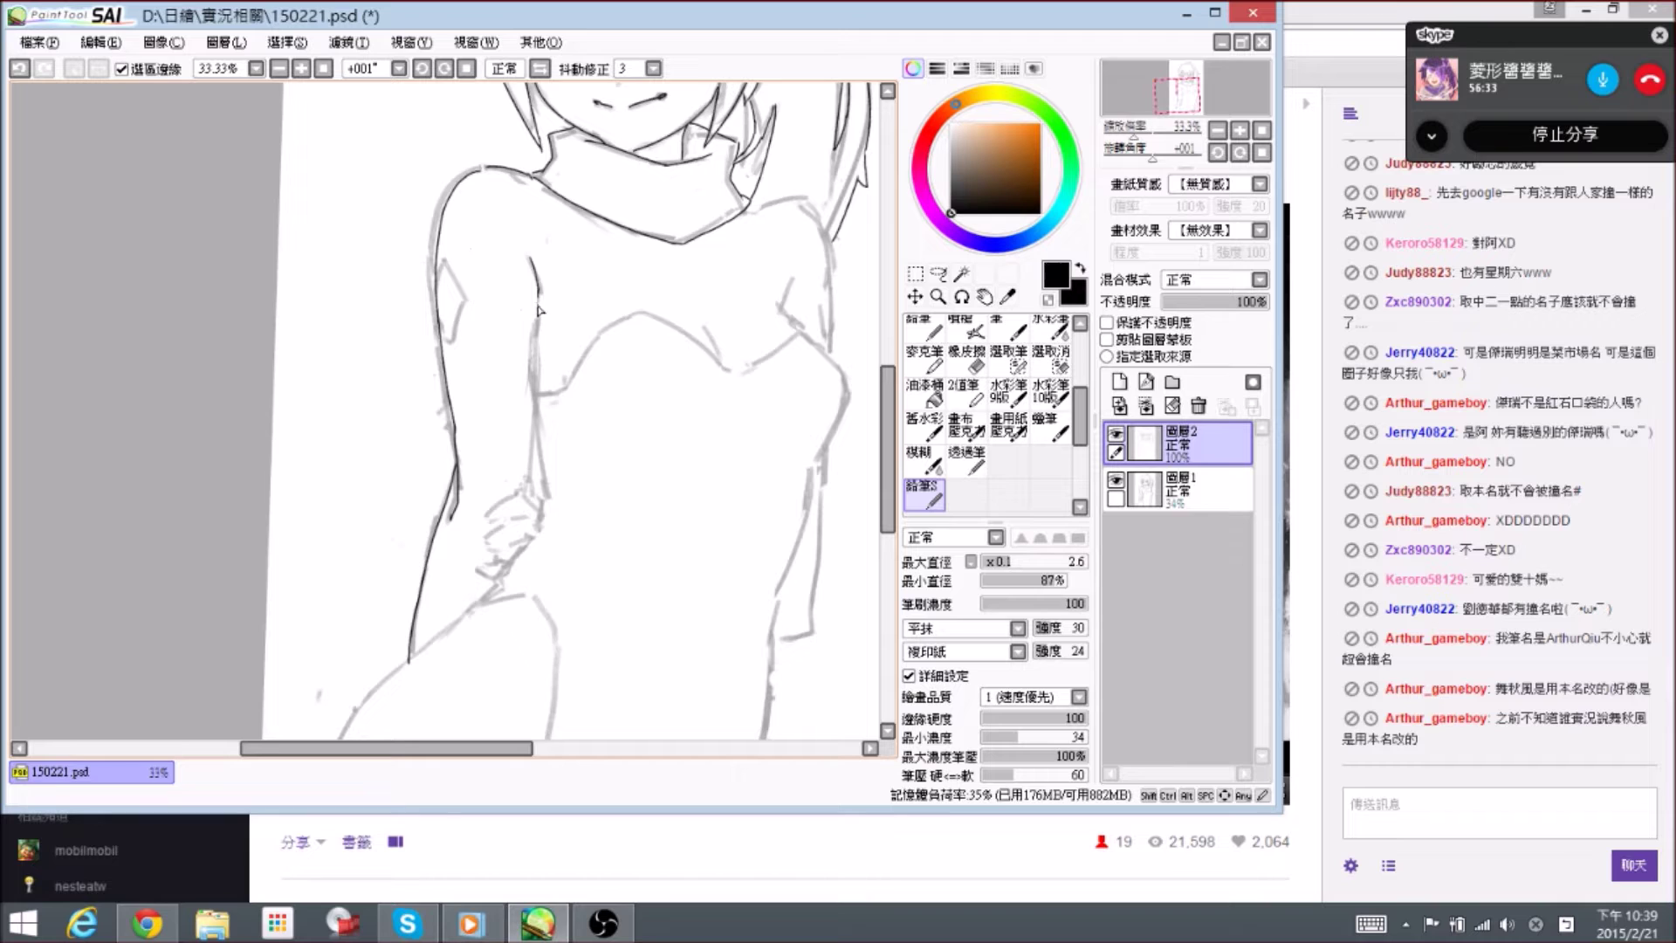
mouse_move(535, 361)
left_mouse_down()
mouse_move(527, 501)
mouse_move(564, 441)
mouse_move(558, 370)
mouse_move(531, 352)
left_mouse_up()
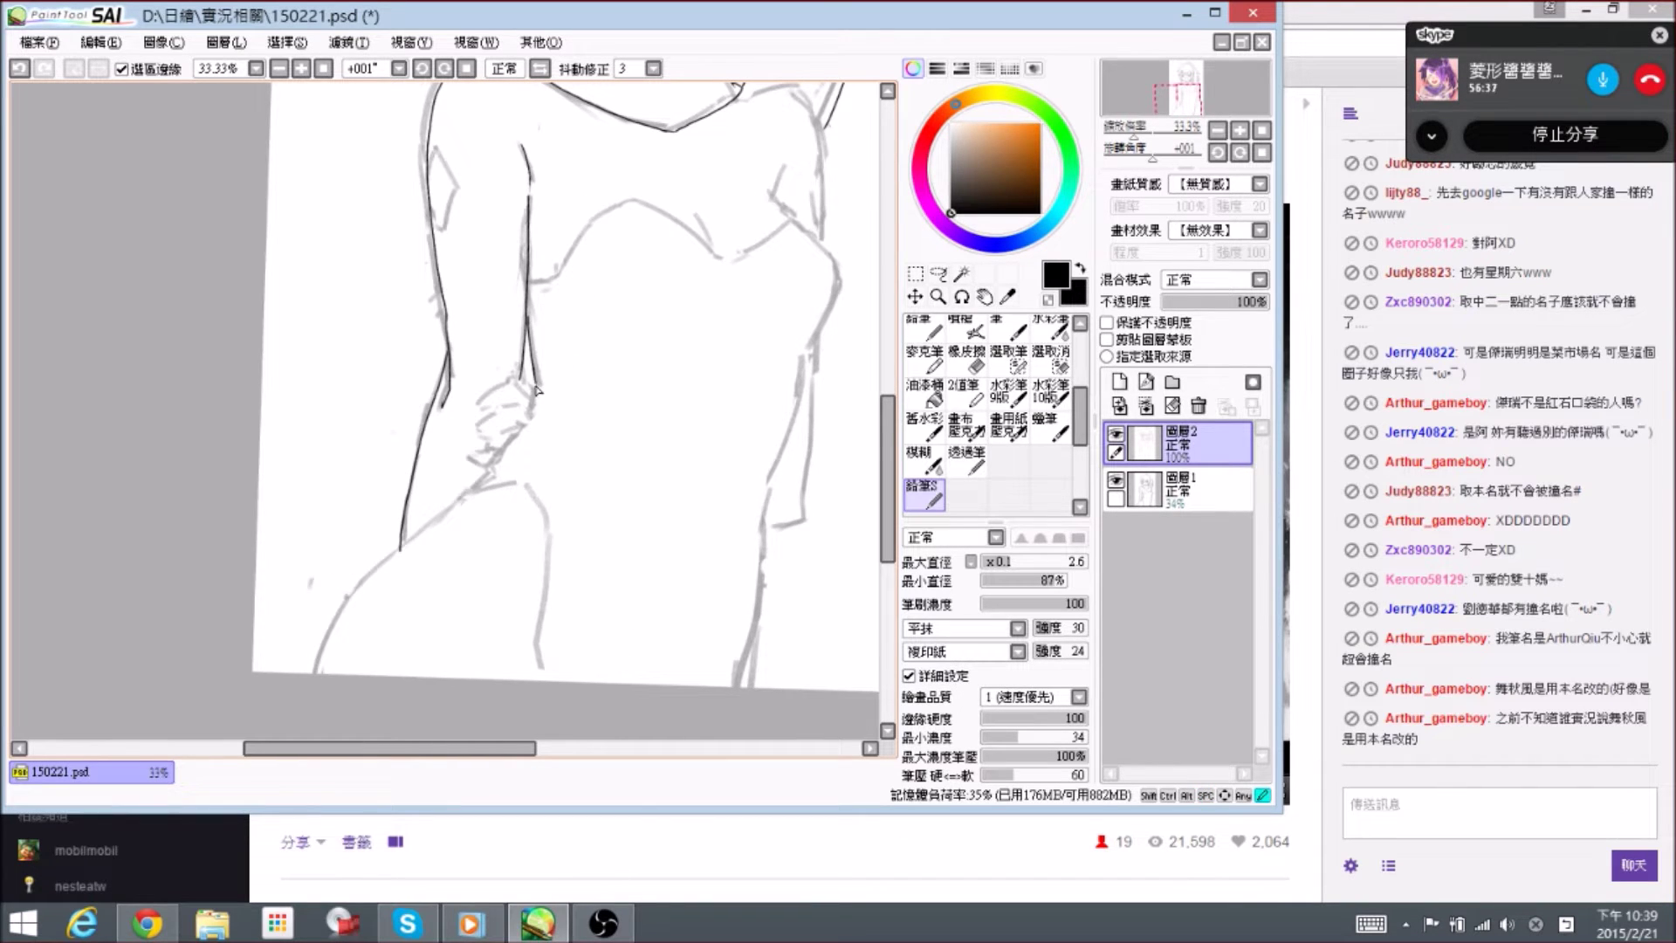
- Ink the waist and hip curve from beside the hand to the page's lower edge, redrawing it once closer to the sketch
mouse_move(513, 448)
left_mouse_down()
mouse_move(397, 542)
mouse_move(295, 675)
left_mouse_up()
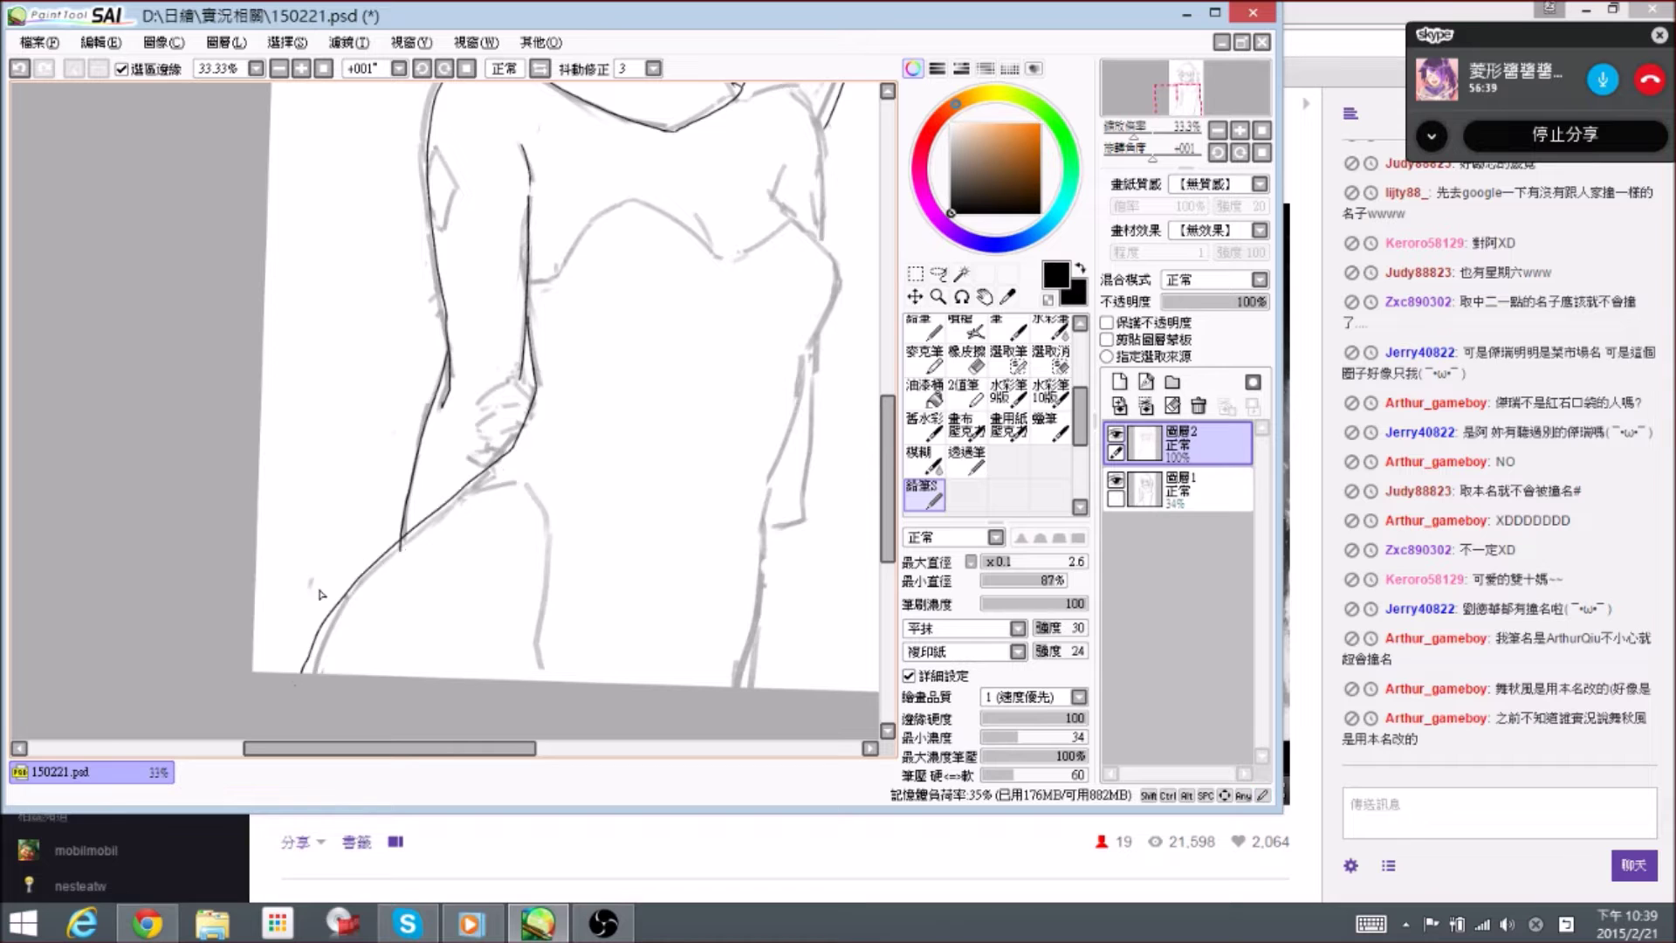
left_click_drag(409, 548, 434, 500)
key("ctrl+z")
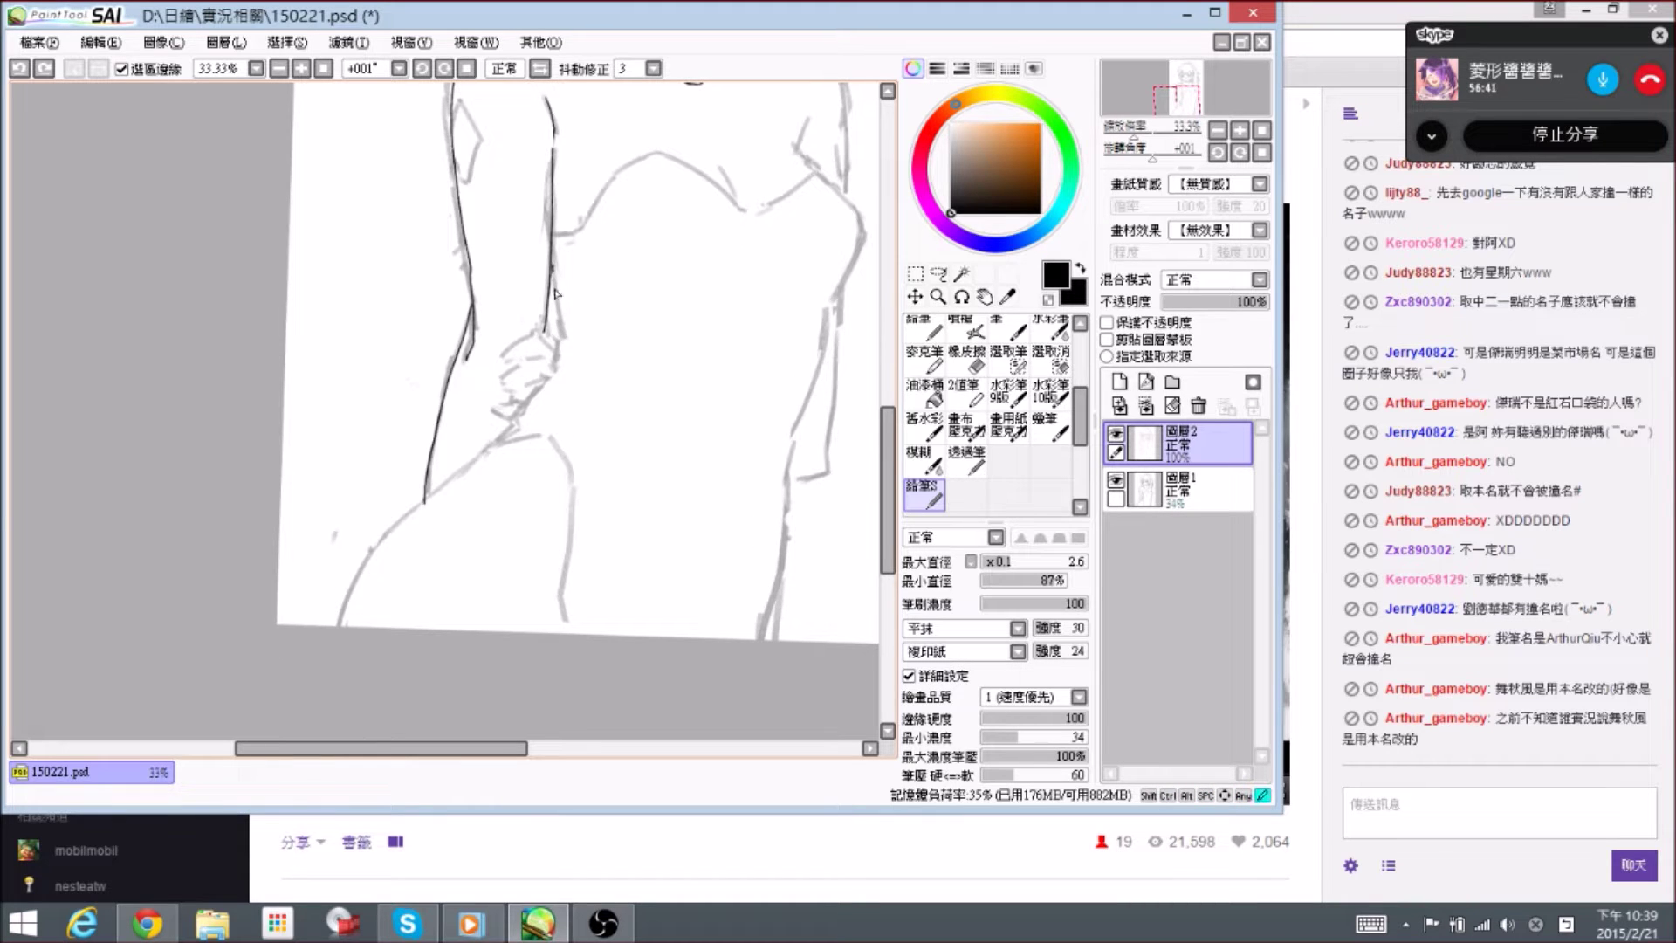
mouse_move(492, 456)
left_mouse_down()
mouse_move(413, 515)
mouse_move(329, 669)
left_mouse_up()
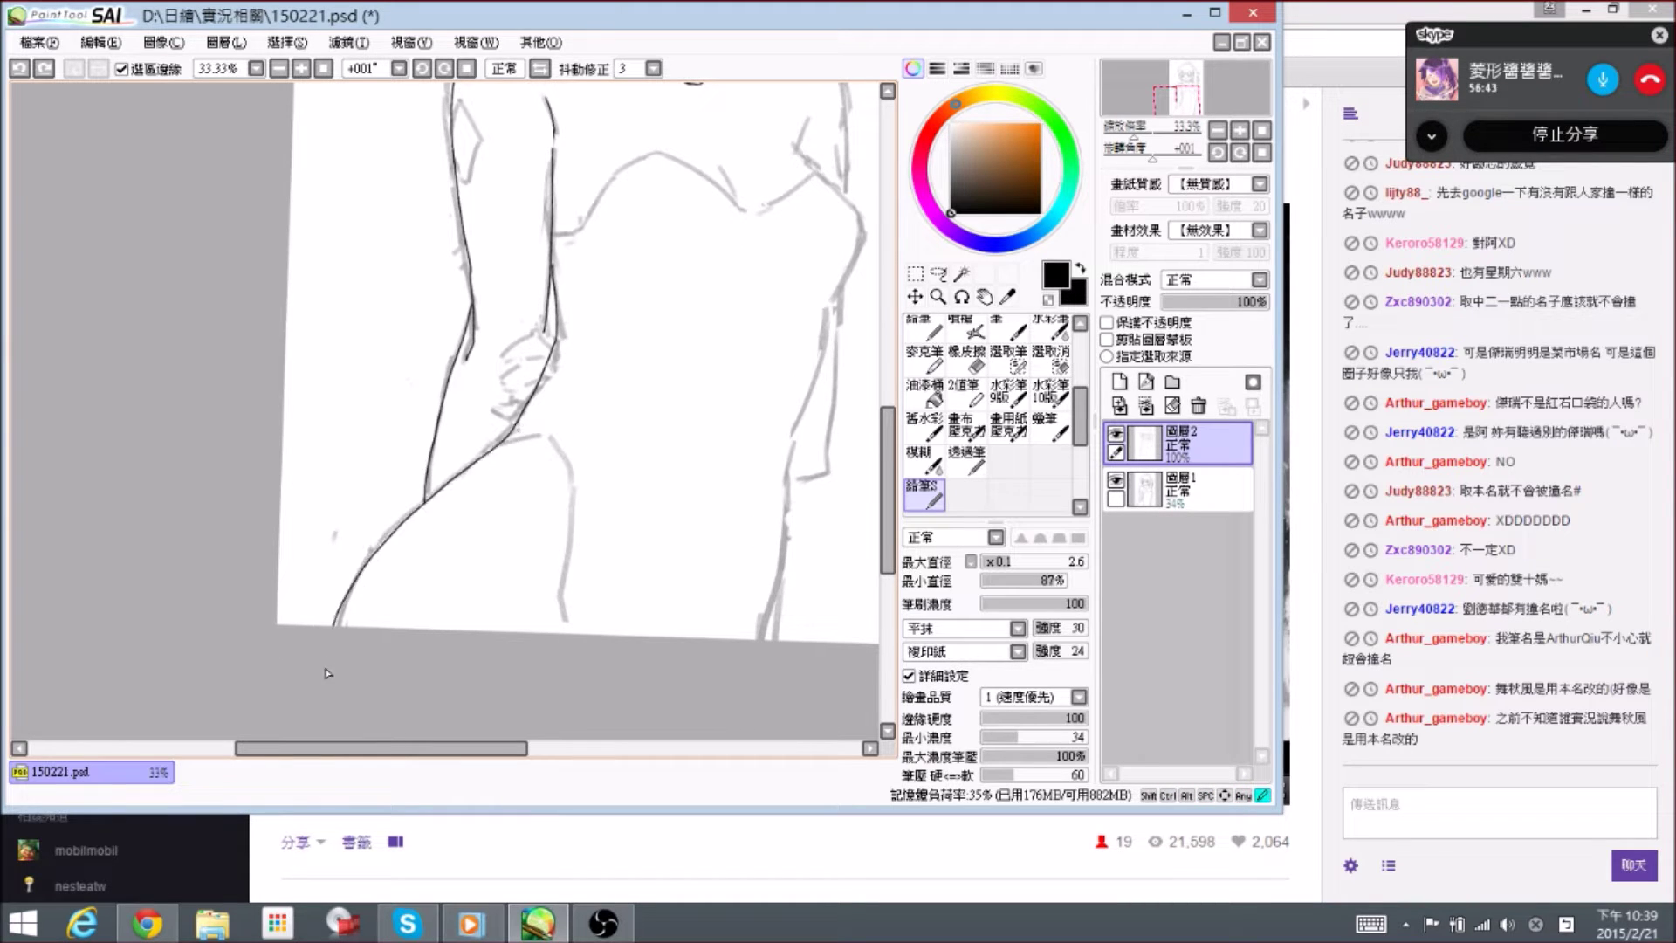
left_click_drag(556, 103, 551, 158)
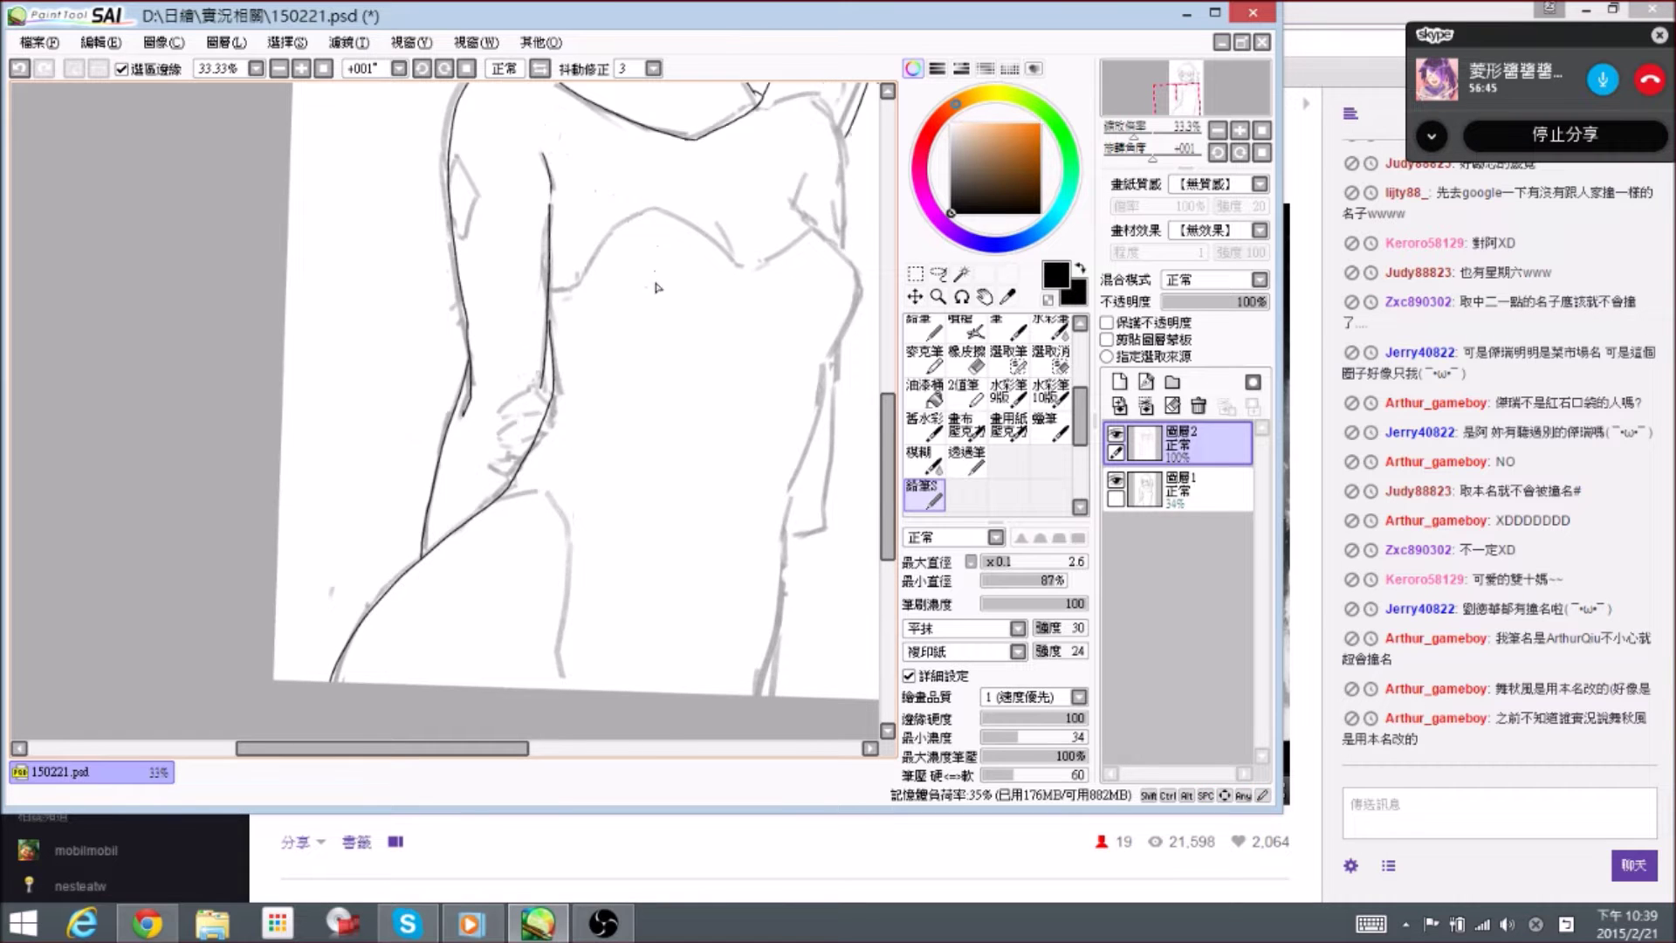
key("h")
scroll(532, 340, "up", 1)
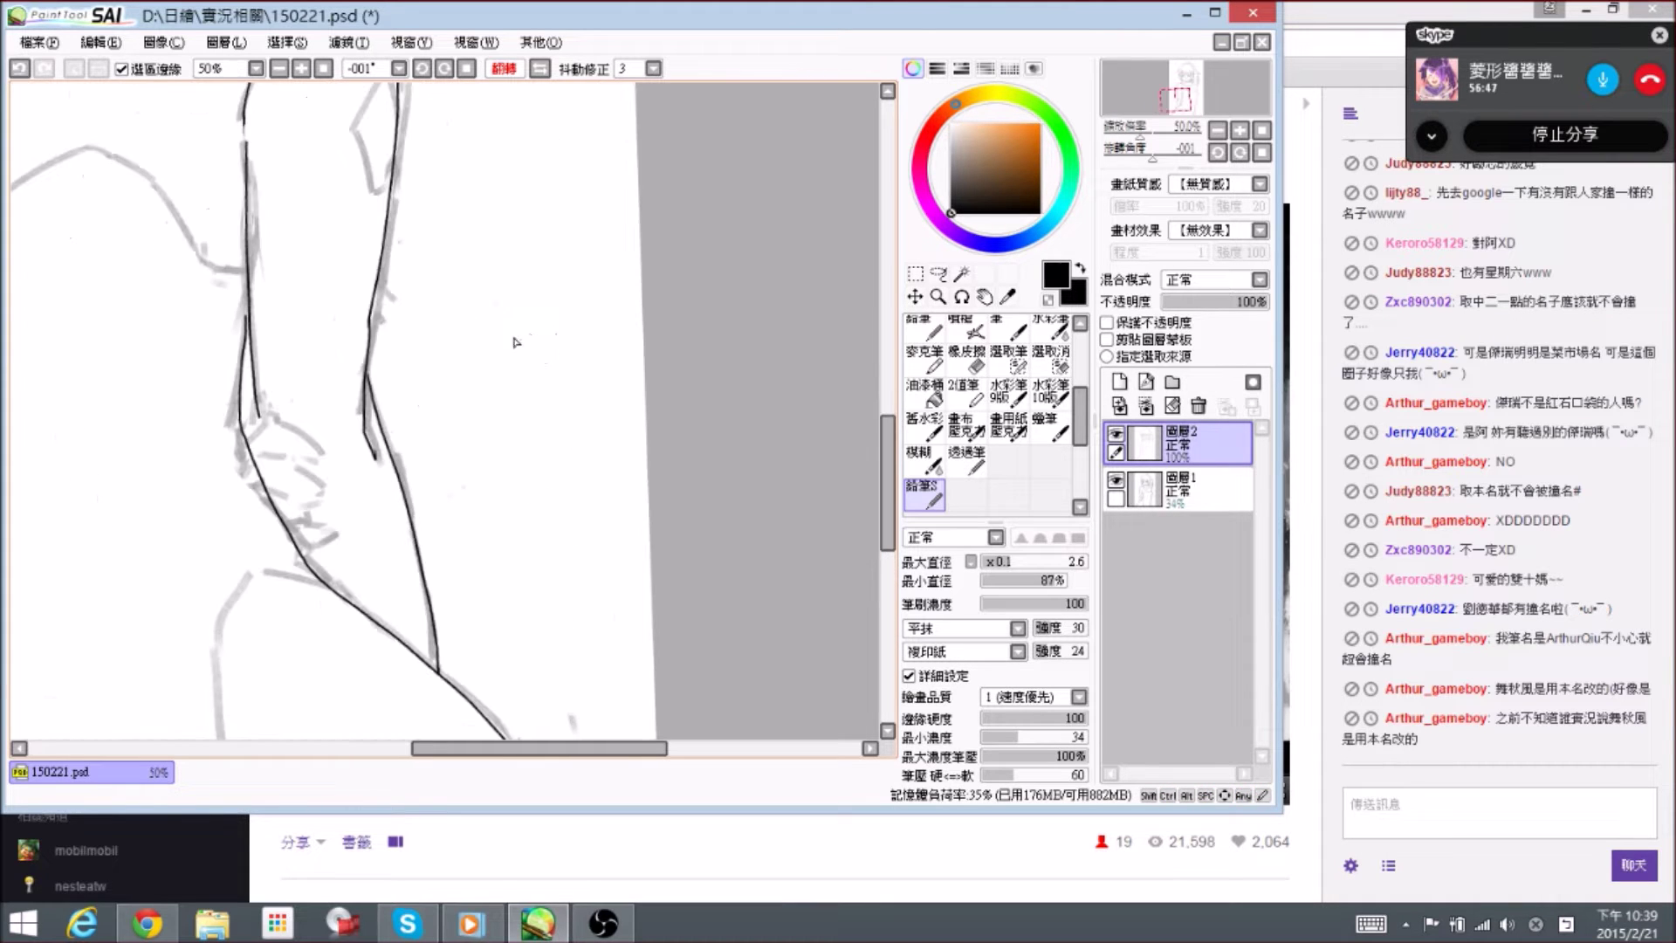
- Ink the back of the hand and the first finger's upper edge at the waist, erasing and redrawing the fingertip
left_click_drag(502, 358, 513, 363)
mouse_move(333, 433)
left_mouse_down()
mouse_move(507, 412)
mouse_move(553, 371)
mouse_move(518, 401)
left_mouse_up()
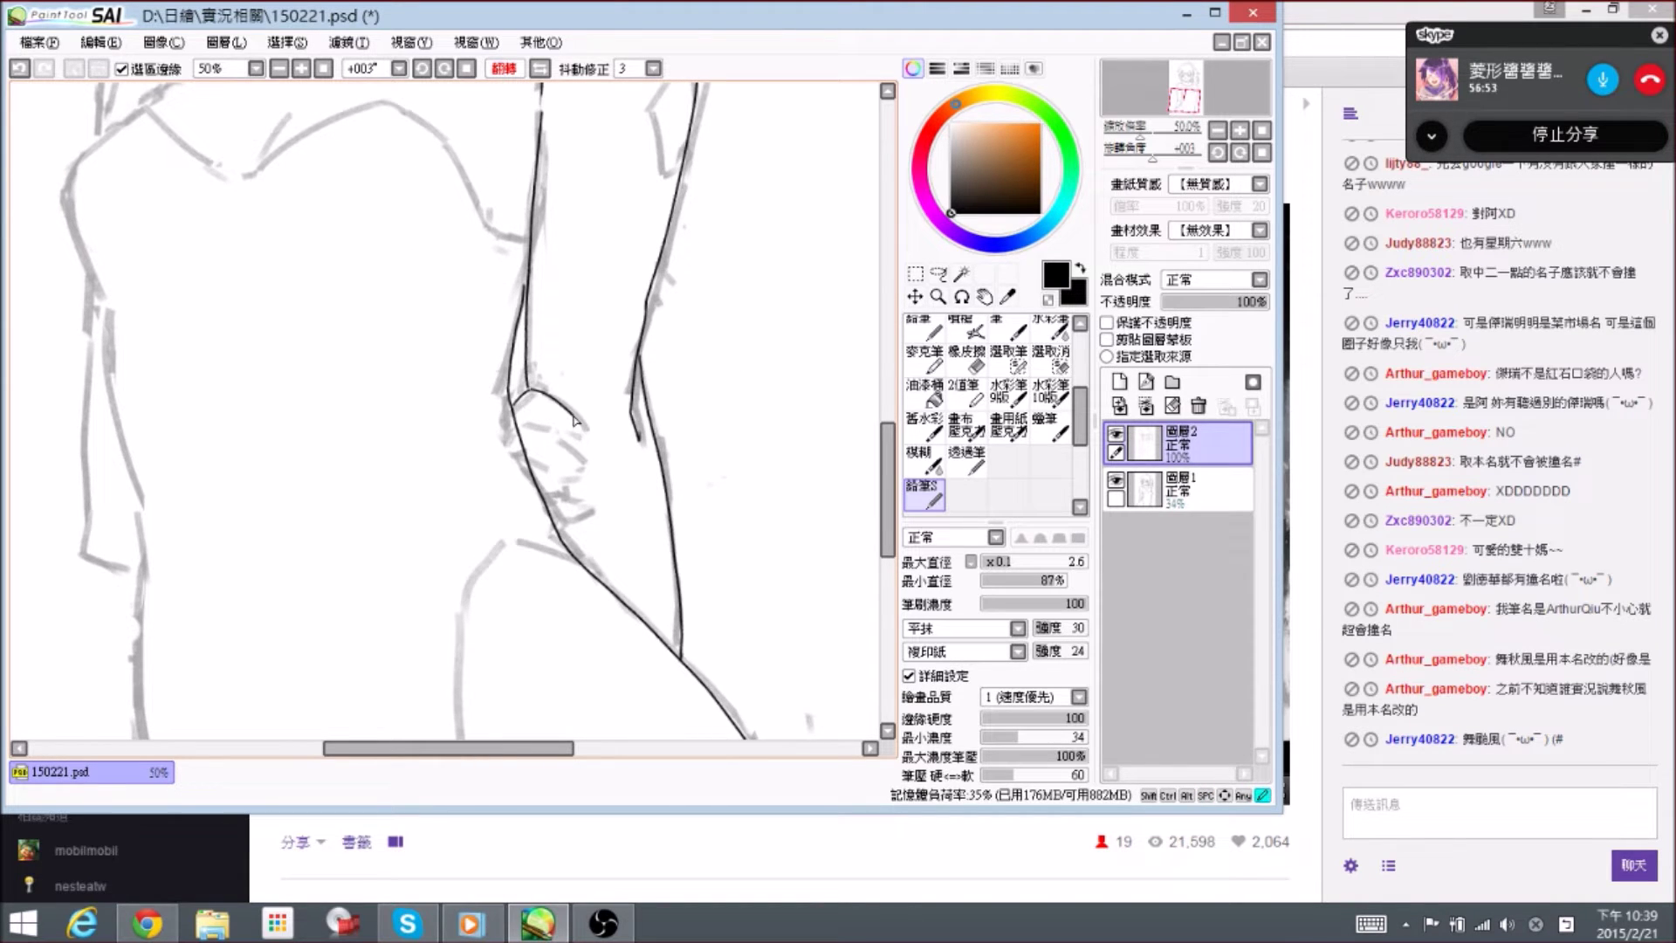
mouse_move(583, 427)
left_mouse_down()
mouse_move(573, 394)
mouse_move(688, 337)
mouse_move(599, 475)
mouse_move(563, 477)
left_mouse_up()
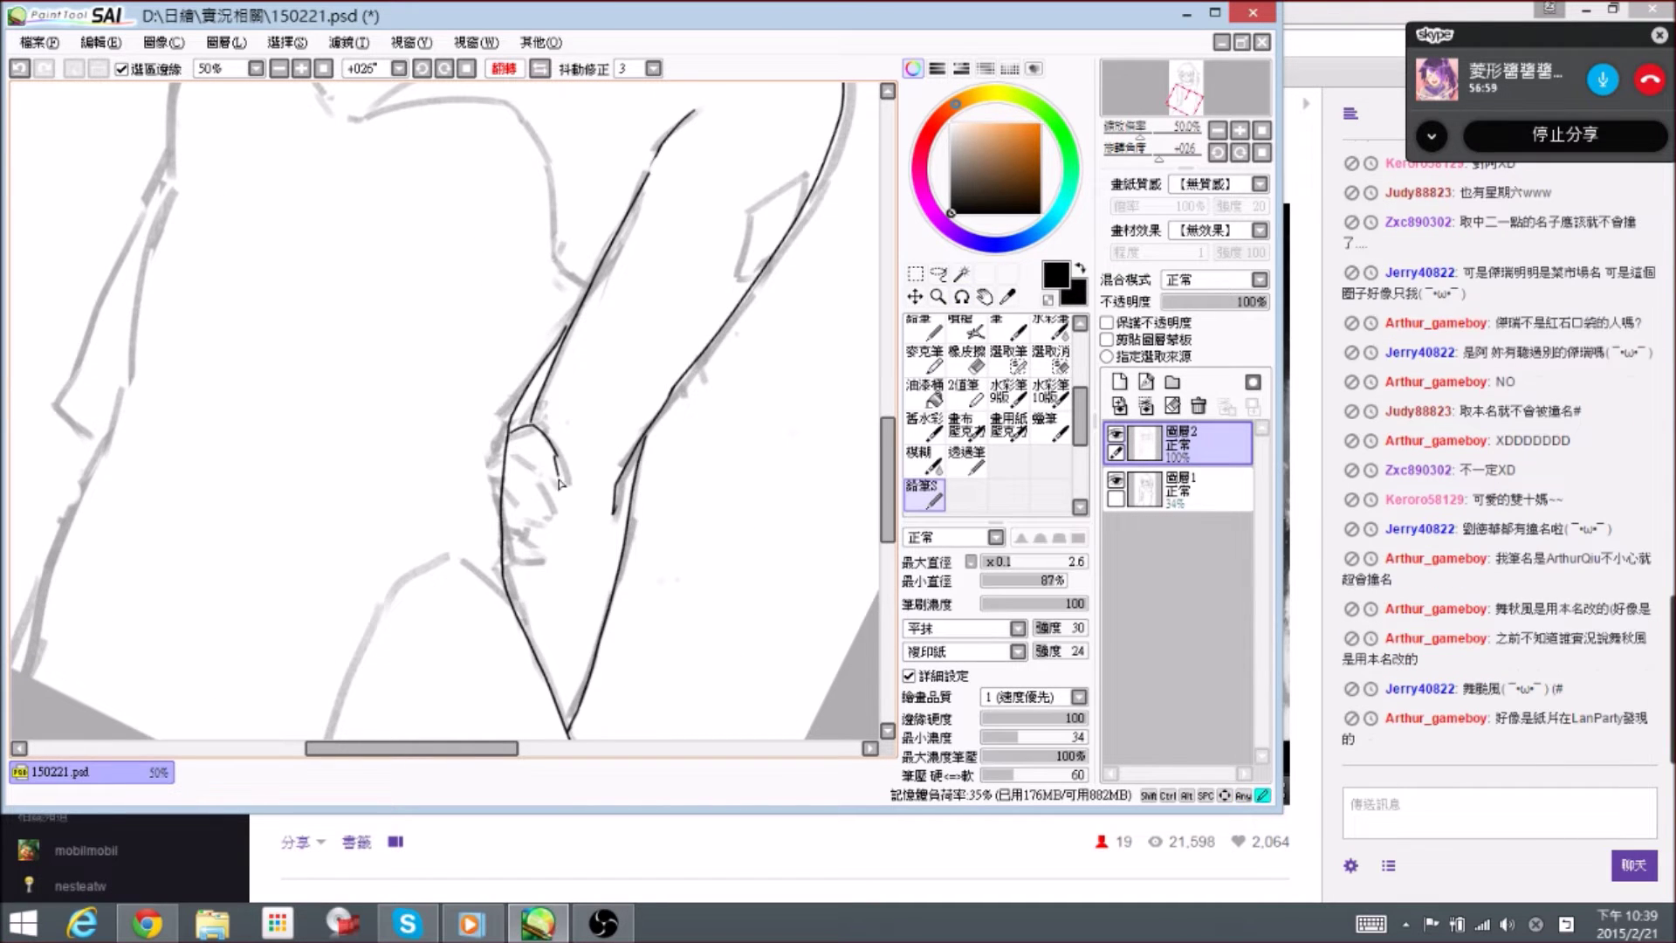
key("e")
key("e")
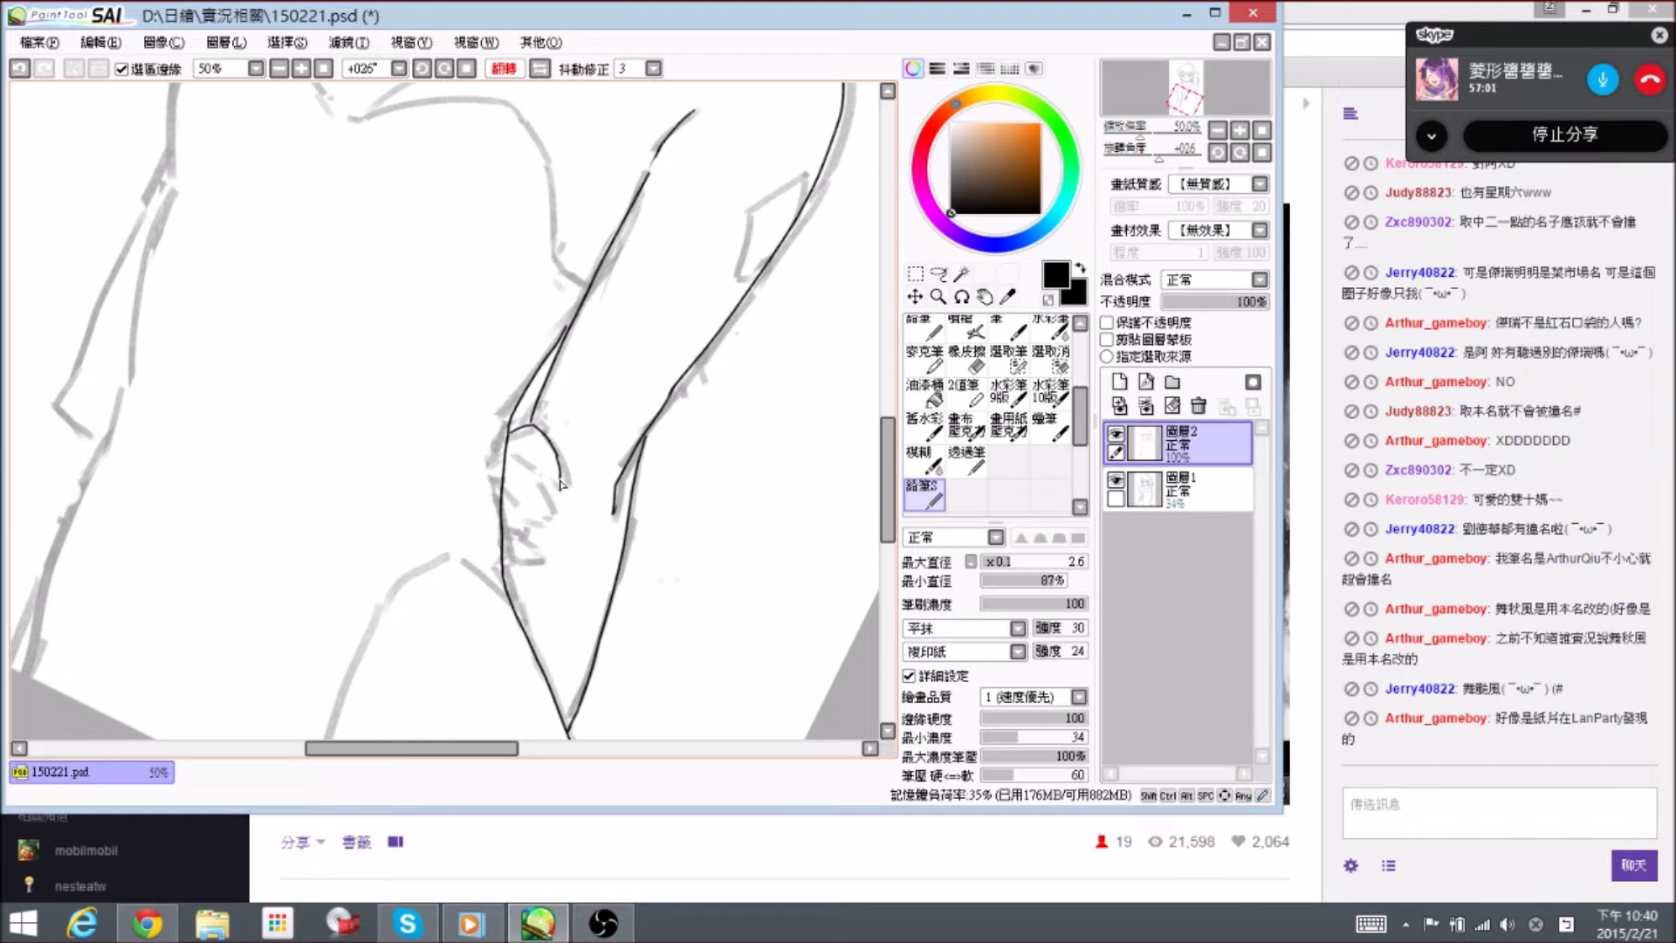
key("e")
key("e")
key("e")
key("e")
key("e")
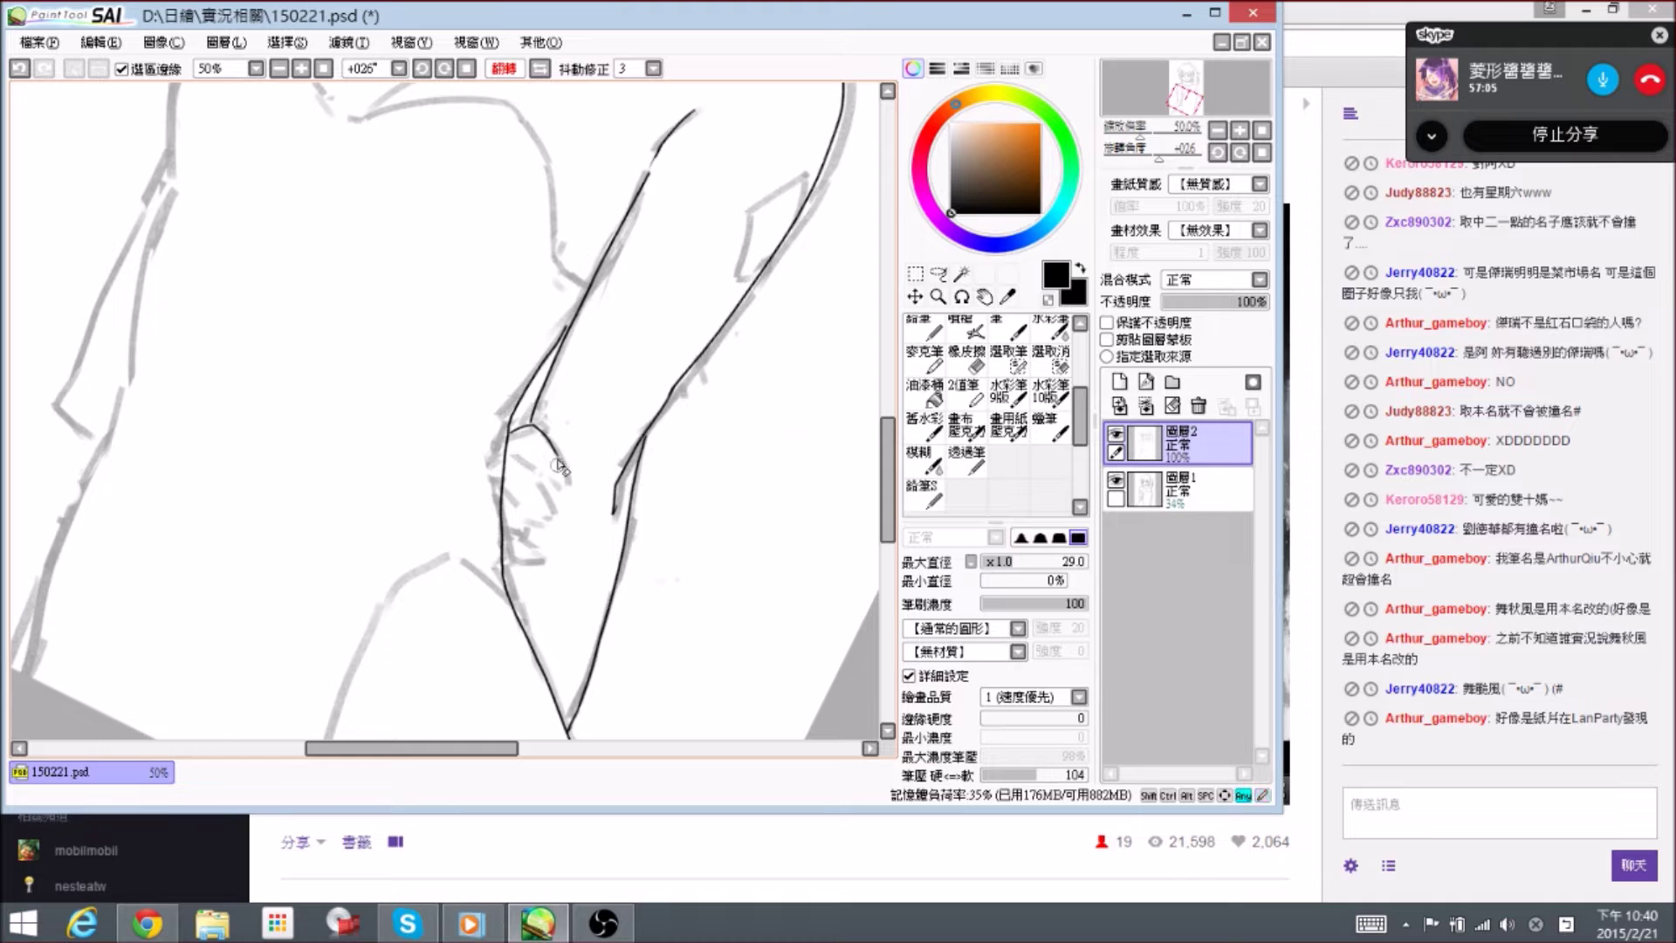
key("e")
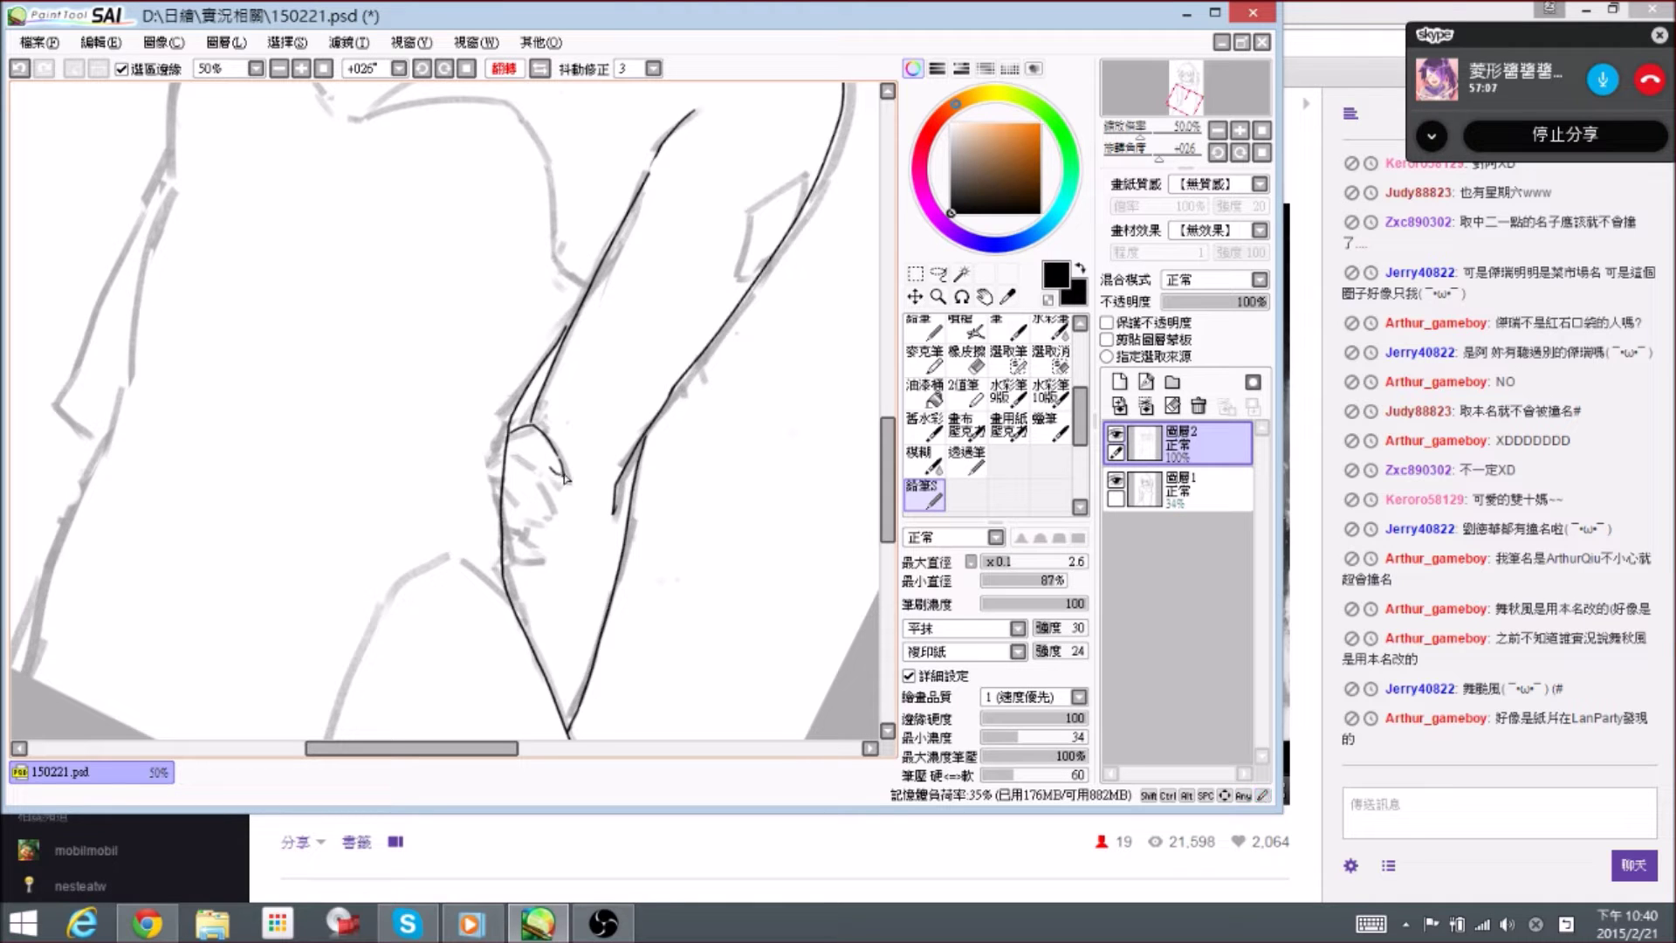
- Ink the first finger's lower edge from its tip back toward the palm
key("e")
key("e")
key("r")
key("space")
left_click_drag(610, 463, 575, 464)
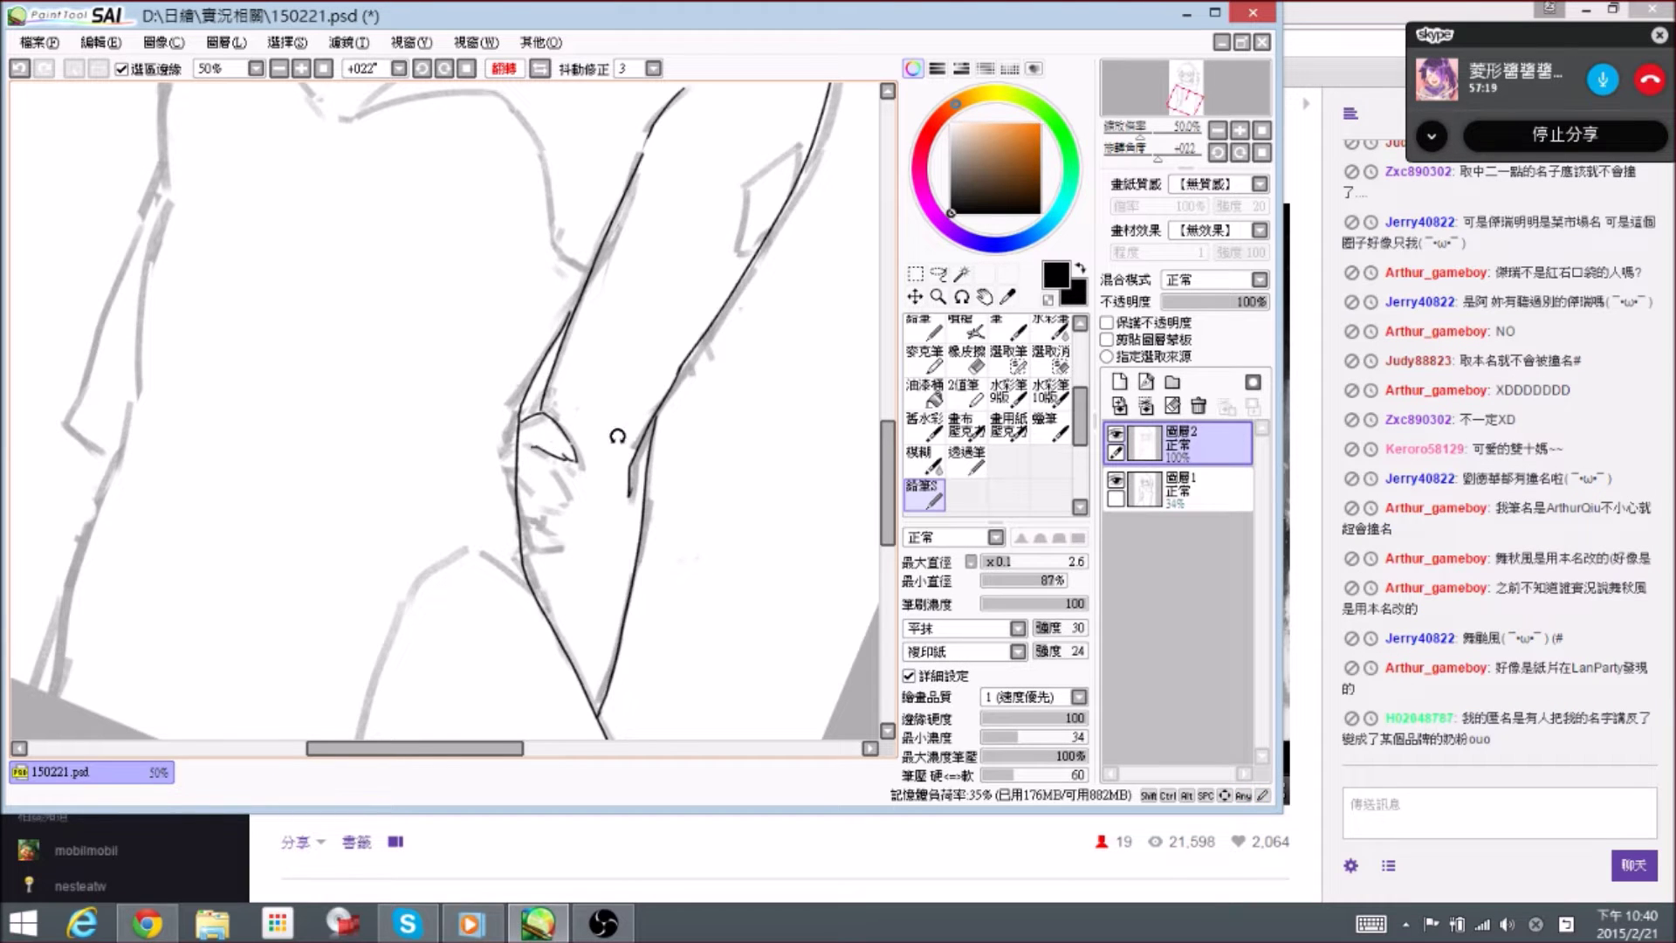
left_click_drag(618, 436, 622, 407)
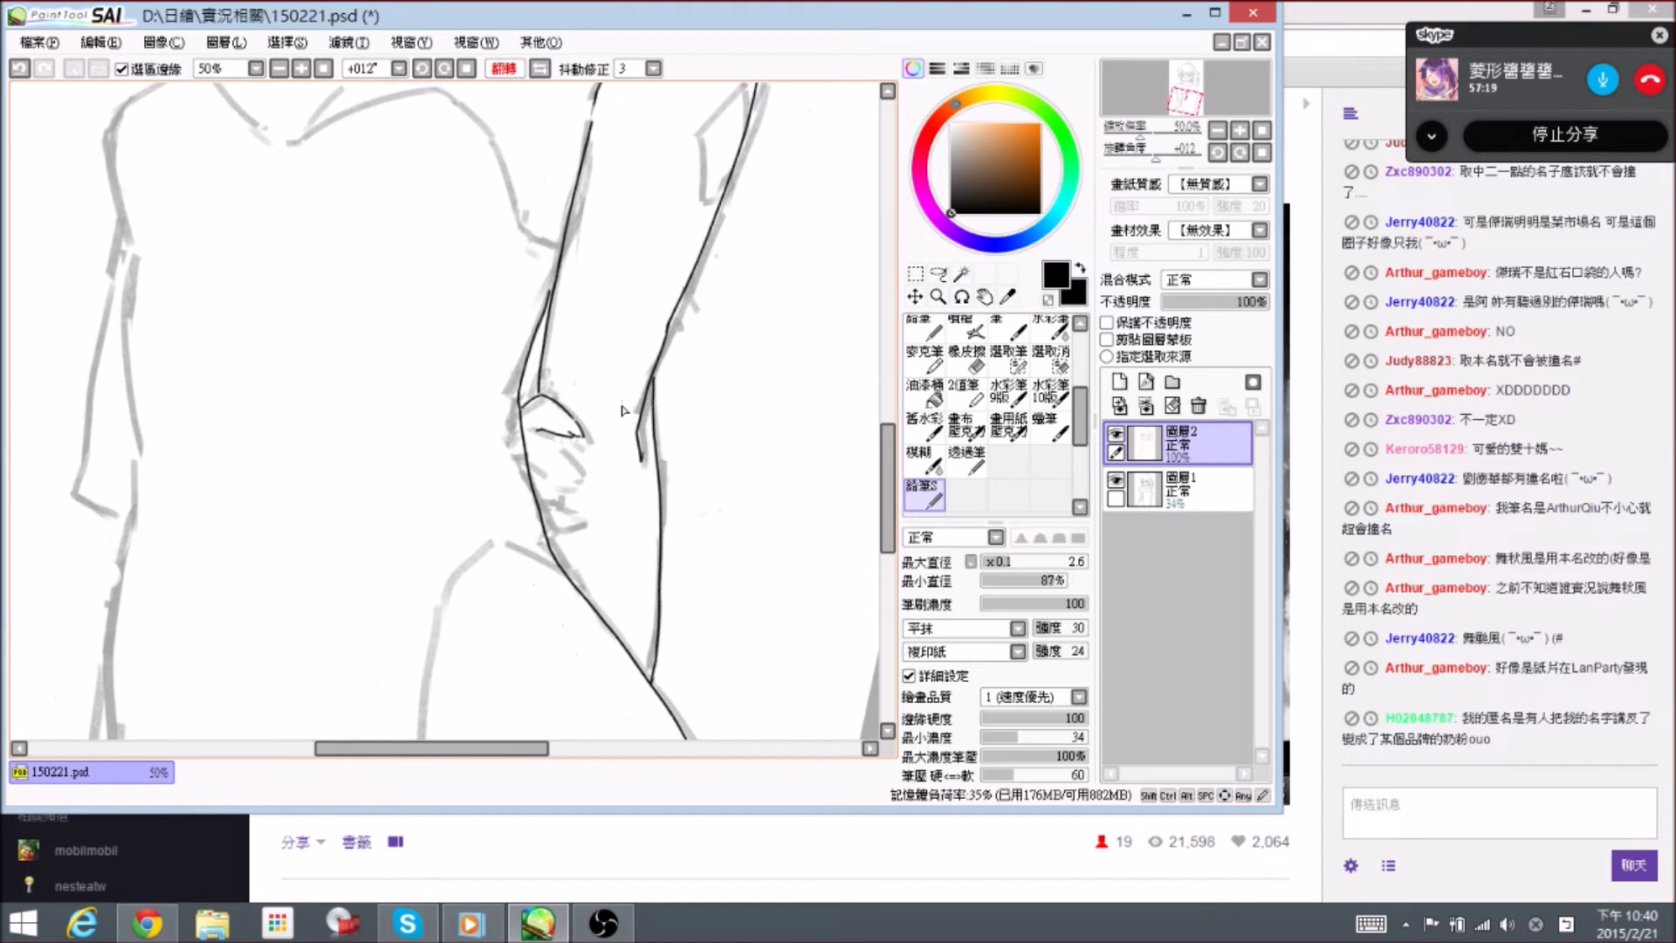
- Flip the canvas view and refine the inner end of the first finger's lower edge
left_click(539, 69)
left_click_drag(340, 380, 458, 287)
key("r")
left_click_drag(629, 346, 481, 329)
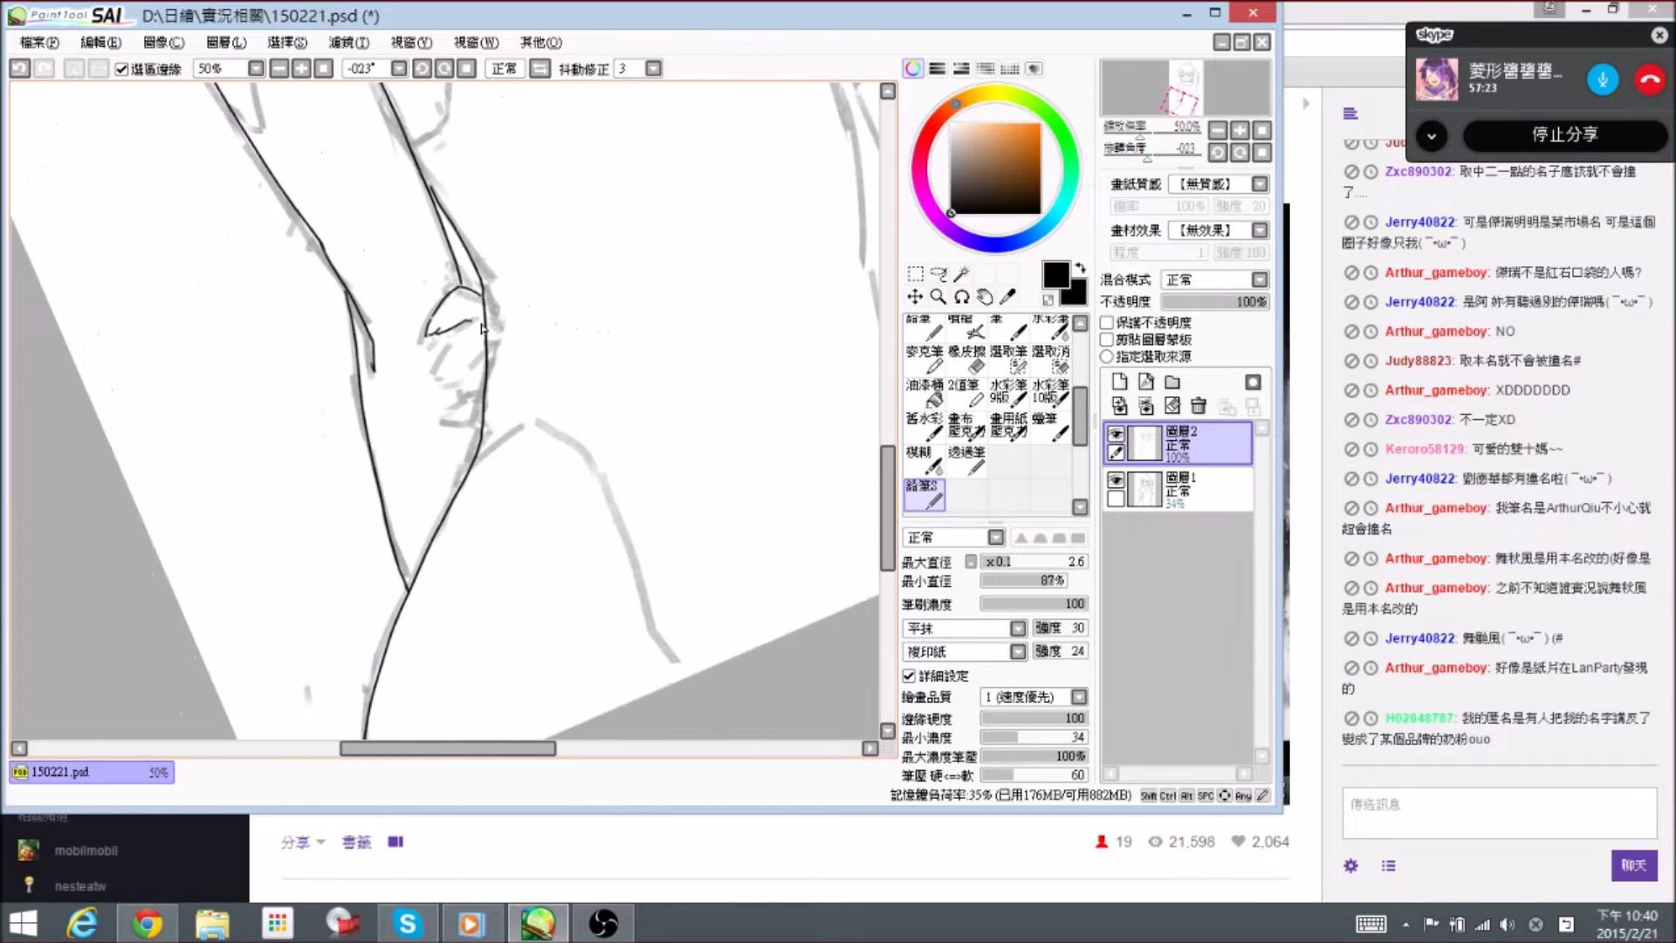
mouse_move(472, 318)
left_mouse_down()
mouse_move(448, 356)
mouse_move(524, 345)
mouse_move(456, 361)
mouse_move(478, 337)
left_mouse_up()
key("r")
key("e")
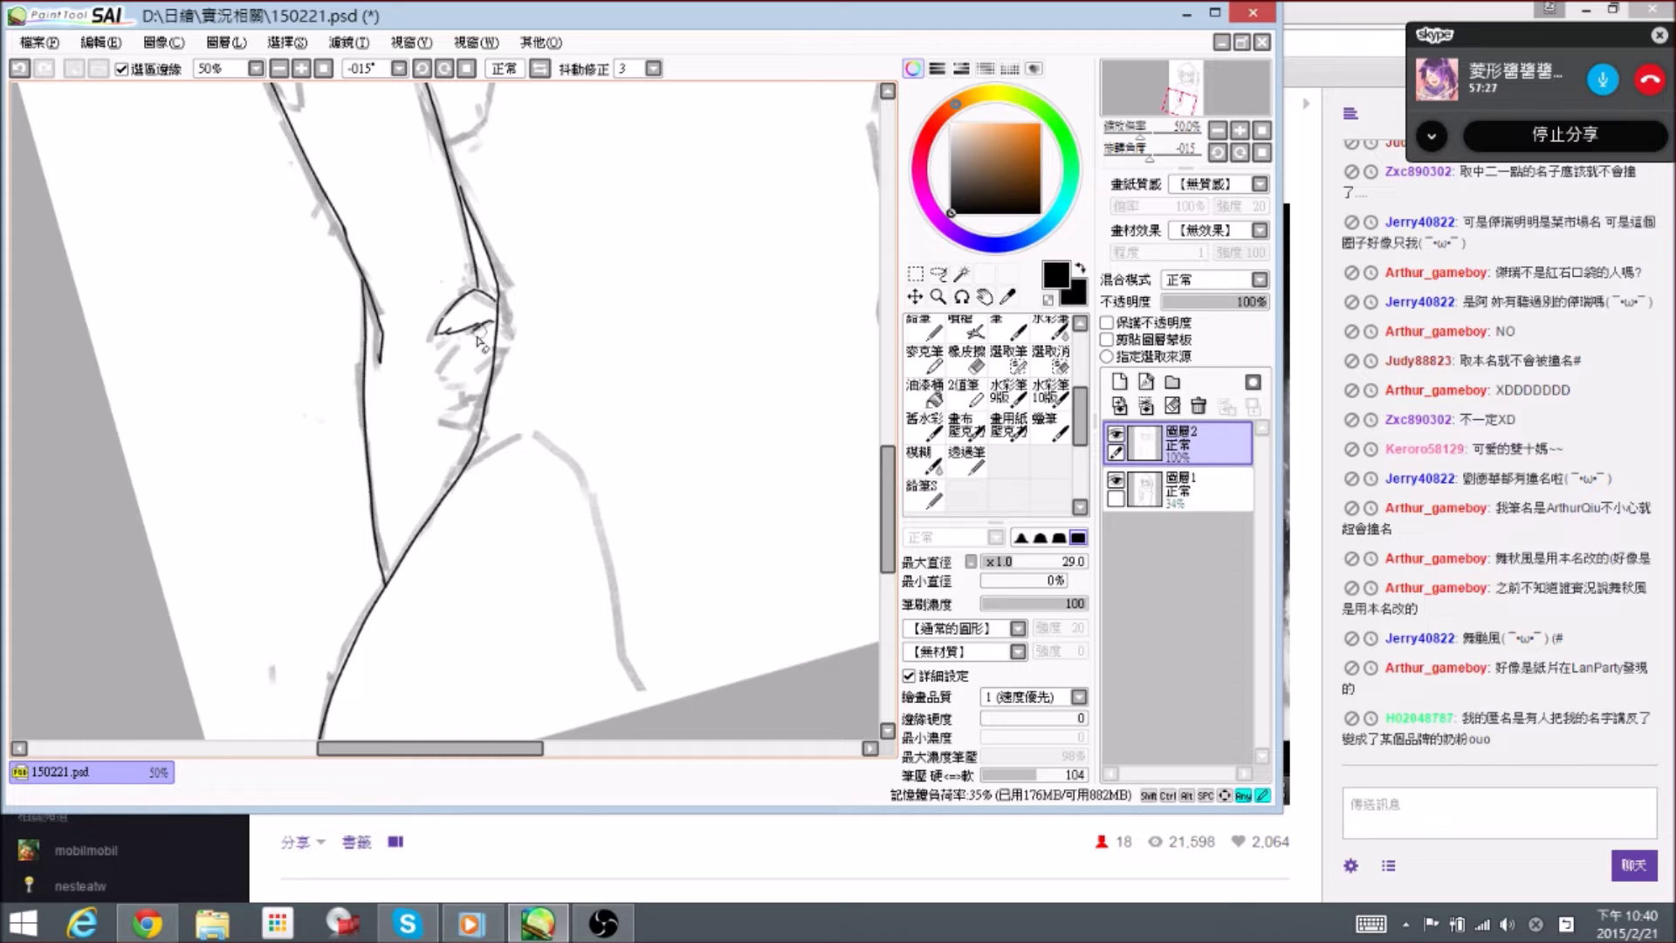
key("n")
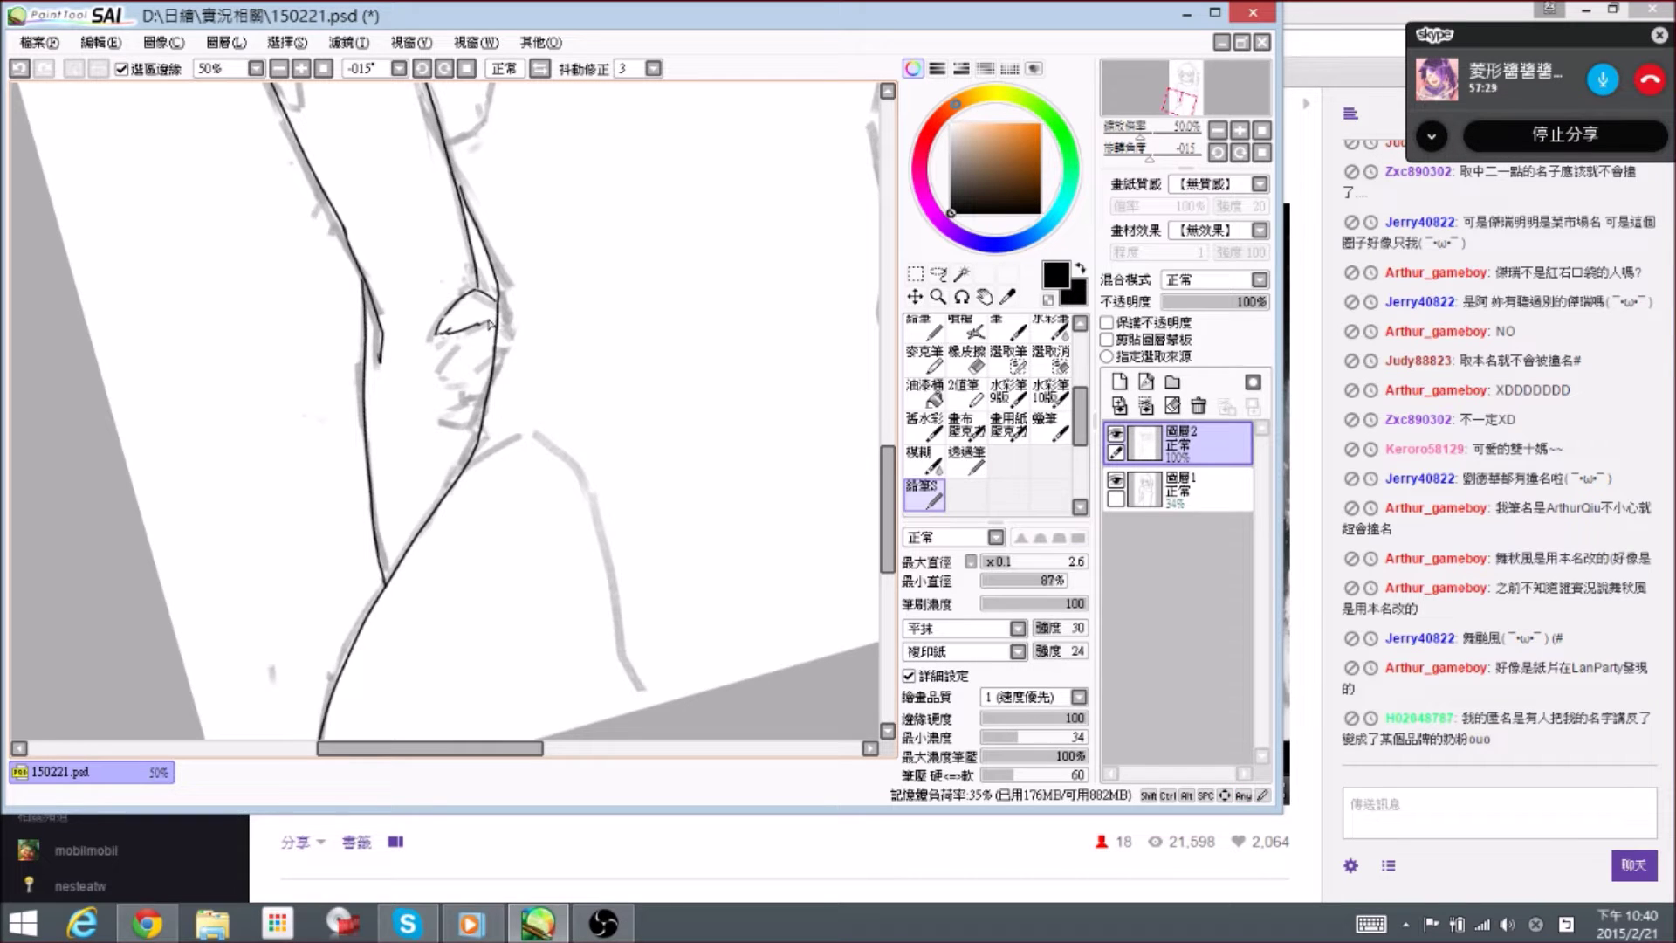
- Ink the second finger's upper edge beneath the first finger and clean up the gap between the two
mouse_move(474, 331)
left_mouse_down()
mouse_move(440, 379)
mouse_move(471, 338)
left_mouse_up()
key("e")
key("n")
key("e")
key("n")
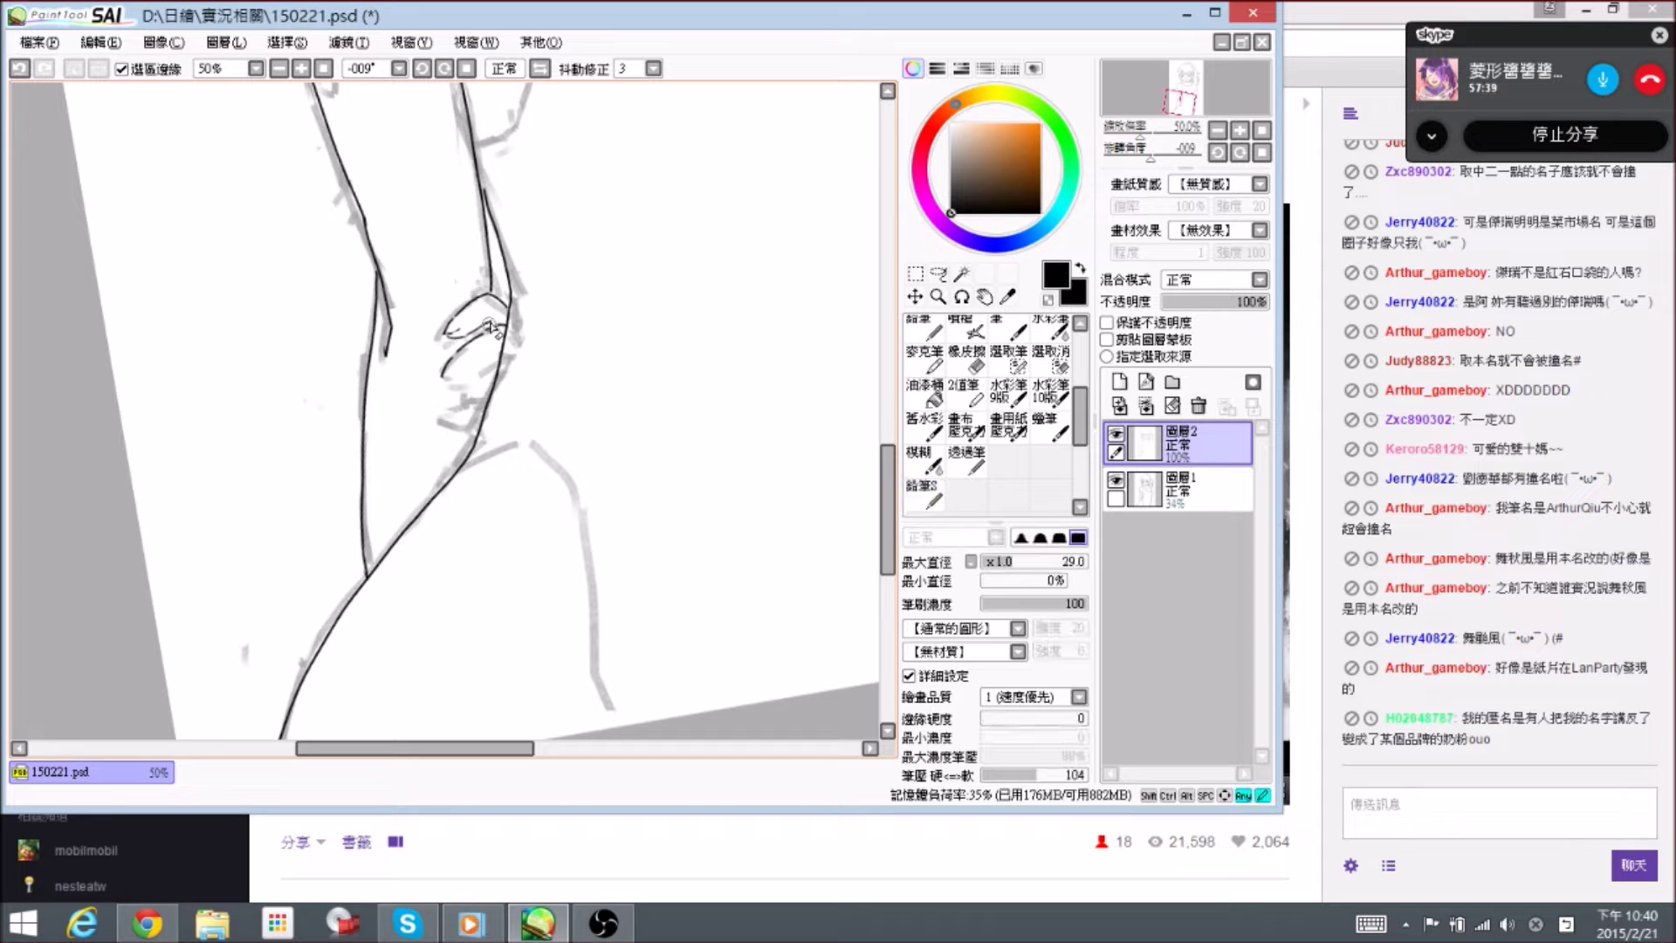
left_click_drag(491, 328, 498, 327)
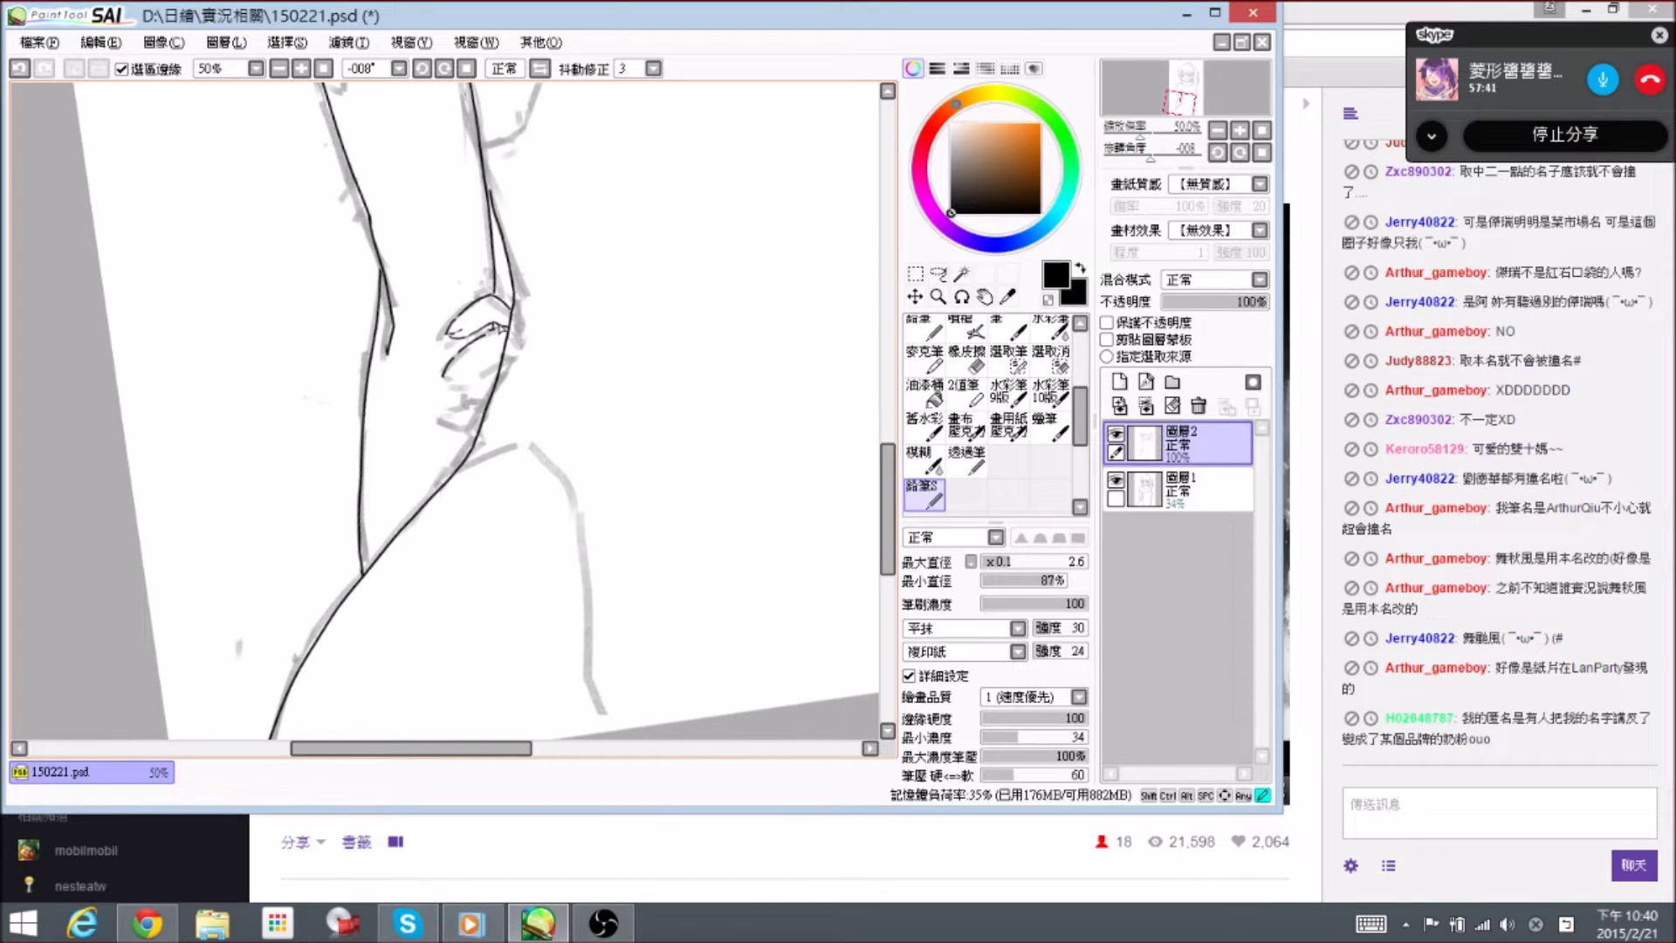
left_click_drag(498, 330, 480, 351)
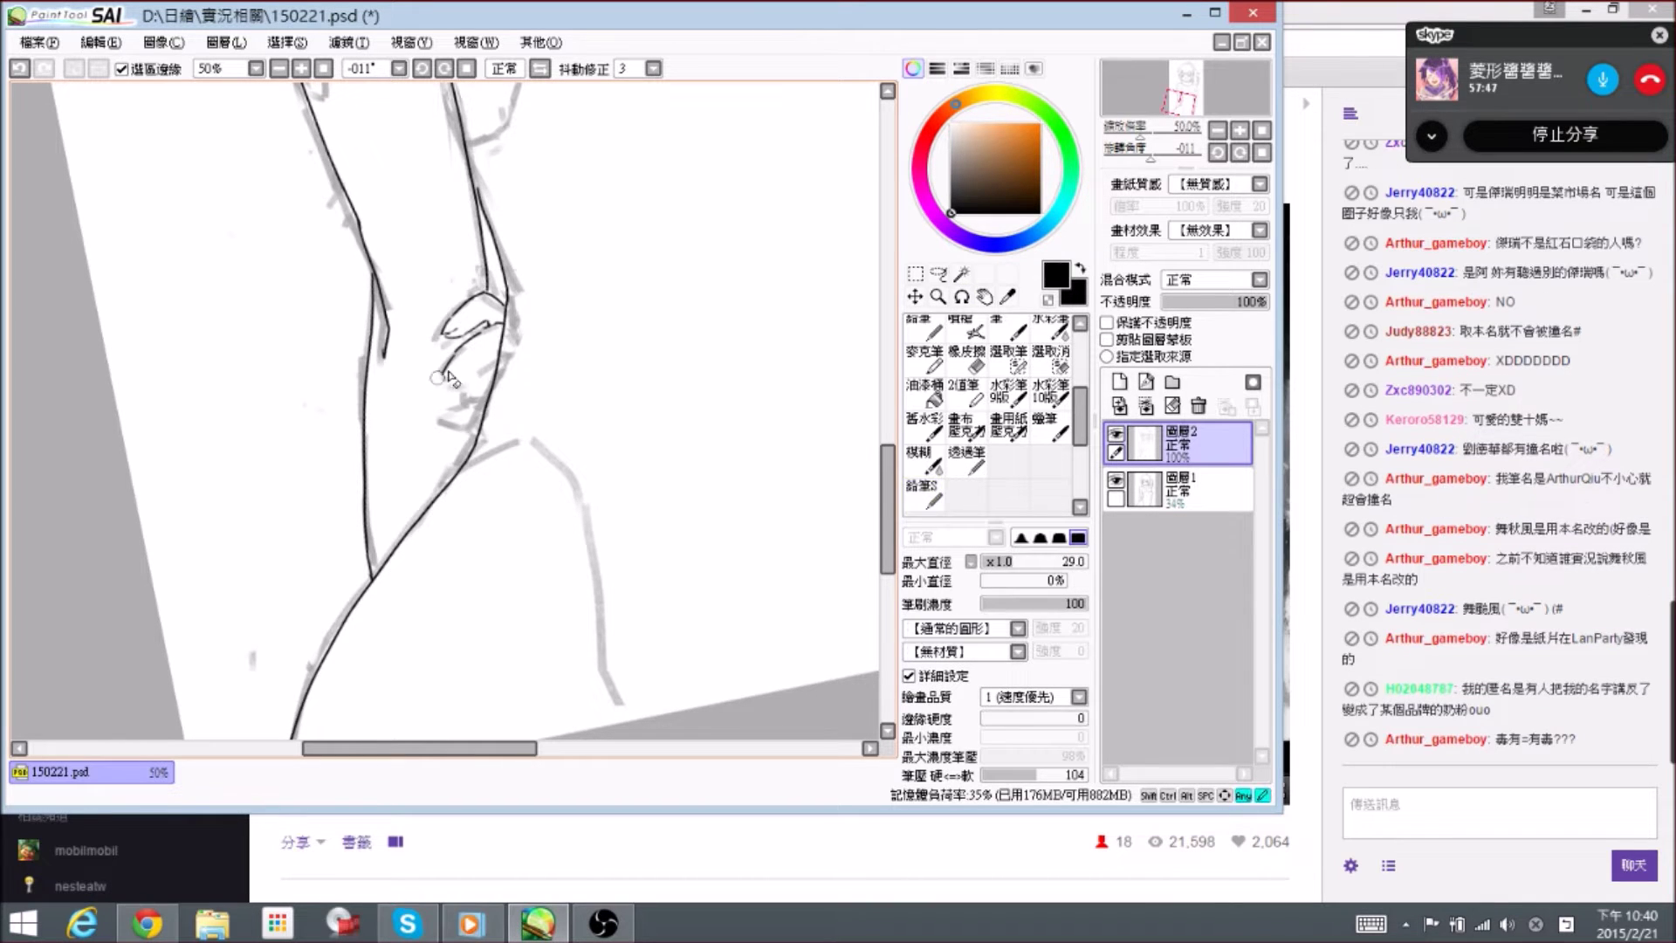
left_click_drag(488, 357, 436, 345)
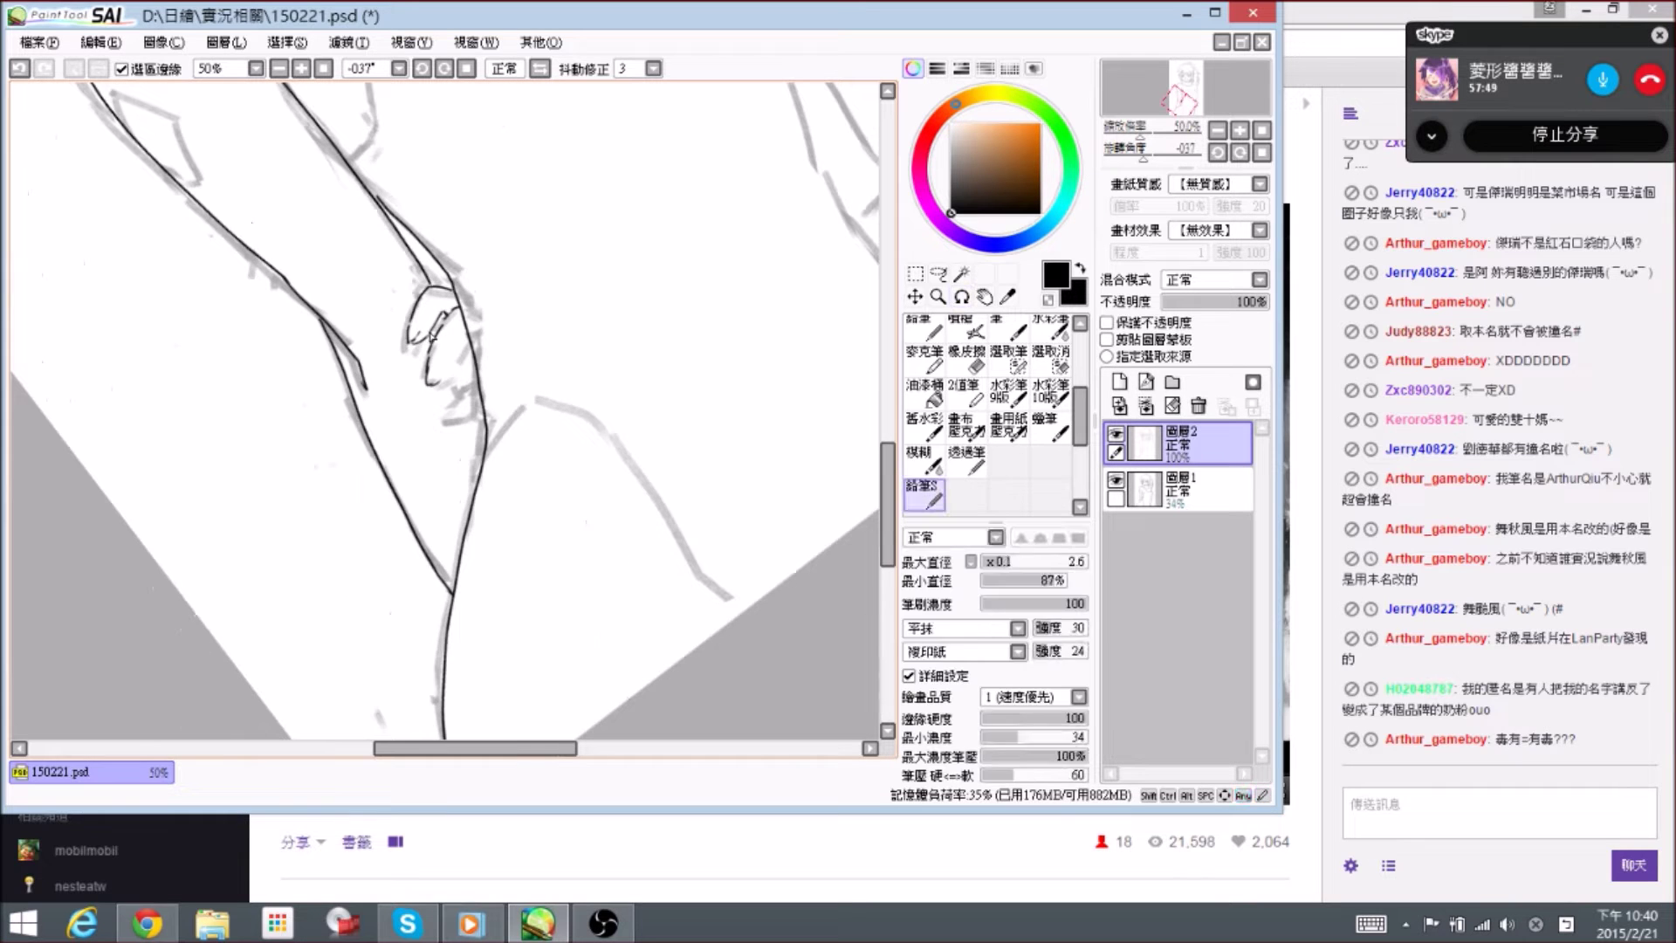
- Erase and redraw the first finger's tip and lower edge for a cleaner shape
key("e")
key("n")
mouse_move(450, 316)
left_mouse_down()
mouse_move(474, 336)
mouse_move(450, 326)
left_mouse_up()
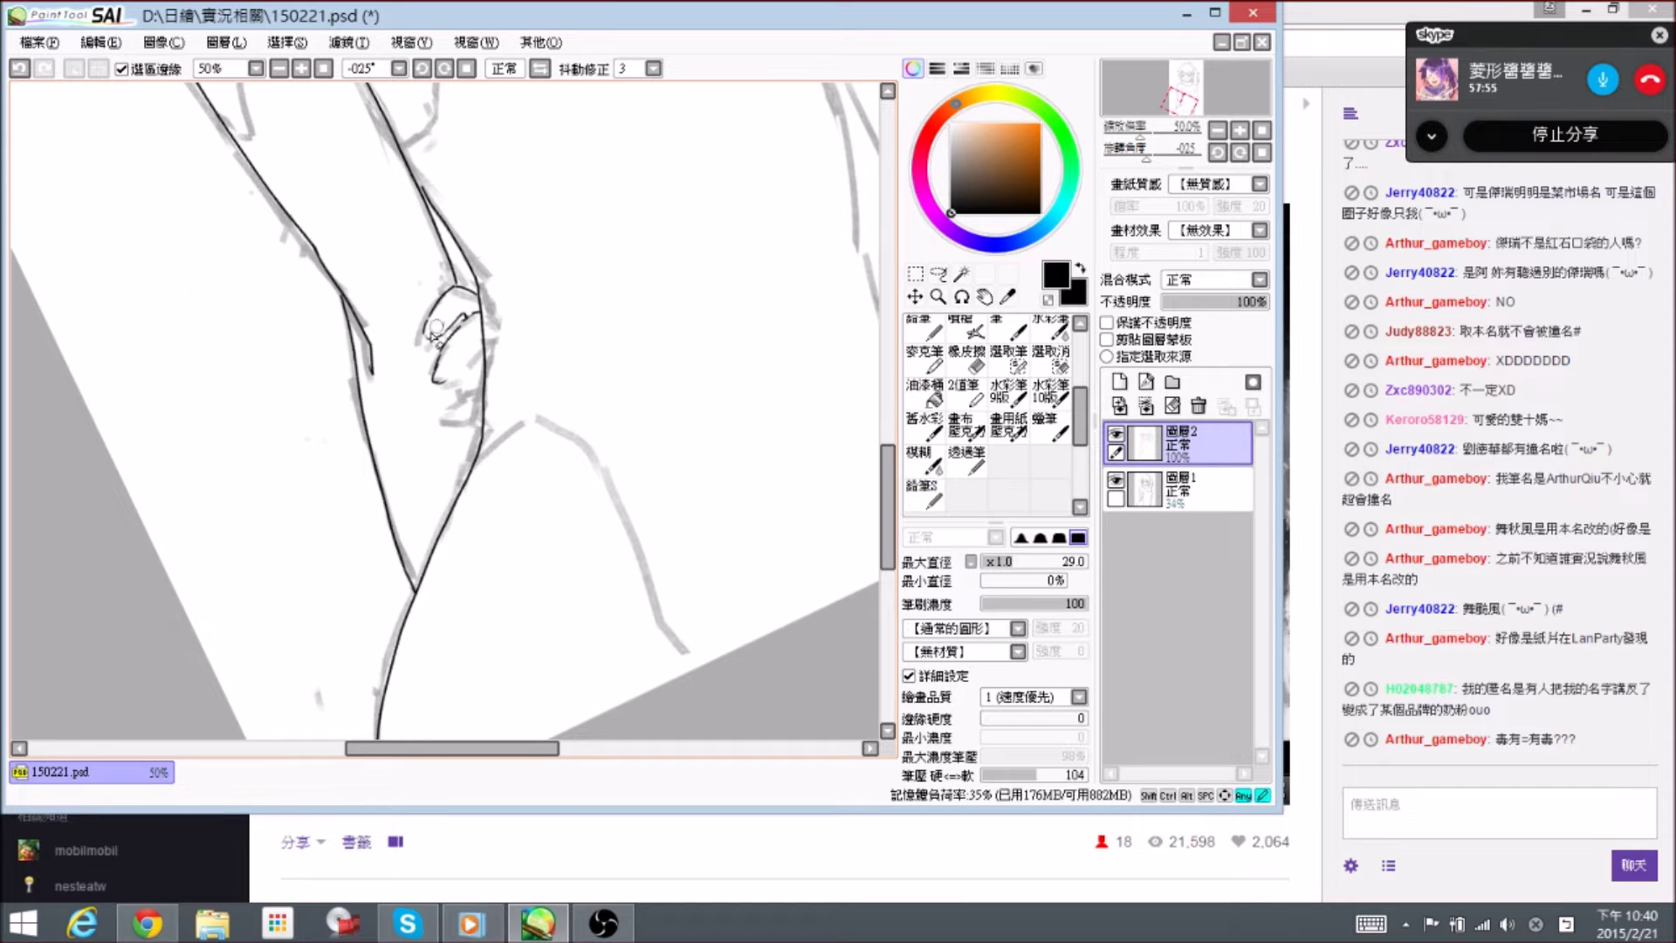
key("e")
left_click_drag(445, 322, 425, 341)
key("n")
- Trim the second fingertip and ink the remaining finger lines below it on the waist hand
key("alt+space")
left_click_drag(527, 333, 507, 318)
key("e")
mouse_move(441, 378)
left_mouse_down()
mouse_move(520, 341)
mouse_move(473, 352)
left_mouse_up()
key("n")
key("alt+space")
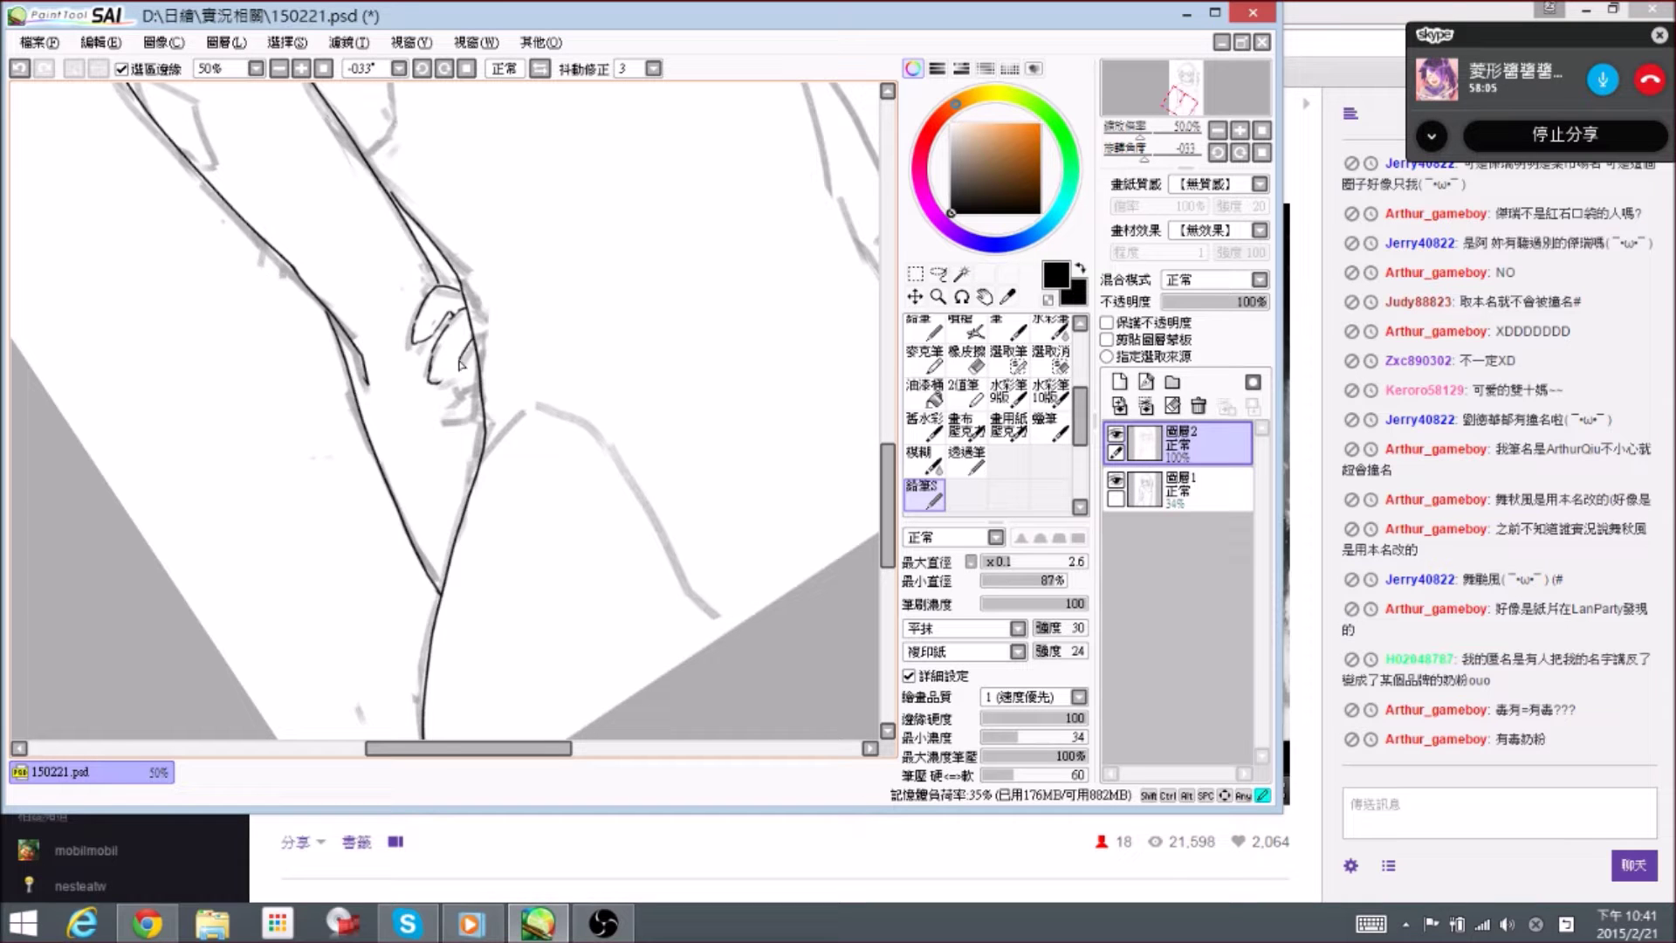
key("alt+space")
left_click_drag(478, 347, 465, 357)
key("alt+space")
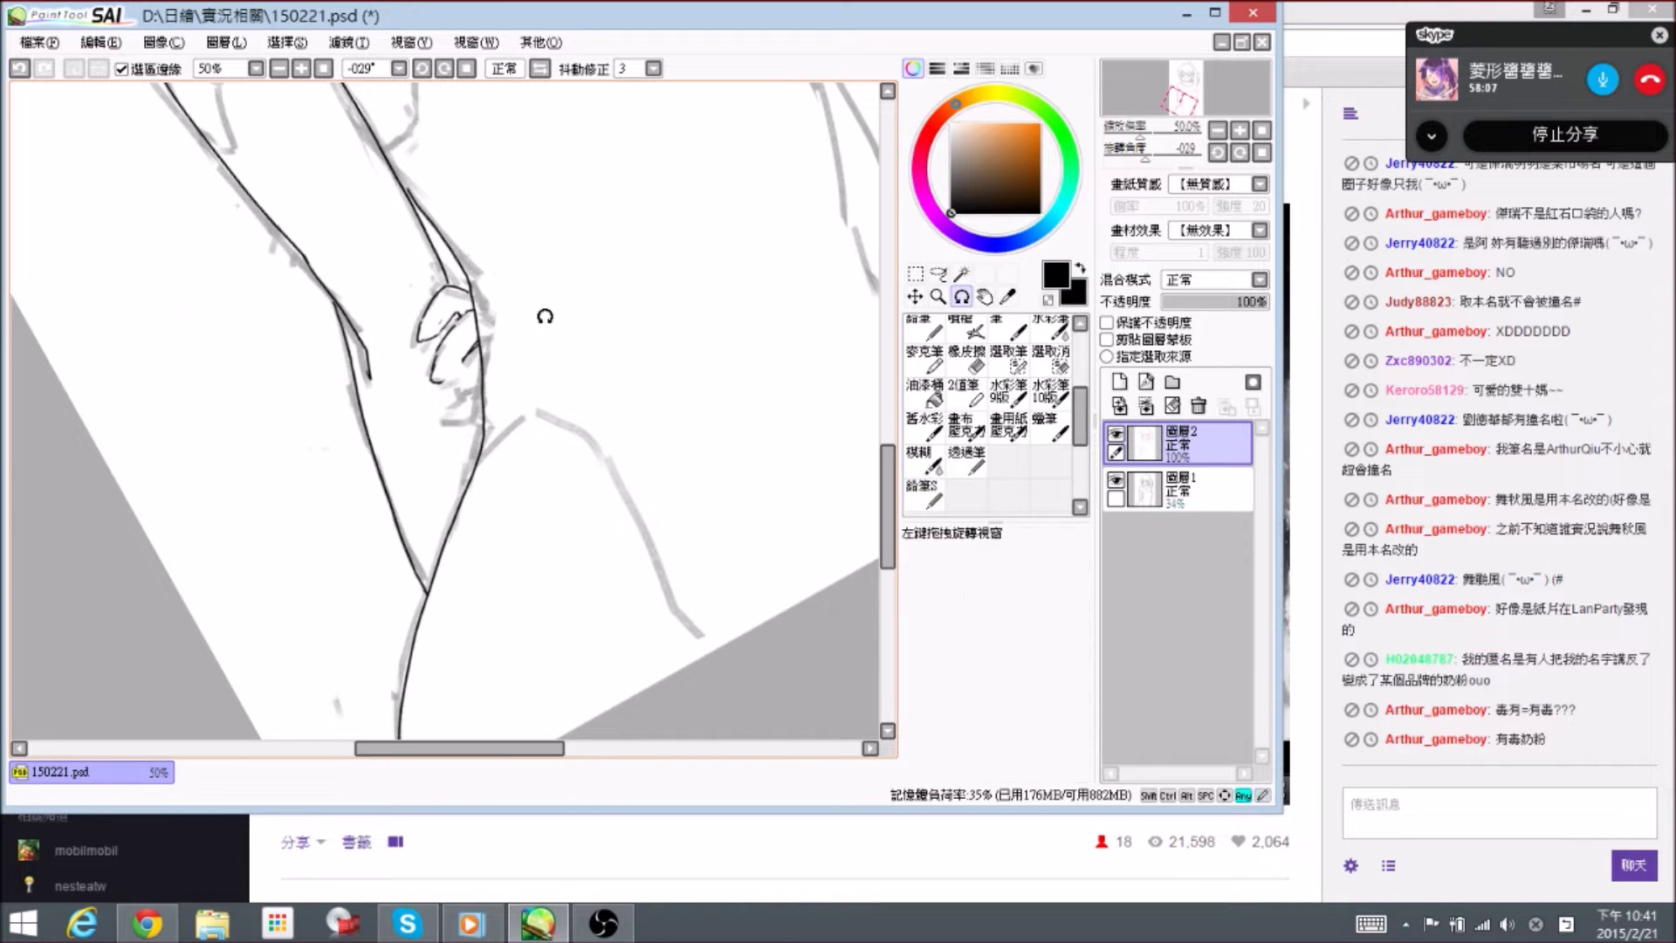
mouse_move(543, 317)
left_mouse_down()
mouse_move(536, 431)
mouse_move(474, 394)
left_mouse_up()
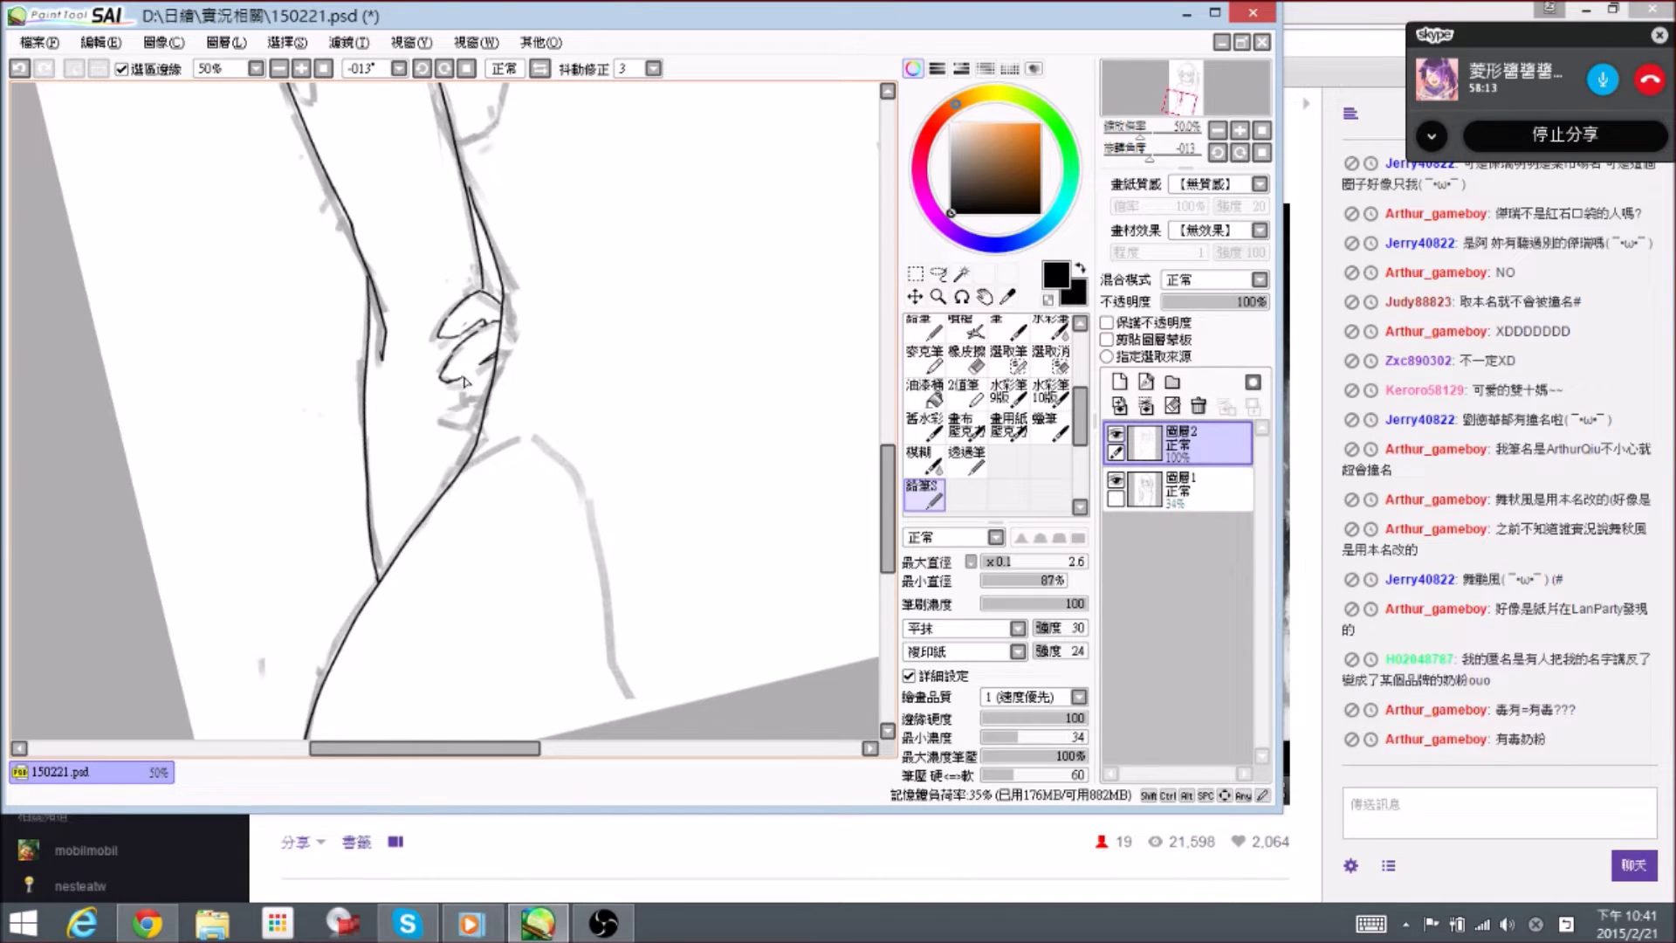
- Flip the canvas view back, reset its rotation and tidy the lower finger lines of the hand
mouse_move(618, 329)
left_mouse_down()
mouse_move(587, 213)
mouse_move(520, 97)
left_mouse_up()
left_click(540, 68)
left_click(467, 68)
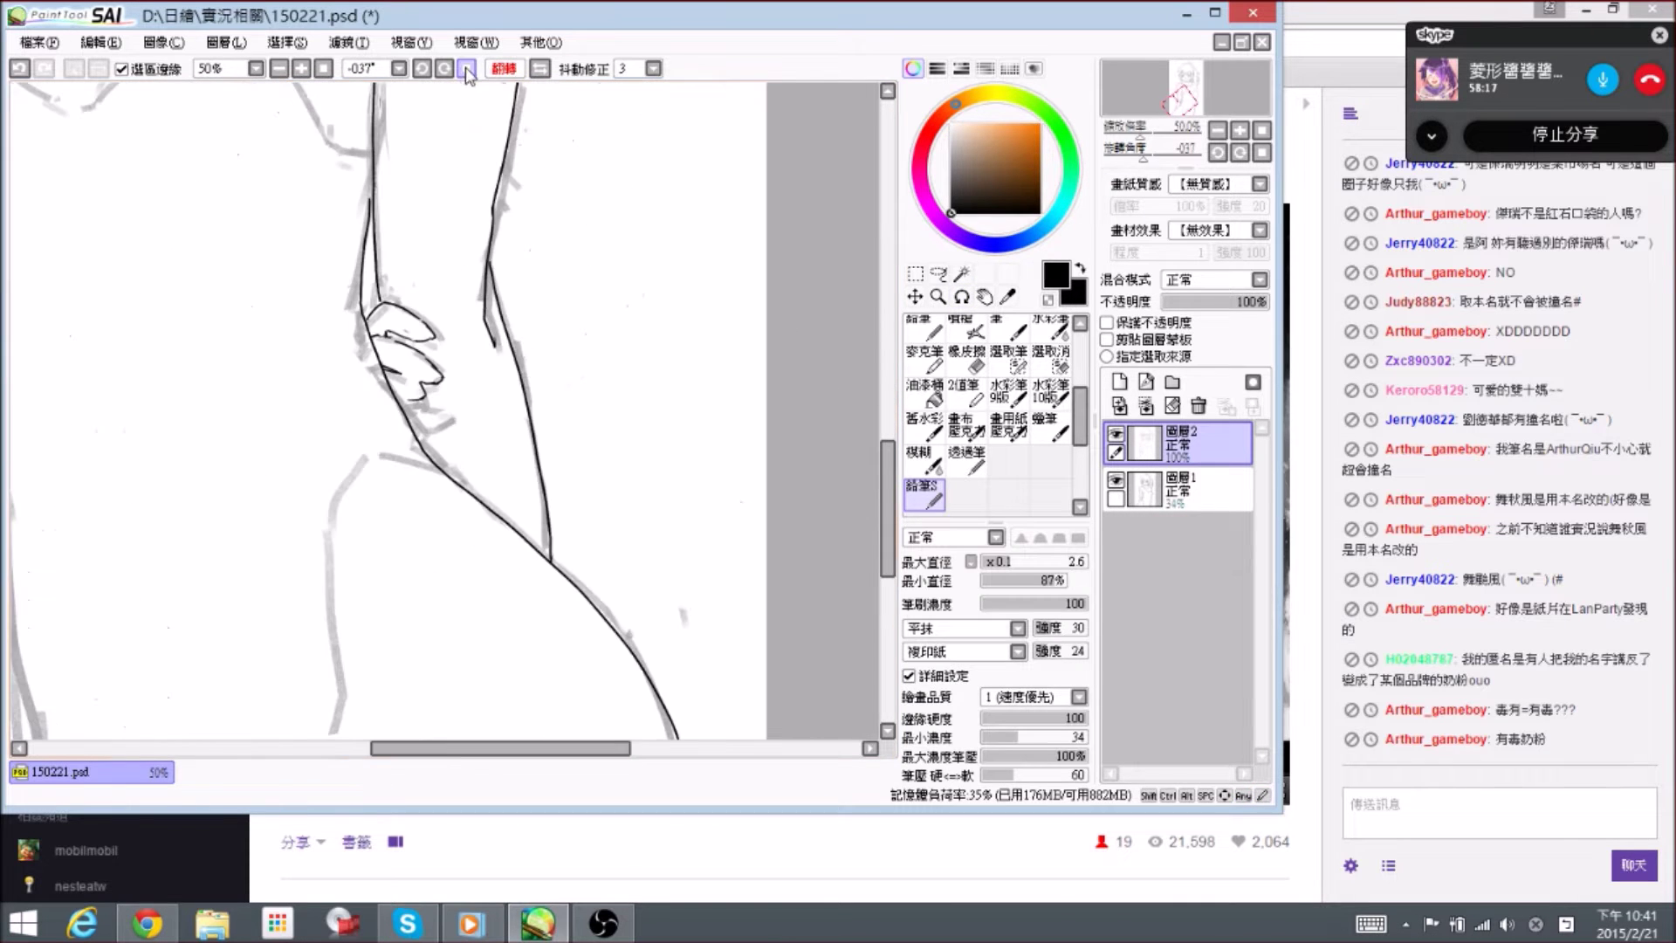
left_click_drag(548, 373, 426, 389)
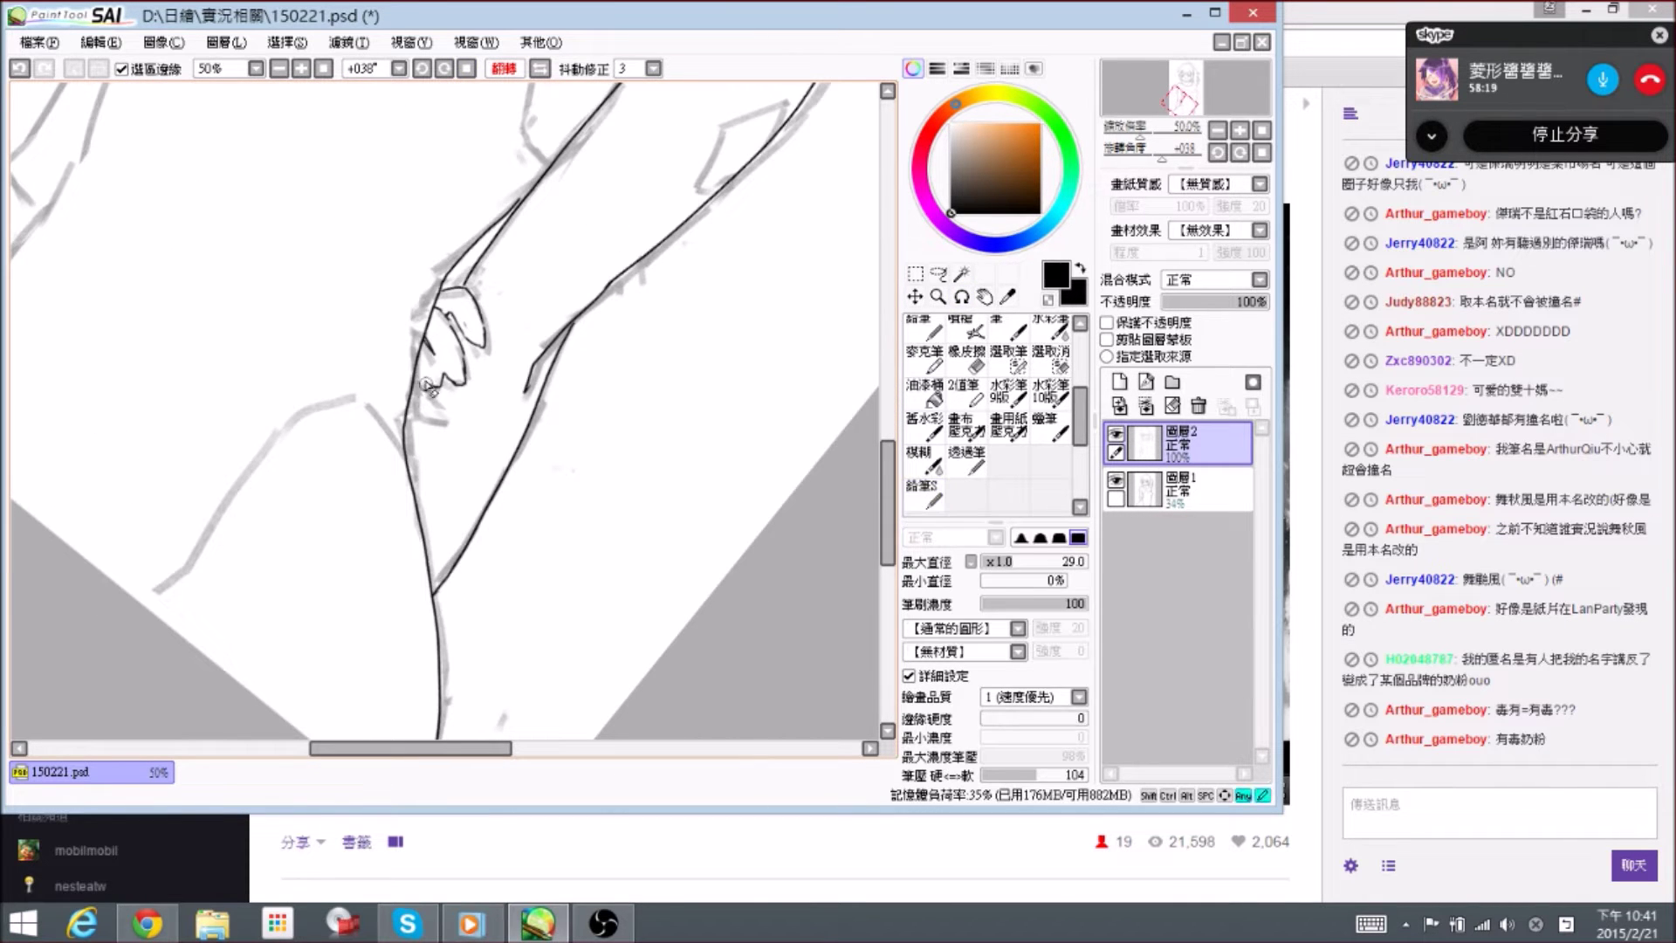
mouse_move(551, 376)
left_mouse_down()
mouse_move(446, 213)
mouse_move(473, 345)
mouse_move(566, 341)
mouse_move(595, 370)
mouse_move(664, 378)
left_mouse_up()
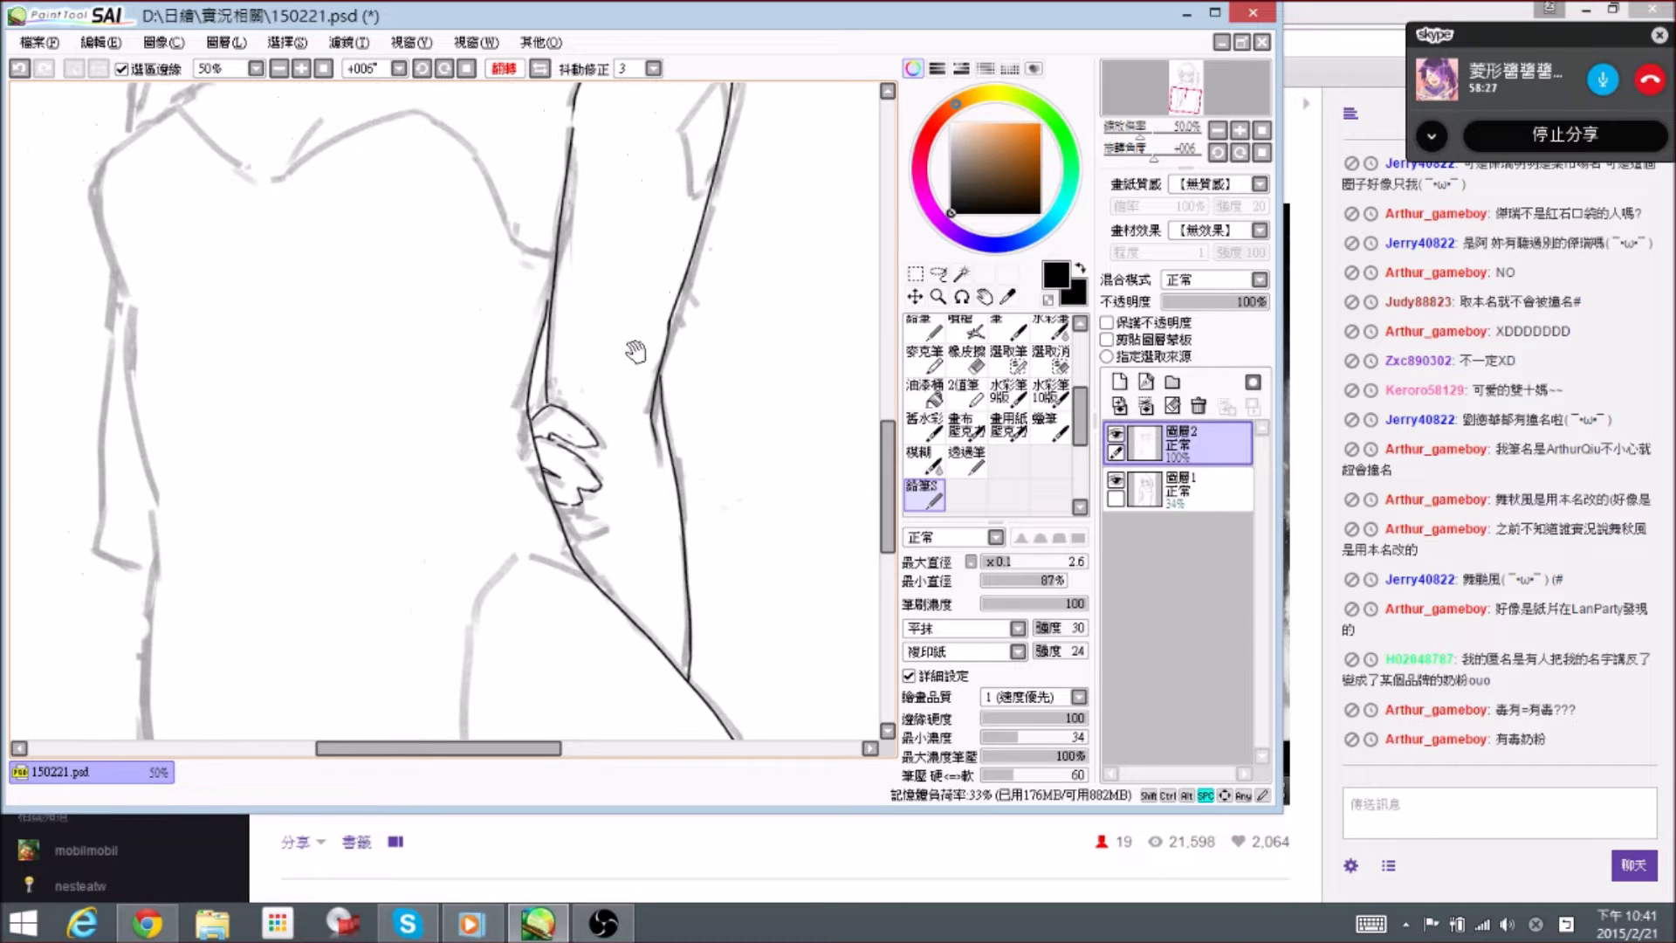
- Ink the curved line across the chest over the sketch, running toward the armpit above the waist hand
mouse_move(509, 332)
left_mouse_down()
mouse_move(526, 316)
mouse_move(680, 319)
left_mouse_up()
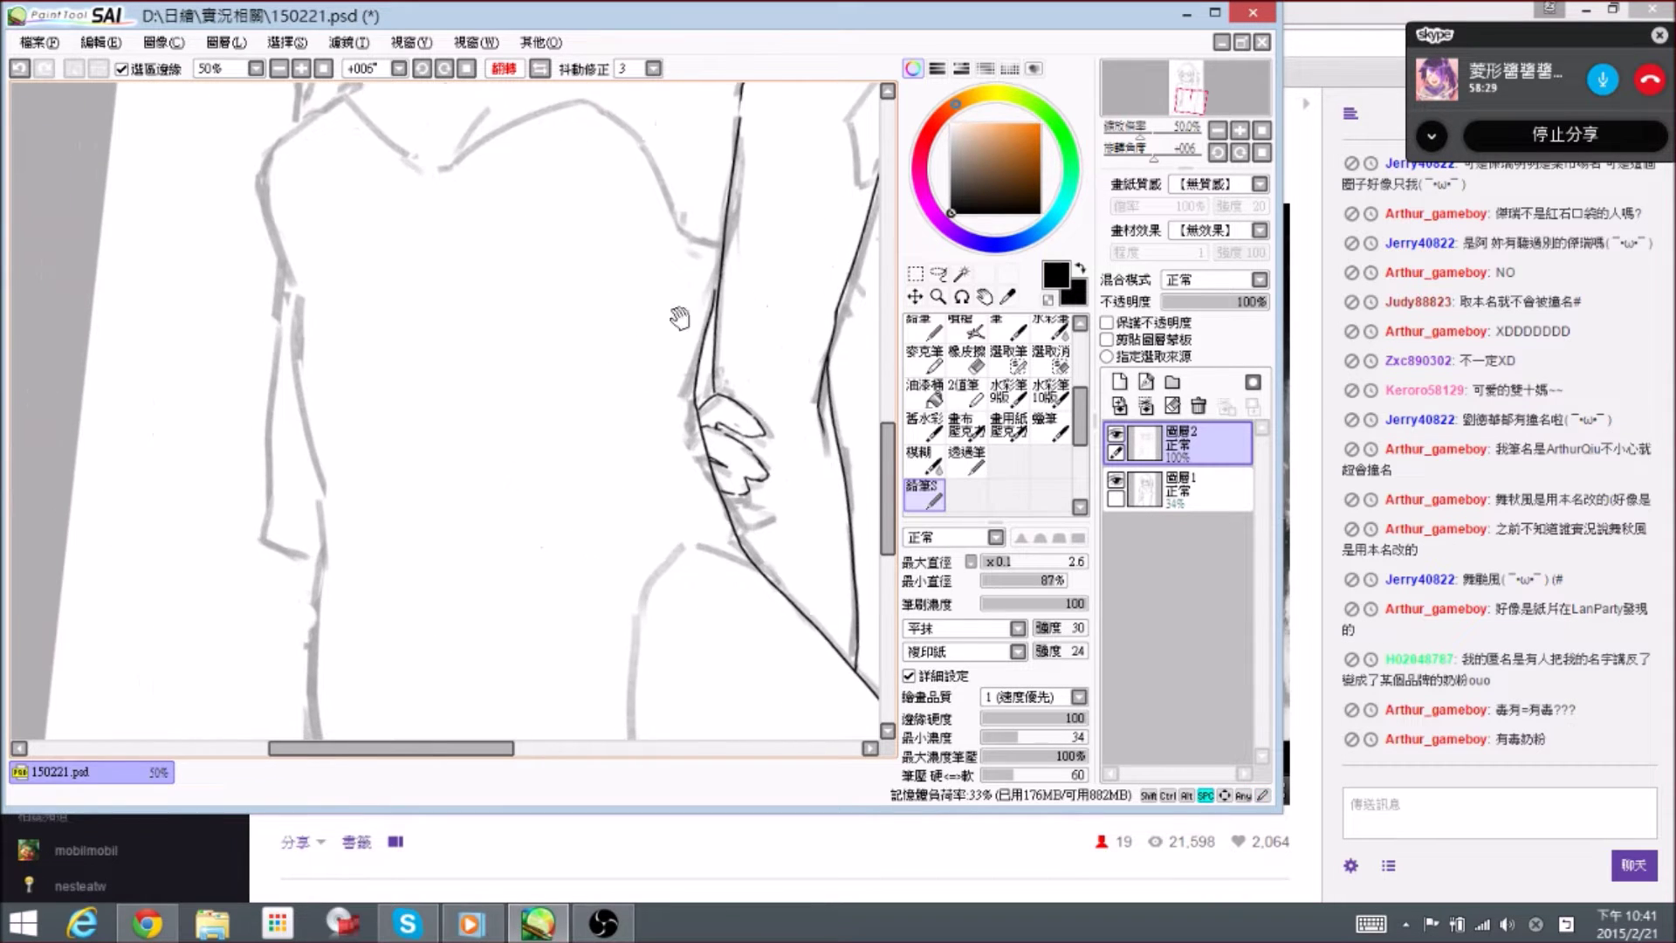
left_click_drag(445, 117, 494, 241)
left_click_drag(639, 195, 584, 322)
mouse_move(416, 251)
left_mouse_down()
mouse_move(445, 308)
mouse_move(399, 377)
mouse_move(460, 371)
mouse_move(419, 370)
left_mouse_up()
left_click_drag(541, 366, 441, 349)
mouse_move(416, 412)
left_mouse_down()
mouse_move(543, 328)
mouse_move(632, 420)
mouse_move(688, 434)
left_mouse_up()
left_click_drag(452, 422, 563, 393)
left_click_drag(641, 300, 679, 320)
mouse_move(510, 376)
left_mouse_down()
mouse_move(553, 369)
mouse_move(574, 390)
mouse_move(602, 340)
mouse_move(574, 390)
mouse_move(489, 382)
mouse_move(442, 345)
mouse_move(480, 381)
left_mouse_up()
- Correct the chest line and its small crease near the opposite armpit, undoing the last stray stroke
key("e")
key("n")
key("e")
key("n")
left_click_drag(498, 316, 484, 328)
left_click_drag(482, 391, 508, 344)
left_click_drag(509, 279, 447, 379)
key("r")
left_click_drag(681, 288, 702, 349)
left_click_drag(476, 470, 489, 449)
key("ctrl+z")
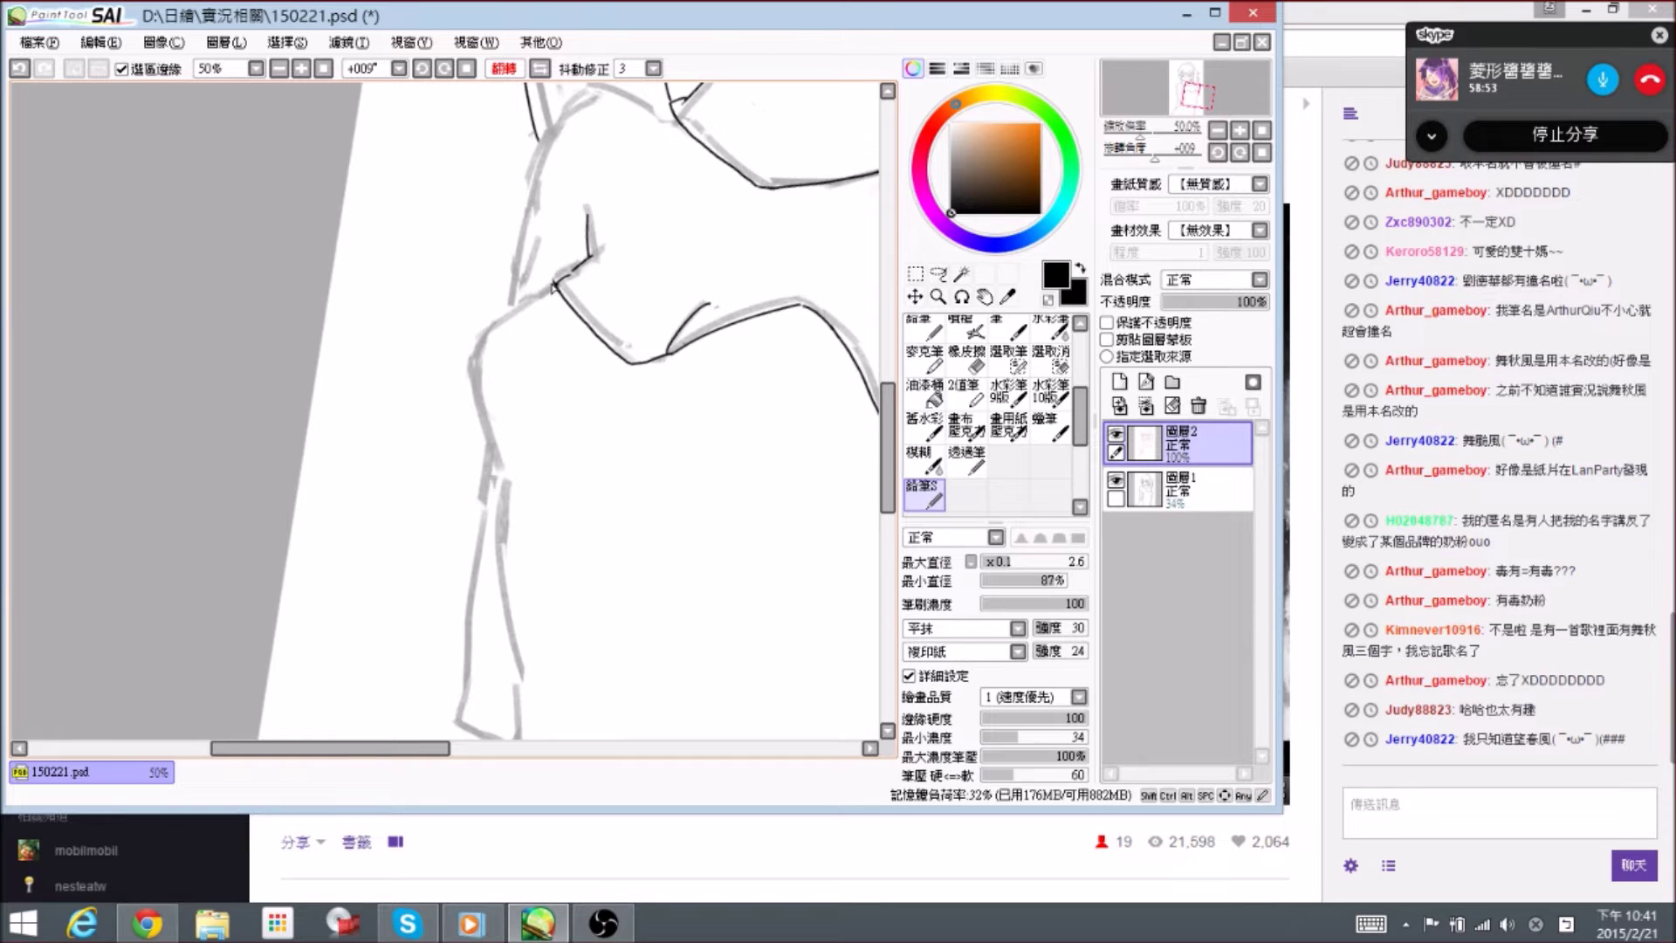
- Ink the bust's outer contour from the armpit around its upper side, away from the waist hand
left_click_drag(556, 285, 476, 356)
left_click_drag(502, 344, 516, 333)
key("e")
mouse_move(491, 332)
left_mouse_down()
mouse_move(507, 307)
mouse_move(484, 335)
mouse_move(486, 384)
left_mouse_up()
key("n")
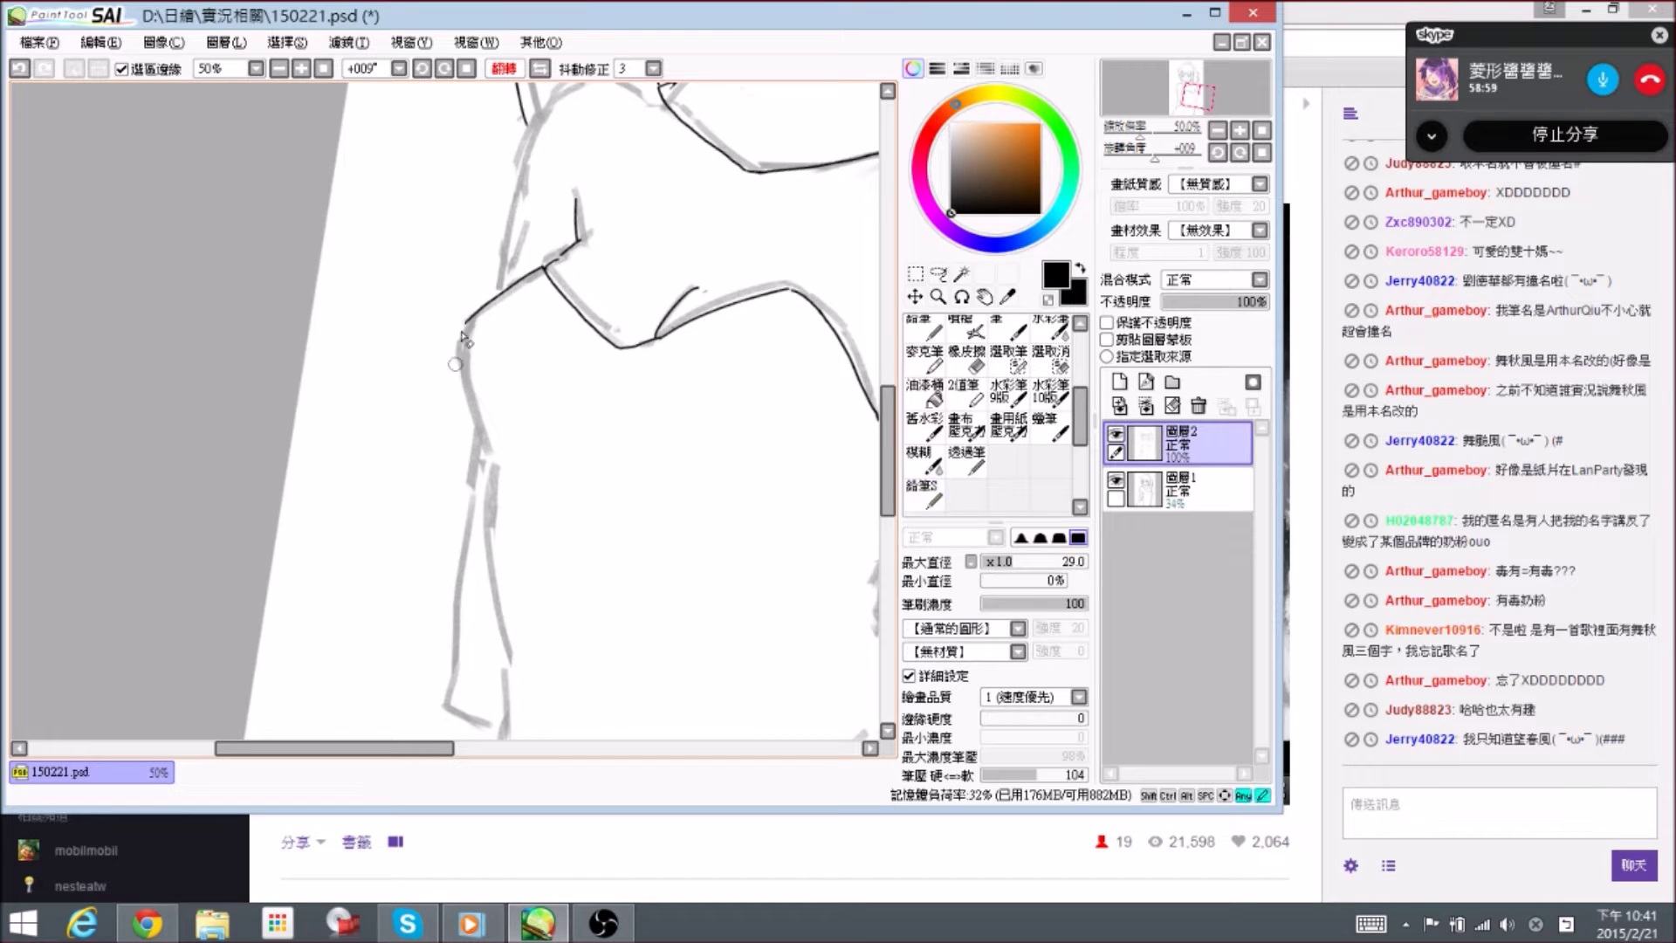
- Continue the bust's outer contour down to the ribs, erasing and redrawing its lower part
mouse_move(467, 319)
left_mouse_down()
mouse_move(491, 472)
mouse_move(459, 336)
mouse_move(492, 462)
mouse_move(493, 438)
left_mouse_up()
key("e")
key("n")
key("e")
key("n")
key("e")
left_click_drag(463, 380, 487, 436)
key("n")
- Try to ink the torso's side contour from below the bust down toward the waist
mouse_move(463, 375)
left_mouse_down()
mouse_move(493, 440)
mouse_move(496, 399)
mouse_move(477, 376)
mouse_move(466, 397)
mouse_move(404, 310)
mouse_move(426, 497)
left_mouse_up()
key("e")
key("n")
scroll(428, 524, "down", 2)
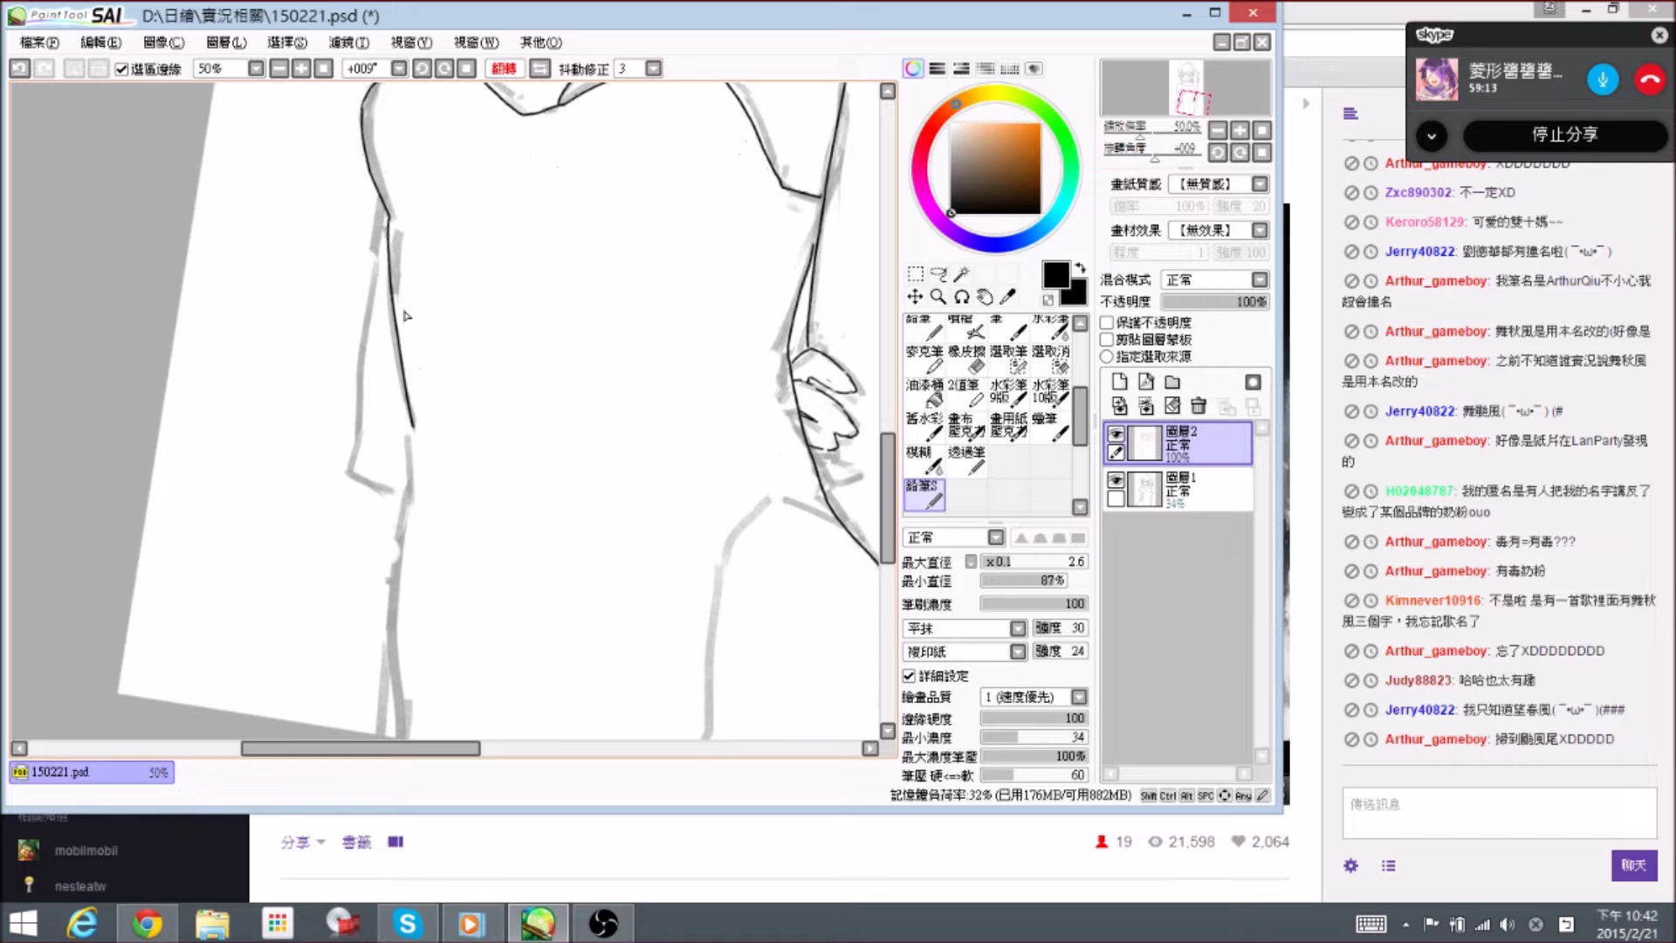
scroll(417, 328, "down", 1)
left_click_drag(426, 366, 438, 461)
key("e")
left_click_drag(424, 371, 413, 320)
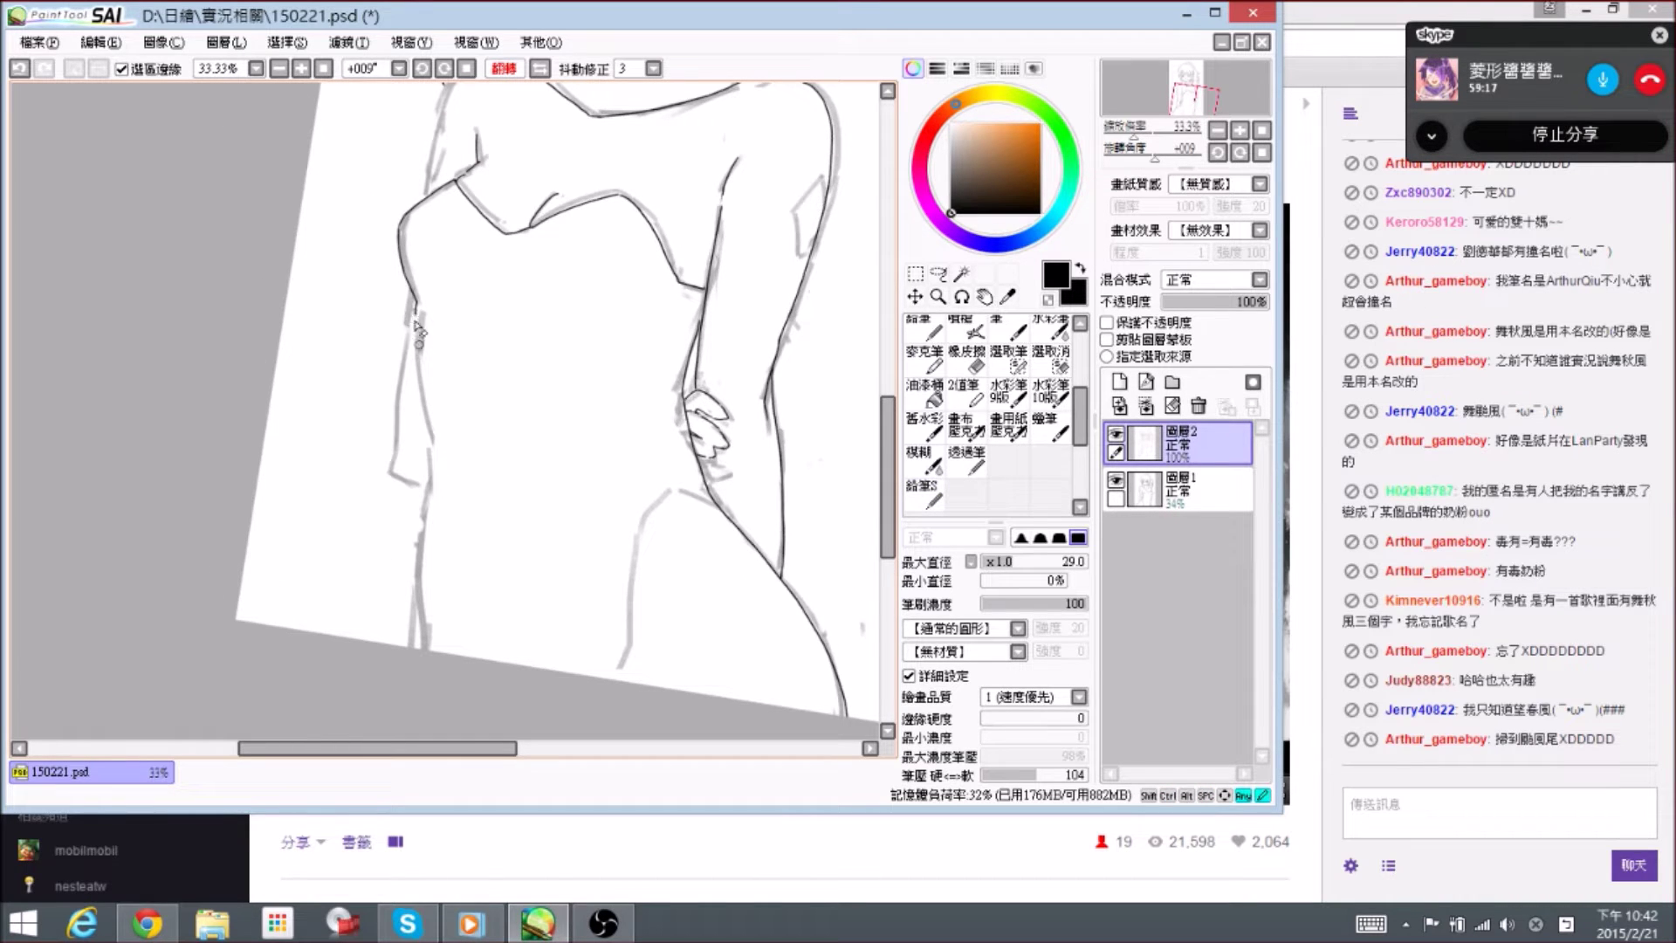
key("e")
- Rework the lower end of the bust's outer contour where it meets the ribs
left_click_drag(418, 311, 413, 299)
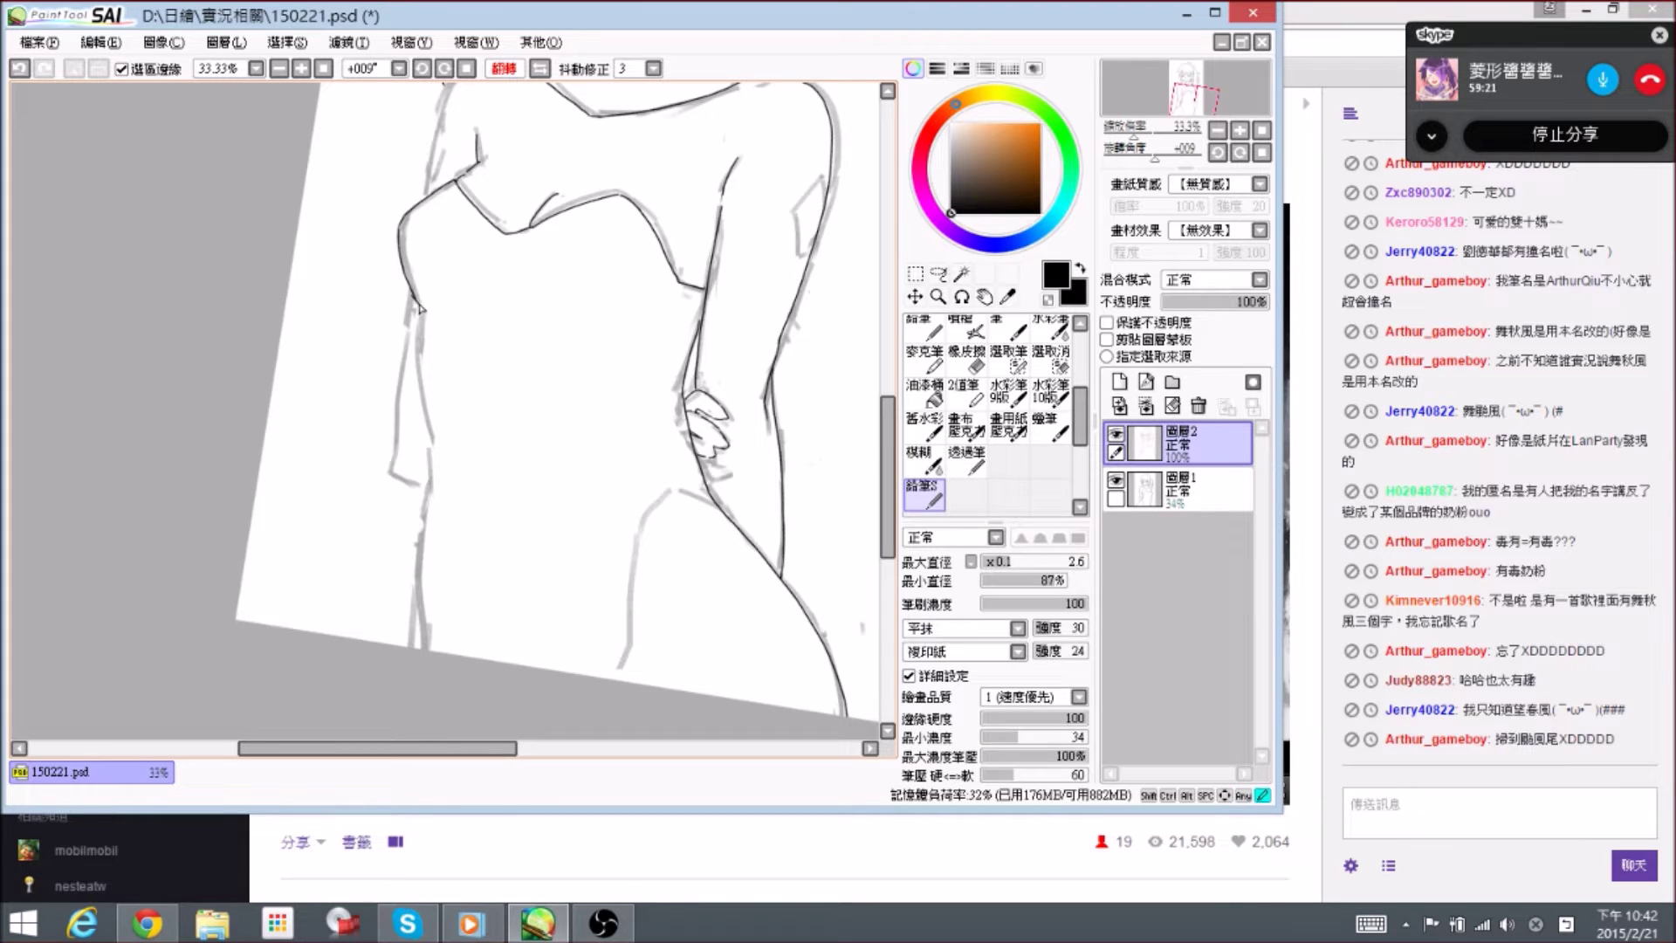
key("e")
key("e")
mouse_move(428, 274)
left_mouse_down()
mouse_move(441, 354)
mouse_move(419, 305)
left_mouse_up()
key("e")
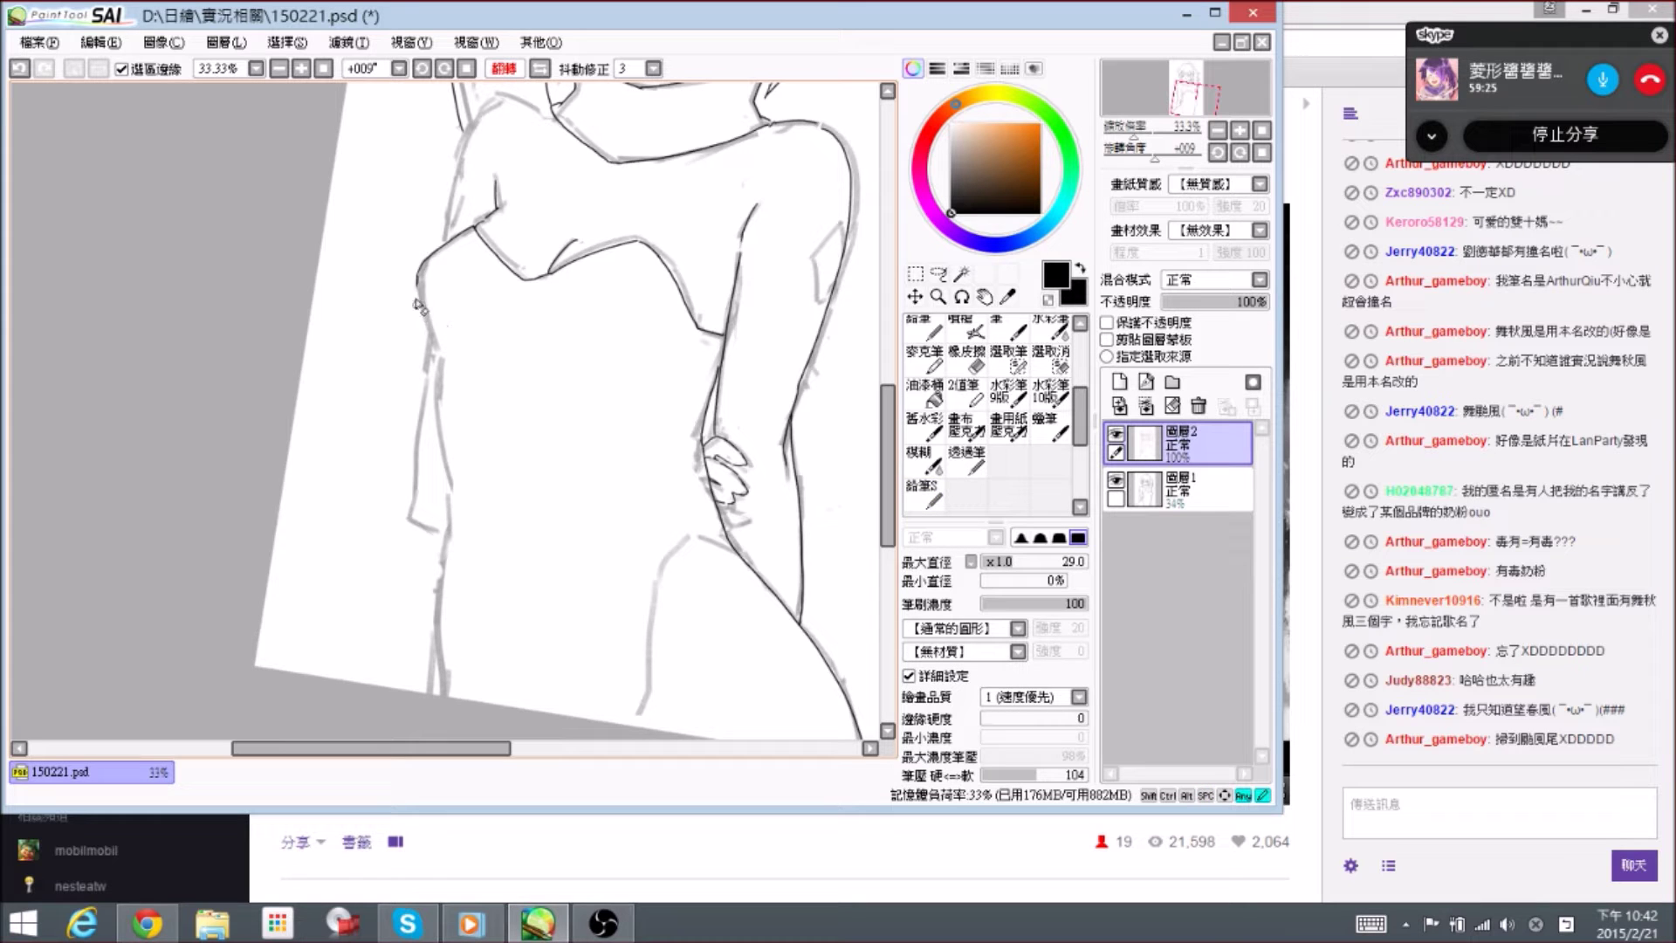
key("e")
key("e")
key("e")
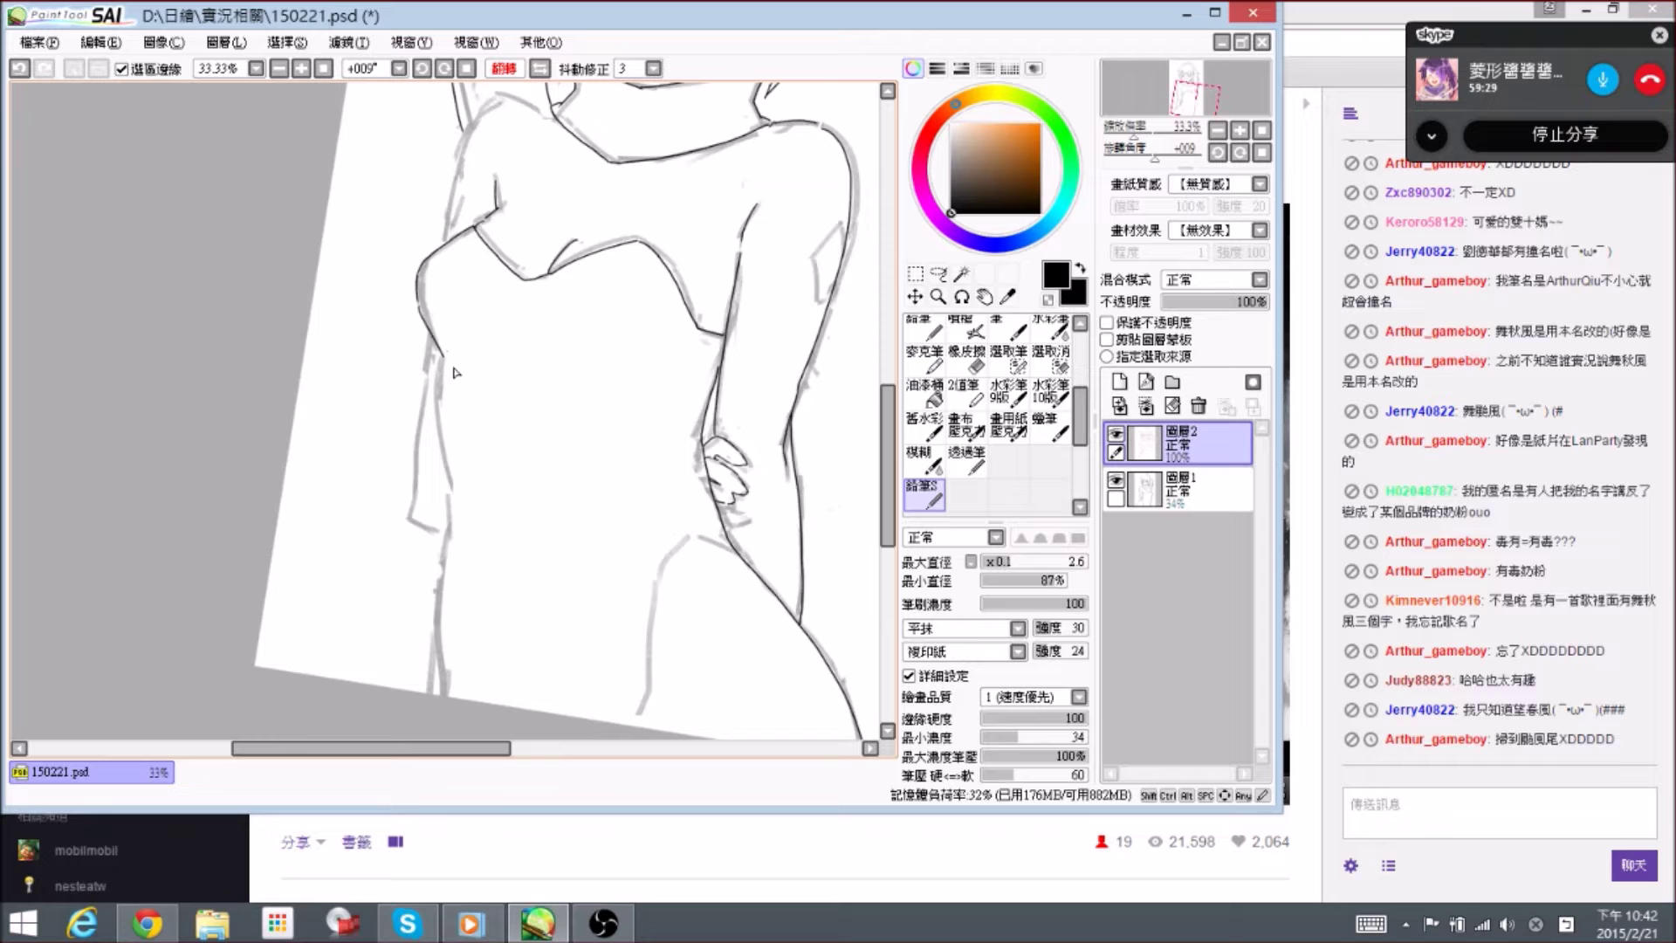
key("e")
key("e")
left_click_drag(438, 354, 439, 357)
mouse_move(446, 423)
left_mouse_down()
mouse_move(464, 362)
mouse_move(448, 312)
left_mouse_up()
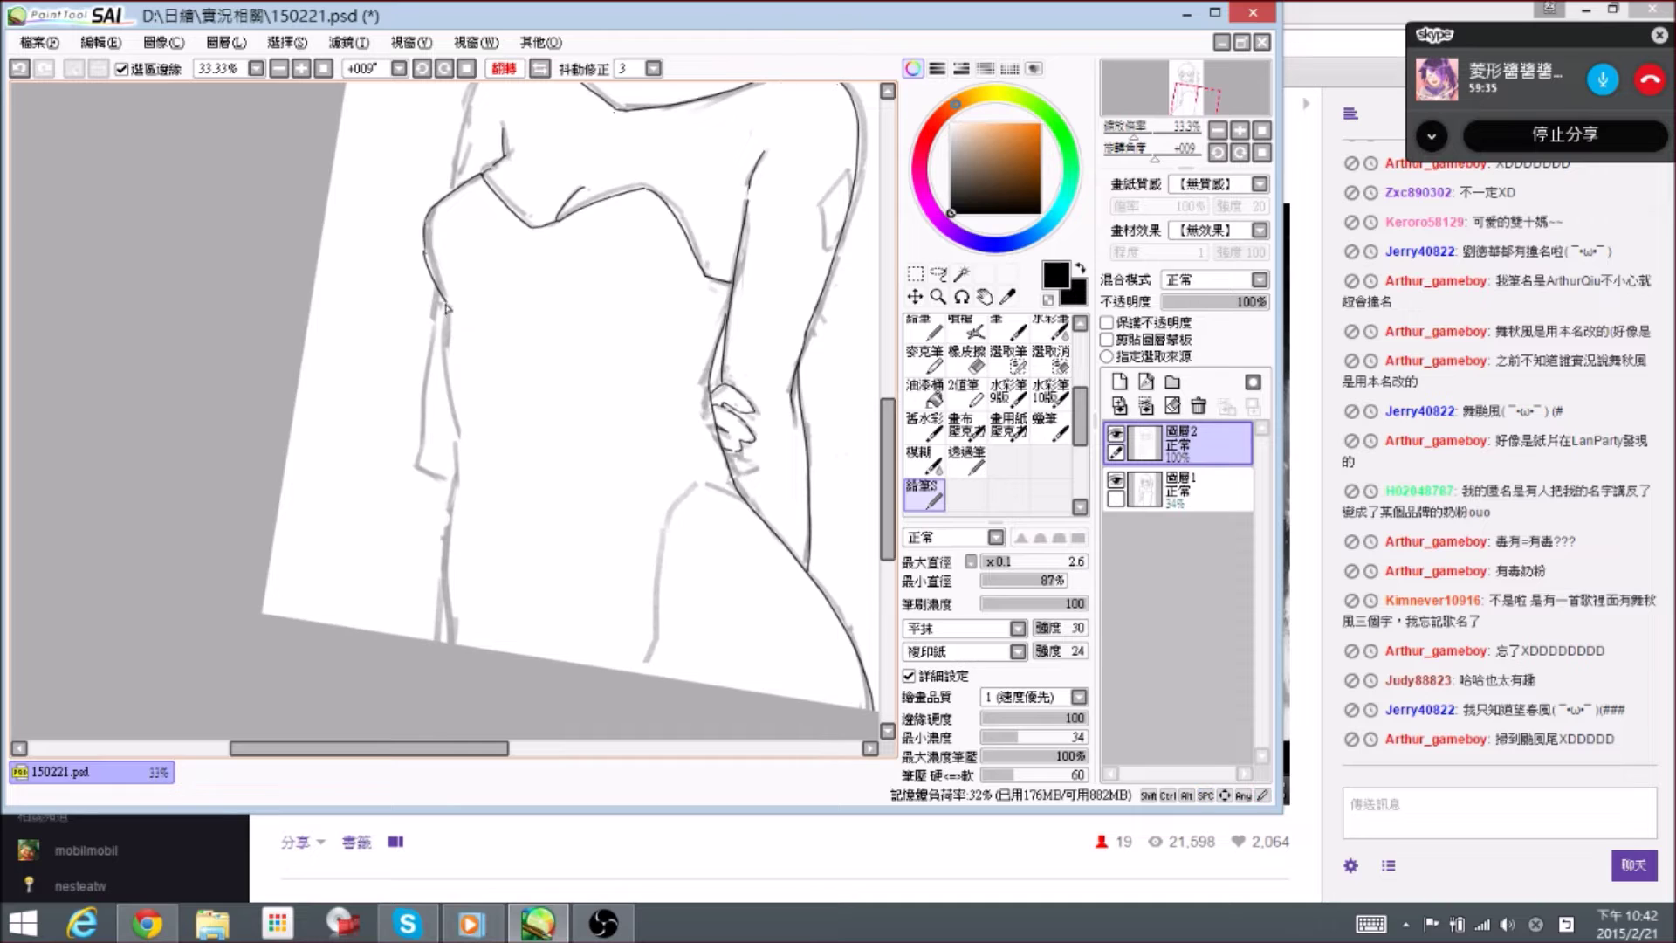
- Ink the torso's side contour from below the bust through the waist to the hip, correcting the waist section
key("e")
key("n")
mouse_move(442, 348)
left_mouse_down()
mouse_move(464, 446)
mouse_move(467, 381)
mouse_move(459, 522)
left_mouse_up()
key("e")
mouse_move(459, 428)
left_mouse_down()
mouse_move(458, 525)
mouse_move(461, 463)
left_mouse_up()
key("n")
left_click_drag(463, 396, 452, 526)
key("r")
mouse_move(704, 430)
left_mouse_down()
mouse_move(651, 389)
mouse_move(521, 444)
left_mouse_up()
key("r")
left_click_drag(676, 365, 674, 357)
left_click_drag(478, 302, 499, 333)
left_click_drag(402, 280, 496, 441)
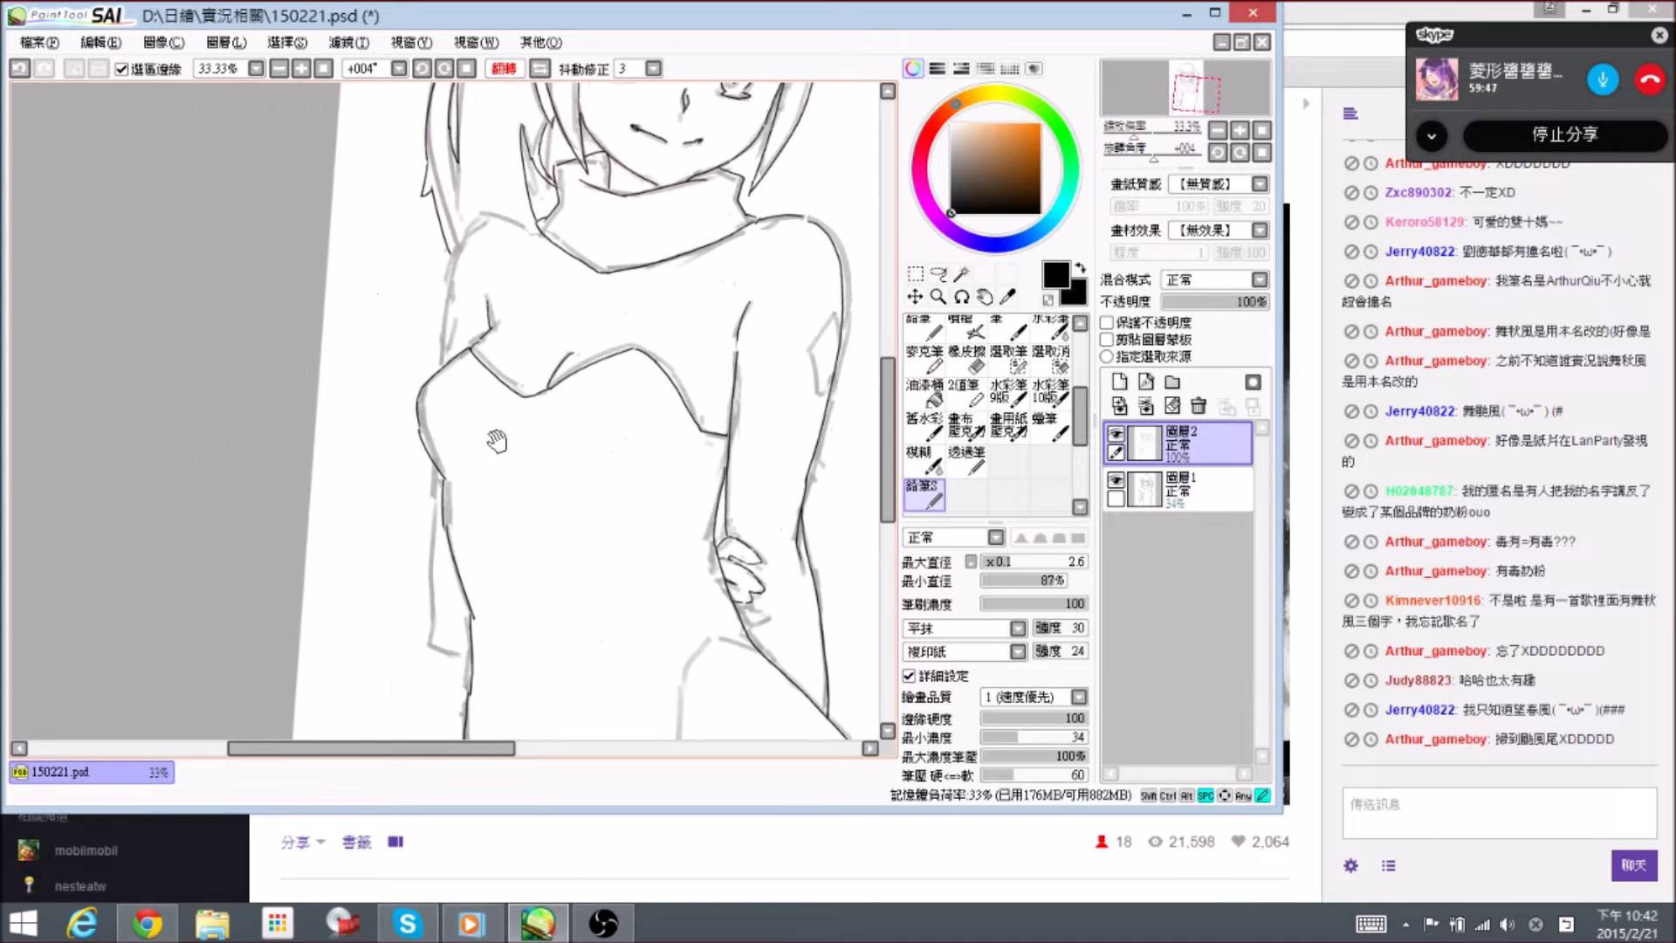
- Ink the shoulder and upper-arm outline on the ponytail side over the grey sketch, erasing stray line ends
left_click_drag(517, 262, 543, 298)
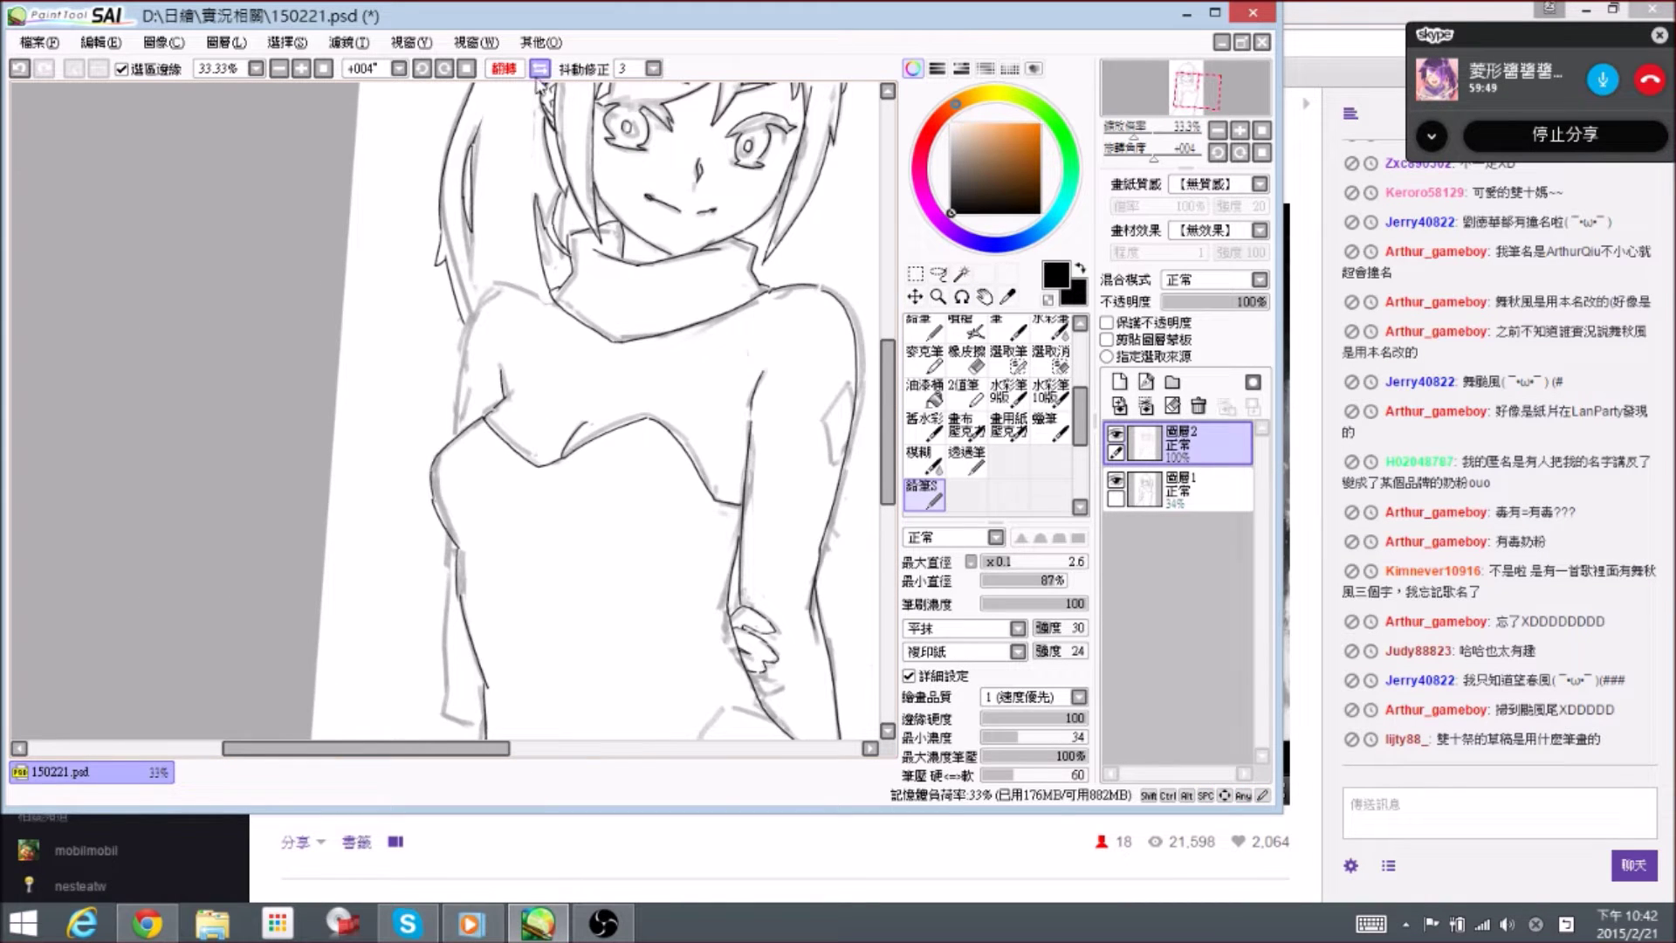
mouse_move(557, 356)
left_mouse_down()
mouse_move(585, 330)
mouse_move(578, 349)
left_mouse_up()
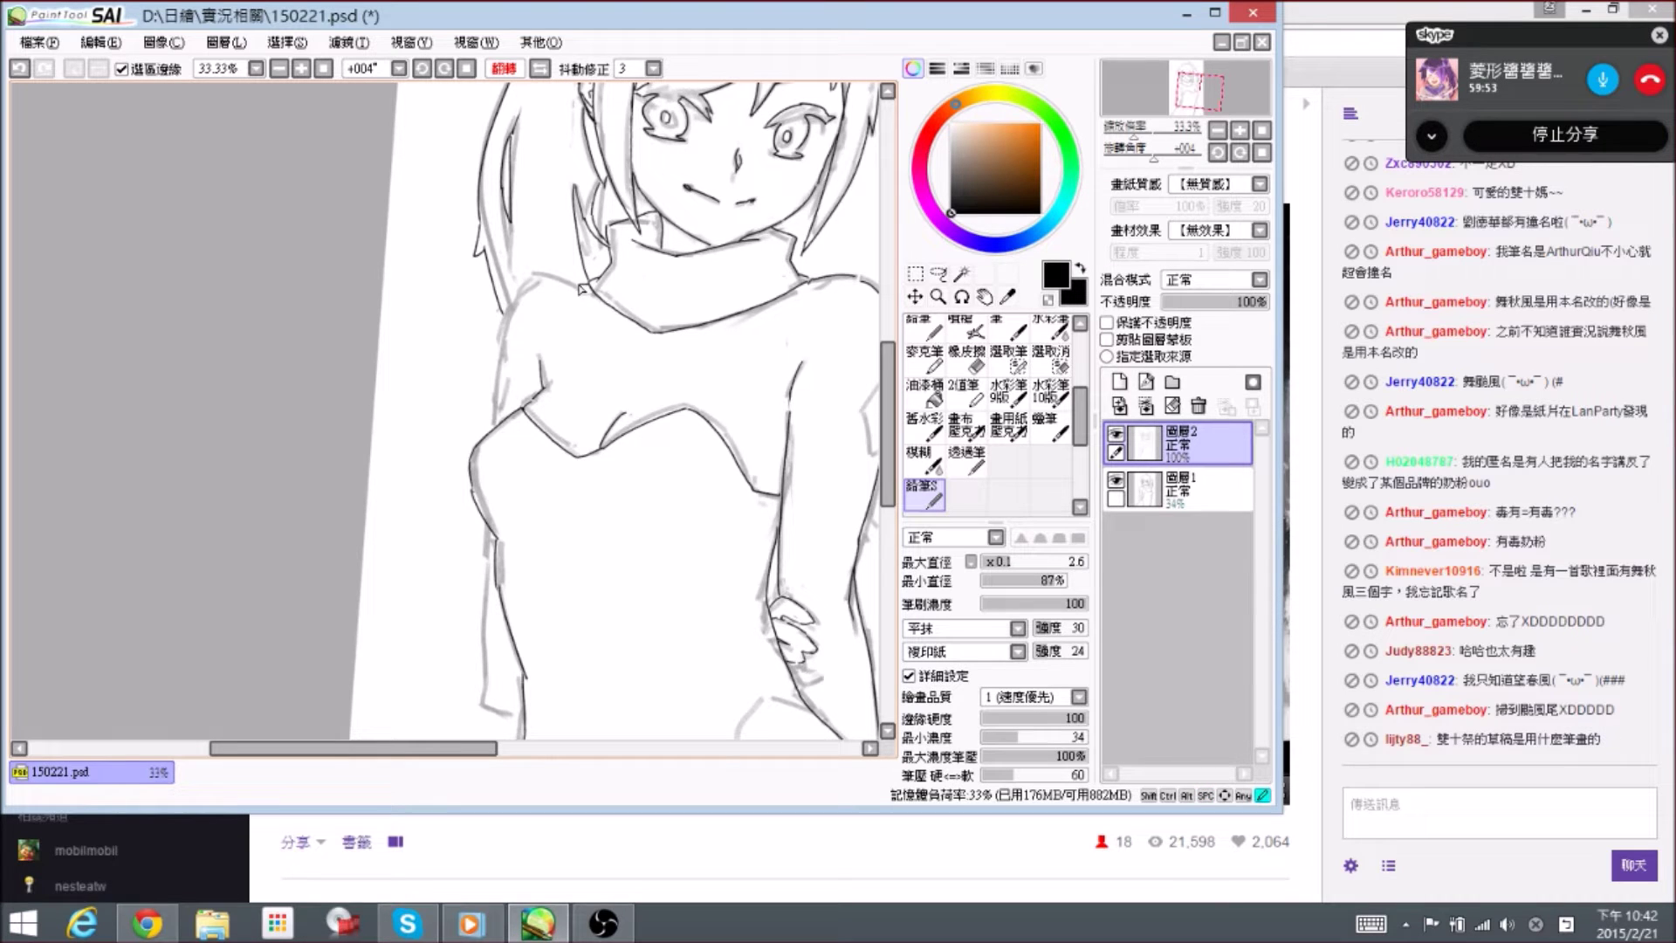
left_click_drag(519, 297, 510, 316)
left_click_drag(488, 404, 493, 388)
key("e")
mouse_move(522, 315)
left_mouse_down()
mouse_move(516, 296)
mouse_move(499, 393)
left_mouse_up()
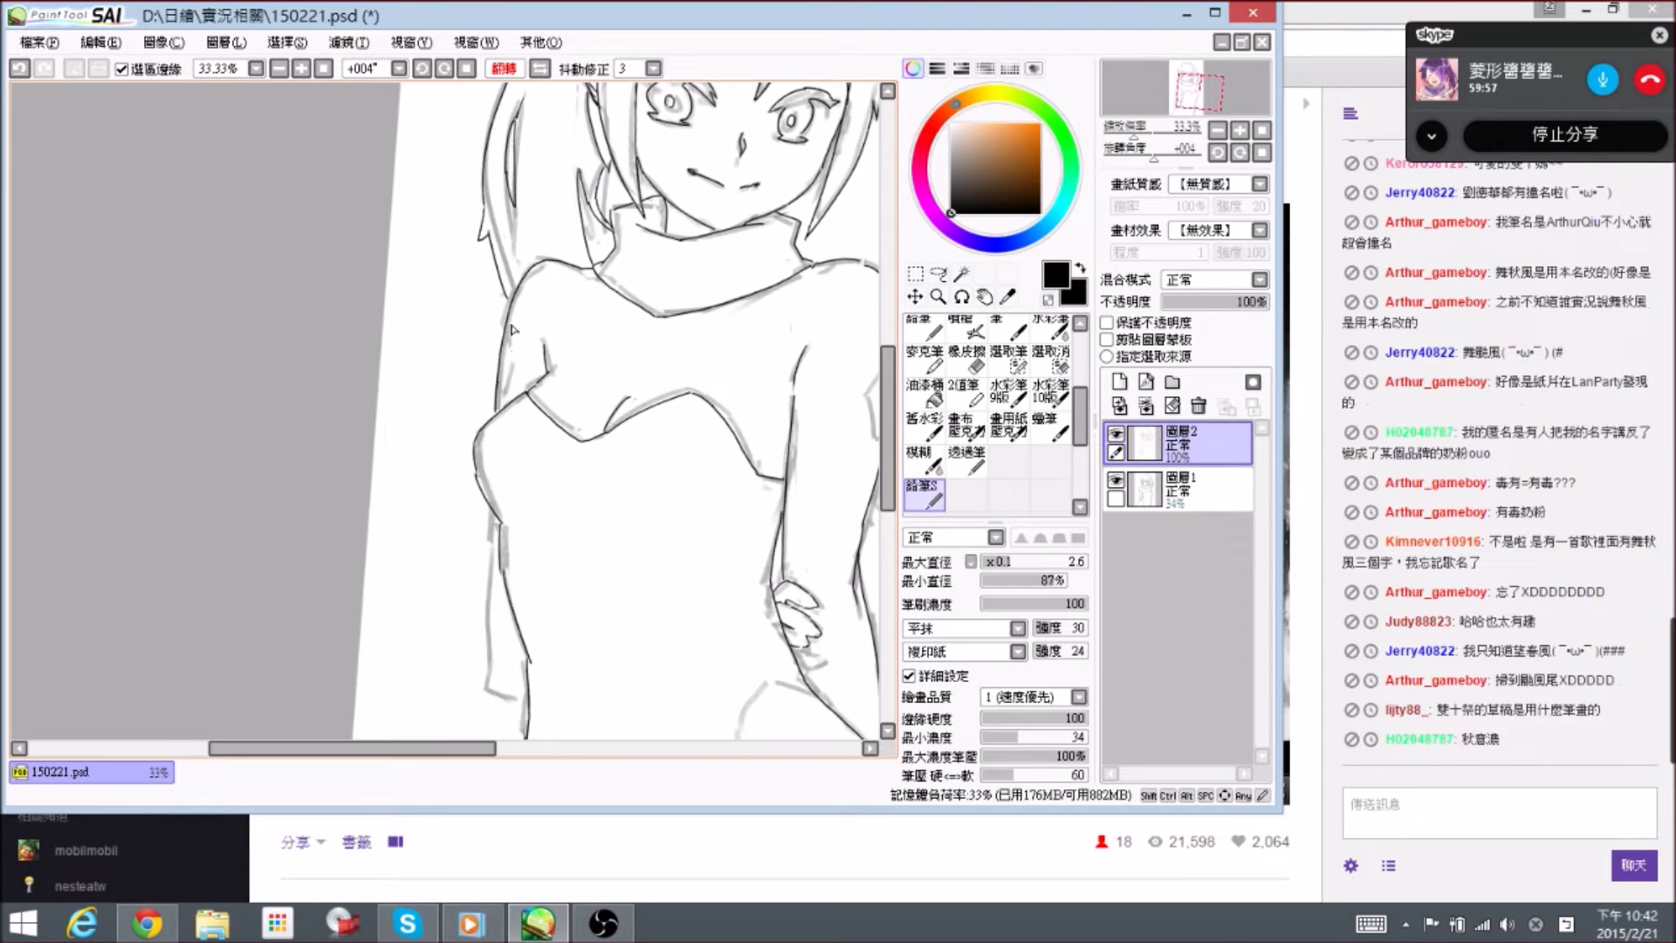
- Ink the loose hair strand between the ponytail and the collar, erasing and redrawing it over the sketch
mouse_move(641, 273)
left_mouse_down()
mouse_move(536, 272)
mouse_move(493, 348)
mouse_move(494, 320)
left_mouse_up()
key("e")
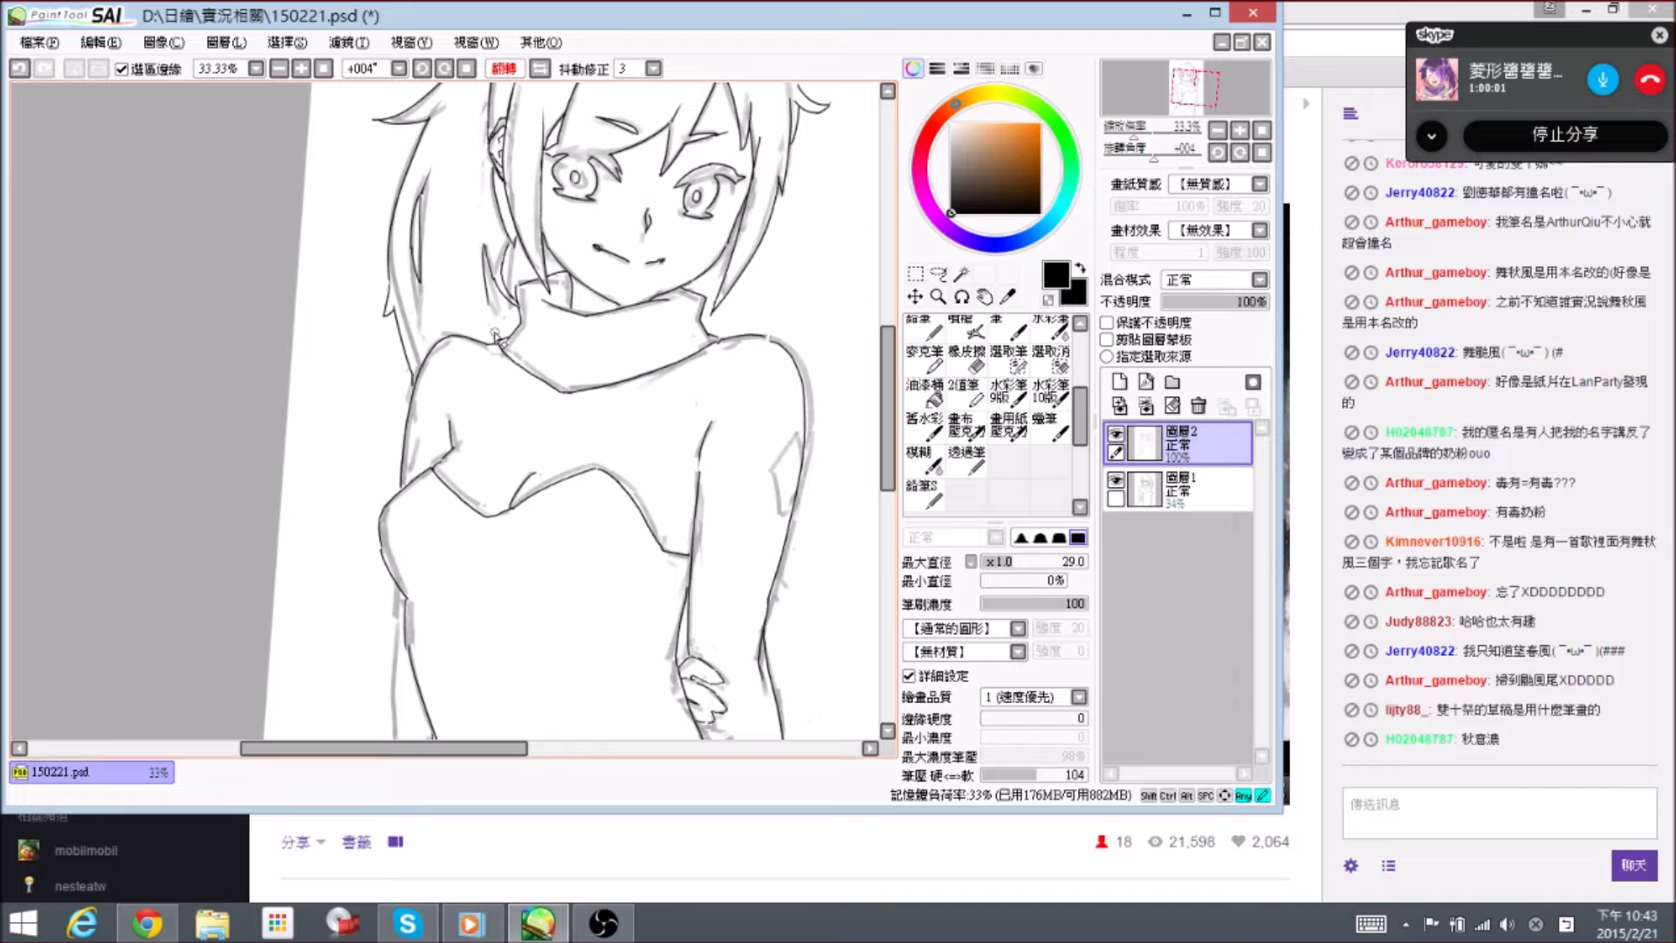
key("n")
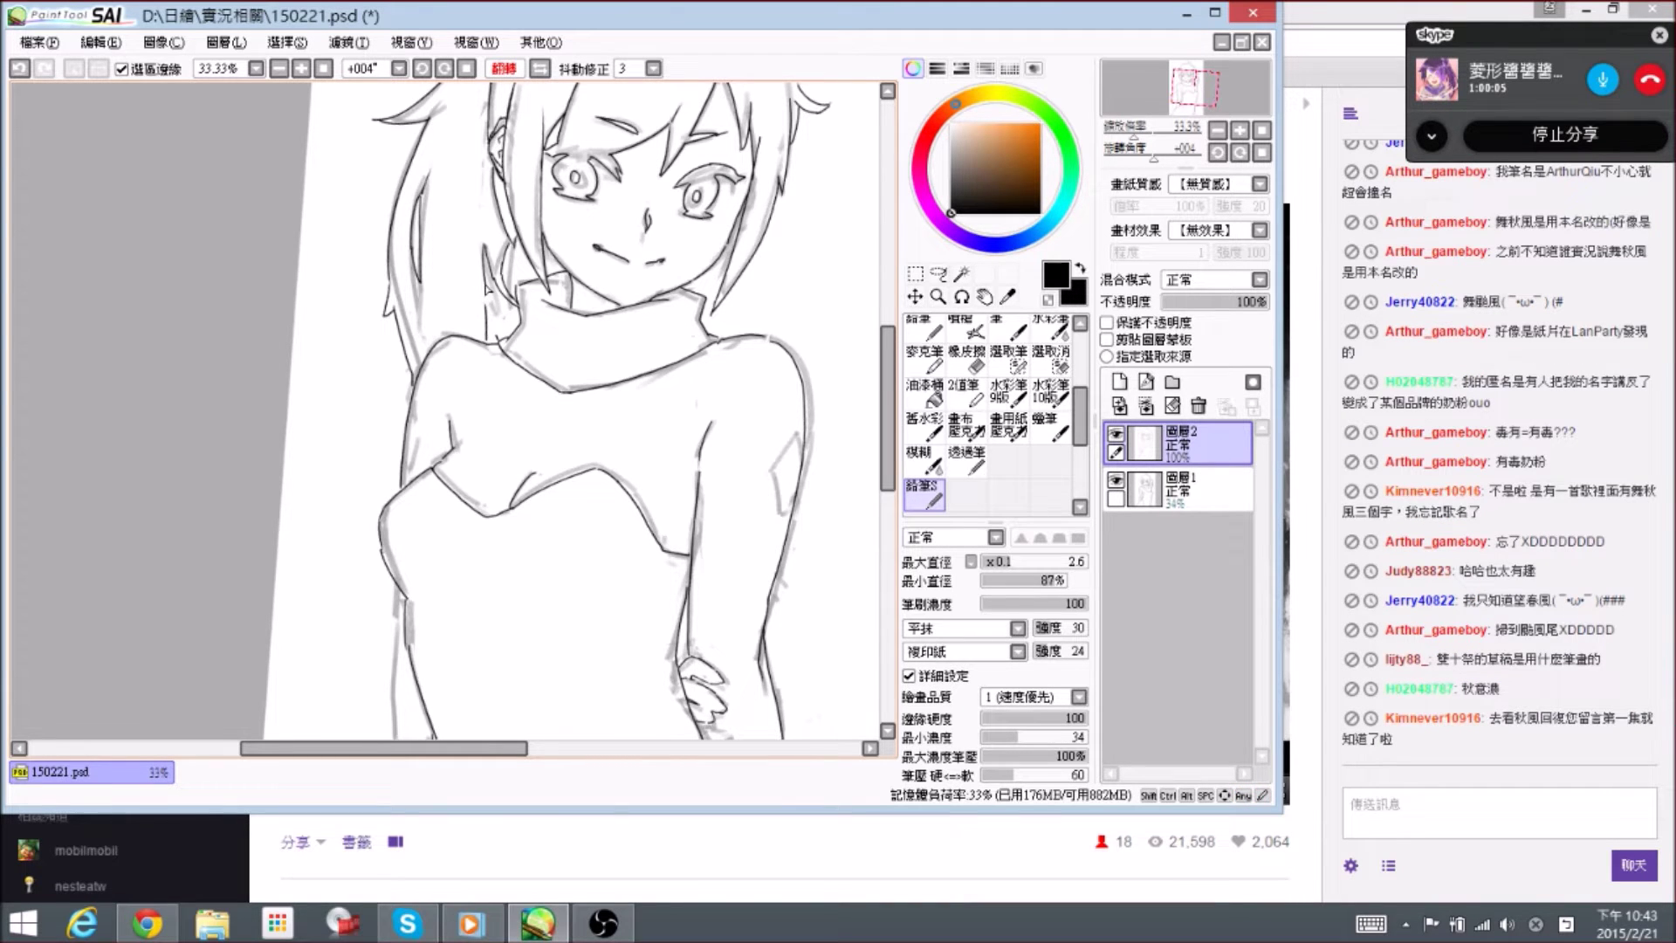
key("e")
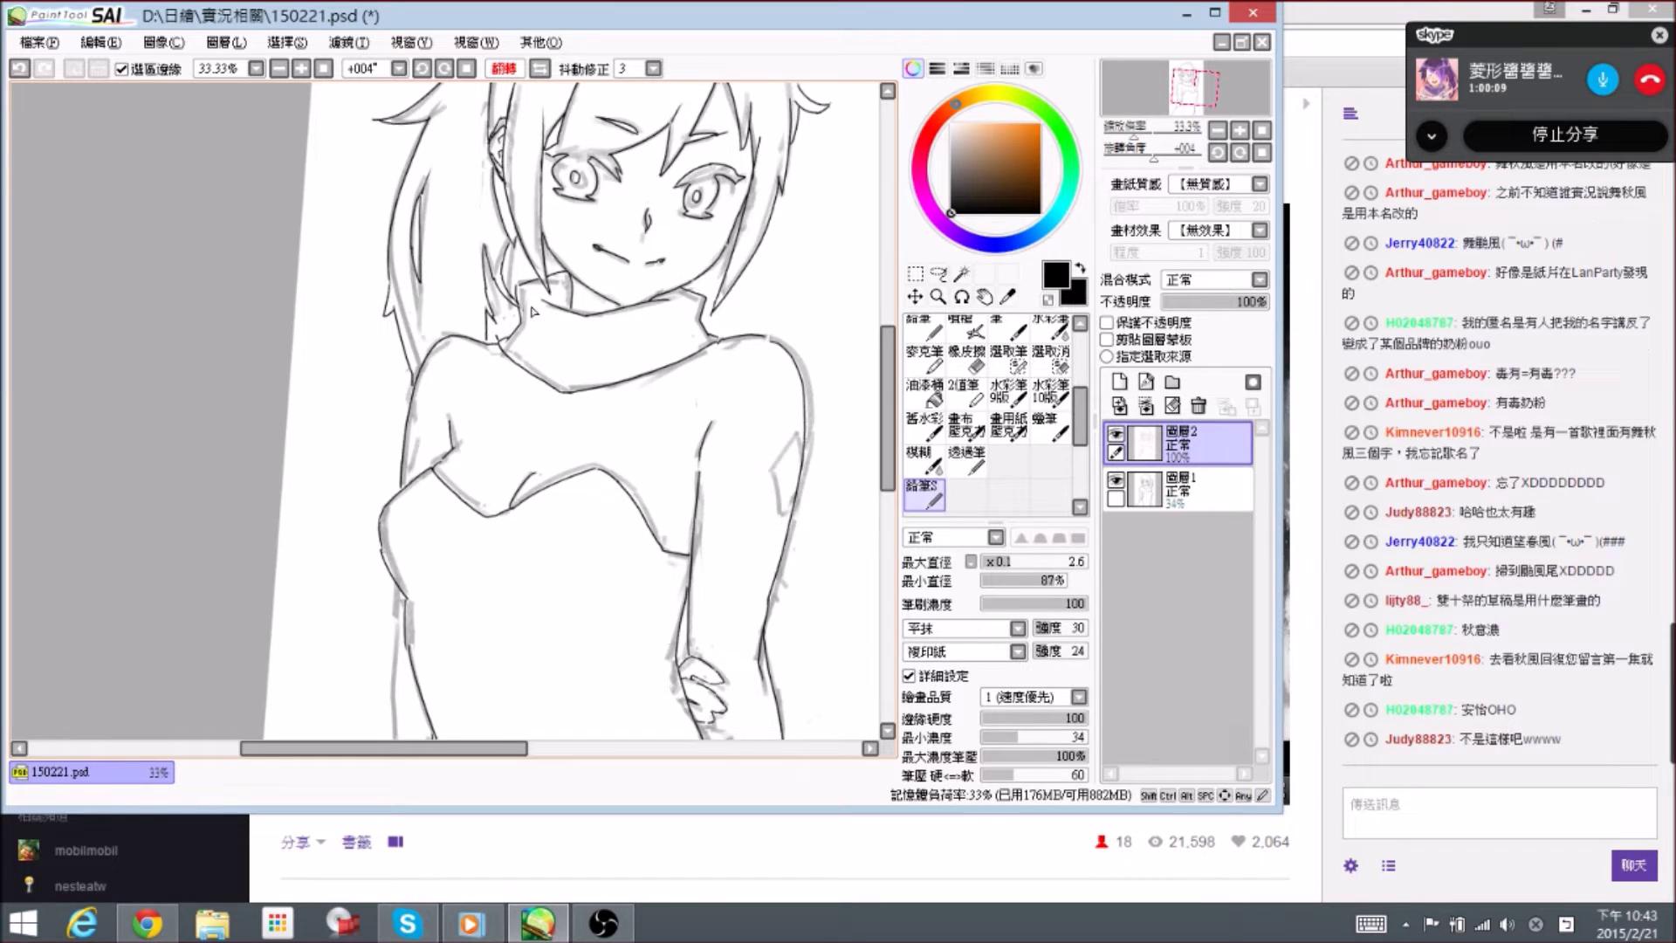
key("r")
left_click_drag(615, 321, 621, 333)
key("r")
left_click_drag(732, 295, 724, 276)
key("space")
mouse_move(500, 268)
left_mouse_down()
mouse_move(512, 328)
mouse_move(495, 324)
mouse_move(490, 350)
mouse_move(498, 329)
left_mouse_up()
key("e")
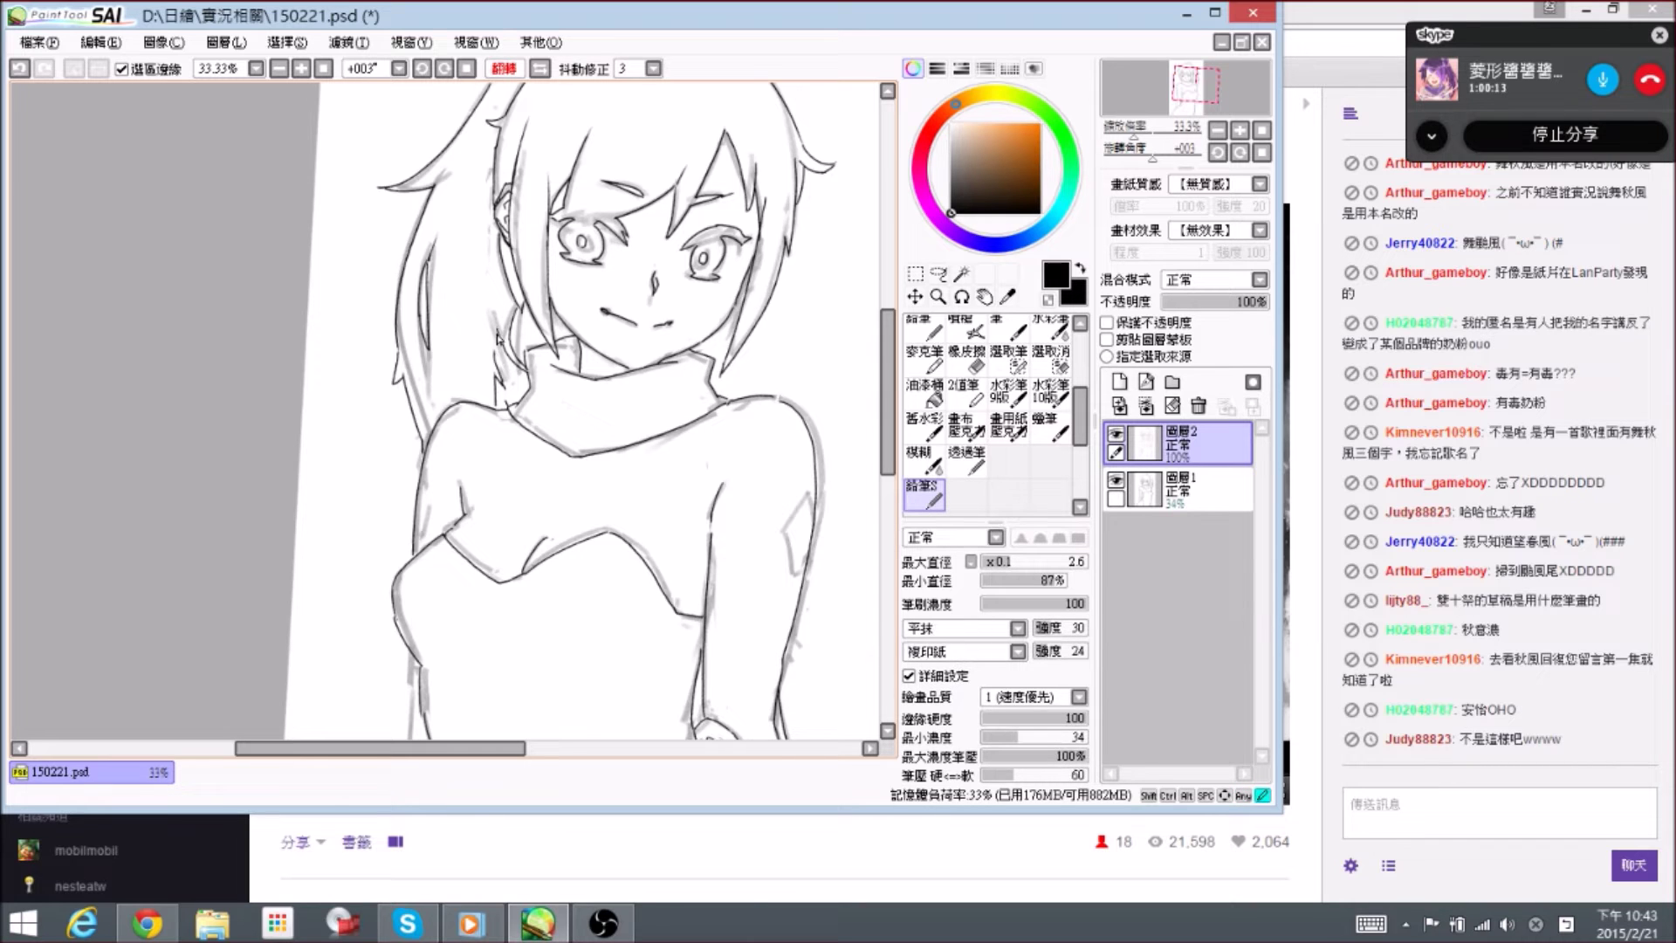
- Redraw the hair strand's tips beside the collar and erase the excess ends
key("e")
left_click_drag(495, 397, 497, 394)
key("space")
left_click_drag(625, 509, 607, 477)
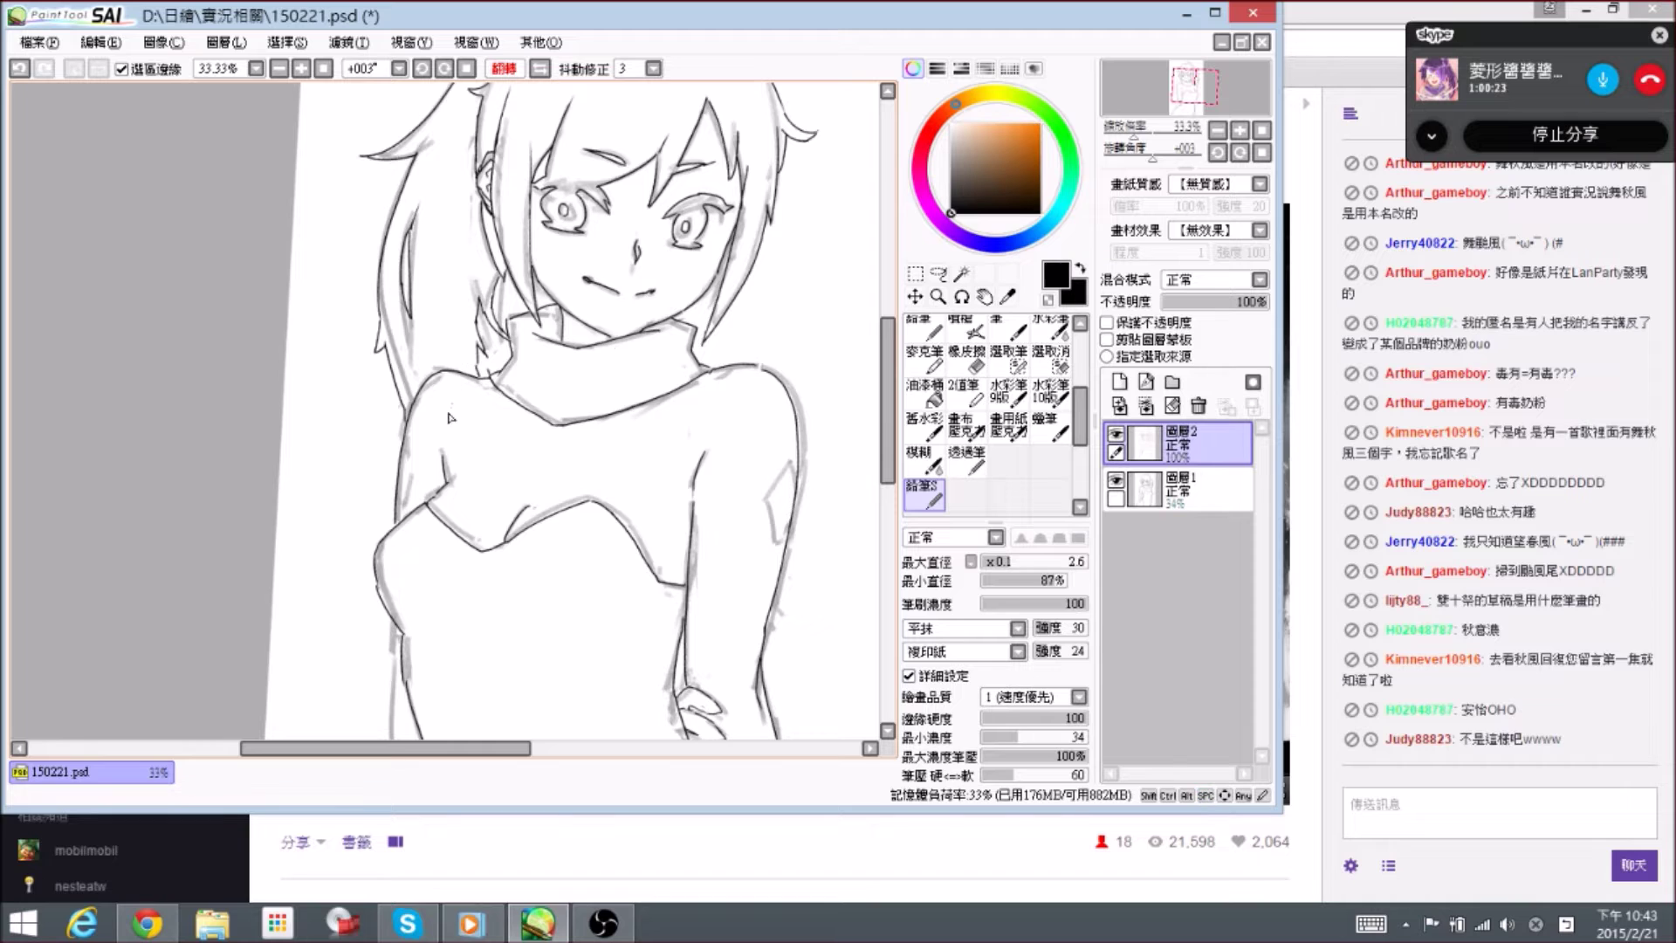
key("space")
left_click_drag(454, 494, 460, 503)
key("e")
mouse_move(482, 358)
left_mouse_down()
mouse_move(485, 382)
mouse_move(485, 304)
mouse_move(496, 335)
mouse_move(486, 325)
left_mouse_up()
key("e")
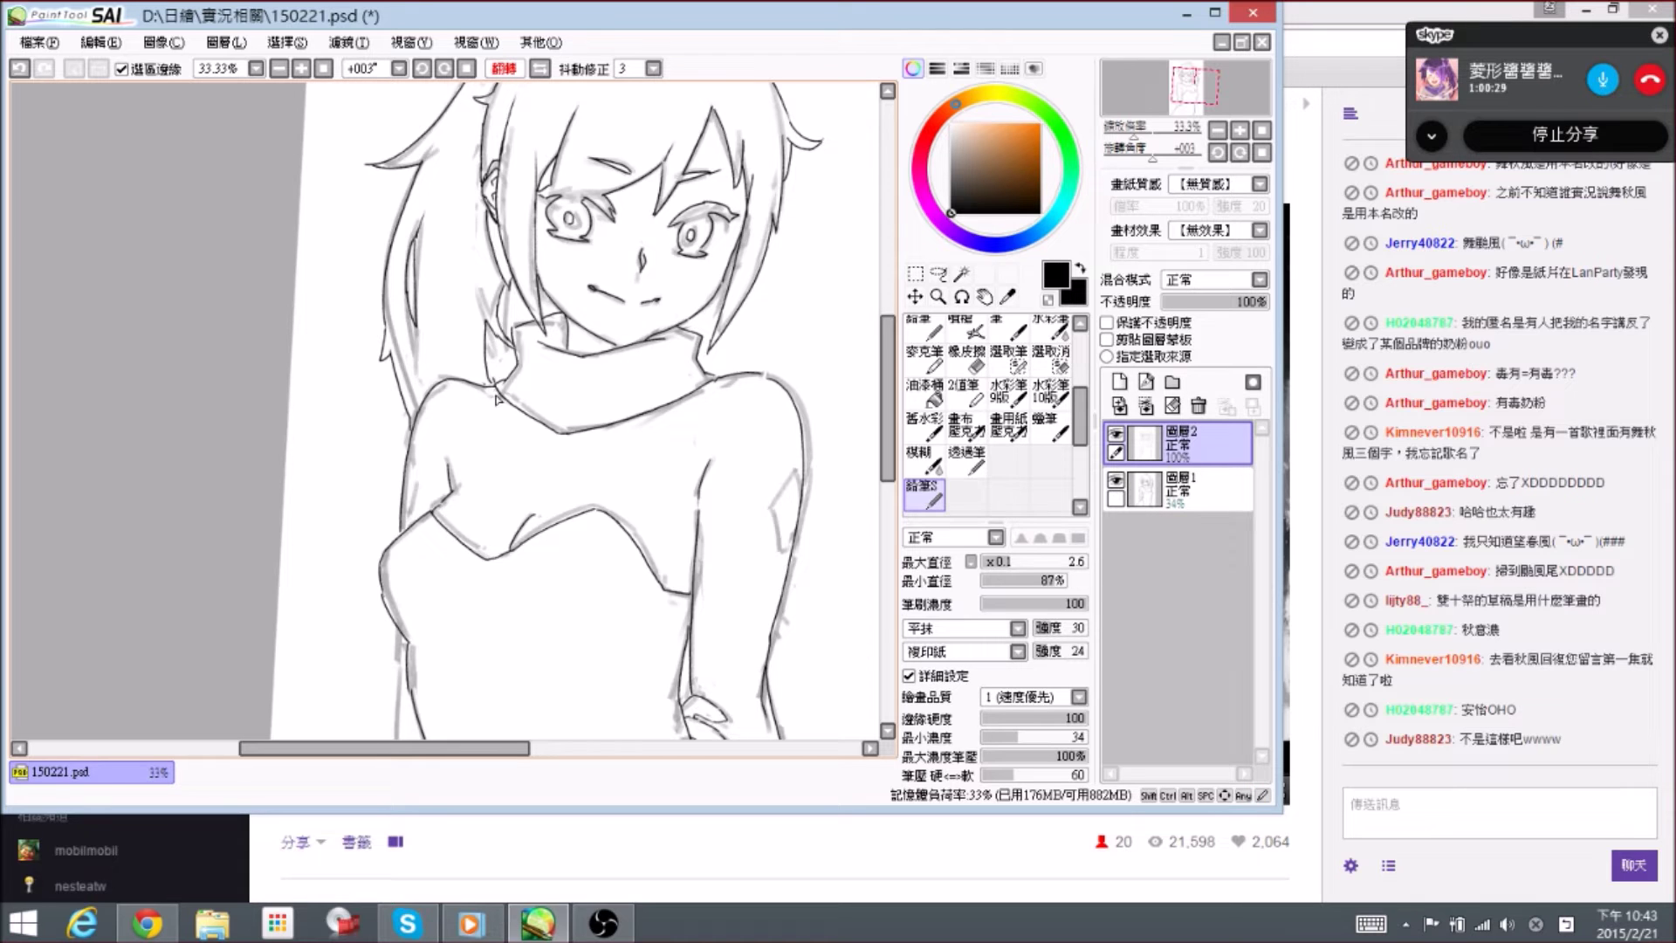
- Clean up the lines where the hair strand meets the collar and shoulder
key("e")
left_click_drag(485, 365, 496, 386)
key("e")
key("e")
left_click_drag(482, 356, 500, 386)
key("e")
- Ink the outline of the arm behind the waist down to its cuff, cleaning up the line with the eraser
key("space")
mouse_move(486, 497)
left_mouse_down()
mouse_move(494, 423)
mouse_move(473, 404)
mouse_move(461, 446)
mouse_move(443, 370)
mouse_move(442, 451)
mouse_move(477, 495)
mouse_move(450, 485)
mouse_move(482, 500)
left_mouse_up()
key("e")
left_click_drag(478, 487, 441, 466)
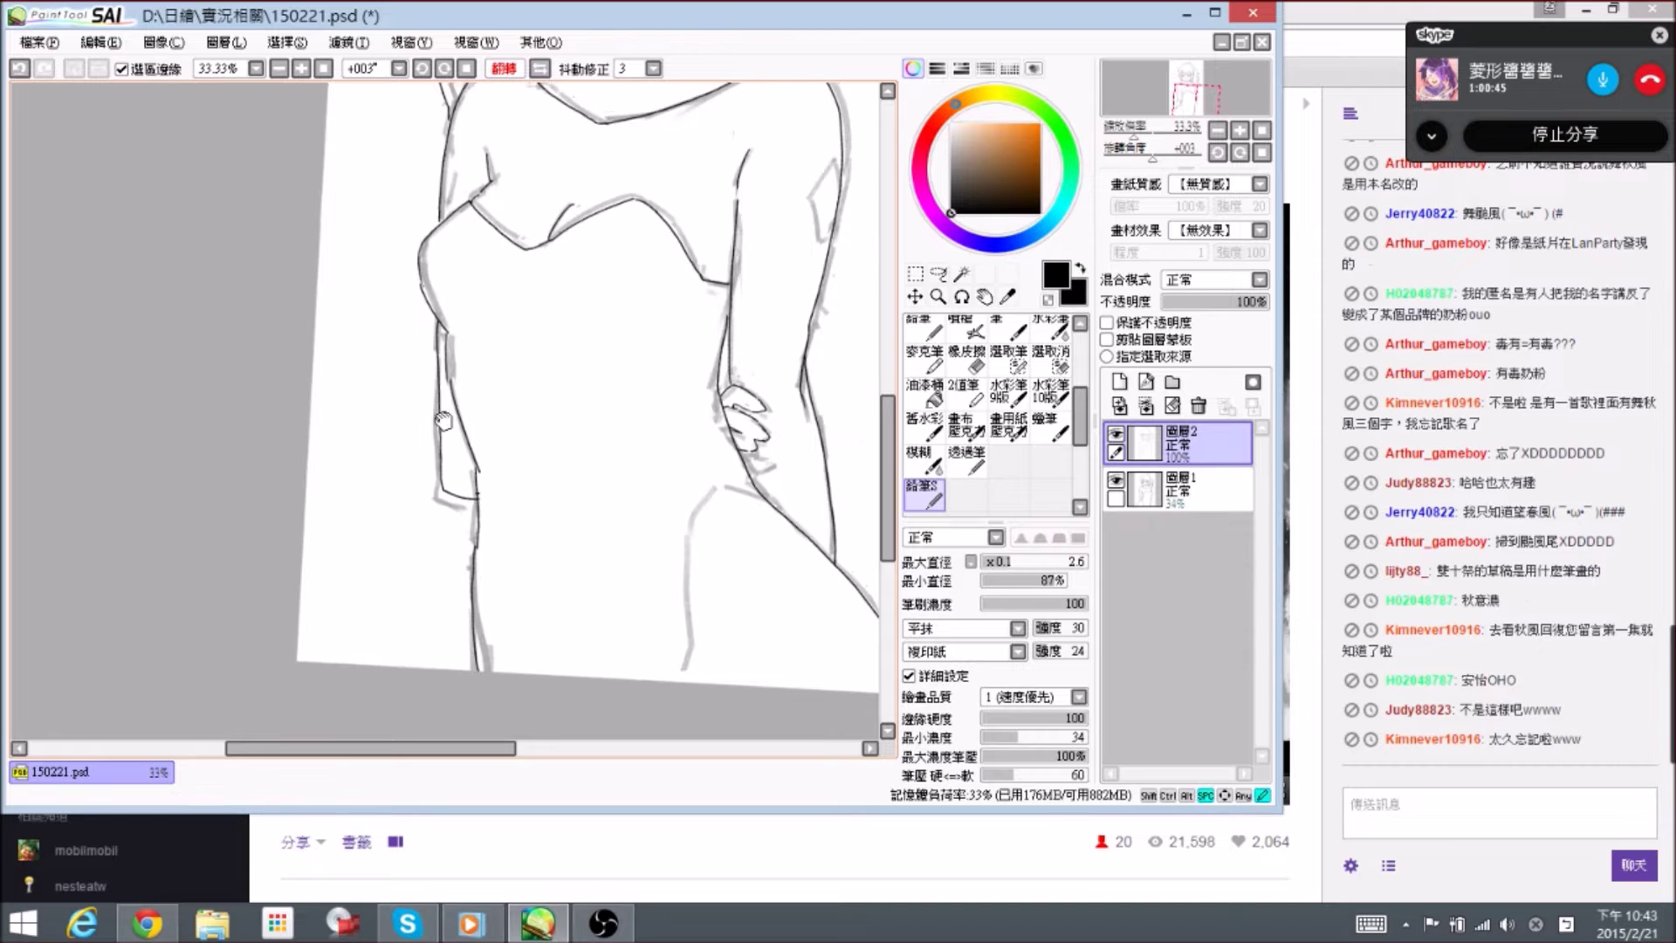
left_click_drag(414, 330, 430, 391)
left_click_drag(443, 469, 450, 482)
key("e")
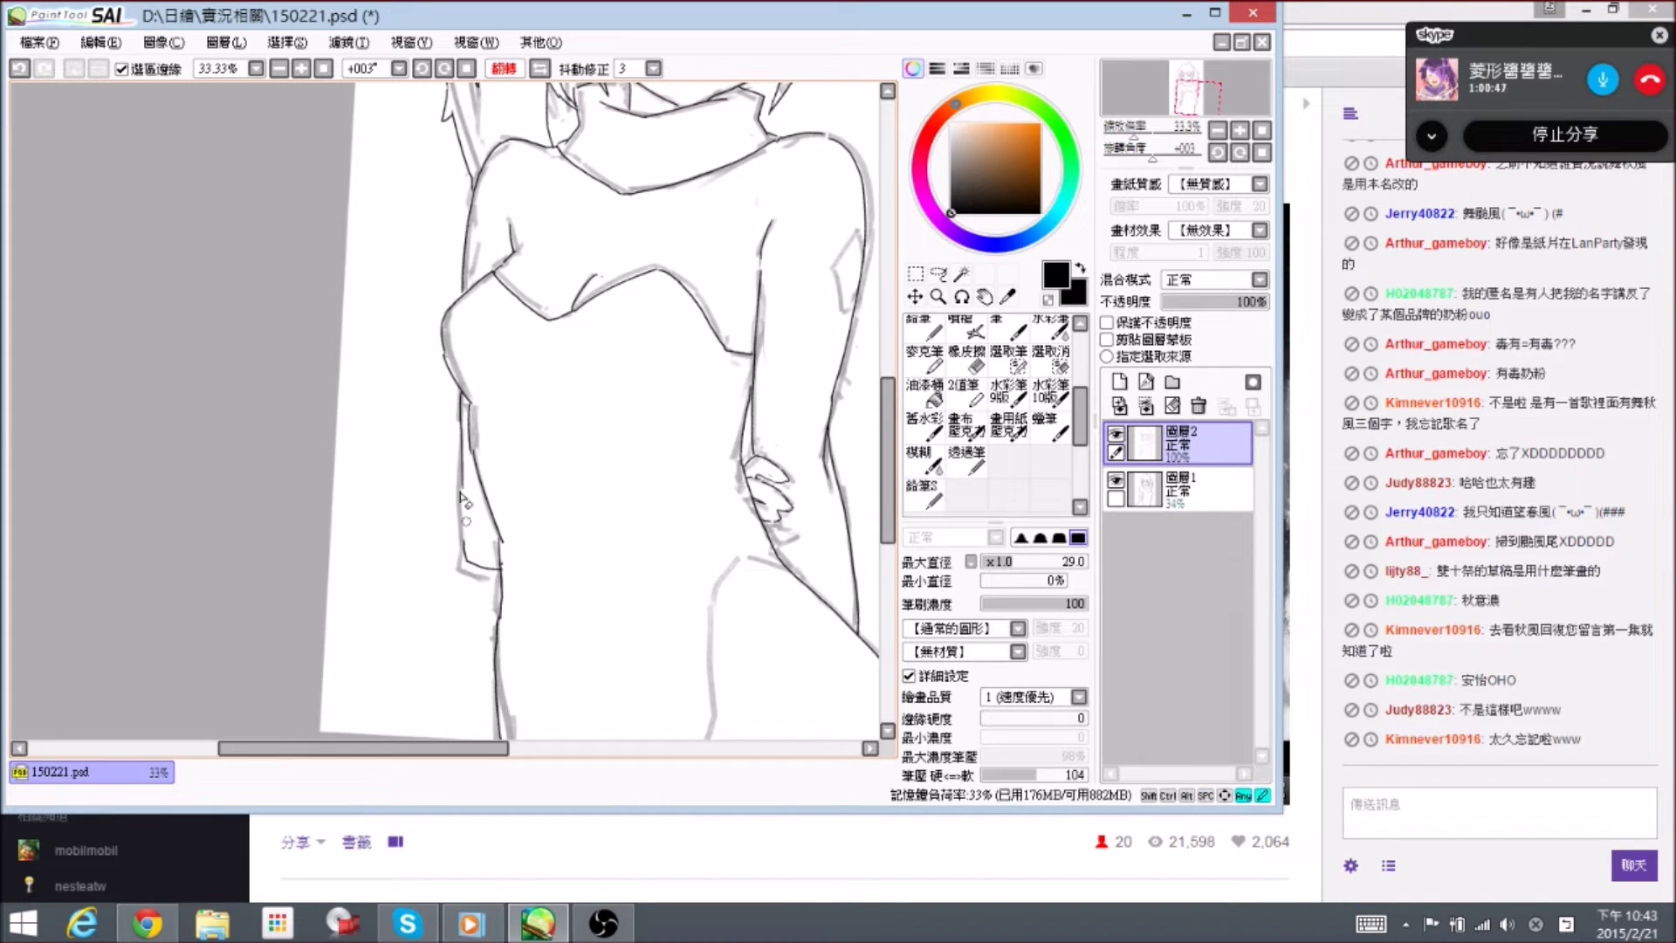
key("e")
left_click_drag(466, 545, 469, 560)
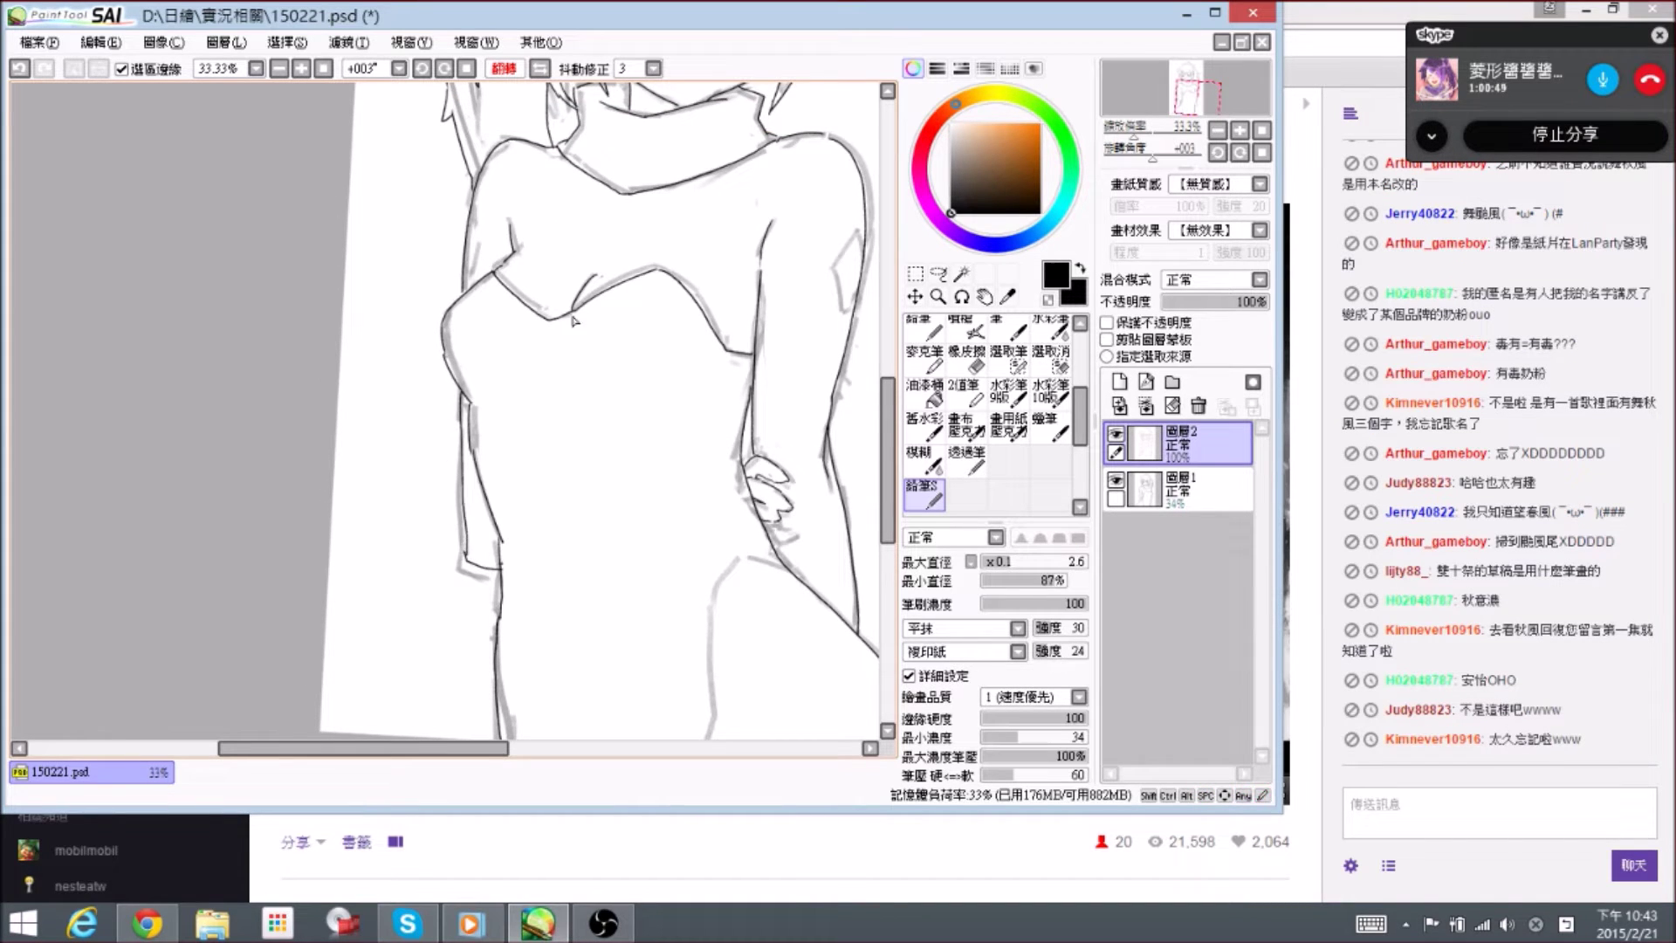
- Ink the diamond-shaped sleeve cutouts on the upper arms
left_click_drag(639, 223, 632, 318)
left_click_drag(555, 376, 549, 381)
left_click_drag(456, 315, 465, 350)
left_click_drag(825, 388, 726, 384)
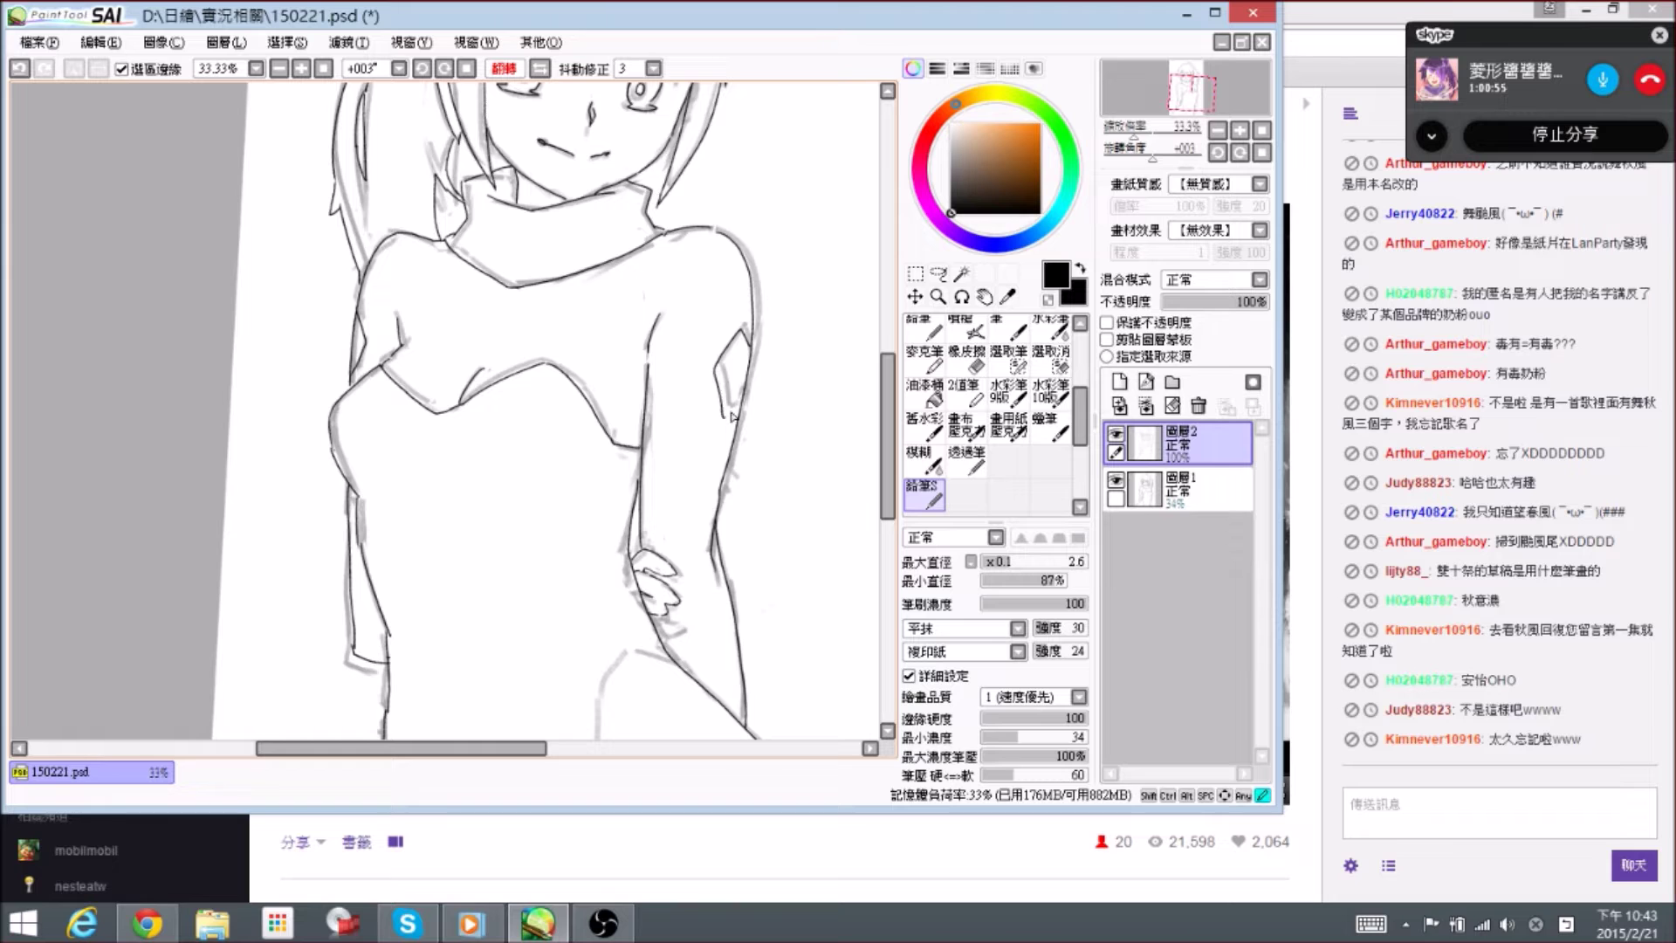
left_click_drag(687, 311, 720, 407)
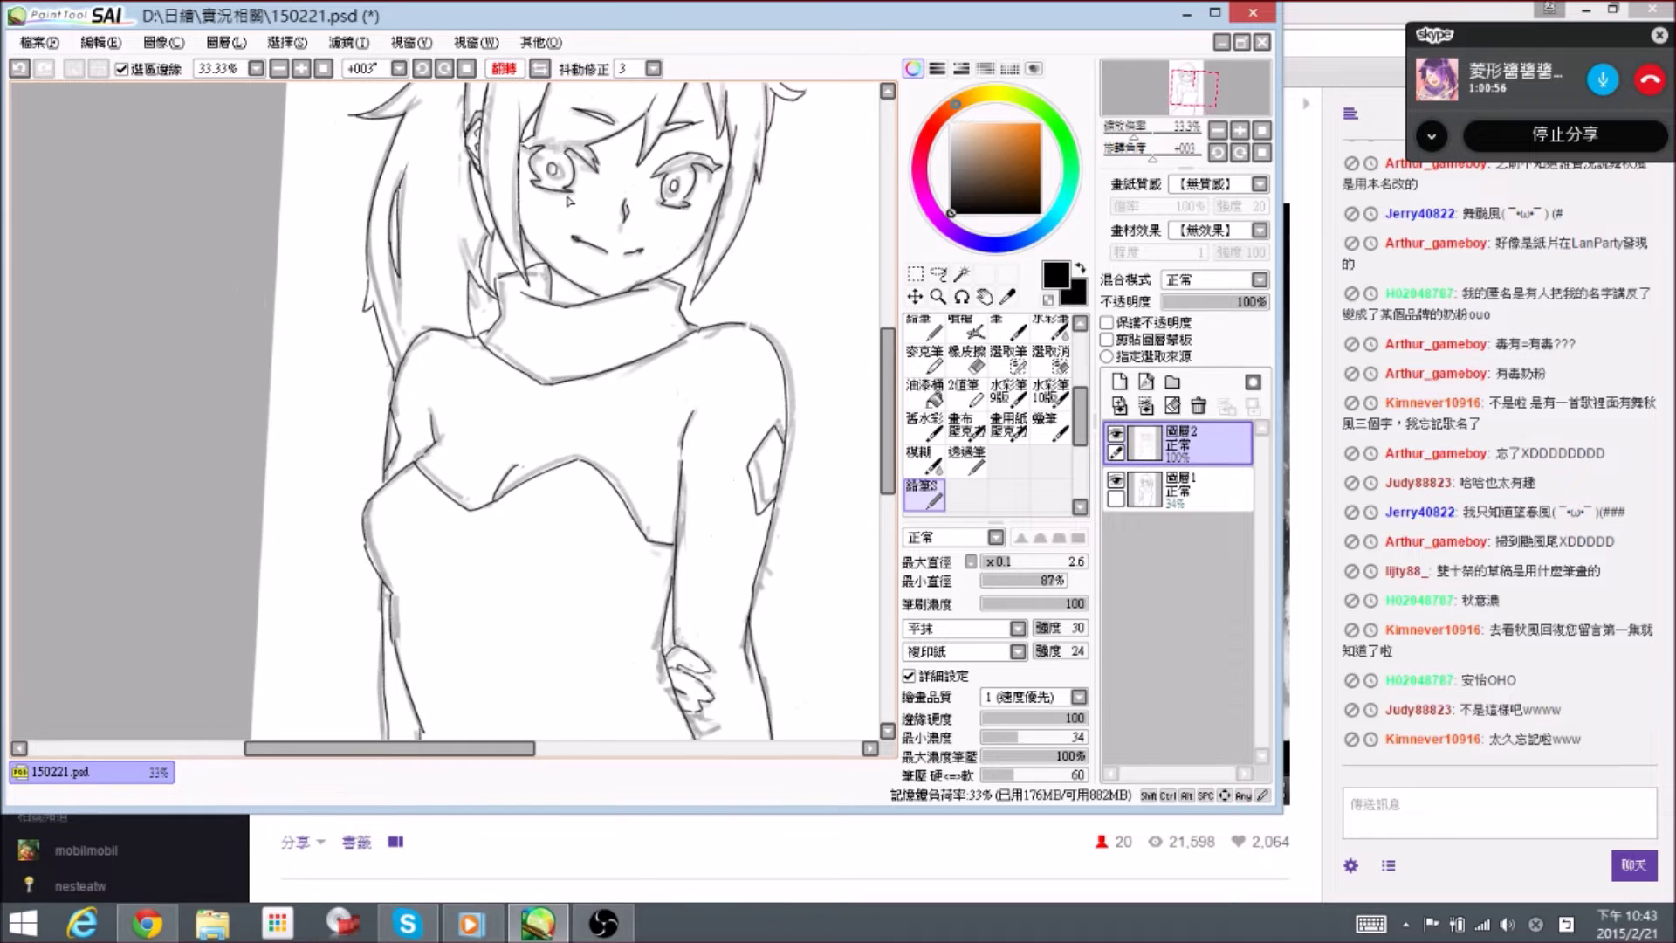
- Turn off the mirrored view, reset its rotation, and touch up the collar and neck lines under the chin
left_click(540, 69)
left_click(467, 69)
left_click_drag(384, 301, 573, 370)
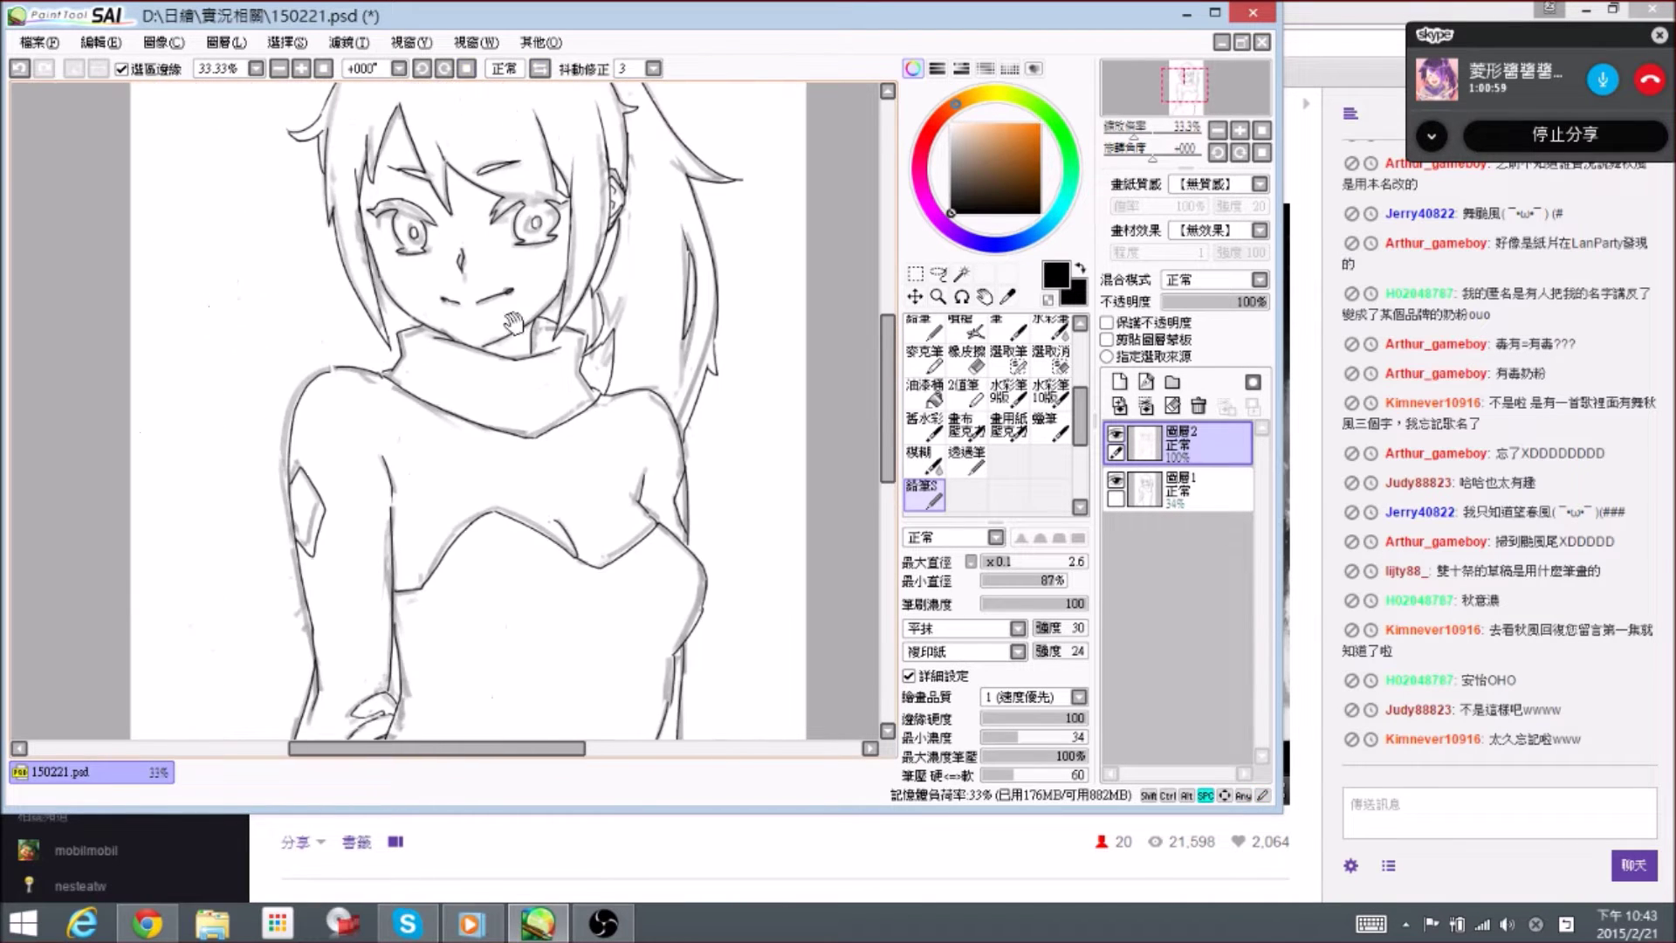
key("e")
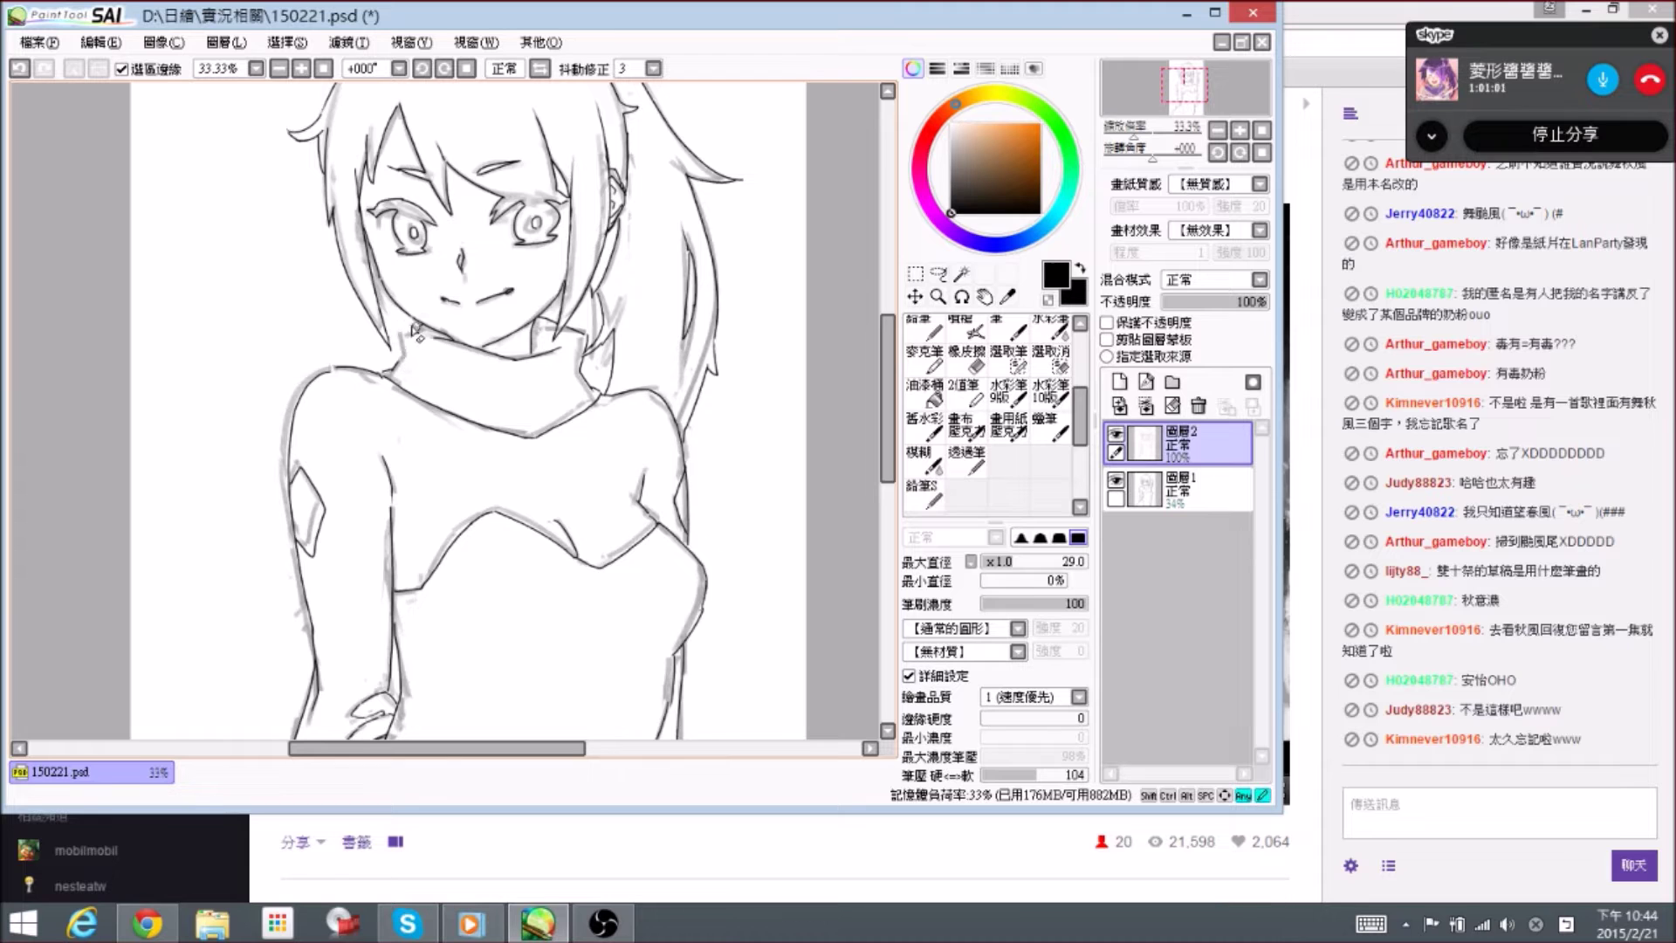
key("n")
left_click_drag(410, 318, 391, 373)
key("e")
key("n")
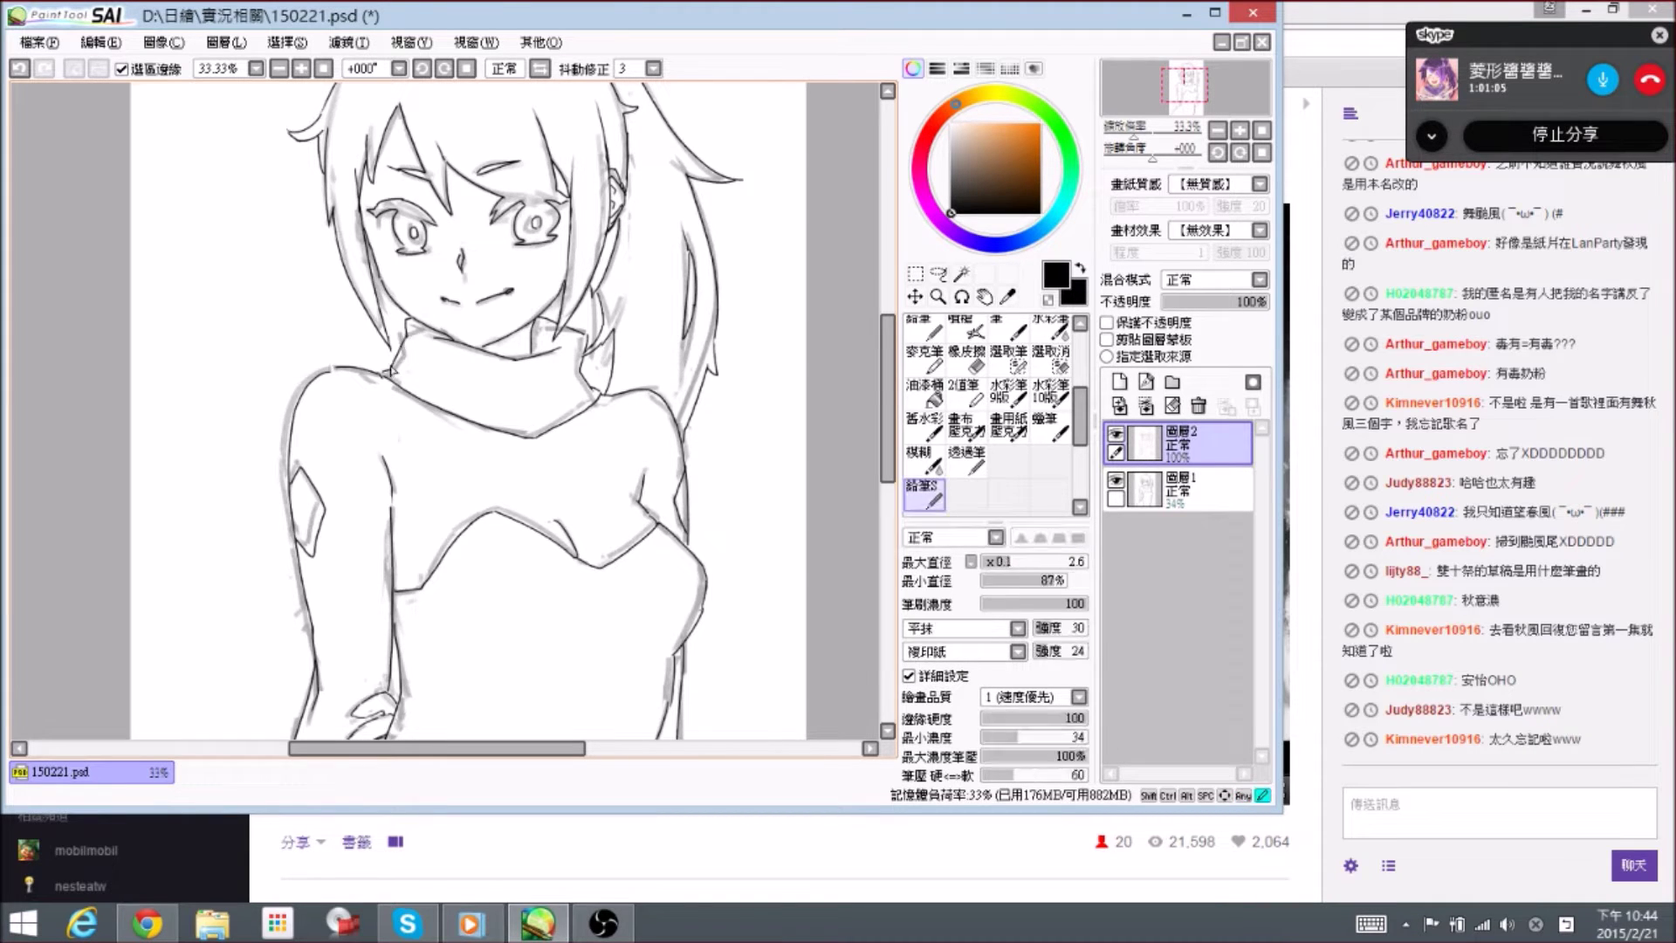
left_click_drag(599, 297, 595, 319)
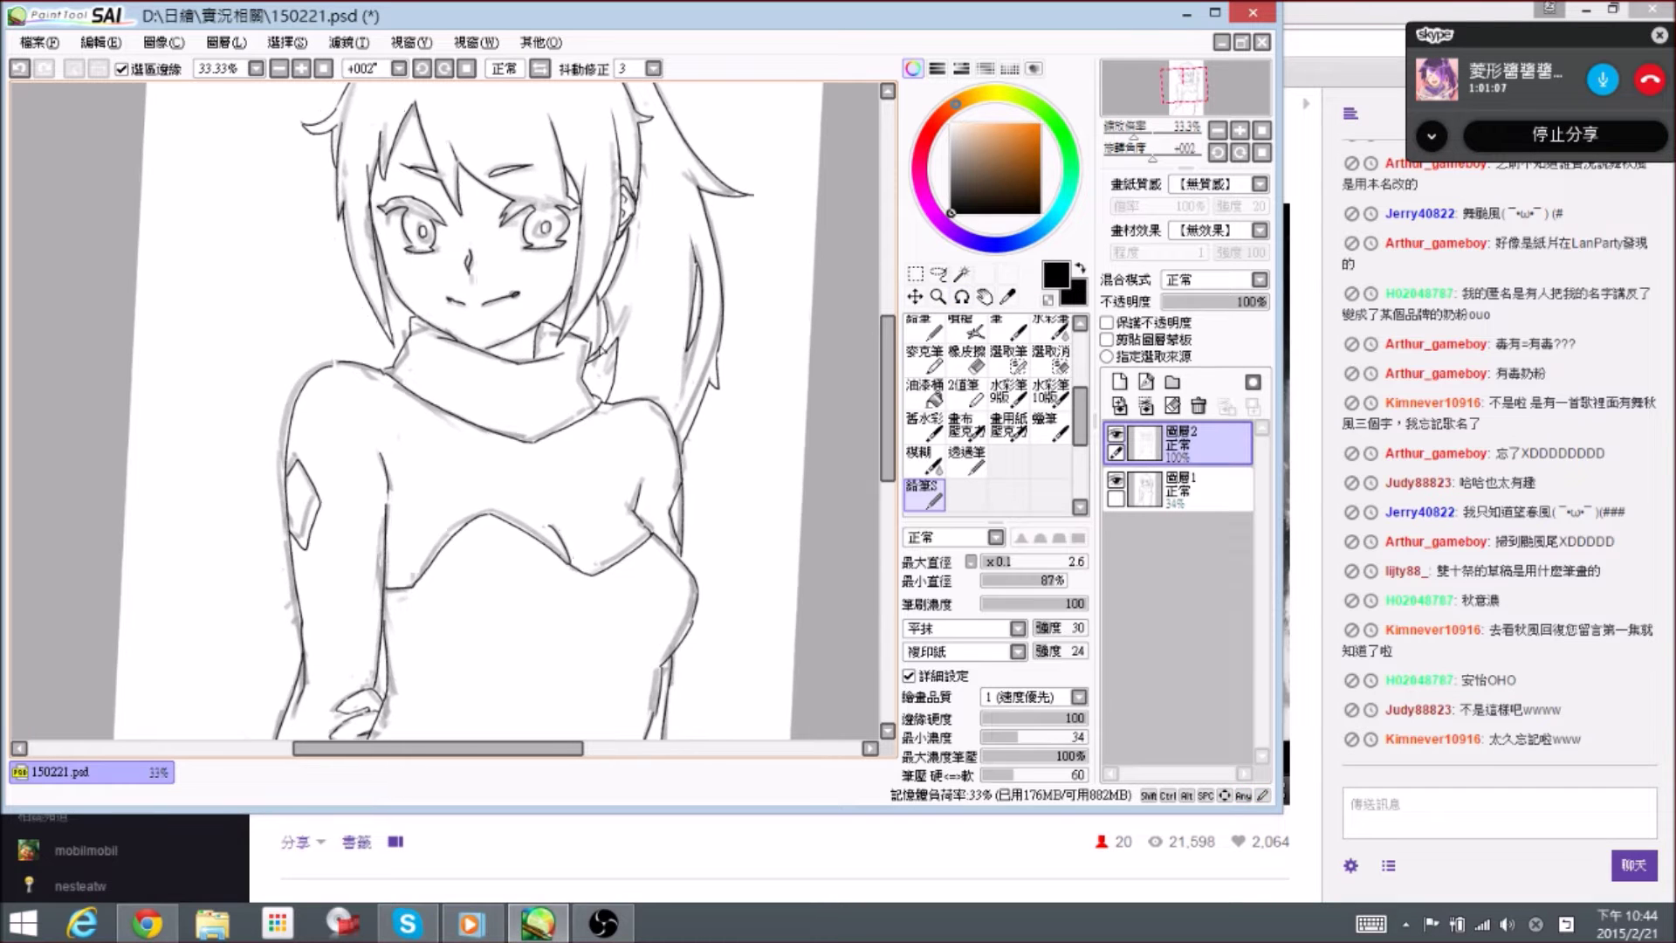
key("n")
mouse_move(586, 362)
left_mouse_down()
mouse_move(599, 404)
mouse_move(691, 284)
left_mouse_up()
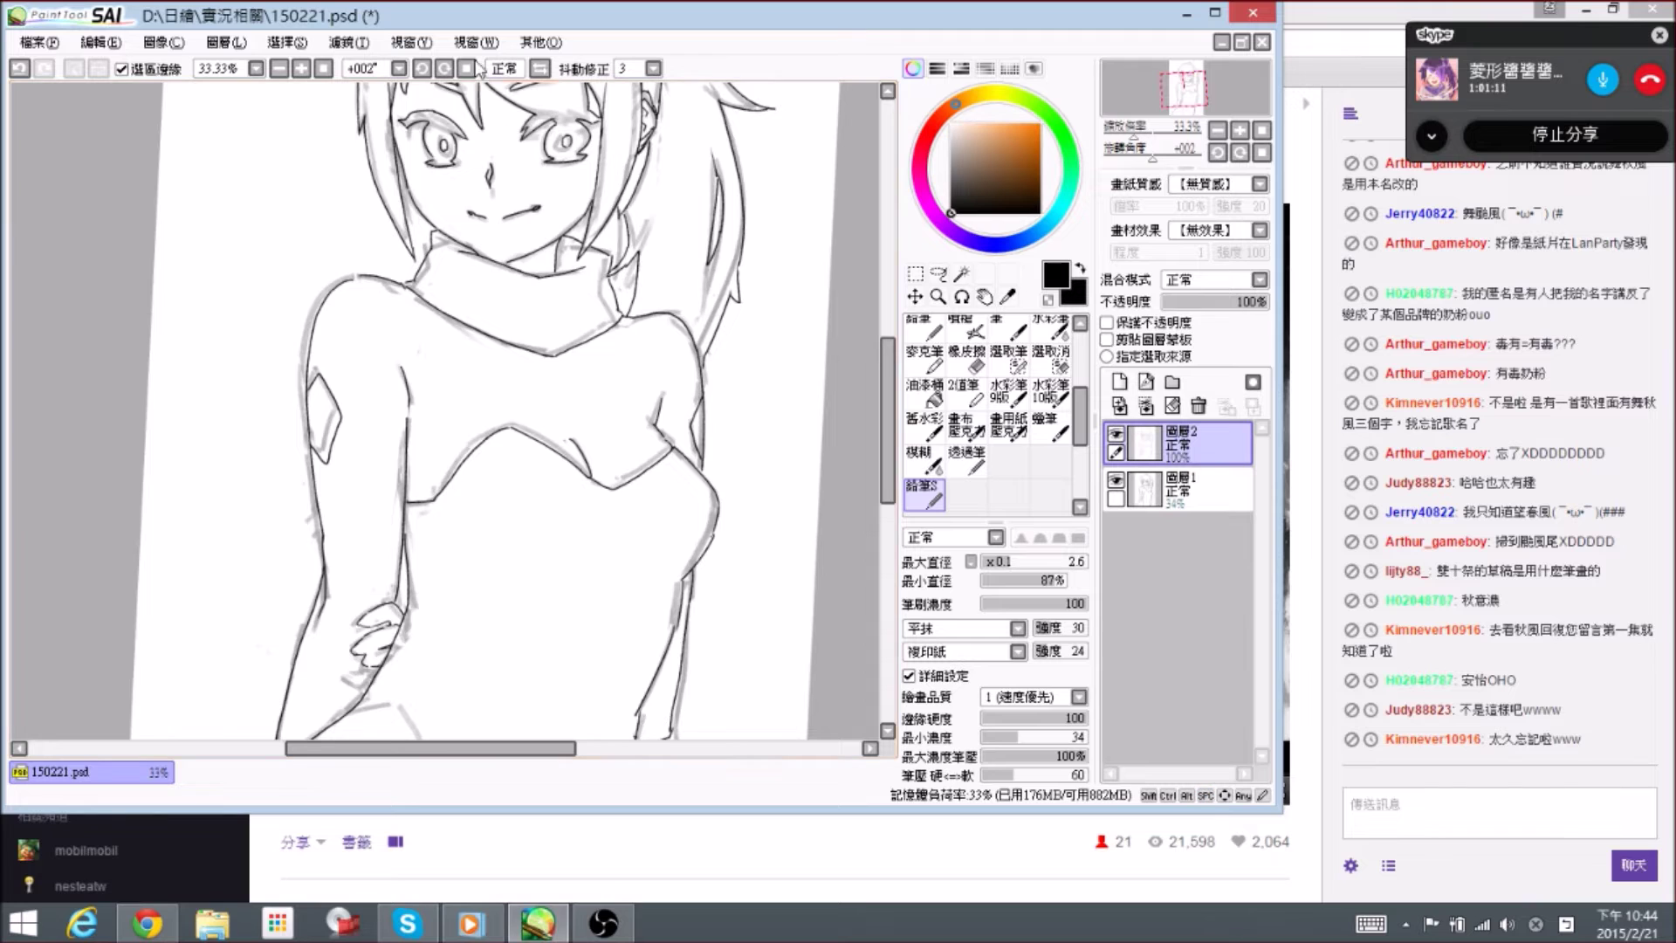
- Mirror the canvas view again with its rotation reset, and save the drawing
left_click(540, 69)
left_click(467, 69)
key("ctrl+minus")
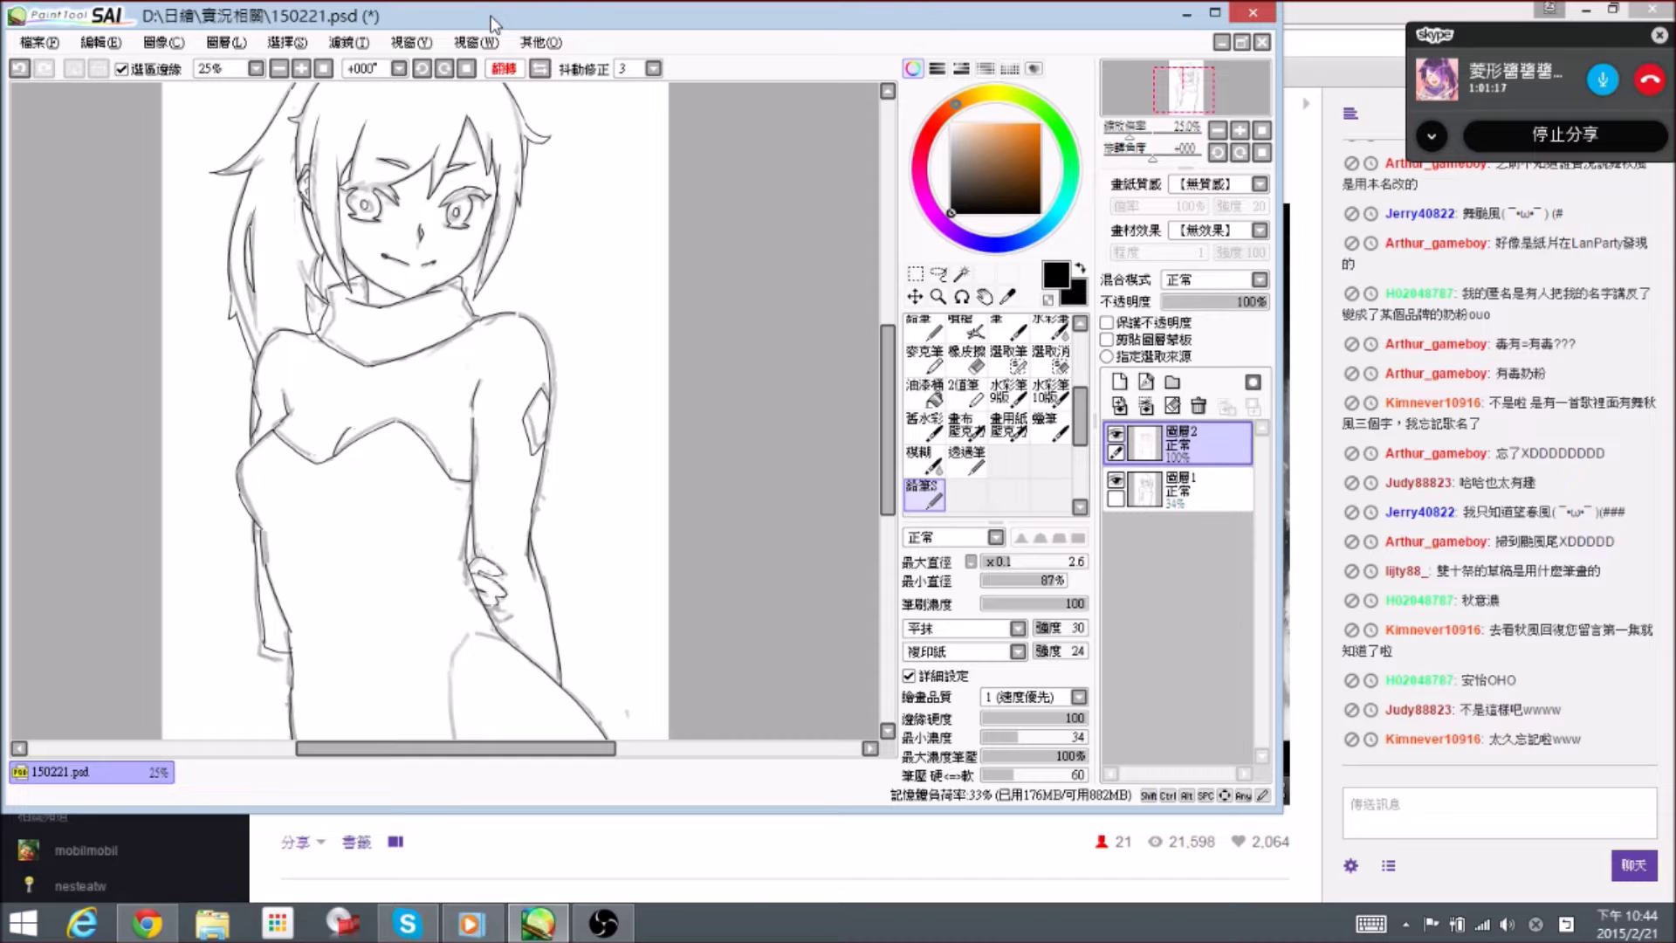
key("ctrl+s")
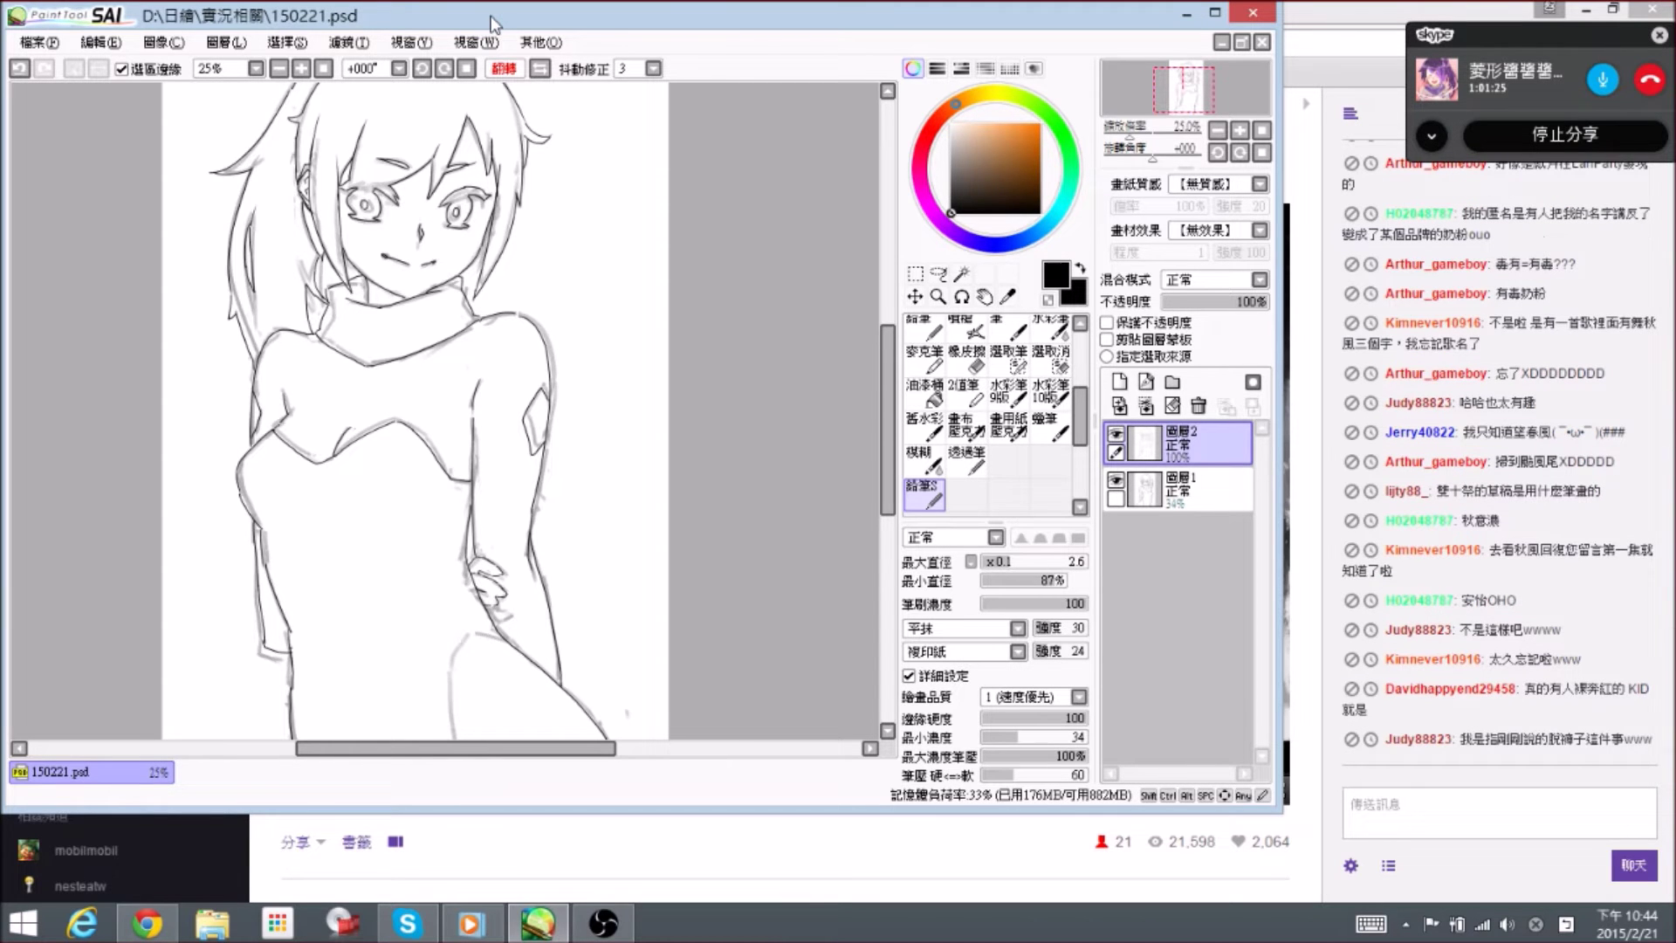
- Hide the sketch layer 圖層1 to check the line art on its own, and save the drawing
key("Page_Up")
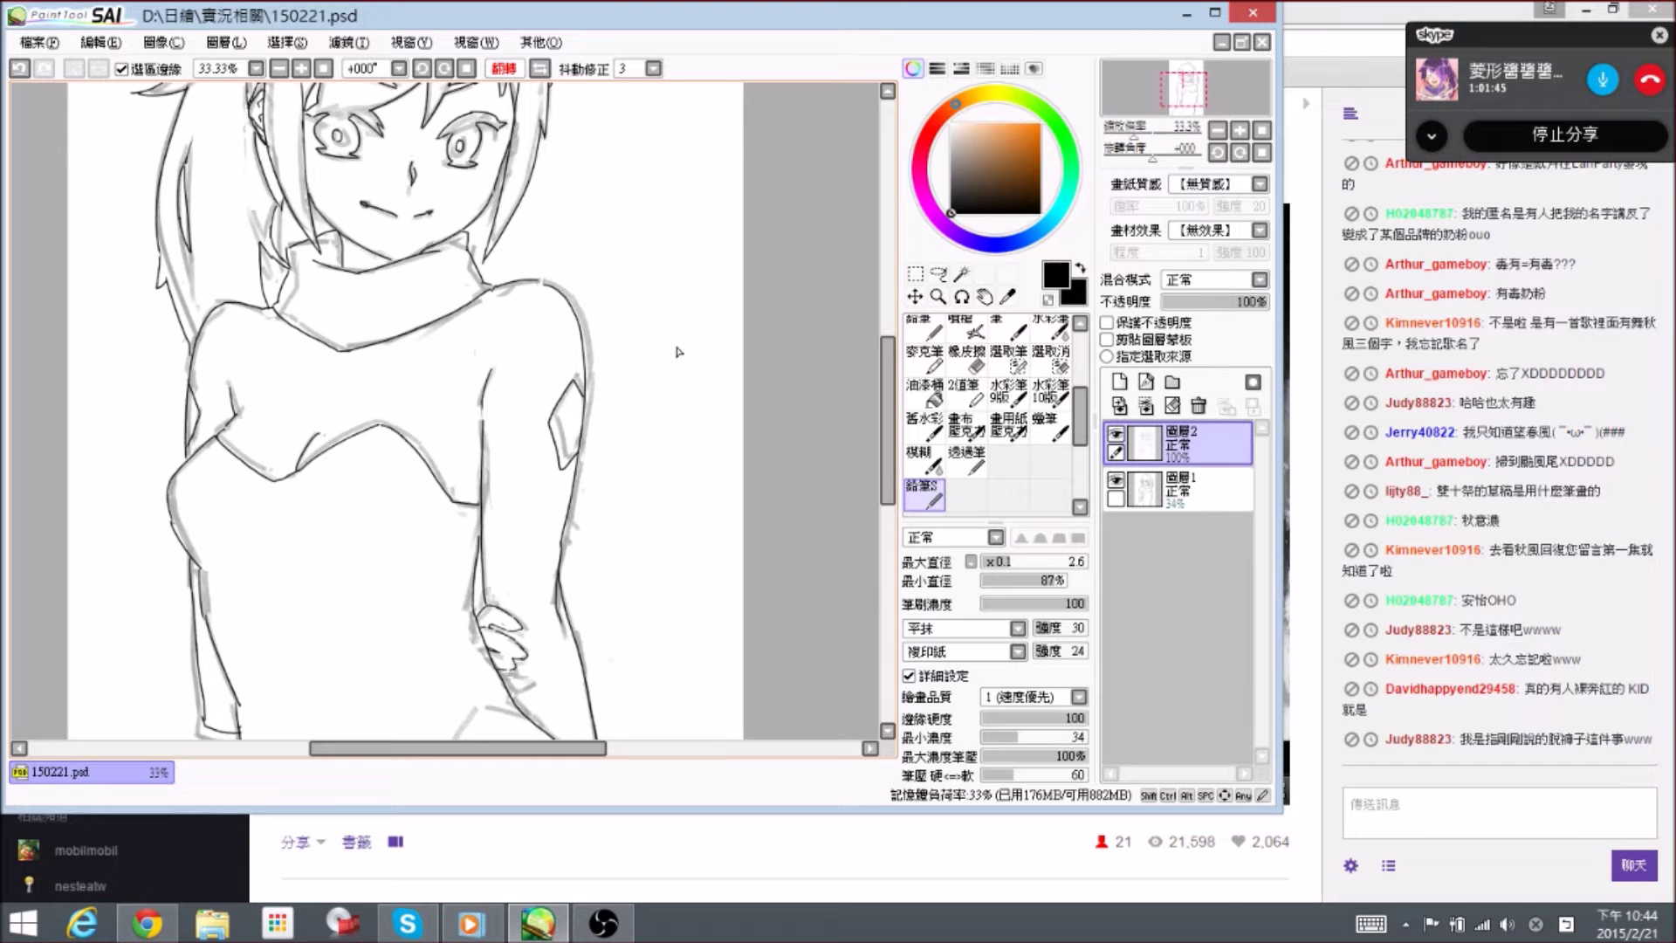
key("ctrl")
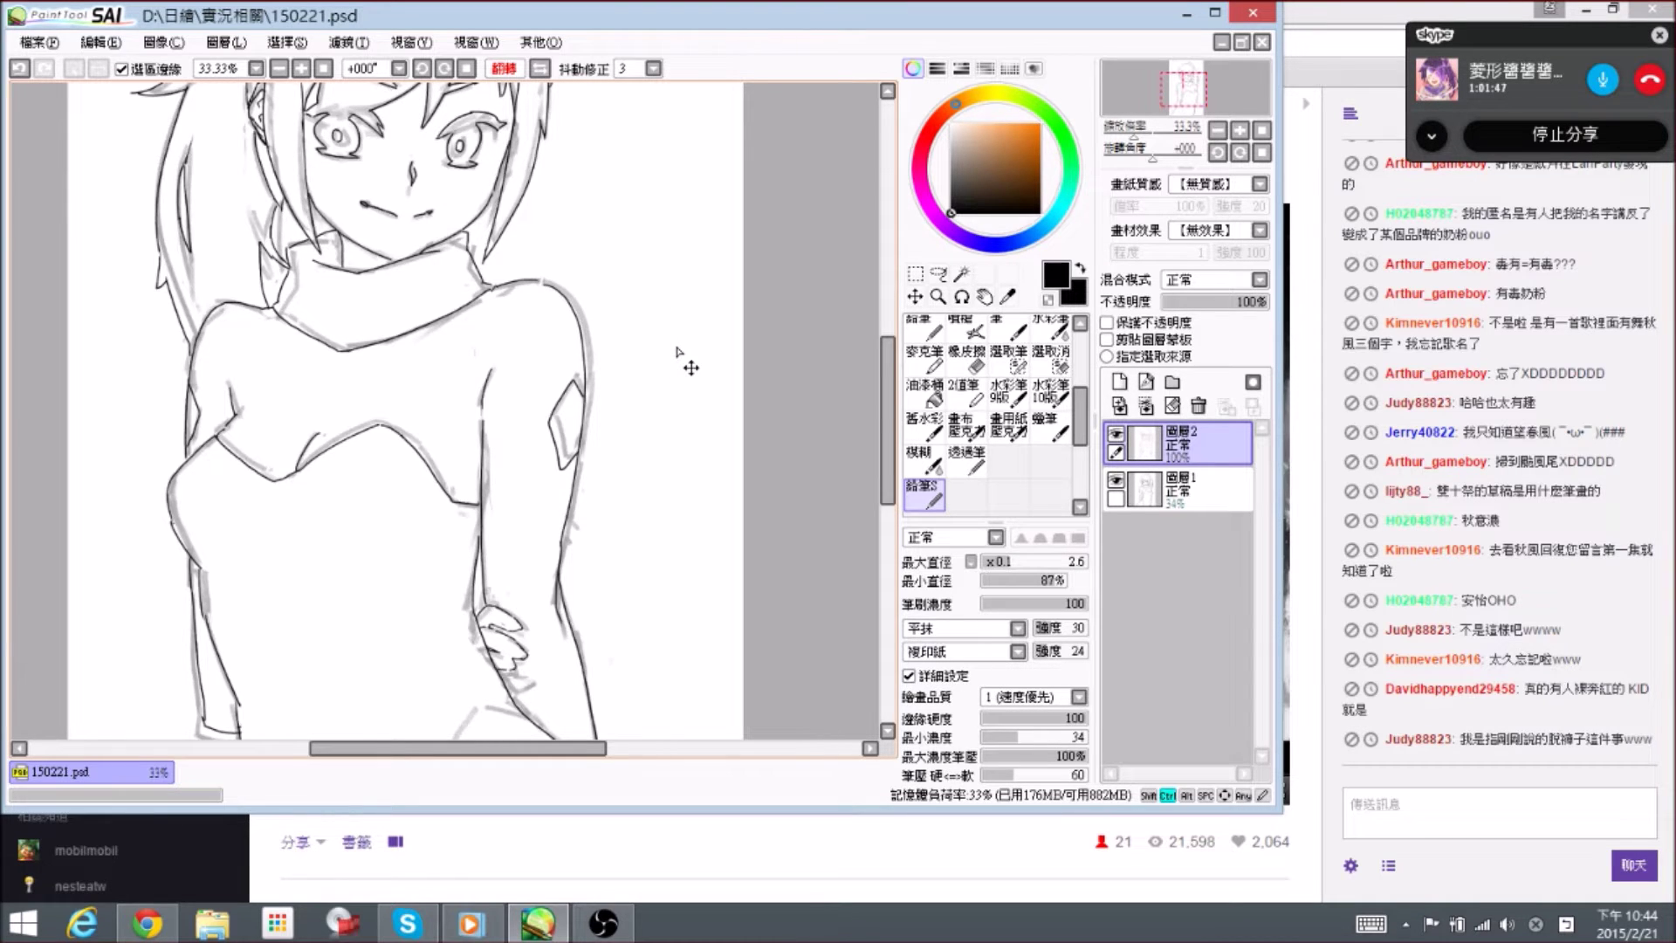
scroll(677, 352, "down", 1)
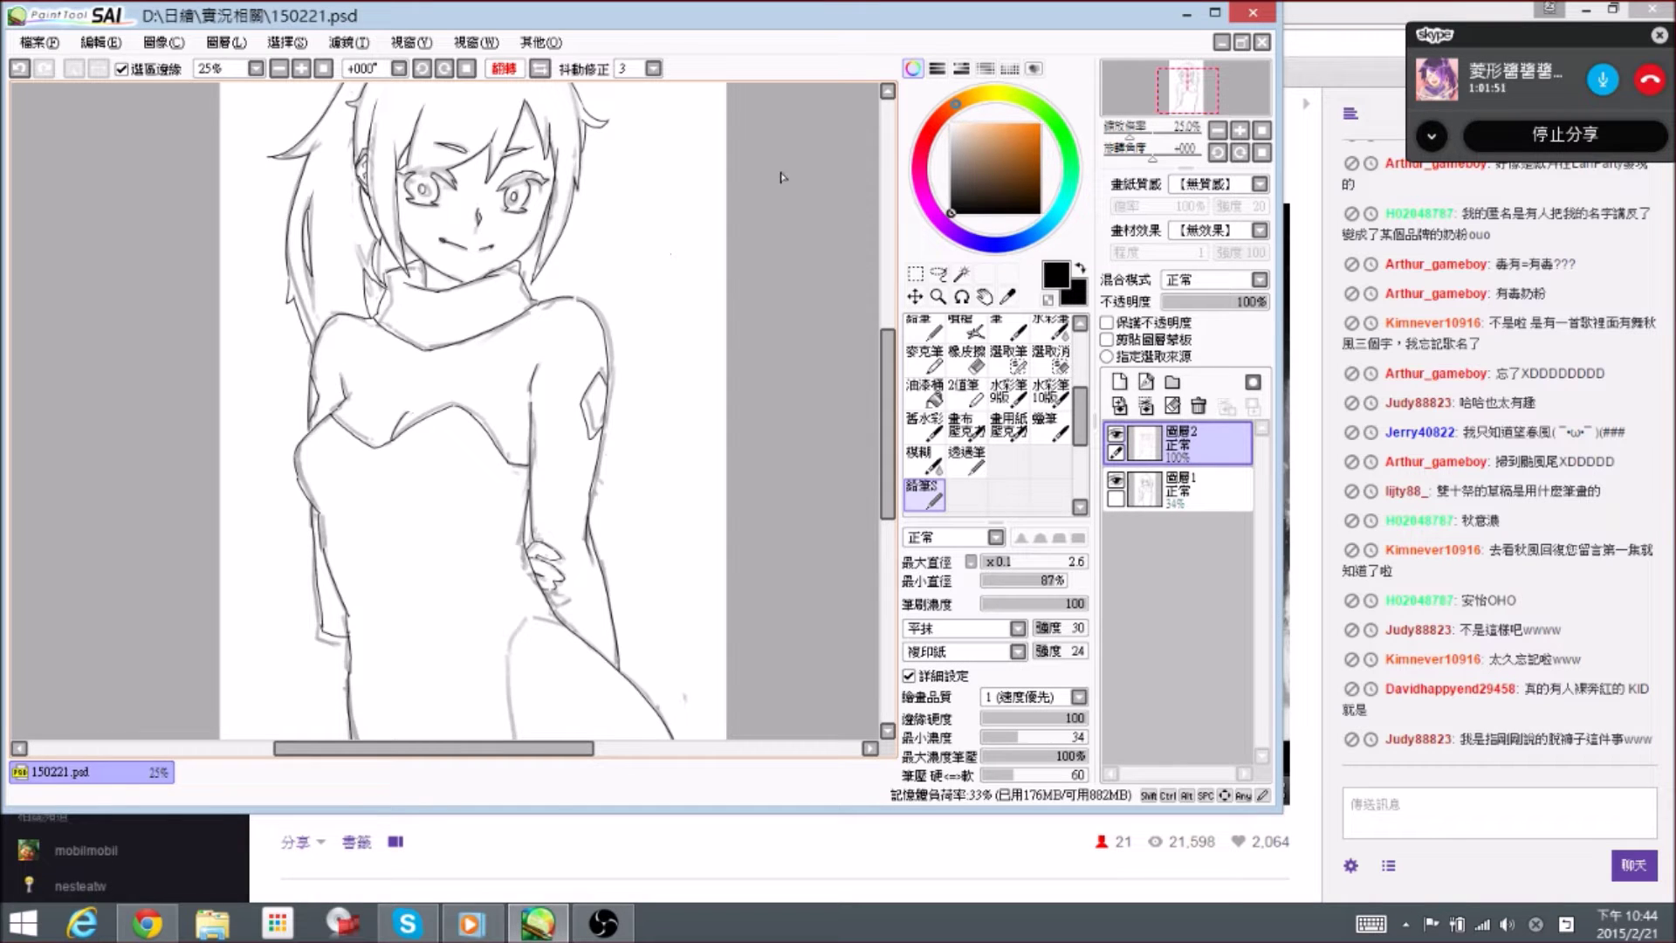
left_click(1116, 480)
key("ctrl")
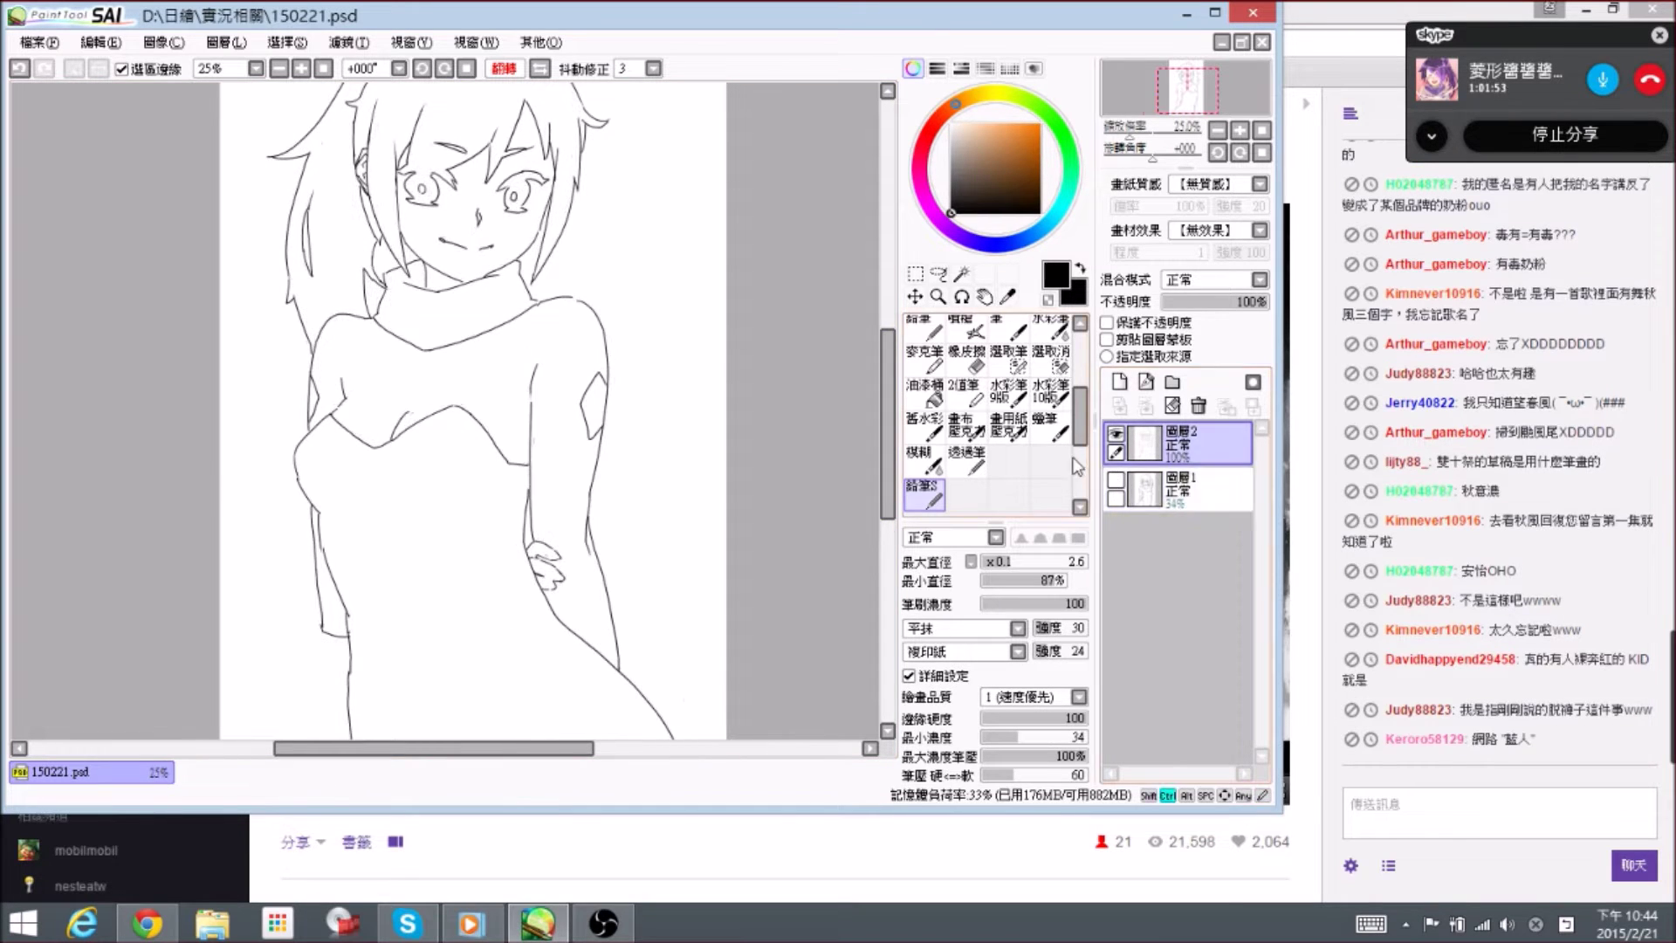
scroll(868, 436, "down", 1)
scroll(869, 436, "up", 1)
key("space")
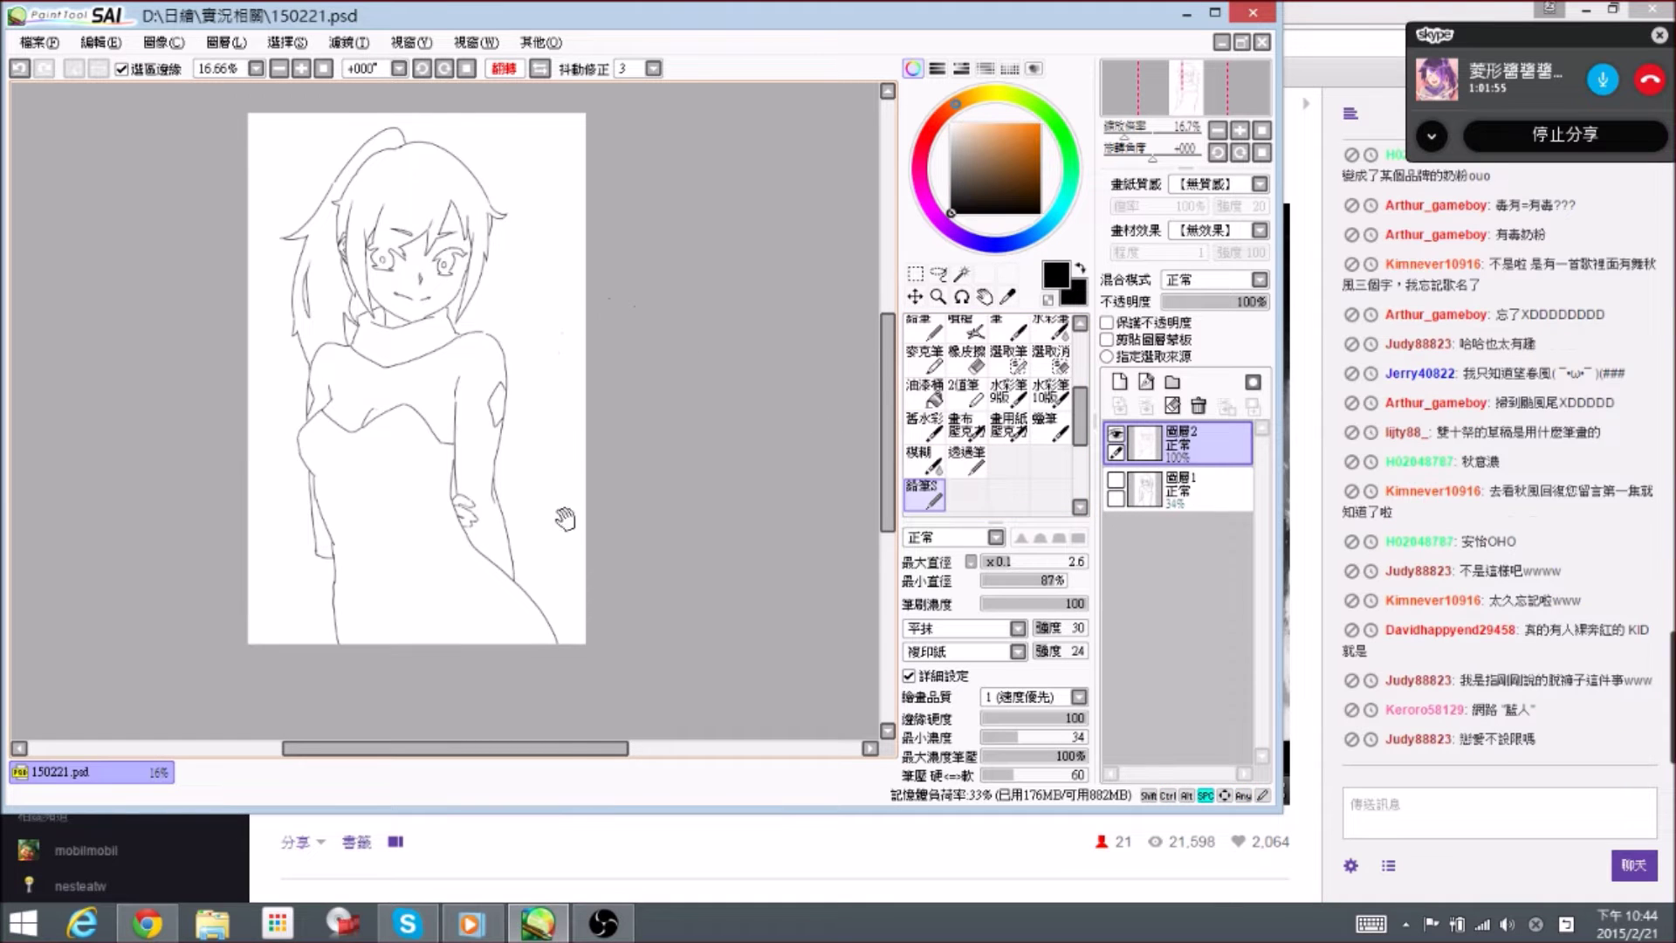
left_click_drag(558, 513, 743, 373)
left_click_drag(646, 356, 684, 421)
key("ctrl+s")
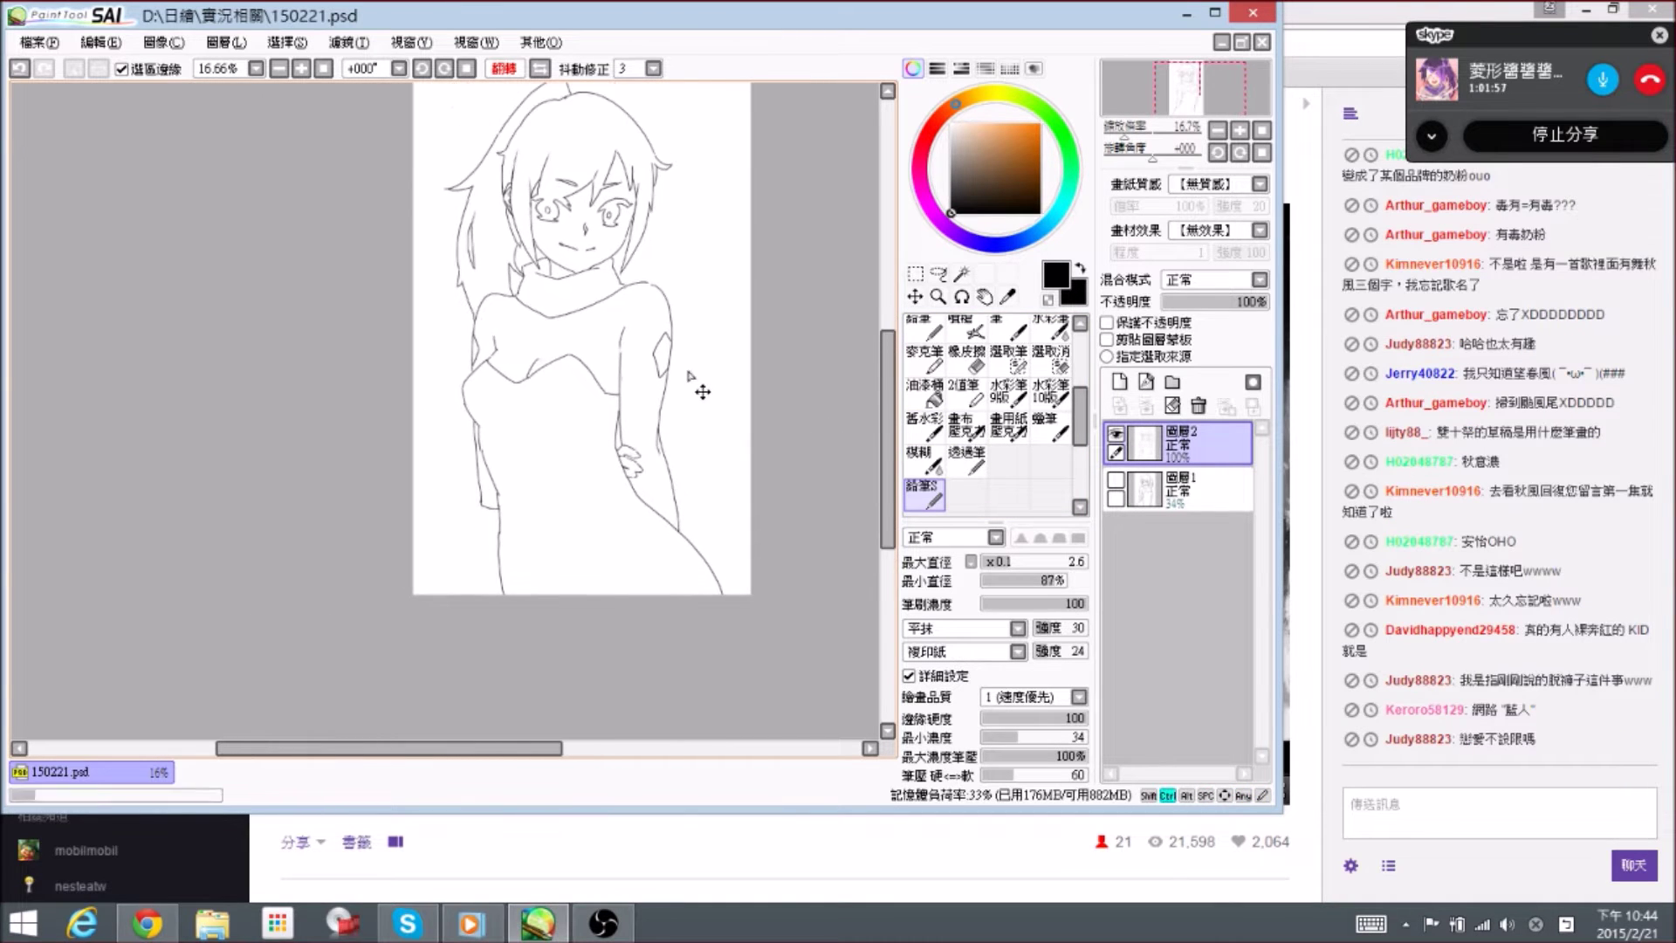
- Touch up the shoulder line beside the collar on the side away from the ponytail, and save the drawing
scroll(755, 288, "up", 1)
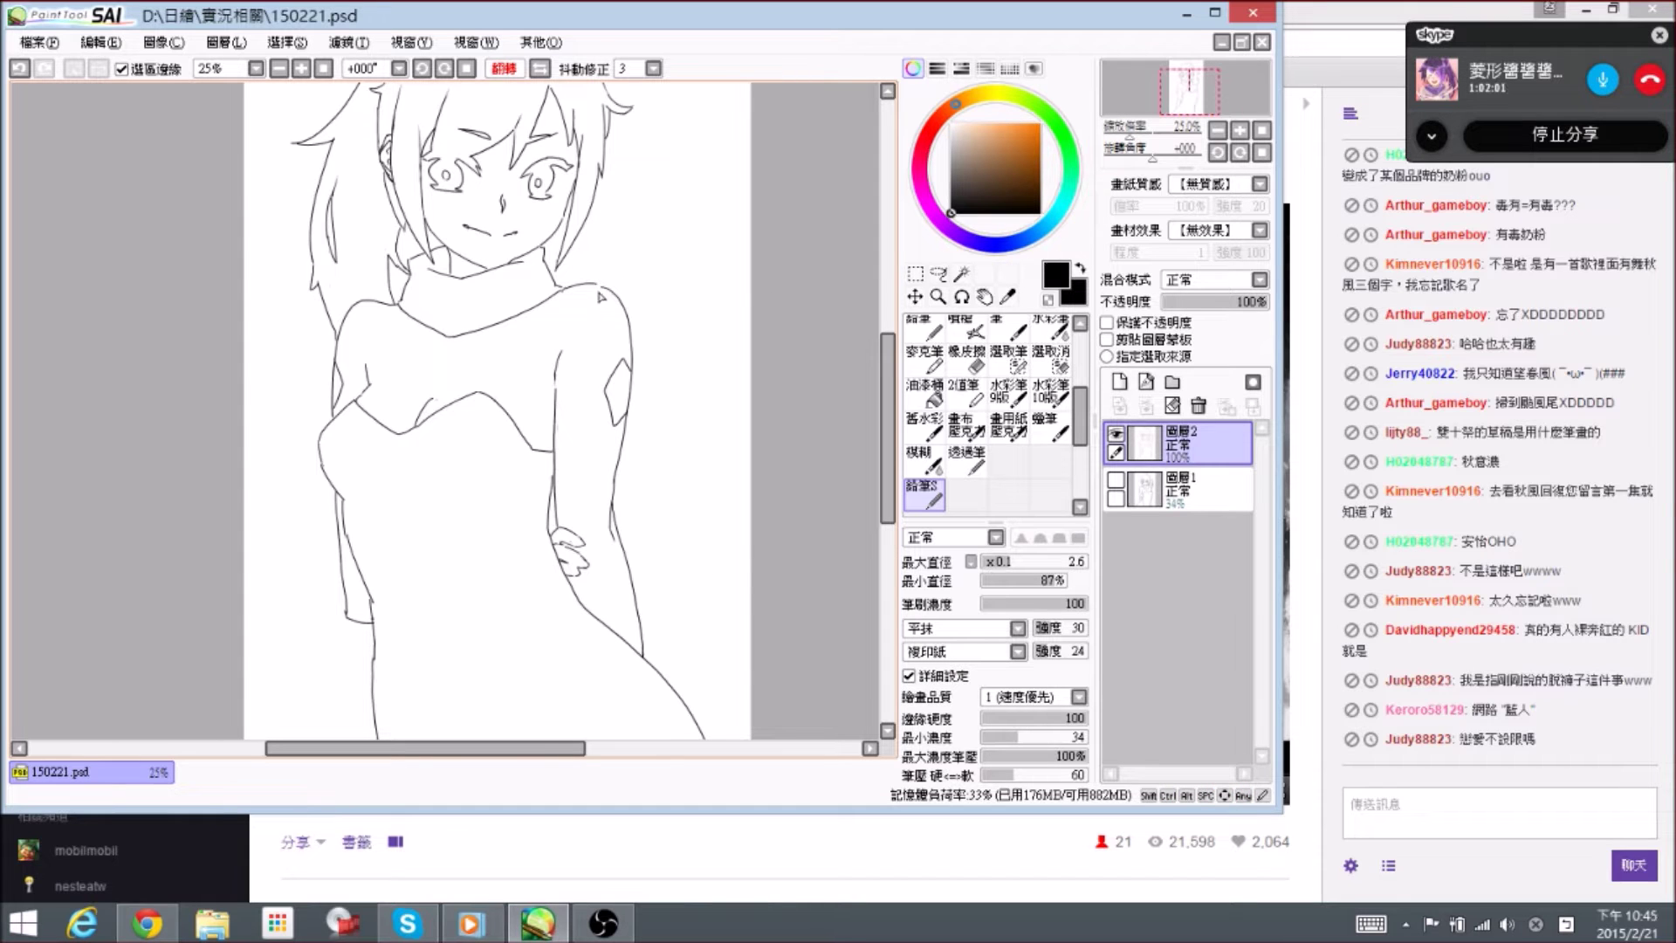
key("e")
key("e")
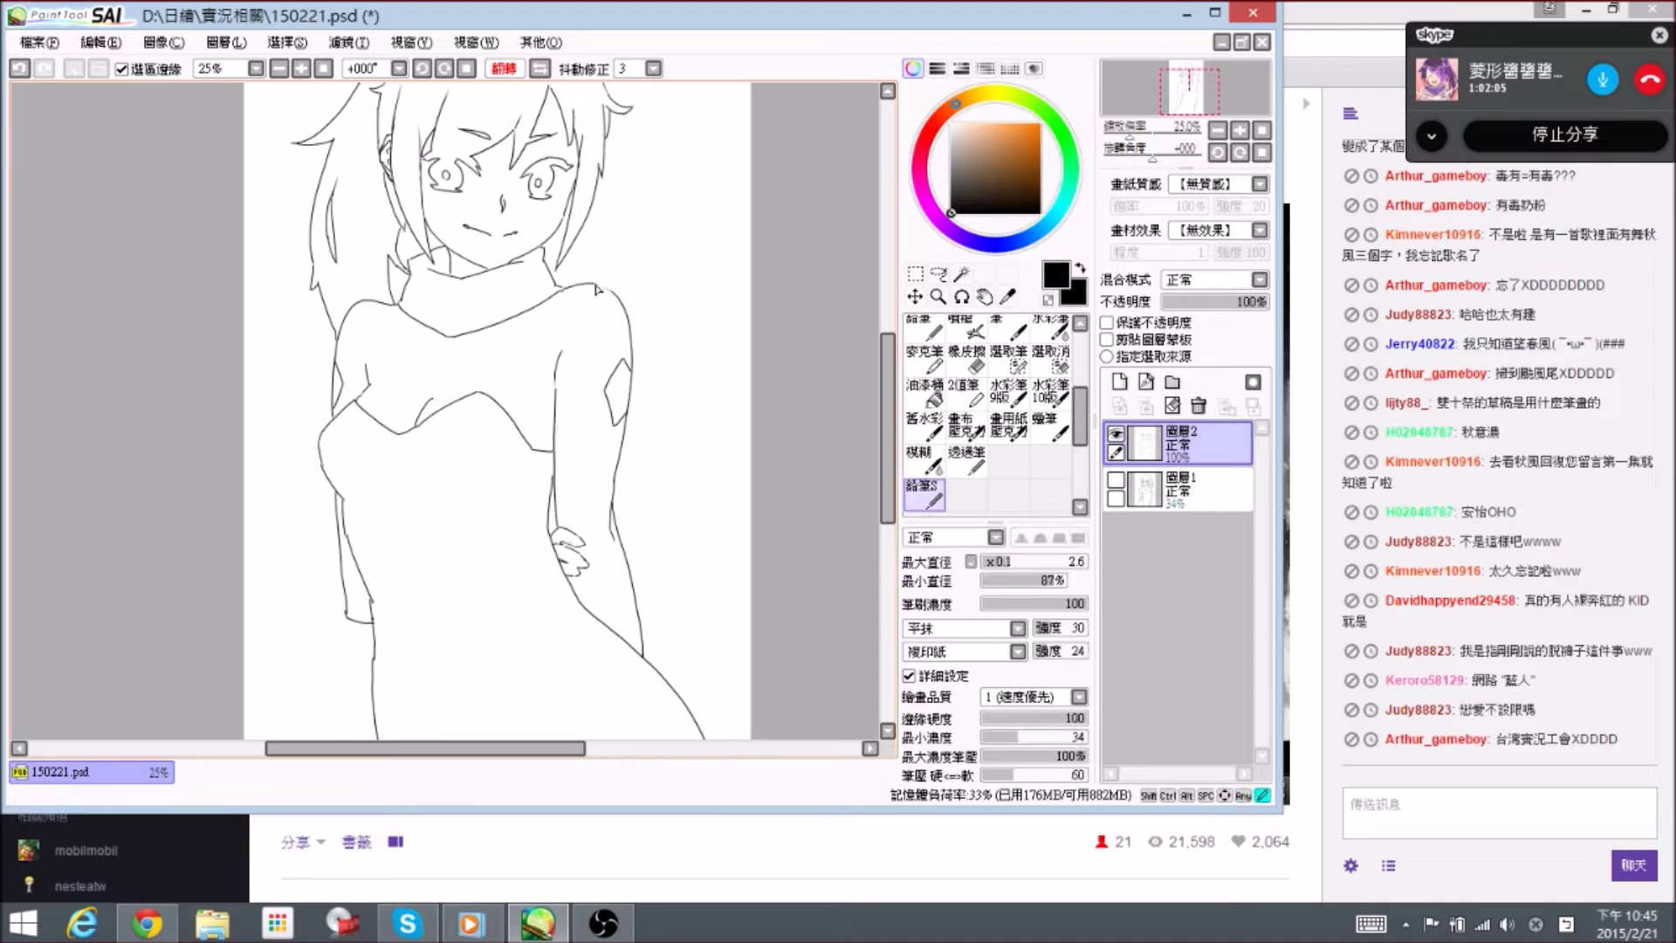
left_click_drag(424, 341, 505, 323)
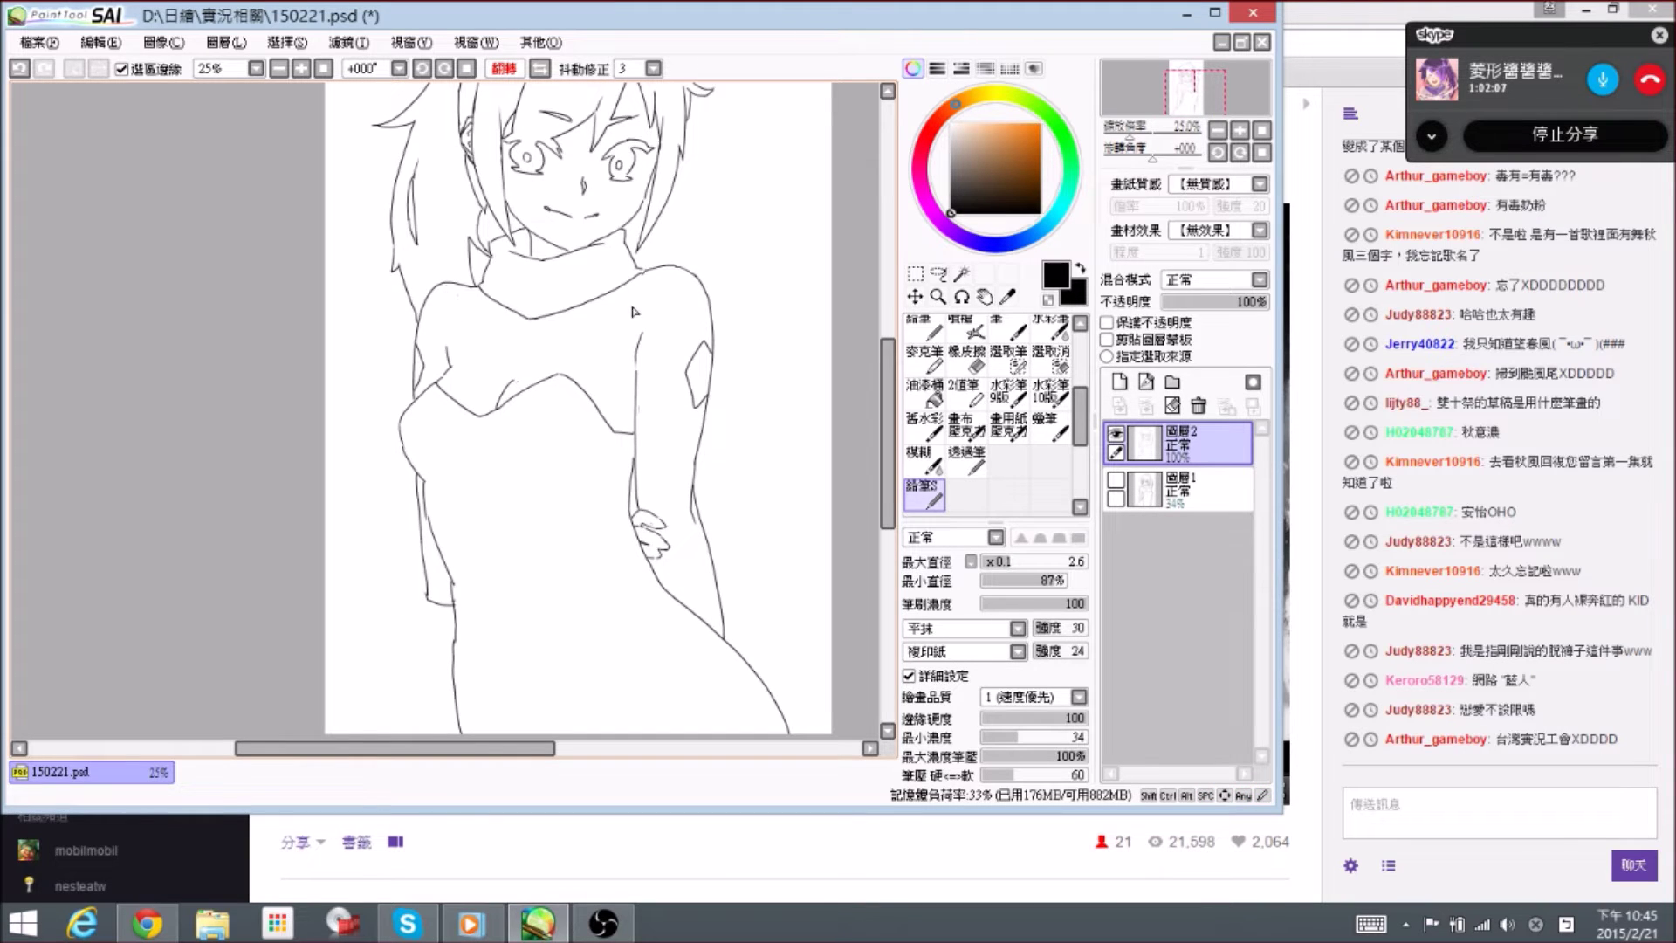
key("ctrl+s")
- Refine the curve joining the collar to the shoulder away from the ponytail, alternating eraser and pencil
scroll(655, 295, "up", 1)
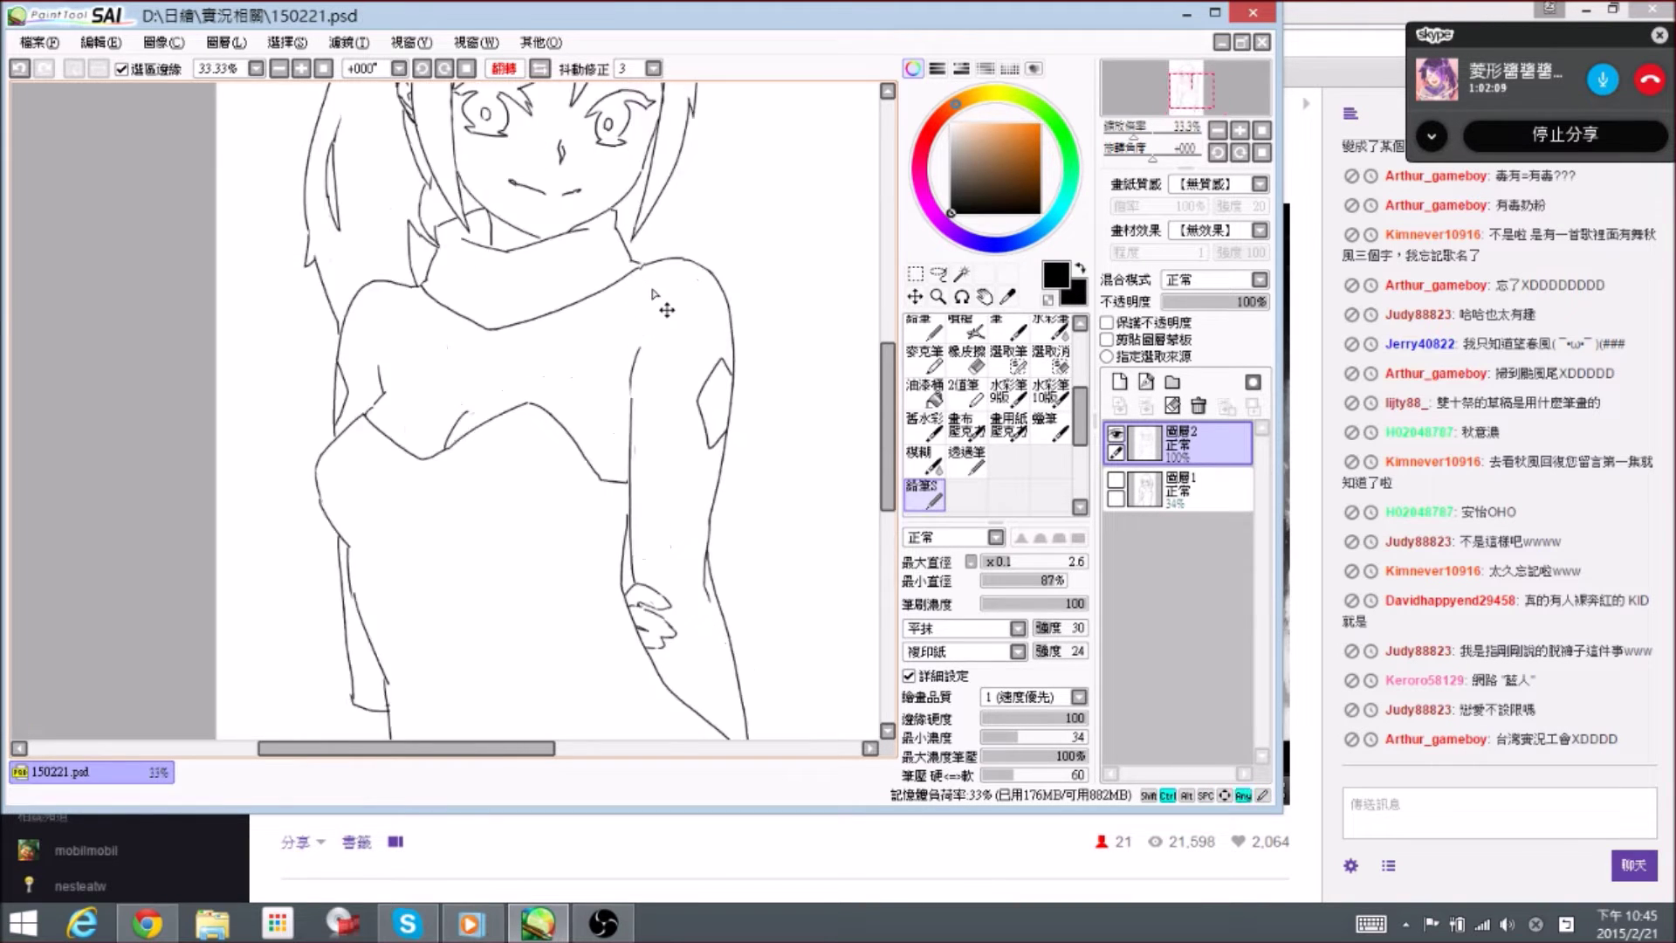
mouse_move(624, 317)
left_mouse_down()
mouse_move(637, 338)
mouse_move(665, 276)
mouse_move(654, 299)
left_mouse_up()
key("e")
key("n")
key("e")
key("n")
left_click_drag(648, 282, 661, 296)
key("e")
key("n")
key("e")
key("e")
key("e")
key("e")
- Clean up the junction of the collar, hair strand and shoulder on the ponytail side with eraser and pencil
left_click_drag(524, 384, 620, 381)
key("e")
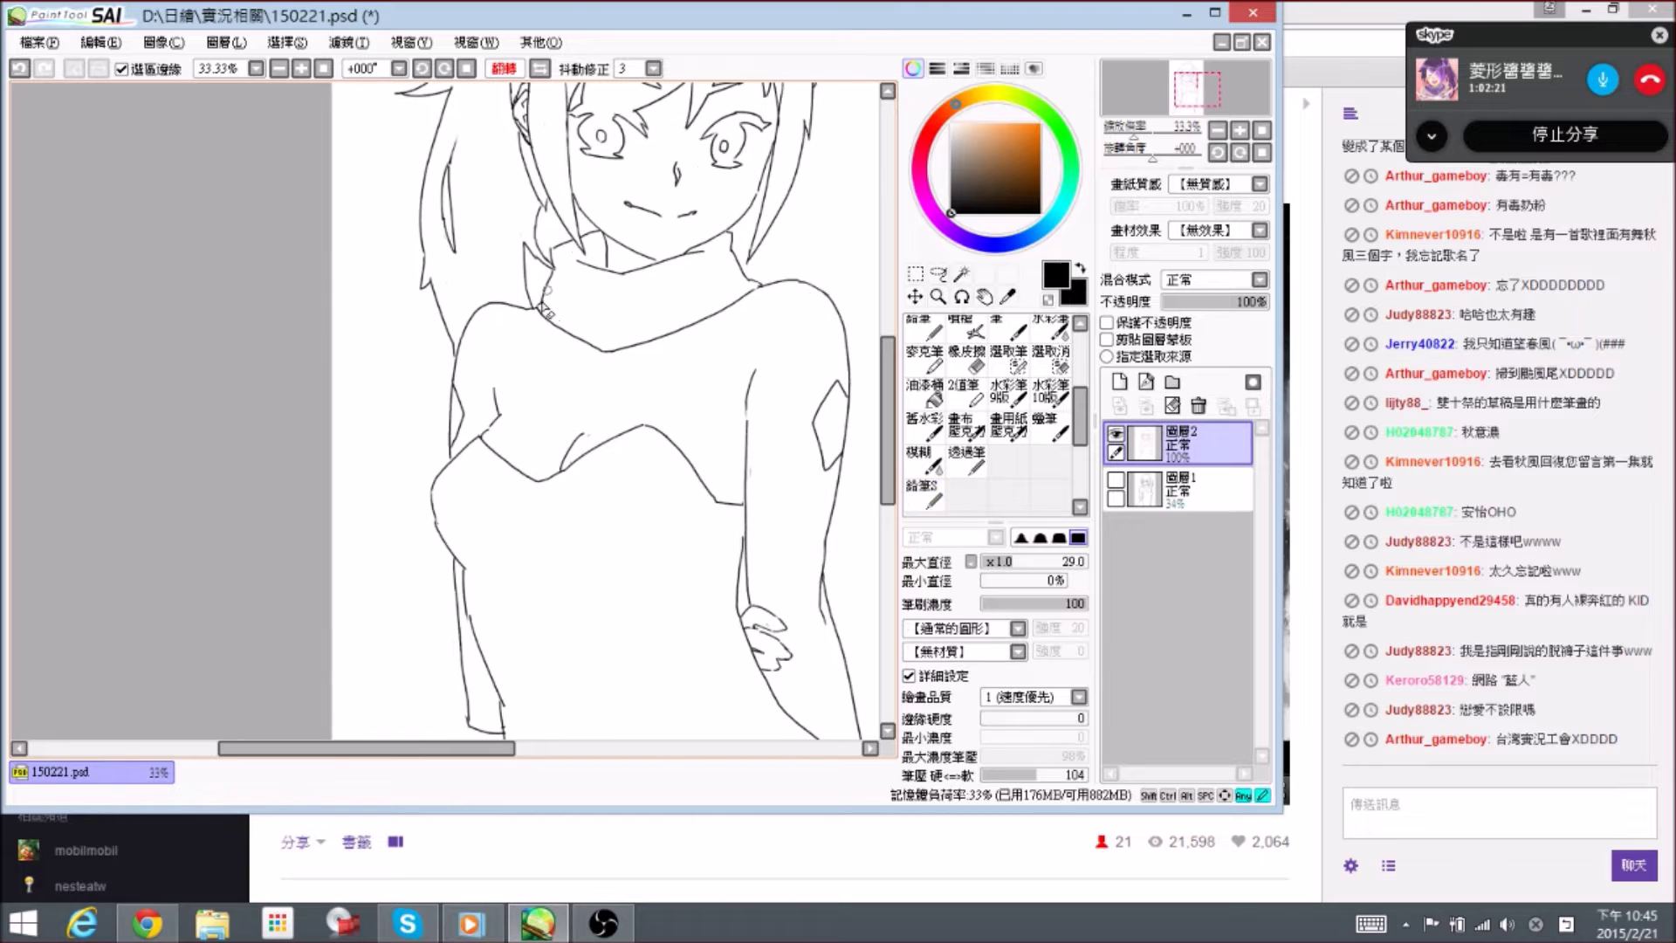
key("e")
key("e")
key("e")
- Touch up the chest hem line where its two curves meet and at its end near the arm, alternating eraser and pencil
left_click_drag(735, 438, 773, 280)
key("e")
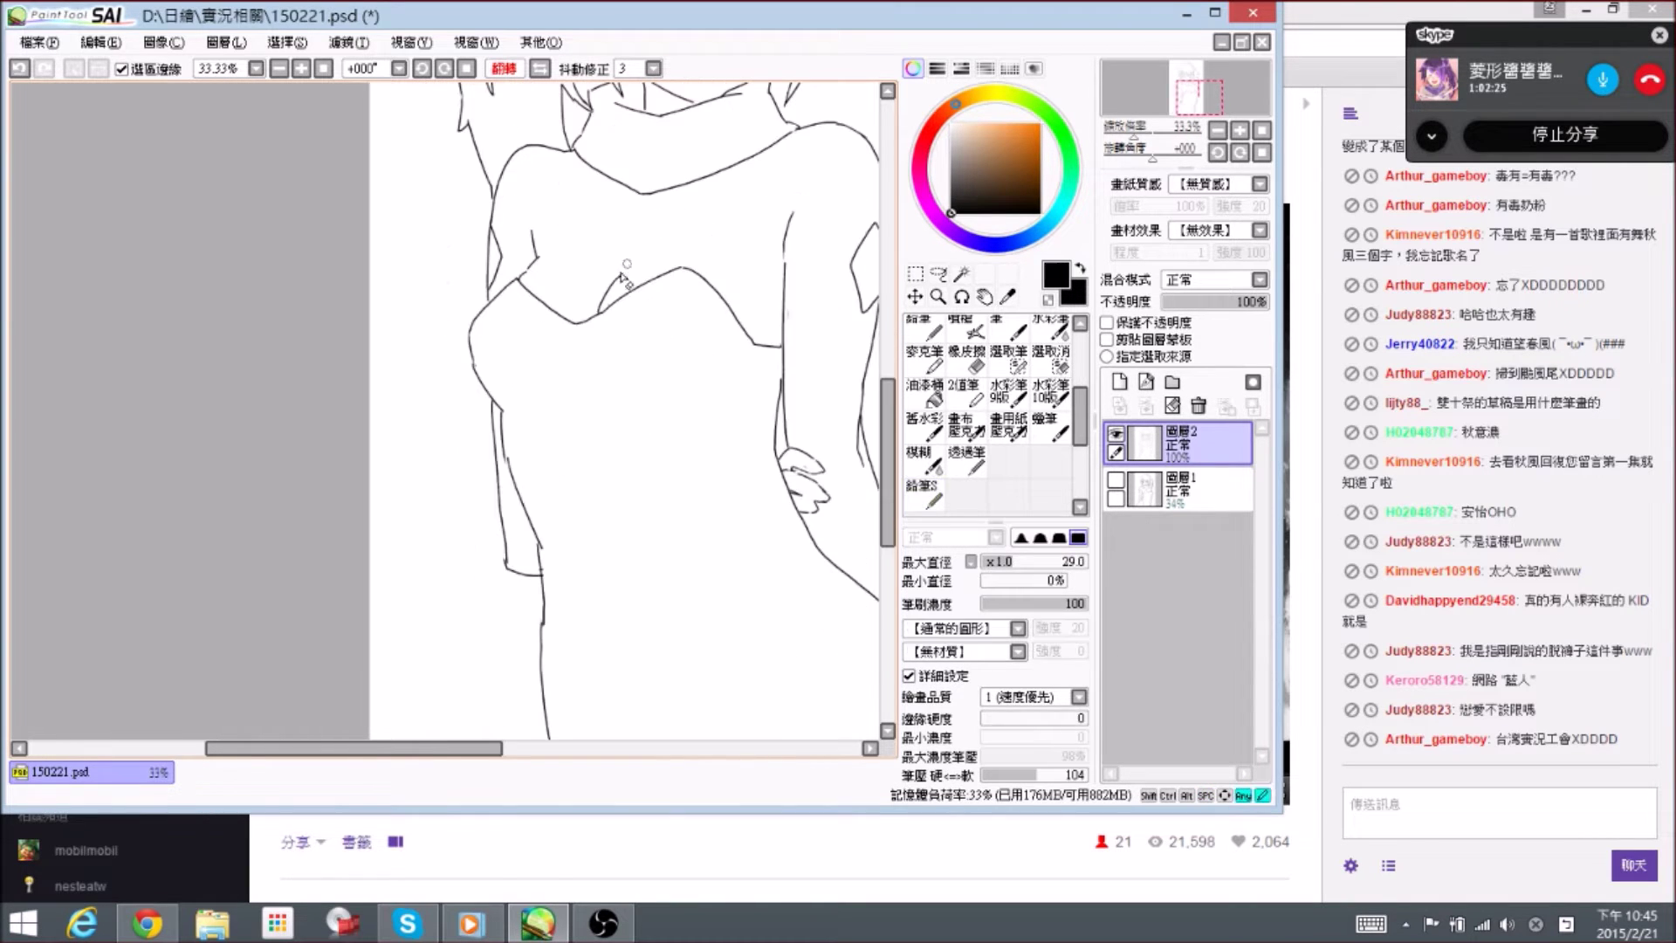
key("e")
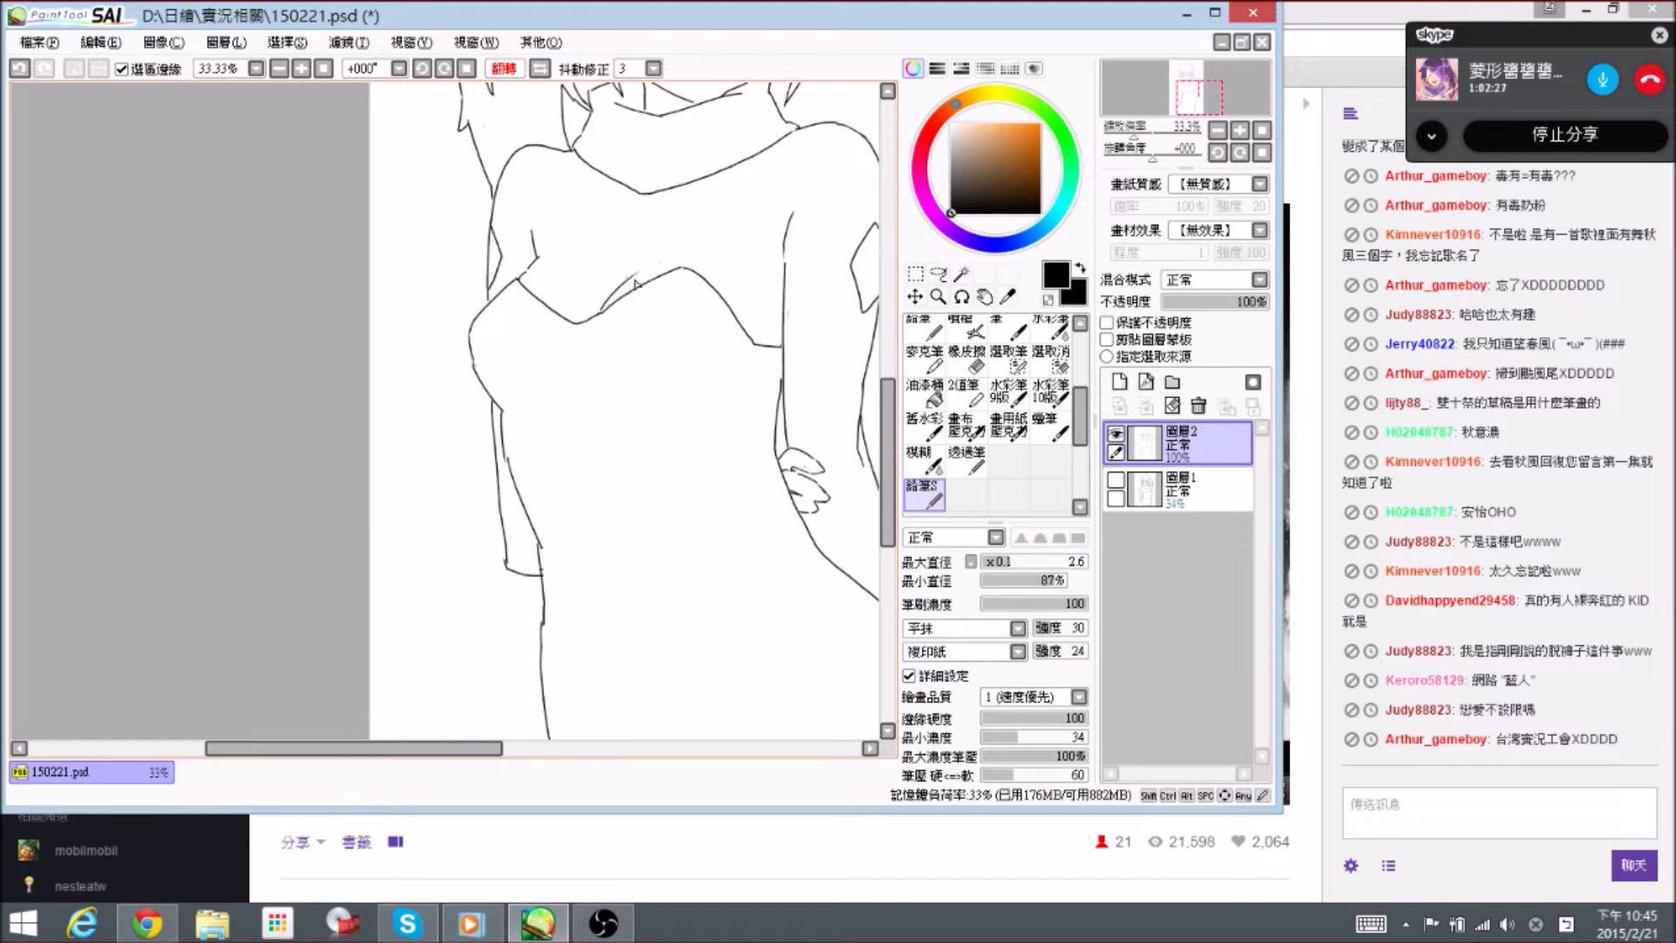
mouse_move(802, 332)
left_mouse_down()
mouse_move(687, 350)
mouse_move(649, 325)
left_mouse_up()
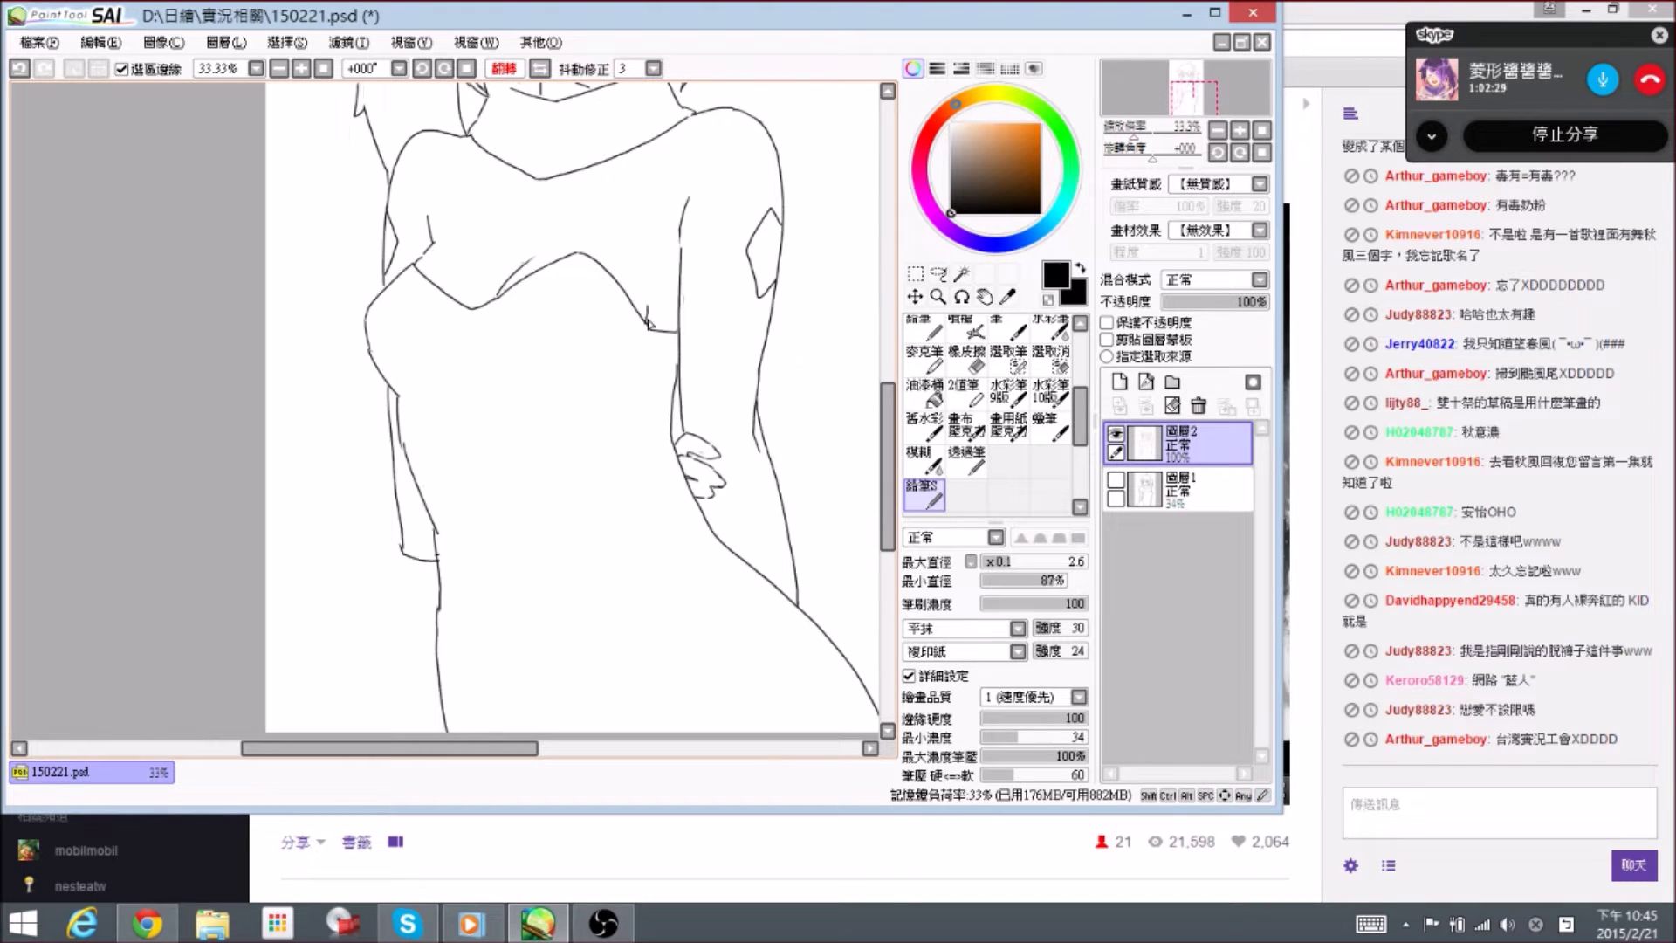
key("e")
mouse_move(370, 355)
left_mouse_down()
mouse_move(367, 315)
mouse_move(372, 350)
left_mouse_up()
key("e")
left_click_drag(518, 331, 517, 343)
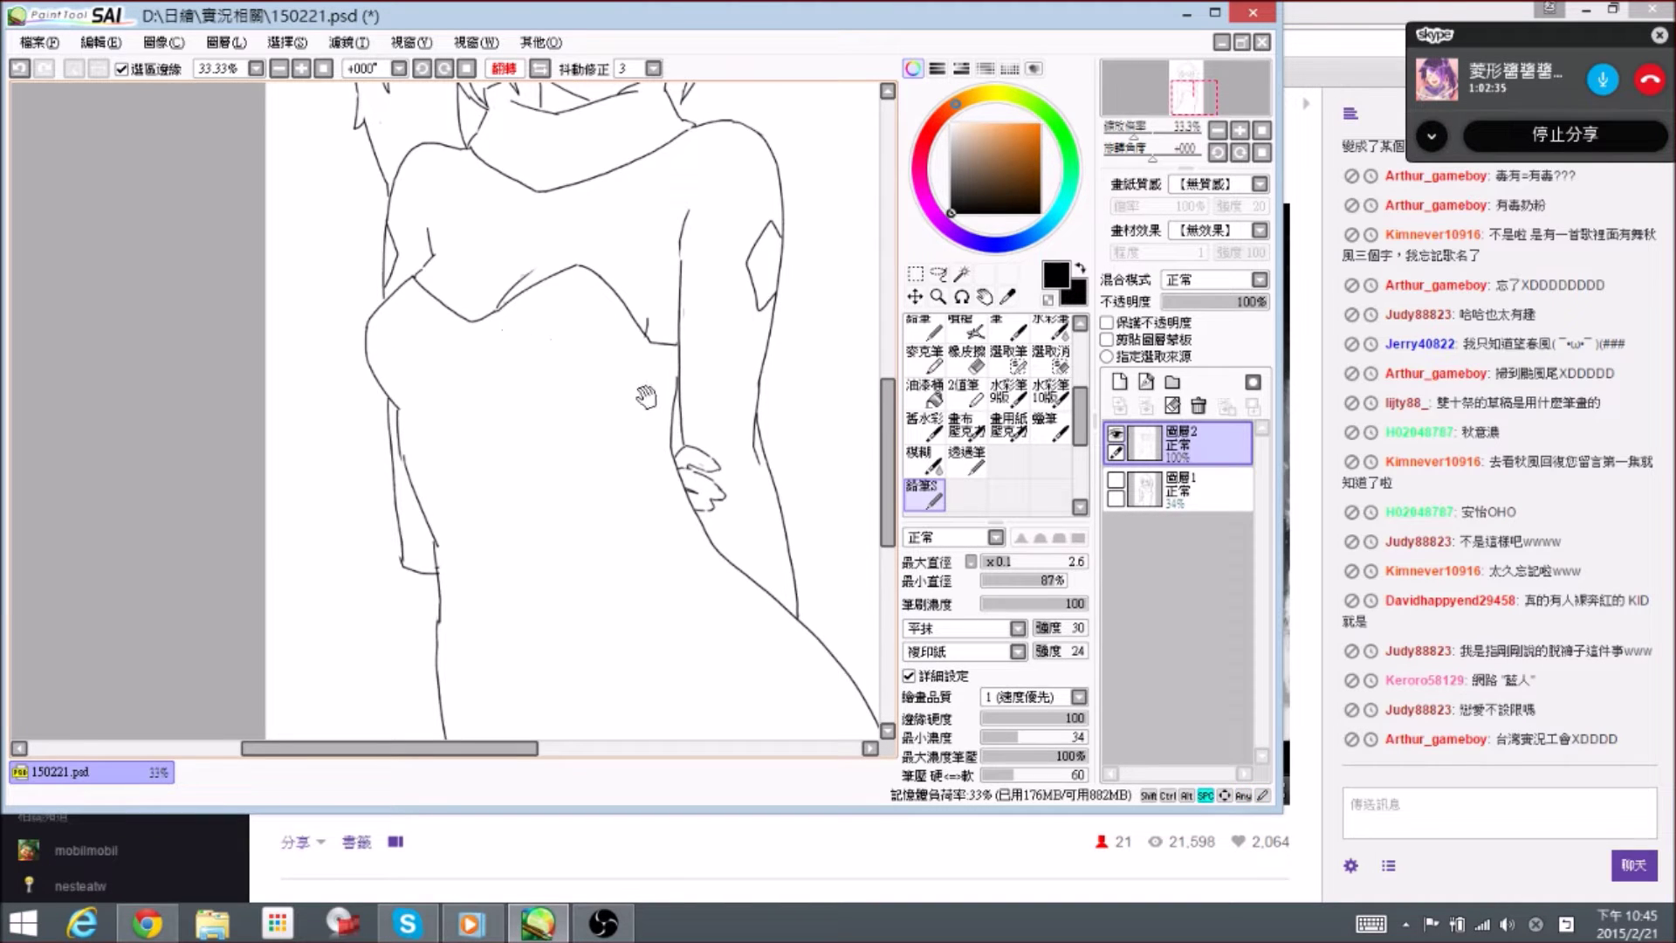
- Rework the end of the chest hem line so it runs smoothly into the inner arm line
left_click_drag(684, 356, 637, 251)
left_click_drag(668, 515, 620, 488)
scroll(709, 412, "down", 1)
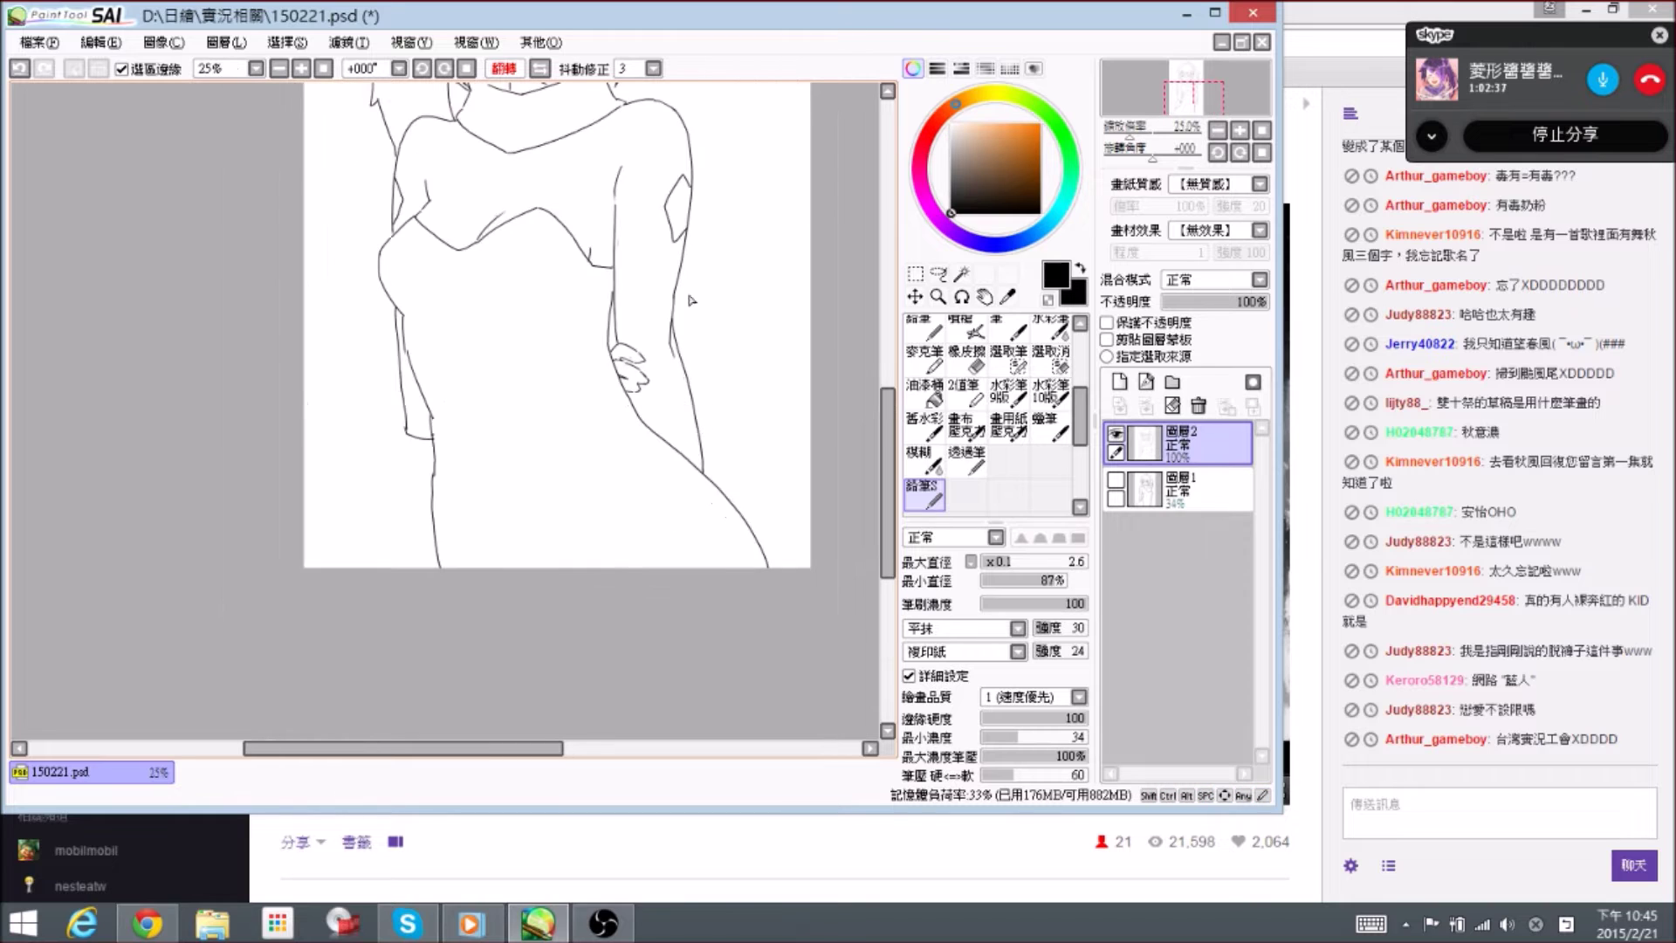
left_click_drag(697, 312, 735, 475)
key("e")
left_click_drag(629, 413, 629, 408)
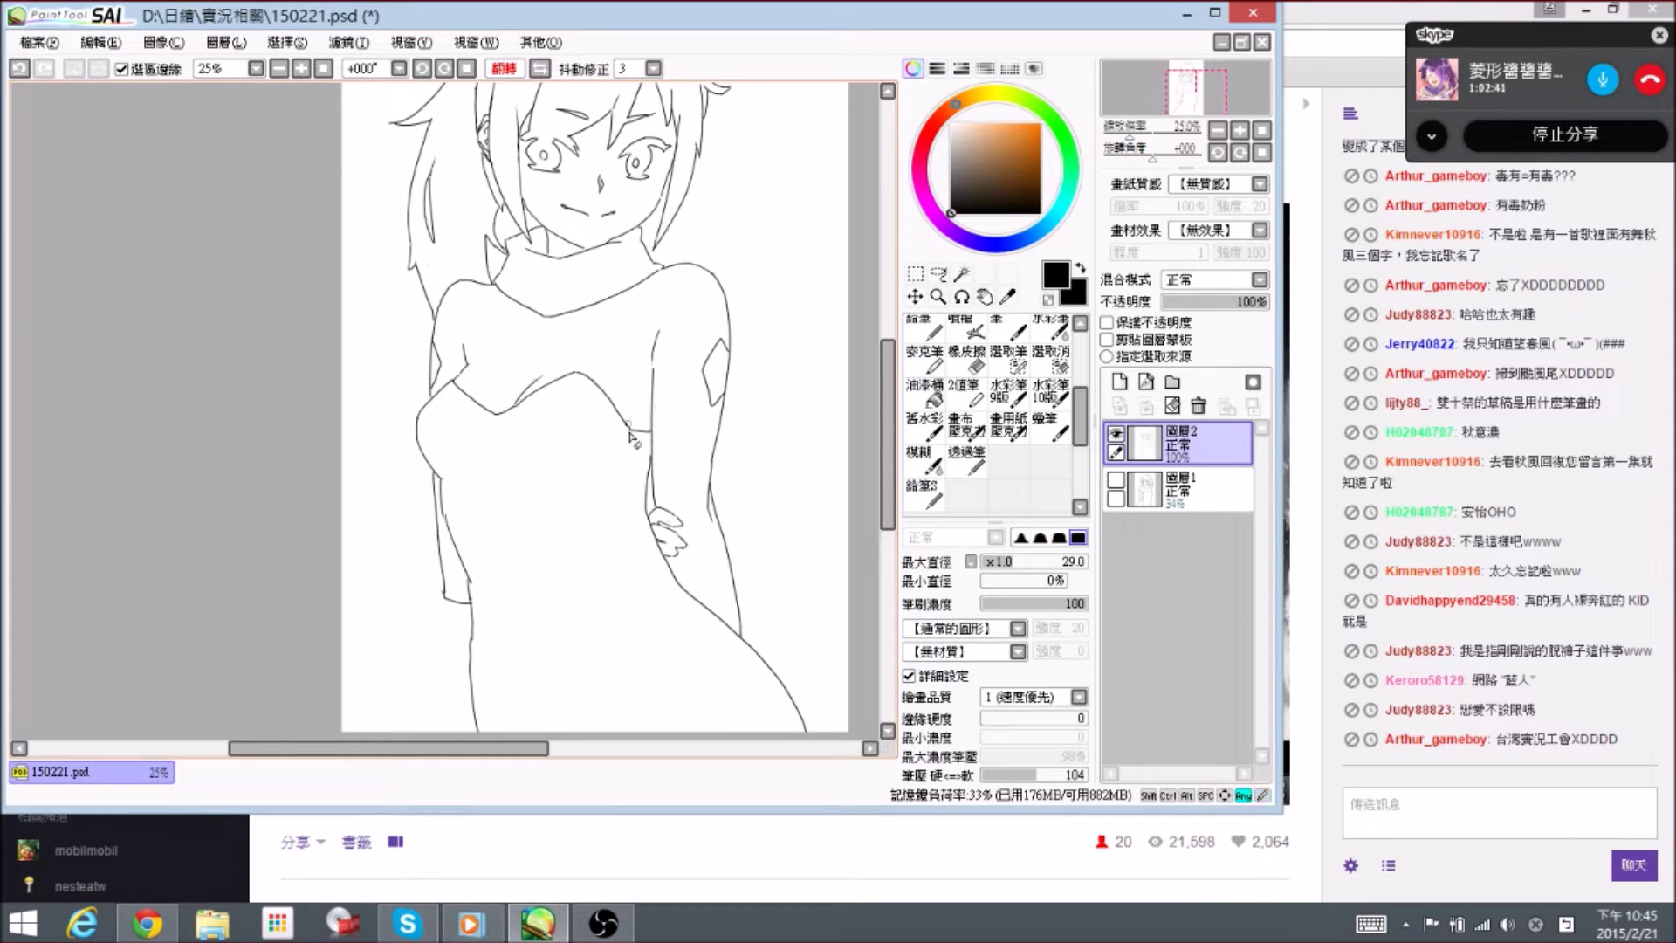
key("n")
key("e")
mouse_move(630, 423)
left_mouse_down()
mouse_move(668, 437)
mouse_move(659, 425)
left_mouse_up()
key("n")
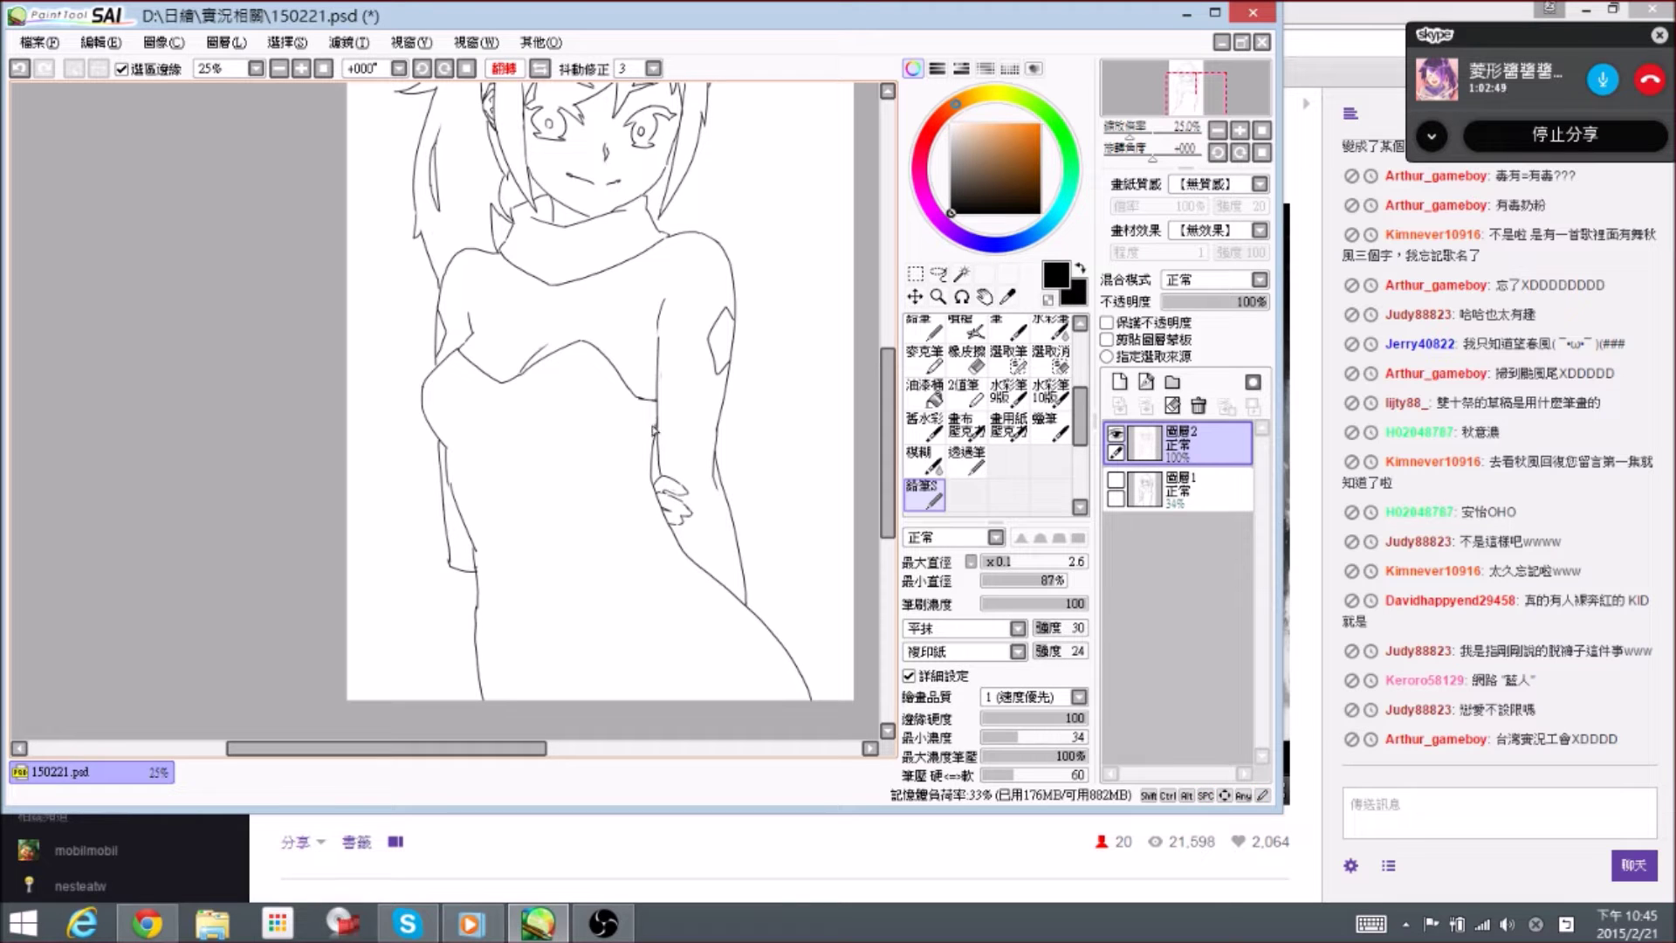
- Refine the inner forearm line above the hand and the waist outline just beneath the fingers with eraser and pencil
key("e")
key("n")
key("e")
left_click_drag(651, 466, 657, 506)
key("n")
scroll(672, 419, "up", 1)
left_click_drag(719, 592, 686, 500)
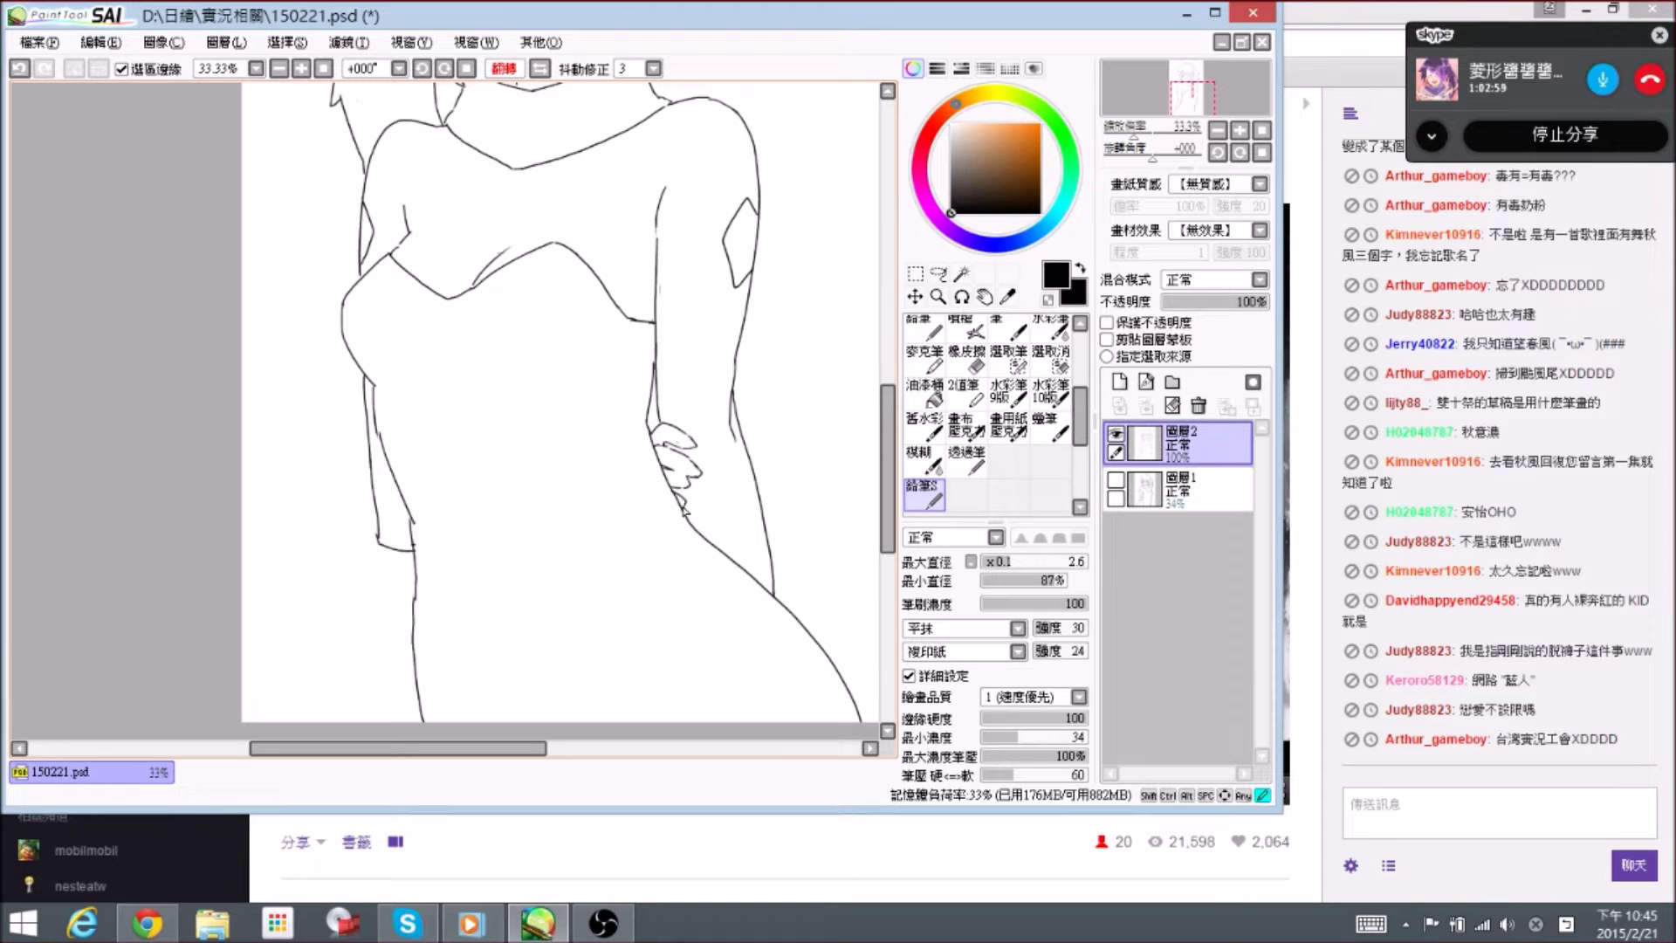
key("e")
left_click_drag(672, 501, 678, 513)
key("n")
- Touch up the upper end of the inner arm line, and save the drawing
left_click_drag(788, 467, 741, 526)
left_click_drag(631, 298, 646, 389)
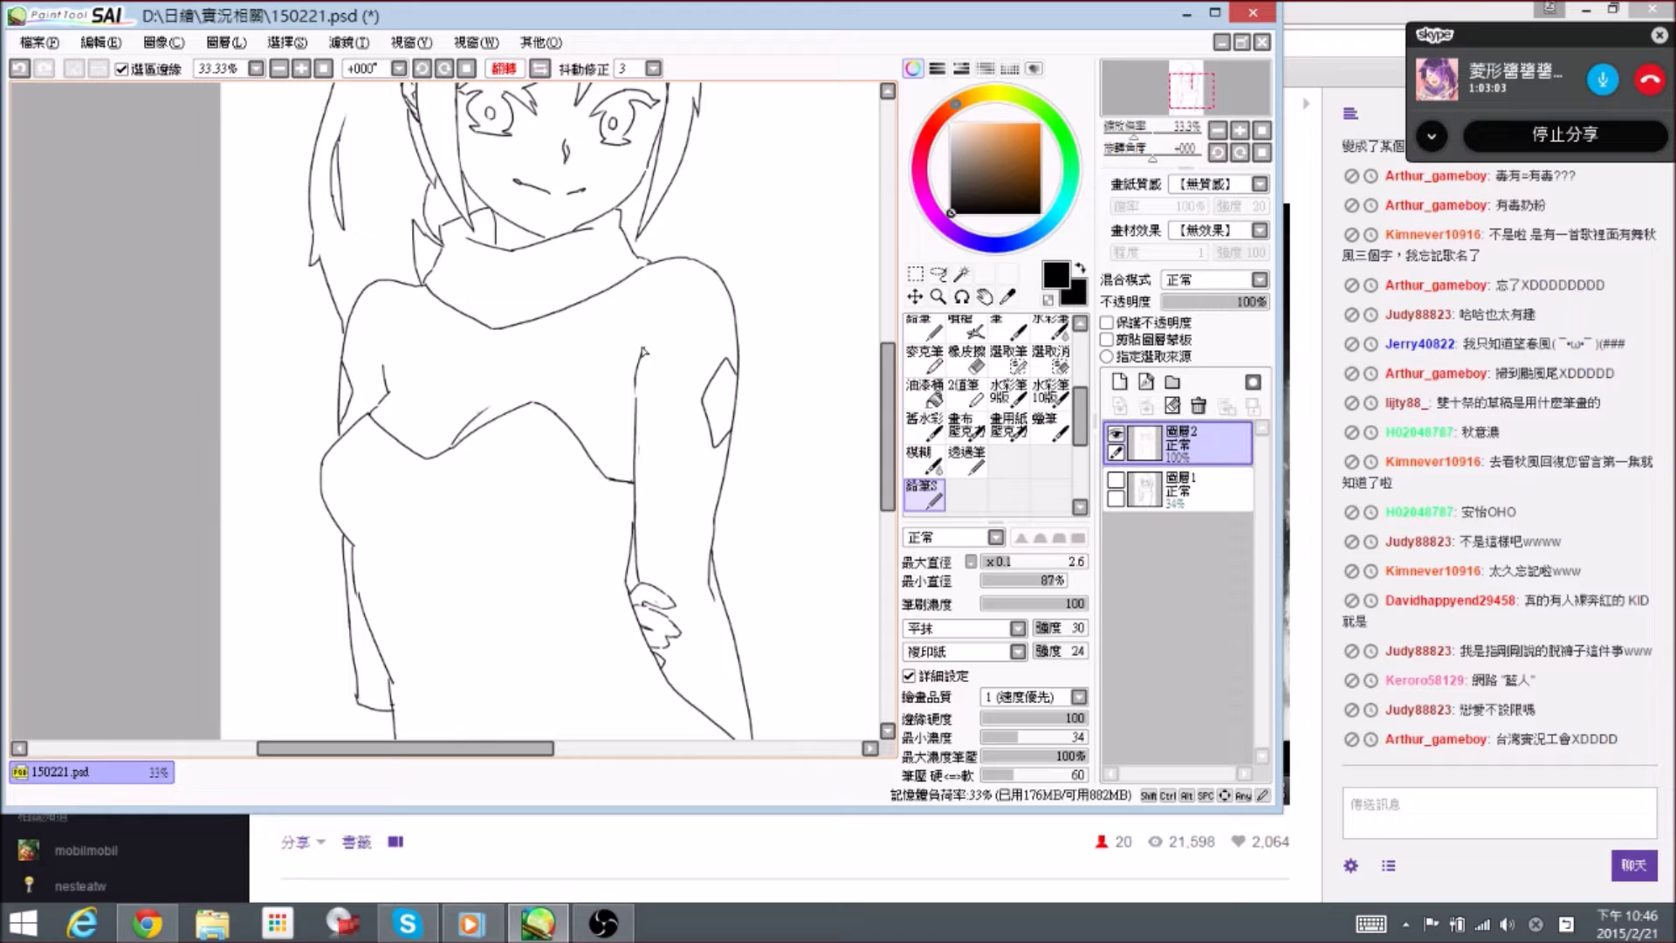
left_click_drag(489, 378, 511, 406)
left_click_drag(679, 395, 683, 482)
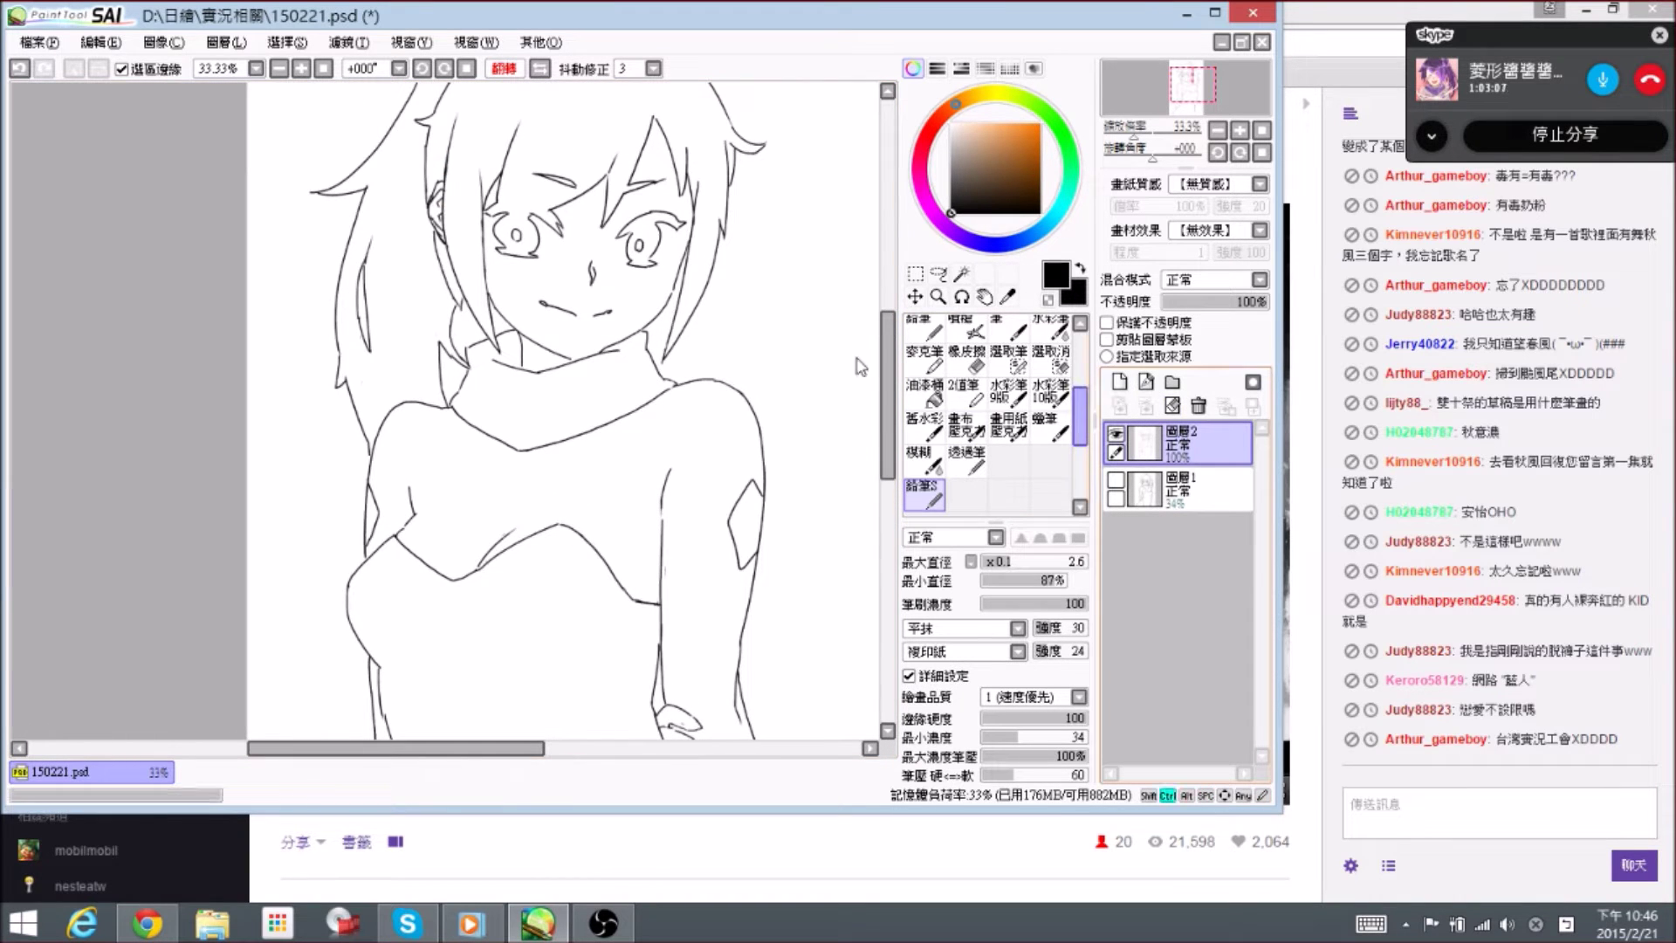
- Refine and thicken the pointed peak of the bangs above the eye away from the ponytail
scroll(699, 285, "up", 3)
left_click_drag(676, 283, 698, 480)
mouse_move(653, 148)
left_mouse_down()
mouse_move(662, 311)
mouse_move(692, 336)
mouse_move(677, 319)
left_mouse_up()
key("e")
key("n")
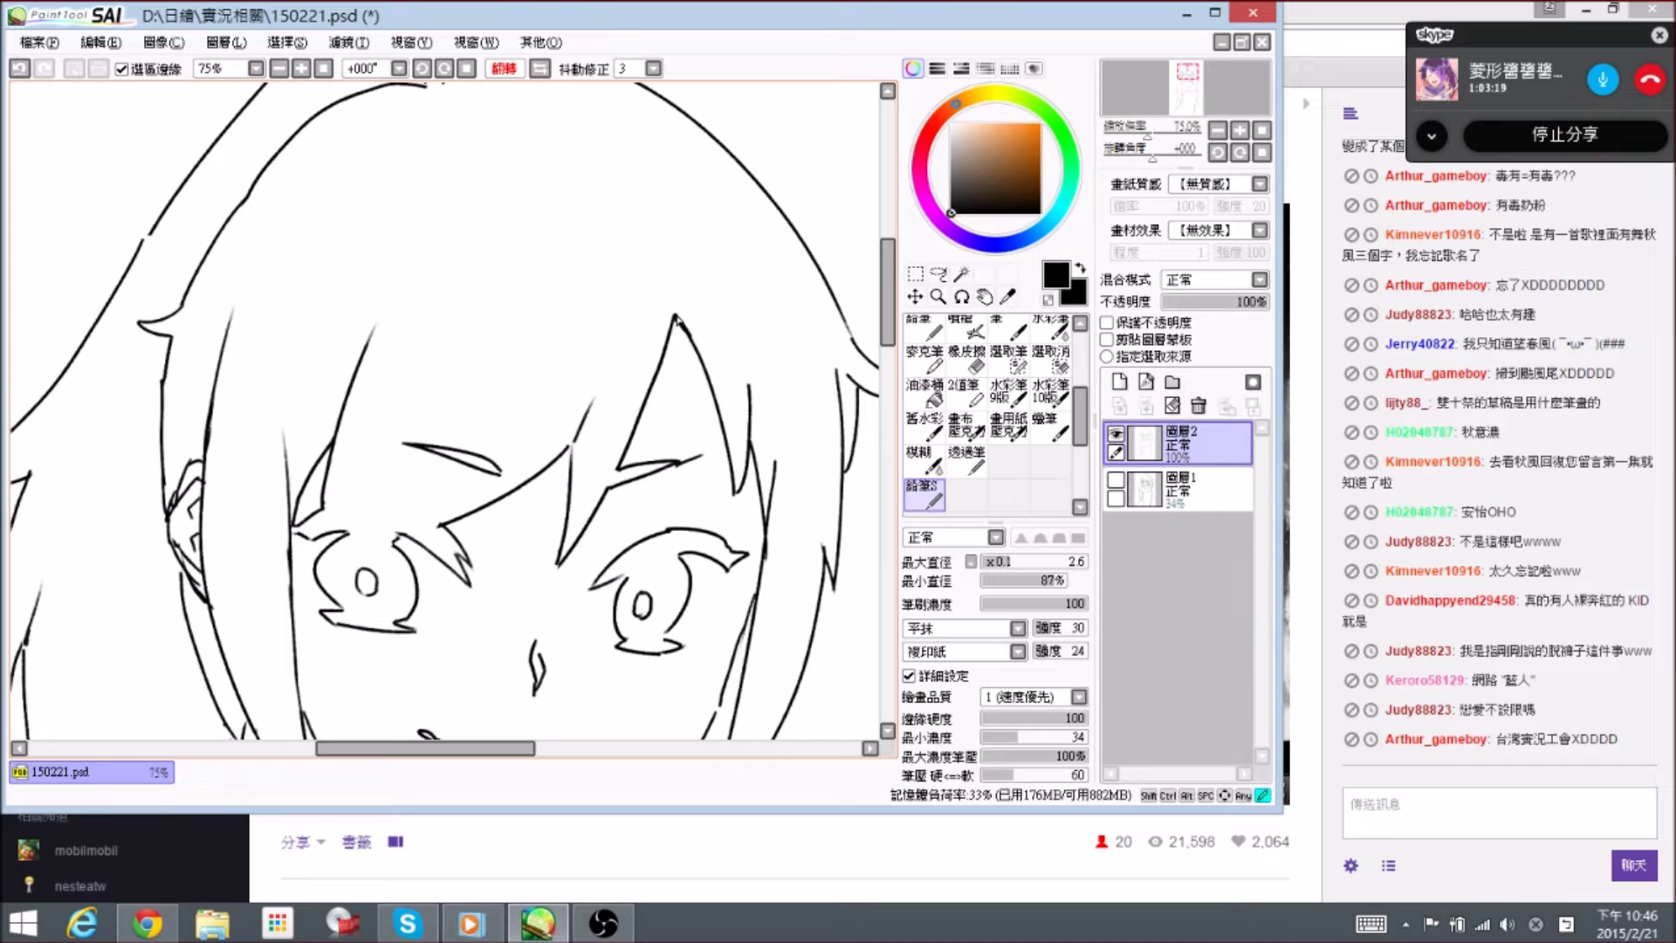
left_click_drag(674, 324, 664, 367)
key("e")
left_click_drag(674, 290, 662, 328)
mouse_move(669, 300)
left_mouse_down()
mouse_move(639, 379)
mouse_move(663, 316)
left_mouse_up()
key("n")
key("e")
key("n")
left_click_drag(684, 260, 678, 316)
left_click_drag(684, 271, 678, 316)
left_click_drag(682, 284, 682, 299)
- Darken the corner of the central bang between the eyebrows and clean up where the bang meets the inner eyelash
mouse_move(638, 419)
left_mouse_down()
mouse_move(673, 332)
mouse_move(604, 357)
mouse_move(587, 389)
mouse_move(612, 318)
left_mouse_up()
key("e")
key("n")
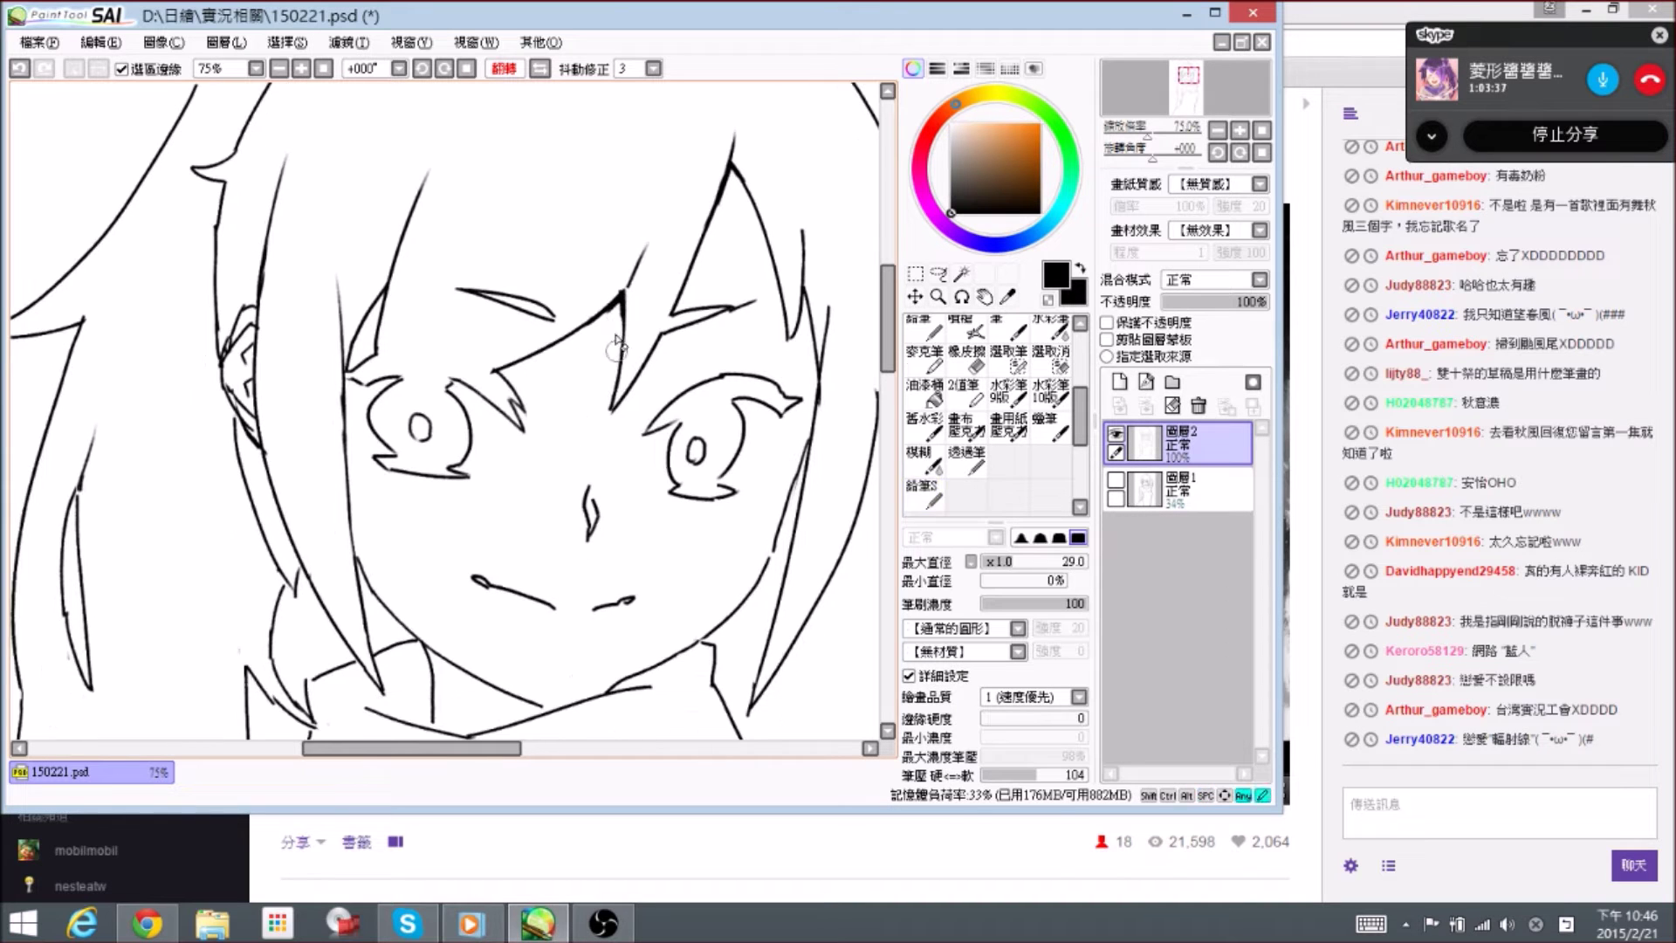
left_click_drag(618, 431, 647, 408)
key("e")
left_click_drag(504, 365, 527, 371)
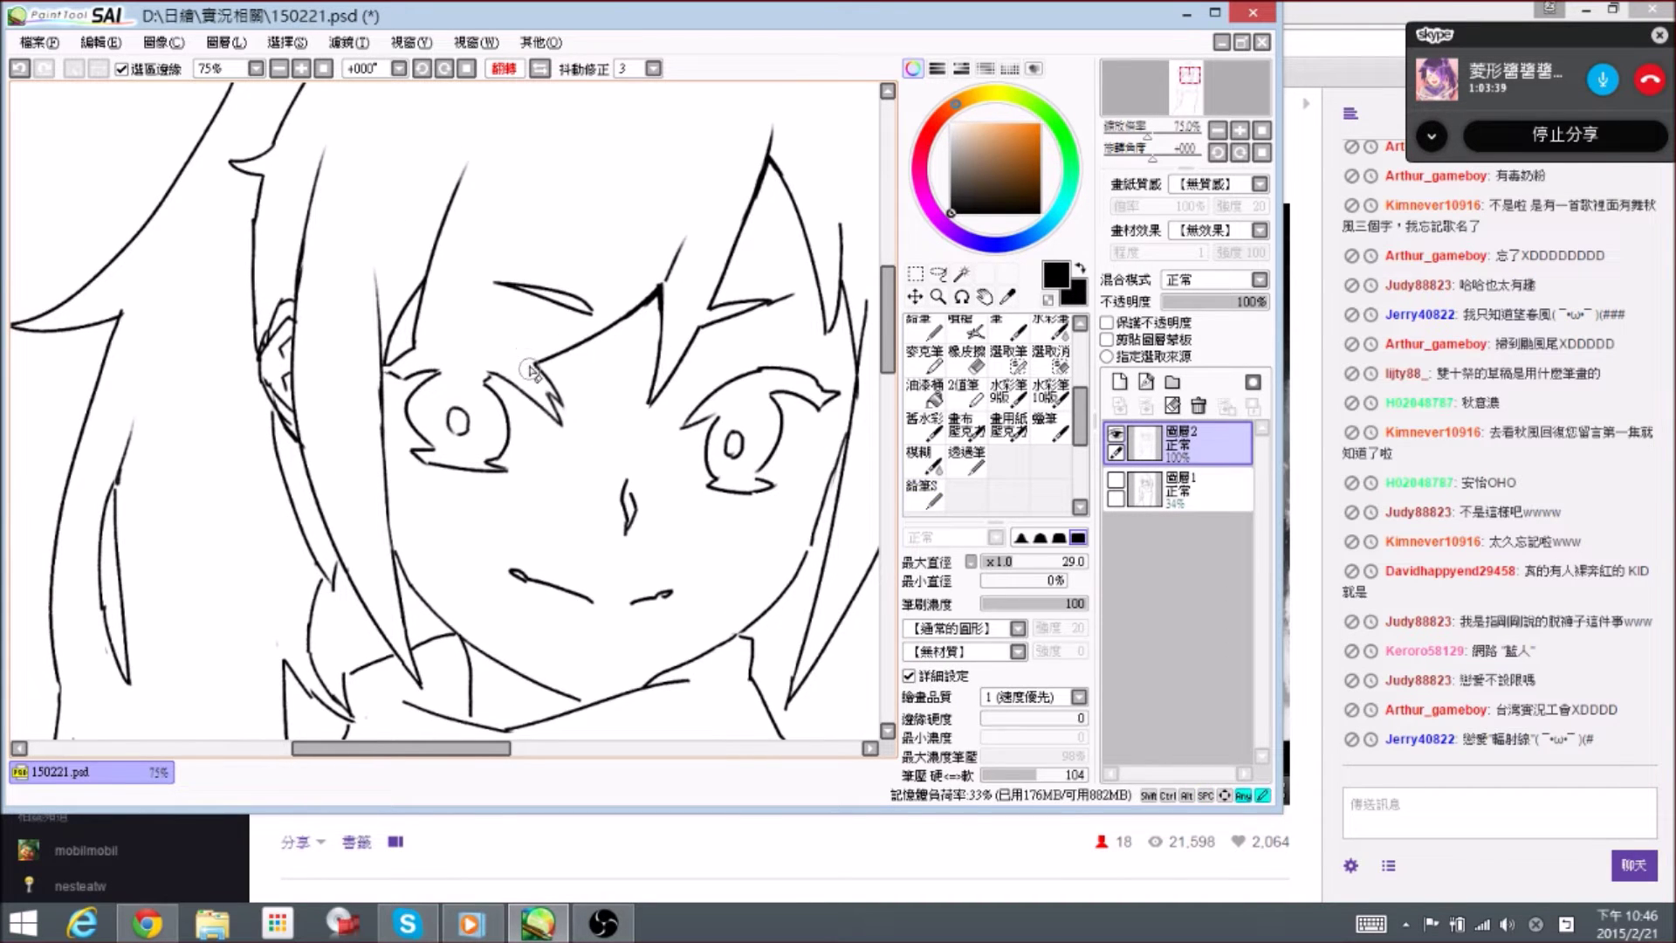
key("n")
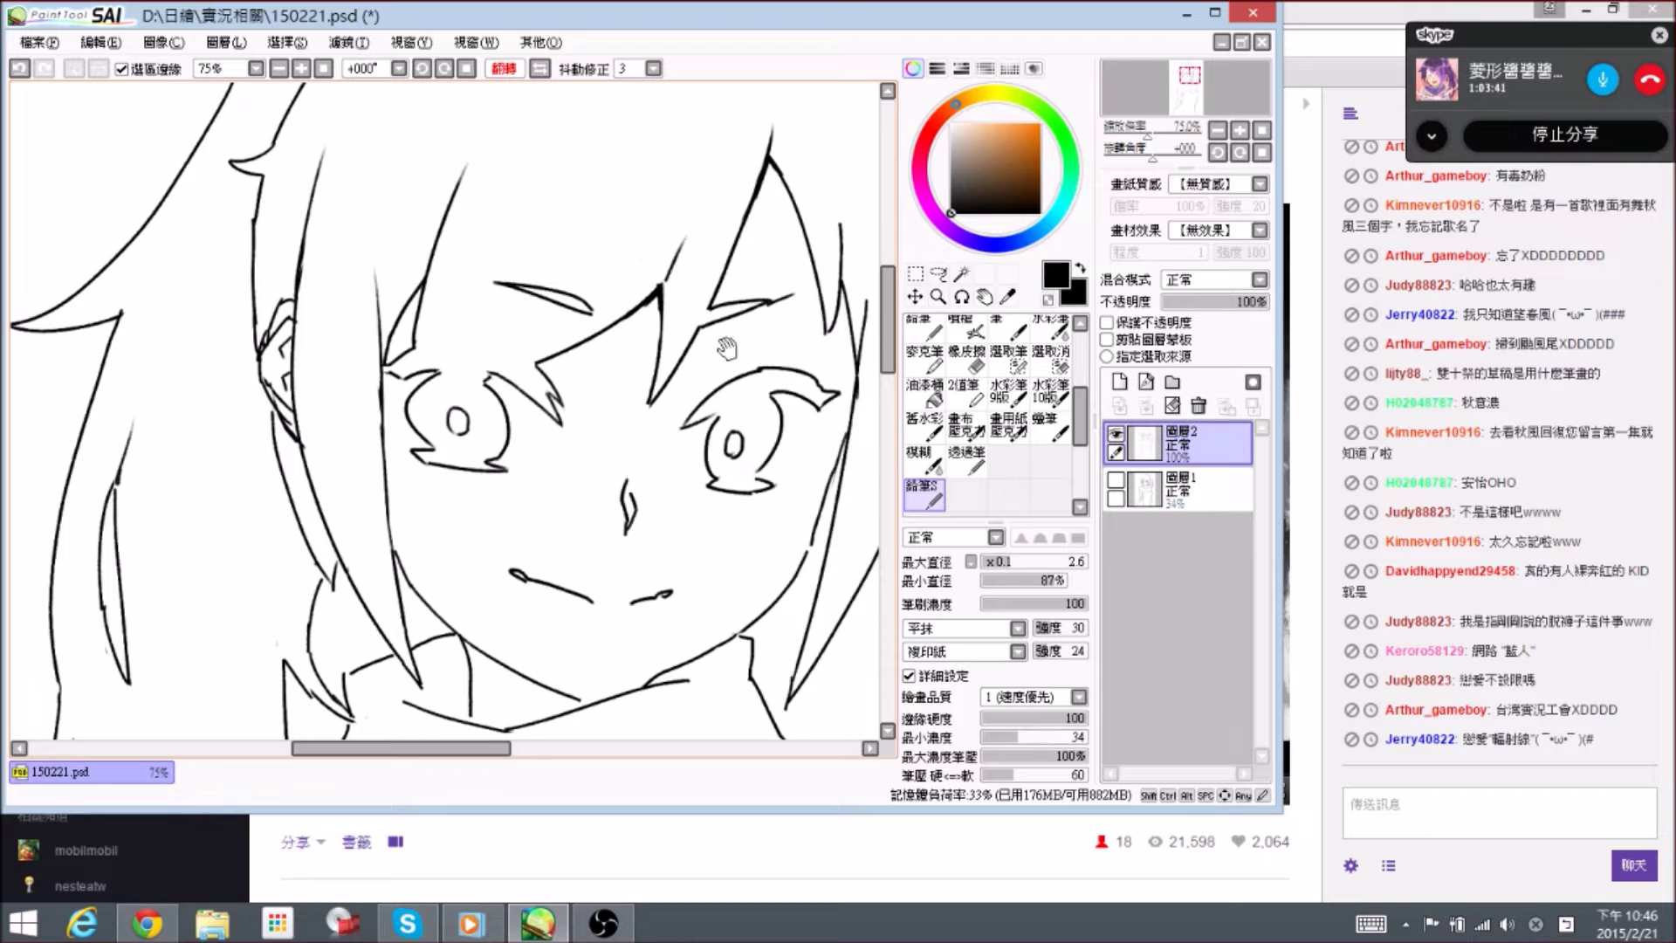
- Thicken the junction of the side hair strands beside the eye away from the ponytail
left_click_drag(726, 314, 579, 358)
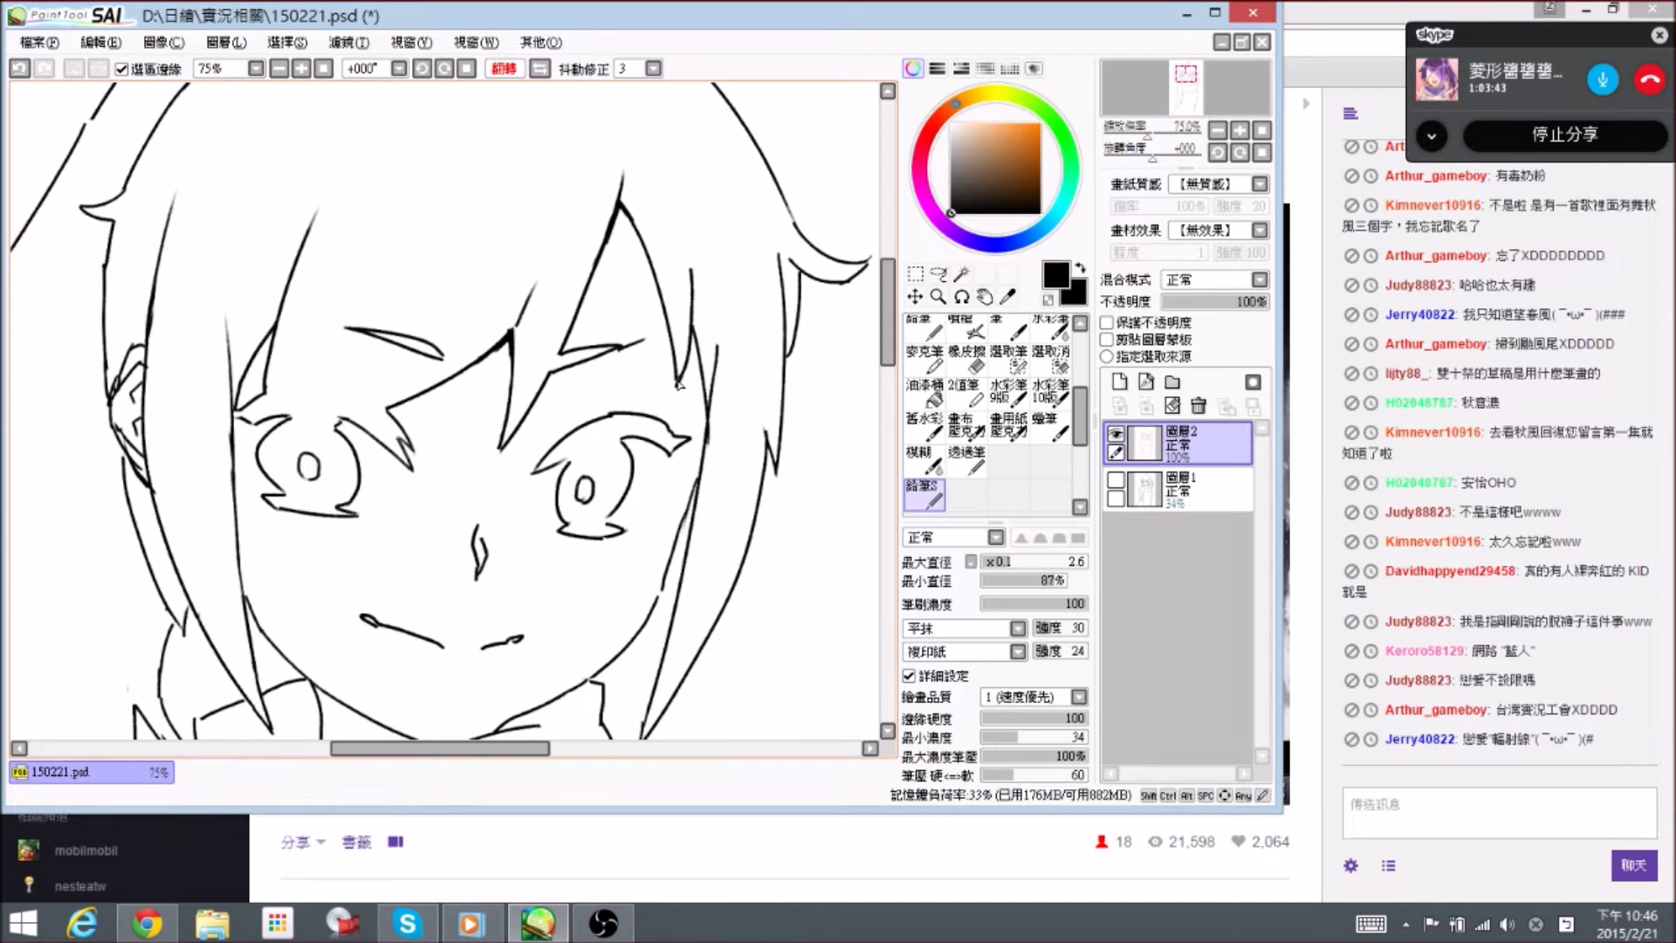
left_click_drag(693, 330, 697, 388)
key("e")
key("n")
left_click_drag(692, 354, 703, 410)
left_click_drag(725, 471, 731, 395)
key("e")
key("n")
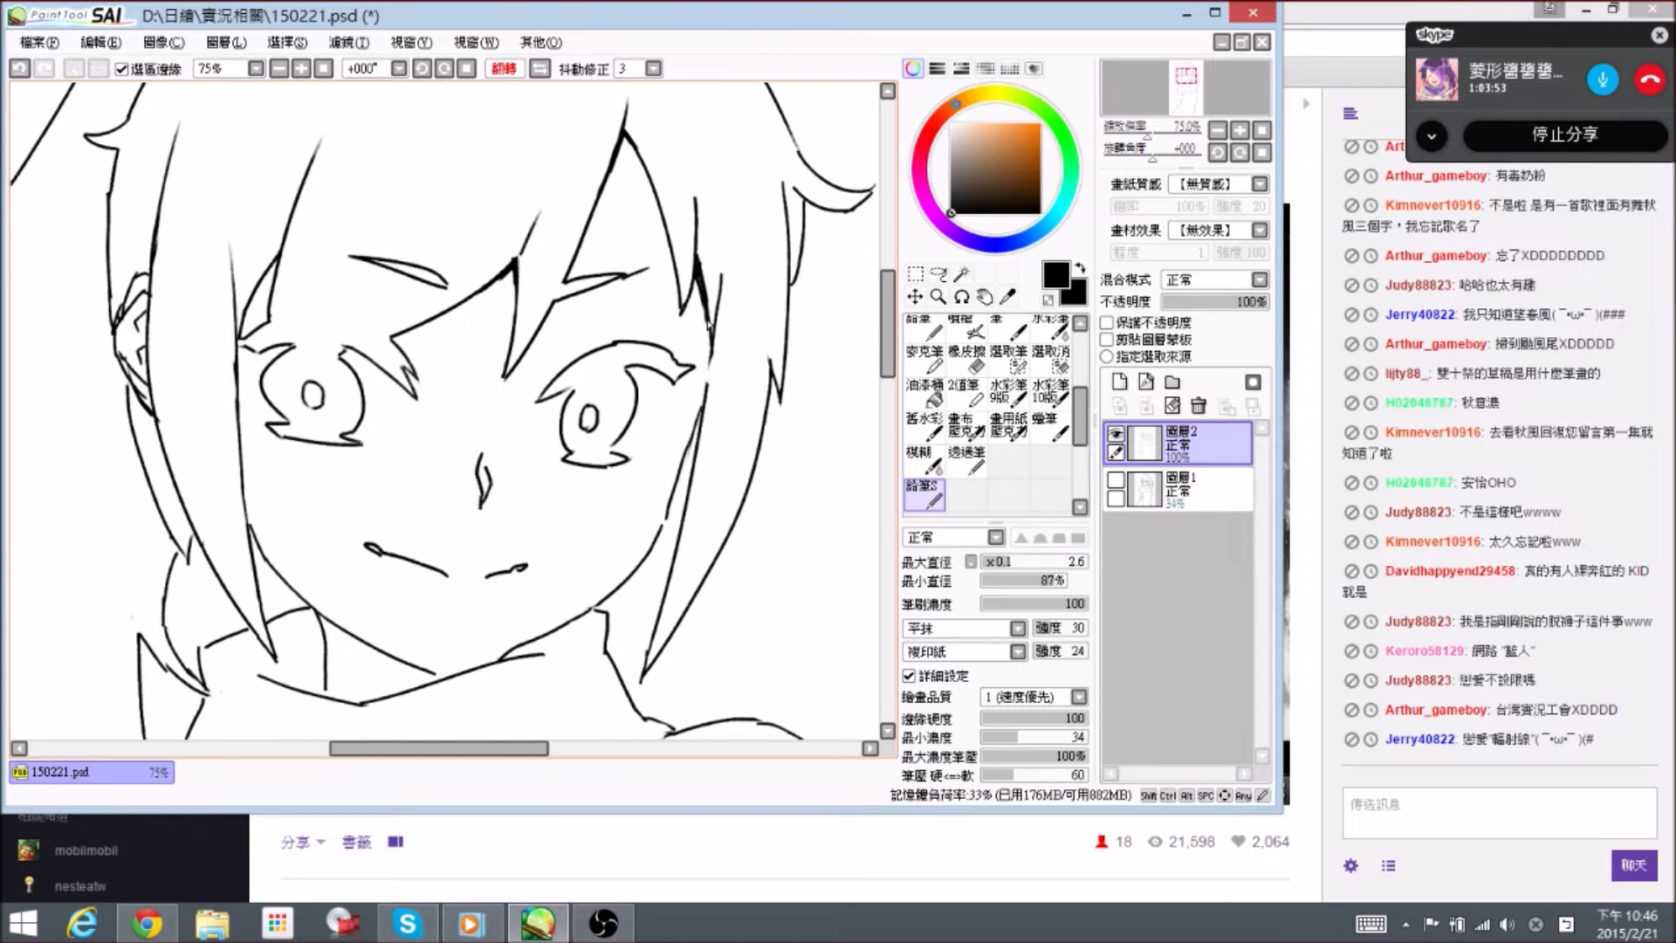
- Thicken the jawline where it meets the side hair strand and the collar corner away from the ponytail
left_click_drag(716, 410, 721, 325)
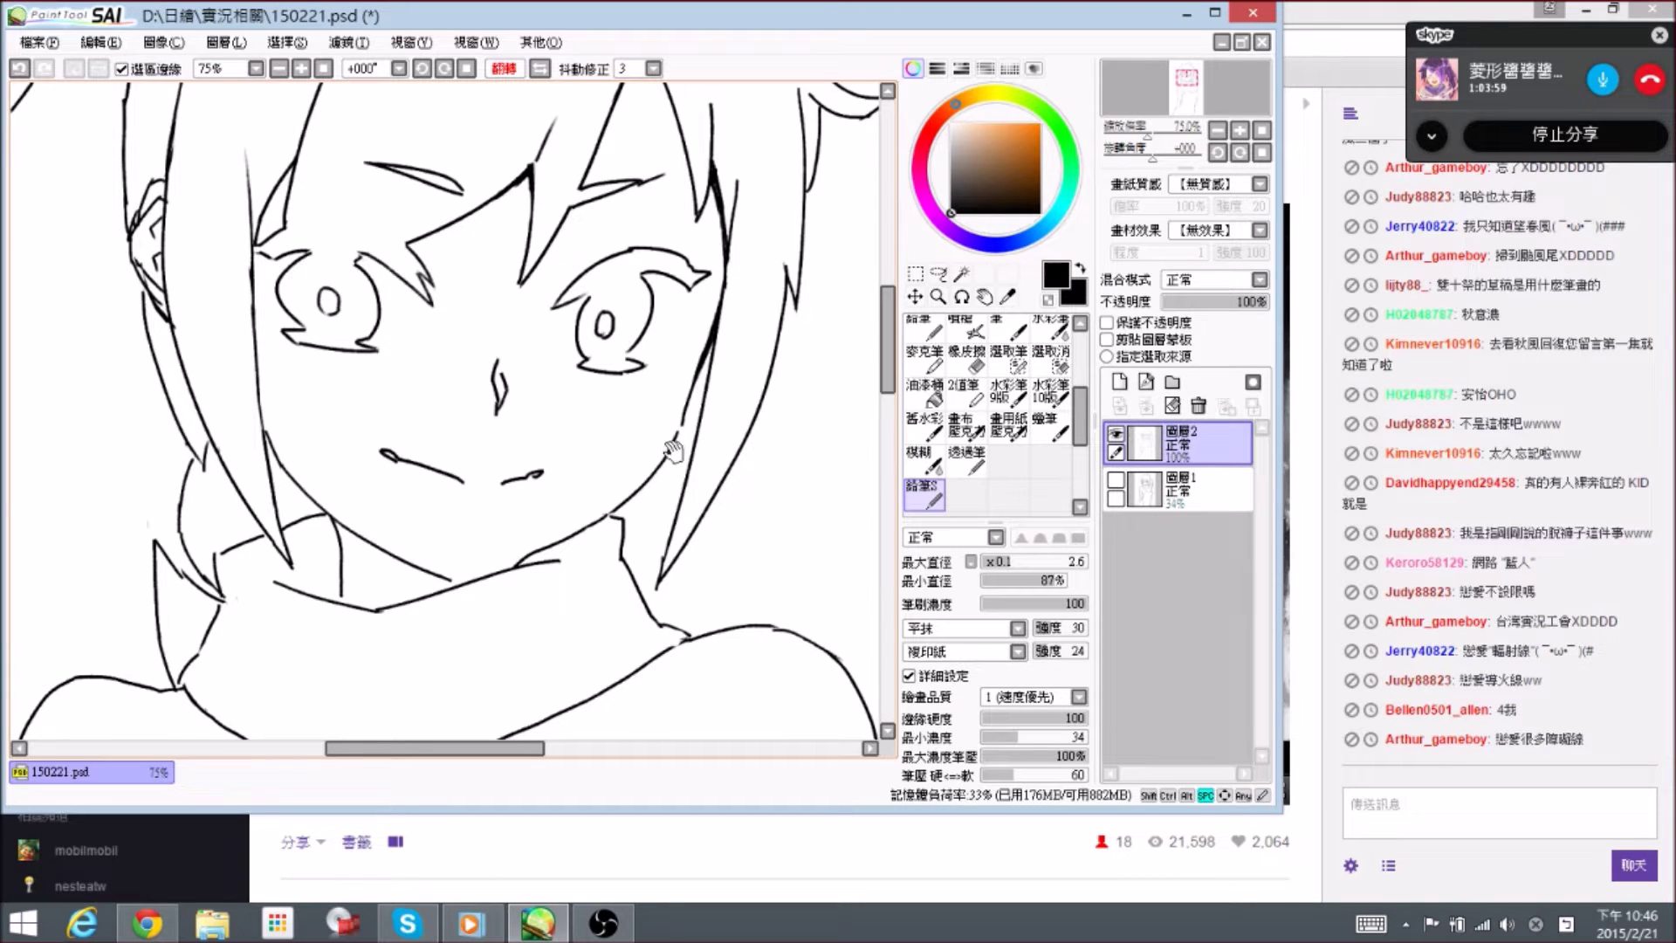
left_click_drag(677, 426, 690, 394)
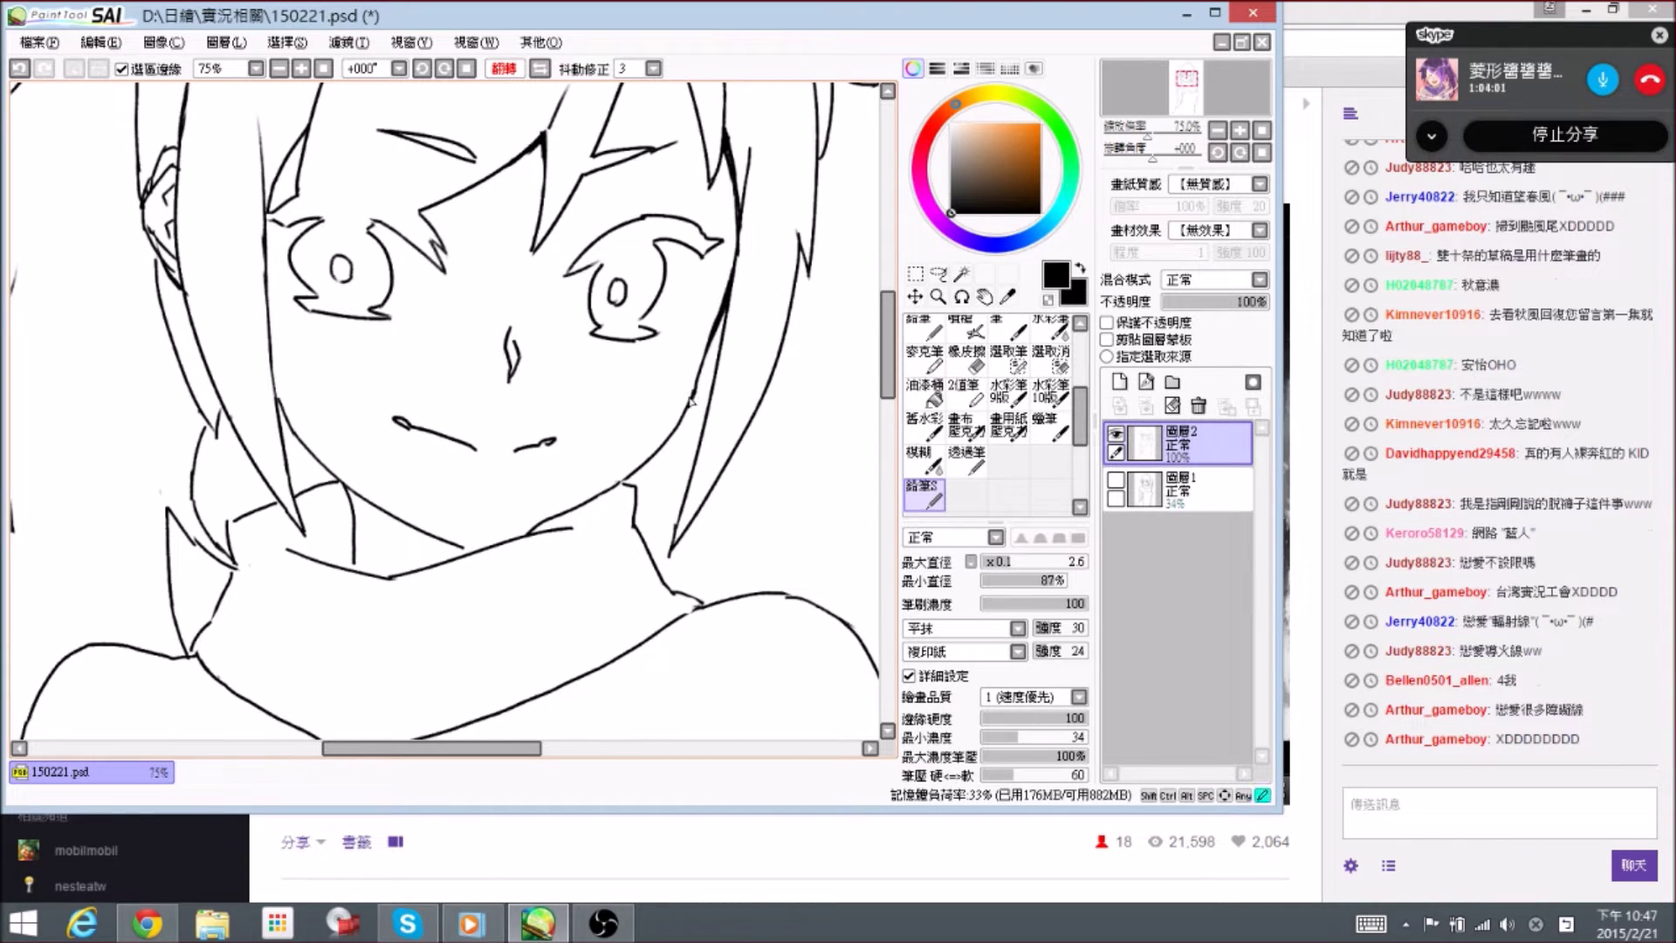
left_click_drag(708, 445, 754, 353)
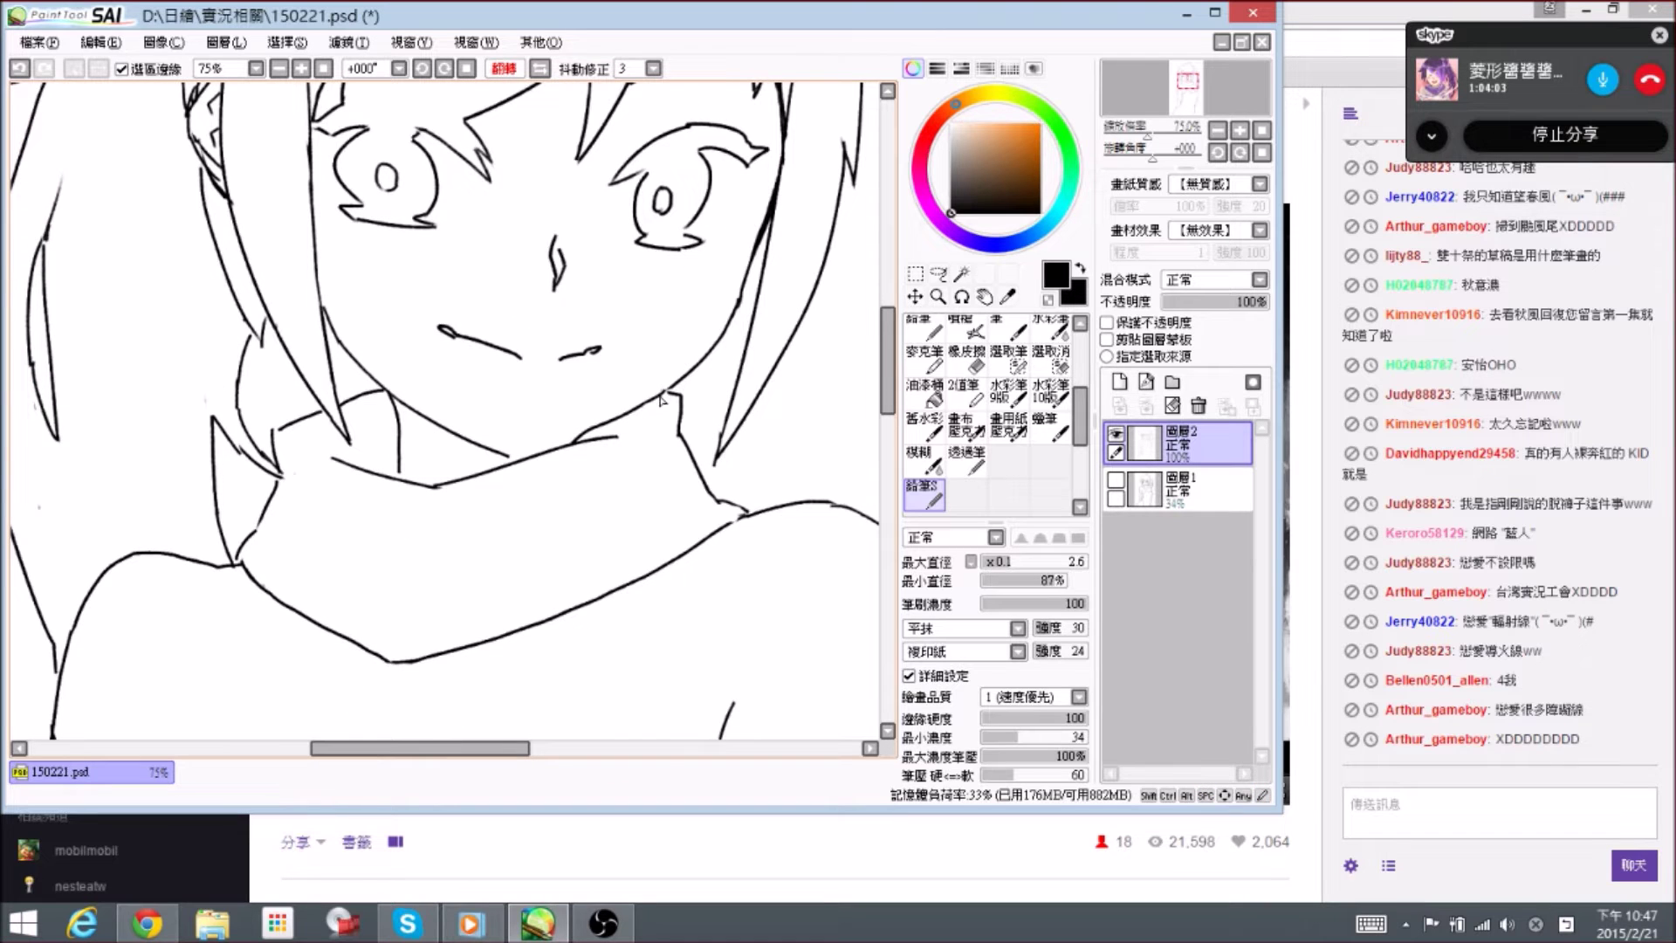
left_click_drag(699, 401, 653, 374)
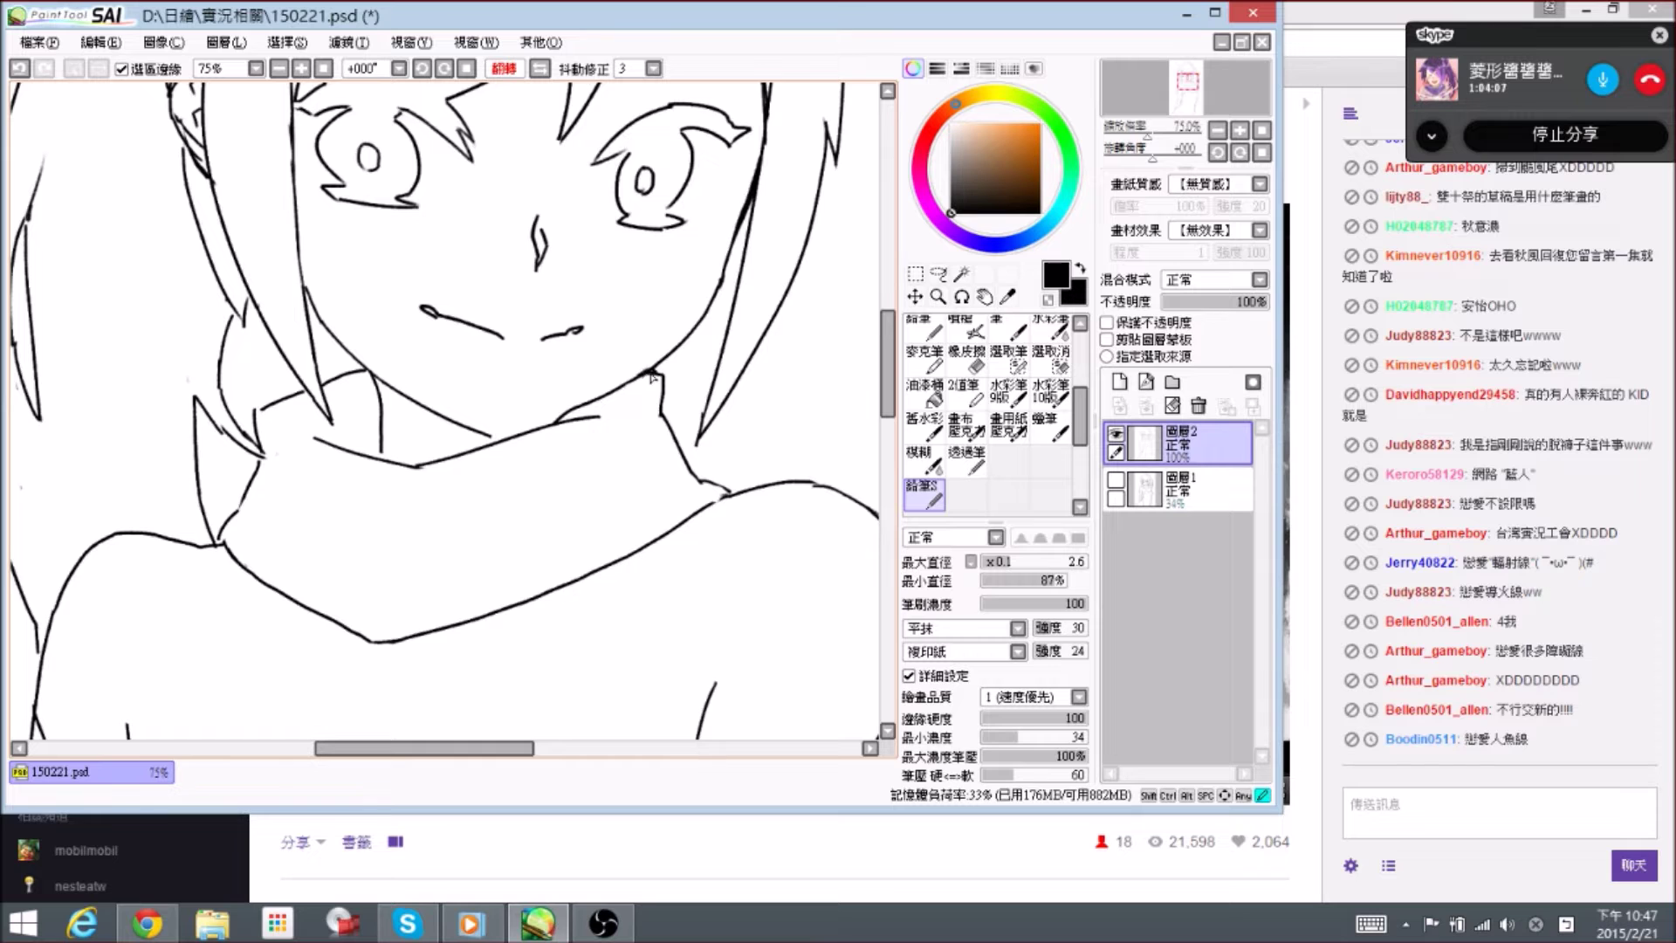
- Touch up the hair outline above the flicked tuft and the front strand beside the eyelash on the ponytail side
scroll(666, 365, "down", 1)
scroll(699, 327, "up", 8)
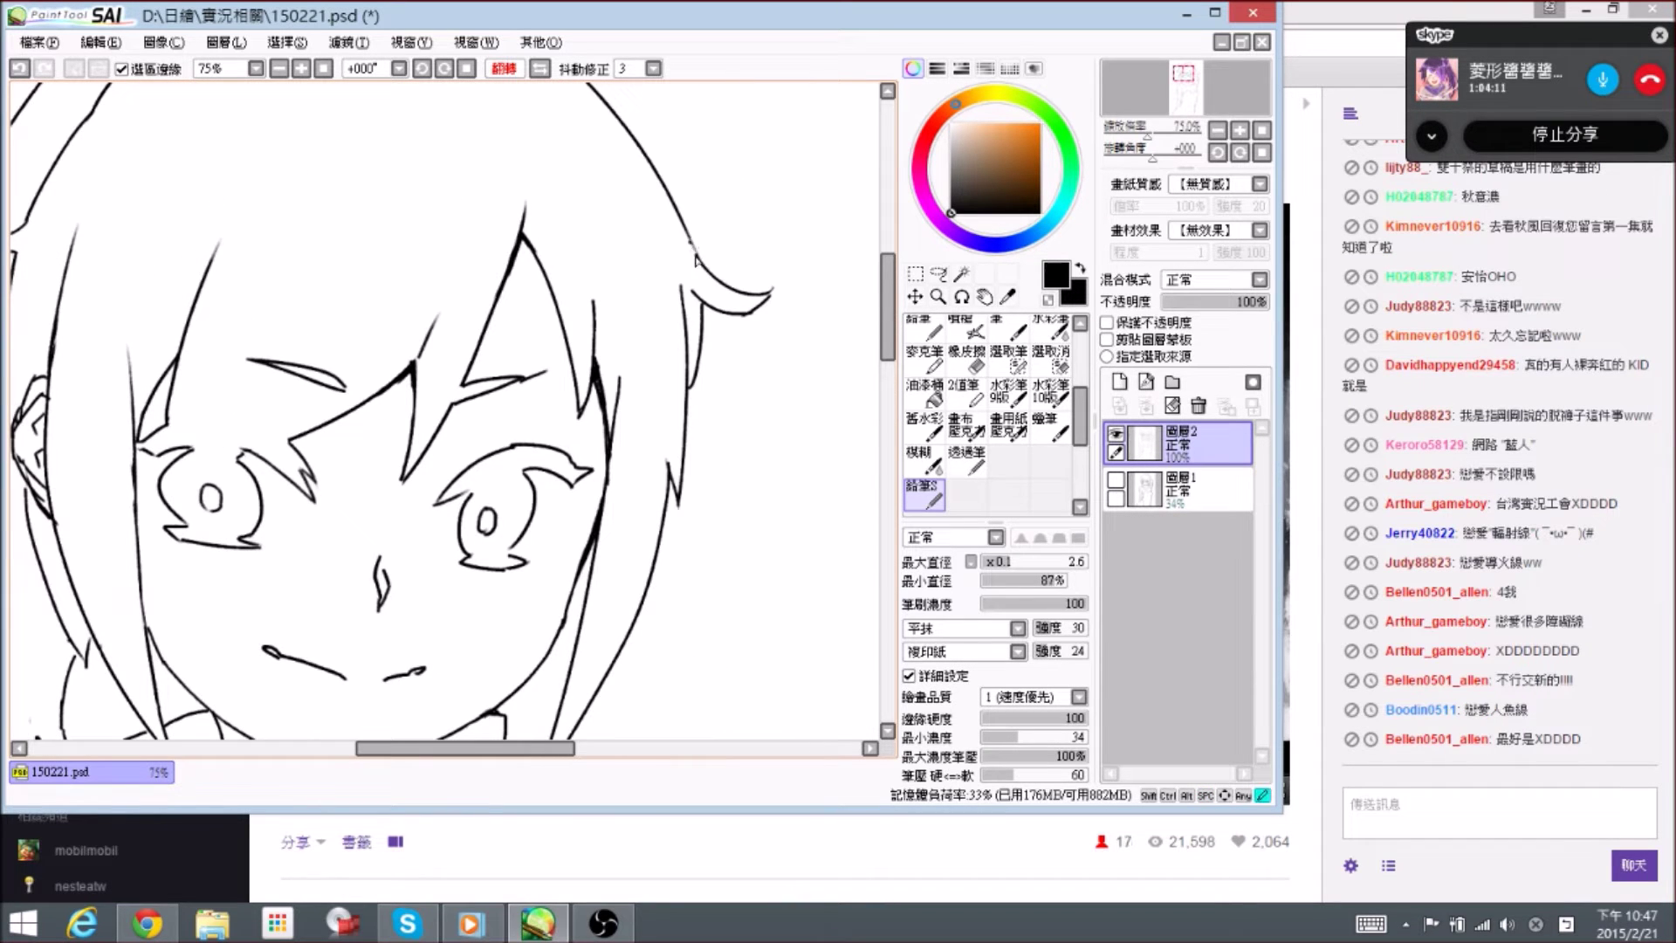
mouse_move(322, 411)
left_mouse_down()
mouse_move(550, 329)
mouse_move(643, 329)
mouse_move(670, 311)
left_mouse_up()
key("e")
left_click_drag(759, 247, 751, 256)
left_click_drag(519, 328, 532, 364)
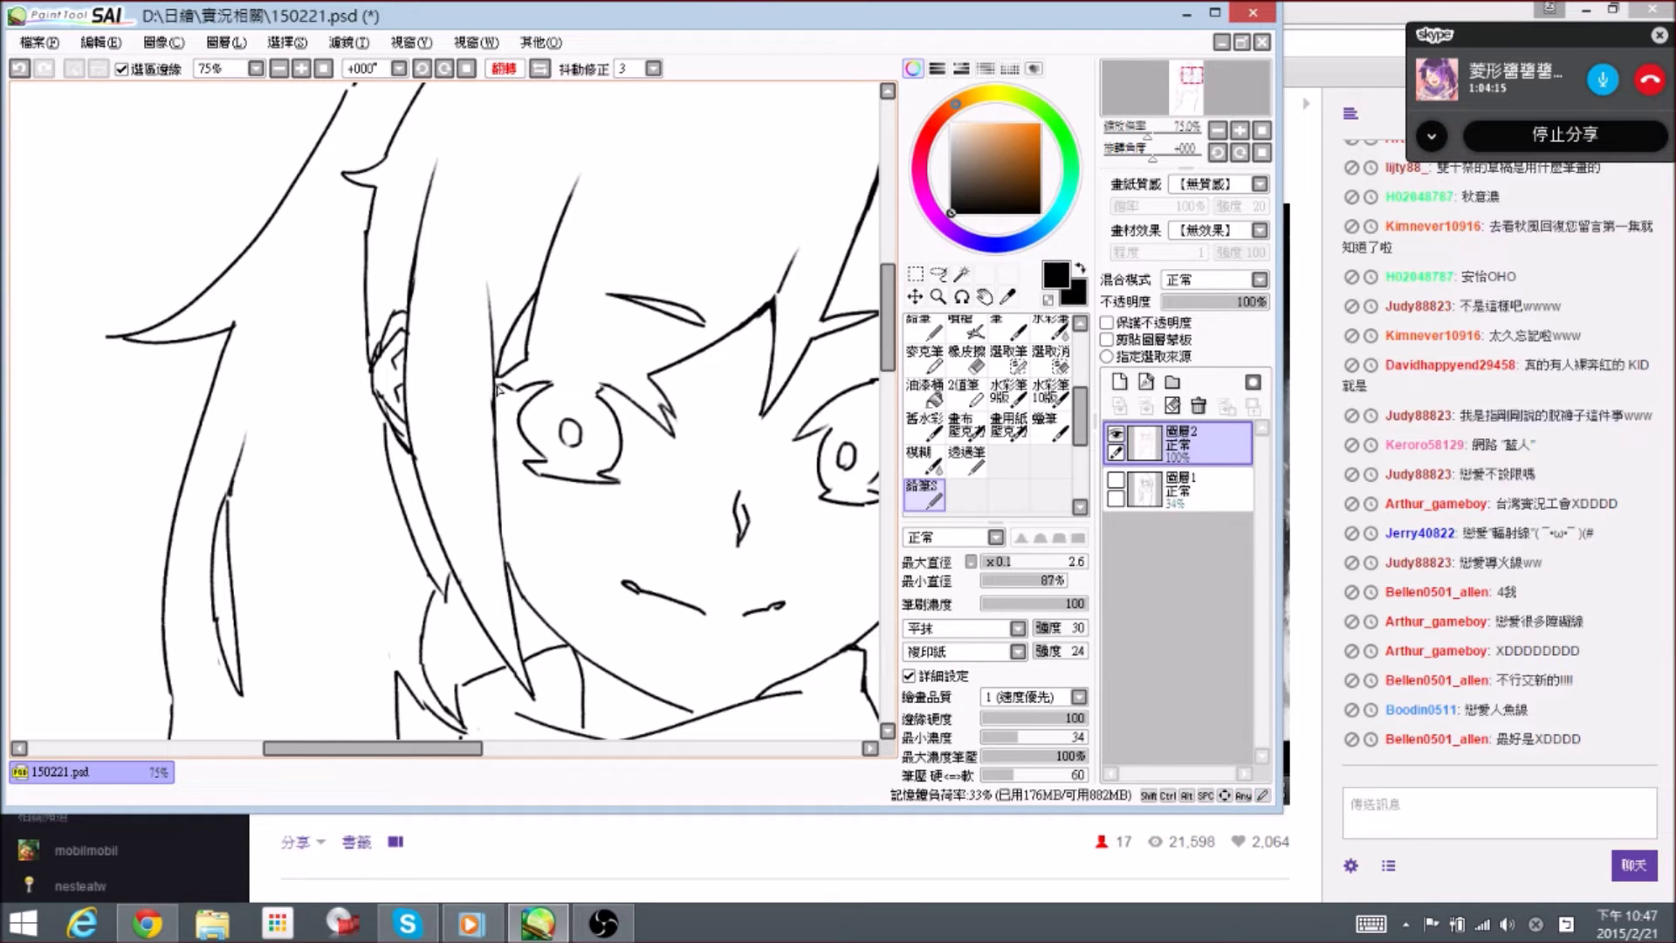
- Touch up the lashes of the eye nearest the ponytail and thicken the jawline where it meets the front hair strand
left_click_drag(591, 449, 569, 328)
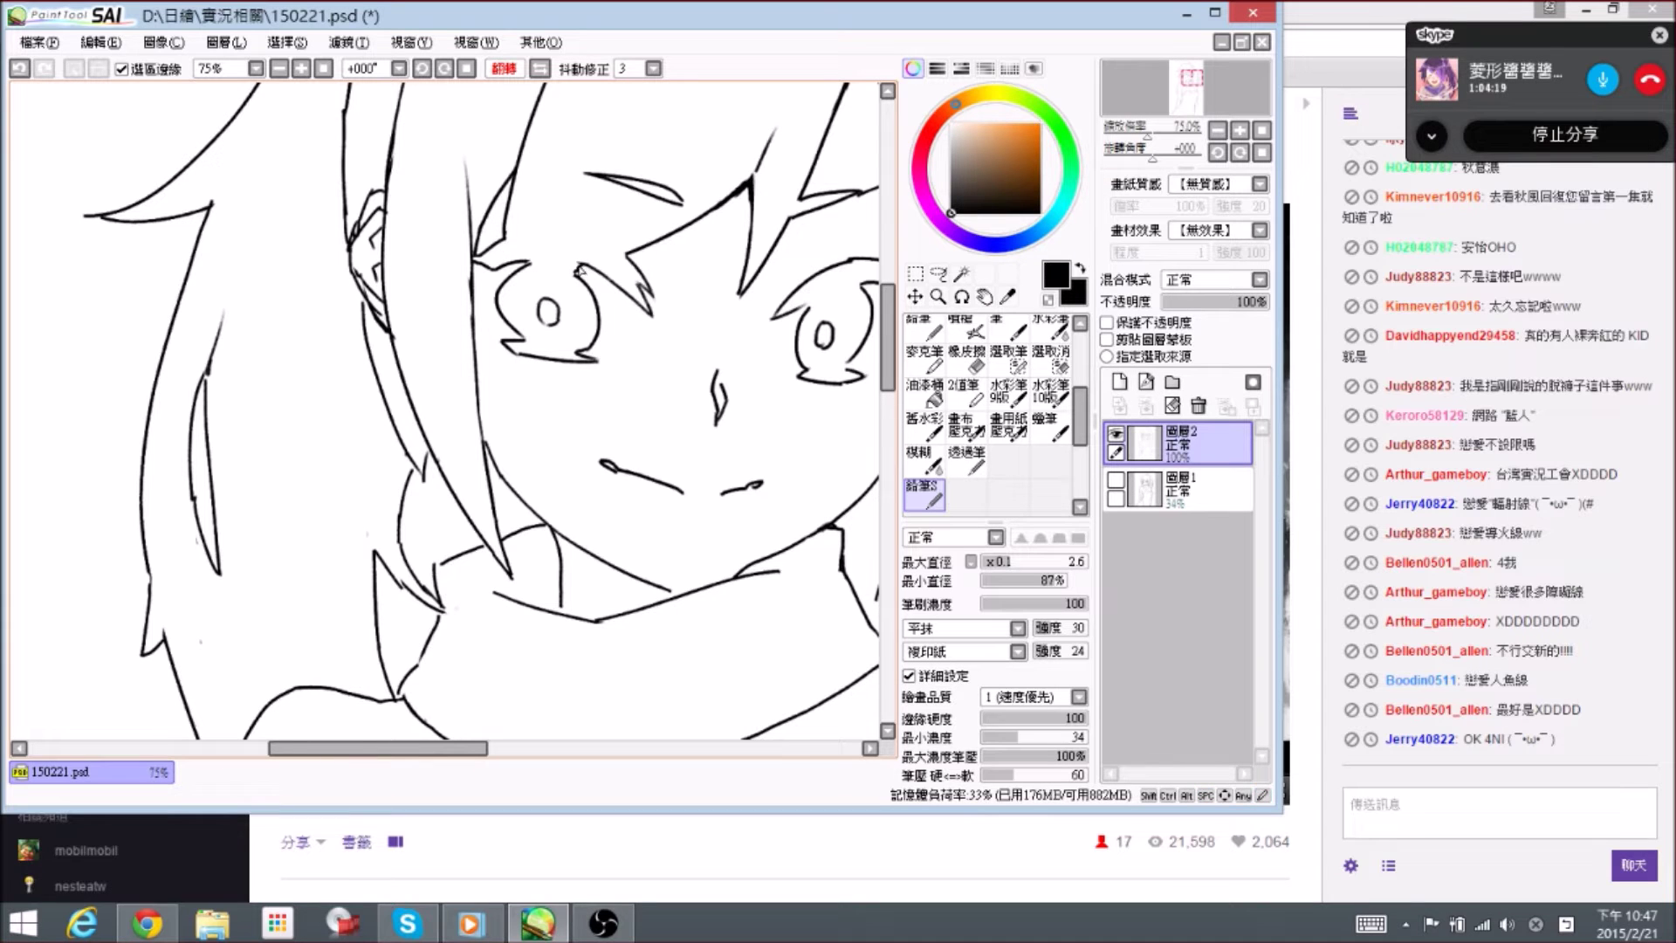
scroll(524, 345, "down", 1)
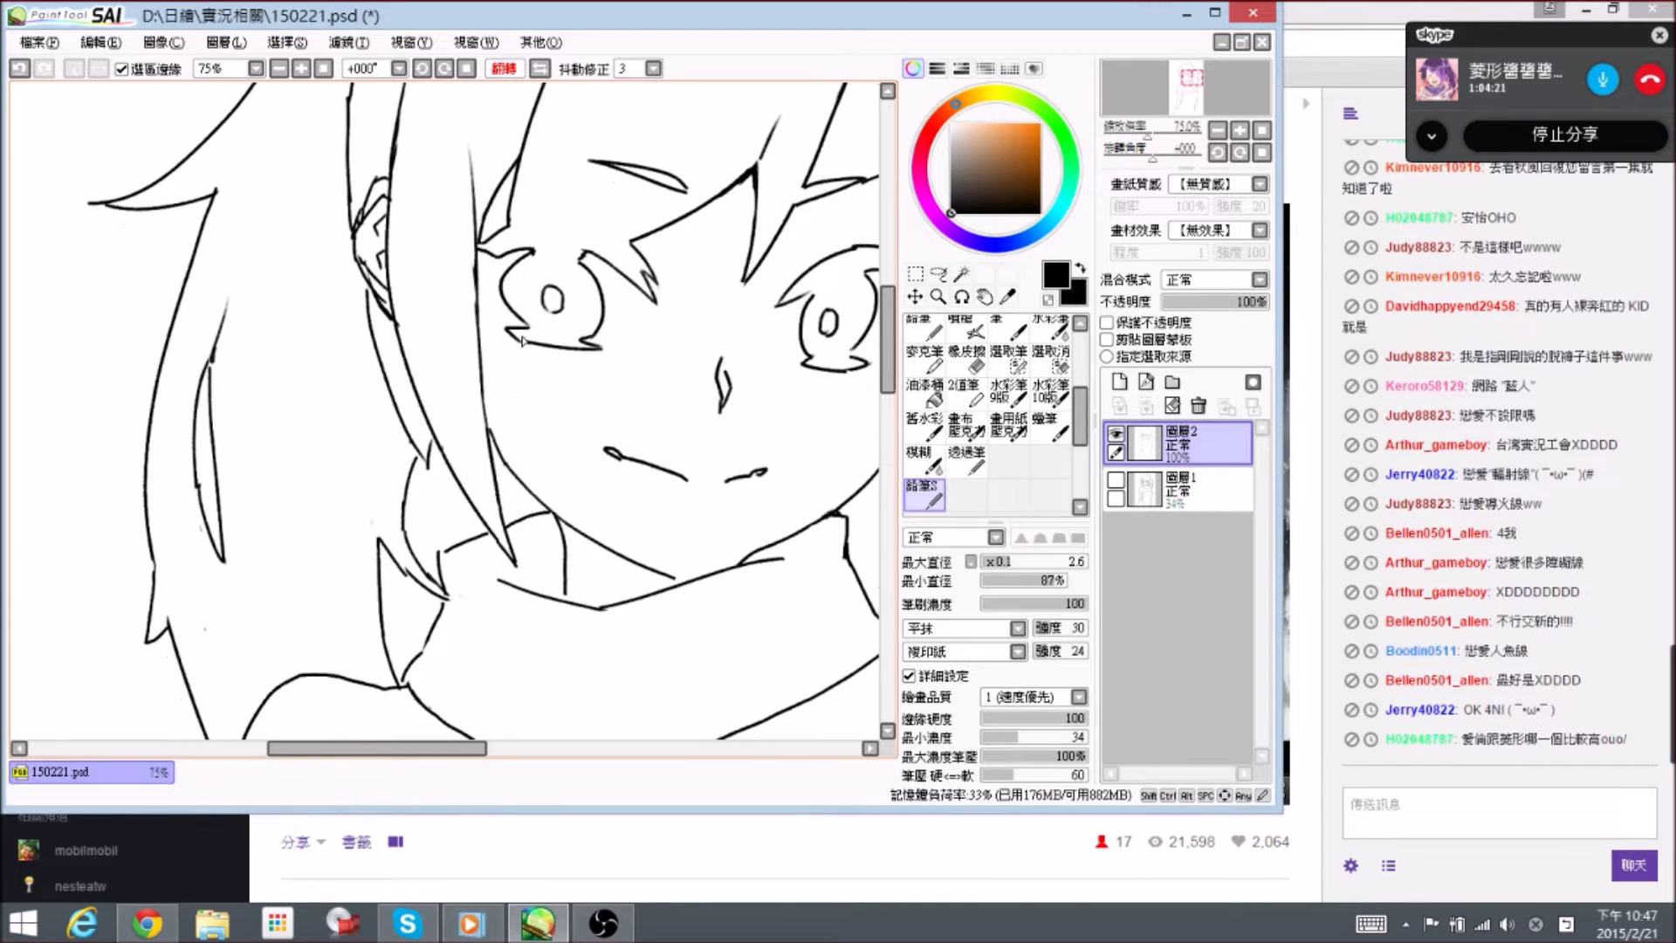
scroll(504, 371, "down", 2)
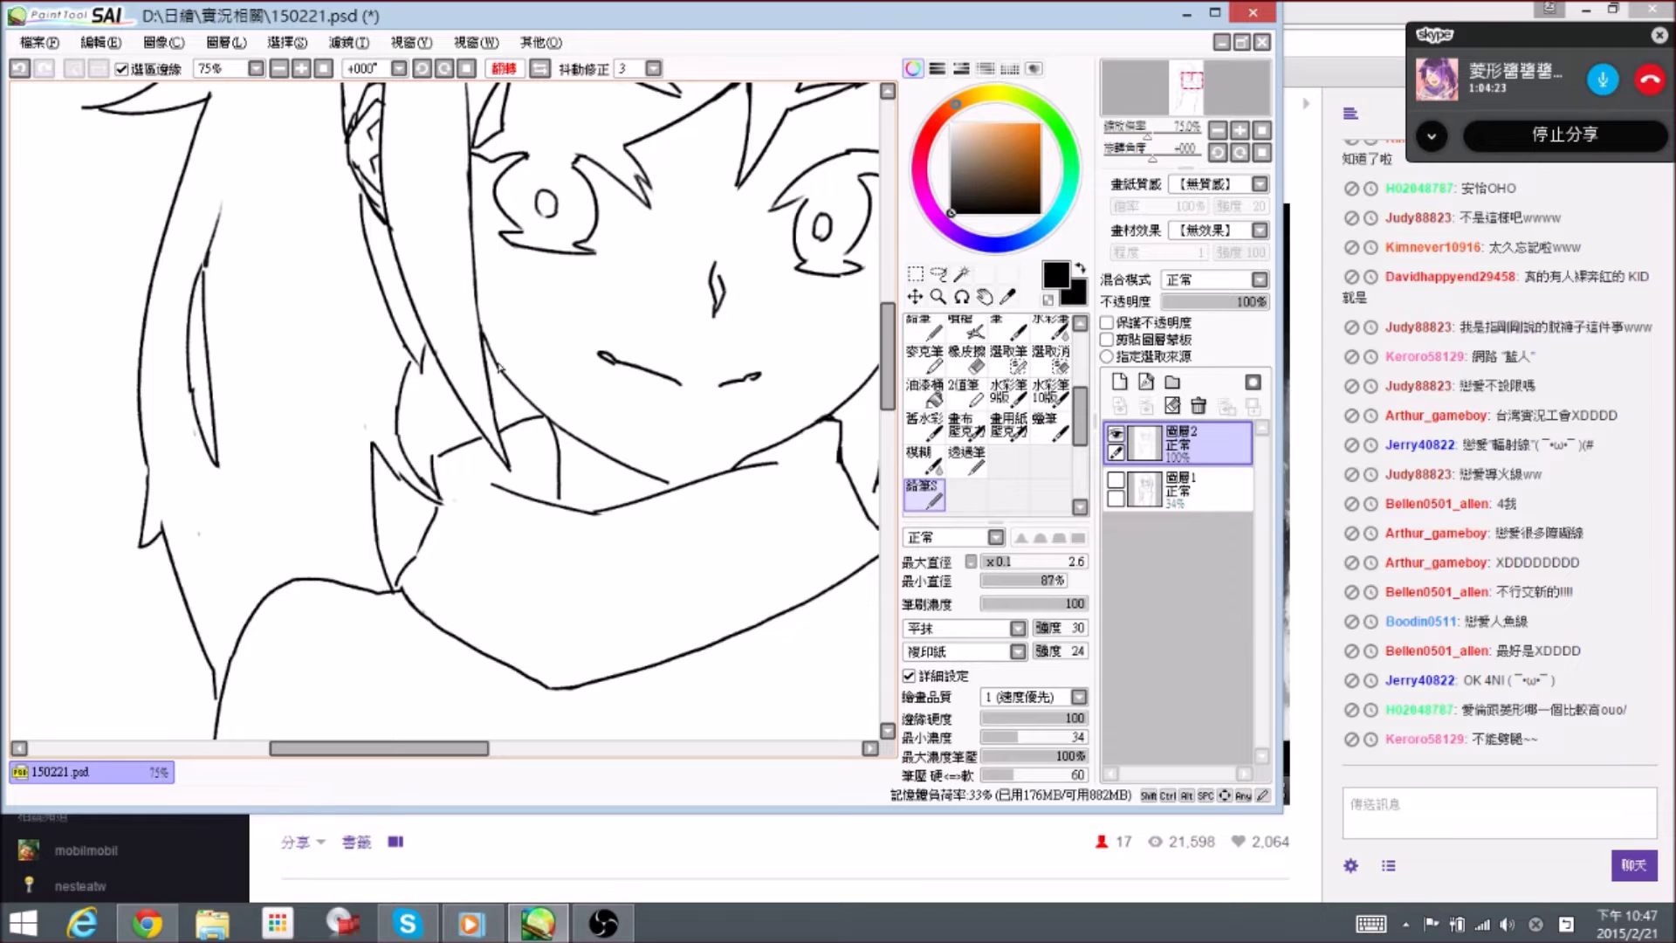
scroll(534, 462, "down", 2)
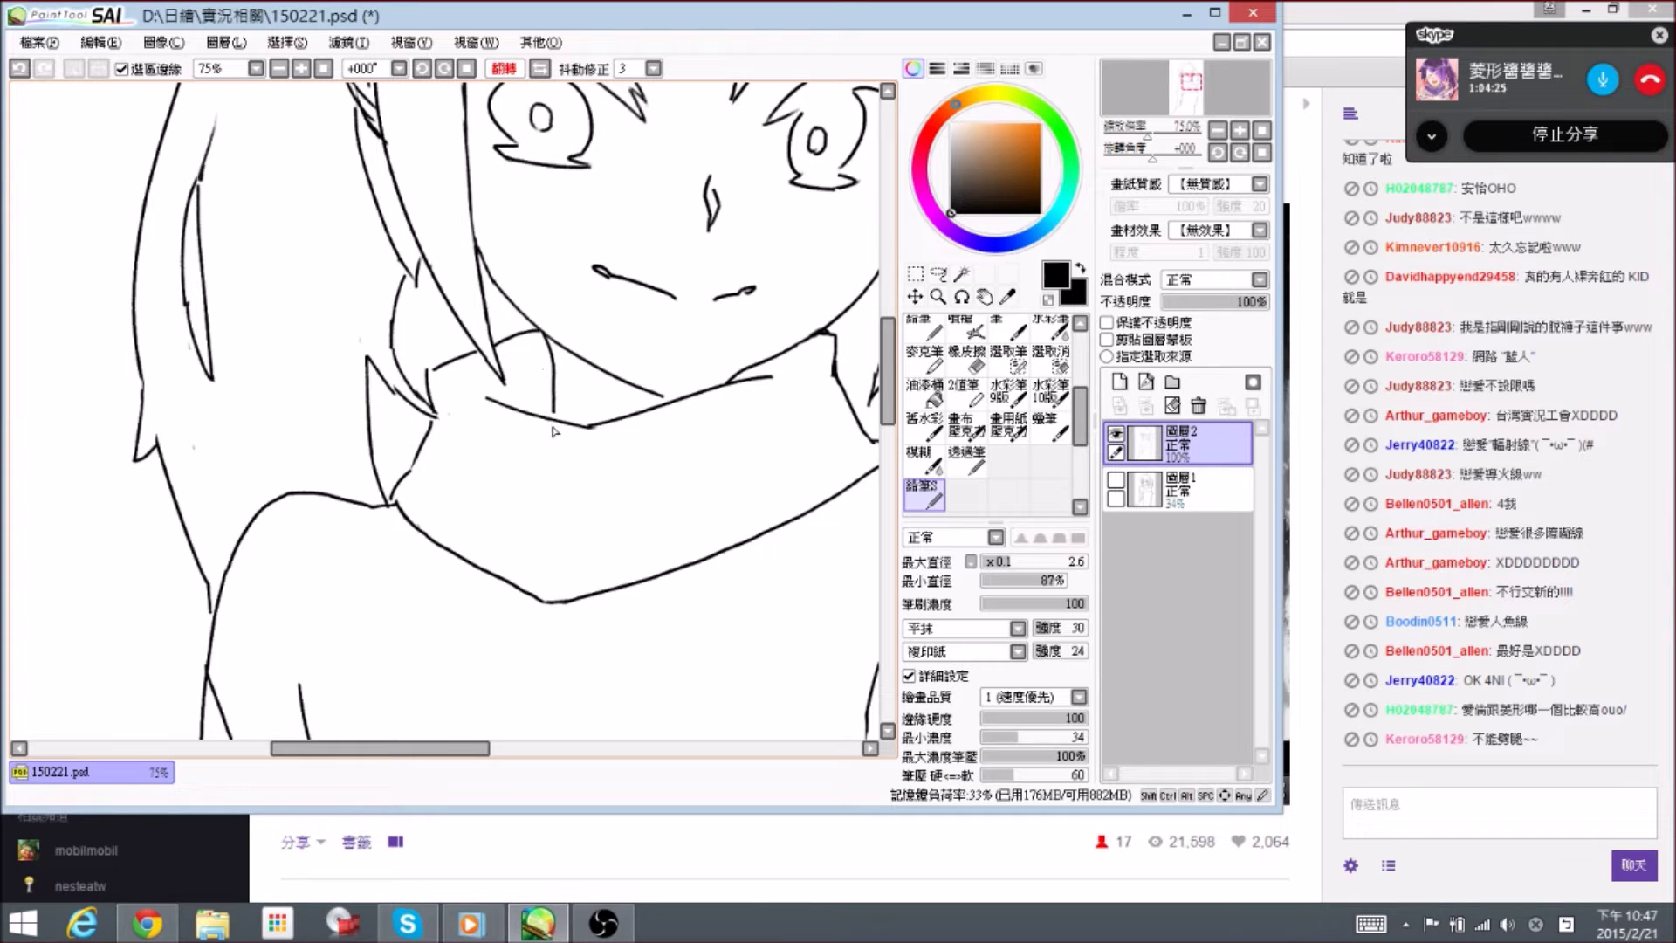
scroll(479, 374, "left", 1)
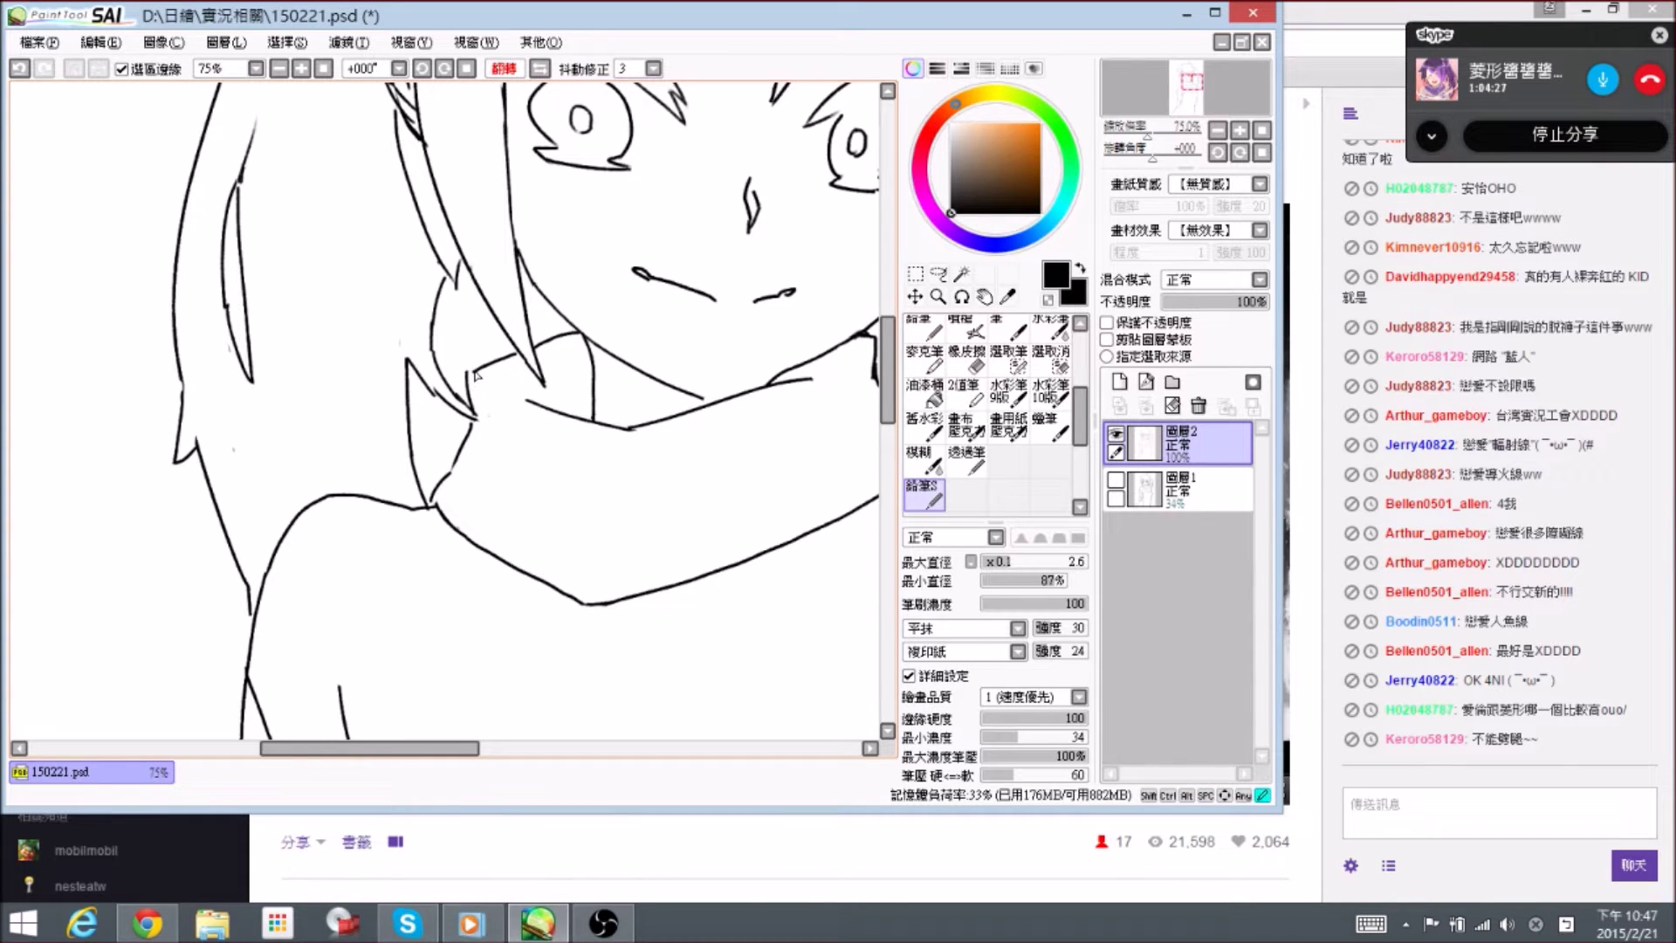
- Join the collar edge to the hair lock behind the neck on the ponytail side
key("e")
left_click_drag(479, 422, 483, 425)
key("n")
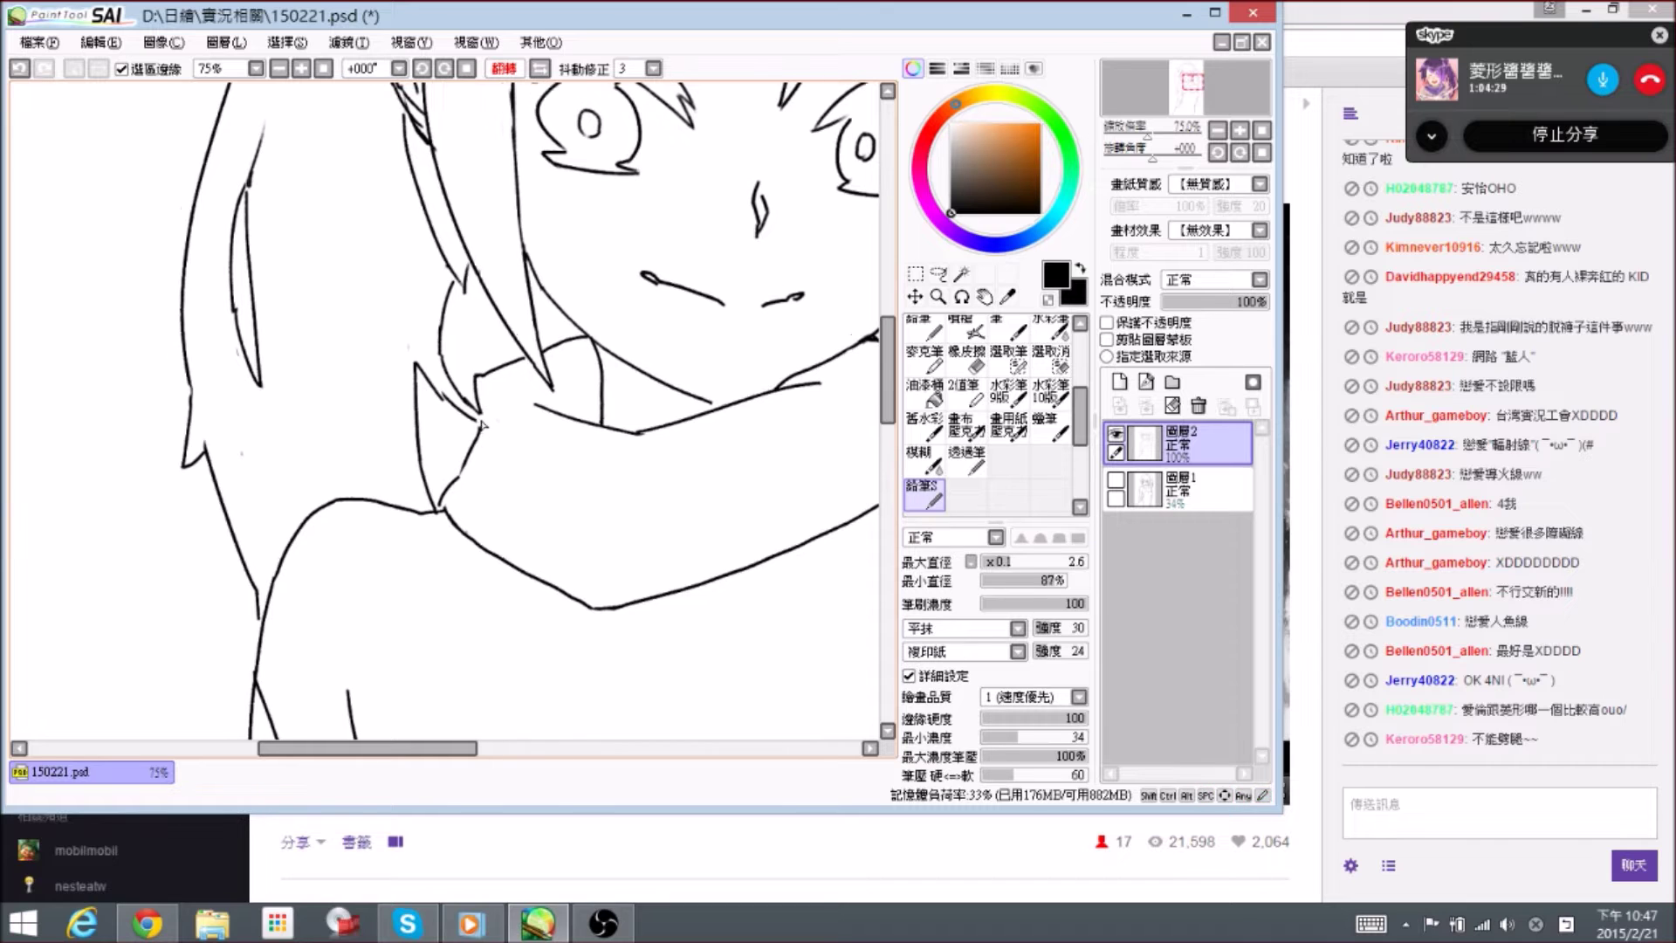
scroll(472, 422, "left", 1)
scroll(472, 422, "up", 1)
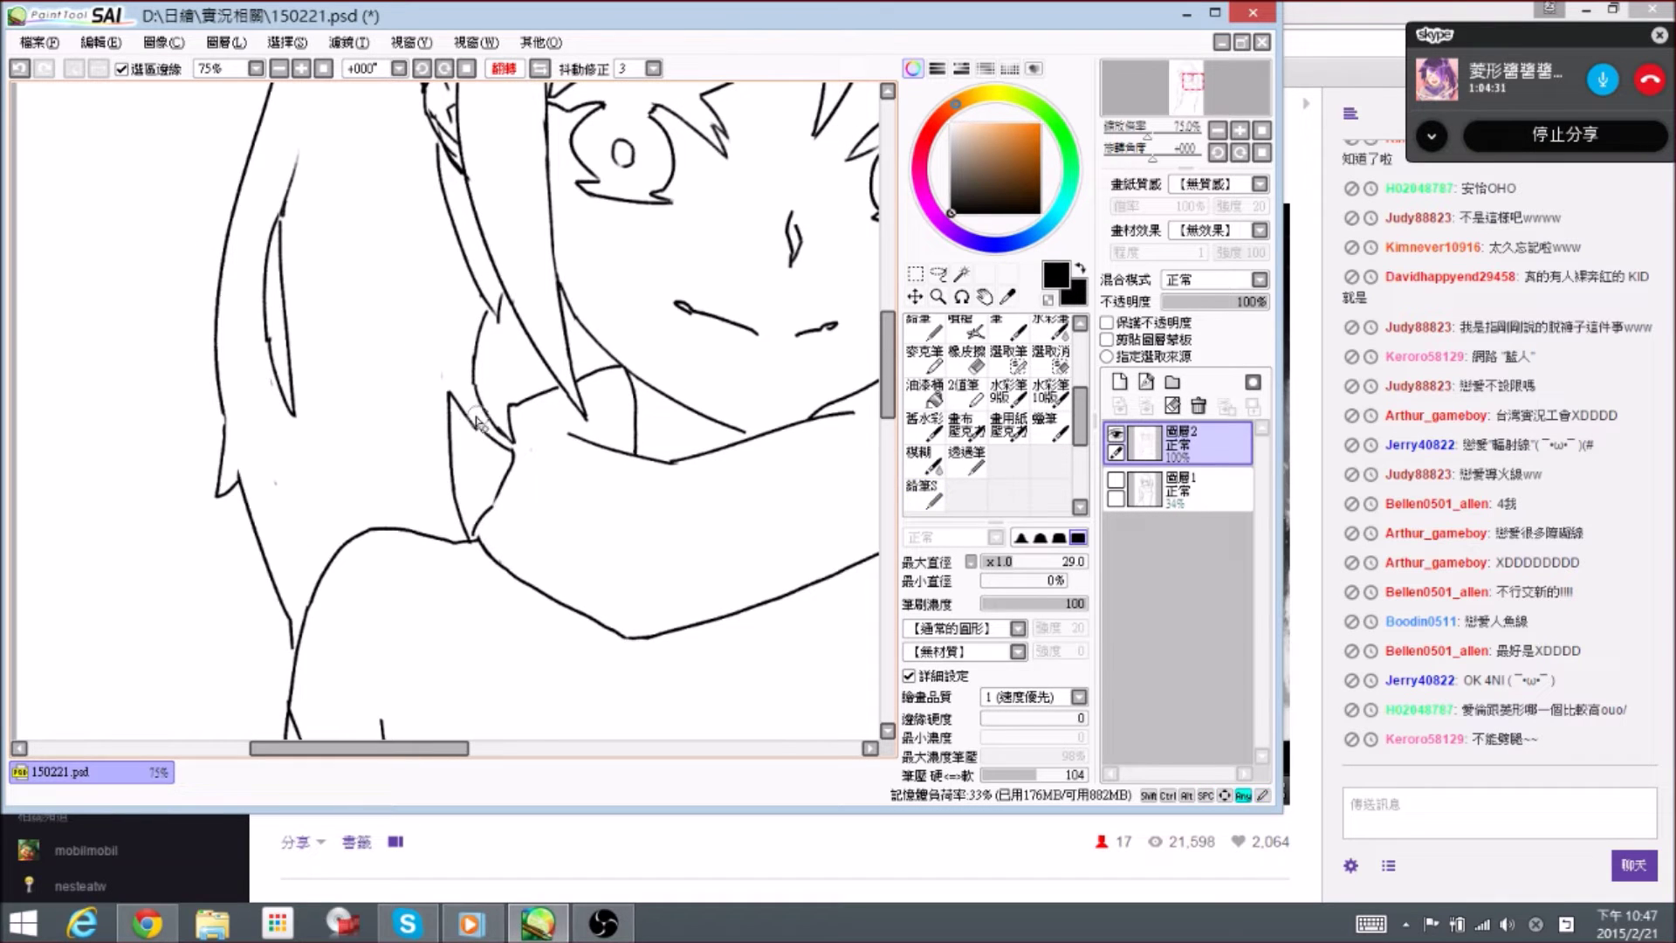
- Reshape the inner tips of the hair lock beside the collar on the ponytail side with eraser and pencil
key("e")
mouse_move(485, 433)
left_mouse_down()
mouse_move(462, 407)
mouse_move(493, 495)
left_mouse_up()
key("n")
key("e")
left_click_drag(456, 385, 462, 401)
key("n")
left_click_drag(490, 342, 500, 396)
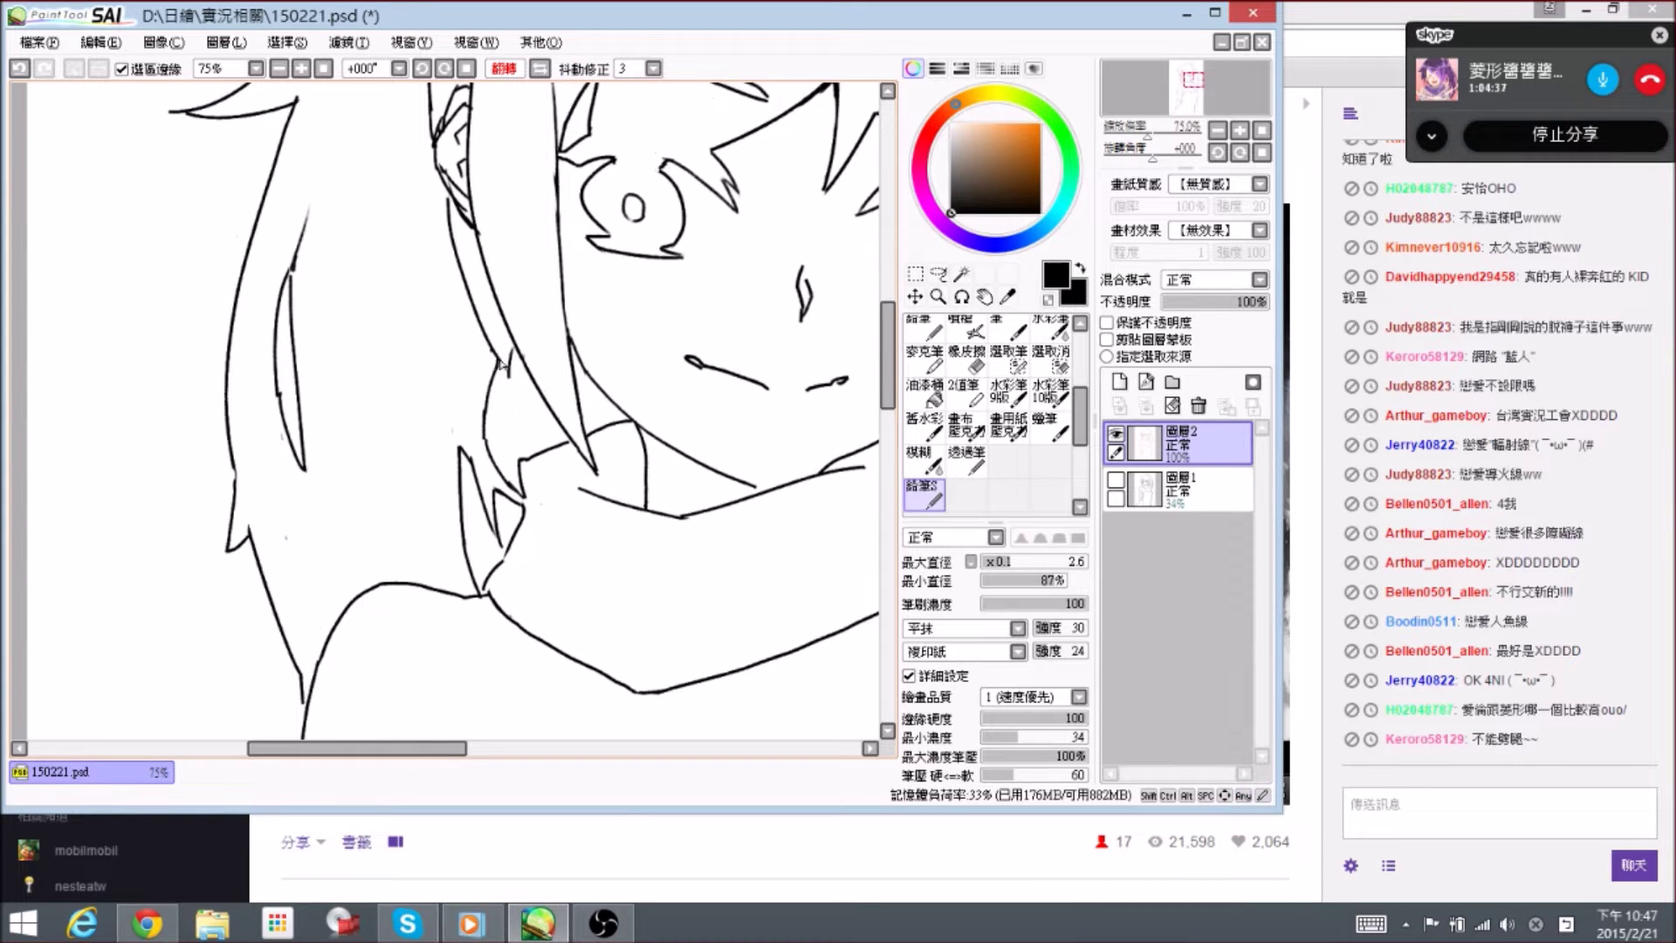
- Erase and redraw the long outer edge of the hair lock down to the shoulder junction at the collar
scroll(501, 362, "down", 2)
scroll(491, 402, "left", 1)
key("e")
left_click_drag(472, 381, 482, 513)
key("n")
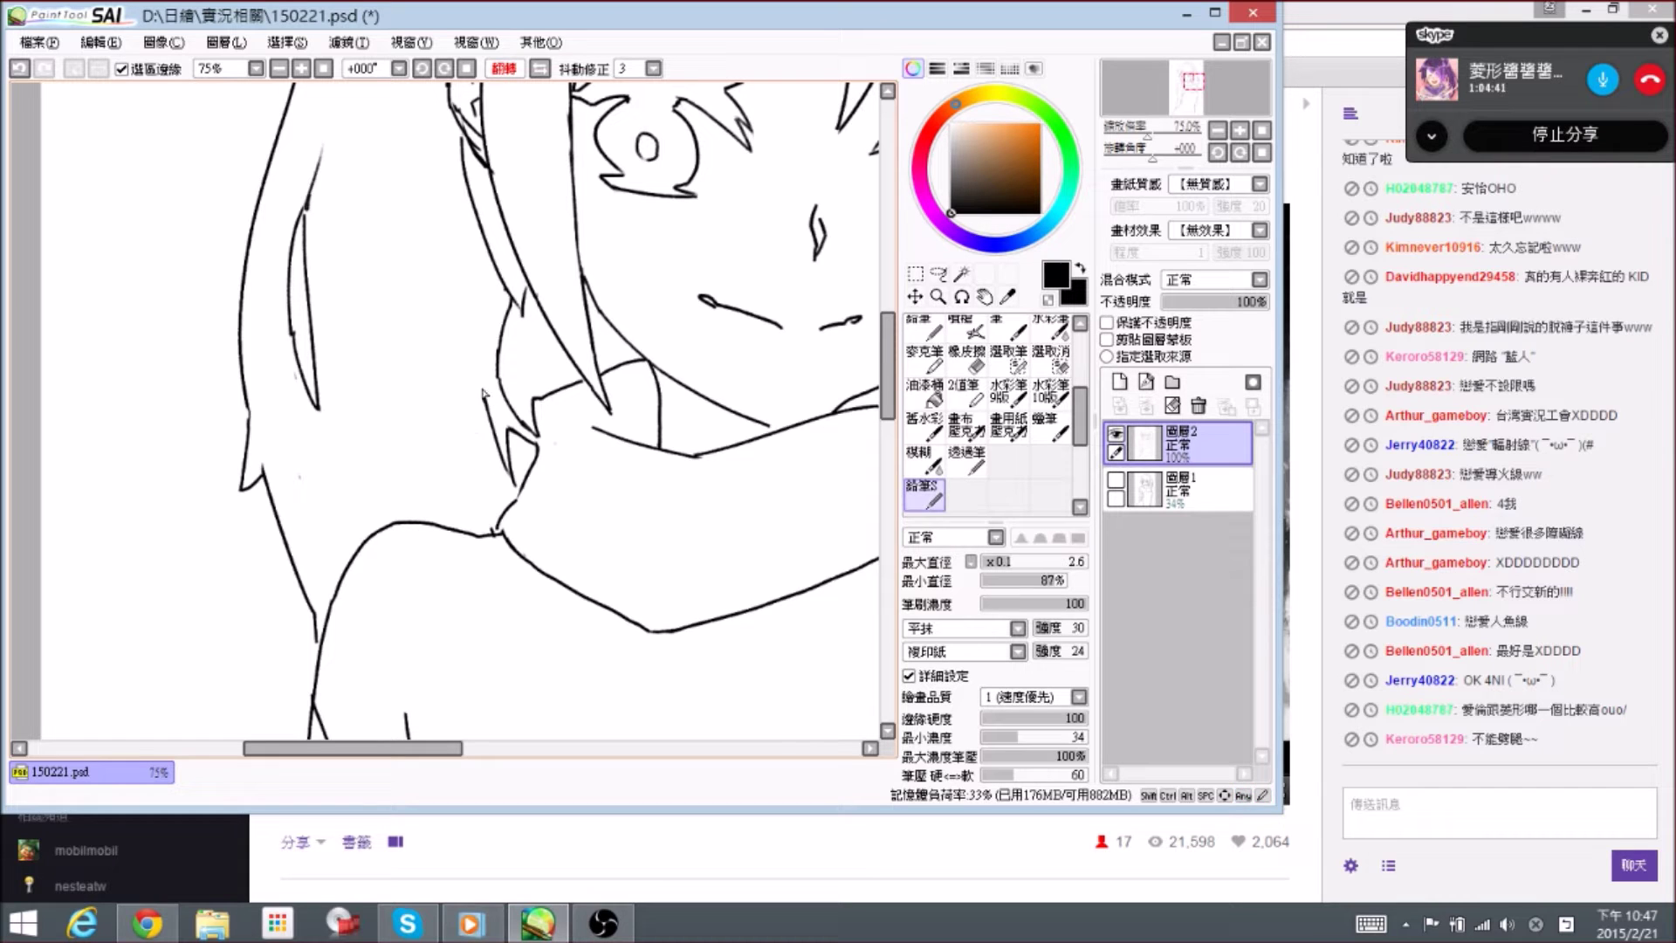
mouse_move(472, 354)
left_mouse_down()
mouse_move(483, 494)
mouse_move(513, 529)
left_mouse_up()
key("e")
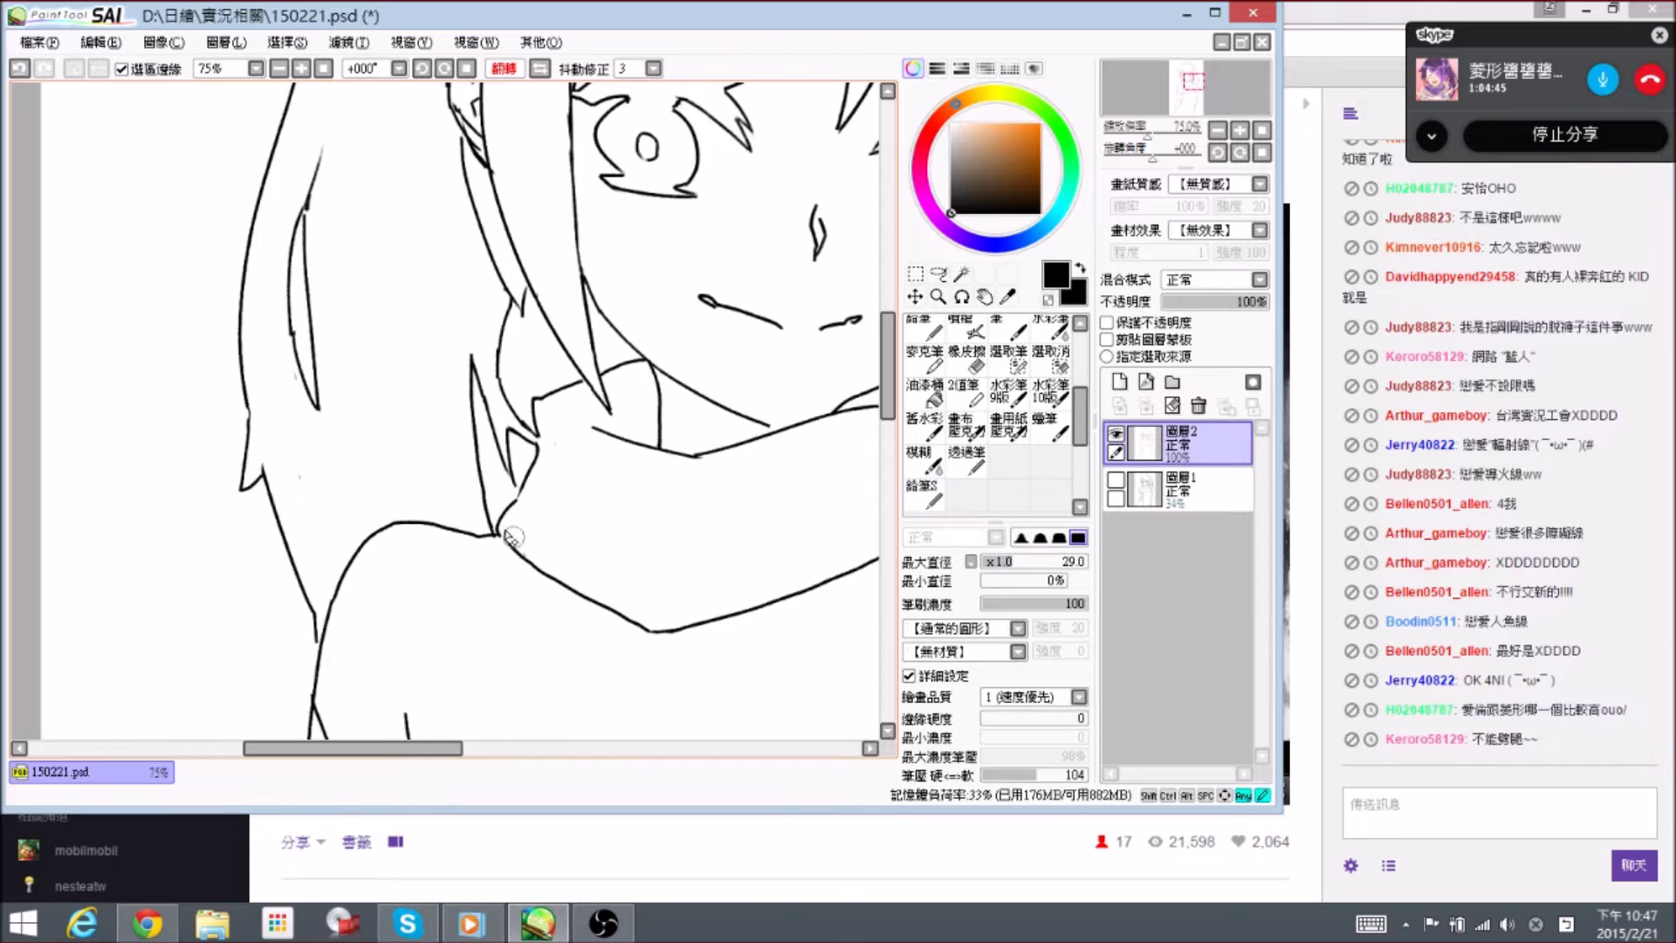
key("n")
- Redraw the inner edge of the pointed hair lock beside the collar, cleaning its tip with the eraser
key("space")
left_click_drag(451, 289, 459, 322)
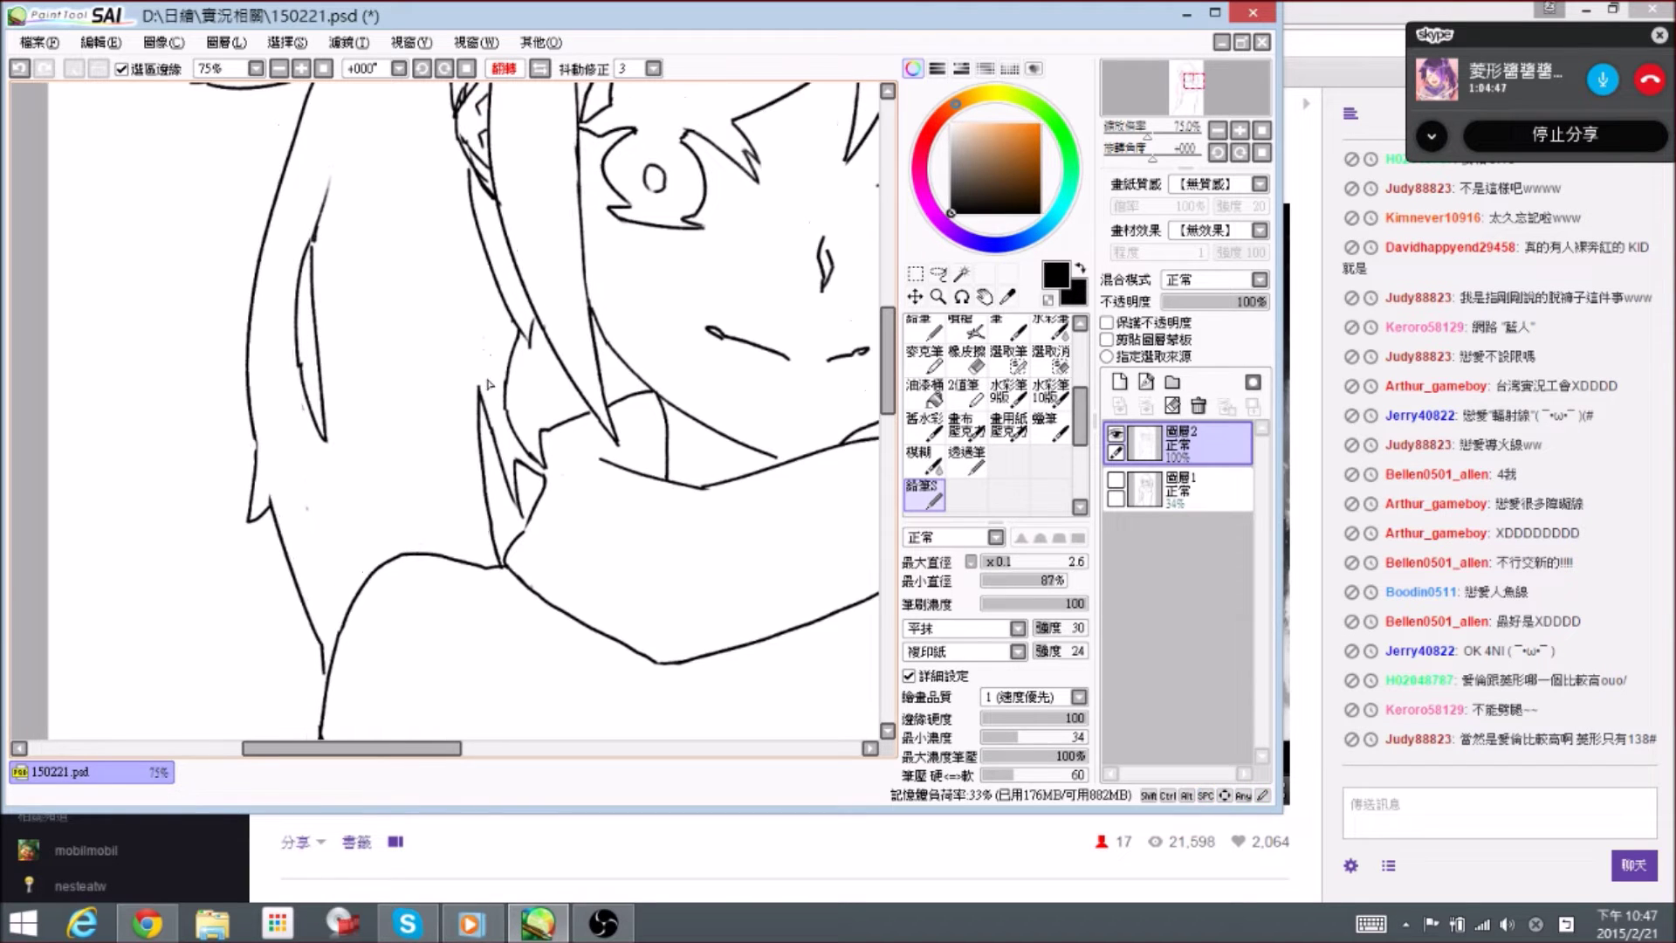
key("e")
left_click_drag(487, 391, 504, 470)
key("n")
key("e")
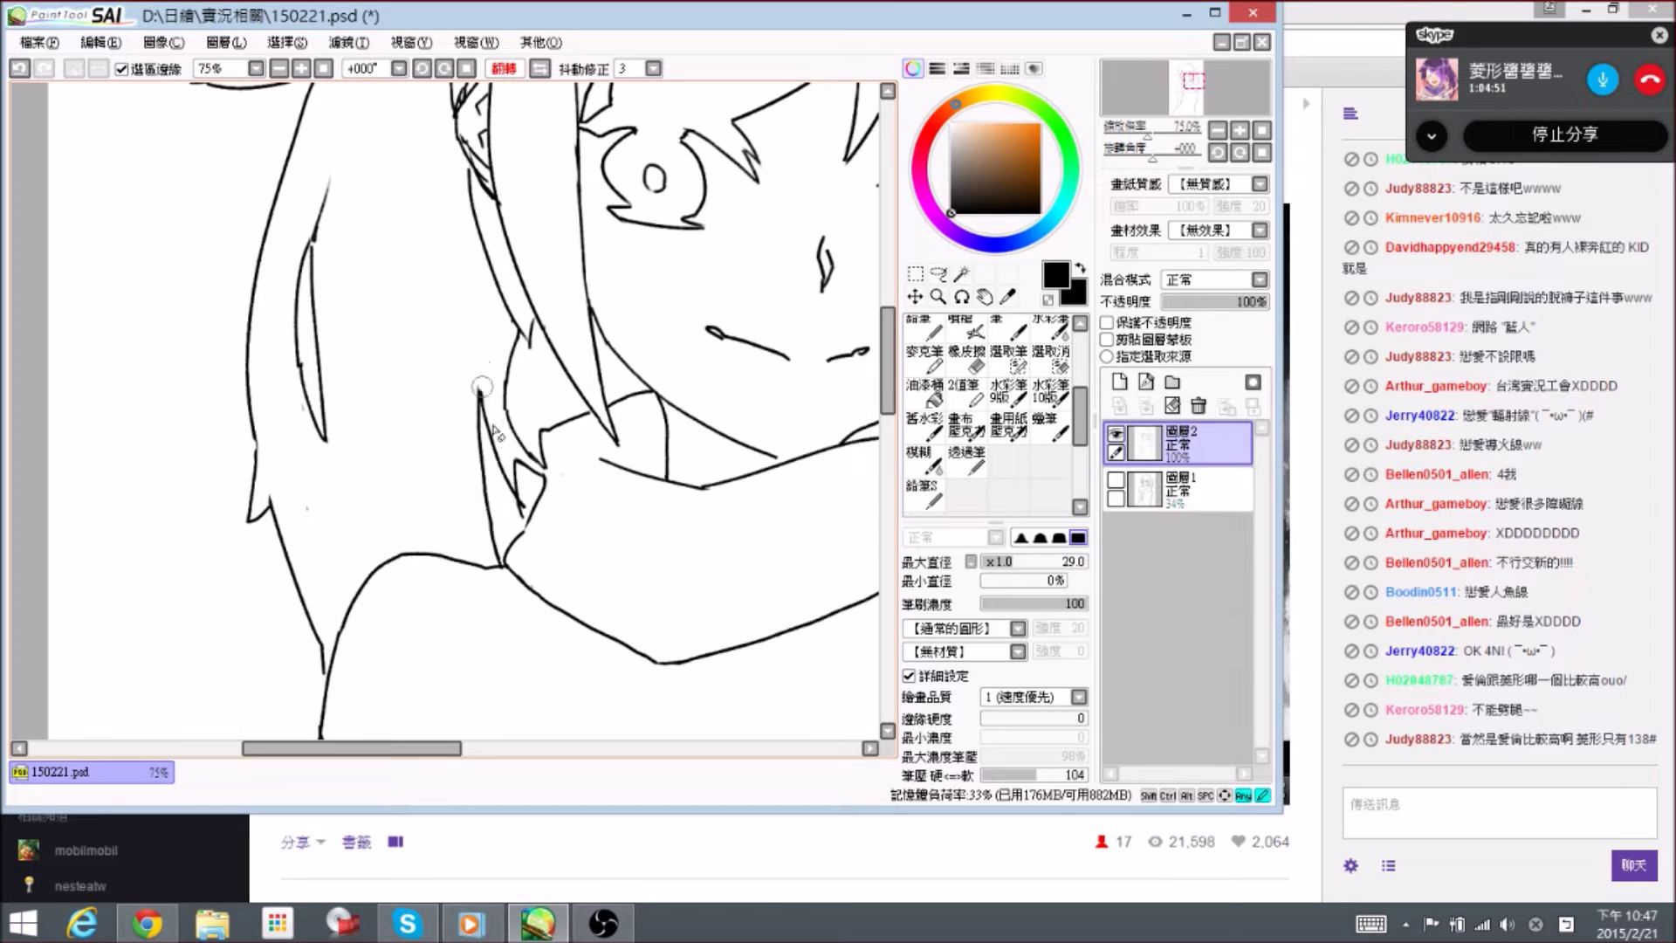
key("n")
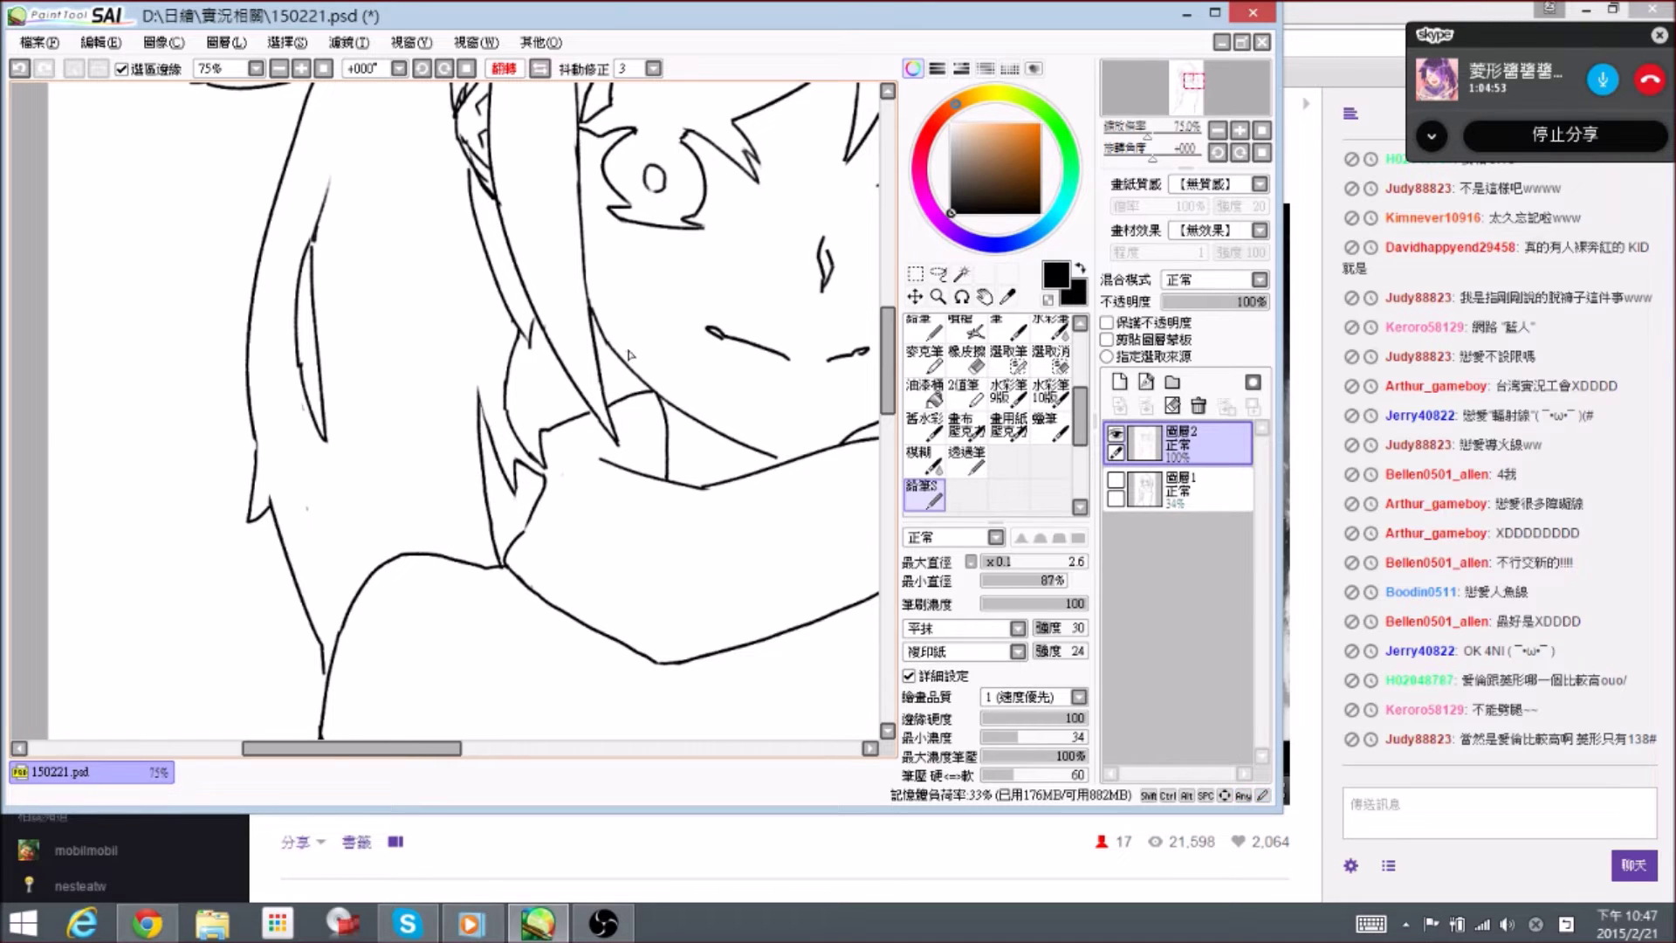
- Erase the hair lock edge running down in front of the ear and redraw it as one long tapering pencil line
left_click_drag(528, 327, 549, 416)
left_click_drag(524, 303, 549, 428)
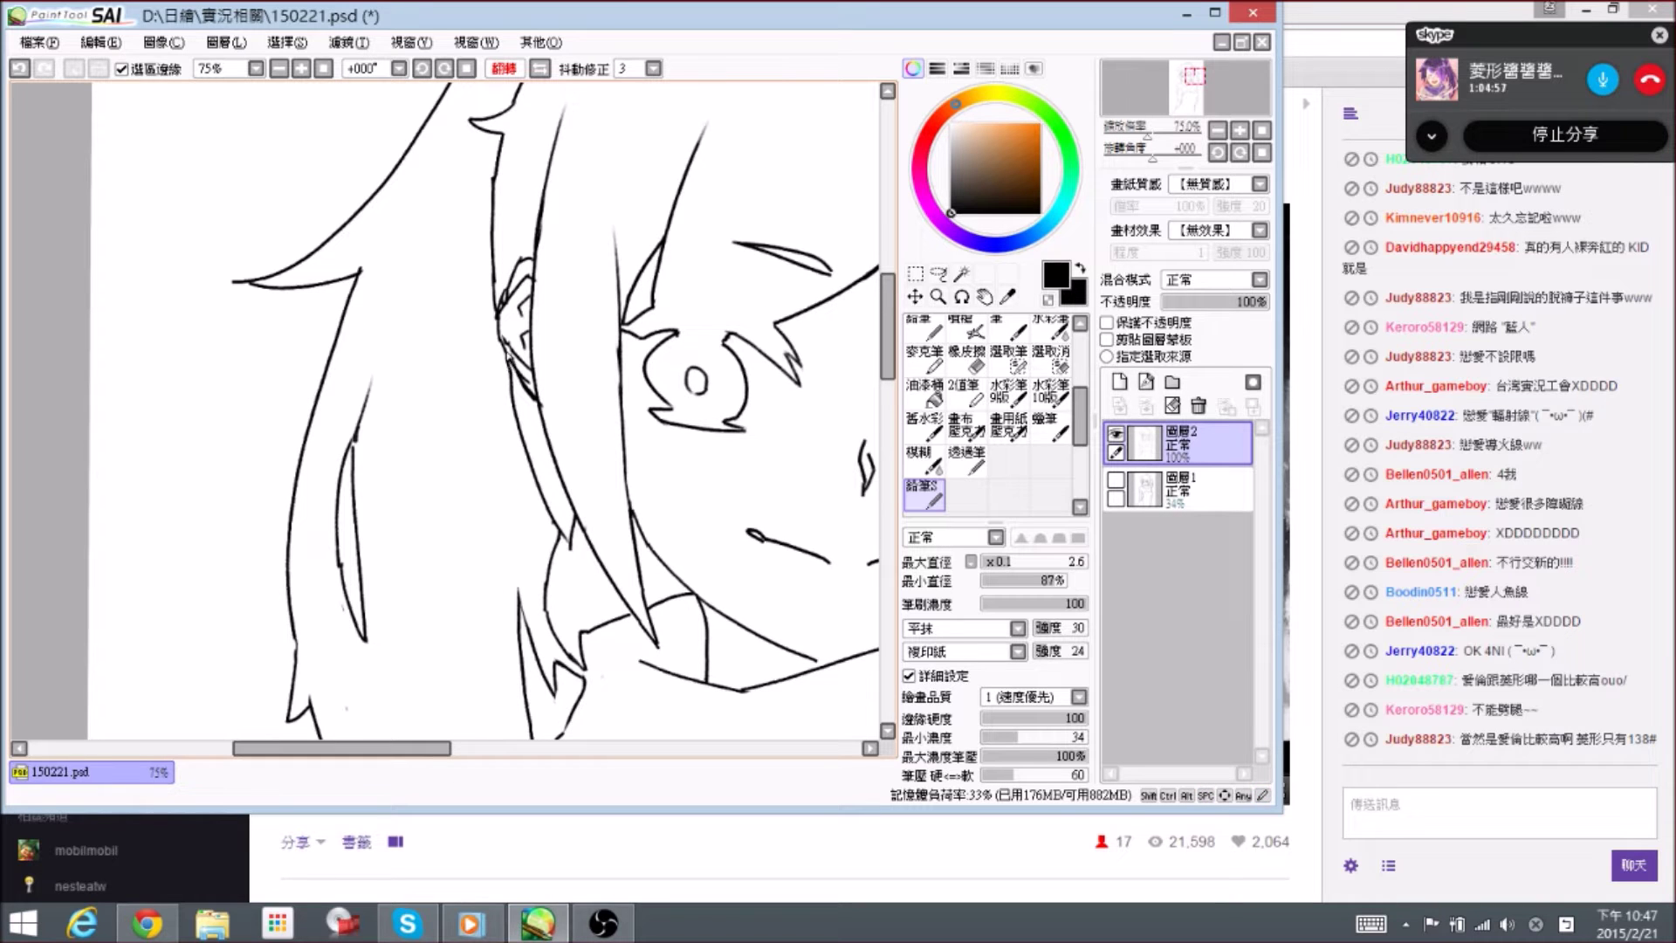
left_click_drag(502, 317, 499, 347)
key("e")
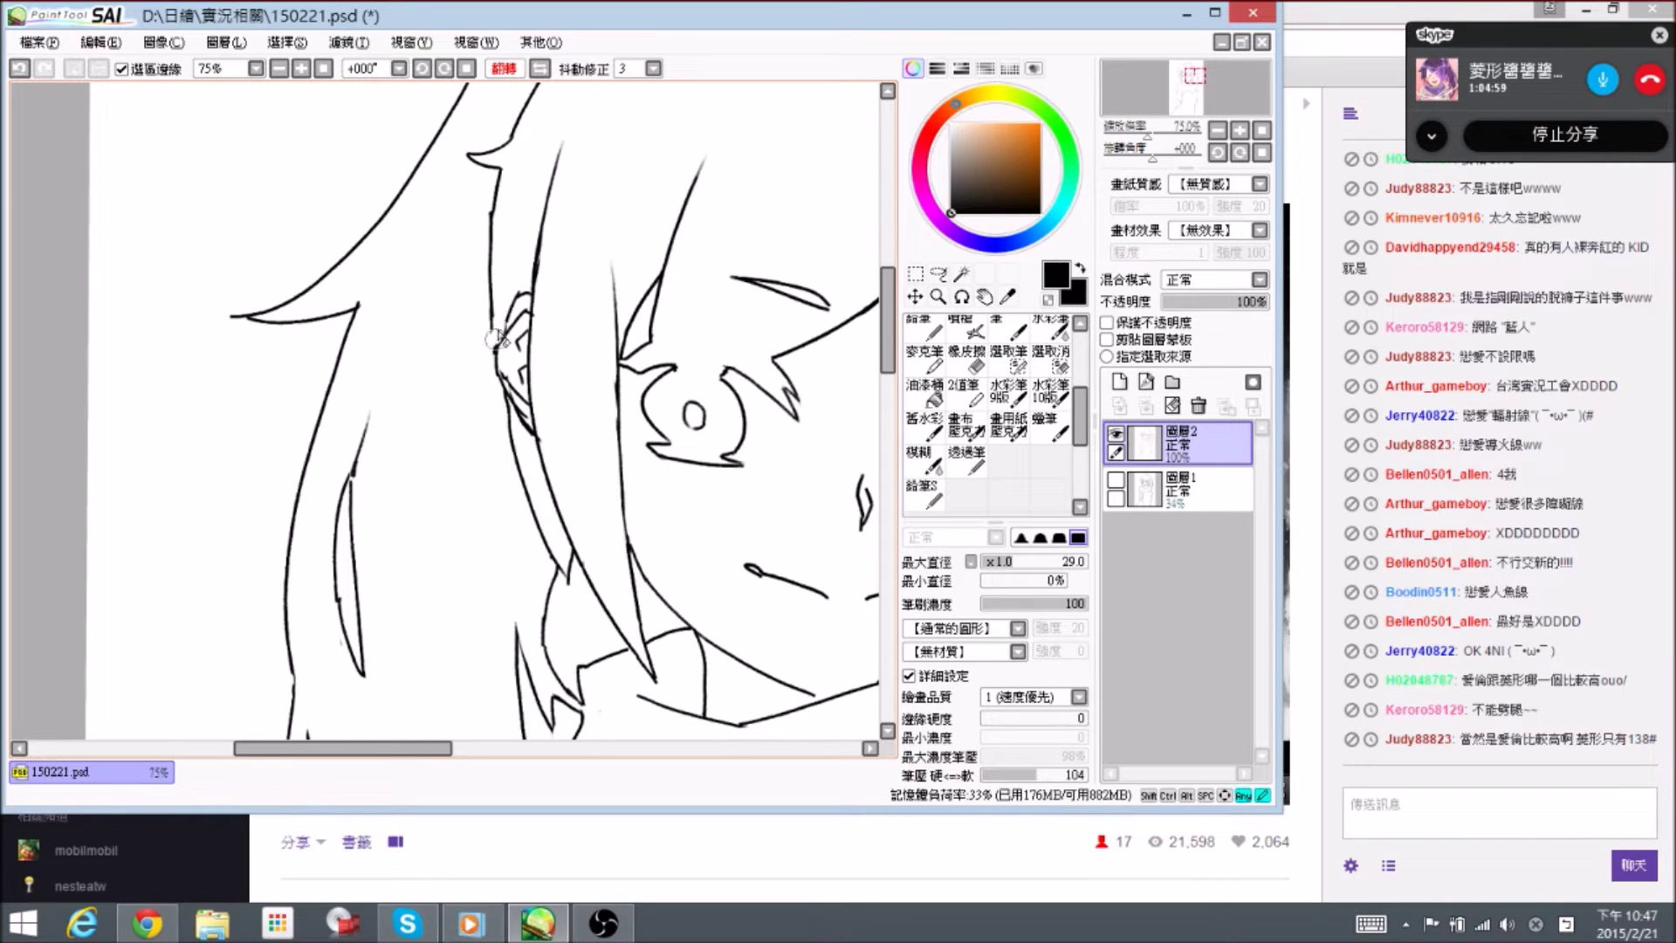
key("e")
mouse_move(494, 320)
left_mouse_down()
mouse_move(507, 485)
mouse_move(500, 419)
mouse_move(503, 476)
mouse_move(502, 461)
left_mouse_up()
key("e")
key("e")
key("e")
key("e")
left_click_drag(493, 239, 497, 438)
key("e")
left_click_drag(500, 371, 501, 480)
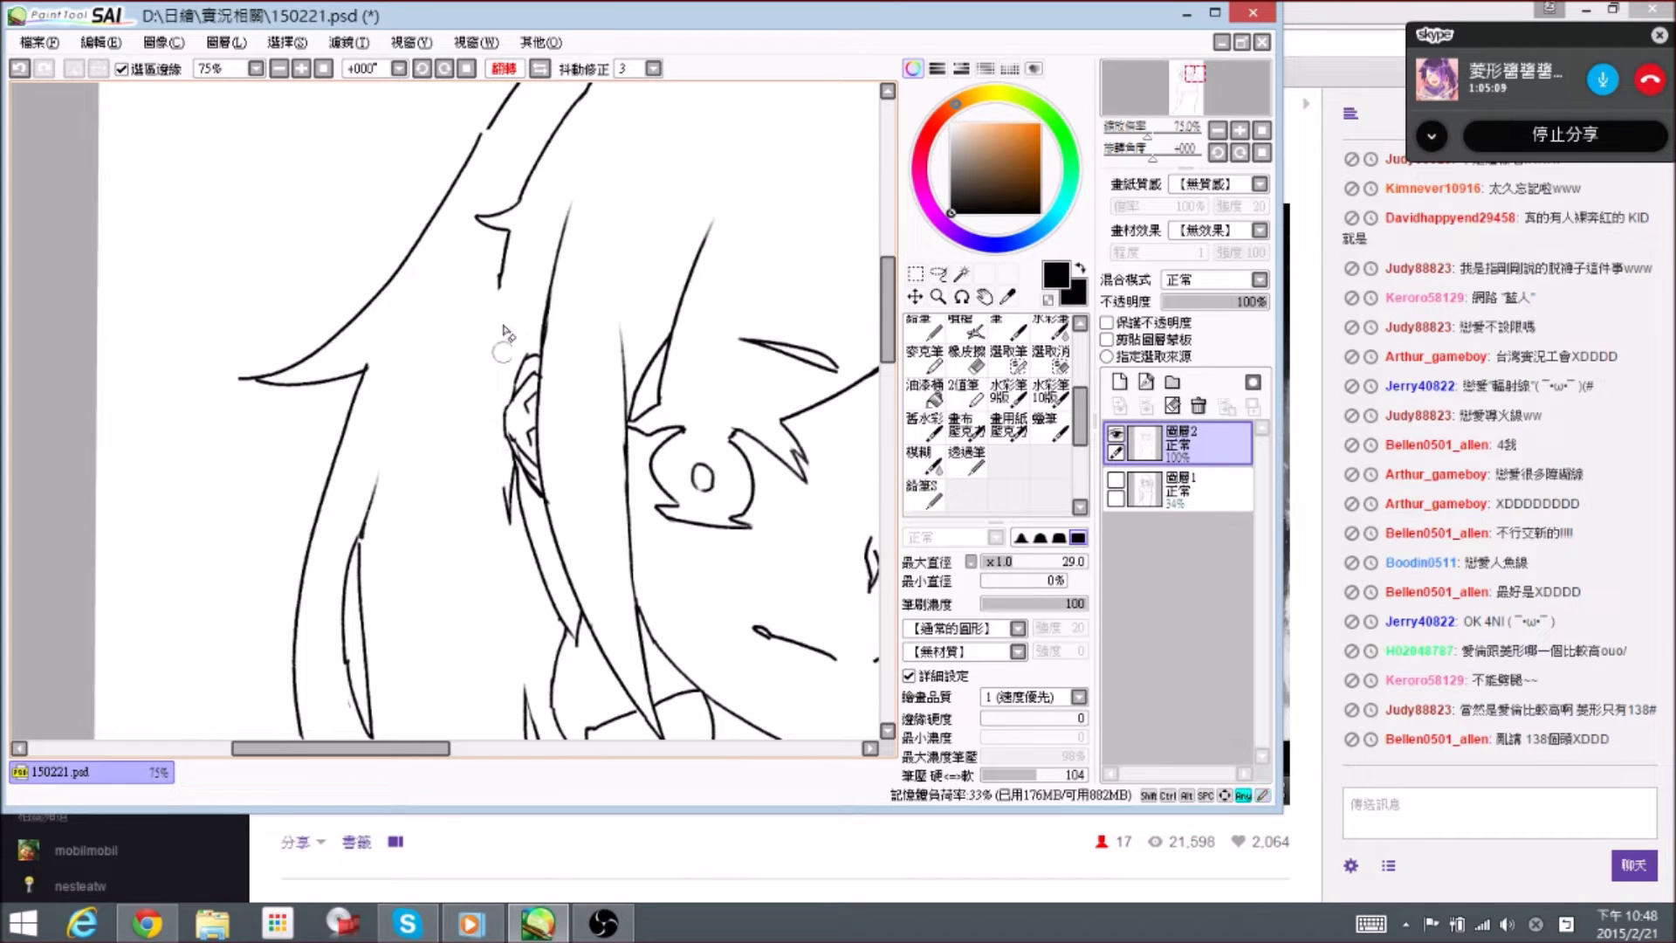
key("e")
mouse_move(503, 278)
left_mouse_down()
mouse_move(507, 531)
mouse_move(511, 511)
left_mouse_up()
key("e")
key("e")
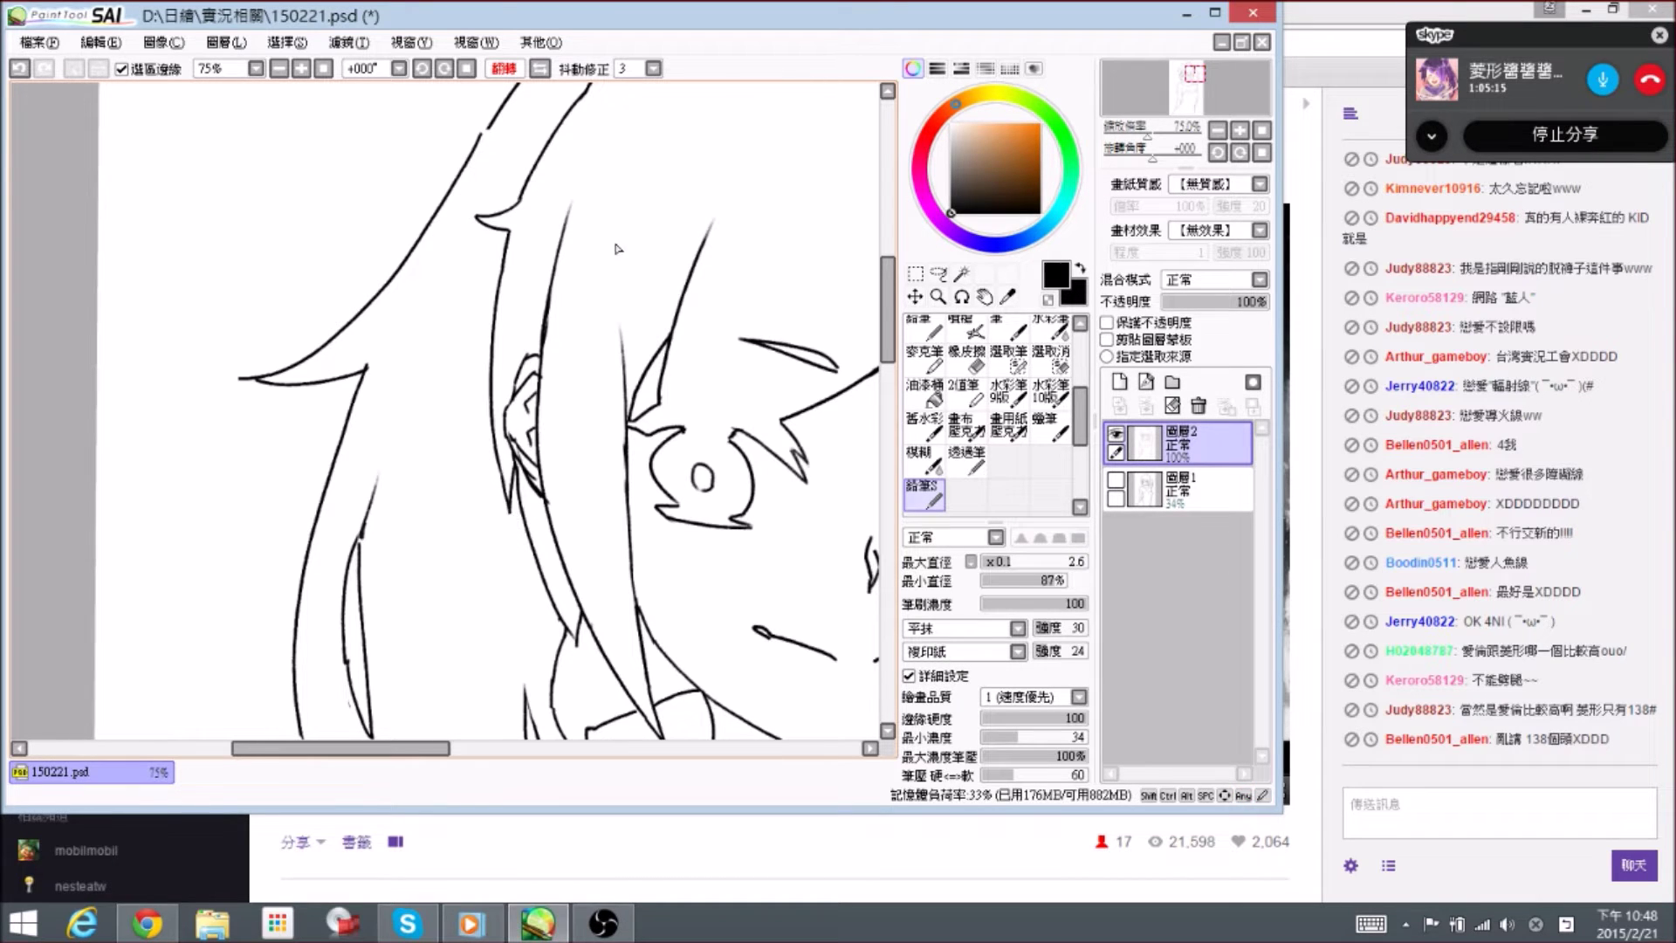
- Clean up the crown hair line and close the gap in the outer hair outline below the raised curve
key("space")
left_click_drag(652, 176, 550, 427)
key("r")
left_click_drag(664, 309, 669, 292)
key("space")
left_click_drag(725, 199, 611, 262)
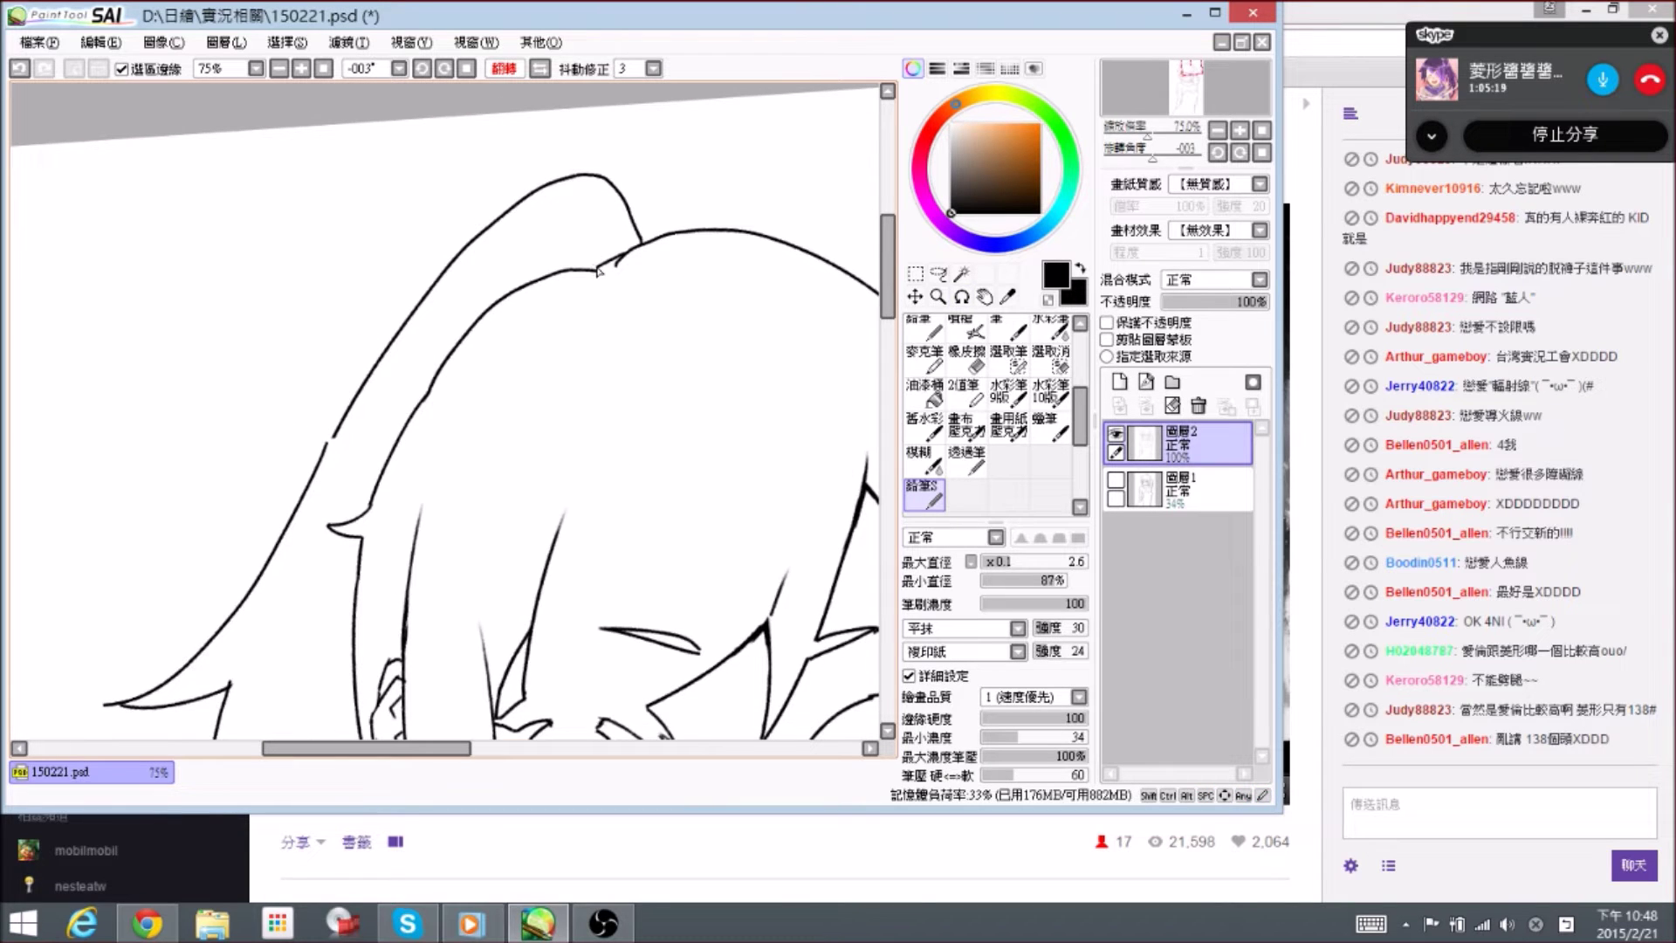
left_click_drag(462, 362, 564, 296)
mouse_move(449, 371)
left_mouse_down()
mouse_move(457, 393)
mouse_move(480, 325)
mouse_move(467, 355)
left_mouse_up()
key("e")
key("n")
key("e")
key("n")
left_click_drag(444, 430, 601, 243)
- Refine the pointed tuft on the outer hair outline, cleaning its tip and inner notch with pencil and eraser
left_click_drag(631, 344, 613, 514)
key("e")
mouse_move(417, 374)
left_mouse_down()
mouse_move(430, 360)
mouse_move(432, 388)
mouse_move(491, 418)
mouse_move(482, 441)
left_mouse_up()
key("n")
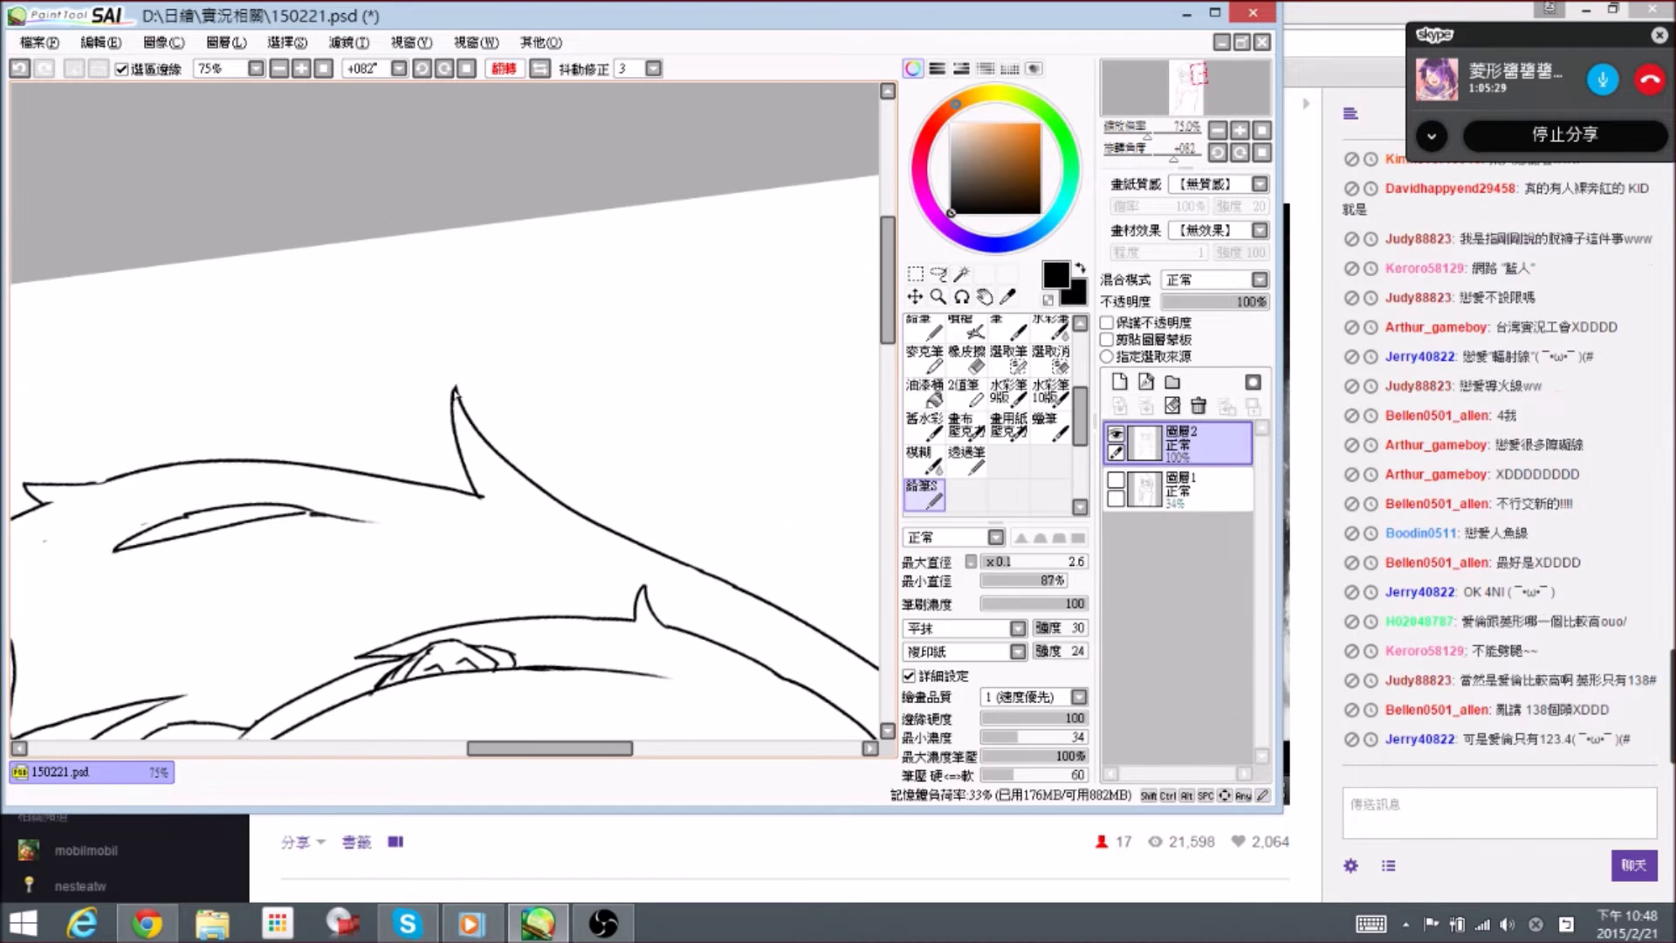
left_click_drag(456, 386, 454, 384)
left_click_drag(666, 367, 517, 229)
left_click_drag(568, 464, 542, 329)
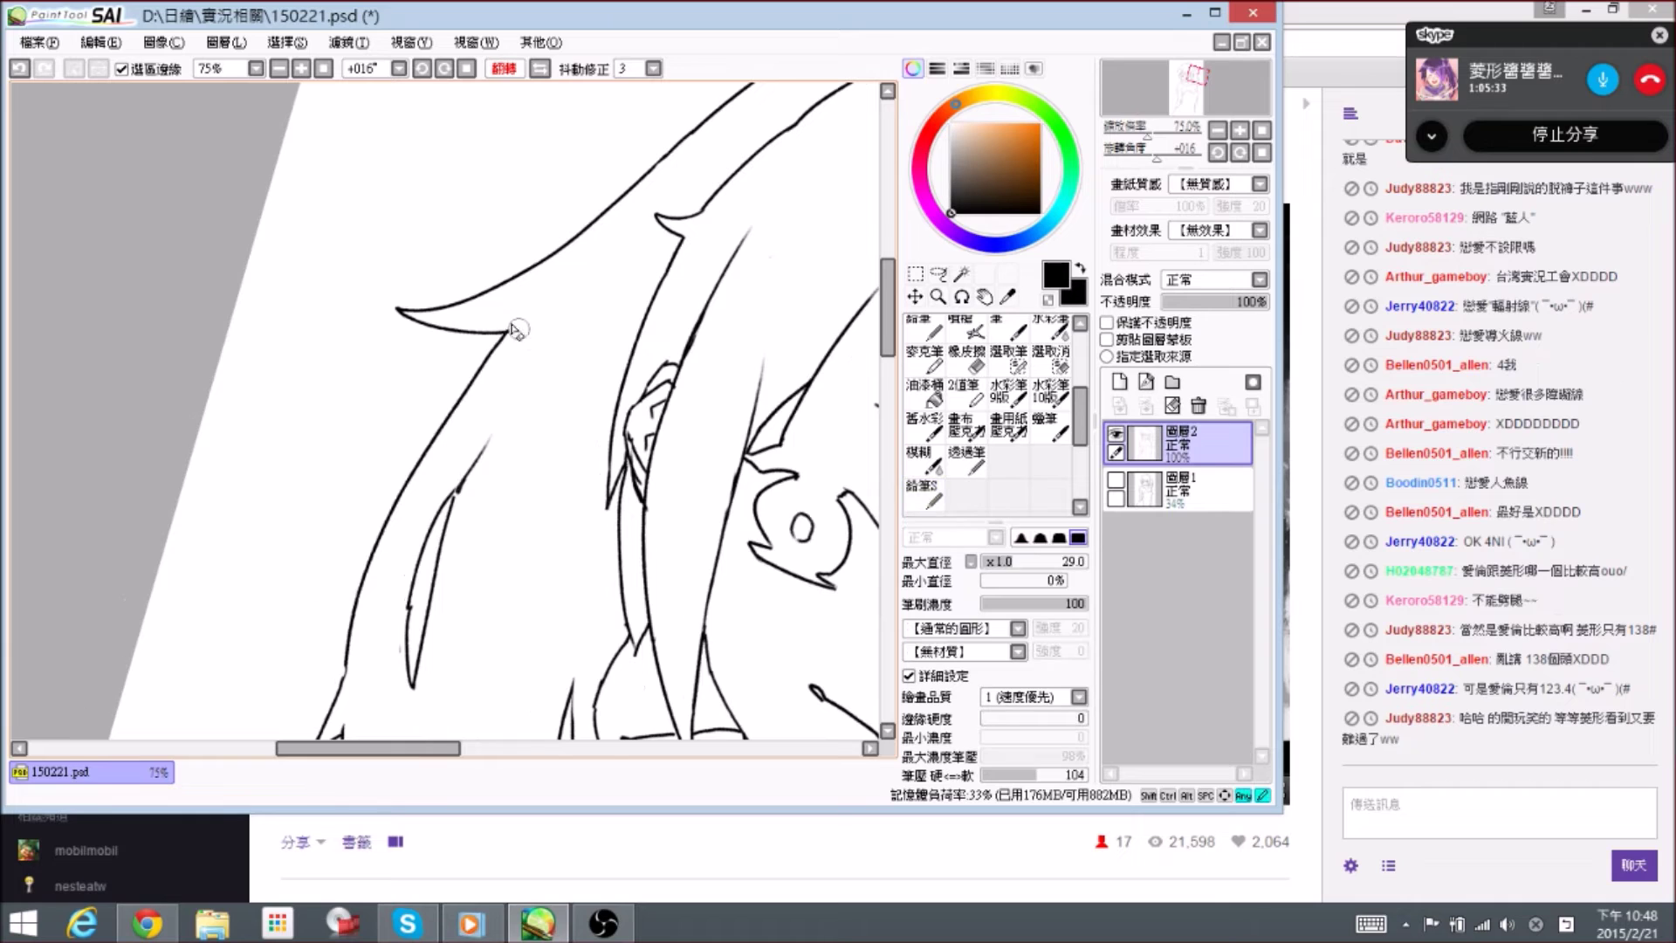
- Smooth the narrow inner strand of the long side hair and clean the small pointed tip on its outer edge
scroll(561, 352, "down", 3)
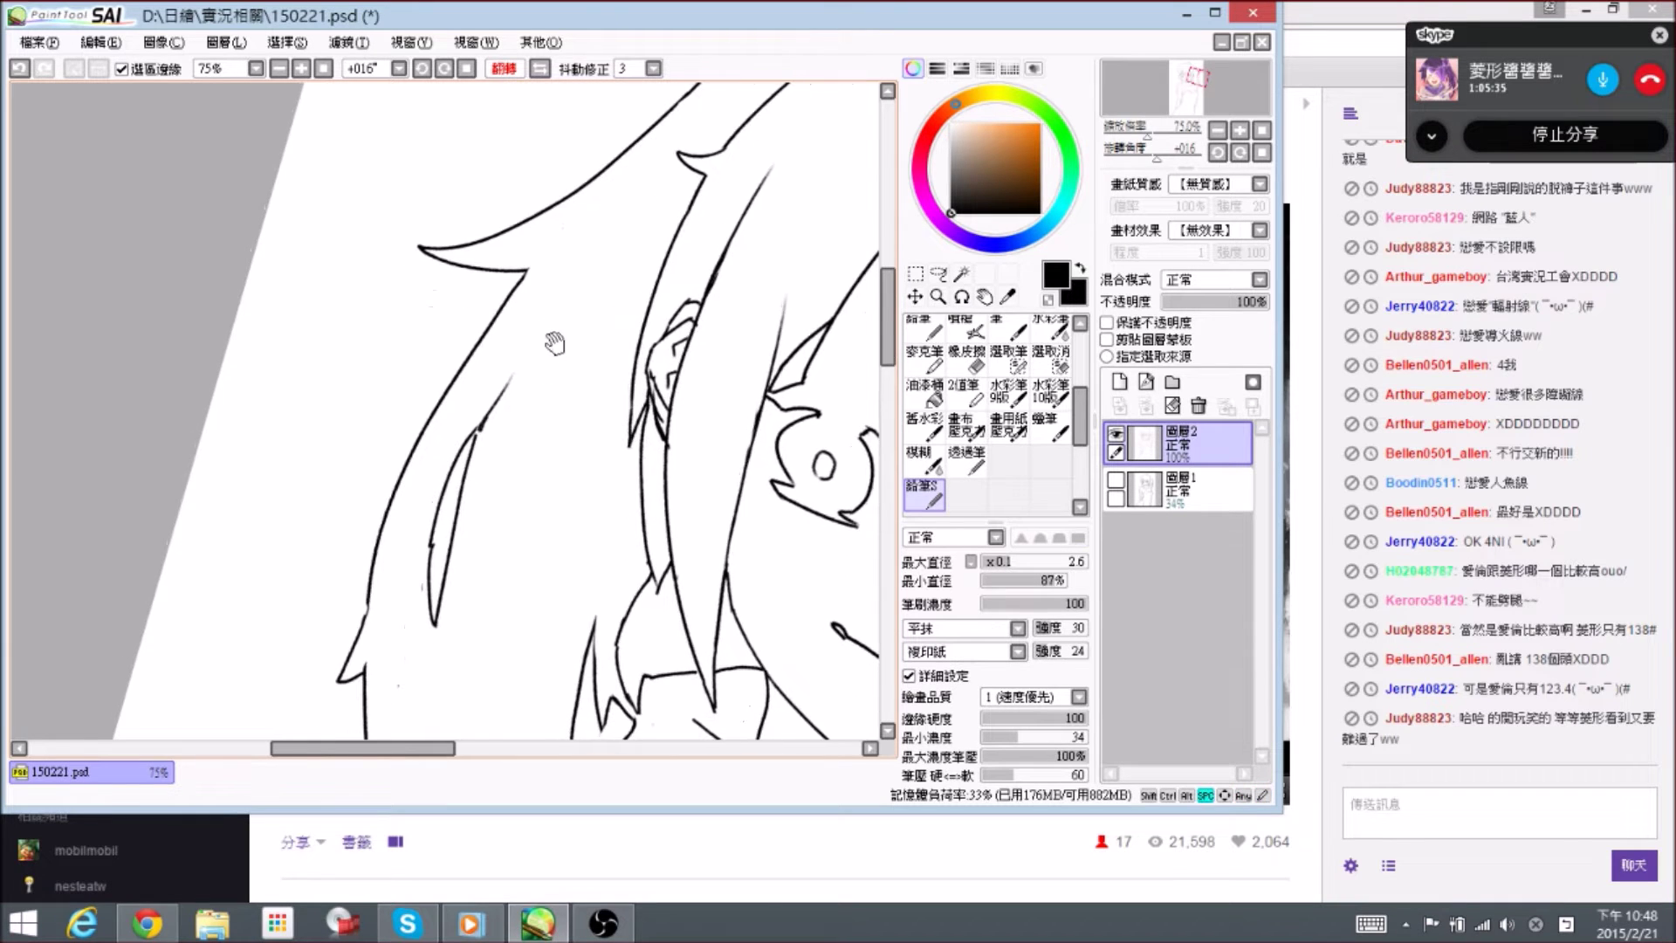
scroll(519, 410, "down", 3)
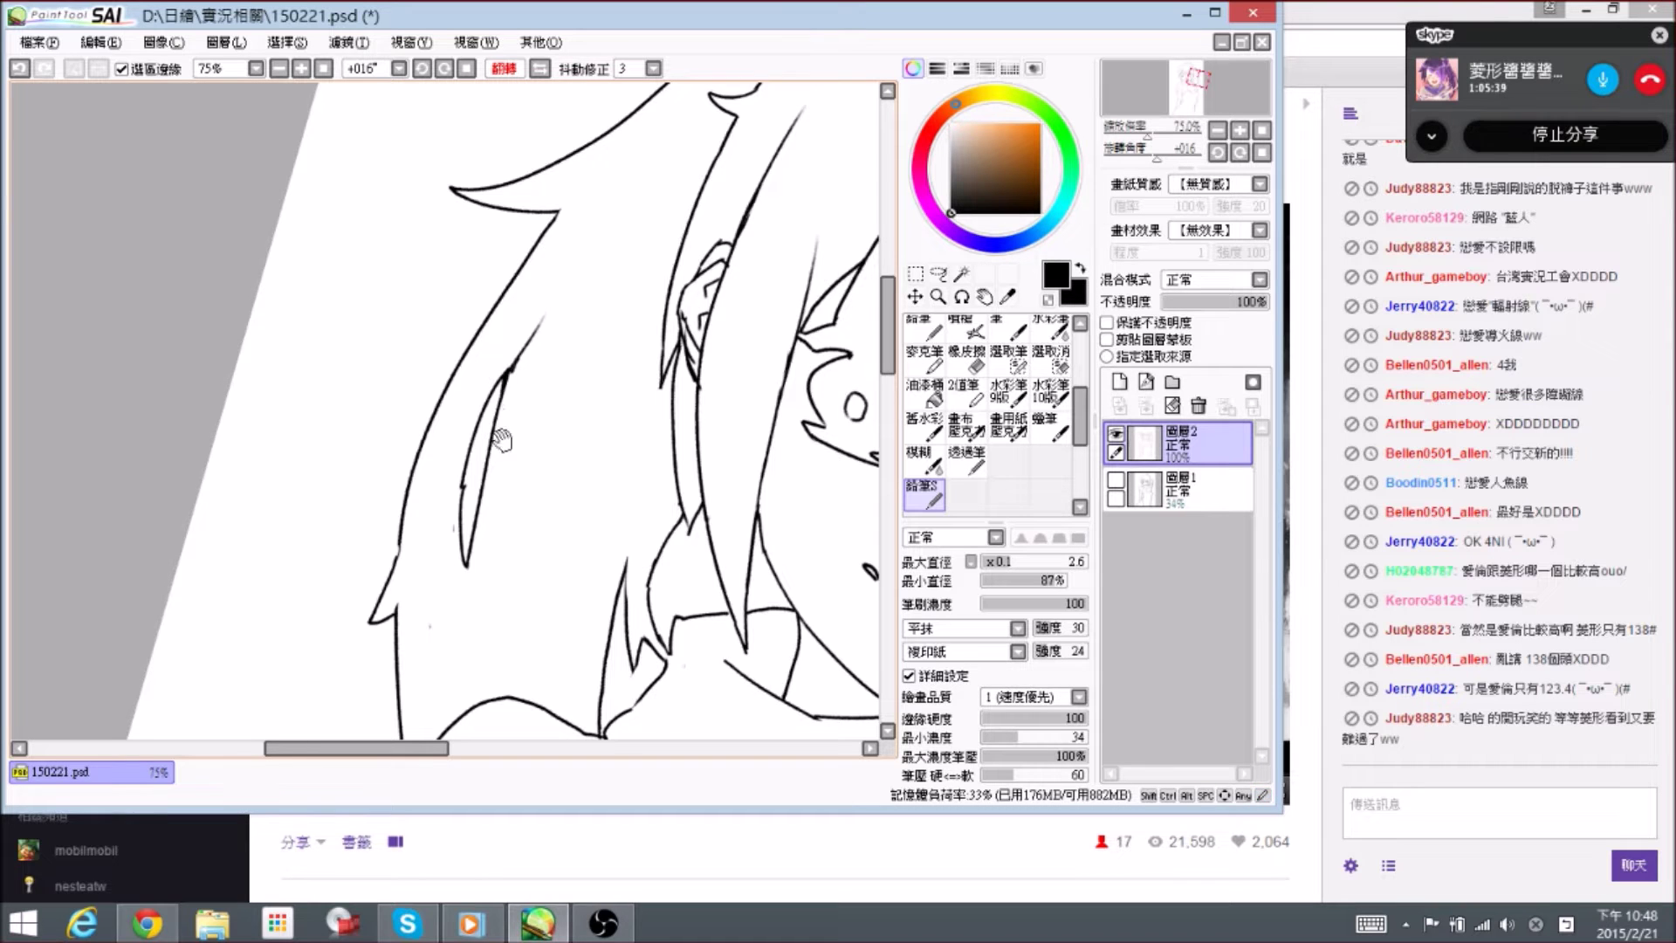
scroll(499, 432, "down", 7)
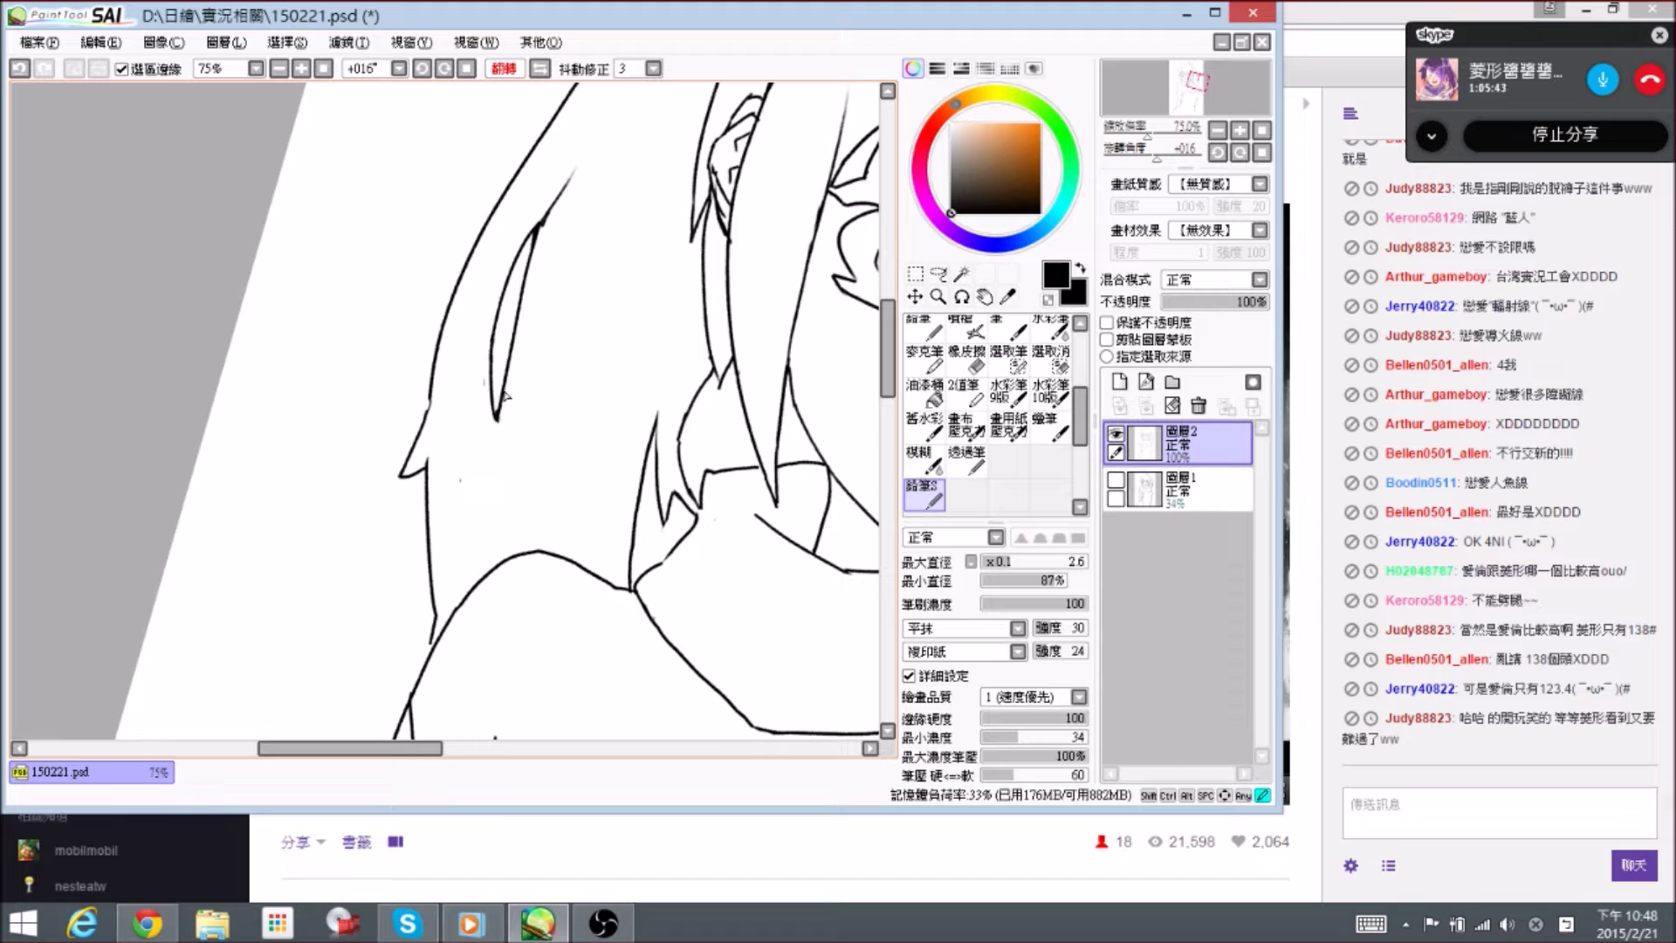
scroll(437, 454, "down", 2)
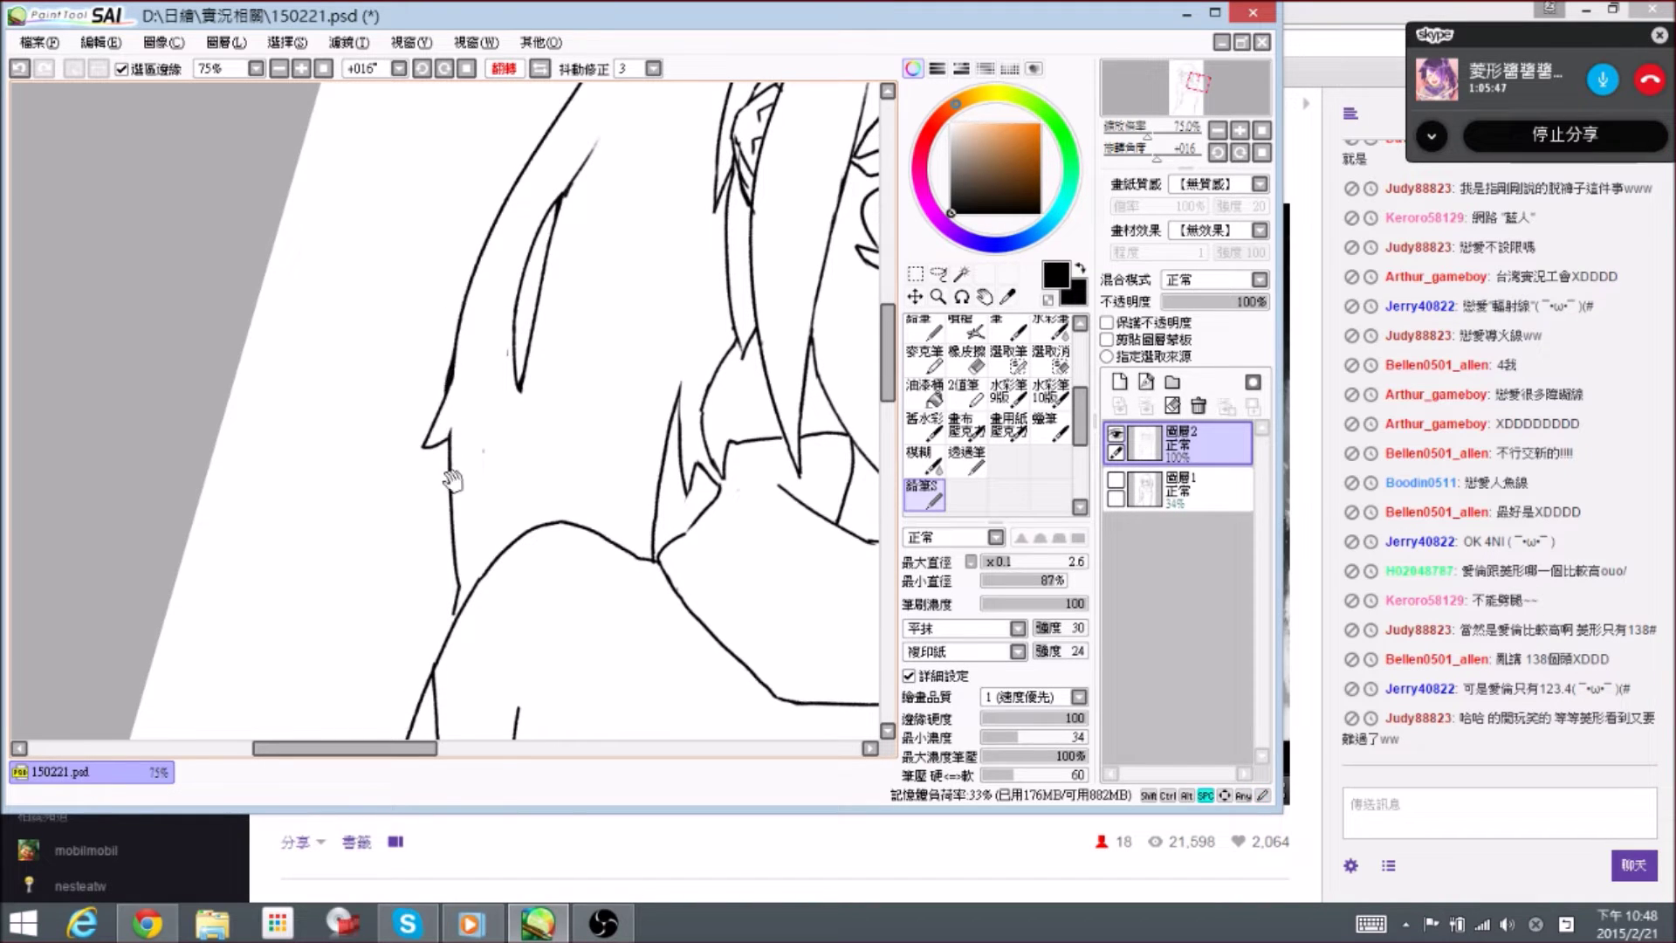
scroll(449, 474, "down", 2)
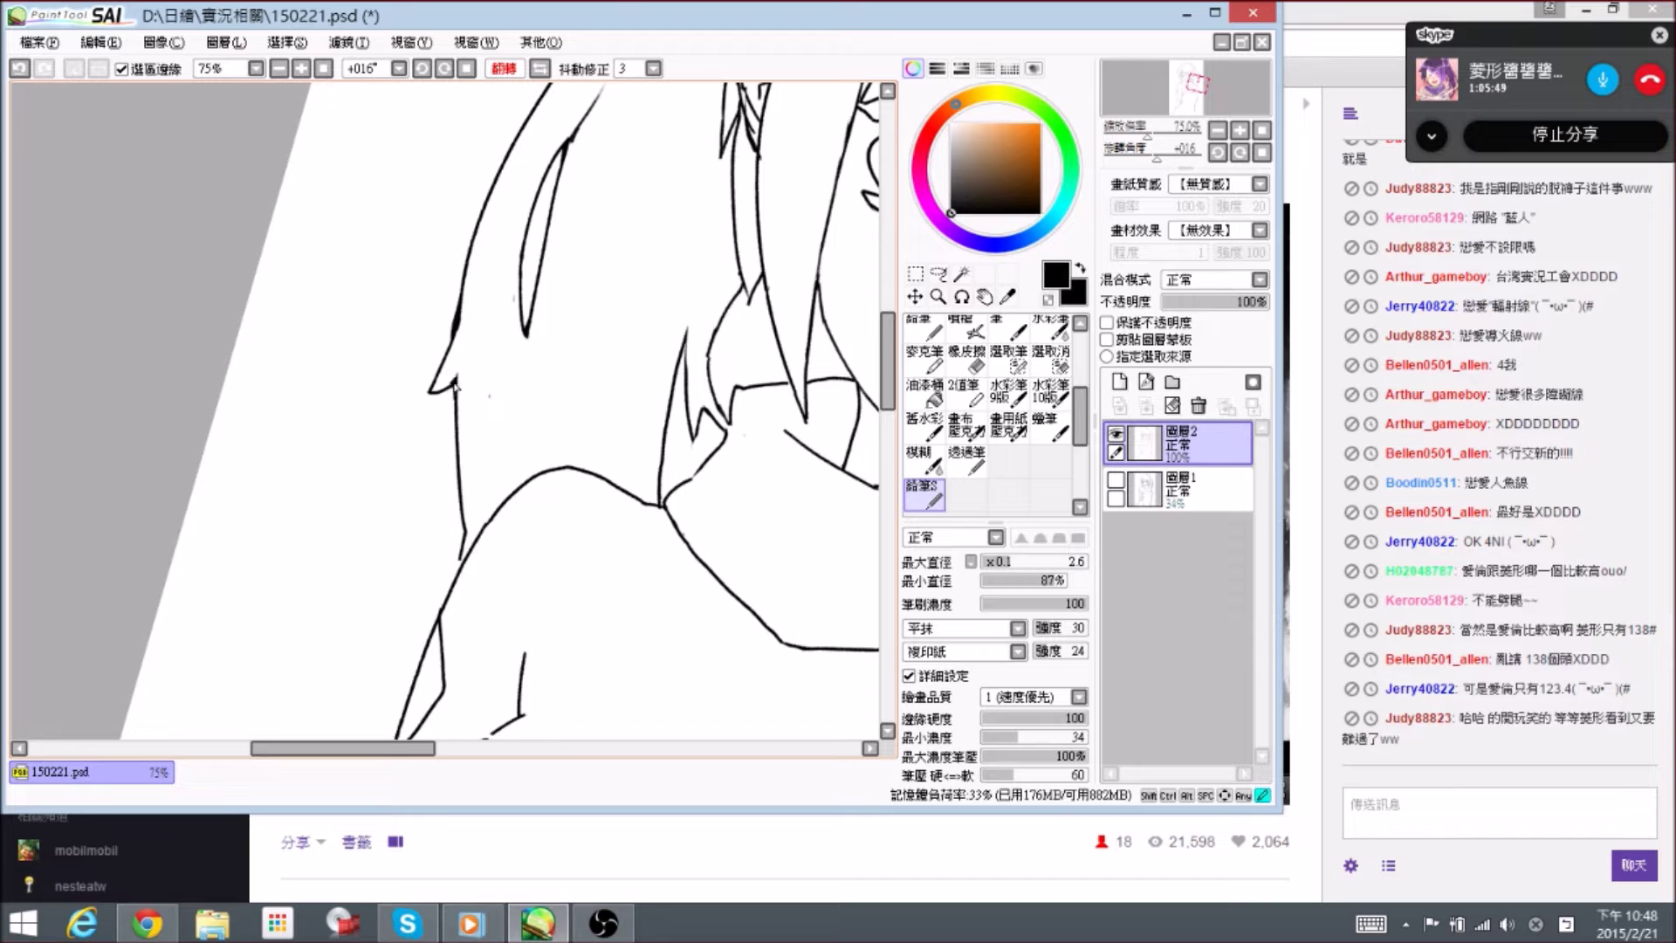
left_click_drag(474, 439, 482, 456)
left_click_drag(467, 393, 463, 386)
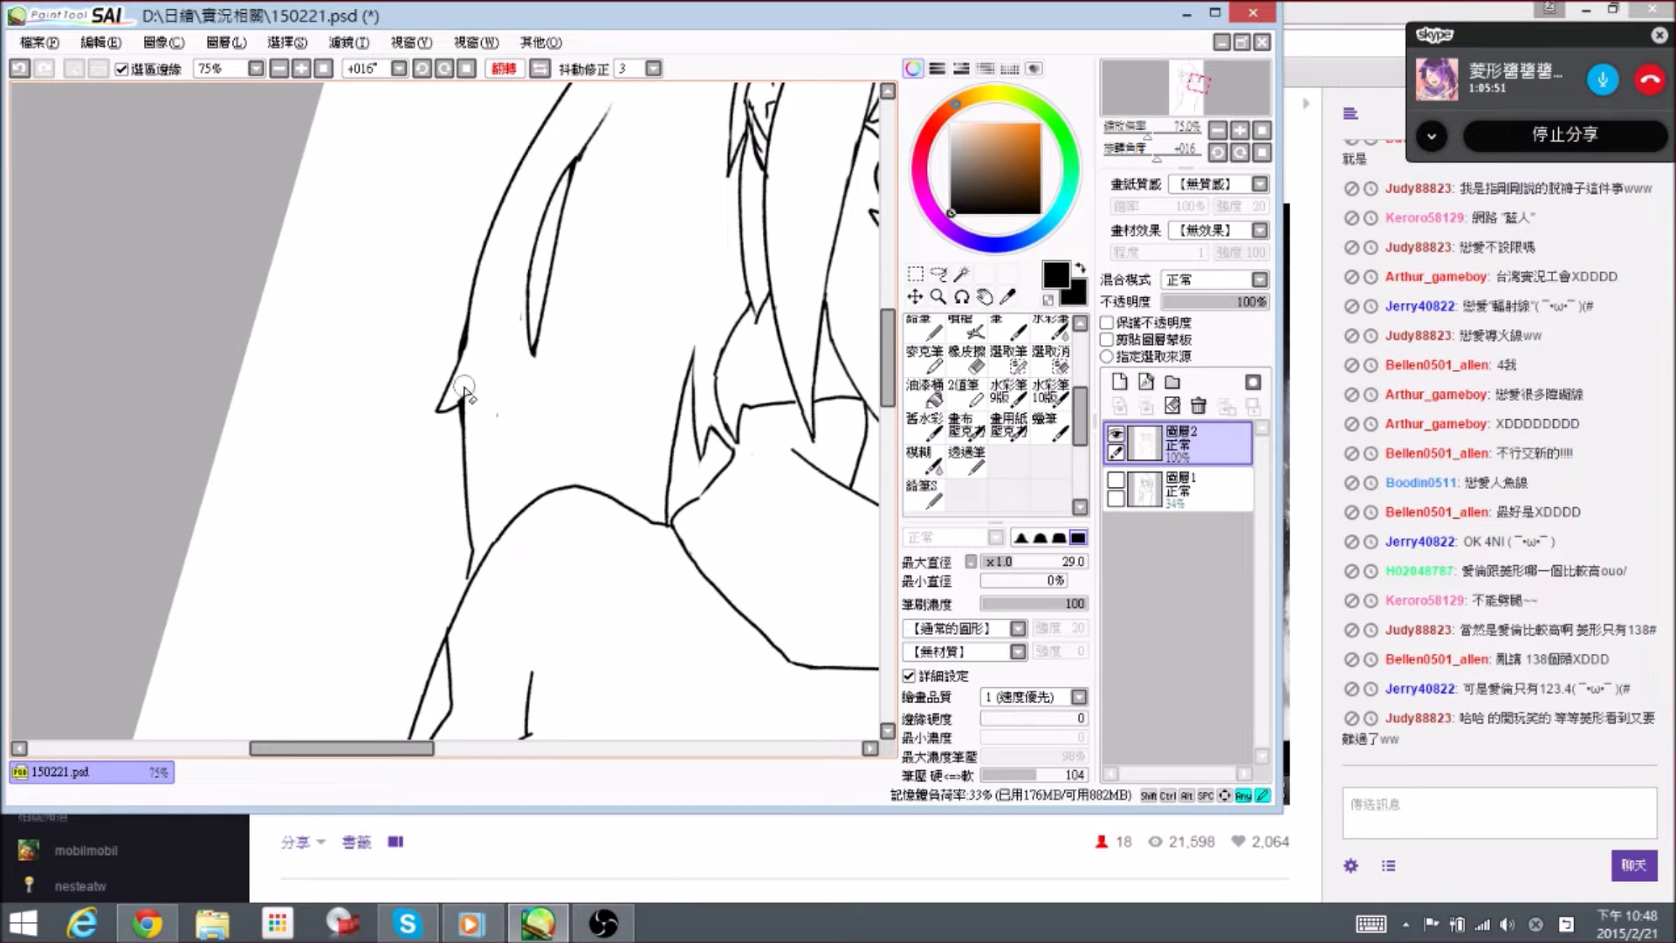
key("n")
- Close the gaps where the hair end, shoulder outline and rounded arm curve meet below the shoulder
scroll(493, 445, "down", 3)
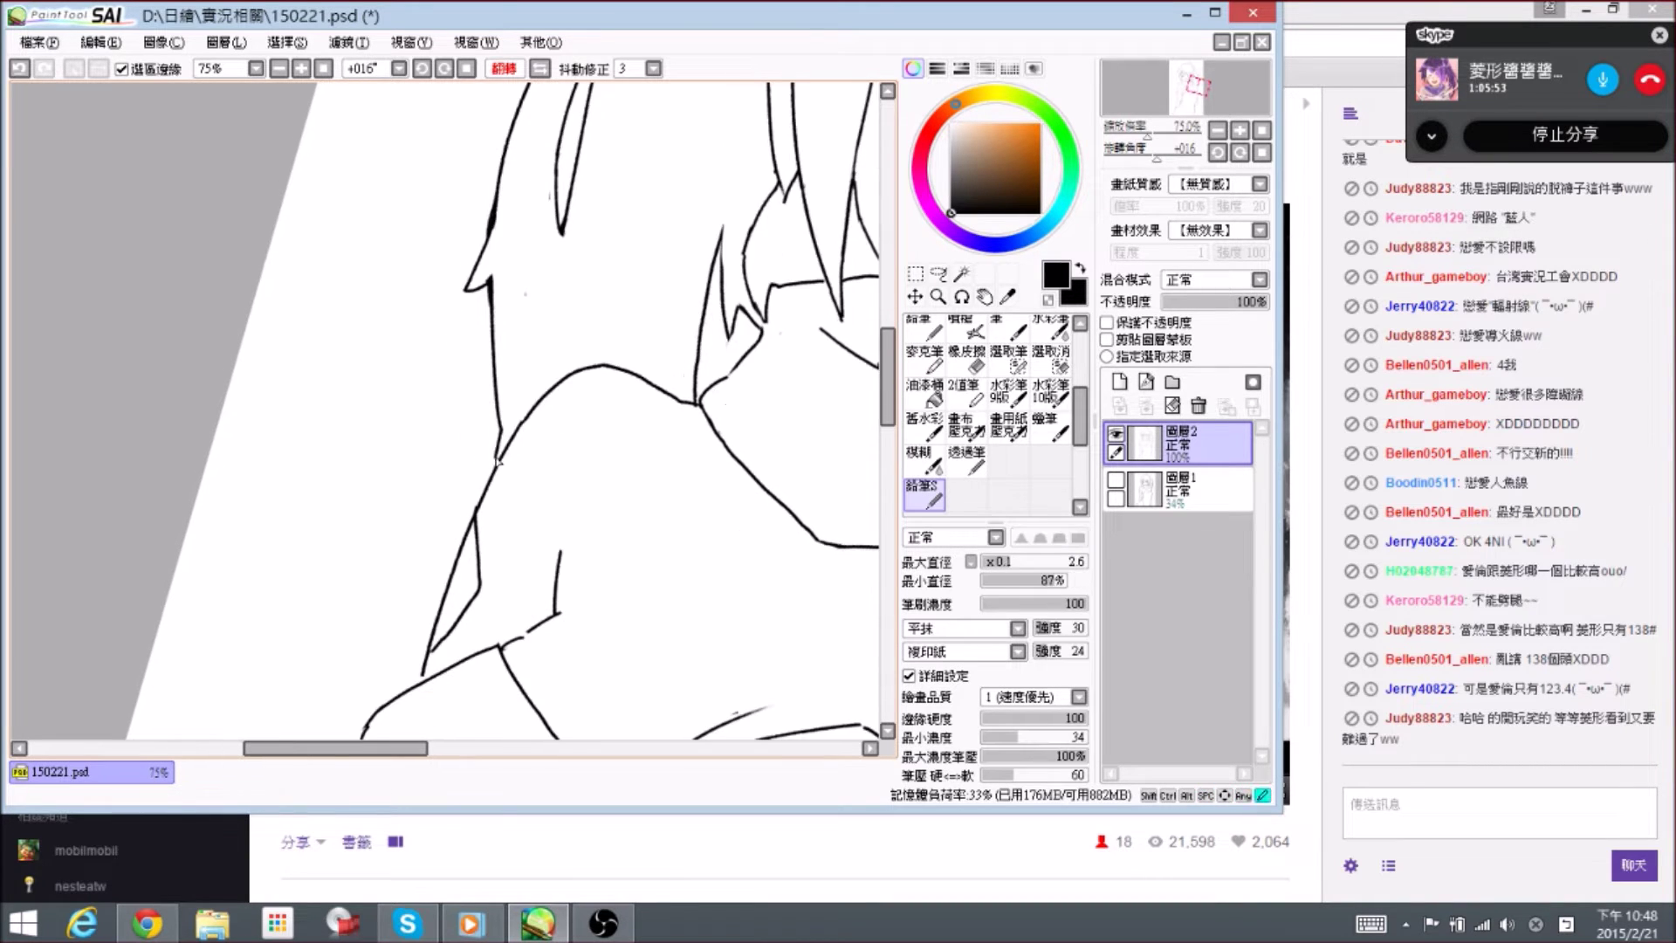
scroll(495, 474, "down", 6)
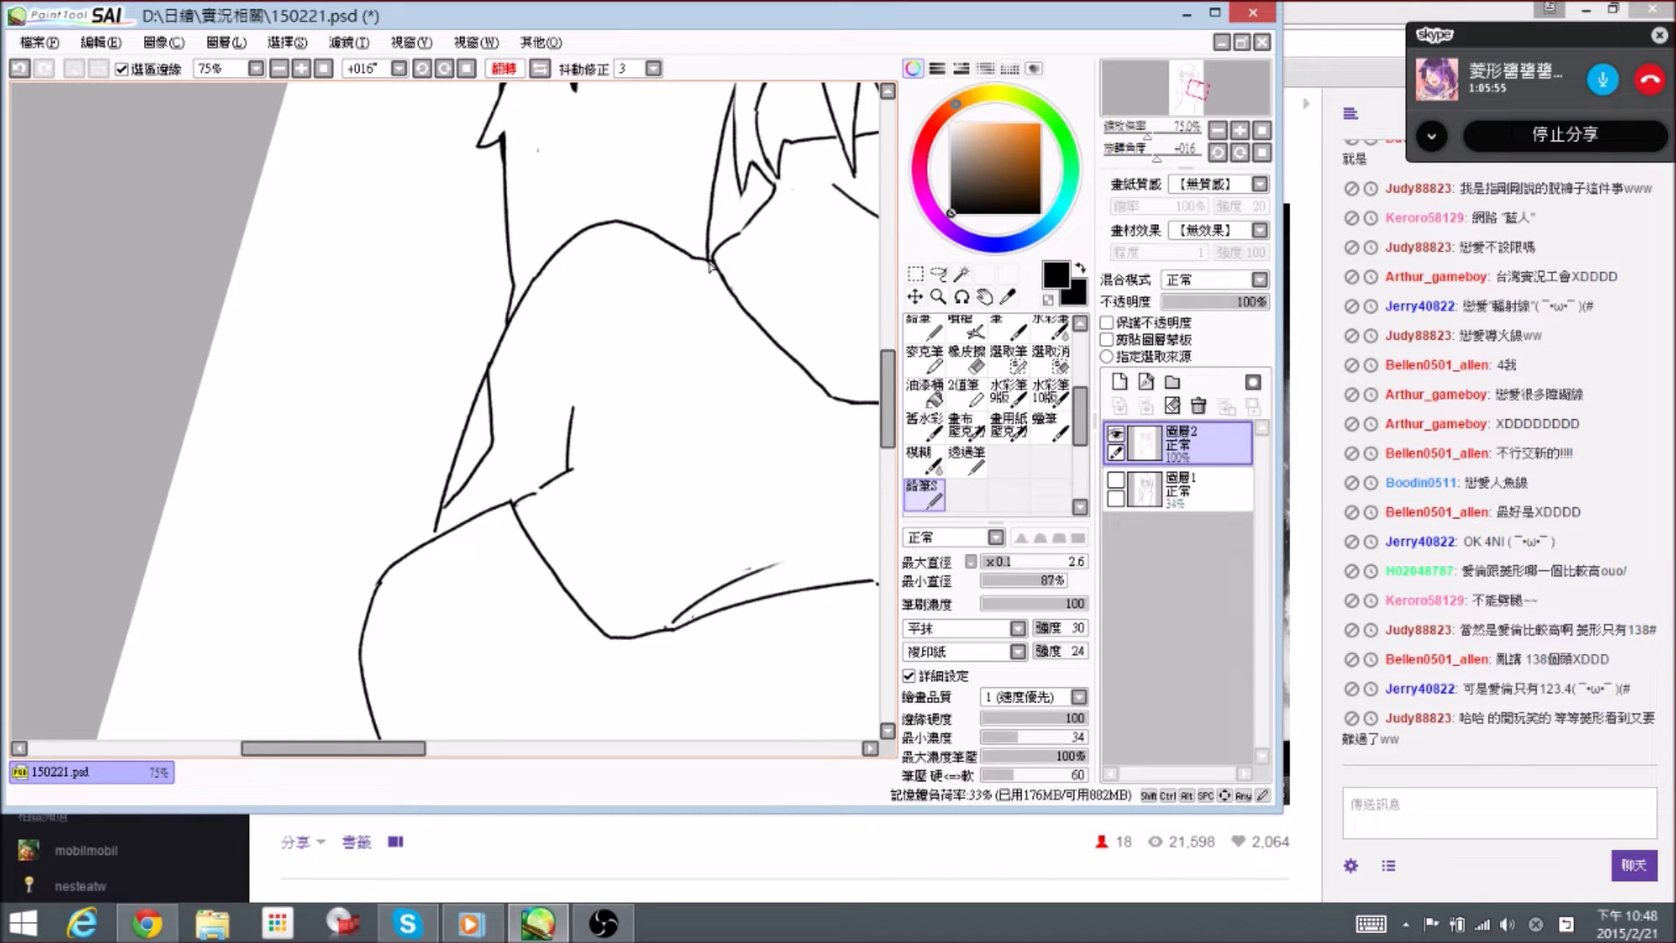
left_click_drag(524, 385, 582, 377)
scroll(581, 362, "down", 4)
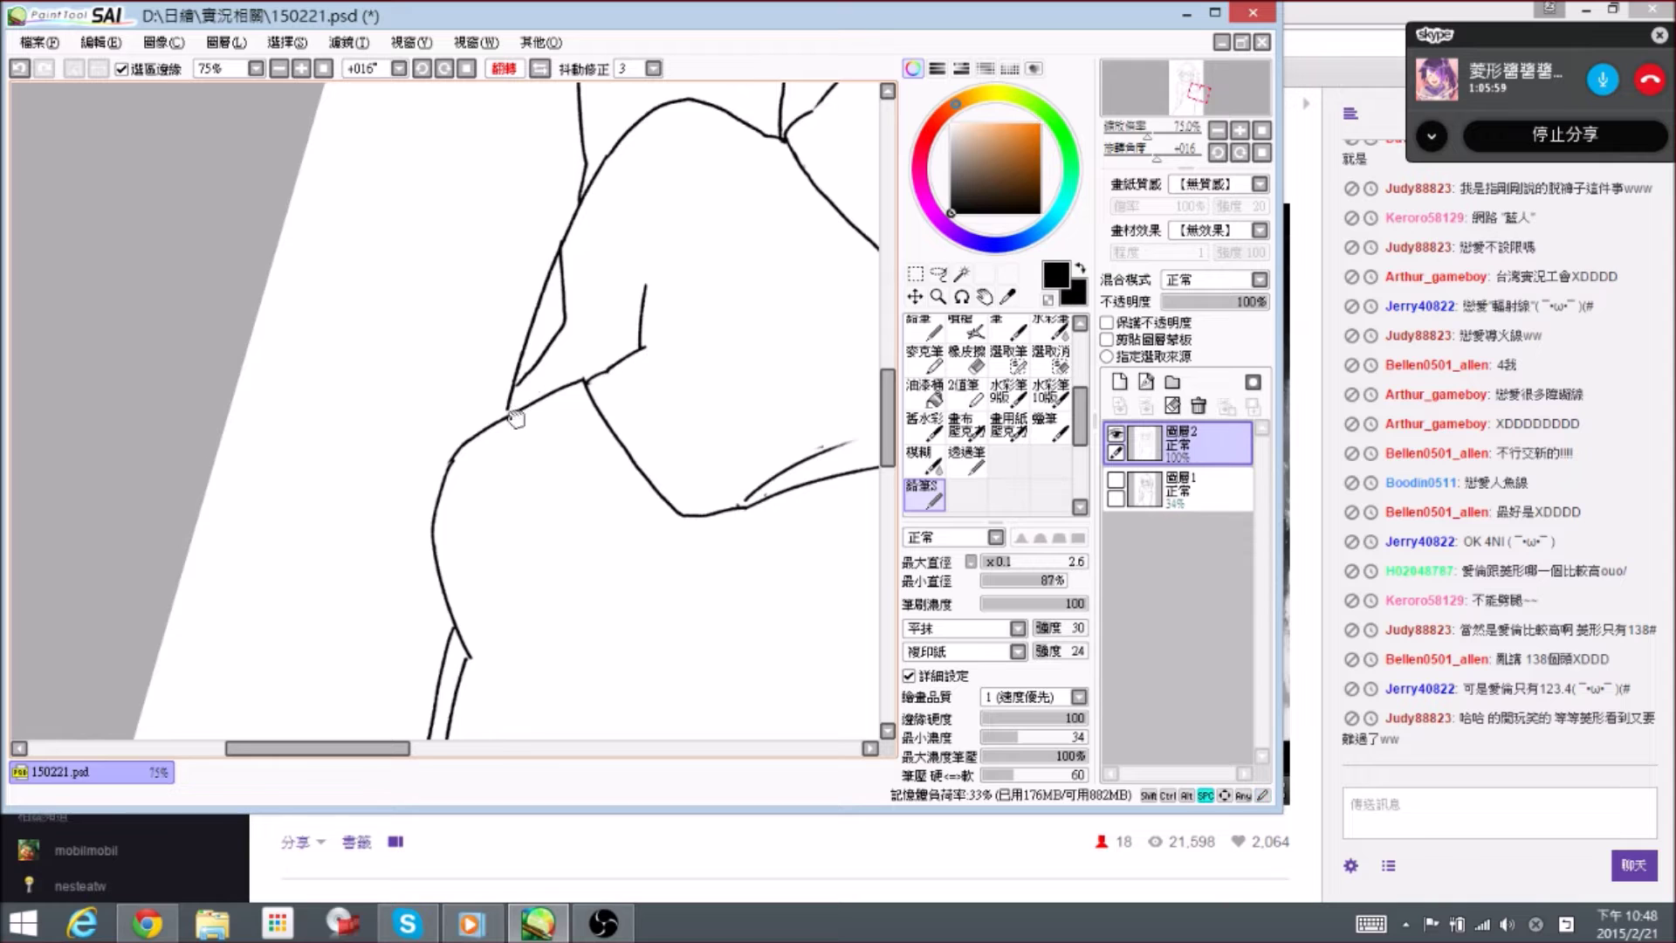
scroll(529, 404, "left", 1)
left_click_drag(613, 351, 617, 344)
mouse_move(496, 418)
left_mouse_down()
mouse_move(520, 437)
mouse_move(580, 276)
mouse_move(538, 391)
left_mouse_up()
key("e")
key("n")
key("e")
key("n")
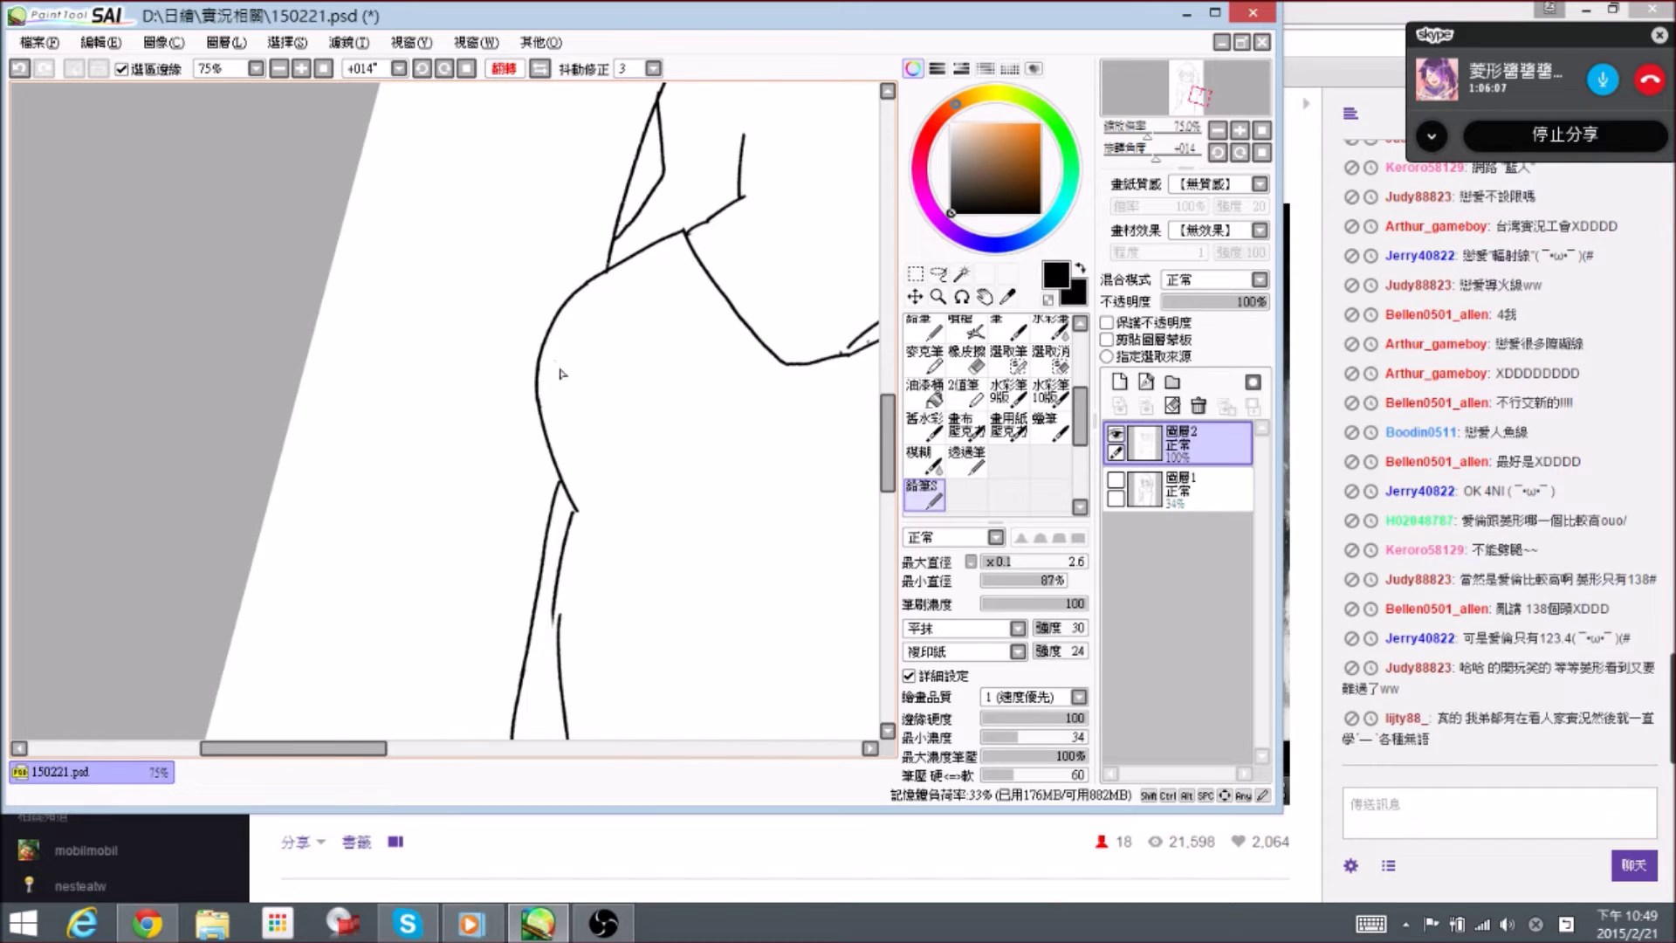
- Join the broken inner line of the narrow tapering shape below the rounded arm curve
scroll(554, 365, "down", 3)
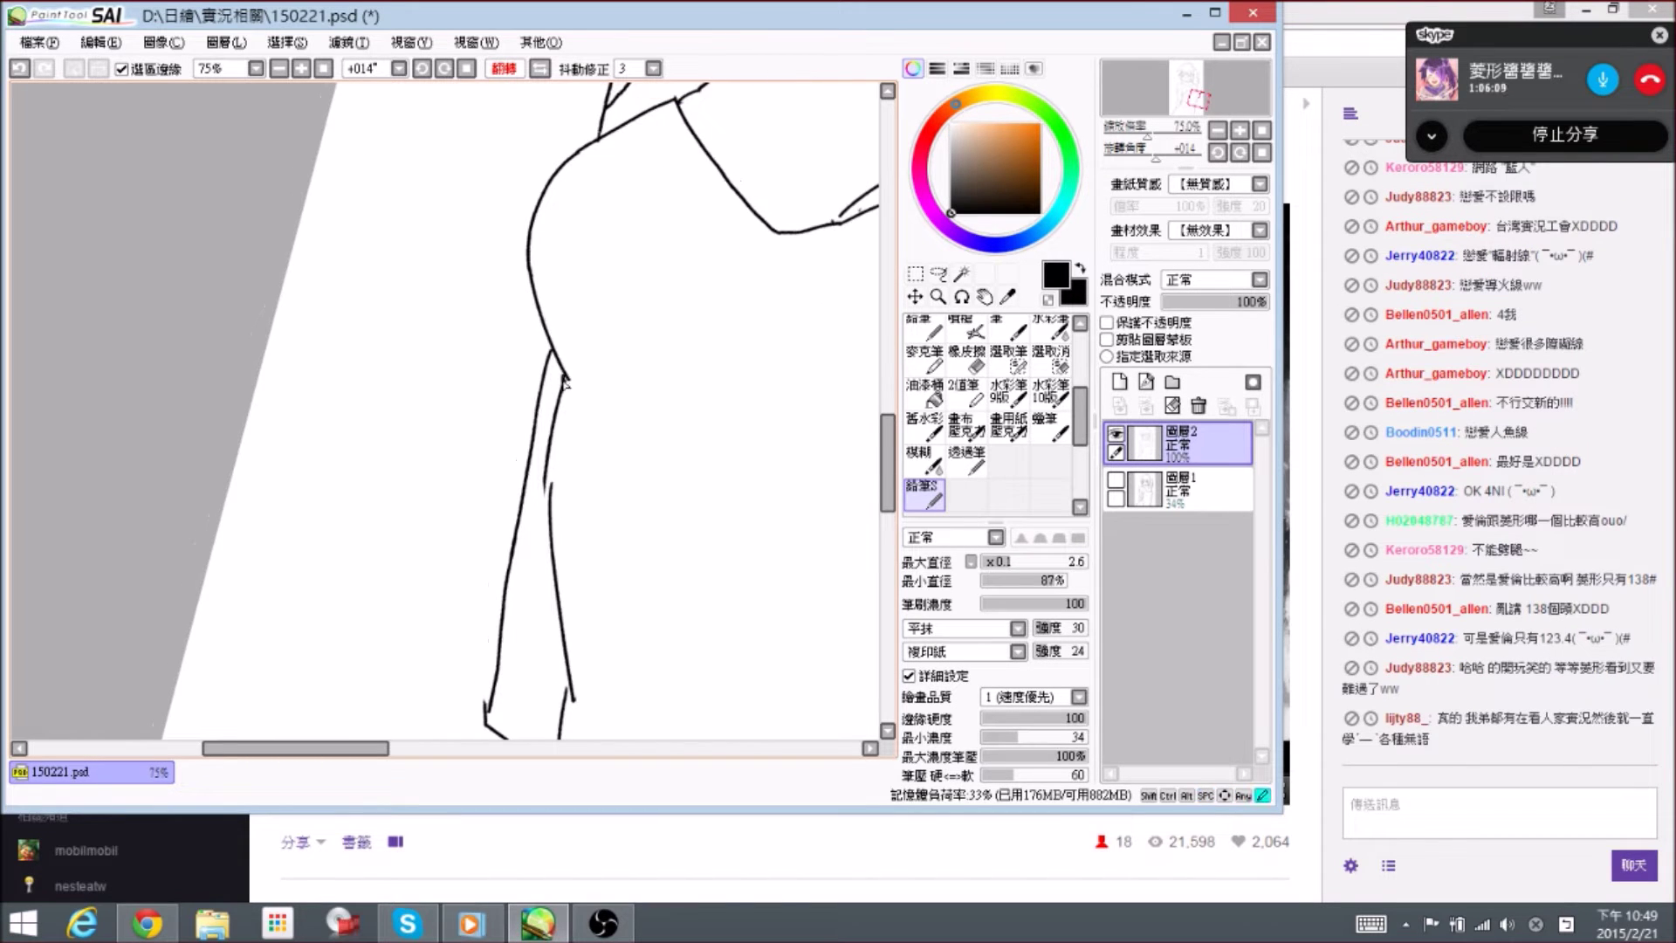
mouse_move(558, 465)
left_mouse_down()
mouse_move(563, 387)
mouse_move(559, 459)
left_mouse_up()
key("e")
key("n")
mouse_move(553, 372)
left_mouse_down()
mouse_move(559, 479)
mouse_move(562, 442)
left_mouse_up()
key("e")
scroll(563, 442, "down", 1)
key("n")
scroll(567, 450, "down", 3)
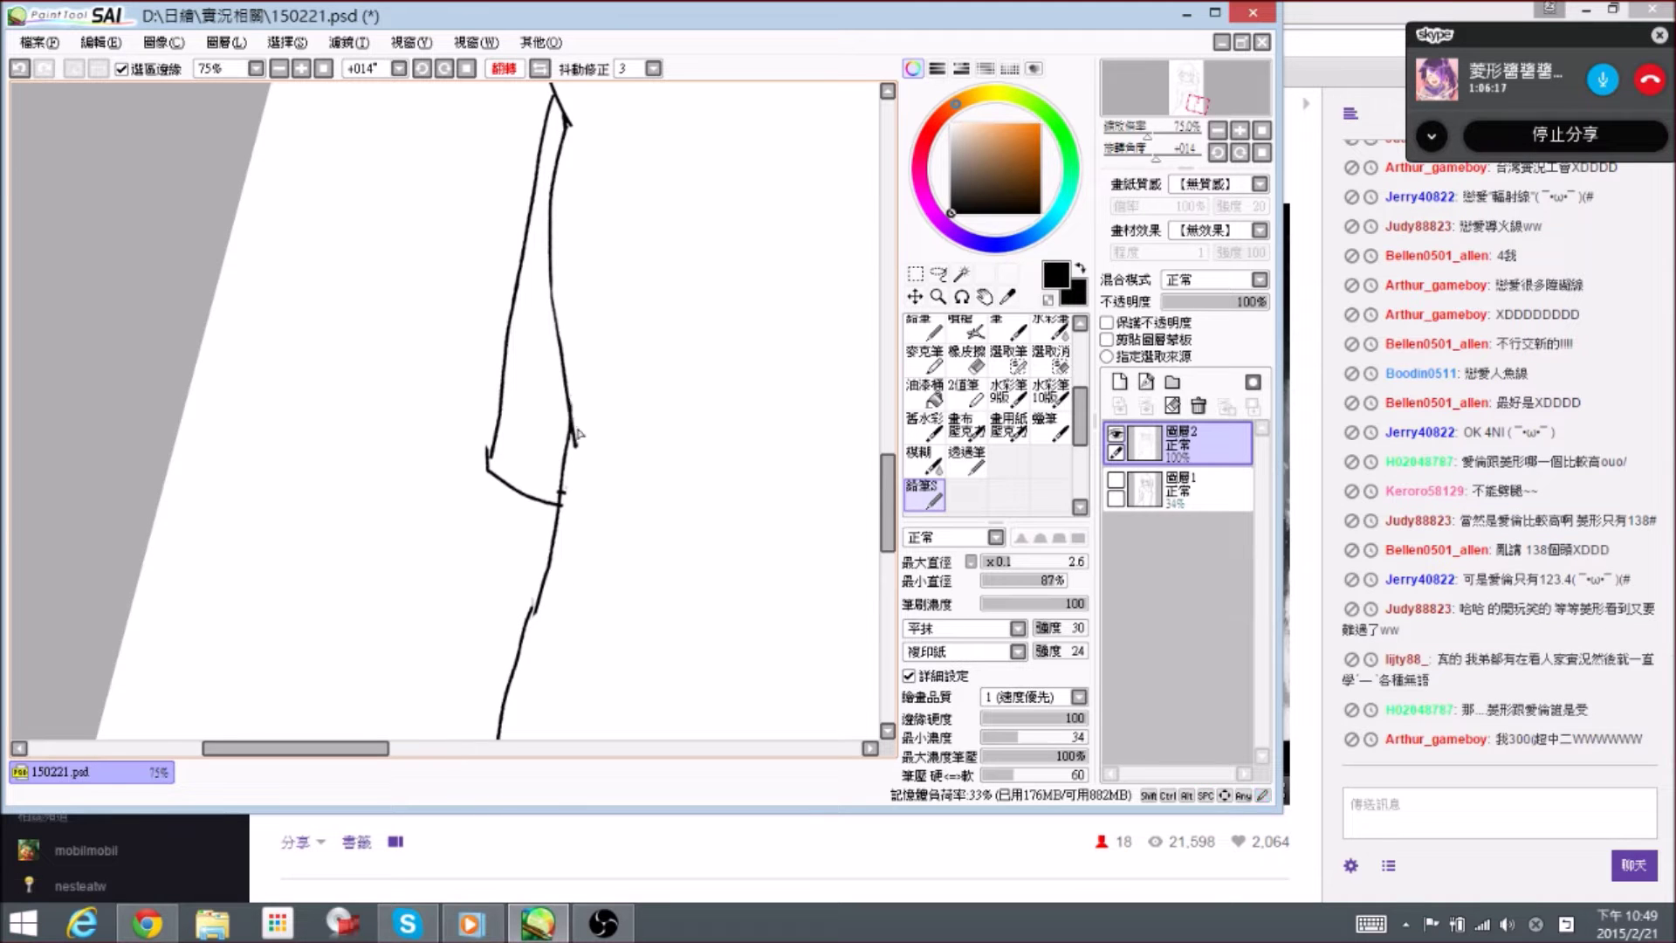
- Erase and redraw the lower outer corner of the narrow tapering shape, rounding it into its bottom edge
key("space")
left_click_drag(579, 511, 578, 452)
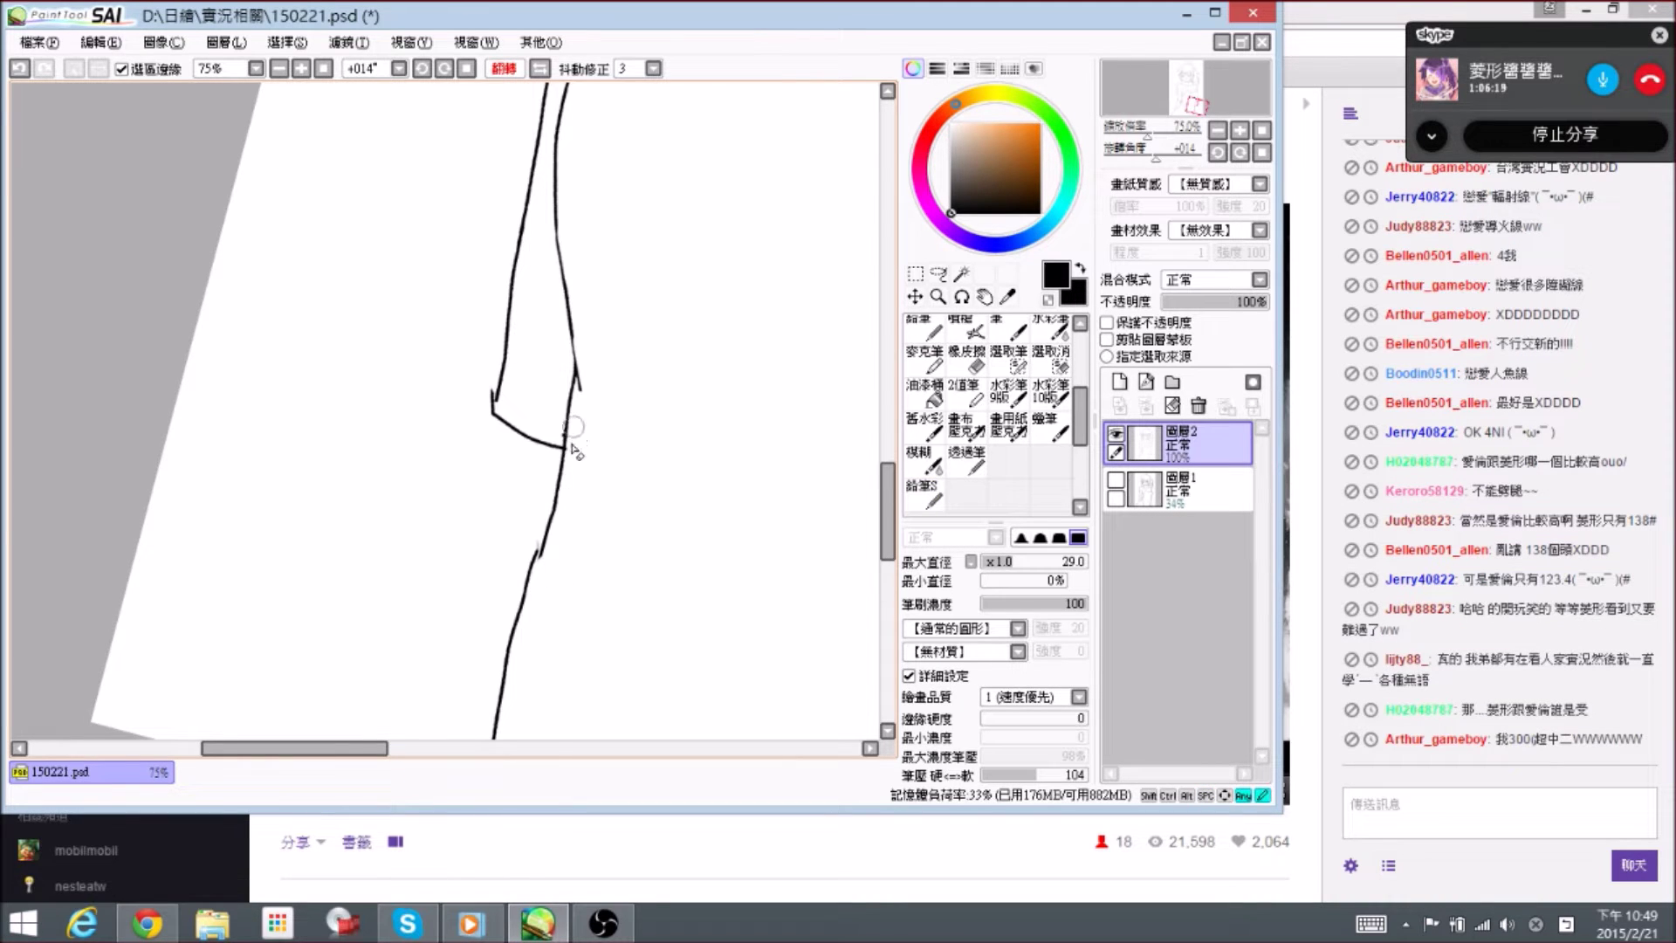
left_click_drag(548, 390, 577, 429)
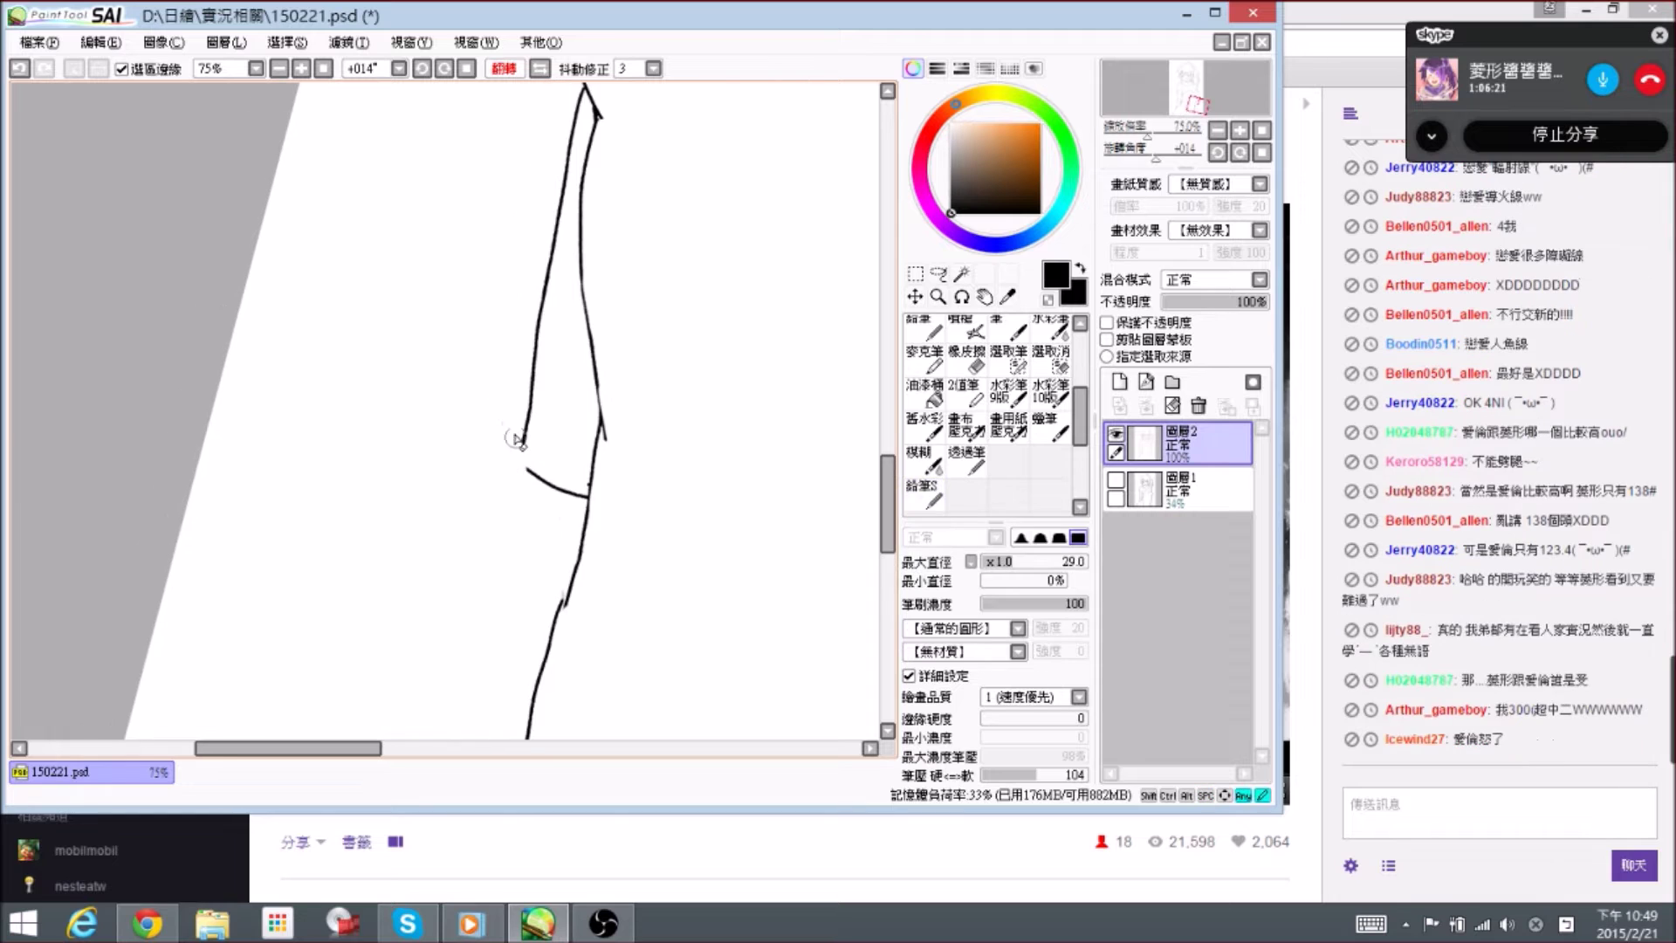
key("e")
key("n")
mouse_move(516, 439)
left_mouse_down()
mouse_move(524, 468)
mouse_move(604, 401)
mouse_move(607, 429)
left_mouse_up()
left_click_drag(612, 500, 600, 387)
key("e")
key("n")
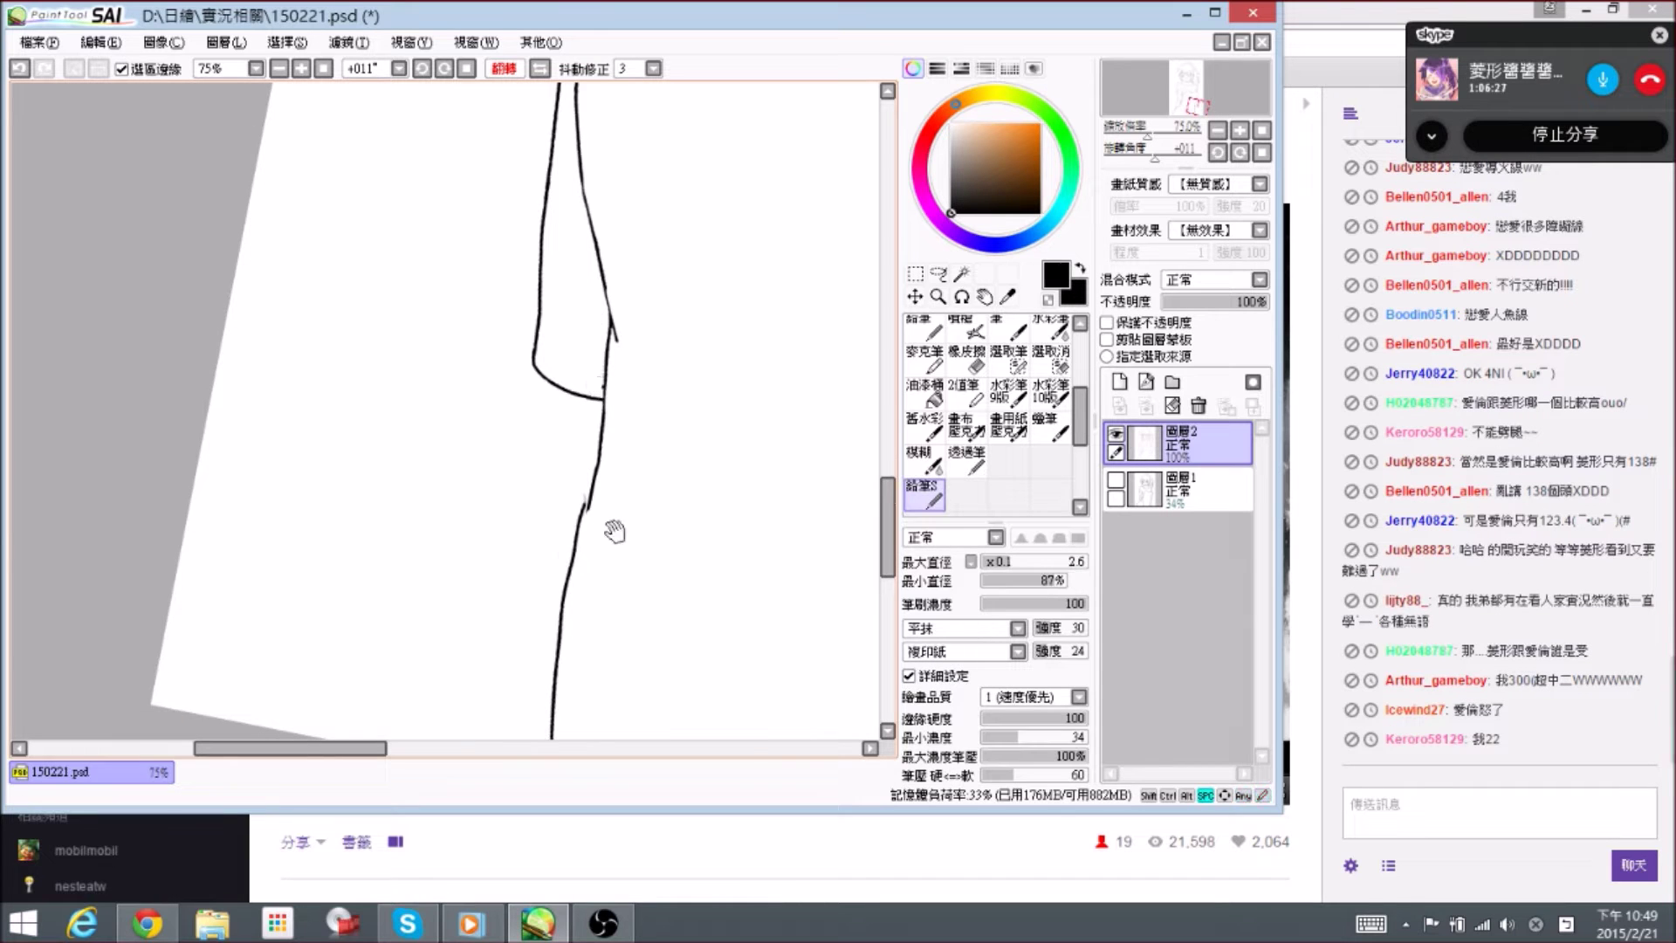
- Join the broken outline that runs from the narrow tapering shape down to the canvas edge
mouse_move(613, 530)
left_mouse_down()
mouse_move(623, 369)
mouse_move(585, 339)
mouse_move(582, 416)
left_mouse_up()
key("e")
key("n")
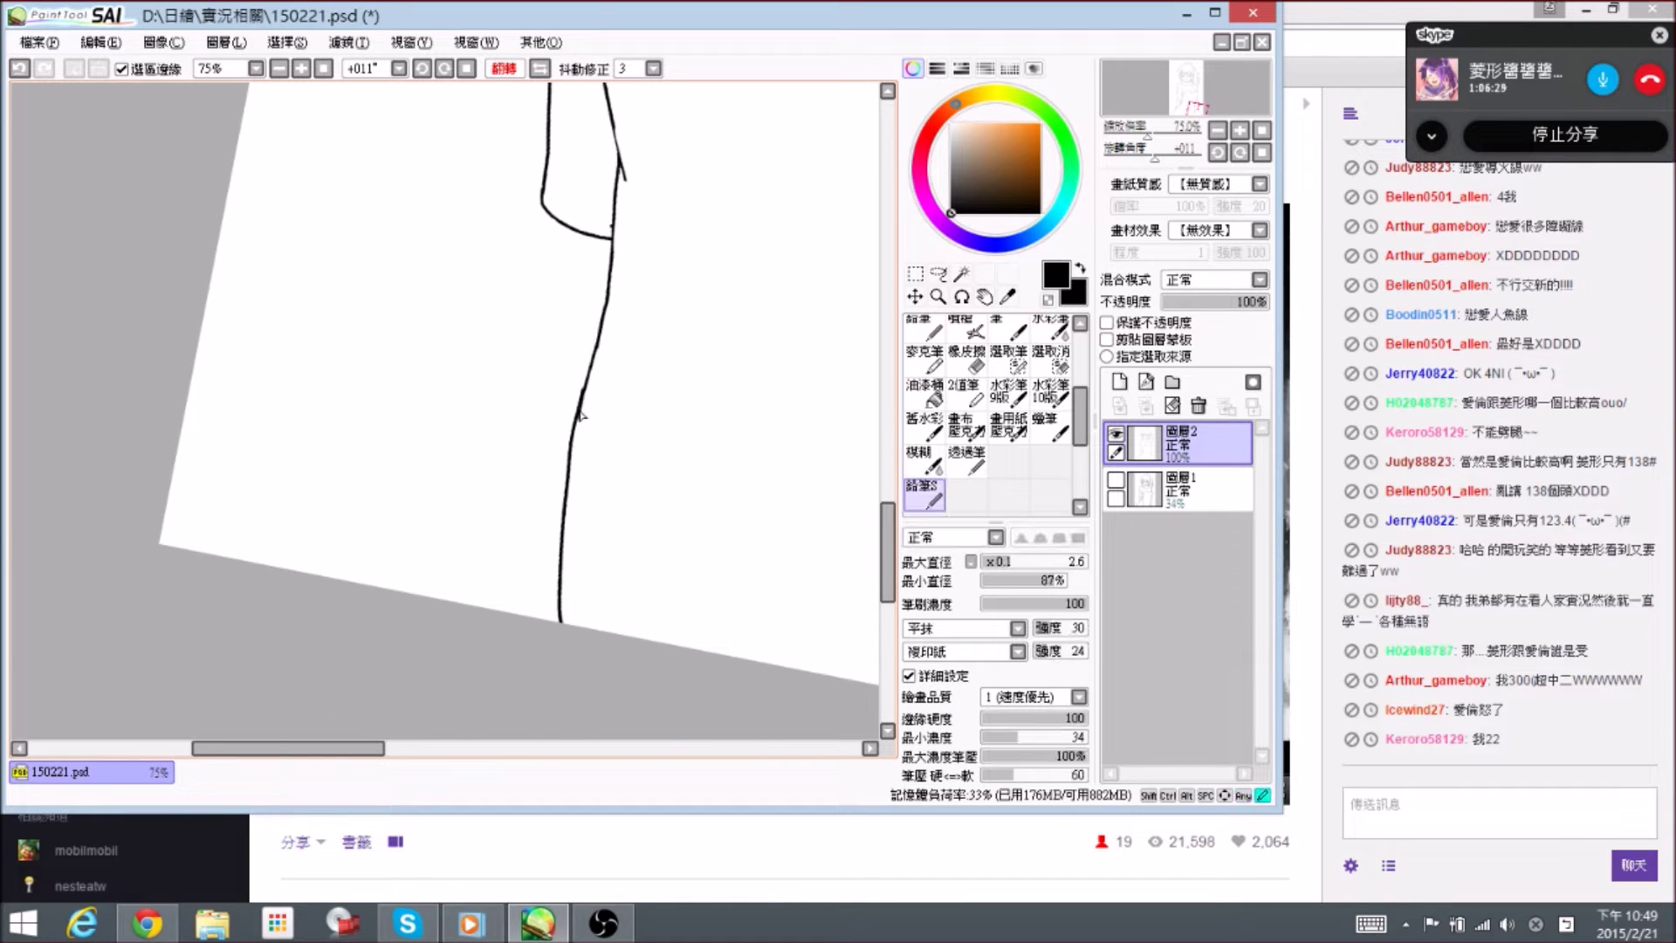
- Refine the finger outlines of the hand on the other side, closing gaps and cleaning stray ends
left_click_drag(727, 389, 464, 351)
left_click_drag(670, 401, 428, 349)
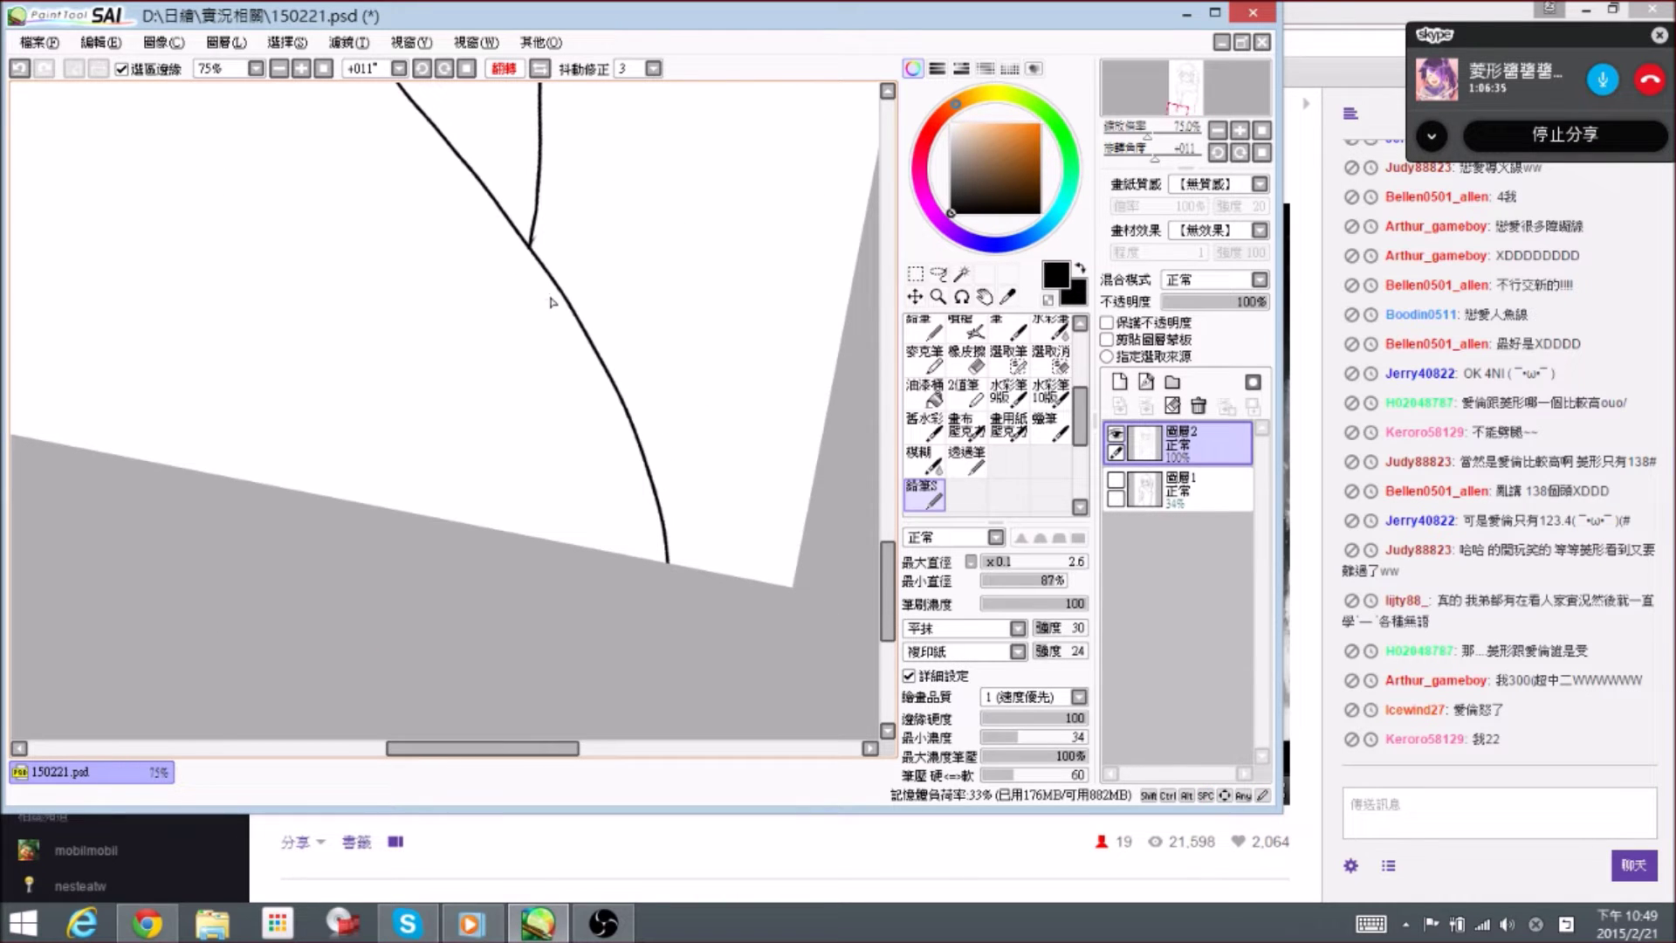
mouse_move(542, 326)
left_mouse_down()
mouse_move(579, 363)
mouse_move(632, 489)
left_mouse_up()
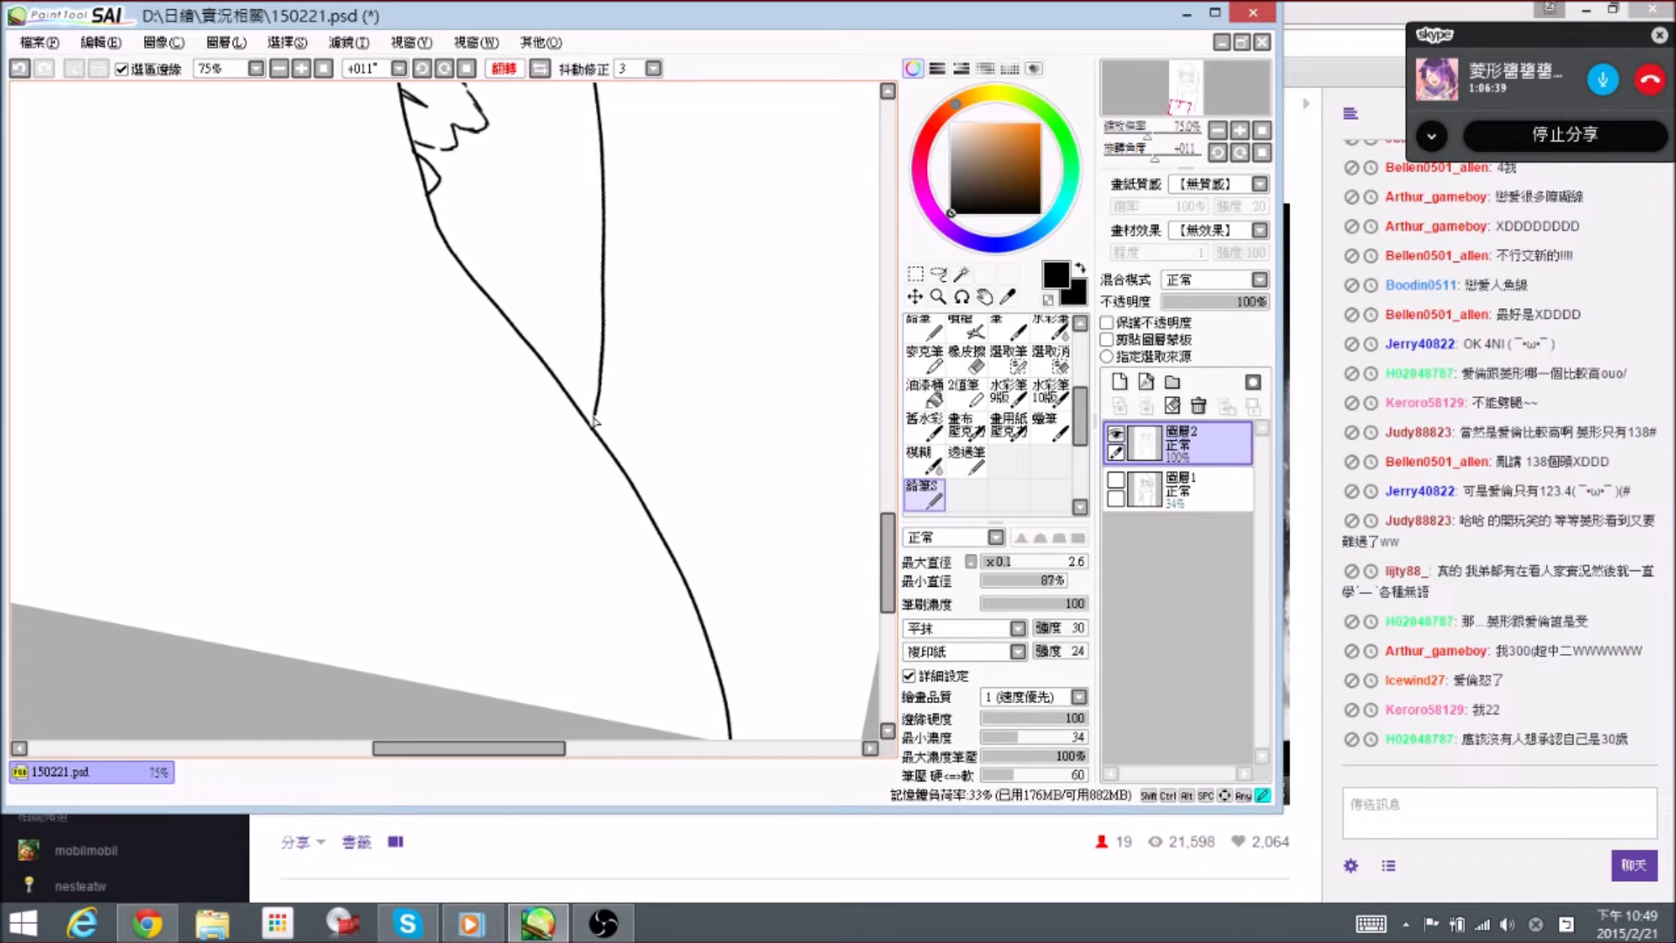
left_click_drag(470, 193, 559, 471)
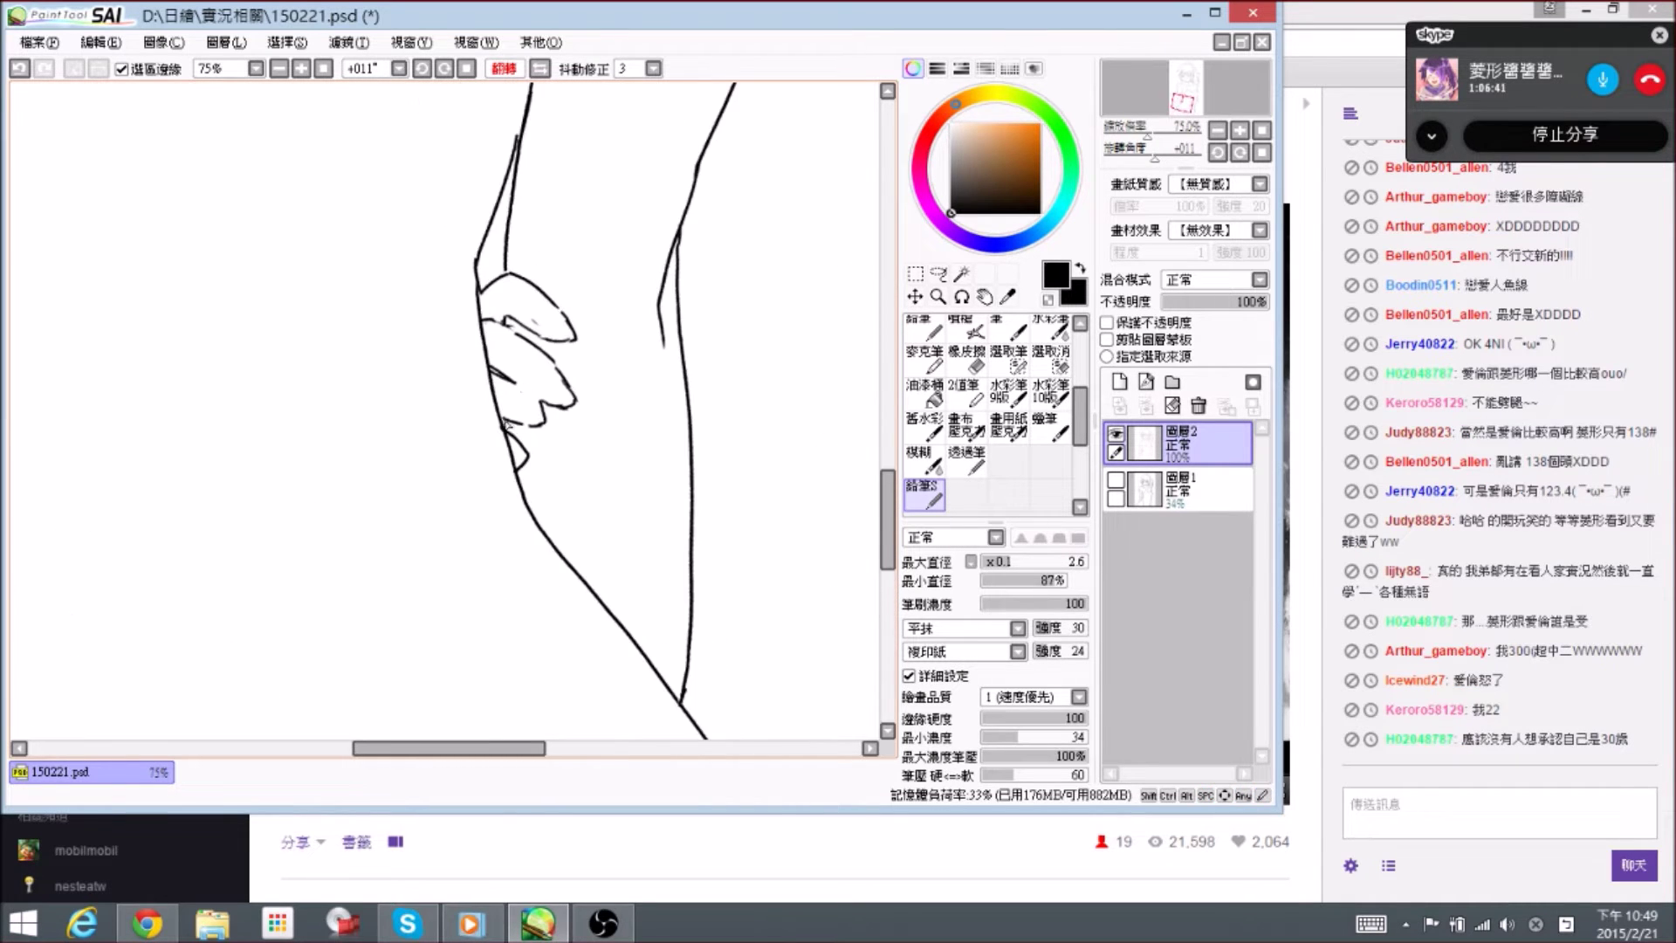
mouse_move(500, 329)
left_mouse_down()
mouse_move(516, 372)
mouse_move(515, 356)
mouse_move(655, 385)
mouse_move(597, 468)
mouse_move(534, 391)
mouse_move(524, 405)
mouse_move(522, 376)
mouse_move(578, 401)
mouse_move(545, 436)
mouse_move(550, 463)
mouse_move(599, 378)
left_mouse_up()
key("e")
key("e")
key("e")
key("e")
key("e")
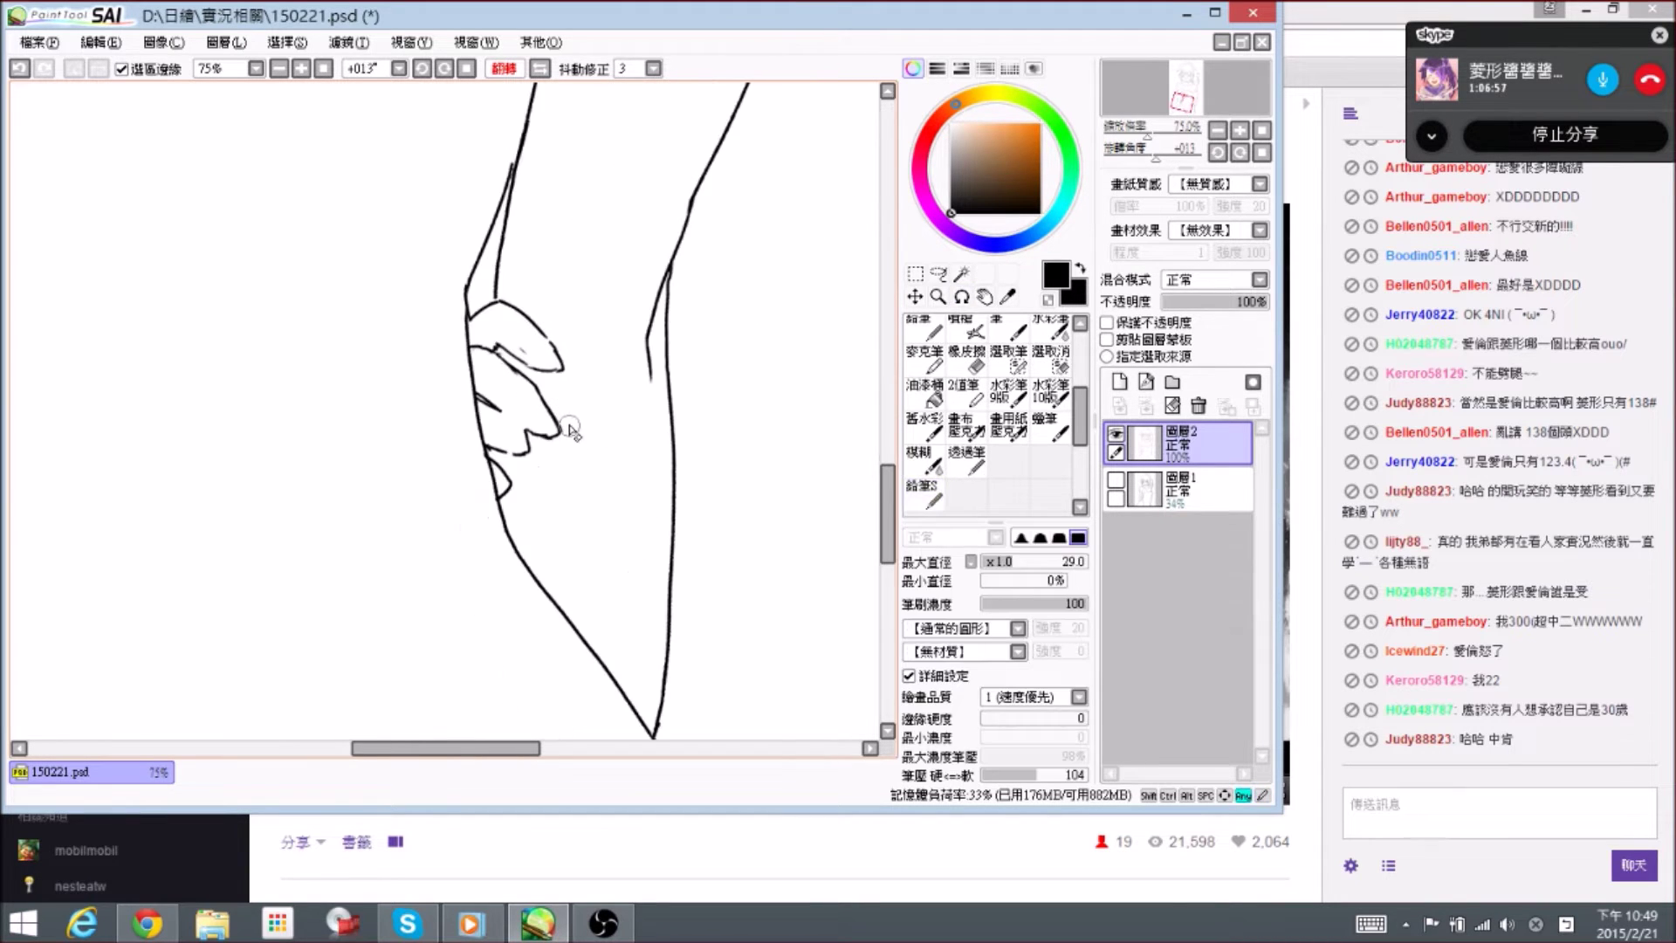
left_click_drag(472, 327, 534, 430)
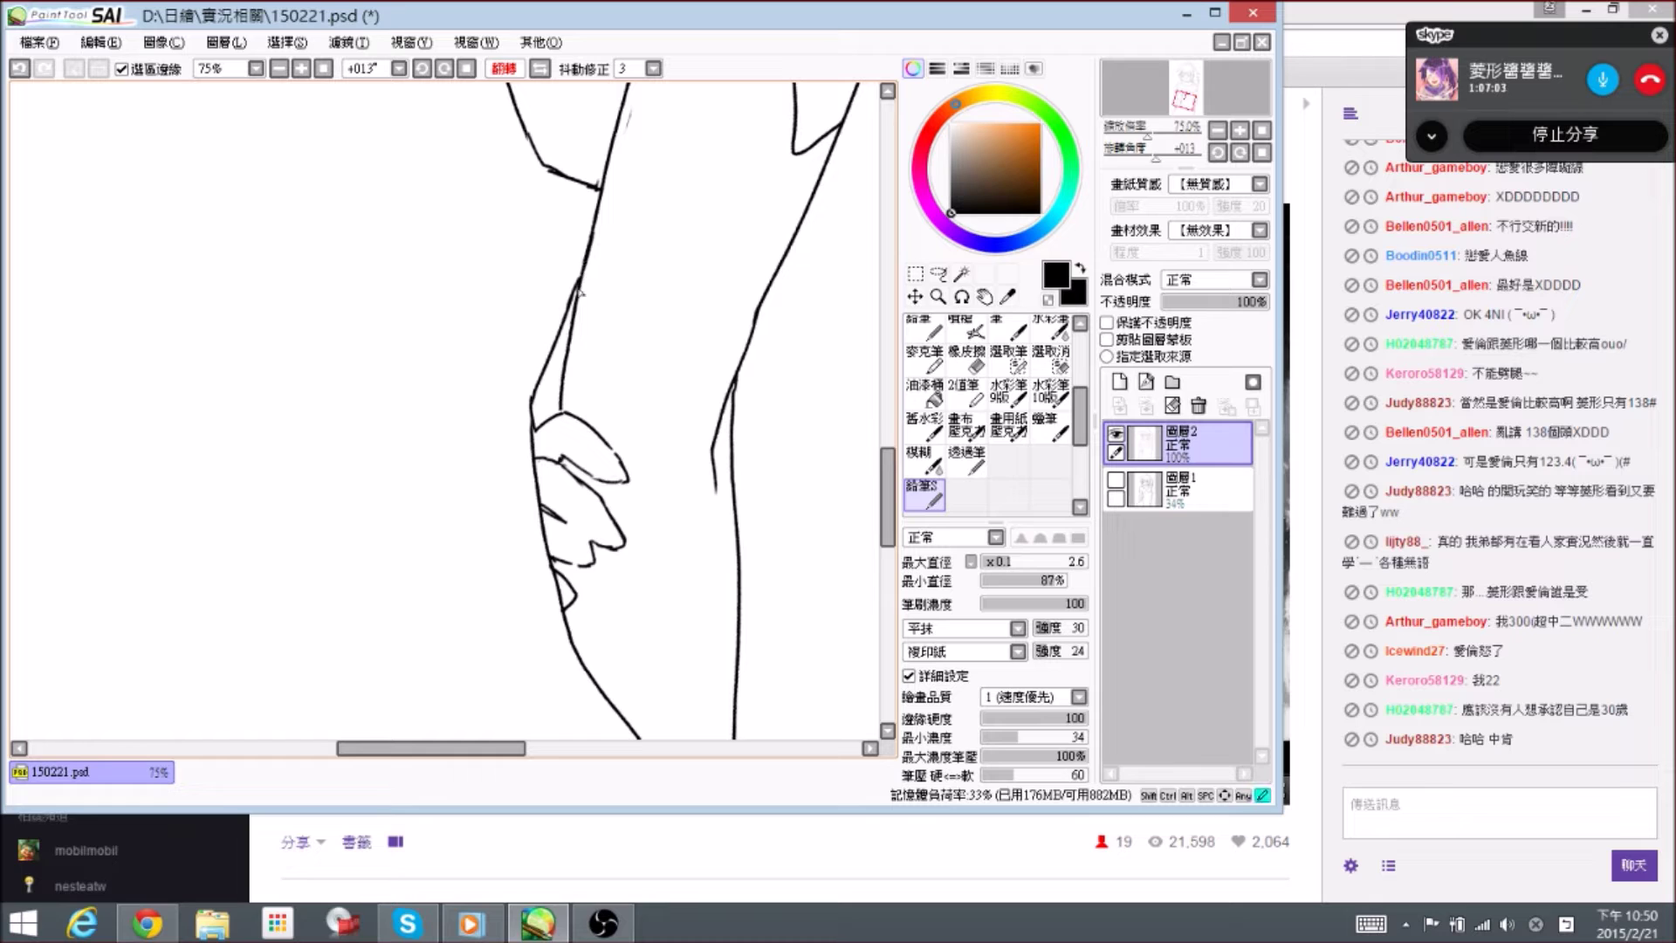
- Clean the line junctions above the hand and where the opposite outline forks
left_click_drag(564, 421, 568, 413)
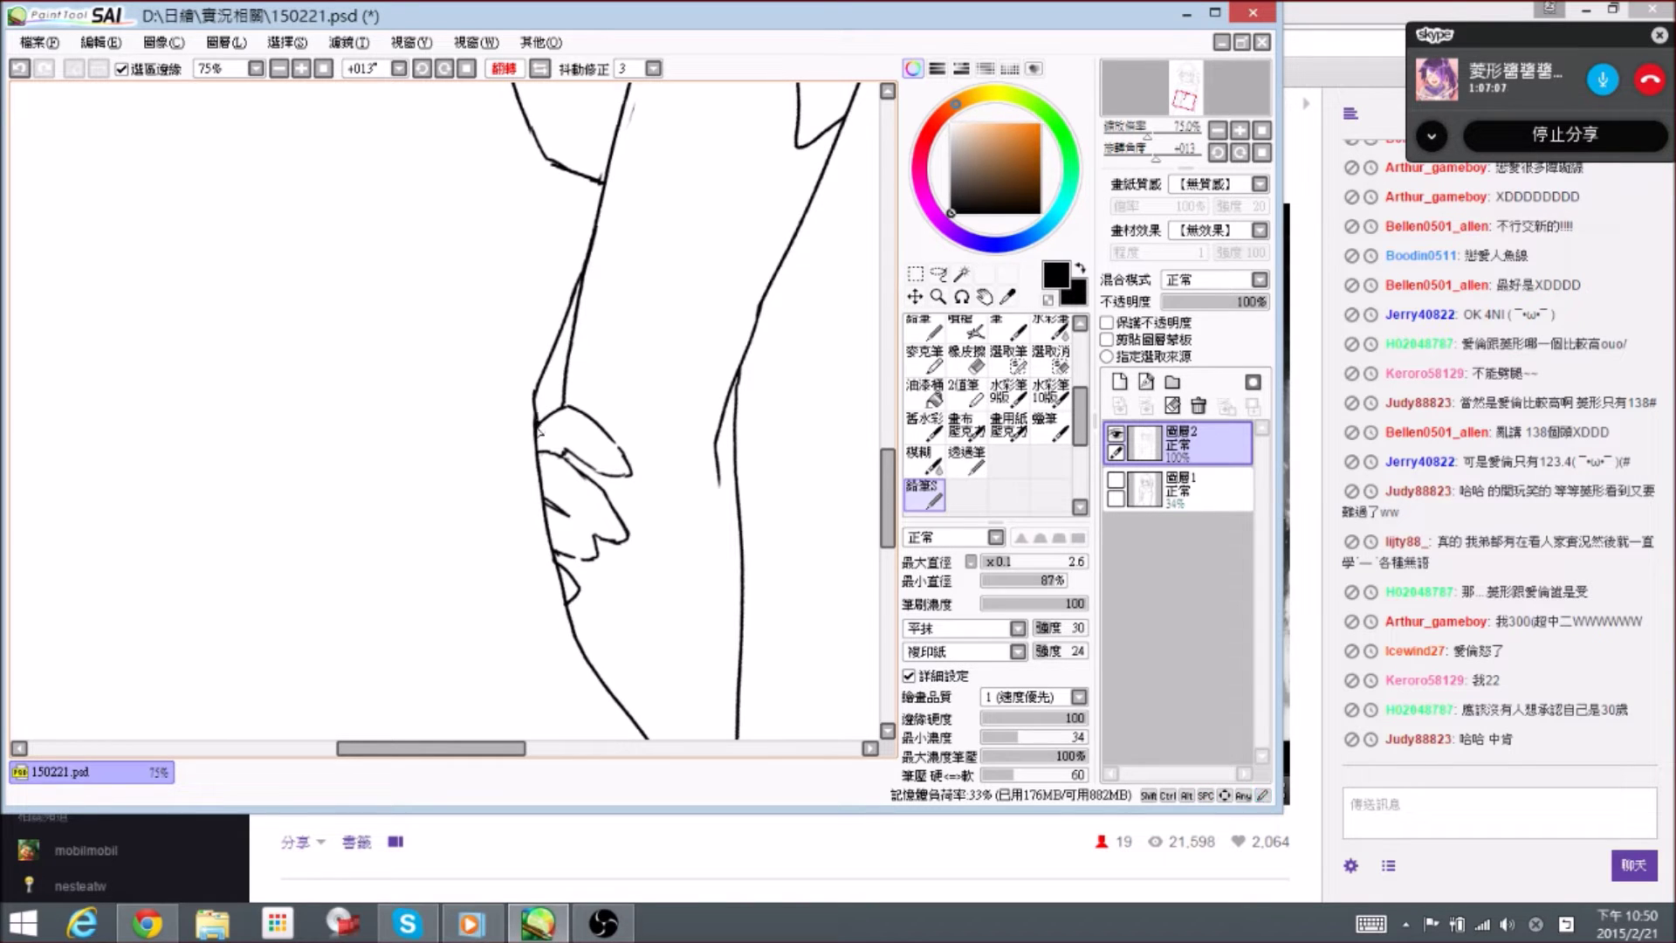
left_click_drag(581, 311, 578, 345)
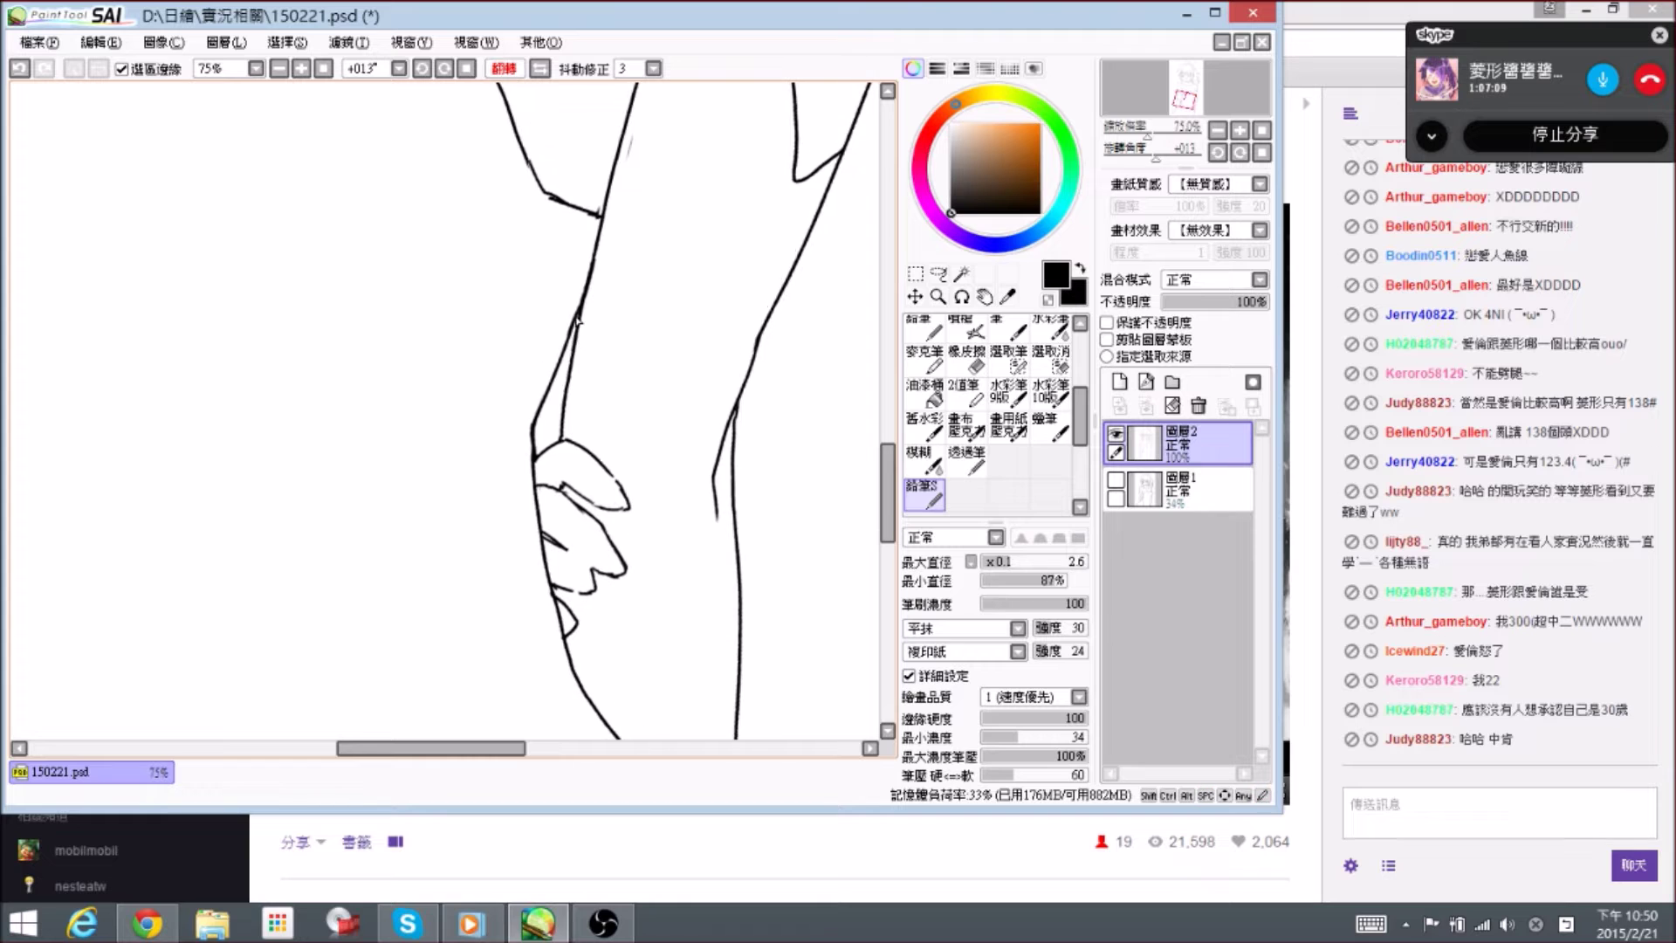
left_click_drag(737, 409, 650, 379)
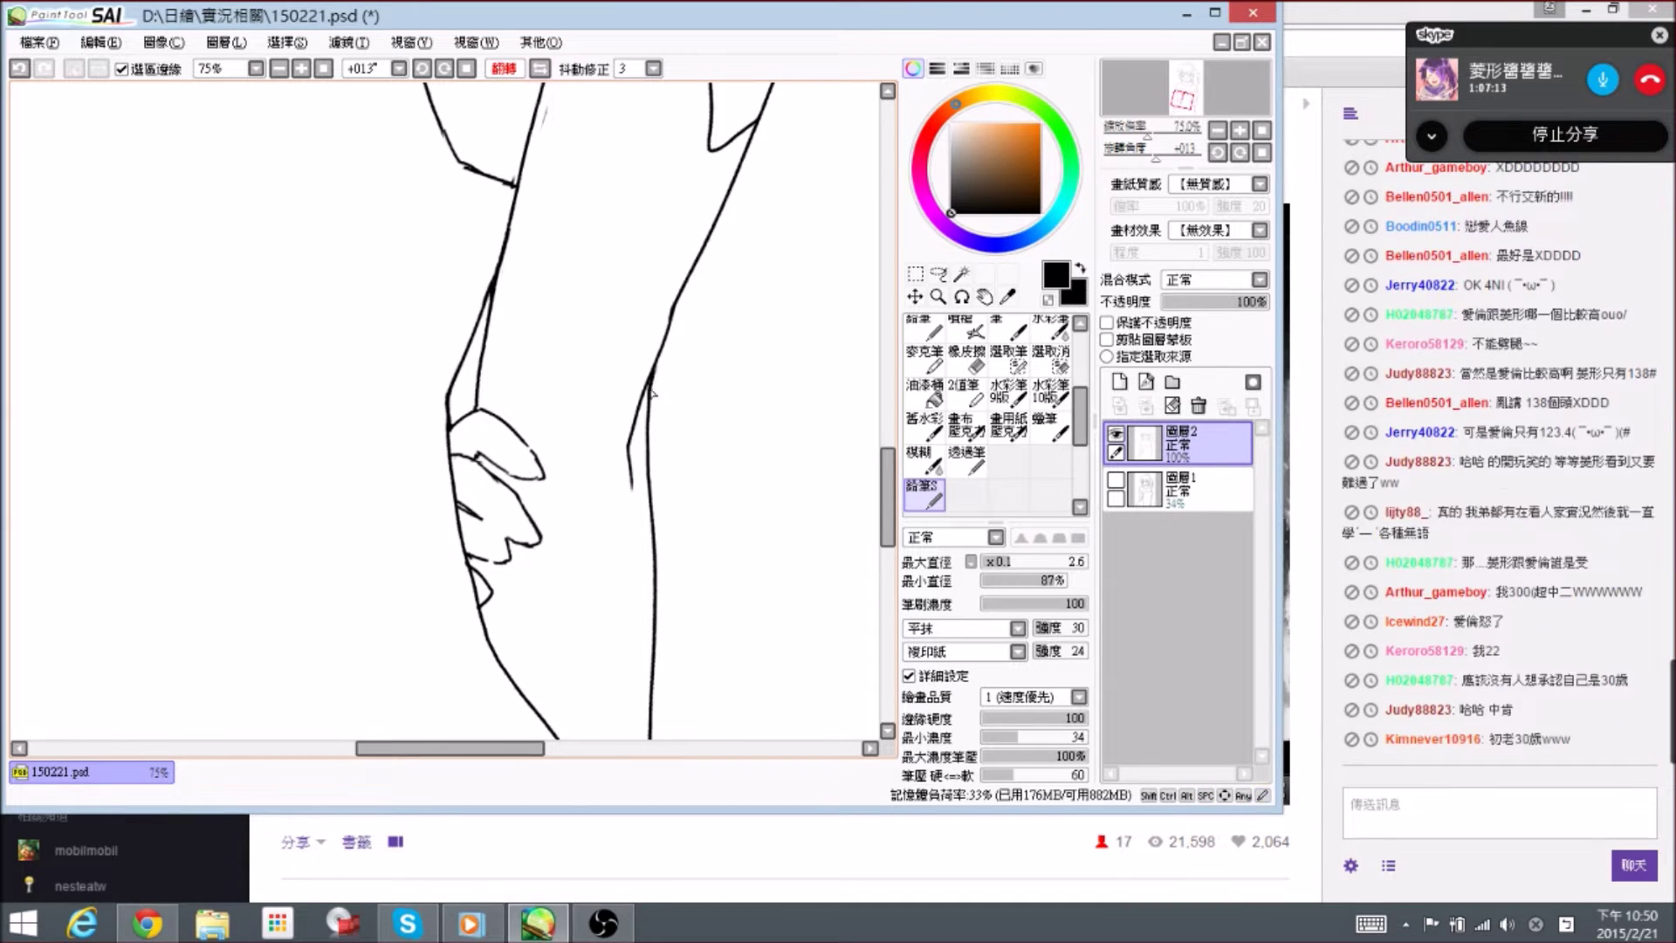
key("e")
mouse_move(663, 322)
left_mouse_down()
mouse_move(672, 281)
mouse_move(669, 333)
left_mouse_up()
key("n")
left_click_drag(723, 146, 670, 325)
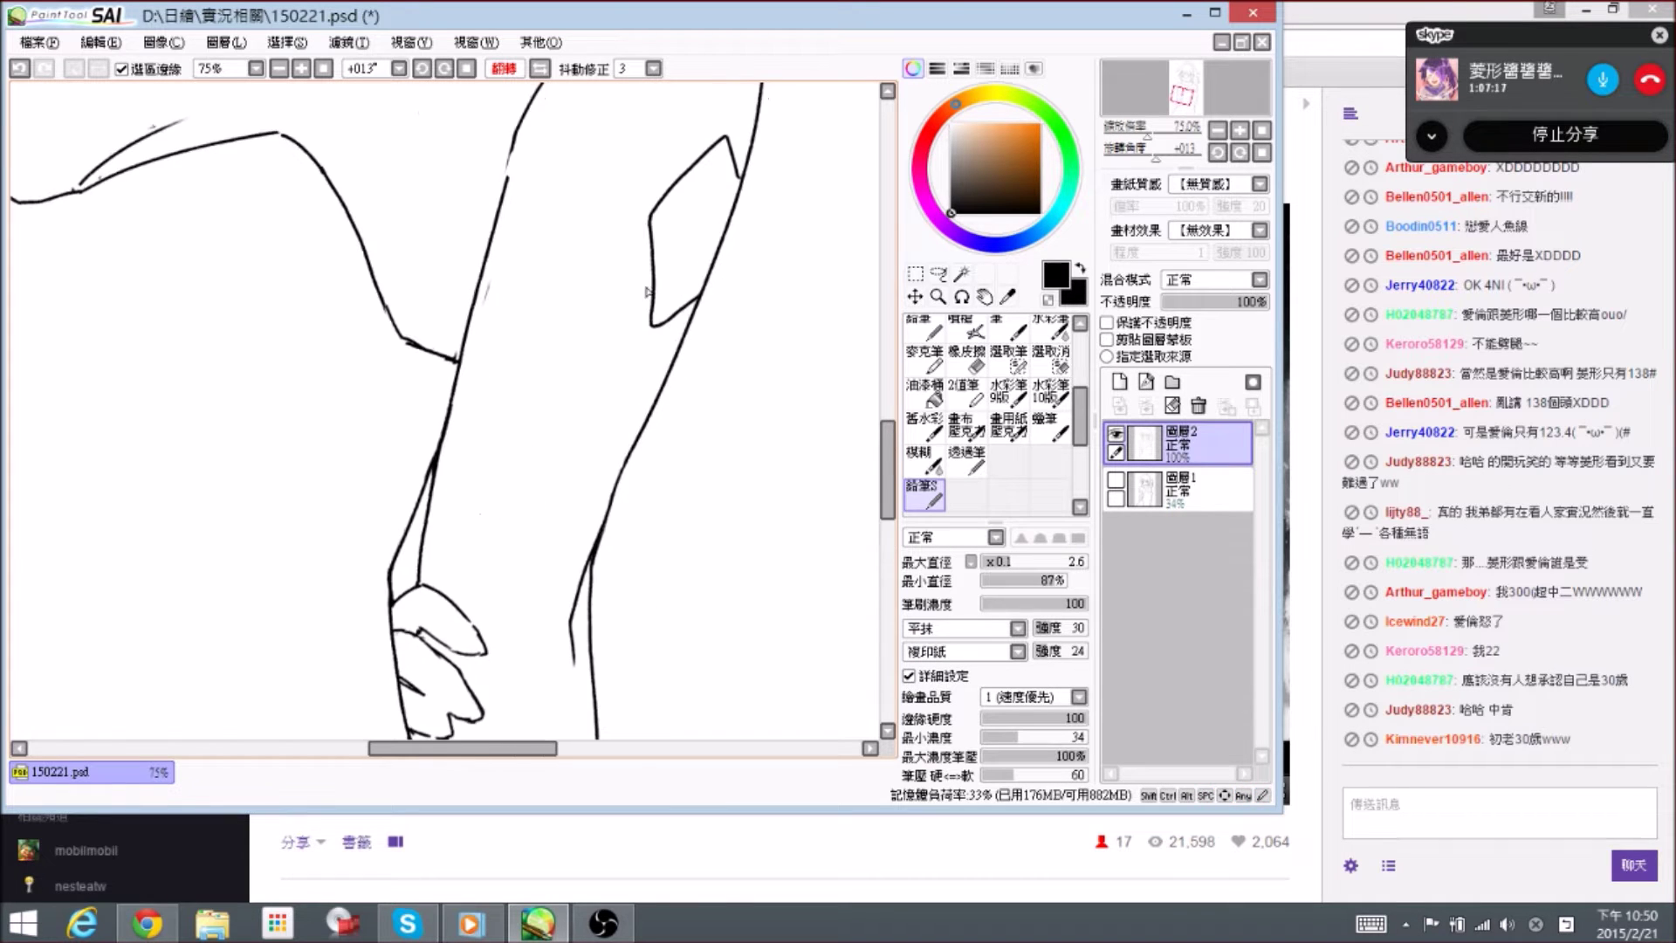
- Erase and redraw the end of the curve under the chest so it meets the long diagonal line smoothly
left_click_drag(516, 355, 533, 383)
key("e")
mouse_move(512, 317)
left_mouse_down()
mouse_move(484, 405)
mouse_move(445, 386)
left_mouse_up()
key("n")
key("e")
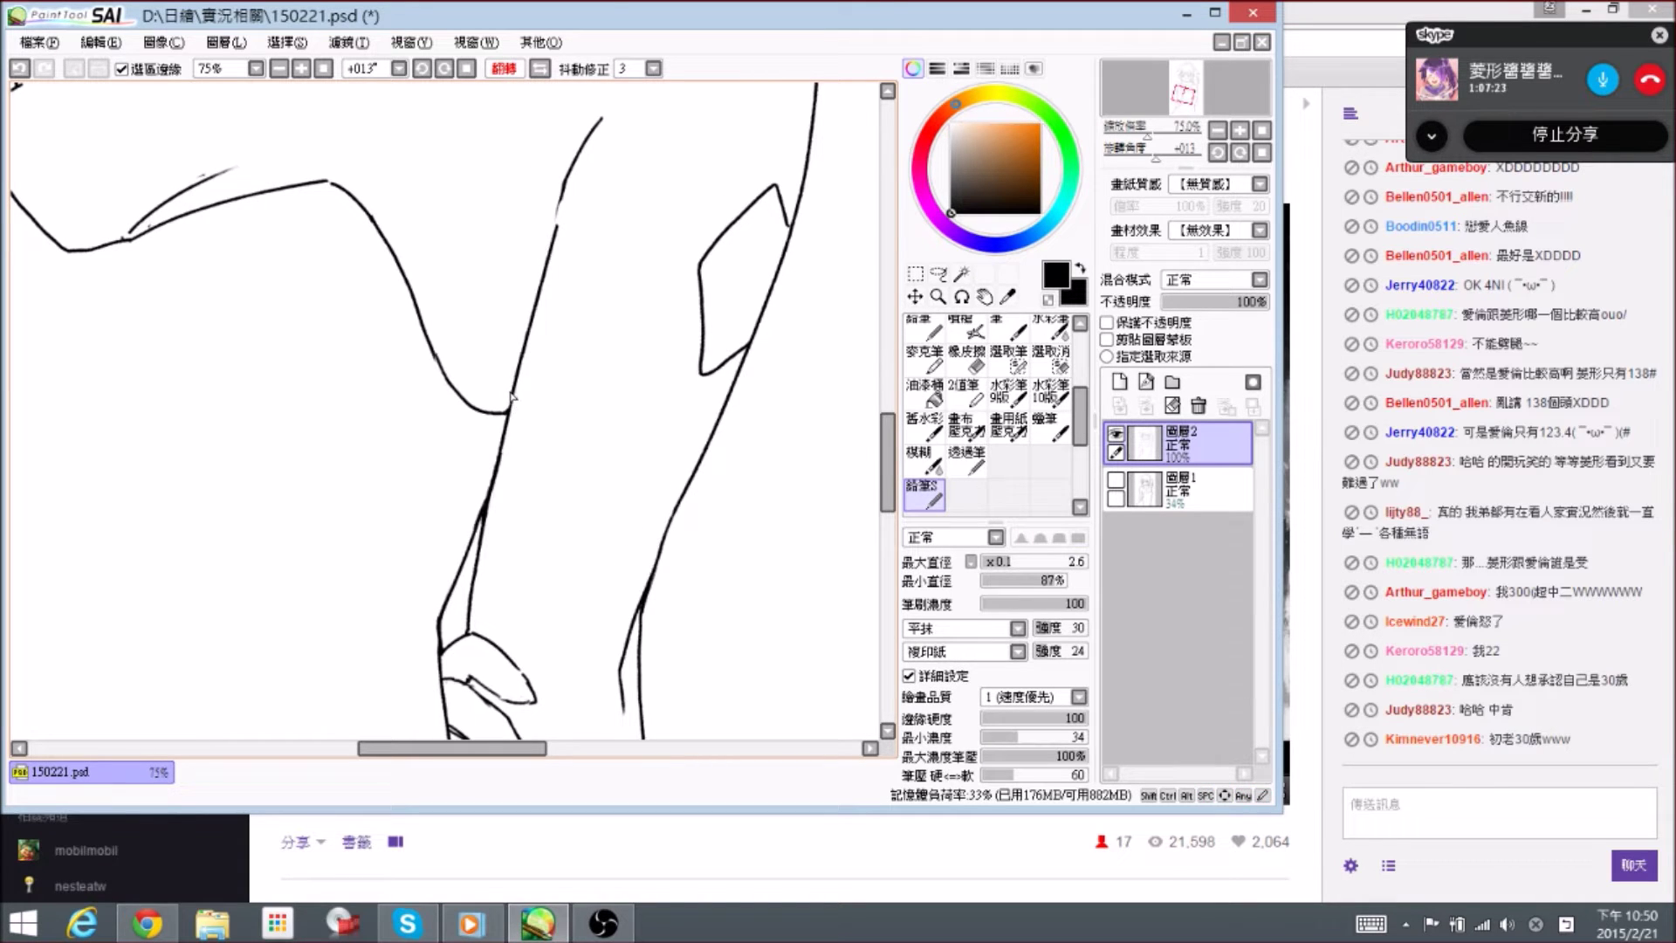
- Erase the broken upper section of the long diagonal line and give its remaining end a clean tip
scroll(509, 431, "up", 3)
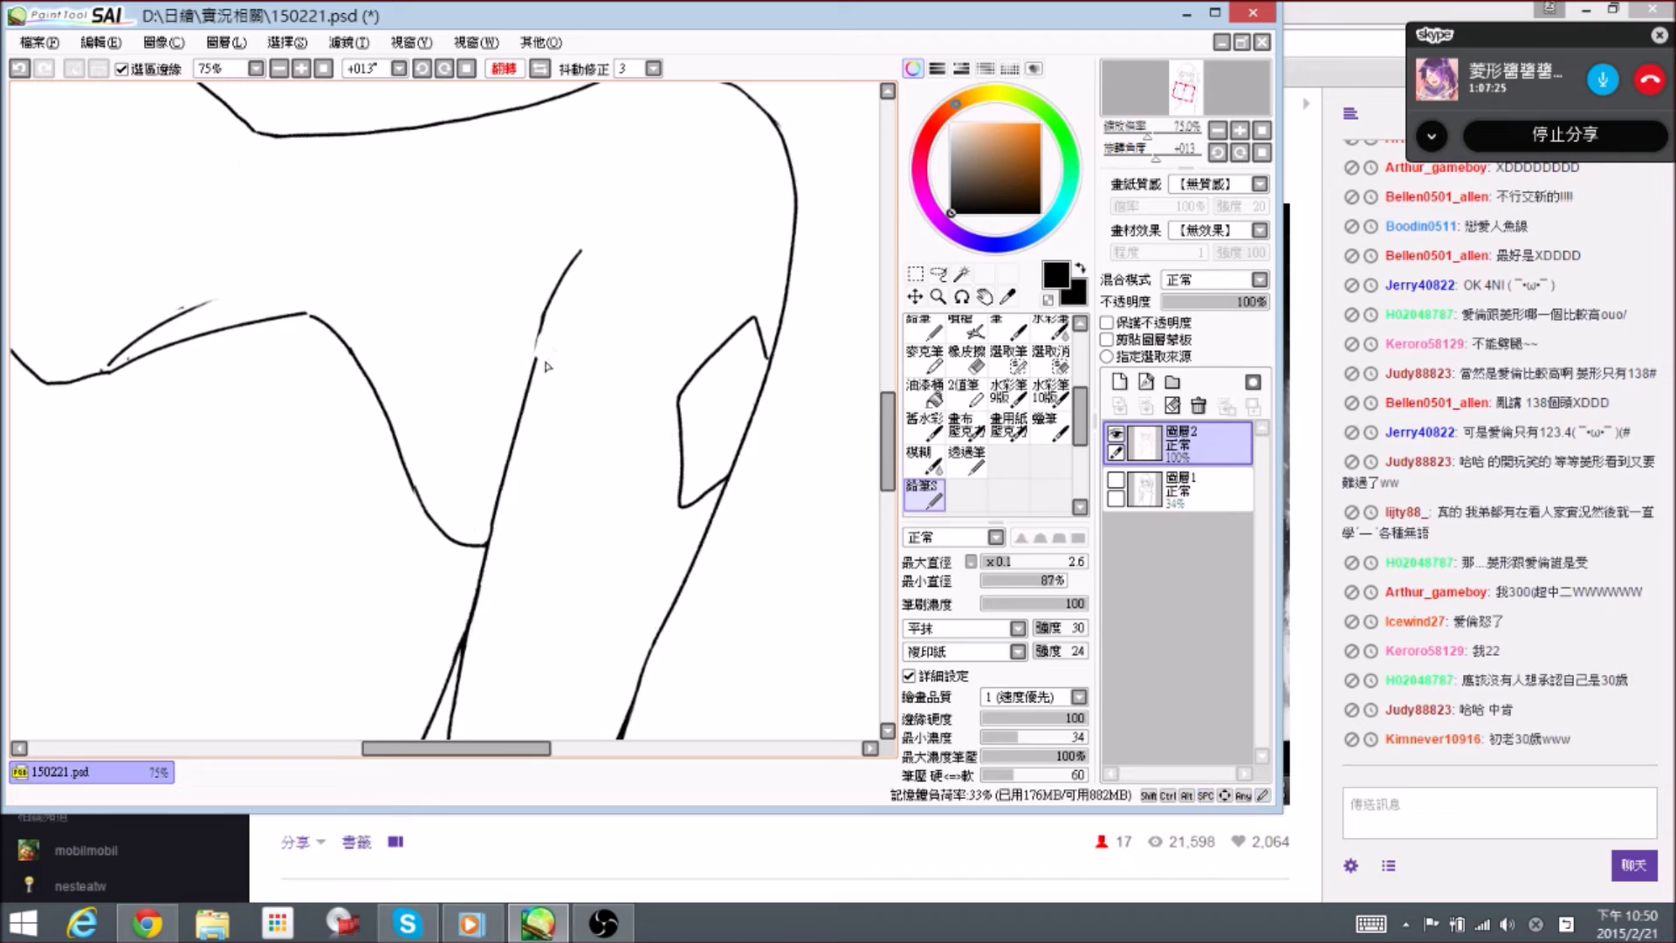
key("e")
left_click_drag(547, 313, 540, 342)
left_click_drag(580, 249, 560, 300)
mouse_move(543, 359)
left_mouse_down()
mouse_move(558, 285)
mouse_move(559, 321)
left_mouse_up()
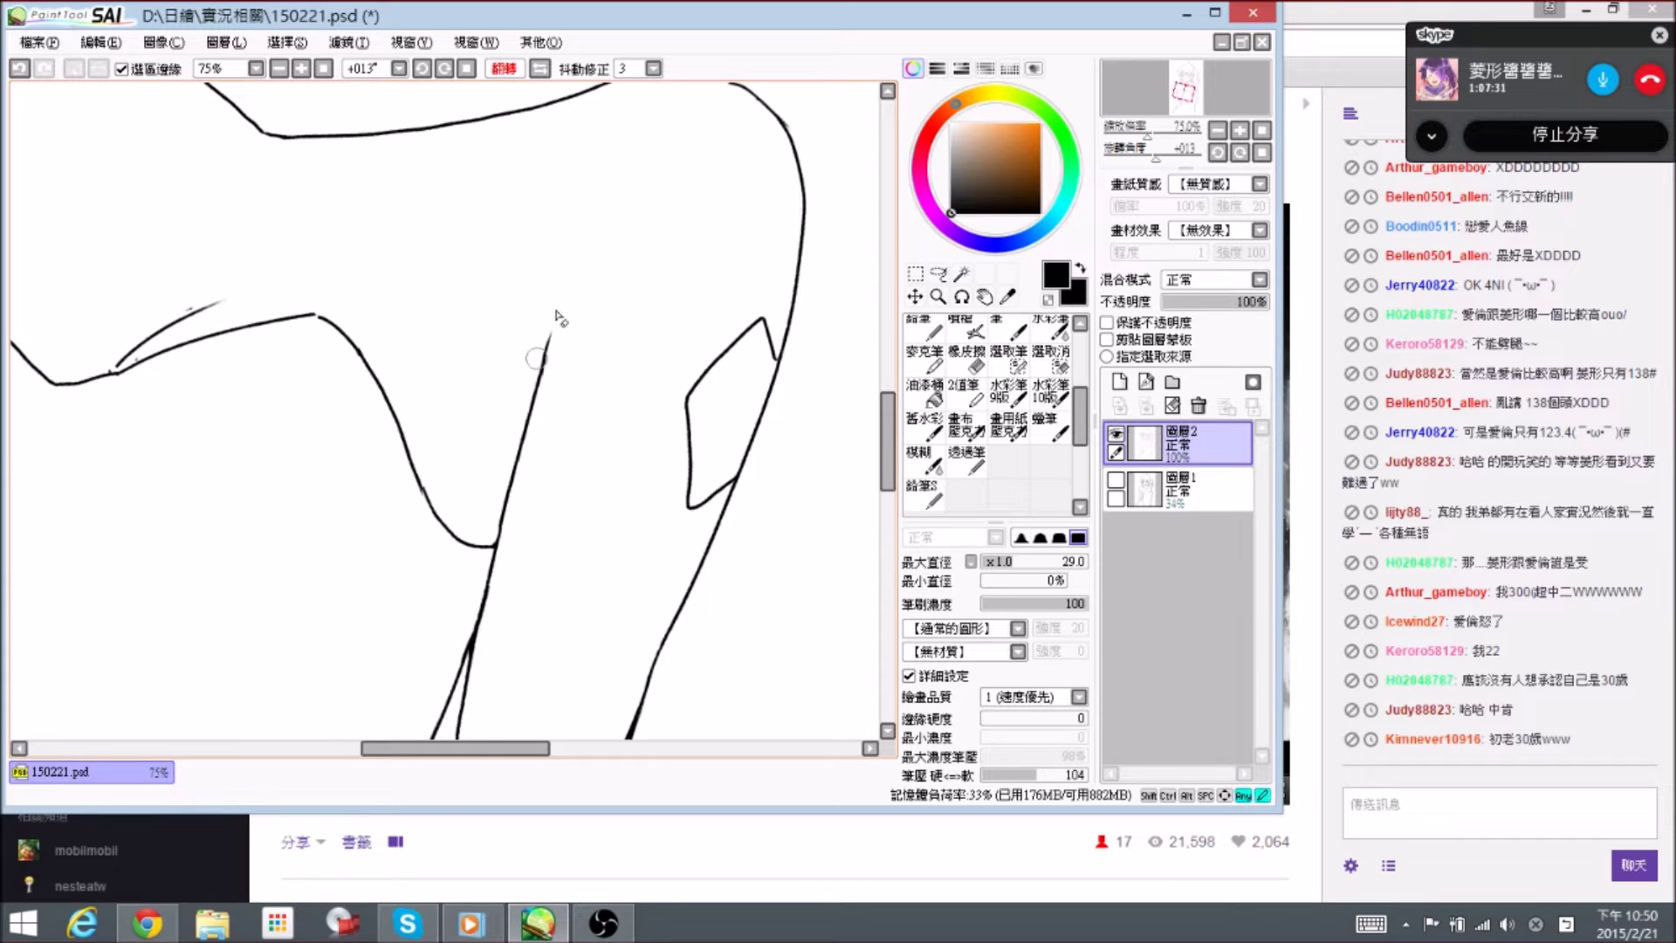
- Restore the unflipped, unrotated canvas view and smooth the top curve of the shoulder outline with eraser and pencil
left_click_drag(599, 259, 621, 345)
left_click(541, 70)
left_click(467, 69)
left_click_drag(353, 211, 578, 348)
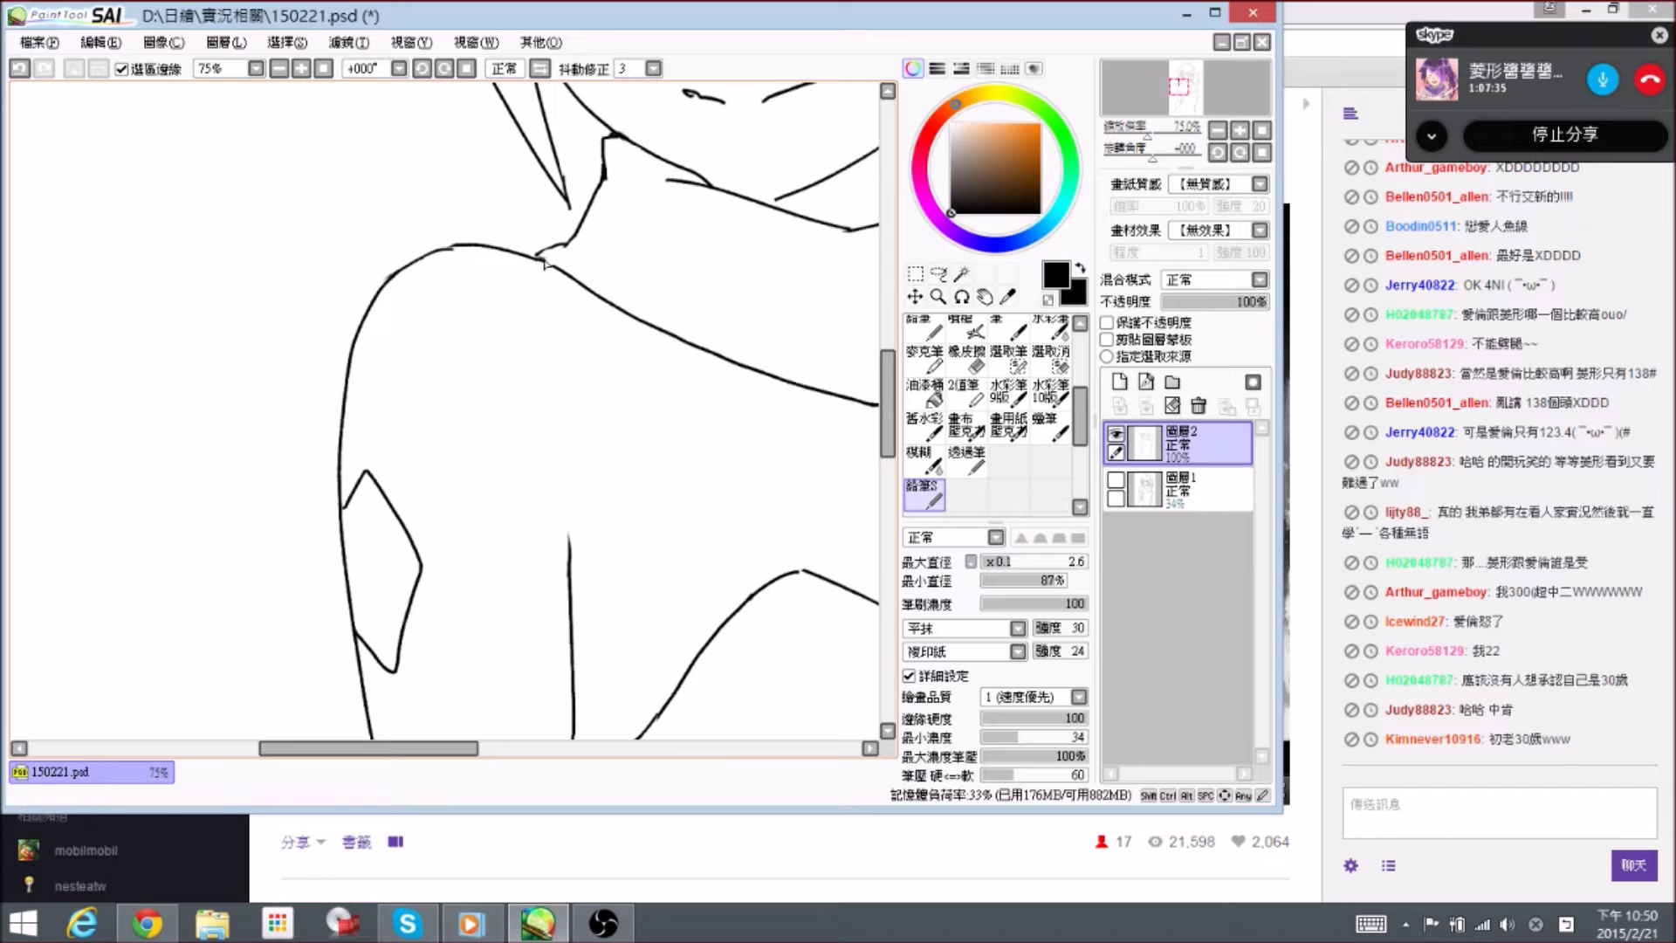
left_click_drag(458, 272, 524, 280)
key("e")
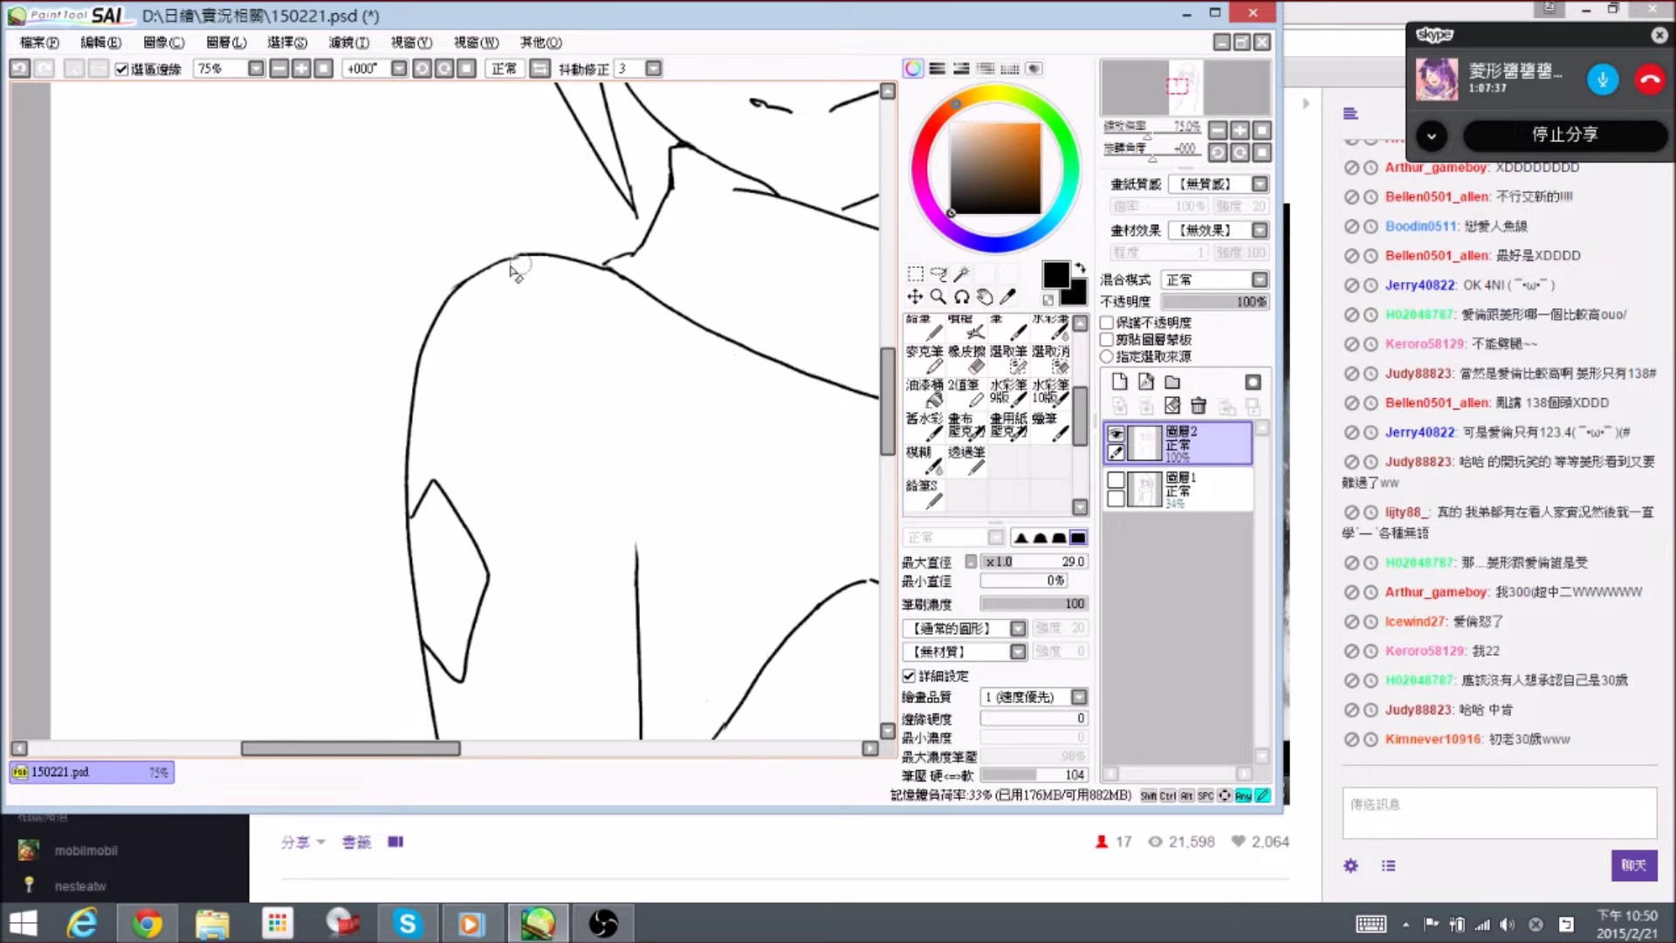
key("n")
scroll(517, 274, "left", 2)
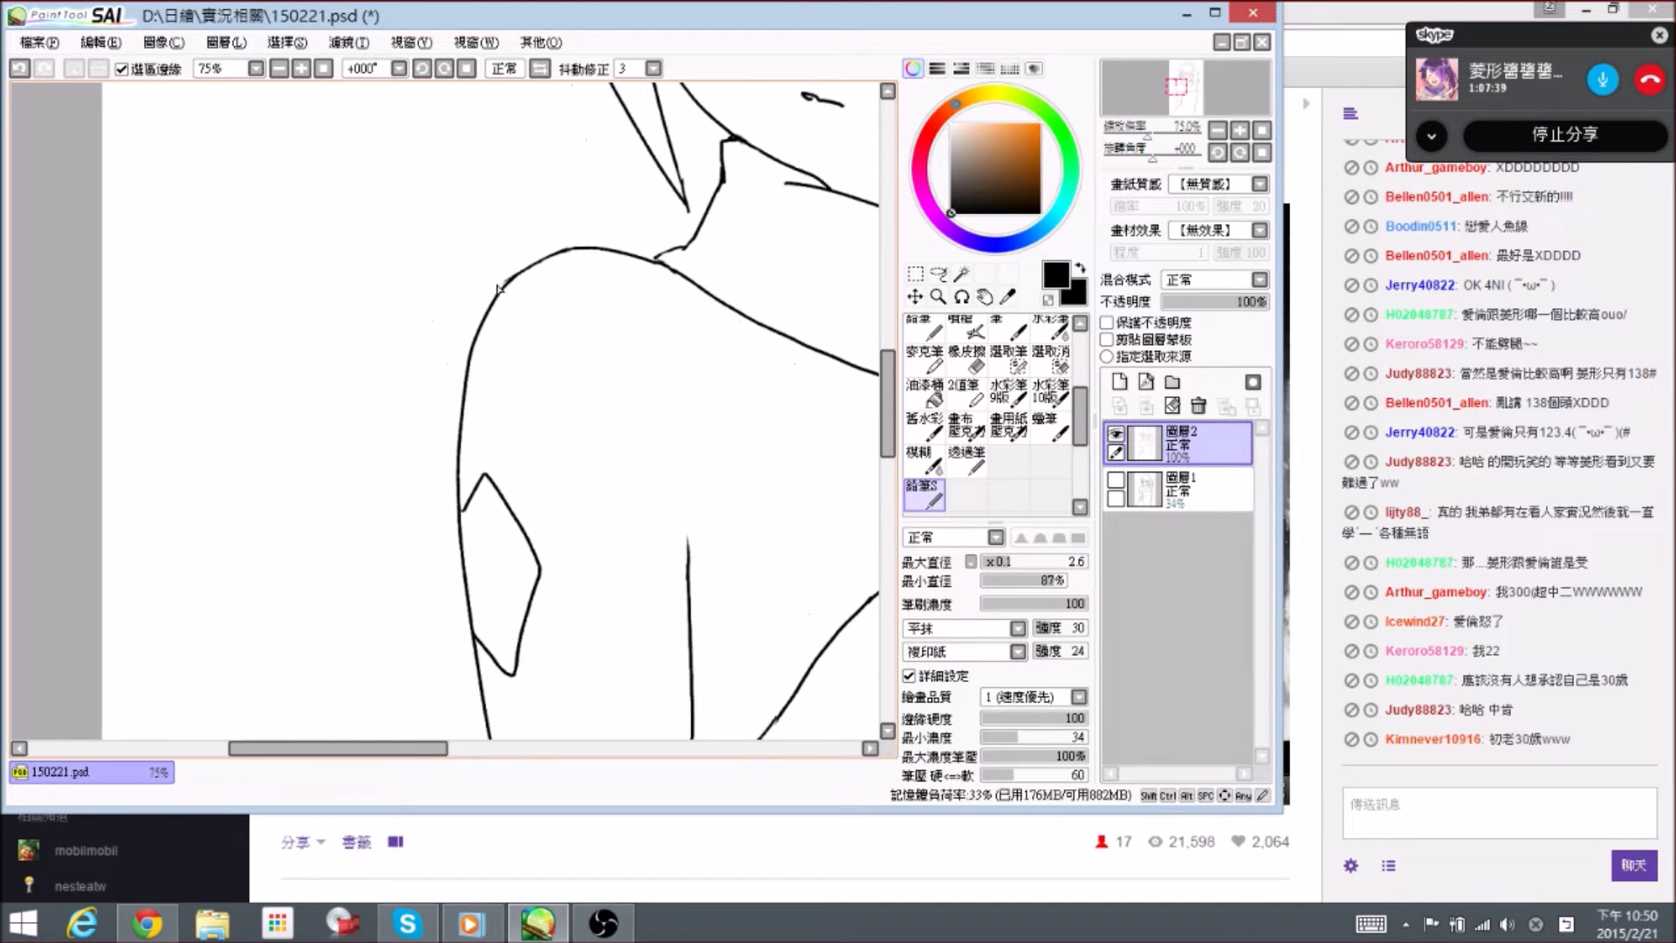
key("e")
key("n")
- Close the junction where the shoulder outline meets the base of the collar
scroll(517, 278, "right", 3)
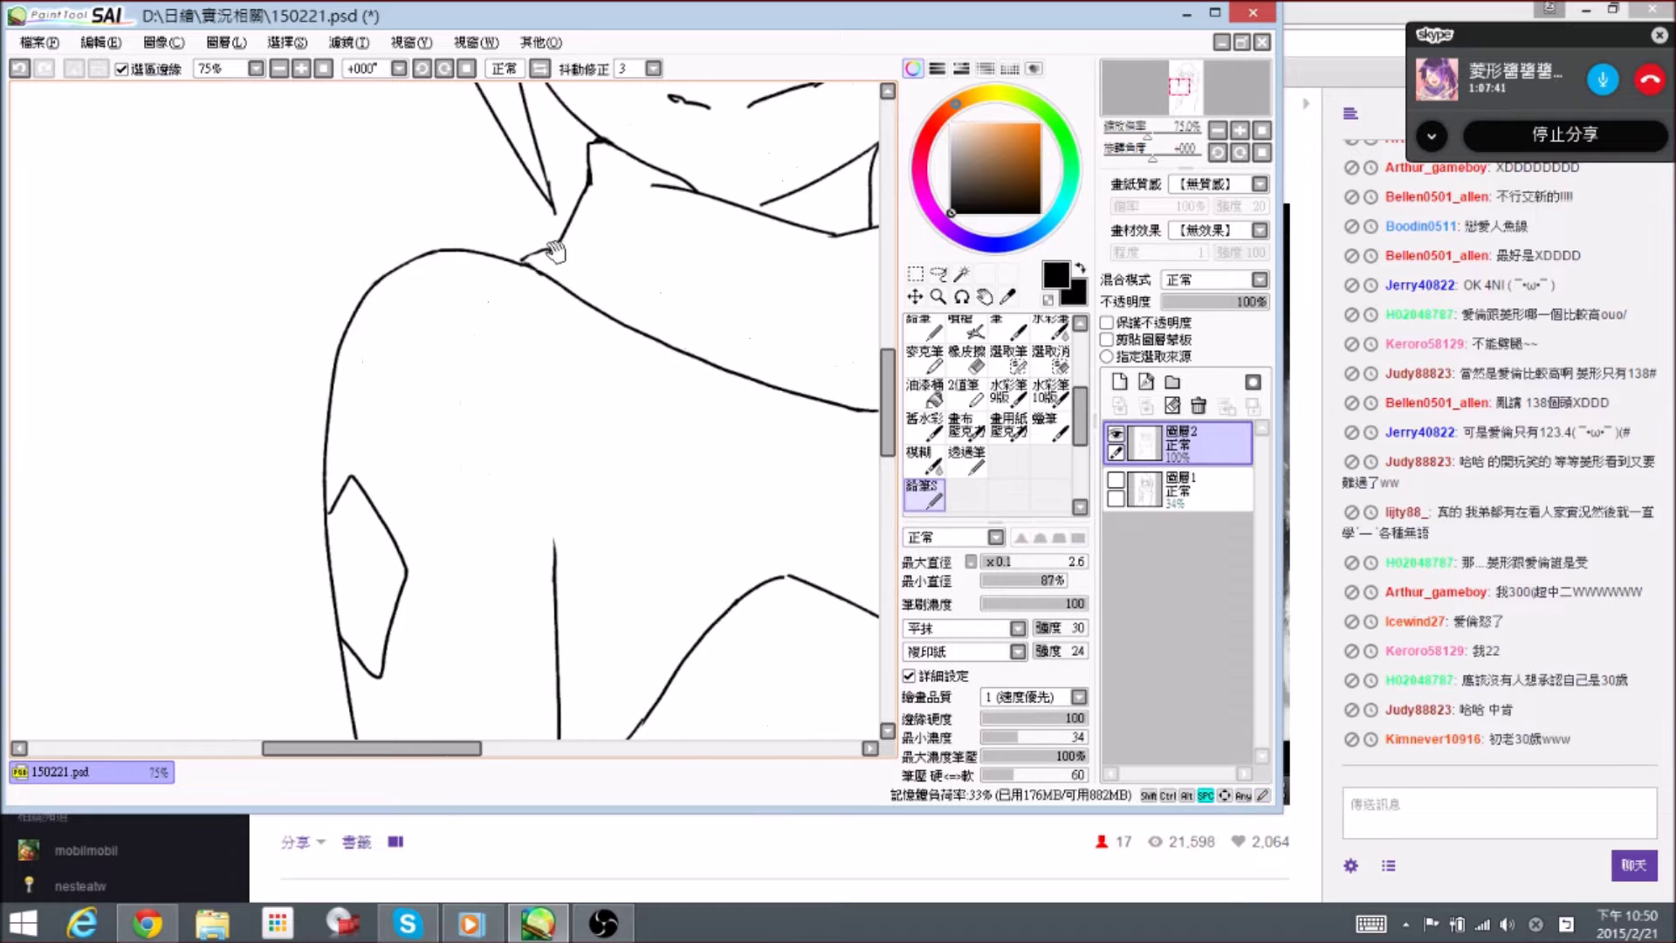
scroll(522, 288, "right", 2)
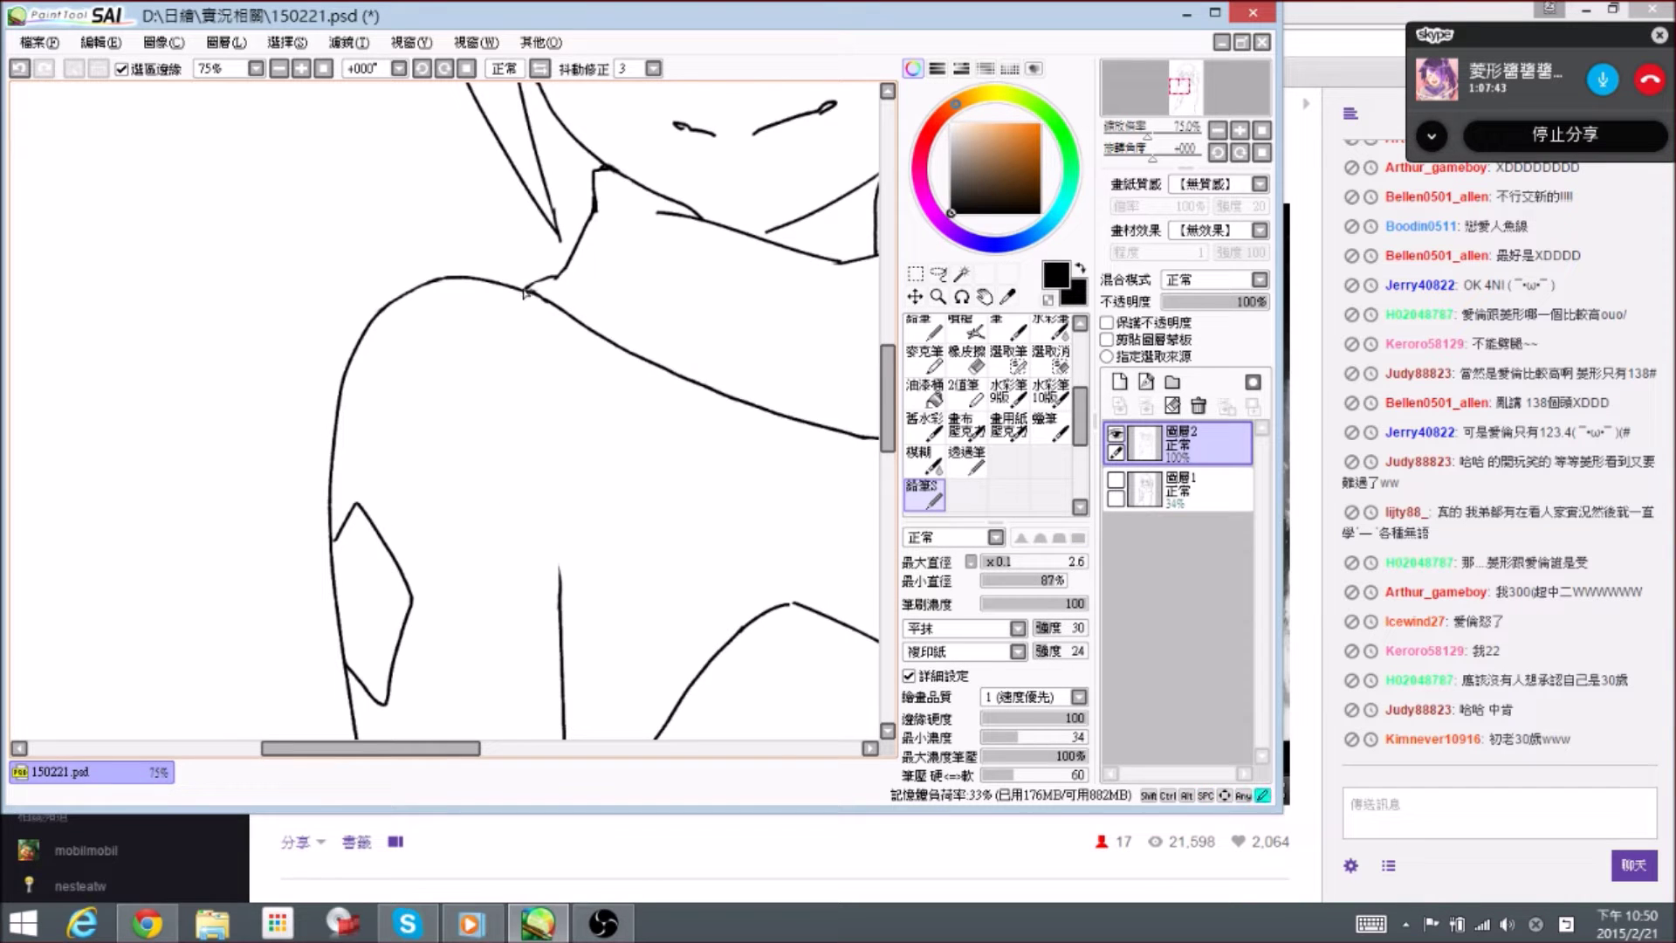
left_click_drag(666, 133, 621, 228)
left_click_drag(738, 215, 573, 299)
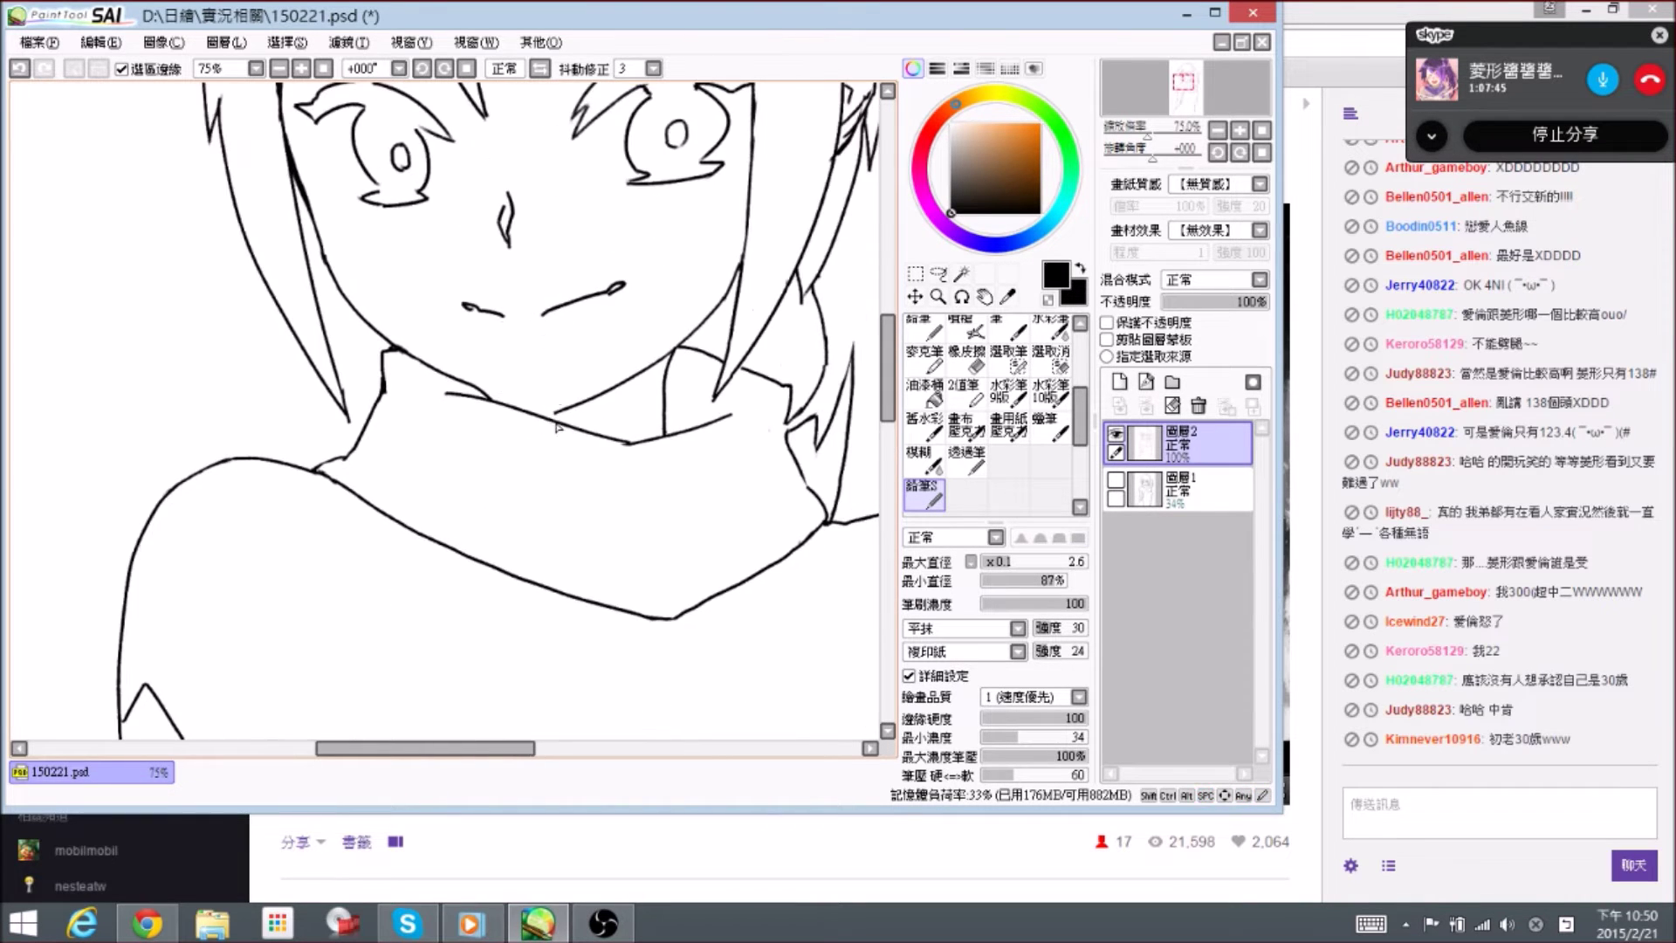
- Darken and clean the junction where the ponytail outline meets the top of the head
left_click_drag(568, 152, 524, 384)
left_click_drag(524, 231, 643, 433)
mouse_move(779, 260)
left_mouse_down()
mouse_move(494, 363)
mouse_move(583, 441)
left_mouse_up()
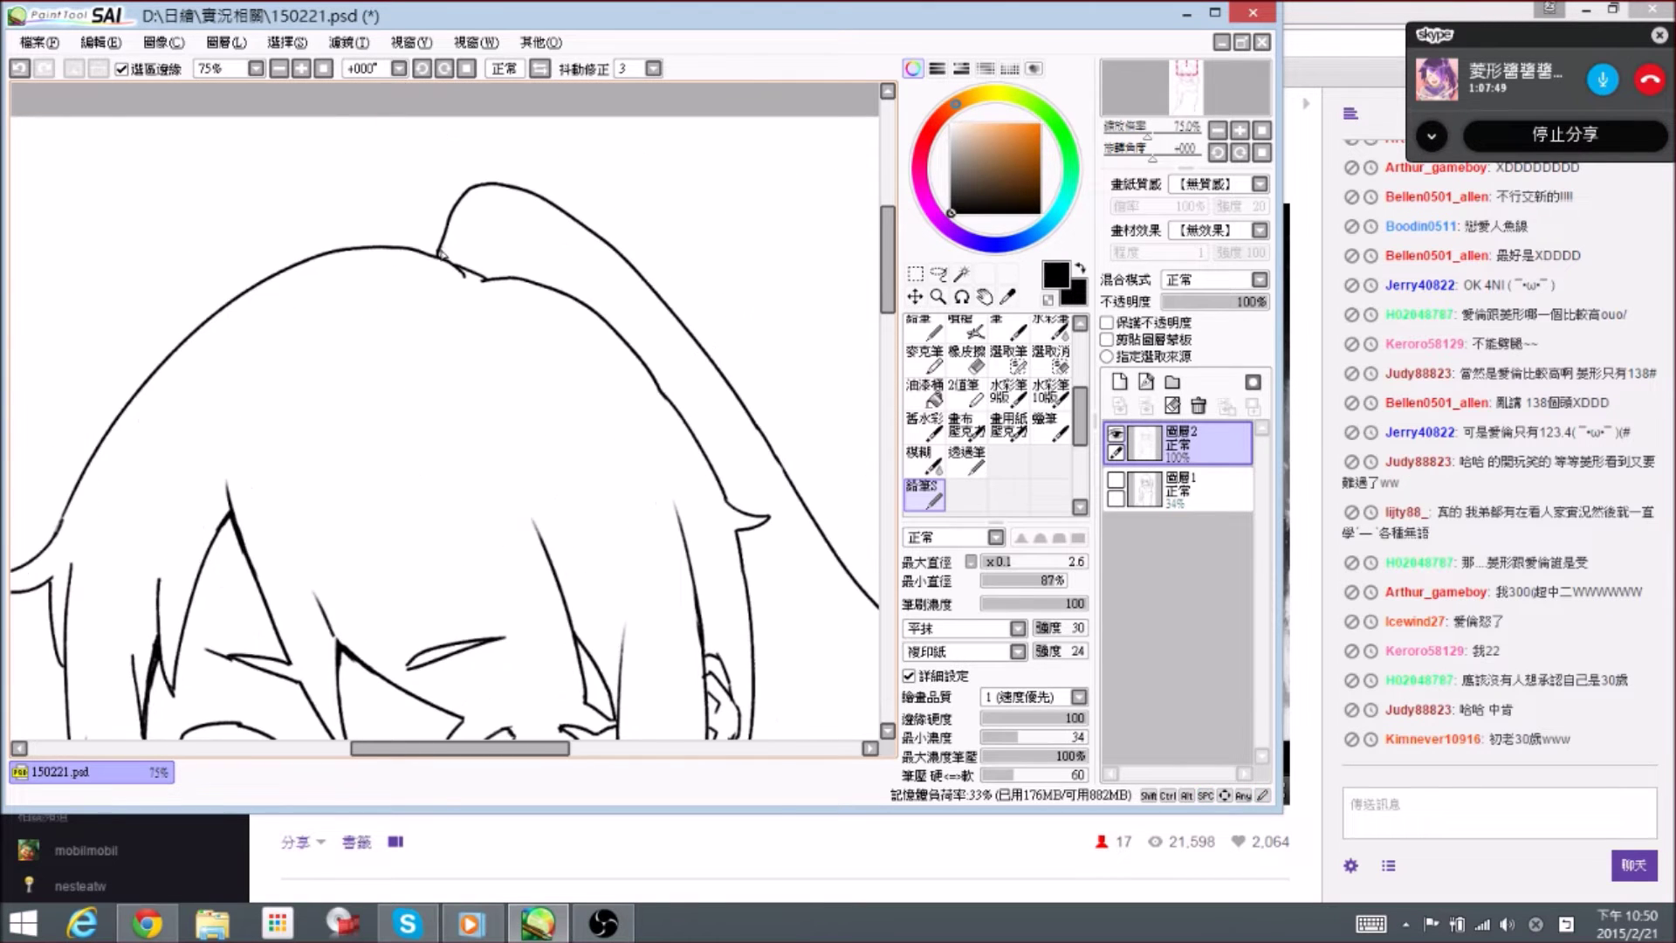
key("e")
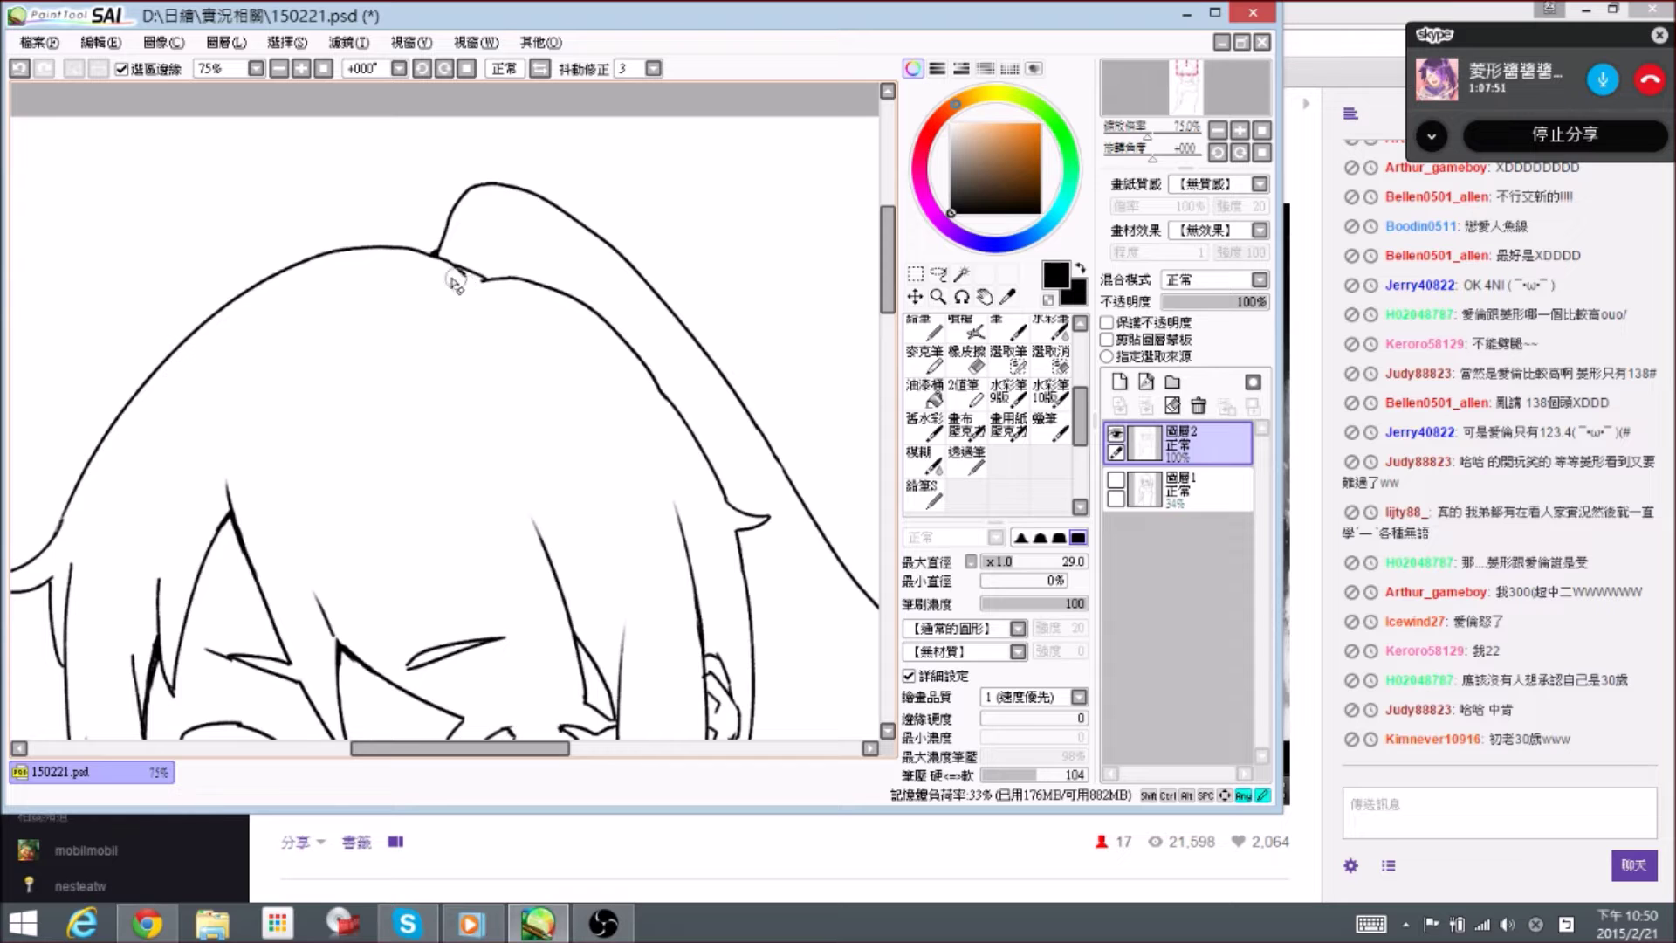
key("n")
scroll(608, 443, "down", 4)
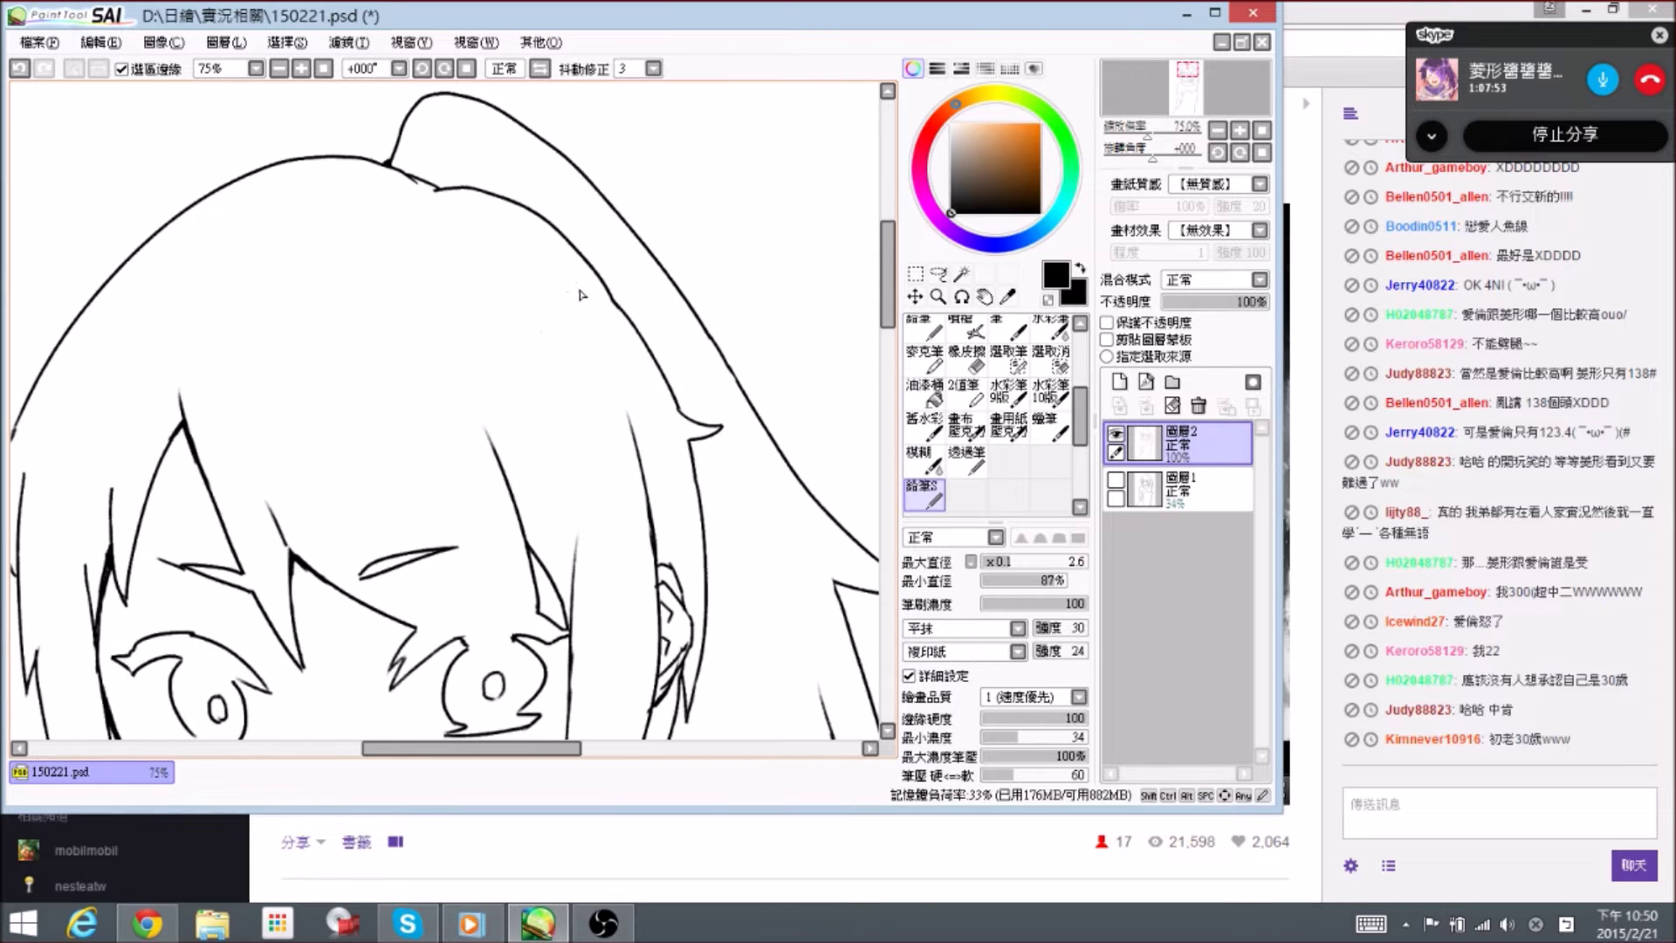
- Save the drawing
left_click_drag(592, 535, 597, 336)
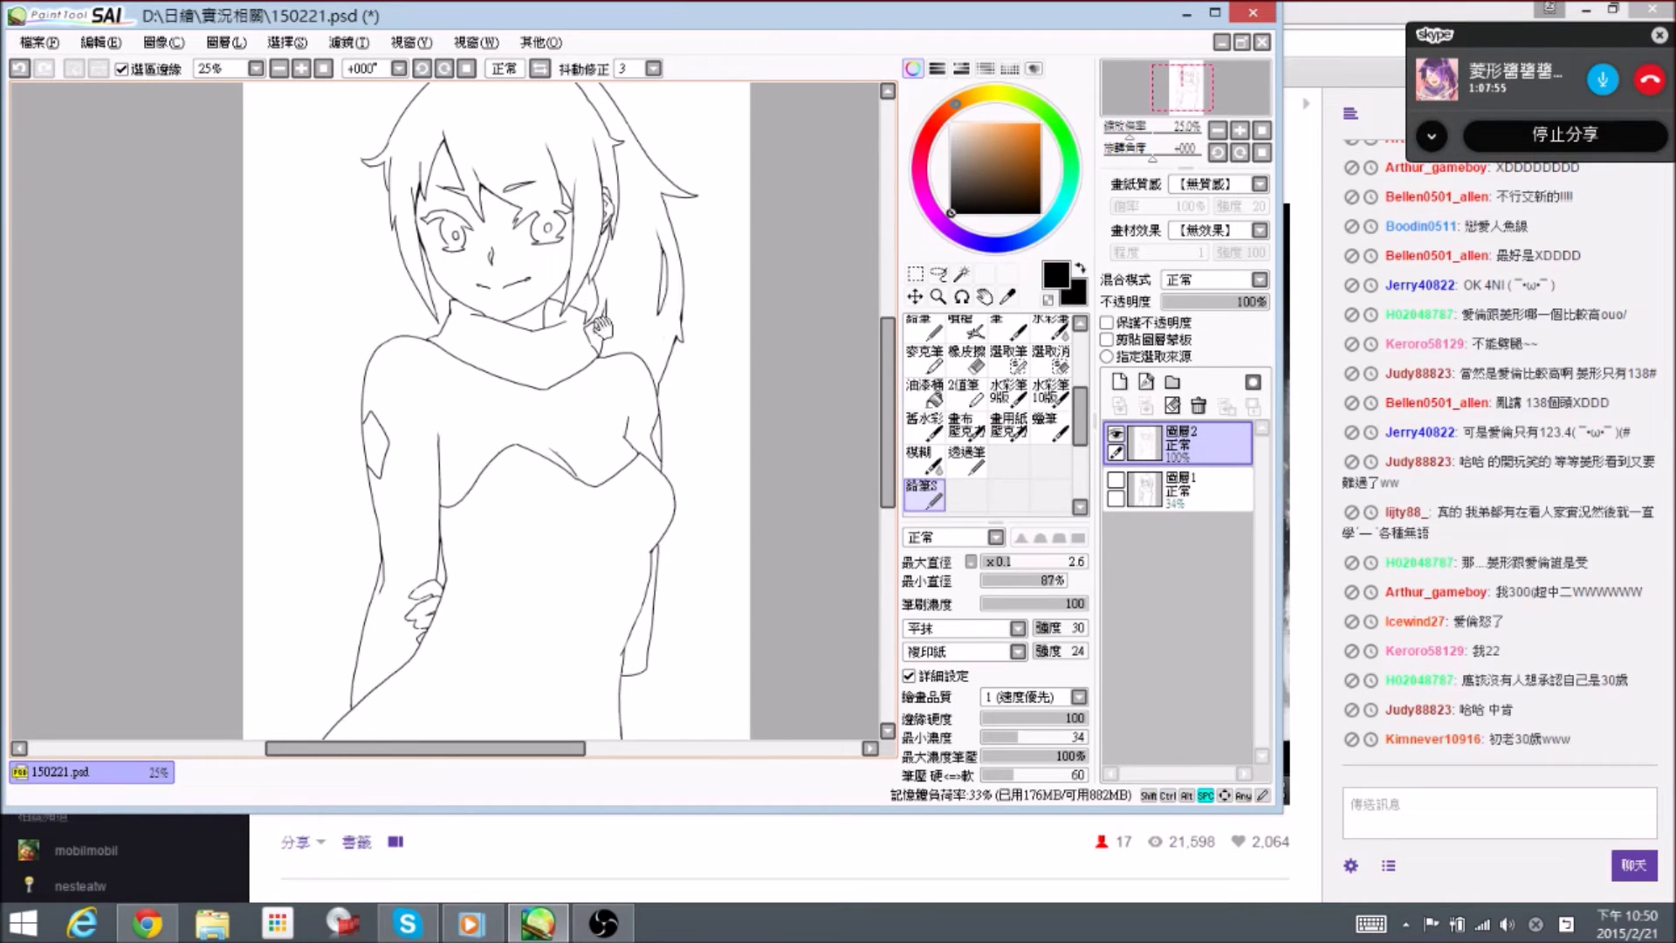
left_click_drag(634, 509, 652, 329)
key("ctrl")
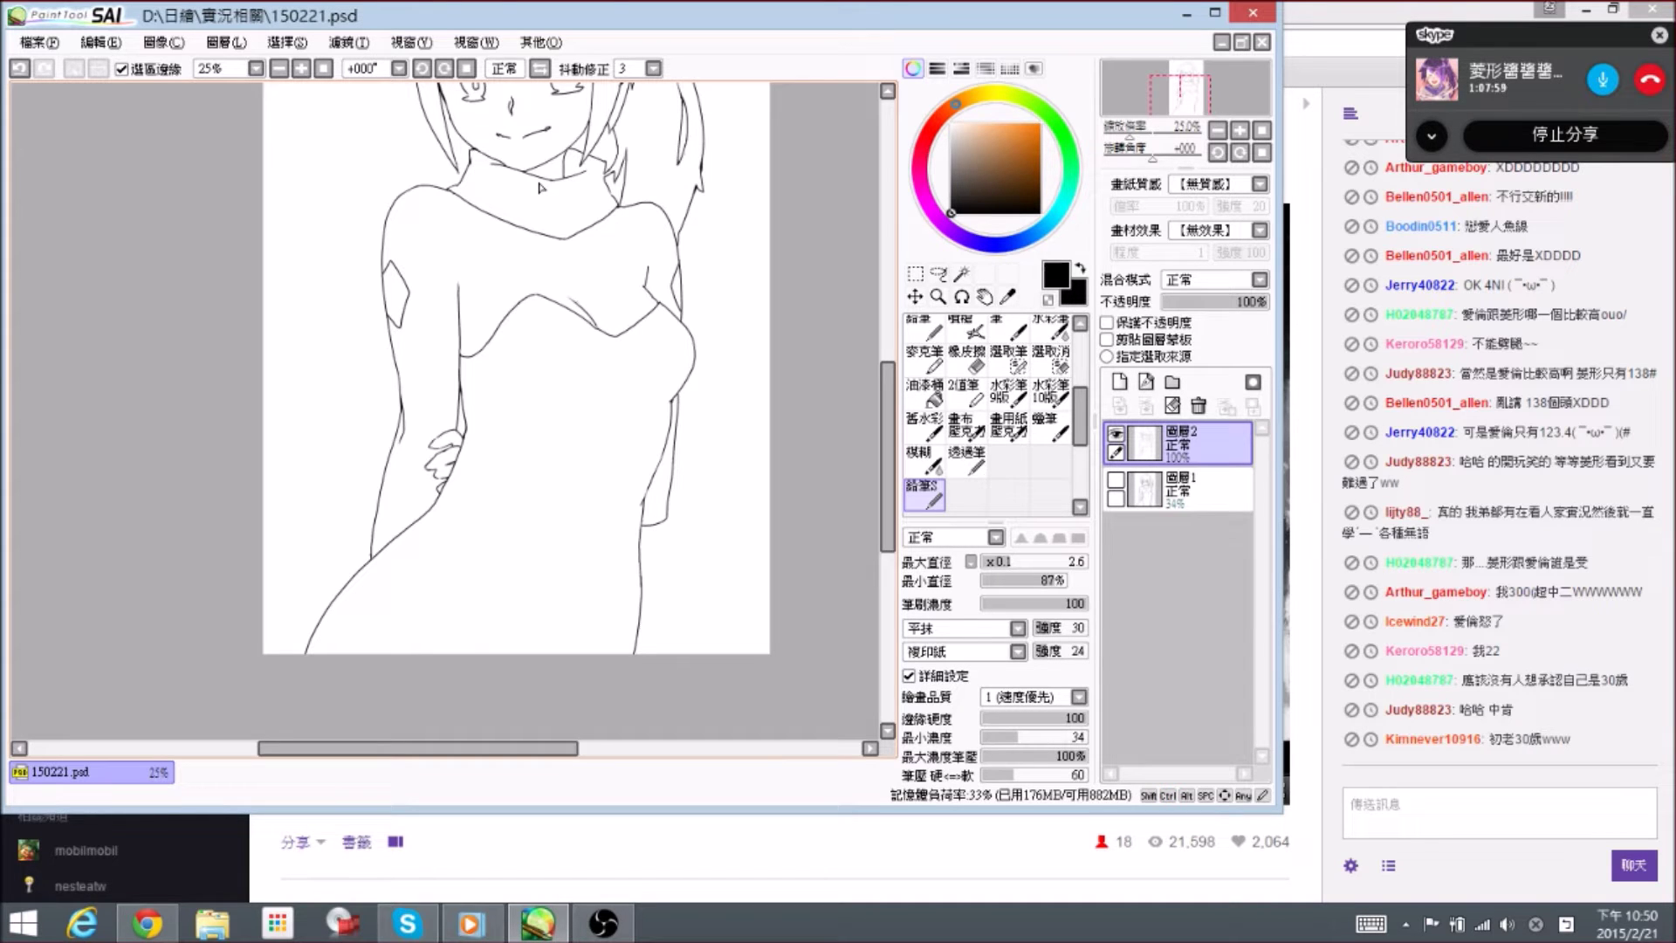
- Add a short slanted crease at the upper end of the inner arm line and clean it up
left_click(727, 530, "ctrl")
left_click_drag(411, 320, 432, 359)
key("e")
mouse_move(398, 251)
left_mouse_down()
mouse_move(413, 239)
mouse_move(434, 312)
left_mouse_up()
key("n")
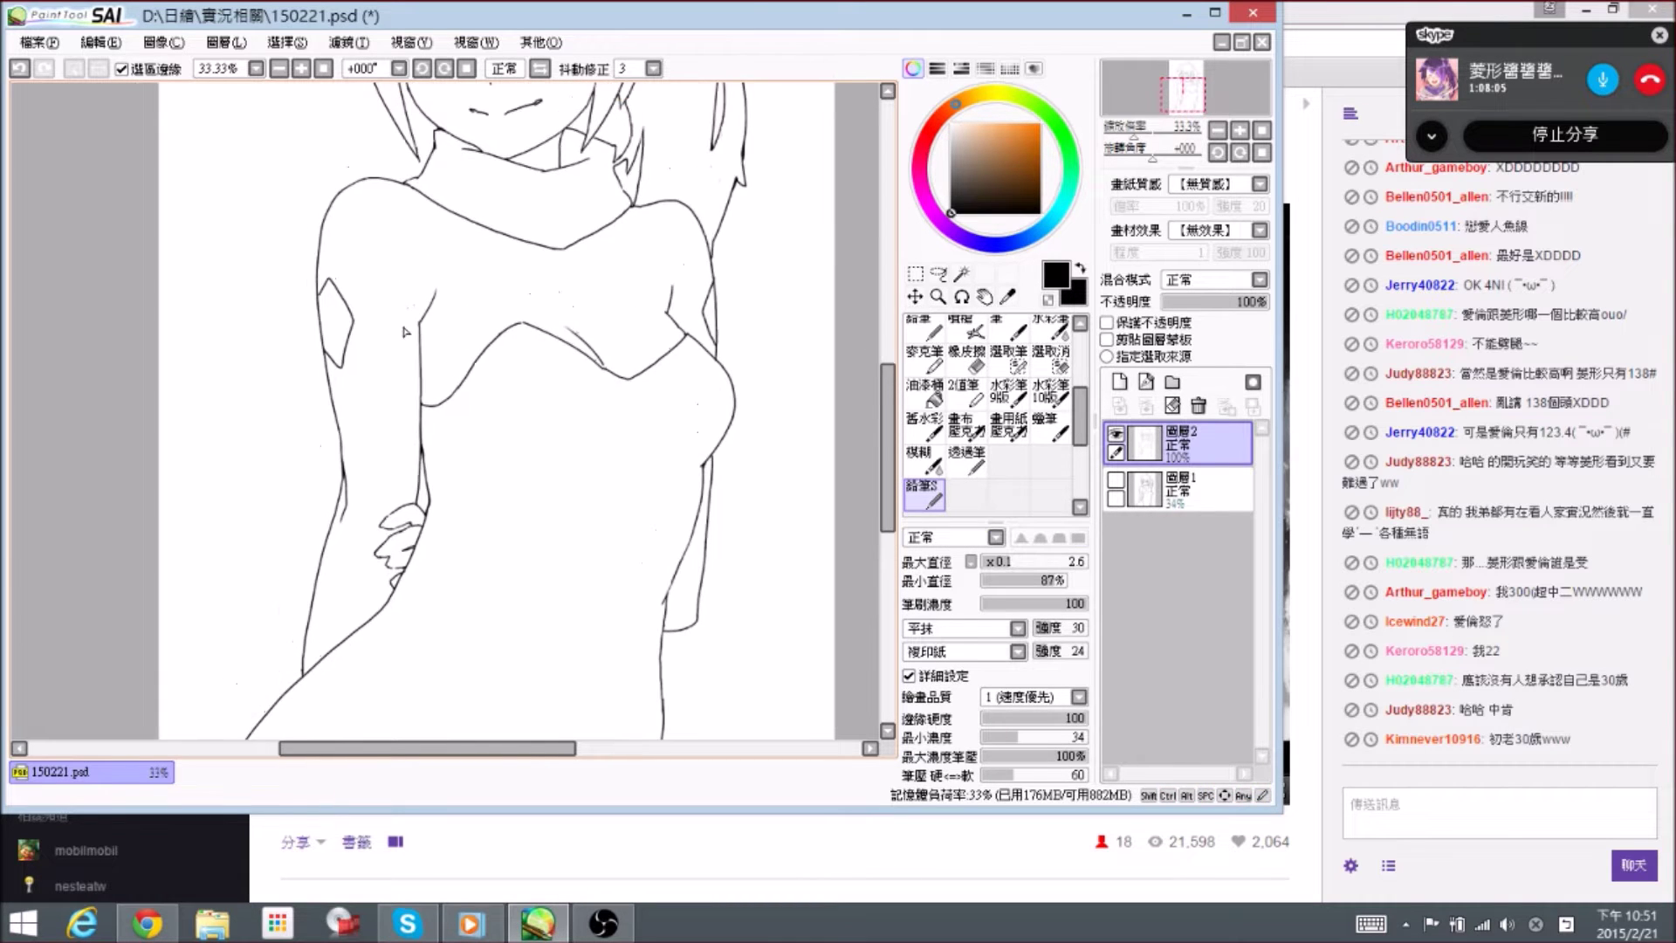
key("e")
key("n")
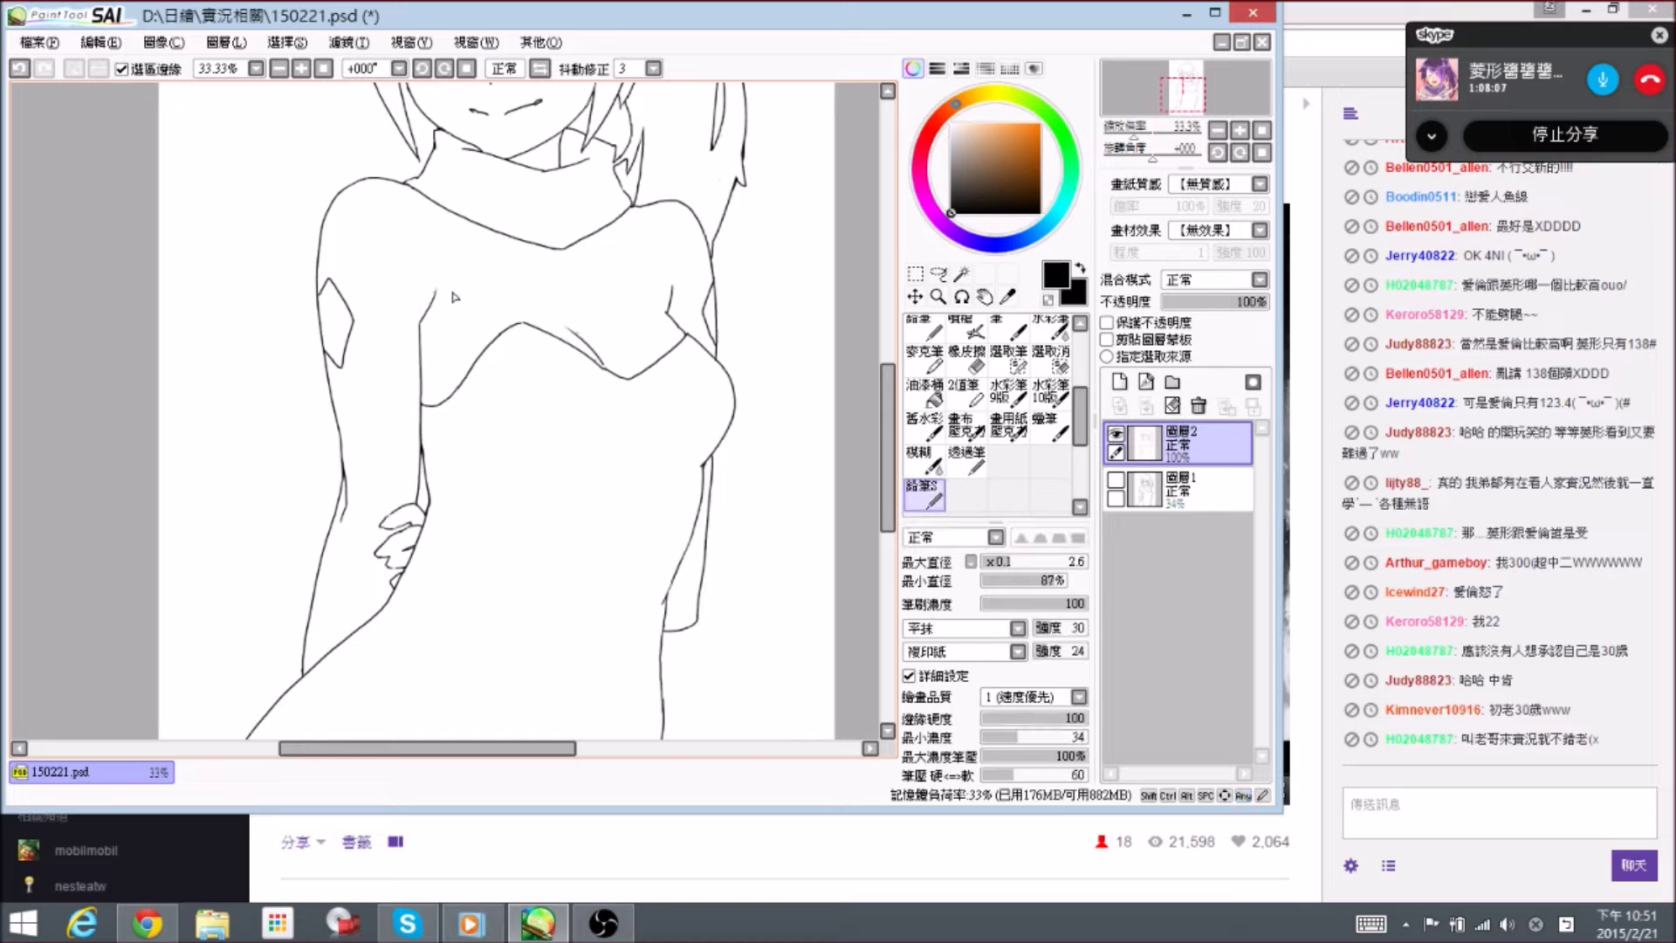
- Mirror the canvas view, then erase and redraw the pointed lower edge of the collar as a softer curve
key("space")
left_click_drag(635, 306, 575, 333)
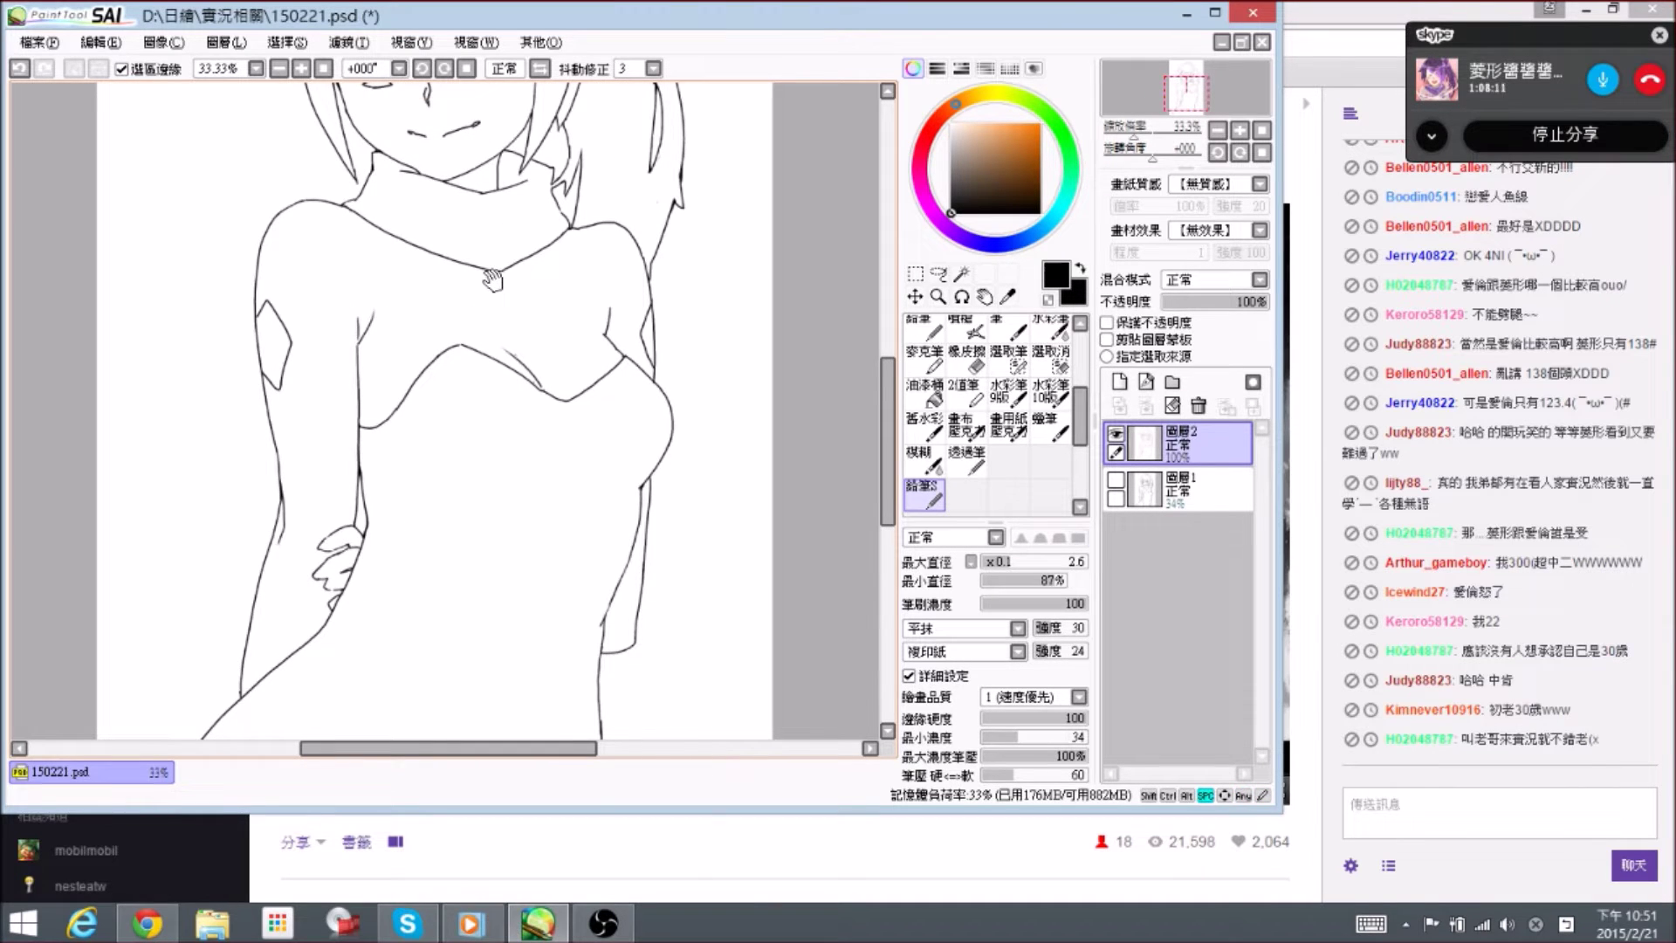
mouse_move(588, 470)
left_mouse_down()
mouse_move(702, 479)
mouse_move(689, 561)
left_mouse_up()
left_click(540, 69)
key("space")
key("e")
mouse_move(417, 339)
left_mouse_down()
mouse_move(632, 309)
mouse_move(631, 290)
mouse_move(491, 332)
mouse_move(570, 384)
mouse_move(472, 363)
left_mouse_up()
key("n")
key("e")
key("n")
key("space")
key("e")
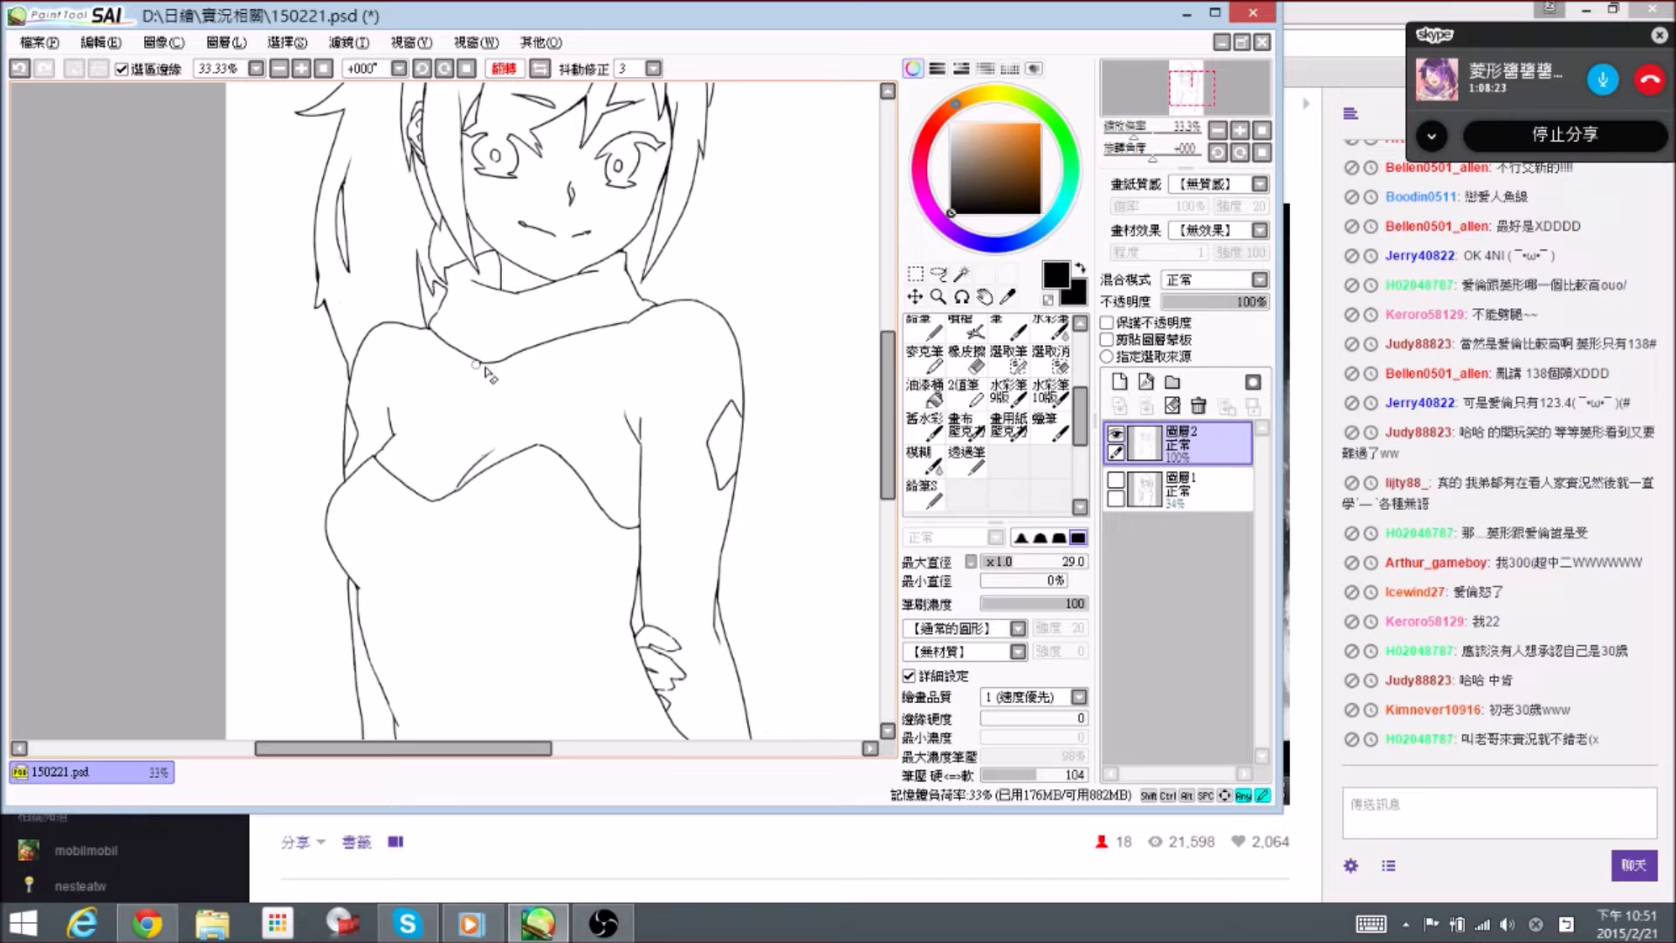
key("n")
- Check the mirrored body and arm line art down to the waist and save the drawing
left_click_drag(435, 414, 536, 283)
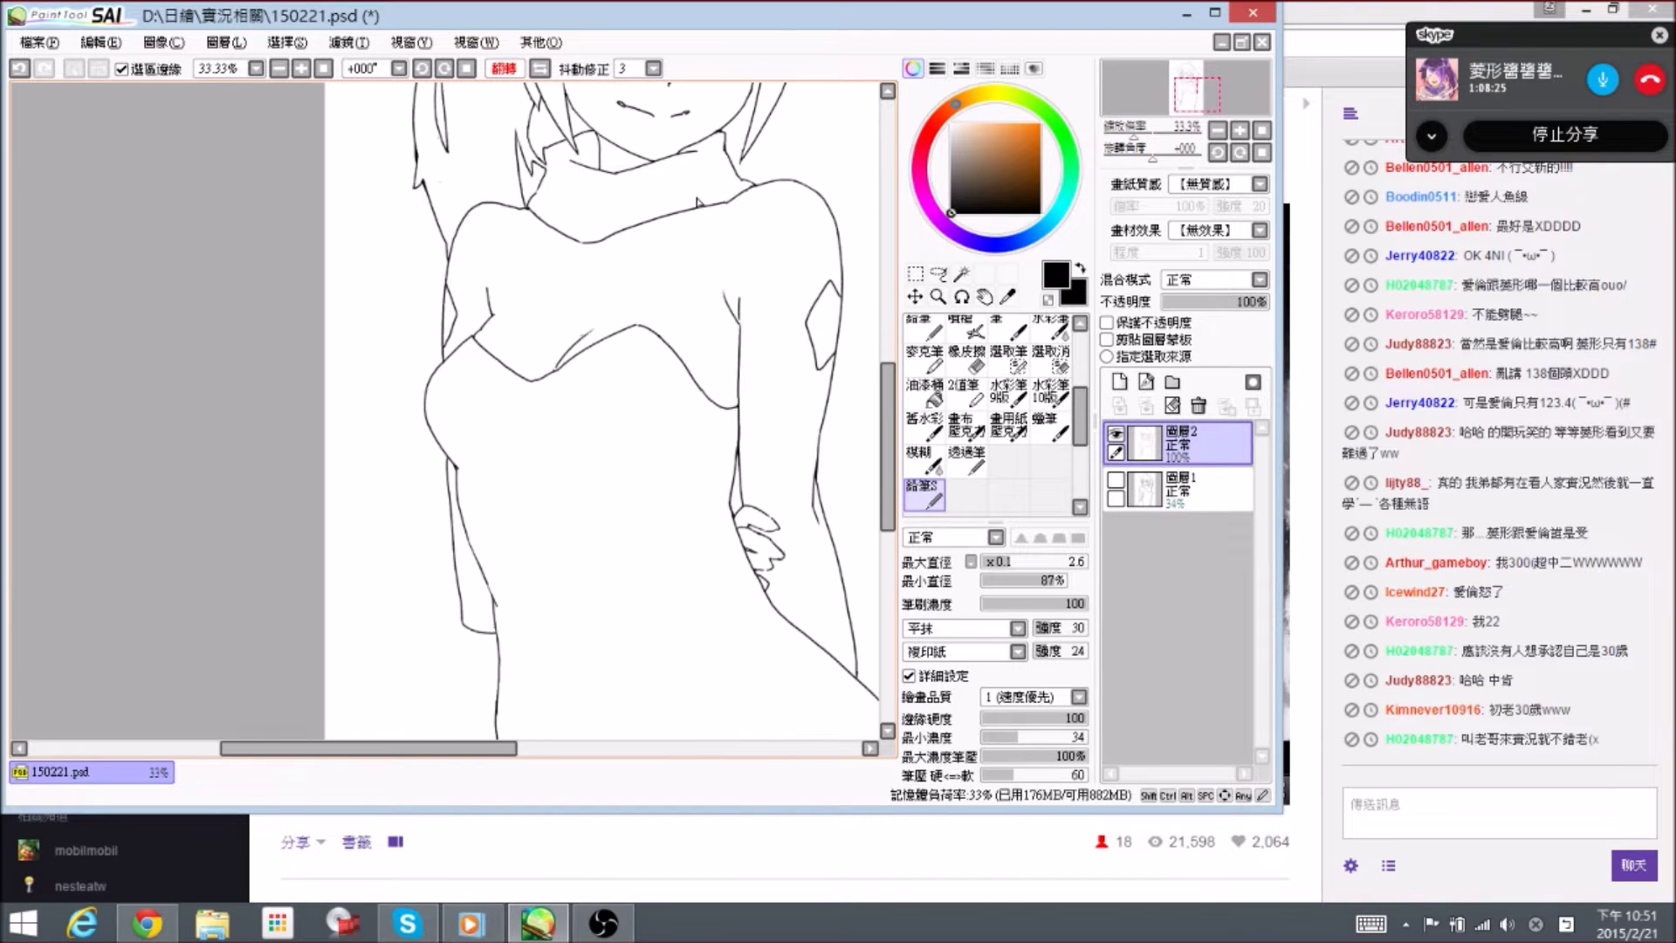
key("space")
left_click_drag(618, 527, 505, 371)
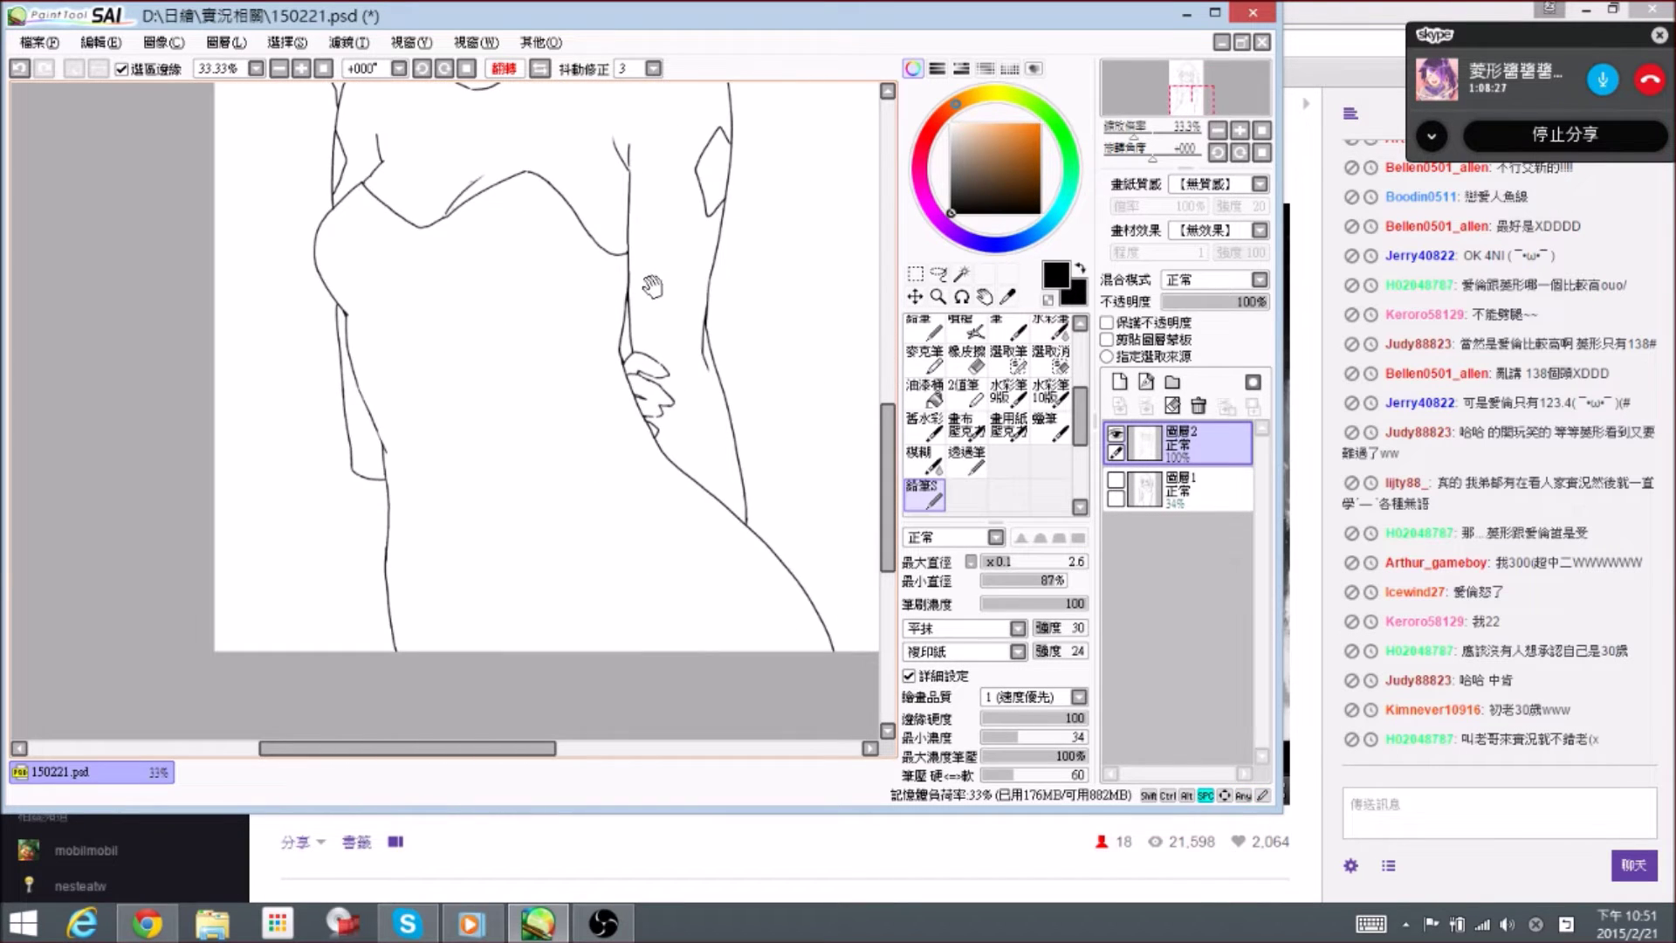
left_click_drag(632, 277, 608, 382)
left_click_drag(598, 241, 624, 515)
left_click_drag(706, 386, 710, 316)
scroll(669, 316, "down", 2)
key("space")
key("ctrl")
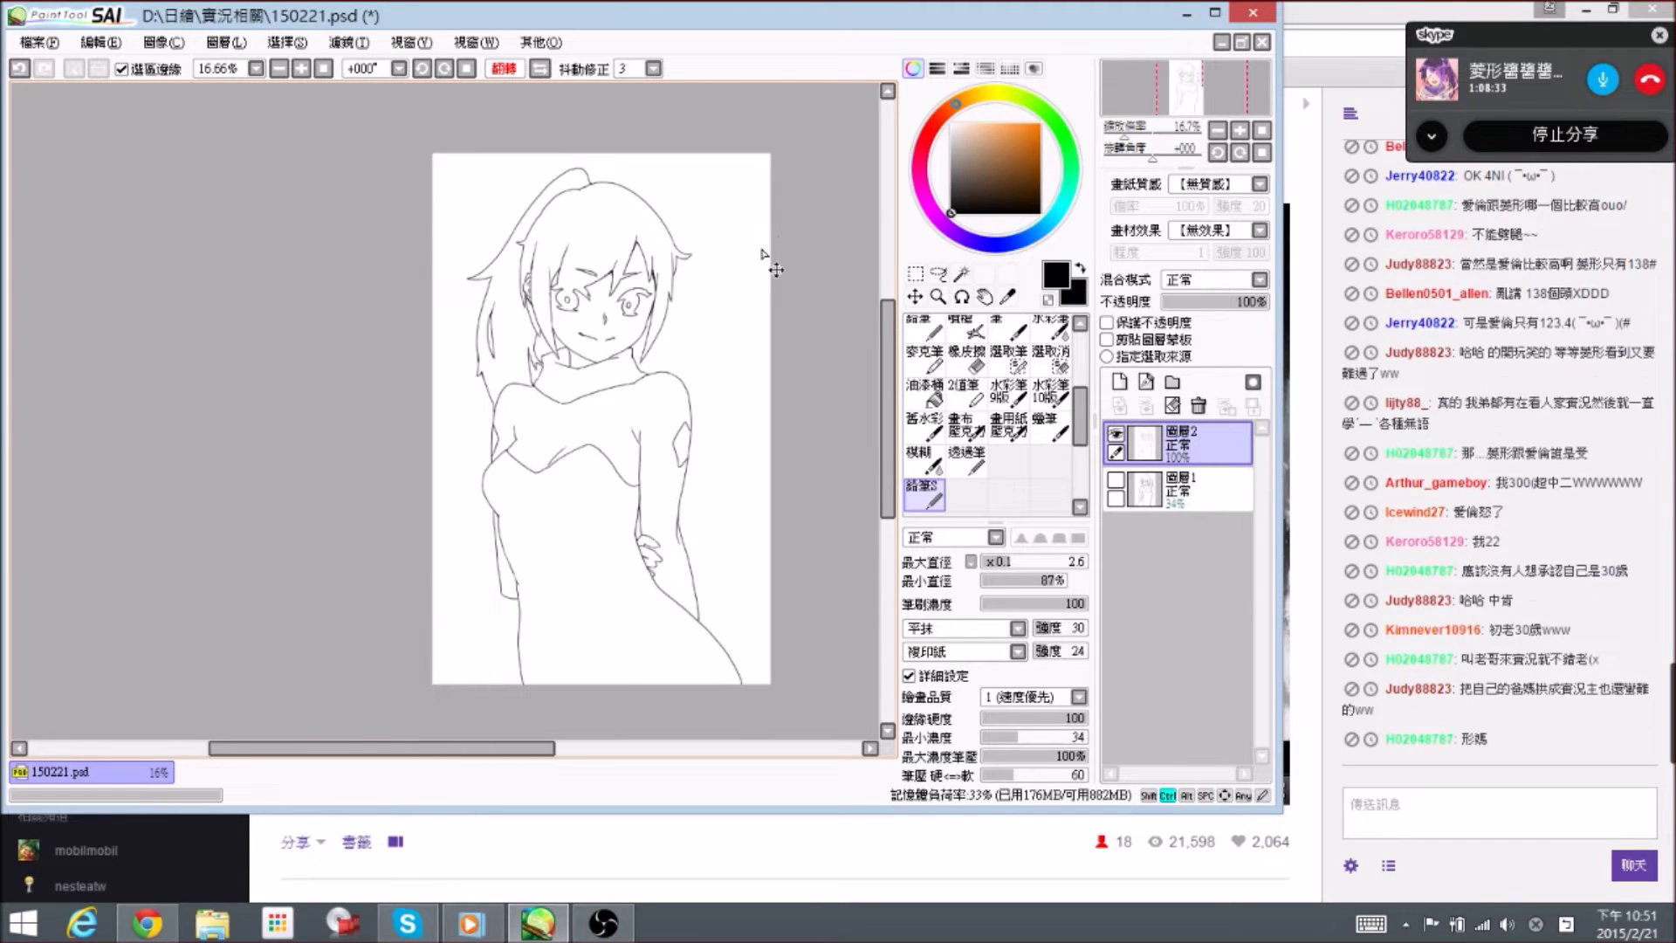
scroll(763, 253, "up", 1)
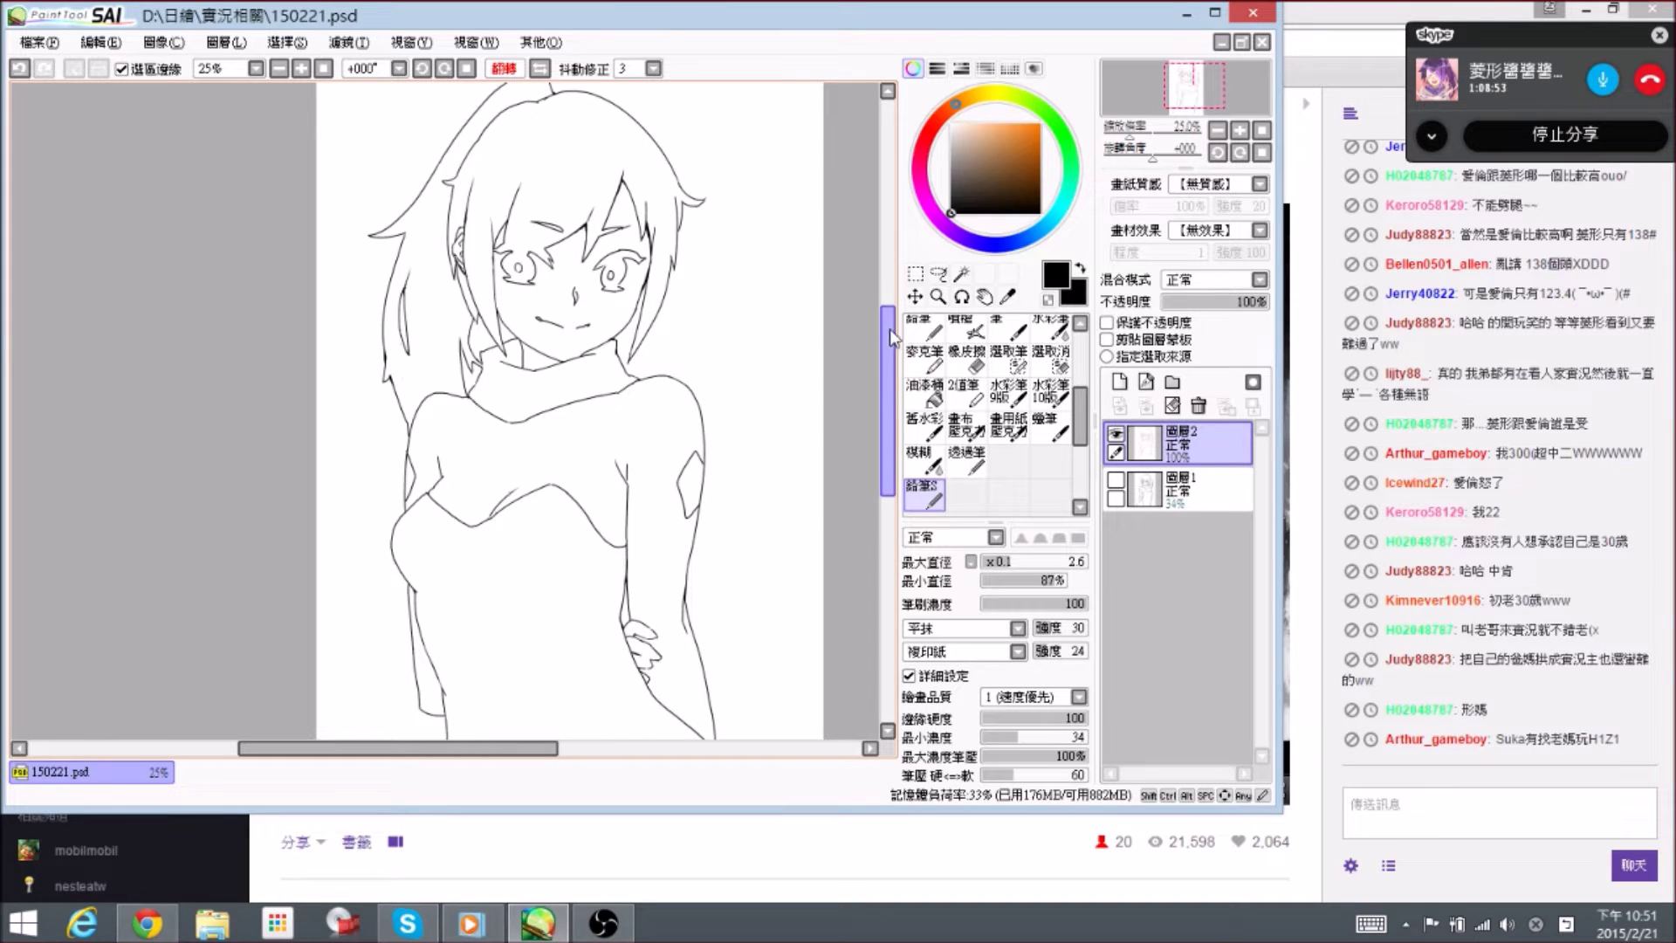
- Refine the line junction where the cheek outline meets the side lock of hair
scroll(672, 301, "up", 2)
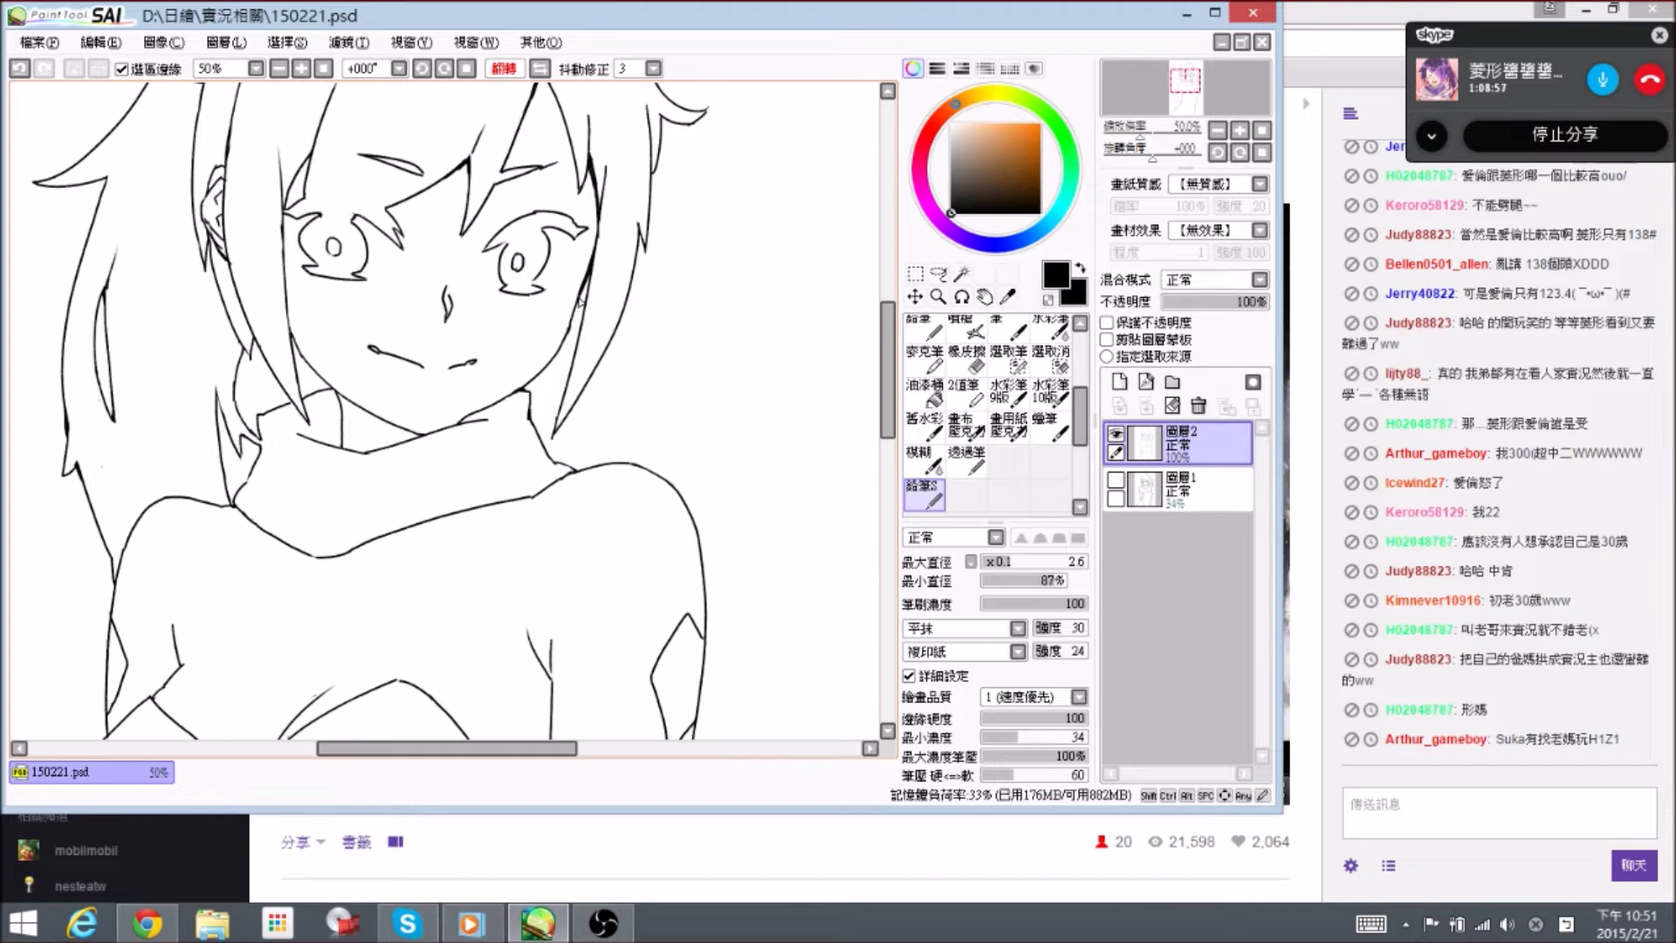
left_click_drag(585, 298, 574, 297)
key("e")
key("n")
key("space")
left_click_drag(291, 270, 420, 335)
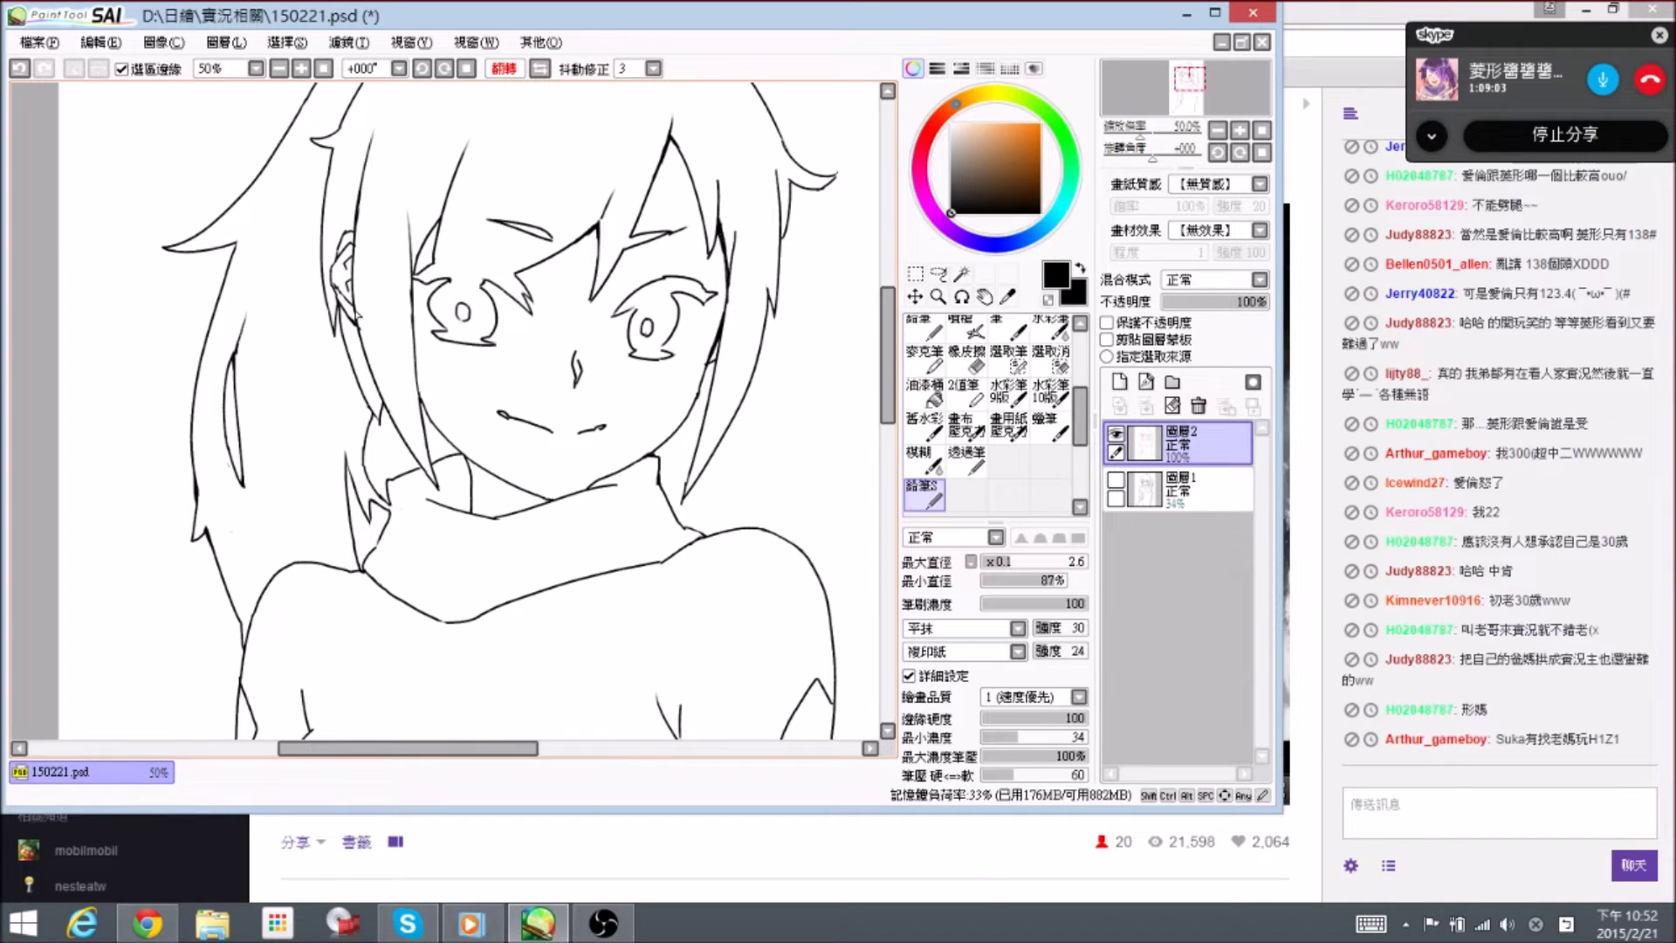
- Clean up the hair strand lines beside the ear and along the cheek with eraser and pencil
key("e")
key("n")
key("space")
left_click_drag(807, 393, 799, 346)
mouse_move(306, 264)
left_mouse_down()
mouse_move(348, 348)
mouse_move(367, 337)
mouse_move(373, 354)
left_mouse_up()
key("e")
key("n")
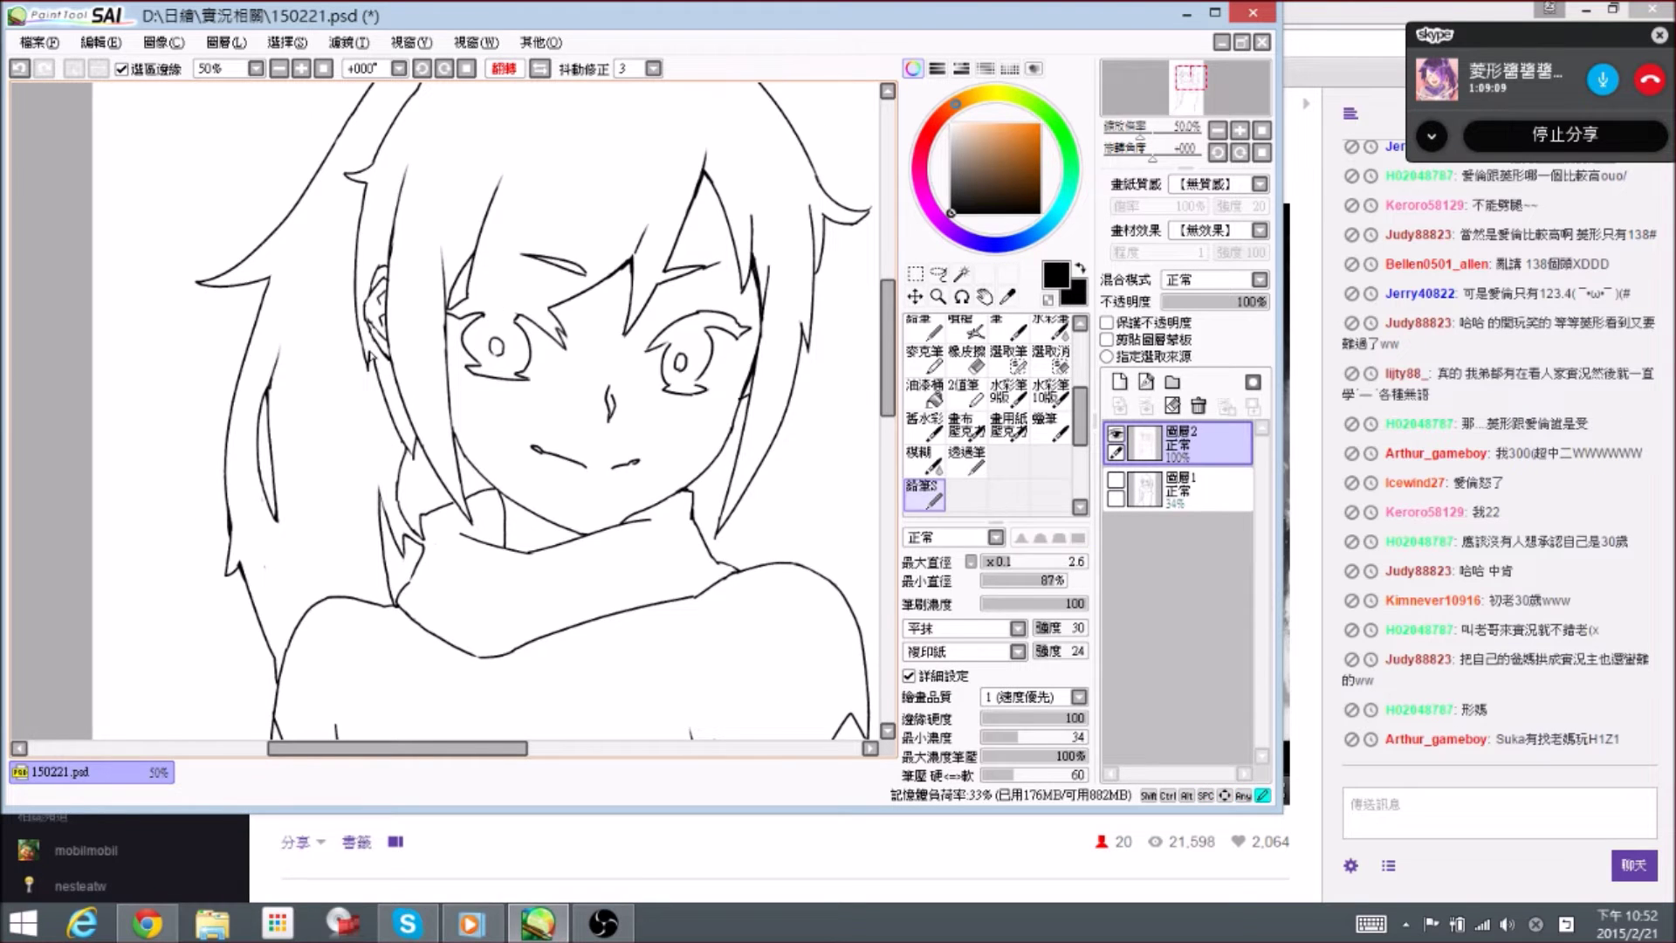
key("e")
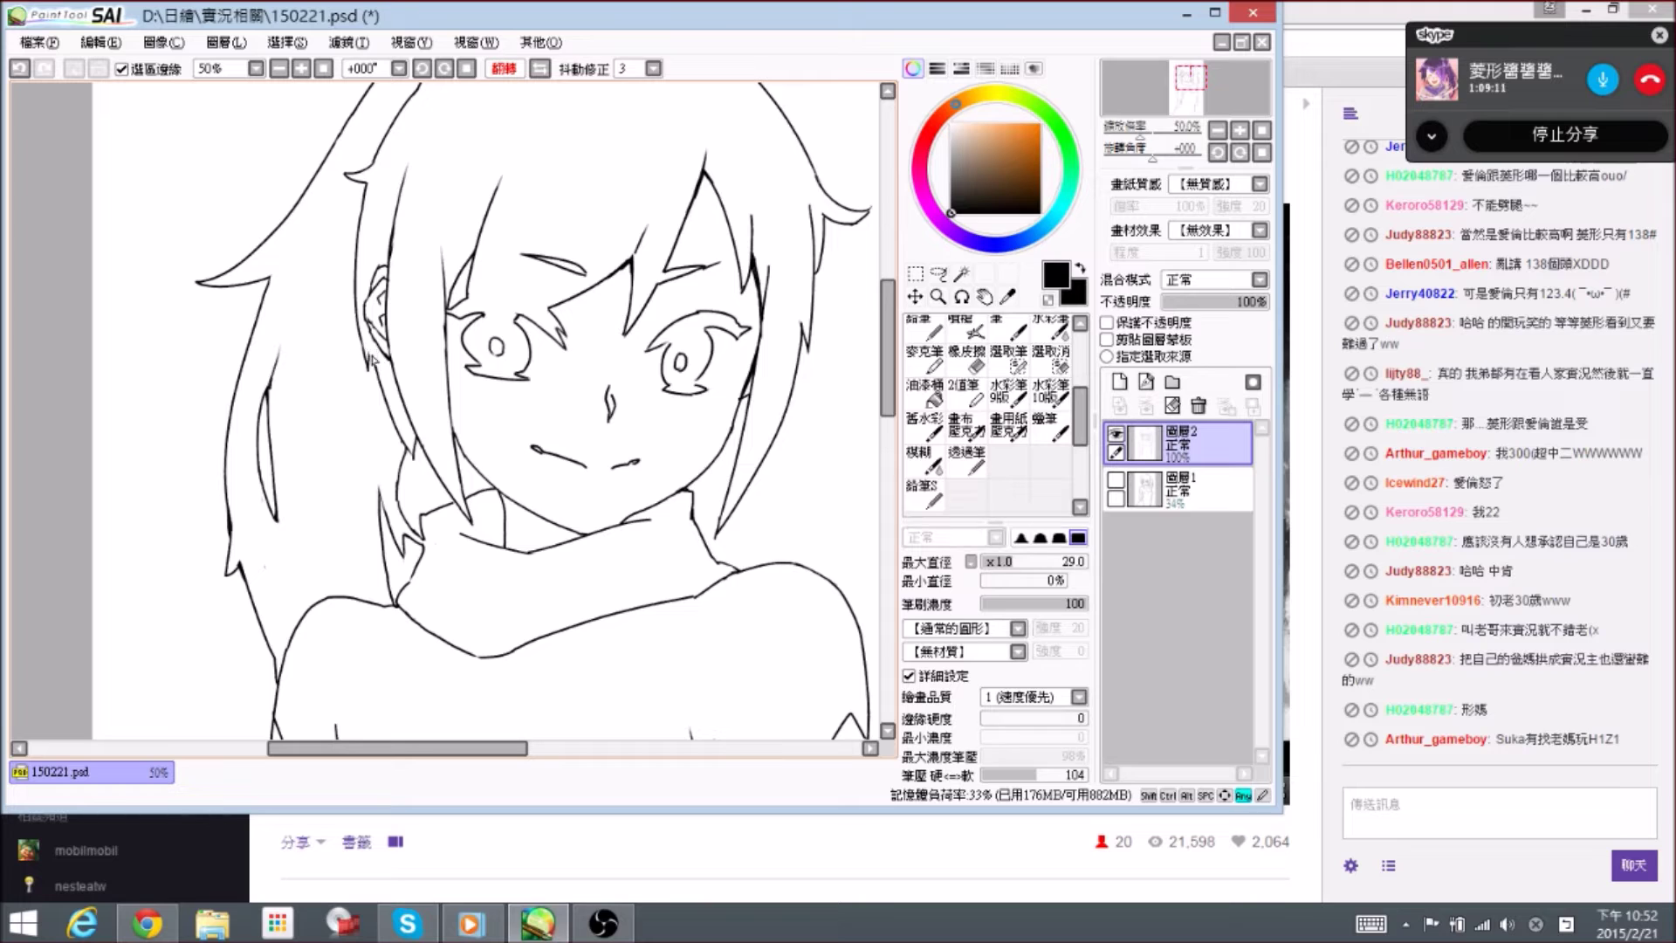
key("n")
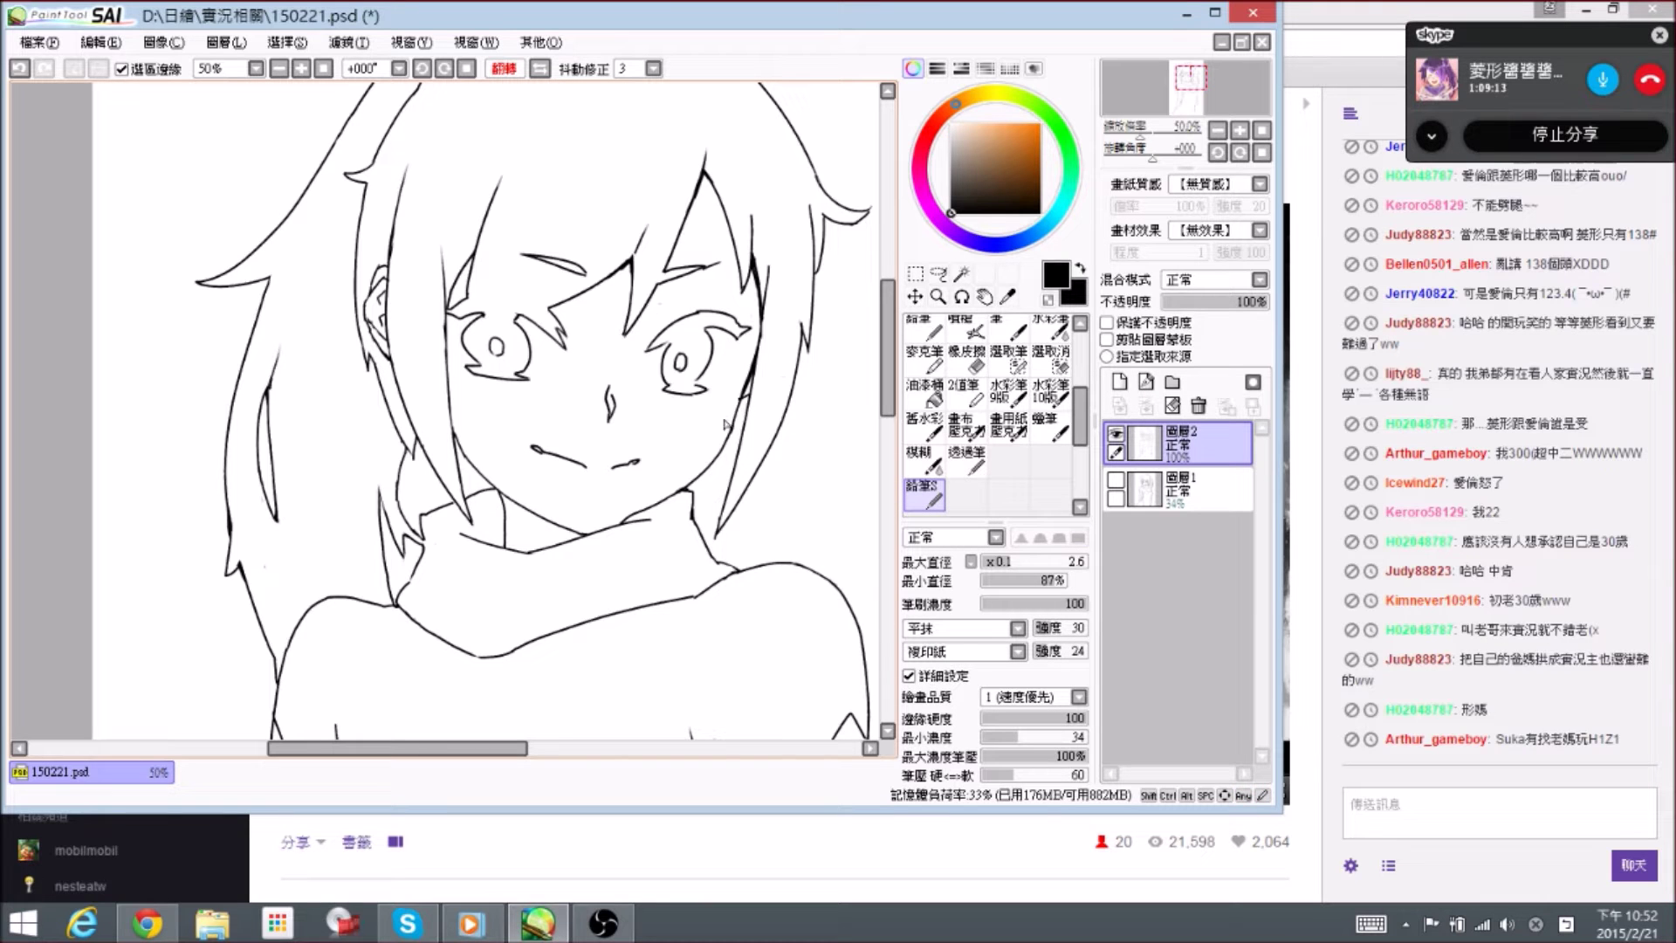
key("e")
key("n")
- Return the canvas to the unrotated, unmirrored view and inspect the face and hair lines
left_click_drag(685, 418, 717, 400)
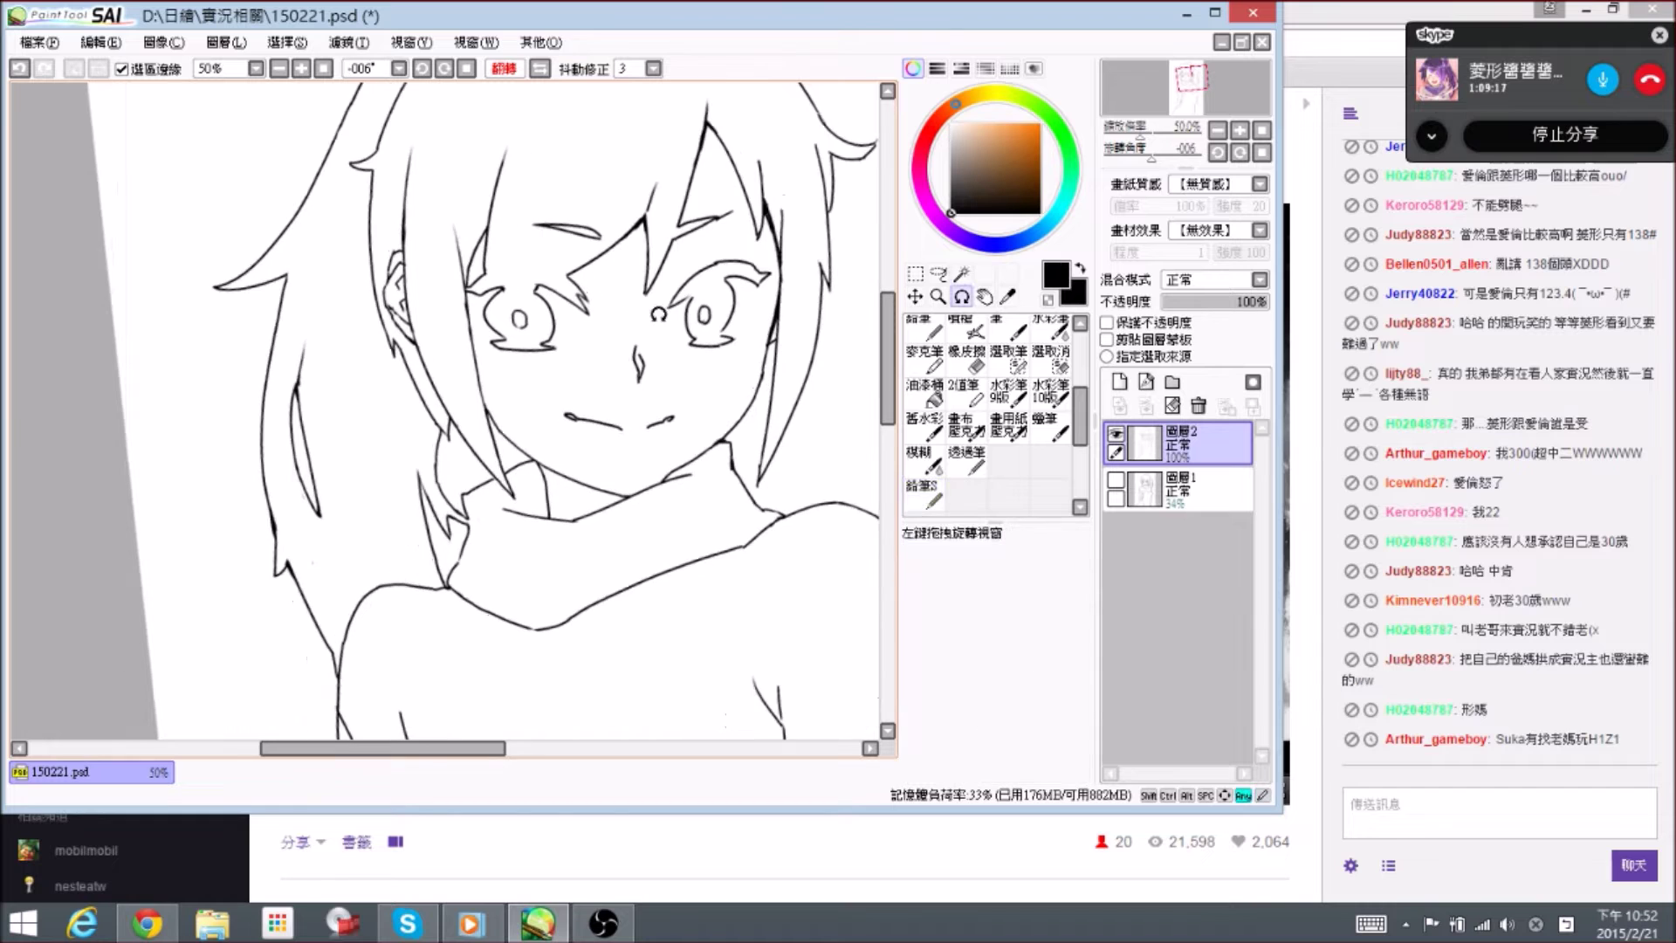
left_click(467, 70)
left_click_drag(342, 347, 650, 225)
left_click_drag(424, 305, 454, 345)
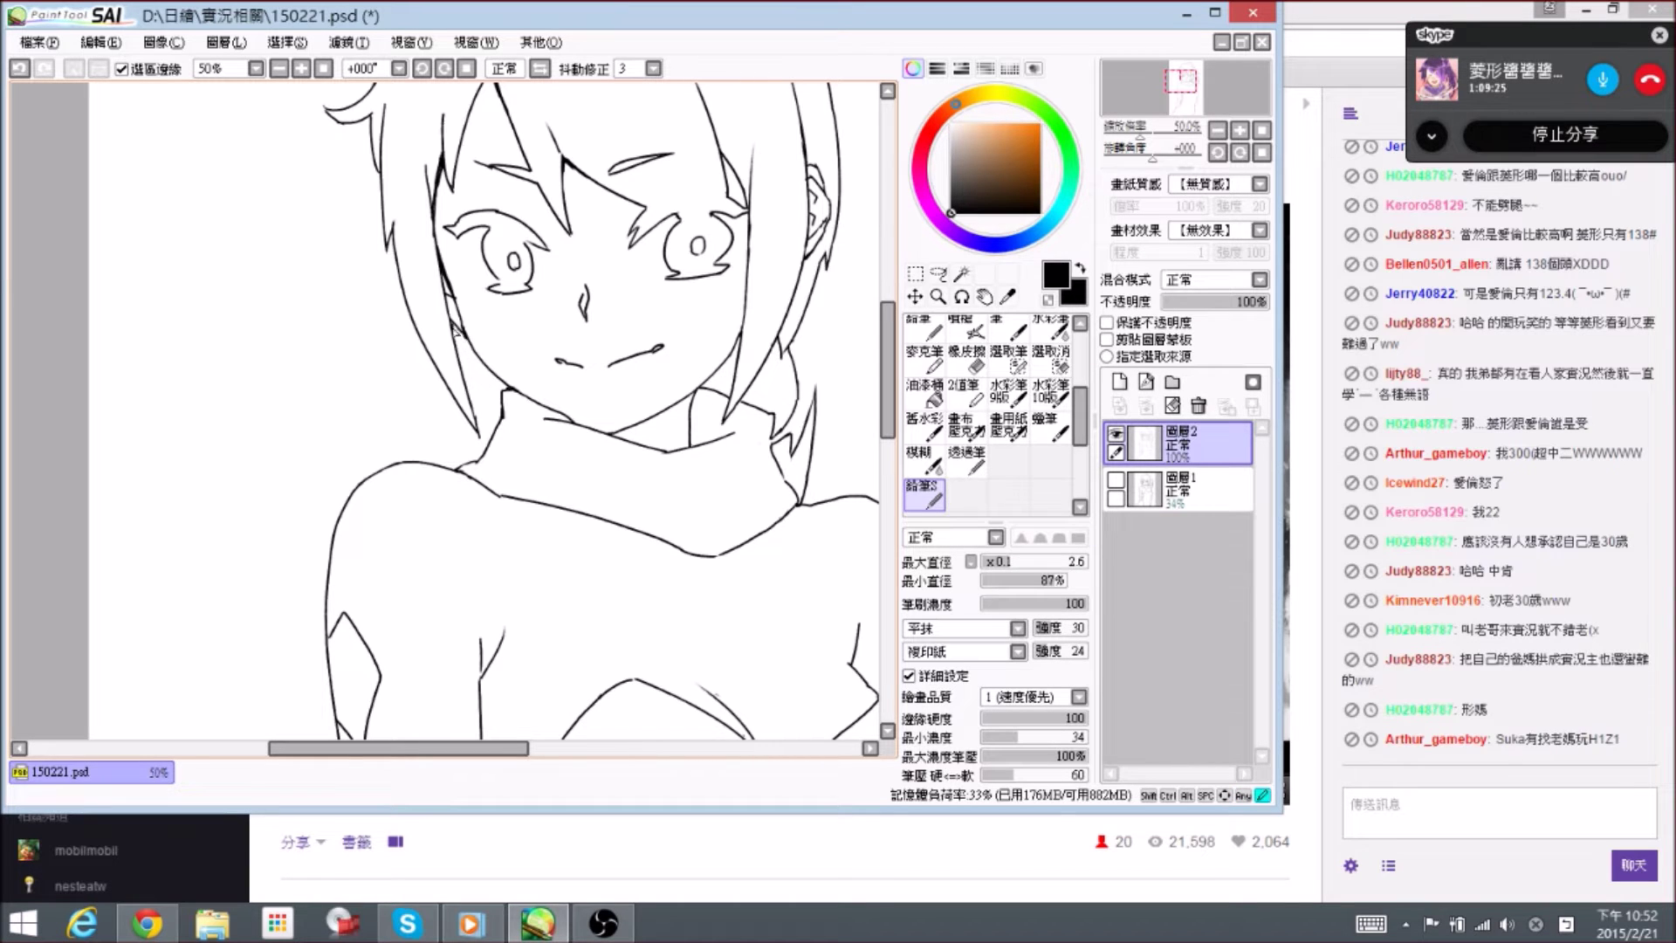
left_click_drag(694, 196, 653, 237)
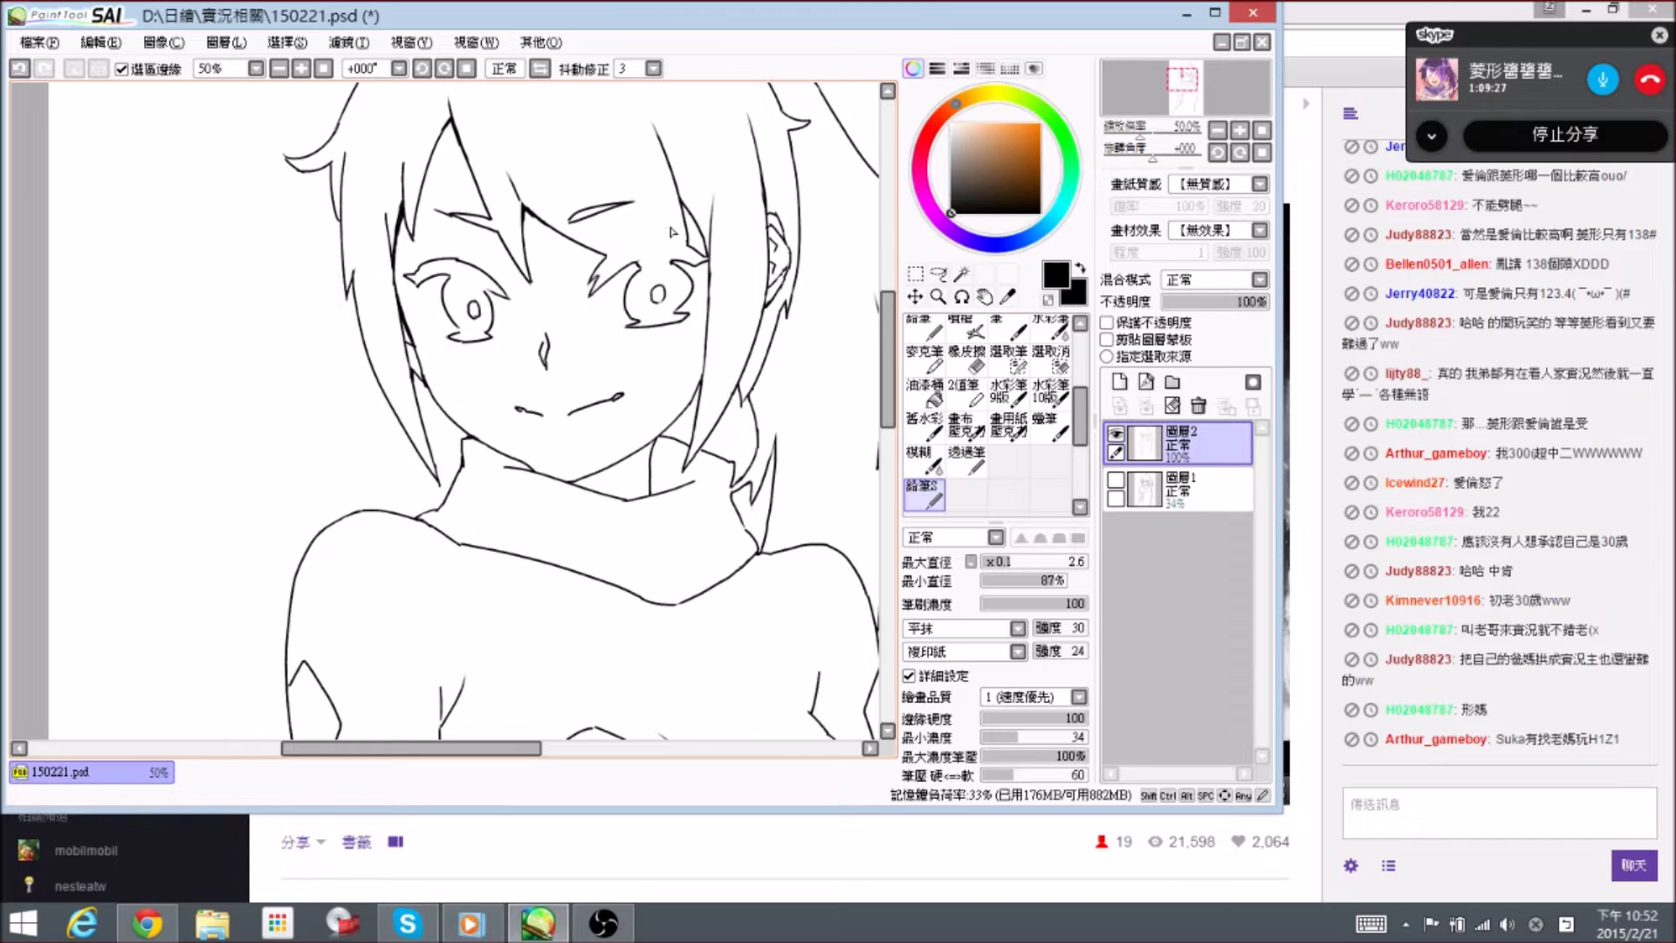
- Fill in the corners where the collar meets each shoulder with heavier pencil lines
scroll(672, 232, "down", 2)
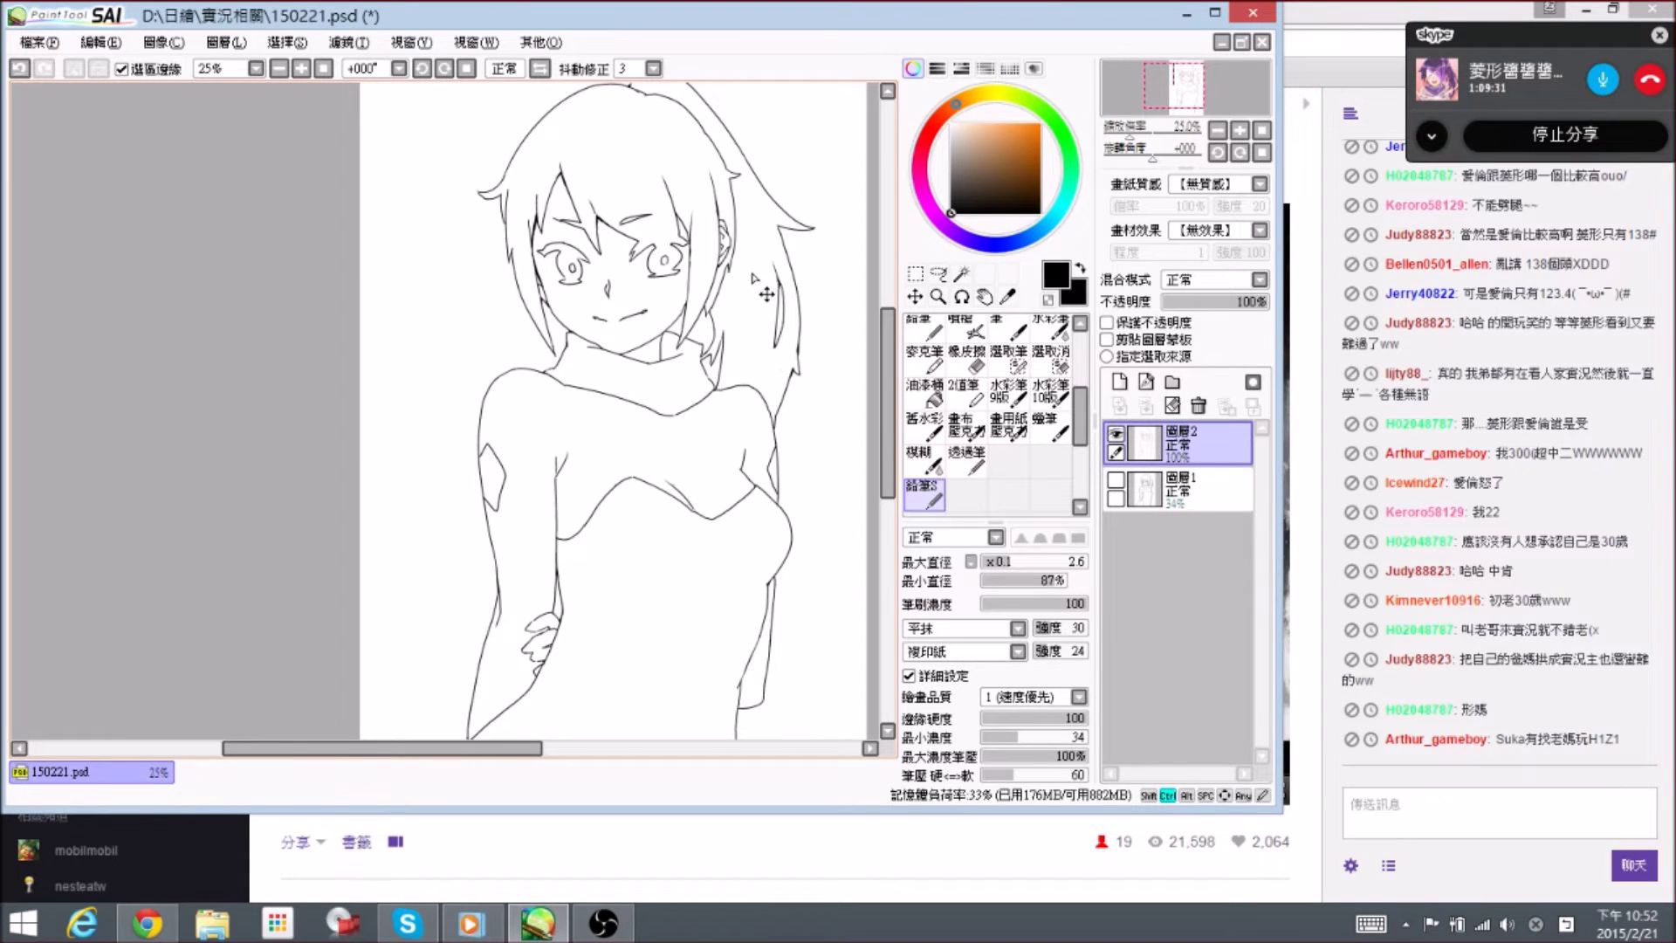
key("ctrl+plus")
key("ctrl+plus")
key("ctrl+plus")
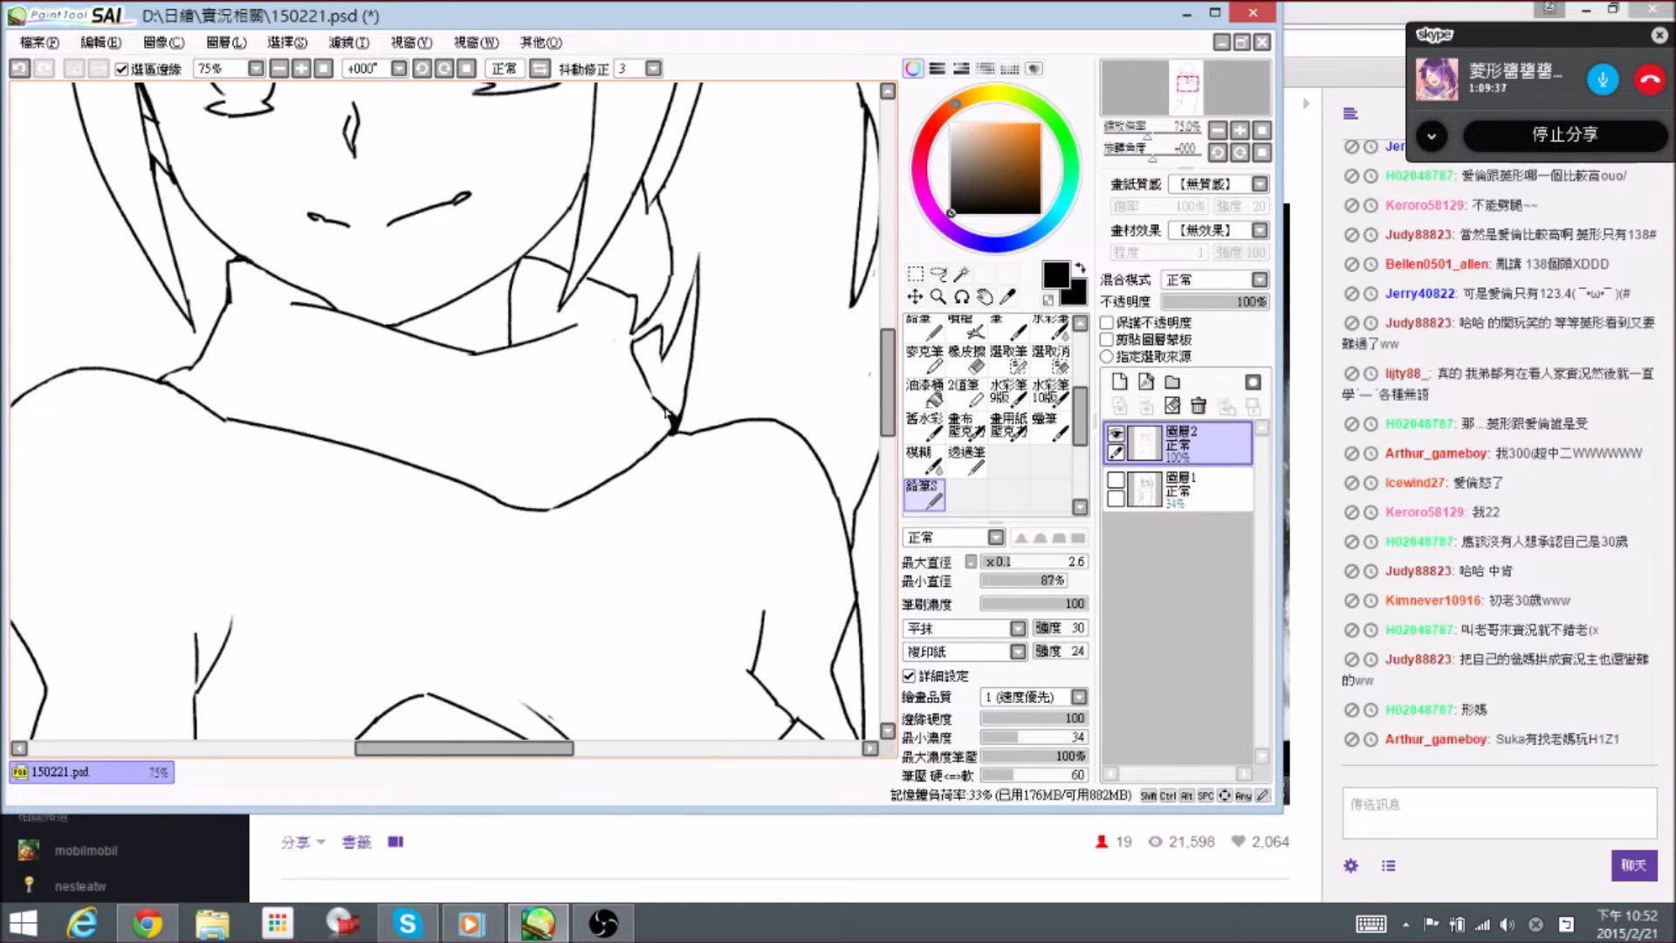
left_click_drag(243, 363, 479, 358)
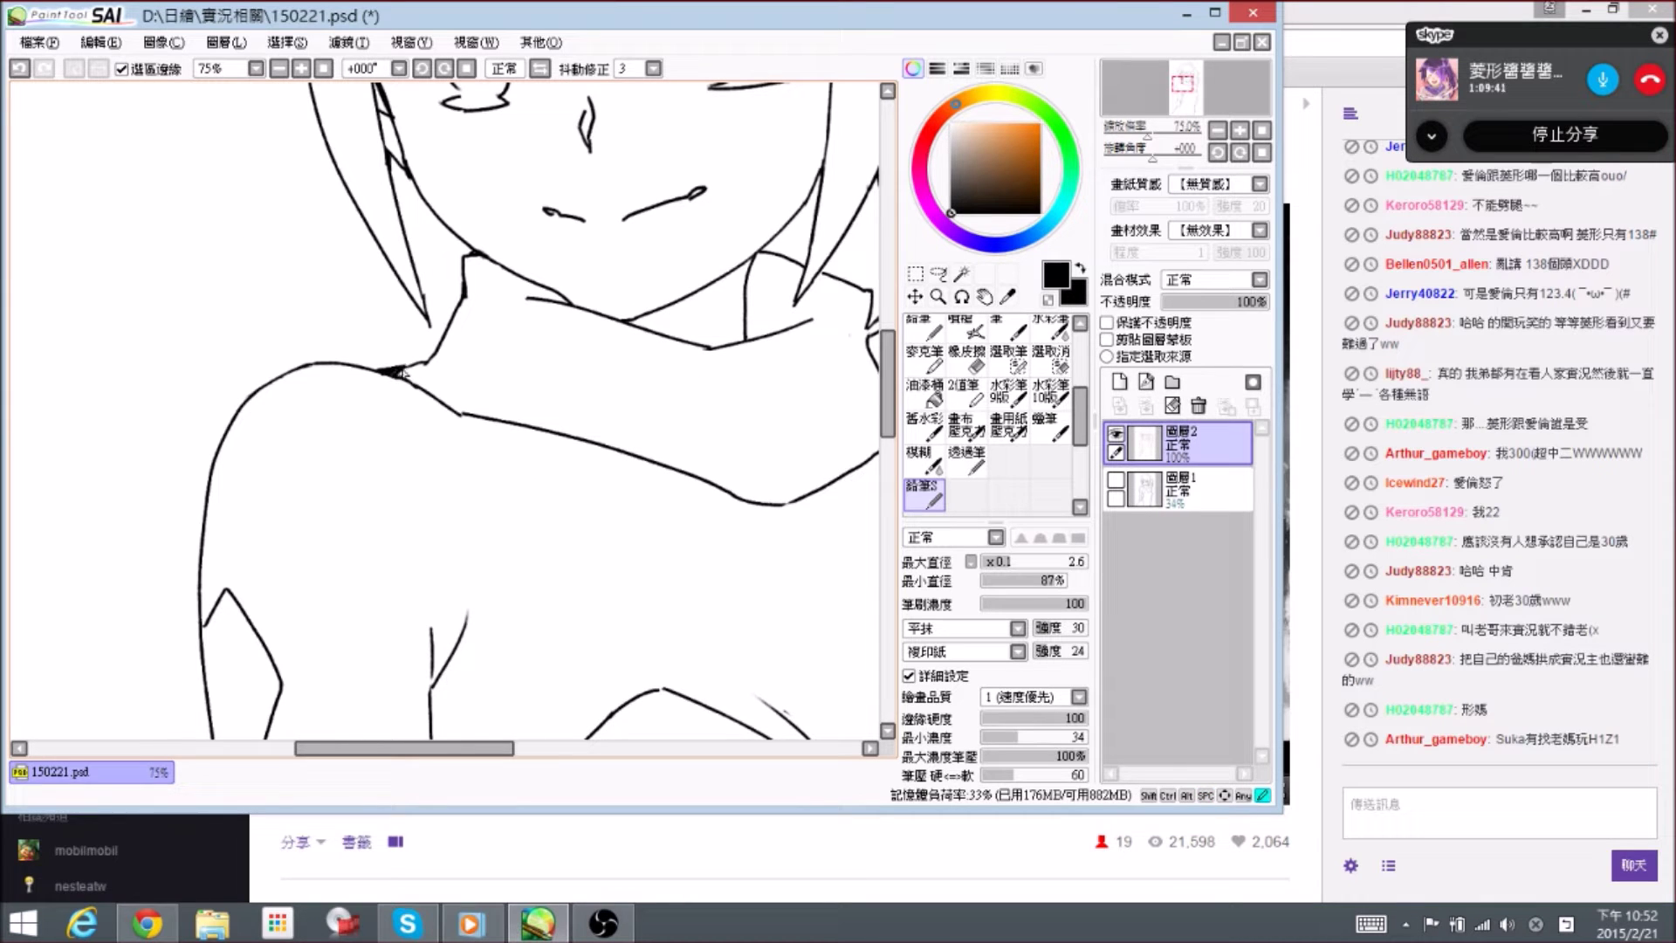
- Save the drawing and check the line art of the face and upper body
scroll(625, 291, "down", 4)
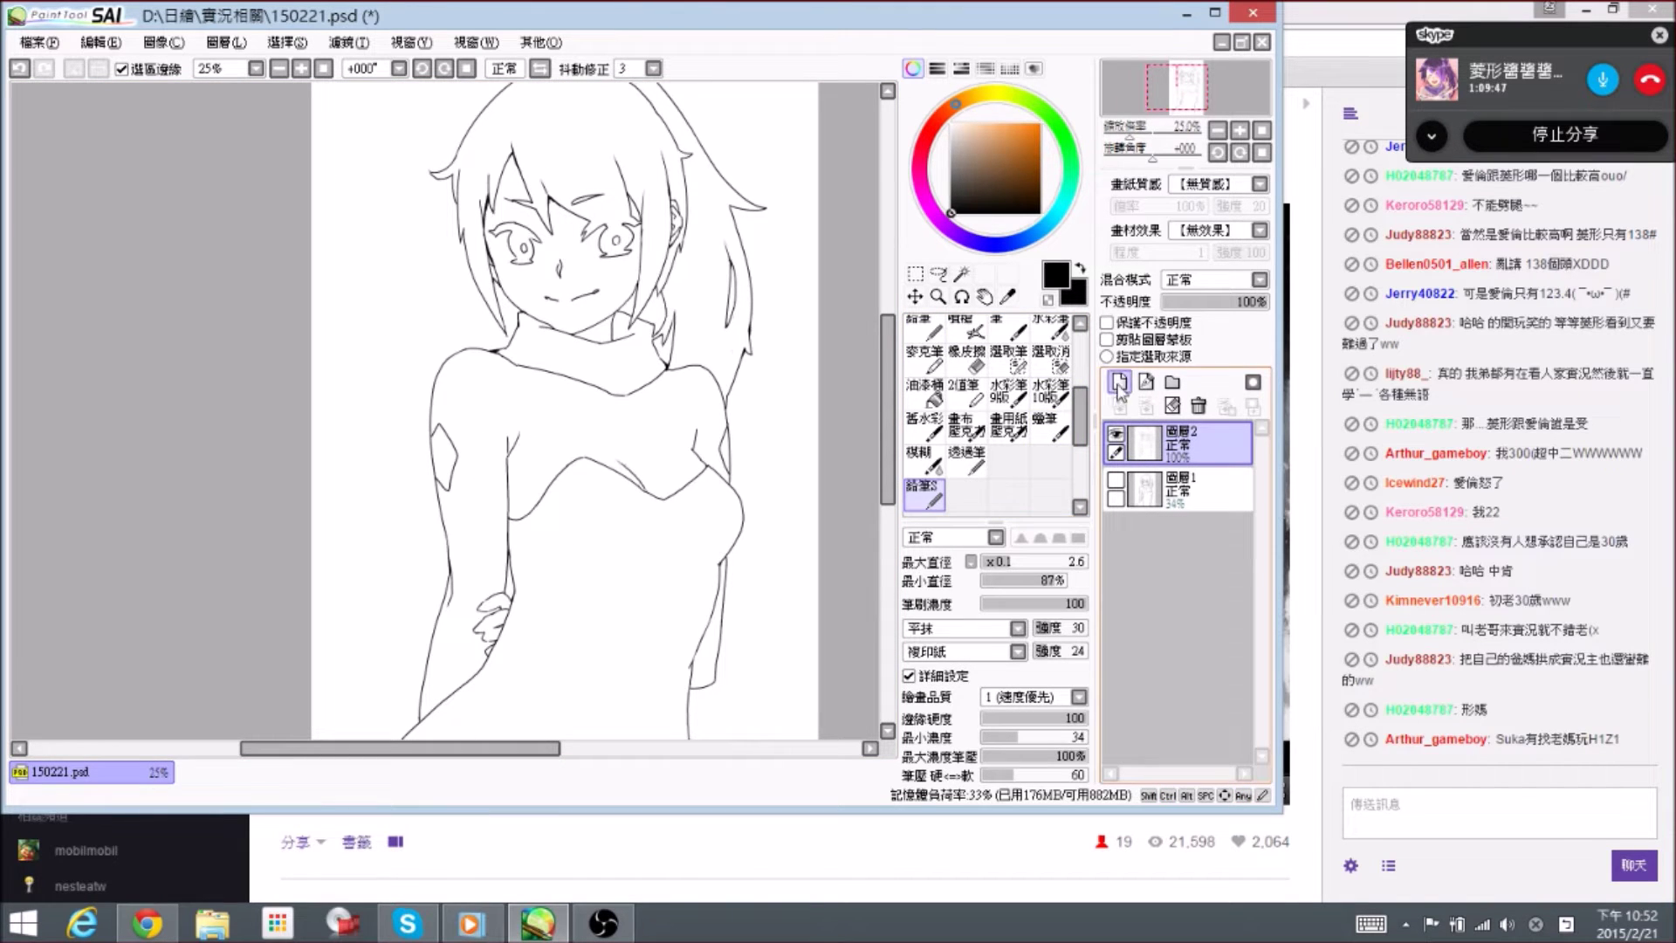
key("ctrl+s")
key("ctrl+plus")
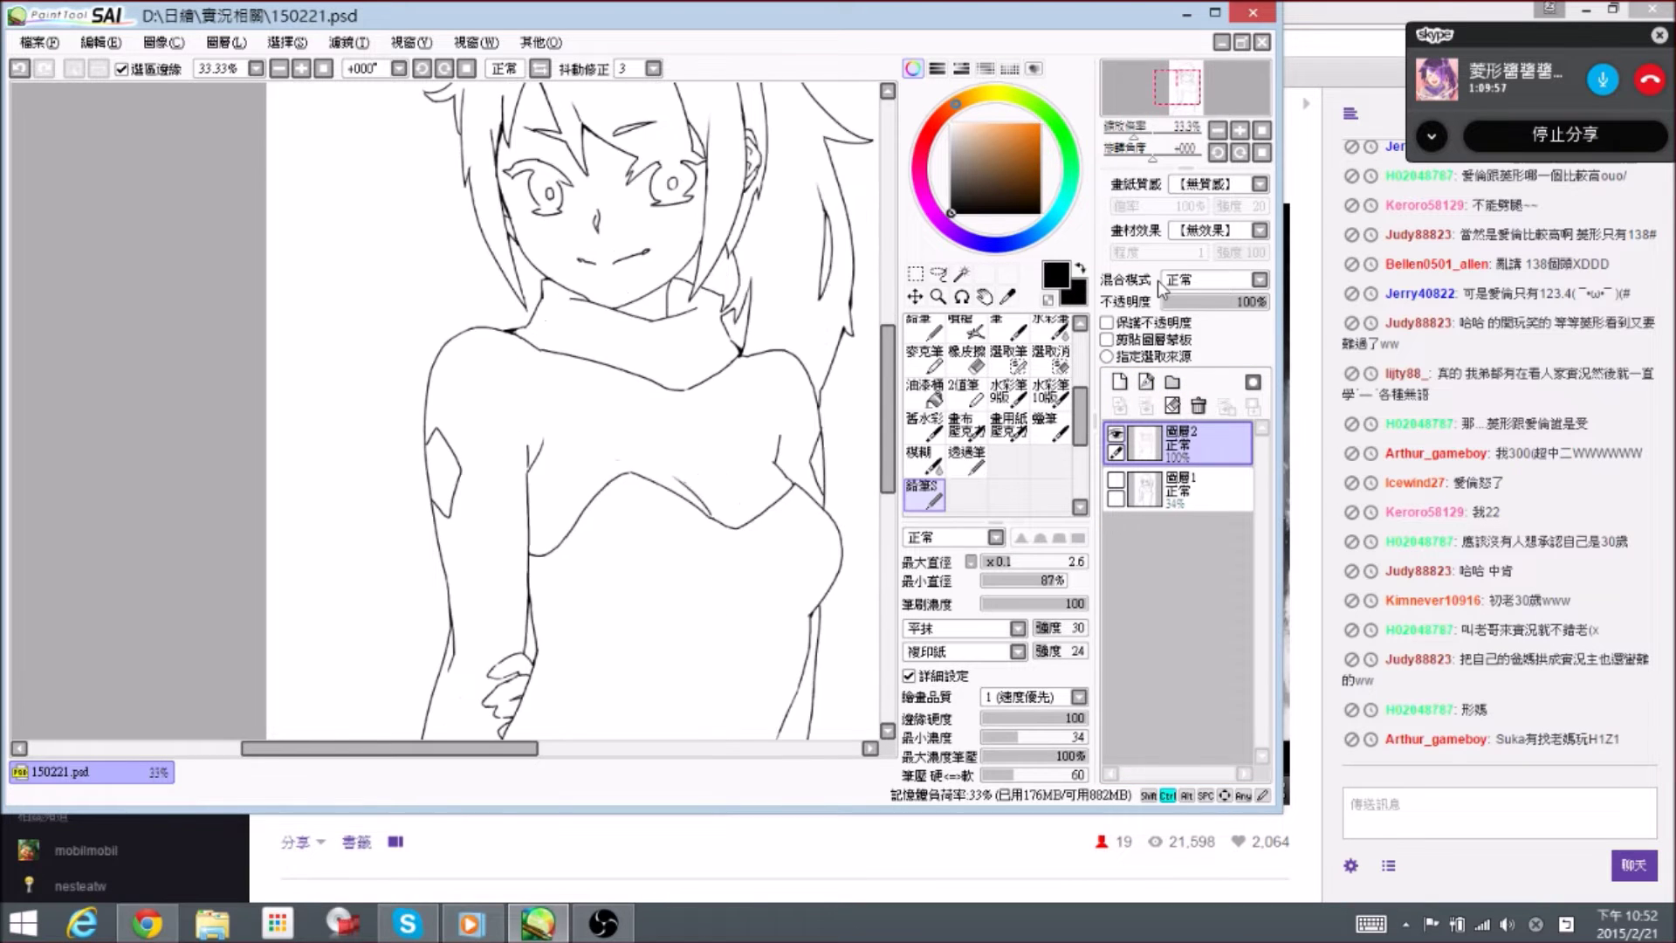
left_click_drag(768, 309, 737, 388)
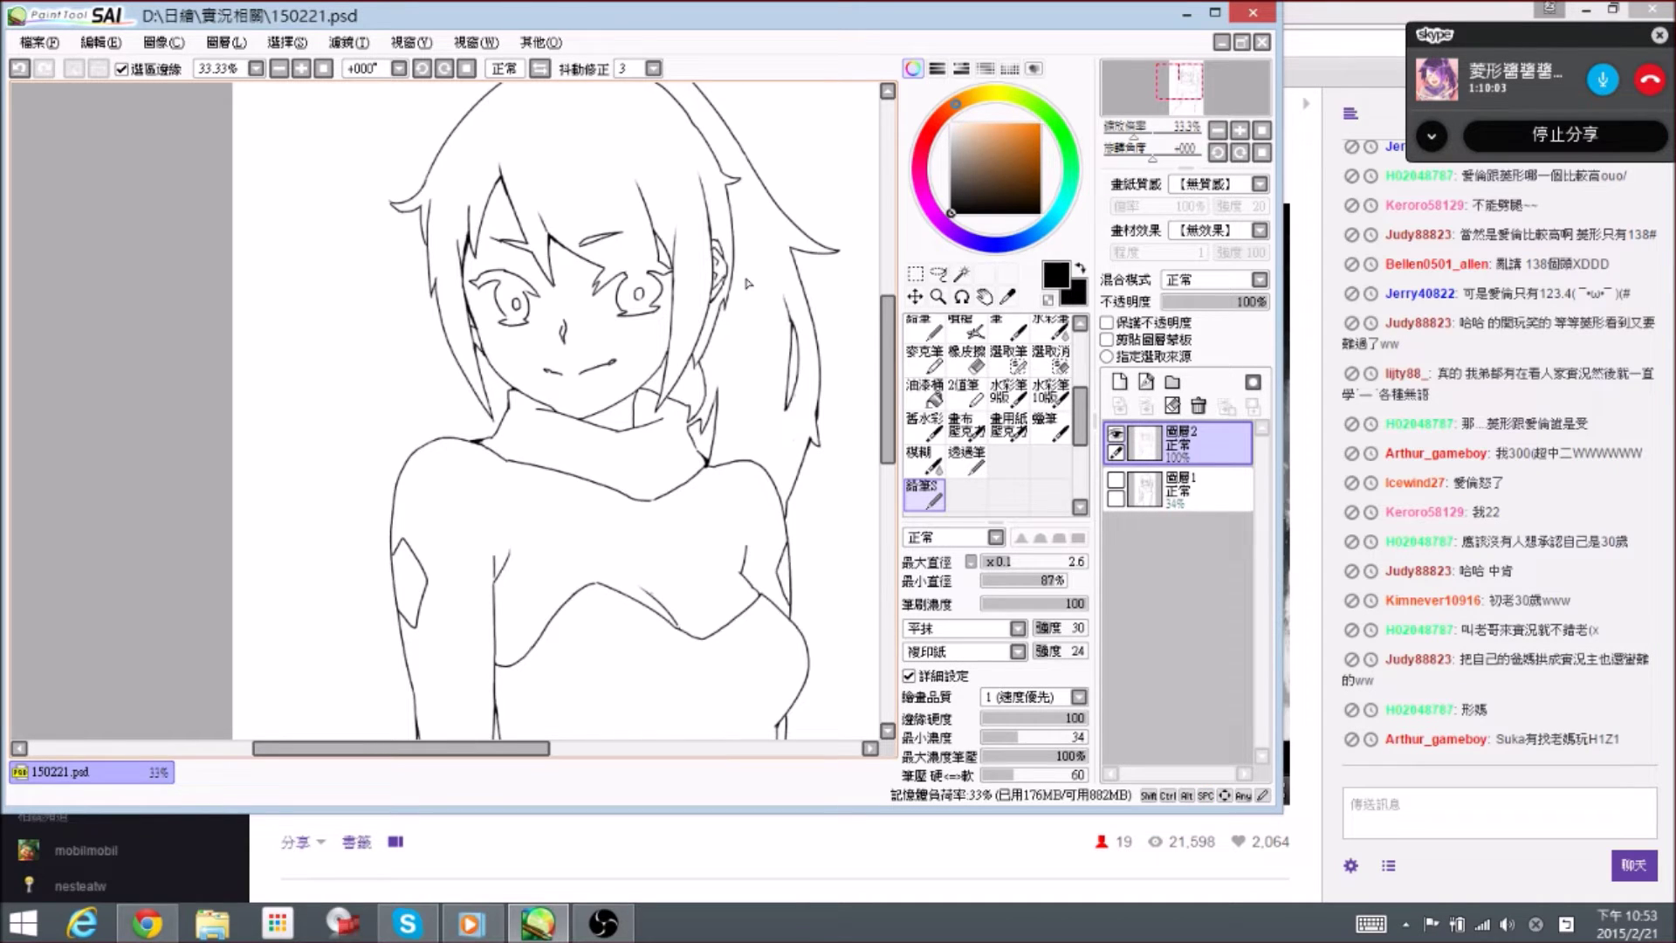
key("ctrl+s")
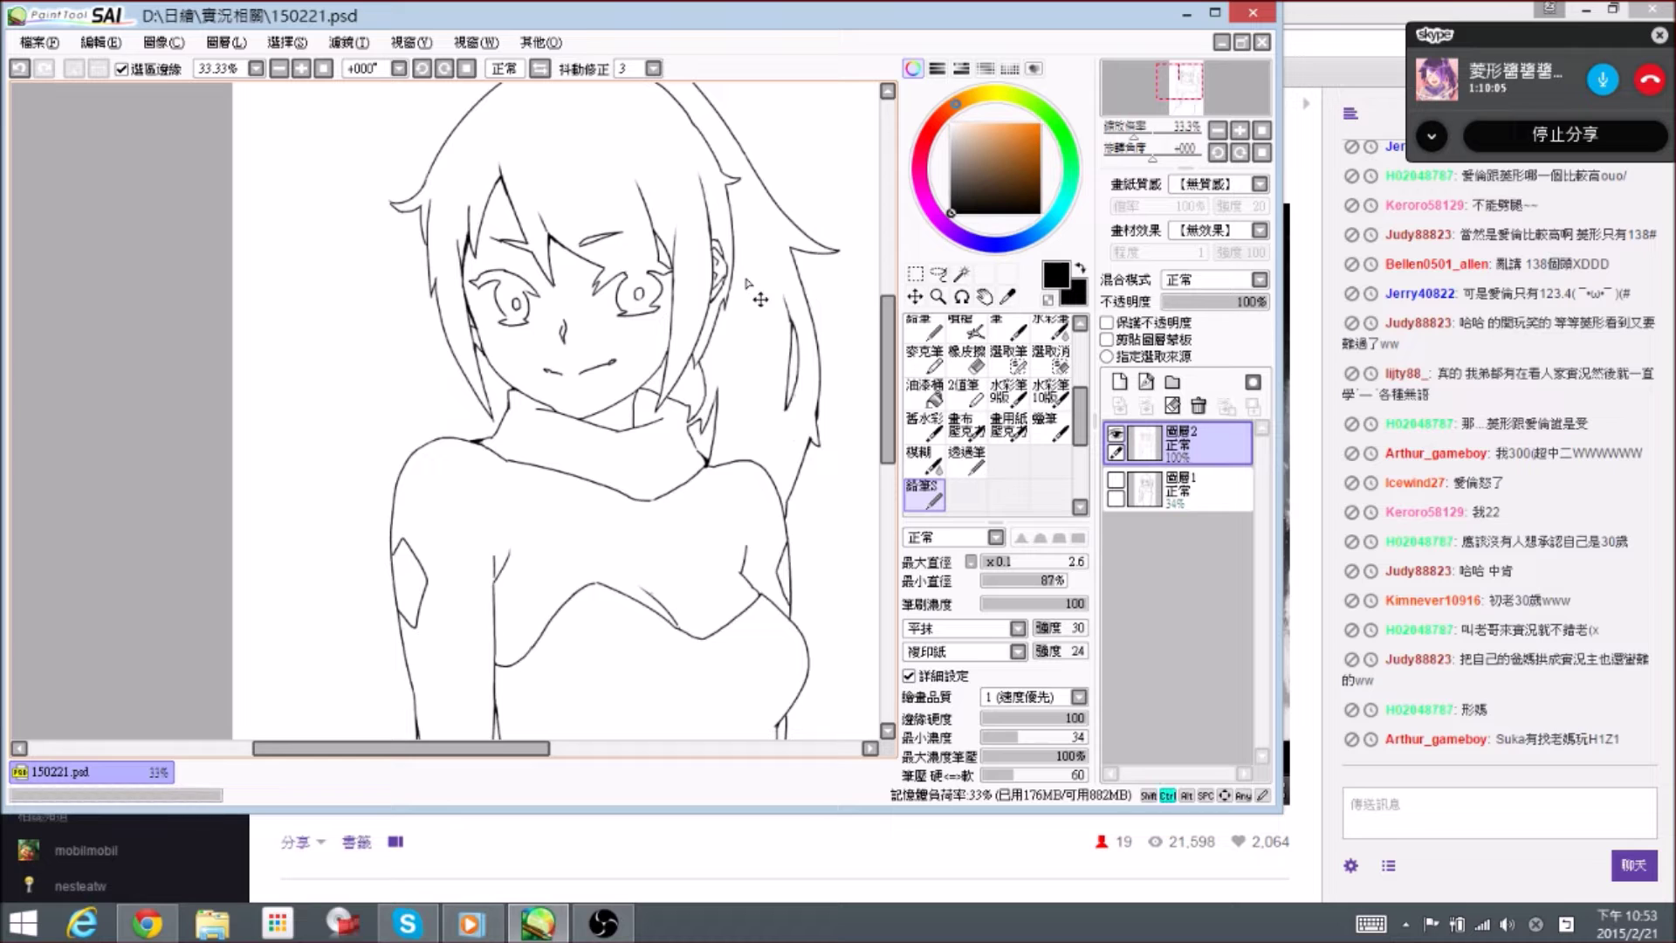
key("ctrl+s")
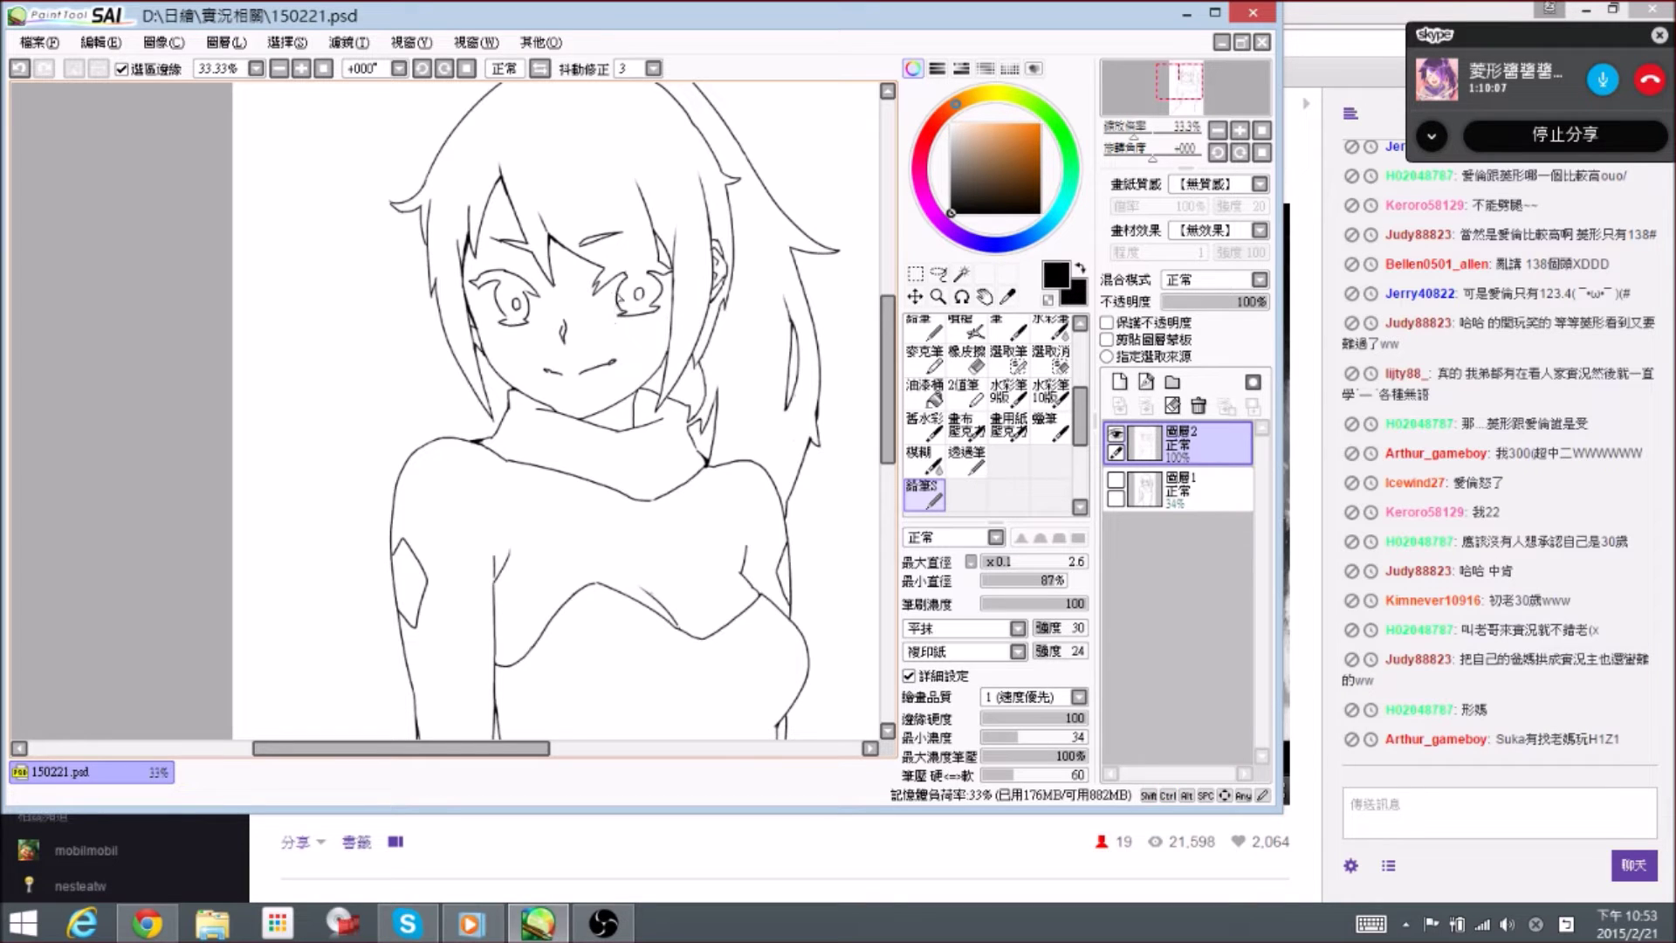
- Add a new layer, place it beneath the line art layer, and select the default pencil brush for filling
key("space")
left_click_drag(711, 276, 722, 339)
left_click_drag(803, 451, 771, 375)
left_click(1120, 381)
left_click_drag(1203, 436, 1208, 496)
left_click_drag(831, 478, 787, 448)
scroll(1085, 378, "up", 2)
left_click_drag(1085, 378, 1079, 342)
left_click(926, 332)
scroll(543, 300, "up", 1)
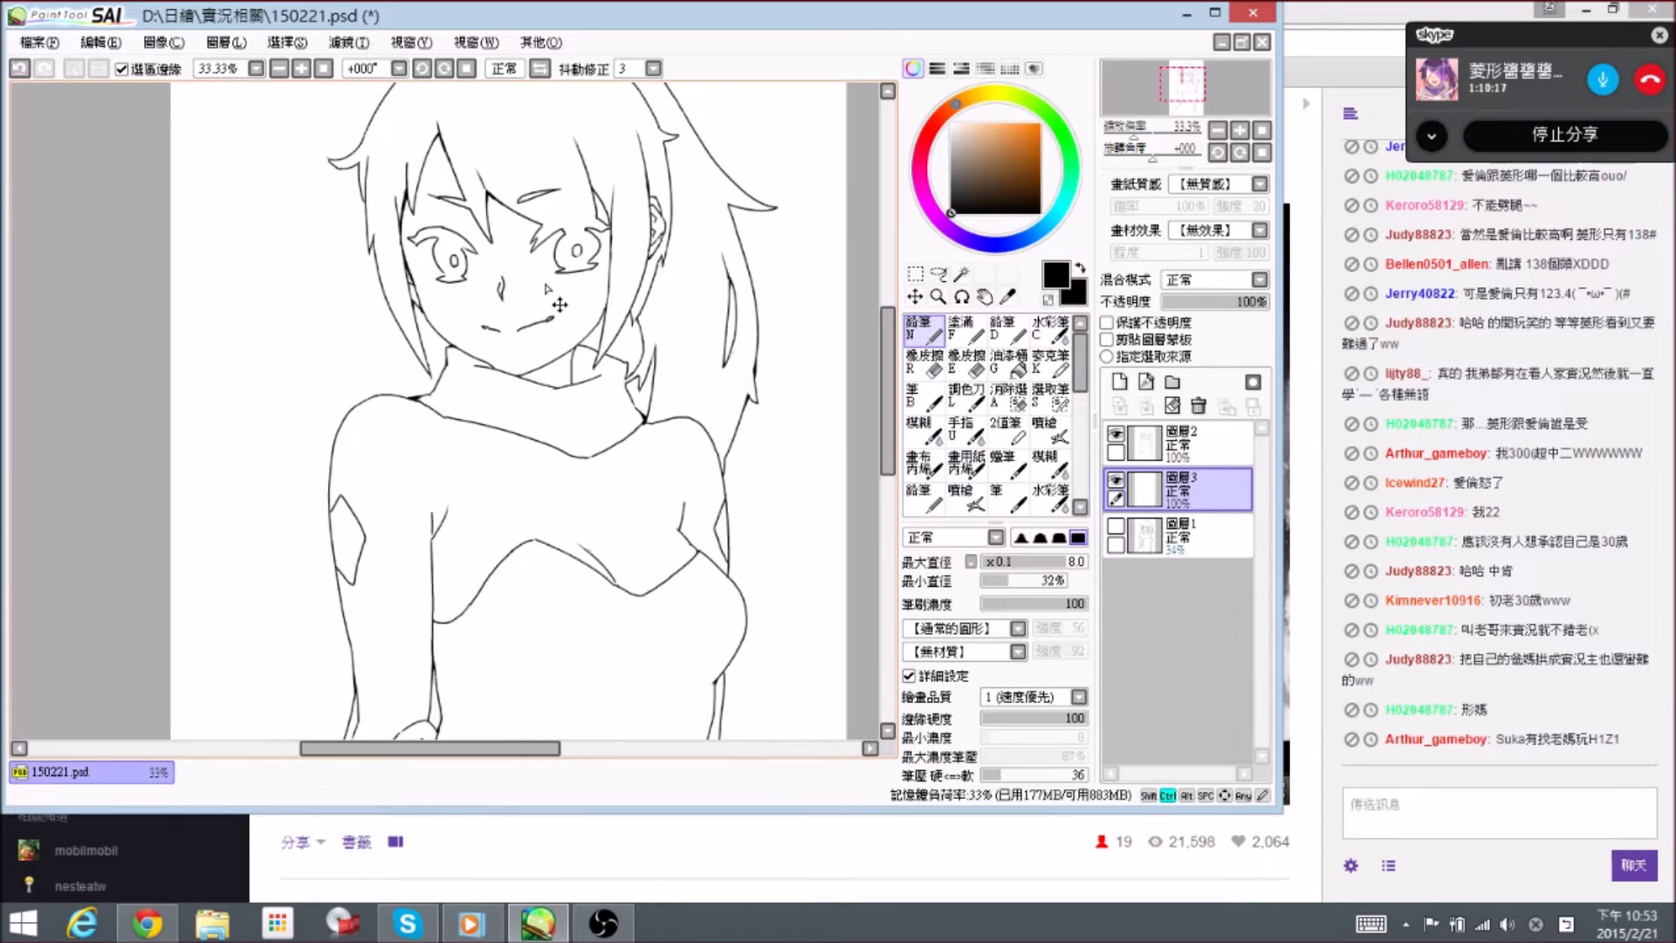
- Set the pencil size to 16 and block in the upper iris of the right-hand eye in solid black
key("]")
key("]")
key("]")
key("]")
key("]")
key("]")
key("]")
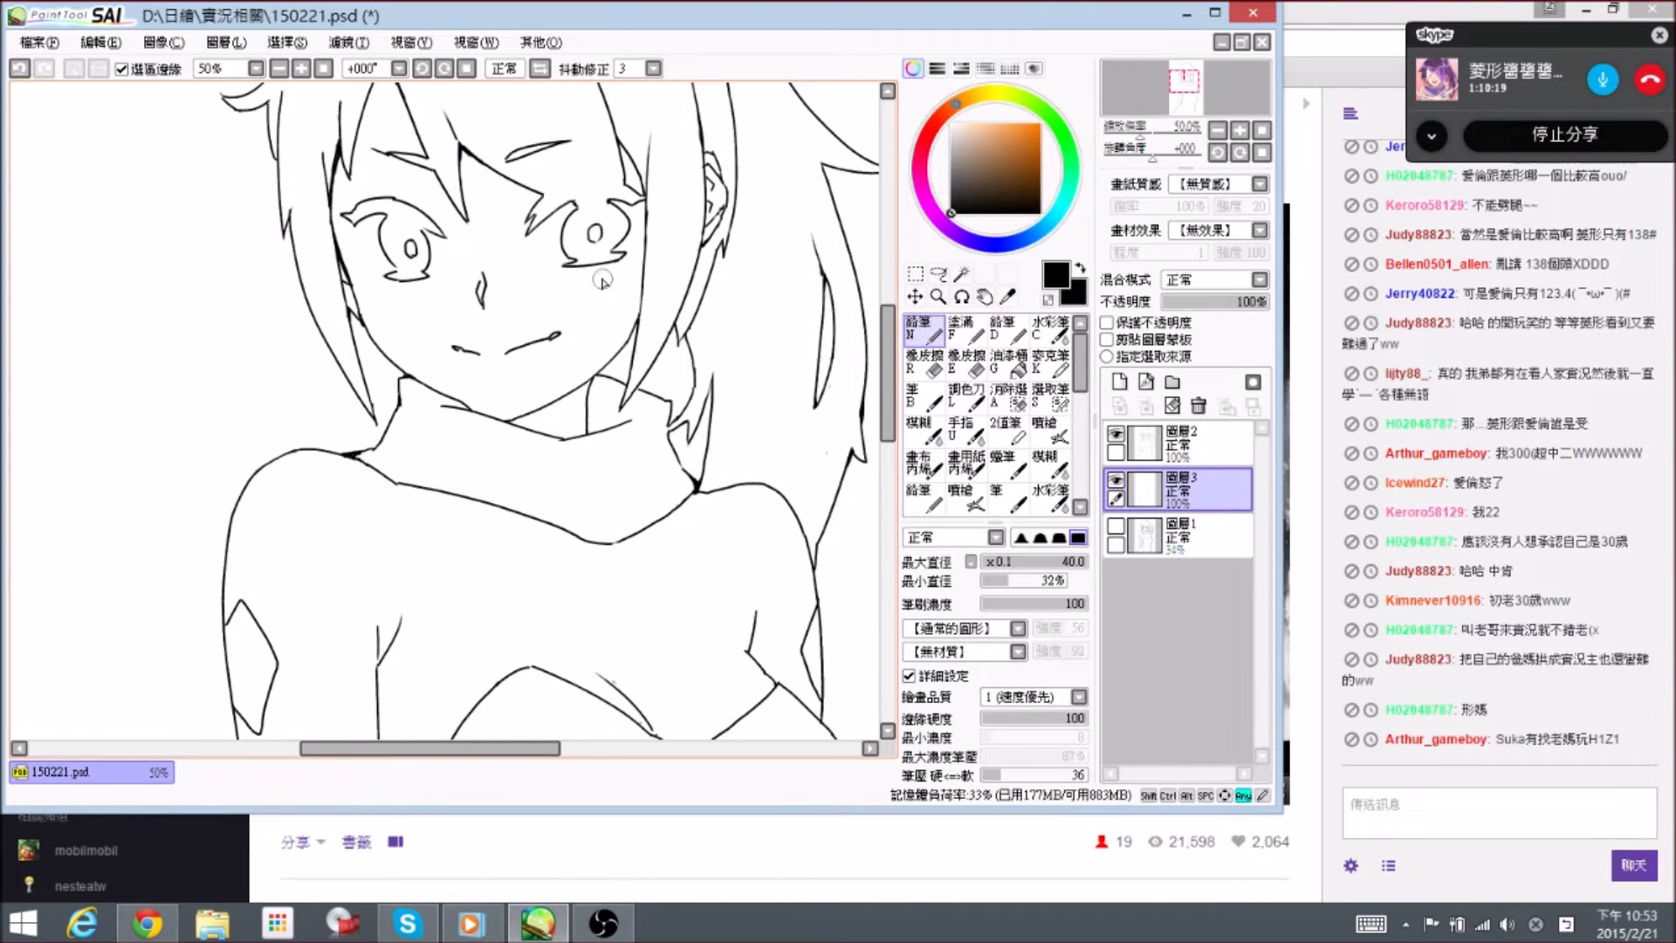
scroll(602, 276, "up", 1)
key("bracketleft")
key("bracketleft")
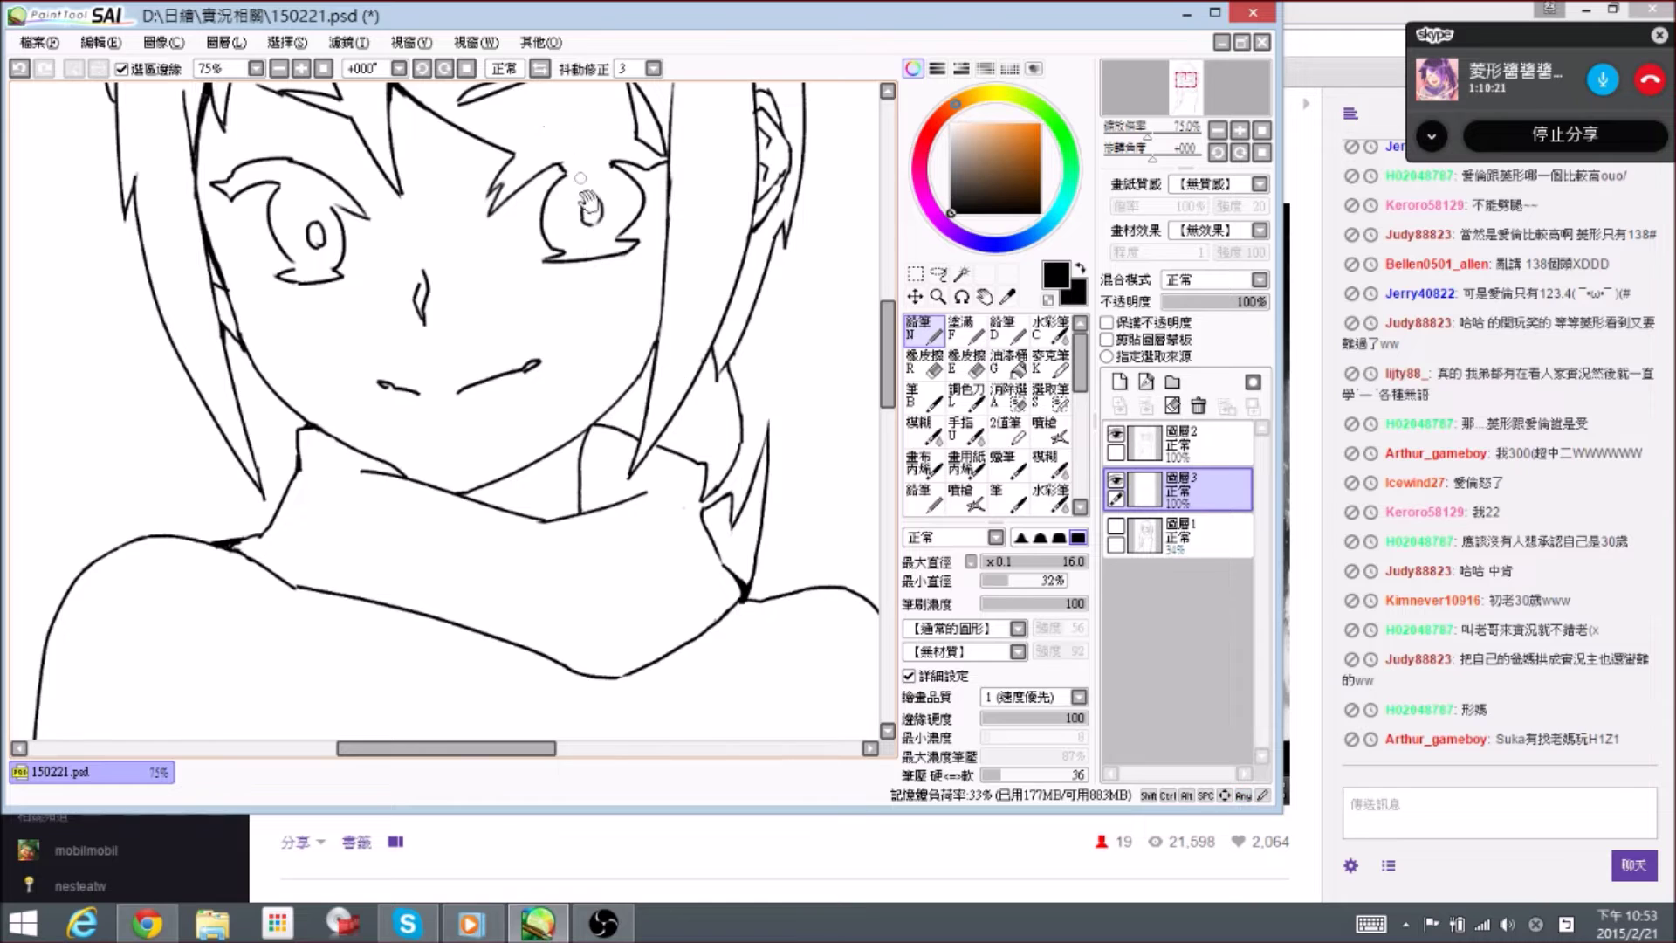
left_click_drag(593, 185, 621, 279)
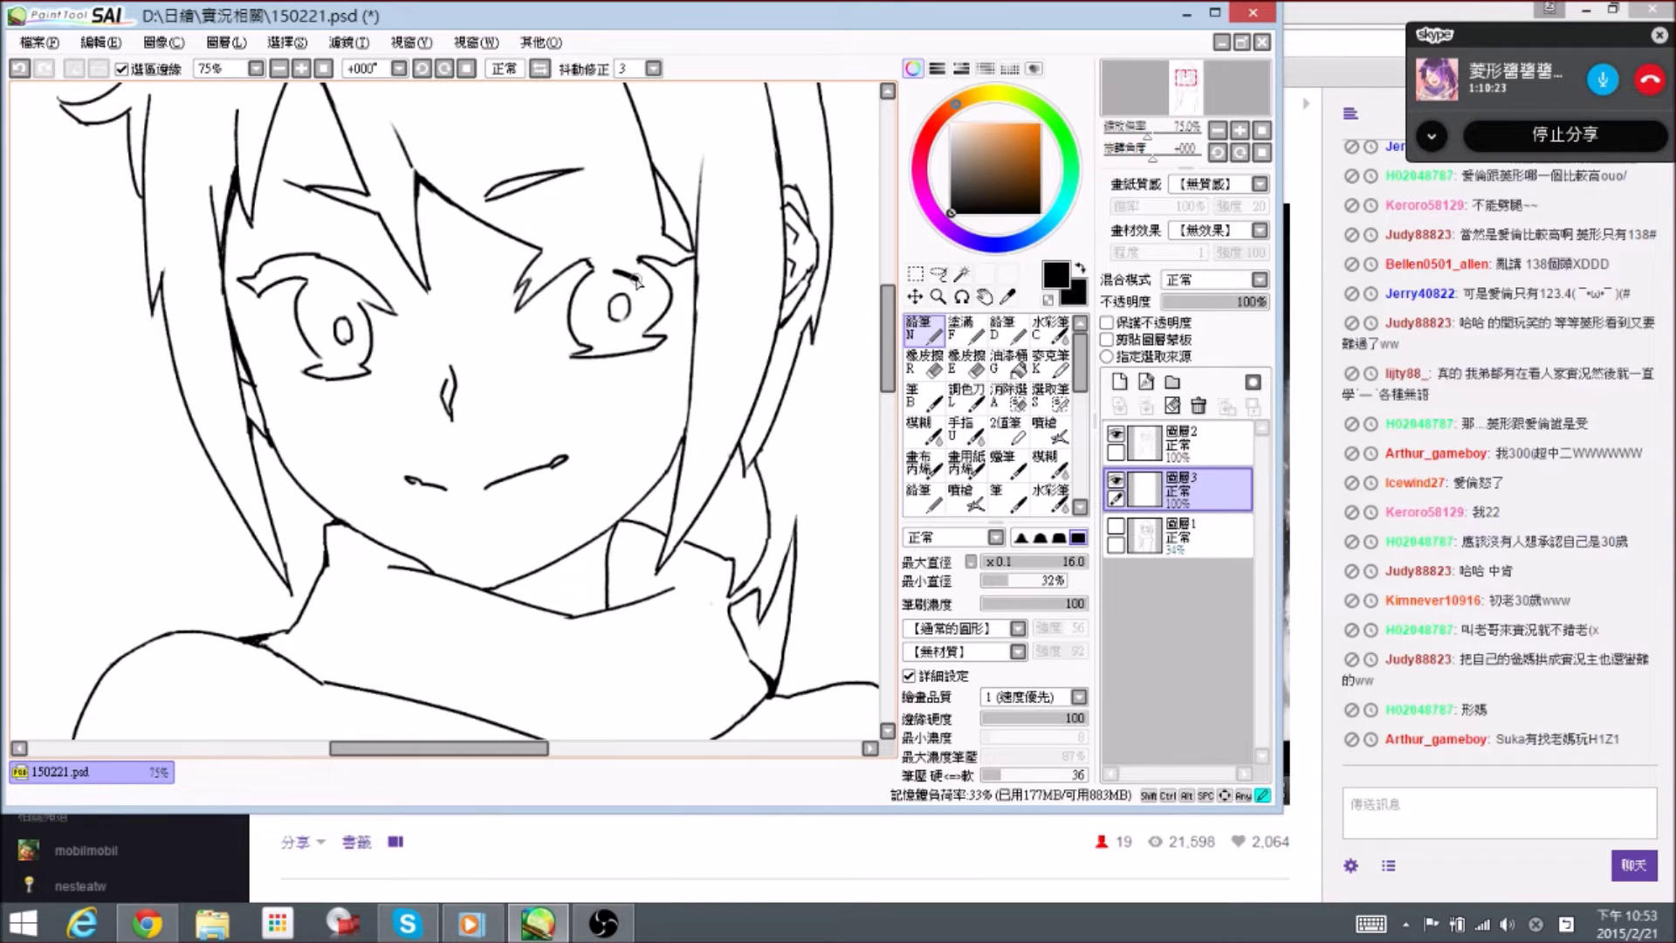
key("ctrl+z")
left_click_drag(630, 307, 664, 301)
mouse_move(650, 271)
left_mouse_down()
mouse_move(640, 289)
mouse_move(653, 283)
mouse_move(631, 265)
mouse_move(642, 297)
mouse_move(661, 285)
mouse_move(625, 279)
mouse_move(617, 307)
mouse_move(576, 316)
left_mouse_up()
- Enlarge the pencil to 30 and finish the right-hand eye's black upper iris, trimming its edges with the eraser
key("bracketright")
key("bracketright")
key("bracketright")
key("bracketright")
key("bracketright")
key("bracketright")
key("bracketright")
key("e")
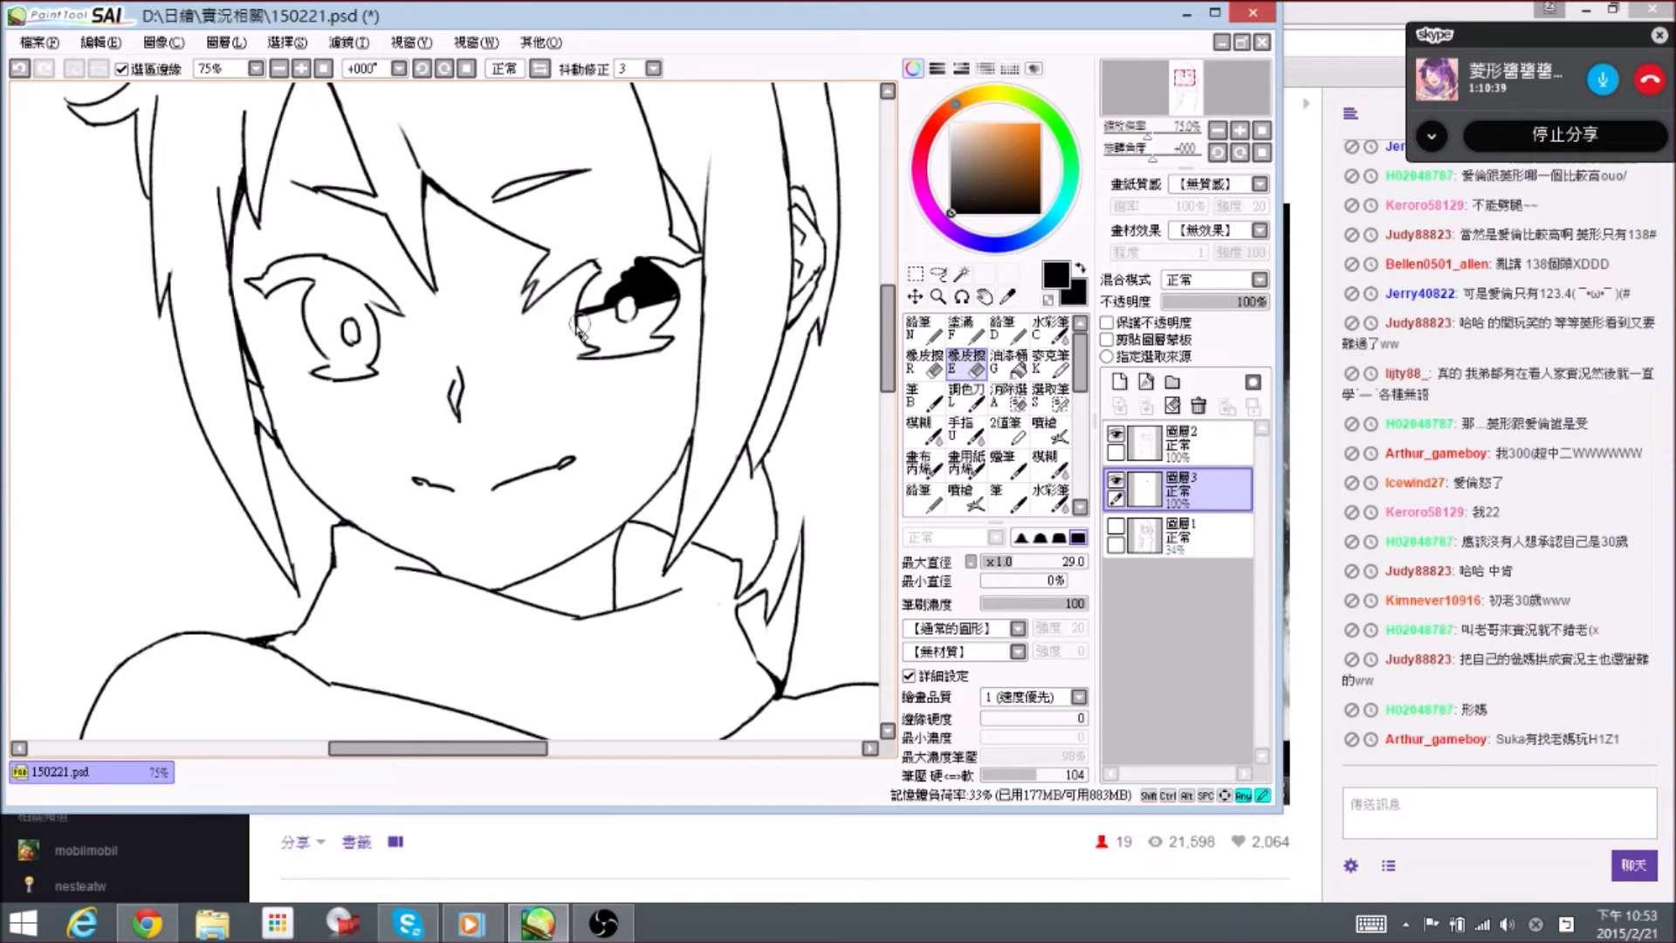
key("n")
mouse_move(609, 308)
left_mouse_down()
mouse_move(576, 322)
mouse_move(624, 274)
mouse_move(584, 309)
mouse_move(605, 279)
mouse_move(595, 325)
mouse_move(624, 323)
mouse_move(622, 274)
mouse_move(602, 271)
mouse_move(637, 264)
mouse_move(600, 272)
left_mouse_up()
key("e")
key("n")
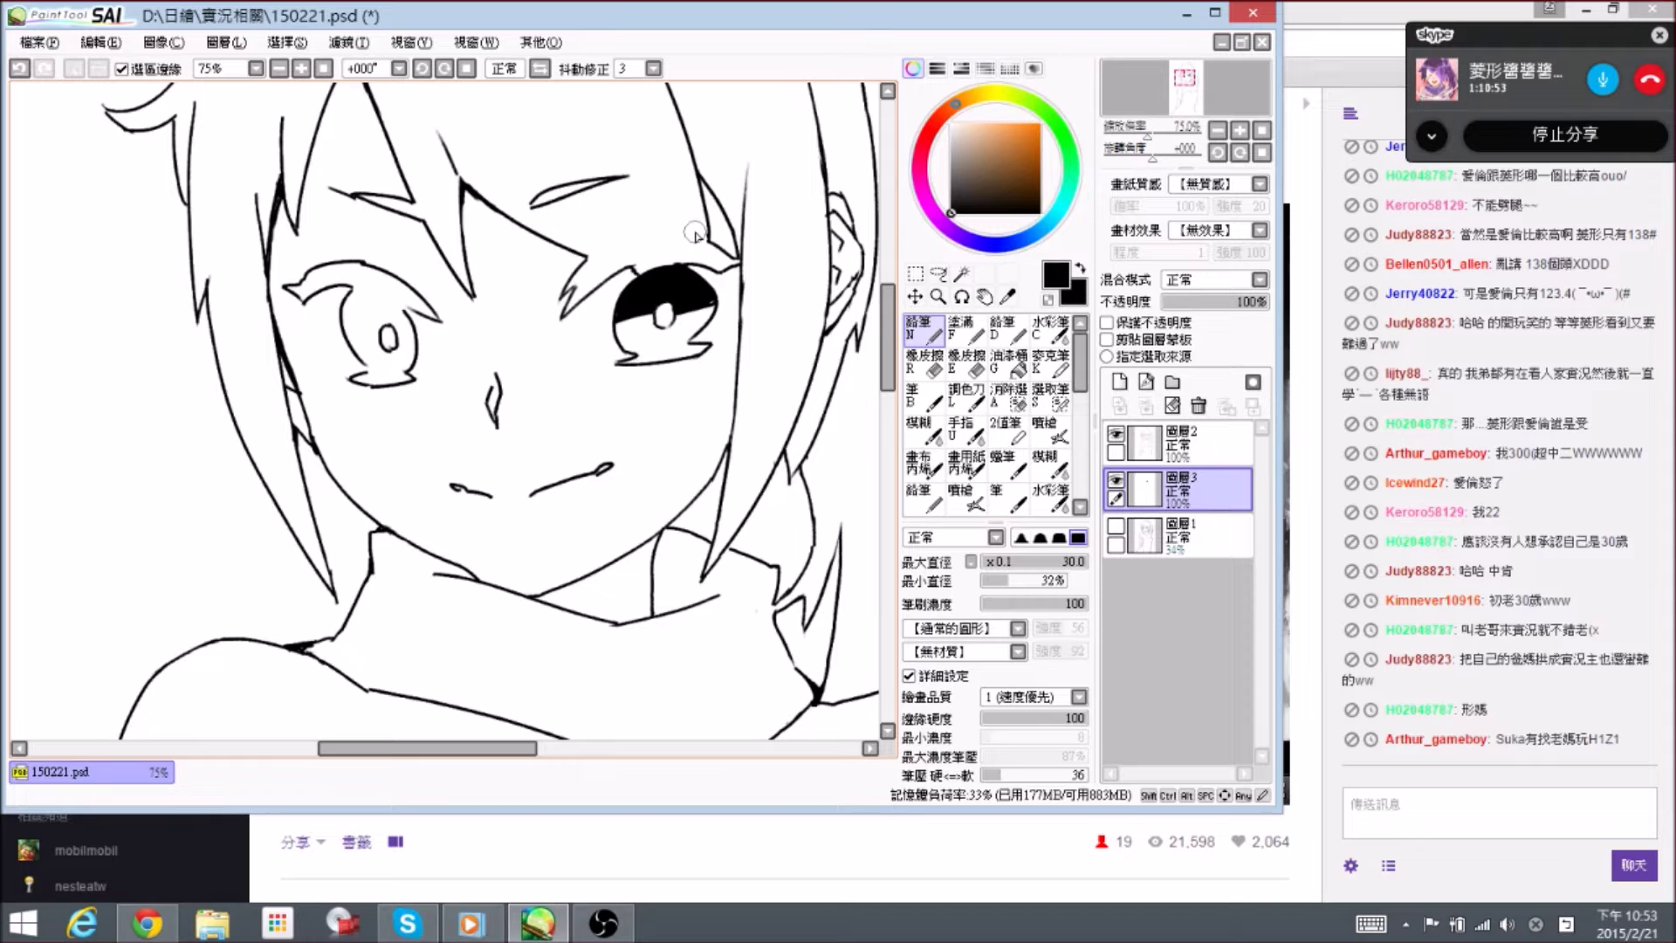
- Draw a thick black zigzag across the bangs, continuing in a curve down to the right-hand eye
left_click_drag(566, 182, 561, 306)
left_click_drag(518, 234, 547, 332)
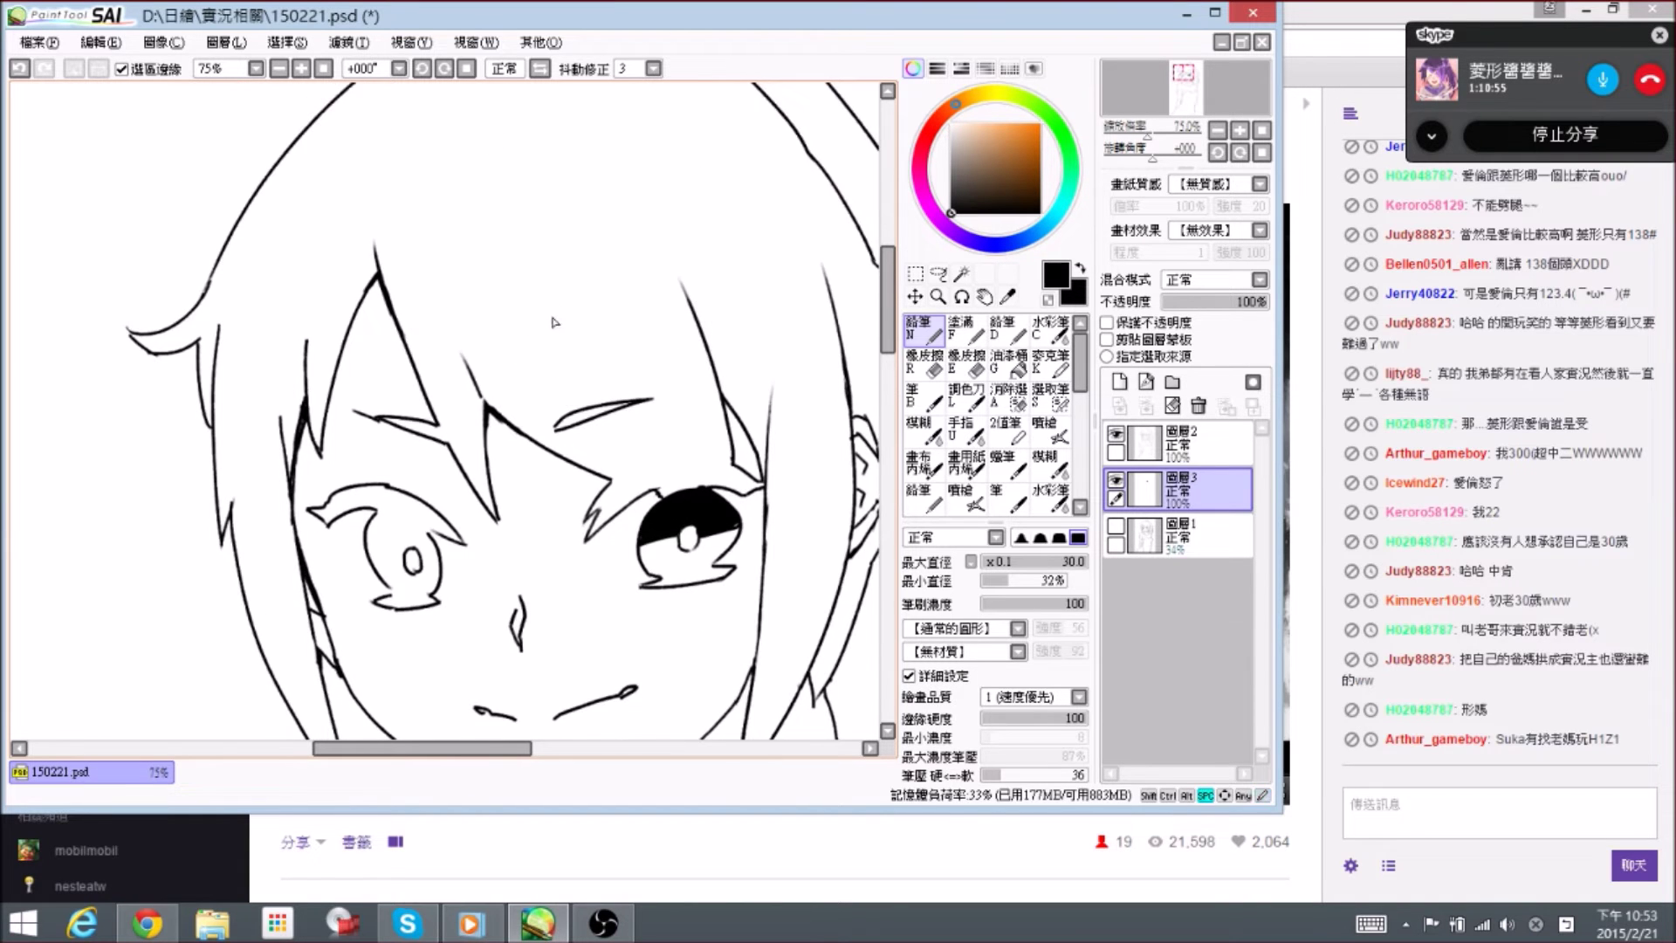
scroll(506, 291, "down", 2)
mouse_move(454, 253)
left_mouse_down()
mouse_move(464, 274)
mouse_move(431, 262)
mouse_move(465, 294)
mouse_move(513, 293)
mouse_move(522, 231)
mouse_move(648, 393)
left_mouse_up()
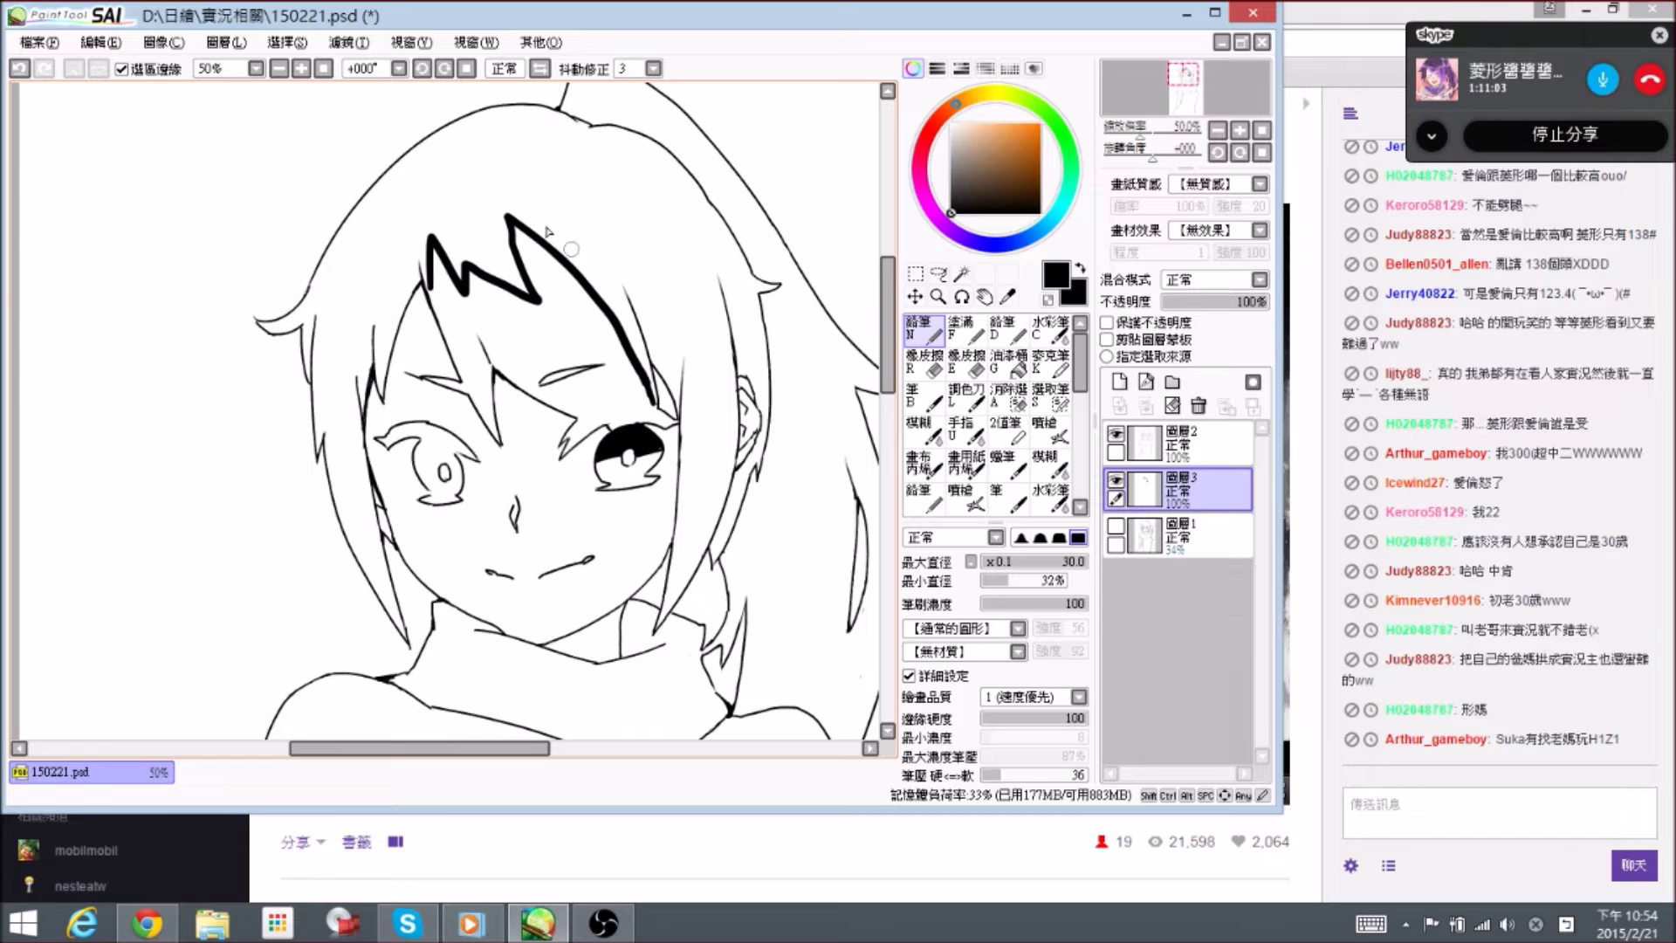
- Refine the zigzag's points and the lower end of its curve, alternating eraser and pencil
key("e")
mouse_move(470, 282)
left_mouse_down()
mouse_move(544, 289)
mouse_move(543, 306)
left_mouse_up()
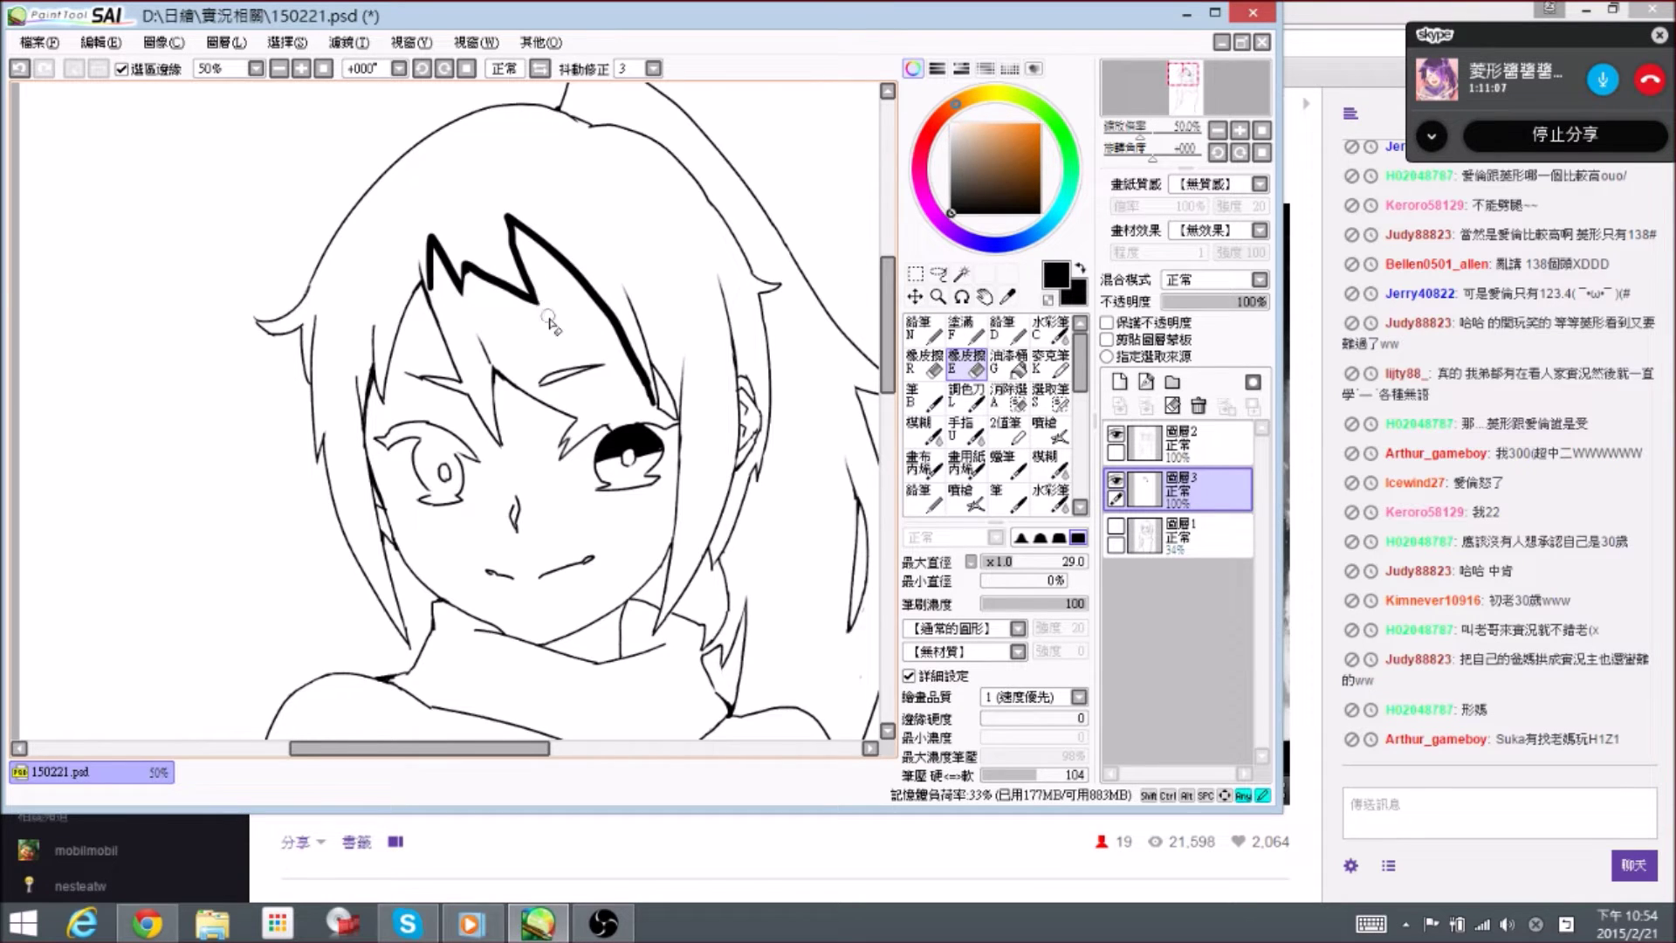
key("n")
left_click_drag(657, 399, 646, 394)
key("e")
mouse_move(587, 313)
left_mouse_down()
mouse_move(602, 369)
mouse_move(614, 338)
mouse_move(626, 379)
mouse_move(606, 344)
mouse_move(621, 386)
left_mouse_up()
key("n")
key("e")
key("n")
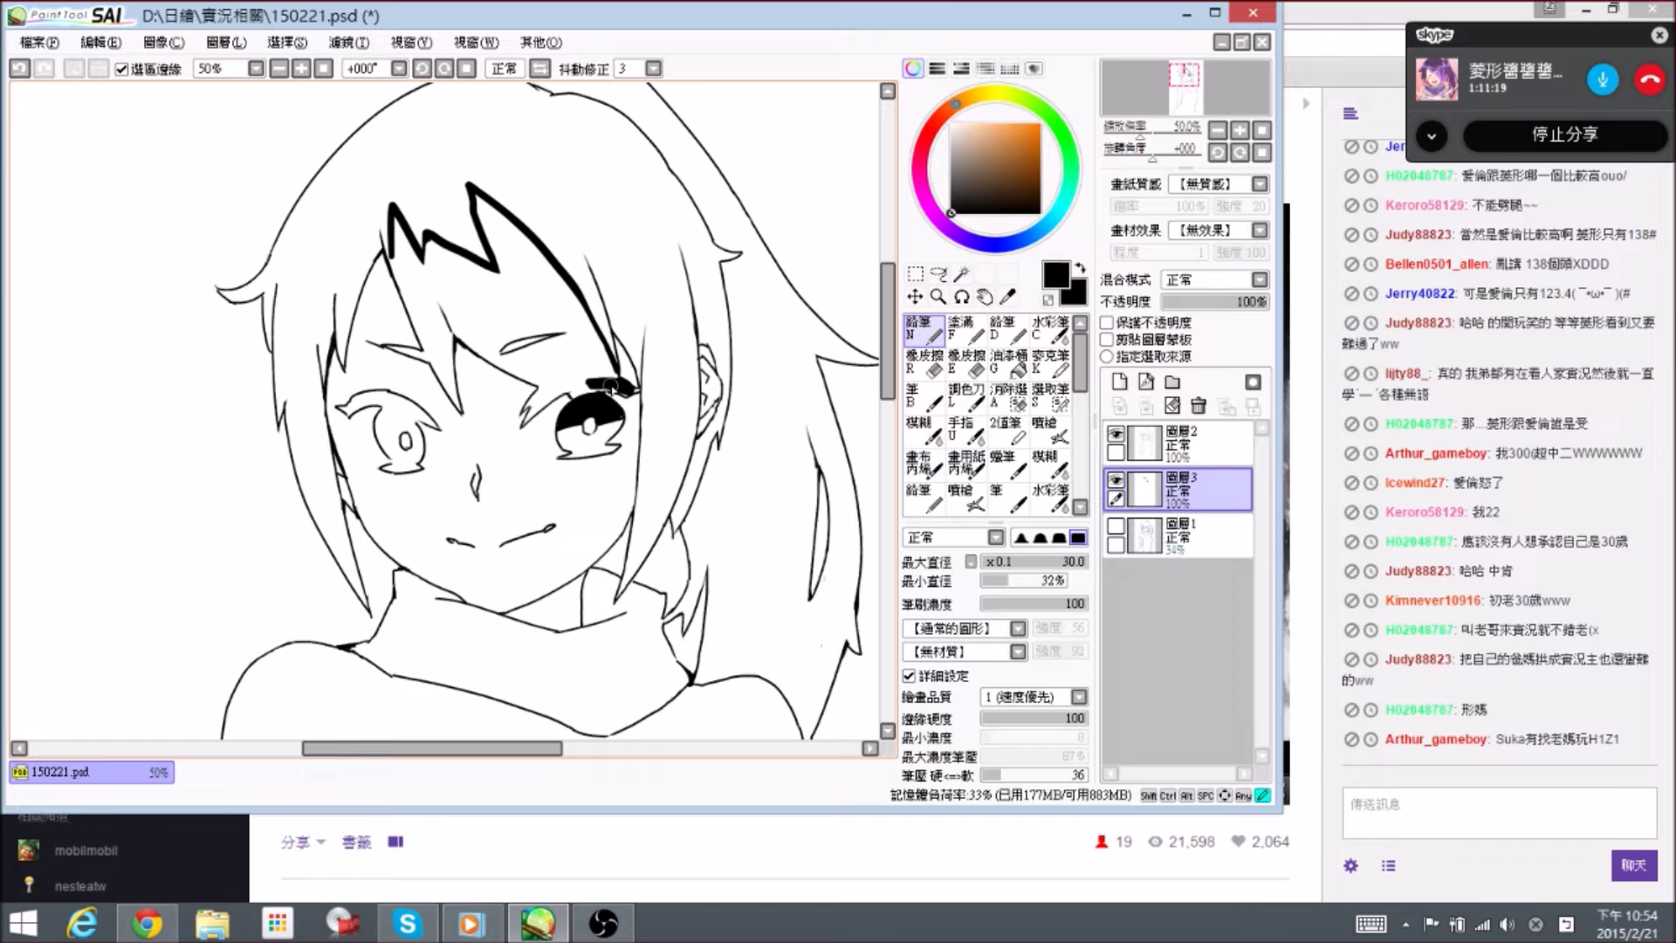
- Thicken the upper eyelash of the right-hand eye into a solid black arc and clean its edge
mouse_move(609, 387)
left_mouse_down()
mouse_move(580, 381)
mouse_move(525, 425)
mouse_move(568, 395)
mouse_move(561, 381)
left_mouse_up()
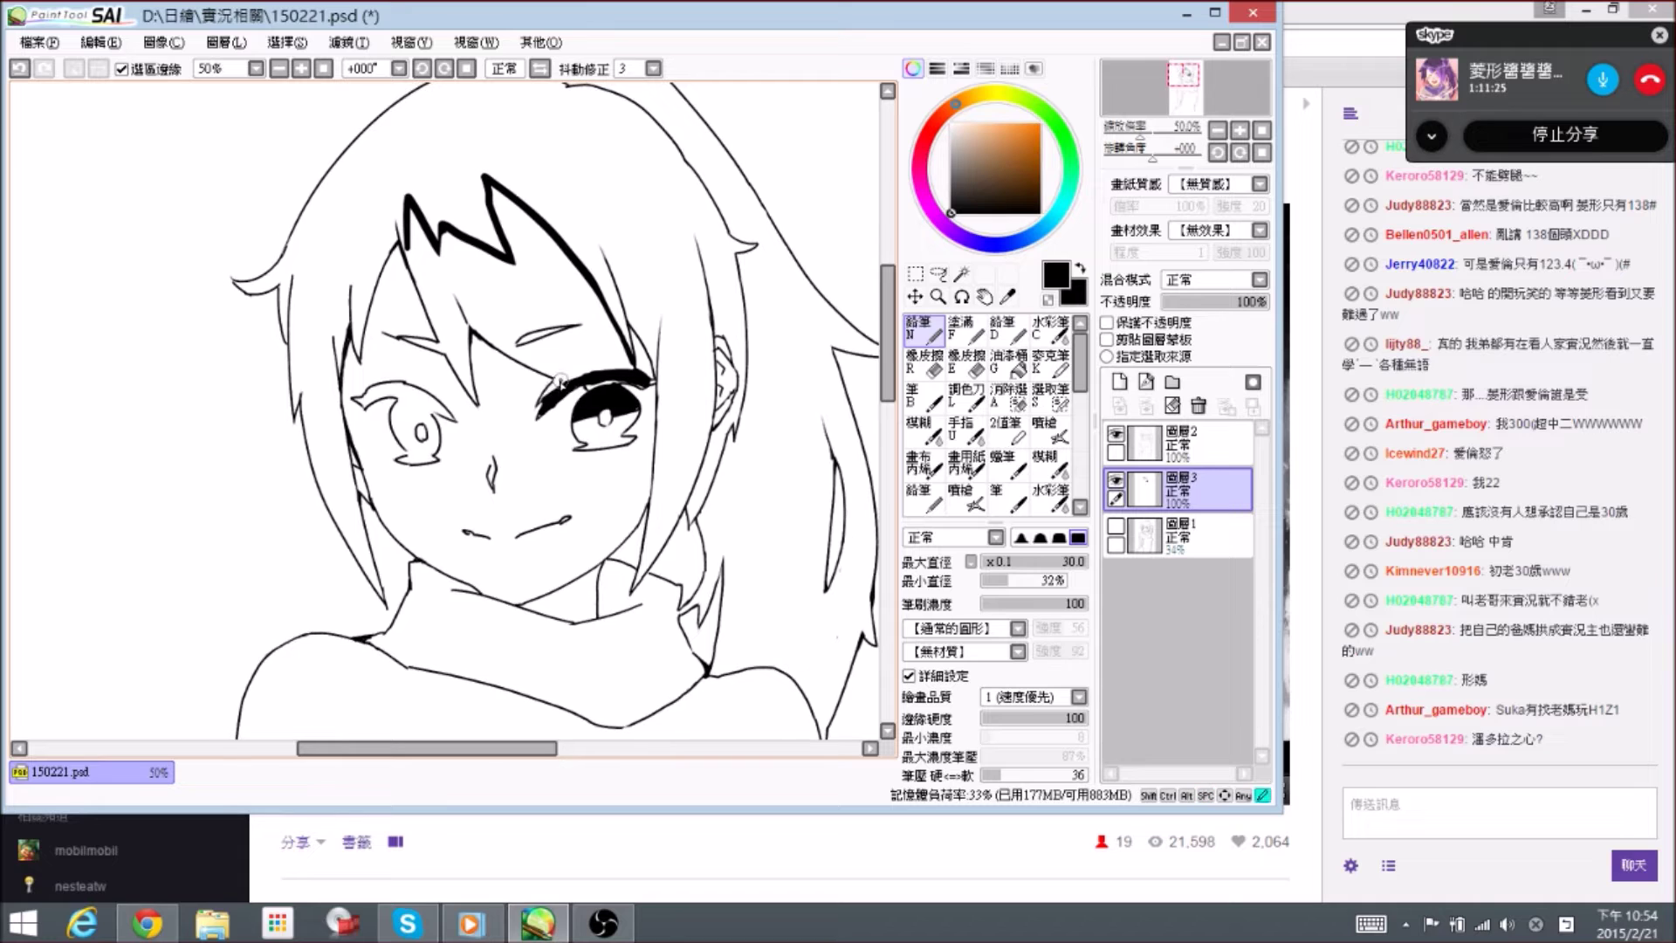
key("e")
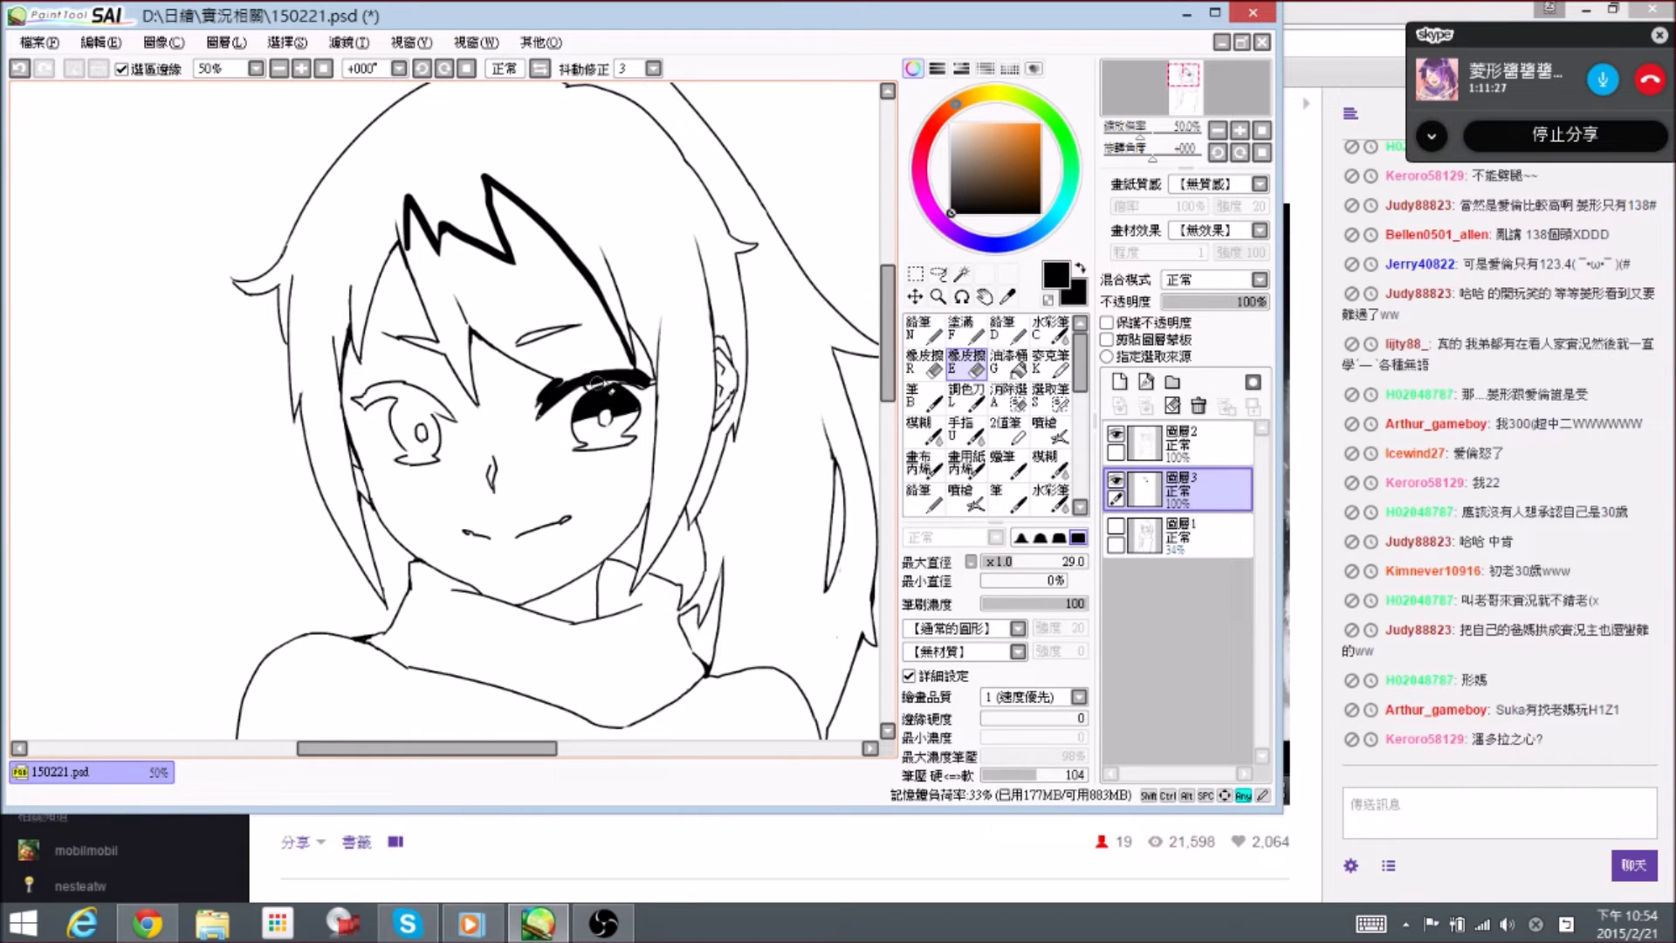
key("n")
mouse_move(586, 383)
left_mouse_down()
mouse_move(607, 379)
mouse_move(588, 367)
mouse_move(637, 376)
mouse_move(623, 369)
left_mouse_up()
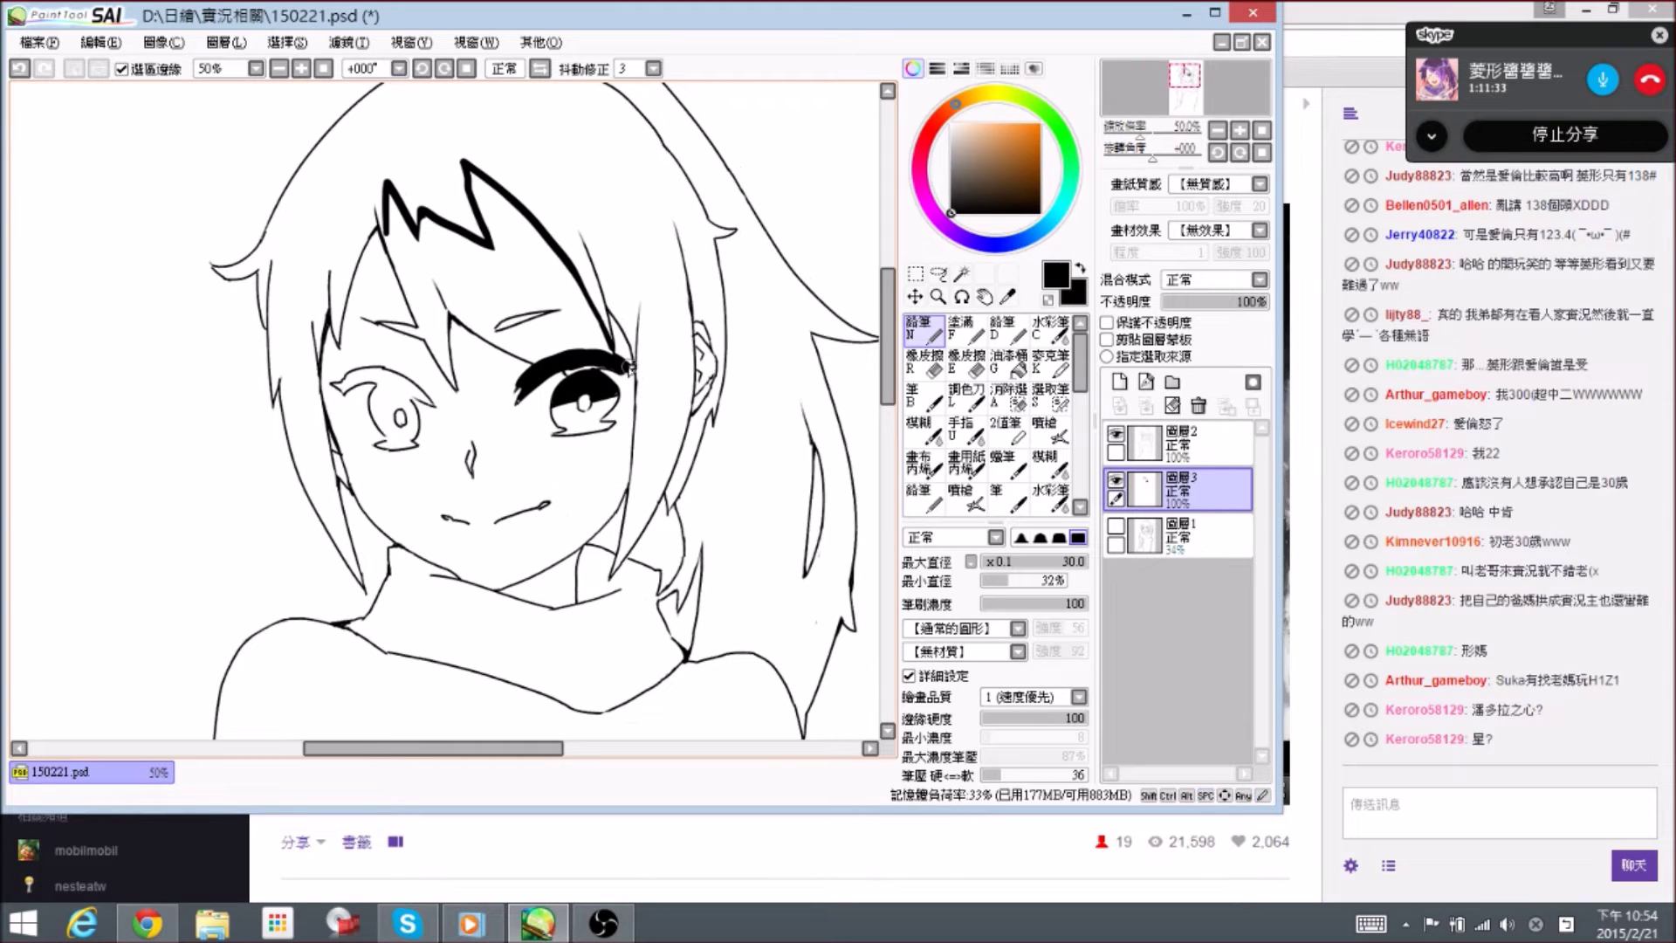
- Thicken the left-hand eye's upper eyelash into a solid black arc and sharpen its outer corner
mouse_move(441, 288)
left_mouse_down()
mouse_move(741, 382)
mouse_move(742, 418)
left_mouse_up()
mouse_move(566, 438)
left_mouse_down()
mouse_move(547, 402)
mouse_move(582, 454)
left_mouse_up()
key("e")
key("n")
key("e")
key("n")
mouse_move(559, 384)
left_mouse_down()
mouse_move(534, 335)
mouse_move(568, 340)
left_mouse_up()
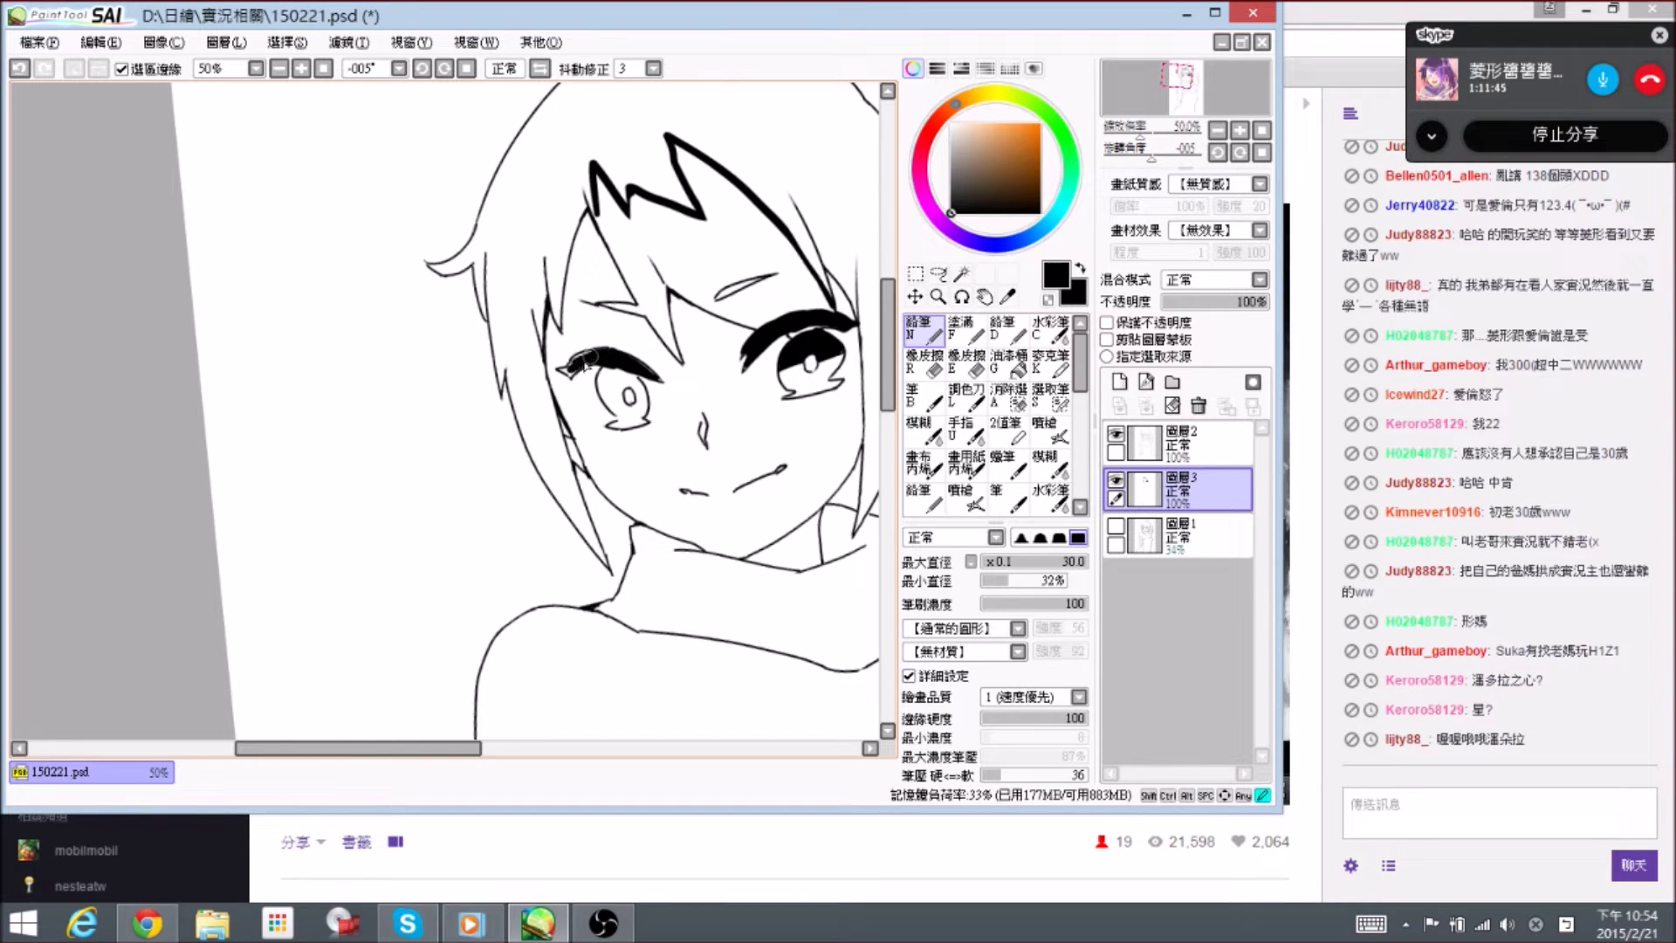
left_click_drag(569, 373, 573, 374)
mouse_move(562, 369)
left_mouse_down()
mouse_move(573, 383)
mouse_move(555, 370)
left_mouse_up()
key("e")
key("n")
left_click_drag(597, 285, 611, 306)
left_click_drag(610, 303, 550, 265)
- Touch up the right-hand eye's black iris and fill the upper iris of the left-hand eye around the pupil
mouse_move(765, 301)
left_mouse_down()
mouse_move(772, 322)
mouse_move(734, 349)
mouse_move(645, 342)
left_mouse_up()
left_click_drag(749, 358, 742, 363)
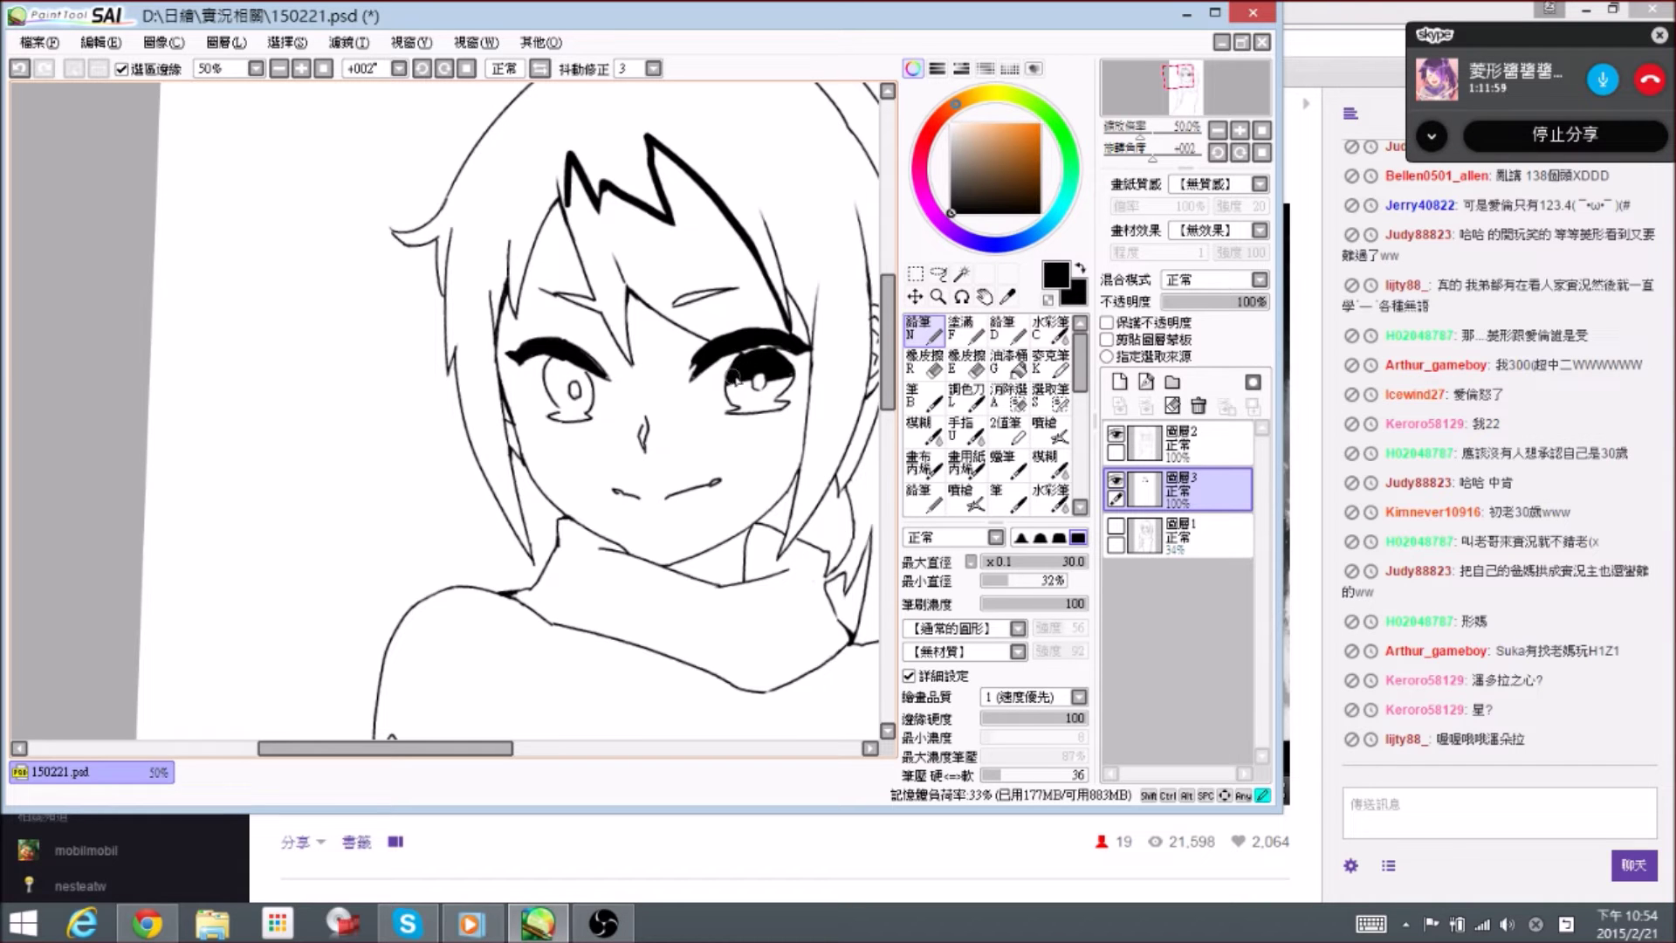
scroll(747, 311, "down", 2)
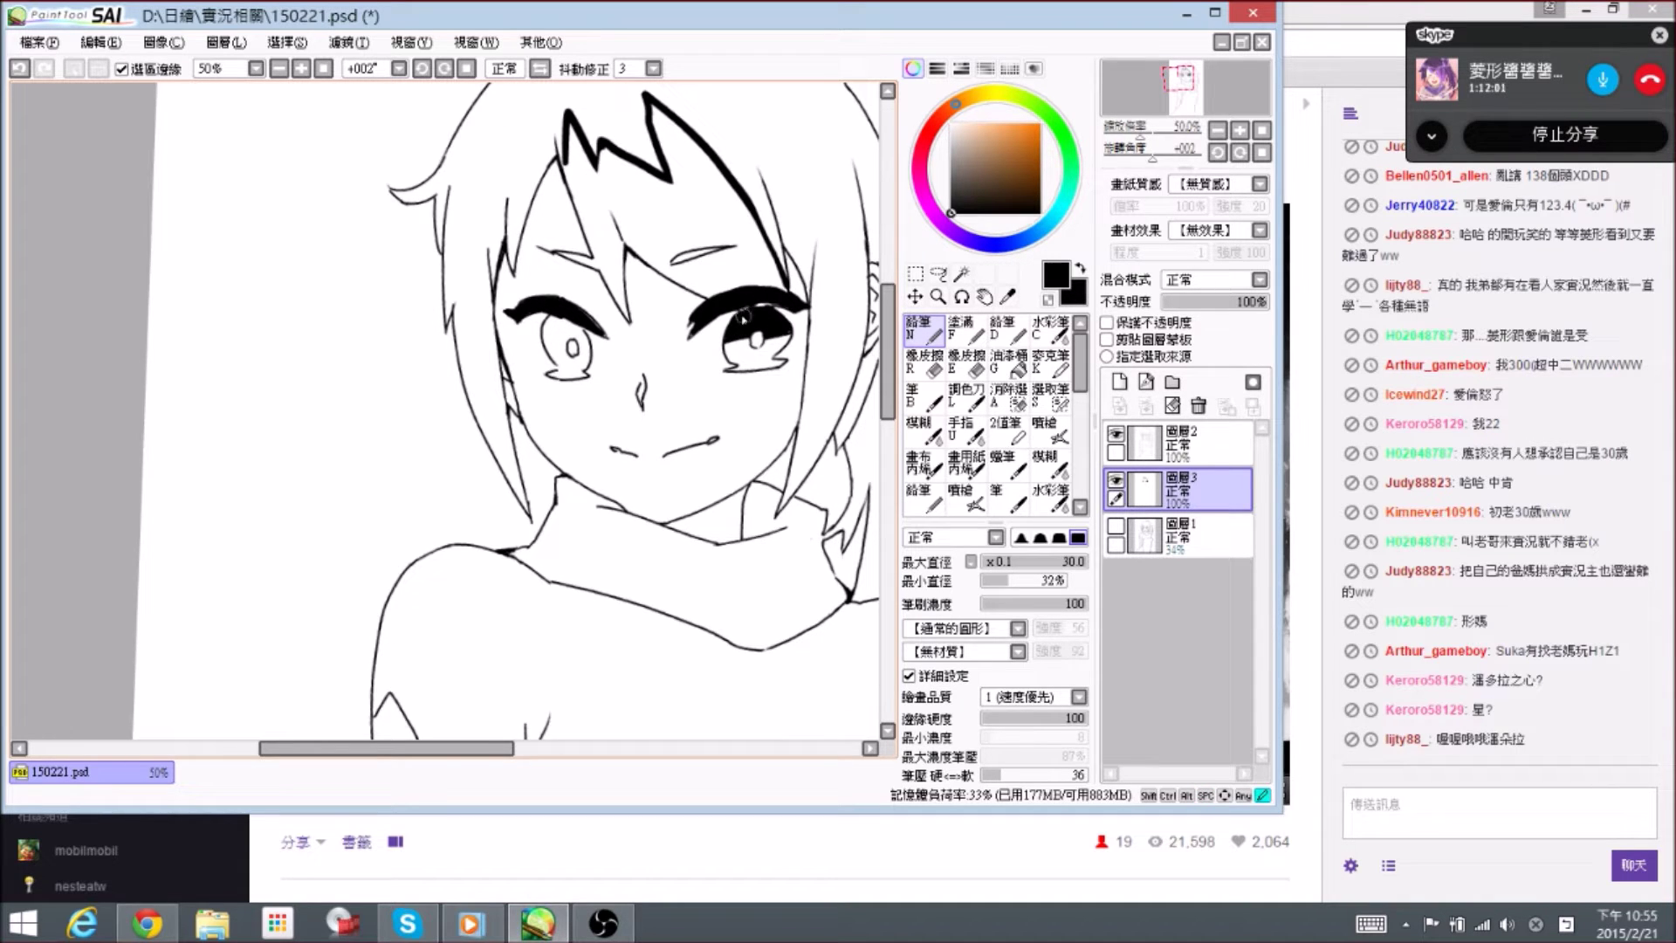
mouse_move(586, 330)
left_mouse_down()
mouse_move(606, 339)
mouse_move(593, 335)
left_mouse_up()
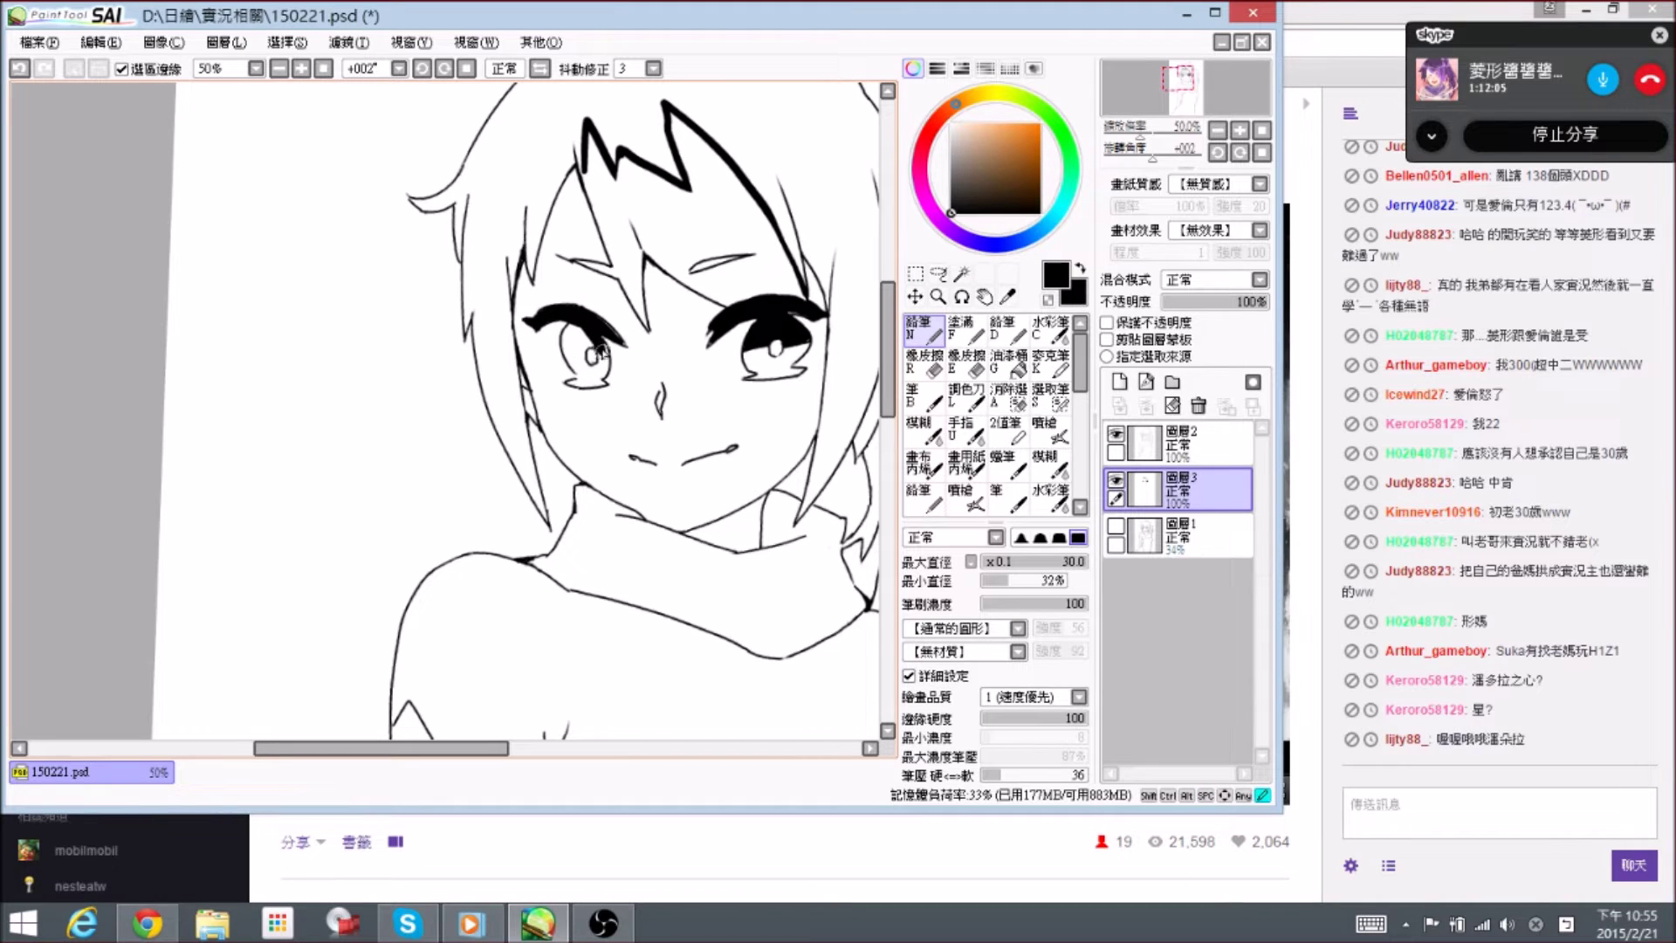
mouse_move(608, 373)
left_mouse_down()
mouse_move(620, 365)
mouse_move(586, 330)
left_mouse_up()
key("e")
key("n")
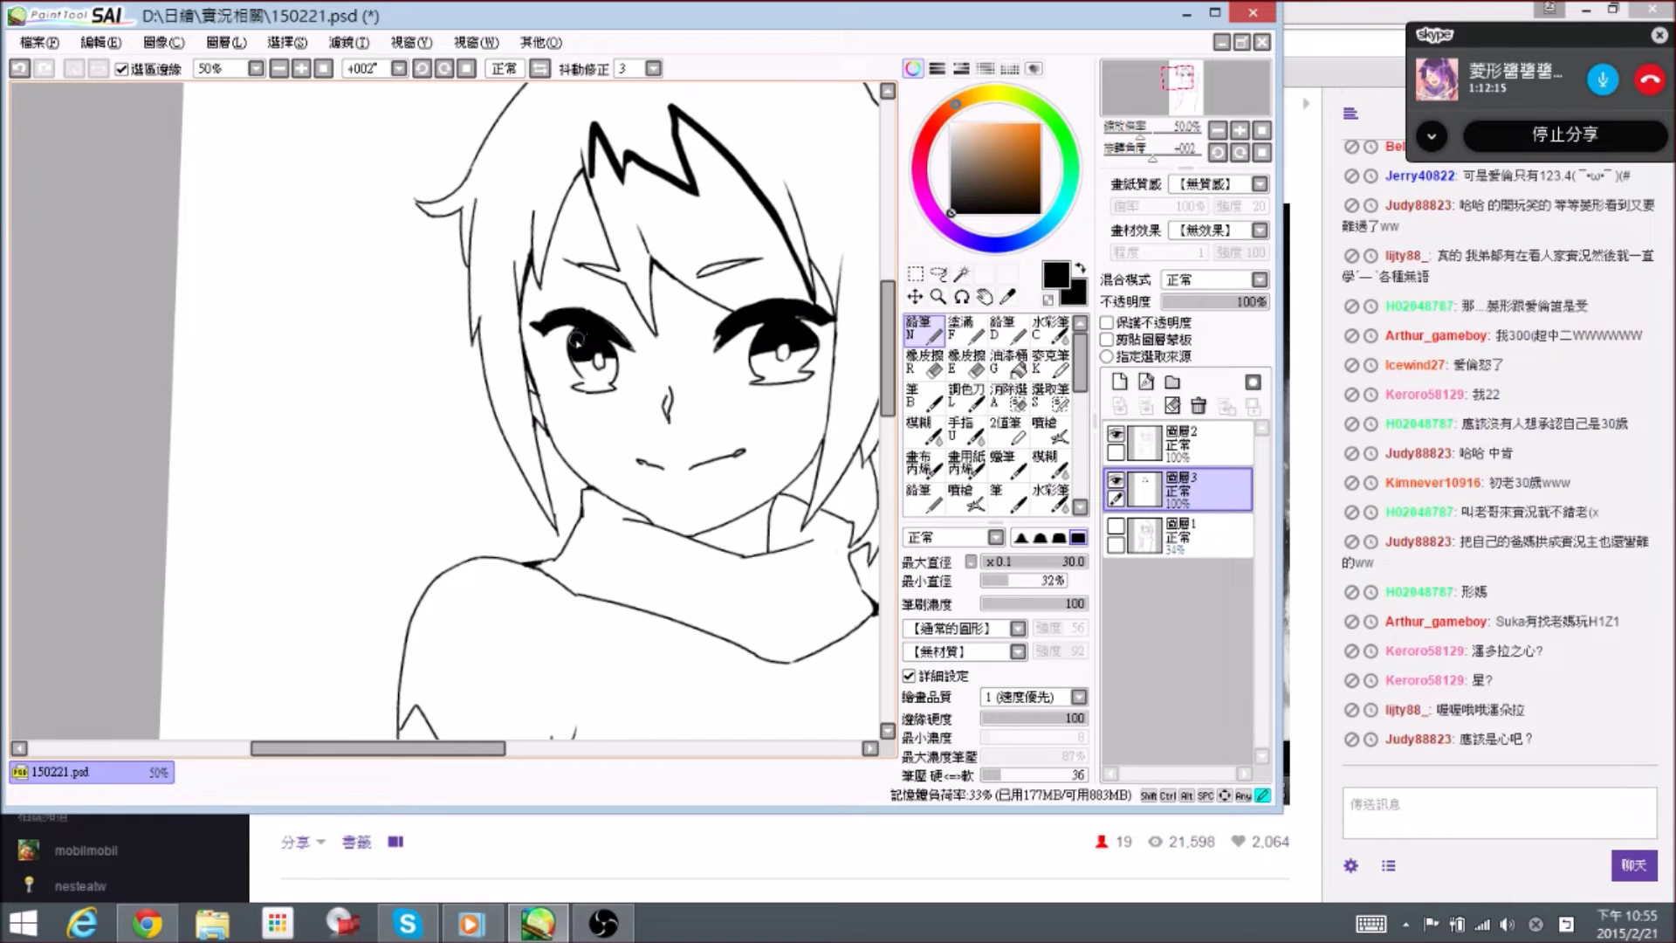
- Paint the bang section above the right-hand eye solid black and clean its edges
left_click_drag(748, 275, 607, 284)
mouse_move(625, 199)
left_mouse_down()
mouse_move(618, 298)
mouse_move(642, 304)
mouse_move(678, 412)
mouse_move(642, 337)
left_mouse_up()
key("e")
mouse_move(683, 417)
left_mouse_down()
mouse_move(672, 378)
mouse_move(703, 449)
mouse_move(698, 352)
mouse_move(699, 425)
mouse_move(664, 352)
mouse_move(674, 336)
mouse_move(684, 375)
mouse_move(683, 302)
mouse_move(694, 378)
mouse_move(678, 269)
mouse_move(678, 348)
mouse_move(668, 291)
mouse_move(650, 290)
mouse_move(661, 330)
mouse_move(643, 296)
mouse_move(620, 301)
mouse_move(635, 334)
mouse_move(628, 263)
mouse_move(665, 289)
mouse_move(645, 262)
mouse_move(682, 277)
mouse_move(663, 235)
mouse_move(694, 290)
mouse_move(666, 243)
mouse_move(678, 277)
mouse_move(648, 244)
mouse_move(708, 341)
left_mouse_up()
key("n")
key("e")
key("n")
- Enlarge the pencil and fill the long side lock beside the right-hand eye with solid black
key("bracketright")
key("bracketright")
key("bracketright")
key("bracketright")
key("e")
key("n")
mouse_move(739, 464)
left_mouse_down()
mouse_move(694, 228)
mouse_move(662, 475)
mouse_move(695, 170)
left_mouse_up()
key("e")
mouse_move(688, 238)
left_mouse_down()
mouse_move(700, 173)
mouse_move(687, 249)
left_mouse_up()
key("n")
mouse_move(704, 174)
left_mouse_down()
mouse_move(710, 336)
mouse_move(716, 247)
mouse_move(712, 318)
mouse_move(719, 295)
mouse_move(706, 262)
mouse_move(706, 314)
mouse_move(700, 264)
mouse_move(684, 430)
mouse_move(722, 377)
left_mouse_up()
left_click_drag(721, 371, 695, 446)
- Set the pencil size to 25, taper the black side lock to a pointed tip and fill in its inner edge
key("bracketleft")
key("bracketleft")
key("bracketleft")
key("bracketleft")
key("bracketleft")
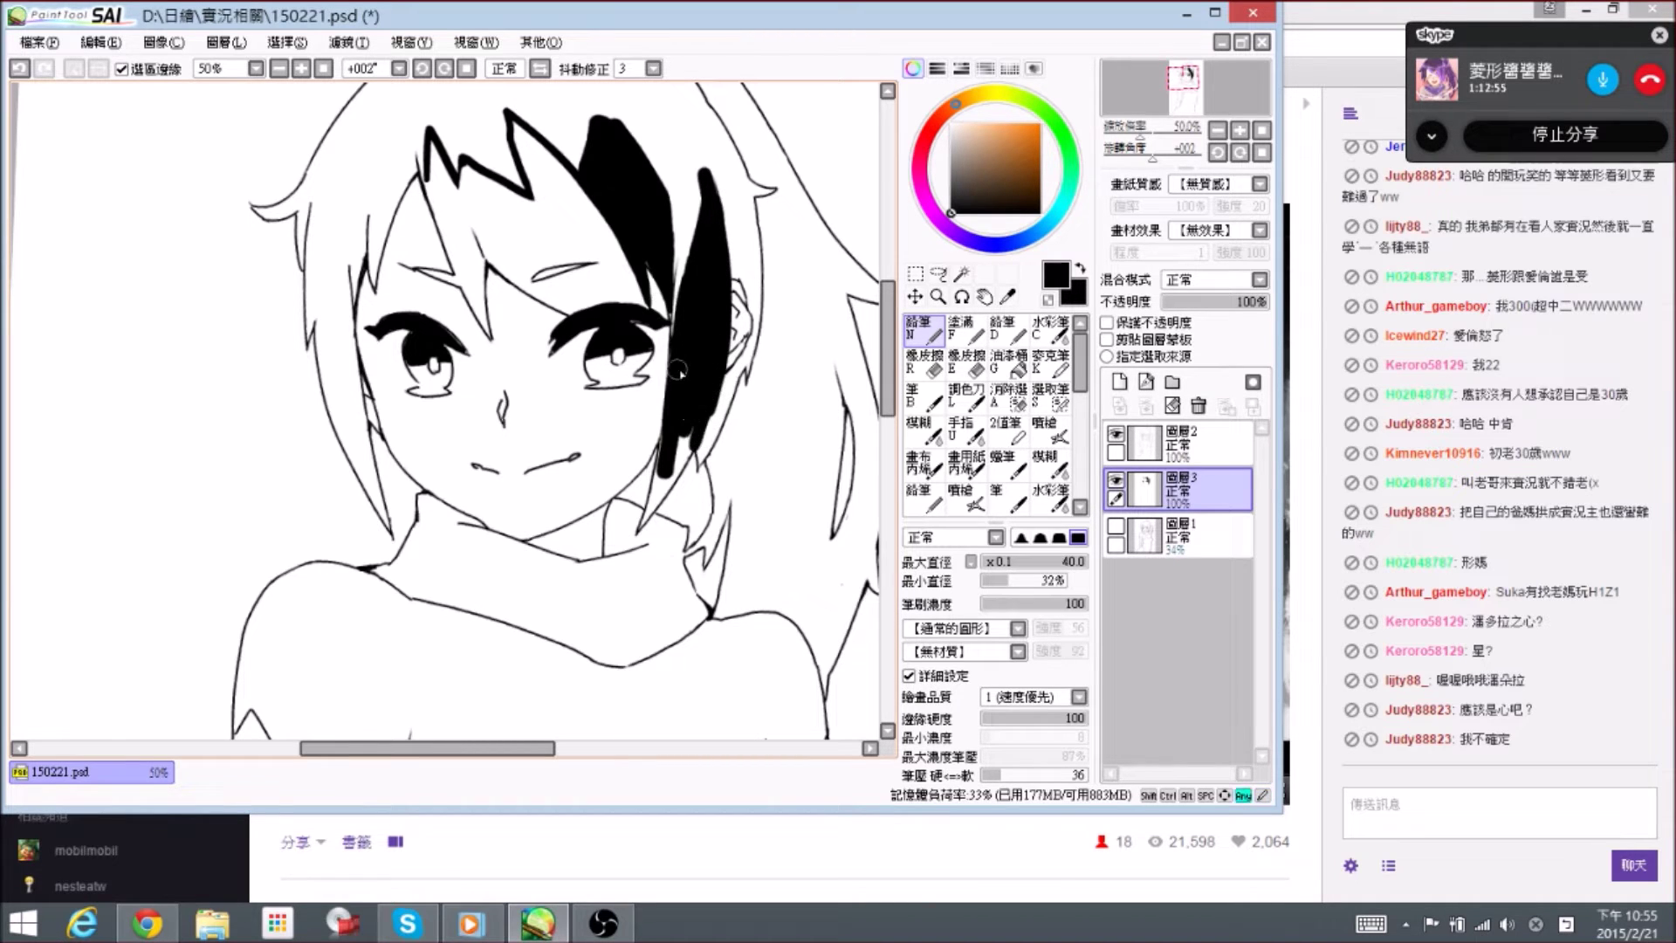
scroll(716, 393, "down", 2)
key("e")
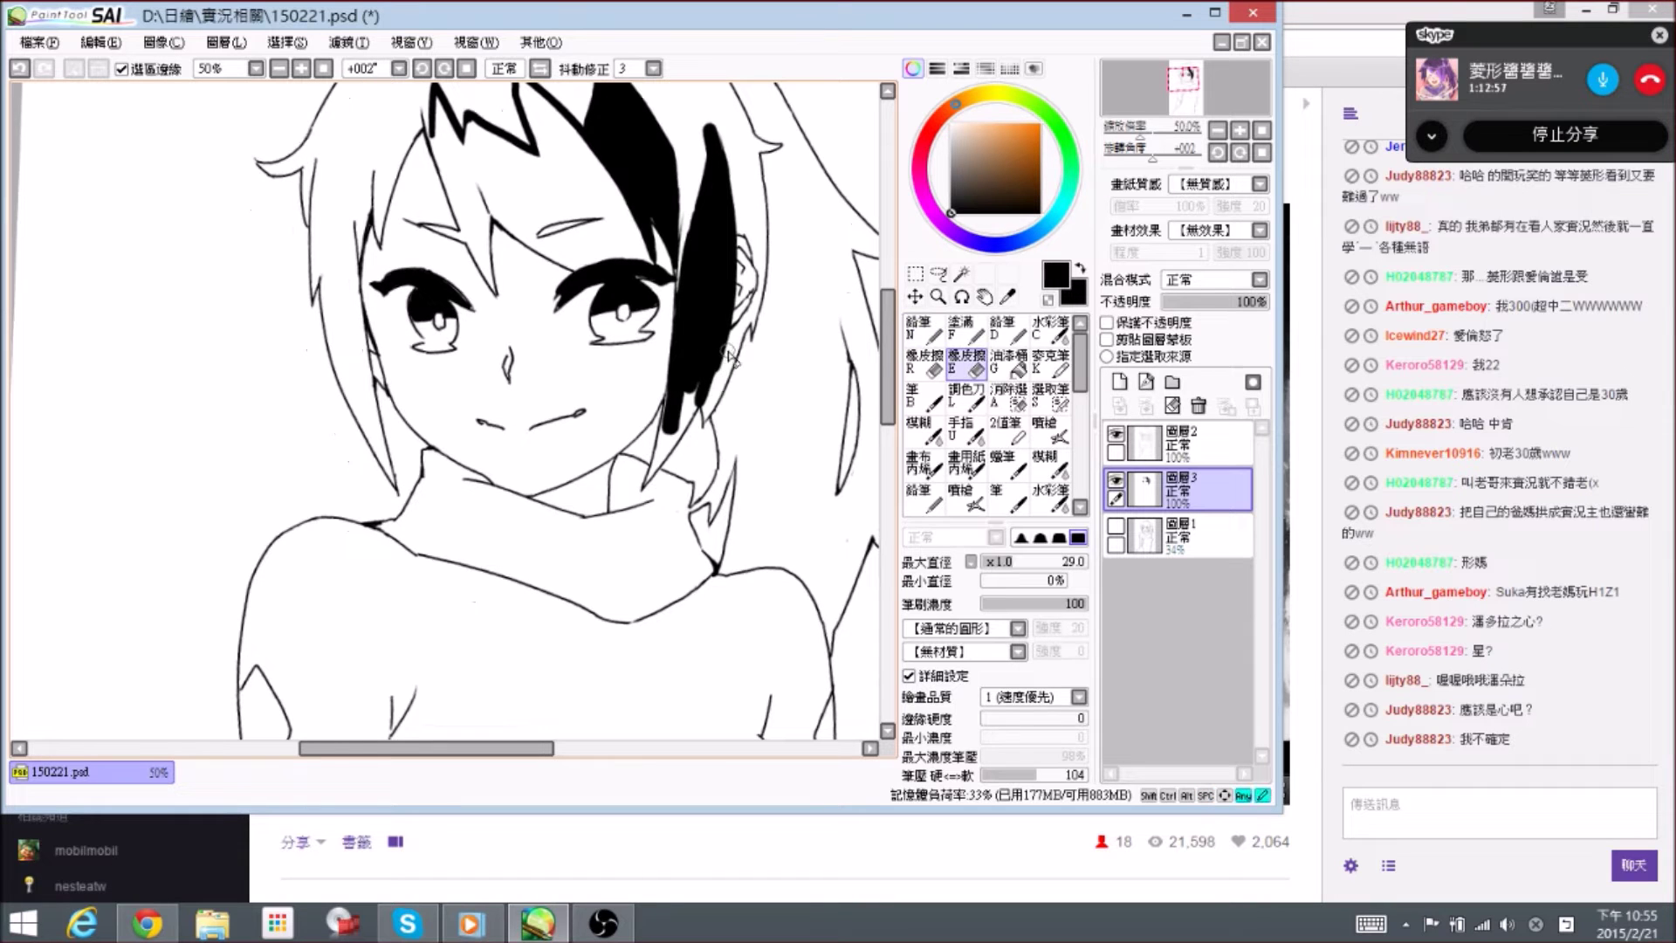
key("n")
scroll(716, 367, "down", 1)
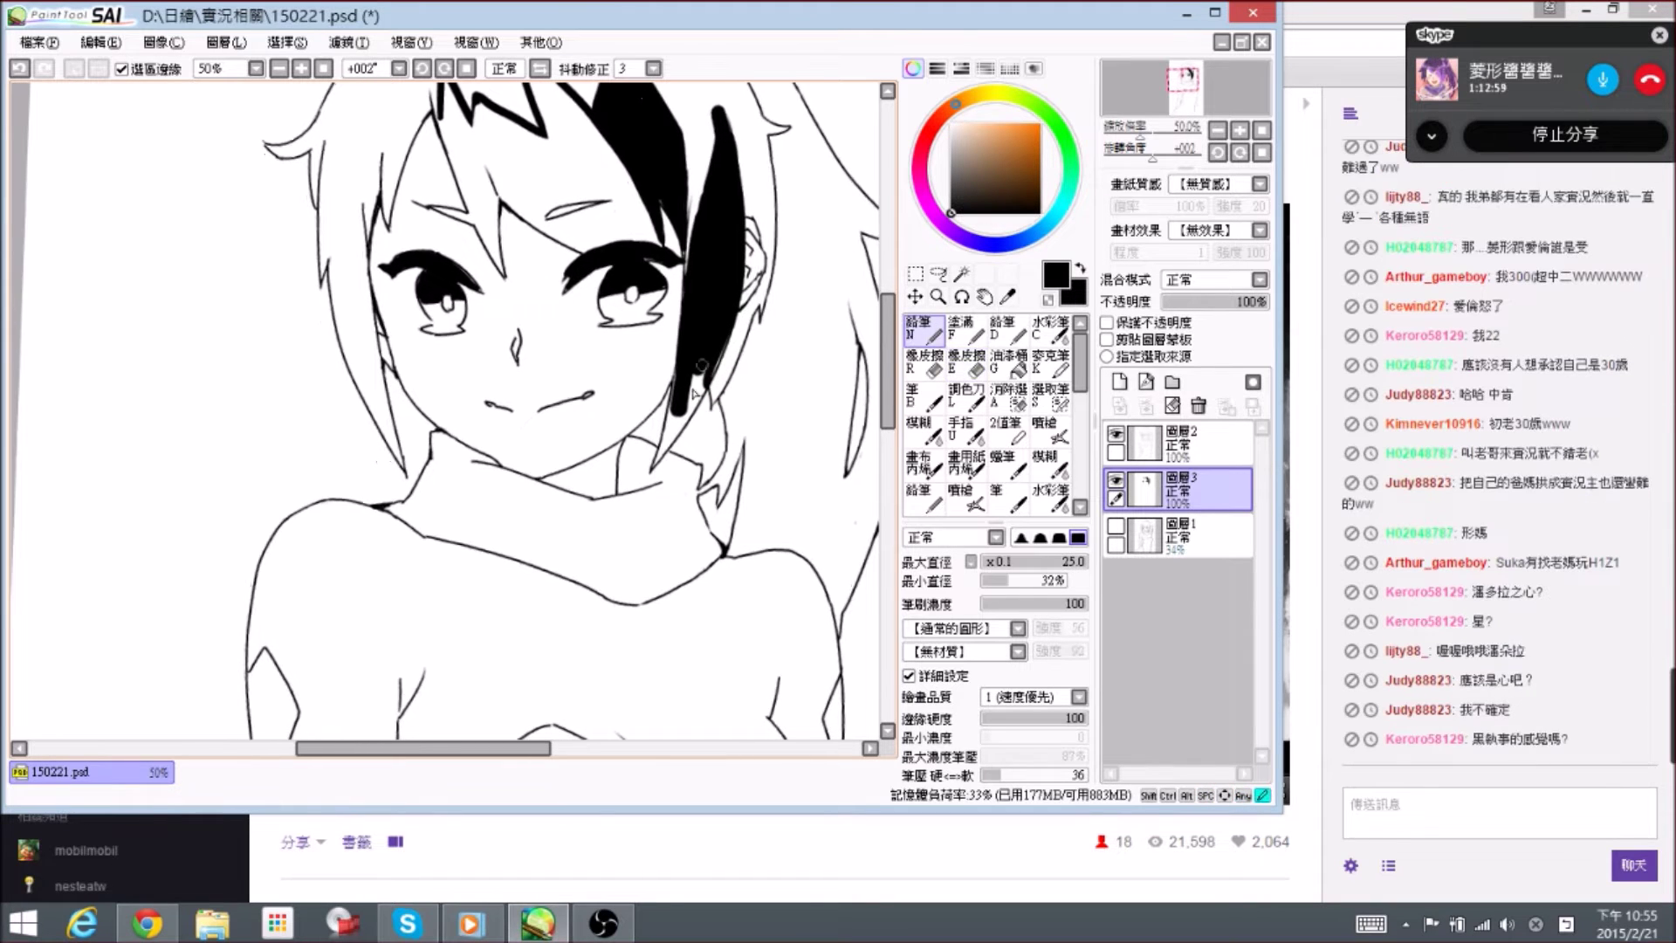
scroll(706, 352, "down", 1)
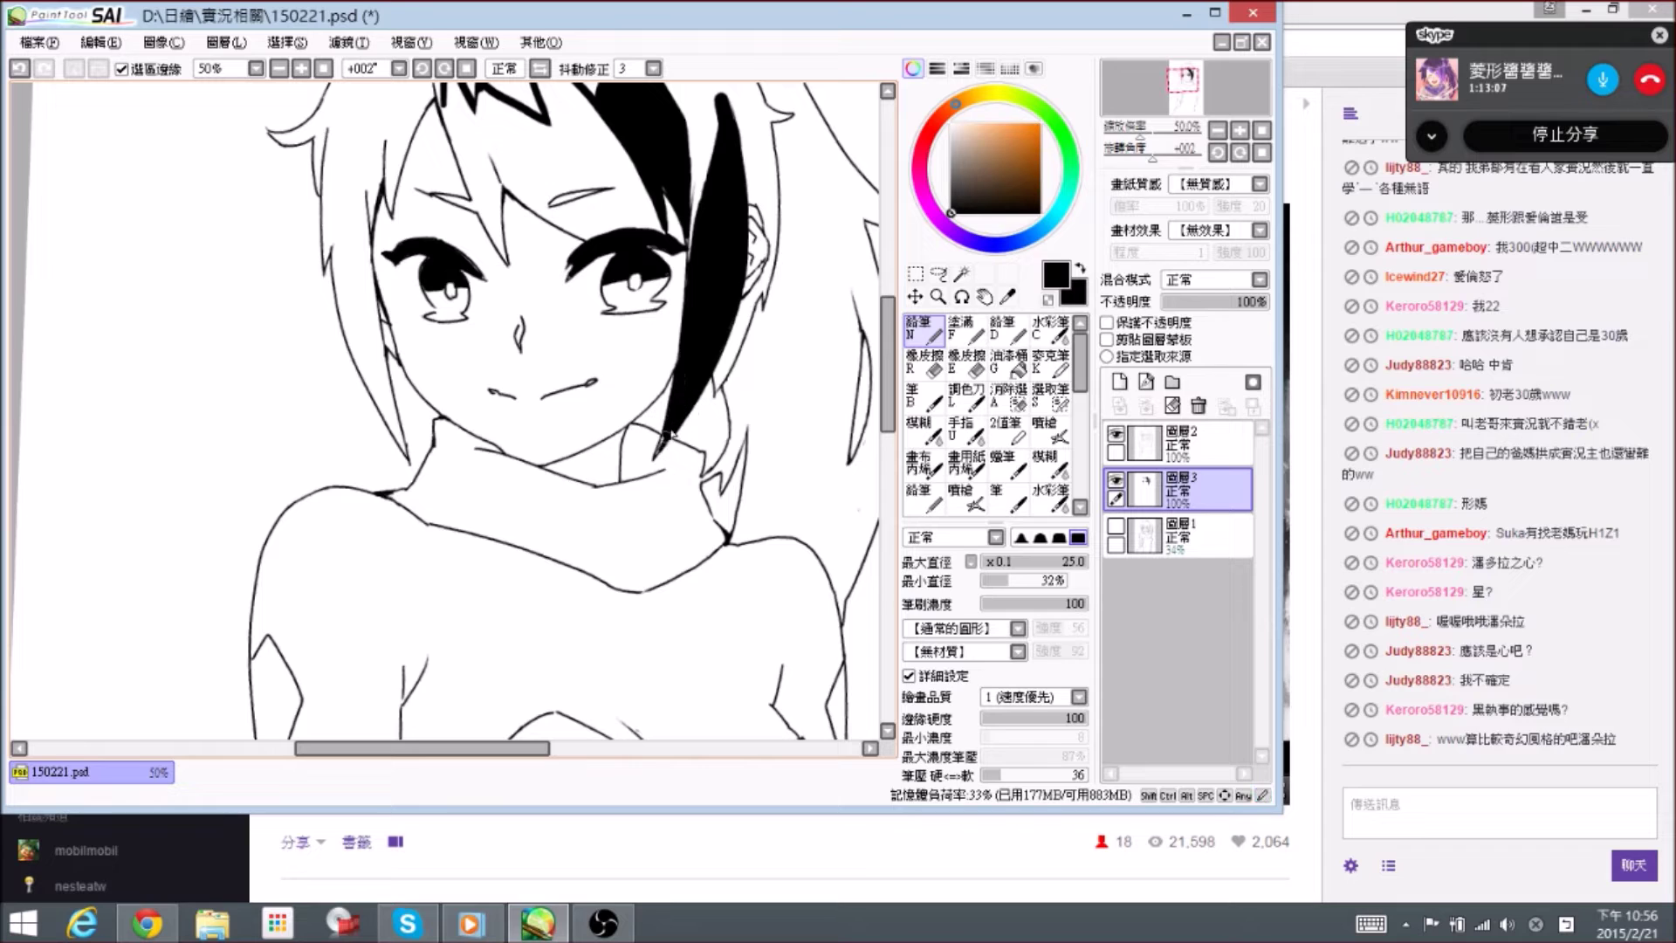
key("e")
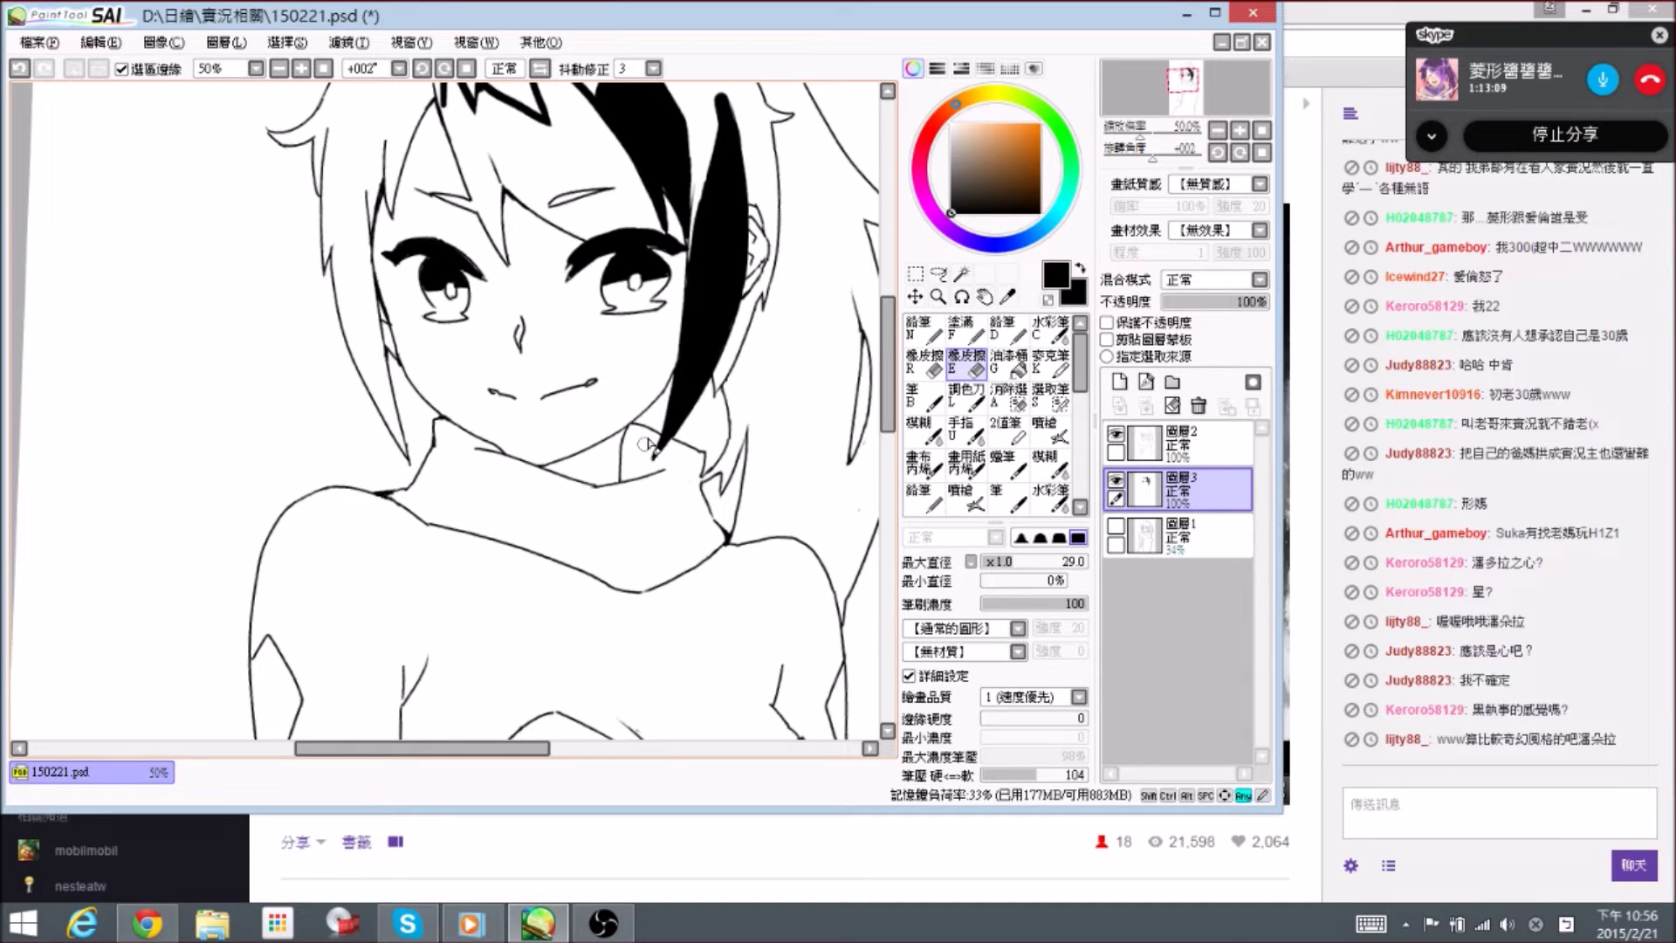
key("n")
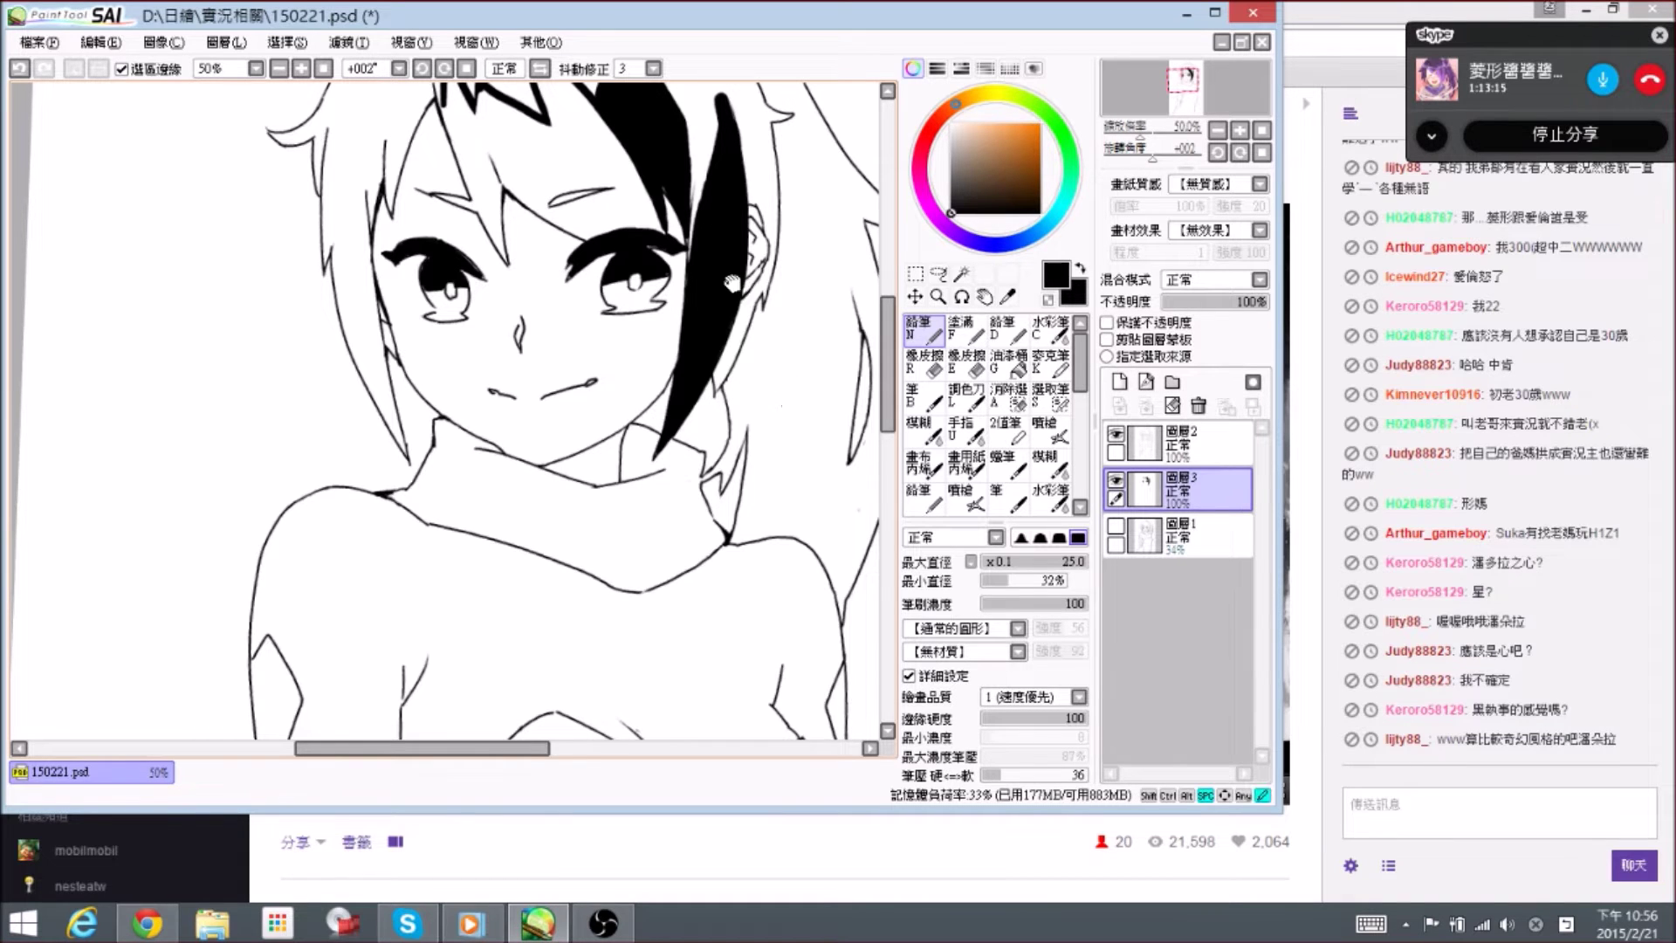
scroll(698, 349, "up", 3)
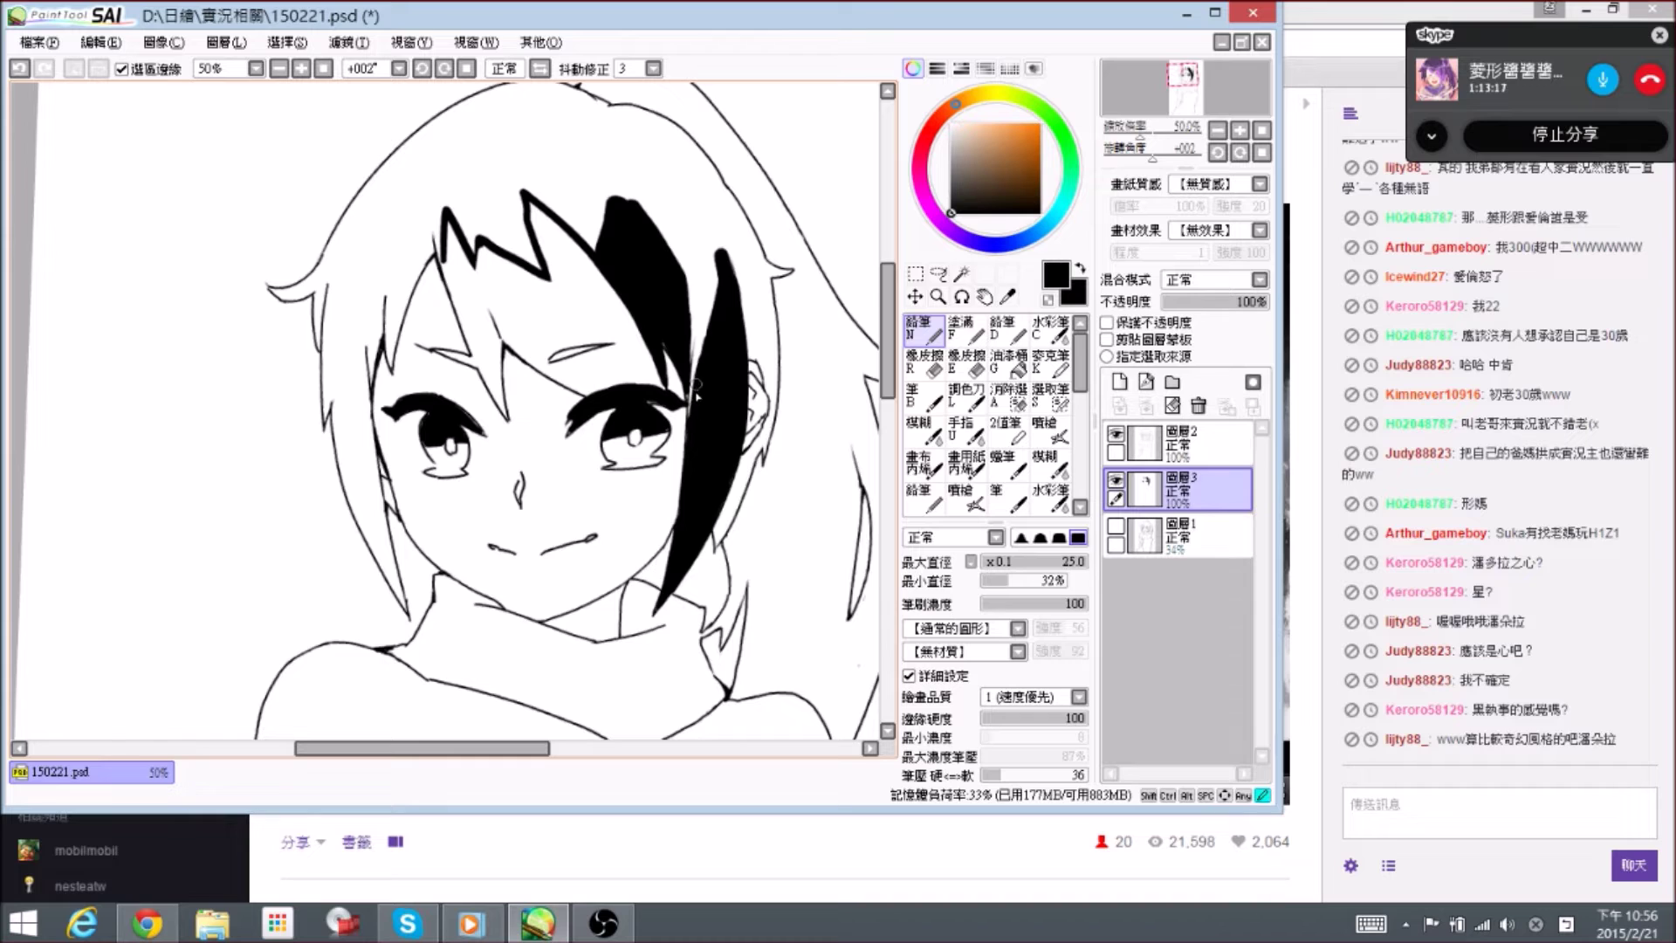
left_click_drag(689, 425, 707, 309)
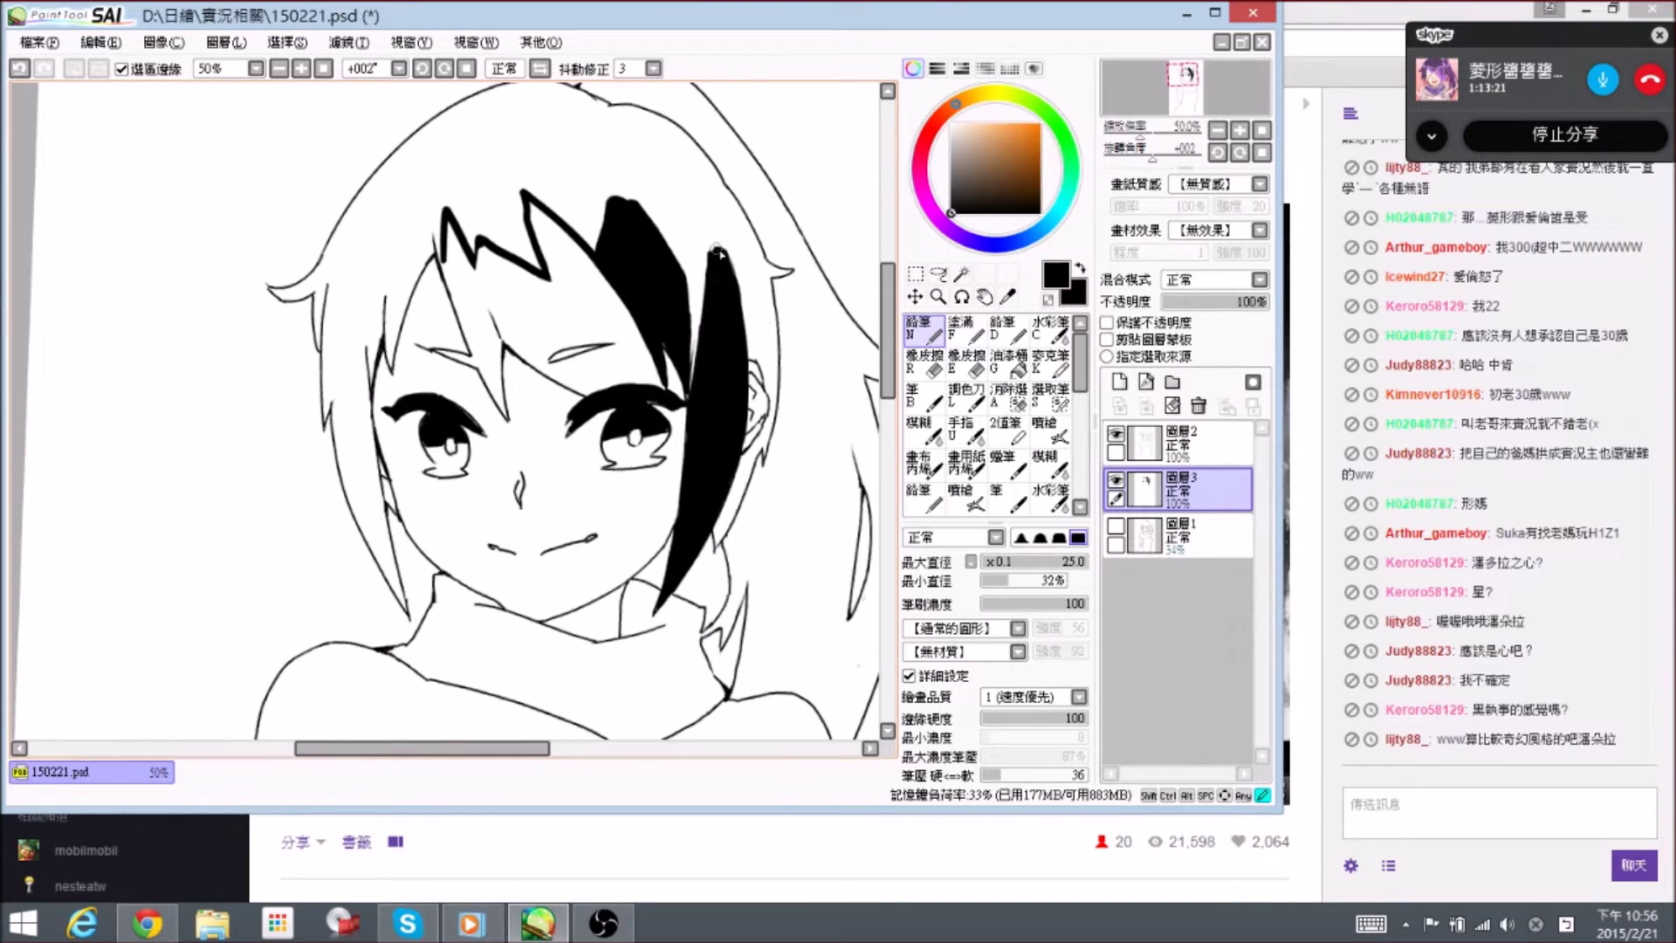
- Fill the hair around and below the ear with black, clean up its edges and save the drawing
left_click_drag(755, 358, 746, 340)
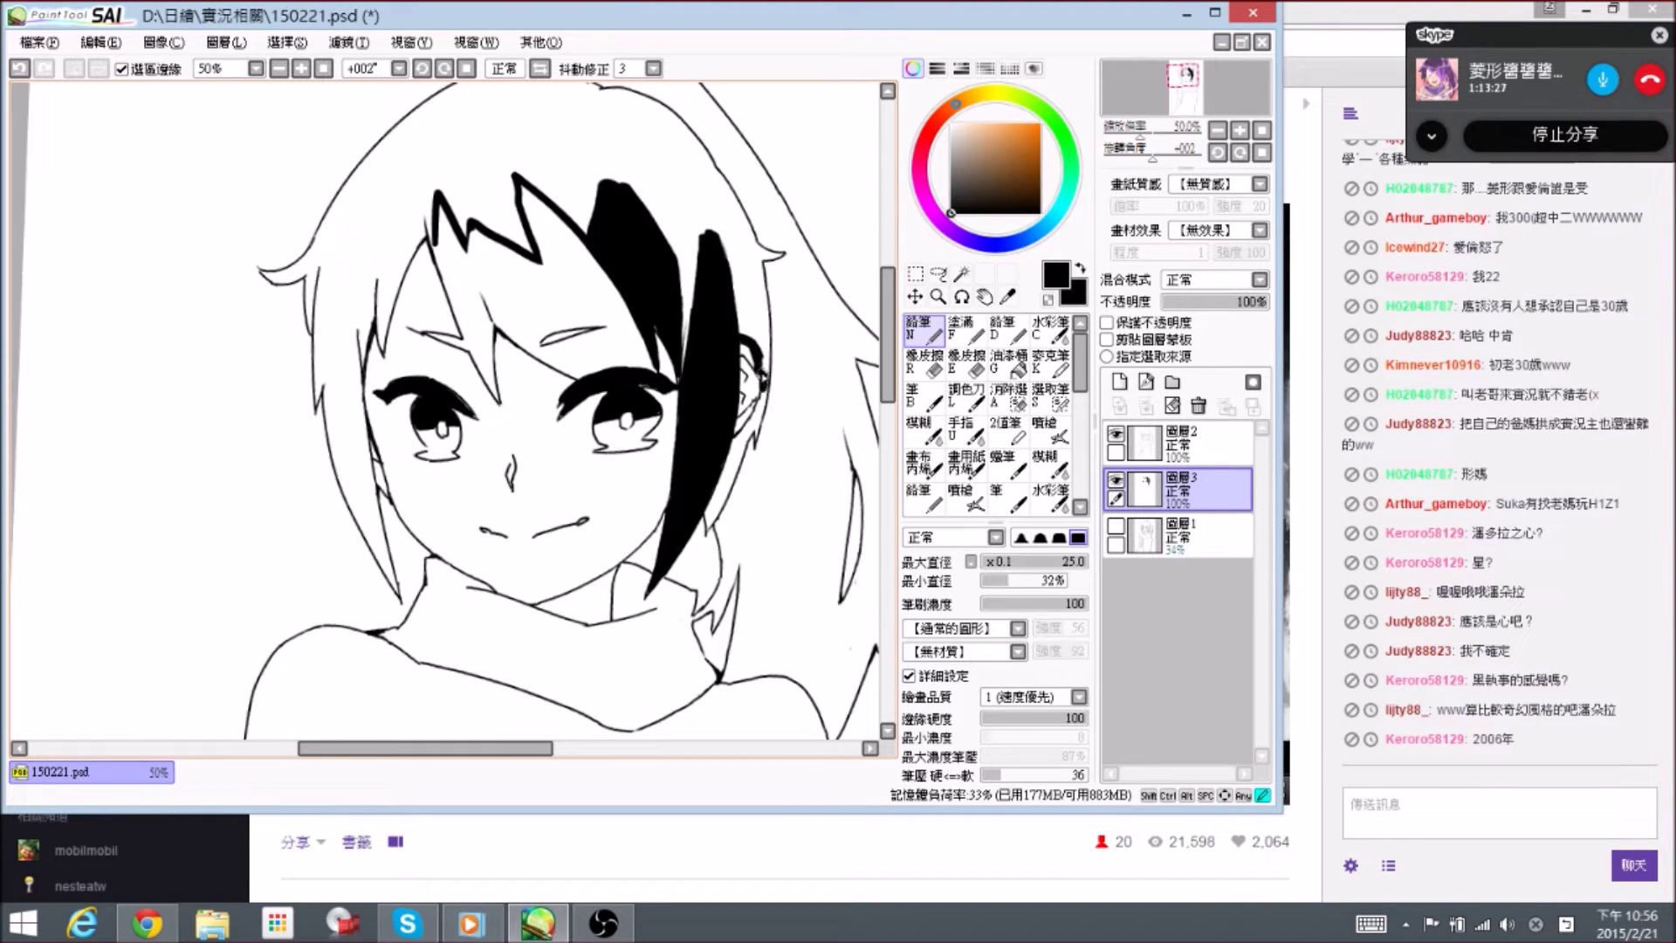
left_click_drag(757, 419, 761, 397)
mouse_move(760, 417)
left_mouse_down()
mouse_move(751, 450)
mouse_move(756, 405)
left_mouse_up()
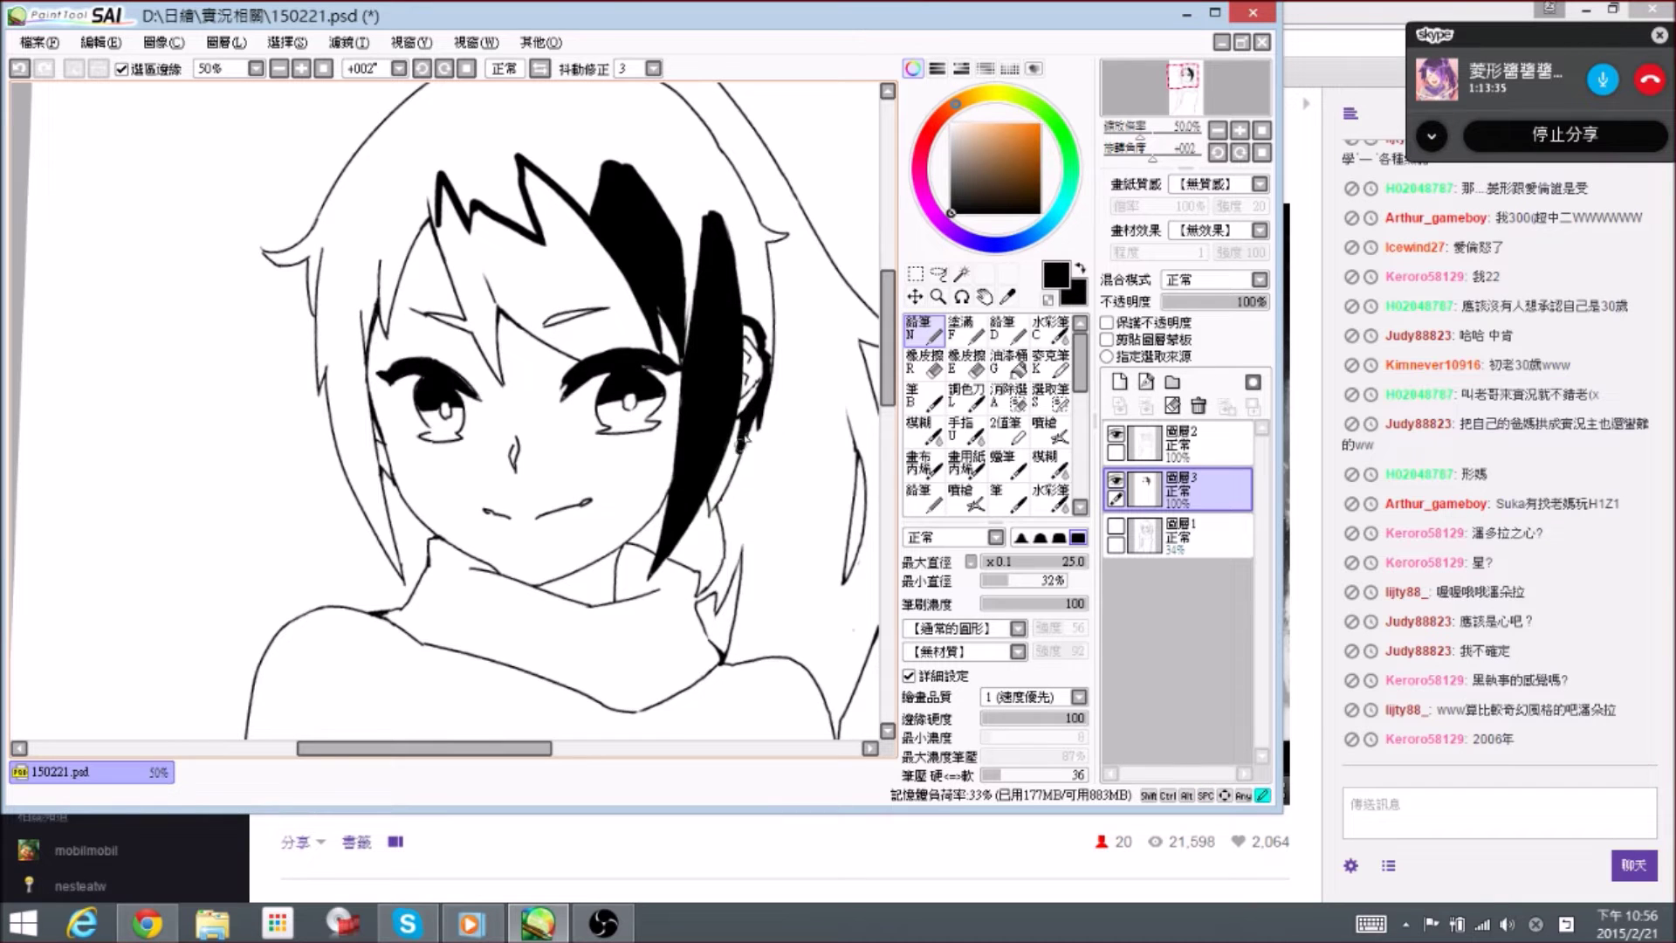
left_click_drag(742, 417, 725, 485)
left_click_drag(737, 443, 751, 382)
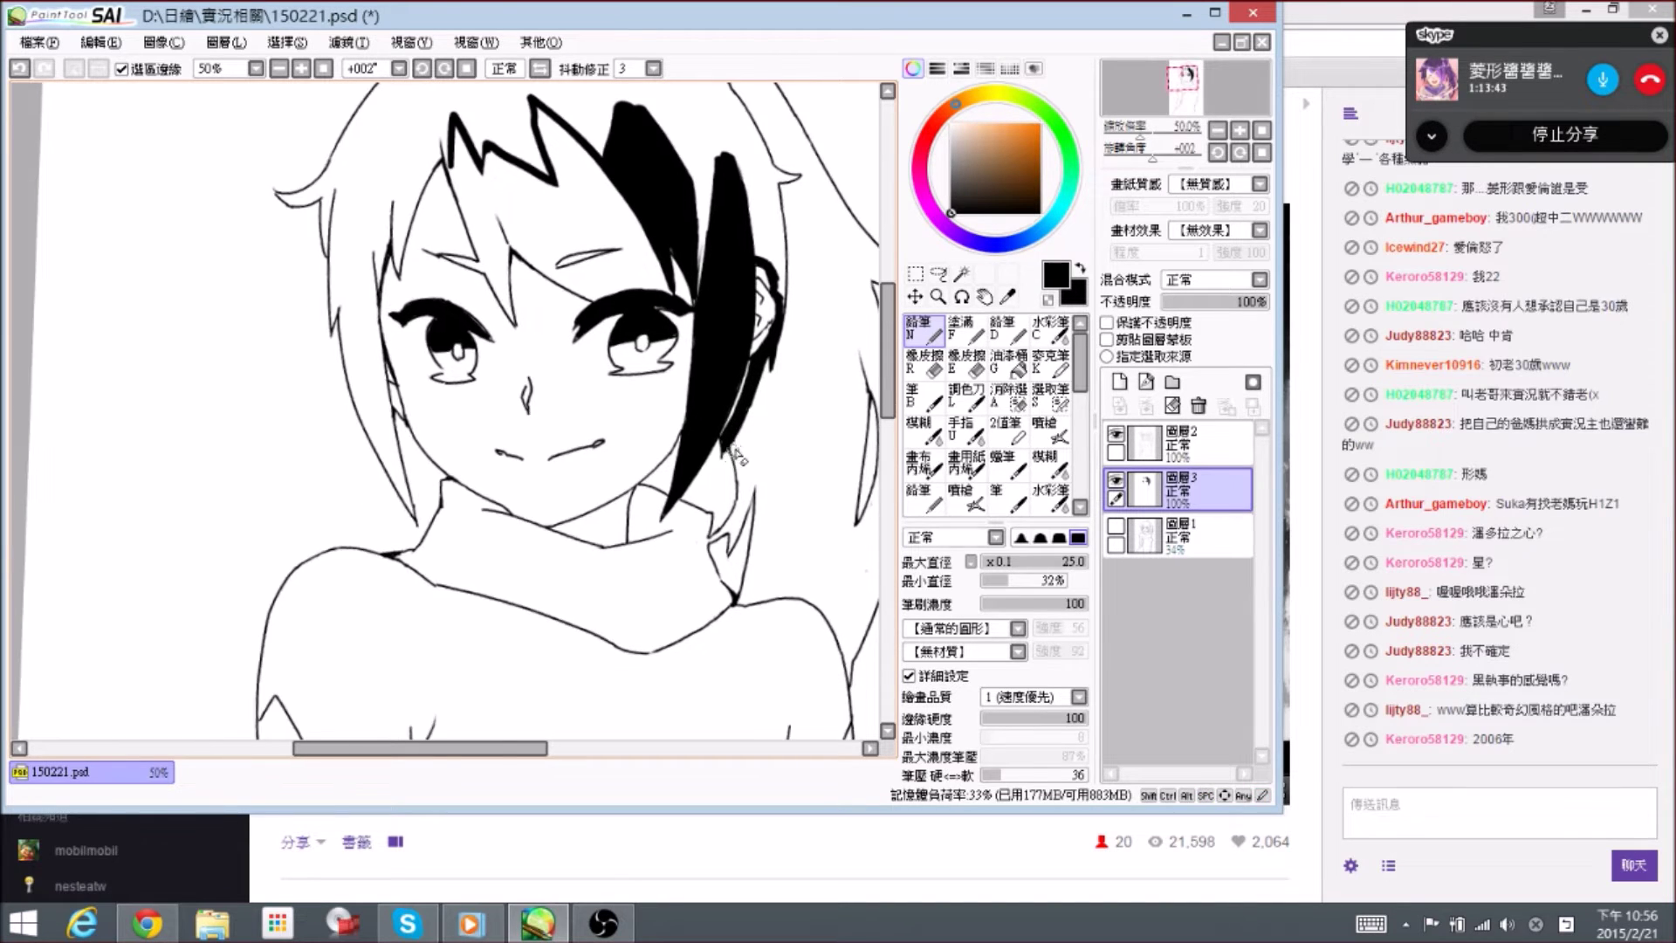
key("e")
key("n")
key("ctrl+s")
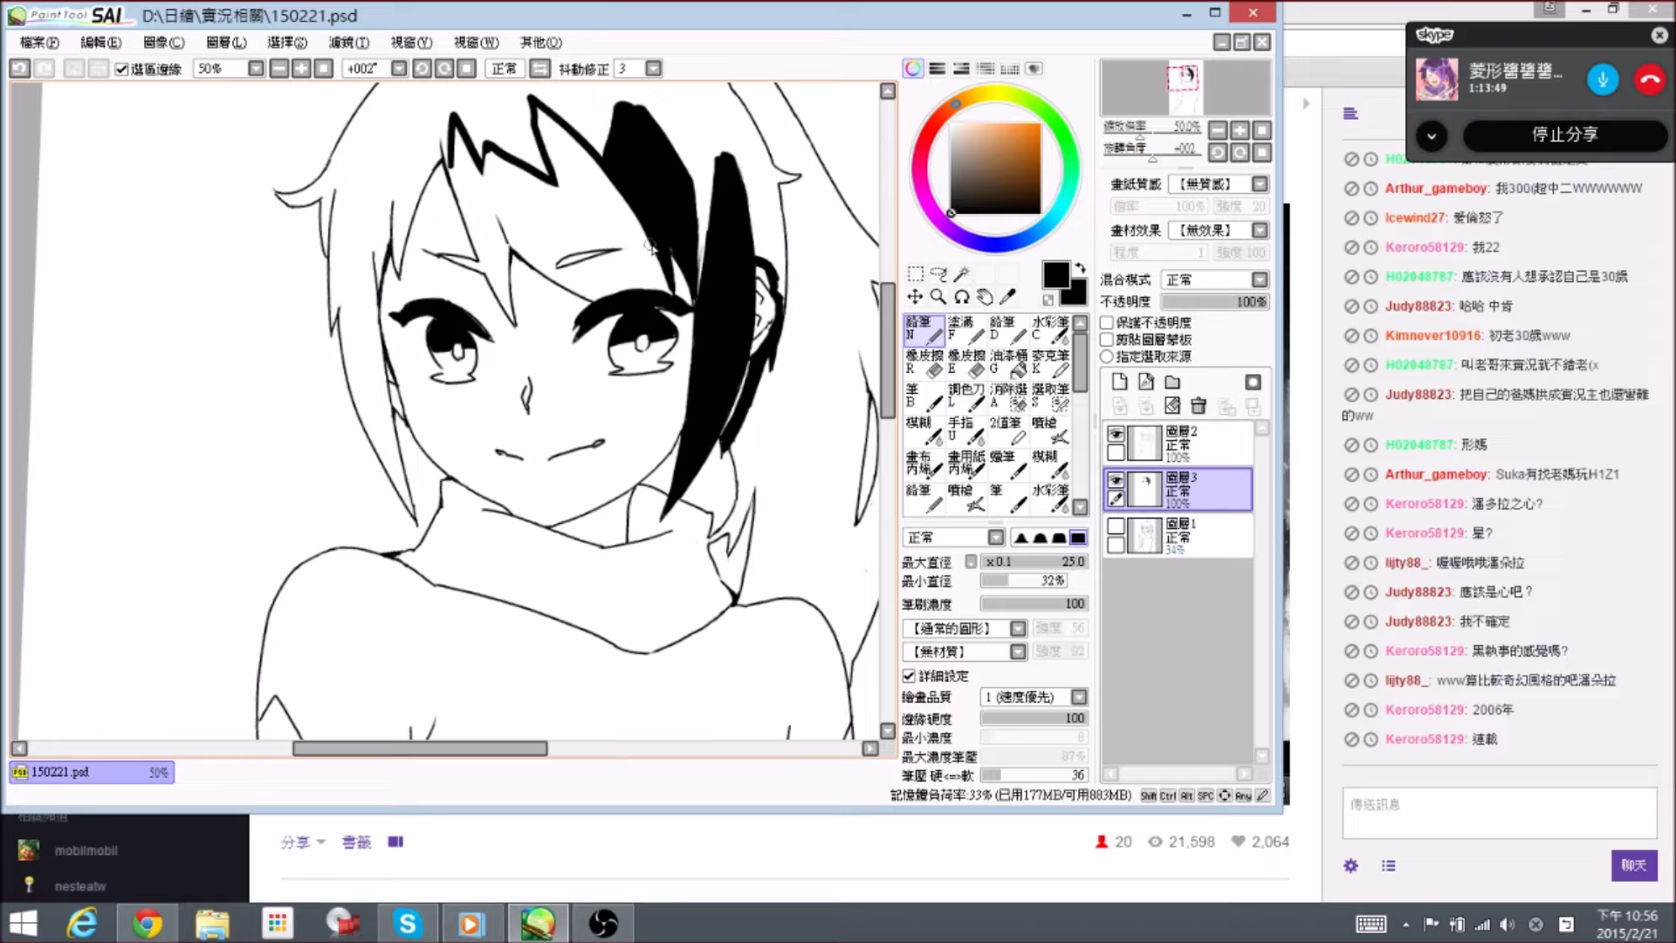
- Extend the black up the hair edge above the ear and shape the small pointed tuft at its end
mouse_move(762, 286)
left_mouse_down()
mouse_move(744, 323)
mouse_move(767, 323)
mouse_move(774, 368)
mouse_move(779, 328)
left_mouse_up()
key("e")
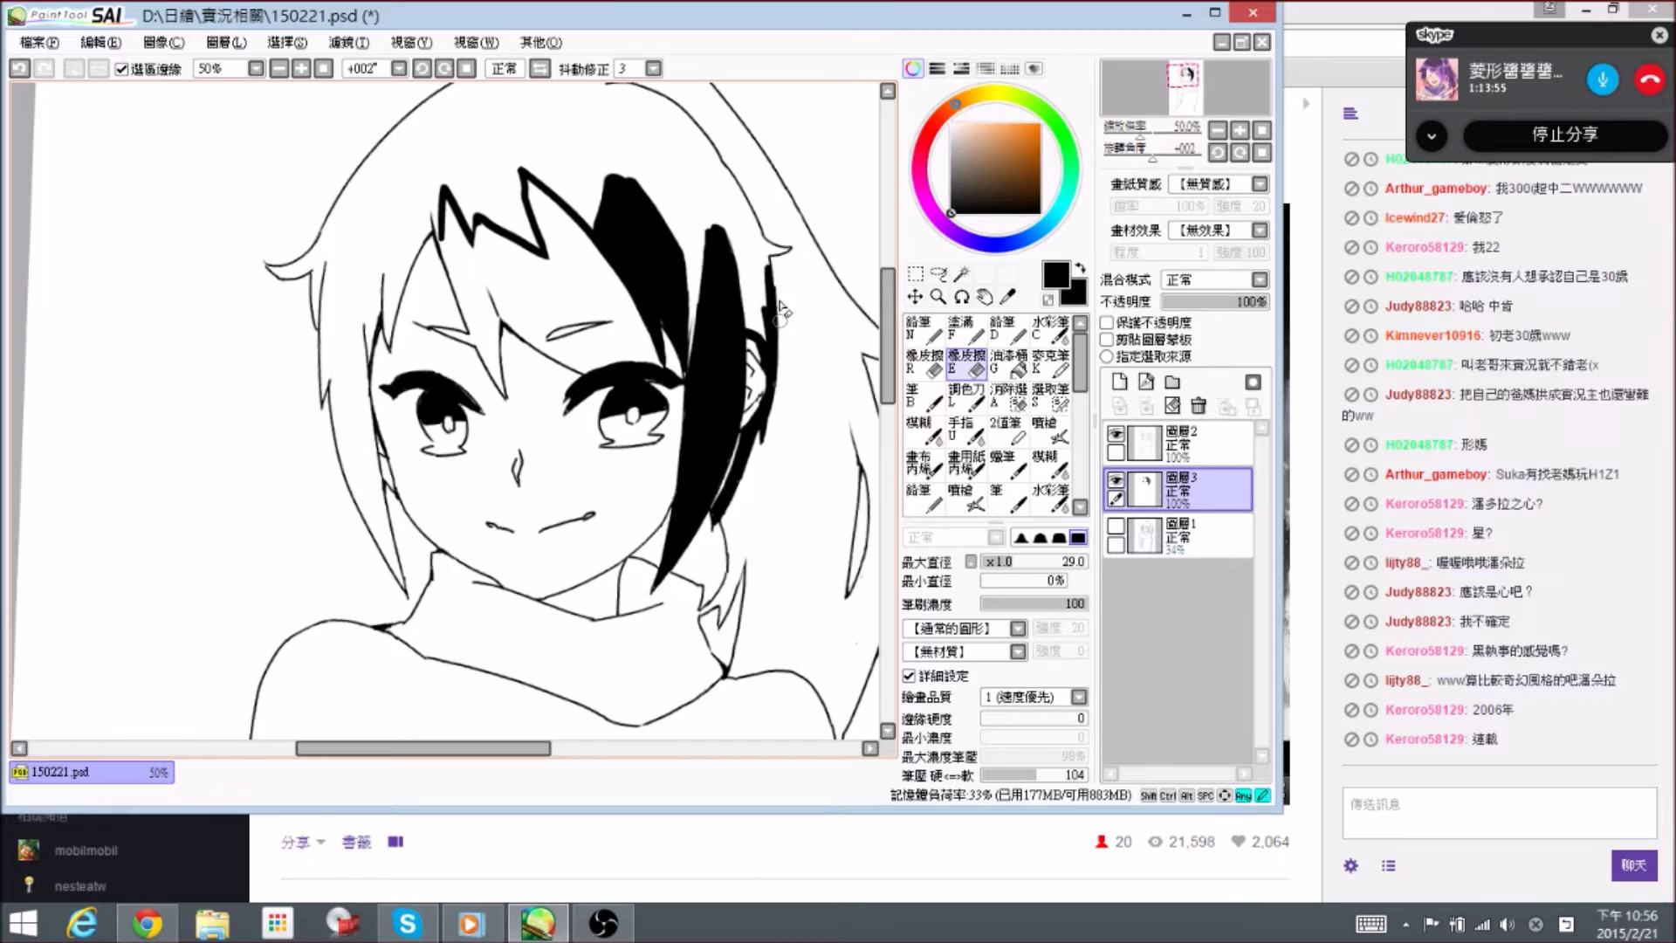
key("n")
scroll(773, 319, "up", 1)
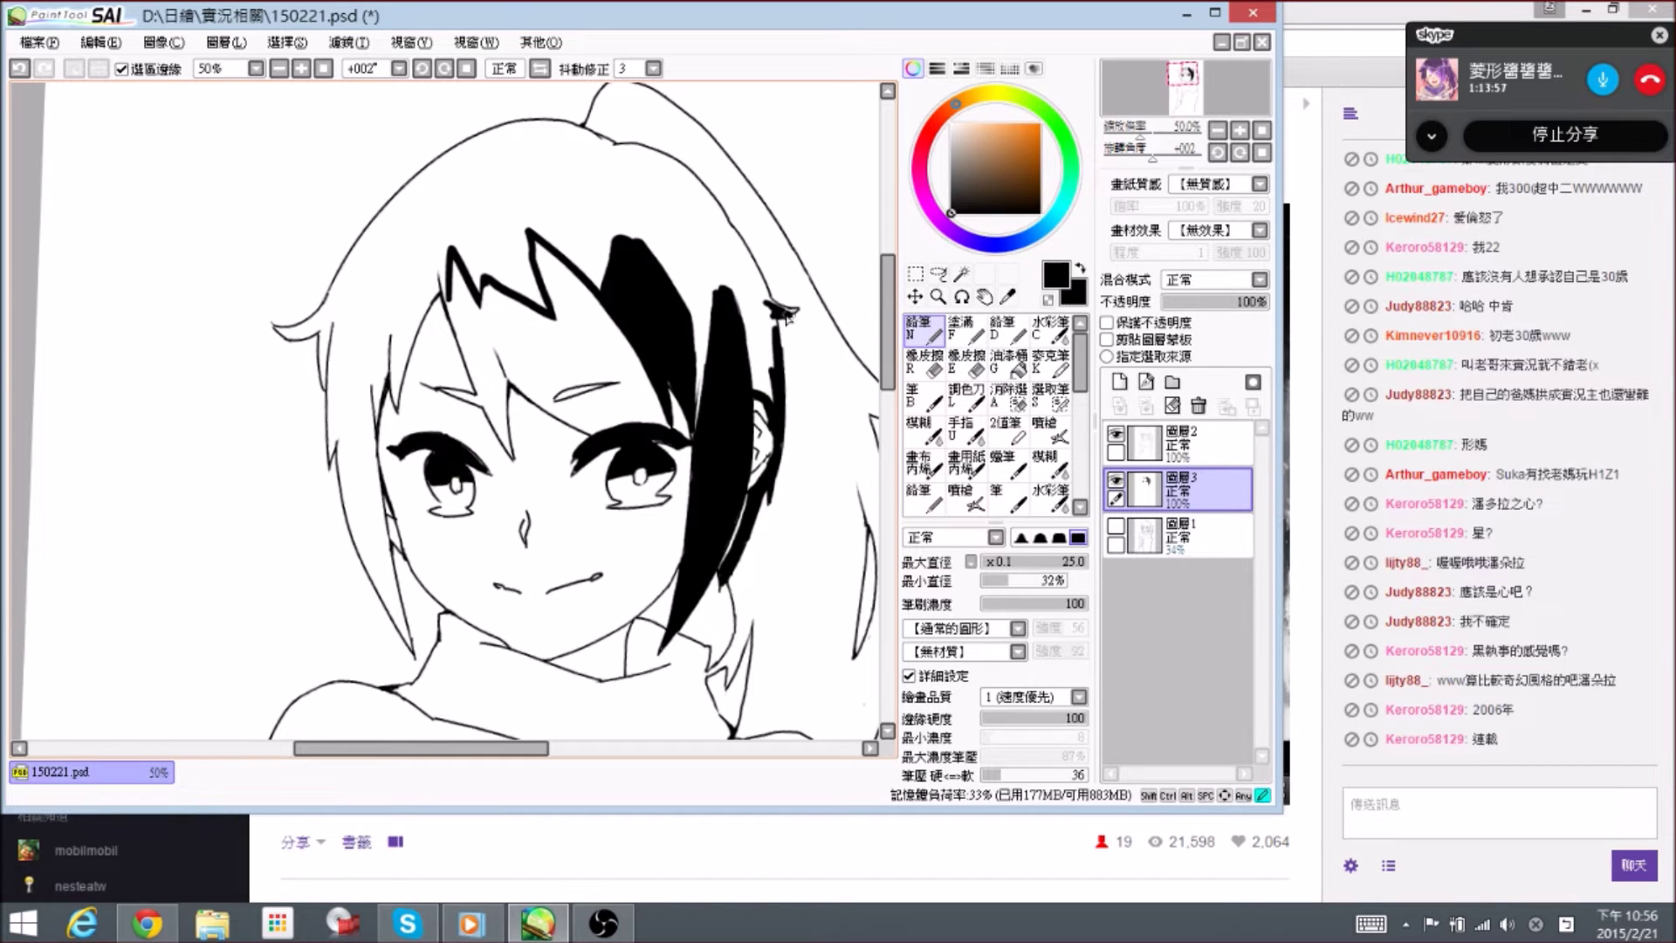
key("e")
left_click_drag(795, 310, 769, 320)
key("n")
- Fill the upper hair between the side lock and the tuft with black and tidy the strand tops
left_click_drag(757, 392, 752, 311)
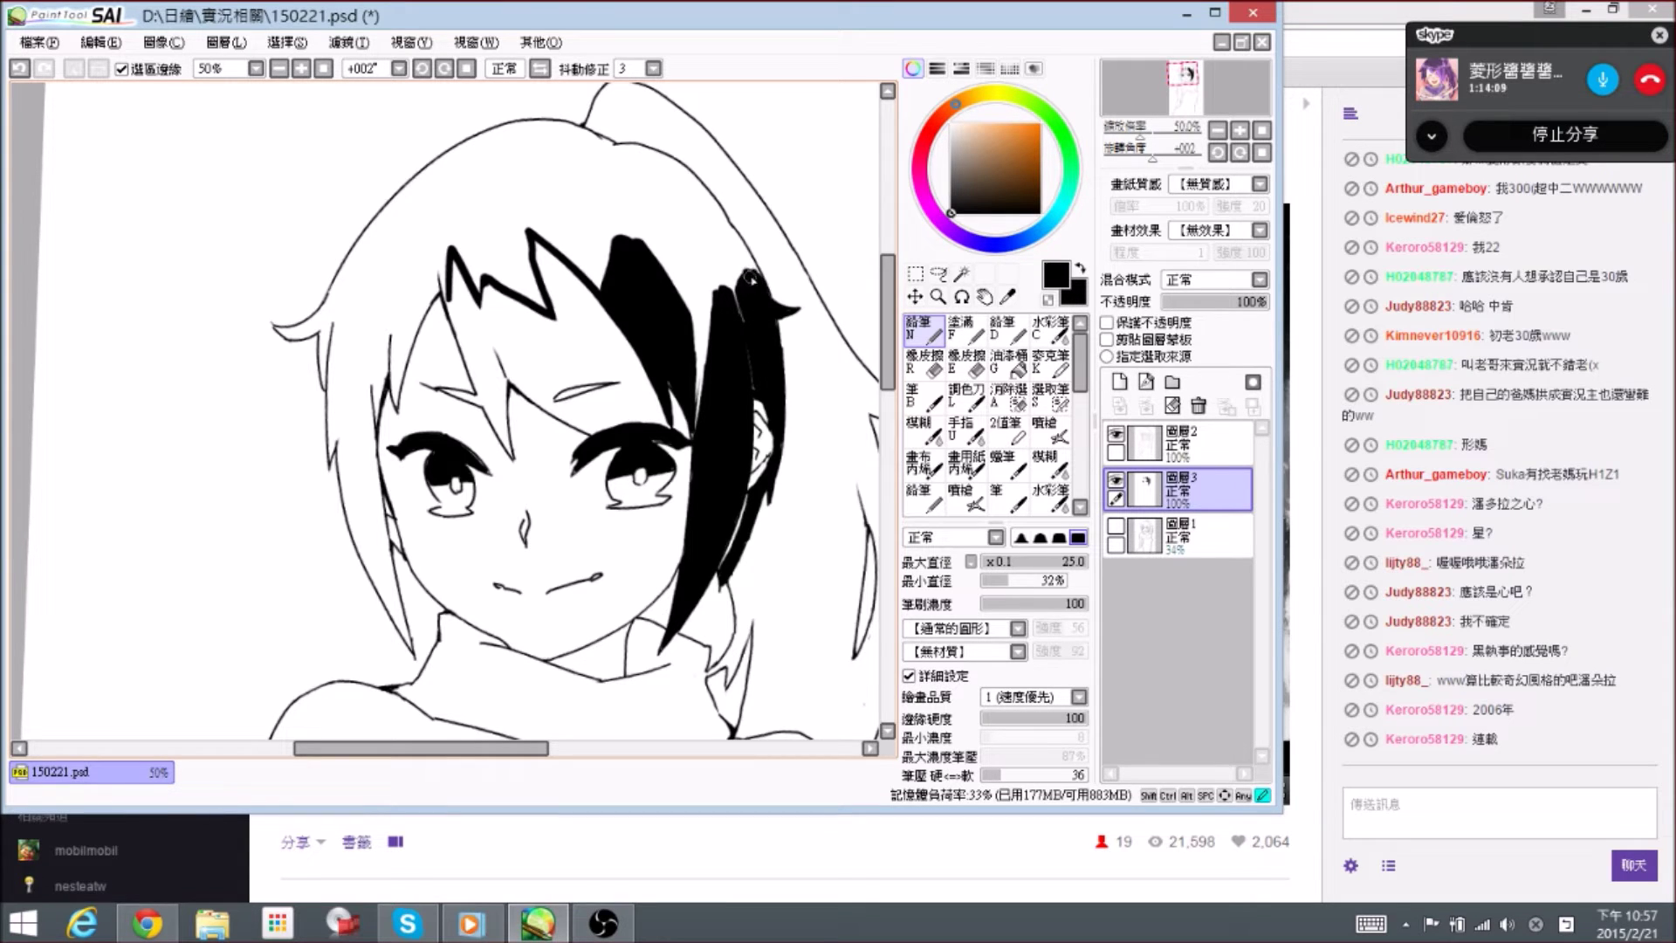
mouse_move(710, 264)
left_mouse_down()
mouse_move(687, 315)
mouse_move(722, 351)
mouse_move(704, 351)
mouse_move(710, 372)
left_mouse_up()
key("e")
key("n")
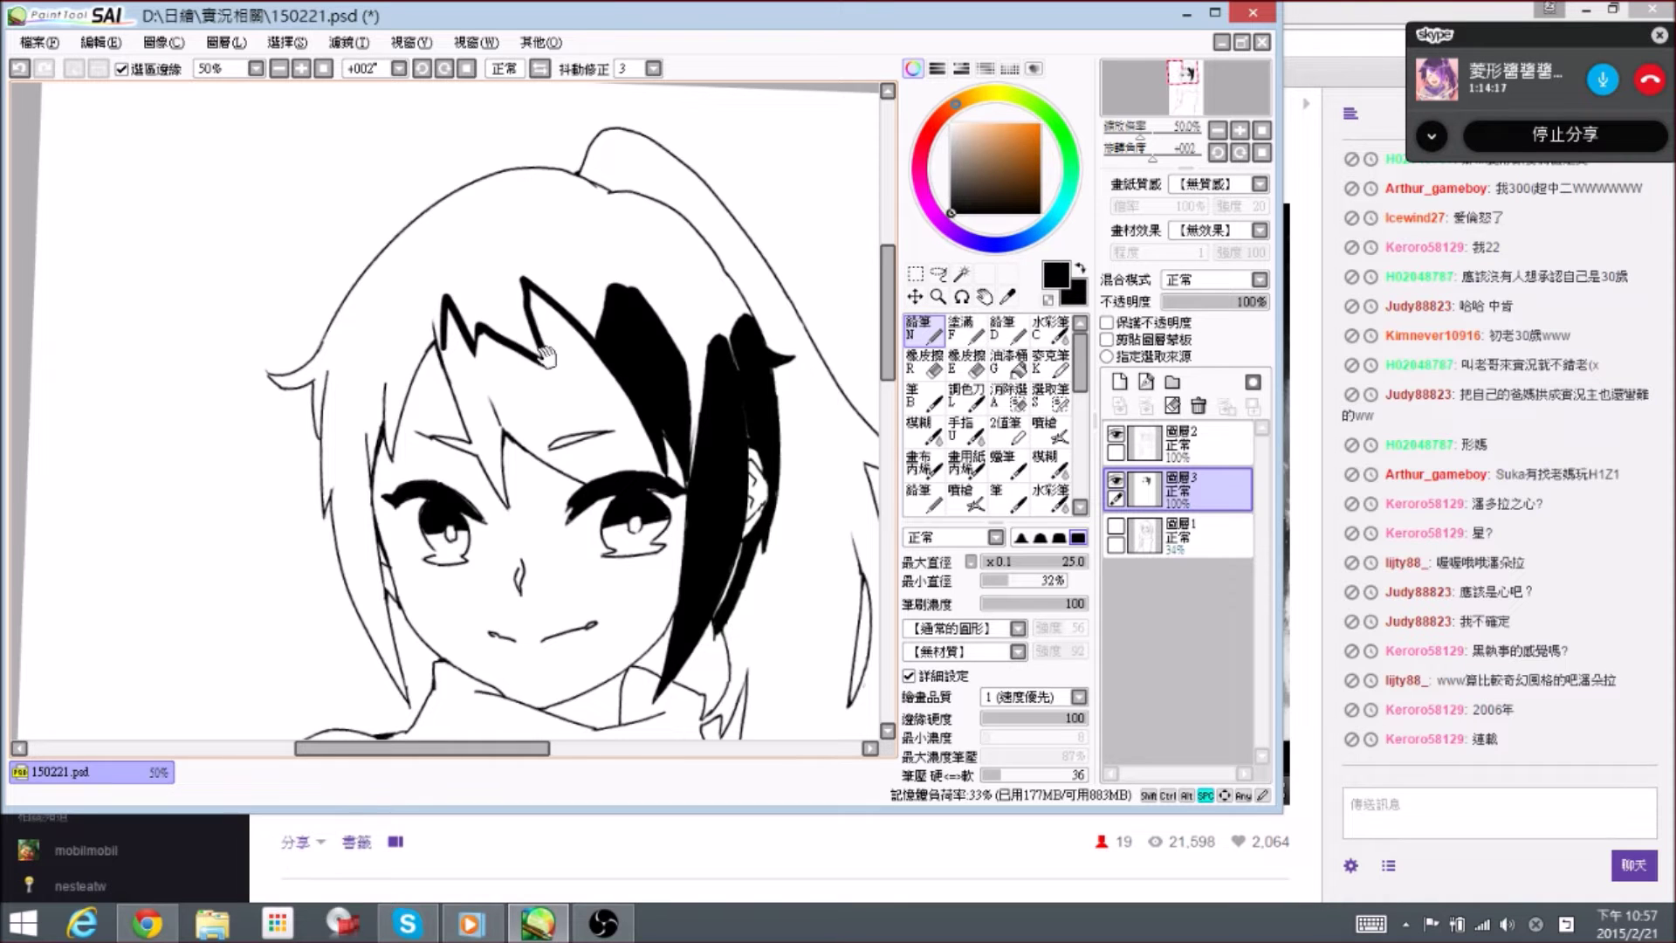
- Outline the fringe strand on the left side of the forehead in black, tracing it down its inner edge
left_click_drag(519, 348, 532, 384)
mouse_move(407, 379)
left_mouse_down()
mouse_move(456, 319)
mouse_move(502, 316)
mouse_move(507, 339)
left_mouse_up()
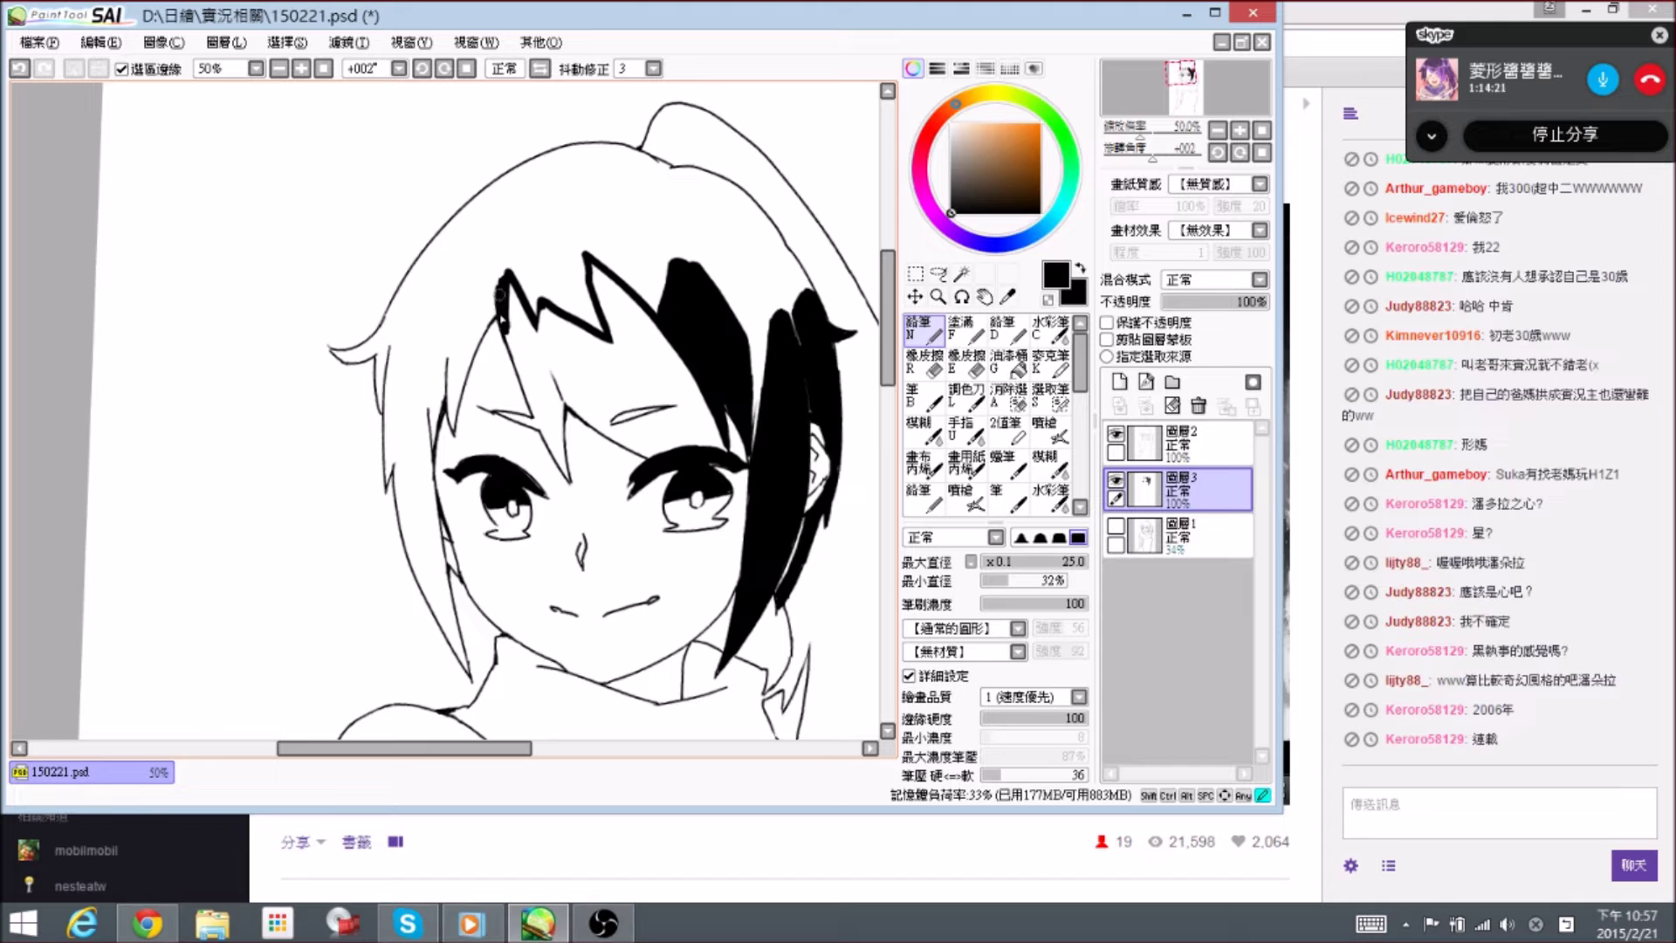
mouse_move(502, 276)
left_mouse_down()
mouse_move(484, 323)
mouse_move(509, 319)
mouse_move(513, 352)
mouse_move(511, 292)
mouse_move(474, 389)
mouse_move(495, 337)
mouse_move(480, 393)
left_mouse_up()
key("e")
key("n")
key("e")
key("n")
mouse_move(479, 325)
left_mouse_down()
mouse_move(495, 277)
mouse_move(489, 302)
left_mouse_up()
- Set the pencil size to 50 and thicken the black along the left fringe strand down to the temple
key("bracketright")
key("bracketright")
key("bracketright")
left_click_drag(513, 246, 471, 375)
left_click_drag(499, 288, 473, 369)
key("e")
key("n")
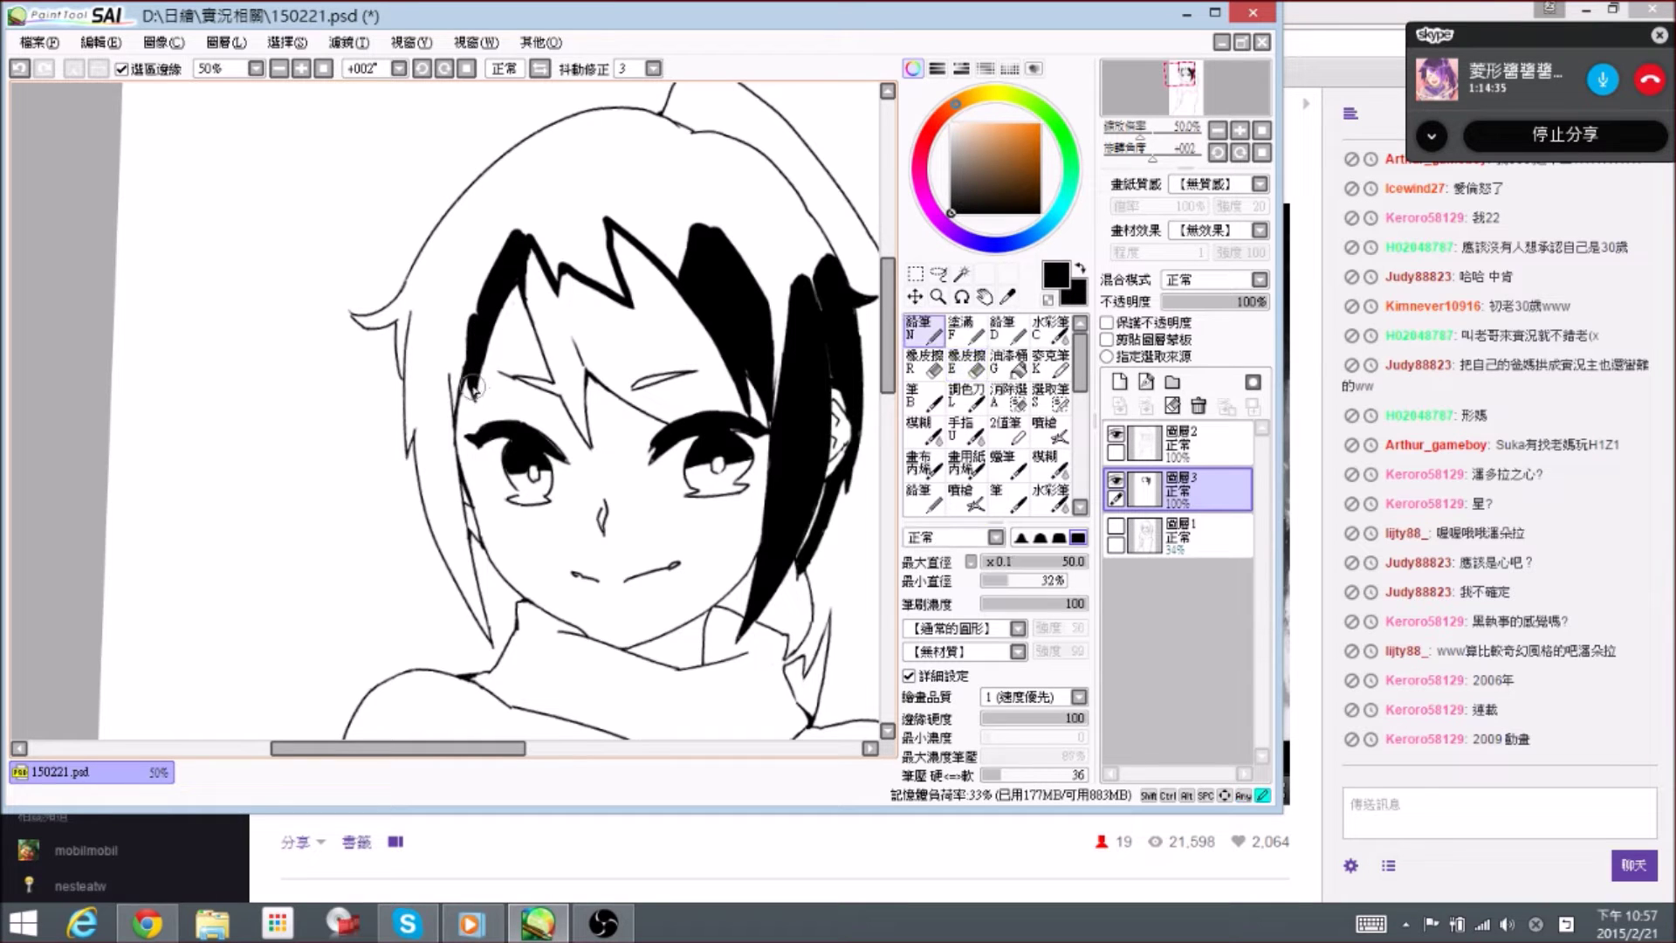
key("e")
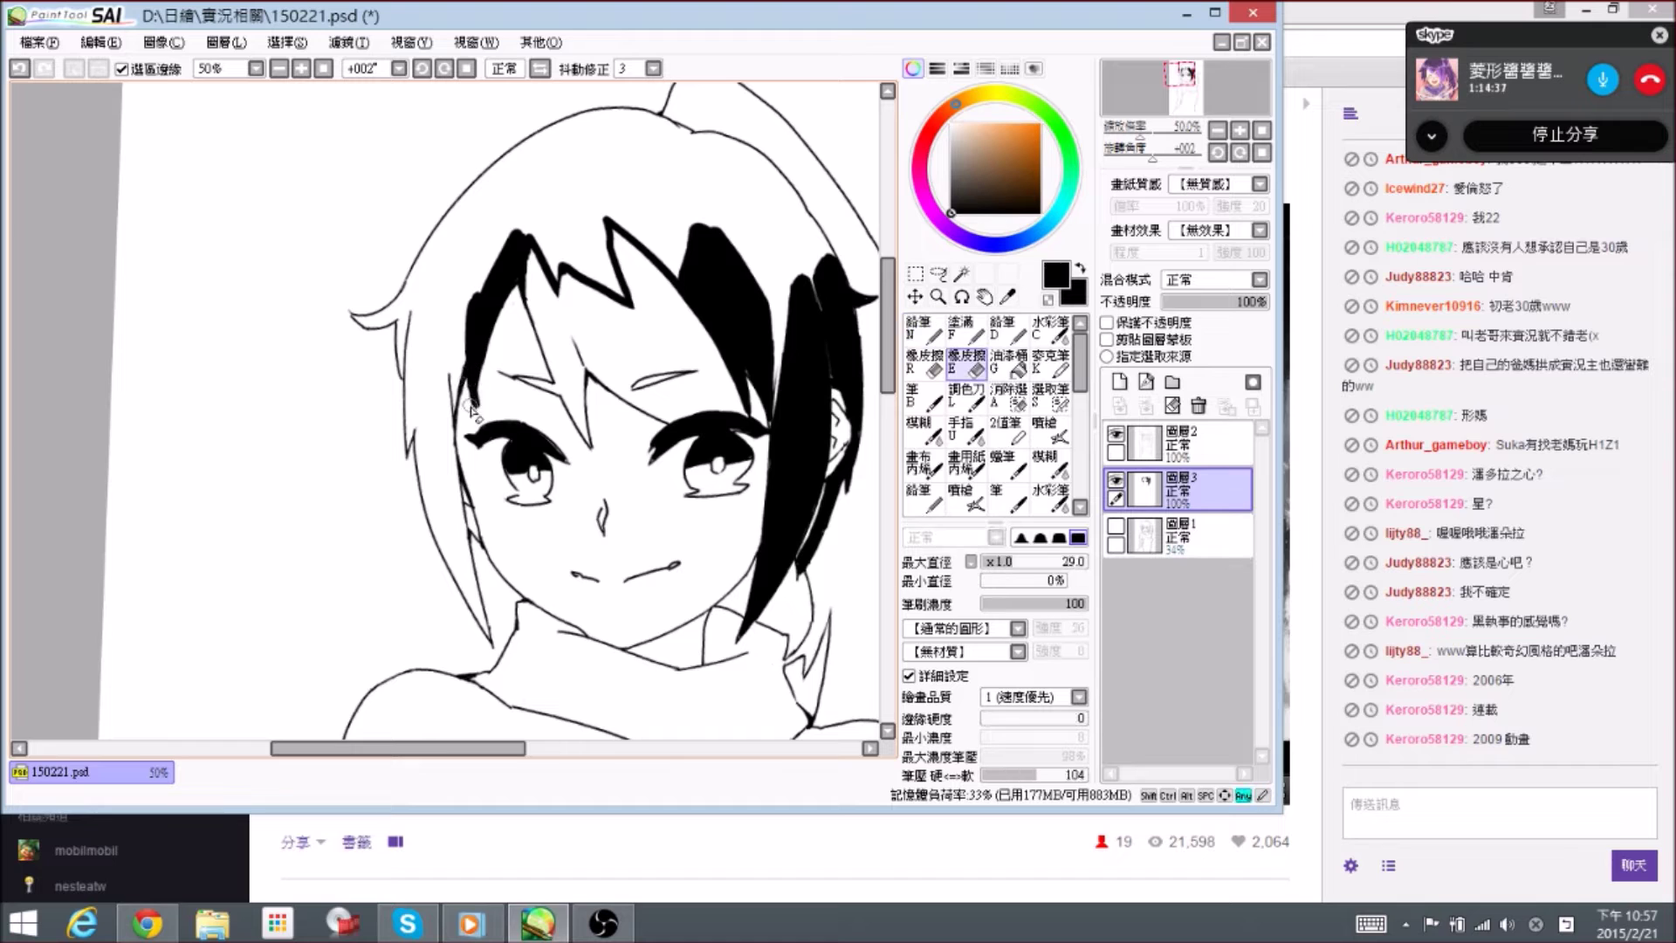
key("n")
- Extend the black down the inner edge of the left side lock and widen it beside the eye
mouse_move(478, 384)
left_mouse_down()
mouse_move(480, 262)
mouse_move(514, 229)
mouse_move(458, 349)
mouse_move(447, 441)
mouse_move(454, 292)
mouse_move(445, 337)
mouse_move(489, 231)
mouse_move(441, 445)
mouse_move(438, 396)
mouse_move(470, 546)
left_mouse_up()
key("space")
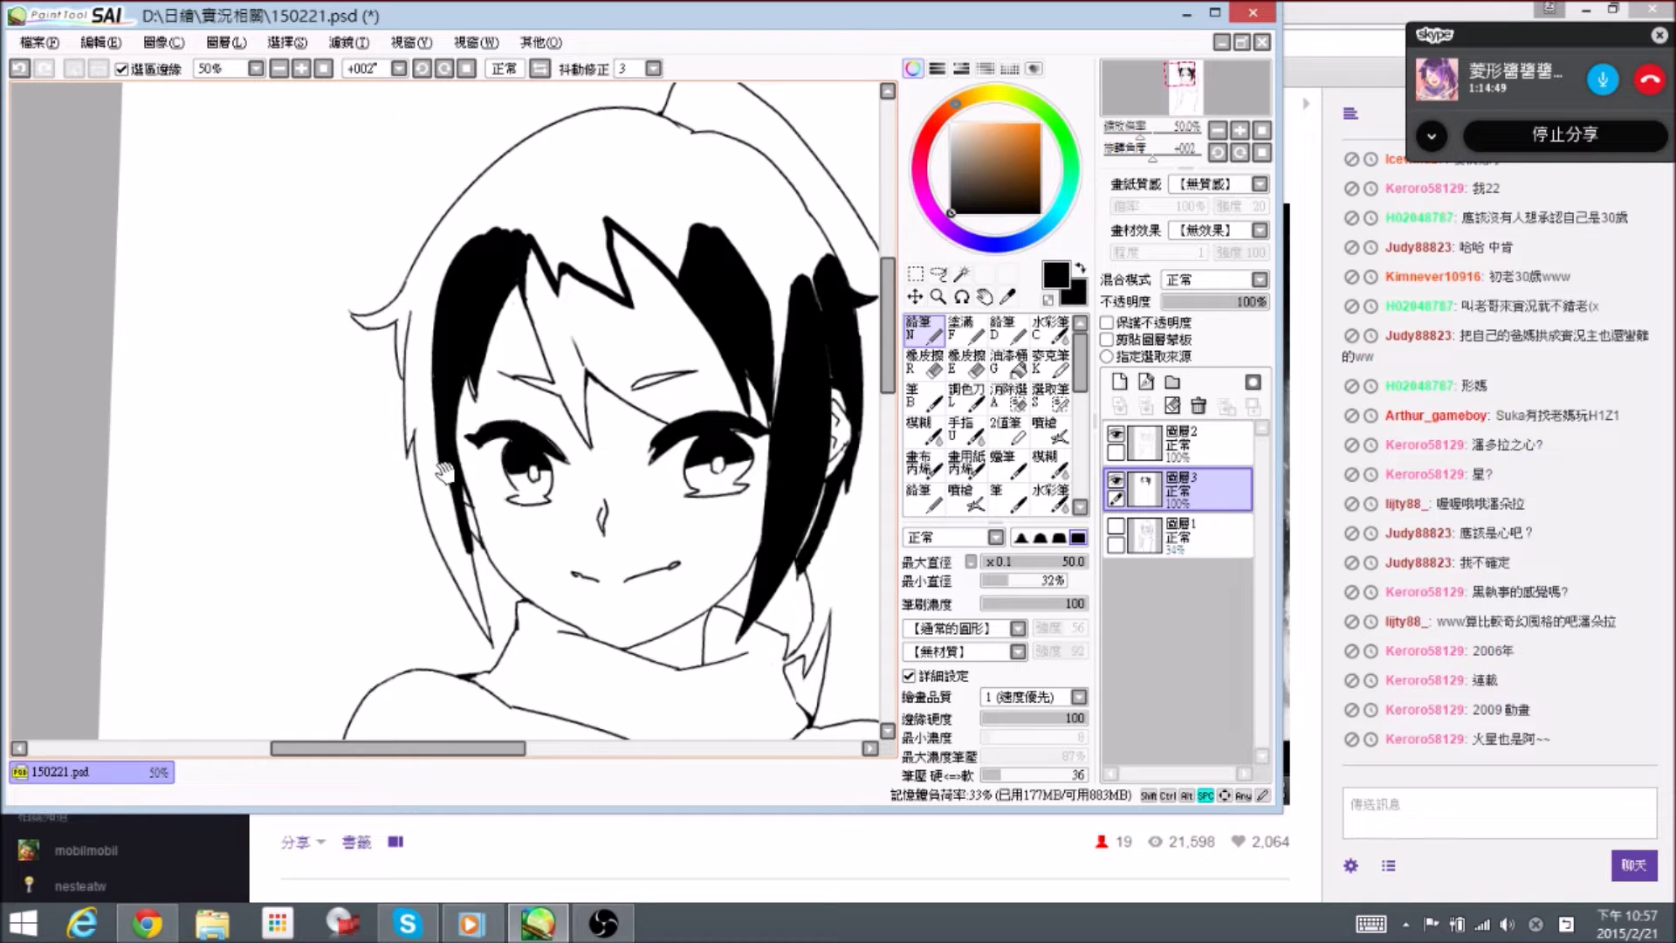
left_click_drag(441, 460, 442, 417)
left_click_drag(464, 501, 453, 465)
left_click_drag(427, 336, 453, 496)
- Fill the lower part of the left side lock with black, tapering it down to its pointed tip
key("e")
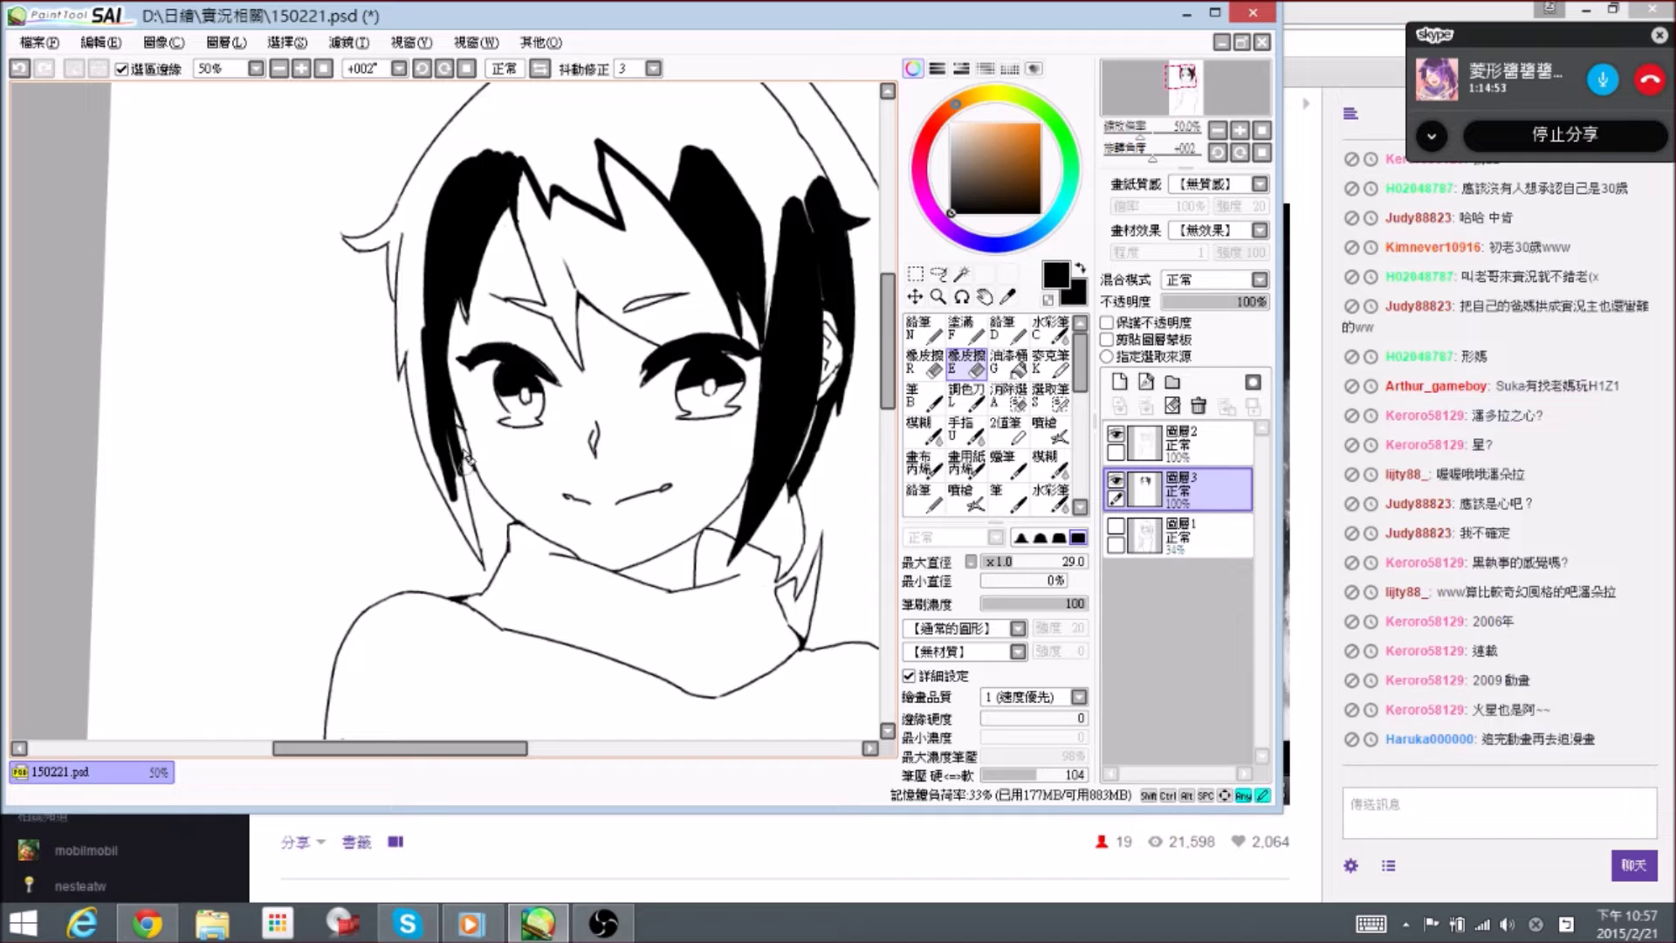
key("n")
key("space")
mouse_move(460, 428)
left_mouse_down()
mouse_move(441, 400)
mouse_move(446, 414)
left_mouse_up()
mouse_move(461, 490)
left_mouse_down()
mouse_move(453, 443)
mouse_move(476, 529)
mouse_move(449, 465)
mouse_move(465, 508)
mouse_move(490, 551)
left_mouse_up()
key("e")
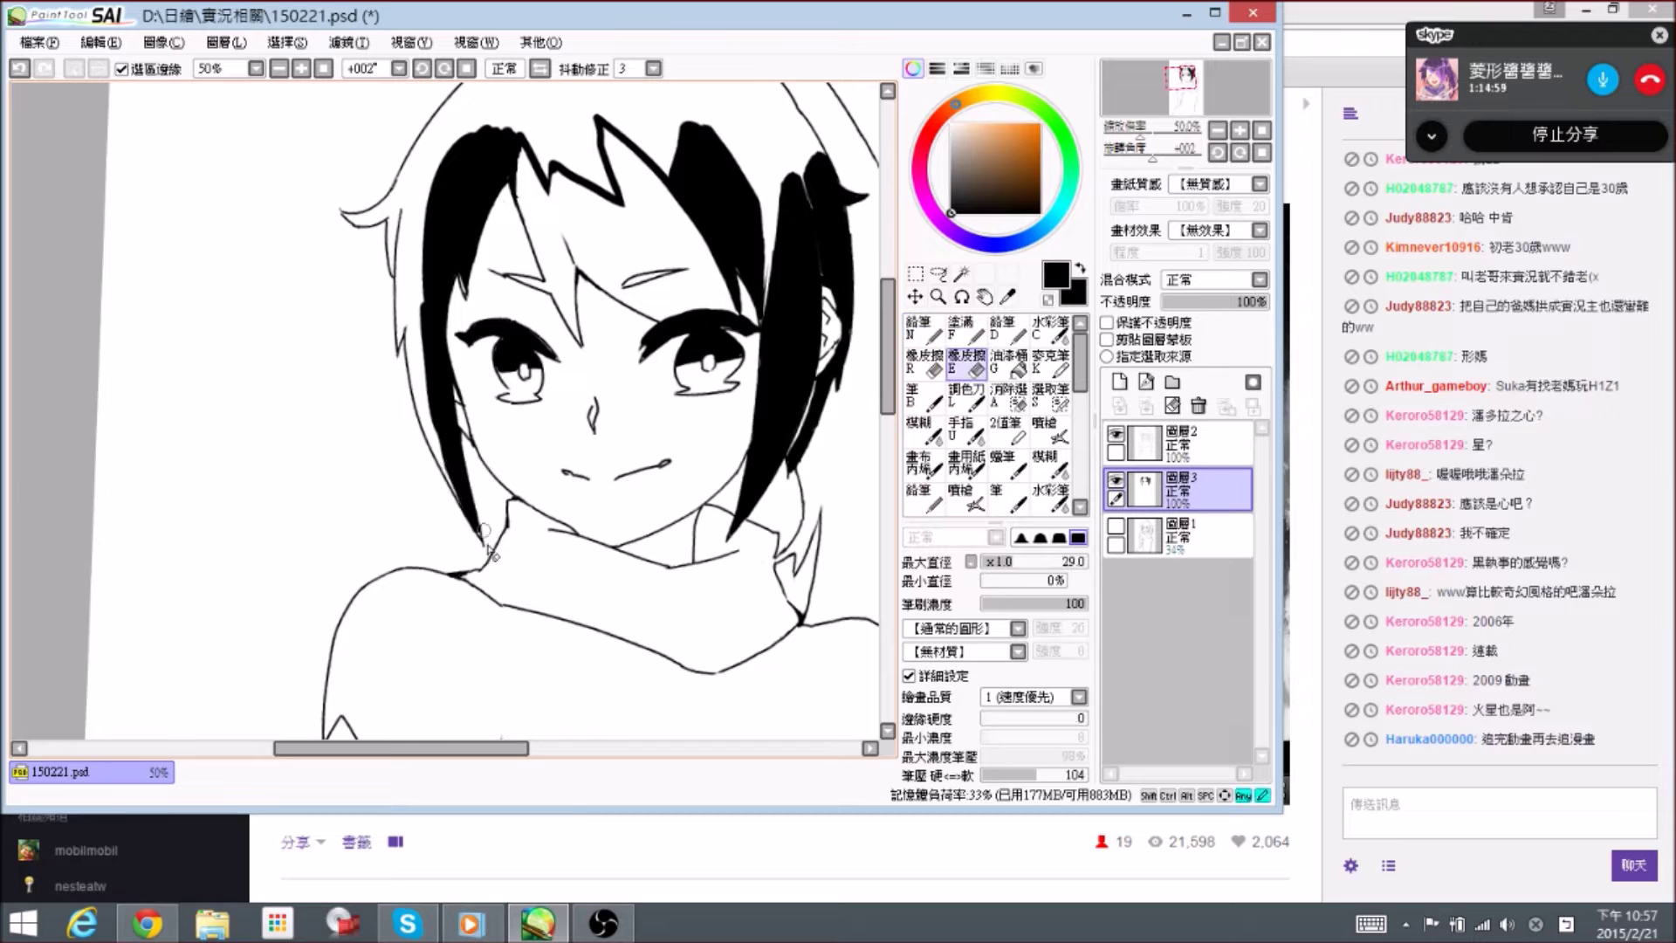
- Spread the black to the outer edge of the left side lock and tidy the edge down to the tip
key("n")
left_click_drag(449, 477, 459, 495)
mouse_move(427, 409)
left_mouse_down()
mouse_move(444, 463)
mouse_move(411, 336)
left_mouse_up()
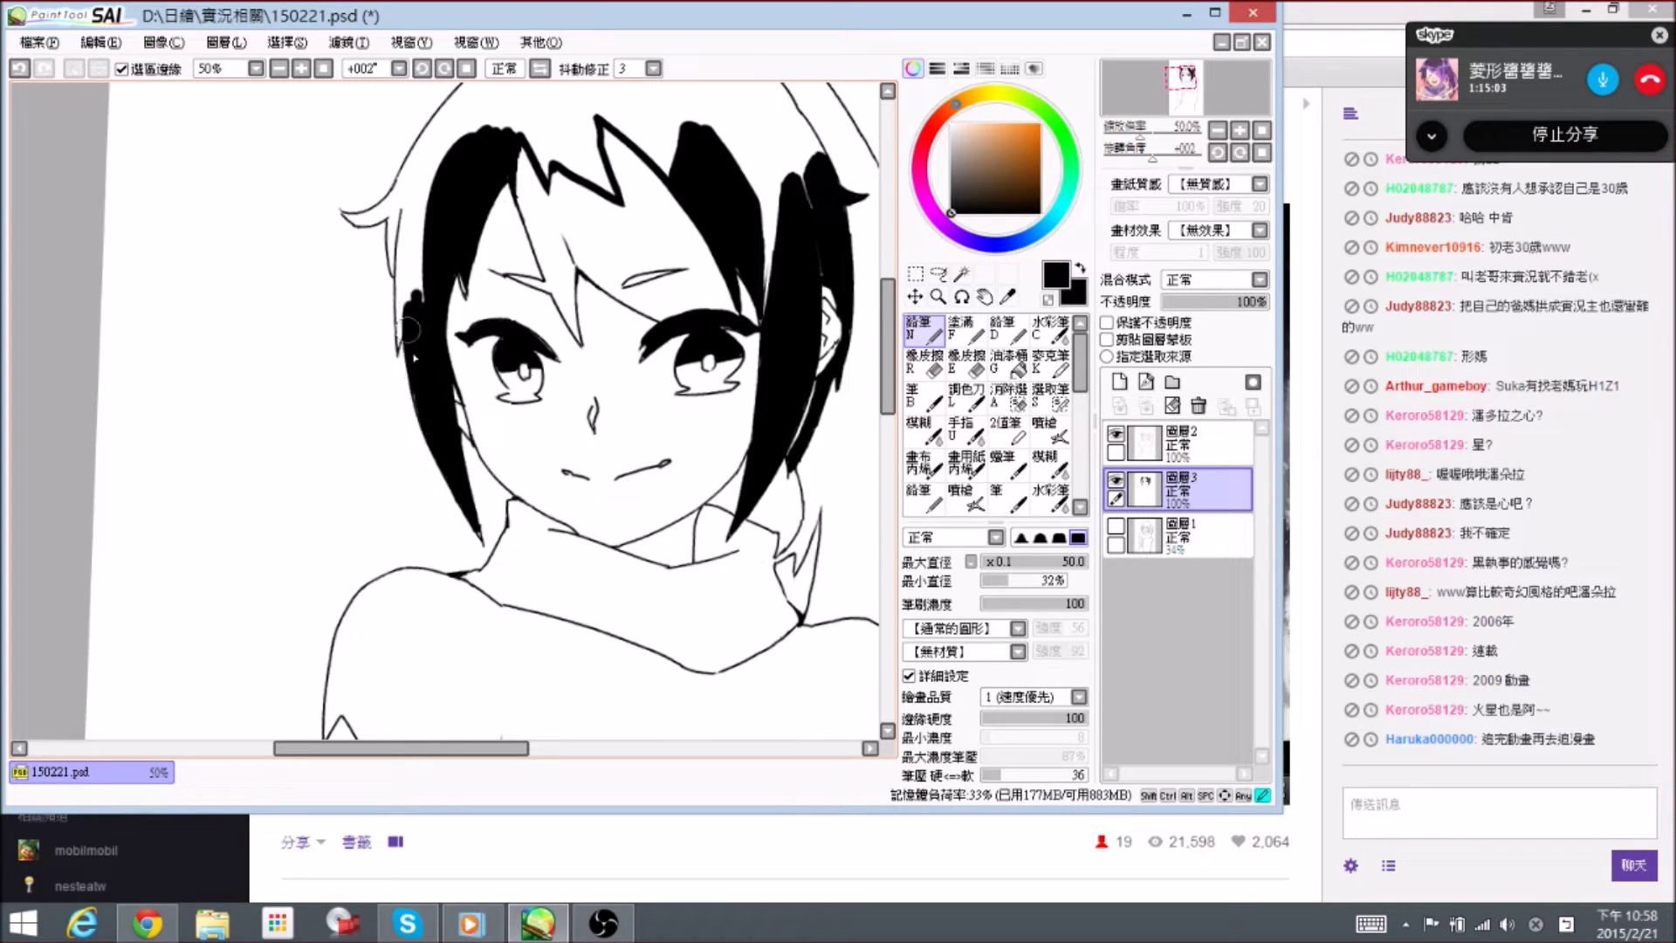
mouse_move(420, 409)
left_mouse_down()
mouse_move(490, 540)
mouse_move(483, 559)
left_mouse_up()
key("e")
key("n")
key("e")
key("n")
- Fill the remaining outer strip of the left side lock with black and extend it up past the flicked tuft
key("space")
left_click_drag(400, 324, 428, 444)
mouse_move(447, 364)
left_mouse_down()
mouse_move(446, 416)
mouse_move(427, 419)
left_mouse_up()
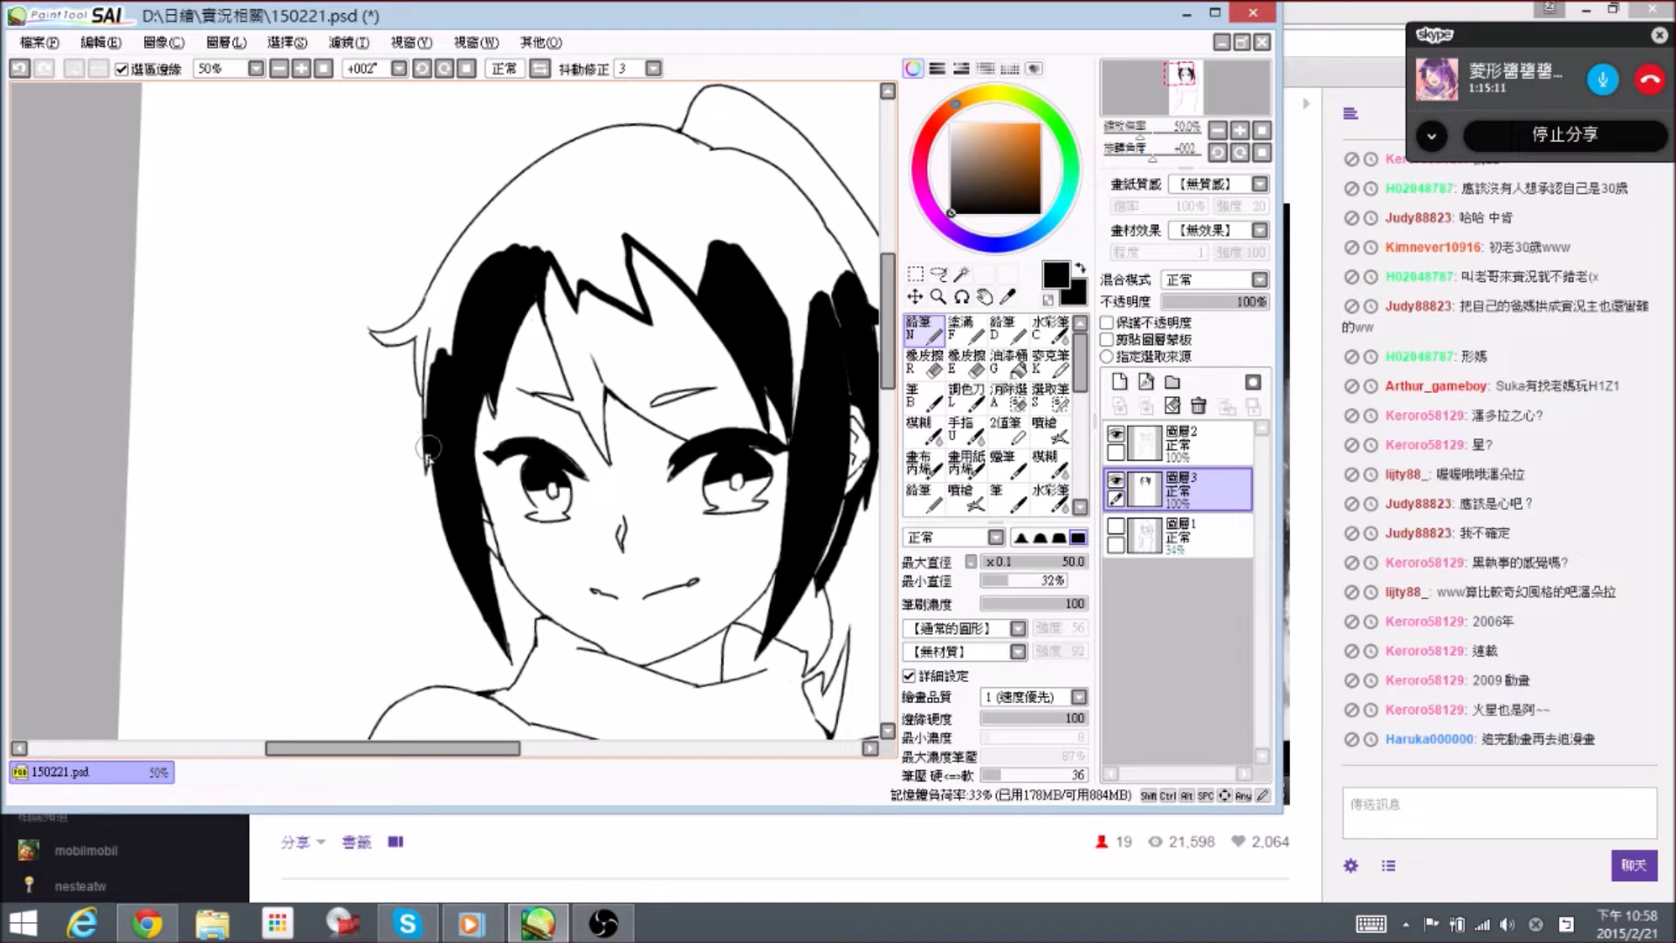
key("e")
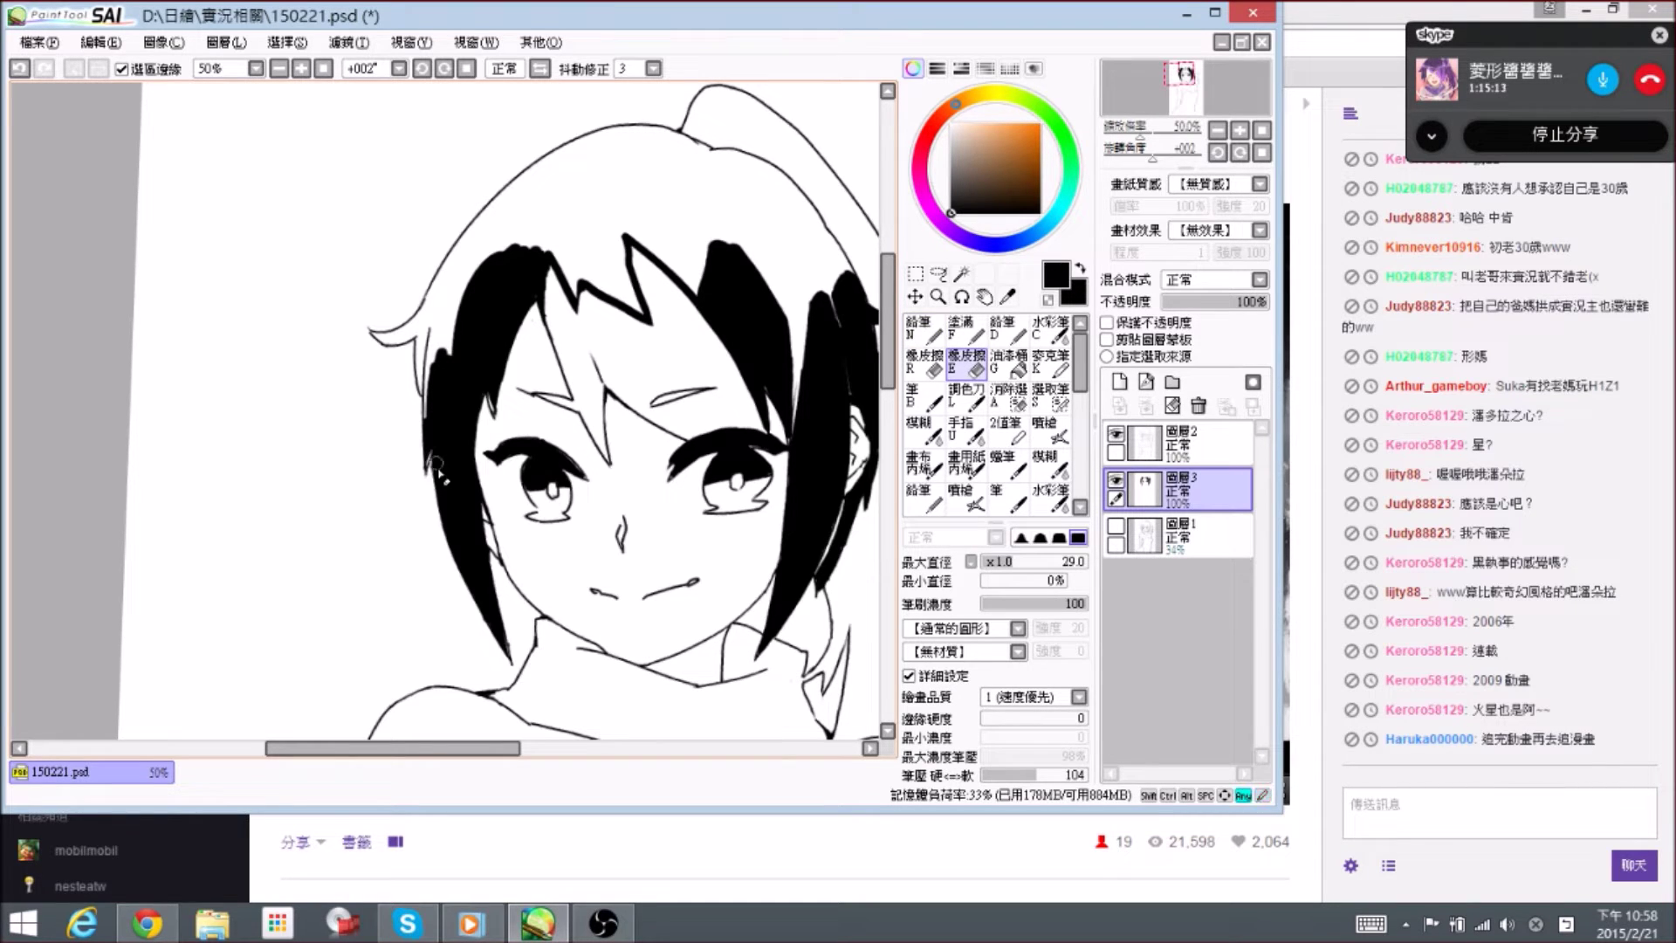
key("n")
left_click_drag(437, 436, 450, 284)
left_click_drag(438, 352, 469, 255)
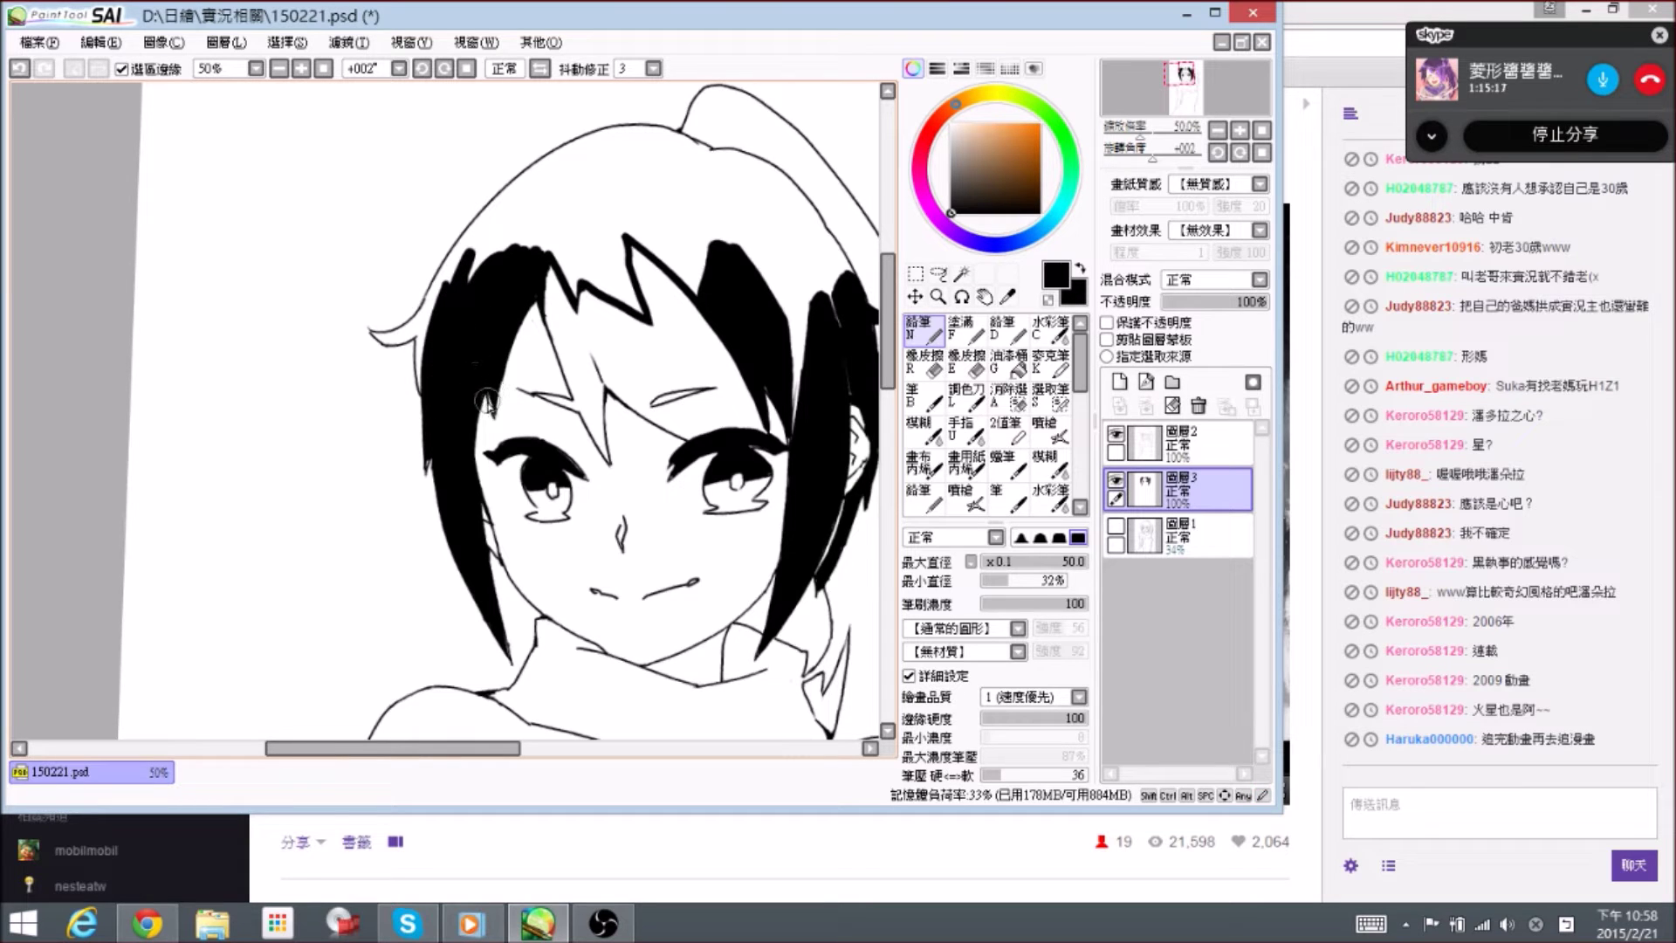
- Set the pencil size to 16 and sharpen the small pointed strand at the left temple
scroll(494, 411, "up", 1)
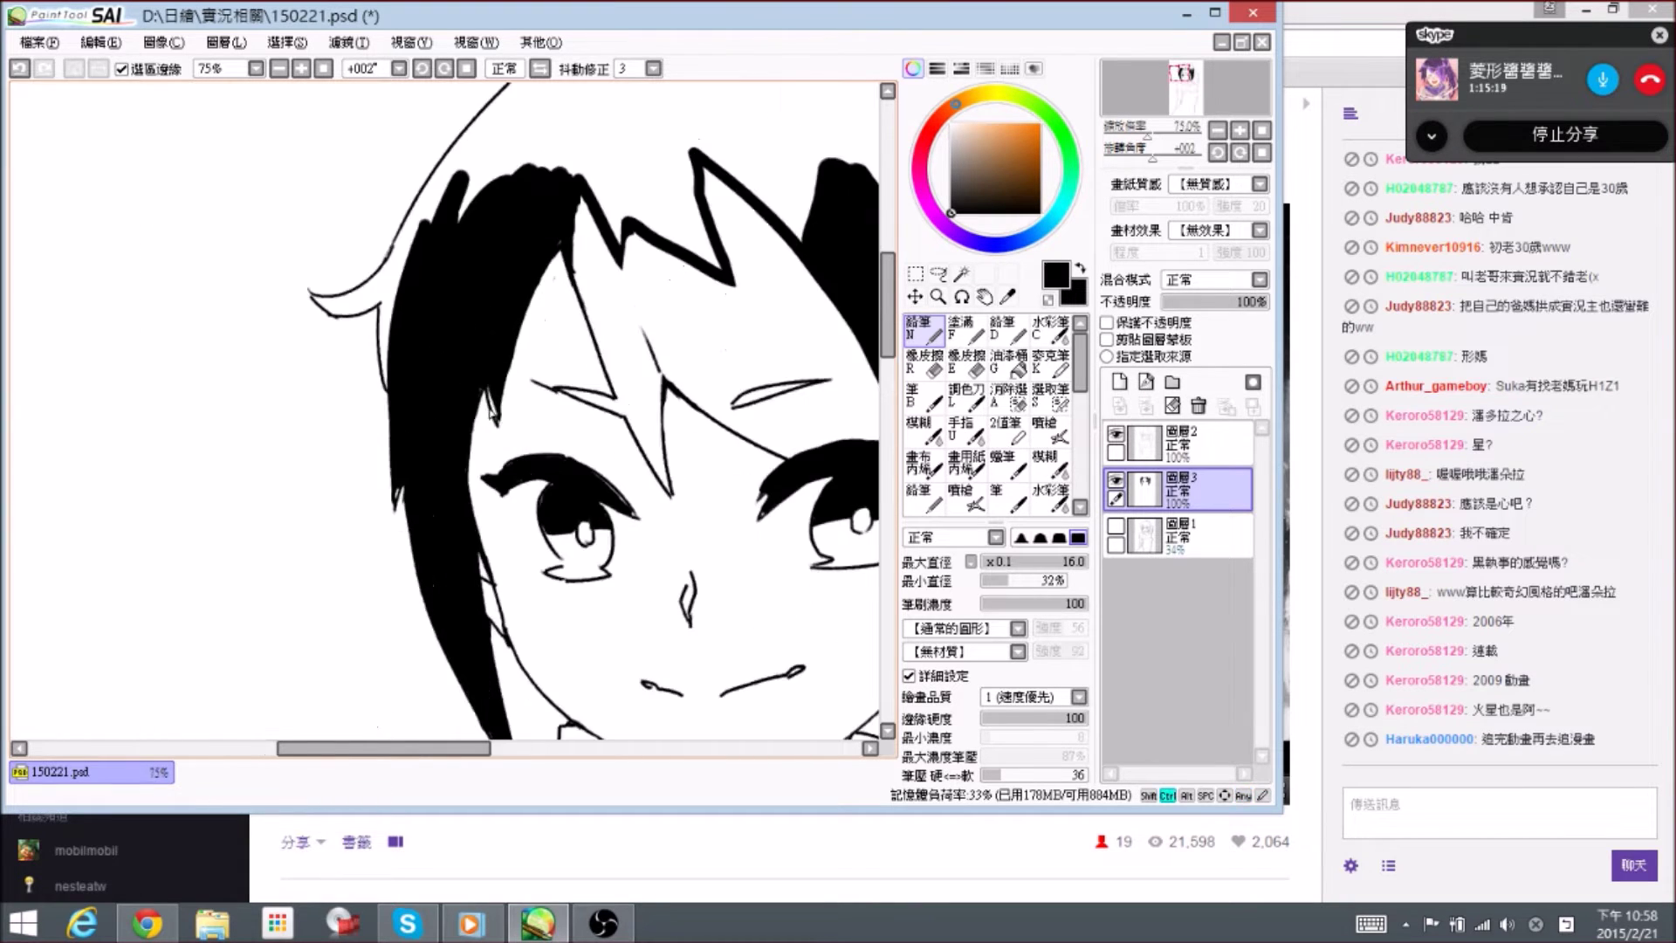
left_click_drag(500, 426, 482, 312)
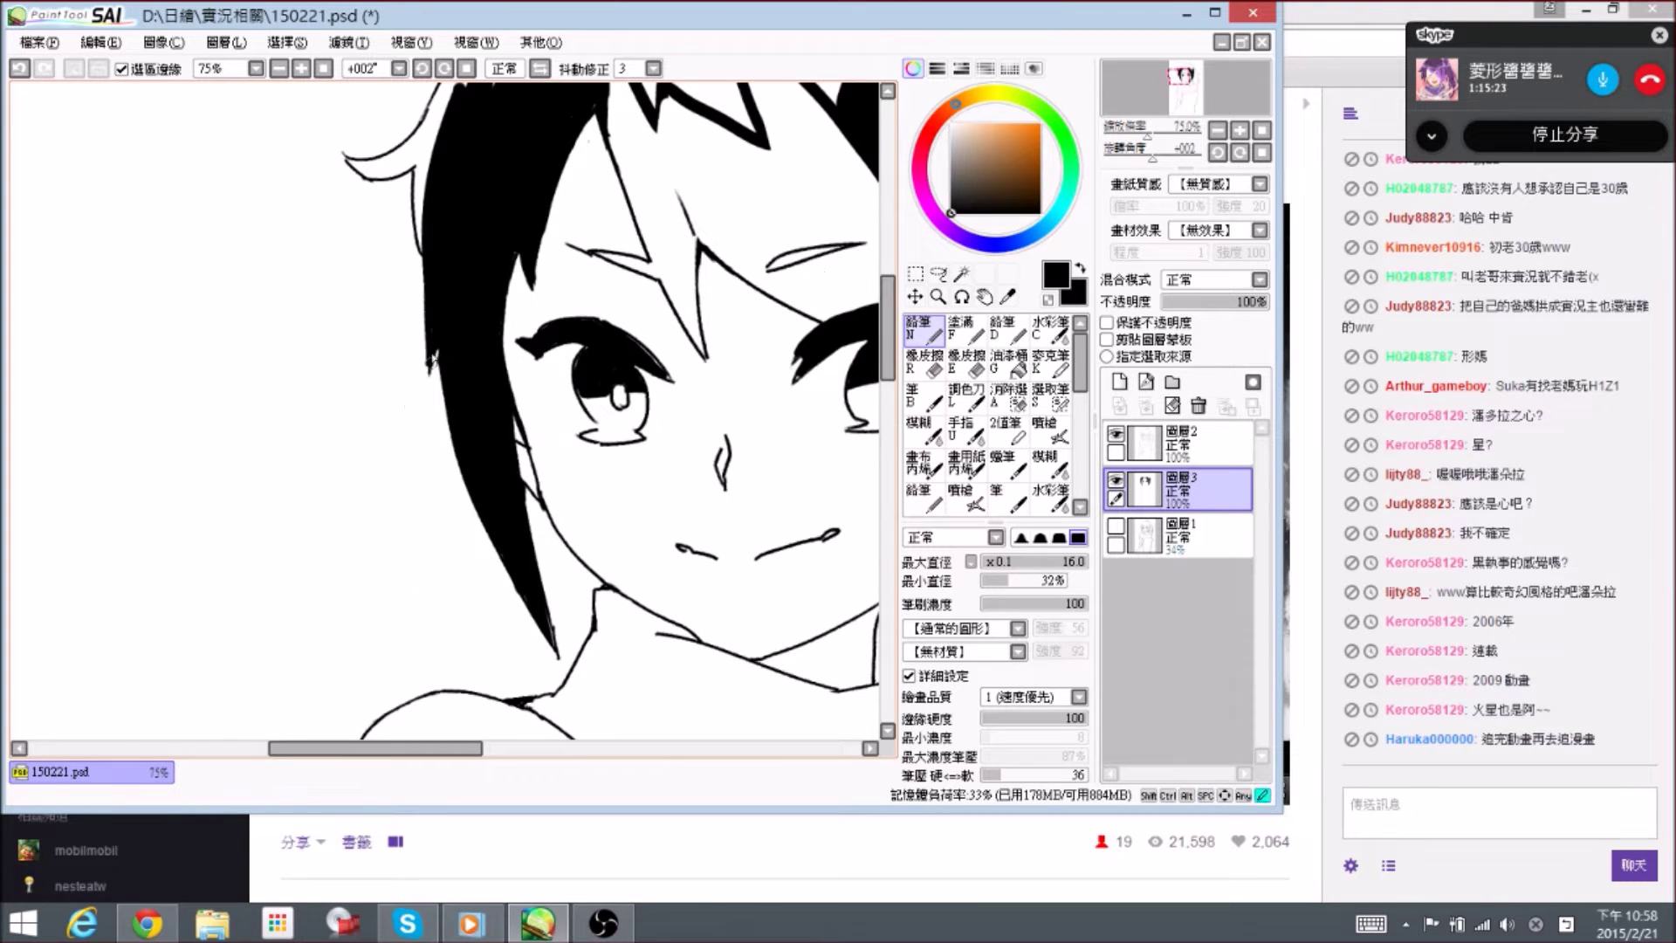
left_click_drag(553, 206, 391, 343)
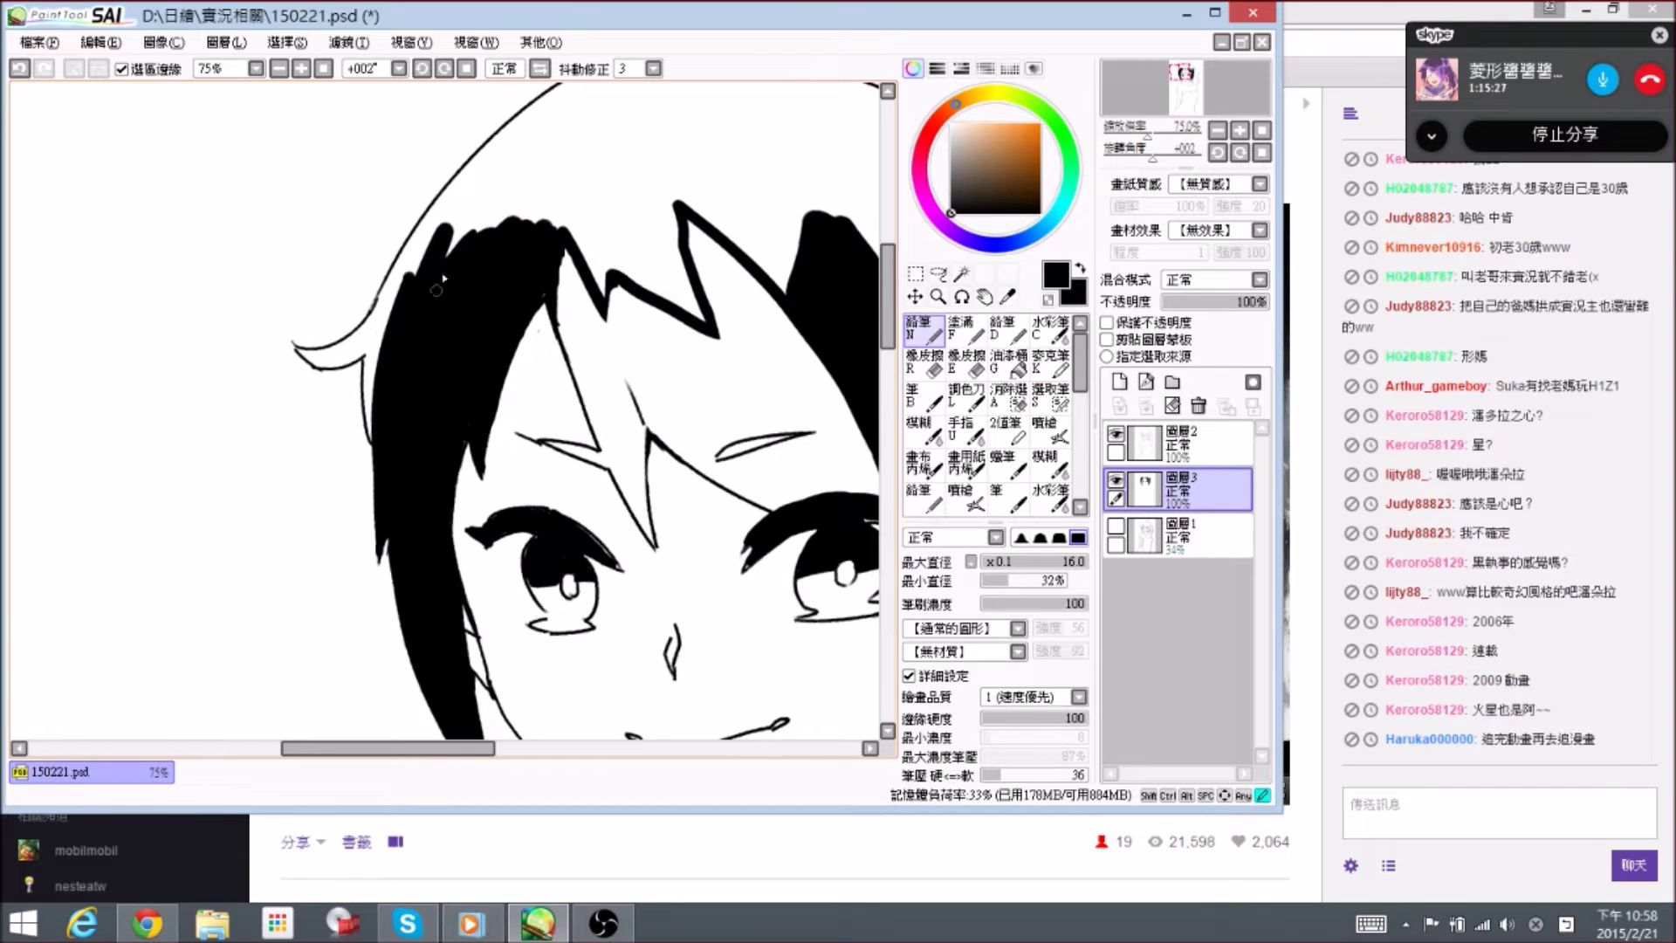
- Fill the flicked tuft on the left side of the head with black and clean up its pointed tip
mouse_move(474, 256)
left_mouse_down()
mouse_move(441, 276)
mouse_move(461, 218)
mouse_move(438, 301)
mouse_move(474, 204)
mouse_move(413, 351)
mouse_move(405, 280)
mouse_move(389, 357)
mouse_move(378, 341)
mouse_move(384, 442)
mouse_move(371, 403)
mouse_move(375, 425)
mouse_move(388, 300)
mouse_move(343, 356)
mouse_move(368, 344)
mouse_move(362, 330)
mouse_move(325, 360)
left_mouse_up()
mouse_move(326, 359)
left_mouse_down()
mouse_move(295, 342)
mouse_move(319, 331)
left_mouse_up()
key("e")
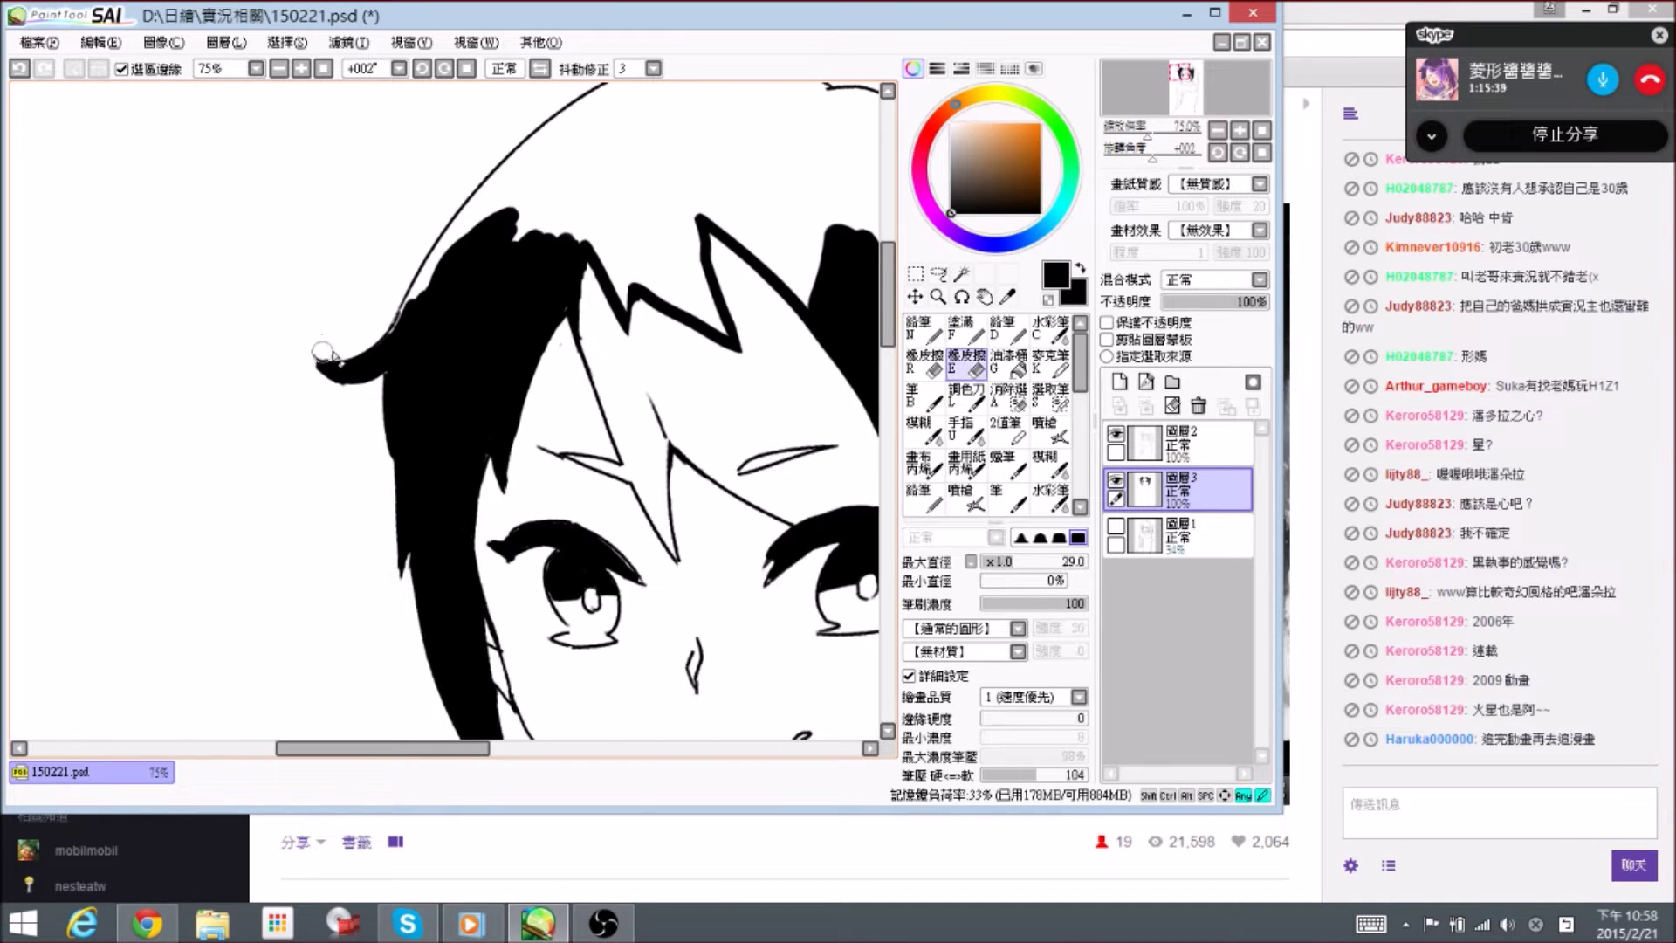
key("n")
mouse_move(326, 373)
left_mouse_down()
mouse_move(297, 326)
mouse_move(325, 351)
mouse_move(303, 327)
mouse_move(319, 381)
mouse_move(318, 352)
mouse_move(323, 364)
mouse_move(406, 346)
mouse_move(421, 362)
mouse_move(370, 379)
mouse_move(405, 323)
mouse_move(379, 370)
left_mouse_up()
key("e")
key("n")
- Set the pencil size to 40 and fill the hair with black up to the head outline above the left tuft
left_click_drag(448, 291, 382, 341)
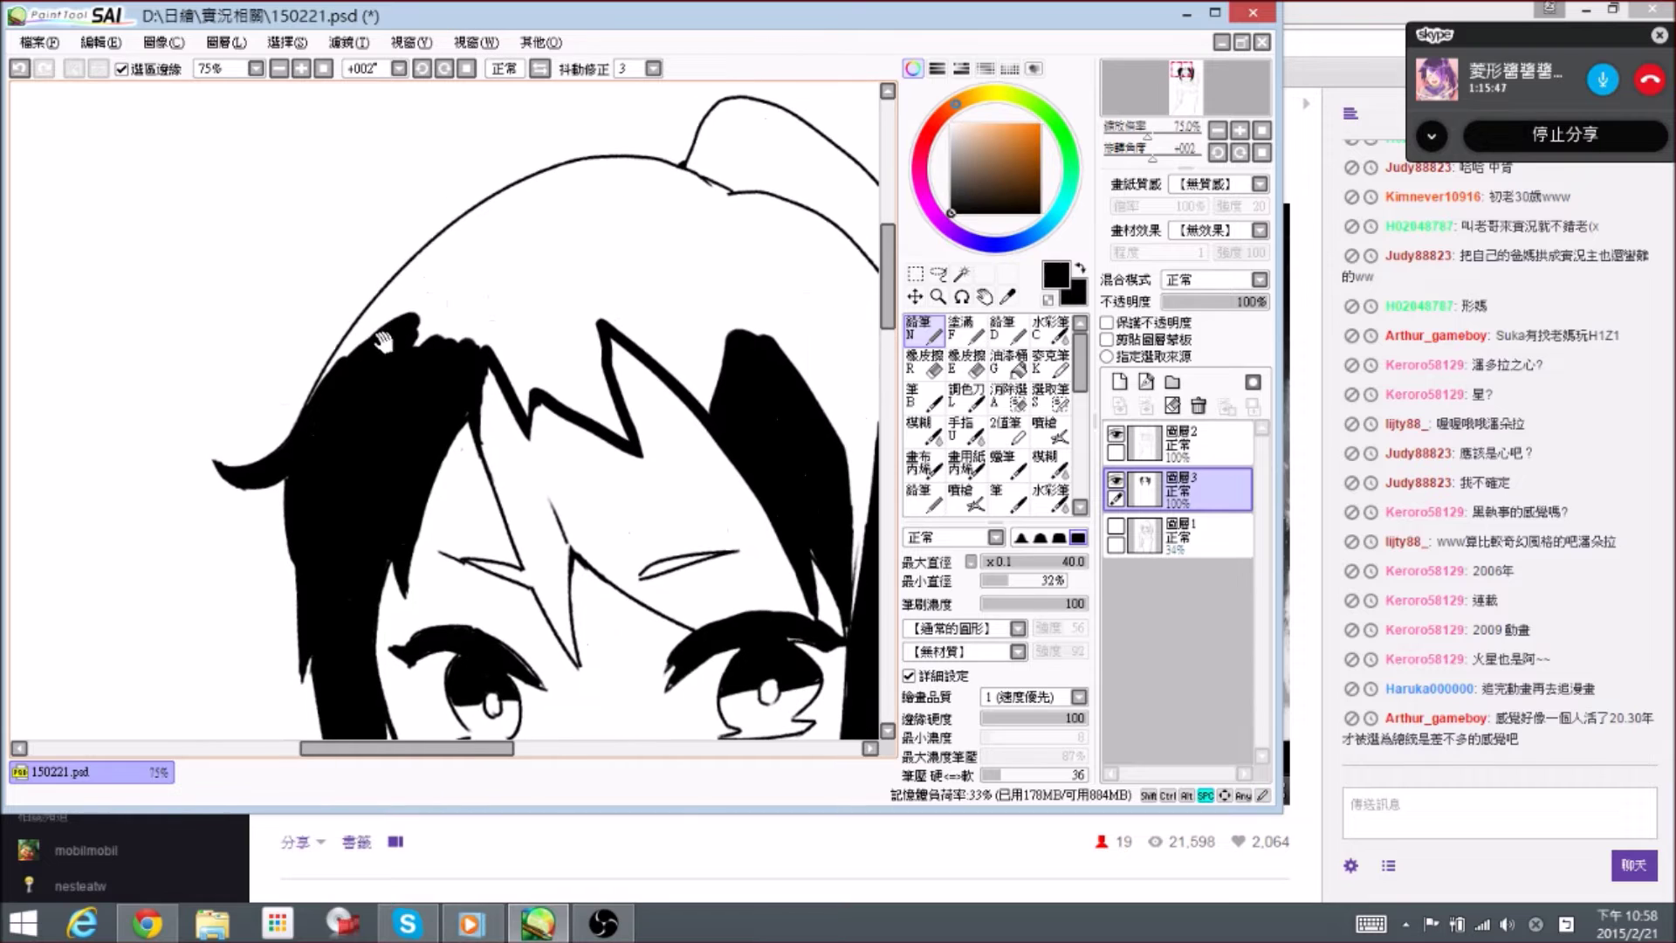
mouse_move(321, 407)
left_mouse_down()
mouse_move(380, 324)
mouse_move(325, 363)
mouse_move(308, 403)
mouse_move(320, 363)
mouse_move(312, 391)
left_mouse_up()
key("e")
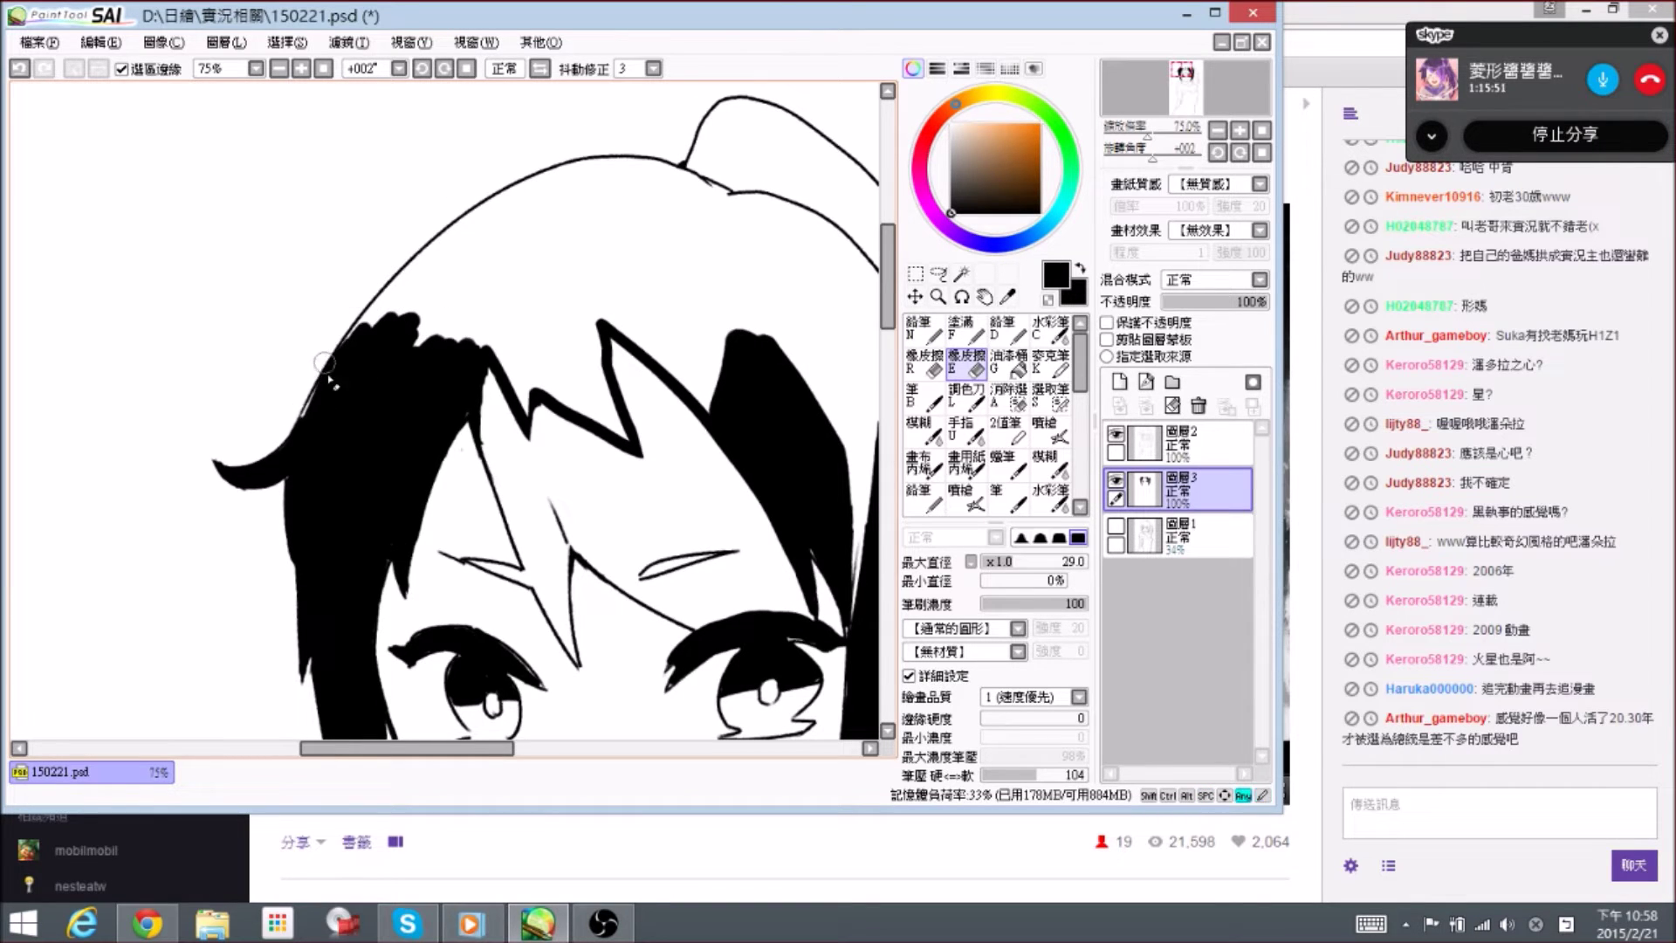
key("n")
mouse_move(607, 292)
left_mouse_down()
mouse_move(441, 315)
mouse_move(389, 364)
mouse_move(373, 350)
mouse_move(388, 363)
left_mouse_up()
- Block in the zigzag fringe points above the forehead with black strokes at pencil size 40
scroll(457, 305, "down", 1)
key("bracketright")
key("bracketright")
key("bracketright")
key("bracketright")
key("bracketleft")
key("bracketleft")
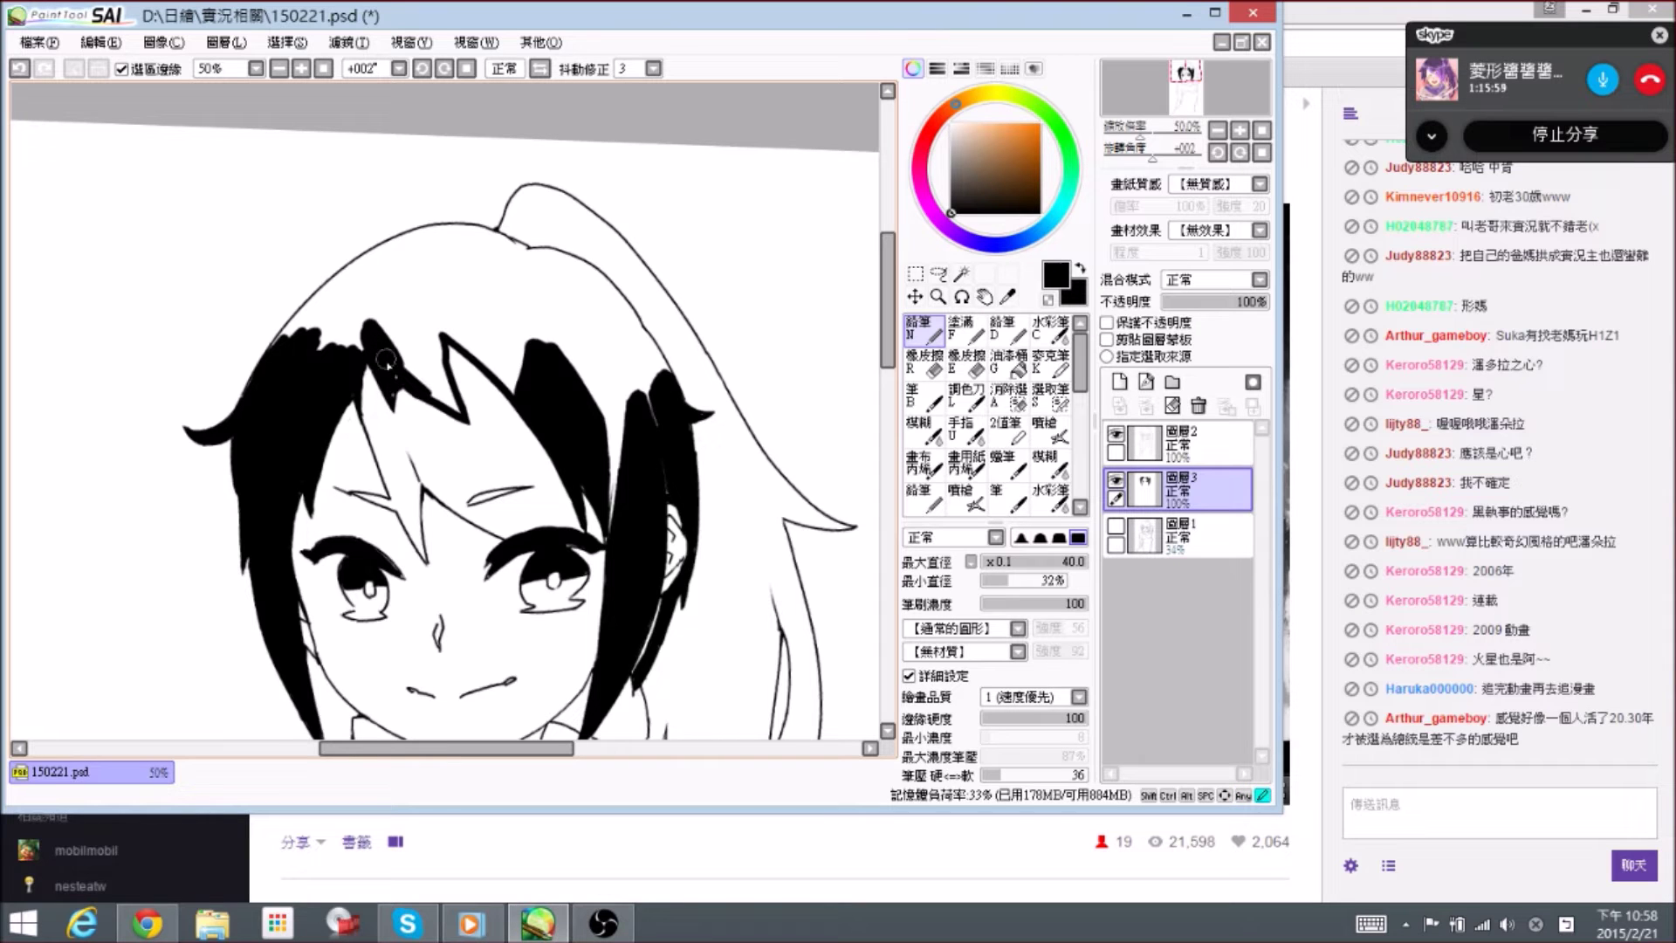
mouse_move(394, 381)
left_mouse_down()
mouse_move(452, 418)
mouse_move(426, 336)
mouse_move(445, 401)
mouse_move(438, 332)
left_mouse_up()
key("e")
key("n")
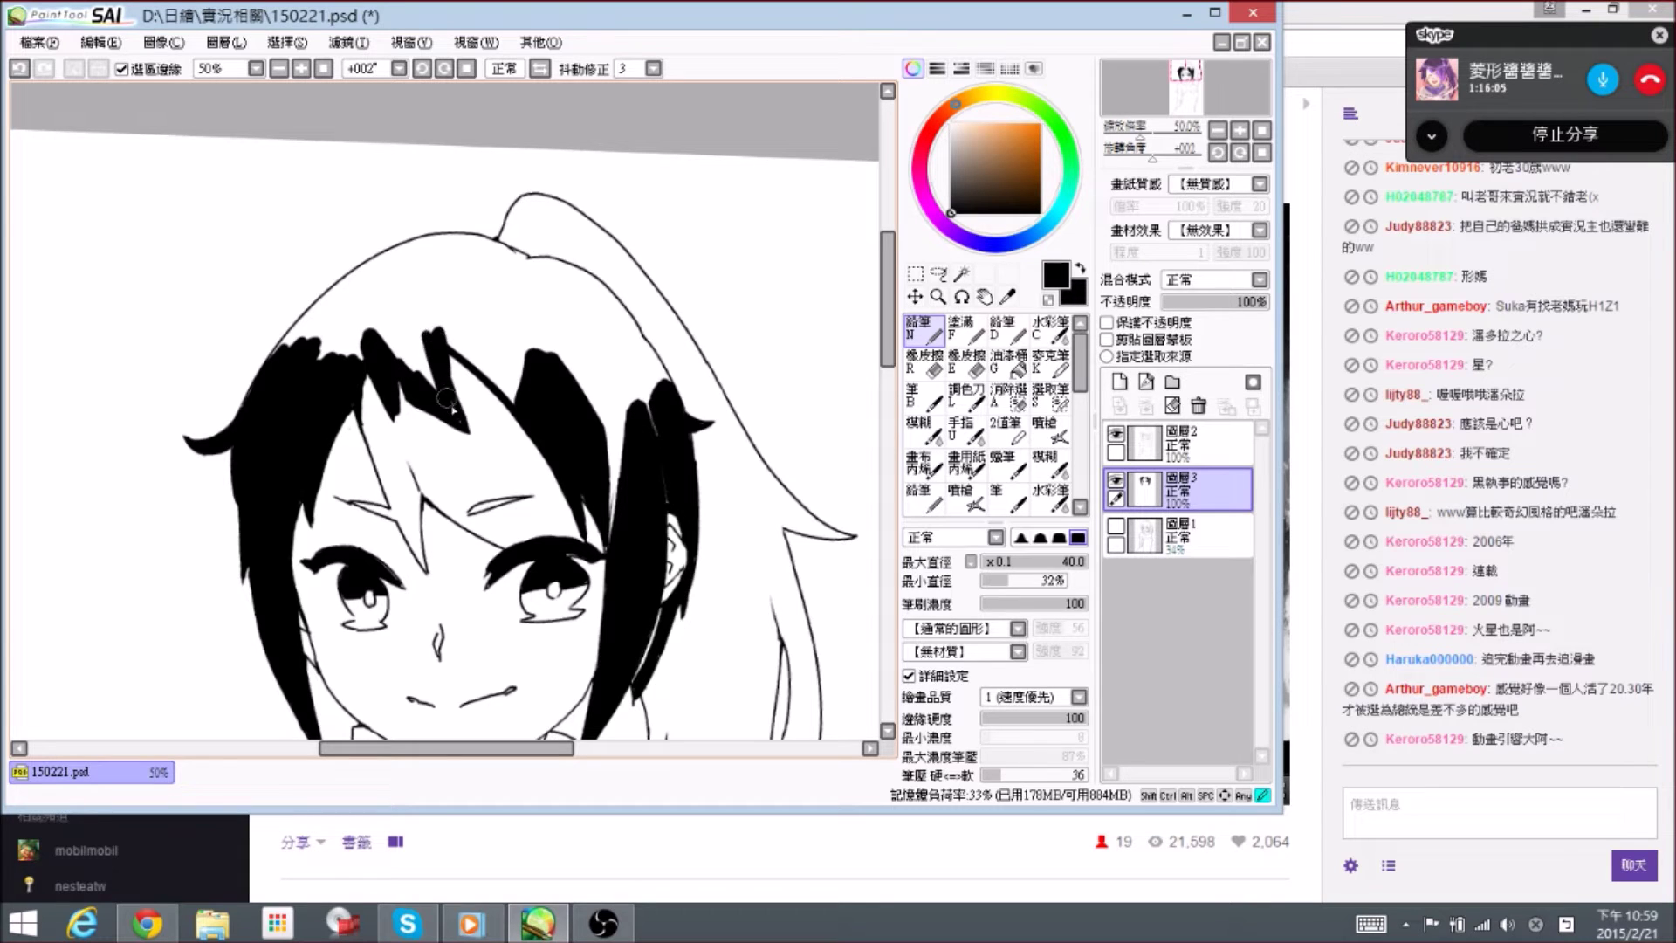
- Fill the gaps between the fringe points with black, enlarging the pencil to 60 to join both sides across the top
left_click_drag(451, 407, 394, 343)
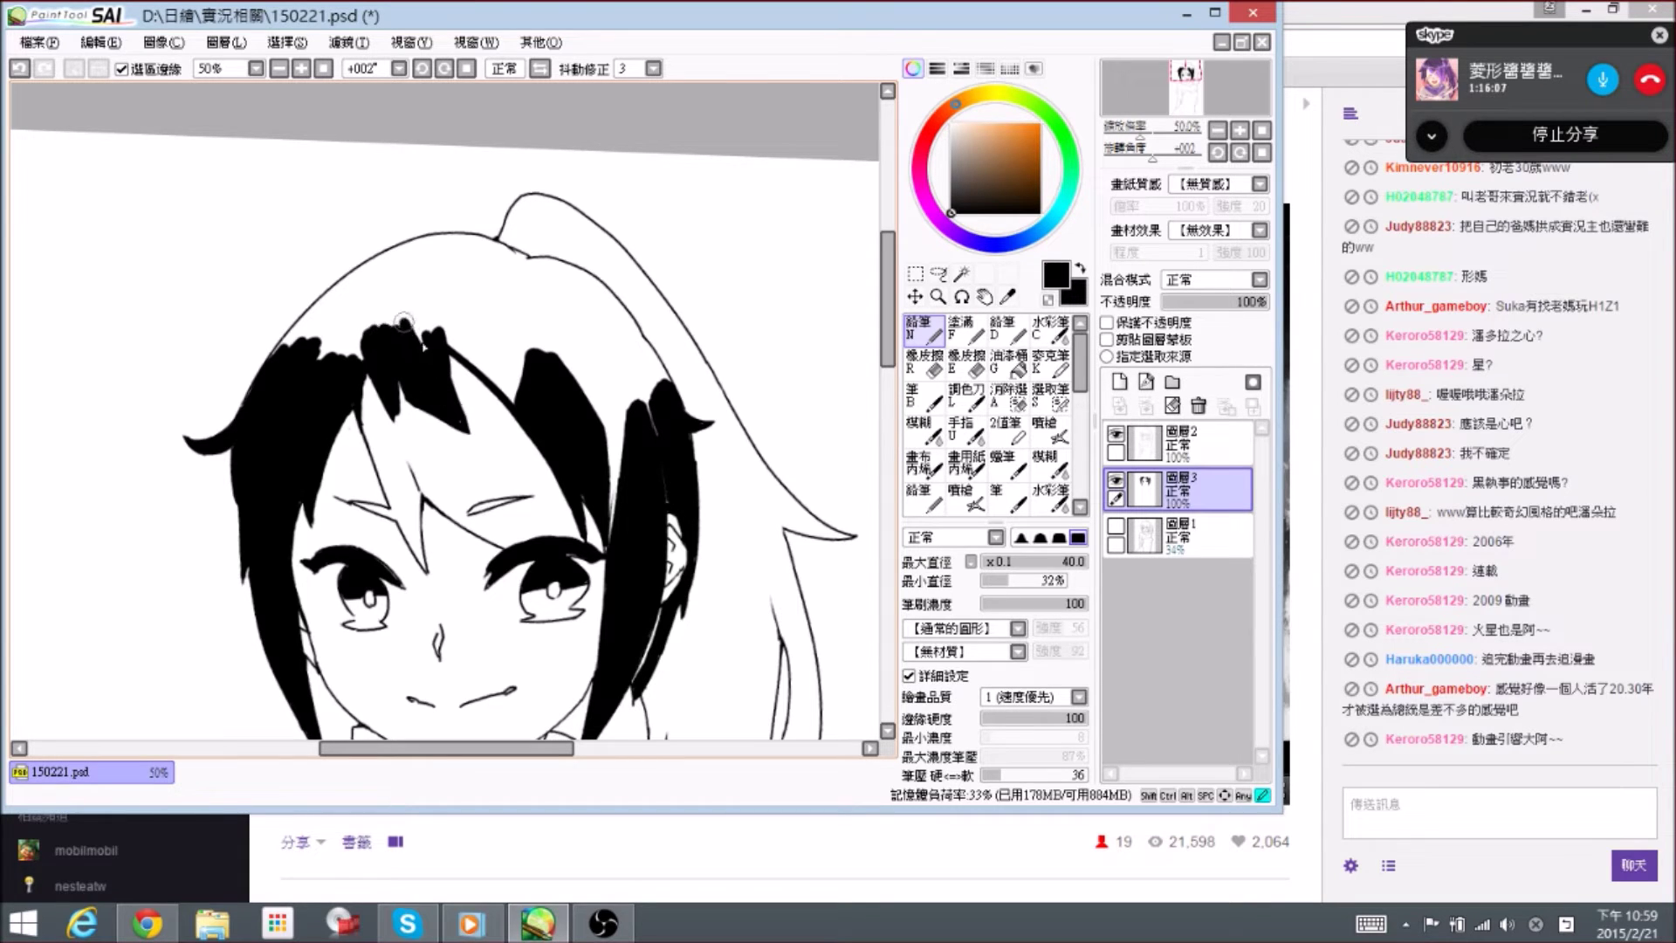
mouse_move(456, 343)
left_mouse_down()
mouse_move(518, 397)
mouse_move(512, 320)
left_mouse_up()
key("space")
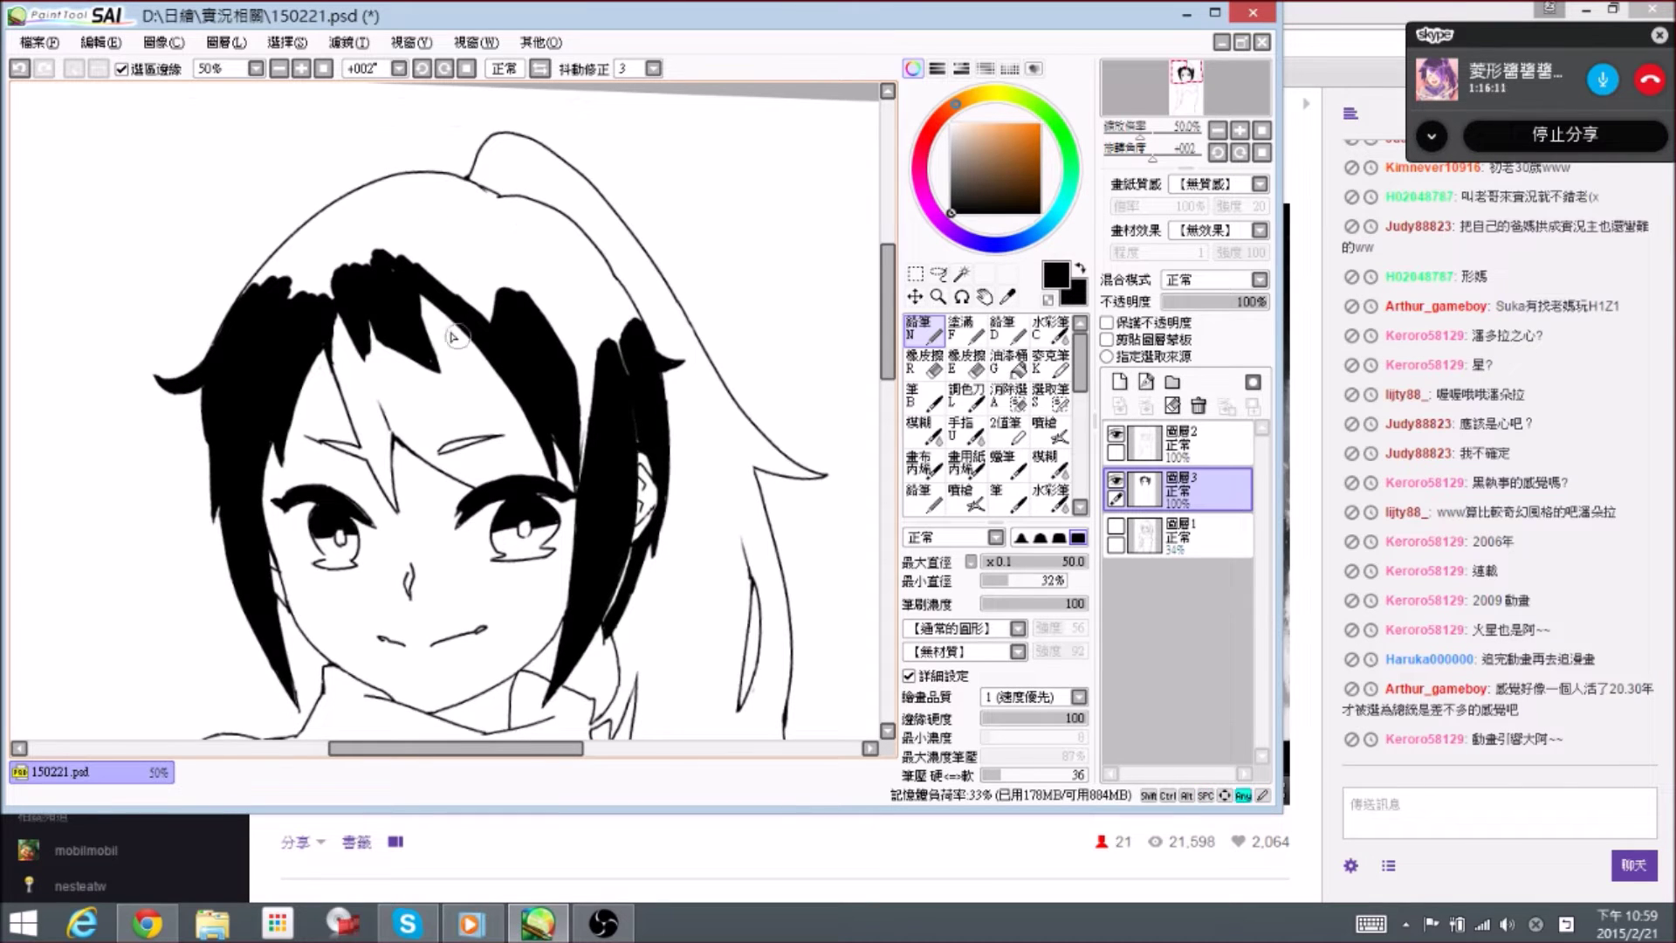
key("bracketright")
key("bracketright")
mouse_move(457, 262)
left_mouse_down()
mouse_move(507, 330)
mouse_move(410, 247)
mouse_move(360, 255)
mouse_move(384, 250)
mouse_move(365, 275)
mouse_move(345, 271)
mouse_move(389, 273)
left_mouse_up()
- Set the pencil size to 25 and shape the narrow fringe strand left of the forehead's center into clean points
key("space")
key("bracketleft")
key("bracketleft")
key("bracketleft")
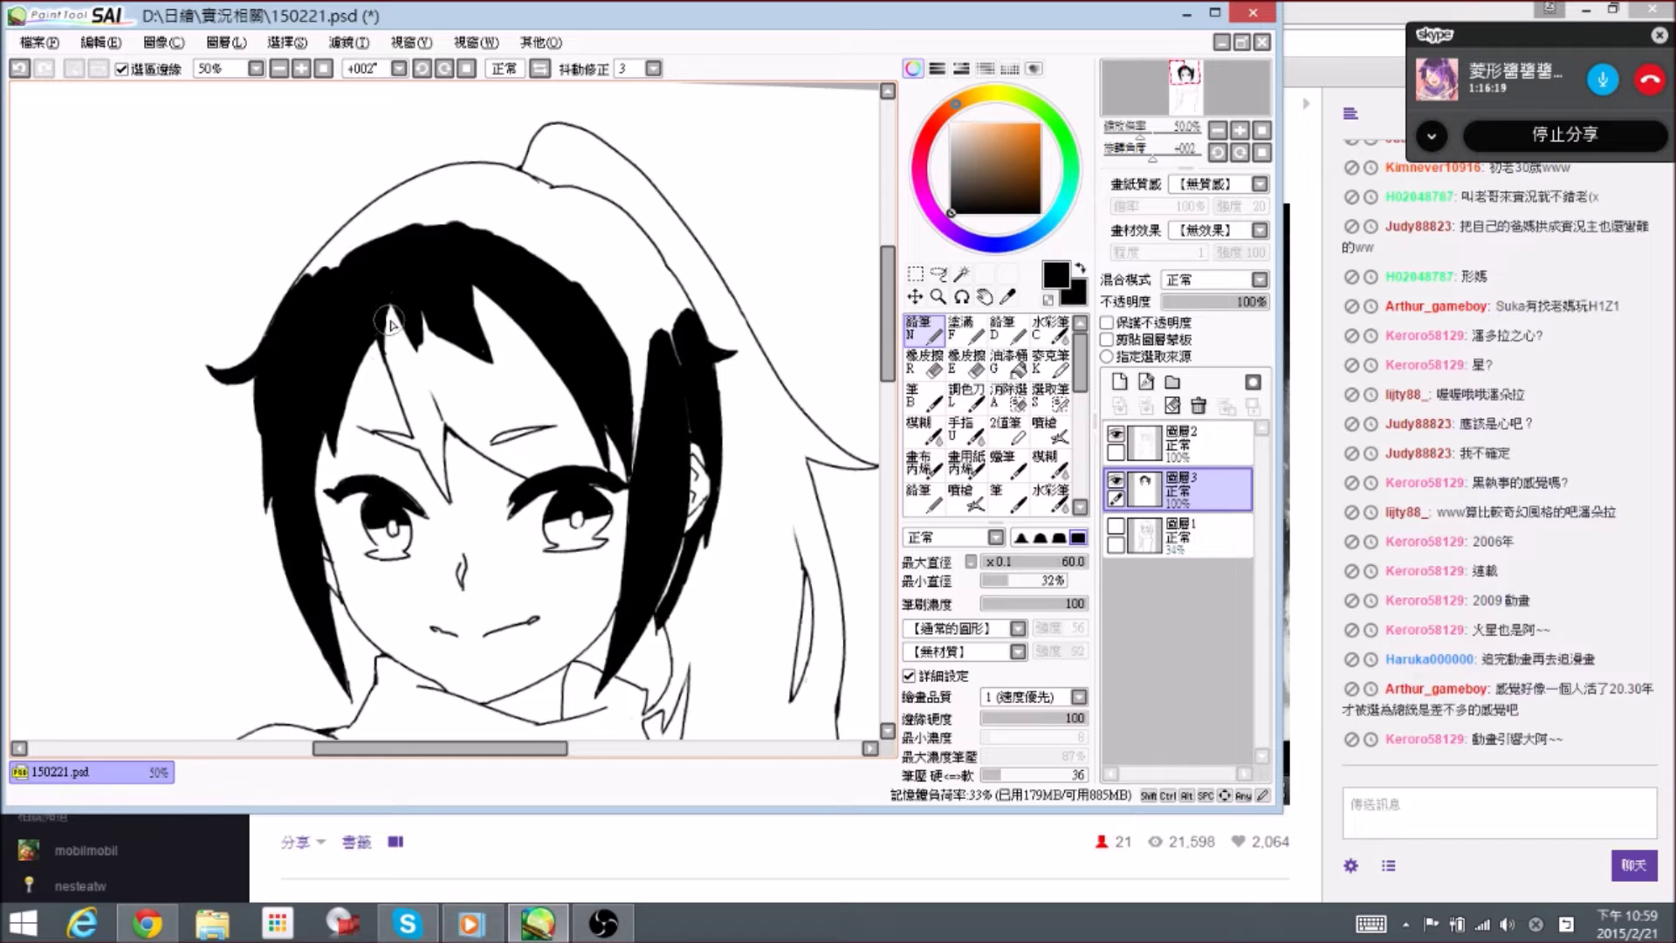
key("bracketleft")
key("ctrl+space")
left_click(381, 348, "ctrl")
left_click_drag(390, 274, 400, 411)
mouse_move(386, 311)
left_mouse_down()
mouse_move(411, 437)
mouse_move(430, 449)
mouse_move(396, 277)
mouse_move(398, 328)
left_mouse_up()
key("e")
key("n")
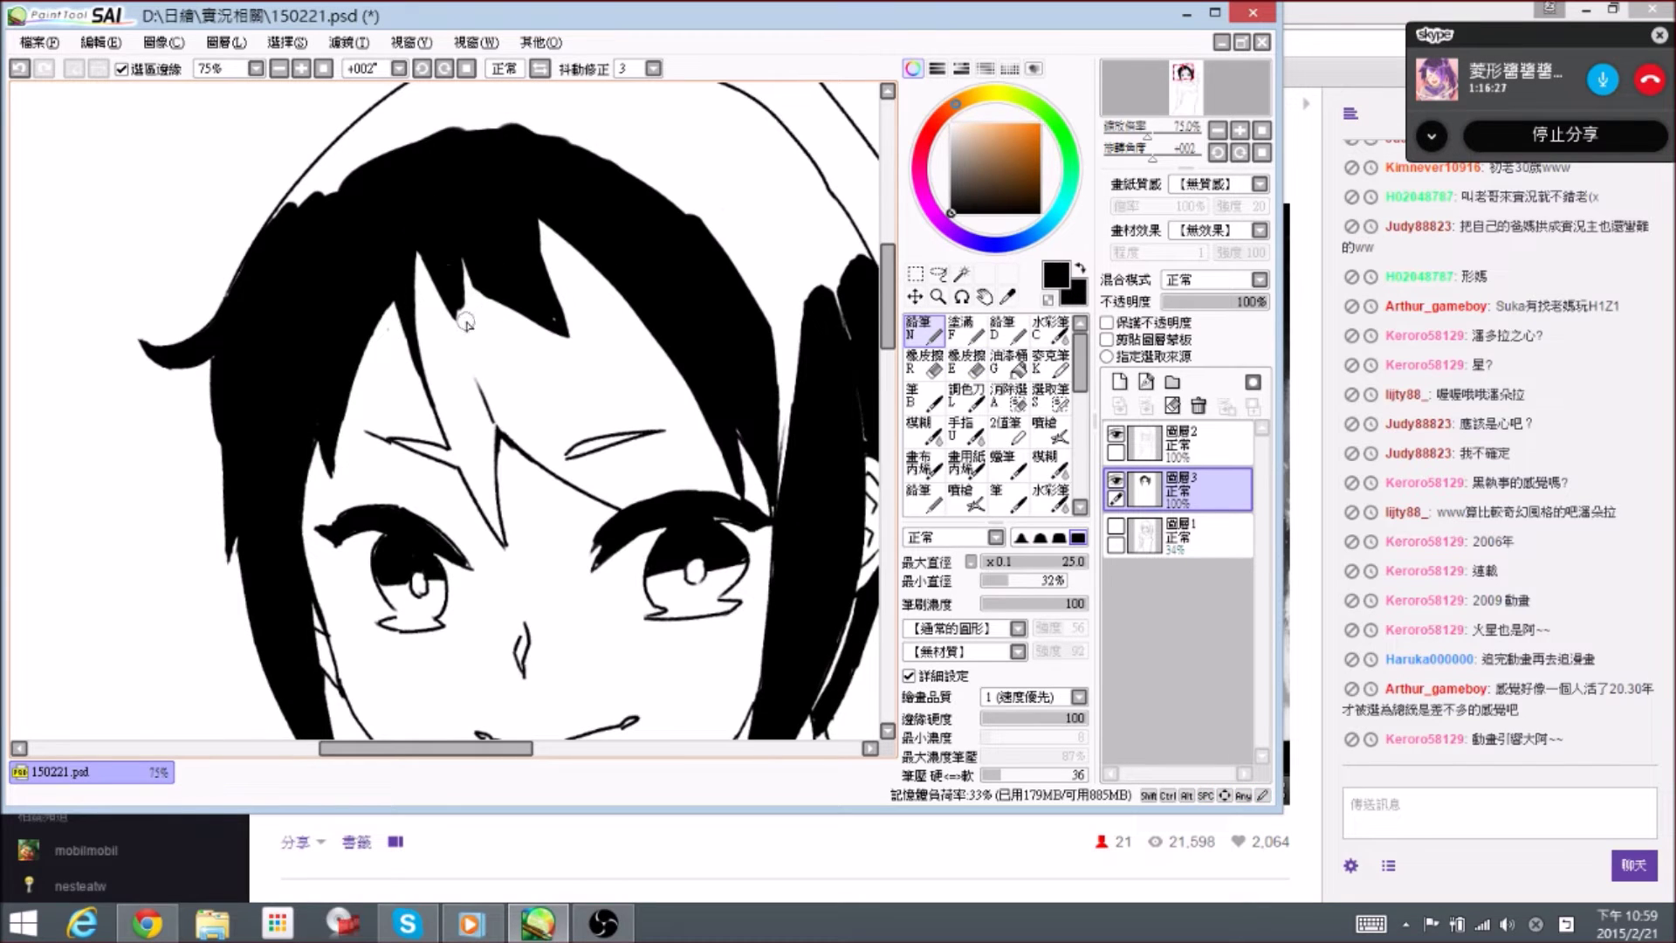
- Retouch the edges of the central fringe points with pencil and eraser
key("ctrl+minus")
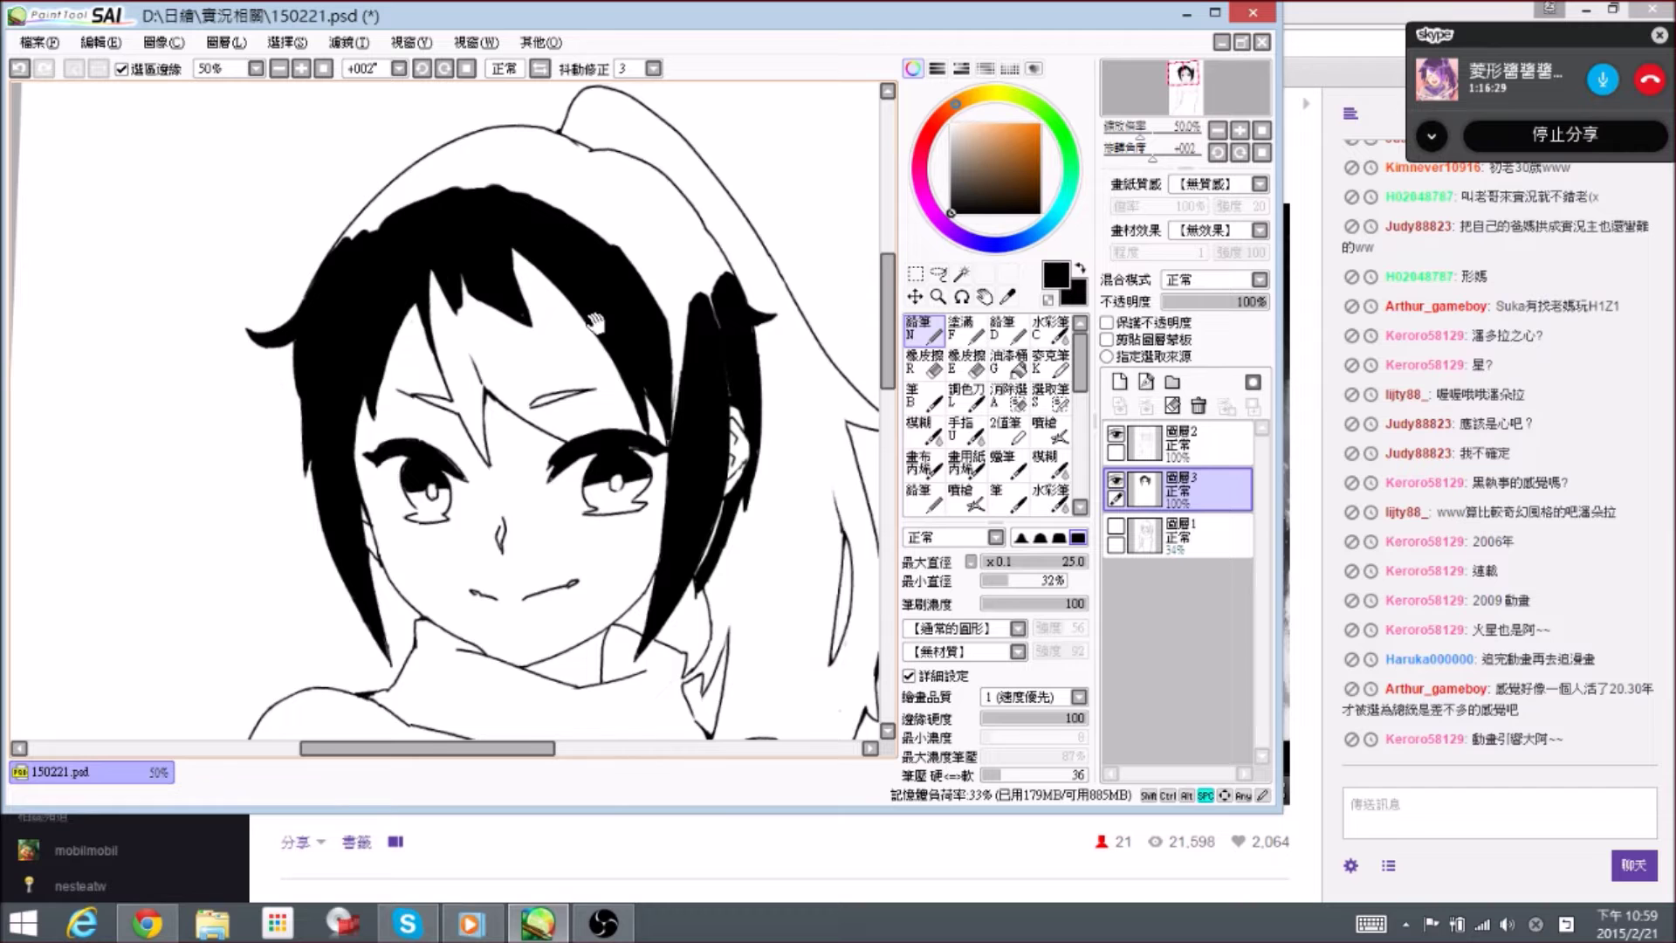
left_click_drag(594, 316, 538, 271)
left_click_drag(426, 234, 453, 276)
key("e")
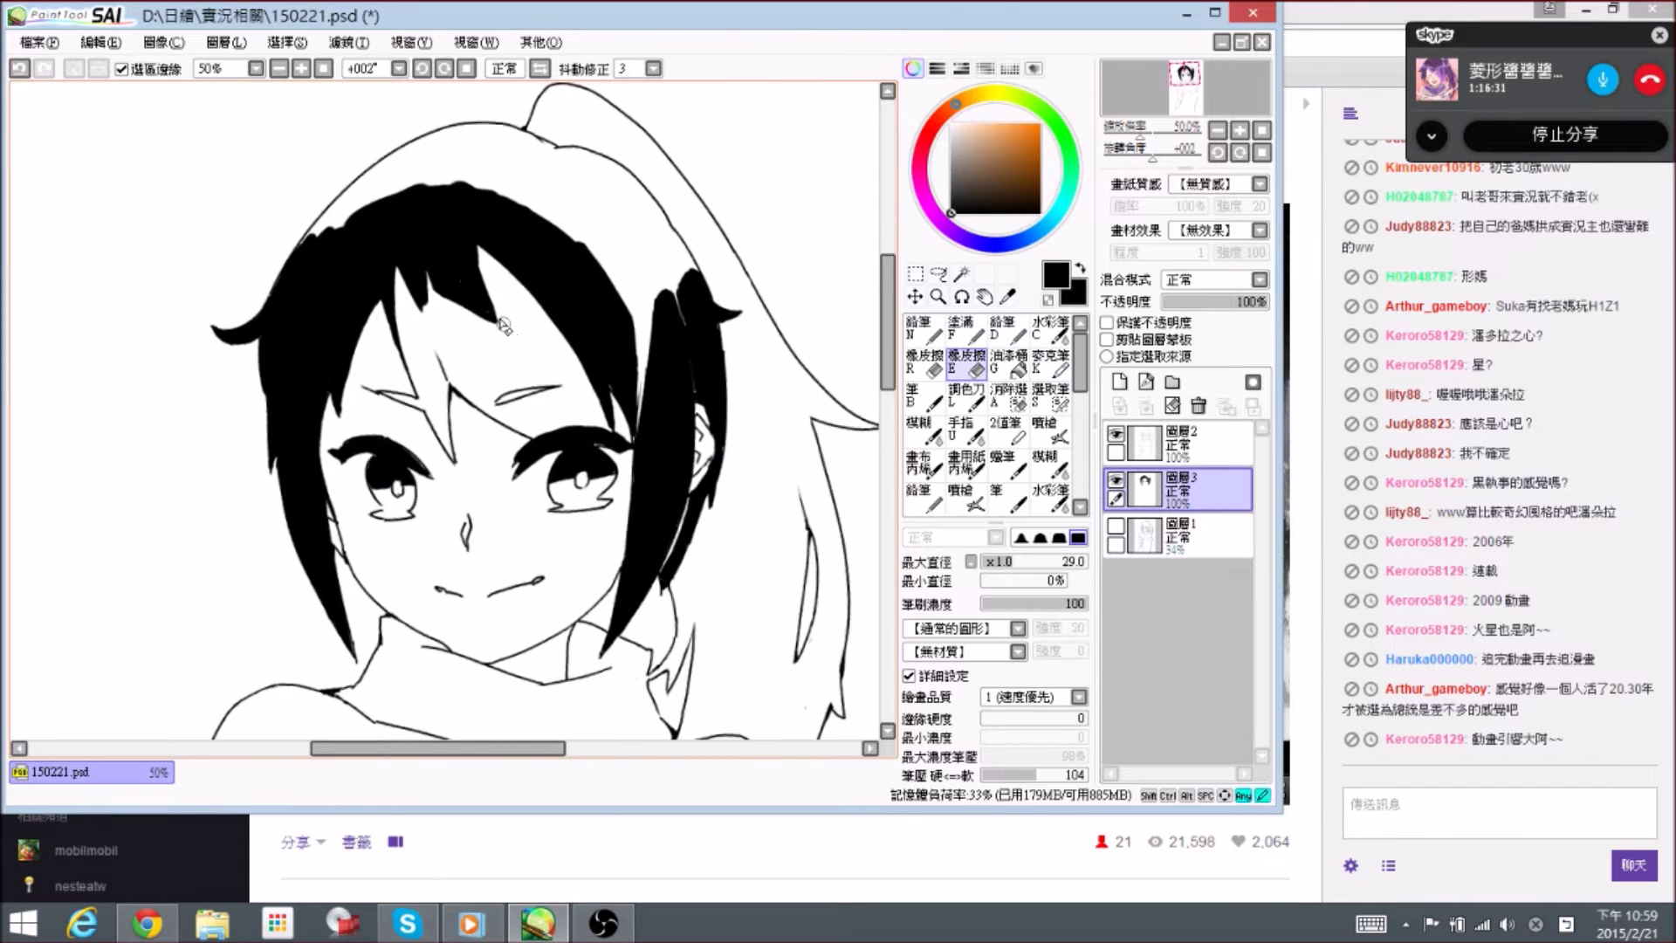
key("n")
left_click_drag(491, 325, 499, 351)
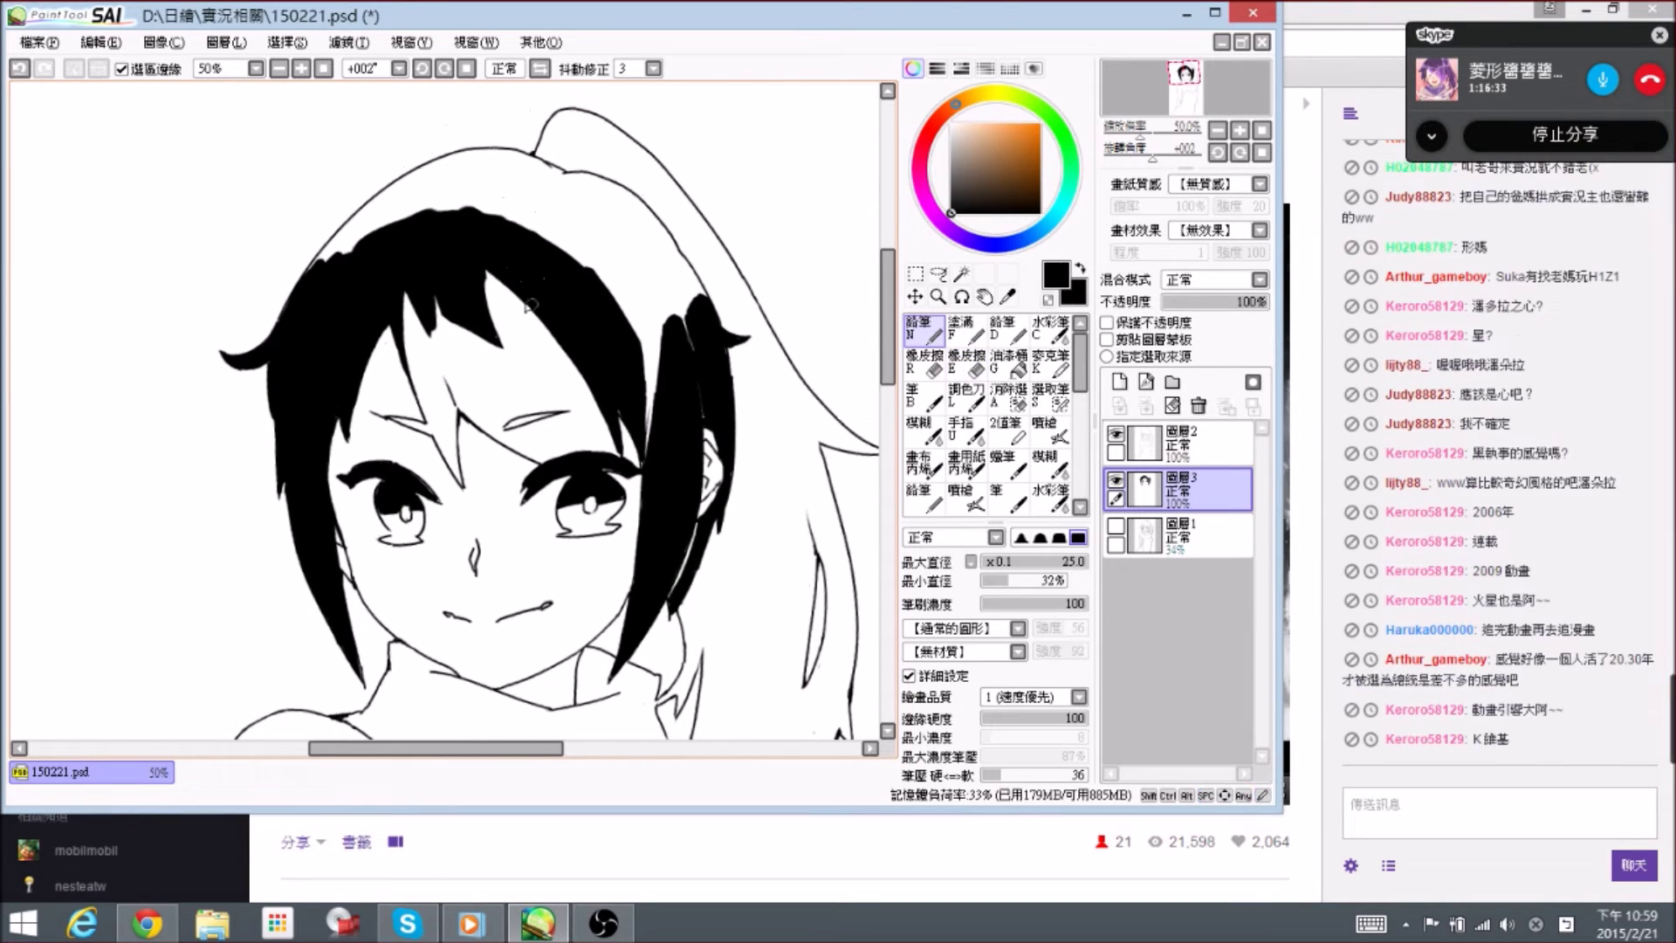
- Trim the long central fringe point and redraw its end as short jagged tips
key("e")
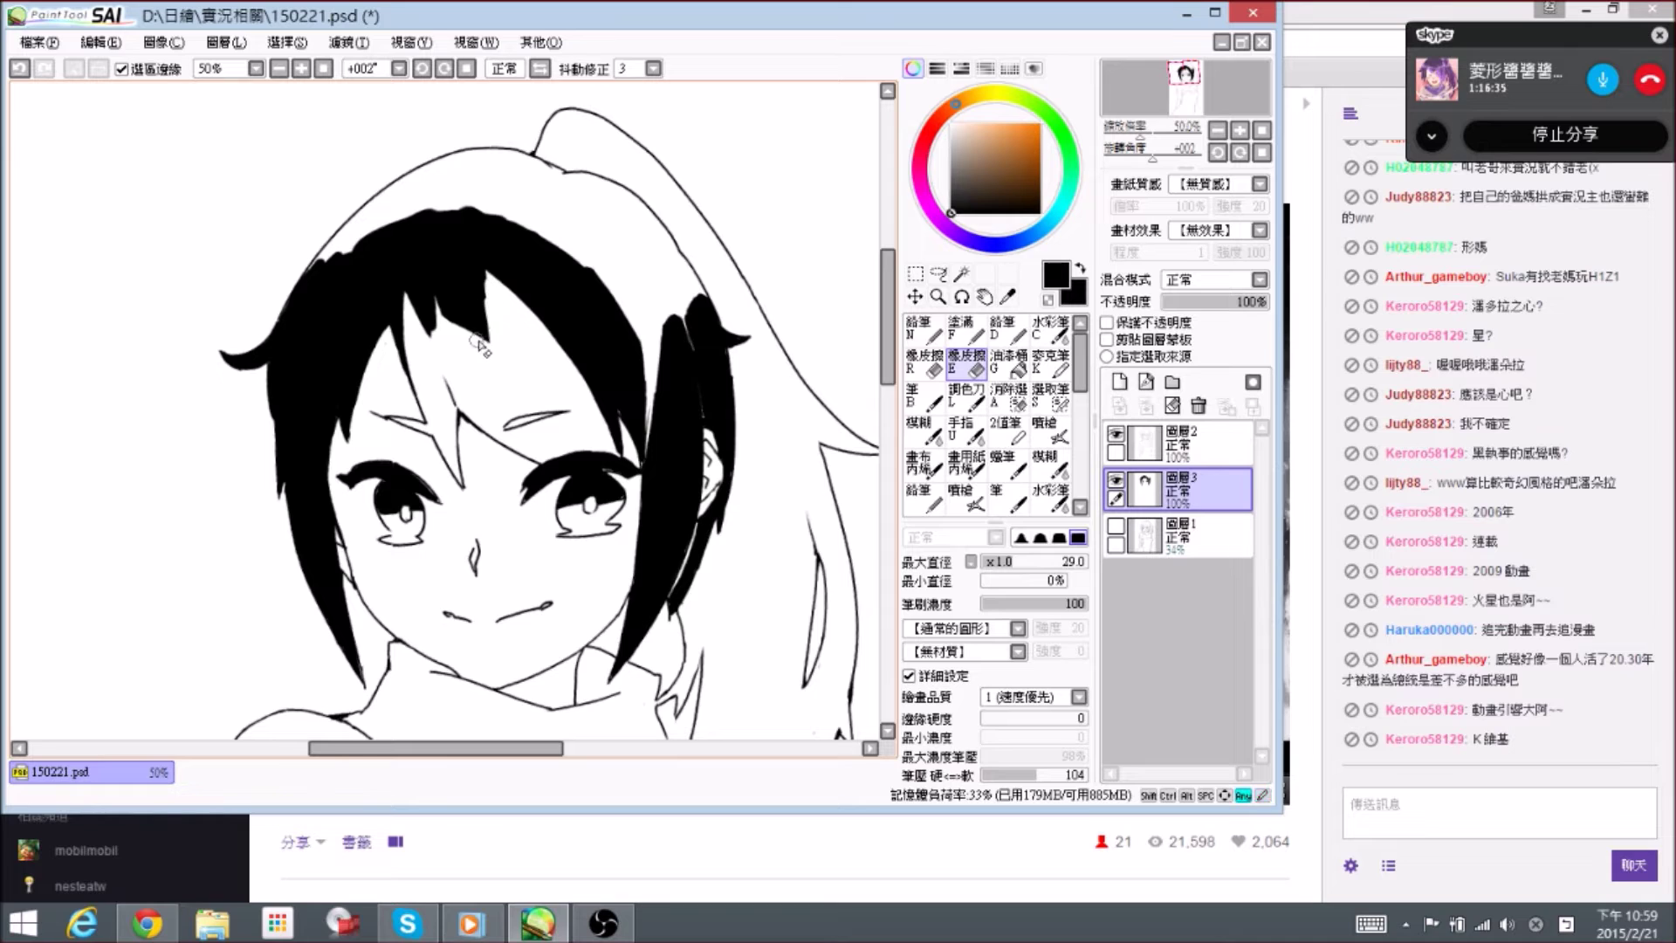
key("n")
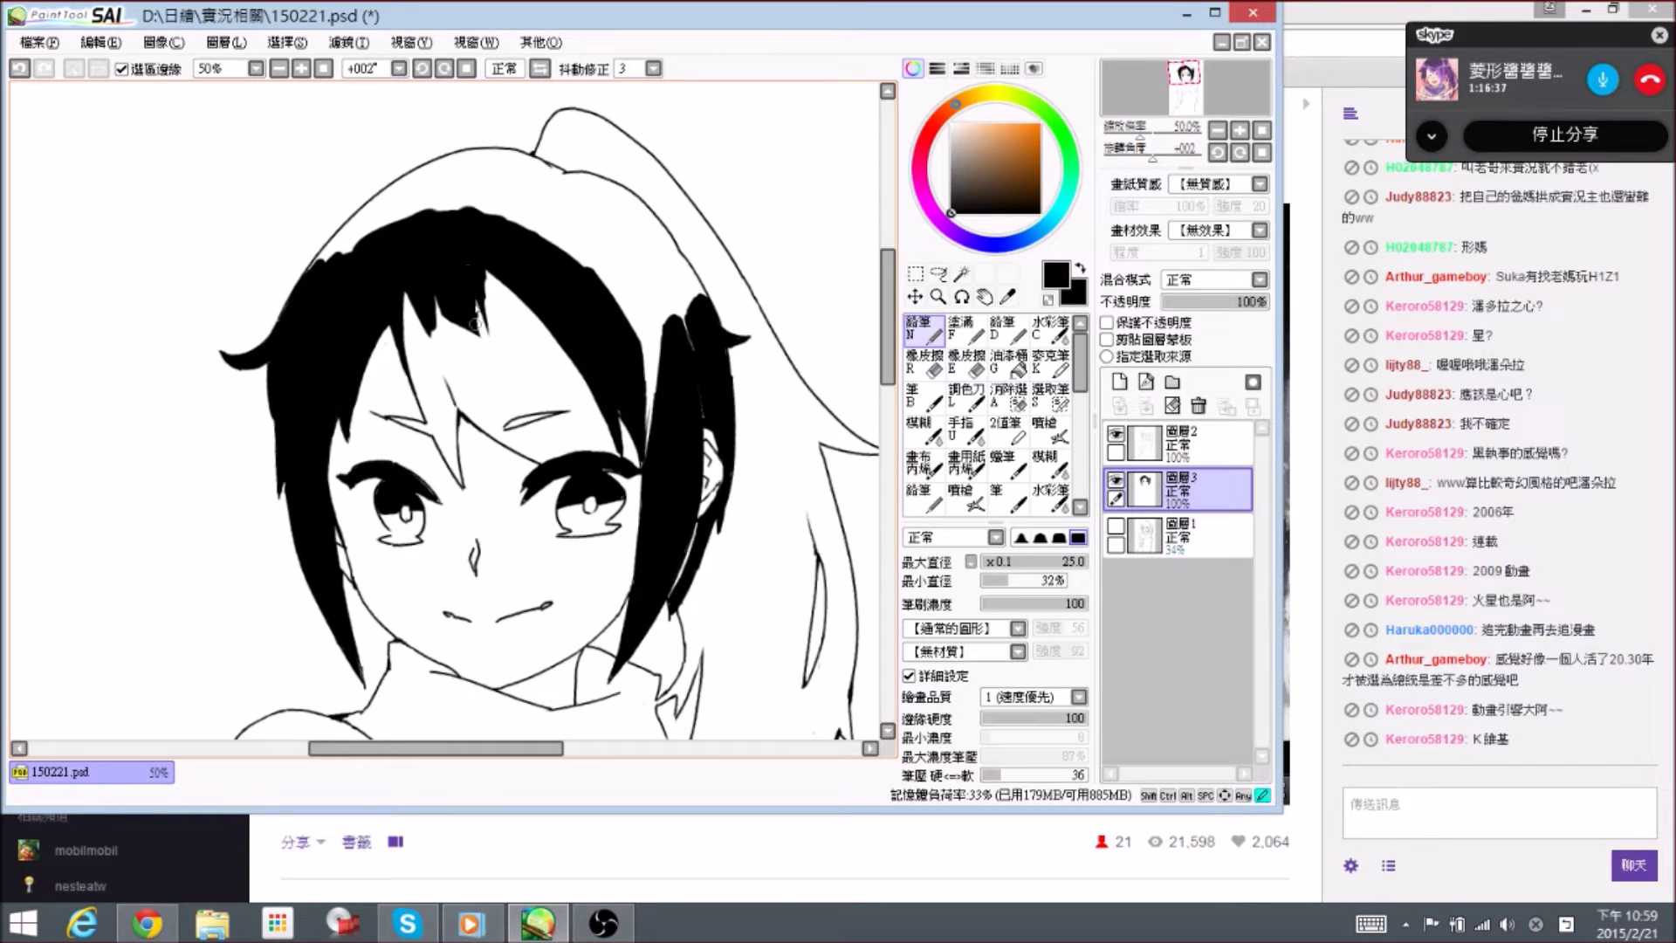
left_click_drag(476, 316, 480, 330)
key("e")
key("n")
left_click_drag(454, 351, 517, 368)
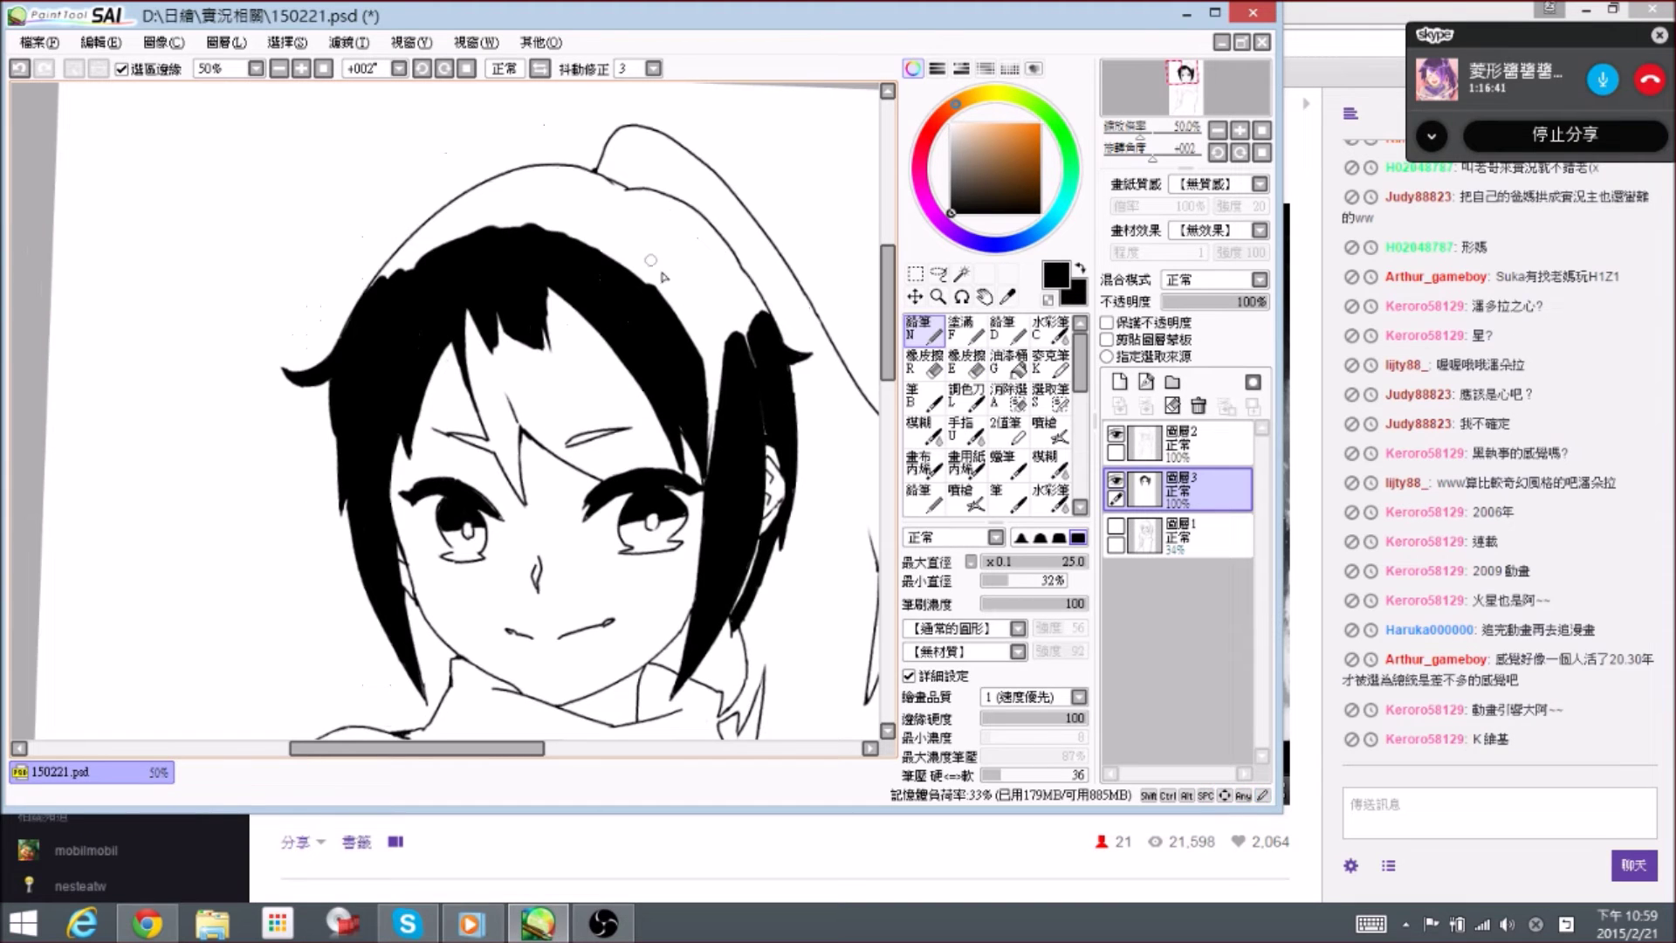
- Set the pencil size to 60 and fill the crown with black up to the head outline
left_click_drag(685, 301, 677, 285)
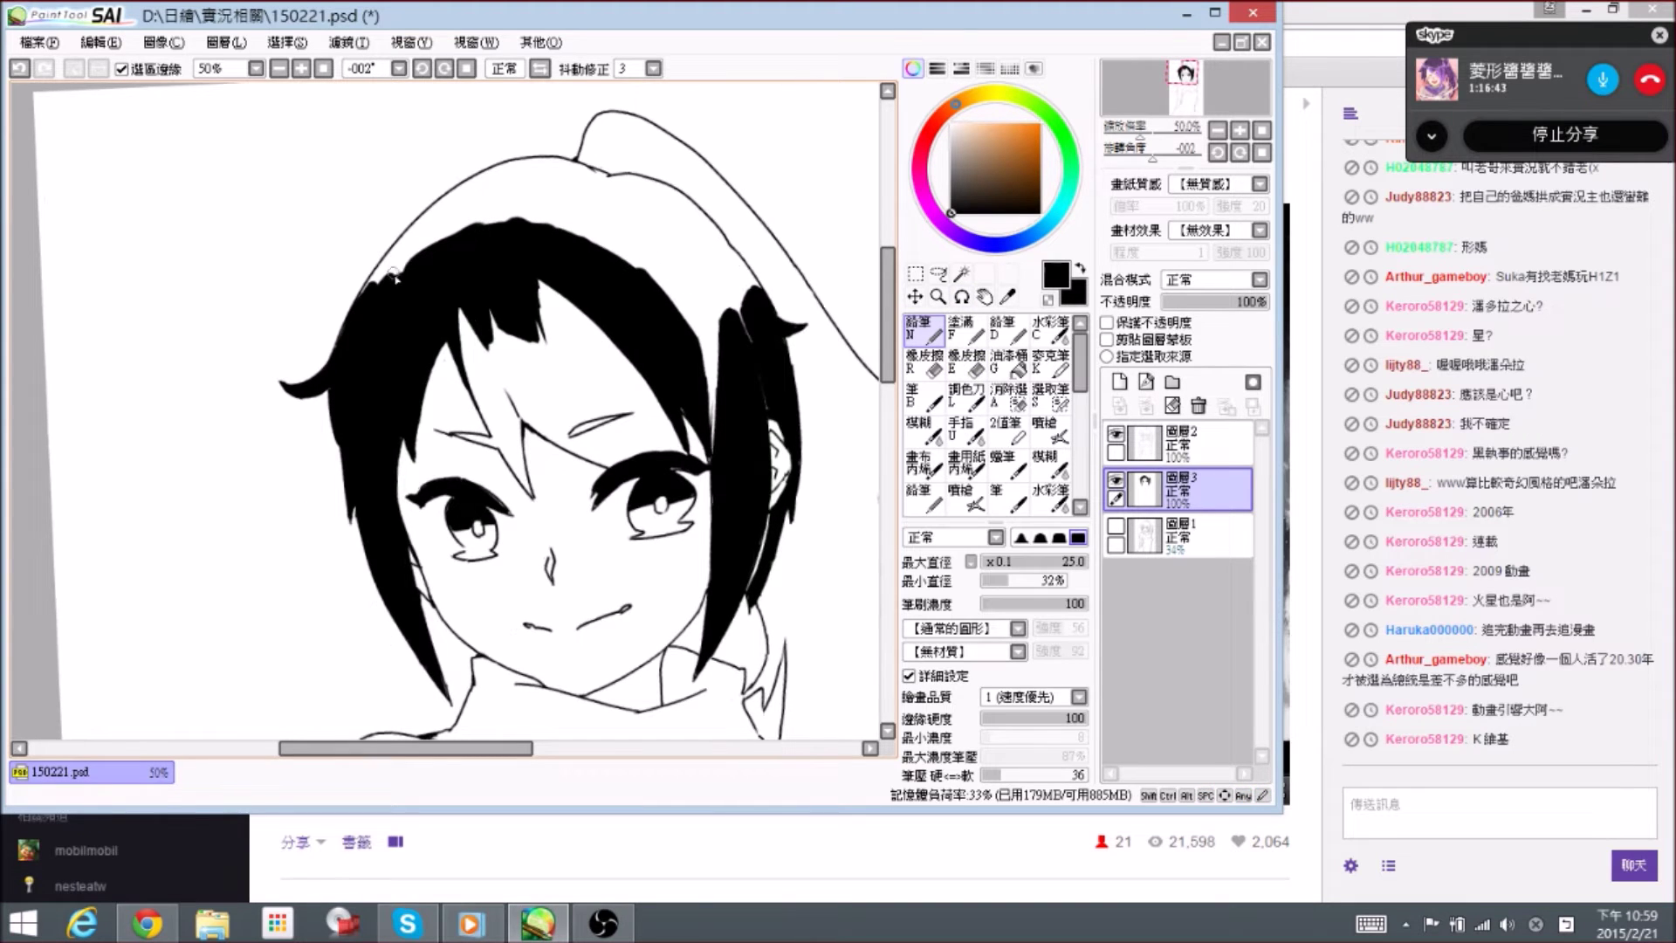
key("]")
key("]")
mouse_move(419, 260)
left_mouse_down()
mouse_move(476, 208)
mouse_move(508, 201)
mouse_move(464, 224)
mouse_move(482, 229)
mouse_move(526, 192)
mouse_move(588, 185)
mouse_move(503, 180)
mouse_move(544, 178)
mouse_move(439, 232)
mouse_move(501, 182)
mouse_move(403, 253)
mouse_move(448, 210)
mouse_move(370, 294)
mouse_move(404, 281)
left_mouse_up()
mouse_move(646, 225)
left_mouse_down()
mouse_move(688, 262)
mouse_move(613, 262)
left_mouse_up()
mouse_move(485, 239)
left_mouse_down()
mouse_move(539, 261)
mouse_move(557, 298)
left_mouse_up()
- Erase and redraw the lower edge of the central fringe to clean up its tips
key("e")
mouse_move(483, 353)
left_mouse_down()
mouse_move(480, 301)
mouse_move(482, 345)
mouse_move(459, 350)
mouse_move(497, 369)
mouse_move(485, 288)
mouse_move(494, 337)
mouse_move(476, 358)
mouse_move(500, 355)
mouse_move(449, 340)
left_mouse_up()
key("n")
key("e")
key("n")
key("e")
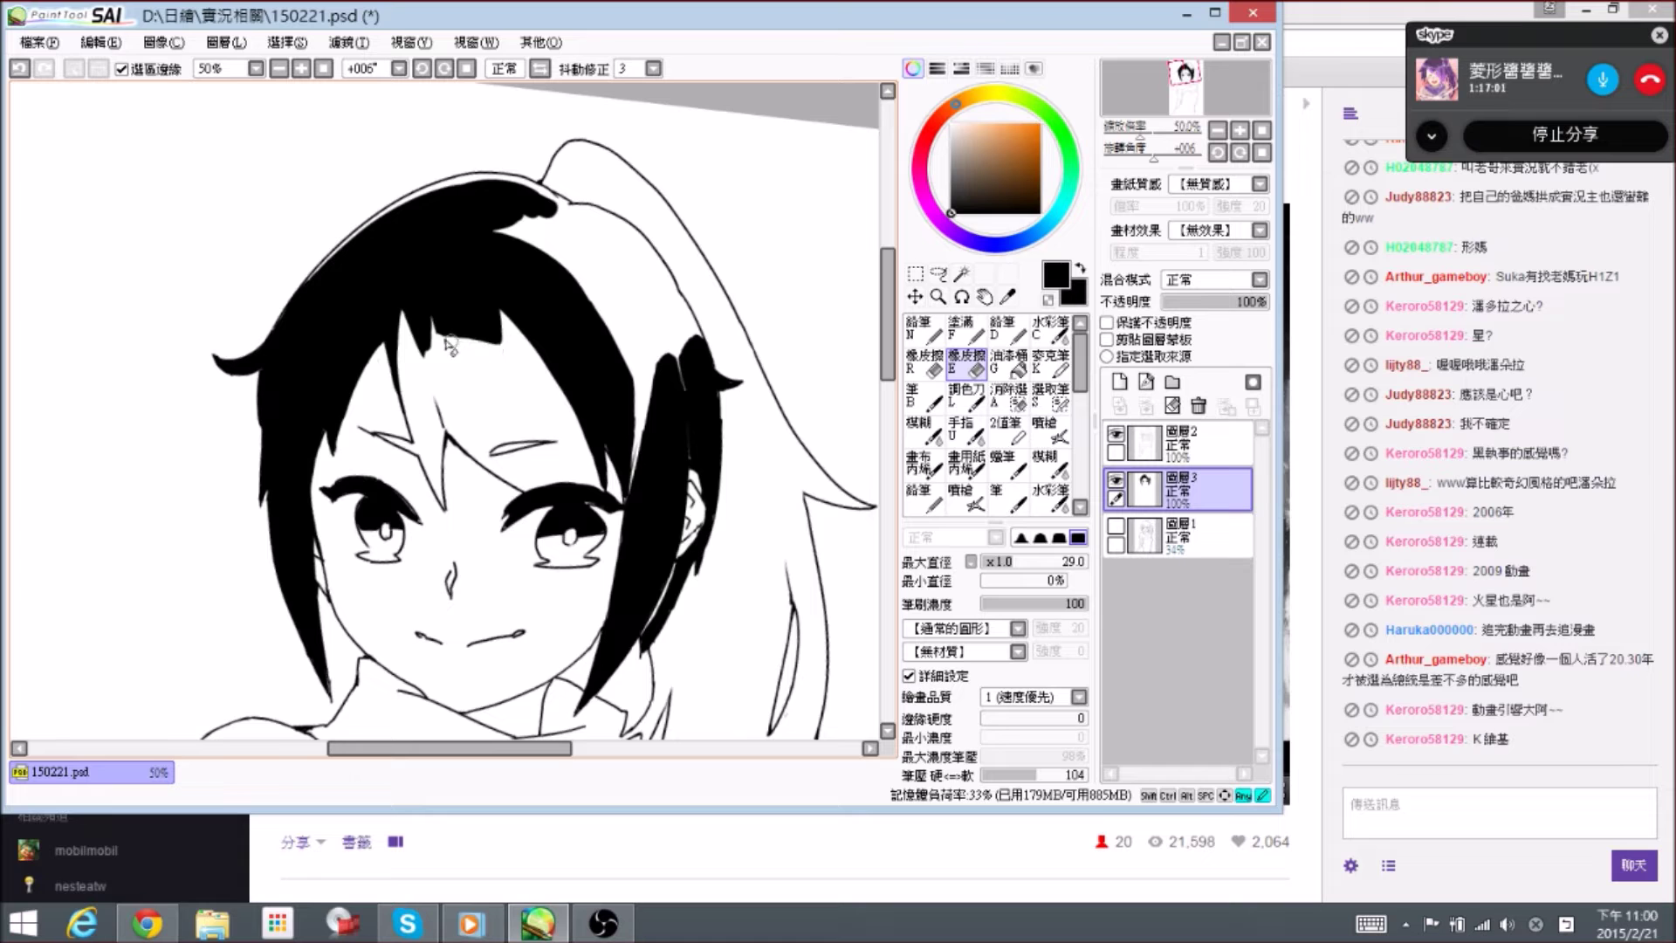
key("n")
- Flip the canvas view horizontally and tidy the black on the crown near the ponytail base
key("alt+space")
left_click_drag(628, 292, 647, 385)
key("alt+space")
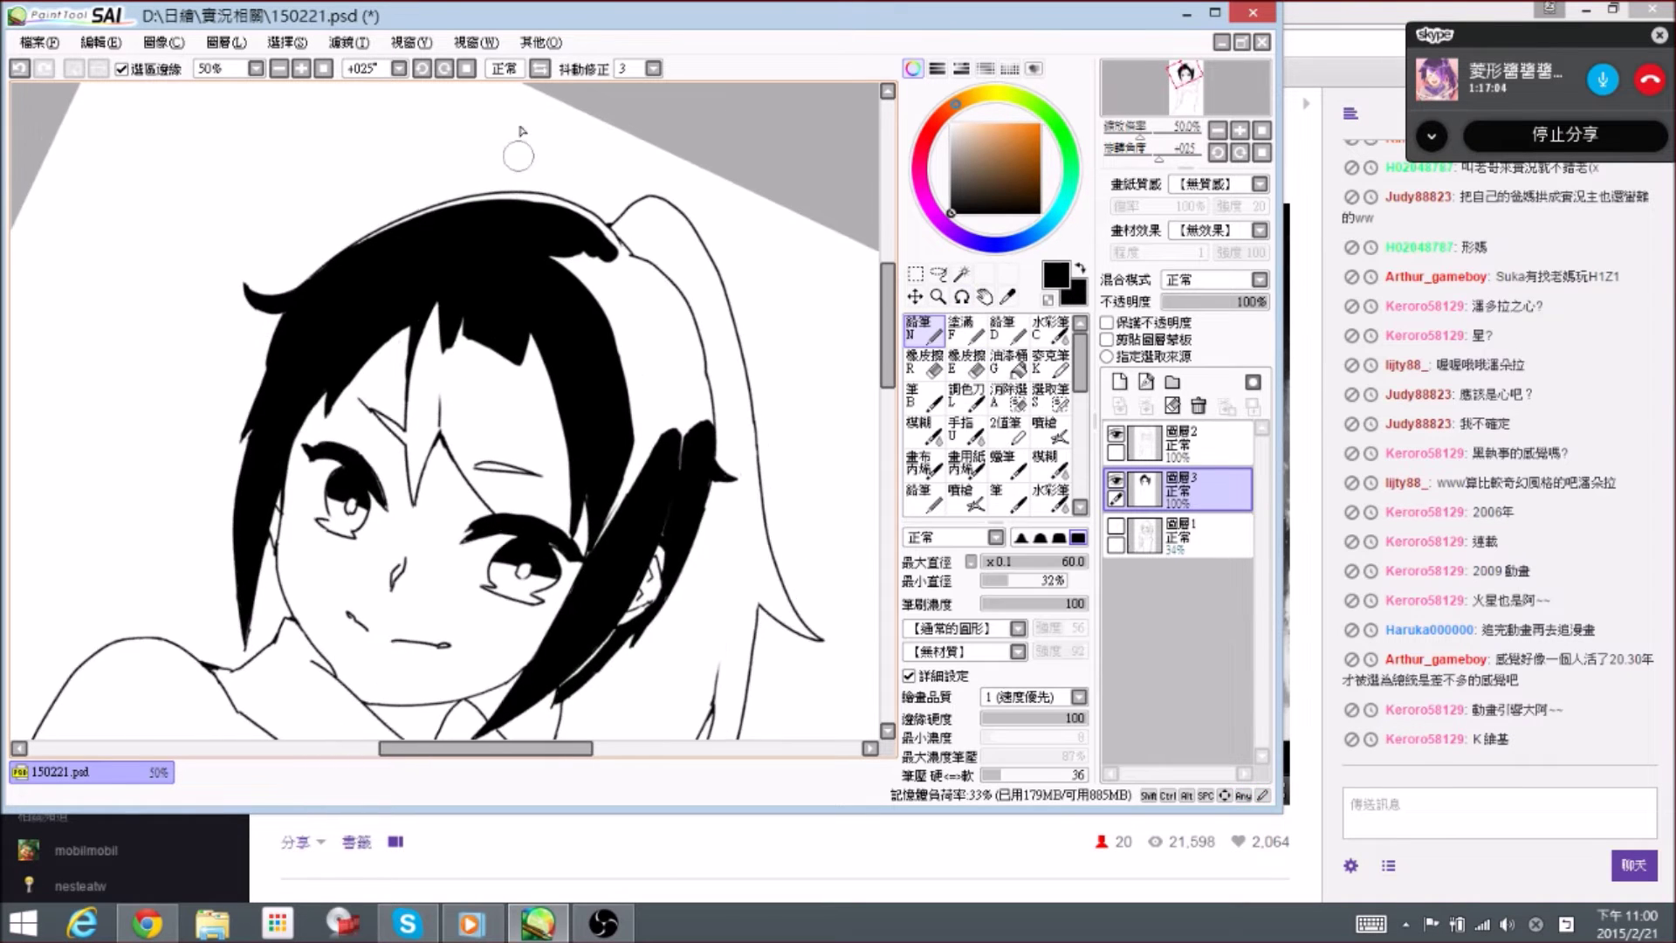
left_click(539, 69)
key("alt+space")
left_click_drag(604, 216, 614, 225)
key("space")
key("e")
mouse_move(357, 323)
left_mouse_down()
mouse_move(503, 269)
mouse_move(456, 371)
left_mouse_up()
key("n")
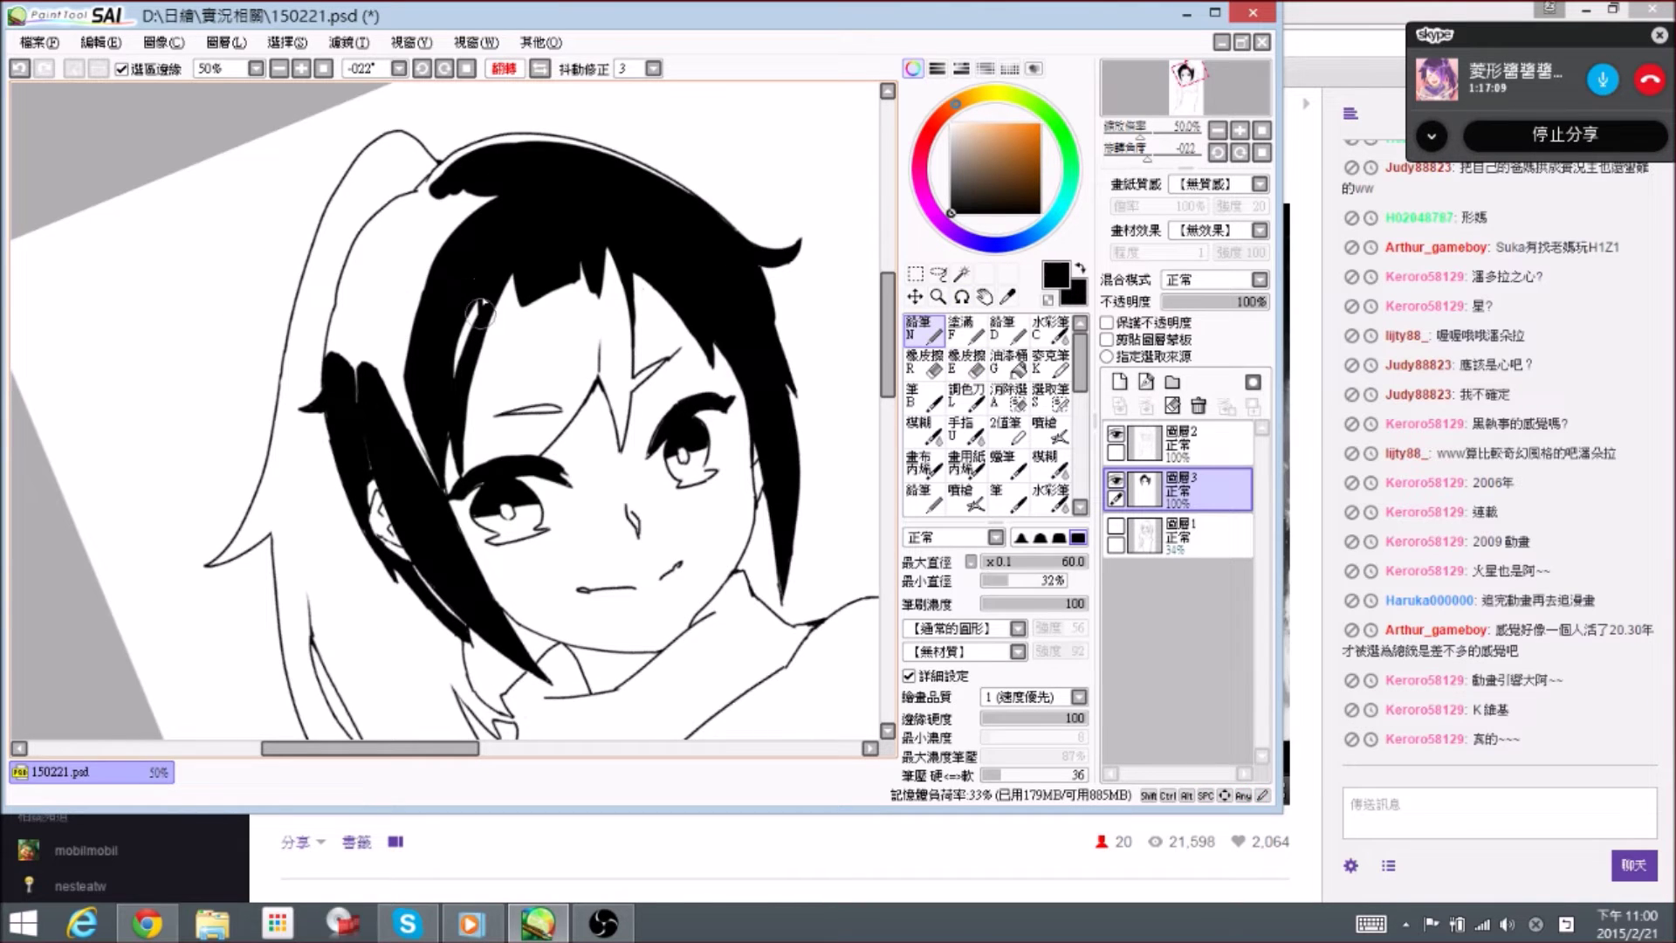
- Fill the remaining white hair between the crown, the fringe and the ear-side tuft with black
key("space")
mouse_move(504, 194)
left_mouse_down()
mouse_move(418, 236)
mouse_move(385, 313)
mouse_move(399, 250)
mouse_move(425, 224)
mouse_move(385, 275)
mouse_move(363, 360)
mouse_move(387, 400)
mouse_move(392, 287)
mouse_move(403, 366)
mouse_move(420, 399)
mouse_move(409, 349)
mouse_move(459, 476)
left_mouse_up()
key("e")
key("n")
left_click_drag(430, 377, 455, 485)
- Fill the top of the ponytail with black where it rises from the back of the crown
mouse_move(454, 281)
left_mouse_down()
mouse_move(433, 353)
mouse_move(440, 255)
mouse_move(411, 332)
mouse_move(417, 262)
mouse_move(493, 301)
mouse_move(464, 266)
mouse_move(478, 268)
left_mouse_up()
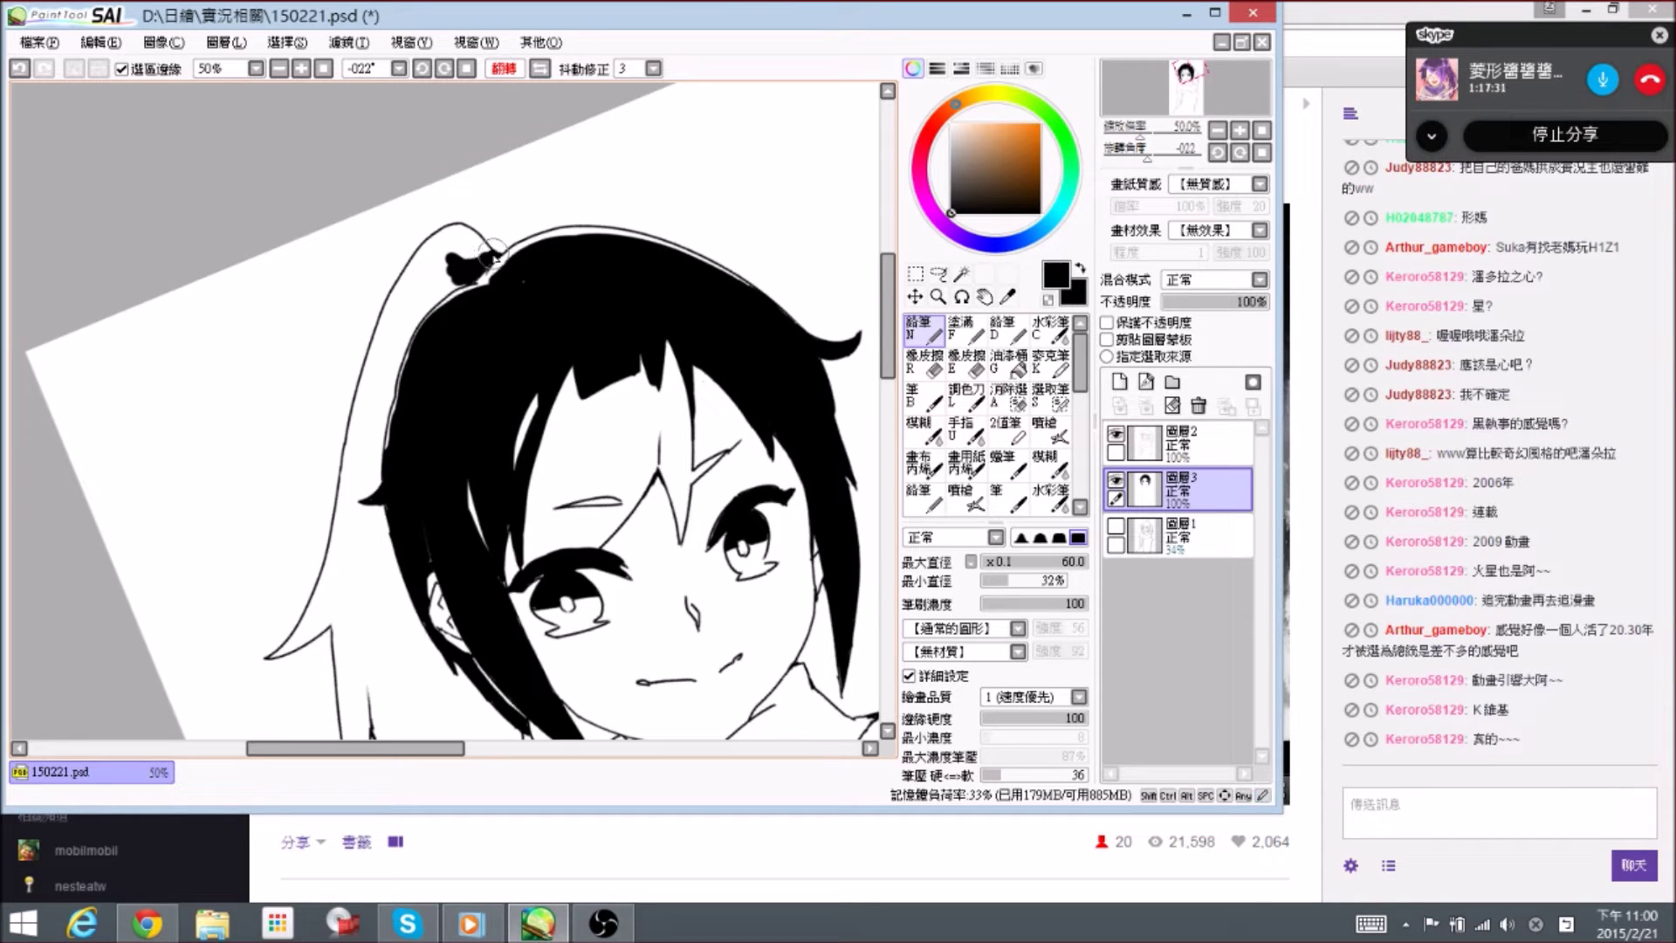
key("e")
key("n")
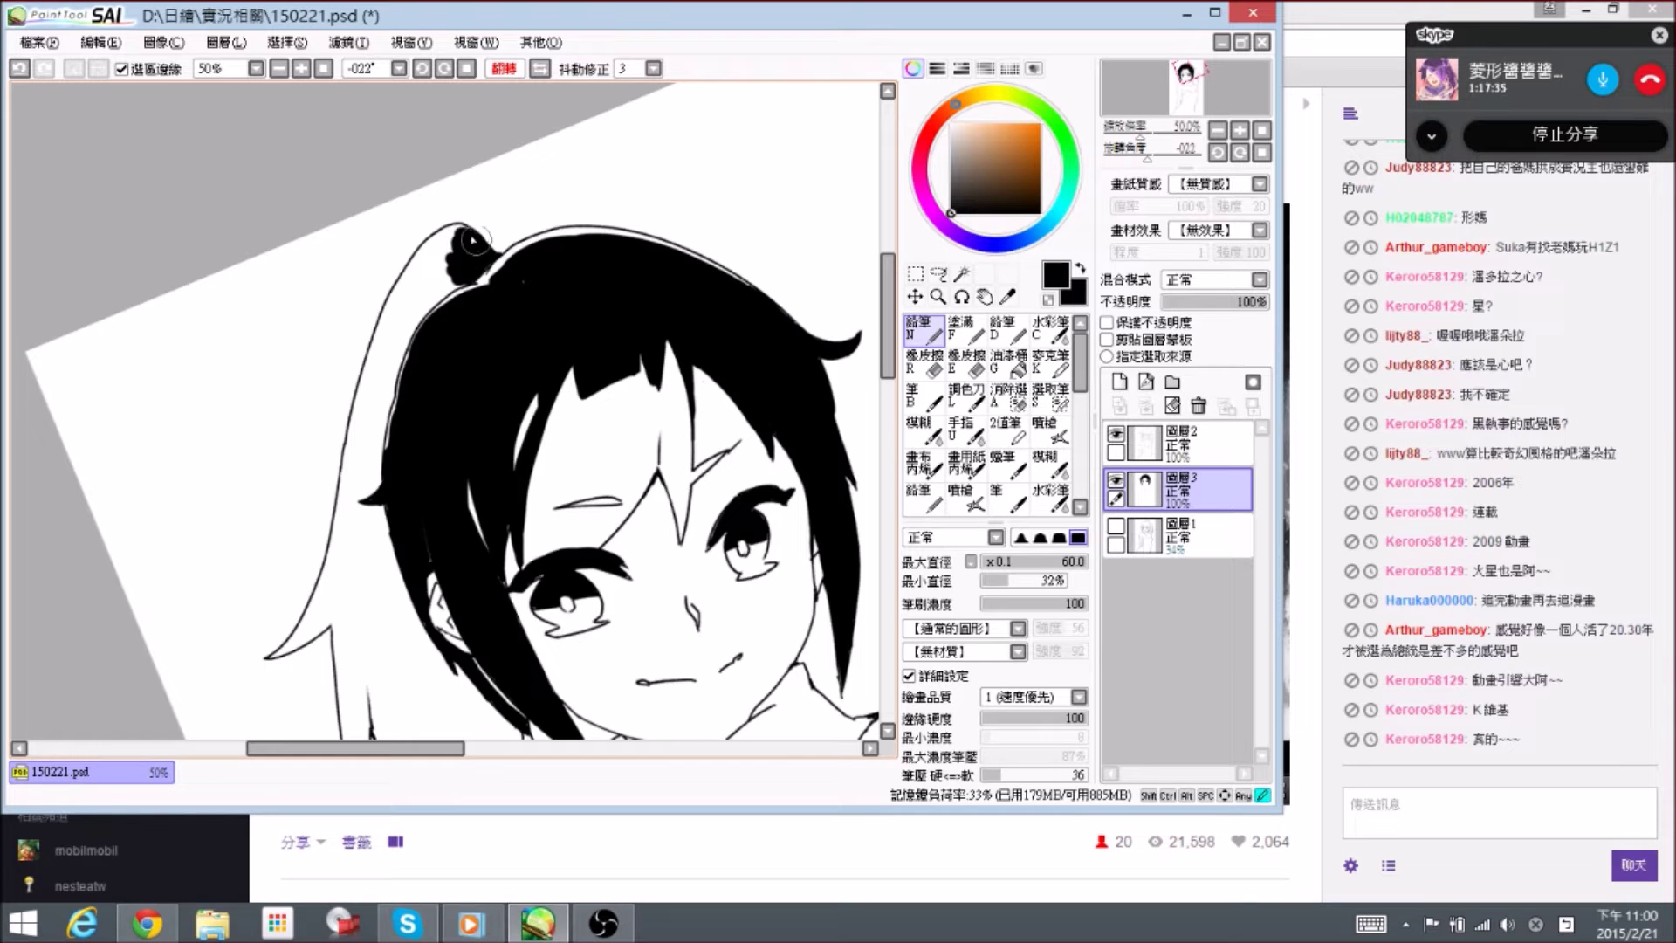
left_click_drag(470, 238, 445, 240)
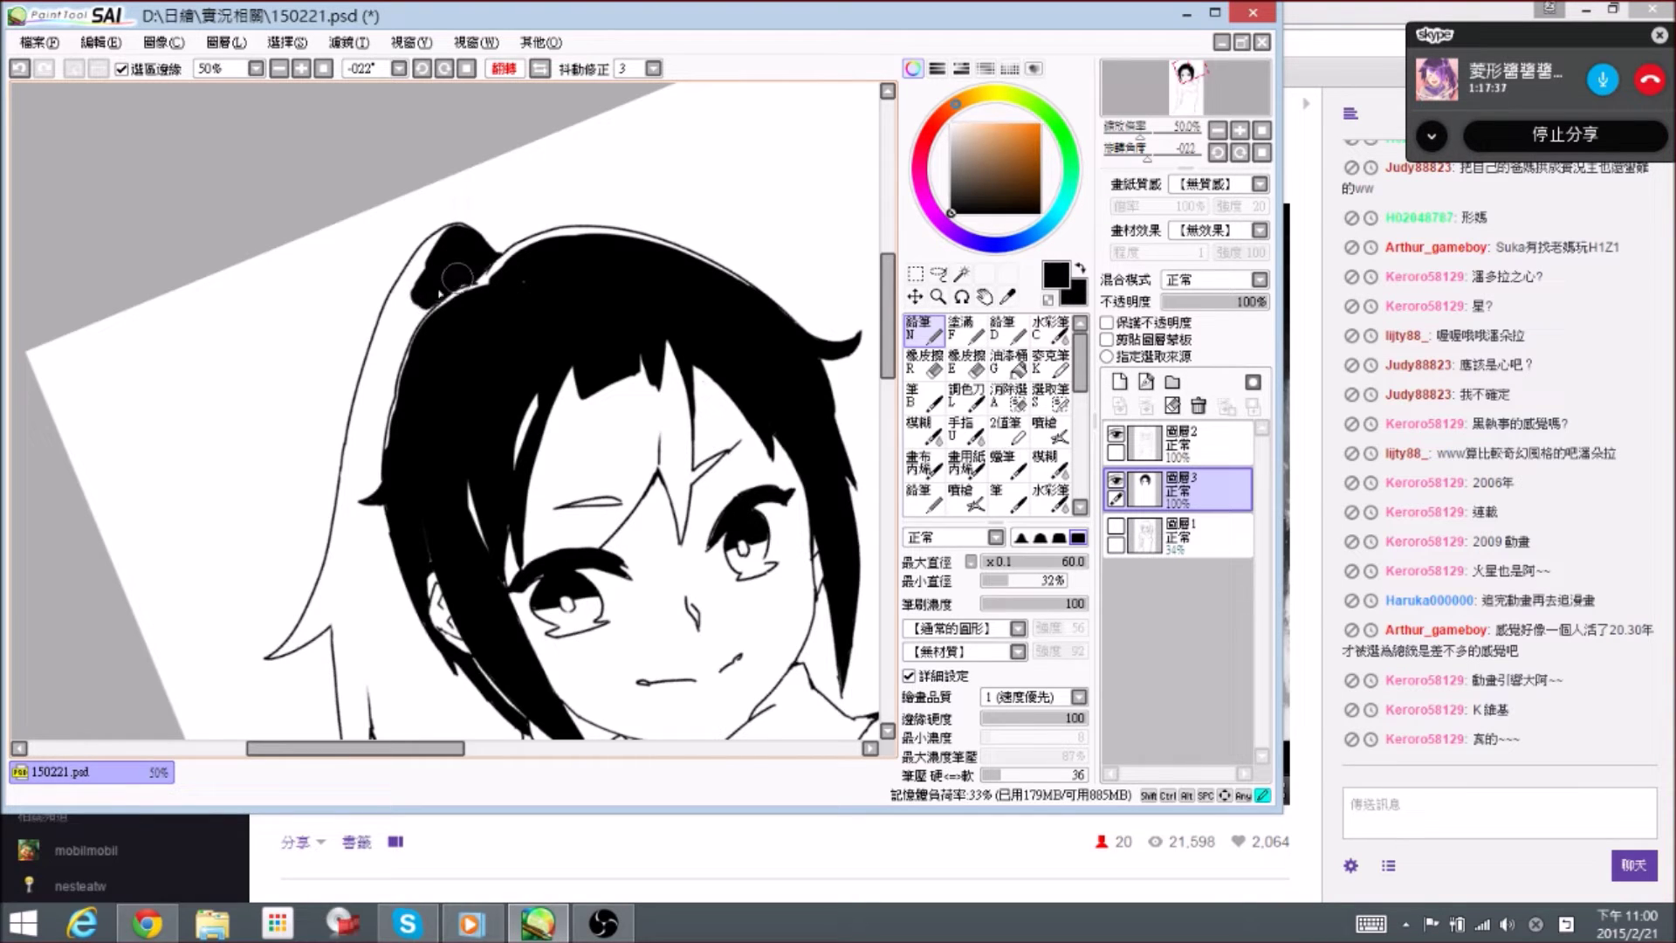
mouse_move(463, 234)
left_mouse_down()
mouse_move(423, 249)
mouse_move(406, 293)
mouse_move(492, 253)
left_mouse_up()
key("e")
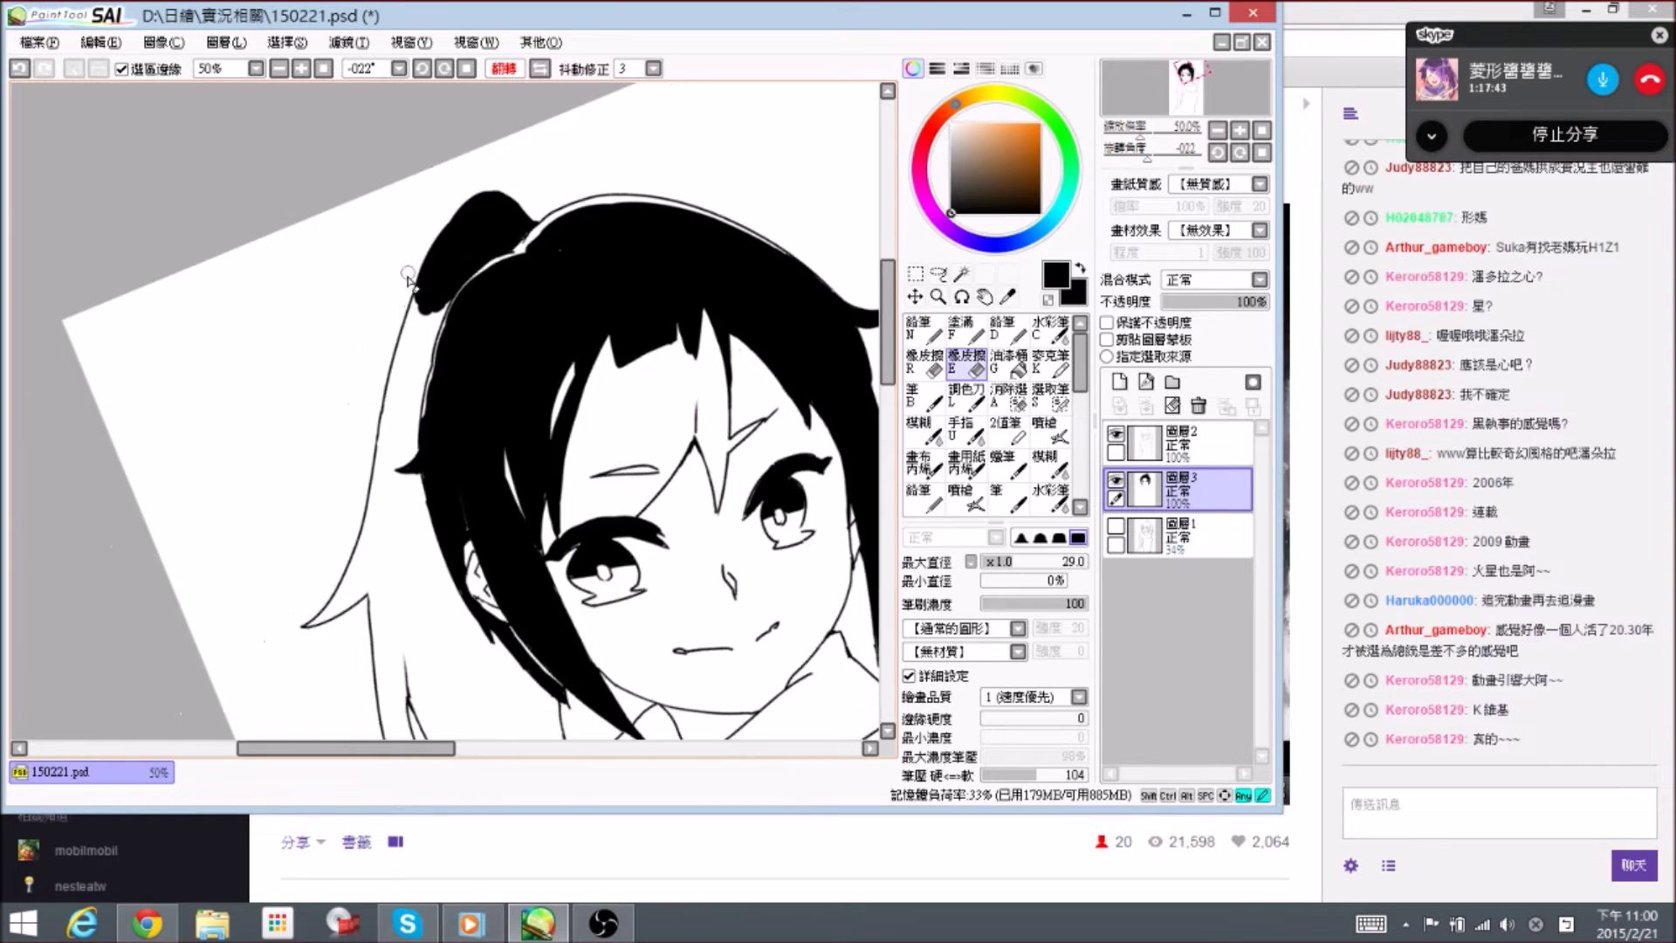
- Extend the black down the upper ponytail along its outer outline, erasing overflow and keeping a thin white line beside the crown
key("n")
mouse_move(408, 288)
left_mouse_down()
mouse_move(406, 354)
mouse_move(442, 288)
mouse_move(421, 367)
mouse_move(442, 345)
left_mouse_up()
key("e")
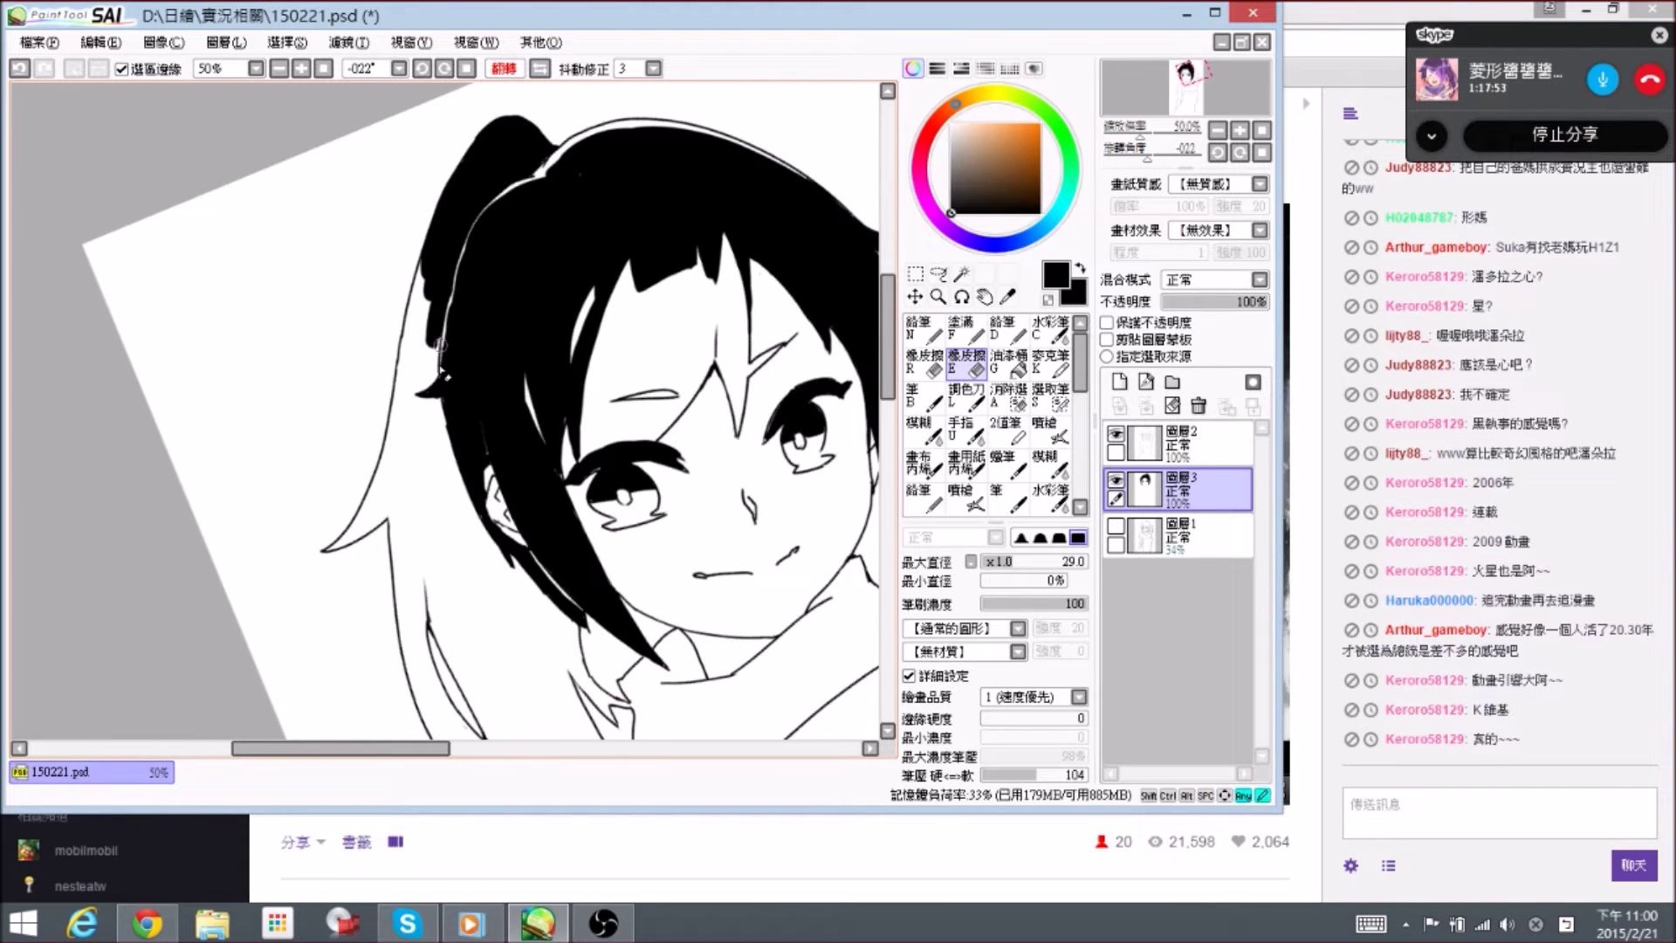
key("n")
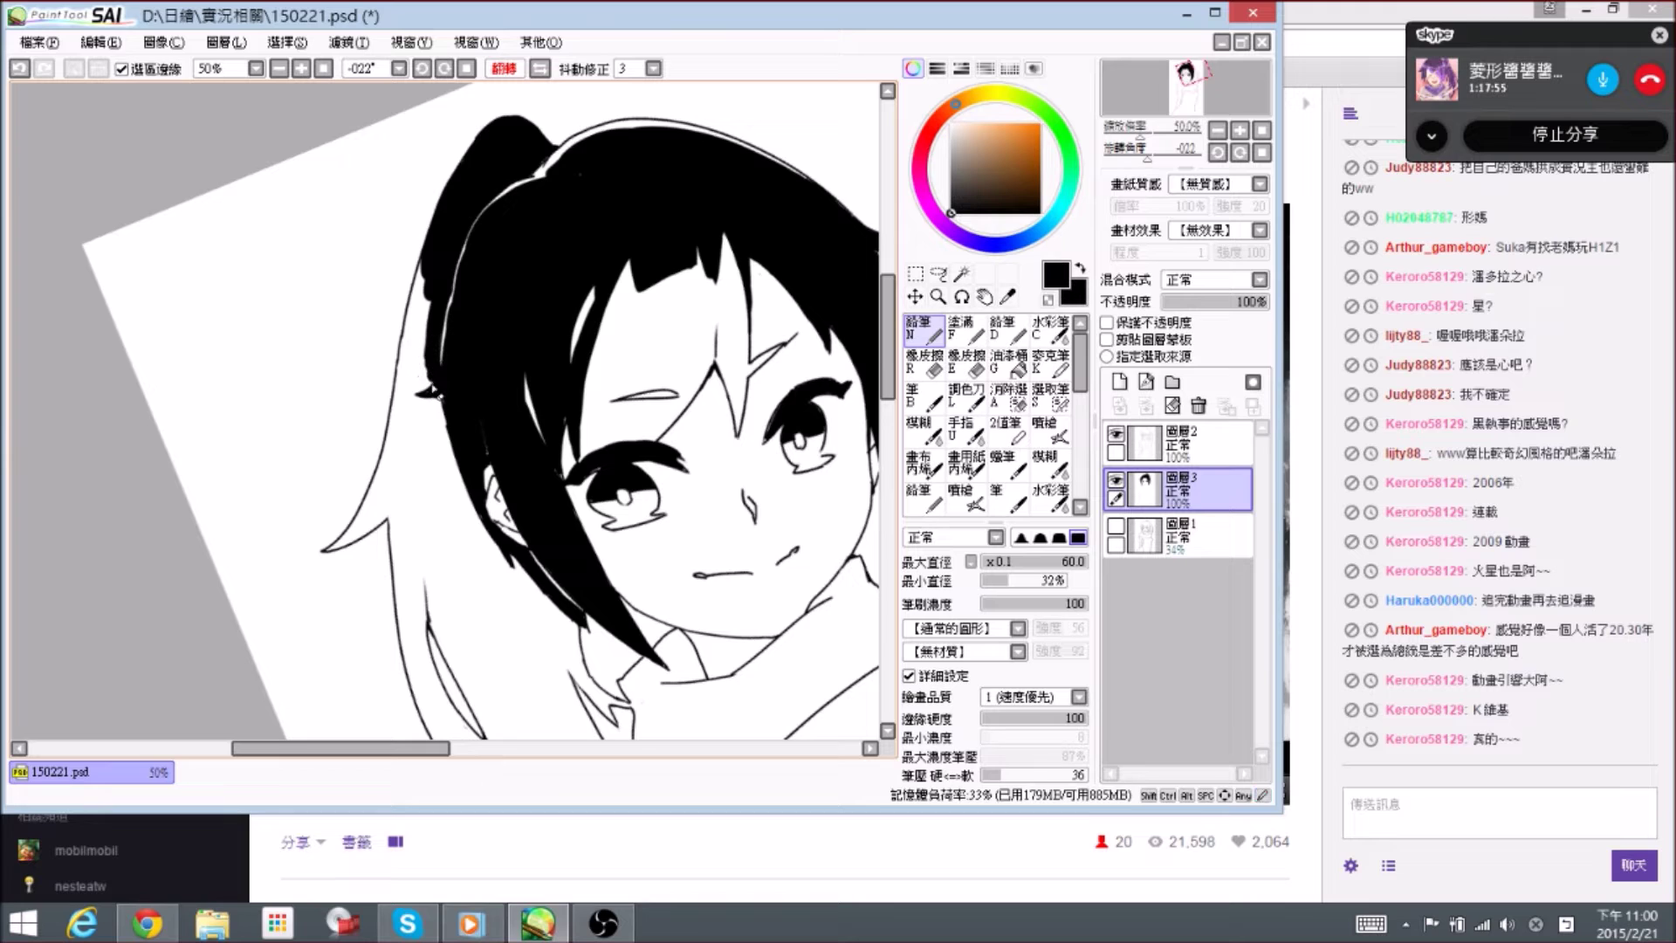
key("e")
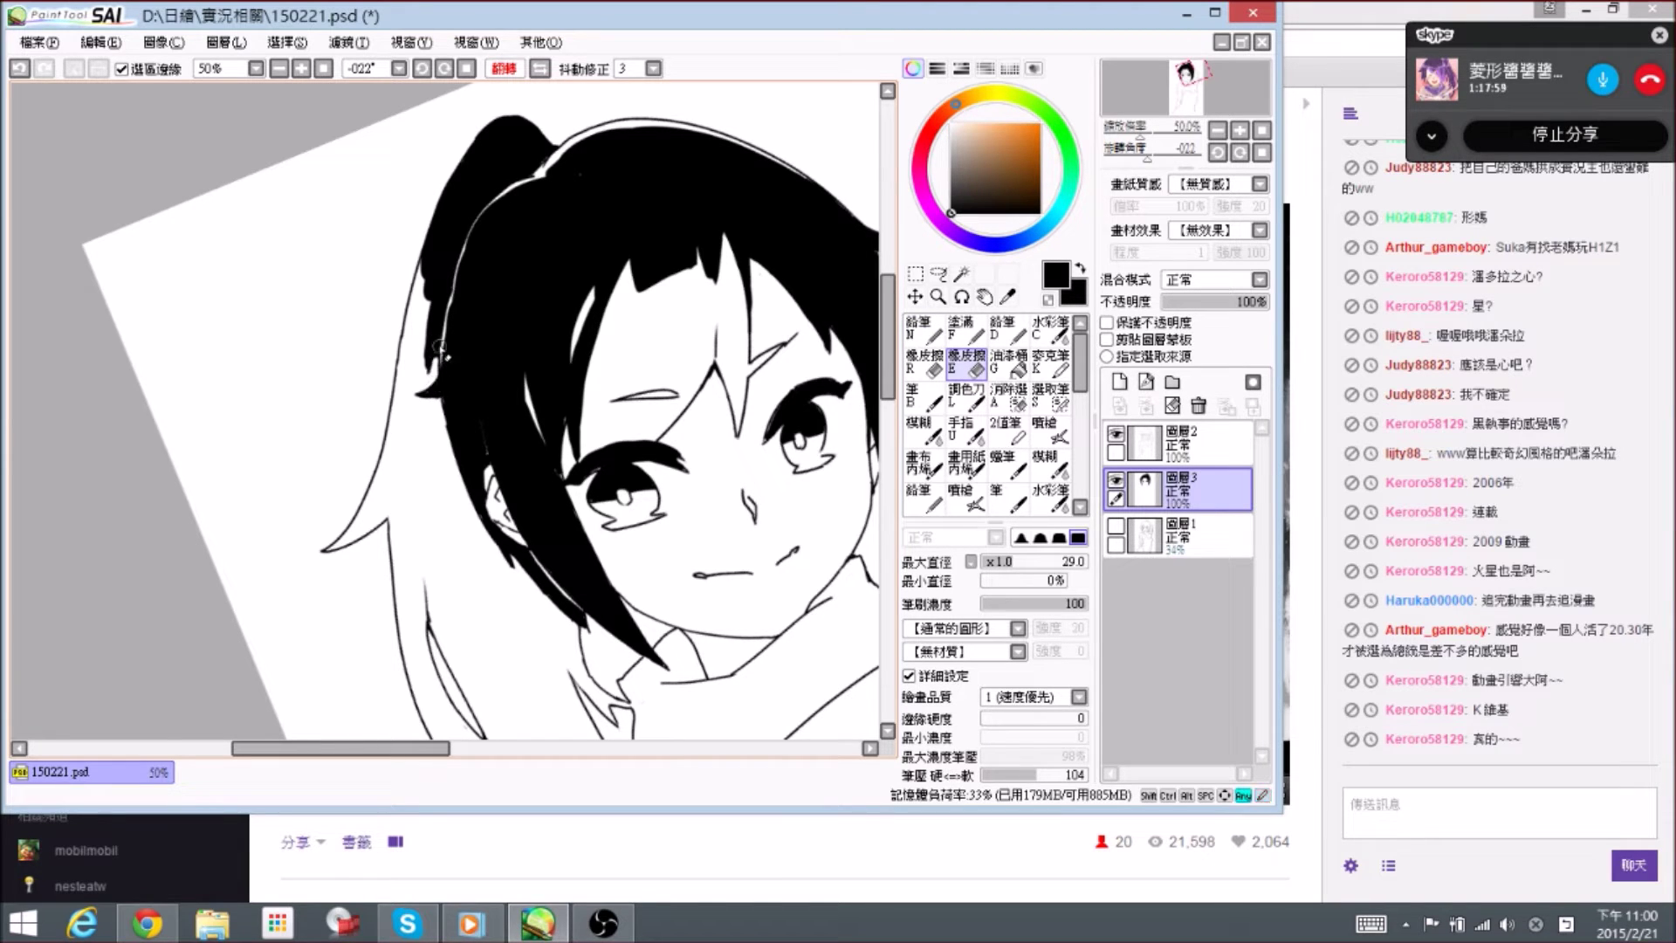
key("n")
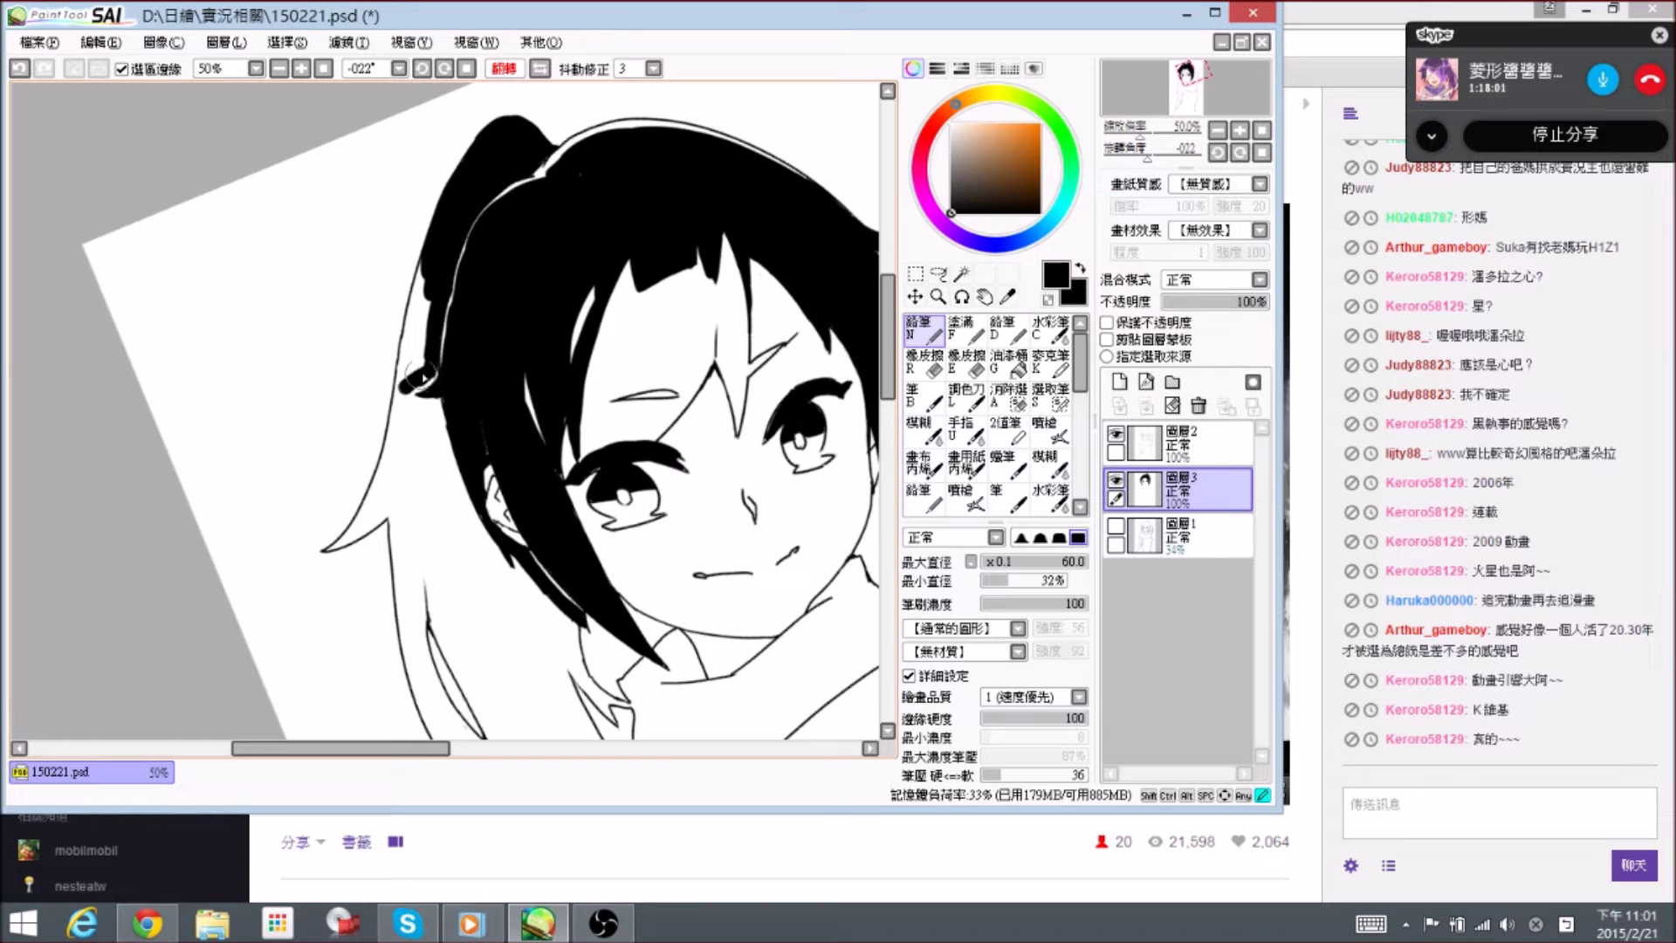
mouse_move(428, 320)
left_mouse_down()
mouse_move(412, 272)
mouse_move(399, 442)
left_mouse_up()
key("e")
mouse_move(411, 271)
left_mouse_down()
mouse_move(399, 326)
mouse_move(417, 278)
left_mouse_up()
key("n")
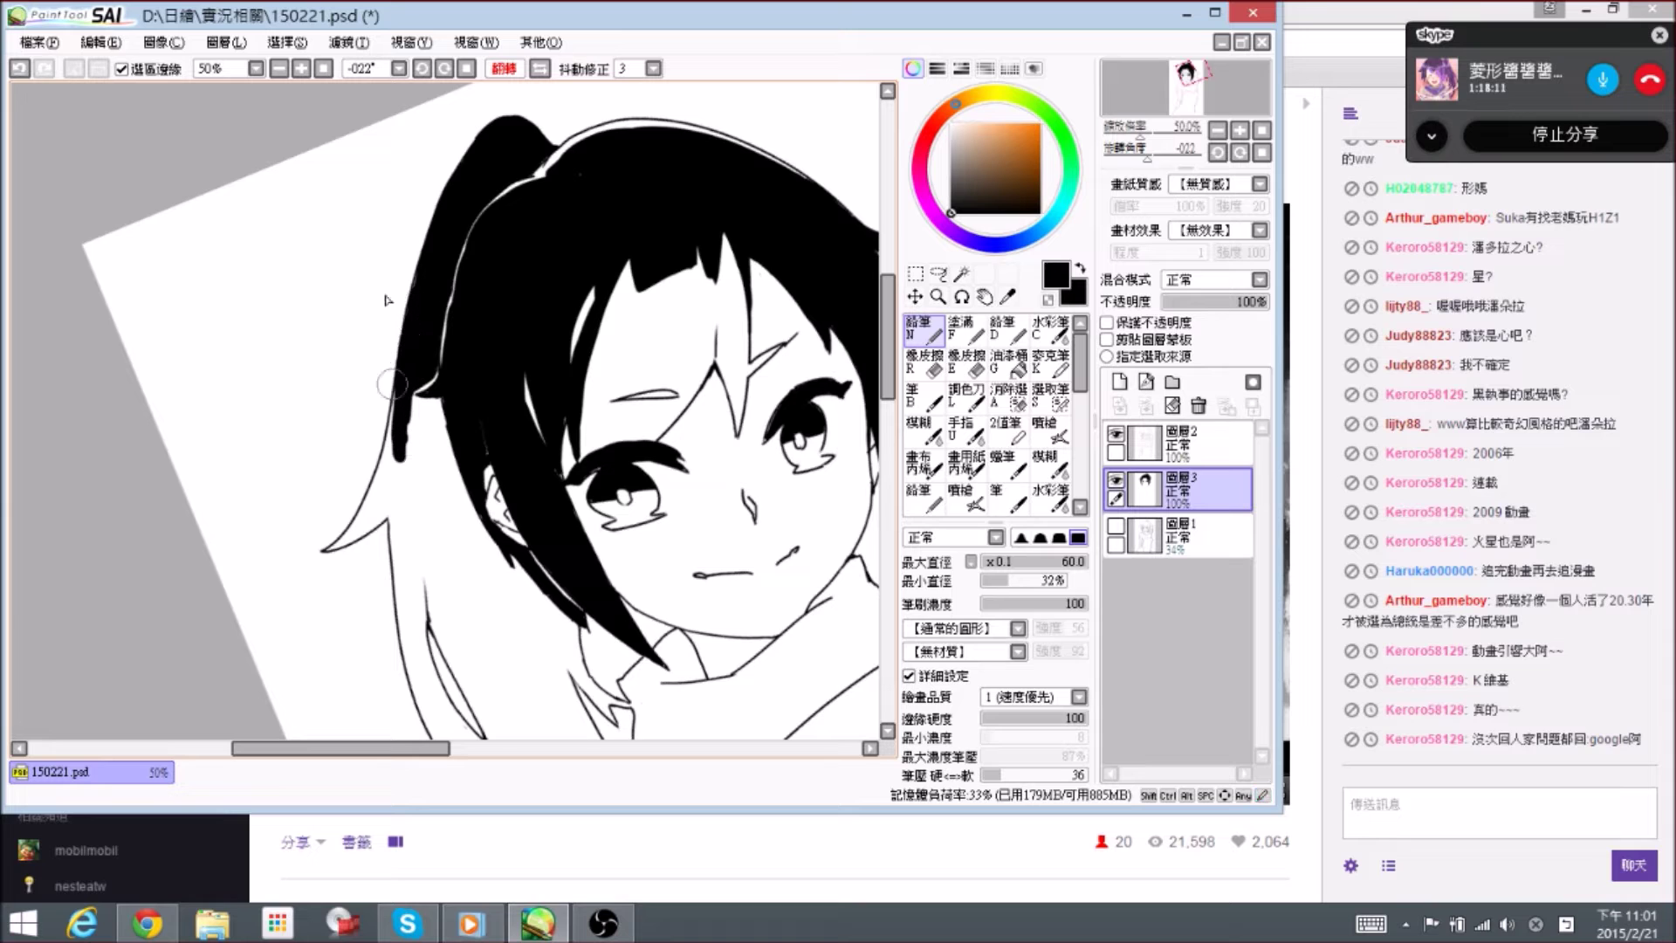
- Set the pencil size to 30 and paint black along the ponytail's inner edge, from the small hair spike down past the ear
left_click_drag(417, 417, 403, 380)
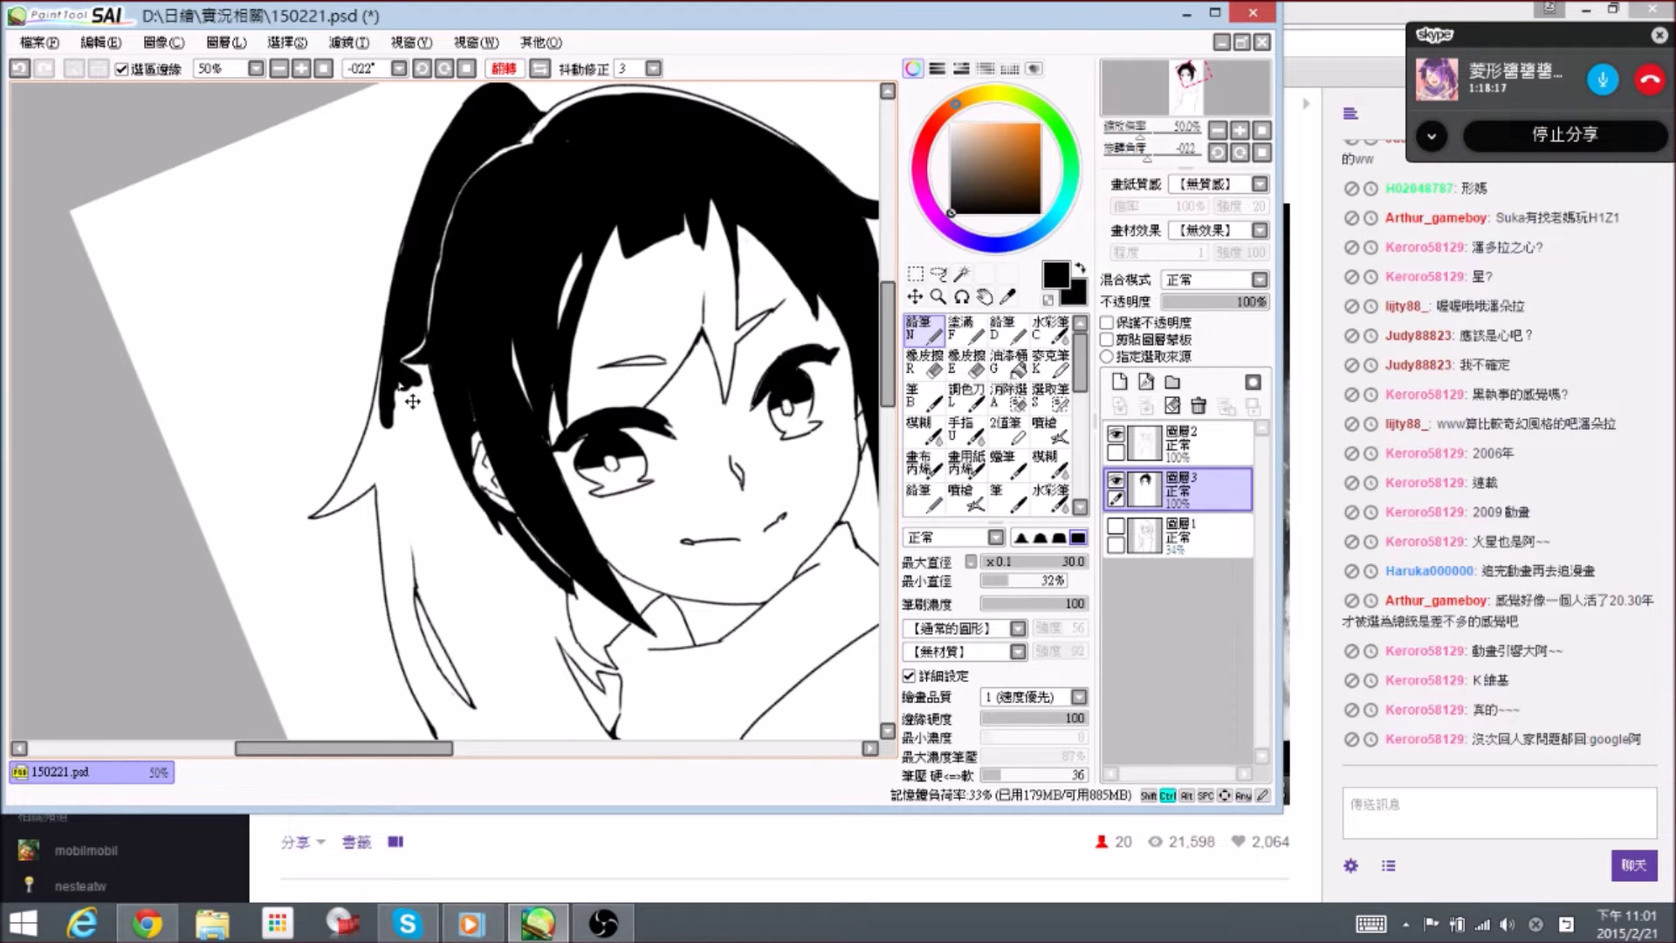
left_click(398, 381, "ctrl")
left_click_drag(425, 393, 405, 381)
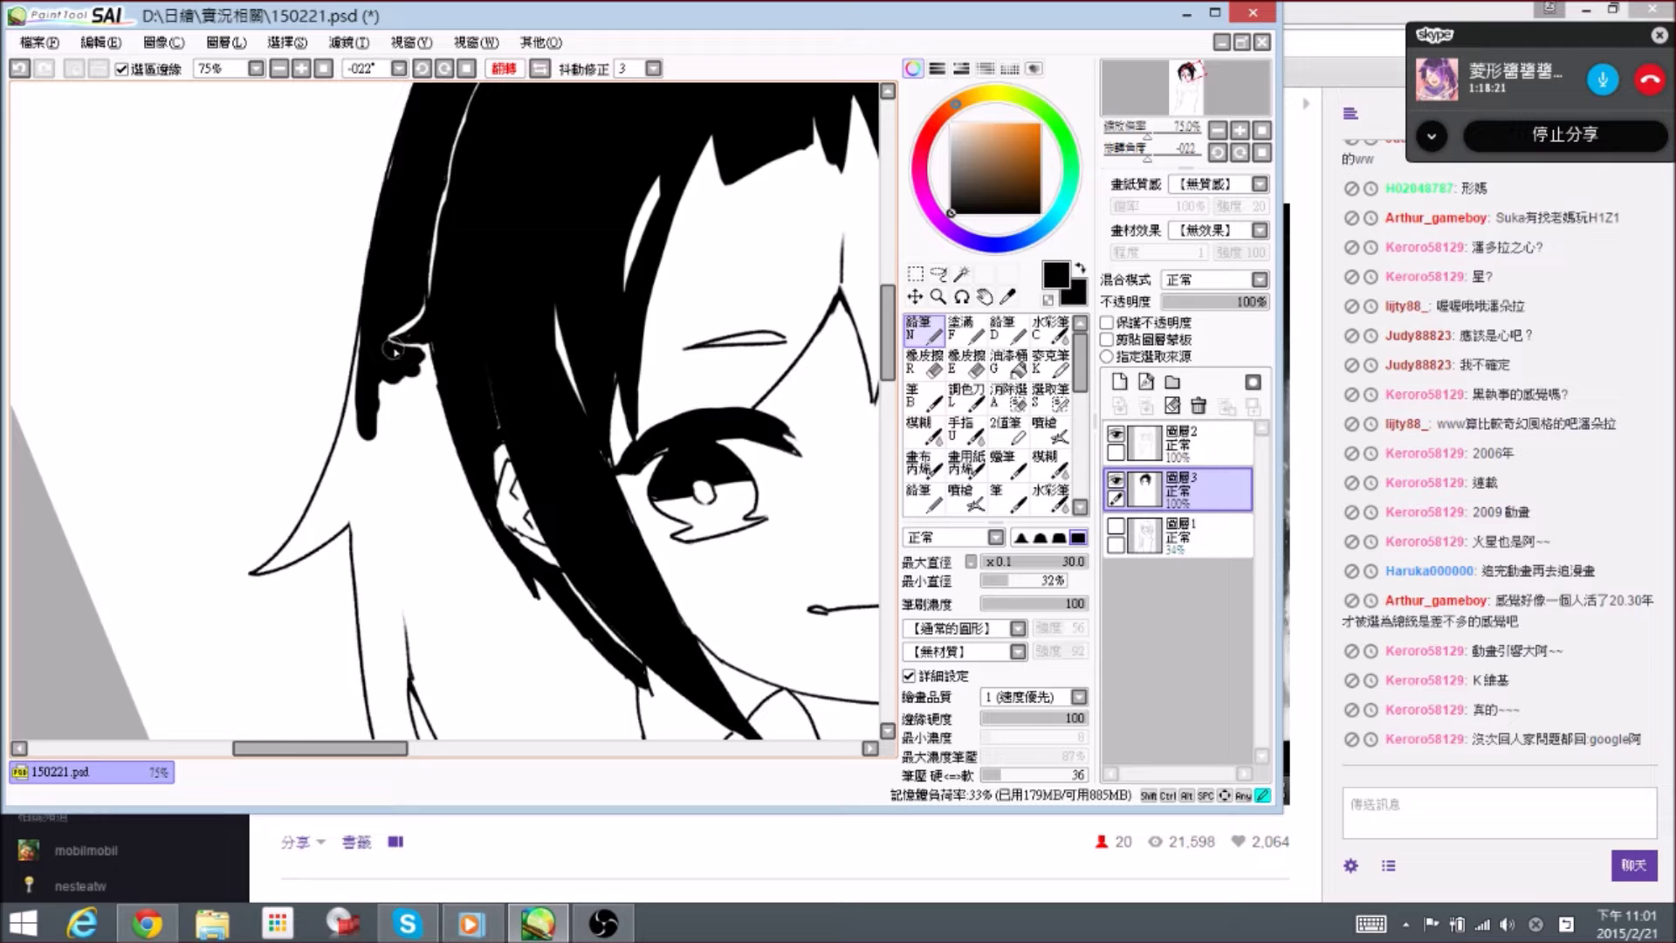
mouse_move(390, 347)
left_mouse_down()
mouse_move(421, 356)
mouse_move(455, 520)
left_mouse_up()
left_click_drag(428, 417, 511, 611)
left_click_drag(454, 502, 515, 616)
left_click_drag(473, 563, 502, 613)
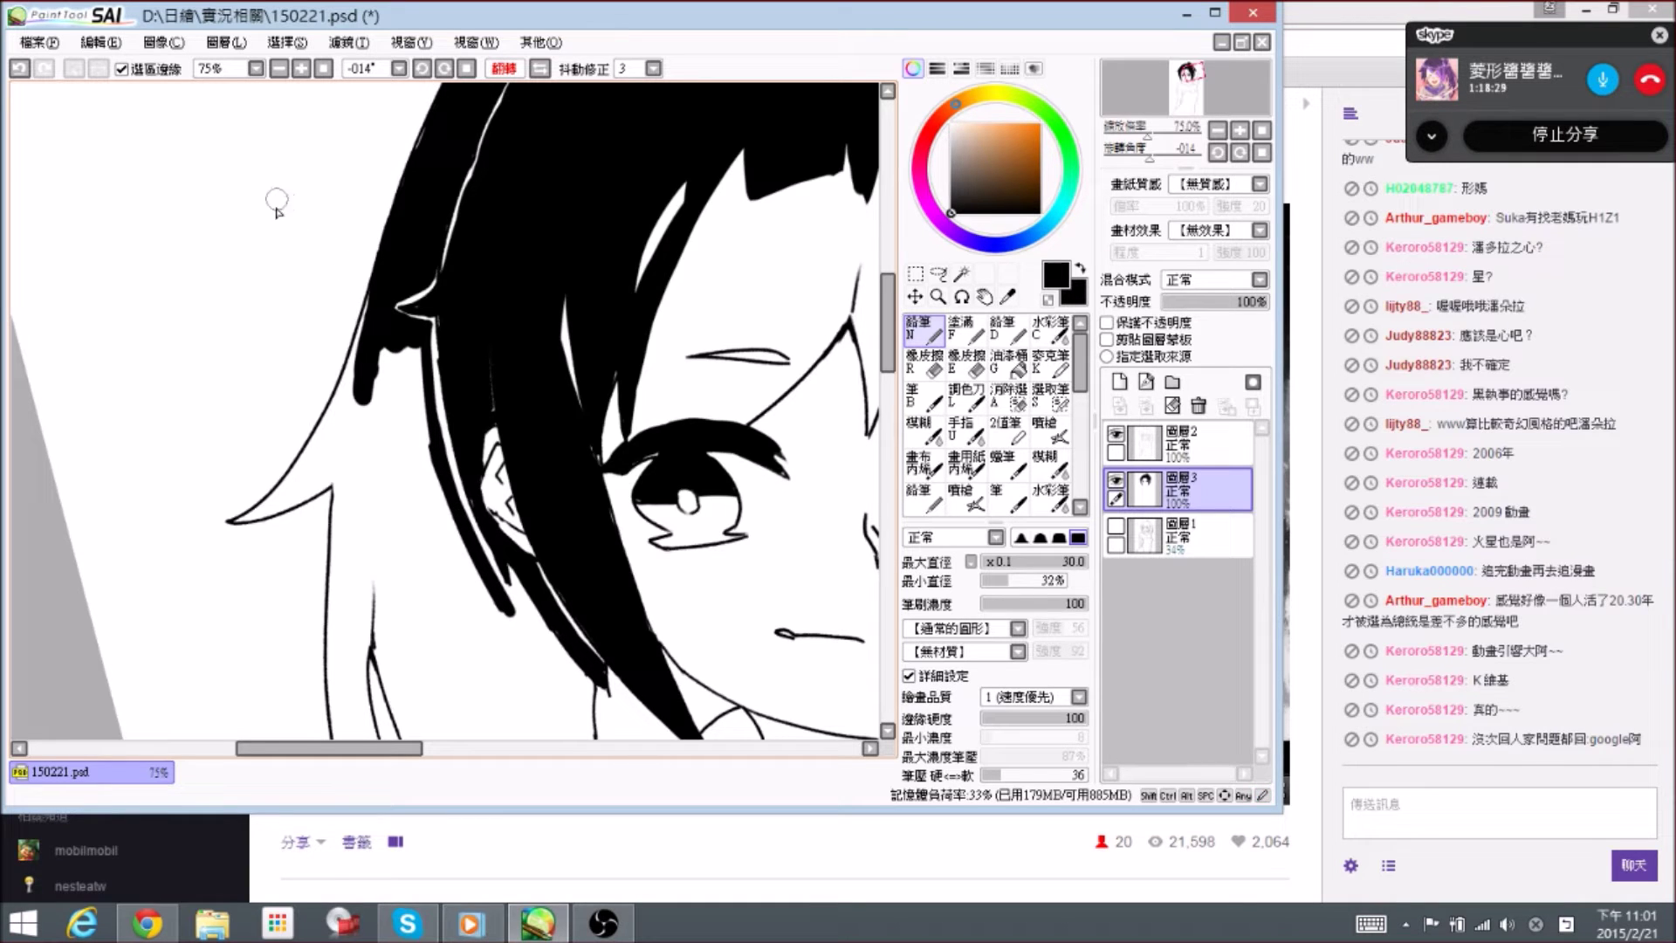
- Set the pencil size to 70 and fill the ponytail's middle with broad black strokes out toward the pointed outer strand
key("]")
key("]")
key("]")
key("]")
key("]")
mouse_move(395, 351)
left_mouse_down()
mouse_move(429, 524)
mouse_move(420, 415)
mouse_move(465, 570)
left_mouse_up()
left_click_drag(423, 441, 526, 658)
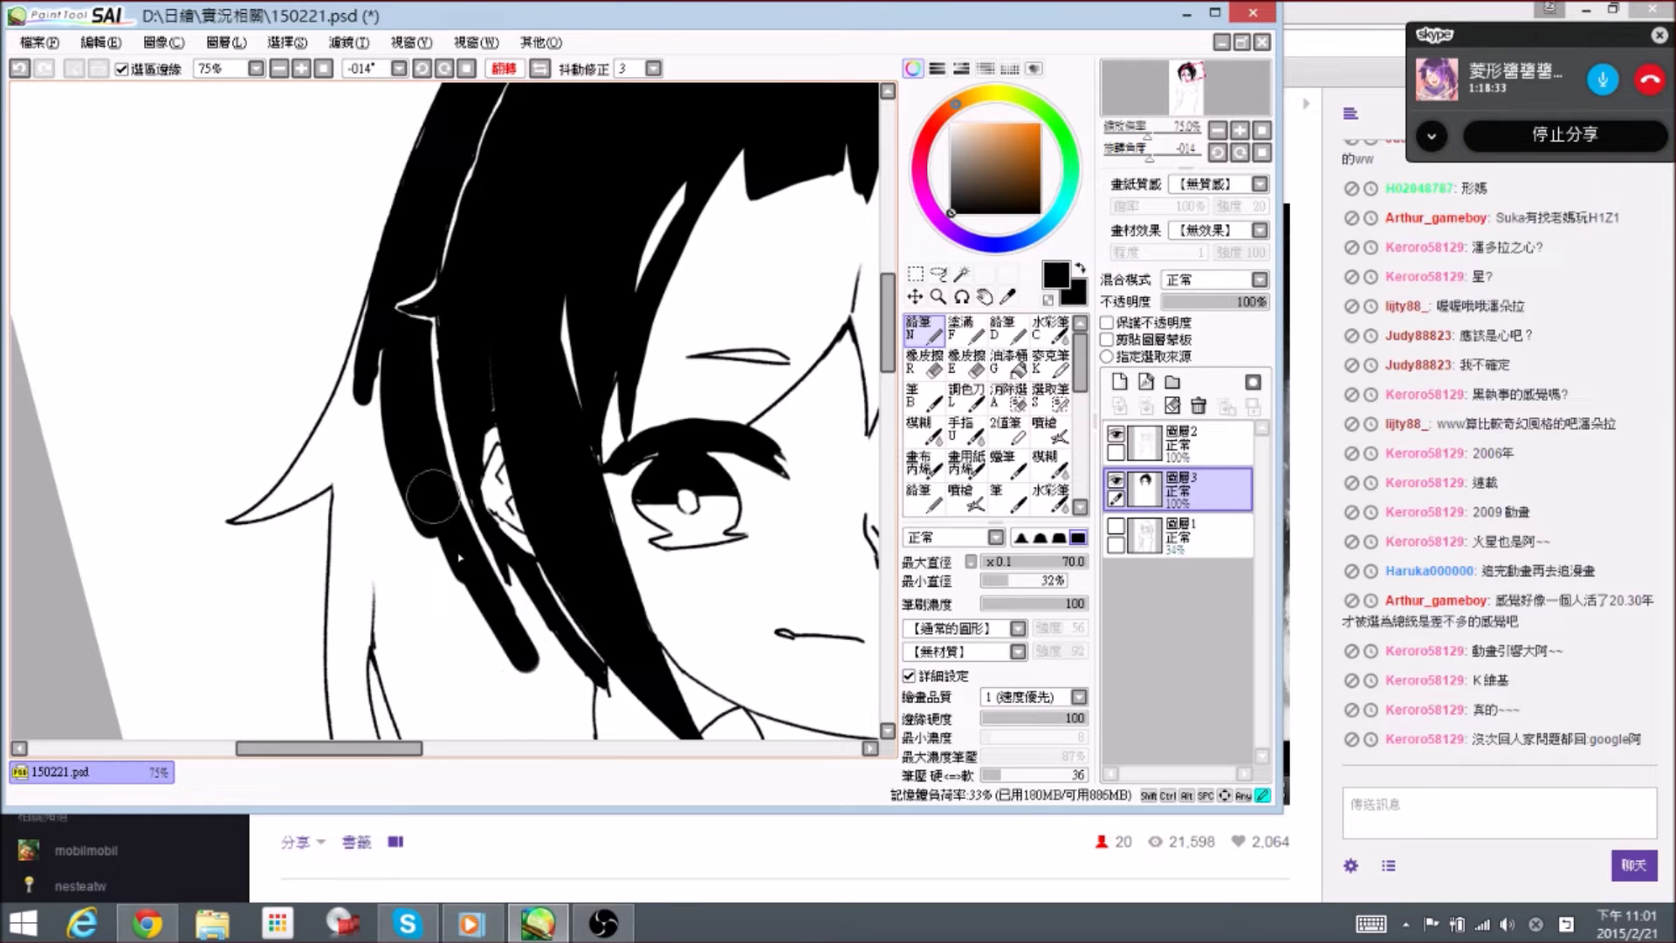
left_click_drag(433, 496, 493, 651)
mouse_move(384, 371)
left_mouse_down()
mouse_move(426, 571)
mouse_move(388, 489)
left_mouse_up()
left_click_drag(358, 344, 367, 449)
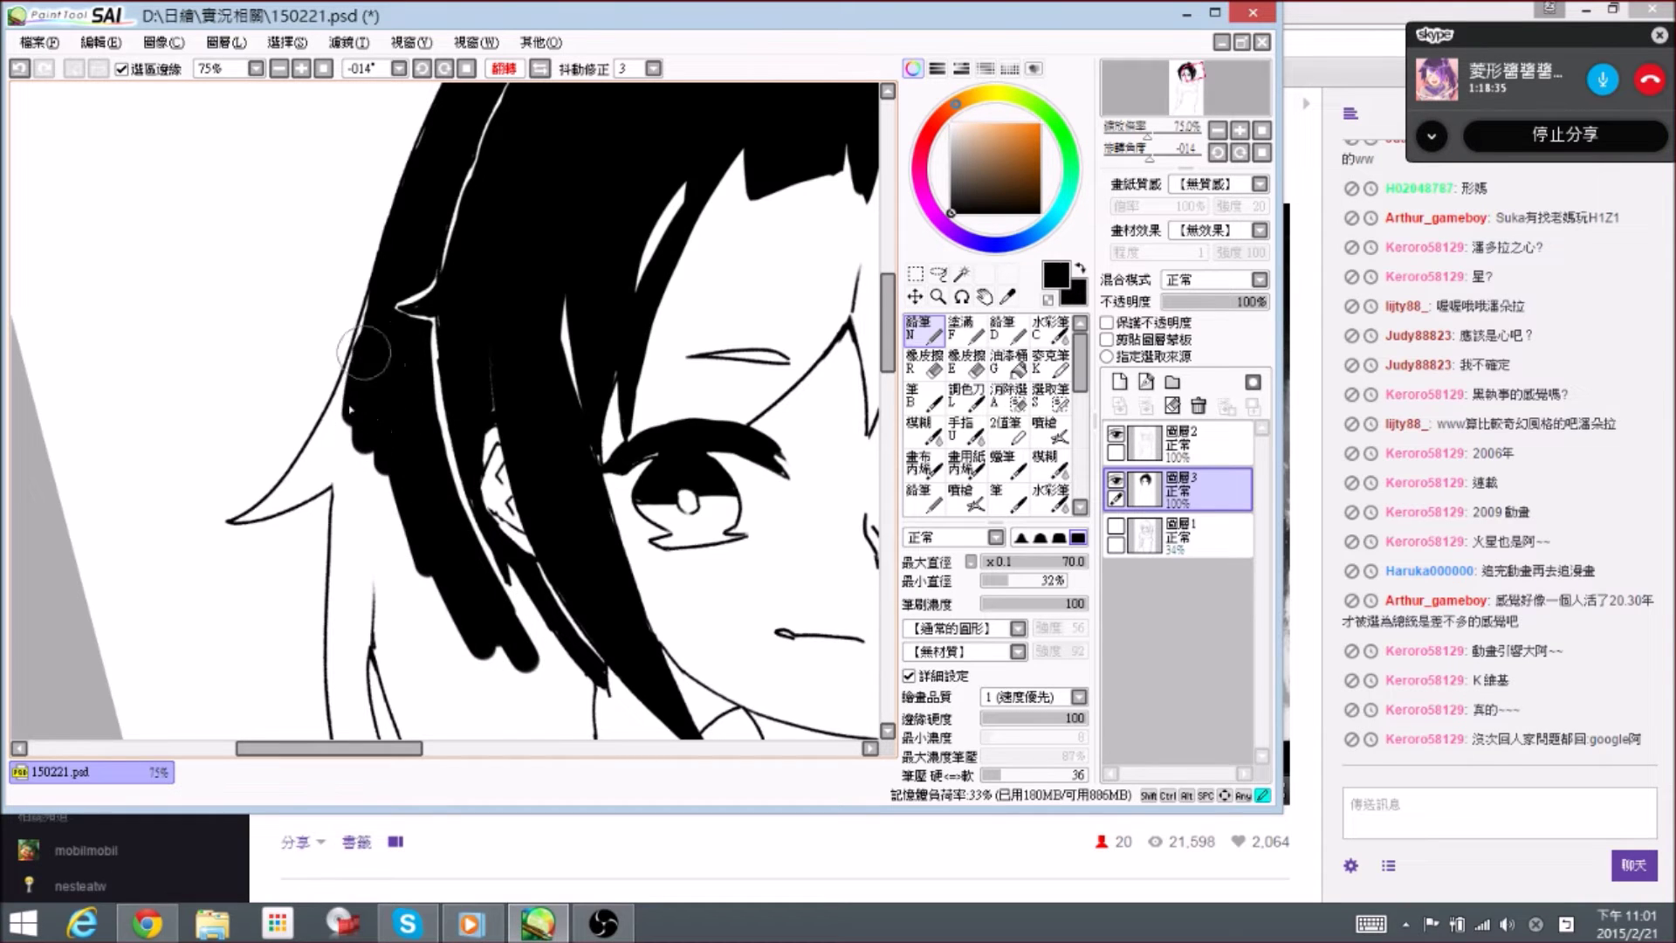
mouse_move(367, 333)
left_mouse_down()
mouse_move(329, 446)
mouse_move(341, 398)
left_mouse_up()
mouse_move(304, 461)
left_mouse_down()
mouse_move(339, 427)
mouse_move(400, 414)
mouse_move(347, 459)
left_mouse_up()
- Set the pencil size to 25, fill the pointed outer strand to its tip, and start the black on the outline below it
key("bracketleft")
key("bracketleft")
key("bracketleft")
key("bracketleft")
key("bracketleft")
key("bracketleft")
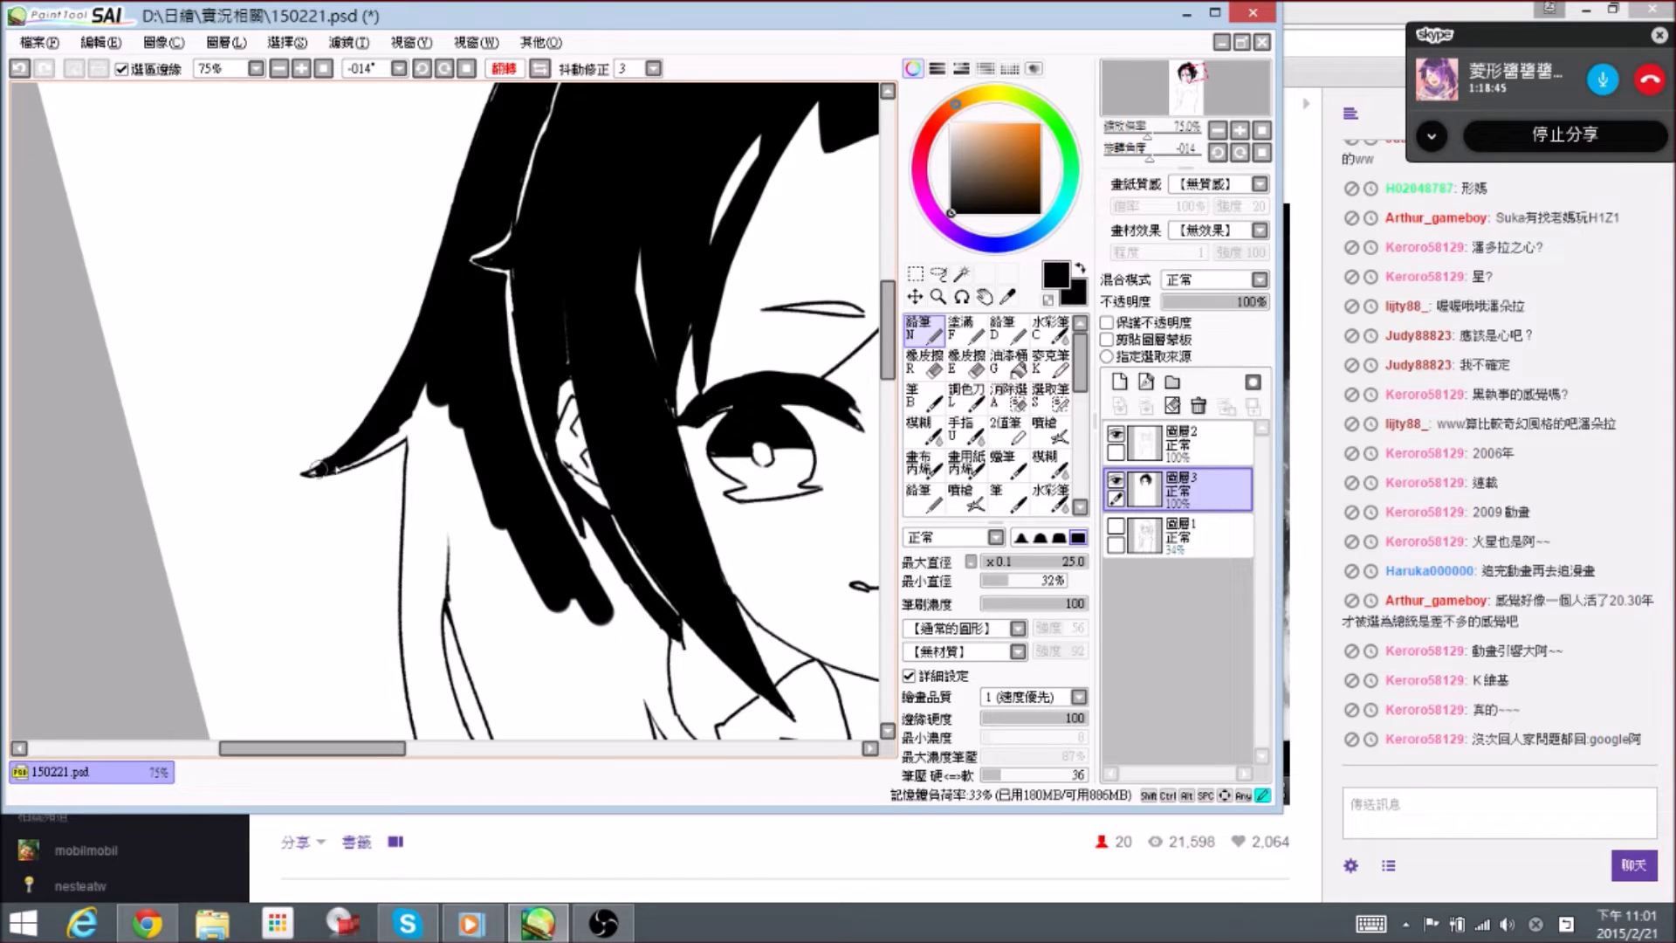
key("e")
mouse_move(330, 467)
left_mouse_down()
mouse_move(292, 471)
mouse_move(332, 441)
mouse_move(320, 471)
mouse_move(291, 467)
mouse_move(419, 411)
mouse_move(416, 471)
left_mouse_up()
key("n")
key("e")
key("n")
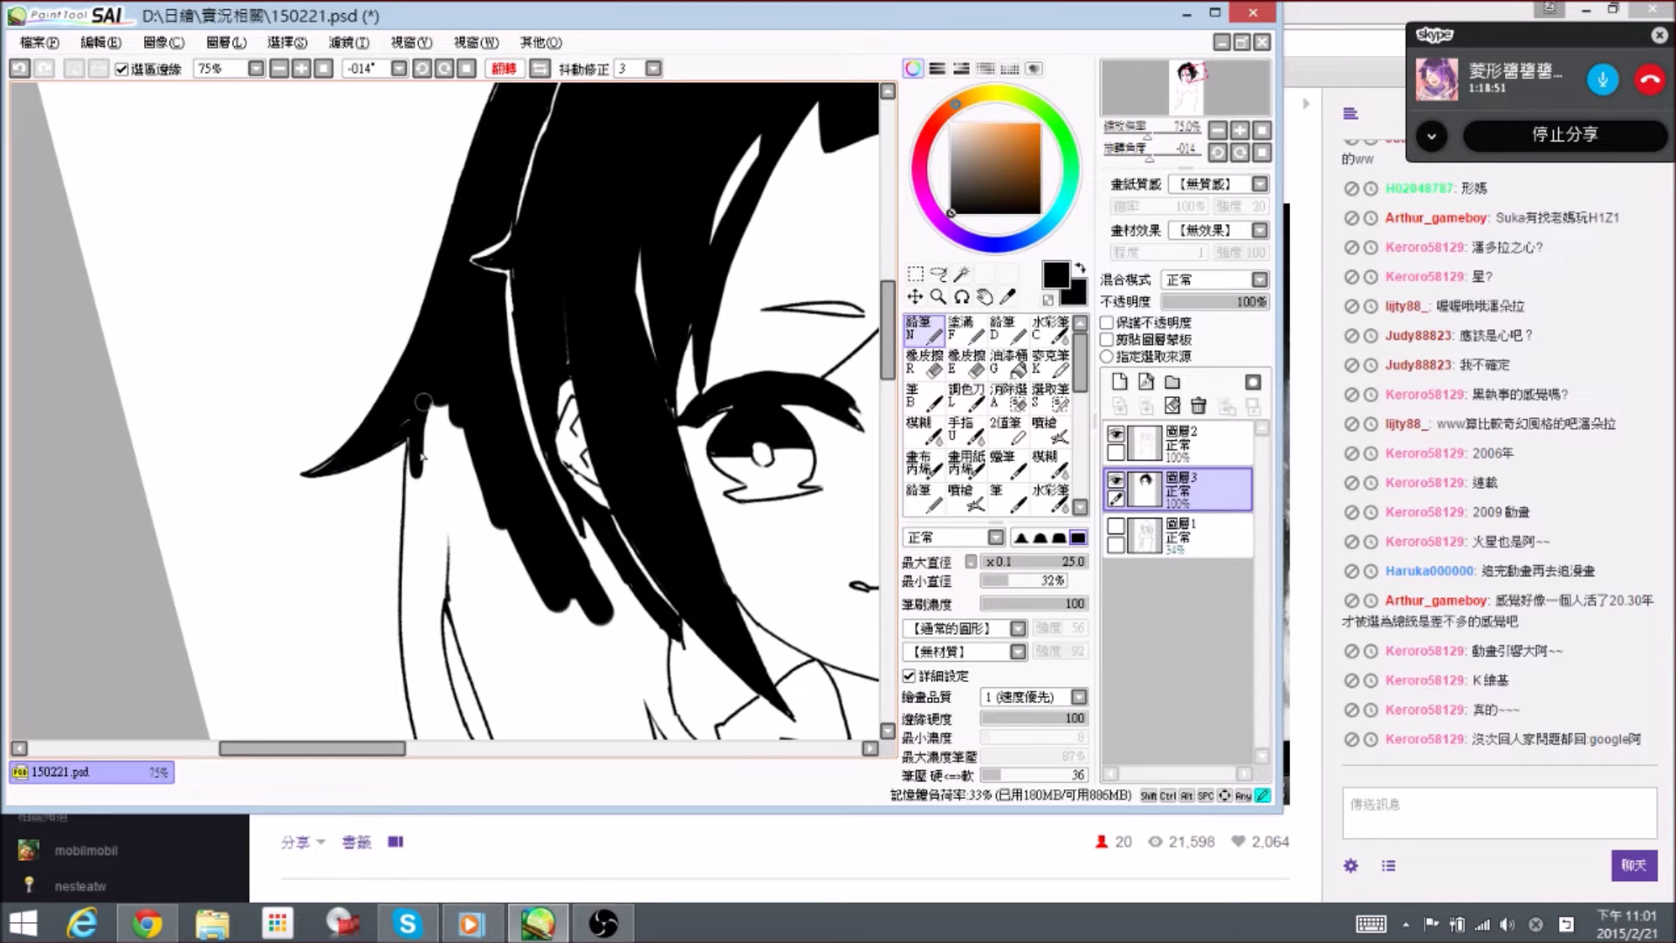
mouse_move(436, 403)
left_mouse_down()
mouse_move(460, 445)
mouse_move(413, 508)
left_mouse_up()
mouse_move(414, 436)
left_mouse_down()
mouse_move(417, 494)
mouse_move(404, 384)
left_mouse_up()
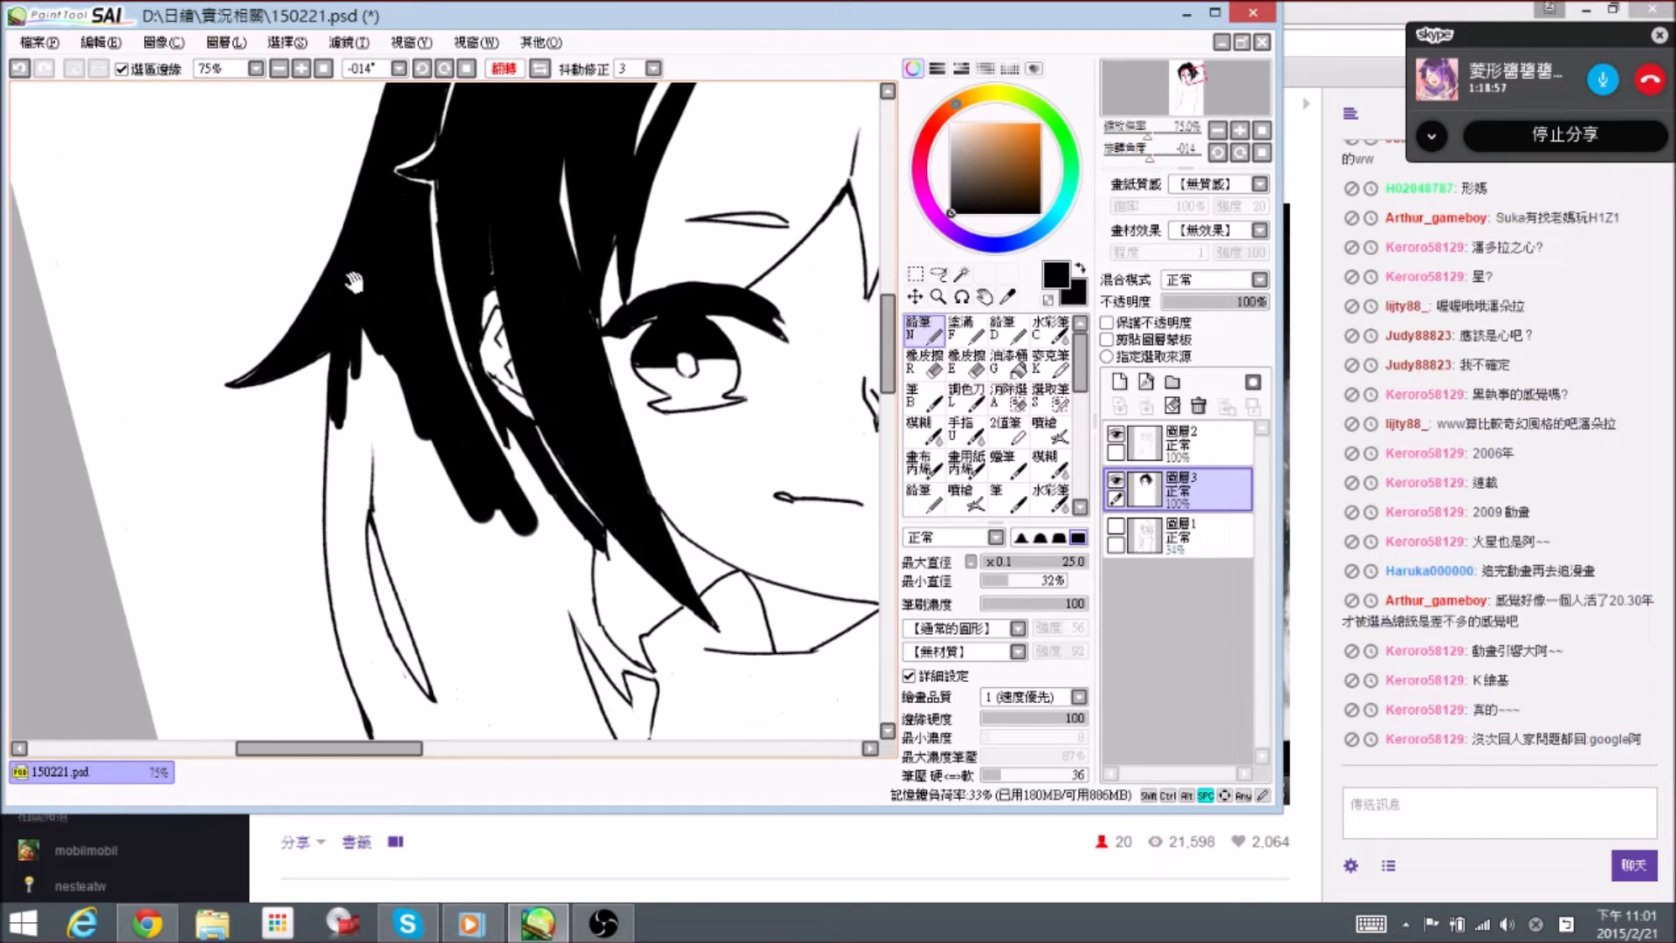
- Set the pencil size to 35 and extend the black along the ponytail's inner edge below the ear
key("bracketright")
key("bracketright")
key("bracketleft")
key("bracketleft")
key("bracketright")
mouse_move(522, 488)
left_mouse_down()
mouse_move(539, 521)
mouse_move(516, 452)
mouse_move(583, 556)
left_mouse_up()
key("ctrl+minus")
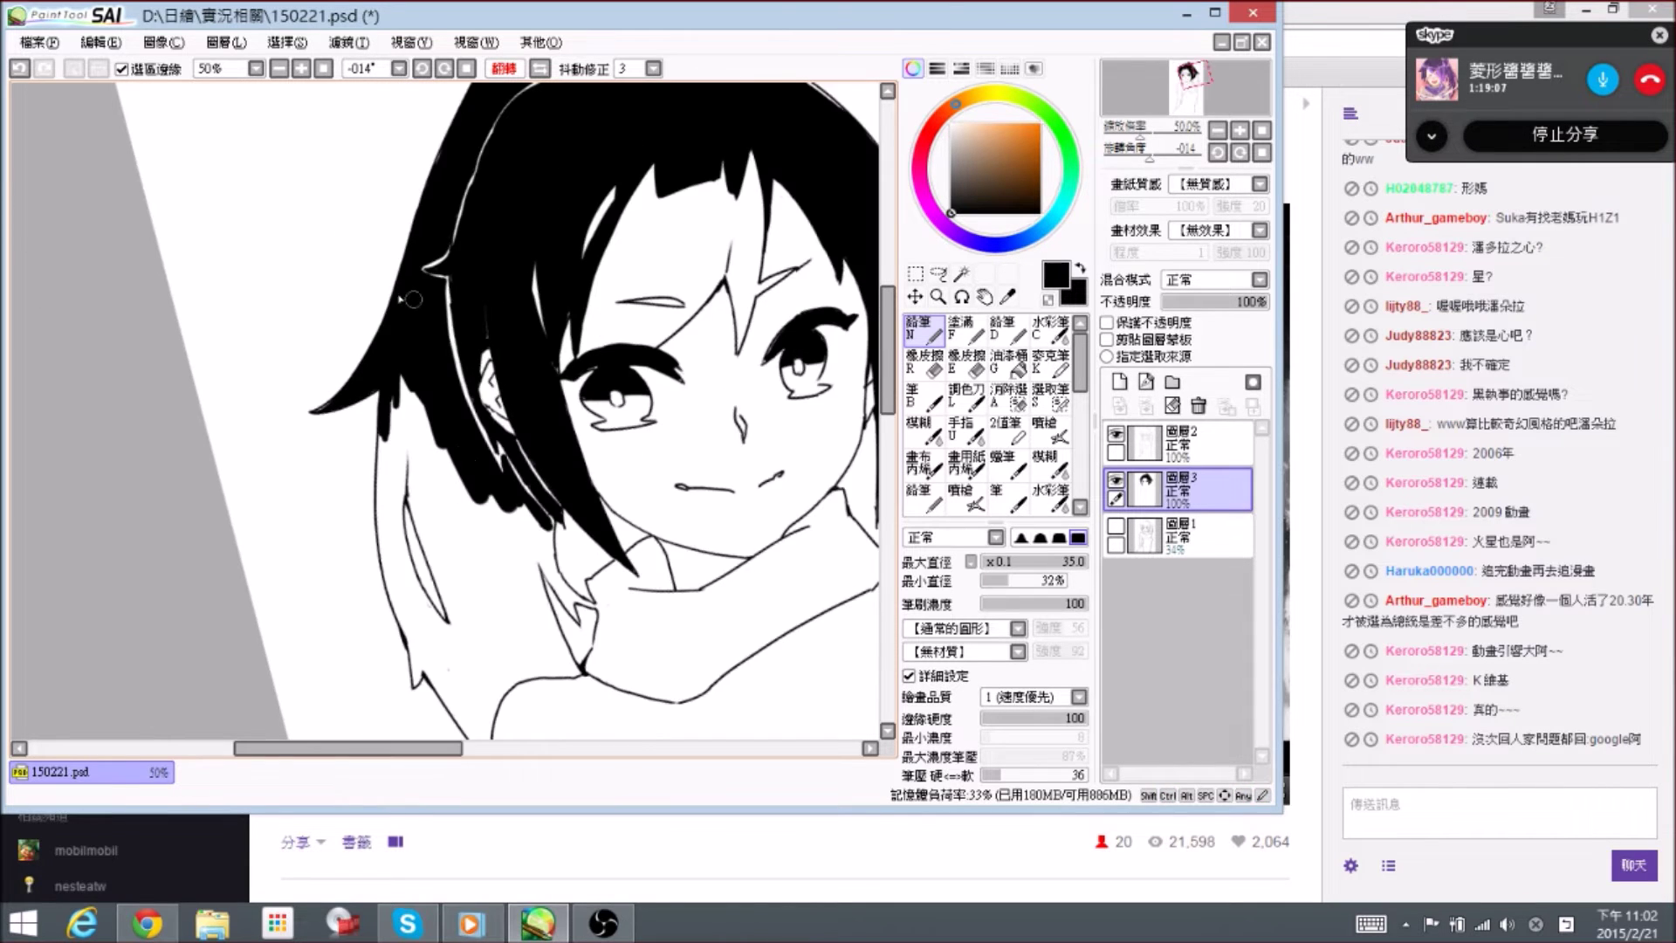
- Fill the inner strands down to the collar with black, using pencil size 20 for their pointed tips
key("ctrl+plus")
left_click_drag(528, 508, 478, 378)
left_click_drag(532, 439, 529, 410)
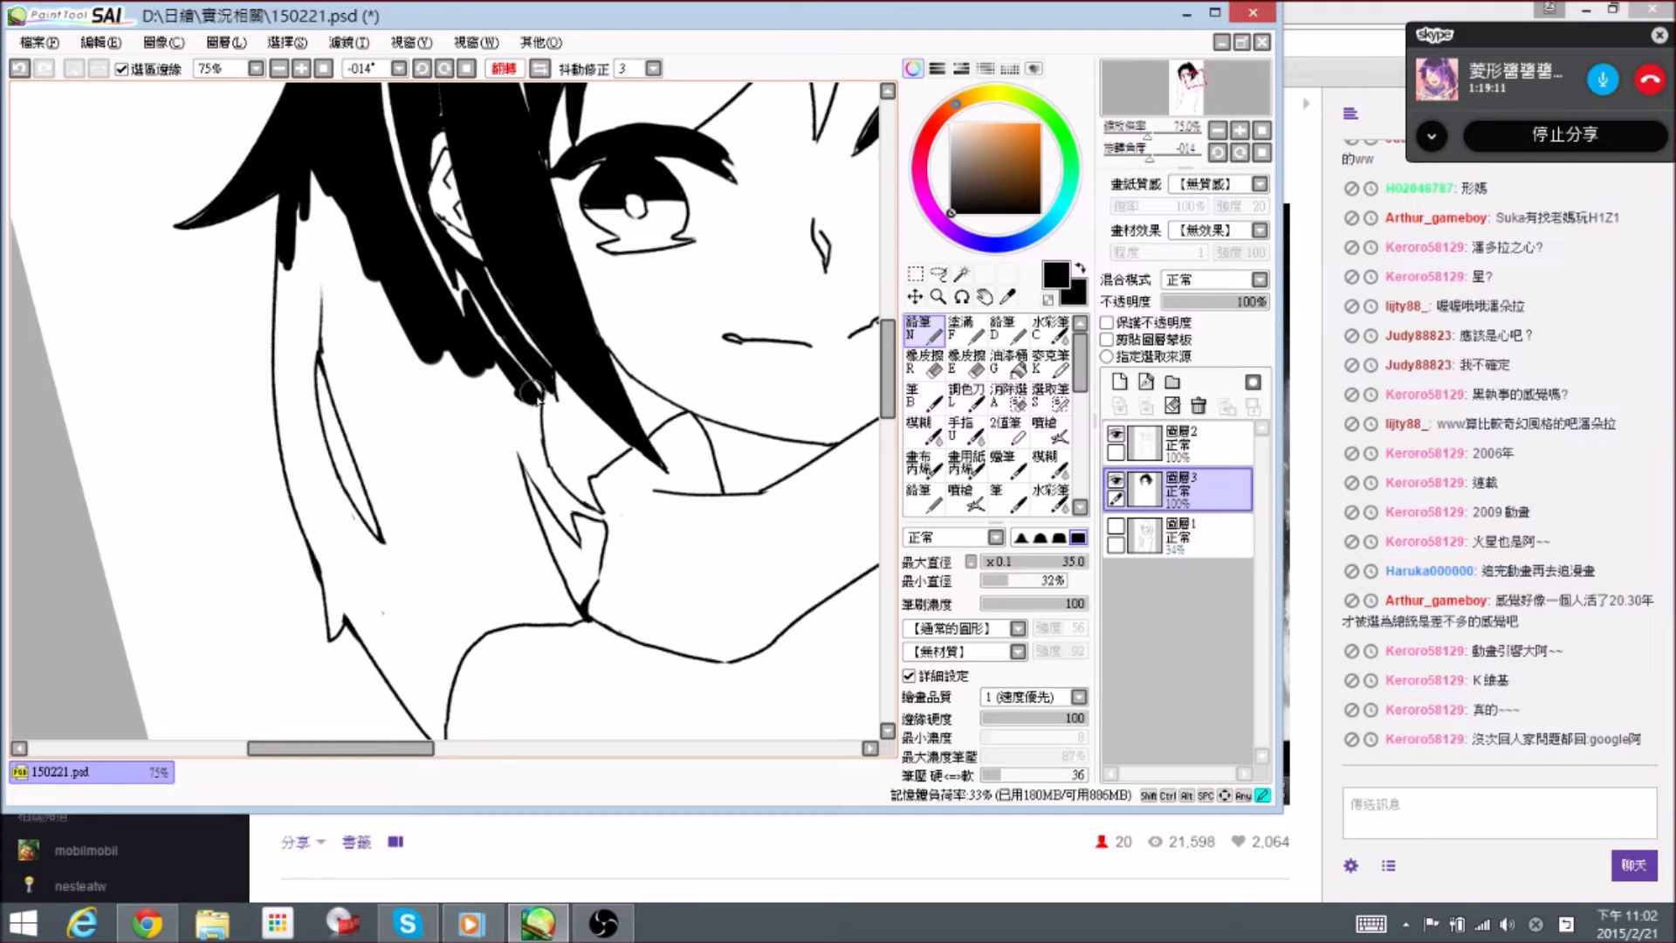
mouse_move(532, 397)
left_mouse_down()
mouse_move(558, 505)
mouse_move(546, 472)
mouse_move(563, 523)
left_mouse_up()
mouse_move(564, 522)
left_mouse_down()
mouse_move(578, 541)
mouse_move(507, 412)
left_mouse_up()
mouse_move(535, 472)
left_mouse_down()
mouse_move(511, 384)
mouse_move(514, 432)
mouse_move(475, 352)
mouse_move(512, 442)
mouse_move(557, 475)
mouse_move(480, 325)
left_mouse_up()
key("bracketleft")
key("bracketleft")
key("bracketleft")
left_click_drag(559, 492, 600, 521)
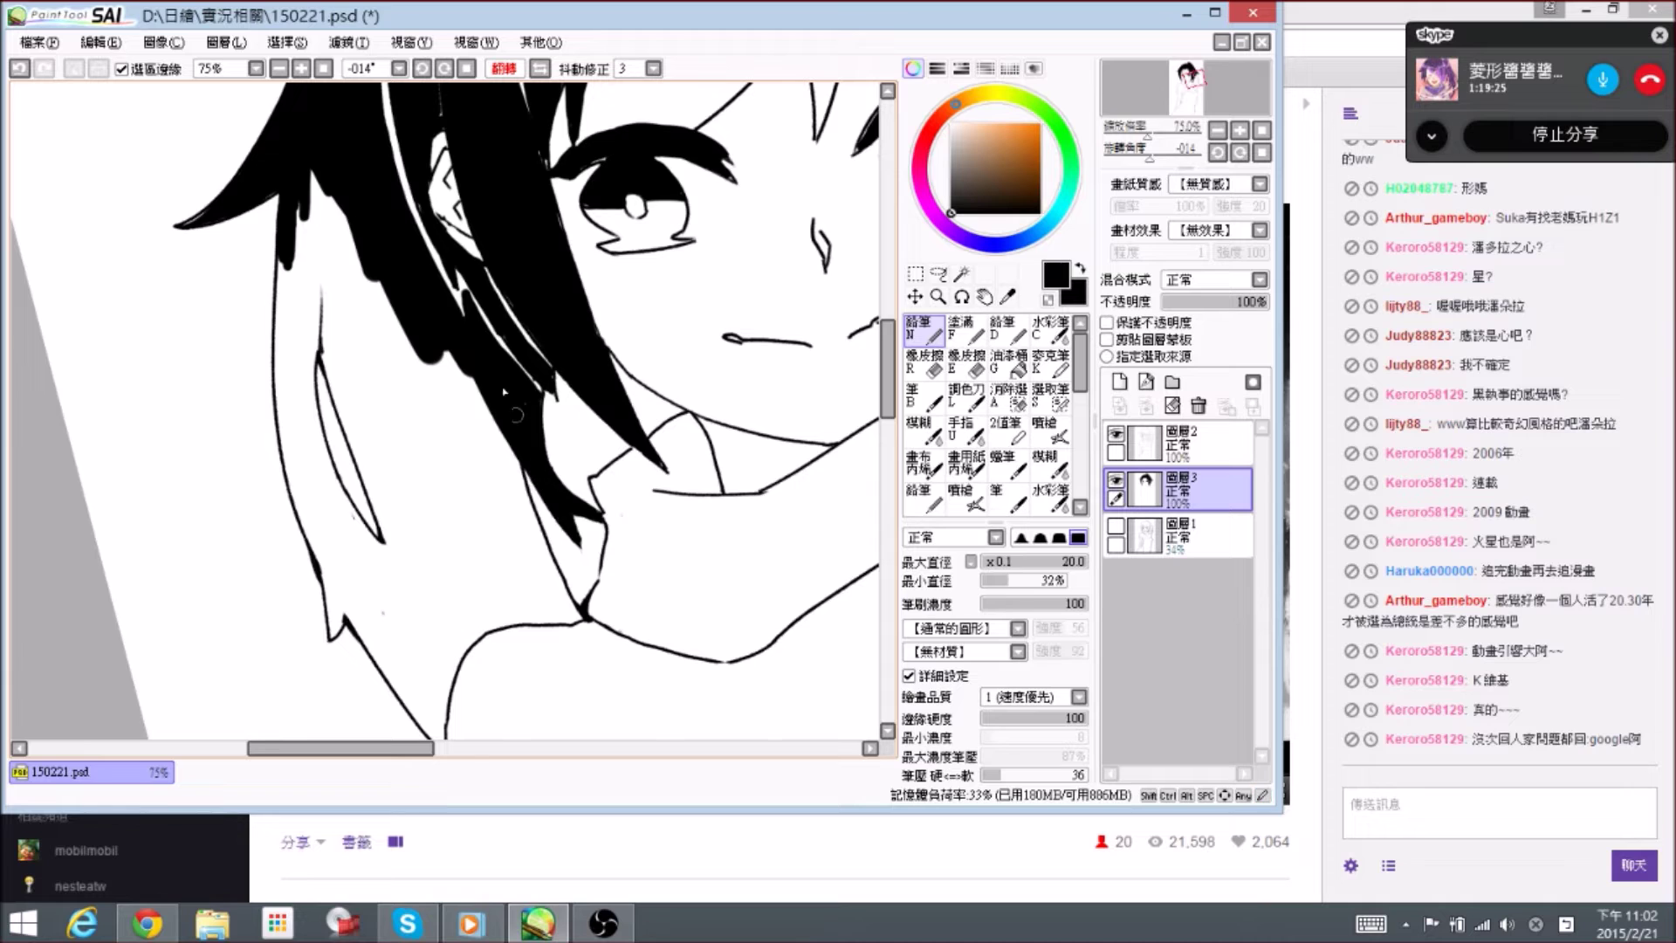
- Set the pencil size to 80 and fill the inner half of the ponytail with black down toward the shoulder
scroll(468, 343, "down", 1)
key("bracketright")
key("bracketright")
key("bracketright")
key("bracketright")
key("bracketright")
key("bracketright")
key("bracketright")
mouse_move(435, 349)
left_mouse_down()
mouse_move(440, 415)
mouse_move(427, 341)
mouse_move(462, 438)
mouse_move(461, 366)
mouse_move(472, 474)
left_mouse_up()
mouse_move(468, 384)
left_mouse_down()
mouse_move(497, 489)
mouse_move(475, 406)
mouse_move(507, 454)
mouse_move(490, 426)
left_mouse_up()
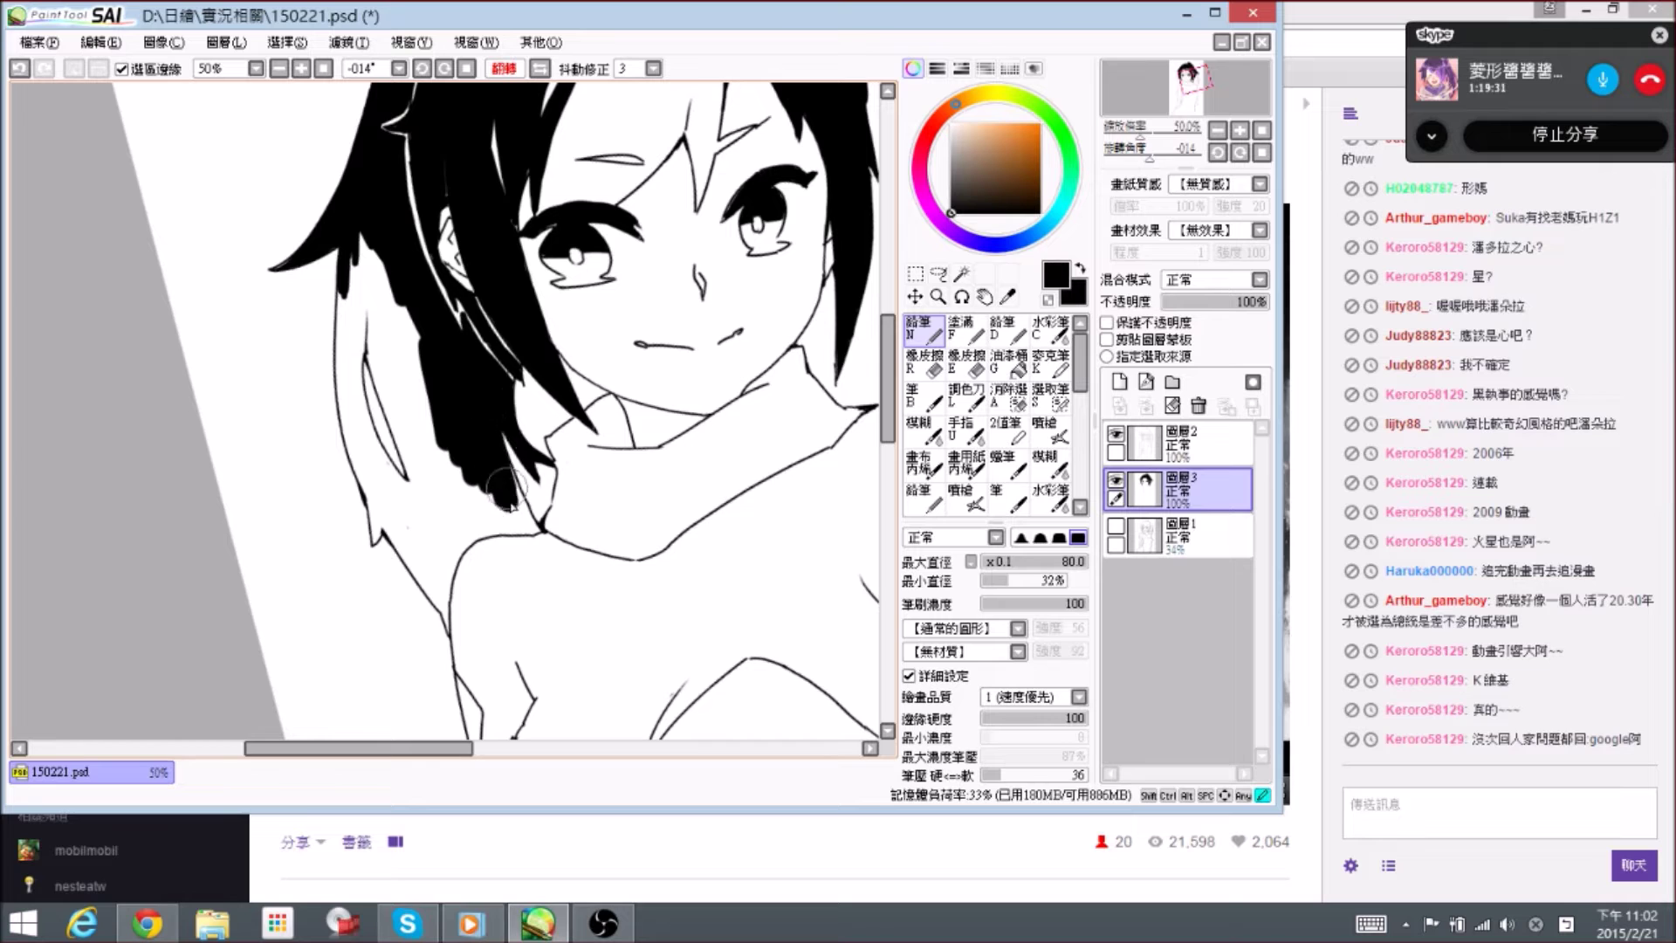
- Set the pencil size to 30 and touch up the black strands beside the collar
key("e")
key("n")
key("bracketleft")
key("bracketleft")
key("bracketleft")
key("bracketleft")
key("bracketleft")
key("bracketleft")
left_click_drag(482, 463, 473, 451)
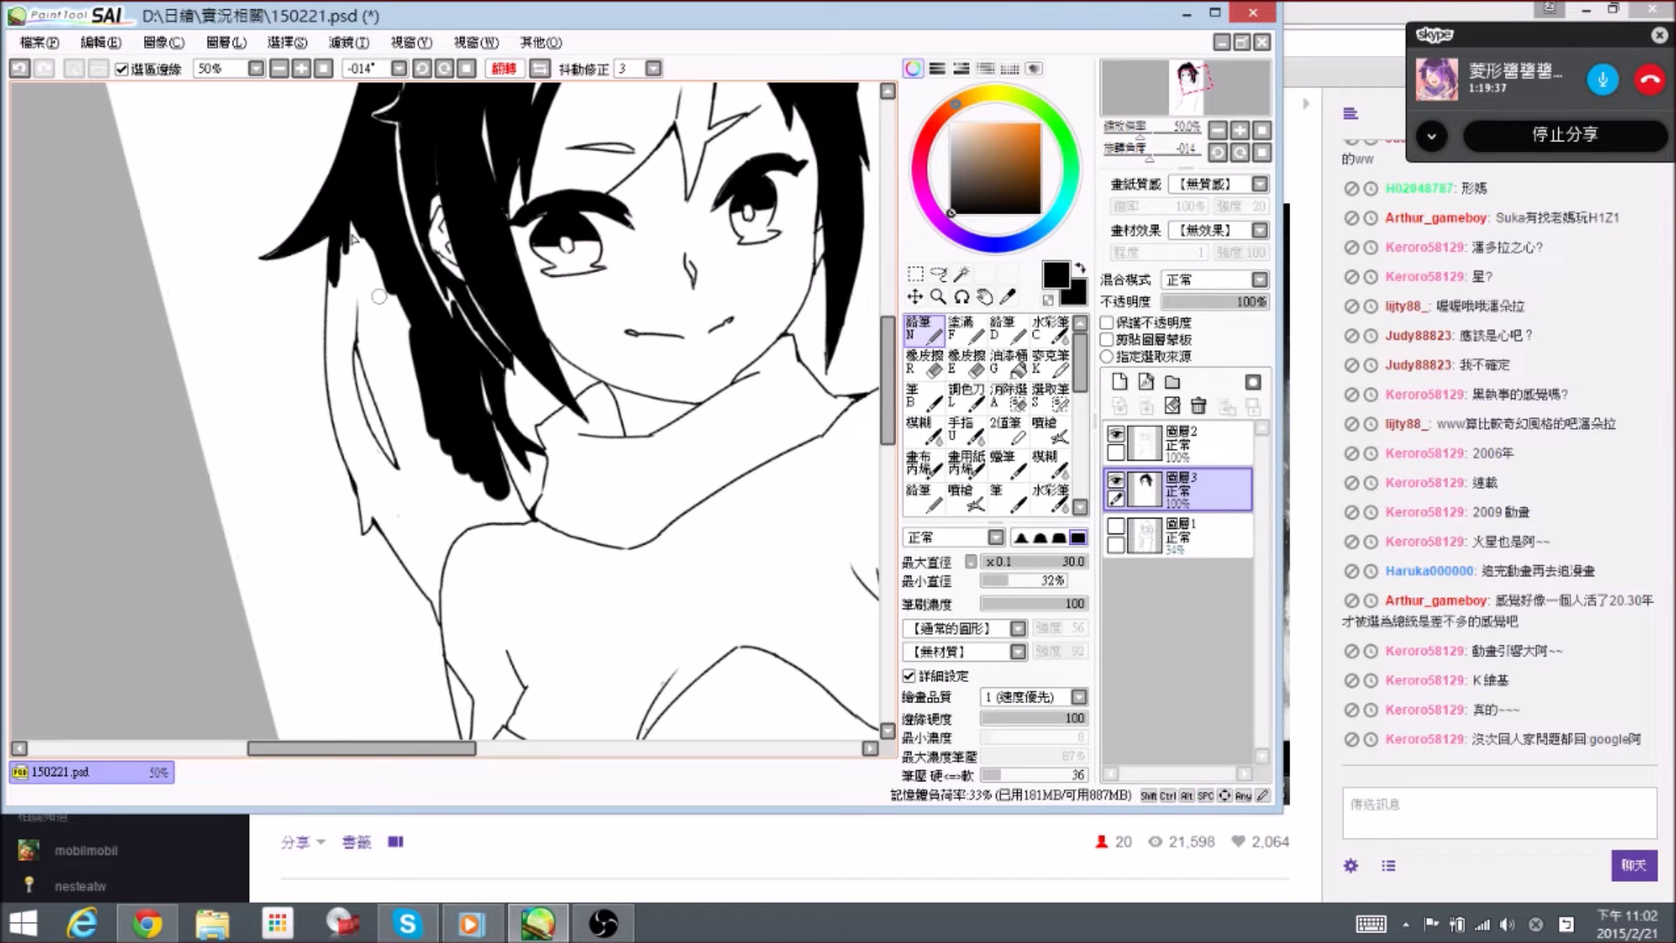
- Fill the ponytail's central area with black using pencil sizes 60 and 80, leaving the narrow strand gap on its outer side white
key("bracketright")
key("bracketright")
key("bracketright")
key("bracketright")
key("bracketright")
left_click_drag(379, 259, 422, 377)
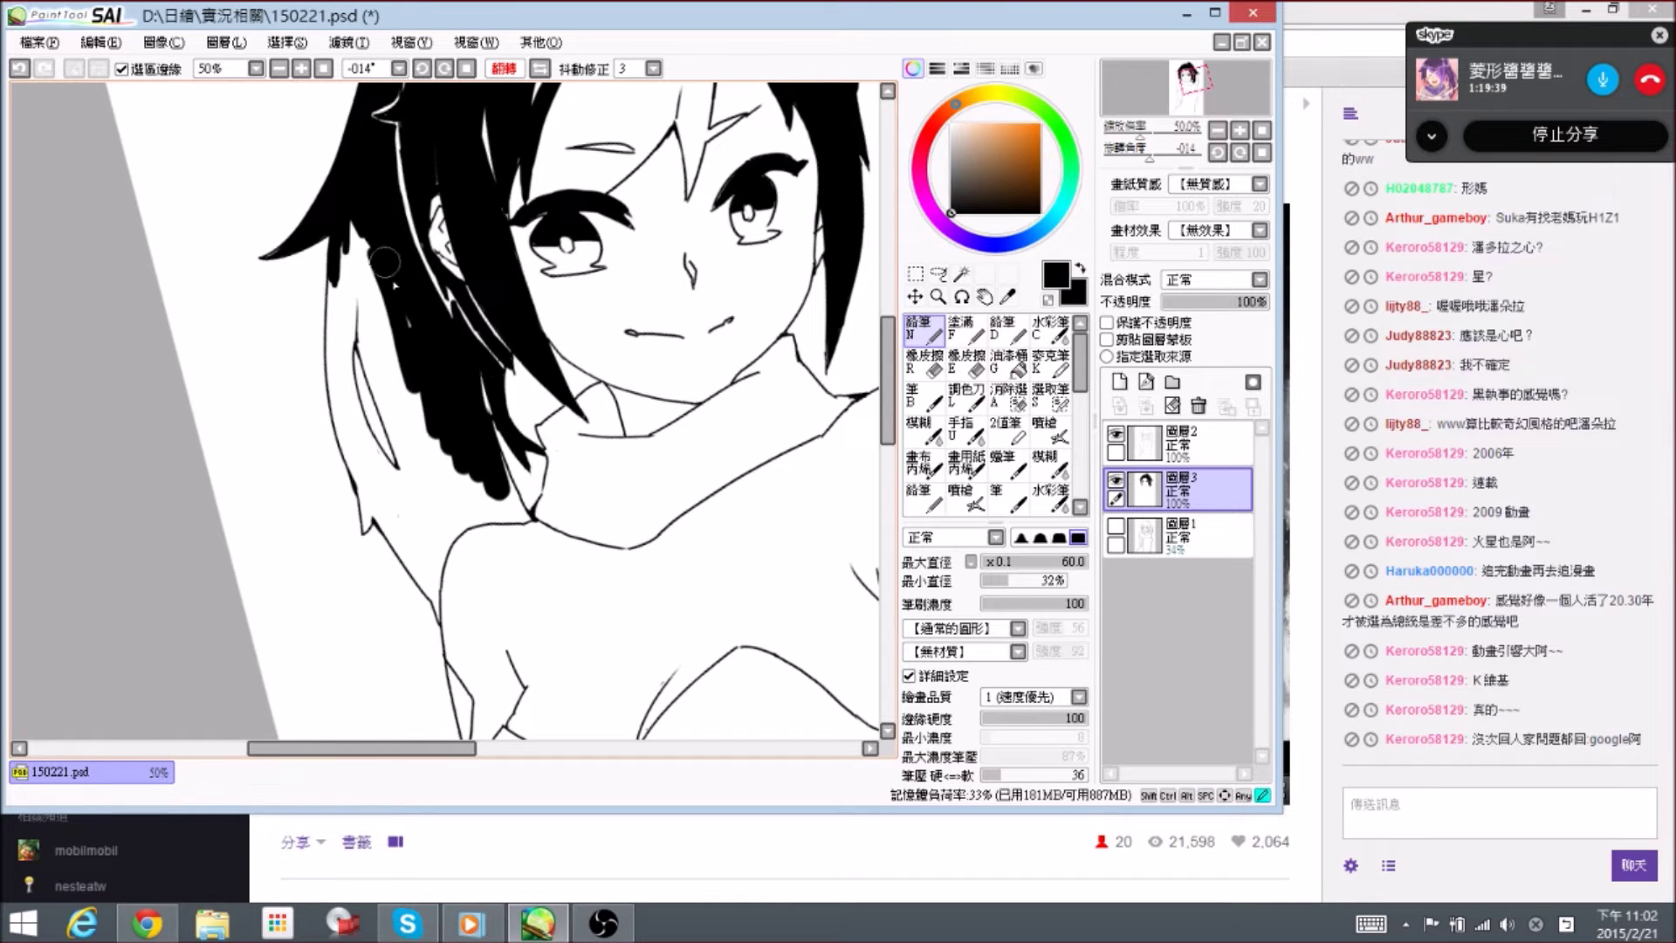
key("bracketright")
left_click_drag(357, 220, 389, 364)
left_click_drag(357, 221, 398, 395)
left_click_drag(359, 253, 388, 377)
left_click_drag(357, 293, 431, 500)
left_click_drag(422, 414, 450, 491)
mouse_move(413, 384)
left_mouse_down()
mouse_move(506, 494)
mouse_move(490, 452)
mouse_move(512, 503)
left_mouse_up()
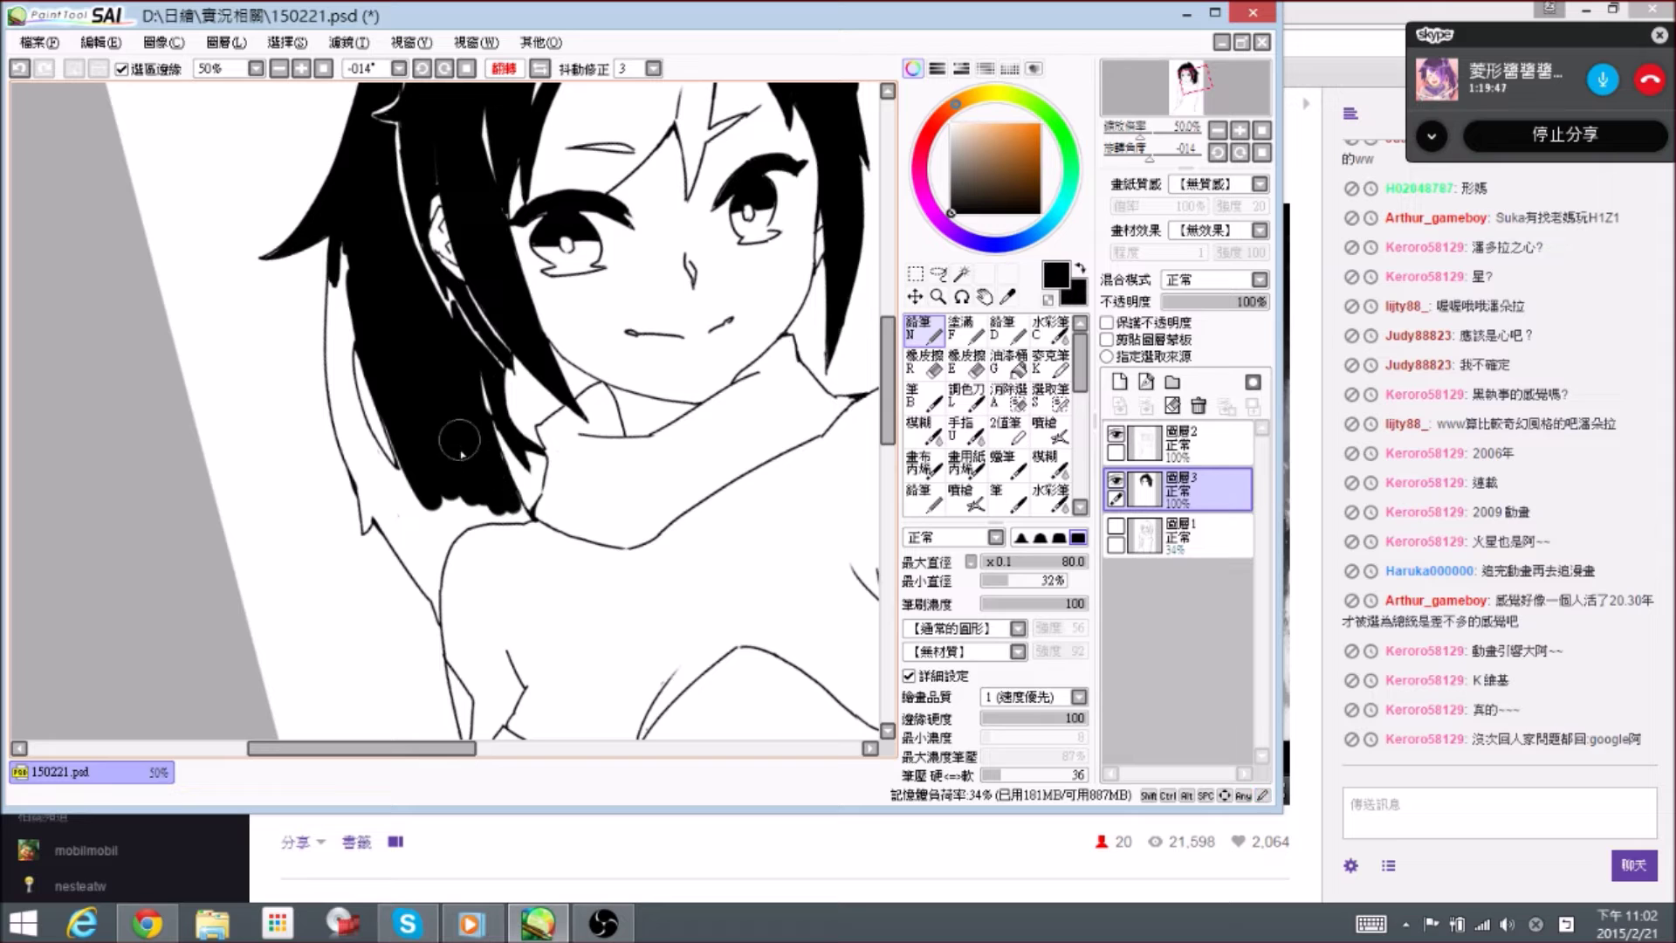
- Set the pencil size to 25 and fill the ponytail's lower edge along the shoulder and its narrow tip behind the arm
scroll(476, 474, "up", 1)
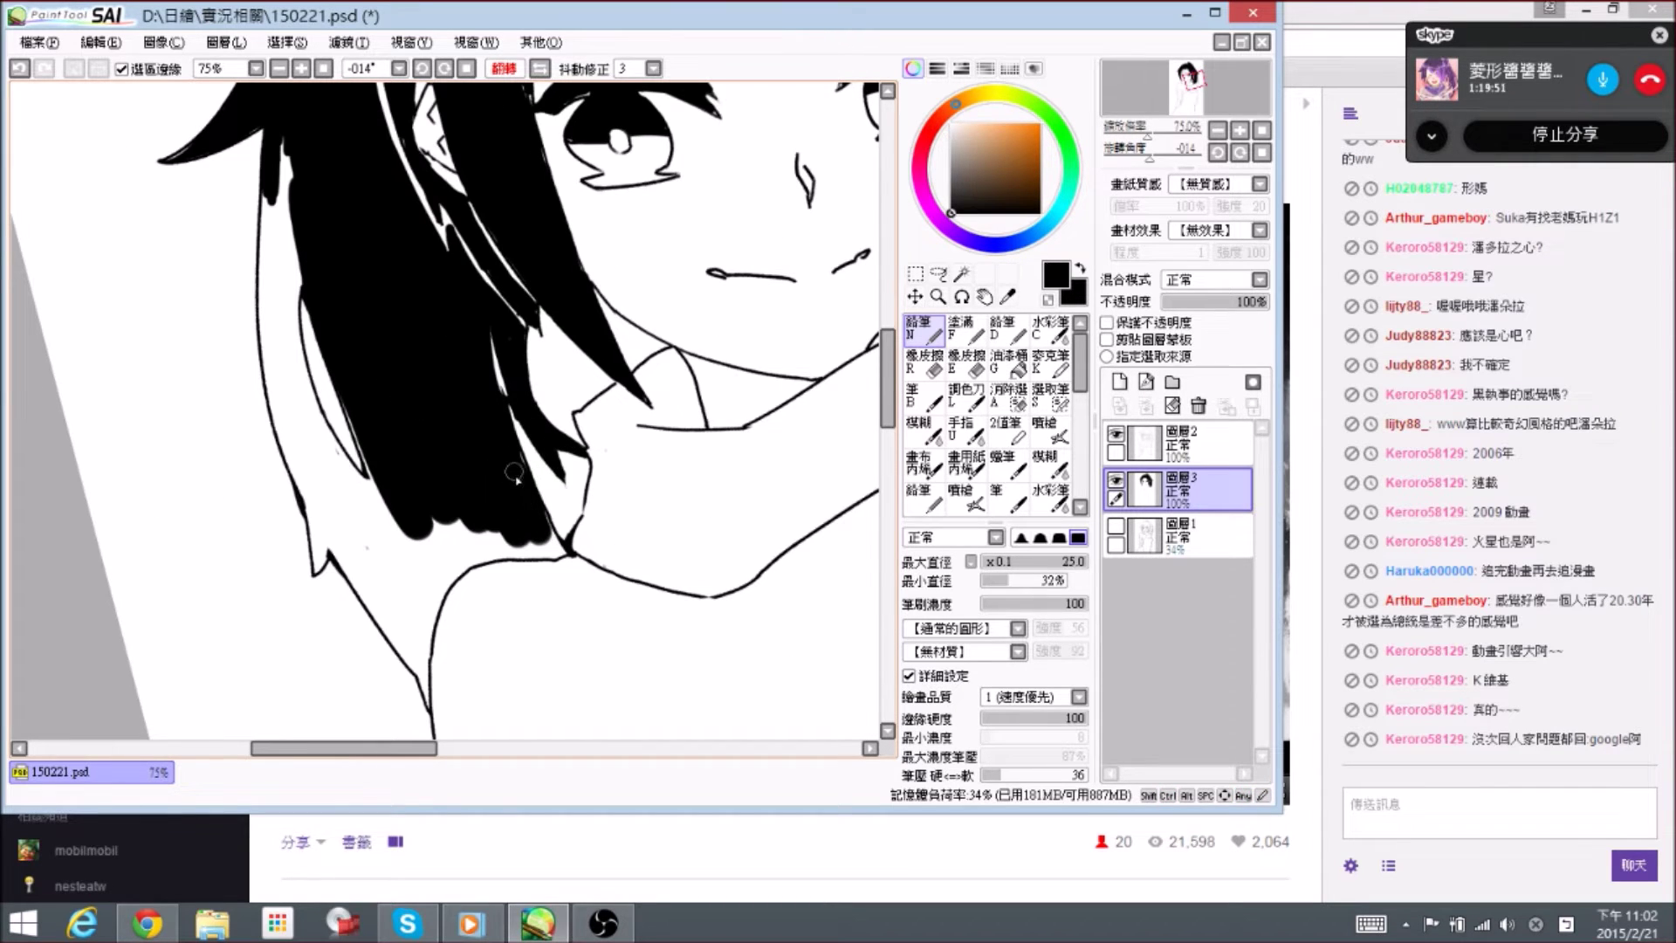
scroll(515, 476, "down", 1)
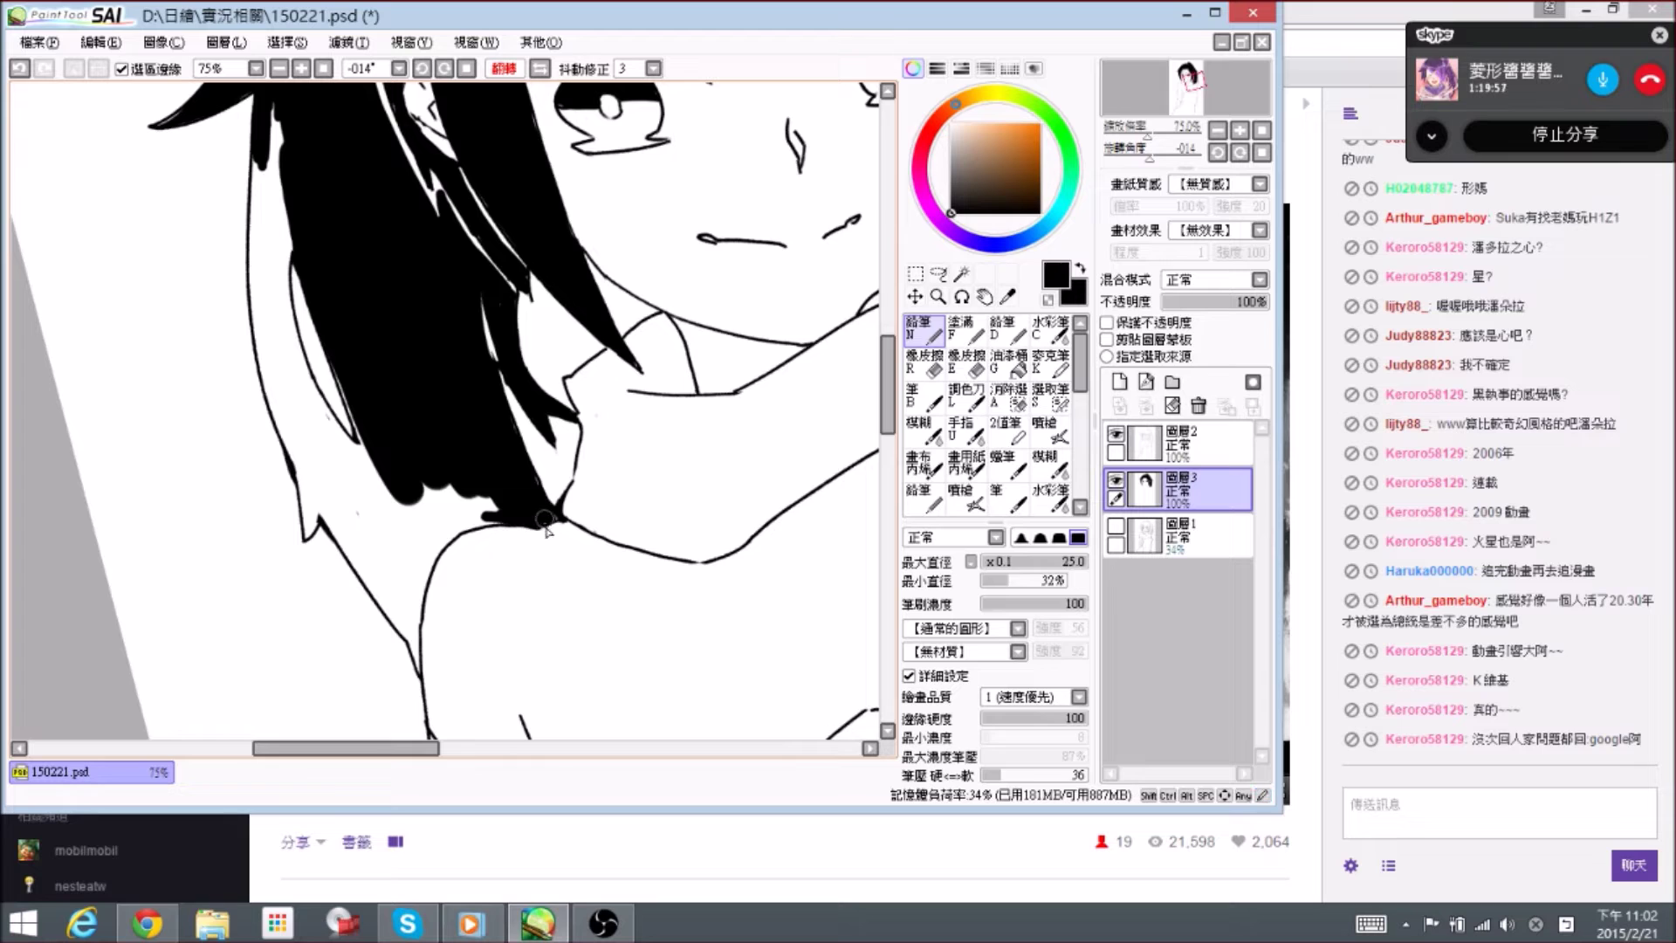
key("e")
key("n")
scroll(495, 423, "down", 2)
mouse_move(520, 453)
left_mouse_down()
mouse_move(449, 456)
mouse_move(492, 430)
mouse_move(443, 436)
mouse_move(418, 397)
mouse_move(382, 415)
mouse_move(396, 443)
mouse_move(432, 460)
left_mouse_up()
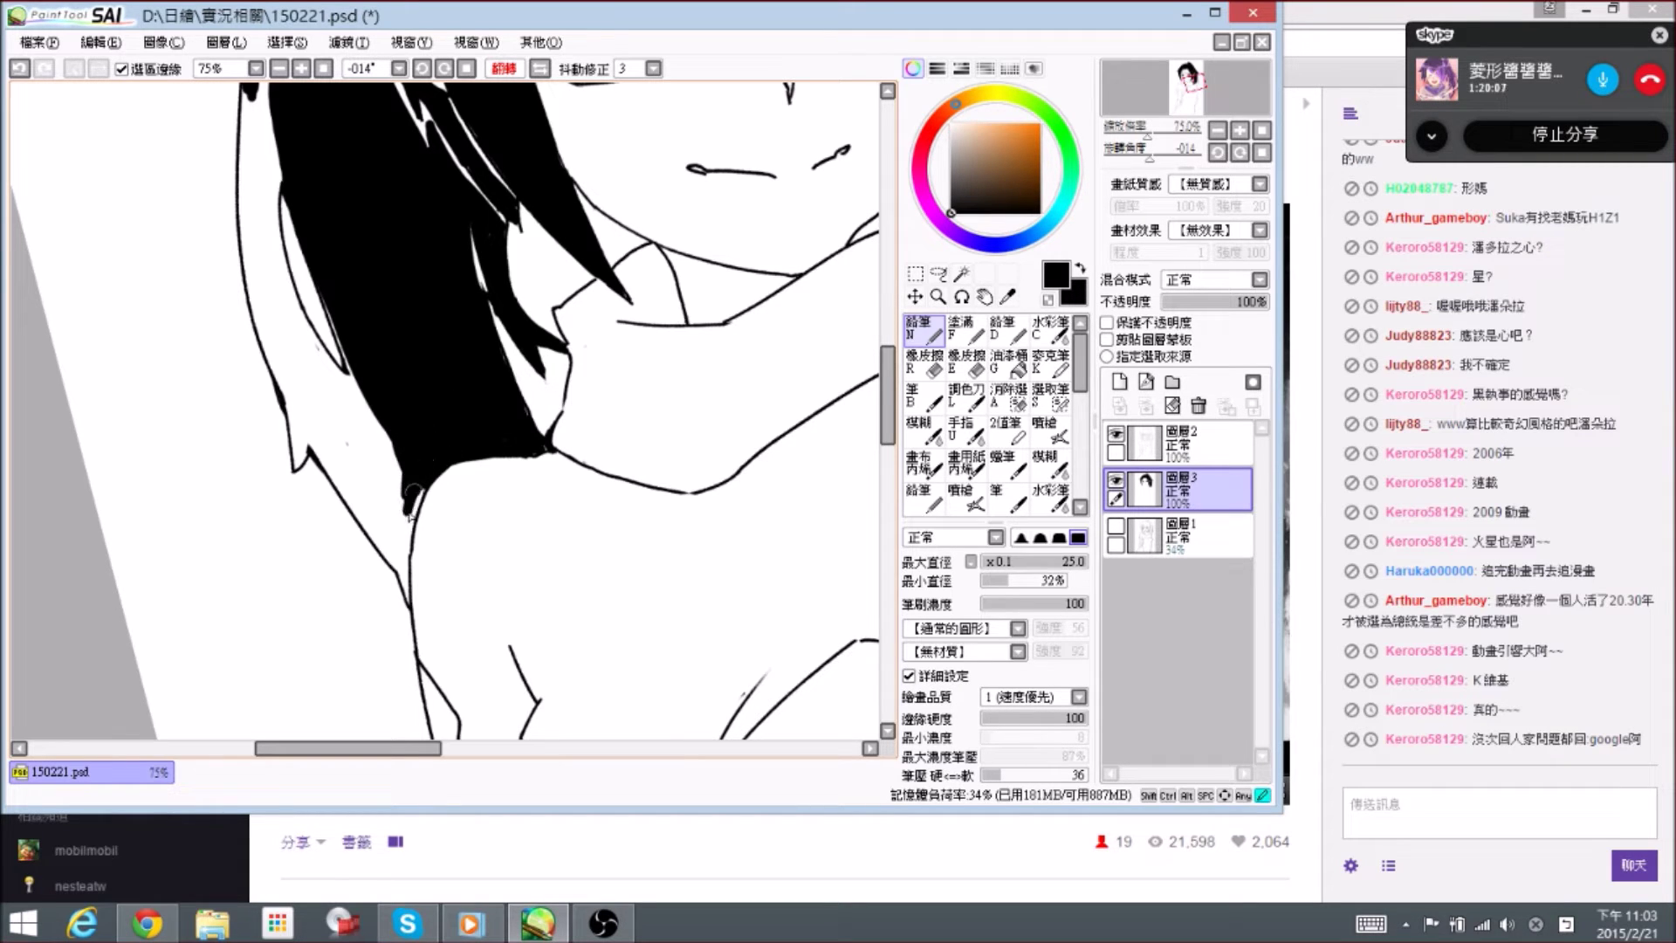
left_click_drag(419, 491, 404, 550)
left_click_drag(361, 423, 355, 285)
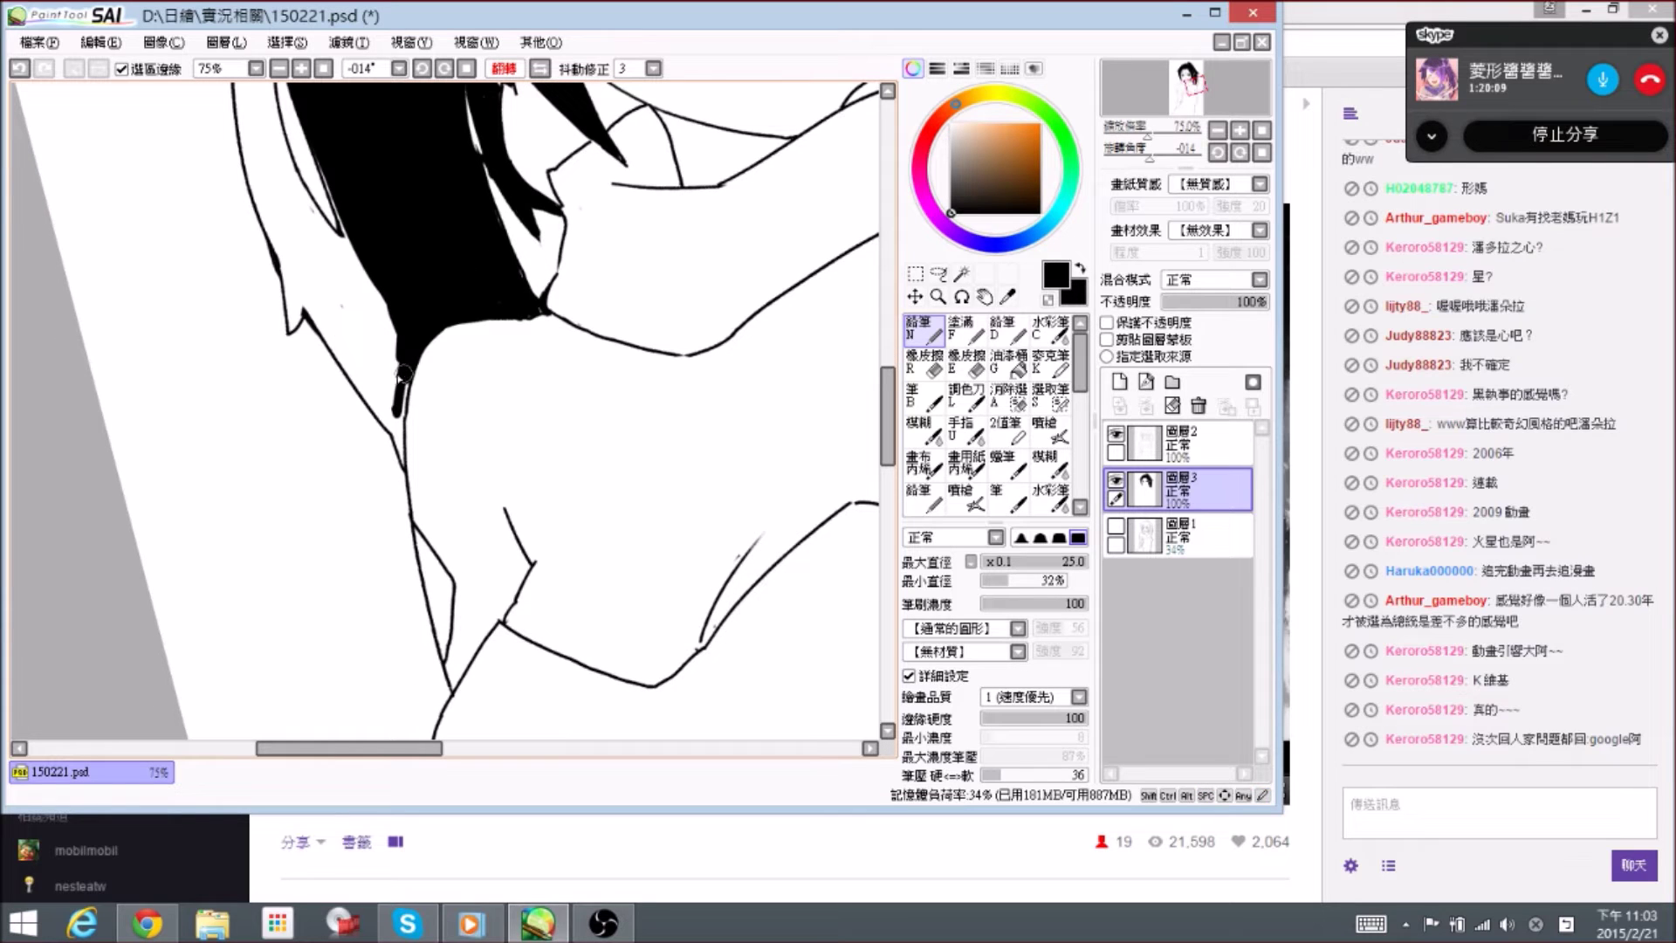
mouse_move(398, 404)
left_mouse_down()
mouse_move(398, 424)
mouse_move(408, 371)
left_mouse_up()
- Set the pencil size to 50 and fill the outer lower ponytail around the white strand gap, down to the small forked tip
scroll(412, 373, "up", 3)
key("bracketright")
key("bracketright")
key("bracketright")
key("bracketright")
mouse_move(413, 335)
left_mouse_down()
mouse_move(431, 522)
mouse_move(361, 371)
mouse_move(385, 409)
mouse_move(414, 418)
mouse_move(419, 402)
mouse_move(310, 269)
mouse_move(385, 388)
mouse_move(342, 345)
mouse_move(404, 462)
mouse_move(343, 363)
mouse_move(380, 441)
left_mouse_up()
mouse_move(315, 283)
left_mouse_down()
mouse_move(394, 426)
mouse_move(370, 253)
left_mouse_up()
mouse_move(388, 352)
left_mouse_down()
mouse_move(385, 265)
mouse_move(380, 314)
left_mouse_up()
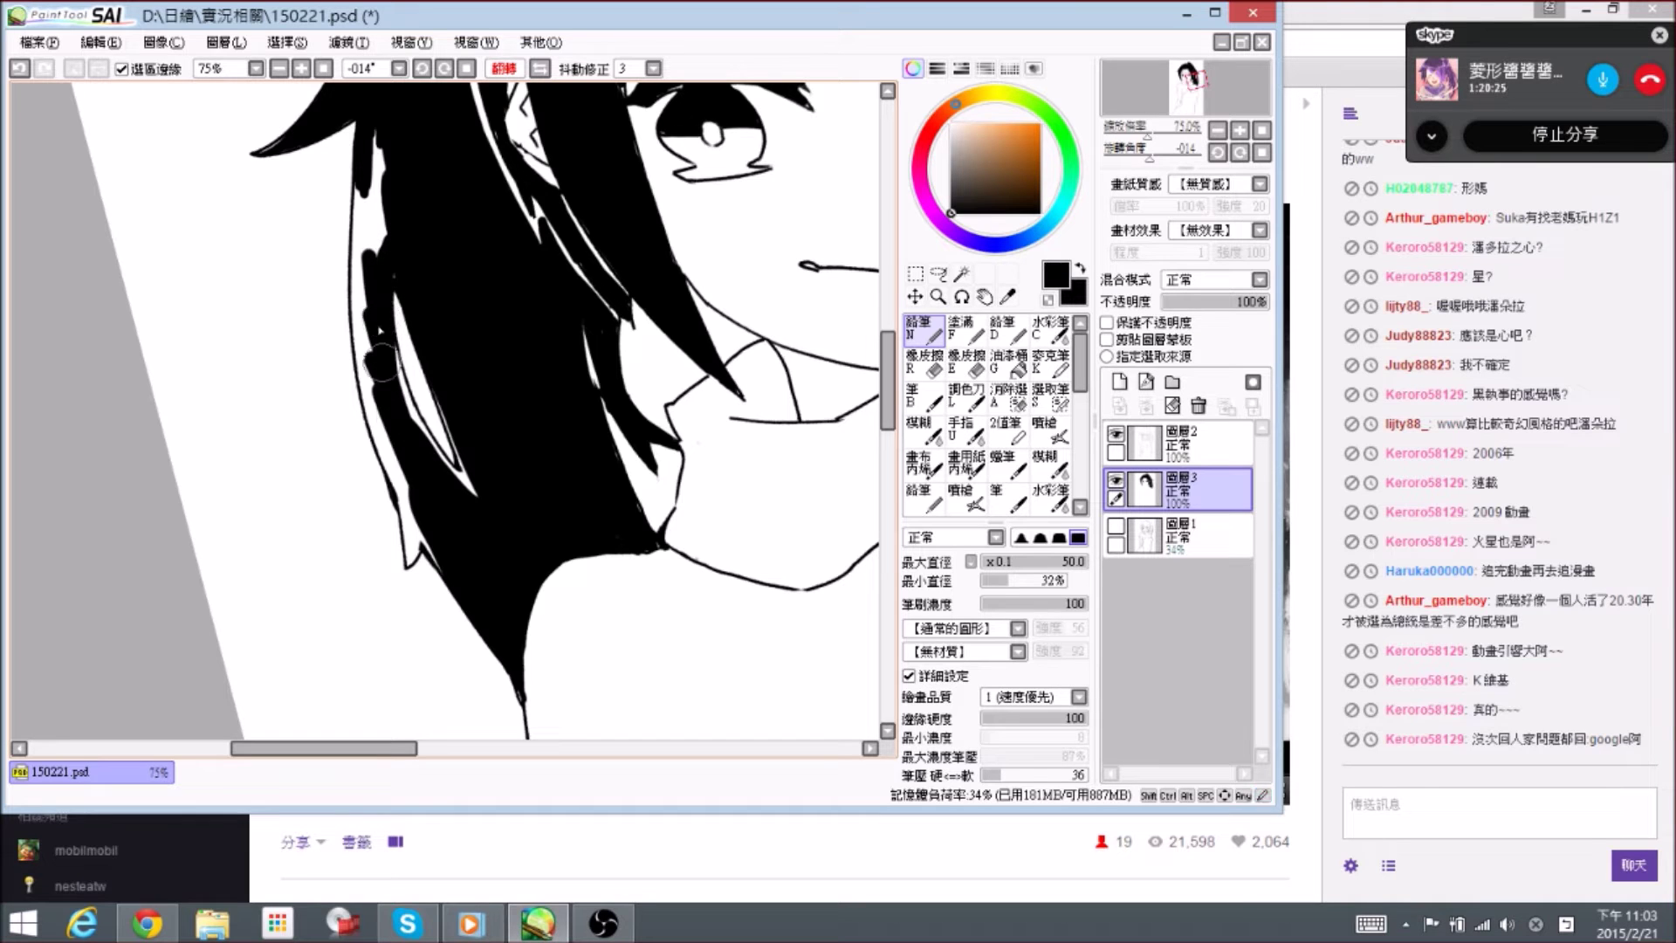
mouse_move(388, 376)
left_mouse_down()
mouse_move(385, 323)
mouse_move(397, 387)
mouse_move(375, 359)
left_mouse_up()
left_click_drag(405, 488, 419, 563)
key("e")
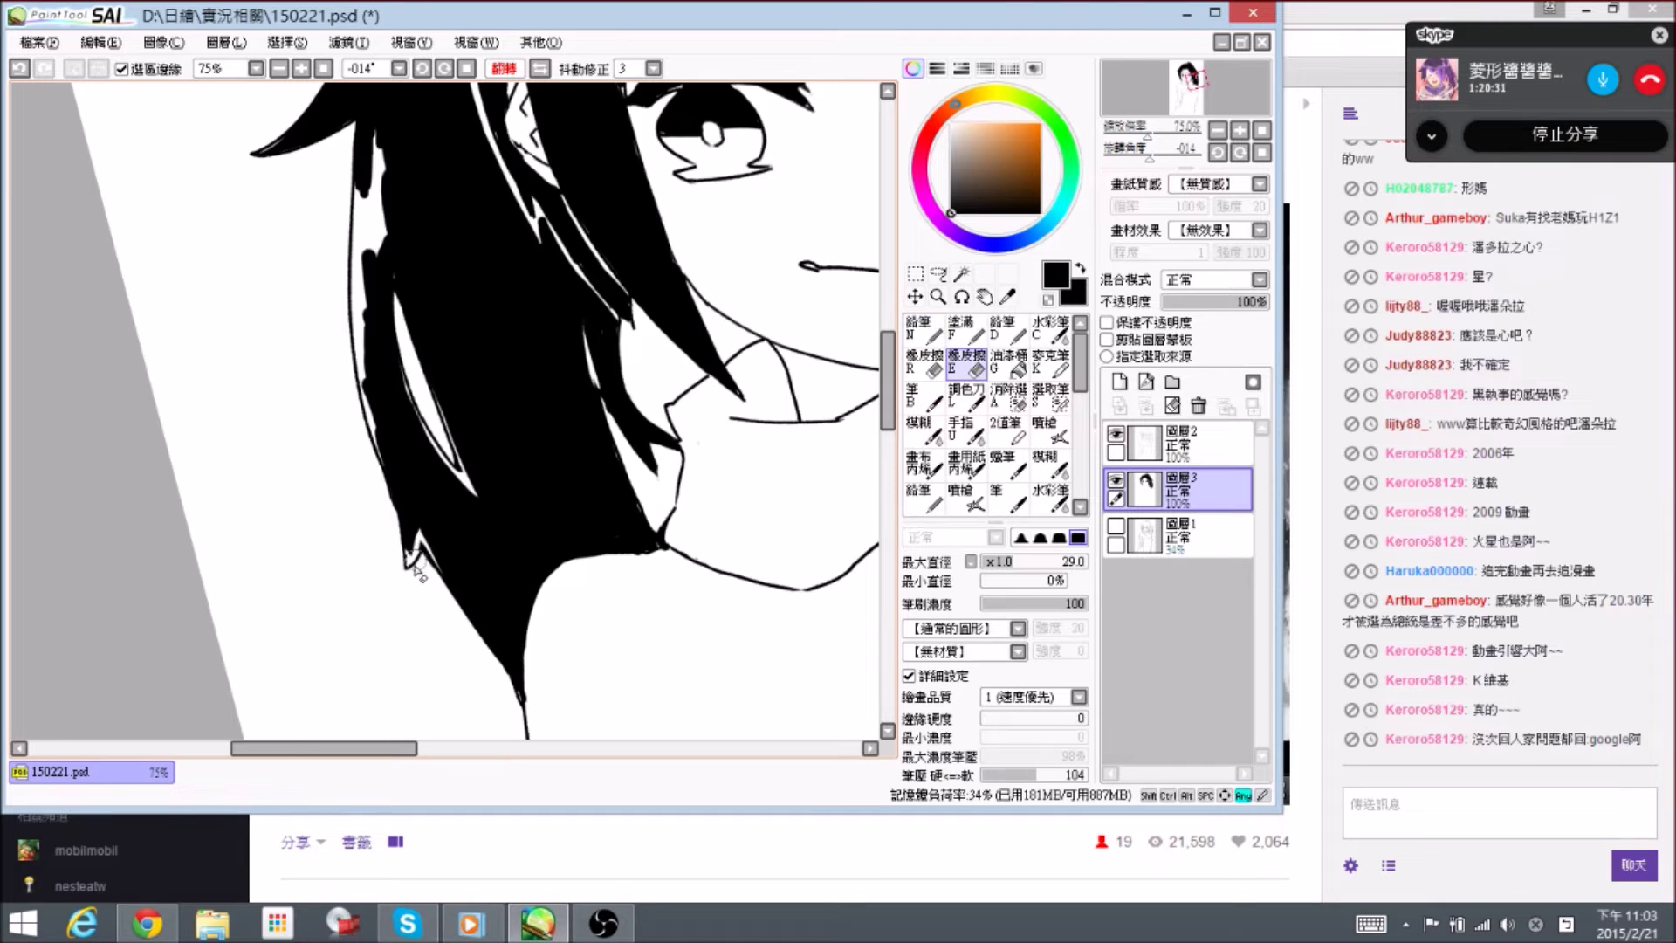
- Fill the remaining white strip along the ponytail's outer outline below the pointed strand and clean up its edge
key("n")
scroll(423, 488, "up", 3)
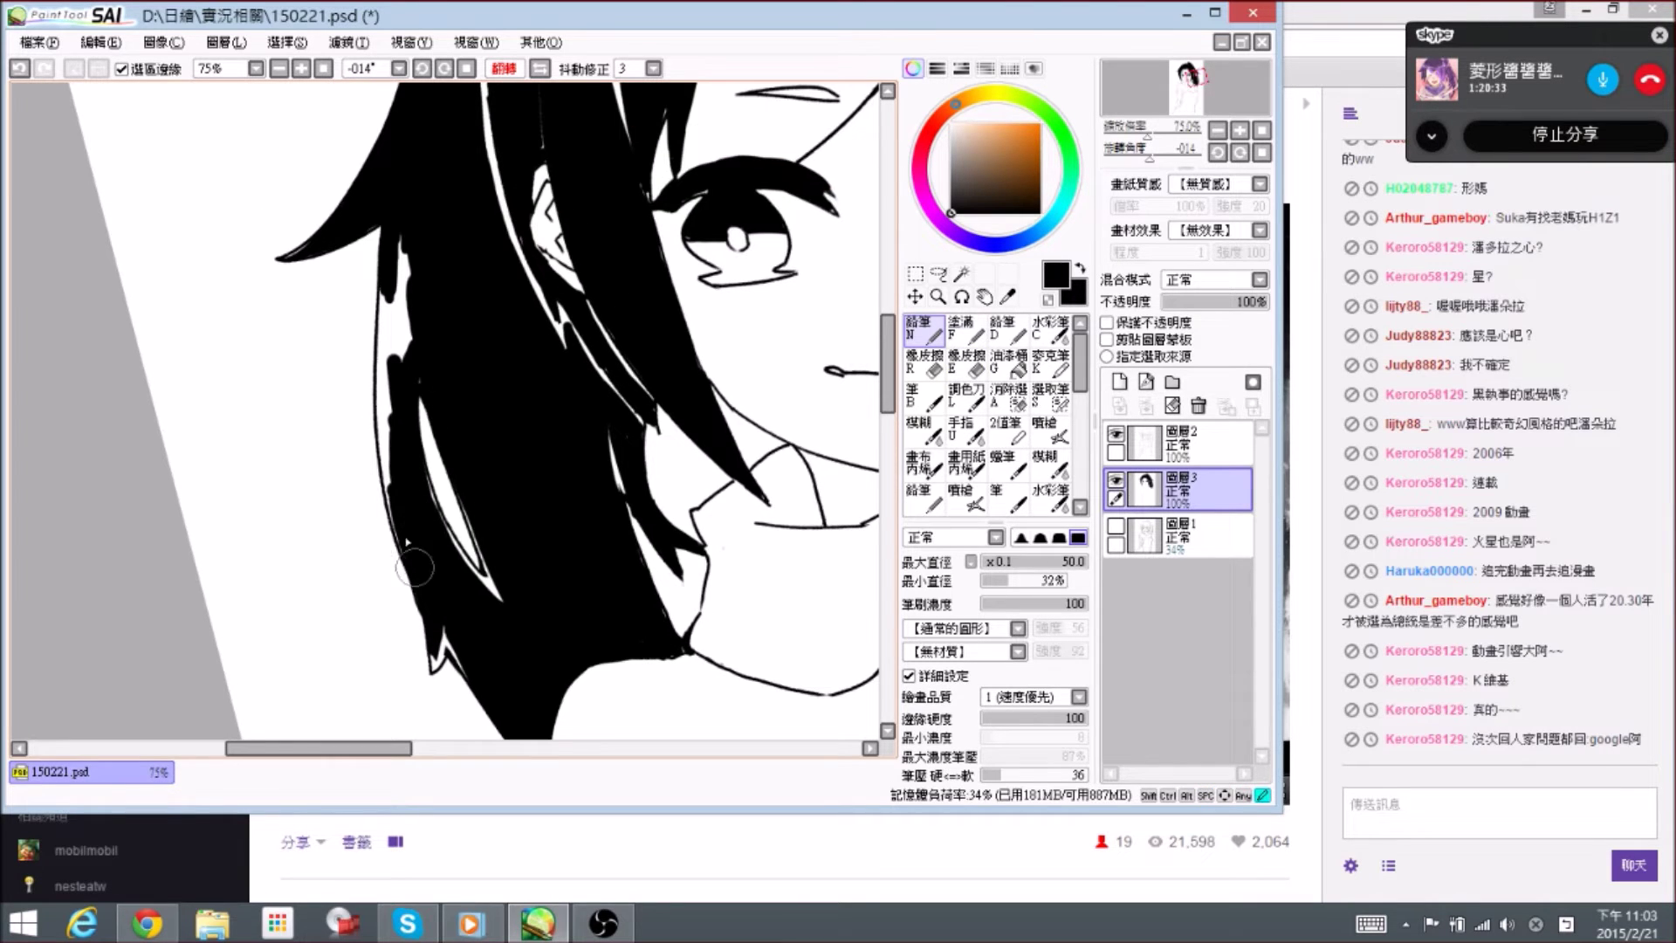
mouse_move(405, 546)
left_mouse_down()
mouse_move(390, 390)
mouse_move(396, 502)
mouse_move(406, 283)
mouse_move(394, 350)
left_mouse_up()
mouse_move(391, 261)
left_mouse_down()
mouse_move(399, 374)
mouse_move(407, 207)
mouse_move(399, 444)
mouse_move(395, 278)
left_mouse_up()
scroll(384, 419, "down", 1)
key("e")
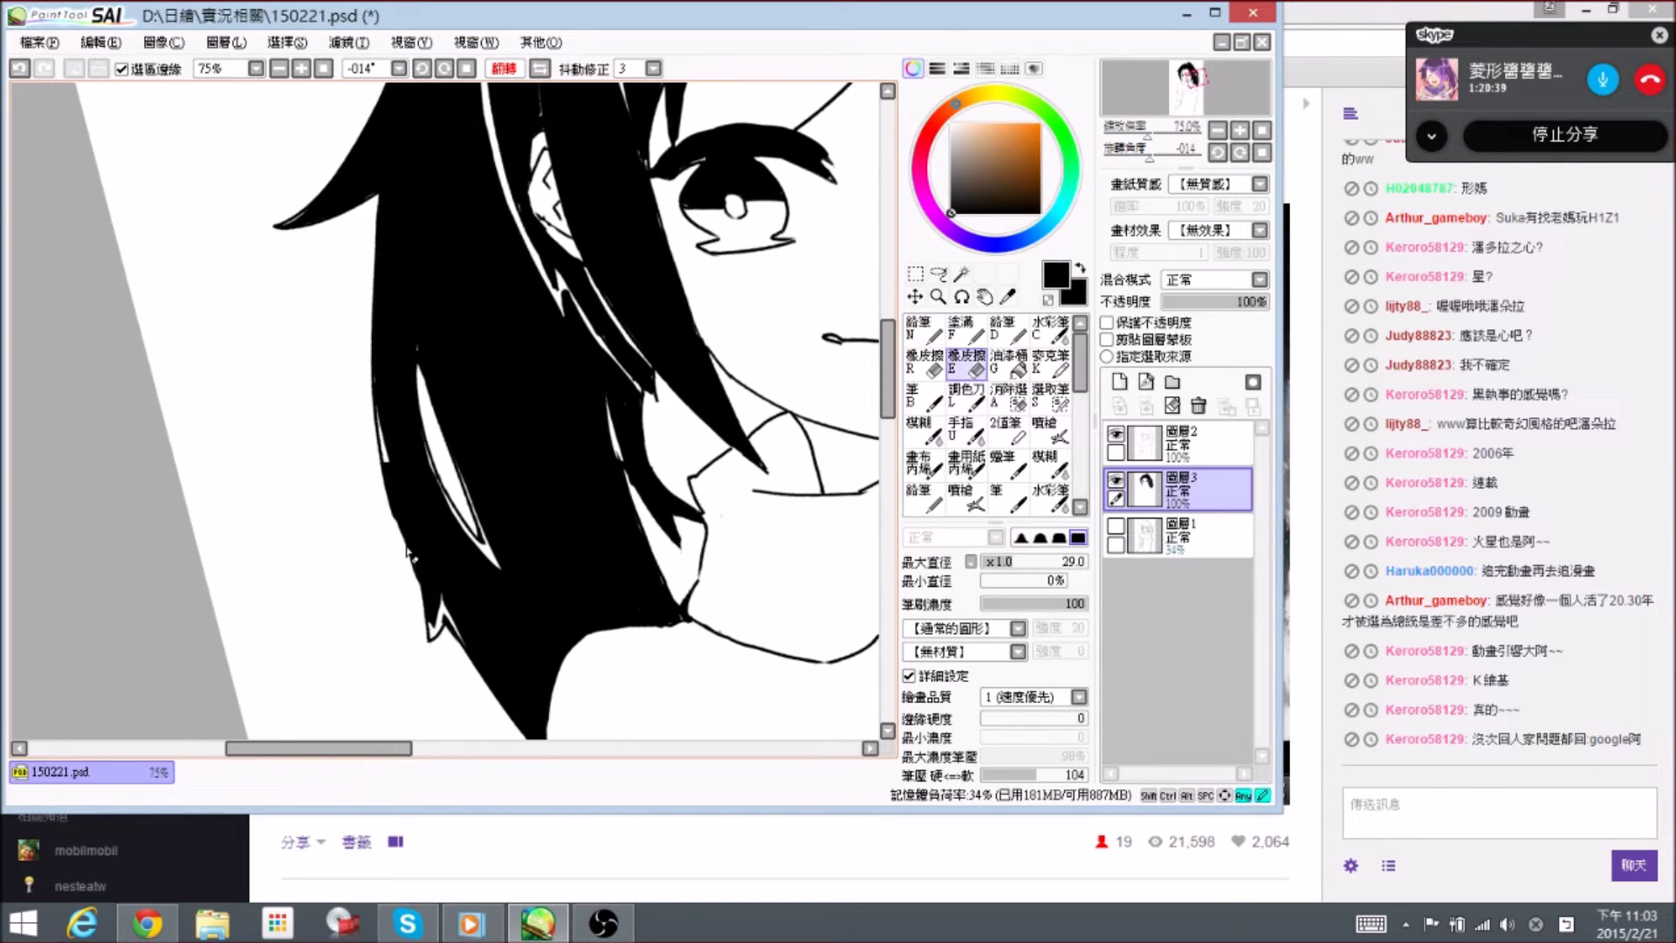
key("n")
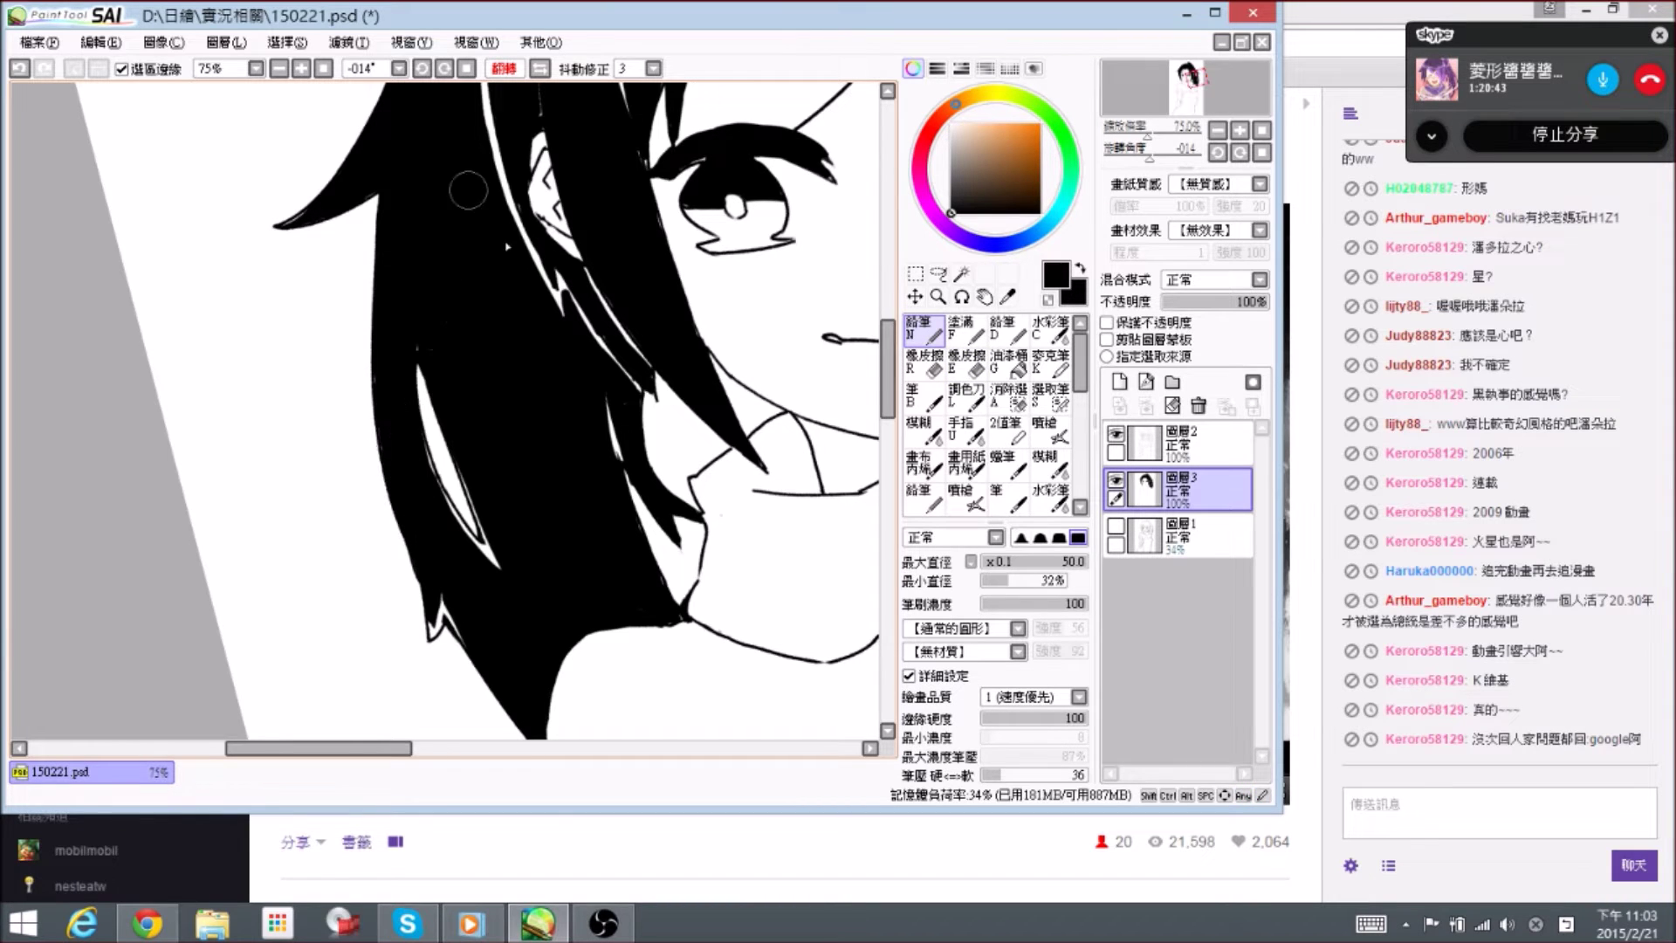
left_click_drag(463, 370, 428, 377)
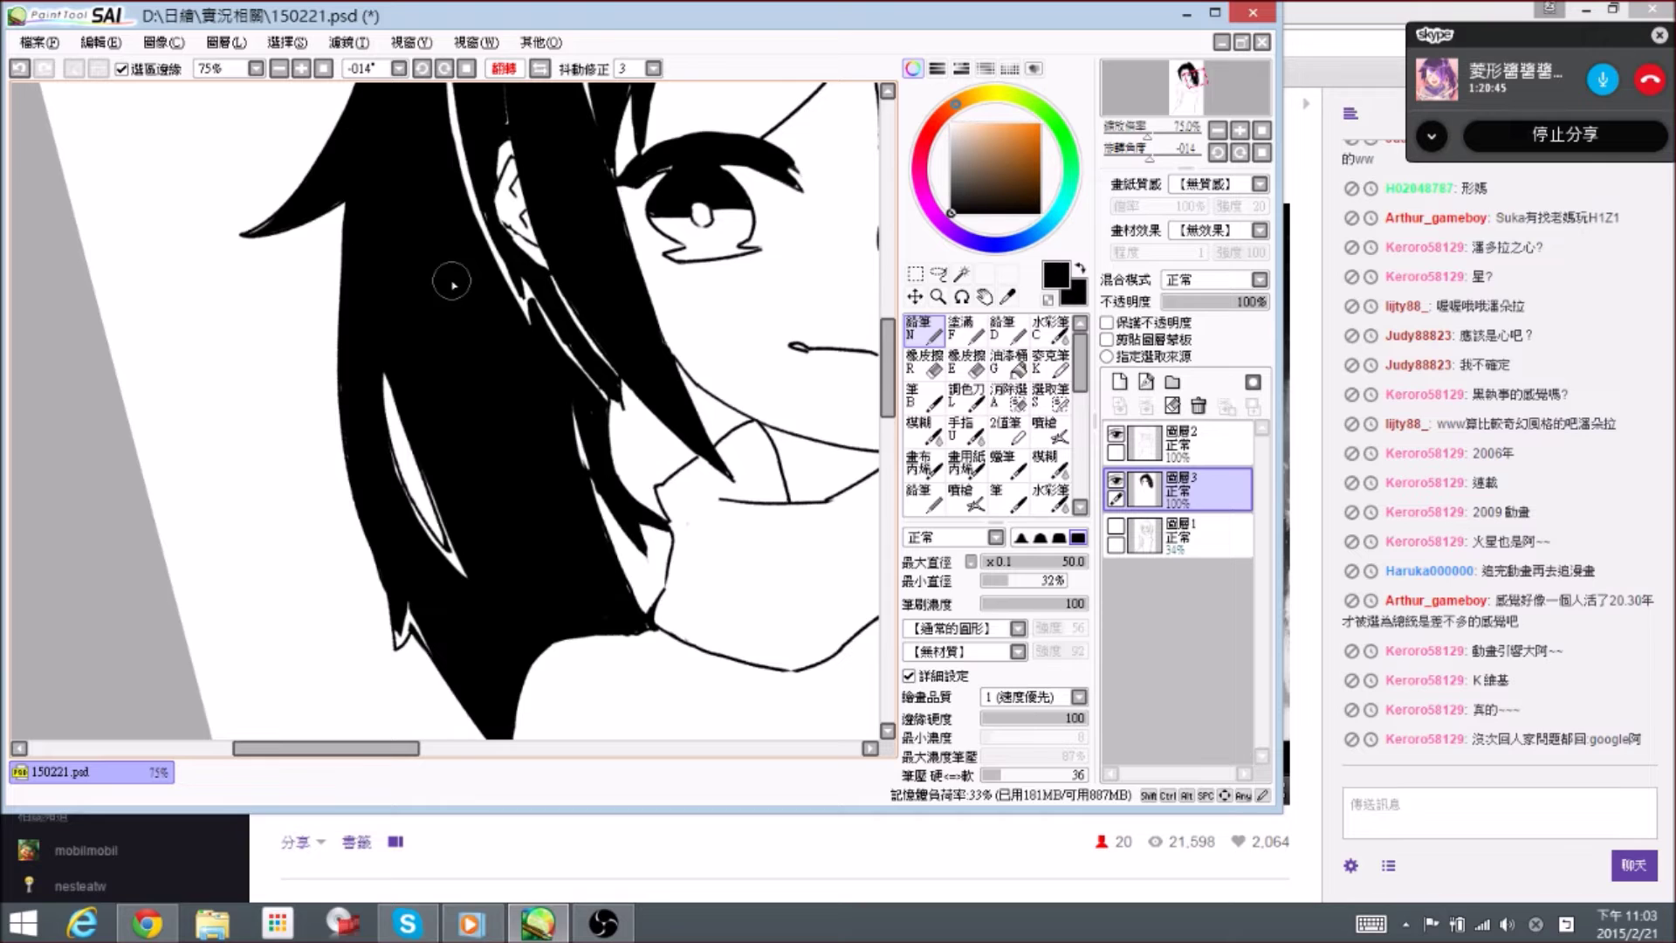
scroll(454, 285, "down", 1)
scroll(466, 301, "down", 1)
scroll(608, 225, "down", 1)
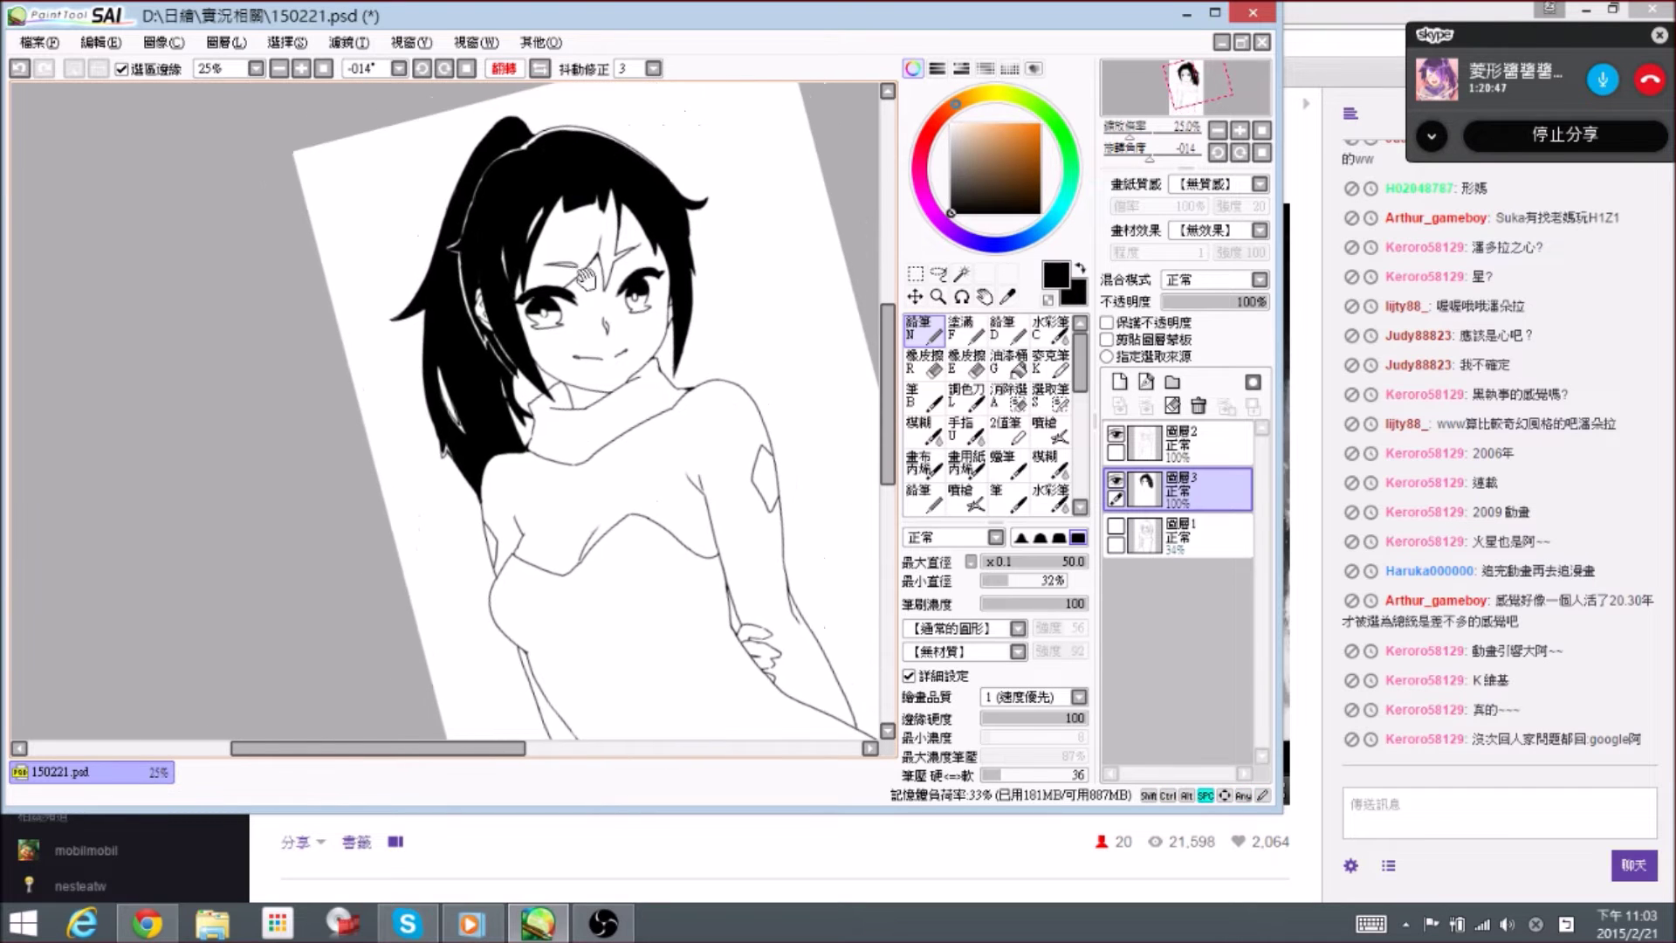
- Clean up the edges of the white strand gap in the lower ponytail and the hair beside the neck with pencil and eraser
scroll(493, 388, "up", 2)
left_click_drag(401, 487, 435, 481)
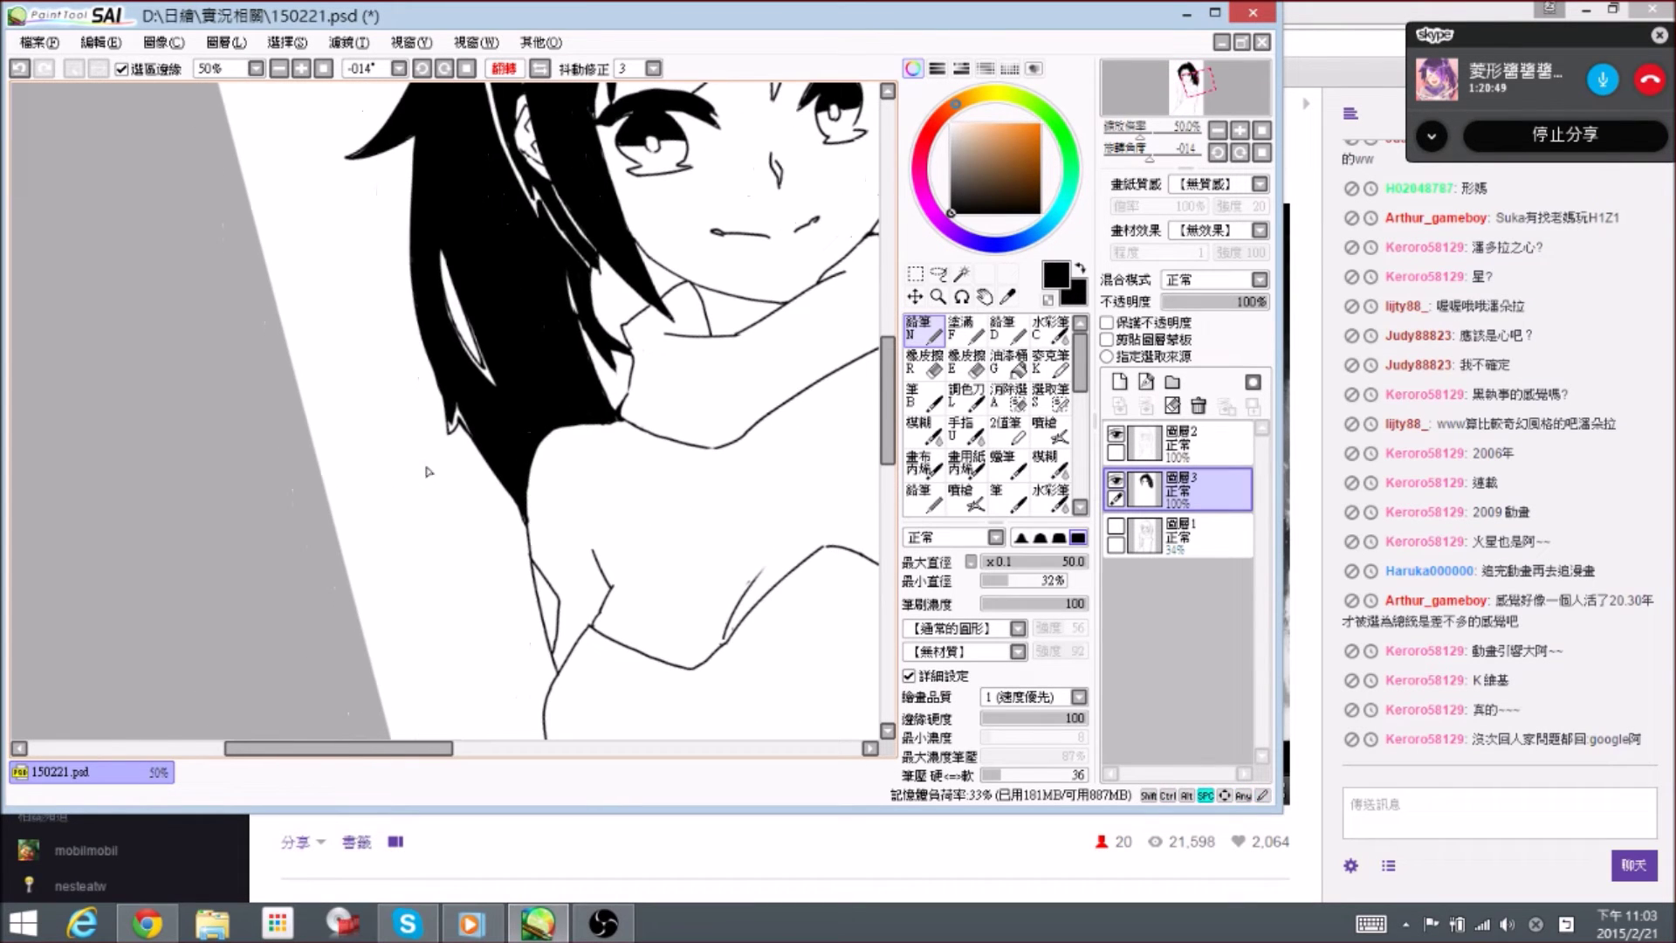
left_click_drag(502, 389, 487, 377)
mouse_move(443, 318)
left_mouse_down()
mouse_move(489, 394)
mouse_move(499, 369)
mouse_move(478, 317)
mouse_move(499, 391)
mouse_move(479, 300)
mouse_move(471, 343)
left_mouse_up()
key("e")
key("n")
key("r")
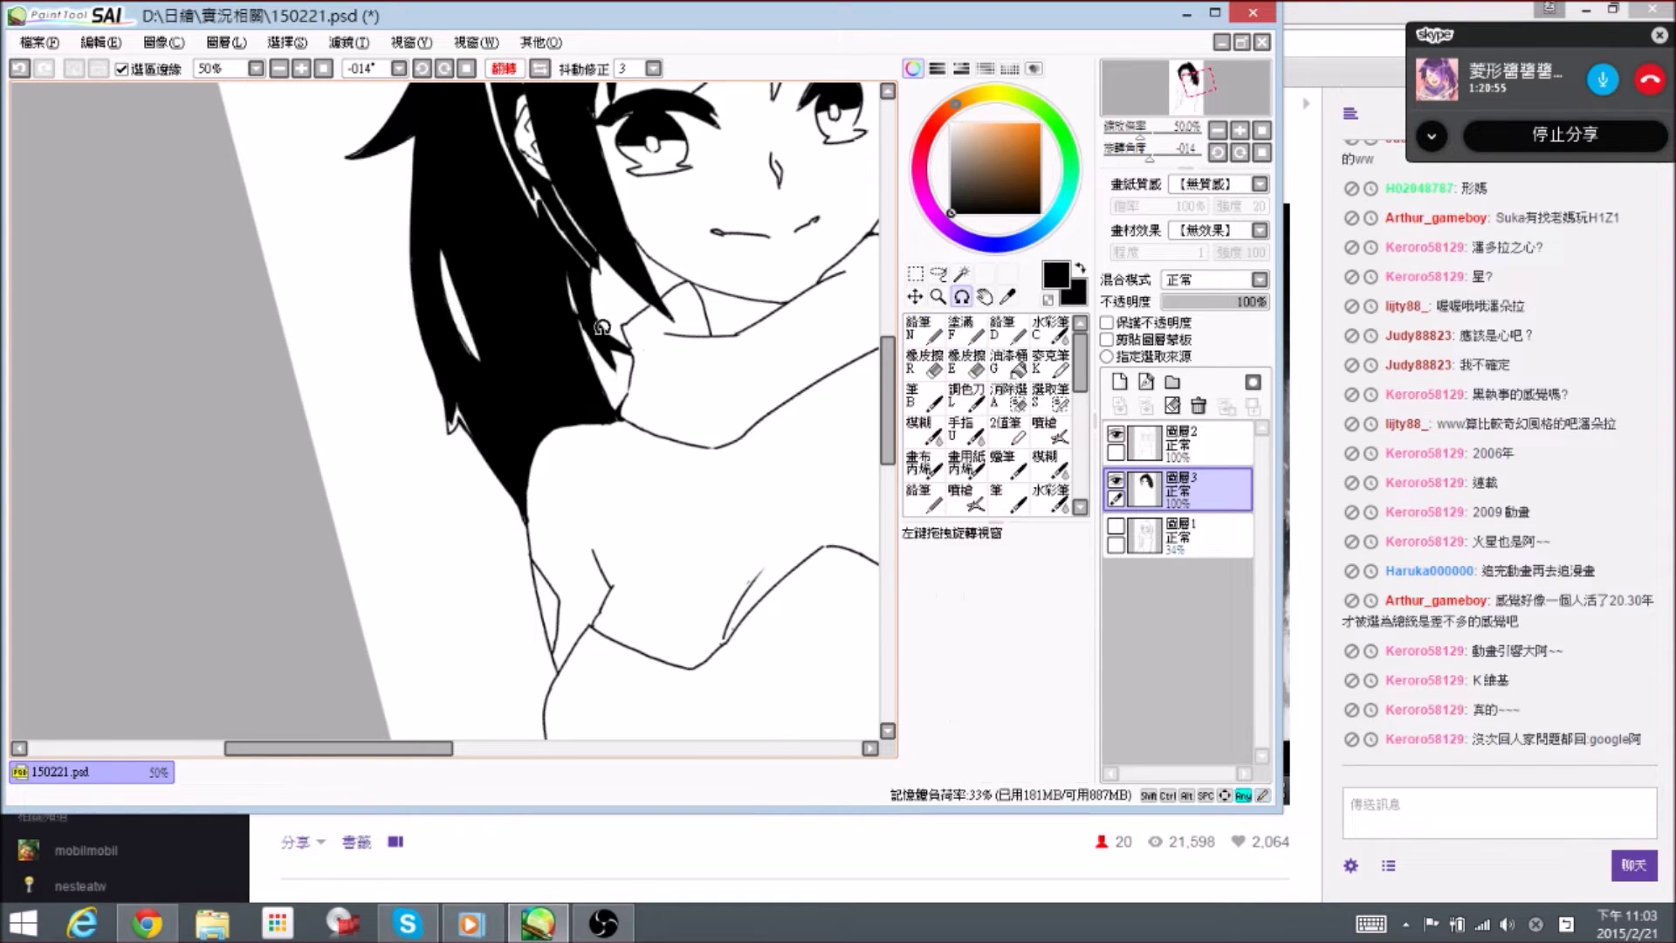
left_click_drag(602, 327, 471, 419)
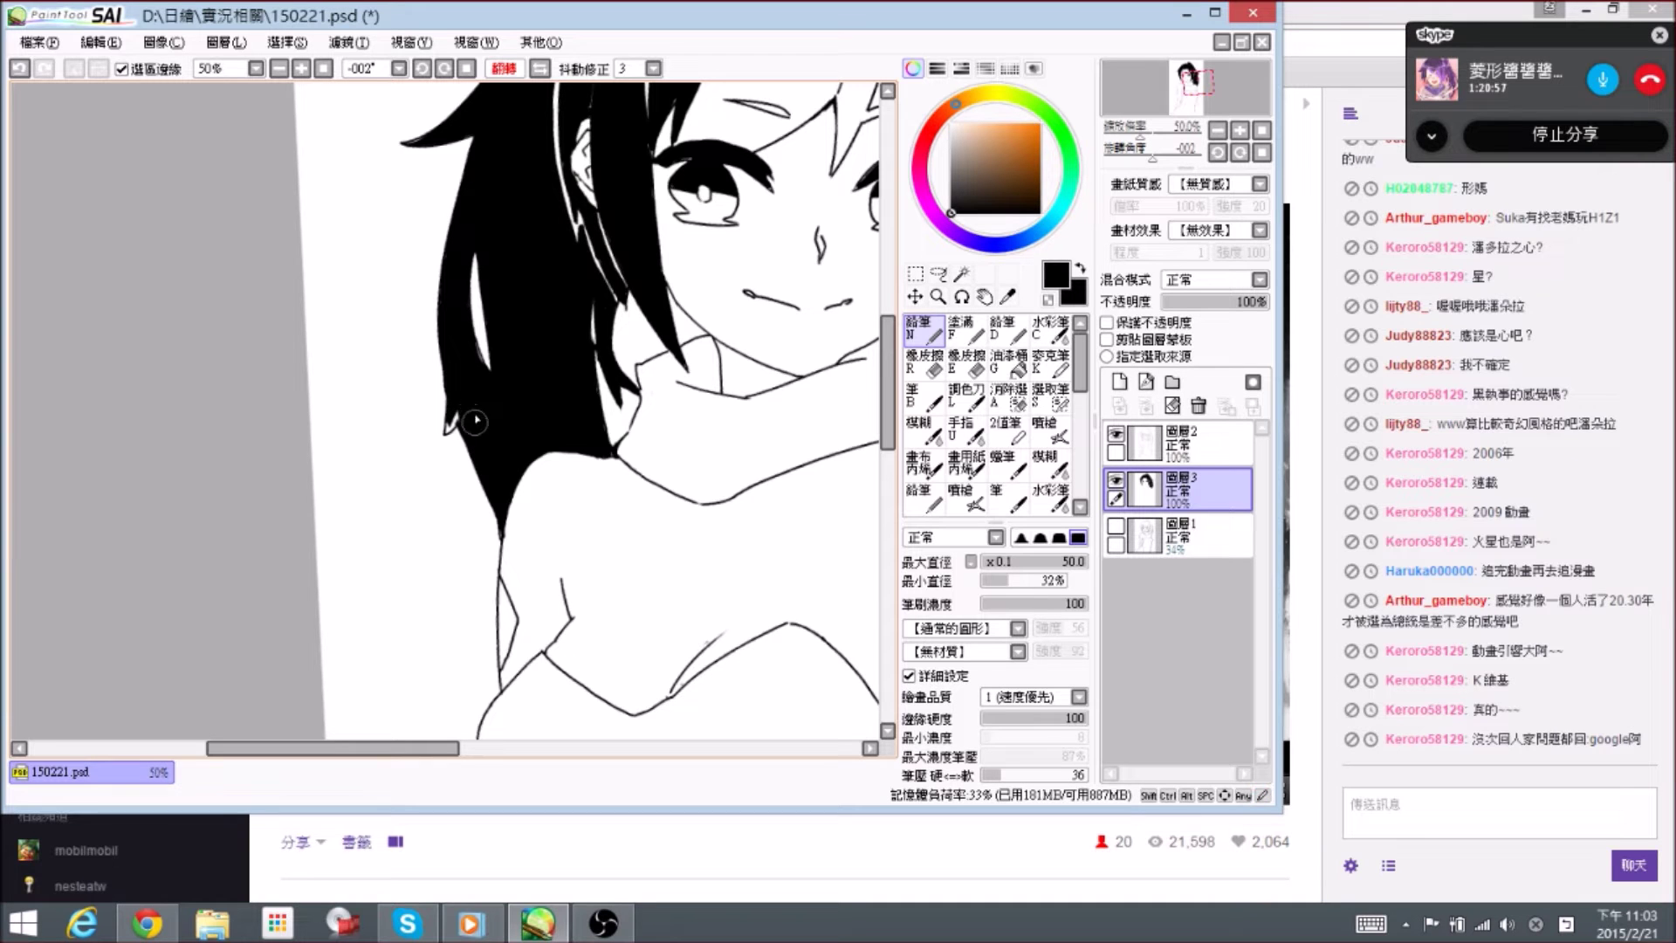
- Set the pencil size to 16 and touch up the black hair along the thin white line in front of the ponytail near the ear
mouse_move(545, 247)
left_mouse_down()
mouse_move(563, 287)
mouse_move(557, 386)
mouse_move(495, 399)
left_mouse_up()
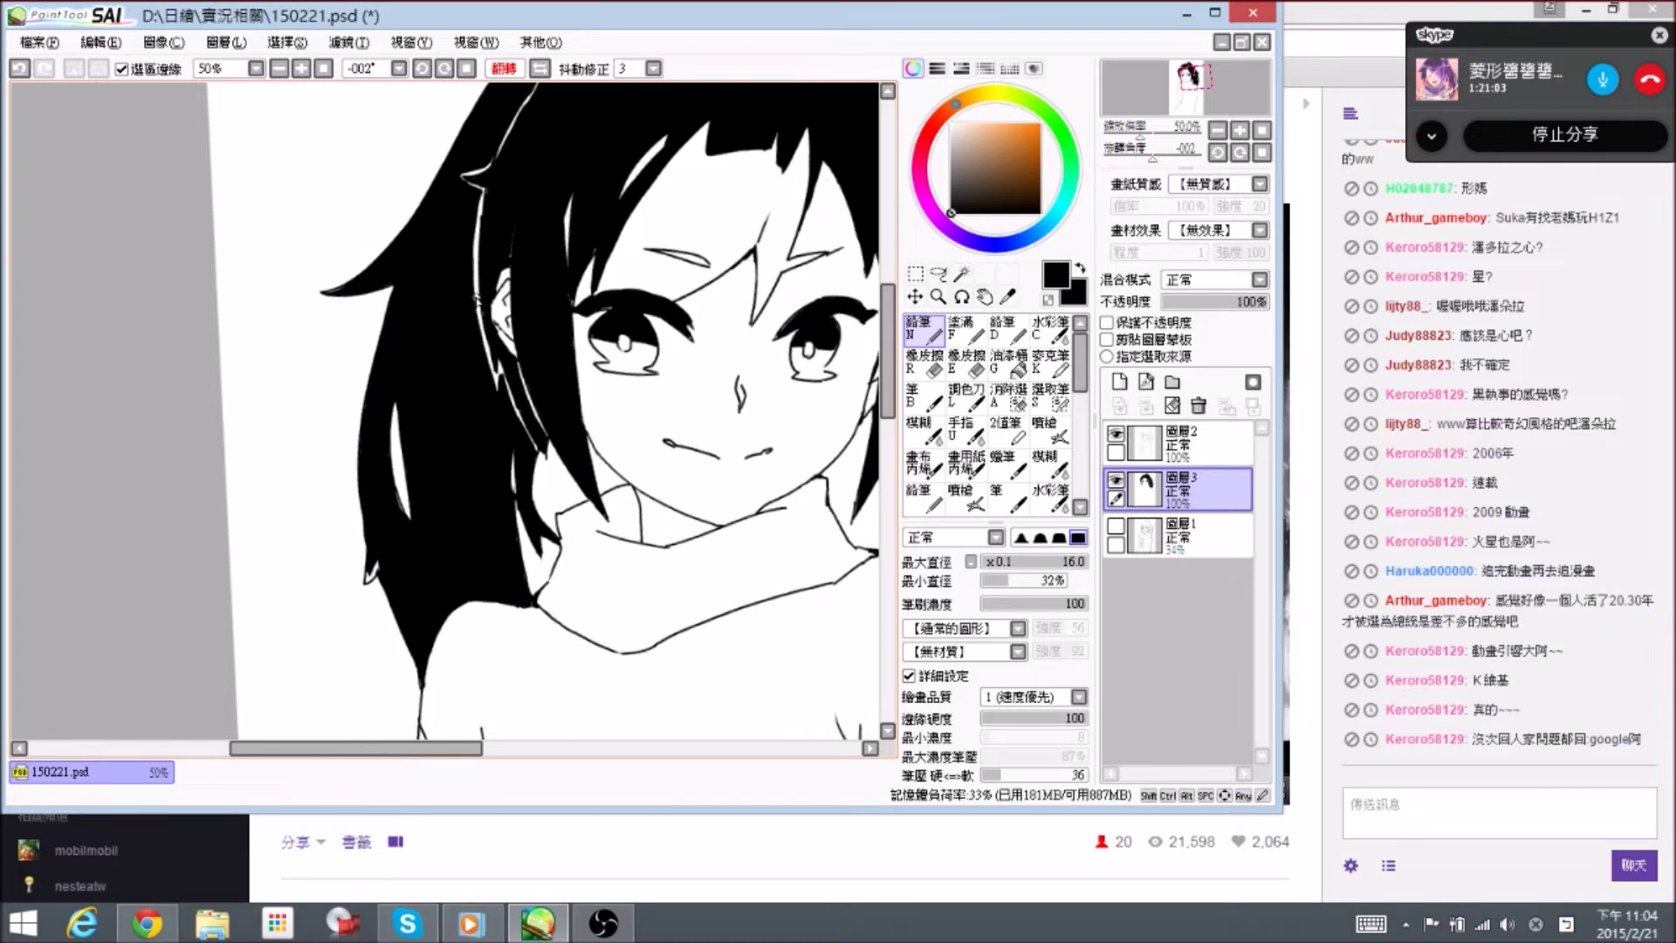
key("ctrl+plus")
left_click_drag(516, 273, 536, 335)
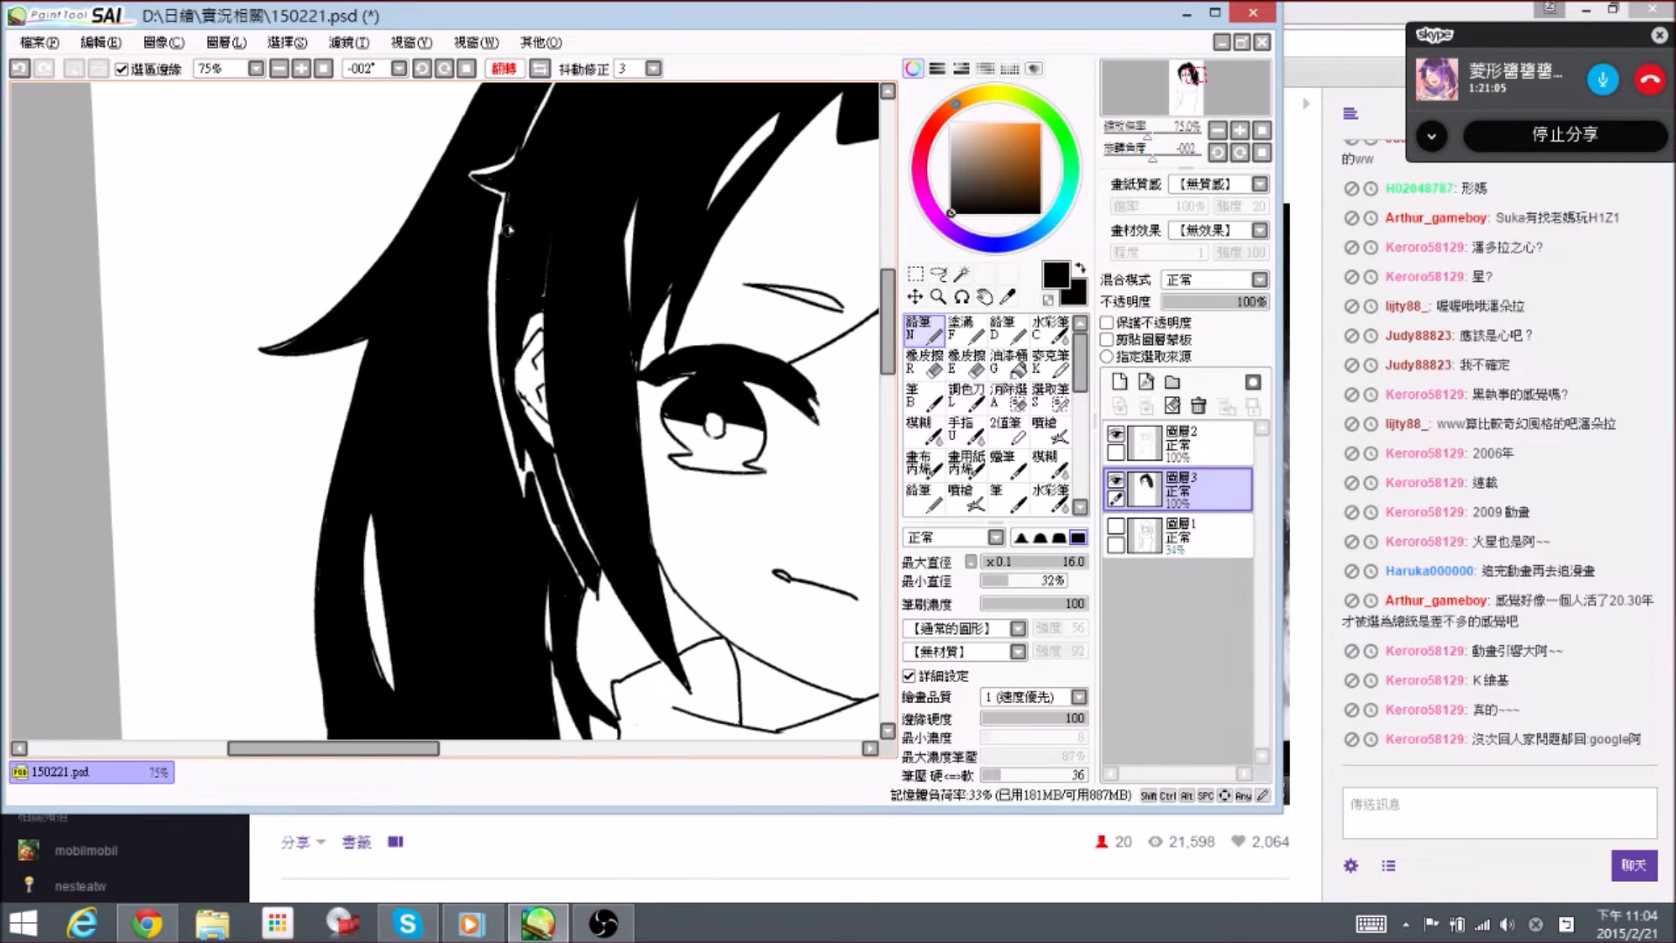
left_click_drag(503, 224, 499, 348)
left_click_drag(627, 453, 453, 180, "space")
key("ctrl+minus")
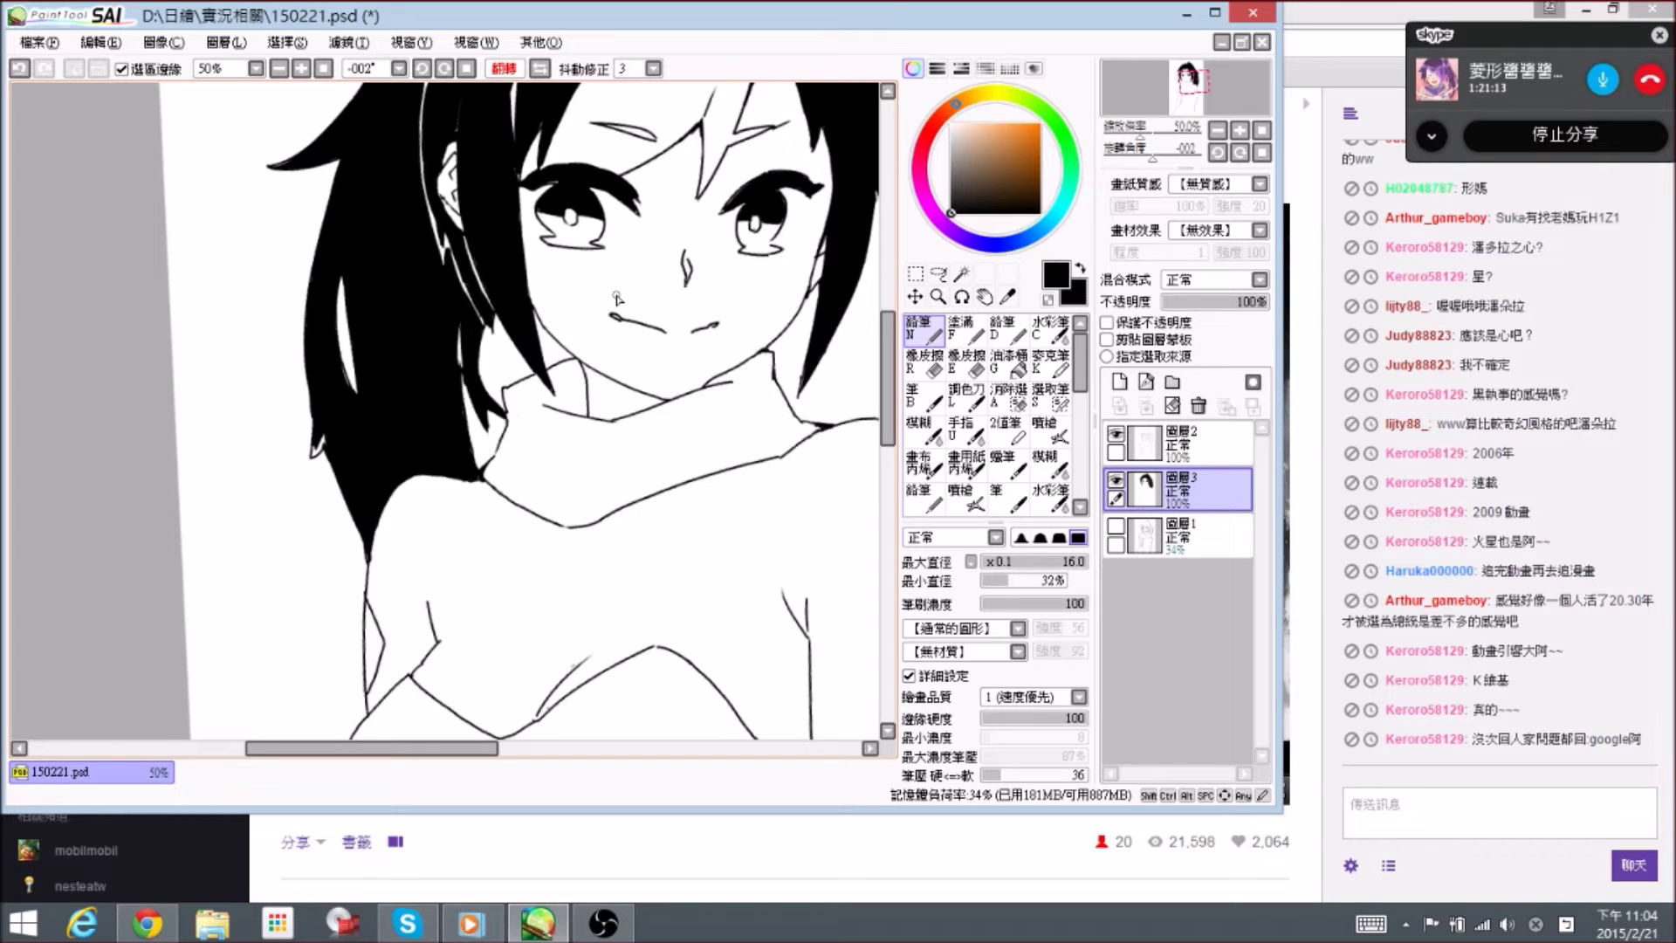
left_click(672, 450, "ctrl+alt")
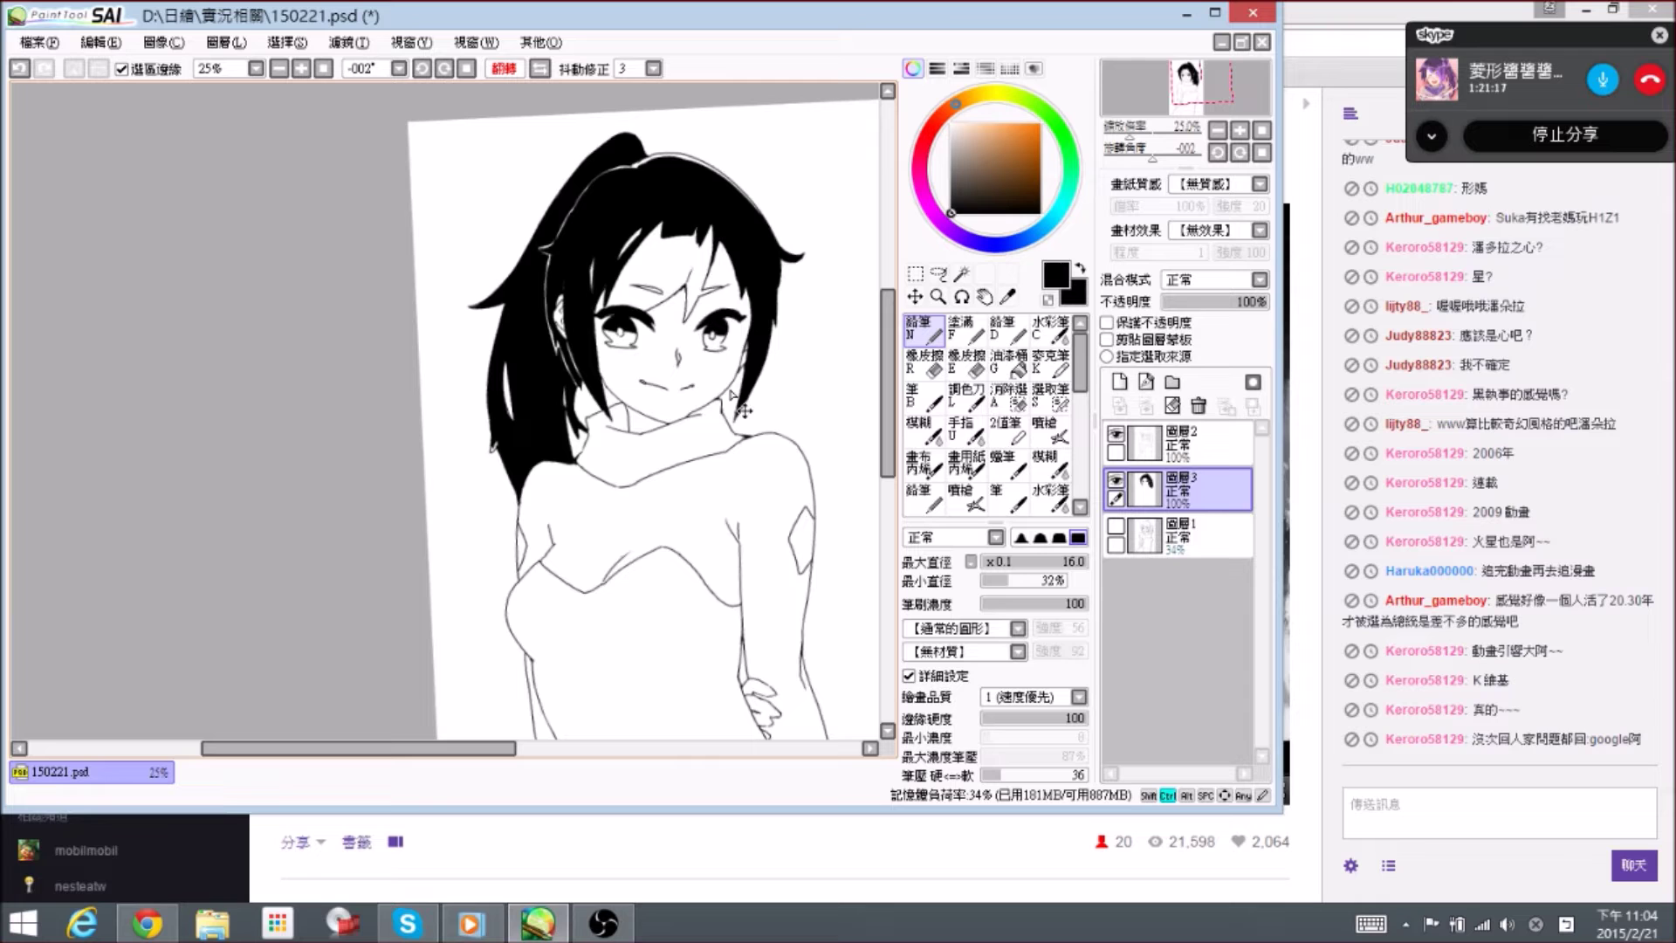
- Save the drawing and flip the canvas view horizontally to check the head
key("ctrl+s")
left_click(540, 69)
left_click(534, 246, "ctrl")
left_click(514, 266, "ctrl")
left_click_drag(469, 296, 960, 349)
left_click_drag(555, 370, 522, 351)
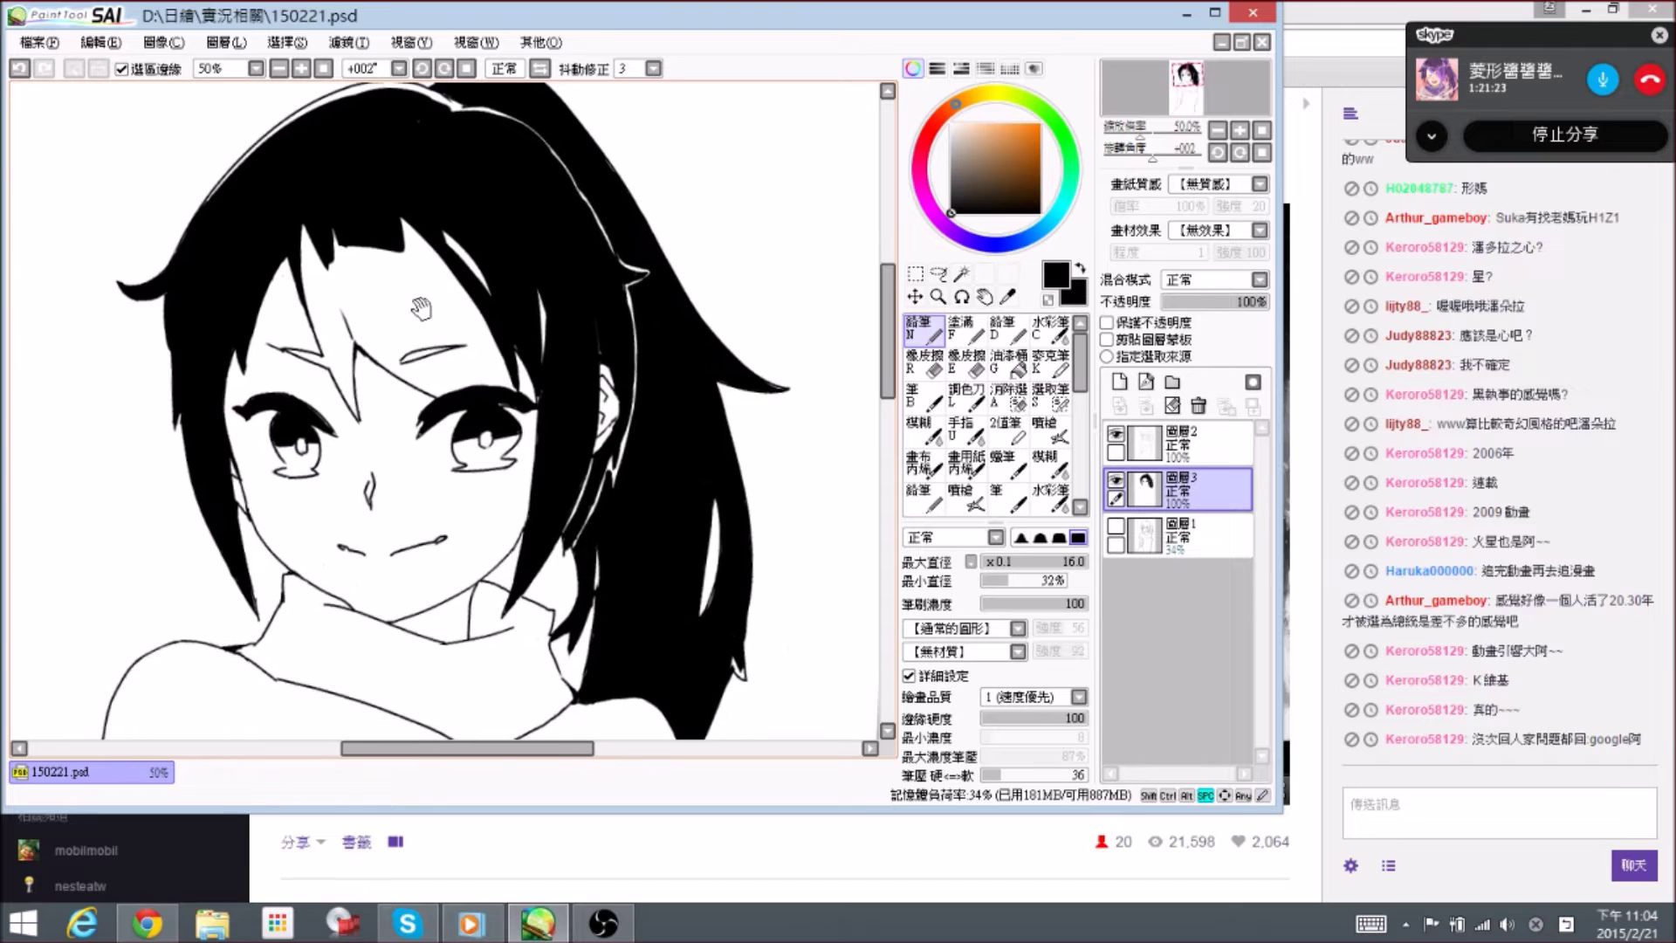
- Ink a small rectangular hair clip on the loose fringe strand above the forehead mark, using pencil size 16 and the eraser
left_click_drag(419, 299, 451, 305)
mouse_move(338, 313)
left_mouse_down()
mouse_move(377, 295)
mouse_move(394, 312)
left_mouse_up()
key("e")
key("n")
key("e")
key("n")
left_click_drag(380, 327, 393, 335)
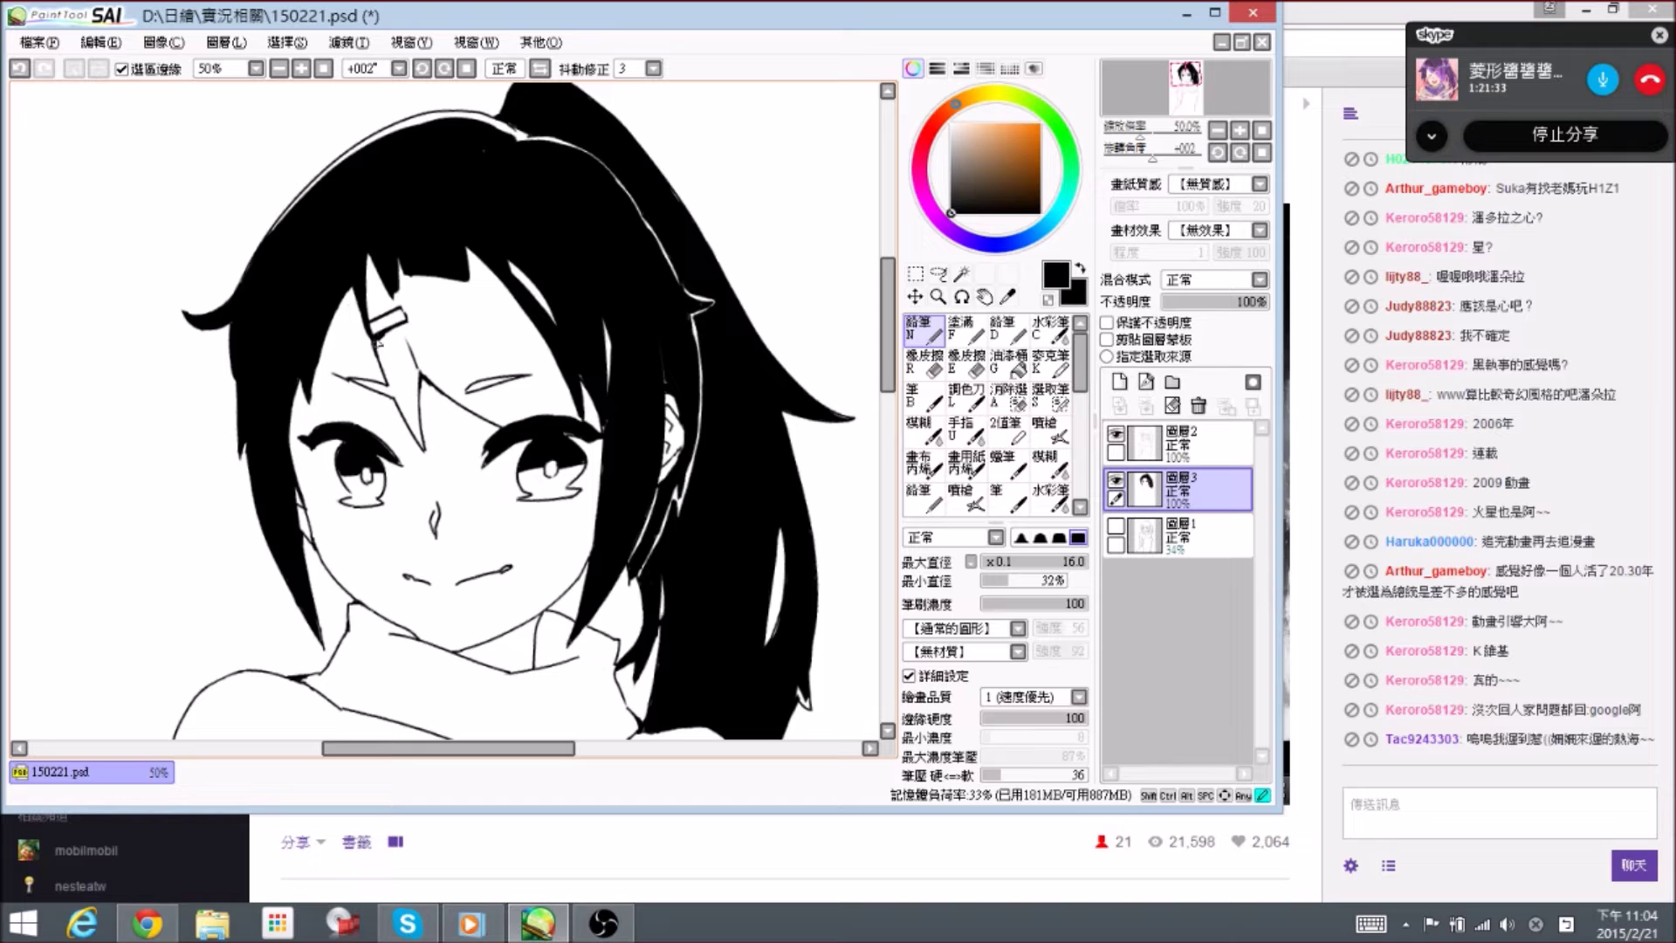
key("e")
key("n")
left_click_drag(460, 288, 456, 323)
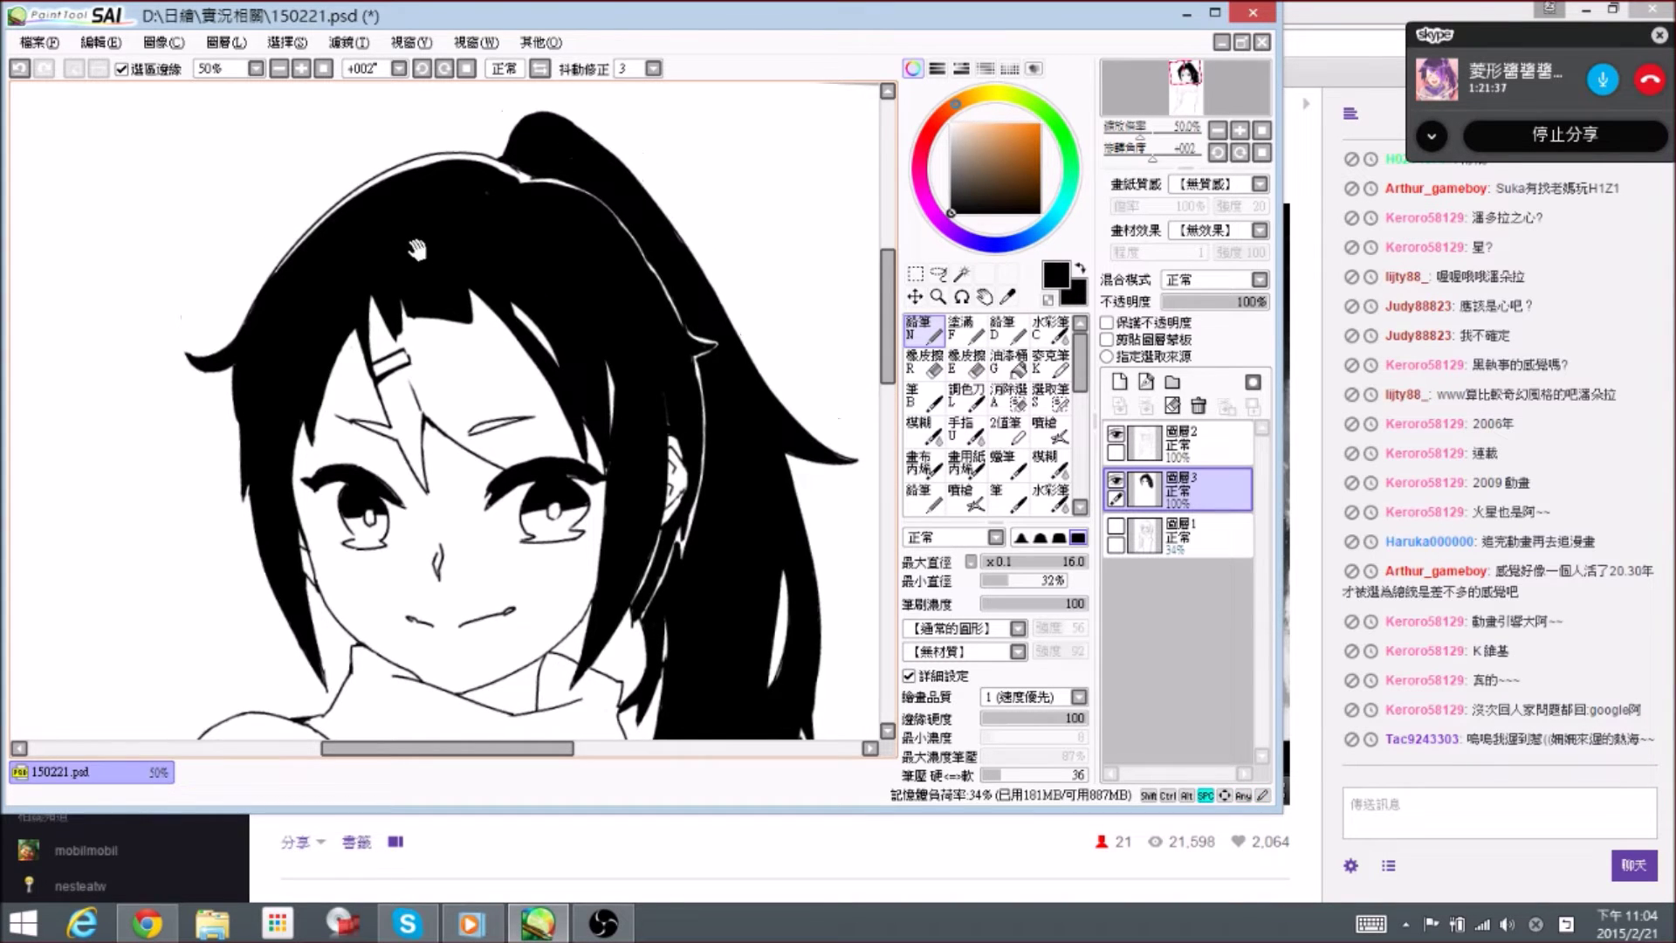
- Erase into the blunt central fringe beside the hair-clip strand with eraser size 29, giving it a diagonal edge
key("e")
key("n")
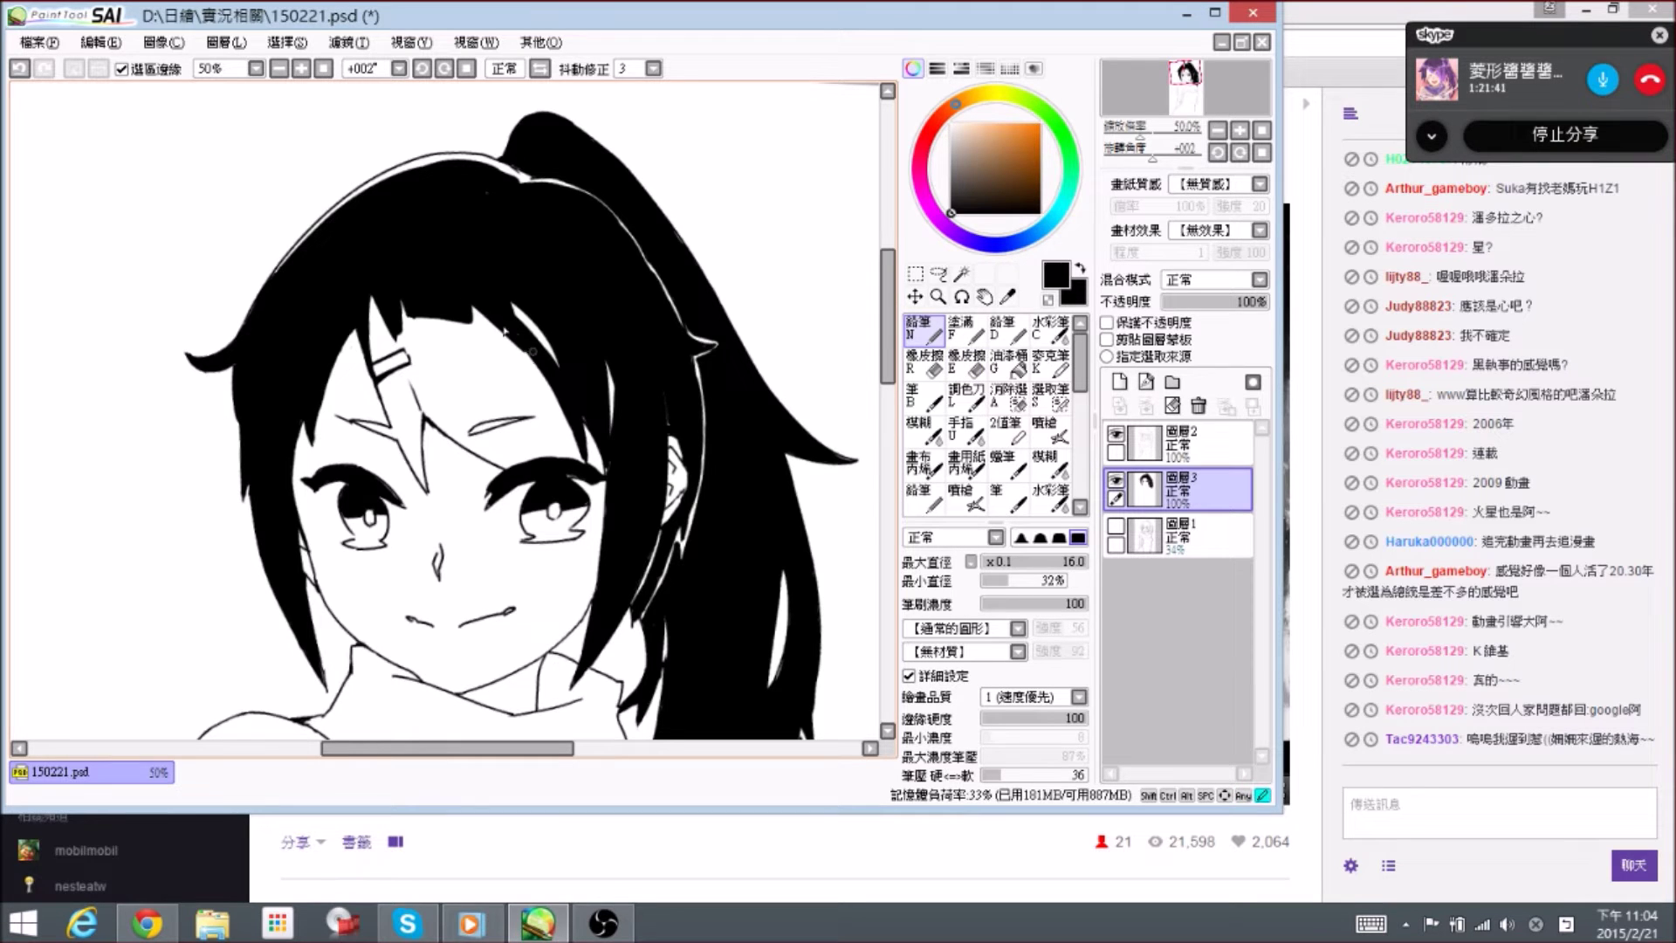
key("e")
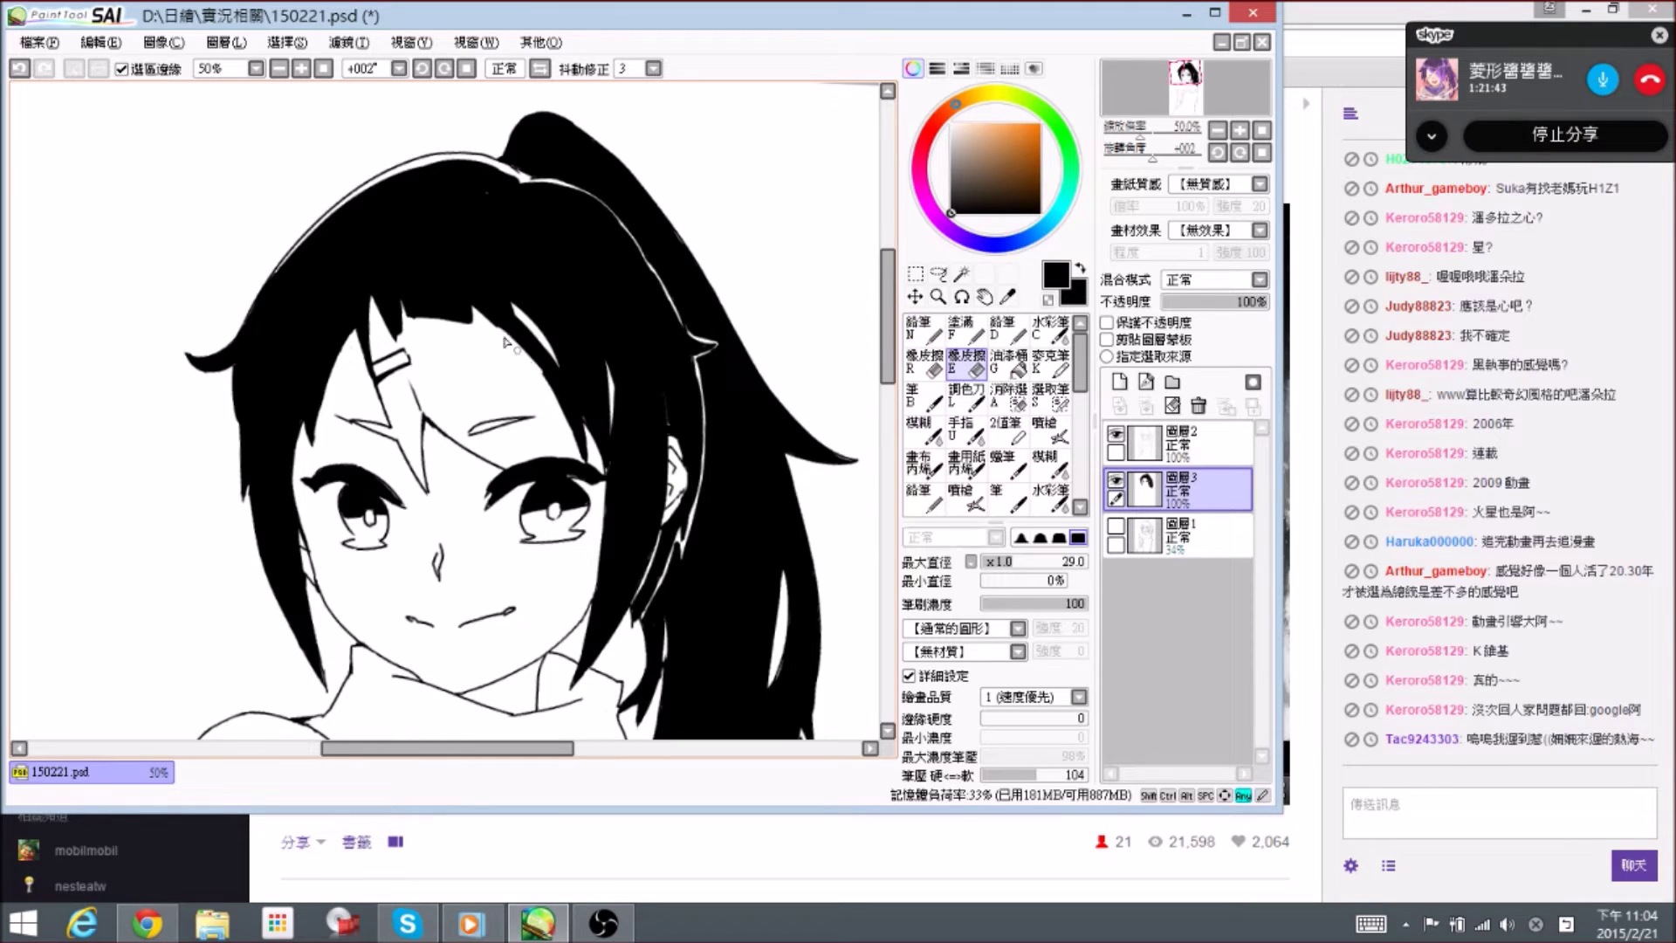
key("n")
key("e")
mouse_move(424, 309)
left_mouse_down()
mouse_move(400, 290)
mouse_move(410, 323)
mouse_move(393, 259)
left_mouse_up()
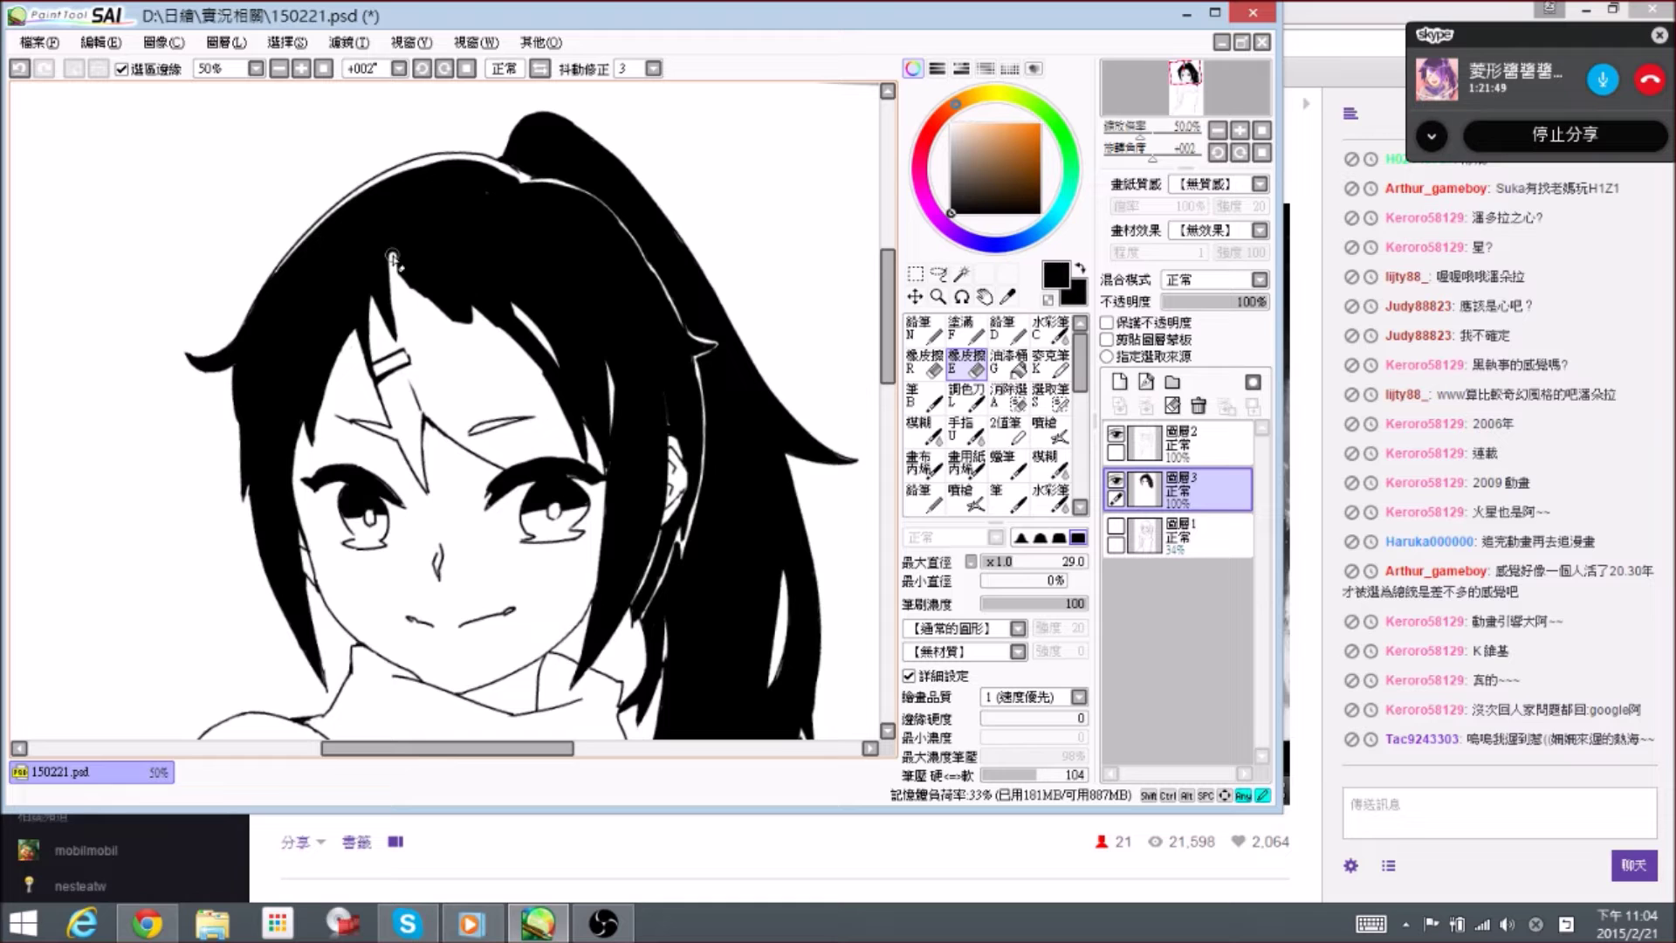
- Reshape the central fringe edge into pointed tips, using pencil sizes 25 and 35 and the eraser
key("n")
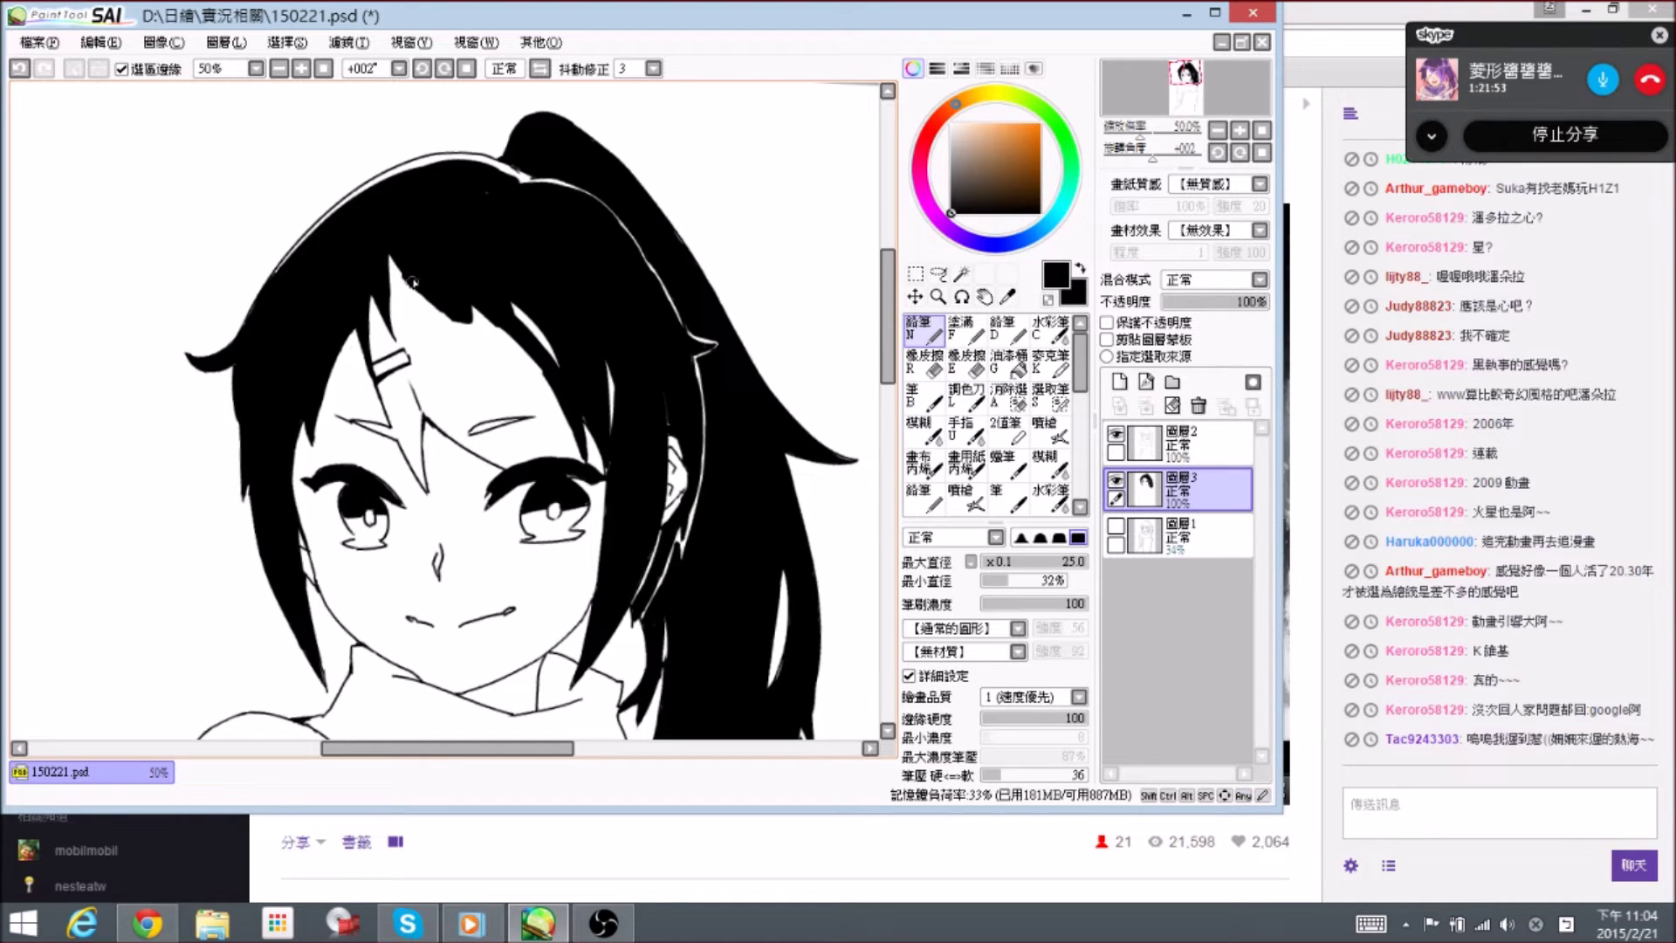
left_click_drag(402, 267, 483, 358)
key("e")
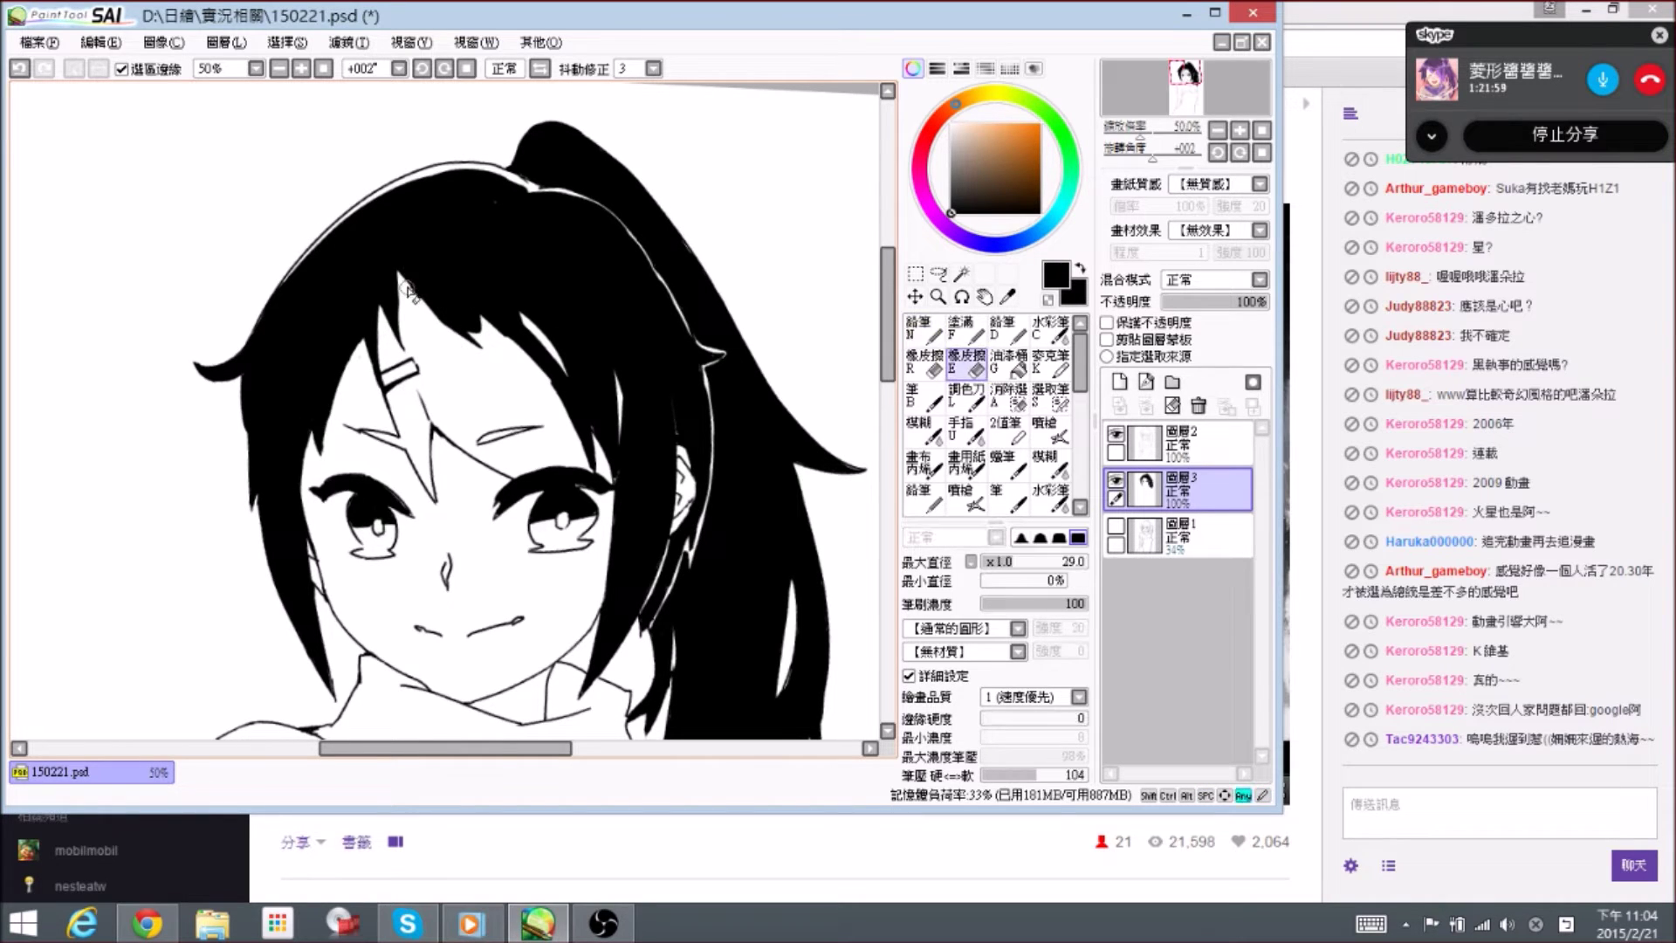
left_click_drag(488, 326, 506, 351)
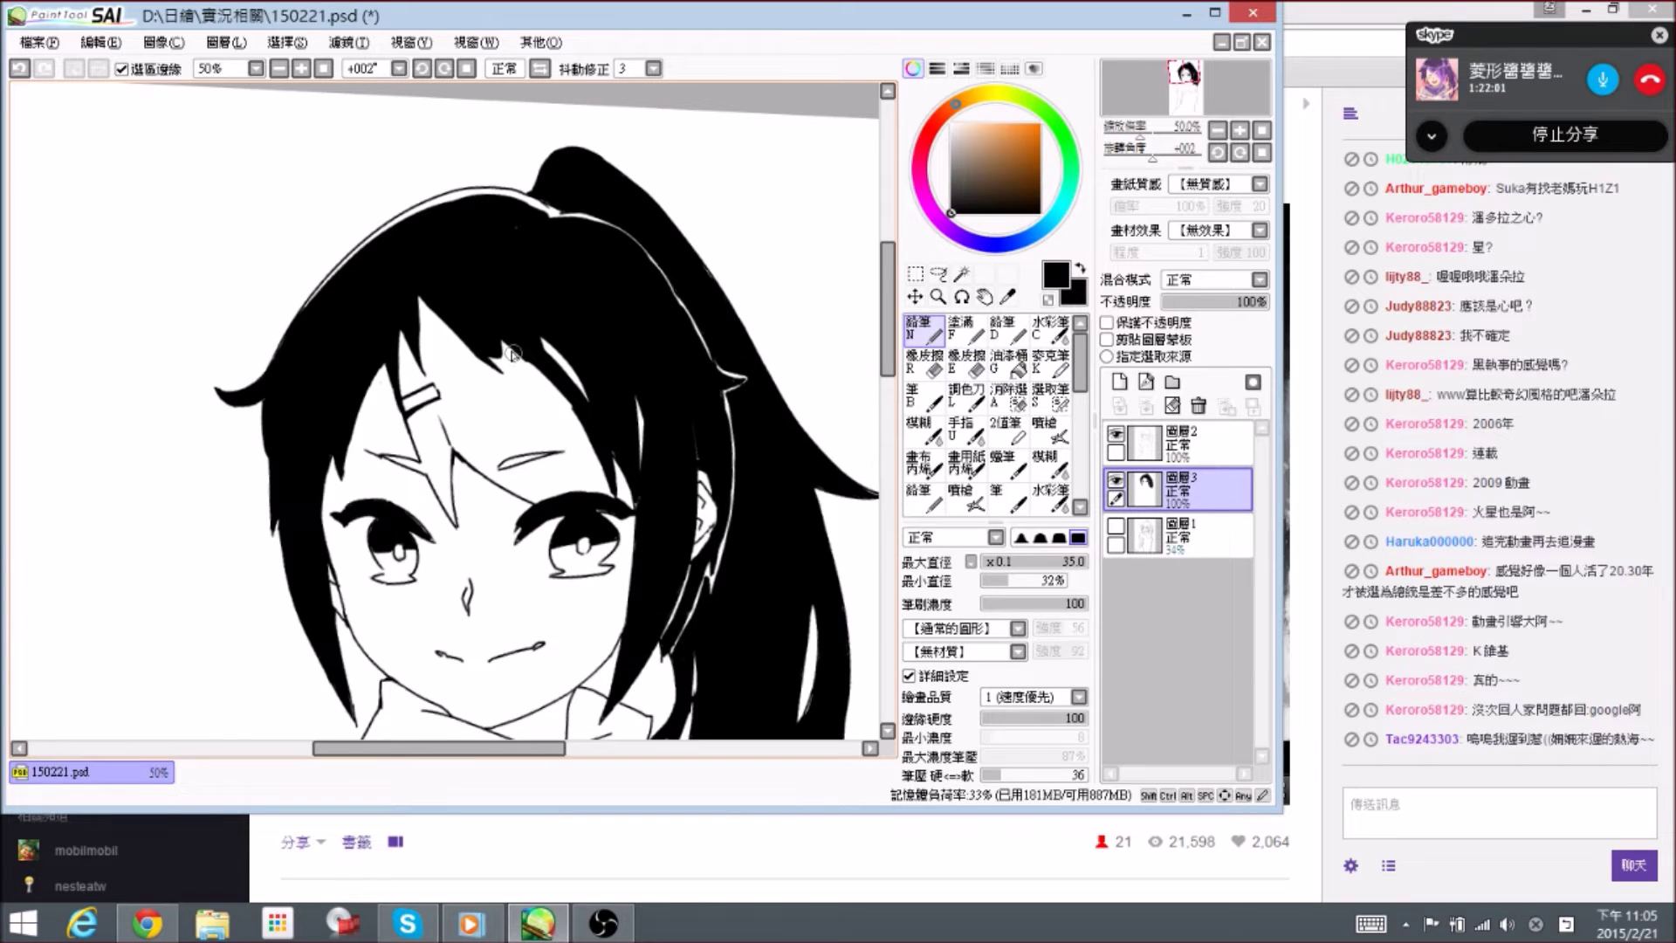
key("e")
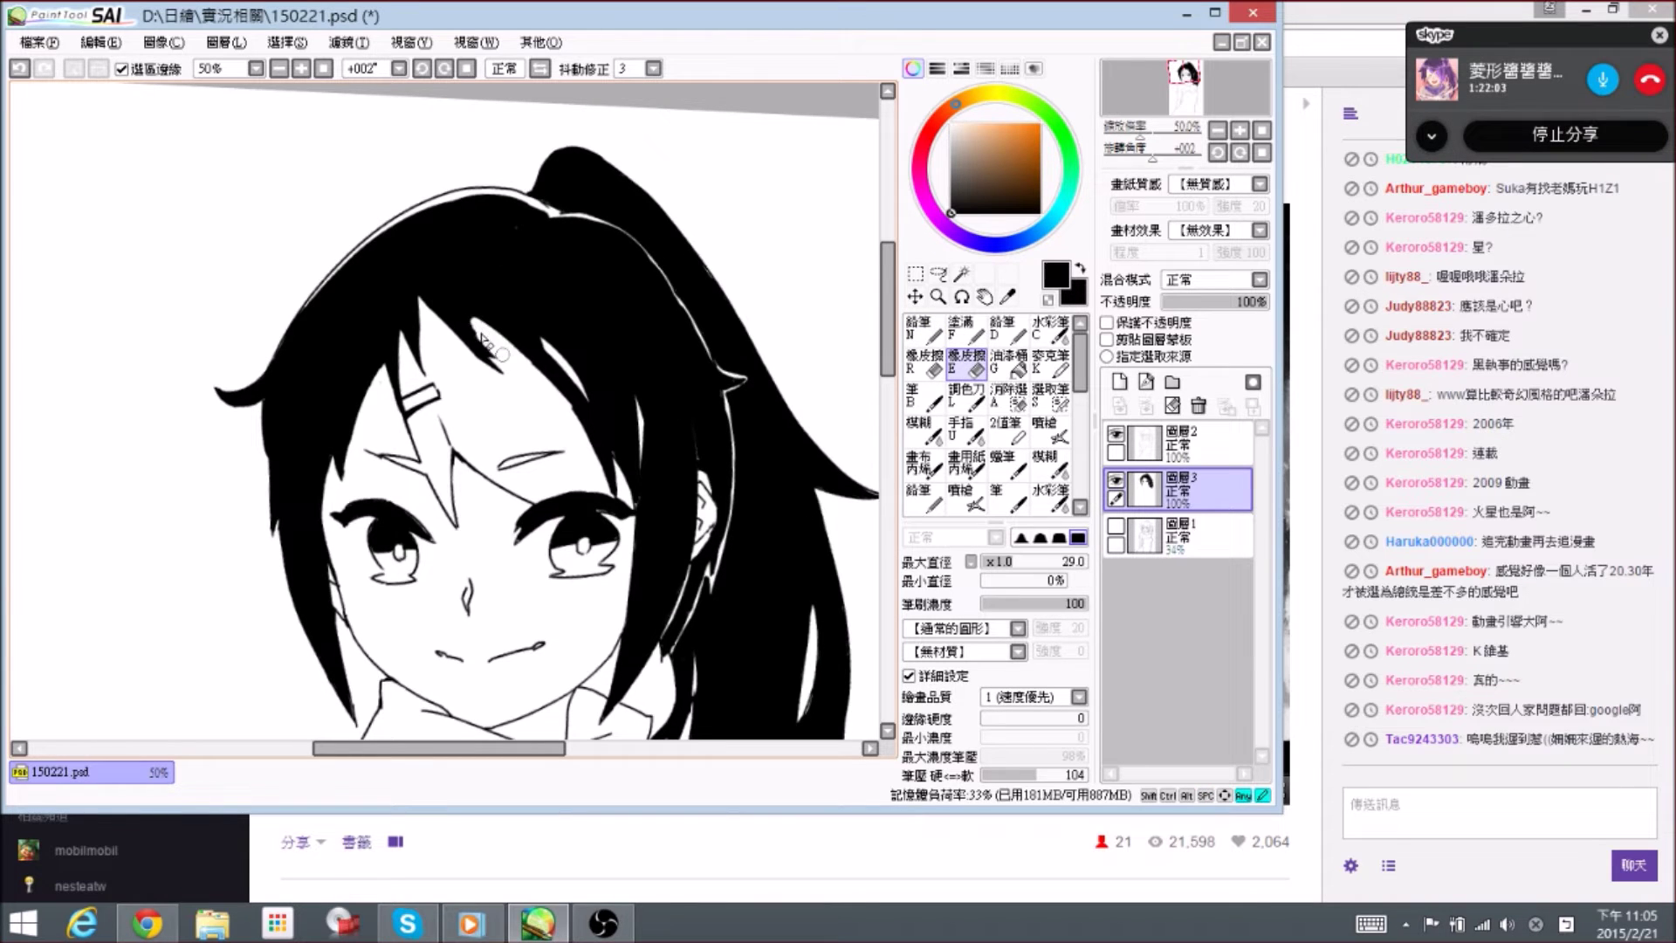
key("n")
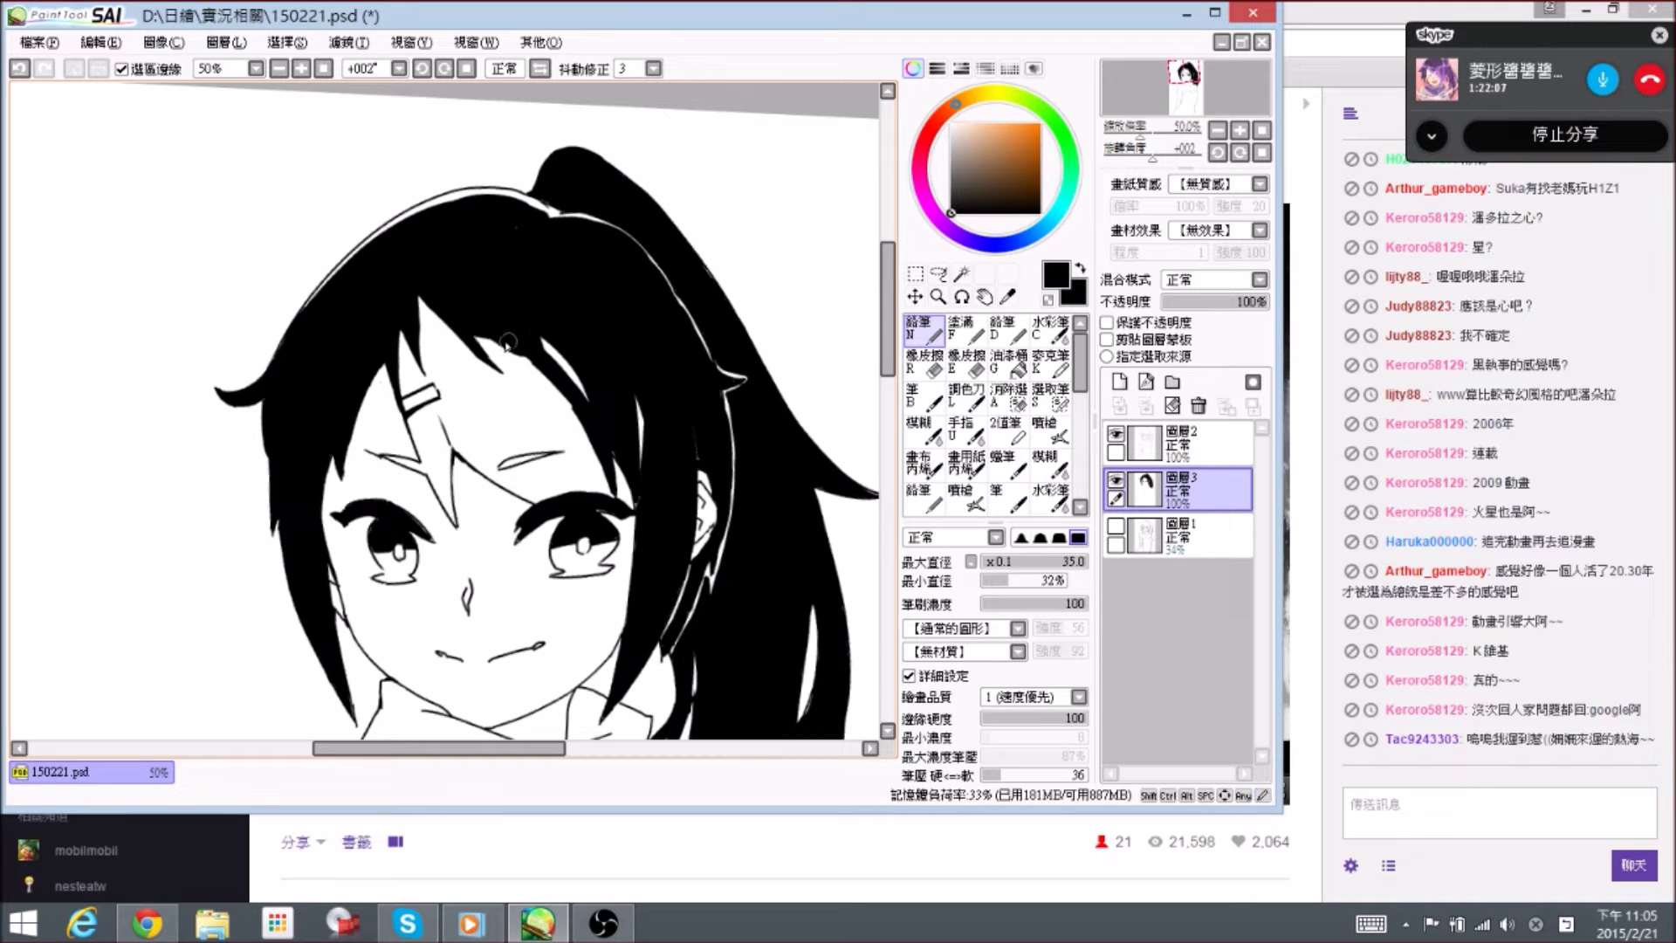
key("e")
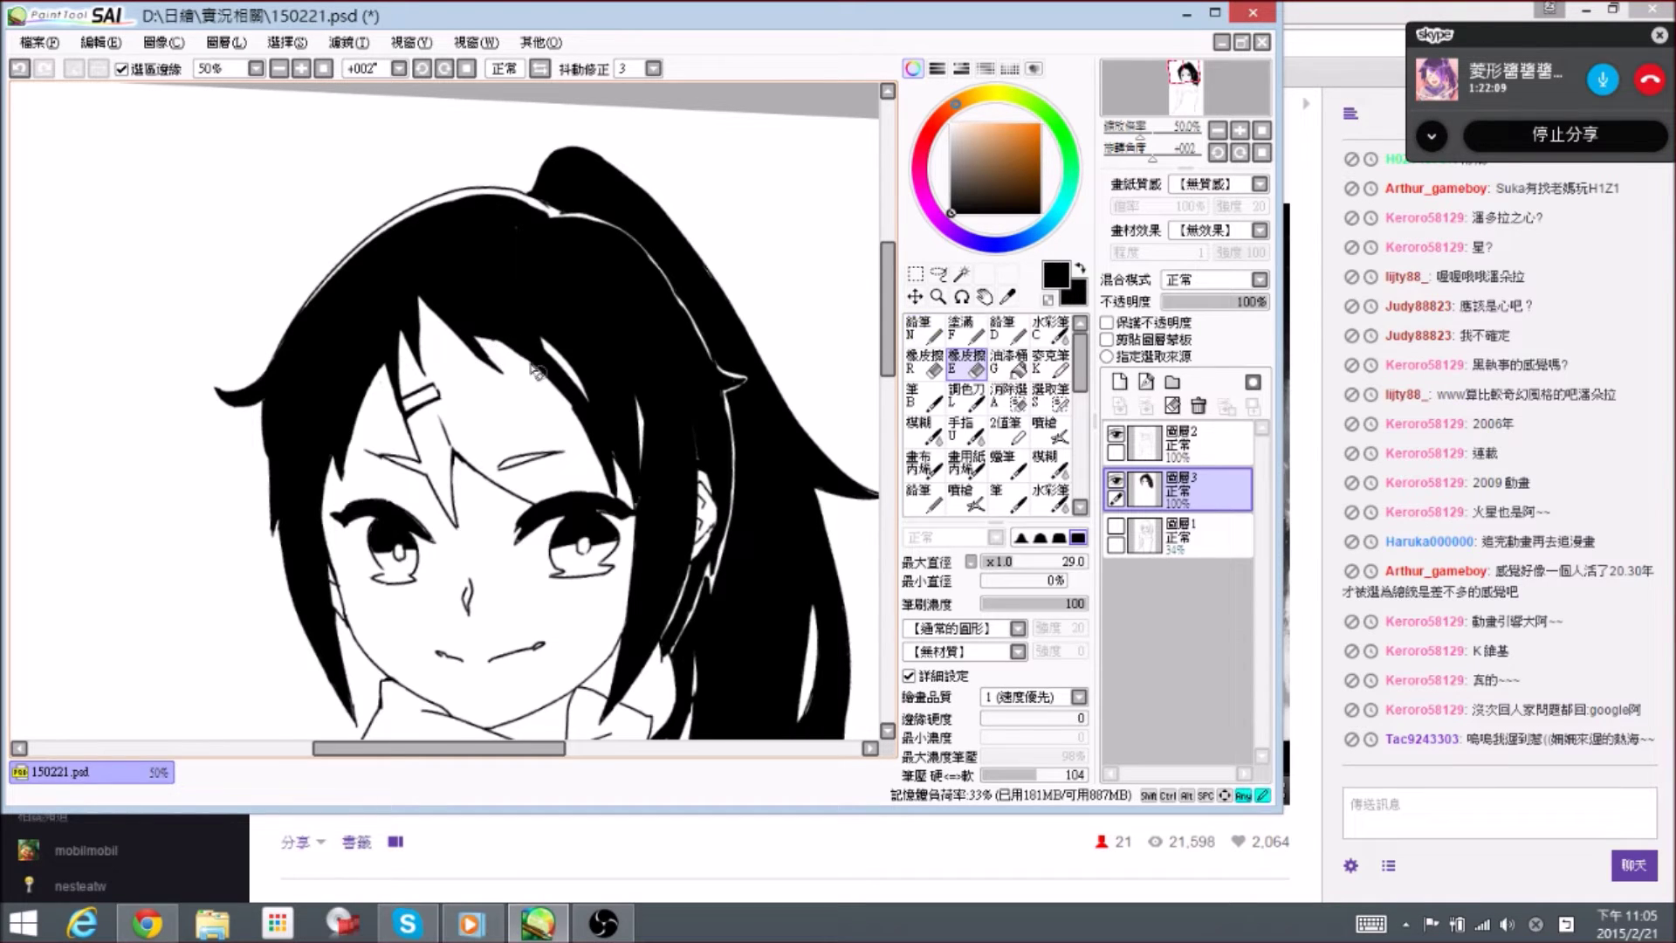
- Refine the white gap between the central fringe and the adjoining side strand with pencil size 35 and eraser, and save the drawing
key("n")
key("space")
left_click_drag(630, 463, 604, 415)
key("e")
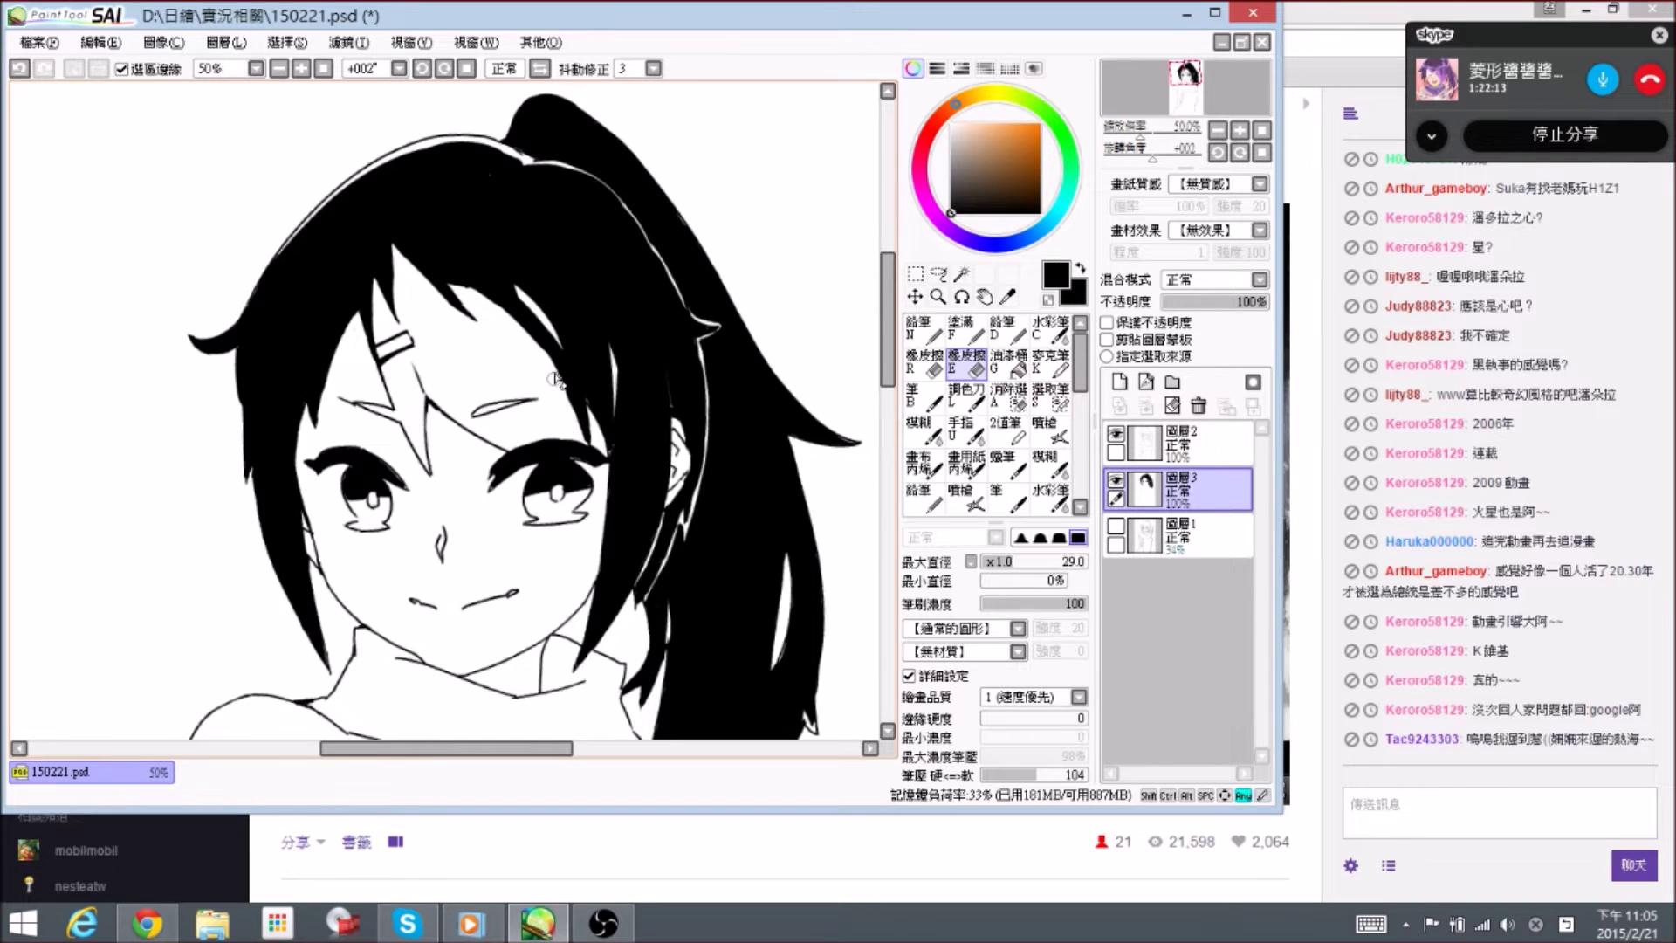
key("n")
key("space")
left_click_drag(627, 454, 633, 374)
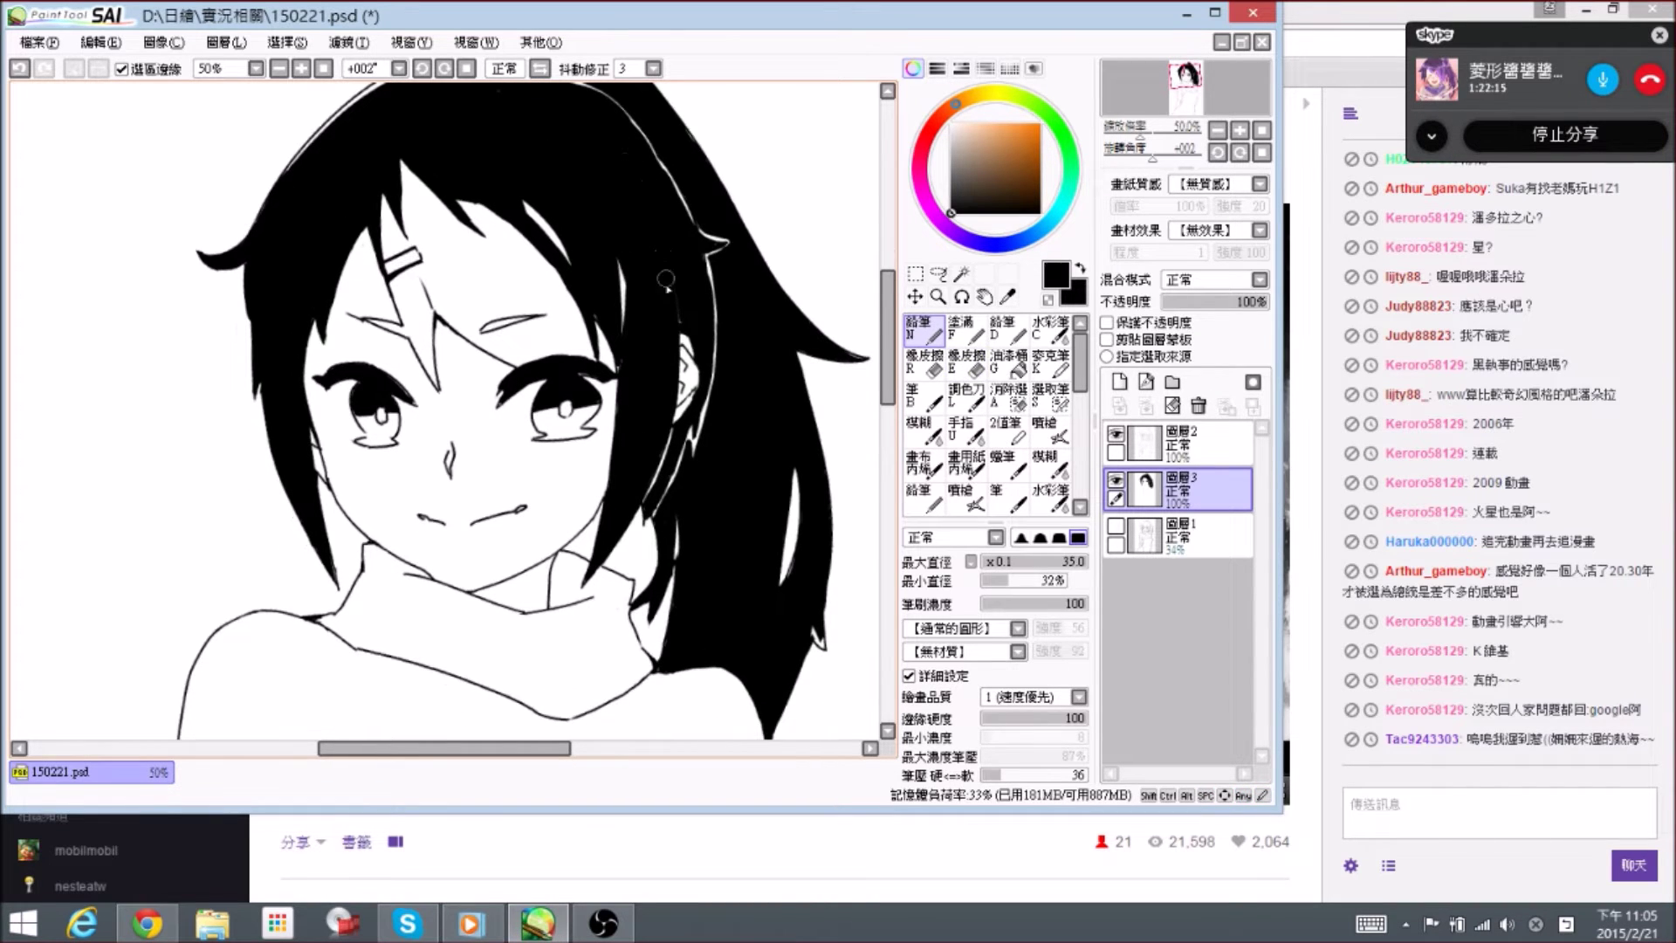
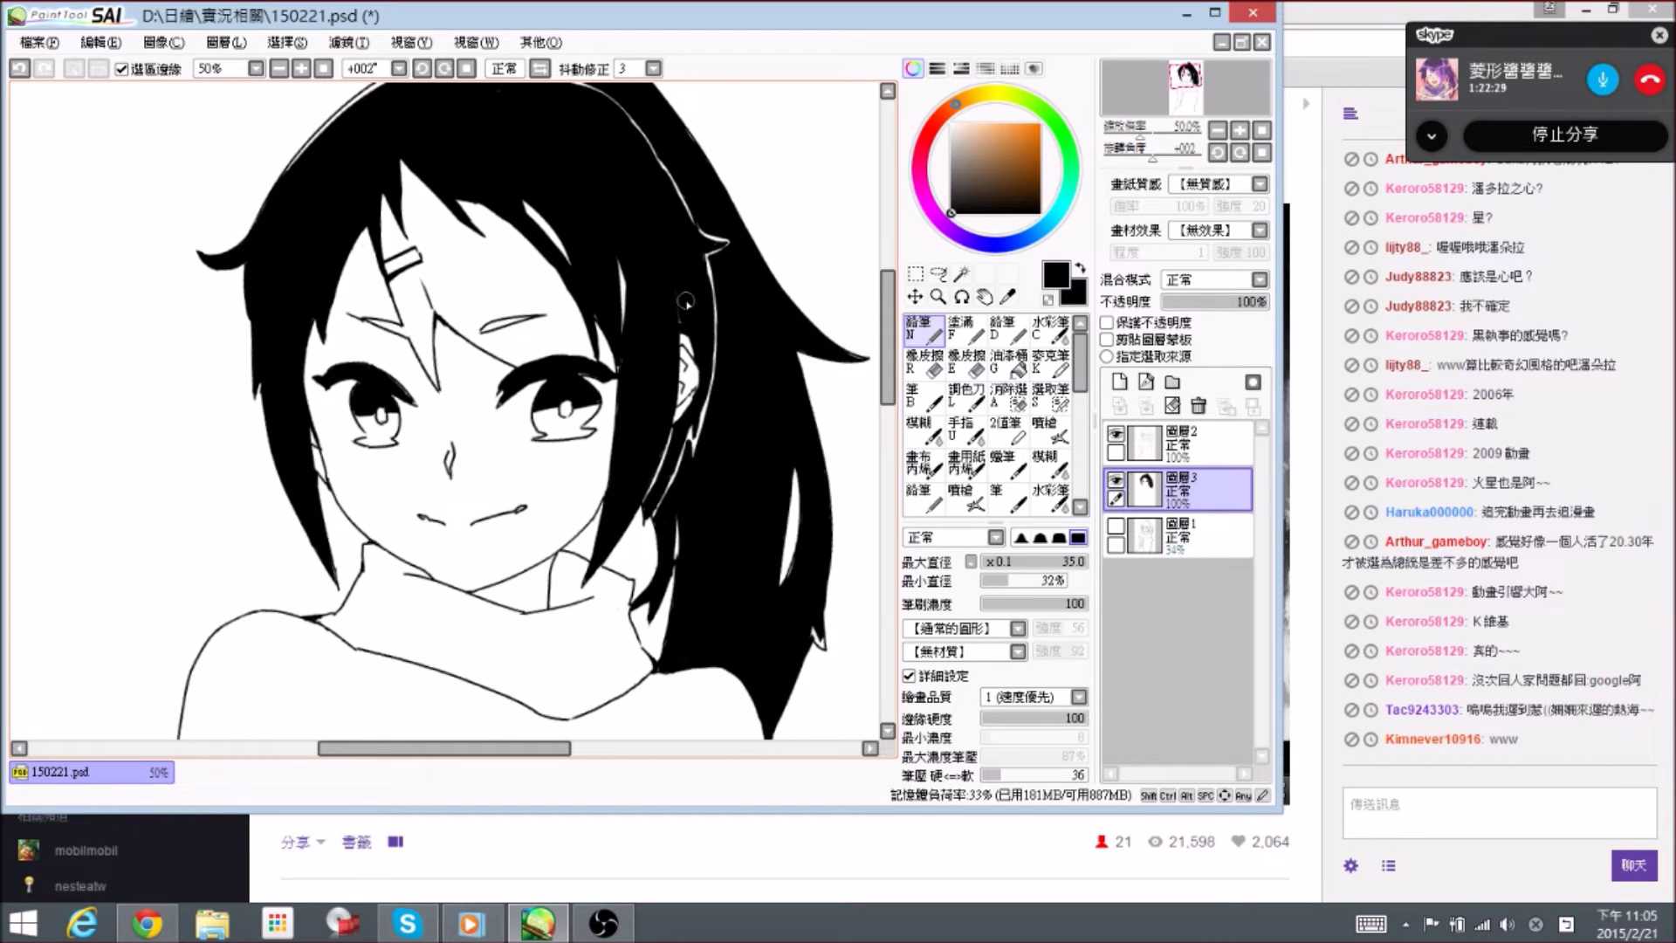
key("ctrl+s")
- Fill the neck area under the chin, between the jaw and the collar, with black using pencil size 35
scroll(567, 424, "down", 3)
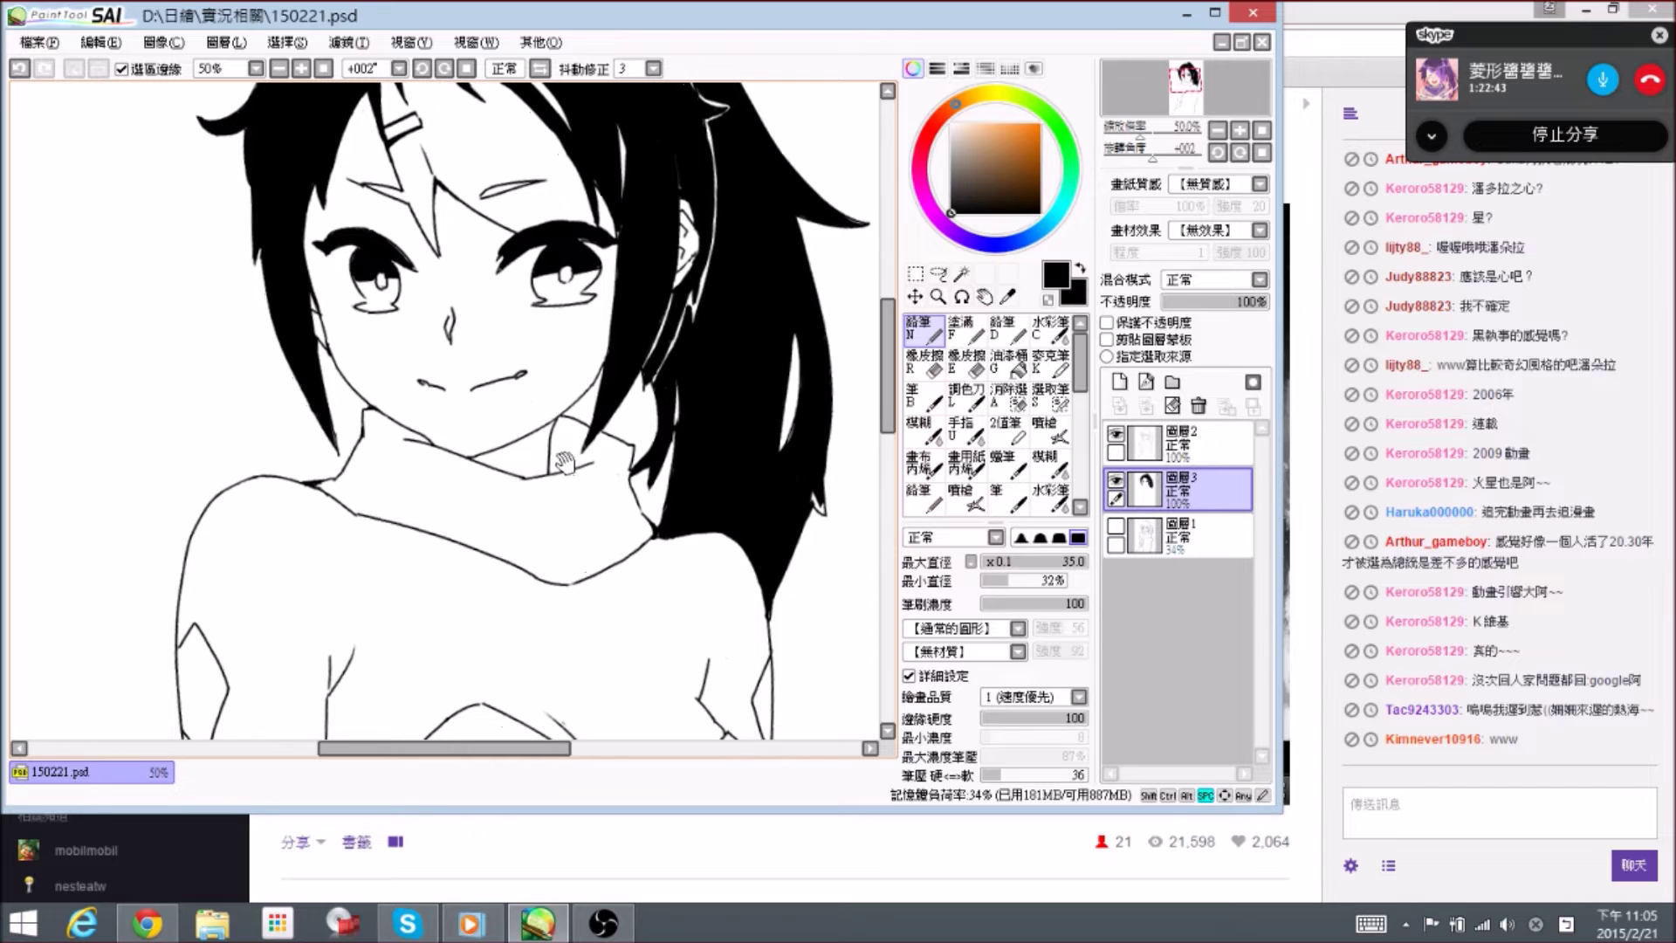
left_click(561, 437)
mouse_move(566, 442)
left_mouse_down()
mouse_move(509, 439)
mouse_move(557, 432)
mouse_move(516, 427)
mouse_move(545, 434)
mouse_move(495, 454)
mouse_move(564, 448)
left_mouse_up()
key("e")
key("n")
key("e")
key("n")
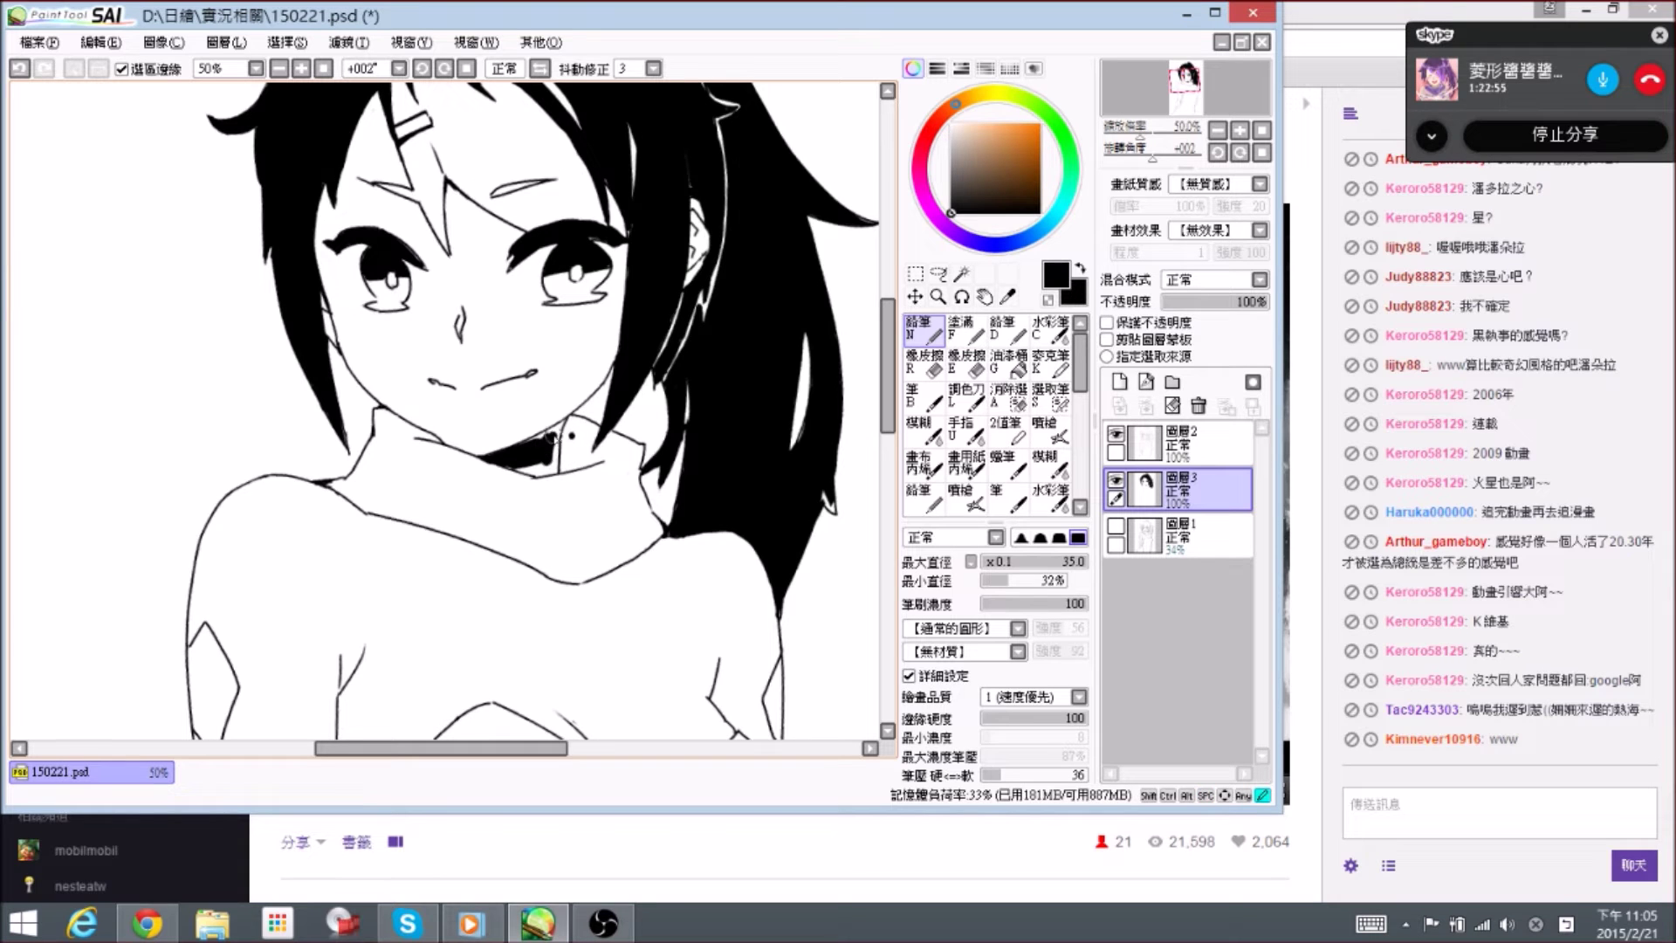
key("e")
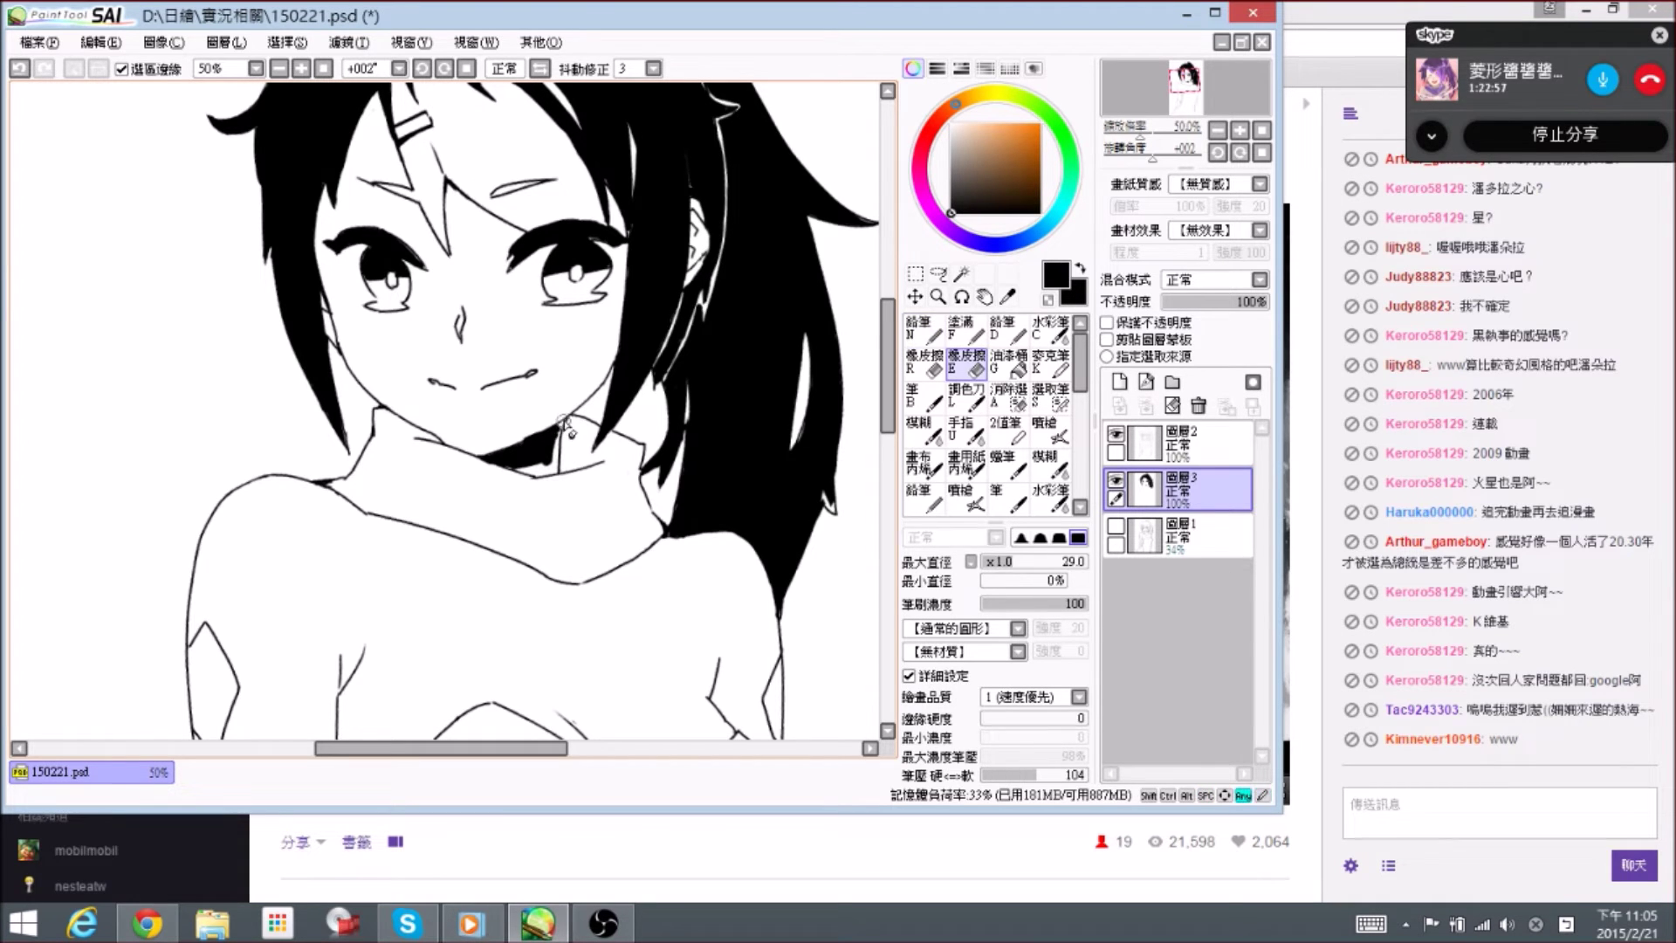
key("n")
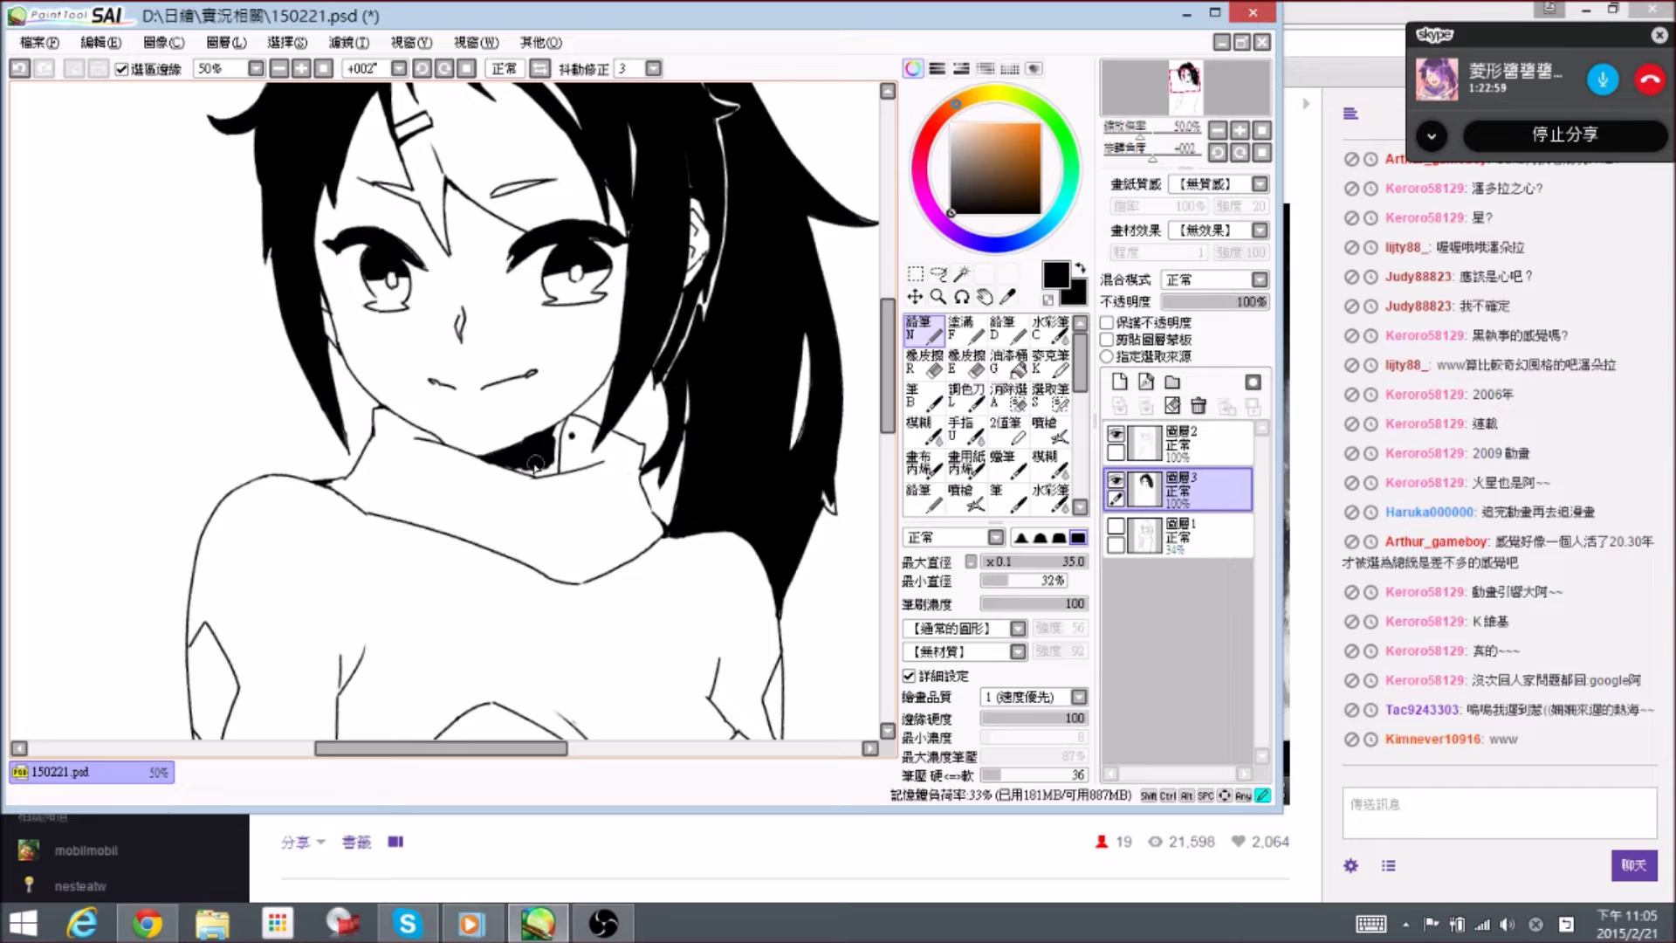
- Refine the black neck shadow's edge along the vertical neck line and erase the stray dot beside it
left_click_drag(509, 466, 536, 472)
key("e")
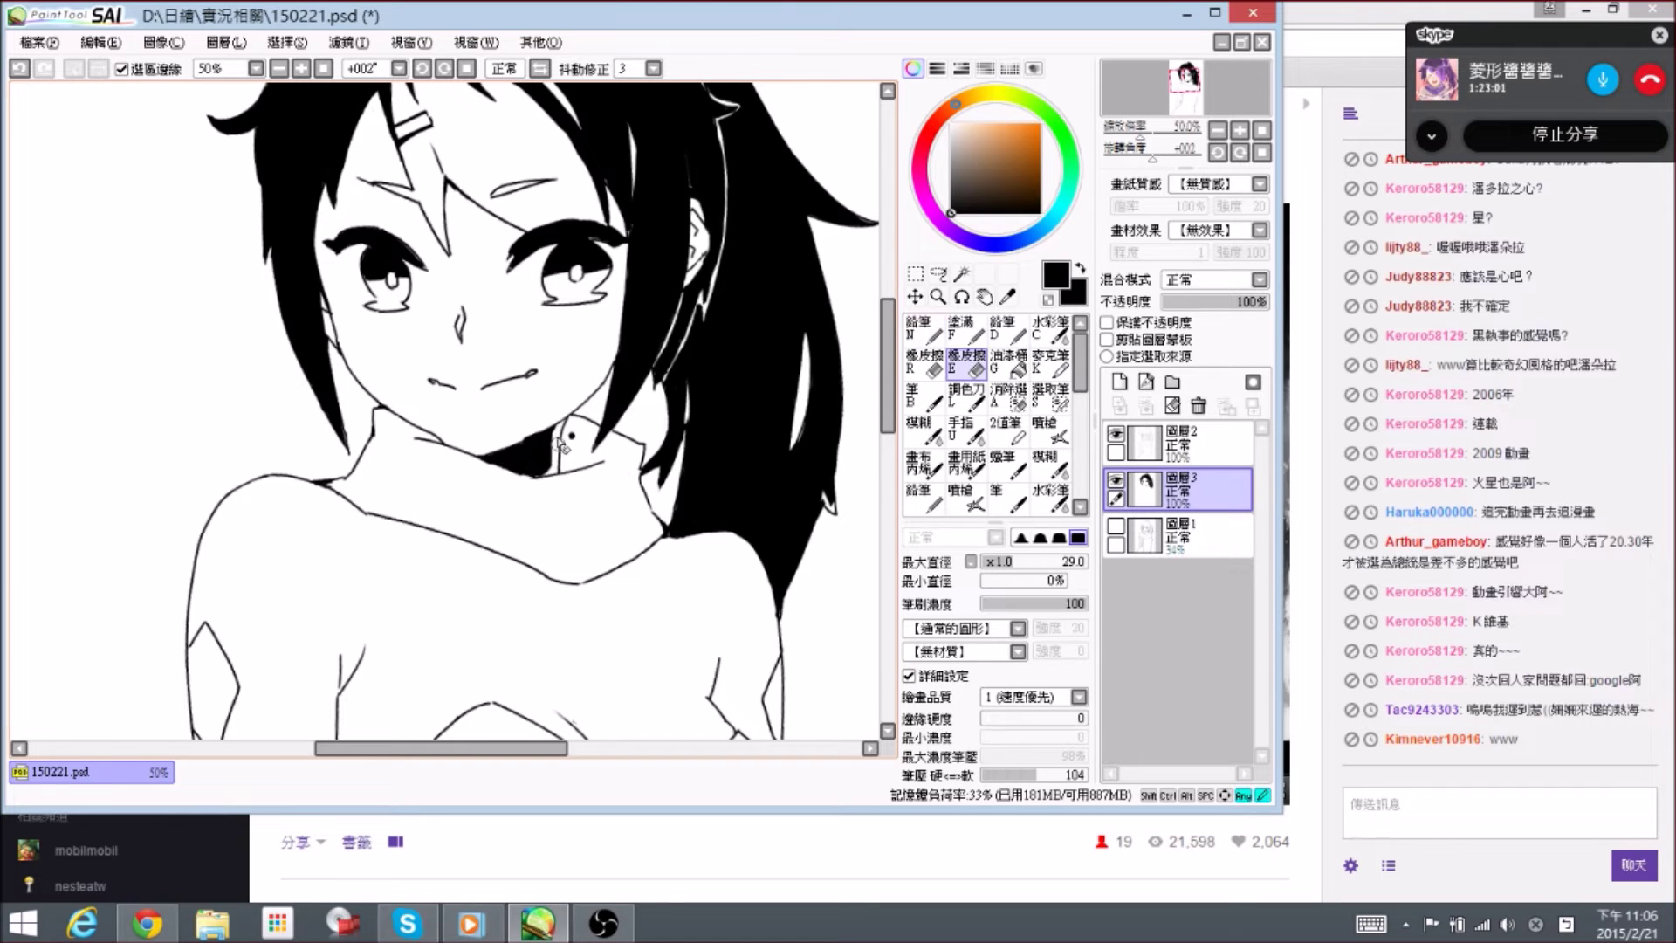
key("n")
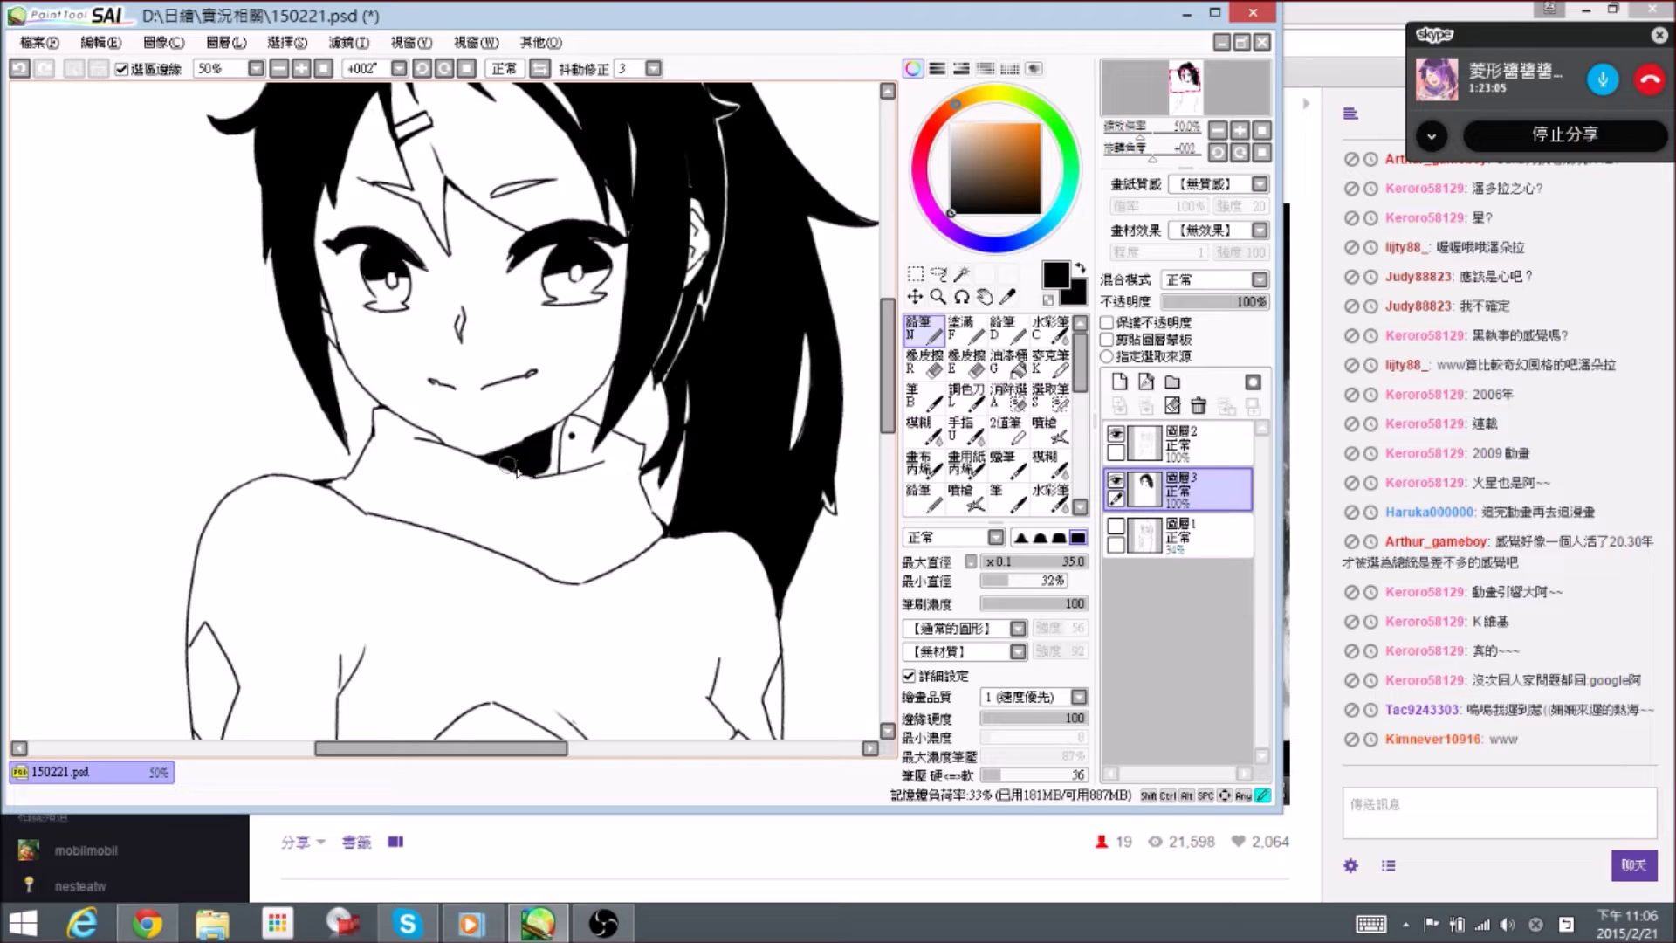
key("e")
key("n")
key("e")
key("n")
key("e")
key("n")
key("e")
key("n")
key("e")
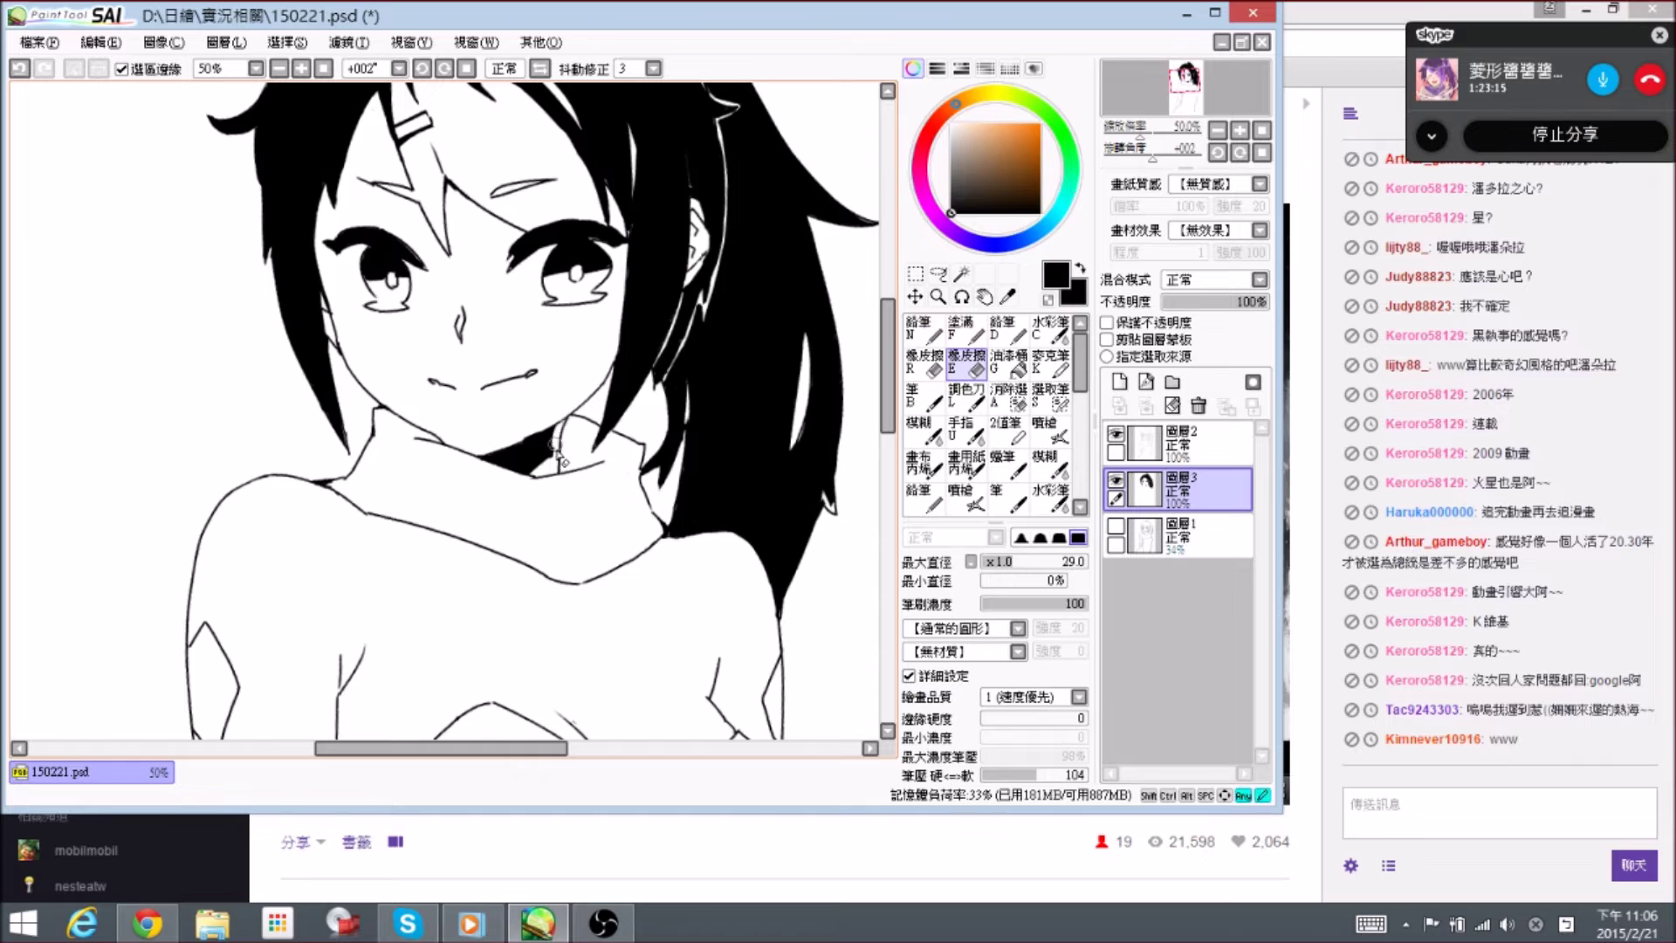
- Tidy the neck shadow's lower corner where the neck line meets the collar, alternating pencil size 35 and eraser size 29
key("n")
key("e")
key("n")
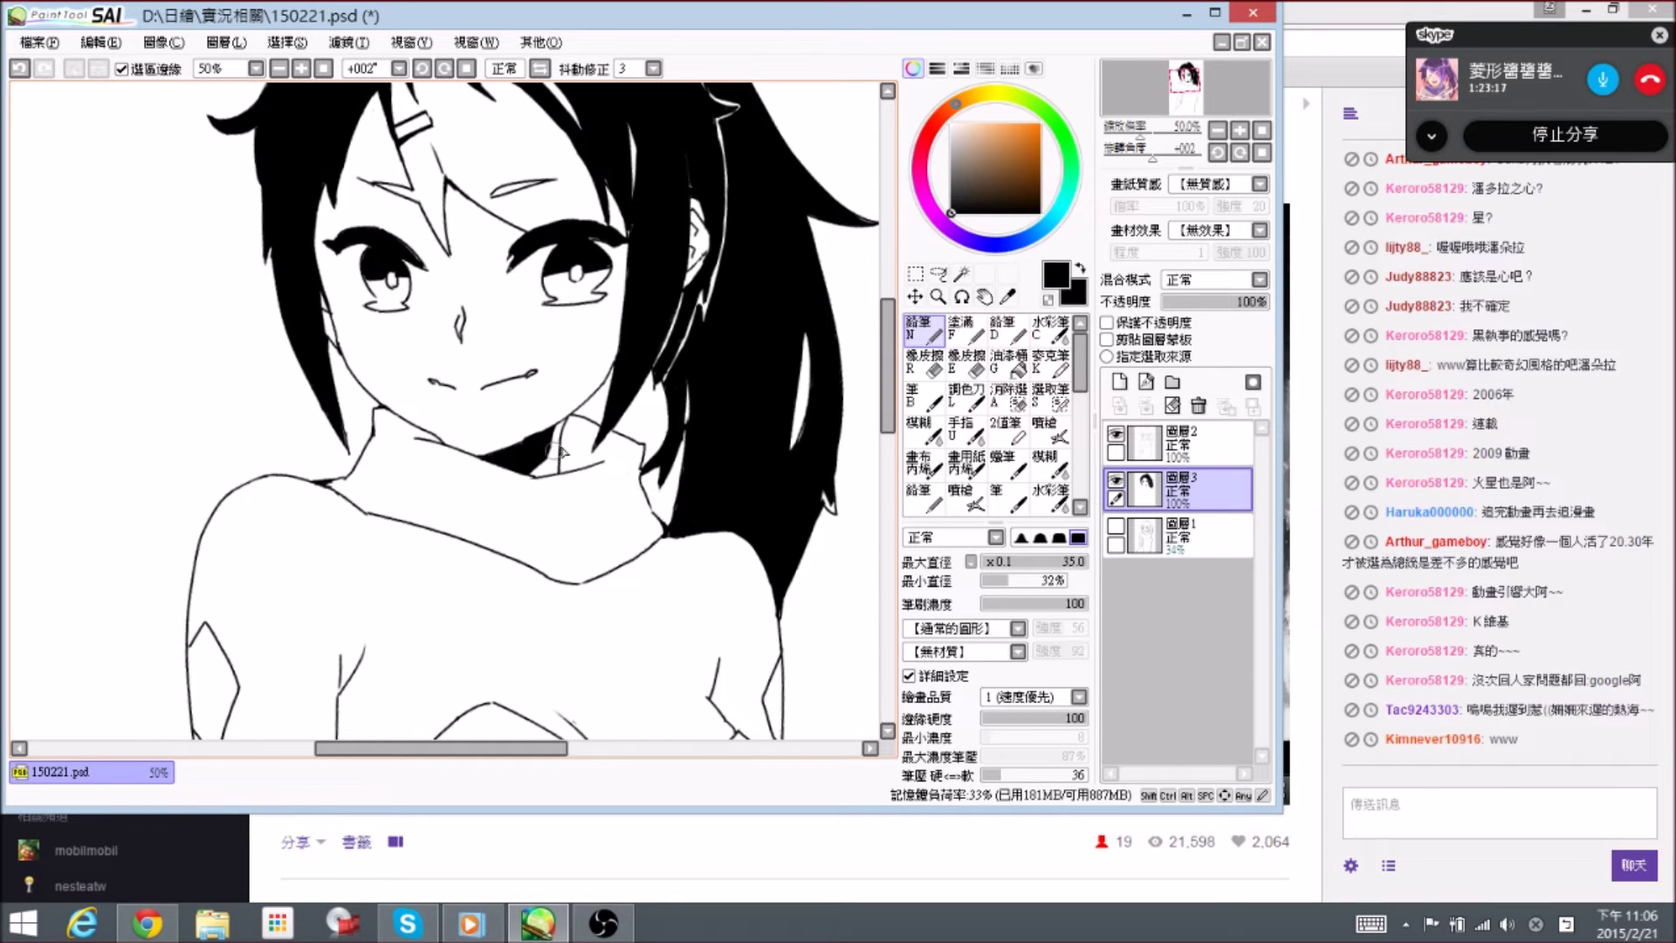
left_click_drag(543, 451, 541, 467)
key("e")
key("n")
key("e")
key("n")
key("e")
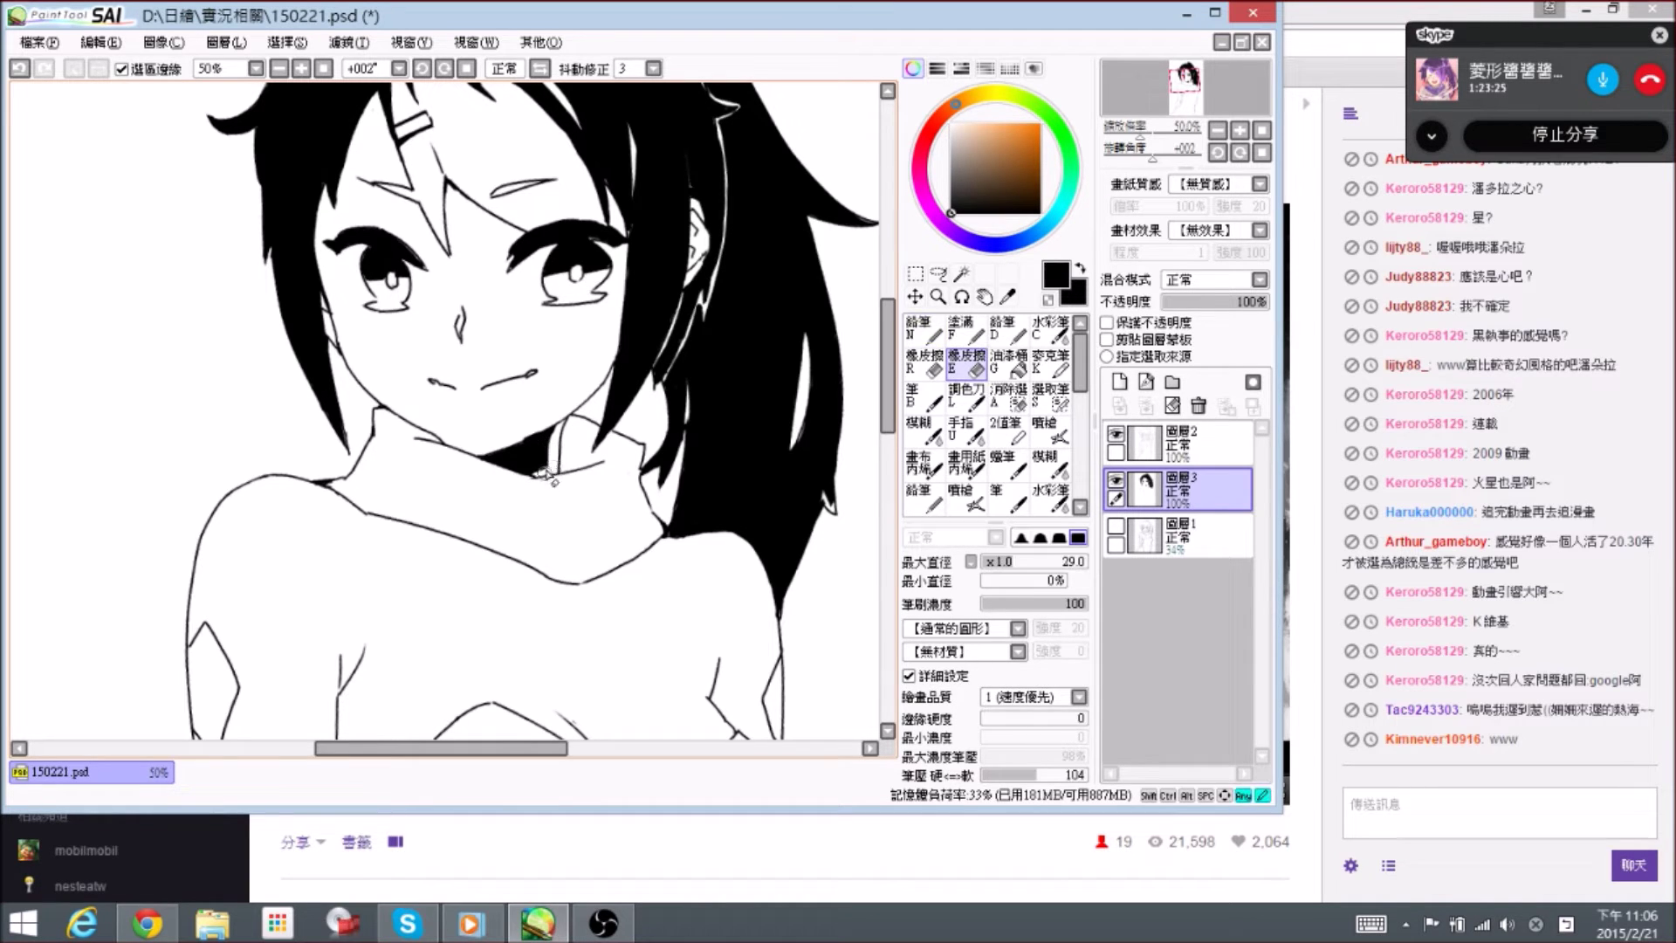
- Fill the inside of the collar behind the neck line with black, leaving a narrow white strip along that line
key("n")
left_click_drag(531, 468, 576, 458)
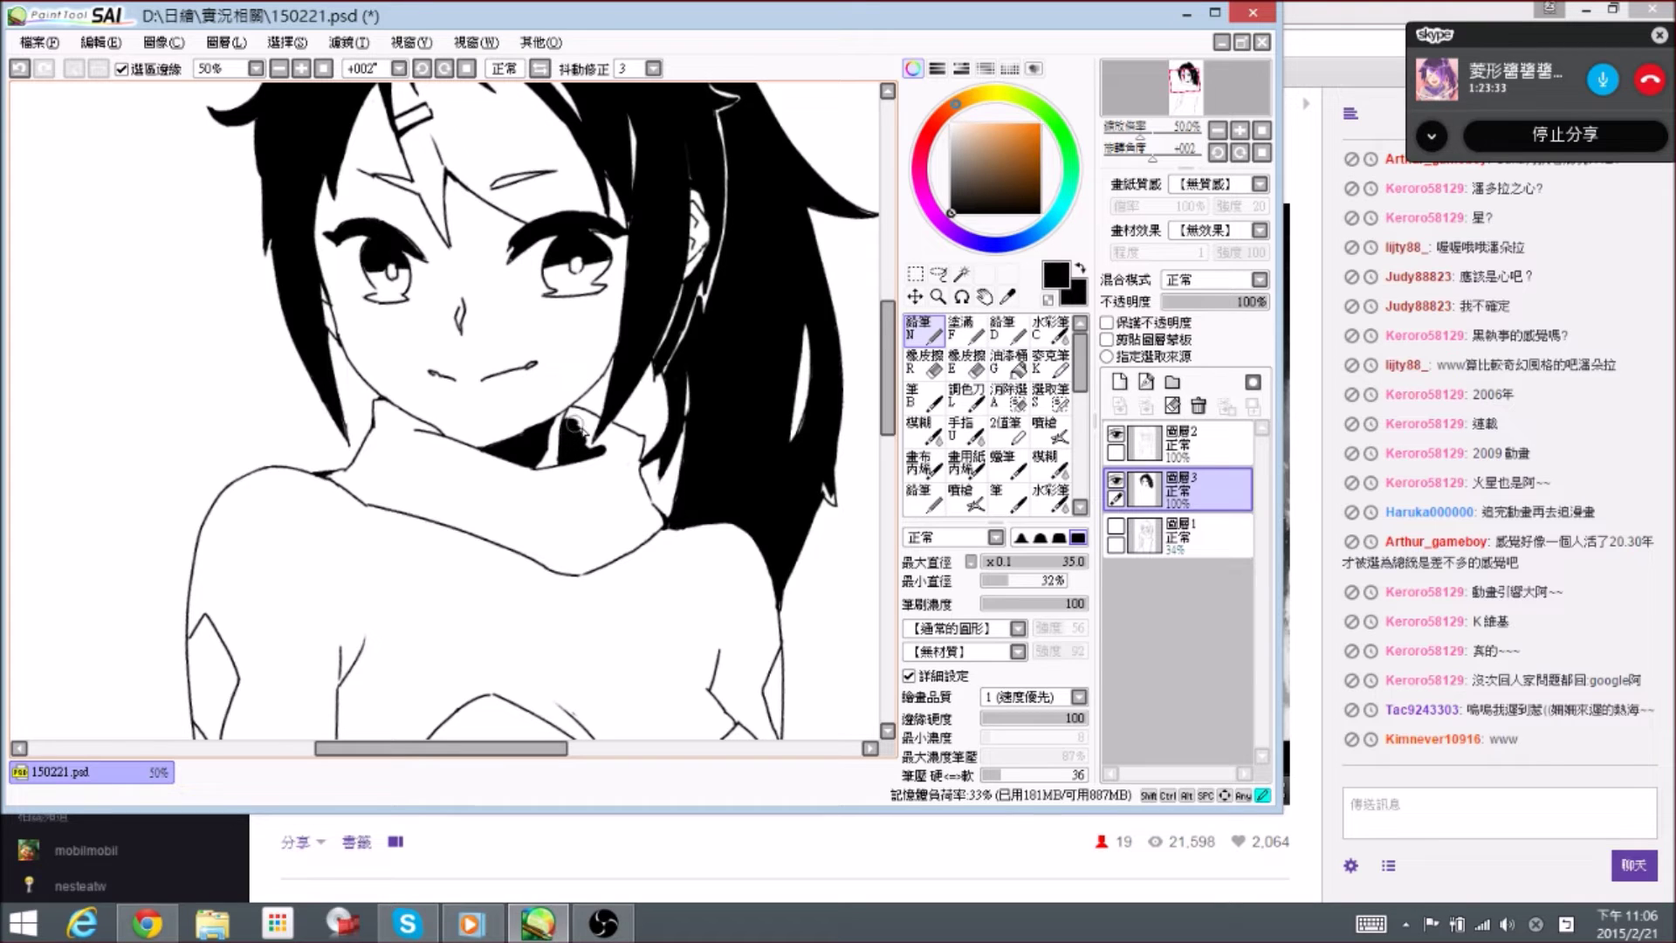
mouse_move(585, 428)
left_mouse_down()
mouse_move(590, 450)
mouse_move(630, 440)
left_mouse_up()
key("e")
key("n")
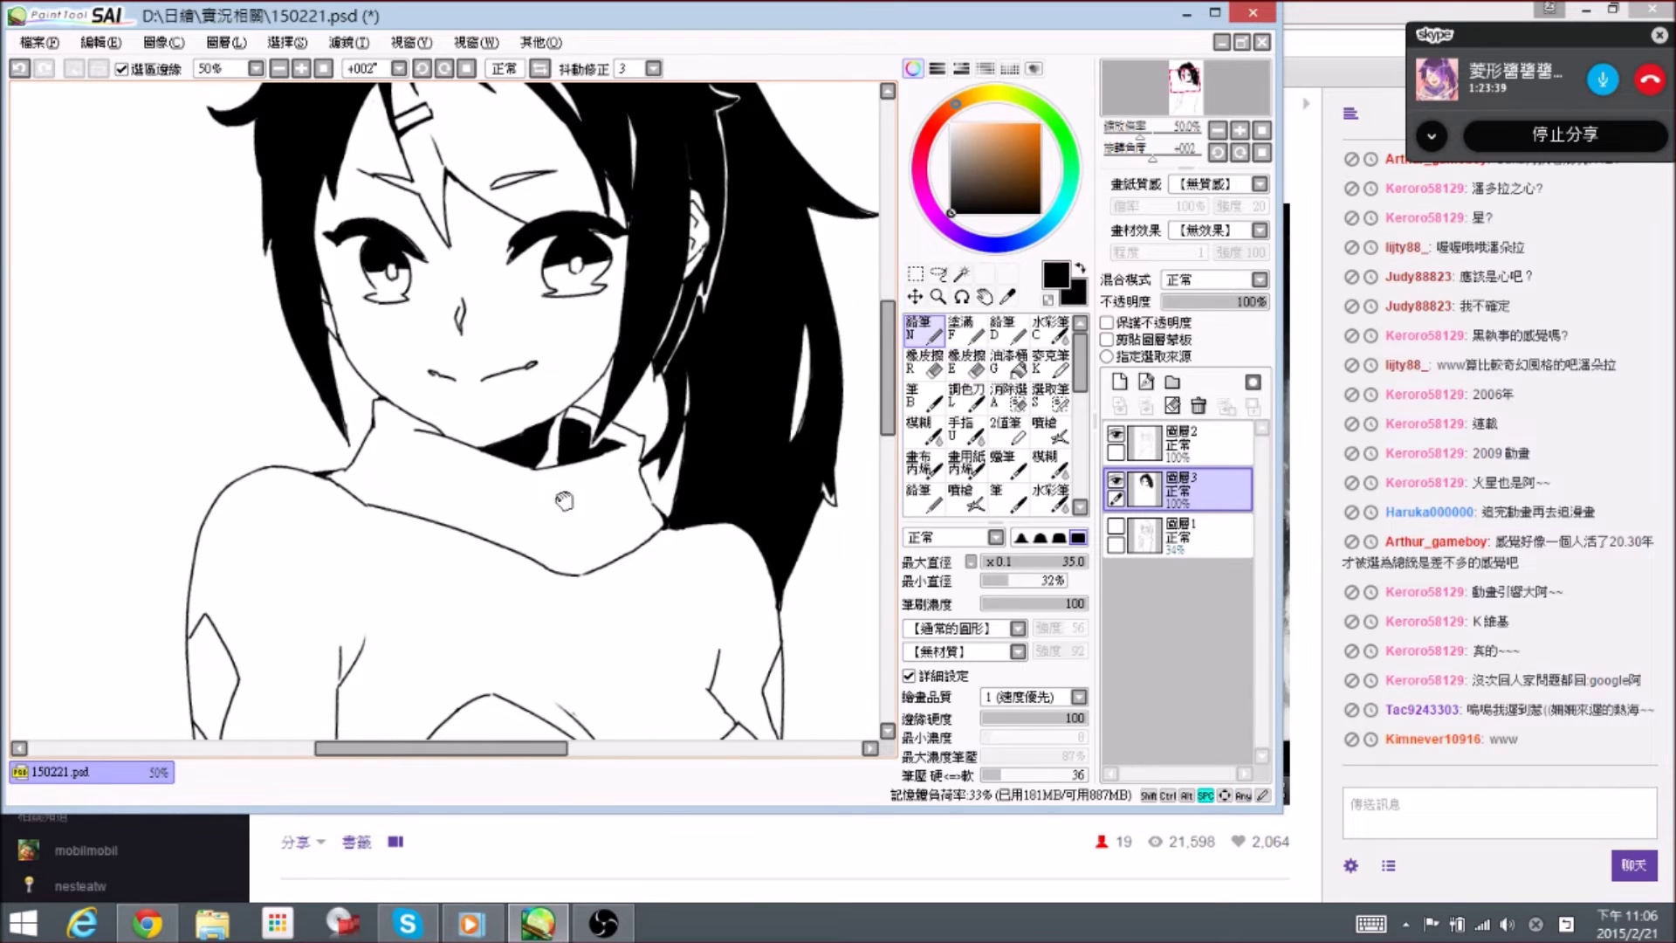
- Mirror the canvas view and touch up the black neck shadow directly under the chin with pencil and eraser
left_click_drag(564, 501, 608, 517)
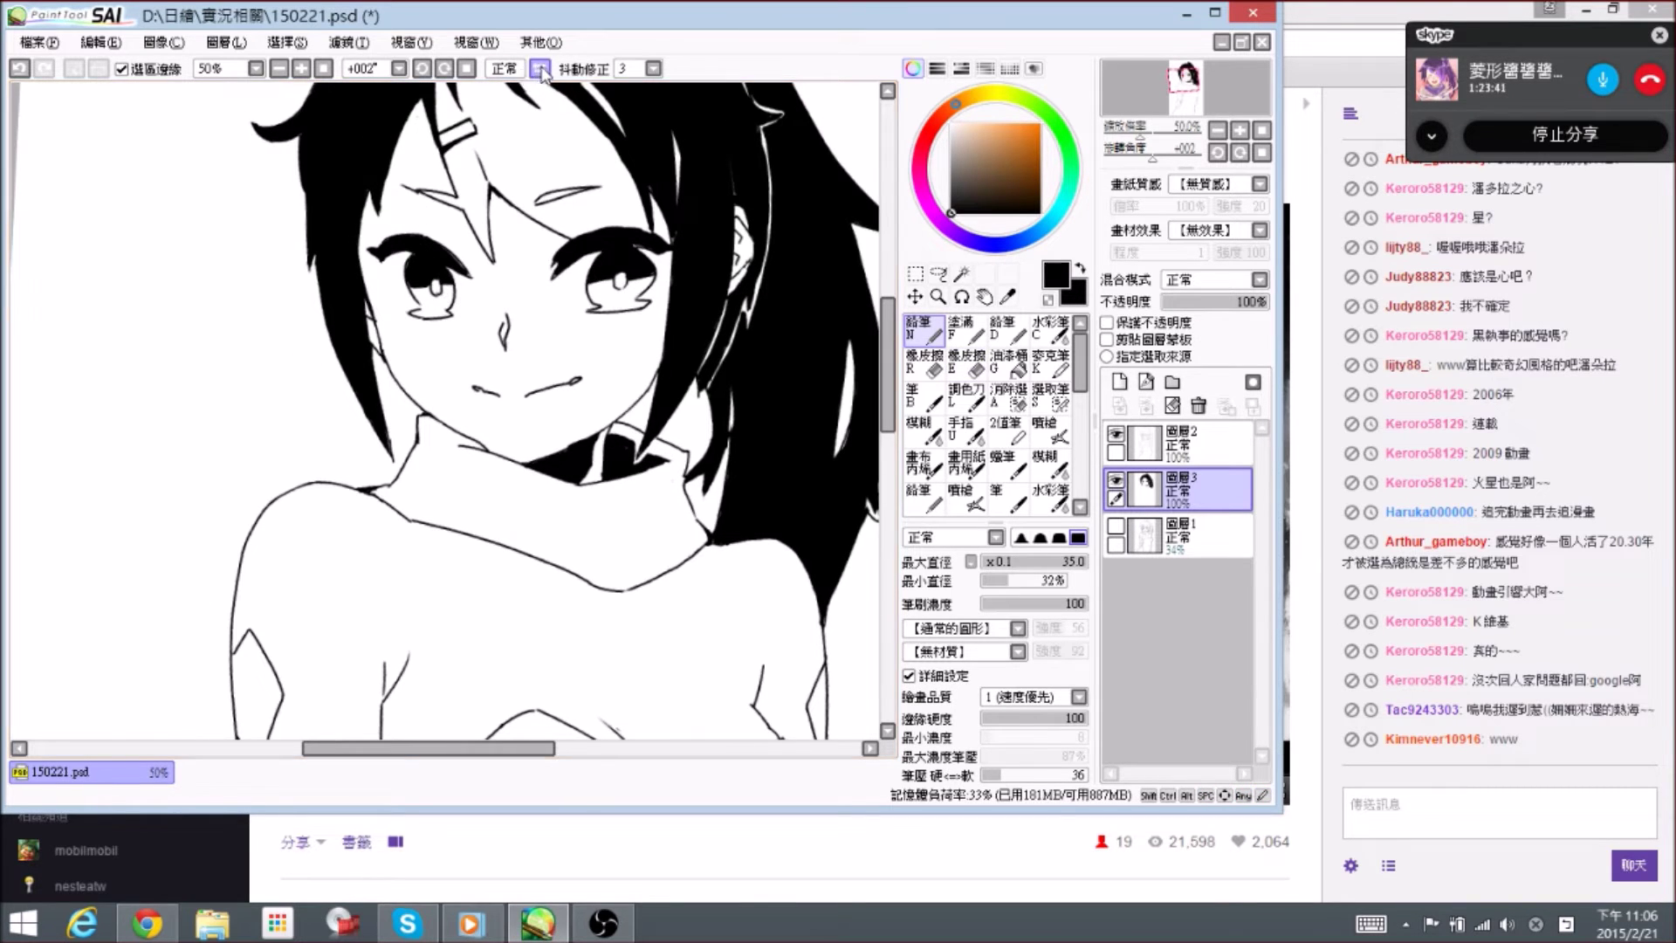
left_click(511, 68)
mouse_move(420, 353)
left_mouse_down()
mouse_move(445, 371)
mouse_move(427, 391)
left_mouse_up()
key("e")
key("n")
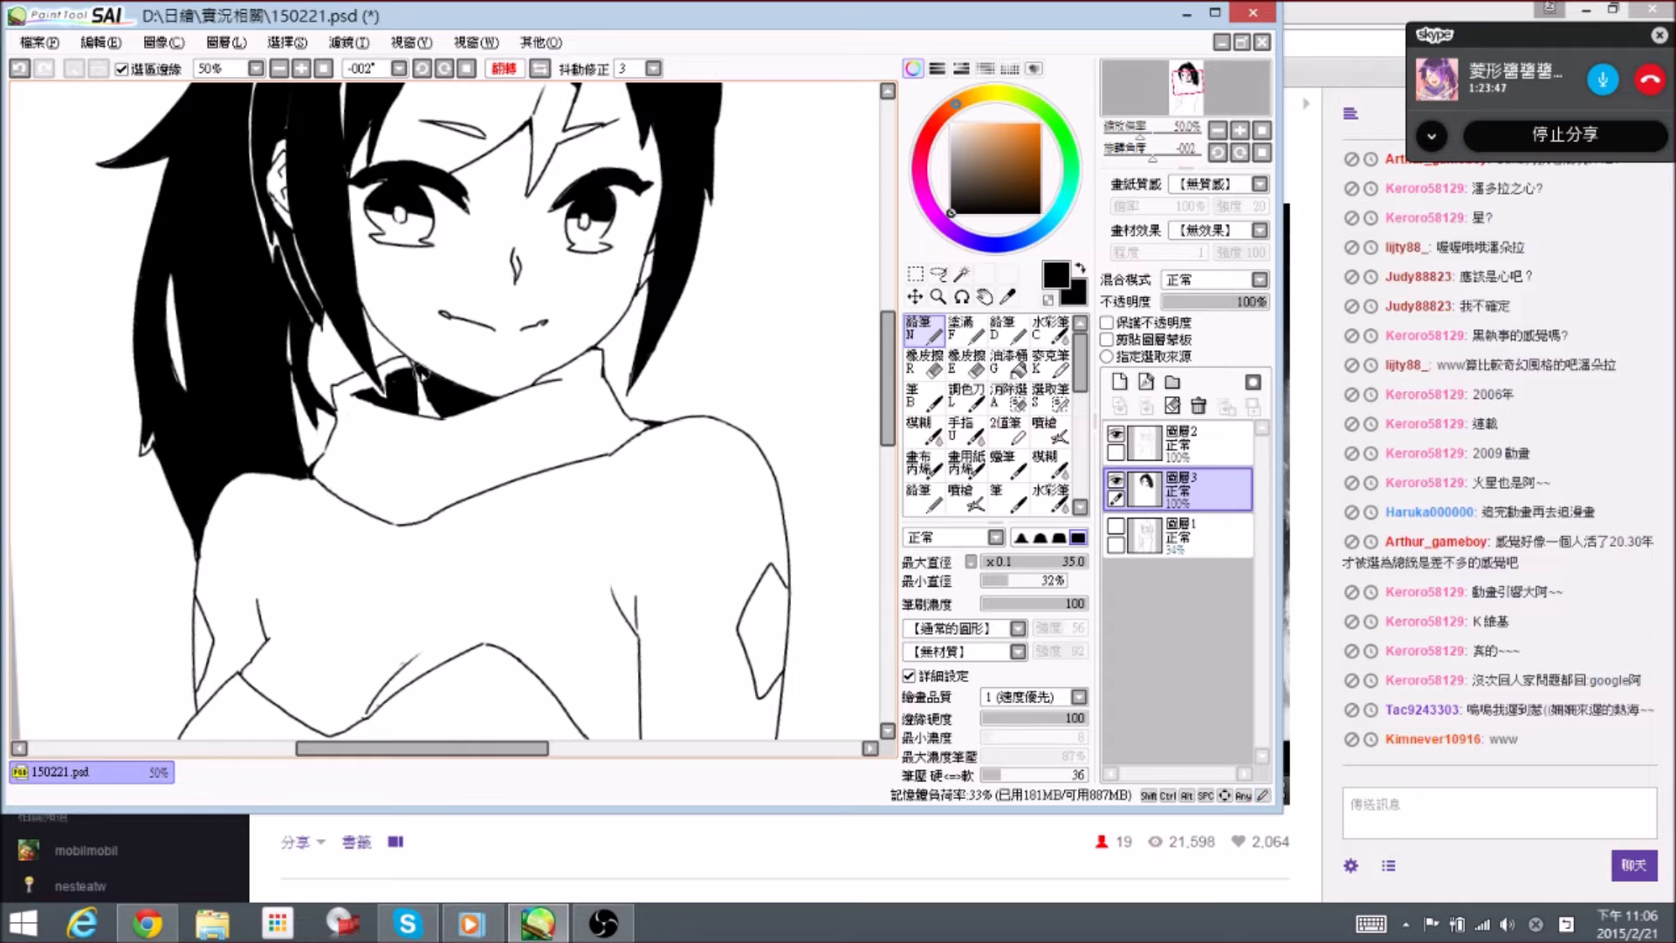
key("e")
key("n")
- Fill the neck area between the jaw and the collar on the side away from the ponytail with black
mouse_move(571, 404)
left_mouse_down()
mouse_move(498, 391)
mouse_move(541, 373)
left_mouse_up()
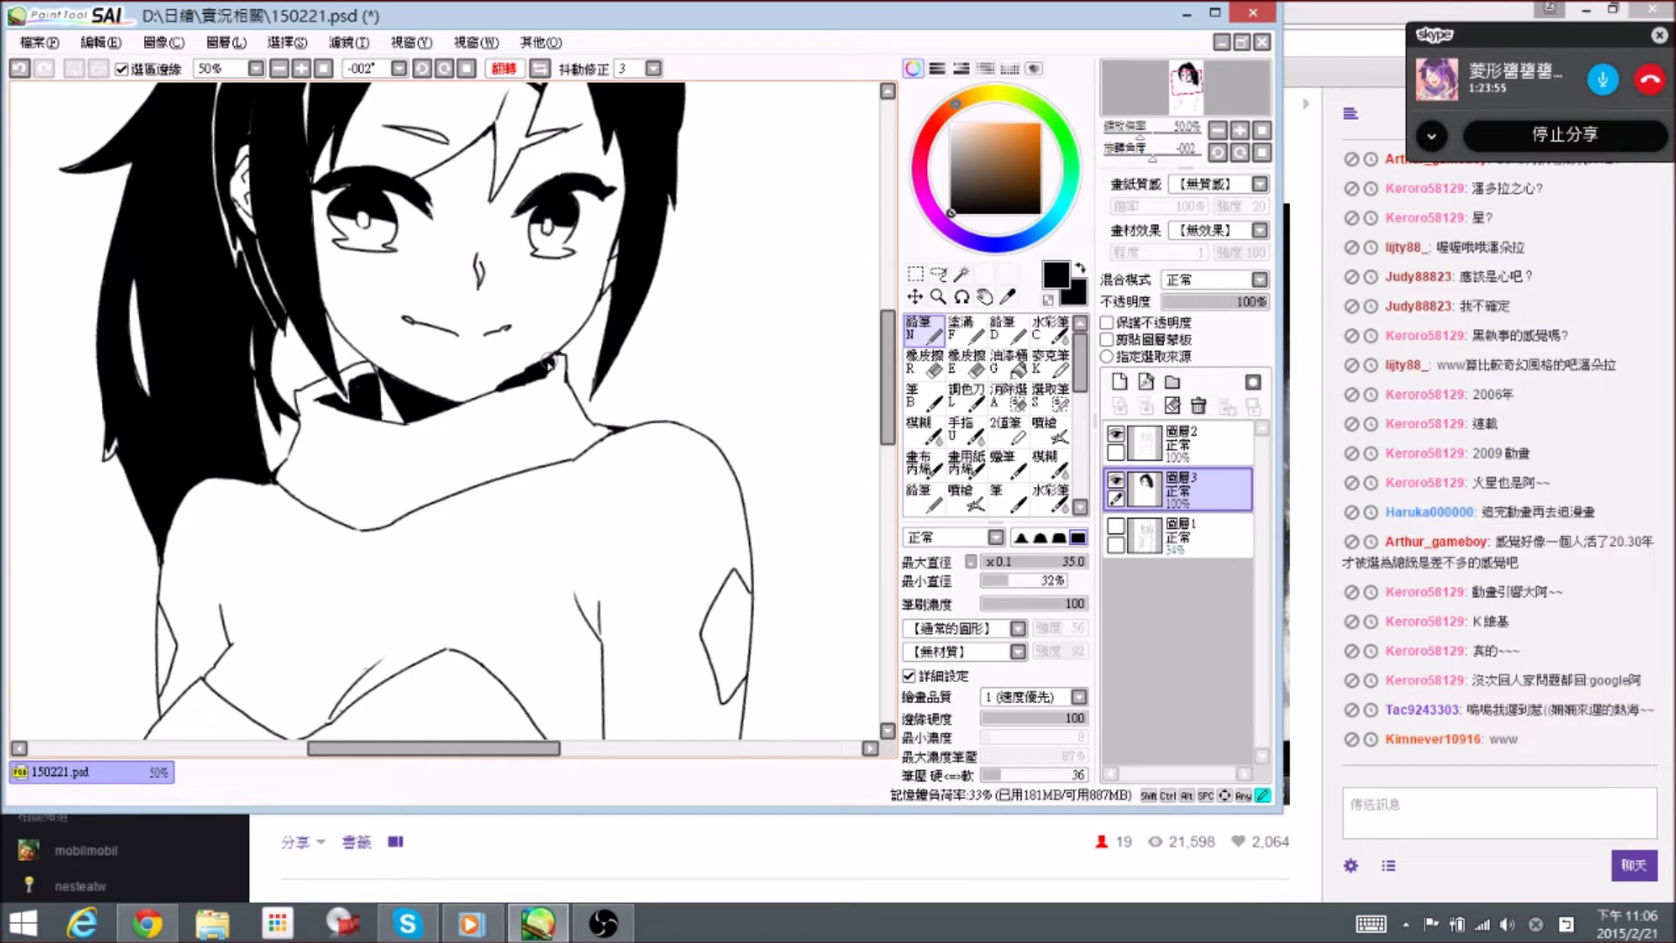
key("e")
mouse_move(536, 363)
left_mouse_down()
mouse_move(560, 365)
mouse_move(513, 401)
mouse_move(558, 359)
left_mouse_up()
key("n")
key("e")
key("n")
key("e")
key("n")
key("e")
key("n")
- Fill the turtleneck's front panel with black using pencil size 70, leaving a white band along its upper edge
mouse_move(567, 394)
left_mouse_down()
mouse_move(538, 357)
mouse_move(522, 407)
mouse_move(617, 352)
mouse_move(677, 356)
mouse_move(649, 380)
mouse_move(670, 351)
mouse_move(642, 381)
left_mouse_up()
mouse_move(653, 373)
left_mouse_down()
mouse_move(483, 372)
mouse_move(587, 349)
mouse_move(465, 374)
mouse_move(620, 335)
mouse_move(641, 353)
mouse_move(609, 381)
mouse_move(537, 391)
mouse_move(600, 363)
mouse_move(590, 379)
mouse_move(630, 323)
mouse_move(596, 330)
left_mouse_up()
key("e")
key("n")
key("bracketright")
key("bracketright")
key("bracketright")
key("bracketright")
key("e")
key("n")
mouse_move(526, 396)
left_mouse_down()
mouse_move(474, 415)
mouse_move(609, 389)
mouse_move(456, 442)
mouse_move(473, 432)
mouse_move(429, 368)
mouse_move(481, 371)
mouse_move(445, 372)
mouse_move(379, 317)
mouse_move(410, 308)
mouse_move(408, 362)
mouse_move(434, 411)
mouse_move(401, 362)
mouse_move(428, 390)
mouse_move(388, 341)
left_mouse_up()
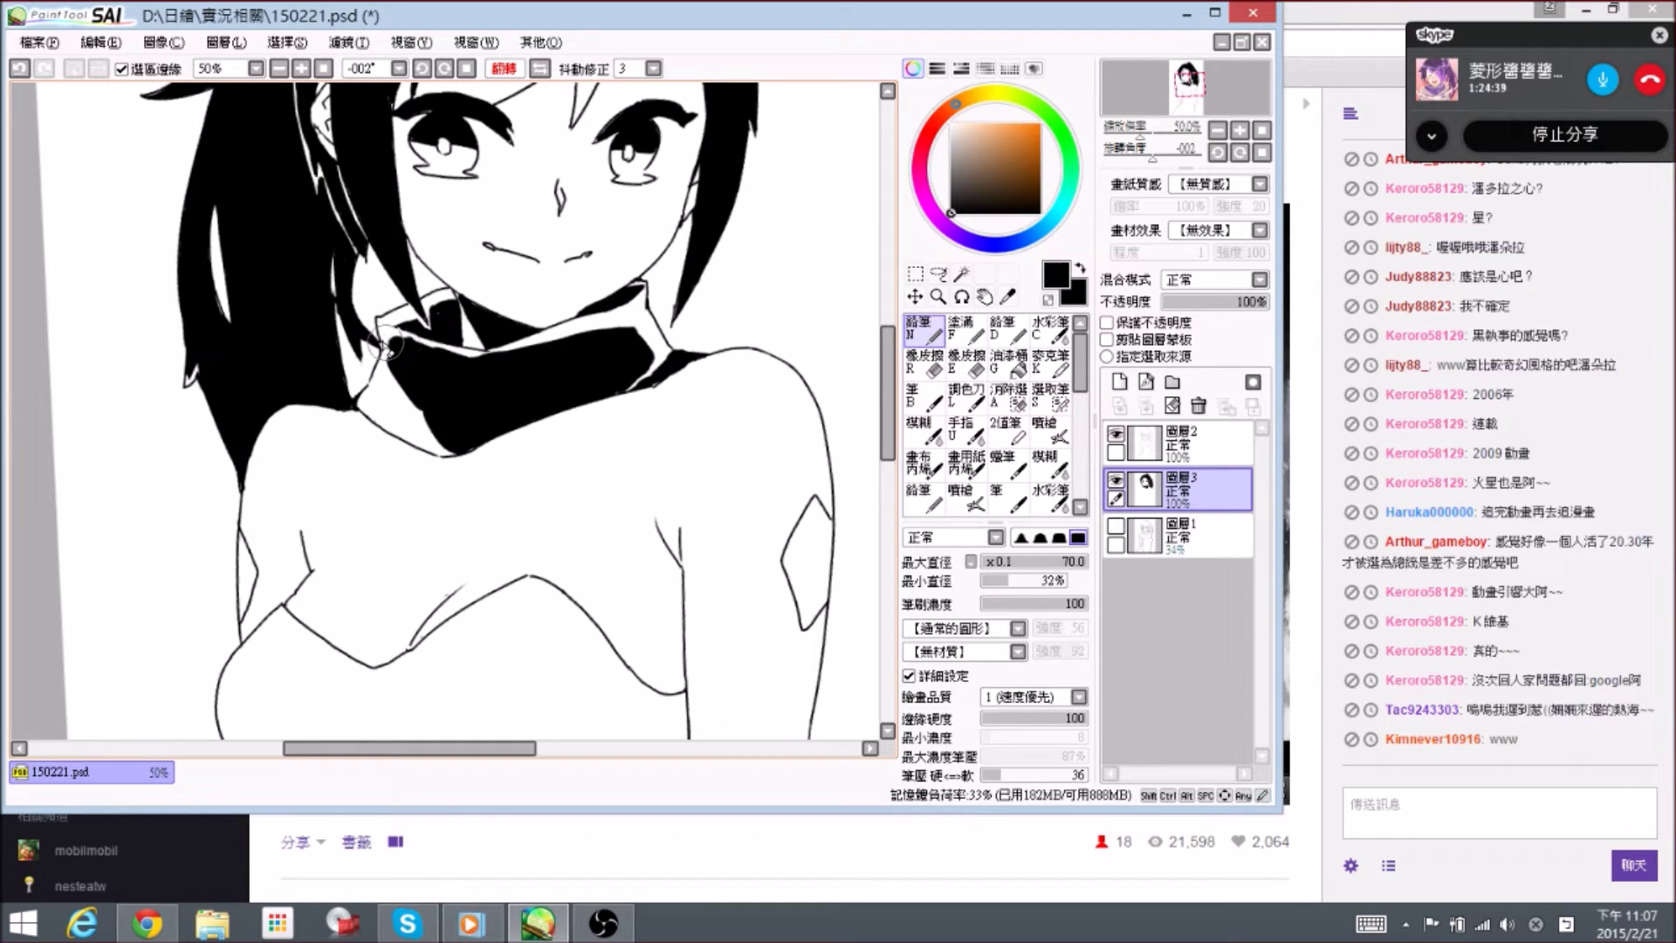
- Fill the collar's side fold next to the ponytail with black and clean its lower edge with the eraser
key("e")
key("n")
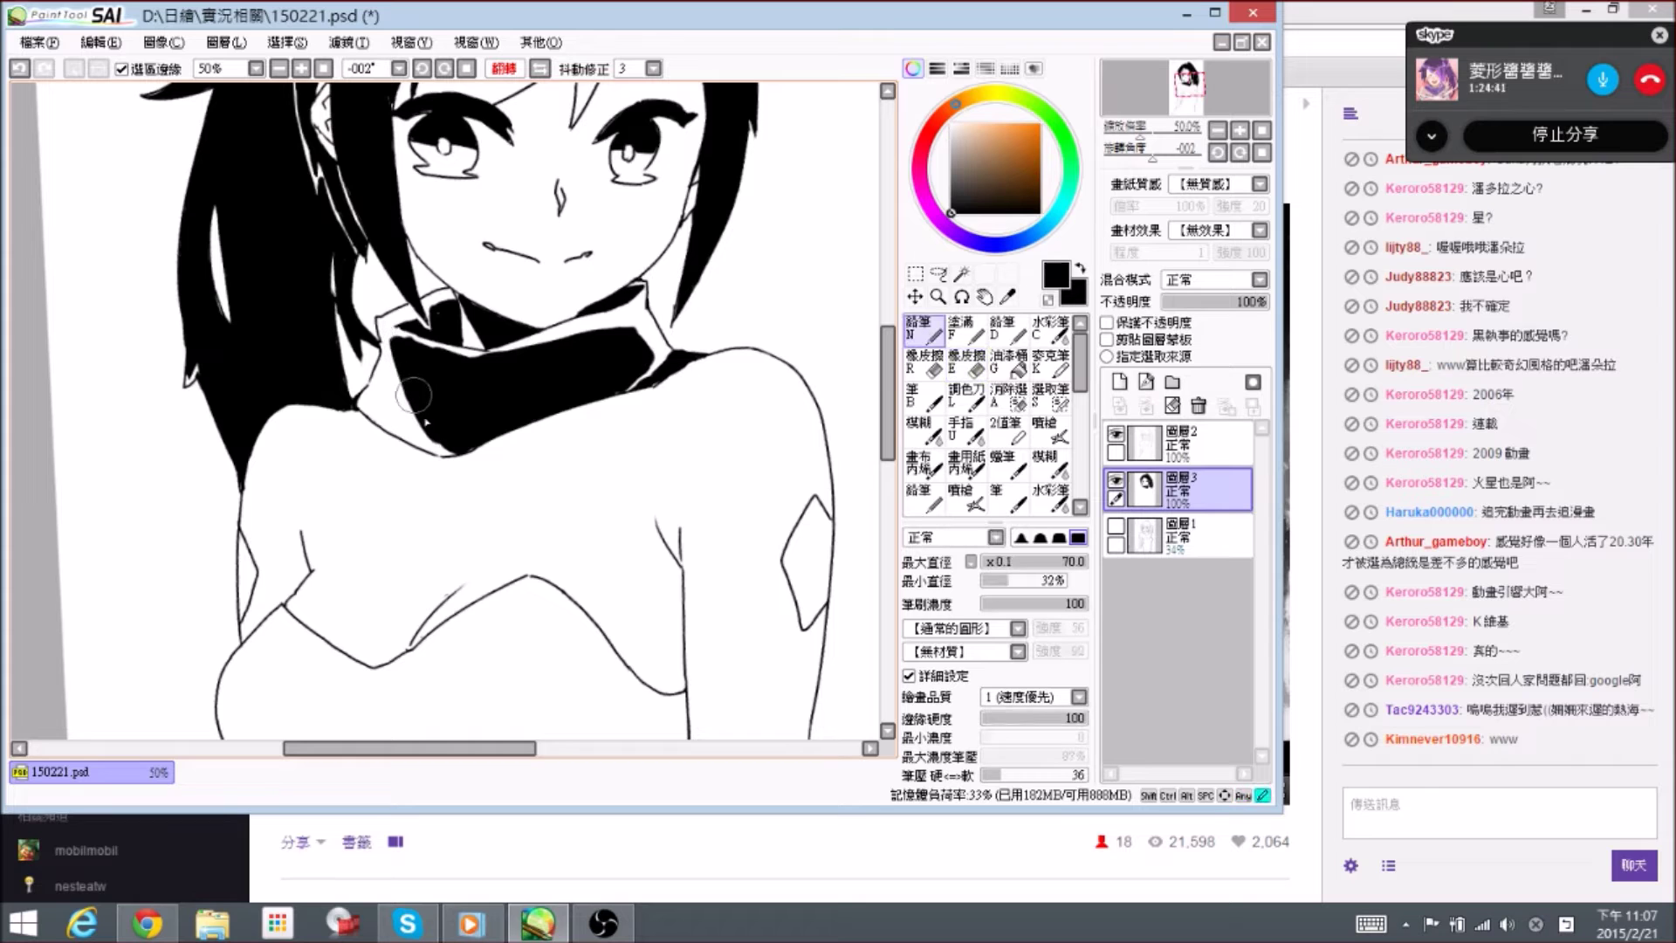
mouse_move(399, 405)
left_mouse_down()
mouse_move(390, 423)
mouse_move(371, 402)
mouse_move(409, 426)
mouse_move(416, 457)
left_mouse_up()
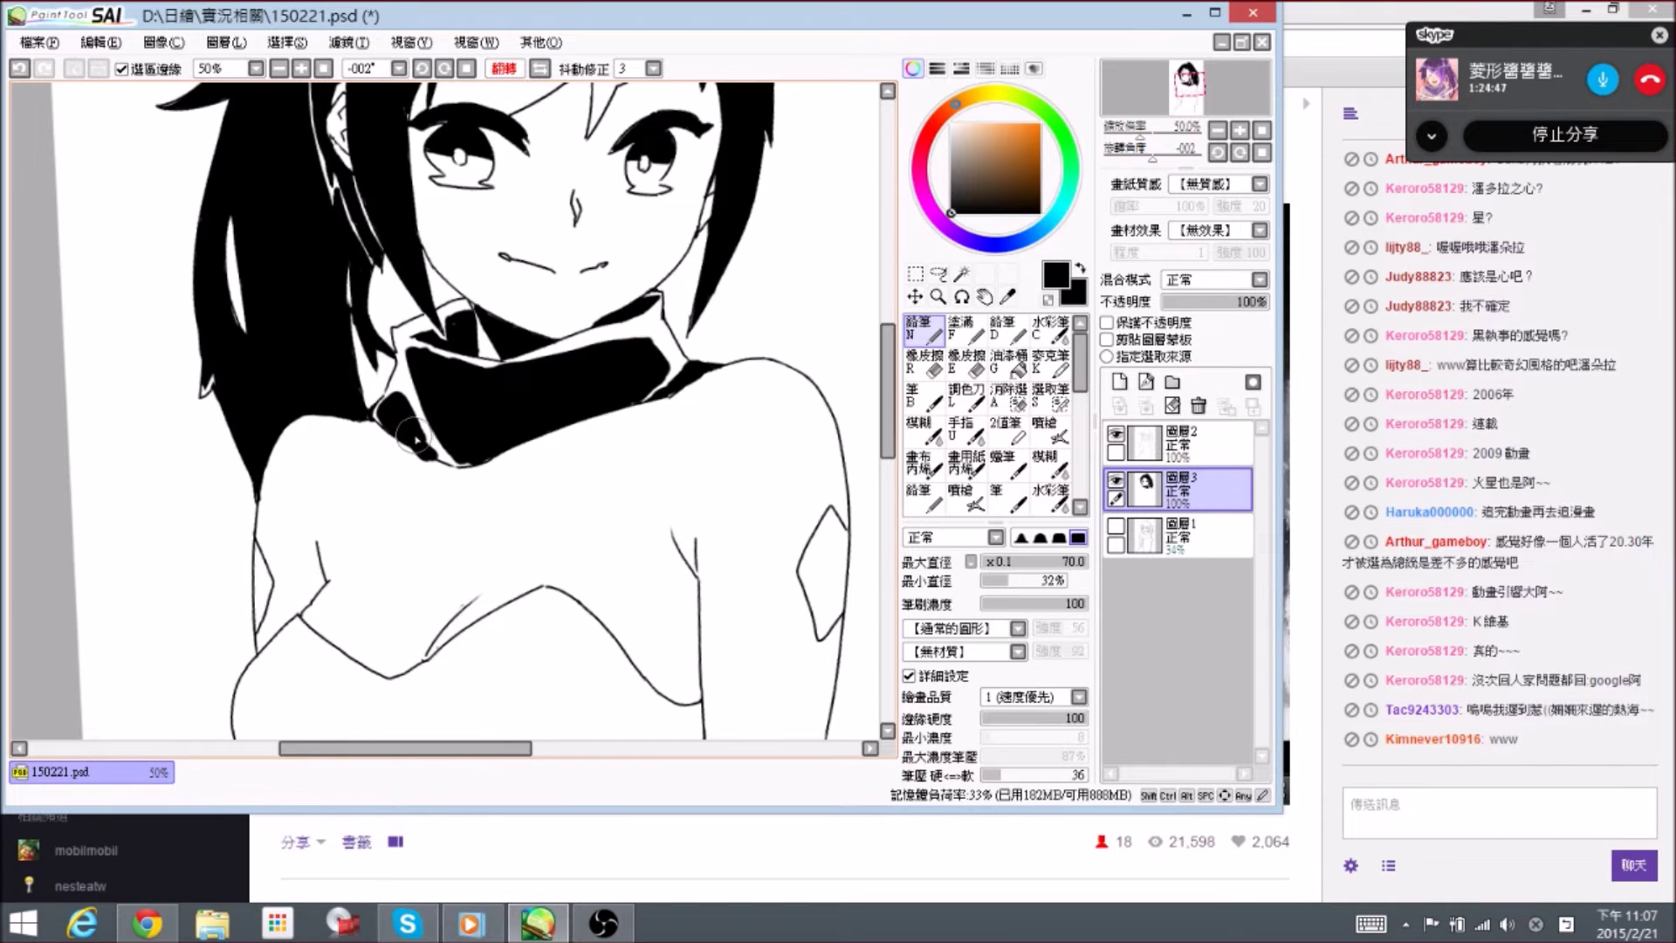
key("e")
mouse_move(434, 474)
left_mouse_down()
mouse_move(399, 452)
mouse_move(424, 465)
left_mouse_up()
key("n")
- Review the blackened collar against the whole figure and save the drawing
left_click_drag(738, 313, 667, 338)
scroll(542, 376, "down", 3)
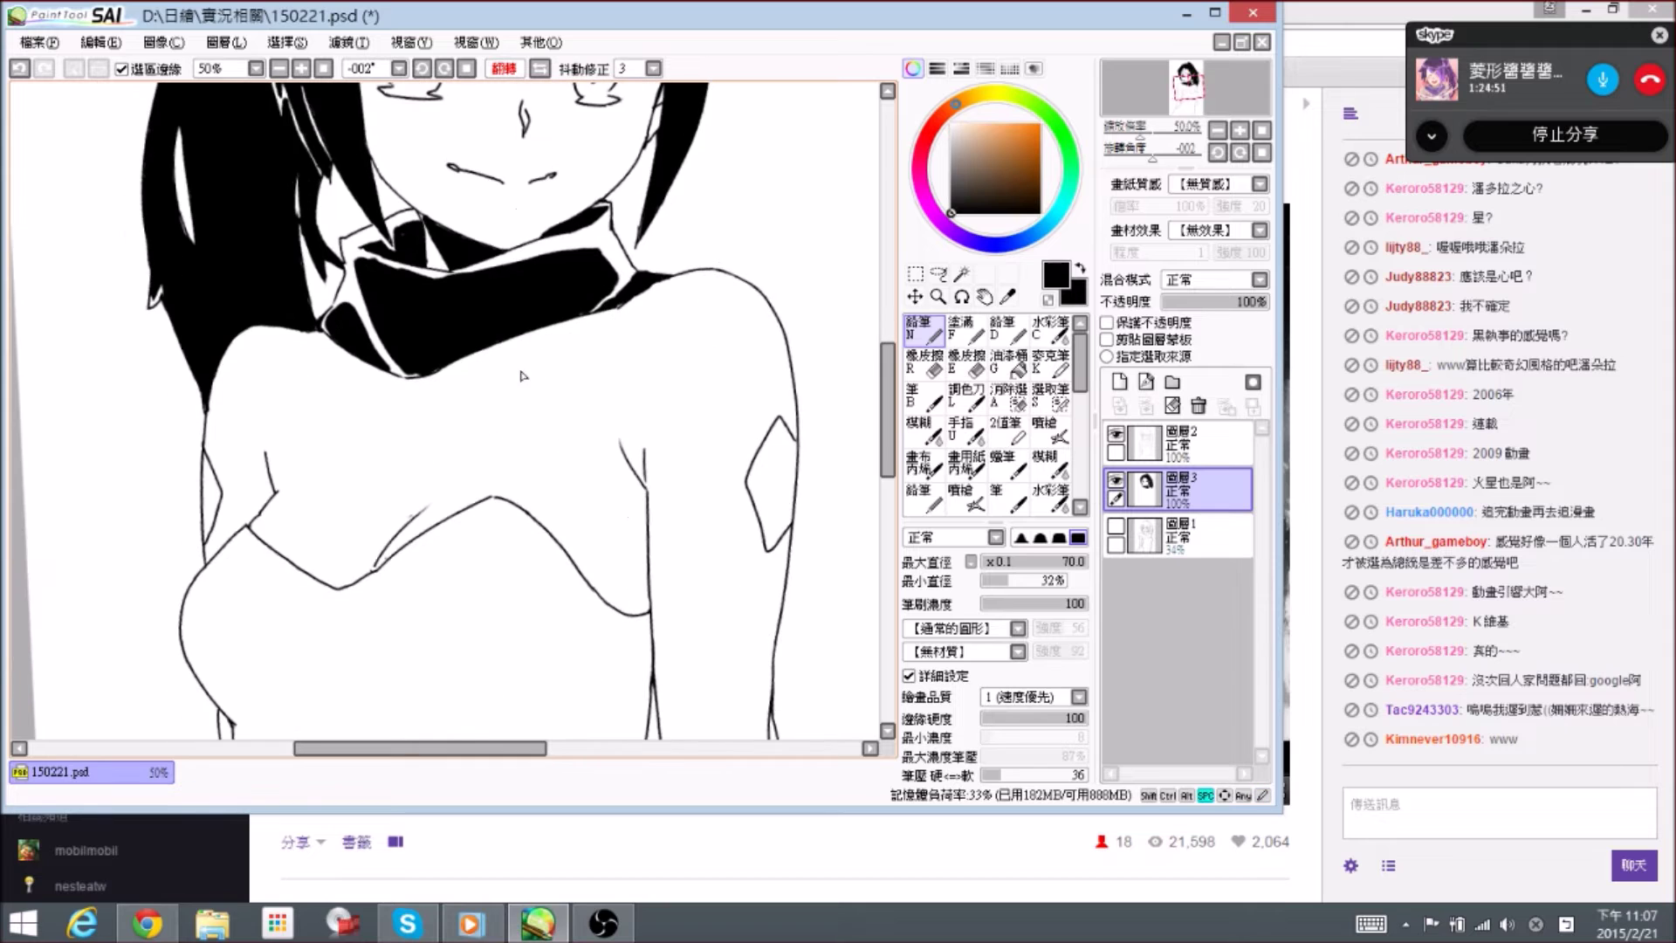
left_click_drag(542, 366, 507, 358)
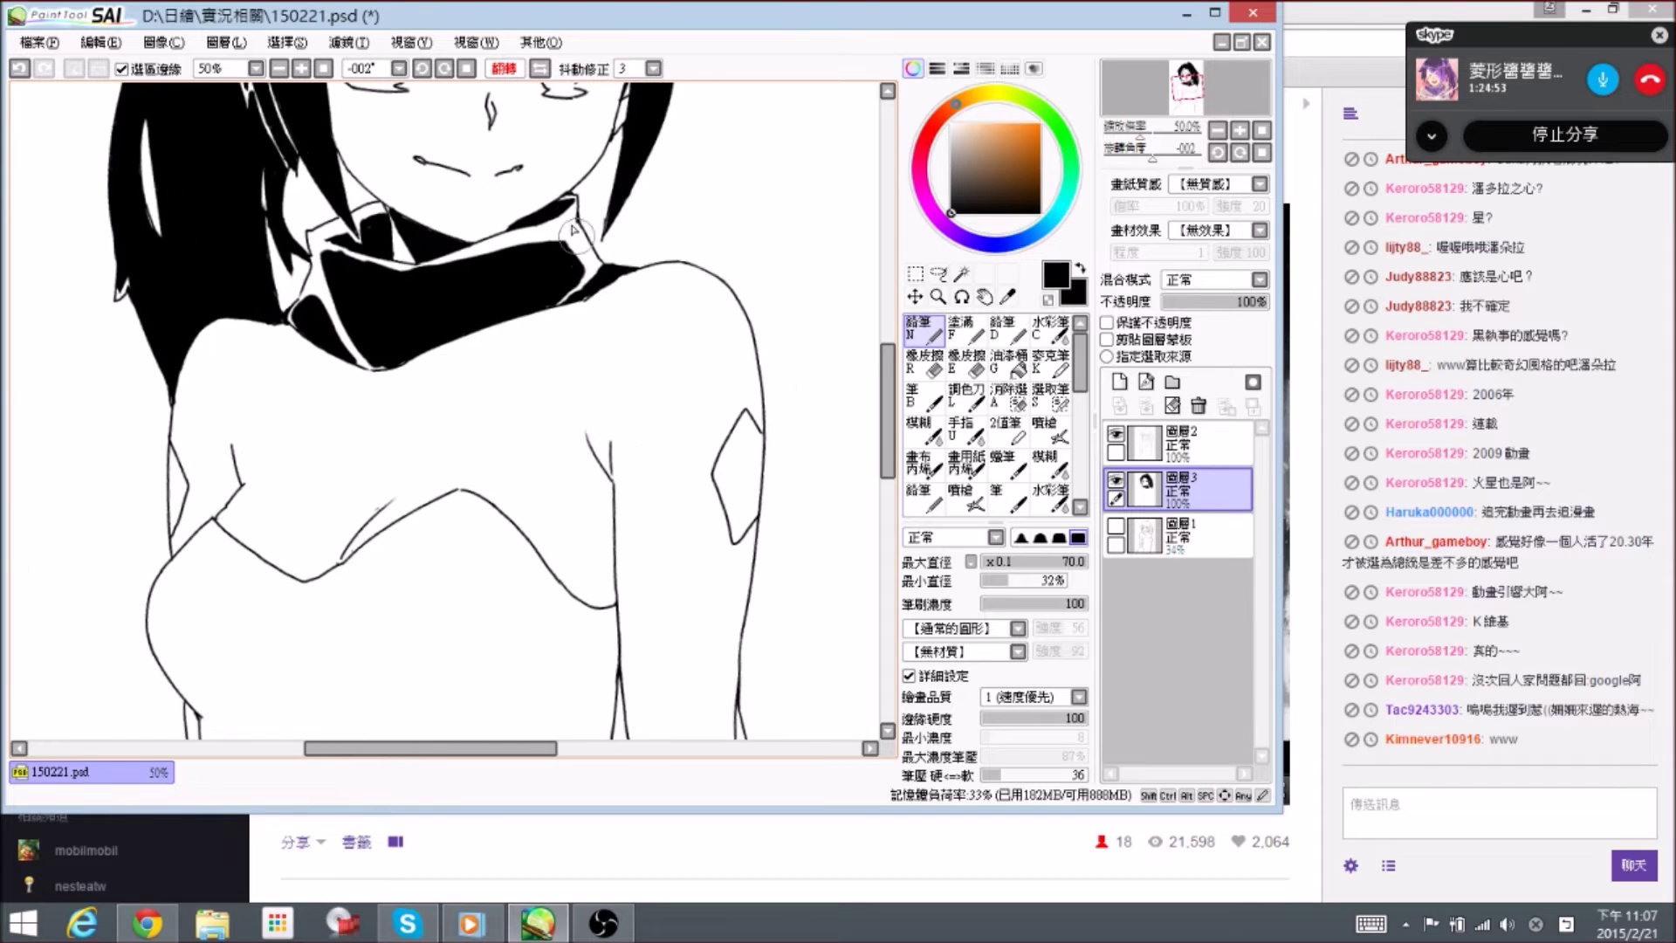
key("ctrl+minus")
key("ctrl+s")
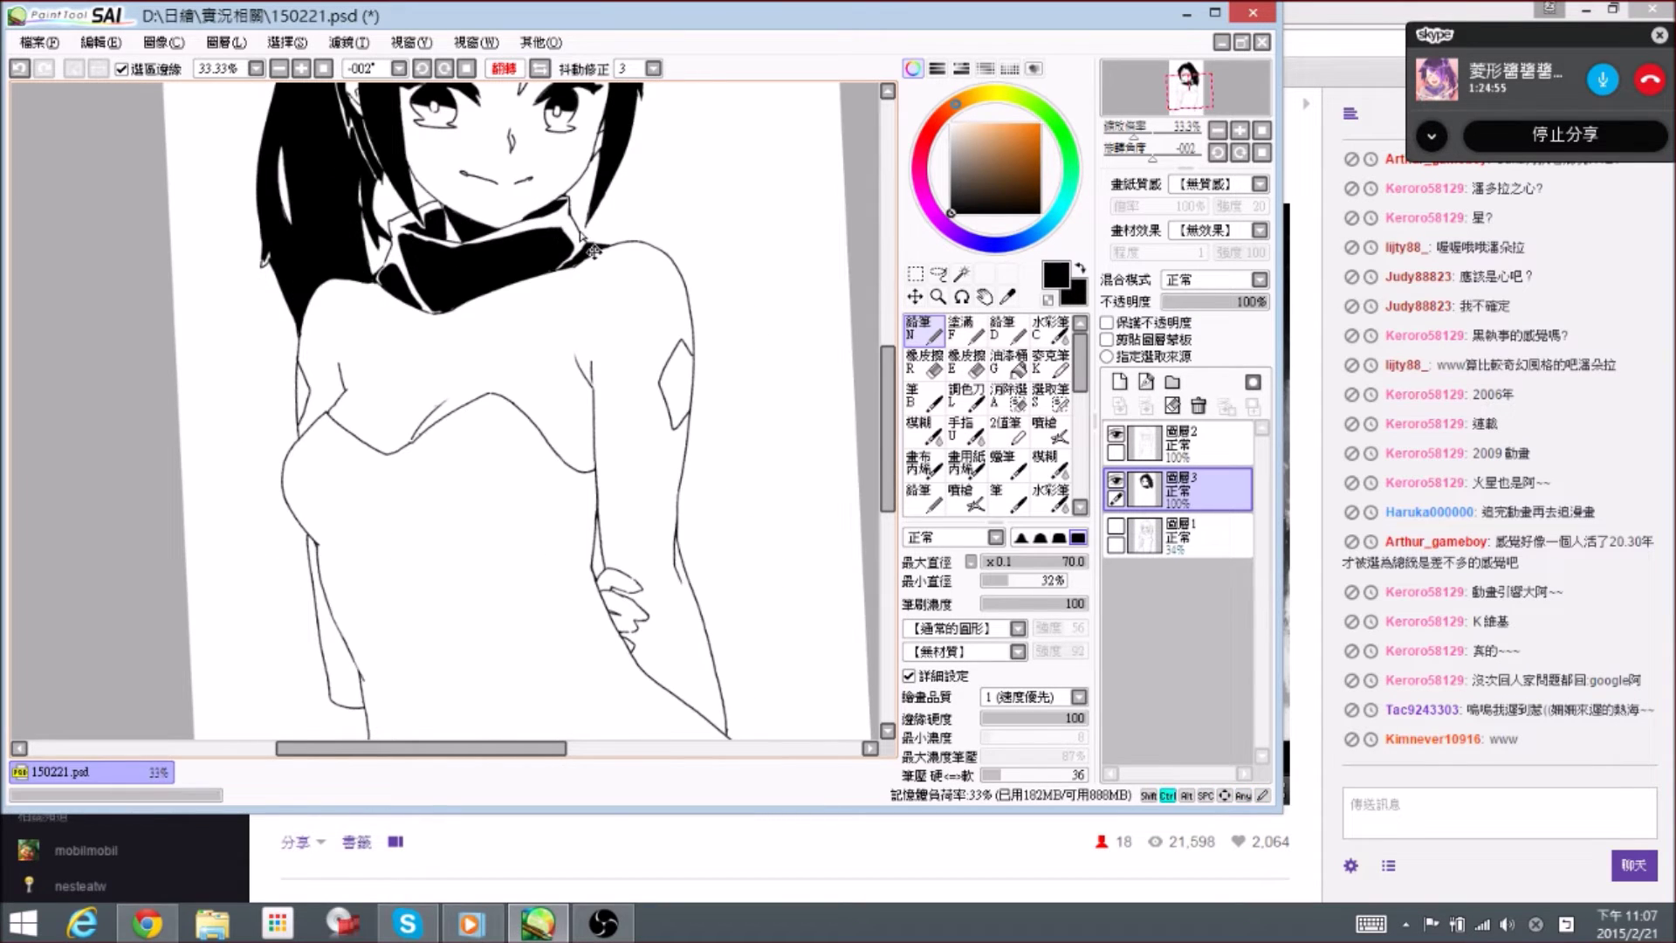
scroll(593, 251, "down", 1)
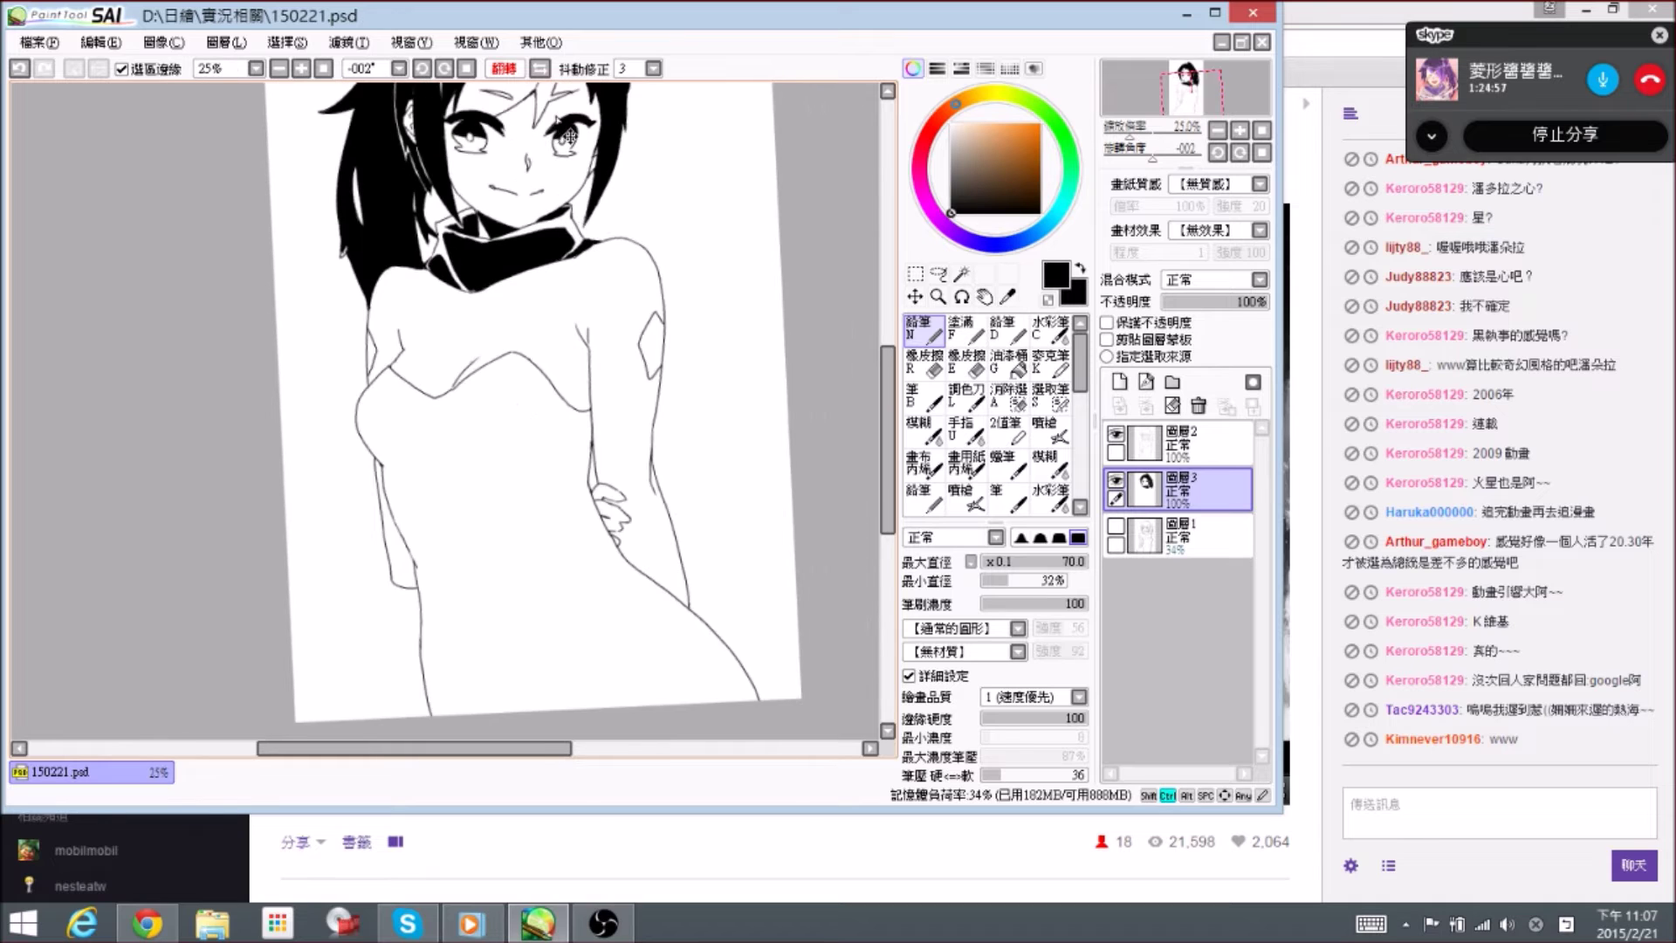
- Touch up the edge of the side hair lock along the cheek, alternating pencil sizes 35 and 20 with eraser size 29
scroll(593, 252, "up", 2)
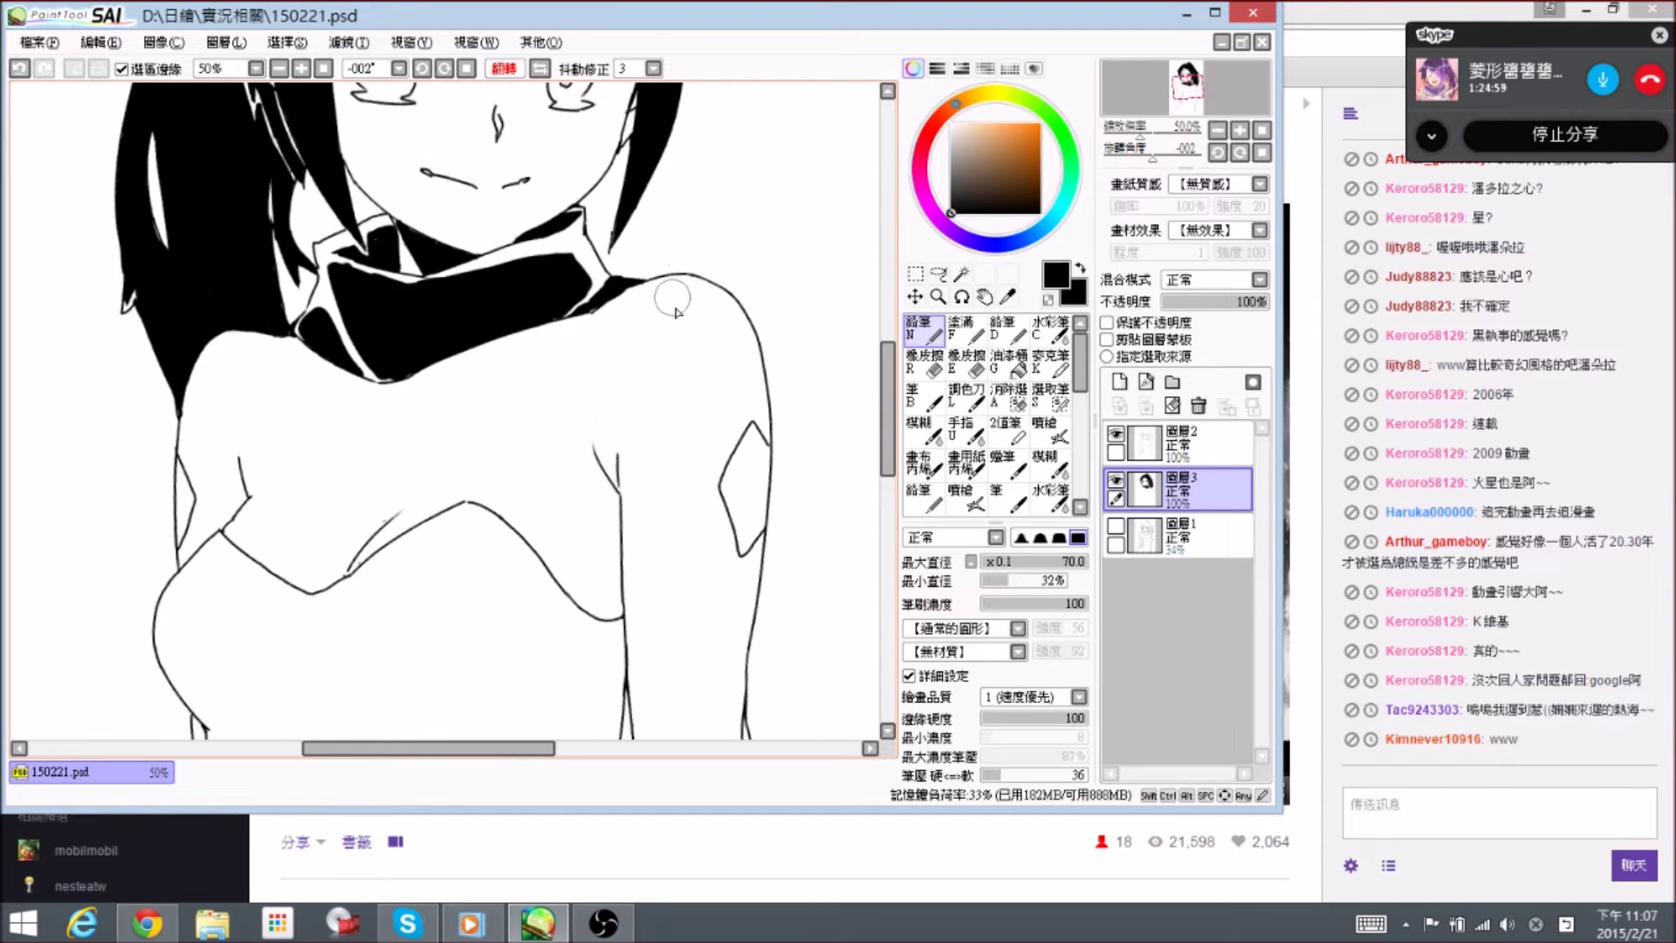
scroll(669, 328, "up", 1)
mouse_move(644, 284)
left_mouse_down()
mouse_move(647, 336)
mouse_move(656, 321)
mouse_move(641, 351)
left_mouse_up()
key("e")
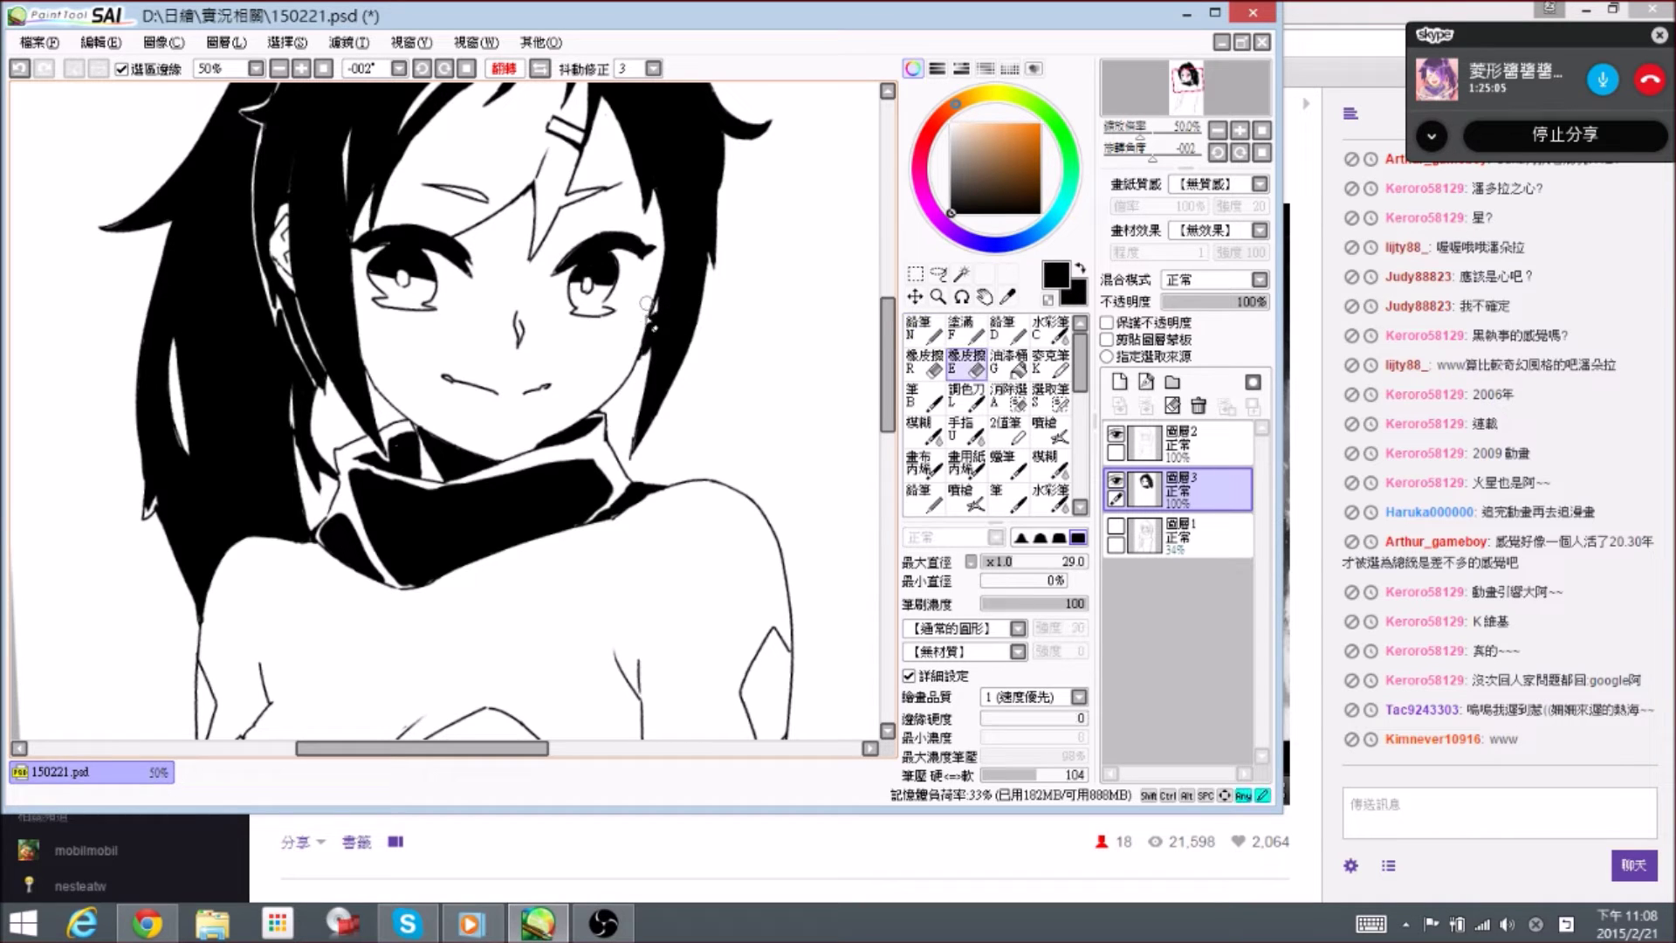
key("n")
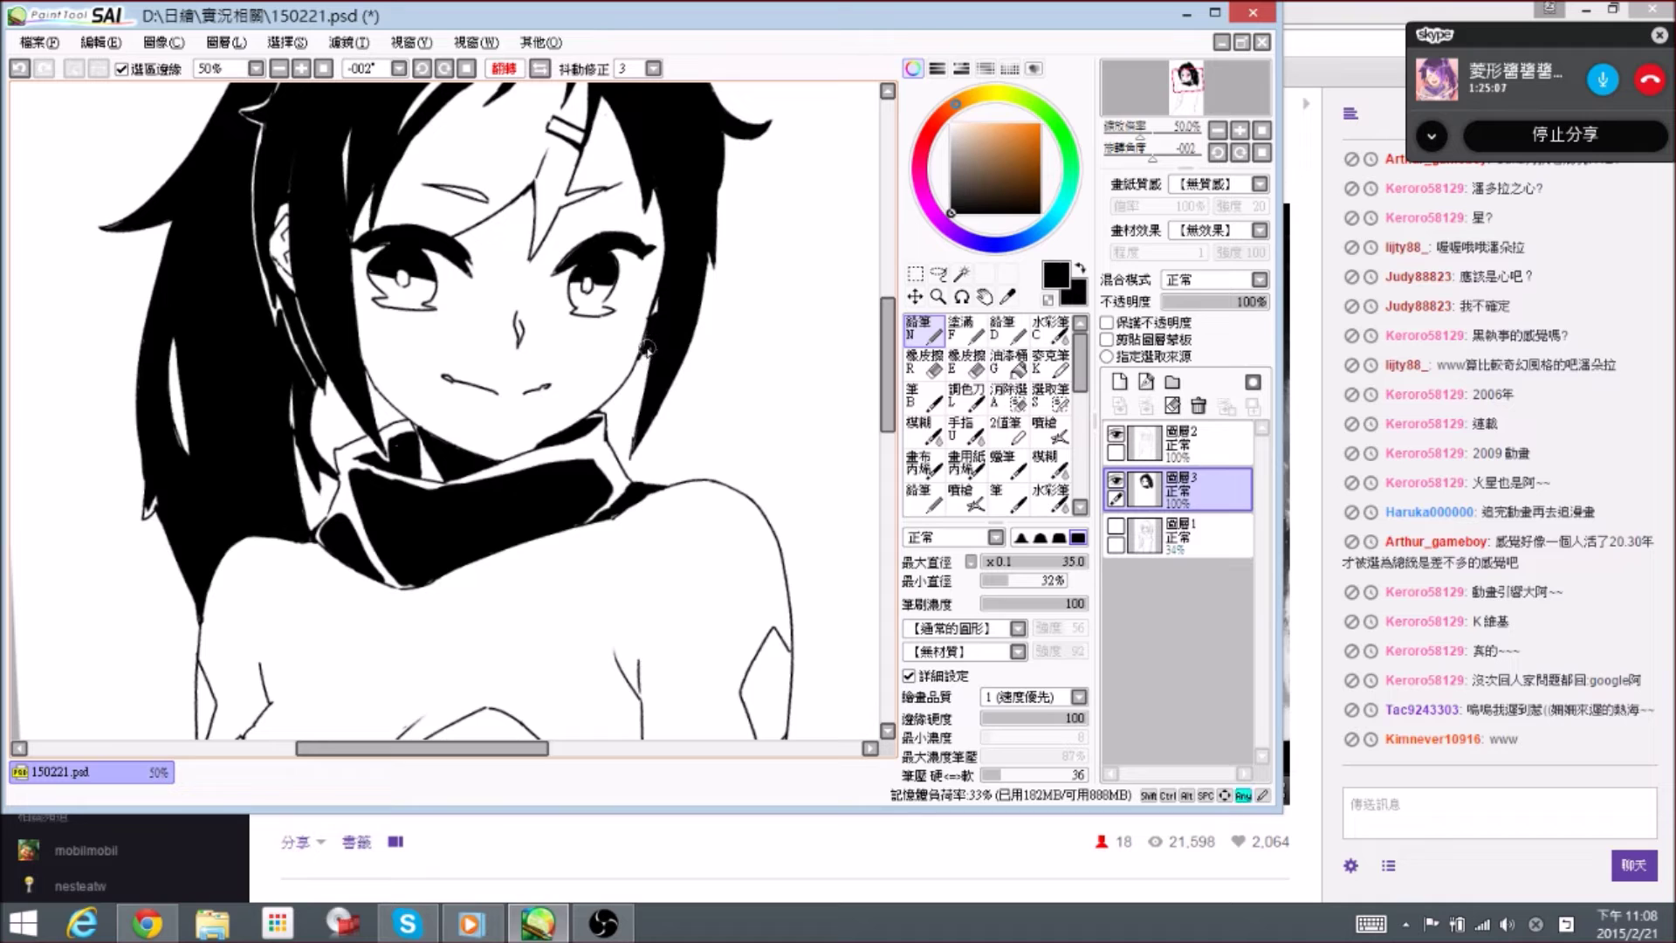
scroll(650, 355, "up", 1)
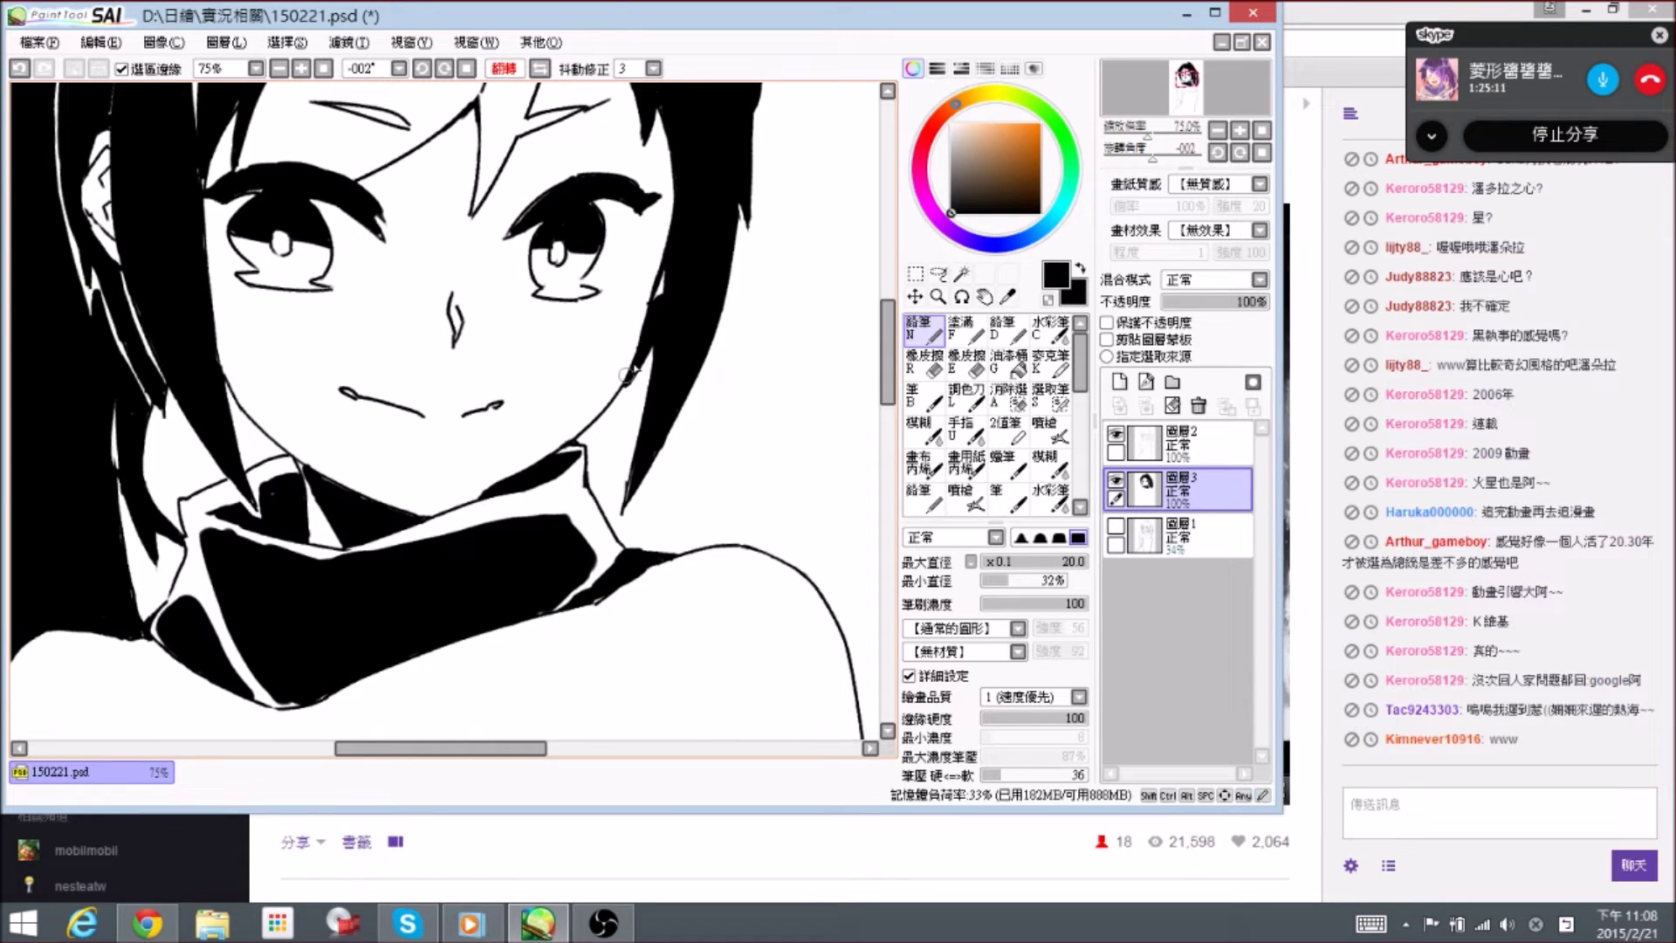
key("e")
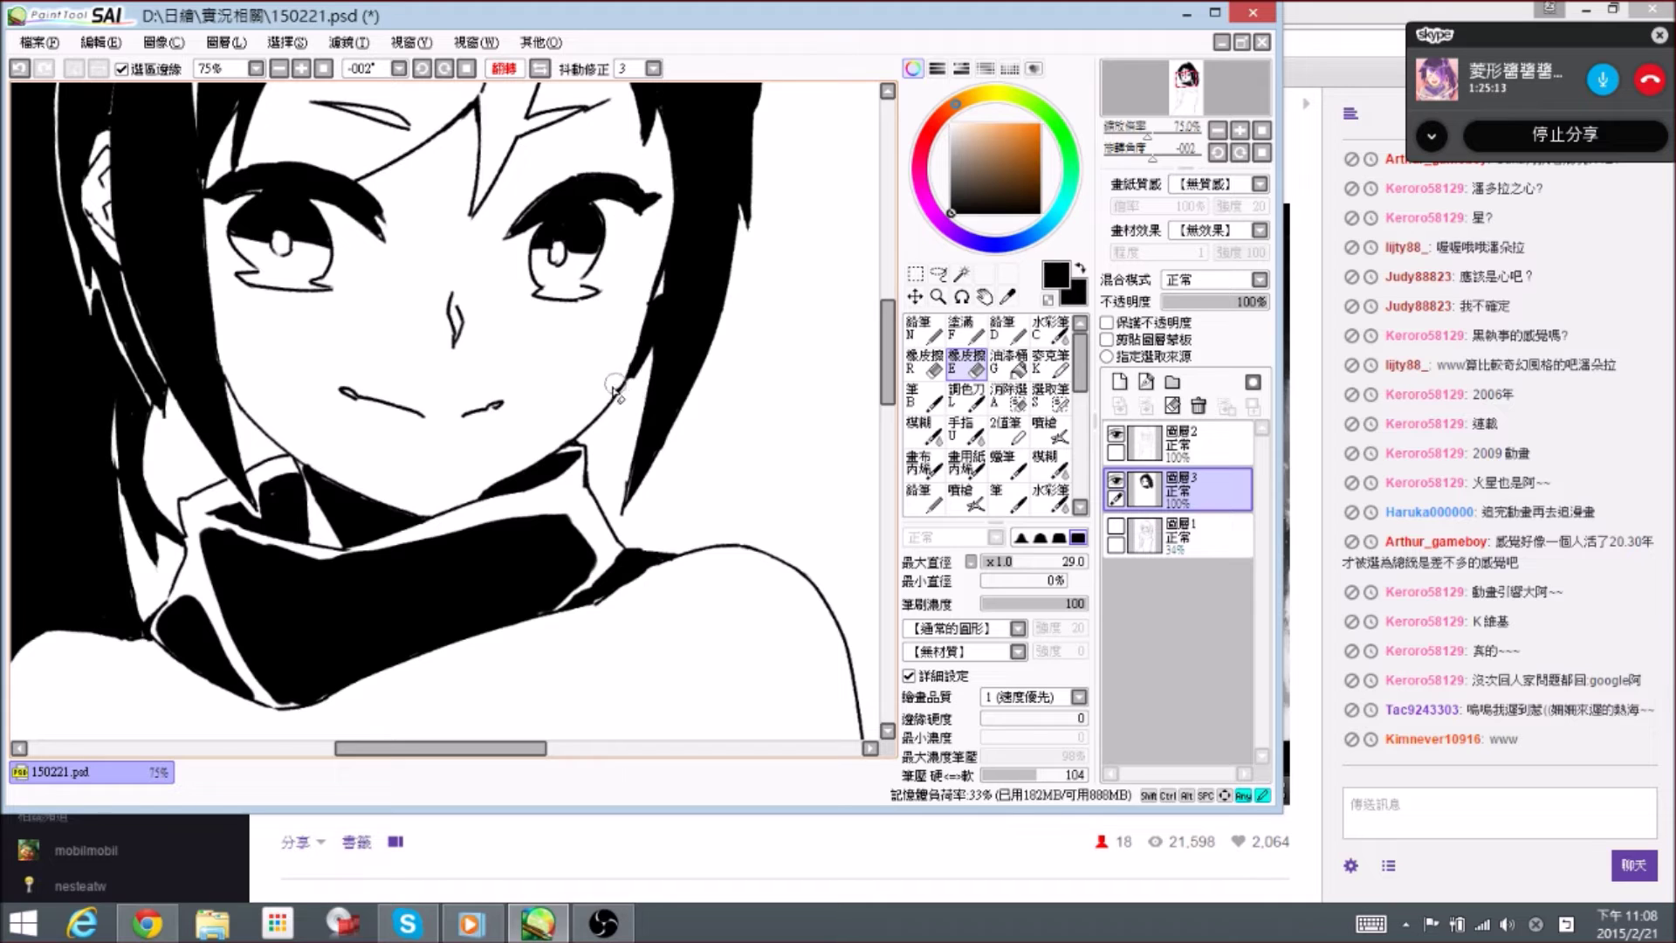
key("n")
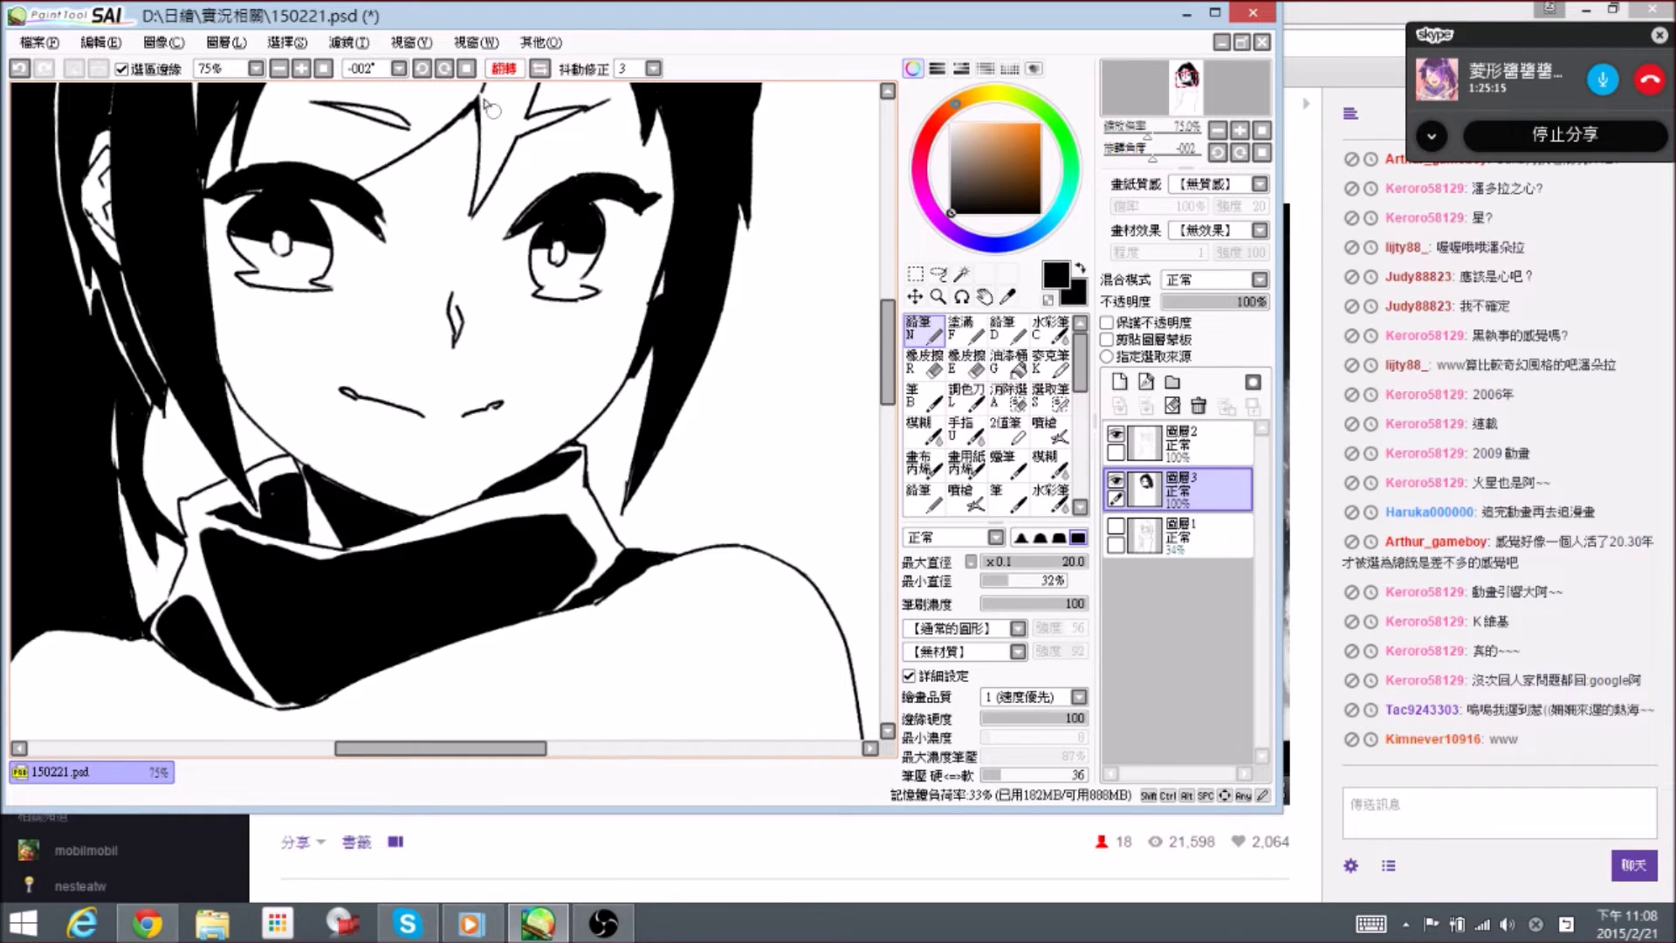
- Restore the unmirrored view and extend the ponytail-side eye's lower lid line up to its outer corner with pencil size 14
left_click(539, 70)
key("ctrl+minus")
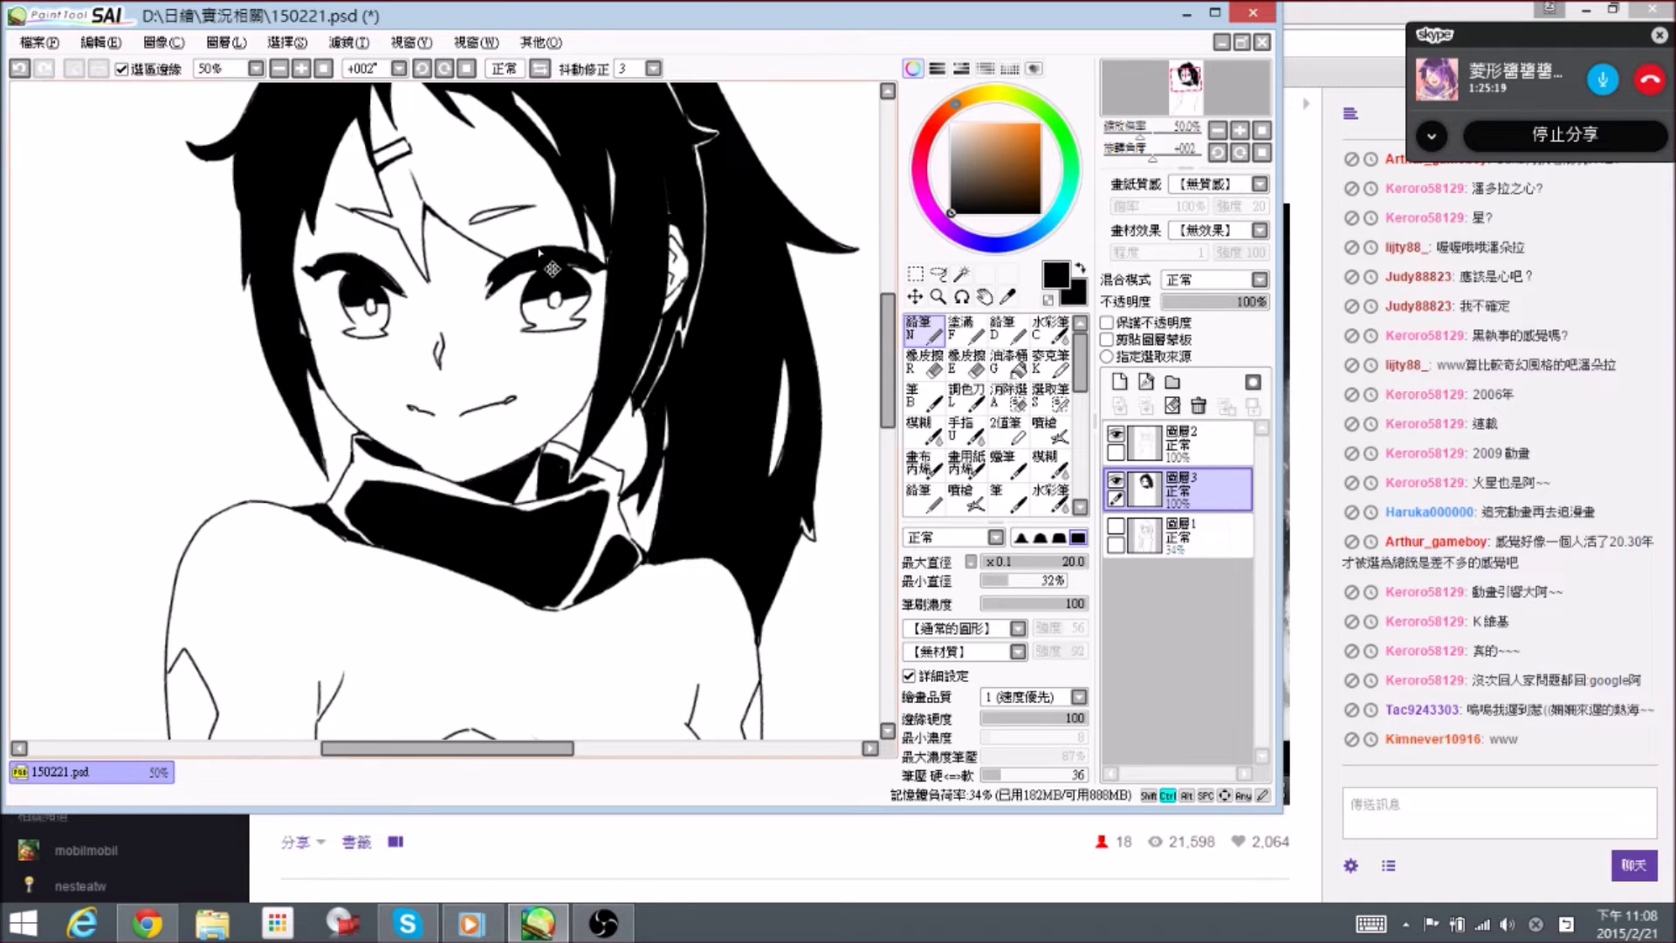
scroll(553, 270, "up", 2)
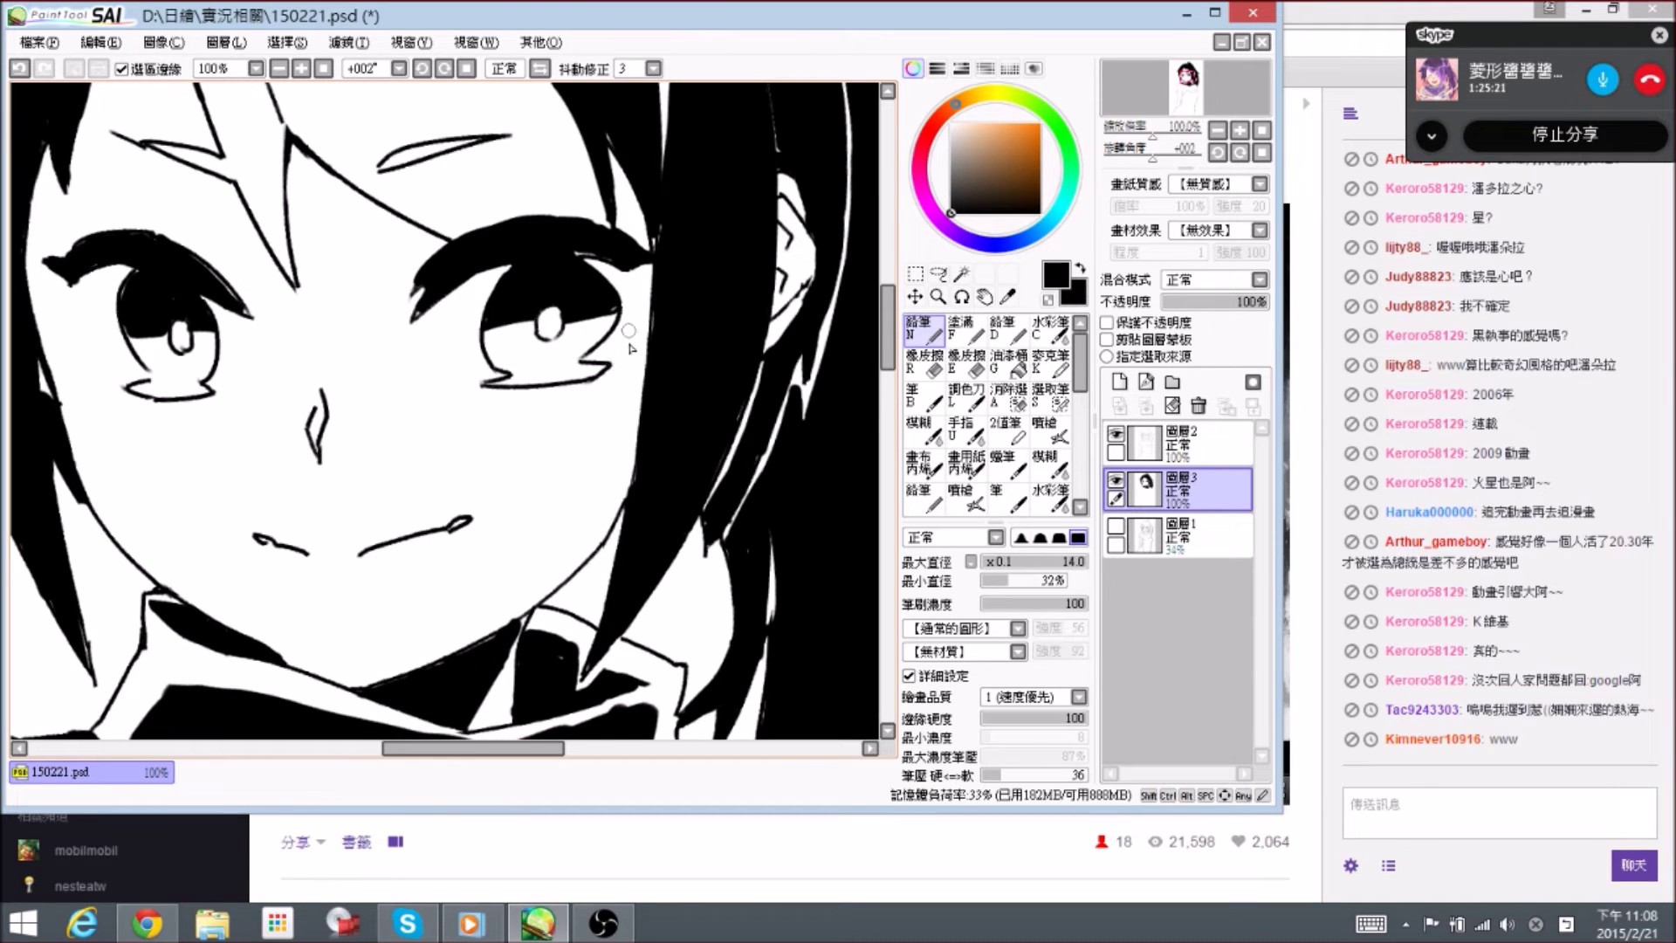
mouse_move(613, 348)
left_mouse_down()
mouse_move(603, 328)
mouse_move(656, 336)
mouse_move(678, 310)
mouse_move(666, 325)
left_mouse_up()
key("e")
key("n")
key("e")
key("n")
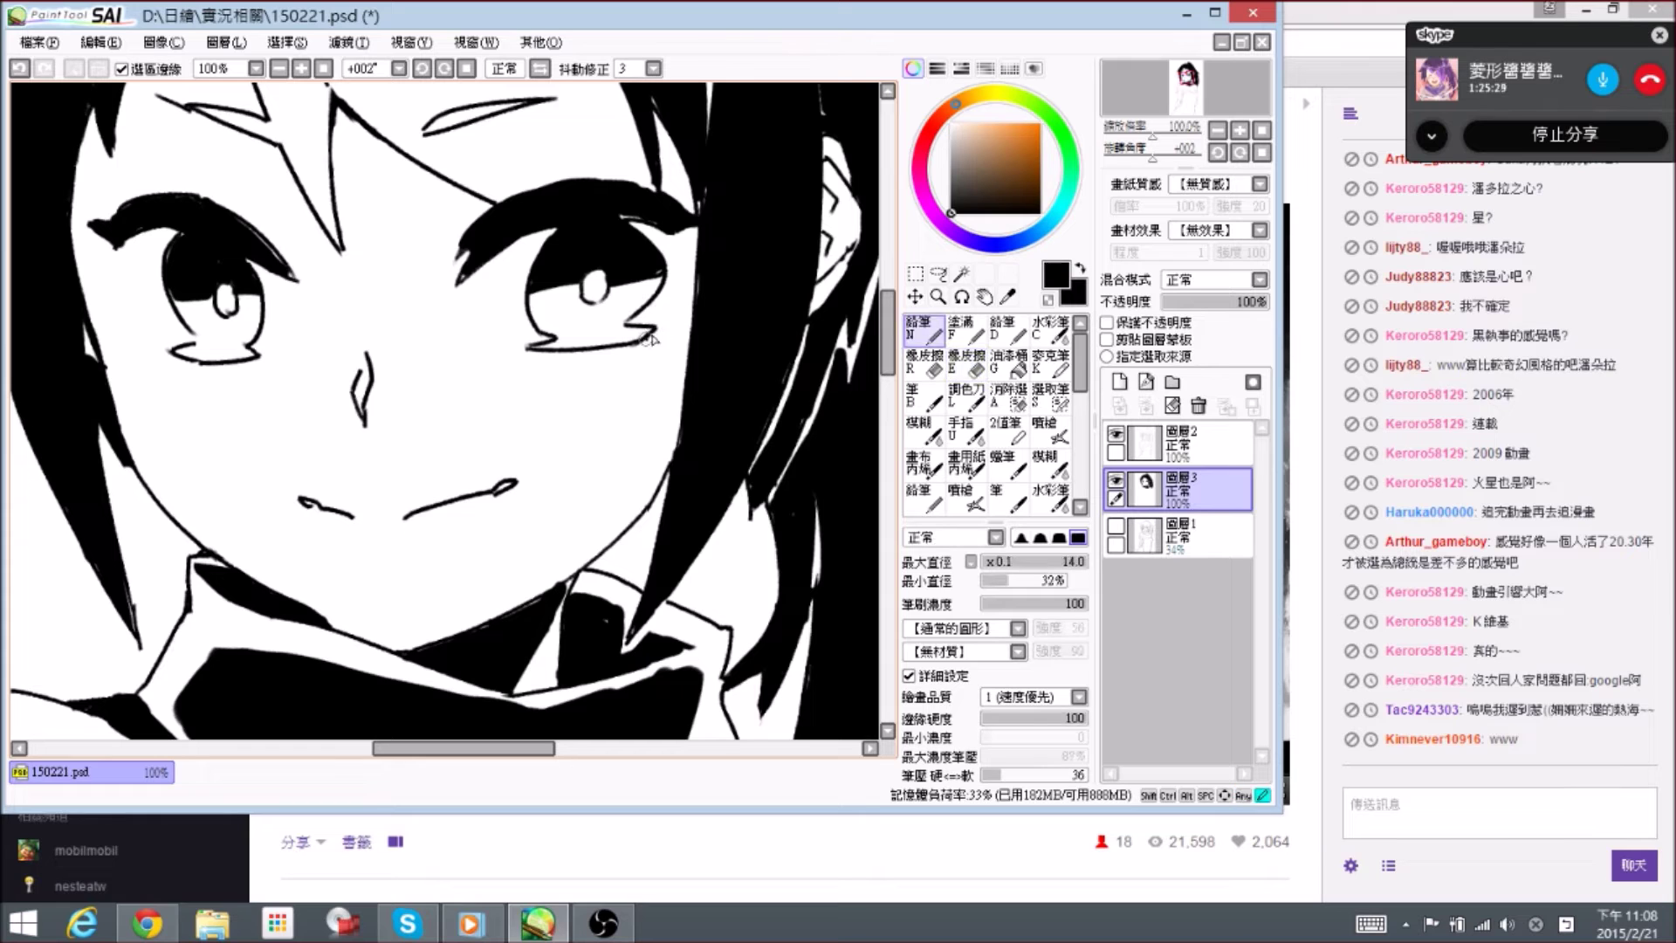
key("e")
mouse_move(662, 342)
left_mouse_down()
mouse_move(672, 315)
mouse_move(672, 330)
left_mouse_up()
key("n")
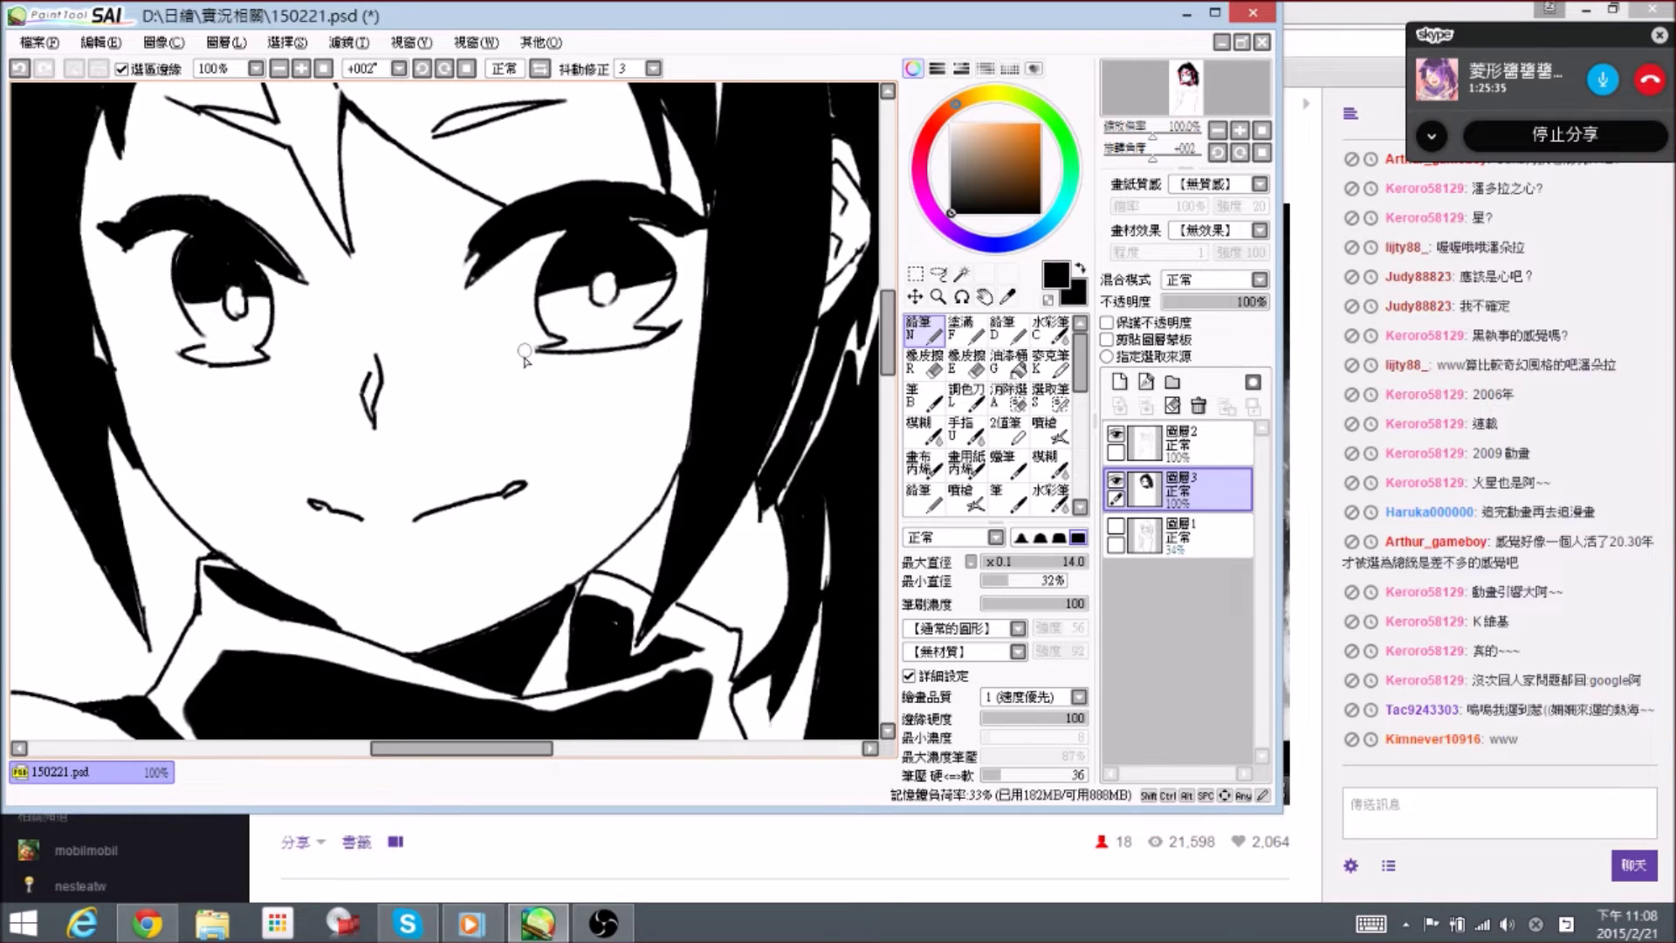
- Redraw the outer corner of the other eye's lower lid, erasing the excess line
left_click_drag(538, 351, 567, 354)
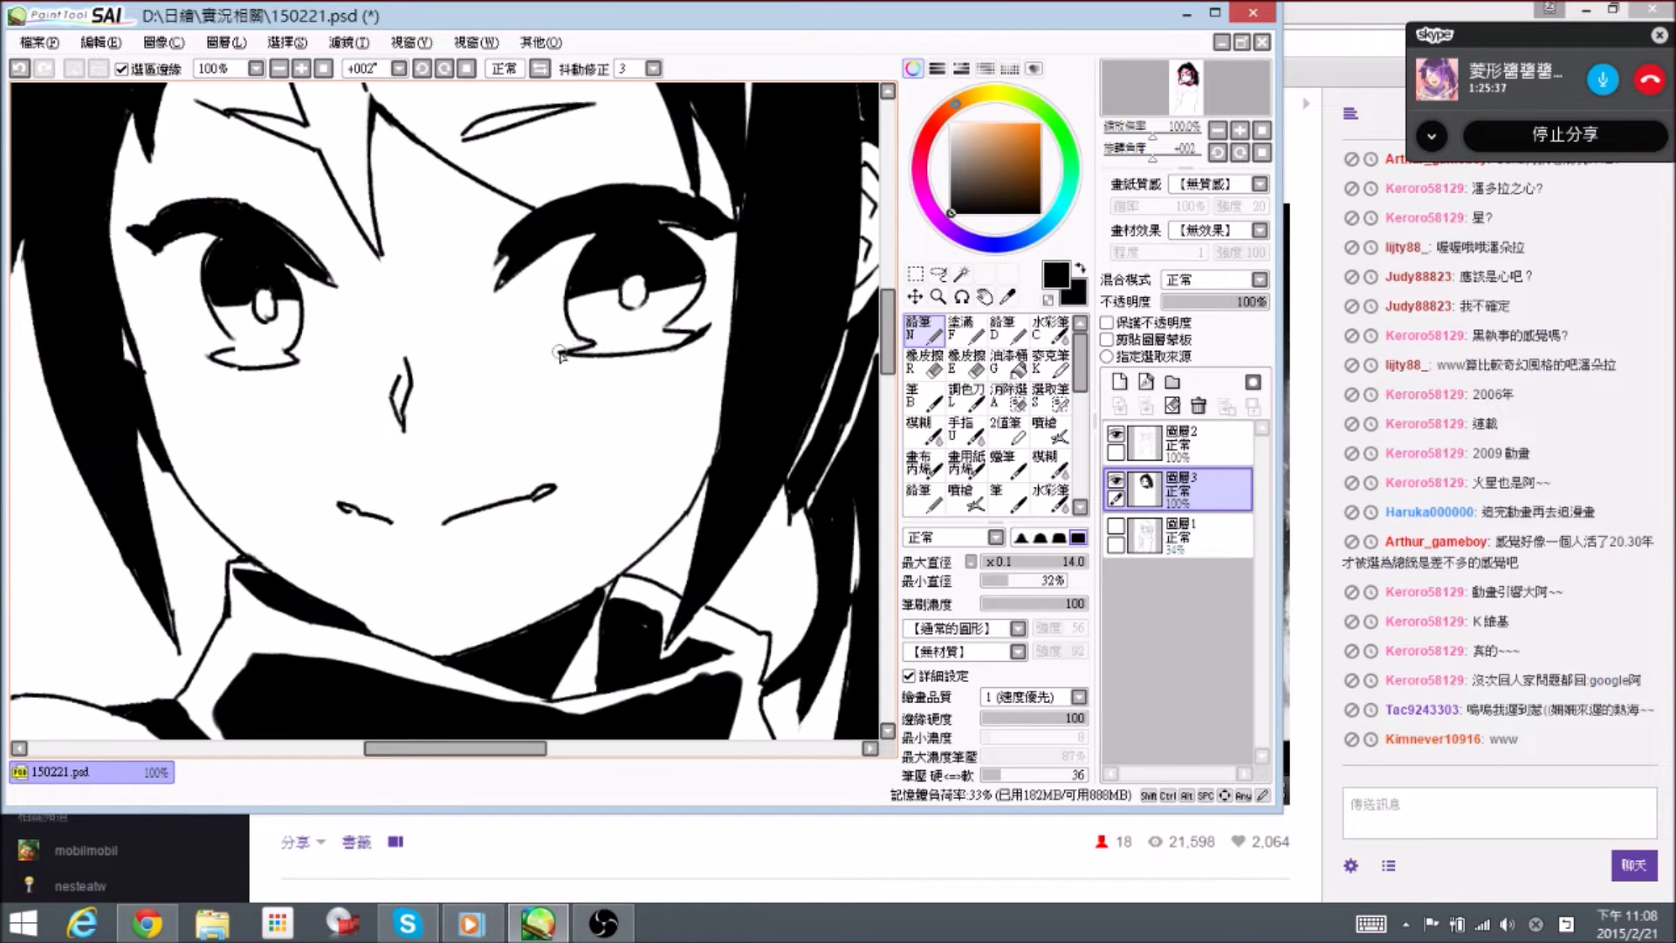
left_click_drag(329, 356, 361, 367)
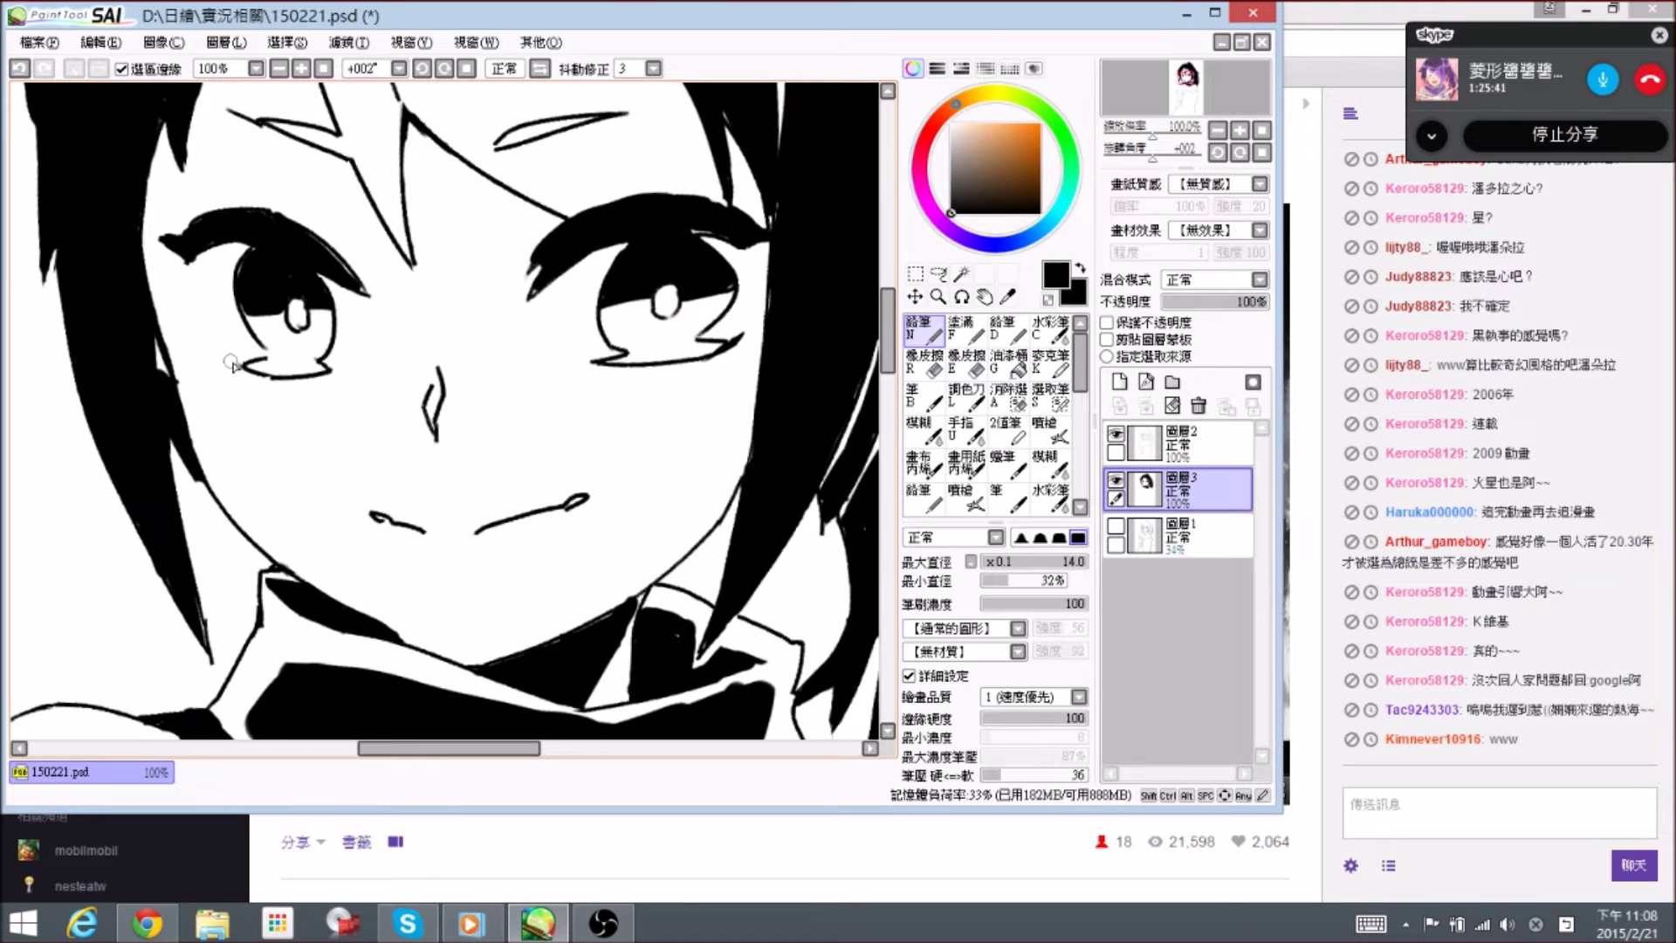
left_click_drag(242, 364, 218, 350)
key("e")
left_click_drag(210, 339, 236, 364)
key("n")
key("e")
left_click_drag(217, 339, 247, 367)
- Refine the lower lid line of the eye away from the ponytail, alternating pencil size 14 and eraser size 29
key("n")
key("e")
key("n")
left_click_drag(226, 351, 248, 360)
key("e")
key("n")
key("space")
- Thicken the ponytail-side eye's lower lashes into a solid black shape and trim its edge
key("e")
mouse_move(726, 374)
left_mouse_down()
mouse_move(711, 382)
mouse_move(720, 356)
mouse_move(642, 365)
left_mouse_up()
key("n")
mouse_move(683, 356)
left_mouse_down()
mouse_move(614, 367)
mouse_move(679, 347)
left_mouse_up()
key("e")
key("n")
- Thicken the lower lashes of the eye away from the ponytail into a solid black shape, cleaning the edges with the eraser
mouse_move(241, 354)
left_mouse_down()
mouse_move(280, 389)
mouse_move(348, 391)
mouse_move(307, 401)
mouse_move(336, 397)
mouse_move(280, 389)
mouse_move(363, 390)
mouse_move(288, 398)
mouse_move(274, 382)
mouse_move(304, 377)
mouse_move(284, 375)
mouse_move(312, 397)
mouse_move(285, 395)
mouse_move(351, 382)
left_mouse_up()
key("e")
key("n")
key("e")
key("n")
key("e")
key("n")
key("e")
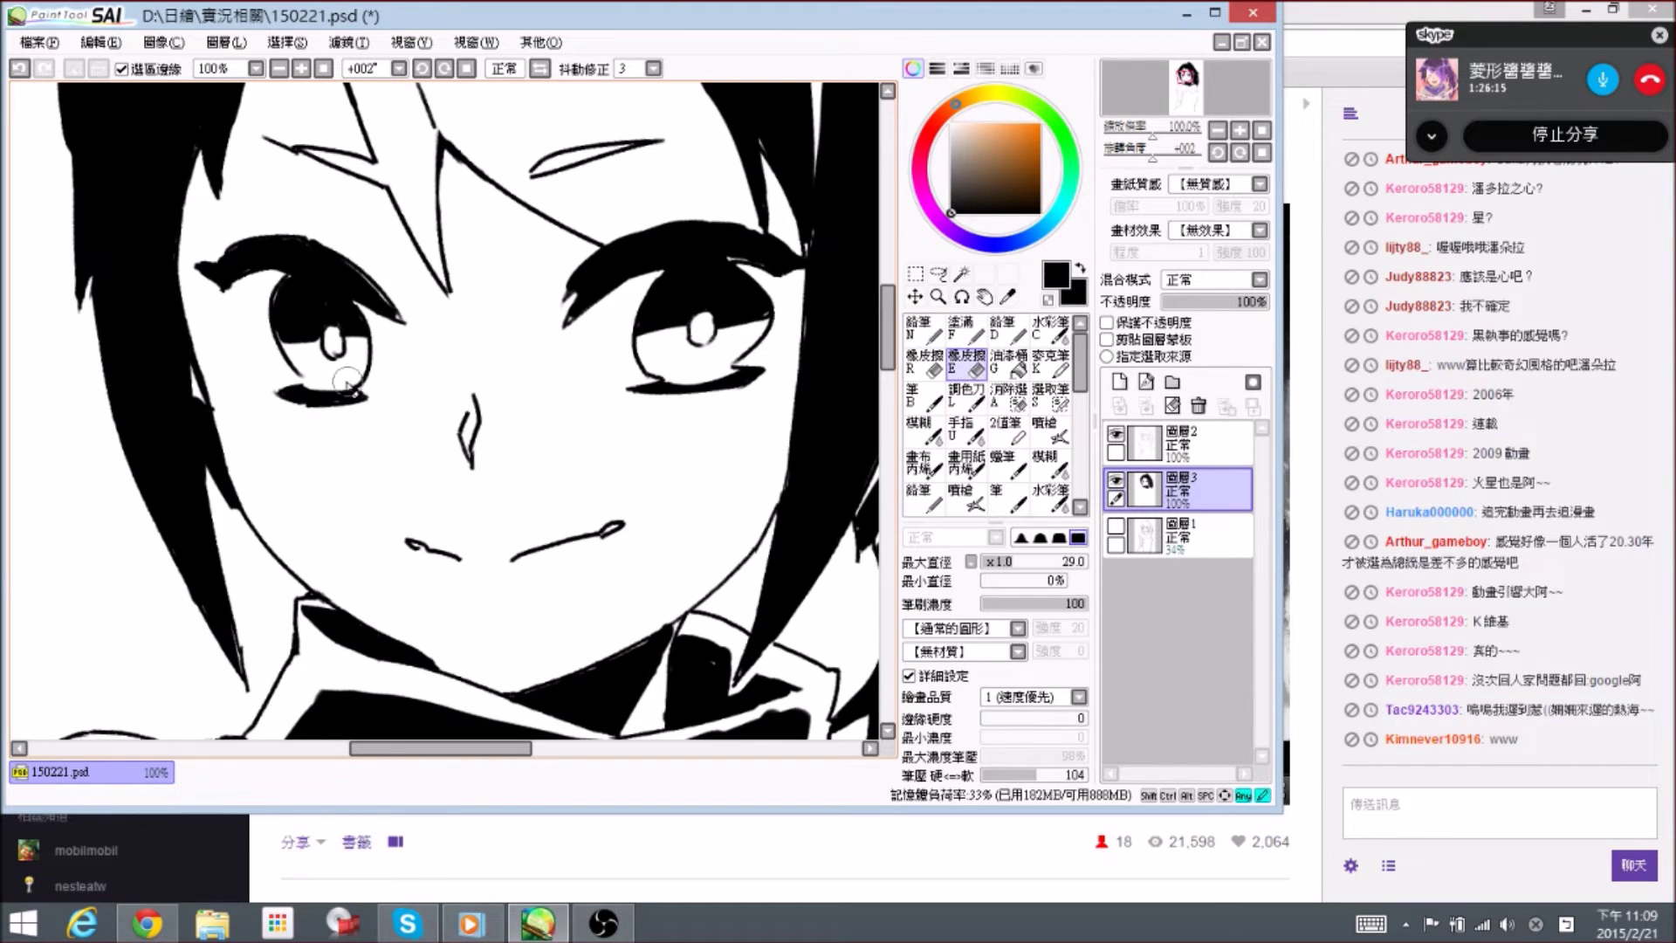
key("n")
- Draw short slanted lash strokes beside the lower outer corners of both eyes with pencil size 14
scroll(555, 185, "down", 3)
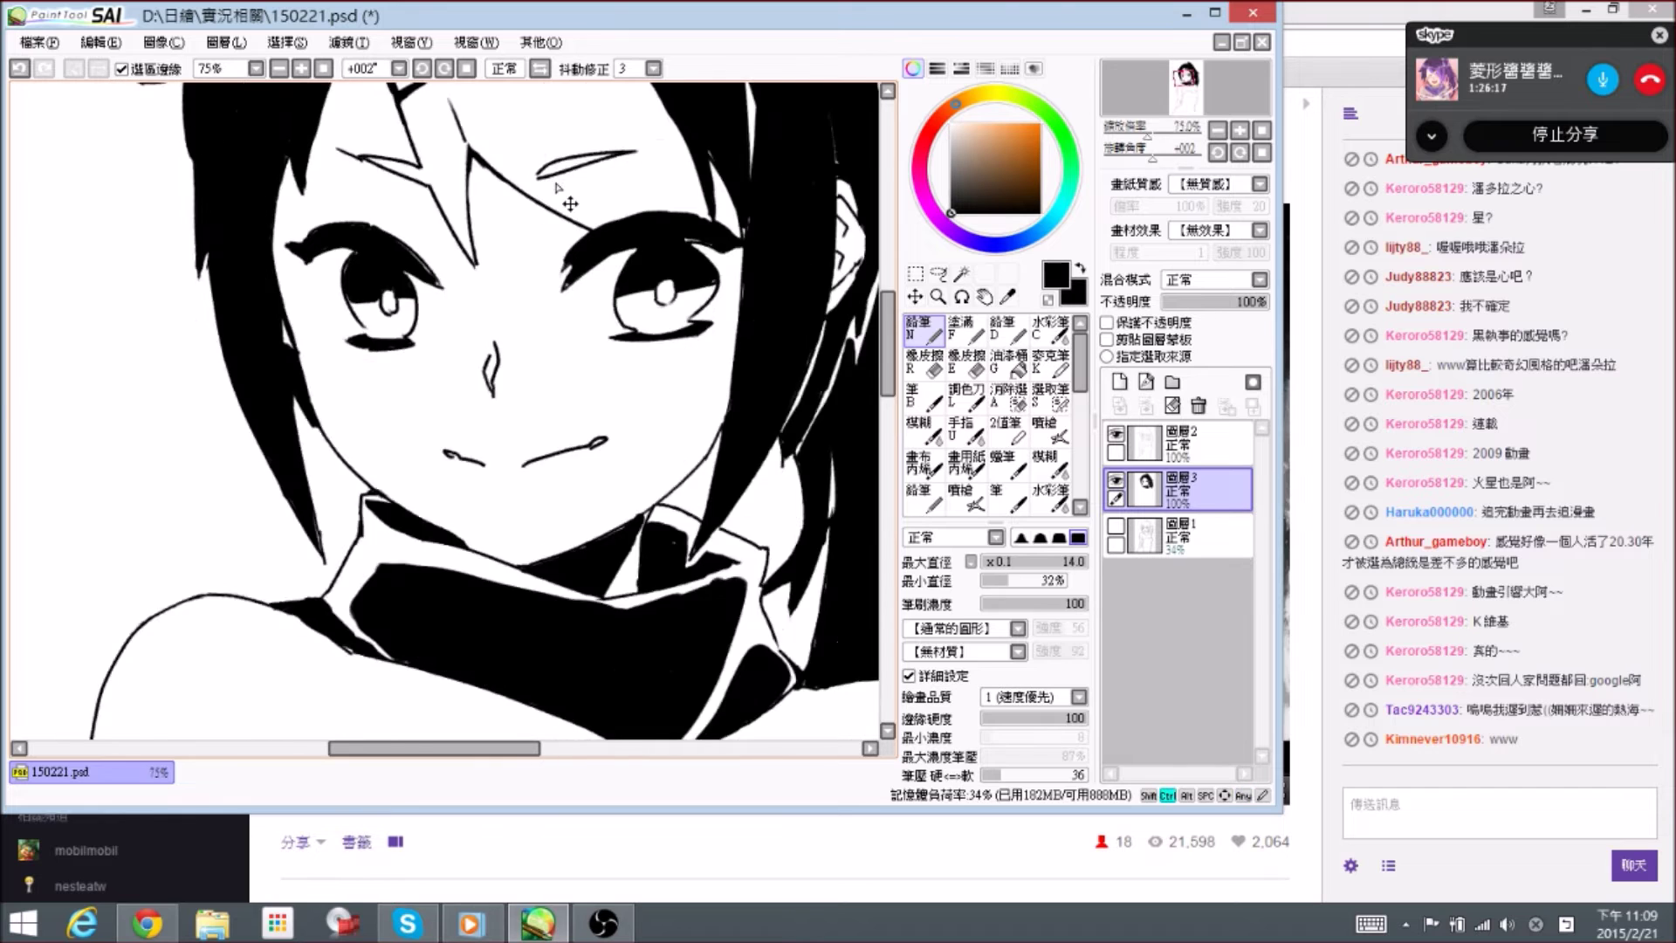
scroll(661, 403, "up", 1)
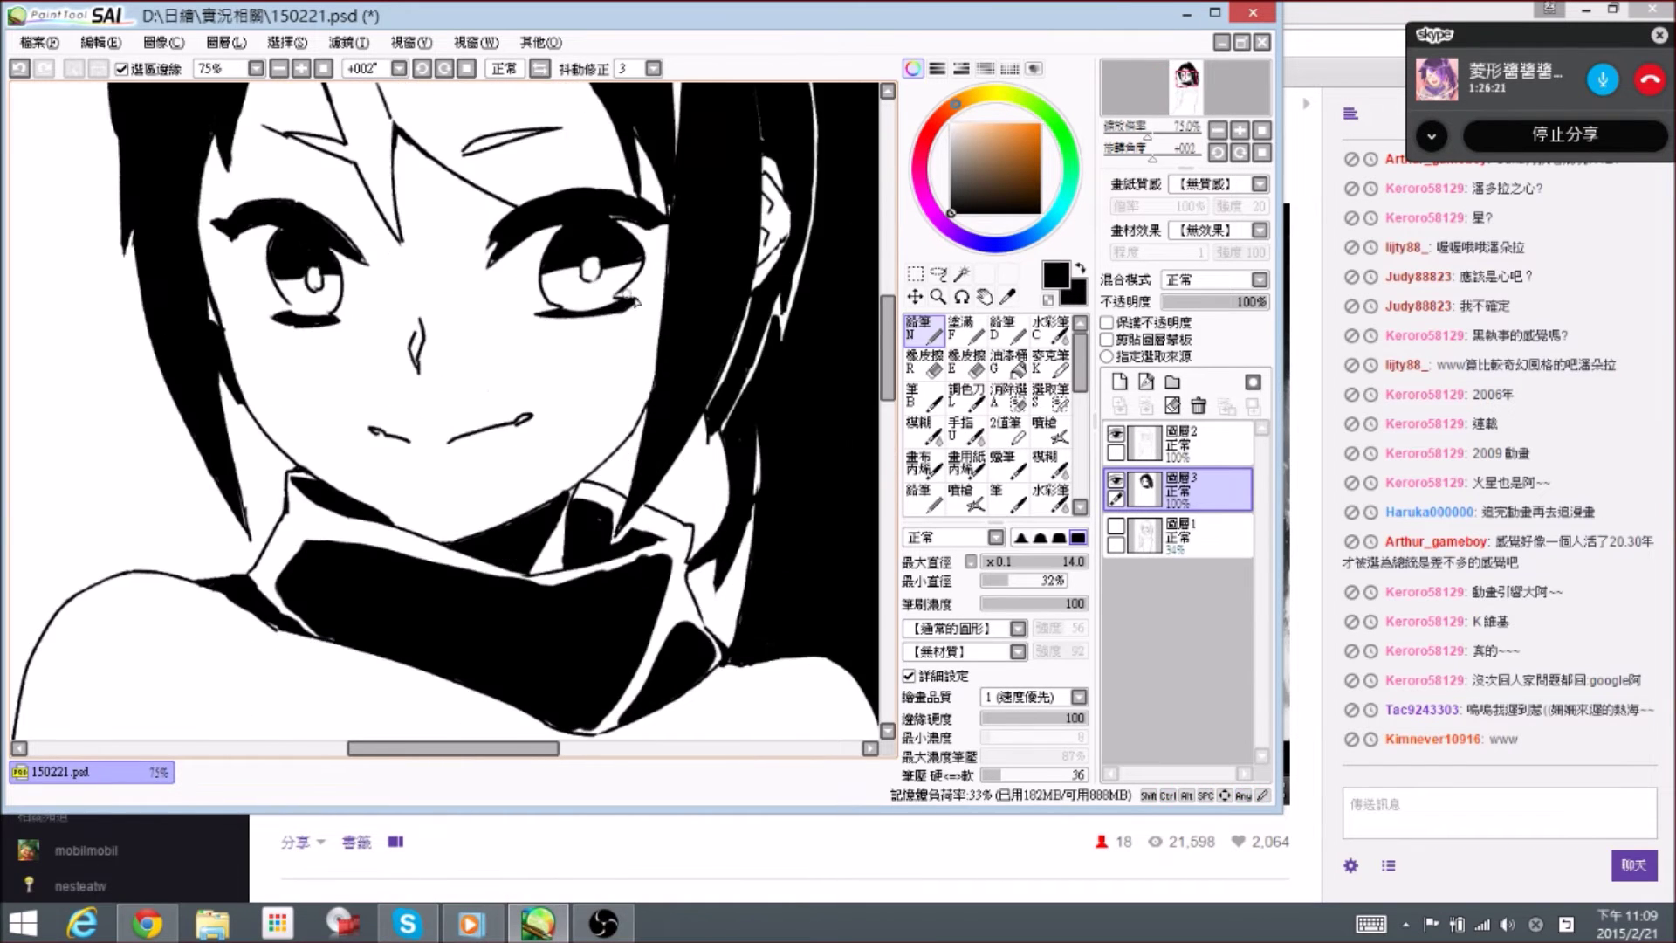
scroll(637, 309, "up", 1)
left_click_drag(636, 305, 643, 310)
left_click_drag(645, 298, 651, 305)
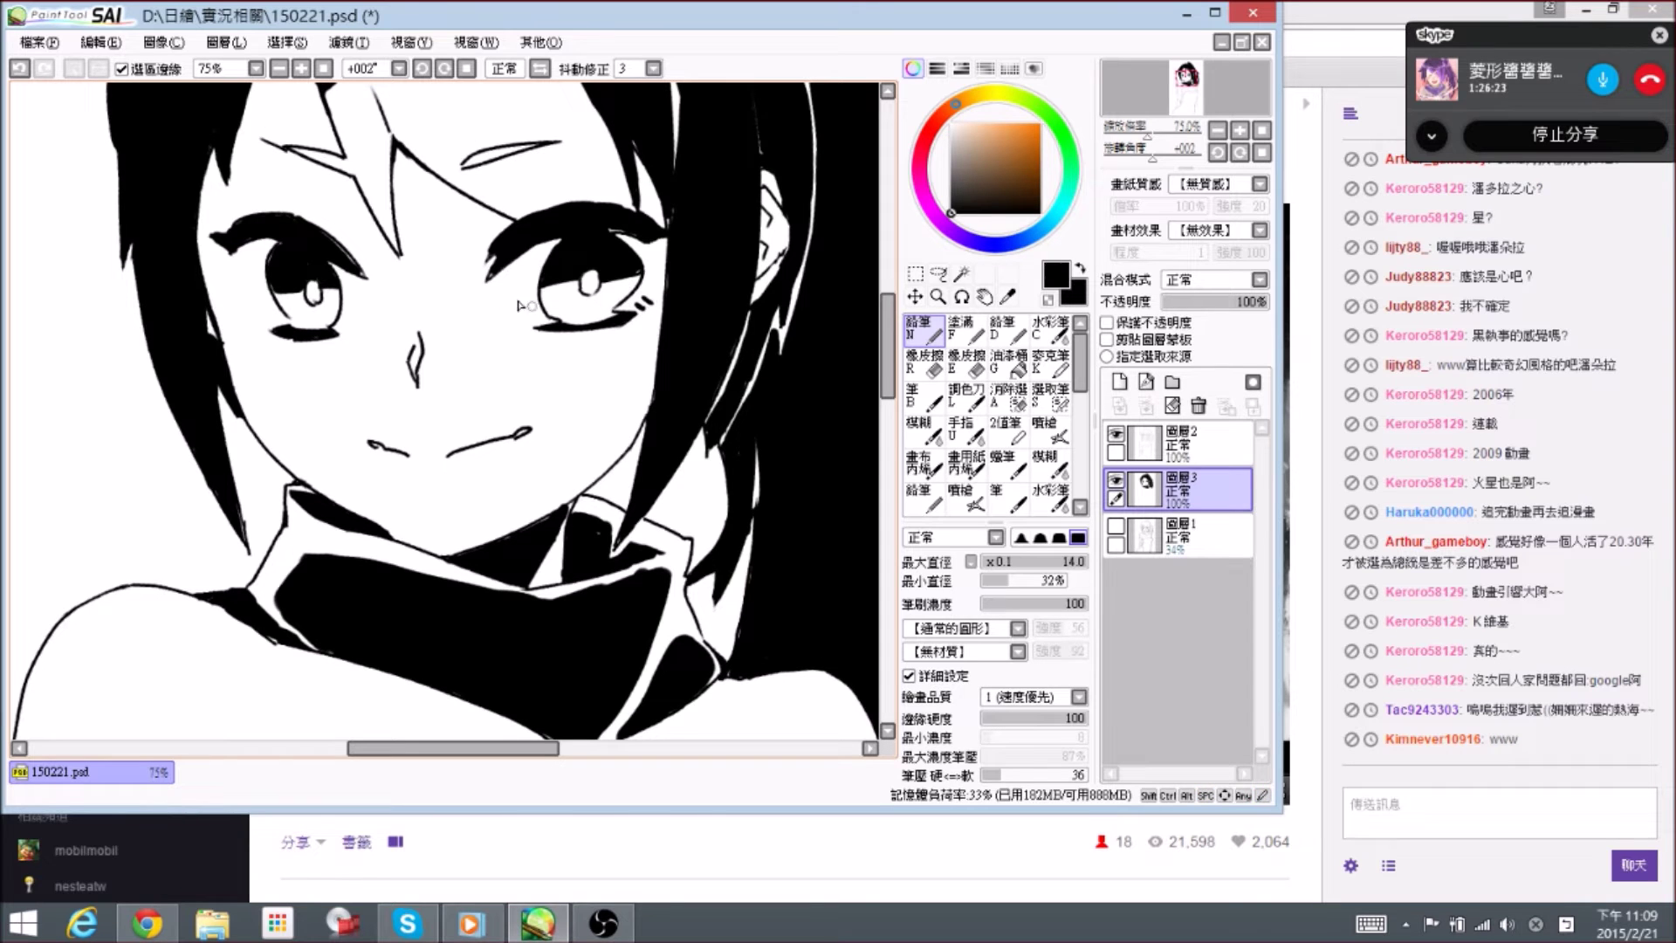
left_click_drag(243, 328, 288, 326)
left_click_drag(270, 317, 281, 315)
- Rework the small lash strokes at the ponytail-side eye's outer corner, erasing and redrawing them
key("e")
key("n")
left_click_drag(648, 310, 655, 316)
key("e")
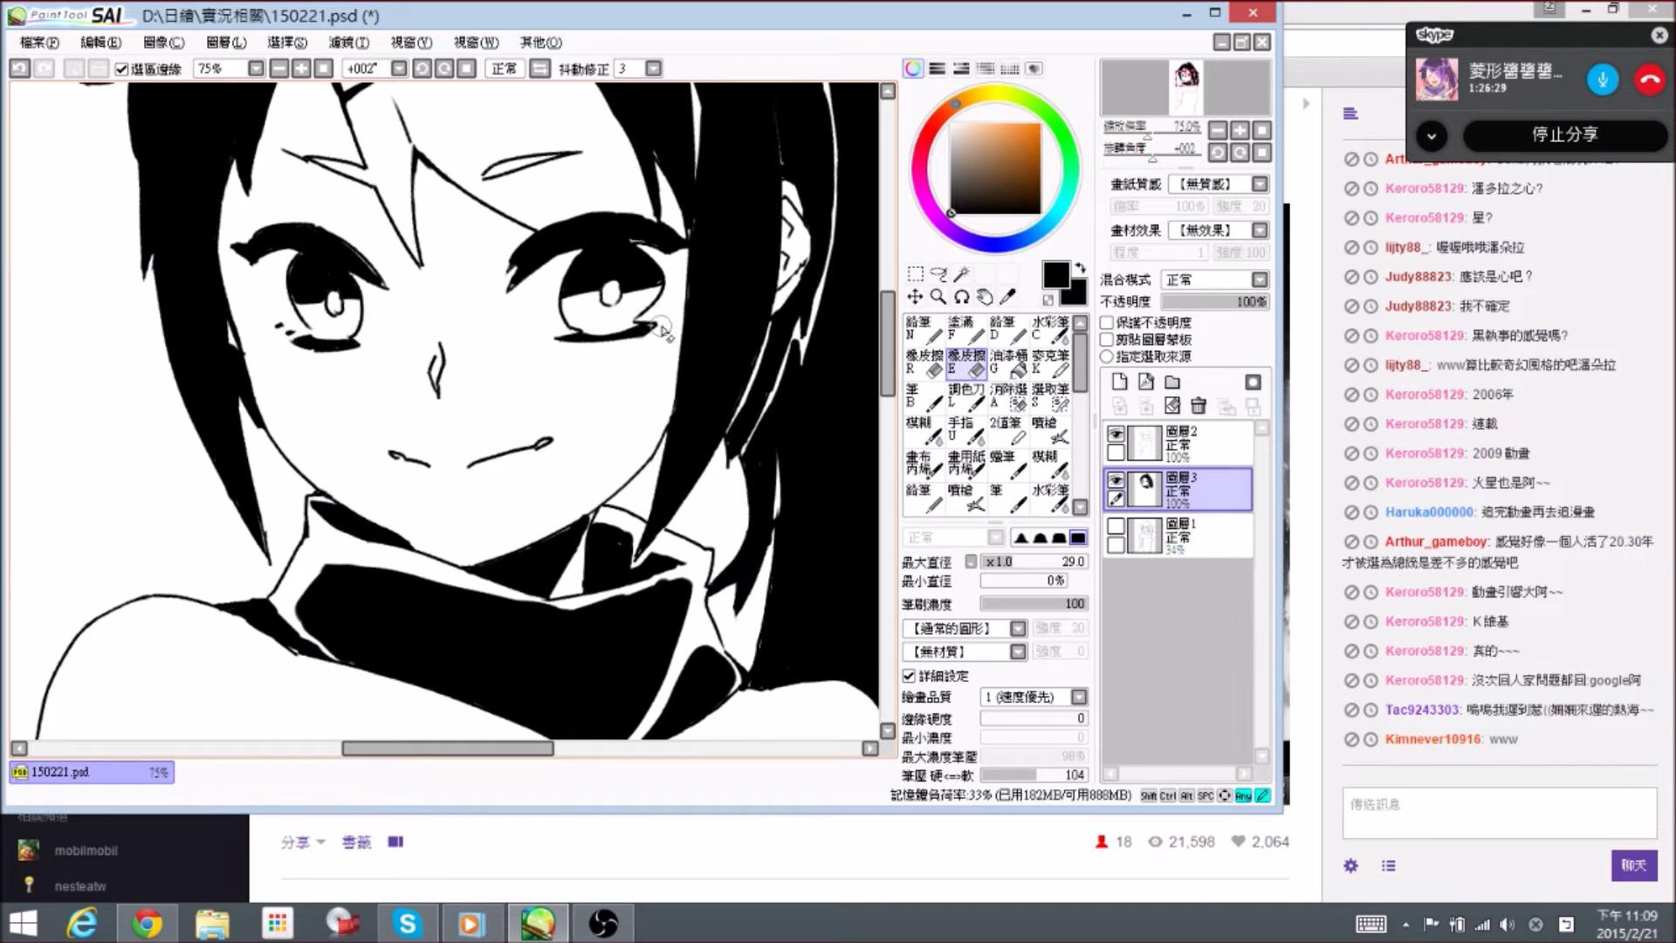
key("n")
mouse_move(646, 321)
left_mouse_down()
mouse_move(665, 306)
mouse_move(646, 313)
left_mouse_up()
key("e")
key("n")
- Refine the lower lashes and small outer strokes of the eye away from the ponytail with pencil and eraser
mouse_move(307, 341)
left_mouse_down()
mouse_move(343, 358)
mouse_move(346, 340)
mouse_move(306, 366)
mouse_move(349, 347)
left_mouse_up()
key("e")
key("n")
key("e")
key("n")
key("e")
key("n")
key("e")
key("n")
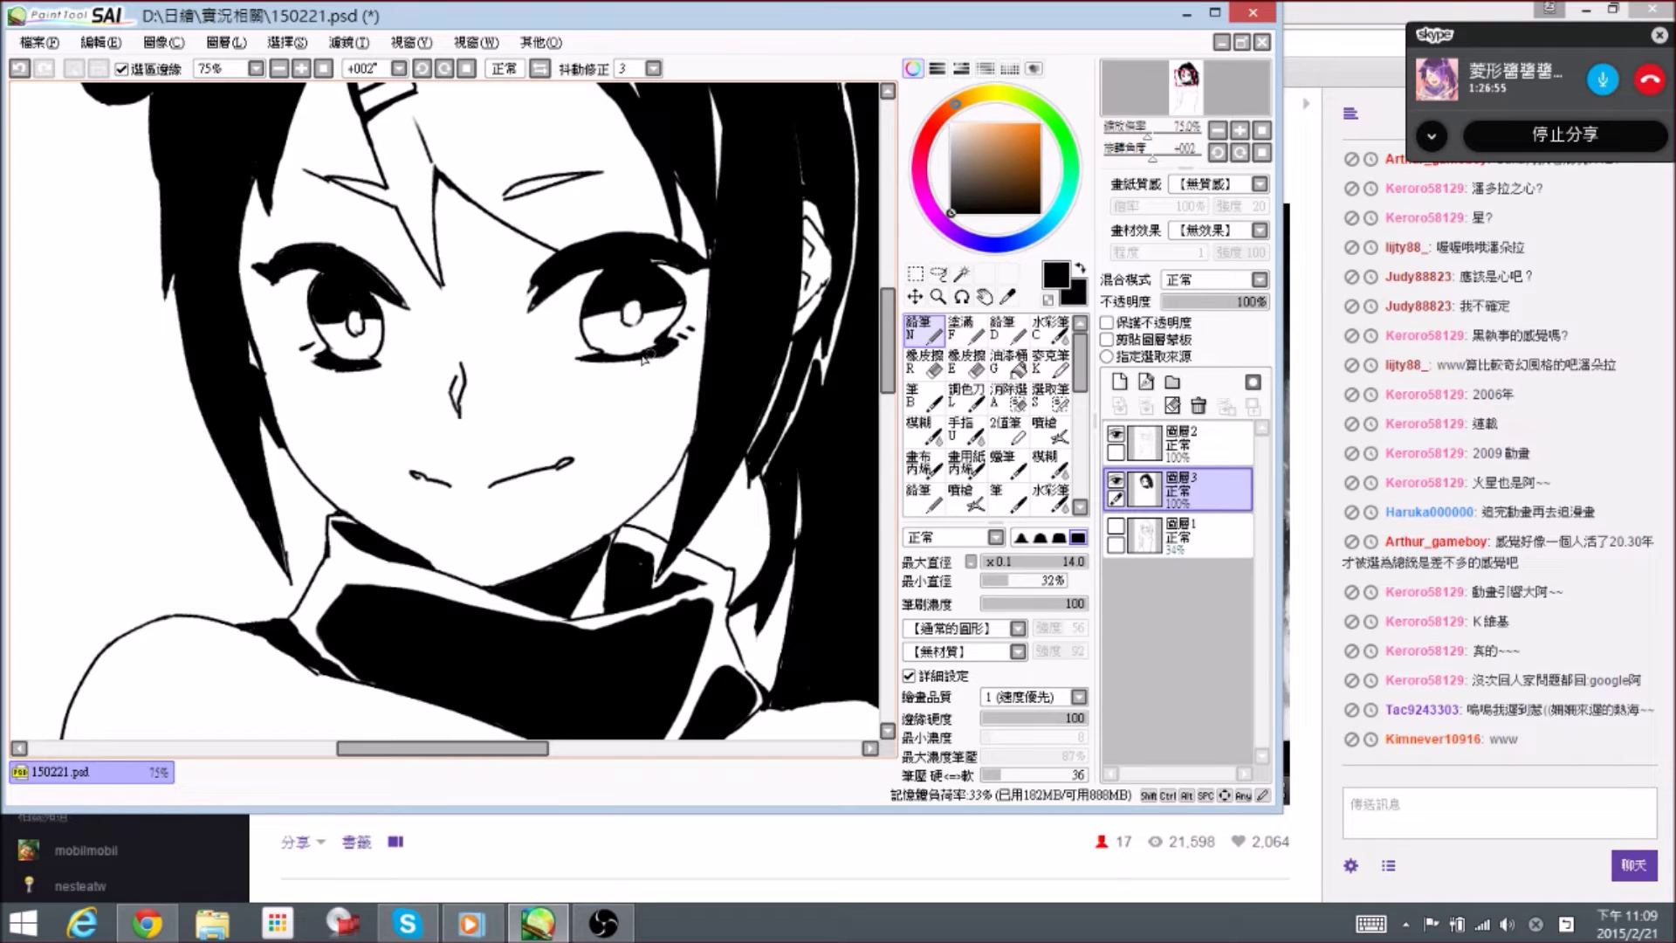
- Smooth the black lower lash shapes of both eyes, alternating pencil size 14 and eraser size 29
mouse_move(600, 360)
left_mouse_down()
mouse_move(668, 350)
mouse_move(582, 357)
mouse_move(595, 351)
left_mouse_up()
key("e")
key("n")
mouse_move(349, 354)
left_mouse_down()
mouse_move(398, 382)
mouse_move(418, 369)
mouse_move(339, 352)
left_mouse_up()
key("e")
key("n")
key("e")
key("n")
key("e")
key("n")
key("e")
key("n")
- Check the eyes at full-figure scale and adjust the small lash strokes beside the ponytail-side eye
scroll(581, 147, "down", 3)
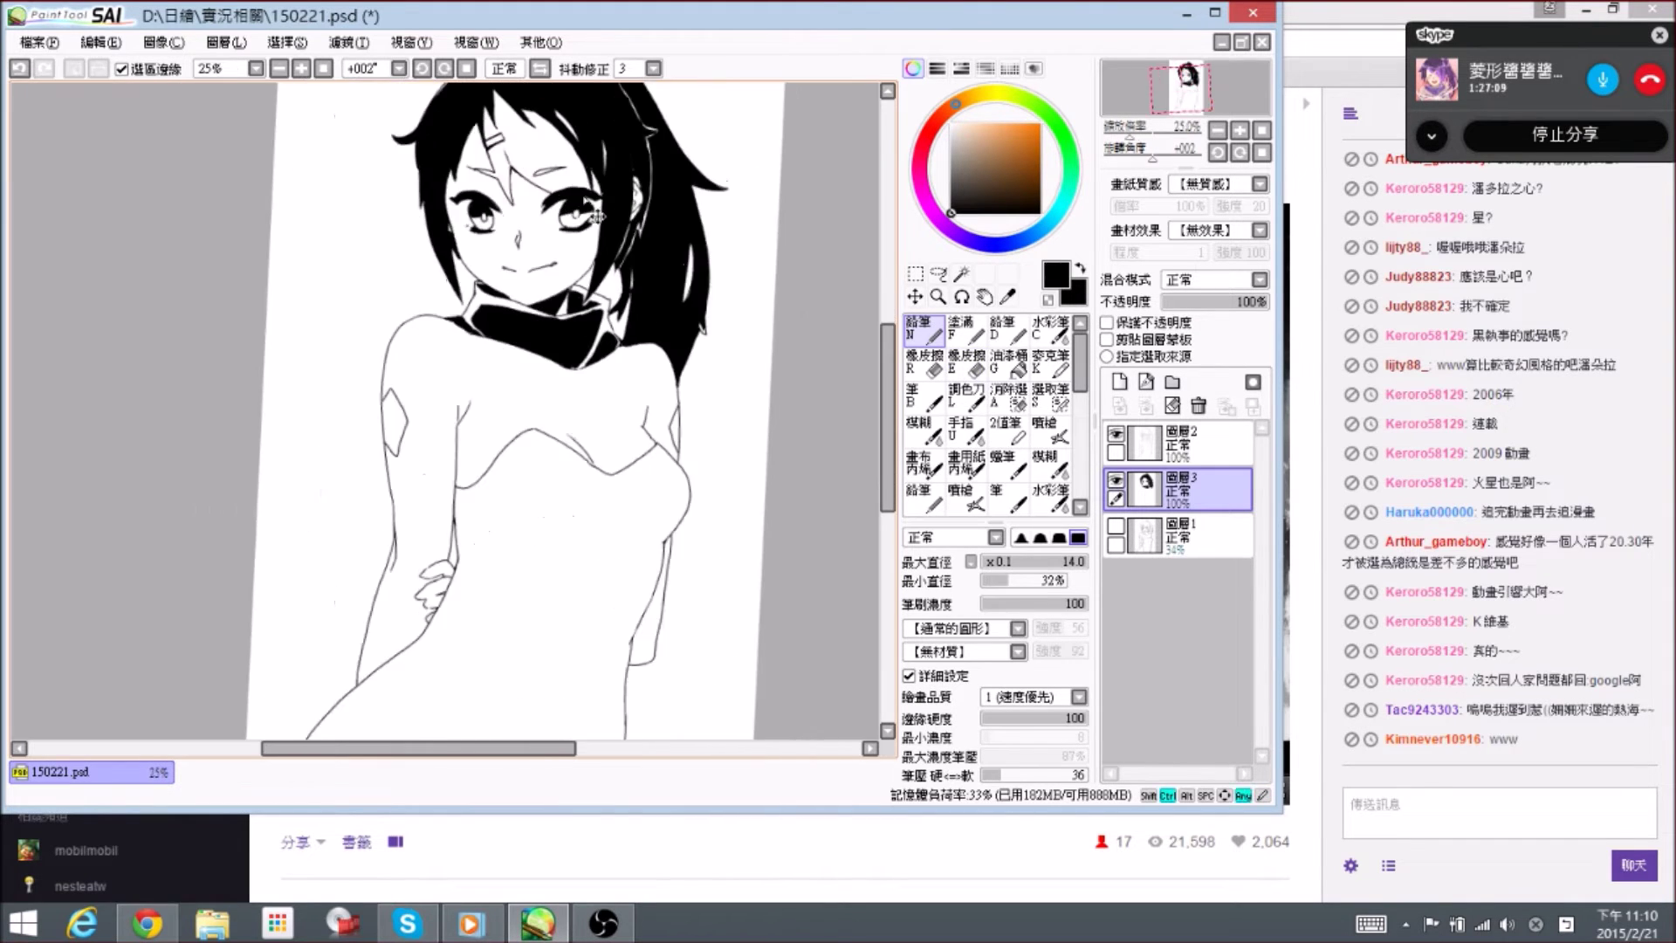
scroll(624, 271, "up", 3)
key("space")
left_click_drag(605, 251, 624, 377)
left_click_drag(563, 230, 557, 244)
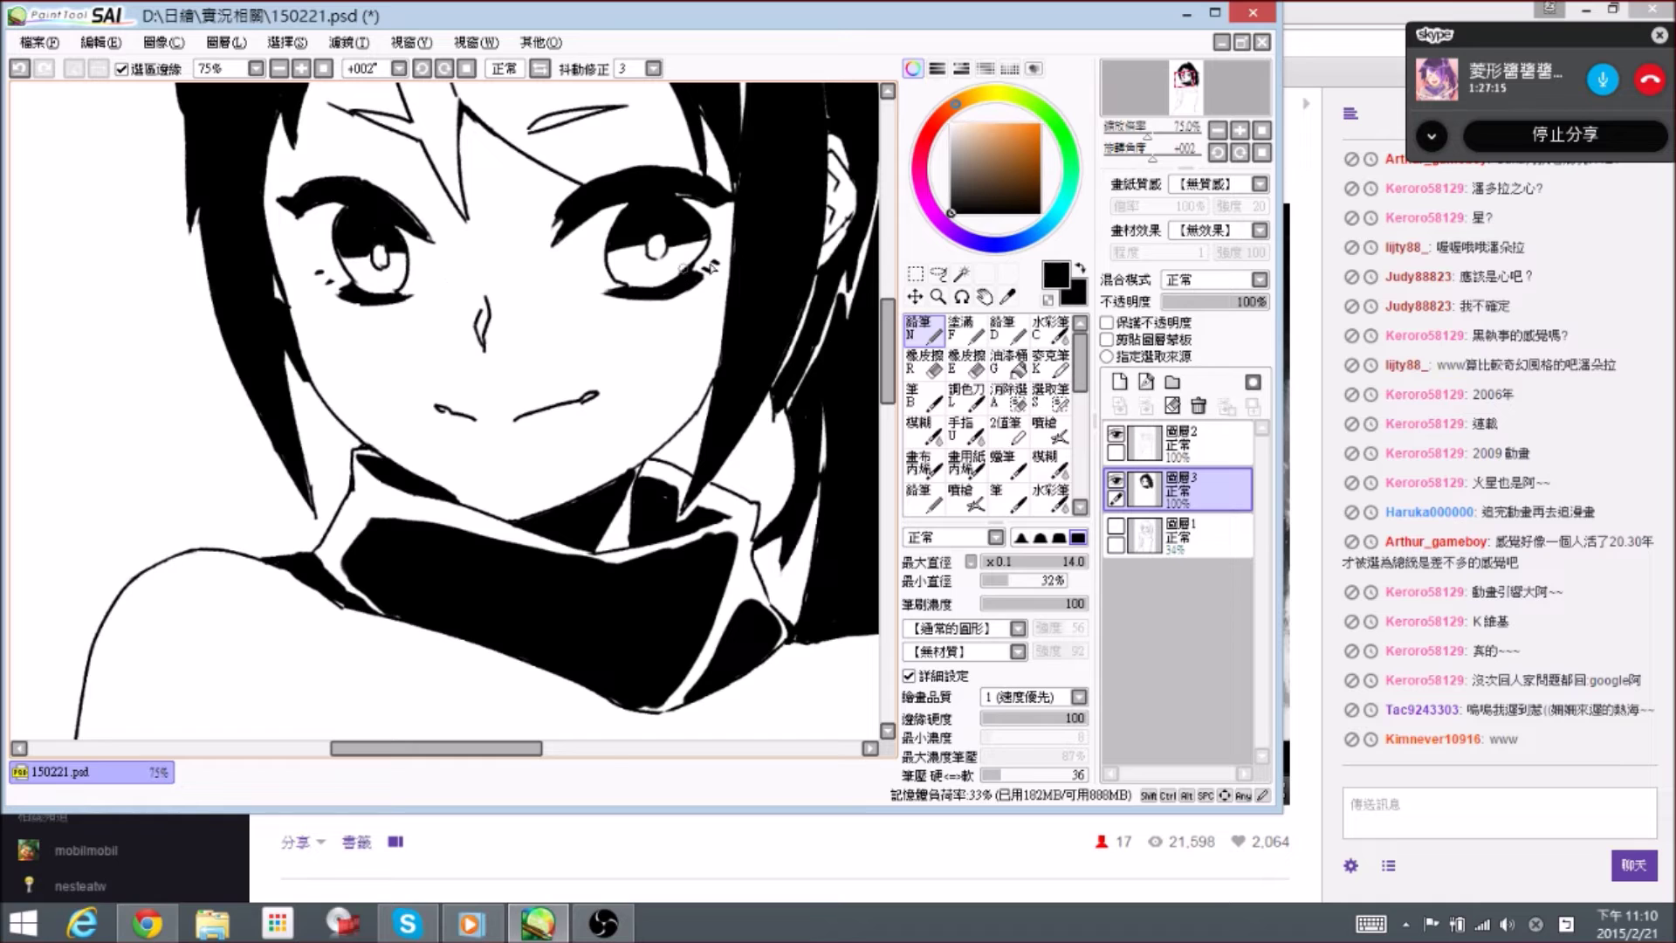
key("e")
key("n")
left_click_drag(708, 265, 703, 273)
key("e")
key("n")
key("e")
key("n")
- Erase the lash strokes at the ponytail-side eye's outer corner and redraw them smaller
key("e")
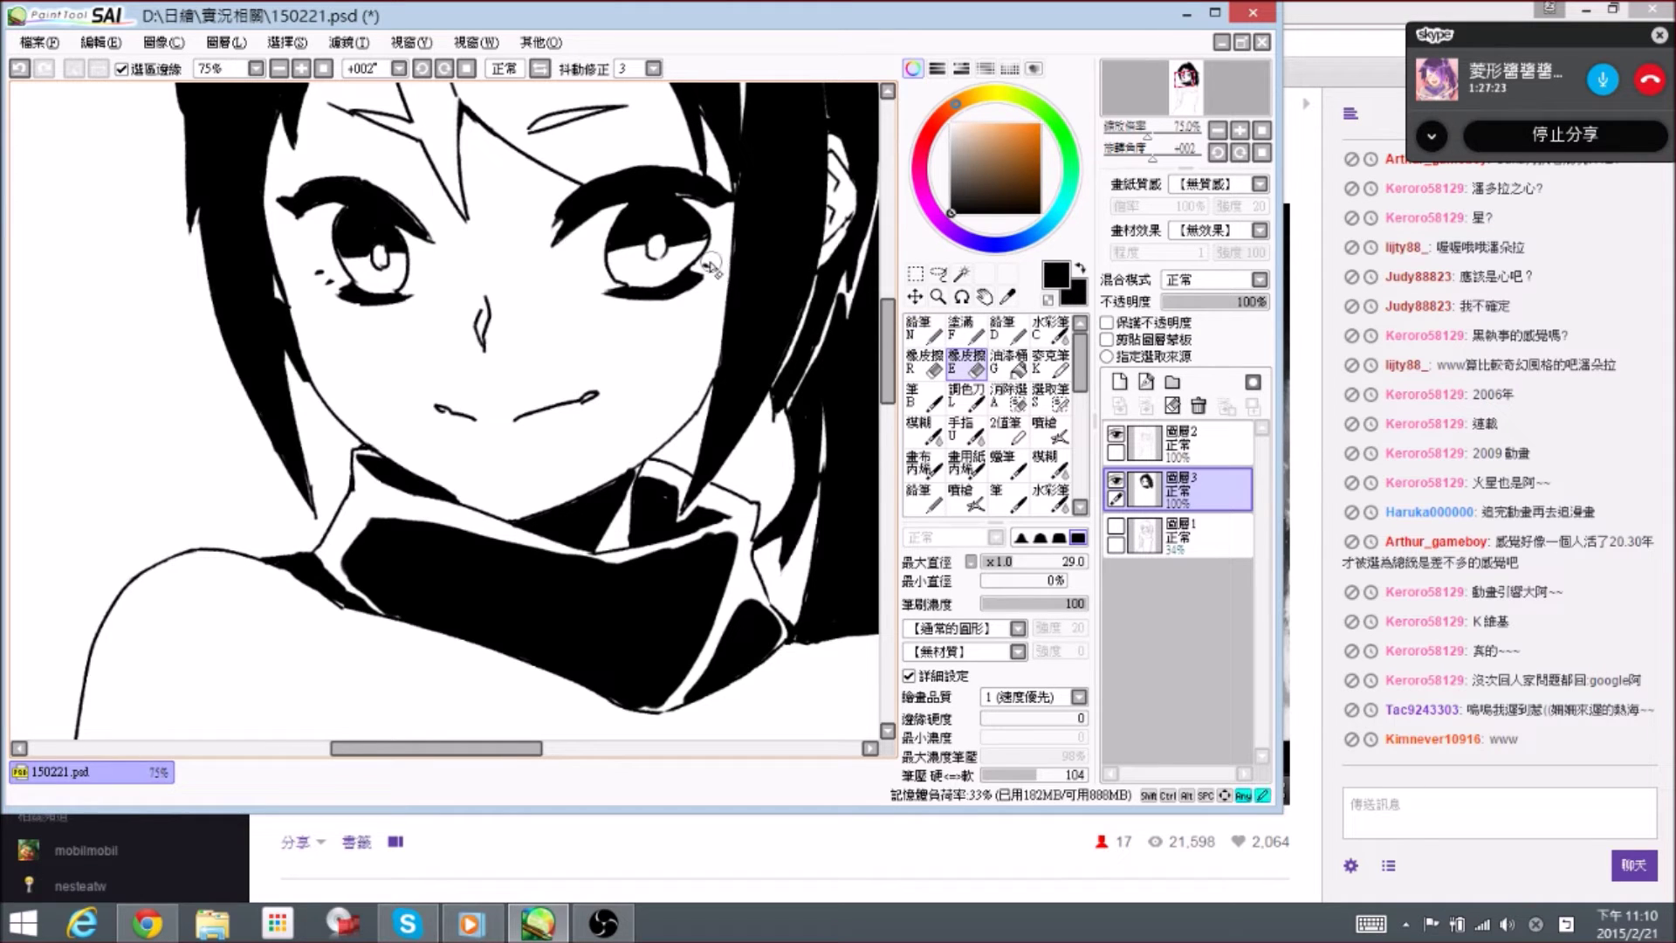
key("n")
key("e")
left_click_drag(702, 263, 698, 267)
key("n")
- Redraw the short lash strokes beside the eye away from the ponytail, and replace those at the other eye's outer corner
left_click_drag(340, 306, 359, 313)
key("e")
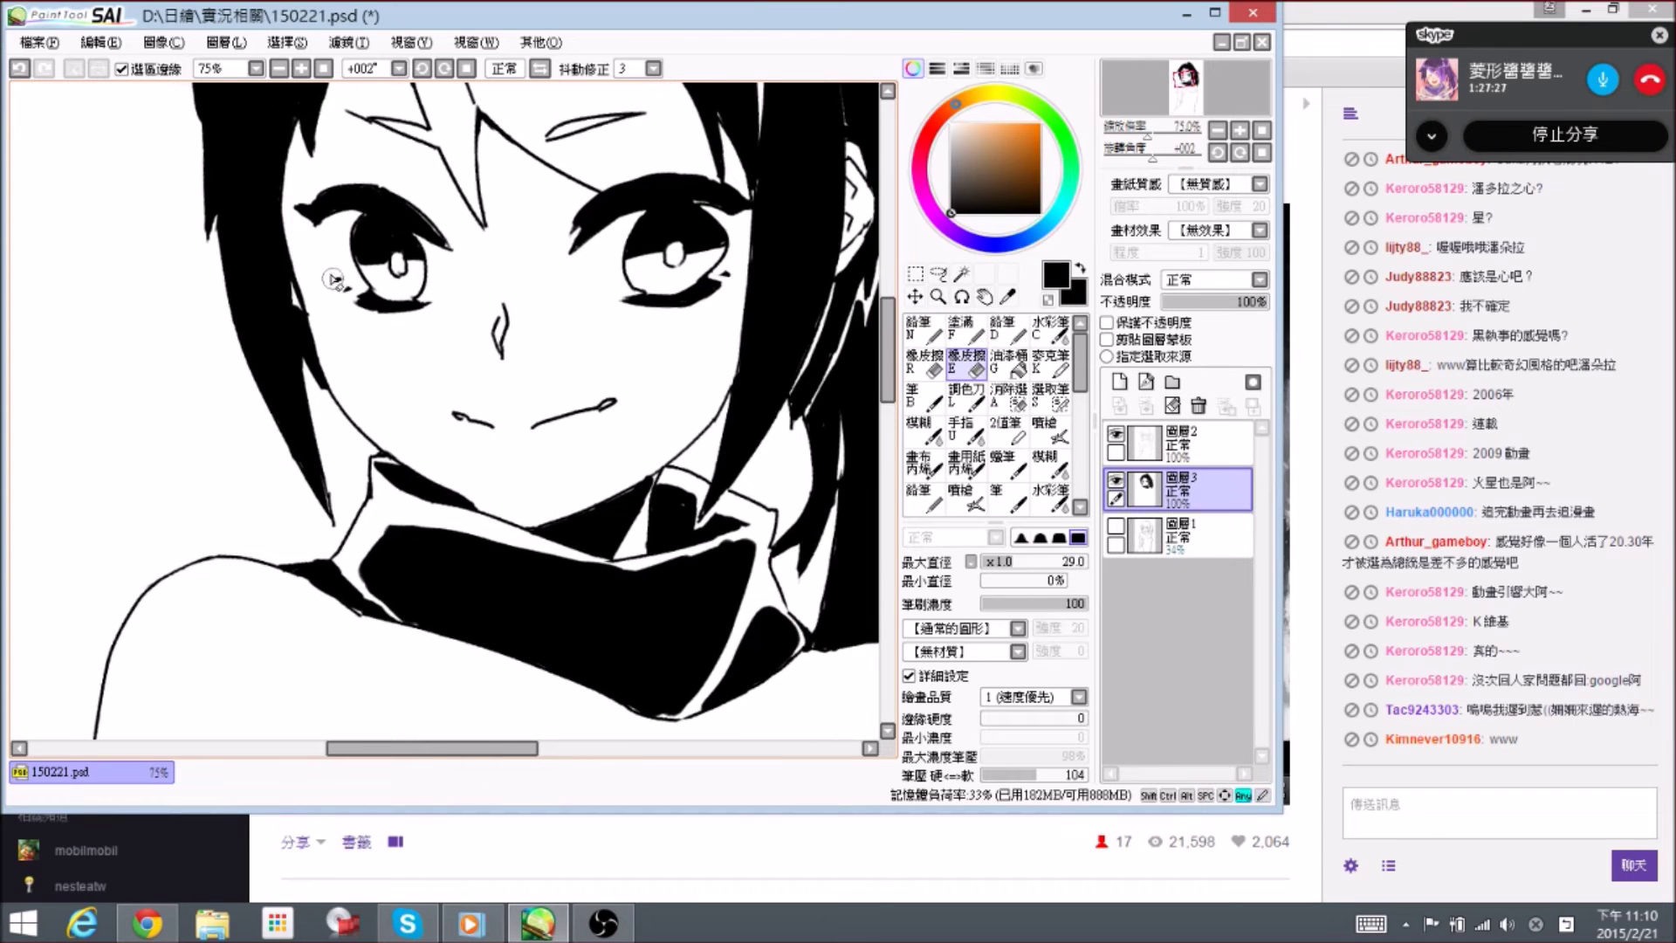
key("n")
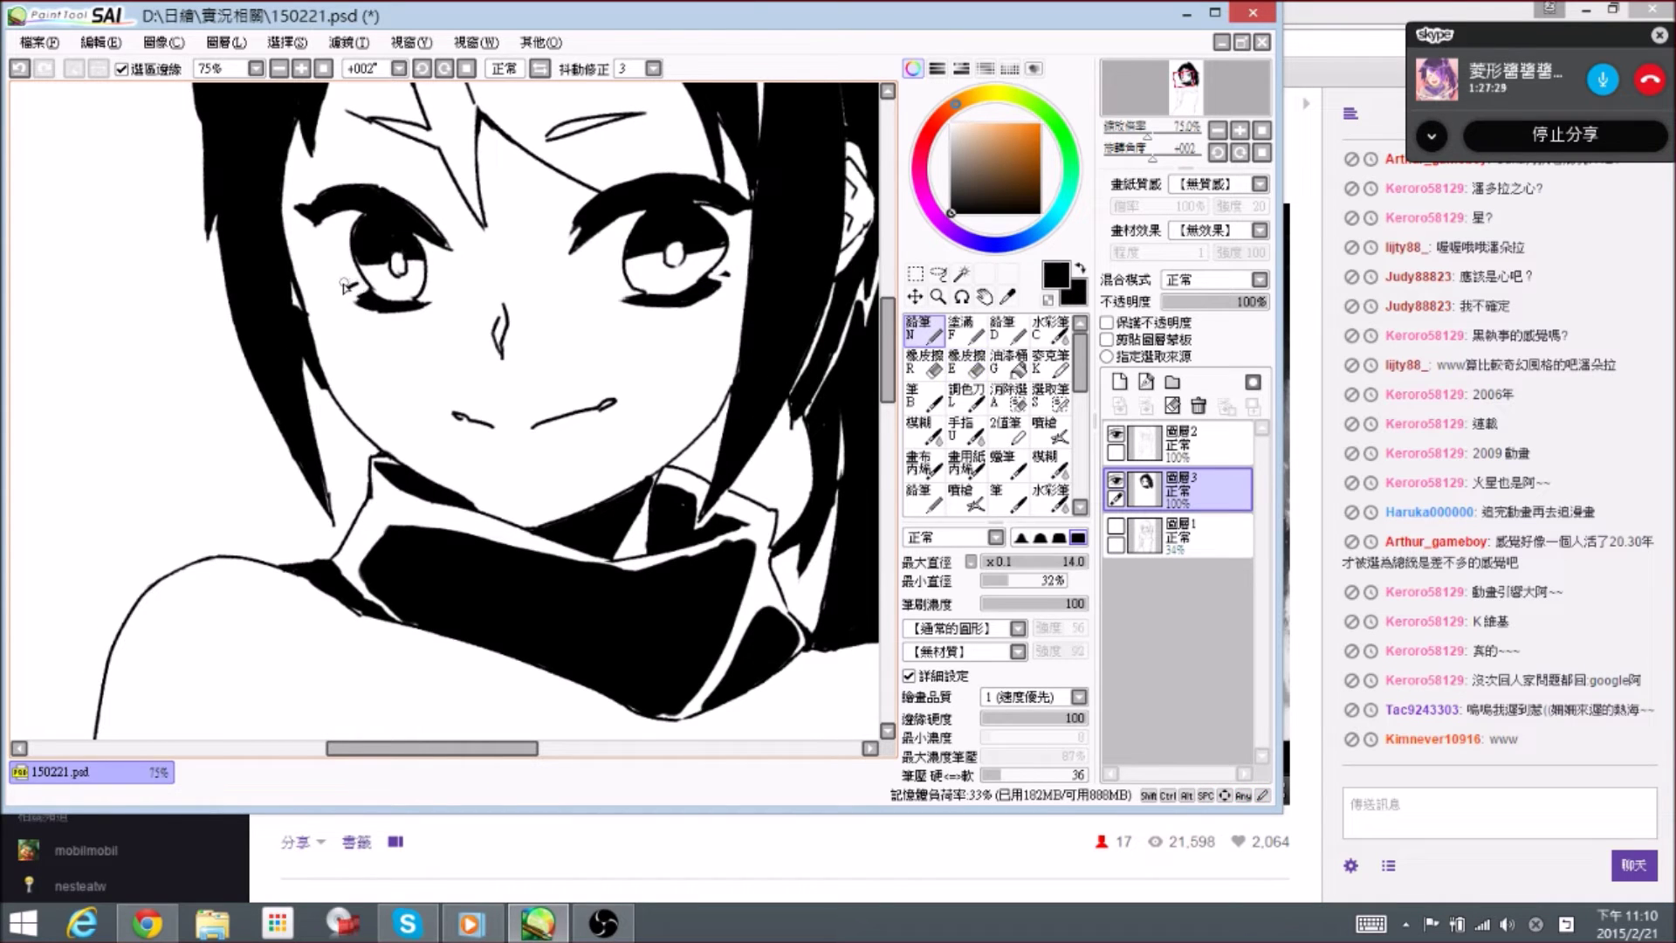
key("e")
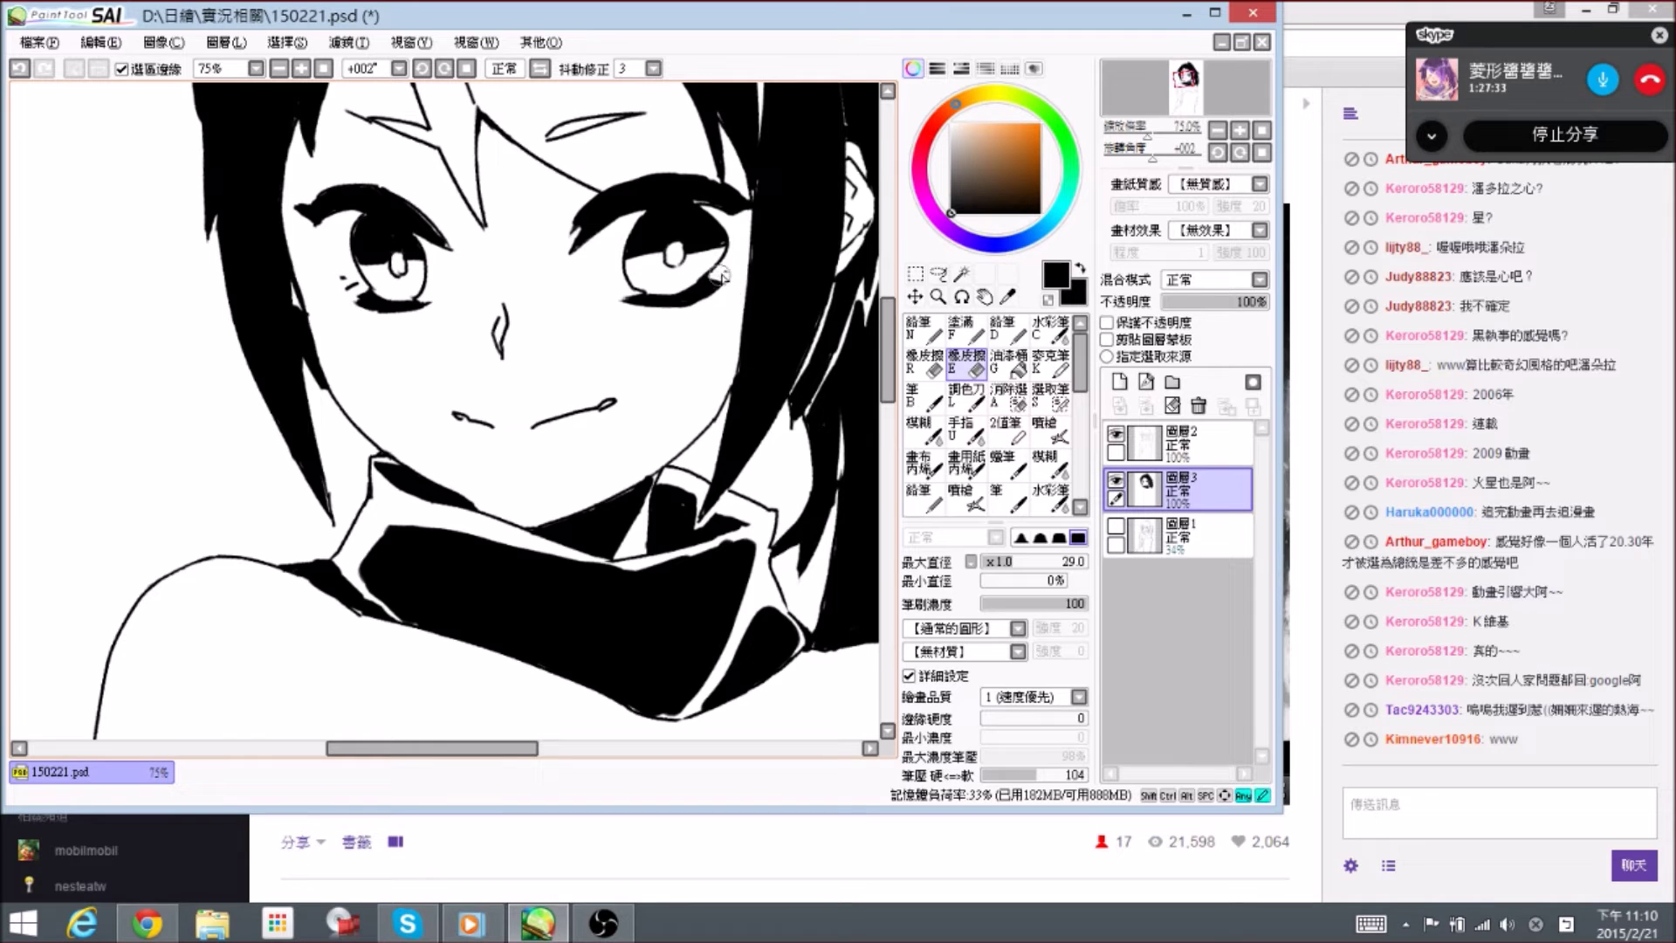
key("n")
key("e")
key("n")
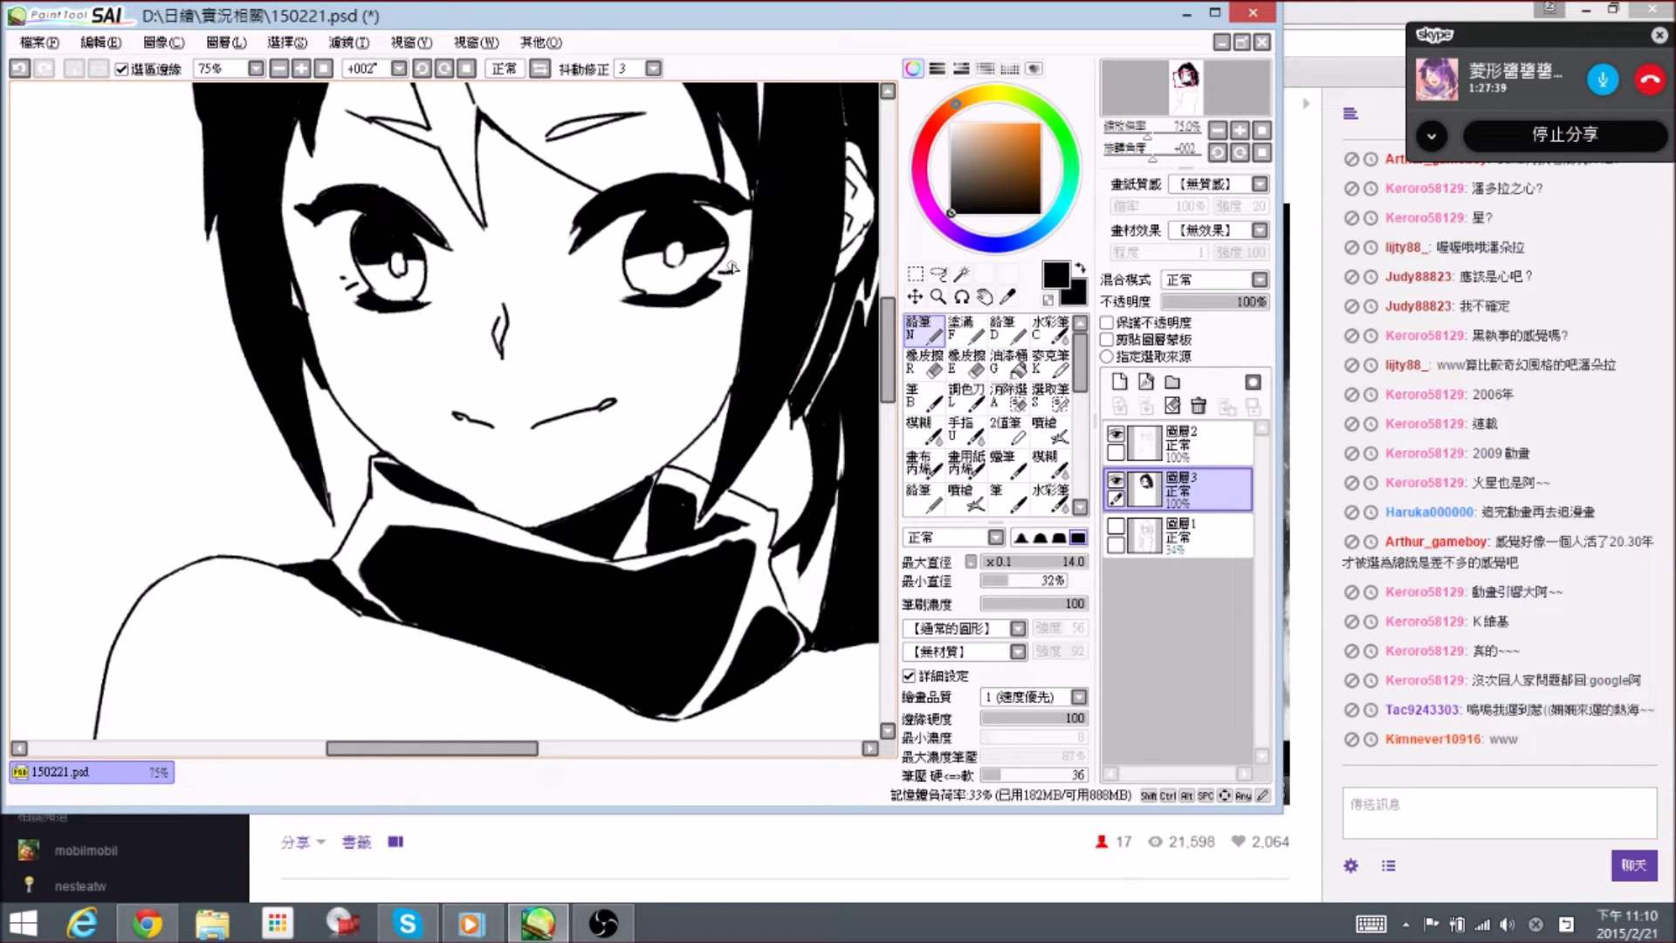
- Rework the small lash strokes at the ponytail-side eye's outer corner, alternating eraser size 29 and pencil size 14
key("e")
key("n")
key("e")
key("n")
key("e")
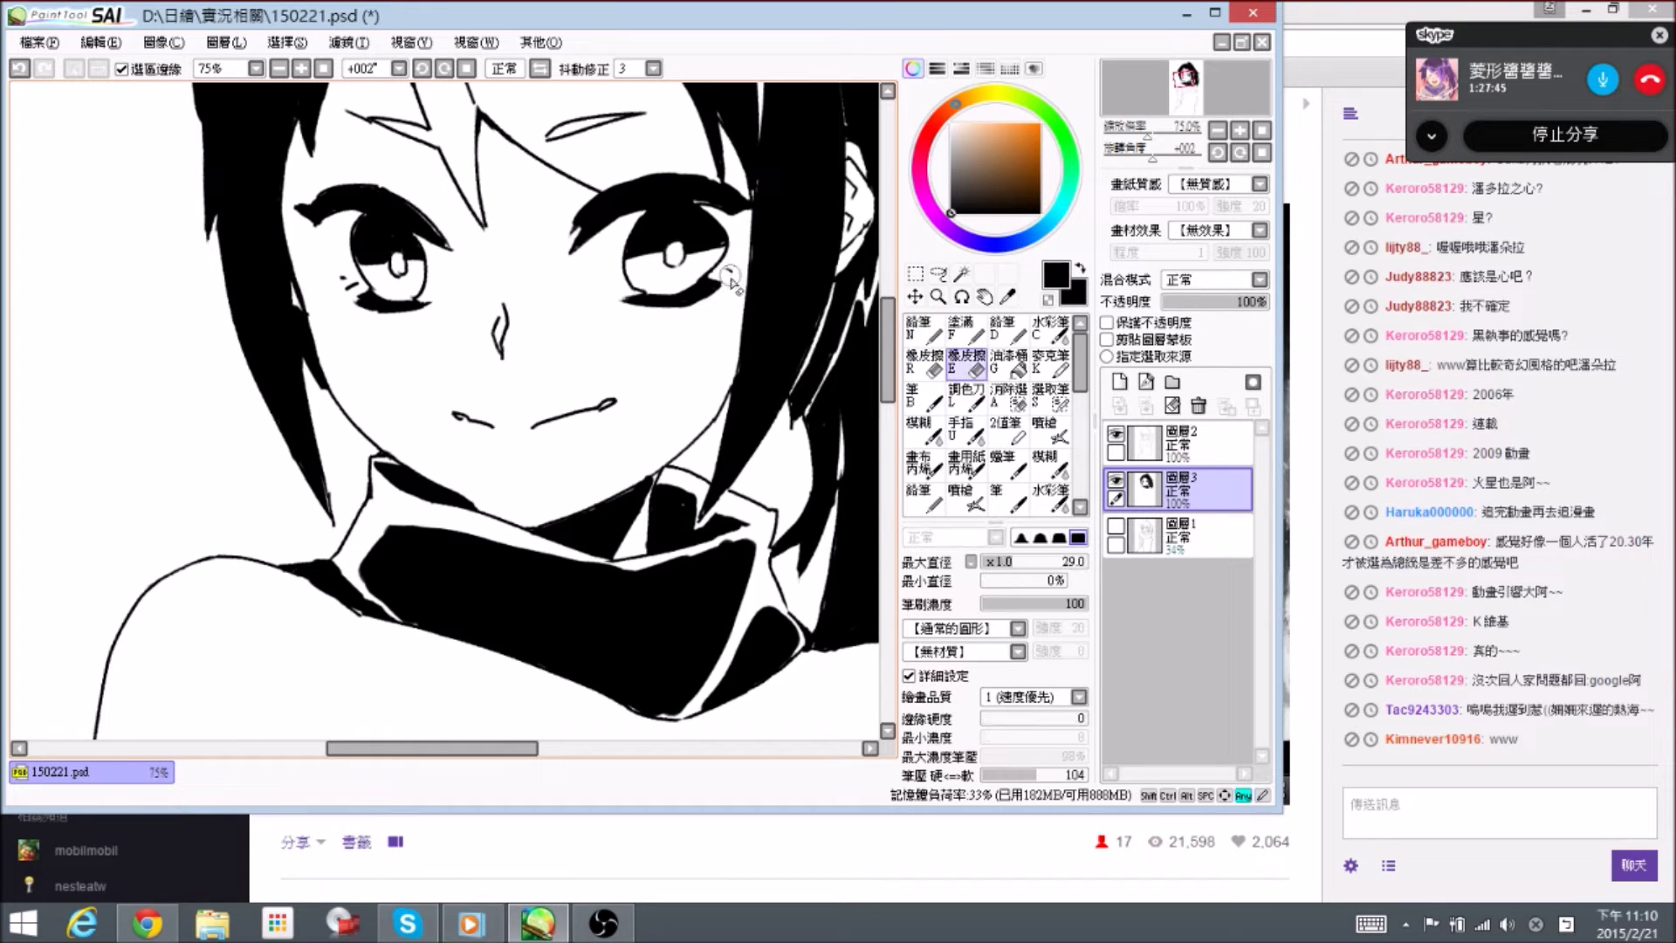
key("n")
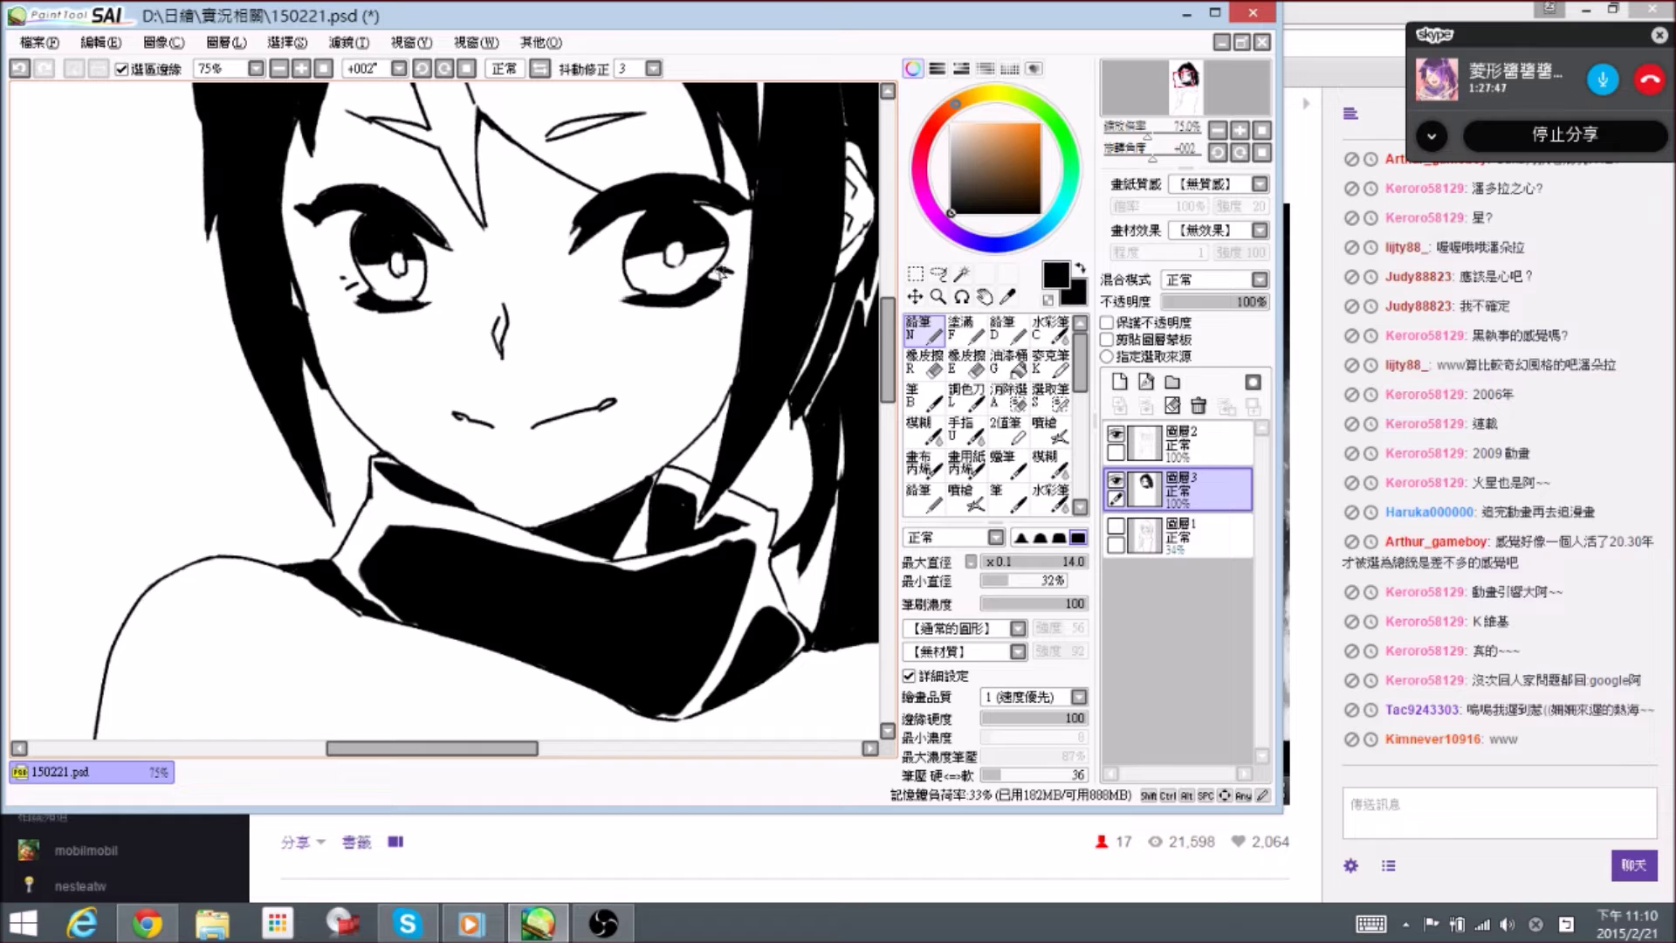
key("e")
key("n")
- Erase the short lash strokes beside the eye away from the ponytail
left_click_drag(503, 334, 530, 331)
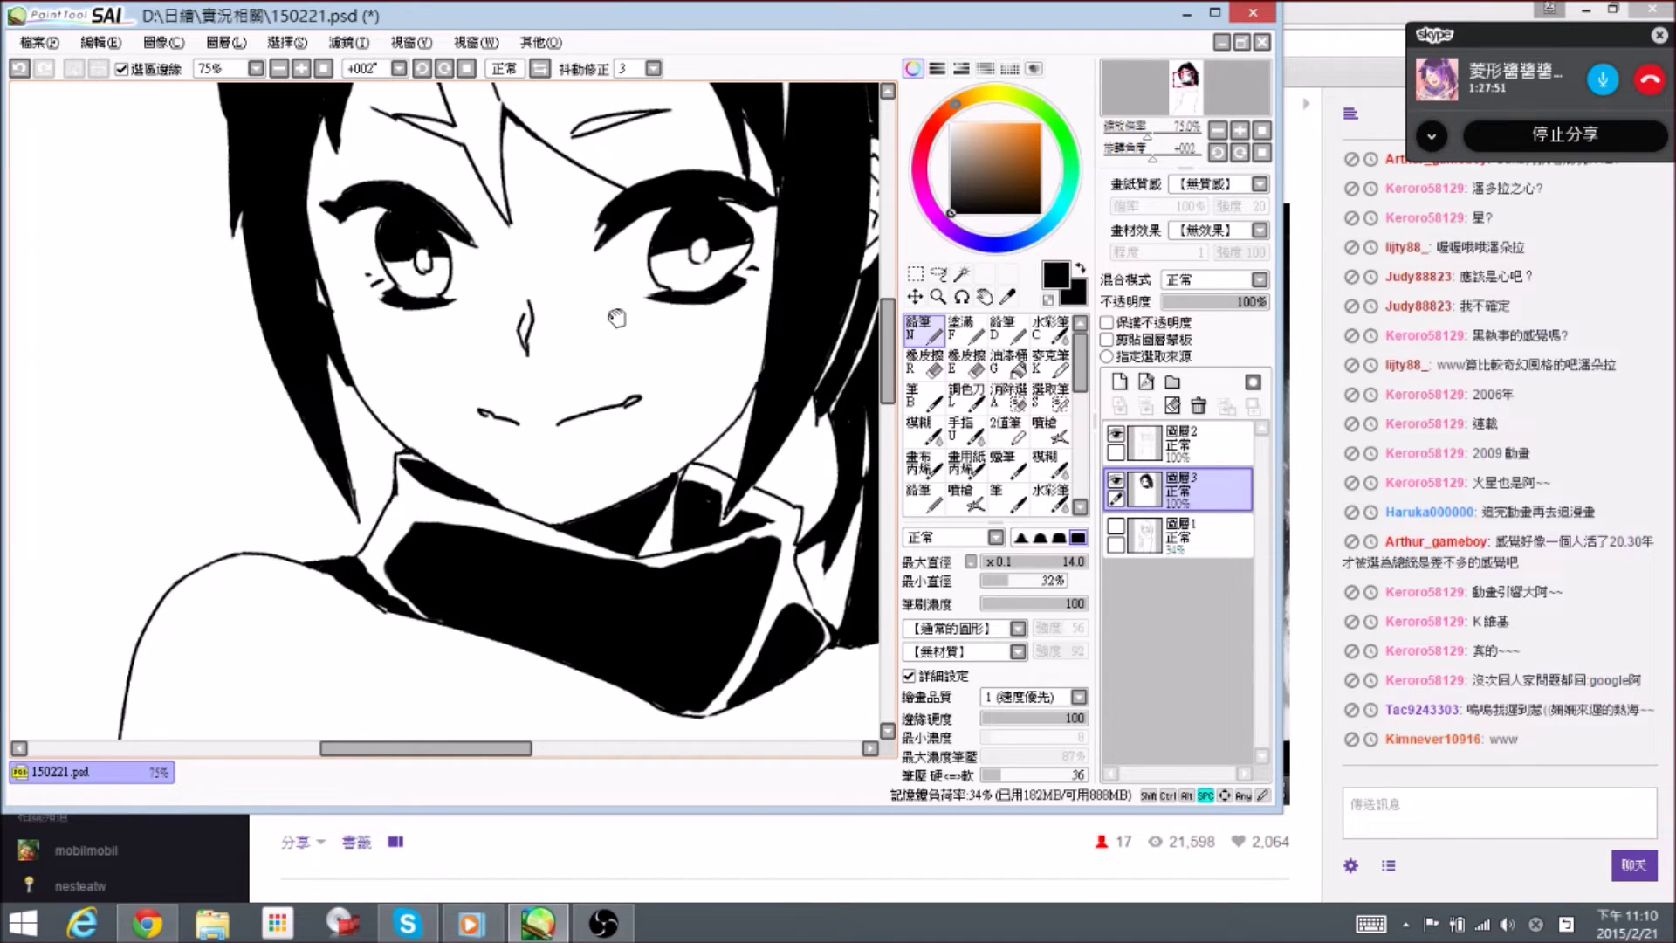
scroll(616, 315, "down", 2)
mouse_move(407, 279)
left_mouse_down()
mouse_move(433, 316)
mouse_move(425, 279)
left_mouse_up()
key("e")
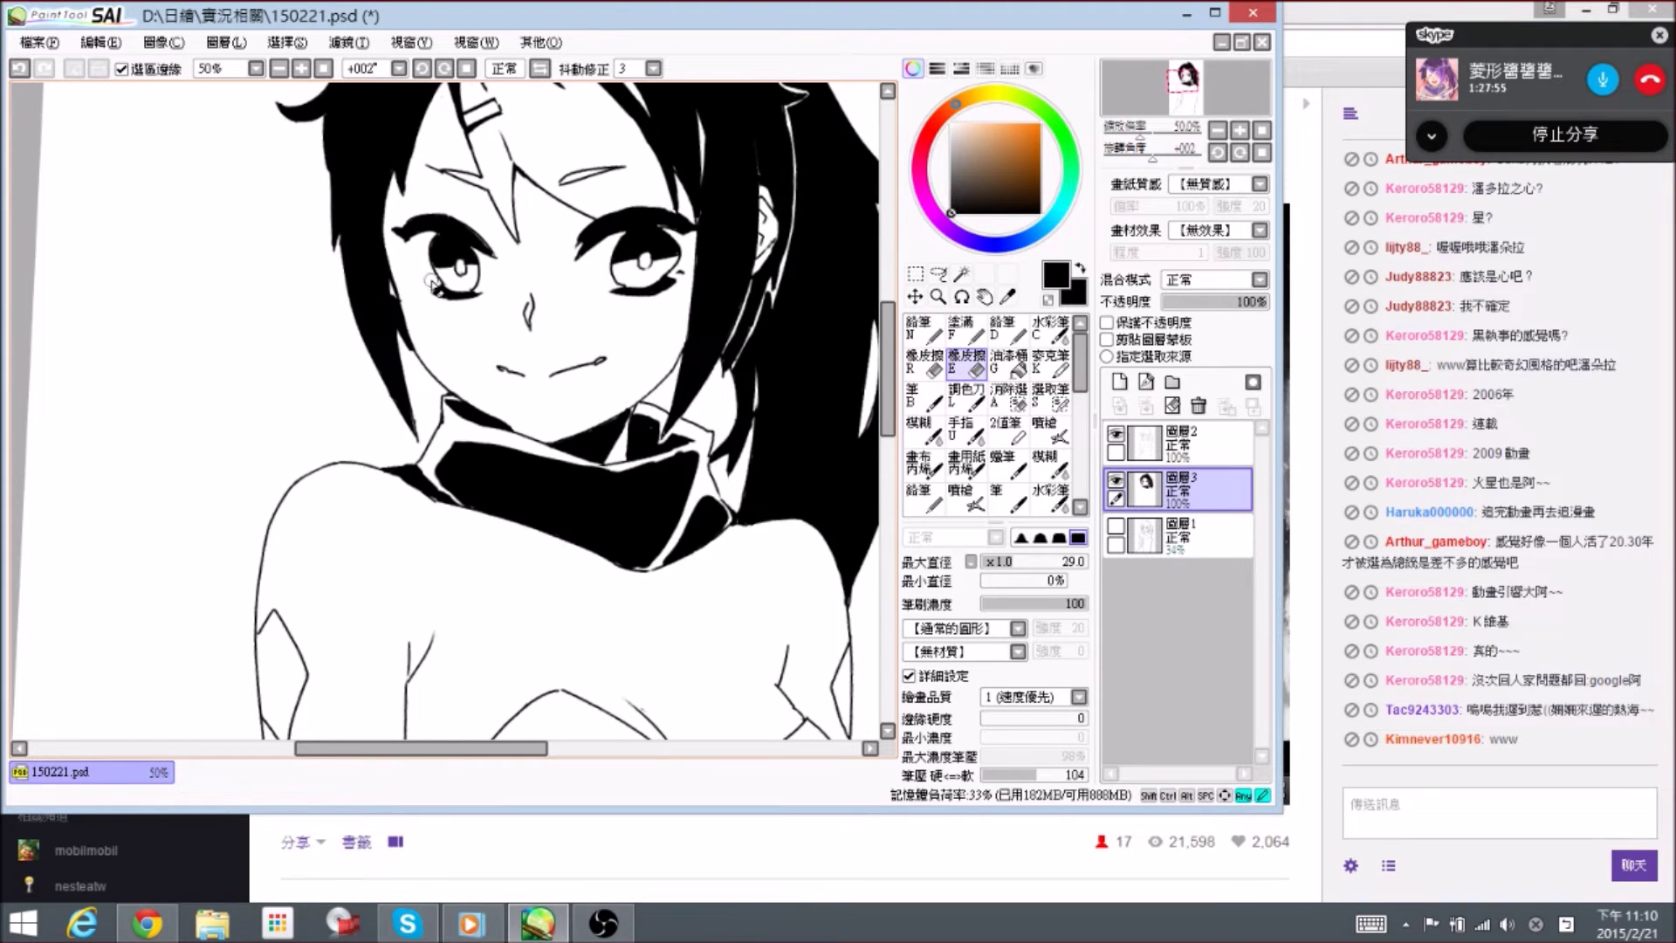
key("n")
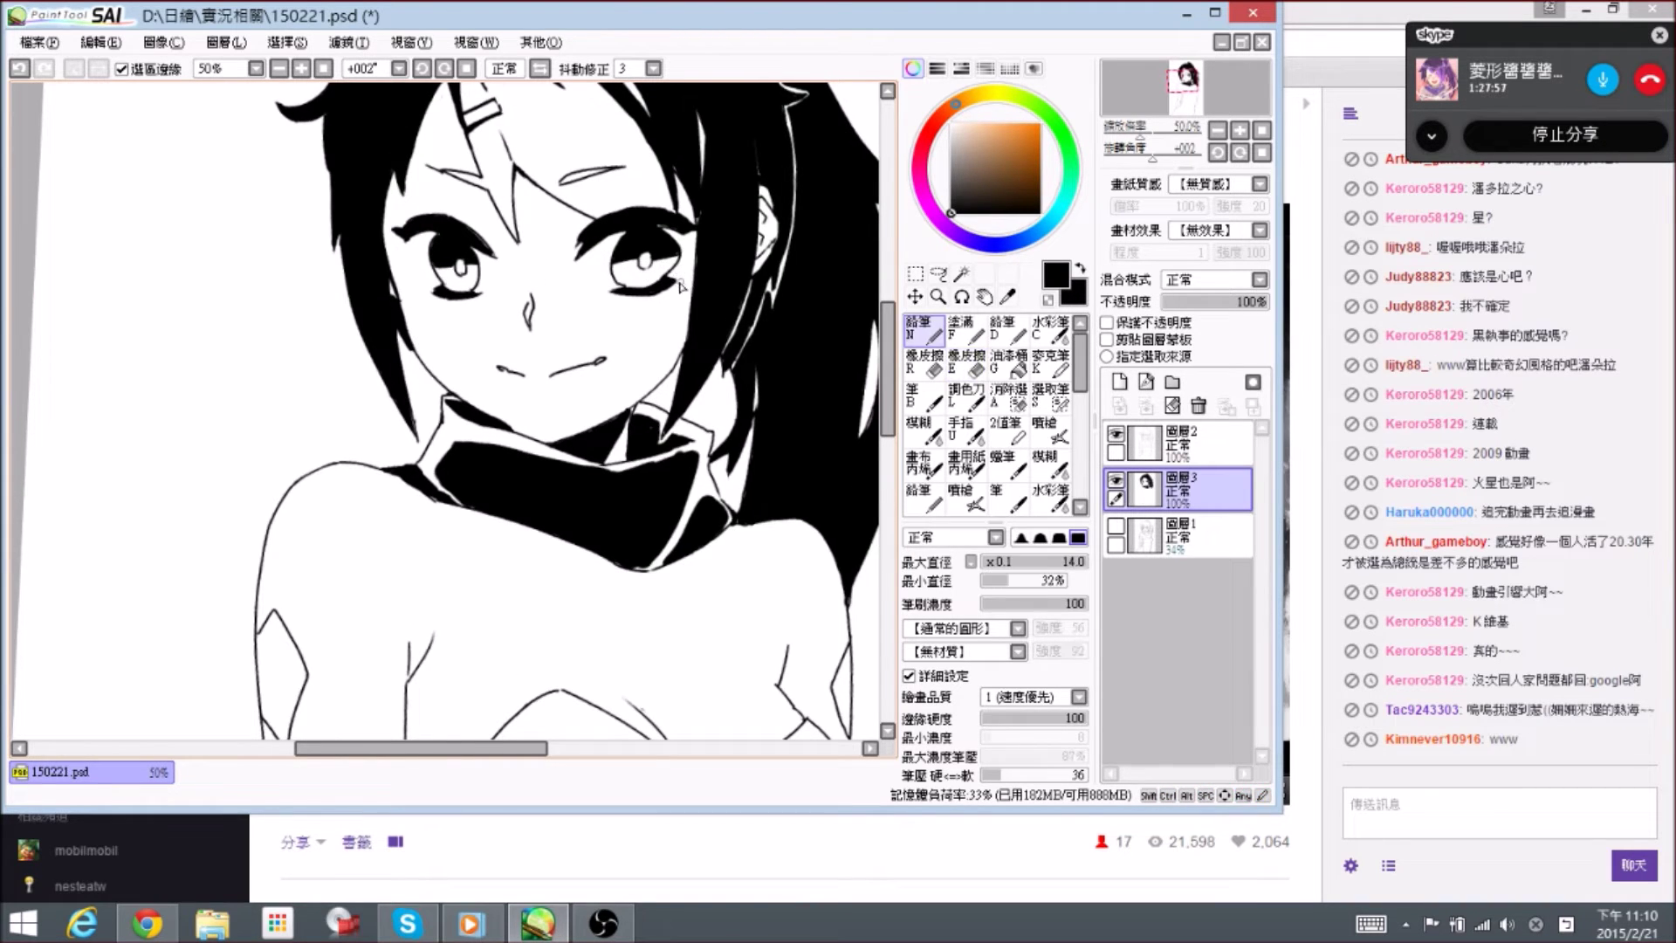
- Raise the pencil size to 80
scroll(670, 282, "up", 2)
left_click_drag(716, 408, 623, 140)
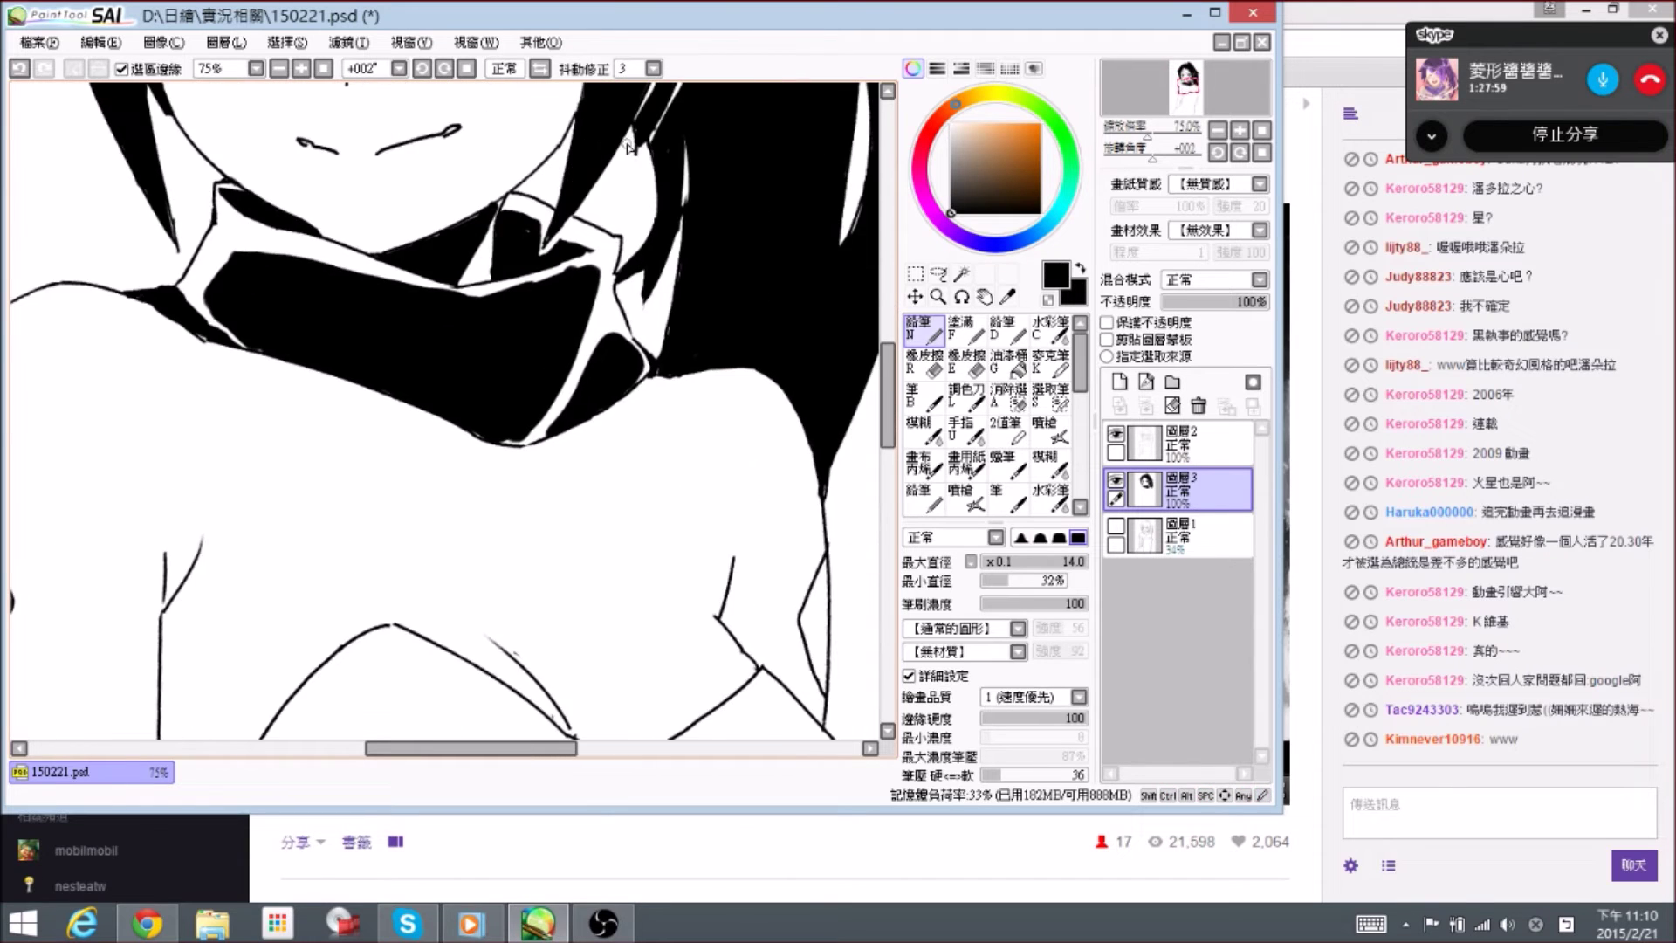
scroll(652, 213, "down", 2)
scroll(665, 231, "down", 3)
key("bracketright")
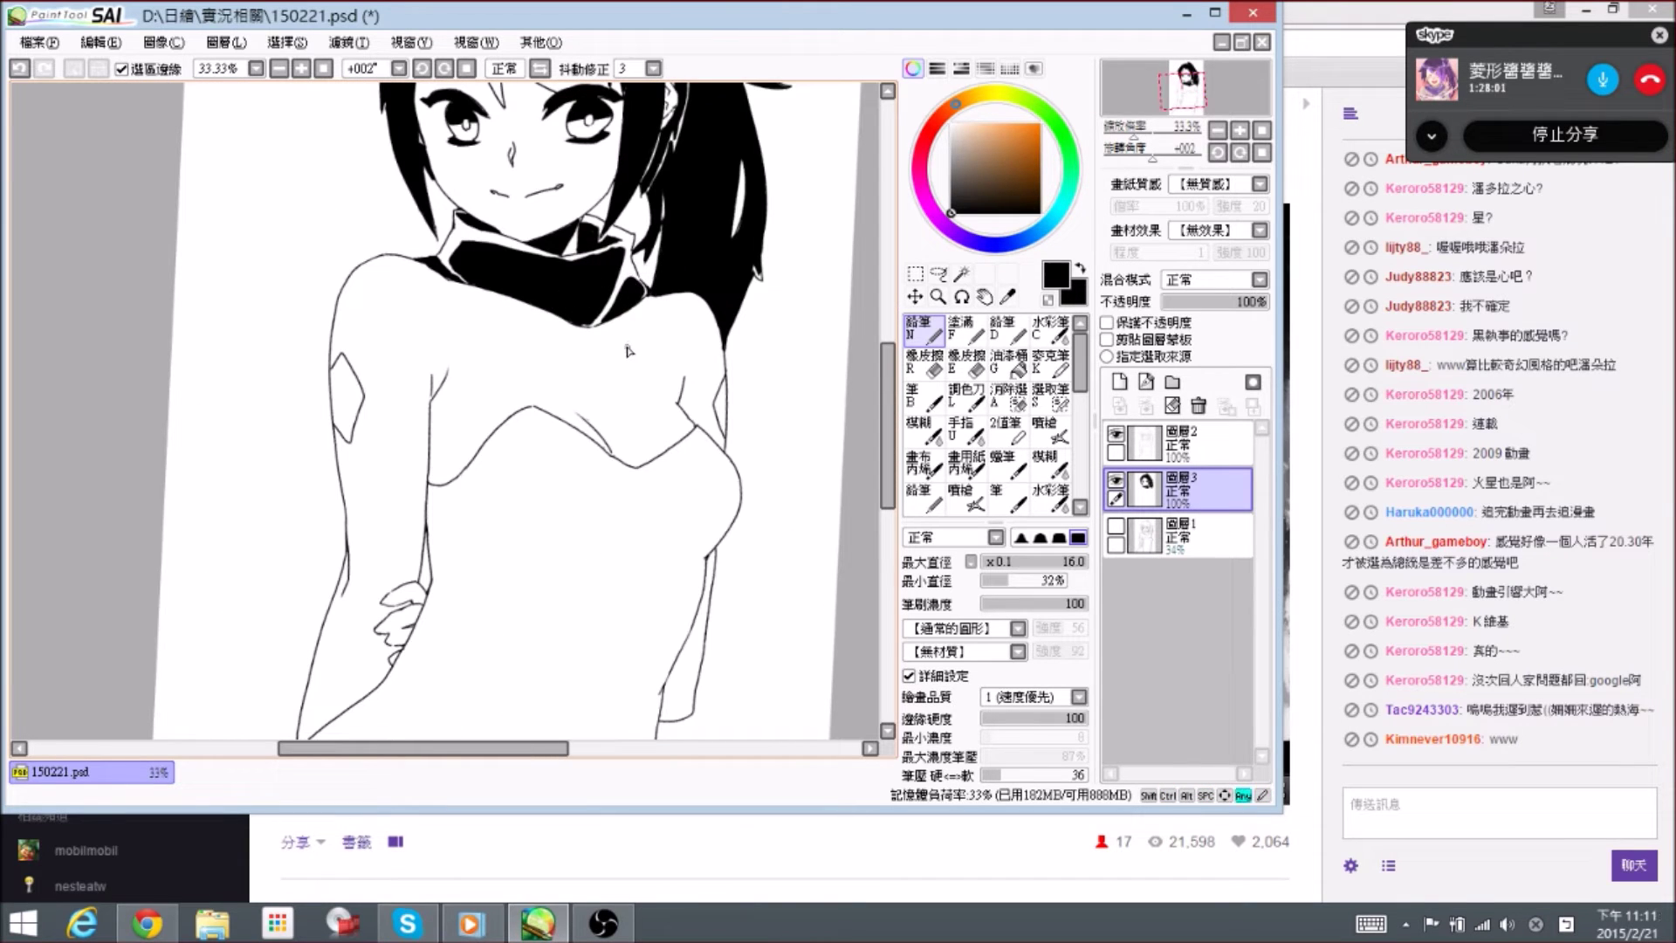
key("bracketright")
key("bracketright")
key("bracketright")
key("bracketright")
key("bracketright")
key("bracketright")
key("bracketright")
scroll(623, 345, "down", 1)
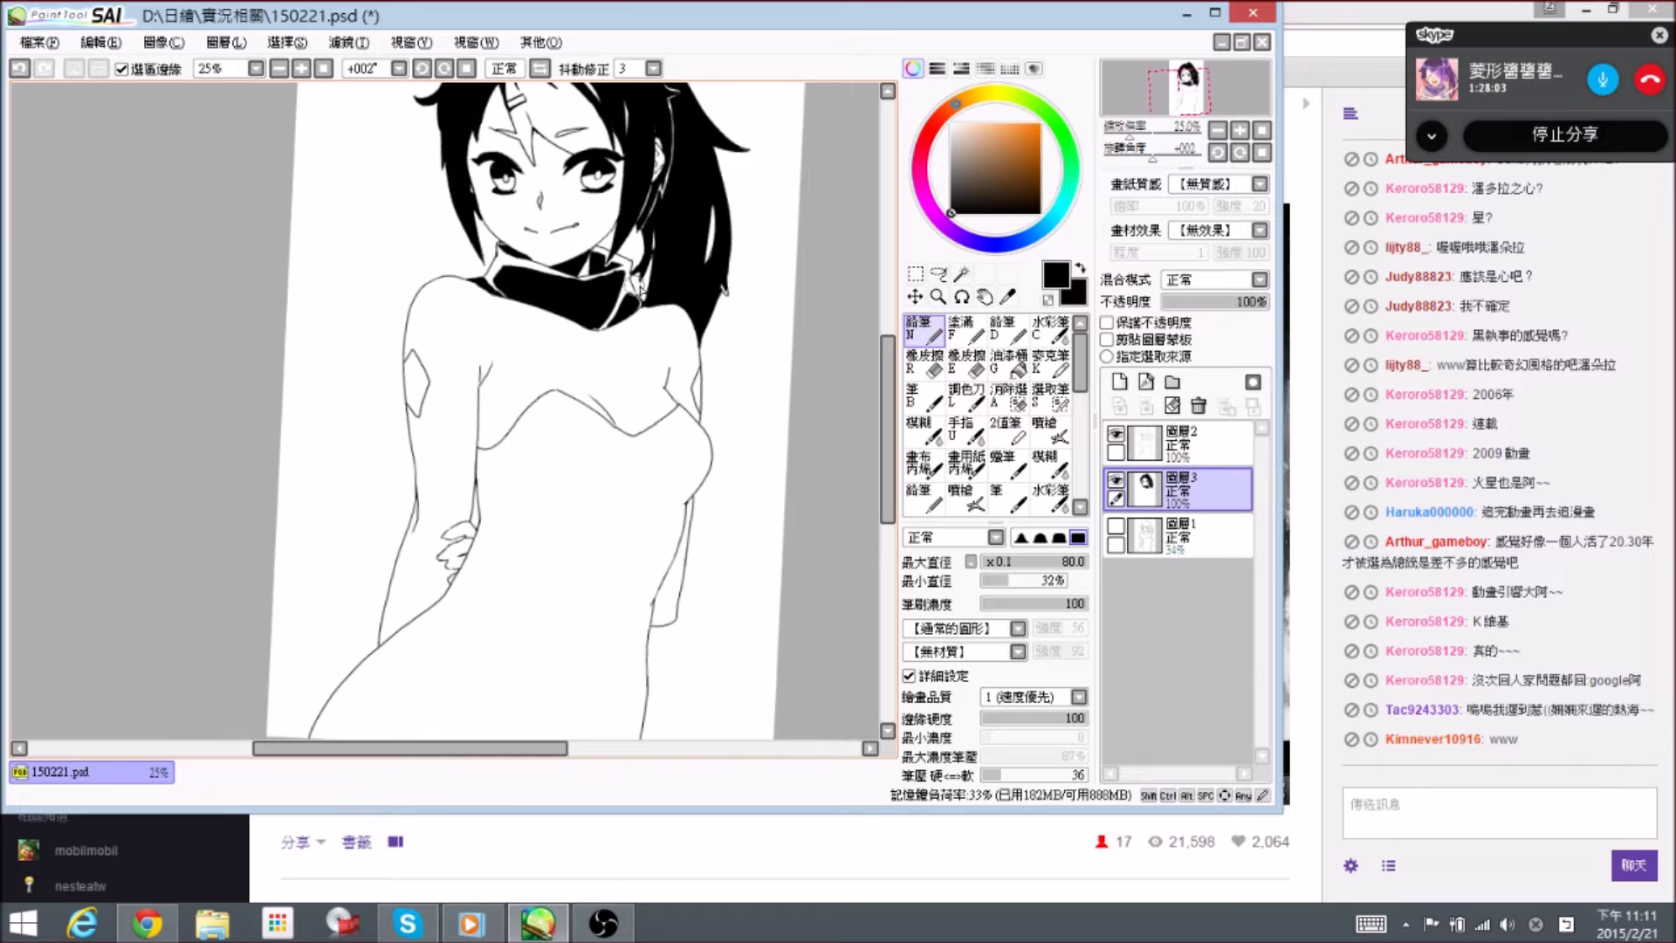
- Save the drawing, then mirror the canvas view horizontally with its rotation reset to 0°
key("ctrl+s")
left_click(540, 69)
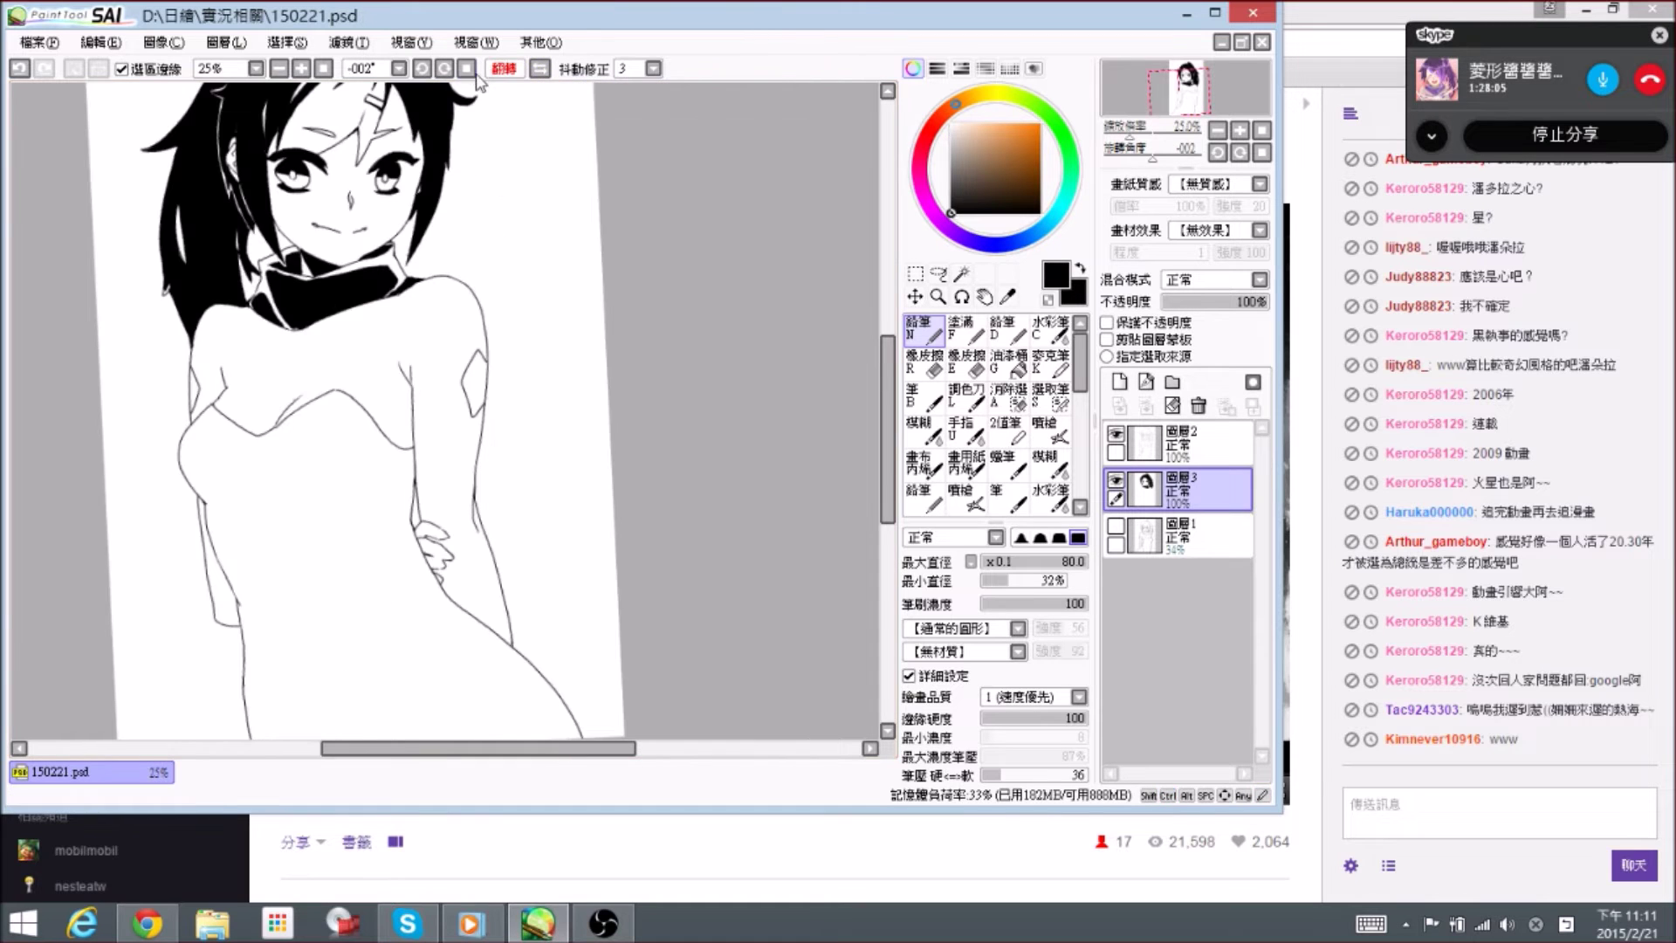
left_click(467, 69)
left_click_drag(444, 342, 587, 325)
scroll(600, 274, "up", 1)
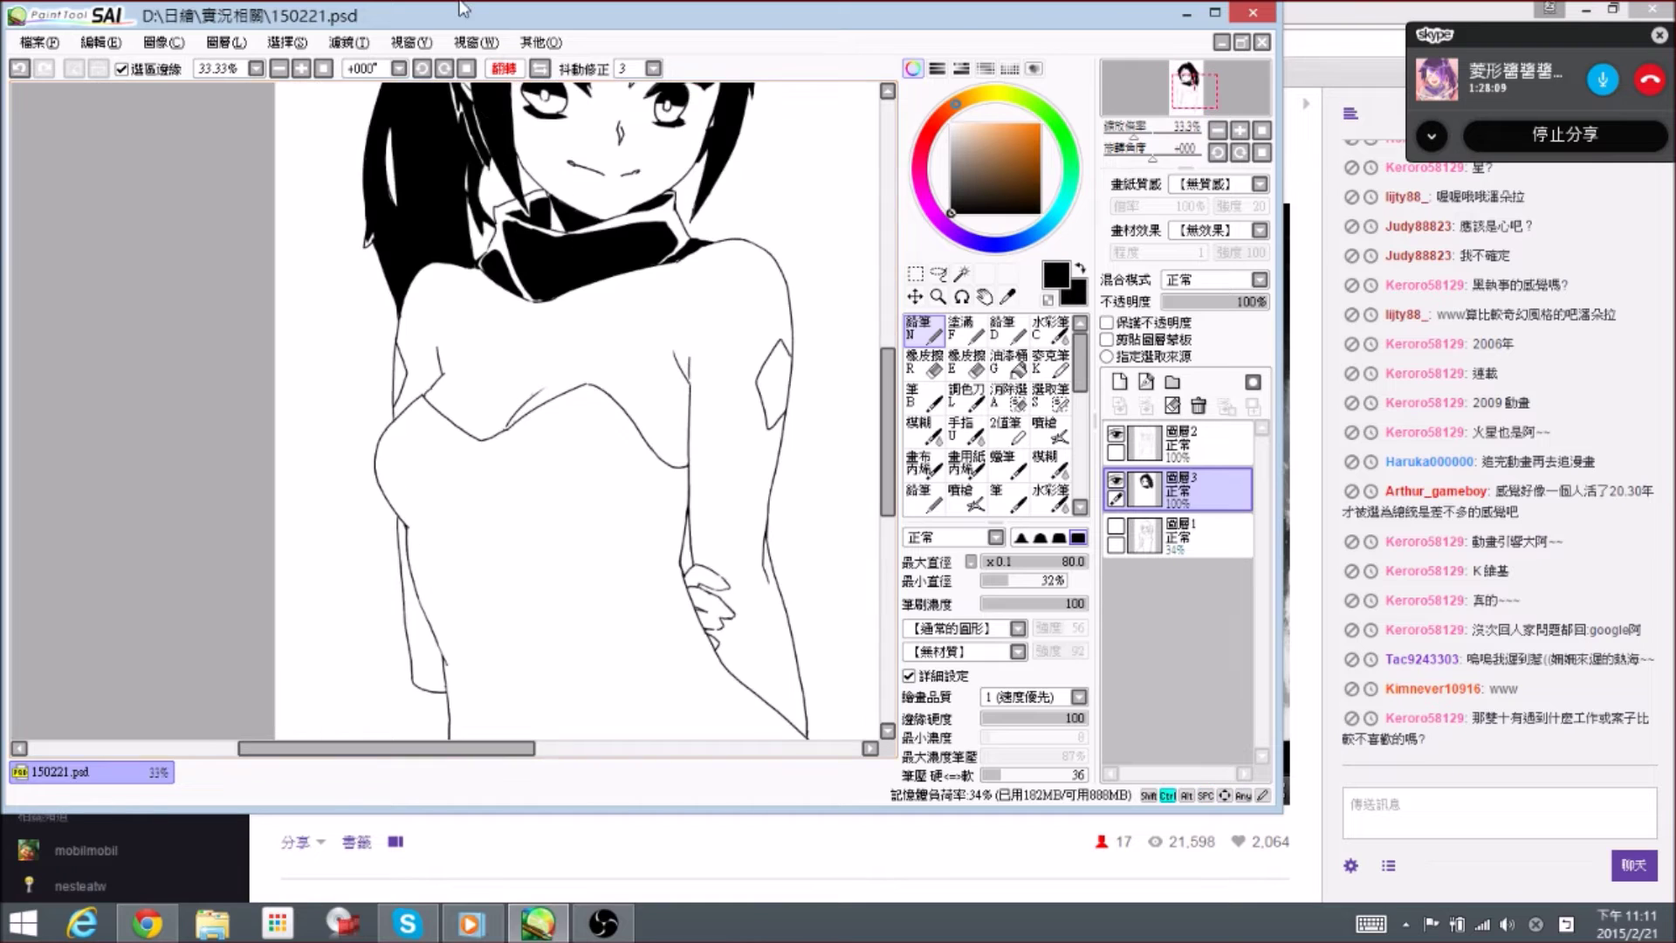
- Thicken the mouth corner away from the ponytail with black at pencil size 35, trimming it with the eraser at size 29
left_click_drag(579, 190, 587, 326)
left_click(625, 260, "ctrl")
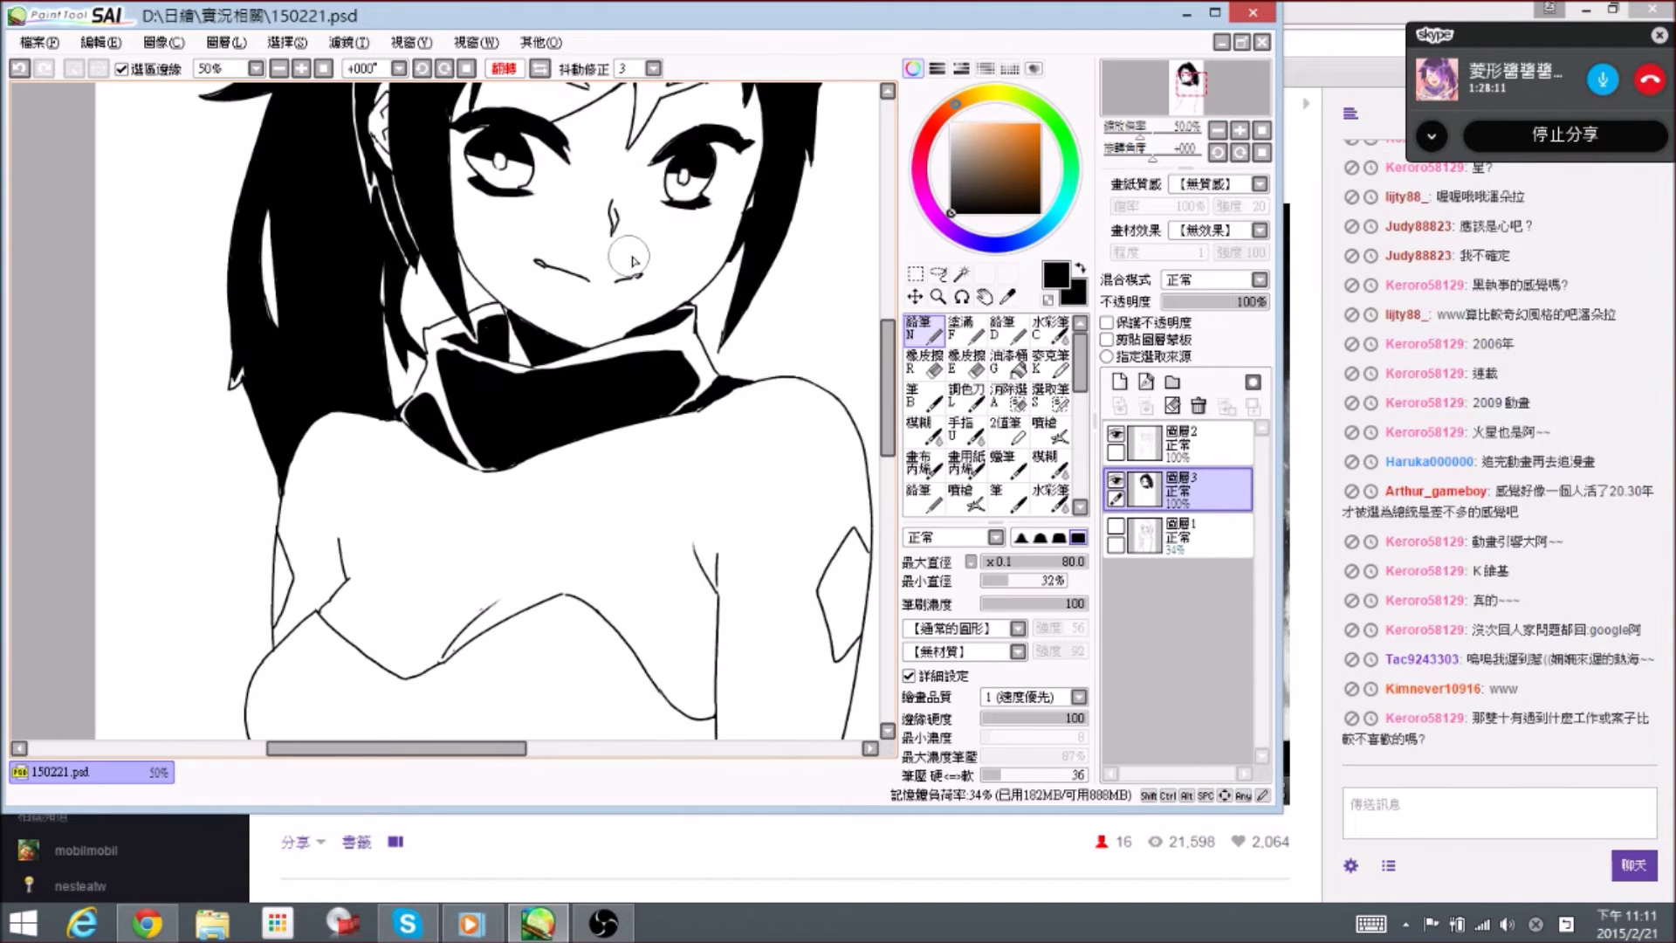
left_click_drag(654, 283, 653, 295)
key("bracketleft")
key("bracketleft")
key("bracketleft")
key("bracketleft")
key("bracketleft")
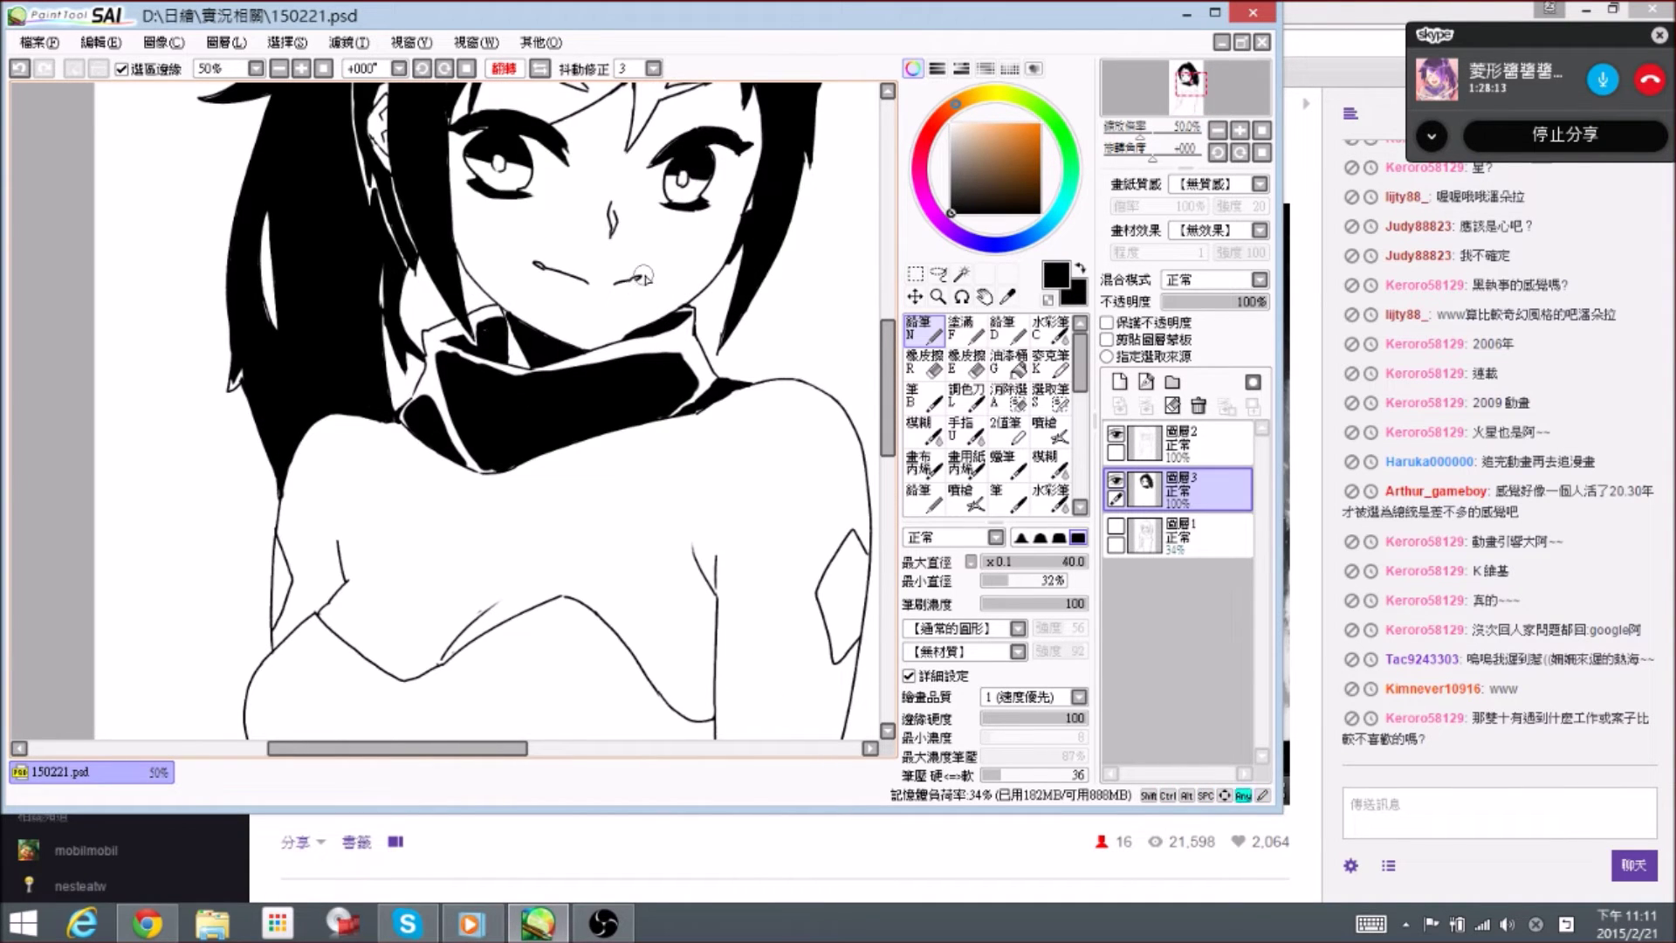
left_click_drag(642, 277, 644, 301)
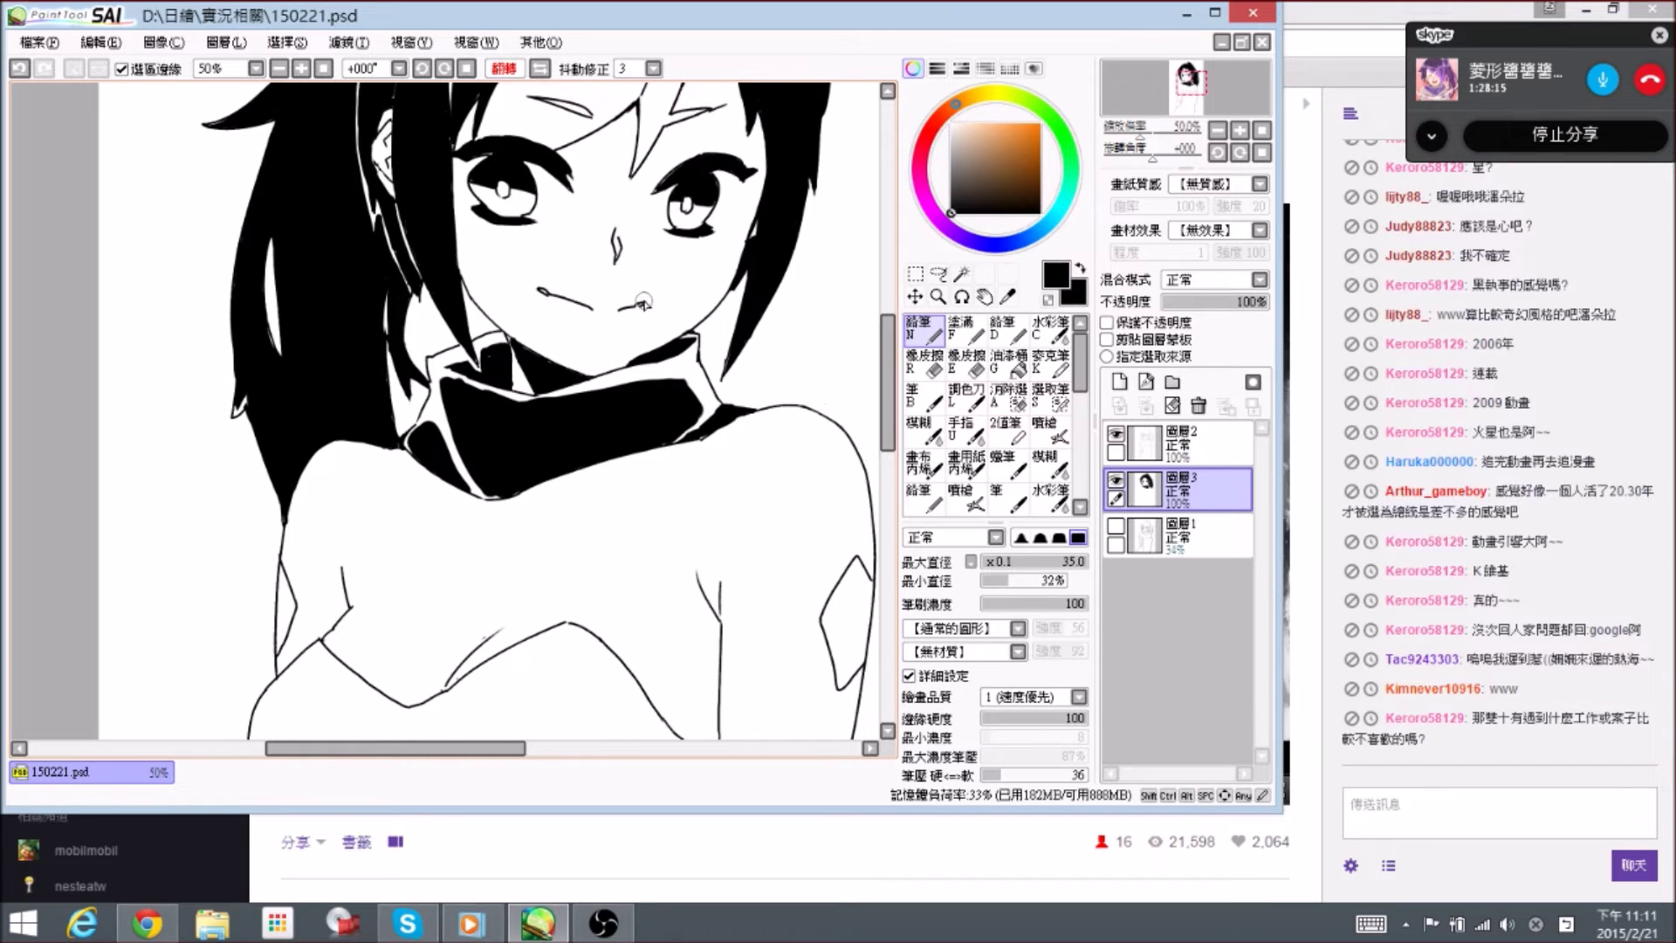
key("e")
left_click_drag(639, 311, 650, 312)
key("n")
key("e")
mouse_move(671, 313)
left_mouse_down()
mouse_move(660, 295)
mouse_move(666, 314)
left_mouse_up()
key("n")
key("e")
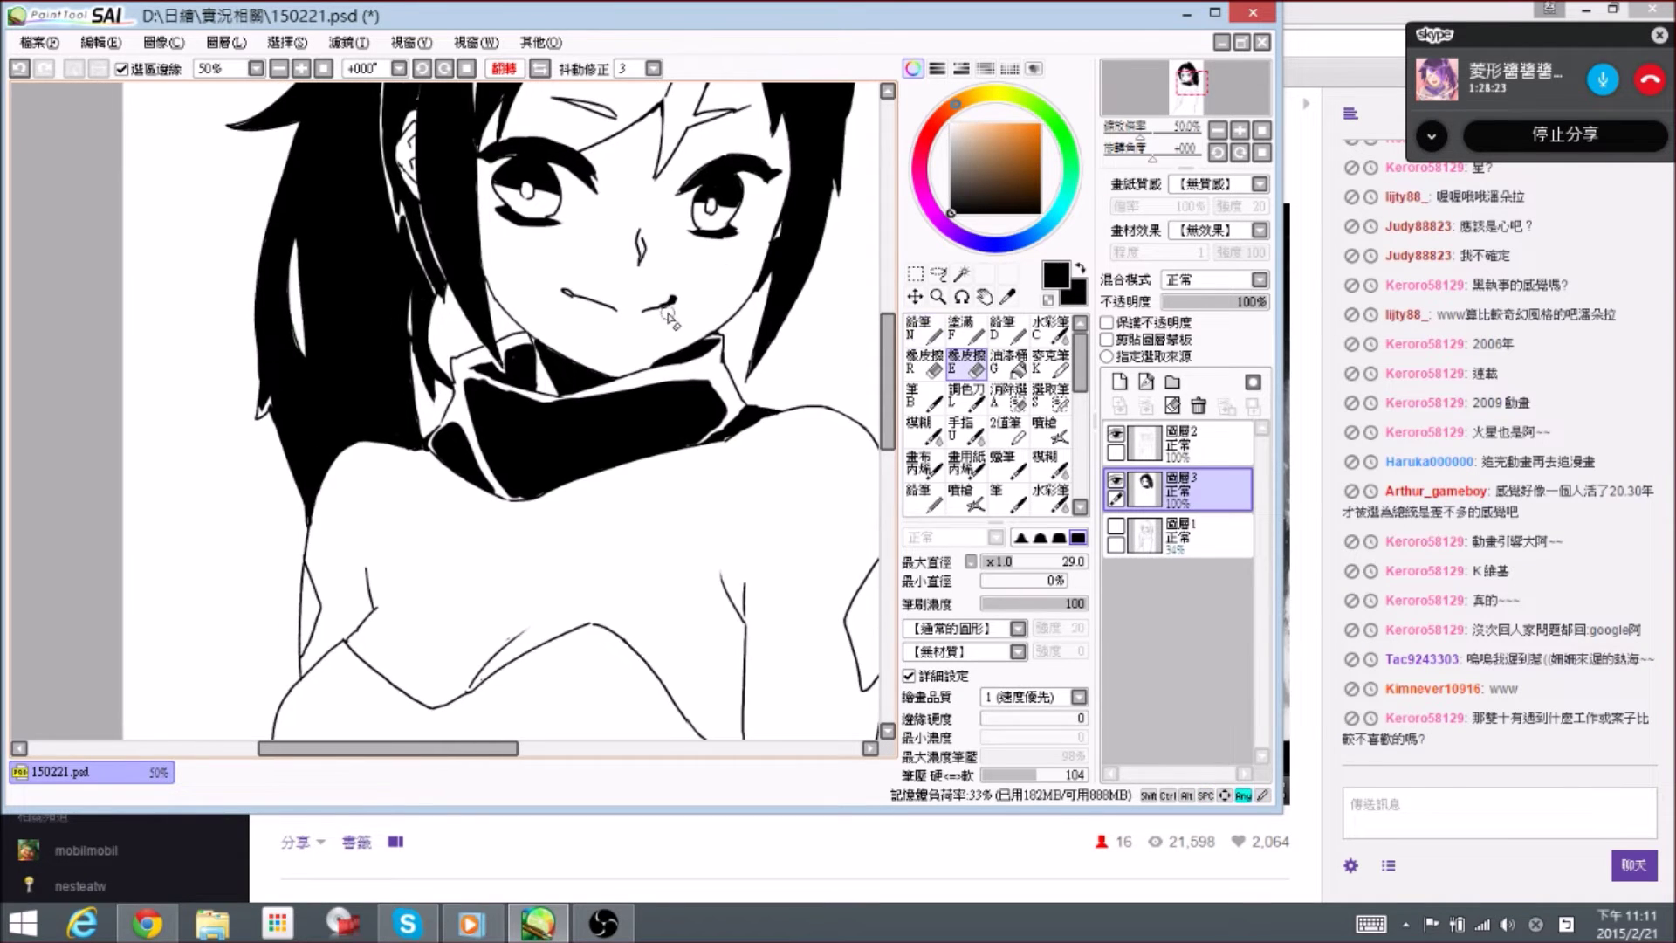
key("n")
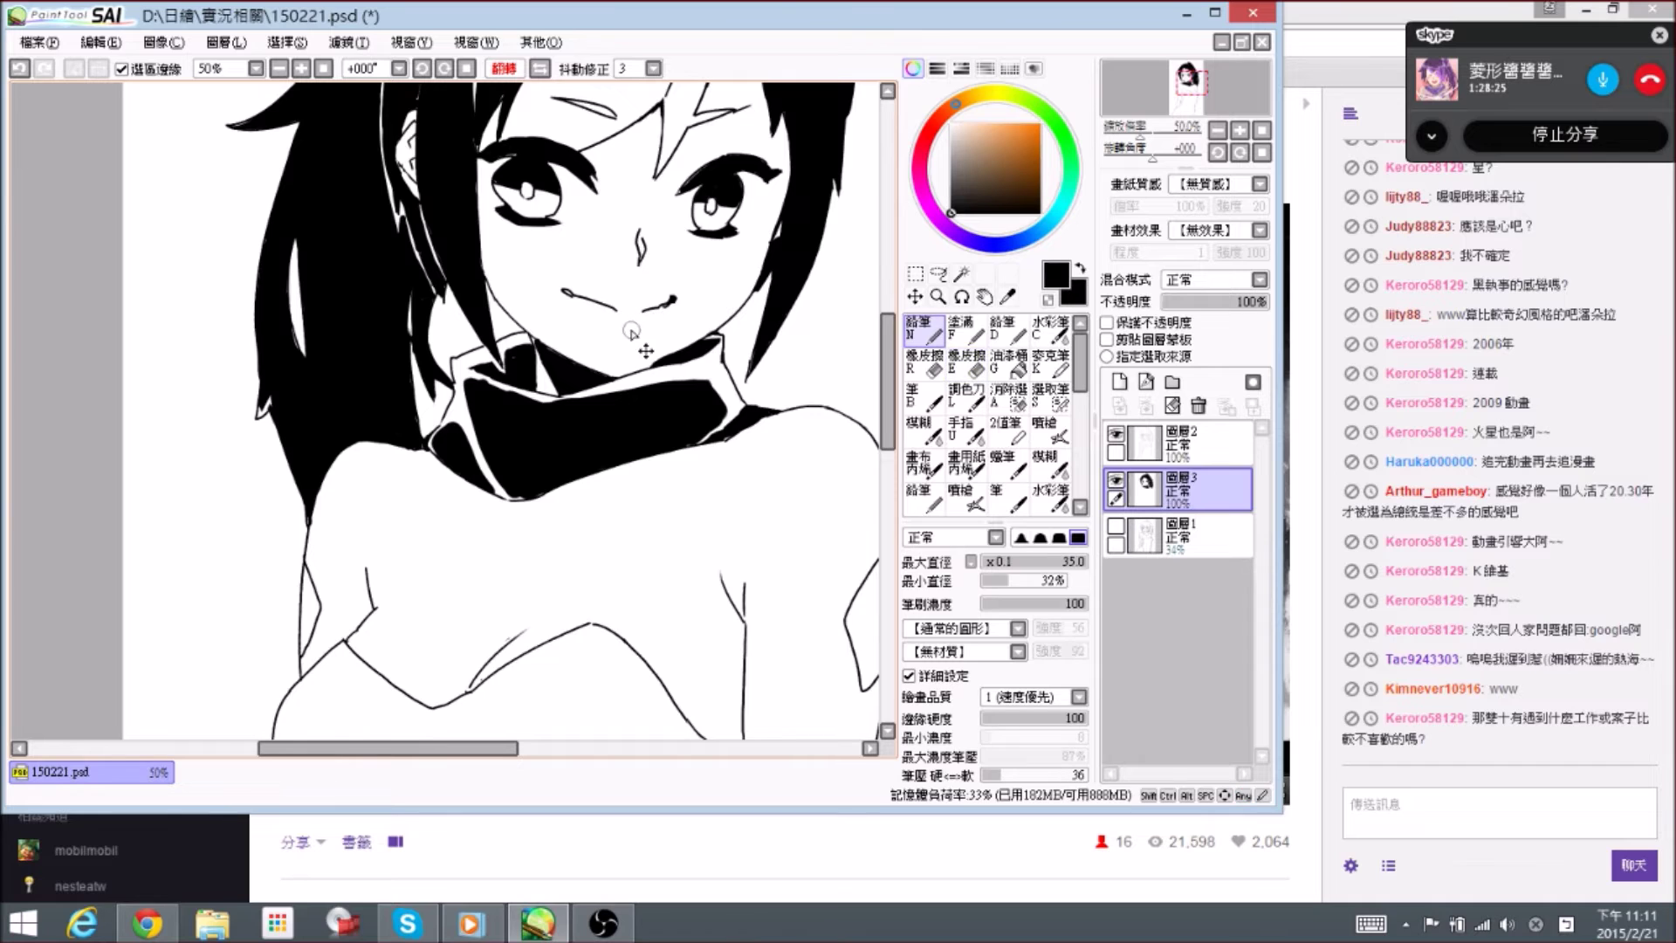
- Draw a short black lower-lip mark under the mouth at pencil size 14, and save the drawing
scroll(630, 332, "up", 1)
mouse_move(615, 323)
left_mouse_down()
mouse_move(630, 324)
mouse_move(619, 304)
mouse_move(667, 293)
mouse_move(641, 324)
mouse_move(734, 311)
mouse_move(640, 309)
left_mouse_up()
key("ctrl+z")
key("space")
key("e")
key("n")
key("e")
key("n")
key("alt+space")
key("space")
scroll(602, 281, "down", 3)
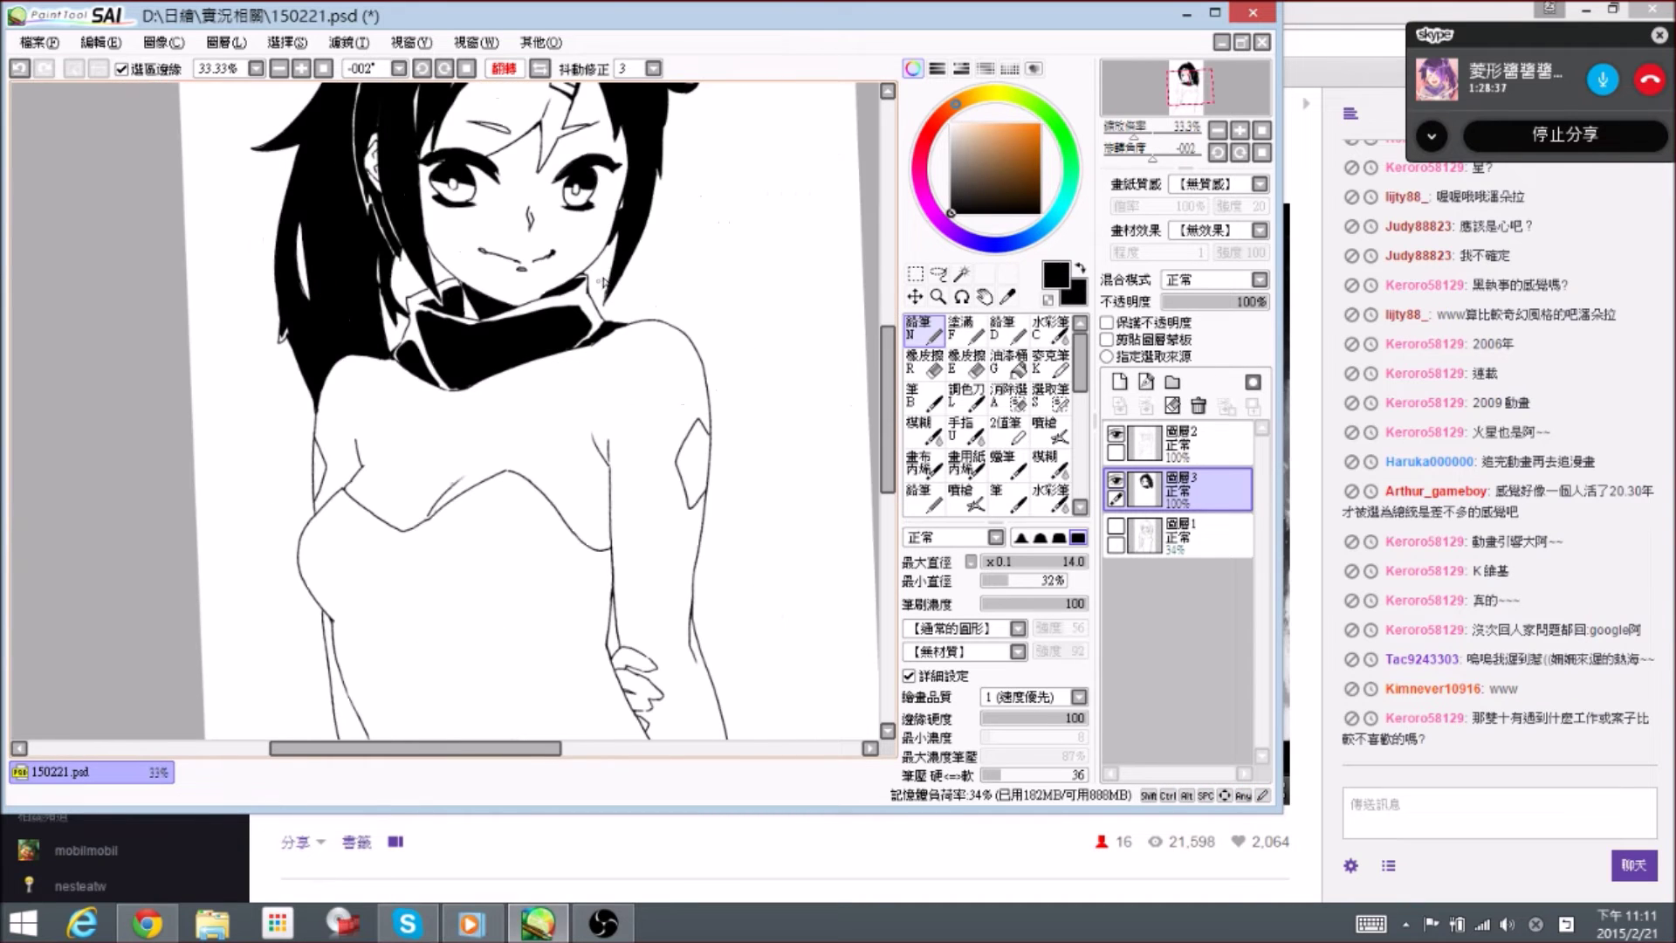
left_click_drag(604, 371, 599, 330)
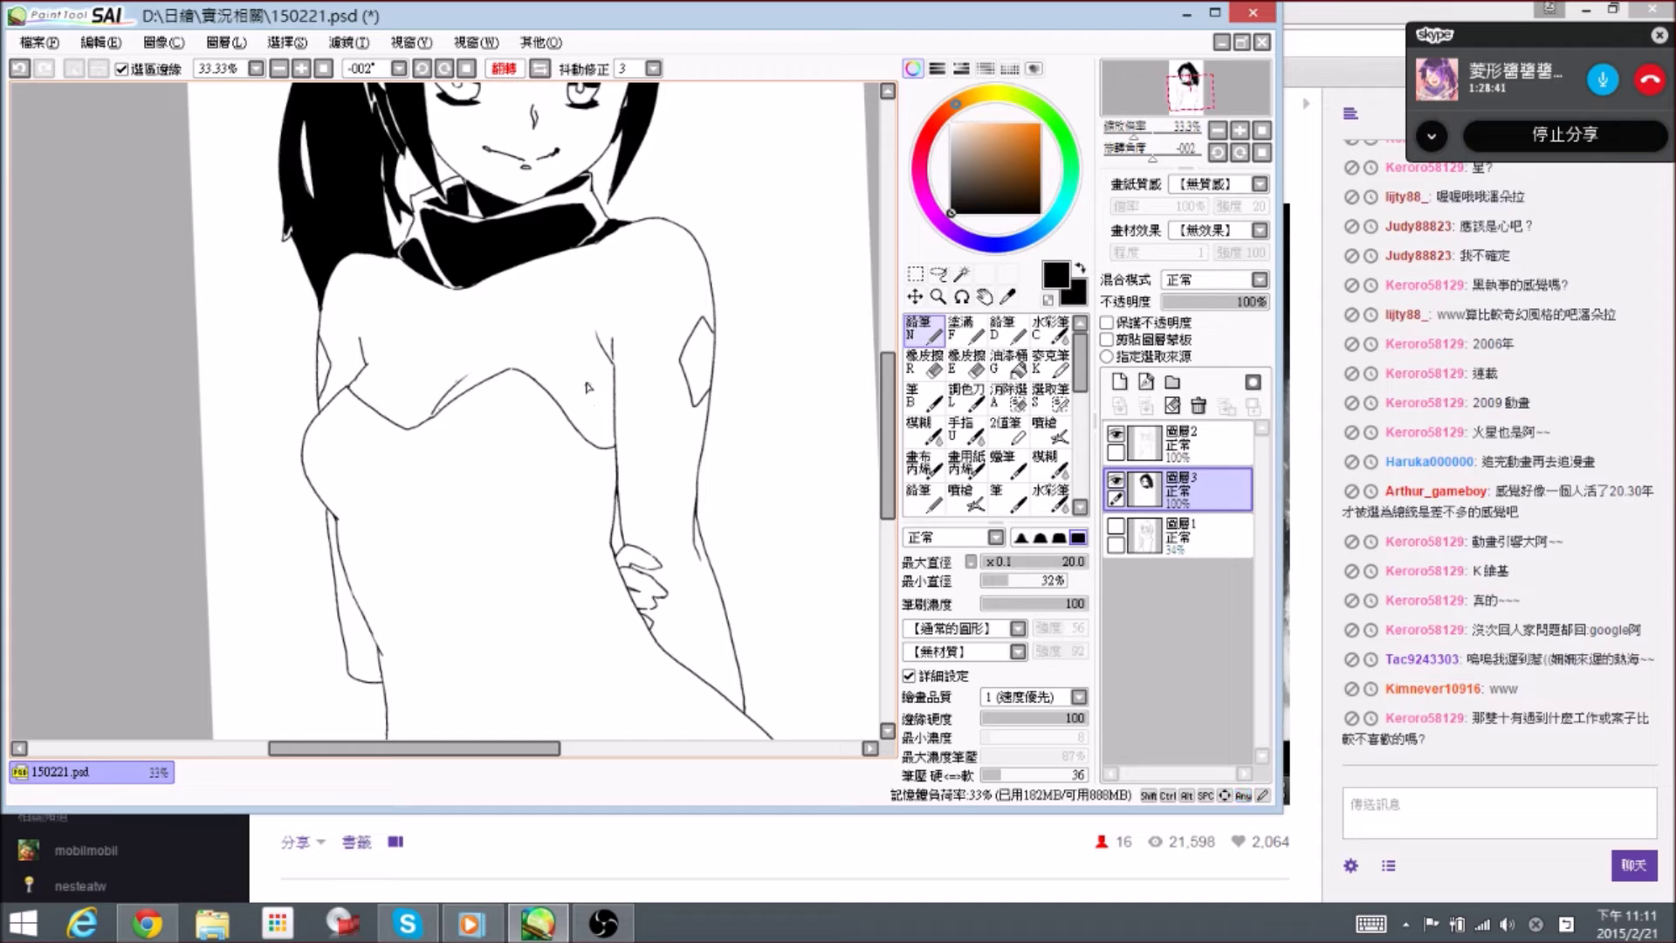
key("ctrl+s")
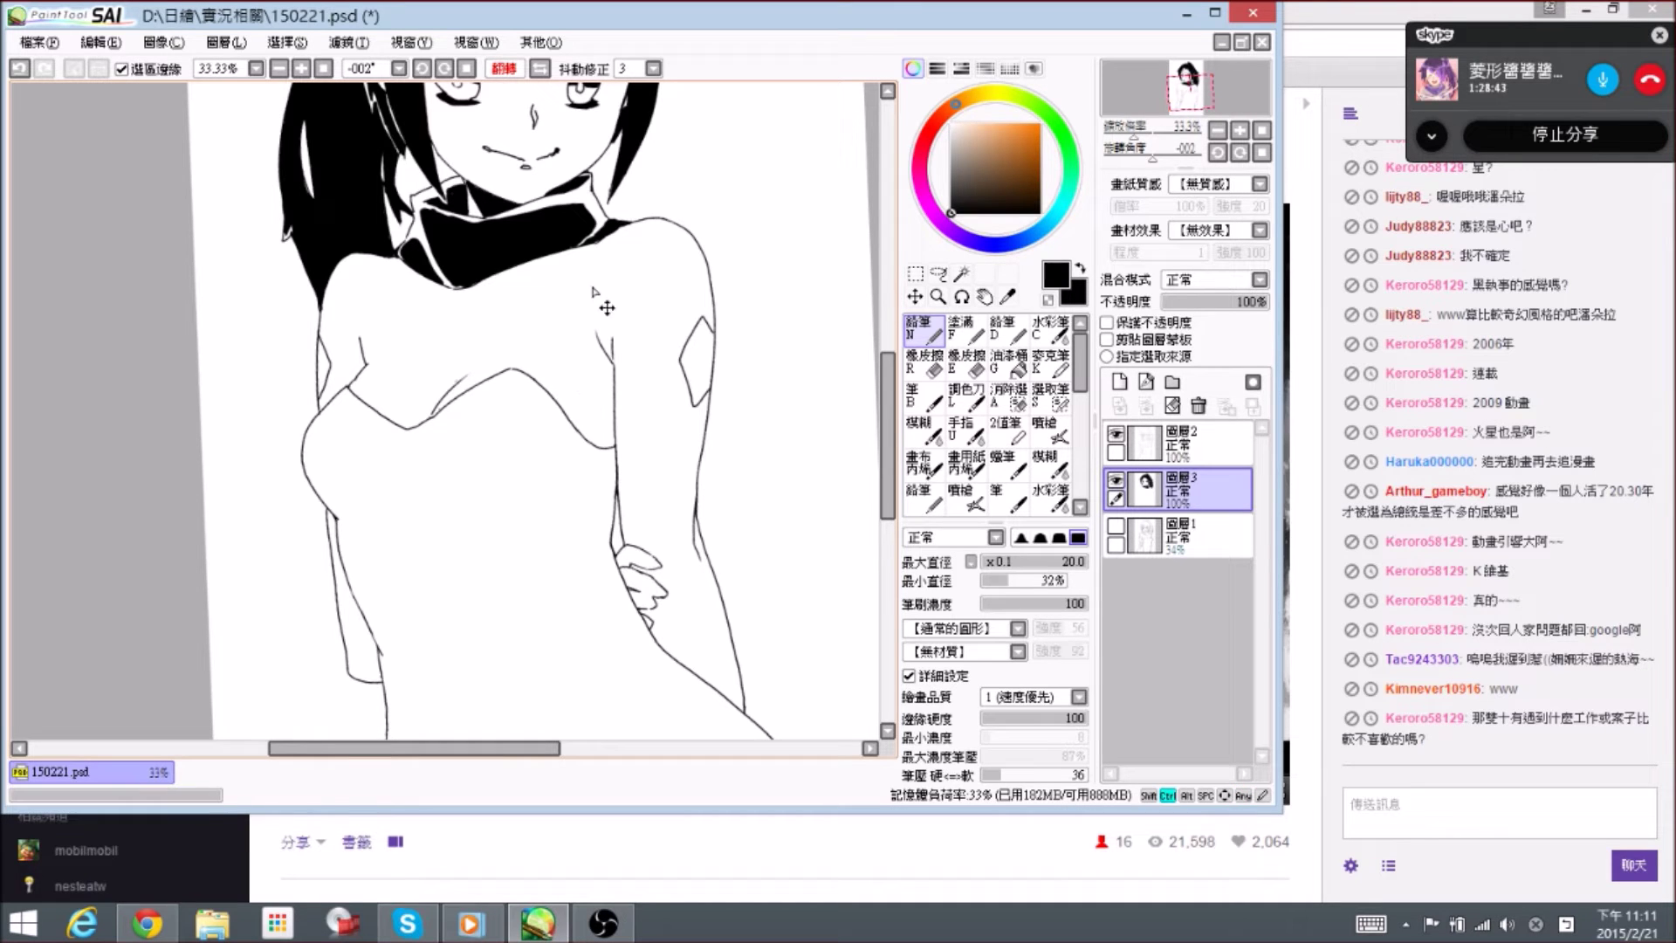
- Start a black wedge at the armpit crease of the arm away from the ponytail, using pencil size 30 and the eraser
scroll(561, 156, "up", 1)
left_click_drag(639, 461, 579, 375)
key("bracketright")
key("bracketright")
mouse_move(569, 345)
left_mouse_down()
mouse_move(605, 415)
mouse_move(563, 329)
mouse_move(576, 363)
left_mouse_up()
key("e")
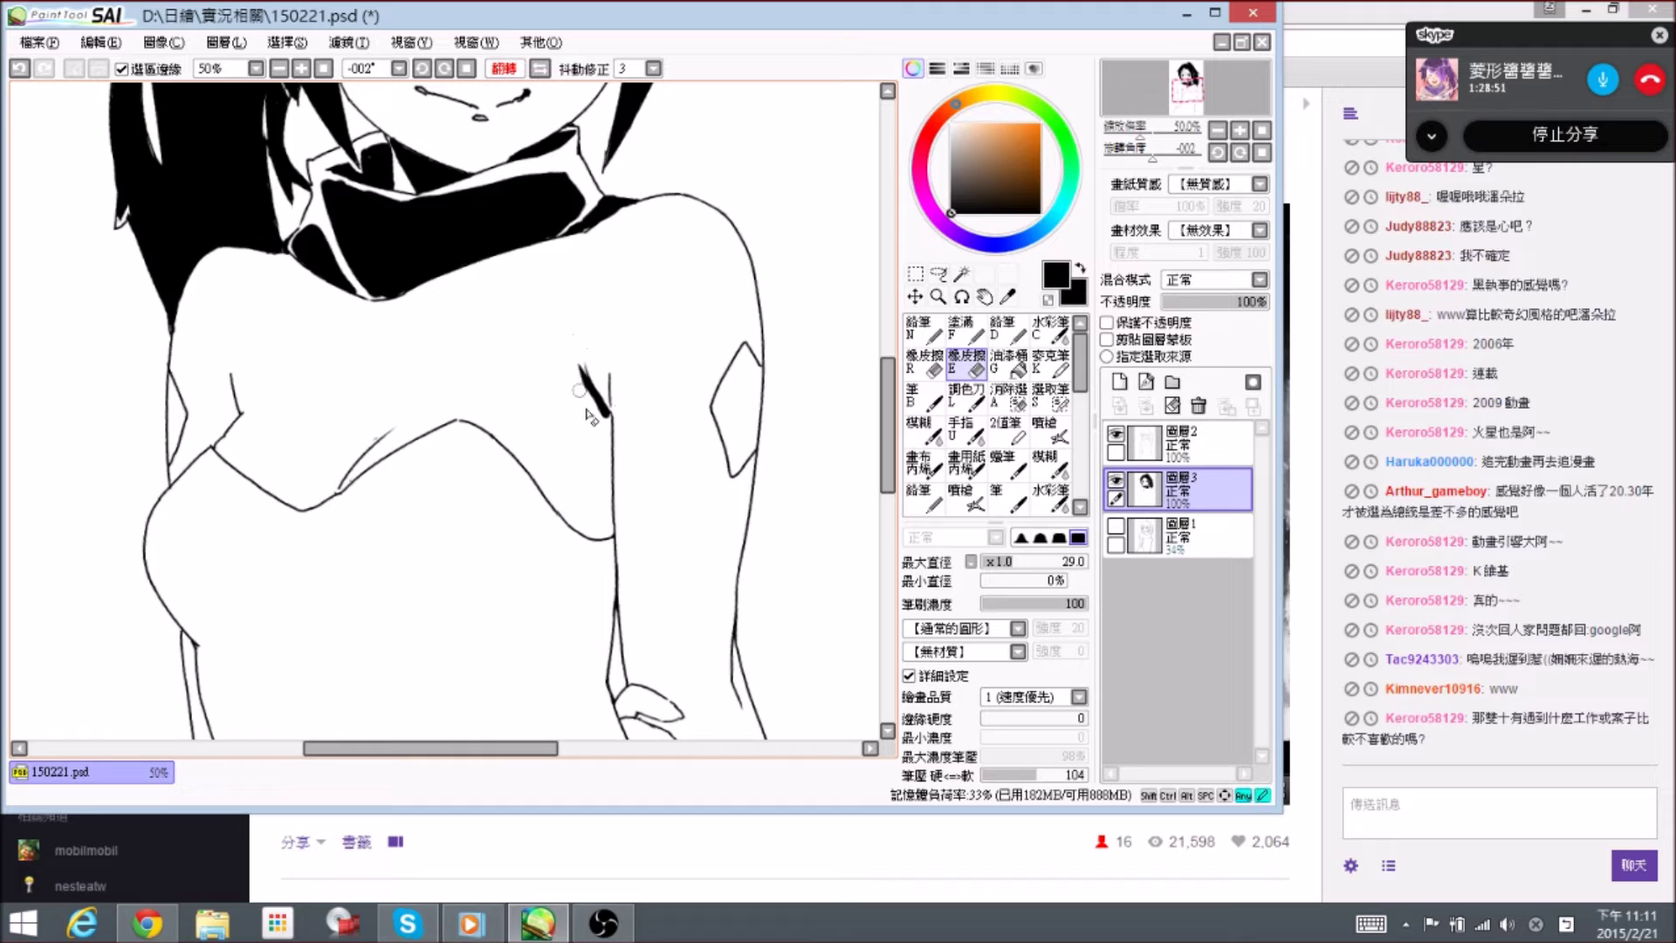
key("n")
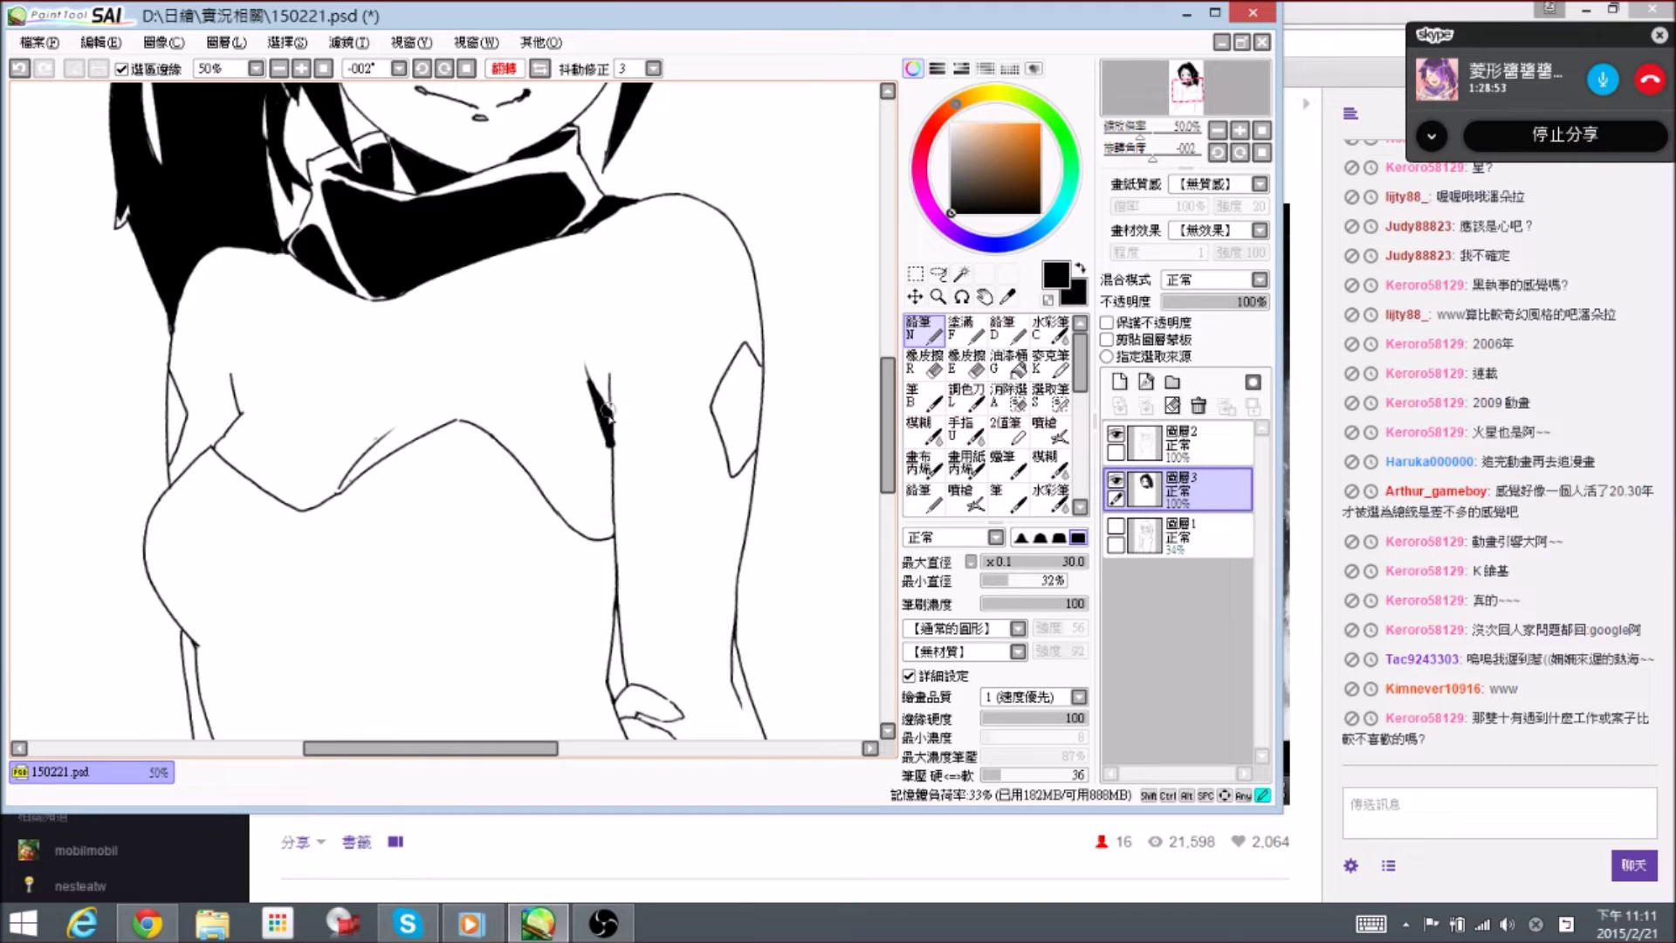
- Extend the wedge into a solid black shadow down along the inner arm line to the chest curve, trimming its edge
left_click_drag(608, 424, 611, 480)
scroll(611, 401, "down", 2)
key("e")
key("n")
mouse_move(608, 422)
left_mouse_down()
mouse_move(612, 384)
mouse_move(609, 502)
mouse_move(586, 316)
mouse_move(615, 379)
mouse_move(590, 309)
mouse_move(605, 386)
mouse_move(611, 372)
left_mouse_up()
key("e")
key("n")
key("e")
key("n")
key("e")
key("n")
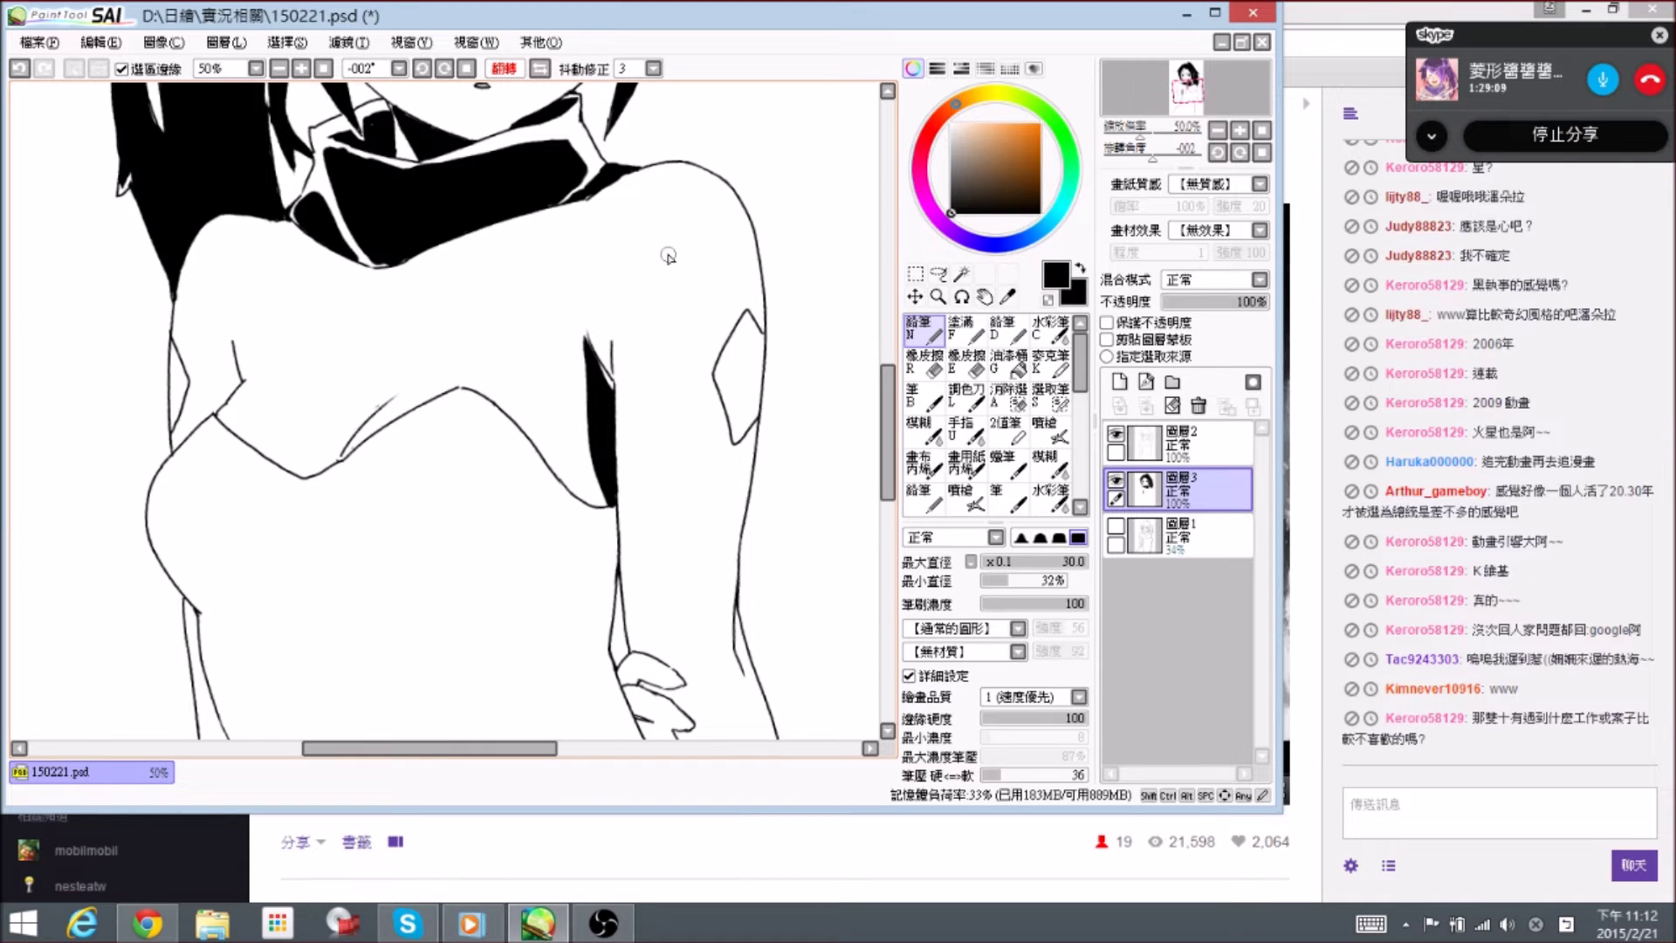
left_click_drag(615, 416, 597, 391)
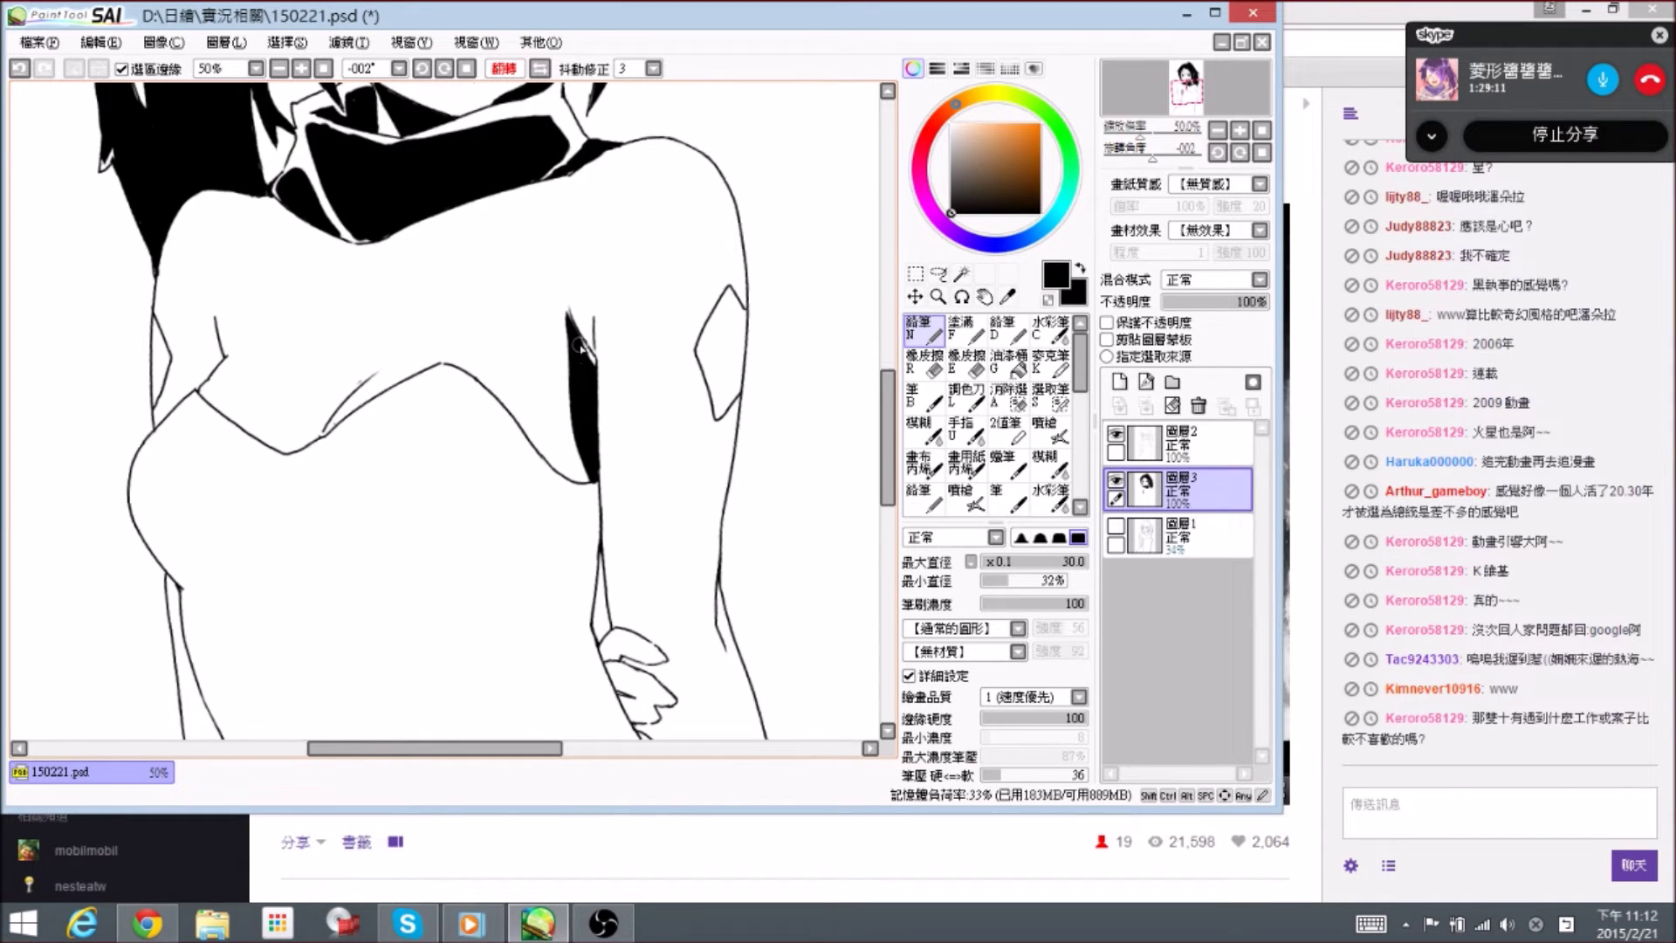
key("e")
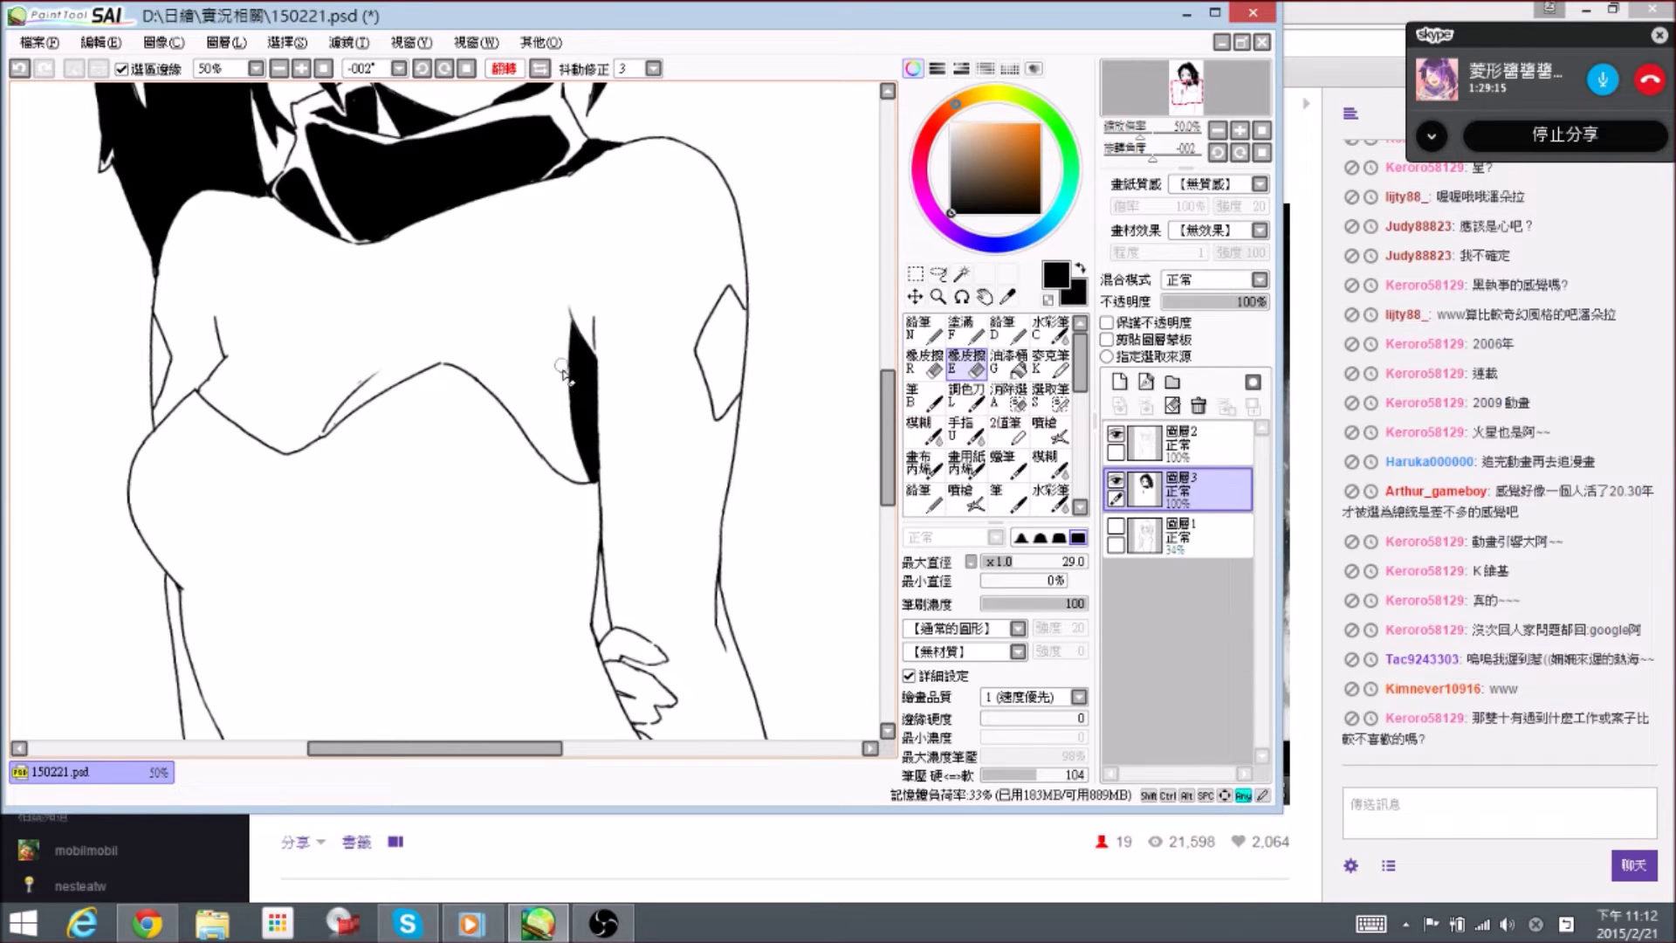
key("n")
- Widen the armpit shadow's lower end along the chest curve and clean its edges with the eraser
left_click_drag(593, 476, 583, 364)
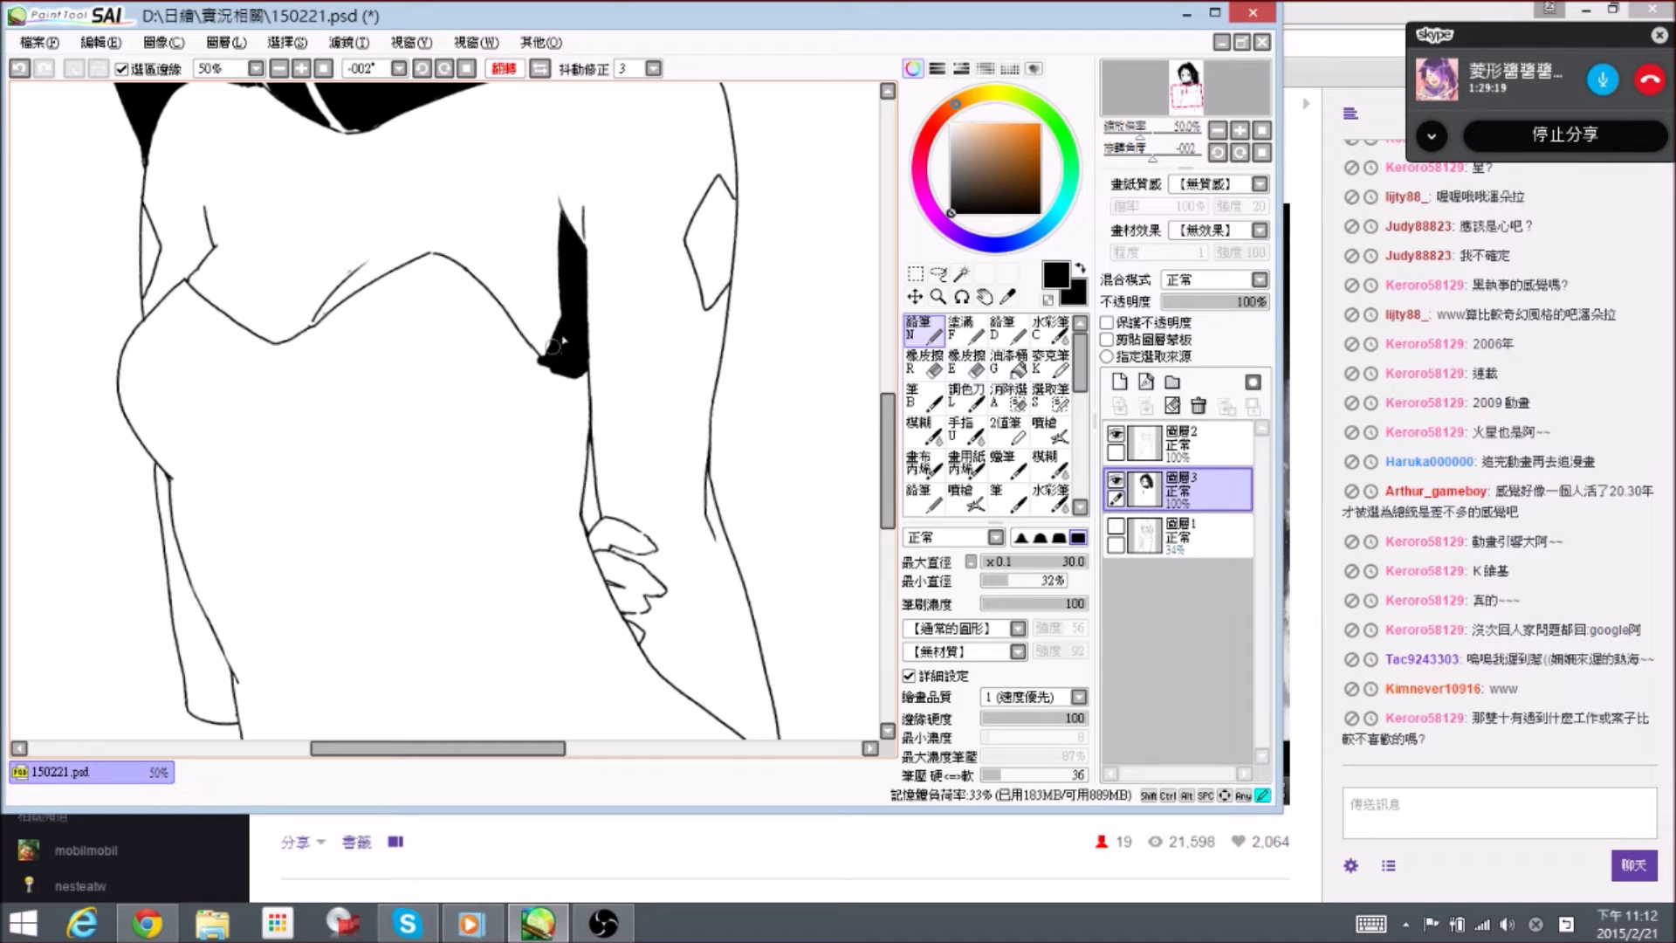
left_click_drag(555, 332, 566, 287)
key("e")
left_click_drag(536, 353, 572, 389)
key("n")
key("e")
key("n")
mouse_move(557, 326)
left_mouse_down()
mouse_move(562, 304)
mouse_move(549, 329)
left_mouse_up()
key("e")
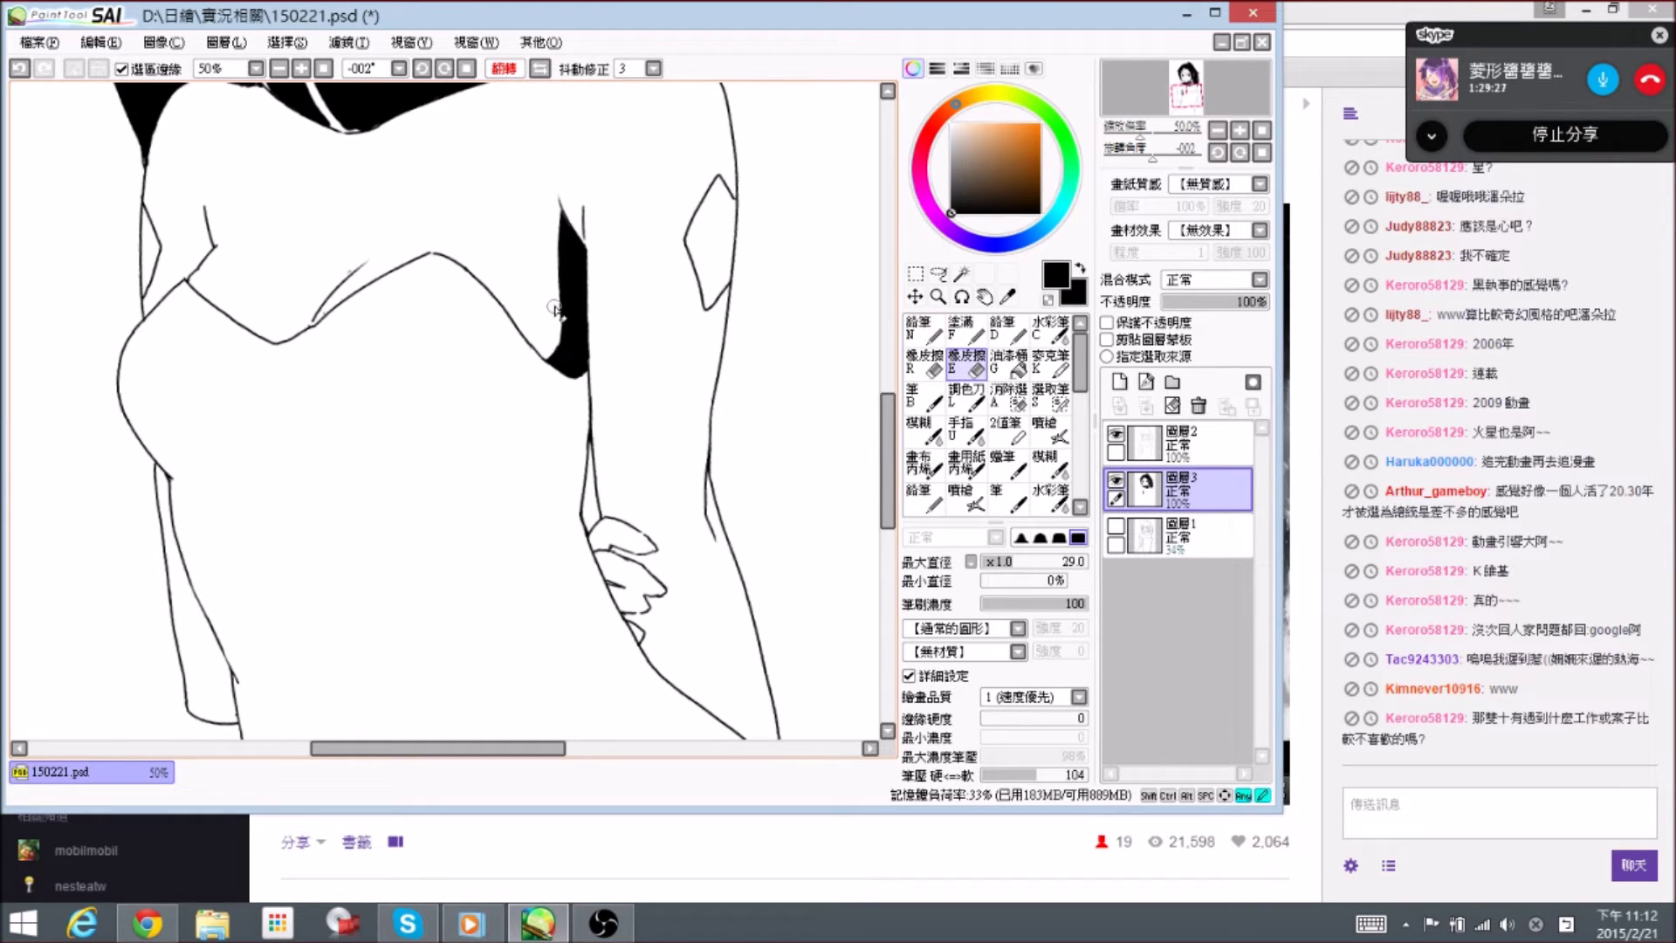
key("n")
- Add a pointed black tip above the armpit crease and trim it with the eraser
left_click_drag(580, 213, 591, 275)
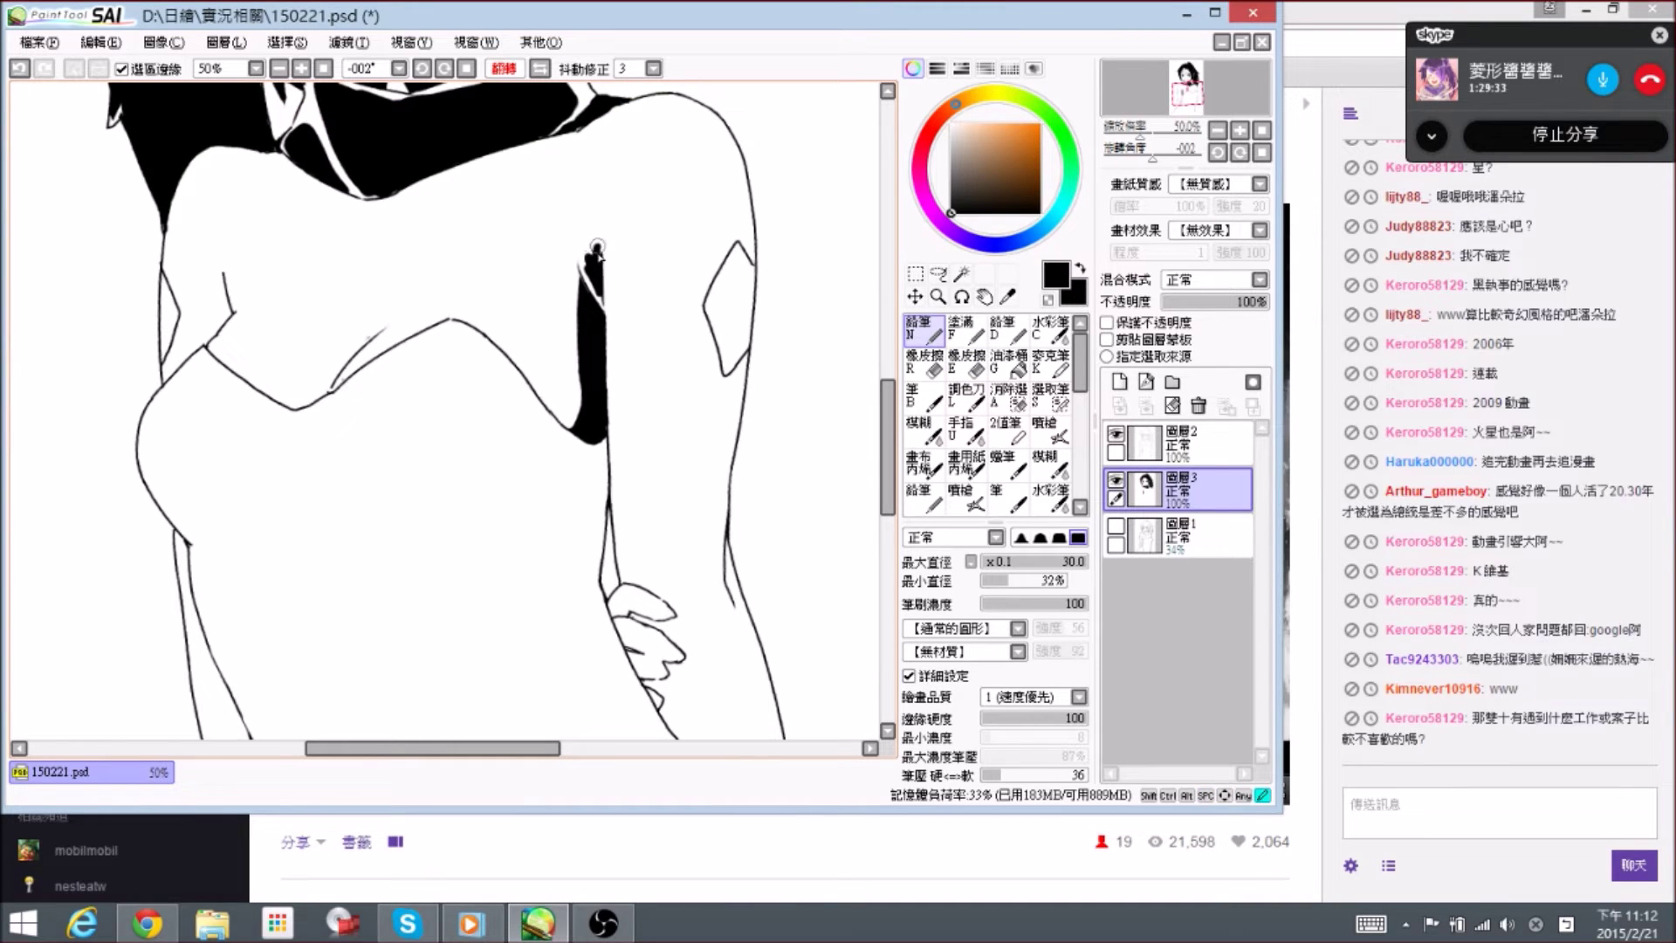
left_click_drag(591, 277, 599, 292)
key("e")
left_click_drag(609, 229, 592, 238)
key("n")
left_click_drag(625, 323, 617, 279)
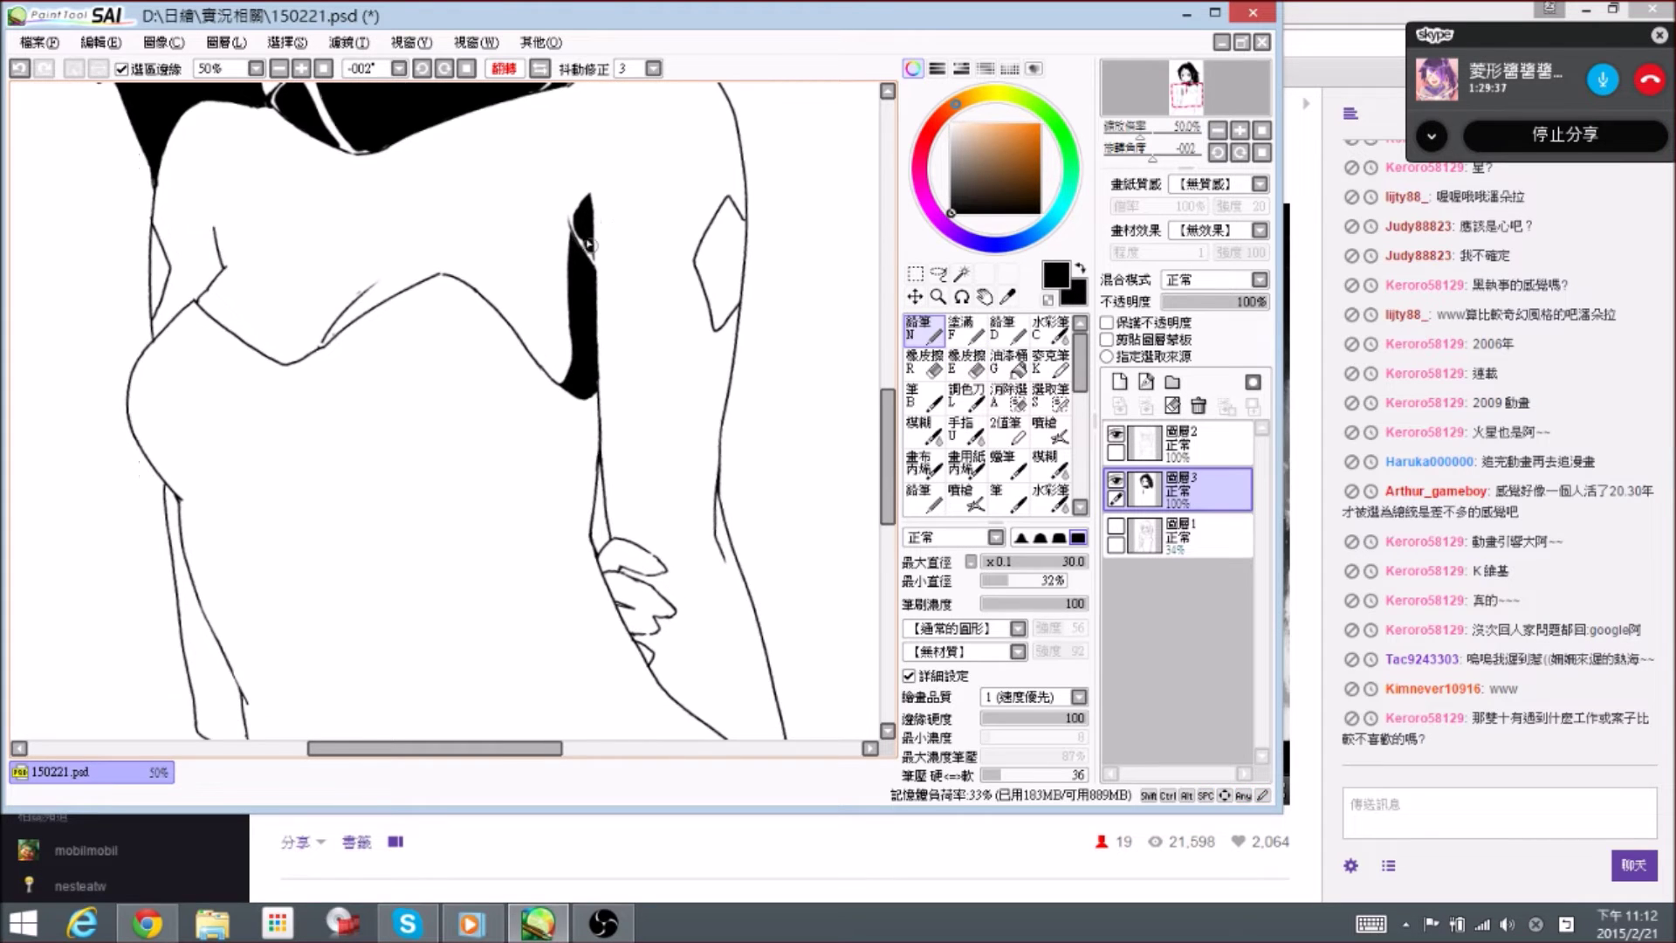
- Fill the diamond shape on the upper arm away from the ponytail with solid black at pencil size 30
scroll(580, 241, "down", 1)
key("bracketright")
scroll(668, 258, "up", 1)
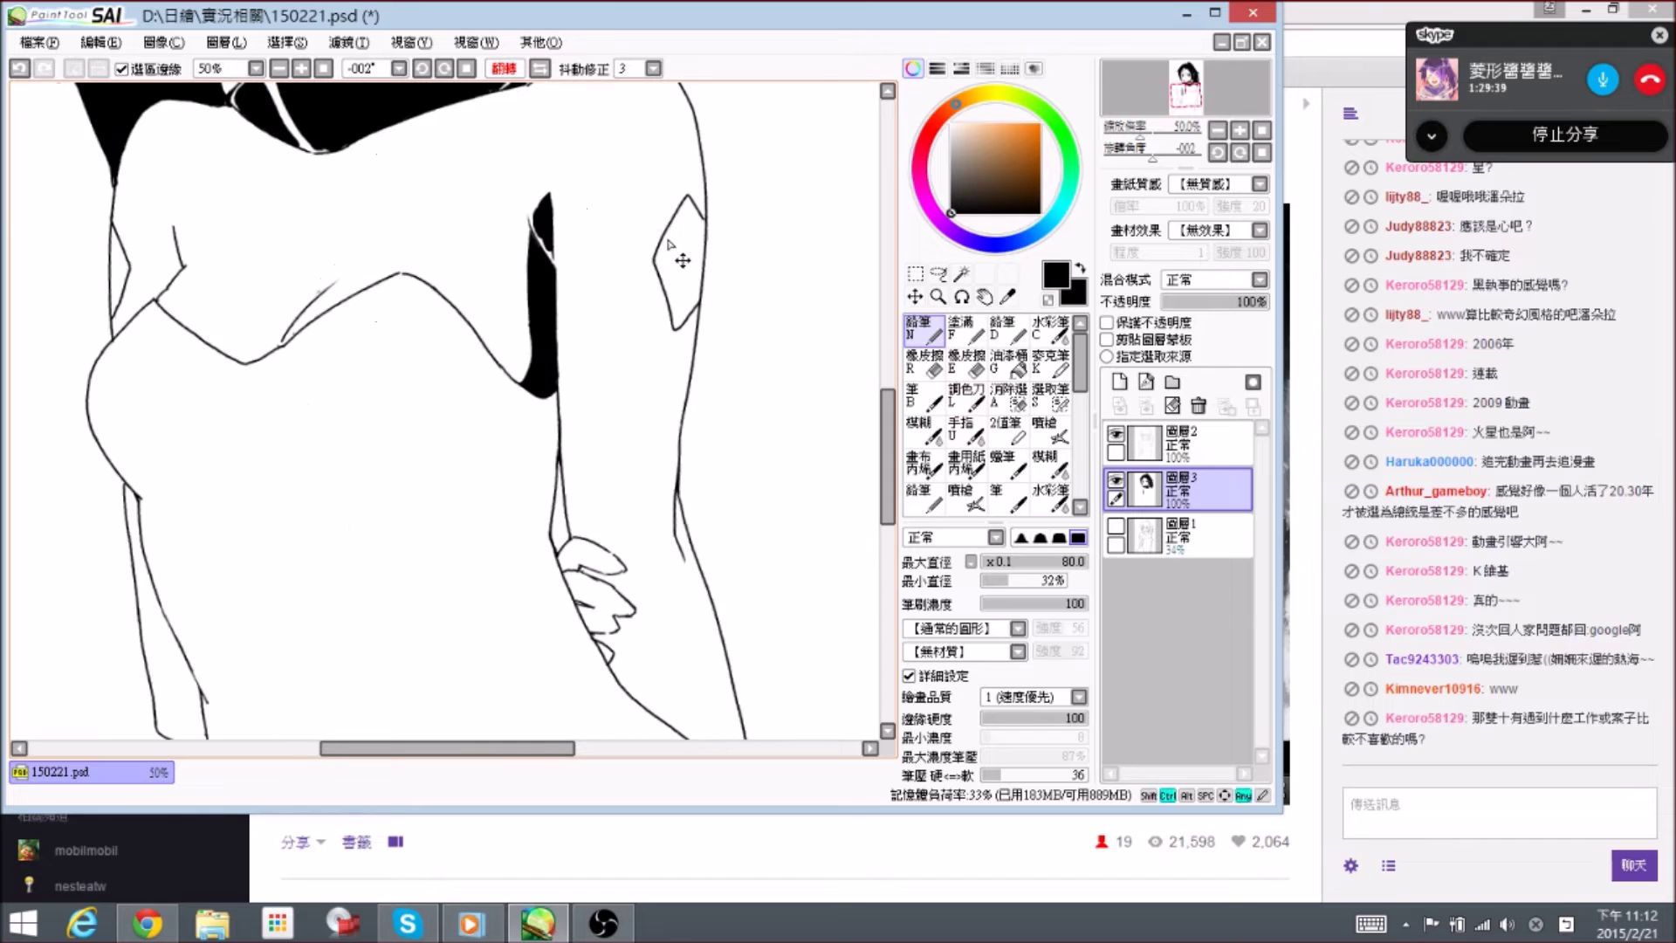
key("bracketleft")
key("bracketleft")
scroll(698, 207, "up", 1)
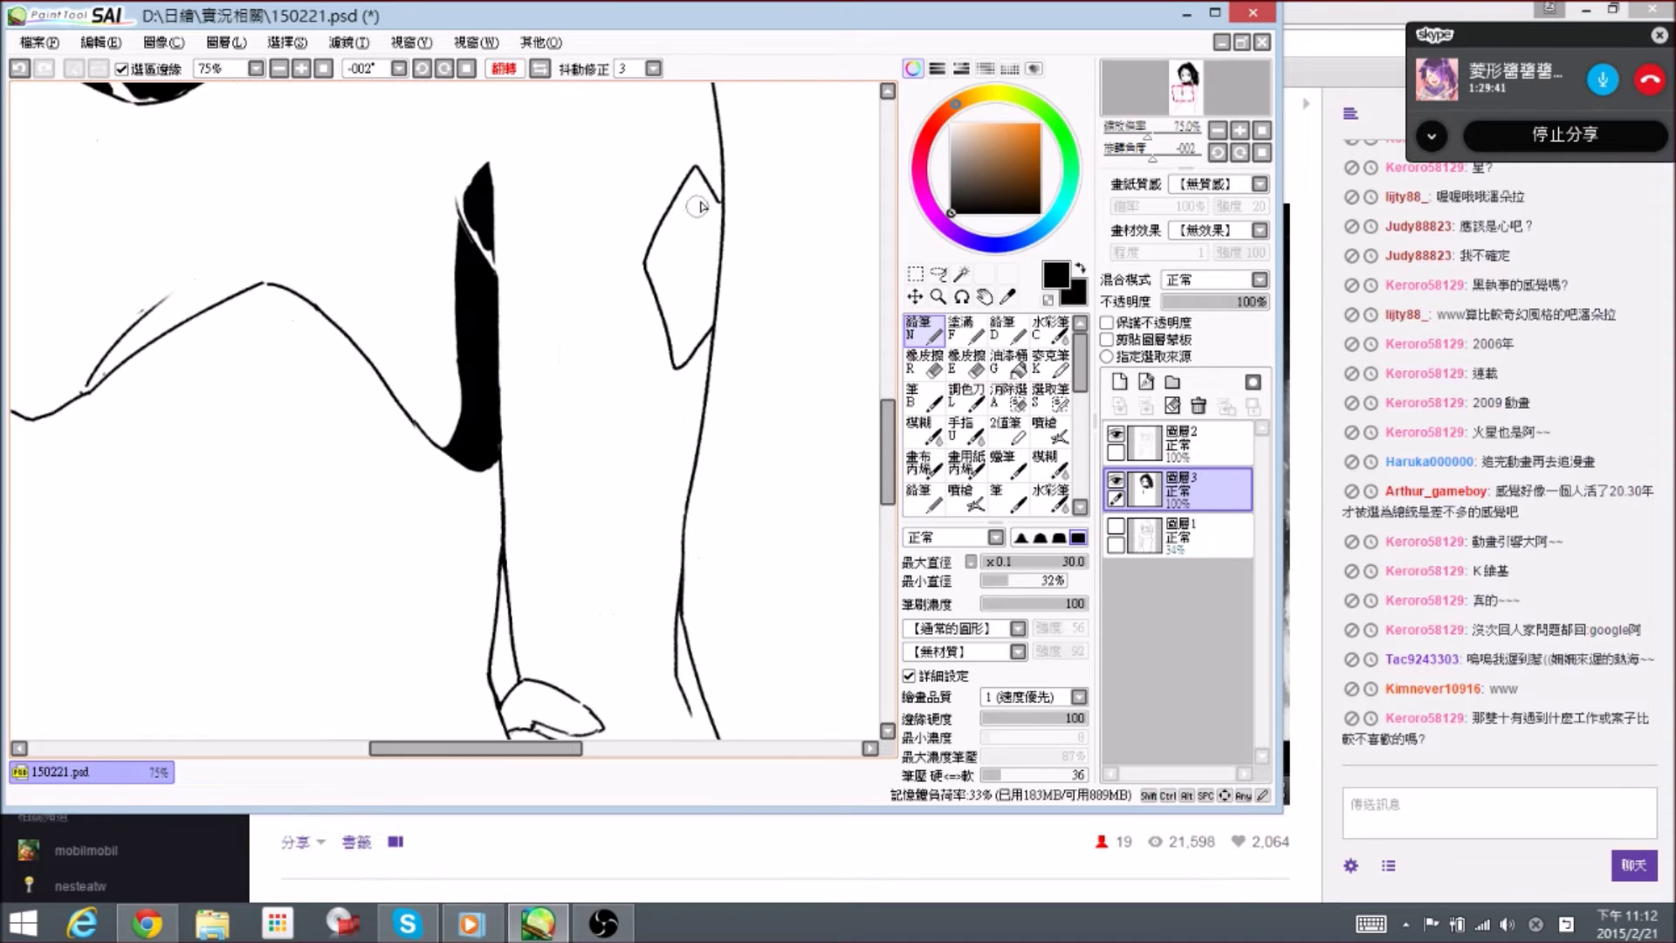
key("bracketright")
mouse_move(697, 178)
left_mouse_down()
mouse_move(708, 210)
mouse_move(696, 178)
mouse_move(653, 260)
mouse_move(677, 324)
left_mouse_up()
mouse_move(655, 263)
left_mouse_down()
mouse_move(678, 358)
mouse_move(709, 315)
mouse_move(715, 206)
mouse_move(717, 228)
mouse_move(700, 185)
mouse_move(716, 217)
mouse_move(686, 334)
mouse_move(690, 272)
mouse_move(671, 236)
mouse_move(682, 309)
mouse_move(665, 254)
mouse_move(686, 298)
mouse_move(695, 216)
left_mouse_up()
key("e")
key("n")
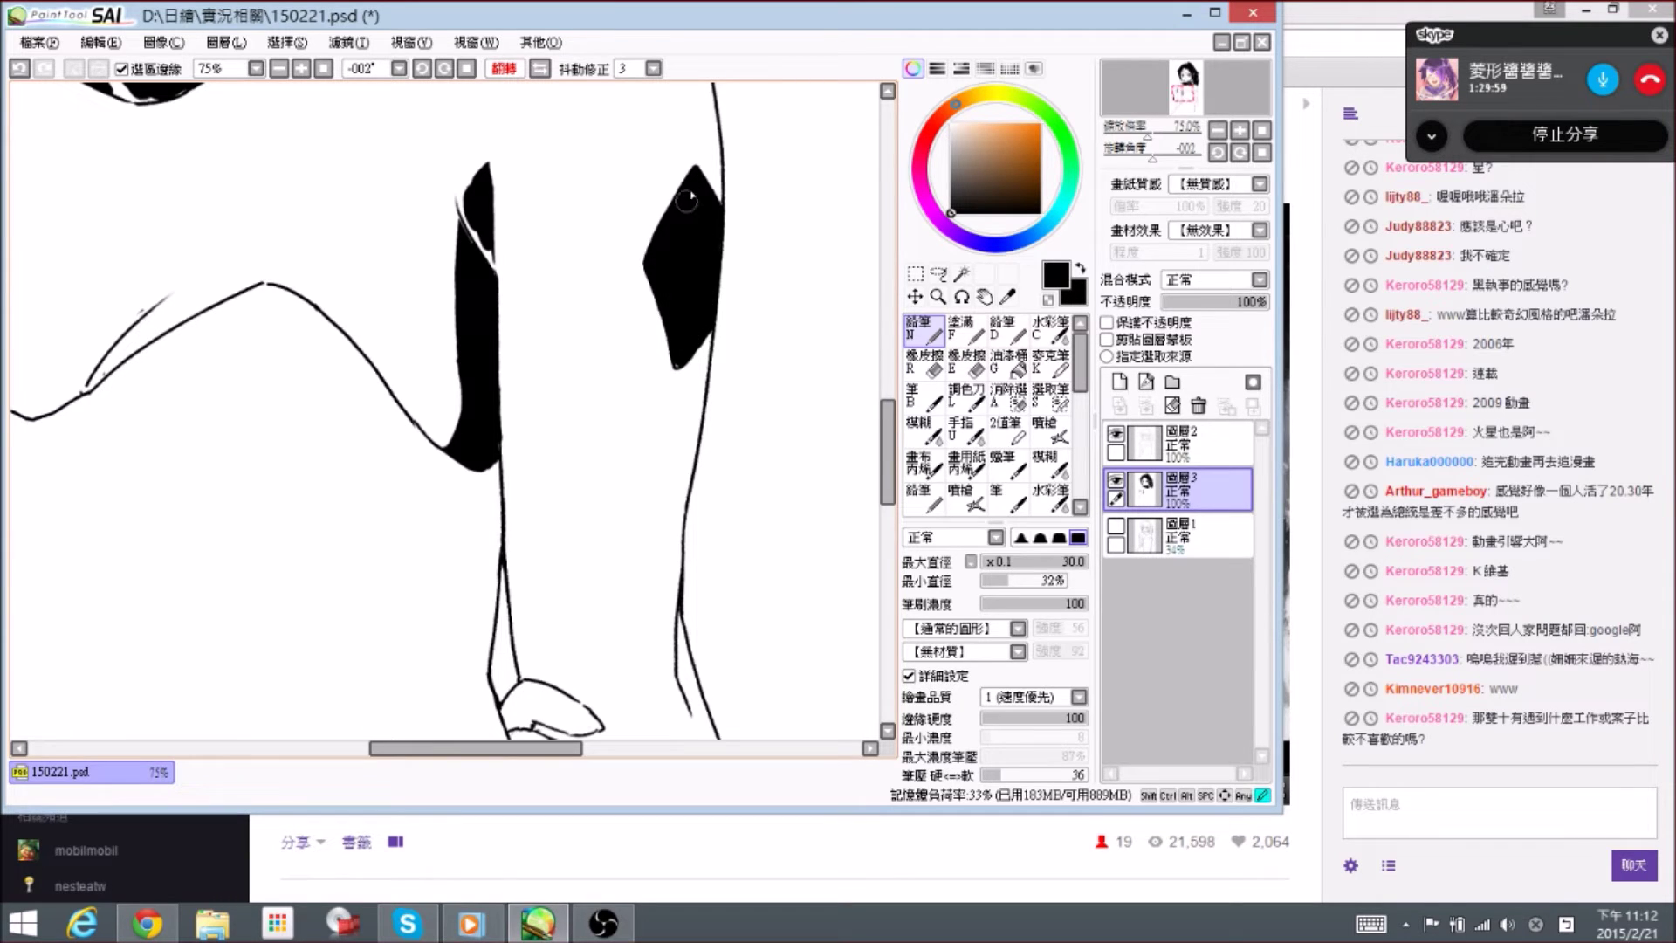
- Slim the armpit shadow by erasing along its chest-side edge down to the chest curve
scroll(636, 210, "down", 1)
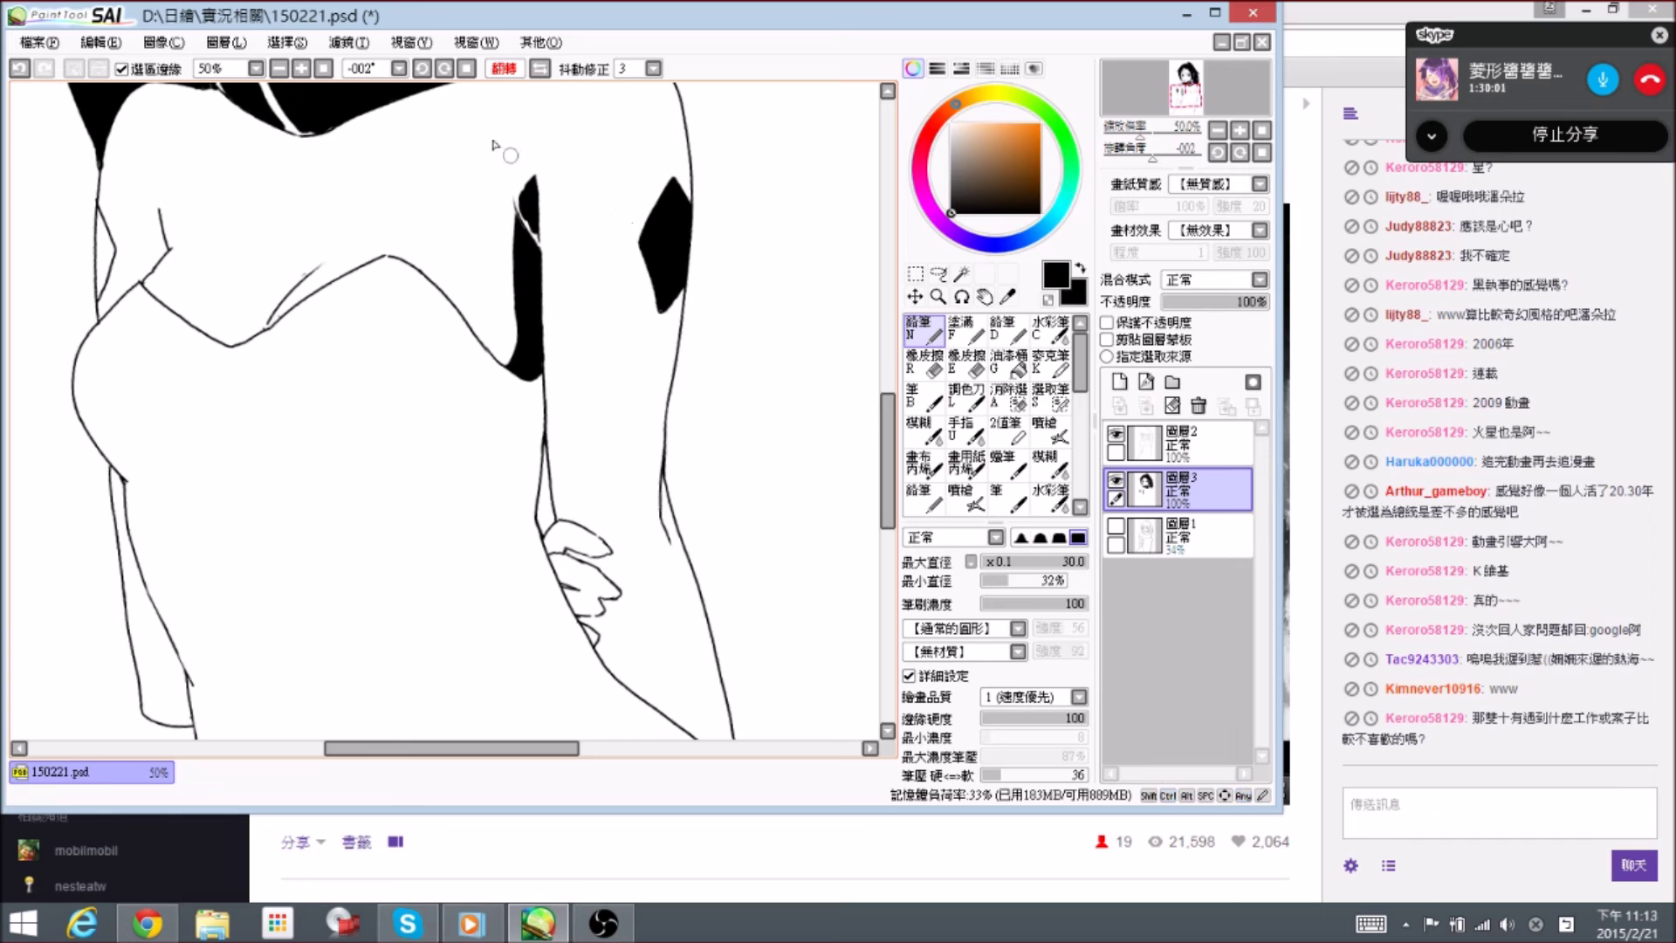
left_click_drag(506, 212, 524, 238)
key("e")
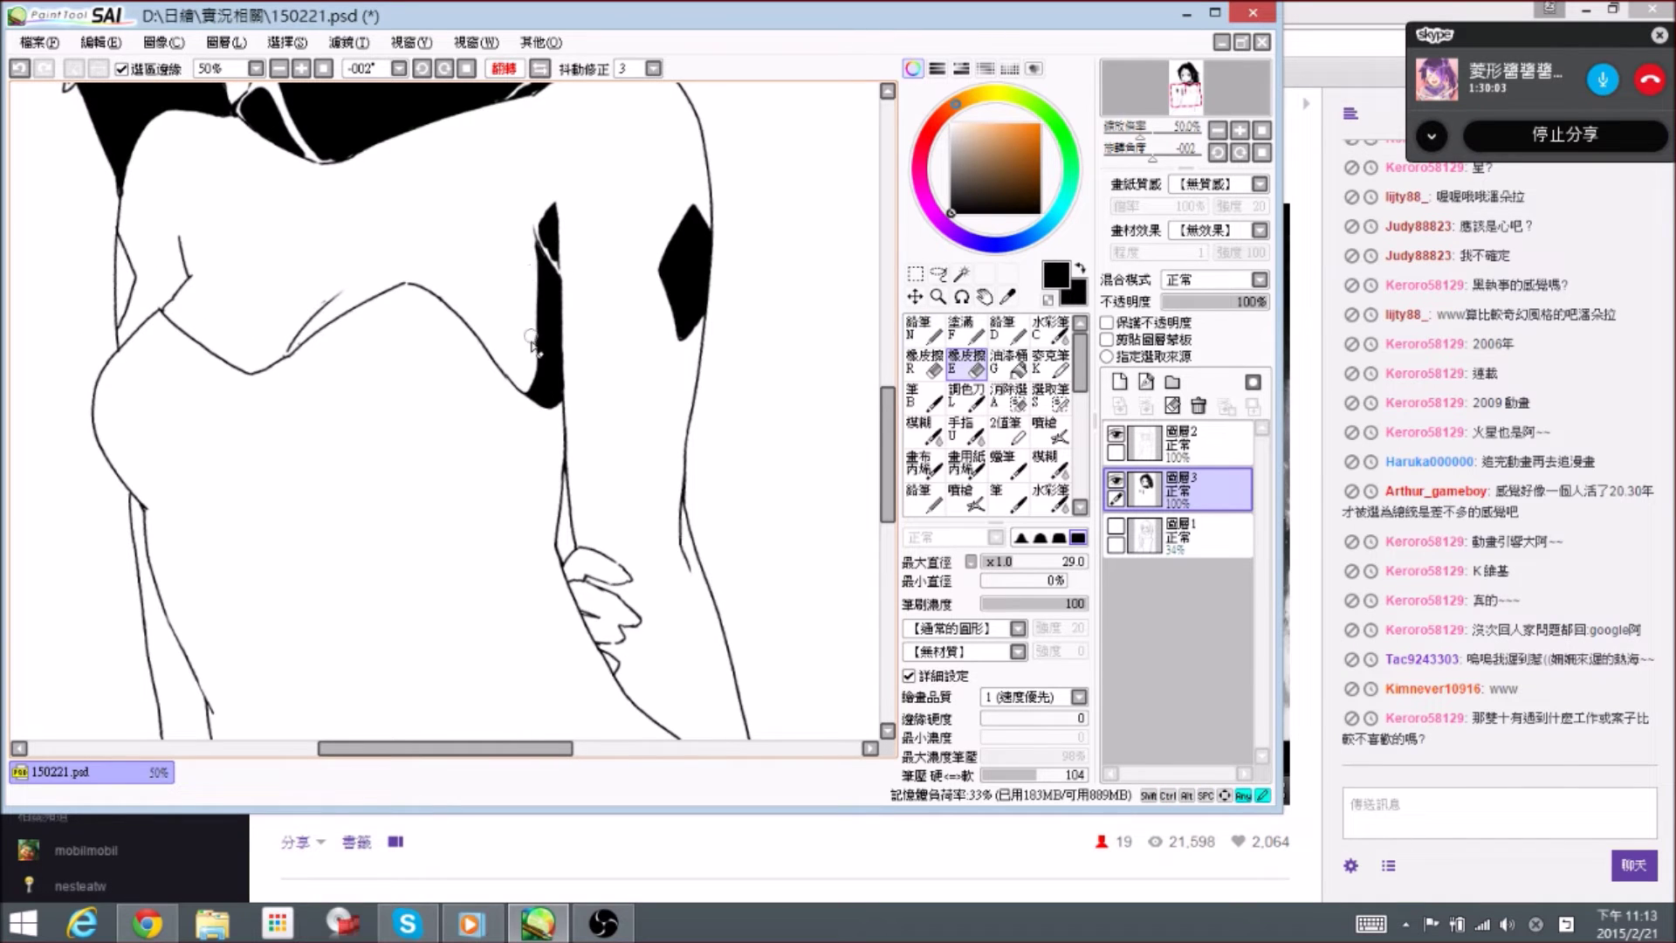
mouse_move(524, 325)
left_mouse_down()
mouse_move(536, 291)
mouse_move(566, 375)
left_mouse_up()
key("n")
key("e")
- Reshape the armpit shadow's upper end into a narrow forked tip, alternating pencil and eraser
left_click_drag(557, 279, 578, 336)
key("n")
key("e")
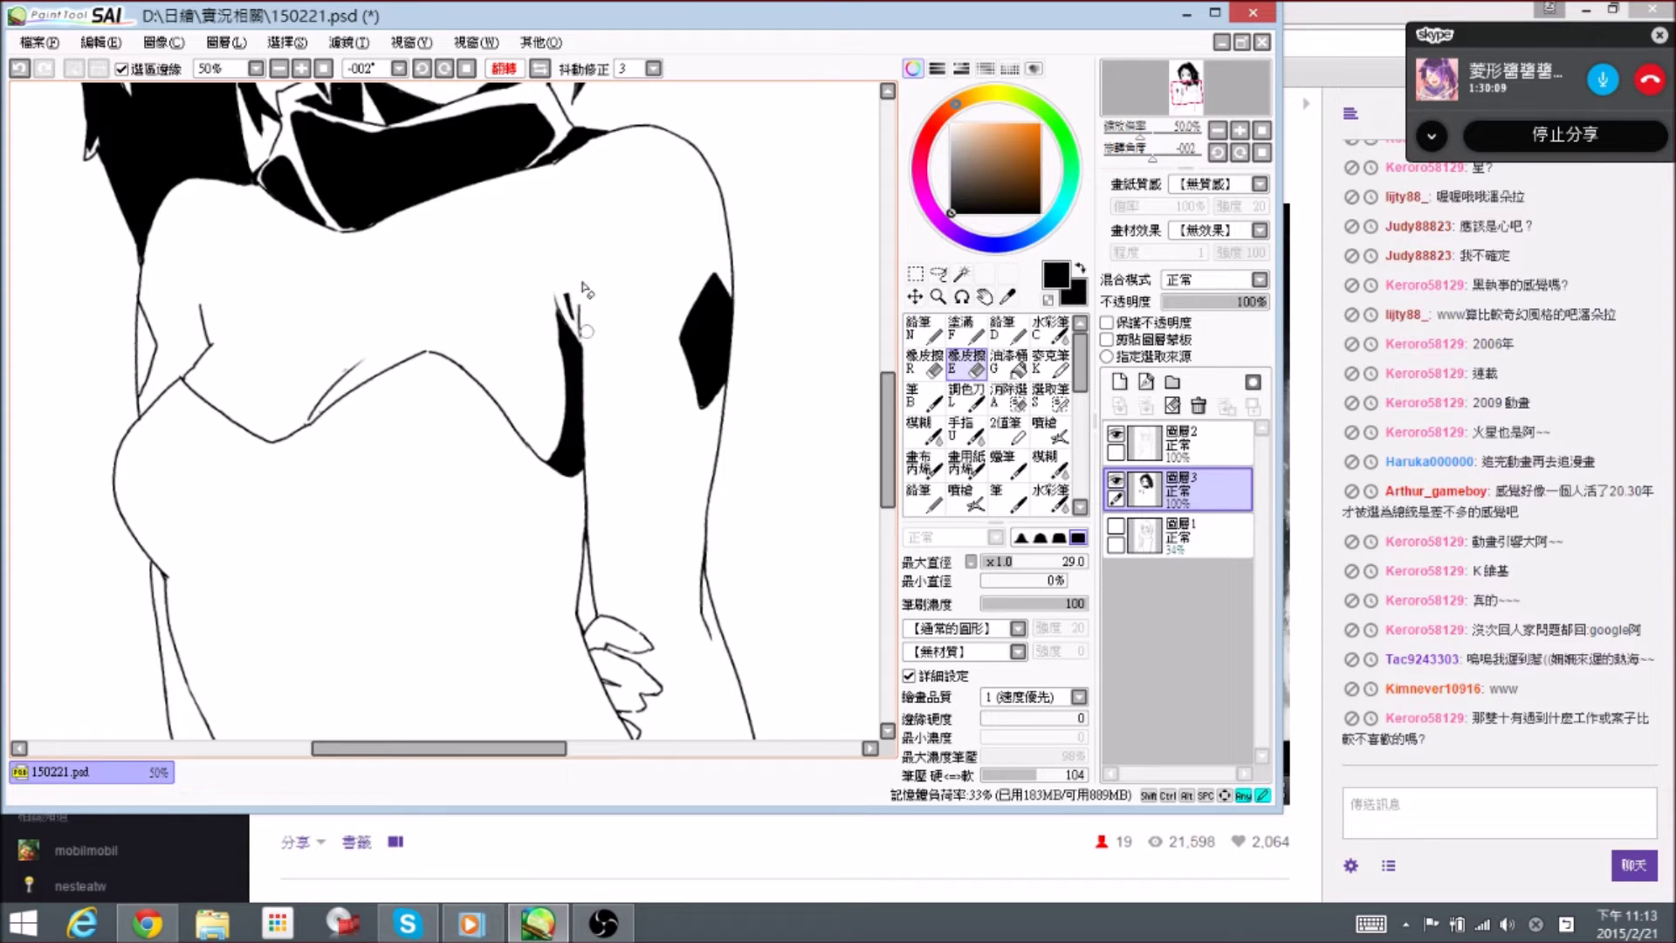
key("n")
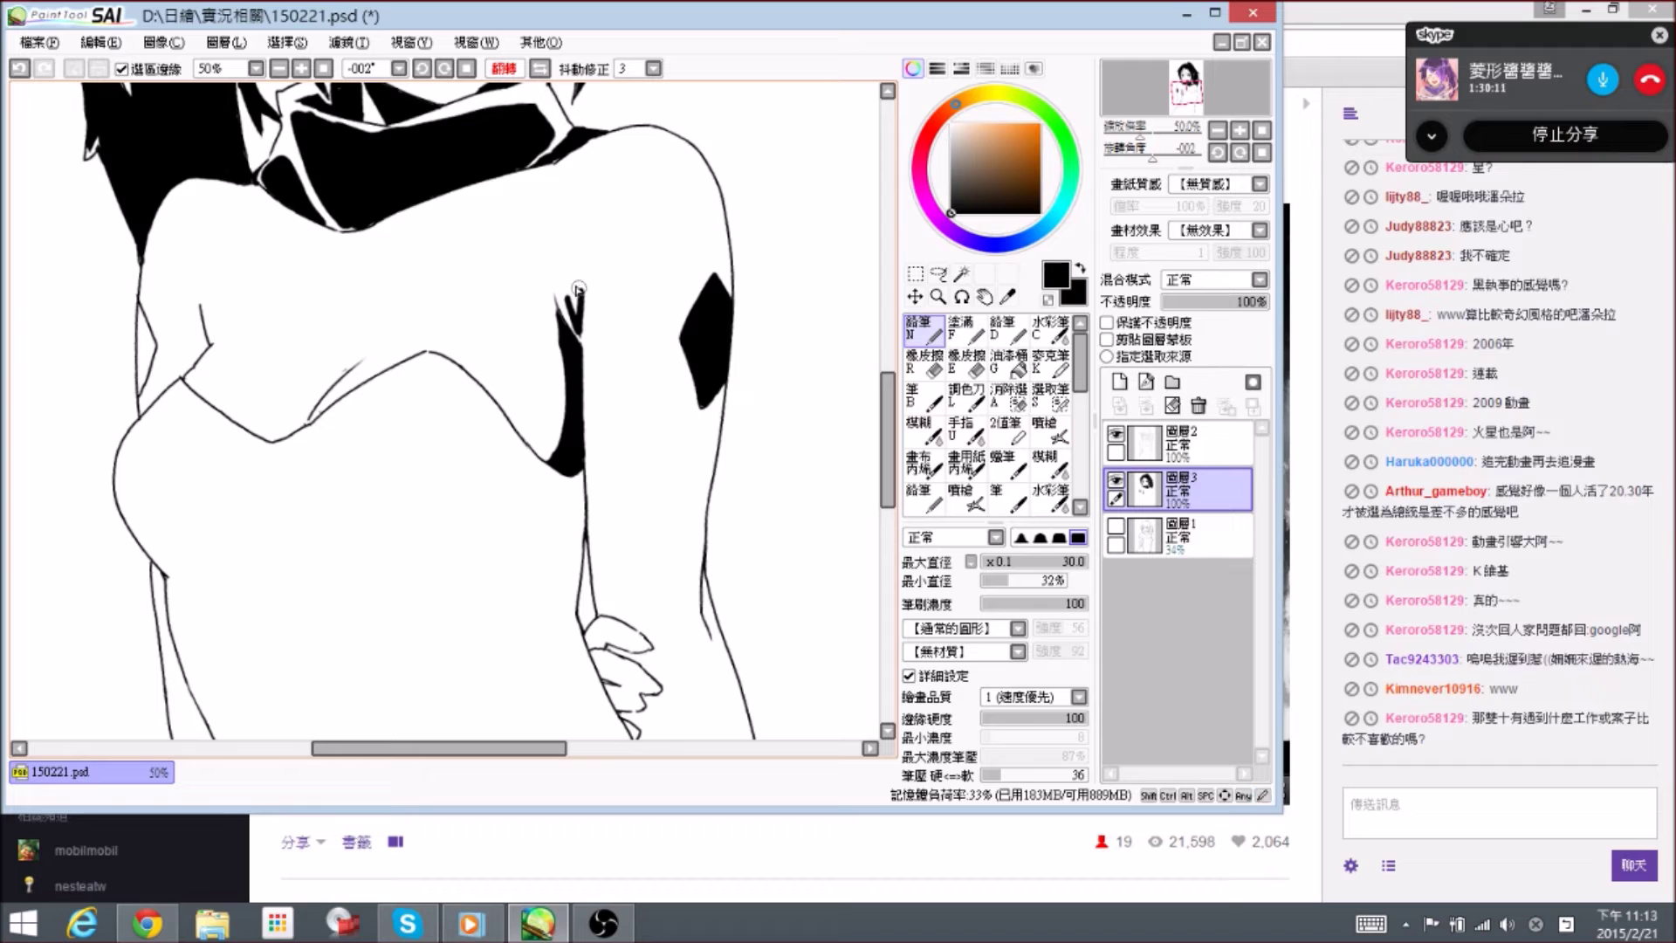
key("e")
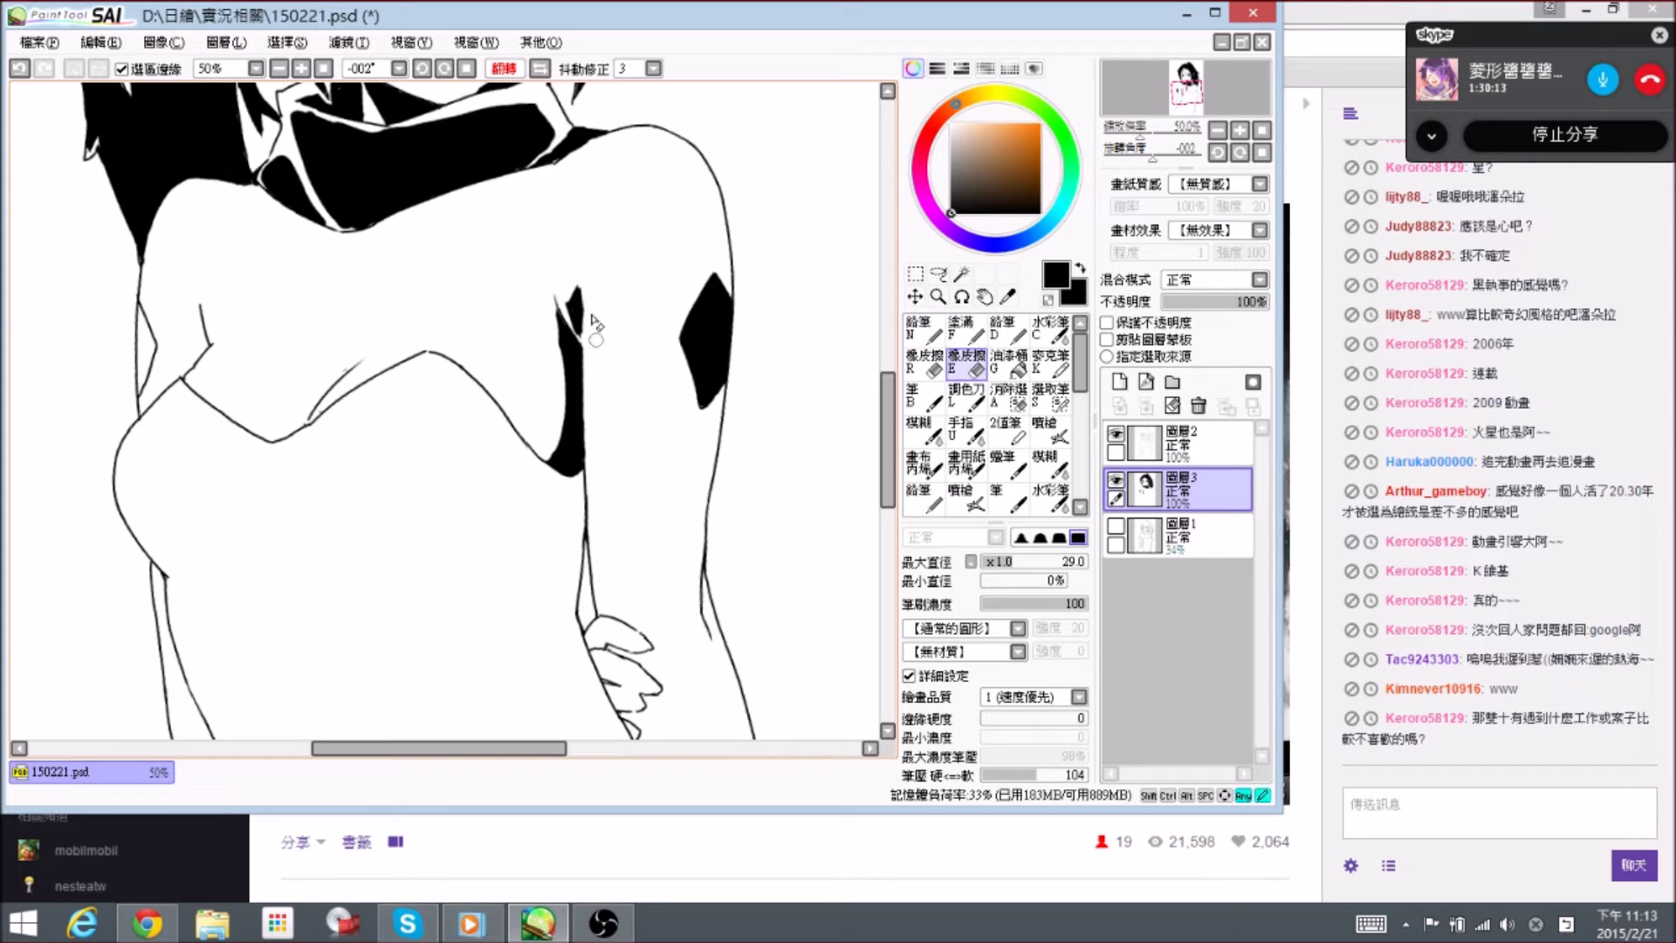
key("n")
- Paint a solid black shadow on the torso side below the chest curve, tapering down to the hand at the waist
left_click_drag(618, 296, 666, 311)
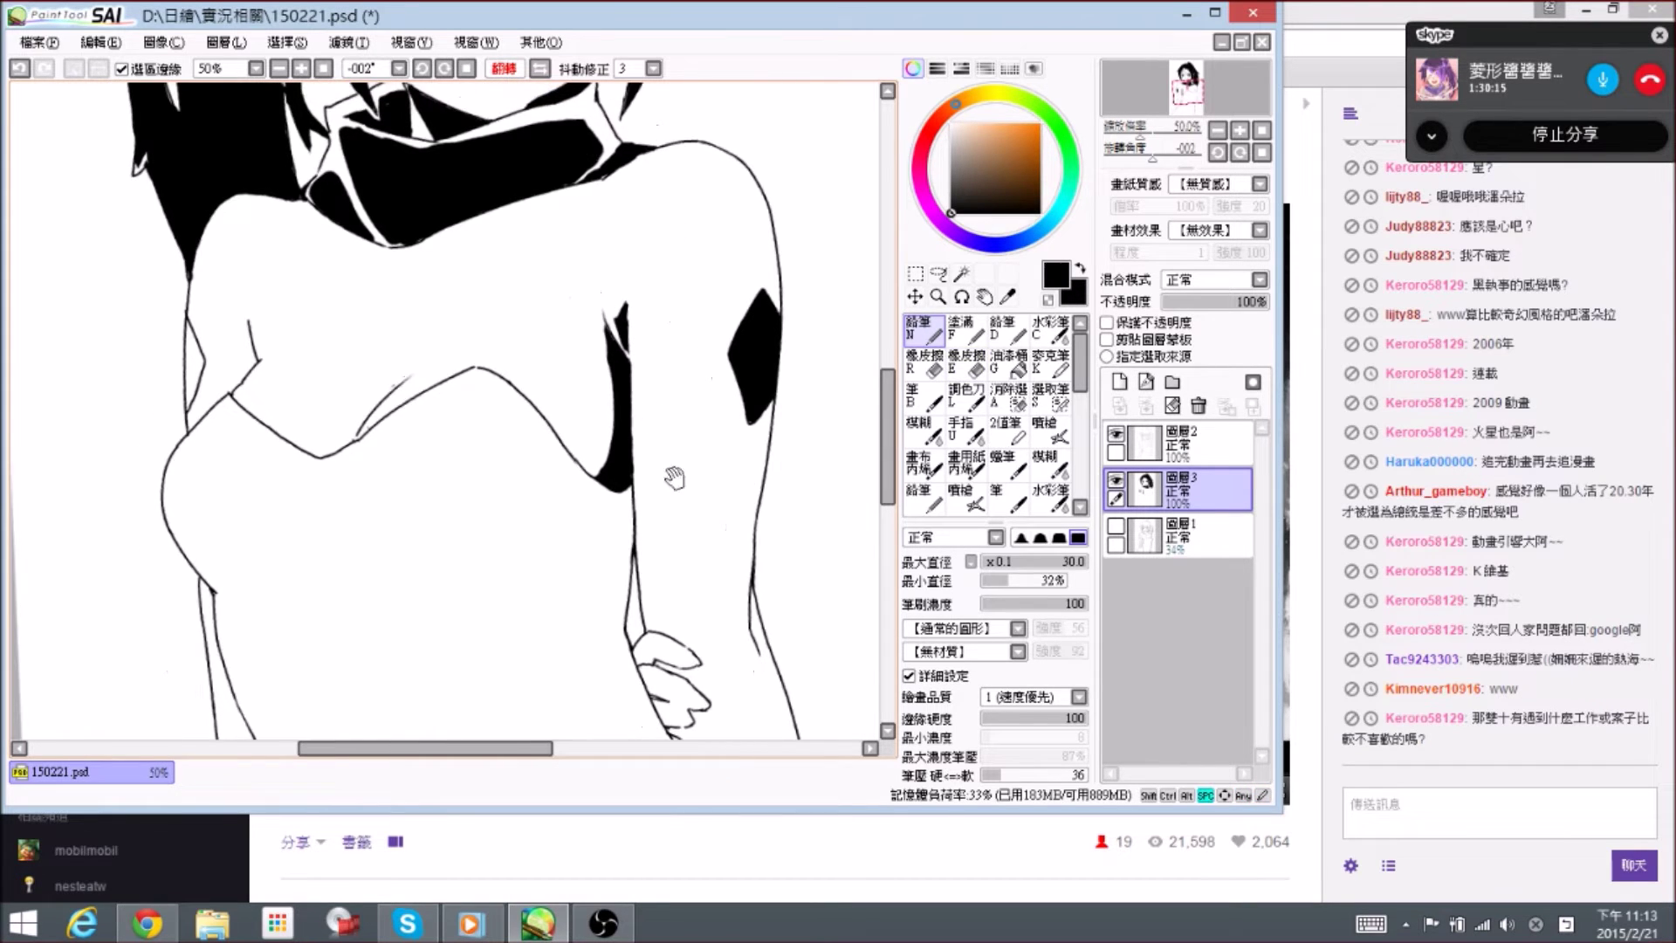
left_click_drag(675, 478, 630, 302)
mouse_move(625, 443)
left_mouse_down()
mouse_move(593, 335)
mouse_move(547, 328)
left_mouse_up()
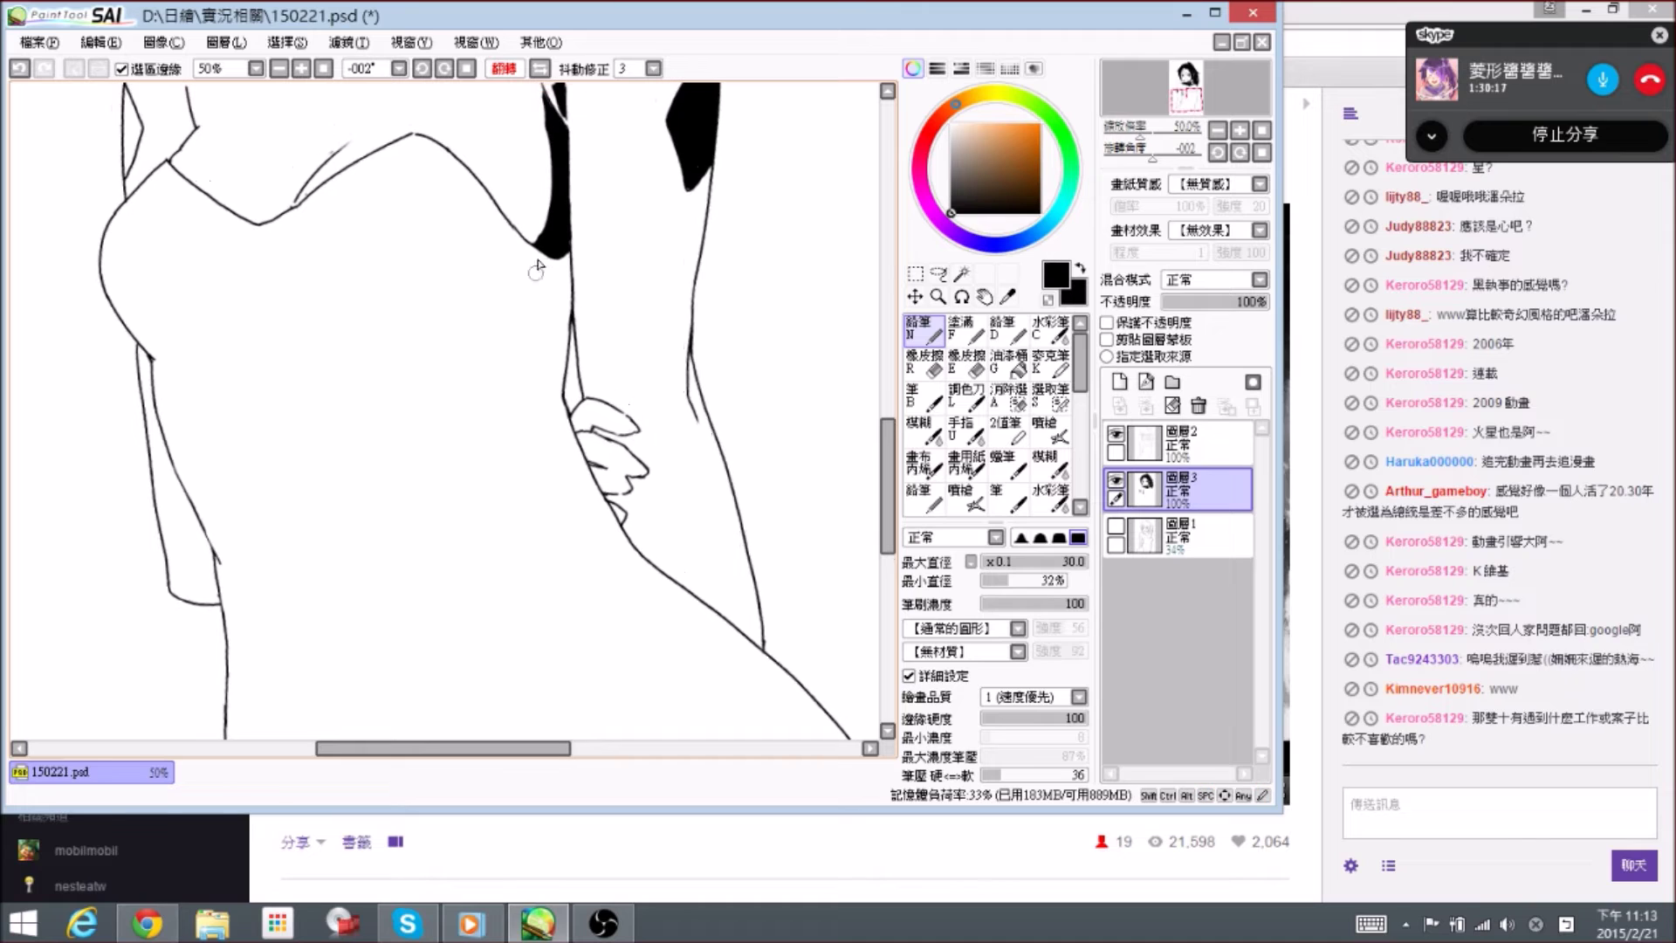
left_click_drag(515, 253, 543, 274)
mouse_move(560, 351)
left_mouse_down()
mouse_move(566, 306)
mouse_move(557, 373)
mouse_move(547, 296)
mouse_move(531, 294)
mouse_move(548, 323)
mouse_move(533, 320)
mouse_move(536, 268)
mouse_move(514, 325)
mouse_move(552, 382)
mouse_move(569, 374)
mouse_move(558, 401)
mouse_move(547, 381)
mouse_move(602, 515)
left_mouse_up()
key("e")
key("n")
left_click_drag(546, 374, 579, 470)
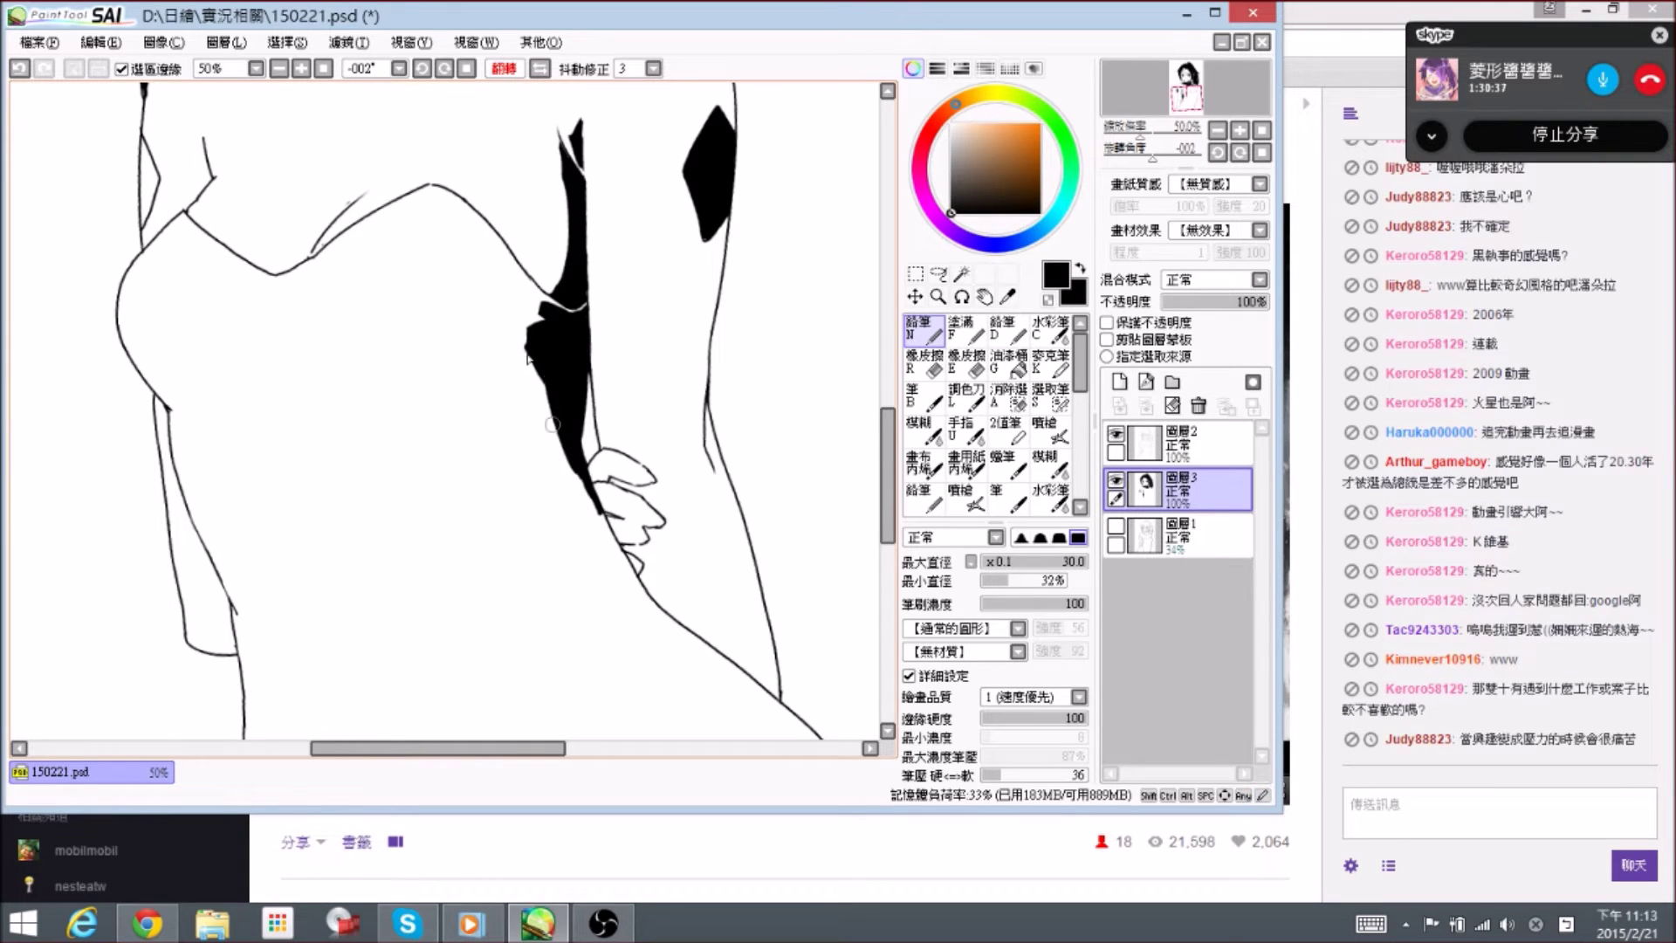
left_click_drag(446, 190, 430, 168)
left_click_drag(511, 323, 557, 463)
left_click_drag(517, 347, 569, 476)
left_click_drag(535, 391, 585, 509)
left_click_drag(567, 467, 597, 522)
- Trim the torso shadow's inner edge into a smooth curve with the eraser and fill its upper corner under the chest line
key("e")
left_click_drag(513, 400, 595, 540)
left_click_drag(527, 429, 602, 535)
key("n")
left_click_drag(442, 190, 477, 275)
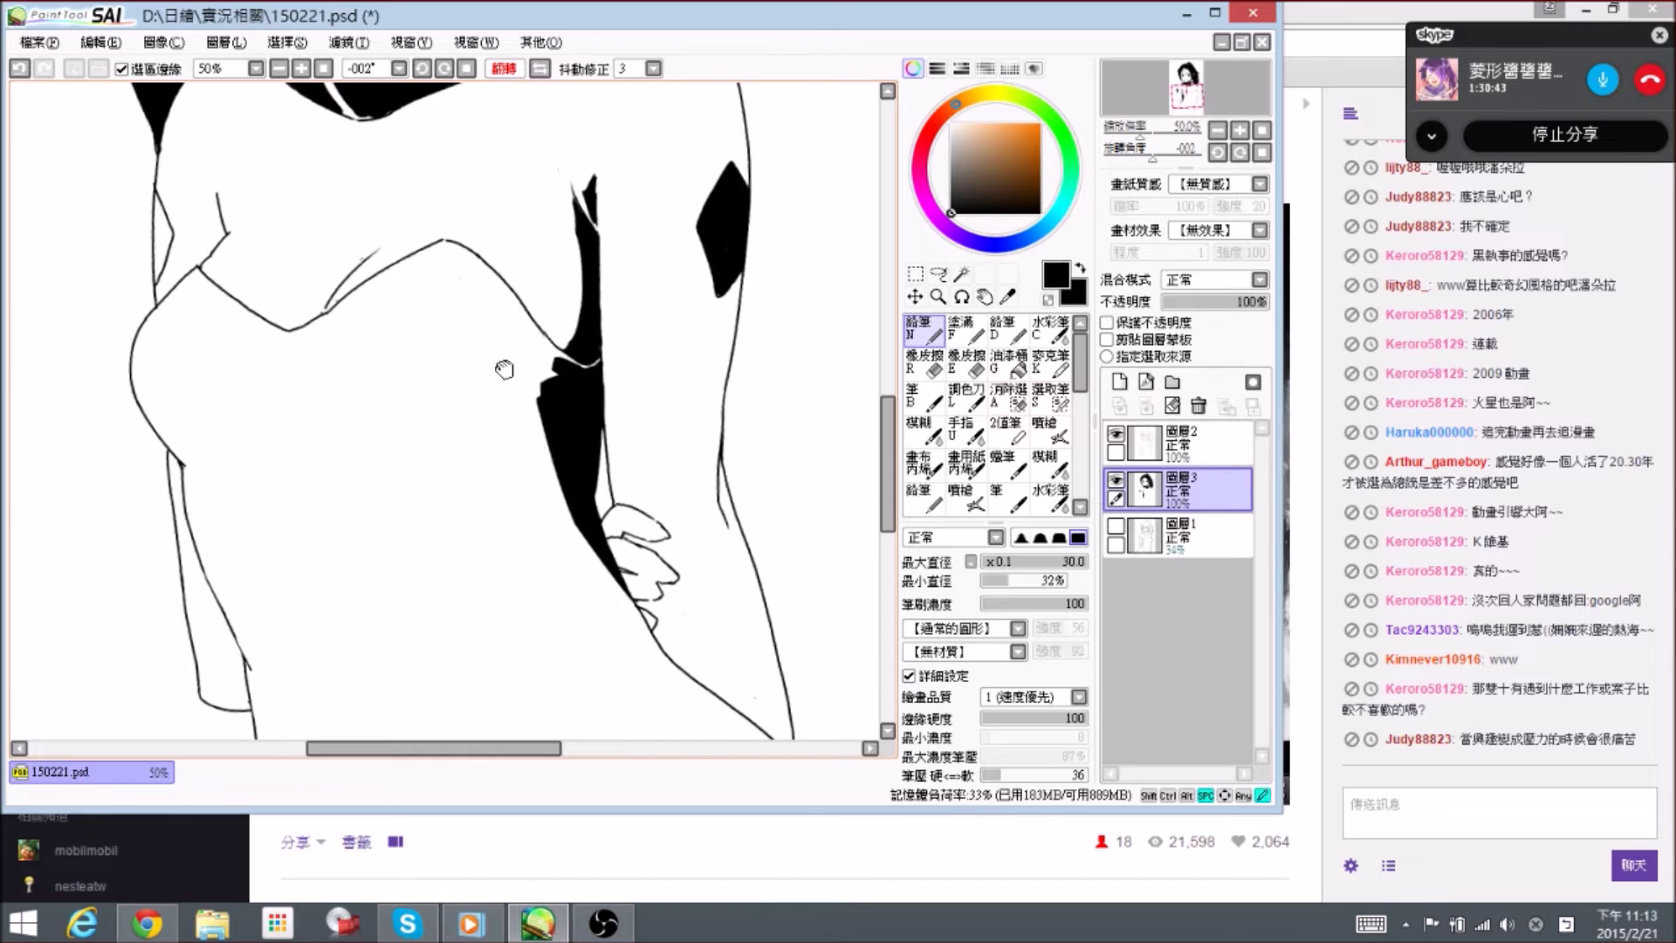
left_click_drag(557, 369, 560, 374)
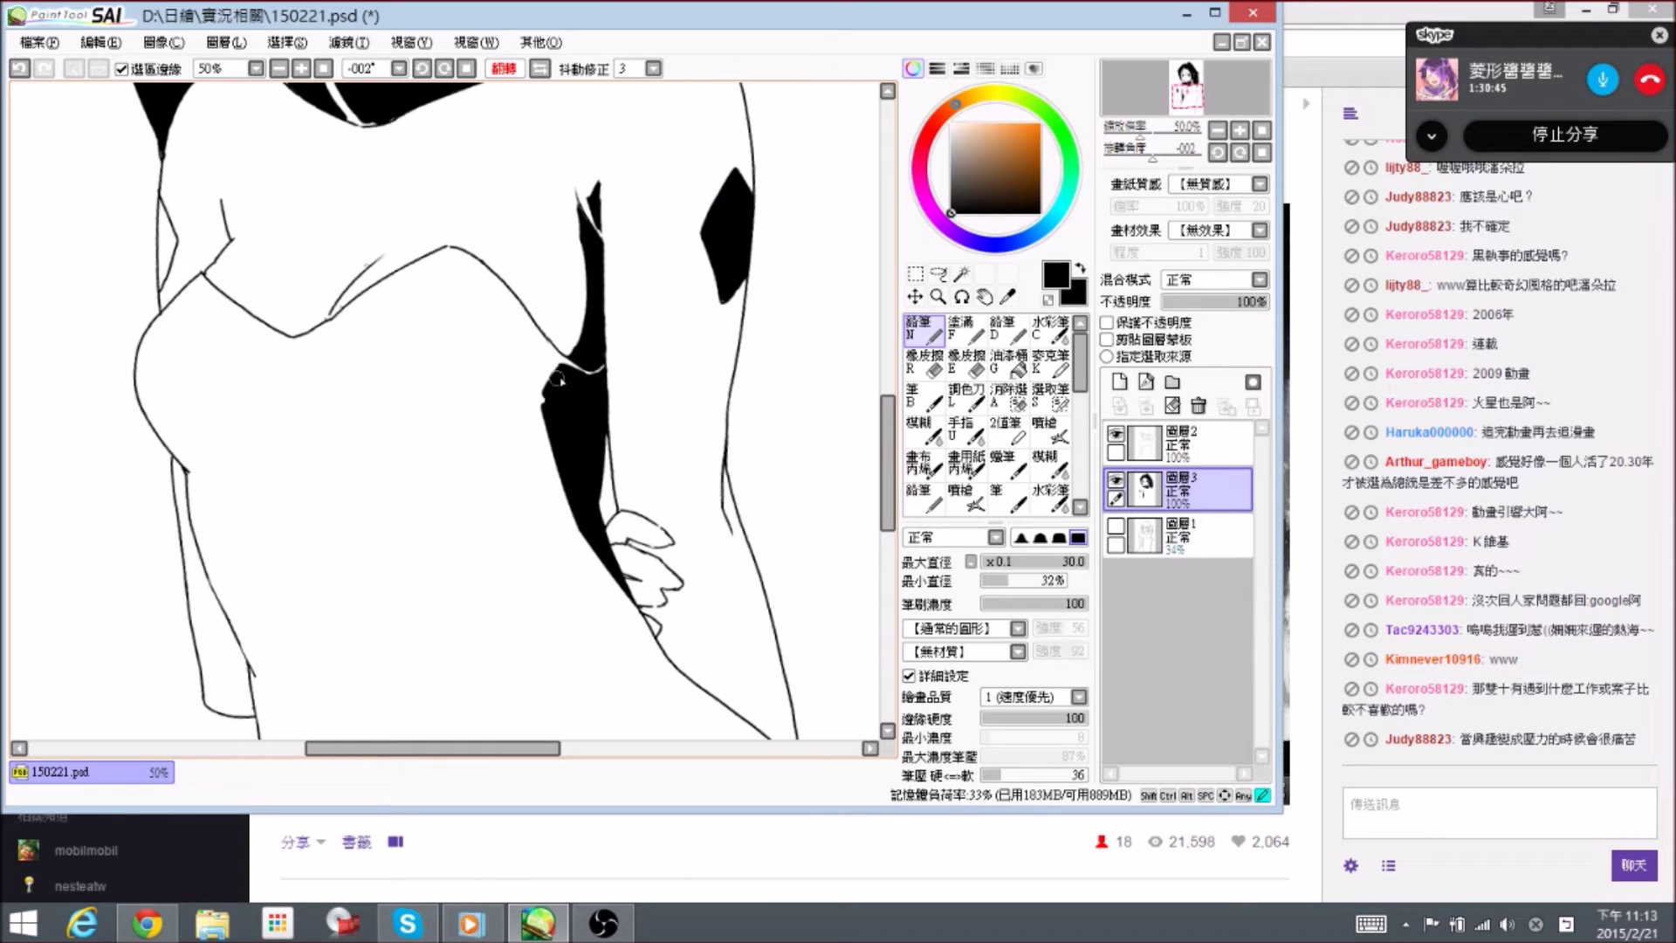
- Touch up the forked tip of the armpit shadow with the pencil and eraser
key("ctrl+minus")
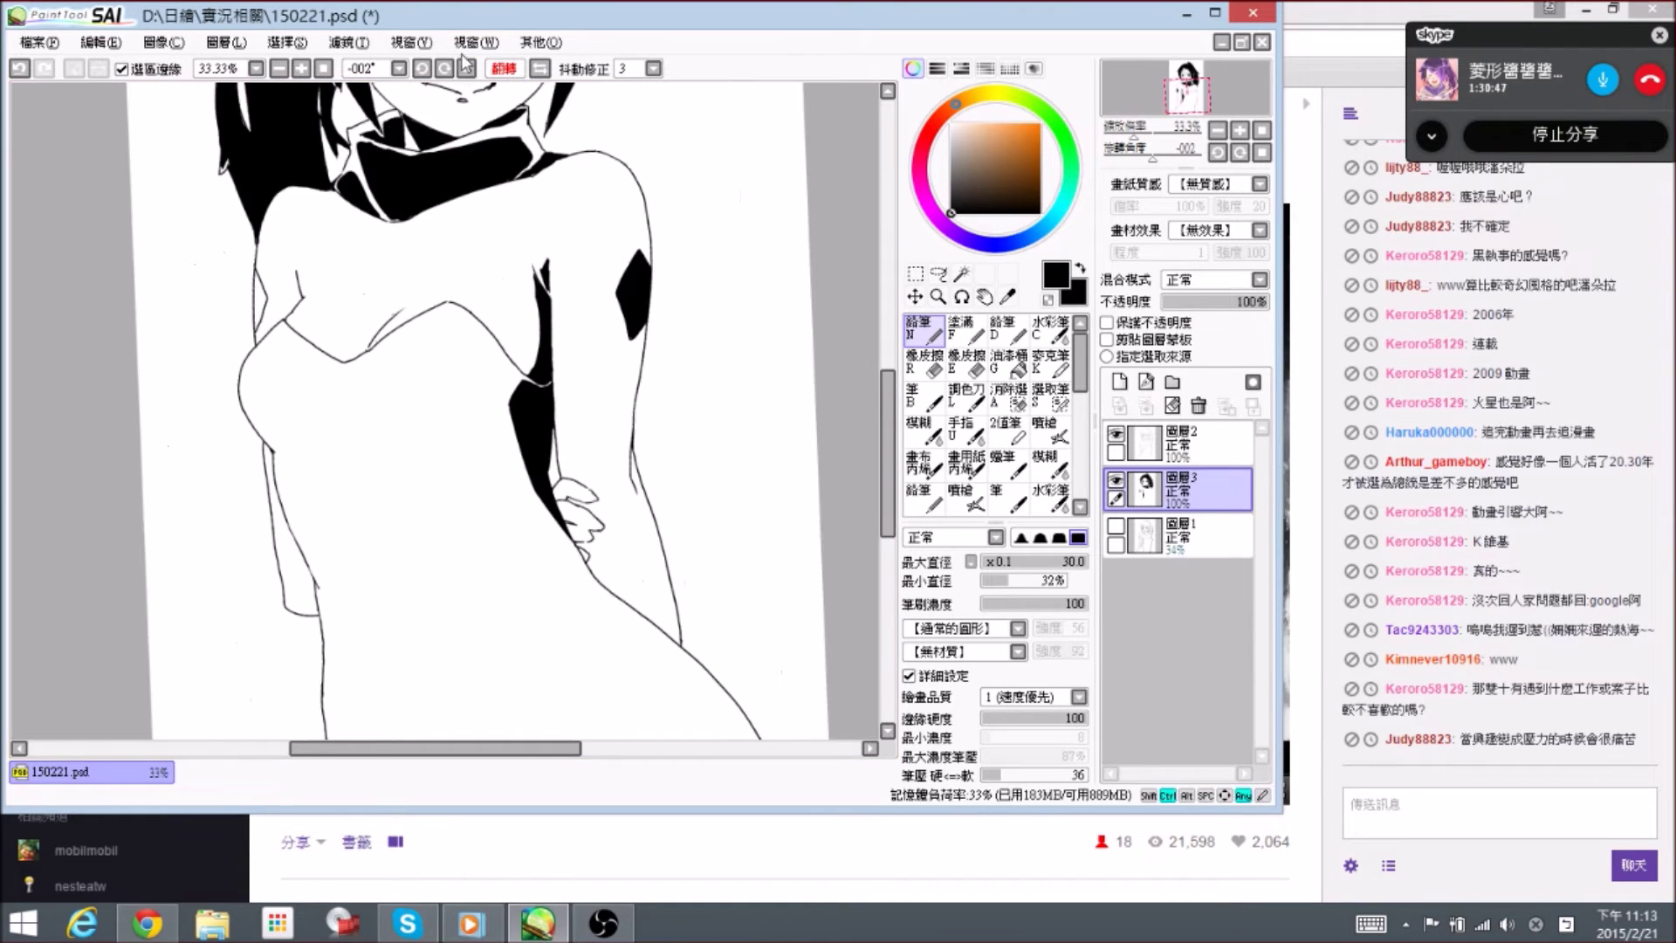
key("ctrl+plus")
left_click_drag(540, 364, 546, 353)
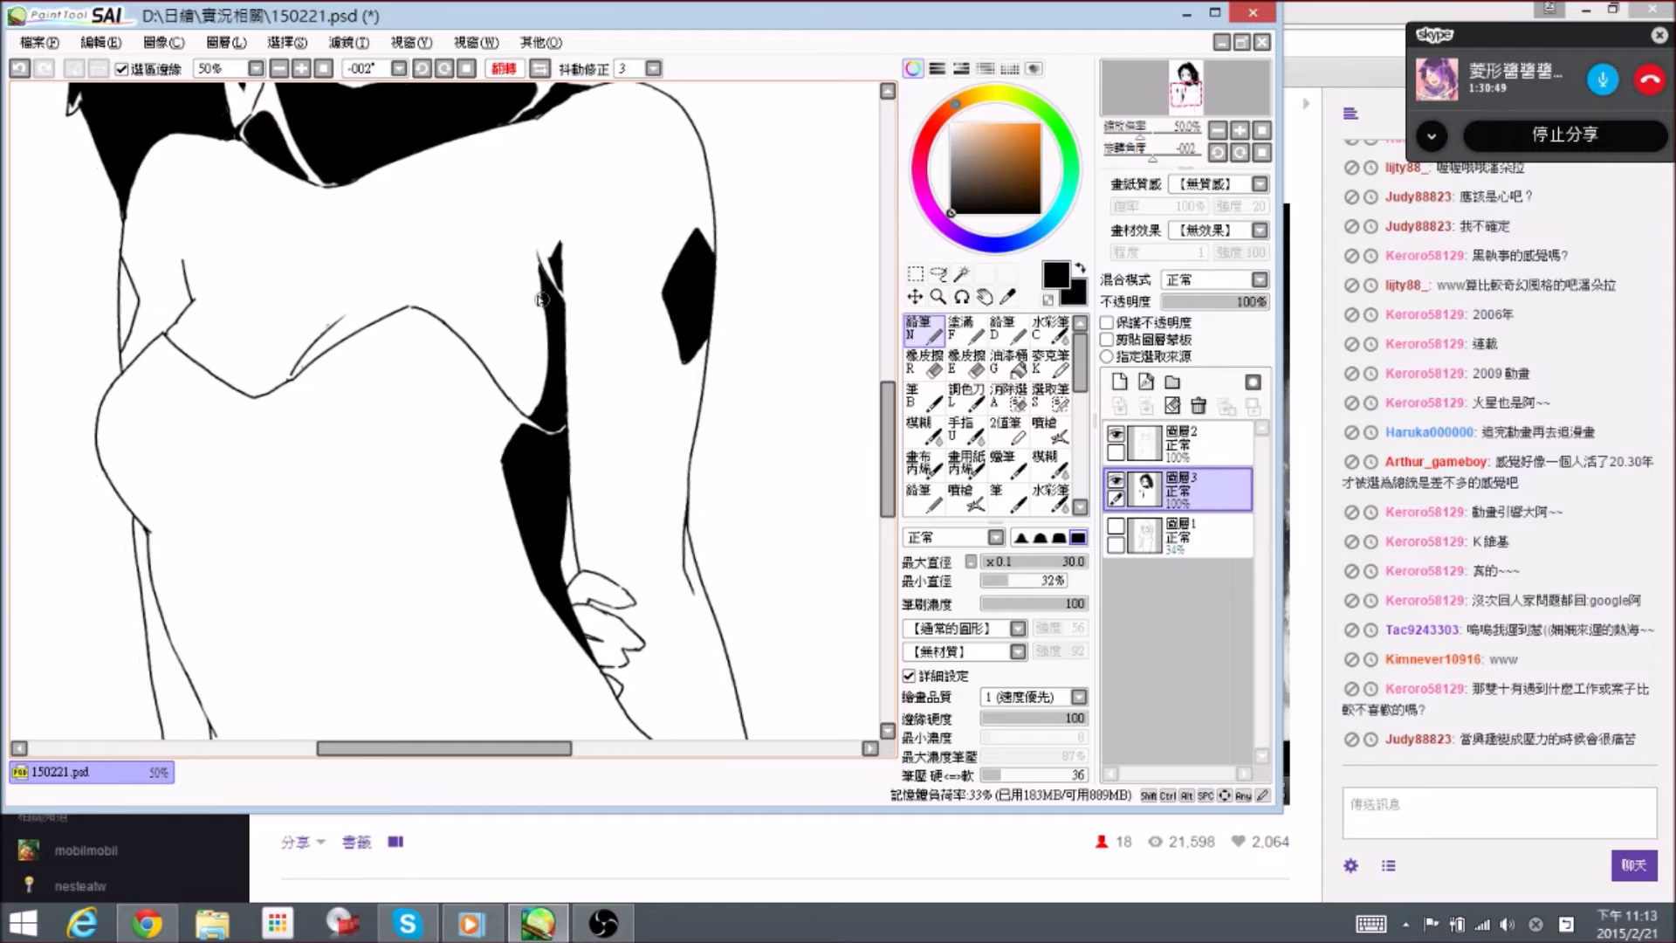
mouse_move(535, 255)
left_mouse_down()
mouse_move(541, 302)
mouse_move(533, 248)
left_mouse_up()
key("e")
key("n")
- Fill the narrow wedge between the two overlapping chest curves with black and clean its edges with the eraser
key("space")
mouse_move(479, 330)
left_mouse_down()
mouse_move(569, 288)
mouse_move(569, 271)
mouse_move(577, 322)
mouse_move(565, 268)
mouse_move(572, 343)
left_mouse_up()
mouse_move(340, 310)
left_mouse_down()
mouse_move(421, 341)
mouse_move(411, 312)
mouse_move(402, 345)
mouse_move(360, 347)
mouse_move(441, 320)
mouse_move(446, 338)
mouse_move(477, 297)
left_mouse_up()
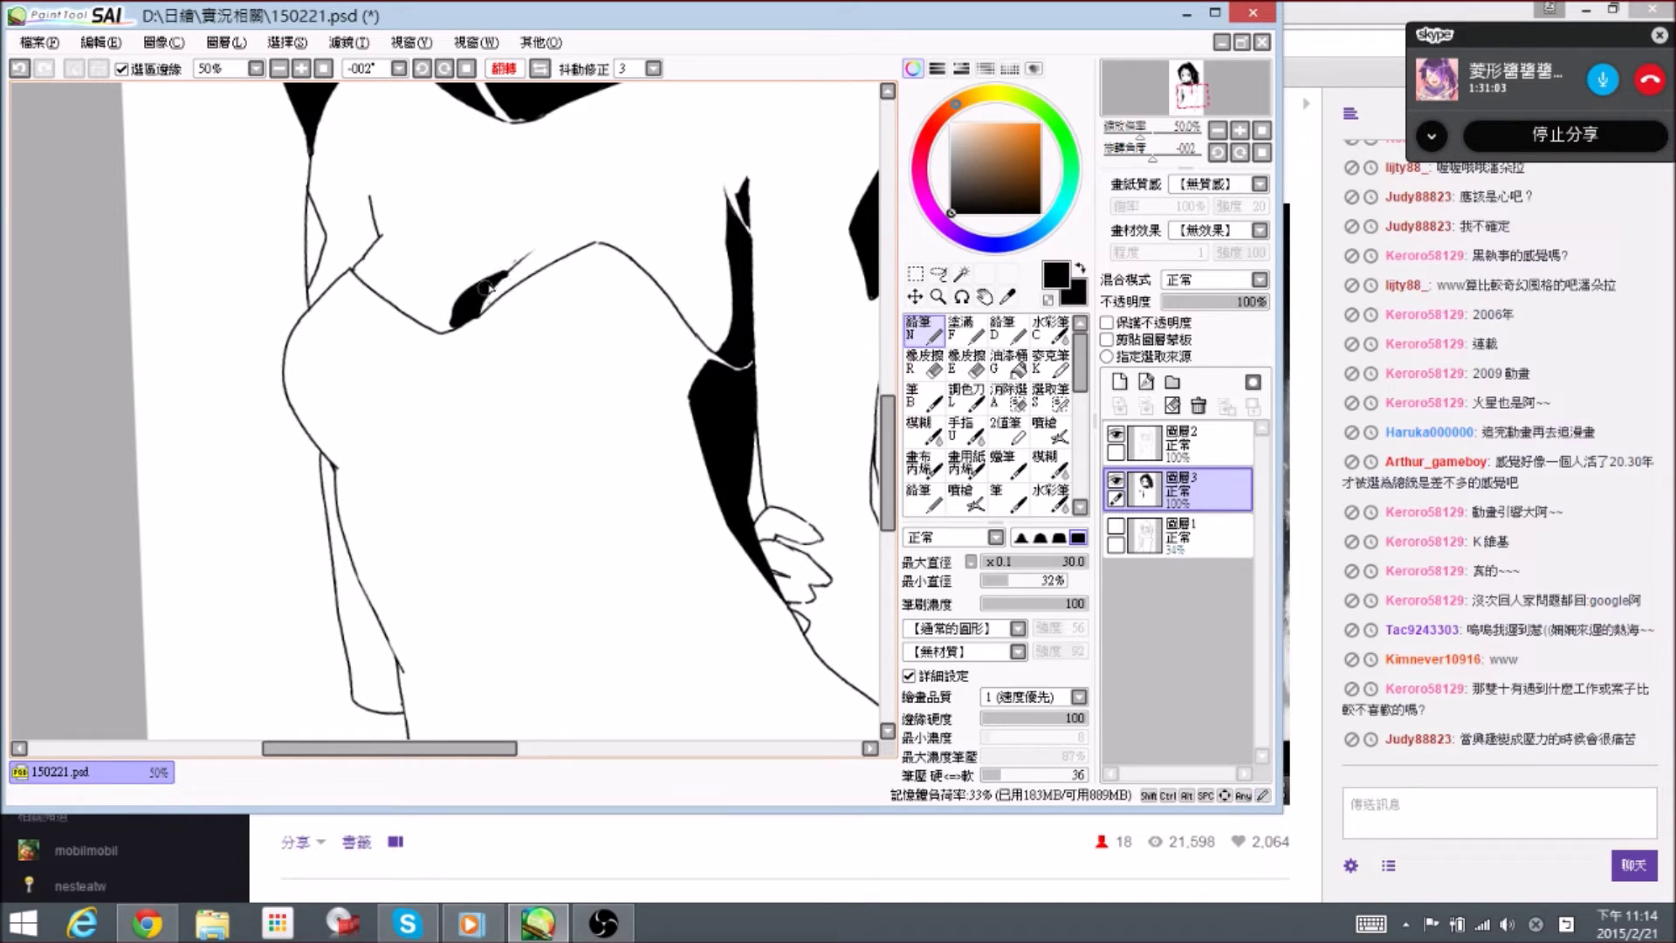
key("e")
mouse_move(467, 301)
left_mouse_down()
mouse_move(524, 260)
mouse_move(456, 338)
mouse_move(490, 272)
mouse_move(456, 329)
left_mouse_up()
key("n")
key("e")
key("n")
key("e")
key("n")
mouse_move(459, 325)
left_mouse_down()
mouse_move(468, 343)
mouse_move(471, 330)
left_mouse_up()
key("e")
key("n")
- Thin the arm-side prong of the armpit shadow's tip to a line and sharpen the chest-side prong
key("space")
left_click_drag(310, 245, 393, 325)
key("space")
left_click_drag(618, 306, 345, 268)
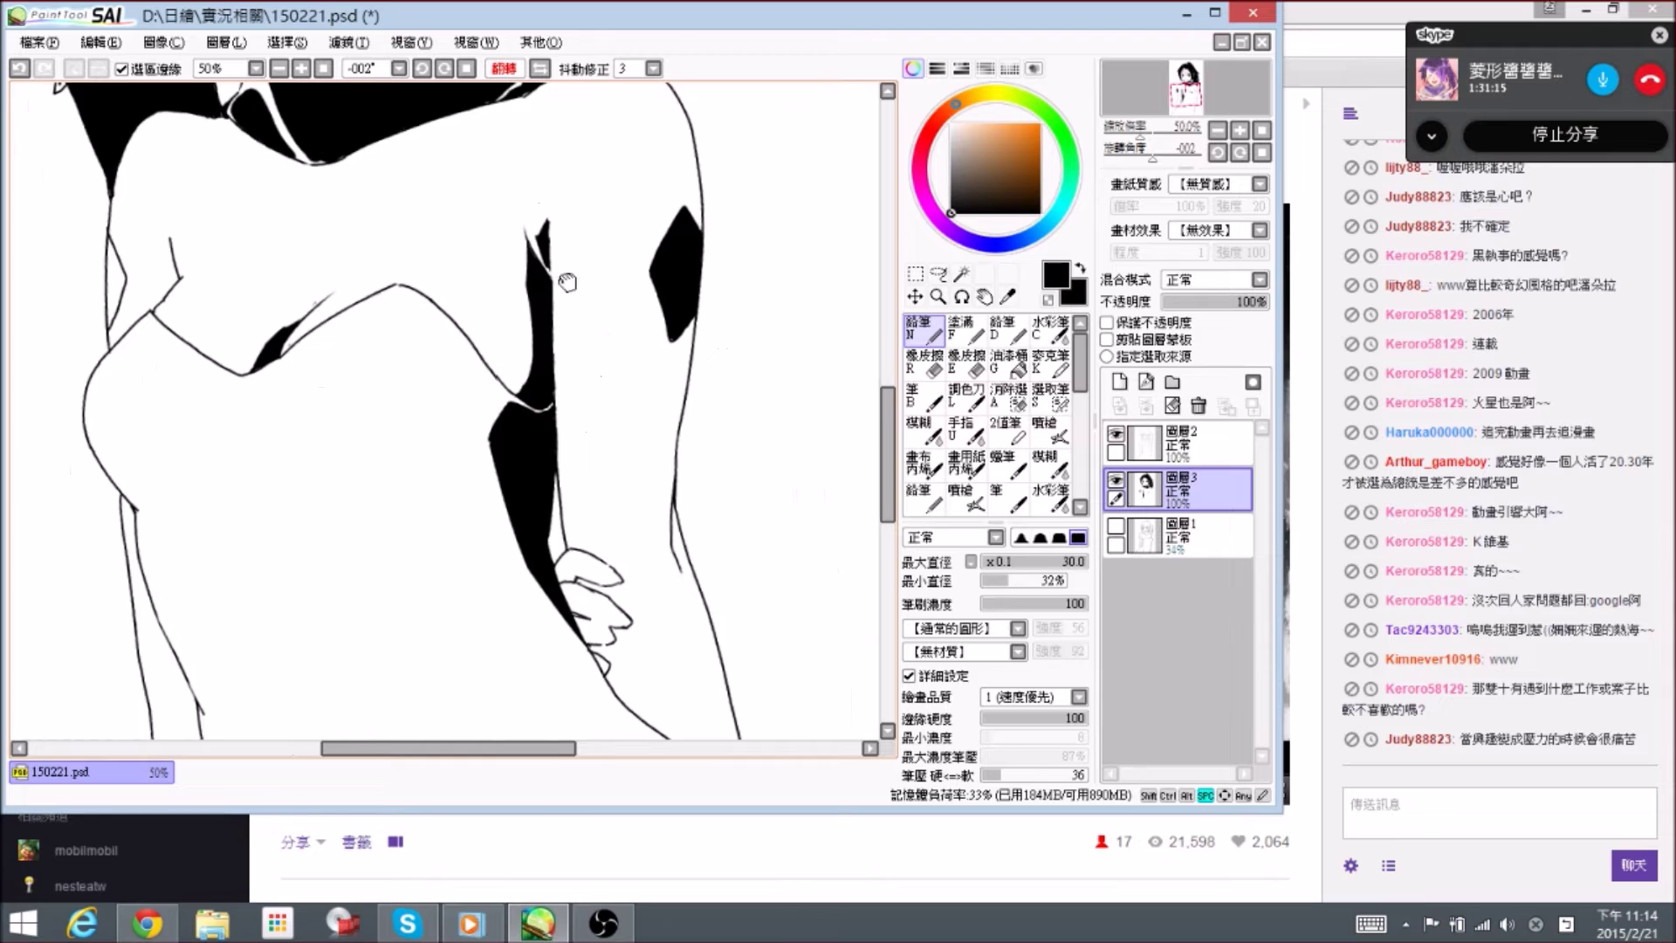
left_click_drag(567, 282, 557, 316)
key("e")
mouse_move(532, 249)
left_mouse_down()
mouse_move(548, 313)
mouse_move(531, 284)
left_mouse_up()
key("n")
- Add a black wedge to the armpit crease on the ponytail side and fill the narrow shape on that arm's outer edge
key("space")
left_click_drag(557, 400, 614, 377)
mouse_move(206, 272)
left_mouse_down()
mouse_move(351, 325)
mouse_move(374, 358)
mouse_move(374, 329)
mouse_move(381, 343)
mouse_move(379, 323)
mouse_move(364, 360)
mouse_move(344, 304)
mouse_move(306, 340)
mouse_move(324, 316)
mouse_move(314, 360)
mouse_move(318, 338)
left_mouse_up()
key("e")
key("n")
key("e")
key("n")
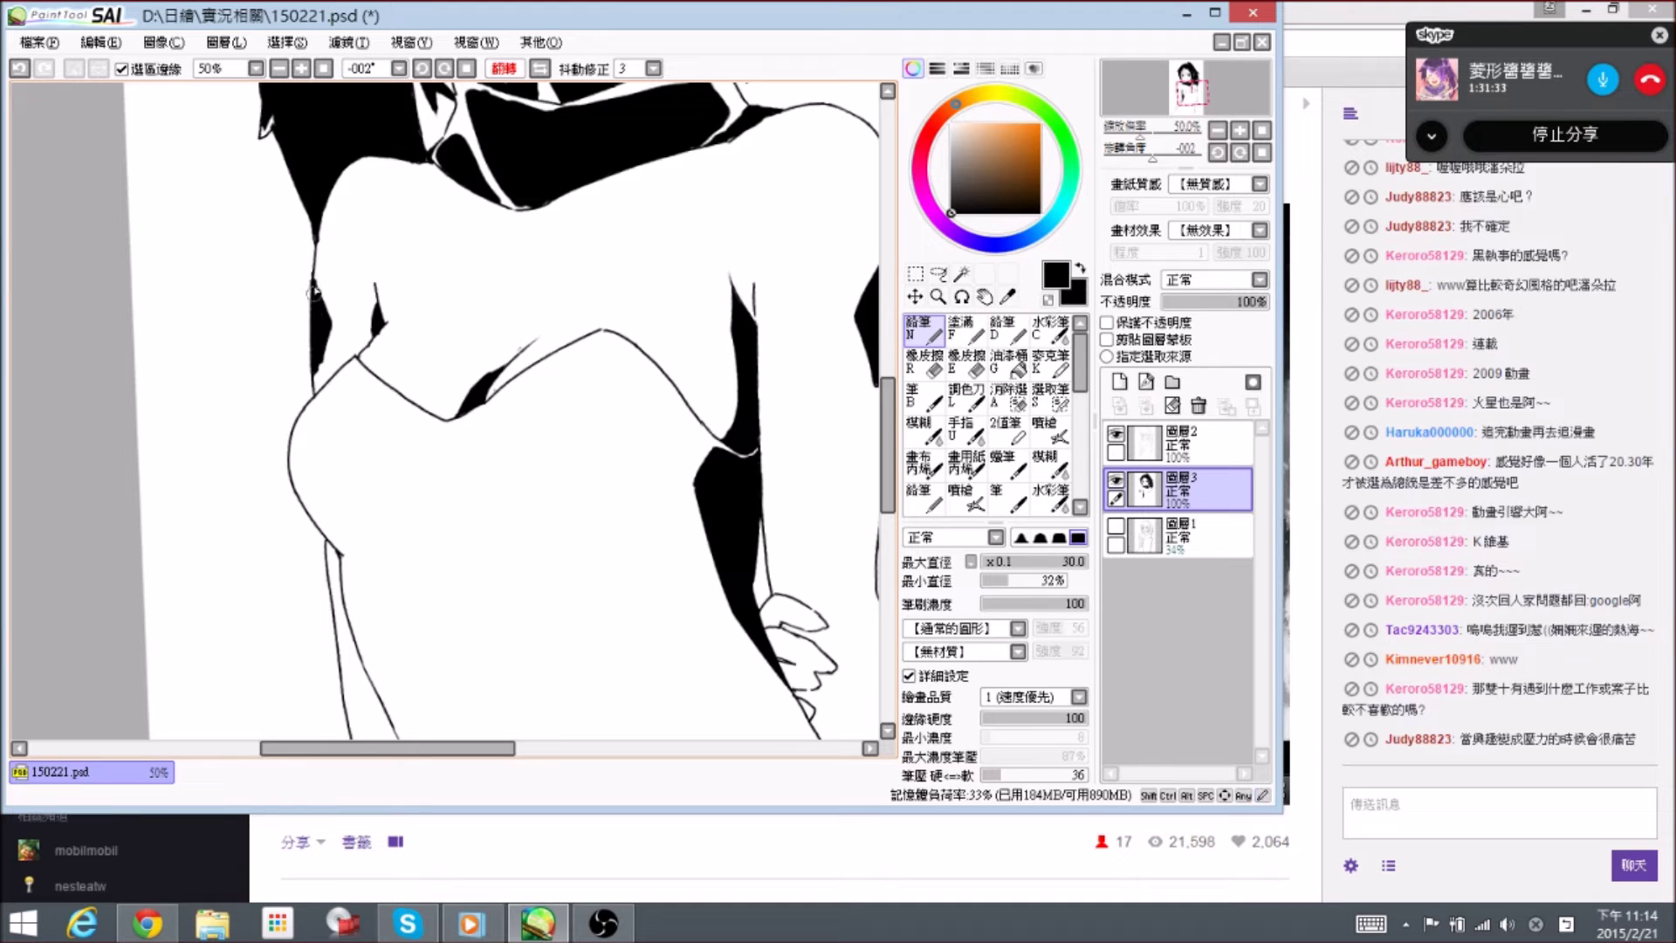
- Extend and trim the lower end of the black shape on the ponytail-side arm's outer edge
key("e")
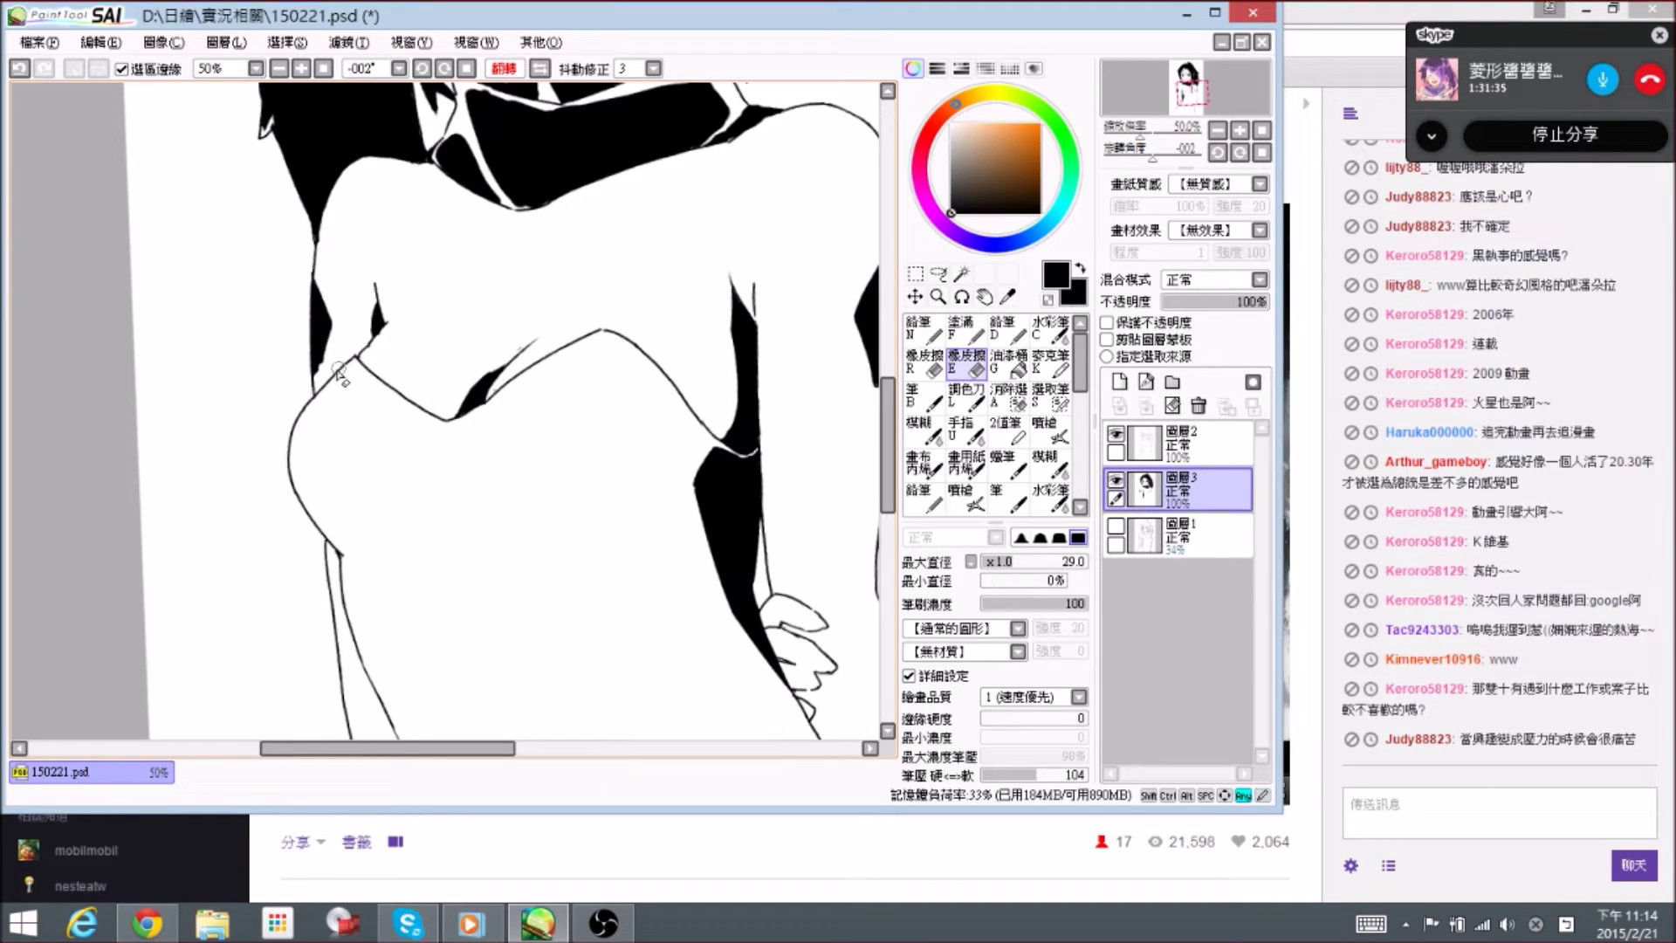
key("n")
left_click_drag(321, 348, 320, 378)
key("e")
key("n")
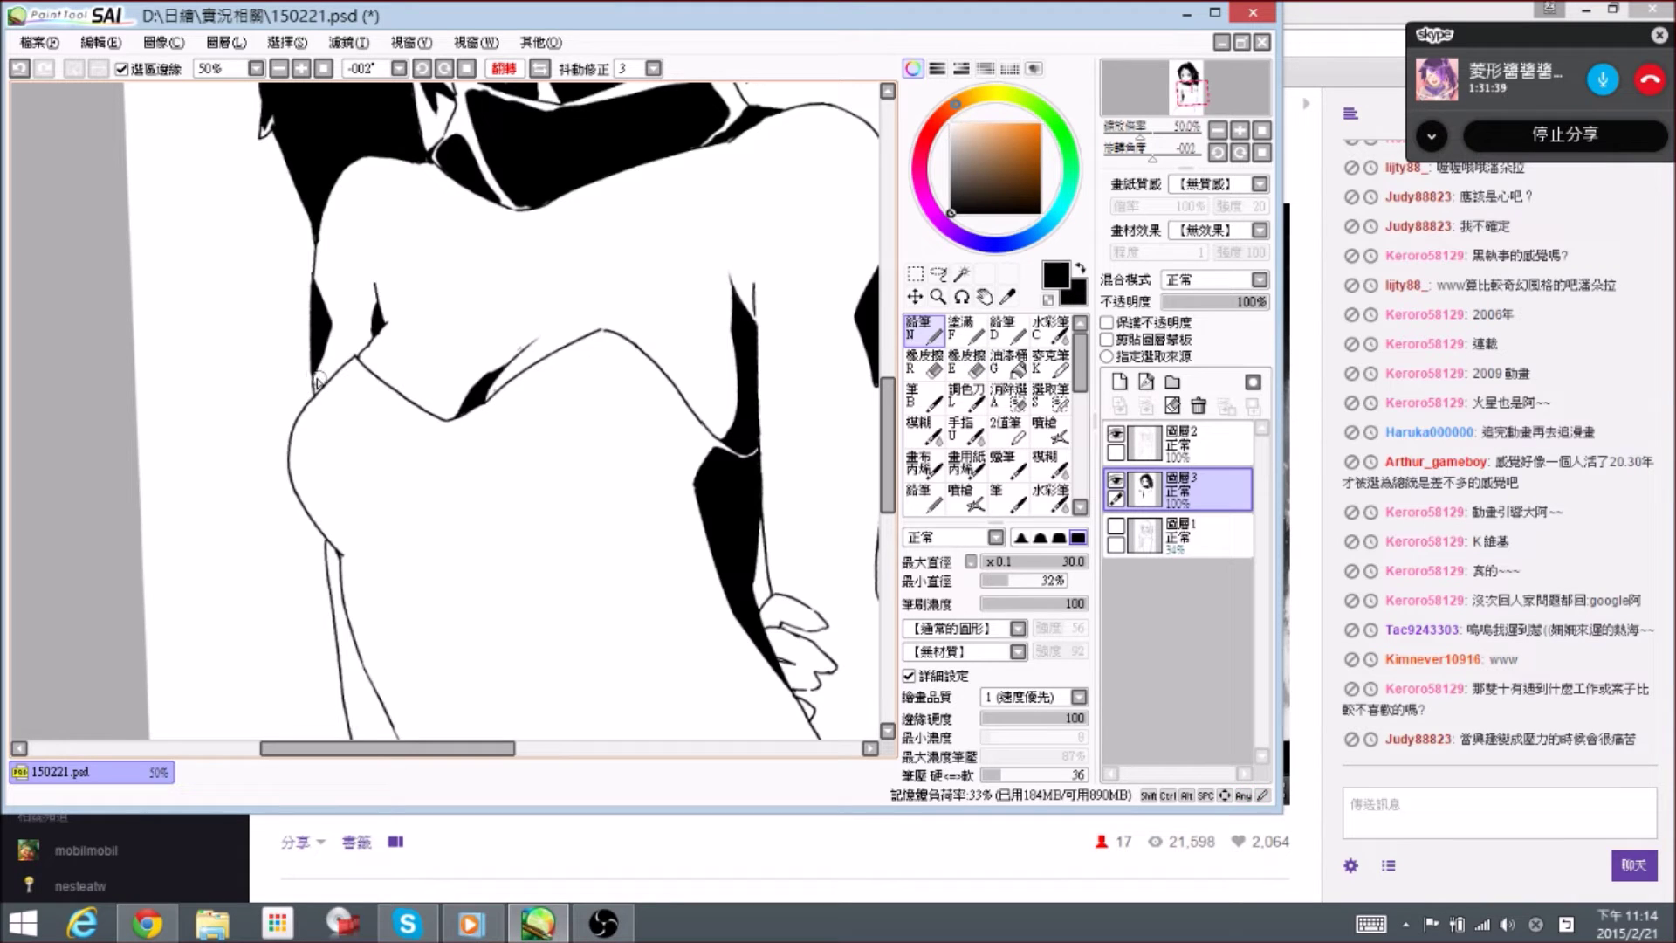
- Save the drawing 150221.psd
key("minus")
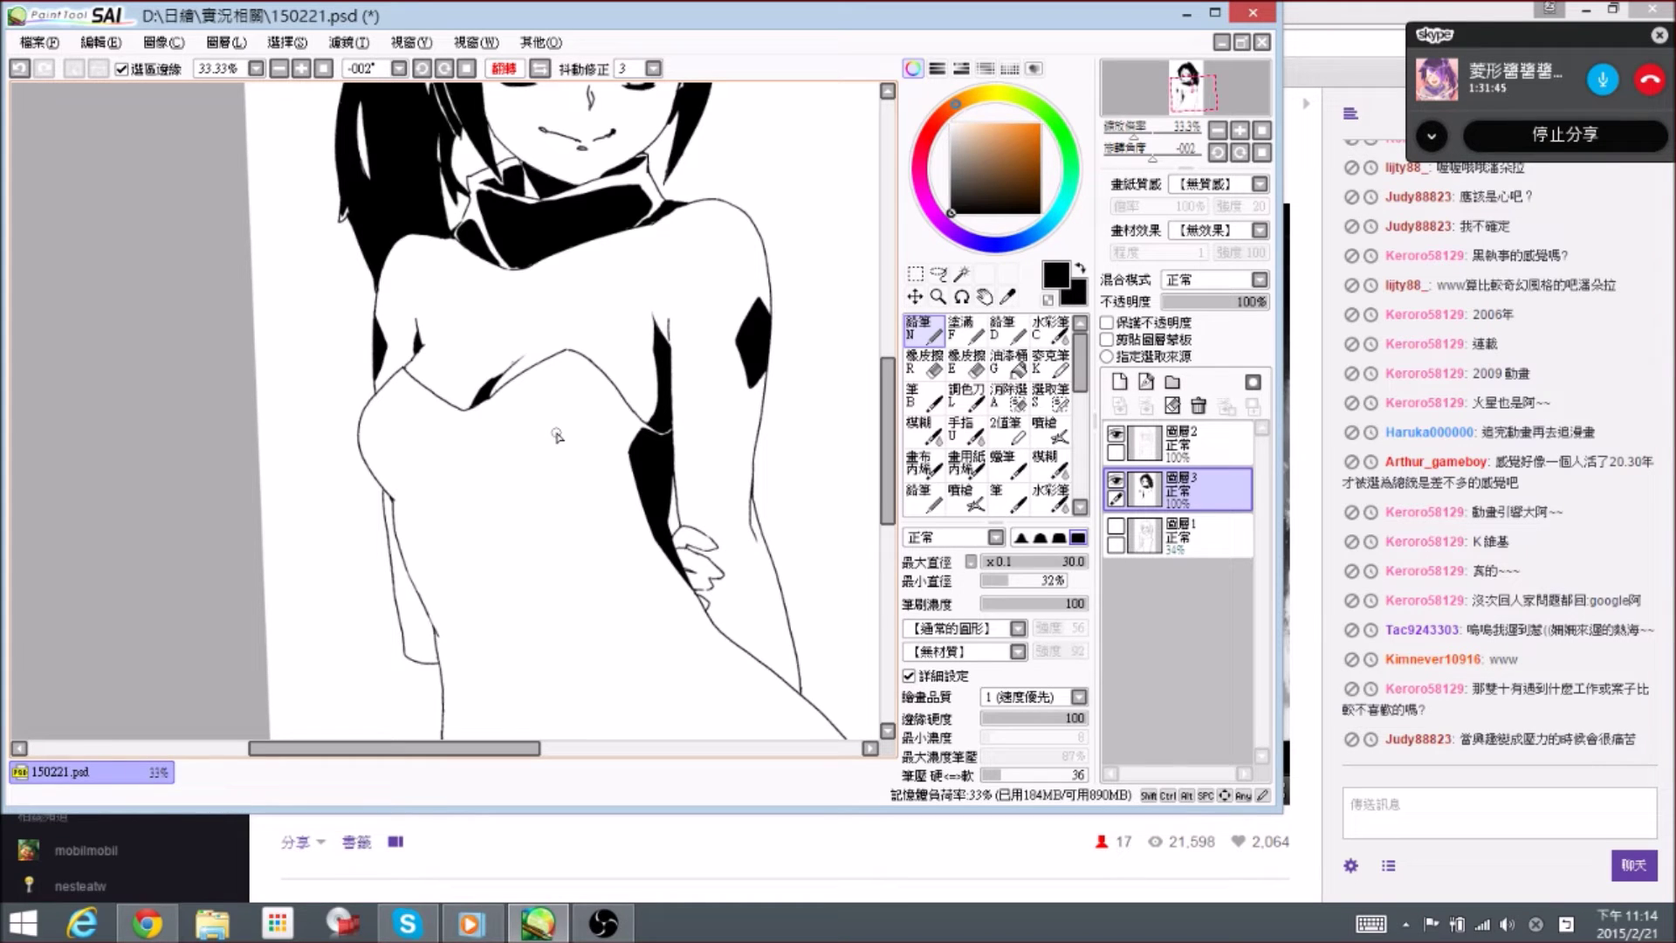
key("minus")
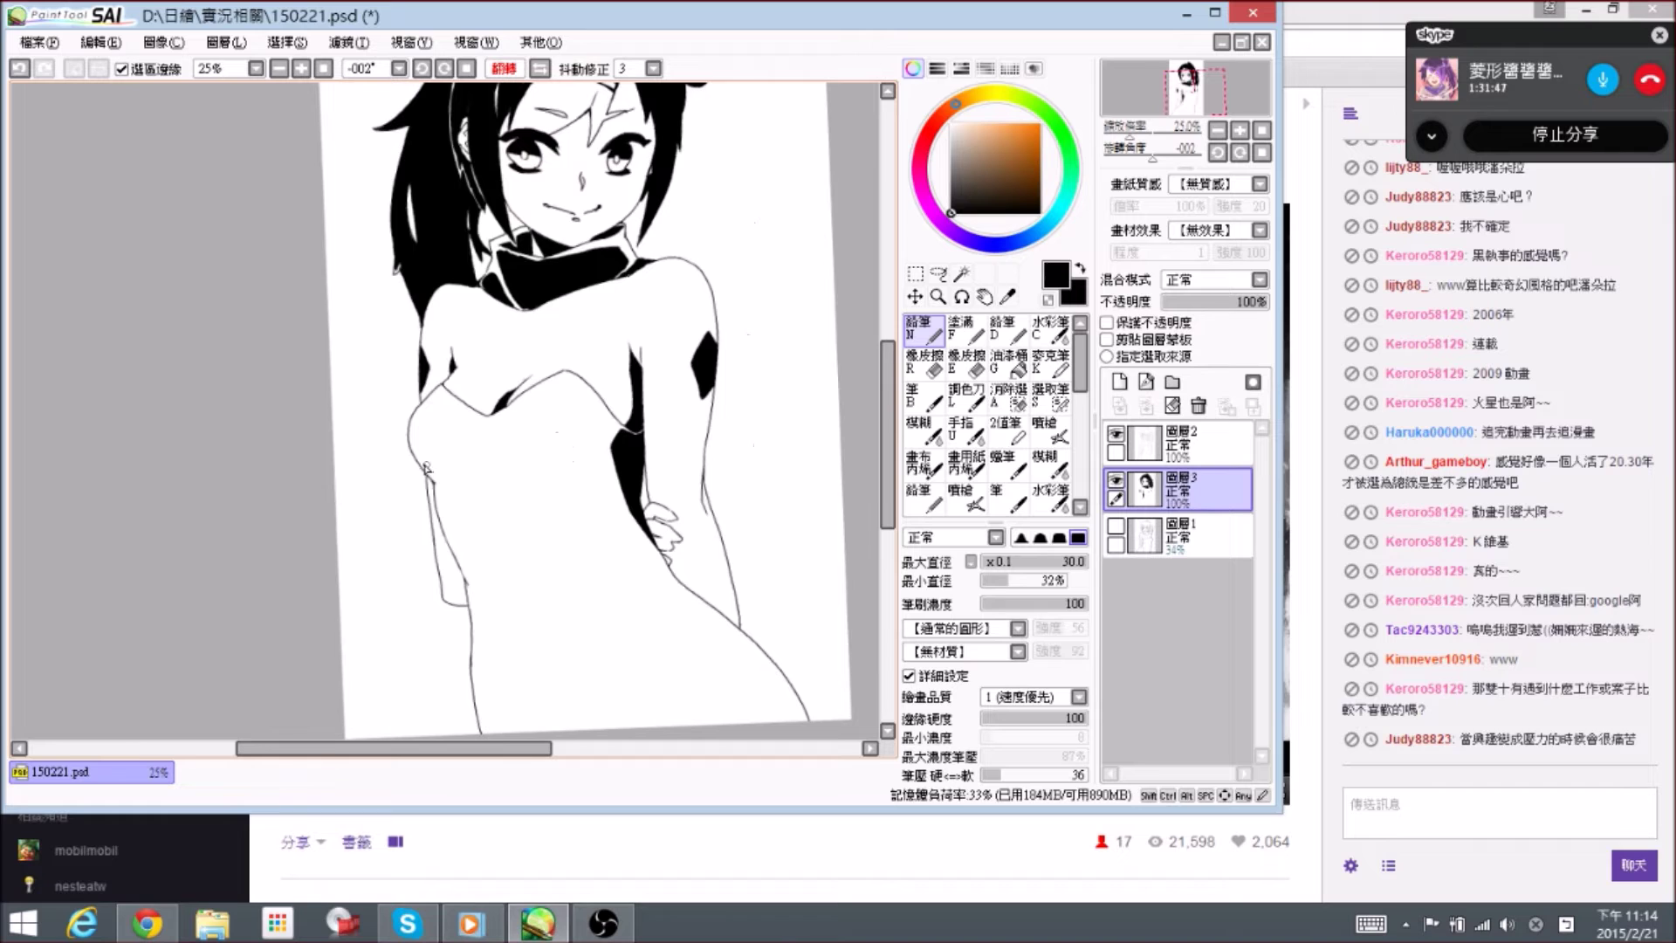
key("ctrl+s")
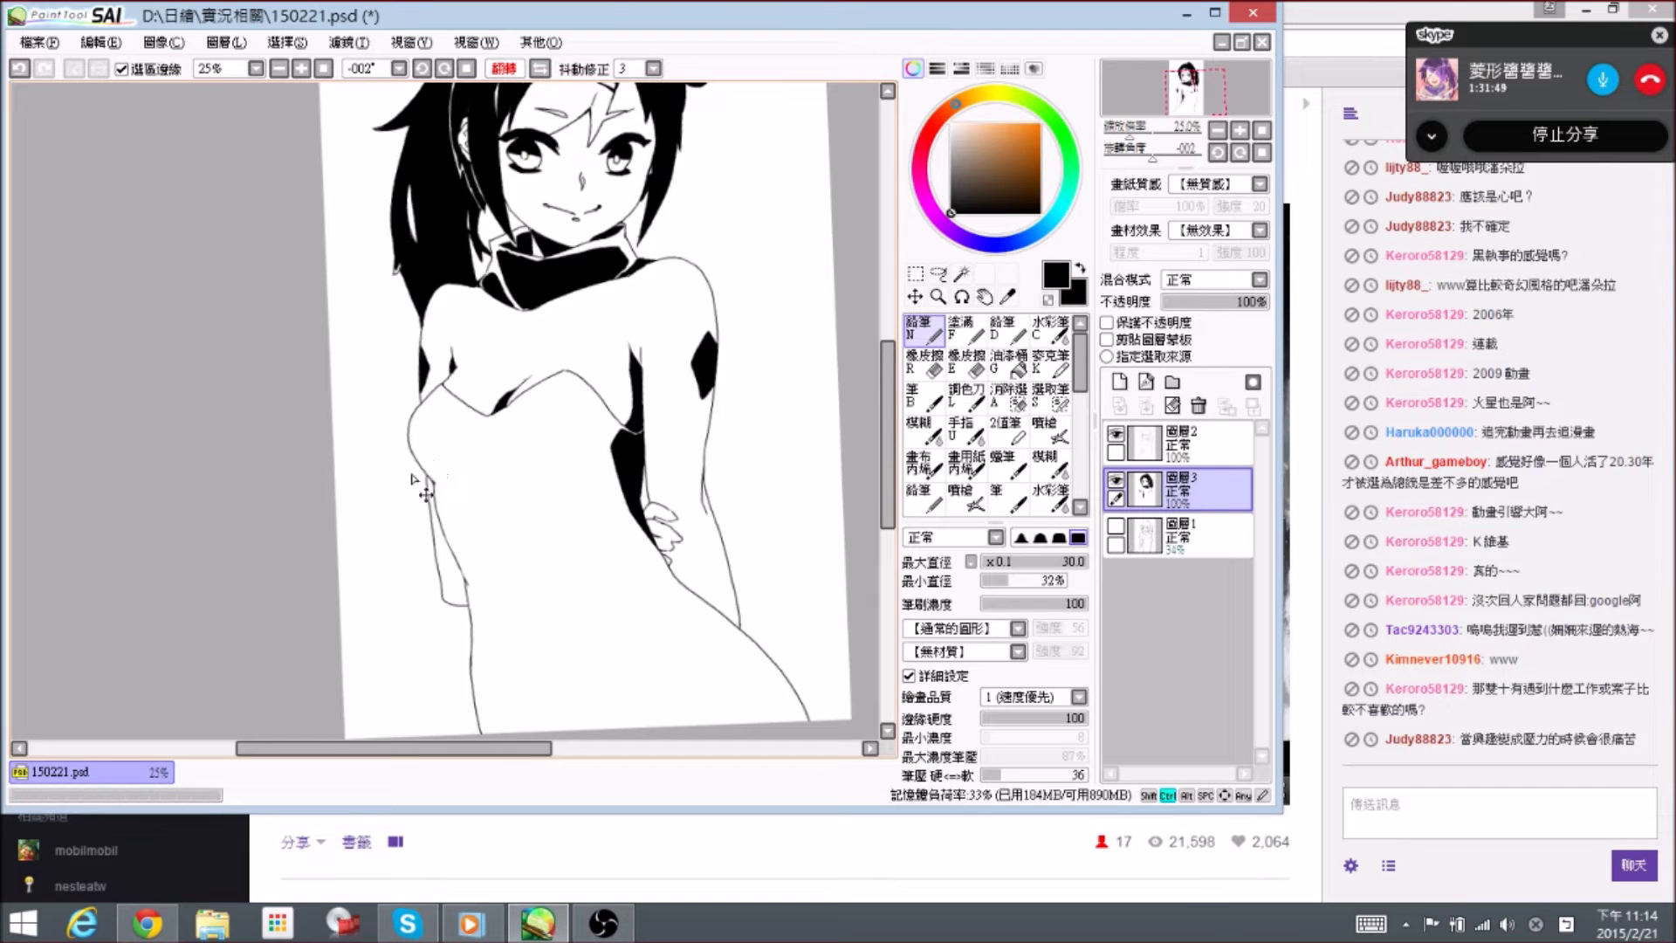
- Paint a long black diamond-shaped shadow inside the upper arm away from the ponytail, at pencil size 40
key("ctrl+plus")
left_click_drag(611, 474, 497, 344)
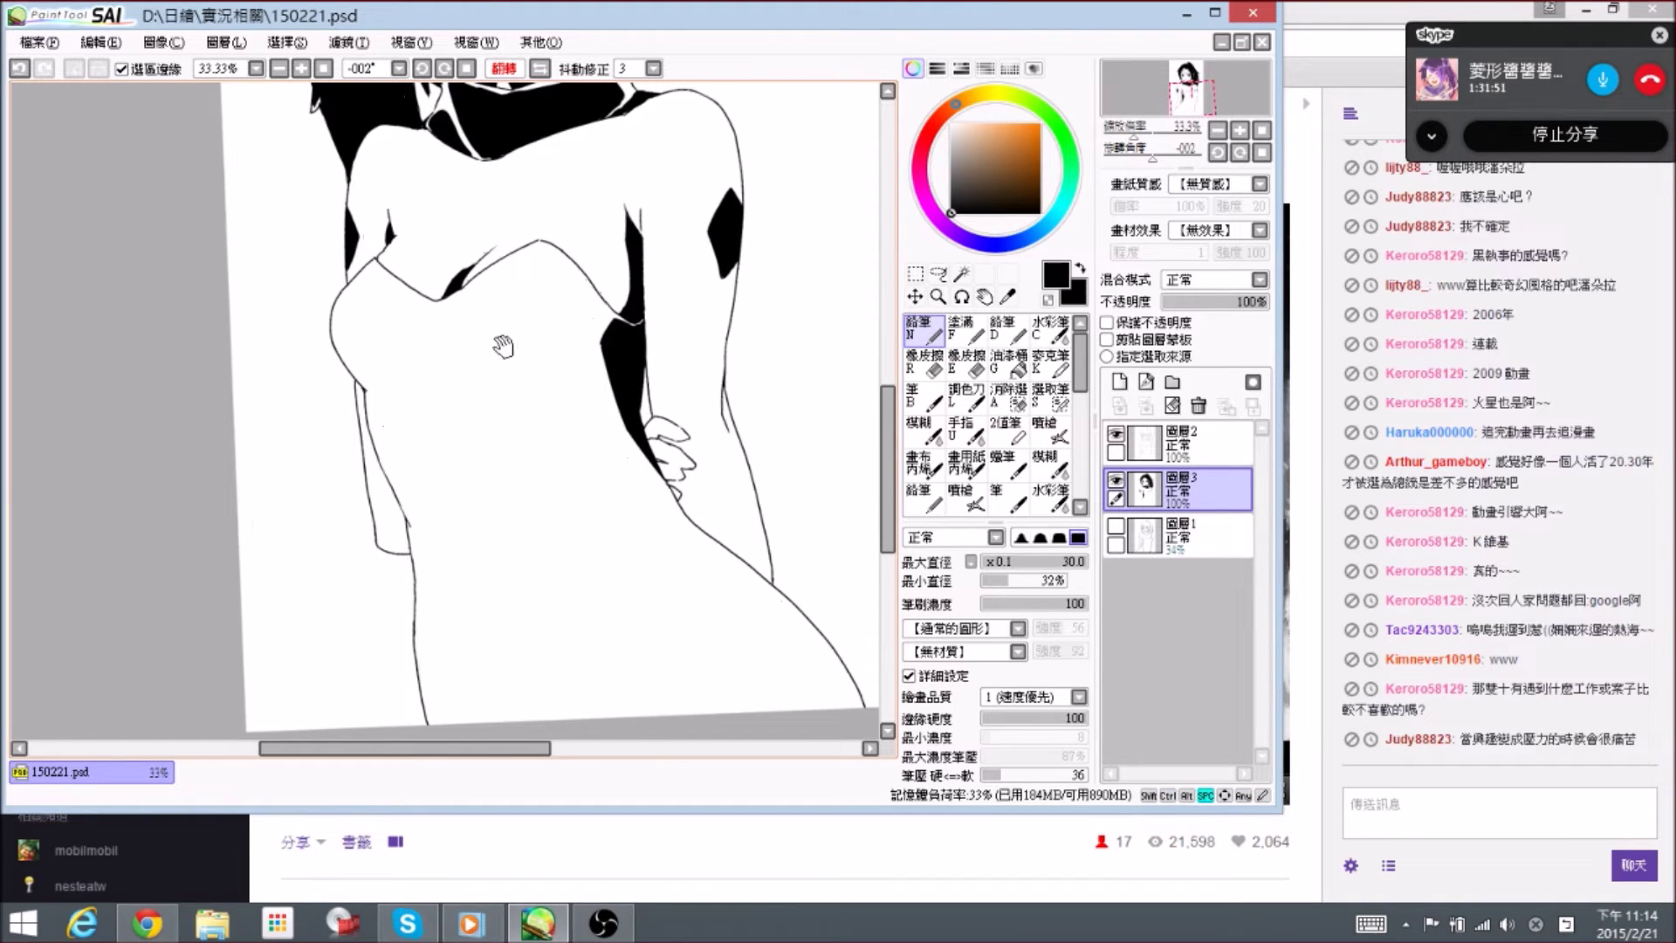
left_click_drag(536, 480, 472, 399)
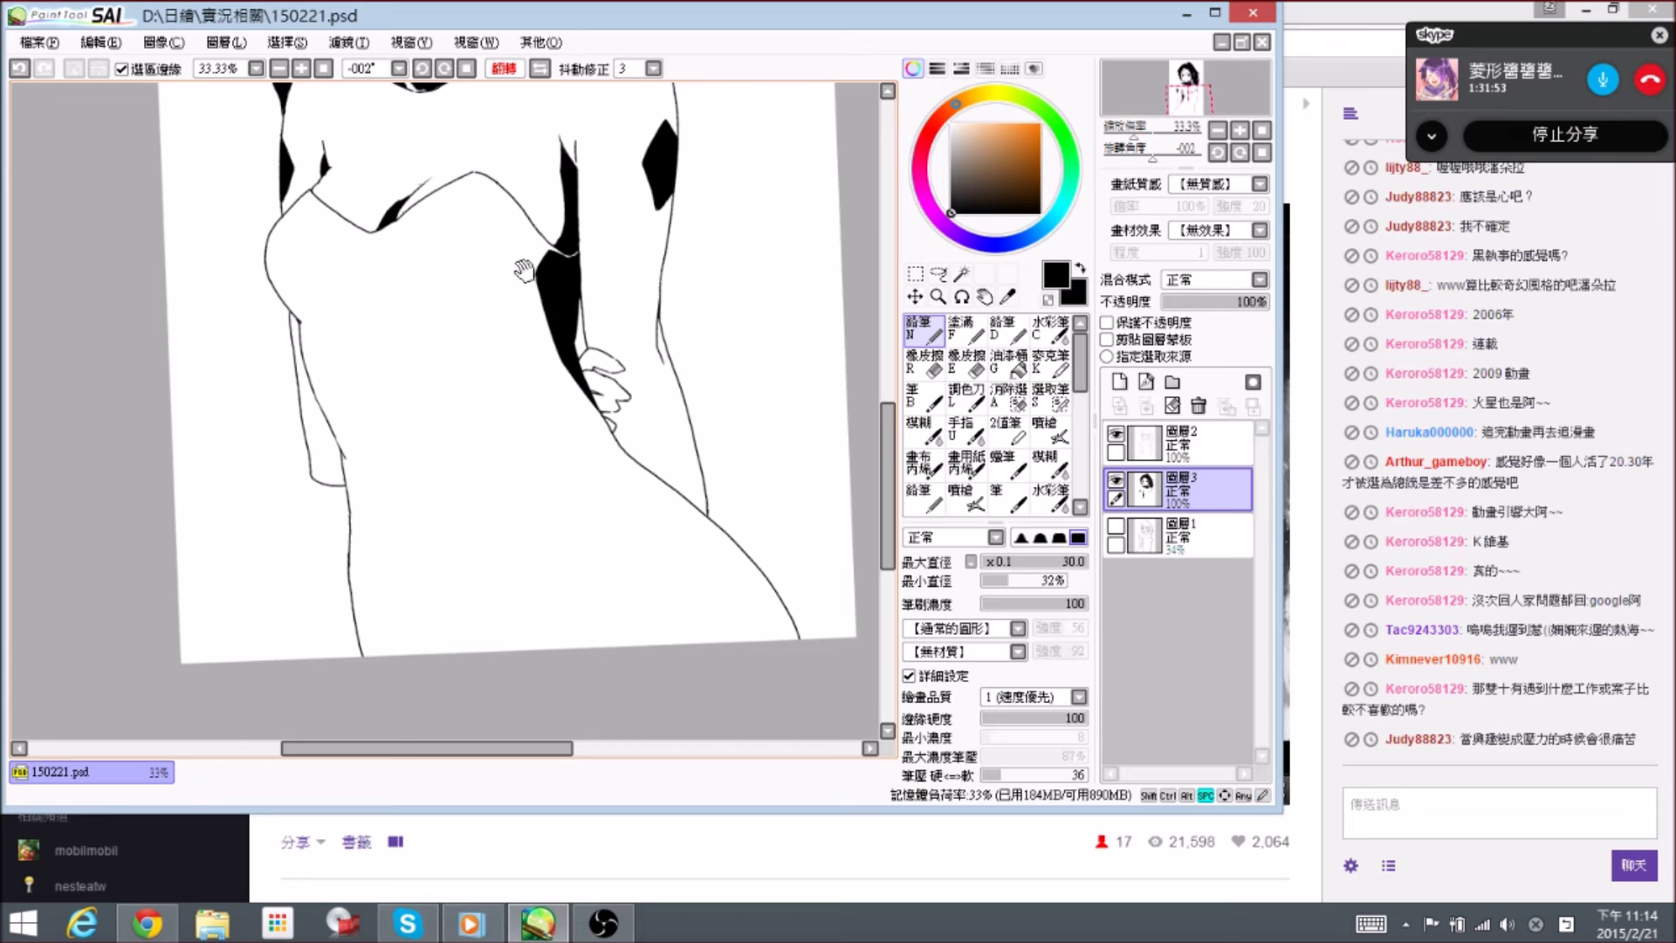
left_click_drag(609, 223, 612, 353)
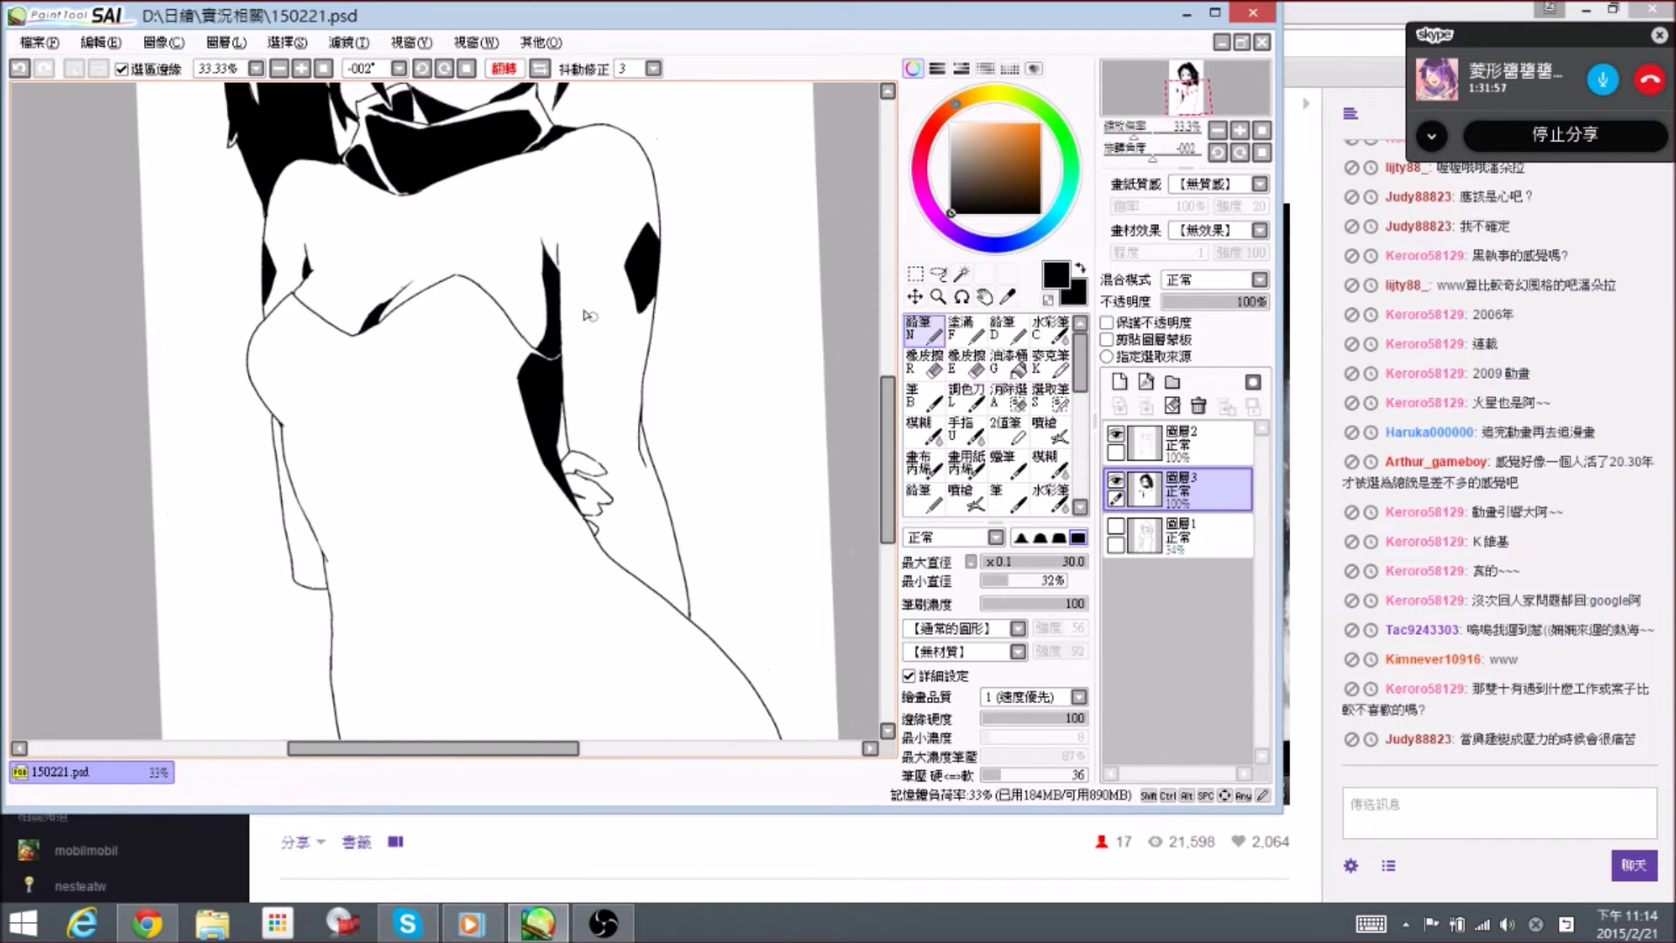
left_click_drag(569, 284, 599, 356)
mouse_move(575, 337)
left_mouse_down()
mouse_move(585, 396)
mouse_move(594, 347)
mouse_move(583, 359)
mouse_move(574, 343)
mouse_move(577, 377)
mouse_move(574, 309)
left_mouse_up()
key("bracketright")
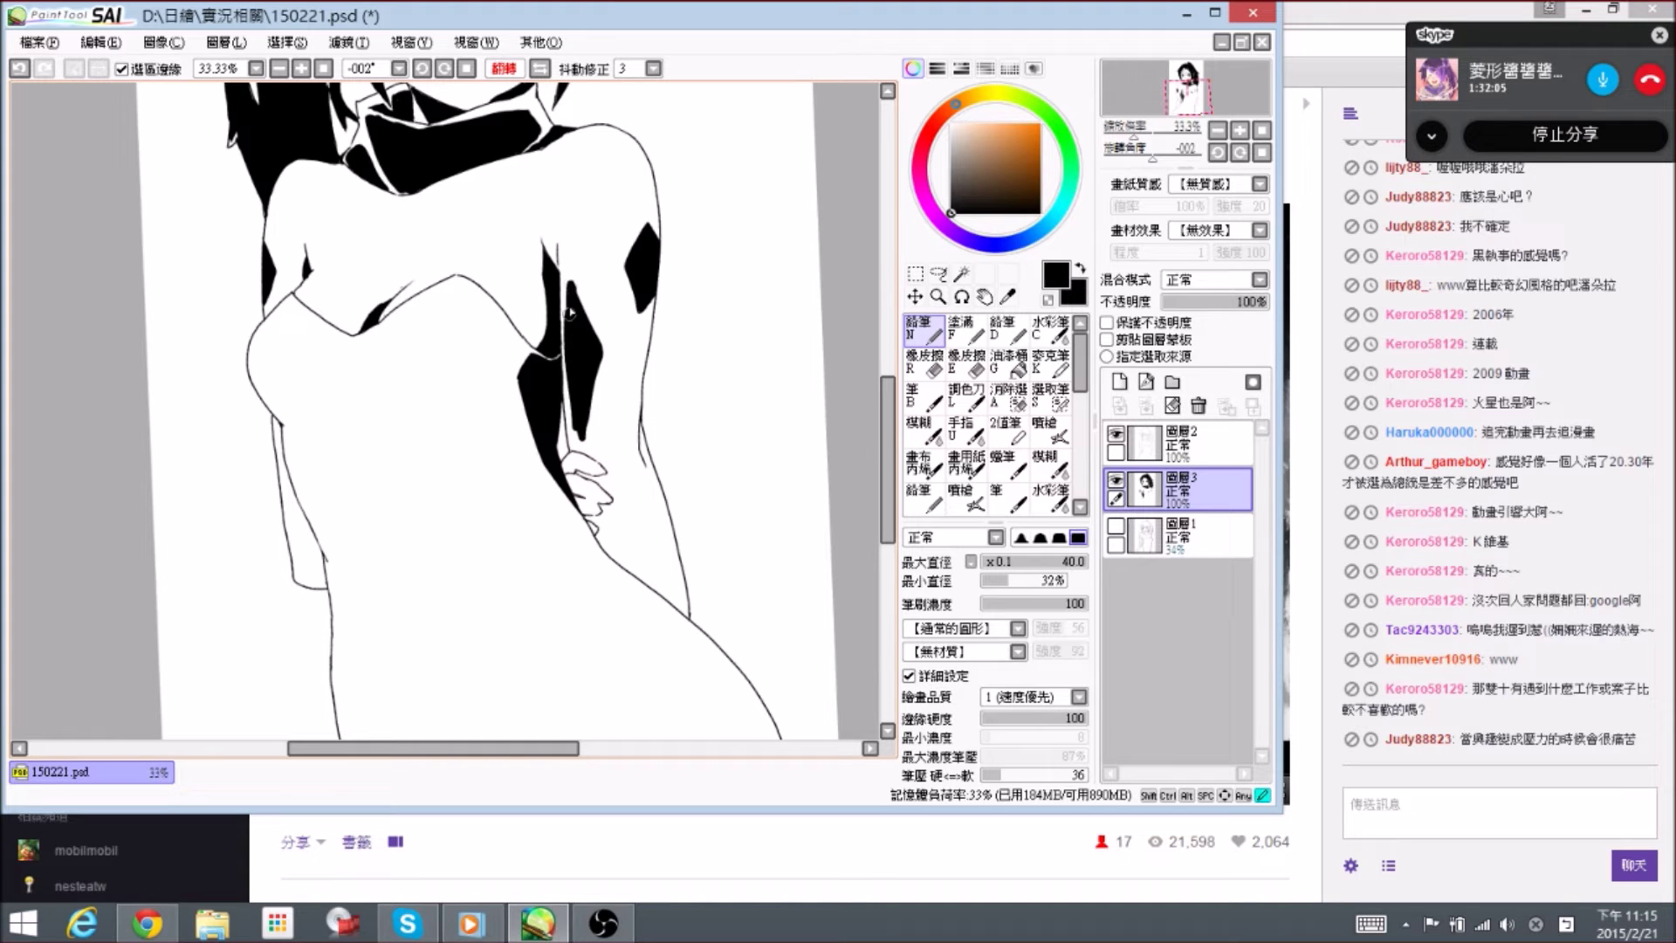
key("e")
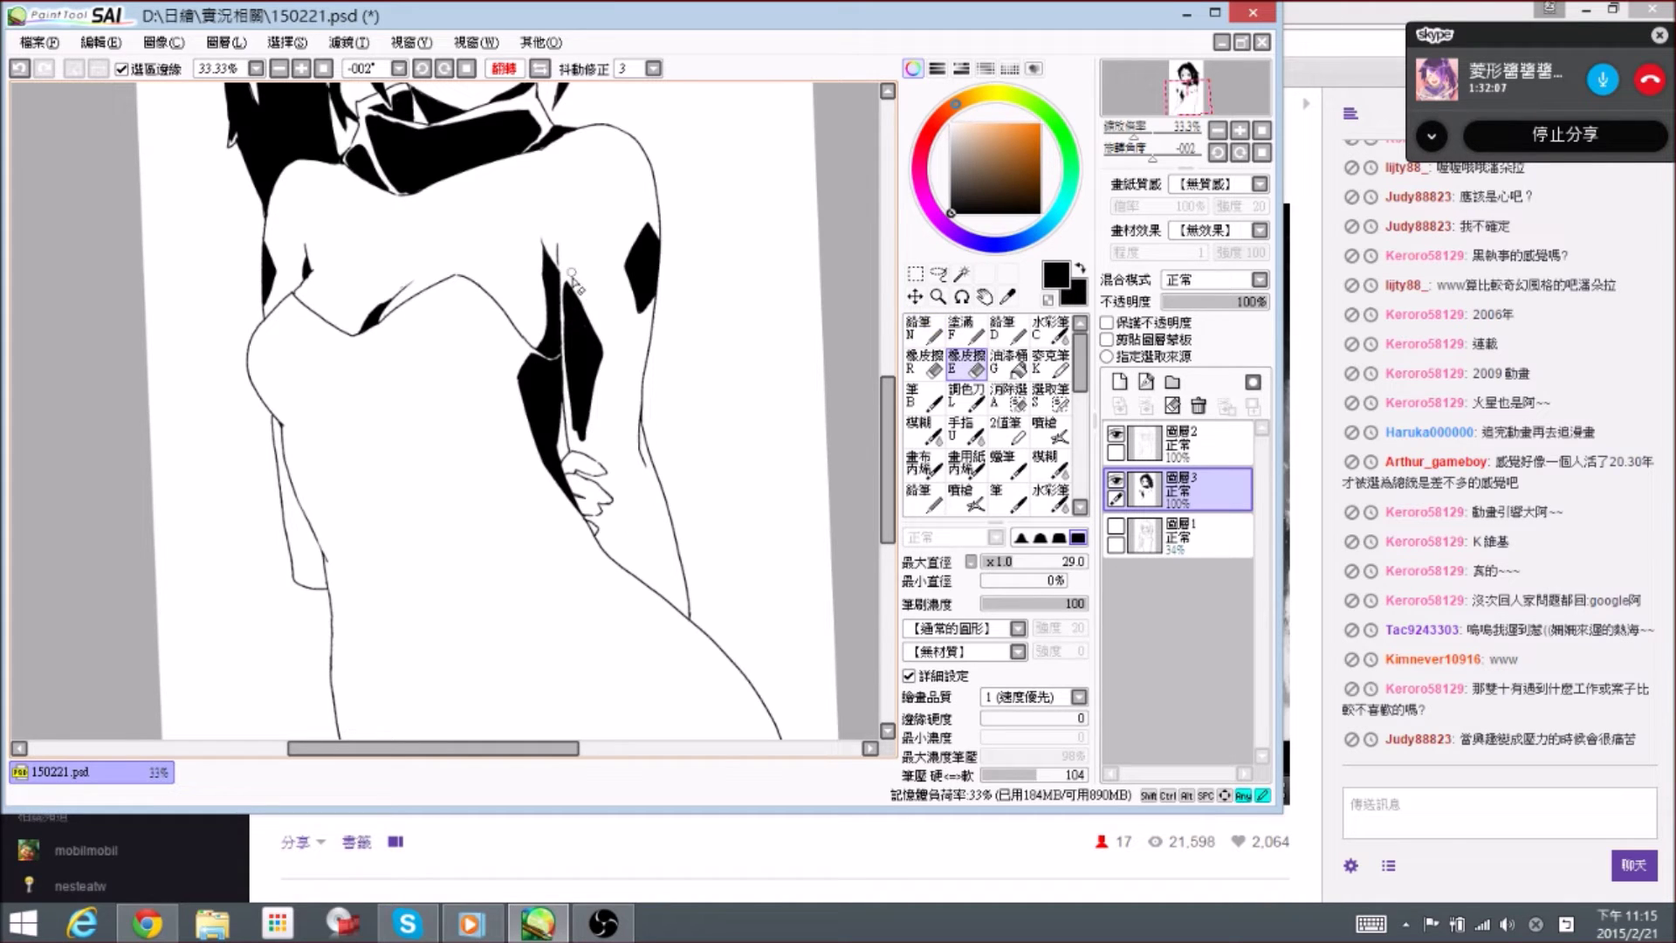
- Extend the inner-arm shadow's lower end down to the hand and refine its edges with the eraser
key("n")
left_click_drag(582, 407, 584, 443)
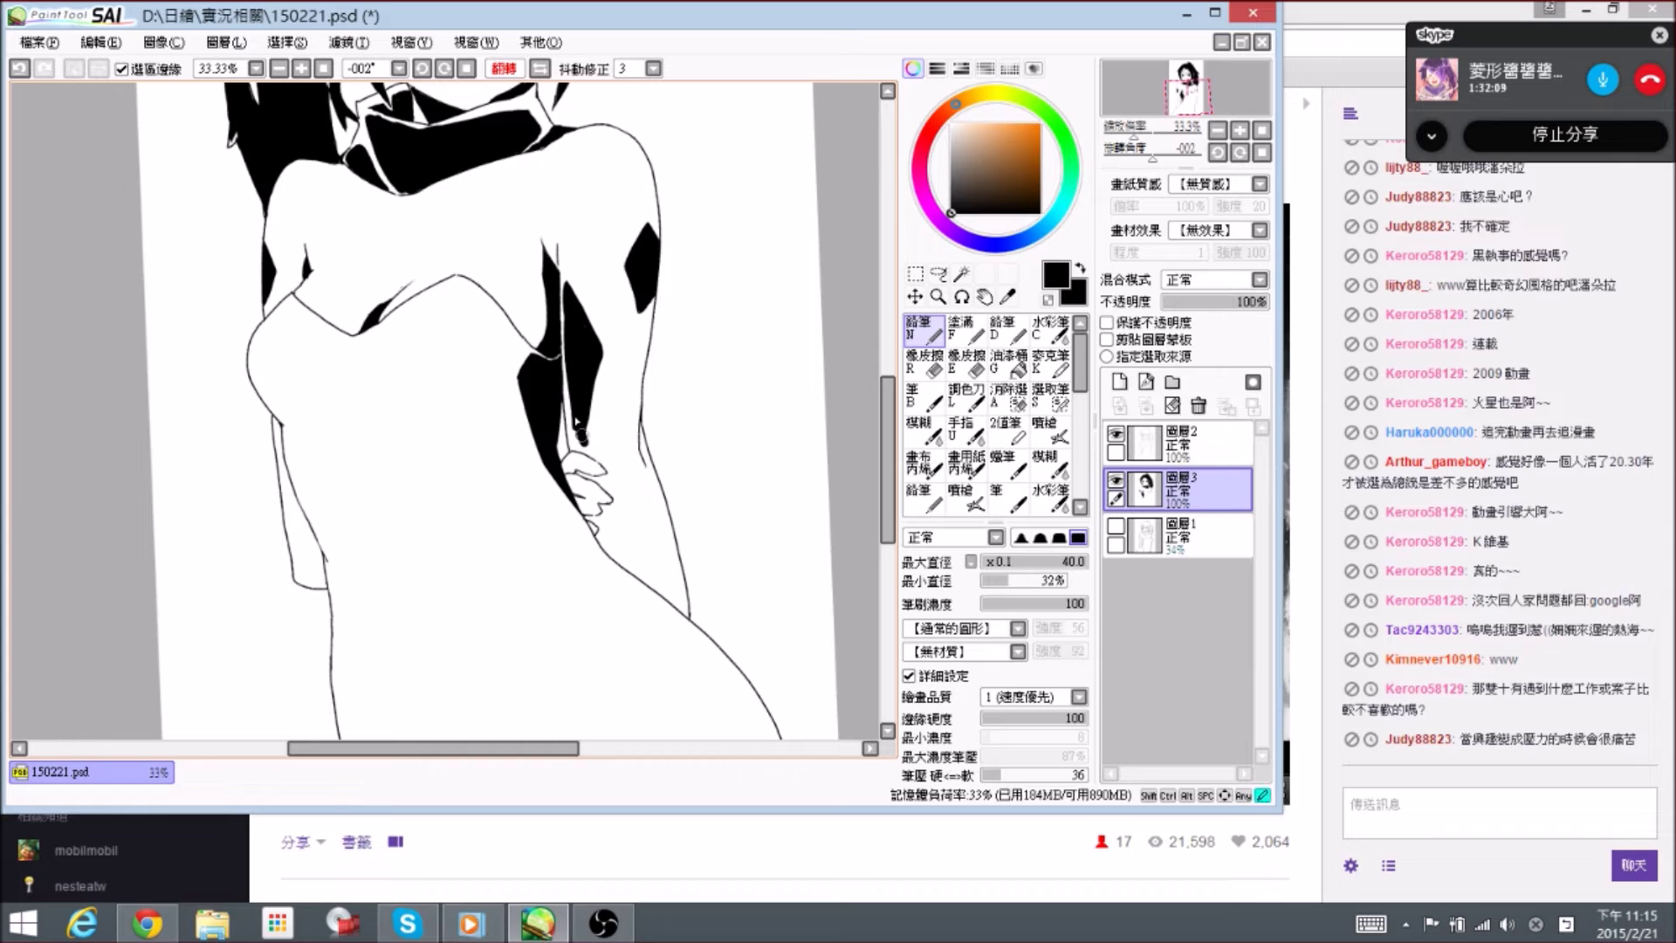
key("e")
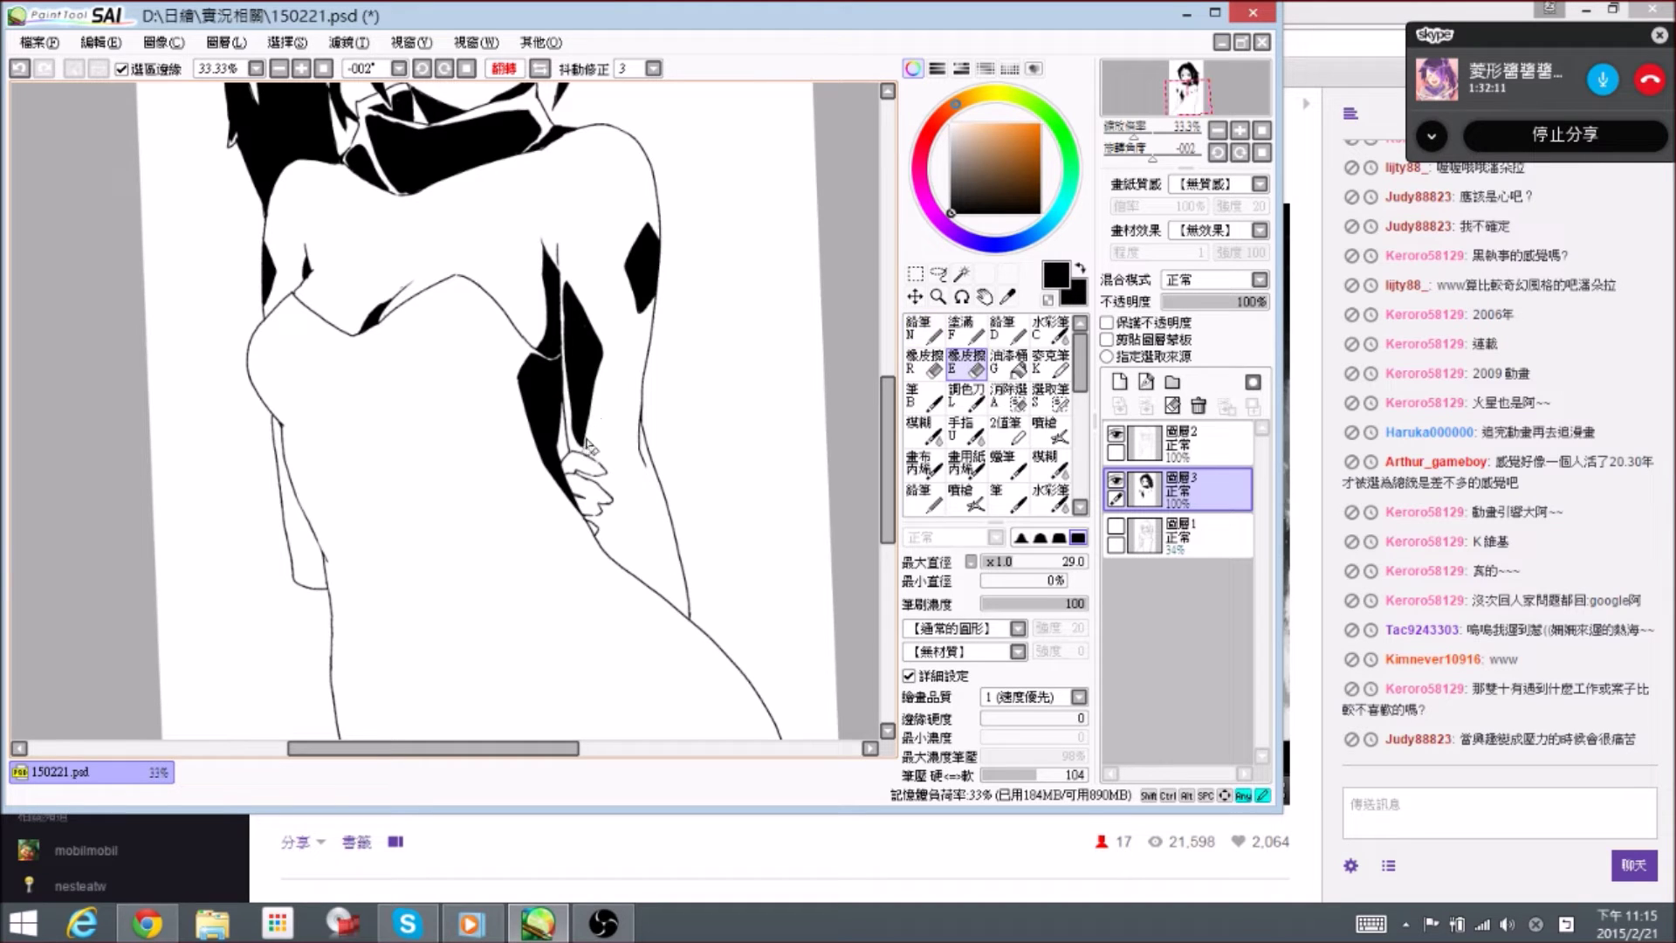
key("n")
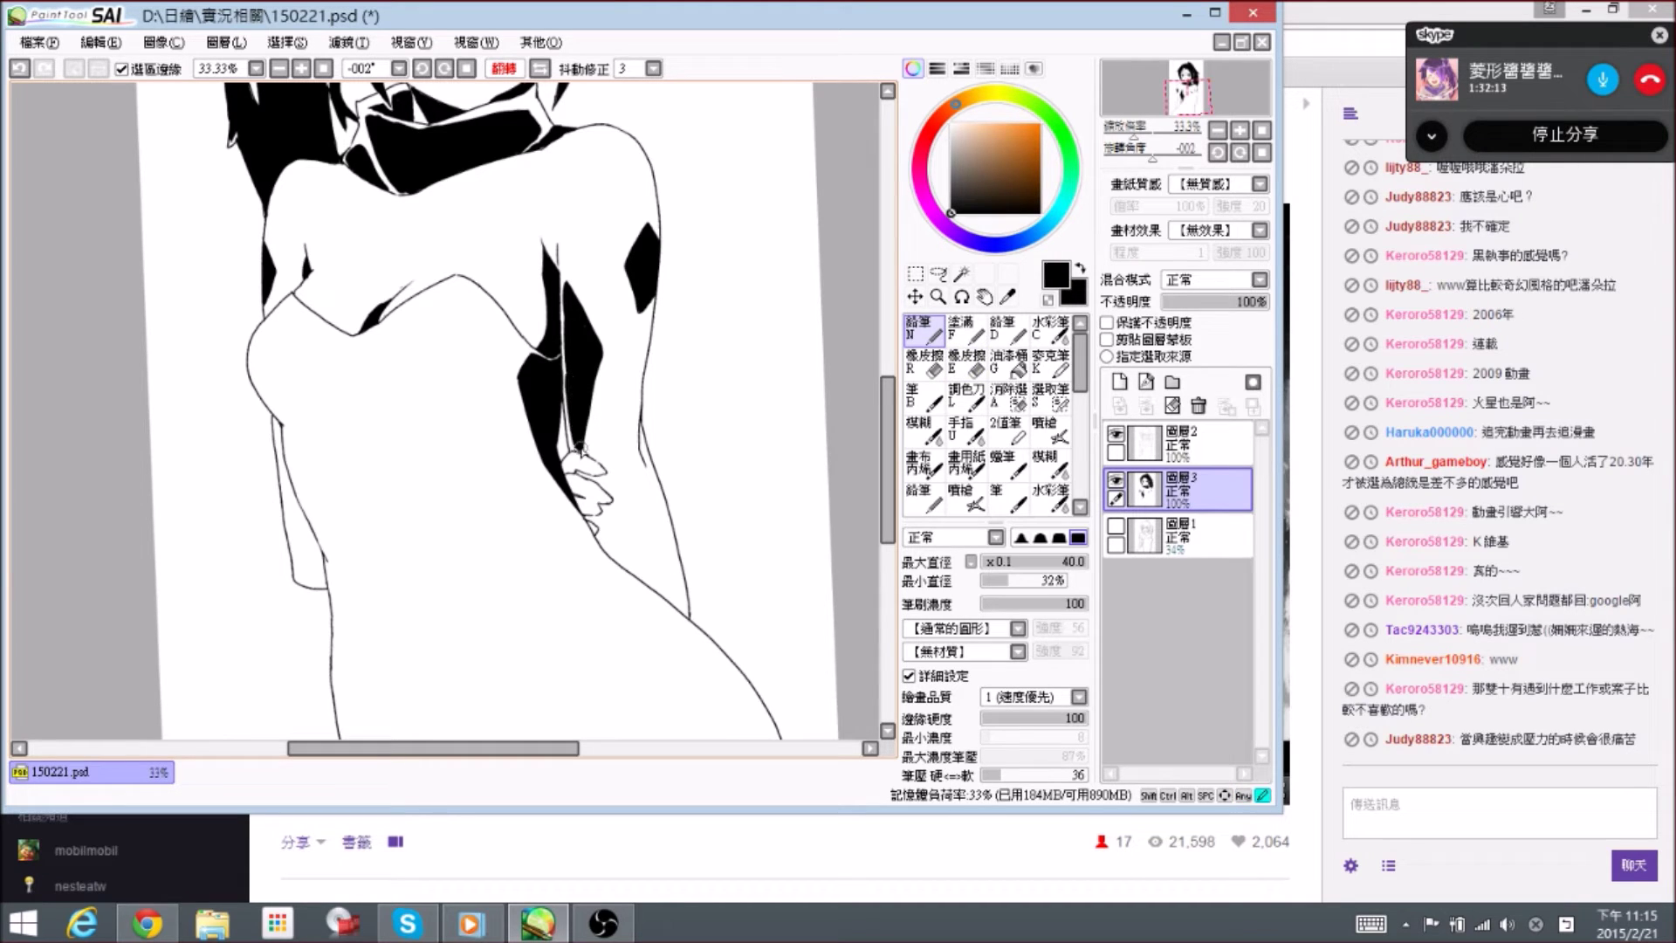
key("e")
key("n")
left_click_drag(591, 461, 576, 456)
key("e")
key("n")
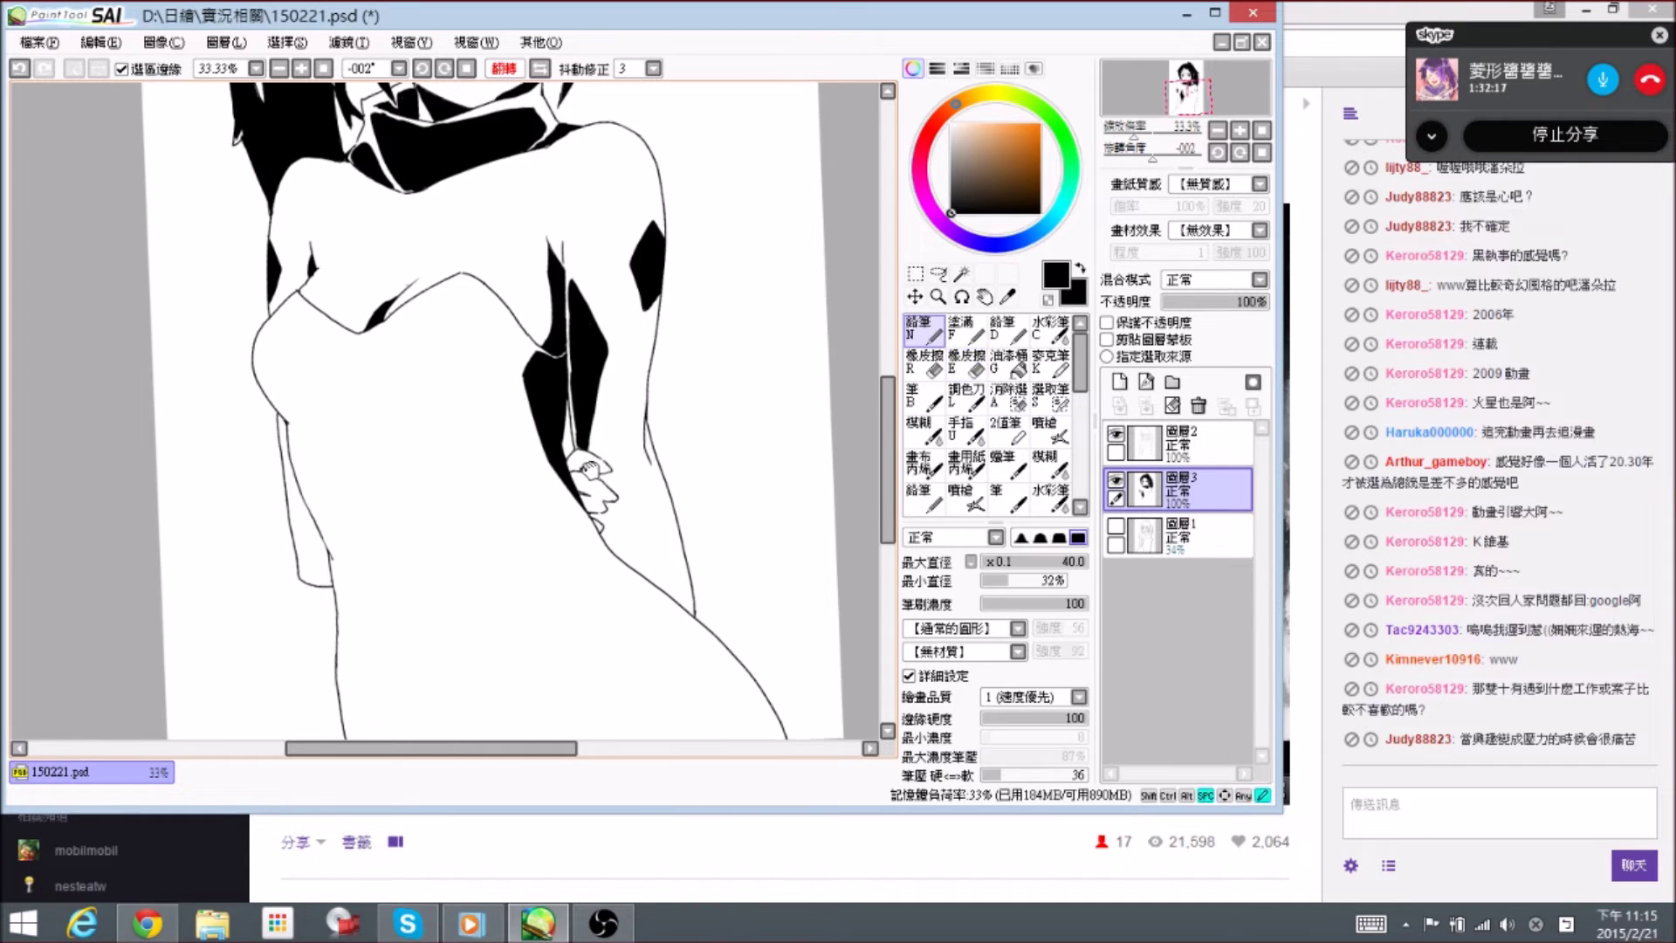
- Fill the fingers of the hand at the waist with solid black
mouse_move(580, 458)
left_mouse_down()
mouse_move(604, 462)
mouse_move(573, 465)
left_mouse_up()
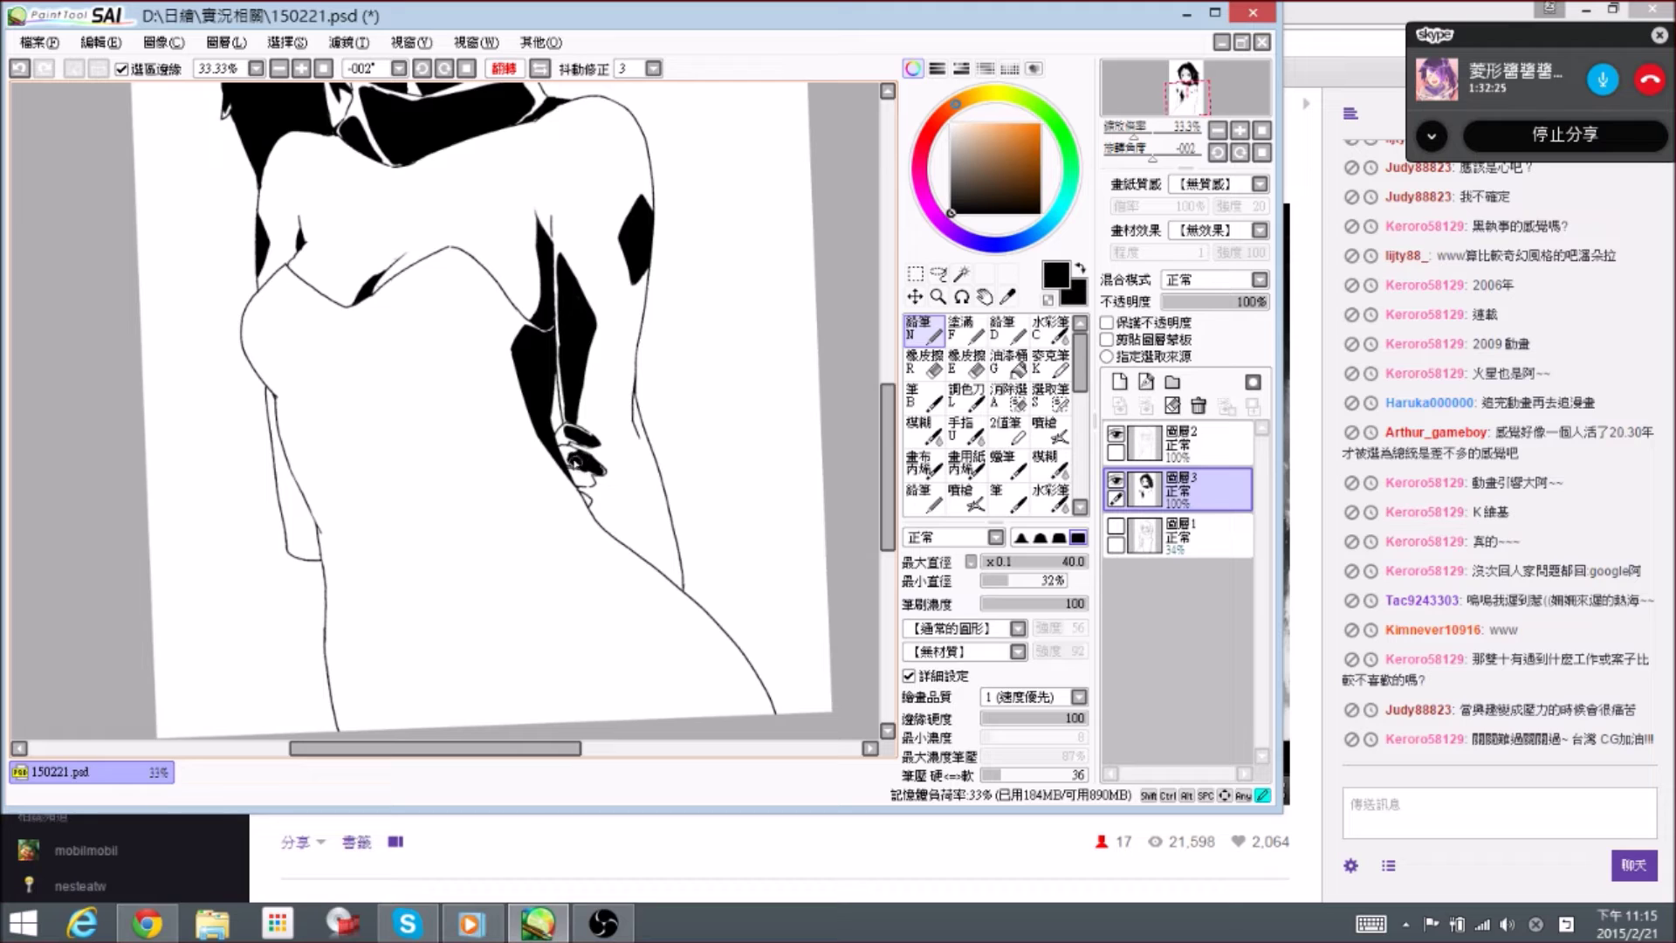
key("e")
left_click(601, 470)
key("n")
left_click(602, 469)
mouse_move(618, 503)
left_mouse_down()
mouse_move(611, 465)
mouse_move(620, 480)
left_mouse_up()
left_click(602, 463, "ctrl")
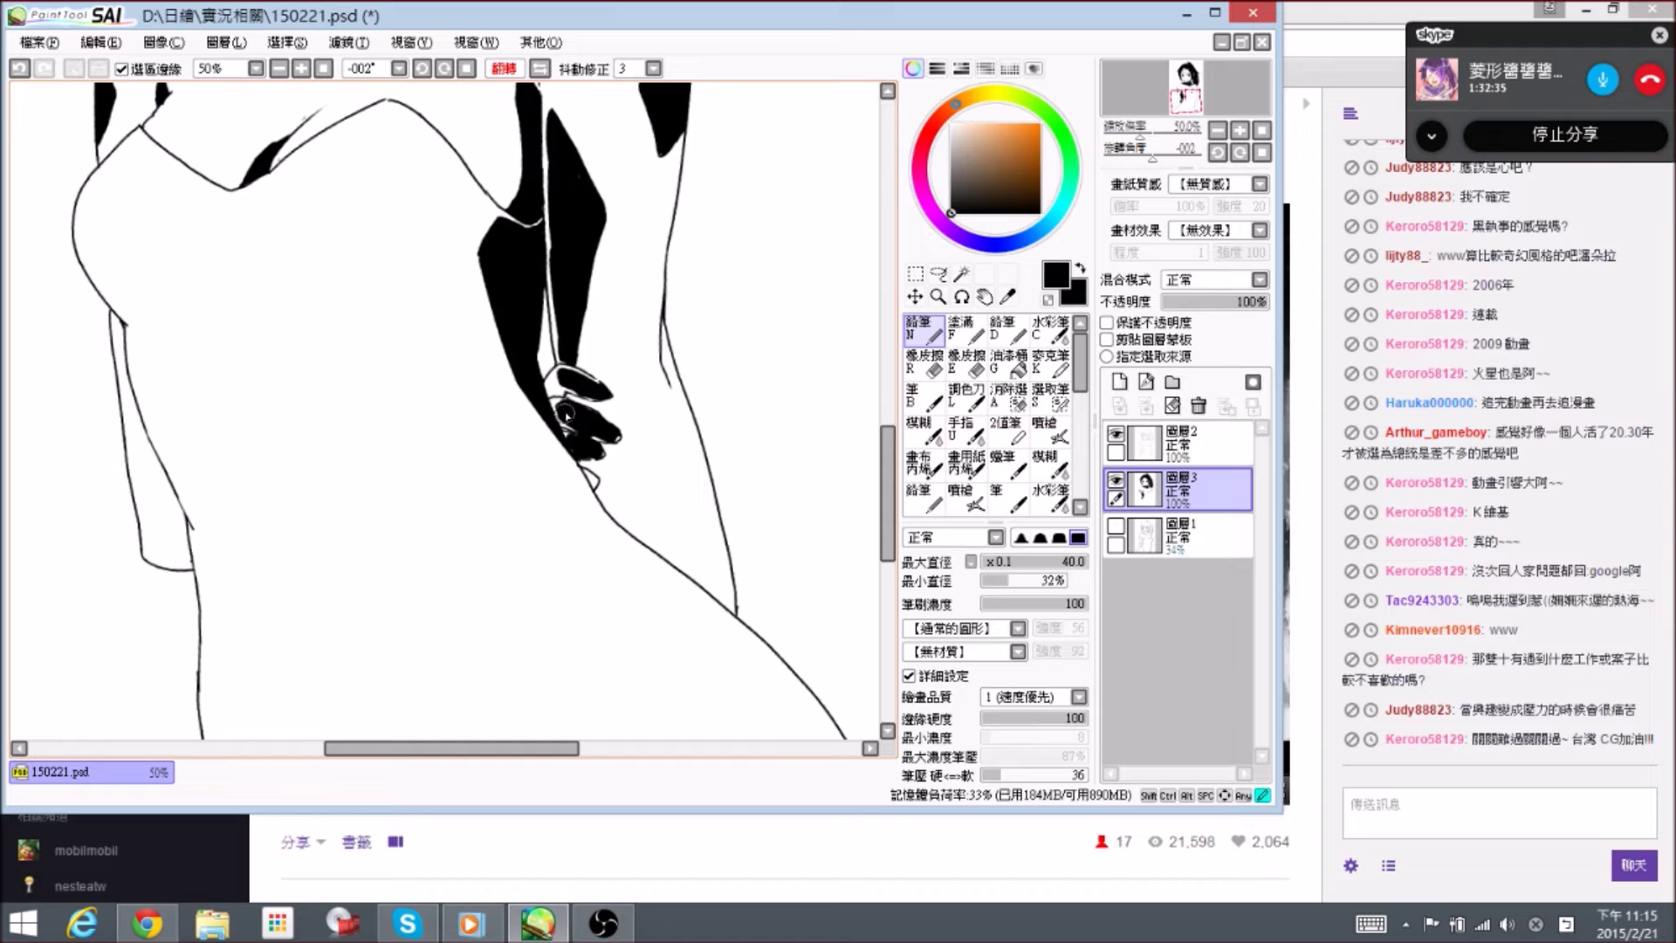
- Clean up the black fingers' outlines and the white gaps between them with the eraser and pencil
key("e")
left_click_drag(618, 425, 596, 464)
key("n")
key("e")
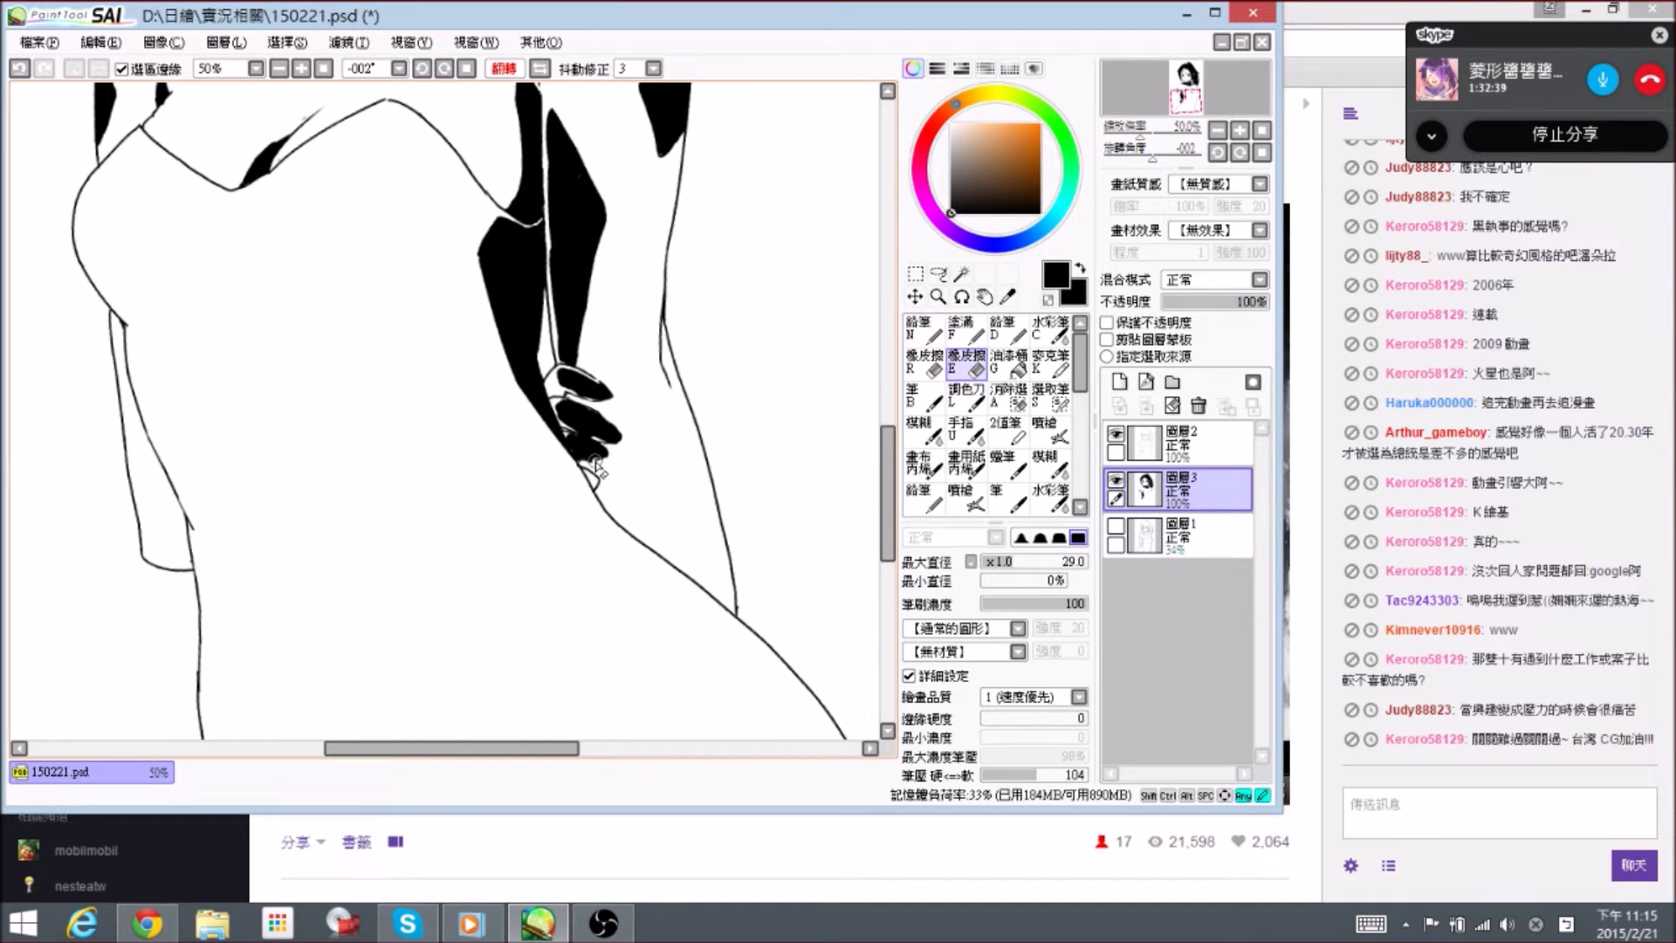
key("n")
mouse_move(658, 385)
left_mouse_down()
mouse_move(667, 463)
mouse_move(574, 467)
left_mouse_up()
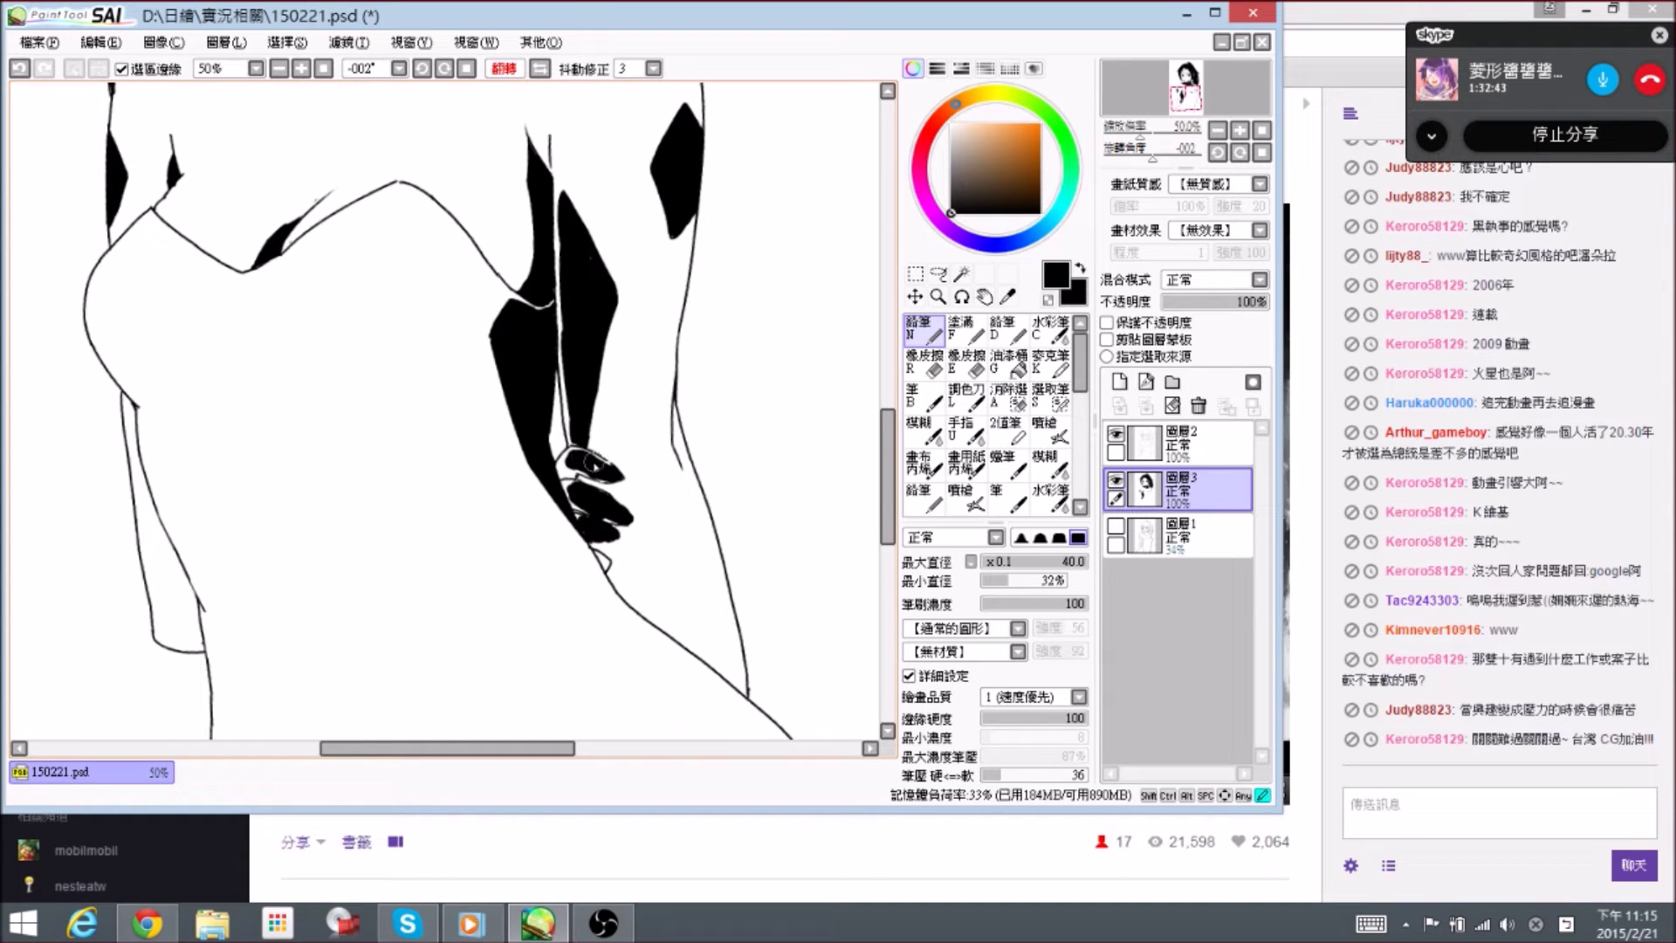
- Paint a small black wedge shadow at the elbow bend against the outer arm line and trim its edges
mouse_move(682, 455)
left_mouse_down()
mouse_move(638, 474)
mouse_move(625, 455)
mouse_move(607, 303)
mouse_move(601, 348)
left_mouse_up()
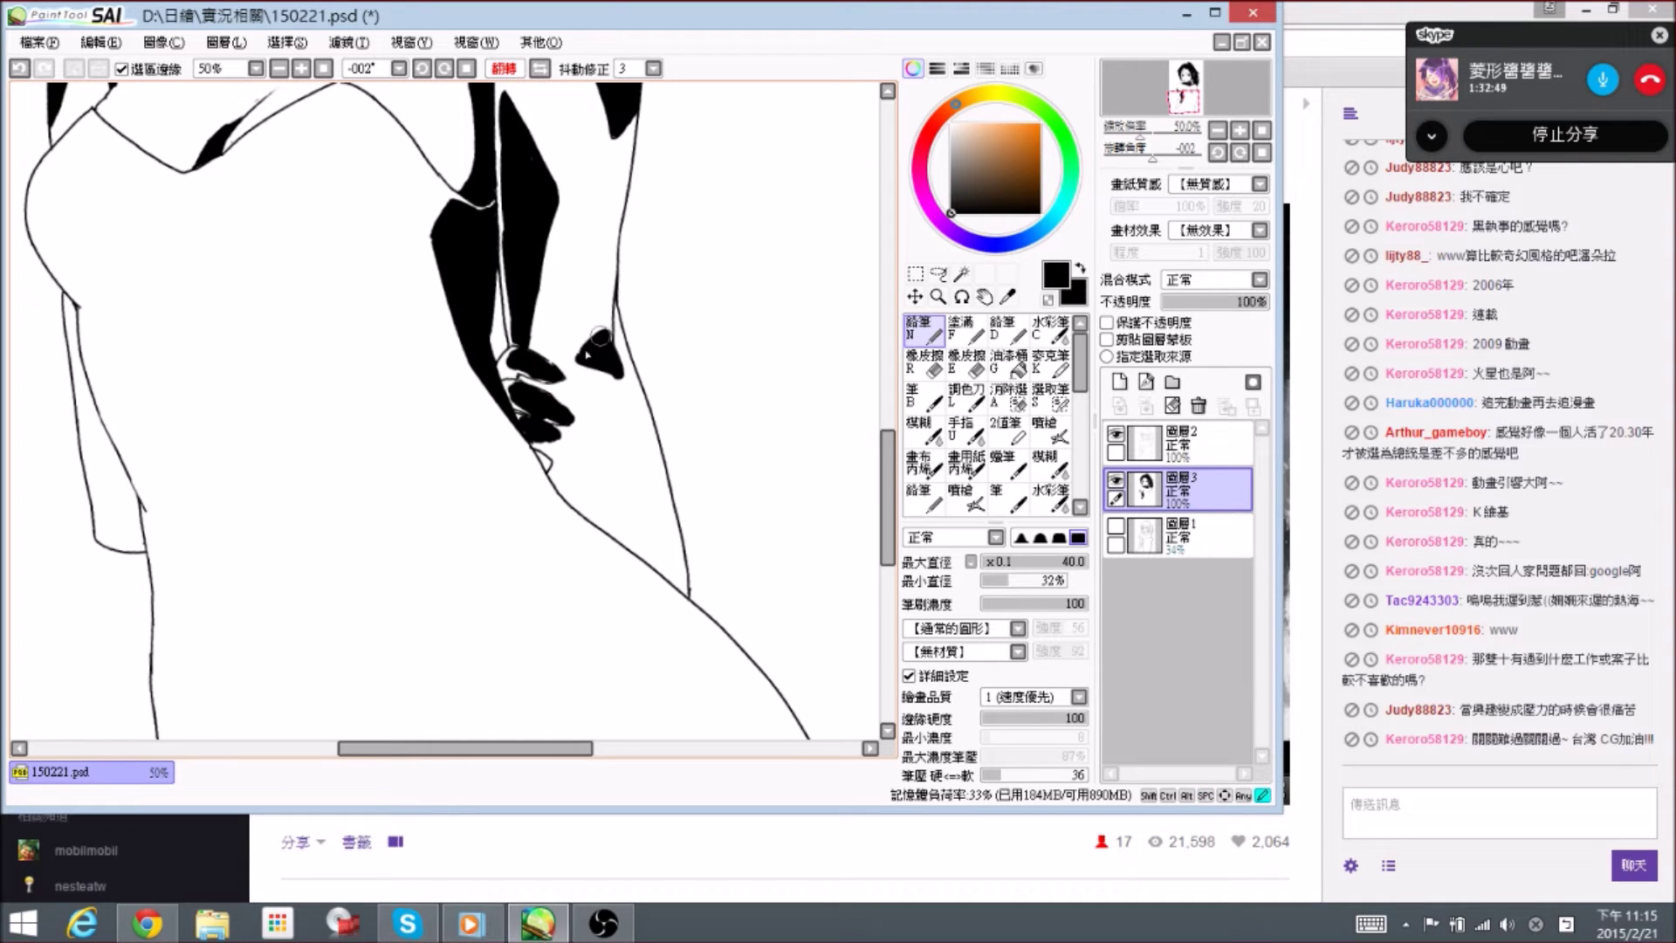
key("e")
left_click_drag(569, 354, 624, 341)
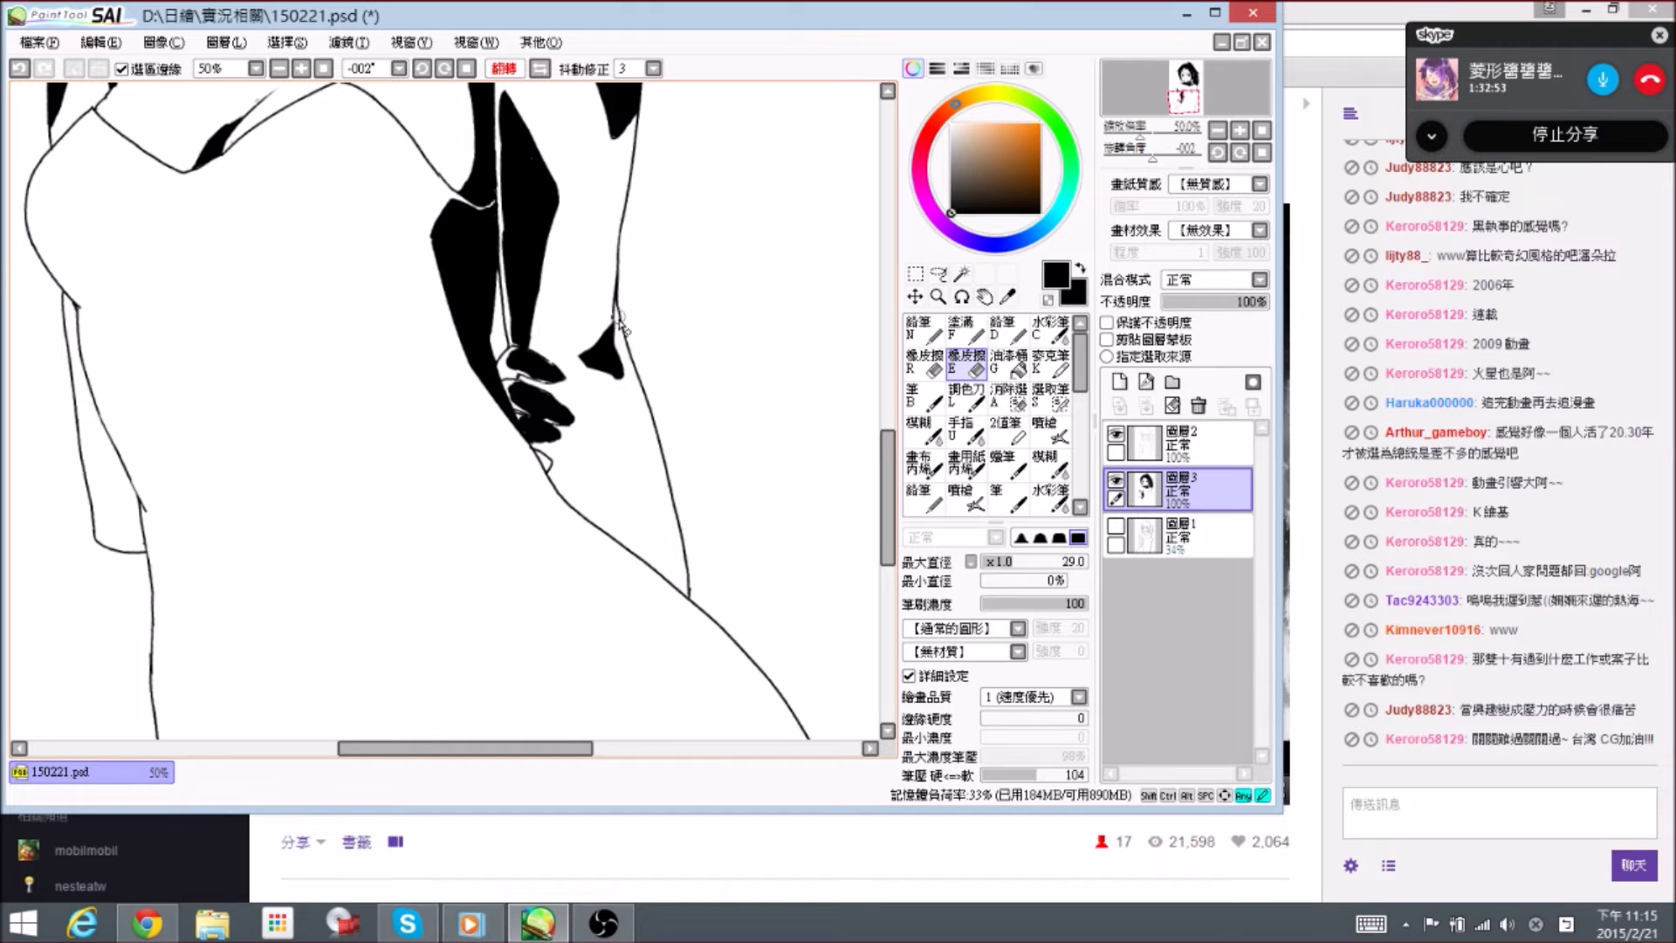
- Paint a solid black shadow along the forearm's lower edge from the hand to the hip contour and trim its edges
key("n")
left_click_drag(660, 414, 592, 373)
key("e")
key("n")
mouse_move(500, 444)
left_mouse_down()
mouse_move(637, 530)
mouse_move(648, 569)
mouse_move(516, 459)
mouse_move(637, 513)
mouse_move(629, 533)
mouse_move(618, 523)
mouse_move(640, 534)
mouse_move(649, 575)
mouse_move(634, 463)
mouse_move(658, 581)
mouse_move(639, 485)
mouse_move(655, 576)
mouse_move(633, 504)
left_mouse_up()
key("e")
key("n")
key("e")
key("n")
key("e")
key("n")
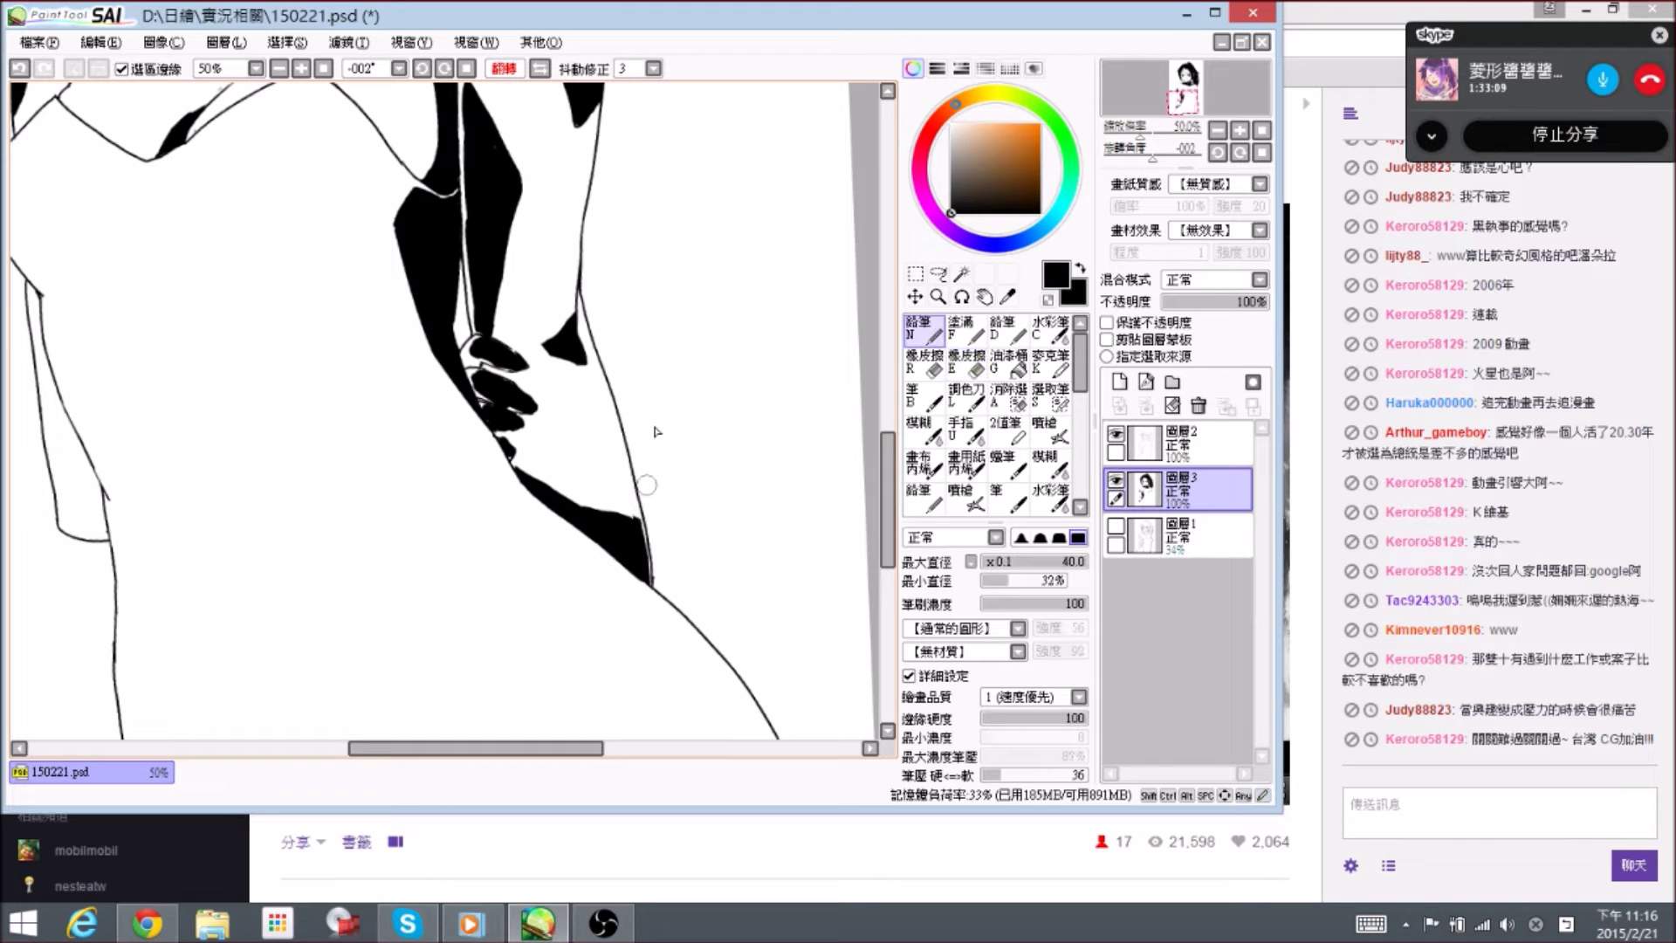
- Paint a narrow black shadow on the face along the side hair lock, from beside the eye down the cheek
scroll(646, 301, "down", 3)
left_click_drag(640, 173, 679, 365)
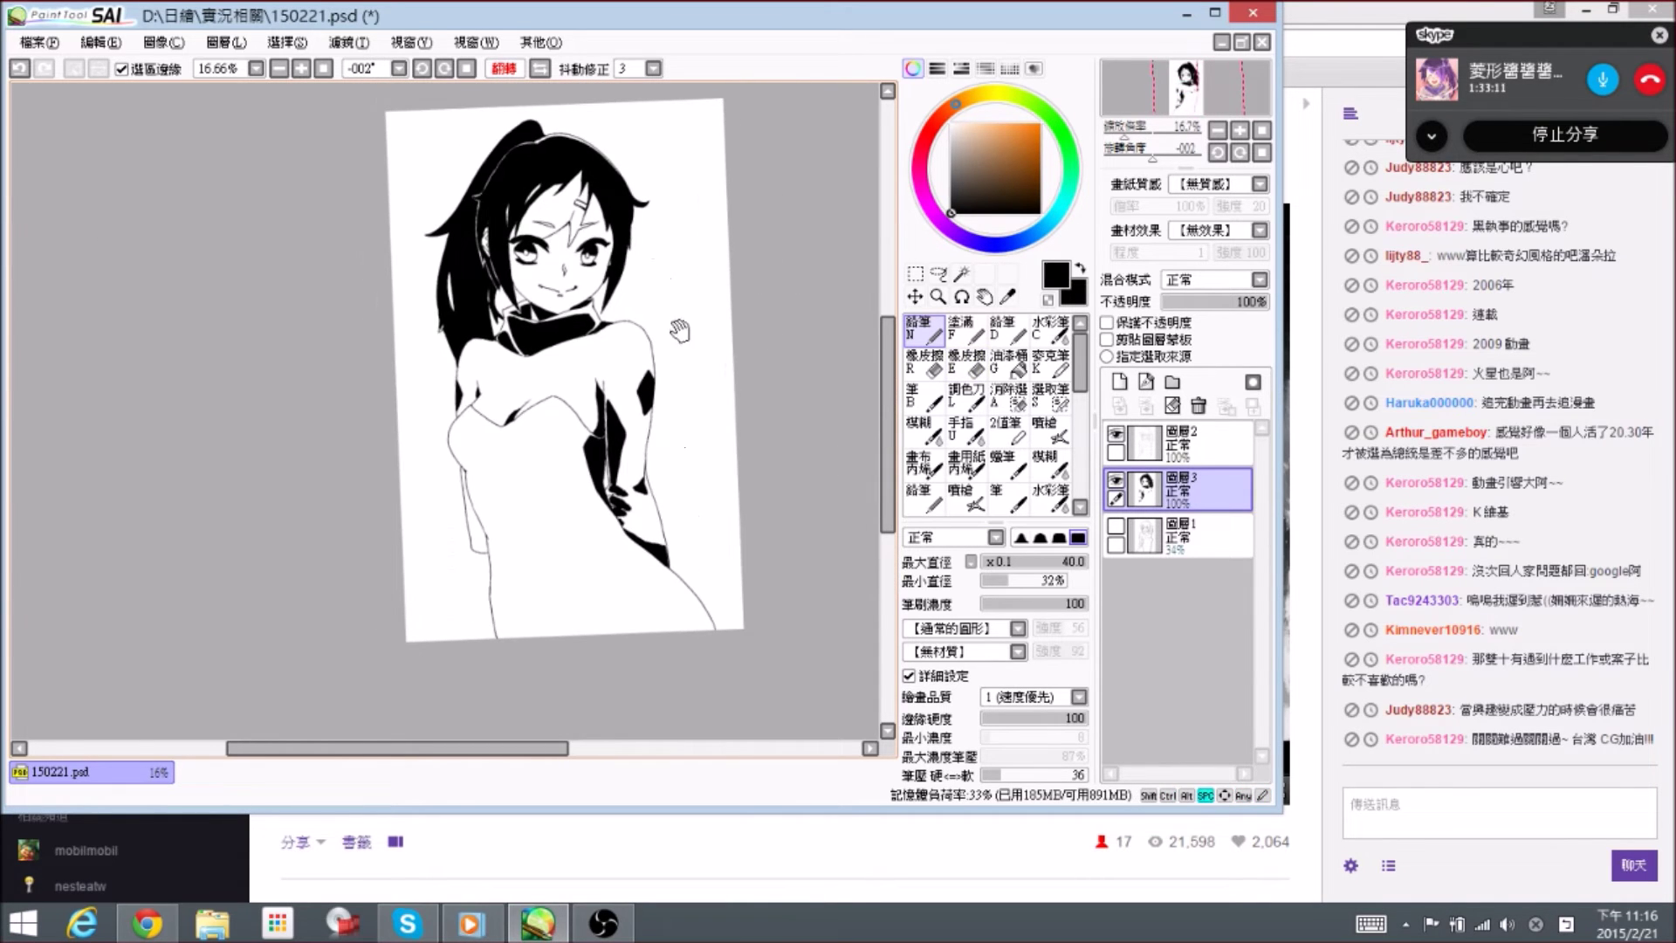
scroll(607, 373, "up", 2)
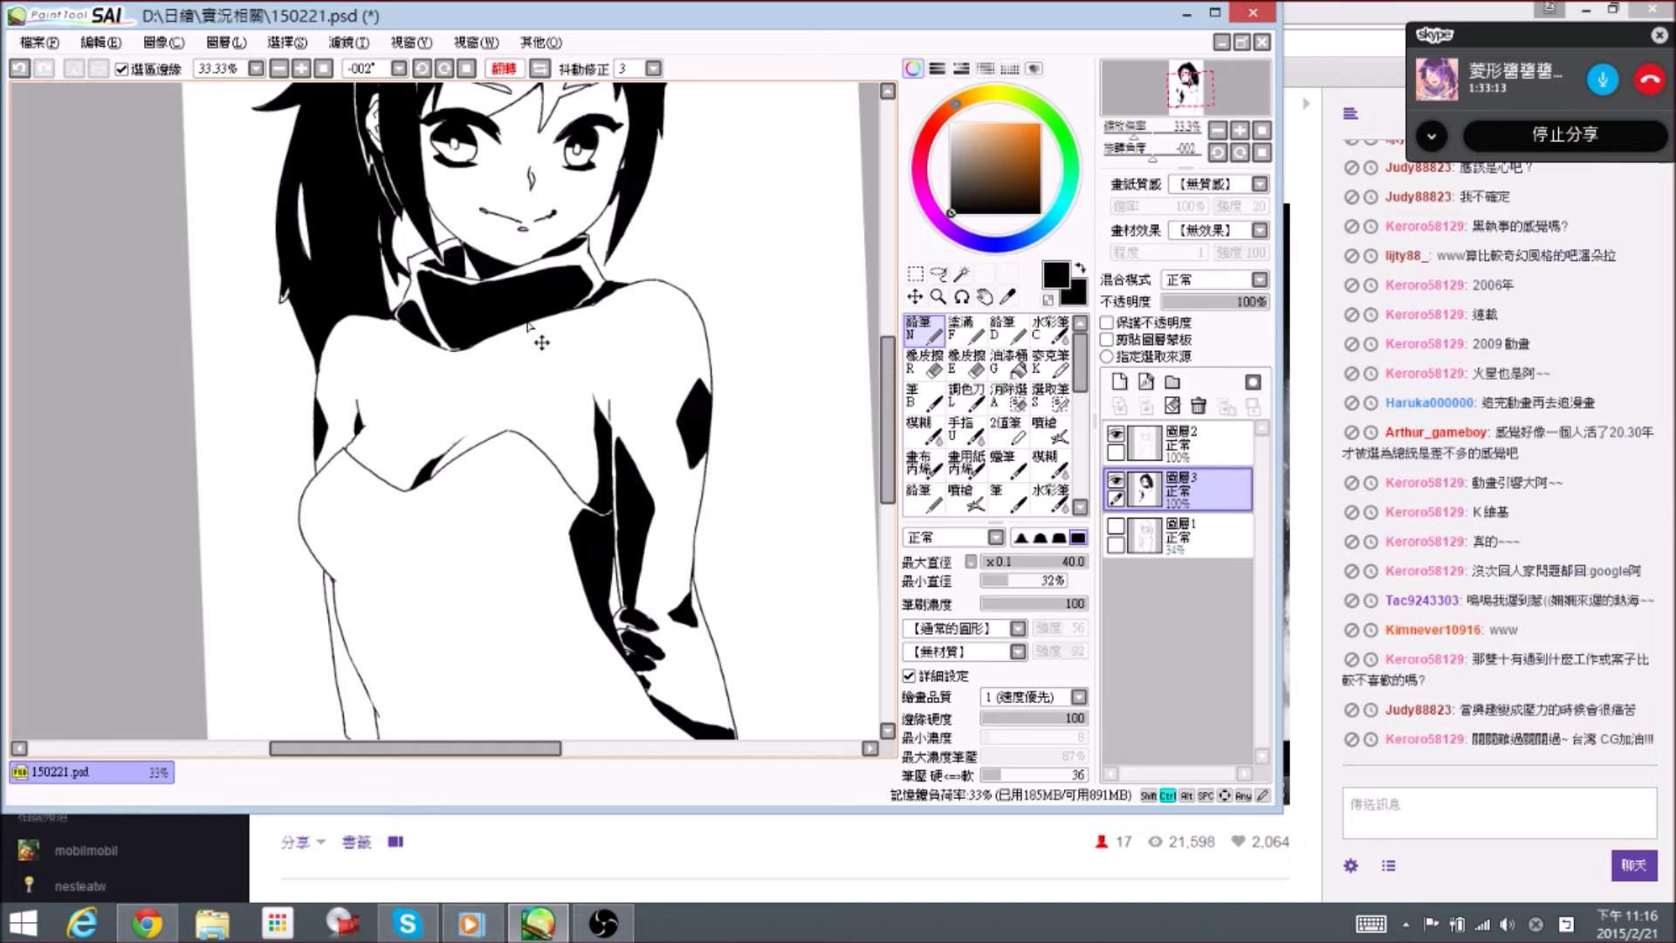
key("ctrl+plus")
left_click_drag(494, 286, 562, 483)
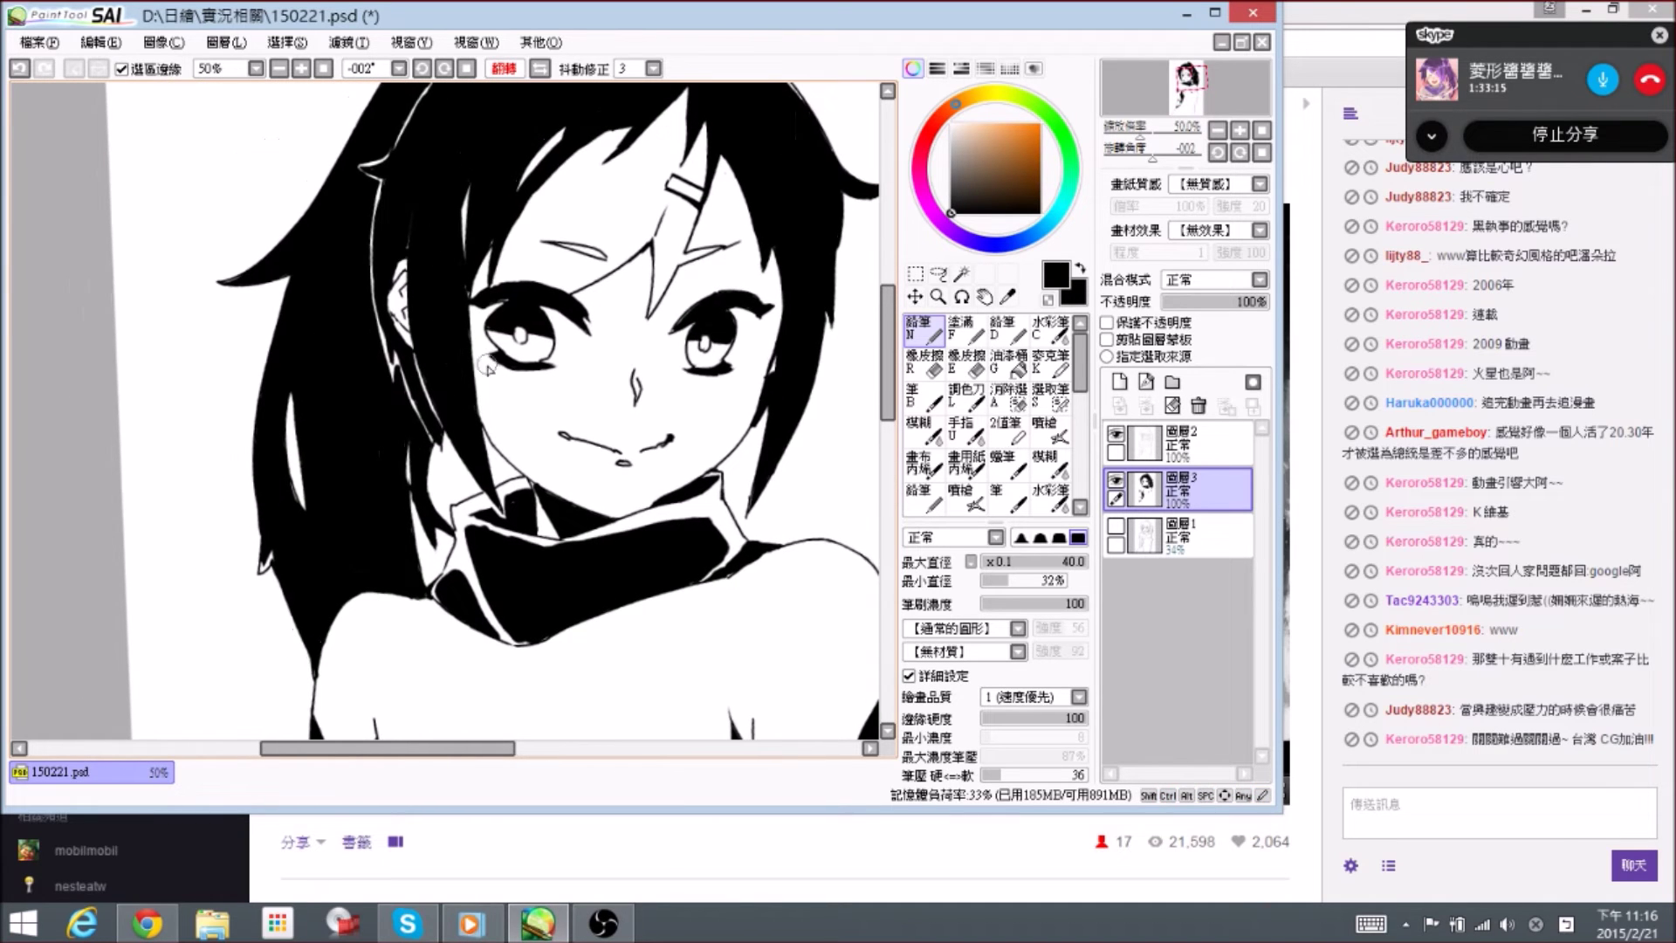
left_click_drag(480, 330, 507, 435)
left_click_drag(477, 345, 494, 422)
key("e")
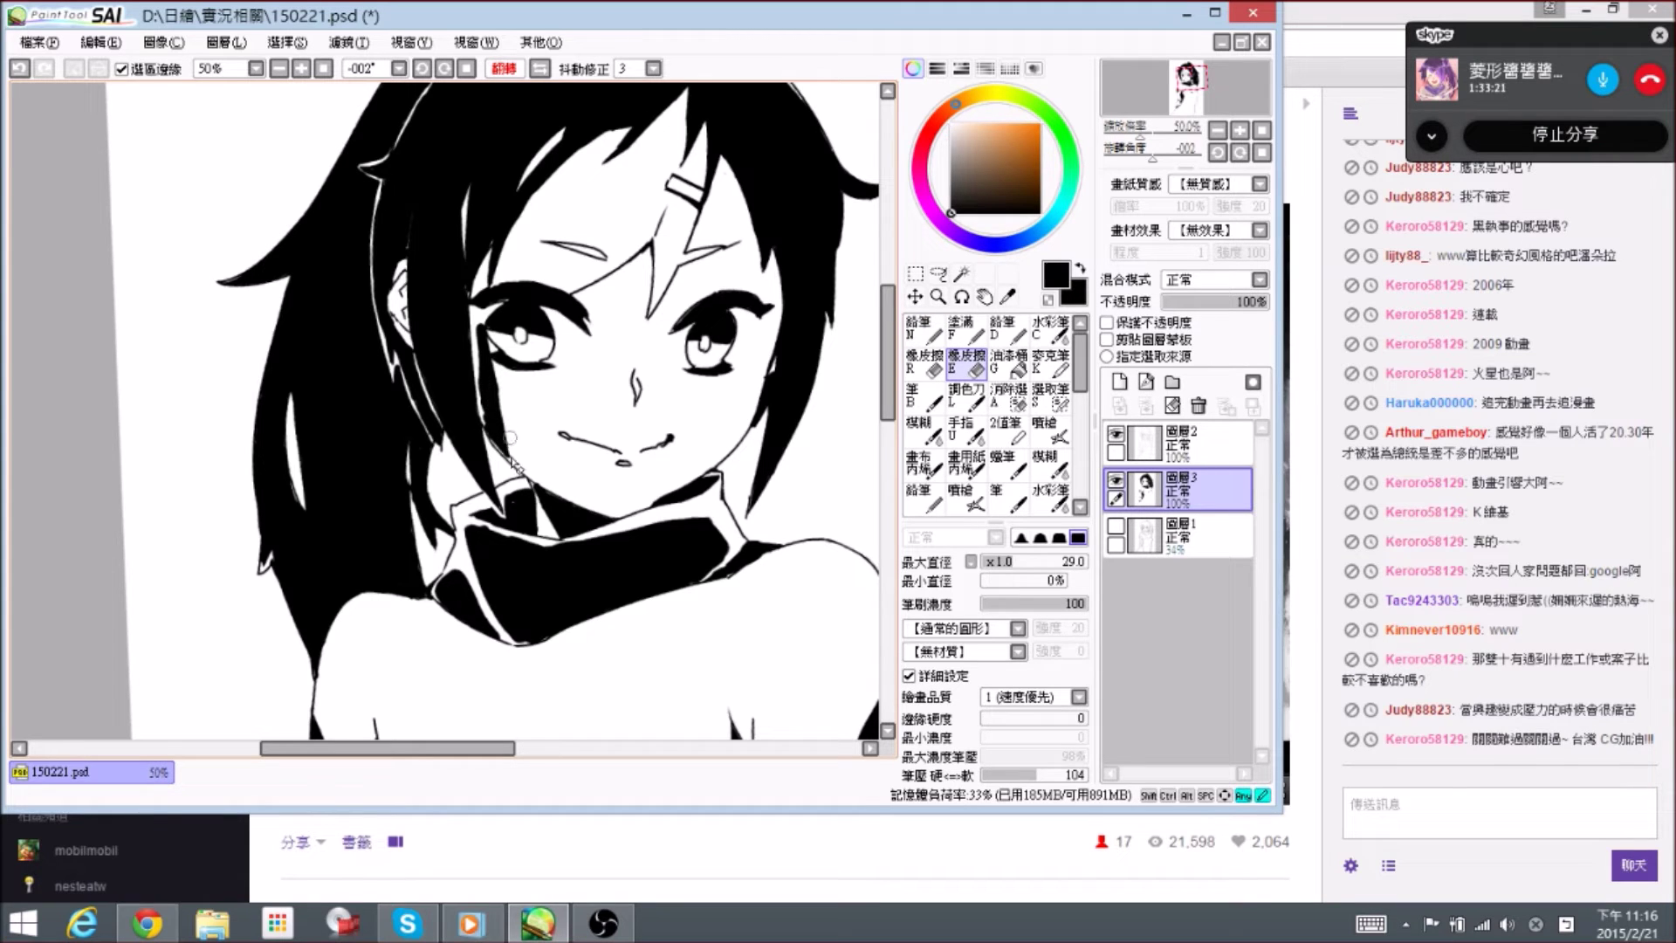
key("n")
mouse_move(483, 364)
left_mouse_down()
mouse_move(488, 402)
mouse_move(484, 368)
left_mouse_up()
left_click_drag(479, 321, 477, 317)
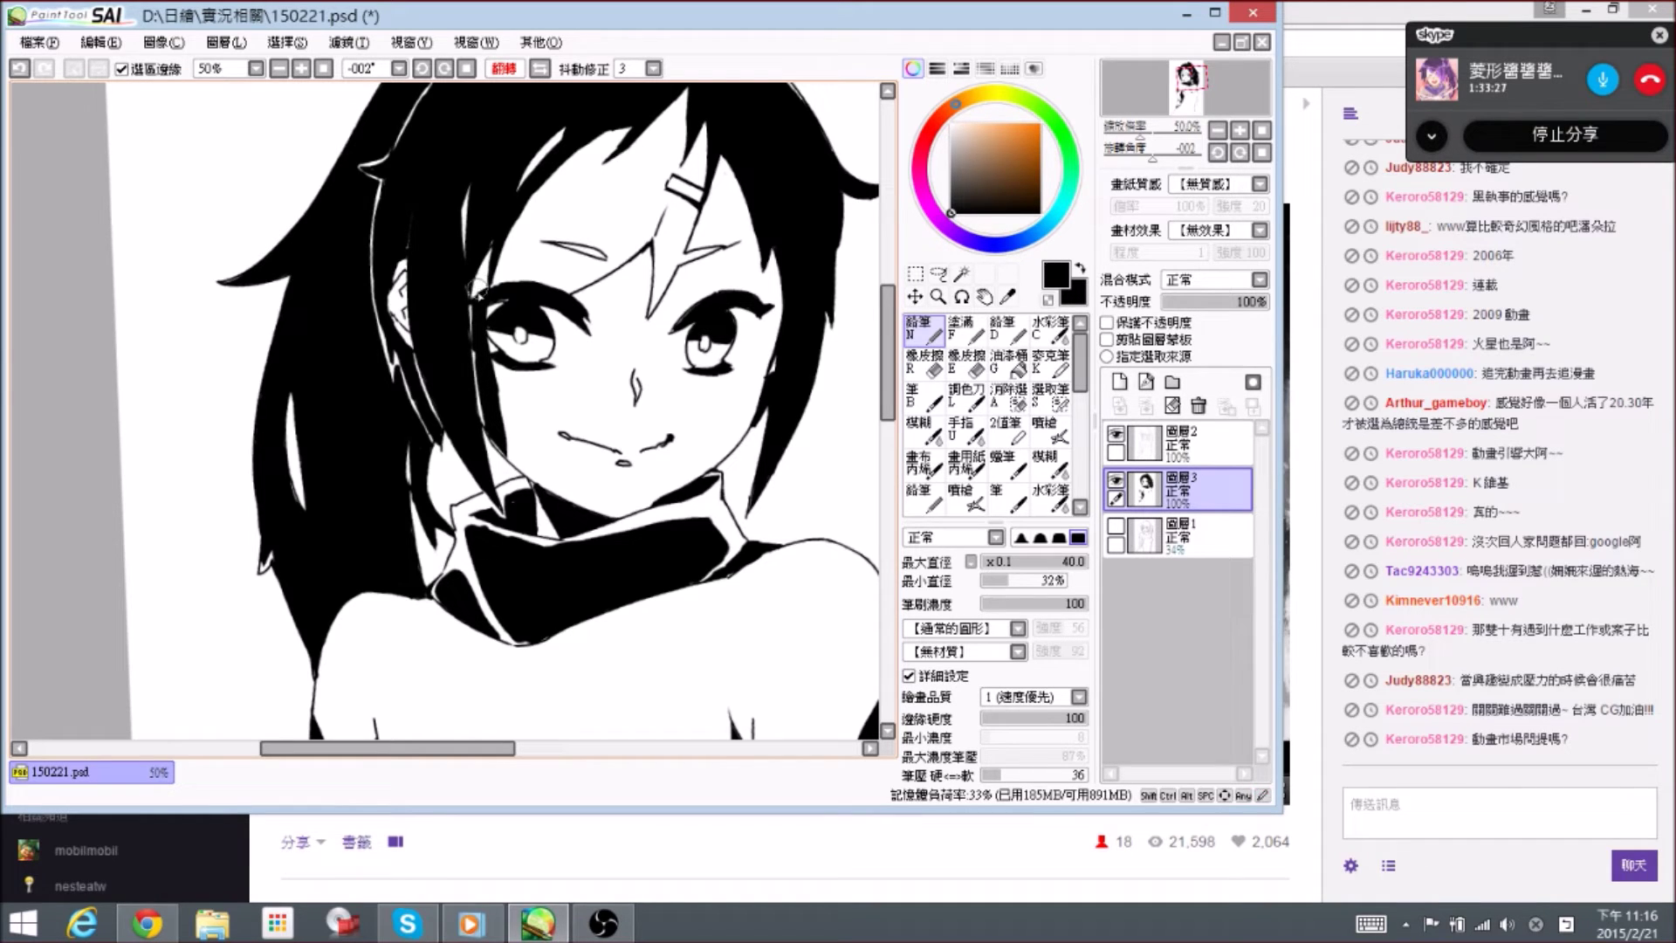
- Widen the black cheek shadow beside the side hair lock and clean its edge with the eraser
mouse_move(477, 279)
left_mouse_down()
mouse_move(494, 249)
mouse_move(475, 302)
mouse_move(490, 393)
left_mouse_up()
key("e")
key("n")
key("e")
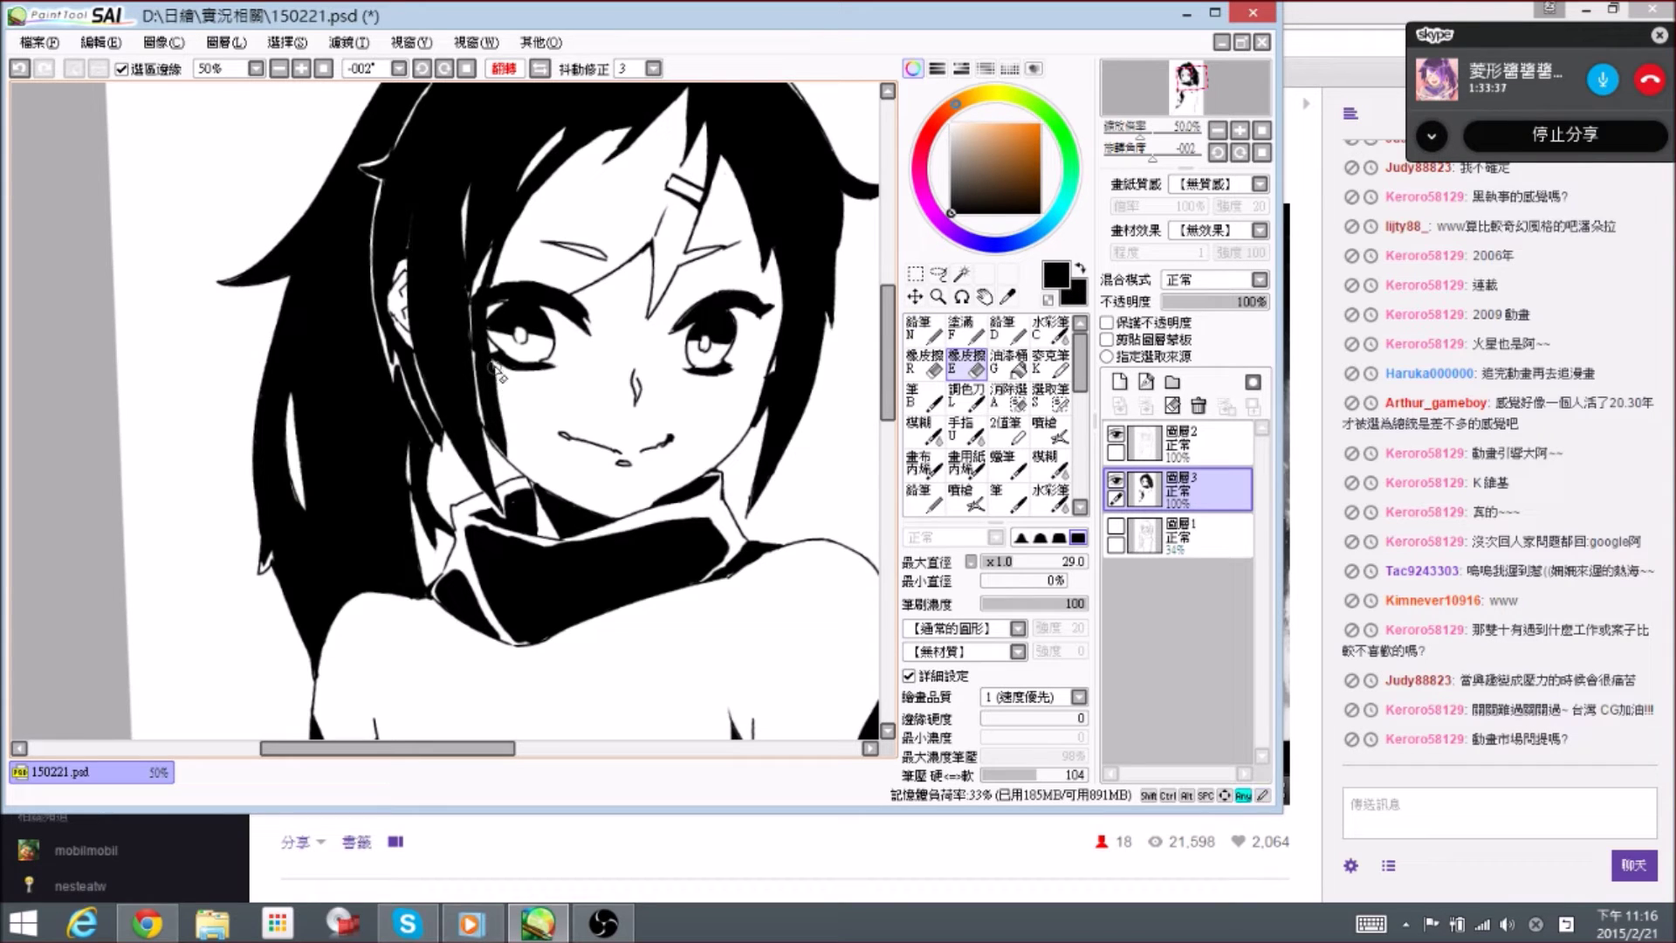
left_click_drag(501, 408, 506, 447)
left_click_drag(490, 360, 480, 371)
key("n")
- Fill the bangs' shadow between the eyebrows with black, down to its pointed tip, and sharpen its edges with the eraser
key("space")
left_click_drag(547, 224, 504, 334)
key("space")
mouse_move(590, 408)
left_mouse_down()
mouse_move(570, 277)
mouse_move(548, 311)
mouse_move(550, 279)
mouse_move(498, 320)
left_mouse_up()
key("space")
key("e")
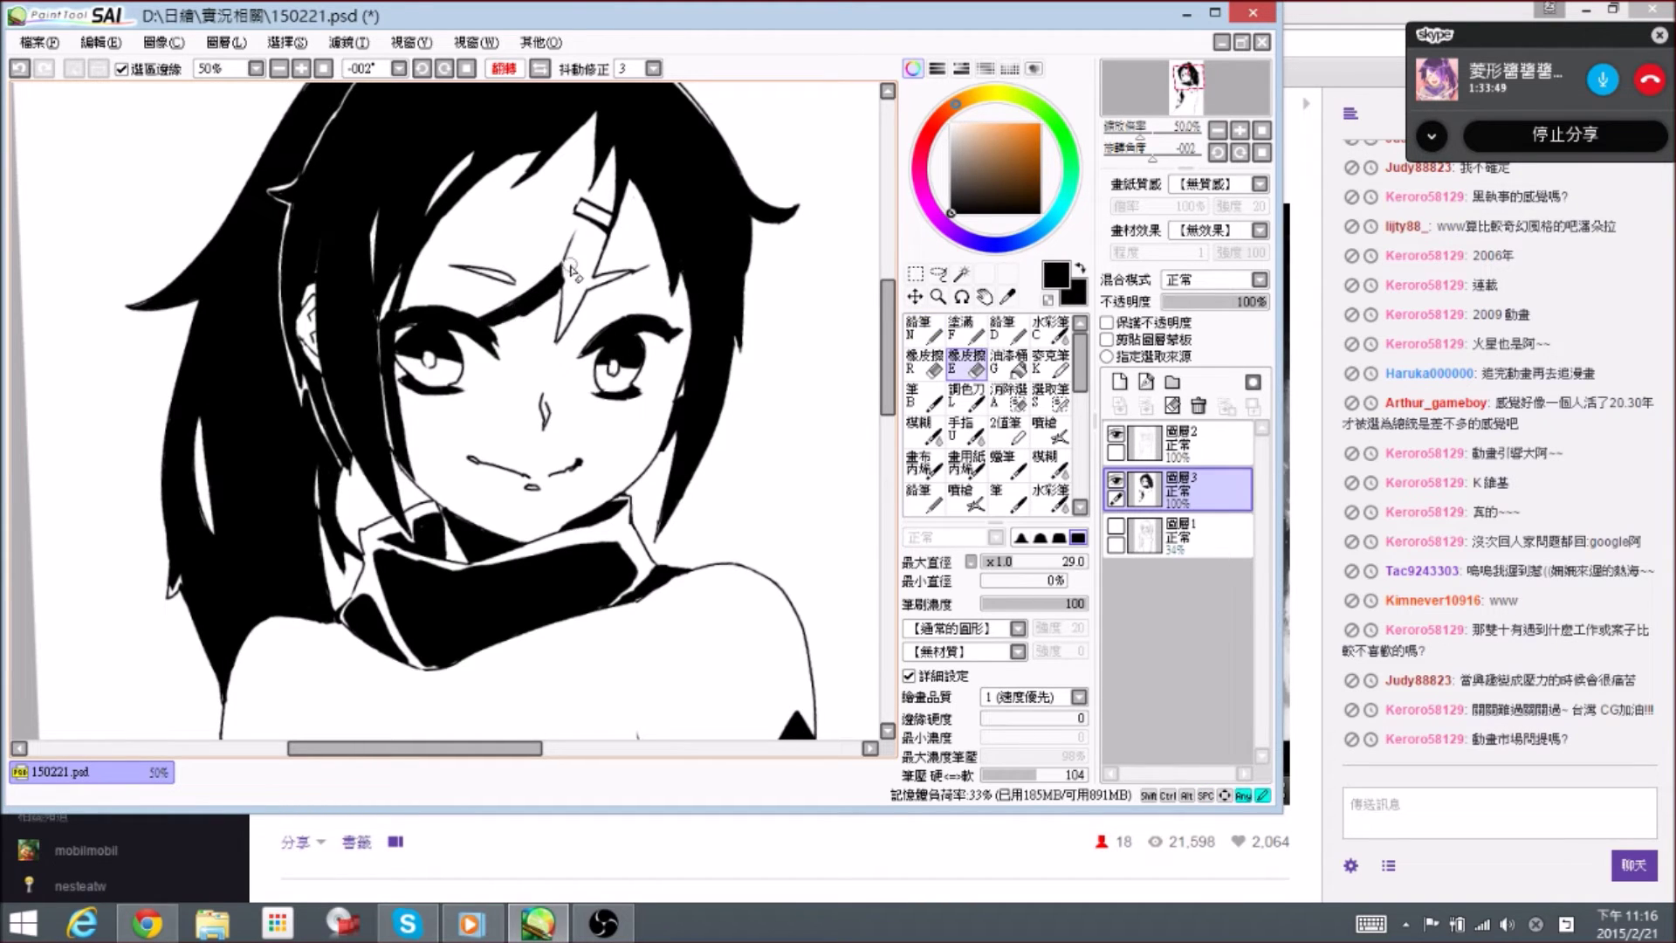
mouse_move(568, 293)
left_mouse_down()
mouse_move(521, 323)
mouse_move(552, 302)
left_mouse_up()
key("n")
key("e")
key("n")
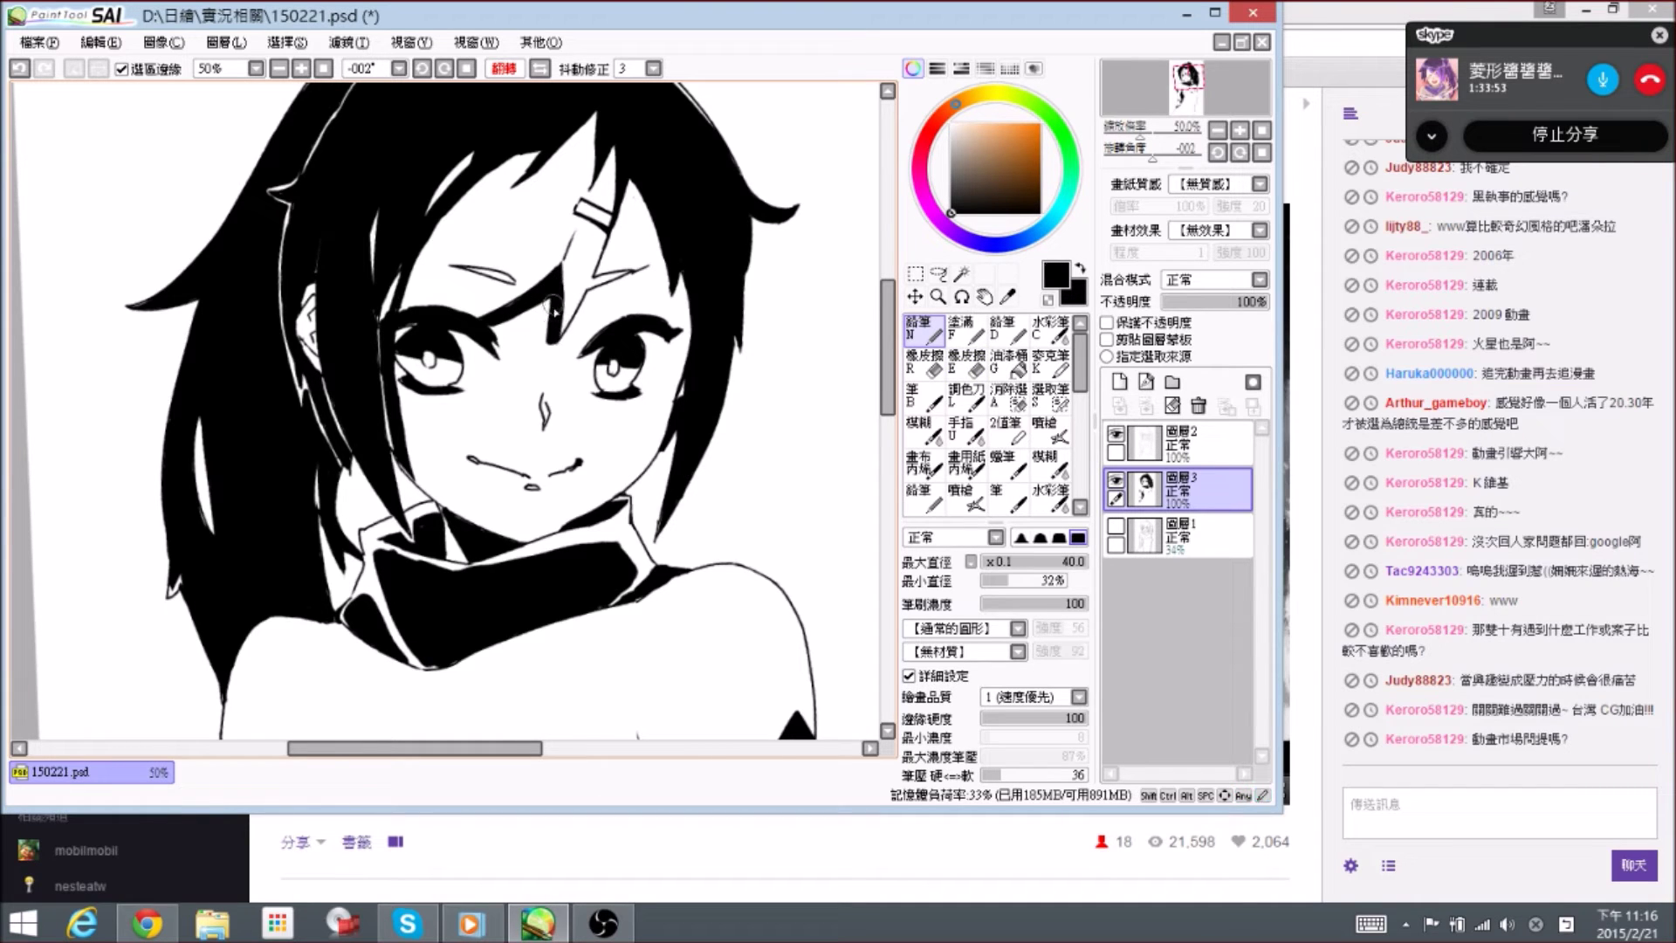
mouse_move(548, 302)
left_mouse_down()
mouse_move(544, 361)
mouse_move(572, 290)
mouse_move(544, 327)
left_mouse_up()
key("e")
key("n")
- Mirror the canvas view horizontally and save the drawing
left_click_drag(653, 104, 609, 191)
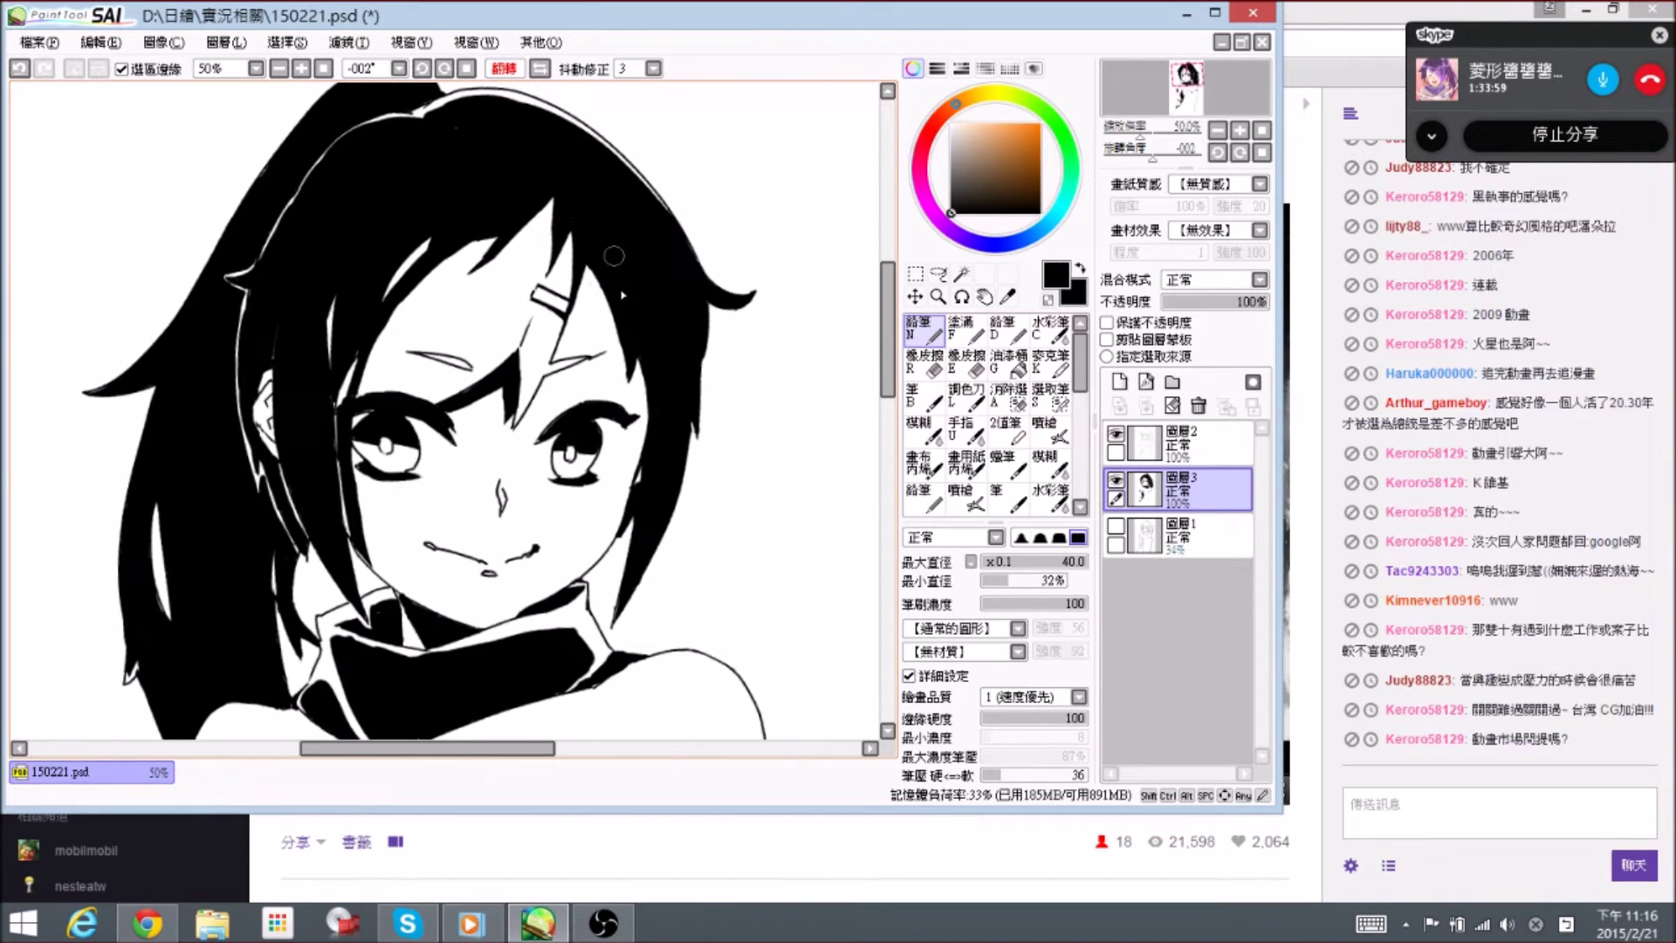
left_click_drag(627, 346, 615, 360)
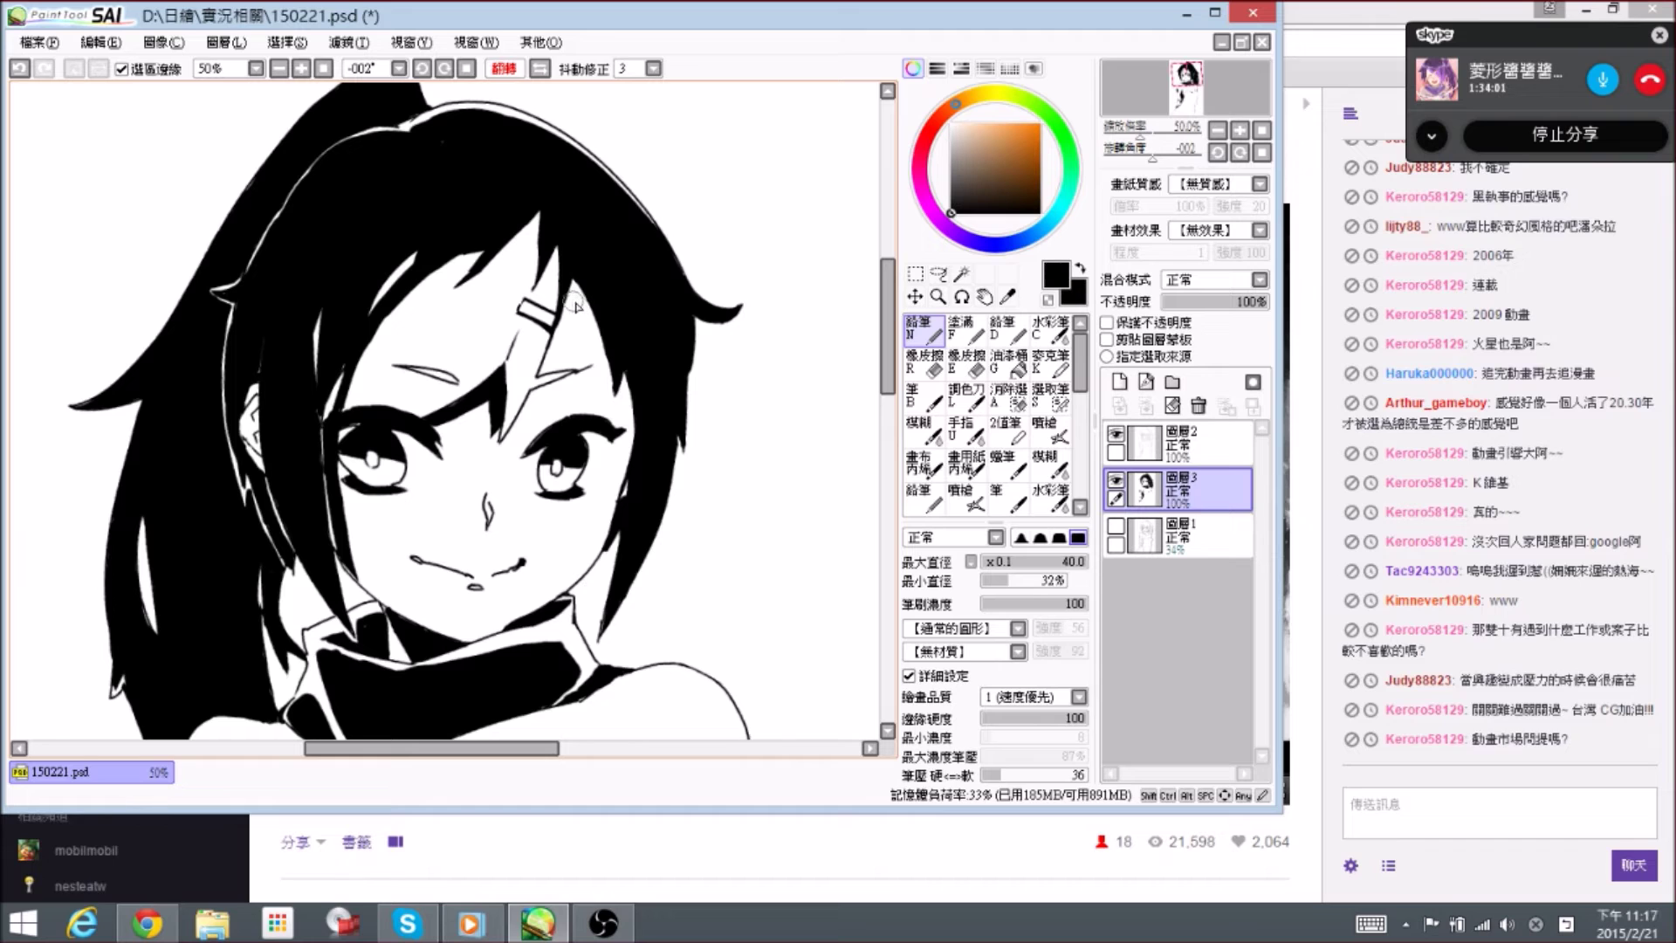
left_click(539, 69)
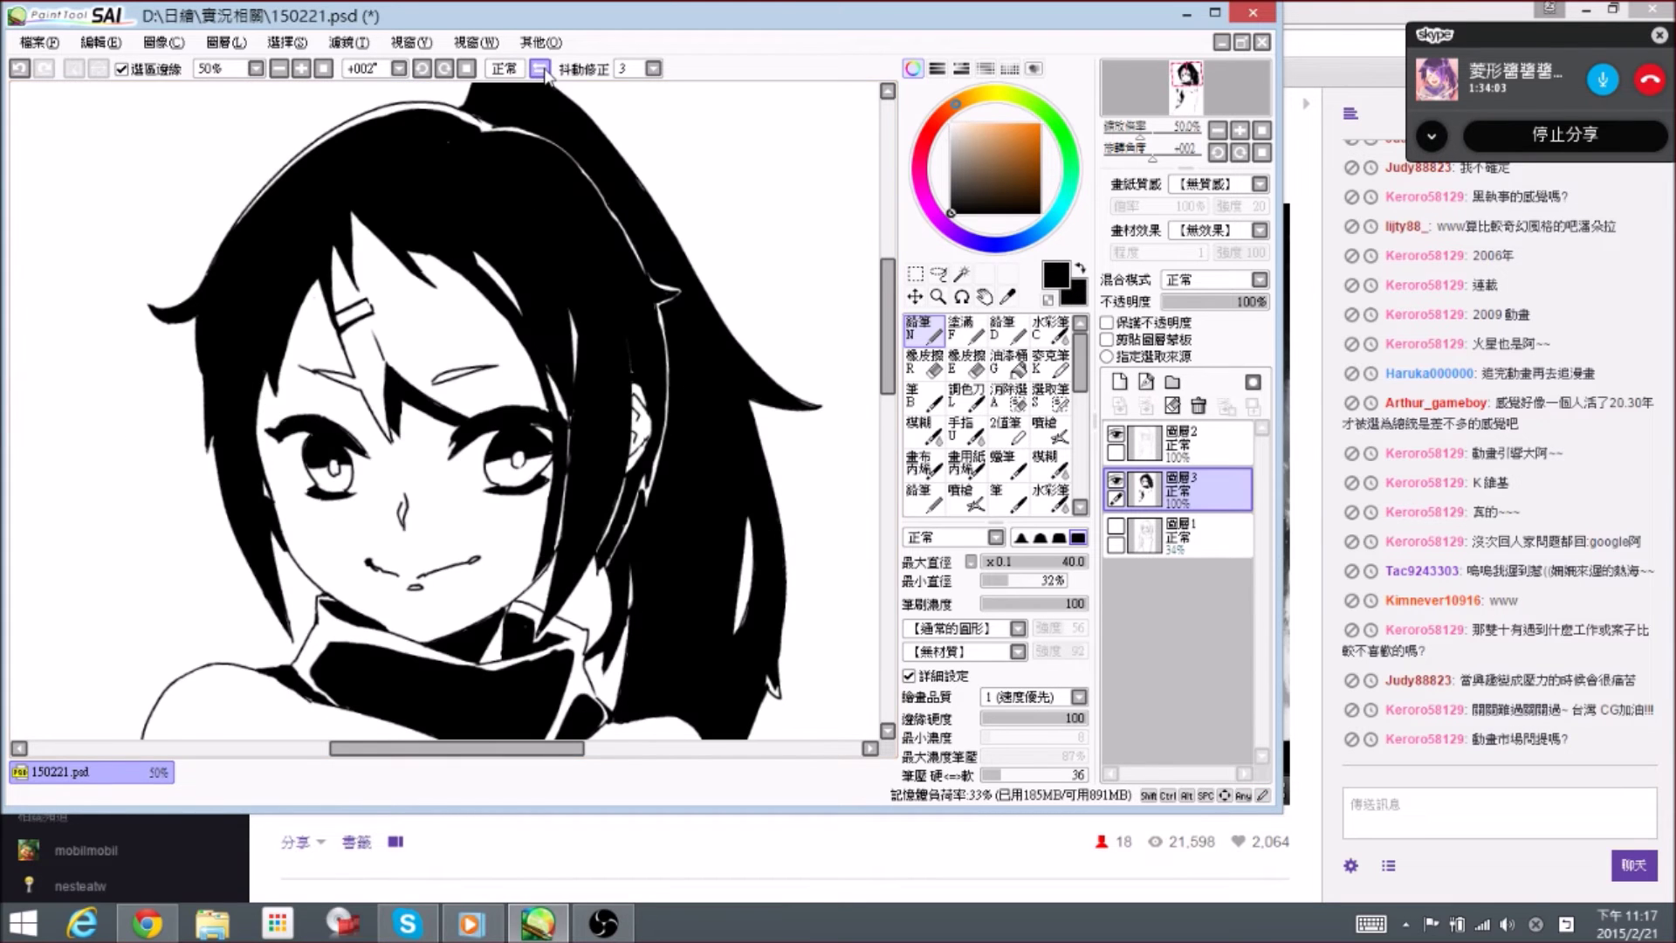
key("ctrl+s")
- Paint a peaked black bangs shadow on the forehead beside the hair clip, running down toward the temple
scroll(436, 178, "up", 1)
mouse_move(275, 424)
left_mouse_down()
mouse_move(370, 269)
mouse_move(386, 316)
mouse_move(399, 262)
mouse_move(353, 410)
mouse_move(402, 246)
left_mouse_up()
left_click_drag(401, 250, 409, 284)
key("e")
key("n")
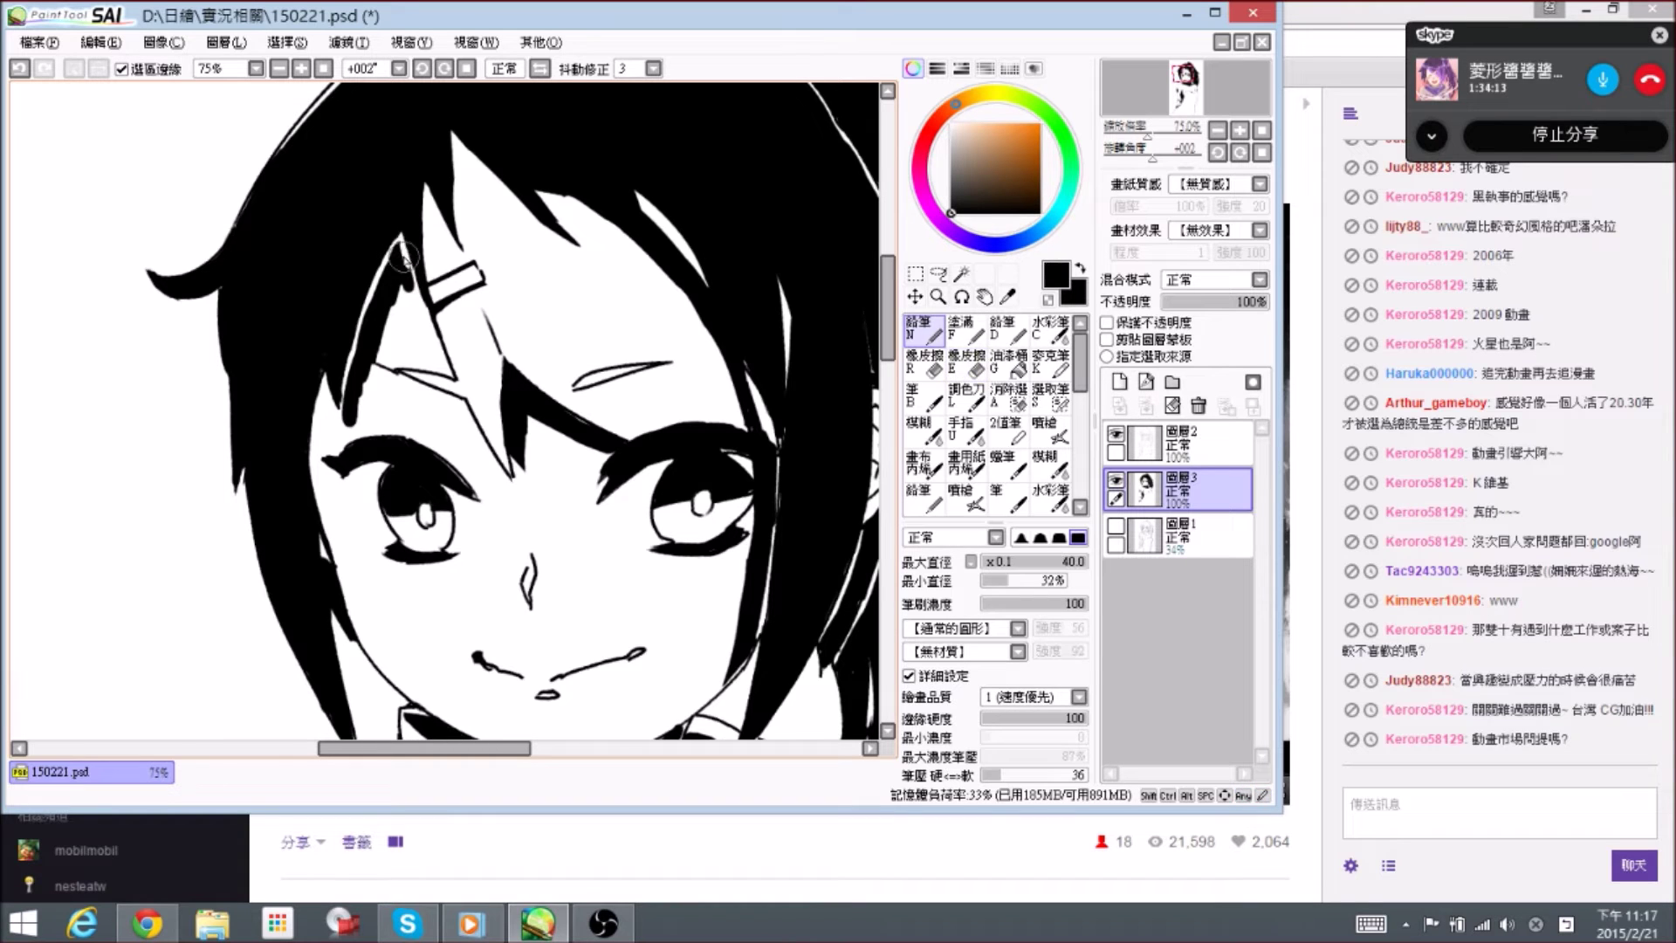
mouse_move(405, 276)
left_mouse_down()
mouse_move(432, 354)
mouse_move(402, 315)
mouse_move(419, 345)
left_mouse_up()
key("e")
key("n")
left_click_drag(397, 284, 409, 320)
mouse_move(363, 376)
left_mouse_down()
mouse_move(377, 360)
mouse_move(372, 407)
mouse_move(397, 343)
mouse_move(386, 408)
mouse_move(358, 410)
mouse_move(380, 426)
mouse_move(366, 443)
mouse_move(349, 377)
mouse_move(356, 411)
mouse_move(347, 400)
left_mouse_up()
- Extend the forehead shadow down the temple to the eye's outer corner, alternating pencil and eraser to shape it
key("e")
key("n")
key("e")
key("n")
key("e")
key("n")
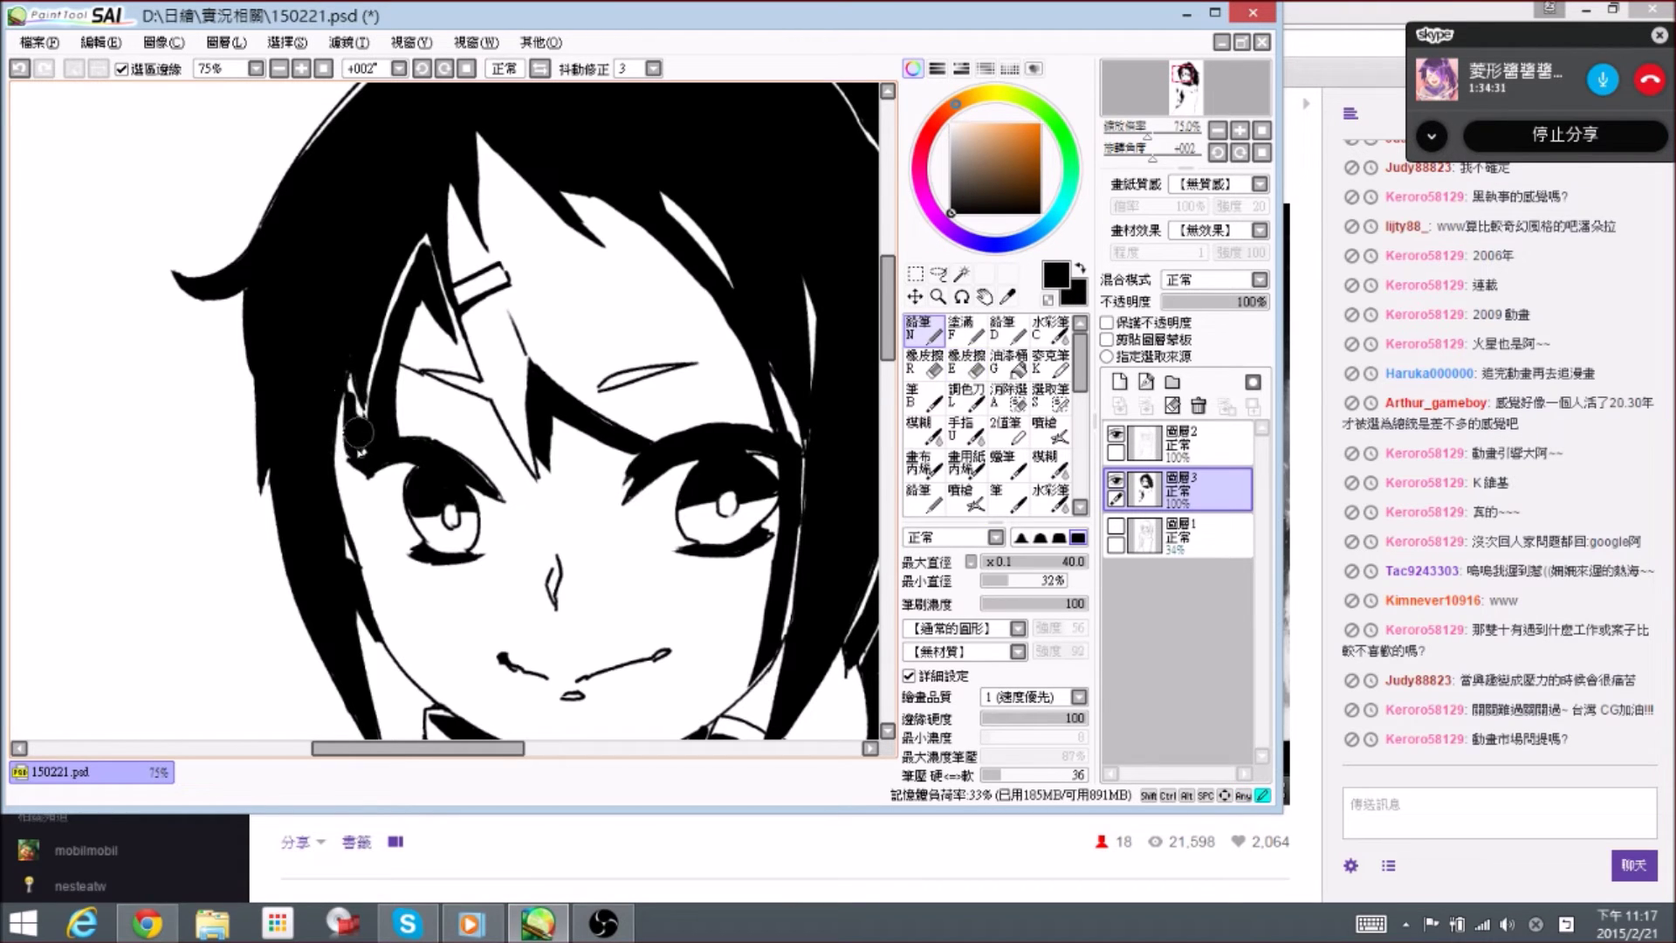
key("e")
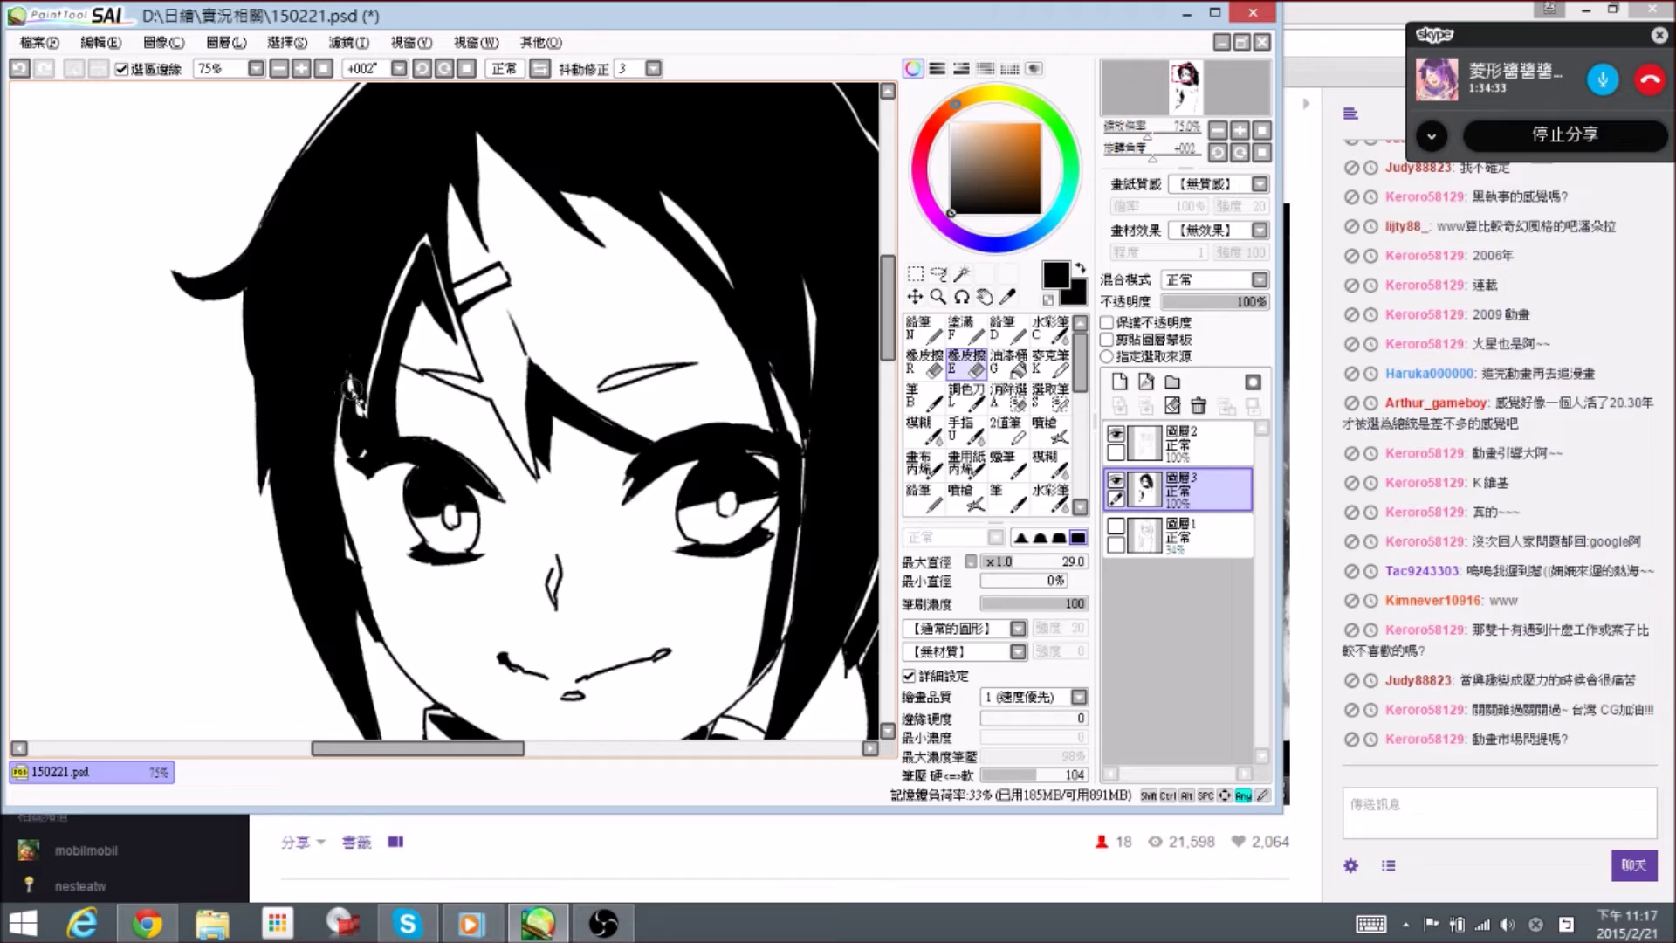
key("n")
- Refine the temple shadow's white gaps and continue the black strip past the eye along the cheek's hair edge
scroll(352, 402, "down", 2)
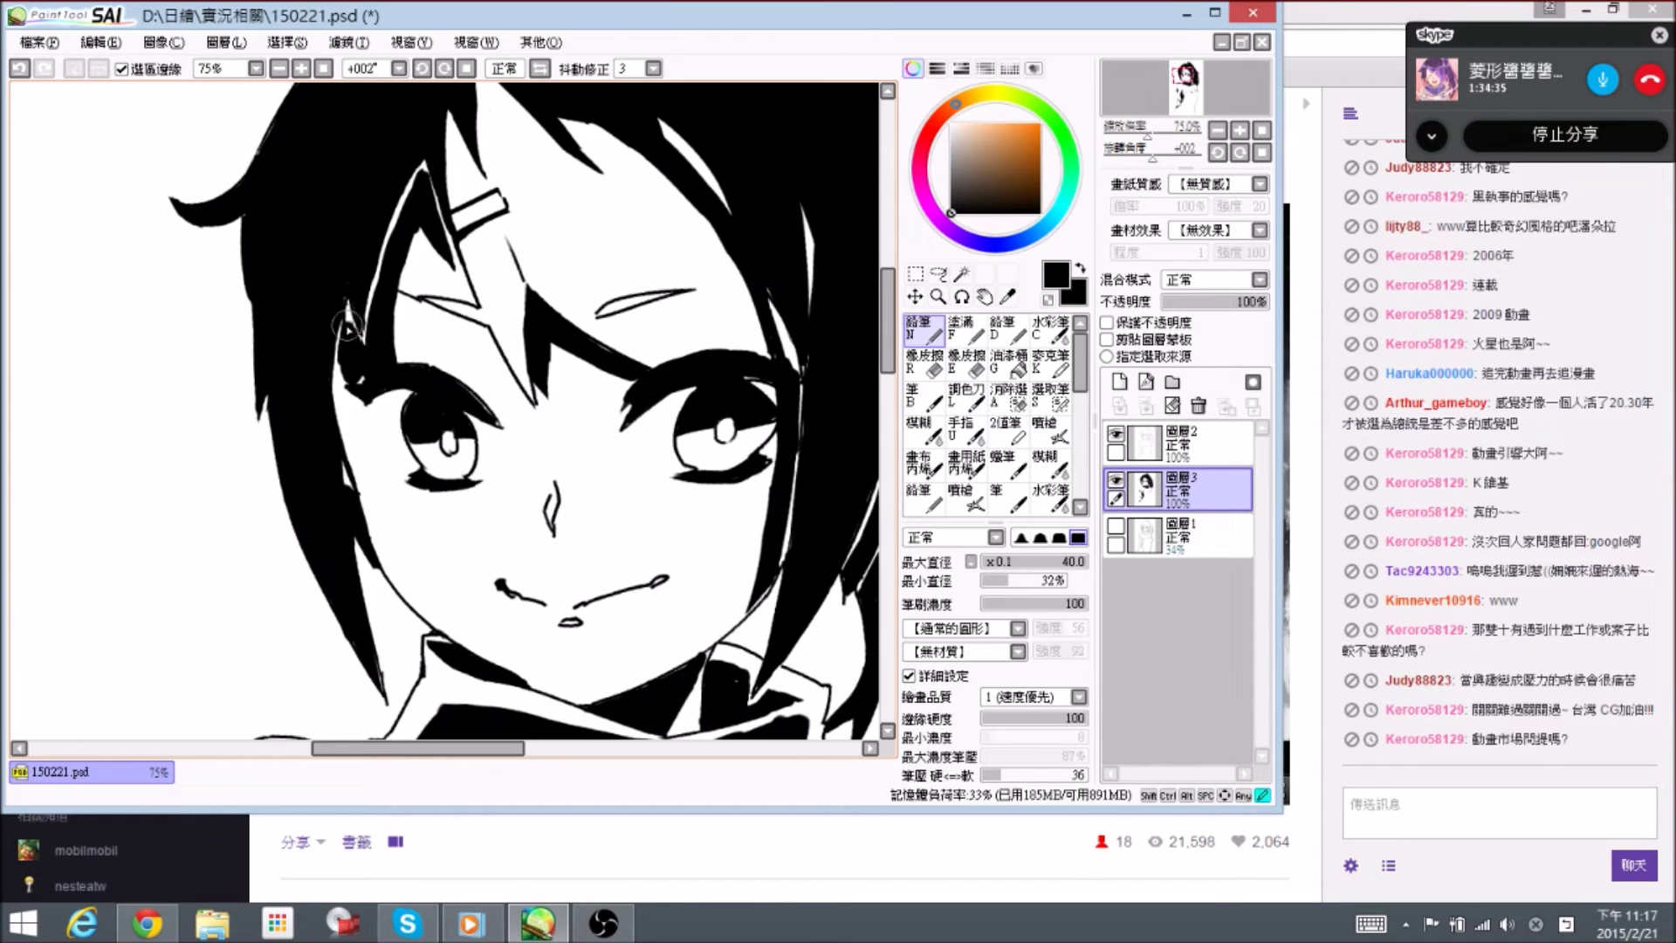
key("e")
mouse_move(350, 327)
left_mouse_down()
mouse_move(348, 306)
mouse_move(370, 368)
left_mouse_up()
key("n")
key("e")
key("n")
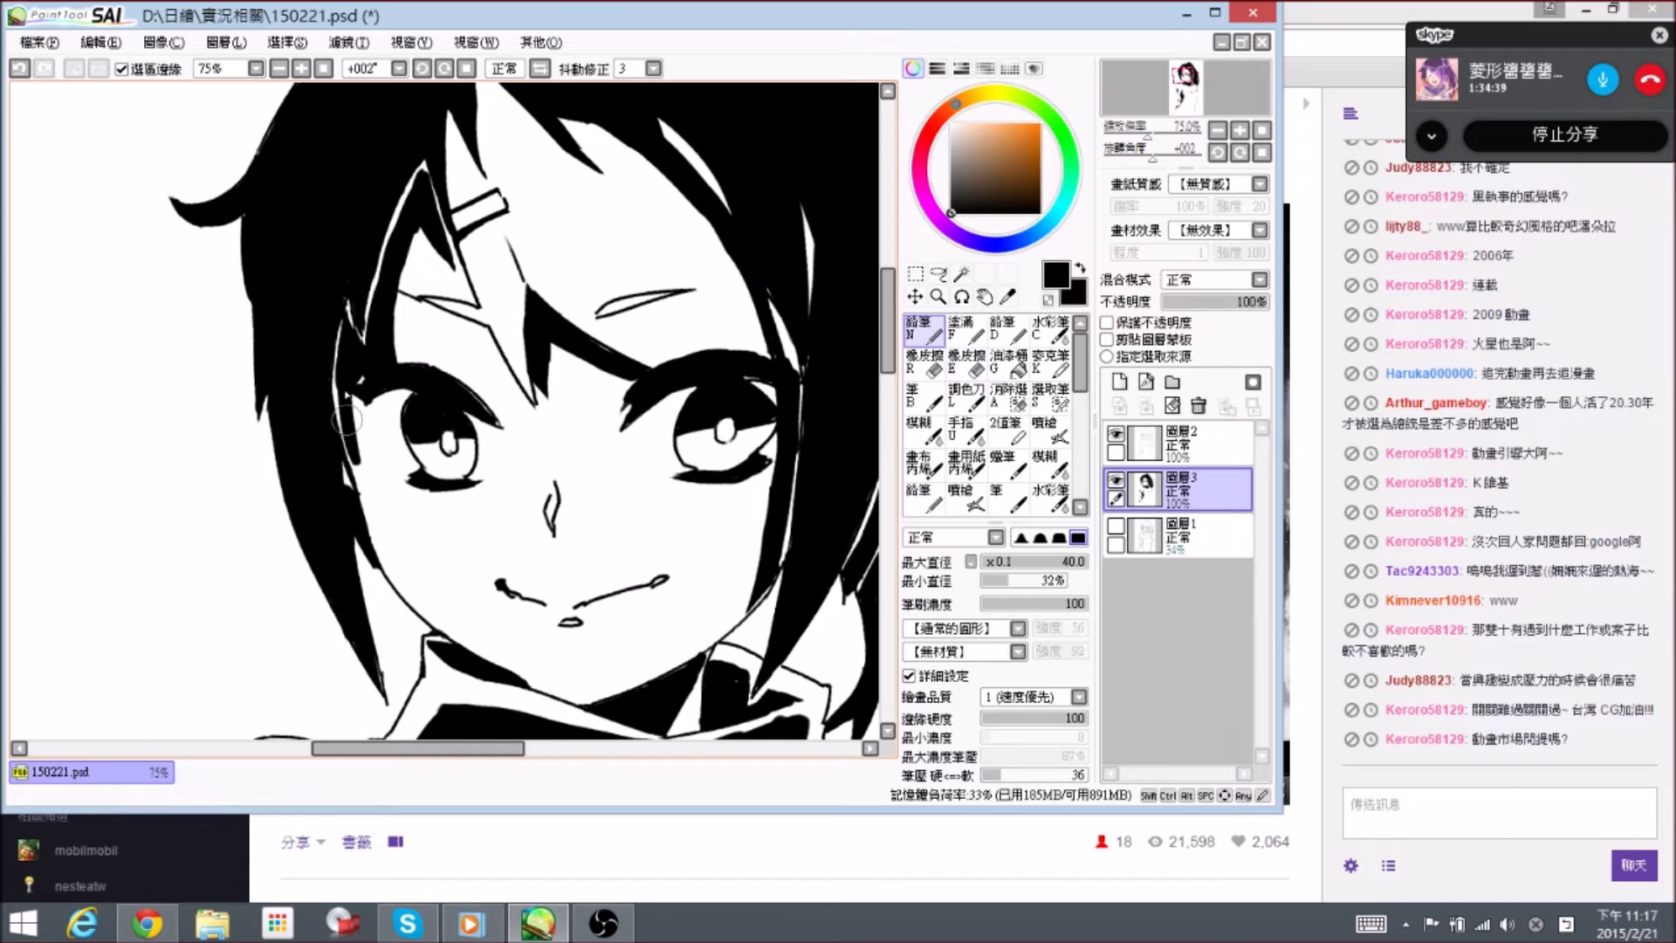
key("e")
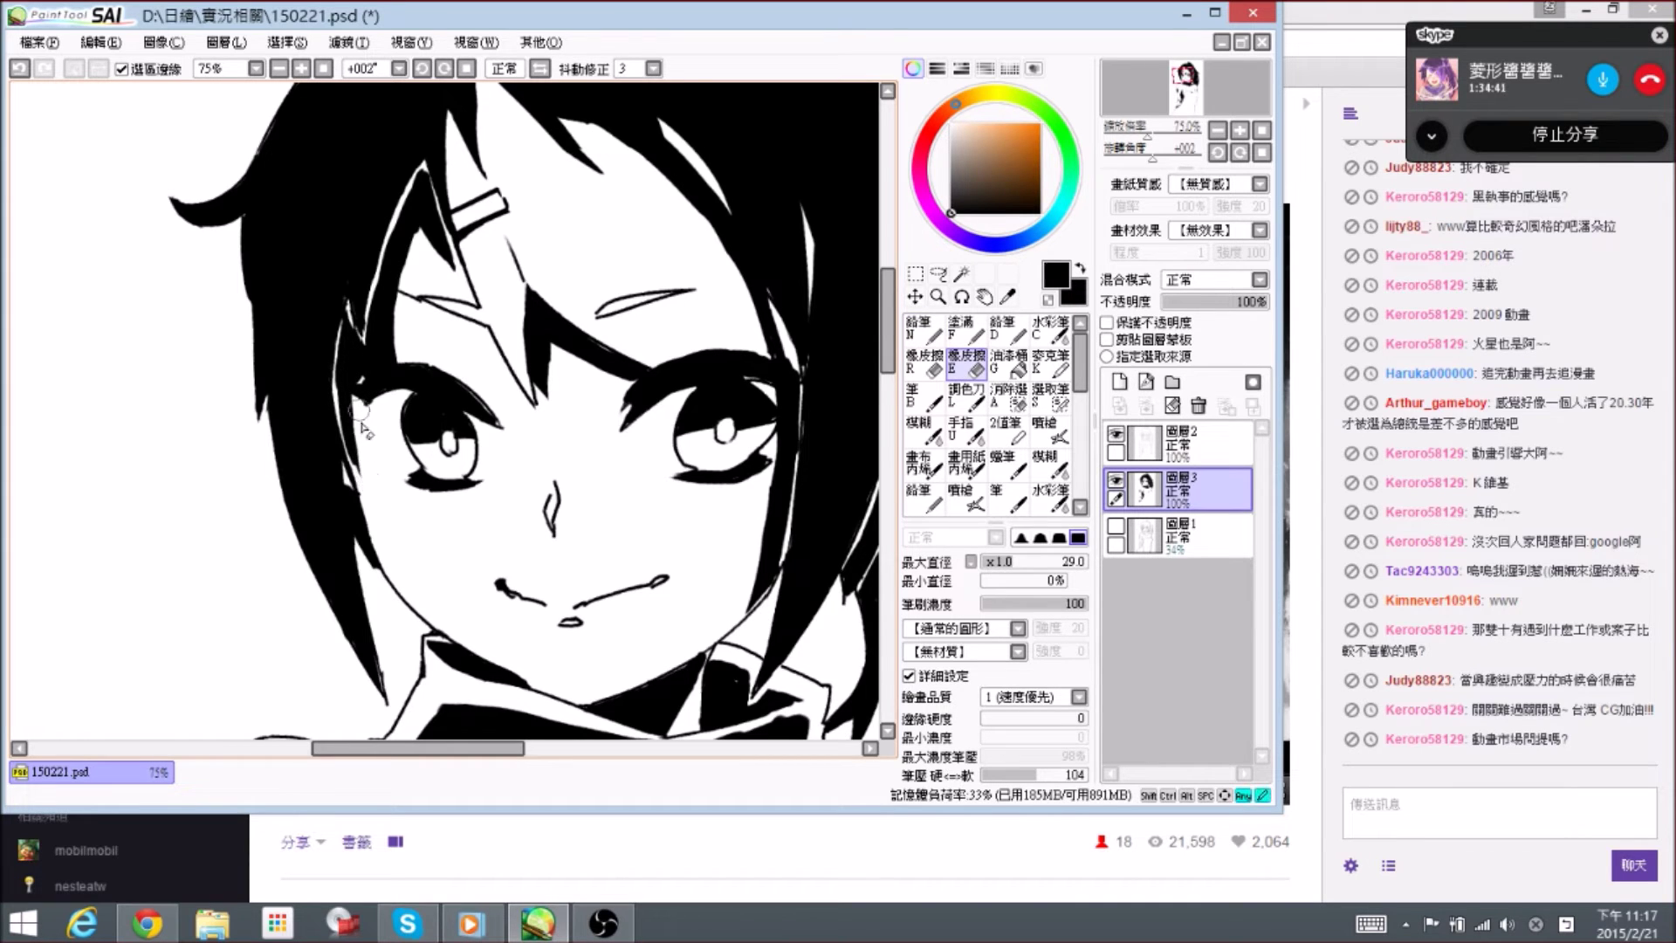
key("n")
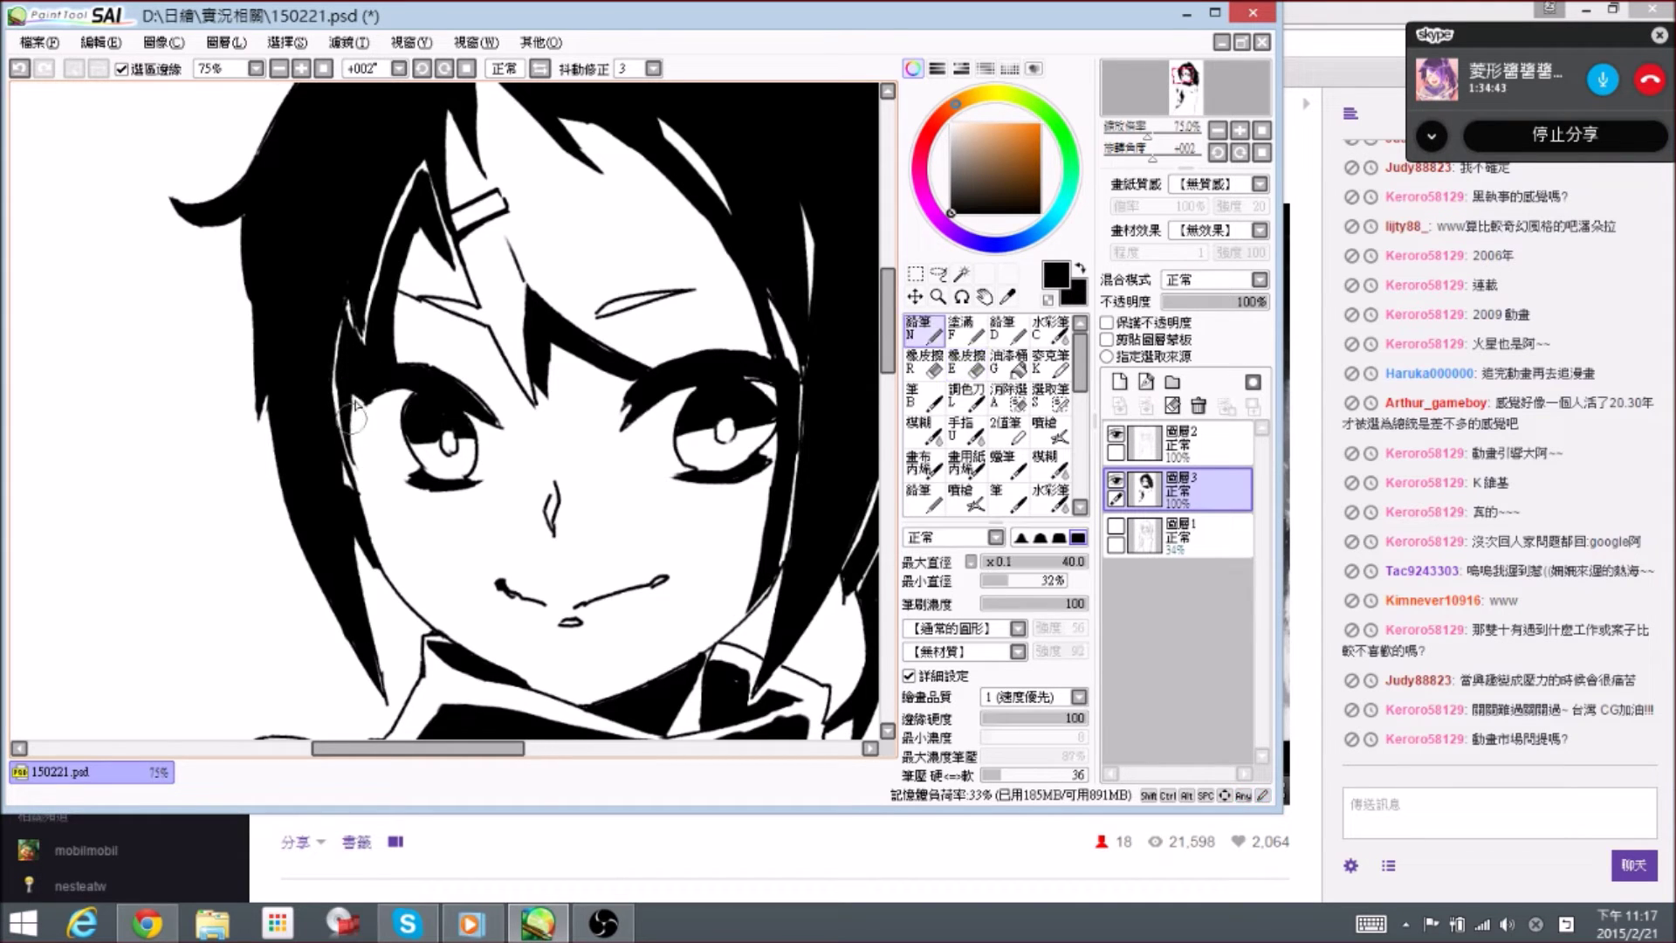
mouse_move(357, 404)
left_mouse_down()
mouse_move(373, 505)
mouse_move(370, 467)
left_mouse_up()
key("e")
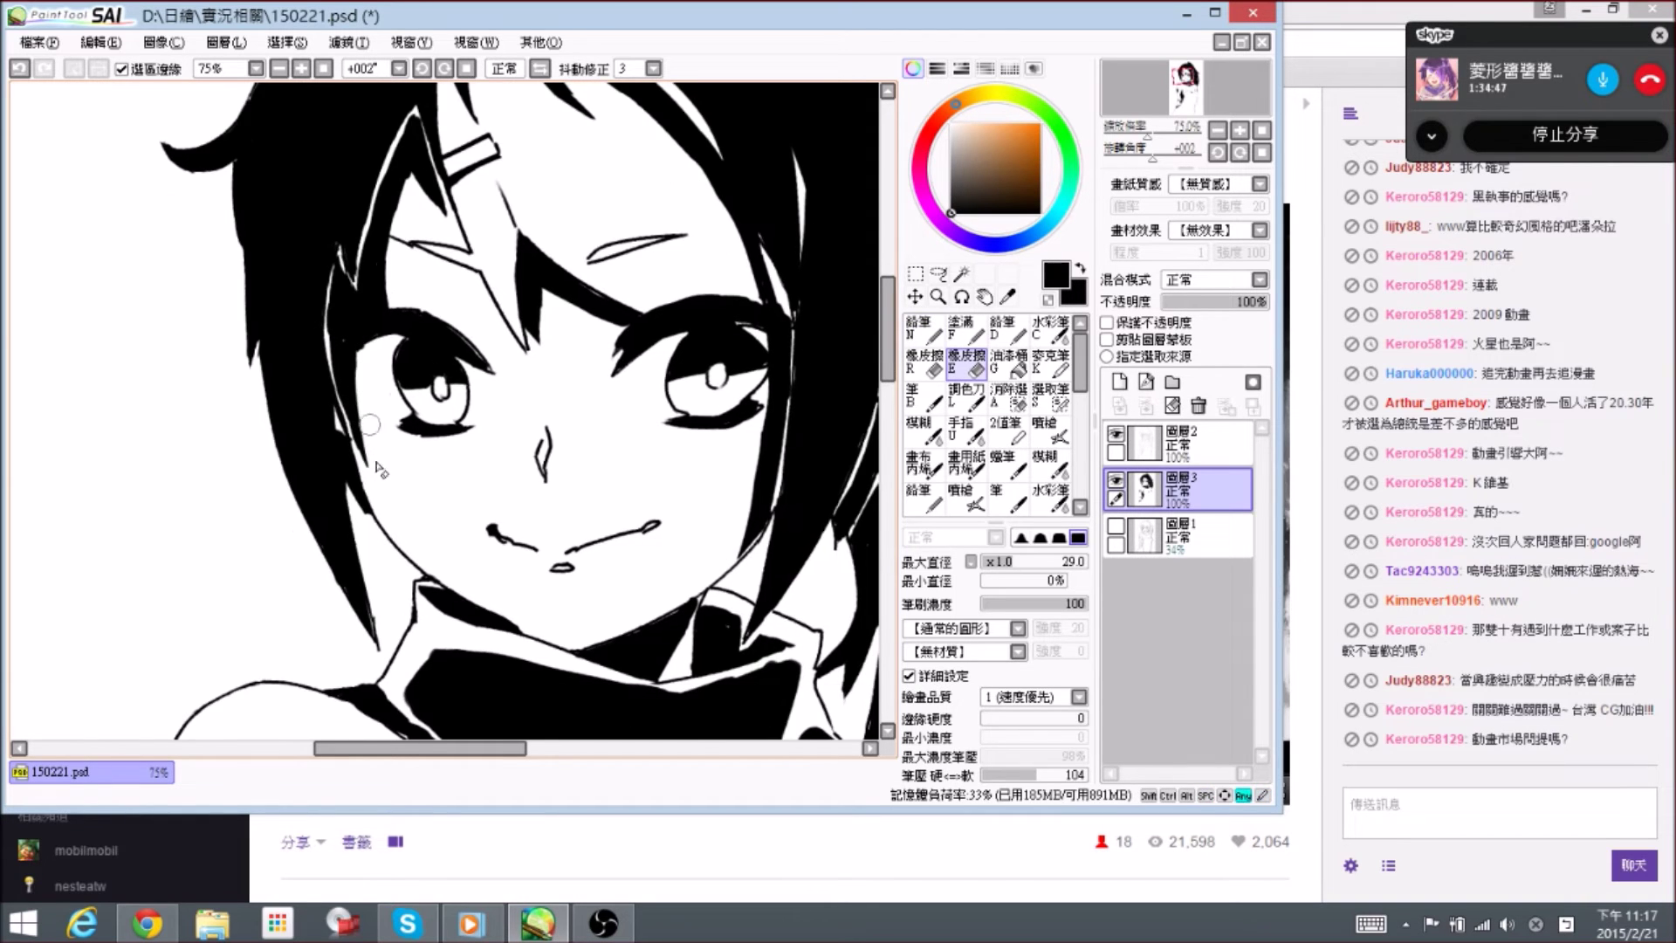
key("n")
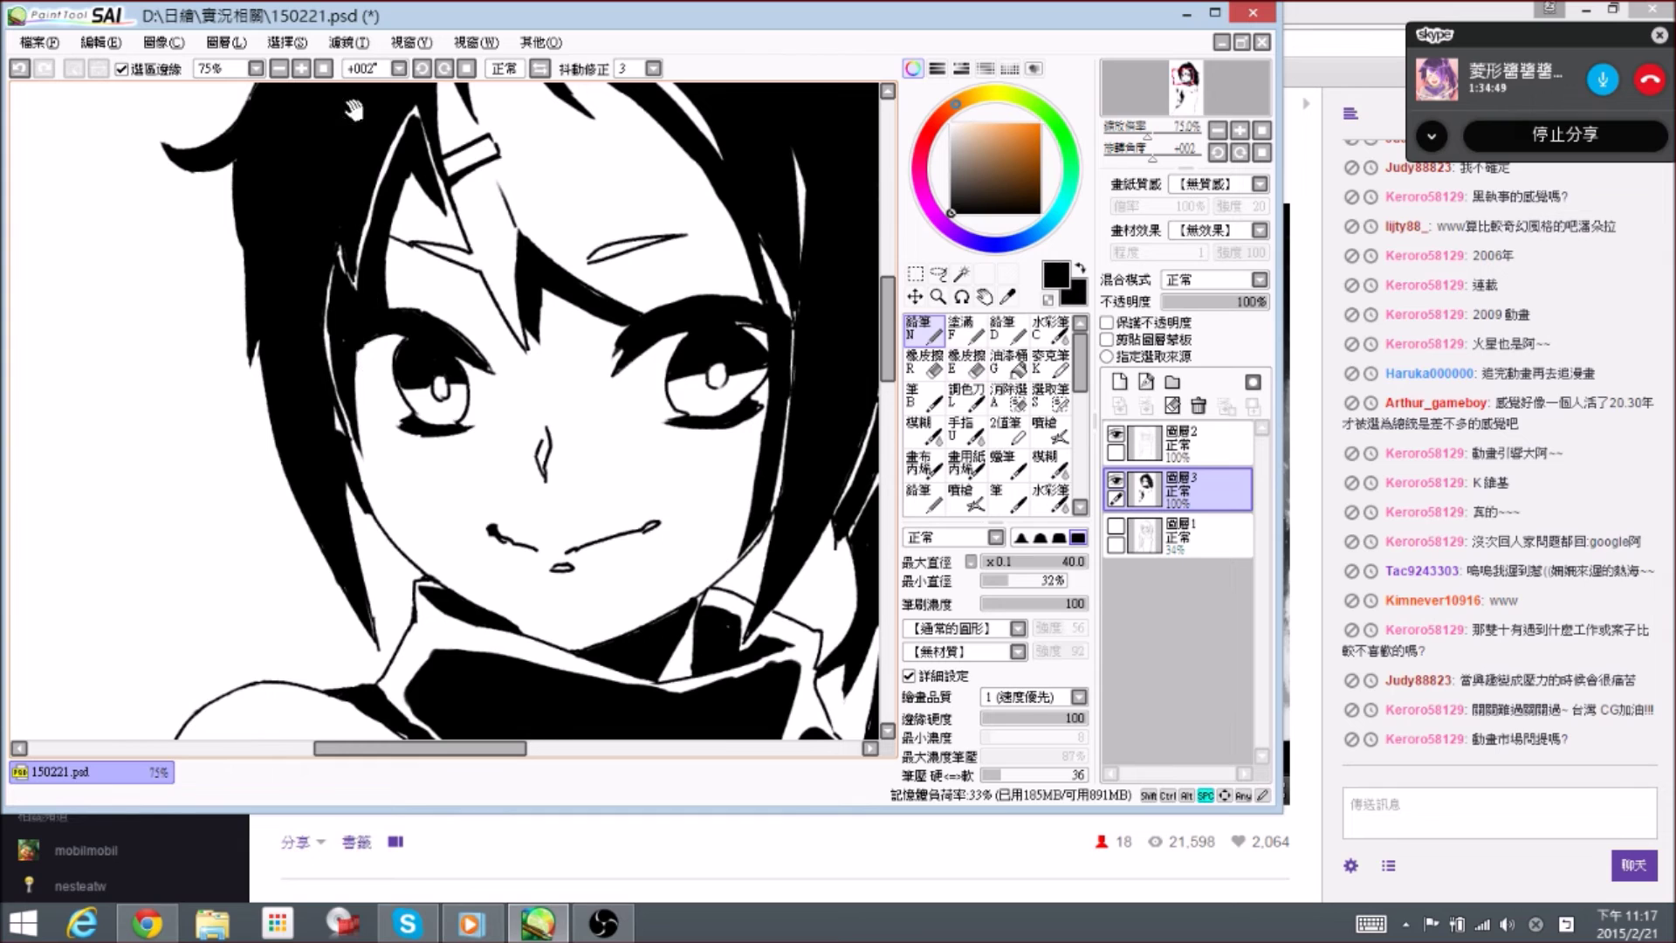
- Examine the bangs and face shadows close up and across the whole figure
left_click_drag(773, 349, 738, 412)
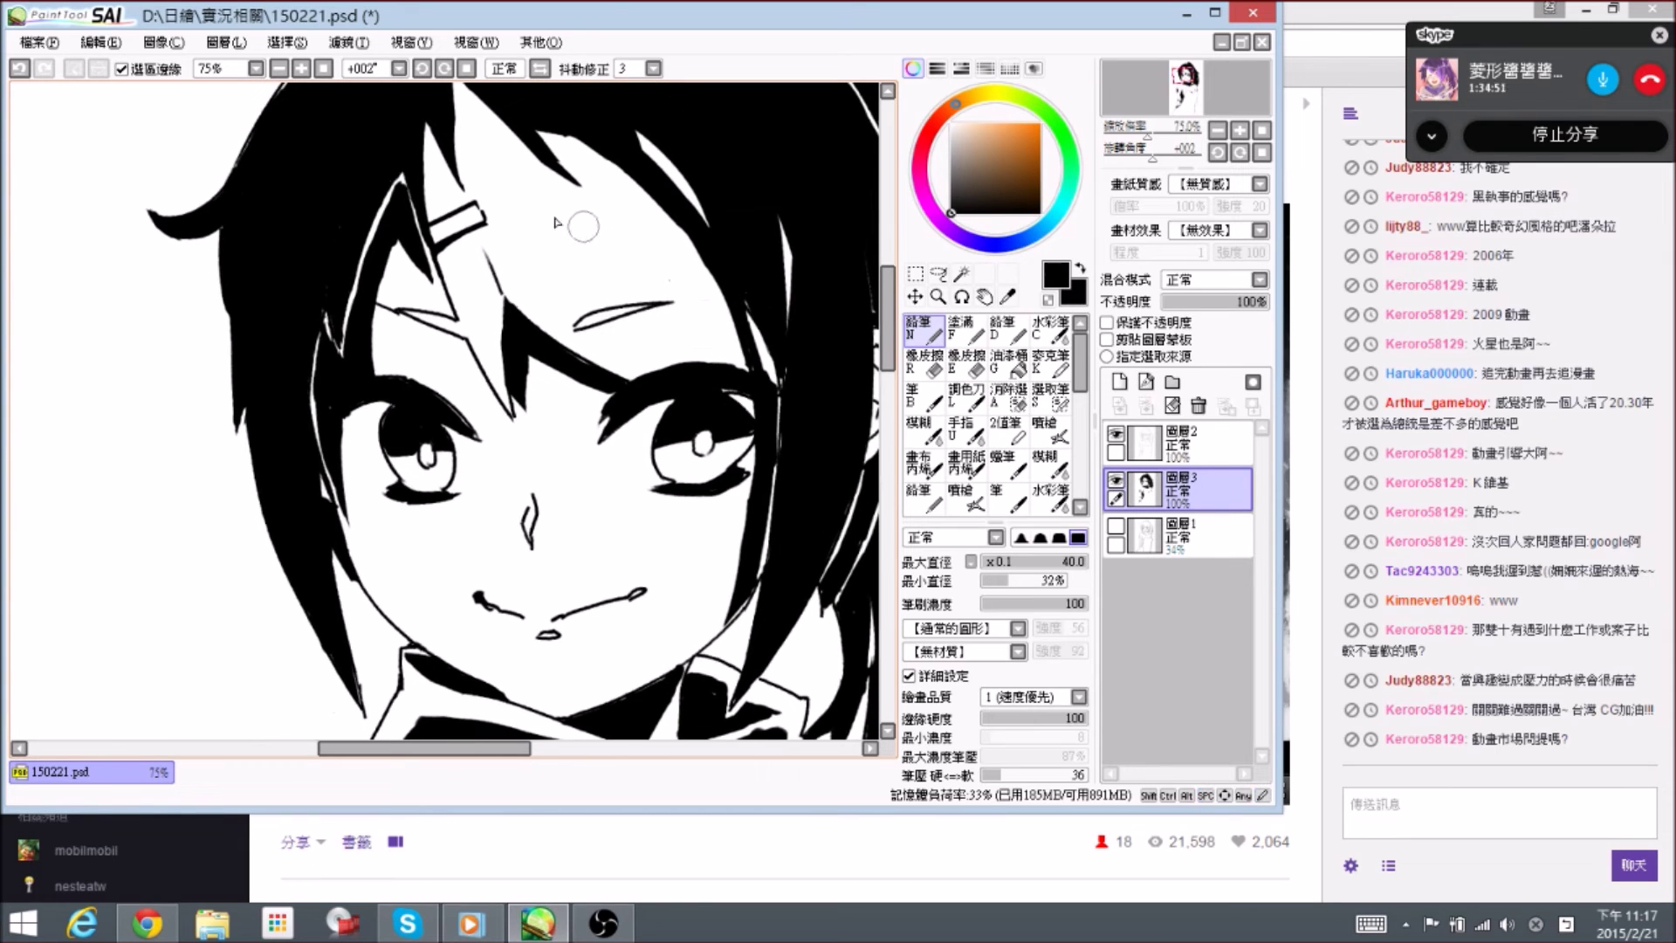
left_click_drag(354, 301, 393, 380)
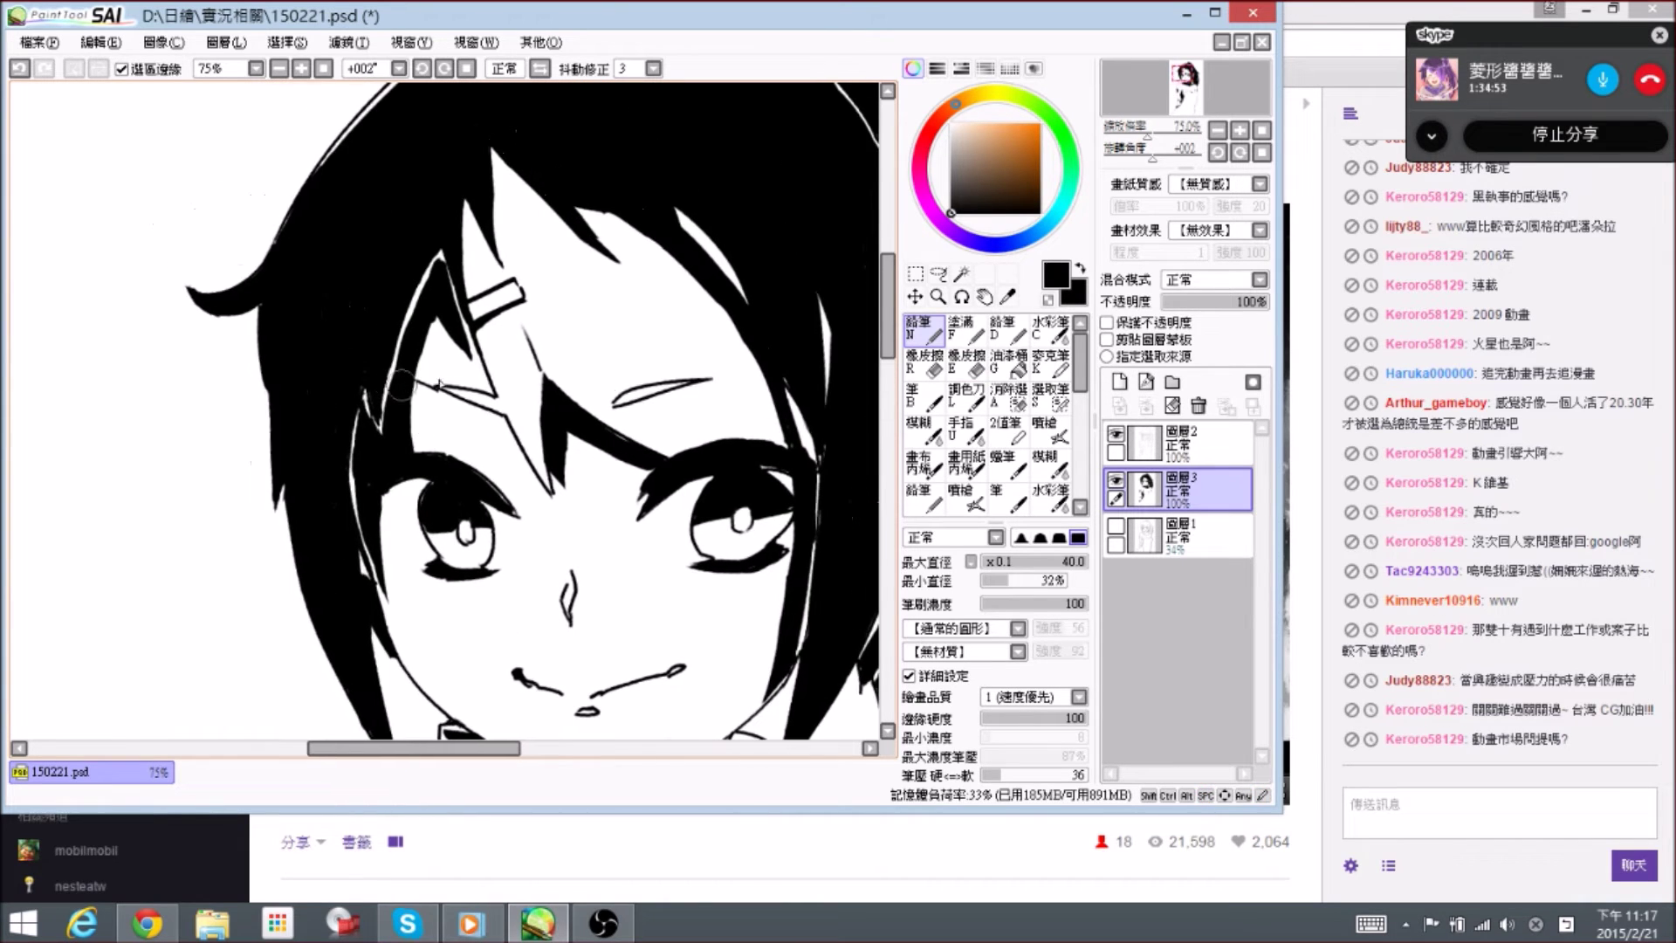
key("ctrl+minus")
key("ctrl+minus")
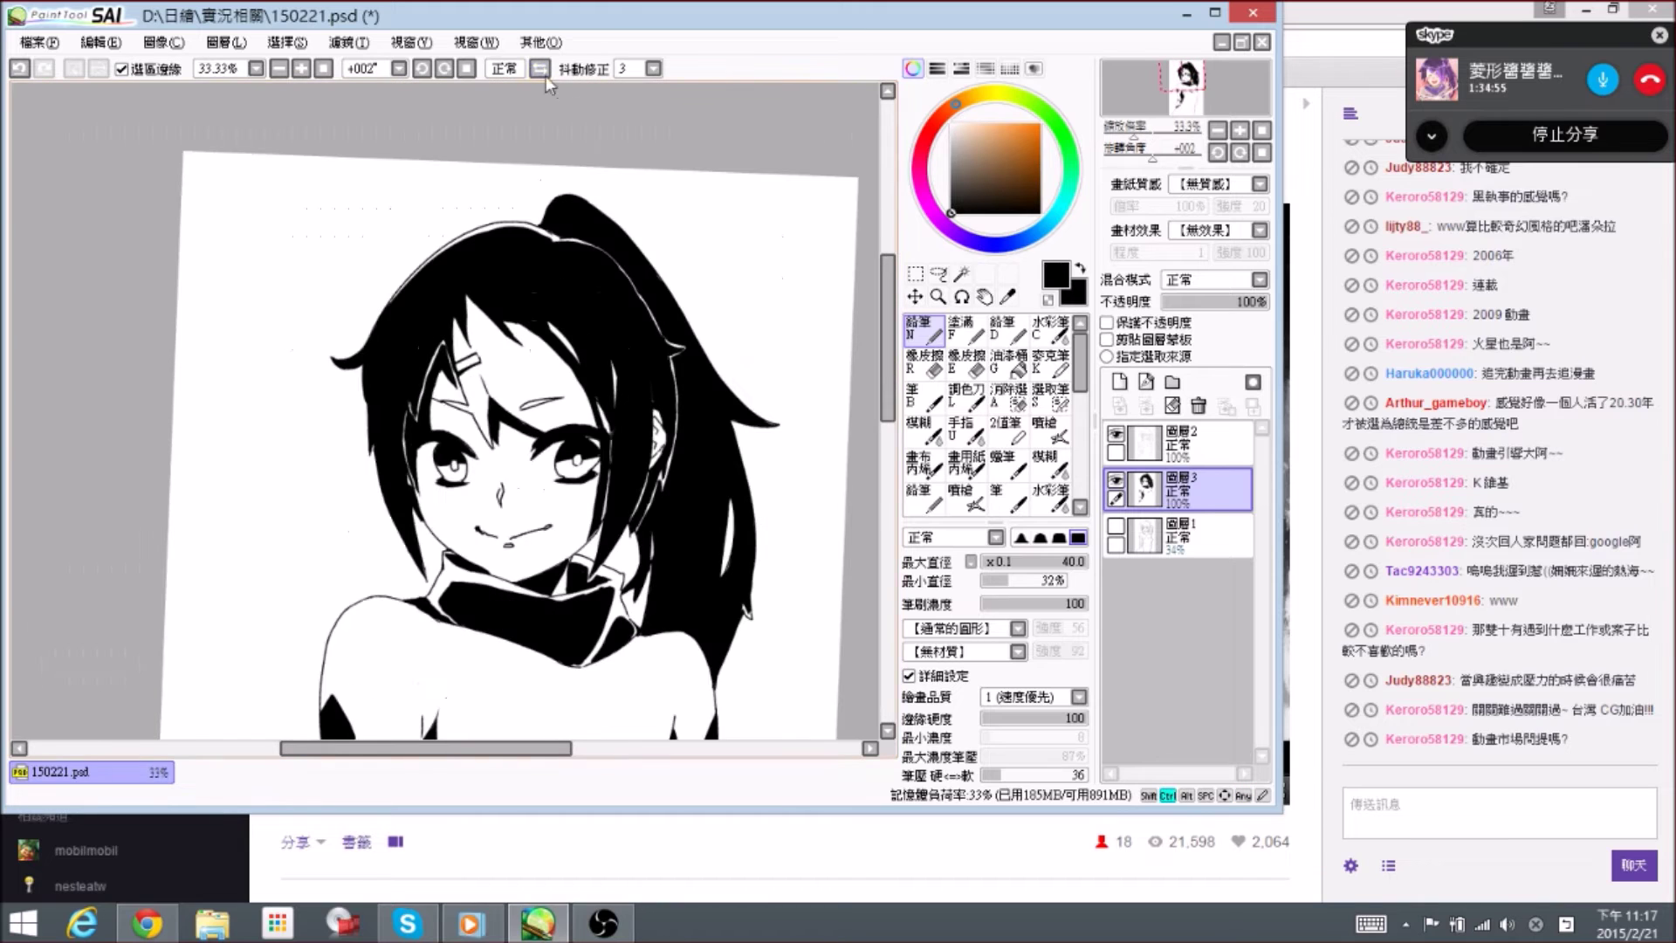
key("ctrl+minus")
key("ctrl+minus")
key("ctrl+plus")
key("ctrl+plus")
key("ctrl+plus")
- Rework the temple shadow beside the eye's outer corner with the pencil and eraser
left_click_drag(458, 415, 473, 384)
key("e")
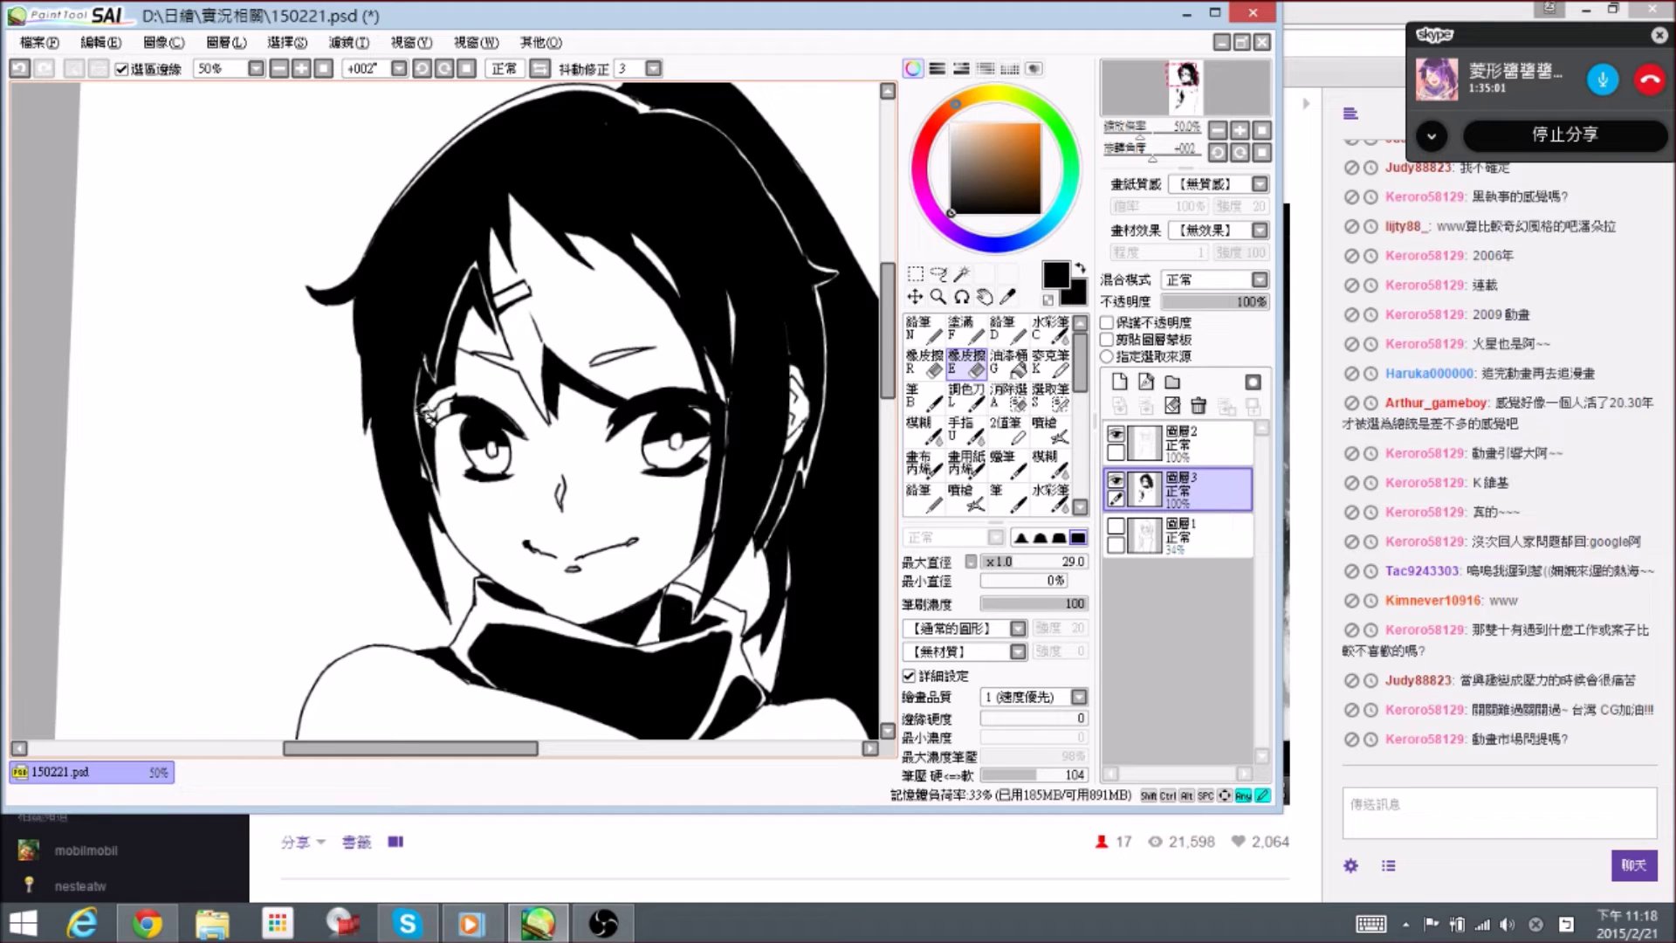
- Touch up the outer lashes of the left eye and the adjoining hair edge with Pencil and Eraser strokes
key("n")
left_click_drag(425, 415, 436, 428)
key("e")
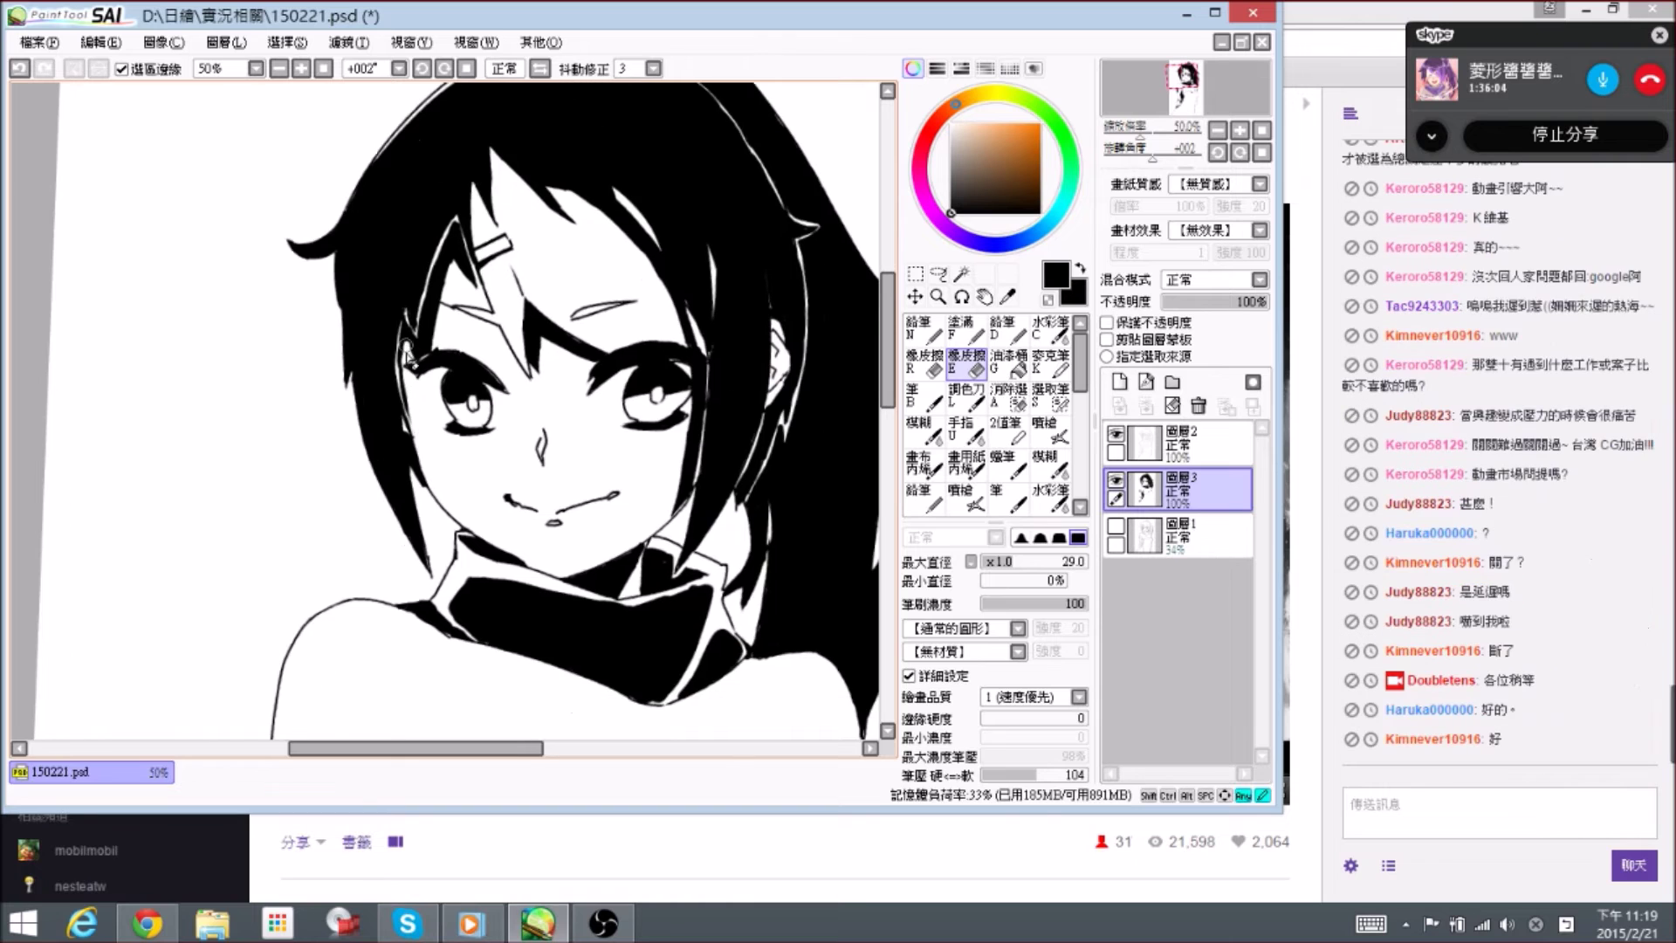
key("n")
left_click_drag(410, 349, 438, 380)
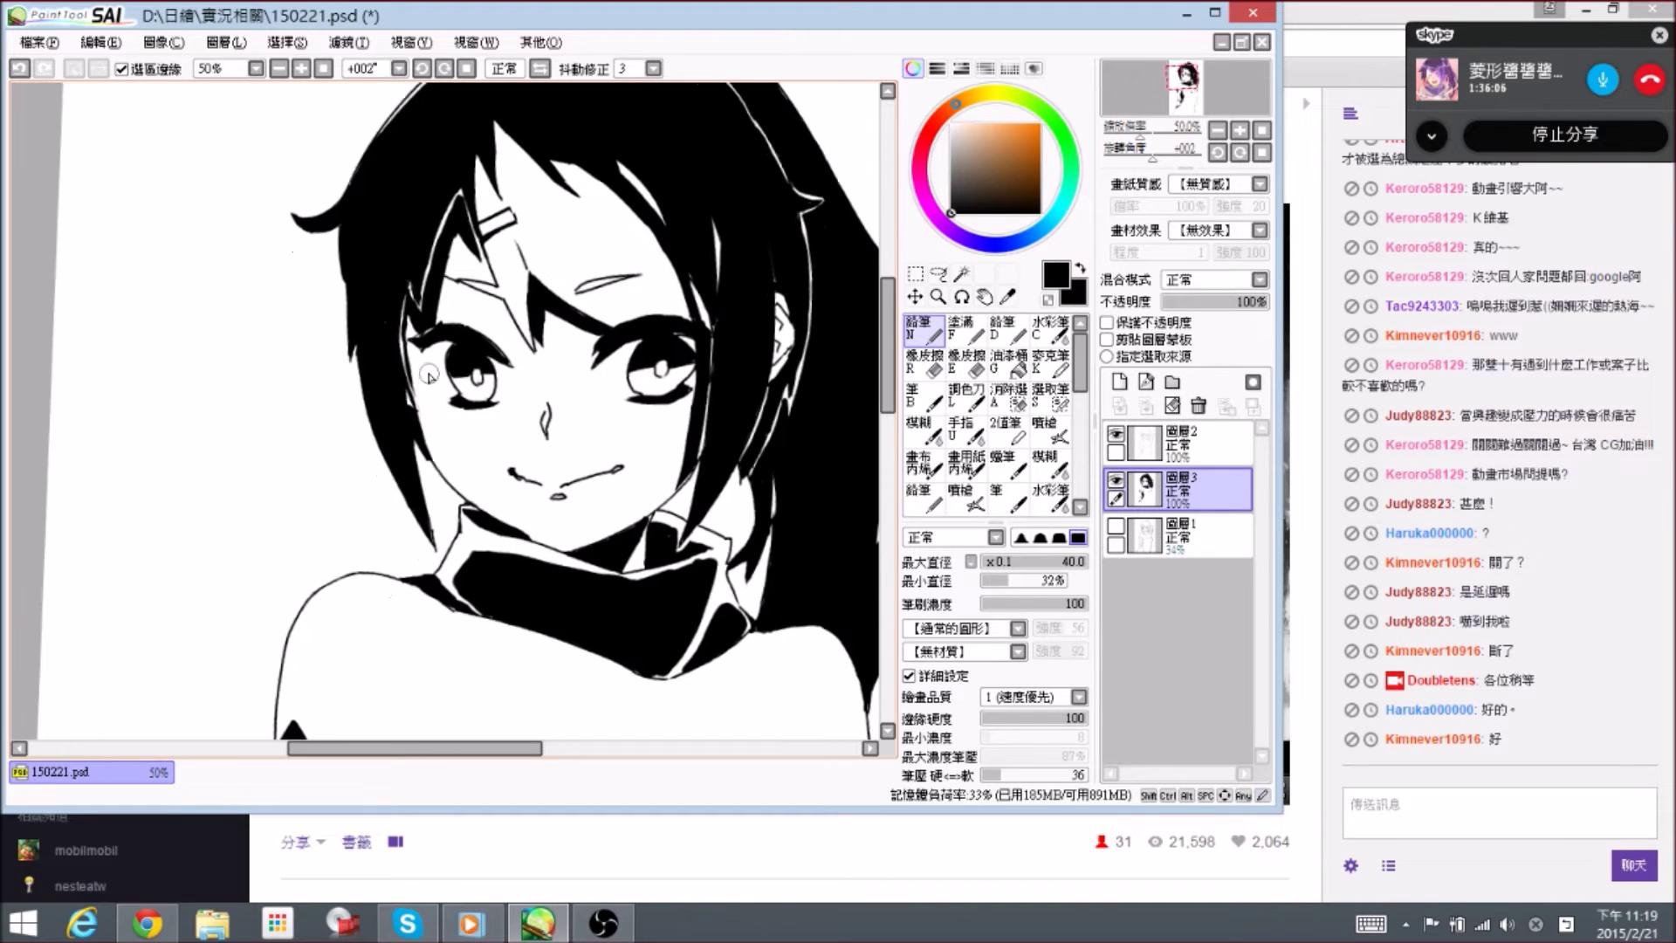
mouse_move(479, 453)
left_mouse_down()
mouse_move(425, 359)
mouse_move(394, 499)
left_mouse_up()
key("e")
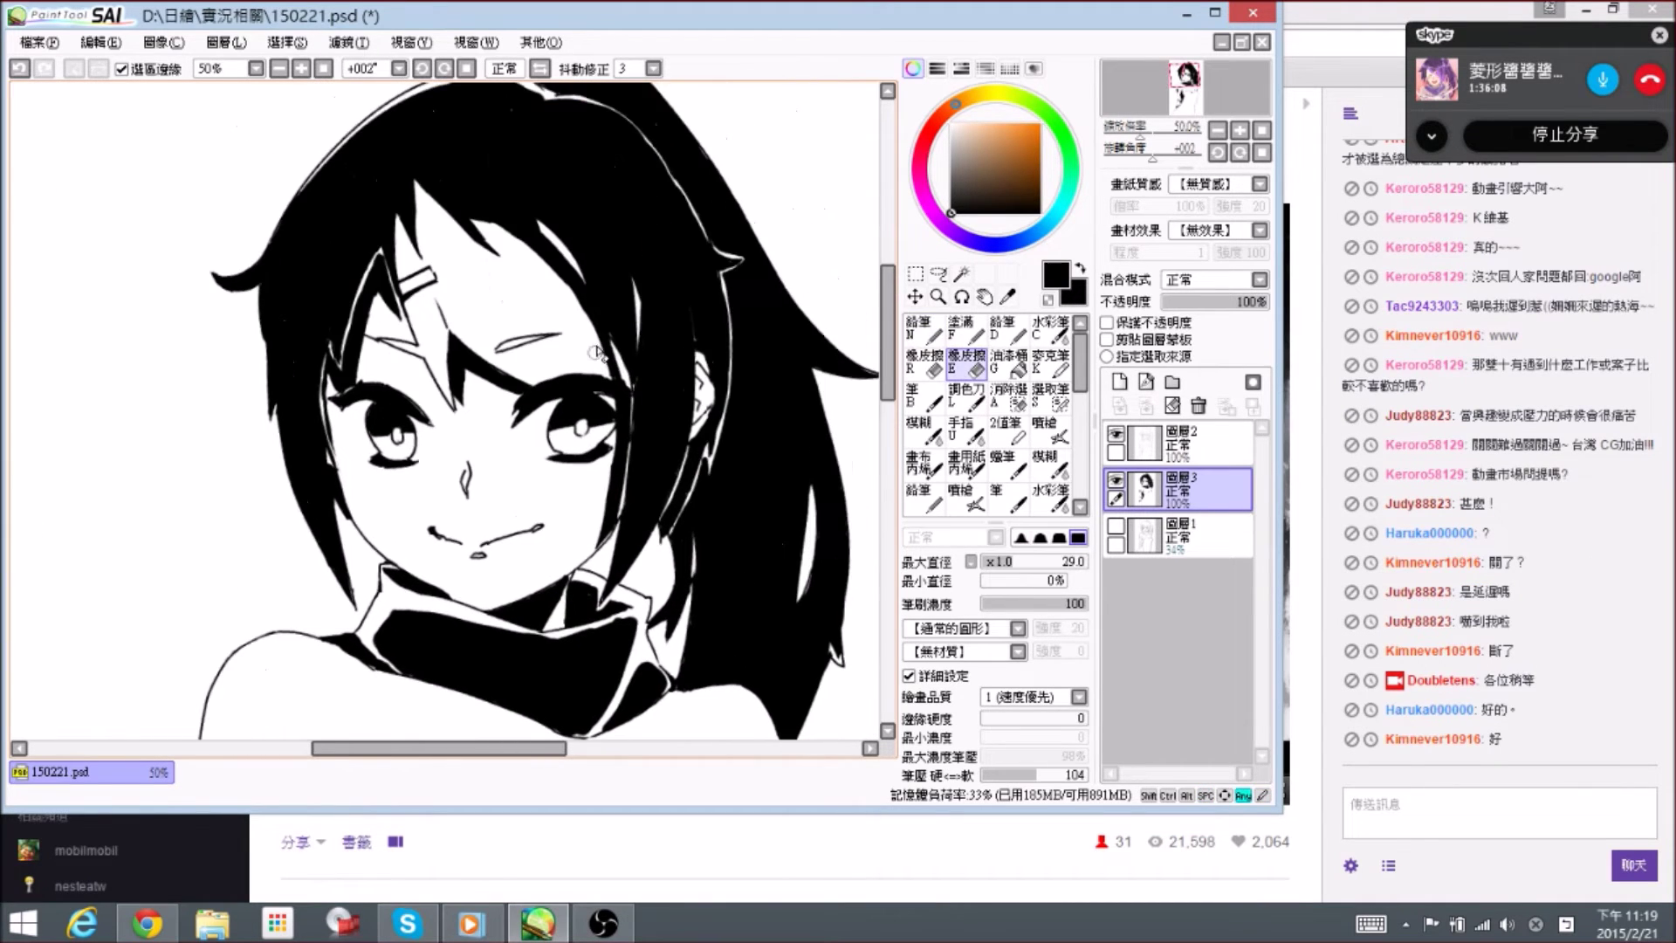
- Clean up the edge of the hair lock above and beside the right eye with the Eraser and Pencil
left_click_drag(616, 365, 612, 355)
key("n")
key("e")
left_click_drag(619, 368, 594, 304)
key("n")
key("e")
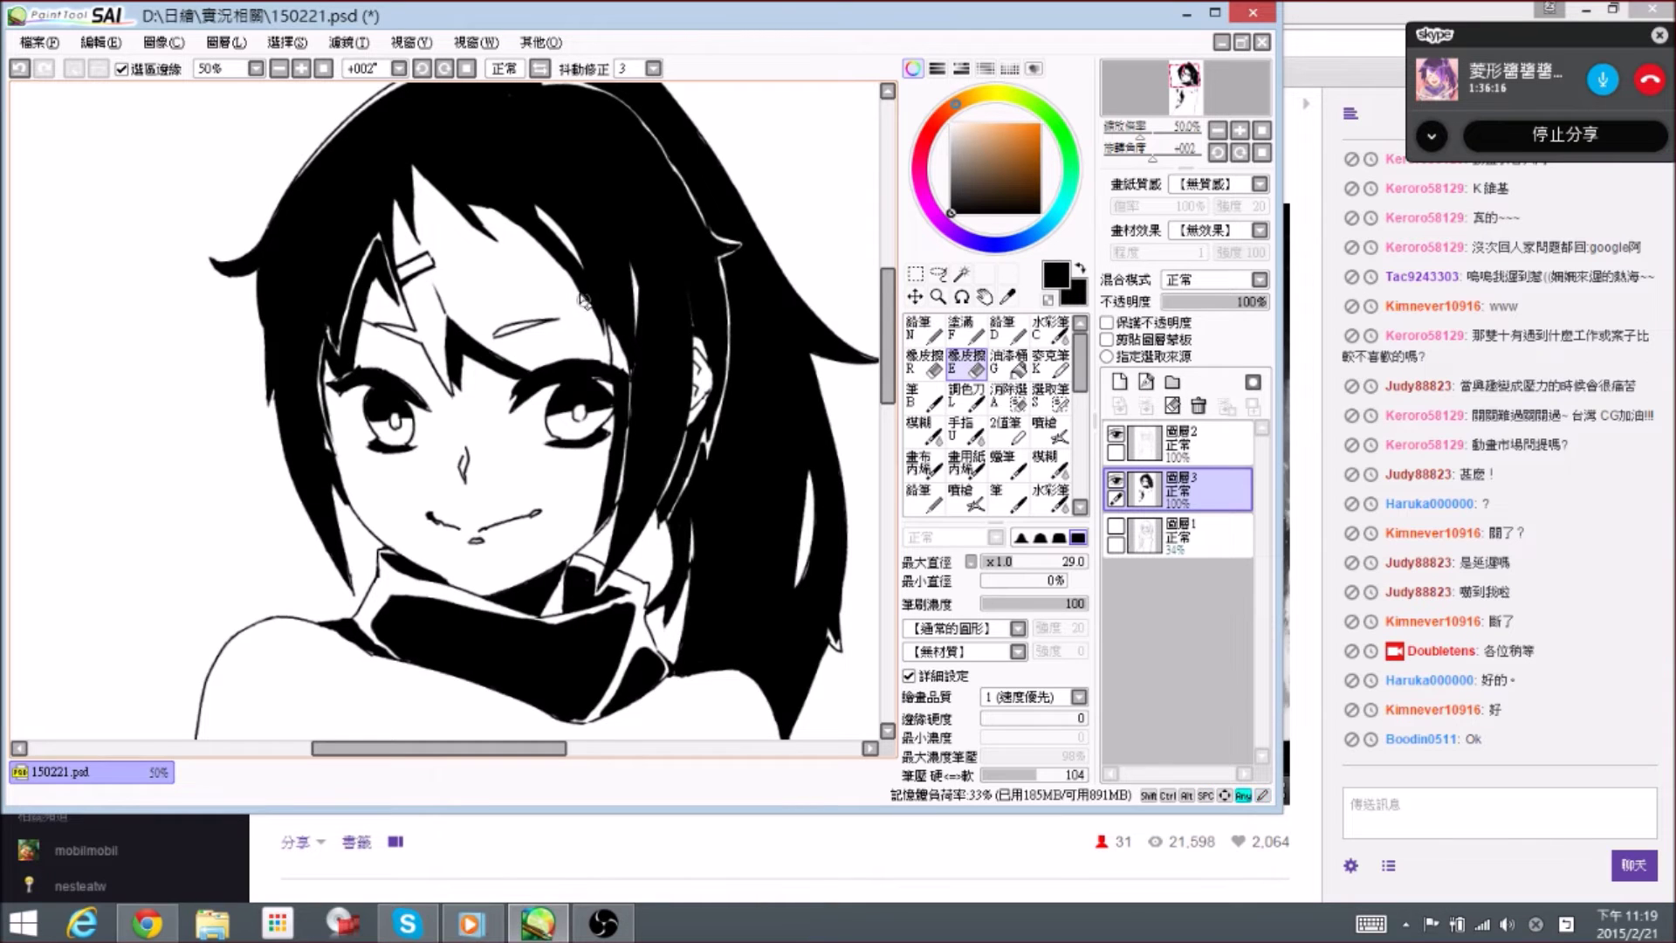
scroll(607, 301, "down", 3)
mouse_move(618, 293)
left_mouse_down()
mouse_move(604, 388)
mouse_move(620, 324)
left_mouse_up()
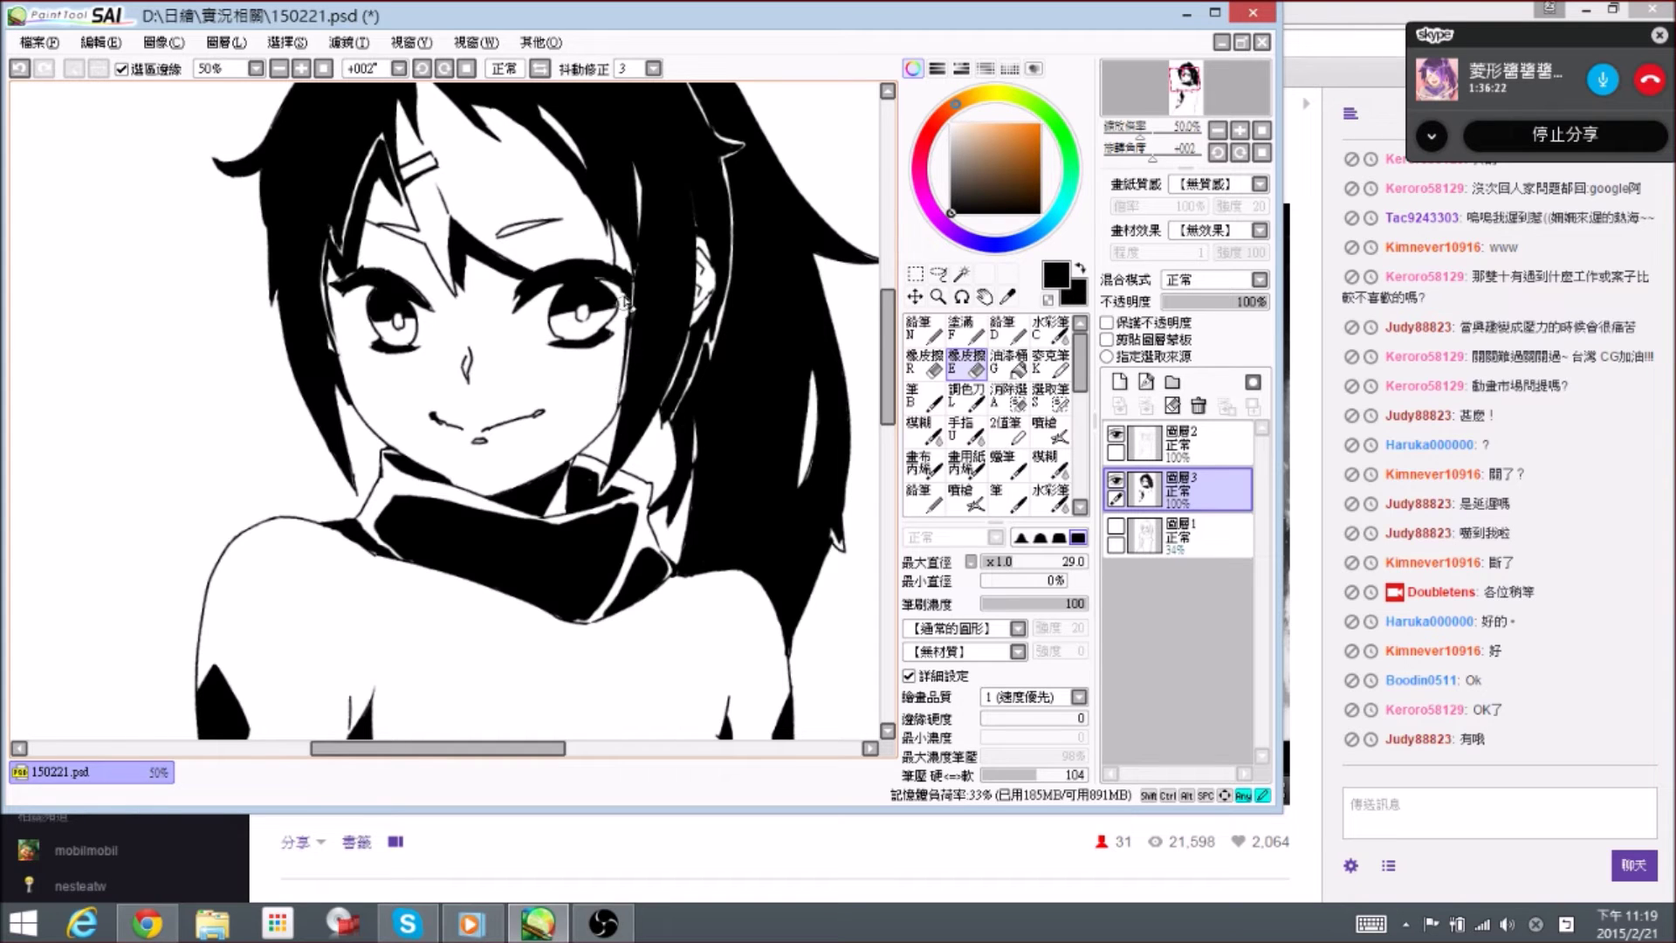
- Refine the outer corner and lashes of the right eye where they meet the hair, alternating Pencil and Eraser
key("n")
scroll(611, 293, "up", 1)
key("e")
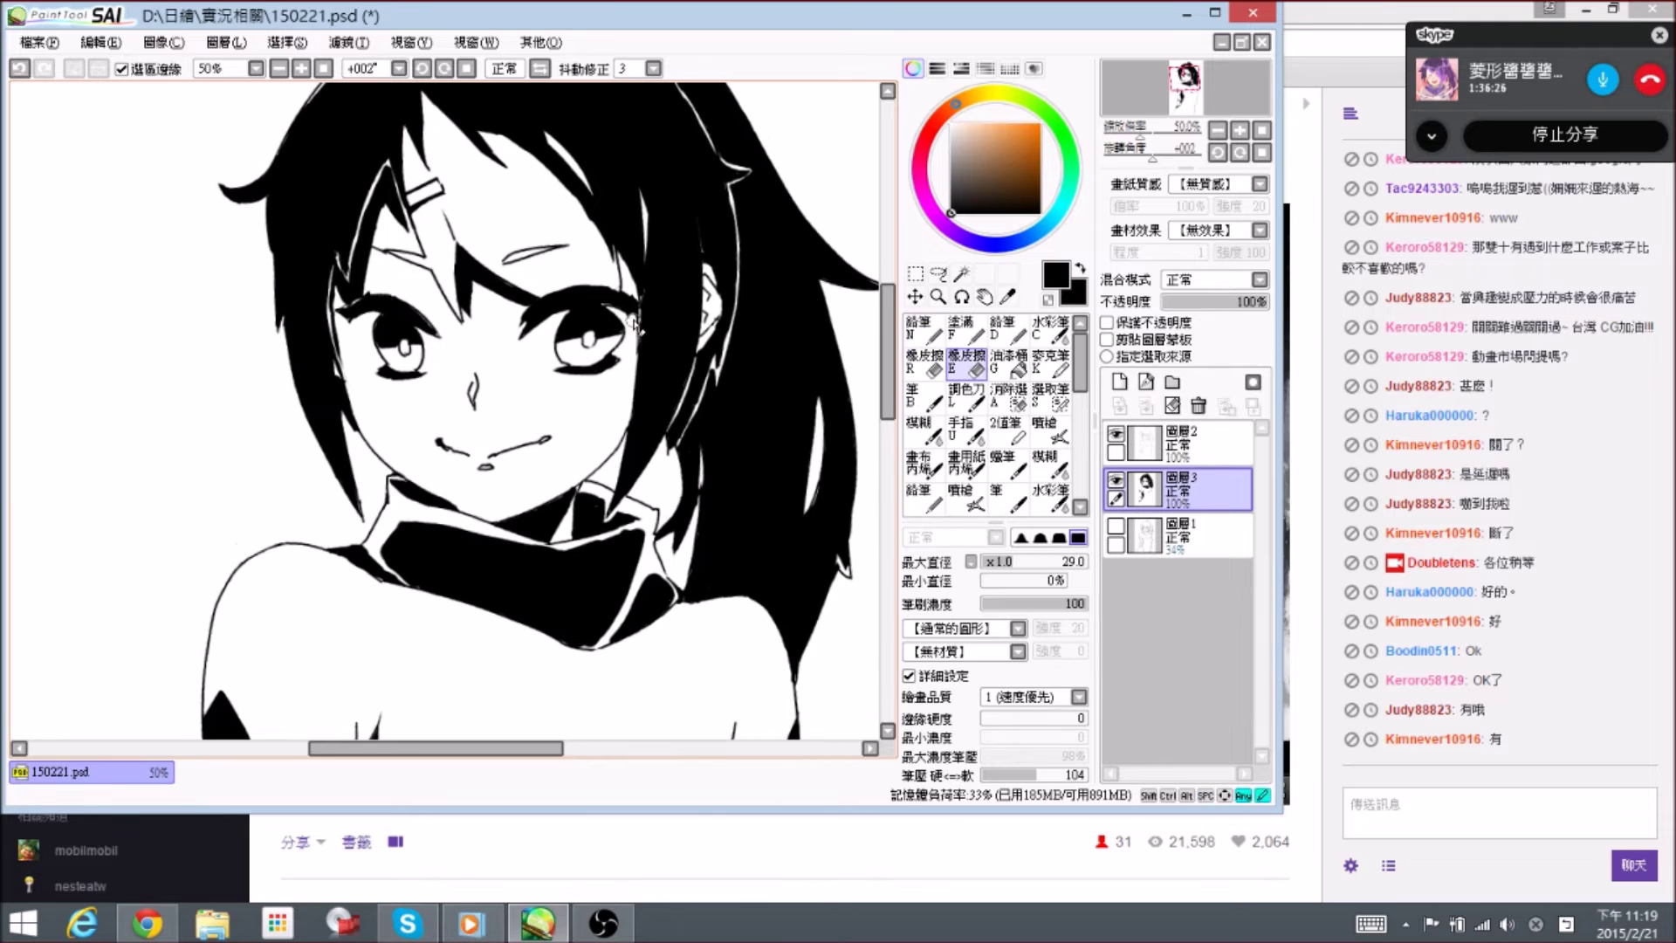
key("n")
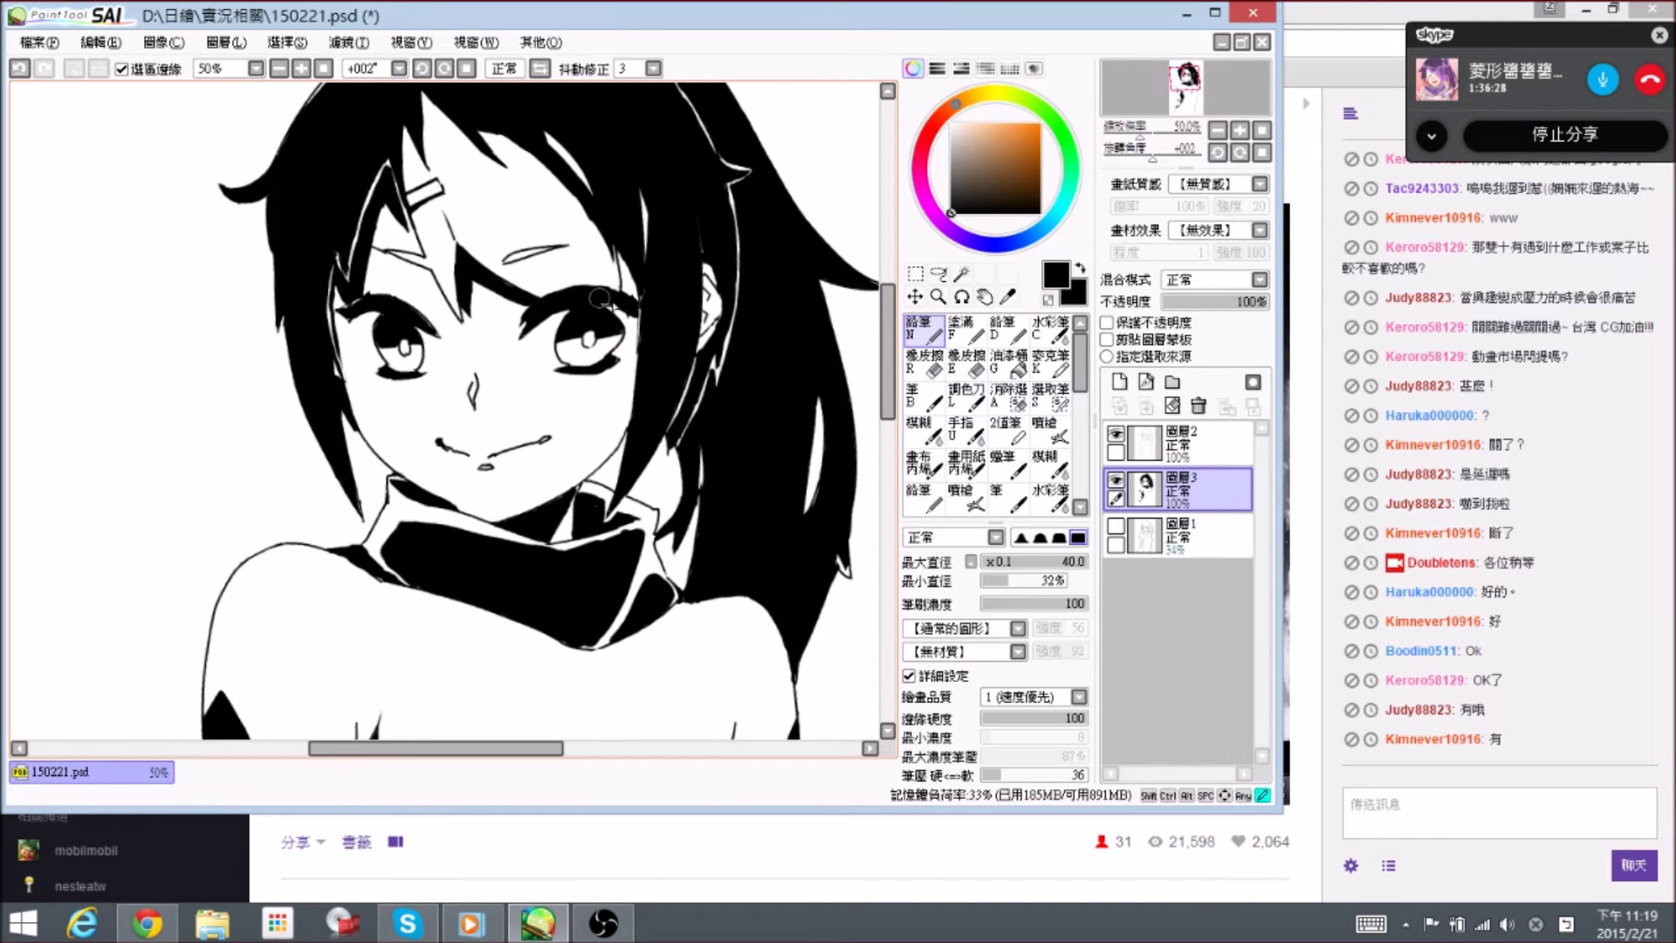
left_click_drag(652, 464, 654, 323)
left_click_drag(349, 248, 452, 306)
mouse_move(454, 238)
left_mouse_down()
mouse_move(450, 260)
mouse_move(475, 232)
left_mouse_up()
key("e")
key("n")
key("e")
key("n")
key("space")
left_click_drag(746, 268, 671, 296)
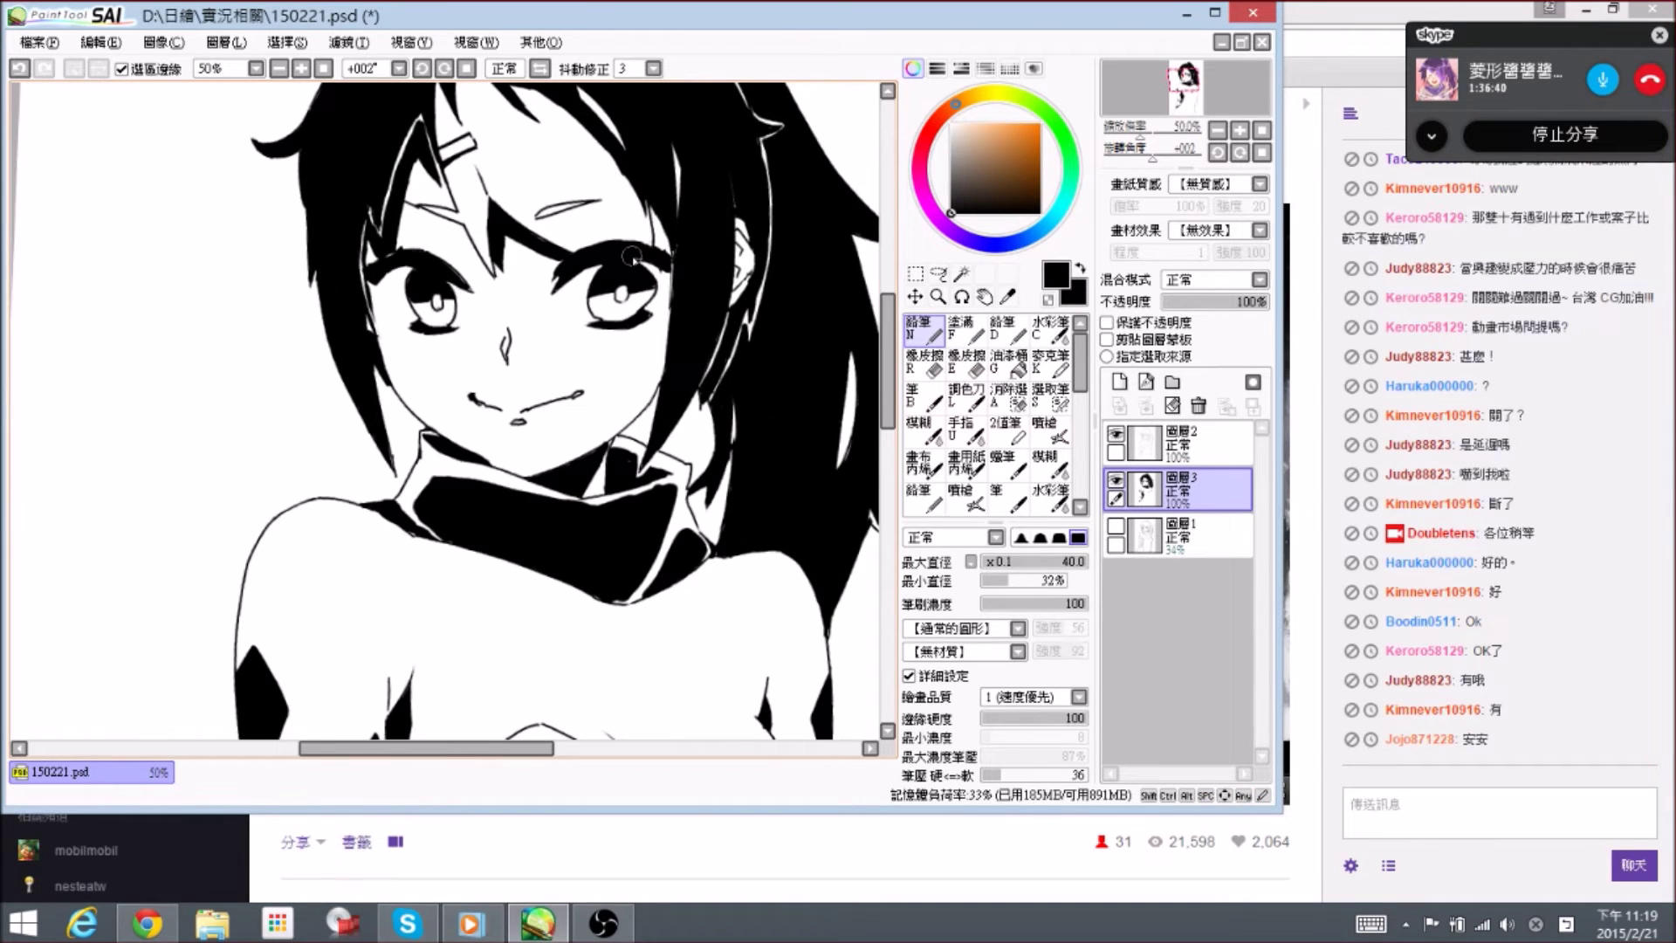
mouse_move(678, 268)
left_mouse_down()
mouse_move(678, 246)
mouse_move(689, 291)
mouse_move(663, 281)
mouse_move(672, 309)
left_mouse_up()
key("space")
key("e")
key("n")
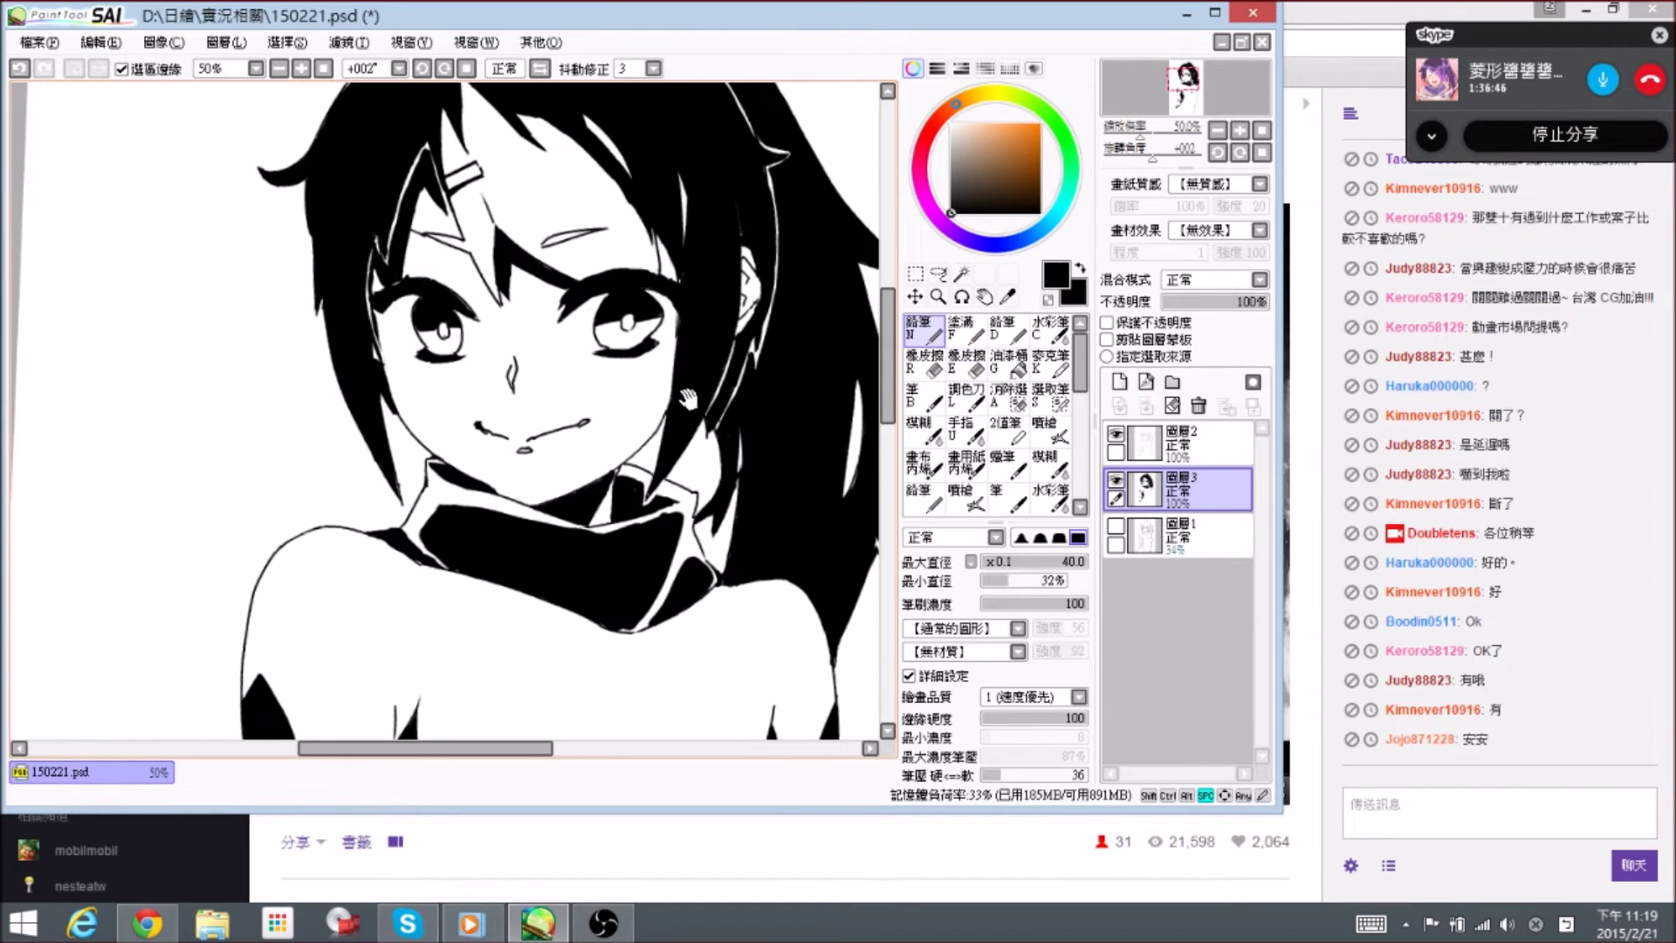
- Reduce the Pencil size to 14 and touch up the fine details of the eyes at 75% zoom
key("space")
left_click_drag(682, 366, 684, 340)
key("space")
left_click_drag(467, 384, 488, 403)
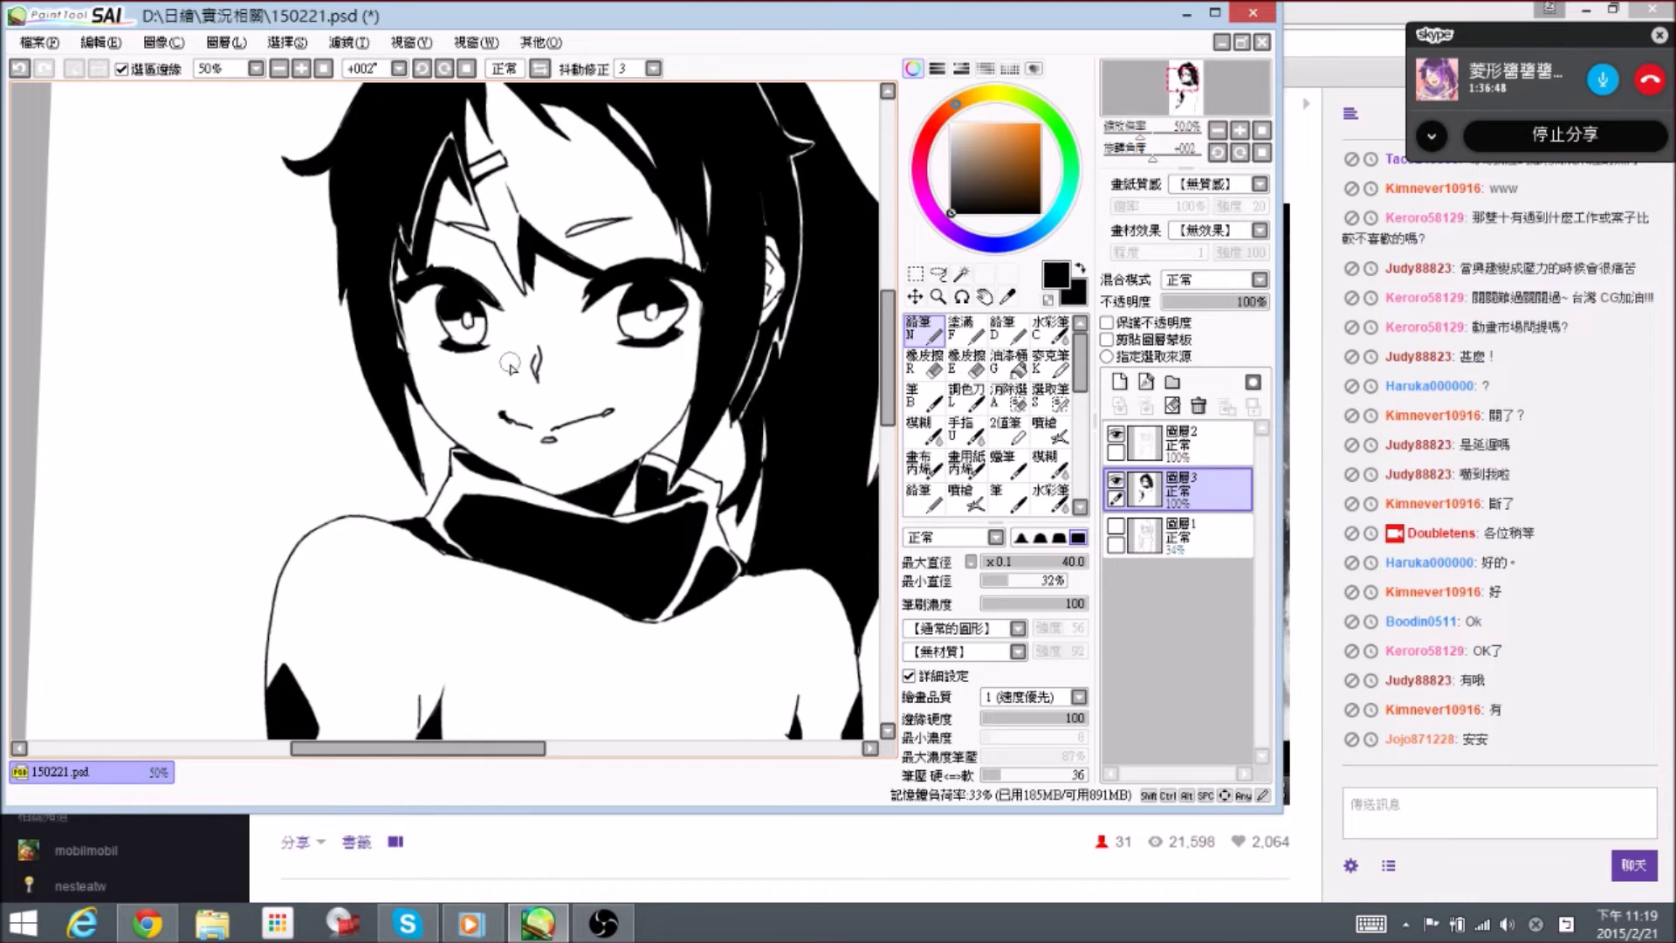
key("ctrl+space")
left_click(515, 380, "ctrl")
key("bracketleft")
key("bracketleft")
key("bracketleft")
key("bracketleft")
key("bracketleft")
key("bracketleft")
mouse_move(771, 331)
left_mouse_down()
mouse_move(707, 341)
mouse_move(728, 352)
mouse_move(724, 331)
left_mouse_up()
key("e")
key("n")
left_click_drag(681, 425, 674, 379)
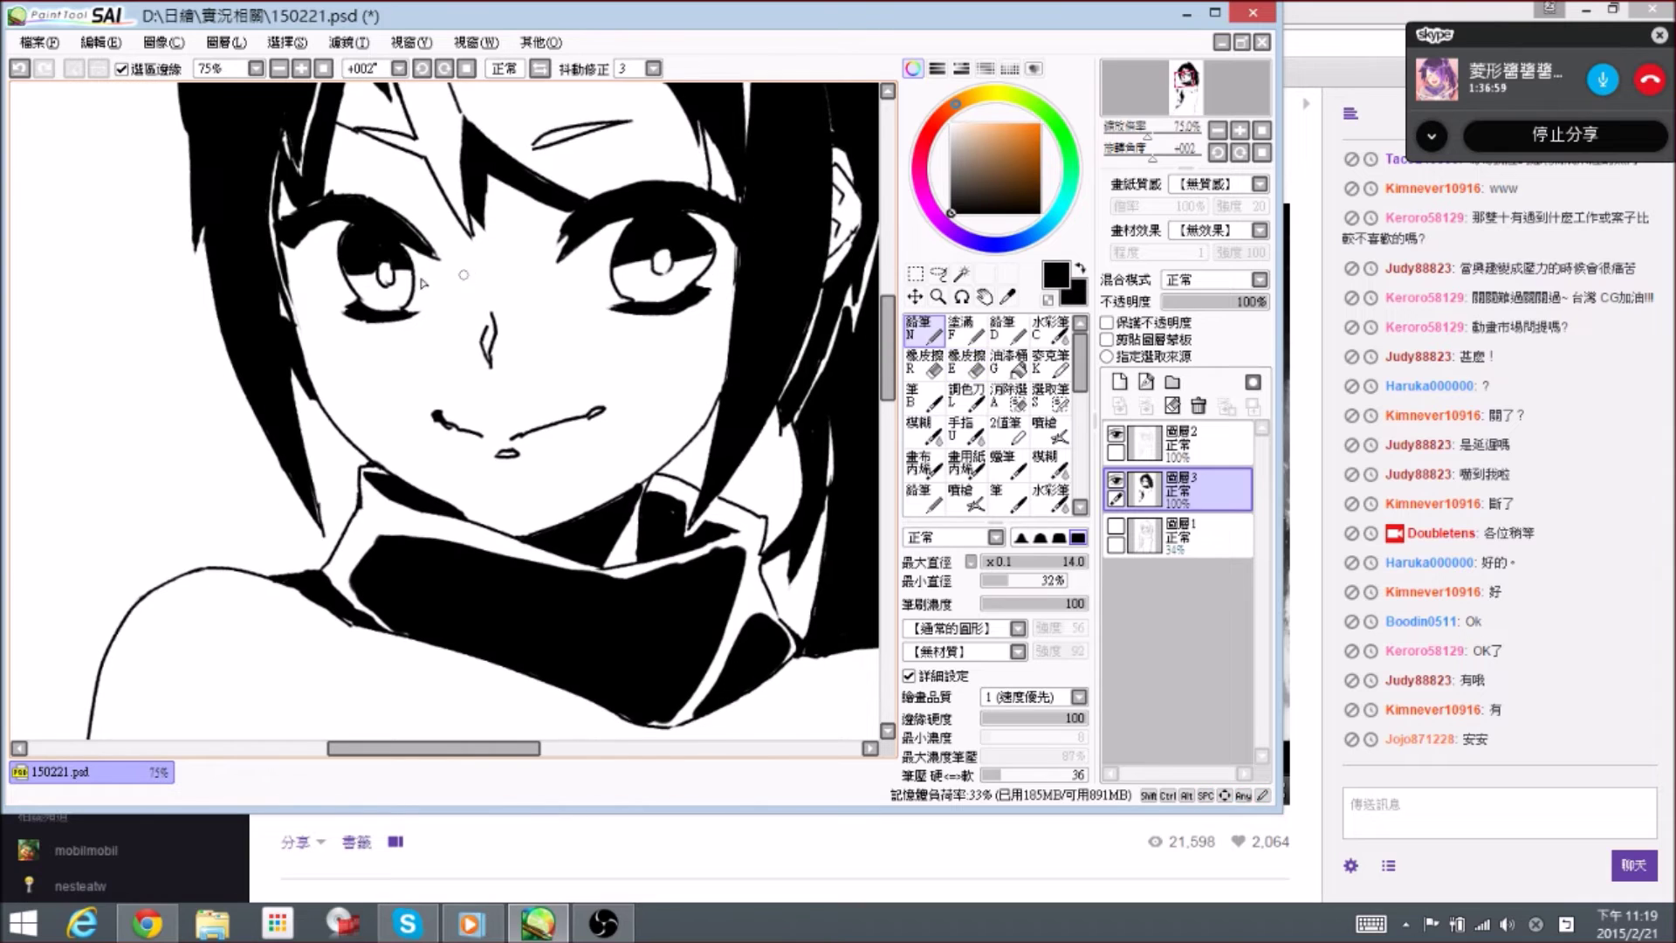
left_click_drag(355, 312, 340, 303)
- Save the drawing, reset the canvas rotation to 0°, and flip the view horizontally
scroll(541, 291, "down", 1)
scroll(644, 324, "down", 1)
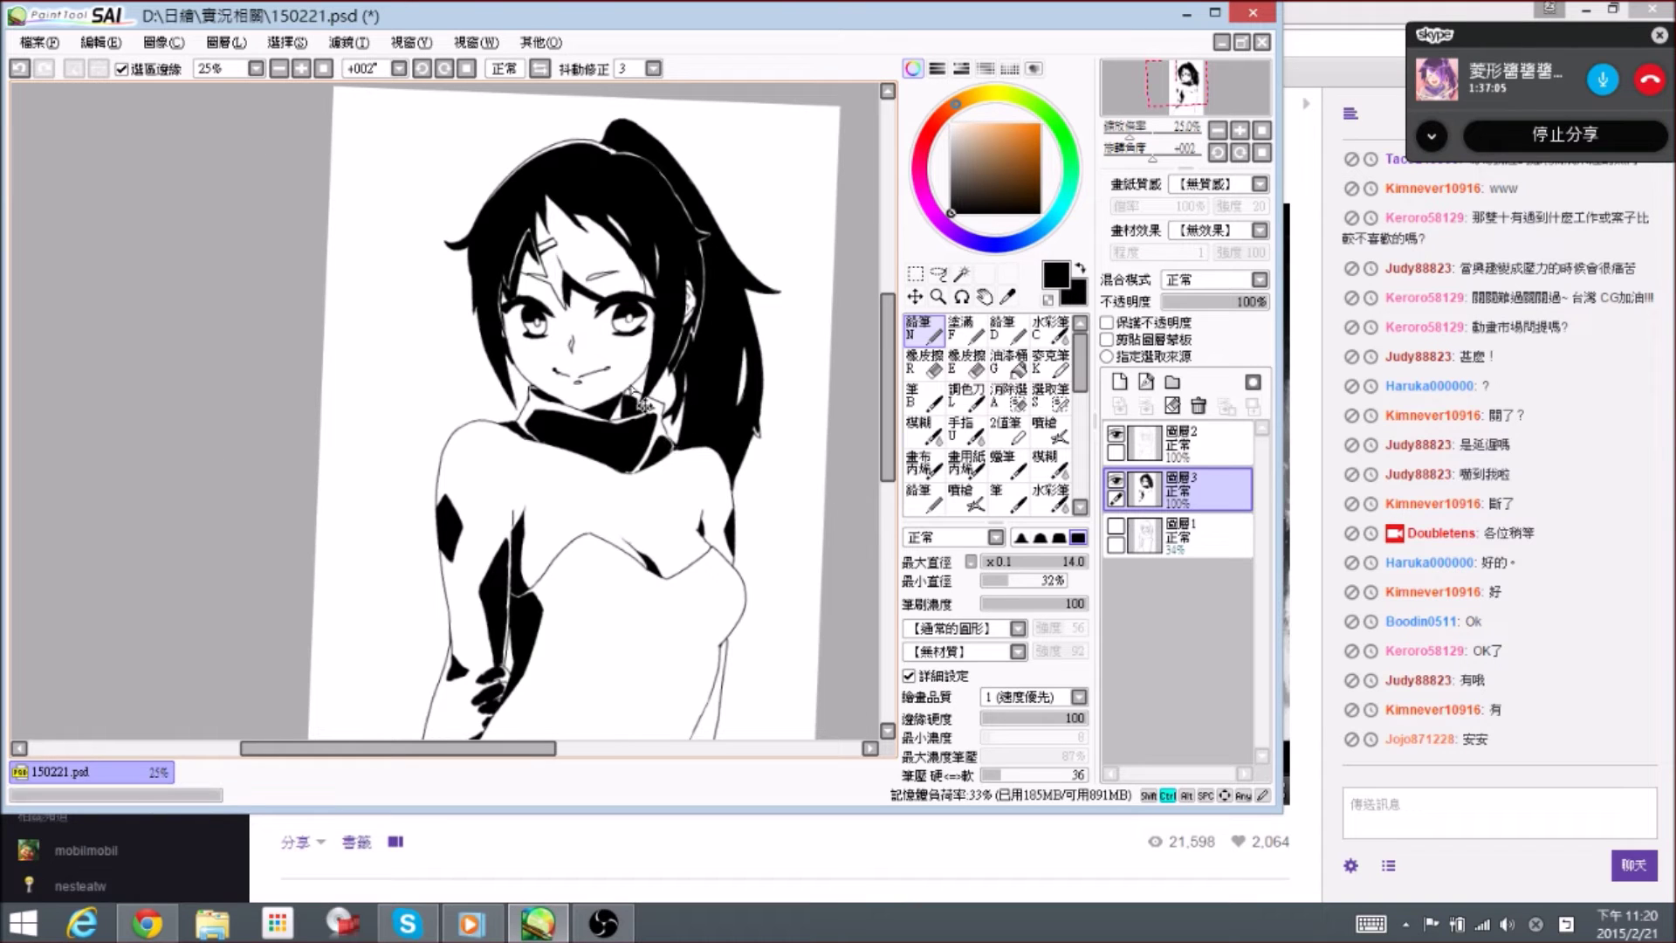
scroll(617, 453, "up", 1)
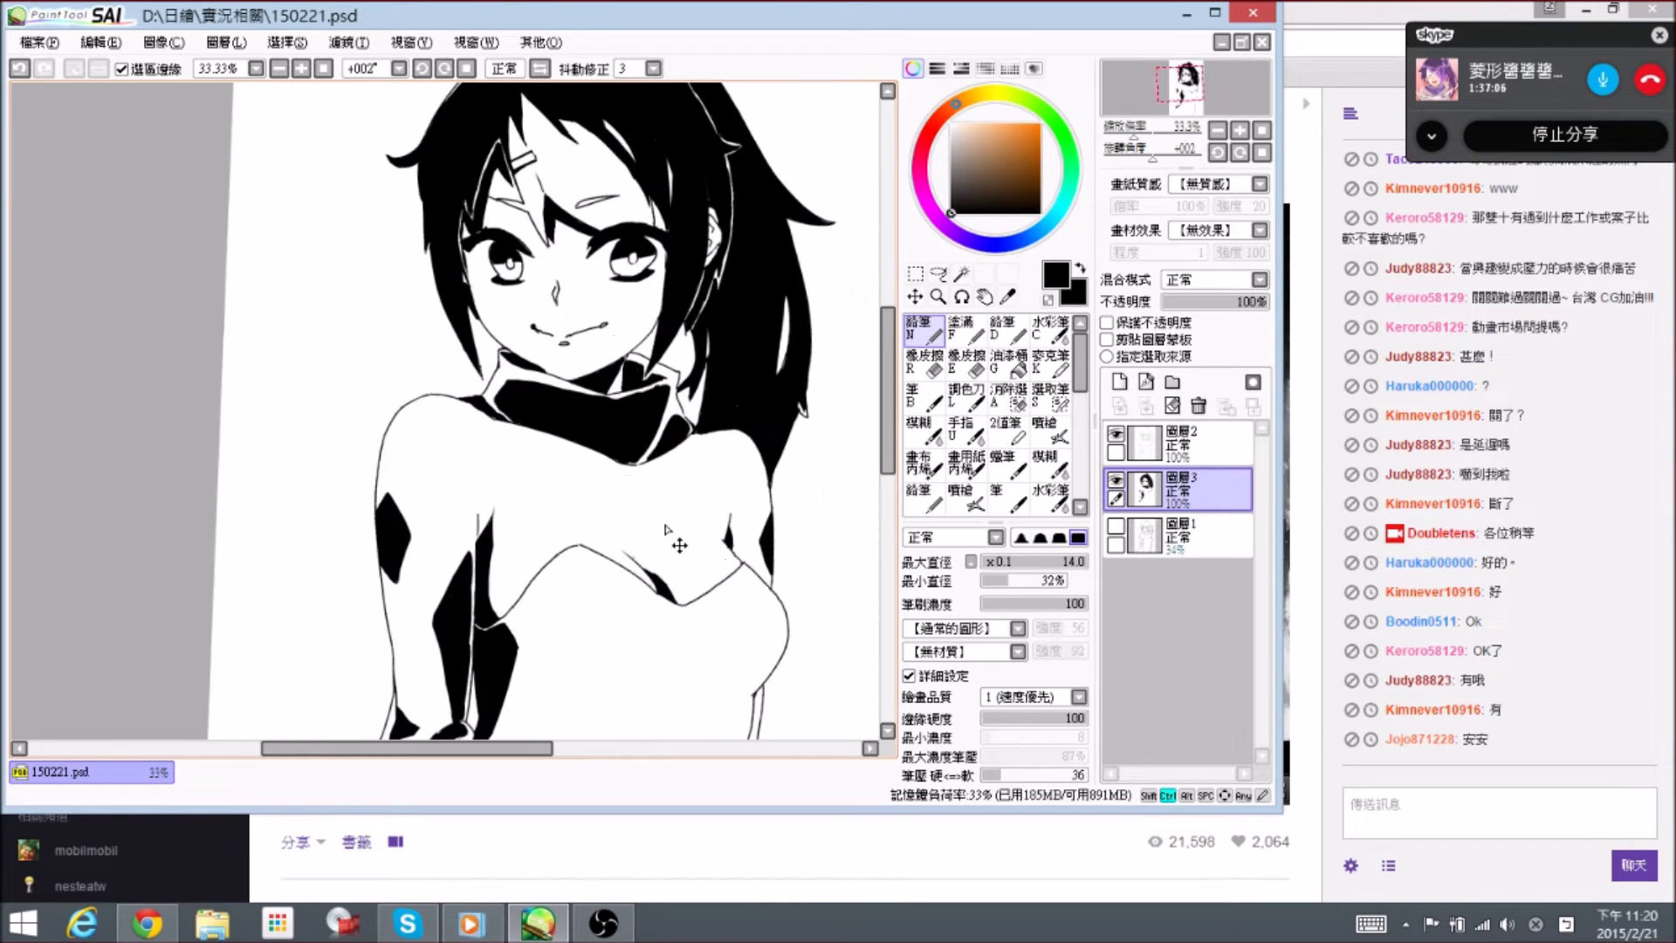
left_click_drag(646, 637, 655, 251)
left_click(466, 68)
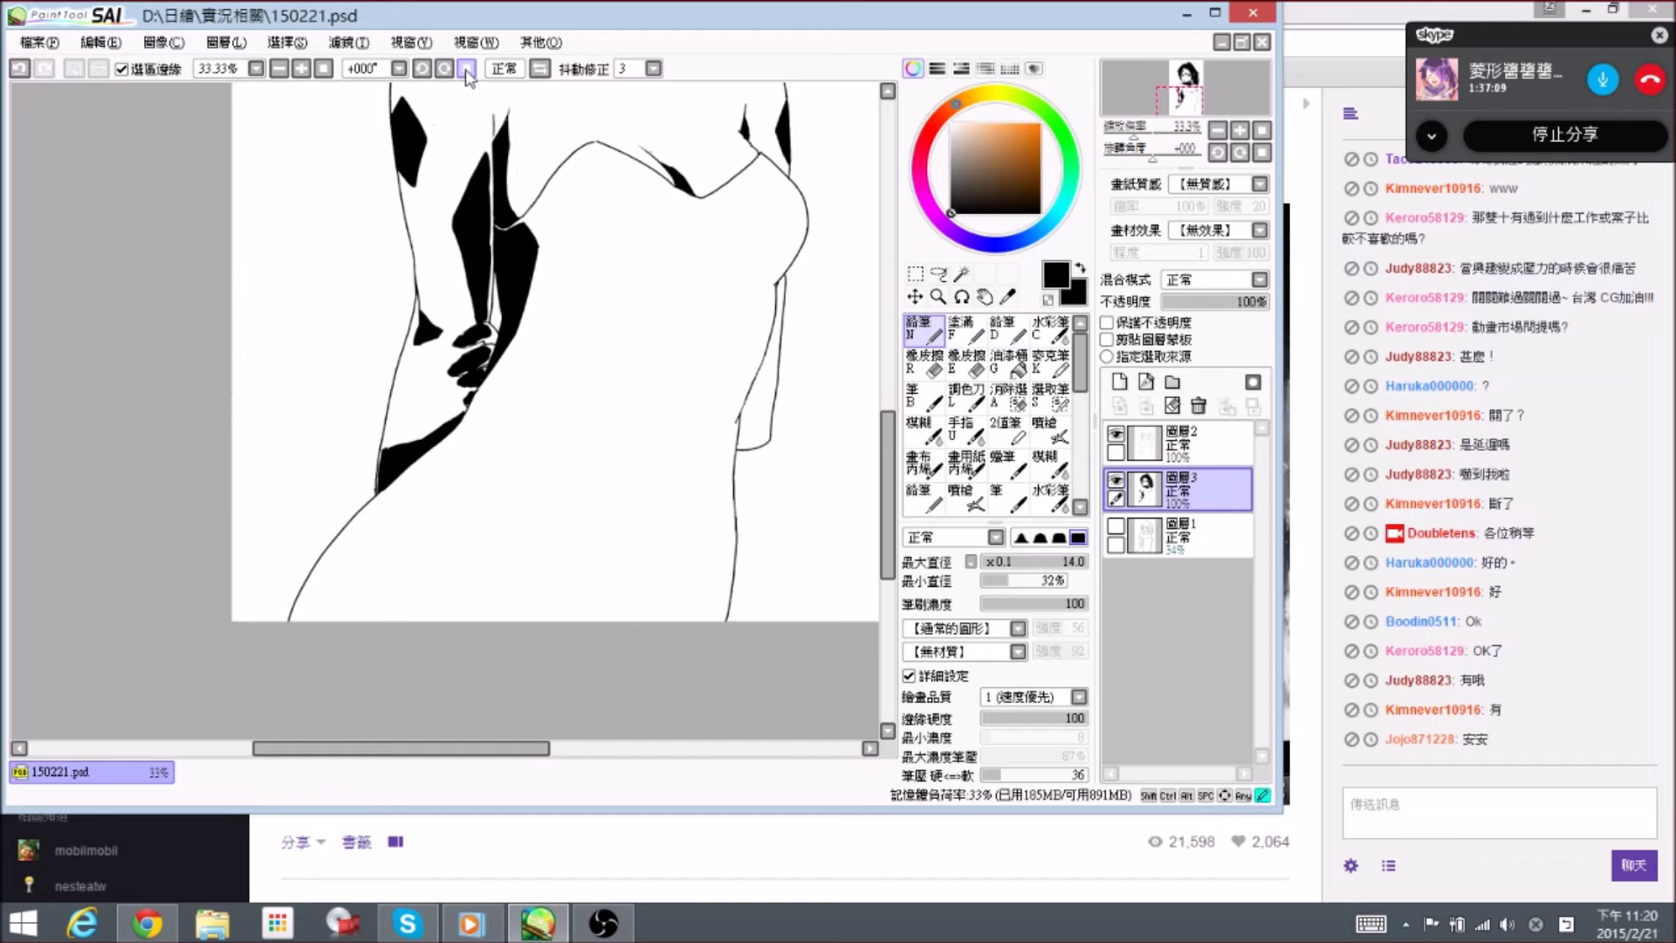
left_click(529, 68)
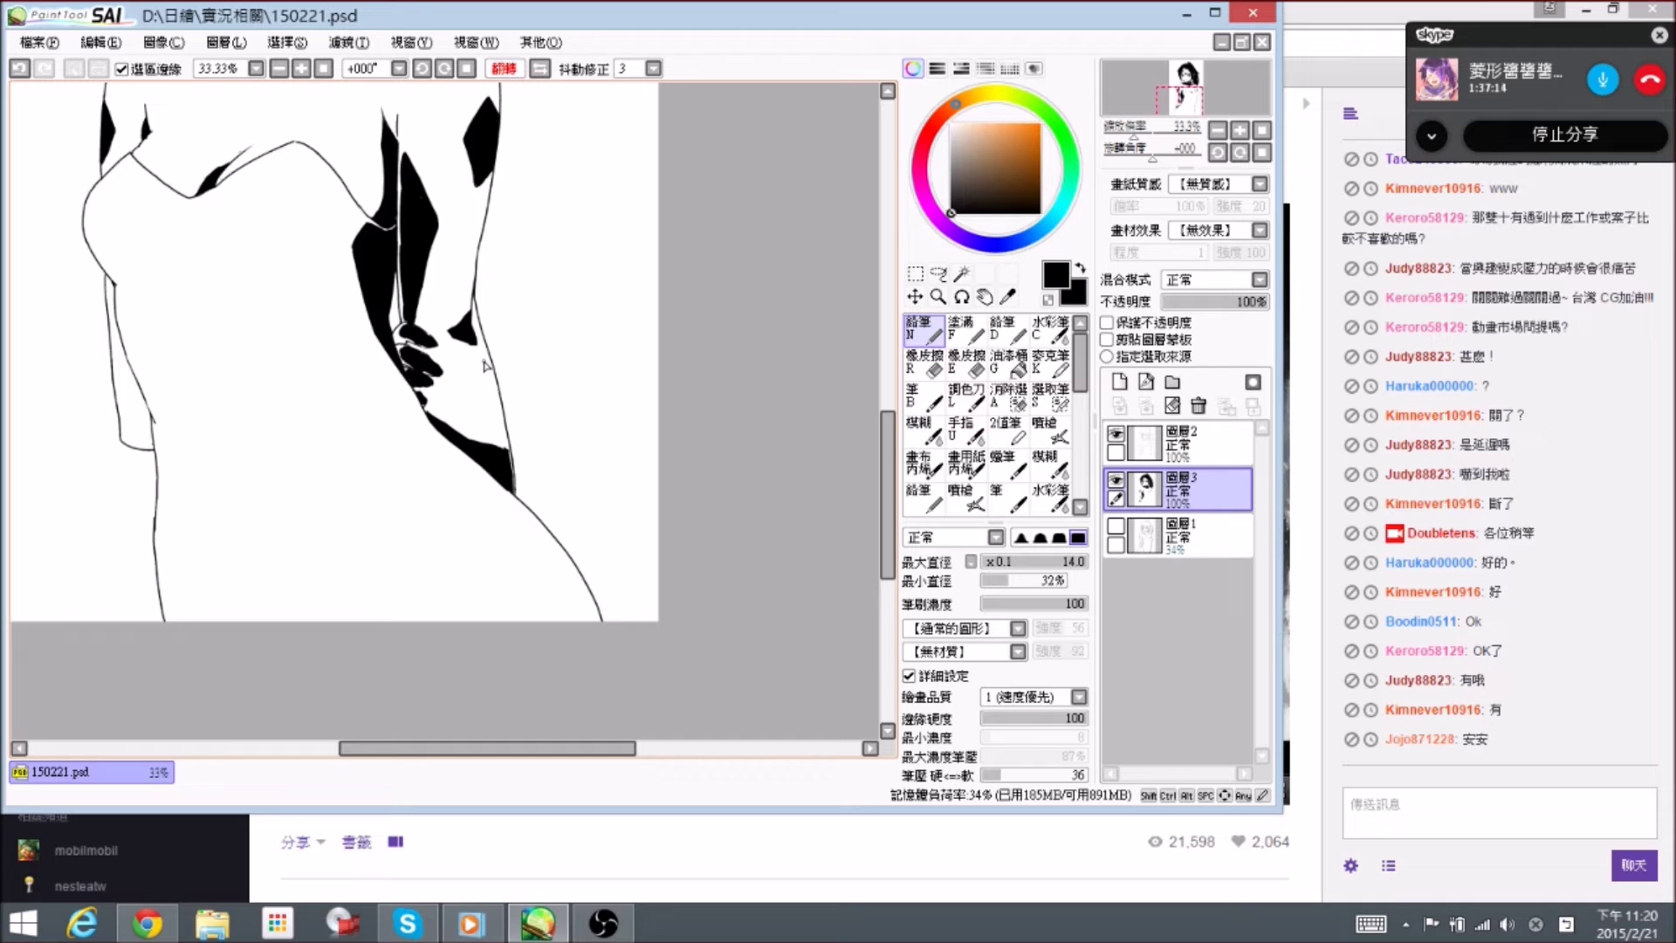
key("ctrl+s")
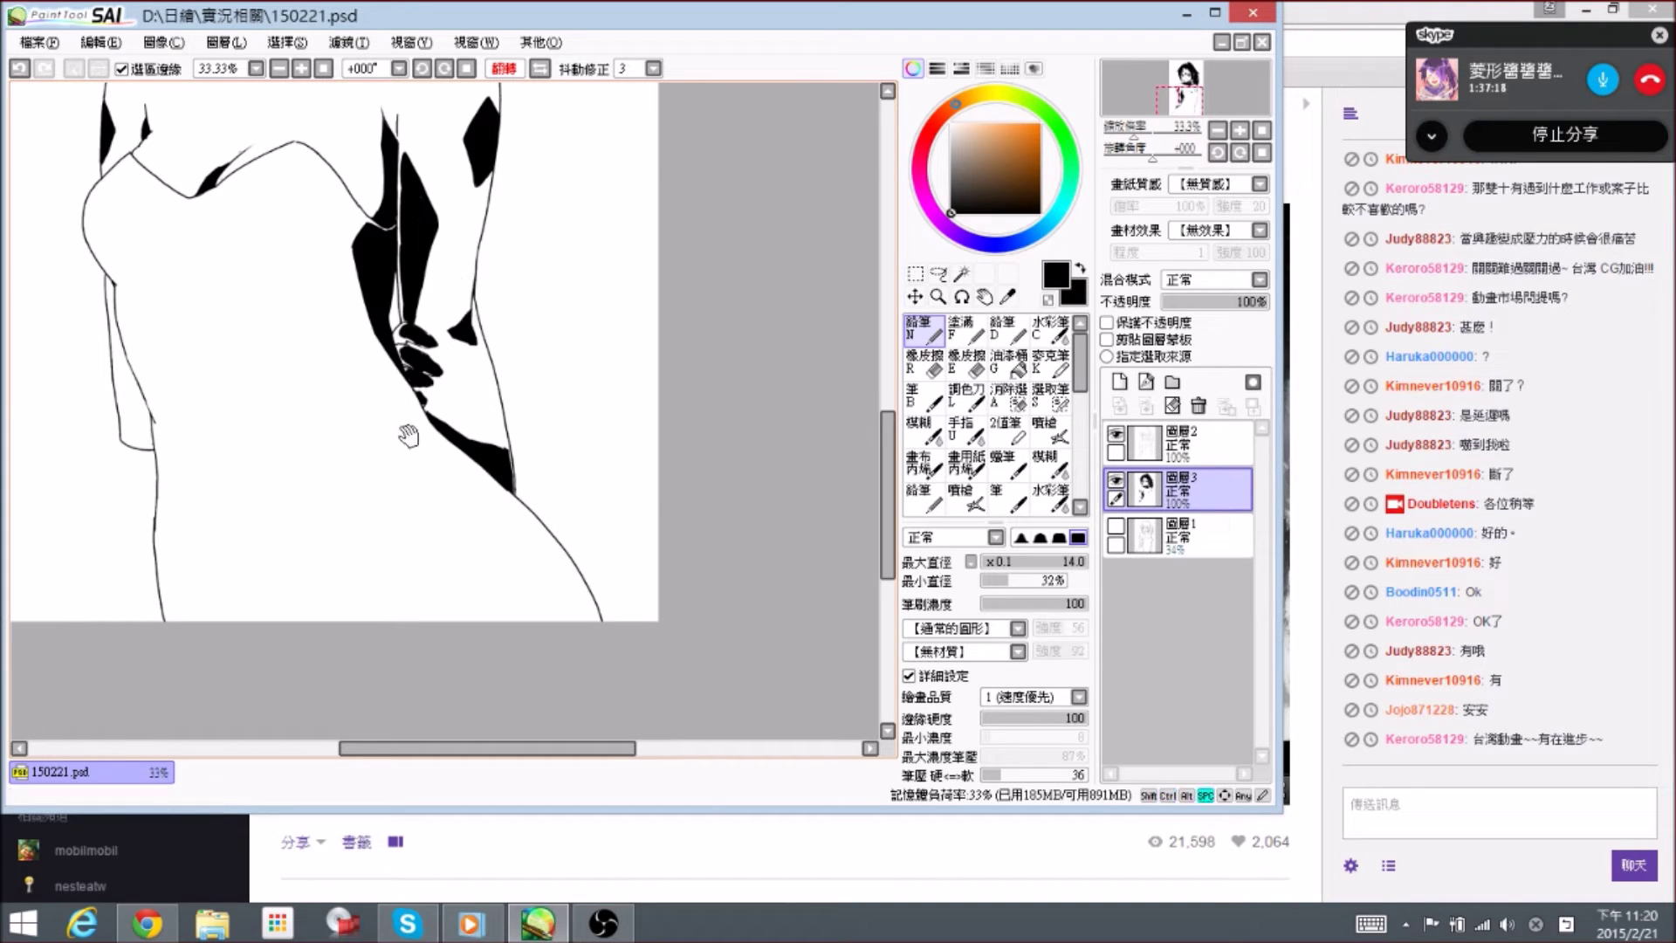
- Set the Pencil size to 70 and paint a solid black angular patch on the waist beside the hand
left_click_drag(406, 415, 448, 468)
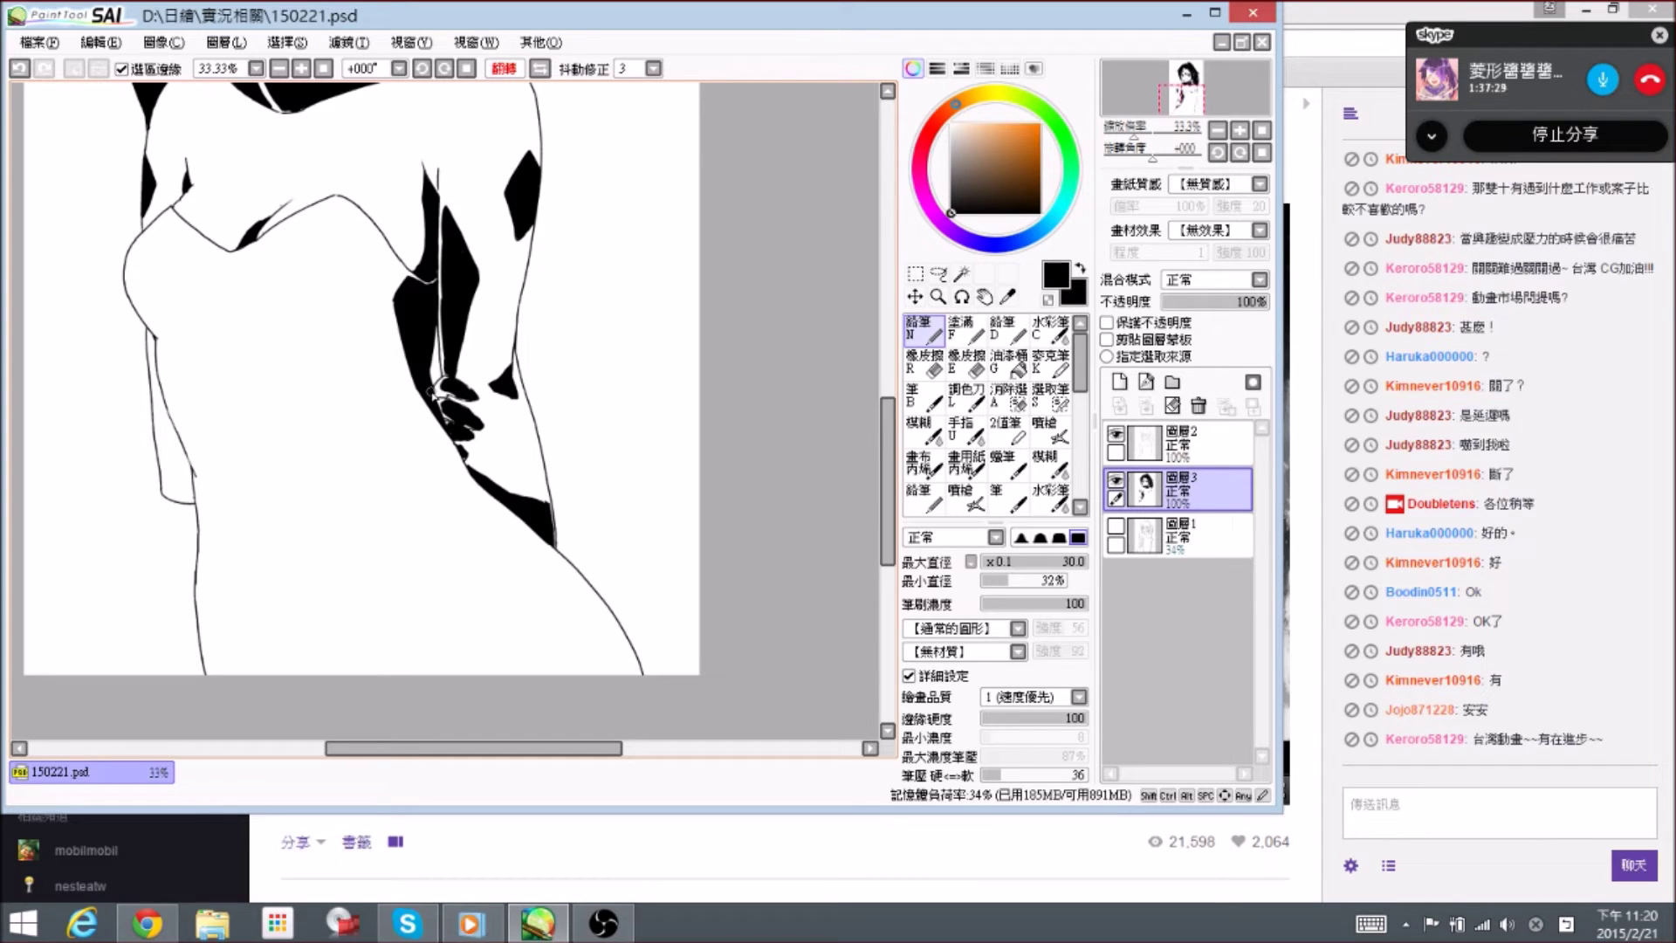
left_click_drag(433, 479, 395, 436)
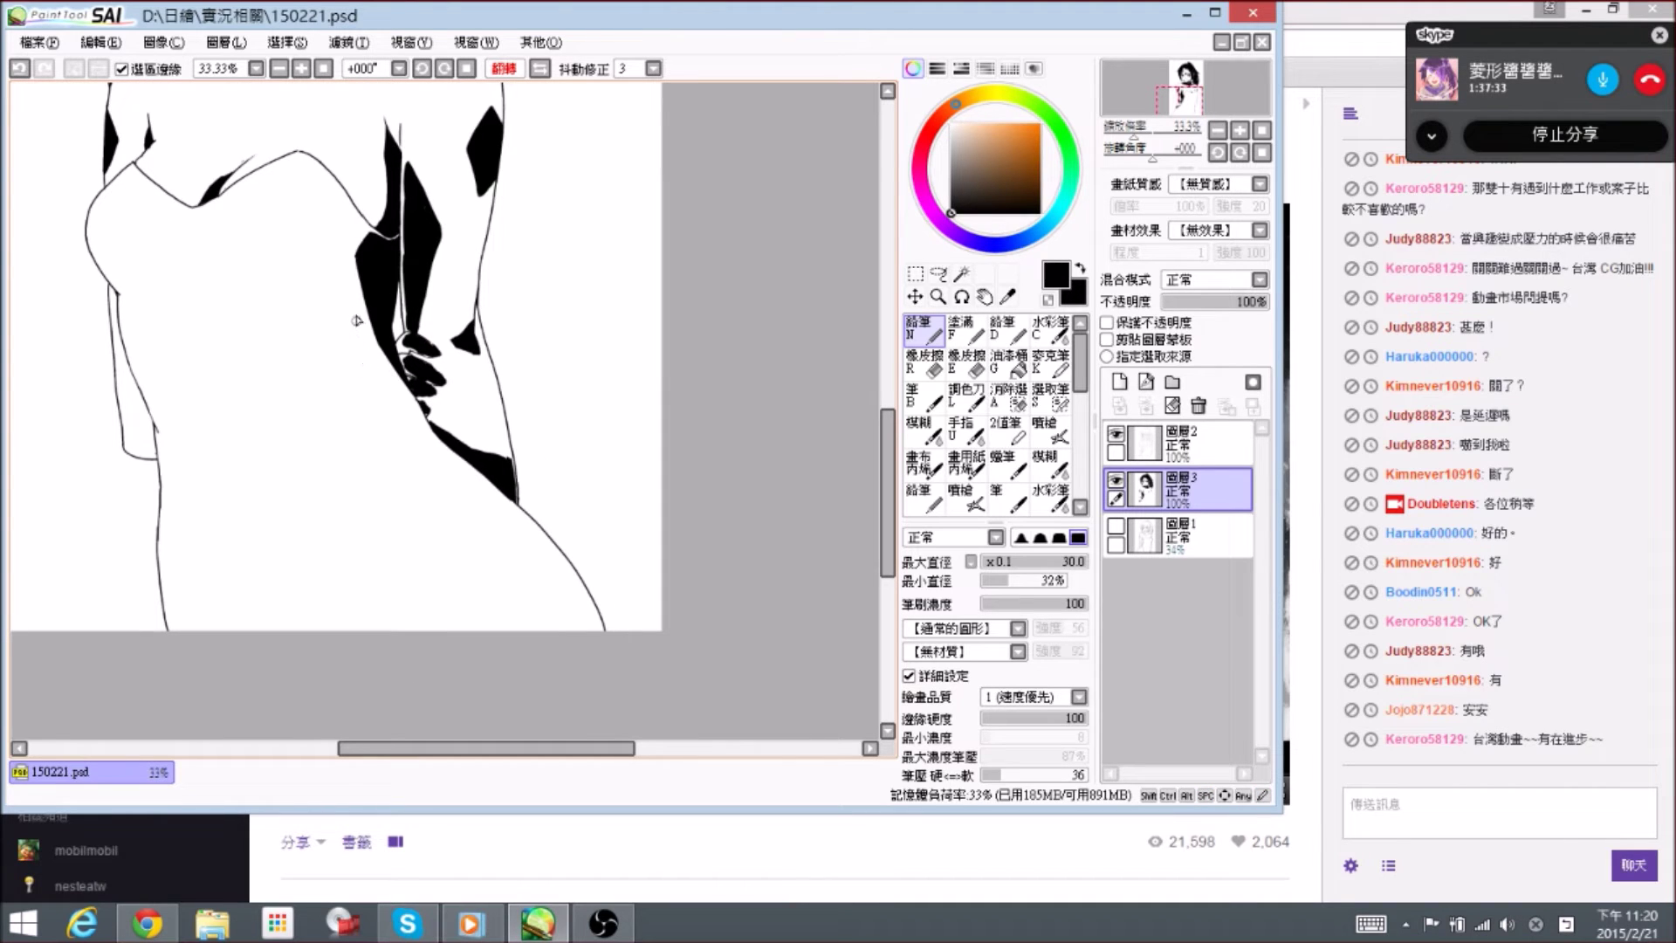
key("bracketright")
key("bracketright")
key("bracketright")
key("bracketright")
mouse_move(366, 367)
left_mouse_down()
mouse_move(409, 427)
mouse_move(390, 409)
mouse_move(386, 436)
mouse_move(362, 370)
mouse_move(355, 407)
mouse_move(423, 461)
mouse_move(432, 505)
mouse_move(412, 470)
left_mouse_up()
- Sharpen the corners and edges of the black waist patch with the Eraser and Pencil
key("e")
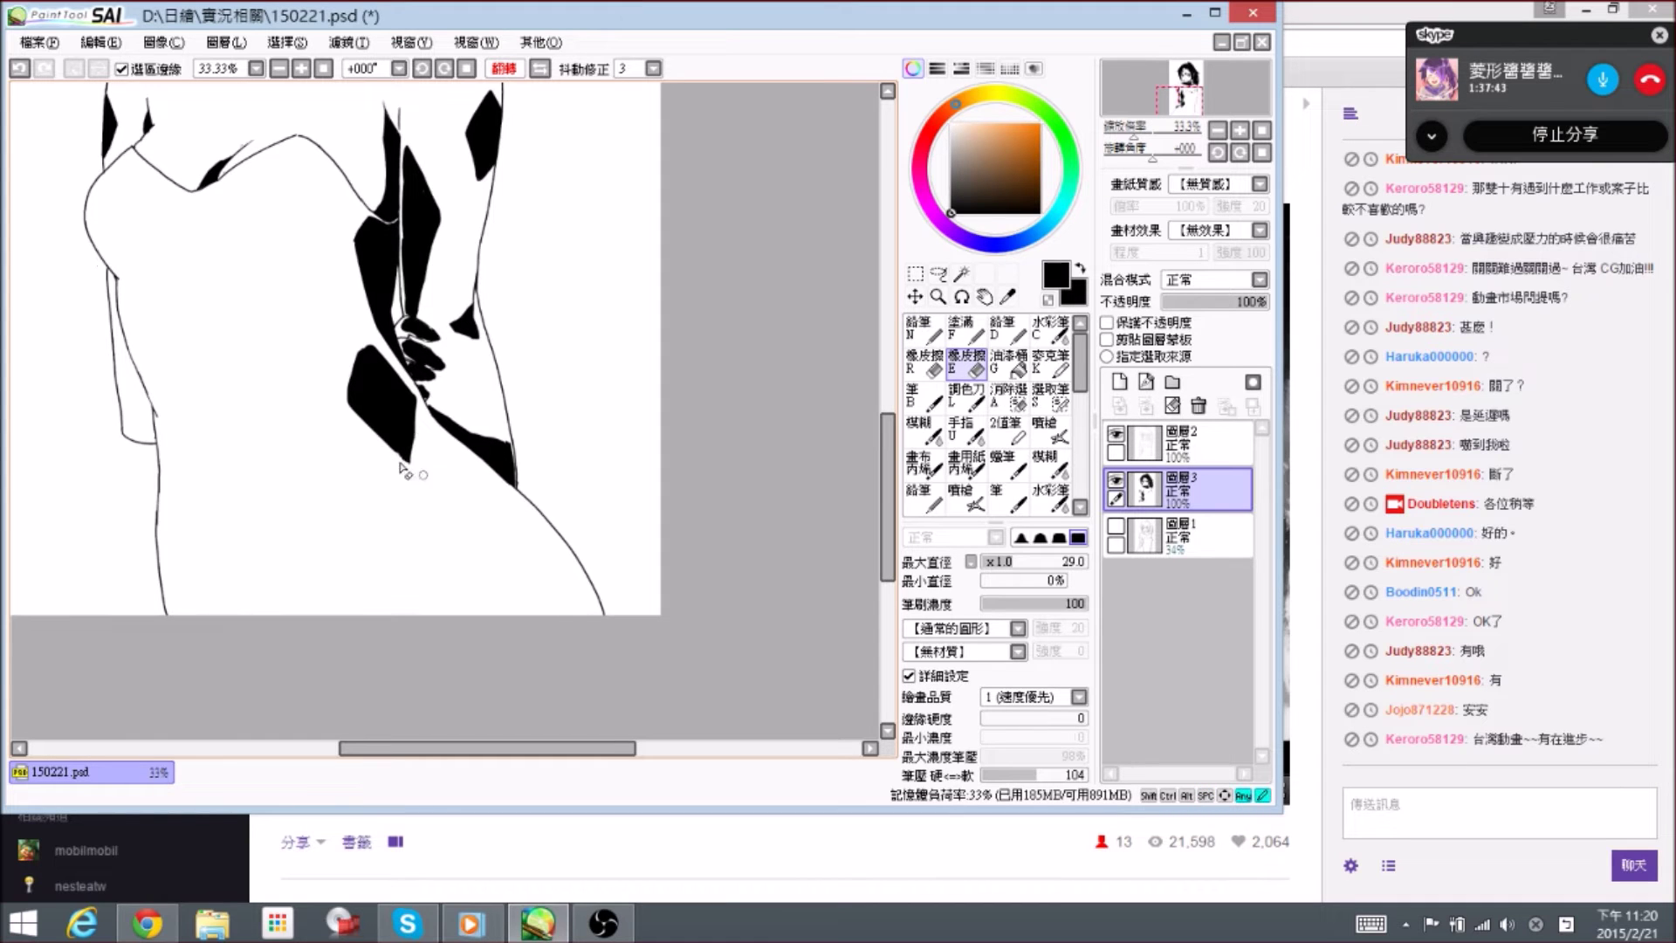
key("n")
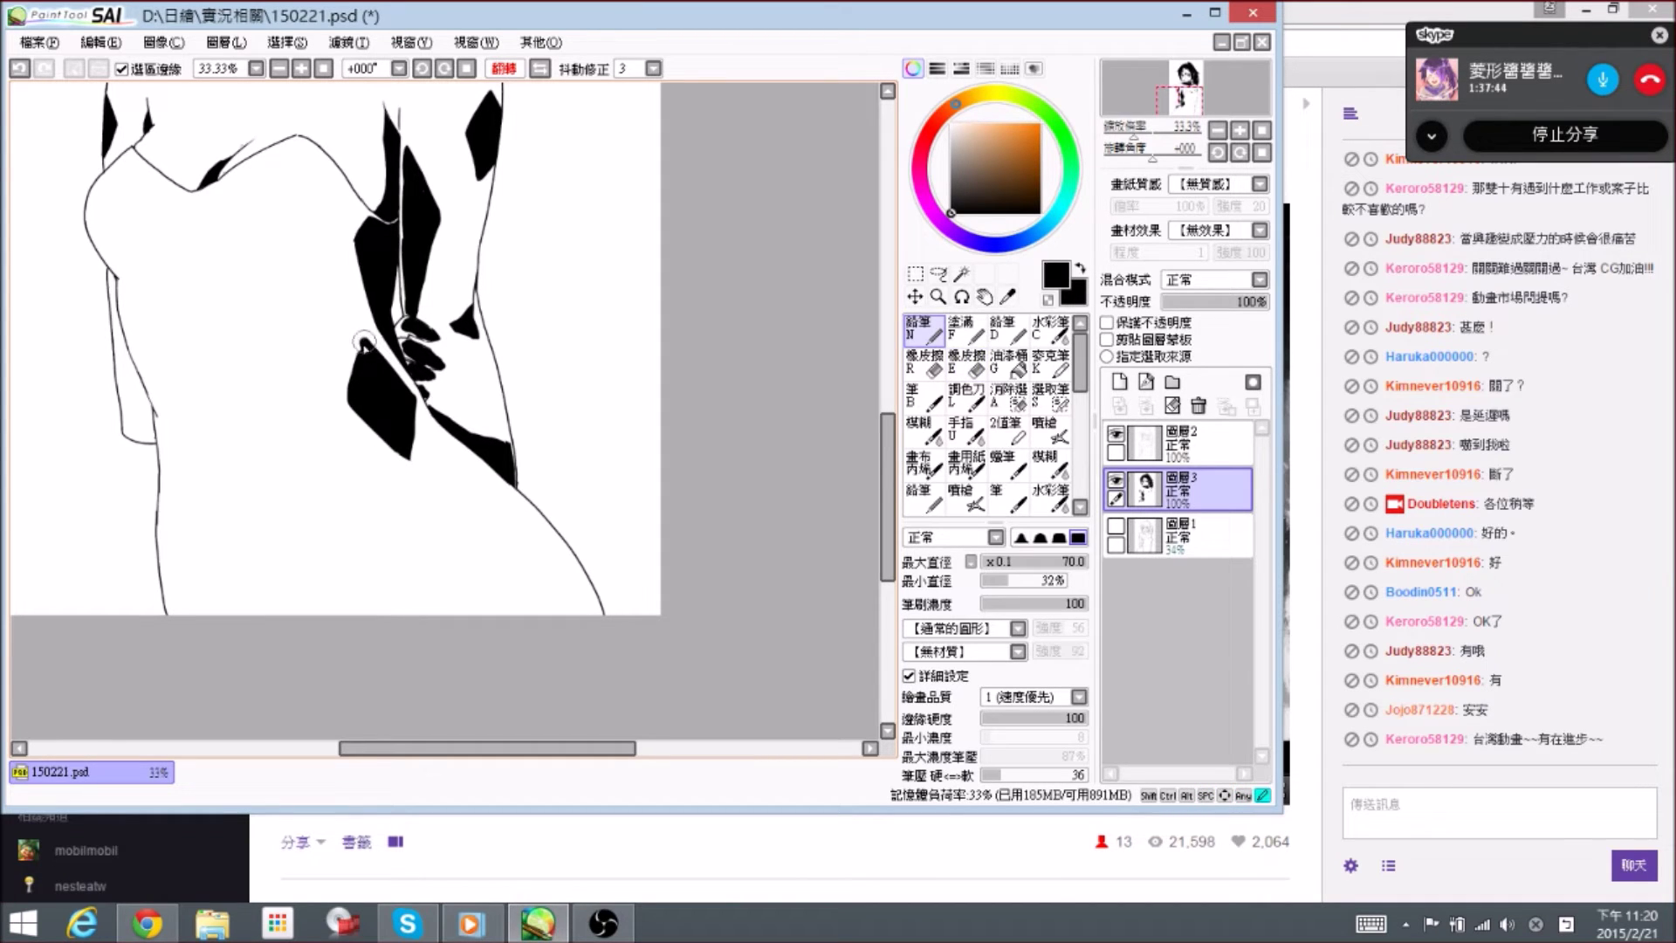
key("e")
key("n")
left_click_drag(474, 480, 439, 457)
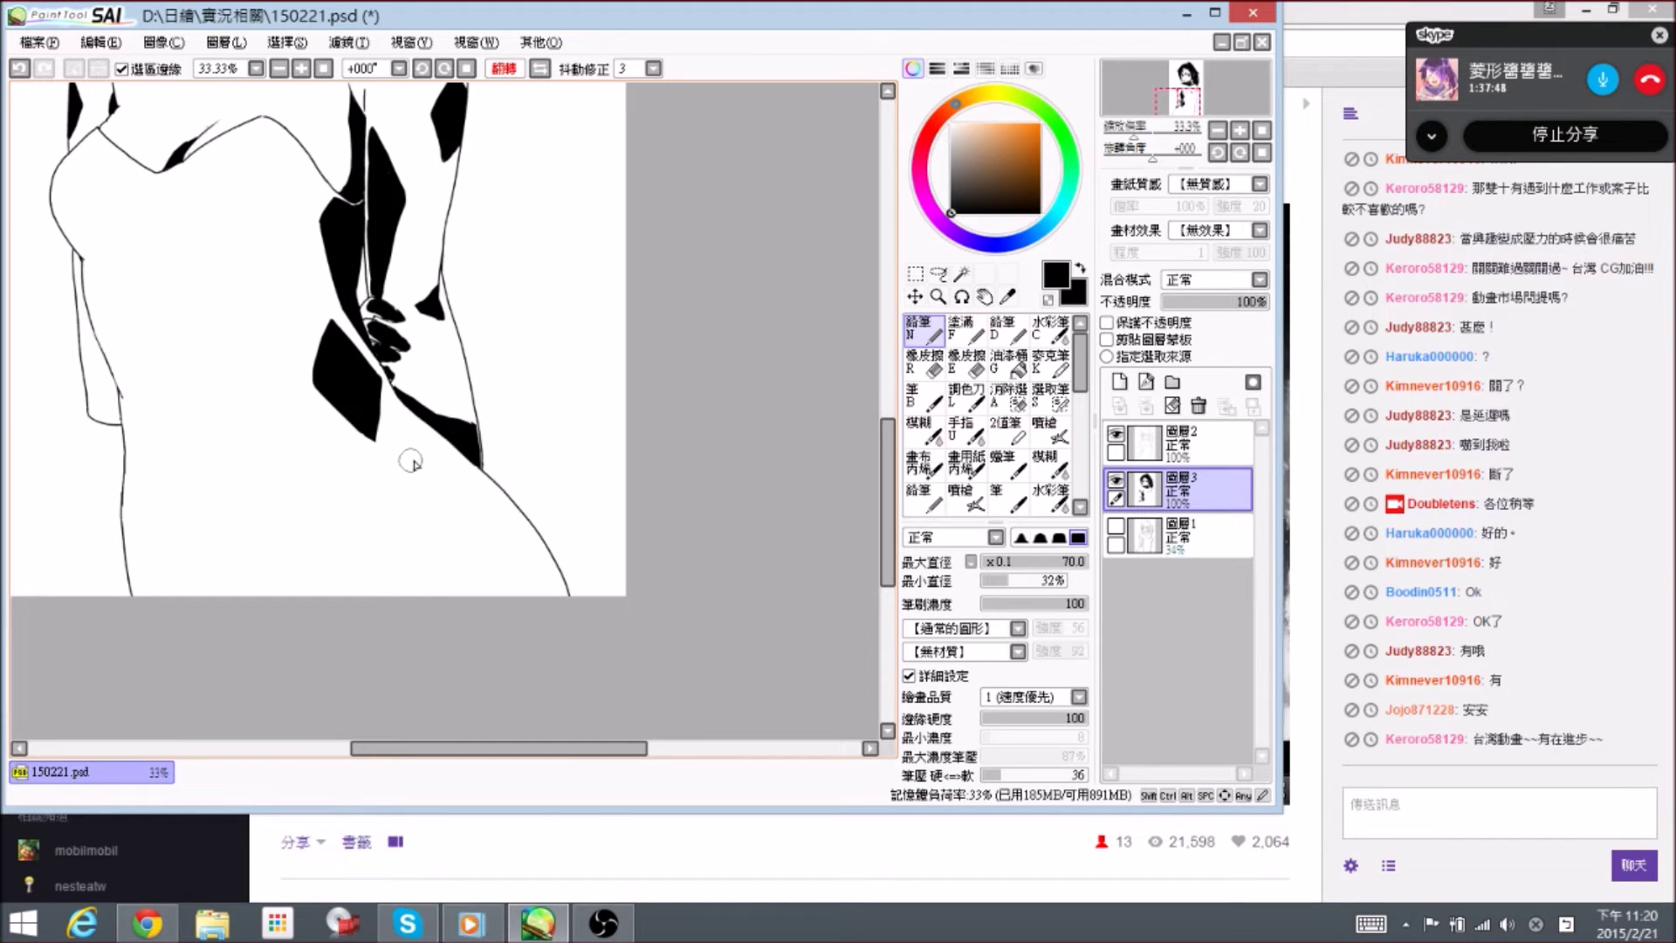
- Set the Pencil size to 80, paint a curved black shape under the centre of the bust, and trim its upper edge
left_click_drag(277, 300, 380, 436)
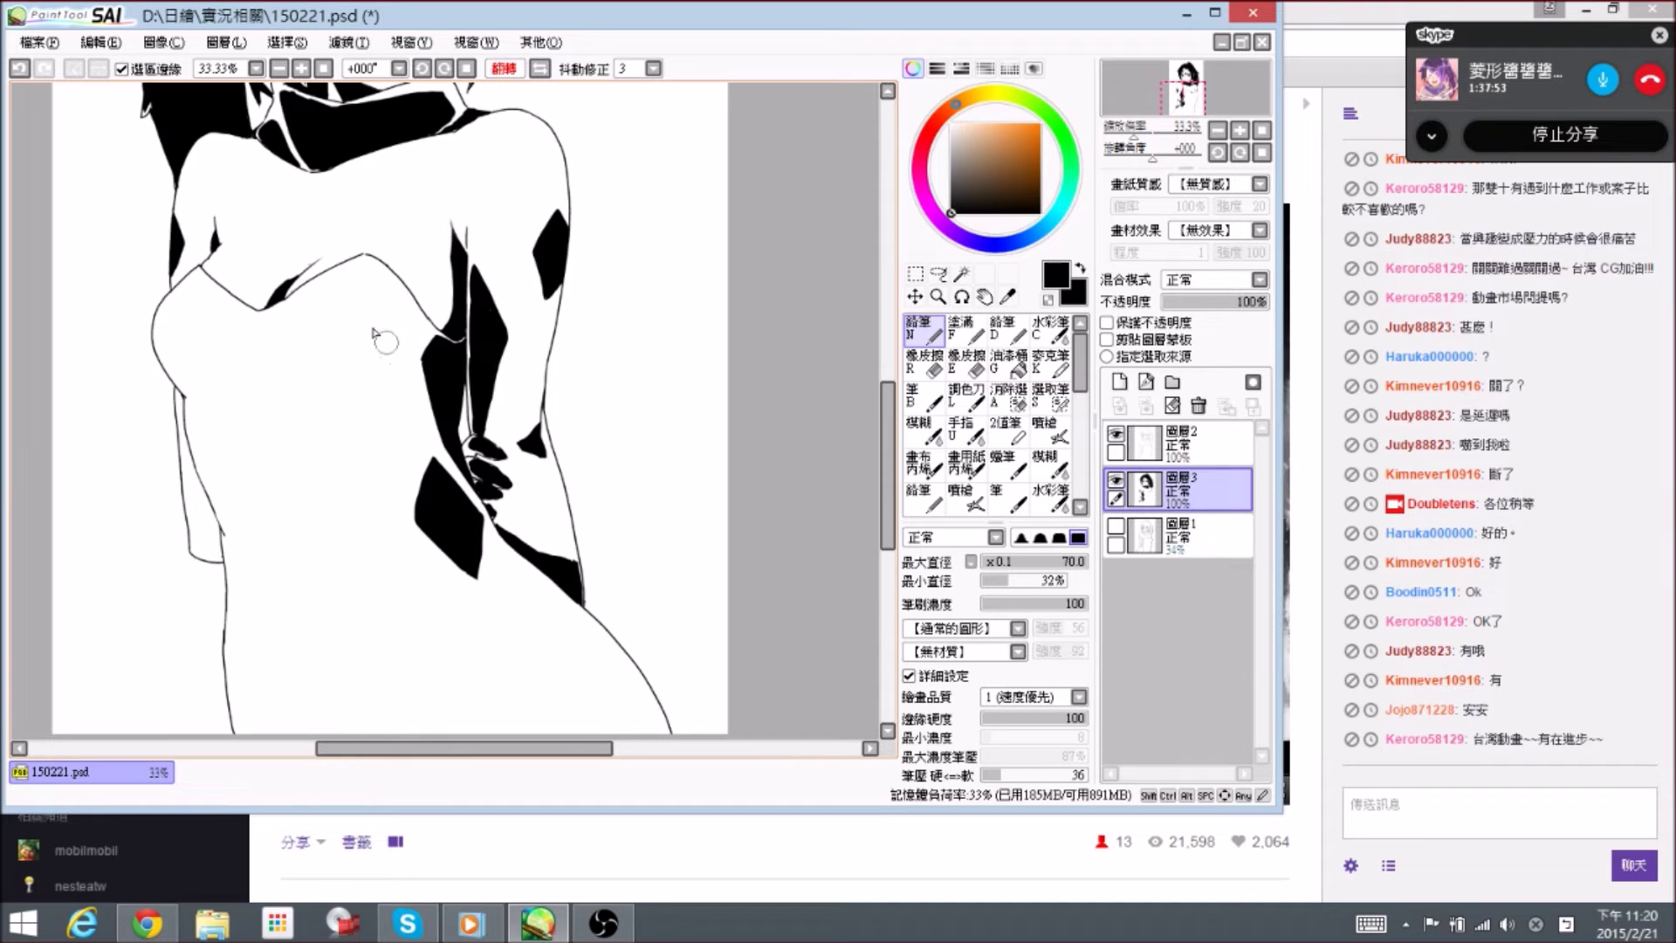
left_click_drag(300, 395, 326, 416)
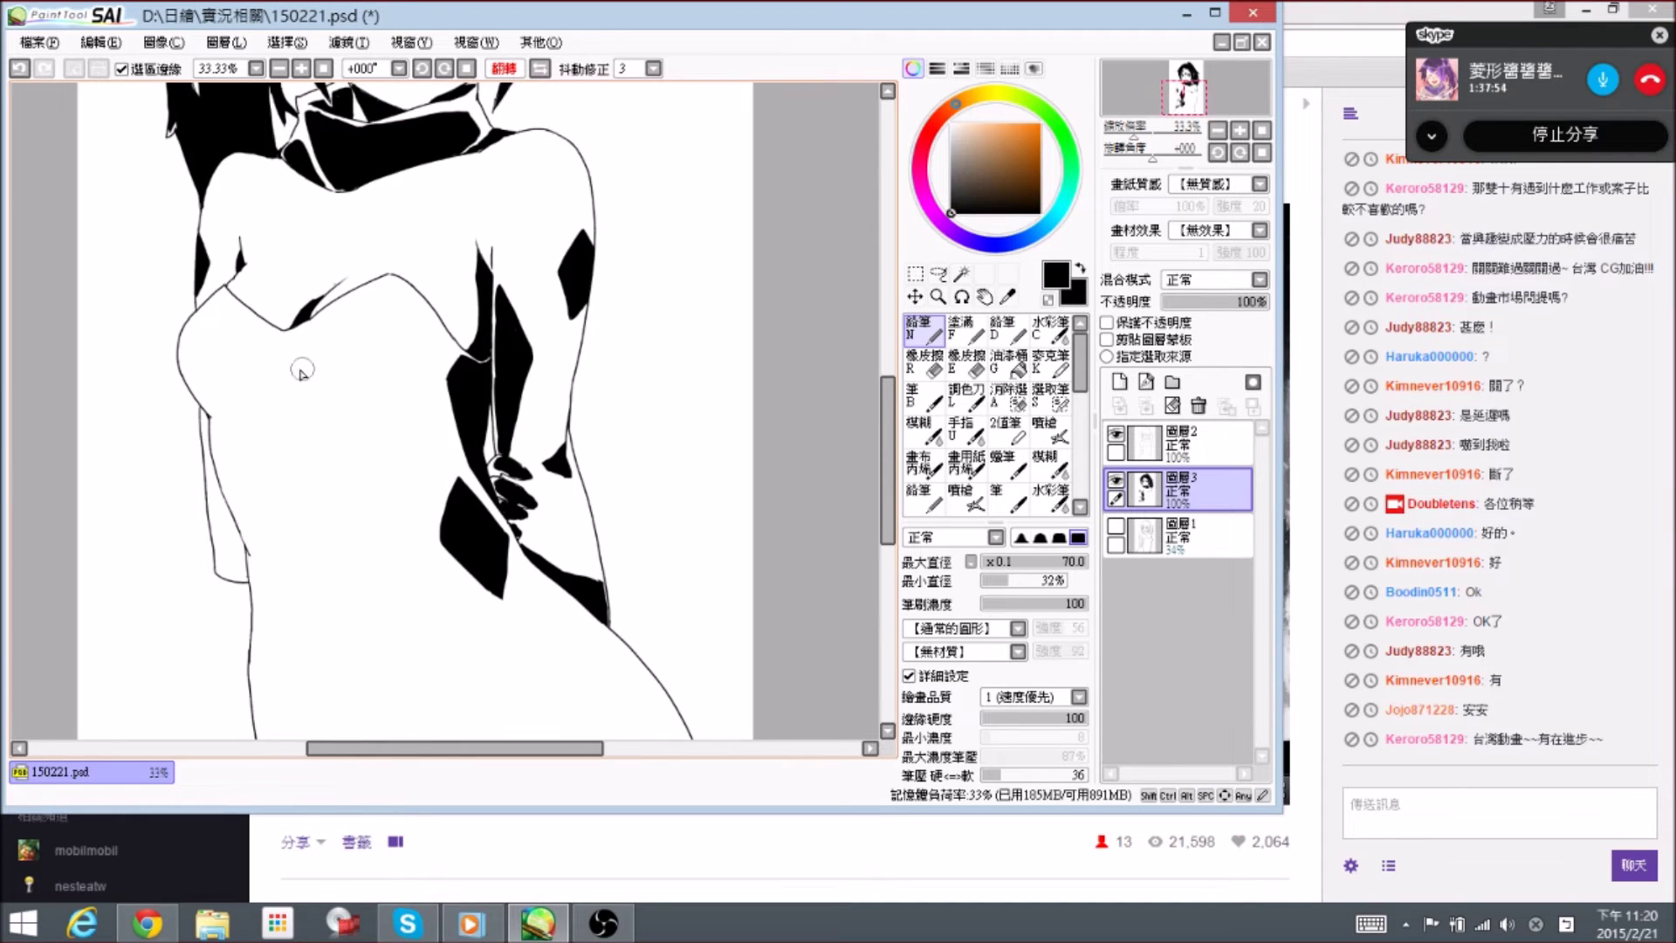
scroll(297, 422, "down", 1)
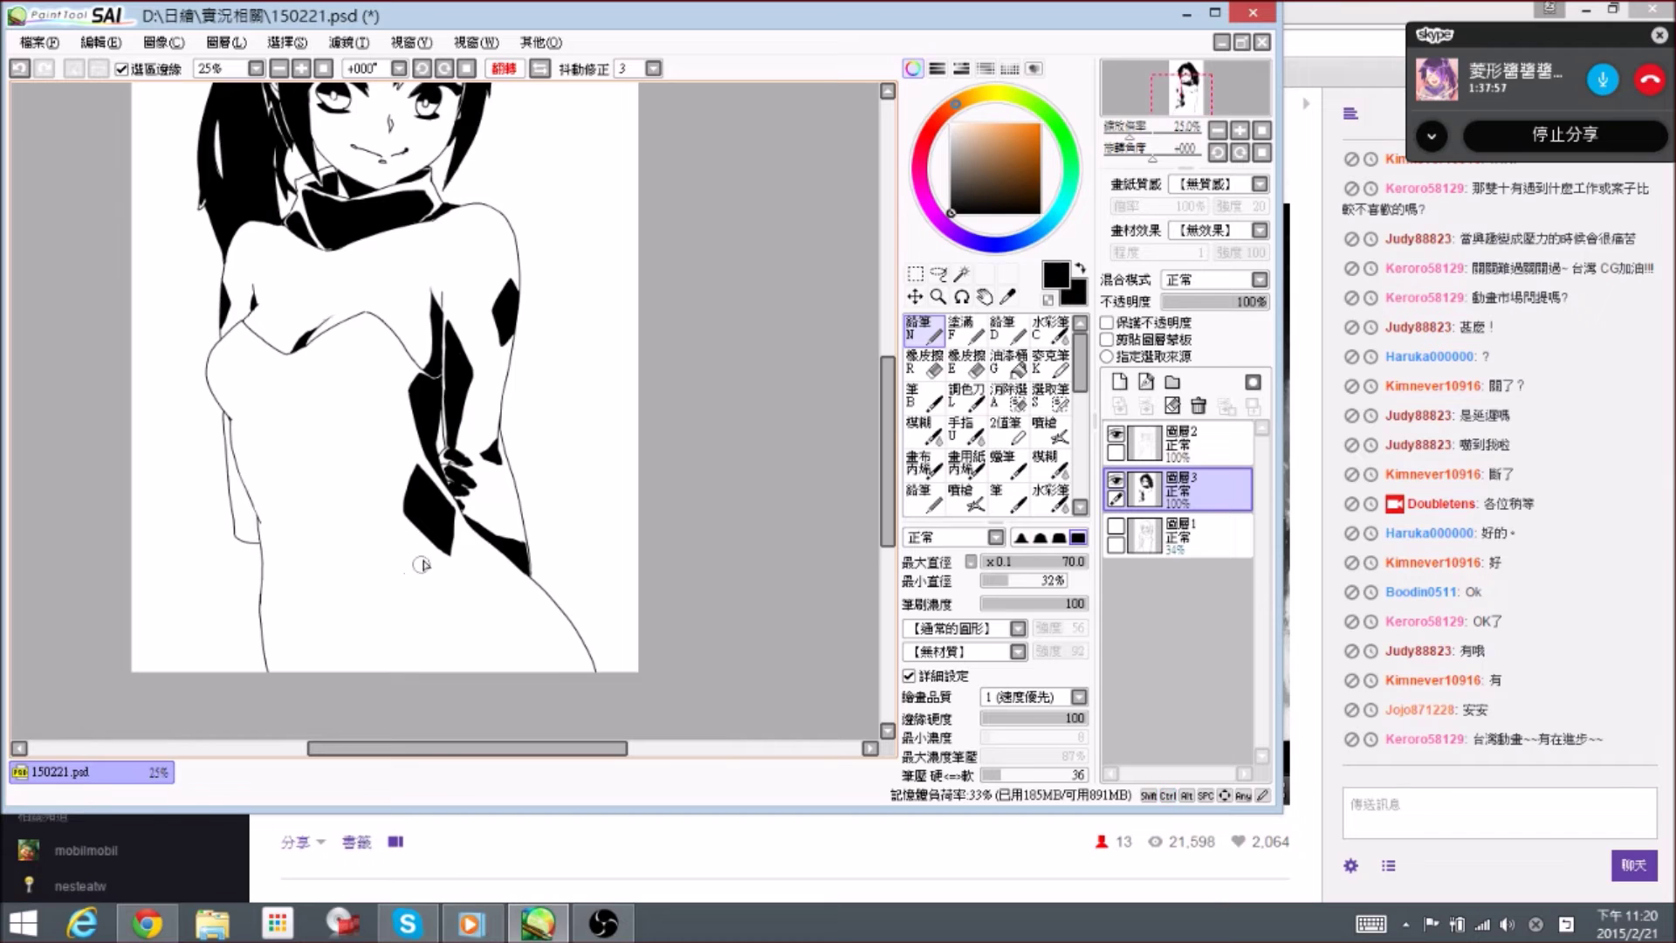
key("bracketright")
left_click_drag(294, 454, 344, 531)
mouse_move(352, 444)
left_mouse_down()
mouse_move(389, 491)
mouse_move(417, 489)
mouse_move(370, 495)
mouse_move(355, 444)
mouse_move(401, 498)
mouse_move(412, 482)
mouse_move(361, 472)
mouse_move(350, 447)
mouse_move(419, 475)
mouse_move(359, 489)
mouse_move(346, 468)
mouse_move(374, 503)
left_mouse_up()
key("e")
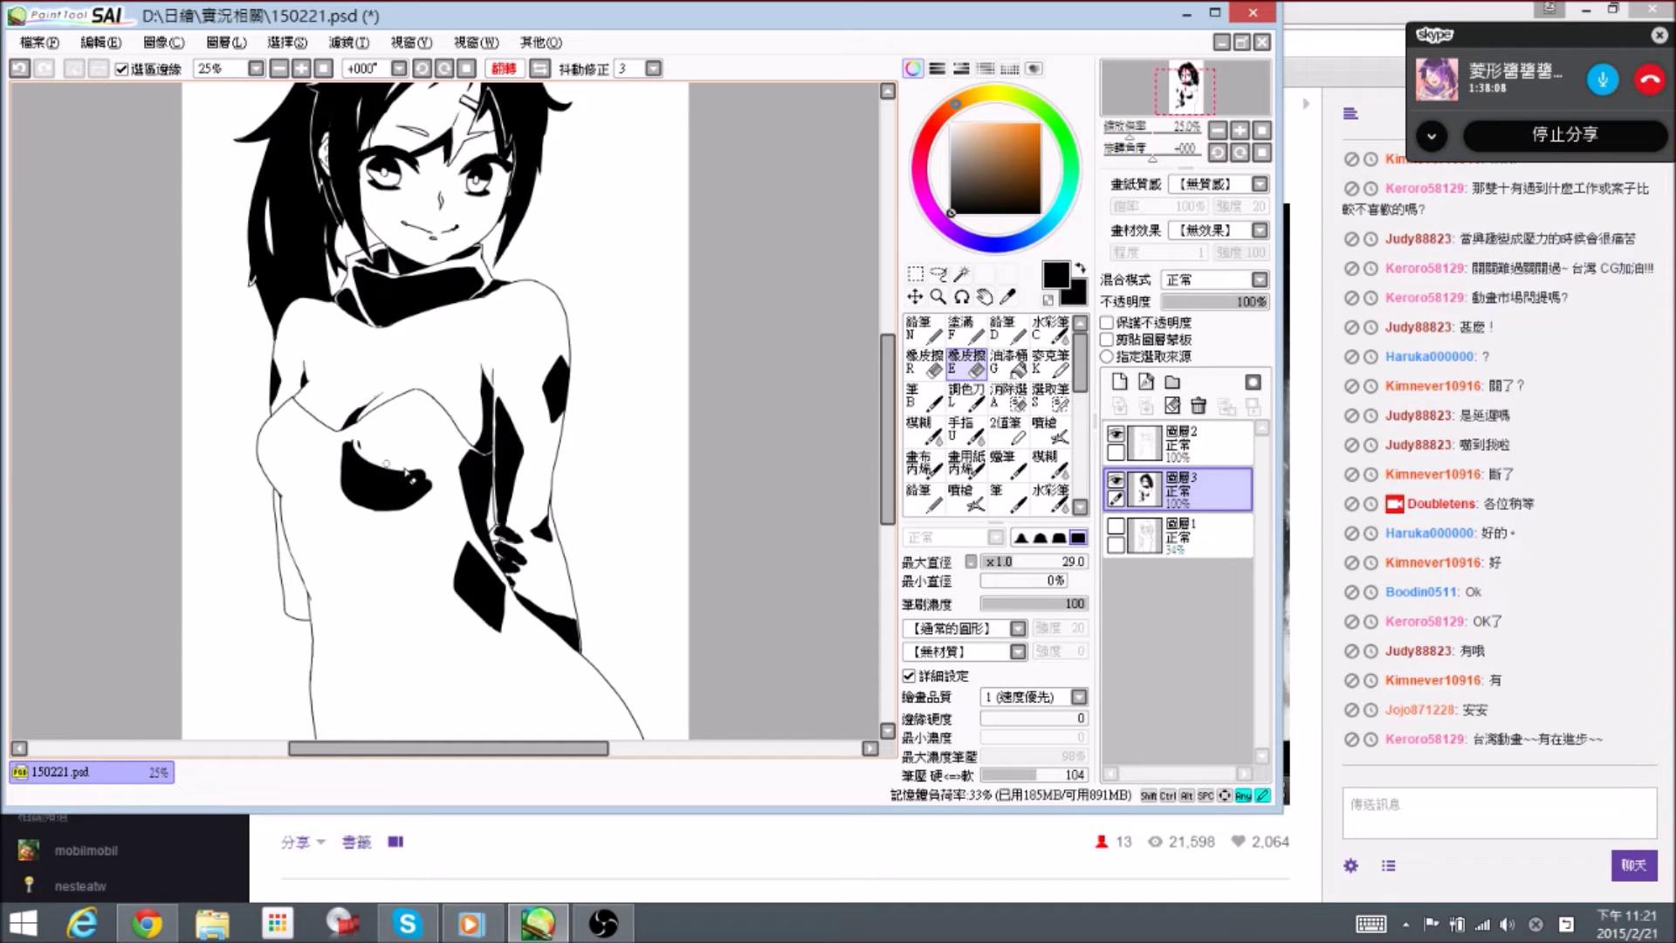
- Extend the black shape up to the neckline's centre and across the left side of the bust
key("n")
mouse_move(377, 469)
left_mouse_down()
mouse_move(366, 451)
mouse_move(342, 486)
mouse_move(354, 500)
left_mouse_up()
left_click_drag(317, 444, 329, 448)
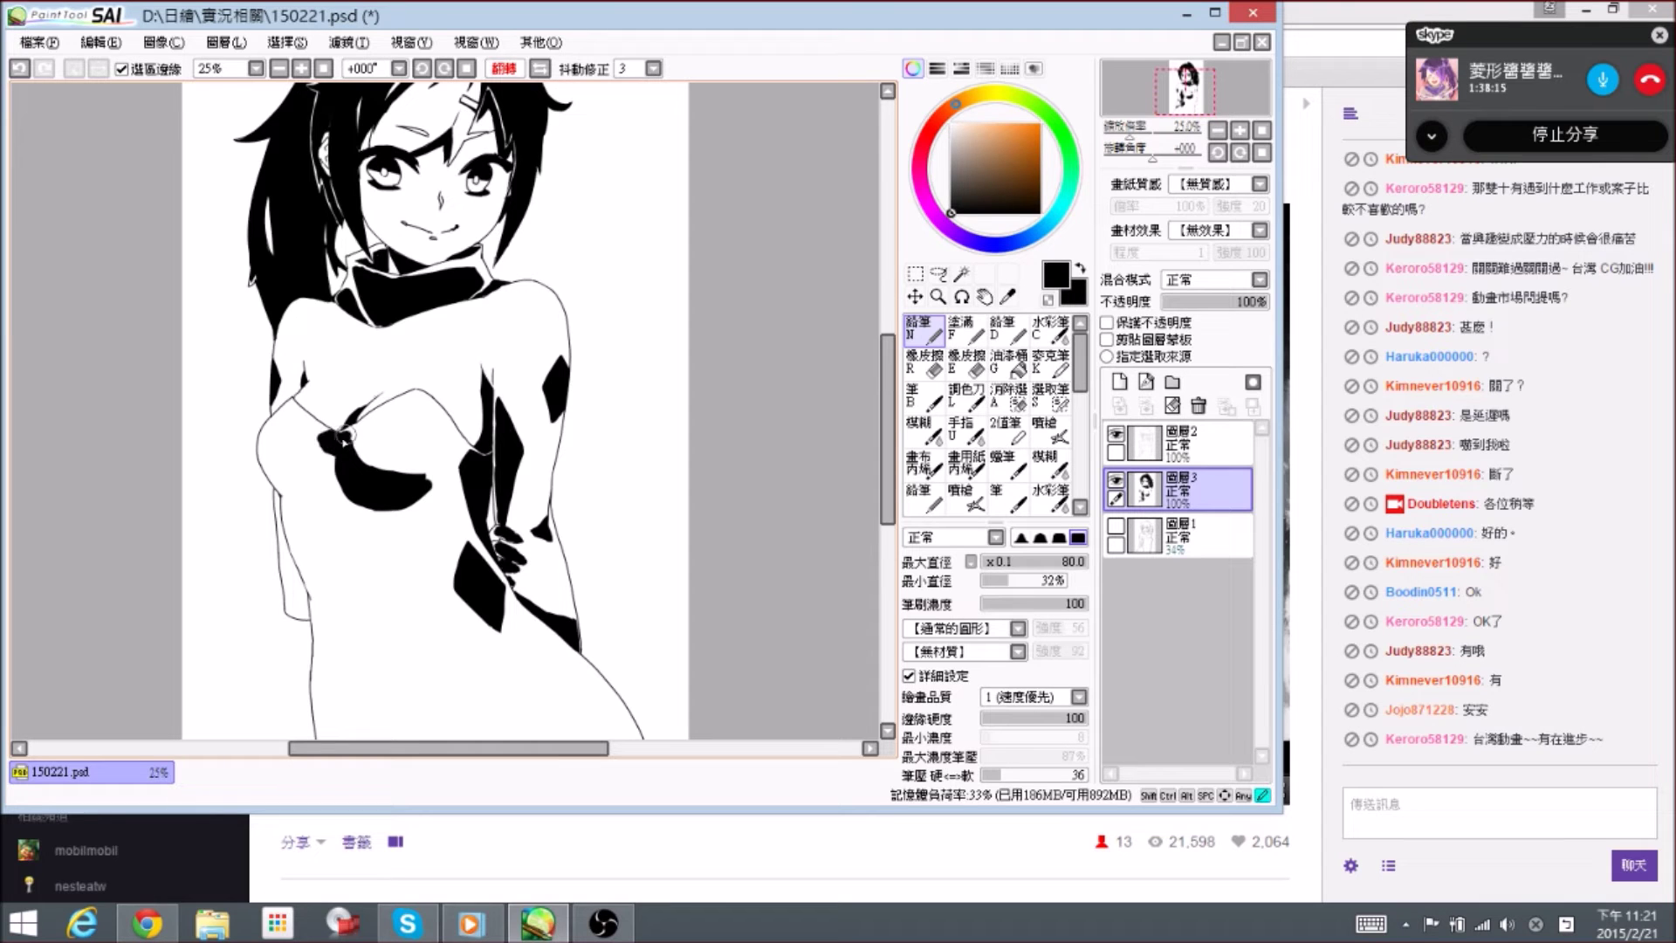
mouse_move(330, 442)
left_mouse_down()
mouse_move(306, 457)
mouse_move(326, 438)
mouse_move(292, 429)
mouse_move(302, 482)
mouse_move(283, 438)
mouse_move(299, 477)
mouse_move(316, 446)
mouse_move(288, 455)
mouse_move(286, 480)
mouse_move(283, 446)
mouse_move(289, 485)
left_mouse_up()
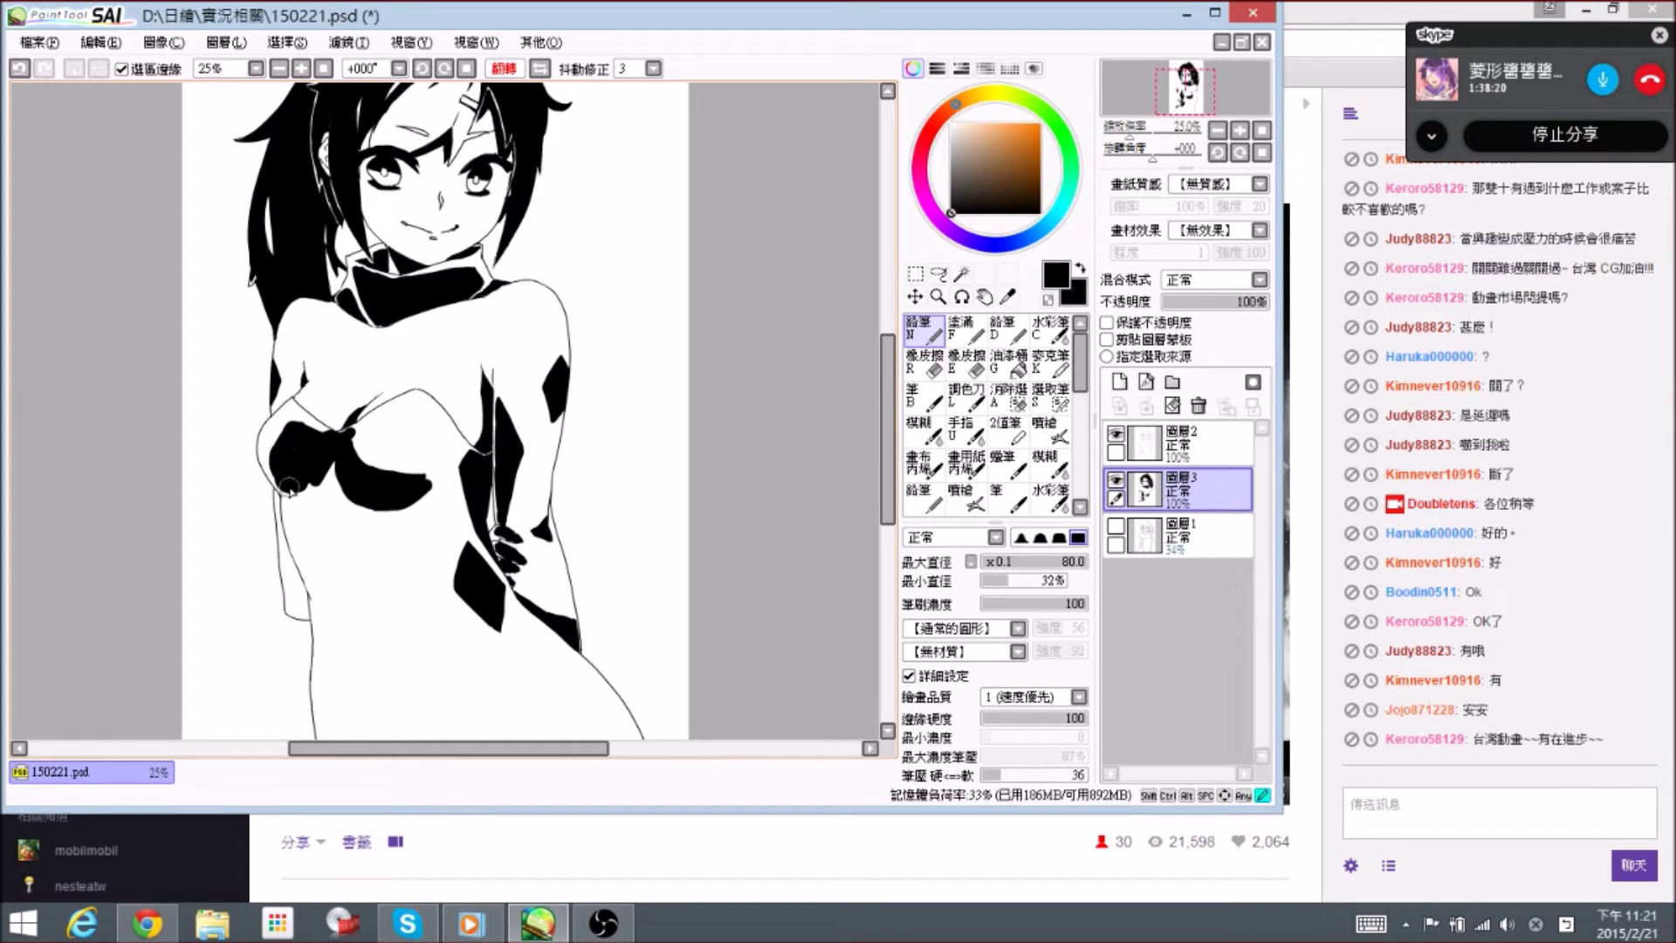
mouse_move(292, 427)
left_mouse_down()
mouse_move(283, 473)
mouse_move(369, 453)
mouse_move(399, 426)
mouse_move(426, 450)
mouse_move(386, 441)
mouse_move(413, 440)
mouse_move(379, 485)
mouse_move(424, 482)
mouse_move(327, 446)
mouse_move(346, 469)
mouse_move(301, 476)
mouse_move(279, 457)
mouse_move(325, 504)
mouse_move(418, 540)
mouse_move(372, 503)
mouse_move(403, 521)
mouse_move(415, 449)
mouse_move(378, 451)
mouse_move(407, 467)
mouse_move(426, 425)
mouse_move(413, 507)
mouse_move(389, 460)
left_mouse_up()
- Enlarge the Pencil and fill the black costume area down the torso, ending in a curved band at the waist
key("bracketright")
key("bracketright")
key("bracketright")
key("bracketright")
key("e")
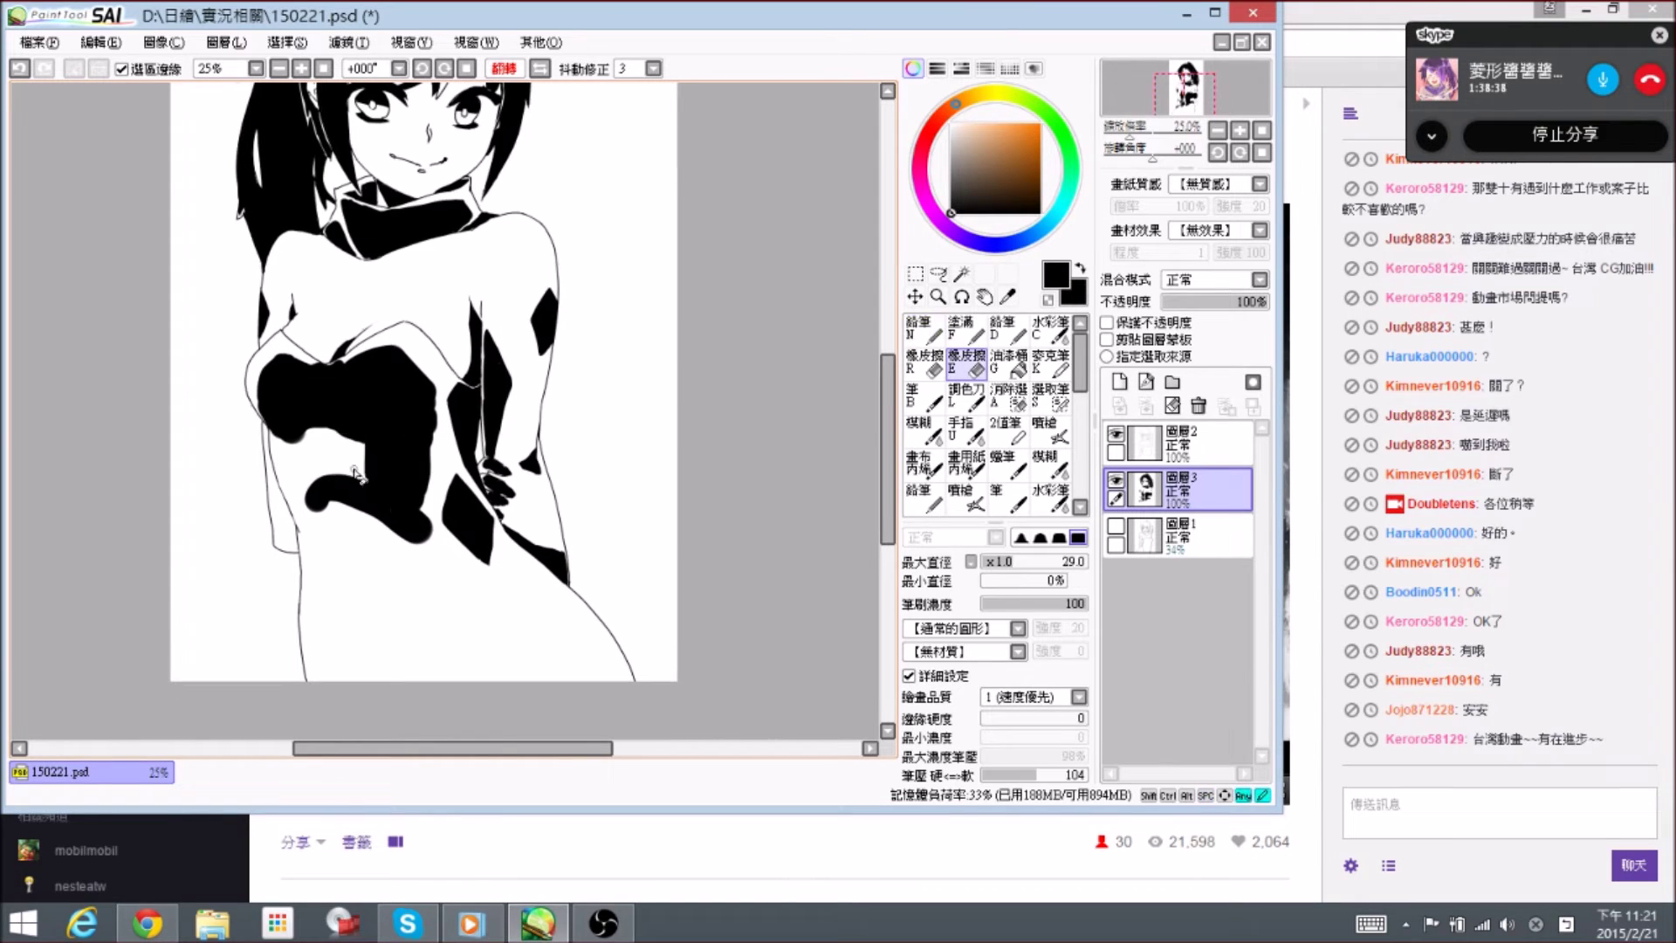
- Set the Pencil size to 60 and smooth the inner edges of the black torso area around the white side cutout
key("n")
mouse_move(371, 476)
left_mouse_down()
mouse_move(354, 489)
mouse_move(393, 465)
left_mouse_up()
key("space")
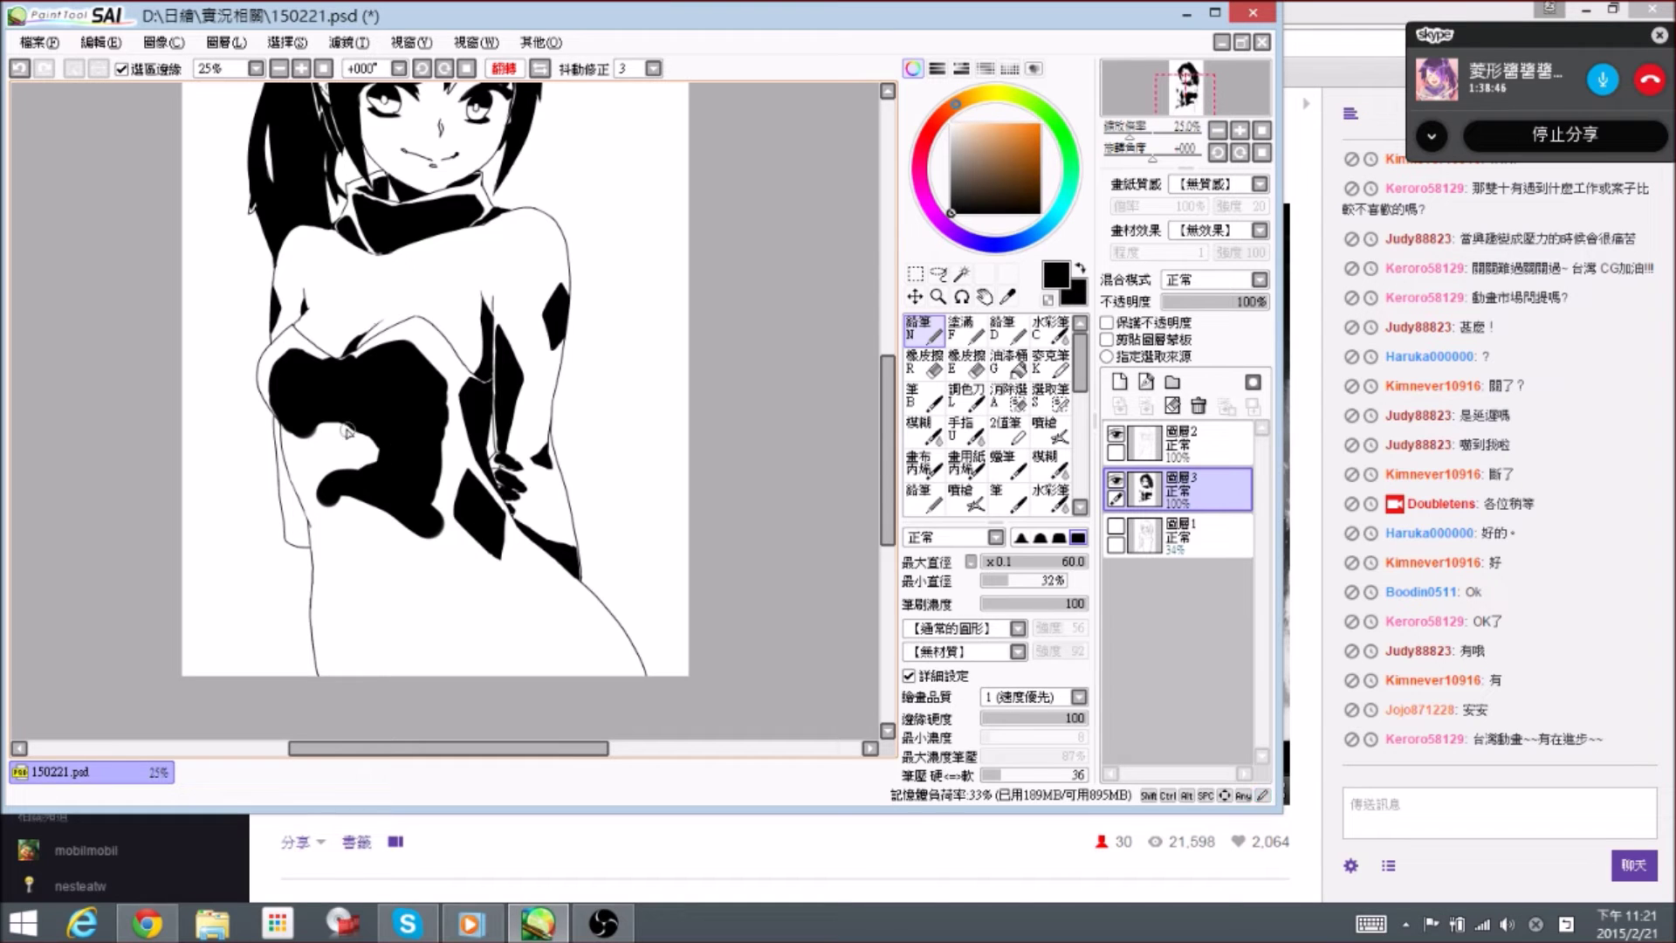
key("e")
key("n")
key("e")
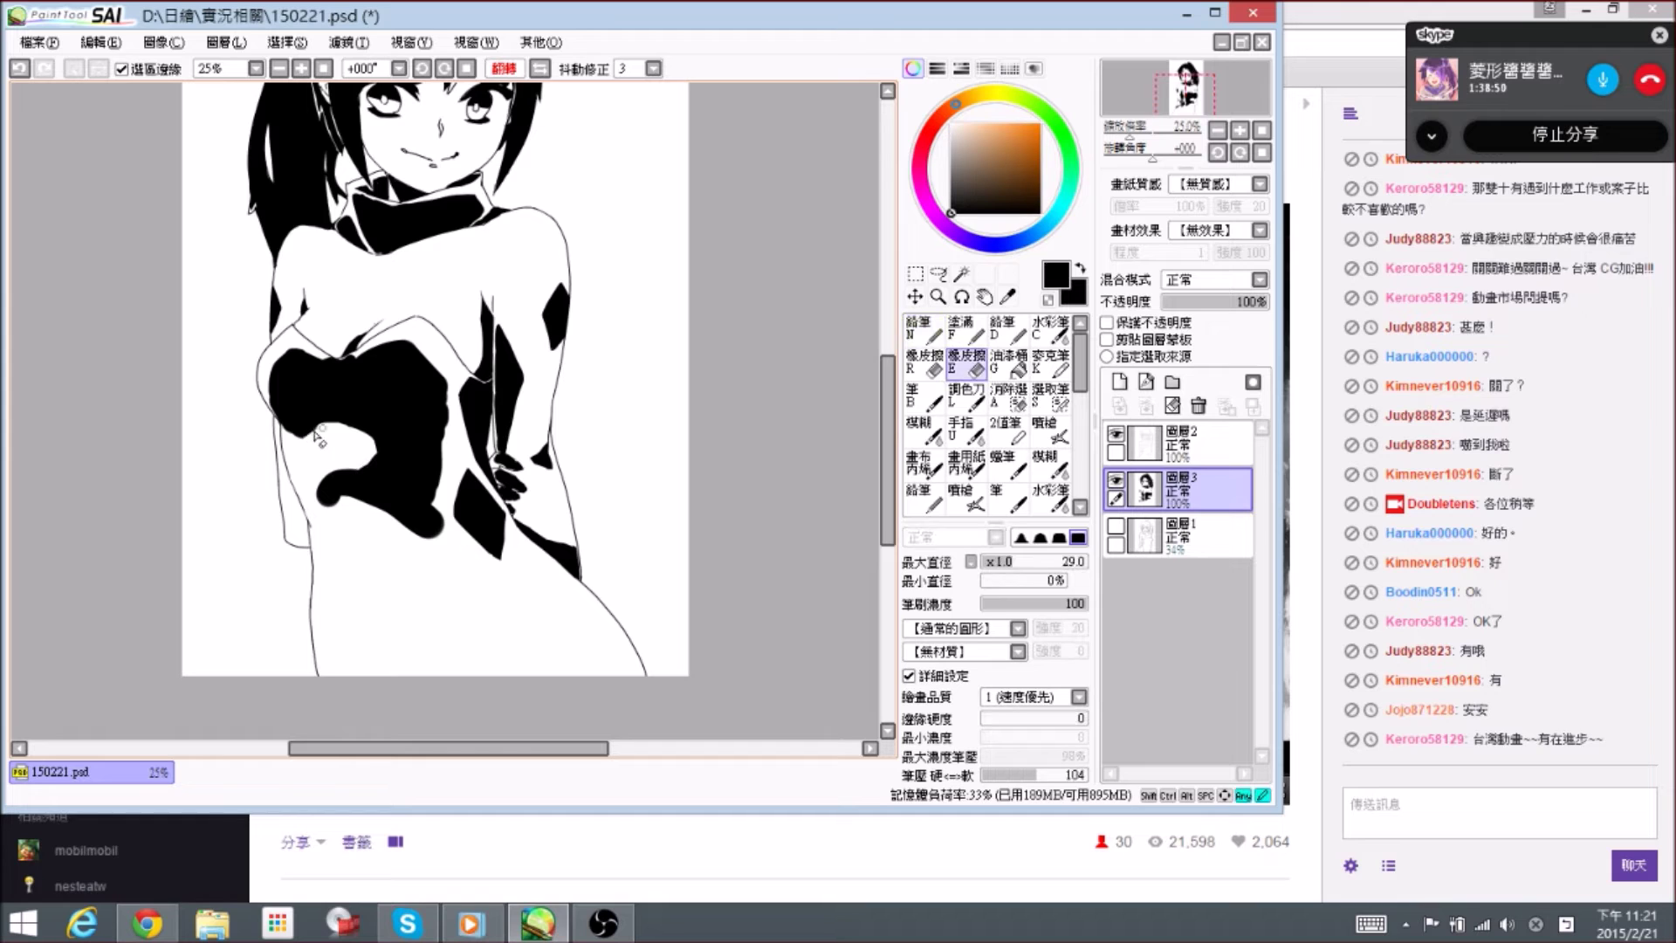
- Extend the waist band's left end into an angular tip and sharpen the cutout's inner corner with Pencil and Eraser
key("n")
left_click_drag(333, 493, 313, 491)
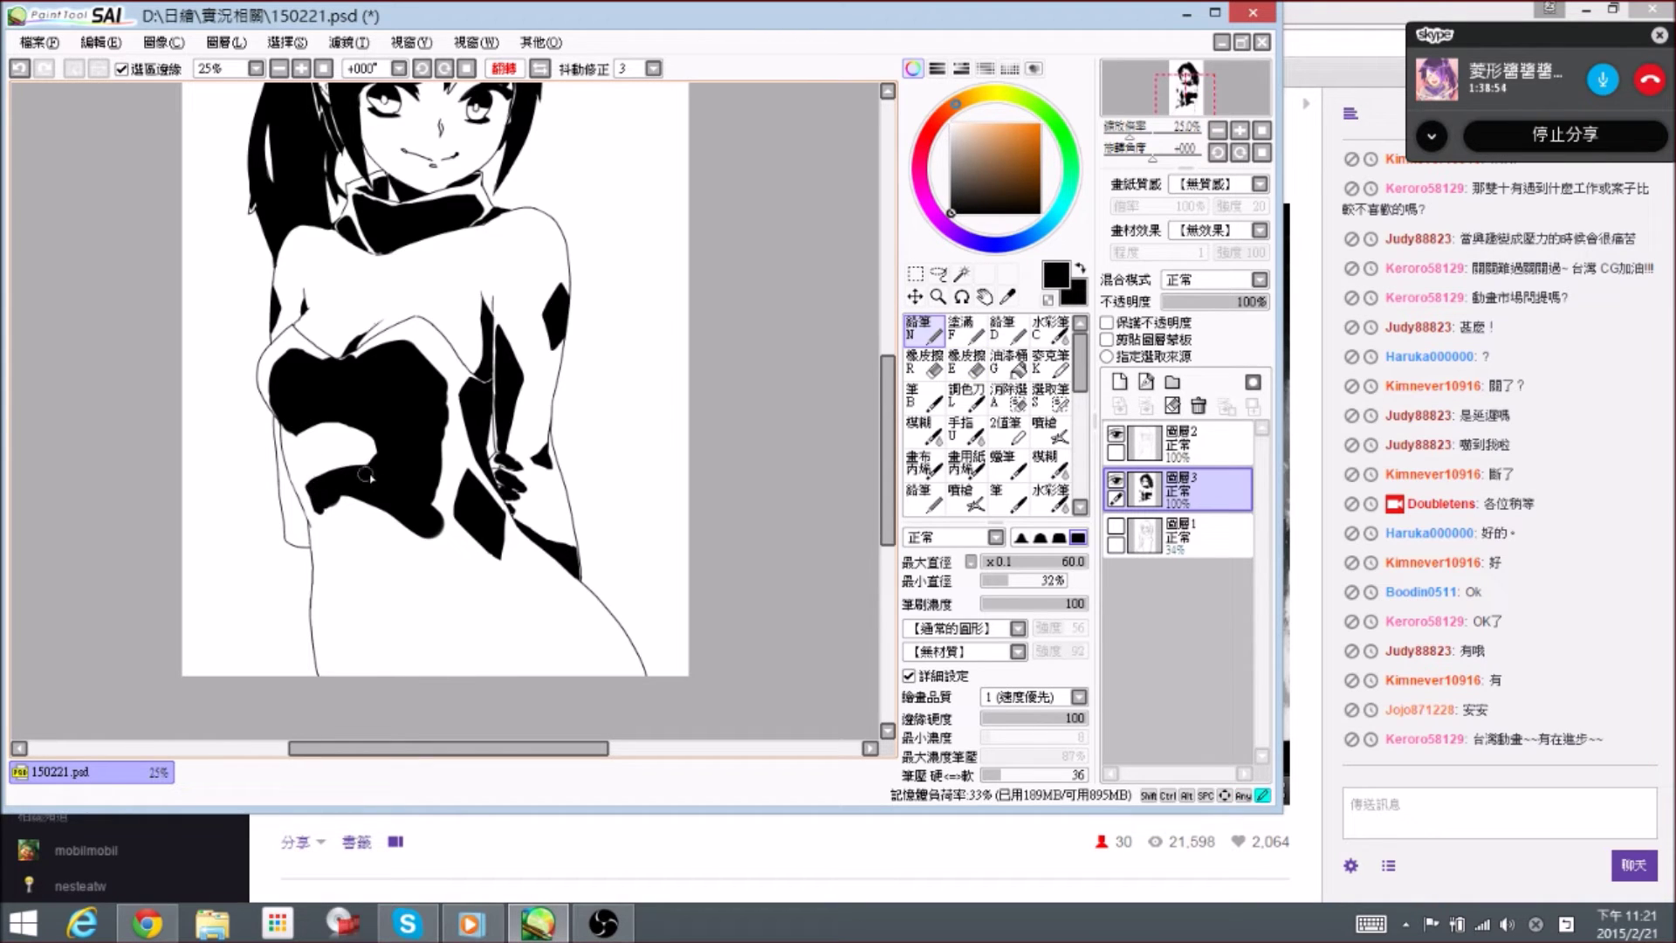
key("e")
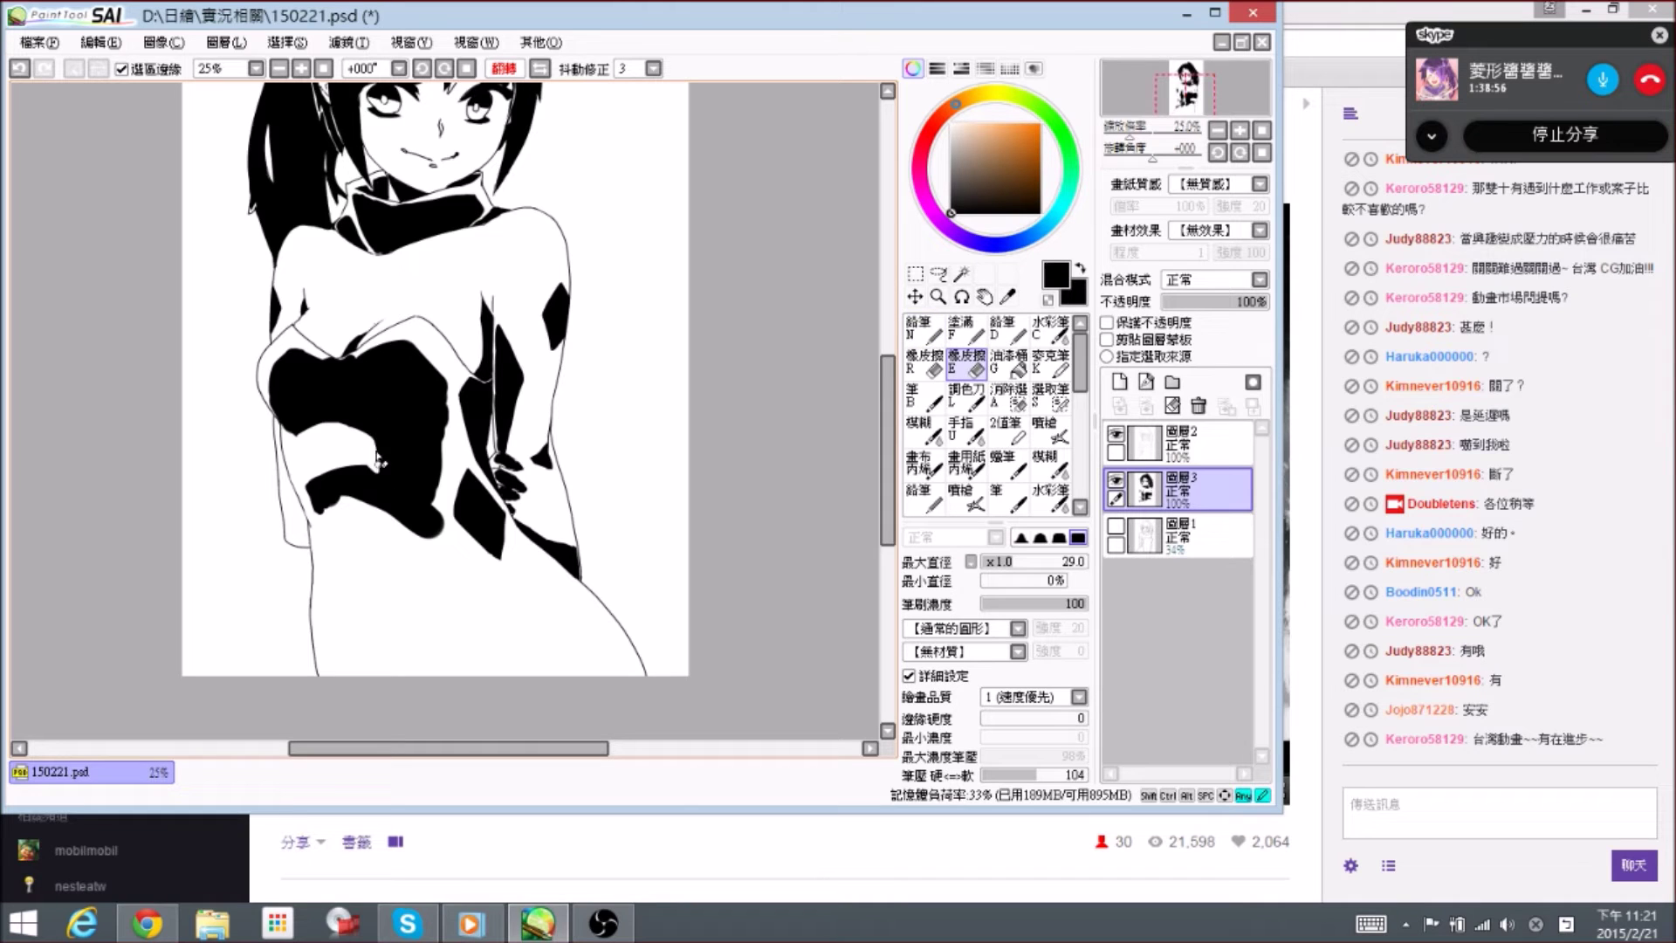
key("n")
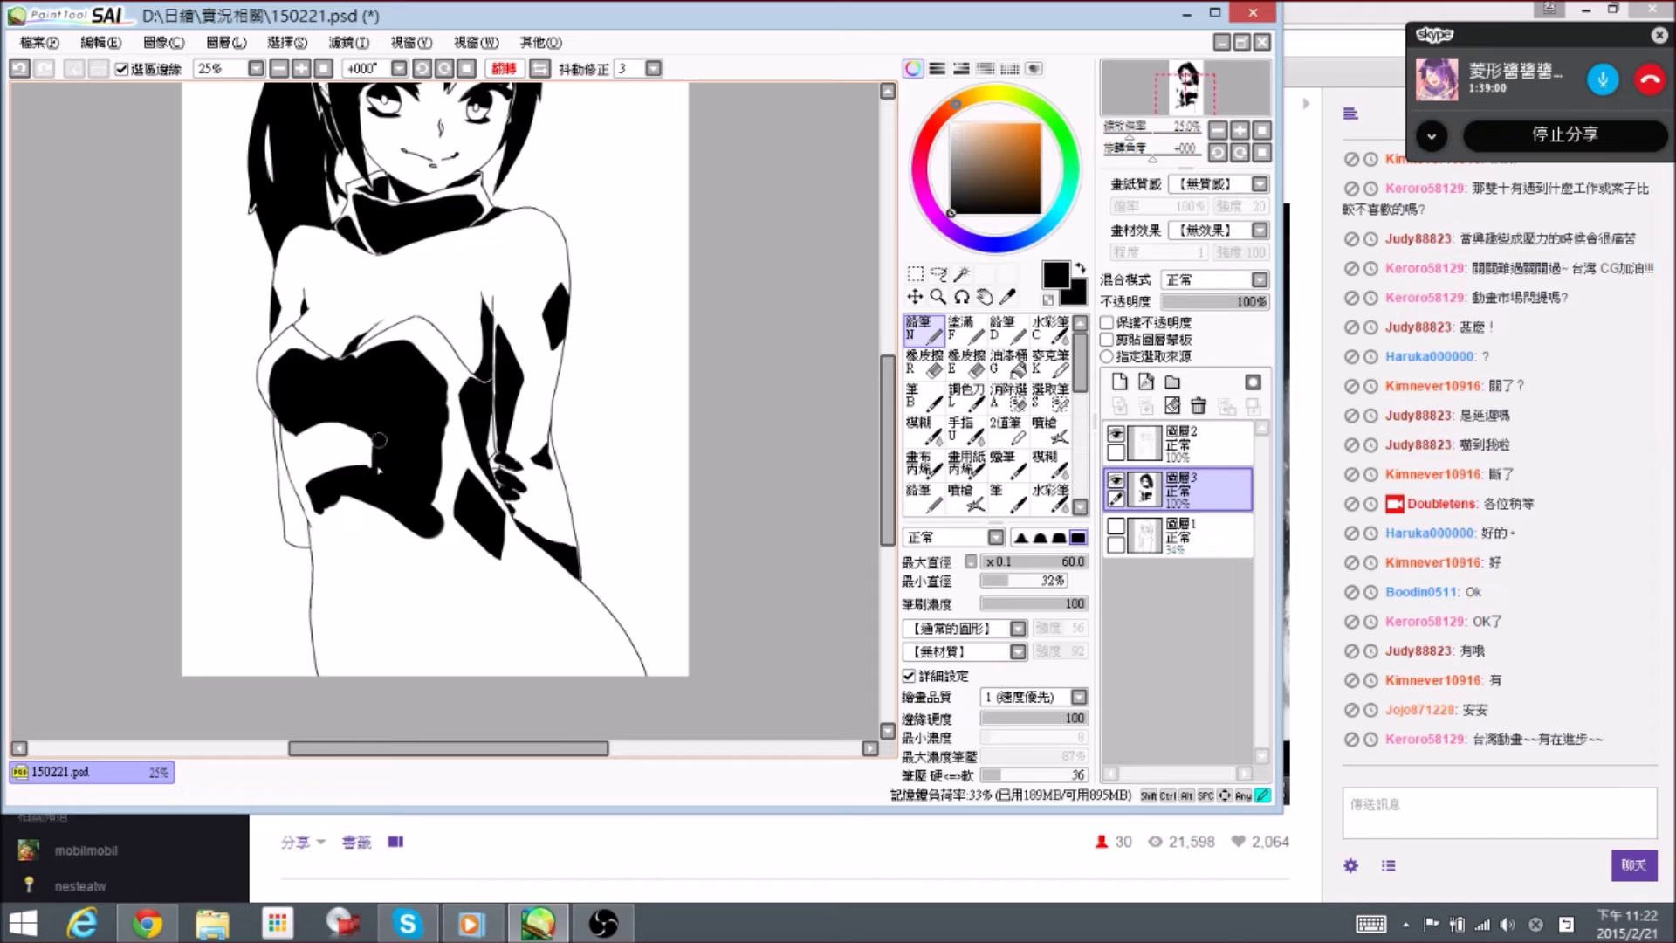
key("e")
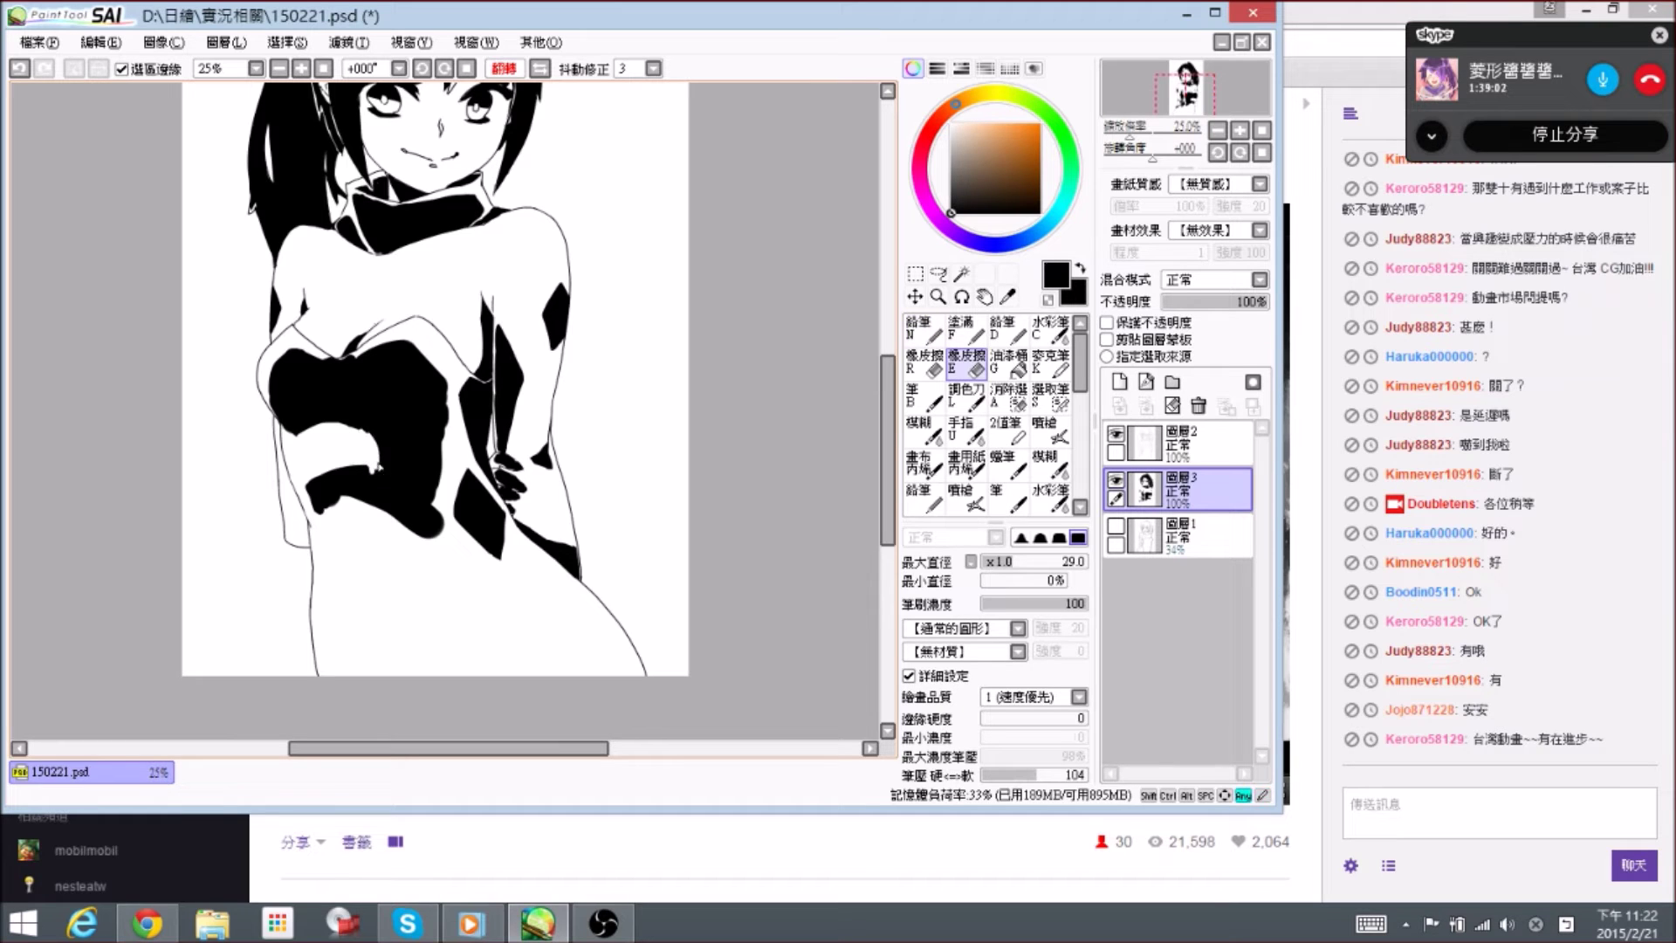
key("n")
mouse_move(374, 472)
left_mouse_down()
mouse_move(418, 480)
mouse_move(440, 524)
left_mouse_up()
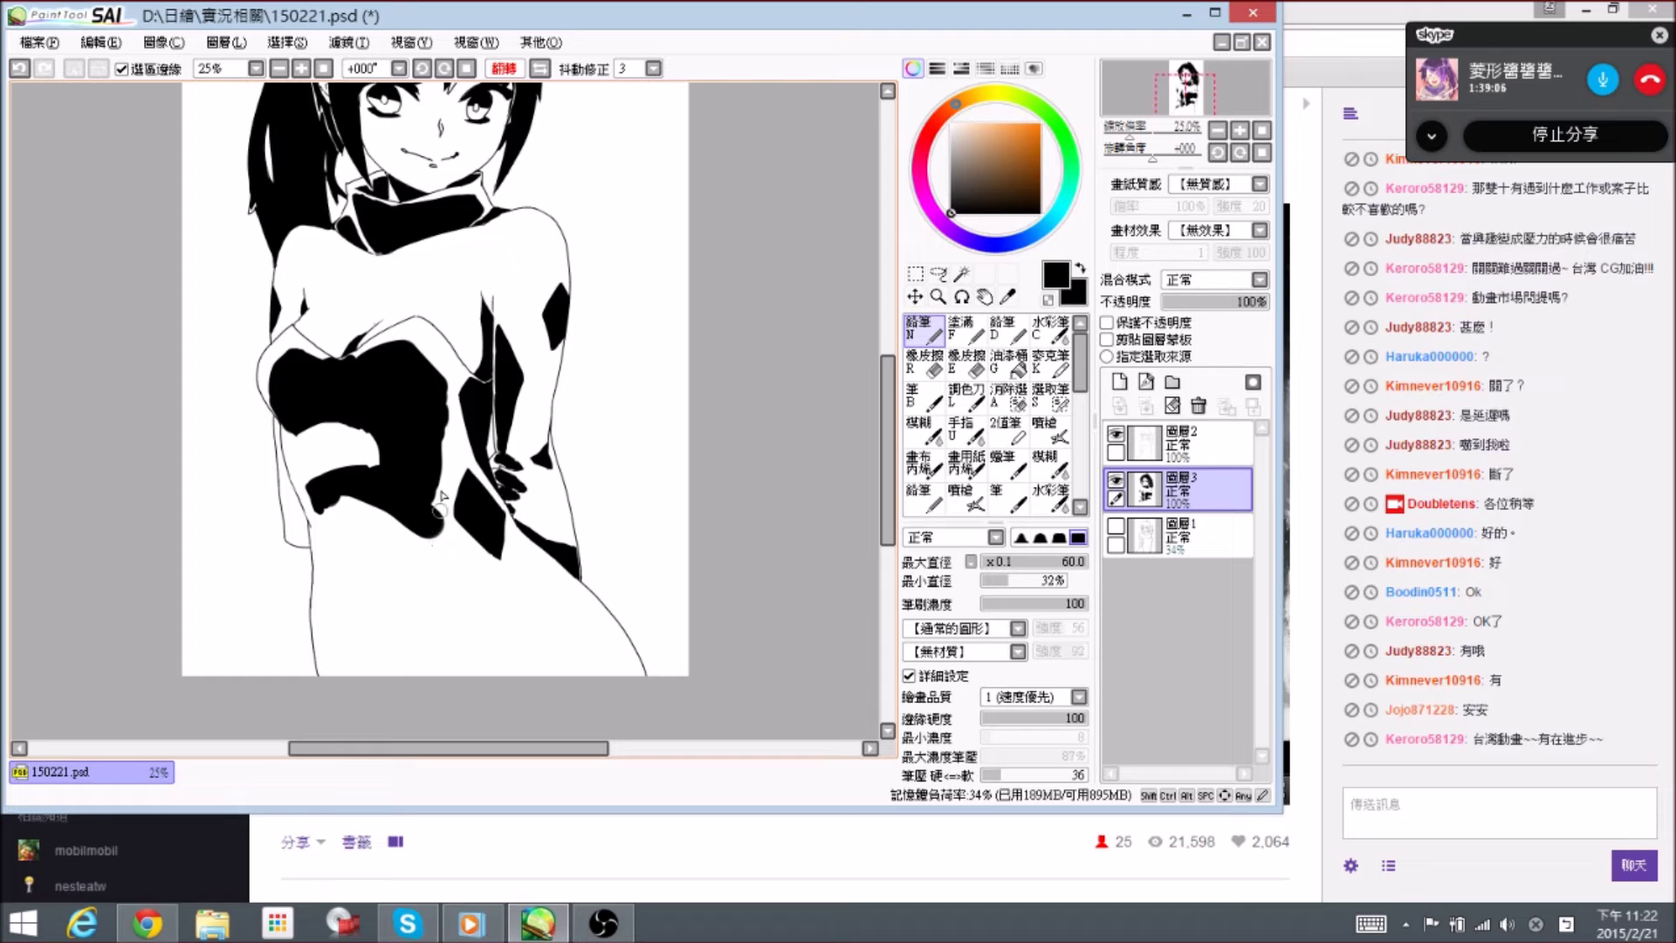
- Set the Pencil size to 120 and extend the black torso shape from the waist down over the lower abdomen
key("bracketright")
key("bracketright")
key("bracketright")
mouse_move(460, 477)
left_mouse_down()
mouse_move(439, 447)
mouse_move(410, 470)
mouse_move(450, 531)
mouse_move(357, 476)
mouse_move(401, 495)
mouse_move(410, 528)
mouse_move(371, 475)
mouse_move(412, 563)
mouse_move(384, 576)
mouse_move(426, 515)
mouse_move(420, 489)
mouse_move(432, 532)
mouse_move(413, 591)
left_mouse_up()
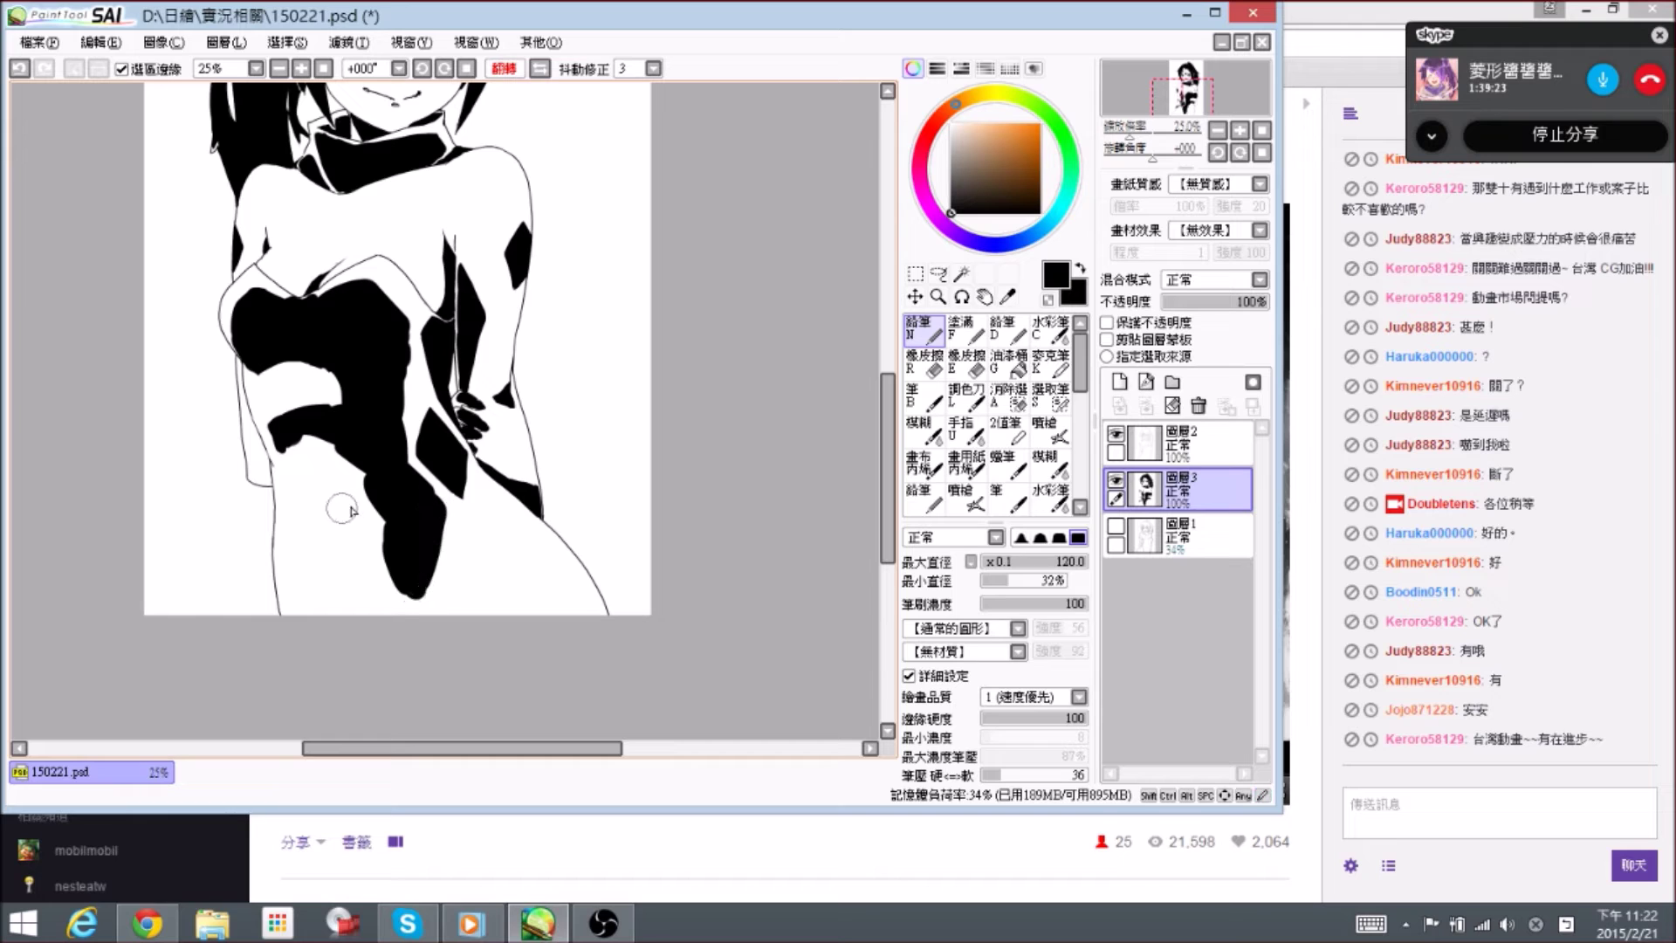
- Set the Pencil size to 160, fill the white side cutout black and paint a separate angular patch on the left hip
key("bracketright")
key("bracketright")
key("bracketright")
key("bracketleft")
key("bracketleft")
mouse_move(380, 500)
left_mouse_down()
mouse_move(402, 581)
mouse_move(359, 453)
mouse_move(371, 498)
mouse_move(341, 454)
mouse_move(349, 466)
mouse_move(341, 392)
mouse_move(309, 352)
mouse_move(287, 419)
mouse_move(281, 368)
mouse_move(288, 431)
mouse_move(276, 414)
mouse_move(296, 450)
mouse_move(319, 437)
mouse_move(300, 494)
mouse_move(343, 521)
mouse_move(346, 543)
mouse_move(327, 530)
mouse_move(337, 555)
mouse_move(316, 491)
left_mouse_up()
- Trim the torso's left waist edge with the Eraser and refine its lower corner with the Pencil at size 60
key("e")
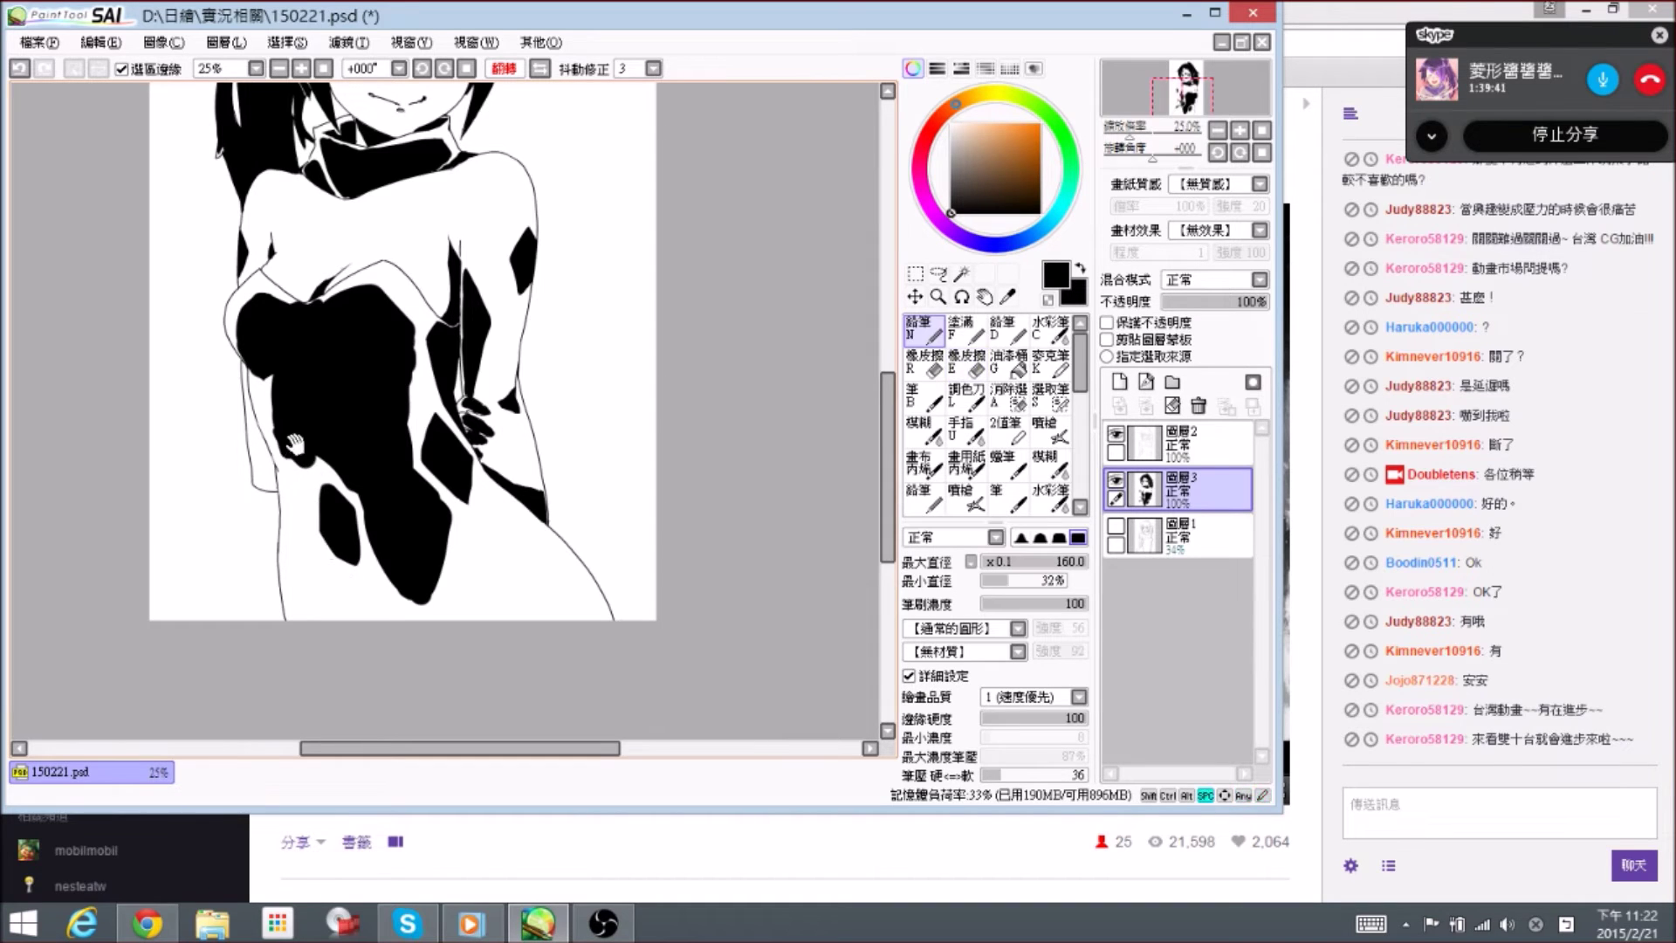
left_click_drag(273, 447, 310, 511)
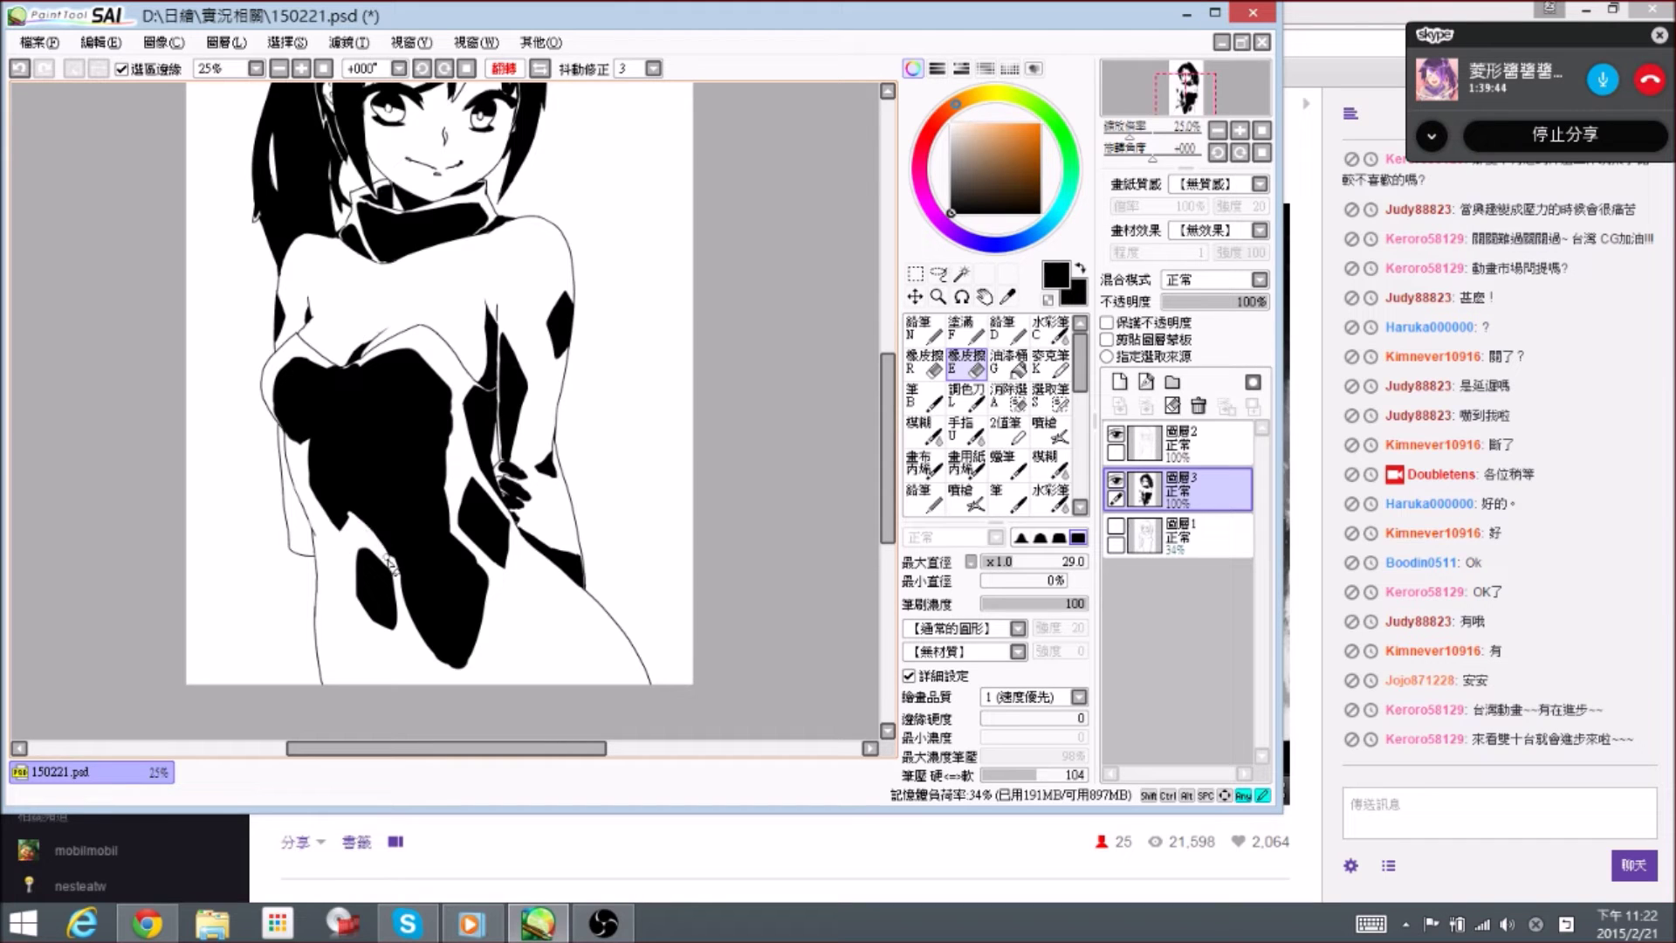
key("n")
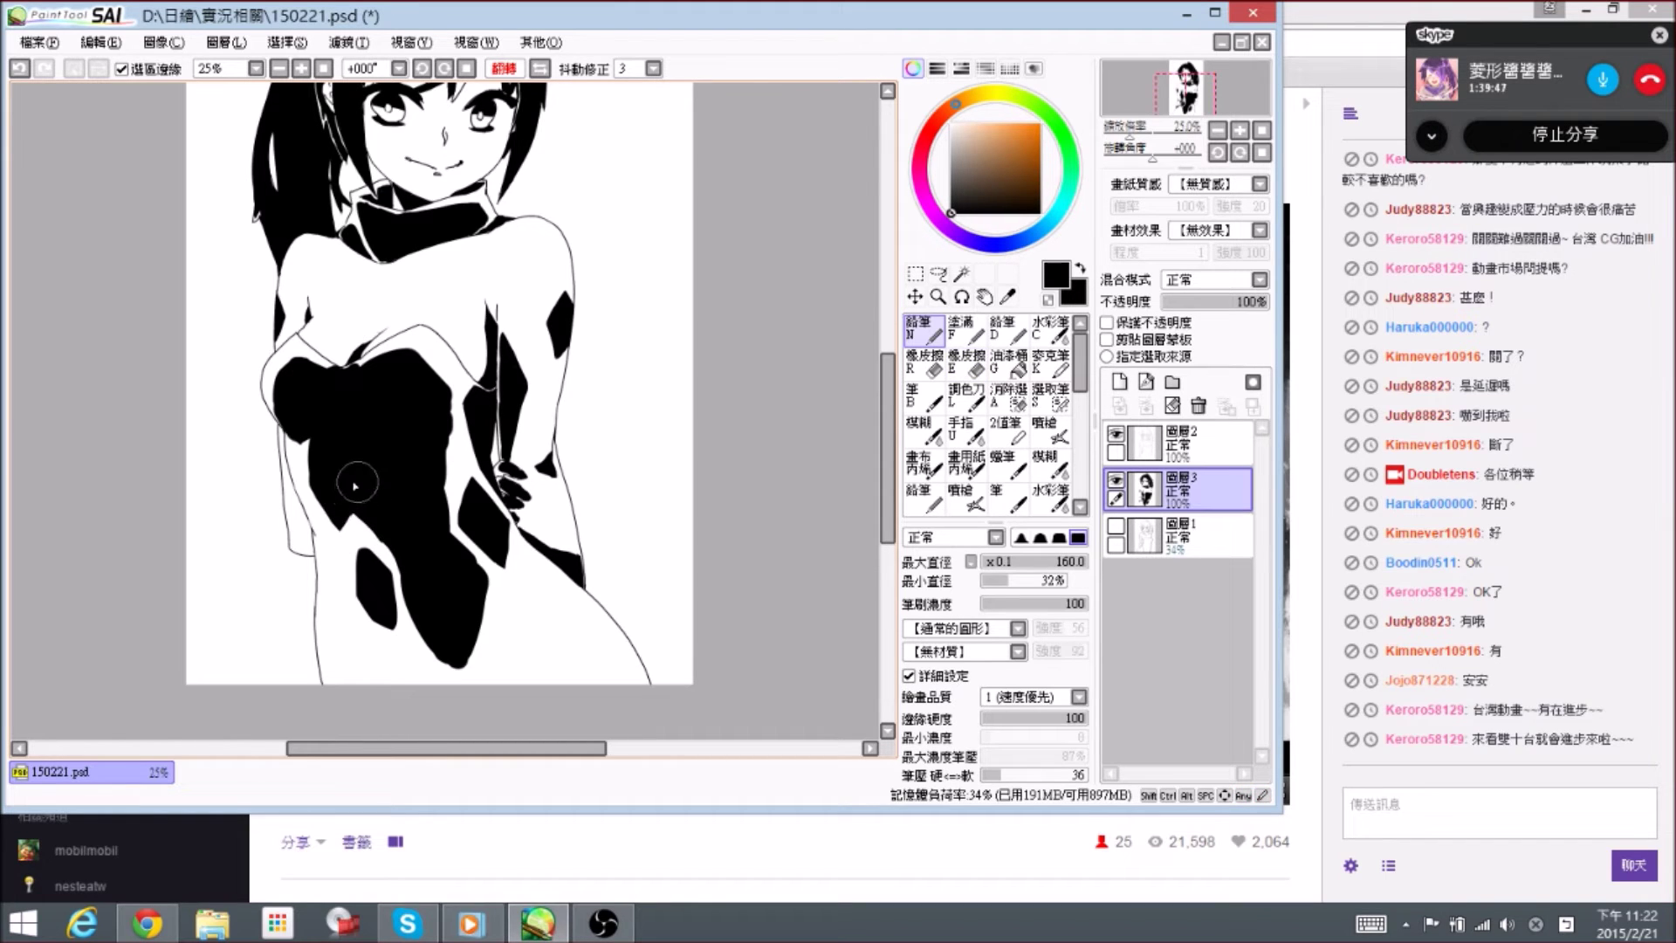
key("bracketleft")
key("bracketleft")
key("bracketleft")
left_click_drag(326, 499, 336, 499)
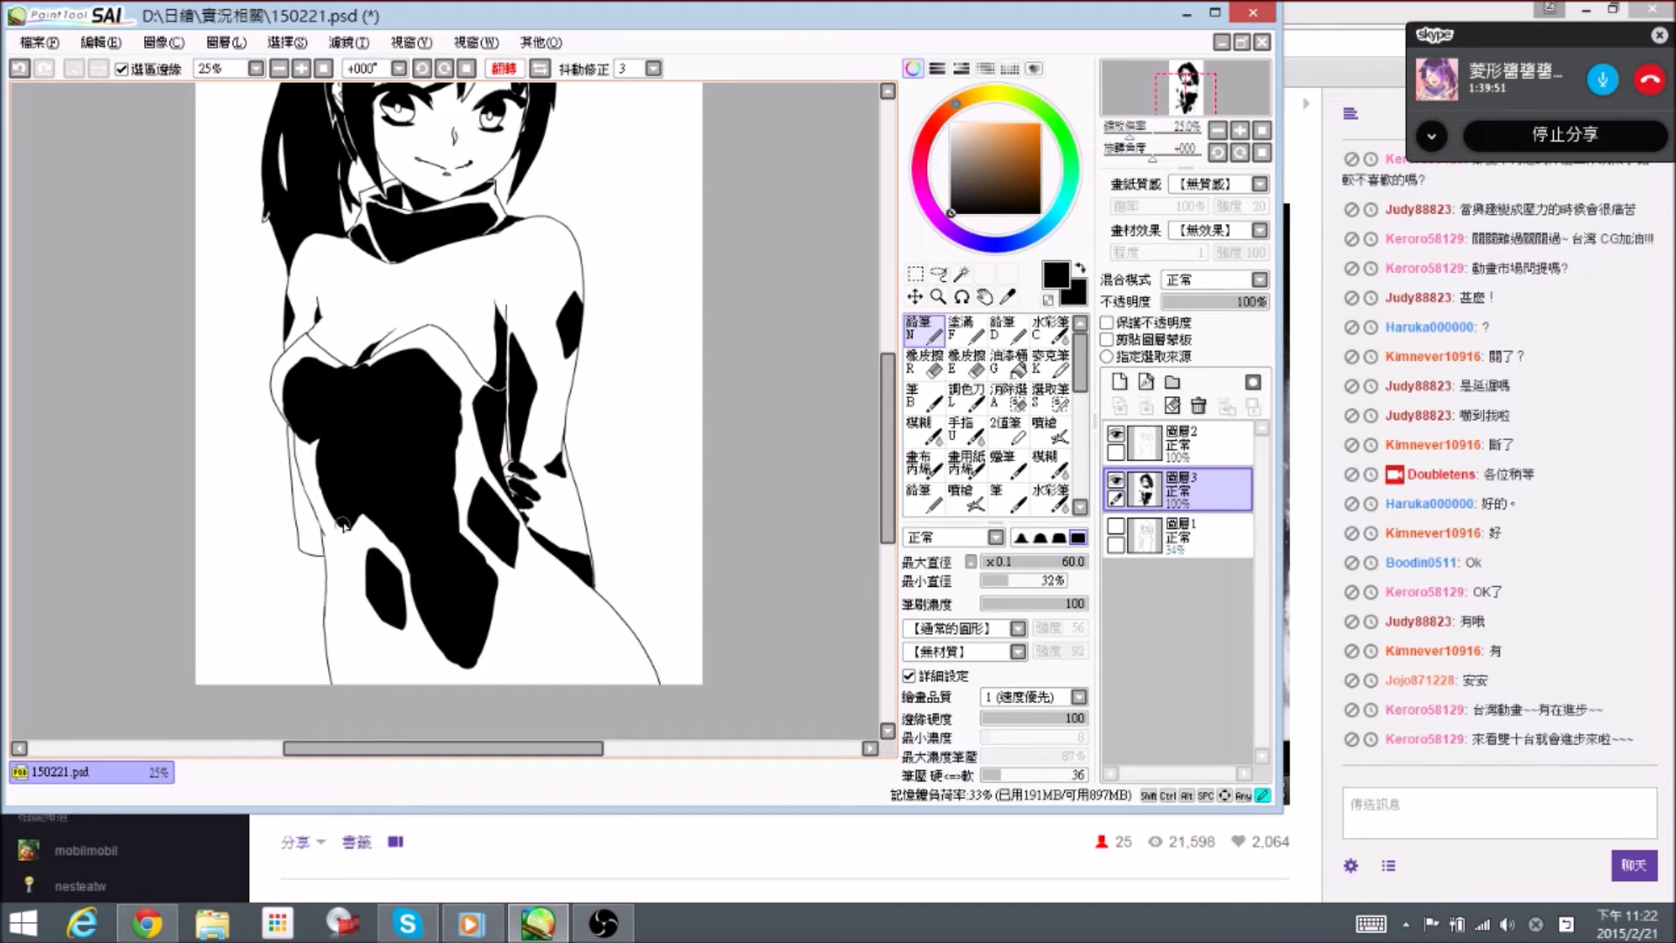
left_click_drag(348, 529, 353, 512)
left_click_drag(542, 552, 486, 511)
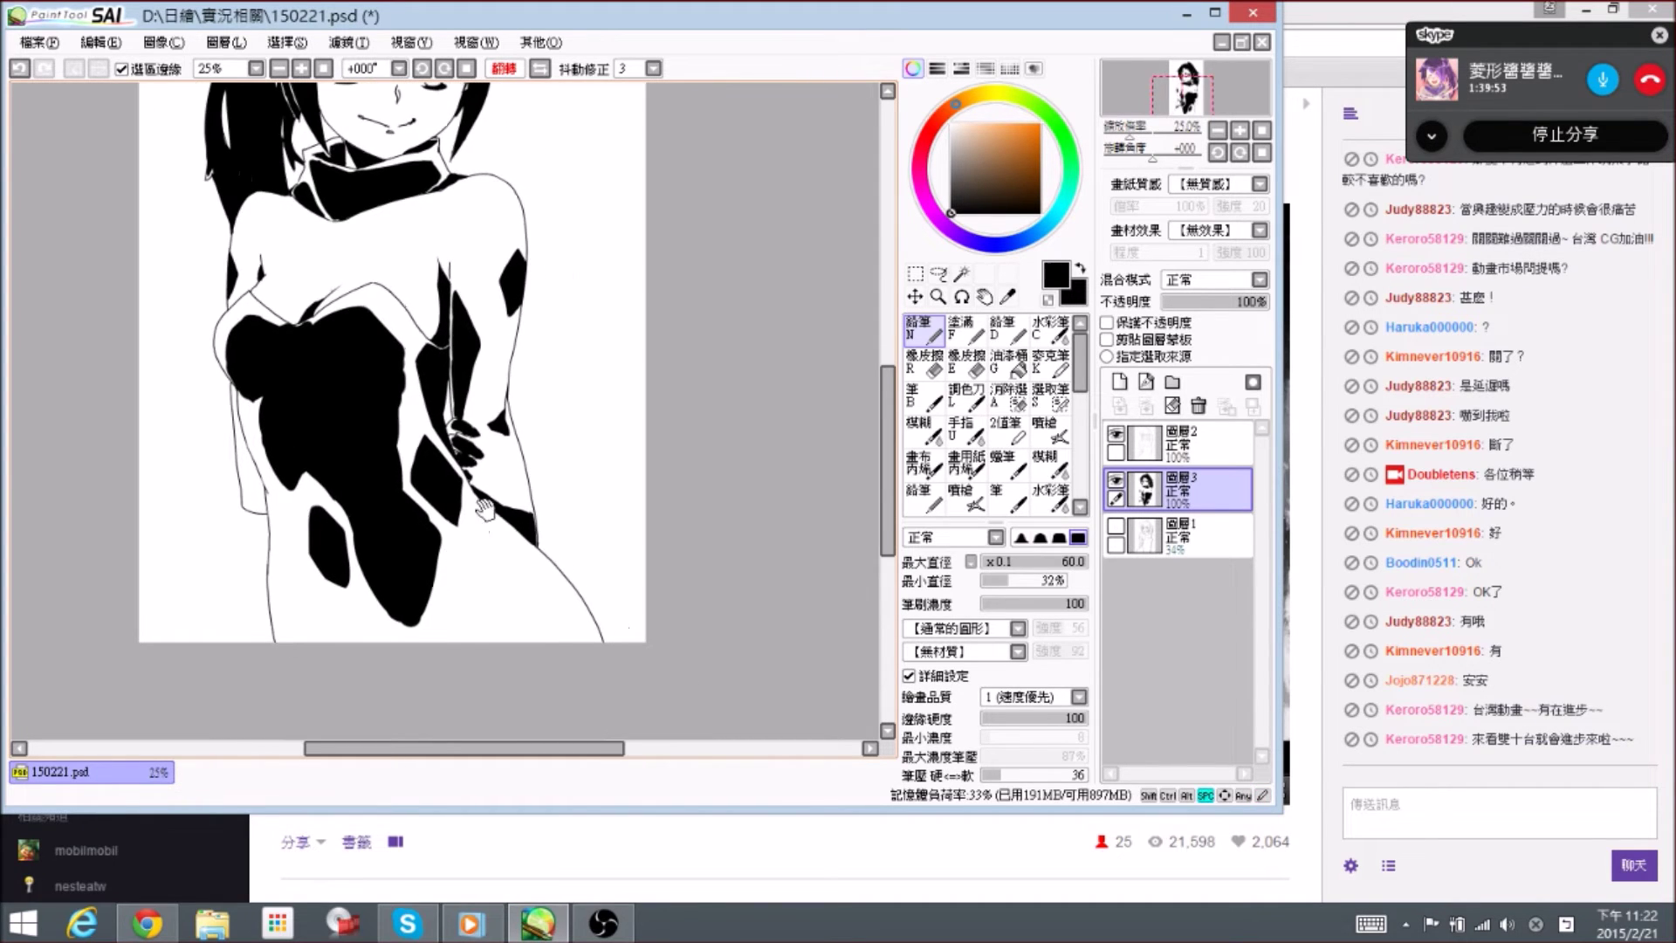
- Smooth the right edge of the black torso shape from below the bust to the waist
left_click_drag(412, 619, 429, 595)
left_click_drag(396, 376, 421, 451)
left_click_drag(423, 425, 421, 477)
left_click_drag(423, 456, 419, 495)
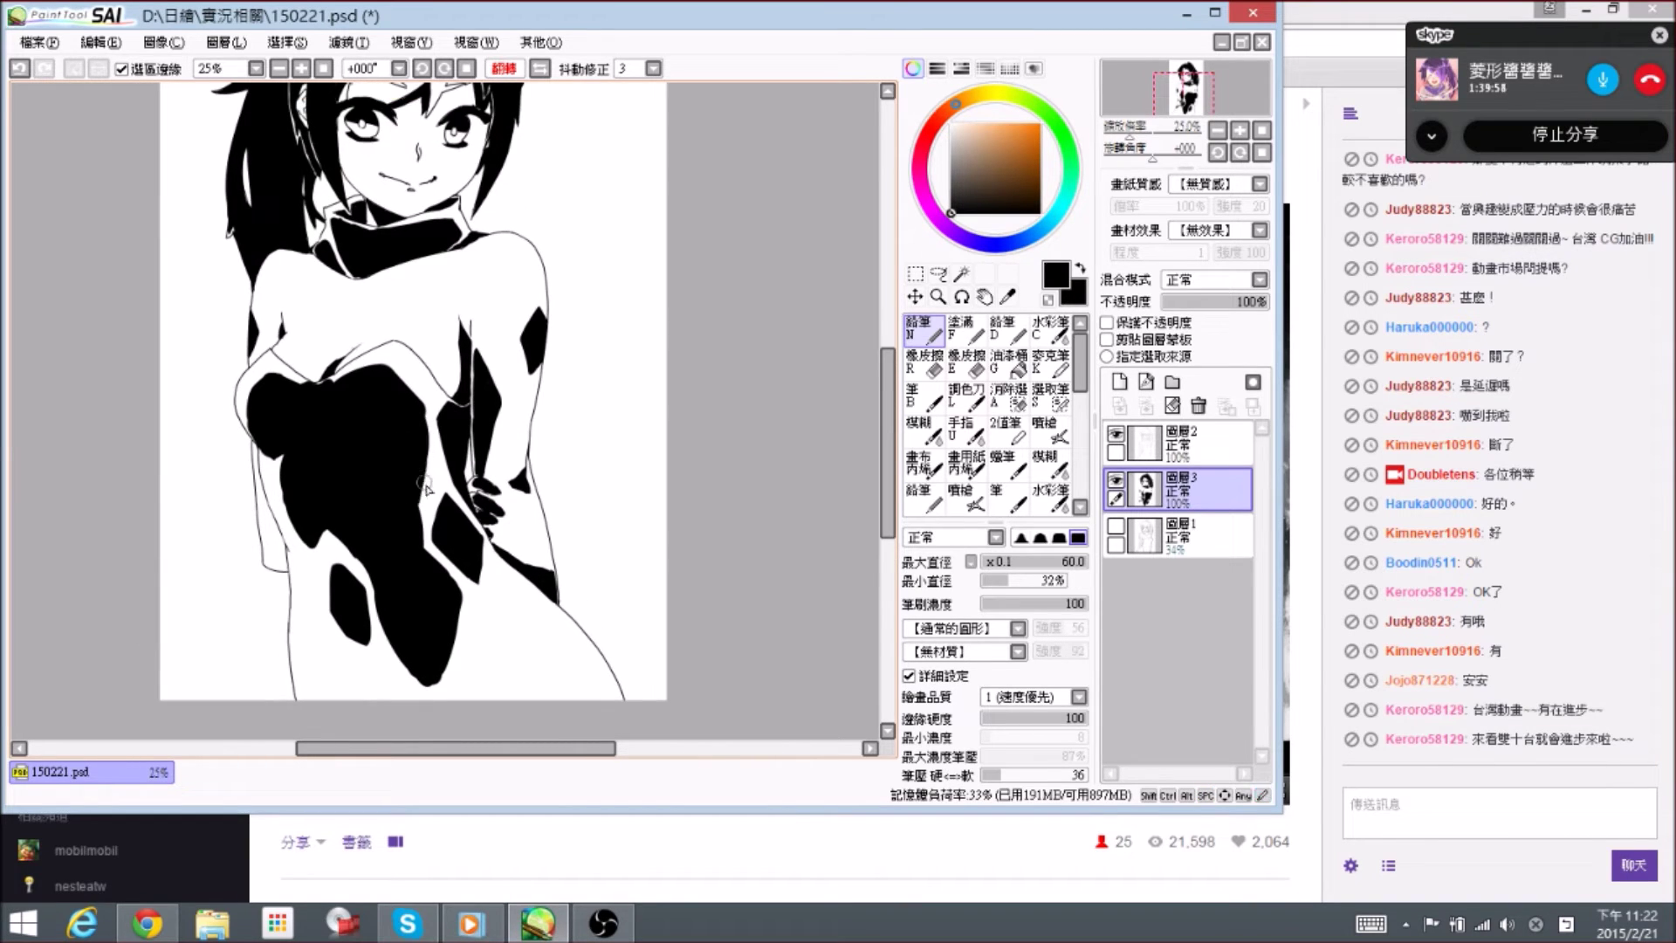
- Refine the black bust area's upper and left edges beneath the neckline, using Pencil and Eraser
left_click_drag(279, 383, 323, 392)
key("e")
key("n")
key("e")
key("n")
left_click_drag(266, 374, 258, 414)
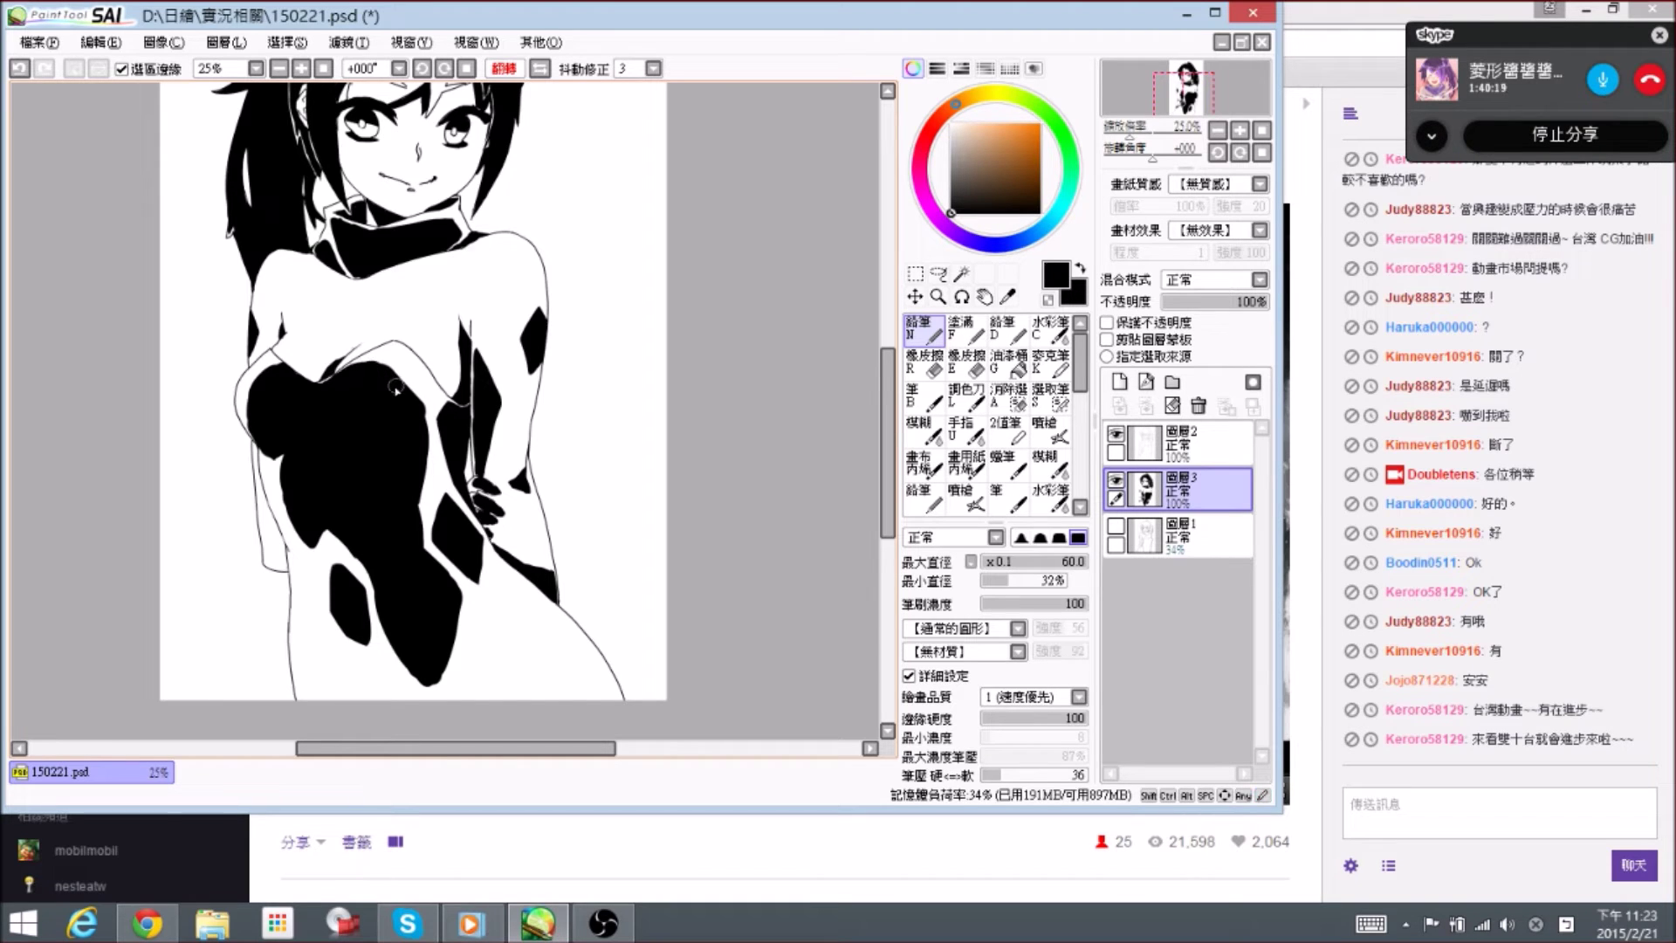
- Reshape the right side of the black bust area into an angular corner with Pencil and Eraser
left_click_drag(452, 390, 440, 379)
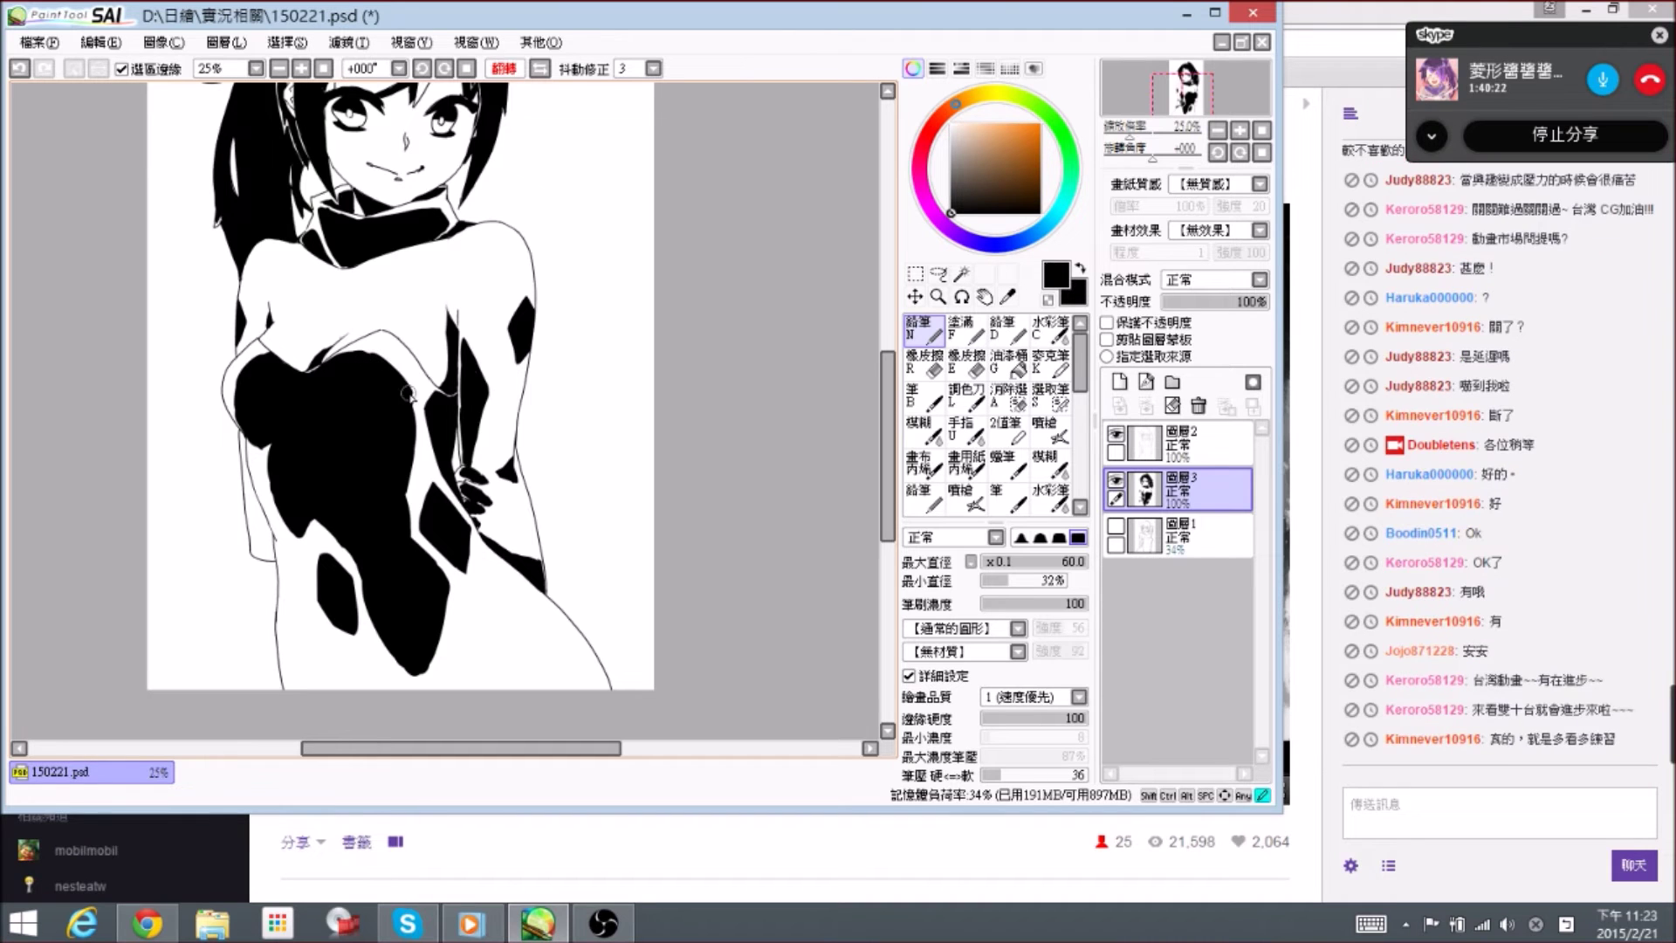
key("space")
left_click_drag(434, 447, 427, 447)
key("e")
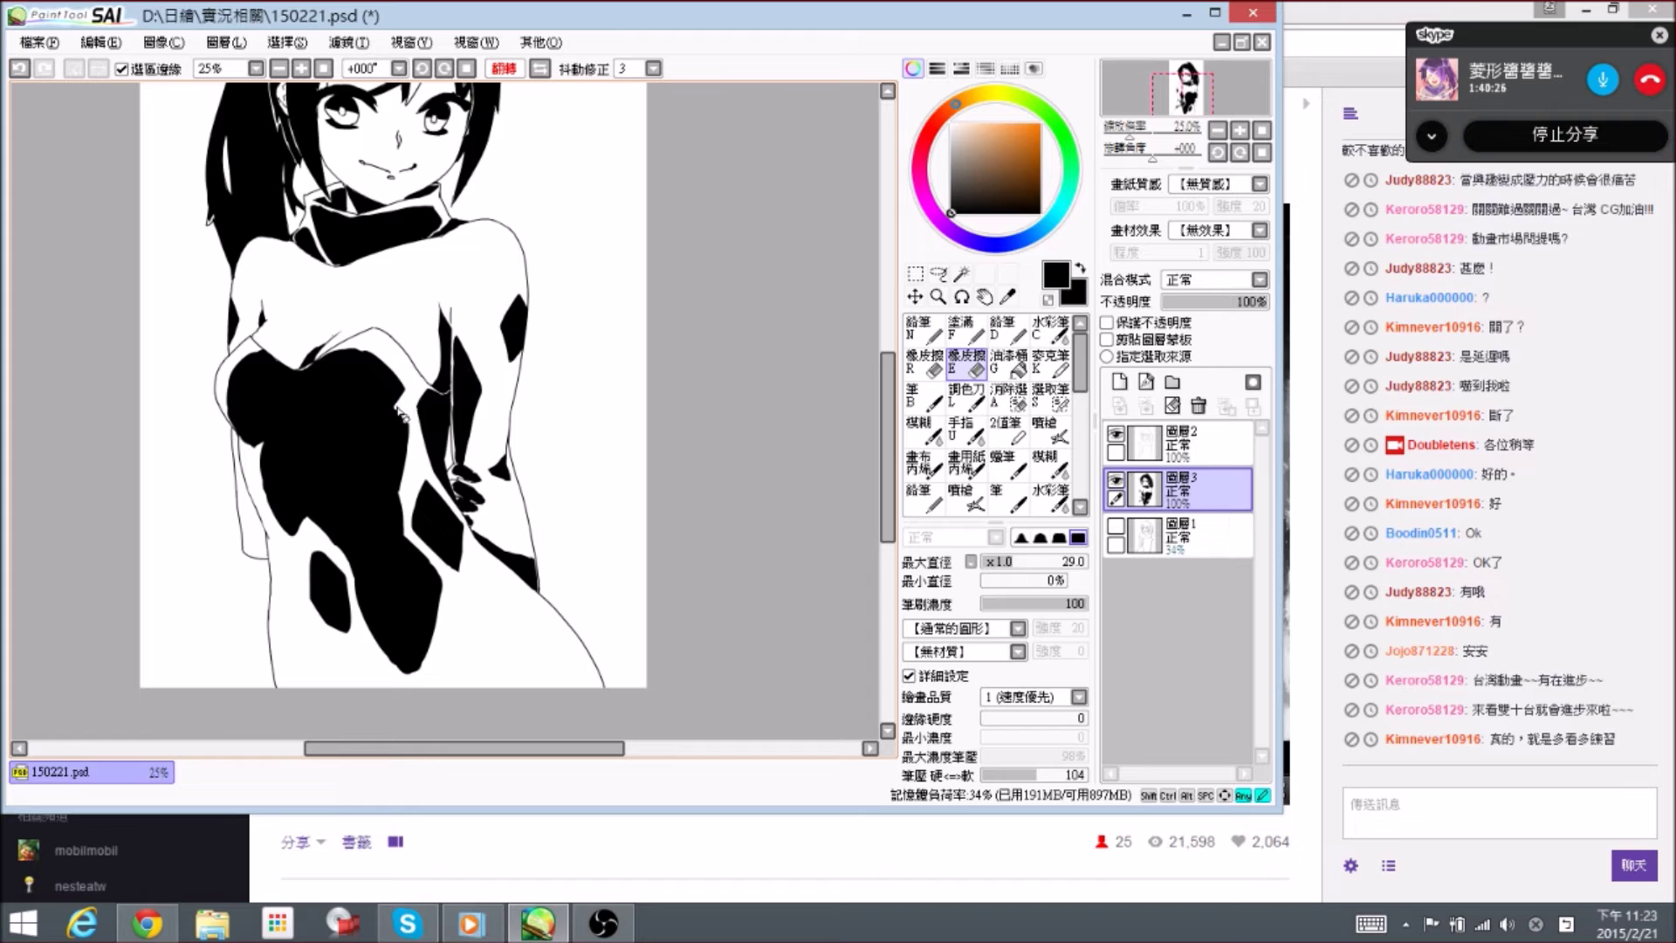
key("n")
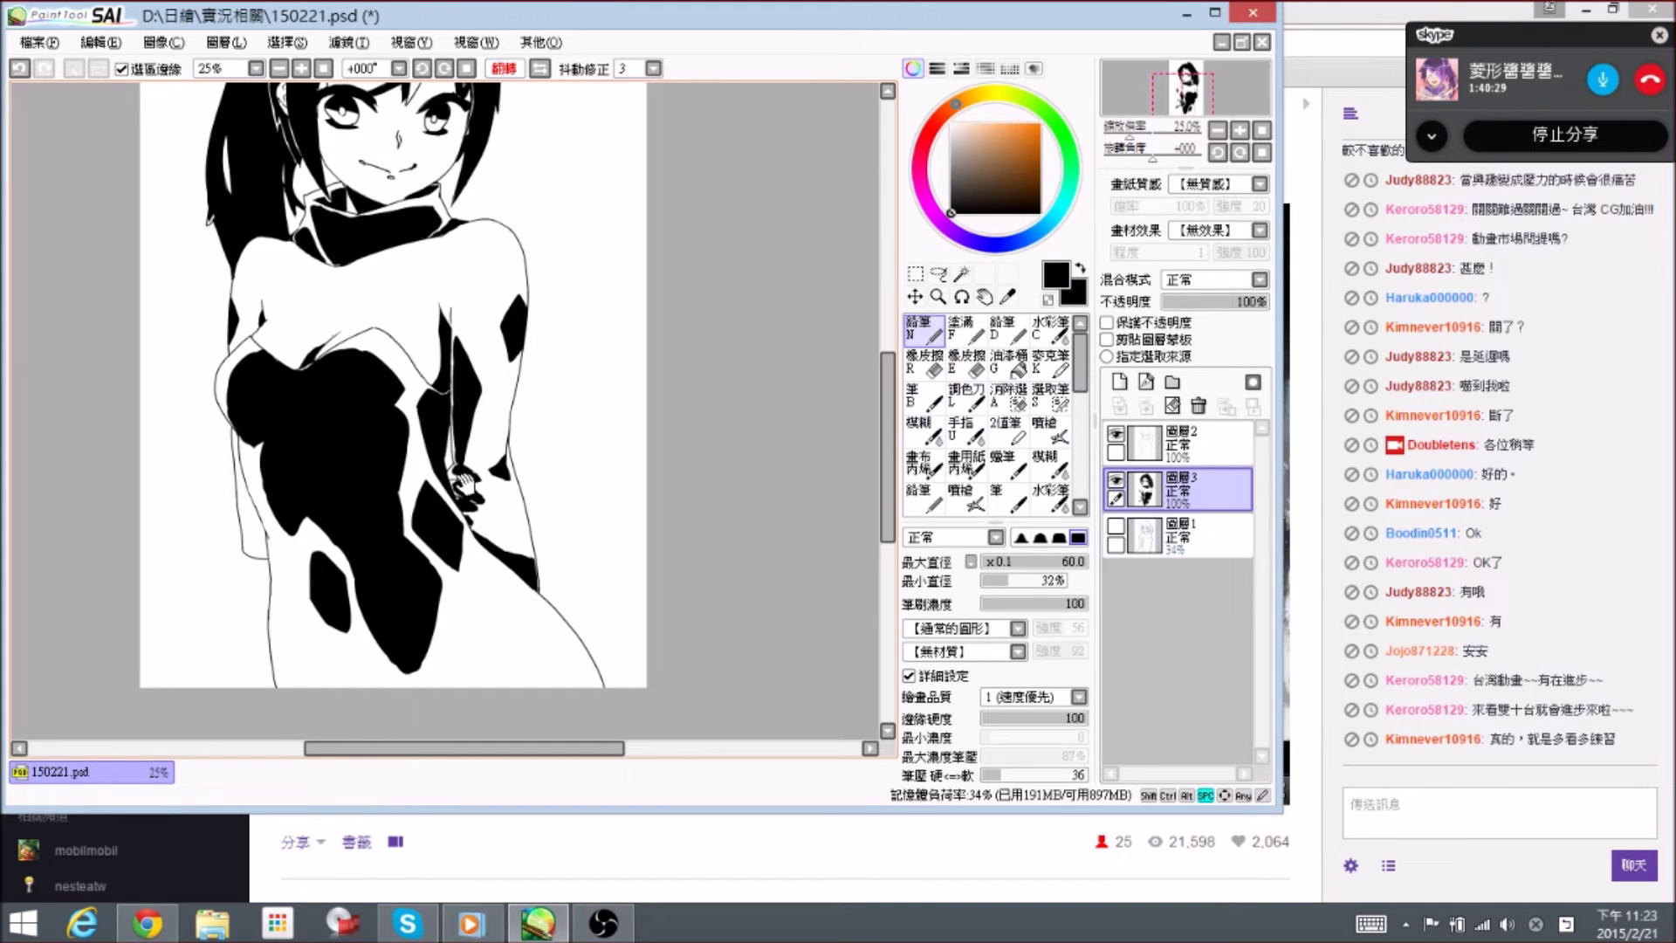
- Set the Pencil size to 120, fill a pointed black thigh patch and extend the lower abdomen's black to the canvas bottom
key("space")
left_click_drag(455, 467, 454, 410)
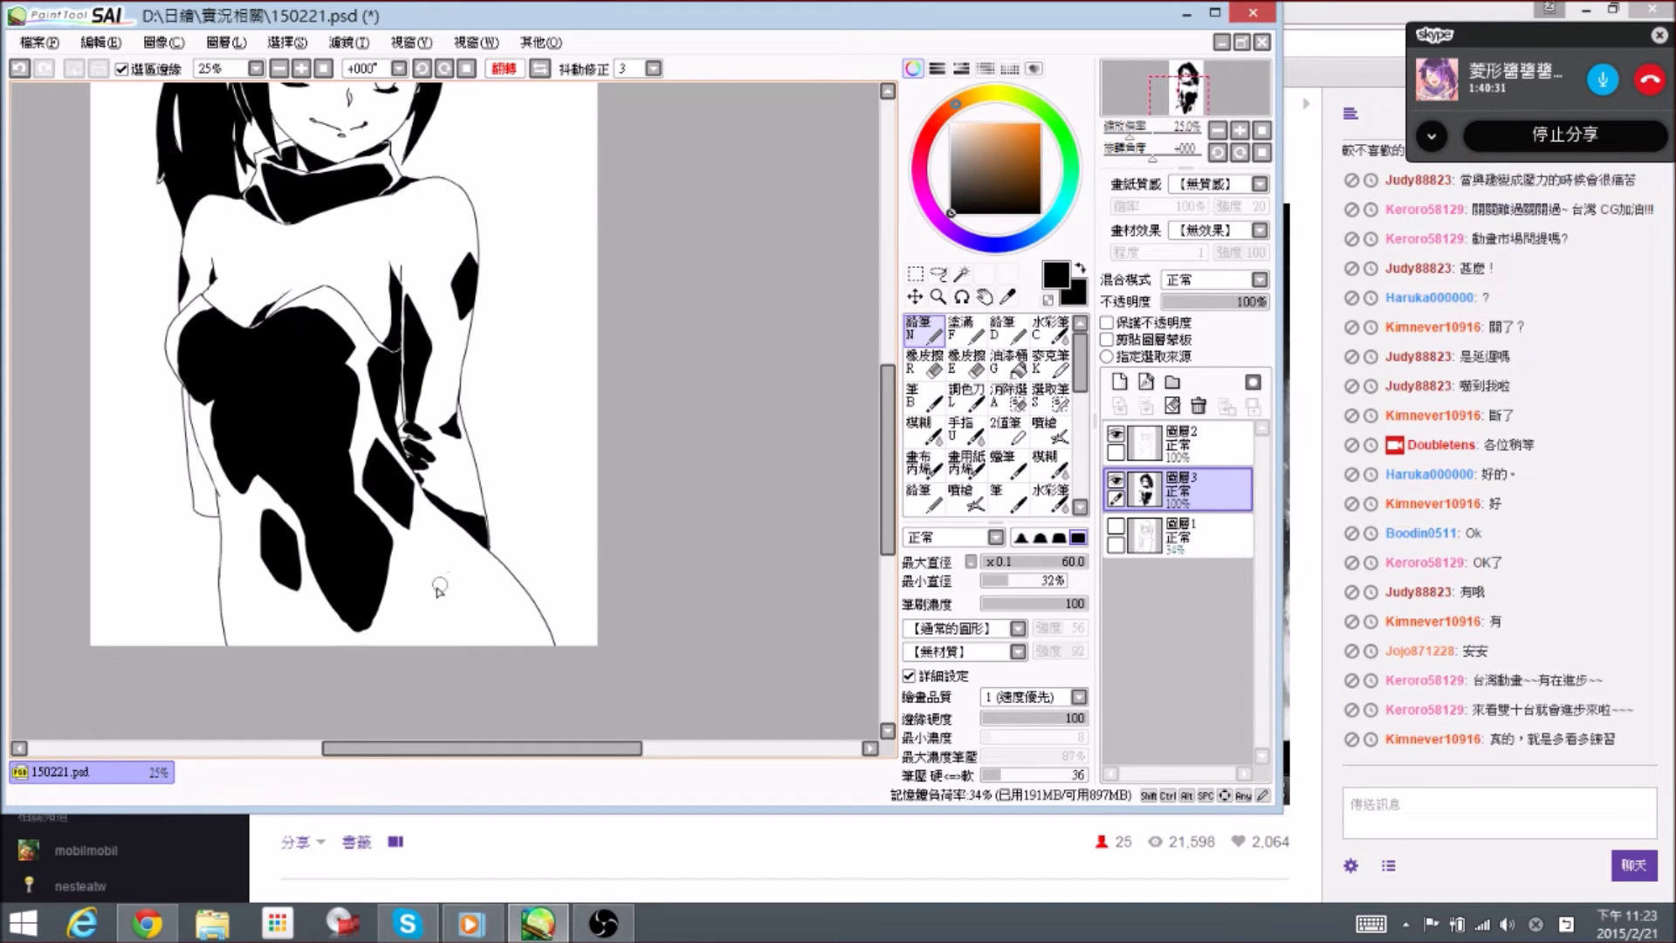
key("]")
key("]")
key("]")
key("]")
mouse_move(393, 654)
left_mouse_down()
mouse_move(444, 557)
mouse_move(499, 629)
mouse_move(462, 584)
mouse_move(483, 627)
mouse_move(429, 656)
mouse_move(420, 621)
mouse_move(416, 635)
mouse_move(458, 605)
mouse_move(446, 597)
mouse_move(380, 660)
mouse_move(334, 643)
left_mouse_up()
left_click_drag(517, 390, 519, 476)
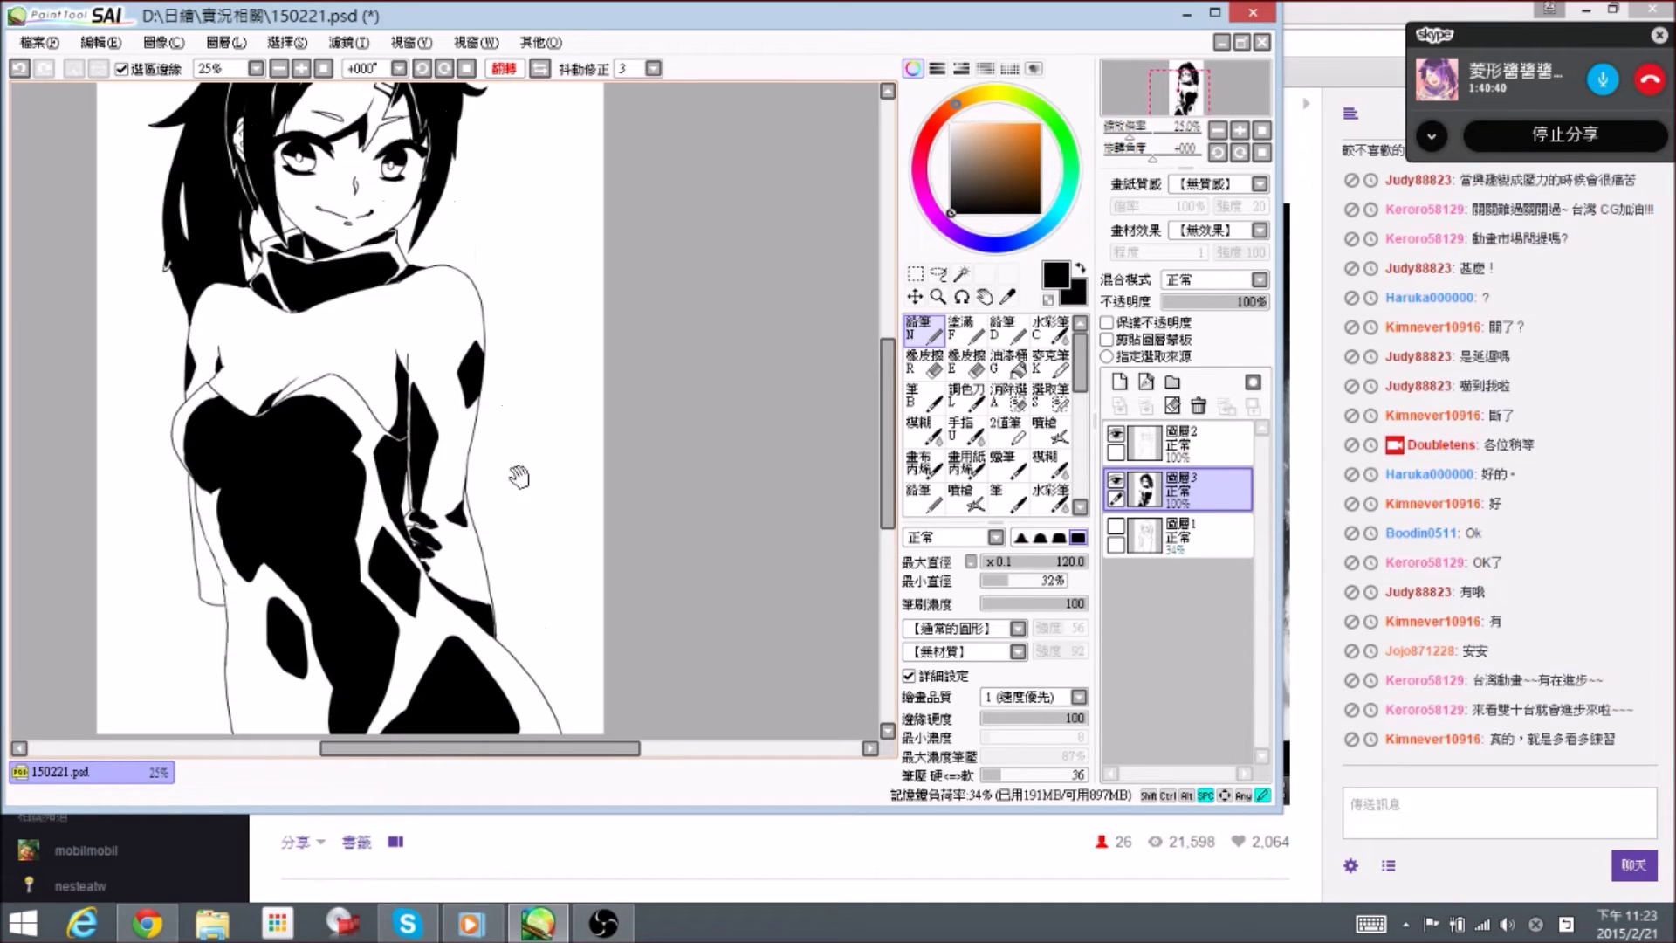
- Set the Pencil size to 40 and start a black strip down the left arm below the bust
left_click_drag(204, 599, 216, 602)
left_click(260, 572, "ctrl")
key("bracketleft")
key("bracketleft")
key("bracketleft")
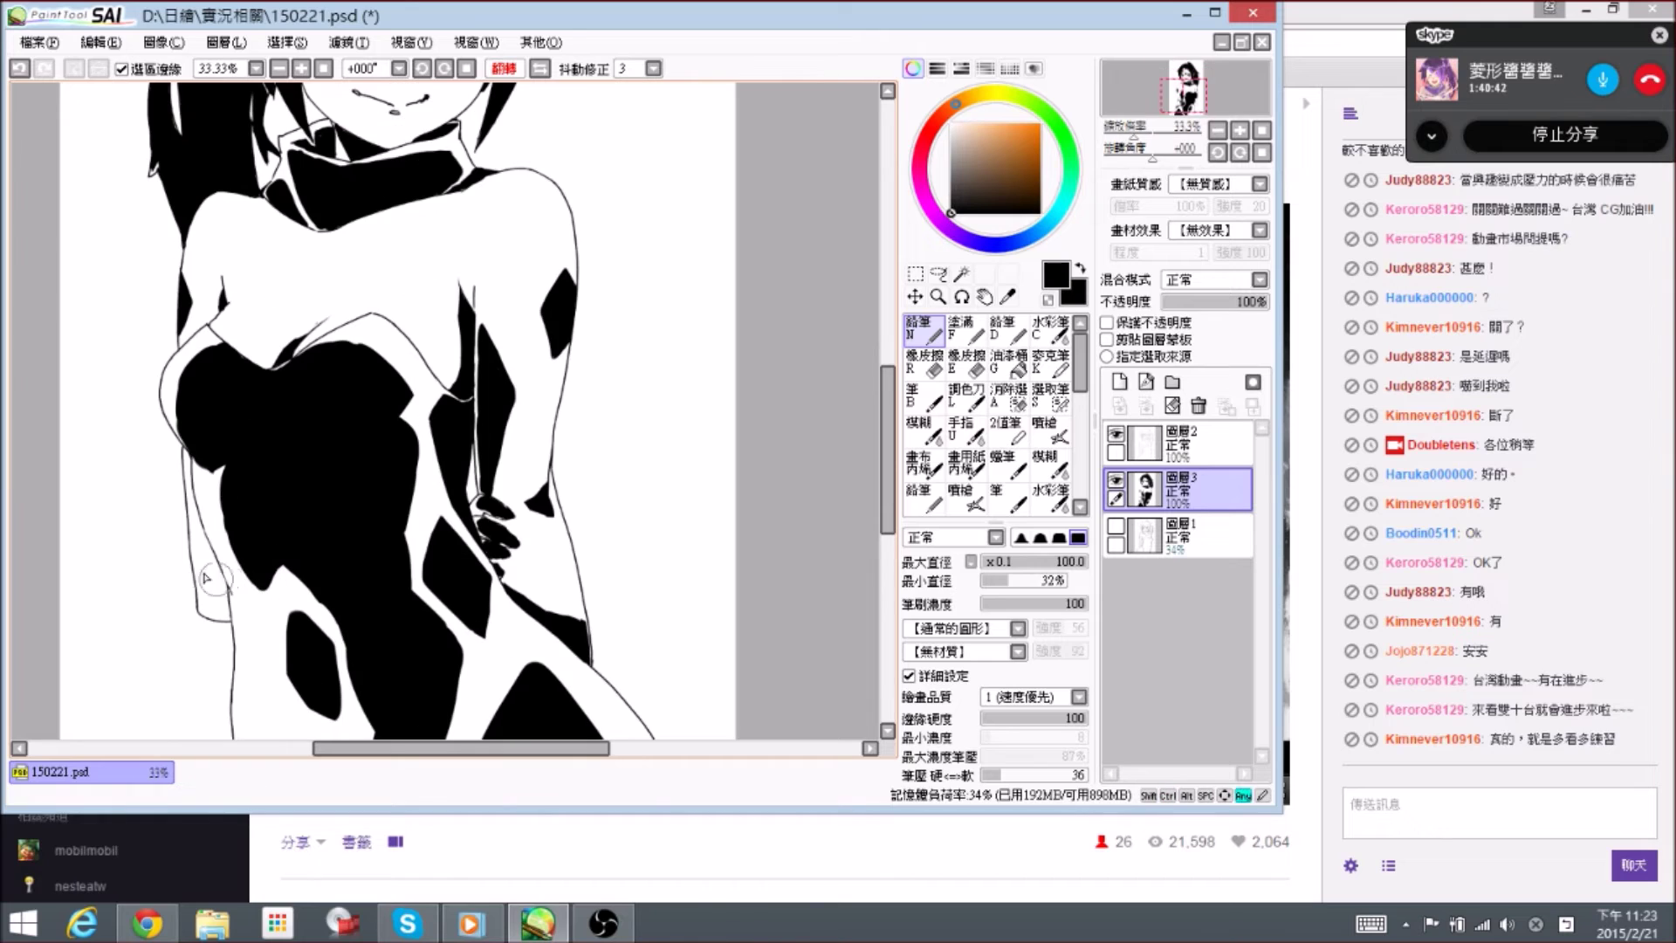
key("bracketleft")
key("bracketleft")
left_click_drag(185, 471, 193, 526)
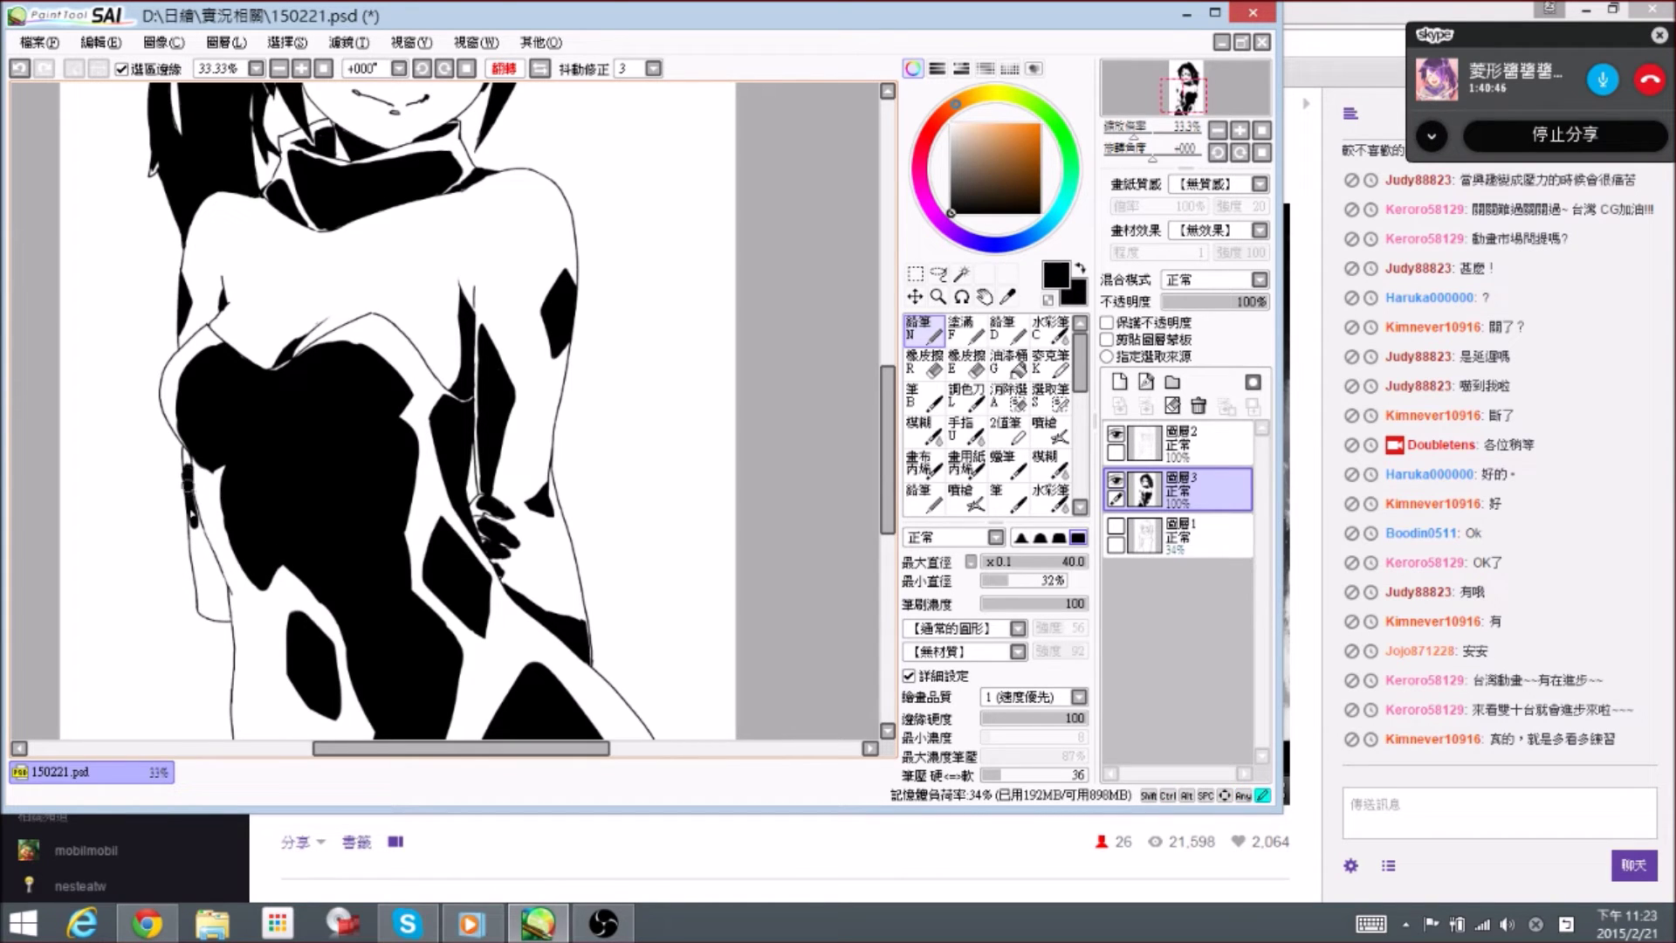
left_click_drag(186, 478, 195, 499)
- Clean up the left arm's outer edge with the Eraser and fill the forearm black down to its lower end
key("e")
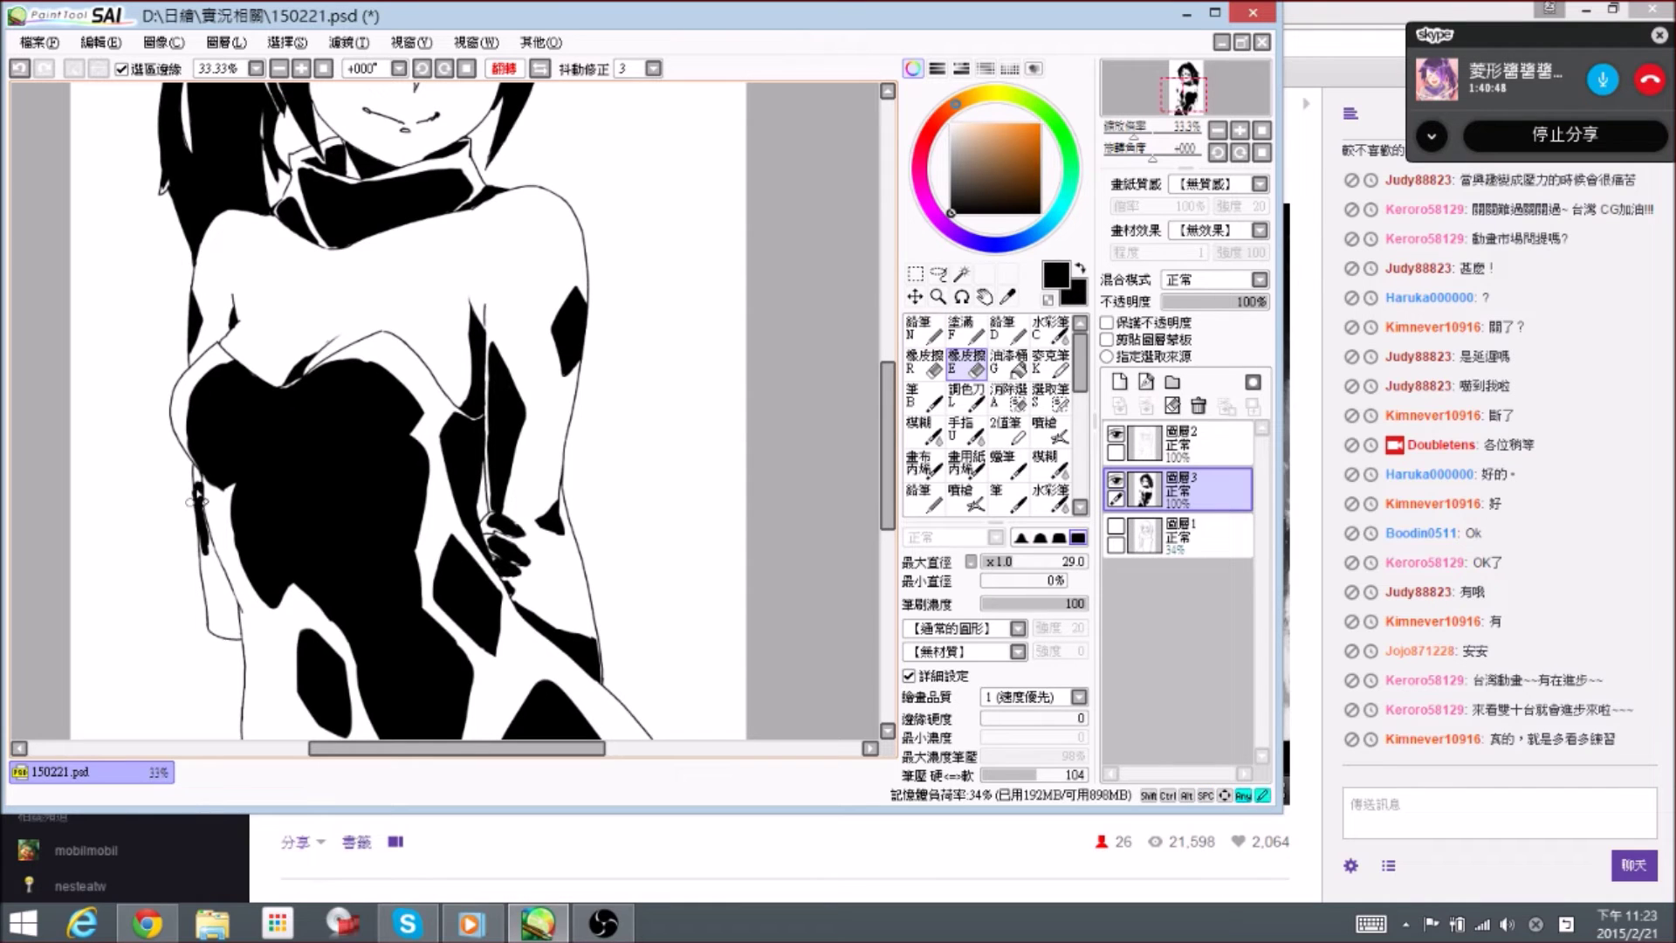
key("n")
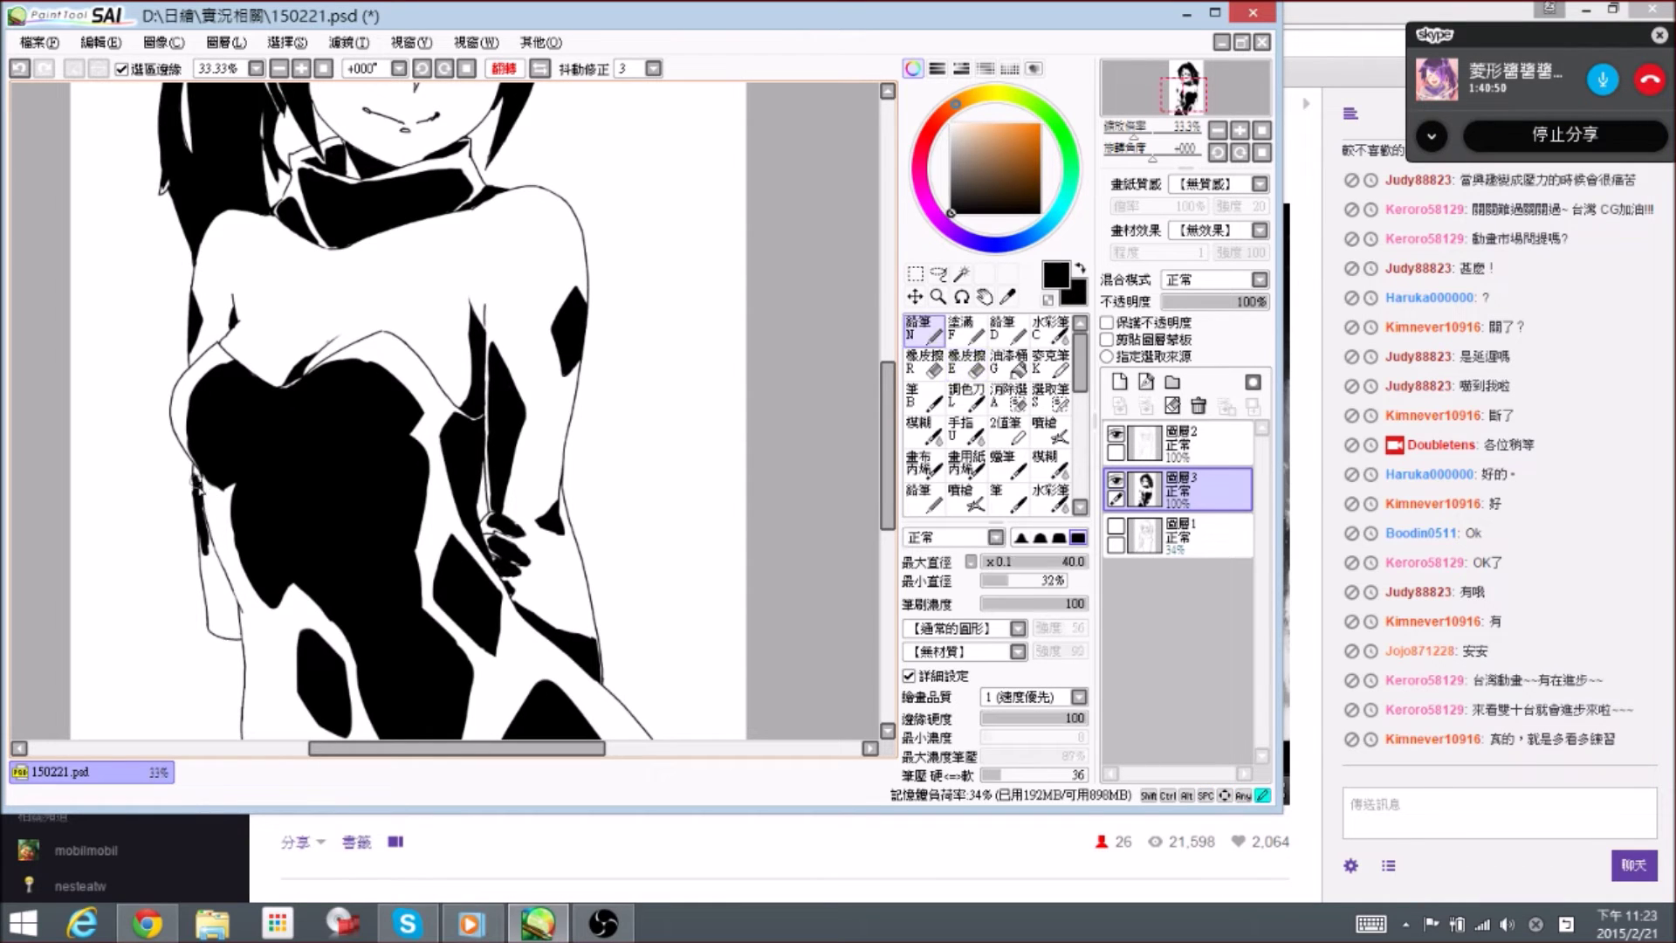
key("e")
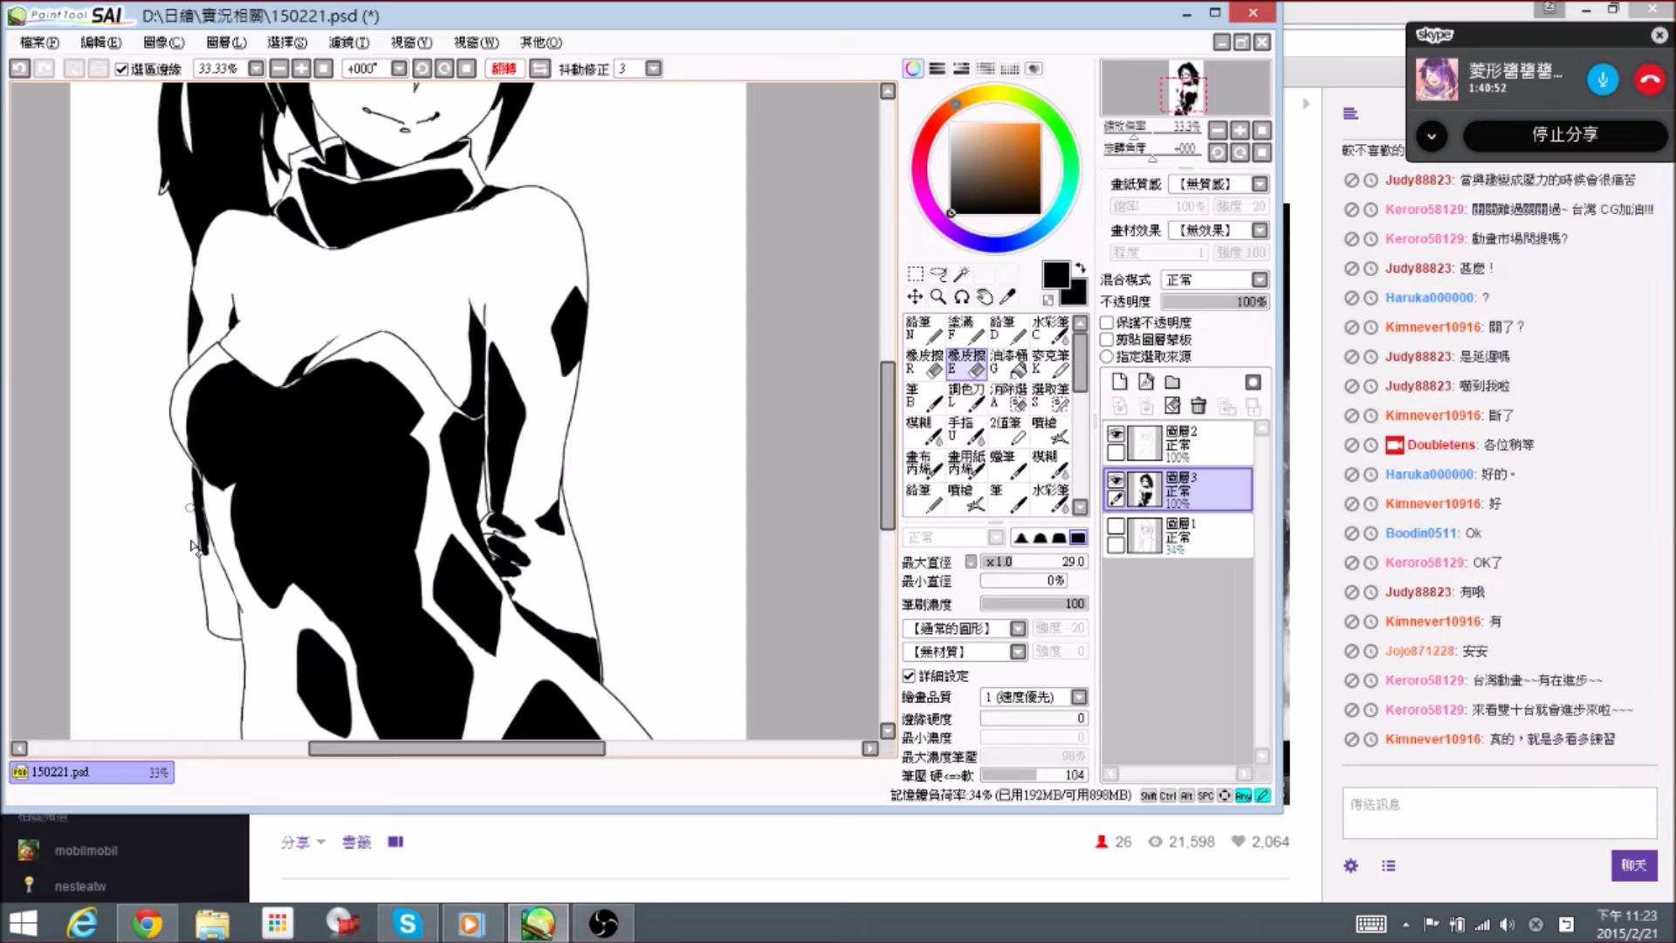
key("n")
left_click_drag(197, 536, 234, 602)
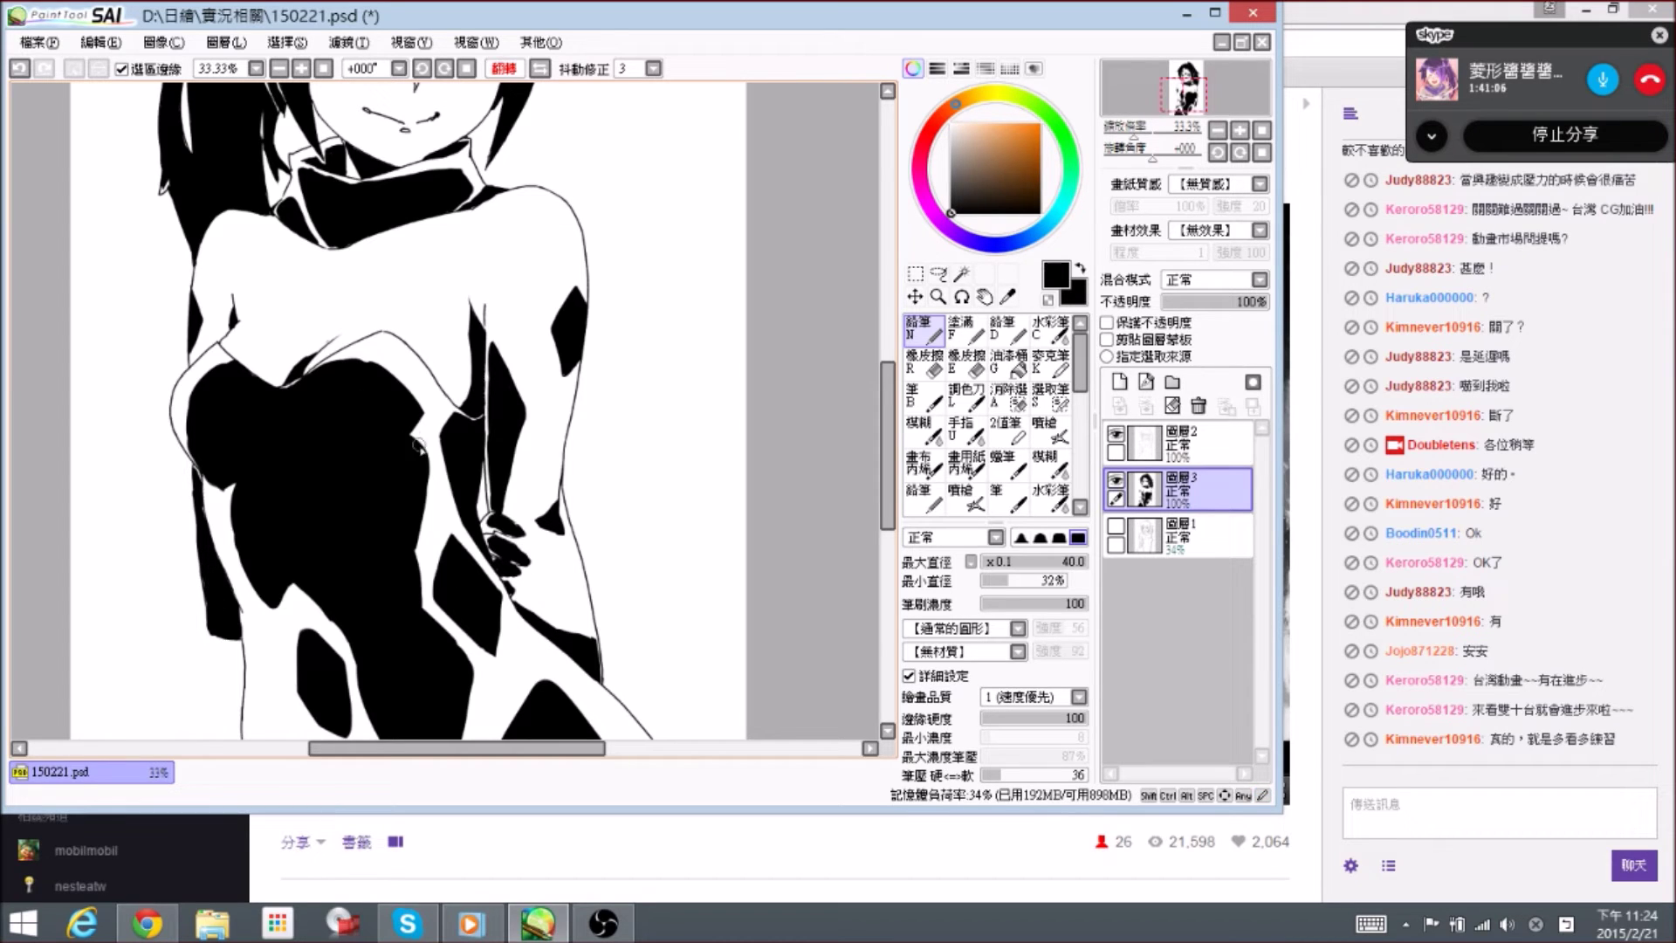
- Save the drawing
left_click_drag(616, 527, 526, 503)
scroll(551, 393, "down", 1)
key("ctrl")
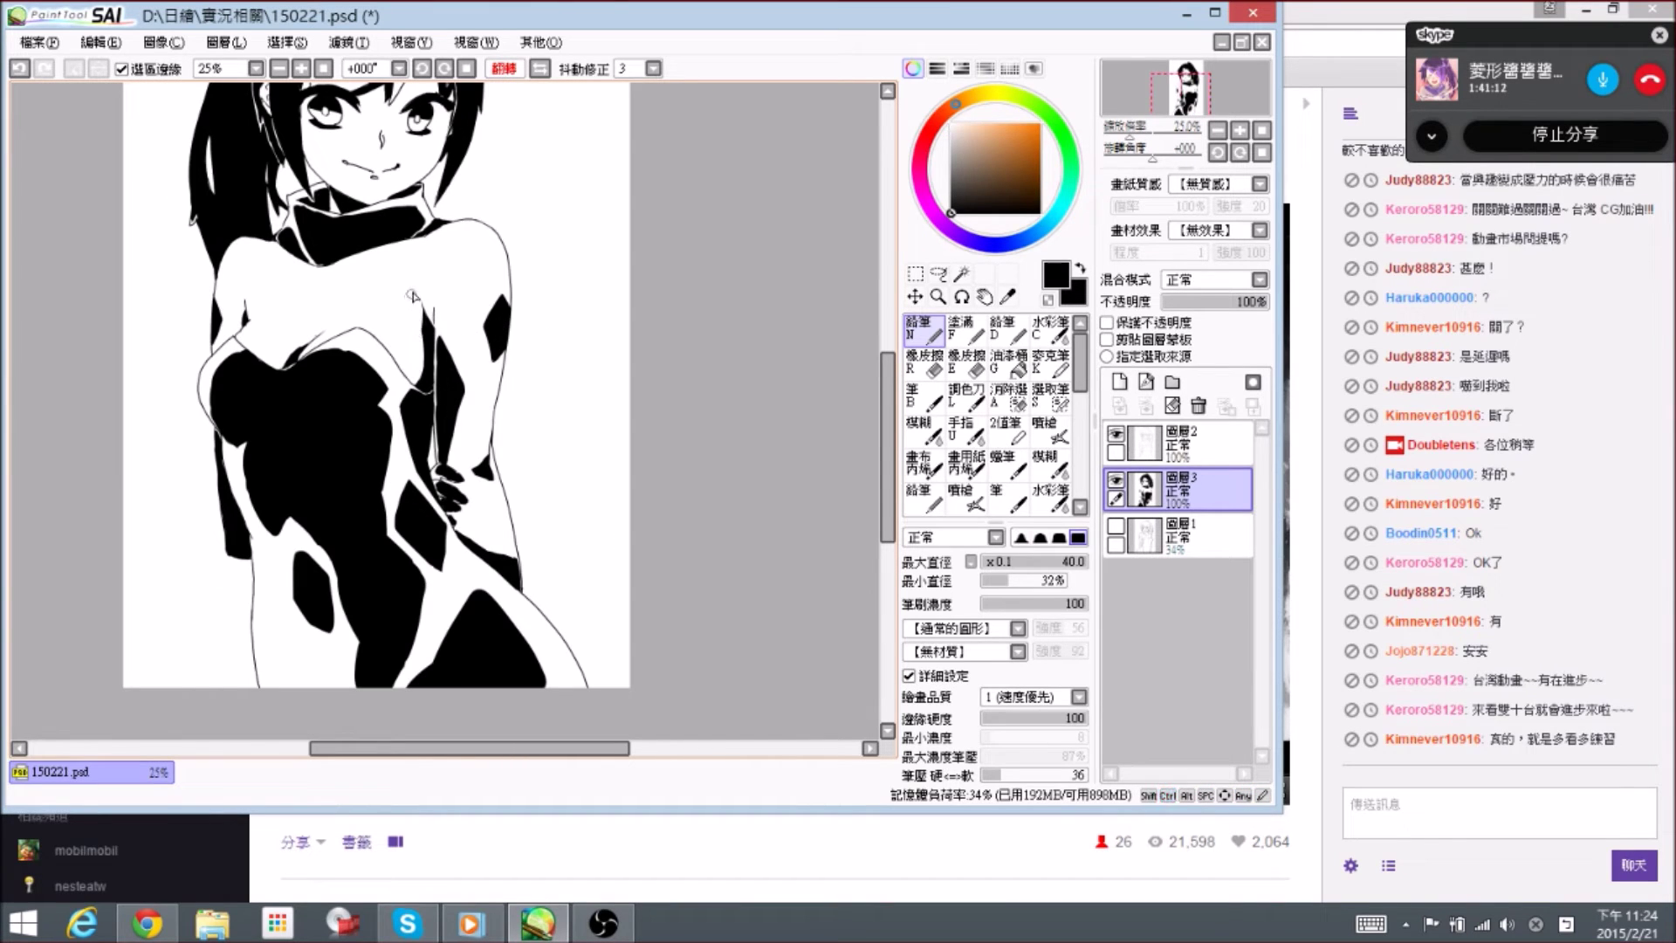
key("ctrl")
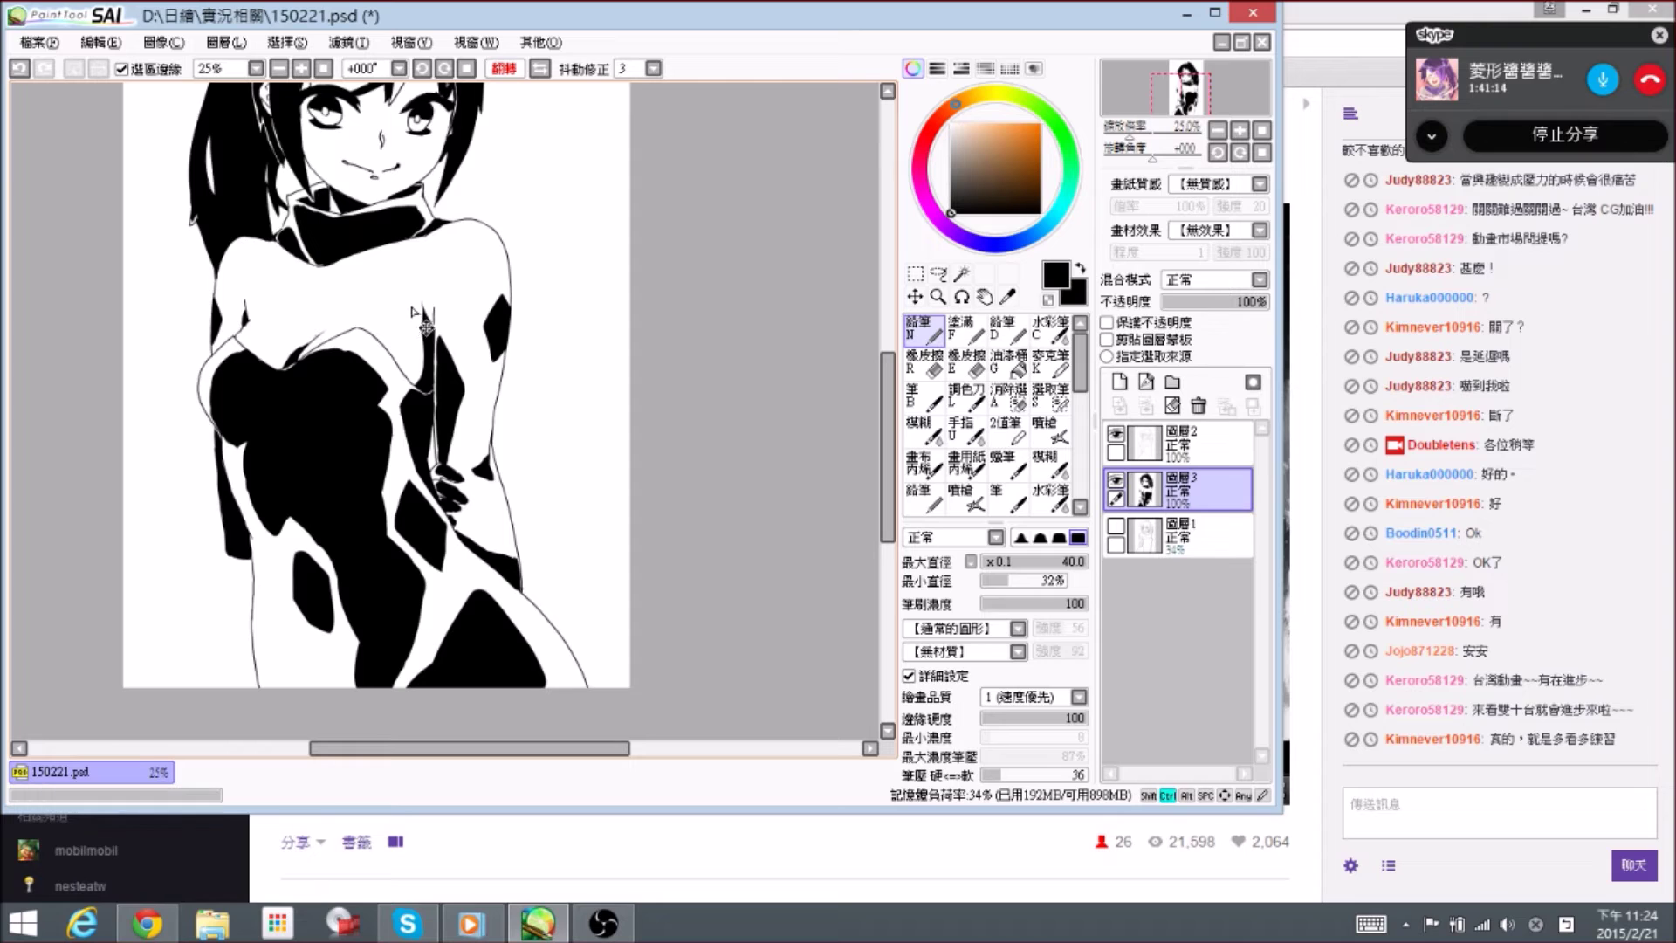
scroll(409, 308, "up", 1)
scroll(419, 307, "down", 1)
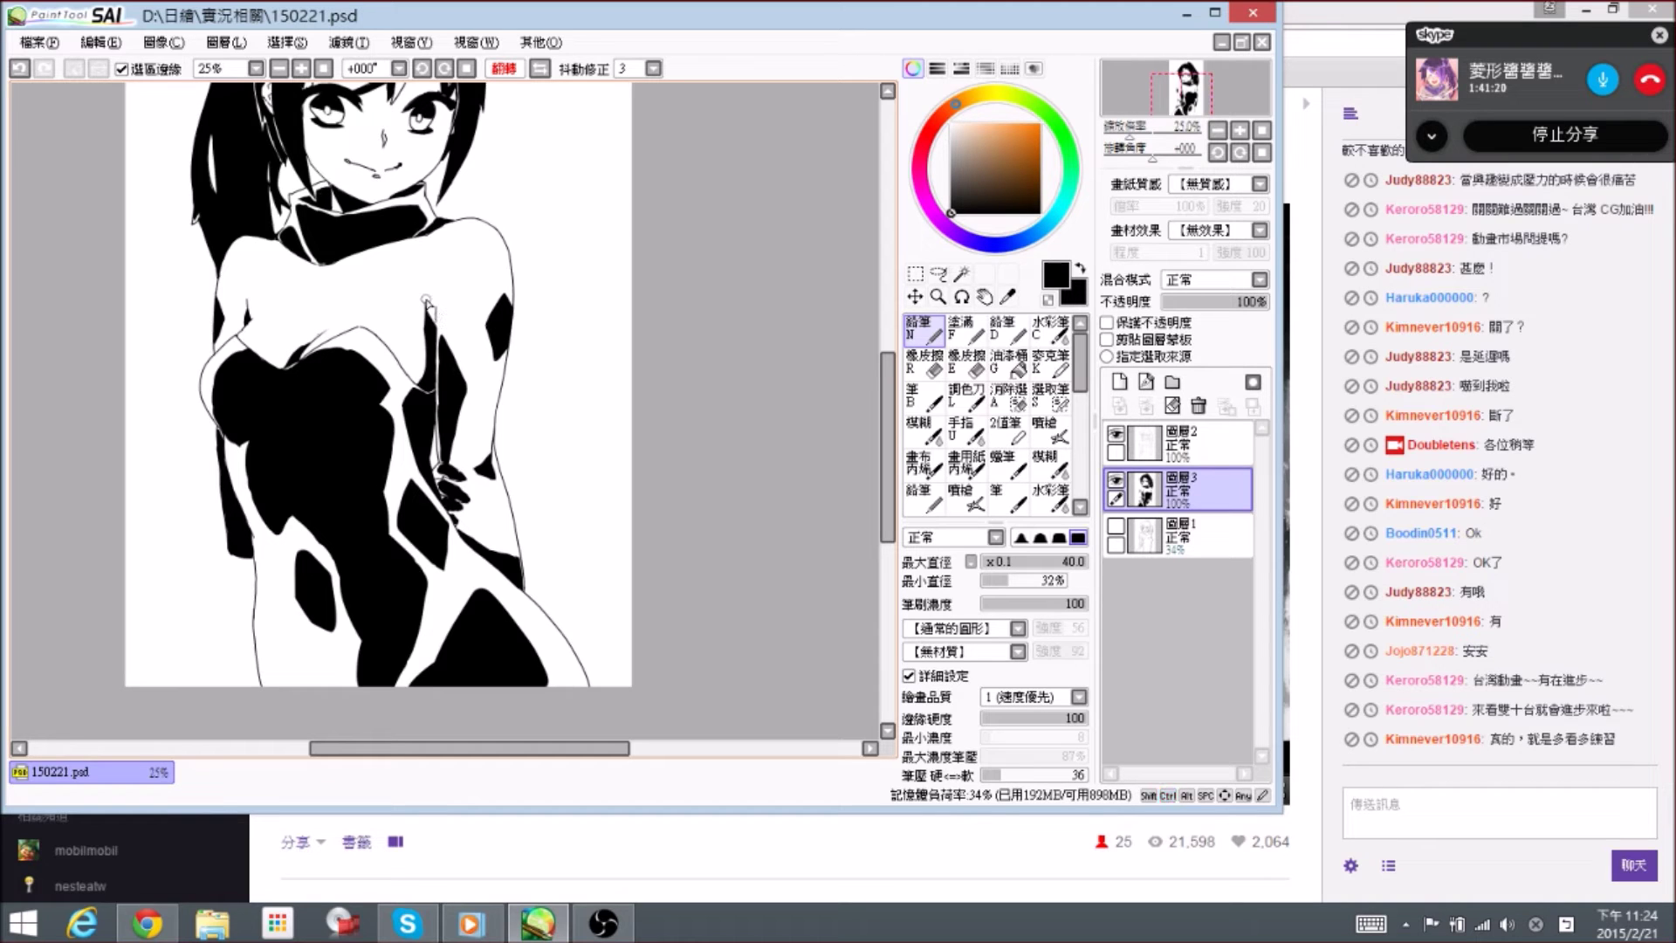
key("ctrl+s")
- Set the Pencil size to 100 and paint a black background strip along the right hip's outline to the canvas corner
scroll(399, 377, "up", 1)
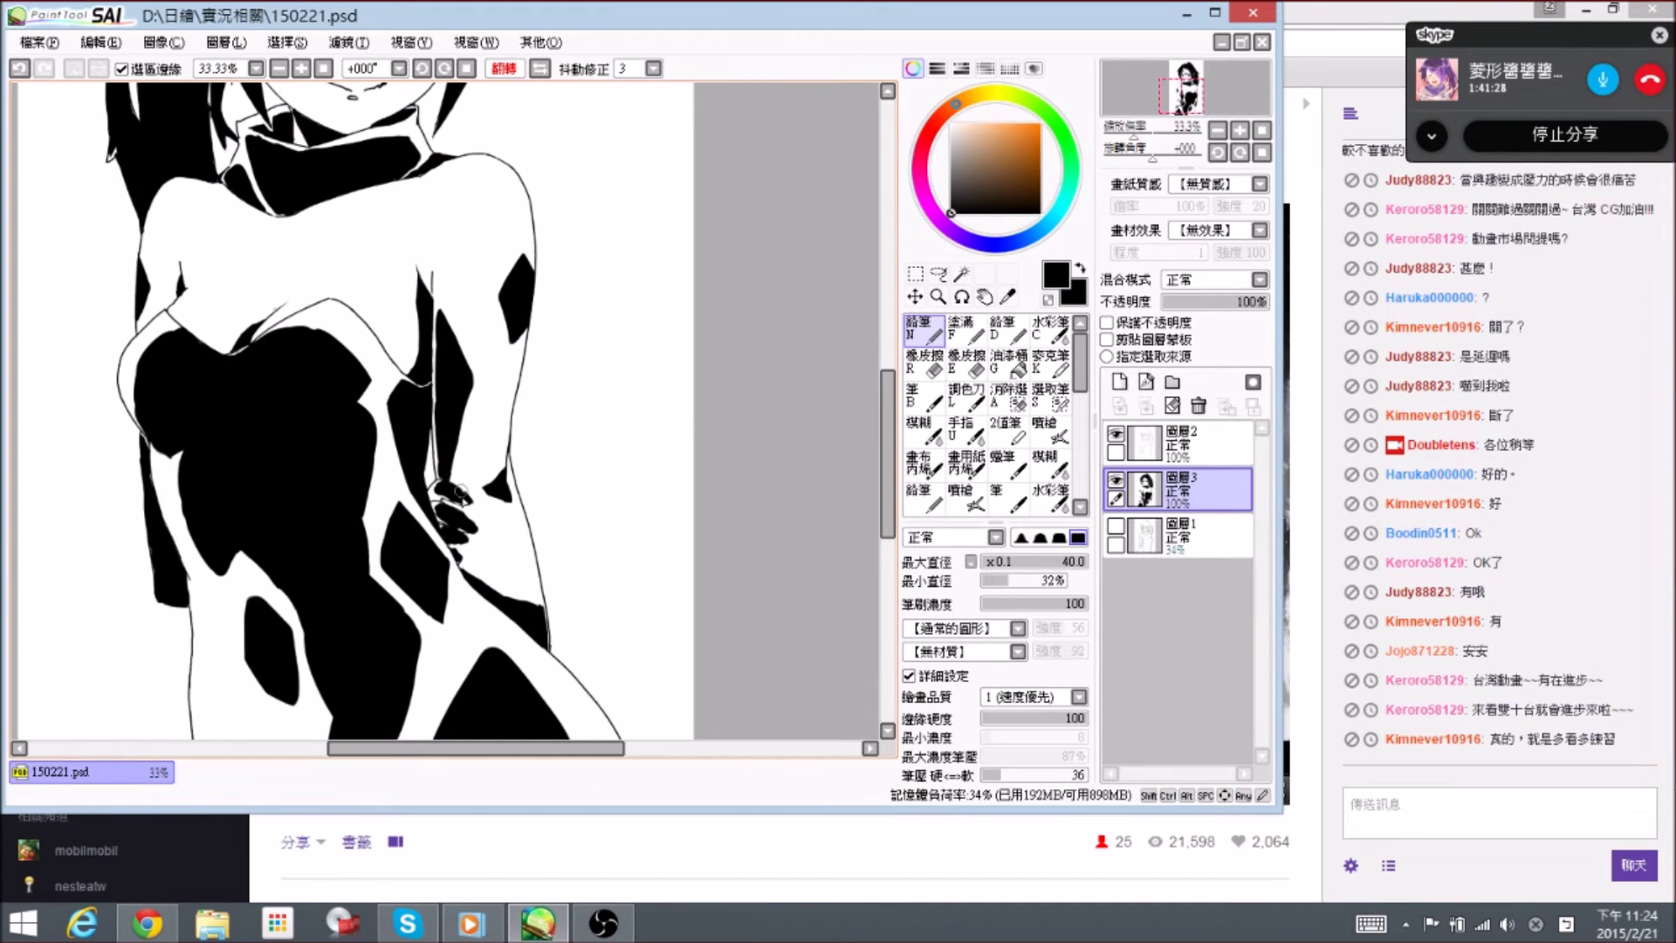
key("space")
left_click_drag(590, 555, 537, 419)
key("space")
left_click_drag(338, 538, 330, 571)
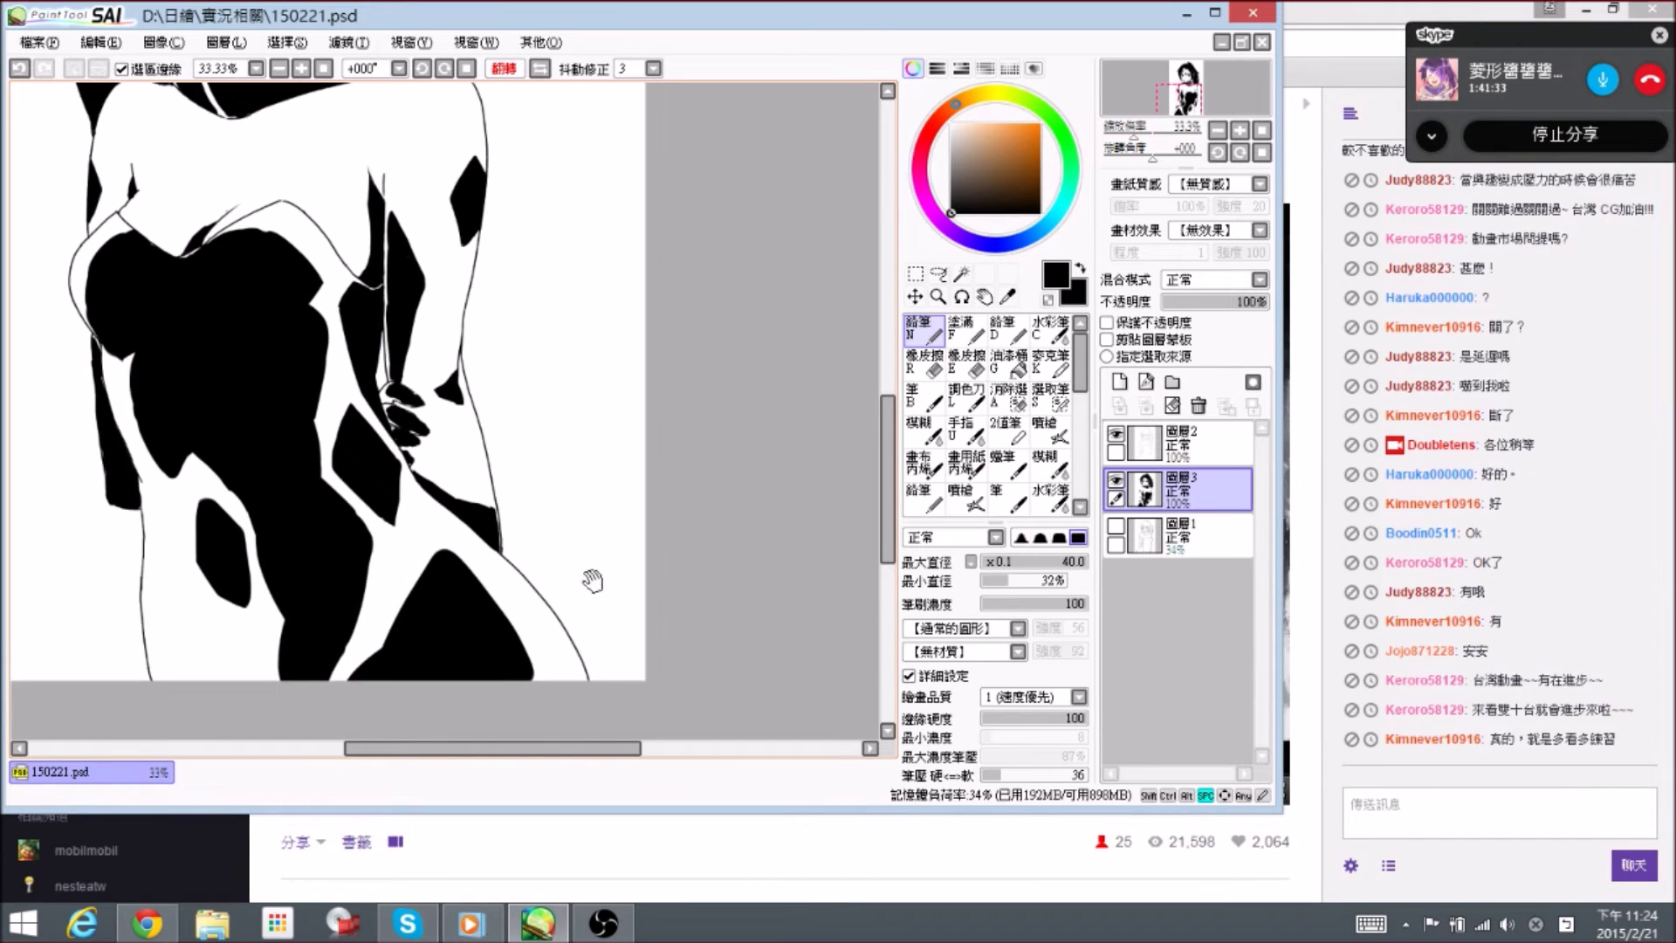
left_click_drag(532, 581, 513, 540)
key("bracketright")
key("bracketright")
mouse_move(517, 523)
left_mouse_down()
mouse_move(585, 618)
mouse_move(567, 605)
mouse_move(581, 642)
mouse_move(611, 633)
mouse_move(550, 584)
left_mouse_up()
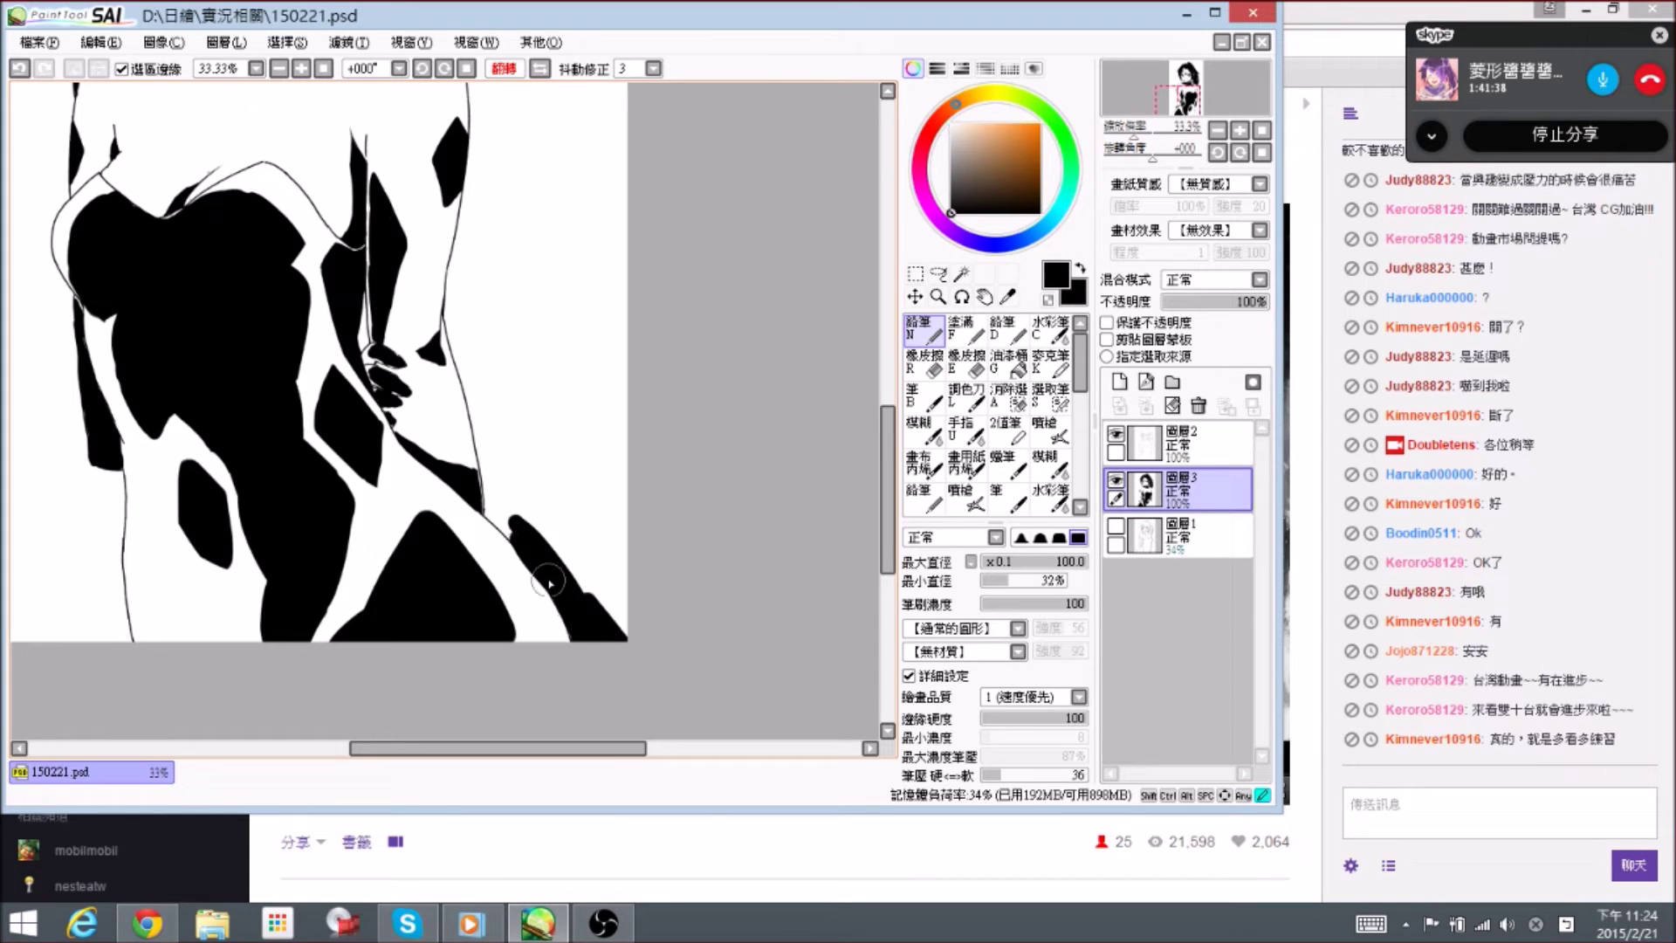
- Fill the background outside the right hip black out to the canvas edge, with a rounded upper contour
key("space")
mouse_move(506, 522)
left_mouse_down()
mouse_move(549, 599)
mouse_move(531, 535)
mouse_move(501, 506)
mouse_move(496, 519)
mouse_move(498, 451)
mouse_move(507, 496)
mouse_move(502, 460)
mouse_move(628, 627)
mouse_move(528, 481)
mouse_move(637, 623)
mouse_move(611, 561)
mouse_move(525, 470)
mouse_move(638, 590)
mouse_move(561, 493)
mouse_move(613, 544)
mouse_move(586, 511)
mouse_move(618, 535)
left_mouse_up()
key("e")
key("n")
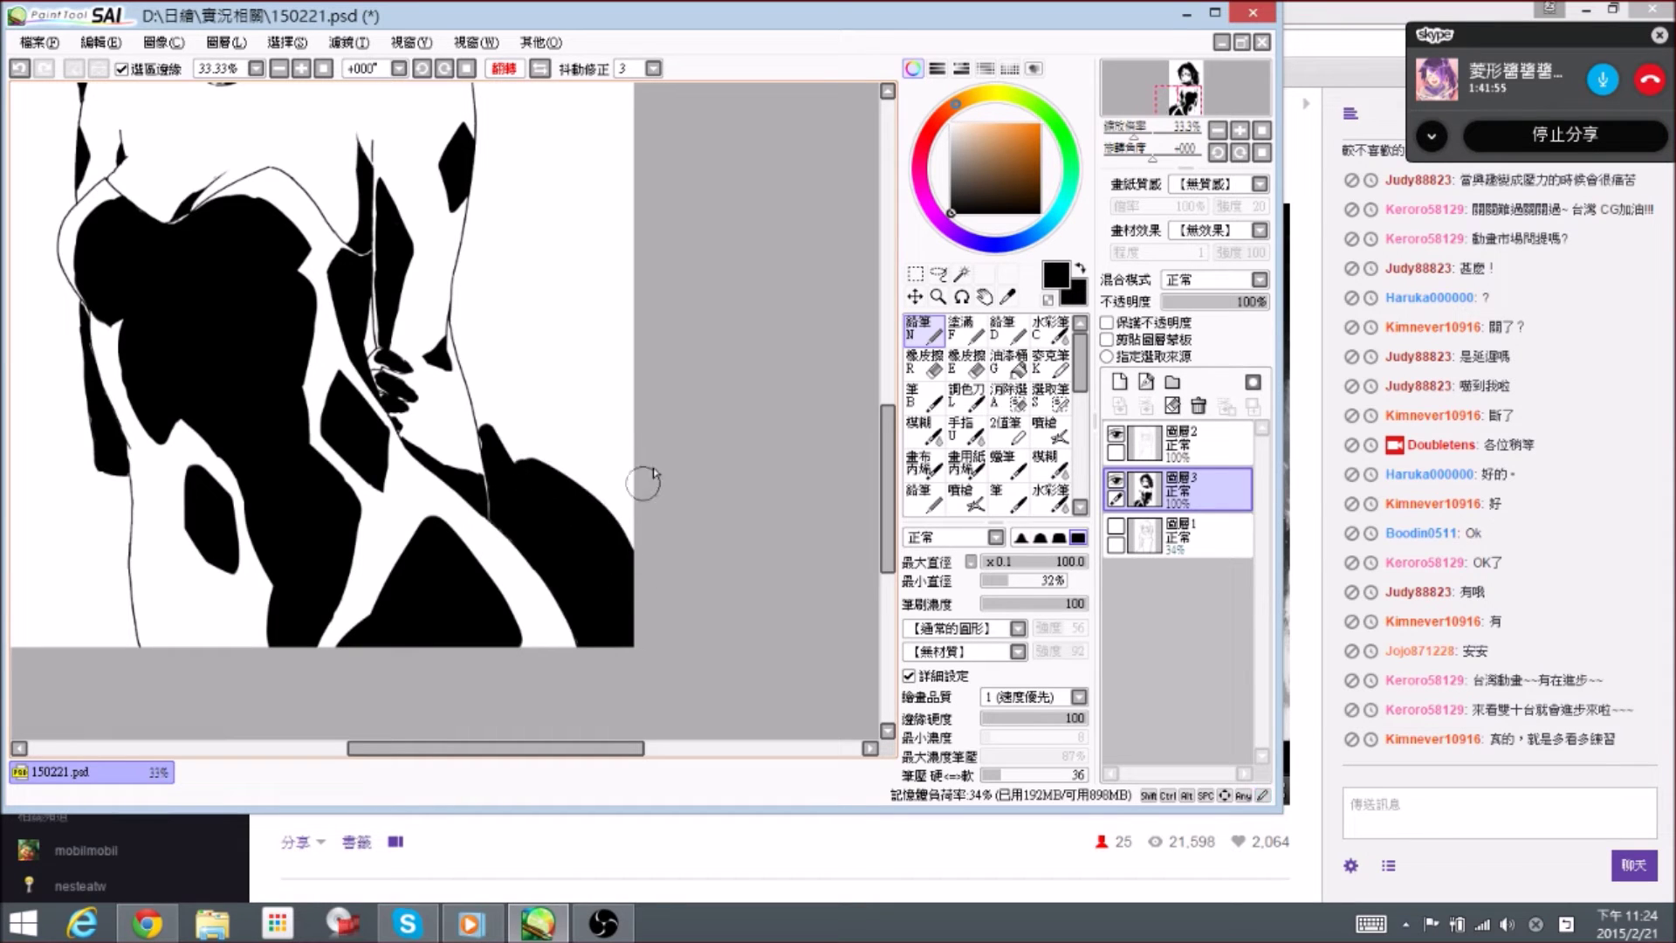
- Extend the black background up beside the right forearm toward the elbow, raising the Pencil size to 160
mouse_move(521, 462)
left_mouse_down()
mouse_move(551, 495)
mouse_move(476, 392)
left_mouse_up()
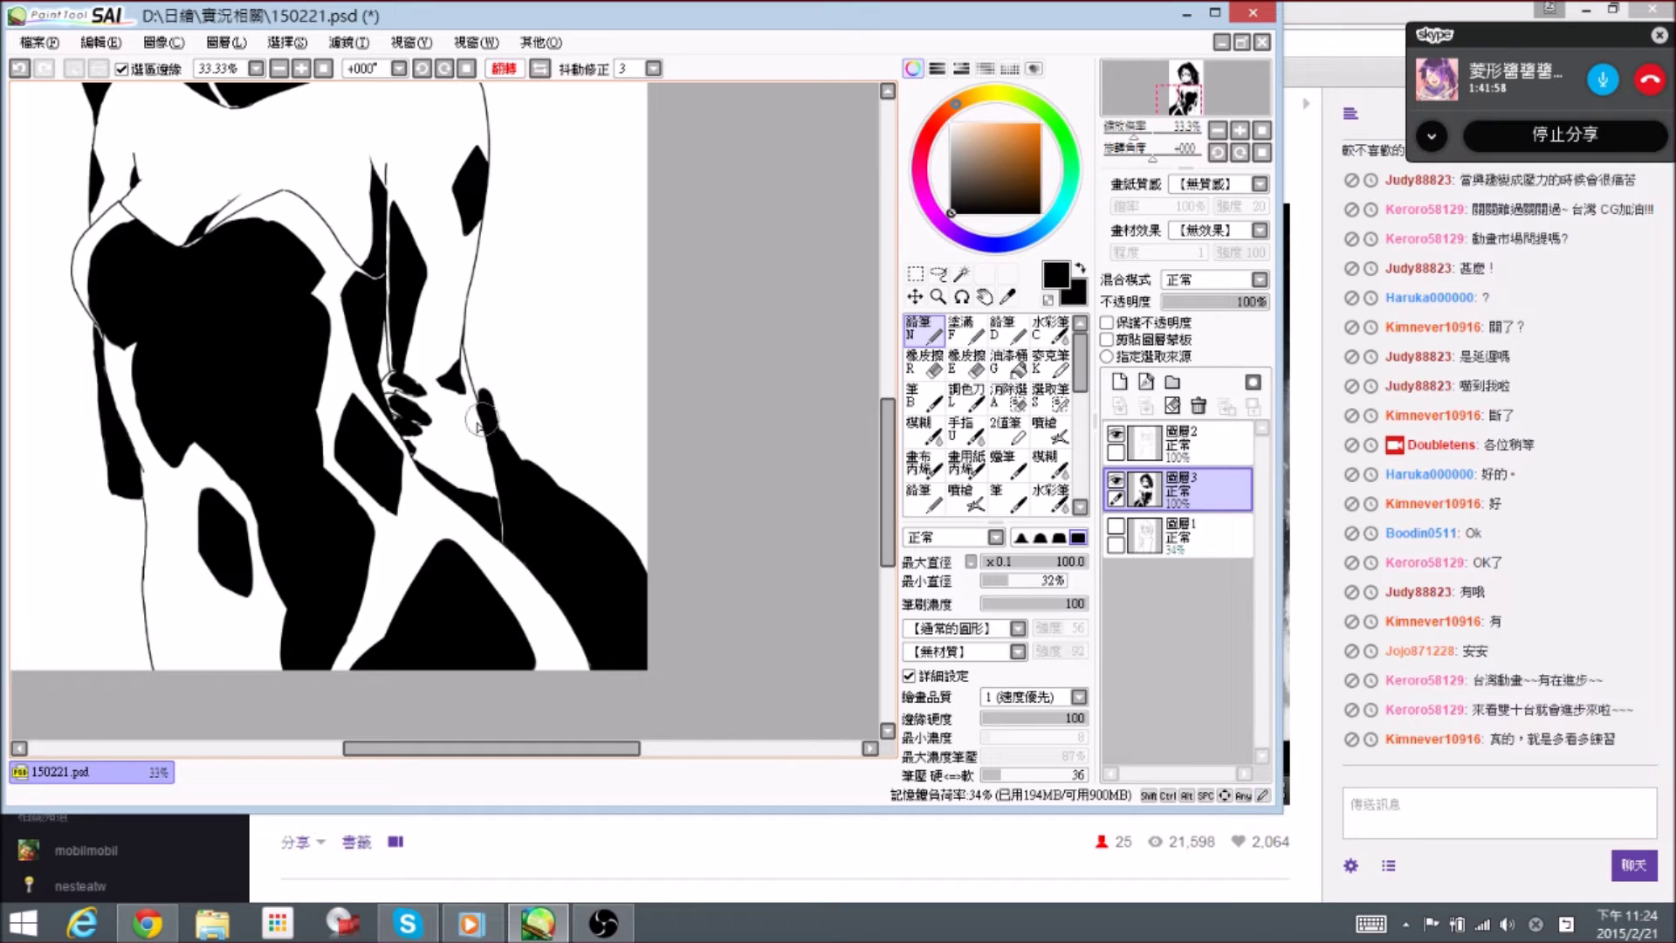
key("e")
key("n")
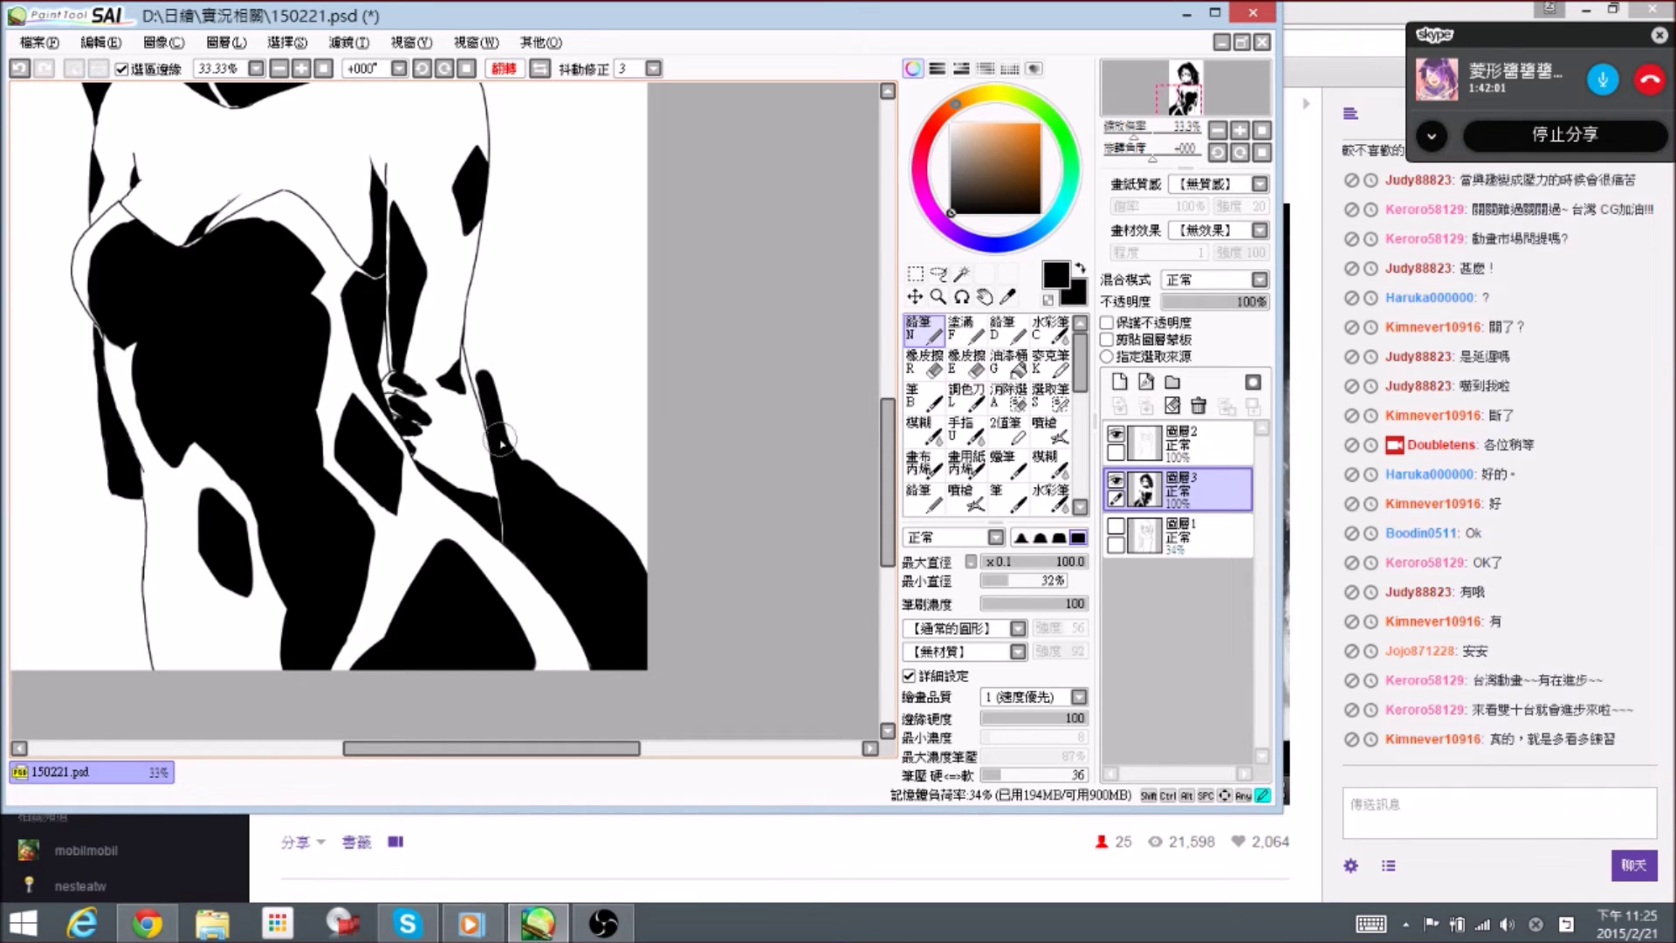
mouse_move(493, 425)
left_mouse_down()
mouse_move(476, 293)
mouse_move(515, 436)
mouse_move(493, 331)
mouse_move(589, 550)
mouse_move(580, 517)
left_mouse_up()
key("]")
key("]")
key("]")
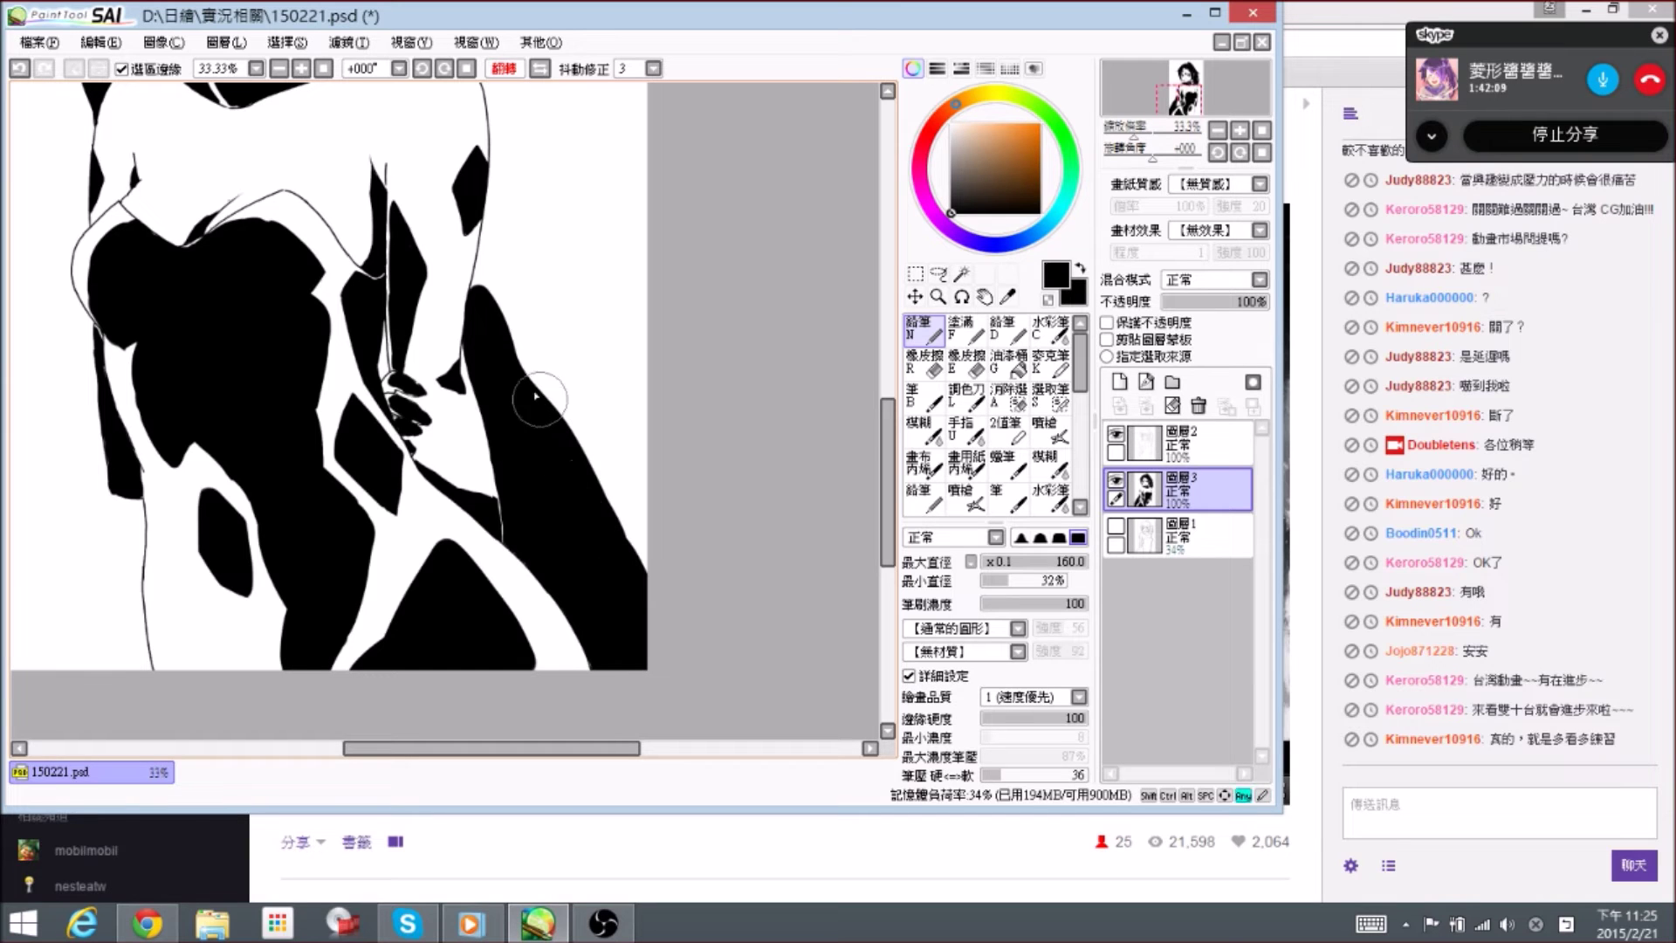
mouse_move(517, 326)
left_mouse_down()
mouse_move(611, 441)
mouse_move(671, 587)
mouse_move(558, 401)
mouse_move(665, 619)
mouse_move(523, 379)
mouse_move(554, 375)
mouse_move(517, 332)
mouse_move(673, 518)
left_mouse_up()
- Set the Pencil size to 30, refine the black background's upper edge beside the right elbow, and save the drawing
scroll(553, 267, "up", 1)
key("[")
key("[")
key("[")
key("[")
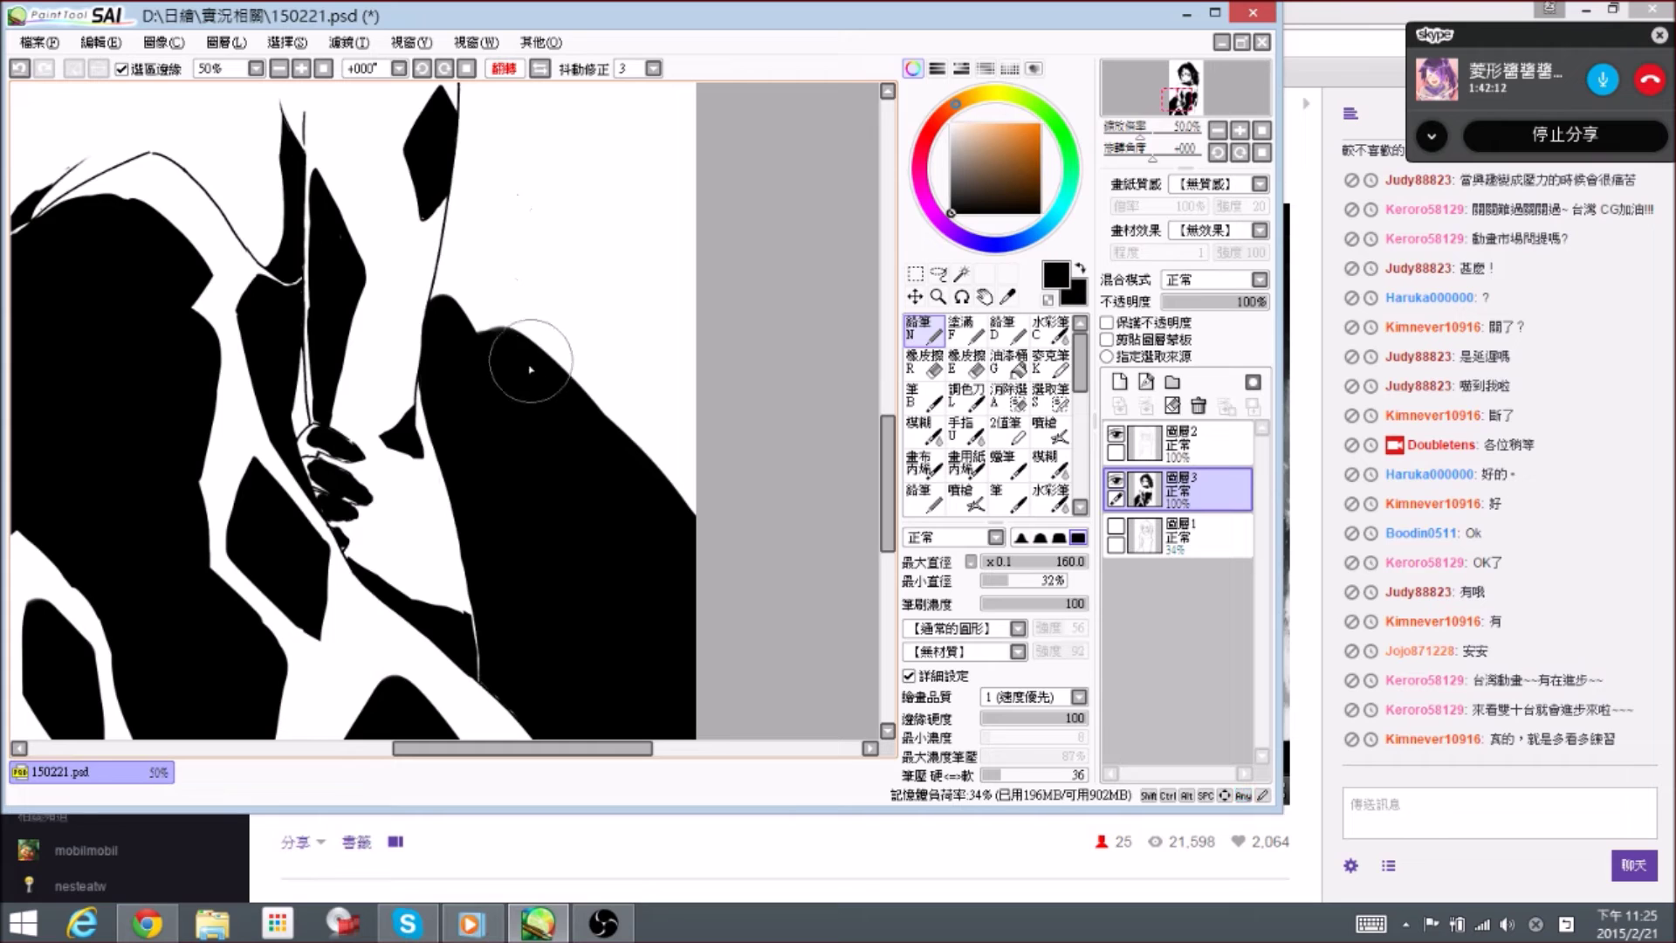
key("bracketleft")
key("bracketleft")
key("bracketleft")
key("bracketleft")
key("bracketleft")
key("bracketleft")
left_click_drag(513, 347, 554, 462)
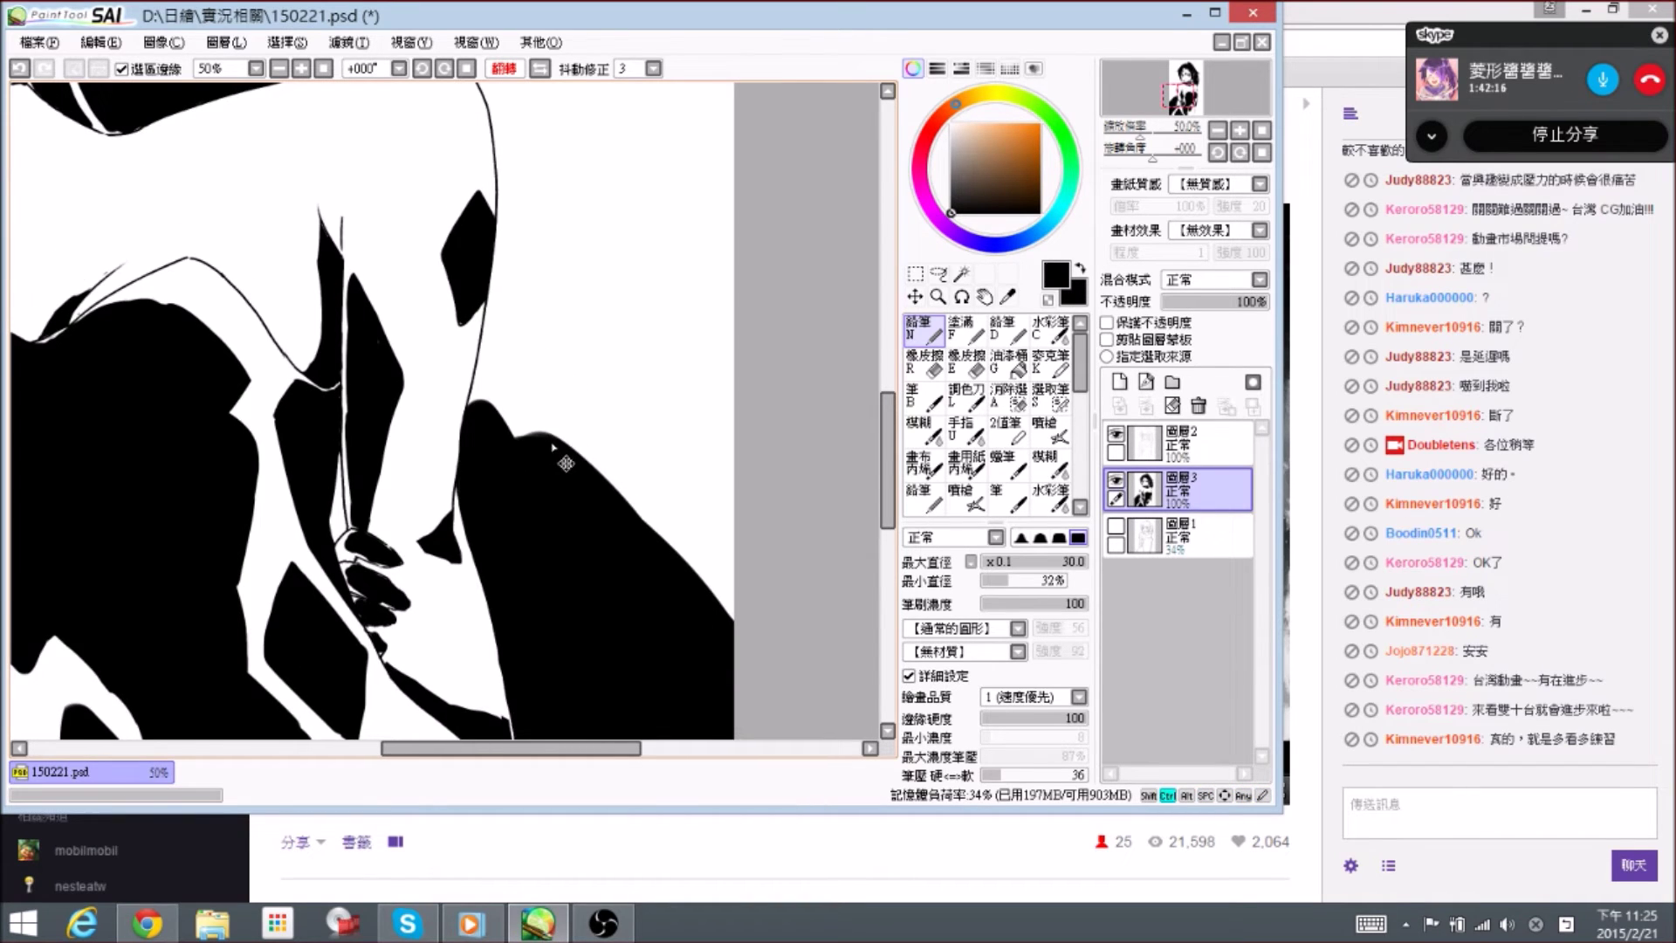
- Set the Pencil size to 50 and paint a narrow black background strip up the outer edge of the right upper arm
key("bracketright")
key("bracketright")
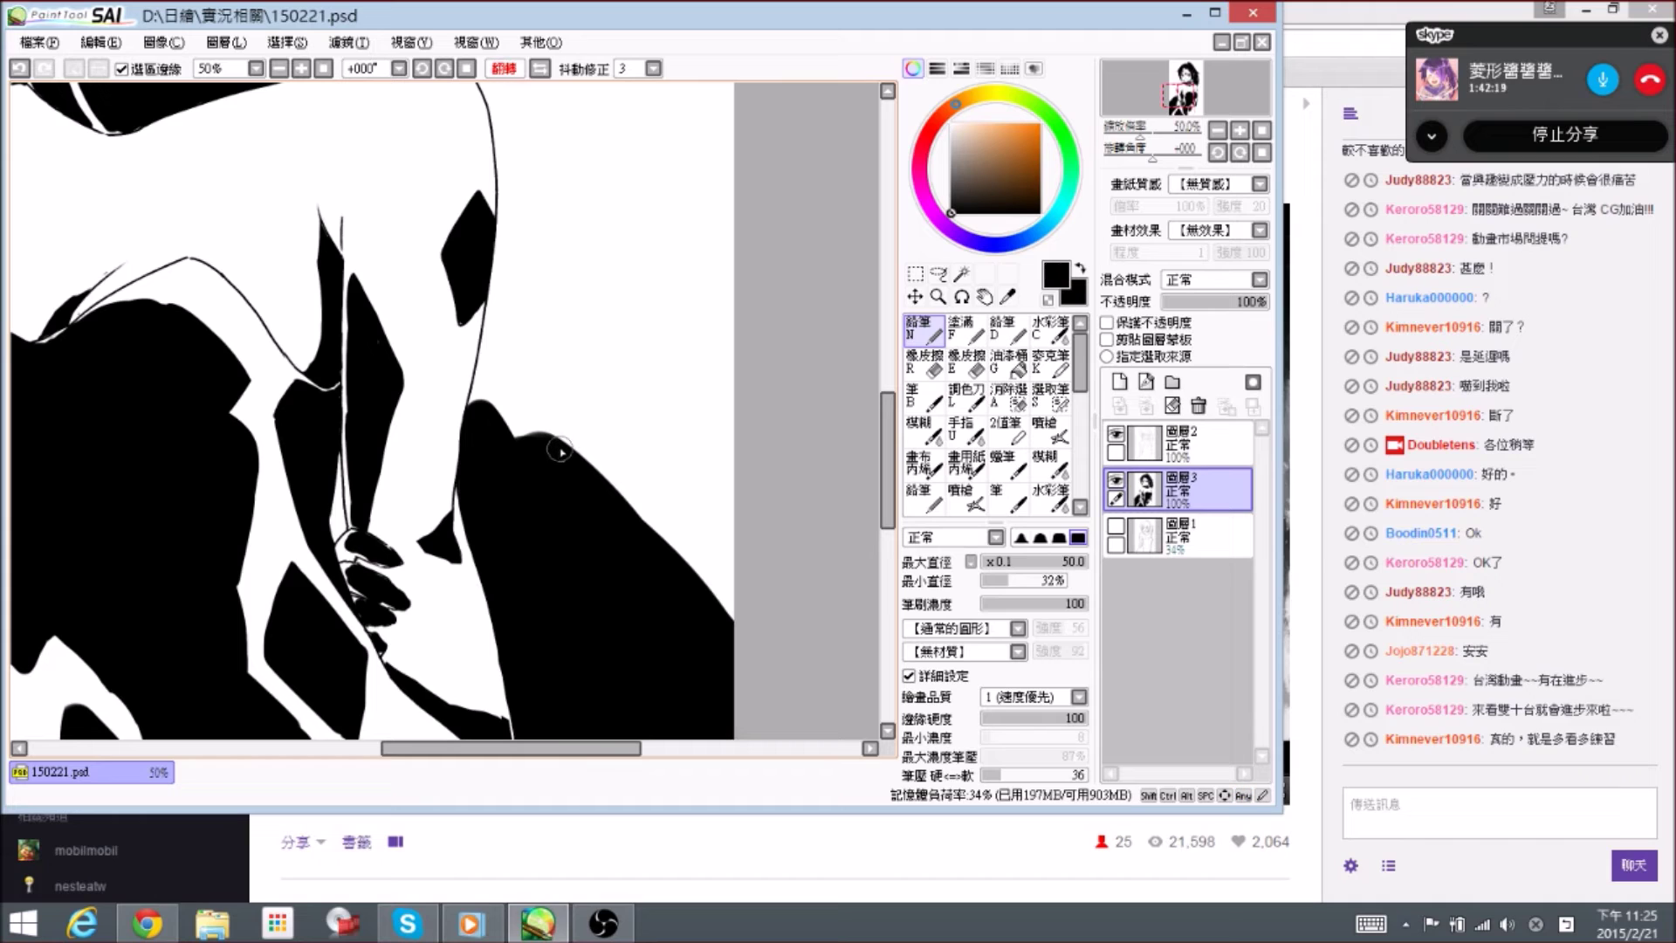
mouse_move(565, 448)
left_mouse_down()
mouse_move(585, 479)
mouse_move(517, 448)
mouse_move(502, 400)
mouse_move(484, 434)
mouse_move(527, 202)
left_mouse_up()
scroll(524, 300, "up", 3)
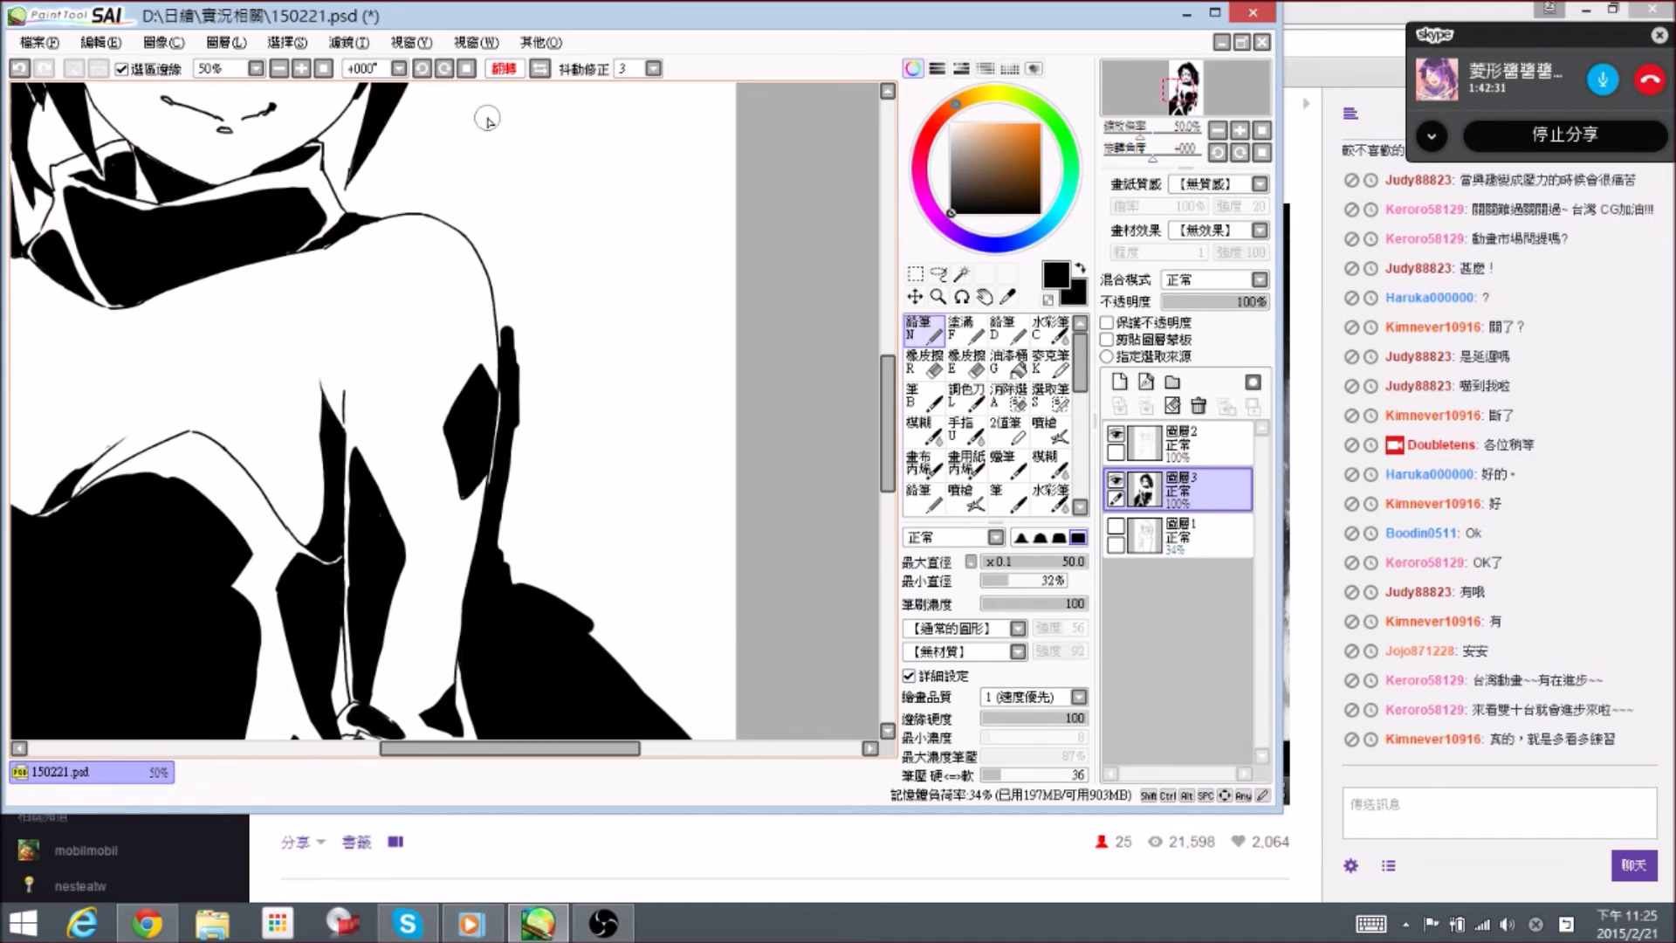
- Set the Pencil size to 100 and paint a curved black band sweeping from the right shoulder up to the canvas edge
key("bracketright")
key("bracketright")
key("bracketright")
key("bracketright")
key("space")
mouse_move(557, 305)
left_mouse_down()
mouse_move(568, 397)
mouse_move(790, 330)
mouse_move(667, 388)
mouse_move(770, 266)
mouse_move(738, 249)
mouse_move(673, 344)
mouse_move(598, 400)
mouse_move(515, 418)
mouse_move(609, 386)
left_mouse_up()
key("e")
key("n")
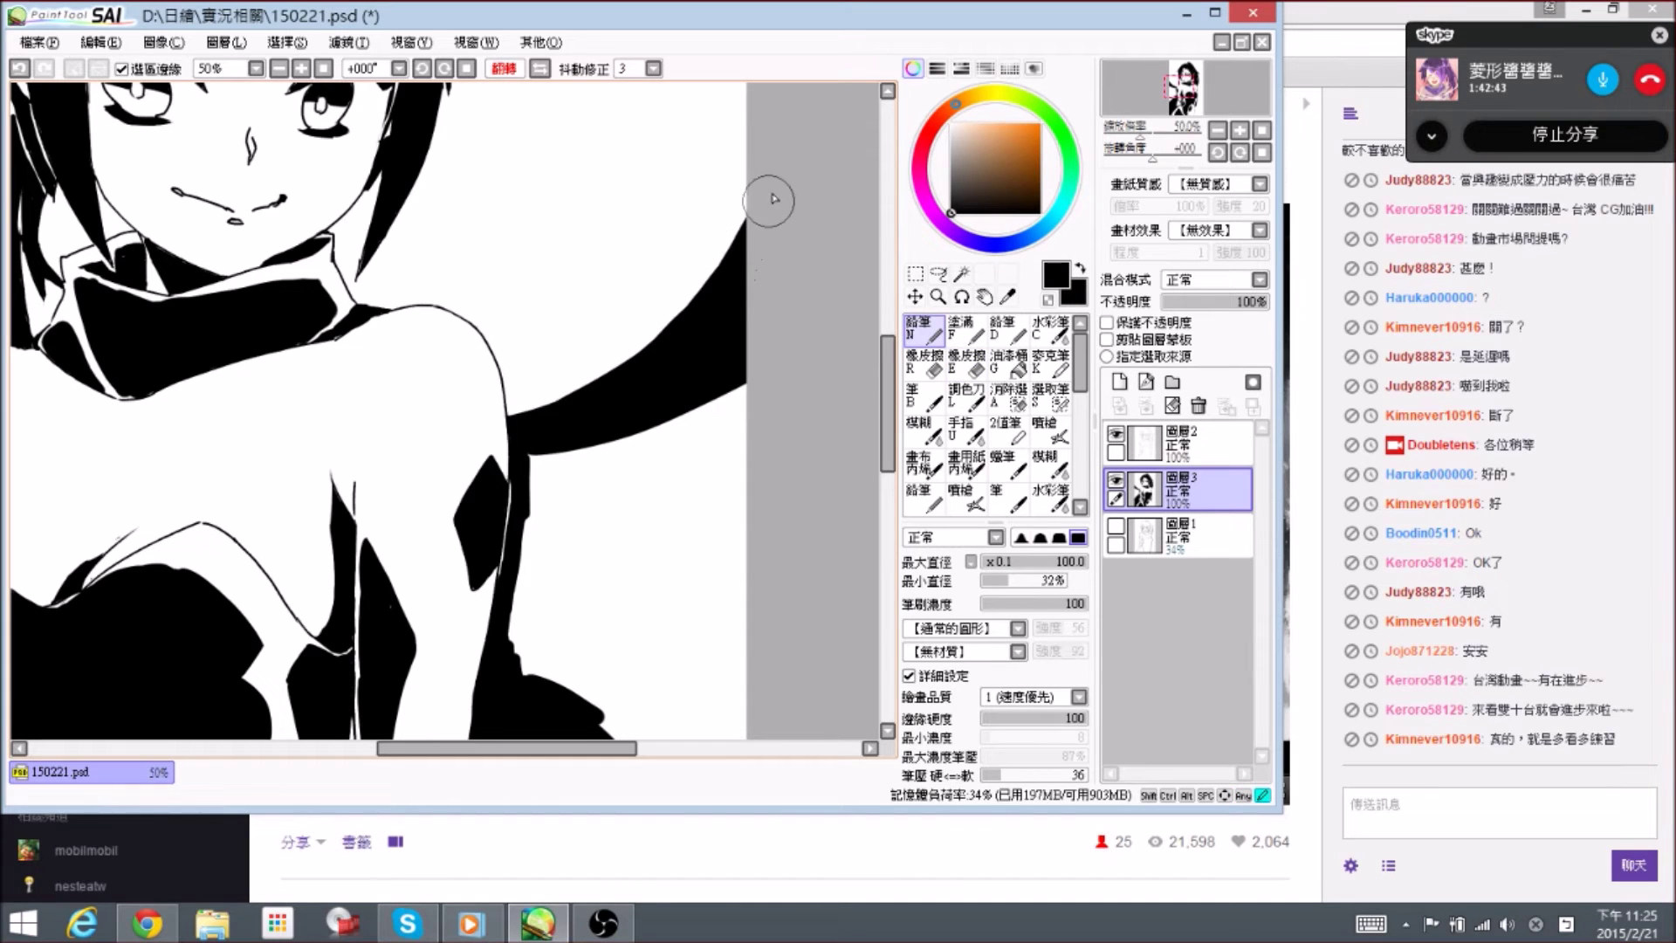
- Fill the background beside the right arm with black shapes reaching the canvas edge, leaving a curved white band and white spikes
left_click_drag(690, 479, 648, 364)
left_click_drag(486, 399, 751, 476)
mouse_move(502, 388)
left_mouse_down()
mouse_move(789, 527)
mouse_move(486, 471)
mouse_move(476, 532)
mouse_move(563, 620)
mouse_move(593, 567)
left_mouse_up()
key("e")
key("n")
mouse_move(543, 492)
left_mouse_down()
mouse_move(751, 648)
mouse_move(548, 515)
mouse_move(681, 625)
left_mouse_up()
key("space")
left_click_drag(691, 569, 661, 509)
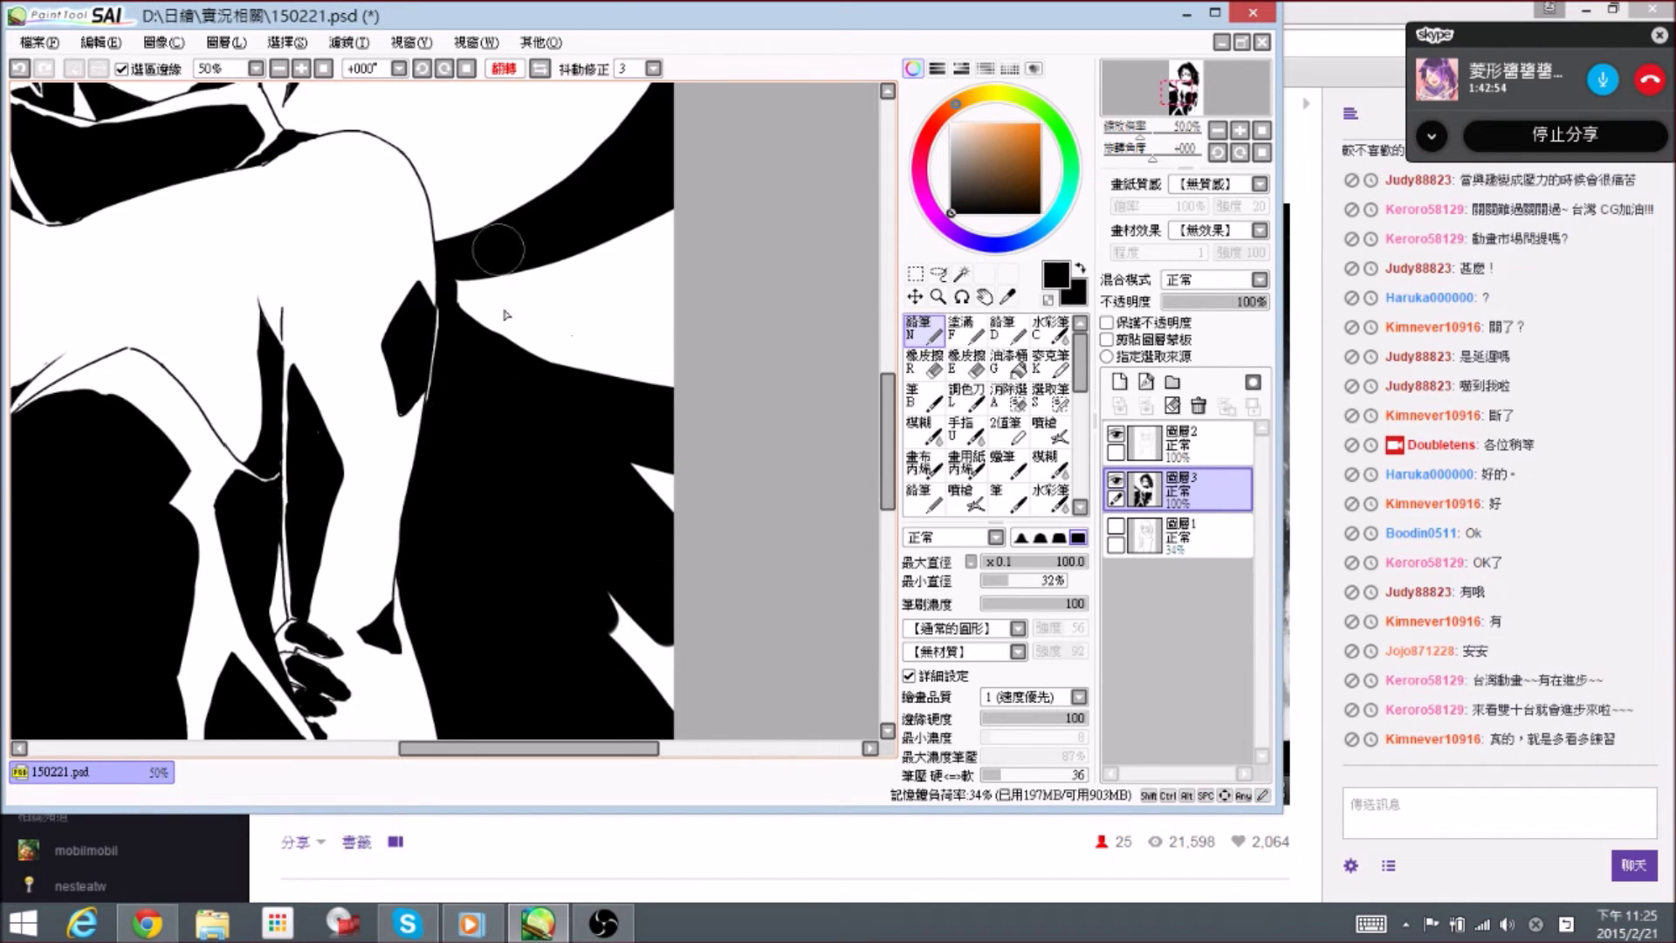
- Refine the black background beside the right arm and lengthen the white spike that cuts in from the canvas edge
mouse_move(591, 561)
left_mouse_down()
mouse_move(678, 703)
mouse_move(632, 668)
left_mouse_up()
mouse_move(624, 479)
left_mouse_down()
mouse_move(650, 536)
mouse_move(558, 479)
left_mouse_up()
key("e")
left_click_drag(658, 567, 688, 584)
mouse_move(595, 503)
left_mouse_down()
mouse_move(686, 590)
mouse_move(565, 477)
mouse_move(673, 590)
left_mouse_up()
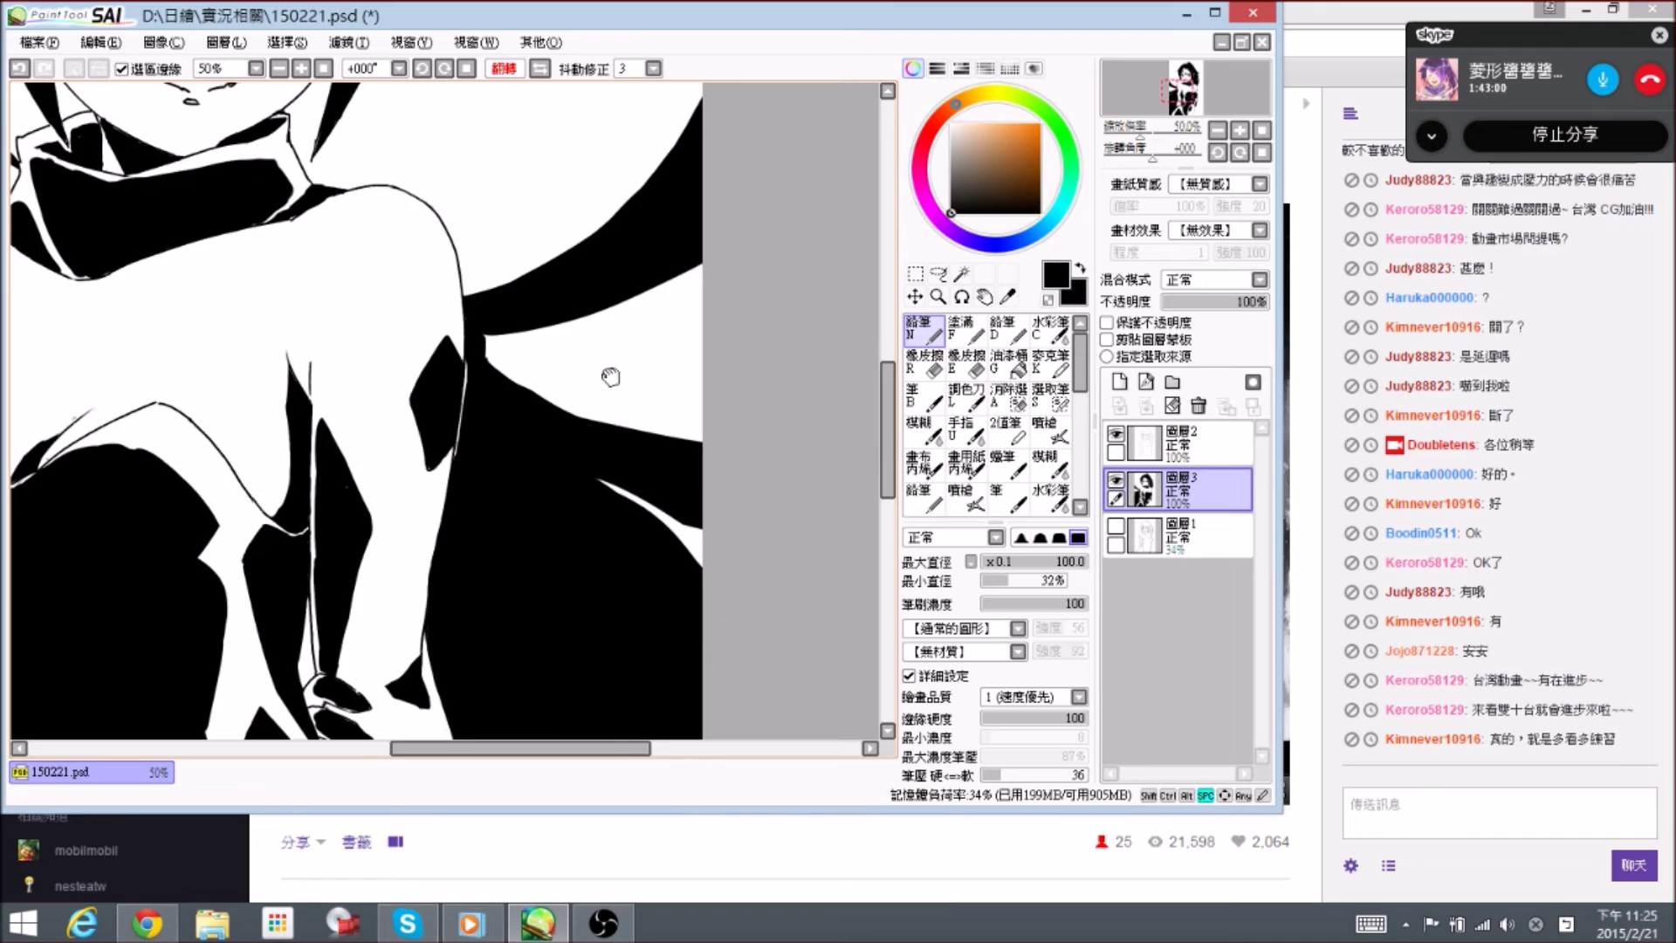
- Sharpen the white band's inner tip beside the upper arm and paint a black strip up the right shoulder's outer edge
left_click_drag(610, 374, 654, 514)
mouse_move(526, 471)
left_mouse_down()
mouse_move(656, 454)
mouse_move(759, 377)
mouse_move(641, 456)
mouse_move(715, 424)
mouse_move(542, 488)
left_mouse_up()
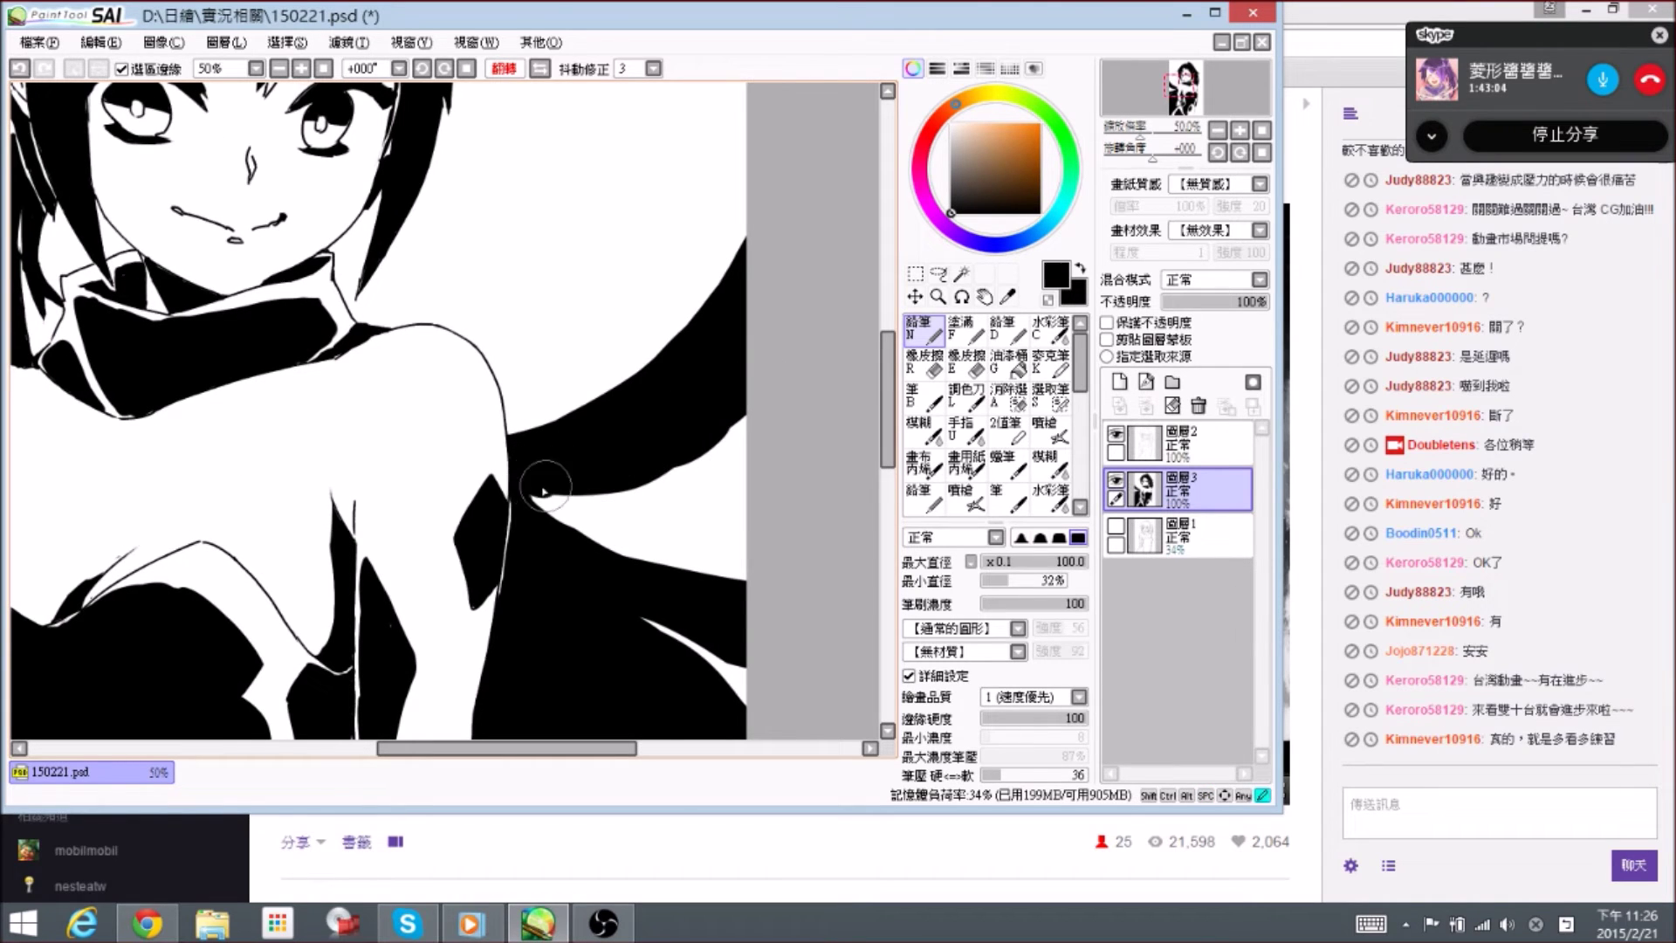
left_click_drag(647, 414, 683, 578)
left_click_drag(556, 586, 539, 517)
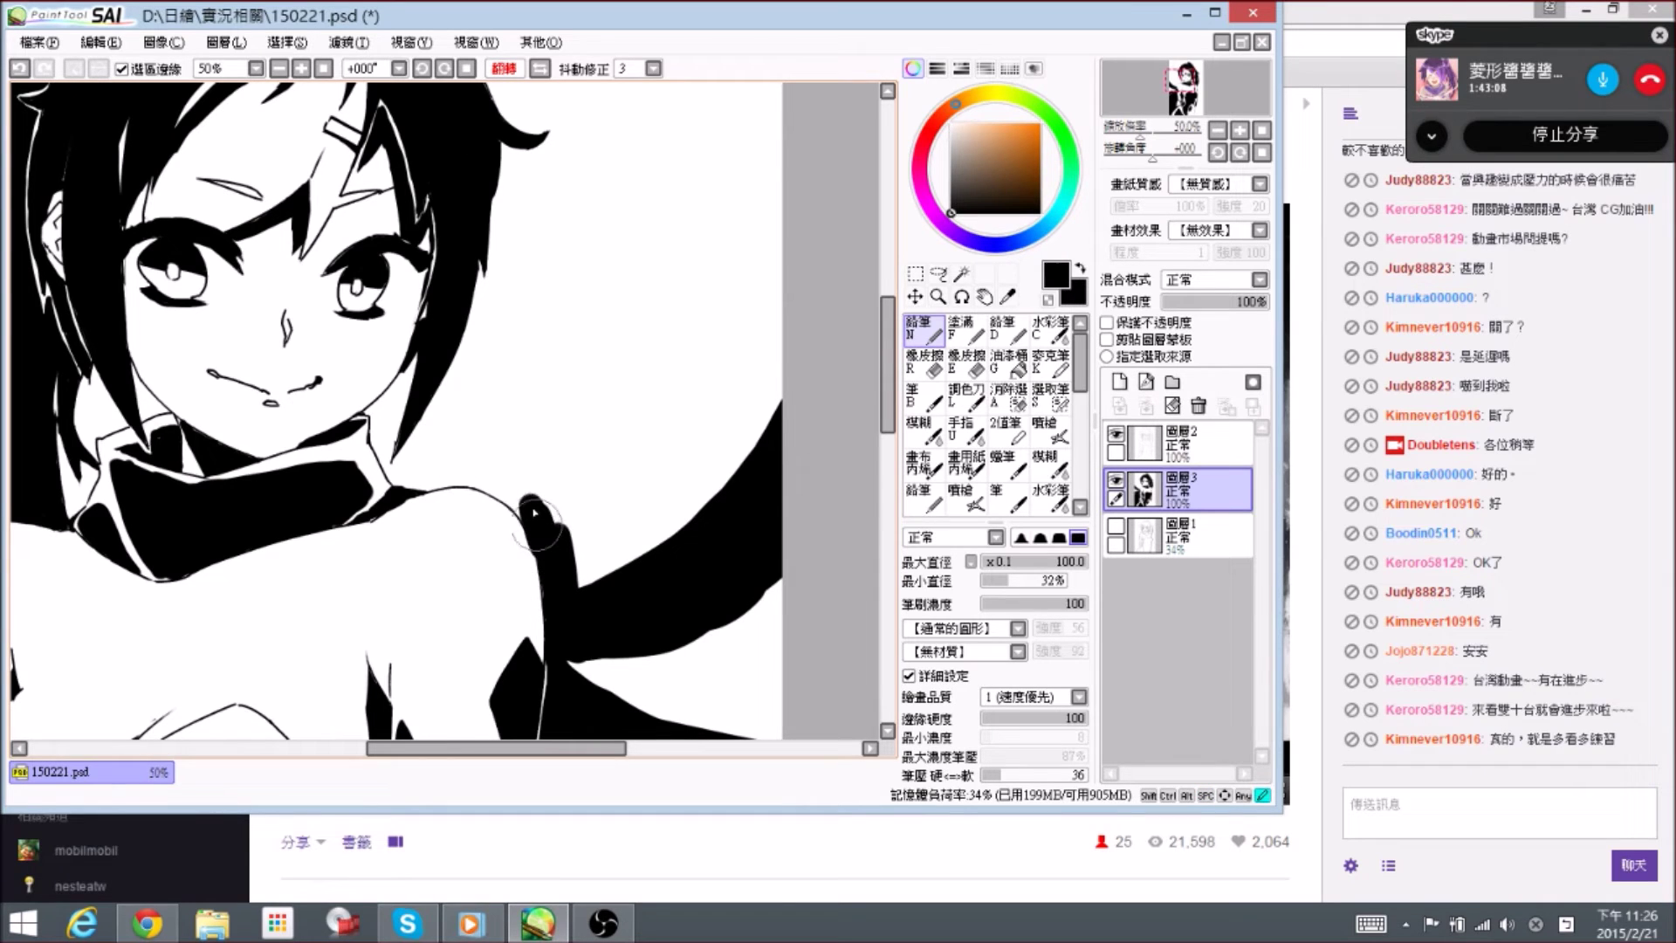
- Paint a wide black band sweeping from the right shoulder up past the head along the canvas edge, leaving a white curve beneath
key("e")
key("n")
mouse_move(539, 515)
left_mouse_down()
mouse_move(576, 566)
mouse_move(739, 289)
mouse_move(789, 129)
mouse_move(727, 273)
mouse_move(748, 210)
mouse_move(606, 468)
mouse_move(655, 371)
mouse_move(626, 403)
mouse_move(591, 500)
mouse_move(513, 482)
mouse_move(520, 496)
mouse_move(498, 474)
mouse_move(504, 489)
mouse_move(616, 390)
mouse_move(690, 259)
left_mouse_up()
left_click_drag(690, 261, 627, 484)
left_click_drag(716, 175, 616, 565)
left_click_drag(719, 294, 688, 440)
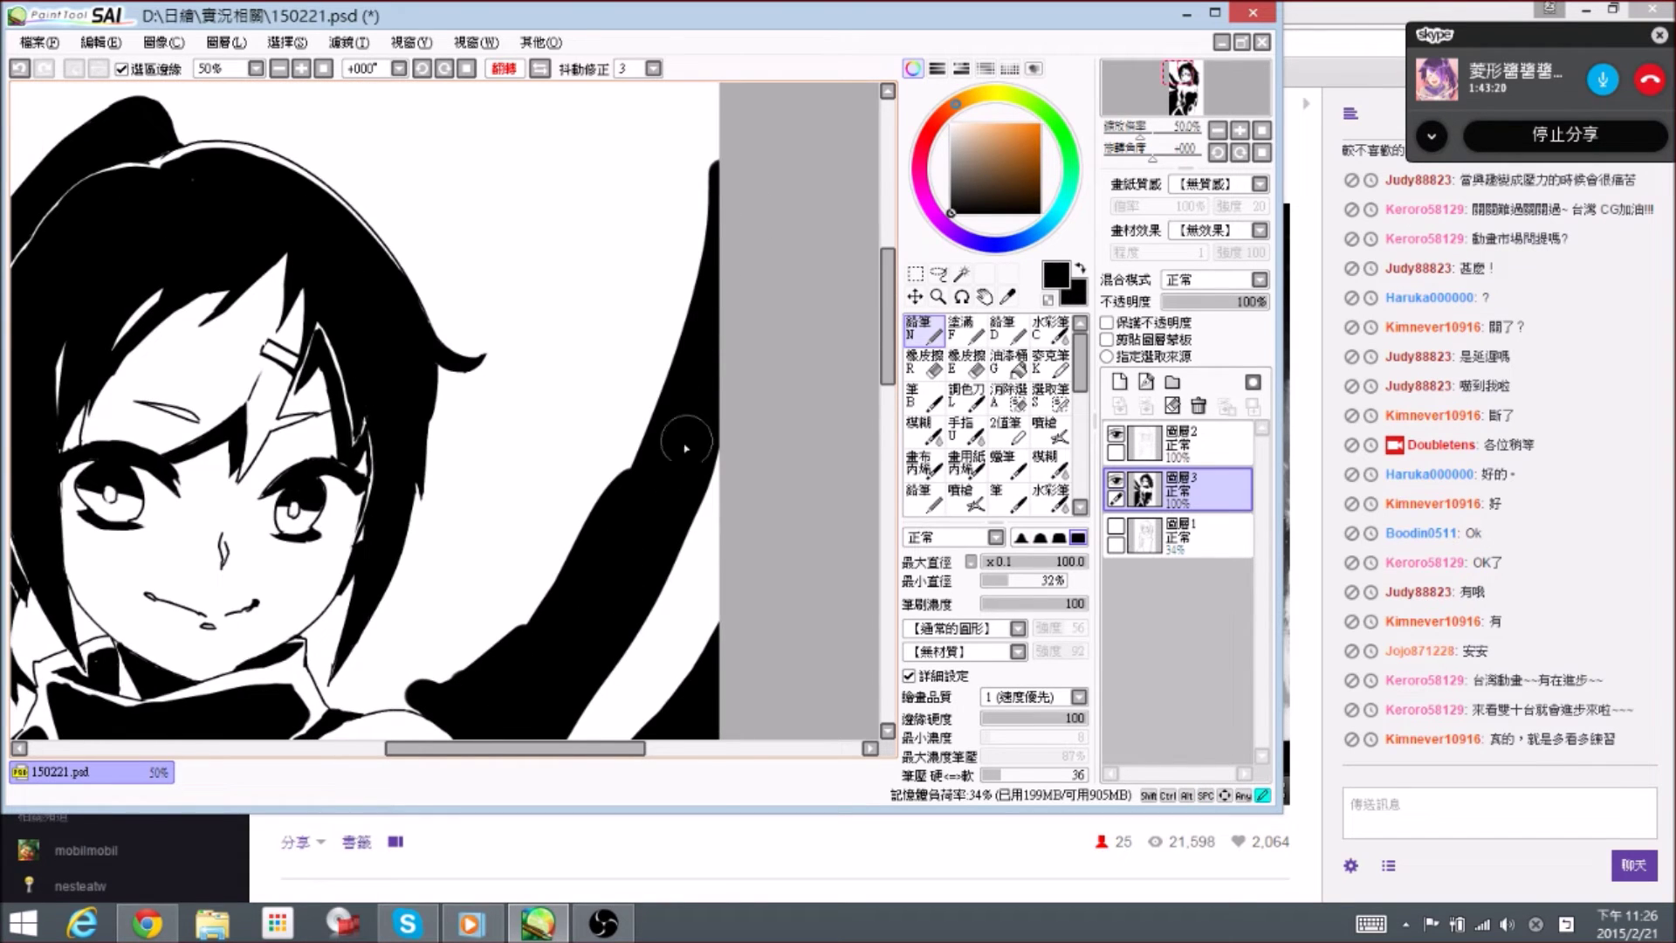
left_click_drag(712, 220, 569, 578)
left_click_drag(714, 206, 714, 115)
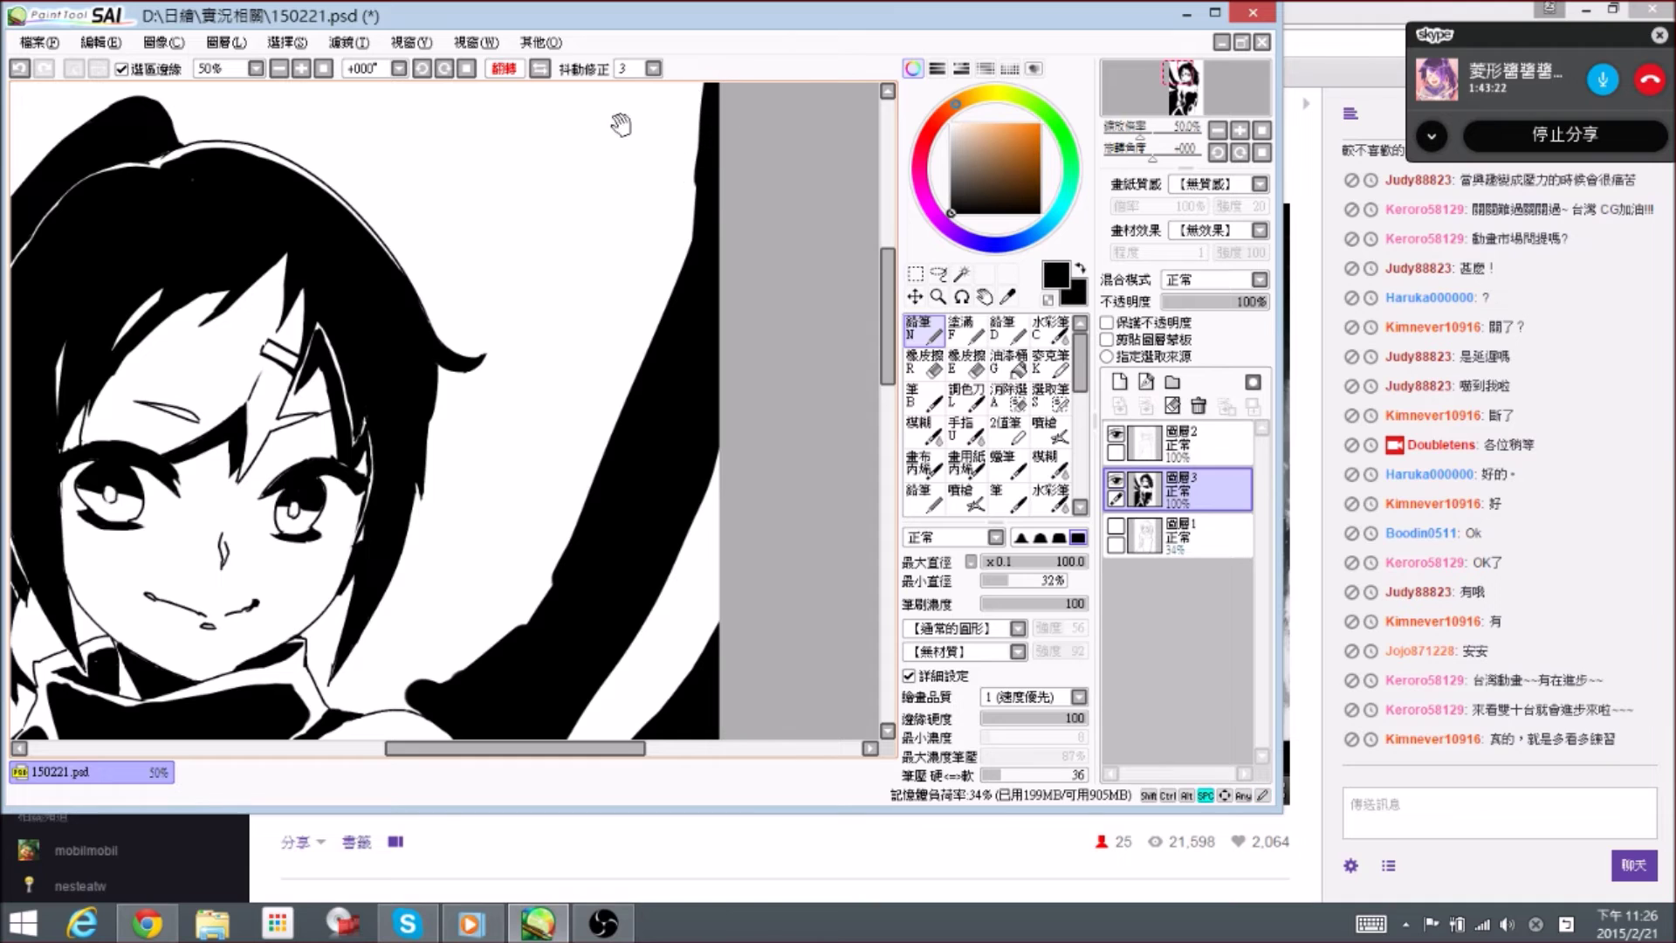
left_click_drag(505, 537, 629, 314)
left_click_drag(725, 280, 612, 432)
mouse_move(694, 352)
left_mouse_down()
mouse_move(551, 451)
mouse_move(577, 450)
mouse_move(520, 450)
left_mouse_up()
- Reduce the Pencil size to 40, raise it to 60, and fill the background above the right shoulder with black up to the collar
key("[")
key("bracketleft")
key("bracketleft")
key("bracketleft")
key("bracketleft")
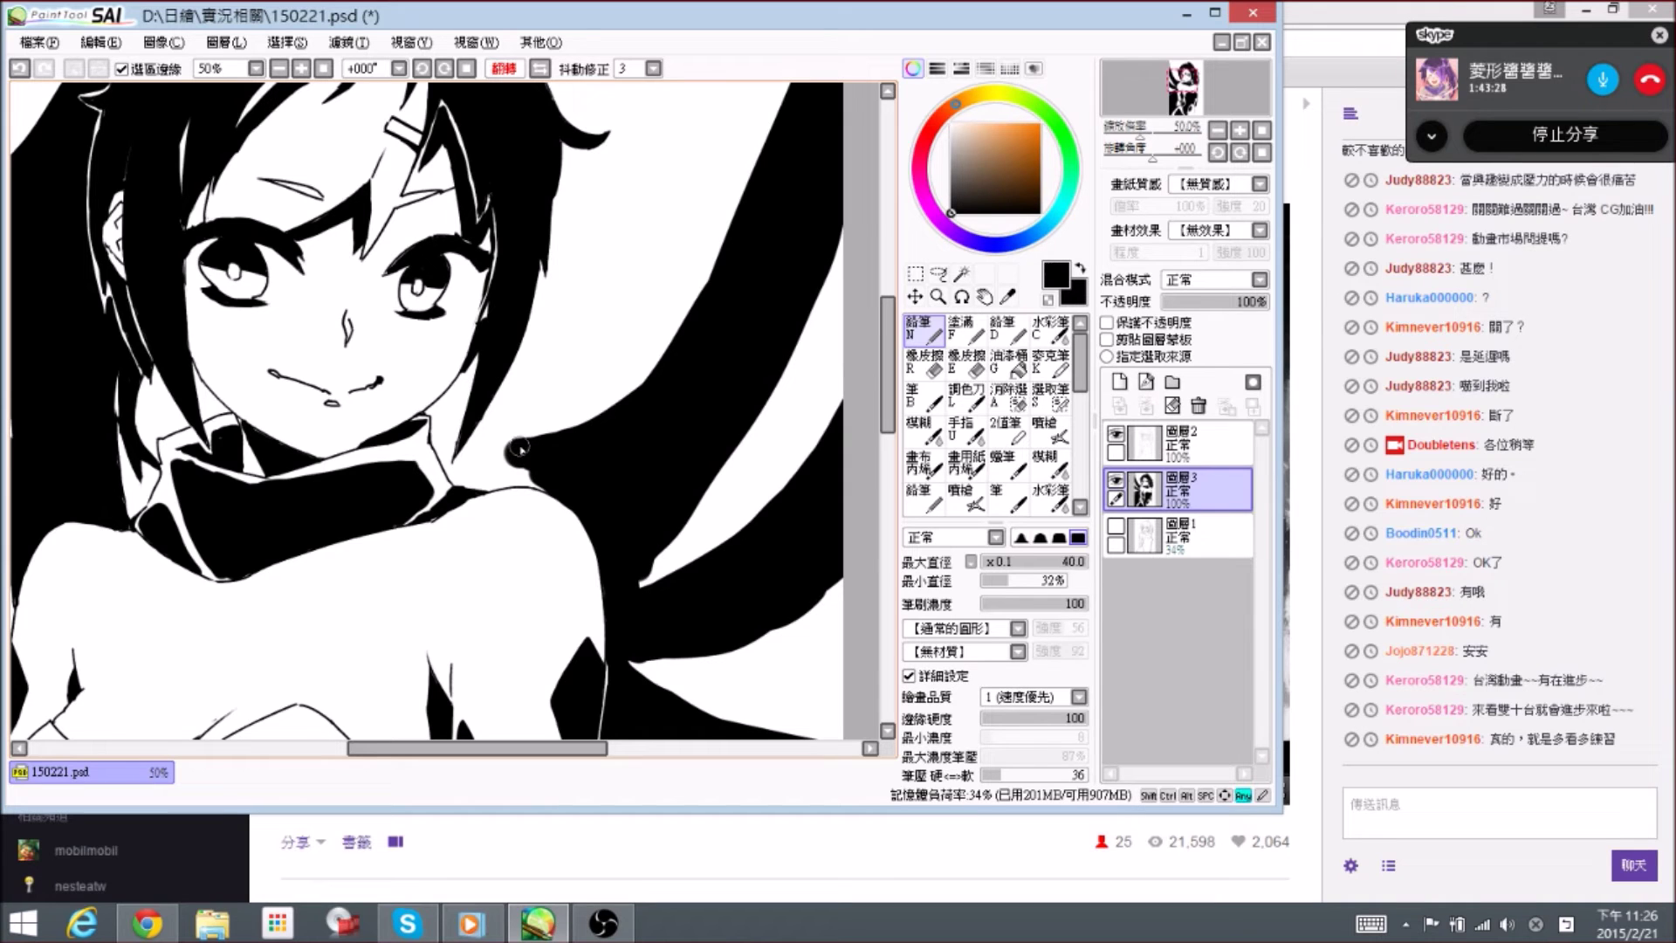
mouse_move(518, 446)
left_mouse_down()
mouse_move(534, 426)
mouse_move(530, 442)
left_mouse_up()
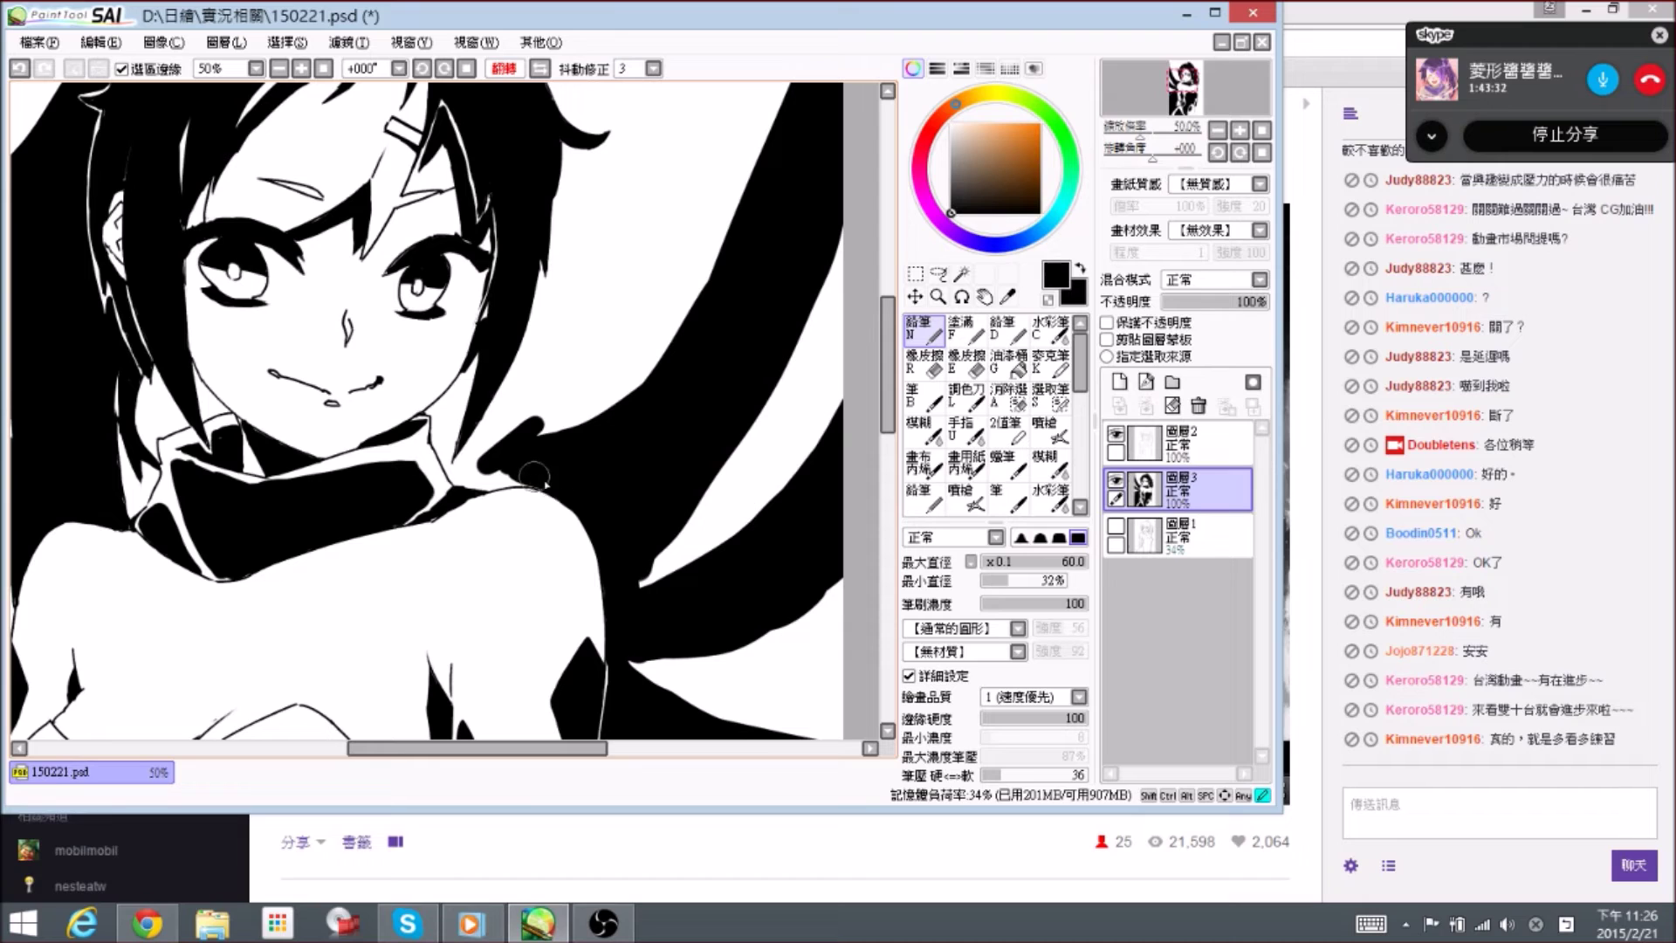
mouse_move(528, 481)
left_mouse_down()
mouse_move(537, 520)
mouse_move(543, 491)
mouse_move(493, 481)
mouse_move(494, 461)
mouse_move(460, 478)
mouse_move(444, 430)
mouse_move(448, 471)
mouse_move(456, 424)
left_mouse_up()
key("e")
key("n")
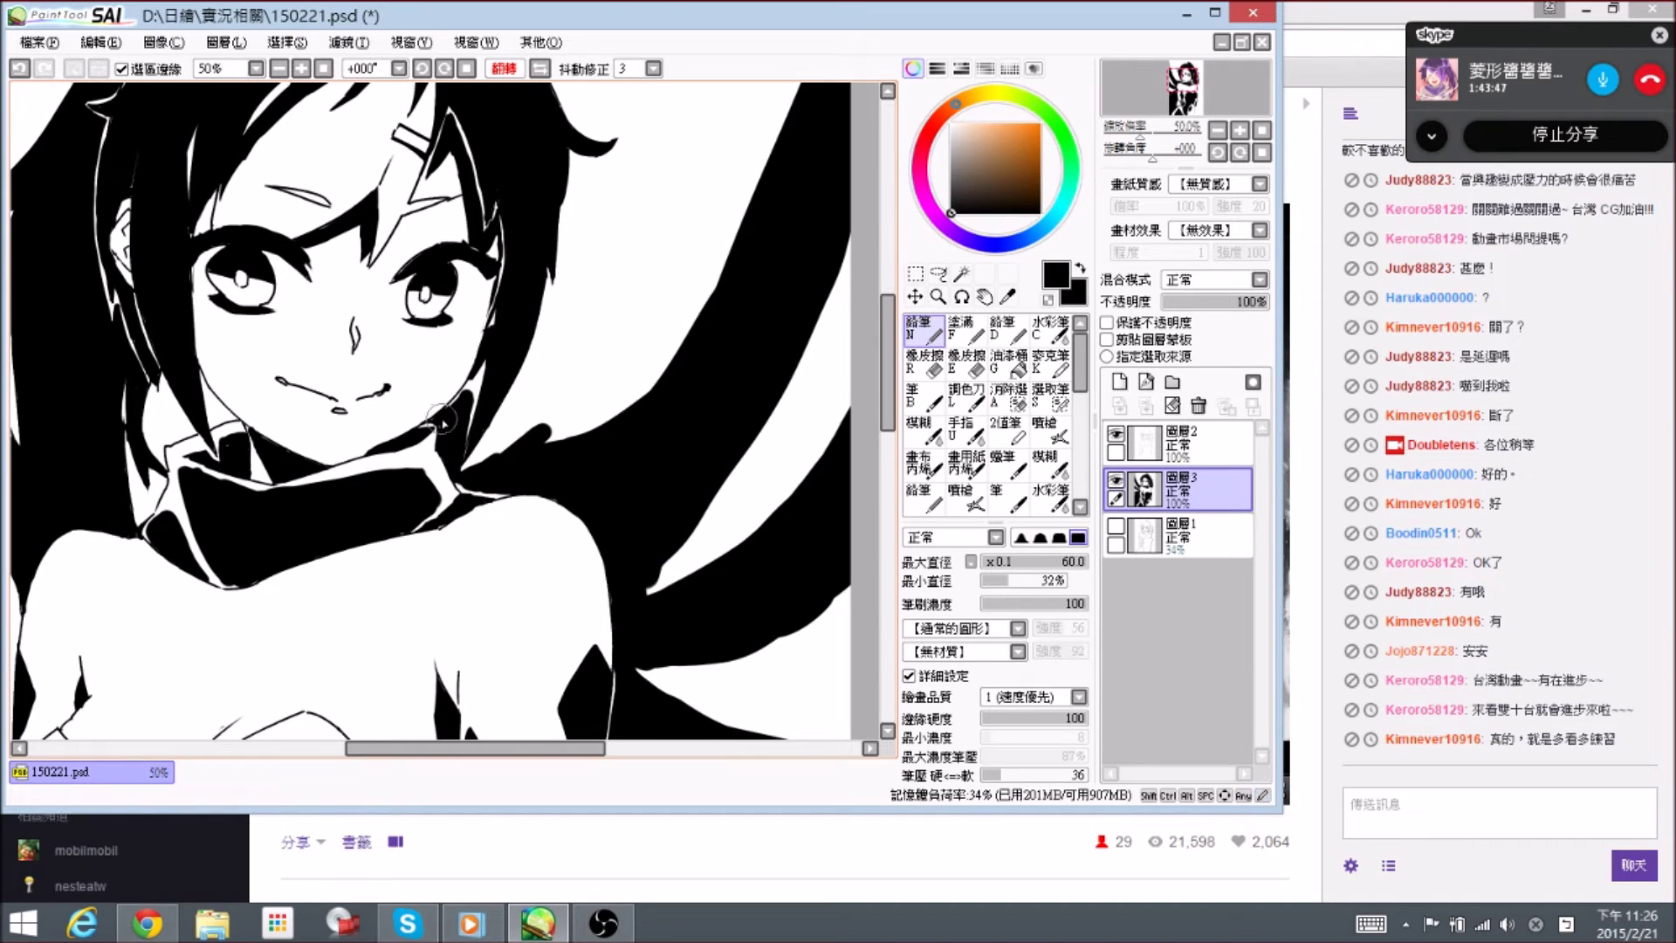
- Fill the small gaps between the jaw, the right hair lock and the collar with black
key("e")
key("n")
left_click_drag(439, 421, 461, 400)
key("e")
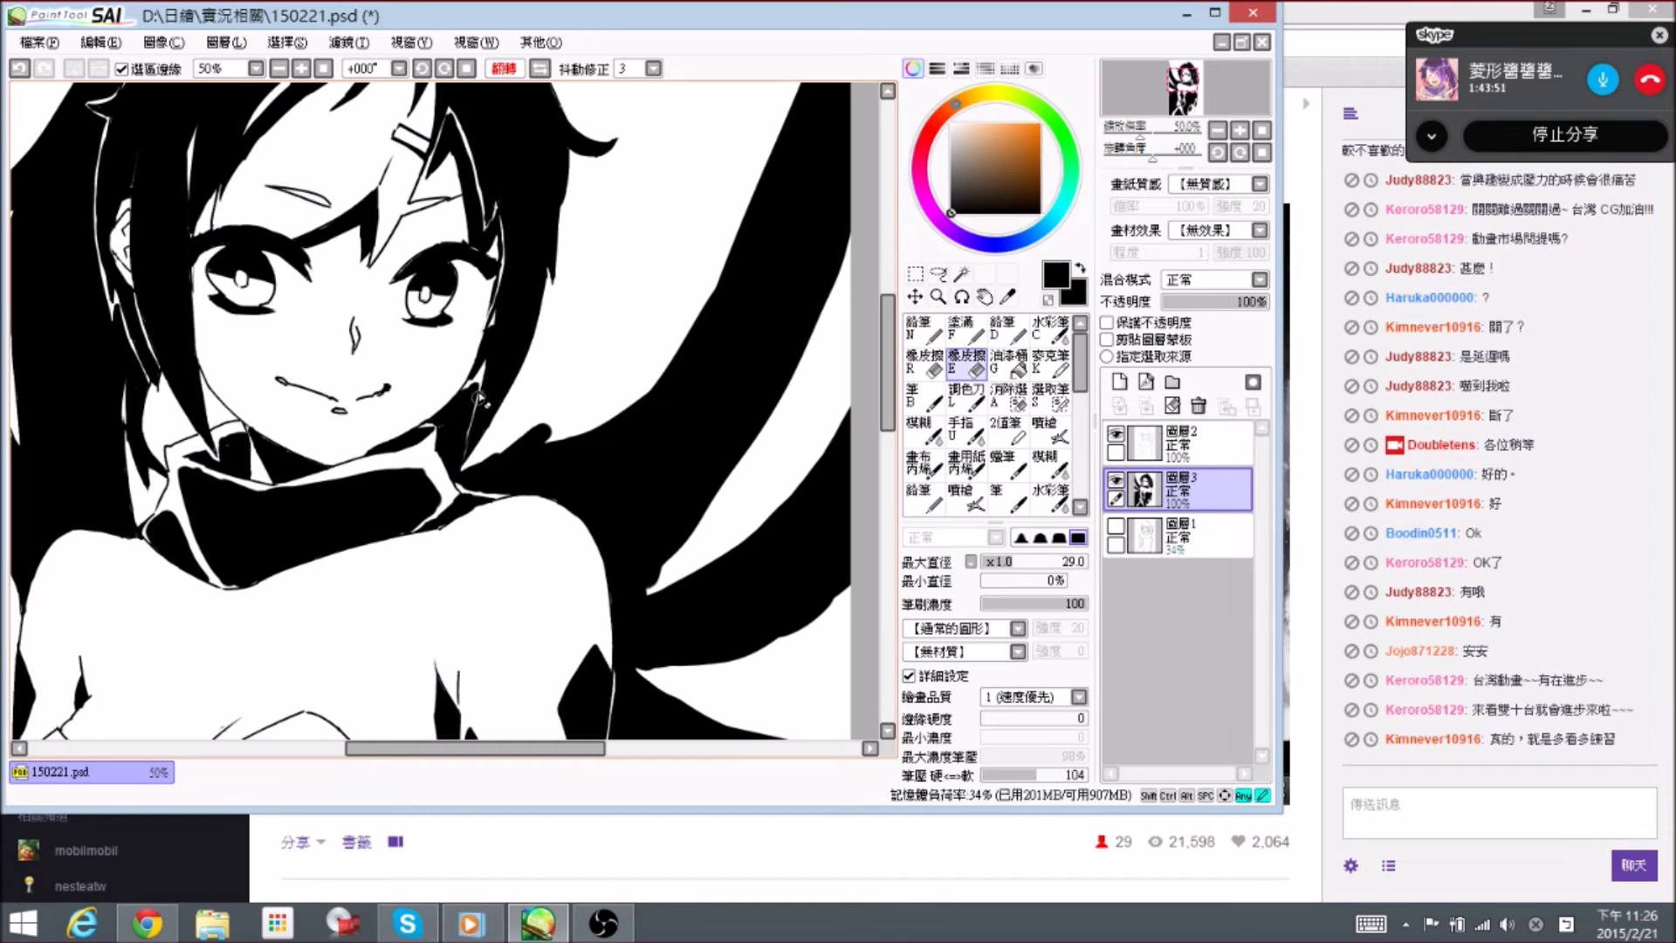
key("n")
left_click_drag(625, 375, 623, 431)
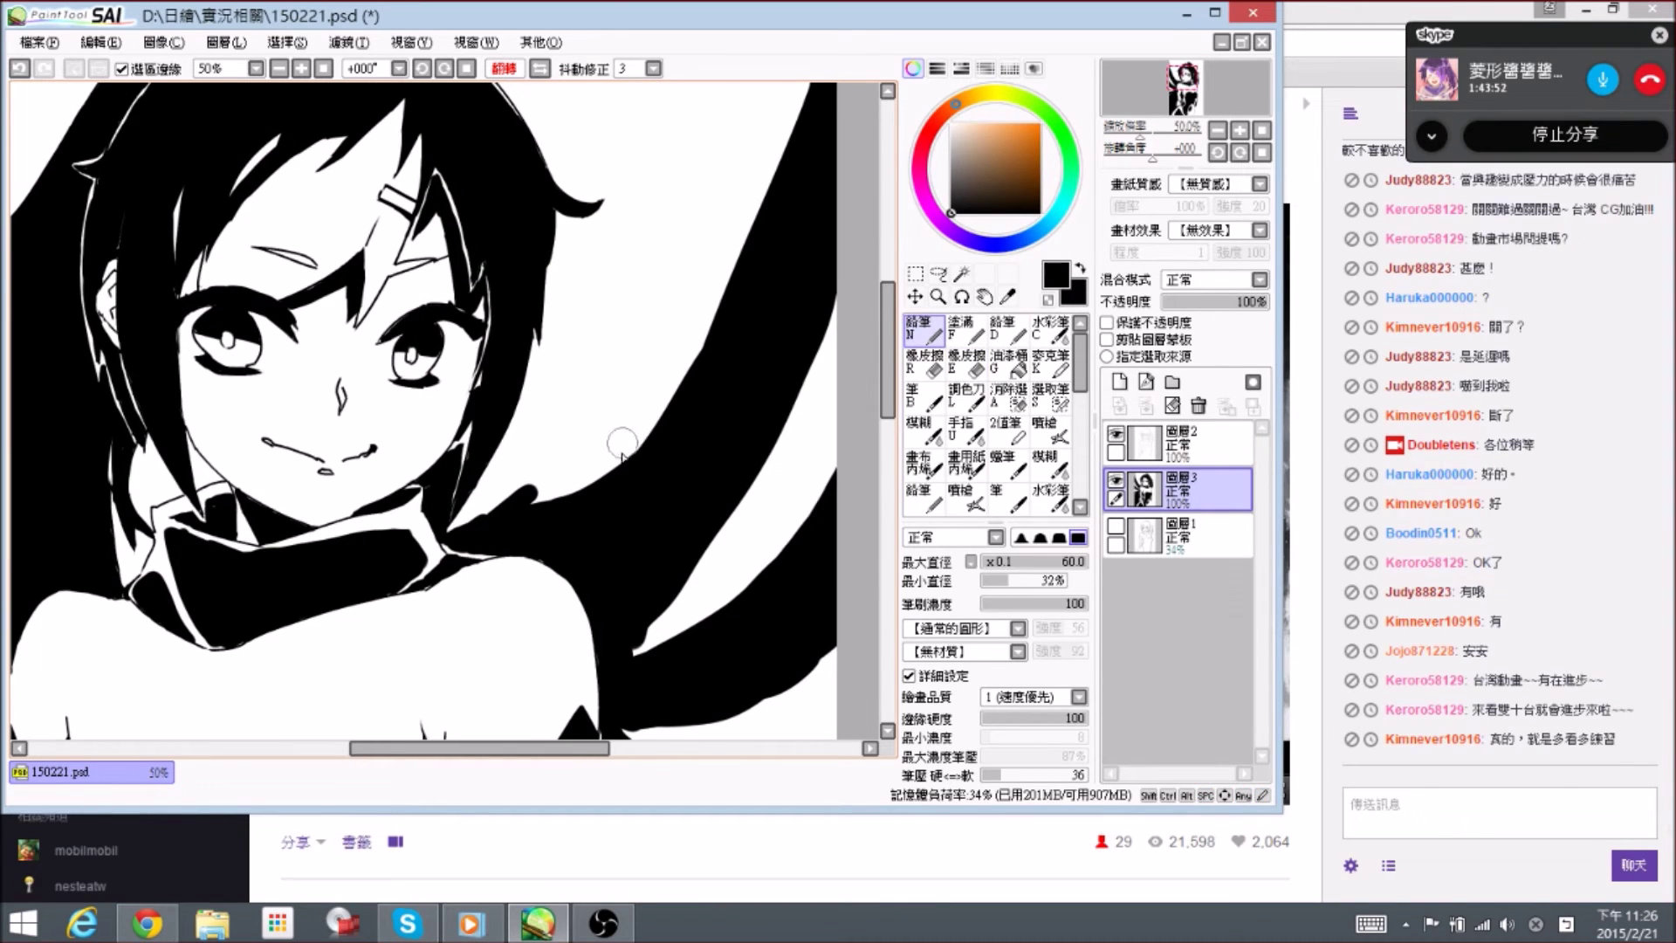
mouse_move(515, 502)
left_mouse_down()
mouse_move(473, 520)
mouse_move(566, 421)
mouse_move(520, 479)
left_mouse_up()
mouse_move(460, 529)
left_mouse_down()
mouse_move(540, 428)
mouse_move(519, 471)
mouse_move(553, 395)
mouse_move(532, 469)
mouse_move(550, 387)
mouse_move(488, 486)
left_mouse_up()
- Start a narrow upright black shape beside the right hair lock with the Pencil, then set its size to 80
key("e")
left_click_drag(541, 421, 534, 446)
key("n")
left_click_drag(558, 365, 546, 426)
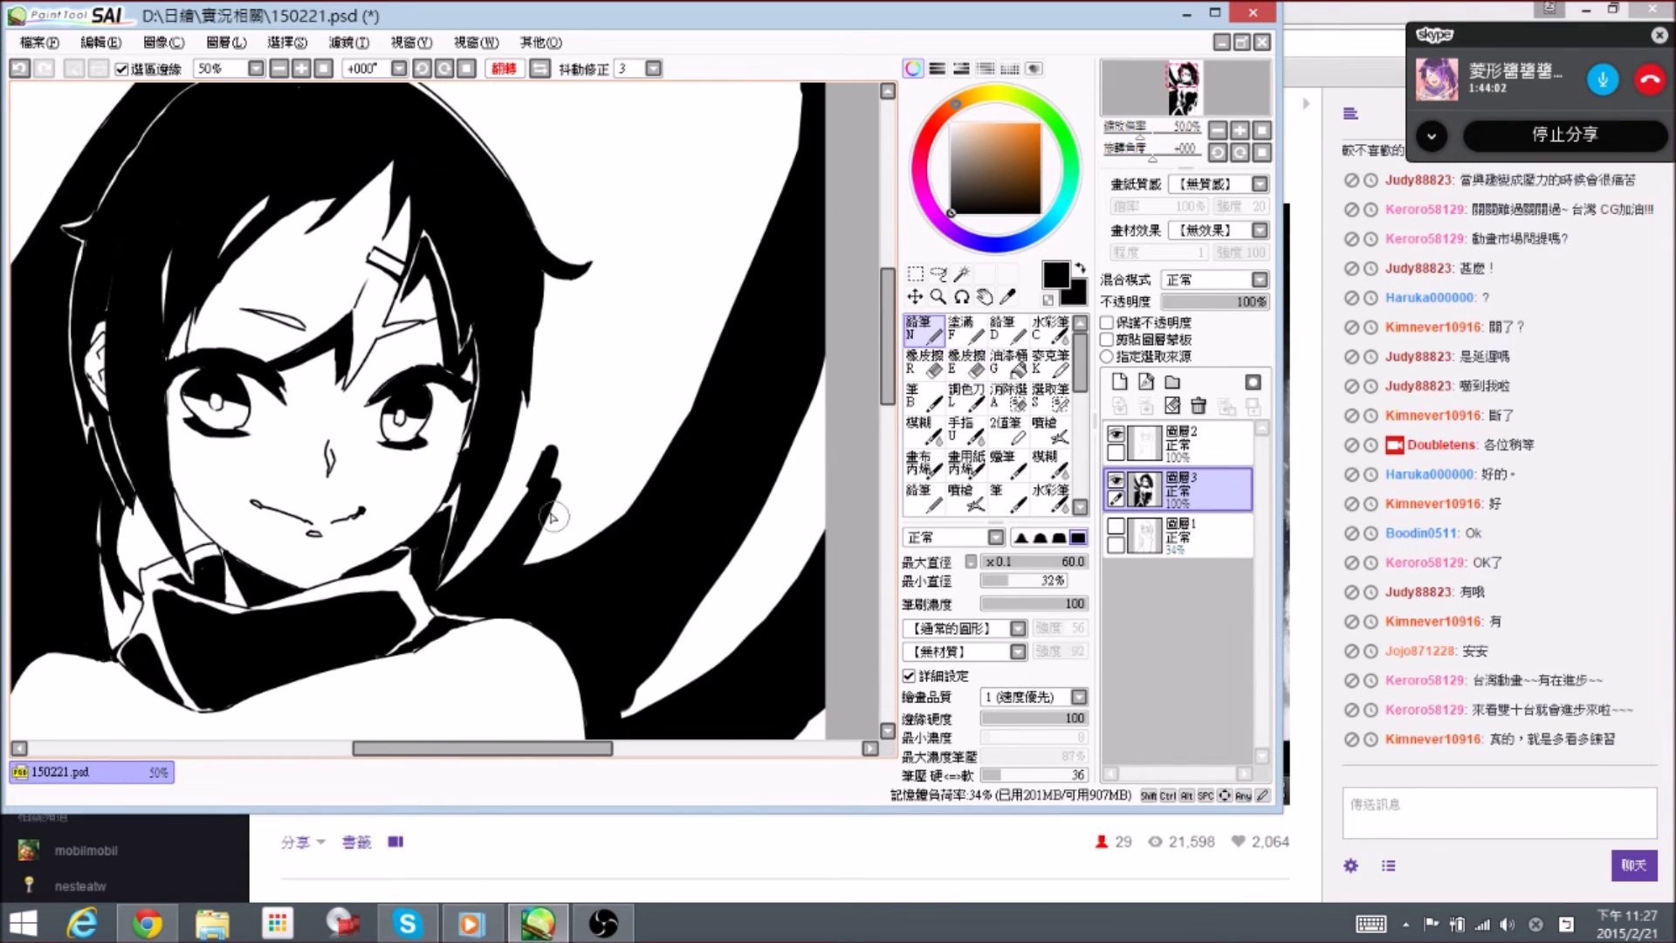
key("]")
key("]")
mouse_move(528, 516)
left_mouse_down()
mouse_move(546, 431)
mouse_move(527, 521)
left_mouse_up()
- Thicken the black shape beside the right hair lock and extend it upward, erasing its inner edge to keep a white rim
key("e")
left_click_drag(542, 463, 519, 536)
key("n")
left_click_drag(551, 457, 555, 479)
mouse_move(550, 532)
left_mouse_down()
mouse_move(545, 548)
mouse_move(561, 456)
mouse_move(581, 523)
mouse_move(575, 329)
mouse_move(583, 374)
mouse_move(567, 339)
mouse_move(552, 451)
left_mouse_up()
key("e")
mouse_move(563, 369)
left_mouse_down()
mouse_move(544, 474)
mouse_move(573, 332)
left_mouse_up()
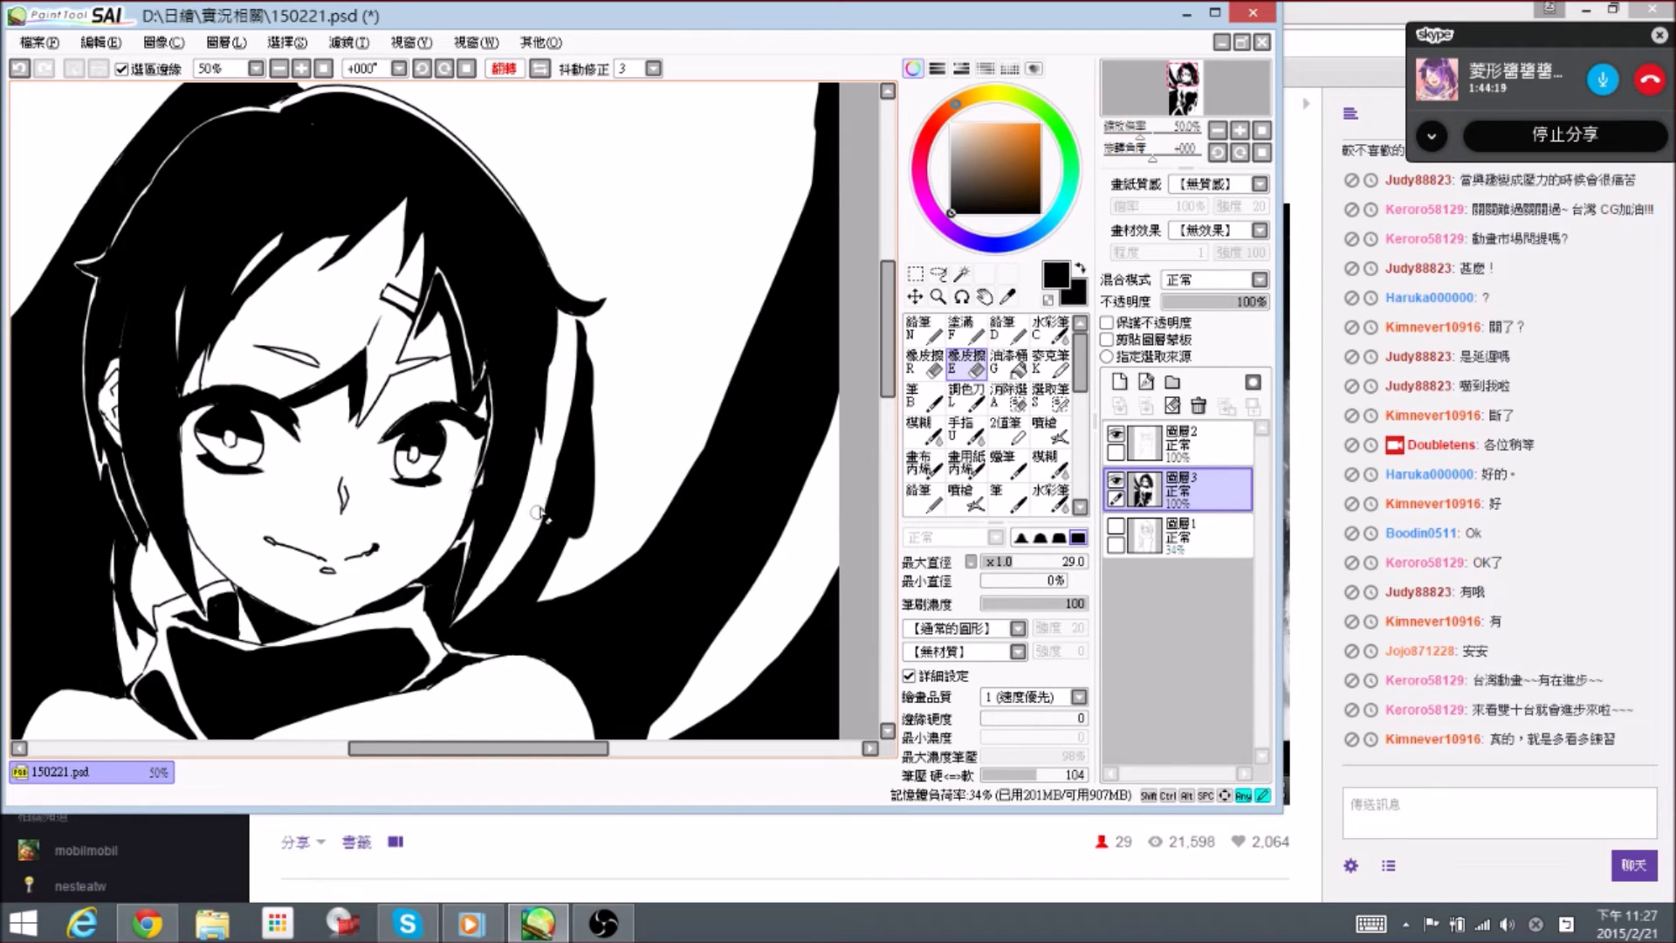
- Extend the black shape around the flicked hair tip and up beside the head, keeping a thin white outline around the tip
key("n")
scroll(559, 421, "up", 1)
mouse_move(581, 401)
left_mouse_down()
mouse_move(593, 575)
mouse_move(536, 662)
mouse_move(600, 557)
mouse_move(602, 407)
mouse_move(582, 384)
mouse_move(624, 354)
mouse_move(581, 341)
mouse_move(537, 265)
mouse_move(586, 299)
mouse_move(573, 333)
left_mouse_up()
key("e")
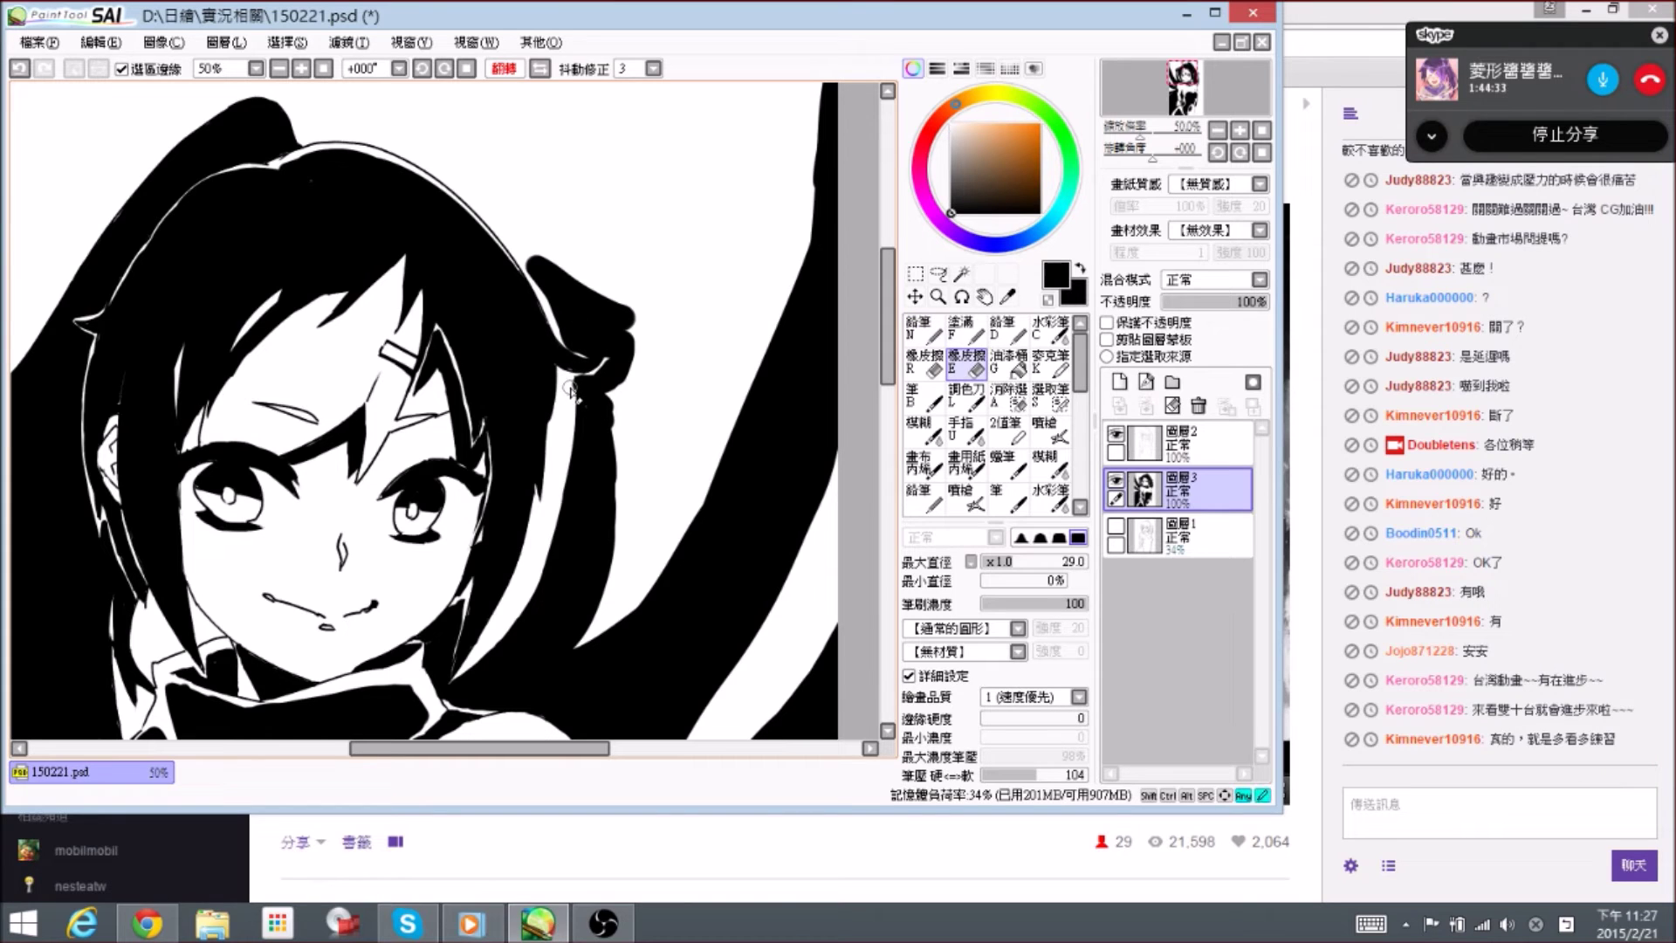
key("n")
mouse_move(572, 387)
left_mouse_down()
mouse_move(597, 370)
mouse_move(609, 389)
left_mouse_up()
key("e")
key("n")
mouse_move(625, 329)
left_mouse_down()
mouse_move(642, 402)
mouse_move(627, 419)
mouse_move(616, 384)
left_mouse_up()
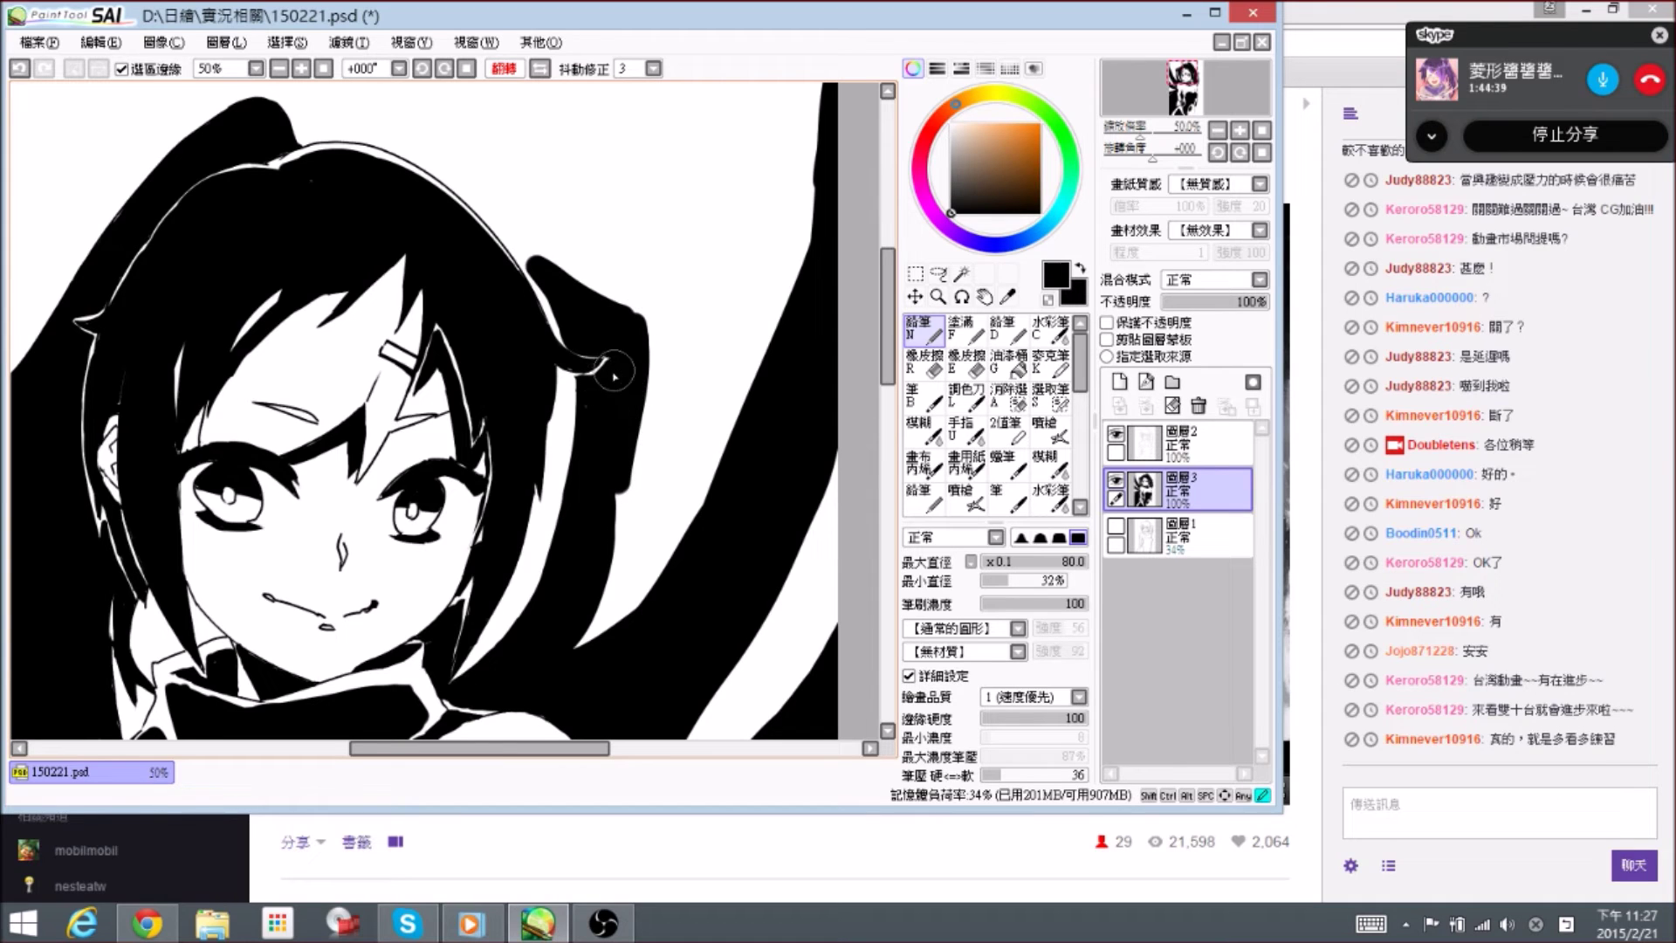
- Flip the canvas view and smooth the black shape's outer contour and the thin white rim along the side hair
key("e")
key("n")
mouse_move(615, 369)
left_mouse_down()
mouse_move(678, 342)
mouse_move(643, 310)
left_mouse_up()
left_click(541, 69)
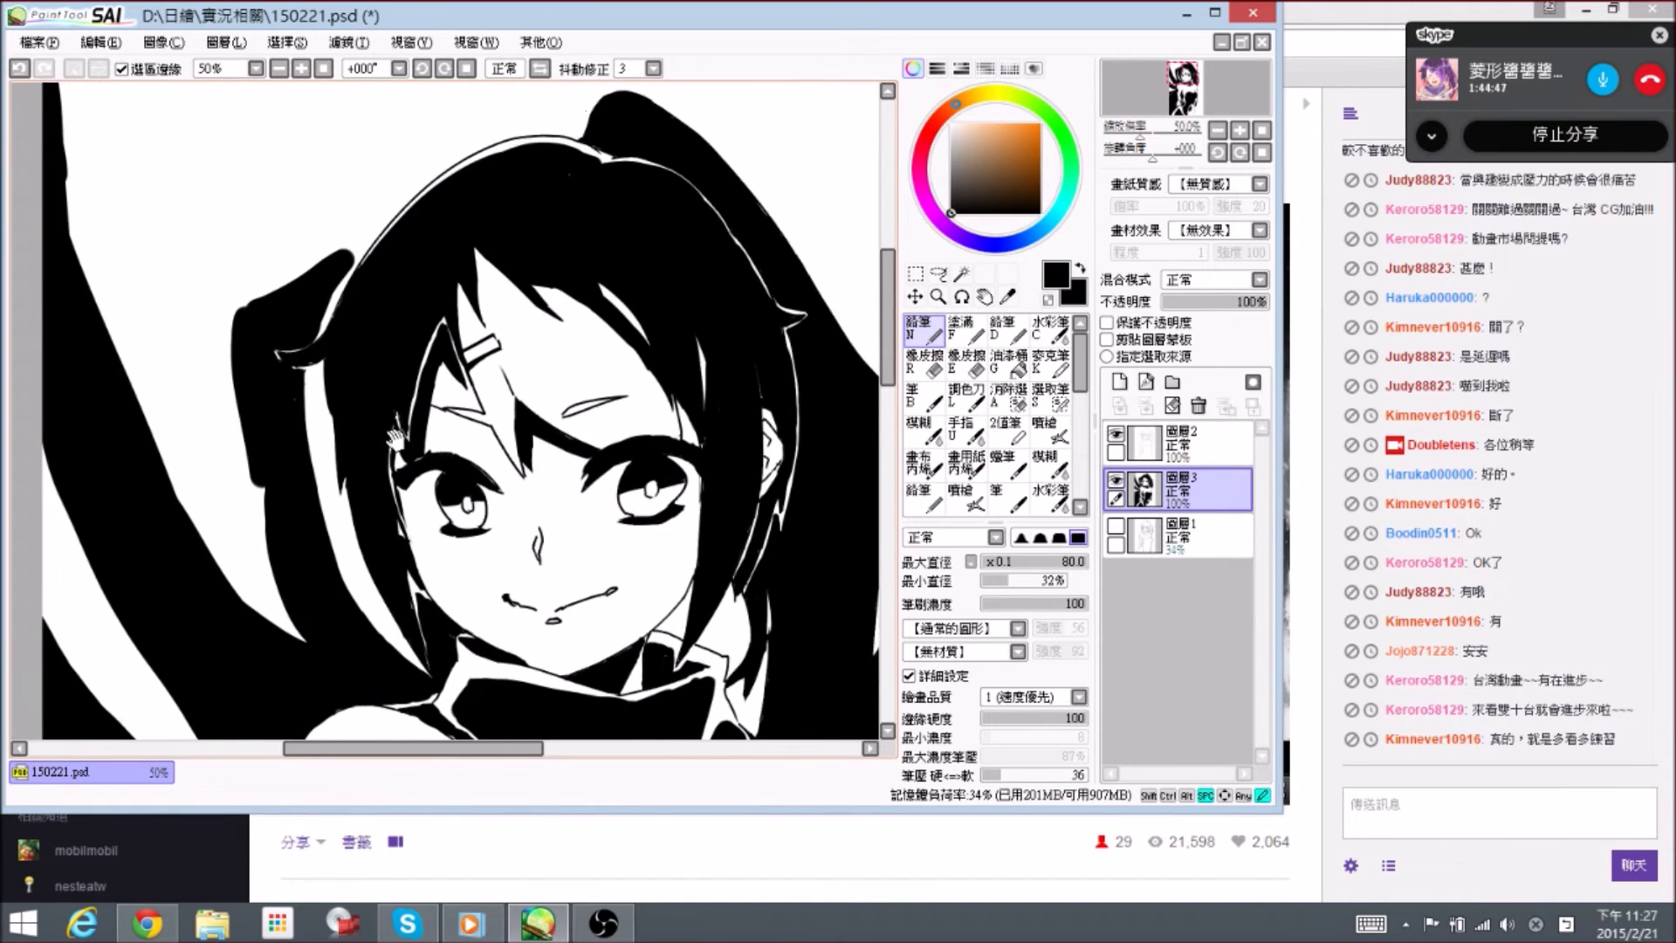
mouse_move(302, 397)
left_mouse_down()
mouse_move(323, 503)
mouse_move(318, 404)
mouse_move(340, 543)
mouse_move(331, 514)
mouse_move(408, 652)
left_mouse_up()
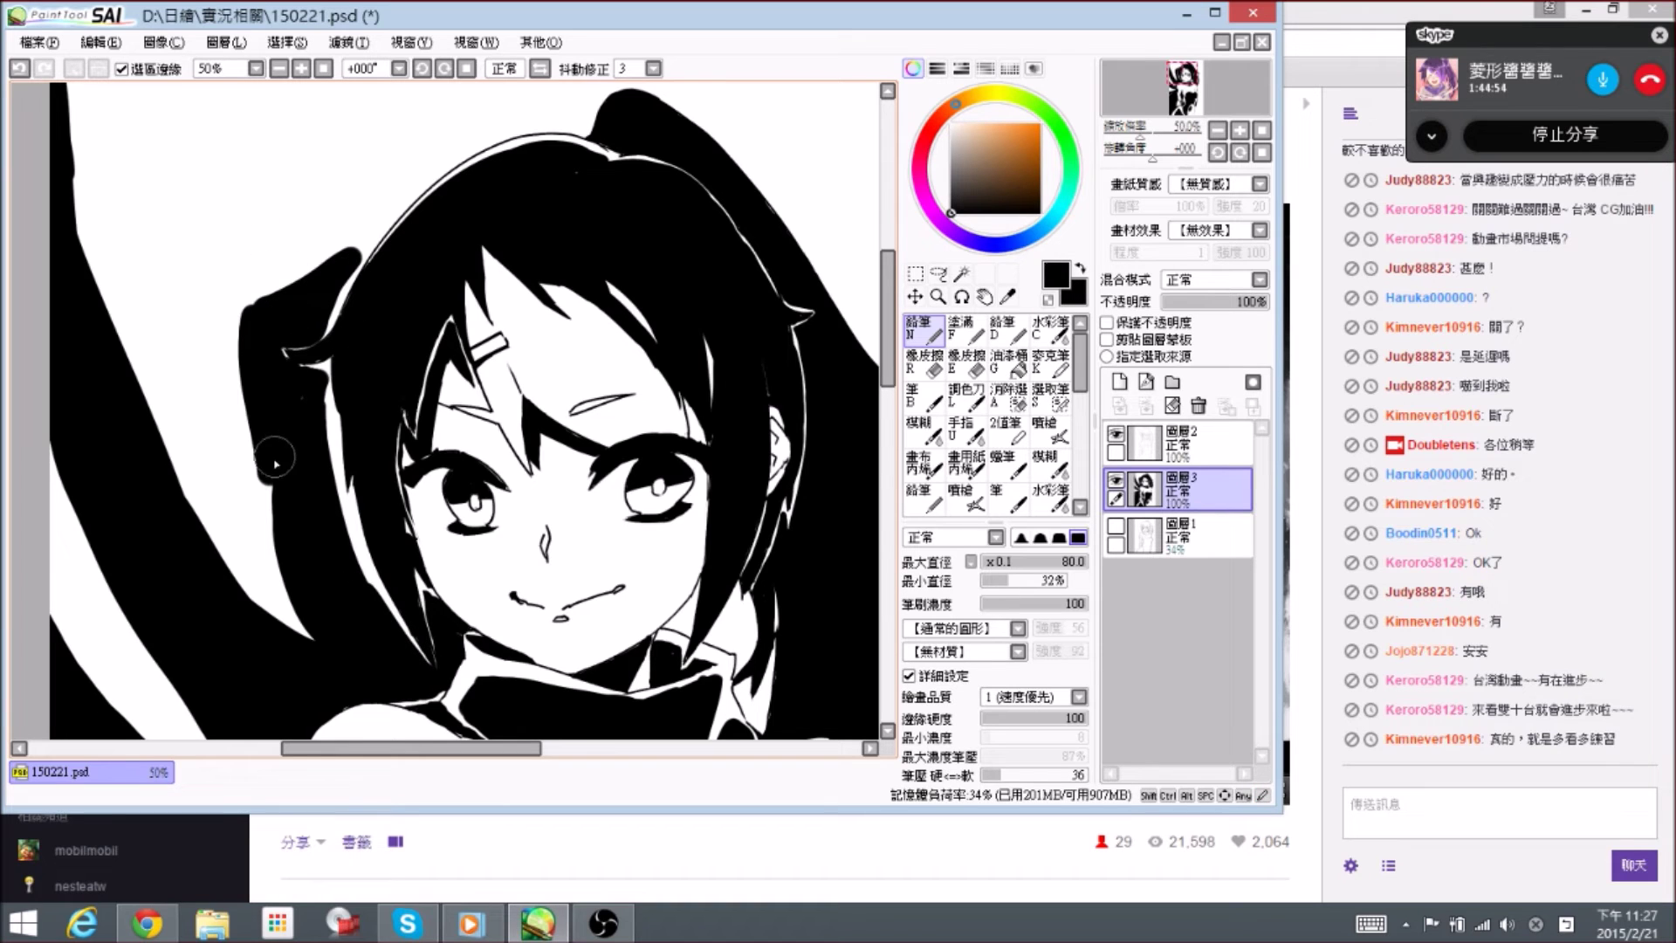
key("e")
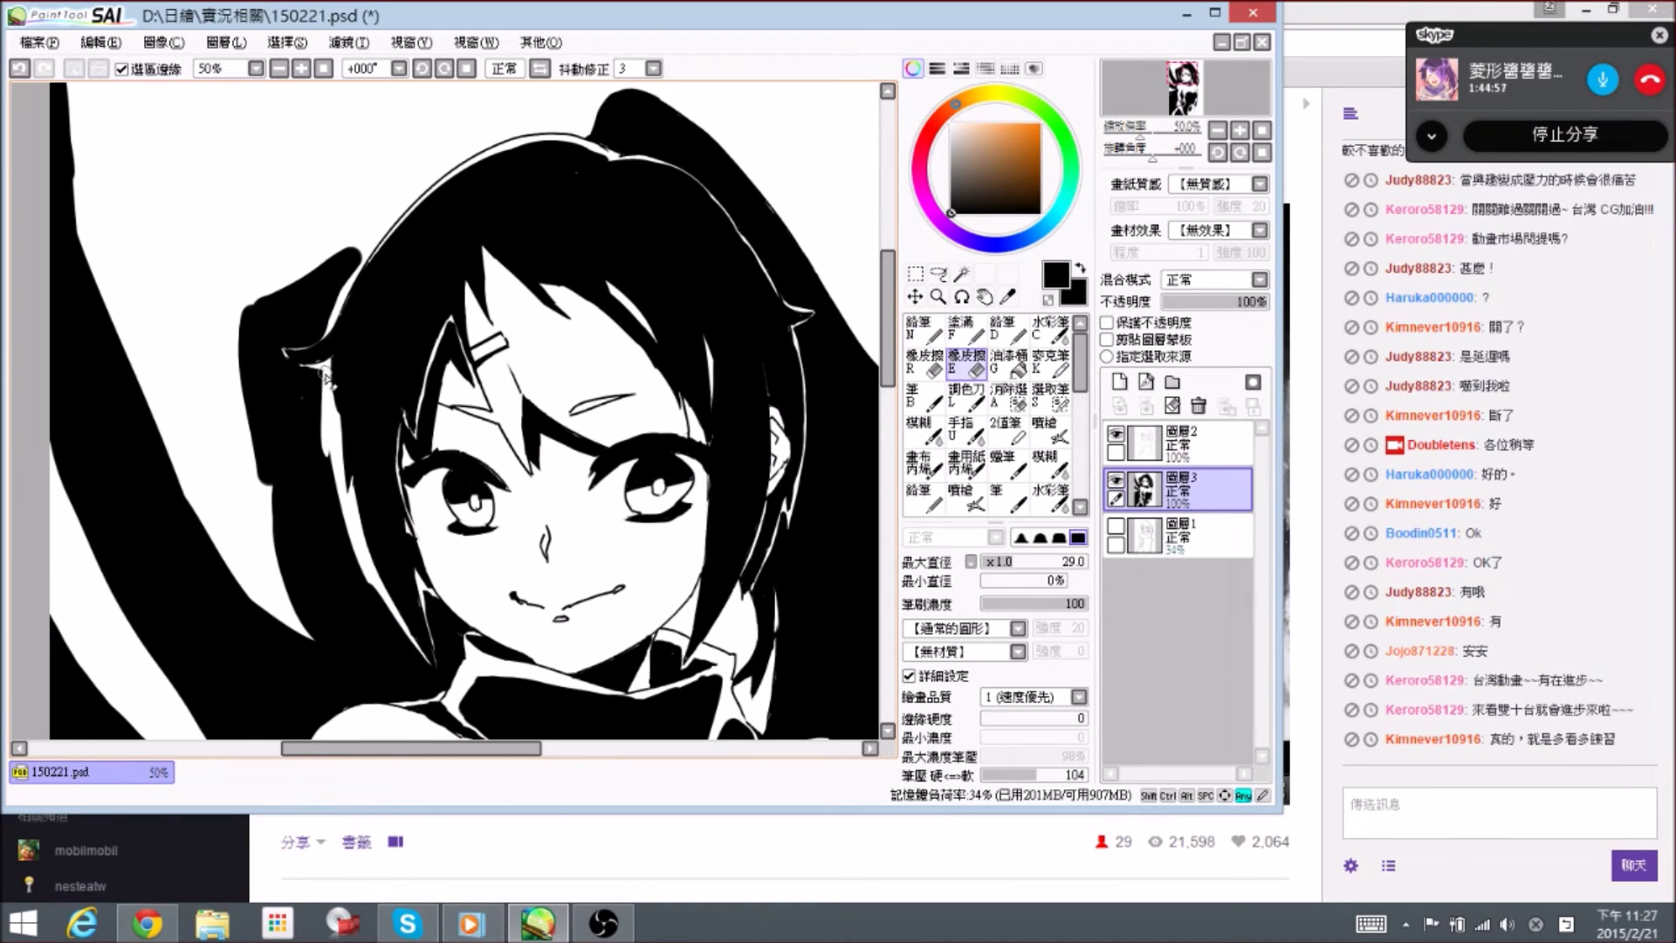
key("n")
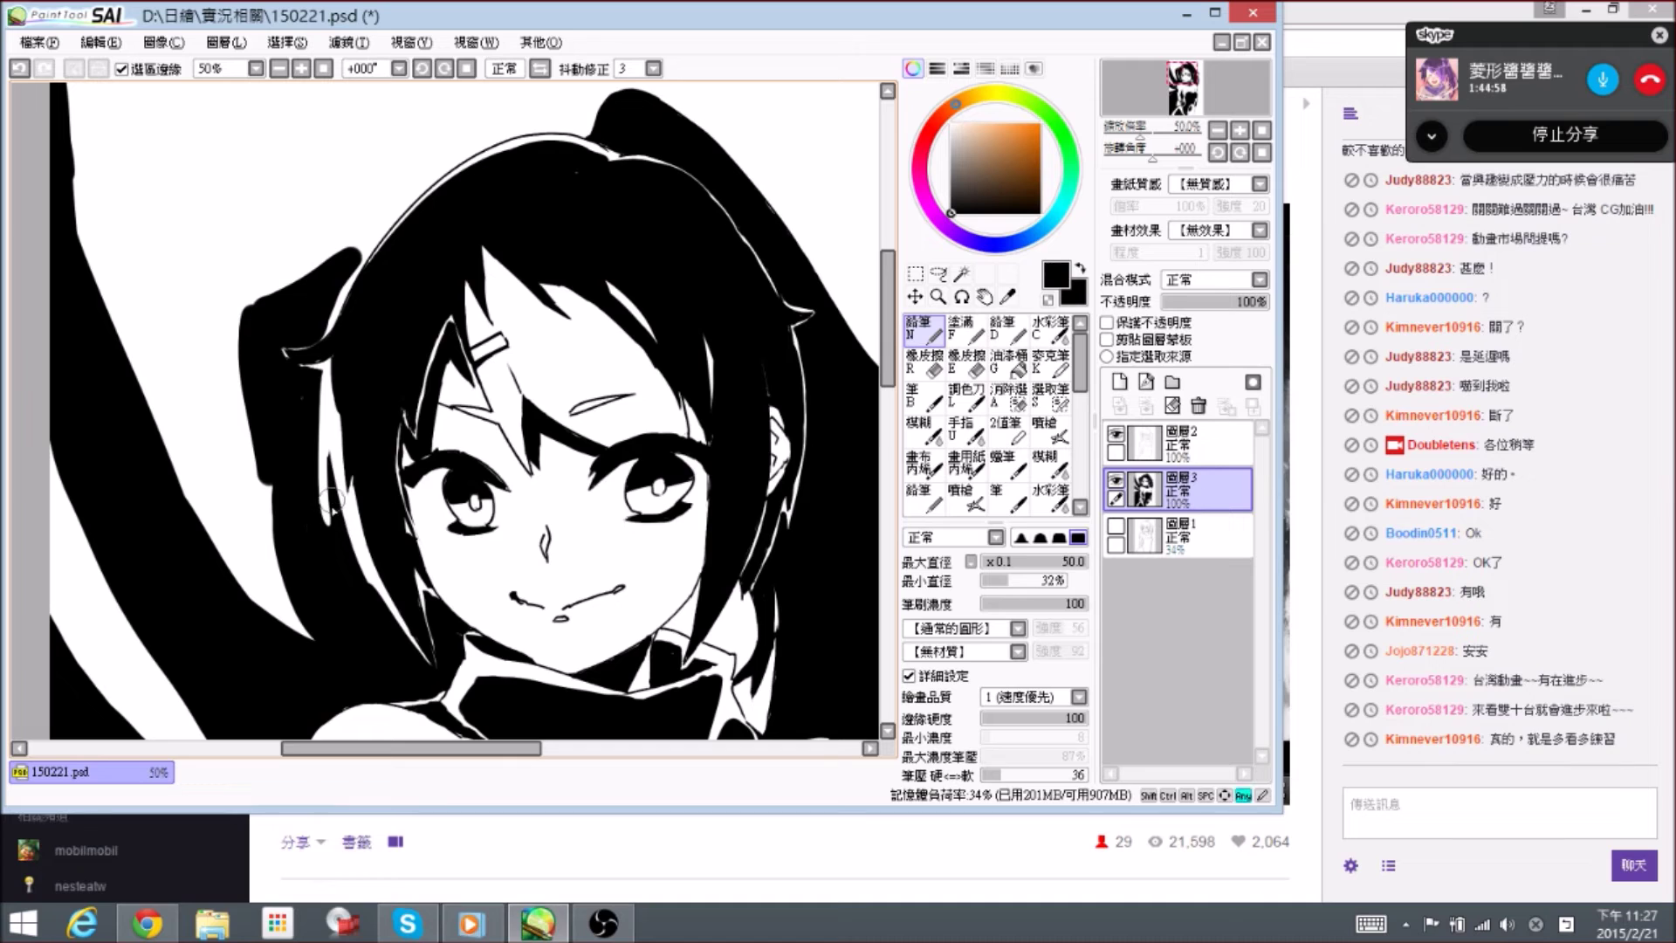
left_click_drag(330, 529, 333, 467)
key("e")
key("n")
scroll(310, 532, "down", 1)
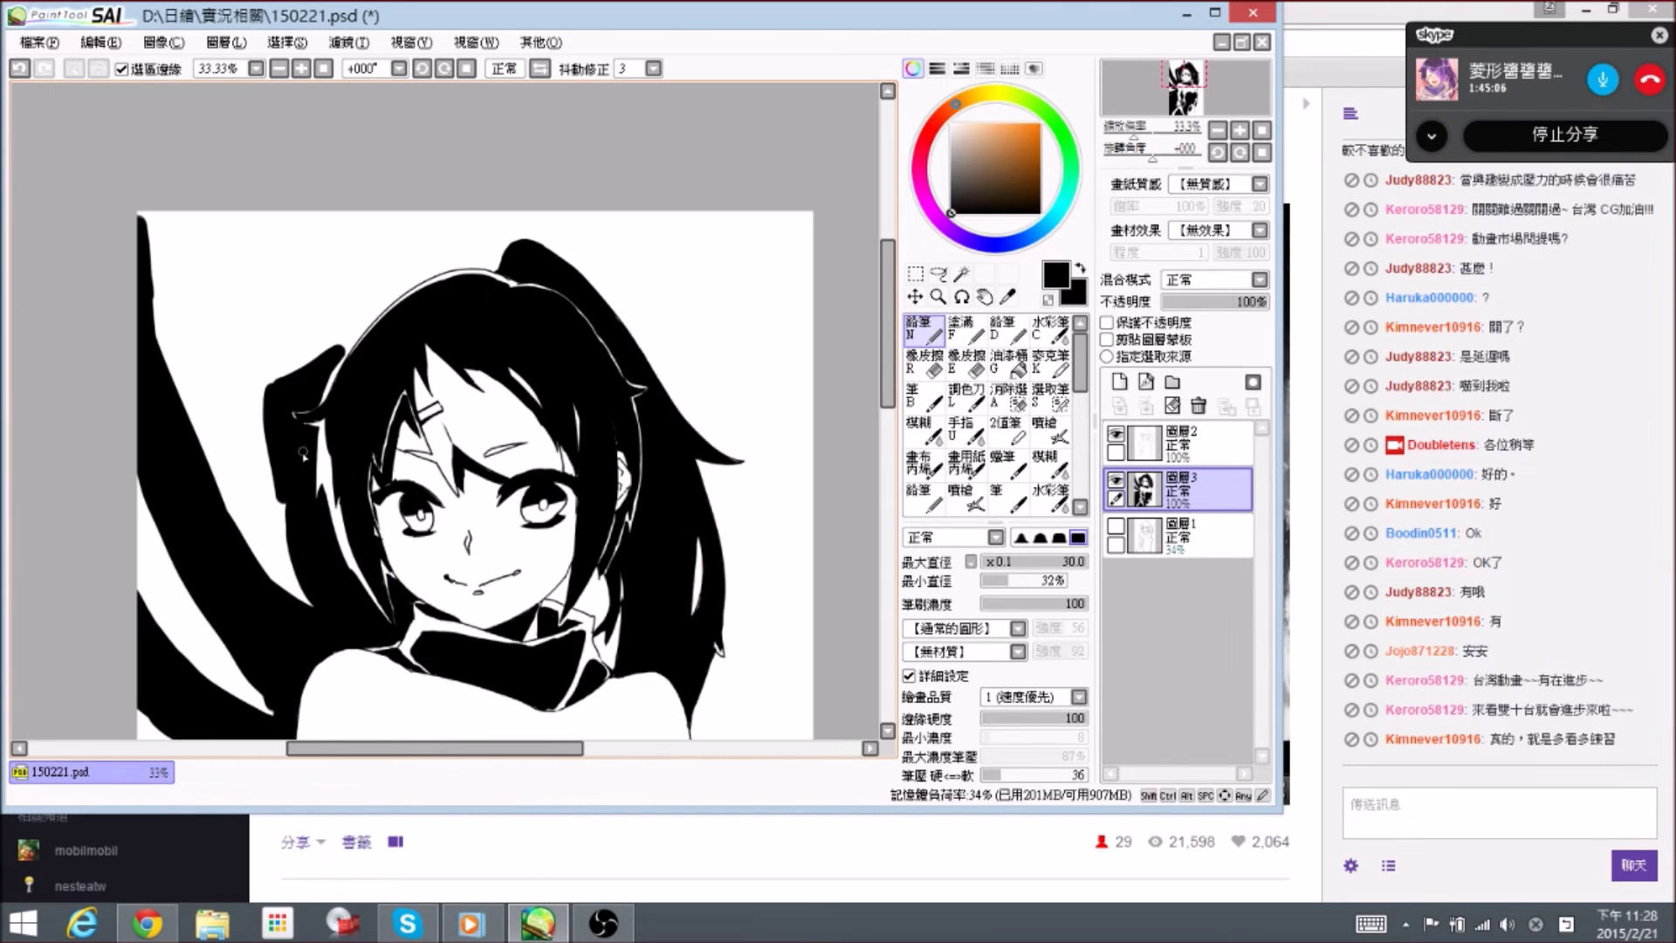
- Set the Pencil size to 100 and paint a broad black band beside the head up to the canvas's upper edge
key("bracketright")
key("bracketright")
key("bracketright")
key("bracketright")
key("bracketright")
key("bracketright")
mouse_move(377, 234)
left_mouse_down()
mouse_move(325, 346)
mouse_move(347, 301)
mouse_move(338, 335)
left_mouse_up()
mouse_move(371, 274)
left_mouse_down()
mouse_move(324, 373)
mouse_move(306, 323)
mouse_move(292, 336)
mouse_move(328, 208)
mouse_move(266, 341)
mouse_move(249, 262)
mouse_move(236, 350)
mouse_move(268, 227)
mouse_move(248, 384)
mouse_move(310, 305)
mouse_move(306, 349)
mouse_move(320, 325)
mouse_move(258, 441)
mouse_move(275, 497)
mouse_move(262, 302)
mouse_move(232, 385)
mouse_move(234, 288)
mouse_move(235, 375)
mouse_move(228, 356)
left_mouse_up()
key("space")
left_click_drag(144, 237, 148, 288)
- Erase the thin black sliver at the canvas corner so the outer band ends in a clean tapered point
key("e")
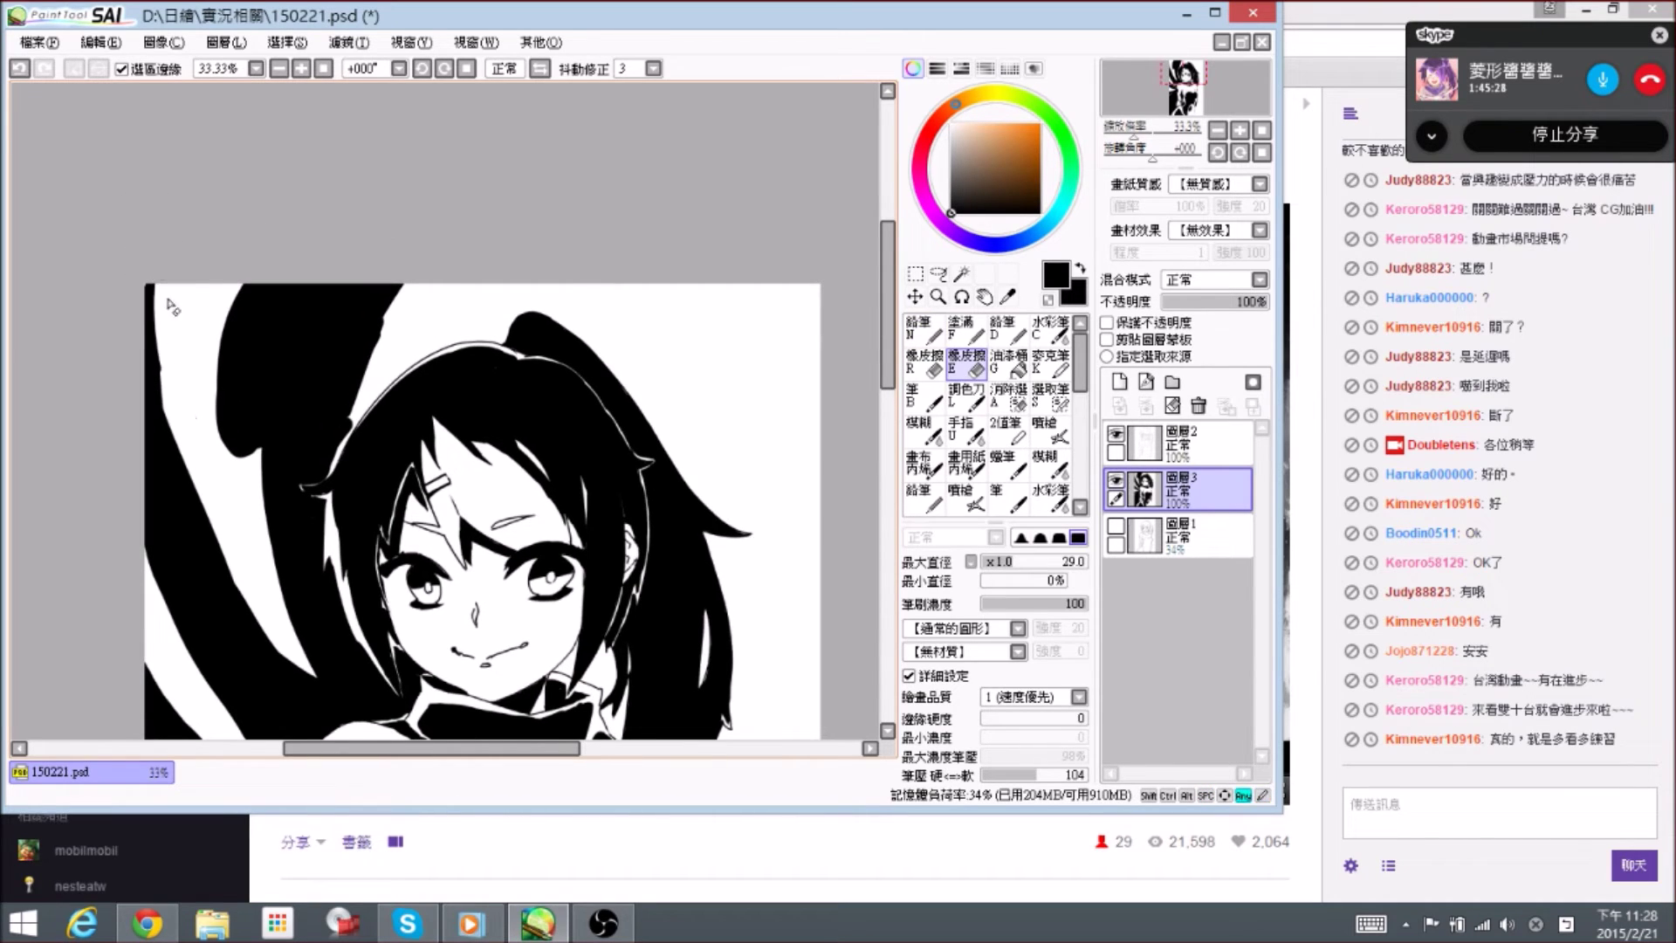
mouse_move(149, 288)
left_mouse_down()
mouse_move(209, 514)
mouse_move(157, 380)
left_mouse_up()
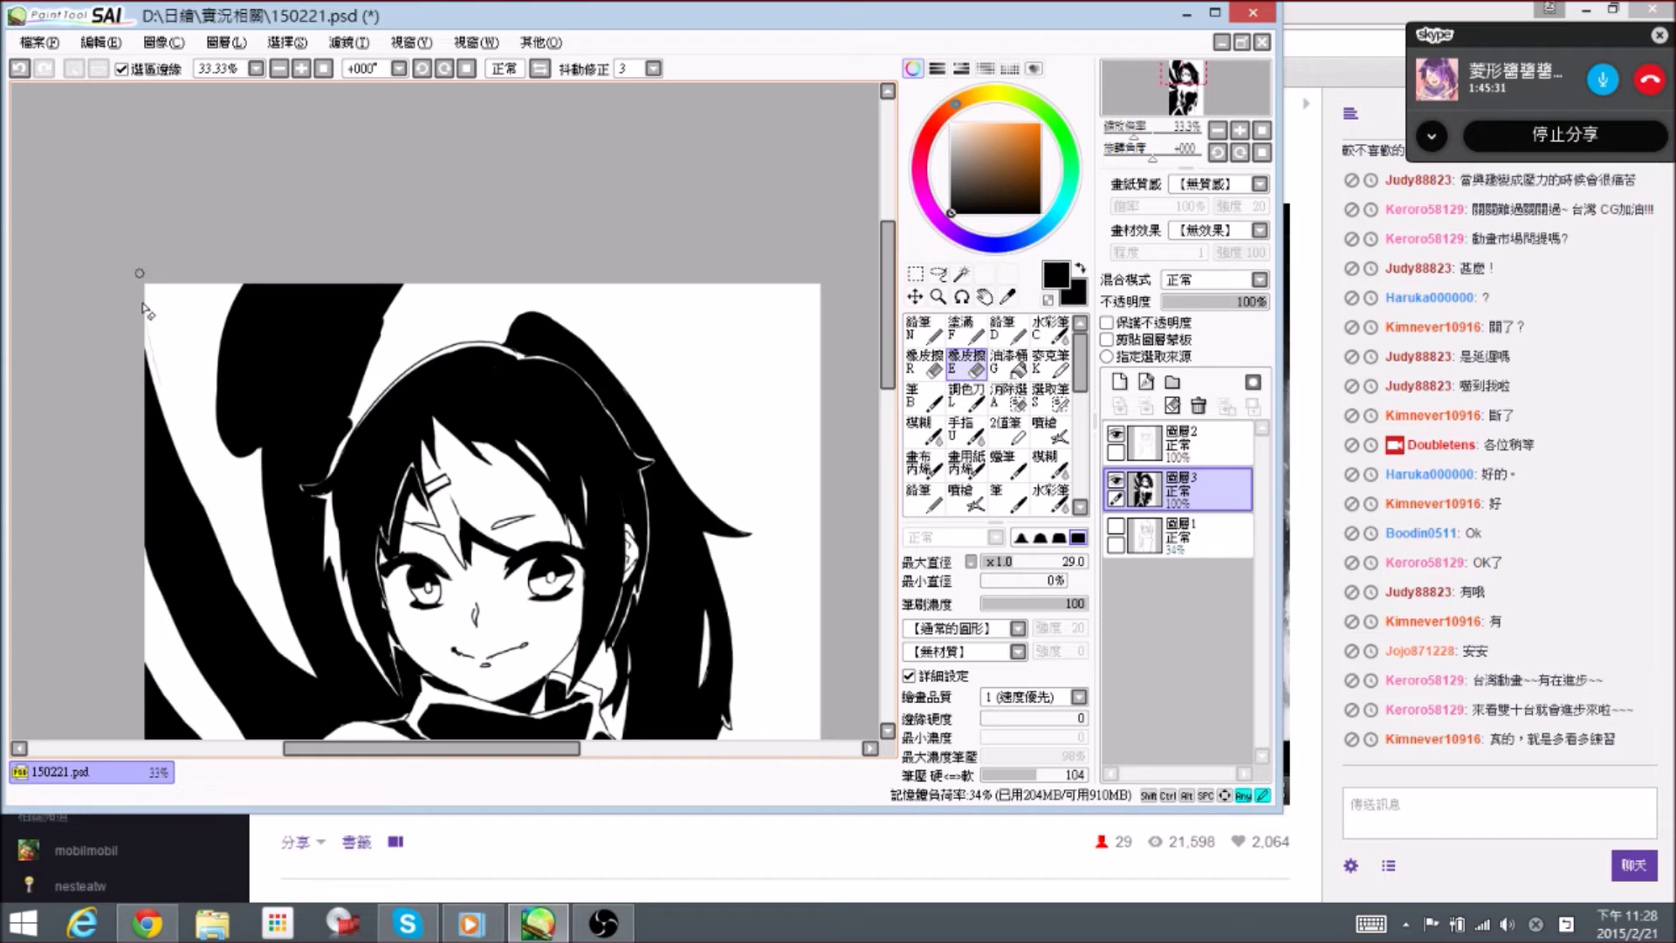
mouse_move(201, 482)
left_mouse_down()
mouse_move(224, 555)
mouse_move(206, 499)
left_mouse_up()
key("n")
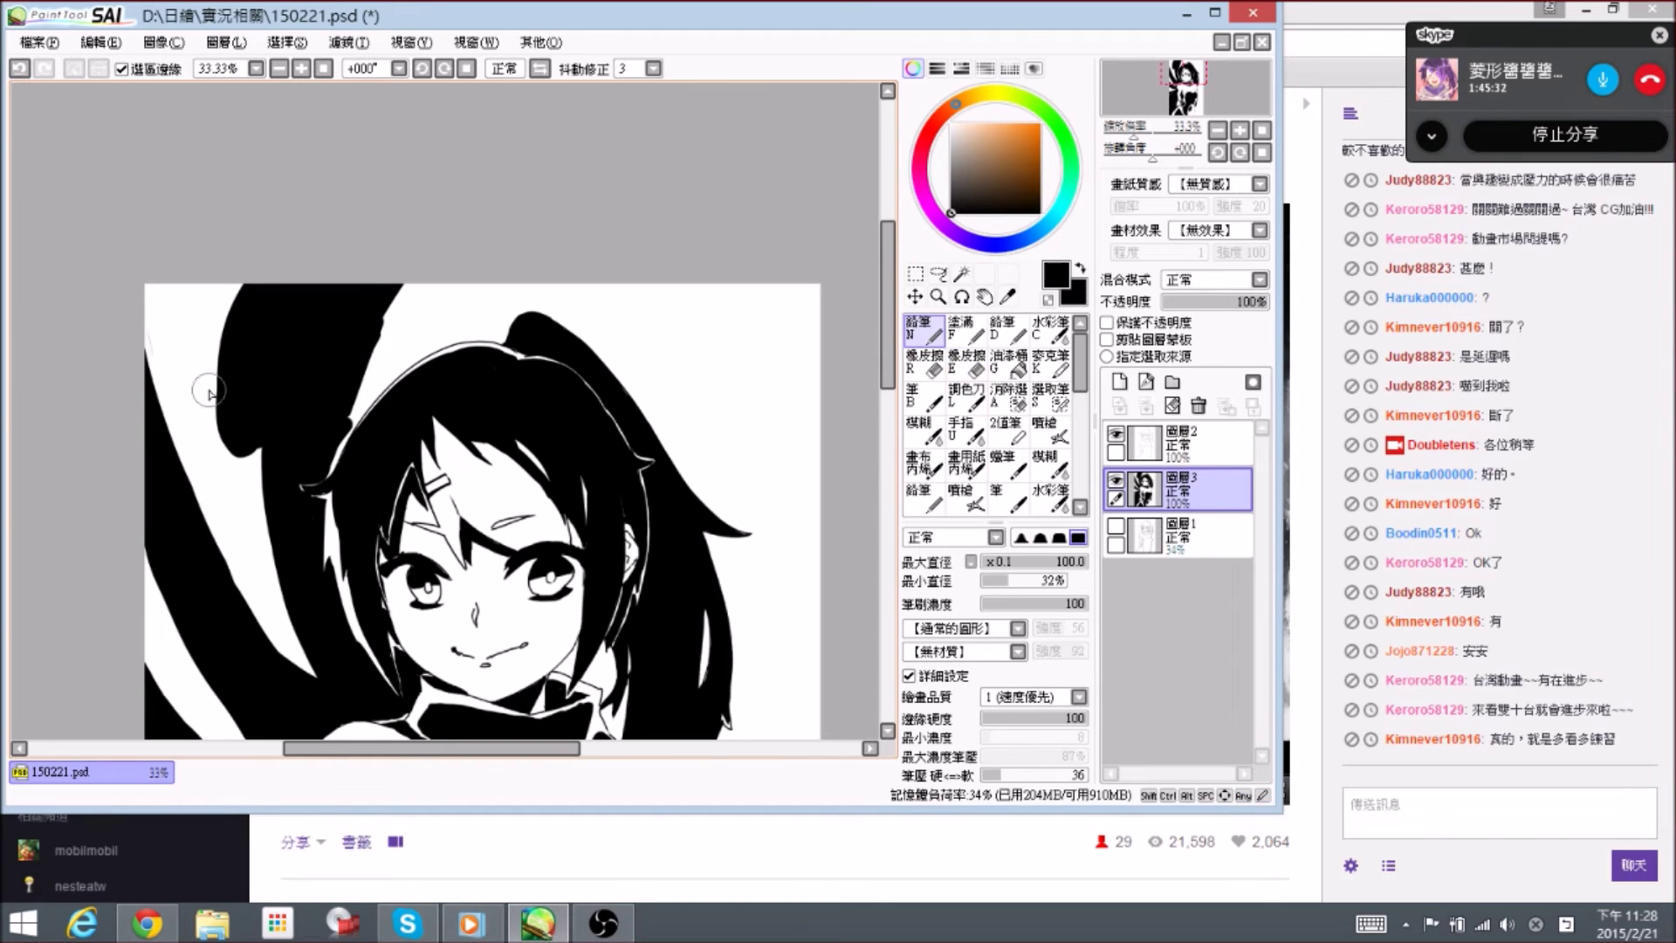
- Extend the black background over the top of the head, following the hair's curve to the canvas's upper edge
key("space")
left_click_drag(602, 314, 441, 153)
mouse_move(259, 267)
left_mouse_down()
mouse_move(301, 346)
mouse_move(301, 220)
mouse_move(258, 295)
mouse_move(325, 217)
mouse_move(279, 275)
left_mouse_up()
mouse_move(279, 275)
left_mouse_down()
mouse_move(393, 178)
mouse_move(336, 230)
left_mouse_up()
mouse_move(337, 231)
left_mouse_down()
mouse_move(281, 276)
mouse_move(235, 361)
left_mouse_up()
- Trim the black background's edge above the hair to an even white rim and save the drawing
key("e")
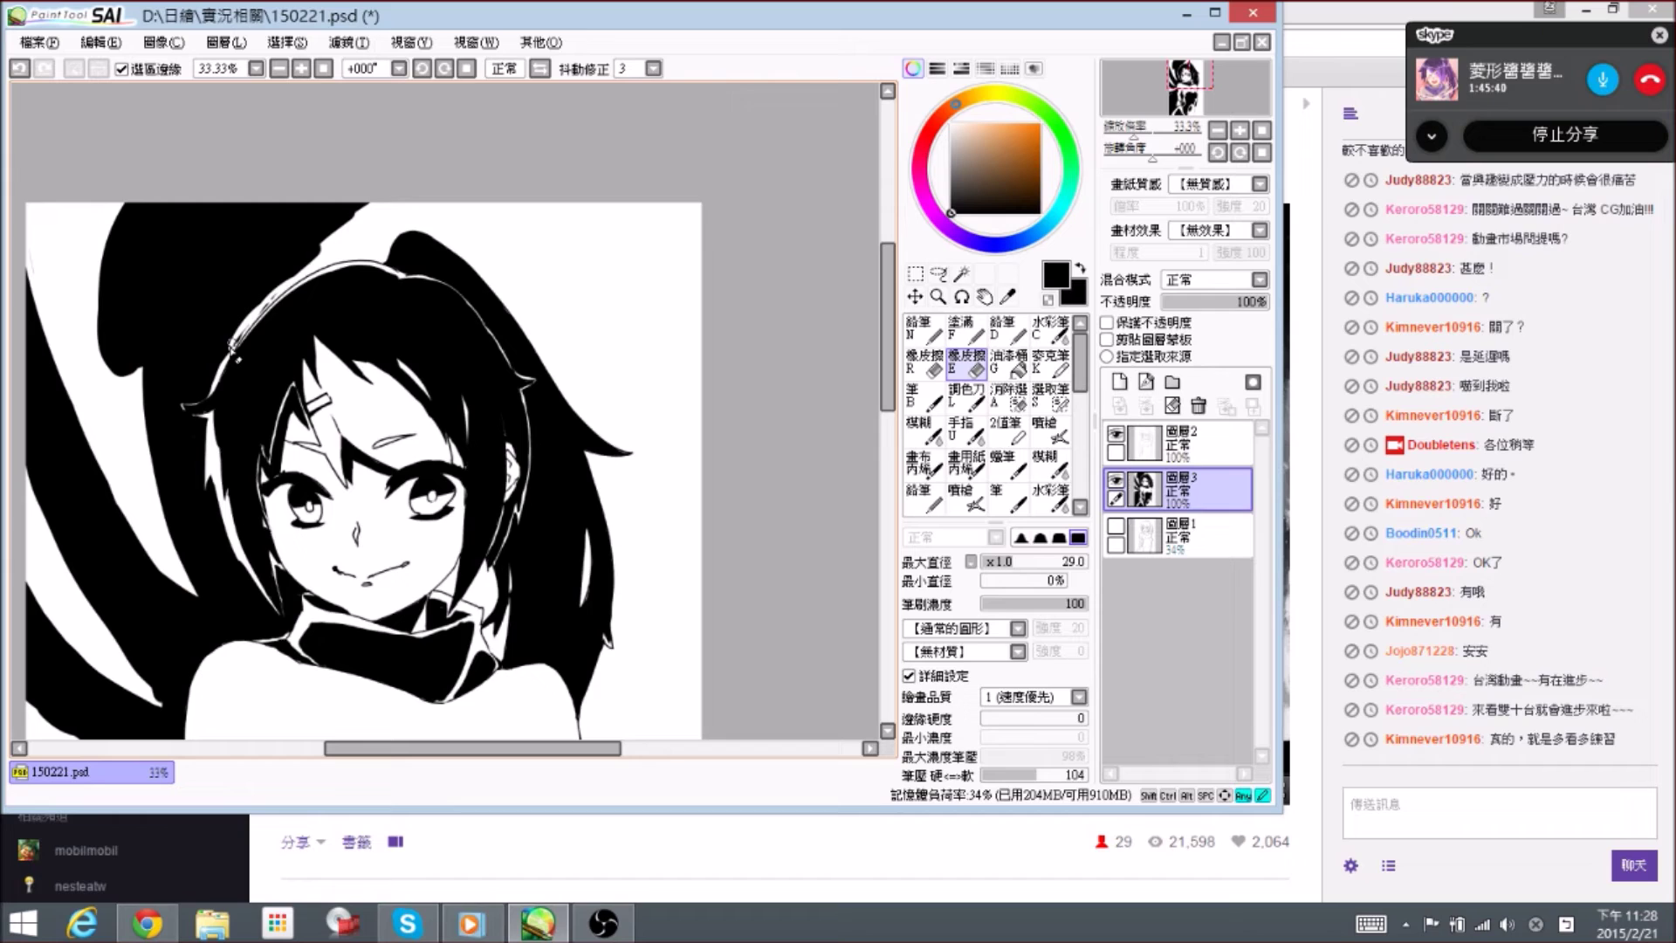
mouse_move(327, 242)
left_mouse_down()
mouse_move(399, 201)
mouse_move(365, 191)
mouse_move(315, 231)
mouse_move(374, 196)
left_mouse_up()
key("n")
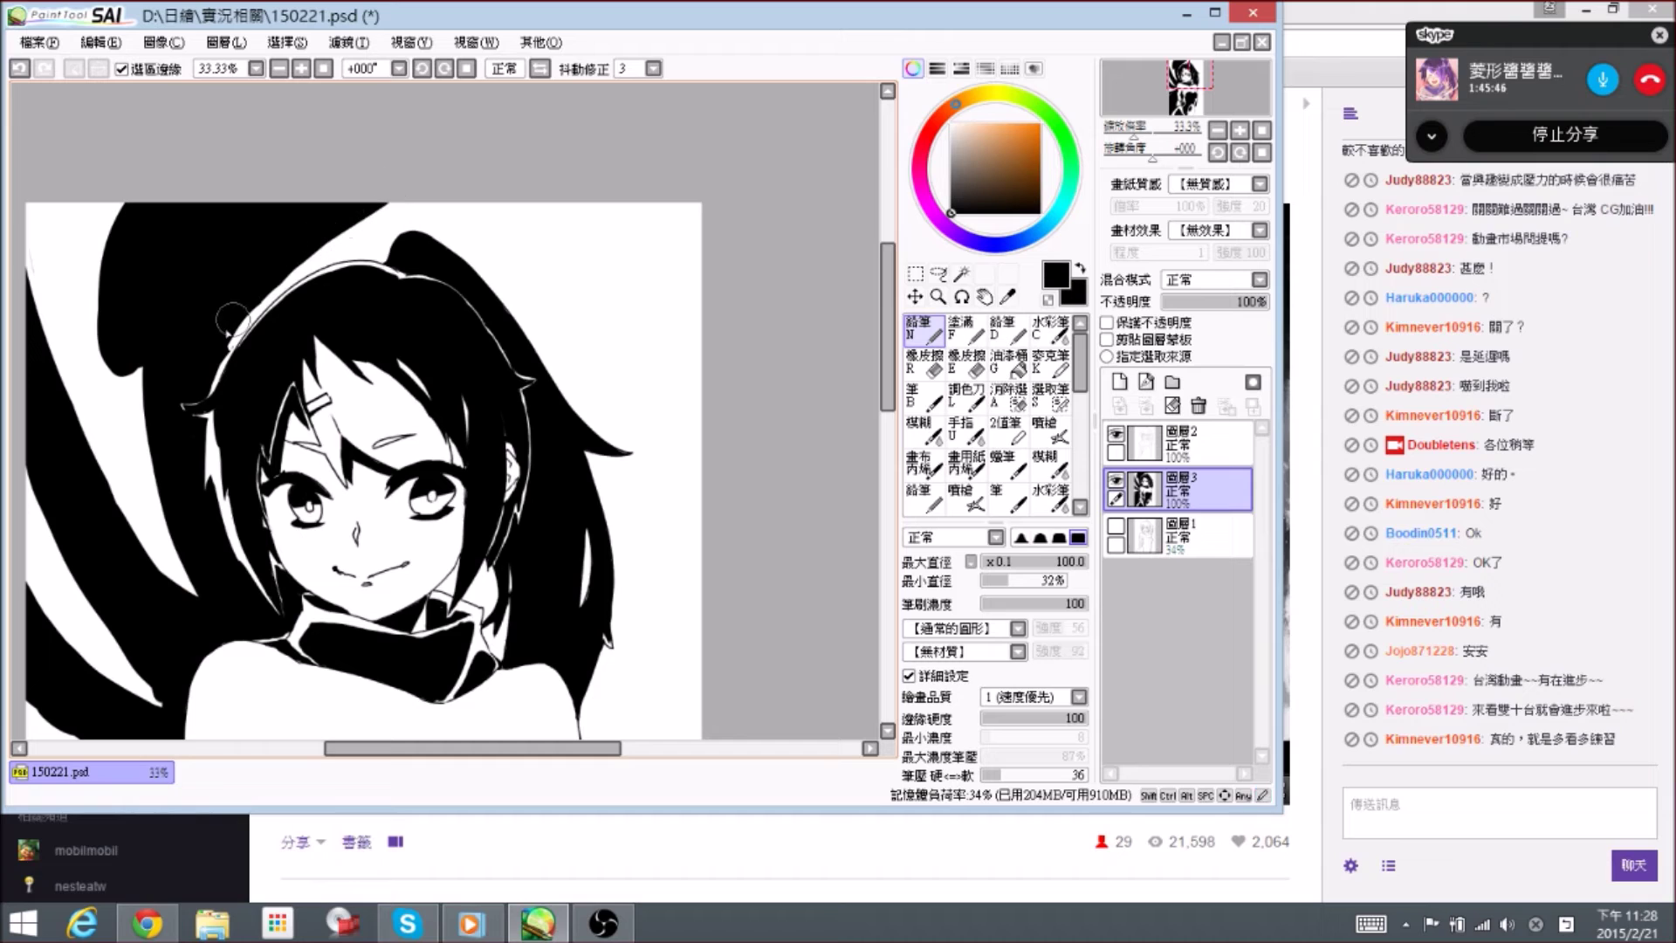
left_click_drag(233, 328, 250, 304)
key("ctrl+s")
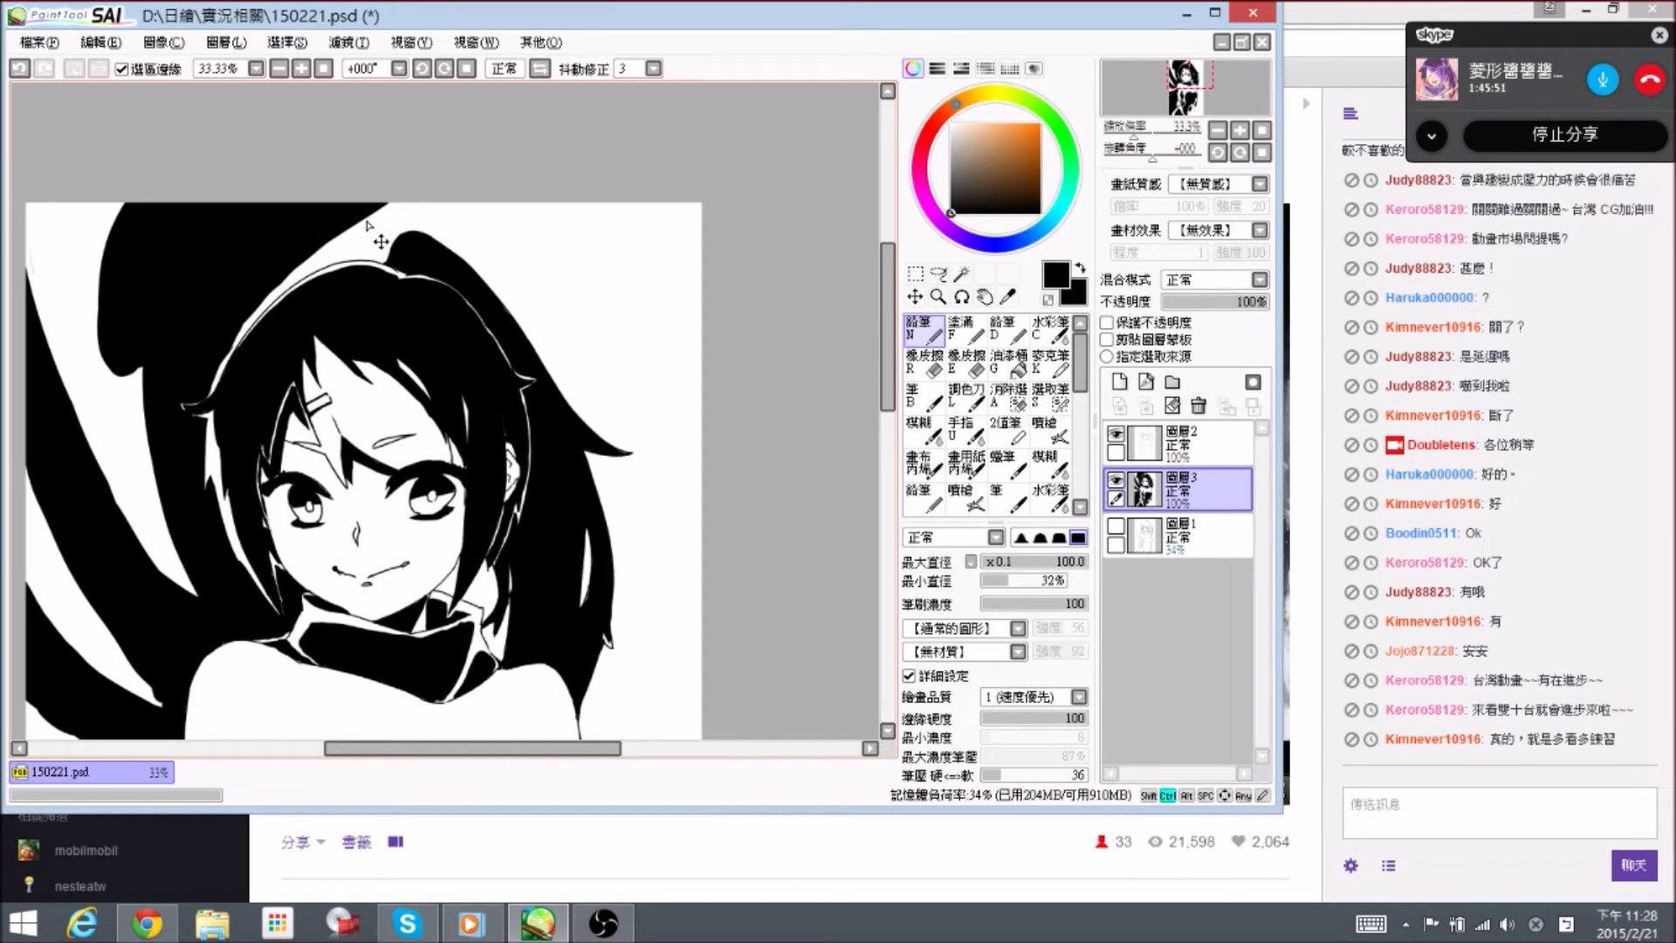
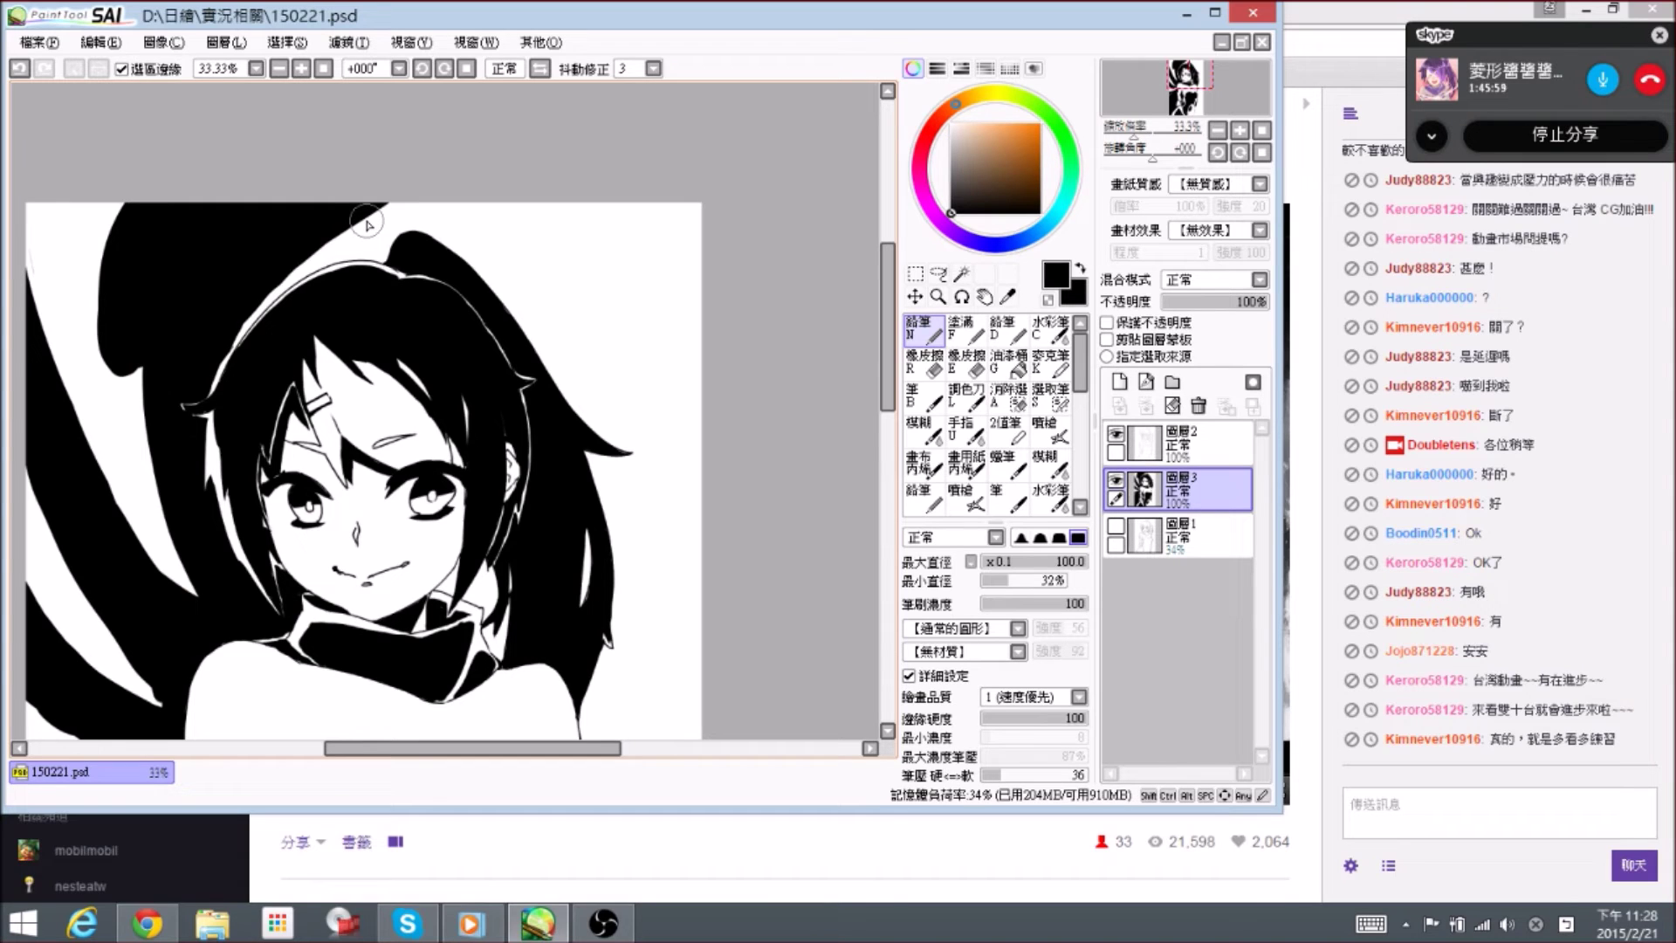
- Set the Pencil size to 70, flip the canvas view back, and lengthen the background's black tip along the canvas's upper edge
key("bracketleft")
key("bracketleft")
left_click(541, 68)
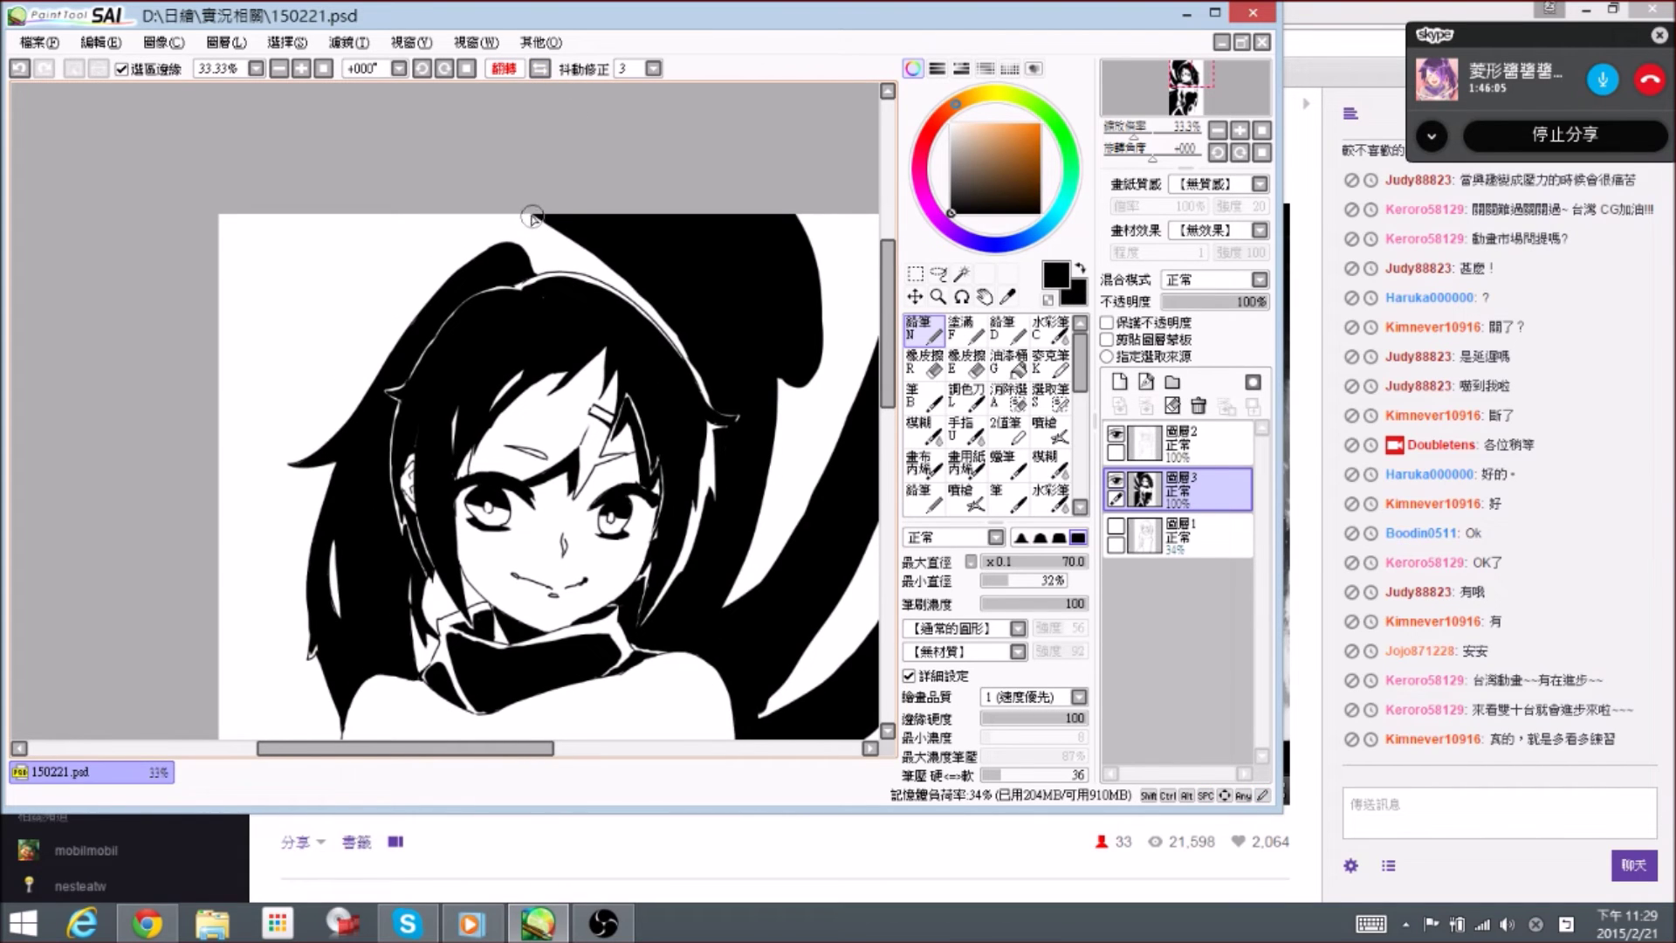
key("e")
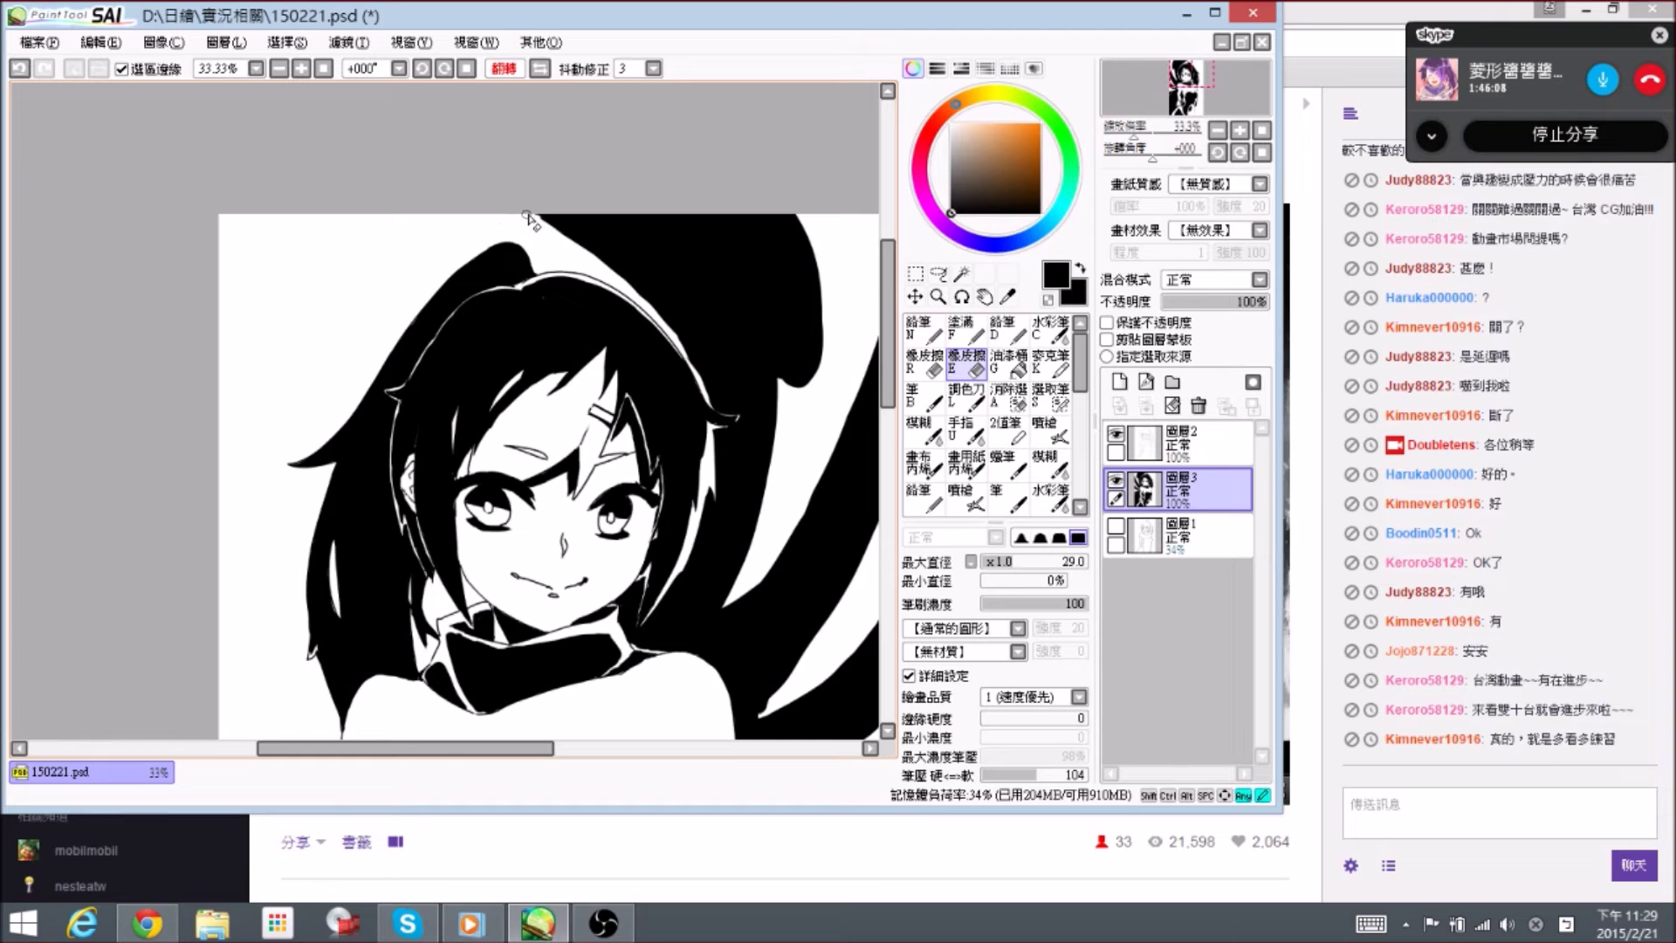
key("n")
key("space")
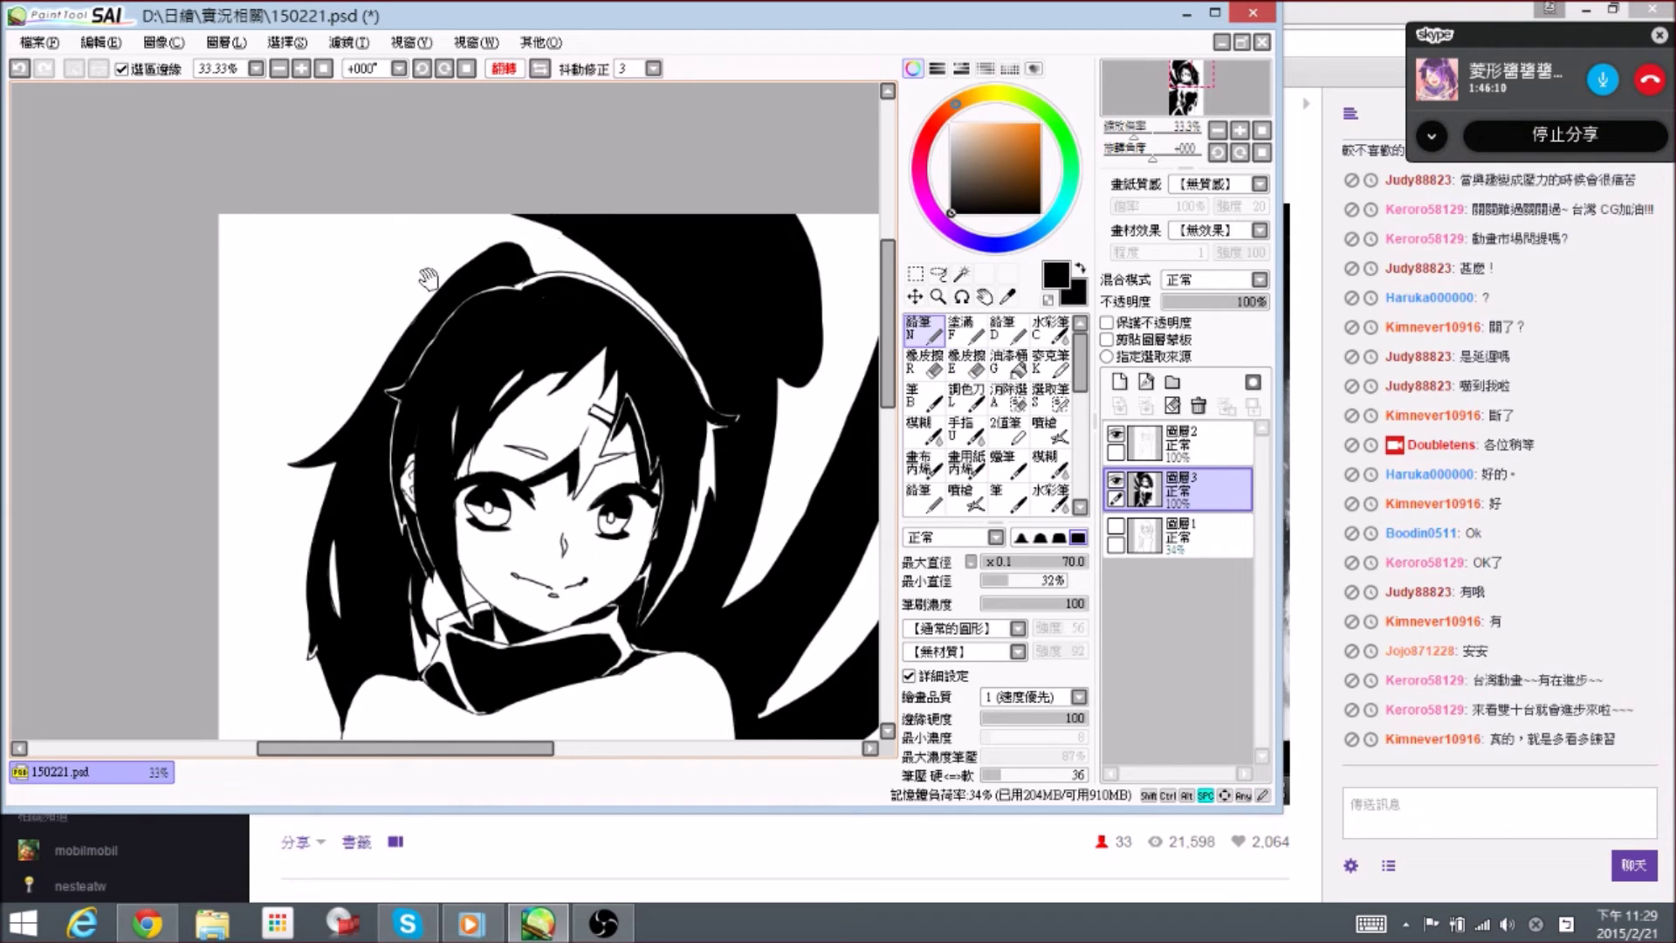
left_click_drag(428, 277, 492, 290)
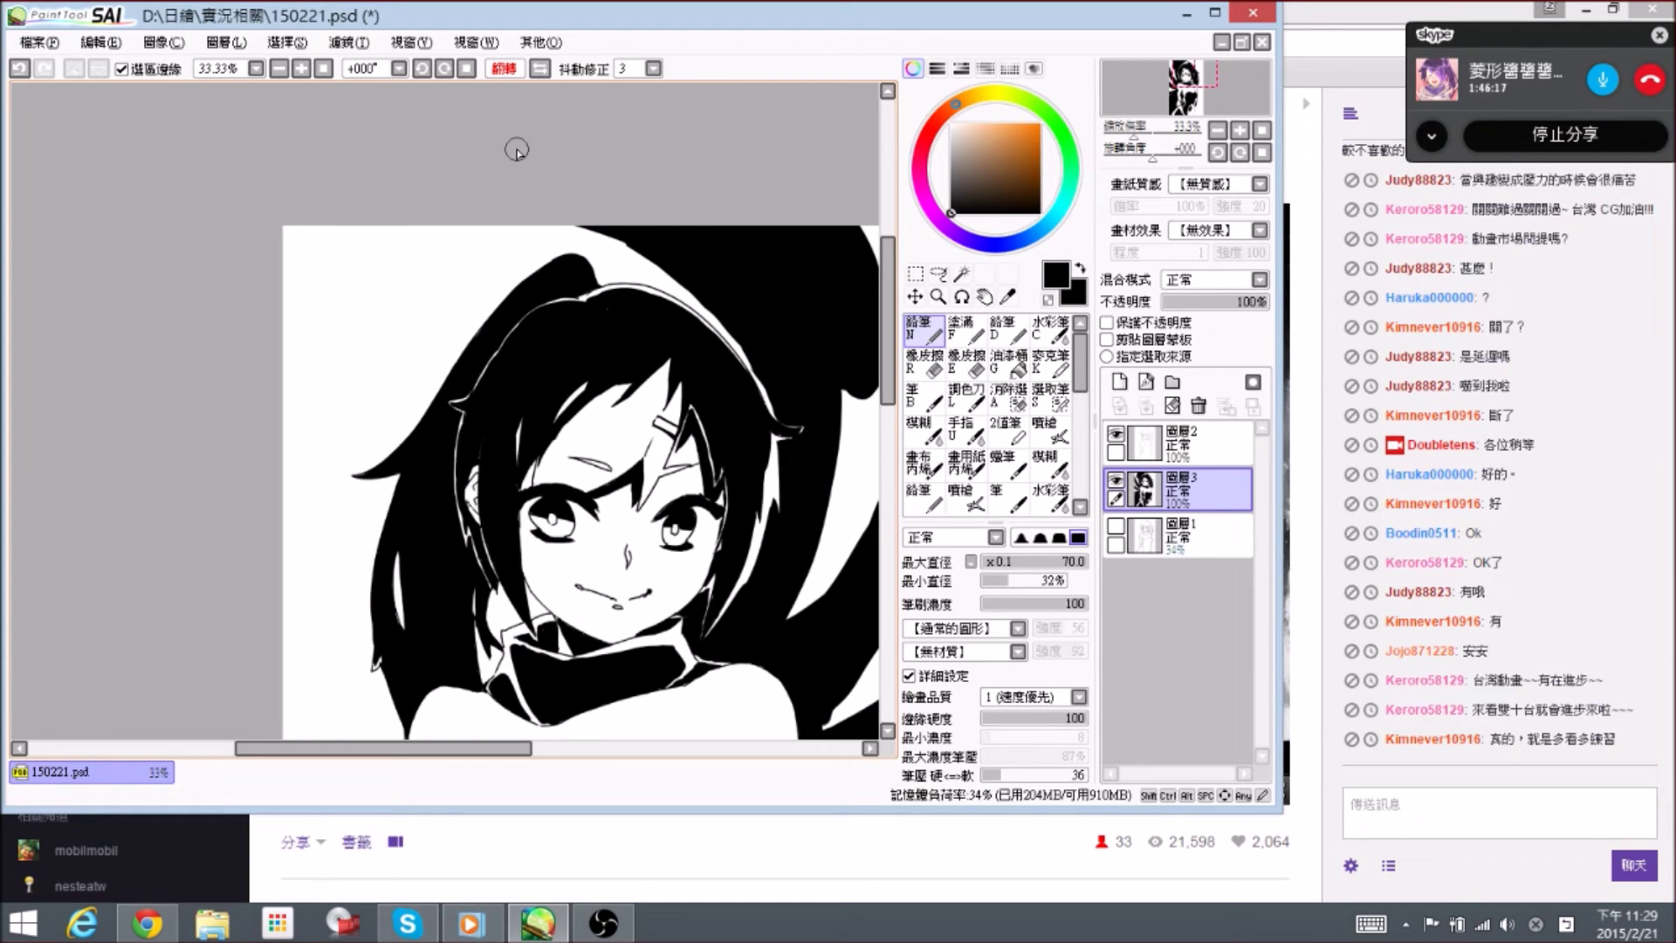
- Save the drawing and touch up the black background between the right side hair and the shoulder
key("ctrl")
left_click_drag(556, 312, 384, 256)
left_click_drag(607, 442, 591, 431)
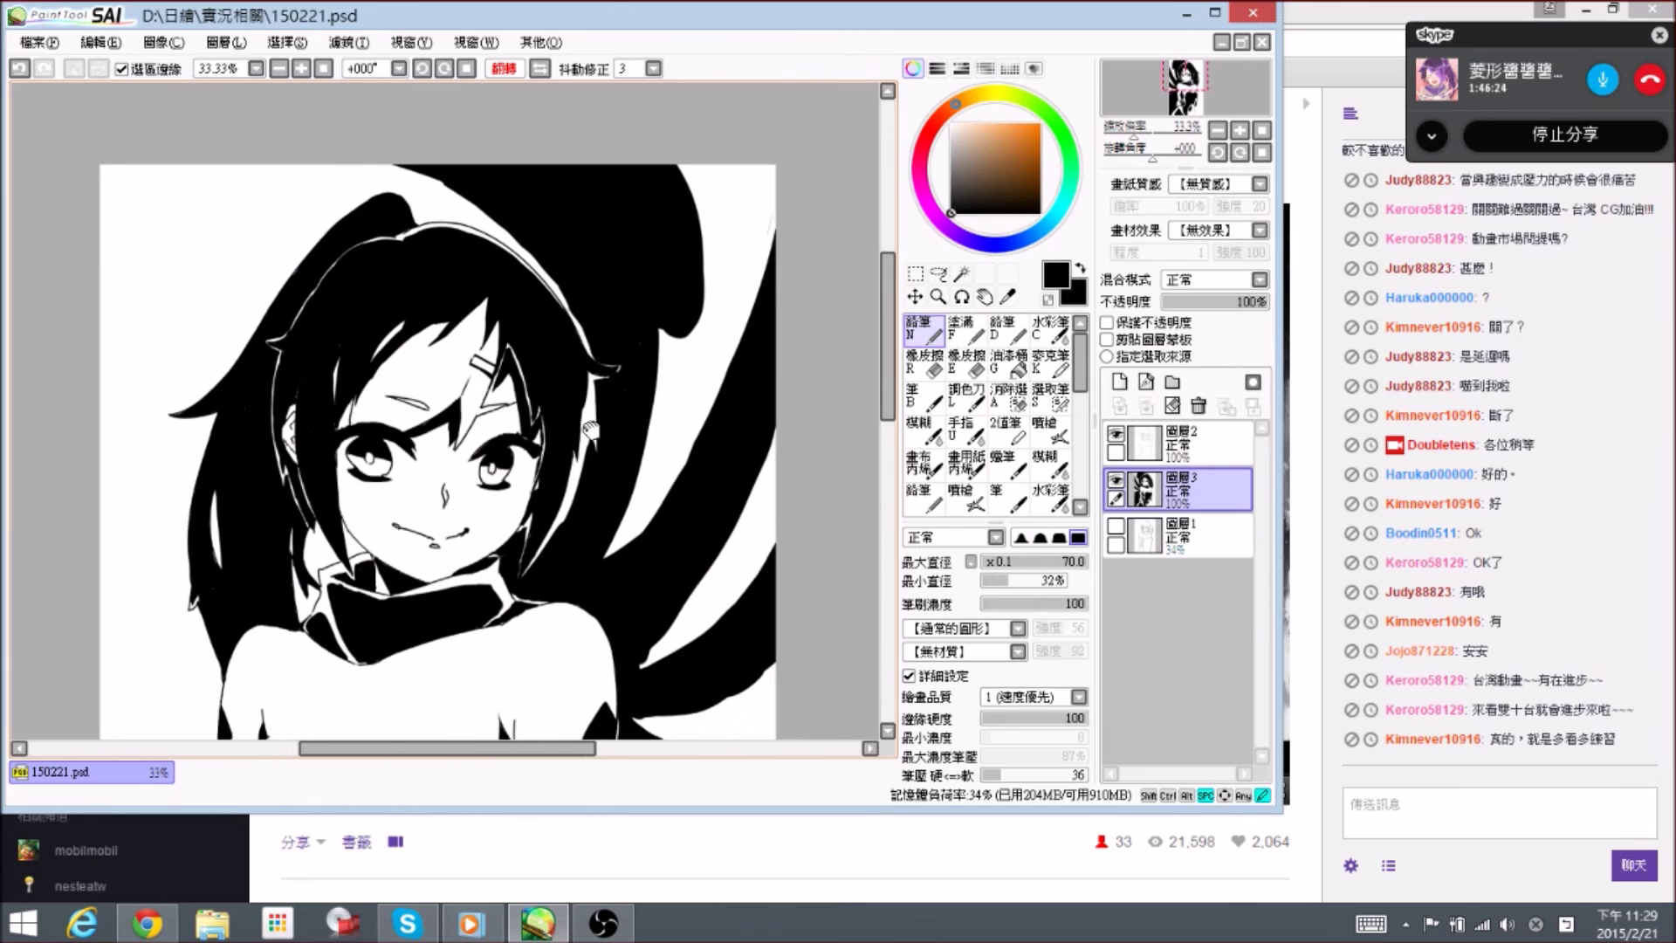
mouse_move(605, 533)
left_mouse_down()
mouse_move(641, 358)
mouse_move(613, 416)
left_mouse_up()
key("e")
key("n")
key("e")
key("n")
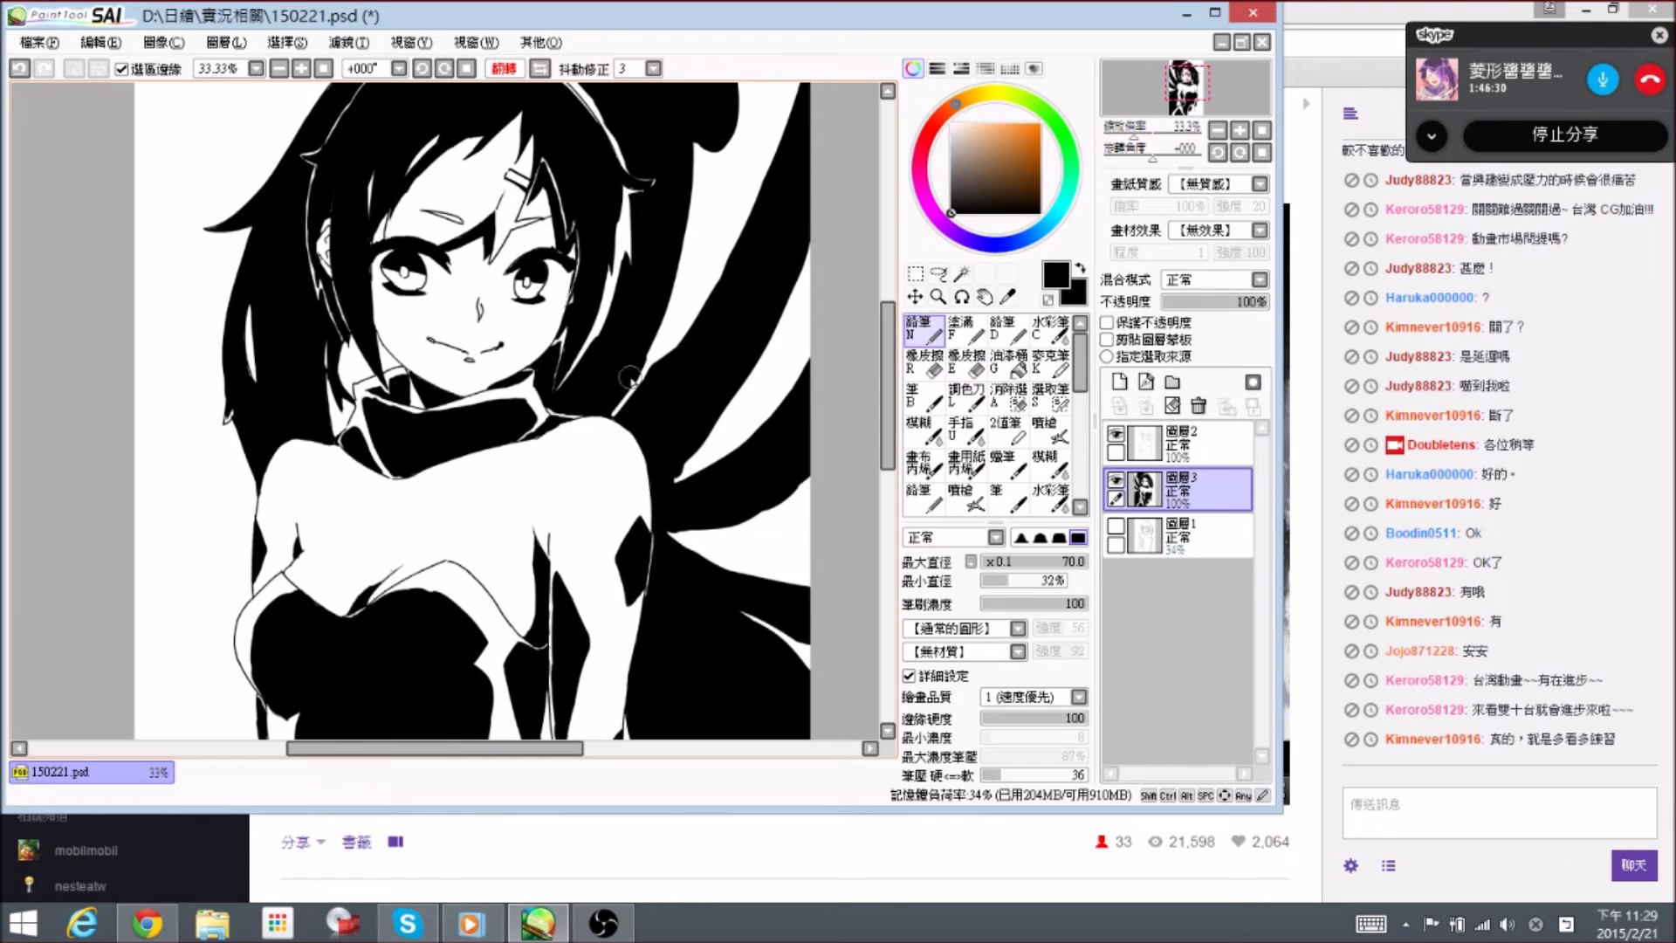
- Set the Pencil size to 200 and paint a curved black shape across the blank upper corner beside the ponytail
left_click_drag(538, 187, 544, 238)
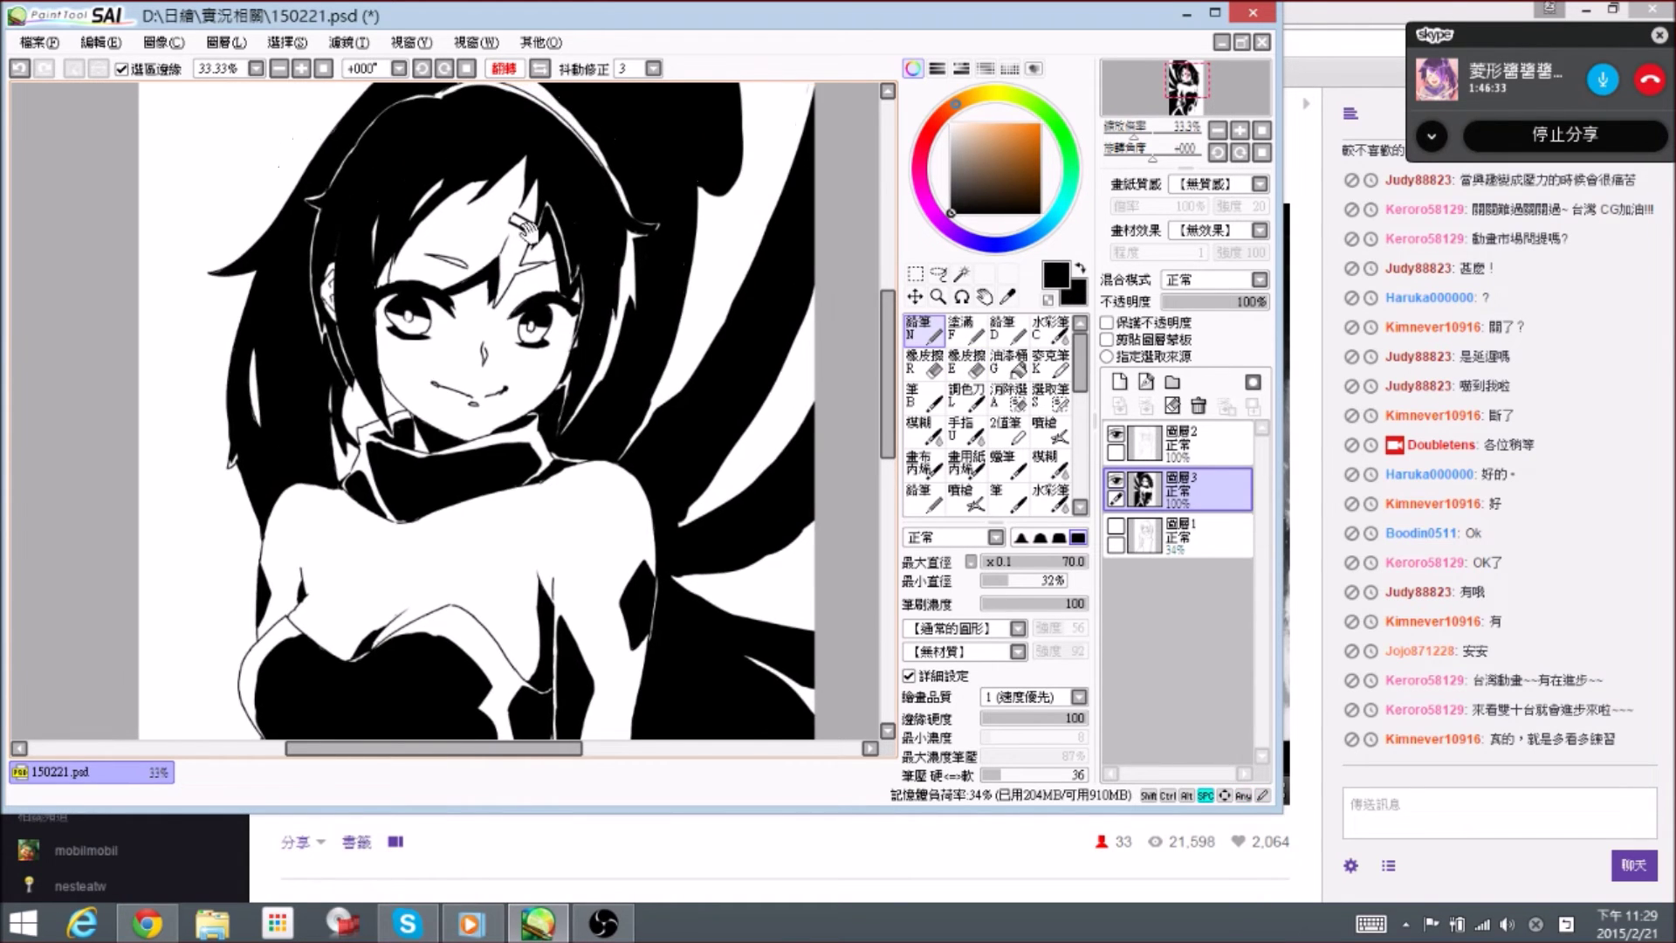
left_click_drag(377, 193, 496, 348)
key("bracketright")
key("bracketright")
key("bracketright")
key("bracketright")
key("bracketright")
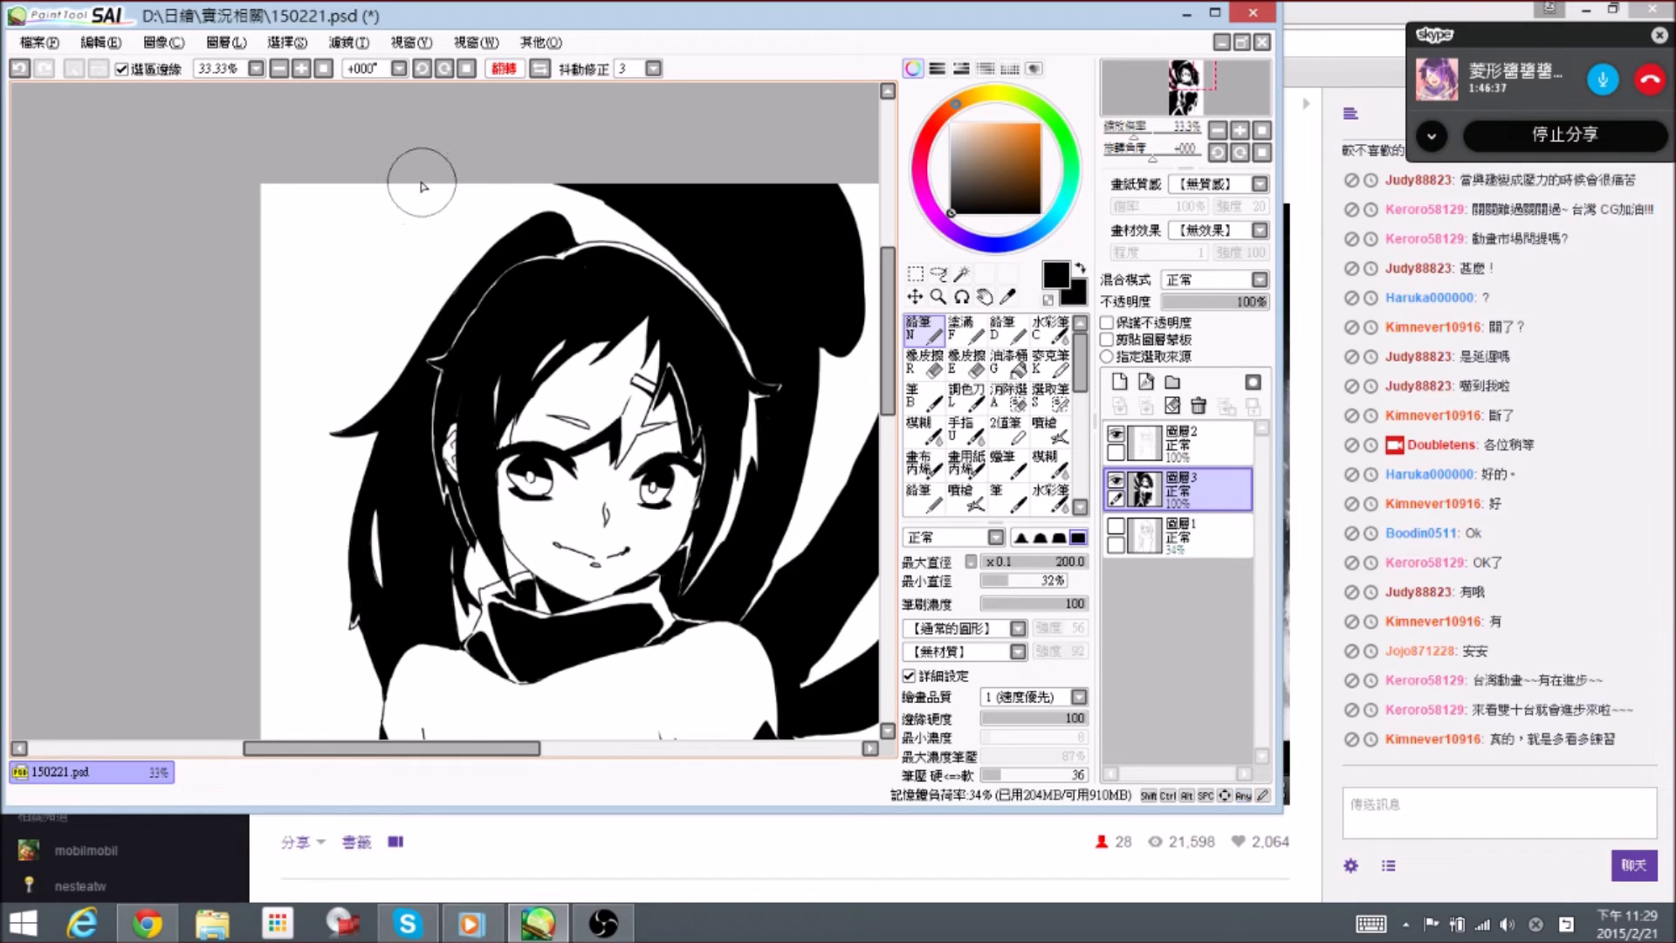
mouse_move(436, 166)
left_mouse_down()
mouse_move(285, 309)
mouse_move(323, 250)
mouse_move(260, 299)
left_mouse_up()
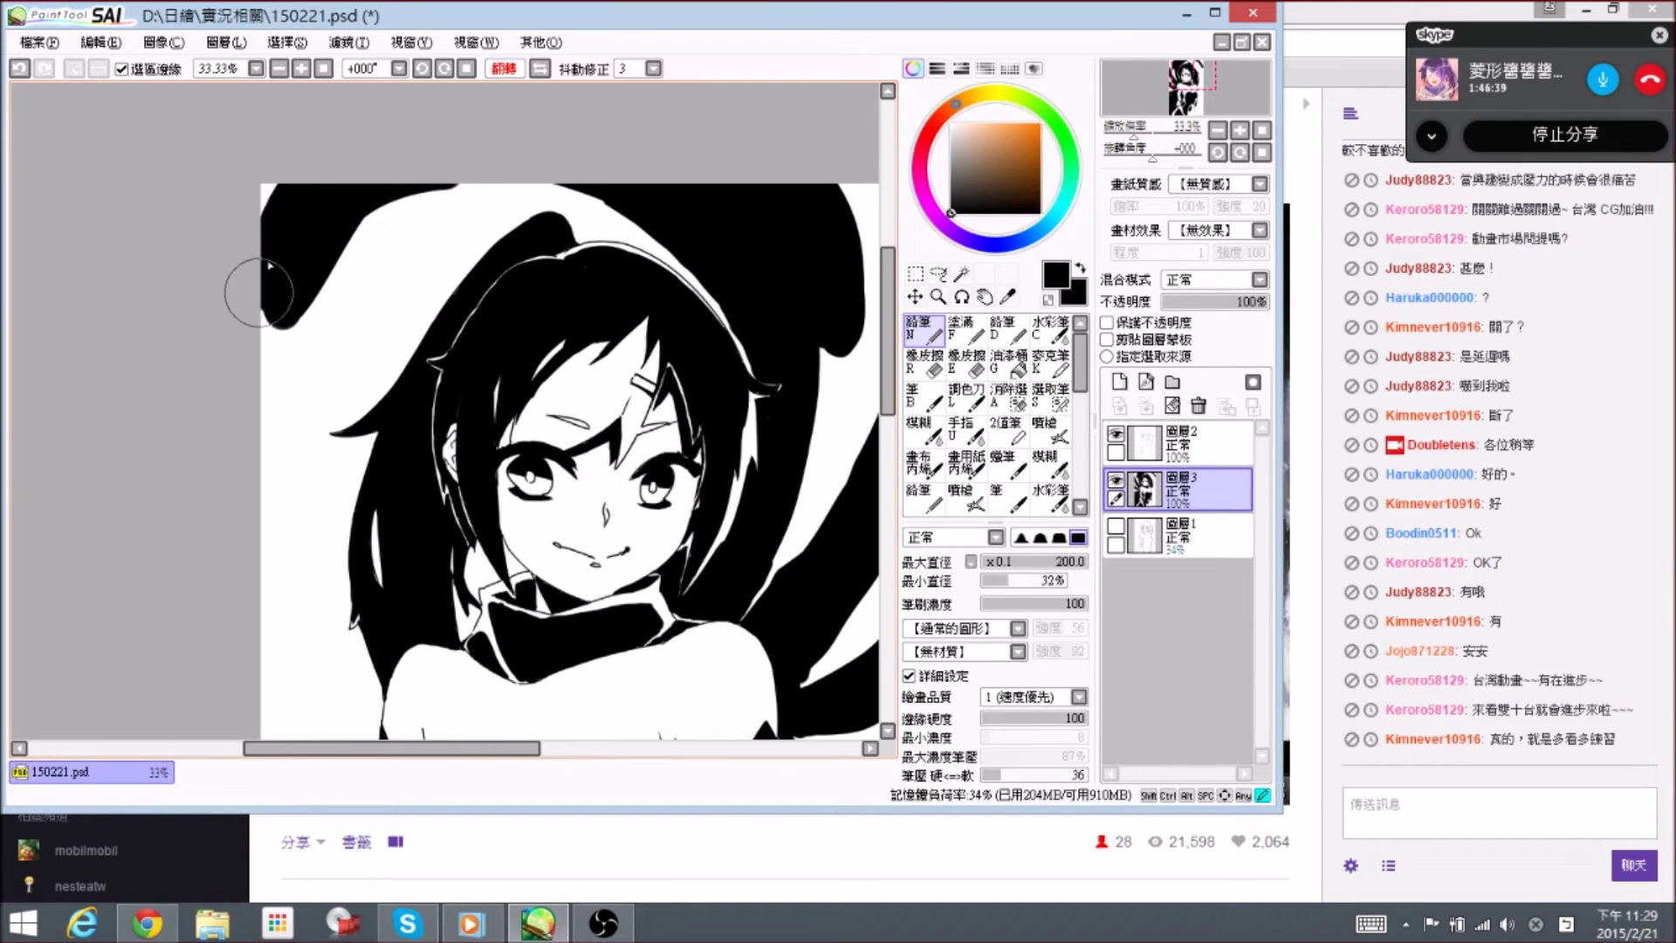
- Set the Pencil size to 70 and extend the black corner shape down to a point near the hair's outer tip
key("e")
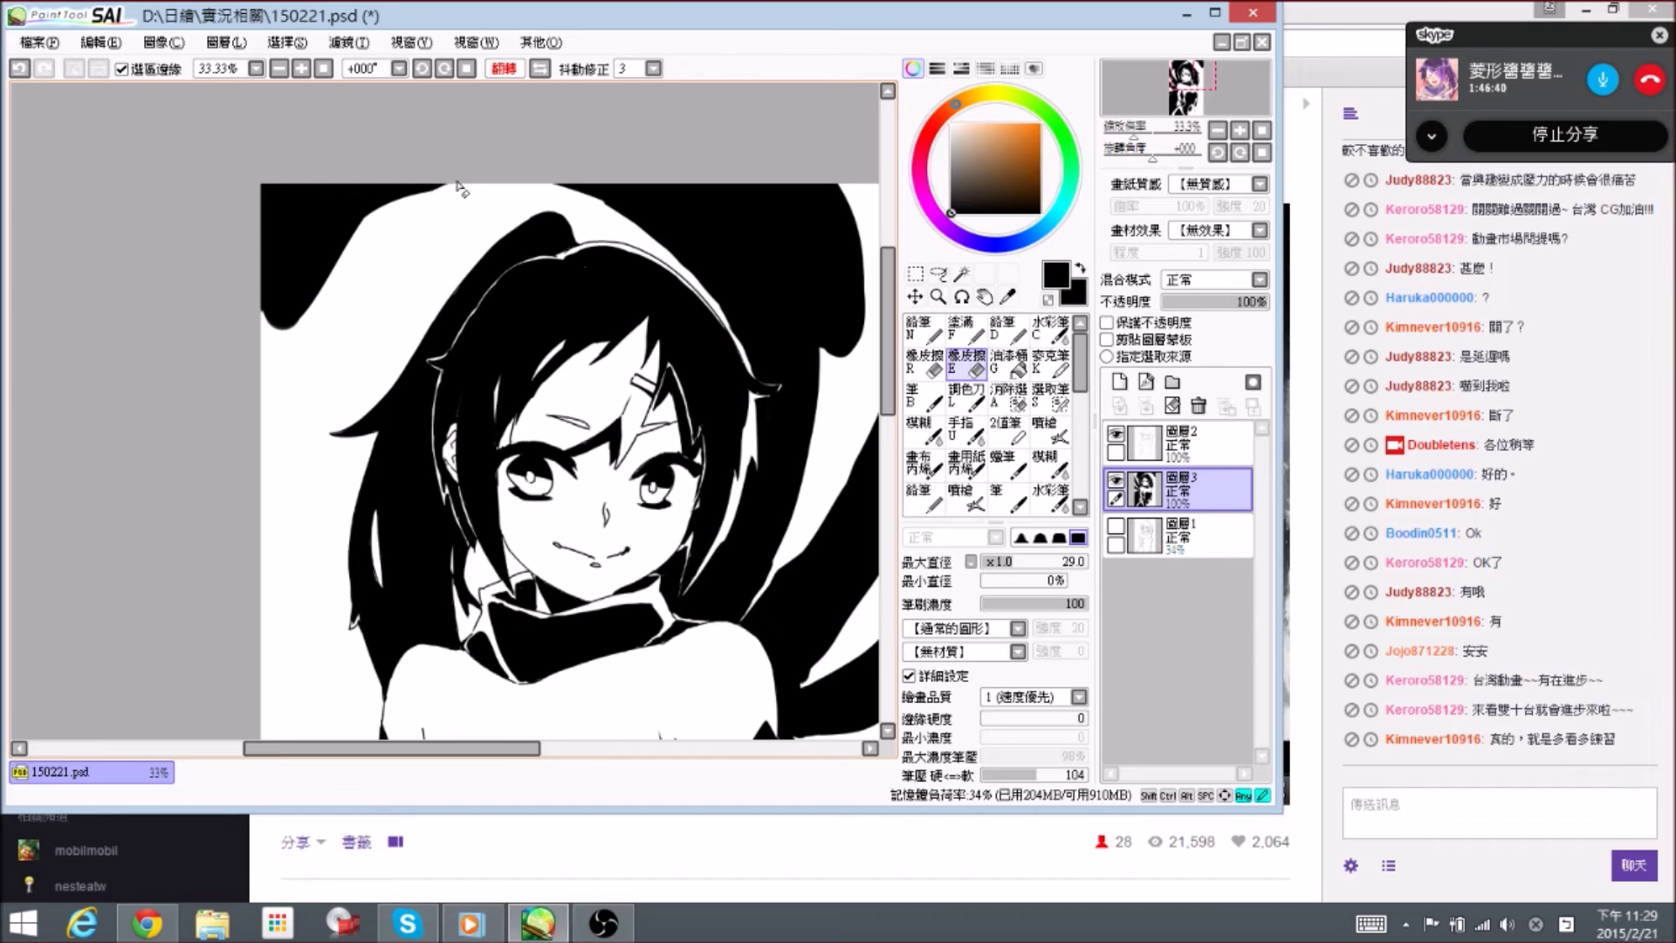
key("n")
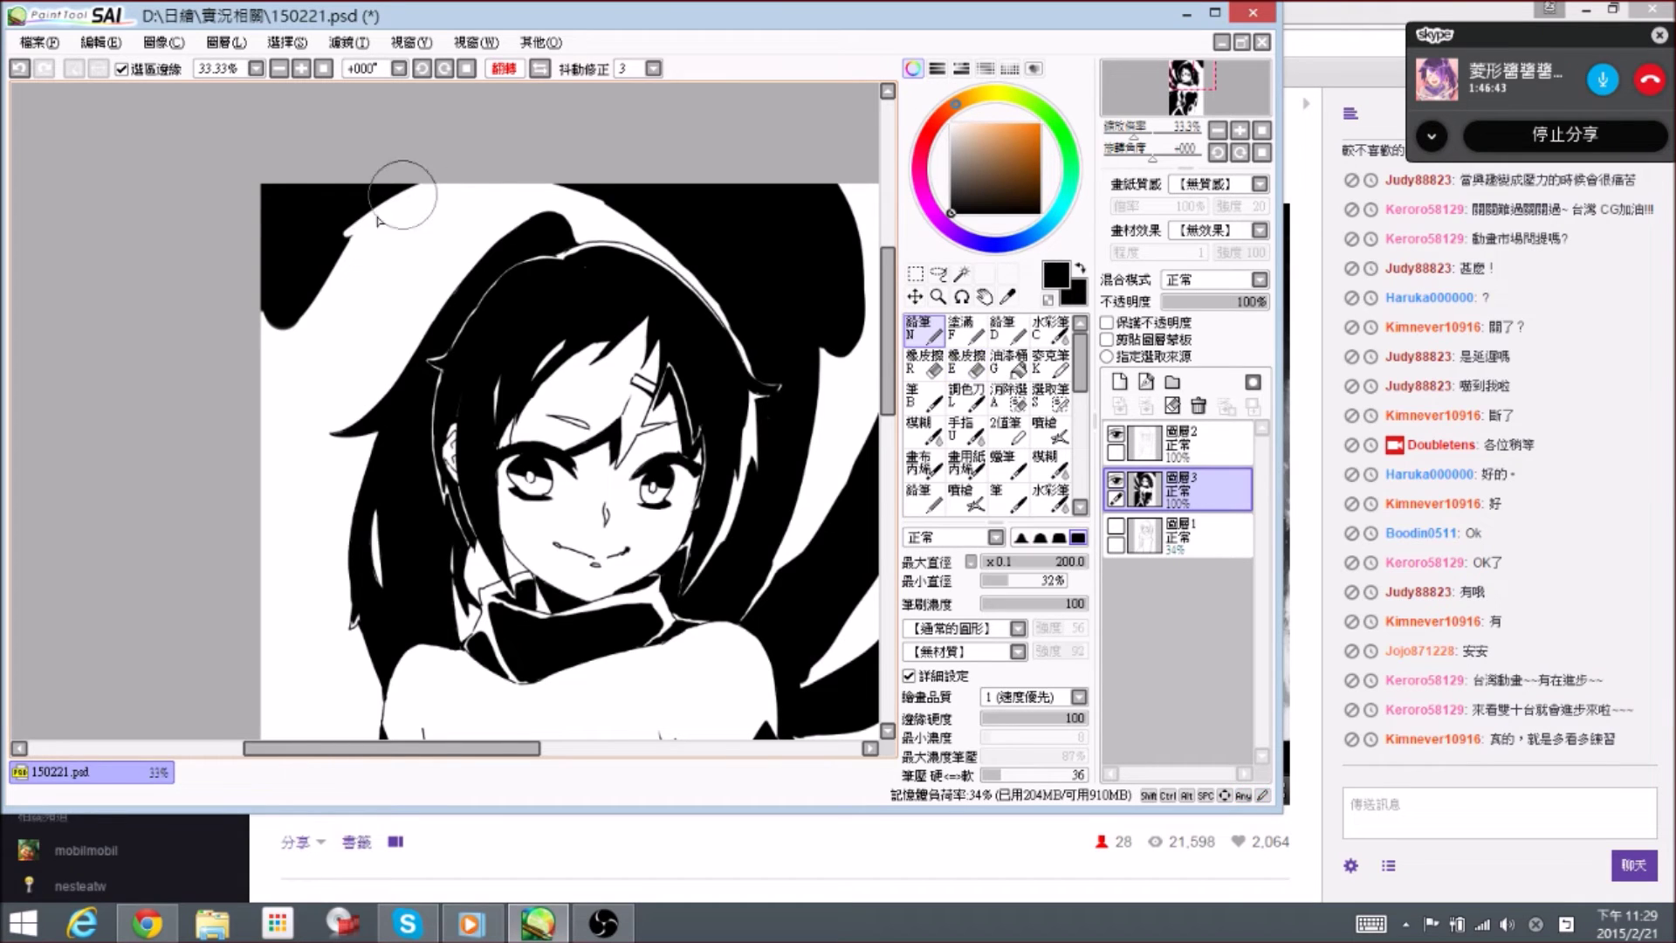
key("[")
key("[")
key("[")
left_click_drag(365, 208, 342, 309)
left_click_drag(358, 215, 346, 344)
mouse_move(323, 285)
left_mouse_down()
mouse_move(324, 236)
mouse_move(336, 331)
left_mouse_up()
left_click_drag(323, 237, 333, 345)
left_click_drag(324, 273, 338, 358)
mouse_move(316, 308)
left_mouse_down()
mouse_move(336, 370)
mouse_move(325, 332)
mouse_move(322, 382)
left_mouse_up()
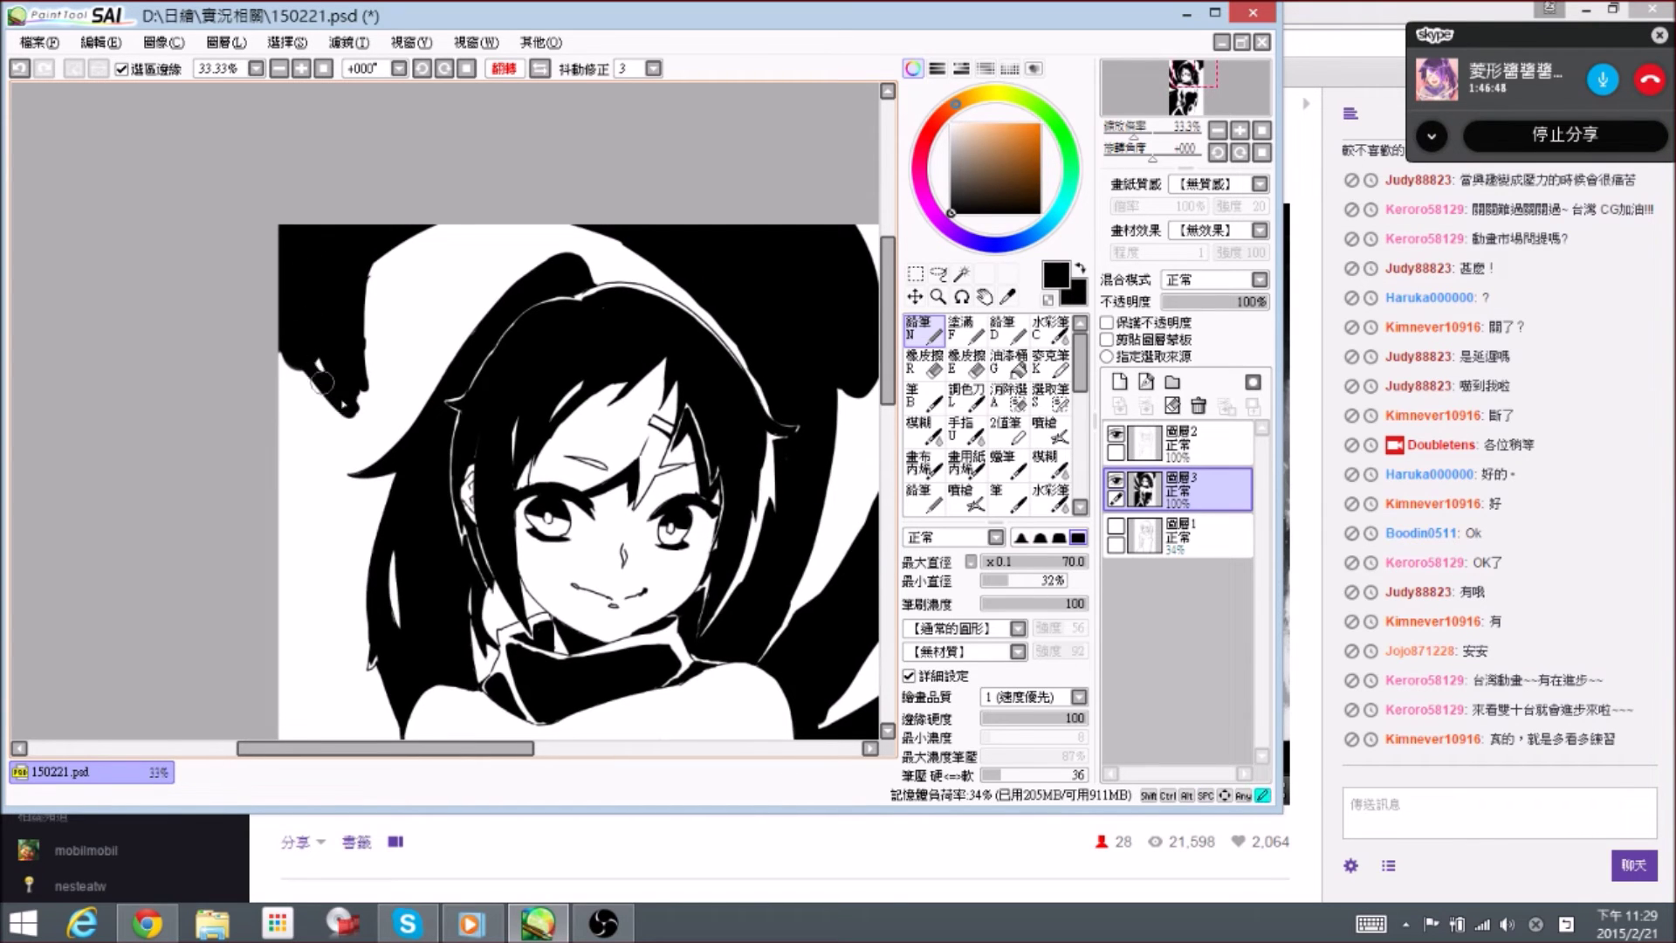
mouse_move(284, 321)
left_mouse_down()
mouse_move(336, 410)
mouse_move(372, 415)
mouse_move(346, 411)
left_mouse_up()
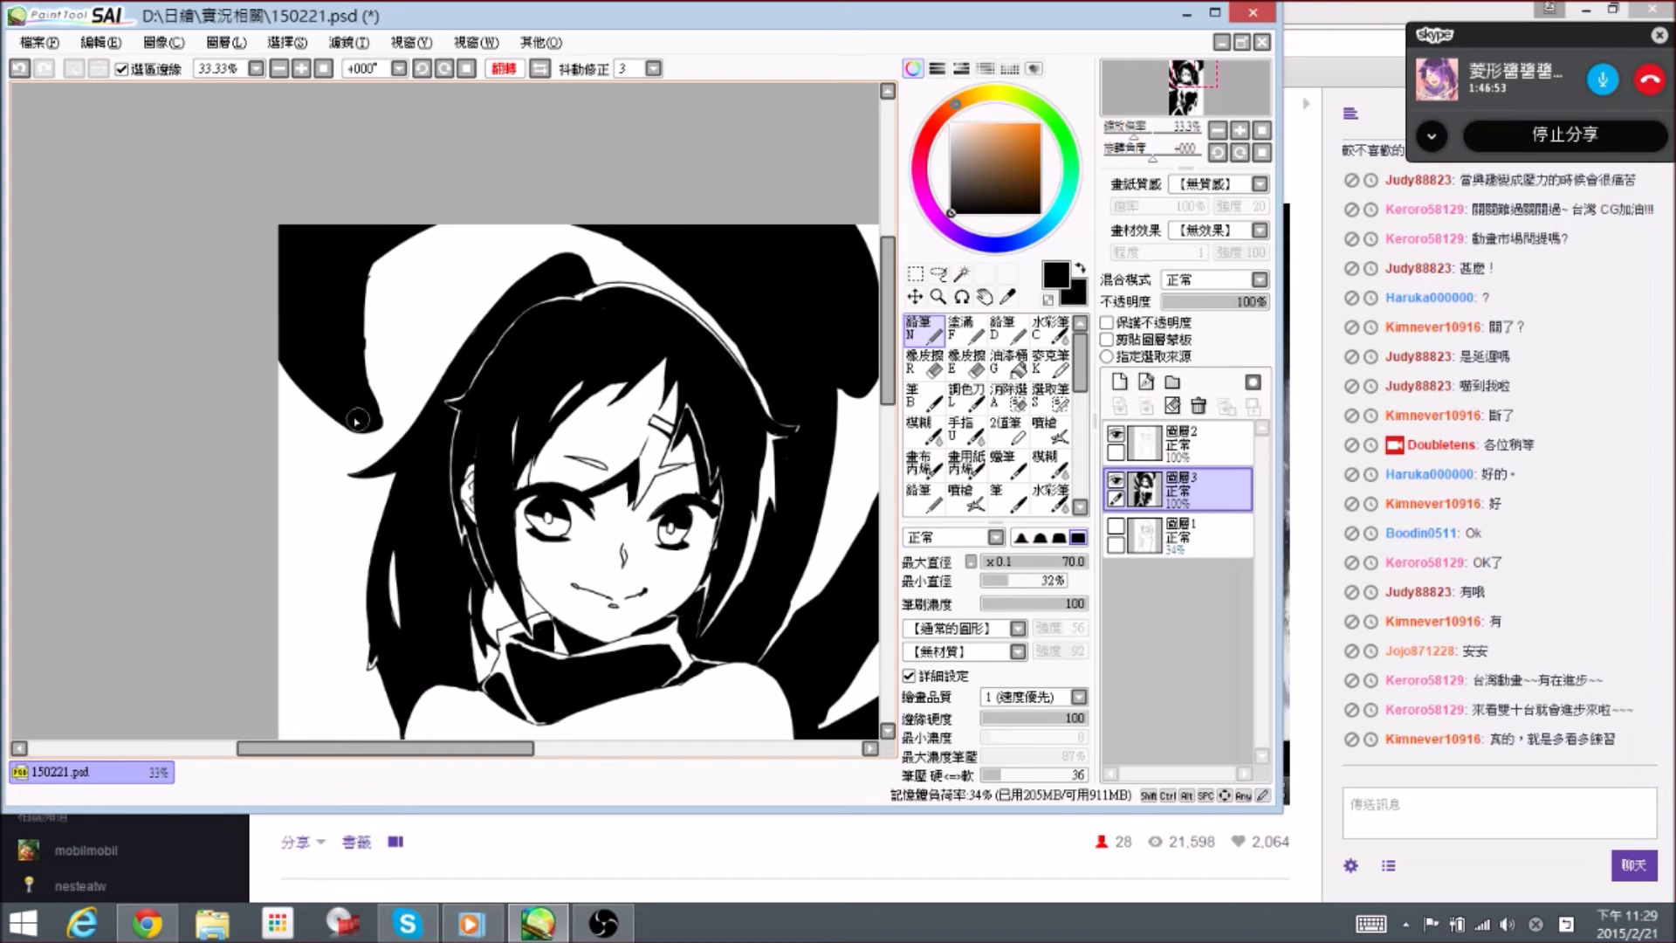
- Carve a curved white band through the black corner shape, alternating Eraser and Pencil to shape both of its edges
key("e")
mouse_move(367, 323)
left_mouse_down()
mouse_move(392, 416)
mouse_move(367, 340)
mouse_move(389, 417)
mouse_move(369, 360)
mouse_move(382, 426)
mouse_move(361, 381)
mouse_move(368, 431)
mouse_move(370, 369)
mouse_move(330, 194)
mouse_move(352, 351)
mouse_move(340, 314)
mouse_move(374, 393)
mouse_move(323, 191)
mouse_move(363, 355)
mouse_move(338, 336)
mouse_move(372, 384)
left_mouse_up()
key("n")
key("e")
key("n")
key("e")
key("n")
key("e")
key("n")
- Shape the black strip on the inner side of the white band into a tapered spike with a small white notch
left_click_drag(340, 244, 340, 353)
key("e")
mouse_move(332, 297)
left_mouse_down()
mouse_move(380, 430)
mouse_move(352, 398)
mouse_move(392, 466)
mouse_move(342, 384)
mouse_move(372, 445)
left_mouse_up()
key("n")
mouse_move(402, 322)
left_mouse_down()
mouse_move(413, 336)
mouse_move(392, 330)
left_mouse_up()
key("e")
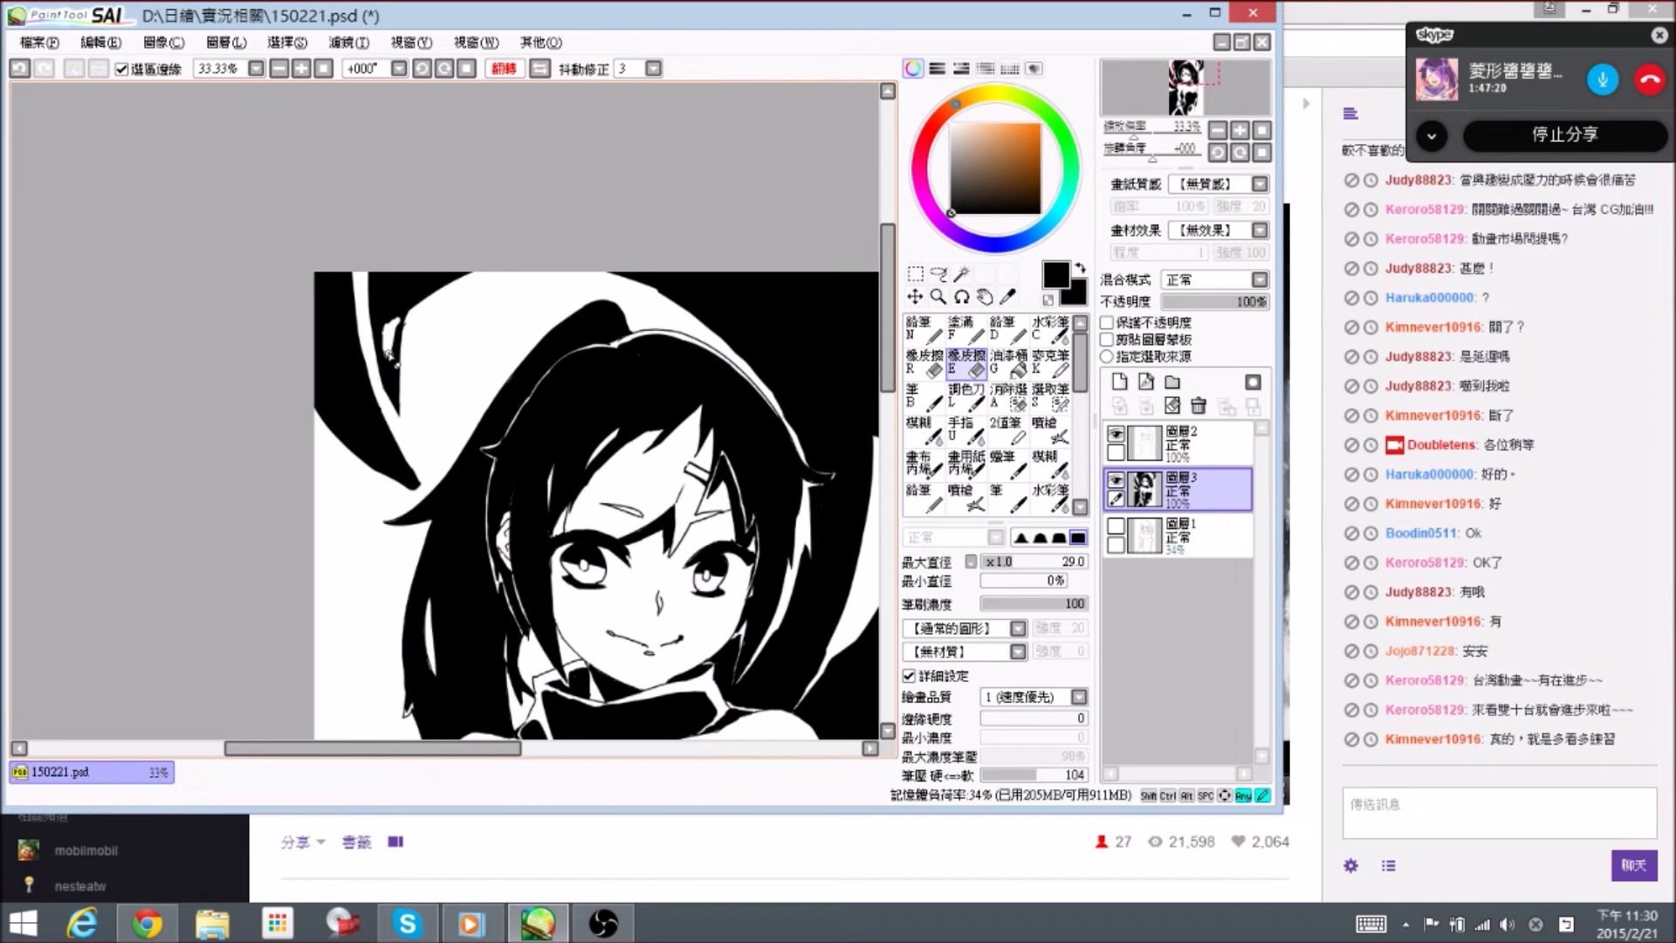
key("n")
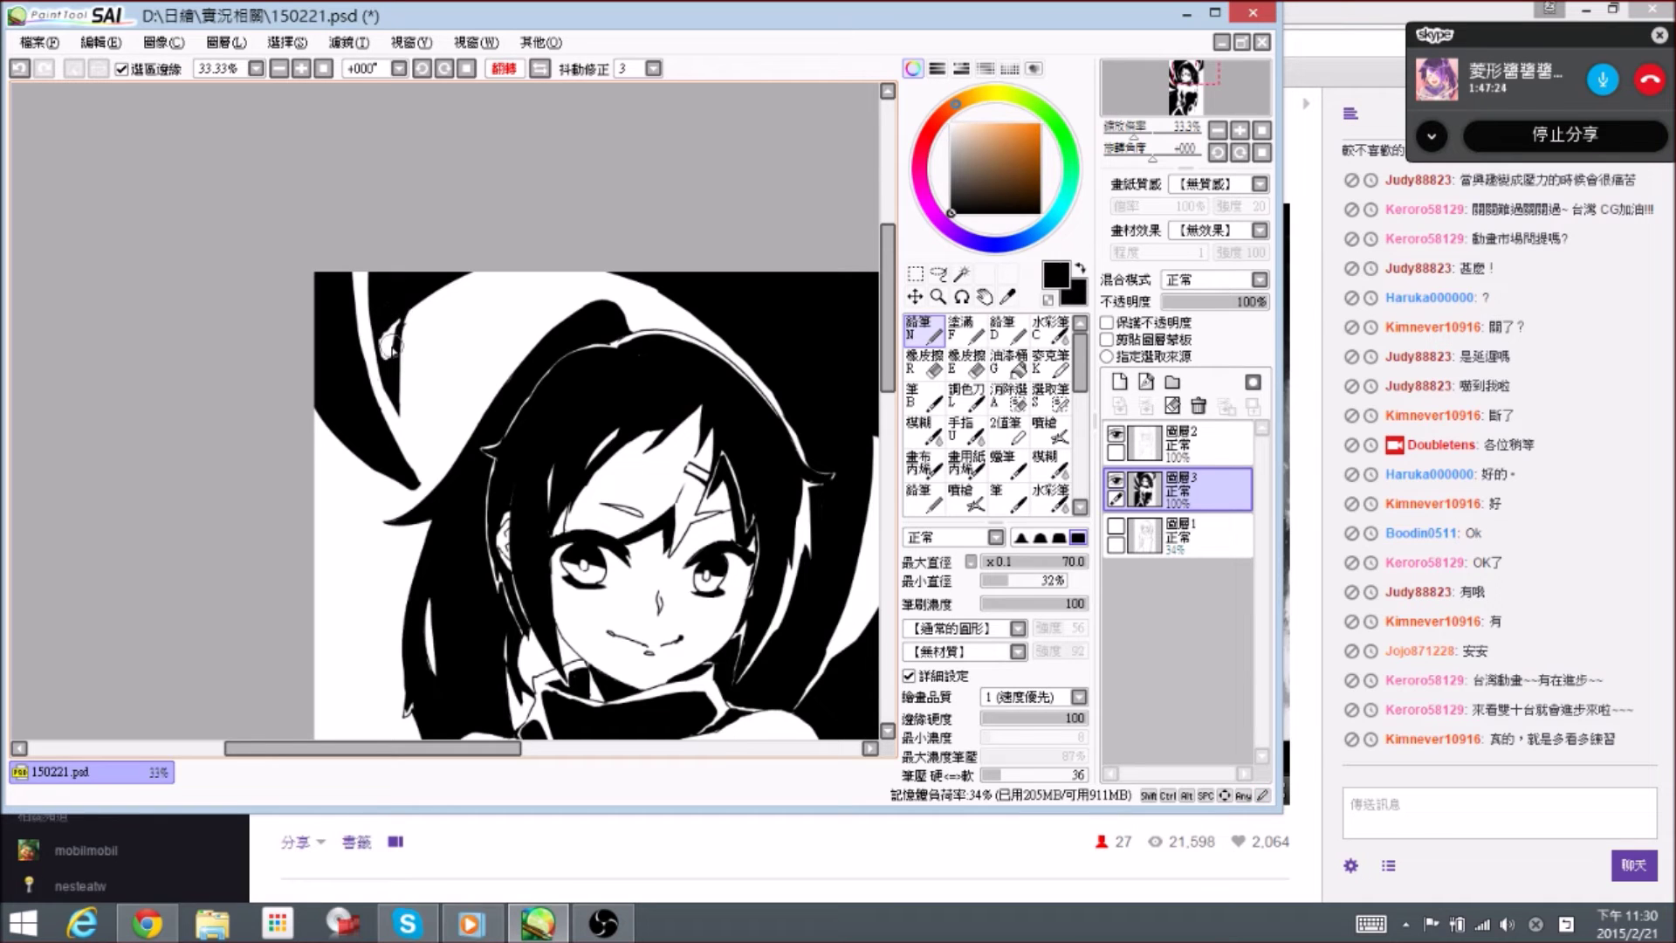
- Set the Pencil size to 30 and refine the small white notch inside the inner black spike
scroll(397, 353, "up", 1)
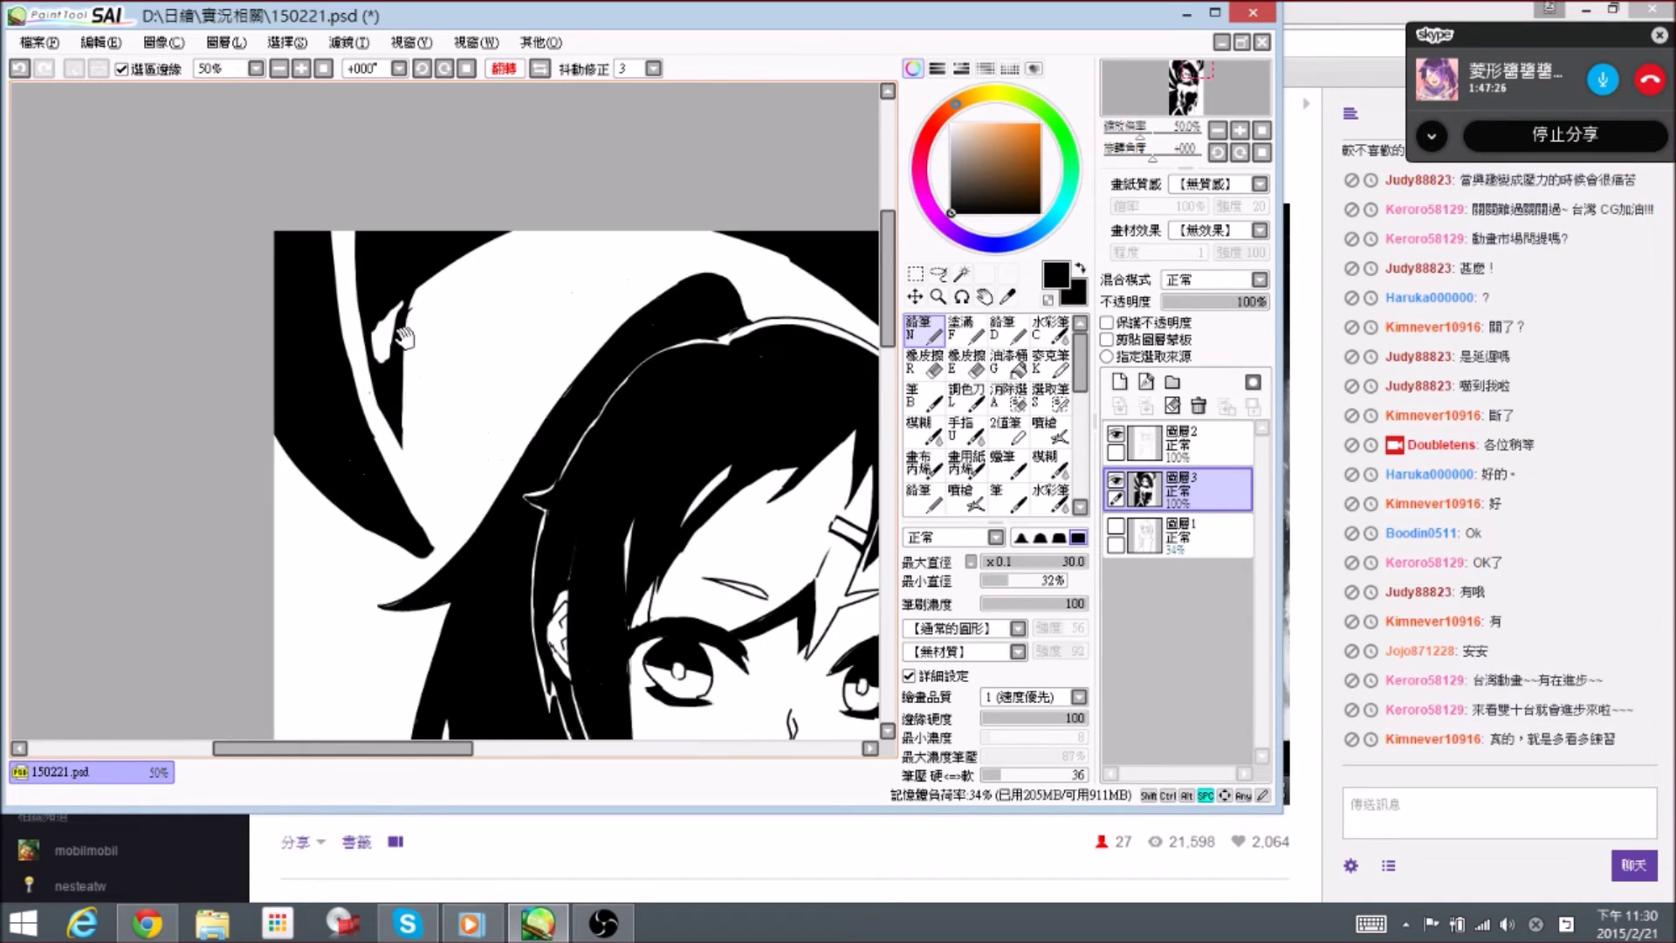
key("e")
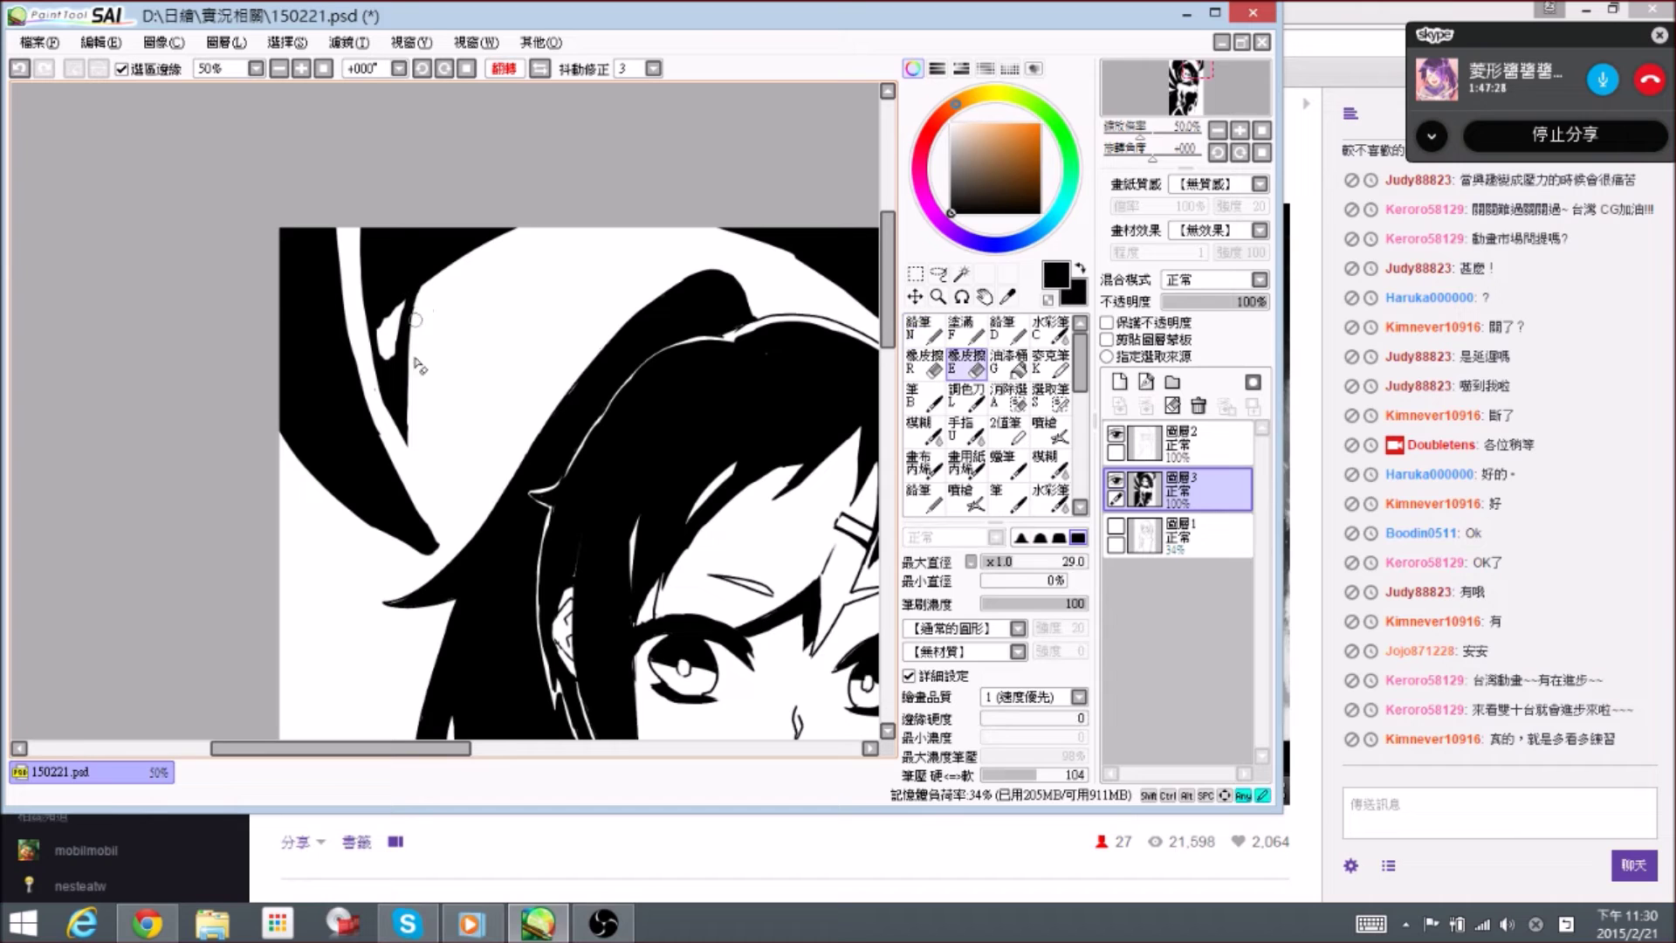
key("n")
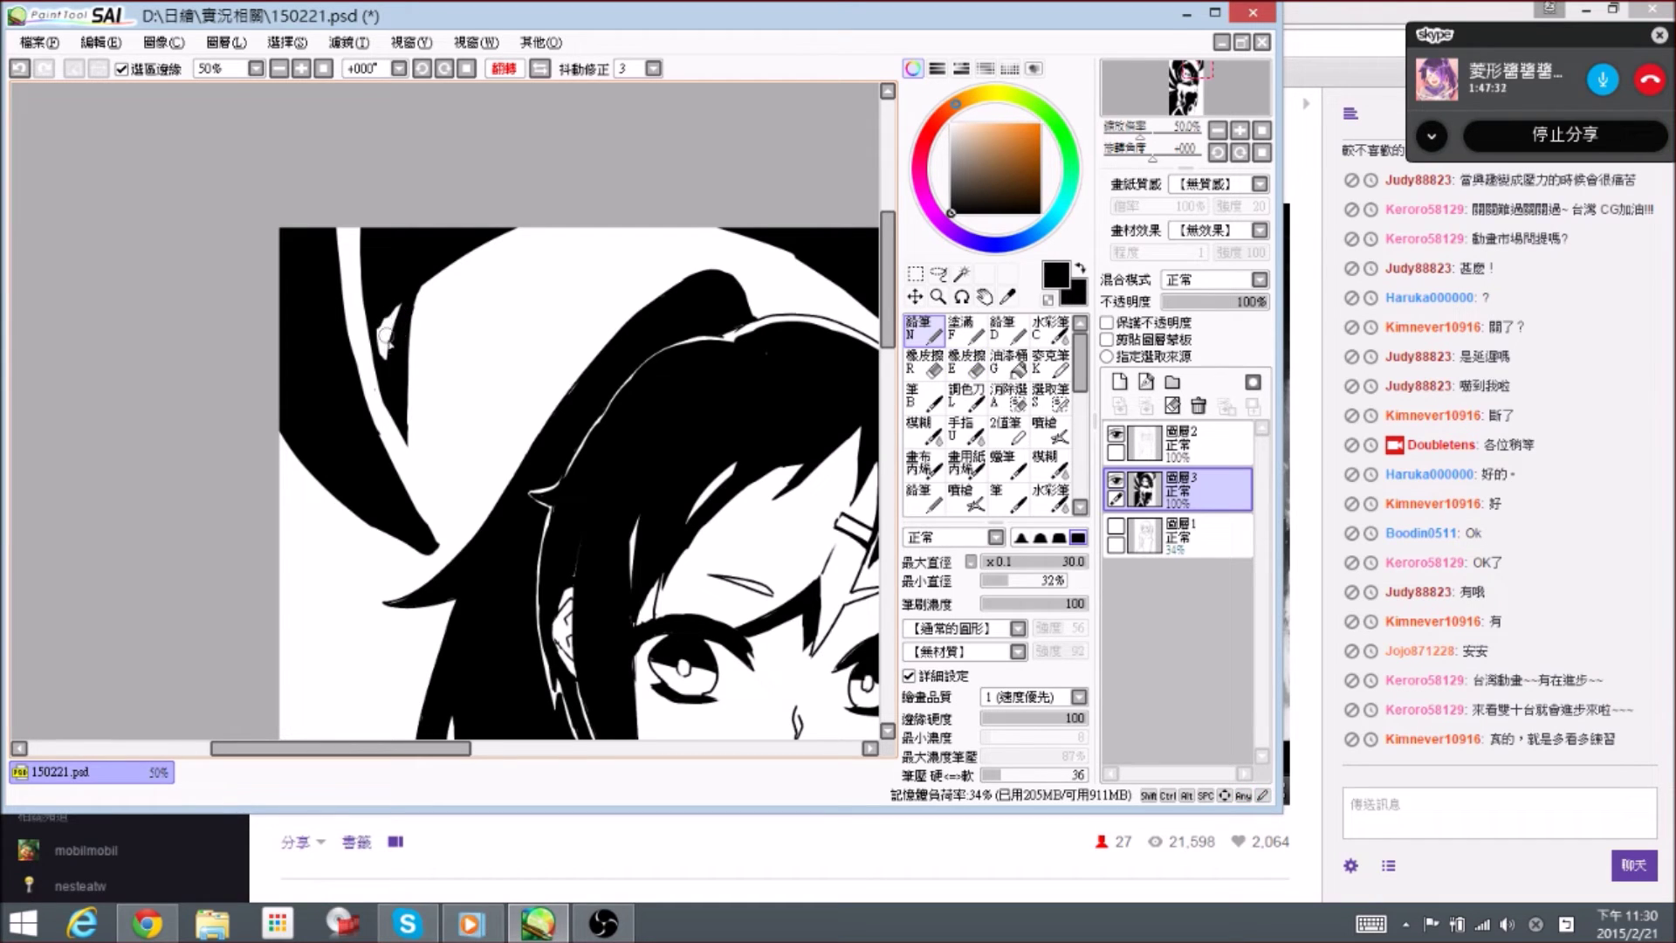
key("e")
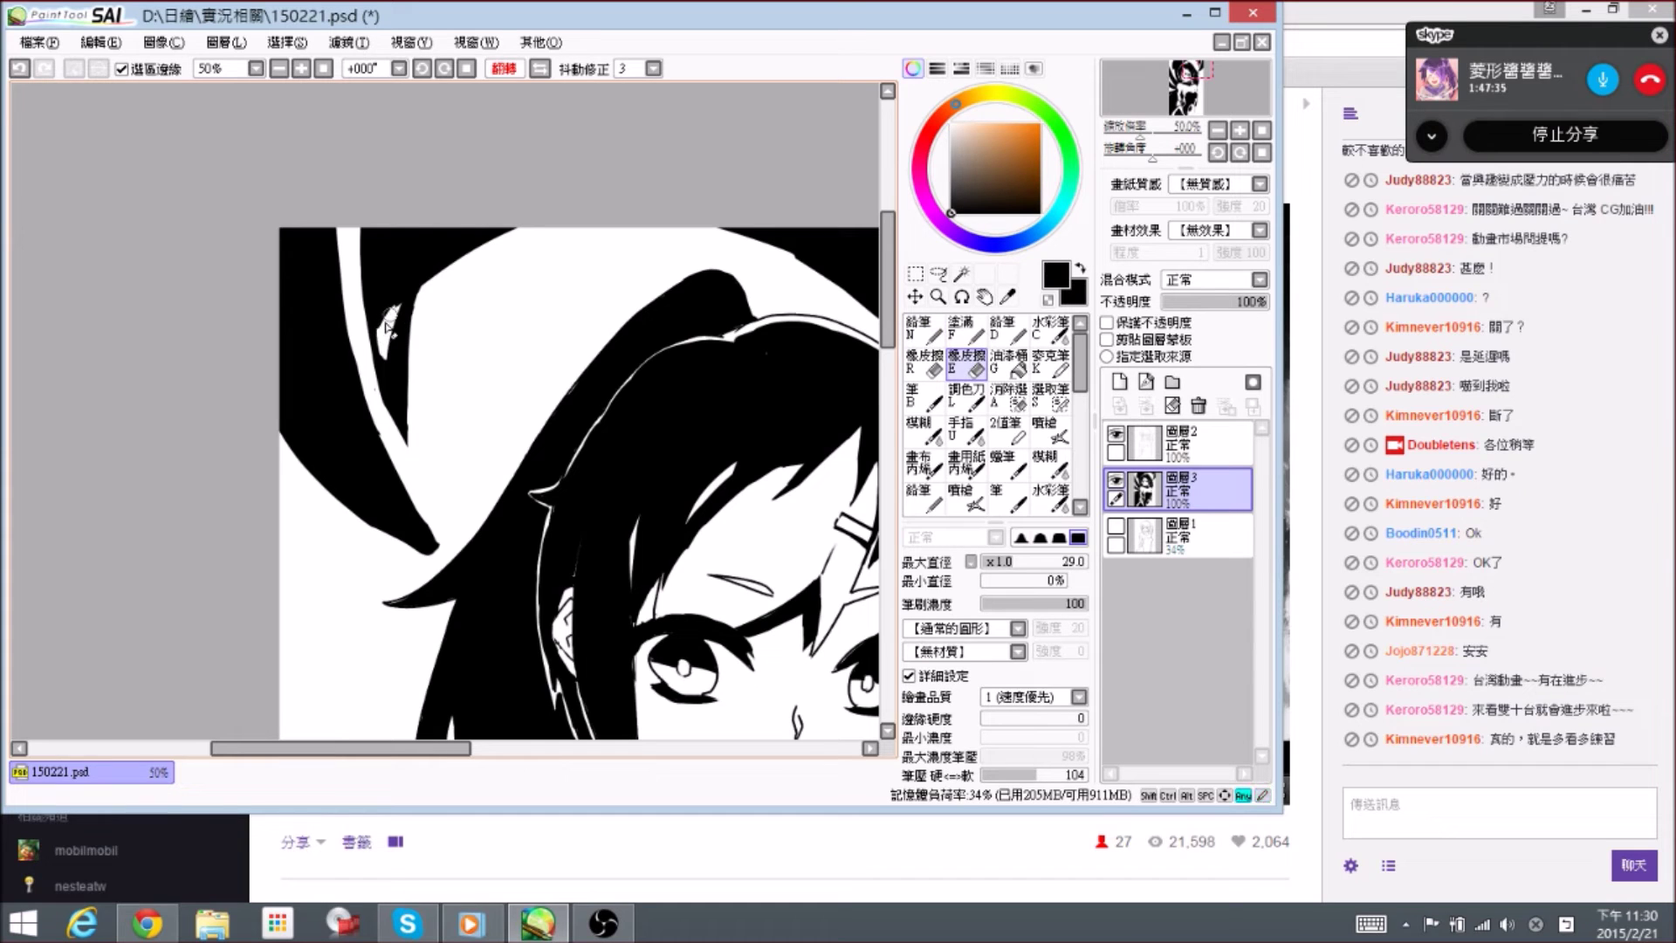
key("n")
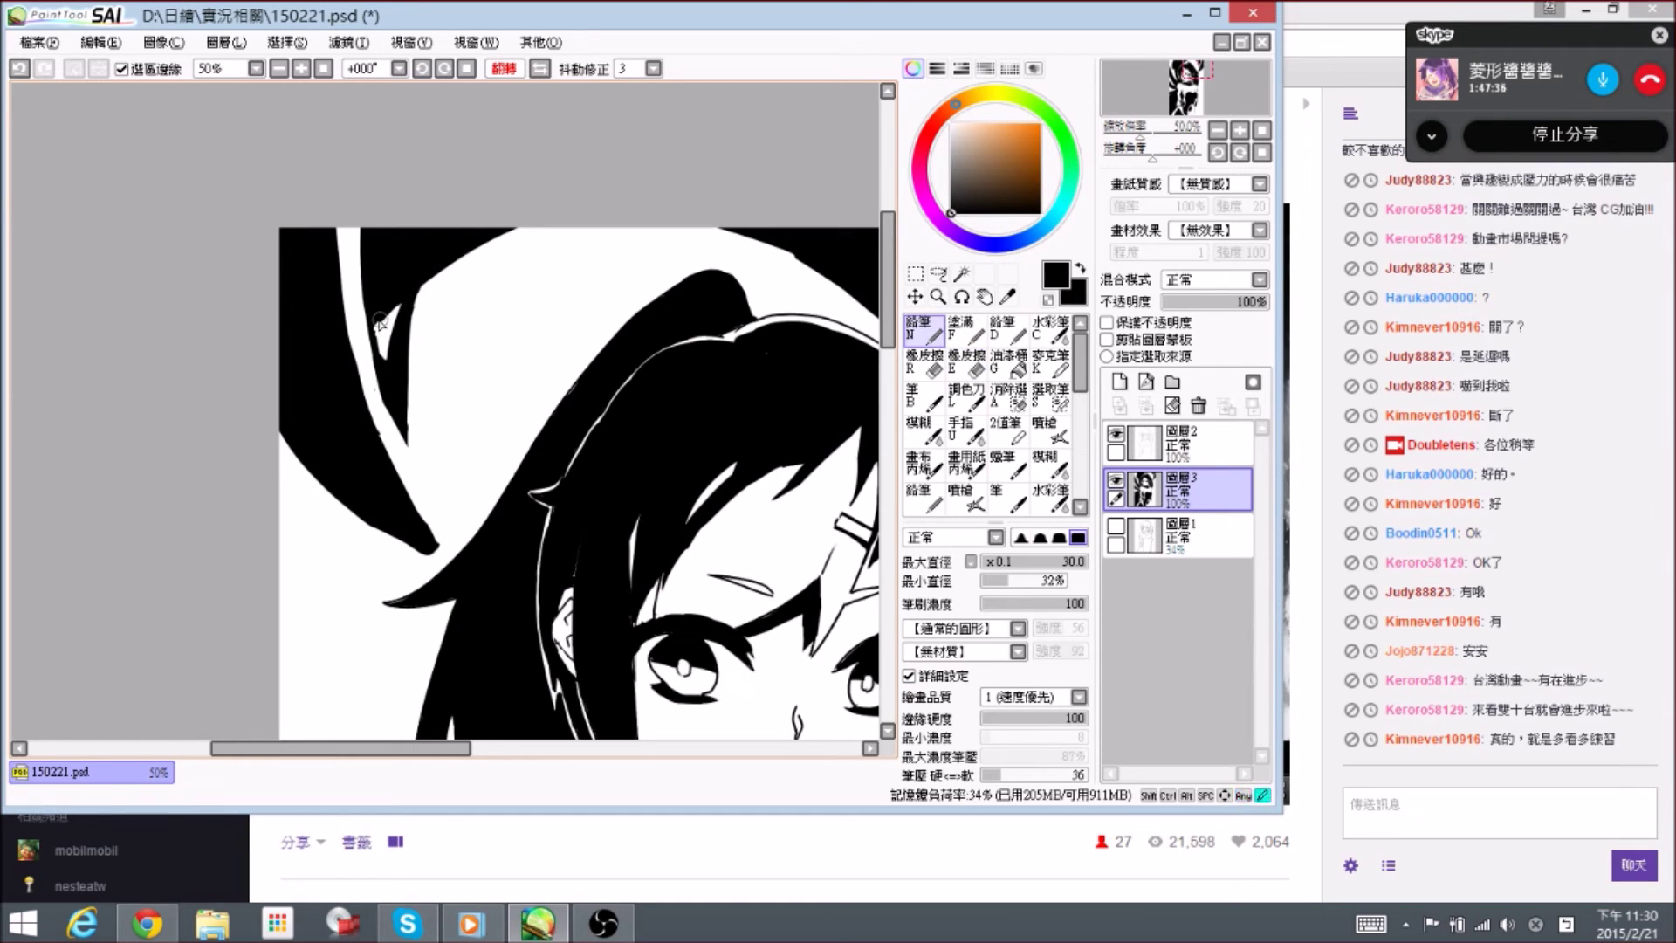
- Cut a pointed white slit into the outer black shape at the canvas's side edge and clean its contour
left_click_drag(384, 403, 410, 322)
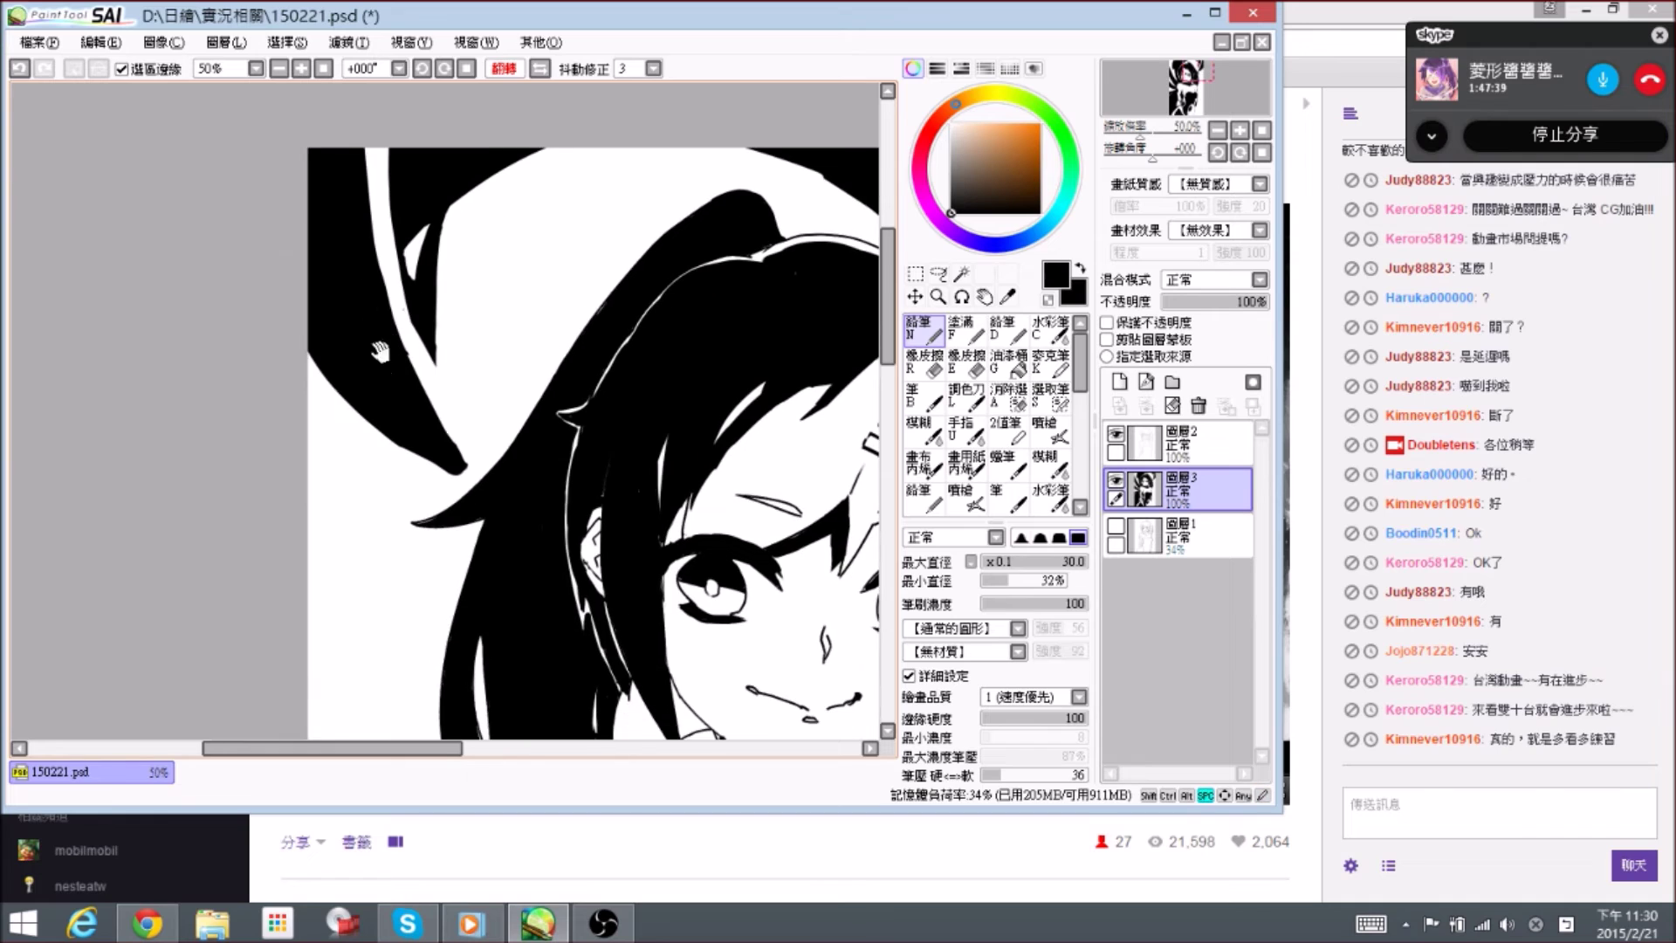
left_click_drag(324, 373, 340, 313)
key("e")
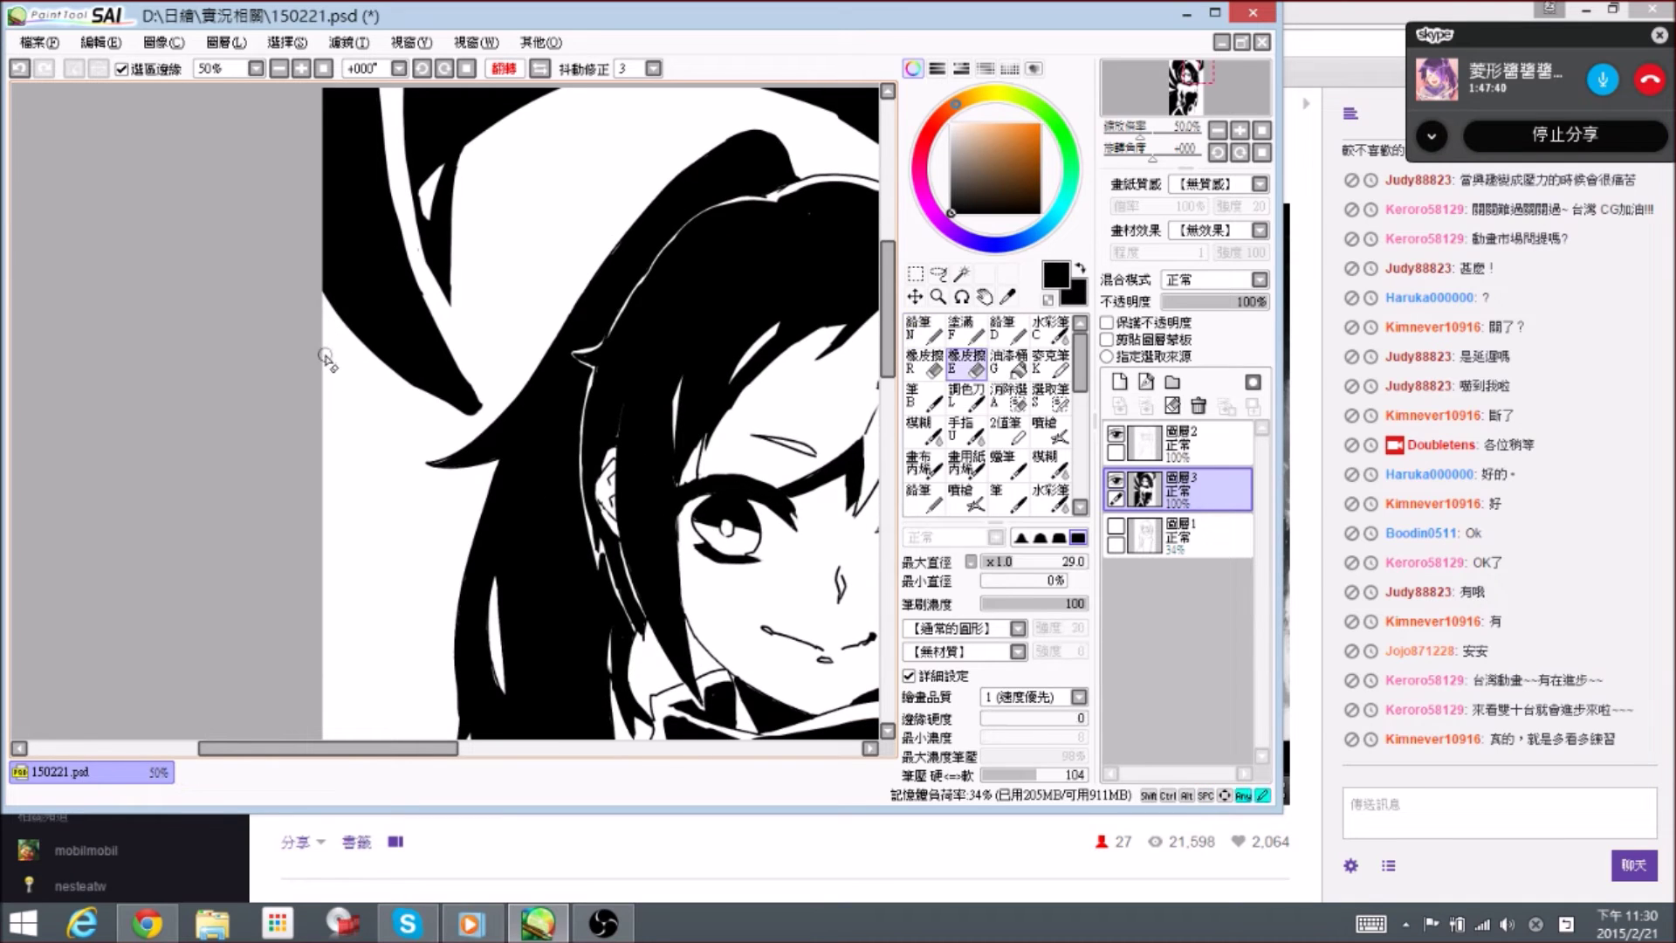
key("n")
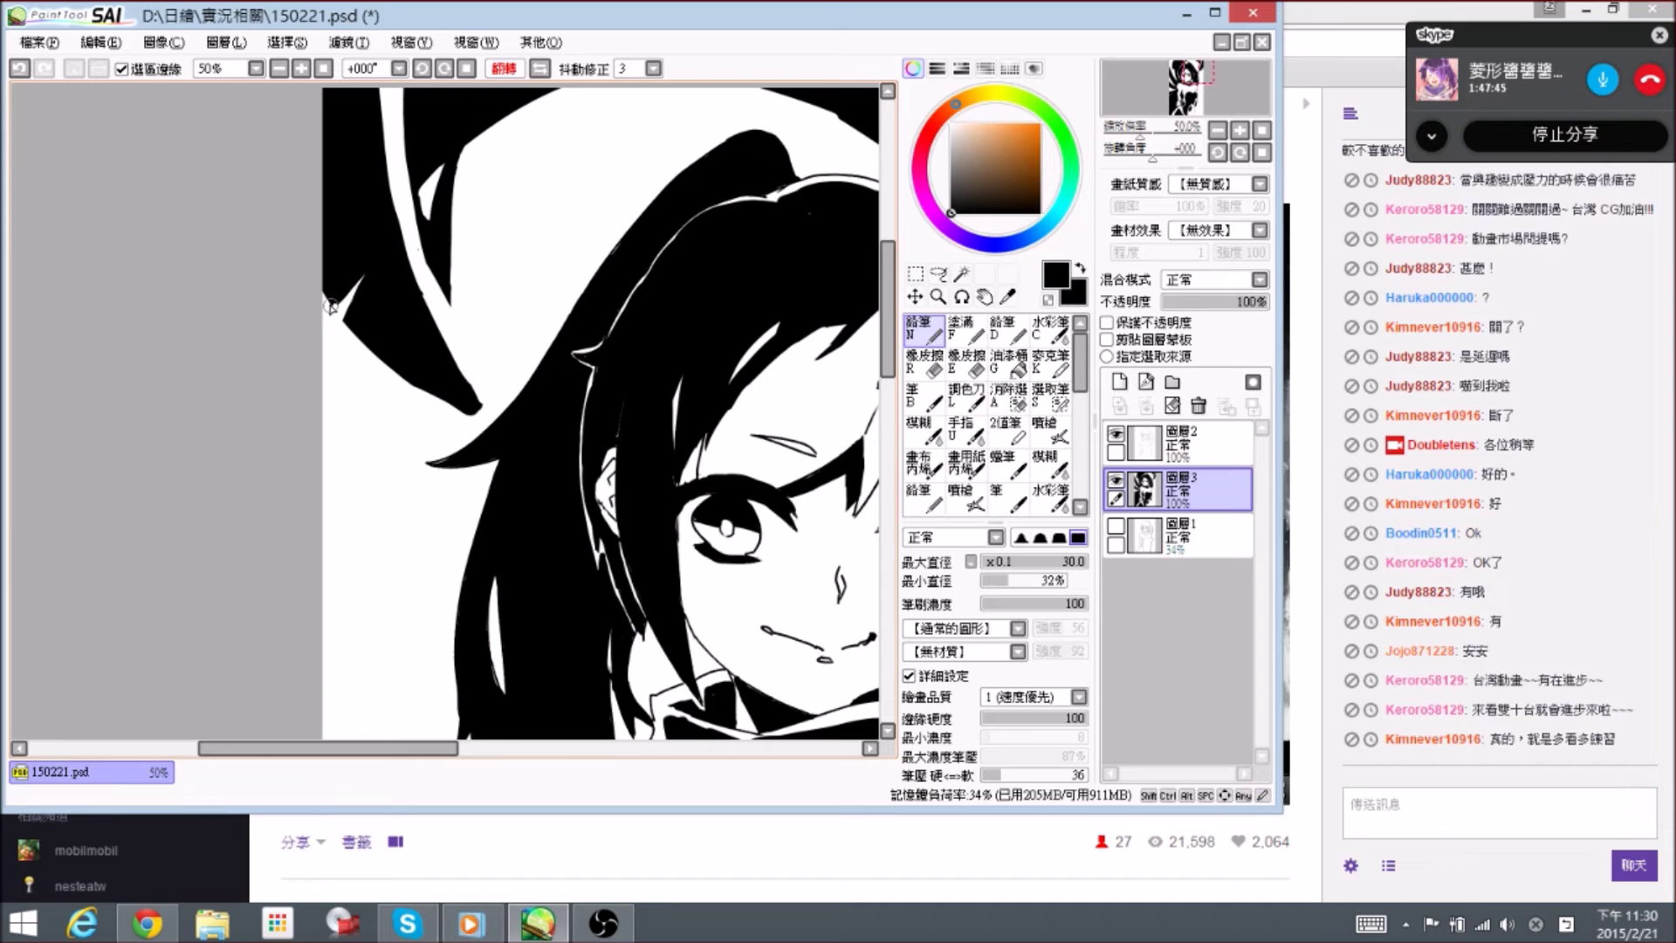
key("e")
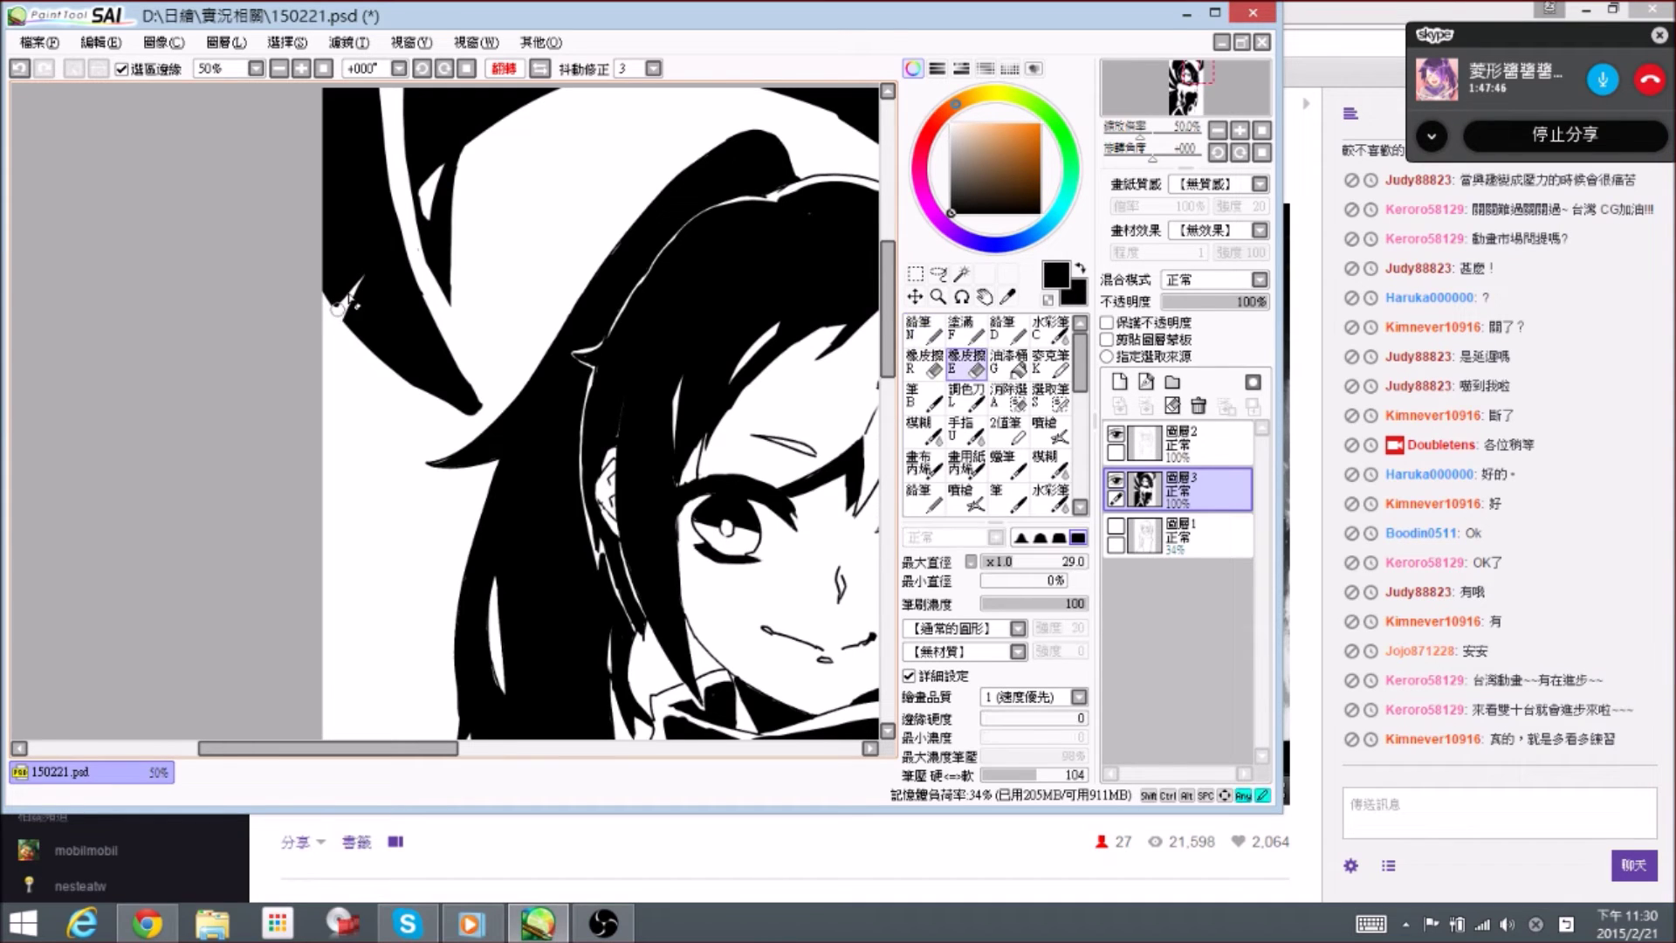
key("n")
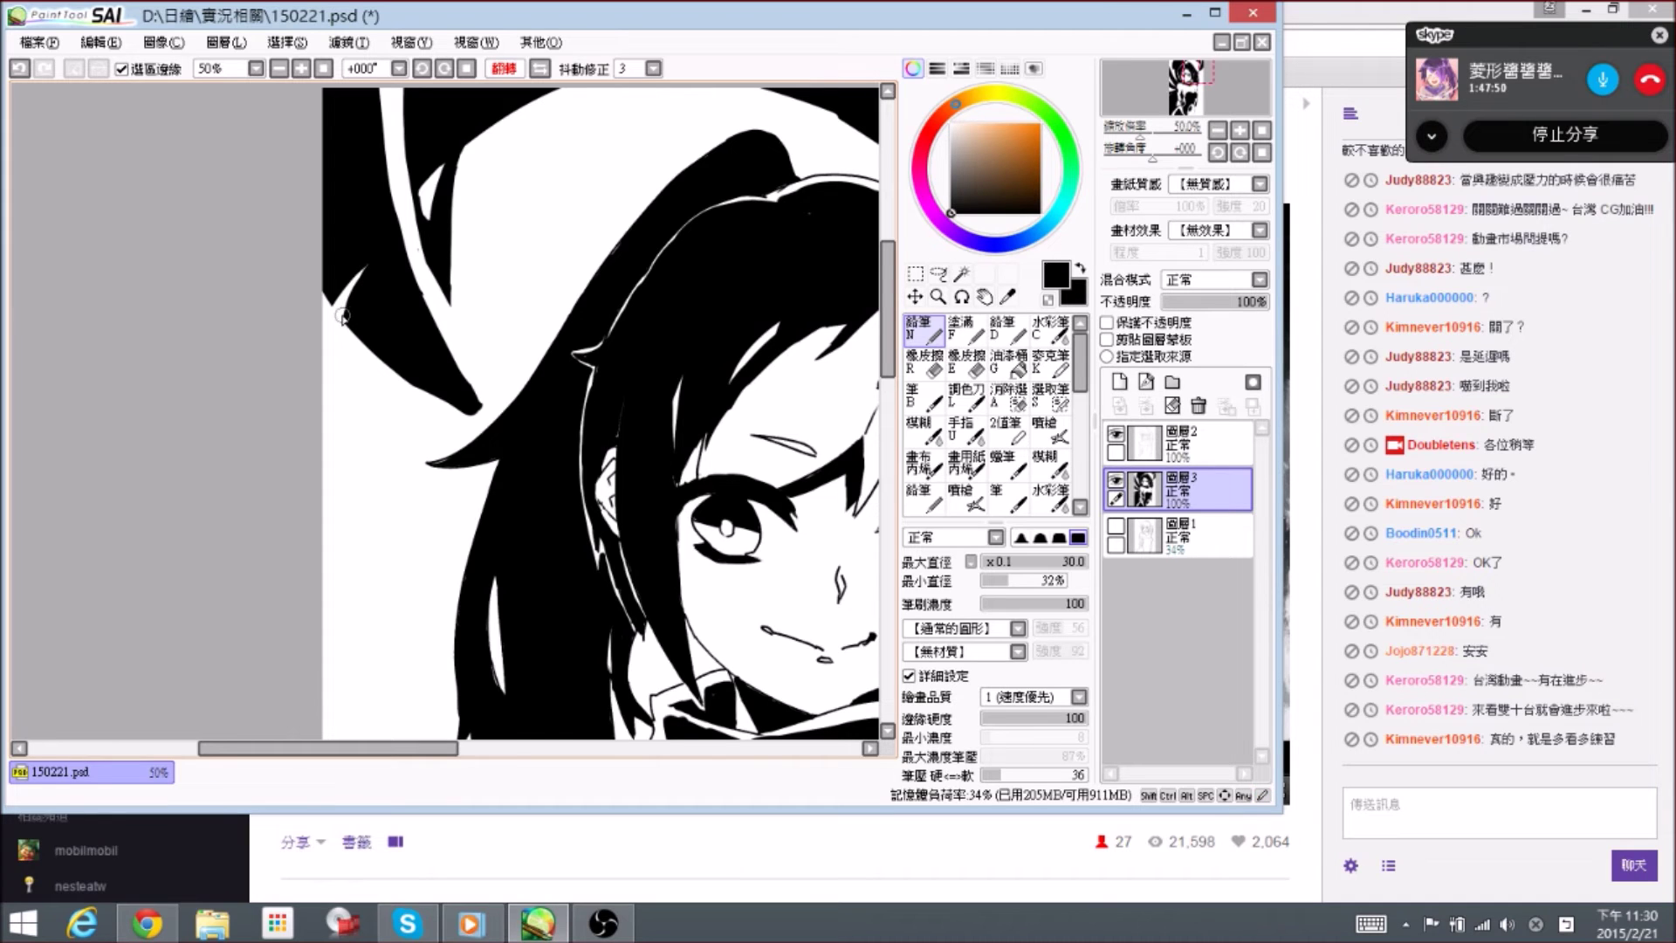
scroll(343, 316, "down", 1)
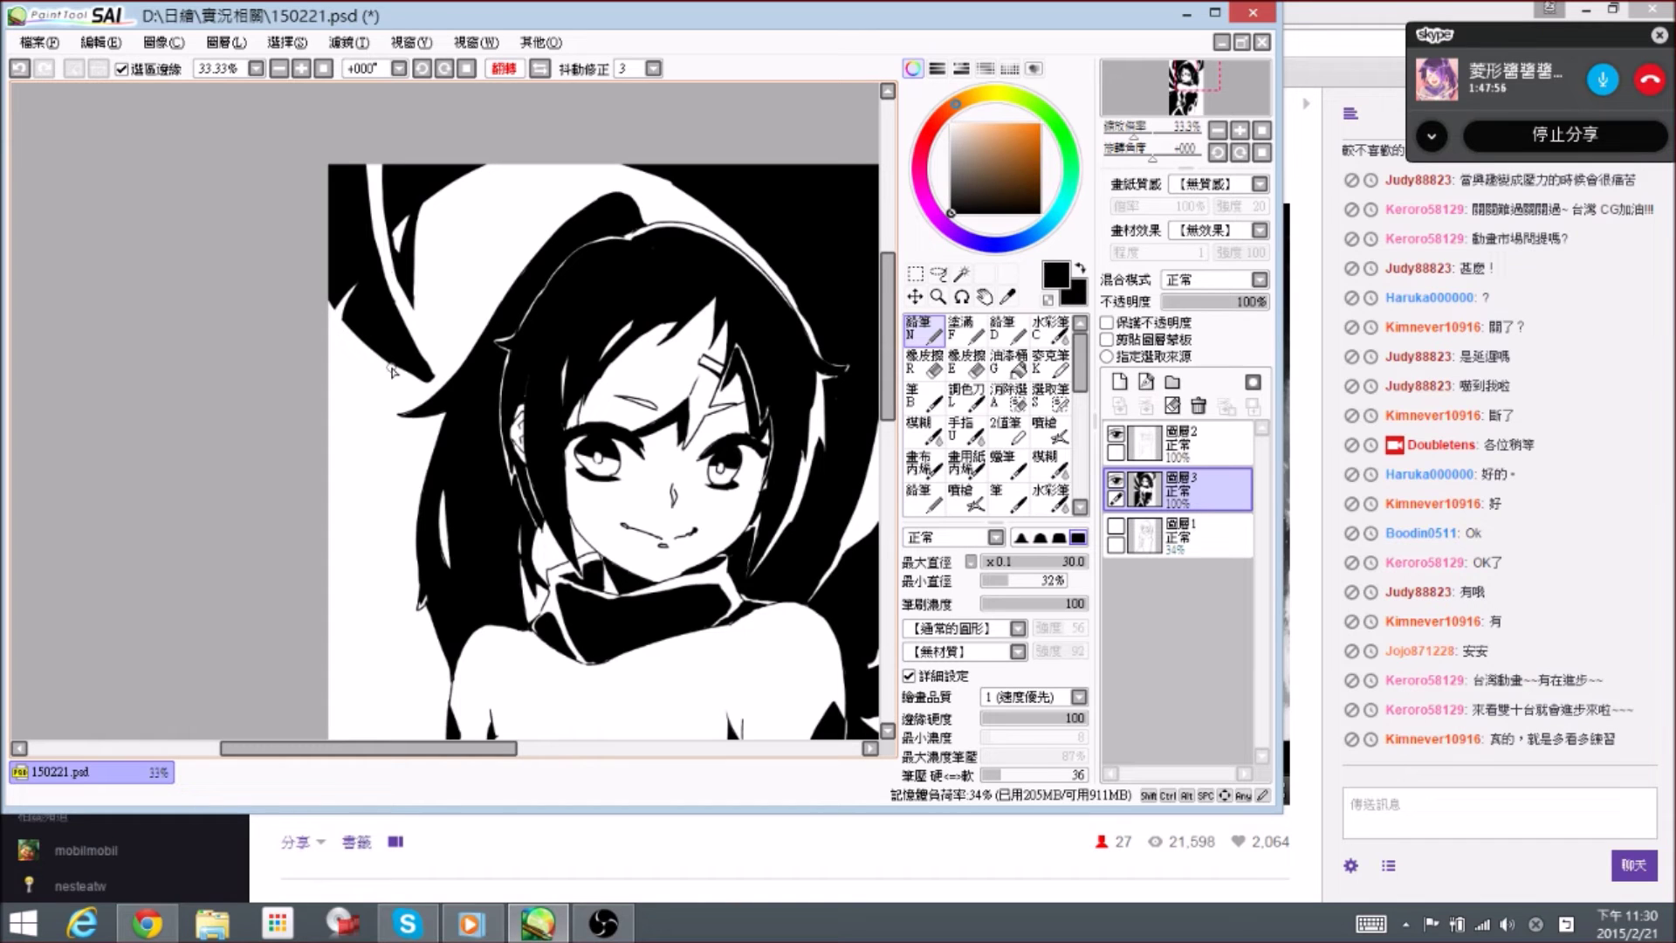
- Set the Pencil size to 70 and paint a new black shape along the canvas's side edge below the corner shape
left_click_drag(492, 453, 351, 351)
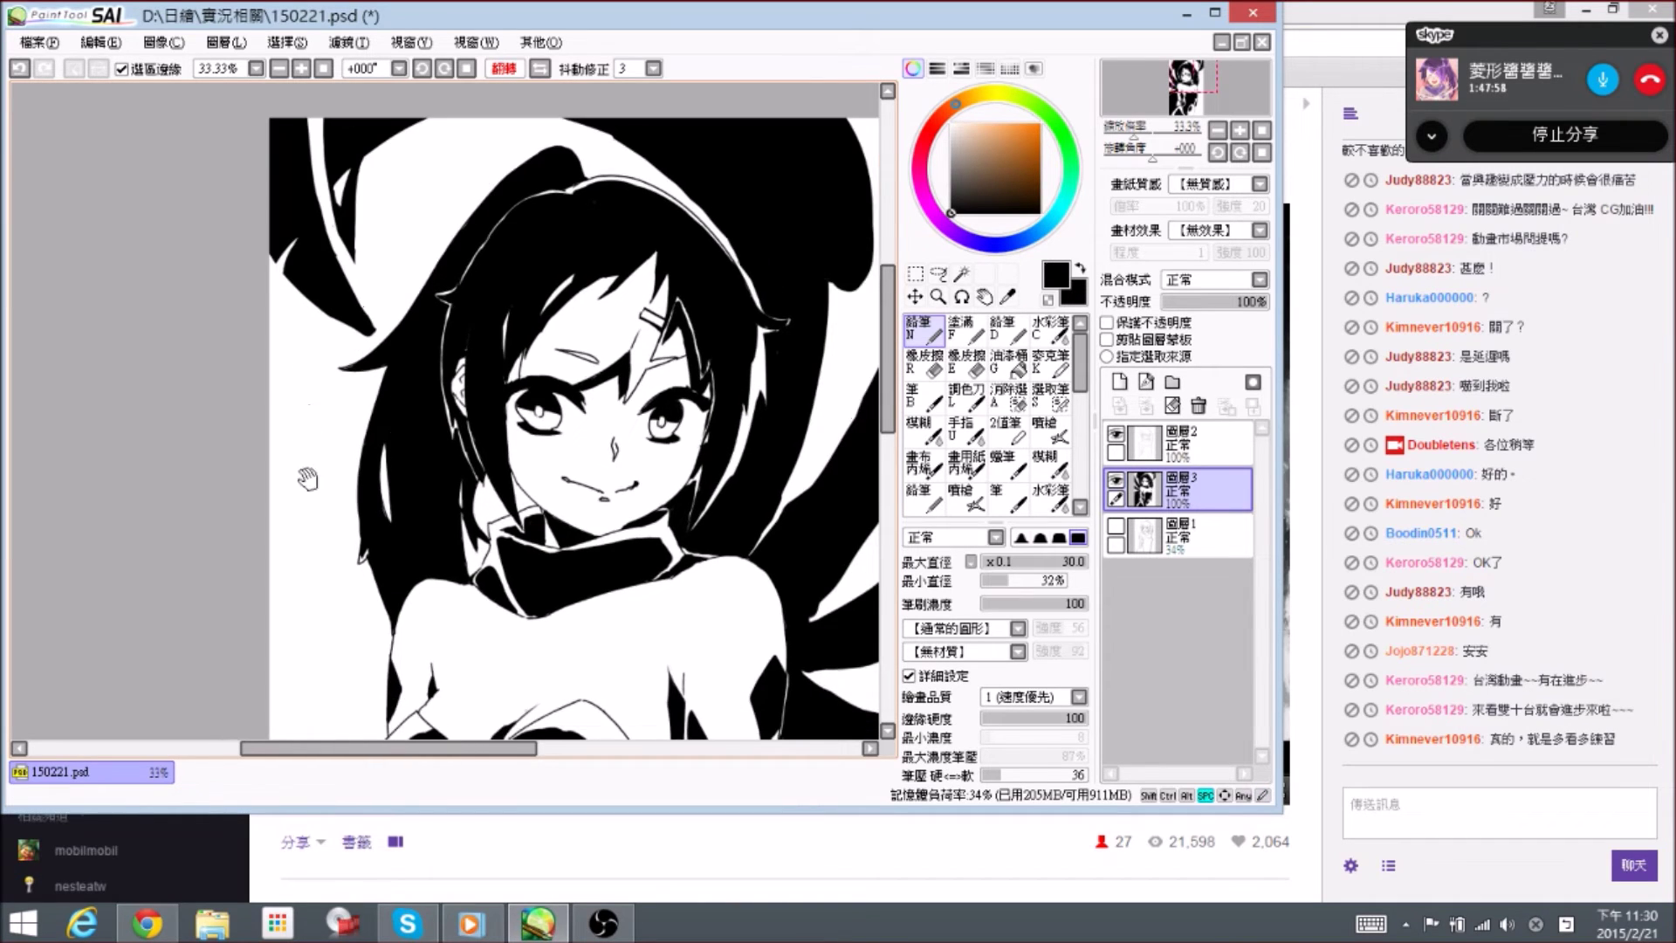
left_click_drag(306, 480, 288, 382)
key("bracketright")
key("bracketright")
key("bracketright")
key("bracketright")
key("bracketright")
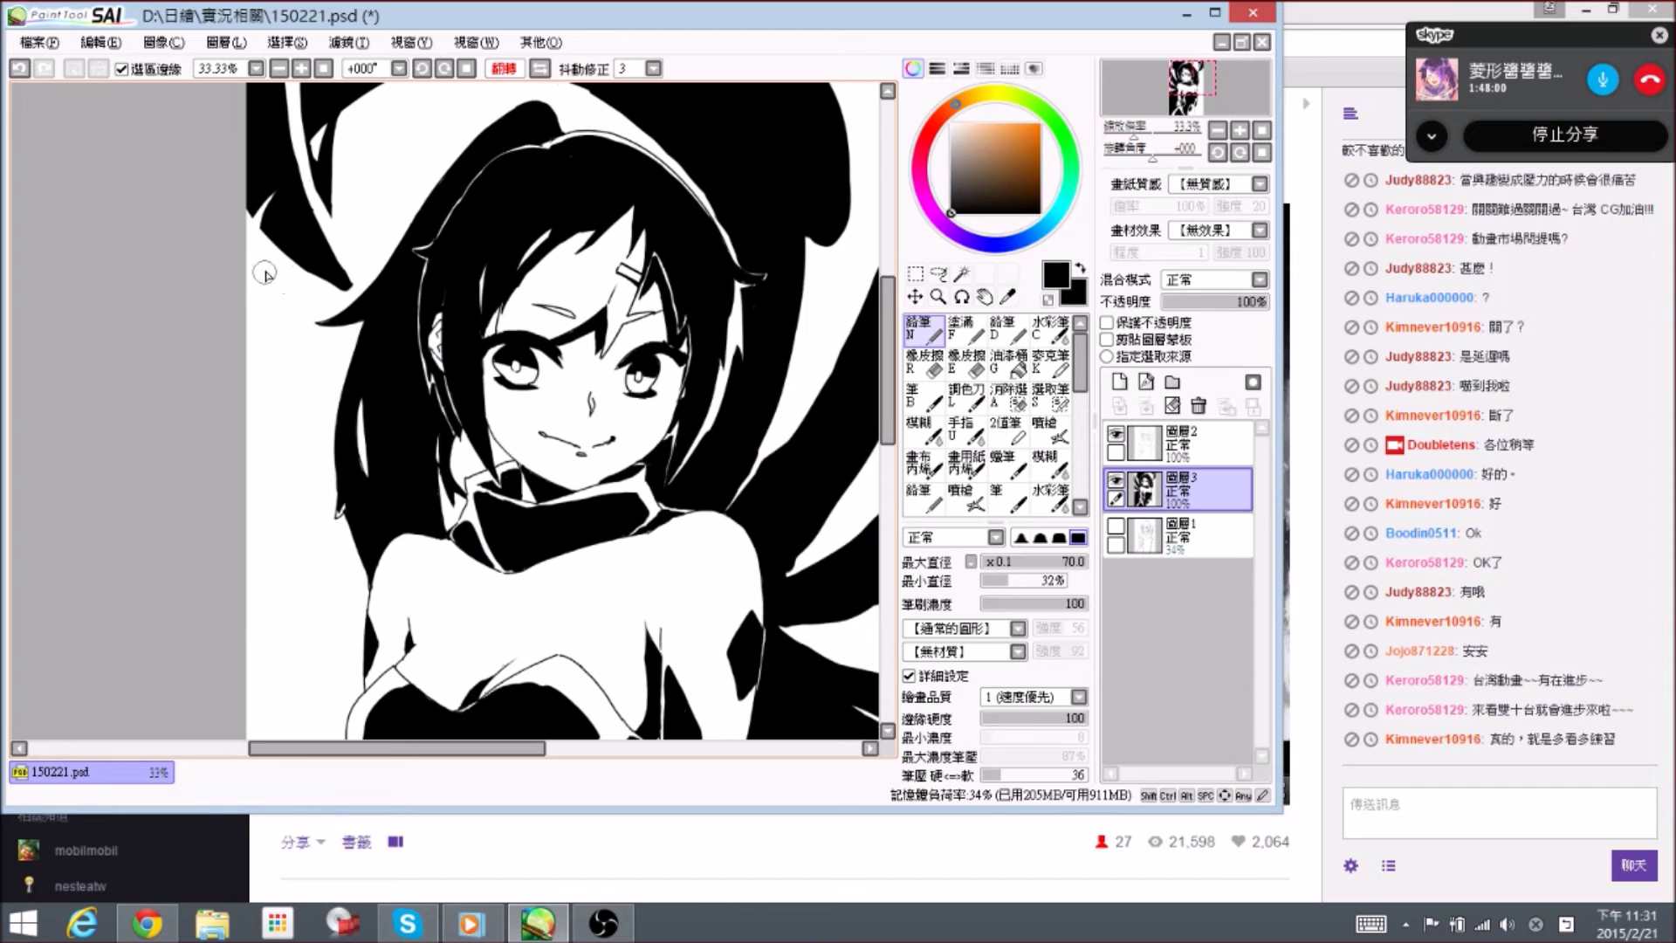
left_click_drag(273, 308, 263, 384)
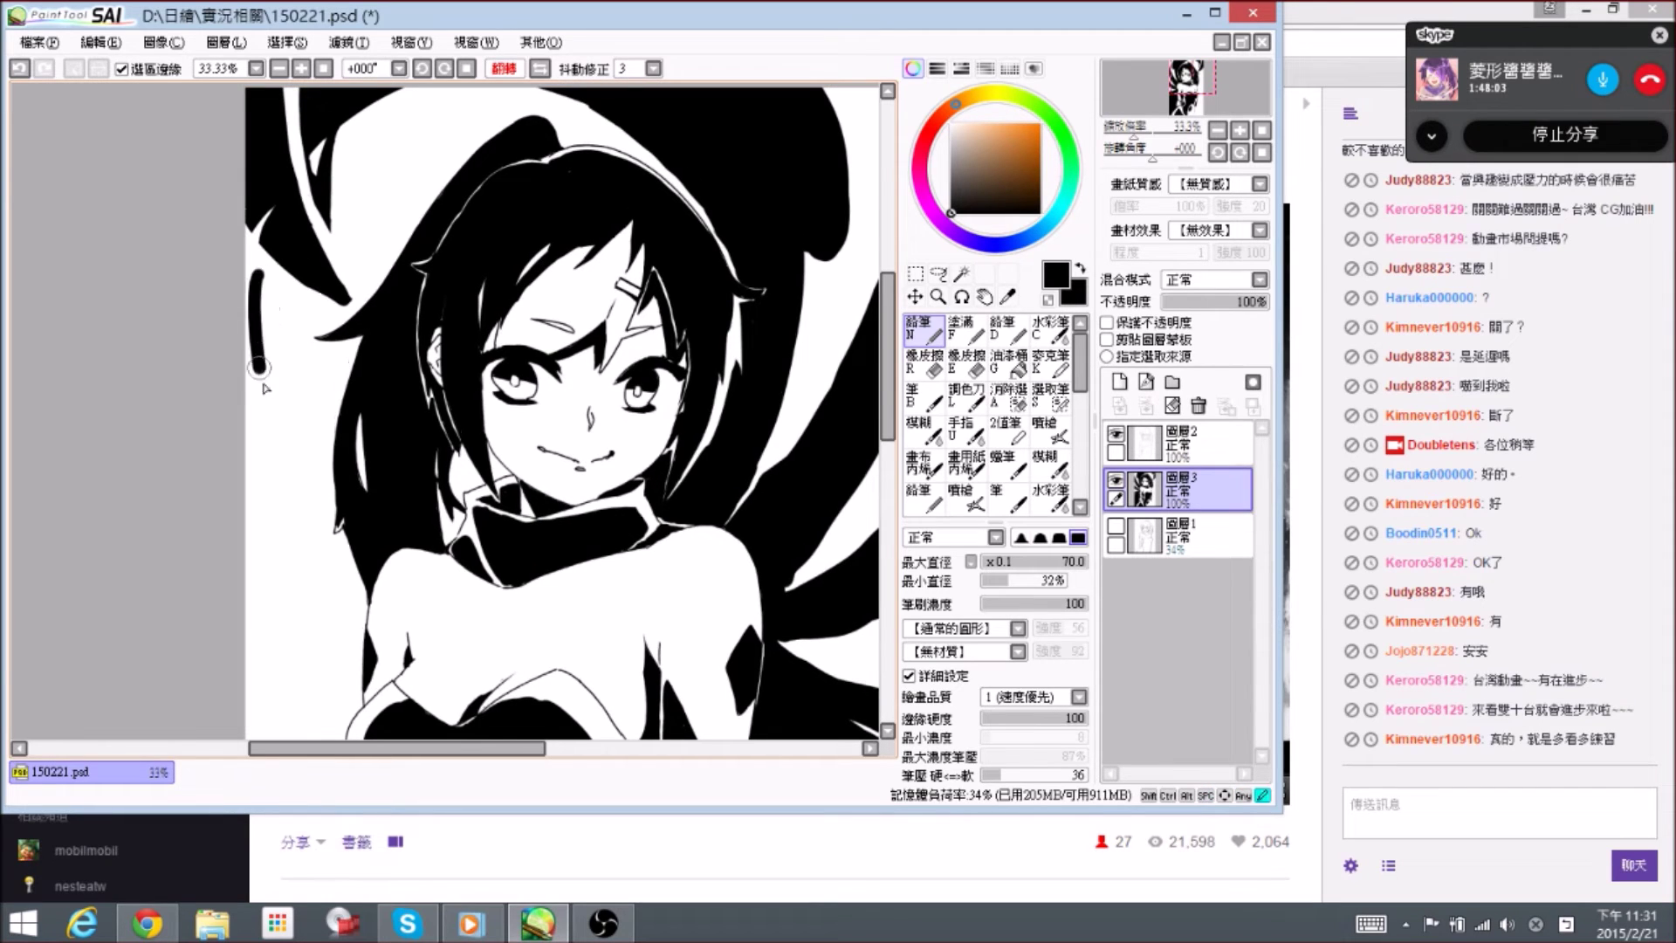
mouse_move(259, 276)
left_mouse_down()
mouse_move(323, 327)
mouse_move(292, 332)
mouse_move(270, 288)
mouse_move(266, 384)
mouse_move(288, 384)
mouse_move(291, 352)
mouse_move(339, 359)
mouse_move(332, 322)
left_mouse_up()
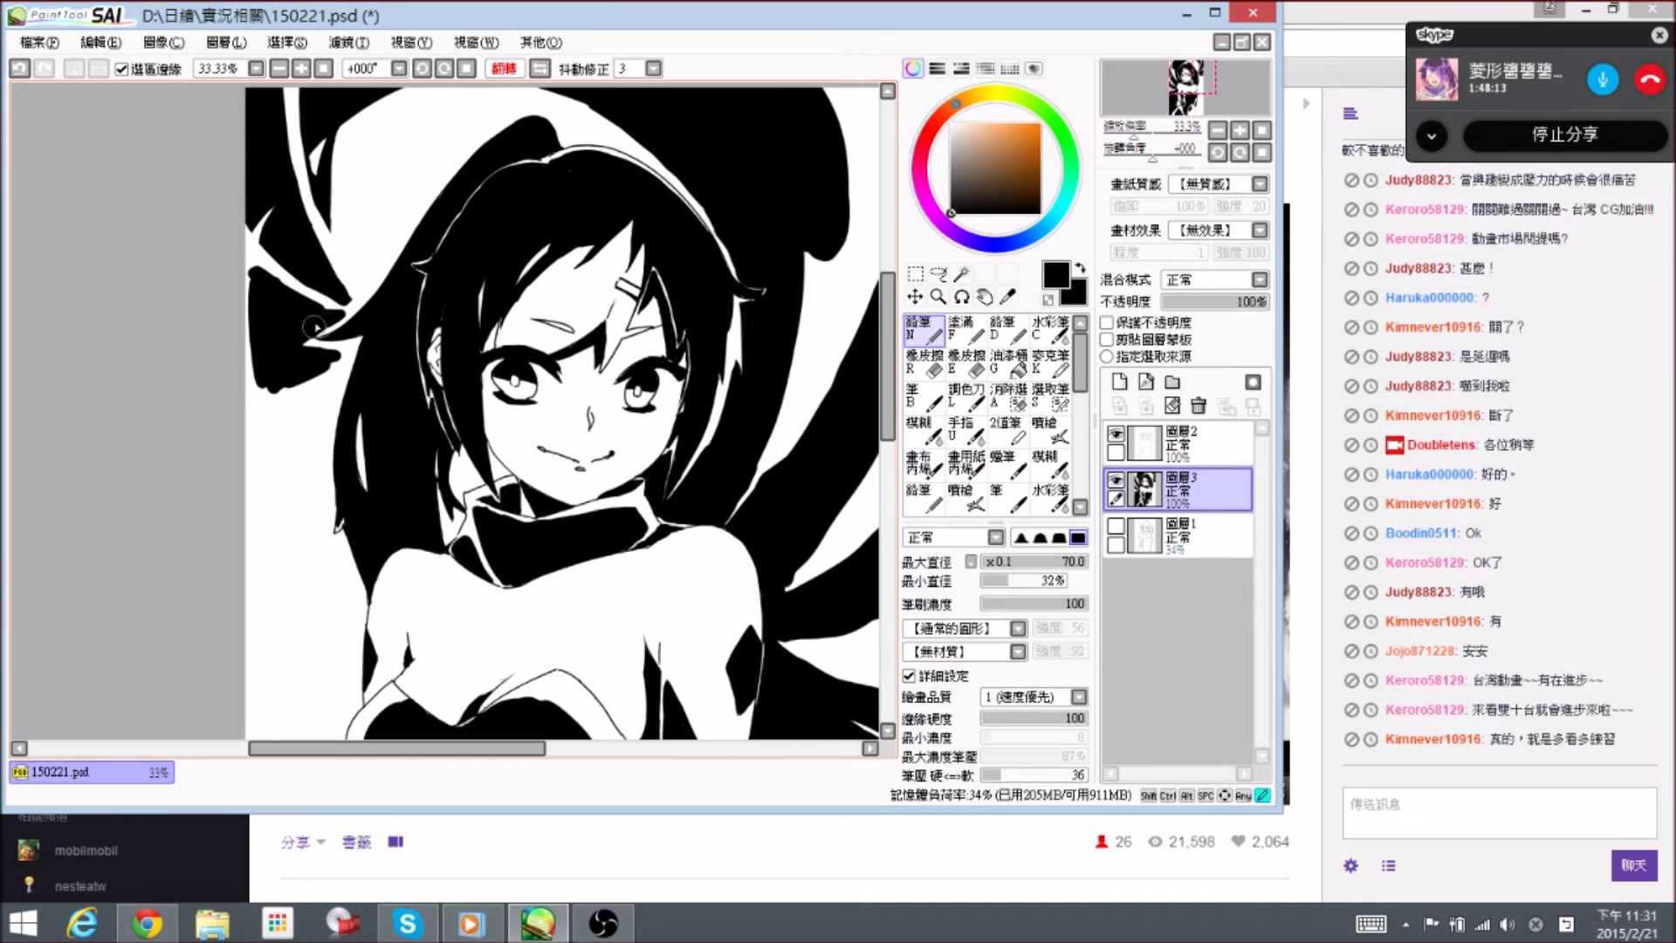
- Trim the new black shape's upper edge to leave a thin white rim beneath the corner shape
key("e")
key("n")
key("e")
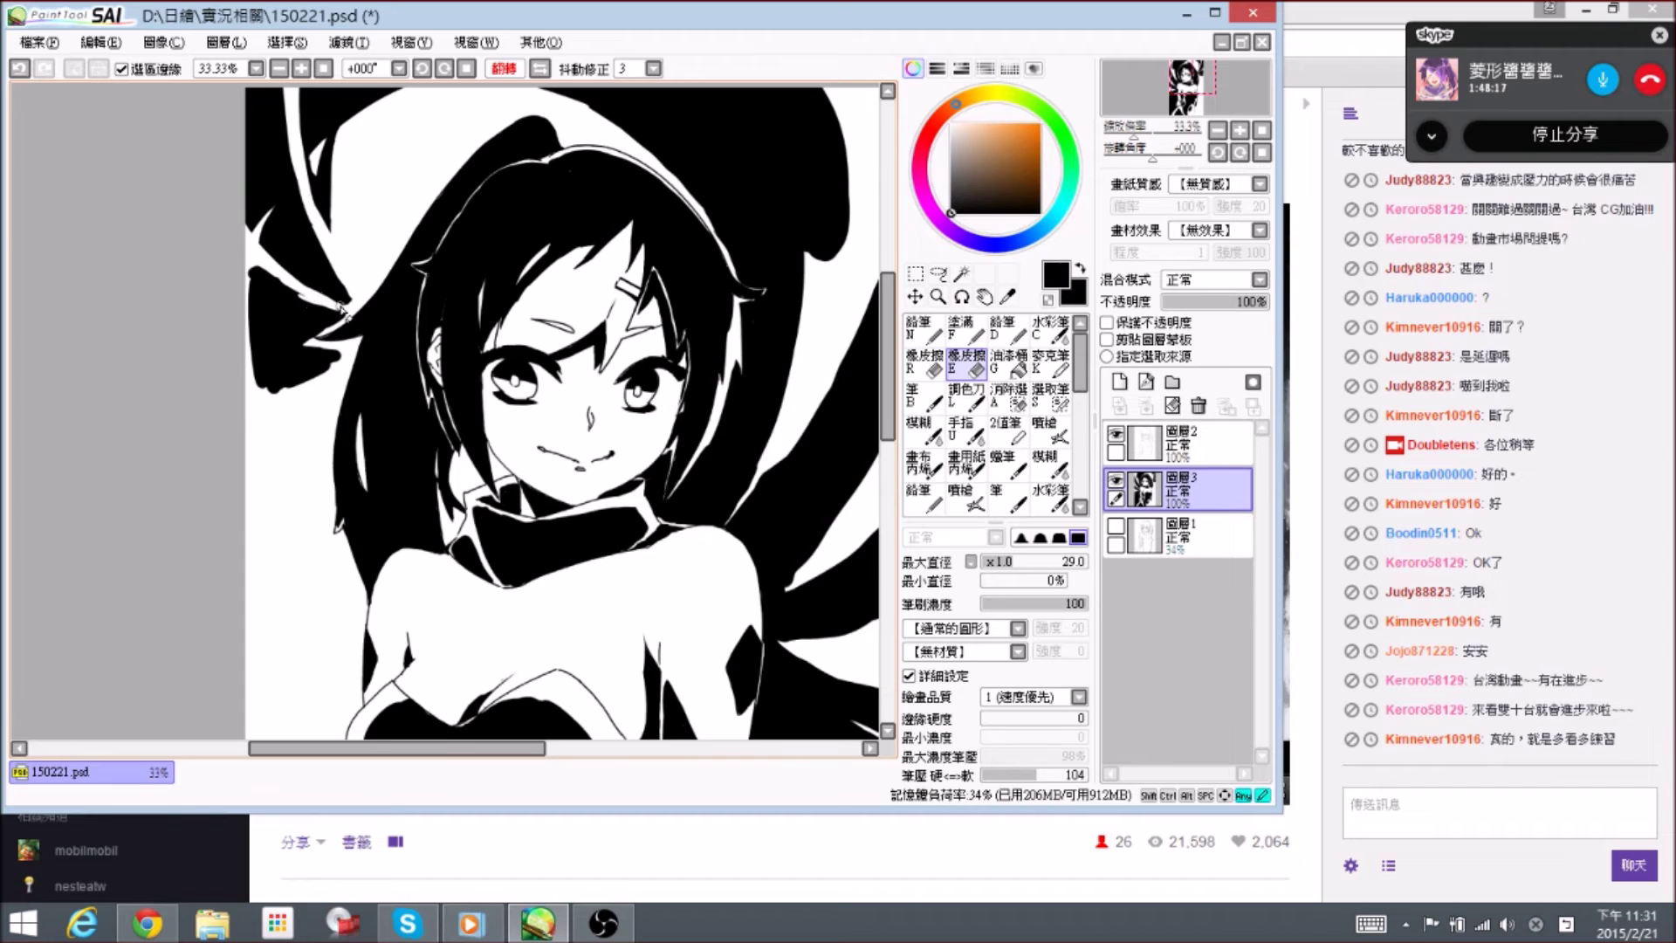
key("n")
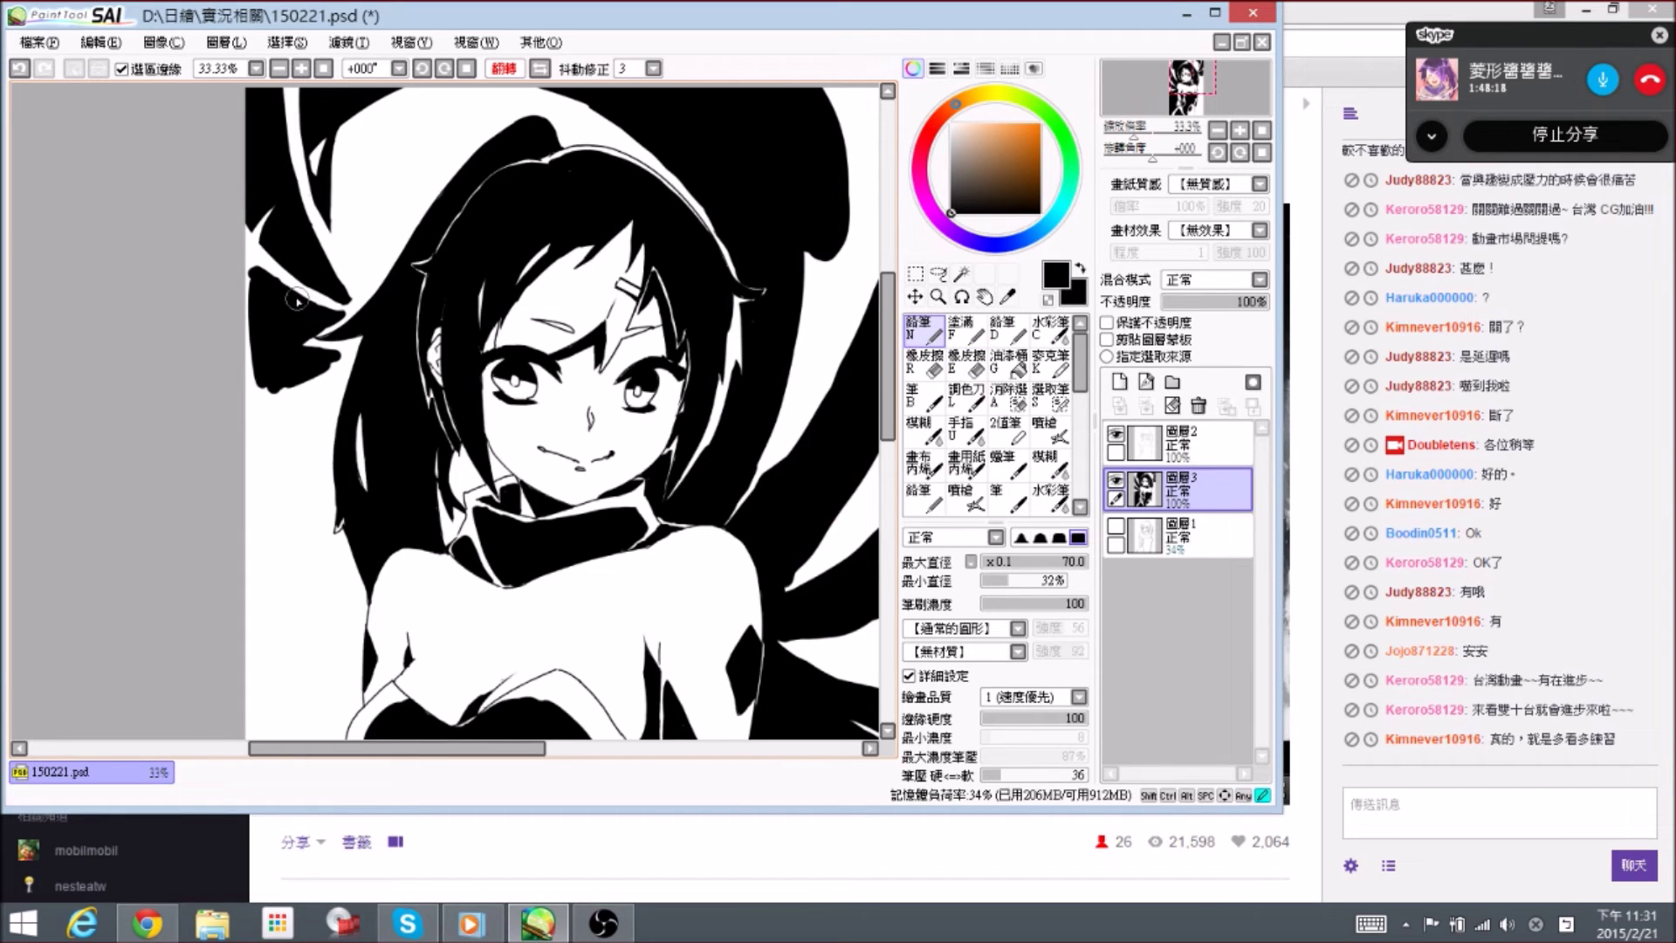
key("e")
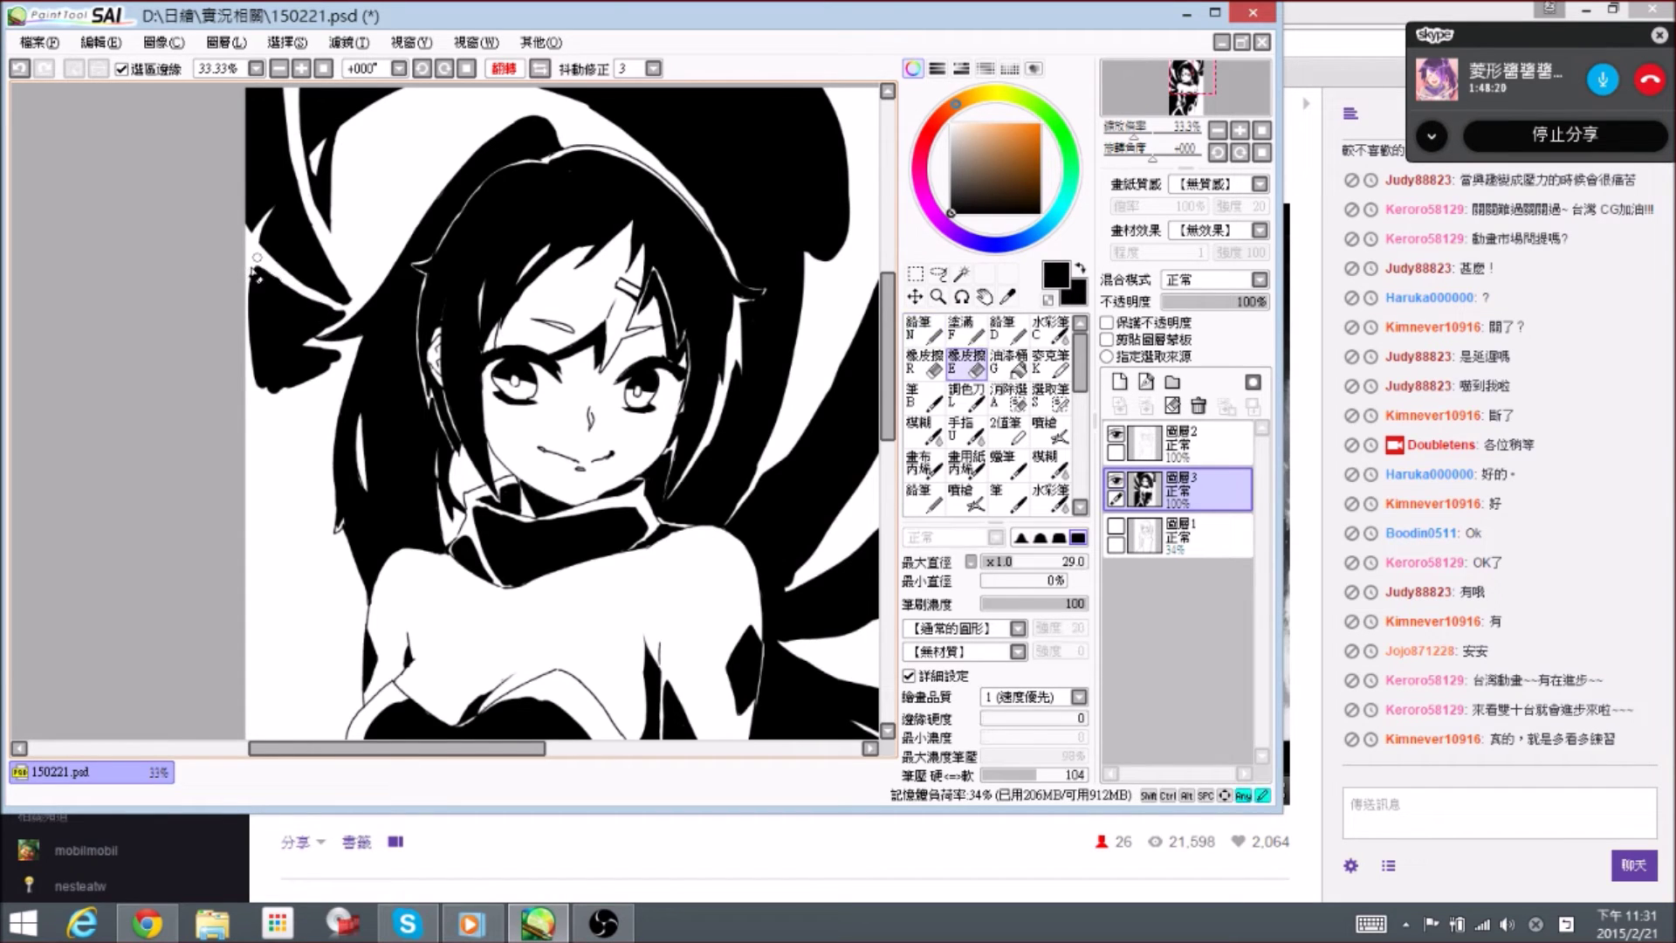
key("n")
key("e")
key("n")
- Extend the black under the hair's outer tip and erase a clean white rim between it and the hair
scroll(328, 315, "down", 2)
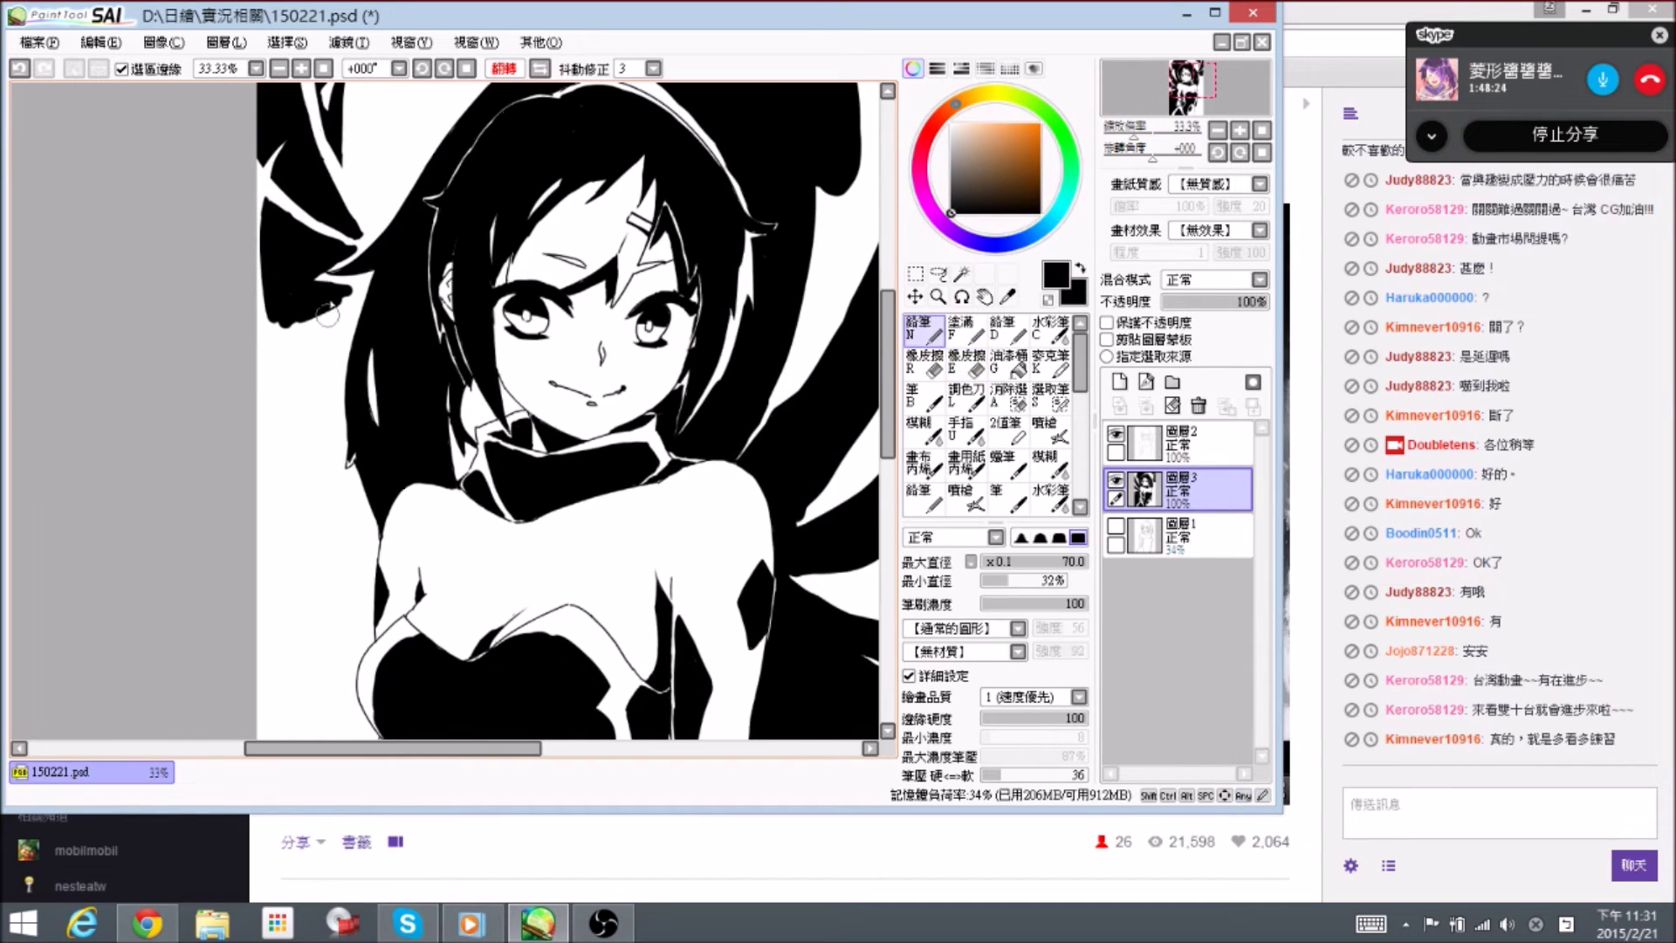
left_click_drag(314, 284, 345, 295)
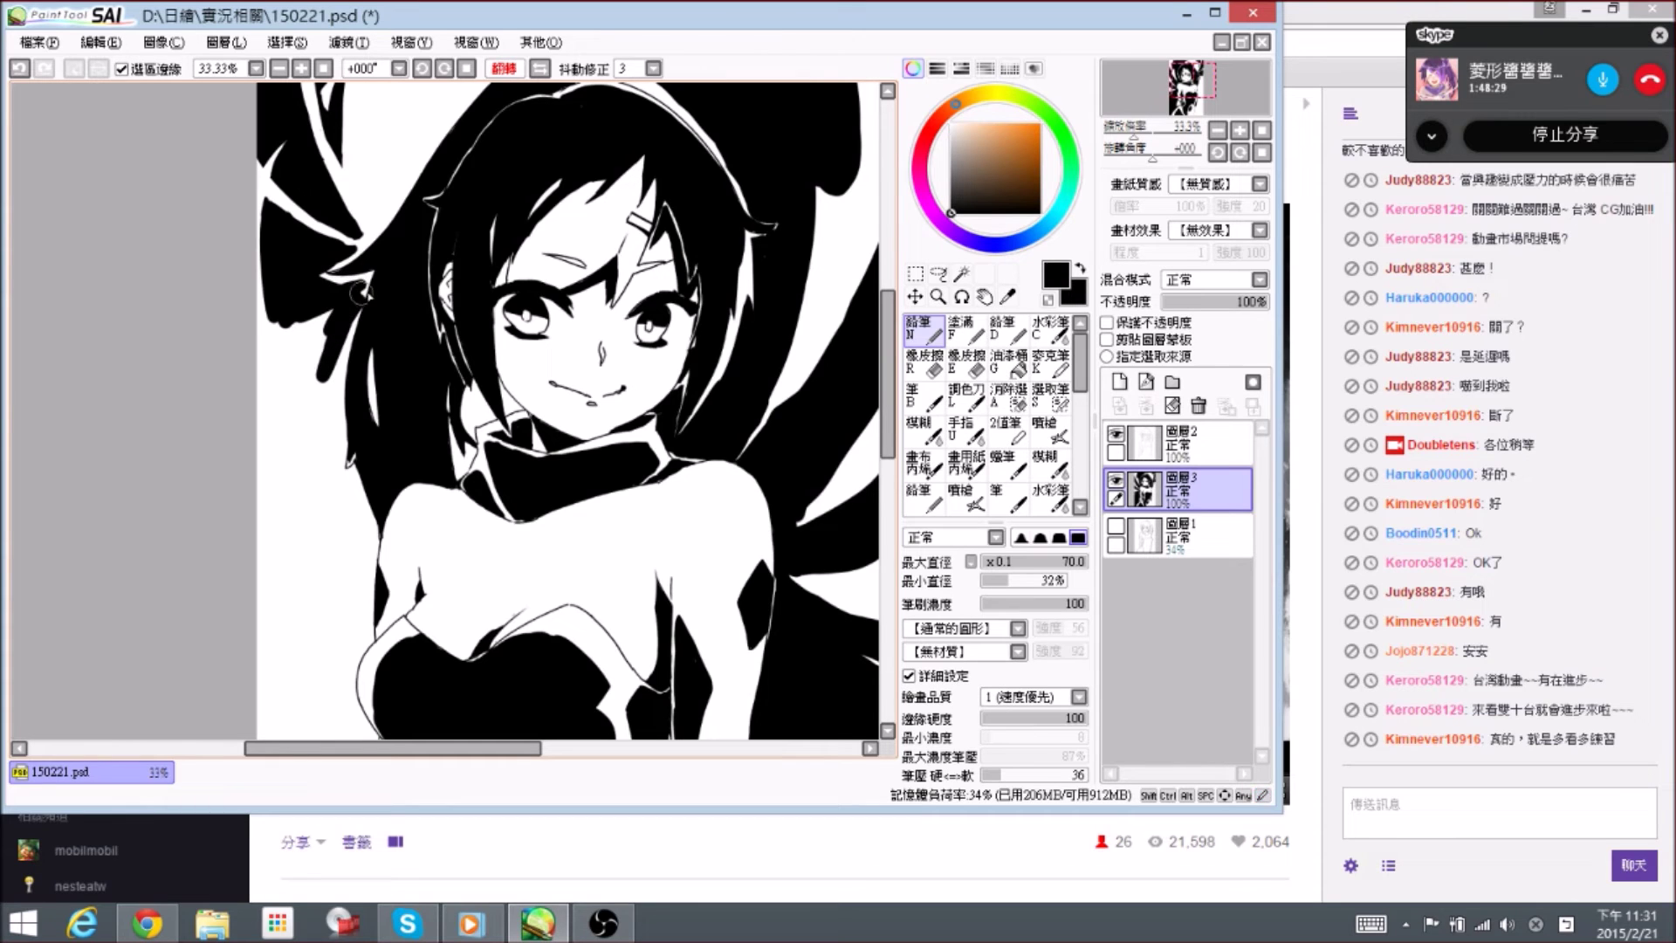
key("e")
key("n")
key("e")
mouse_move(367, 281)
left_mouse_down()
mouse_move(312, 276)
mouse_move(365, 281)
mouse_move(326, 307)
mouse_move(324, 432)
left_mouse_up()
key("n")
key("e")
key("n")
key("e")
key("n")
- Paint the black background down alongside the long side hair and trim its lower end with the Eraser
left_click_drag(338, 330, 328, 470)
mouse_move(327, 403)
left_mouse_down()
mouse_move(325, 513)
mouse_move(339, 499)
left_mouse_up()
left_click_drag(319, 307, 302, 476)
mouse_move(319, 311)
left_mouse_down()
mouse_move(304, 423)
mouse_move(306, 311)
mouse_move(313, 441)
mouse_move(302, 298)
mouse_move(296, 394)
mouse_move(274, 283)
mouse_move(288, 419)
left_mouse_up()
key("e")
mouse_move(279, 484)
left_mouse_down()
mouse_move(311, 506)
mouse_move(281, 422)
mouse_move(327, 511)
left_mouse_up()
left_click_drag(297, 432, 347, 513)
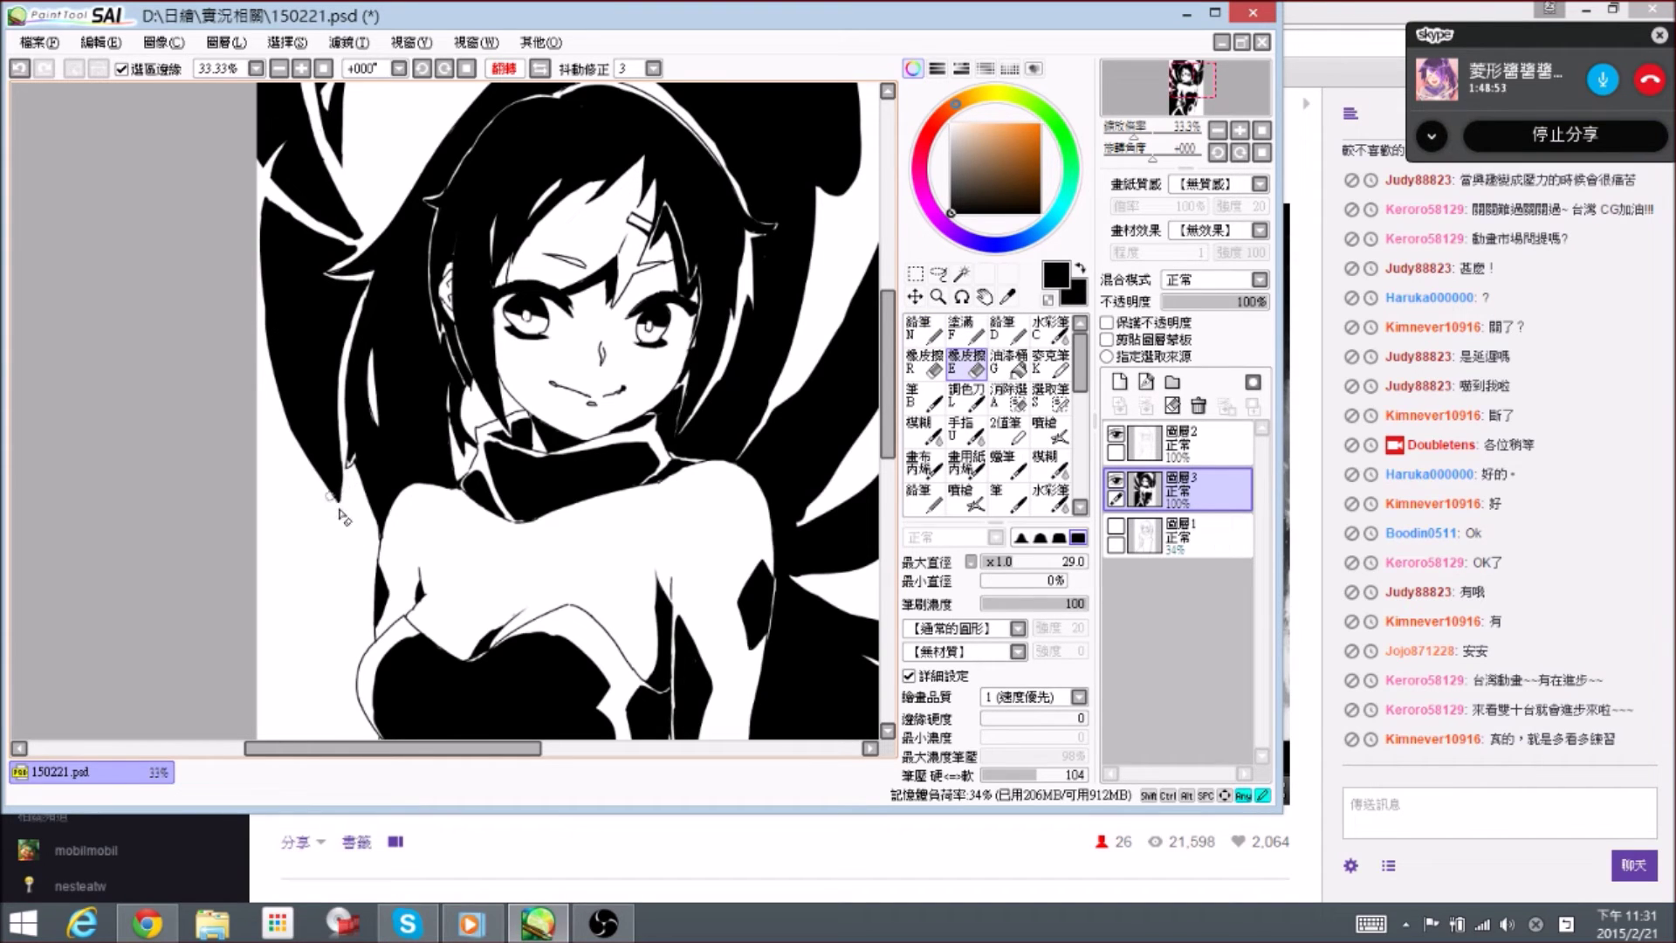
- Fill the black shape out to the canvas's side edge with a curved outline tapering down toward the shoulder
key("n")
mouse_move(276, 311)
left_mouse_down()
mouse_move(246, 242)
mouse_move(255, 325)
left_mouse_up()
left_click_drag(245, 223, 272, 382)
left_click_drag(245, 196, 238, 349)
left_click_drag(243, 342, 260, 411)
left_click_drag(238, 309, 304, 465)
left_click_drag(264, 399, 289, 460)
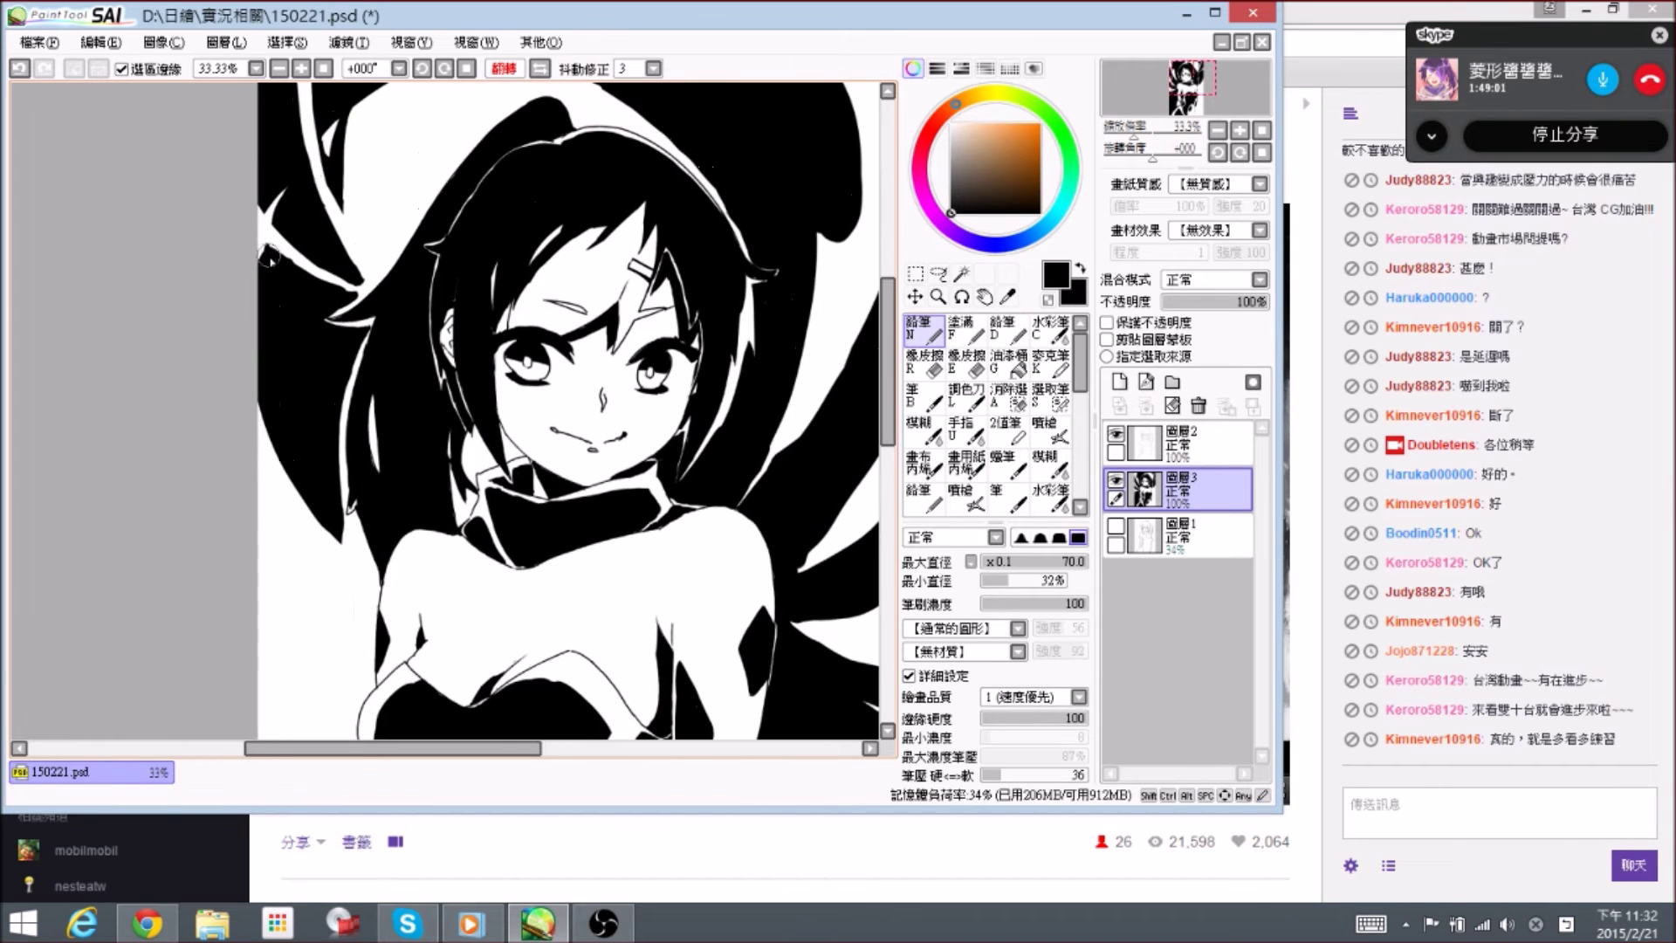
- Touch up the white slit at the canvas's side edge and save the drawing
key("e")
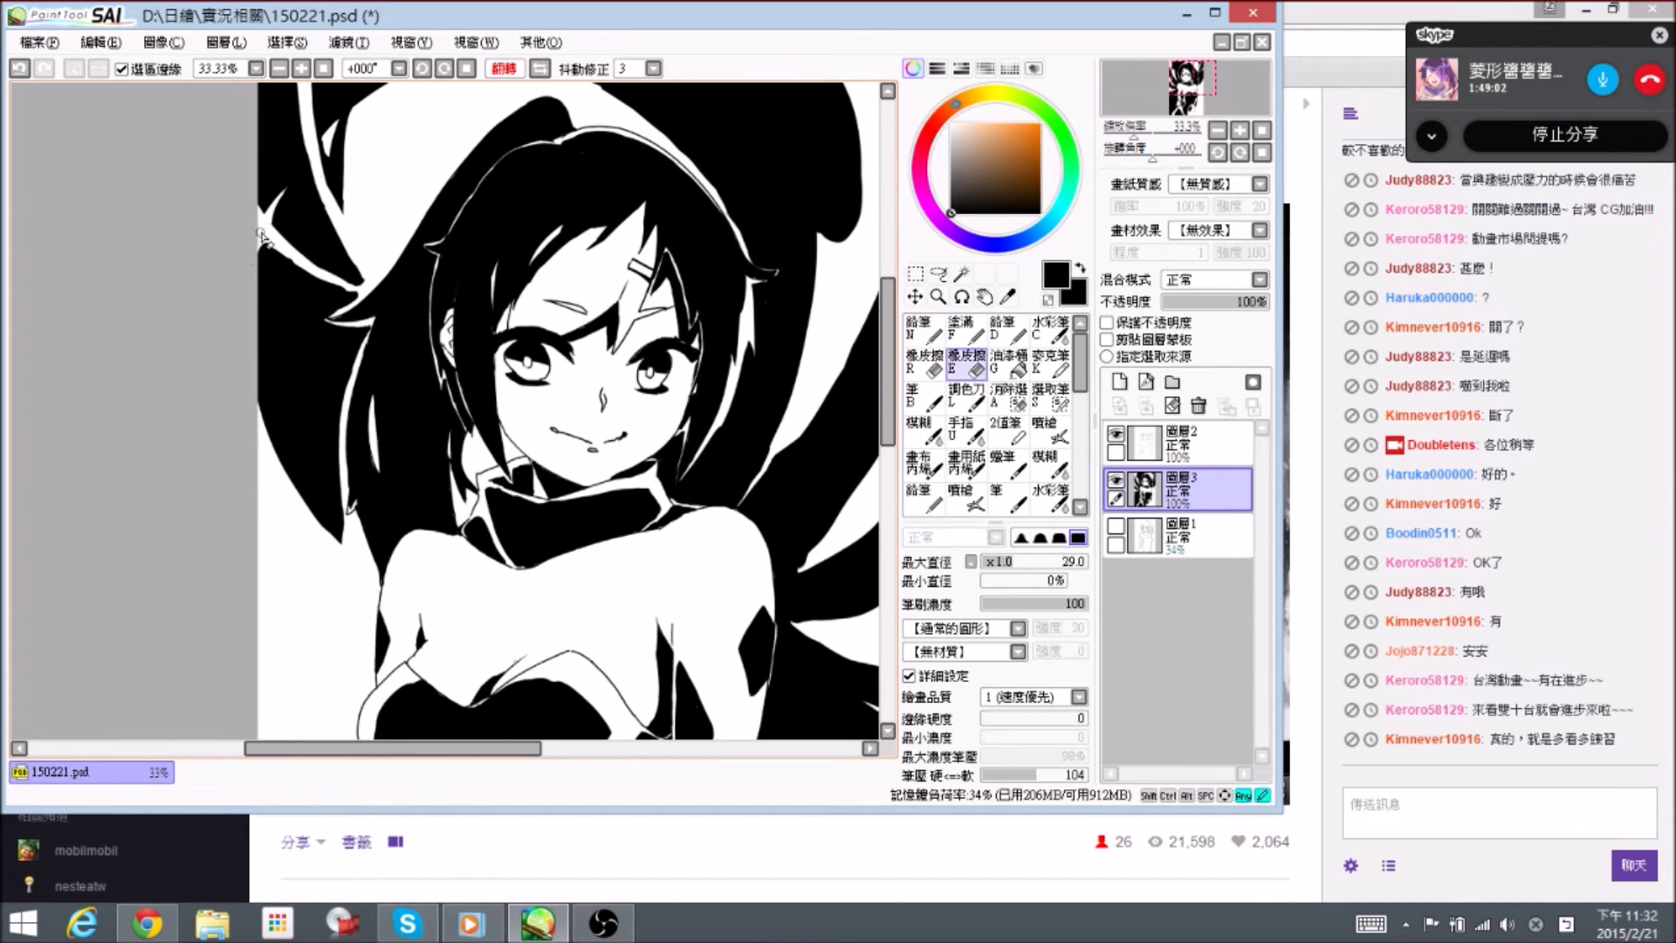
key("n")
left_click_drag(417, 539, 338, 356)
key("ctrl")
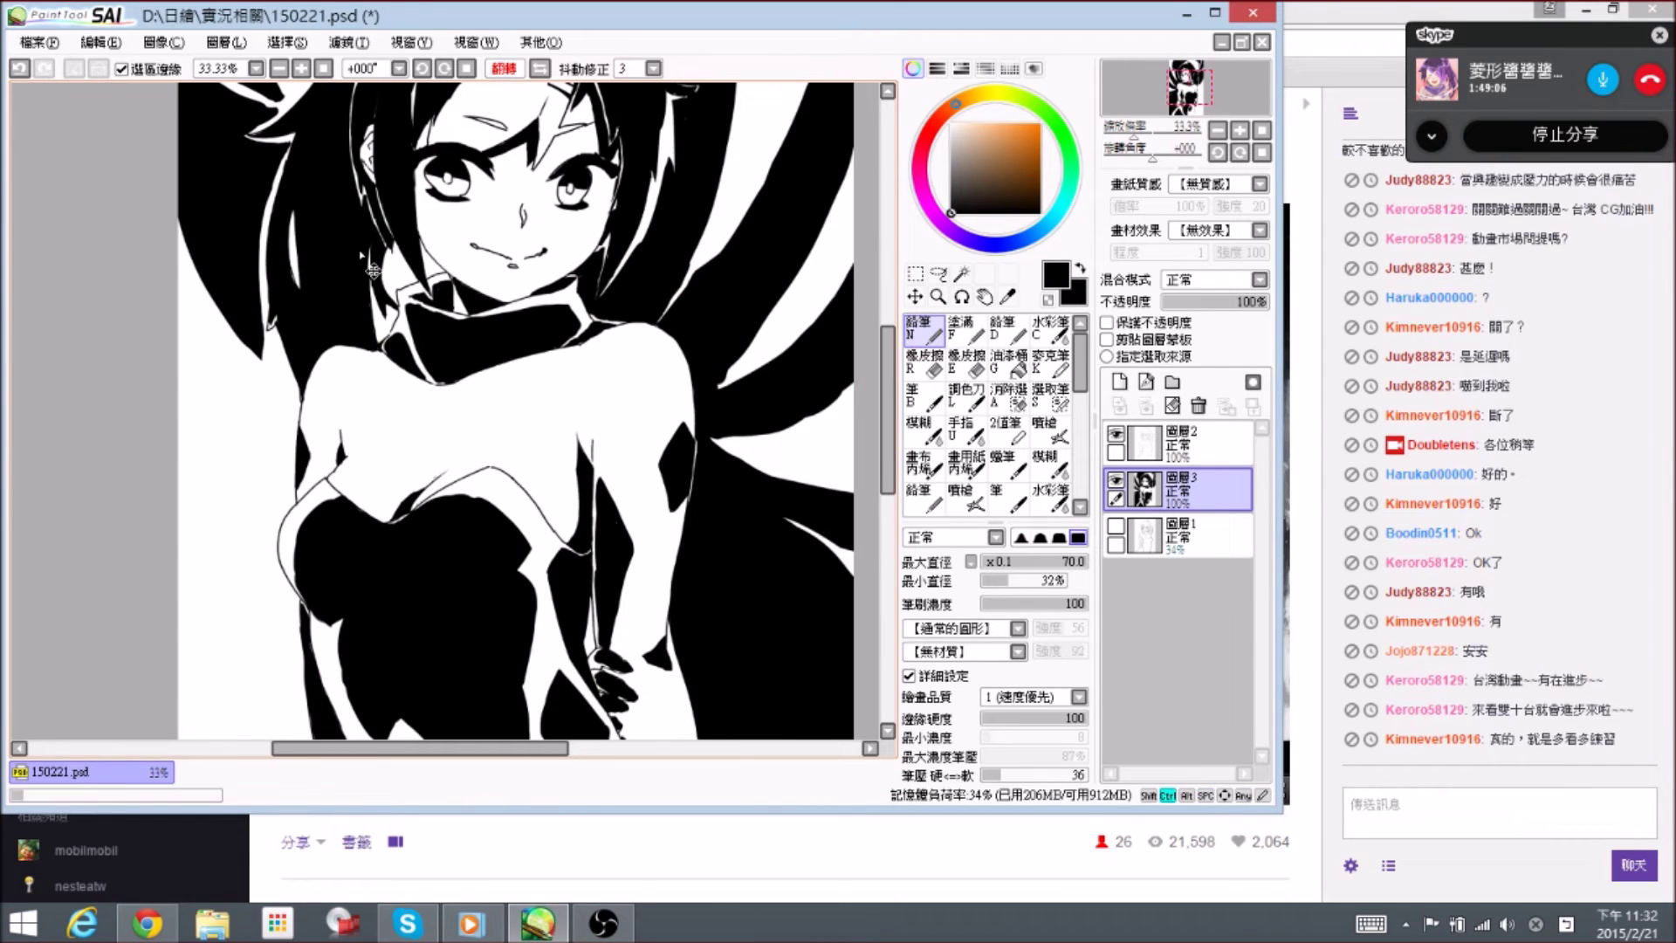
- Set the Pencil size to 60 and refine the background's black tip between the side hair's end and the shoulder
scroll(260, 356, "up", 1)
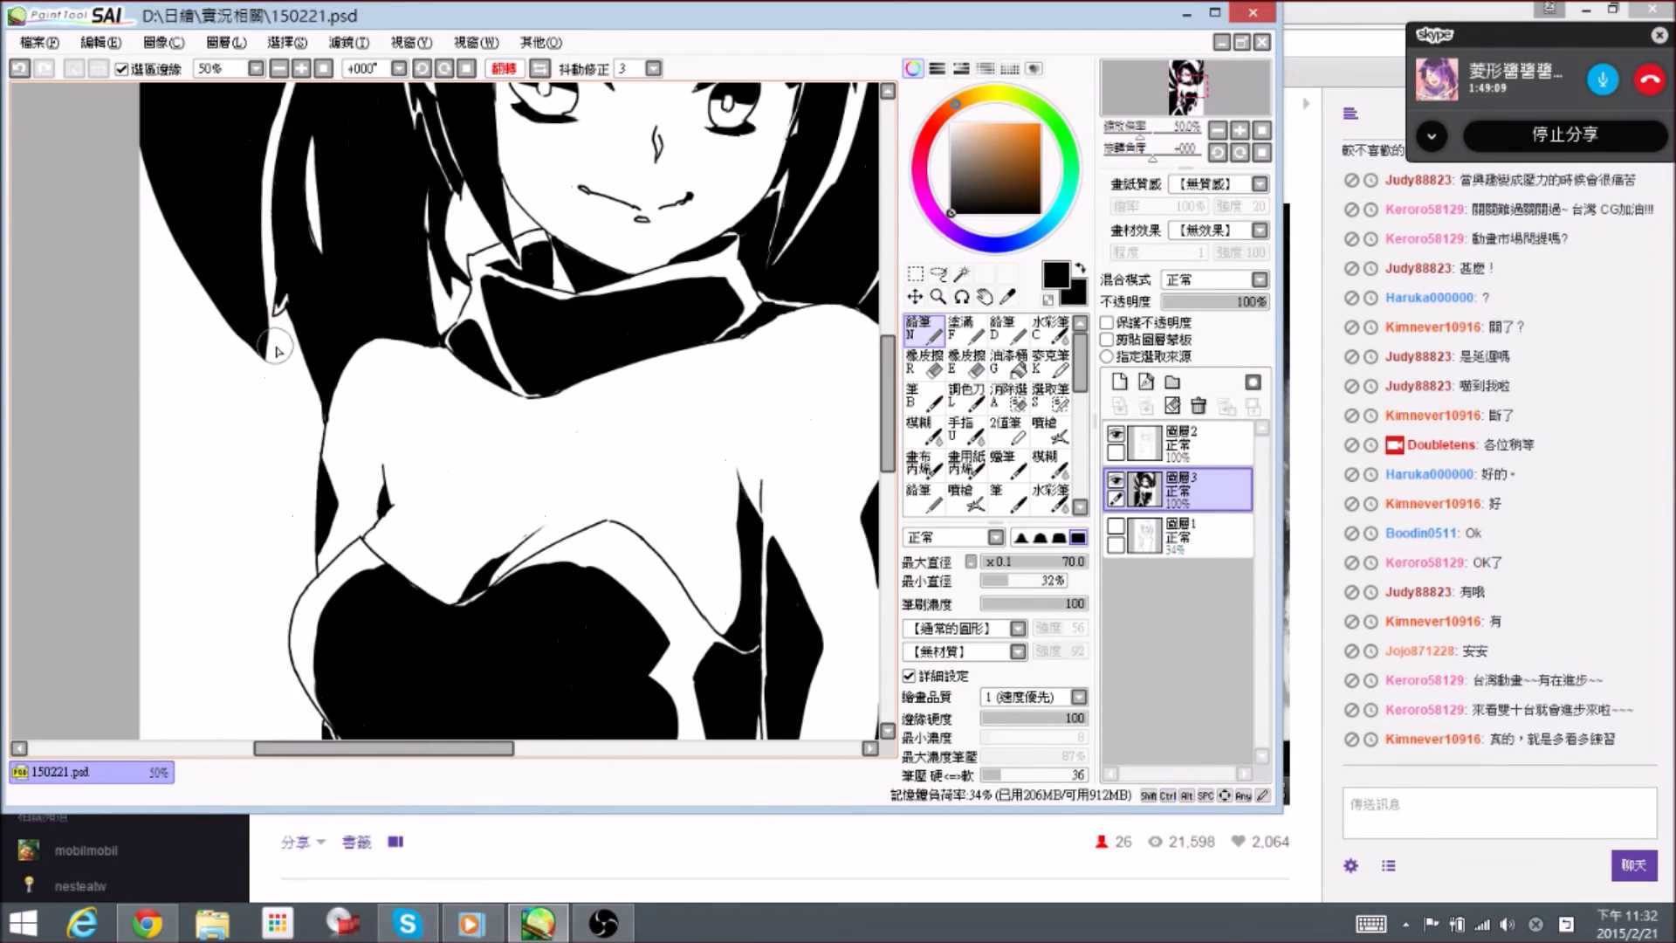
key("bracketleft")
mouse_move(281, 353)
left_mouse_down()
mouse_move(316, 421)
mouse_move(297, 340)
mouse_move(293, 388)
mouse_move(276, 386)
mouse_move(319, 406)
left_mouse_up()
key("e")
key("n")
key("e")
key("n")
key("e")
key("n")
- Save the drawing and flip the canvas view horizontally to check the upper-body composition
scroll(267, 293, "down", 1)
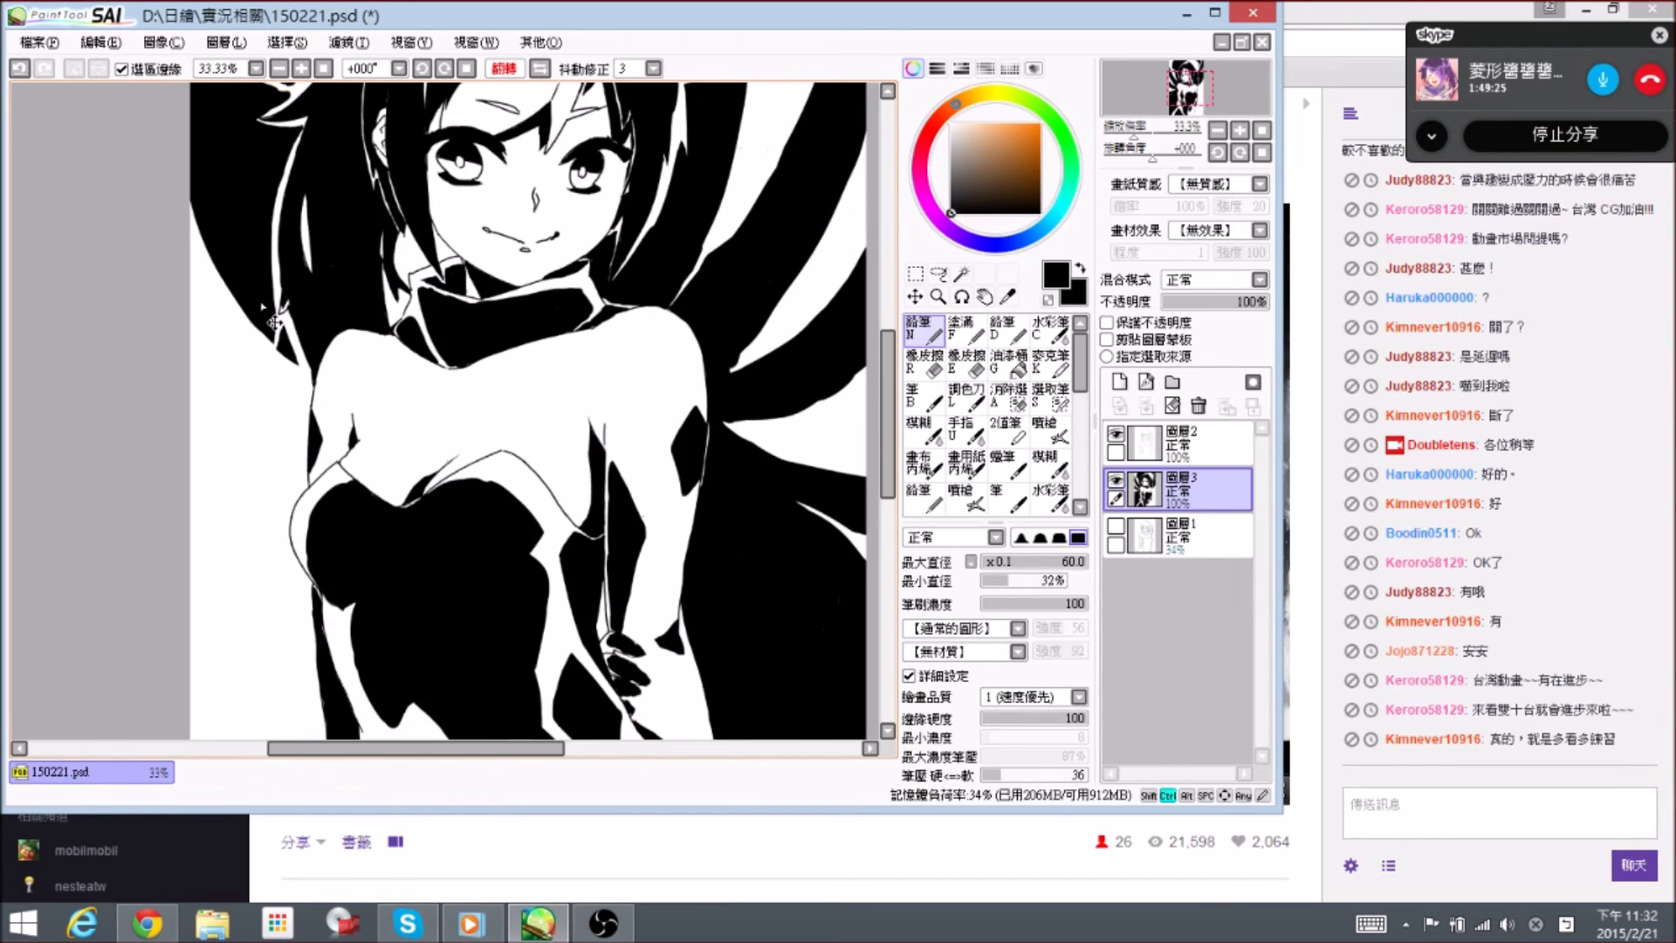
scroll(264, 304, "down", 1)
key("ctrl+s")
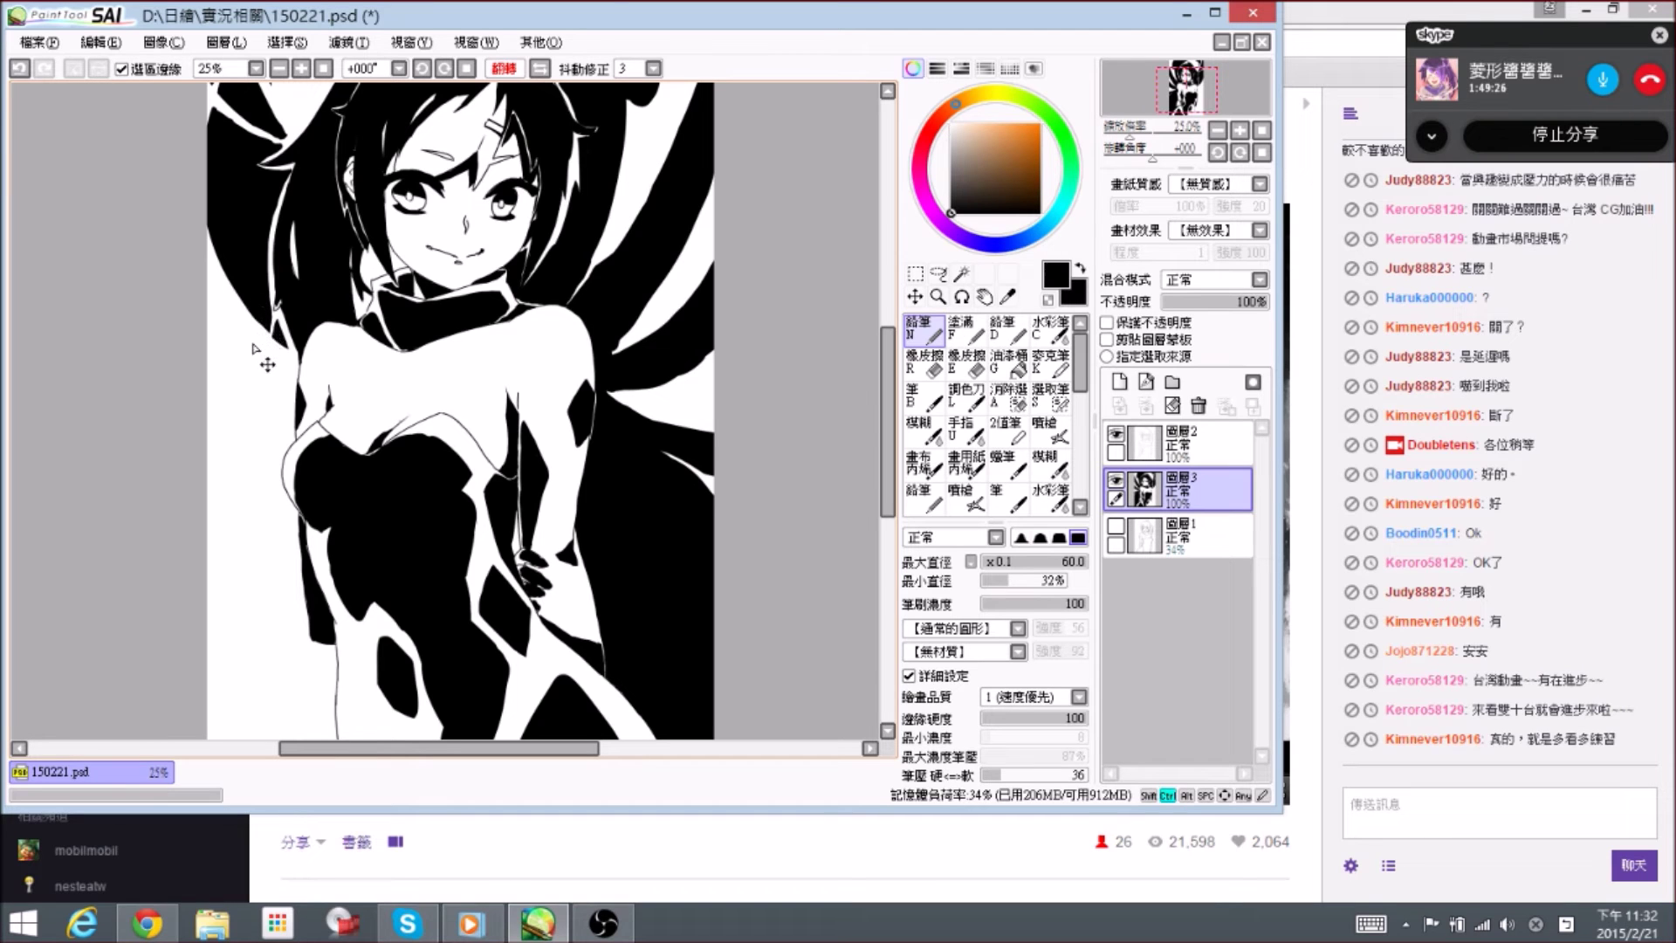
left_click(540, 68)
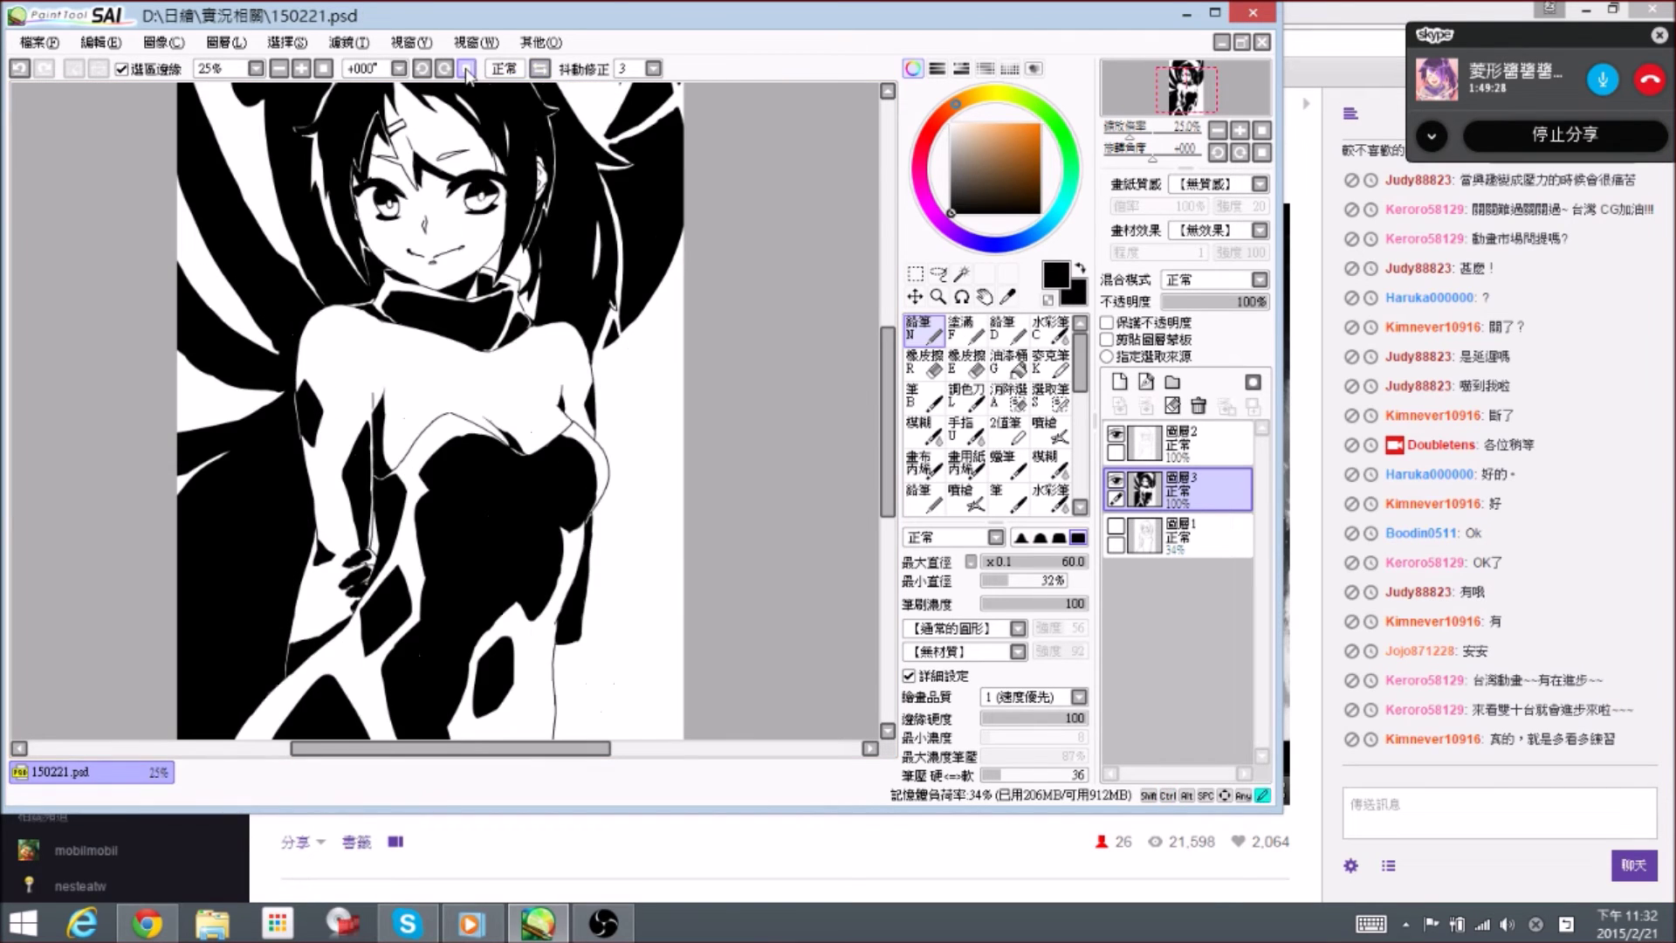
left_click_drag(702, 351, 711, 390)
key("ctrl+s")
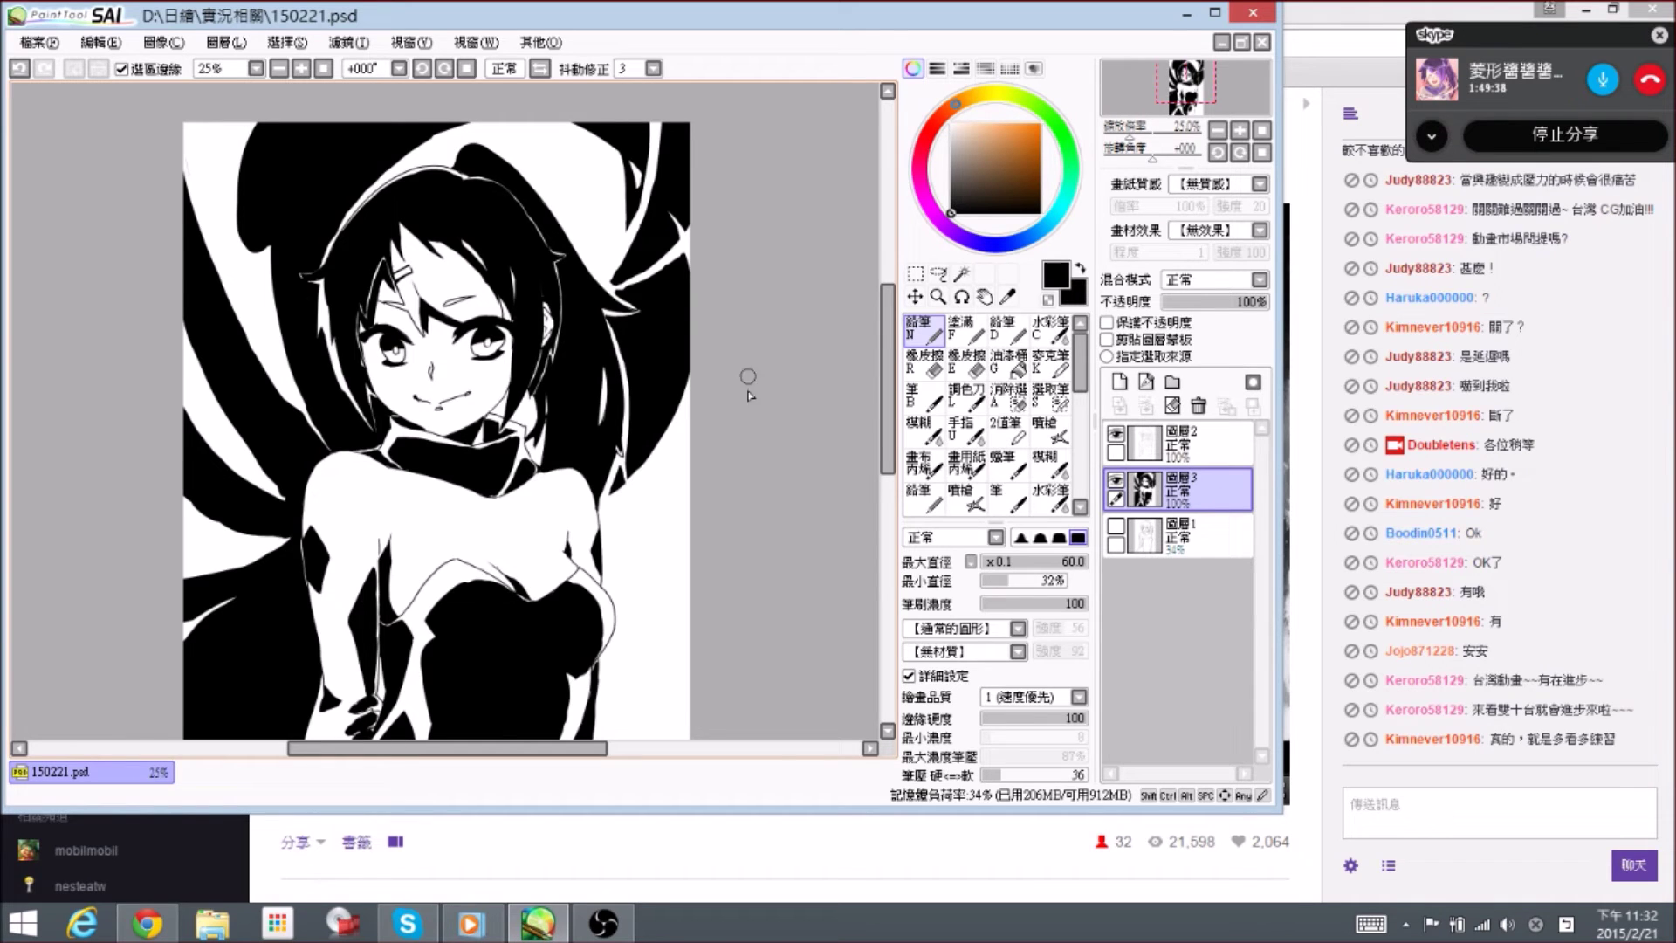
- Erase a wider curved white band through the black background between the canvas's upper side edge and the girl's shoulder
scroll(759, 475, "down", 3)
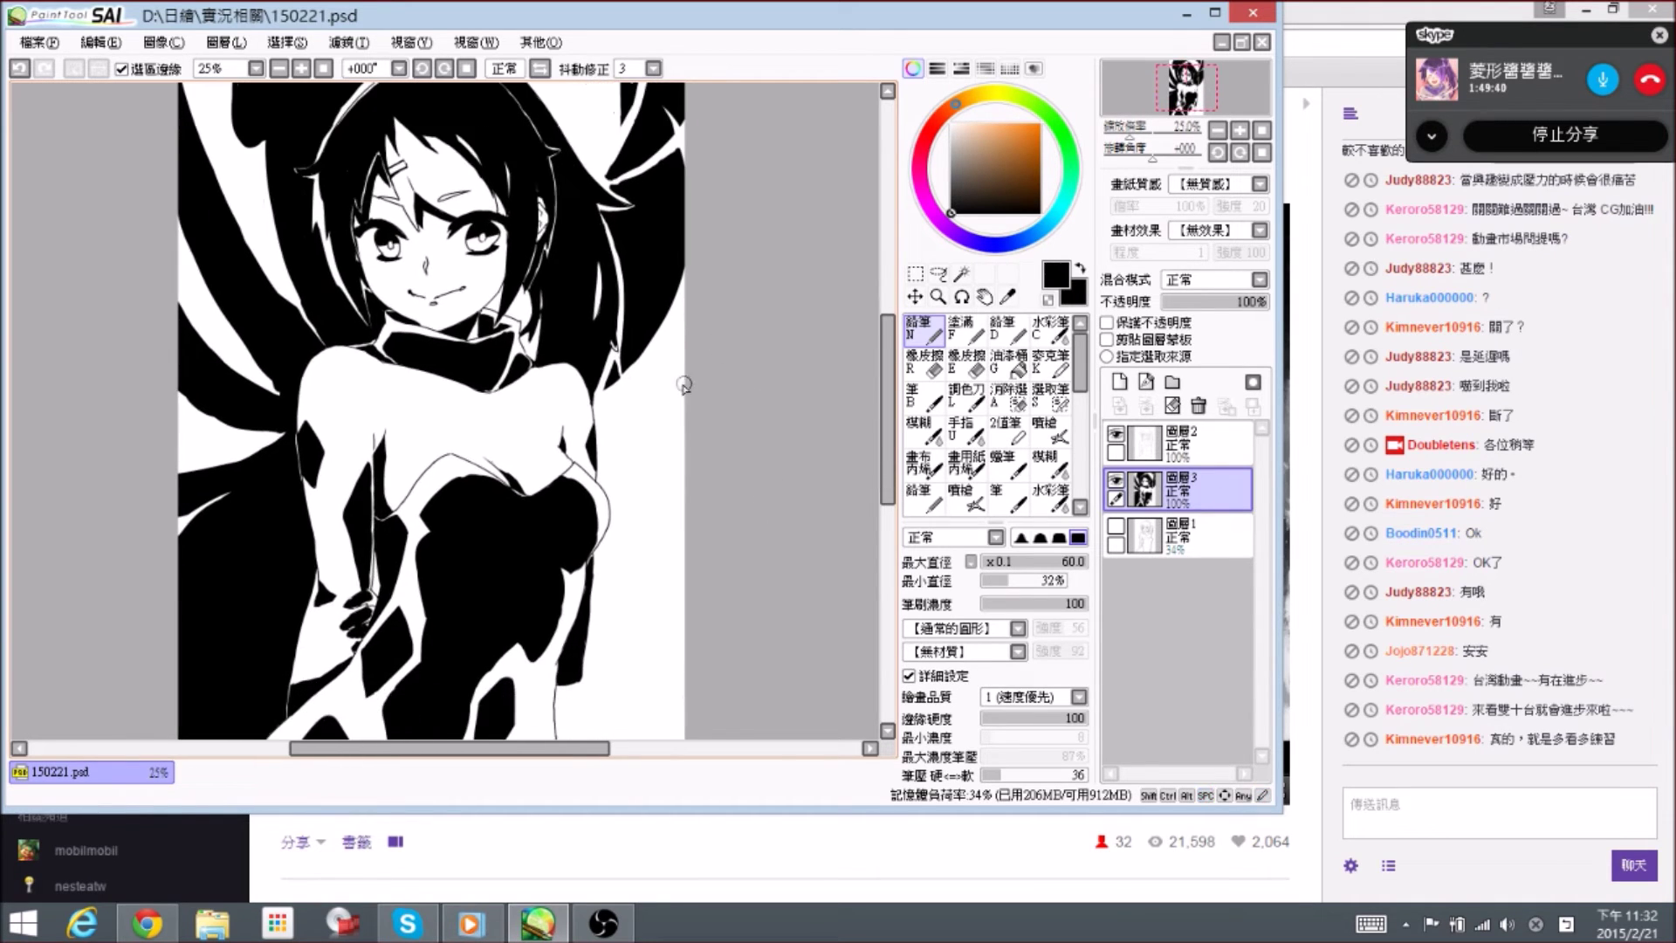
left_click_drag(250, 205, 326, 368)
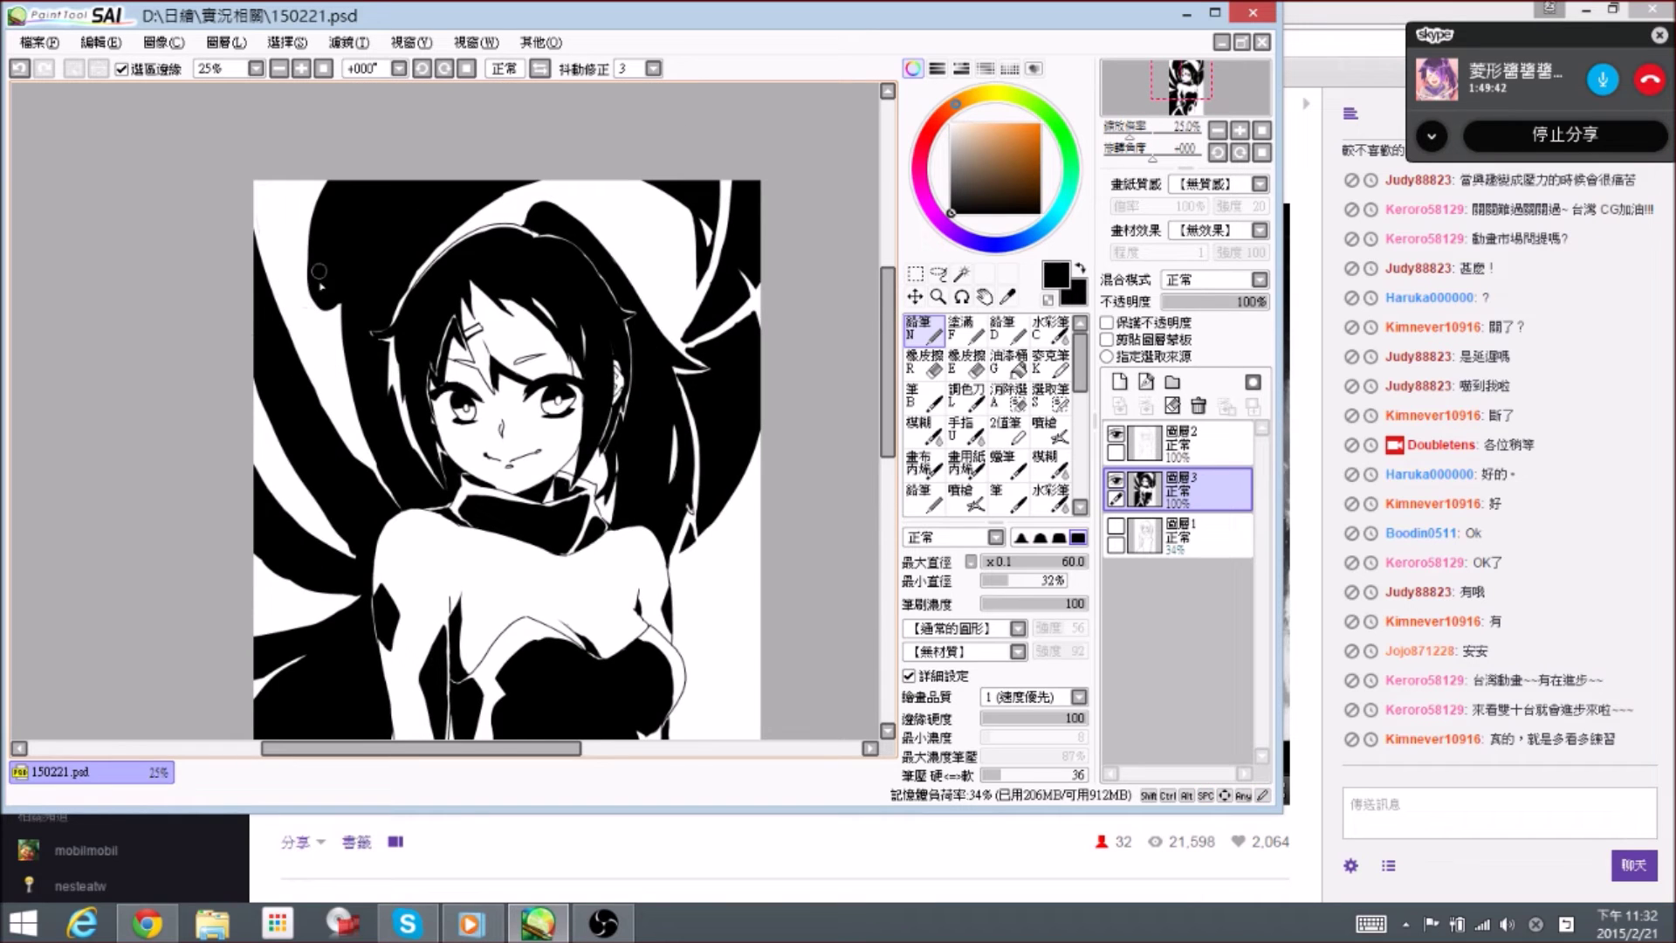
left_click_drag(376, 450, 347, 378)
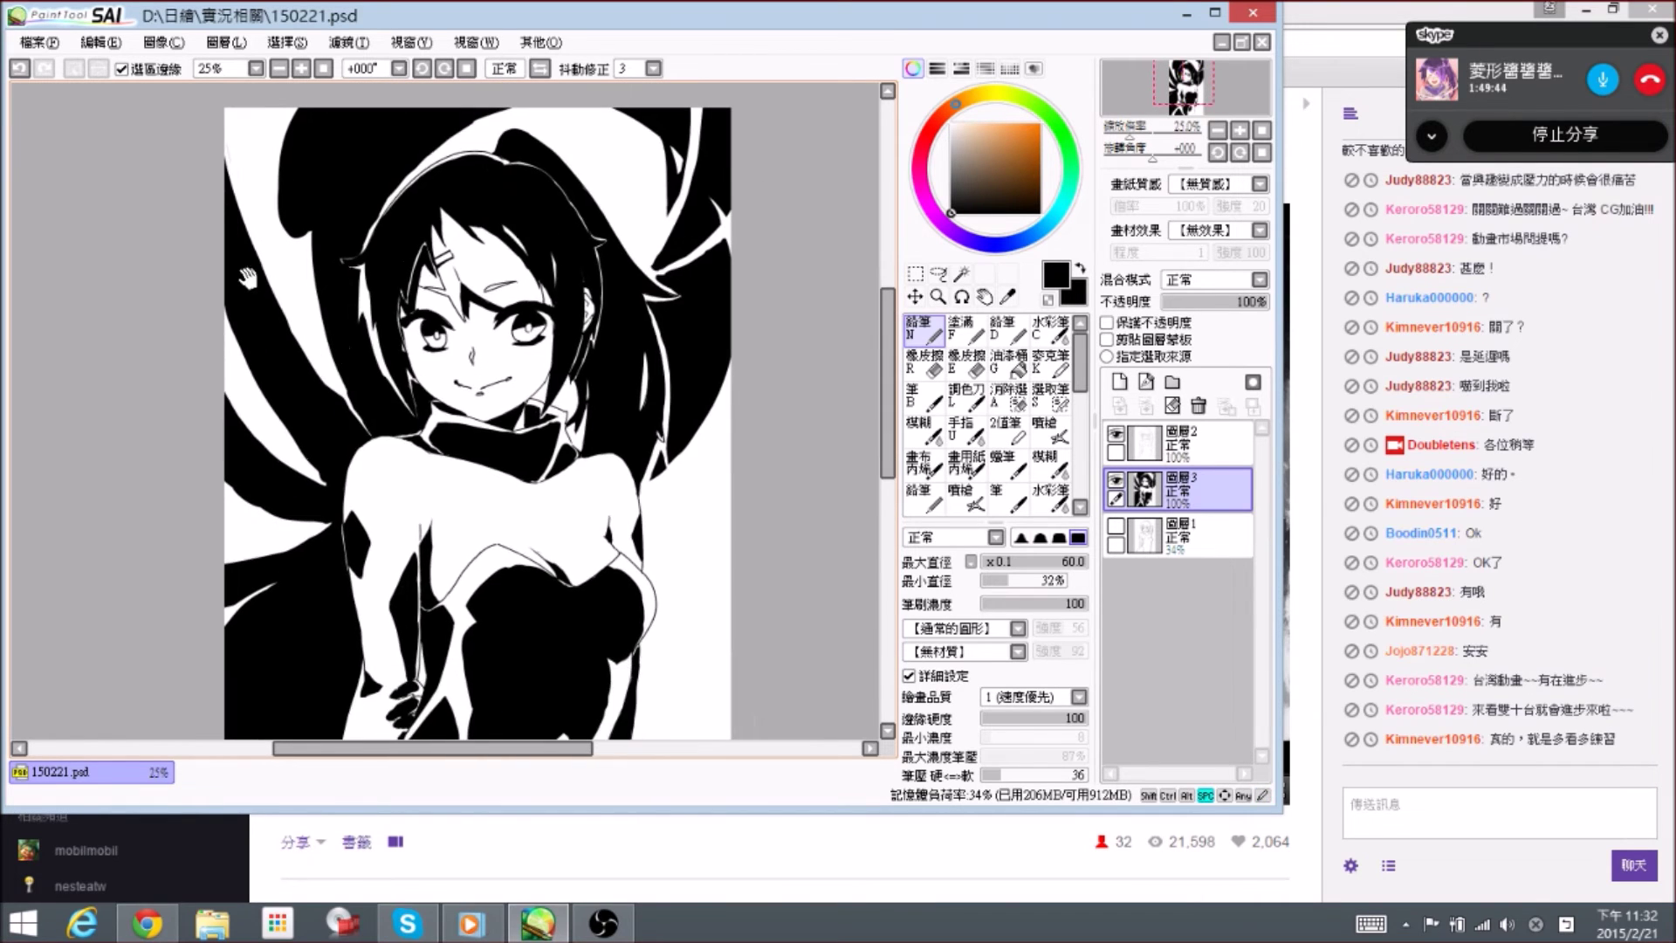
left_click_drag(247, 216, 275, 285)
key("e")
left_click_drag(252, 212, 331, 421)
mouse_move(254, 258)
left_mouse_down()
mouse_move(333, 407)
mouse_move(253, 249)
mouse_move(314, 376)
left_mouse_up()
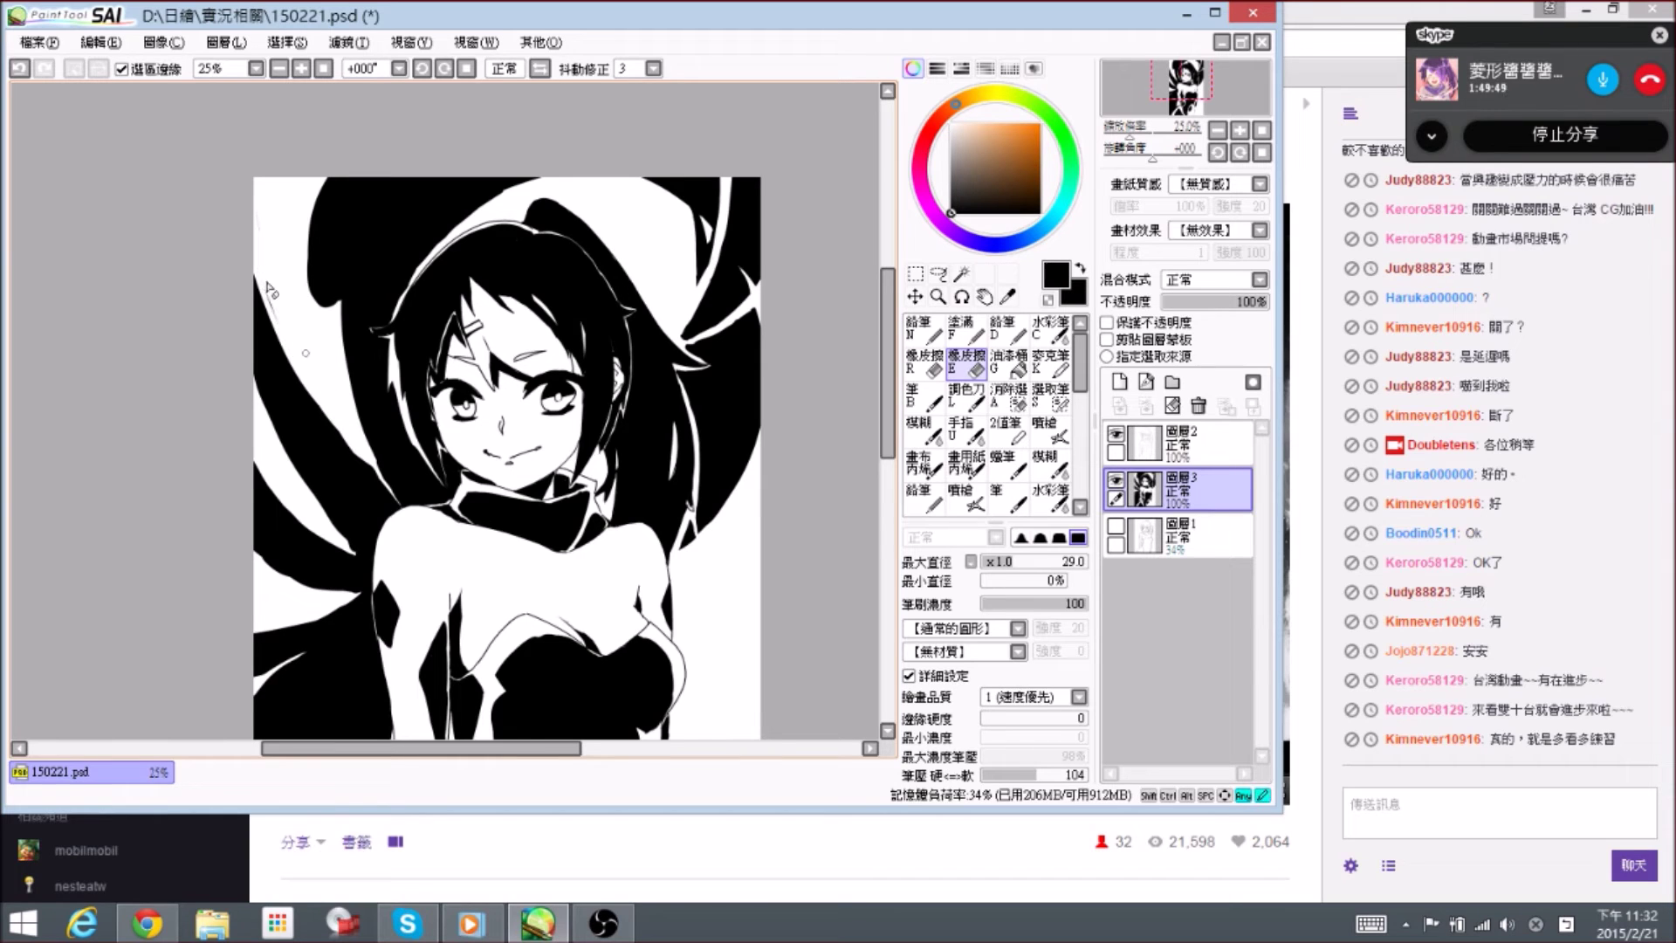
mouse_move(258, 264)
left_mouse_down()
mouse_move(341, 435)
mouse_move(326, 428)
left_mouse_up()
key("n")
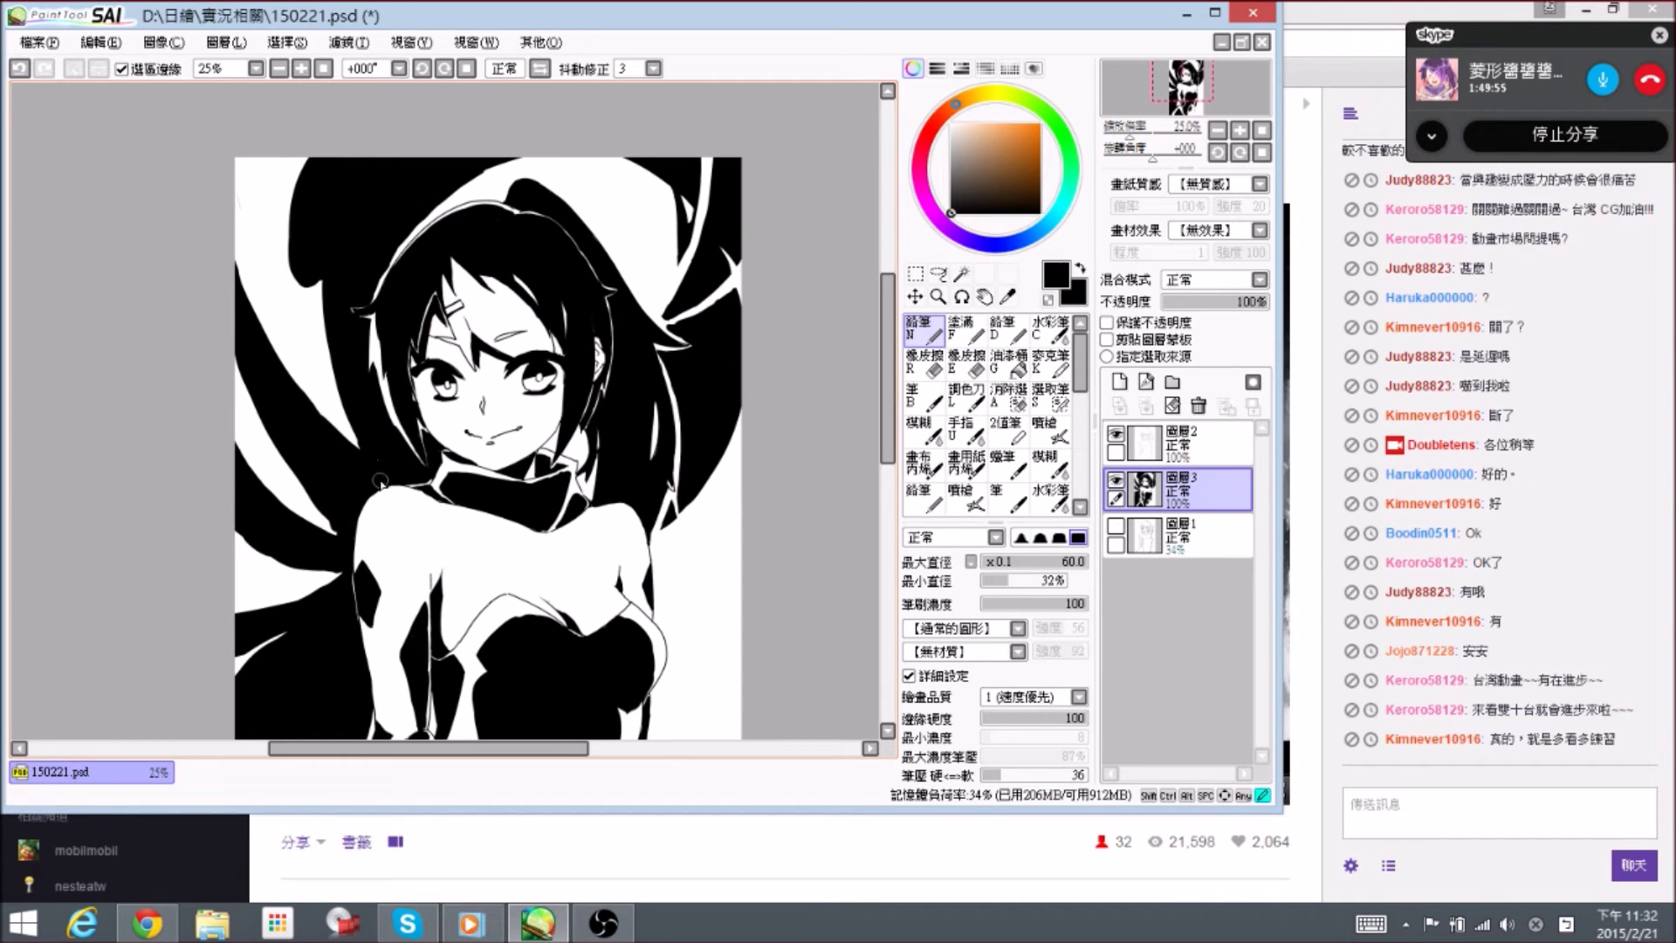
- Clean up the tip of the curved white band where it meets the hair and shoulder
key("e")
left_click_drag(371, 454, 409, 467)
key("n")
left_click_drag(304, 495, 293, 456)
- Draw a thin curved black stroke from the opposite canvas edge toward the other shoulder and trim it with the Eraser
left_click_drag(721, 537, 668, 471)
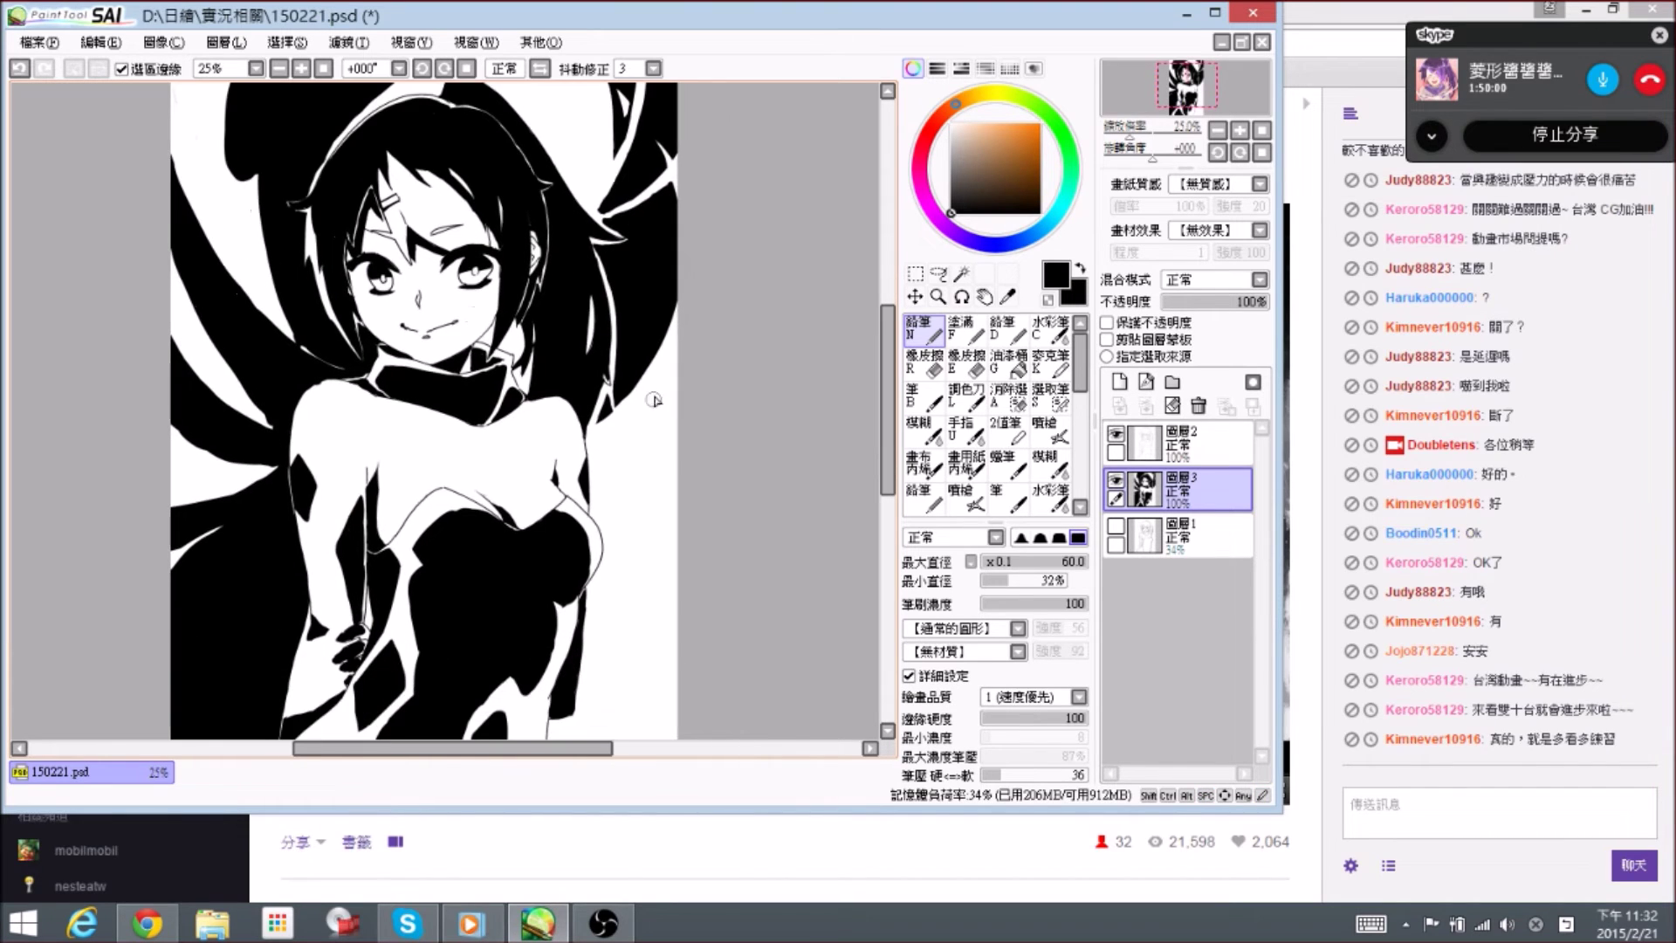
left_click(659, 433, "ctrl")
mouse_move(614, 422)
left_mouse_down()
mouse_move(705, 398)
mouse_move(627, 415)
mouse_move(693, 385)
mouse_move(607, 417)
left_mouse_up()
mouse_move(628, 417)
left_mouse_down()
mouse_move(700, 396)
mouse_move(657, 409)
left_mouse_up()
key("e")
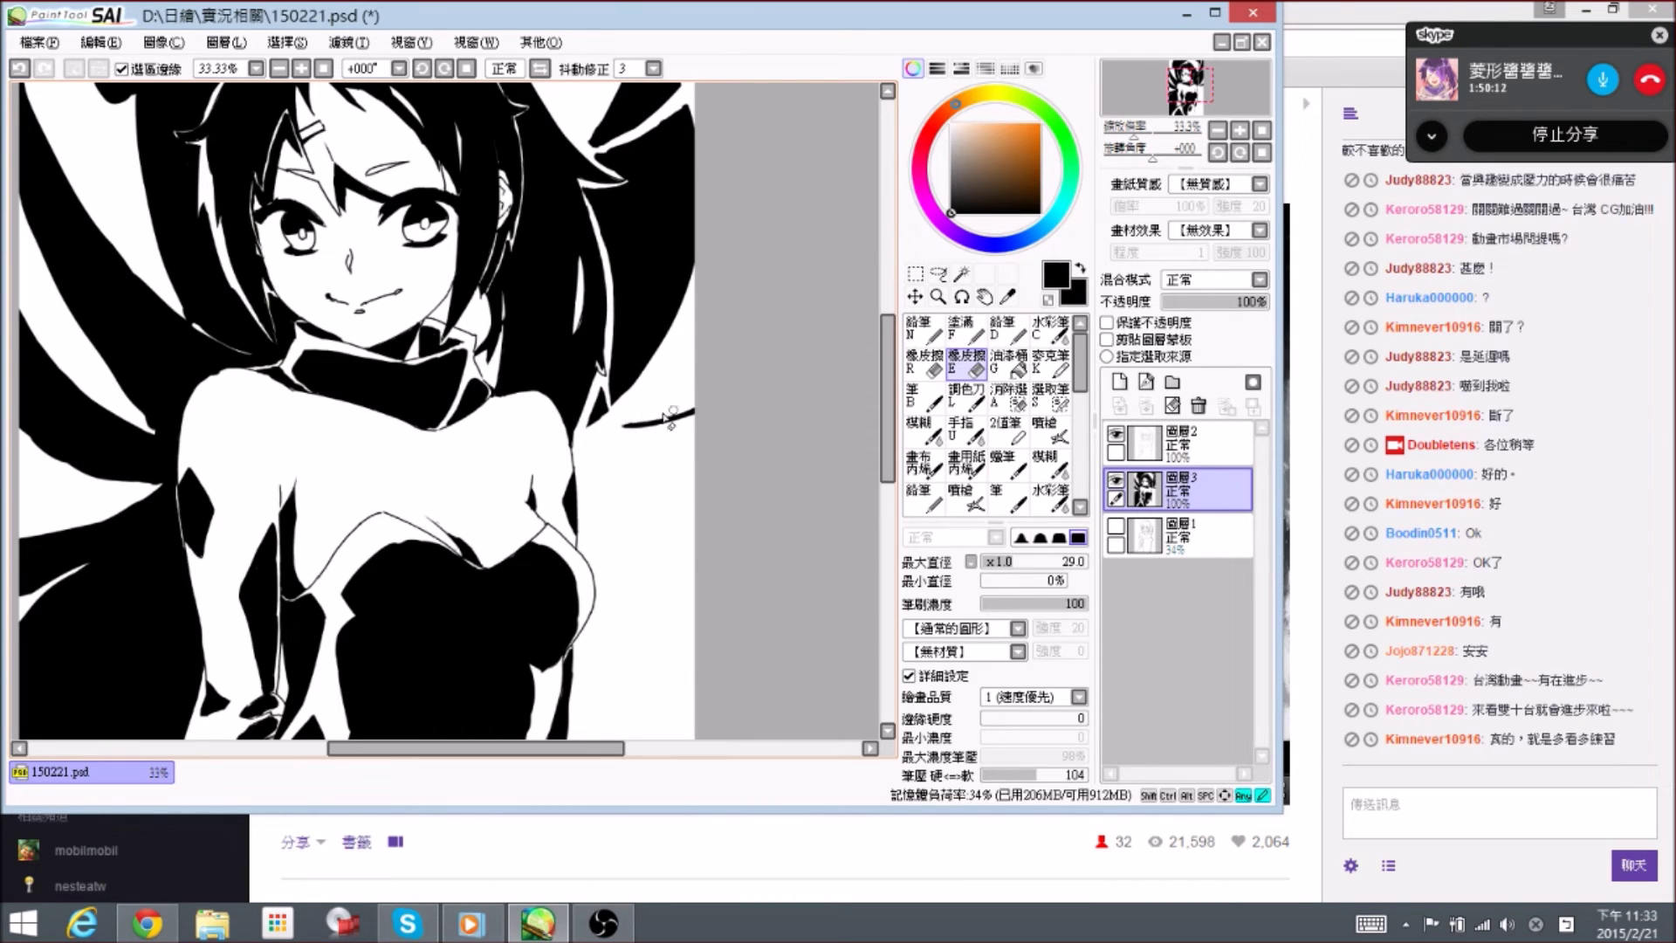
key("n")
- Set the Pencil size to 160 and block in a black background shape between the upper arm and the canvas's side edge
mouse_move(730, 494)
left_mouse_down()
mouse_move(669, 442)
mouse_move(556, 436)
left_mouse_up()
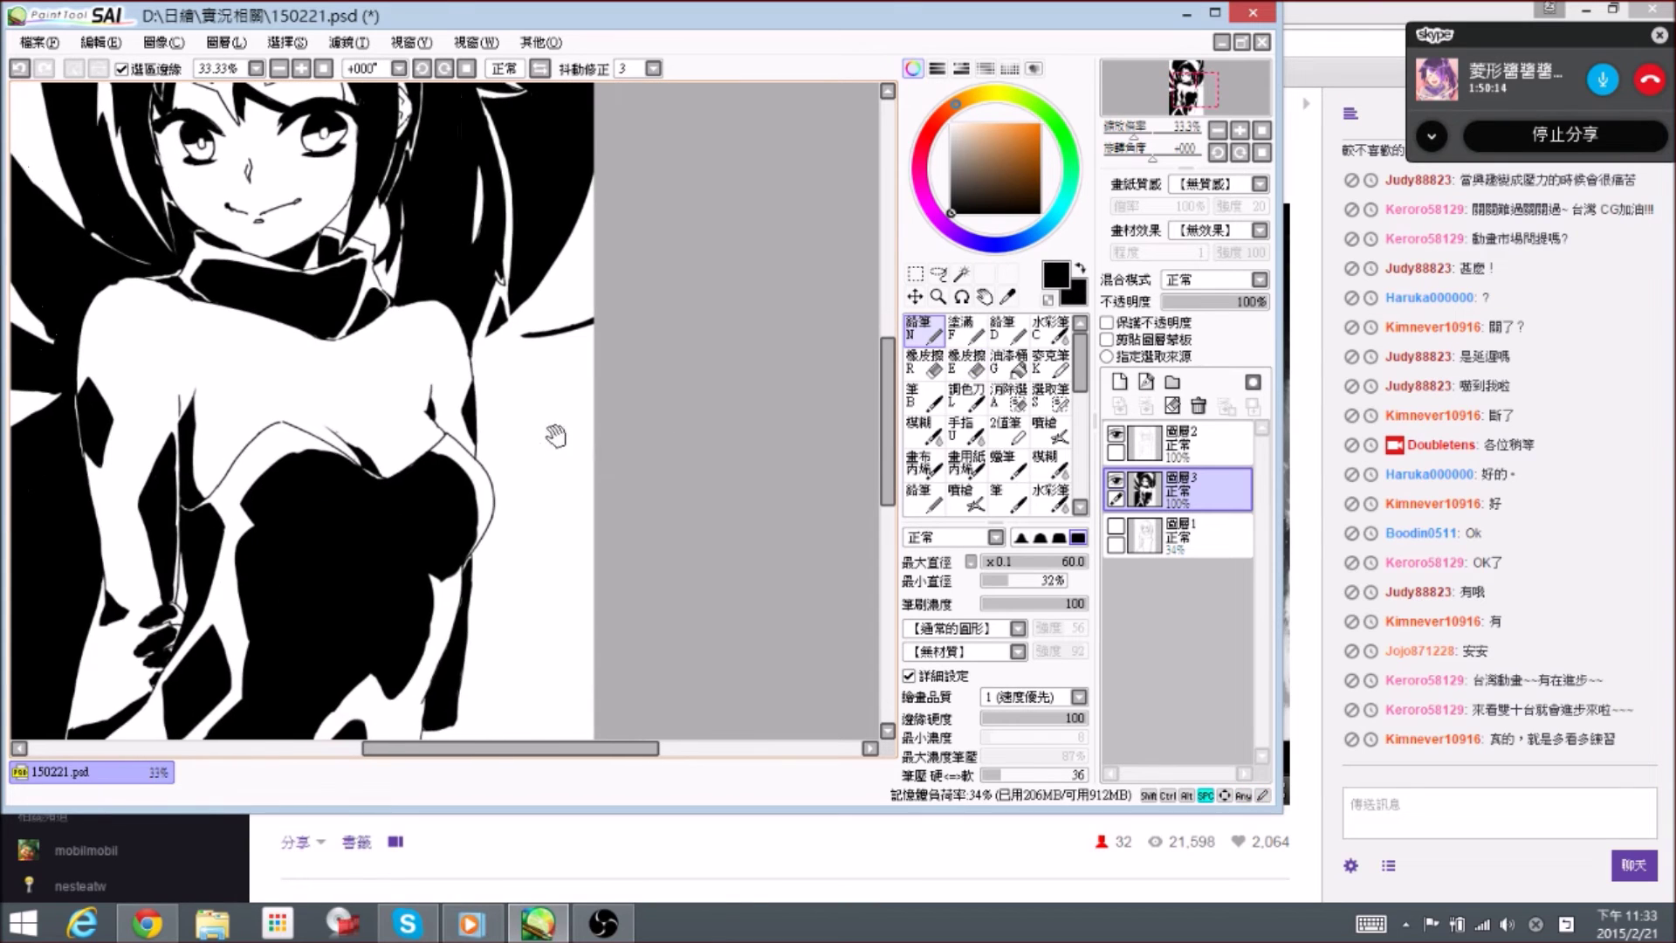
scroll(510, 412, "down", 1)
key("bracketright")
key("bracketright")
key("bracketright")
key("bracketright")
left_click_drag(562, 472, 554, 463)
mouse_move(571, 384)
left_mouse_down()
mouse_move(548, 382)
mouse_move(557, 367)
mouse_move(496, 383)
mouse_move(572, 412)
mouse_move(537, 489)
mouse_move(529, 456)
mouse_move(569, 574)
mouse_move(495, 398)
mouse_move(475, 402)
mouse_move(493, 441)
mouse_move(478, 411)
mouse_move(488, 377)
left_mouse_up()
key("e")
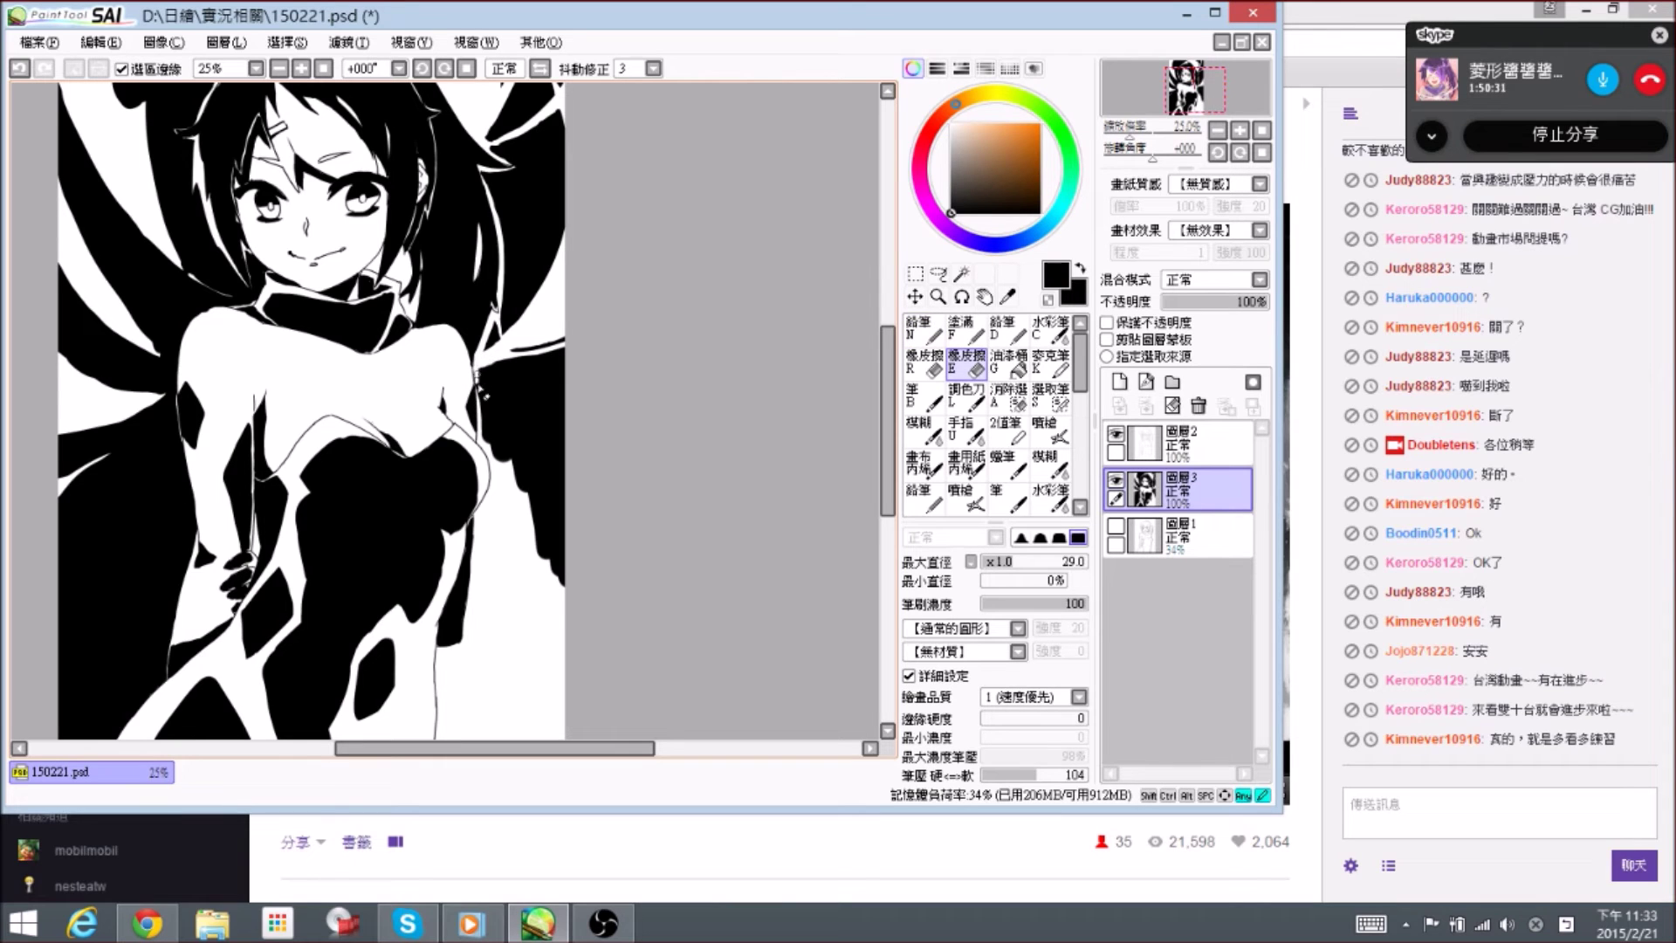
key("n")
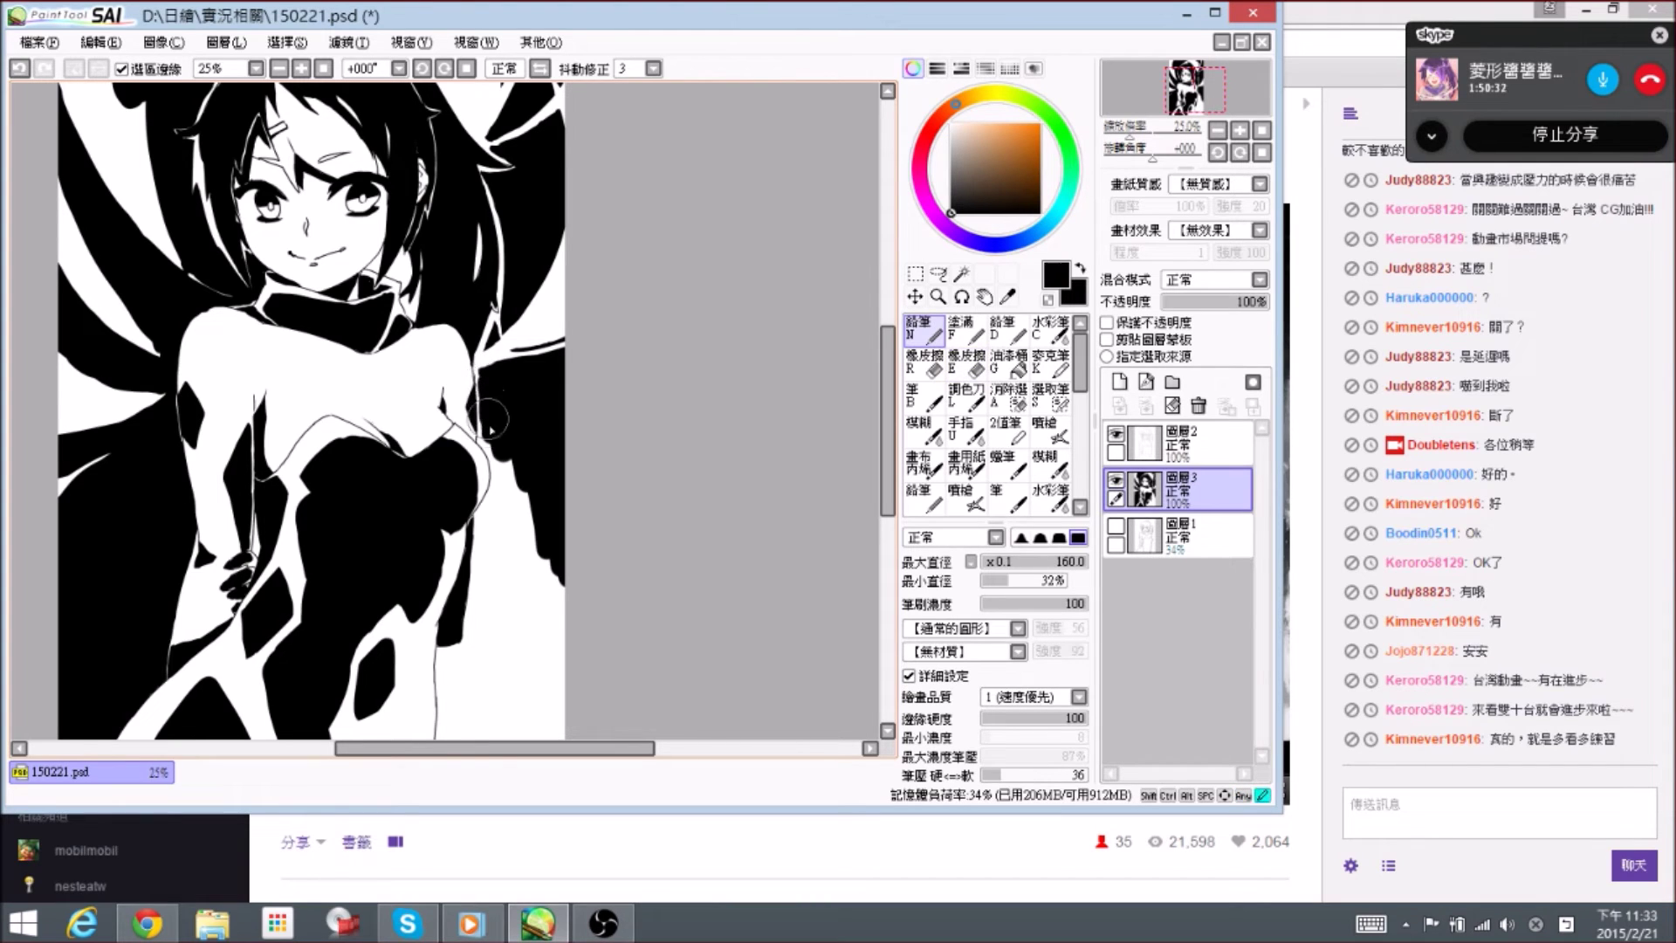
mouse_move(493, 443)
left_mouse_down()
mouse_move(489, 410)
mouse_move(488, 449)
mouse_move(491, 432)
mouse_move(576, 611)
mouse_move(502, 515)
left_mouse_up()
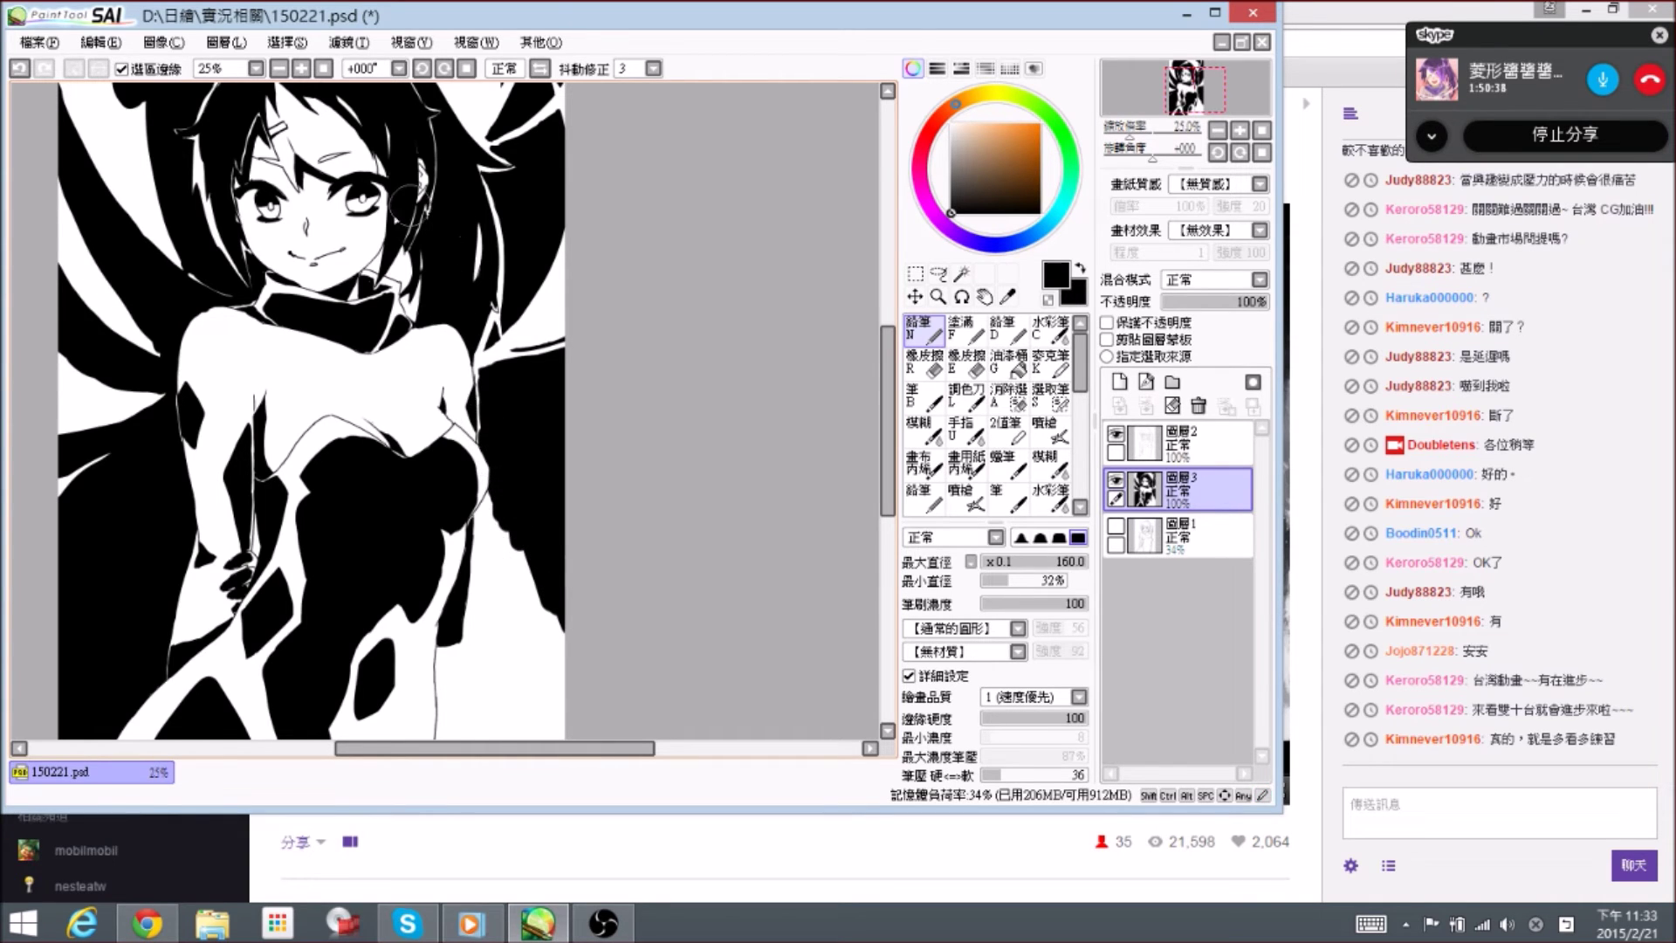
- Set the Pencil size to 30 and clean the new black shape's border along the chest outline with Pencil and Eraser
scroll(476, 447, "up", 1)
key("bracketleft")
key("bracketleft")
key("bracketleft")
key("bracketleft")
key("bracketleft")
key("bracketleft")
key("bracketleft")
key("bracketleft")
mouse_move(538, 522)
left_mouse_down()
mouse_move(518, 488)
mouse_move(528, 504)
left_mouse_up()
key("e")
left_click_drag(518, 484, 531, 510)
left_click_drag(530, 514, 530, 532)
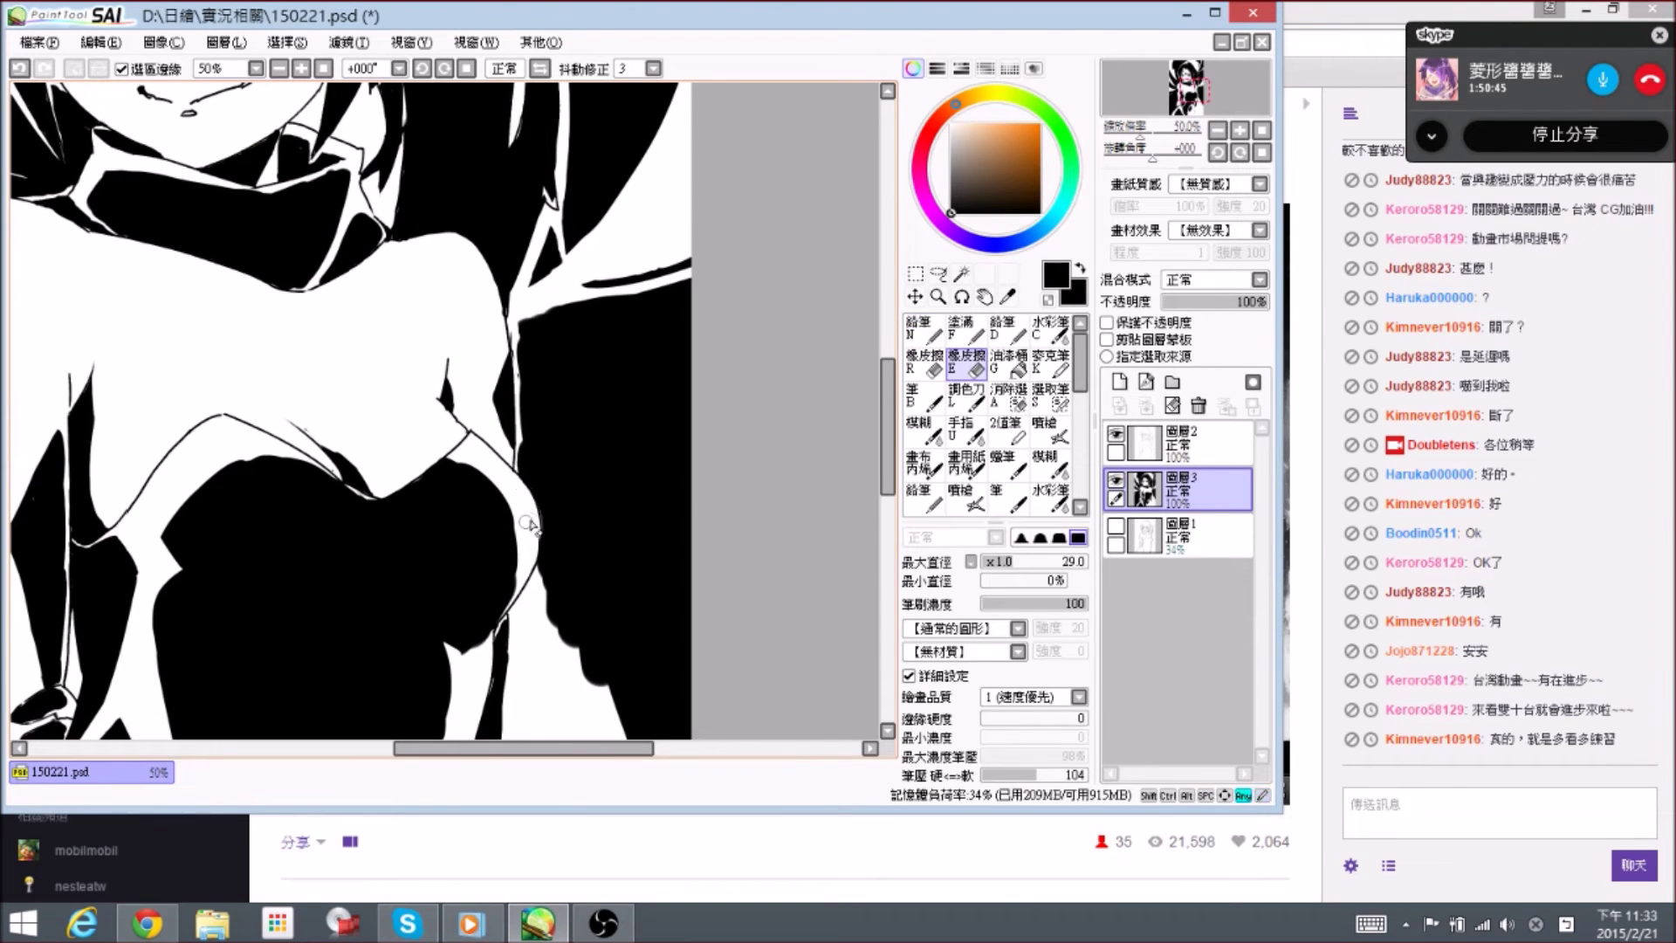
key("n")
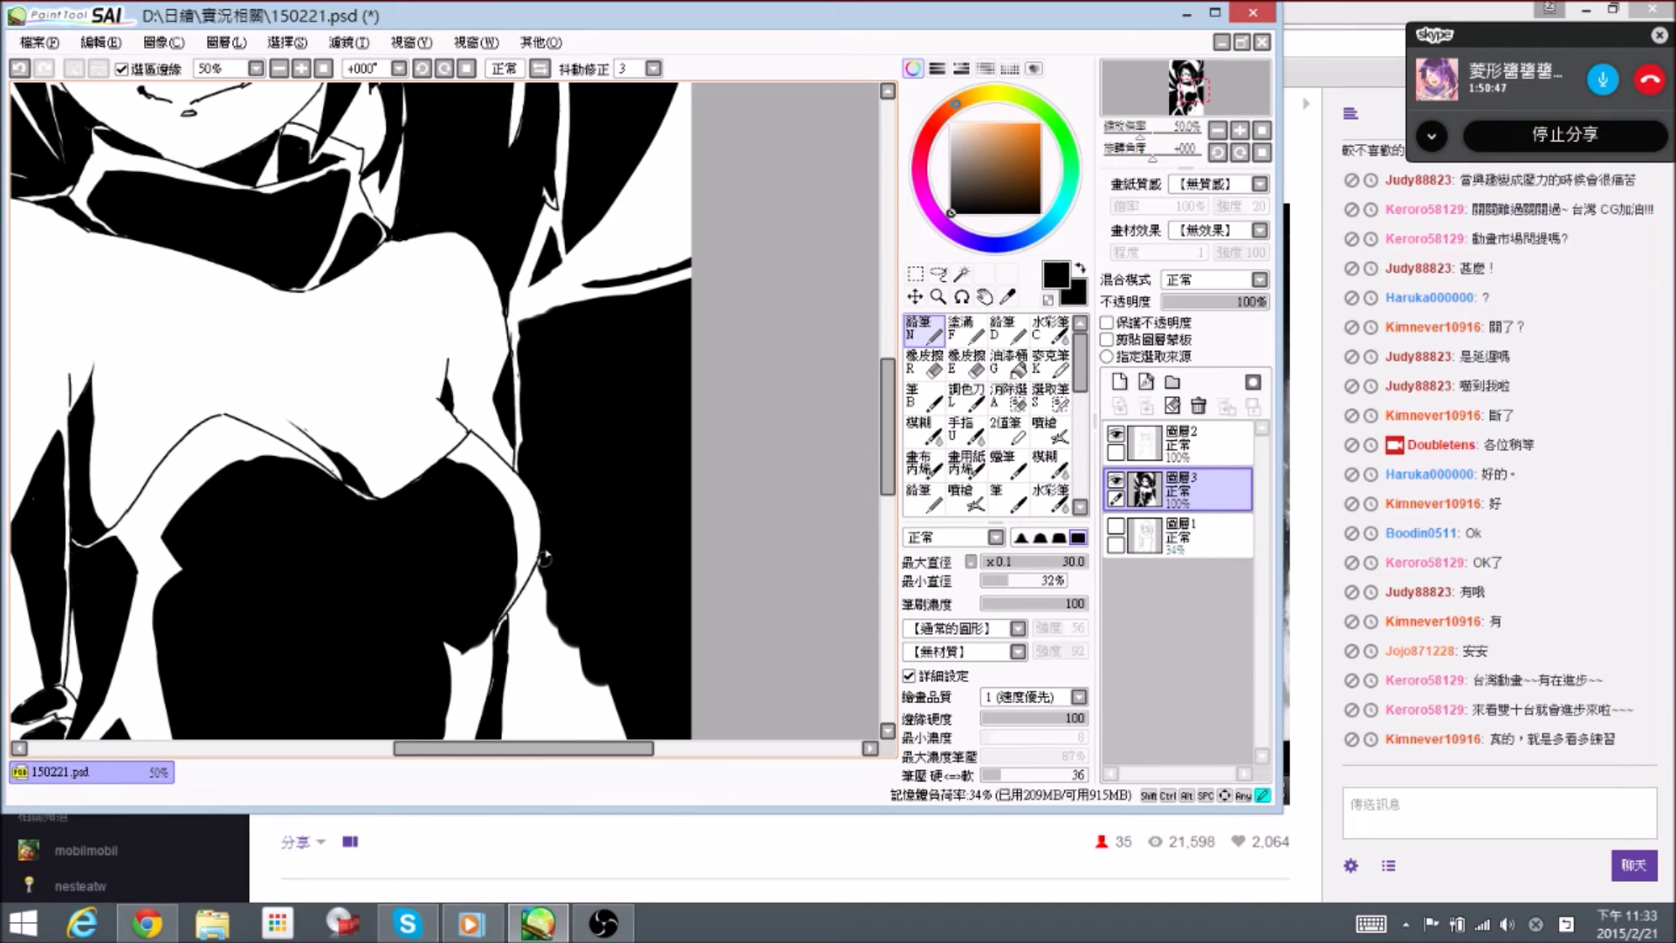
- Erase a cleaner white gap along the black shape's upper edge and refine its border beside the arm
scroll(531, 485, "up", 3)
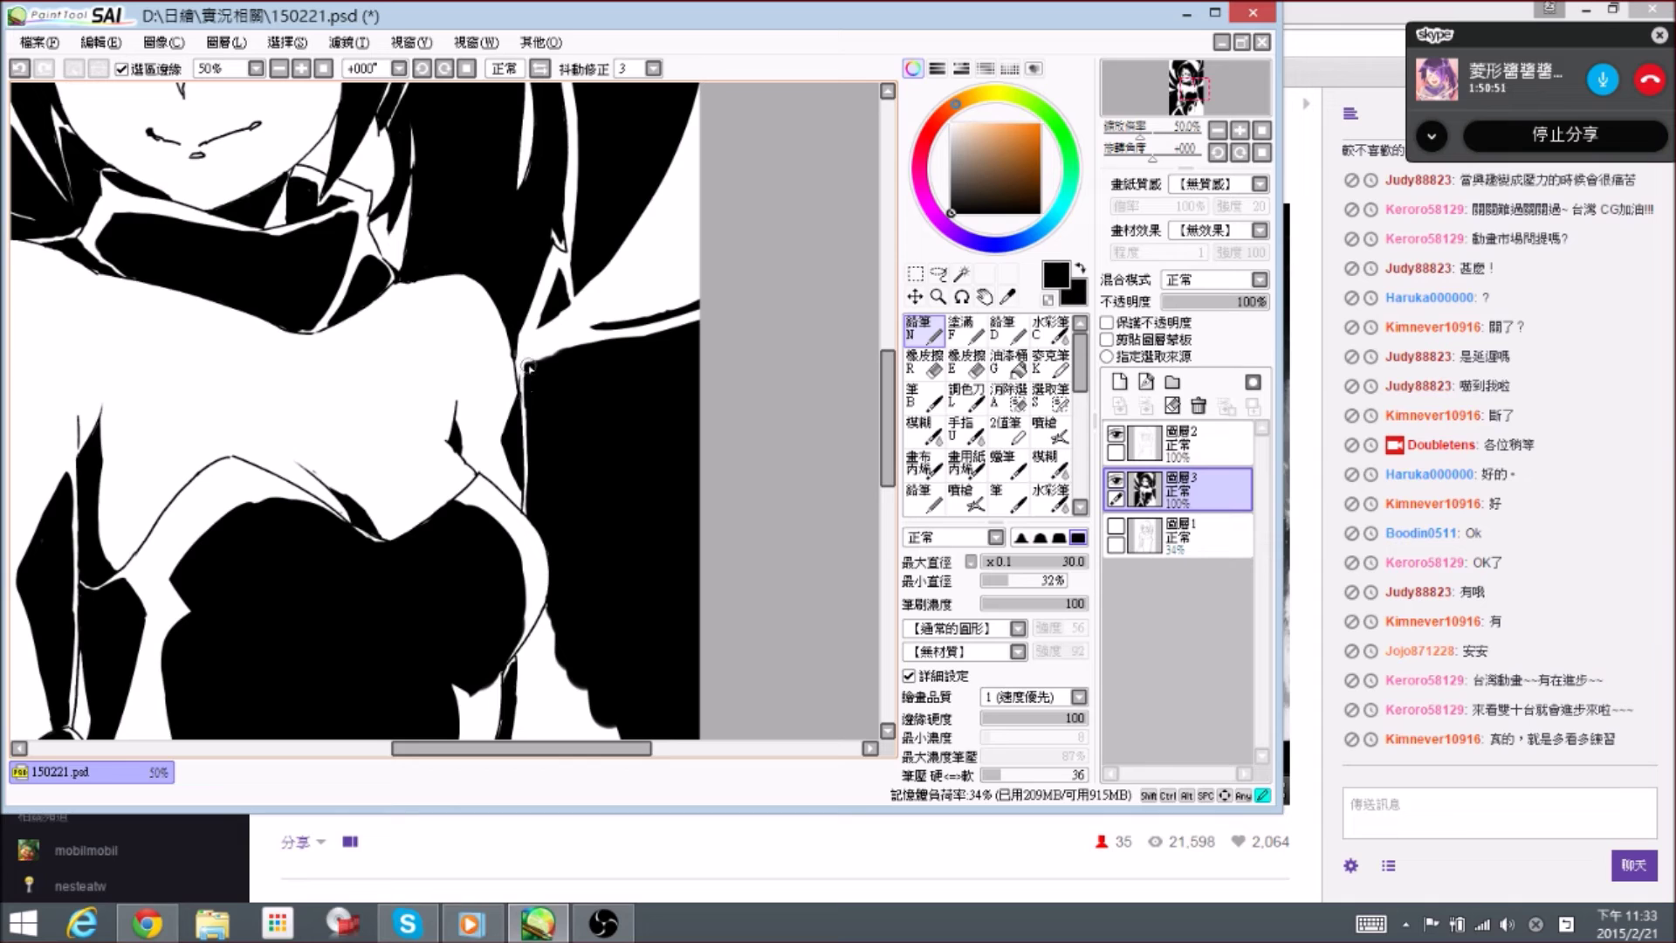
key("e")
left_click_drag(536, 356, 709, 319)
left_click_drag(546, 354, 585, 351)
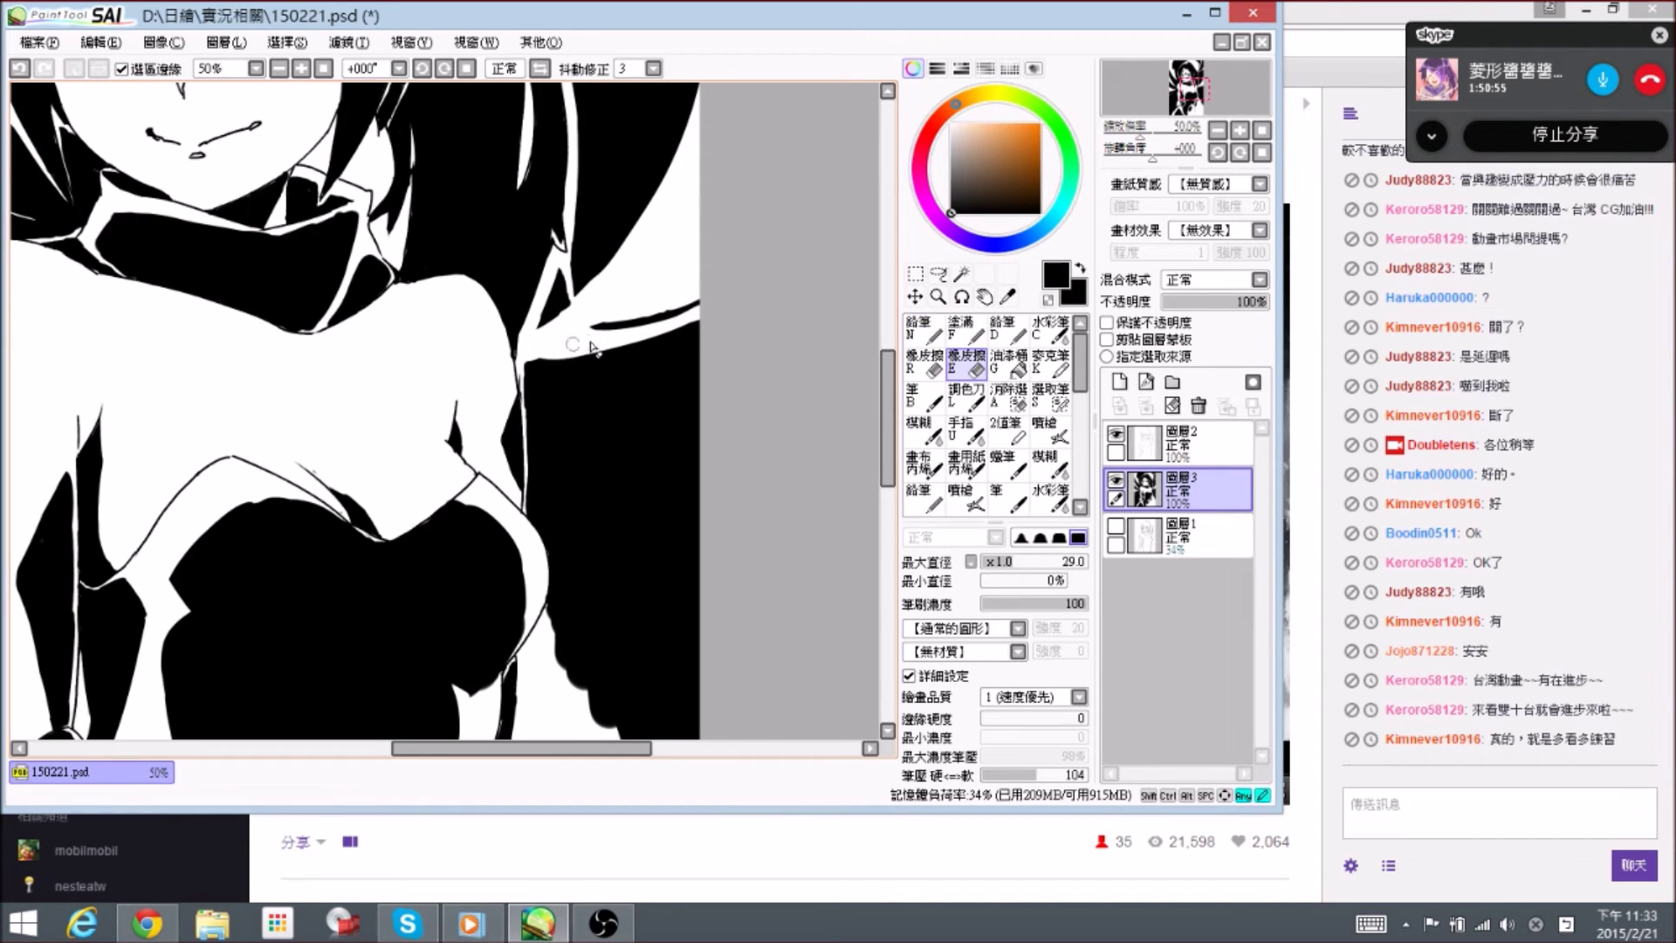
key("n")
left_click_drag(541, 424, 533, 301)
mouse_move(580, 543)
left_mouse_down()
mouse_move(513, 325)
mouse_move(564, 444)
left_mouse_up()
left_click_drag(532, 379, 549, 419)
- Set the Pencil size to 120 and extend the black shape below the chest diagonally out toward the canvas's side edge
key("bracketright")
key("bracketright")
key("bracketright")
key("bracketright")
key("bracketright")
key("bracketright")
key("bracketright")
mouse_move(543, 373)
left_mouse_down()
mouse_move(574, 448)
mouse_move(536, 390)
left_mouse_up()
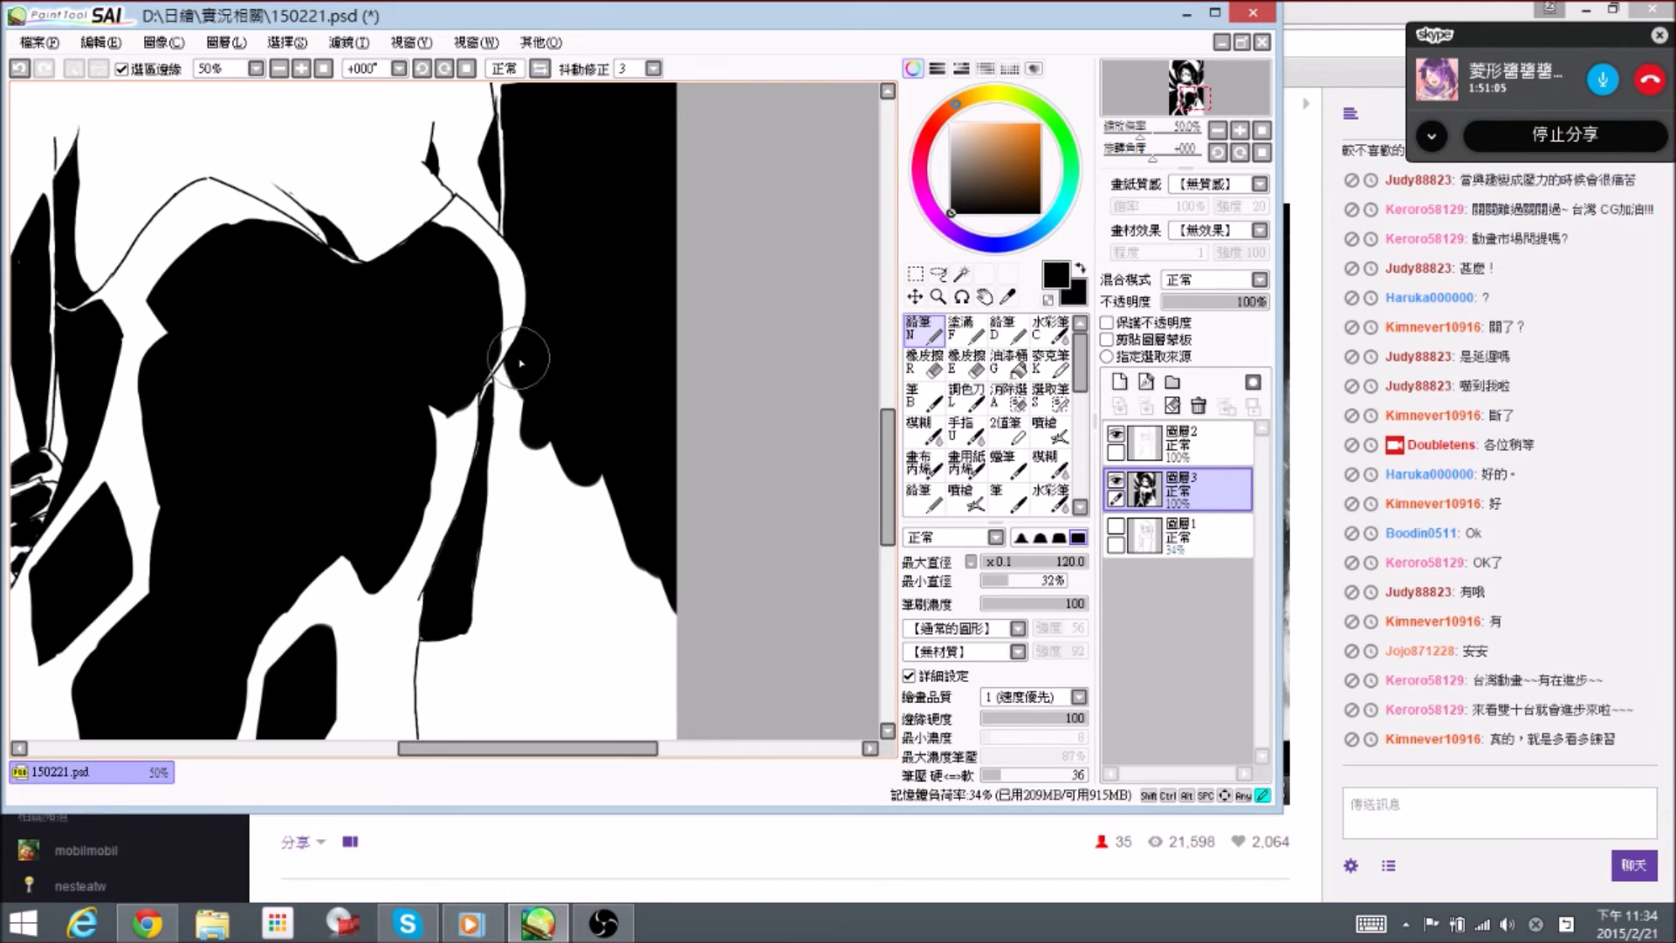
mouse_move(511, 376)
left_mouse_down()
mouse_move(547, 474)
mouse_move(556, 427)
mouse_move(639, 530)
left_mouse_up()
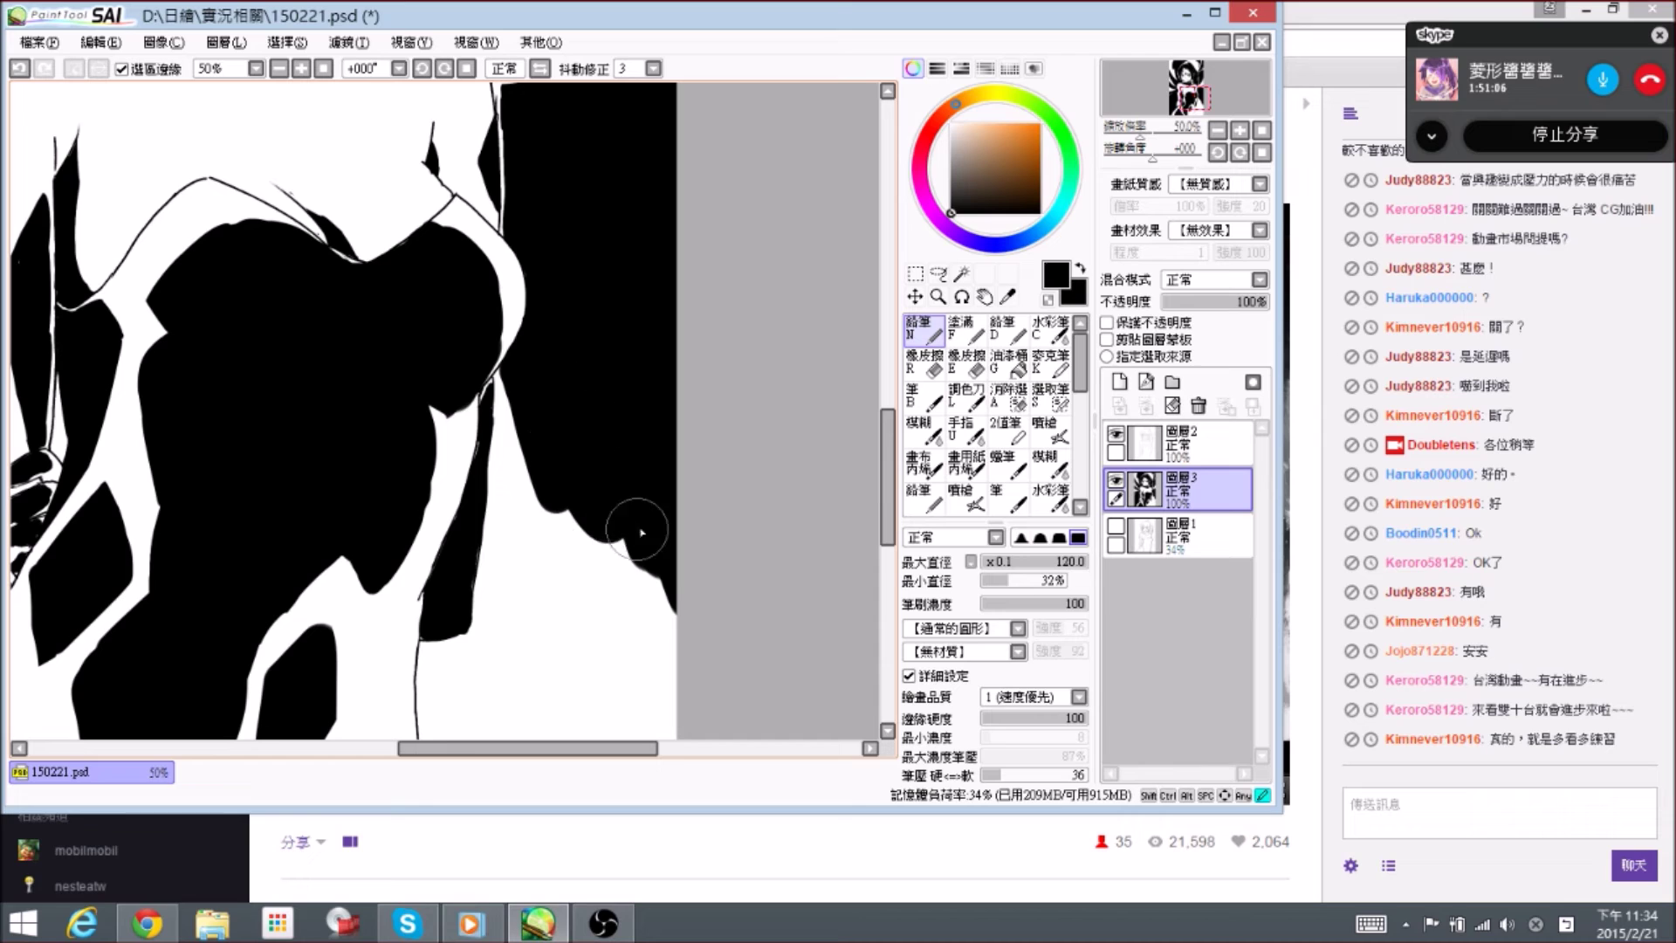
- Set the Pencil size to 160, round off the black shape's lower edge and touch up its end at the canvas's side edge
scroll(522, 370, "down", 1)
key("bracketright")
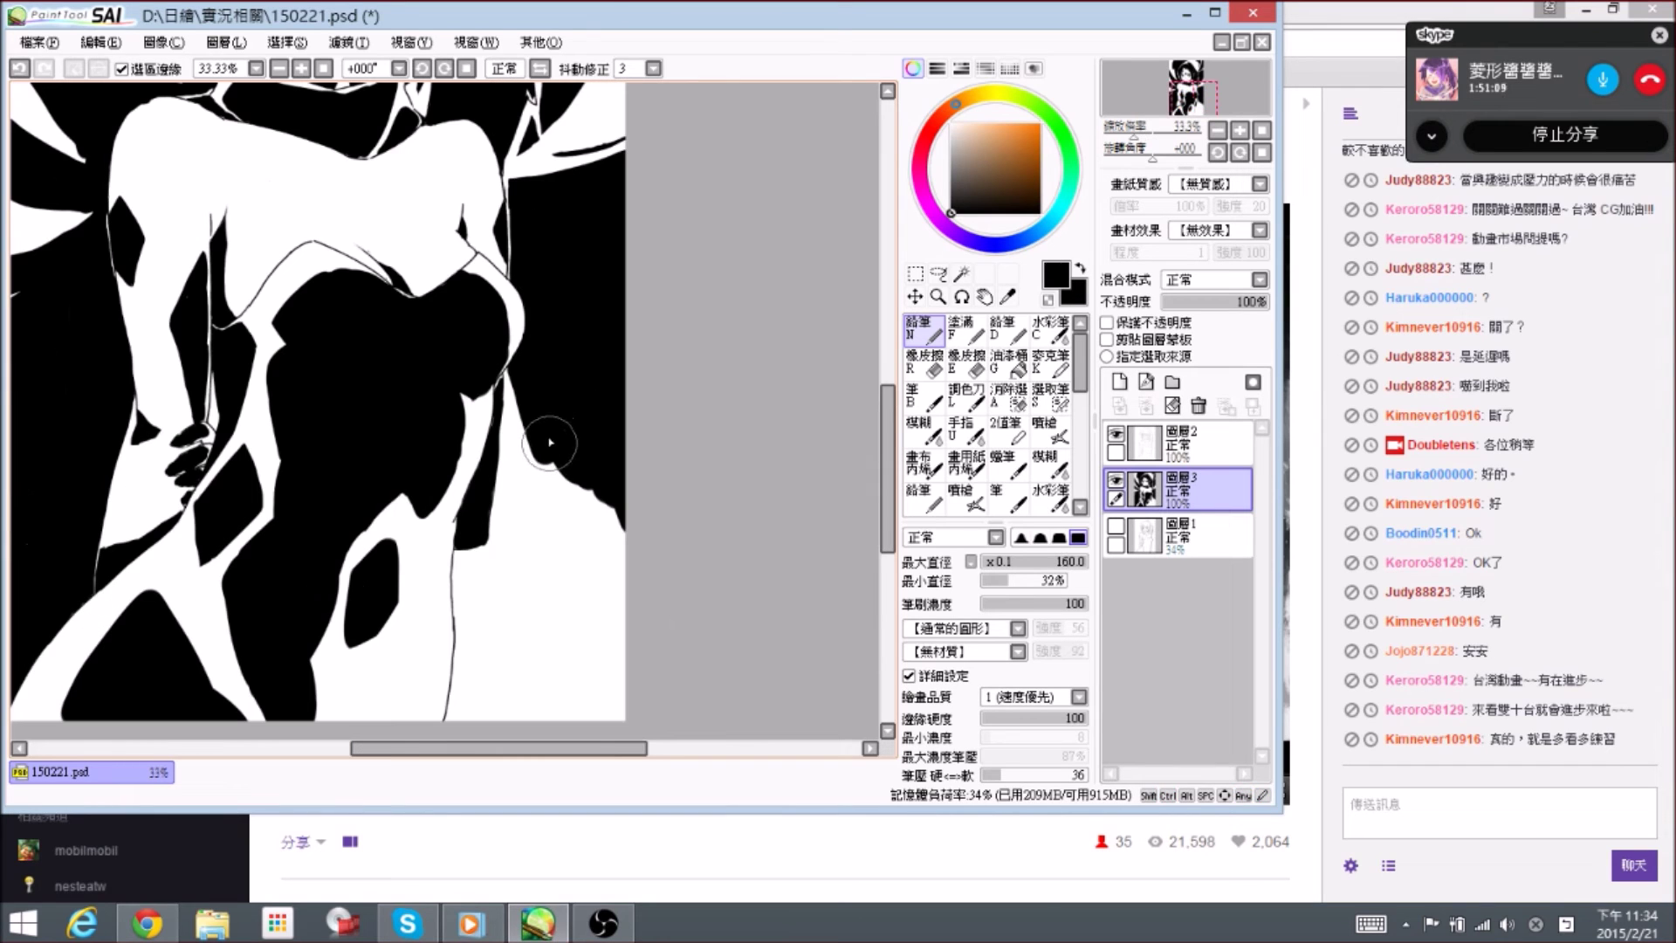
mouse_move(531, 393)
left_mouse_down()
mouse_move(606, 501)
mouse_move(590, 480)
left_mouse_up()
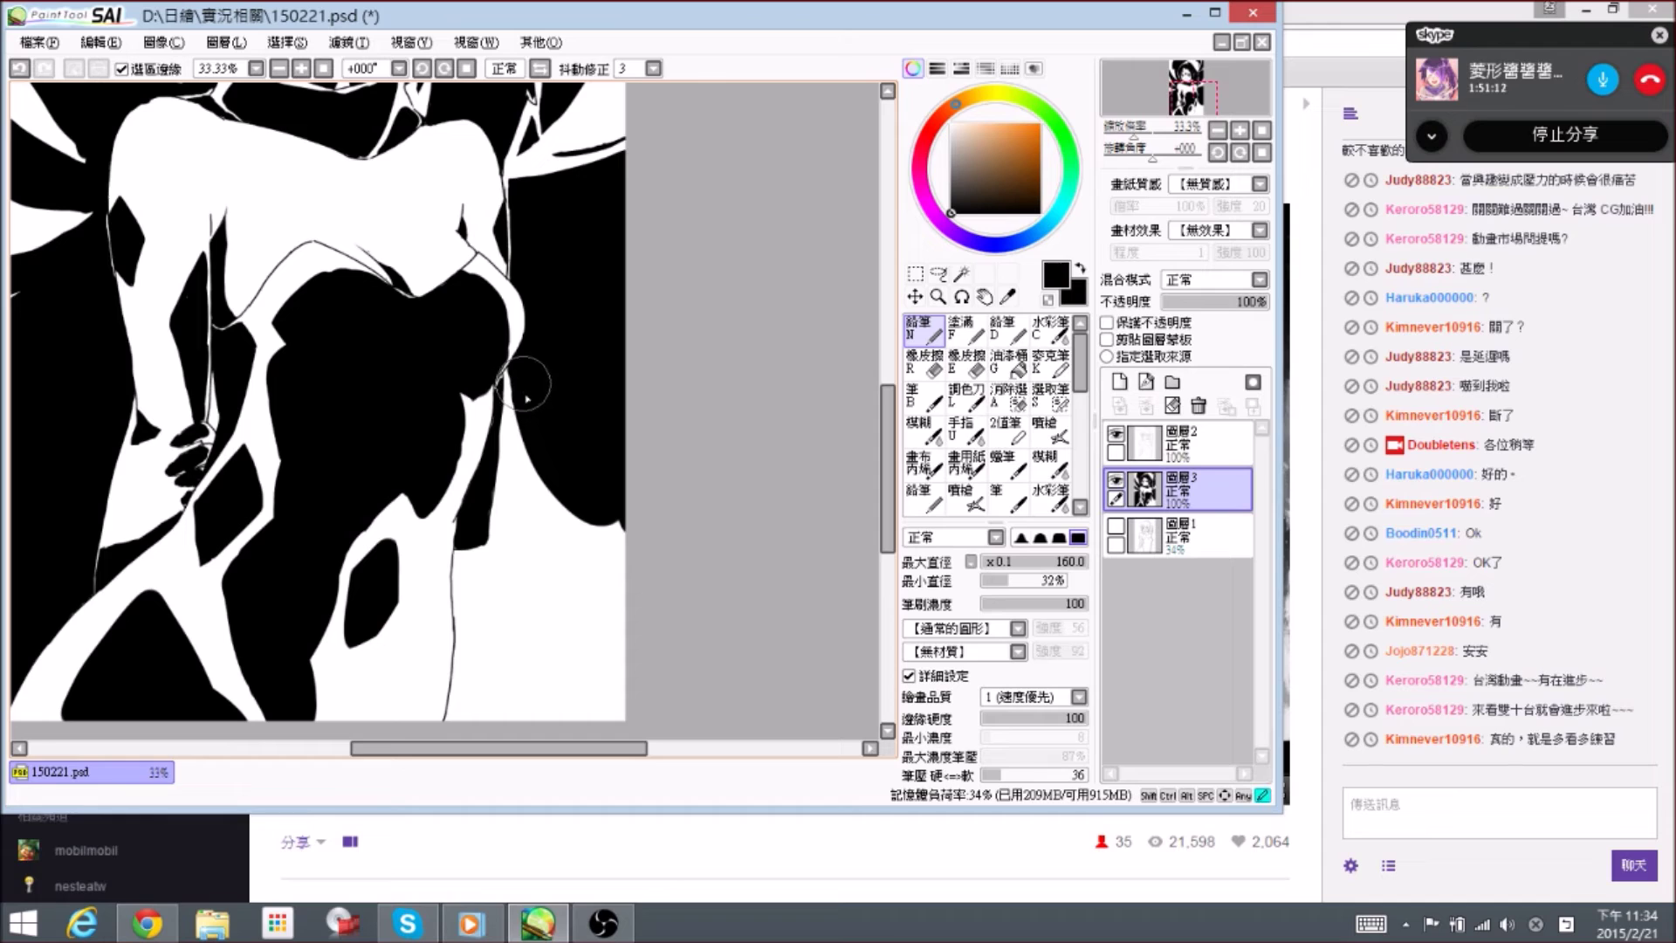
left_click_drag(623, 527, 581, 400)
key("e")
key("n")
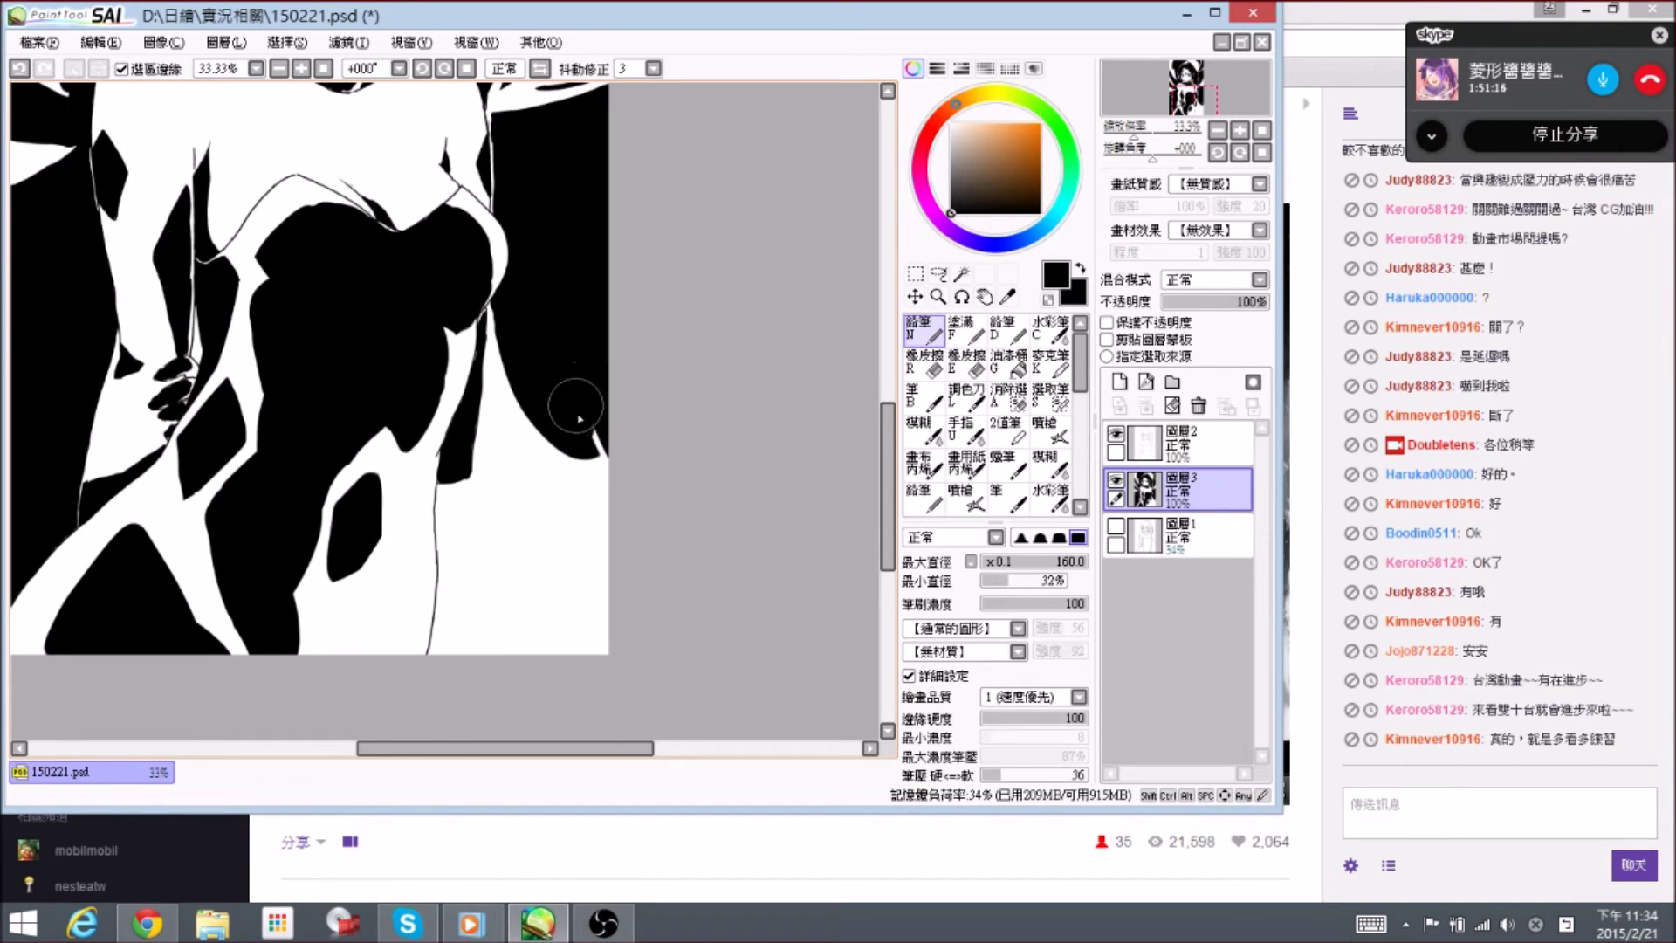
key("e")
key("n")
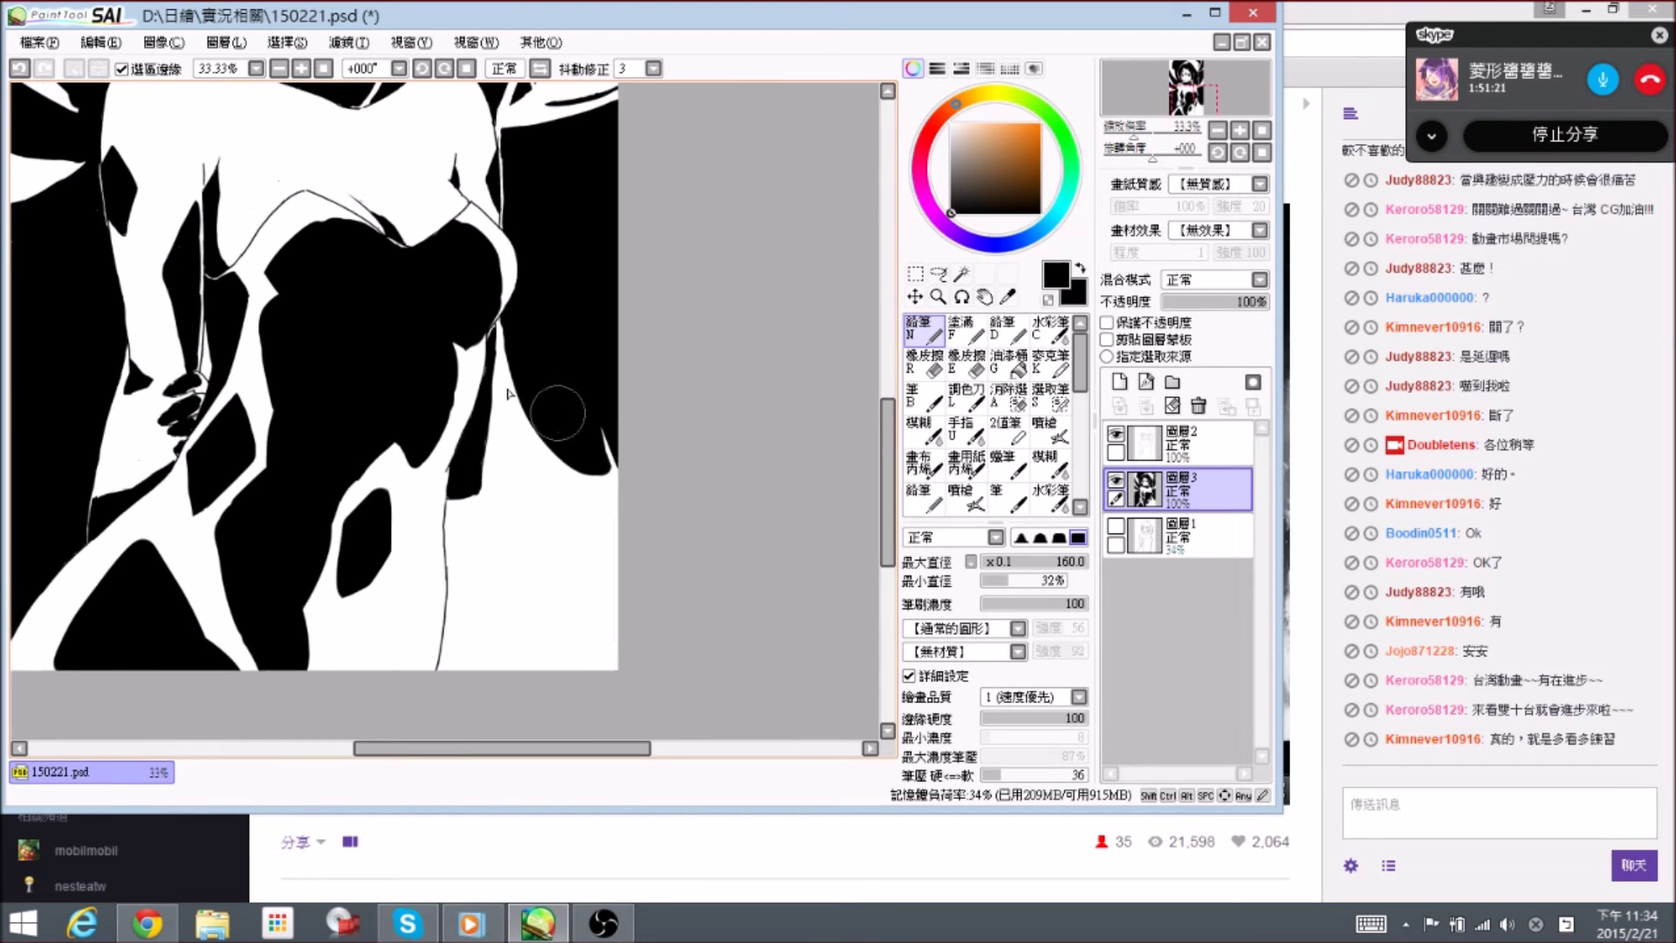
- Flip the canvas view horizontally and extend the black side shape farther down the canvas edge beside the hip
left_click(504, 68)
left_click_drag(432, 563, 423, 472)
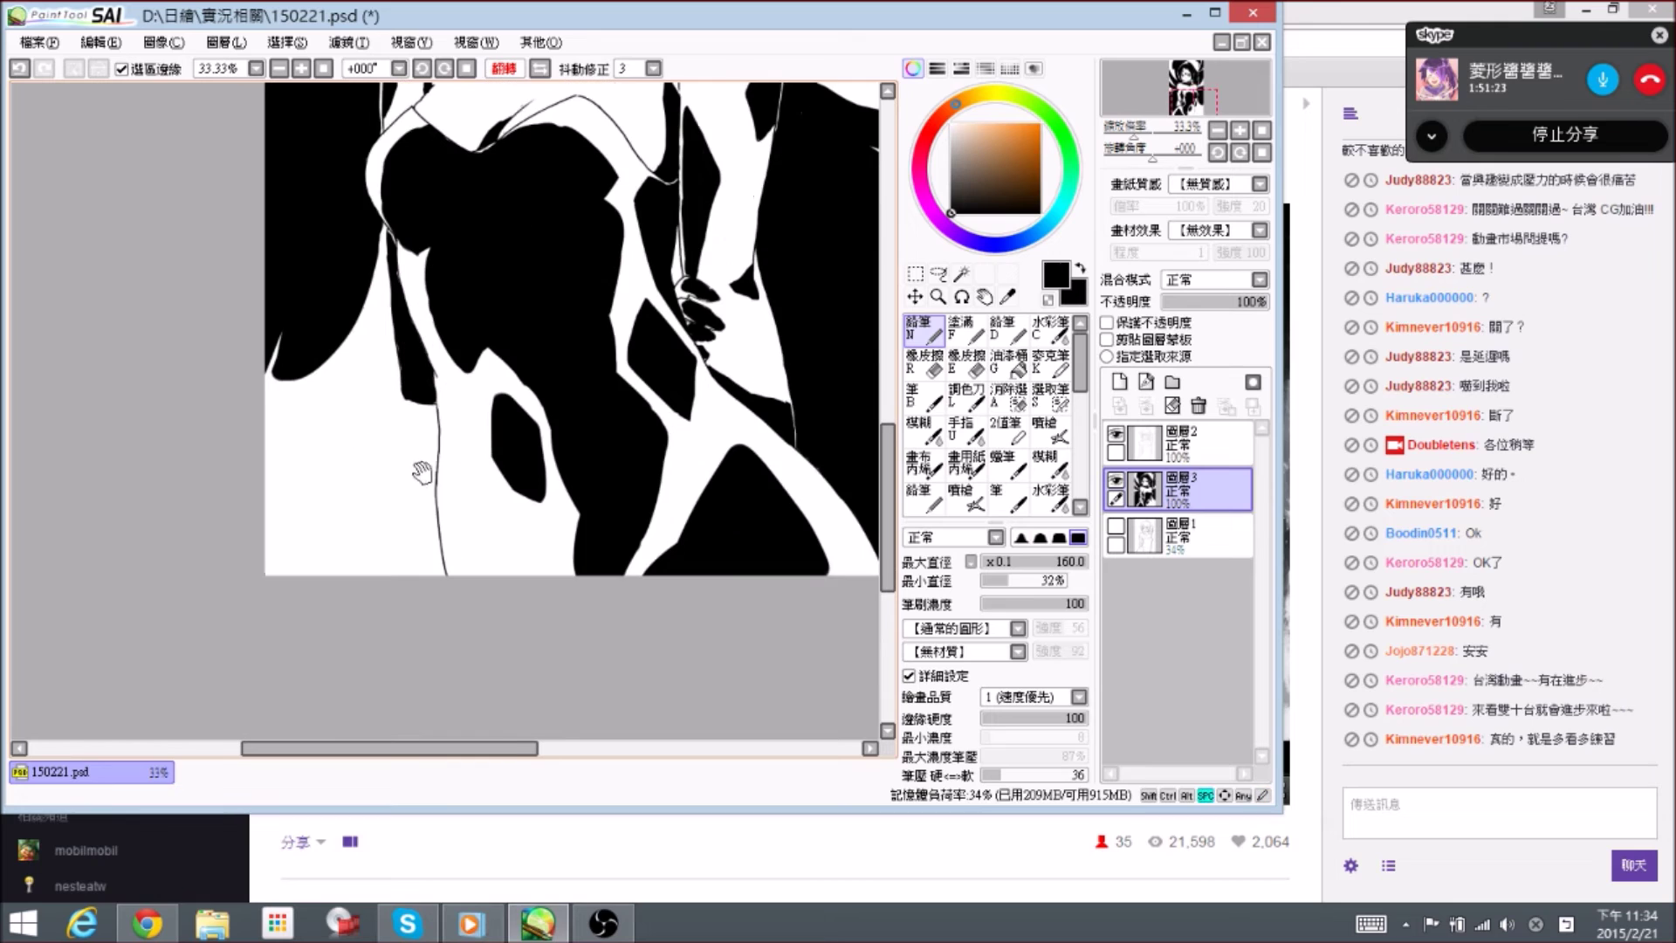
key("ctrl+minus")
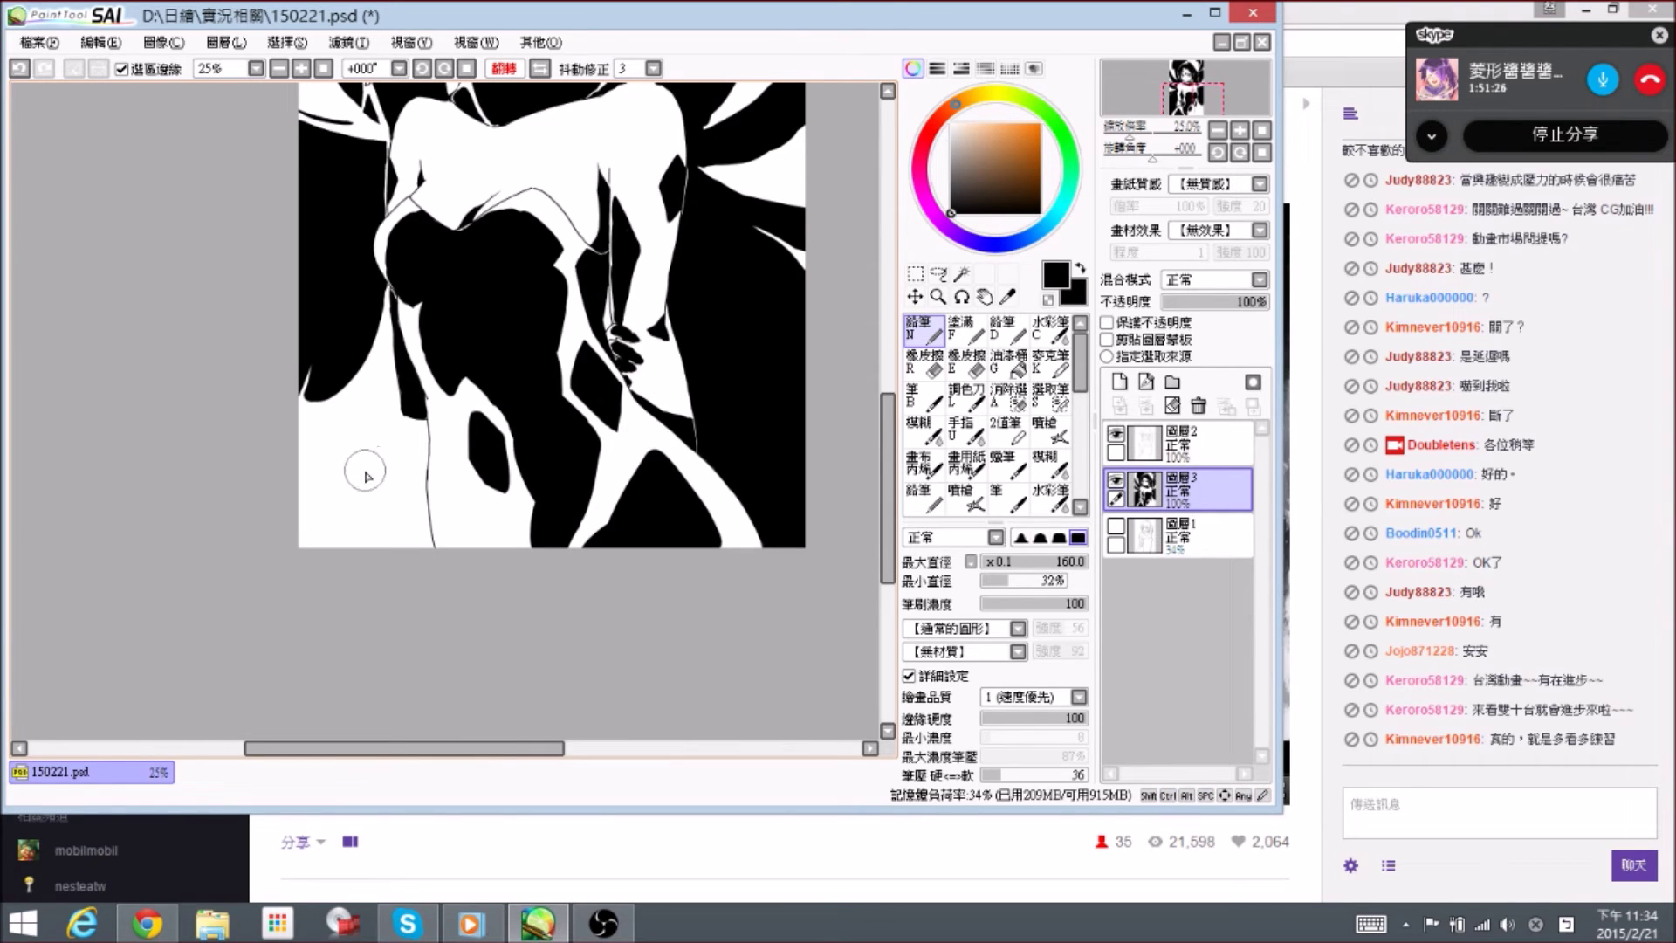
mouse_move(322, 373)
left_mouse_down()
mouse_move(352, 475)
mouse_move(358, 447)
mouse_move(371, 466)
mouse_move(348, 519)
mouse_move(403, 444)
mouse_move(301, 554)
mouse_move(404, 429)
mouse_move(319, 572)
mouse_move(409, 419)
mouse_move(399, 469)
mouse_move(326, 585)
left_mouse_up()
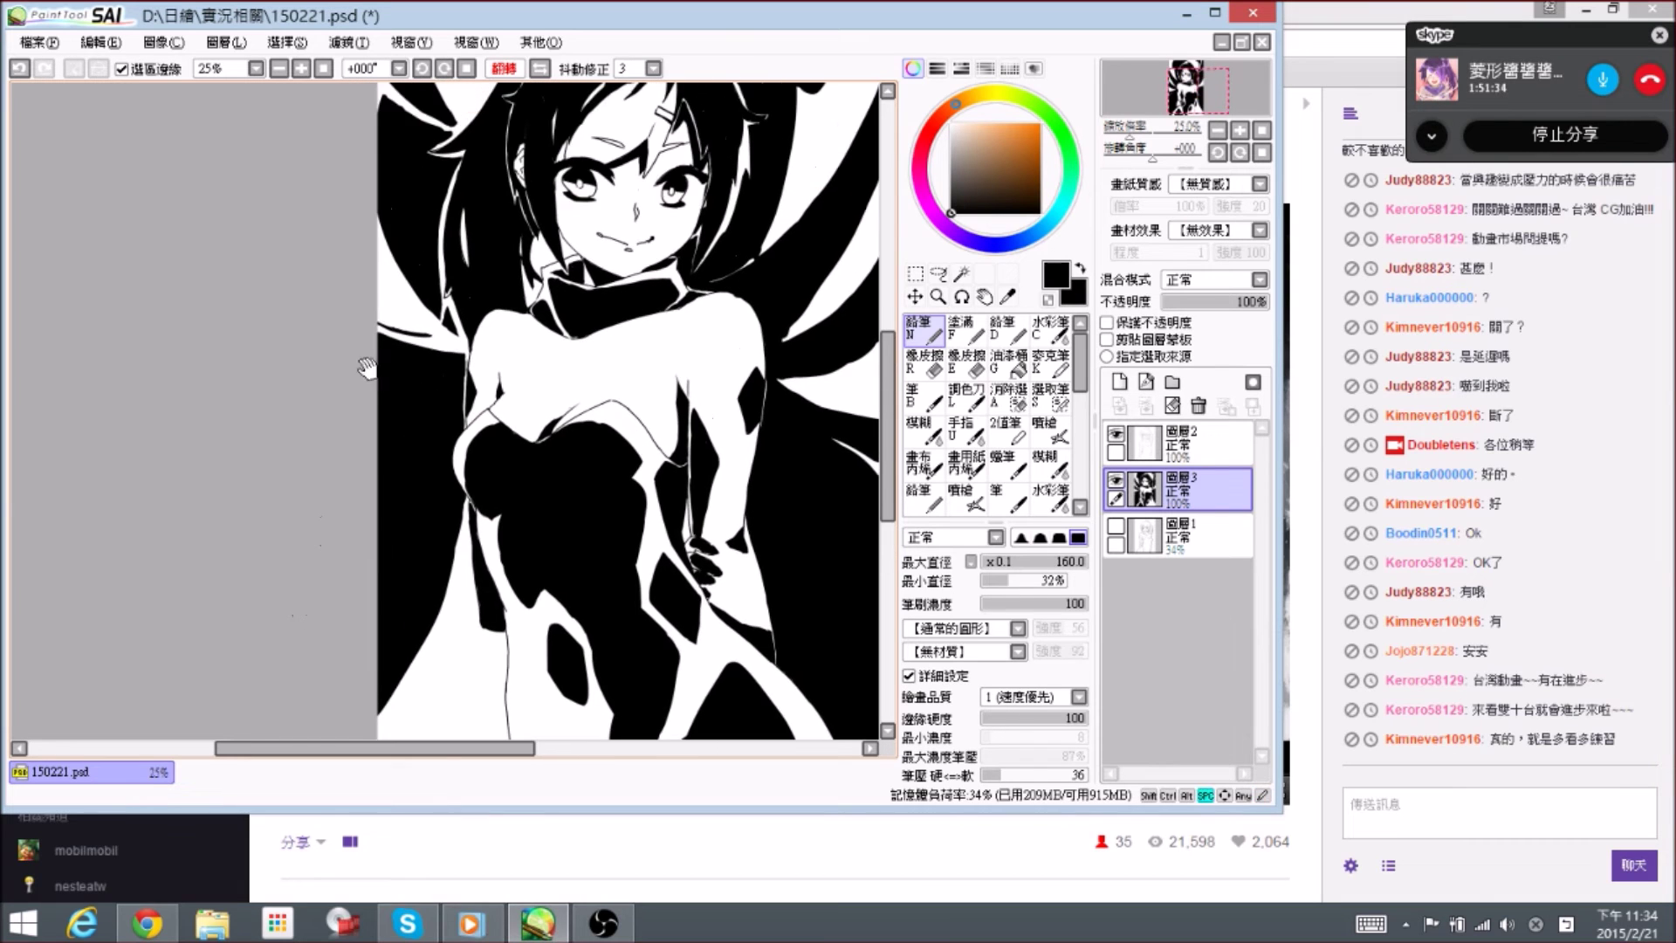
- Carve a thin pointed white spike from the canvas's side edge into the black shape below the shoulder, trimming it with the Pencil
left_click_drag(350, 259, 385, 381)
key("e")
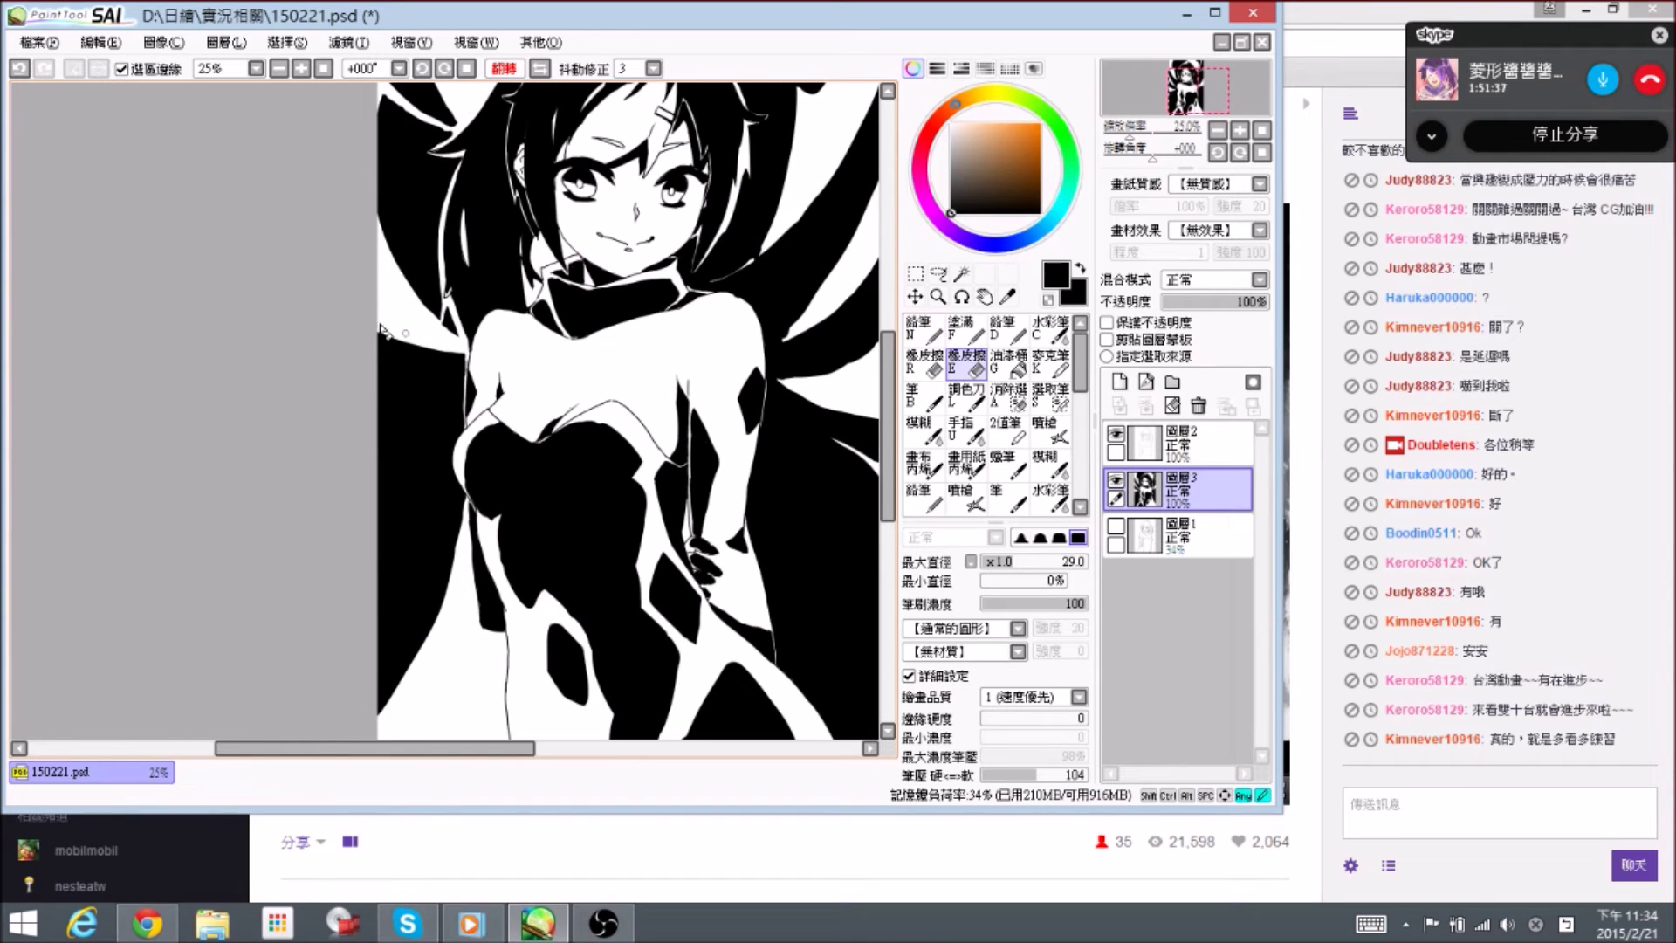
key("n")
key("e")
key("n")
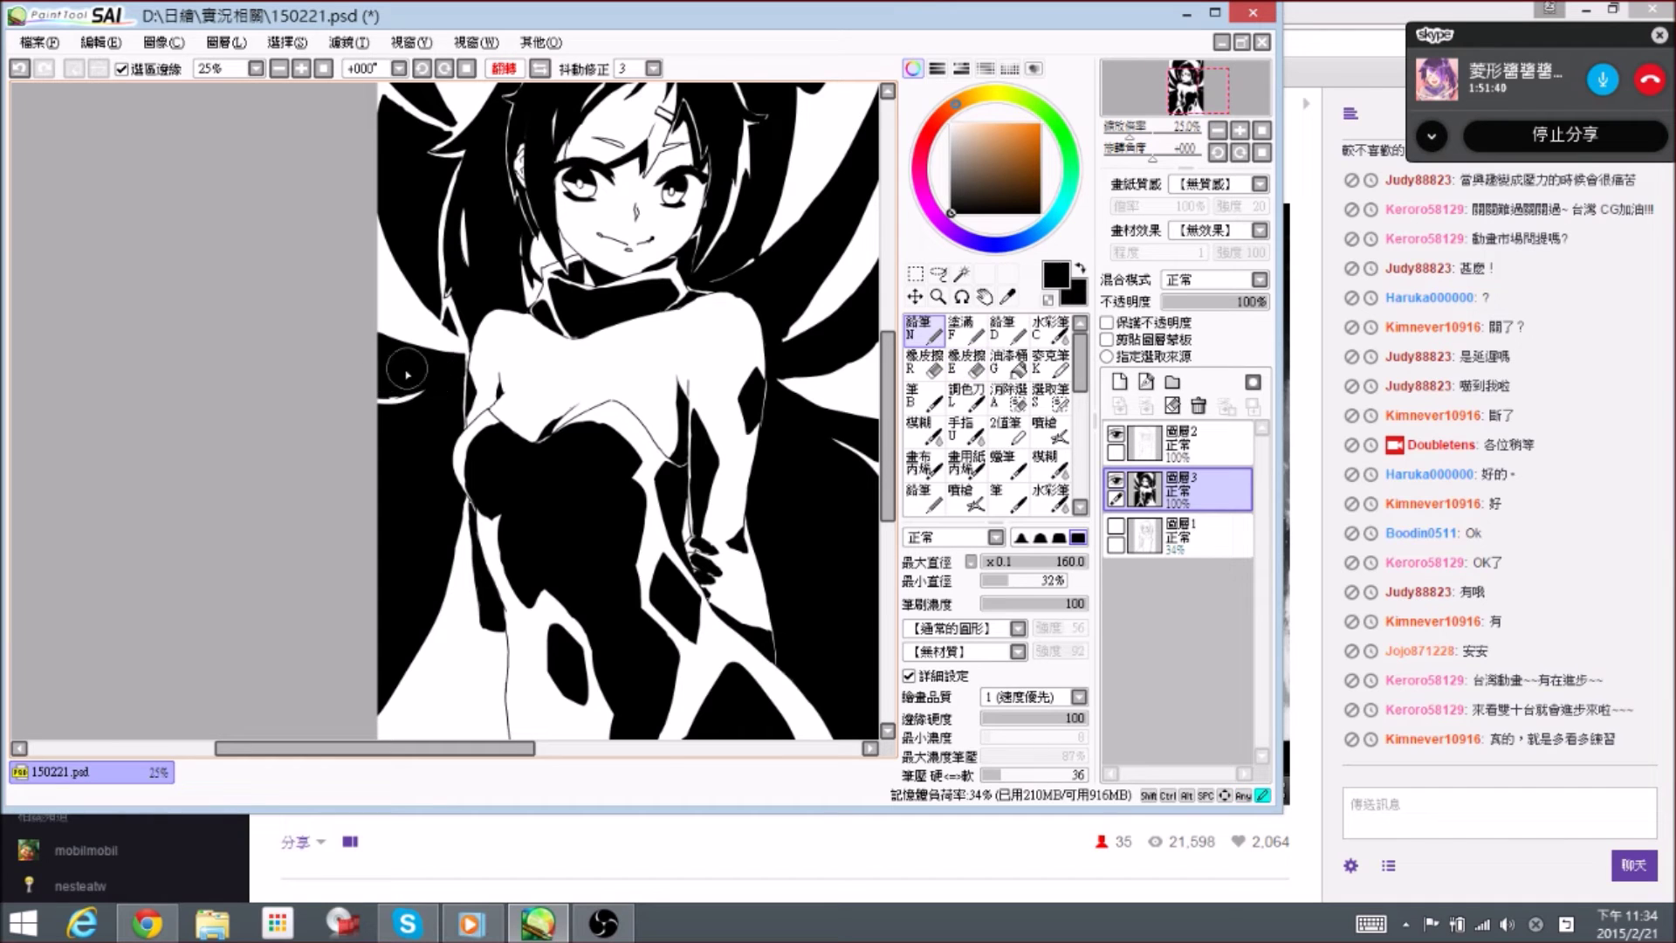
key("e")
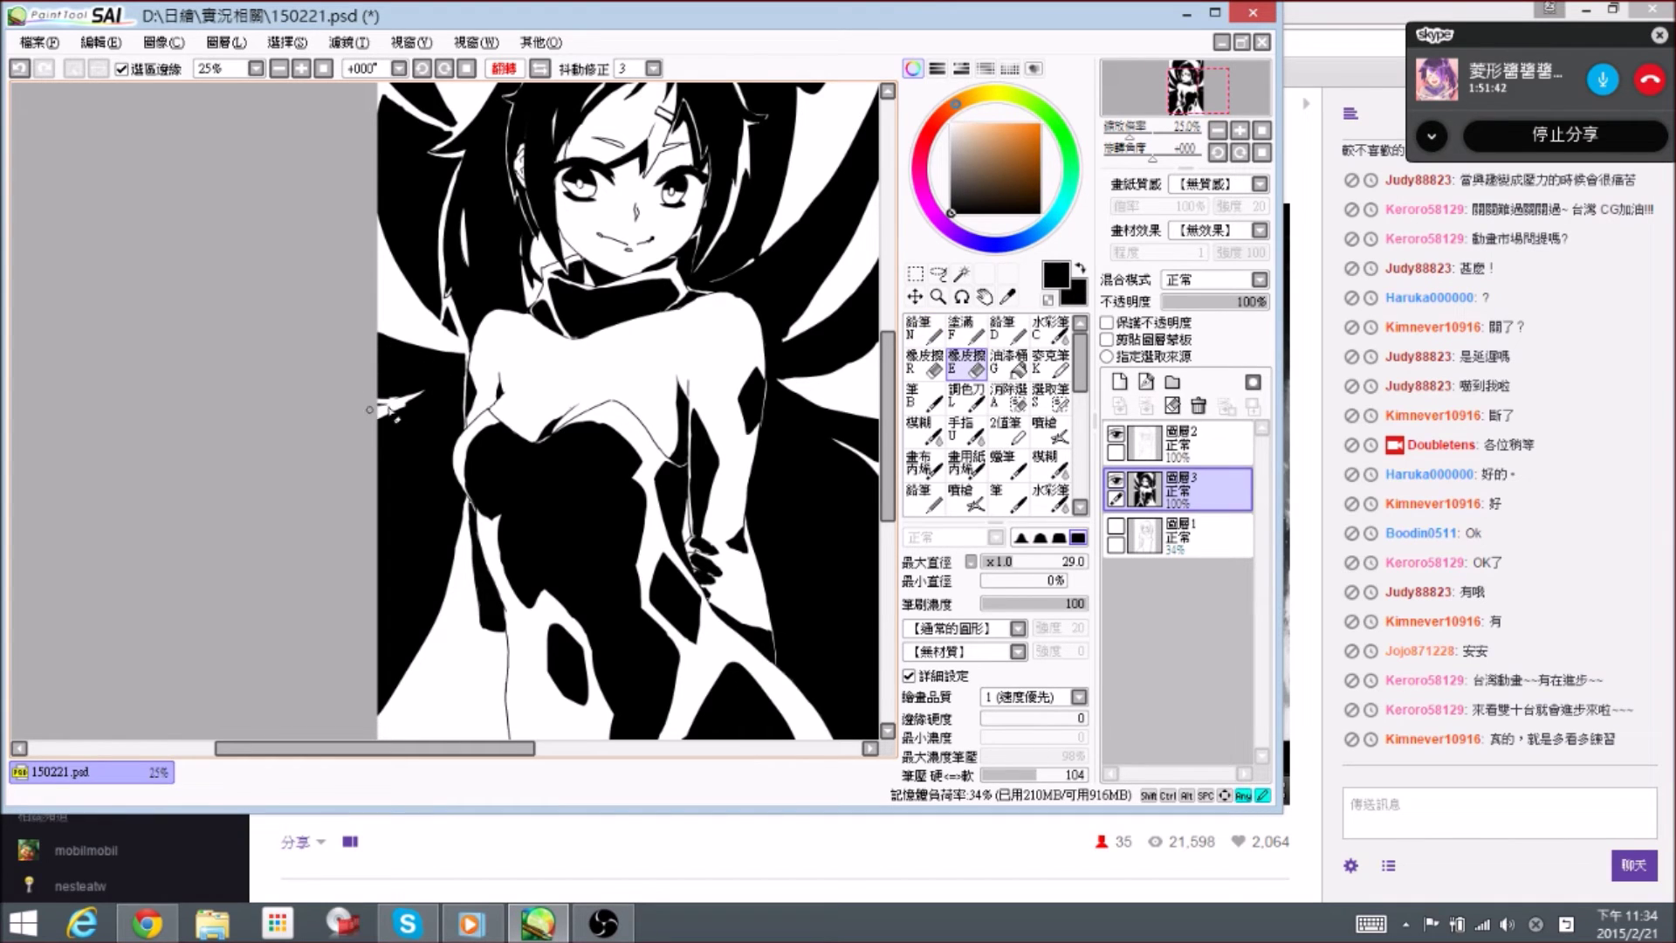
key("n")
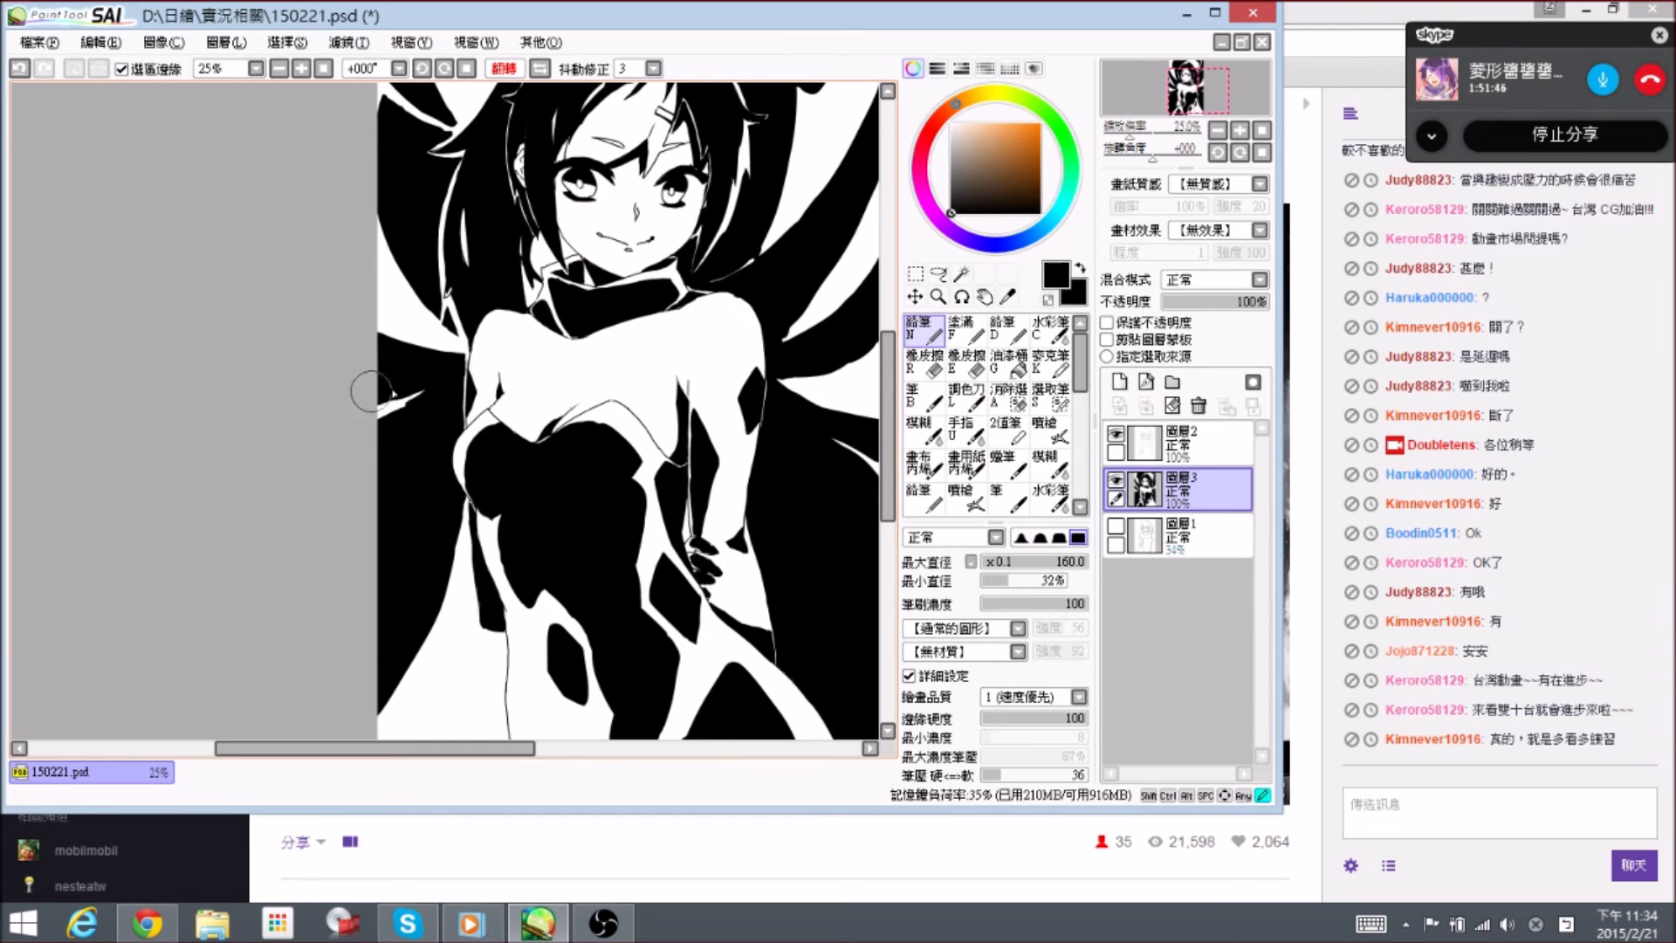
key("e")
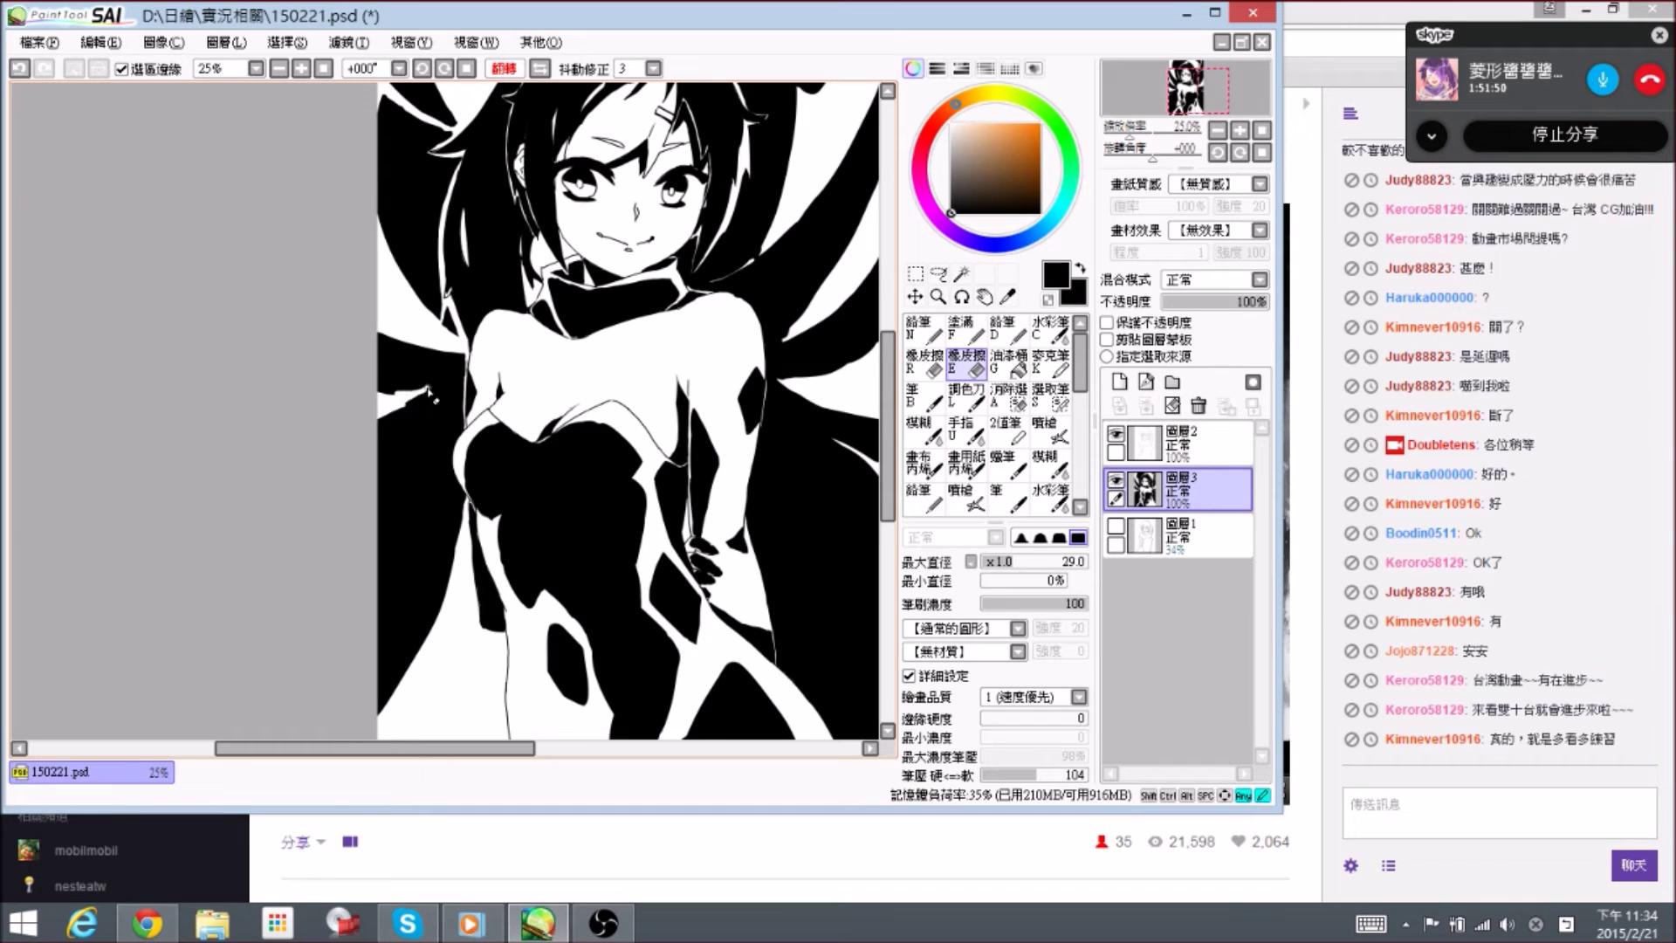
key("n")
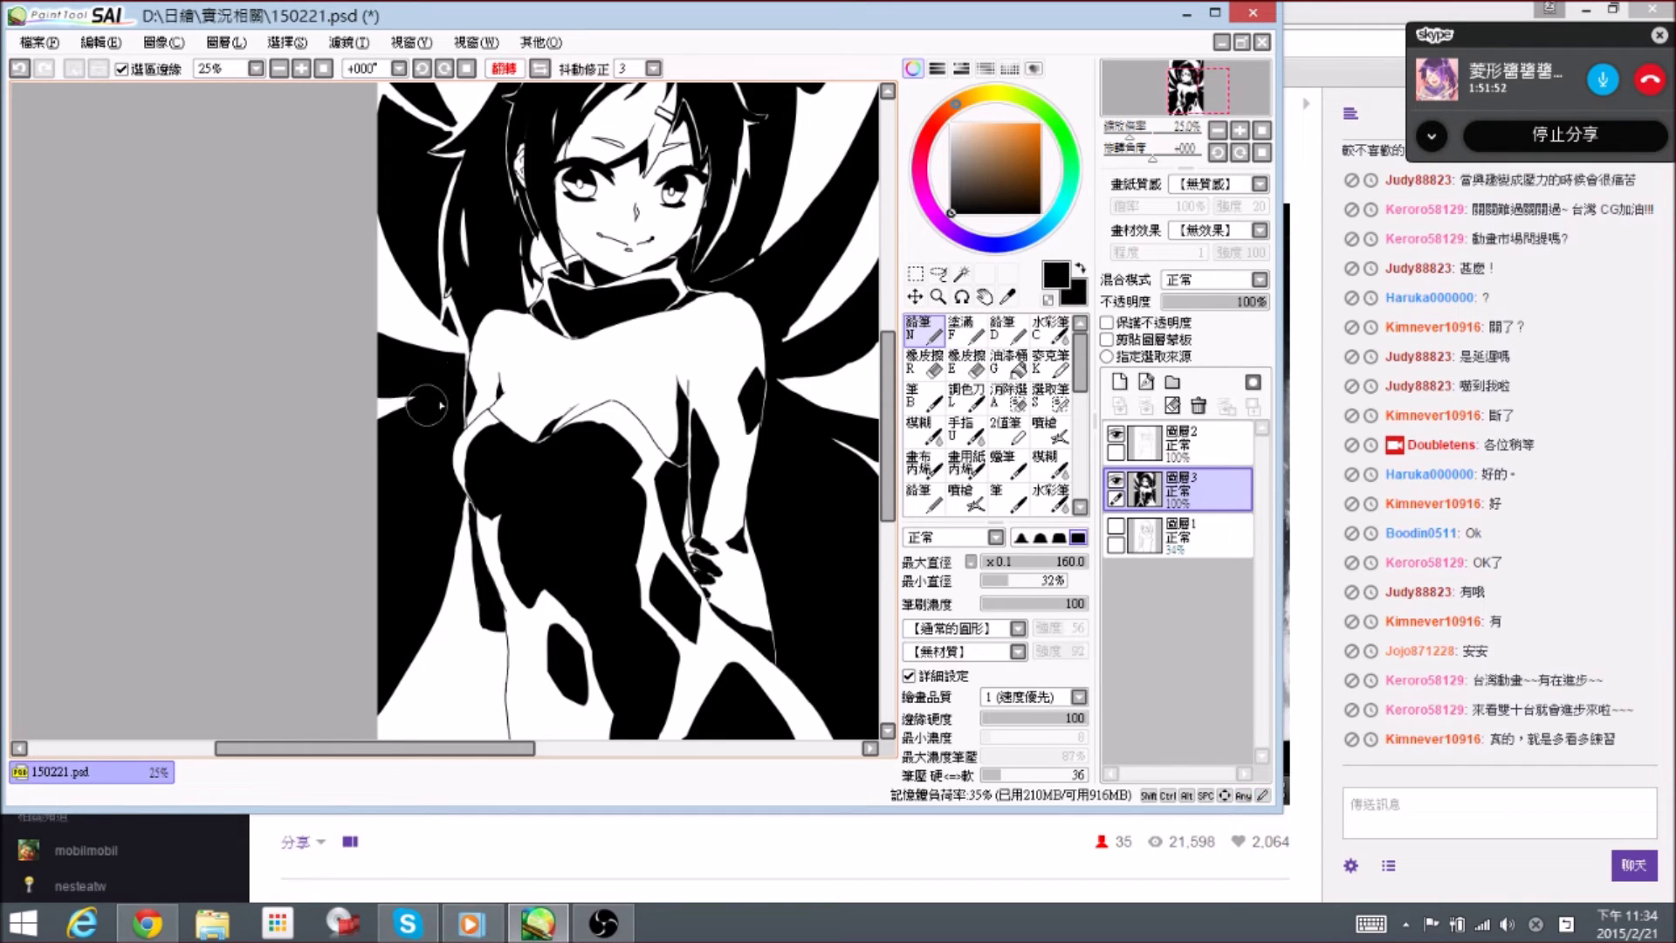
- Reshape the white band beside the shoulder with the Eraser and trim its edge against the black shape with the Pencil
left_click_drag(430, 410, 286, 400)
key("e")
left_click_drag(638, 311, 653, 275)
key("n")
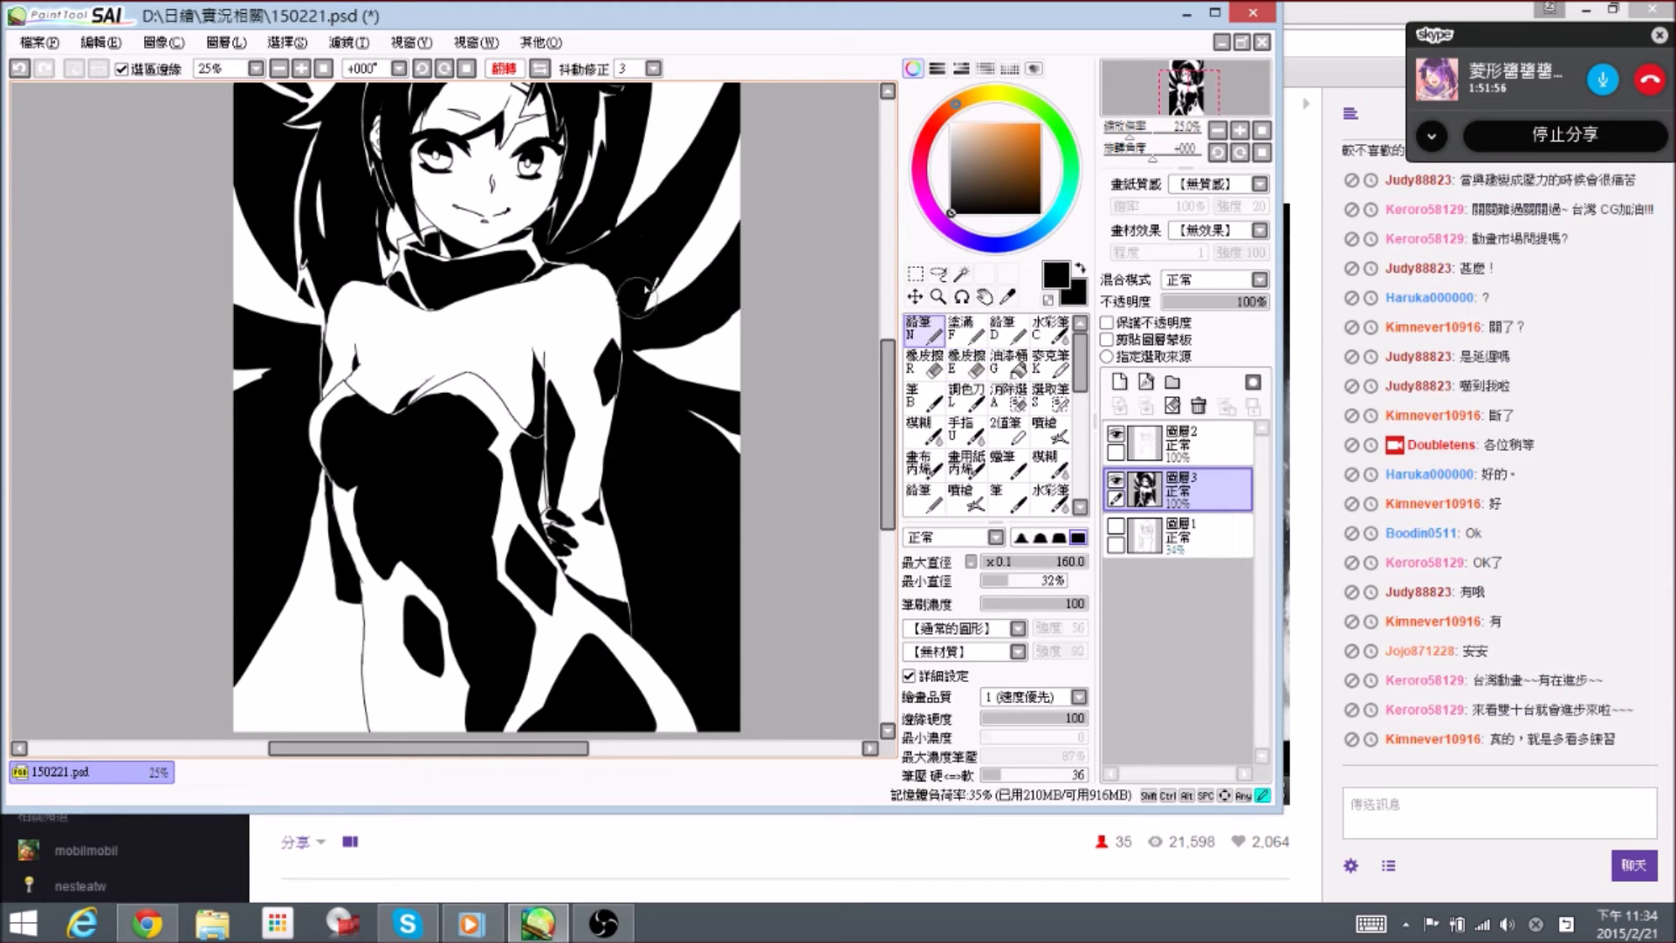
left_click_drag(663, 261, 692, 199)
mouse_move(653, 310)
left_mouse_down()
mouse_move(686, 222)
mouse_move(696, 245)
left_mouse_up()
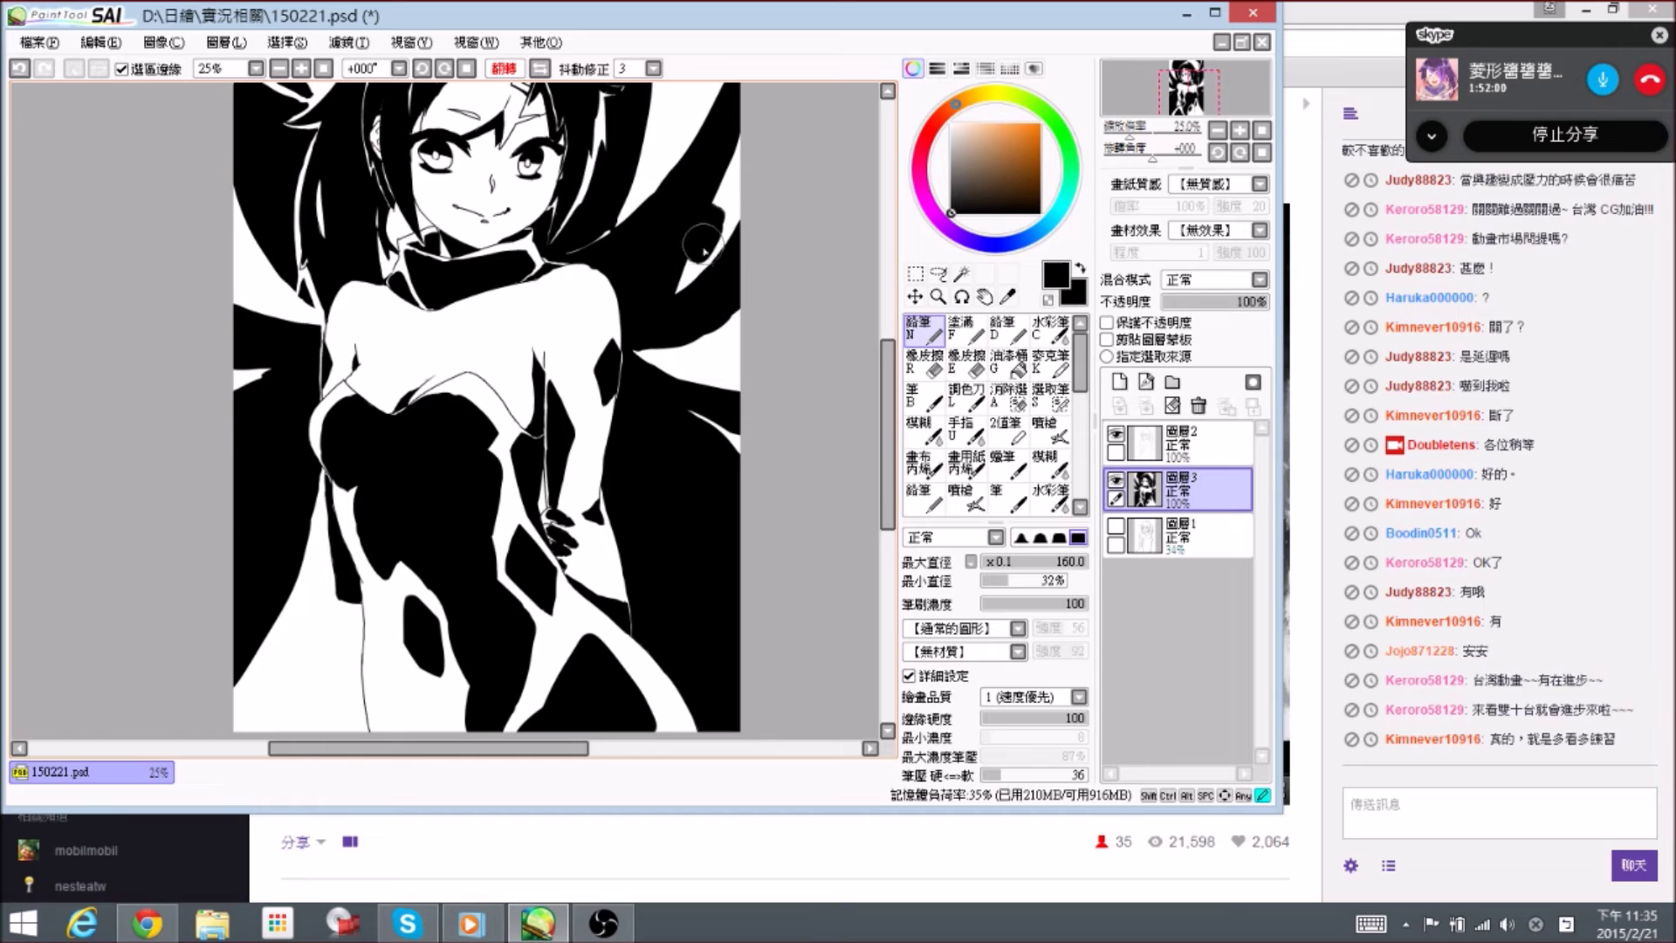
key("e")
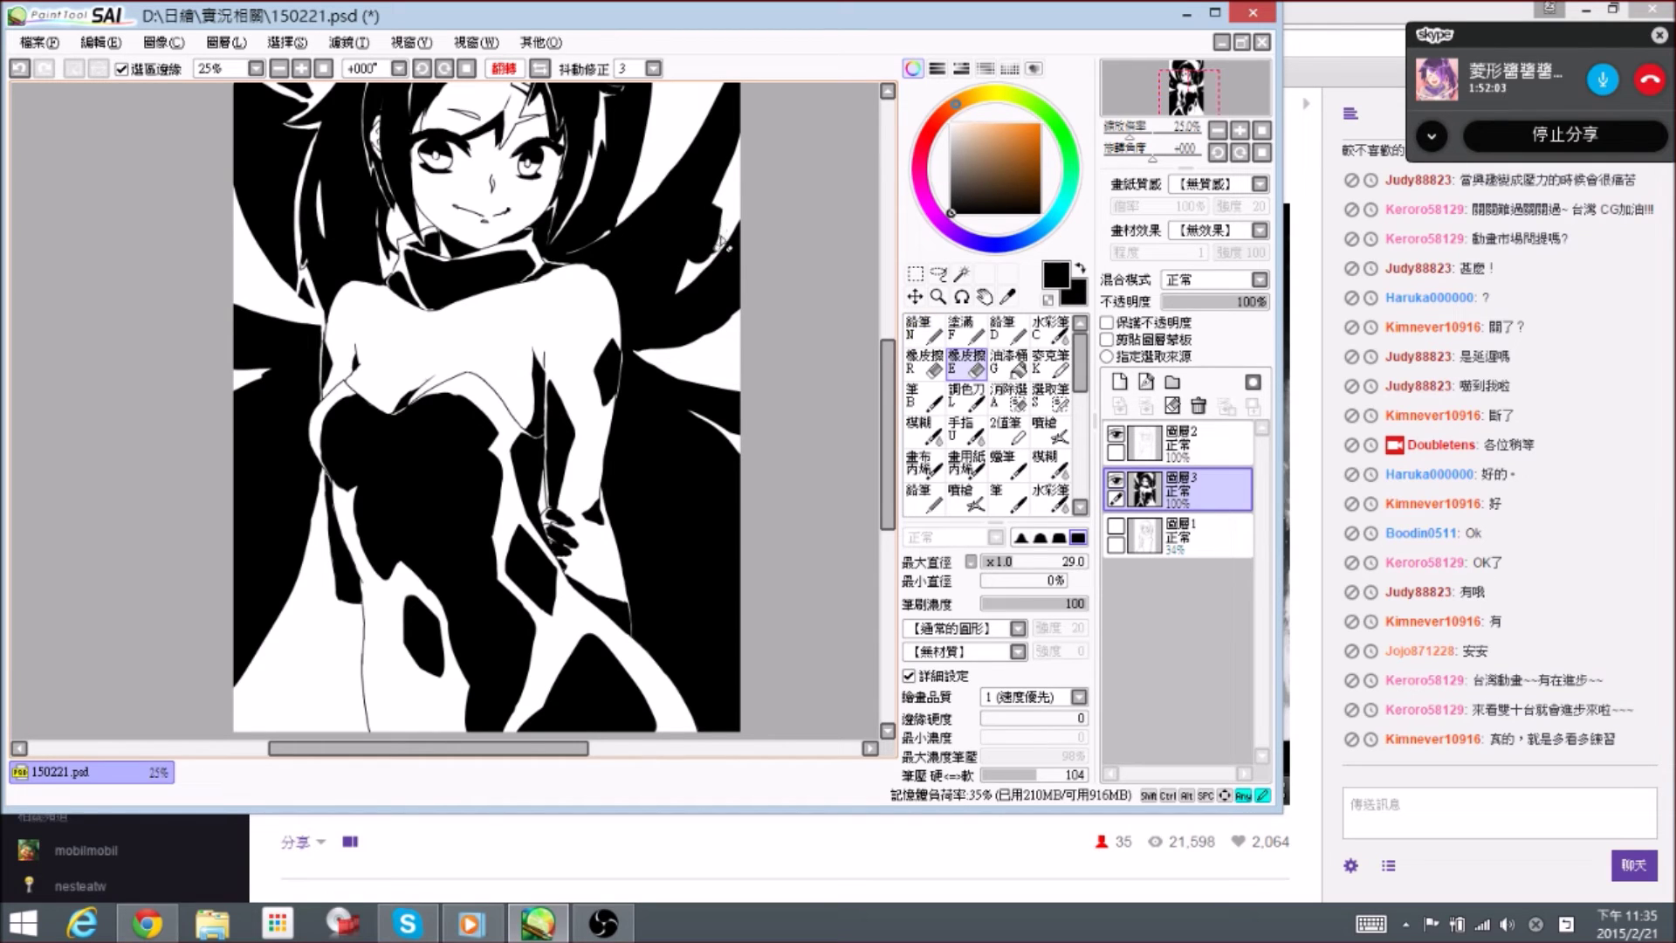
key("n")
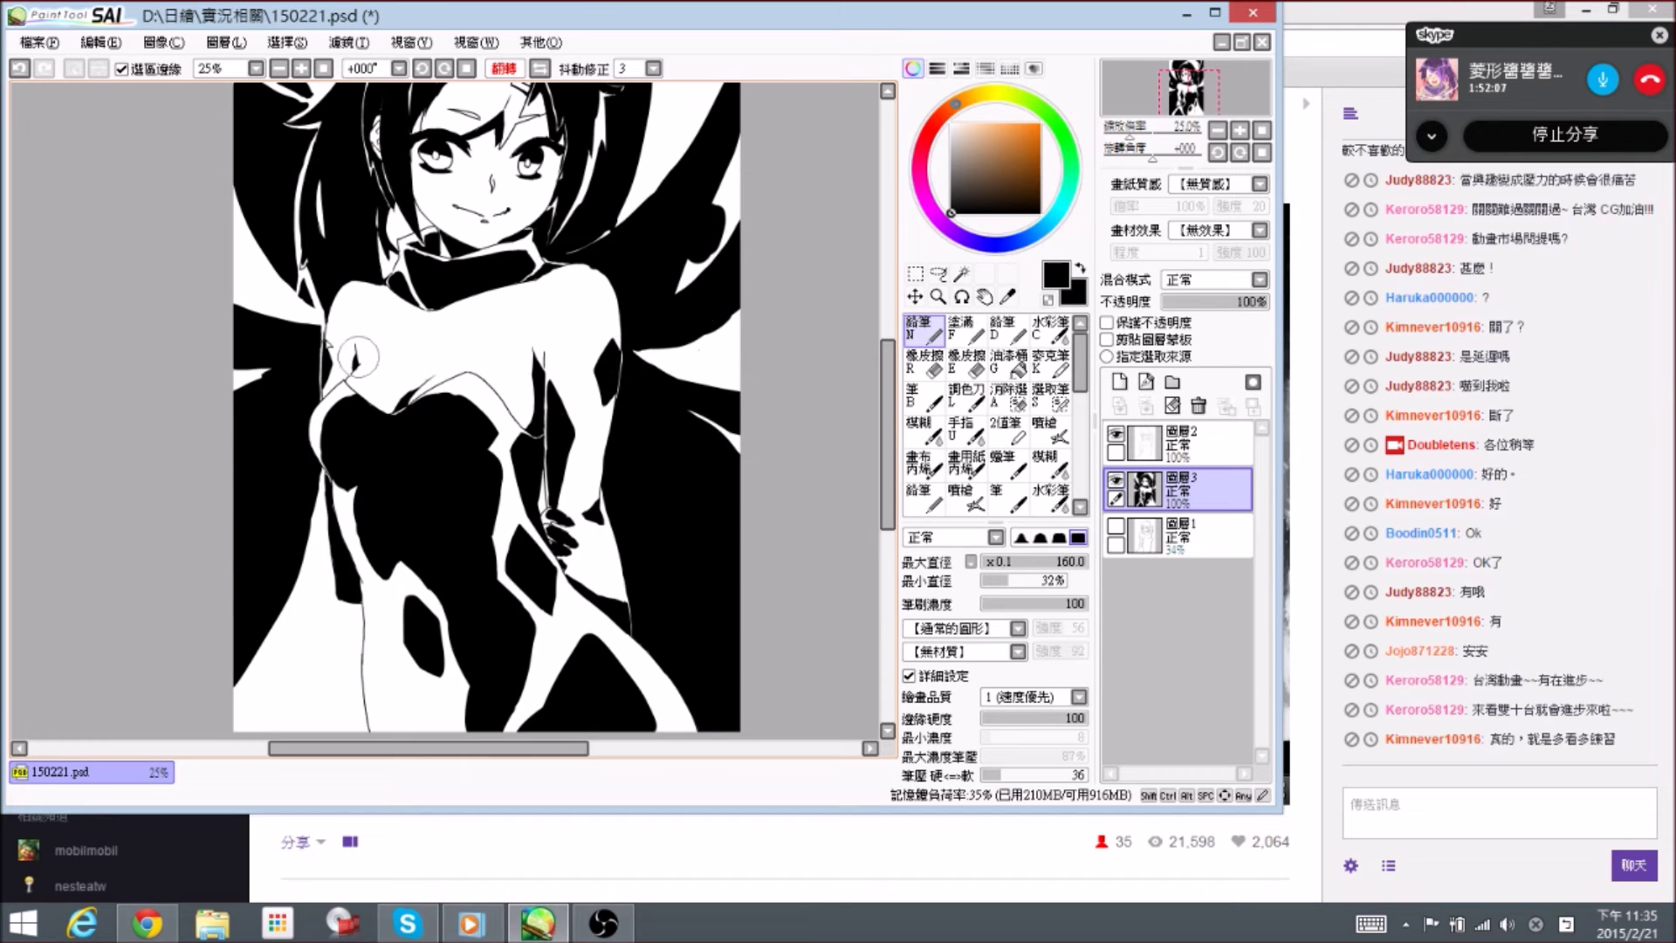
- Set the Pencil size to 35 and refine the pointed inner edges of the white bands beside the shoulder
left_click_drag(291, 348, 311, 383)
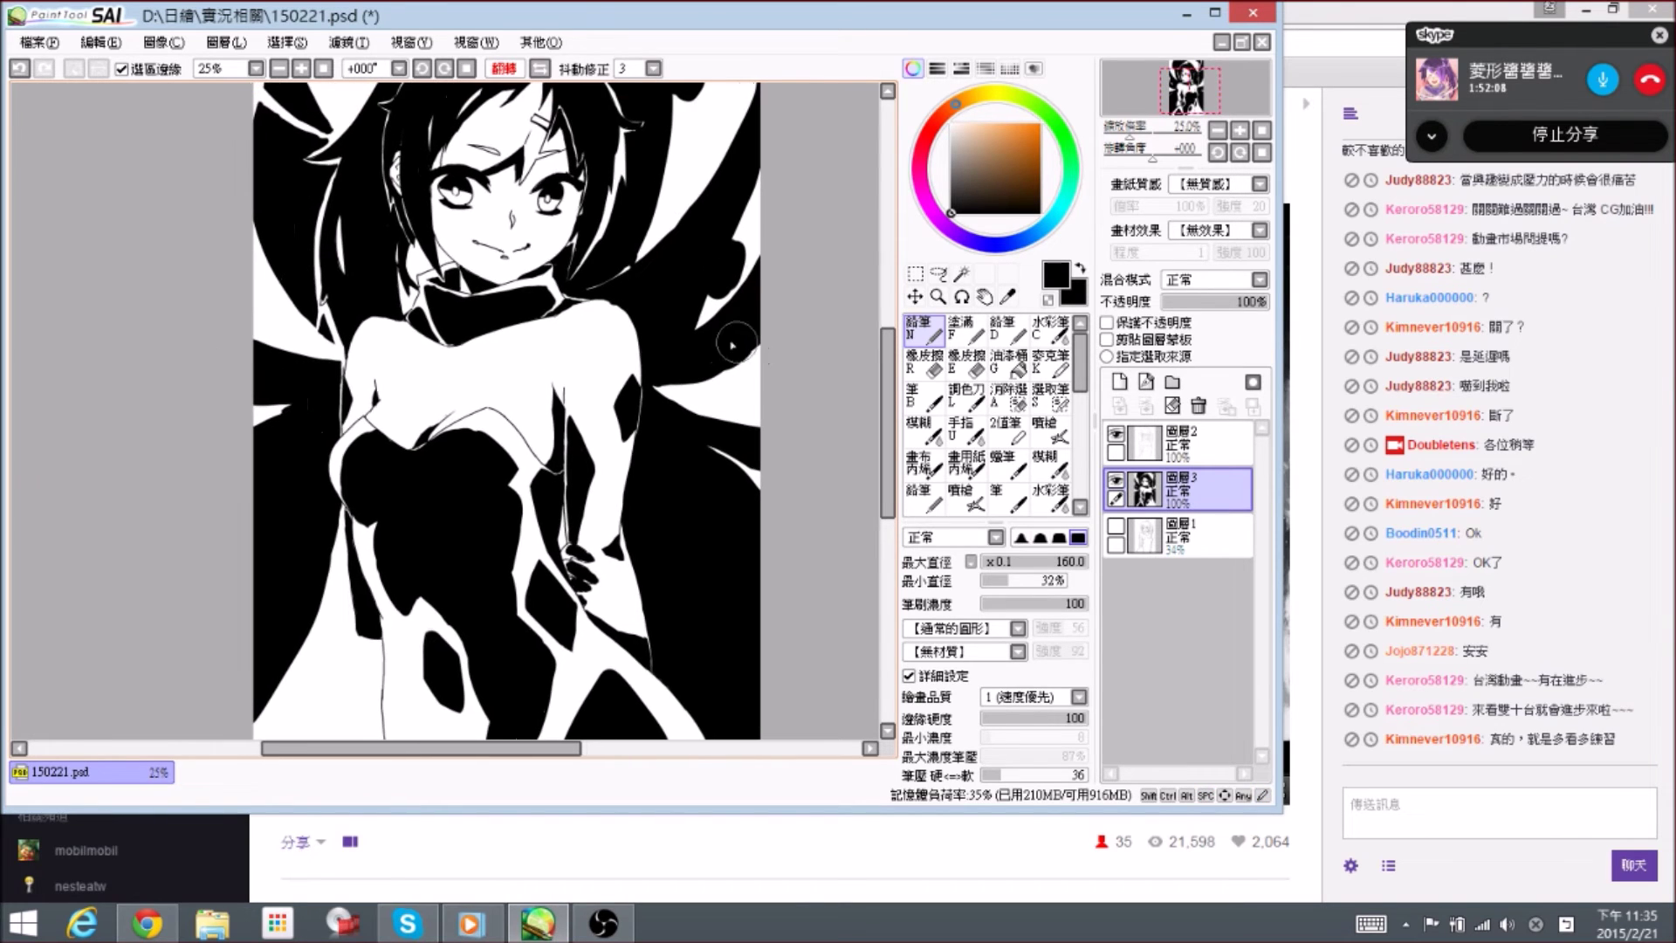
key("bracketleft")
scroll(703, 321, "up", 1)
key("e")
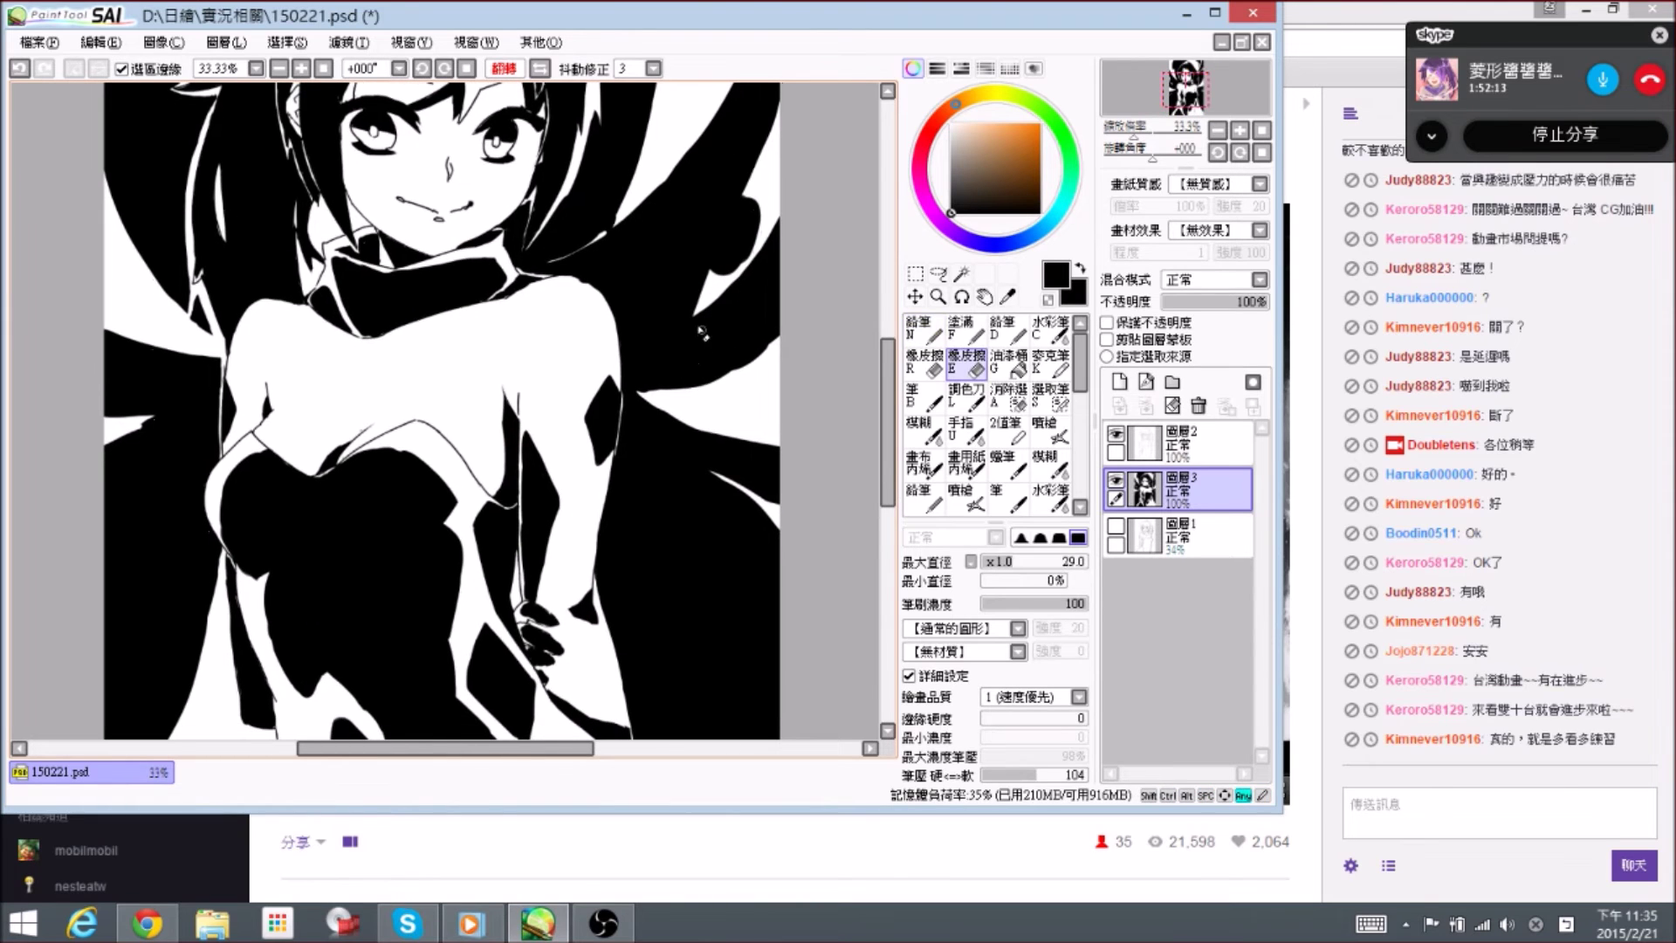
key("n")
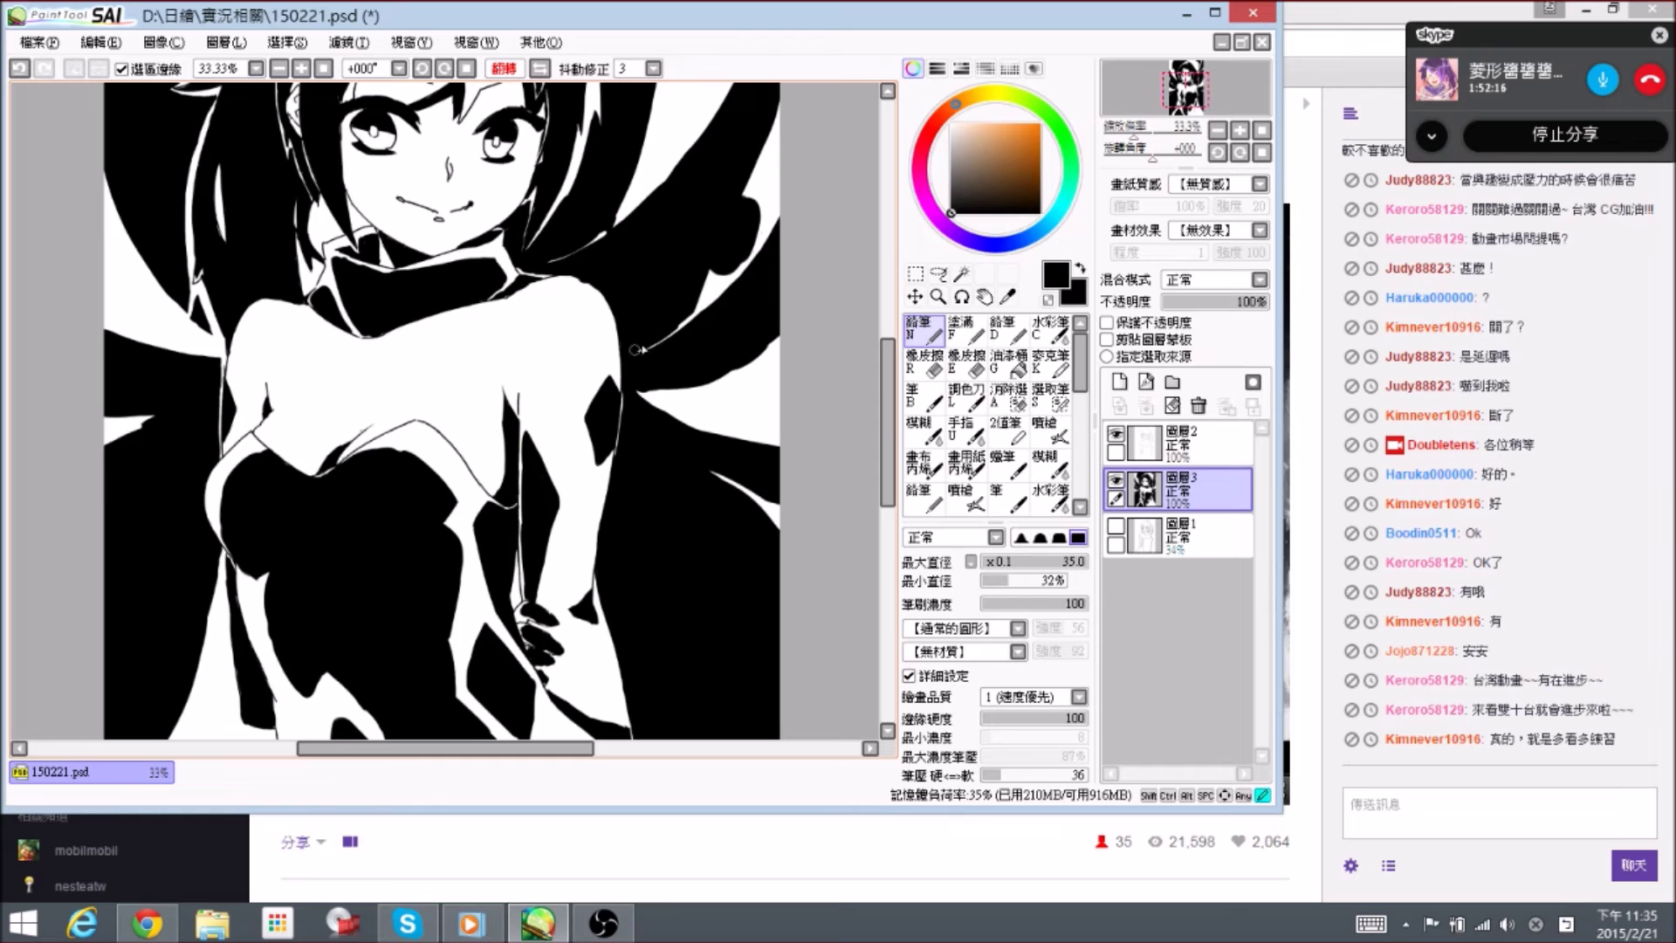
- Paint a small rounded black bump into the white band near the canvas's opposite side edge, beside the hair ends
left_click_drag(332, 276, 393, 411)
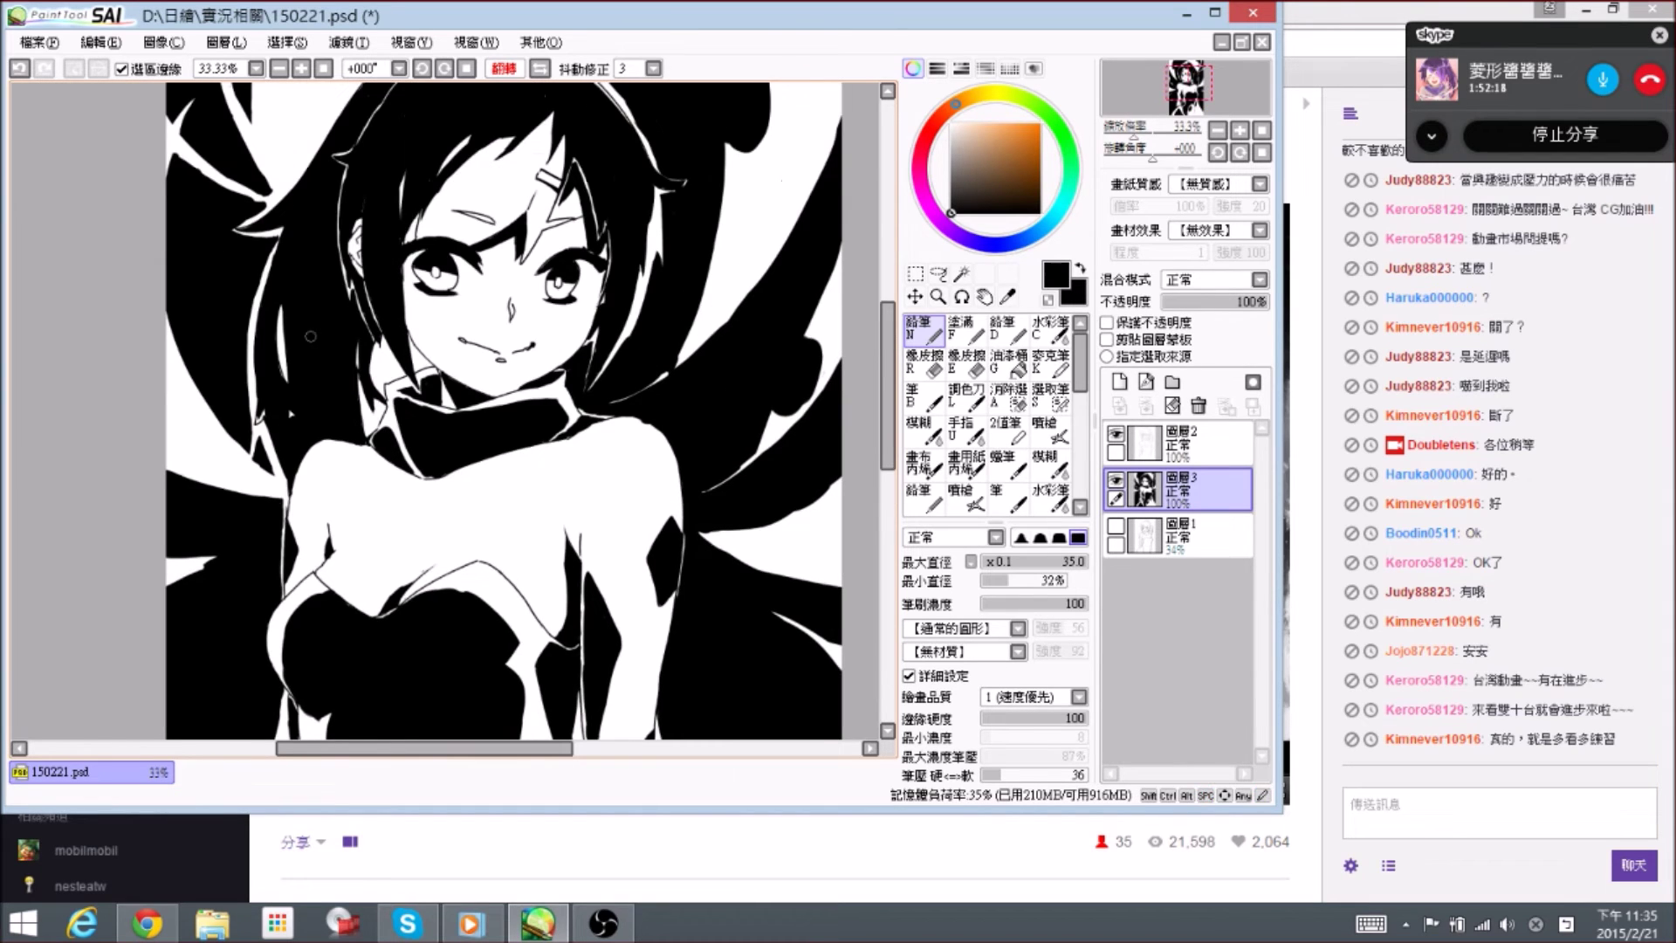
left_click_drag(235, 451, 270, 398)
left_click_drag(234, 343, 257, 406)
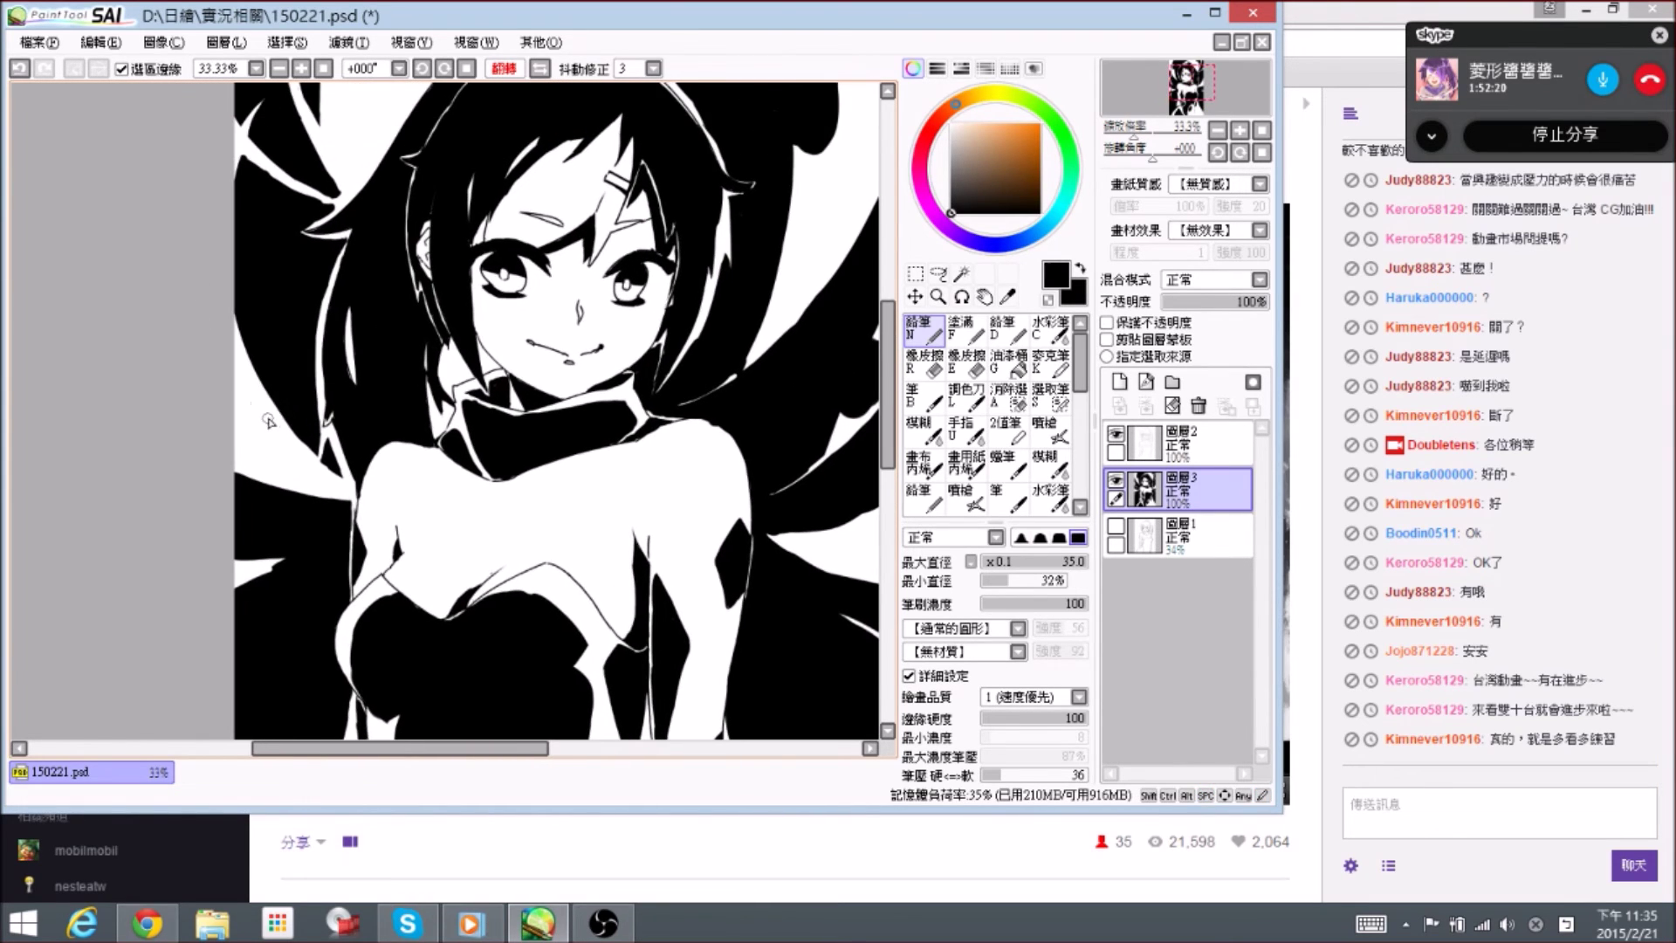
left_click_drag(258, 386, 270, 409)
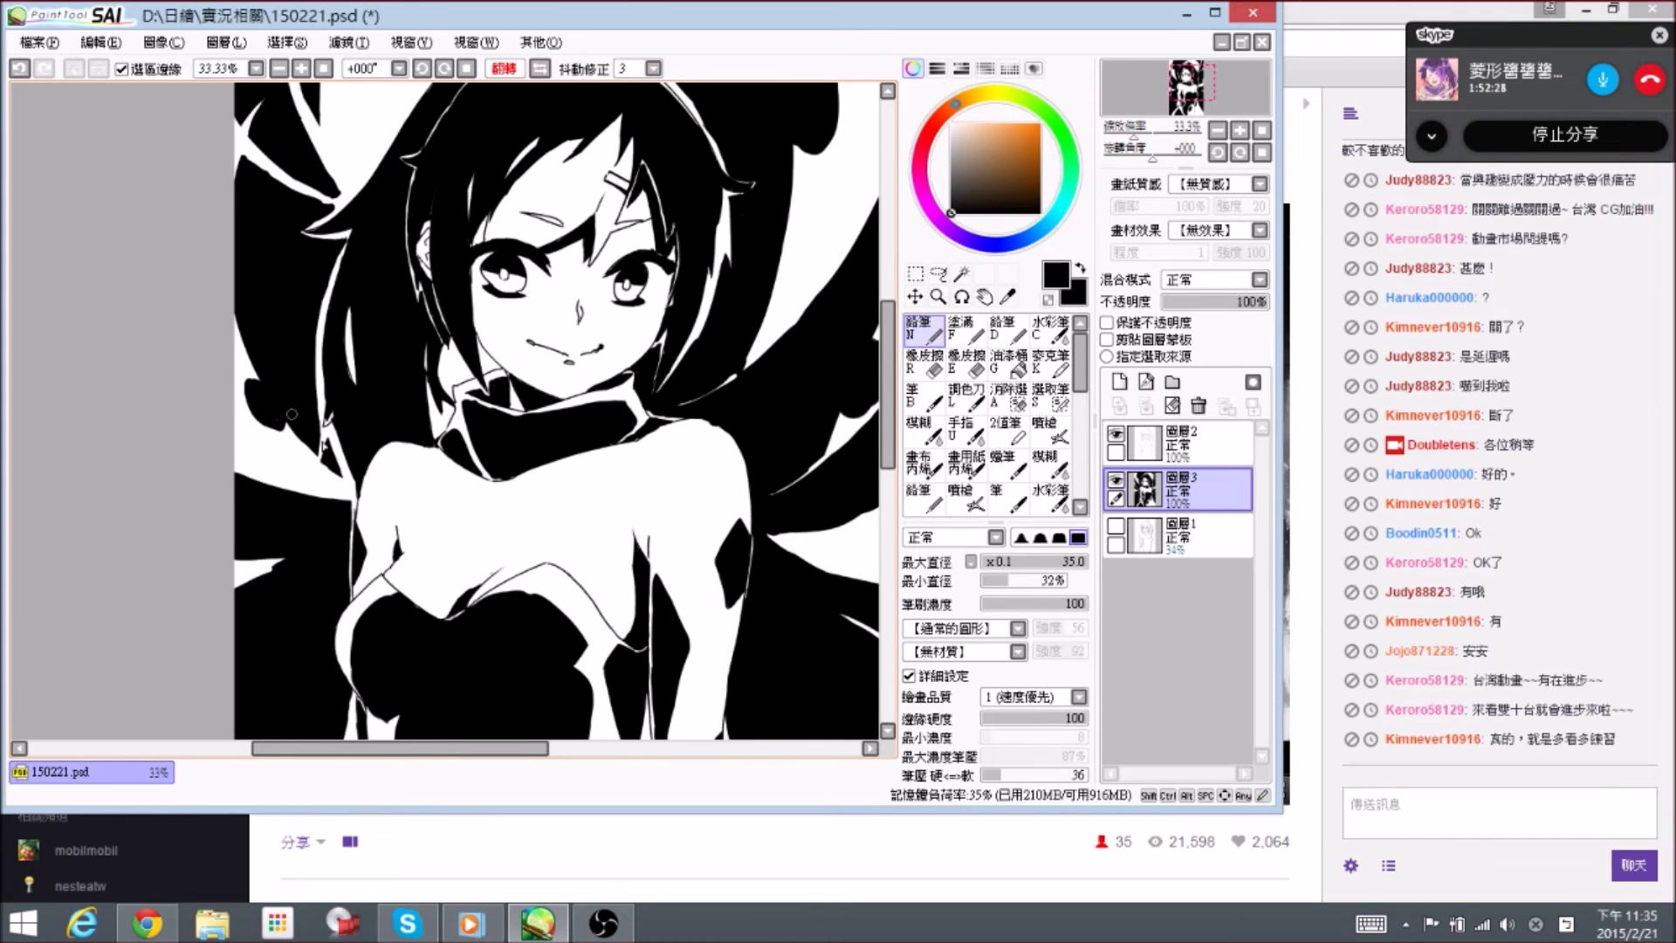
left_click_drag(291, 413, 331, 393)
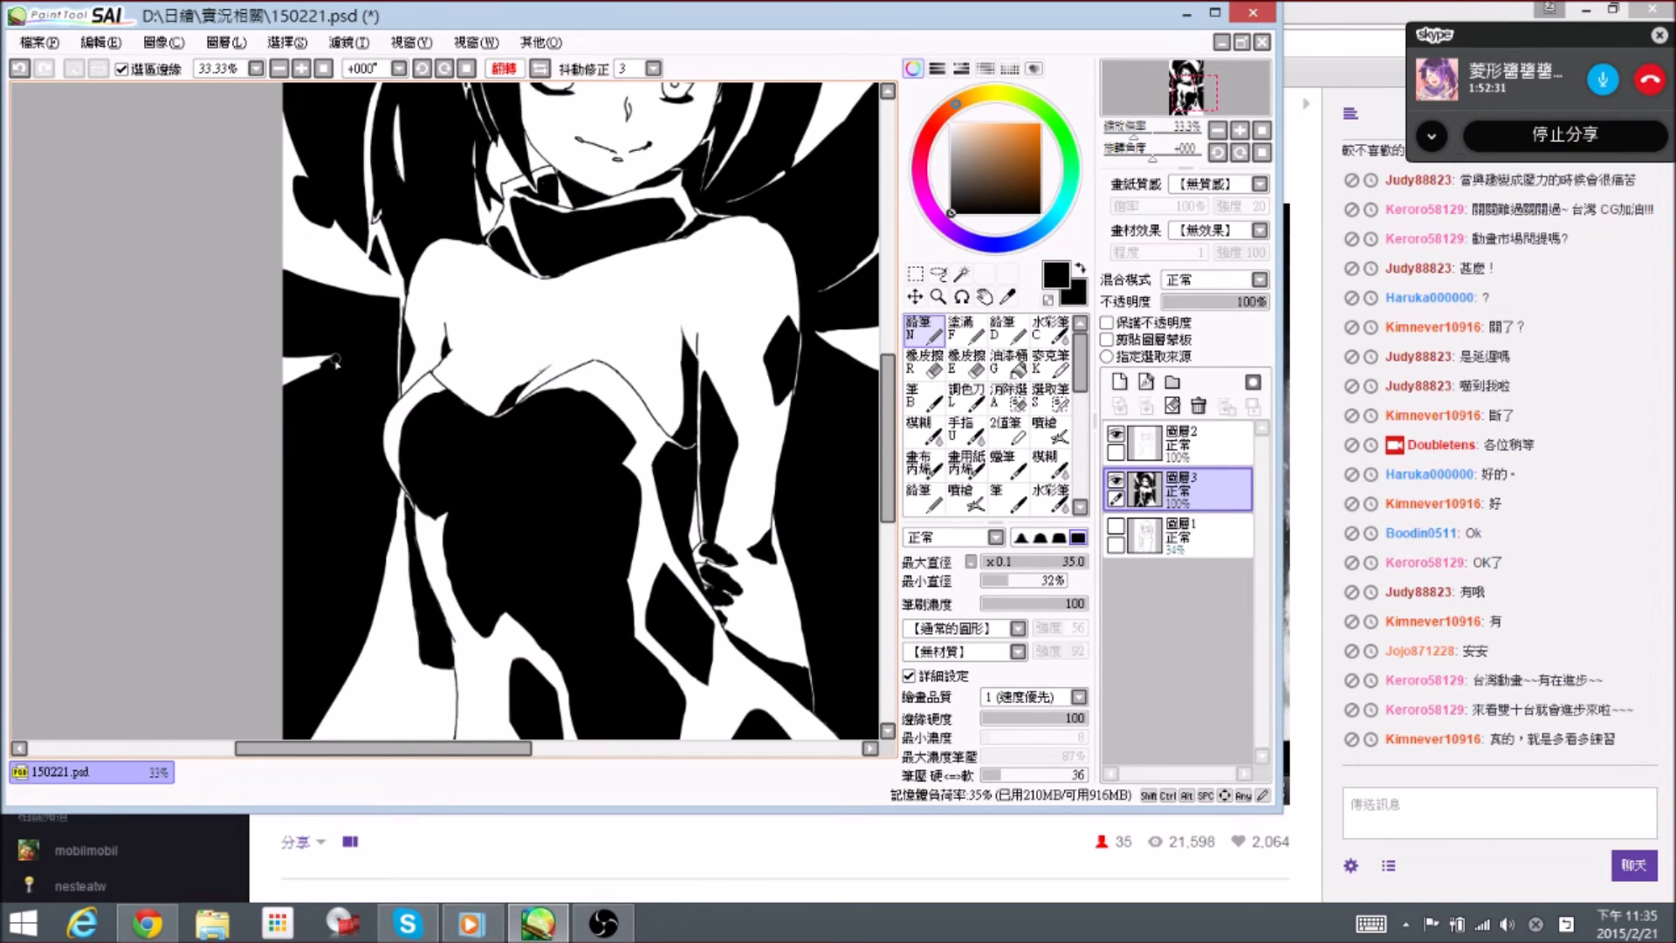
- Touch up the tip of the short white spike beside the chest and save the drawing
left_click_drag(320, 366, 316, 361)
key("e")
key("ctrl+s")
- Set the Pencil size to 120 and paint the background beside the lowered arm and hip black
scroll(419, 489, "down", 1)
key("n")
mouse_move(417, 500)
left_mouse_down()
mouse_move(415, 516)
mouse_move(441, 507)
left_mouse_up()
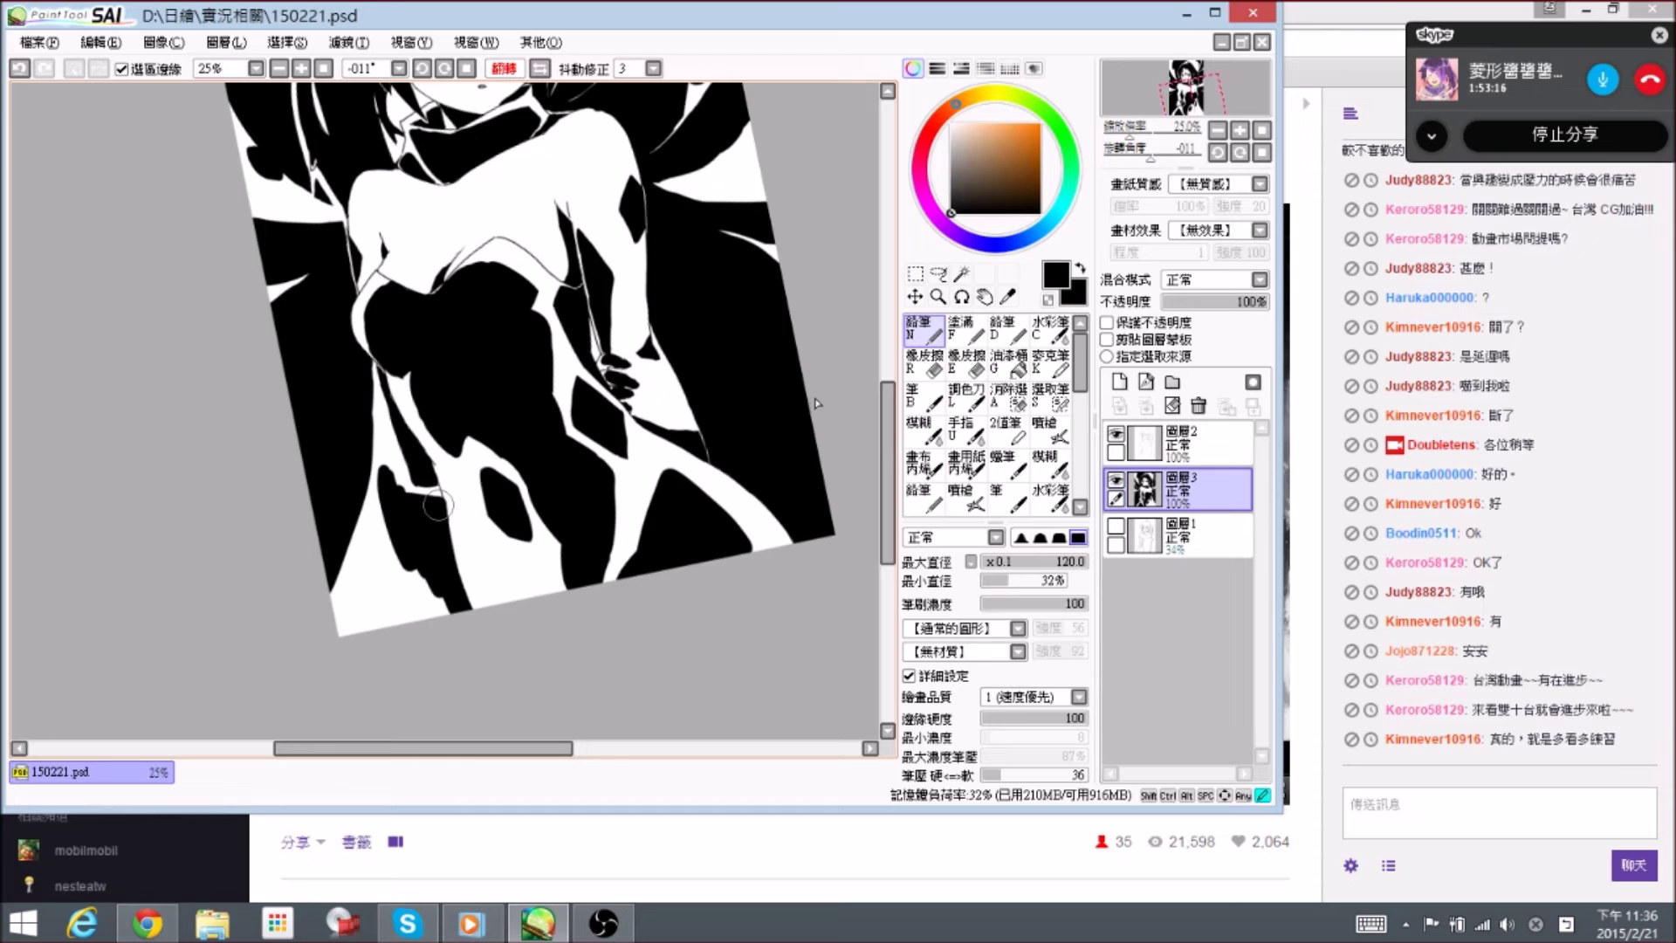
left_click(1434, 810)
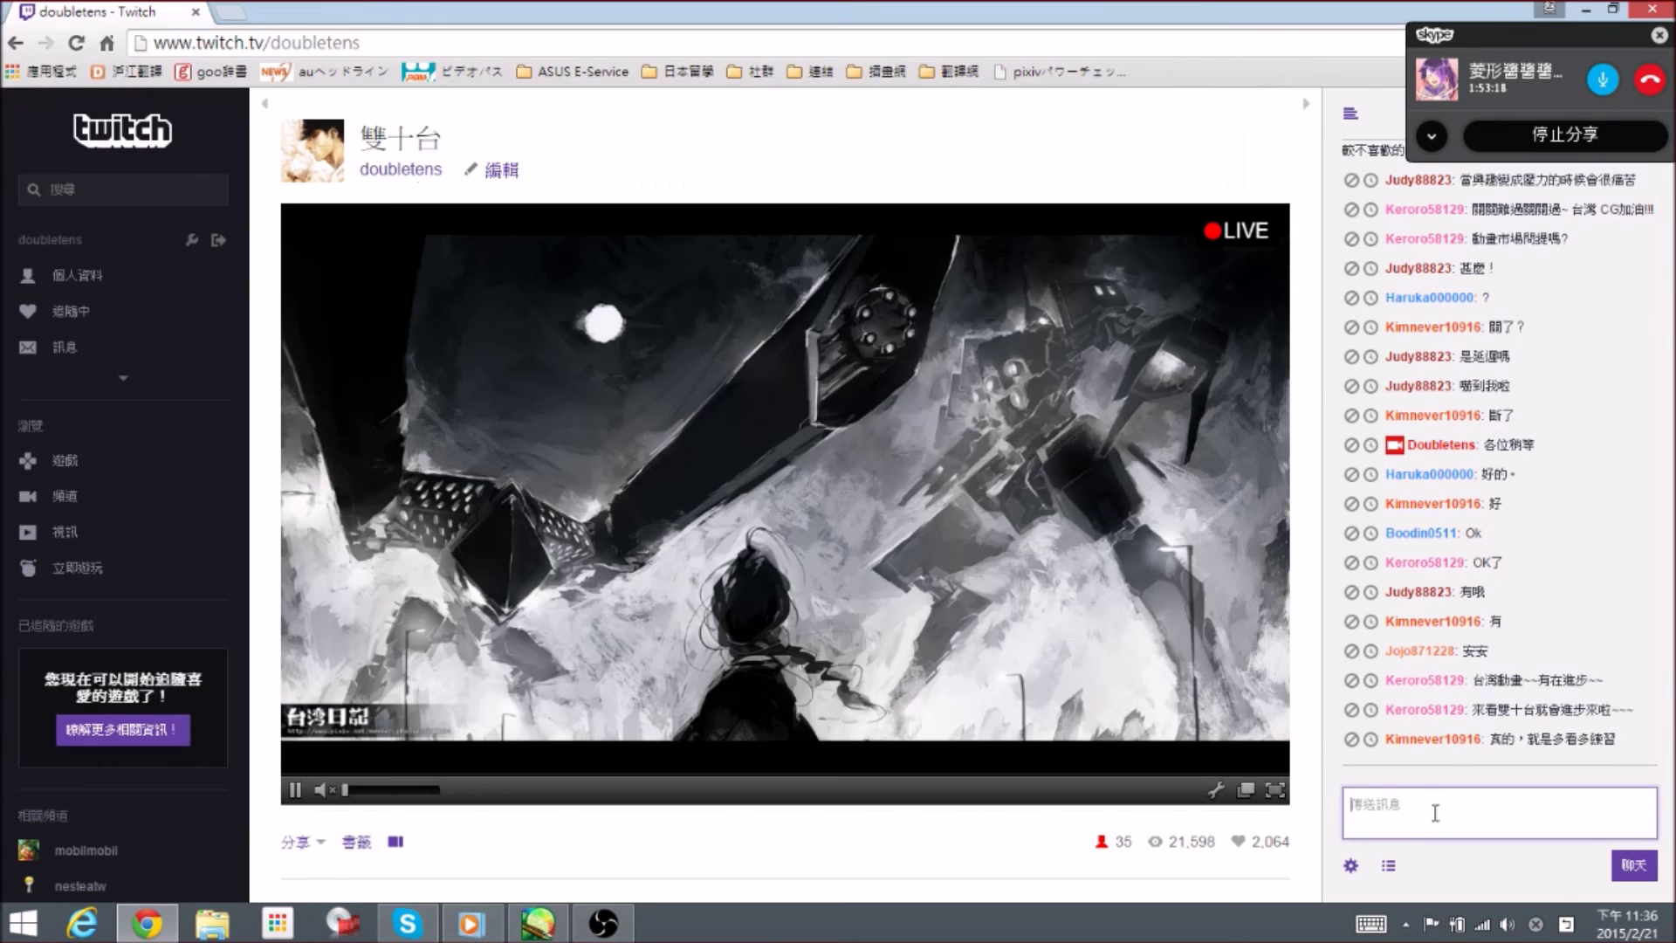
left_click(538, 922)
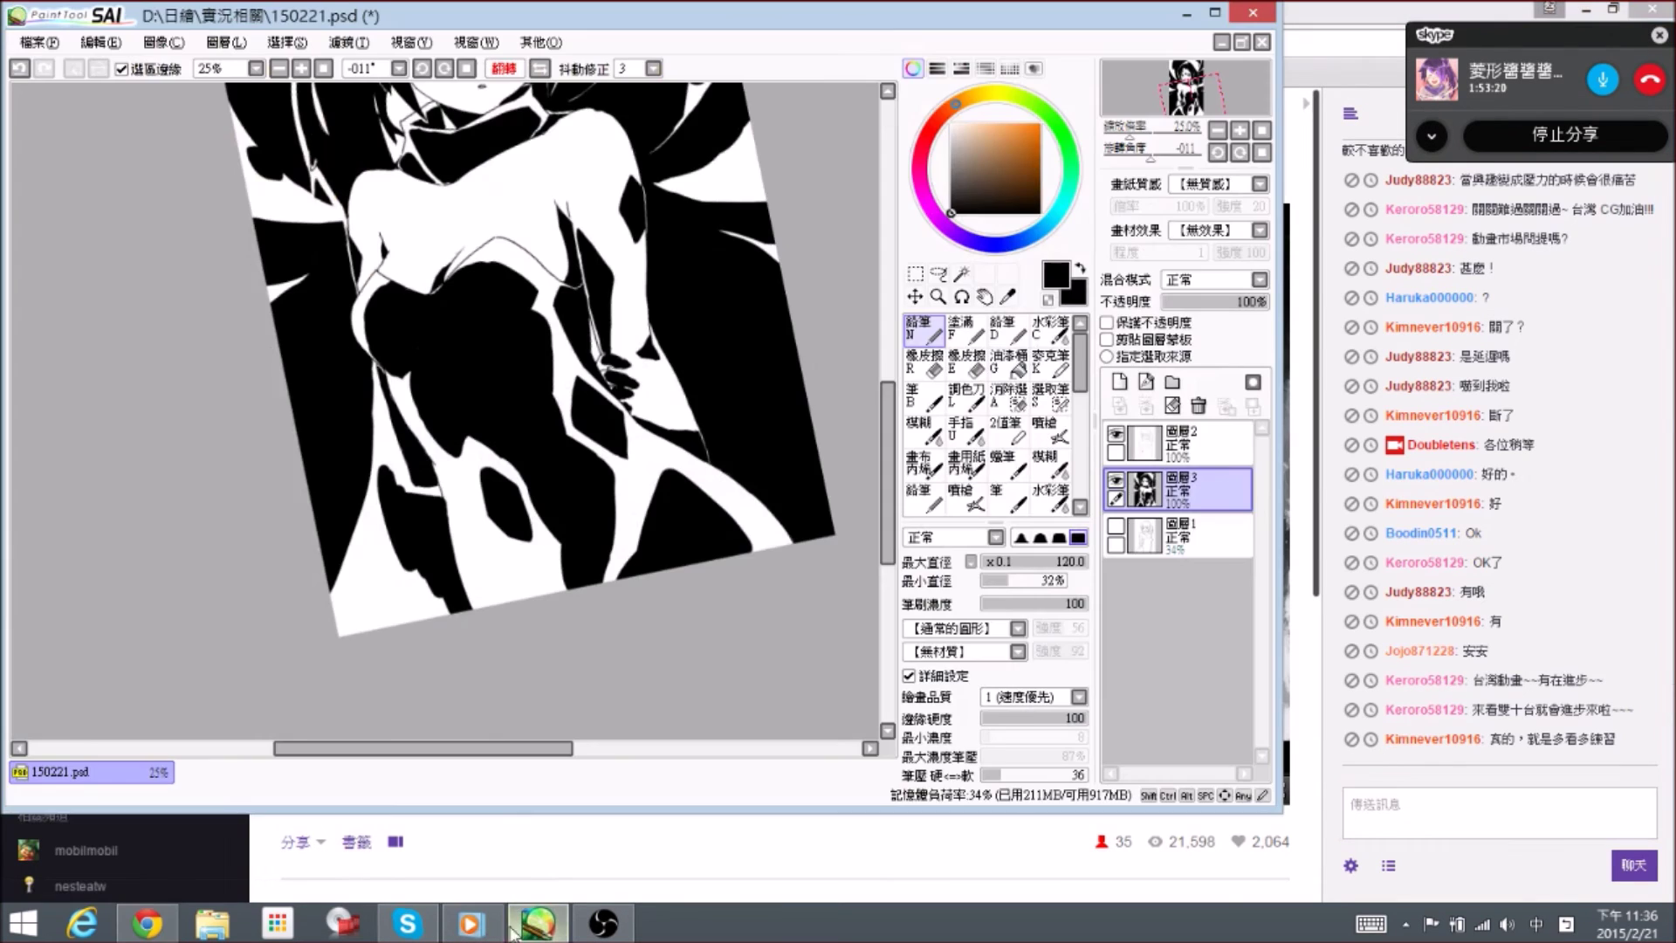
- Save the drawing
scroll(528, 559, "up", 5)
key("ctrl+s")
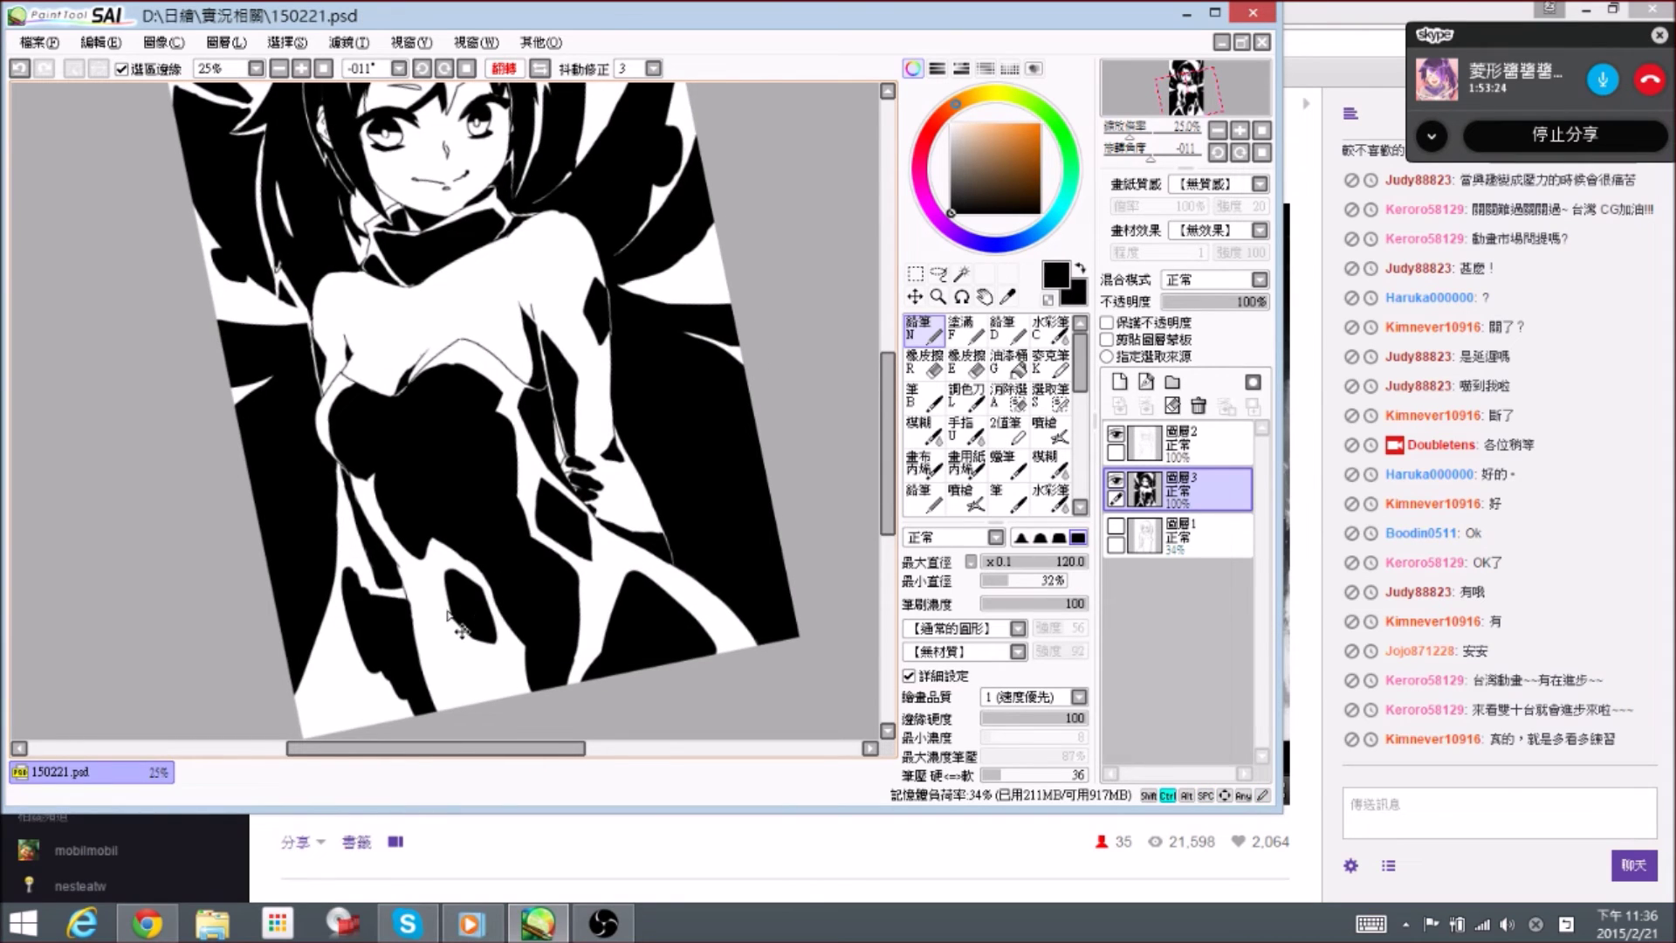
- Reduce the Pencil size to 60 and 40 to paint black along the lowered sleeve down to its cuff, leaving a thin white outline
scroll(514, 614, "up", 1)
key("bracketleft")
key("bracketleft")
key("bracketleft")
key("bracketleft")
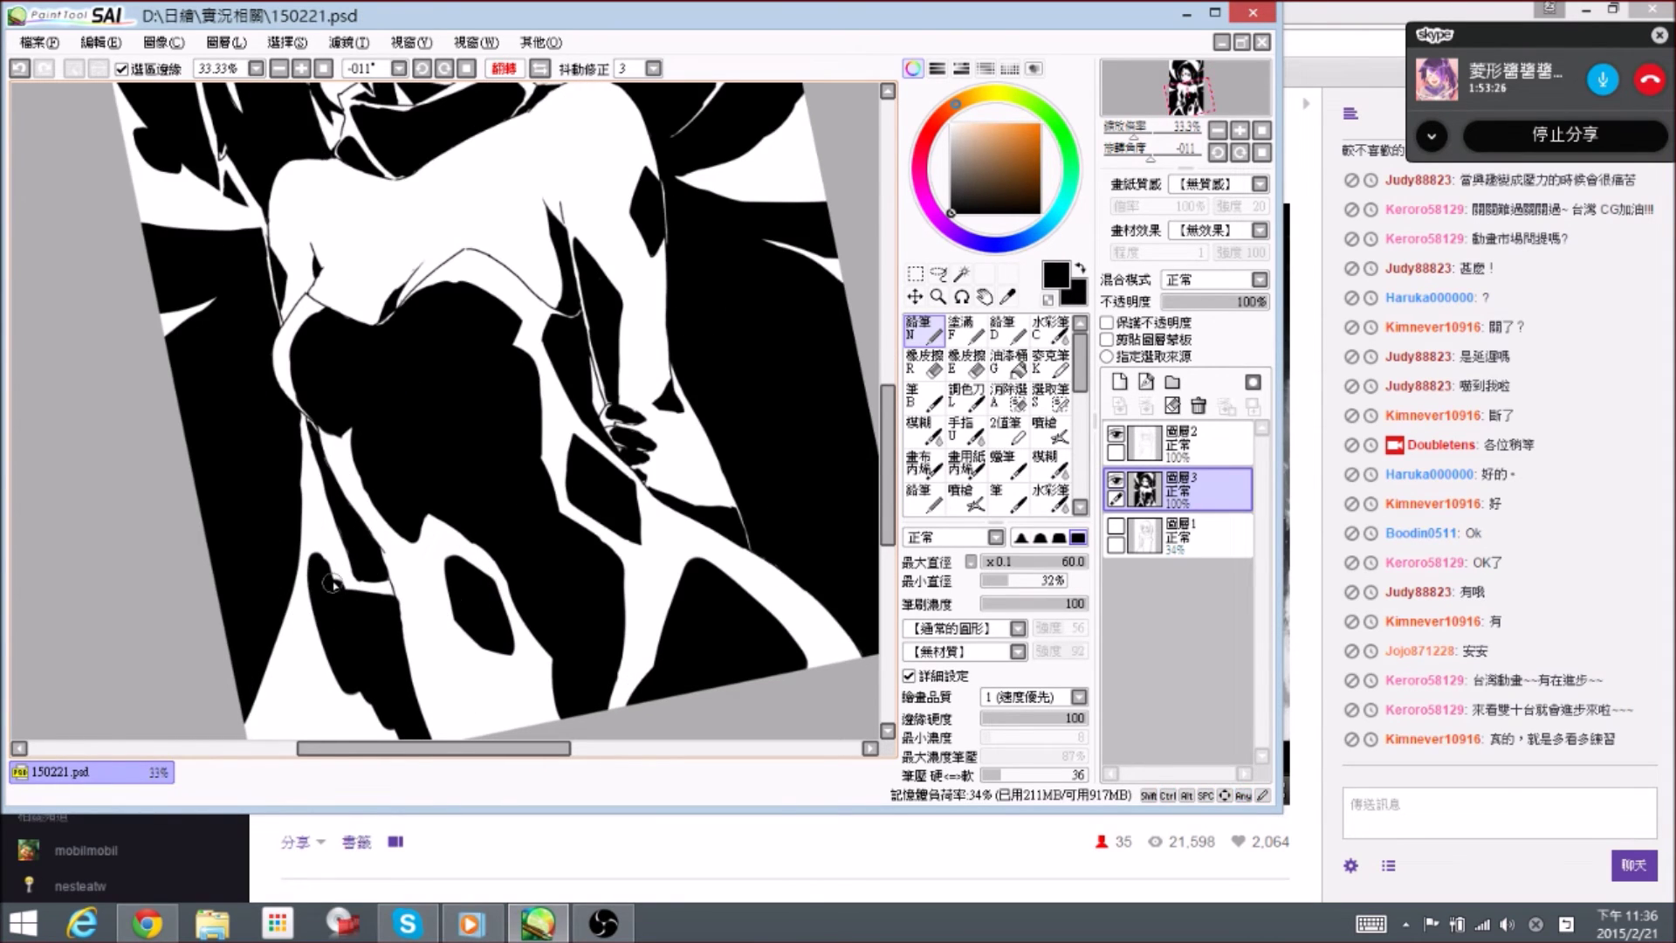
mouse_move(335, 591)
left_mouse_down()
mouse_move(383, 605)
mouse_move(332, 540)
mouse_move(353, 588)
left_mouse_up()
left_click_drag(320, 454, 342, 559)
left_click_drag(324, 494, 356, 579)
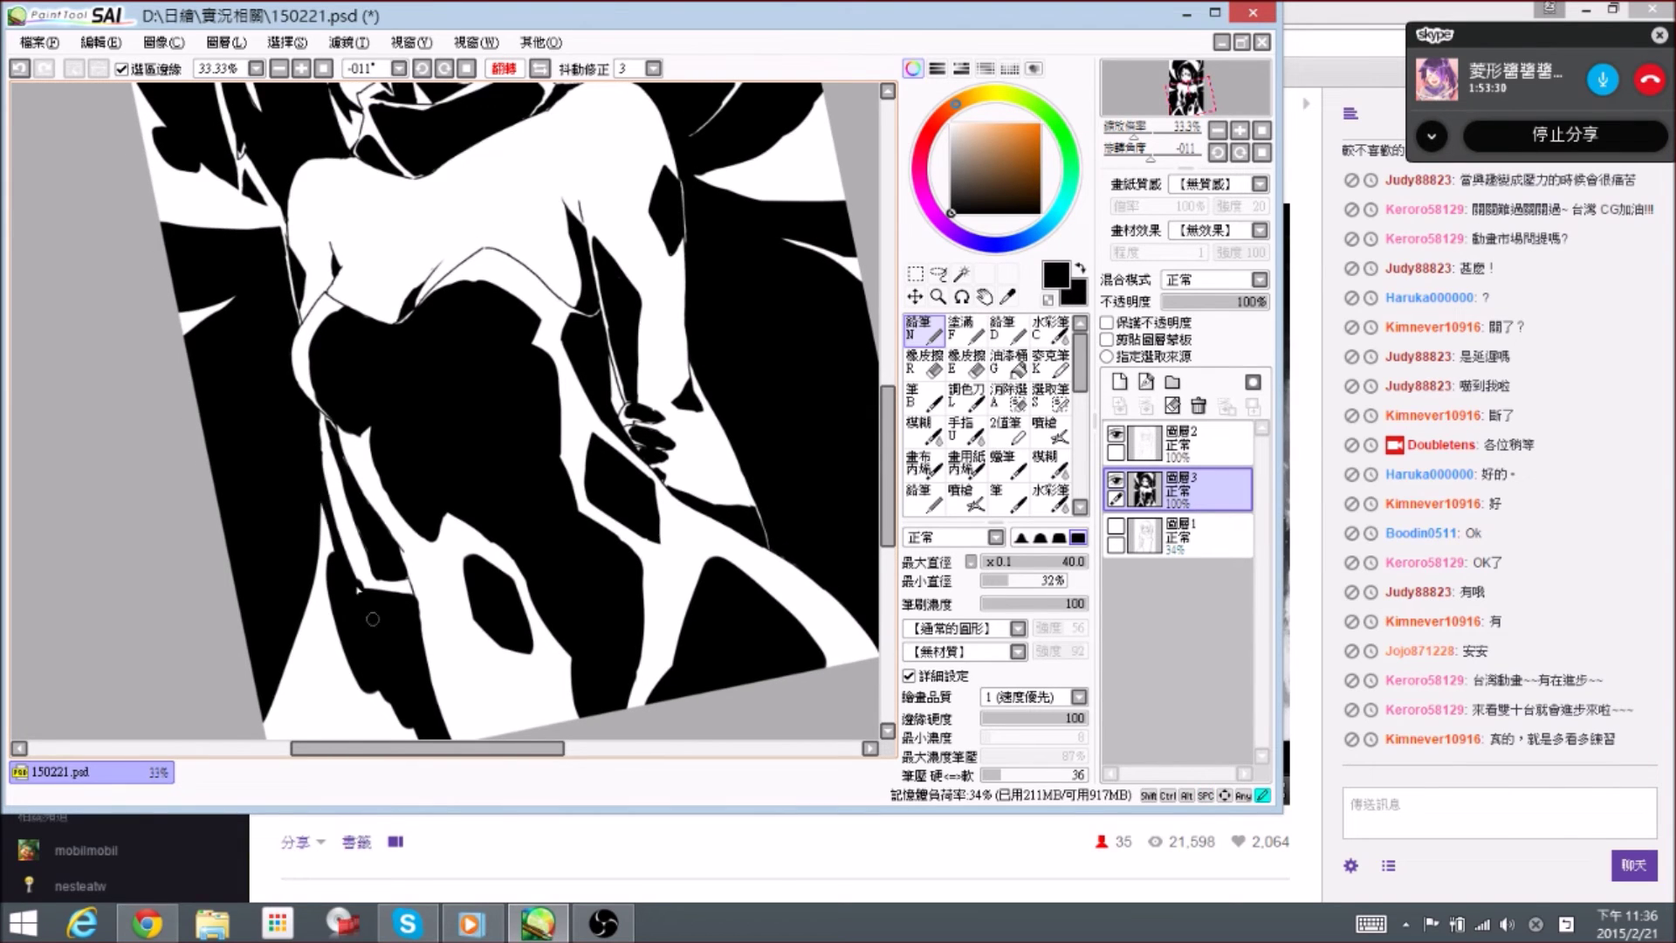
left_click_drag(323, 474, 358, 579)
left_click_drag(313, 421, 335, 500)
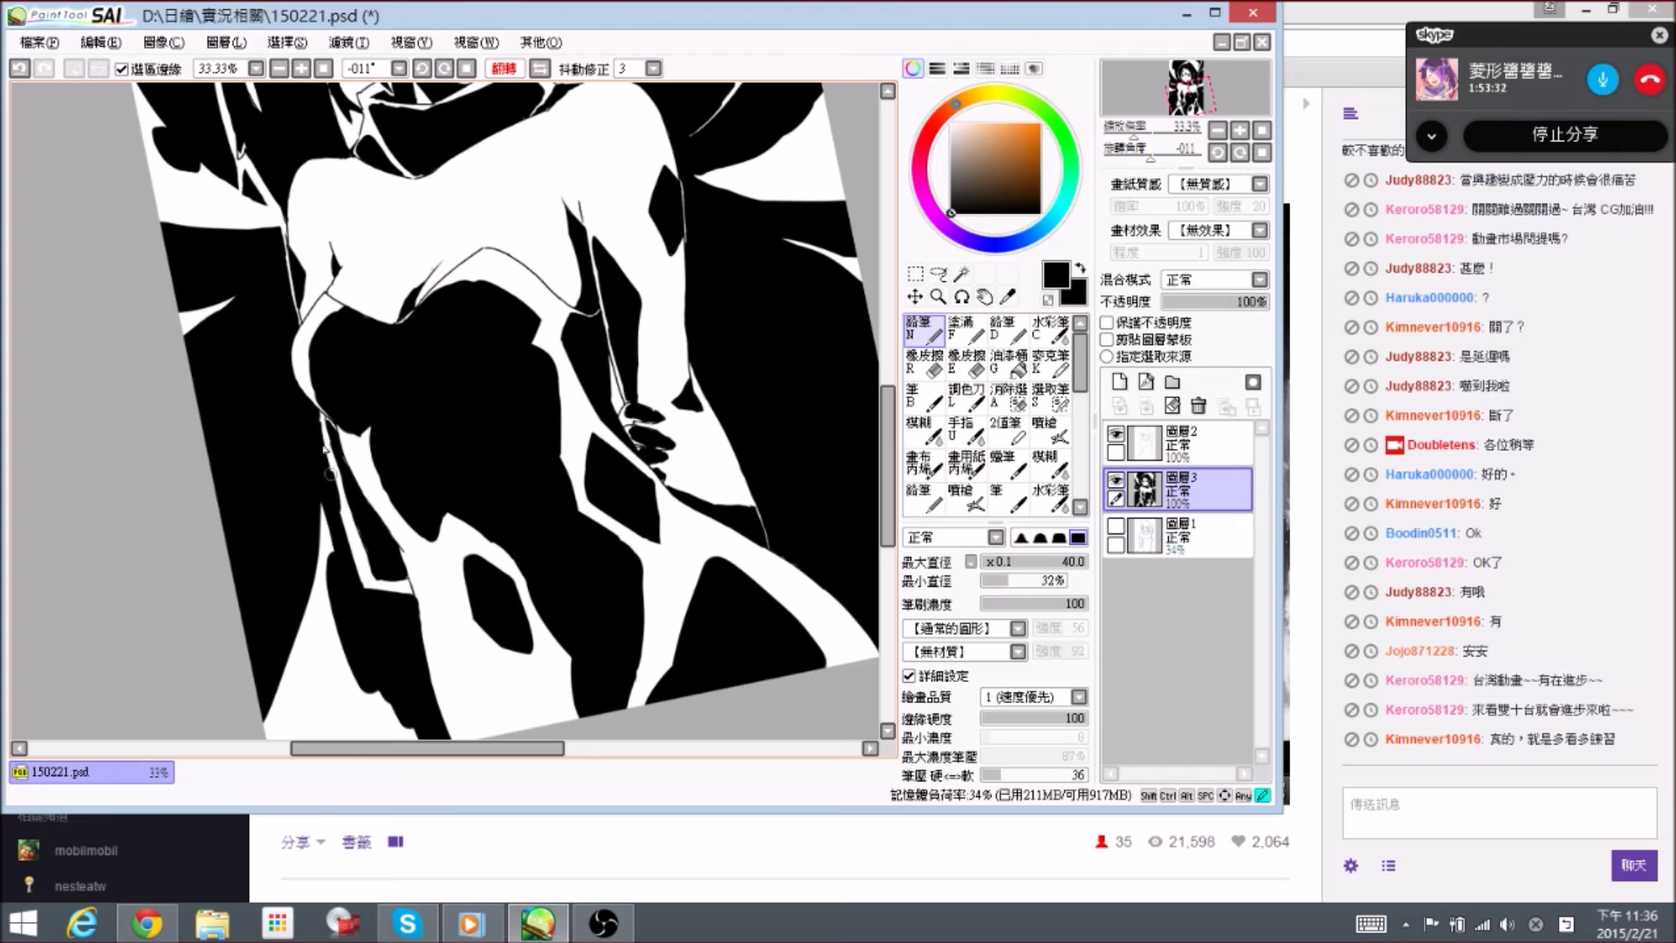
left_click_drag(317, 421, 346, 547)
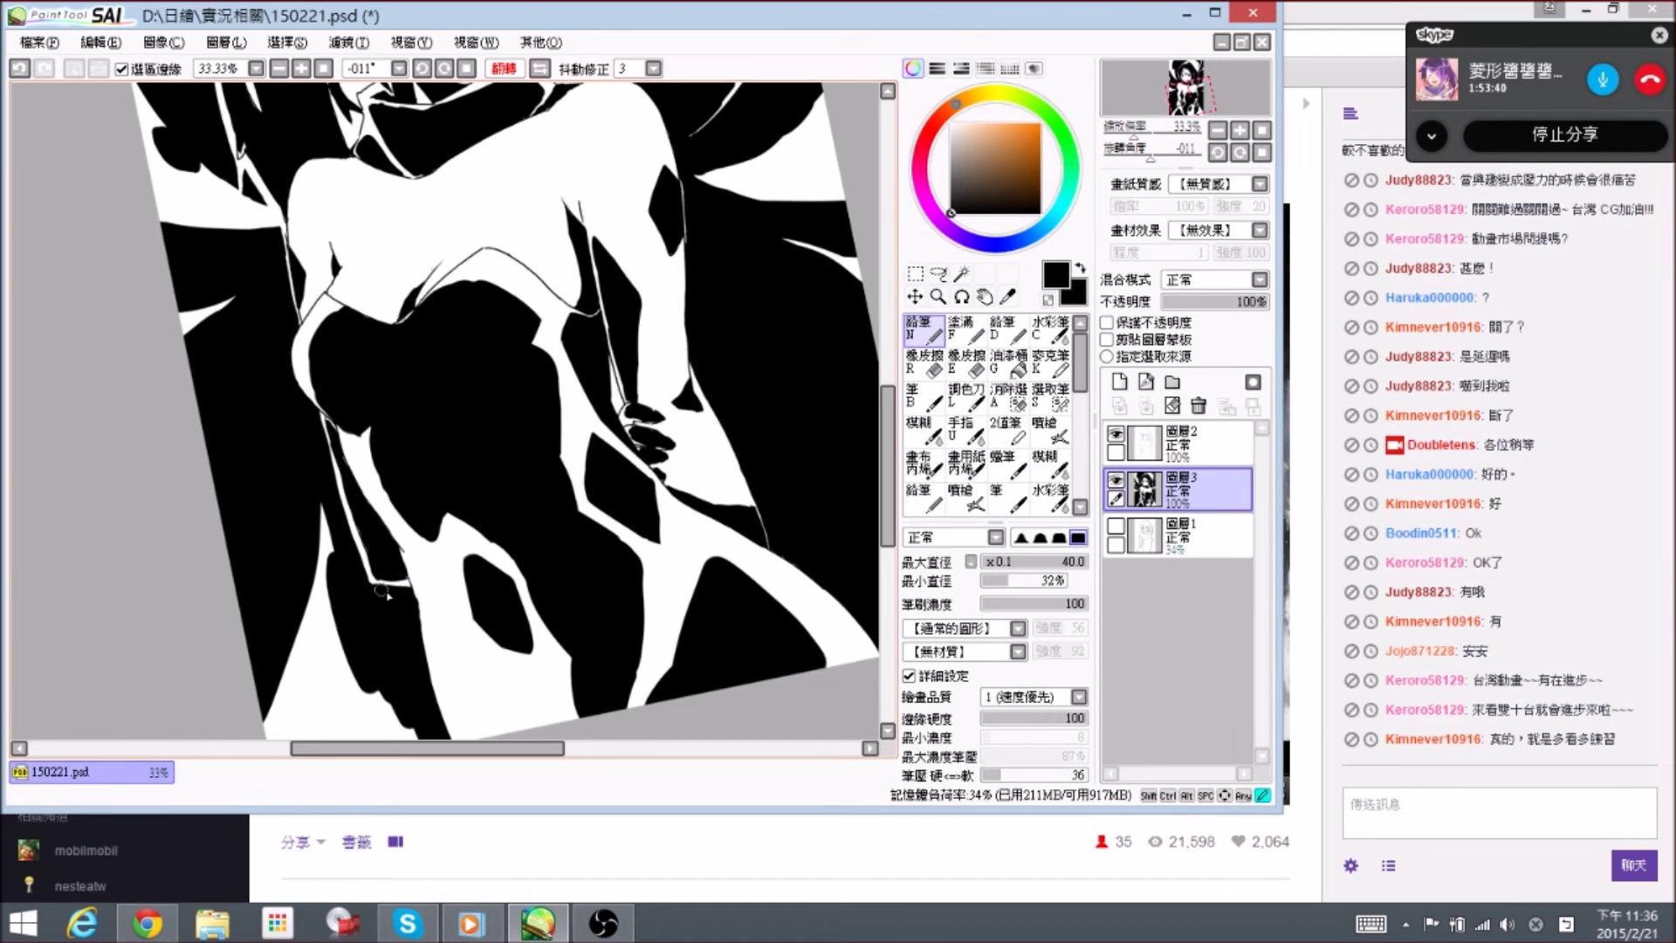
left_click_drag(348, 639, 344, 564)
- Set the Pencil size to 160 and fill the remaining white area between the lowered sleeve, the hip and the canvas's bottom corner with black
scroll(318, 524, "down", 1)
key("]")
key("]")
key("]")
key("]")
left_click_drag(309, 451, 331, 583)
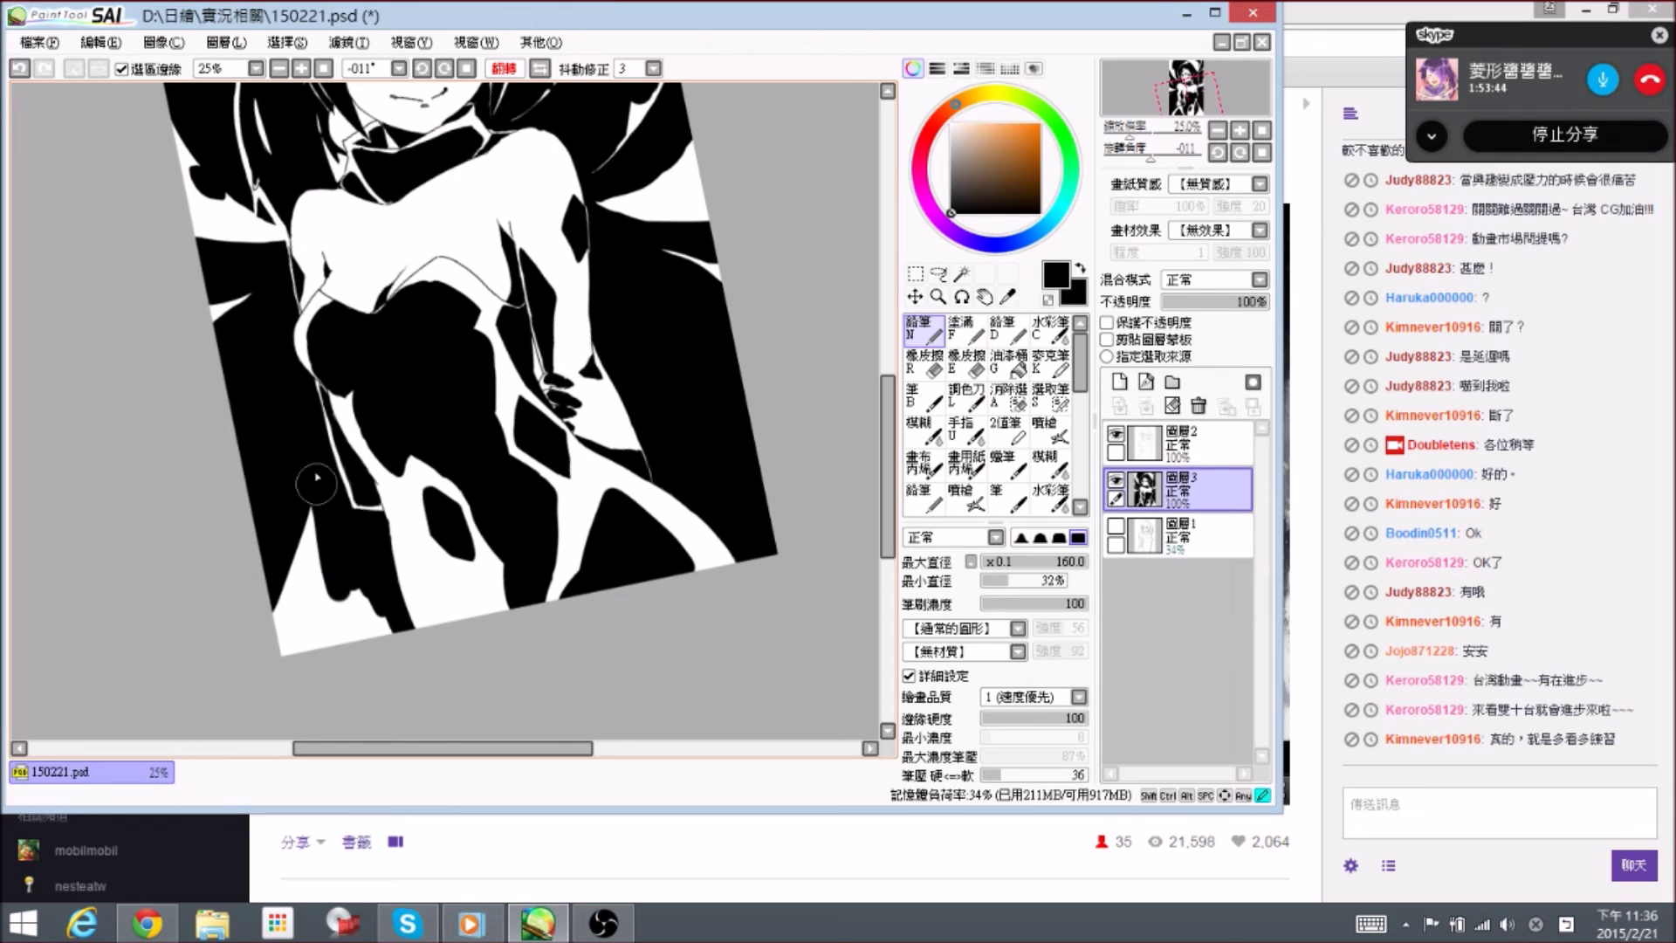
left_click_drag(316, 483, 362, 648)
mouse_move(365, 572)
left_mouse_down()
mouse_move(350, 669)
mouse_move(313, 502)
mouse_move(328, 646)
mouse_move(314, 538)
mouse_move(306, 680)
left_mouse_up()
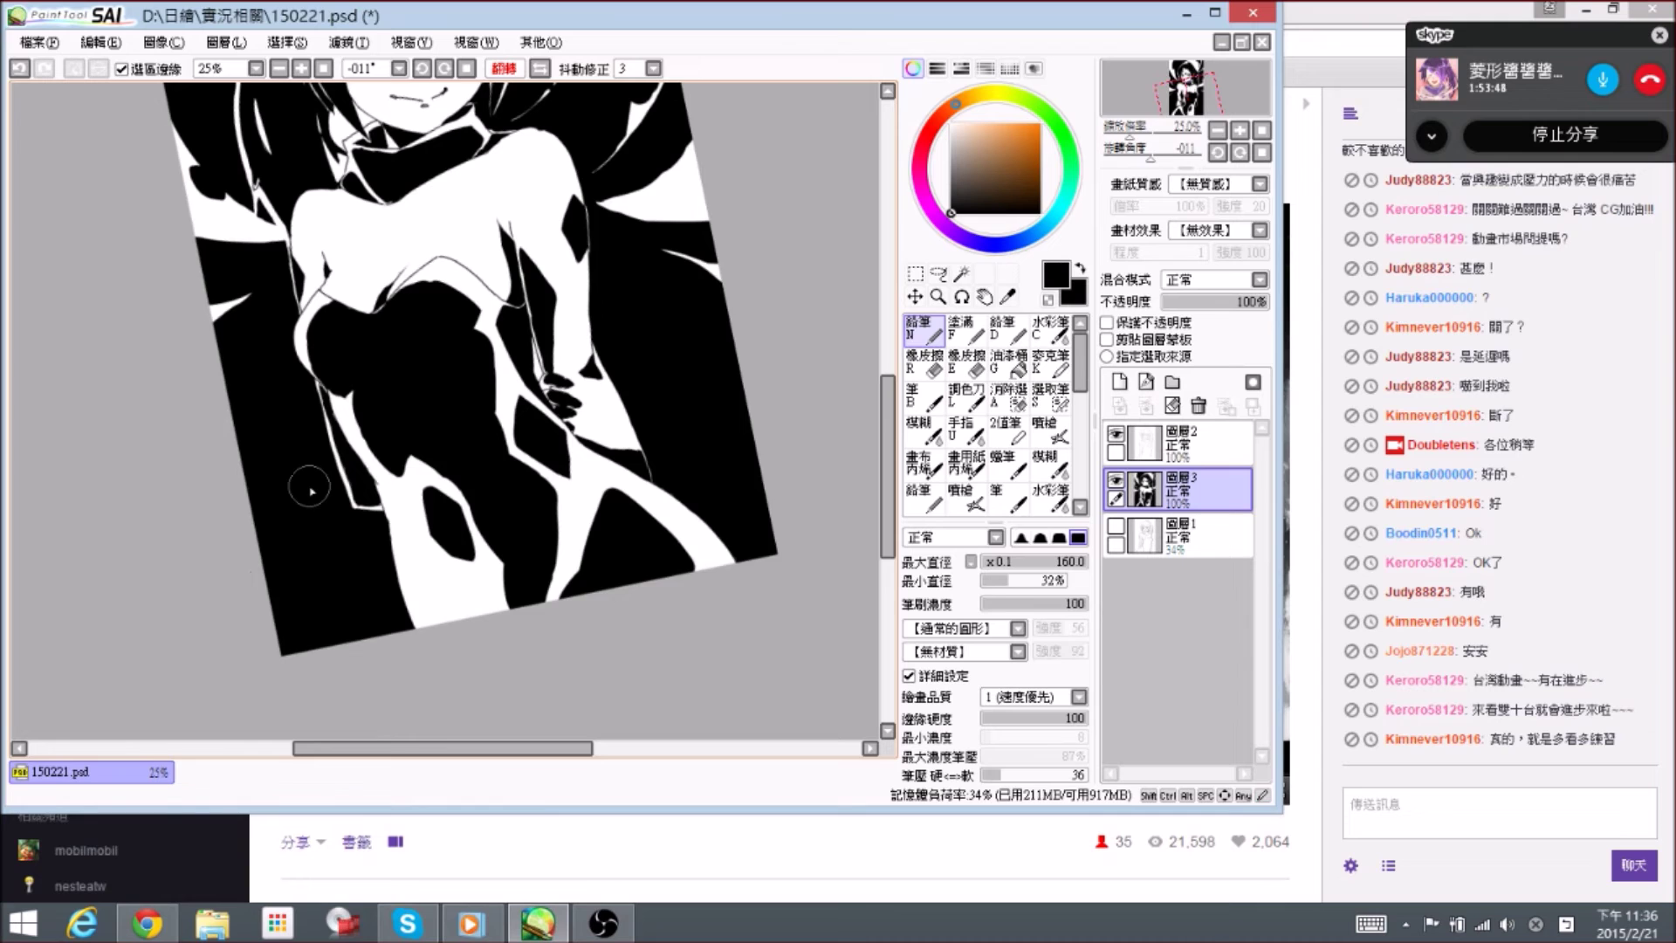
- Flip the canvas view horizontally, reset its rotation and refine the white spike at the side edge beside the chest
scroll(523, 367, "up", 3)
left_click(540, 69)
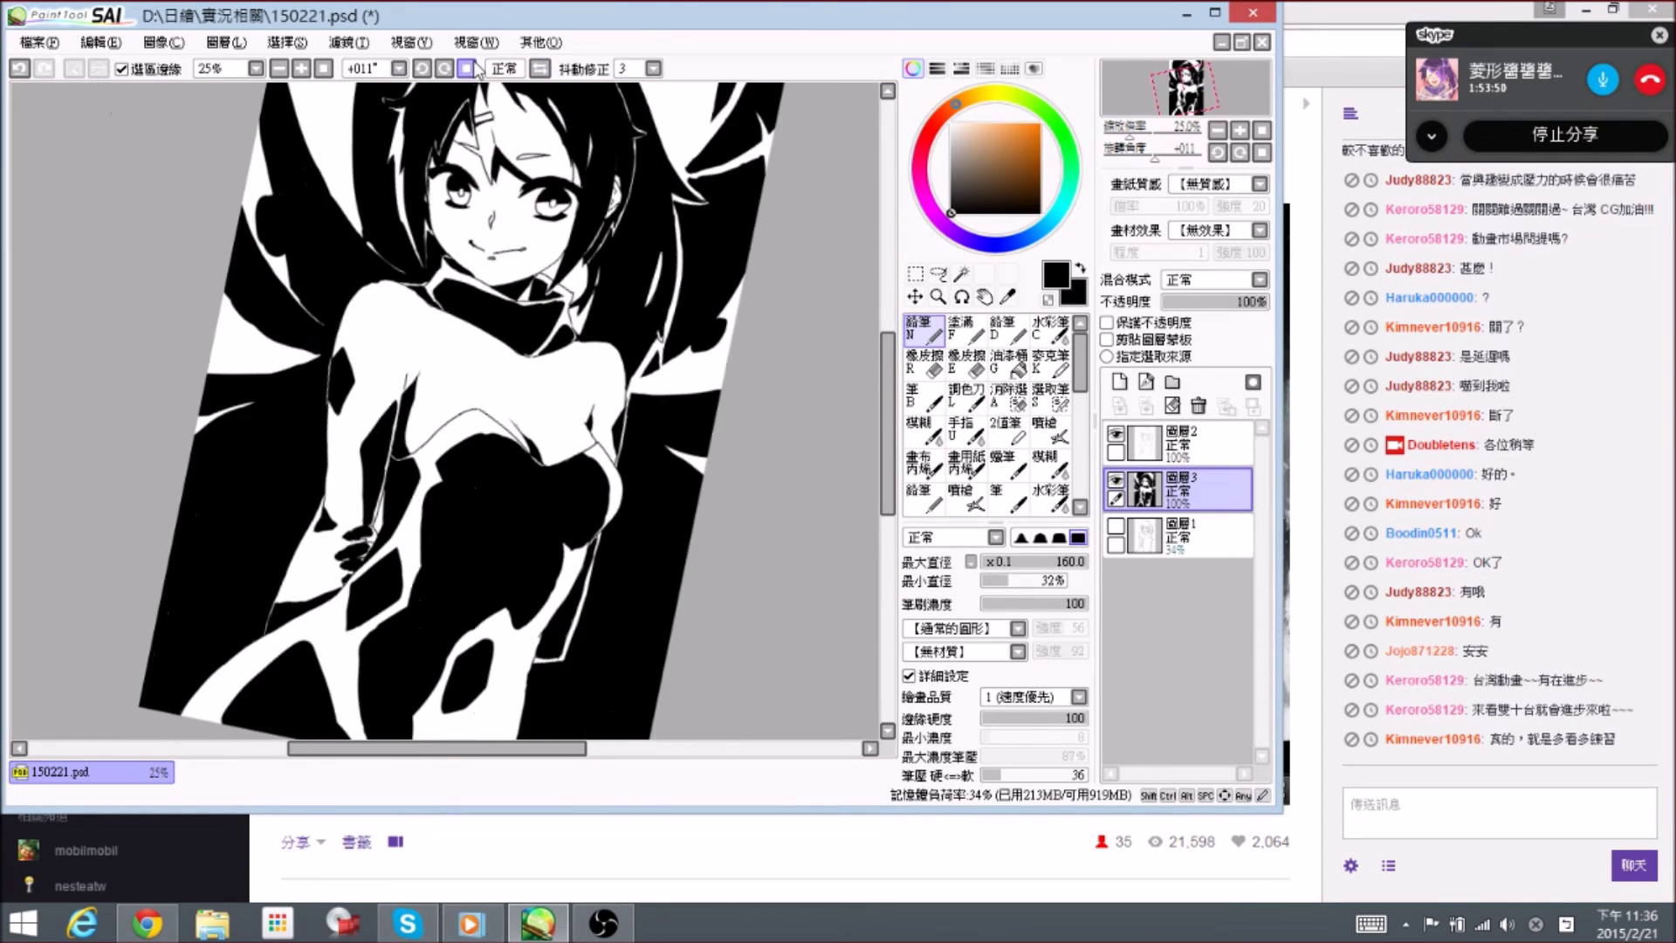
left_click(467, 69)
key("space")
left_click_drag(718, 489, 646, 462)
key("e")
left_click_drag(597, 397, 618, 414)
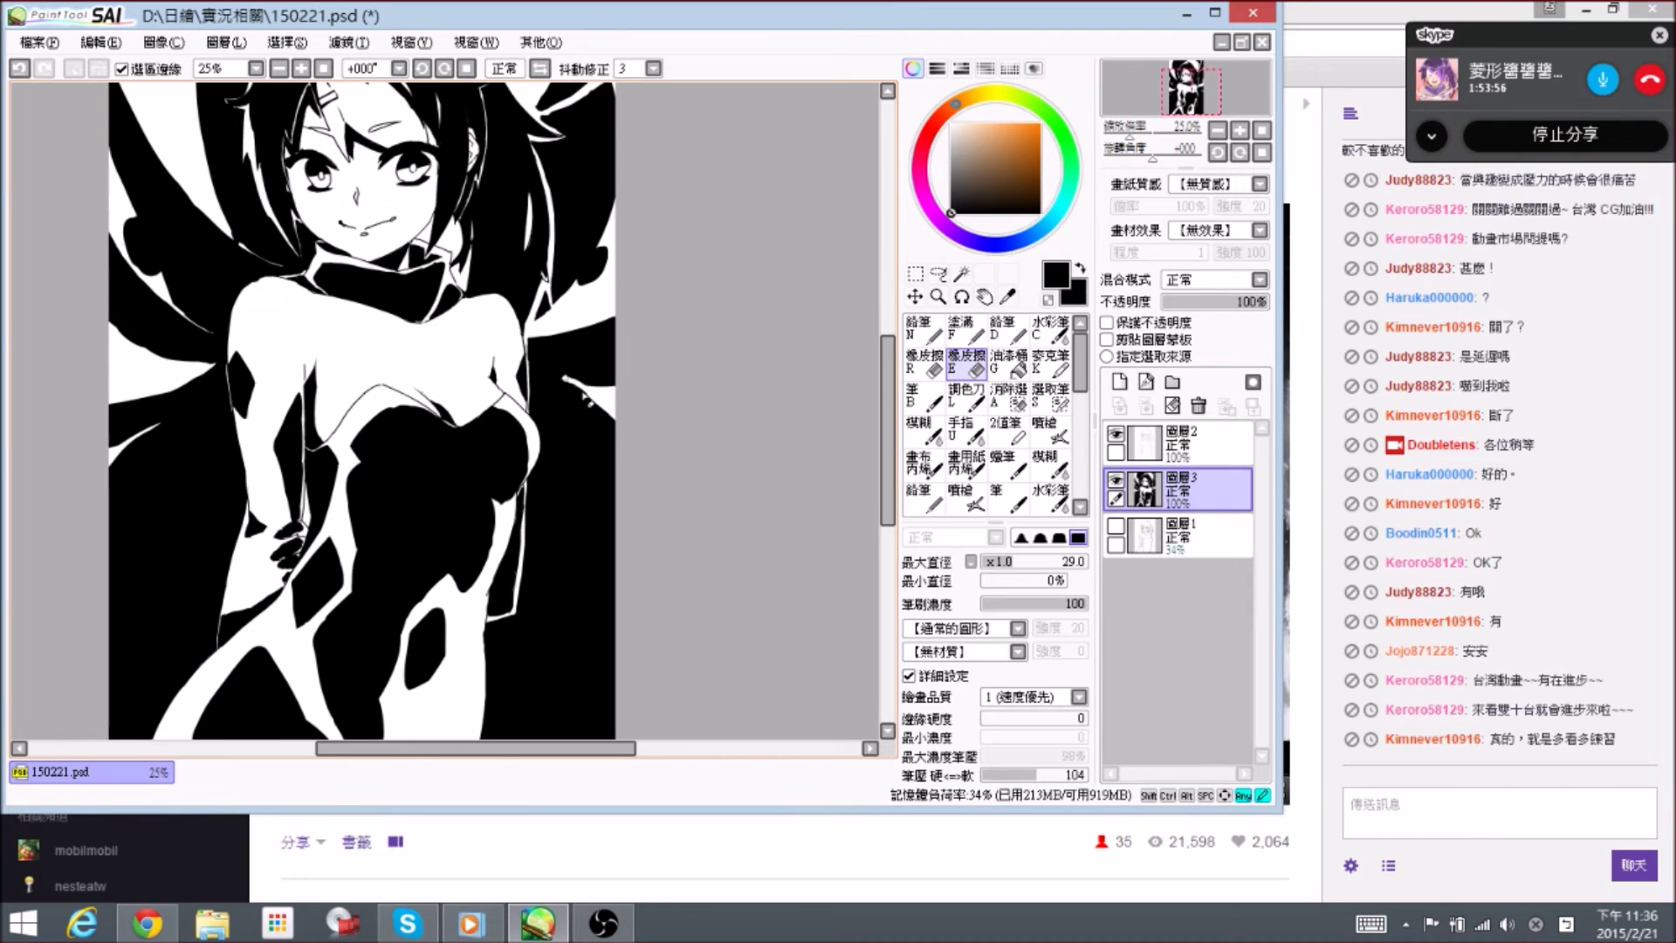
key("n")
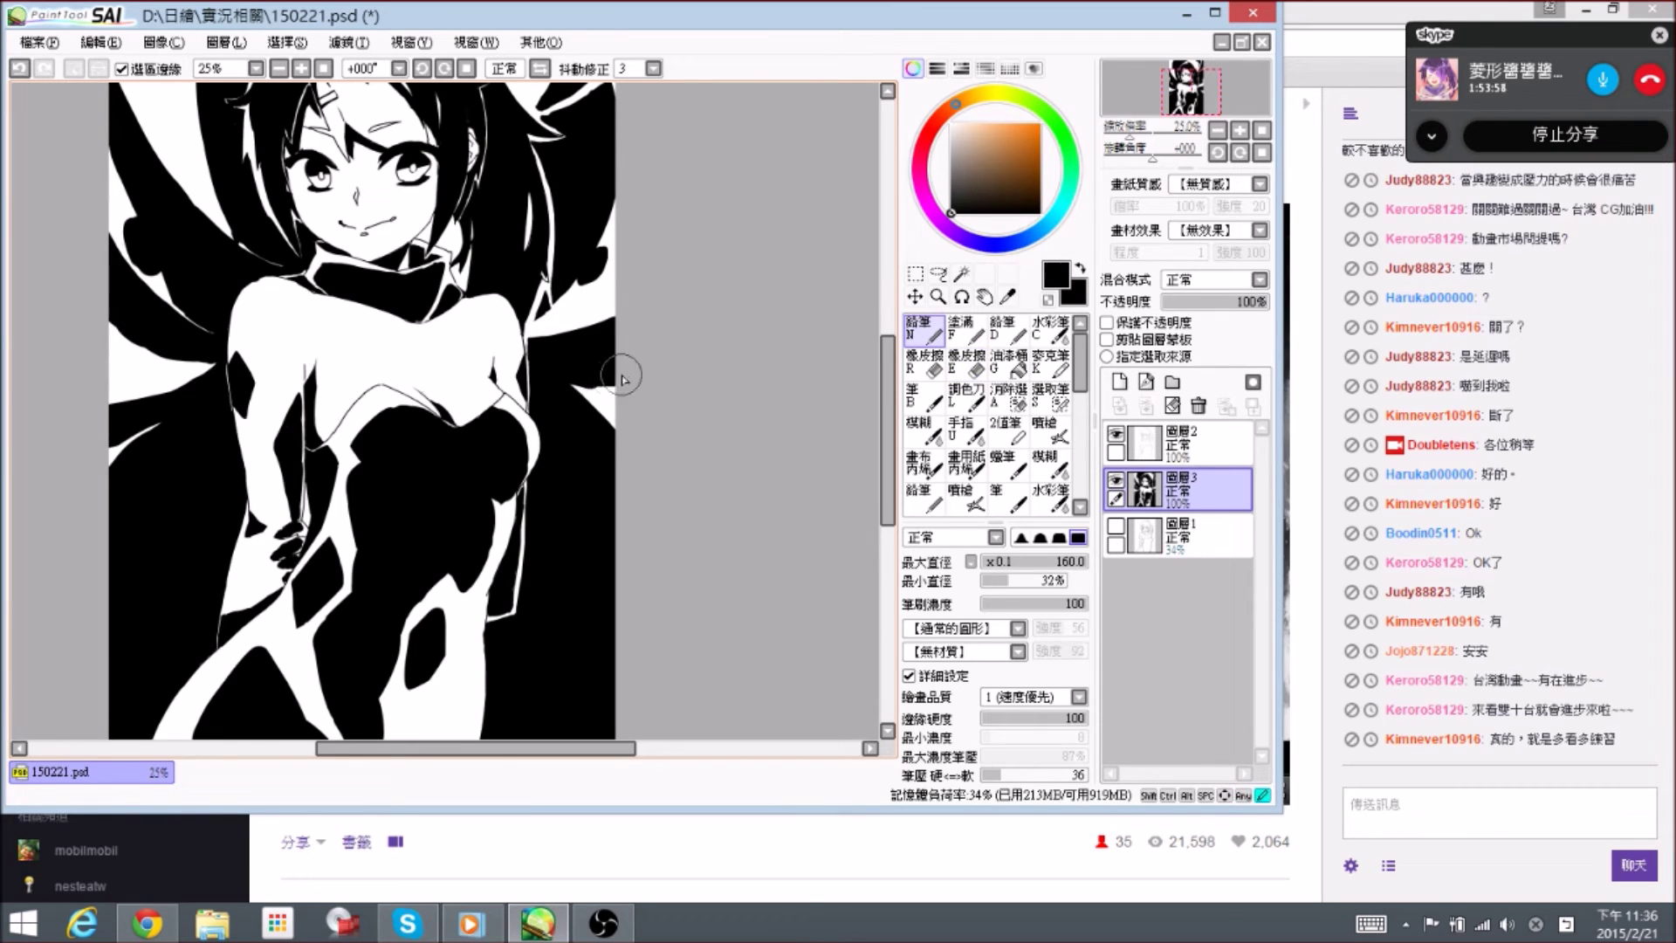
left_click_drag(572, 359, 698, 382)
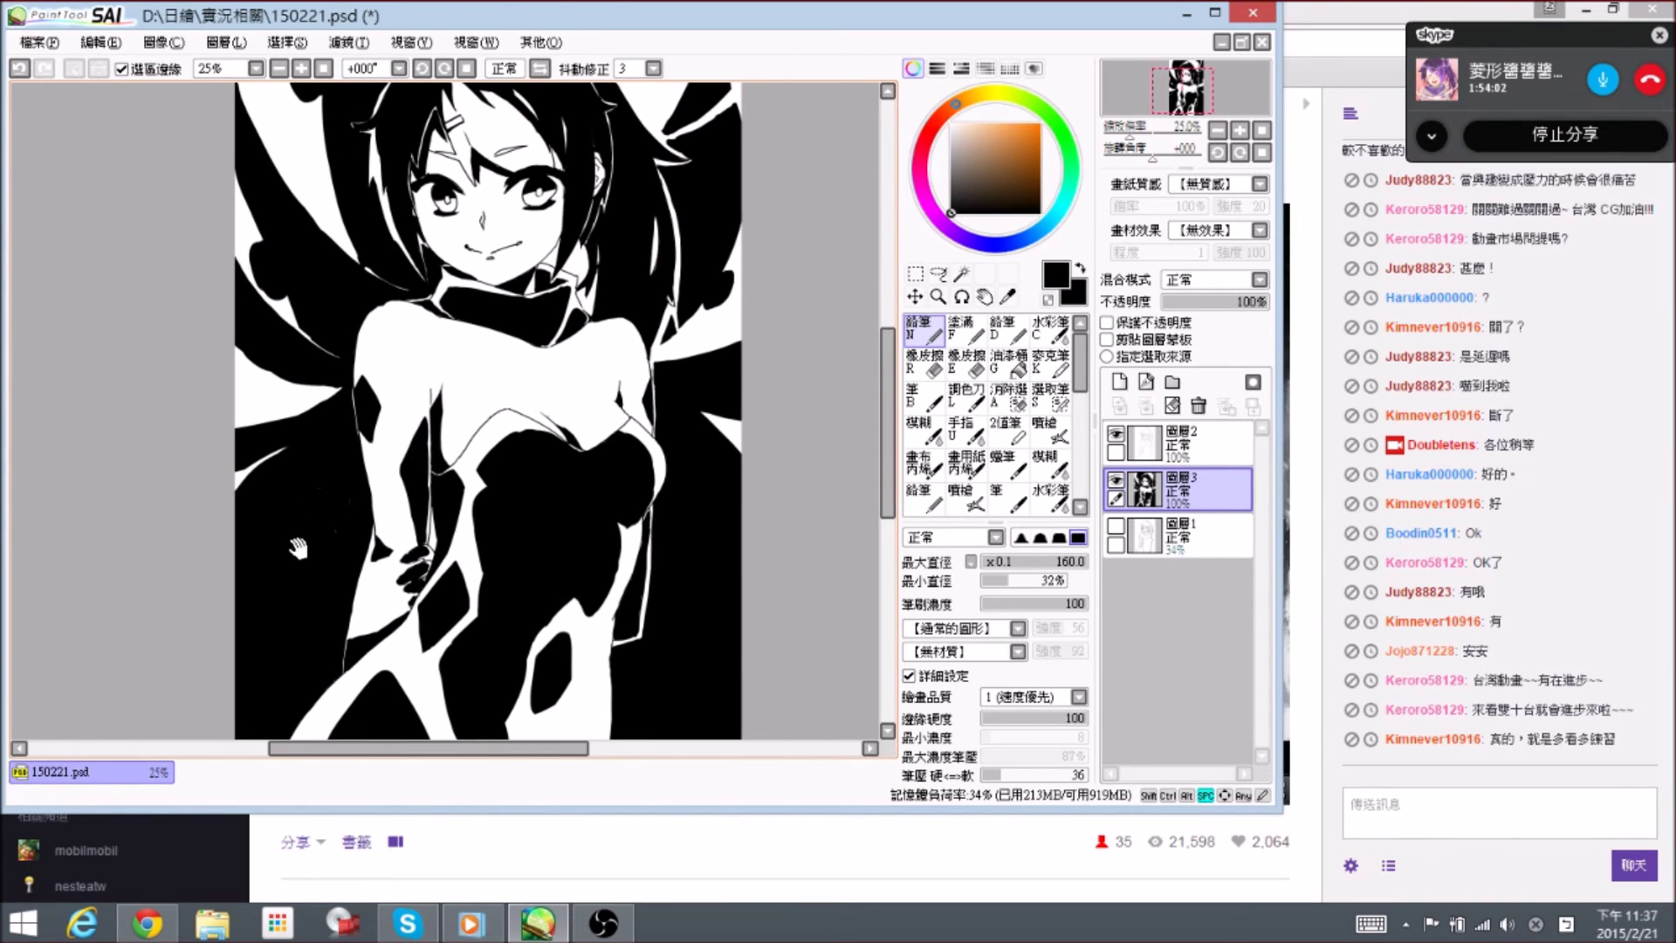
- Erase a wider white spike into the black shape at the opposite side edge beside the upper arm, trimming it with the Pencil
left_click_drag(301, 545, 347, 506)
key("e")
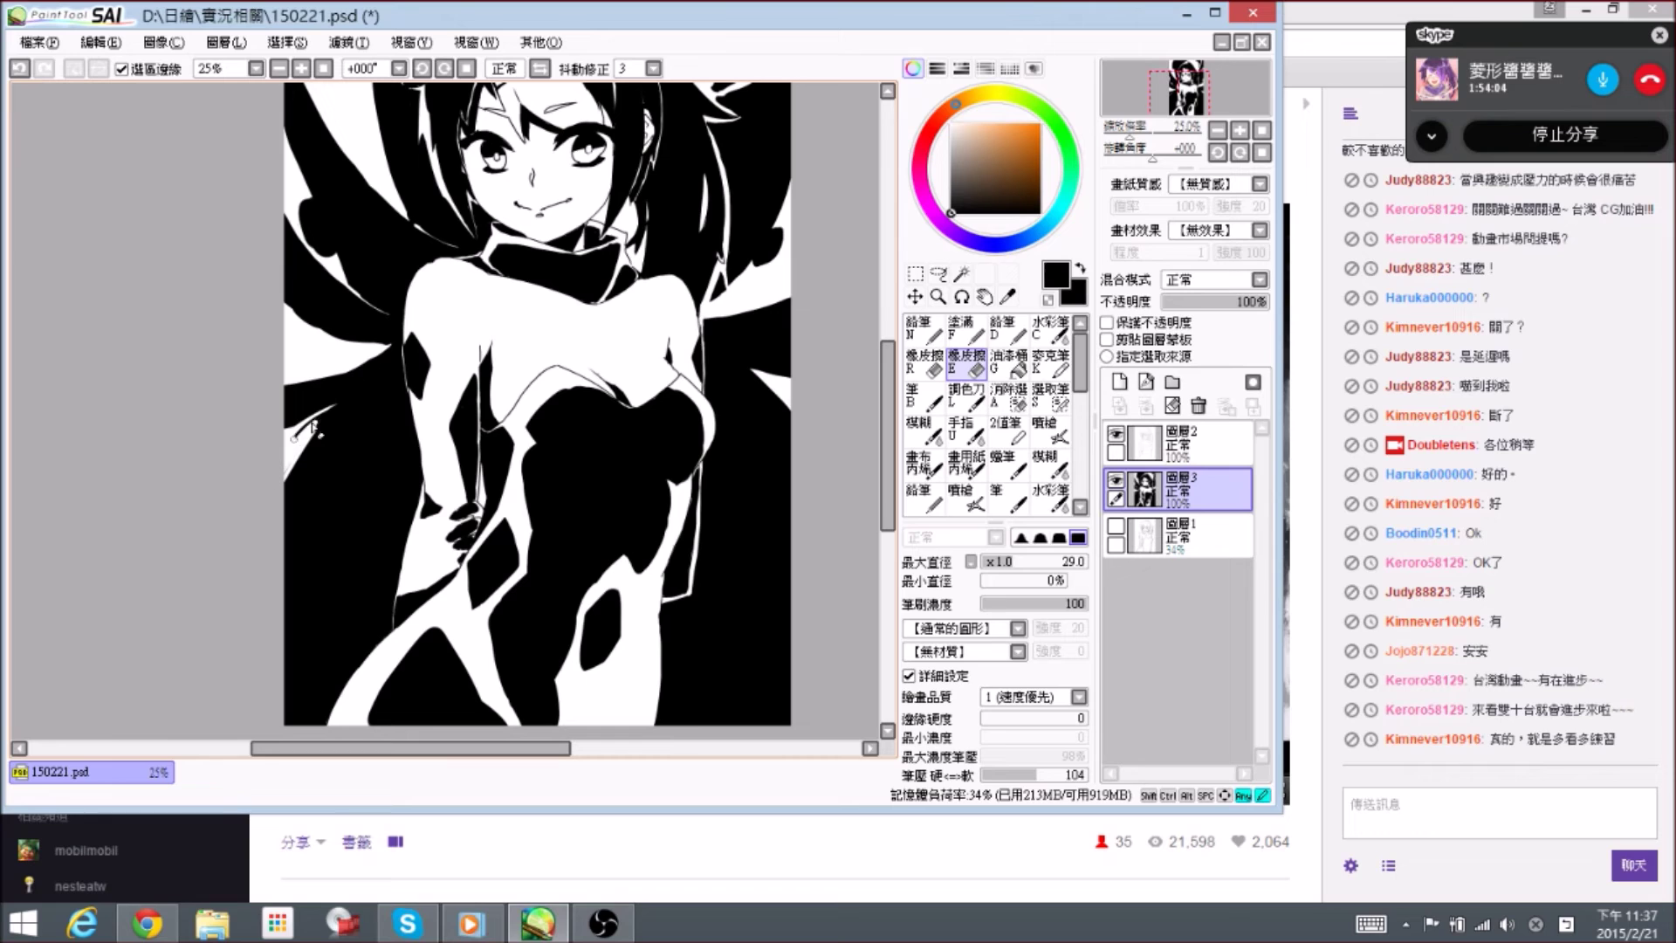
left_click_drag(339, 406, 275, 445)
key("n")
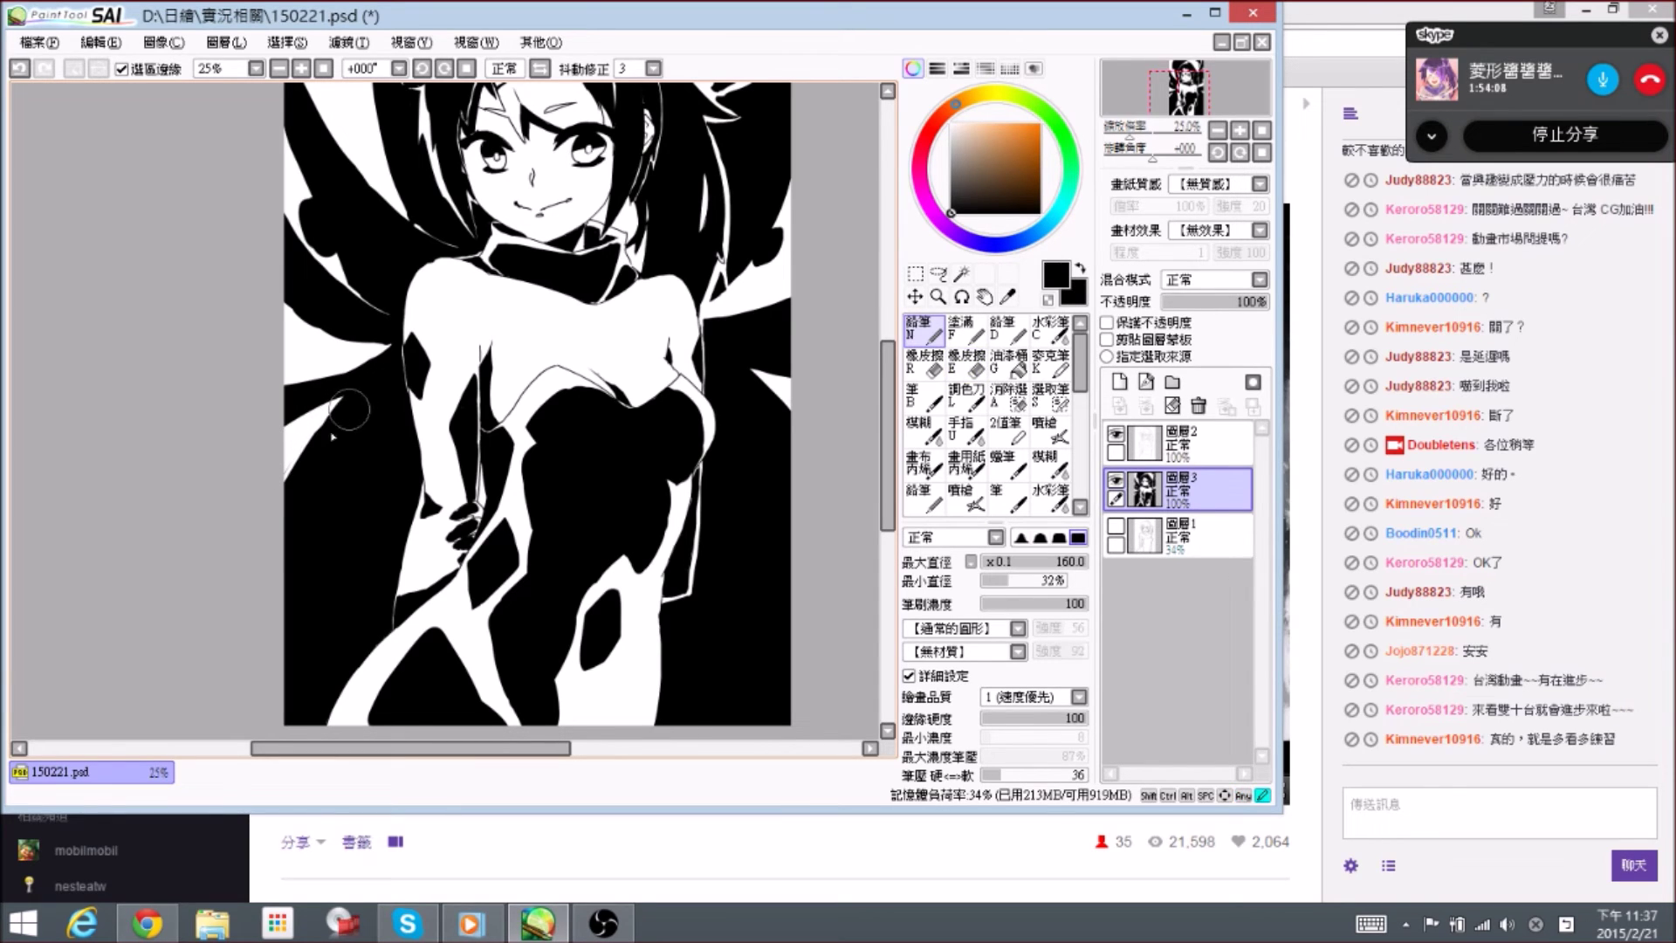
- Set the Pencil size to 40 and save the drawing
left_click_drag(740, 416, 556, 535)
left_click_drag(603, 416, 642, 526)
left_click_drag(626, 644, 610, 521)
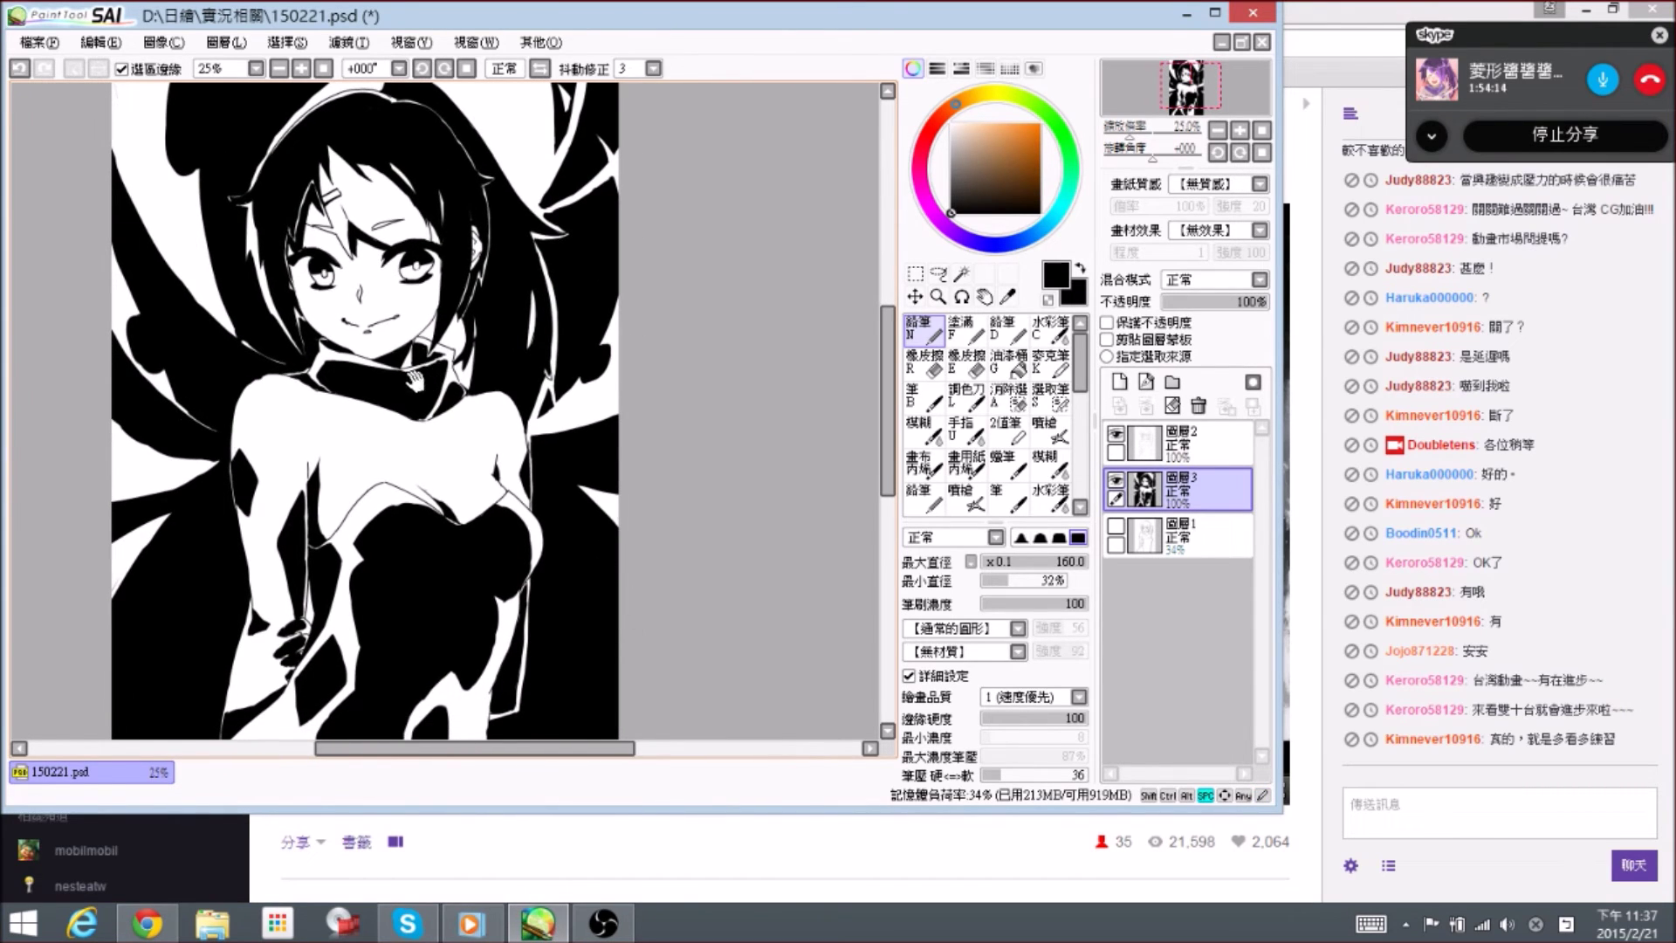
left_click(282, 384, "ctrl")
left_click(283, 384, "ctrl")
key("bracketleft")
key("bracketleft")
key("bracketleft")
key("bracketleft")
key("bracketleft")
key("bracketleft")
key("bracketleft")
scroll(266, 353, "down", 3)
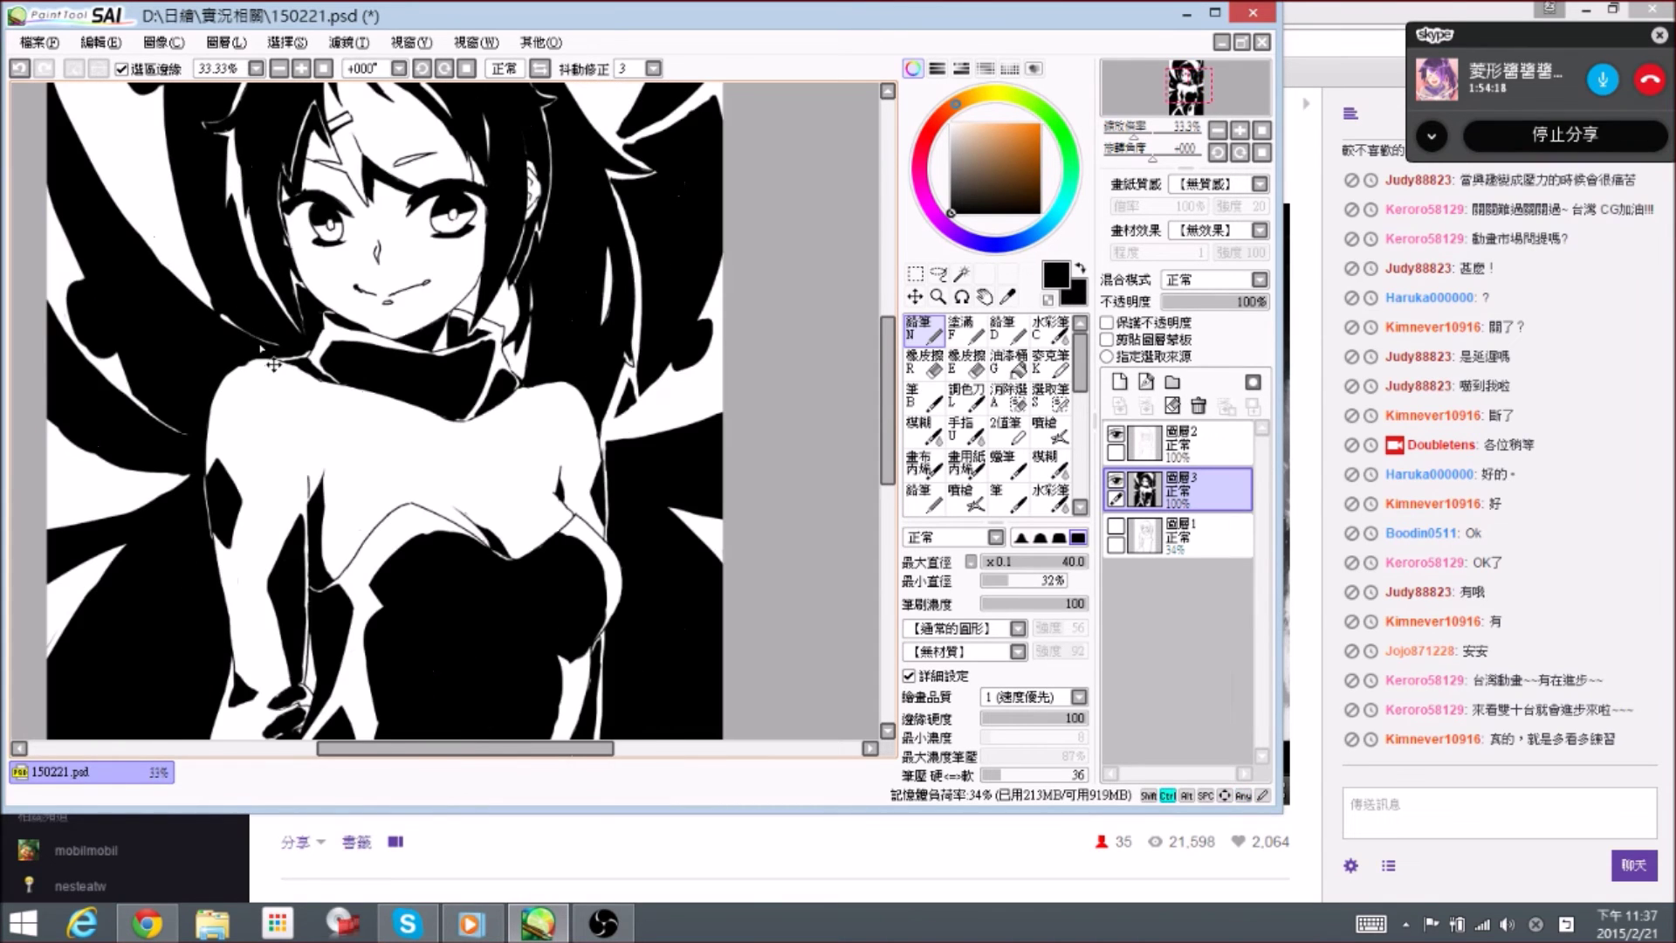
scroll(472, 395, "up", 1)
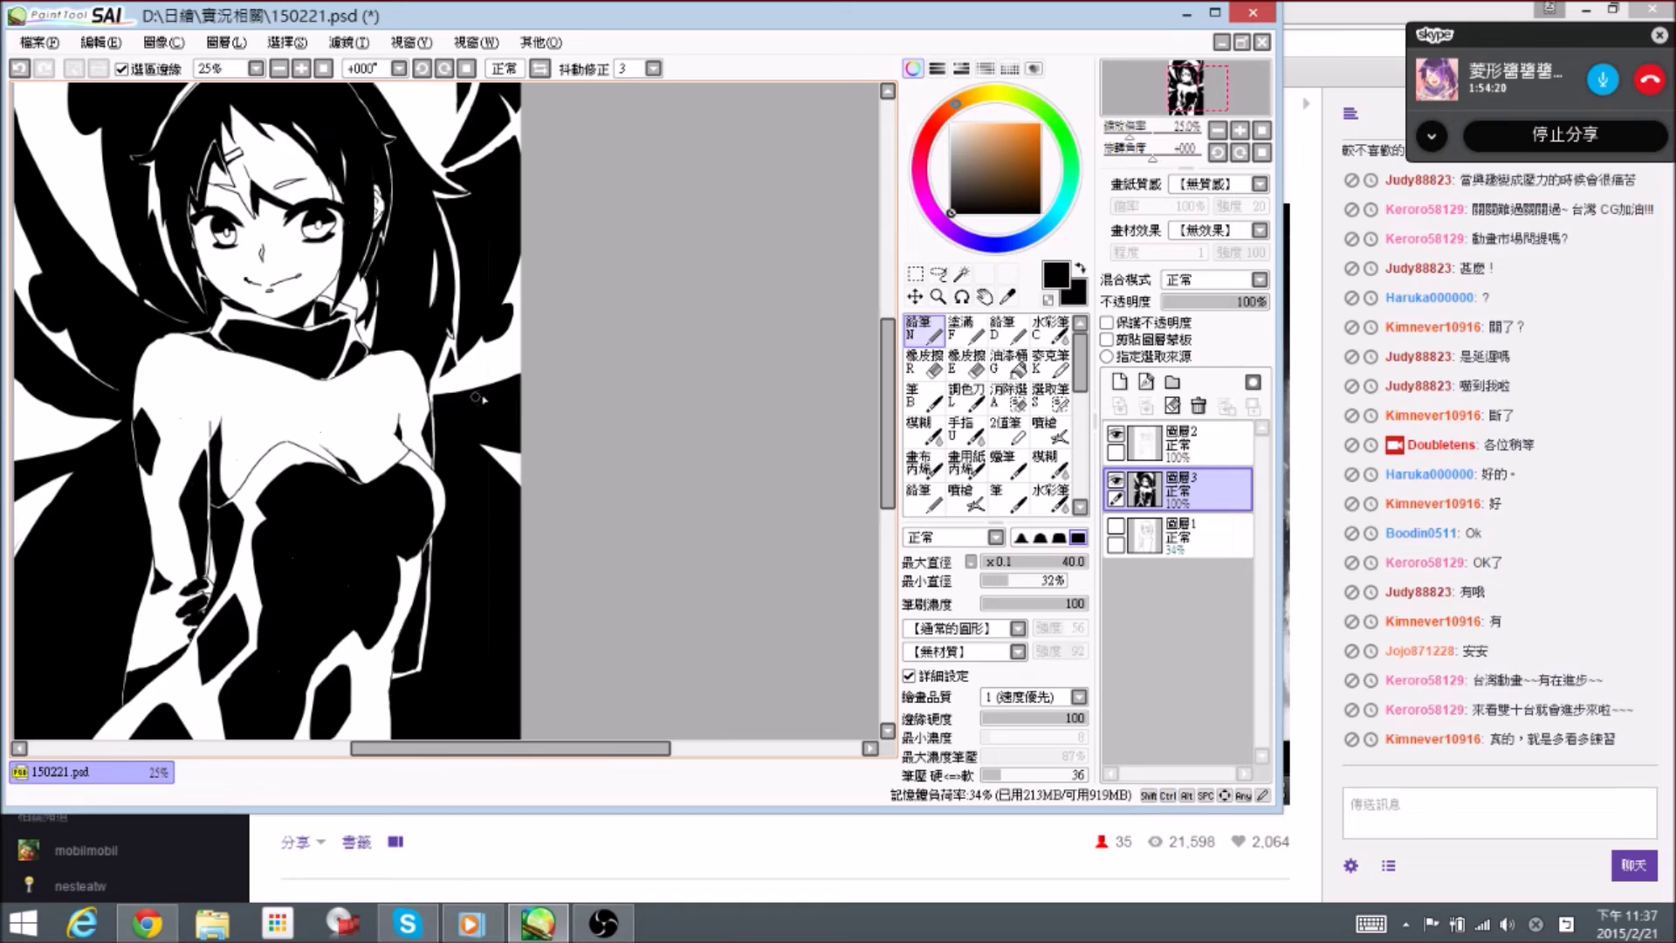
left_click_drag(541, 556, 538, 440)
left_click_drag(339, 370, 494, 596)
key("ctrl+s")
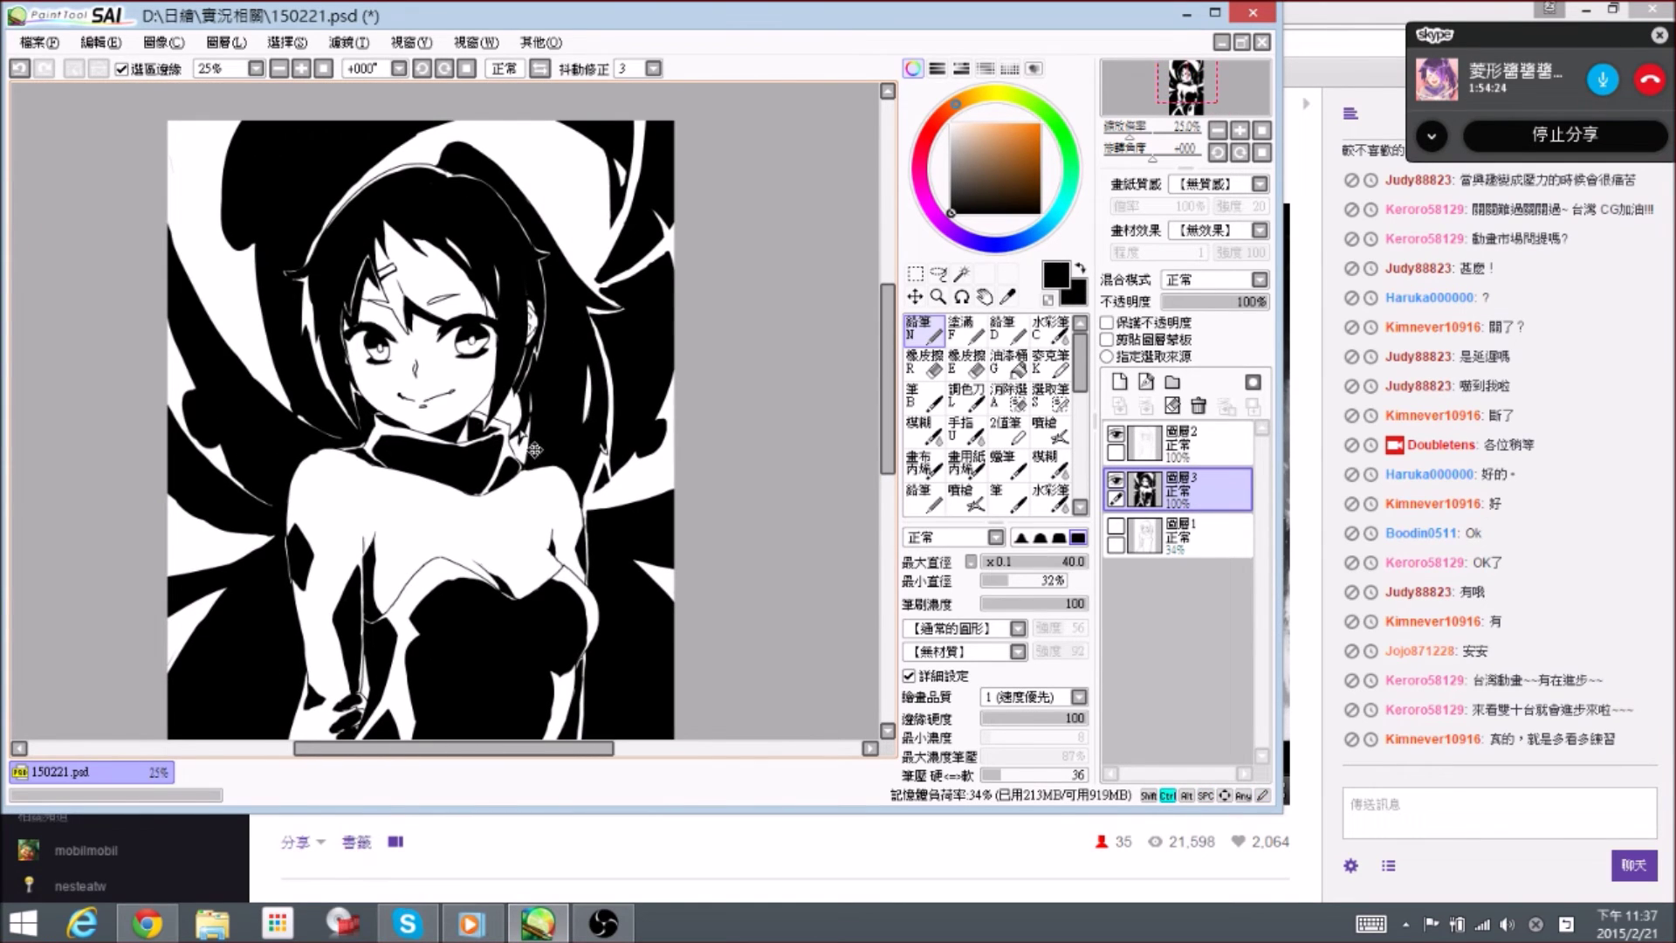
scroll(540, 466, "down", 1)
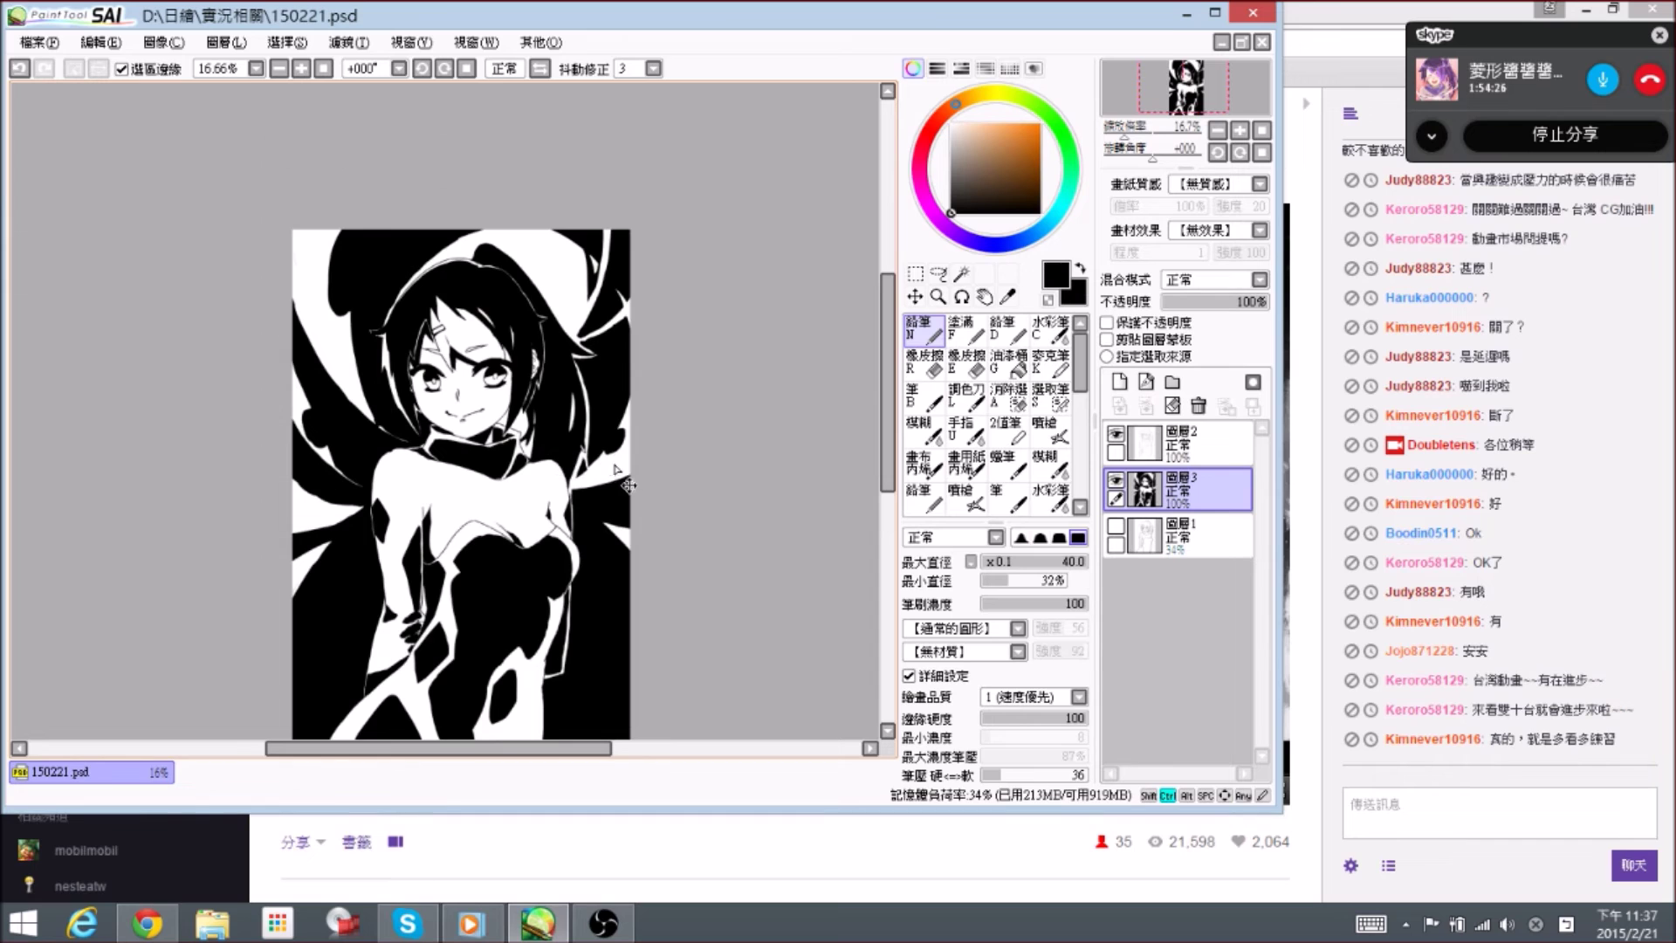
scroll(608, 469, "up", 1)
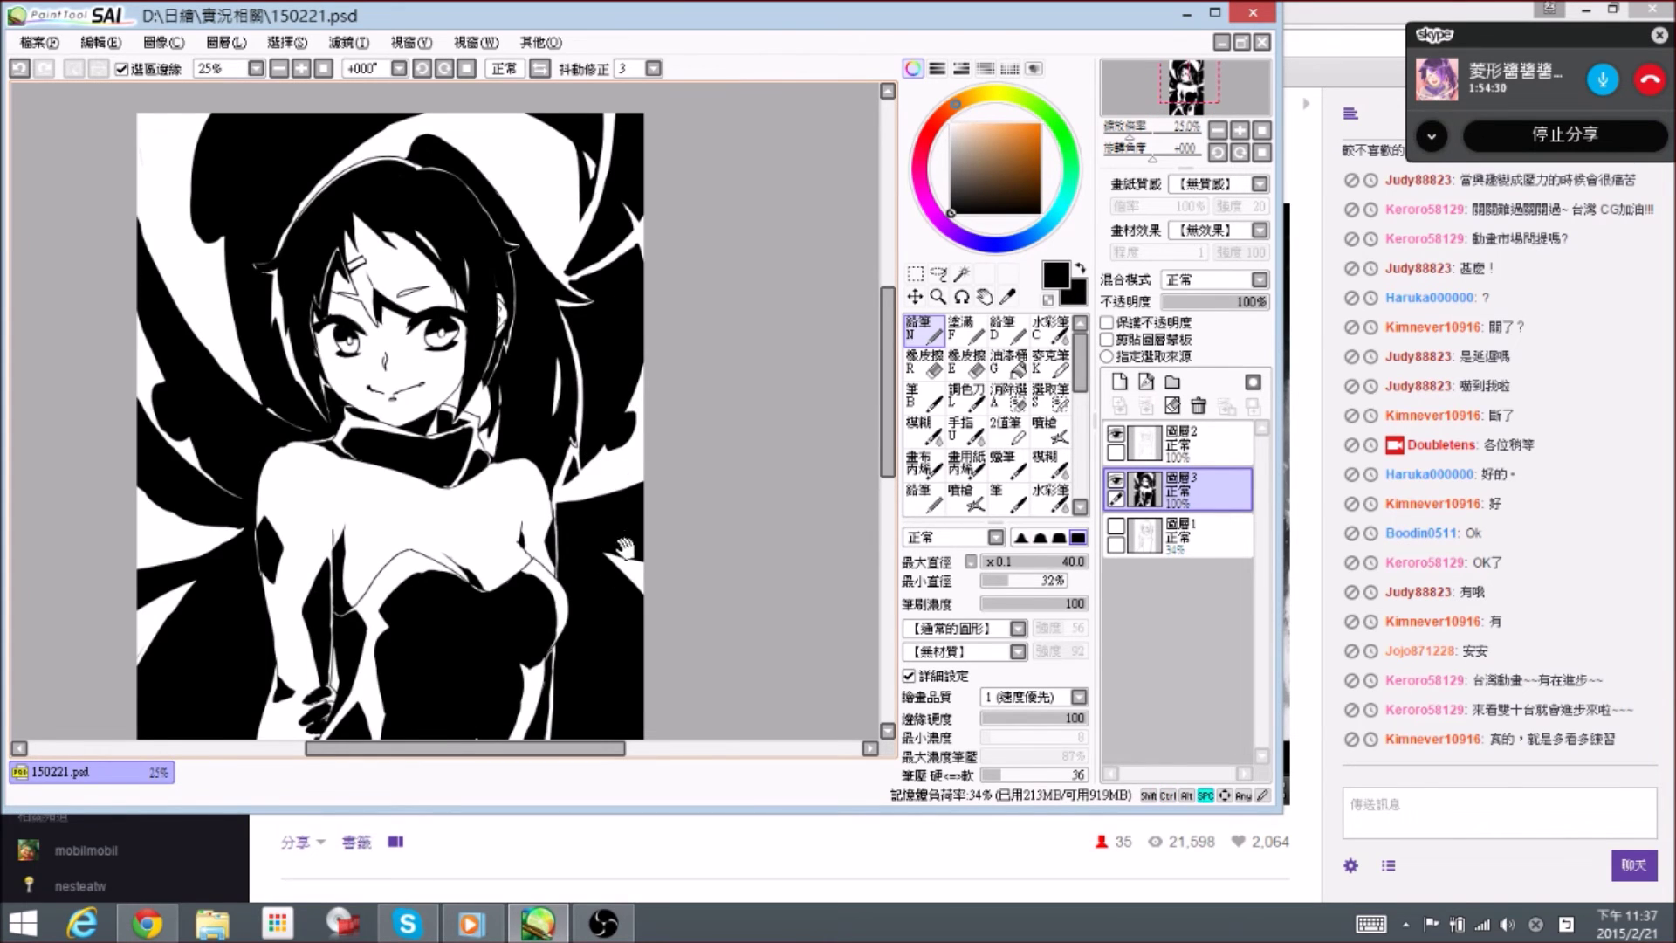
left_click_drag(626, 550, 642, 356)
left_click_drag(689, 452, 671, 432)
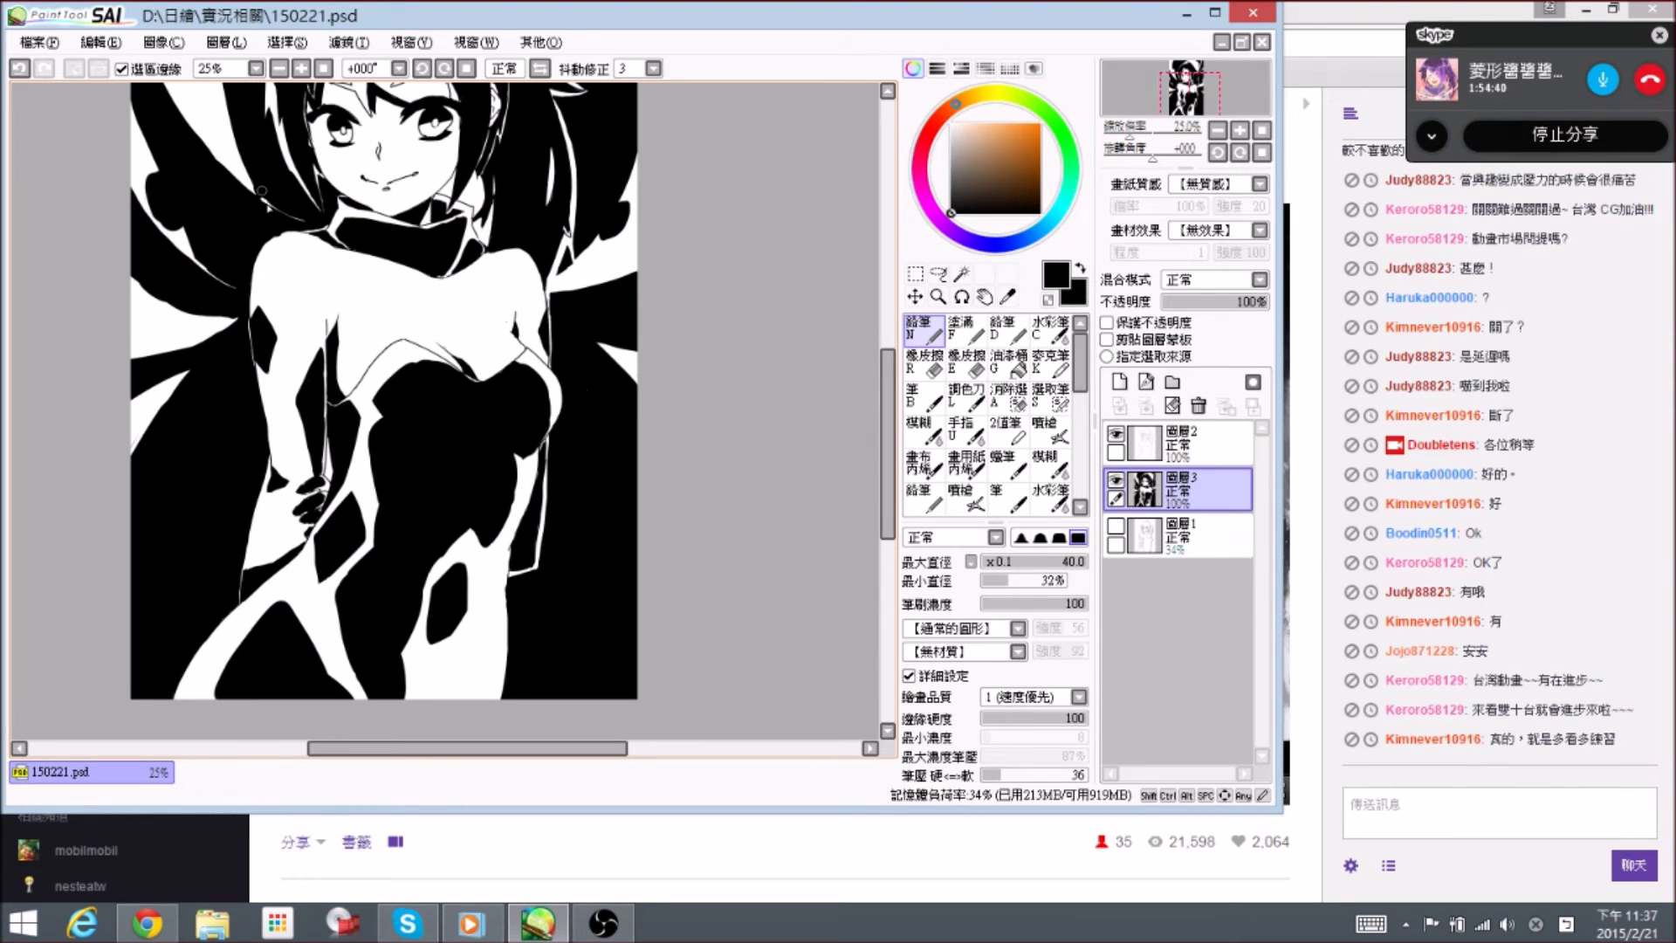
scroll(634, 365, "up", 2)
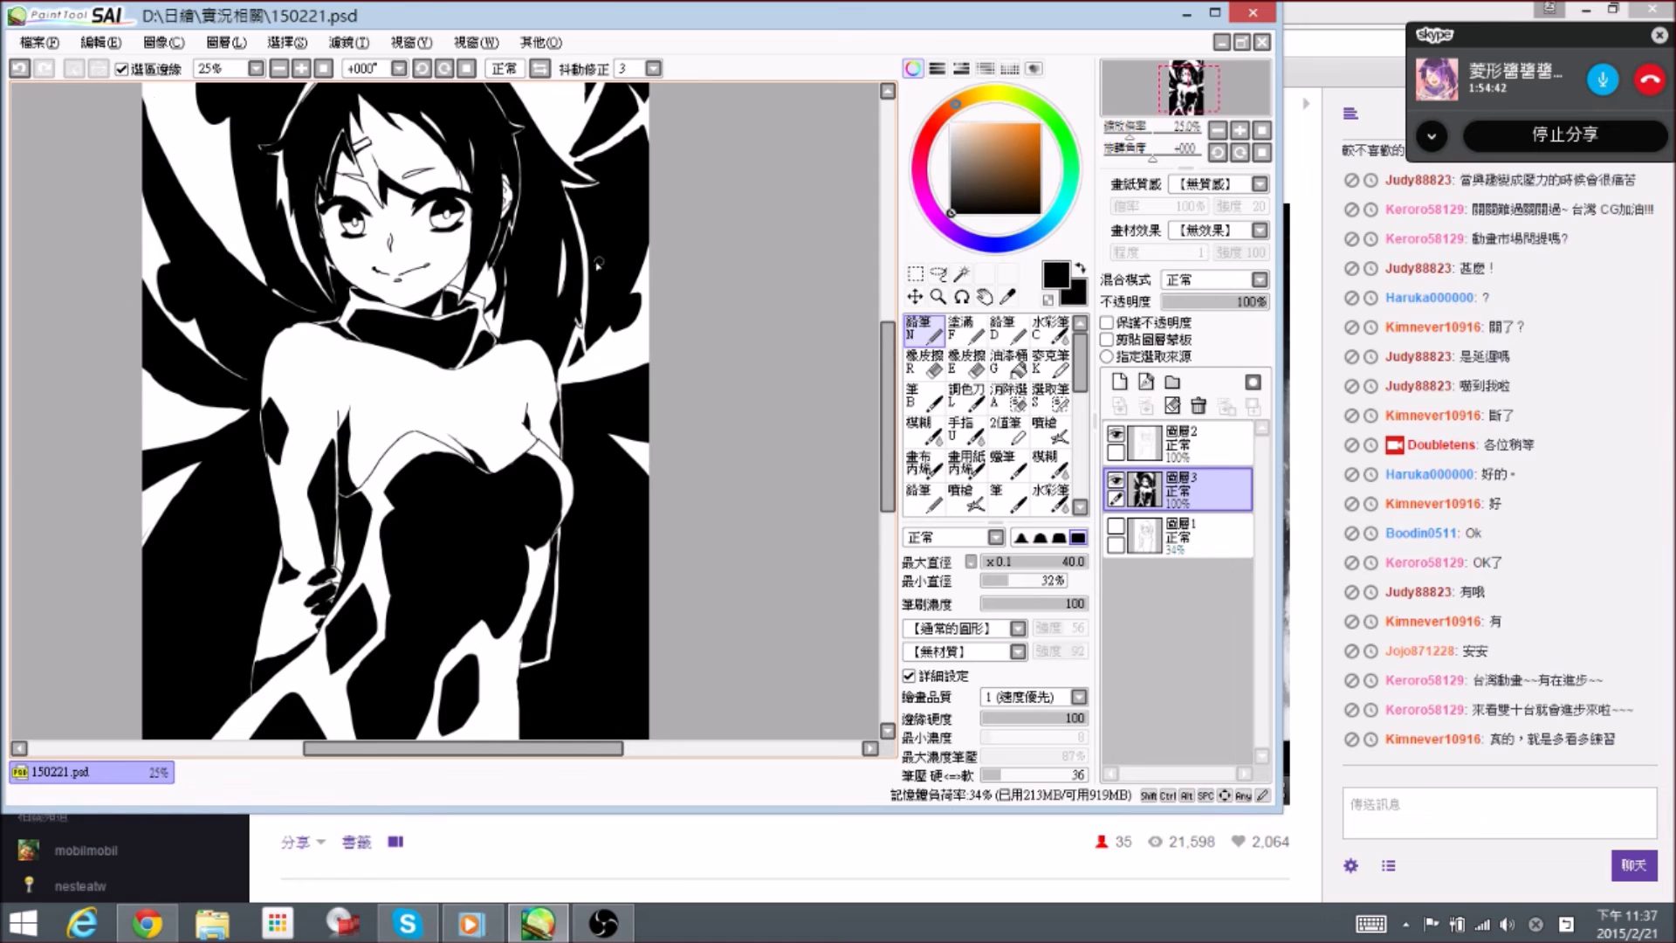
- Set the Pencil size to 30 and touch up the black line at the armpit beside the chest
scroll(410, 424, "up", 1)
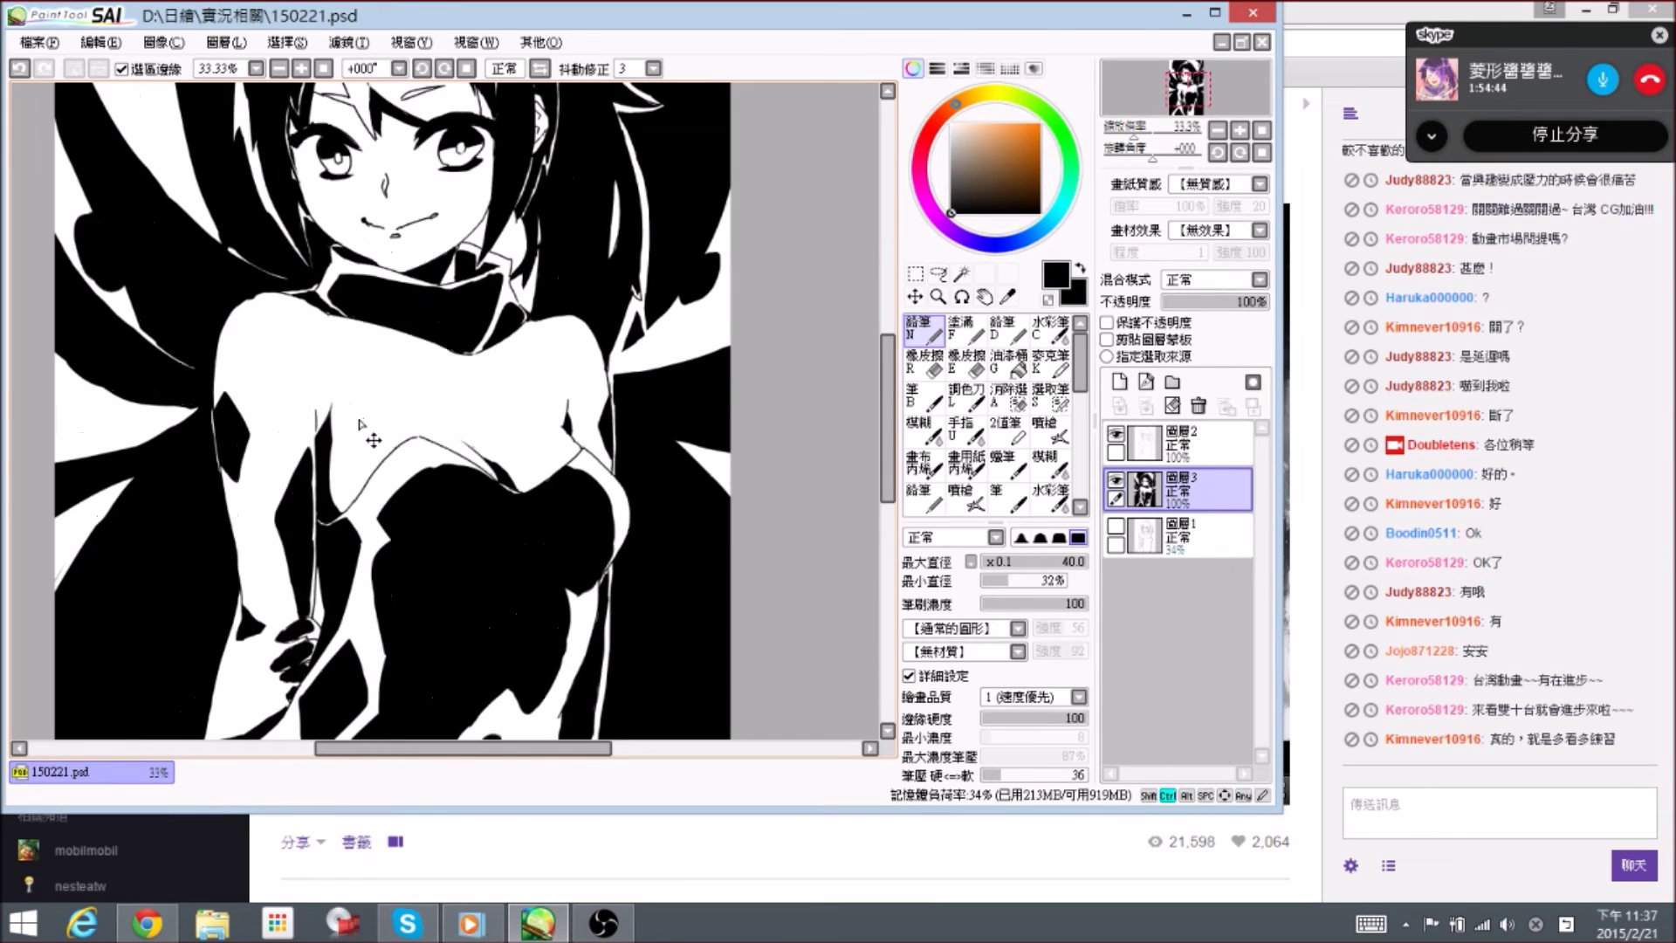
scroll(359, 425, "up", 1)
key("e")
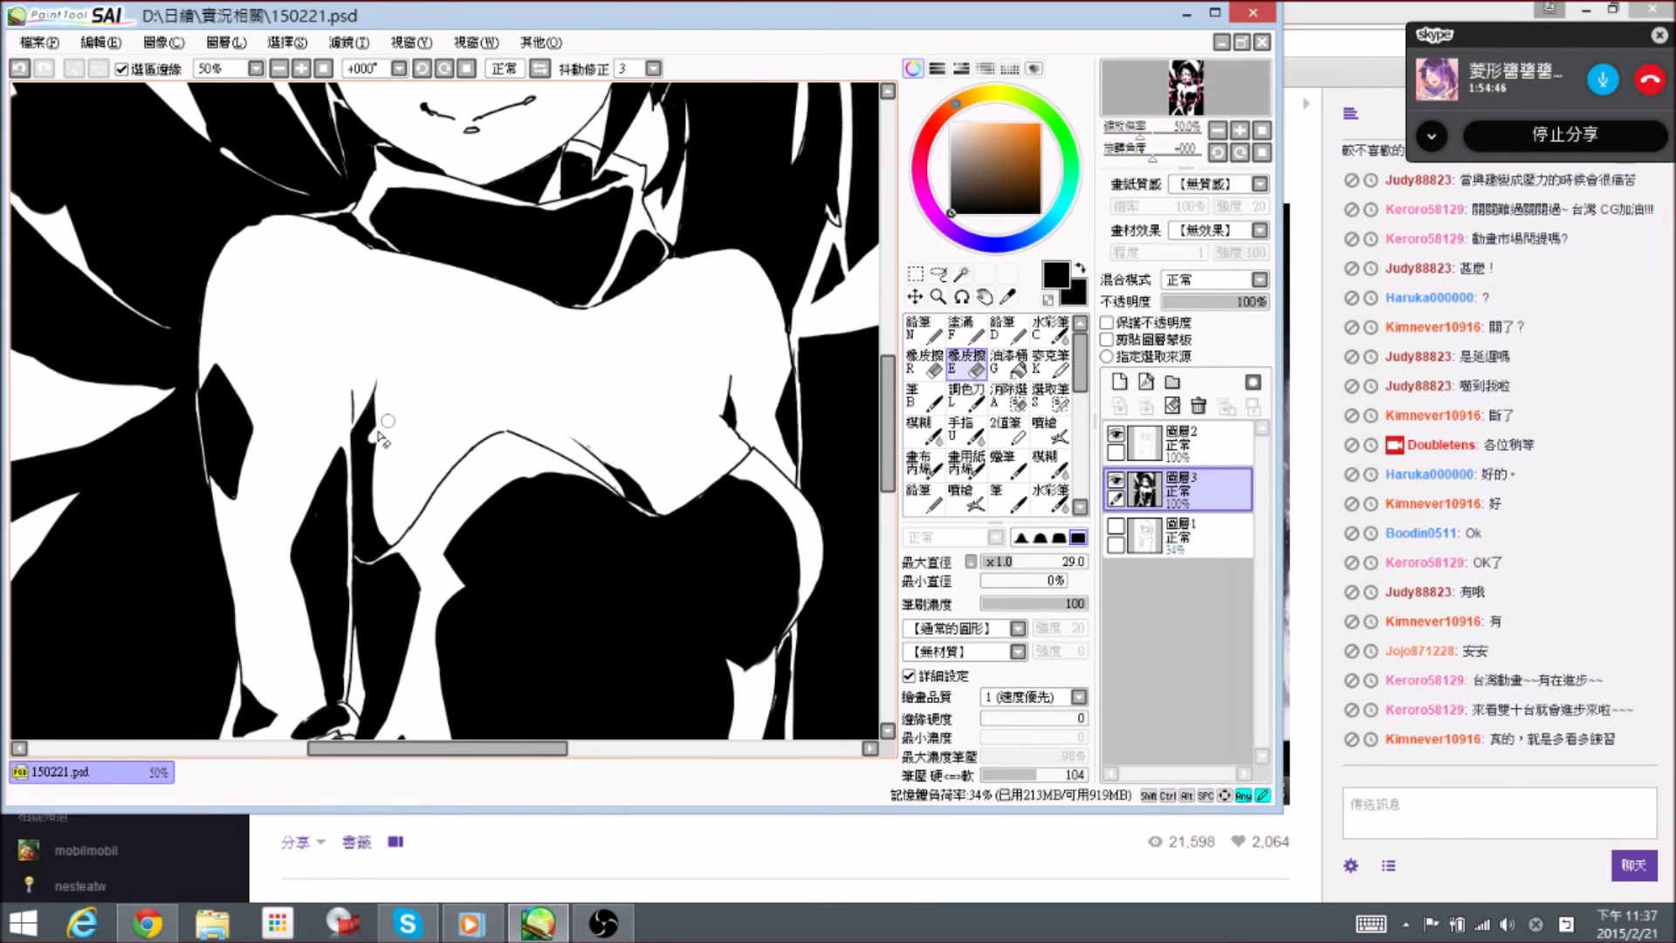
key("n")
key("[")
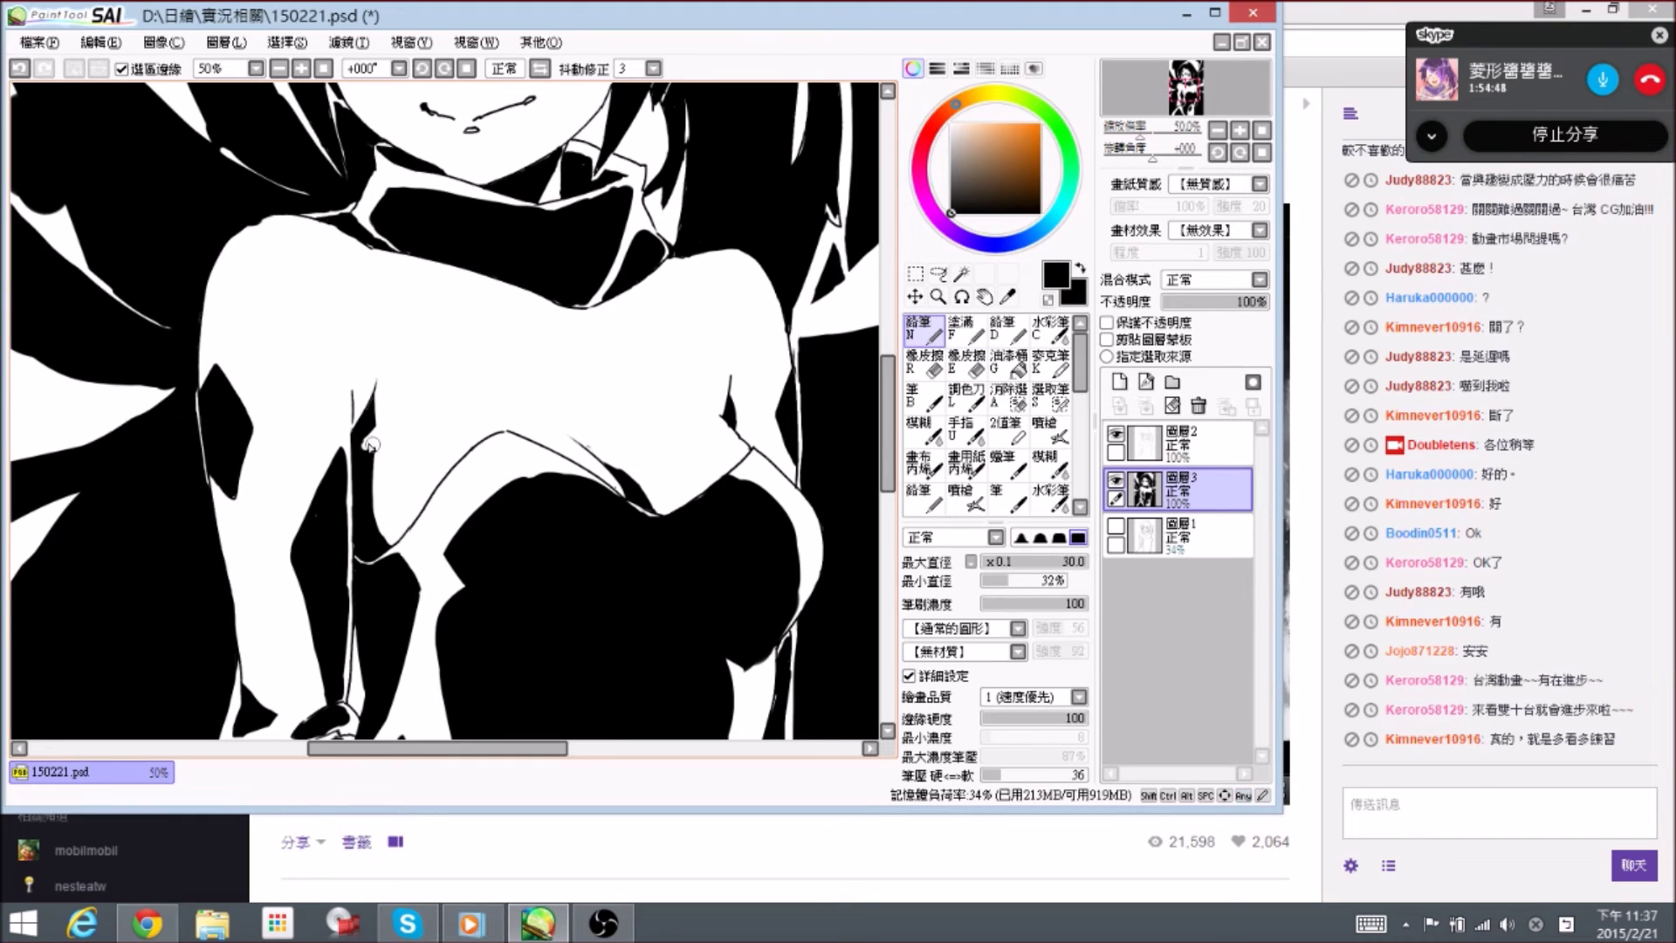
mouse_move(369, 424)
left_mouse_down()
mouse_move(365, 439)
mouse_move(375, 425)
left_mouse_up()
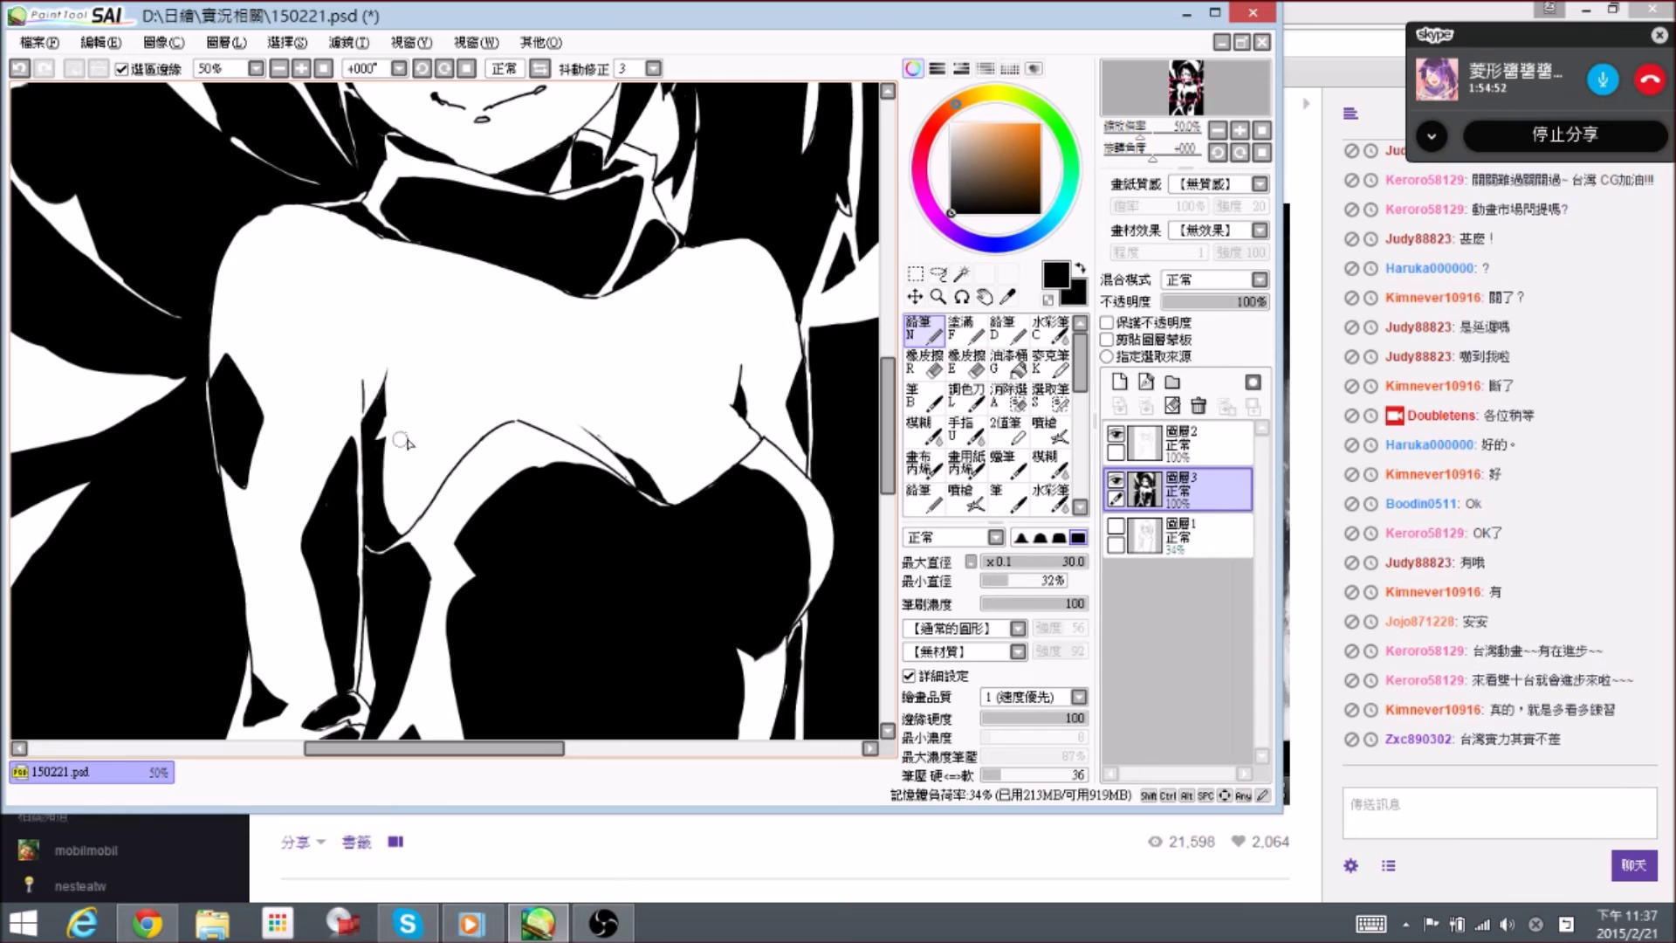
left_click_drag(602, 554, 622, 325)
left_click_drag(756, 501, 646, 442)
left_click_drag(594, 274, 627, 422)
key("e")
key("n")
- Set the Pencil size to 200 and carve a thin white spike into the black background at the lower side edge beside the hip
mouse_move(689, 499)
left_mouse_down()
mouse_move(668, 406)
mouse_move(676, 210)
left_mouse_up()
key("ctrl+minus")
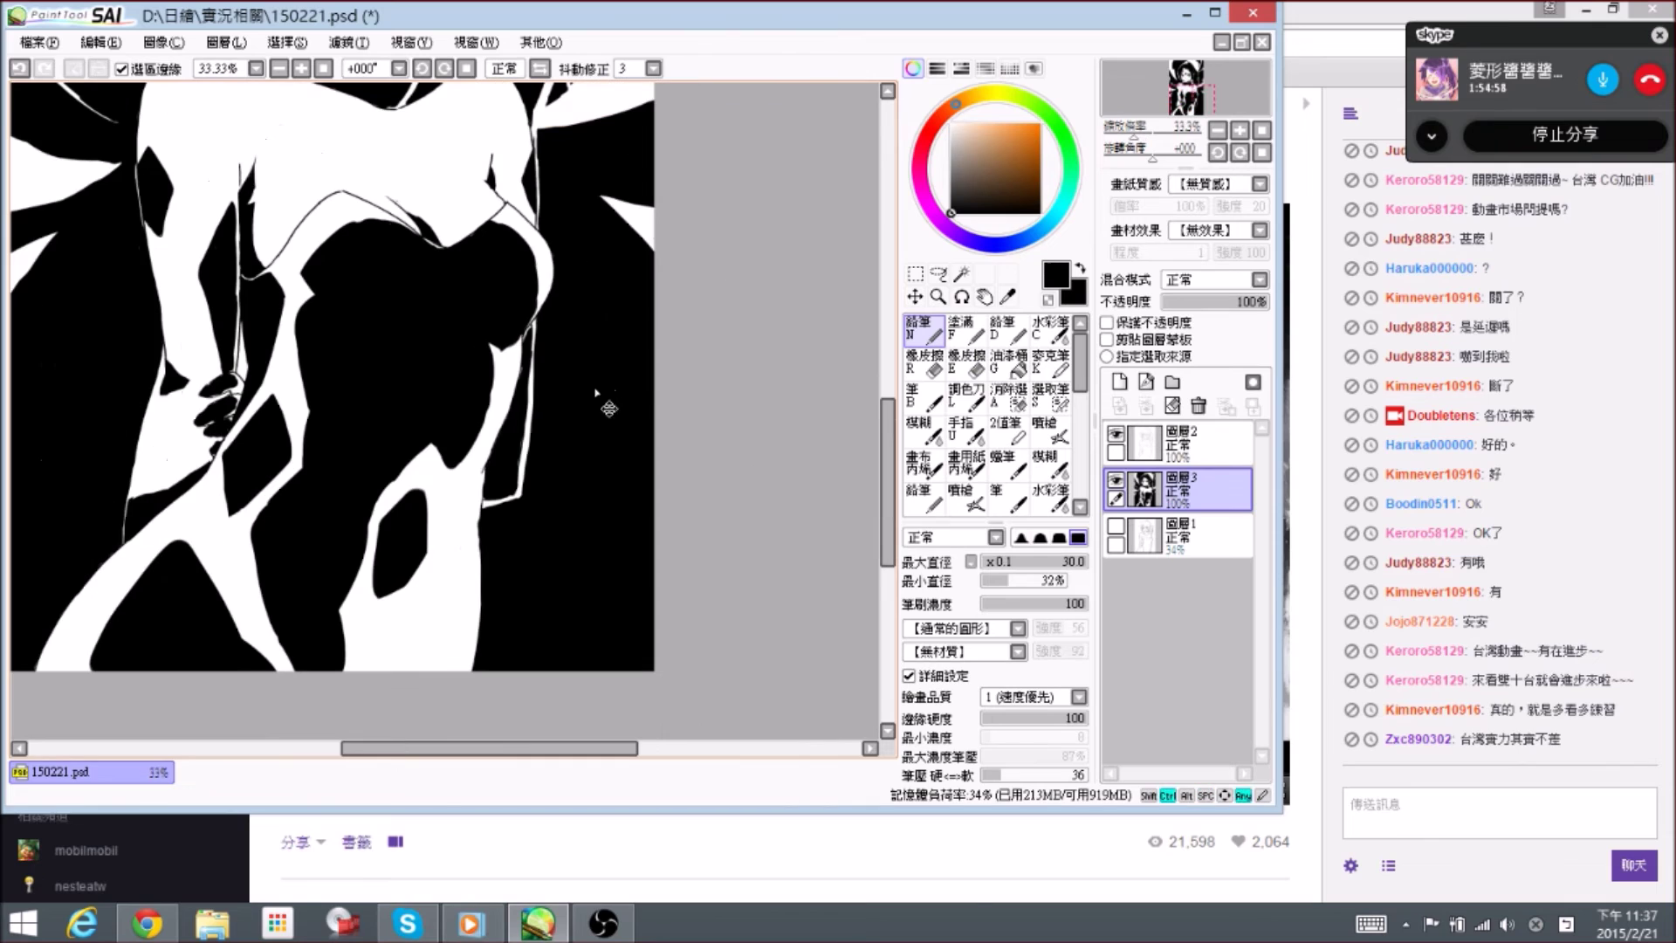
scroll(619, 398, "down", 1)
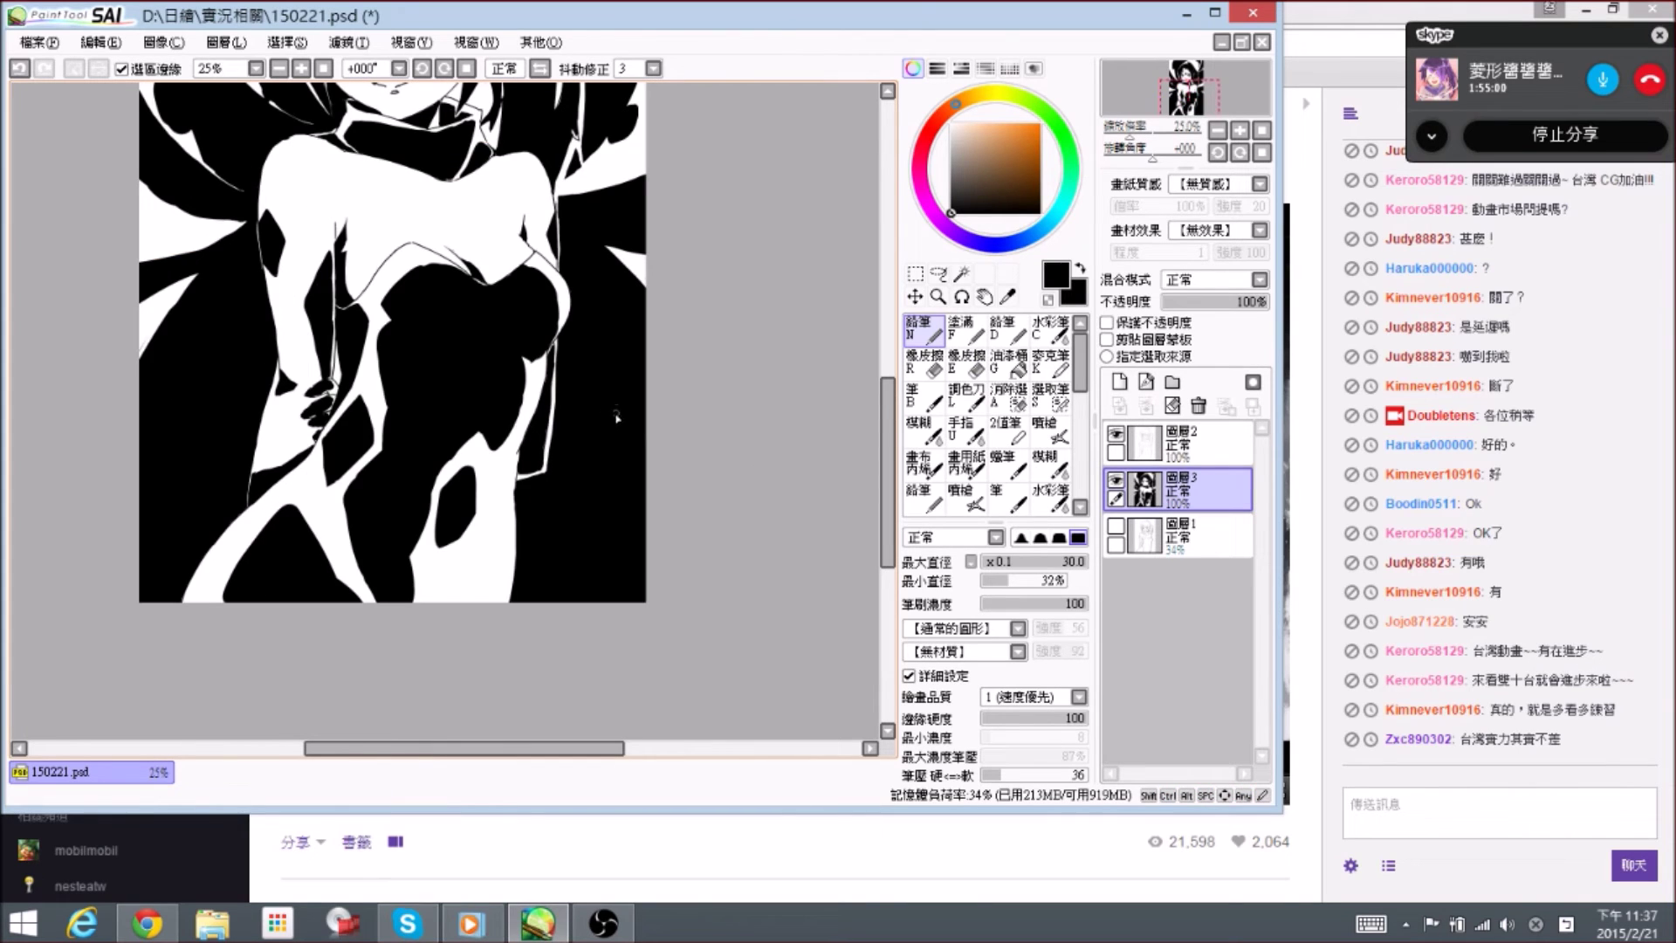
key("bracketright")
key("bracketright")
key("bracketright")
key("bracketright")
key("bracketright")
key("bracketright")
key("bracketright")
key("bracketright")
key("bracketleft")
mouse_move(628, 485)
left_mouse_down()
mouse_move(668, 488)
mouse_move(626, 559)
mouse_move(658, 523)
mouse_move(662, 545)
mouse_move(578, 602)
left_mouse_up()
key("e")
key("n")
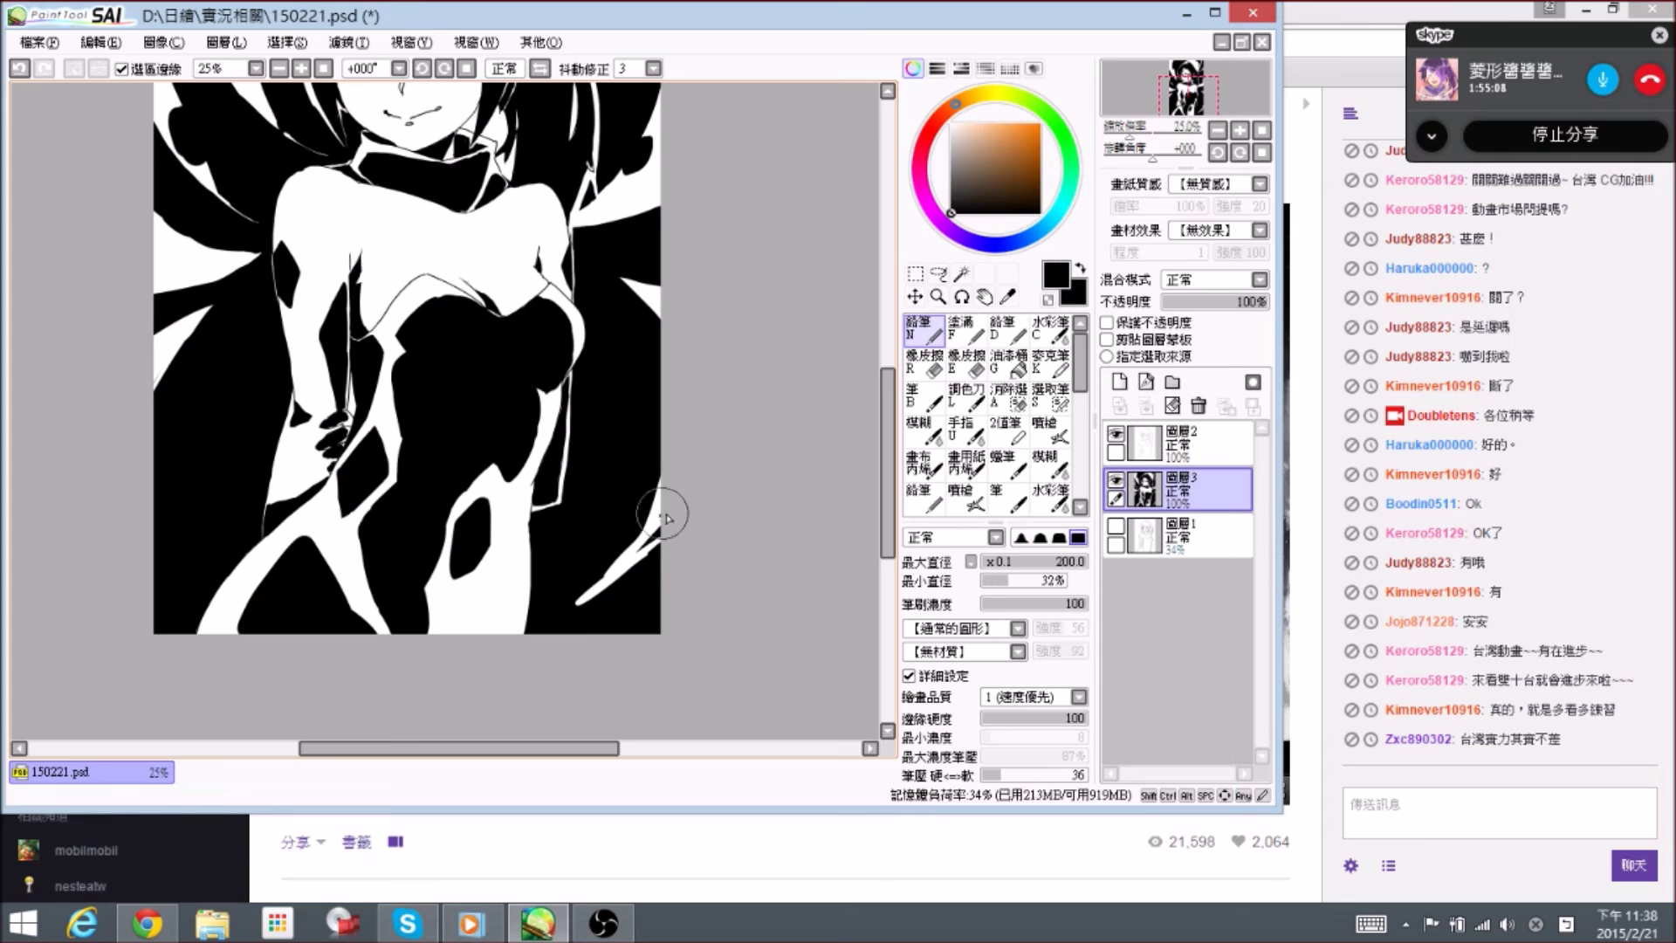
- Widen the lower white spike toward the canvas edge with the Eraser and sharpen its curved outline with the Pencil
key("e")
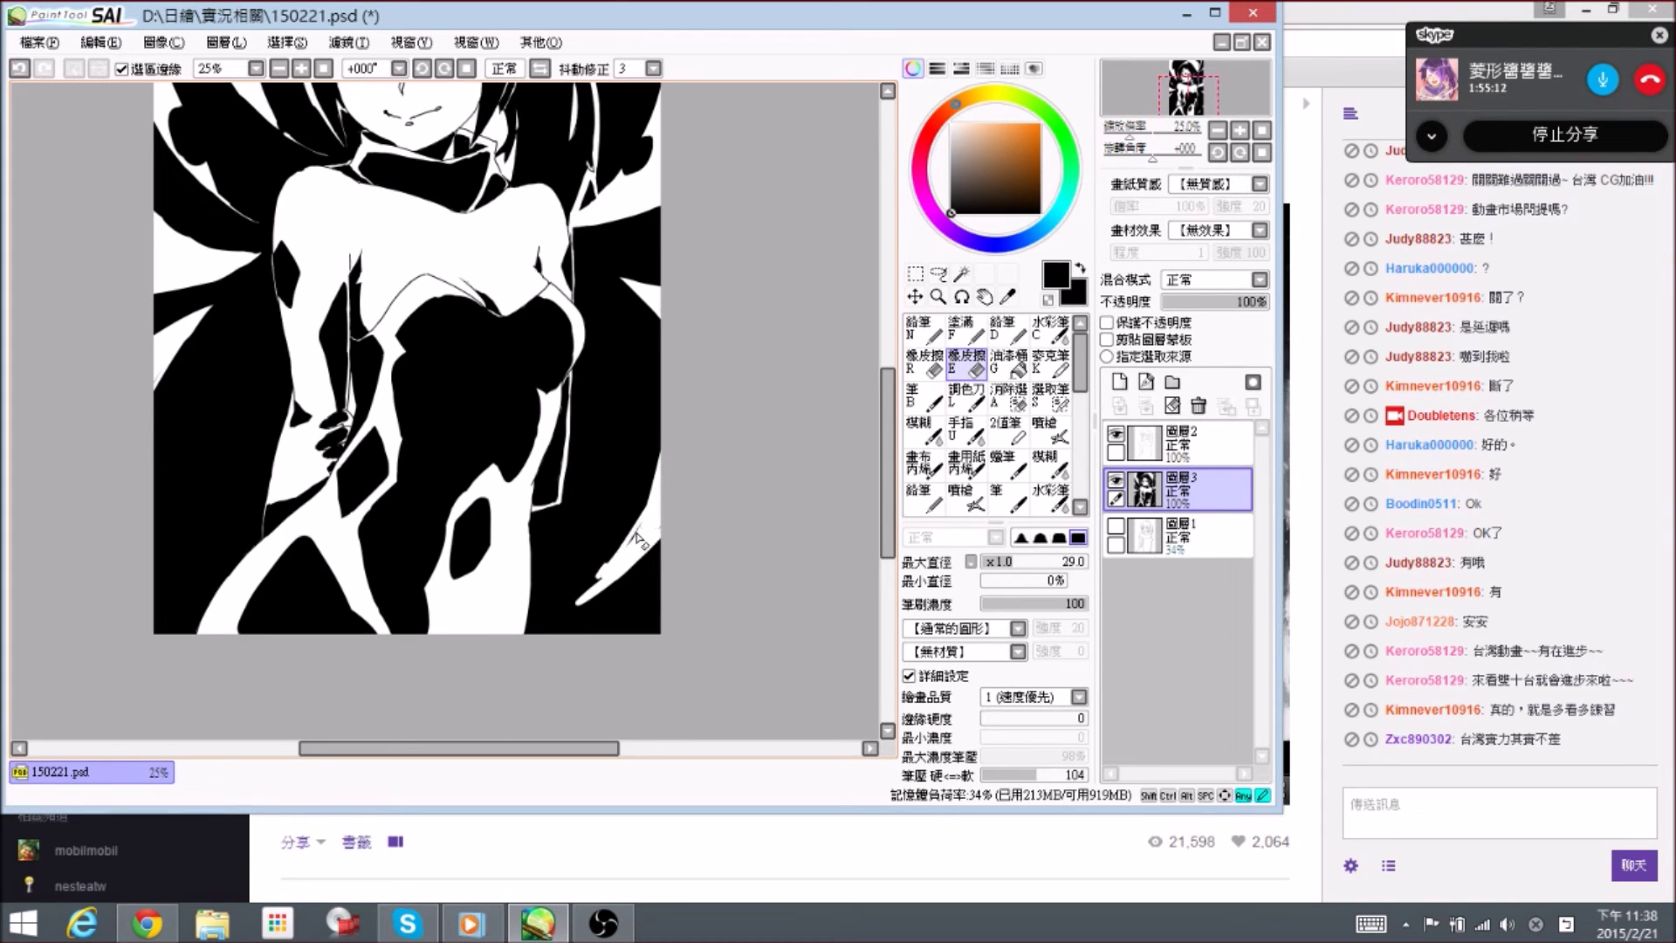
key("n")
left_click_drag(567, 591, 617, 466)
mouse_move(606, 550)
left_mouse_down()
mouse_move(646, 374)
mouse_move(650, 394)
left_mouse_up()
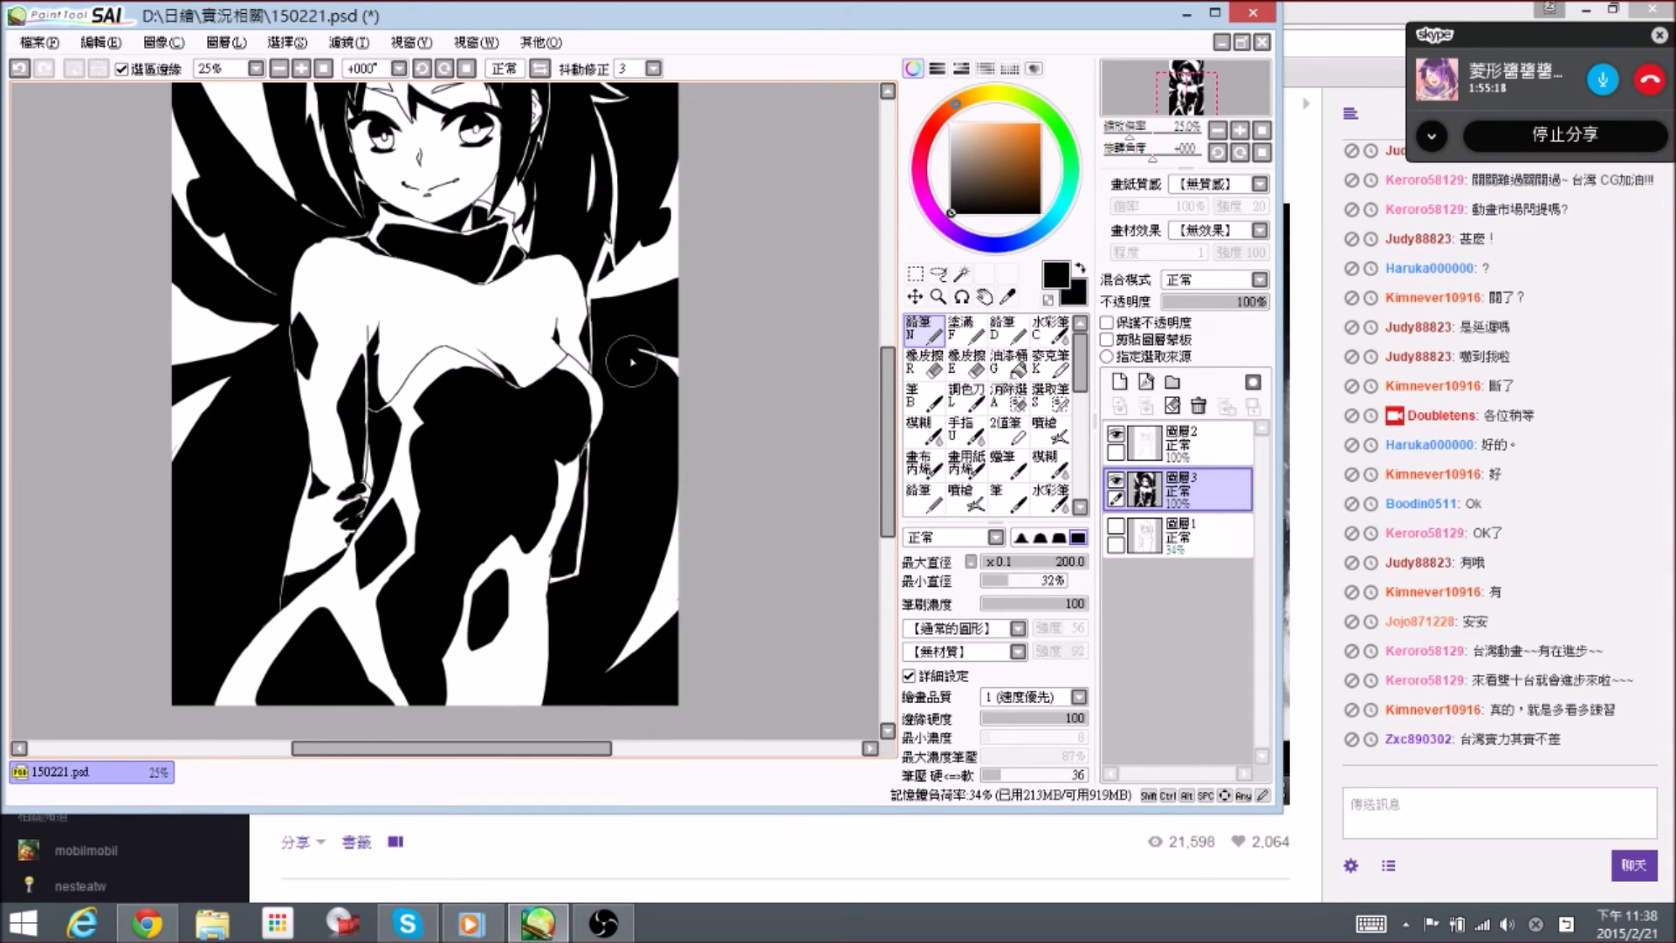
- Erase a narrow white spike into the black background at the side edge beside the upper arm, trimming it with the Pencil
key("e")
mouse_move(653, 349)
left_mouse_down()
mouse_move(685, 365)
mouse_move(618, 341)
mouse_move(653, 363)
left_mouse_up()
key("n")
key("e")
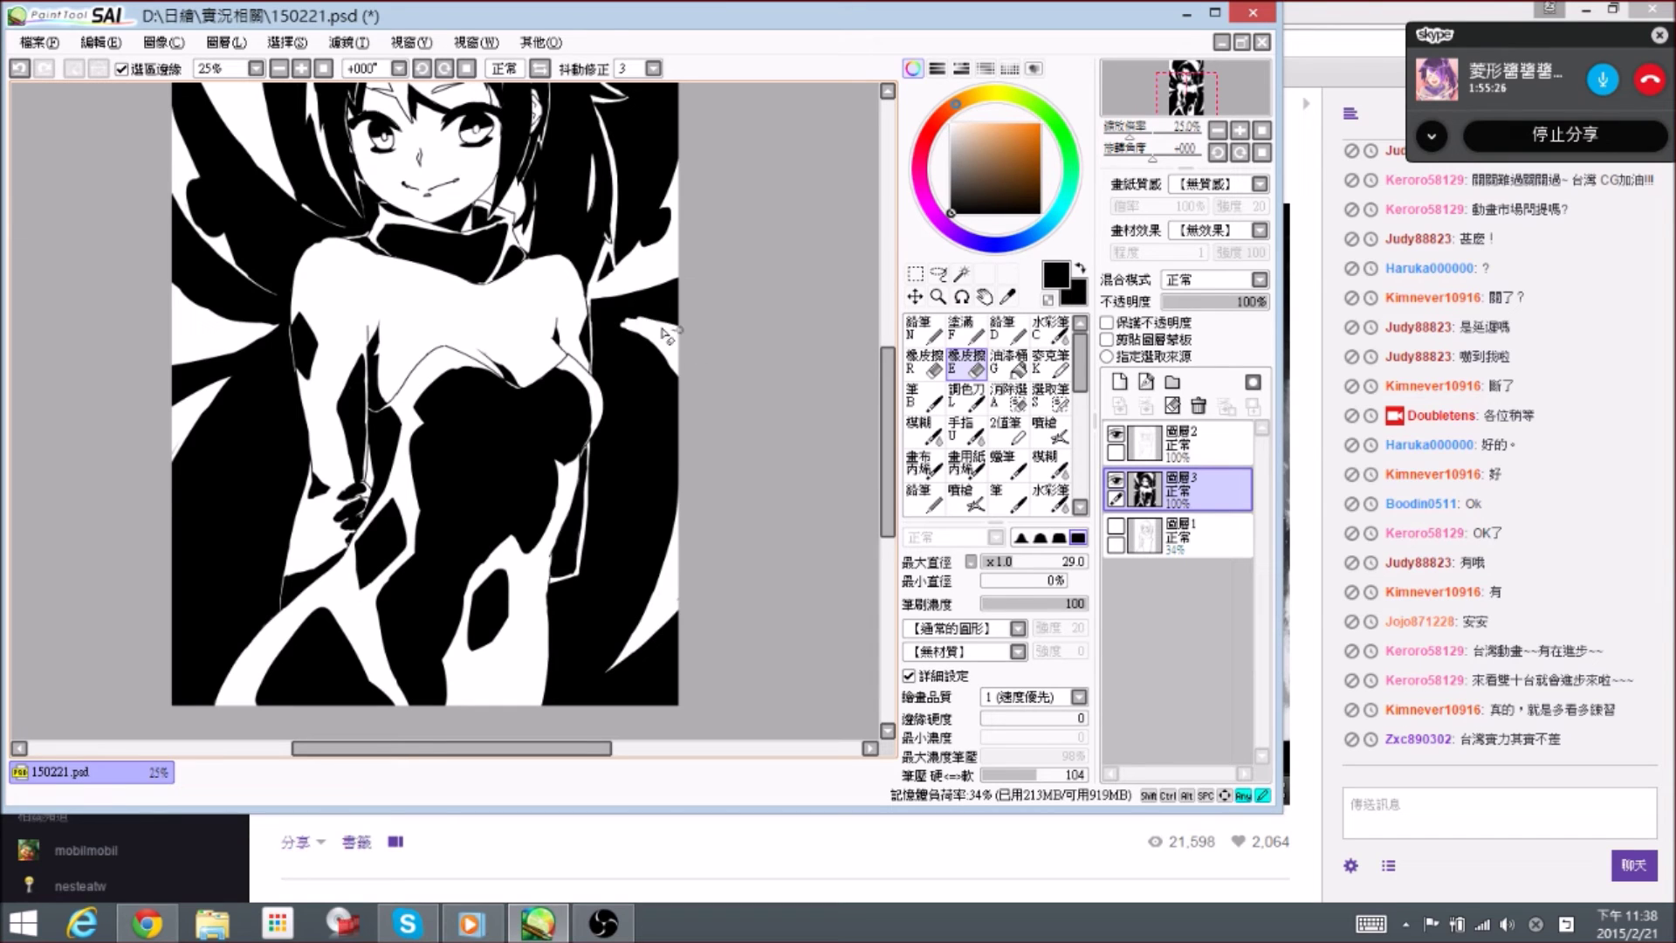
key("n")
left_click_drag(629, 333, 675, 398)
- Smooth the black background shape at the opposite side edge beside the hair and extend it upward into a sharp point
key("space")
left_click_drag(243, 408, 325, 530)
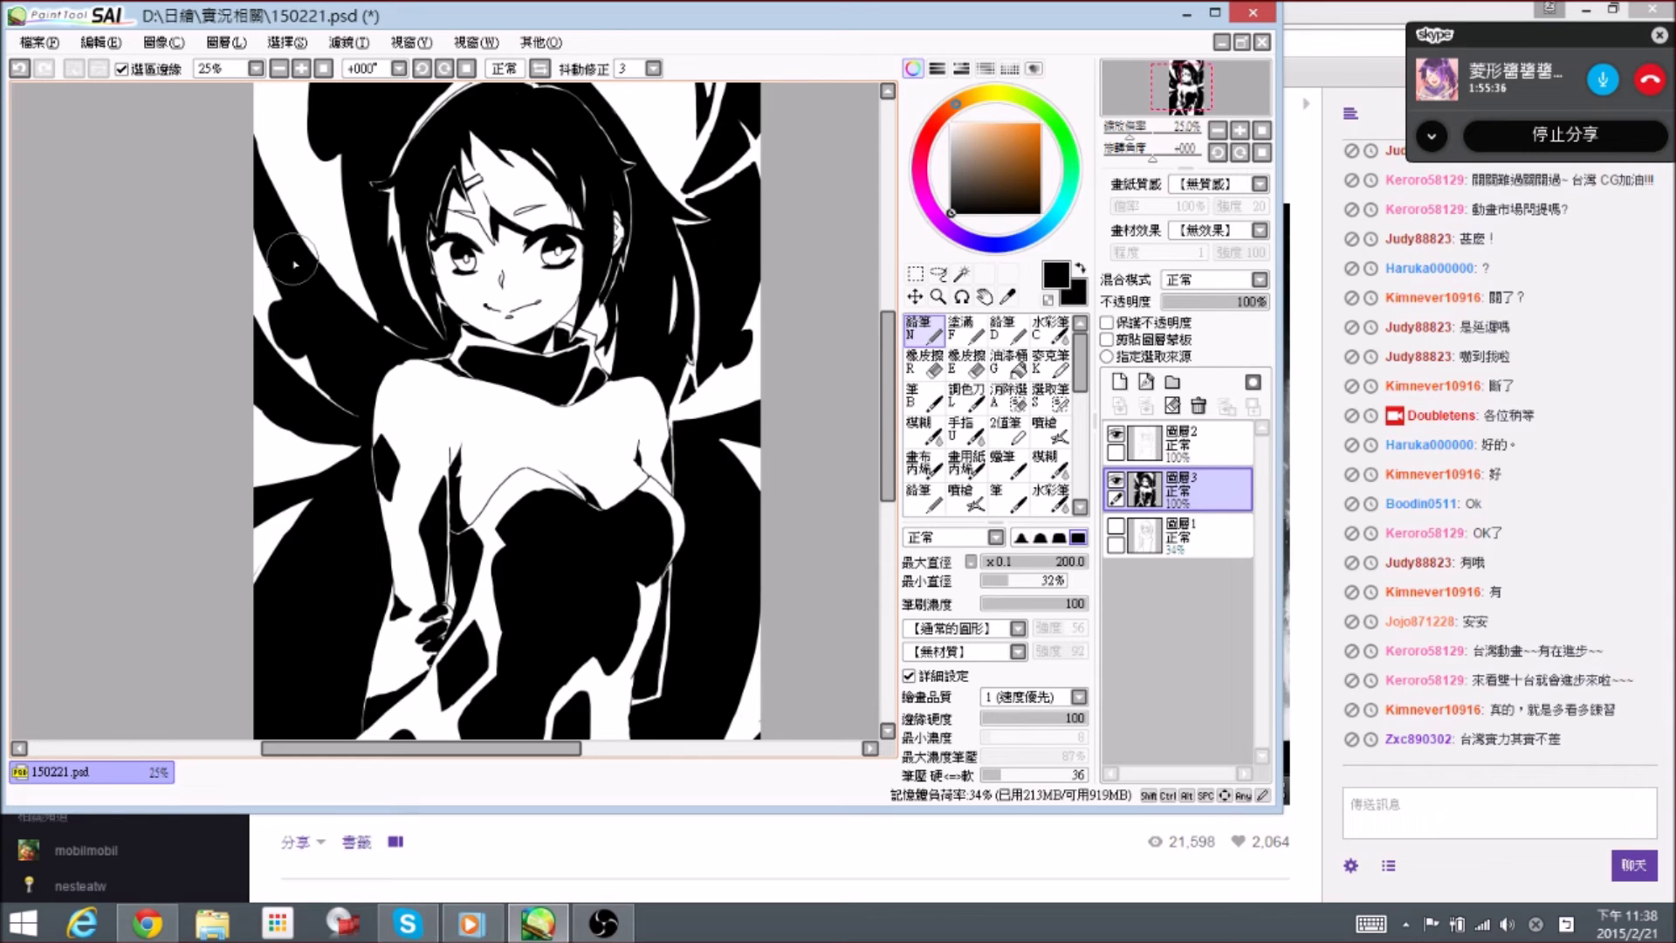
key("space")
left_click_drag(318, 406, 337, 464)
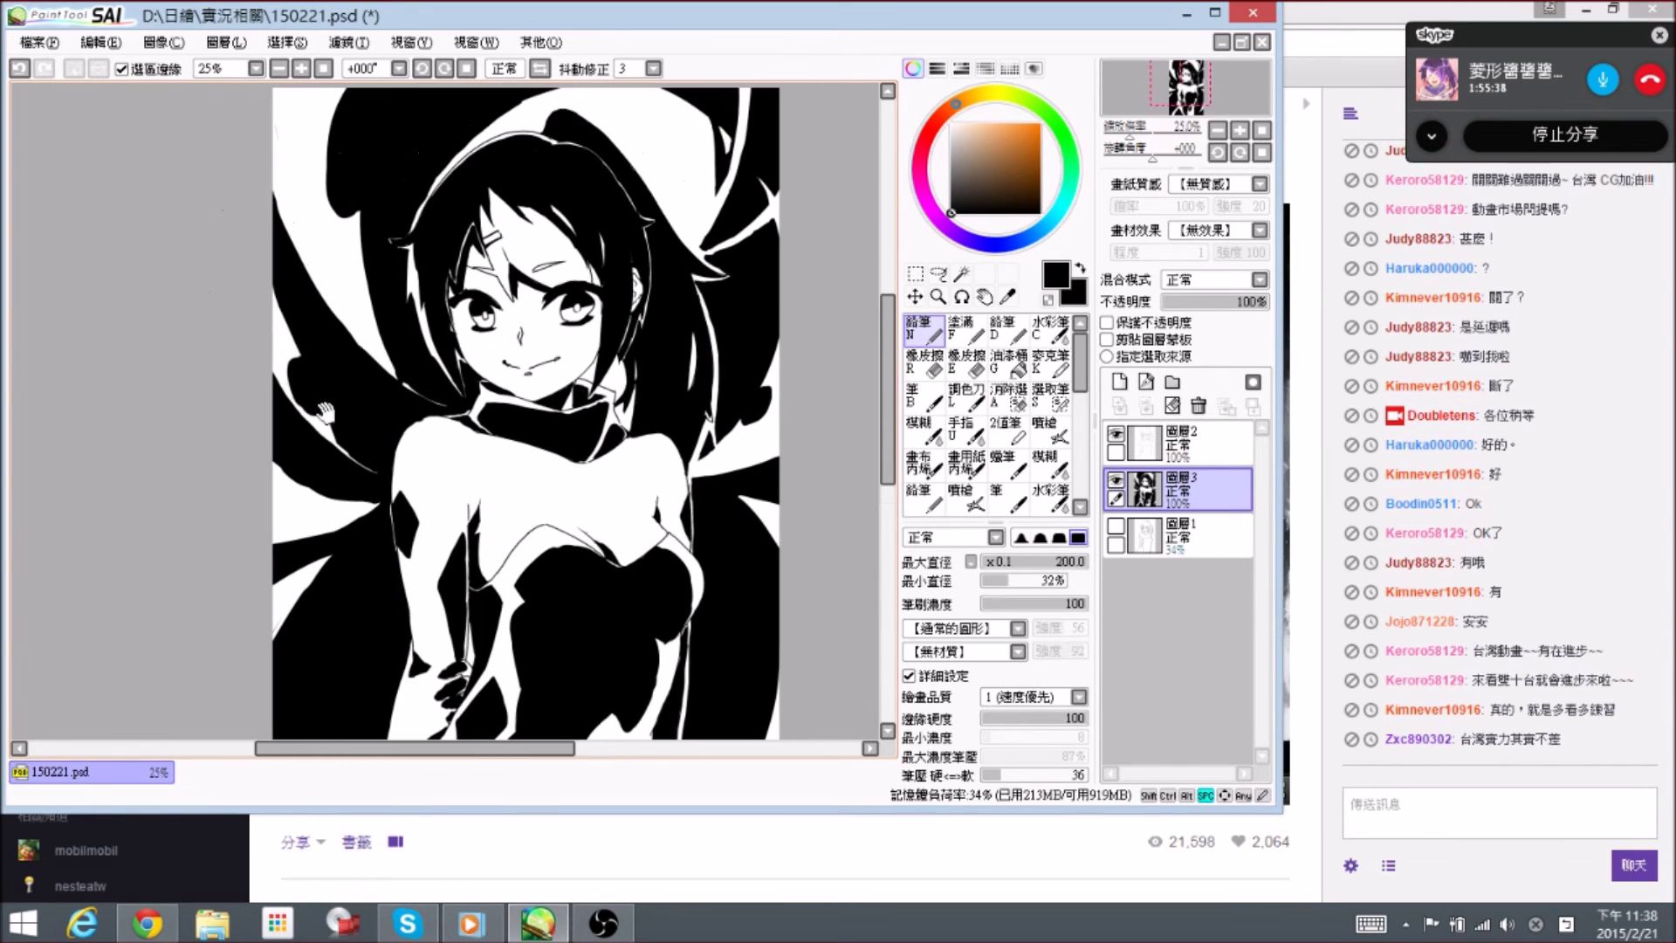
key("e")
mouse_move(303, 396)
left_mouse_down()
mouse_move(283, 363)
mouse_move(314, 410)
mouse_move(296, 359)
mouse_move(325, 420)
left_mouse_up()
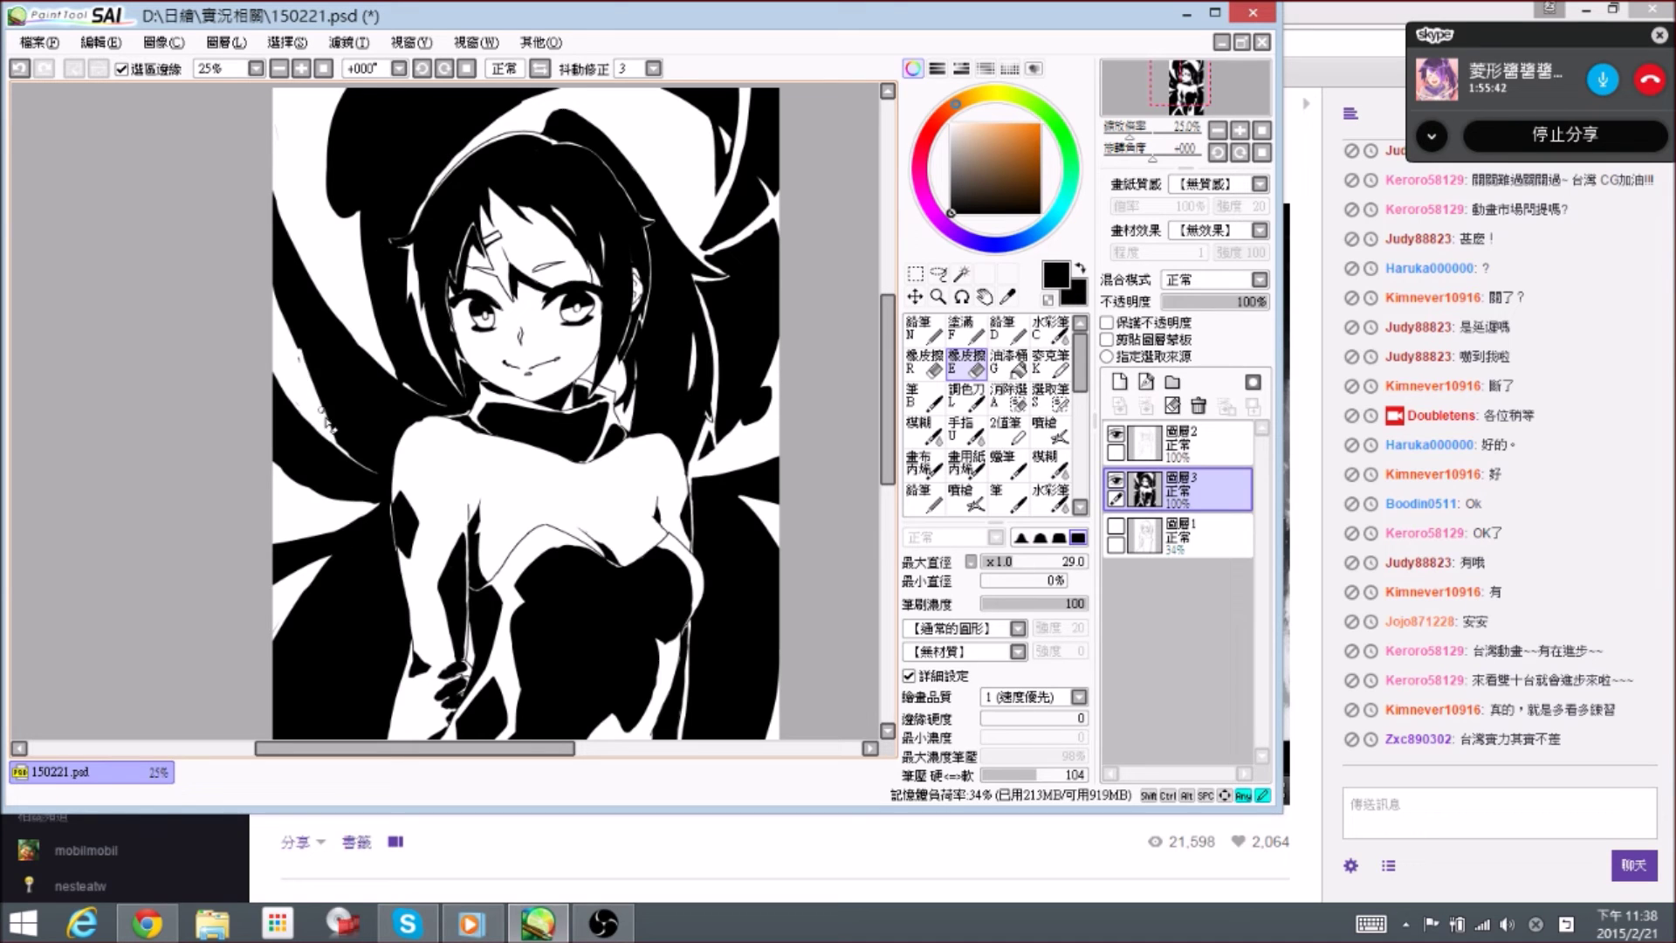
key("n")
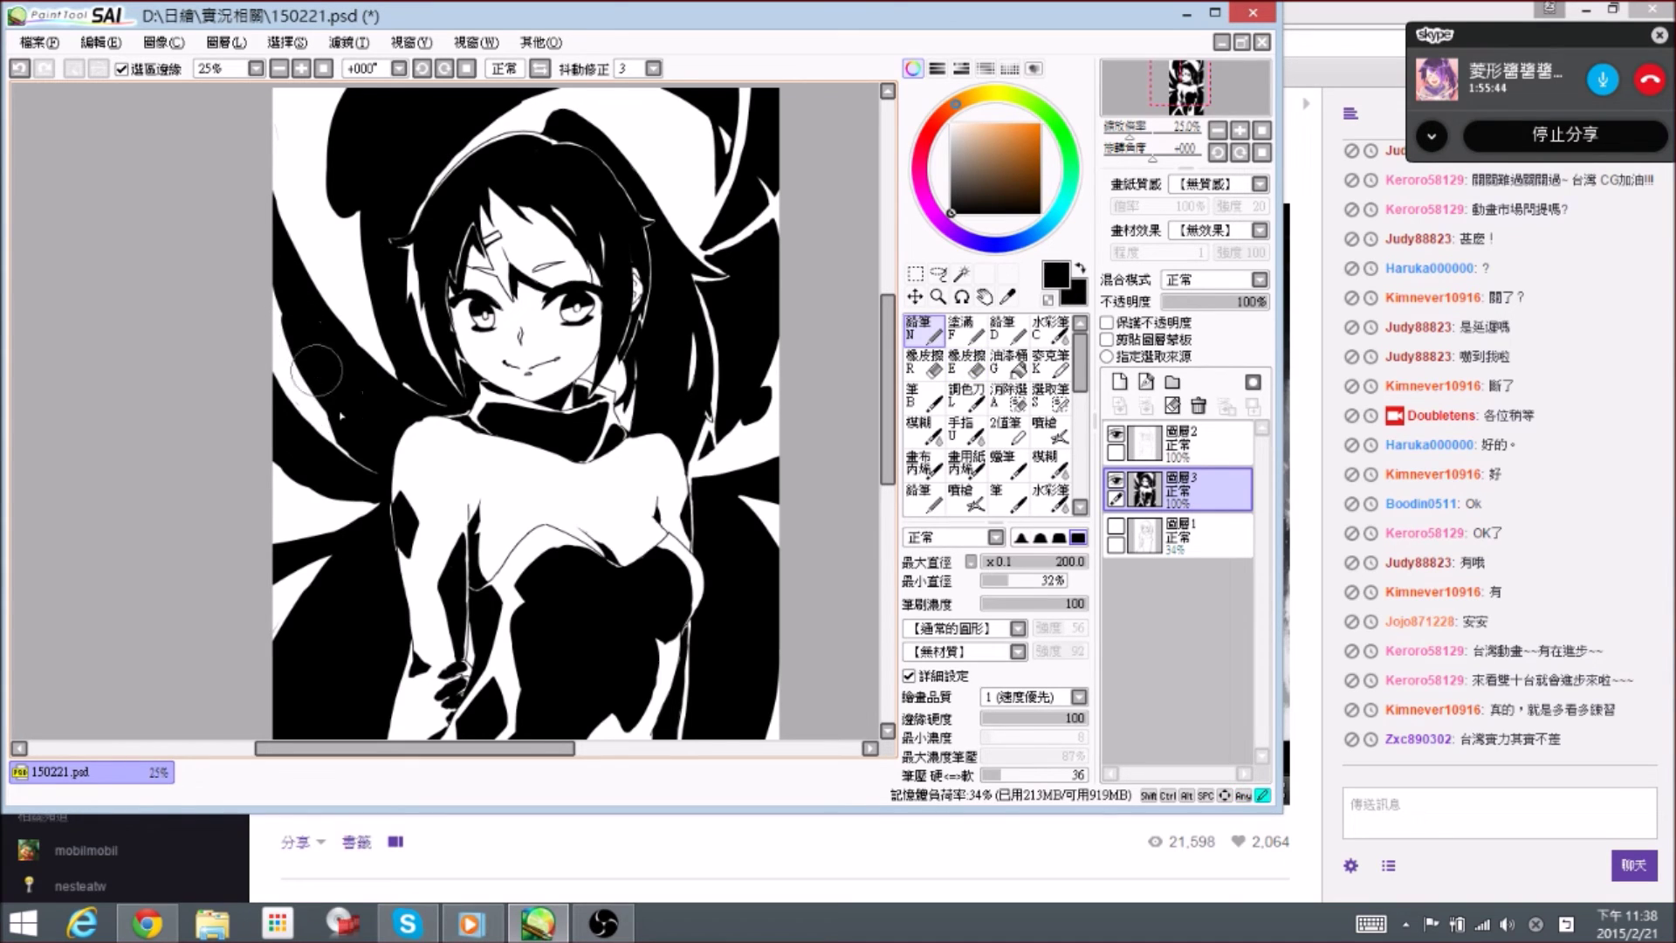
key("e")
mouse_move(274, 263)
left_mouse_down()
mouse_move(286, 338)
mouse_move(280, 296)
left_mouse_up()
key("n")
left_click_drag(279, 277, 299, 345)
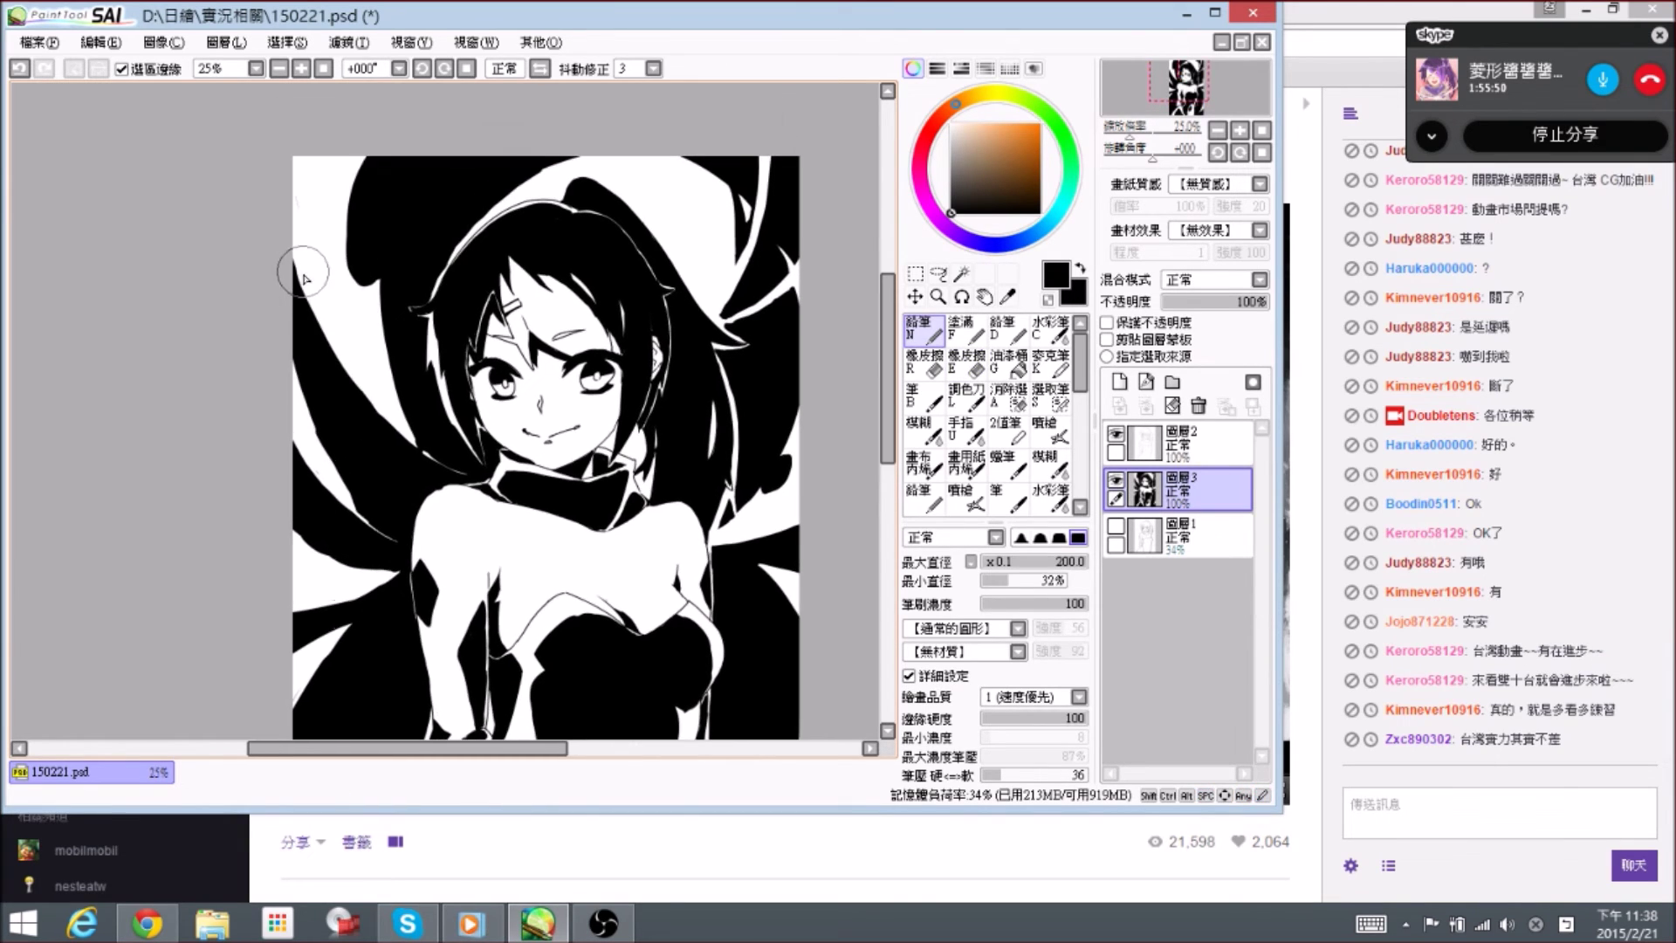
- Paint a black patch on the white thigh at the canvas's bottom edge and trim its outline with the Eraser
left_click_drag(398, 521, 353, 440)
left_click_drag(663, 569, 604, 373)
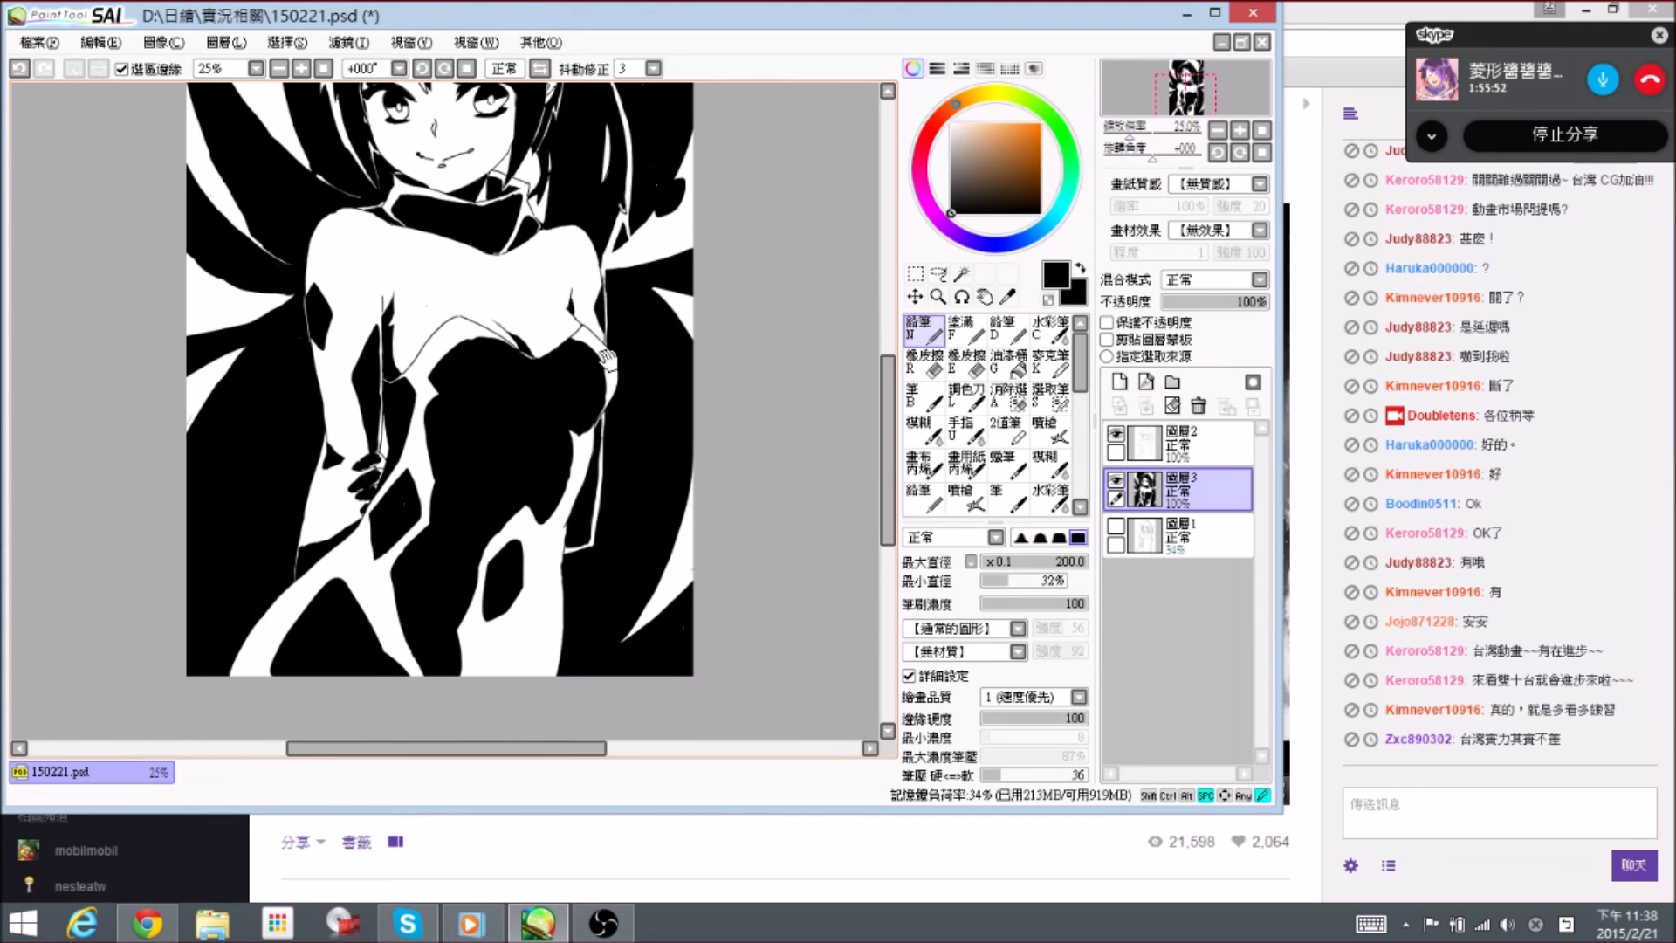
left_click_drag(635, 503, 628, 402)
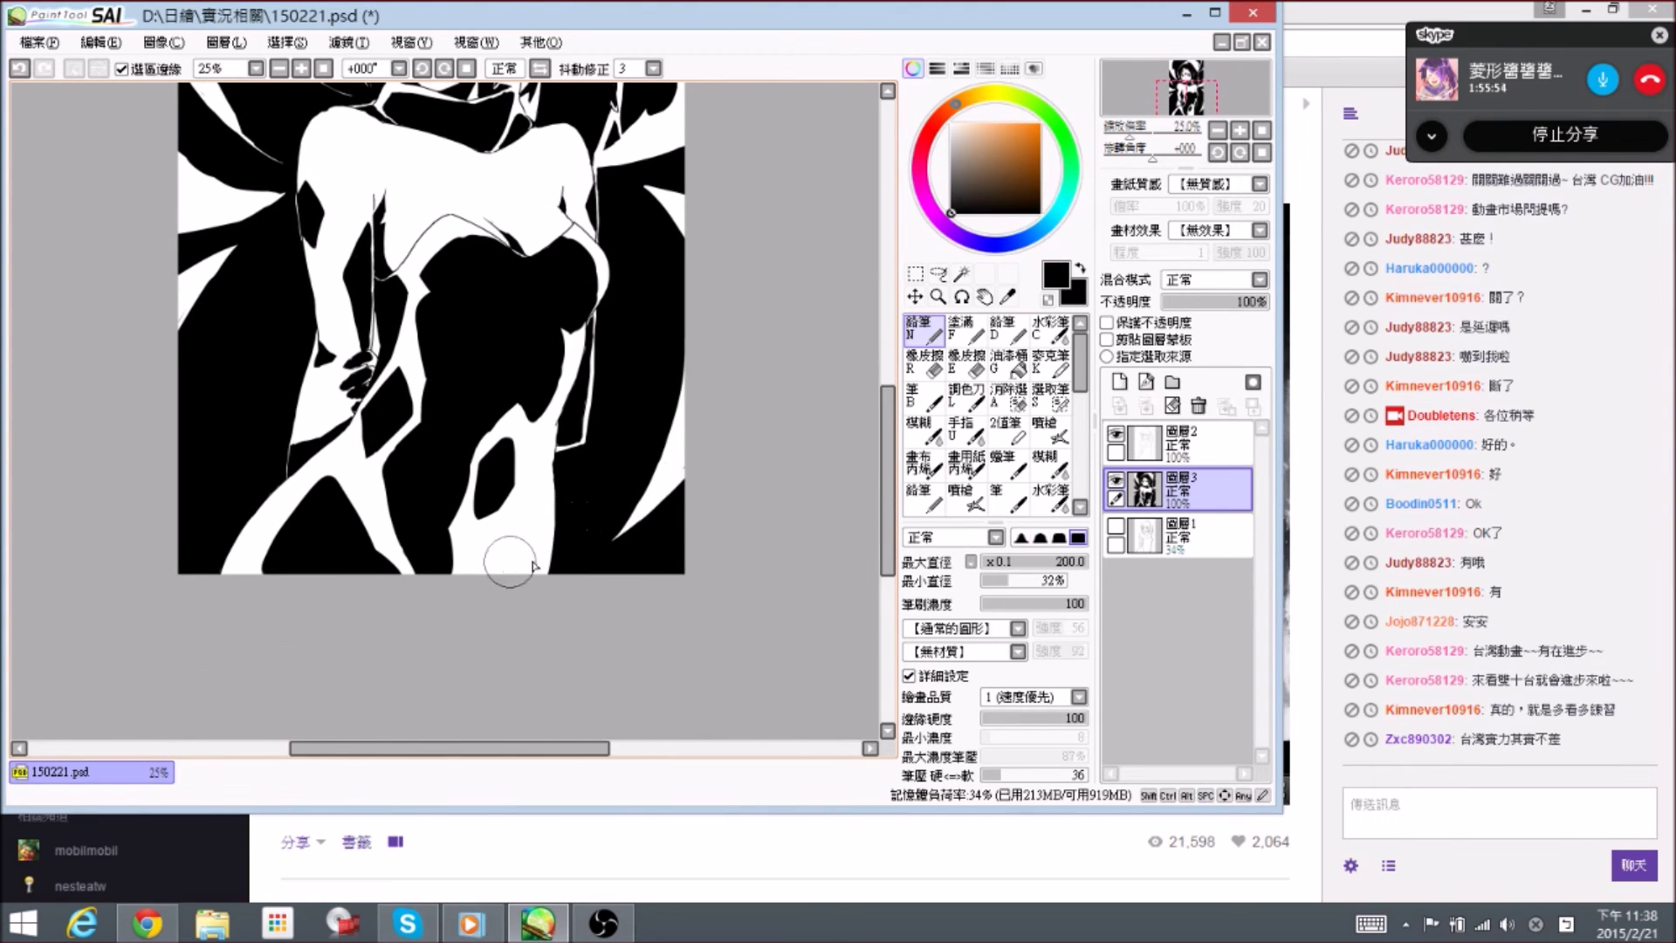
left_click_drag(580, 524, 580, 549)
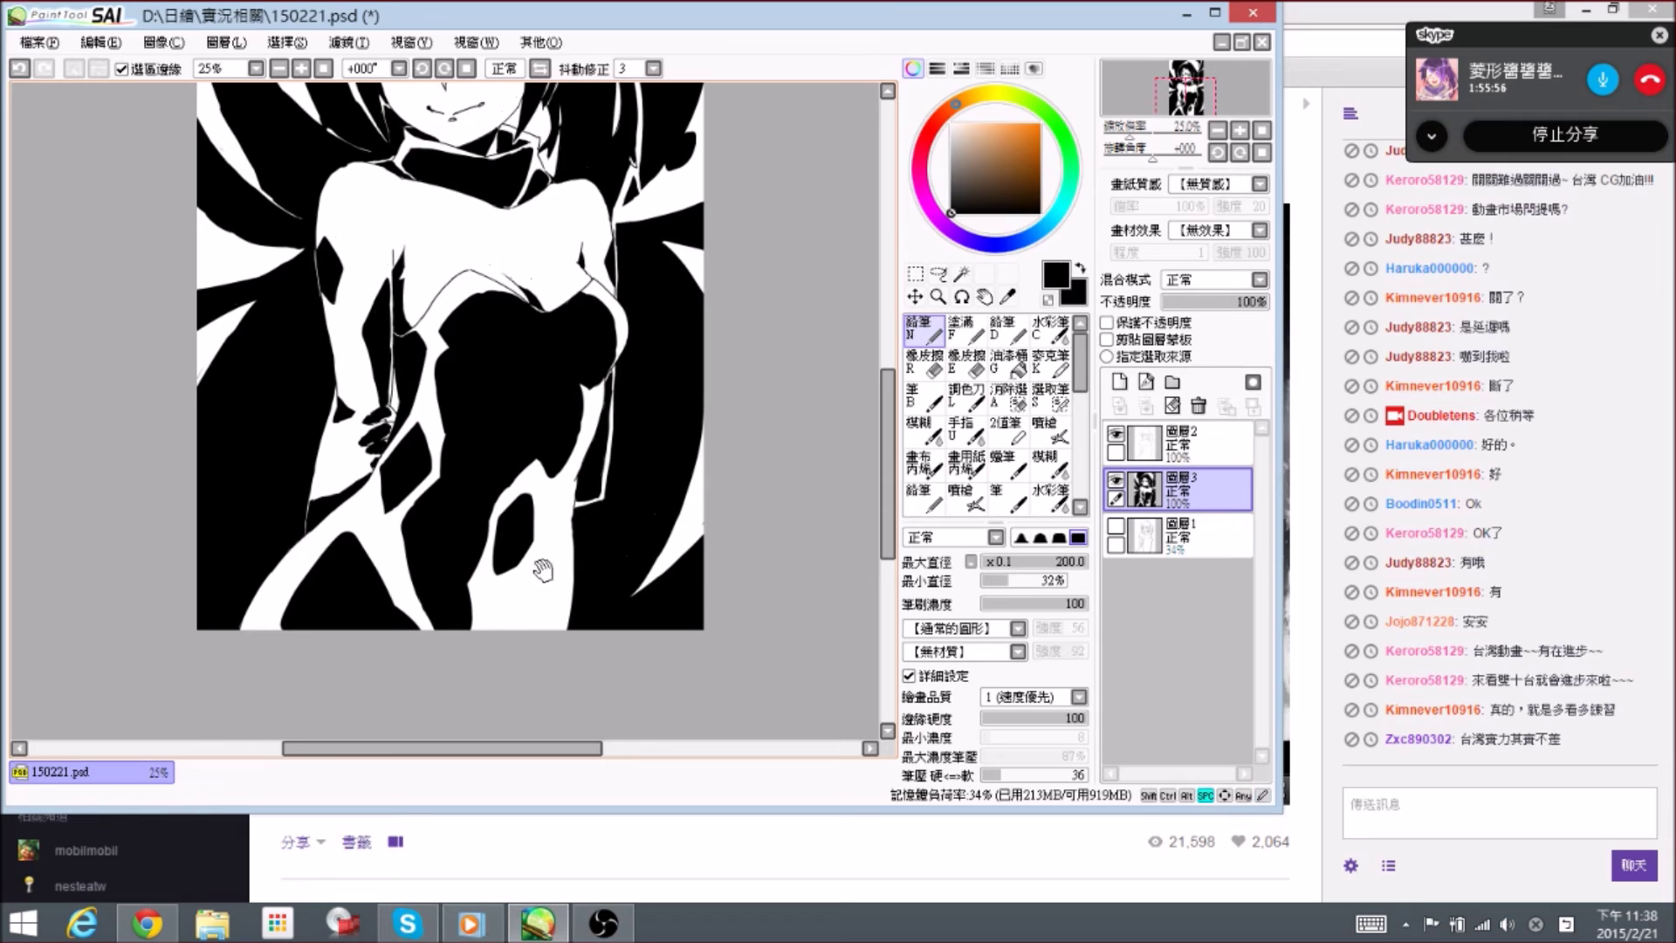
left_click_drag(519, 630, 535, 589)
key("e")
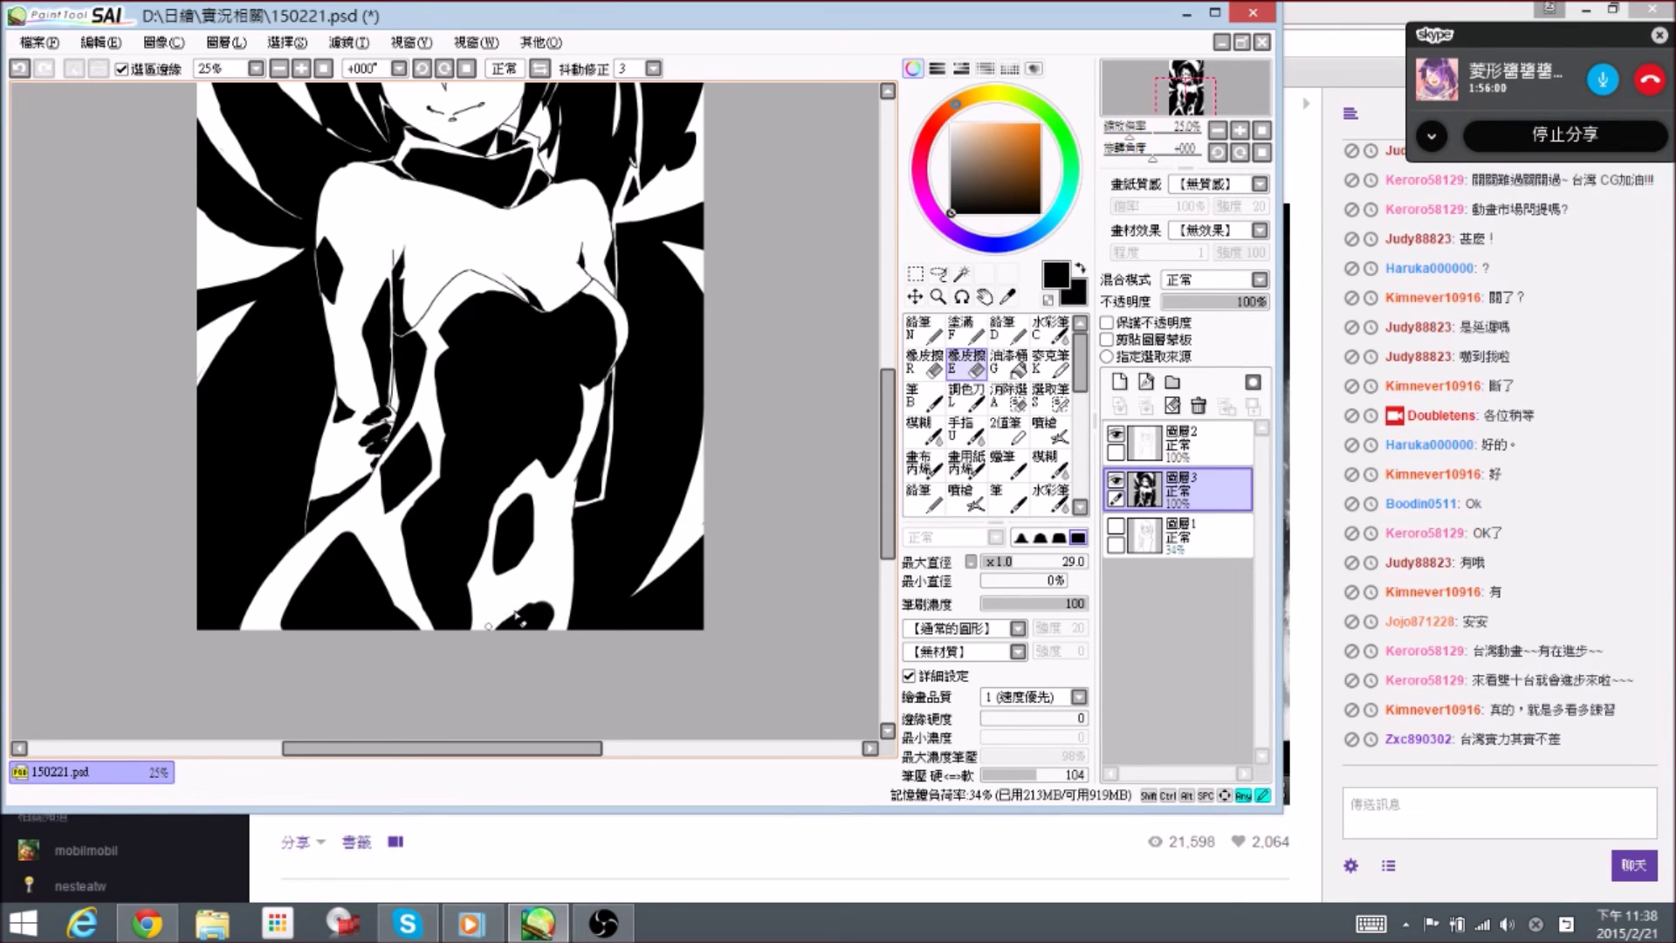
left_click_drag(550, 626, 541, 641)
key("n")
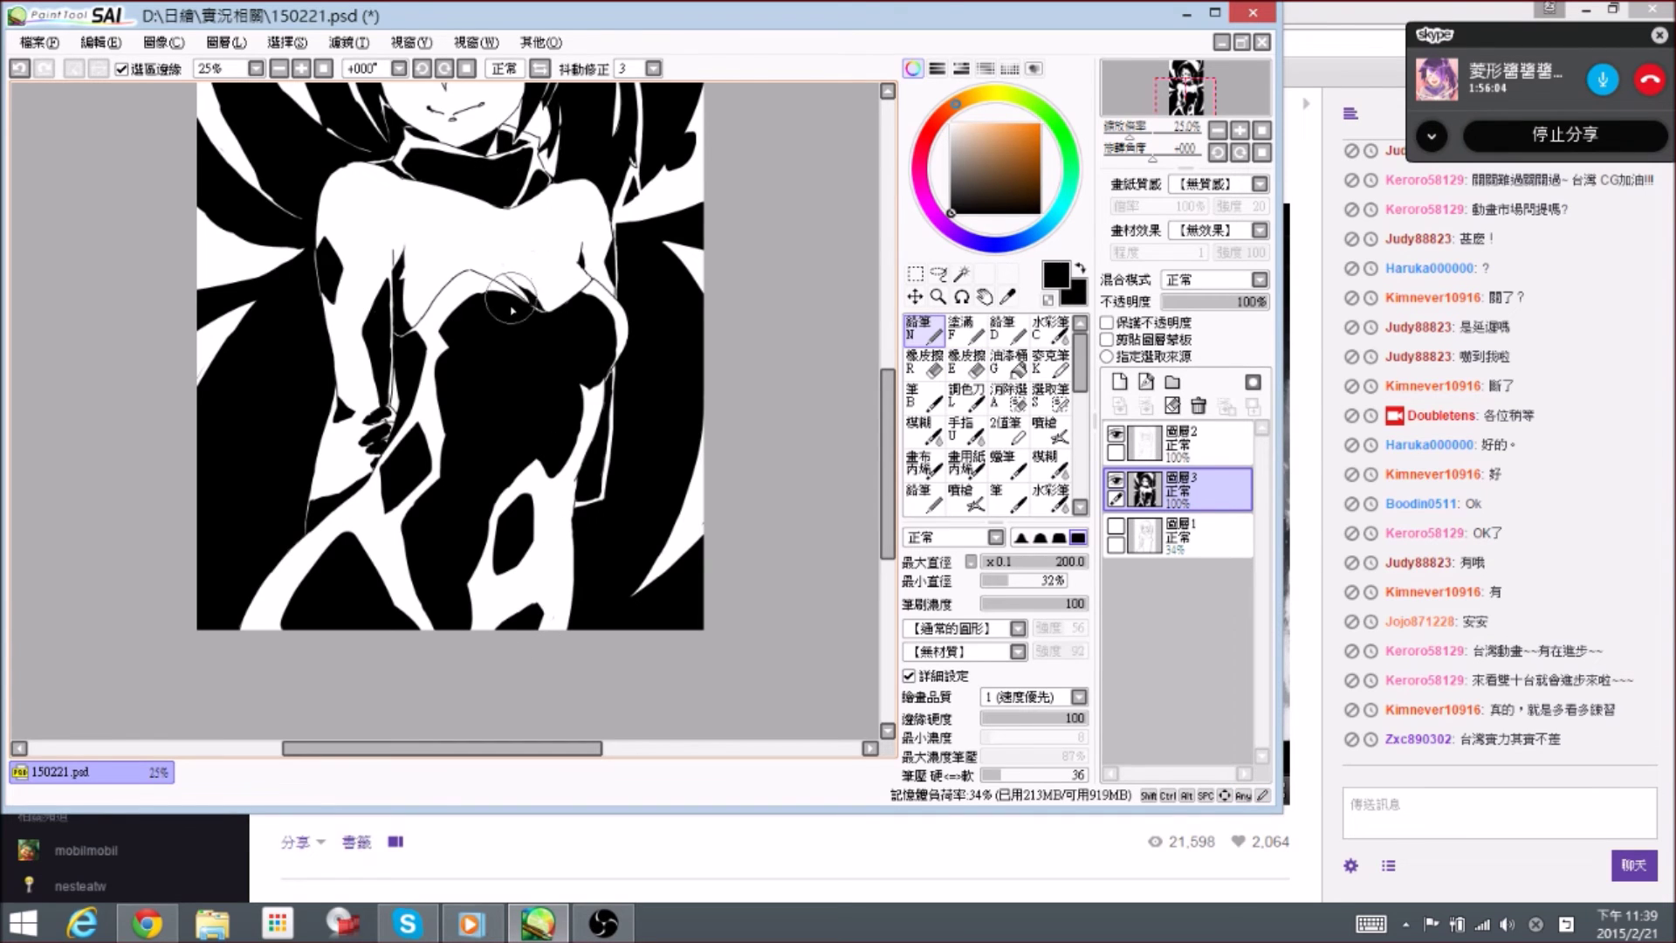
- Reduce the Pencil size to 20, flip the canvas view horizontally and save the drawing
key("ctrl+plus")
key("bracketleft")
key("bracketleft")
key("bracketleft")
key("bracketleft")
key("bracketleft")
key("bracketleft")
key("bracketleft")
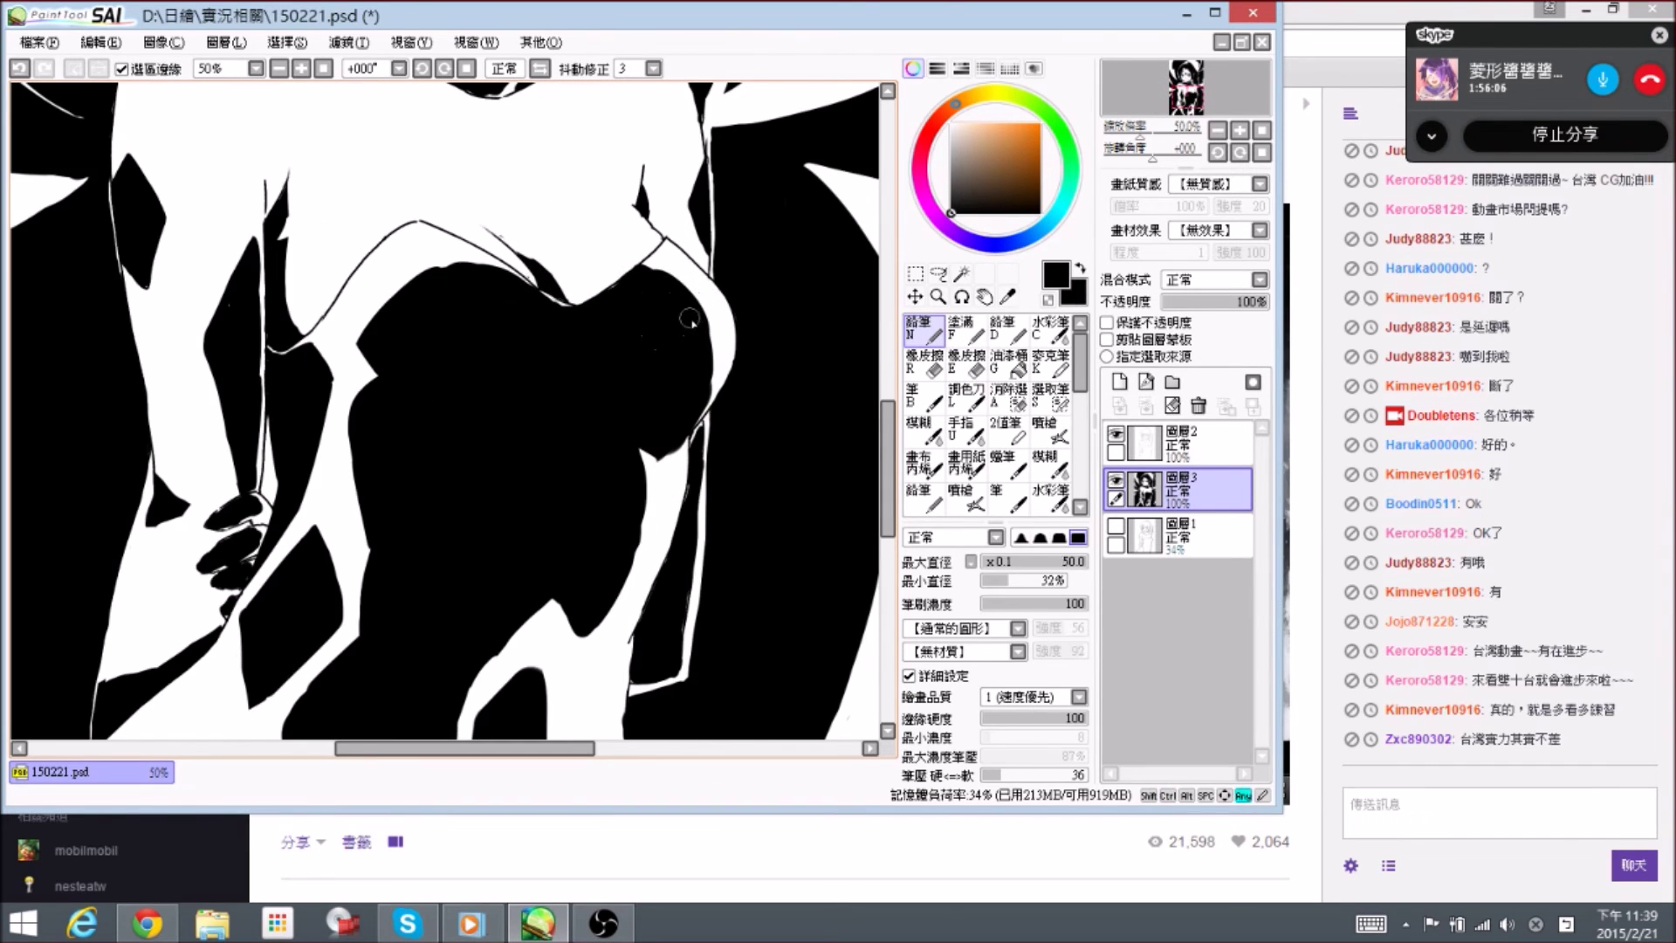
left_click(540, 69)
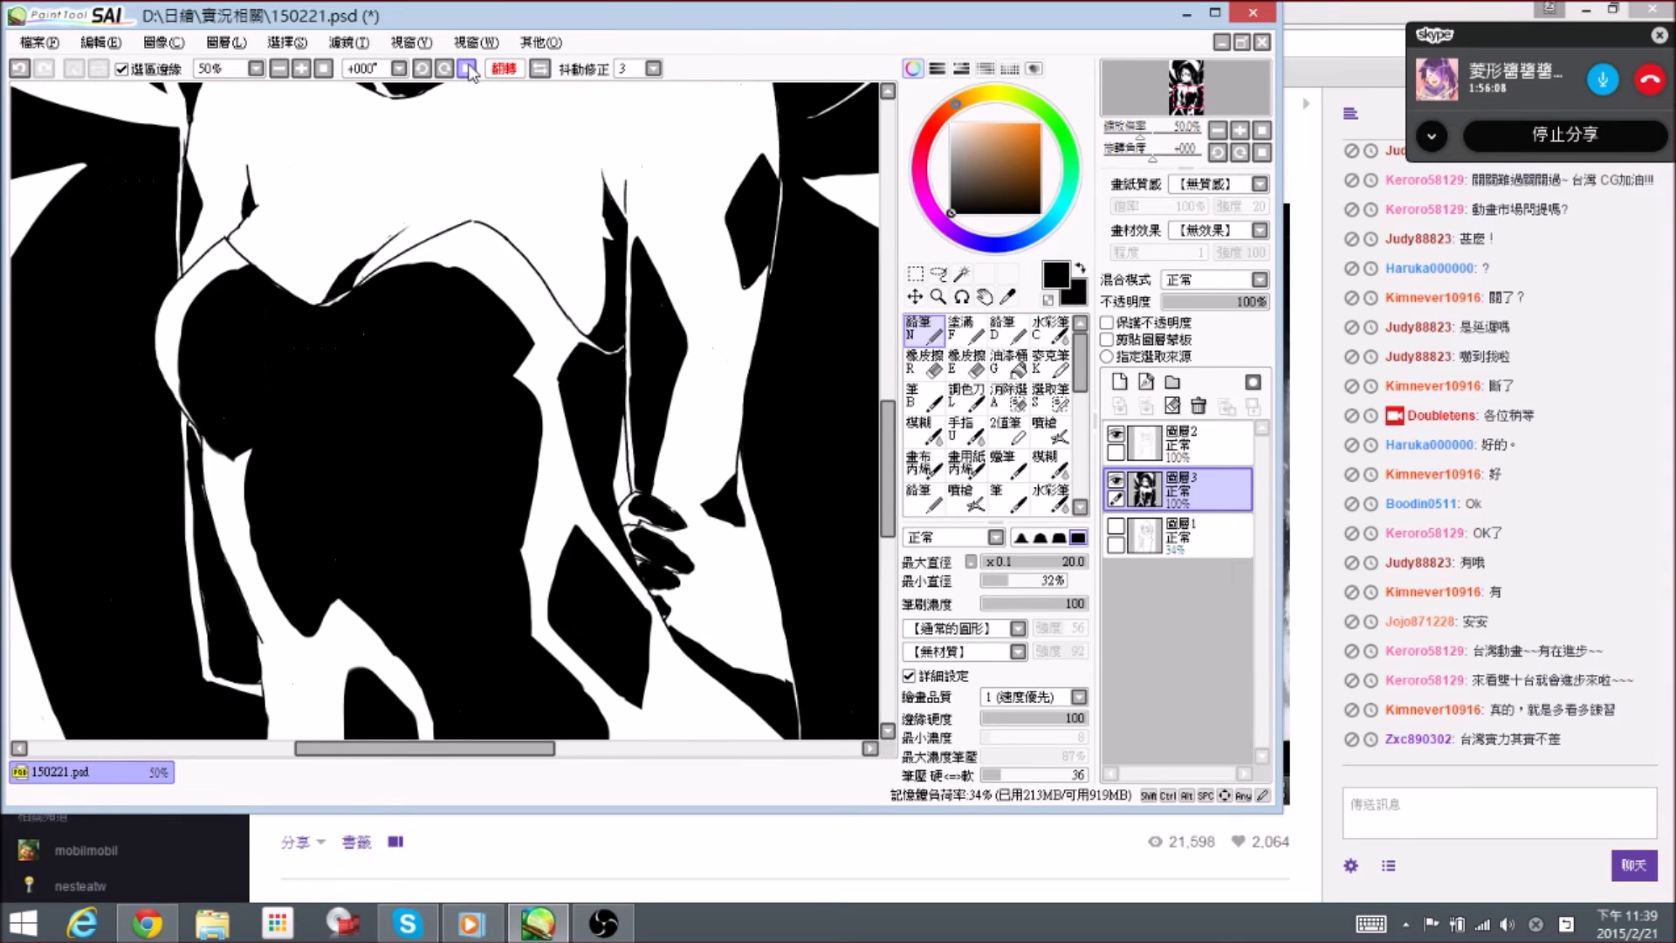
key("ctrl+s")
key("ctrl+minus")
key("ctrl+minus")
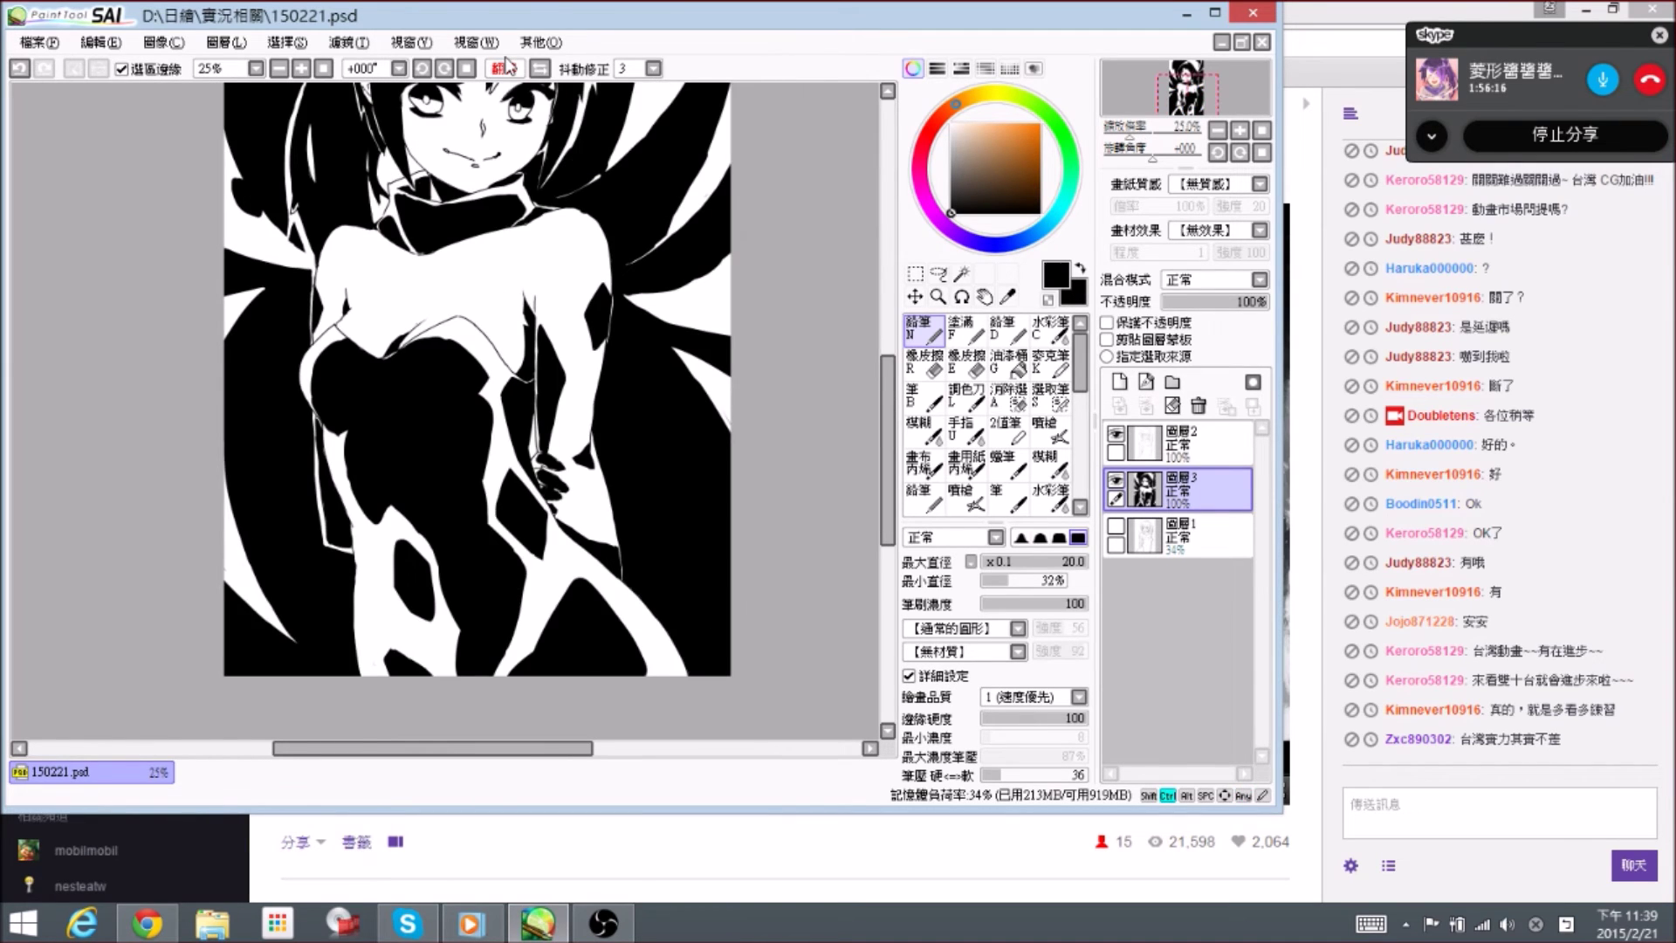
- Fill a black shadow above the neckline at the centre of the chest with the Pencil at size 40, trimming its tip
key("ctrl+plus")
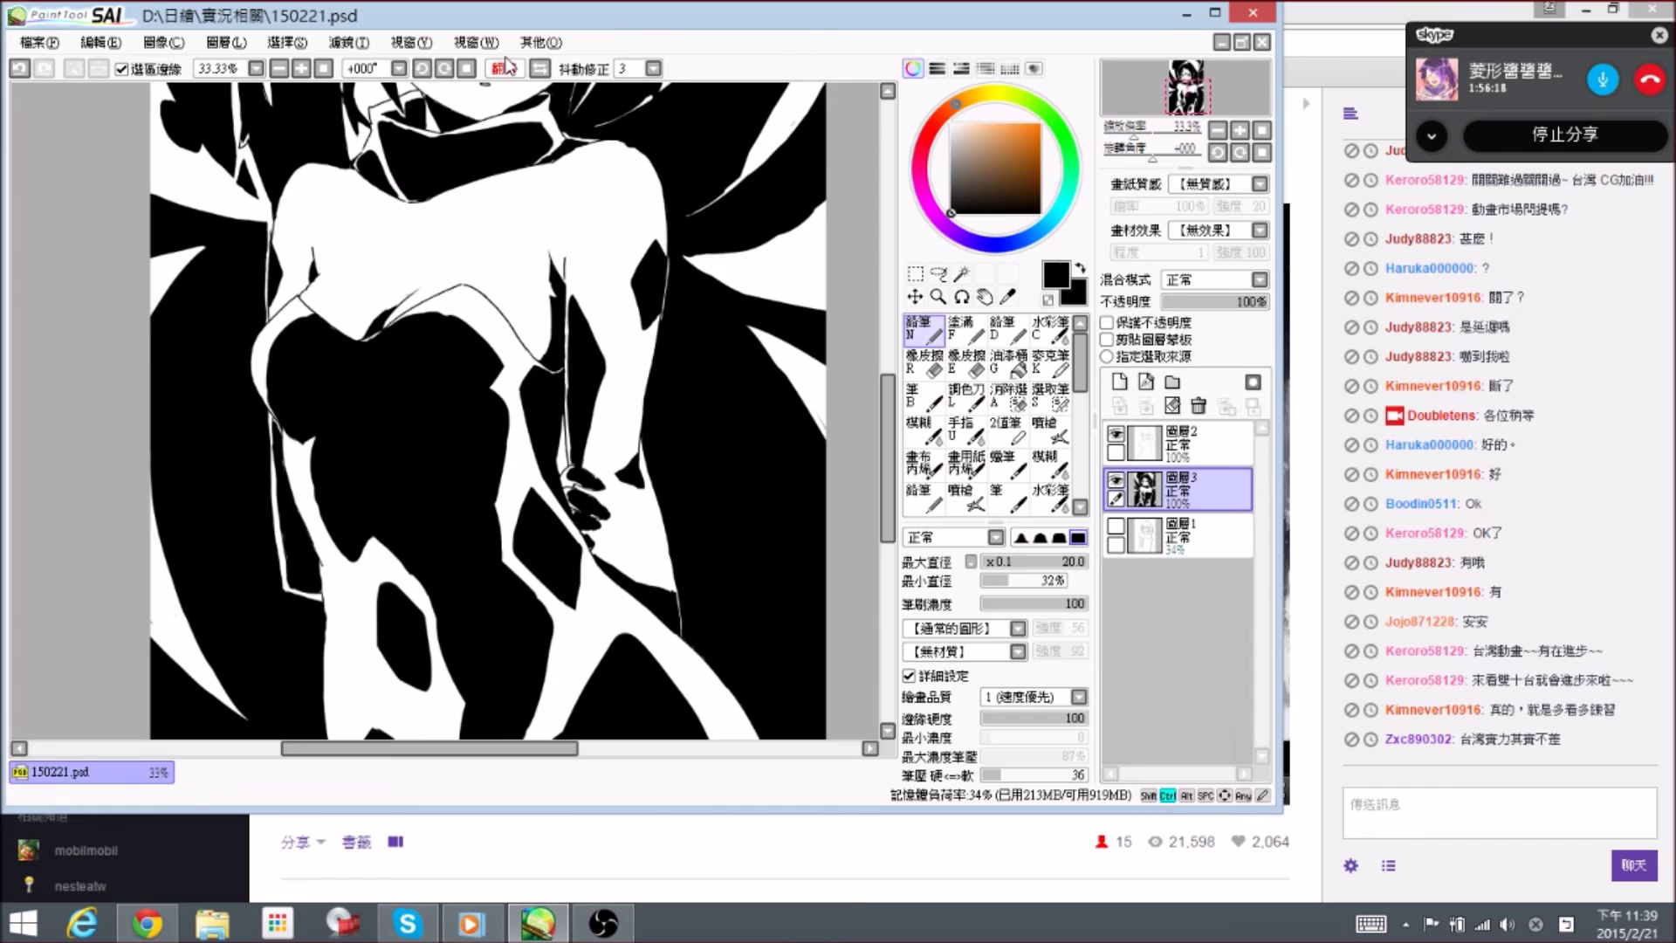
left_click_drag(284, 351, 349, 332)
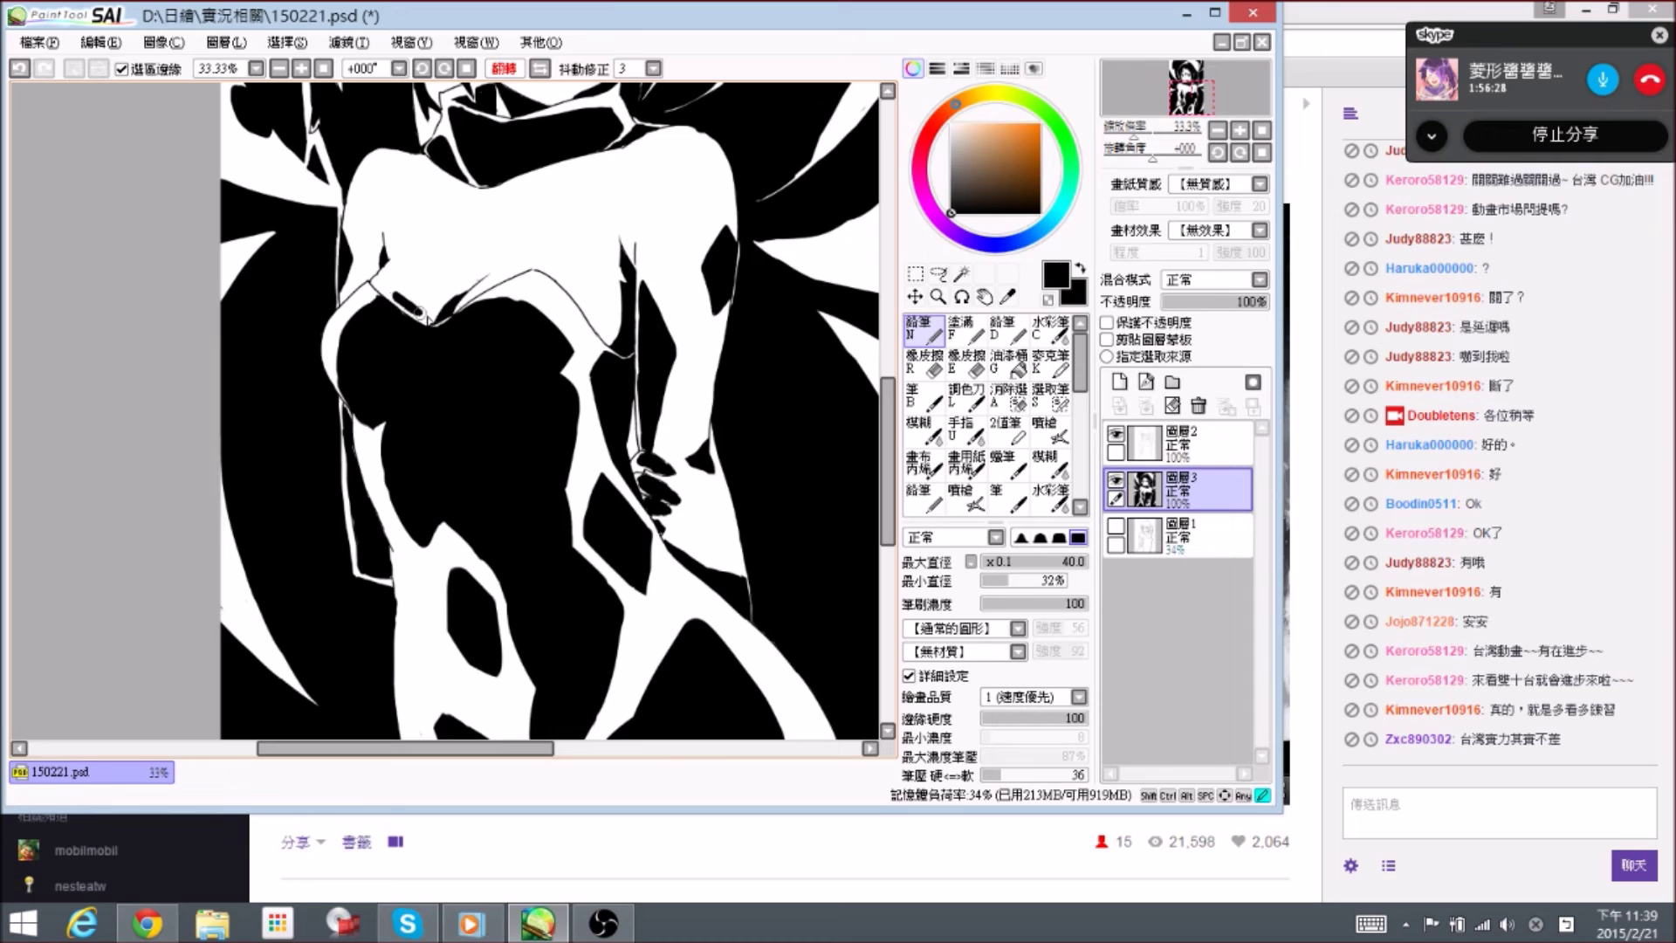
left_click_drag(456, 285, 424, 299)
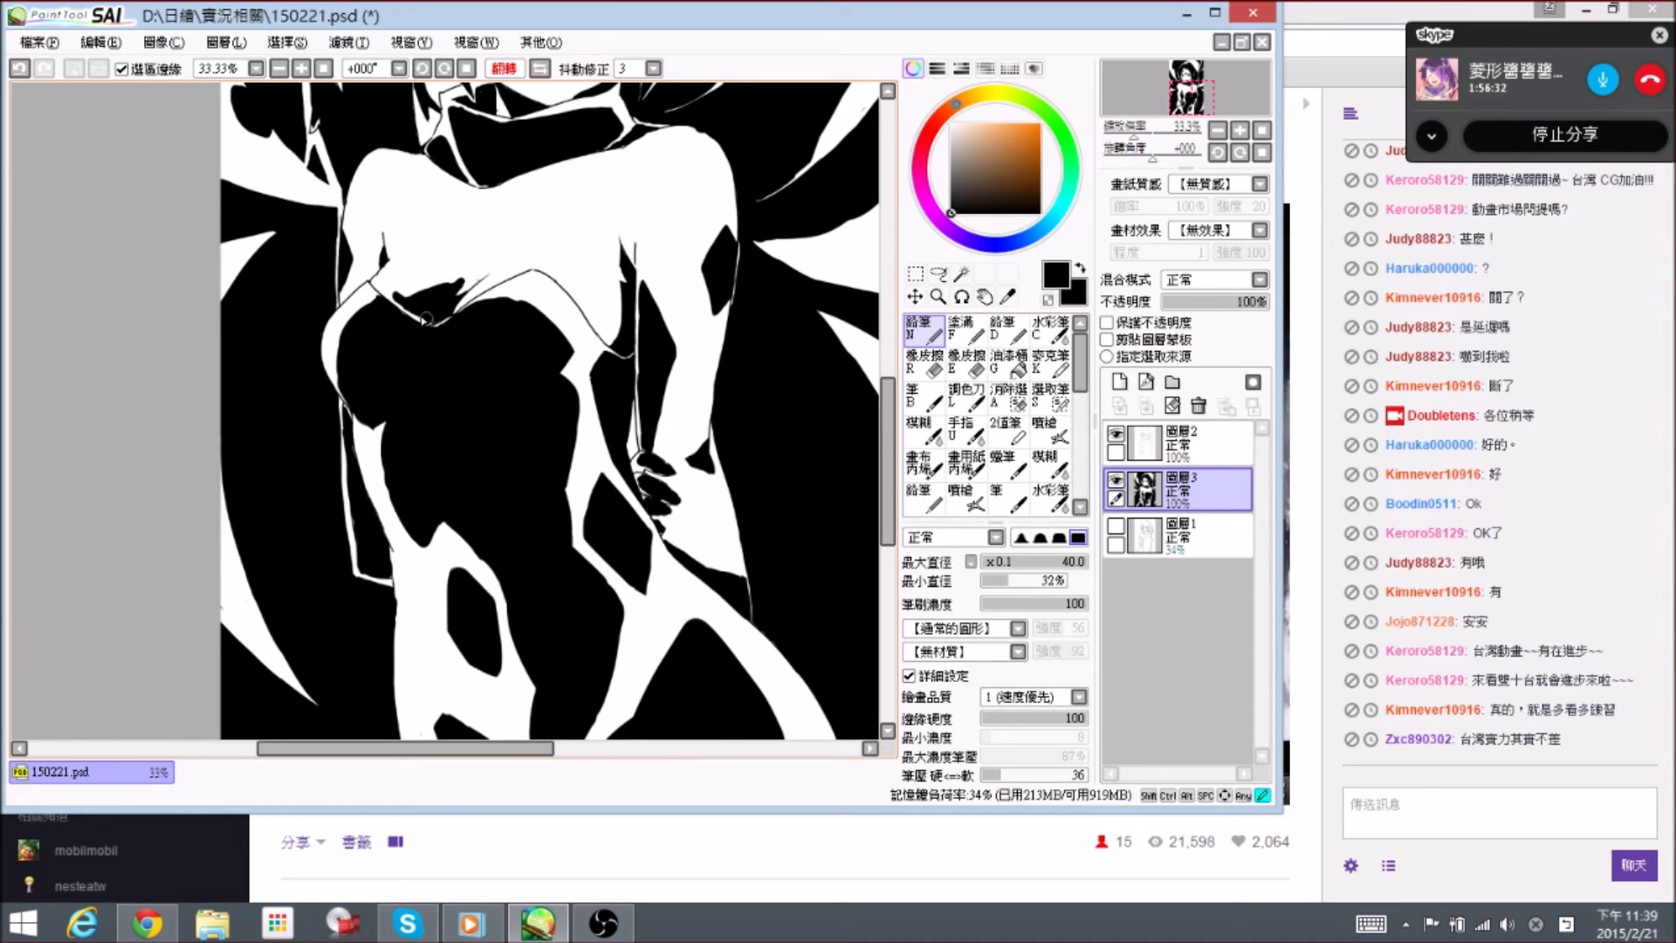
left_click_drag(399, 291, 430, 286)
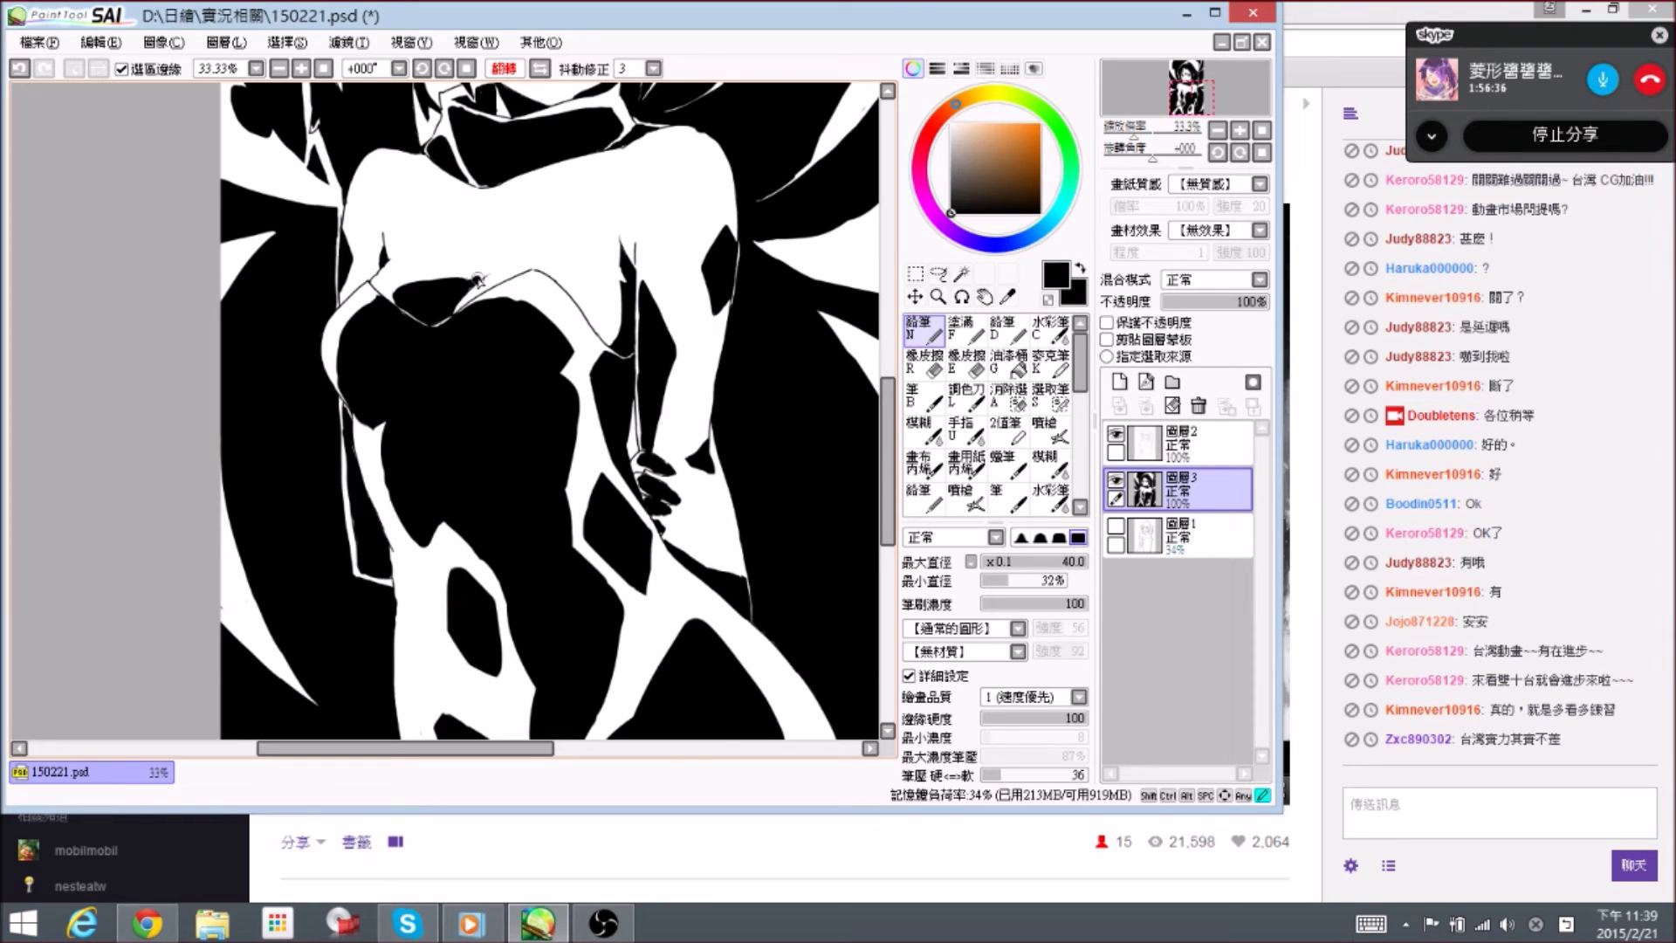
key("e")
left_click_drag(465, 282, 485, 271)
- Add a black shadow at the armpit between the chest and the hanging arm, trimming its edge with the Eraser
key("n")
key("e")
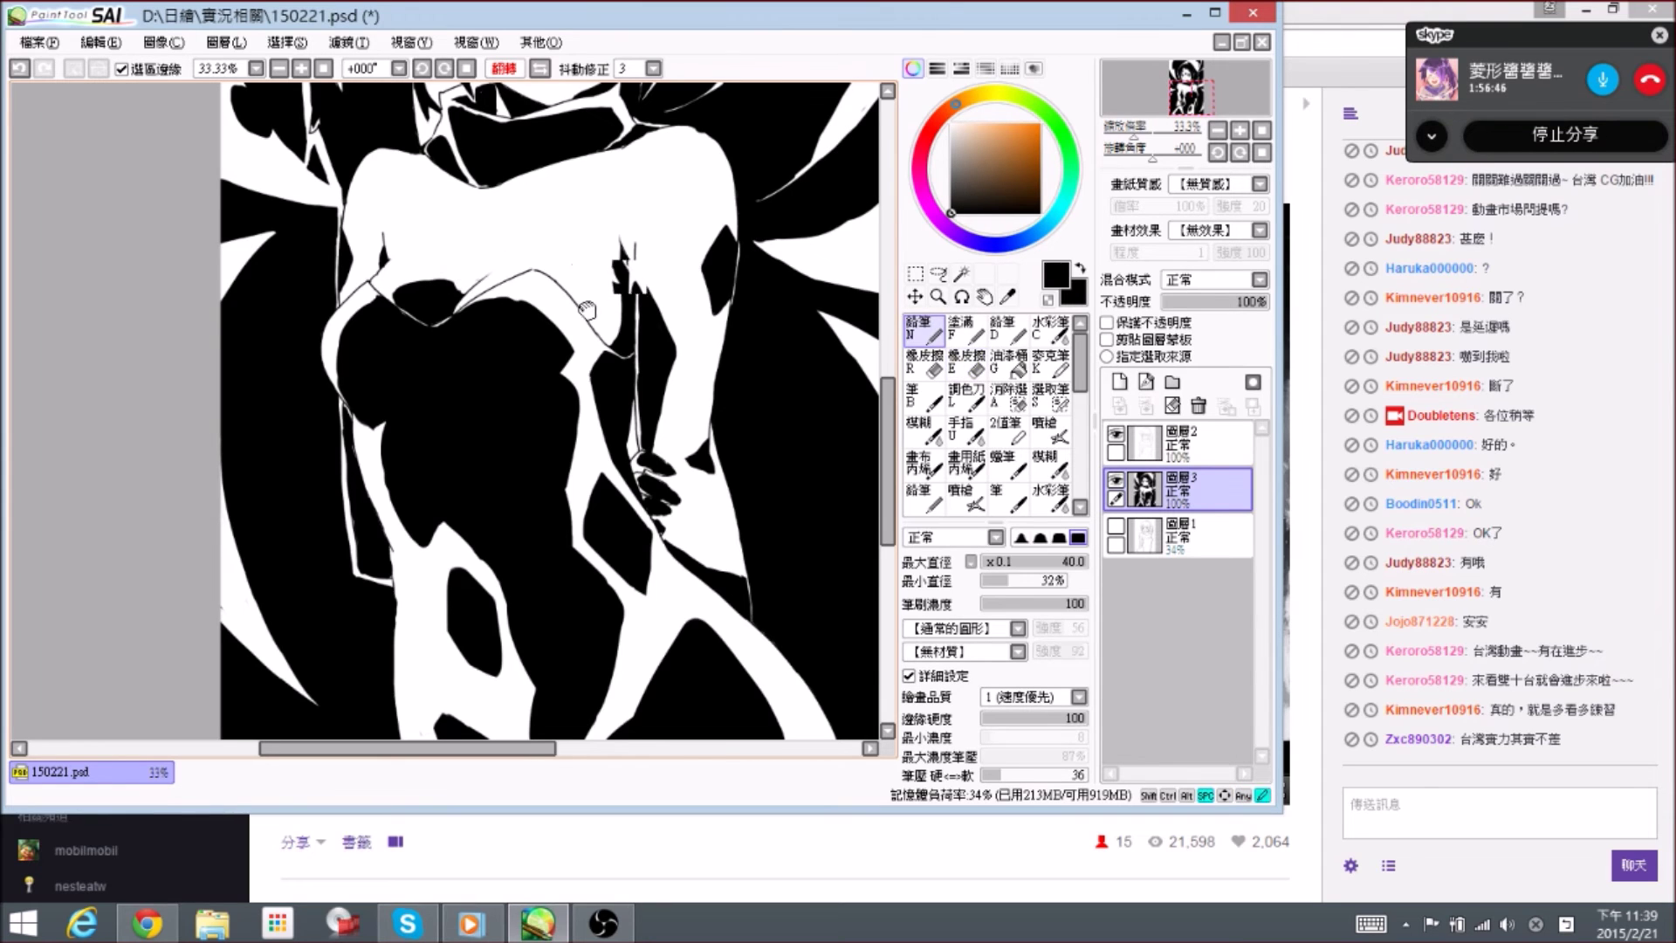
left_click_drag(599, 299, 578, 318)
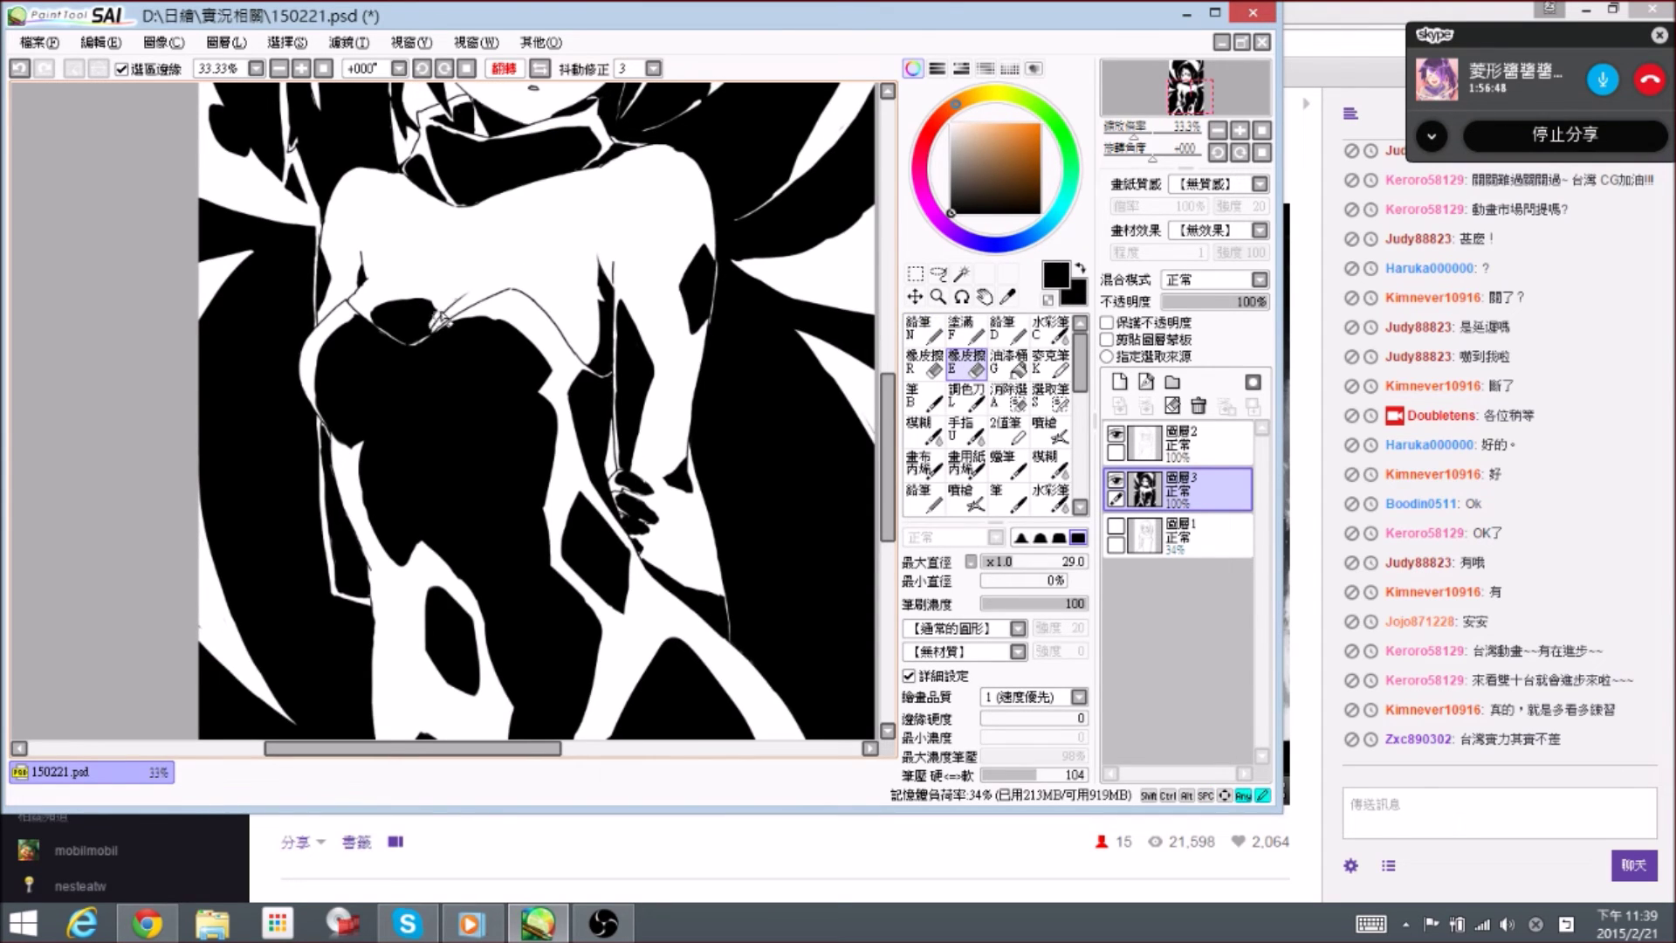
- Reshape the end of the black shadow above the neckline's centre with alternating Pencil and Eraser strokes
key("n")
left_click_drag(421, 335, 436, 307)
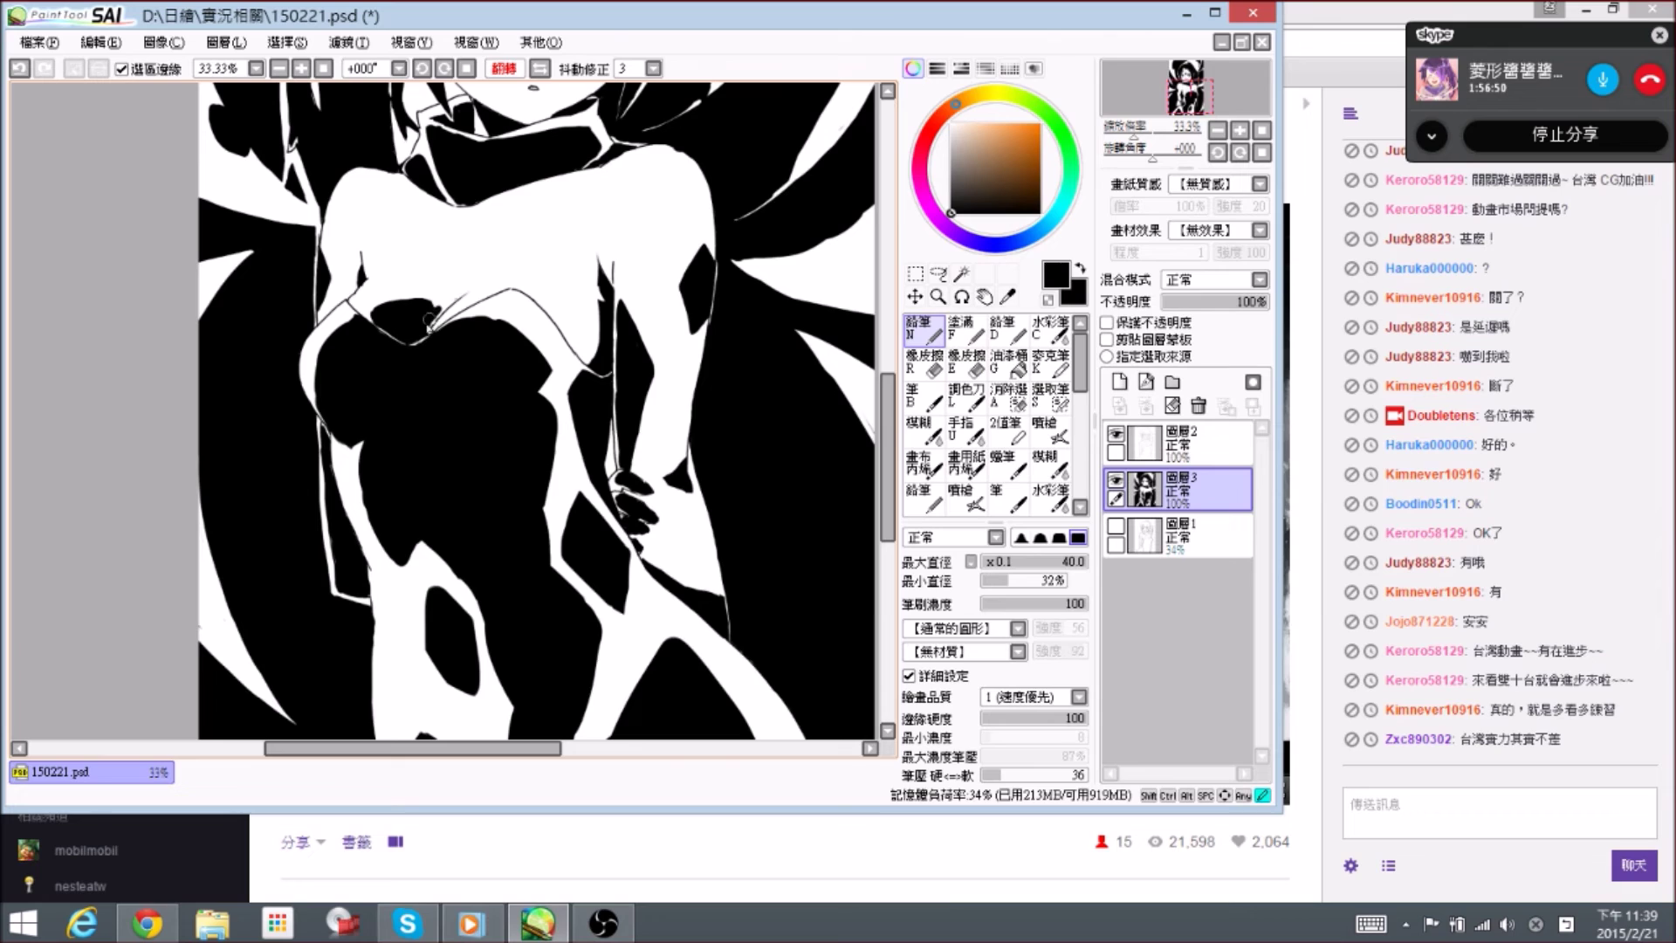
key("e")
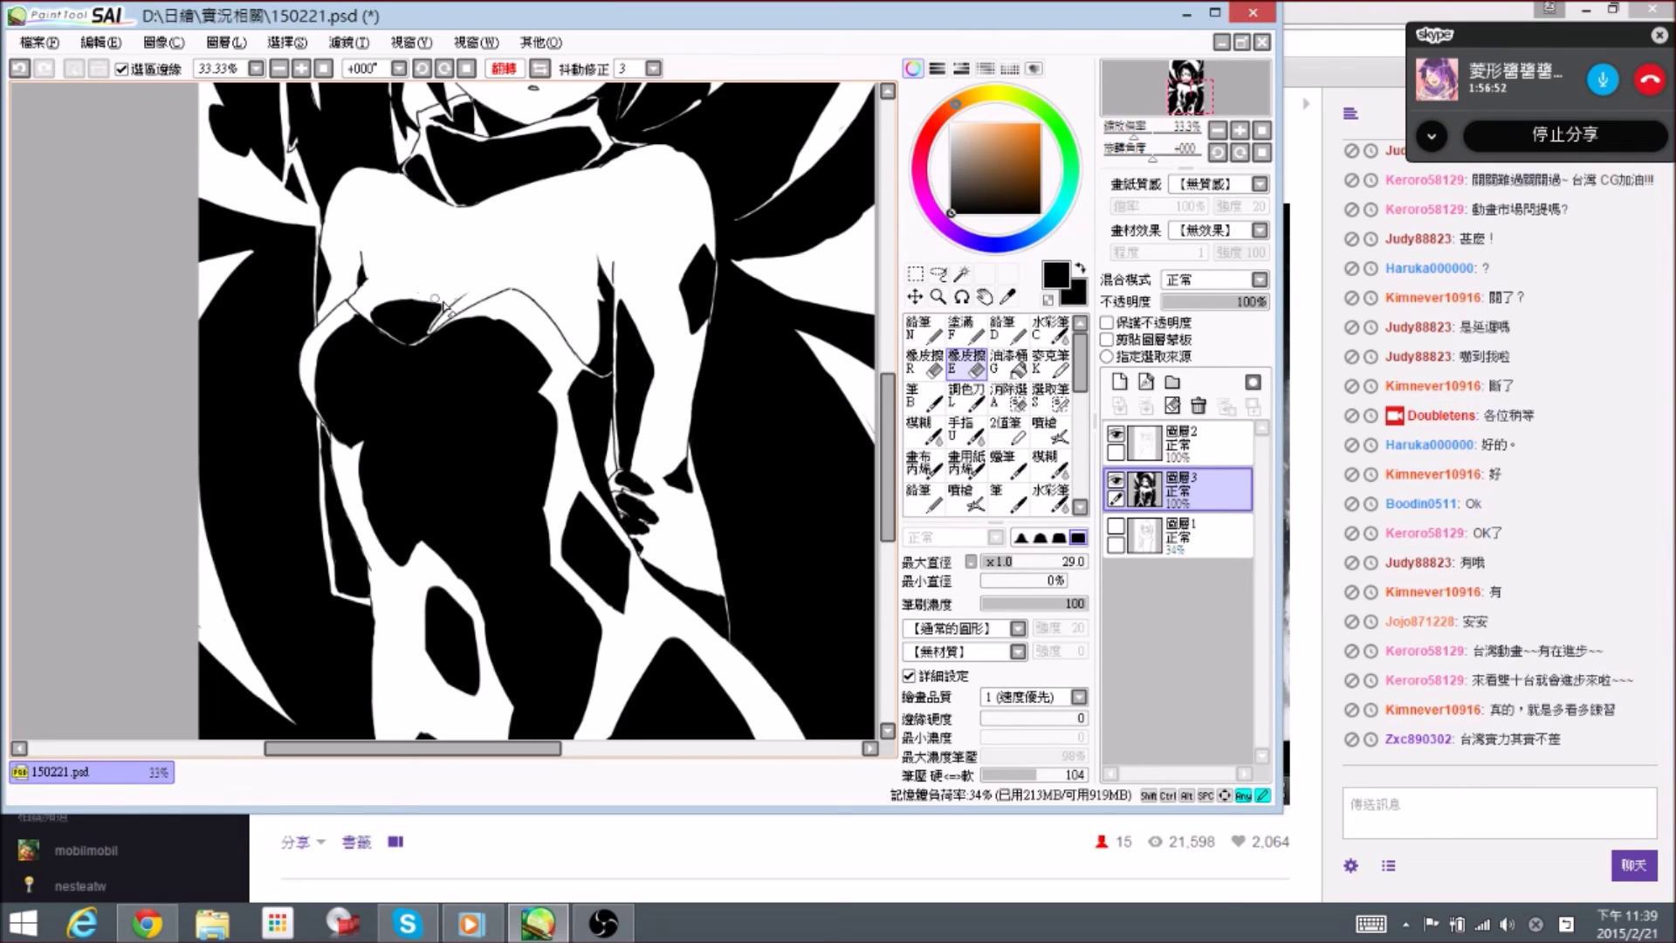
left_click_drag(444, 312, 448, 308)
key("n")
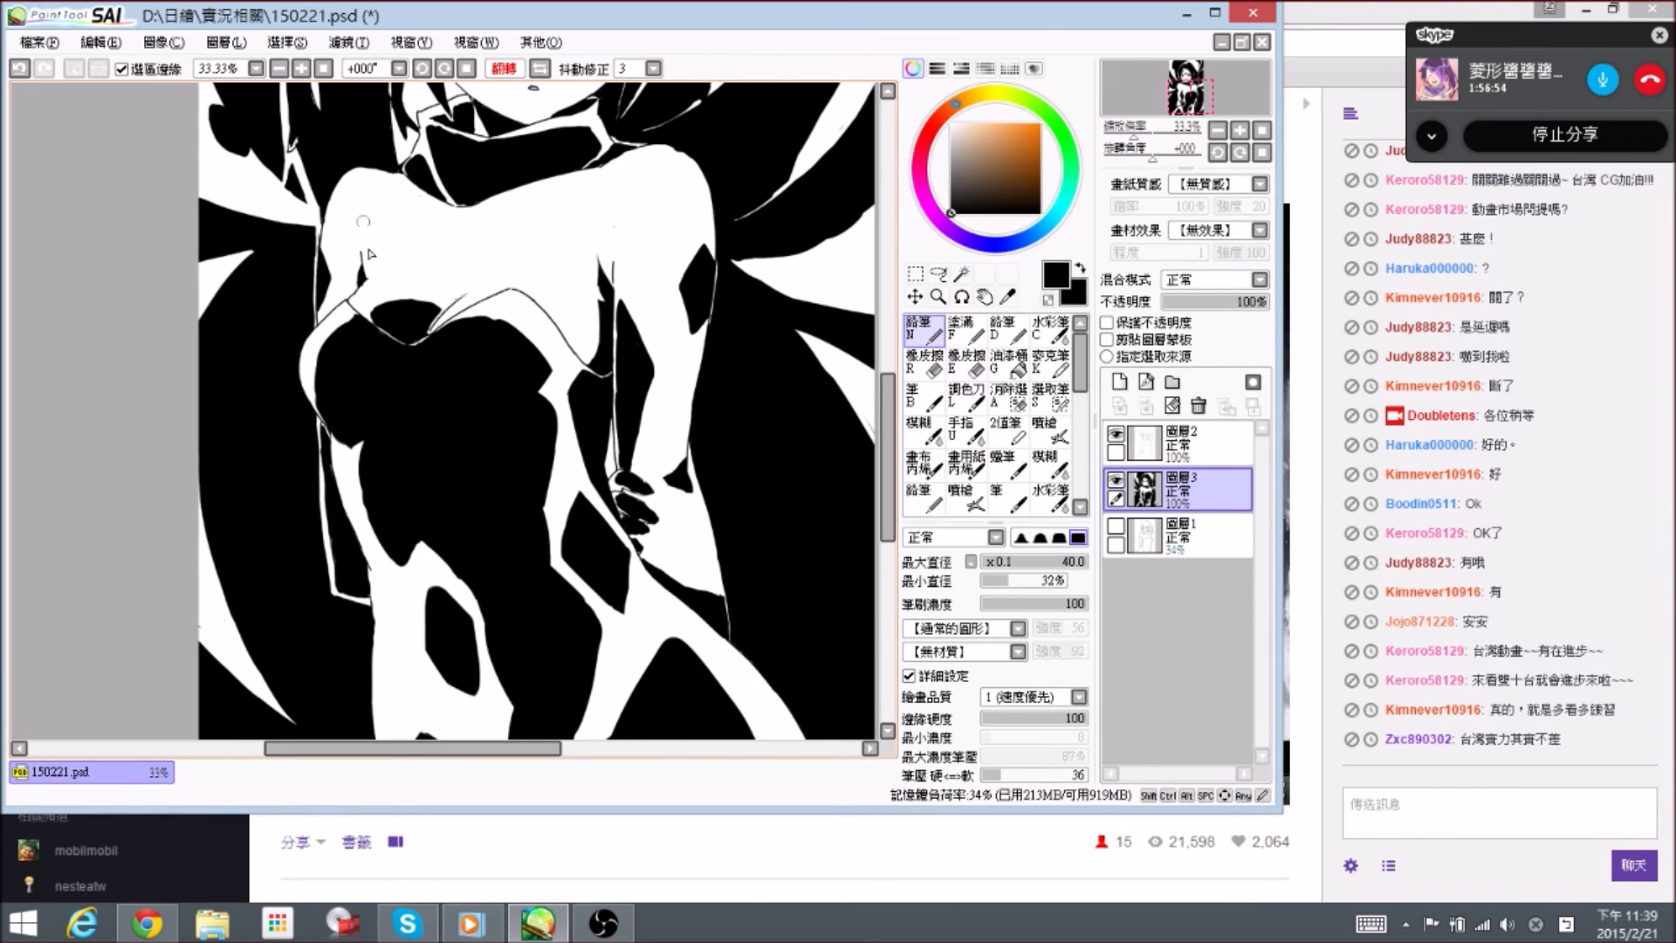
- Refine the tapered tip of the armpit shadow with the Eraser and Pencil, and save the drawing
key("e")
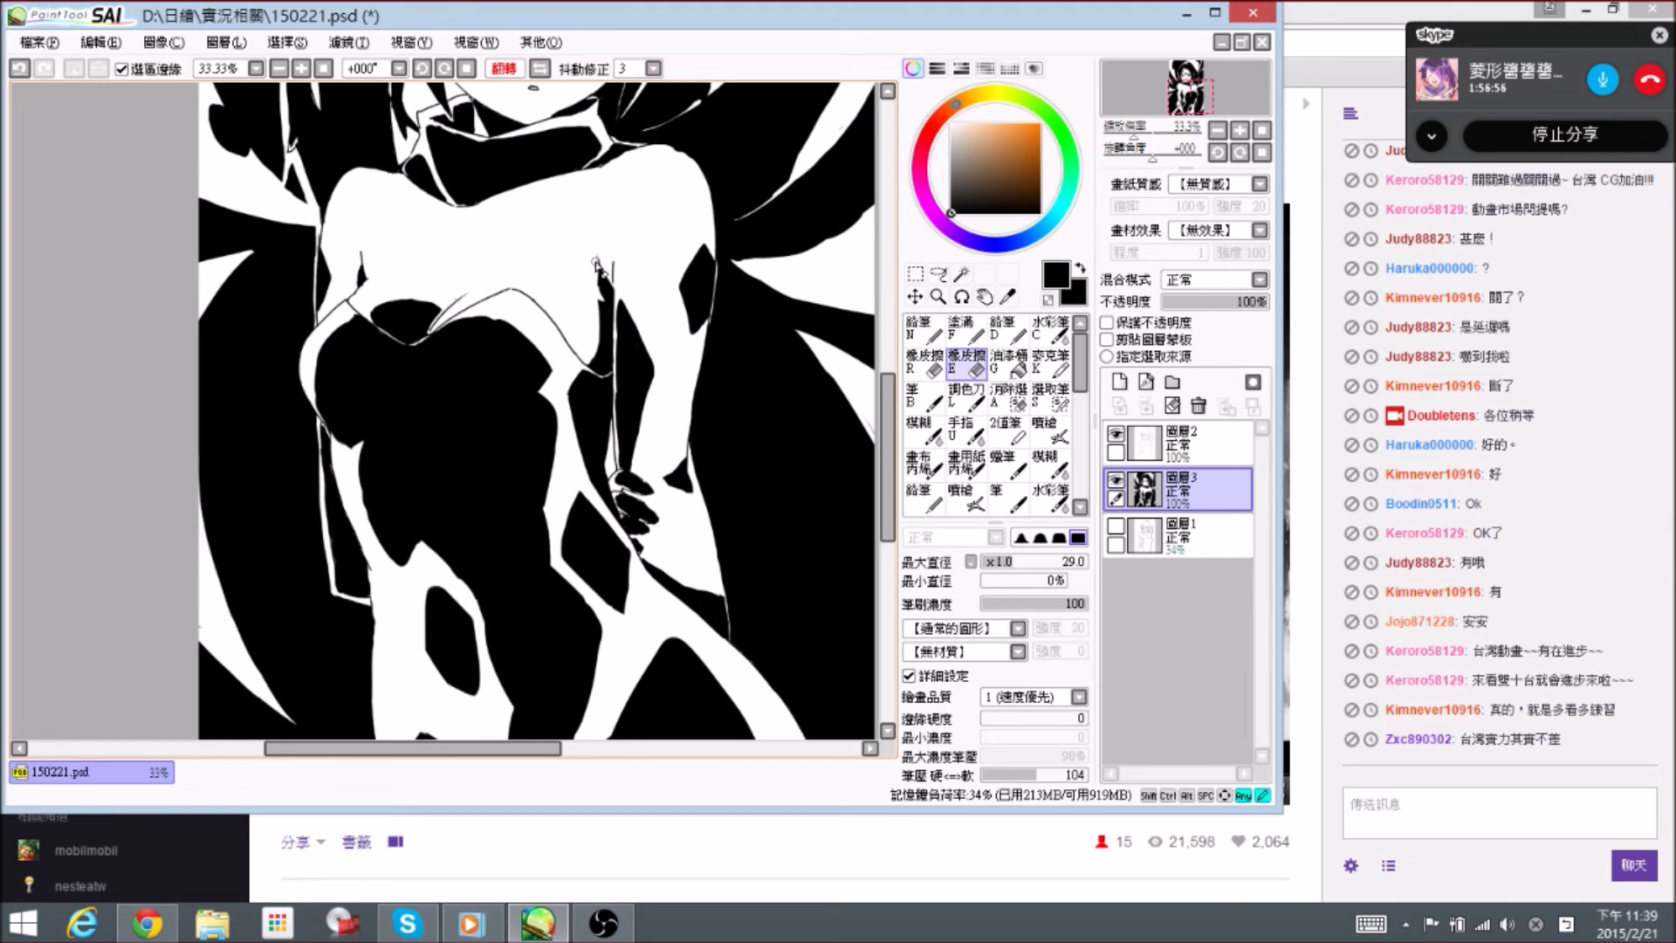
key("n")
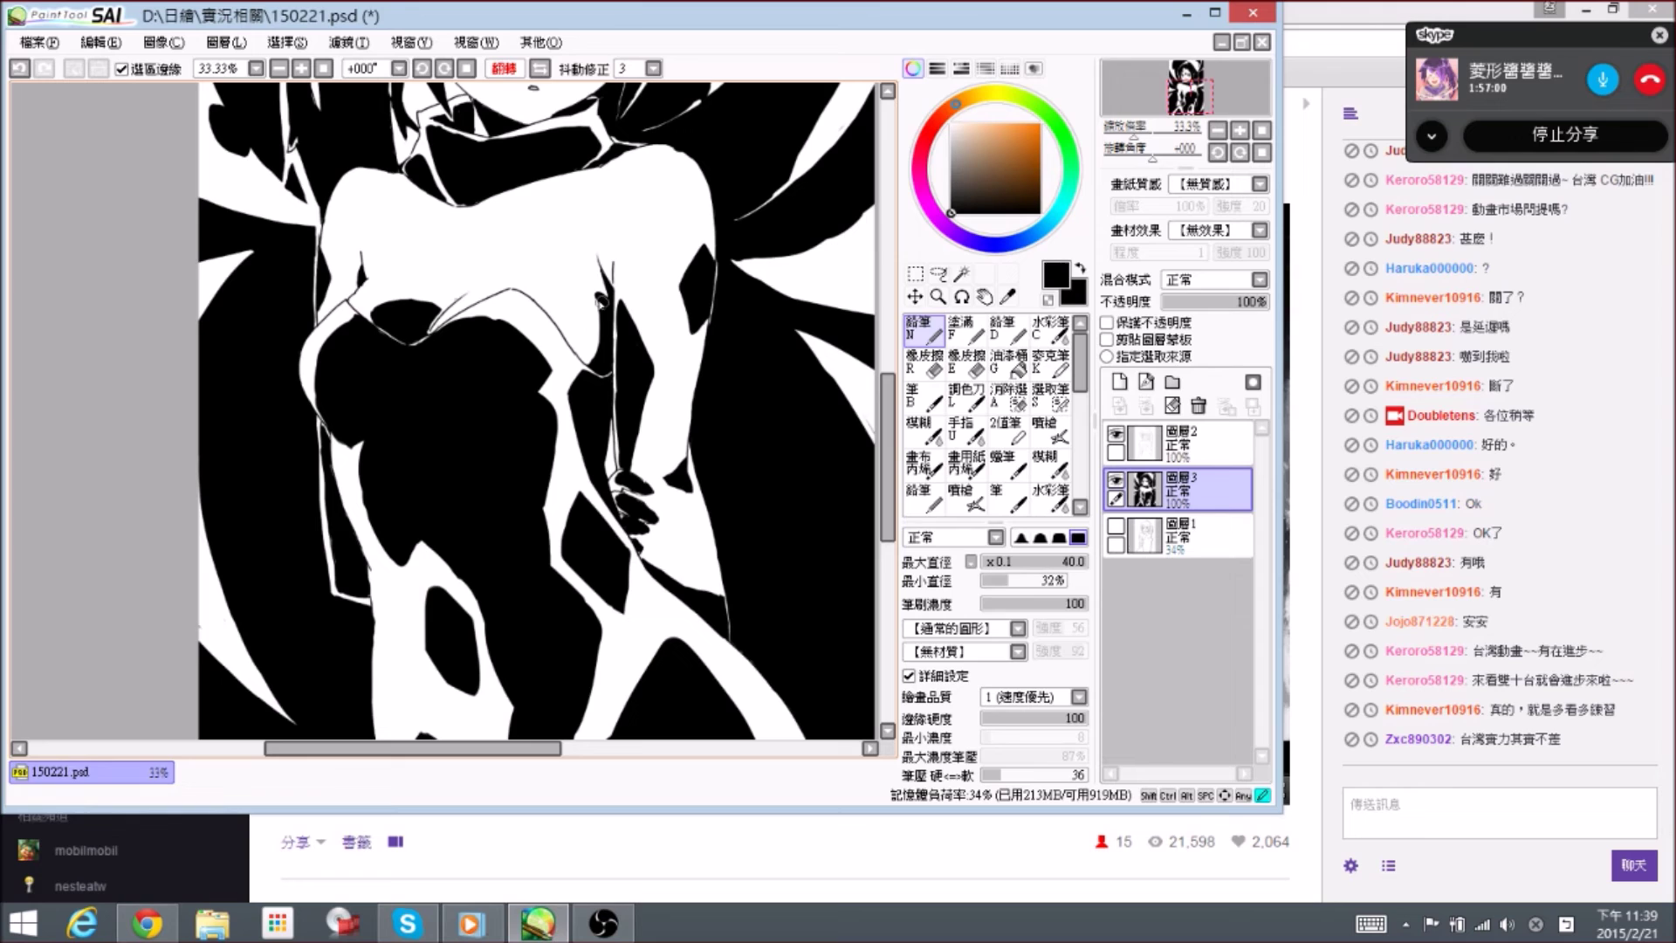
key("e")
key("n")
left_click_drag(718, 377, 648, 353)
scroll(682, 249, "down", 1)
key("ctrl+s")
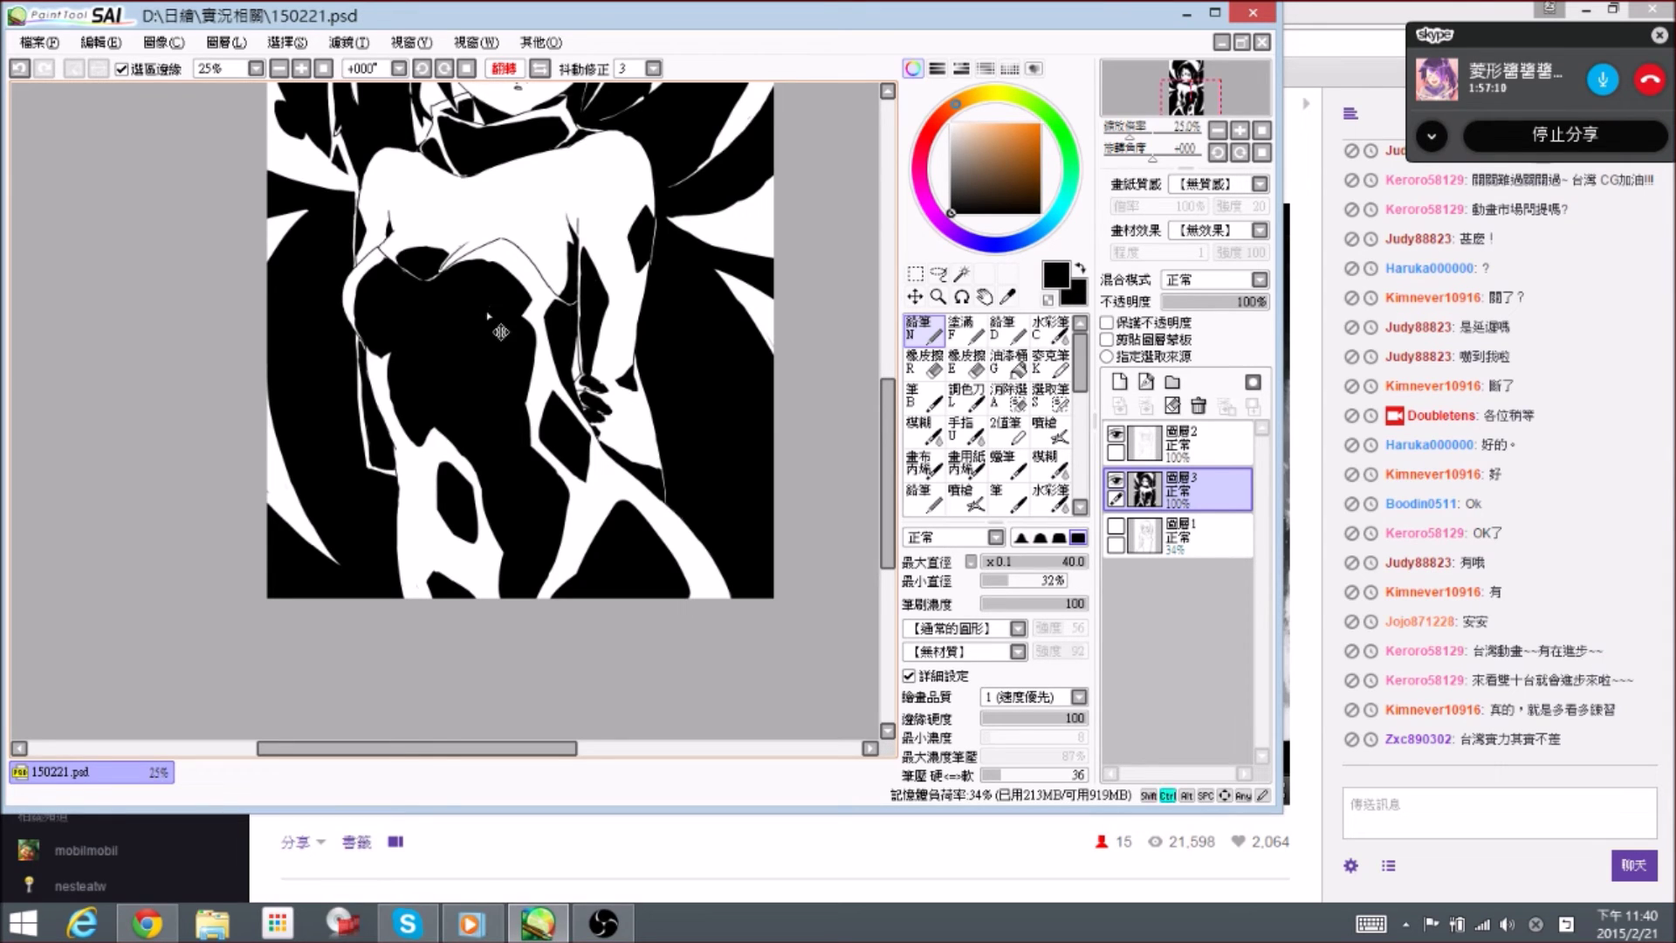
- Refine the white spike at the canvas edge beside the shoulder with the Eraser and Pencil, and save the drawing
key("ctrl+s")
key("e")
left_click_drag(318, 208, 274, 258)
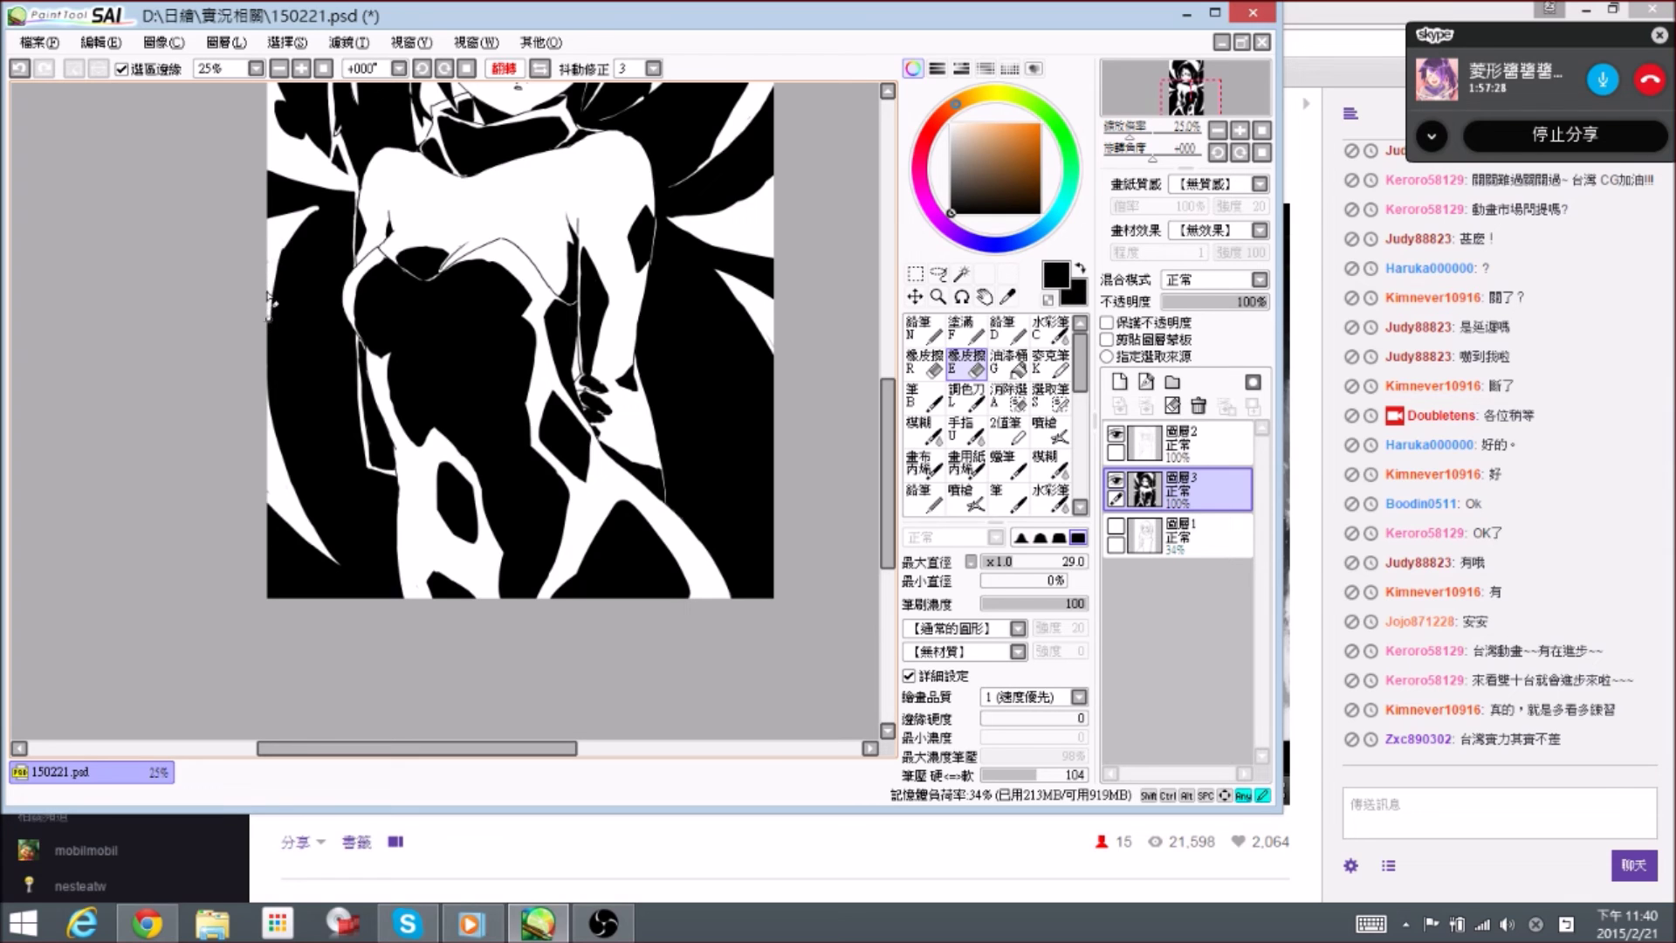
key("n")
mouse_move(315, 217)
left_mouse_down()
mouse_move(265, 365)
mouse_move(269, 315)
left_mouse_up()
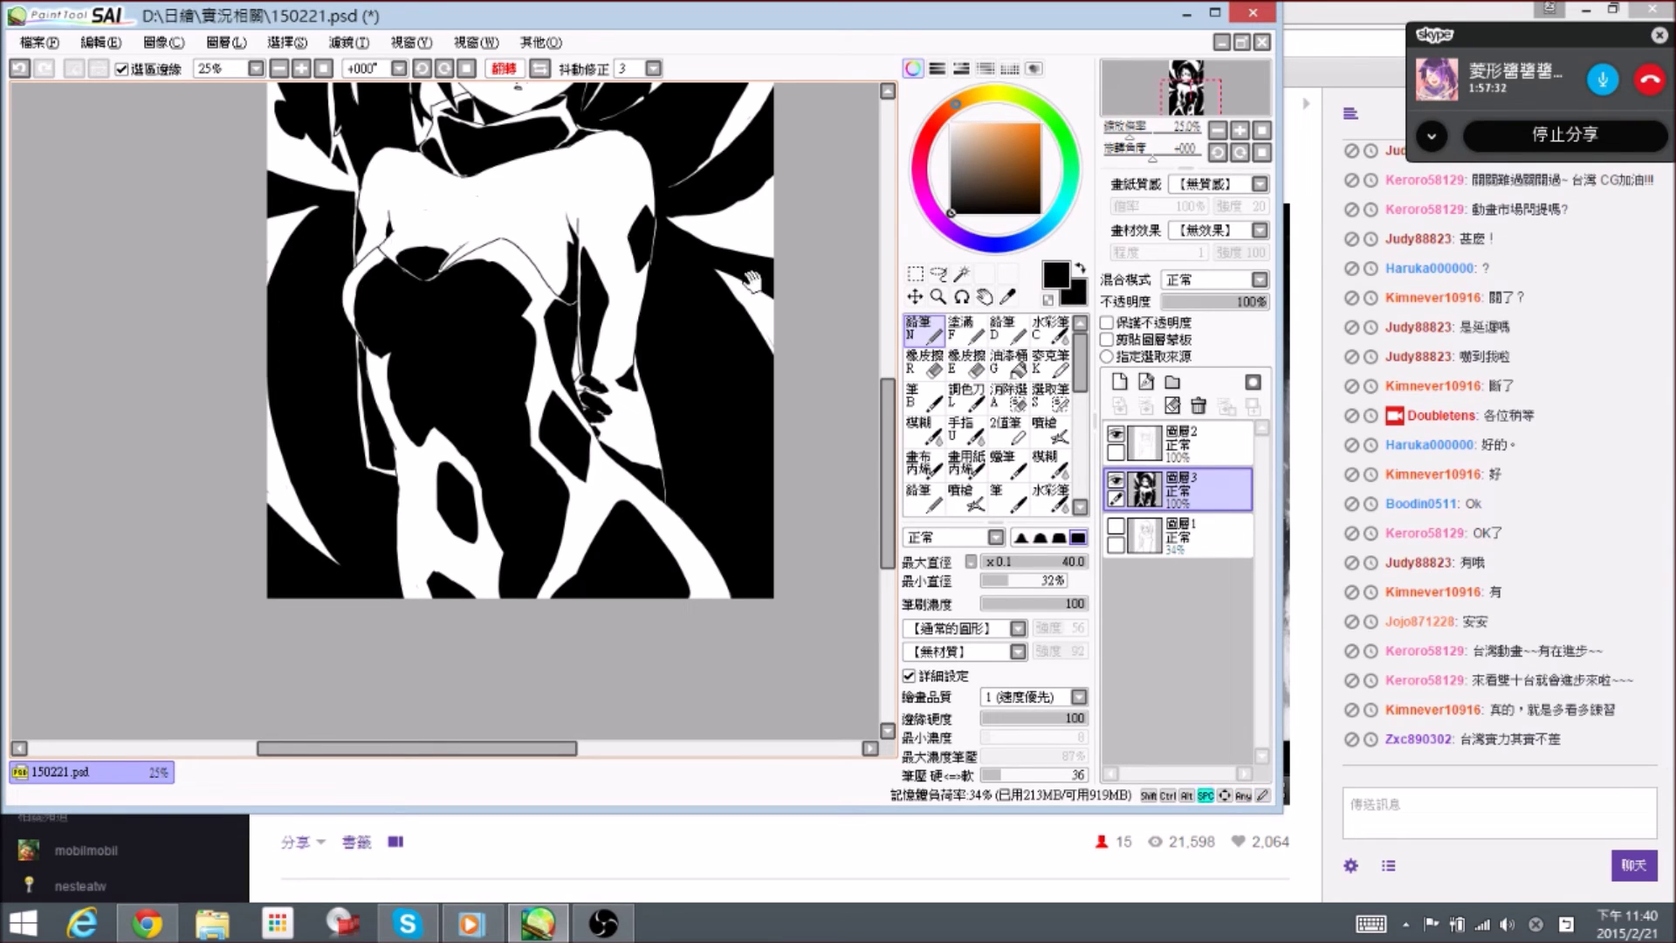
left_click_drag(750, 281, 694, 358)
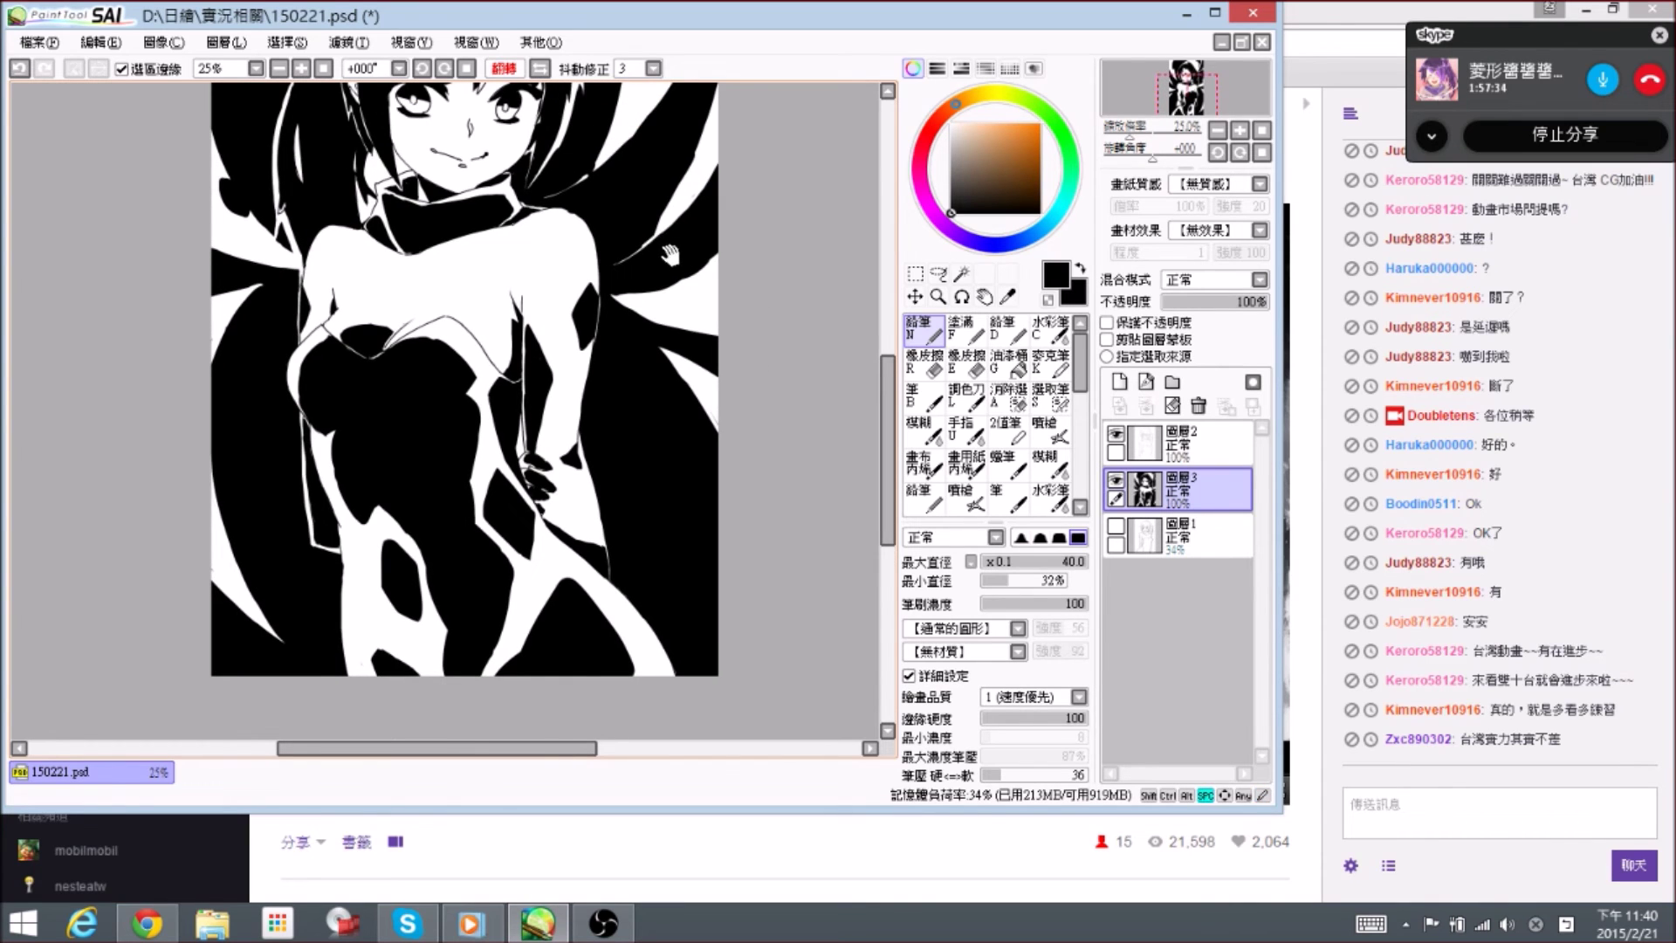
scroll(668, 253, "up", 3)
key("ctrl+s")
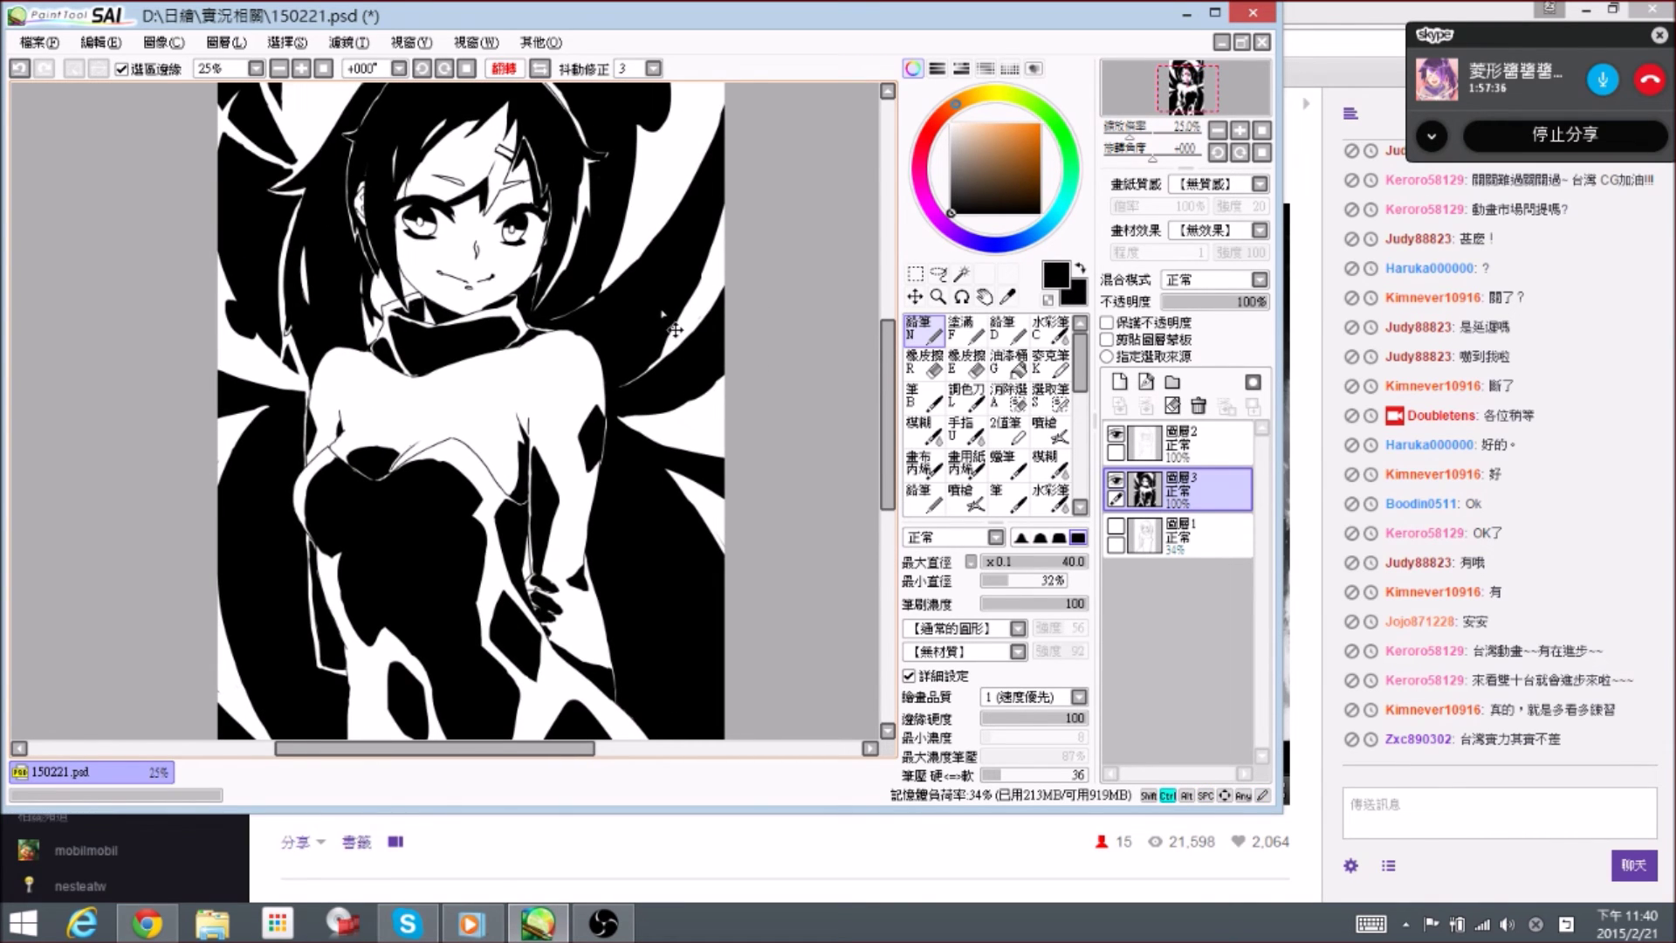
- Touch up the thin white spike tip between the hair and the shoulder with alternating Pencil and Eraser strokes
scroll(646, 306, "up", 1)
mouse_move(537, 301)
left_mouse_down()
mouse_move(568, 348)
mouse_move(629, 345)
mouse_move(648, 291)
left_mouse_up()
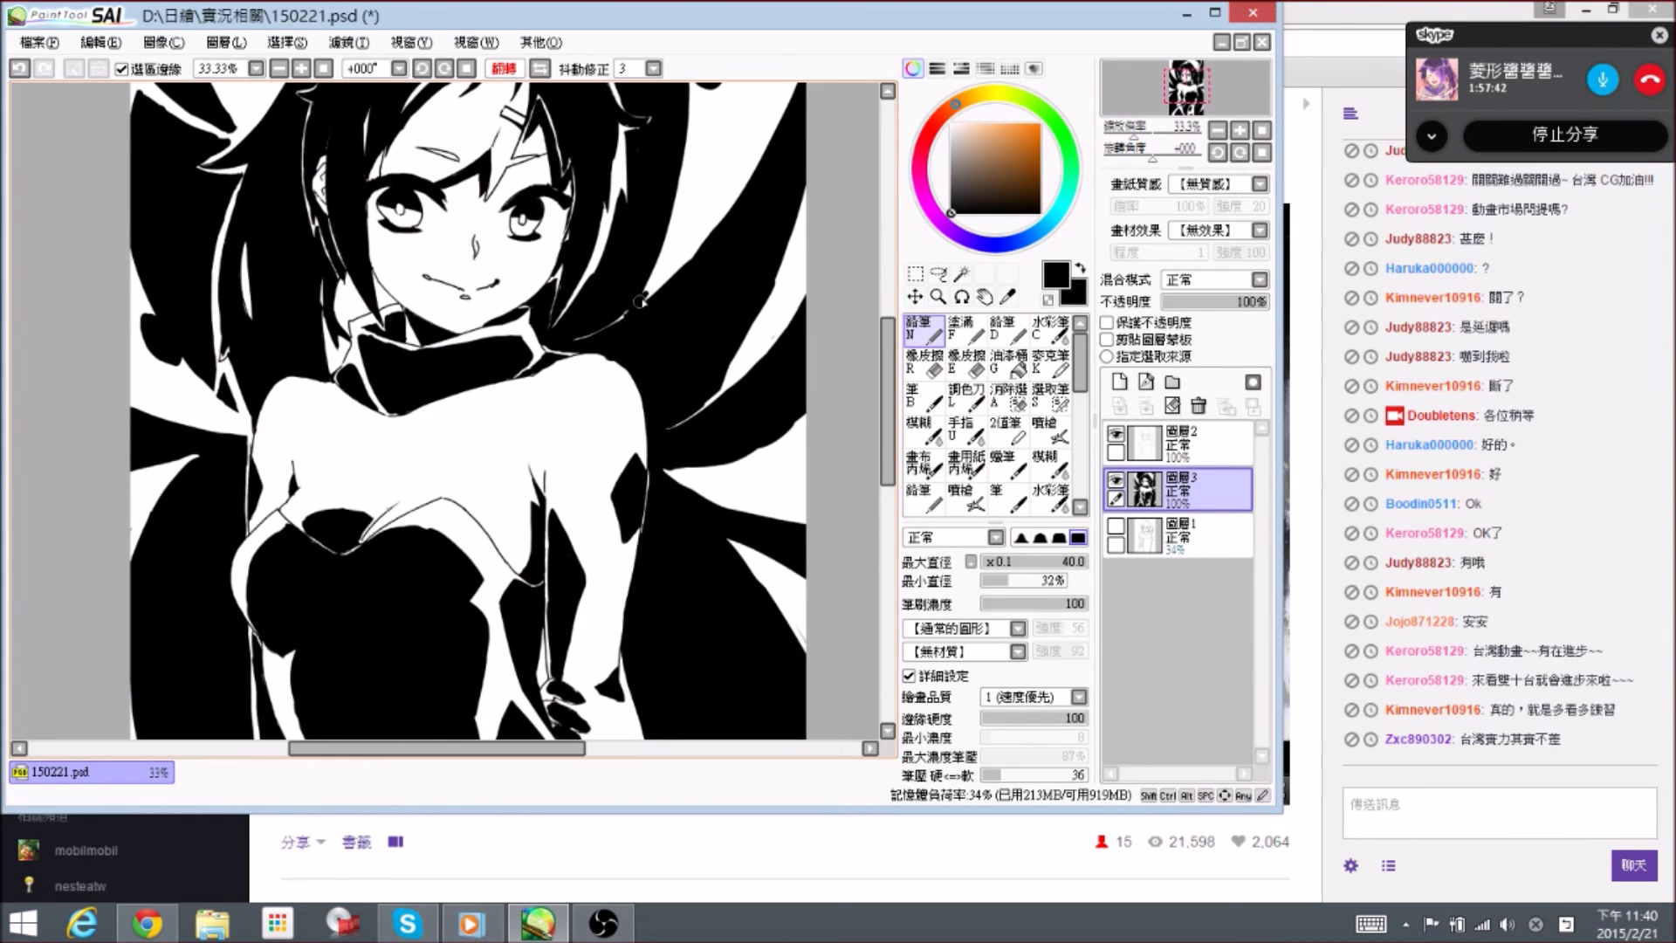
key("e")
key("n")
key("e")
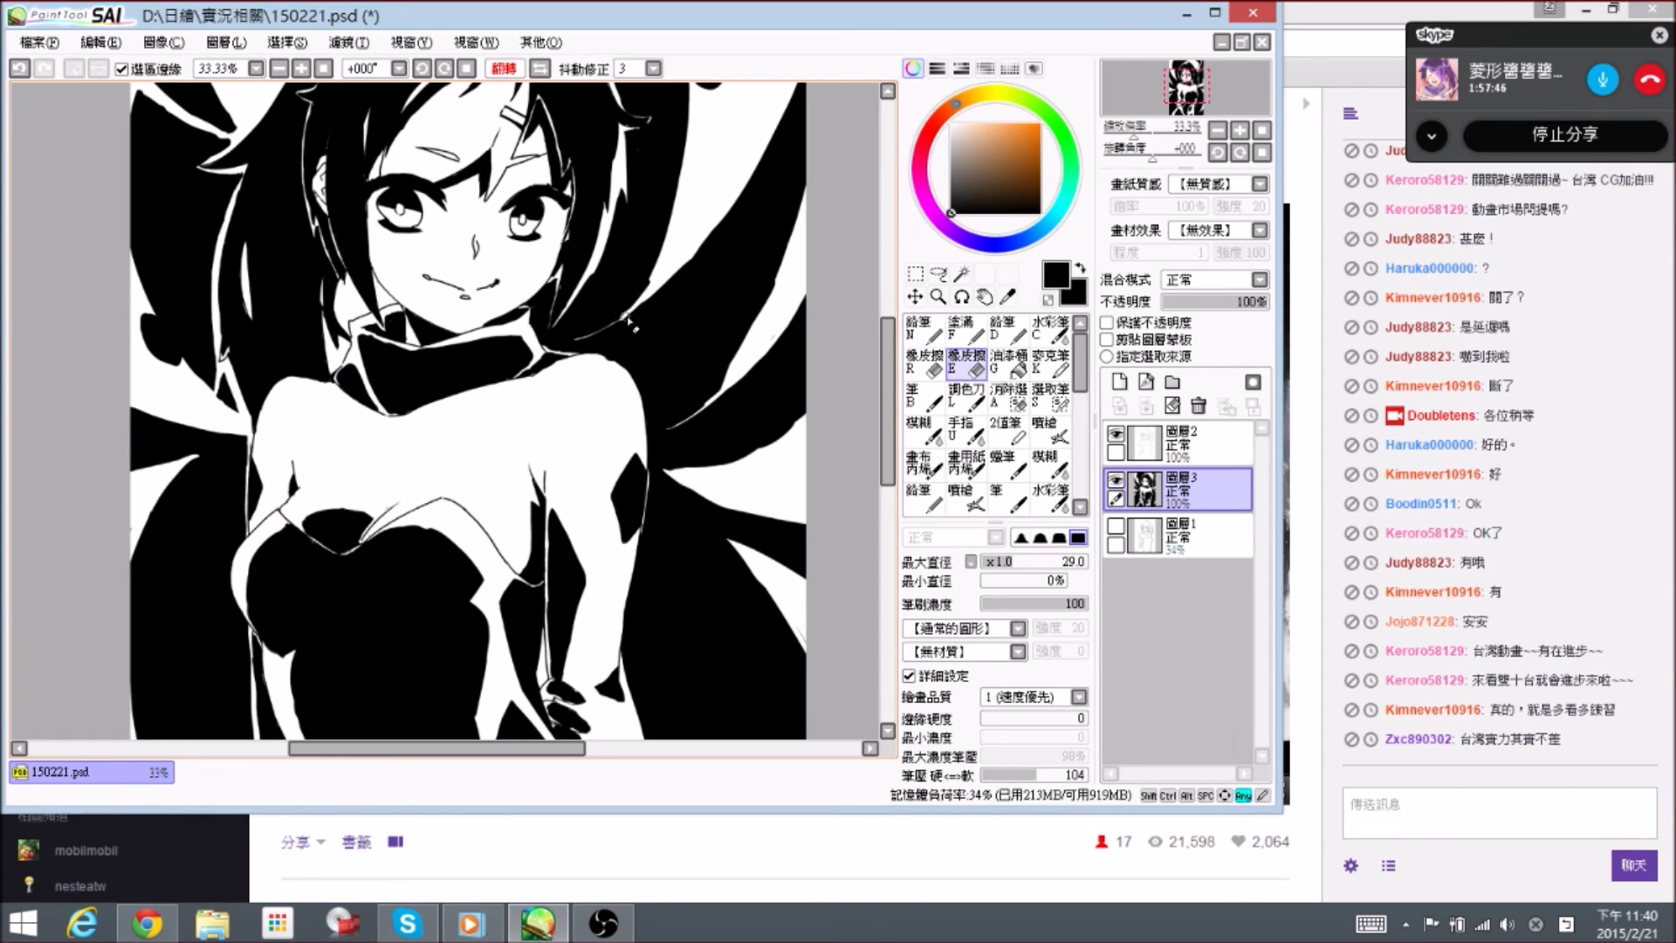
key("n")
left_click_drag(752, 136, 741, 199)
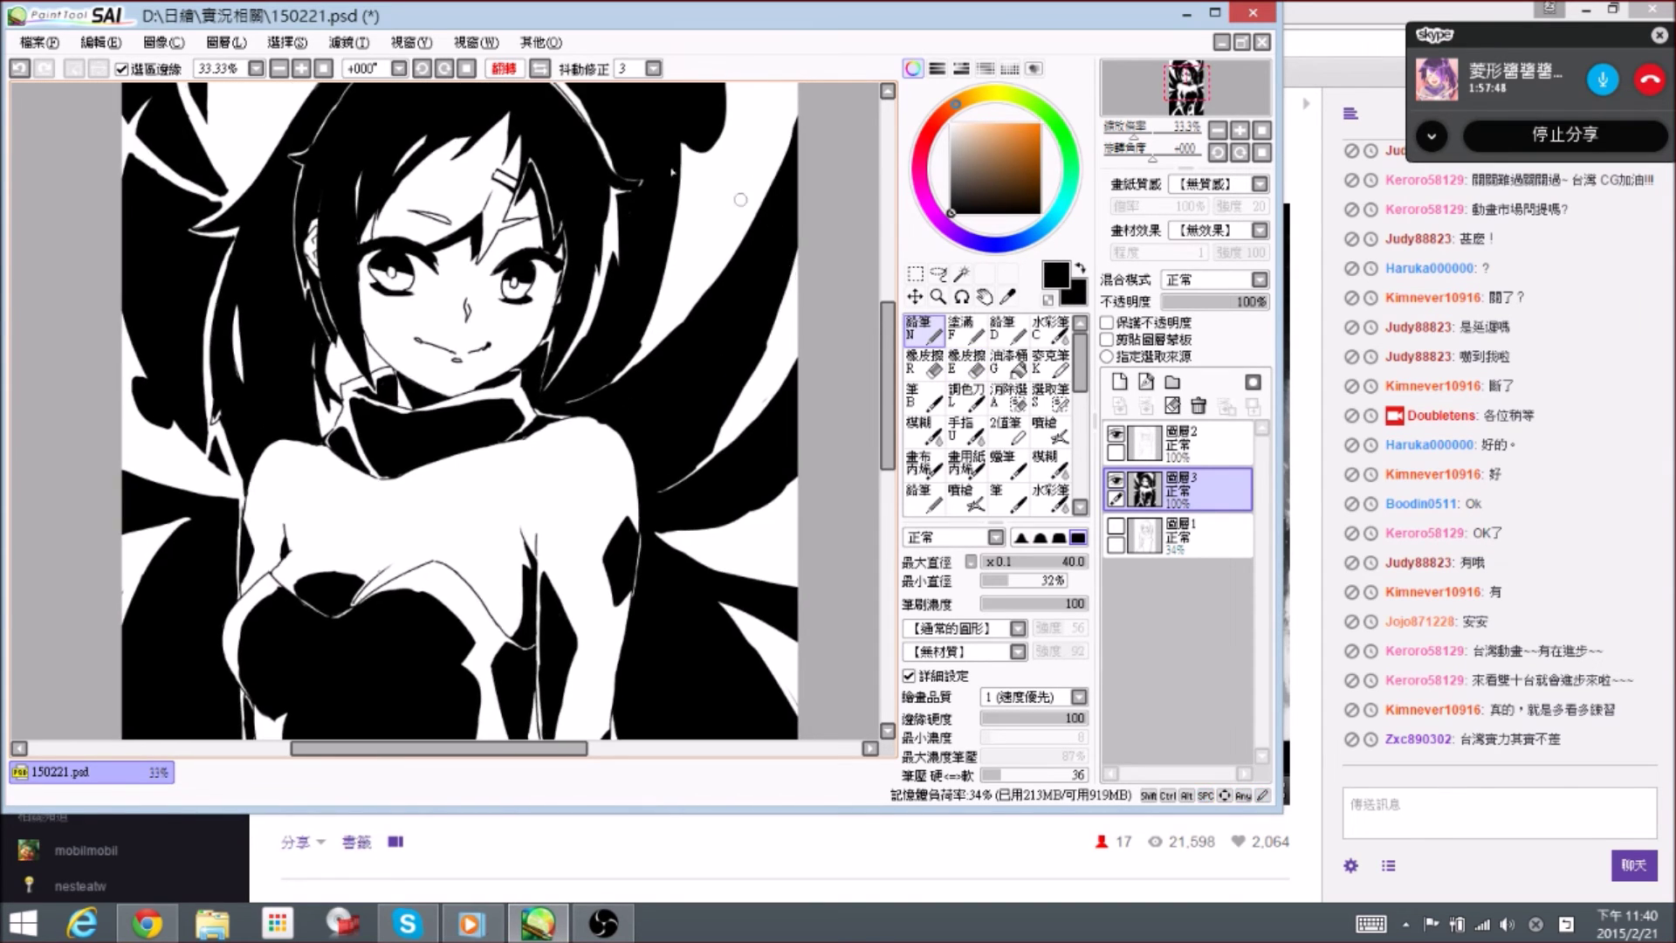
- Mirror the canvas view and examine the balance of the background spikes around the figure
left_click(539, 69)
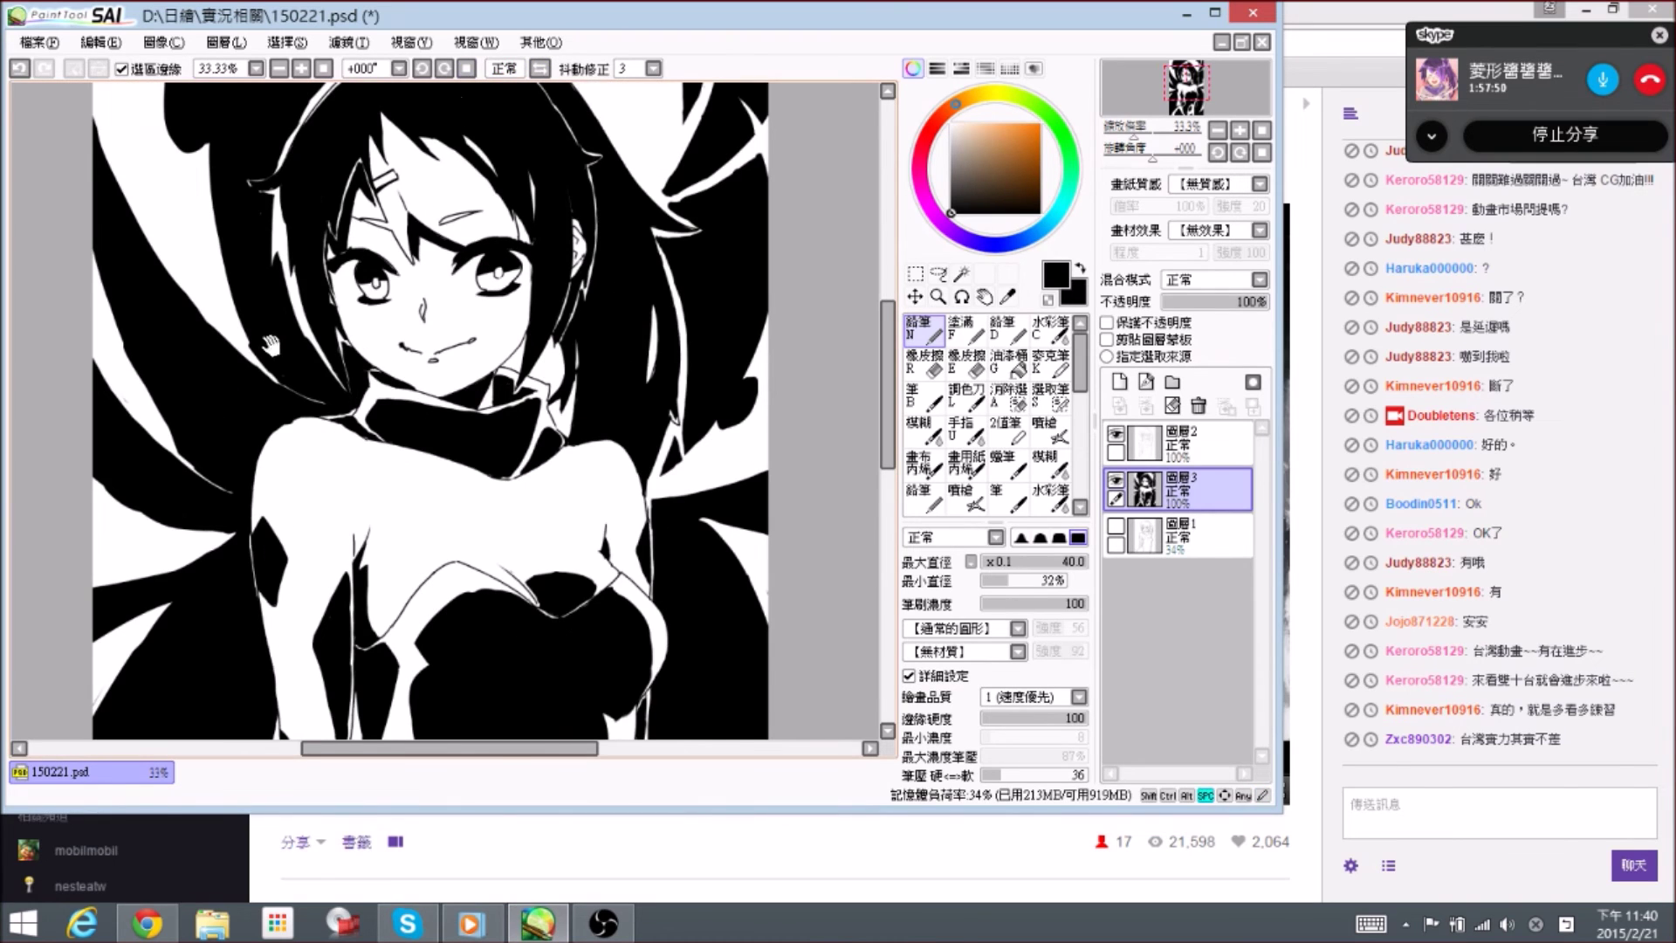
left_click_drag(302, 322, 407, 299)
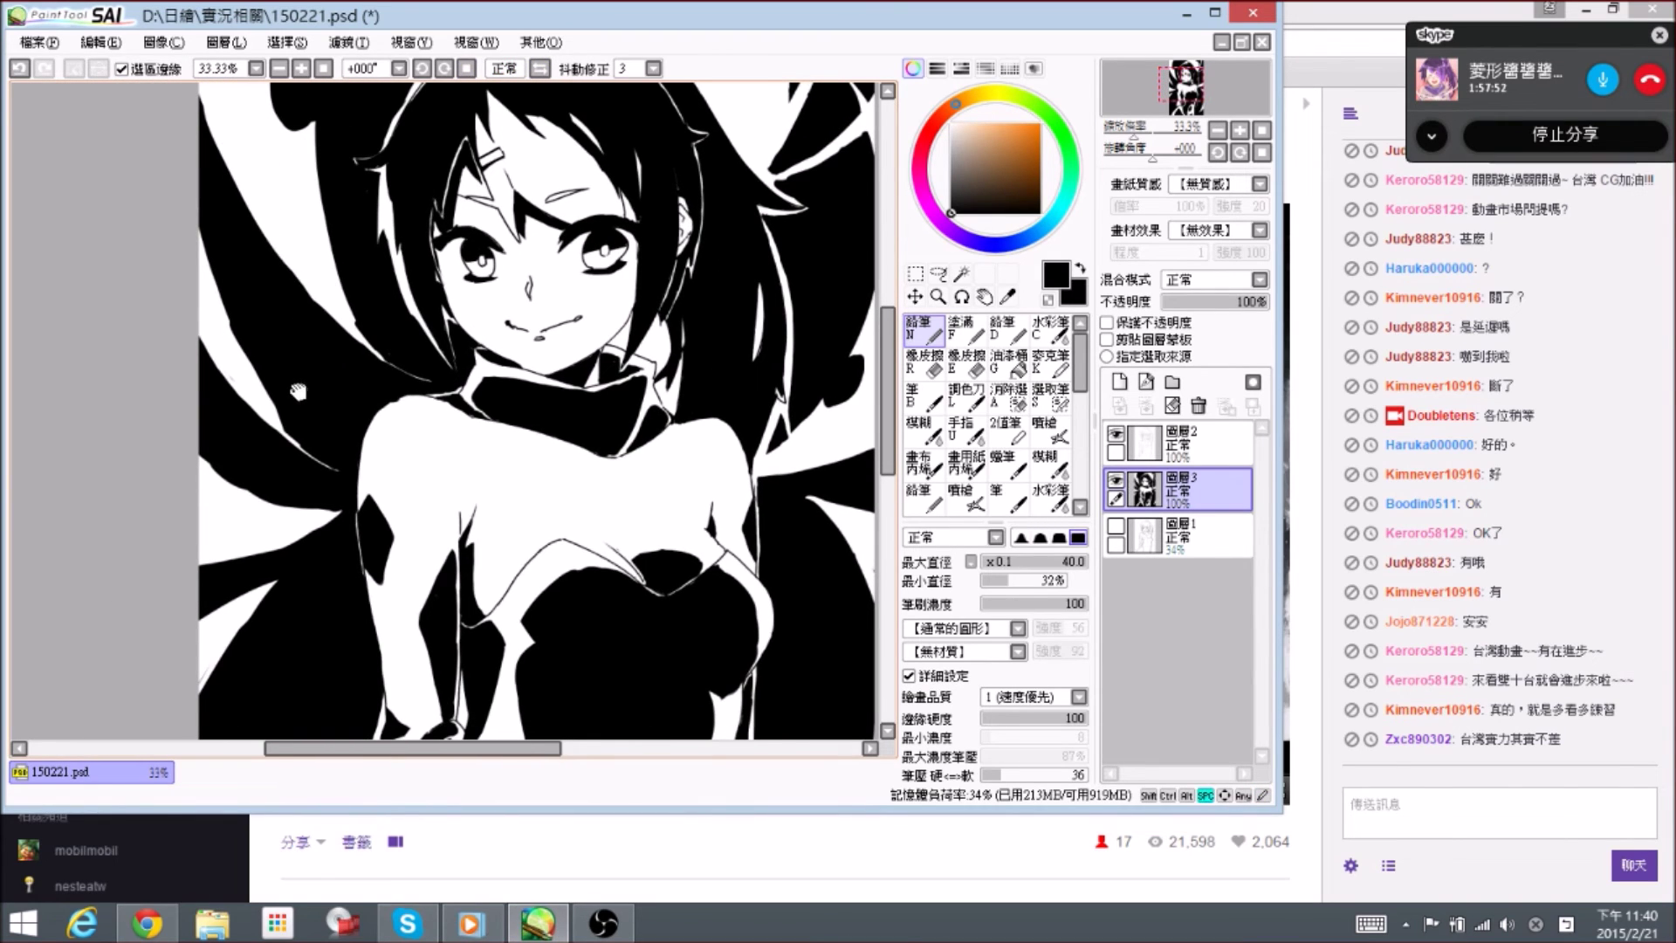
left_click_drag(299, 389, 311, 408)
left_click_drag(252, 359, 278, 407)
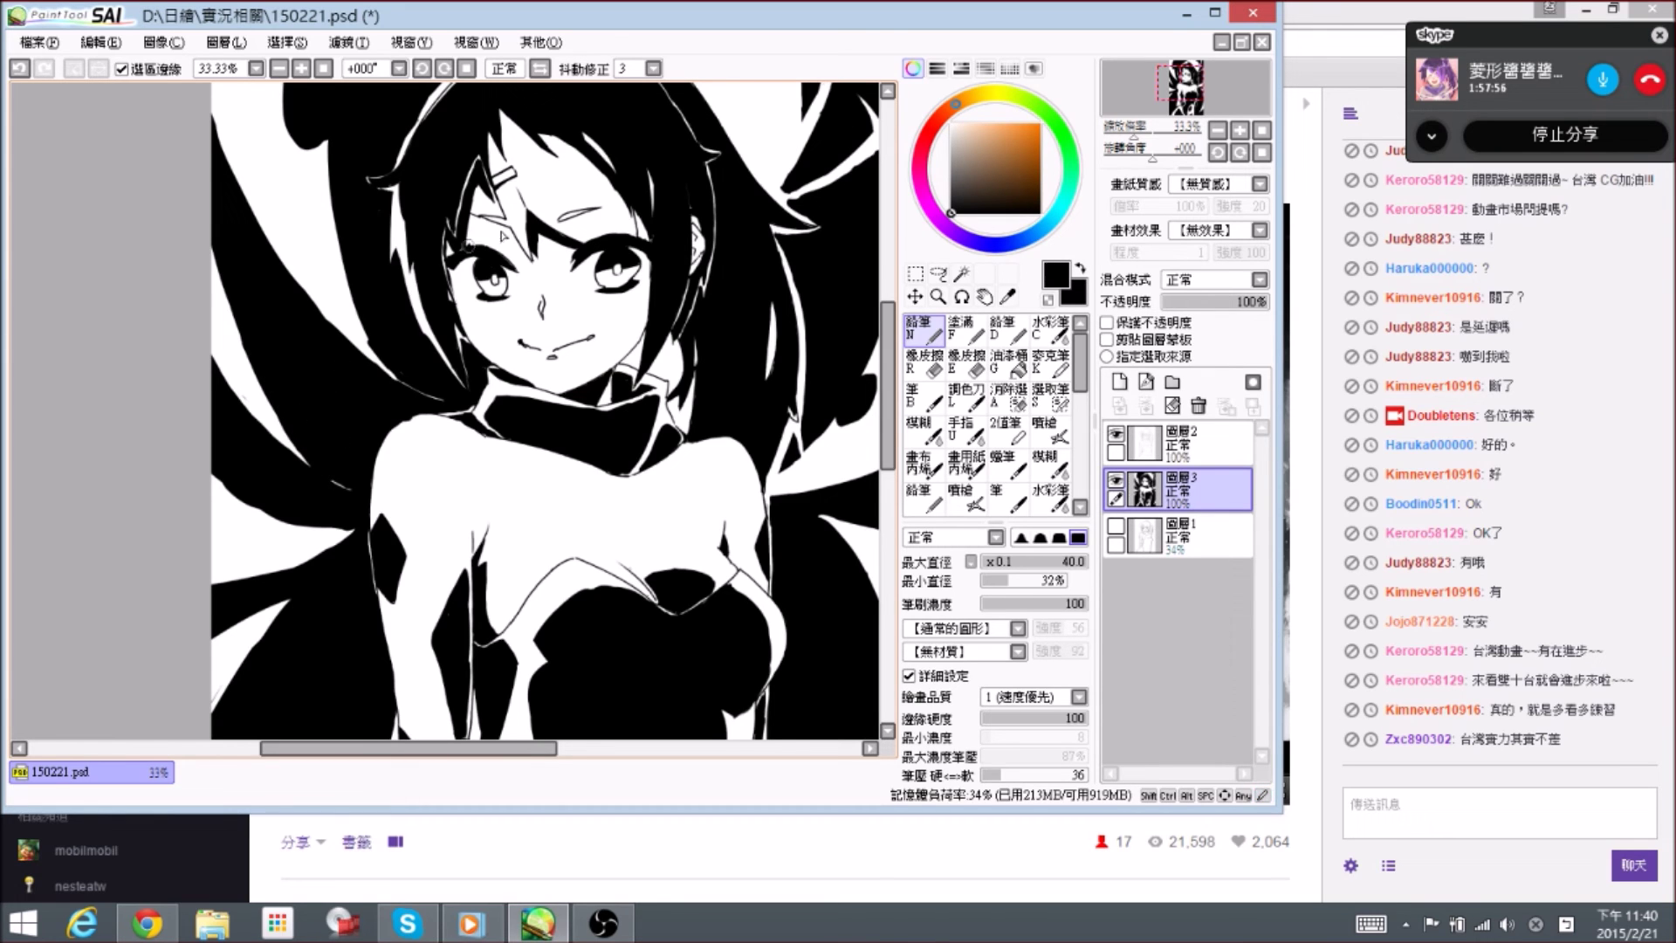
scroll(547, 189, "down", 1)
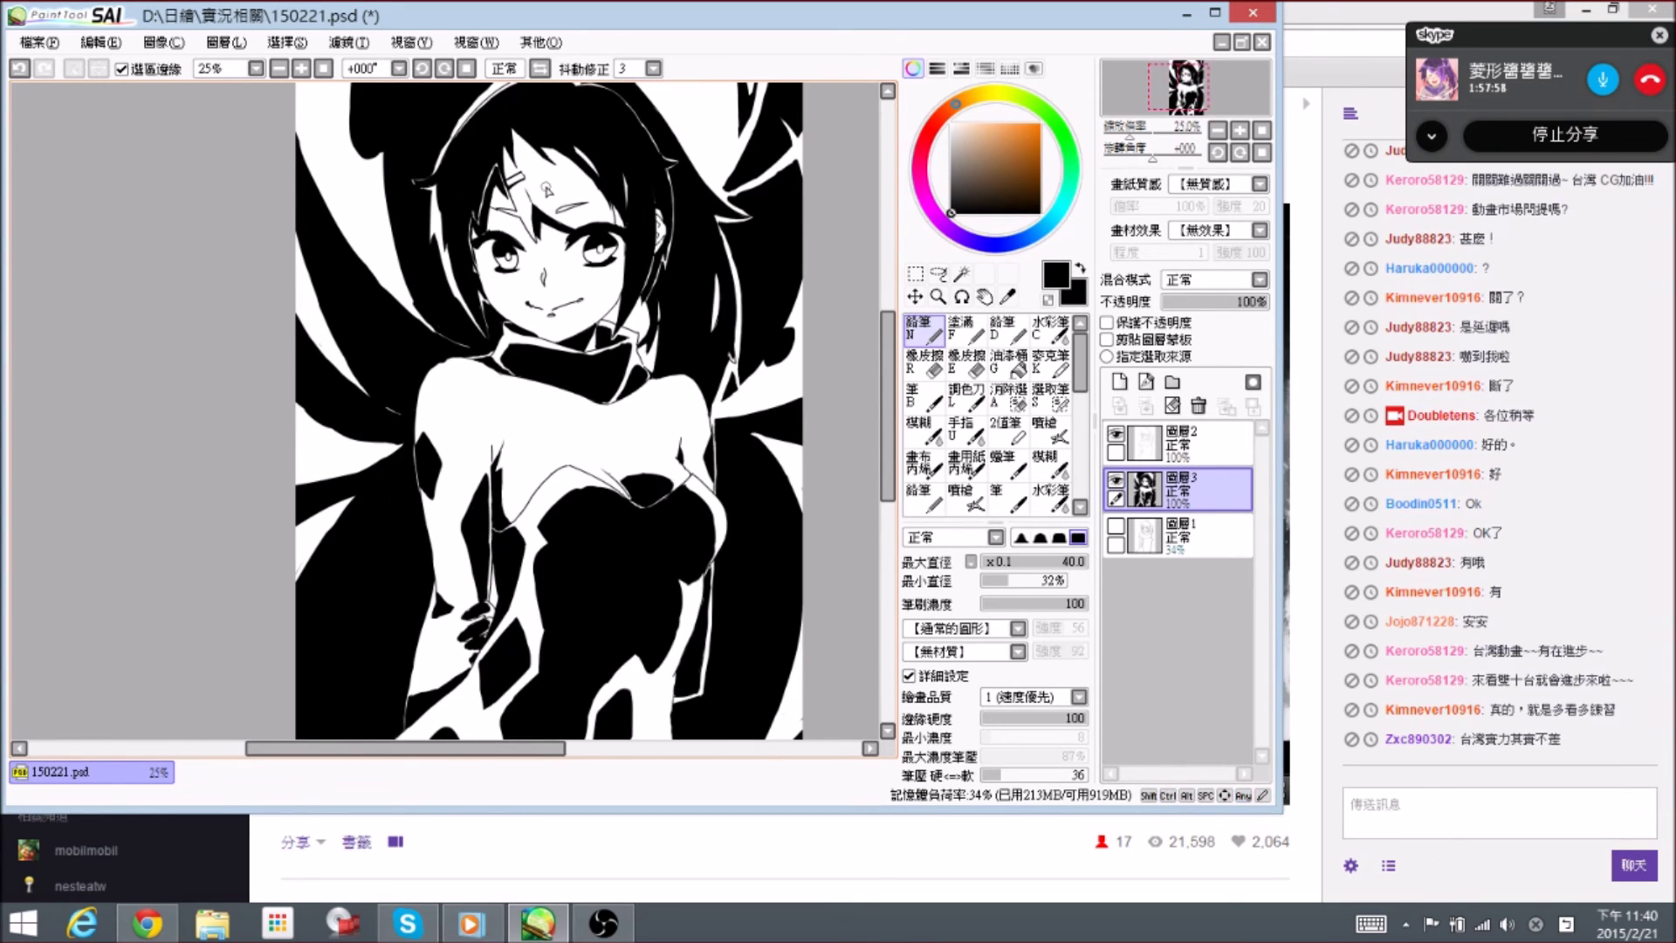
scroll(560, 207, "down", 1)
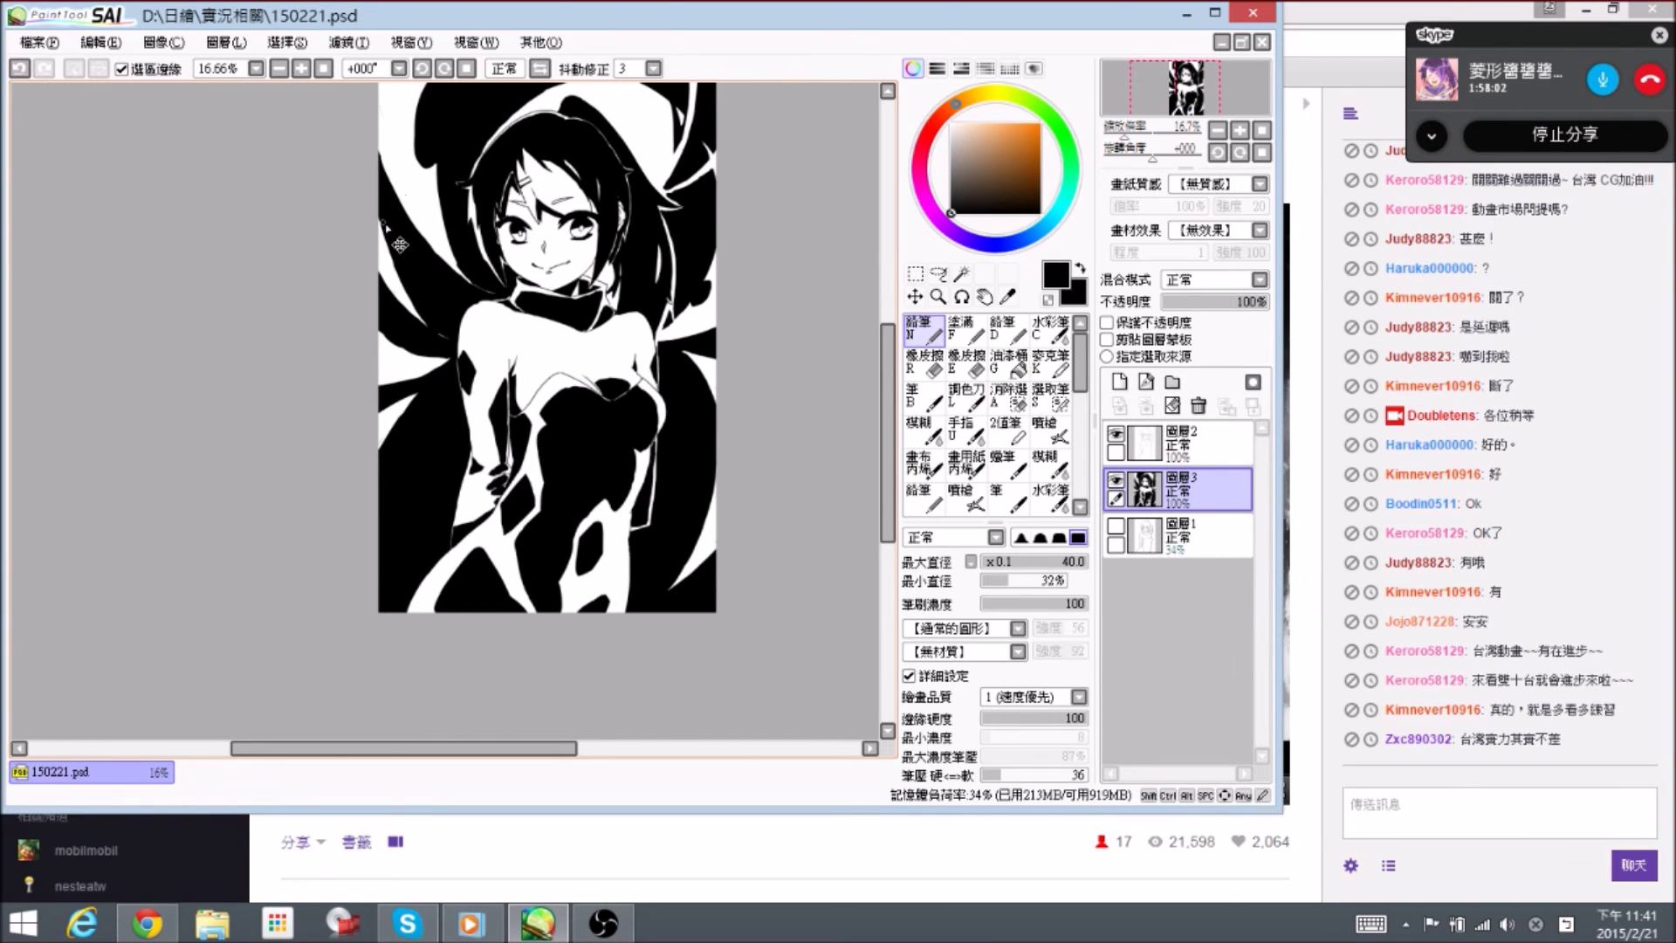
scroll(401, 240, "up", 1)
left_click_drag(481, 373, 489, 139)
left_click_drag(416, 273, 447, 342)
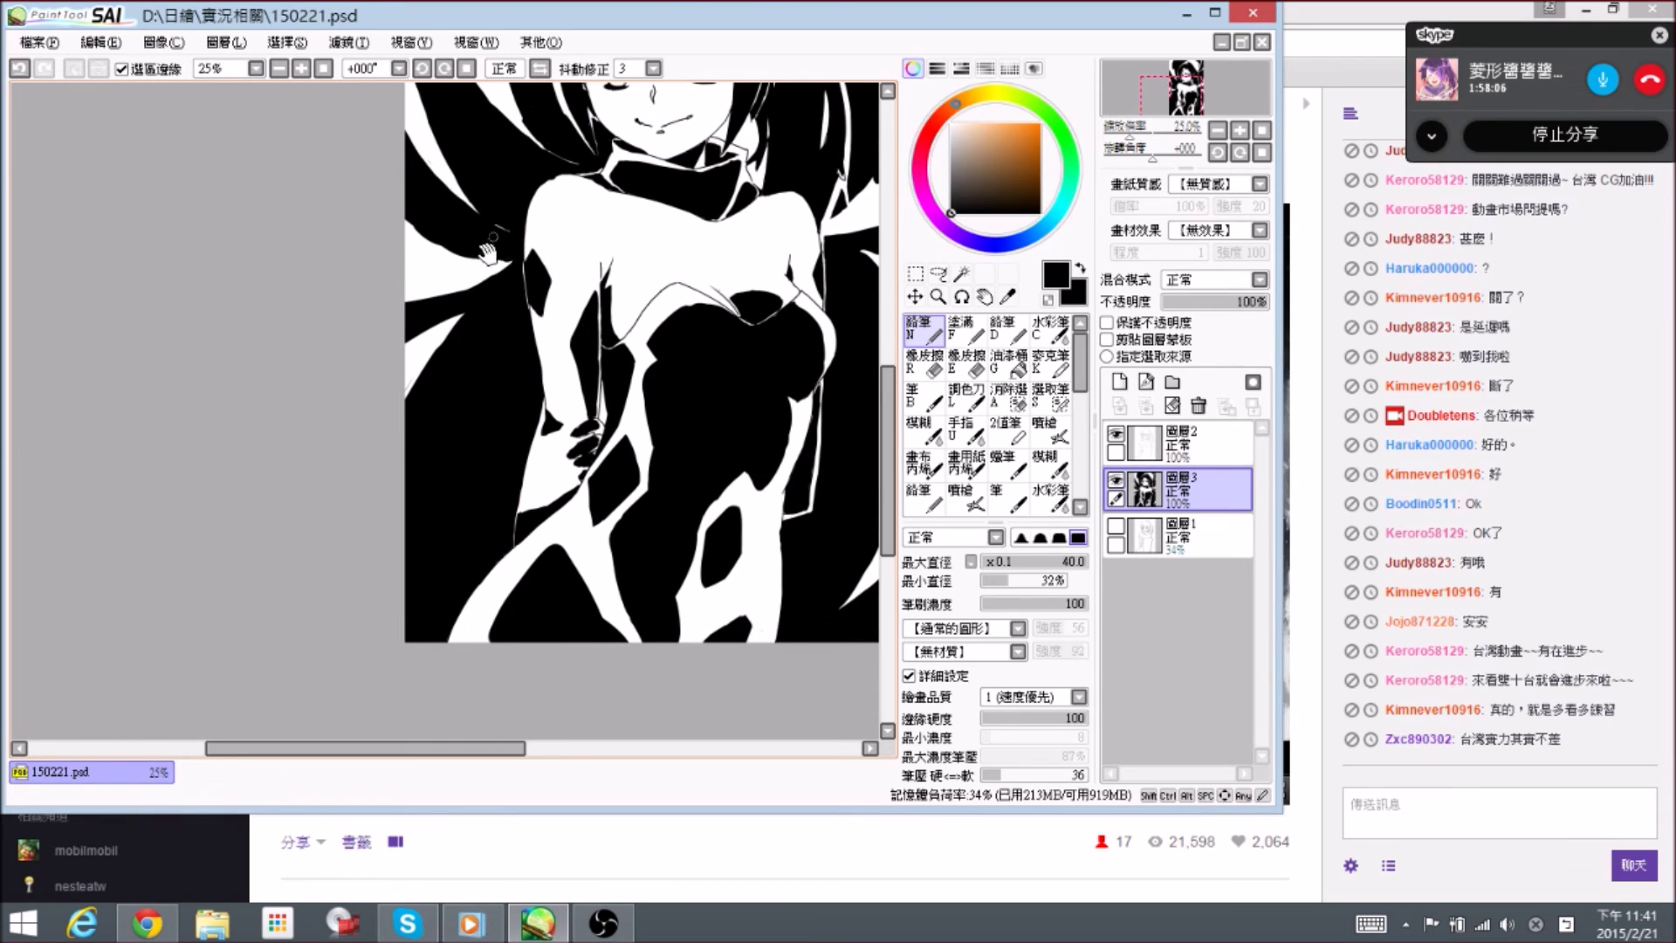
left_click_drag(487, 253, 487, 307)
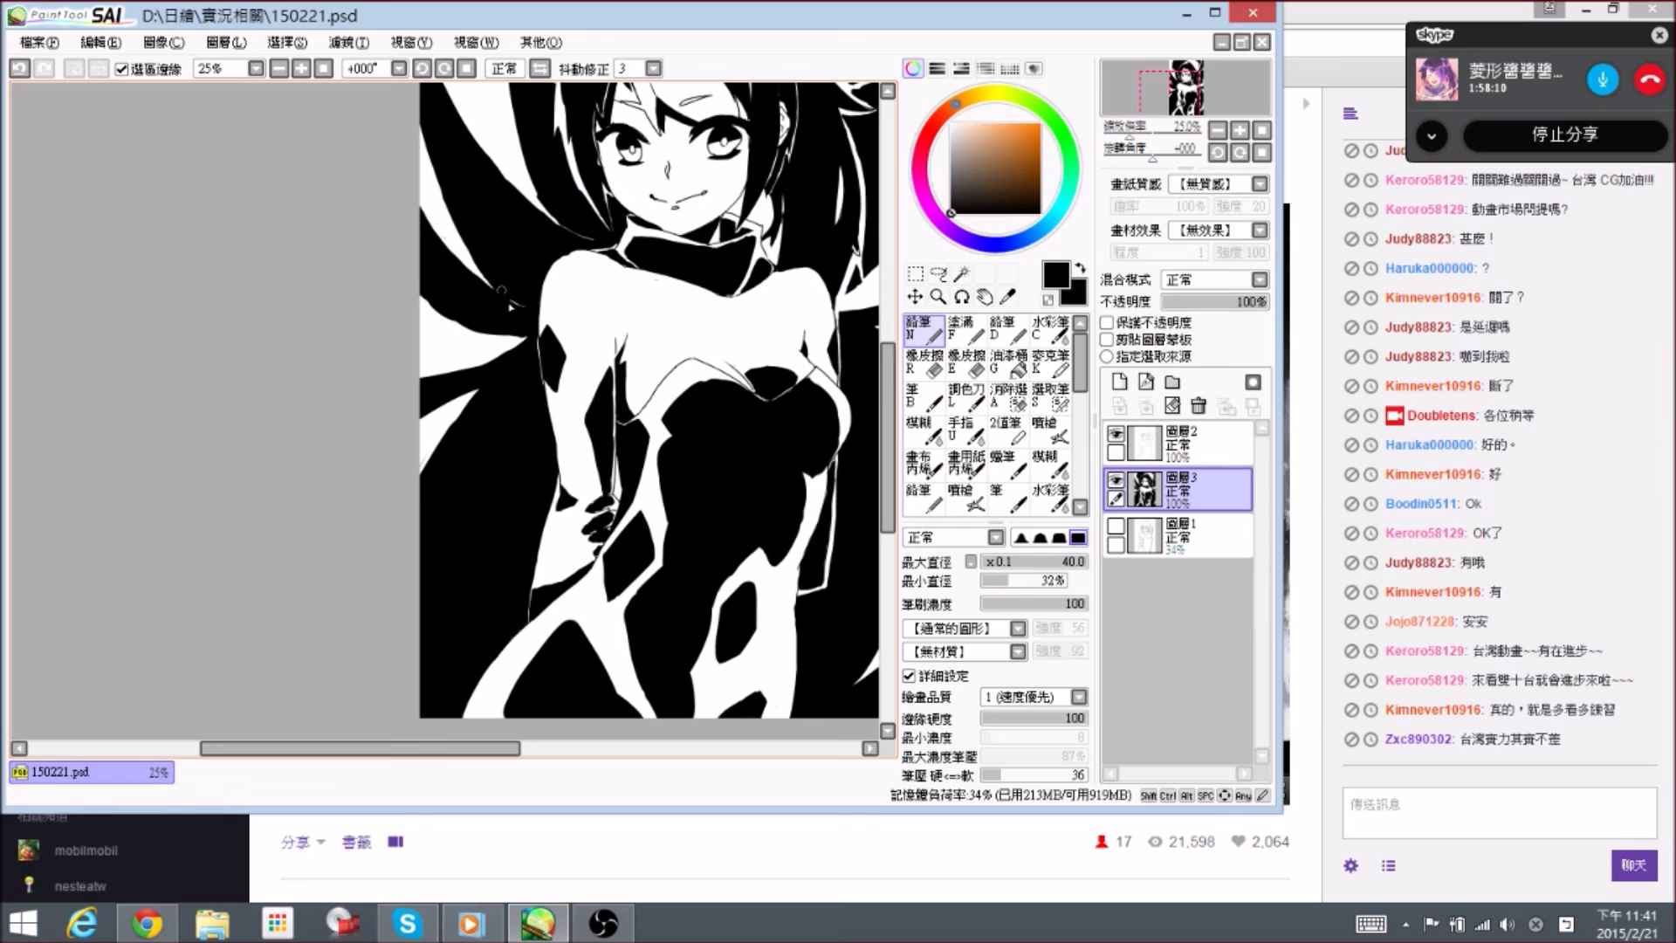
left_click_drag(431, 310, 447, 344)
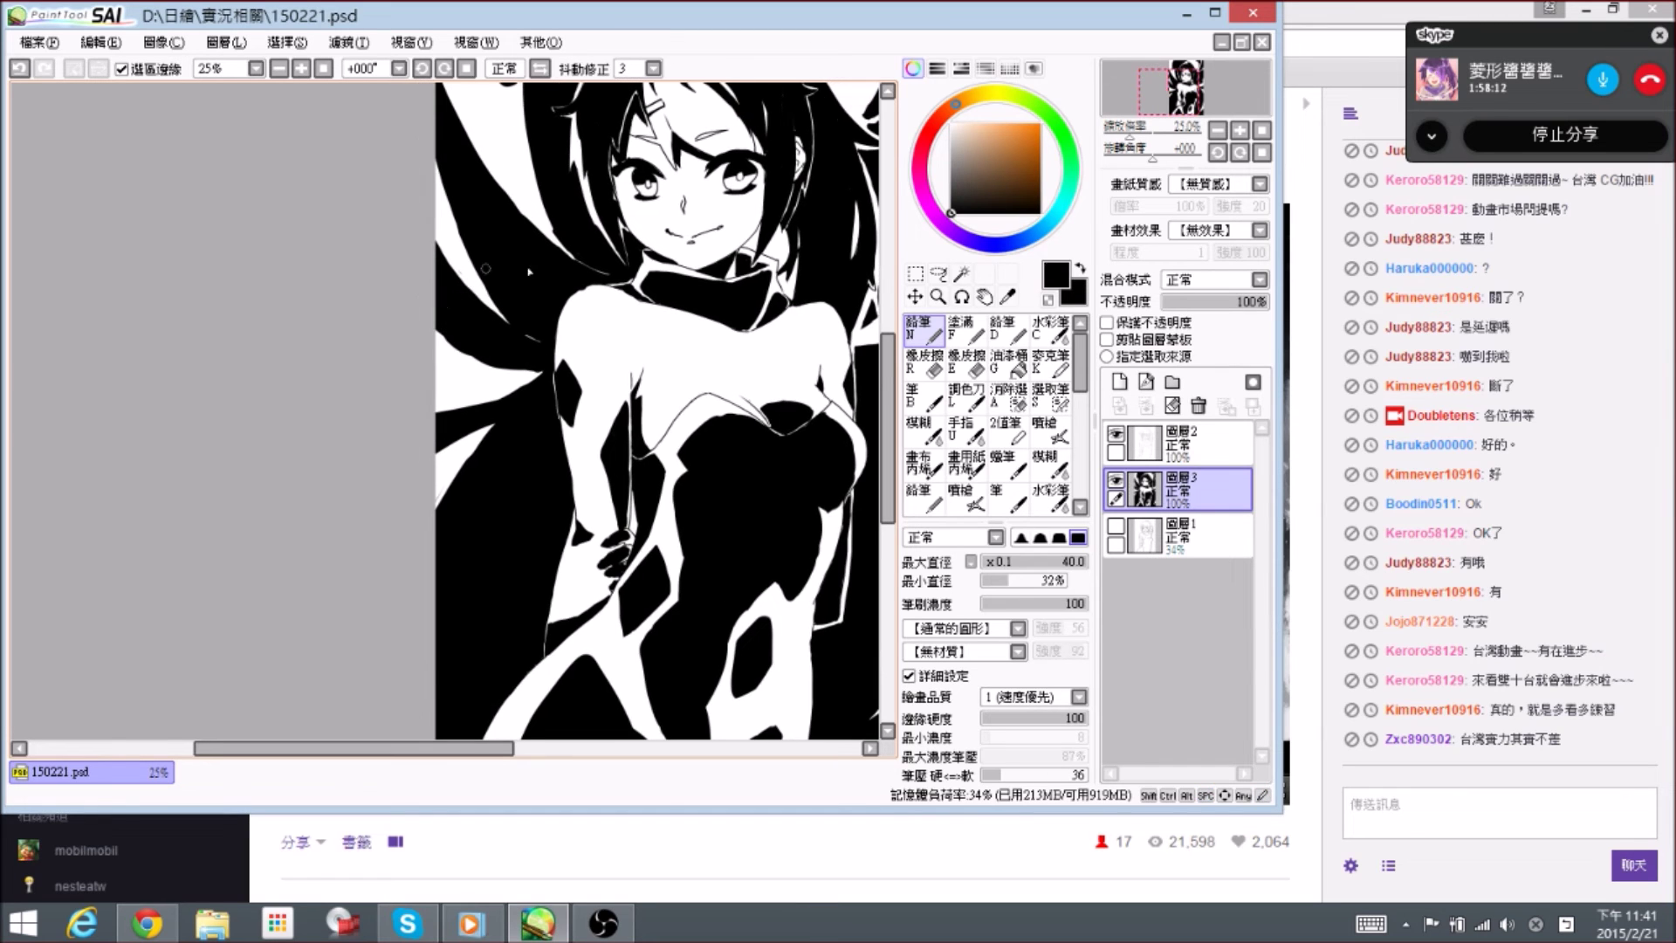
left_click_drag(512, 272, 519, 314)
scroll(480, 340, "down", 3)
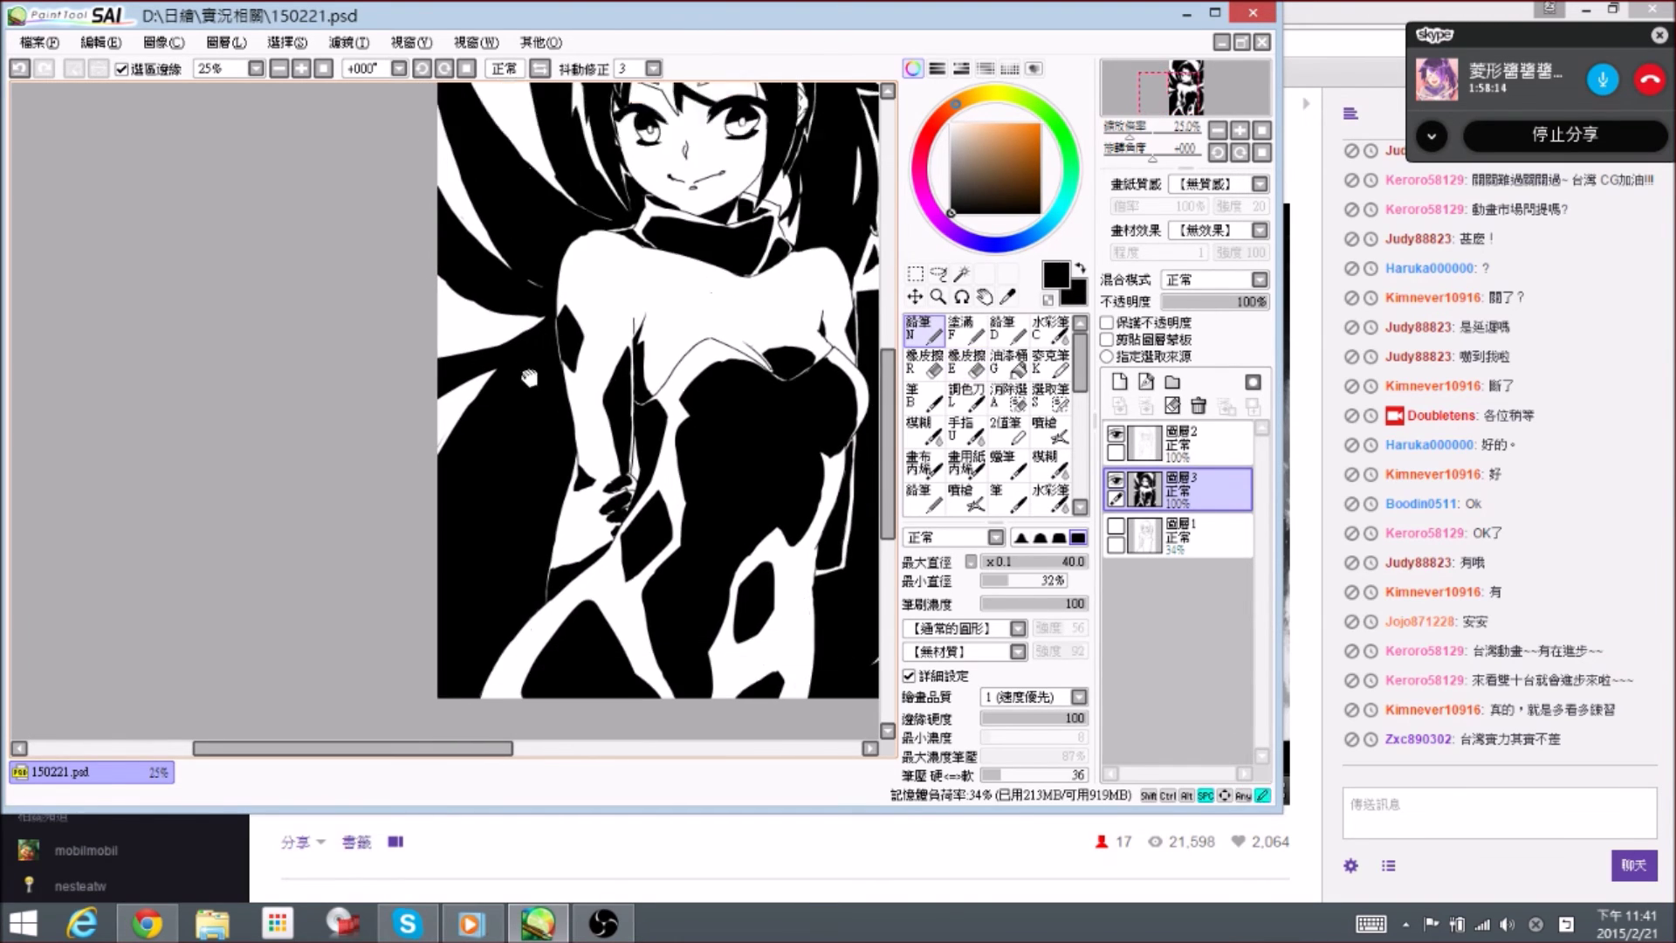
left_click_drag(453, 361, 446, 413)
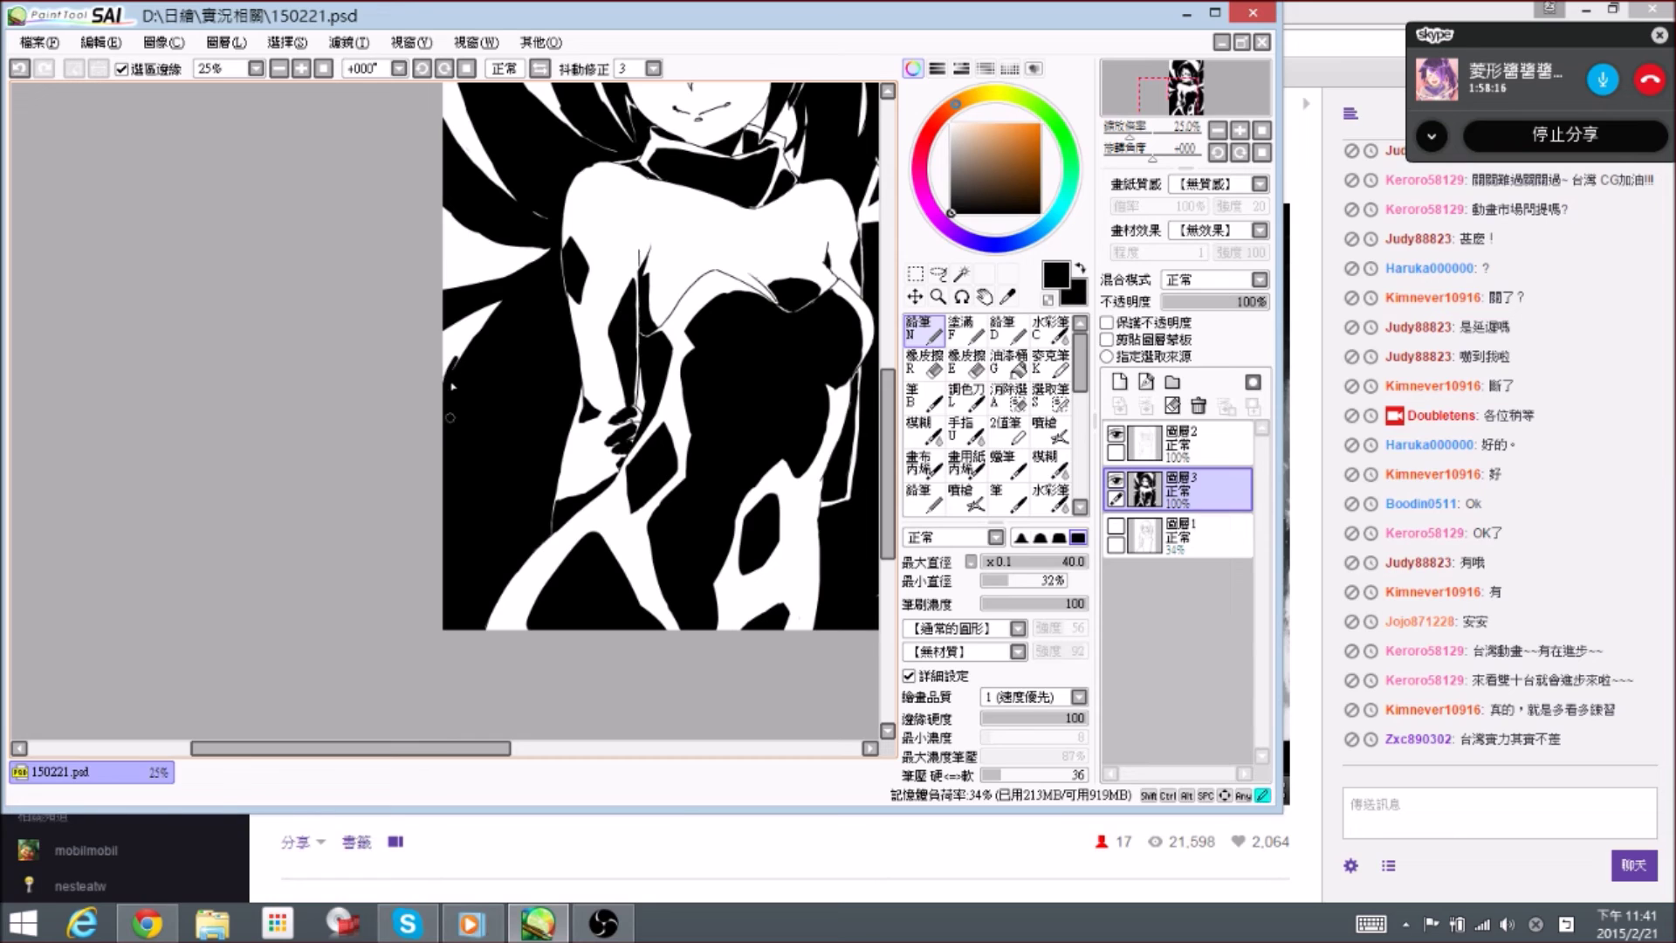
- Carve a thin white spike at the canvas edge beside the hanging arm with the Eraser, trimming it with the Pencil
key("e")
left_click_drag(467, 347, 440, 414)
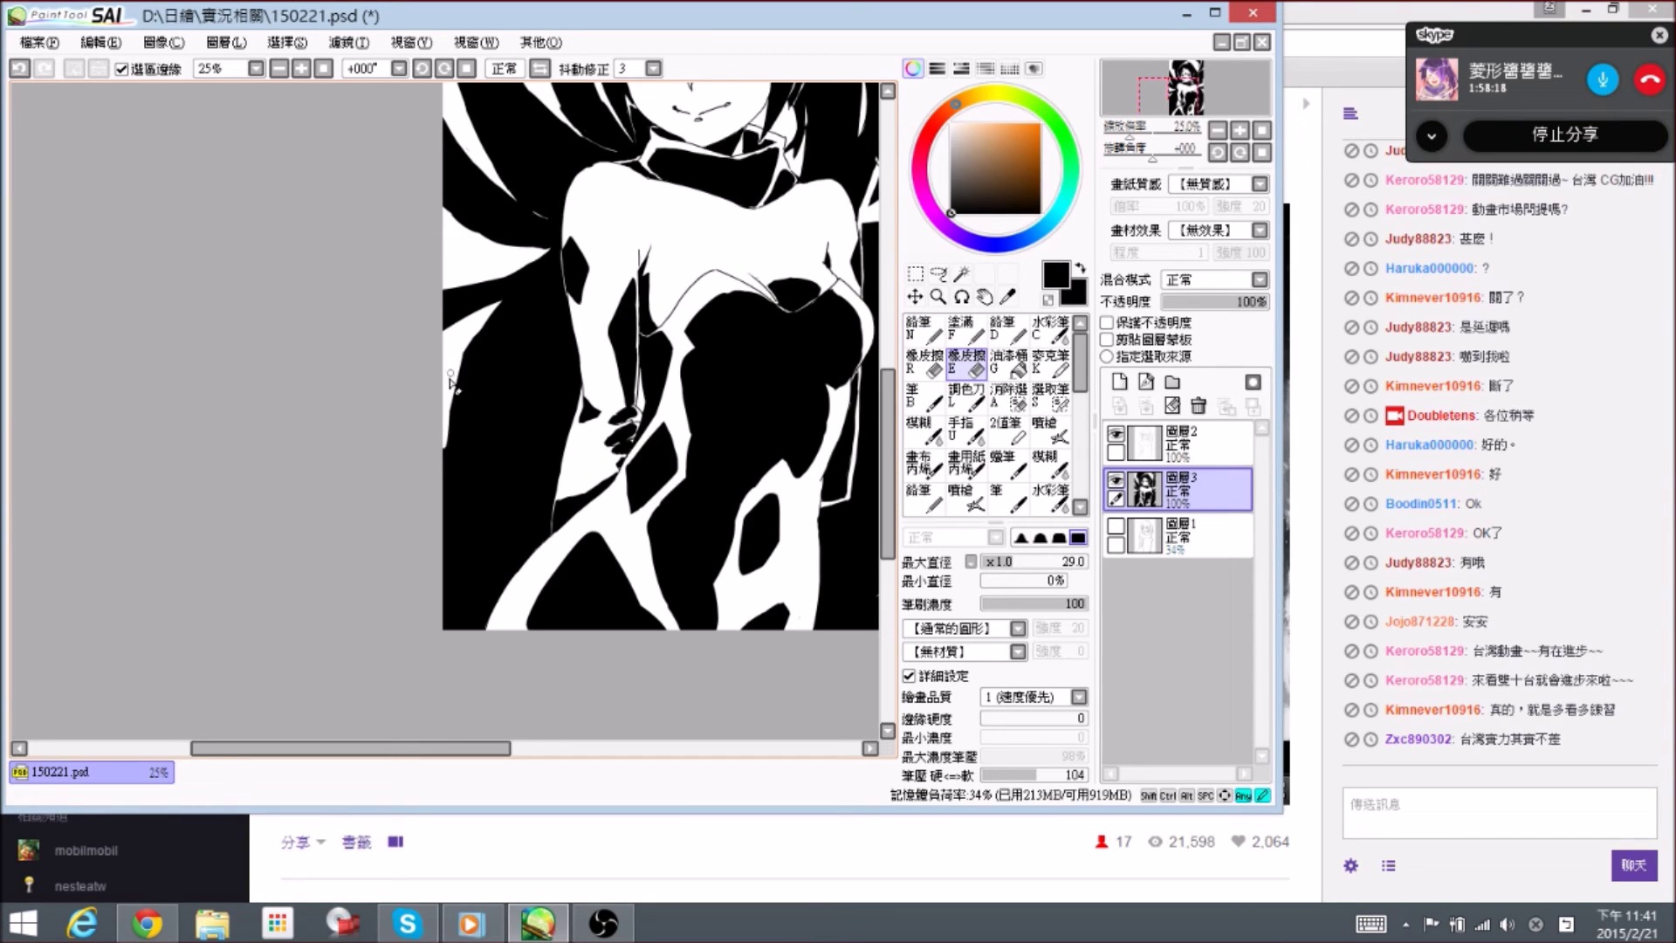
key("n")
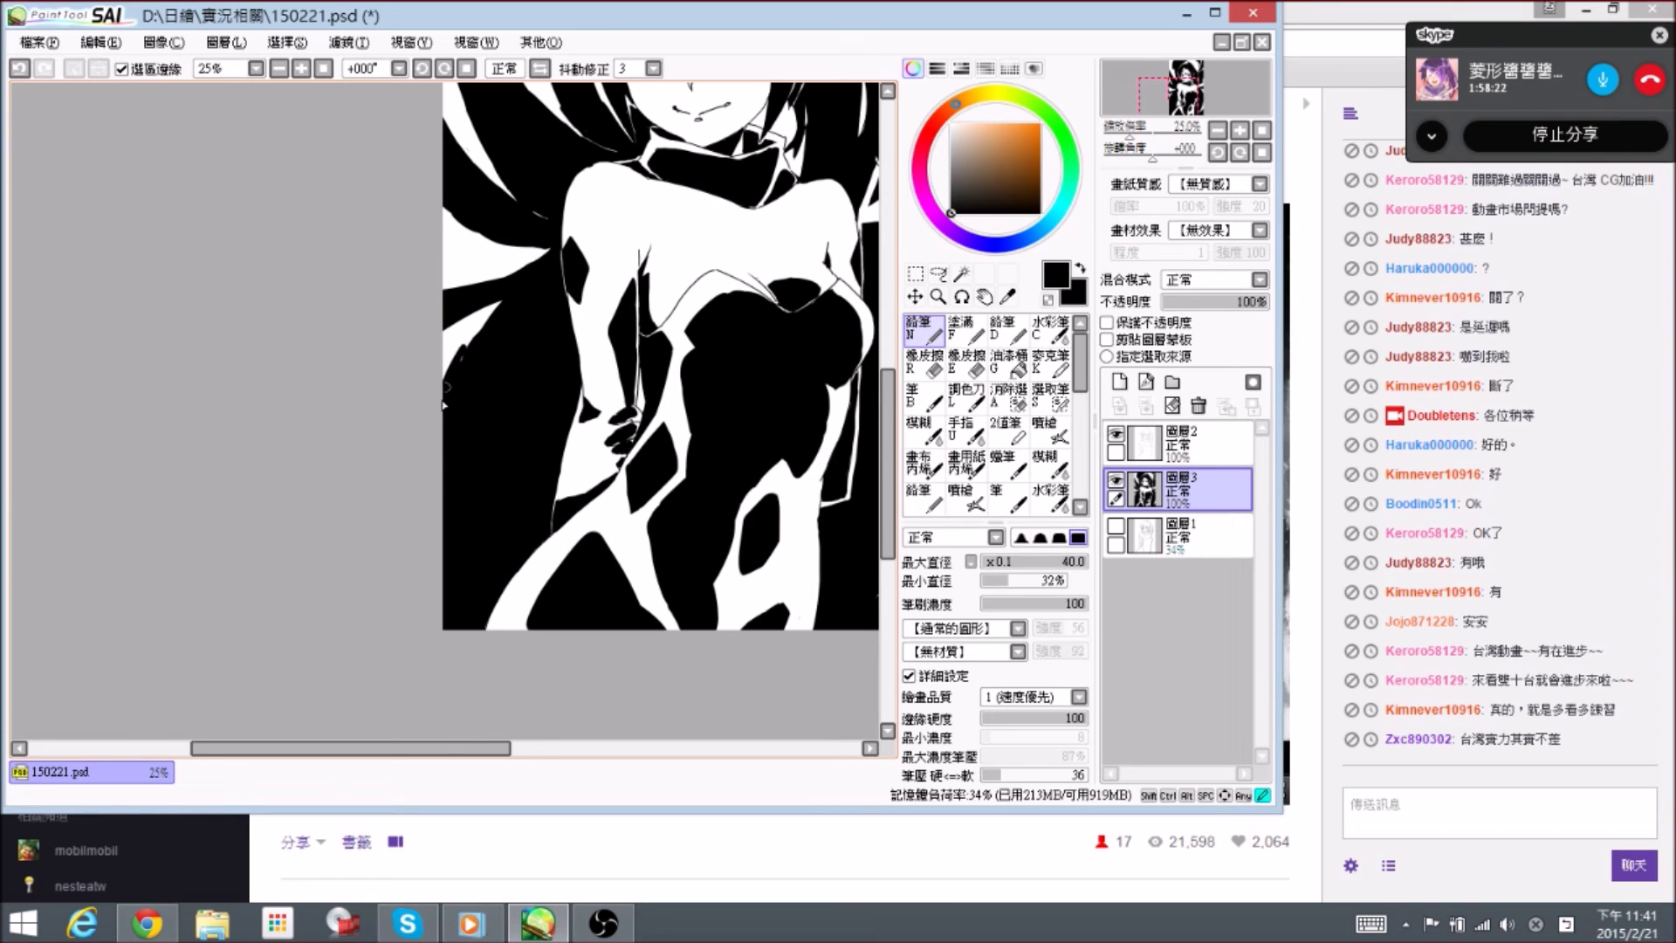
key("e")
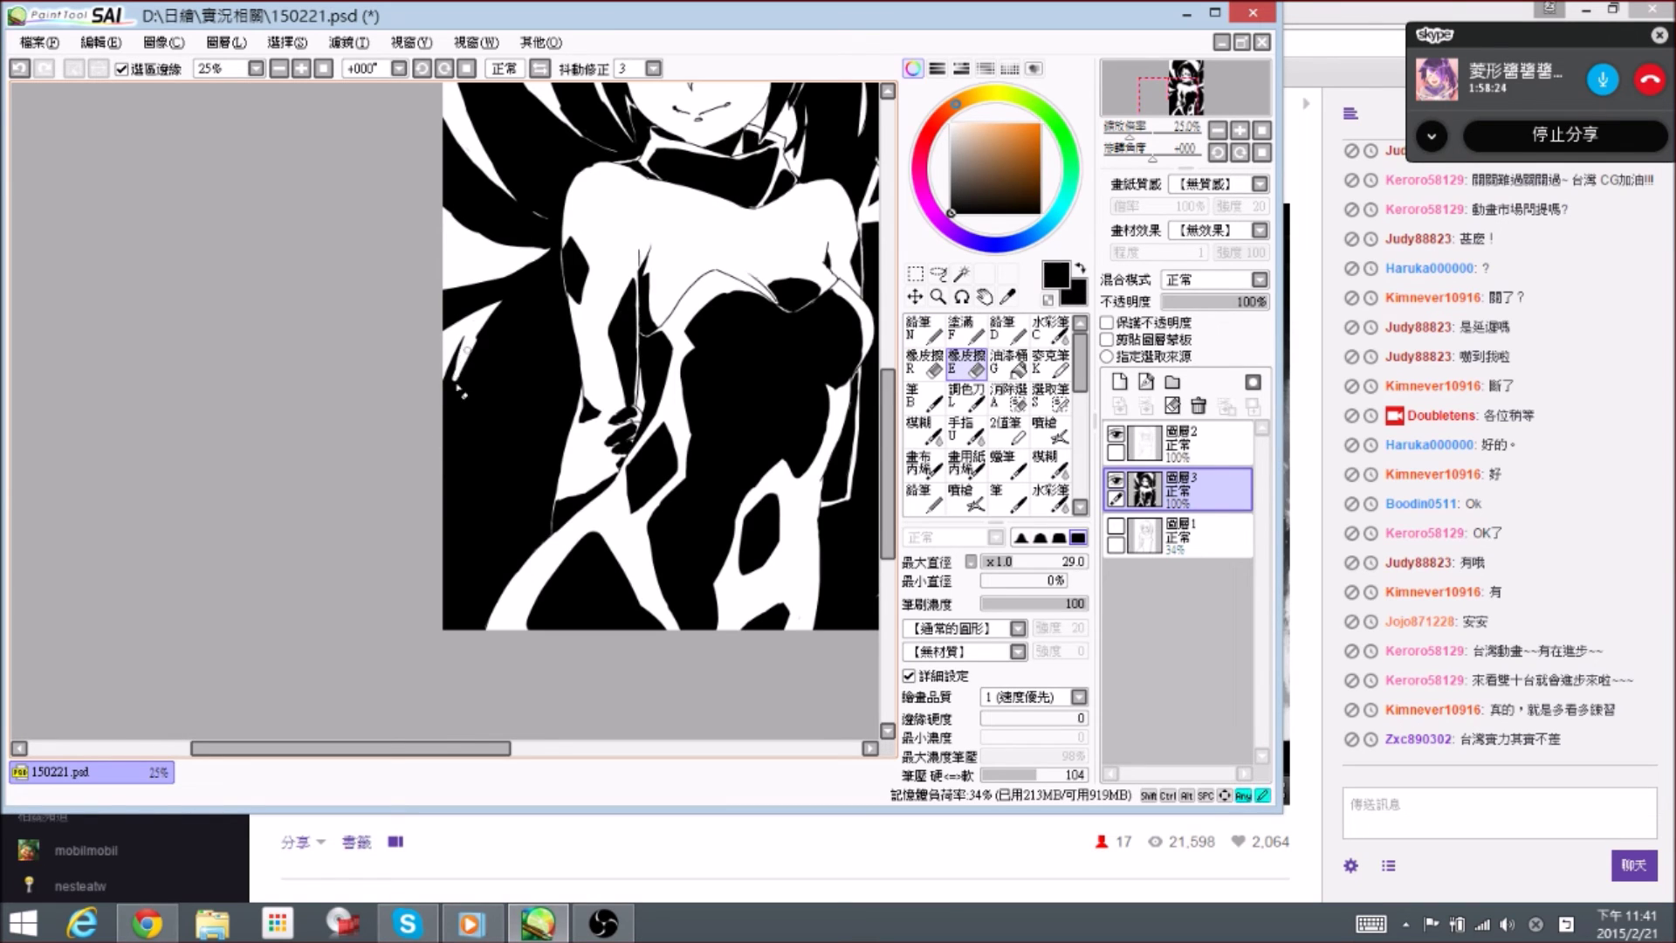
key("n")
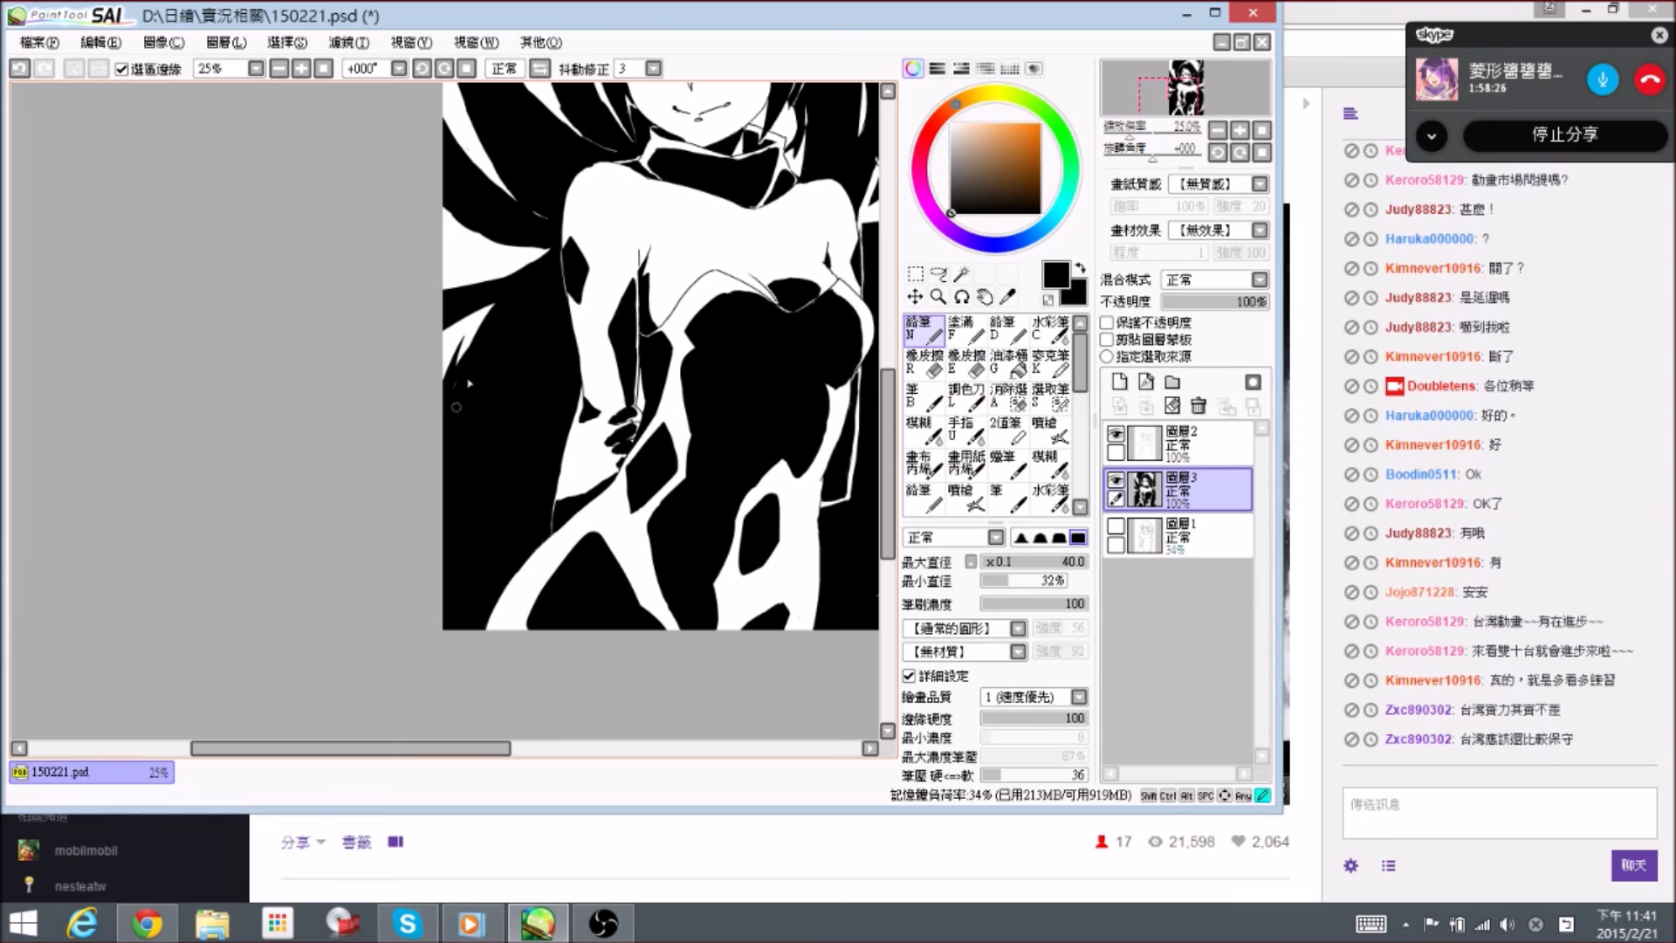
- Lengthen the thin white spike beside the hanging arm downward with the Eraser and sharpen its outline with the Pencil
left_click_drag(531, 385, 407, 437)
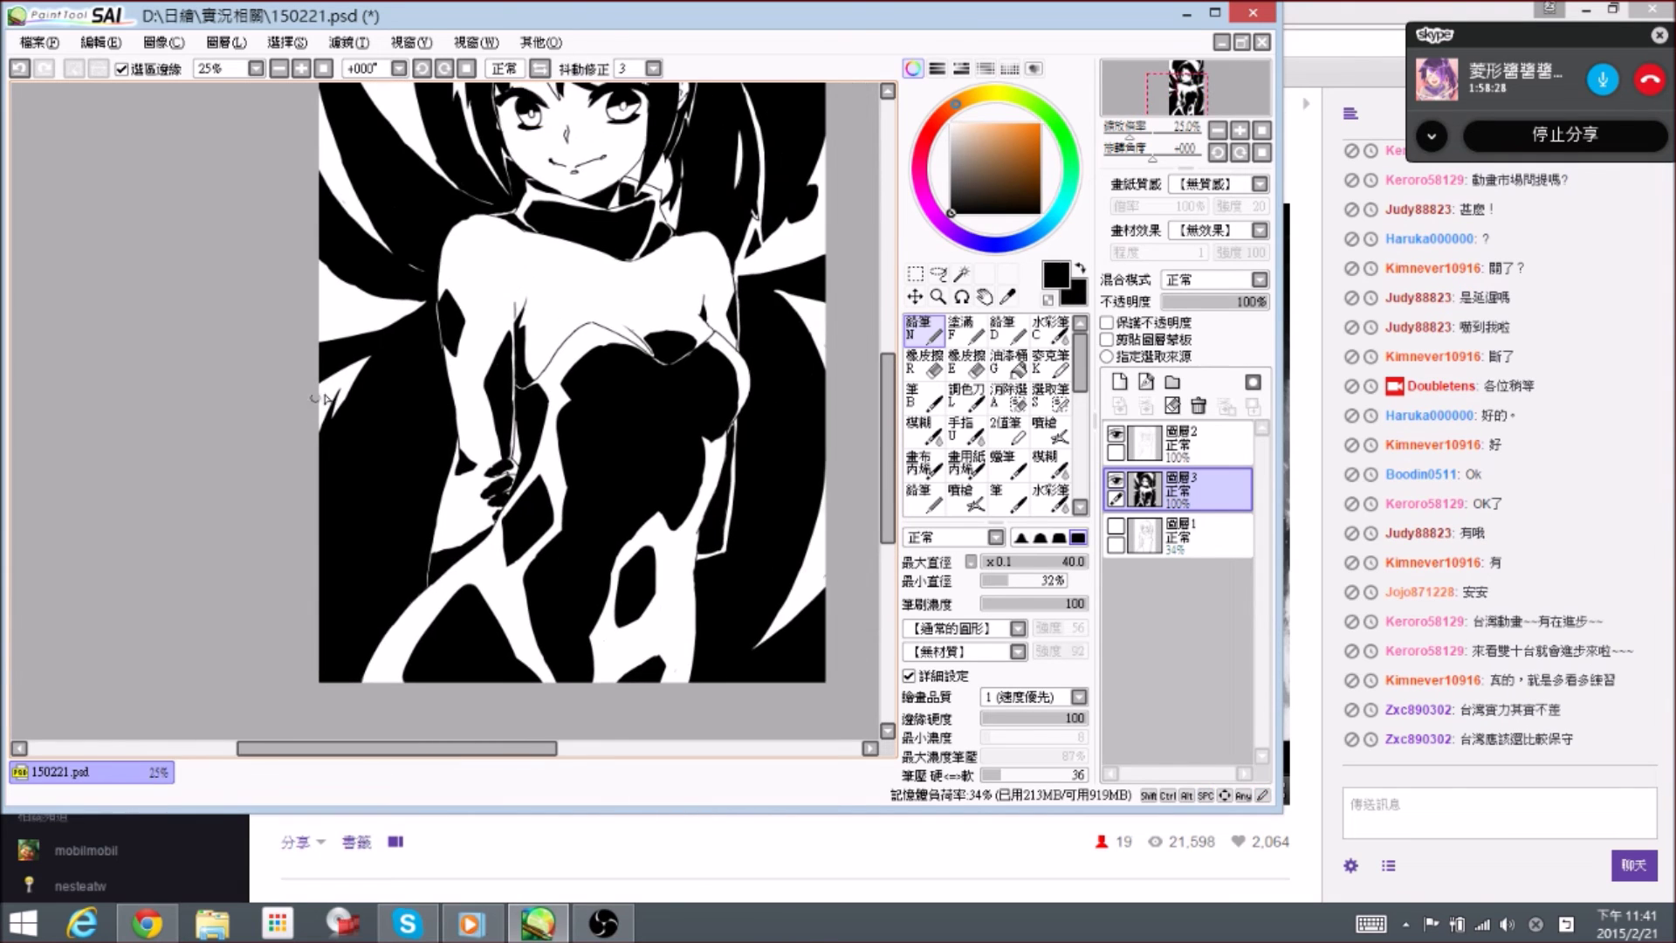
key("e")
left_click_drag(349, 393, 334, 441)
key("n")
left_click_drag(342, 407, 322, 454)
mouse_move(732, 275)
left_mouse_down()
mouse_move(486, 329)
mouse_move(711, 336)
left_mouse_up()
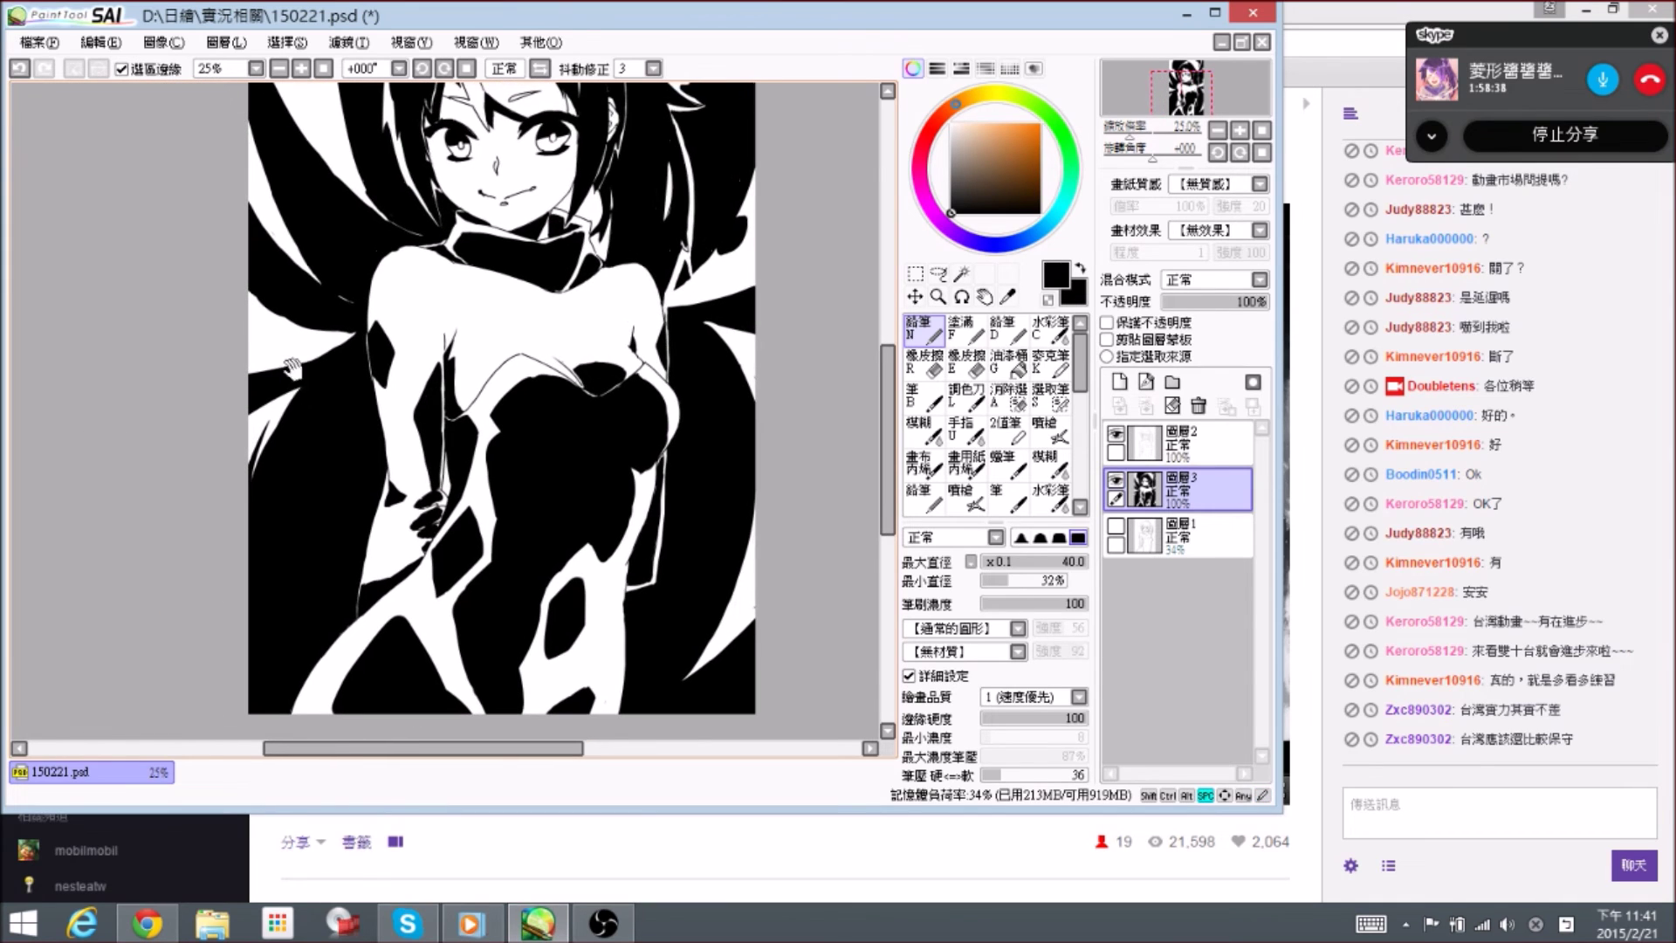
- Refine the upper edge of the spike beside the hanging arm, comparing it in normal and mirrored view
key("e")
key("n")
key("e")
left_click_drag(299, 358, 323, 335)
key("n")
left_click(505, 69)
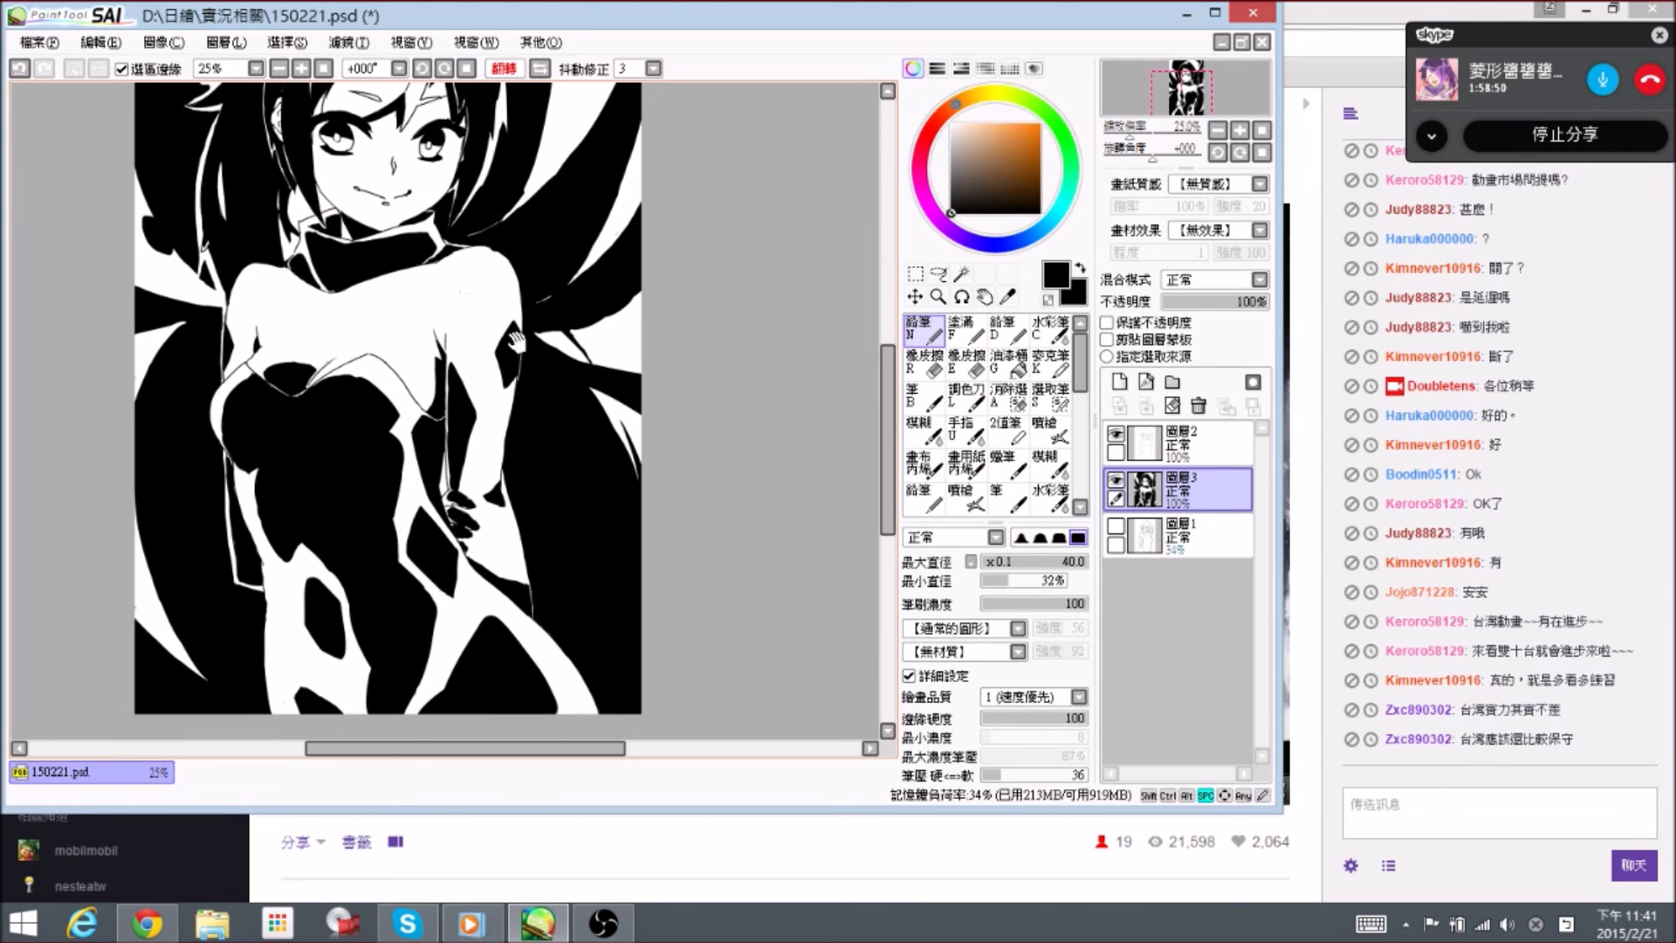
left_click_drag(602, 488, 595, 419)
left_click_drag(625, 474, 632, 508)
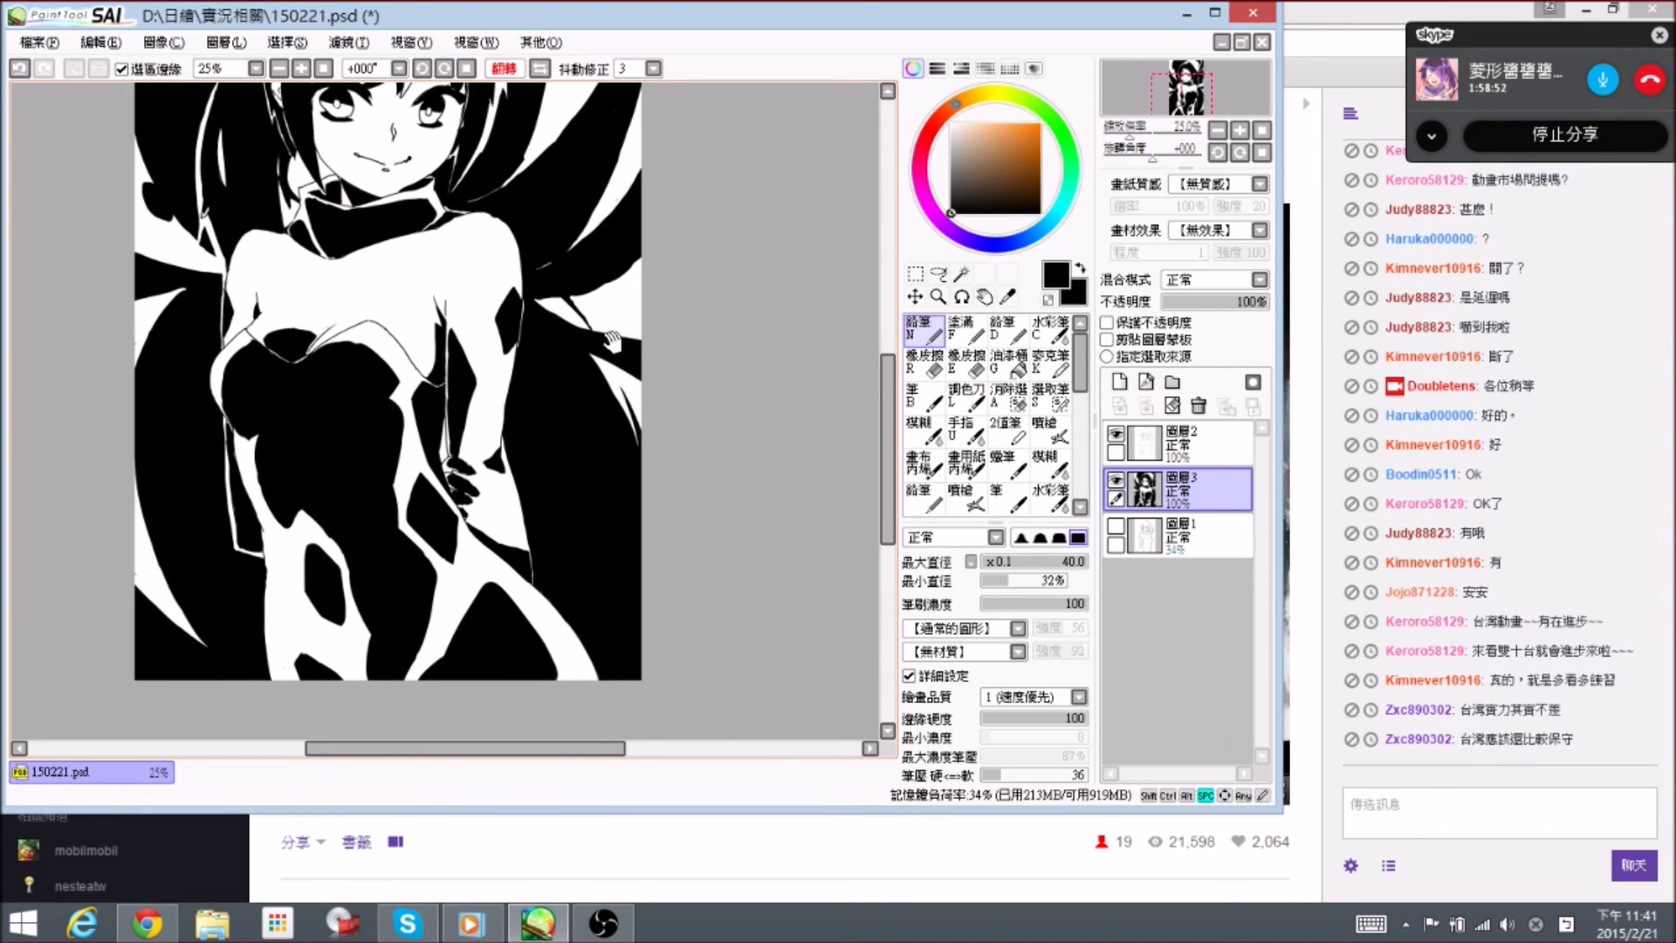
left_click(540, 69)
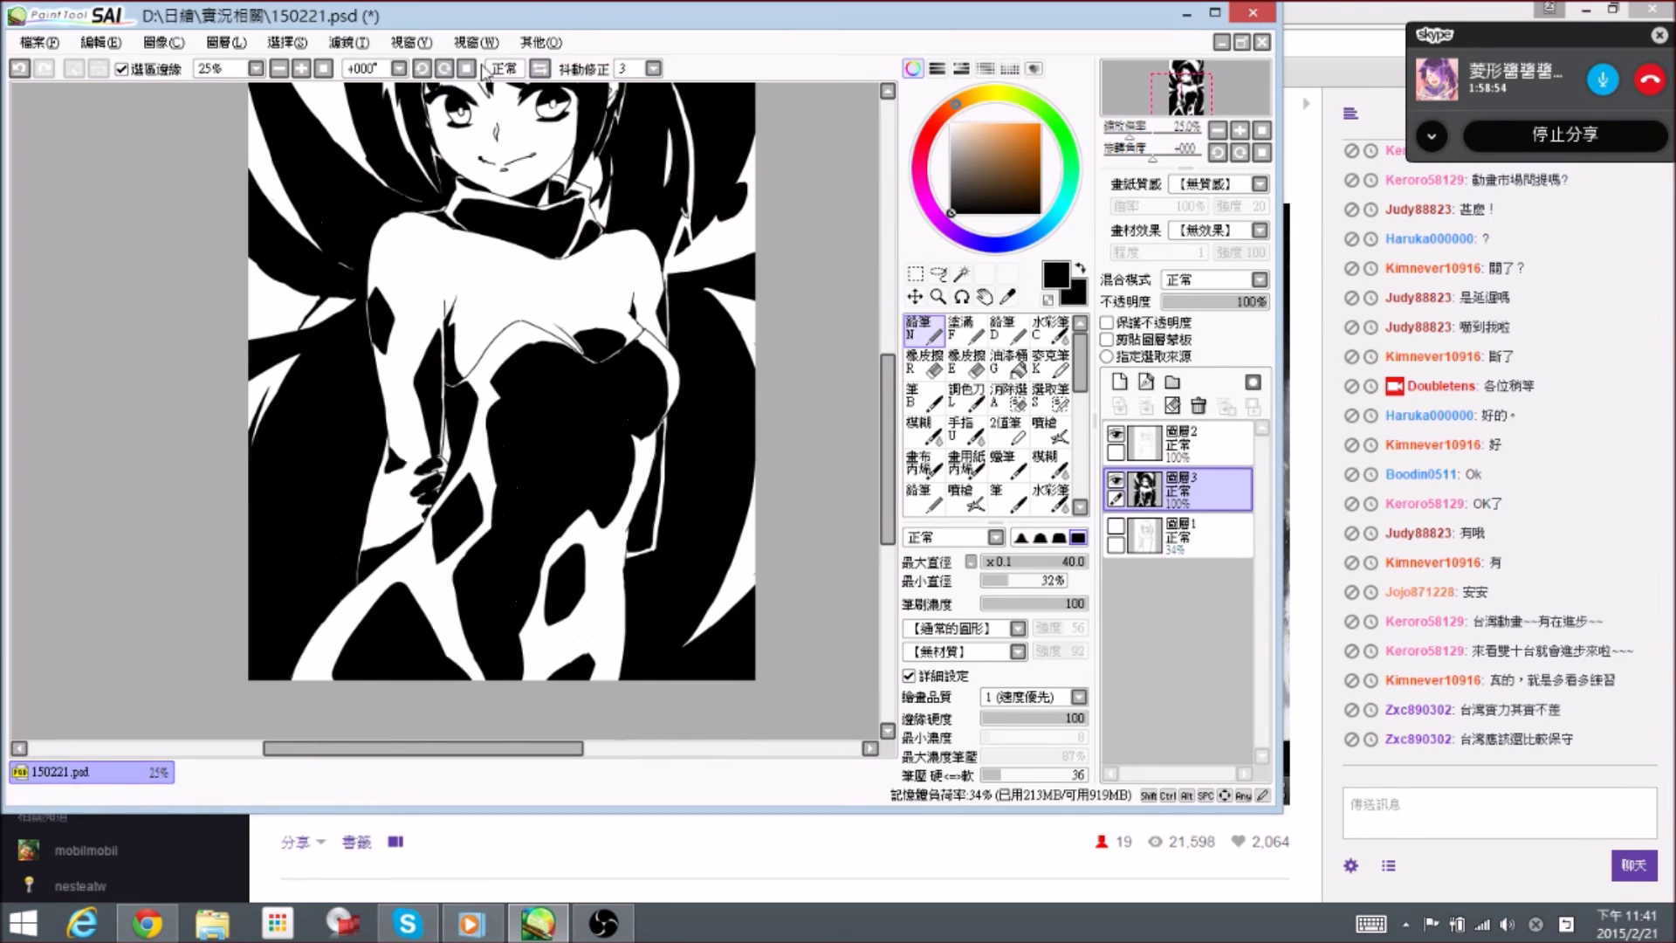
- Touch up the black background beside the figure with the Pencil and Eraser, and save the drawing
left_click_drag(395, 421, 419, 307)
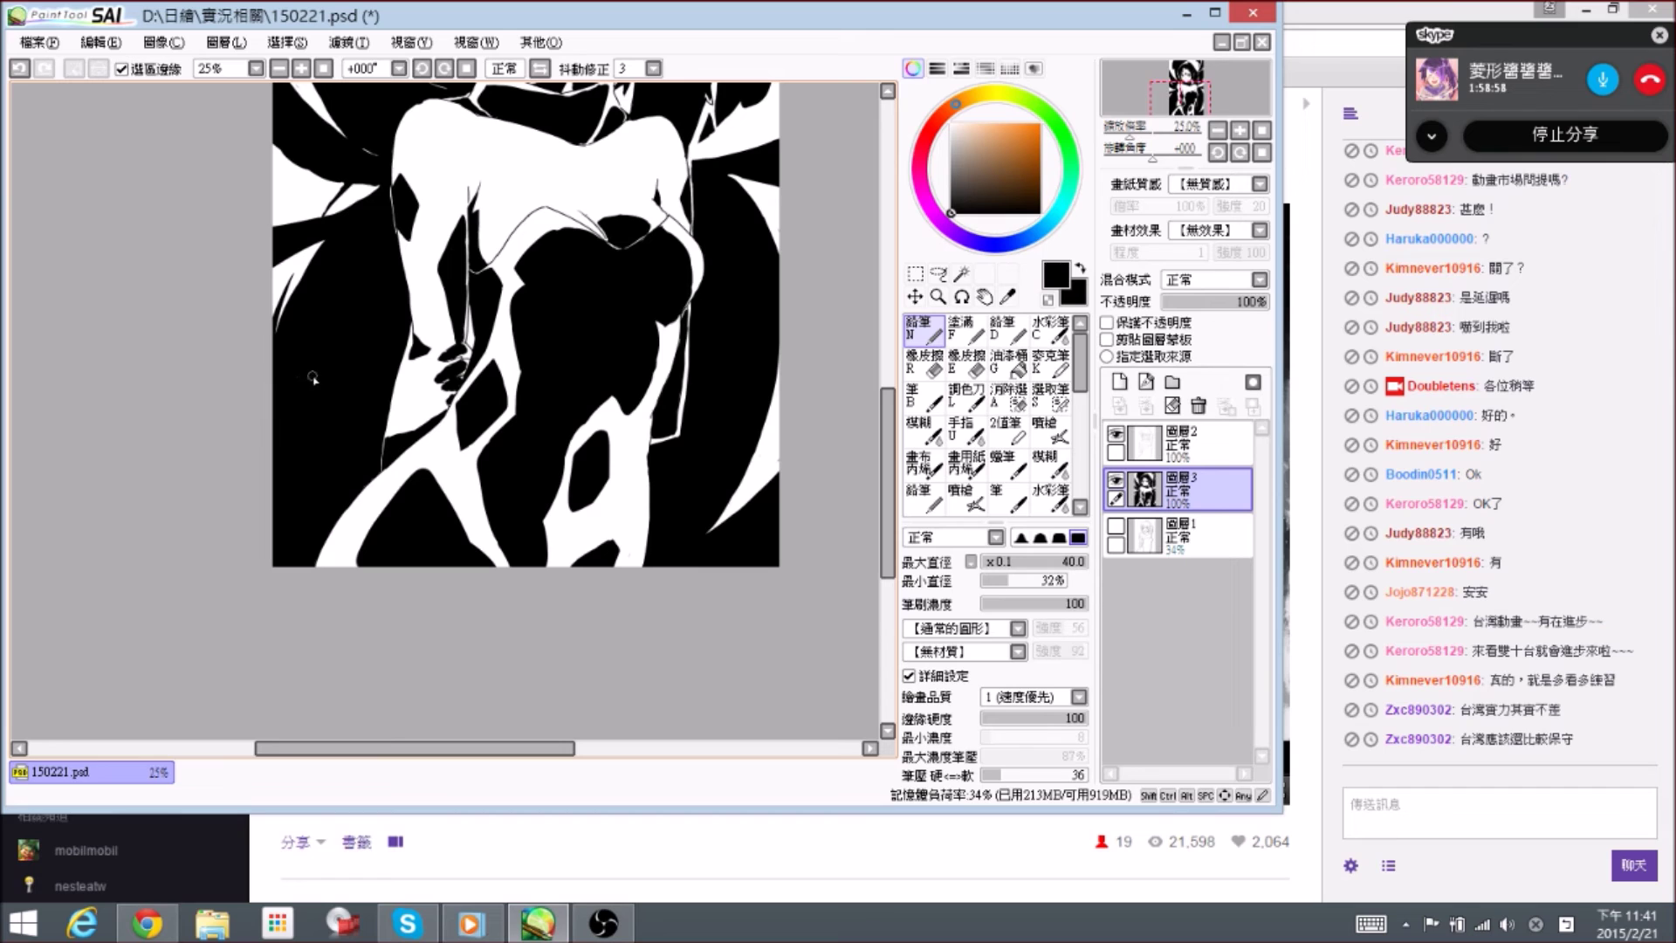
left_click_drag(354, 371, 286, 538)
mouse_move(662, 368)
left_mouse_down()
mouse_move(619, 321)
mouse_move(662, 396)
left_mouse_up()
key("e")
key("n")
left_click_drag(619, 329, 662, 394)
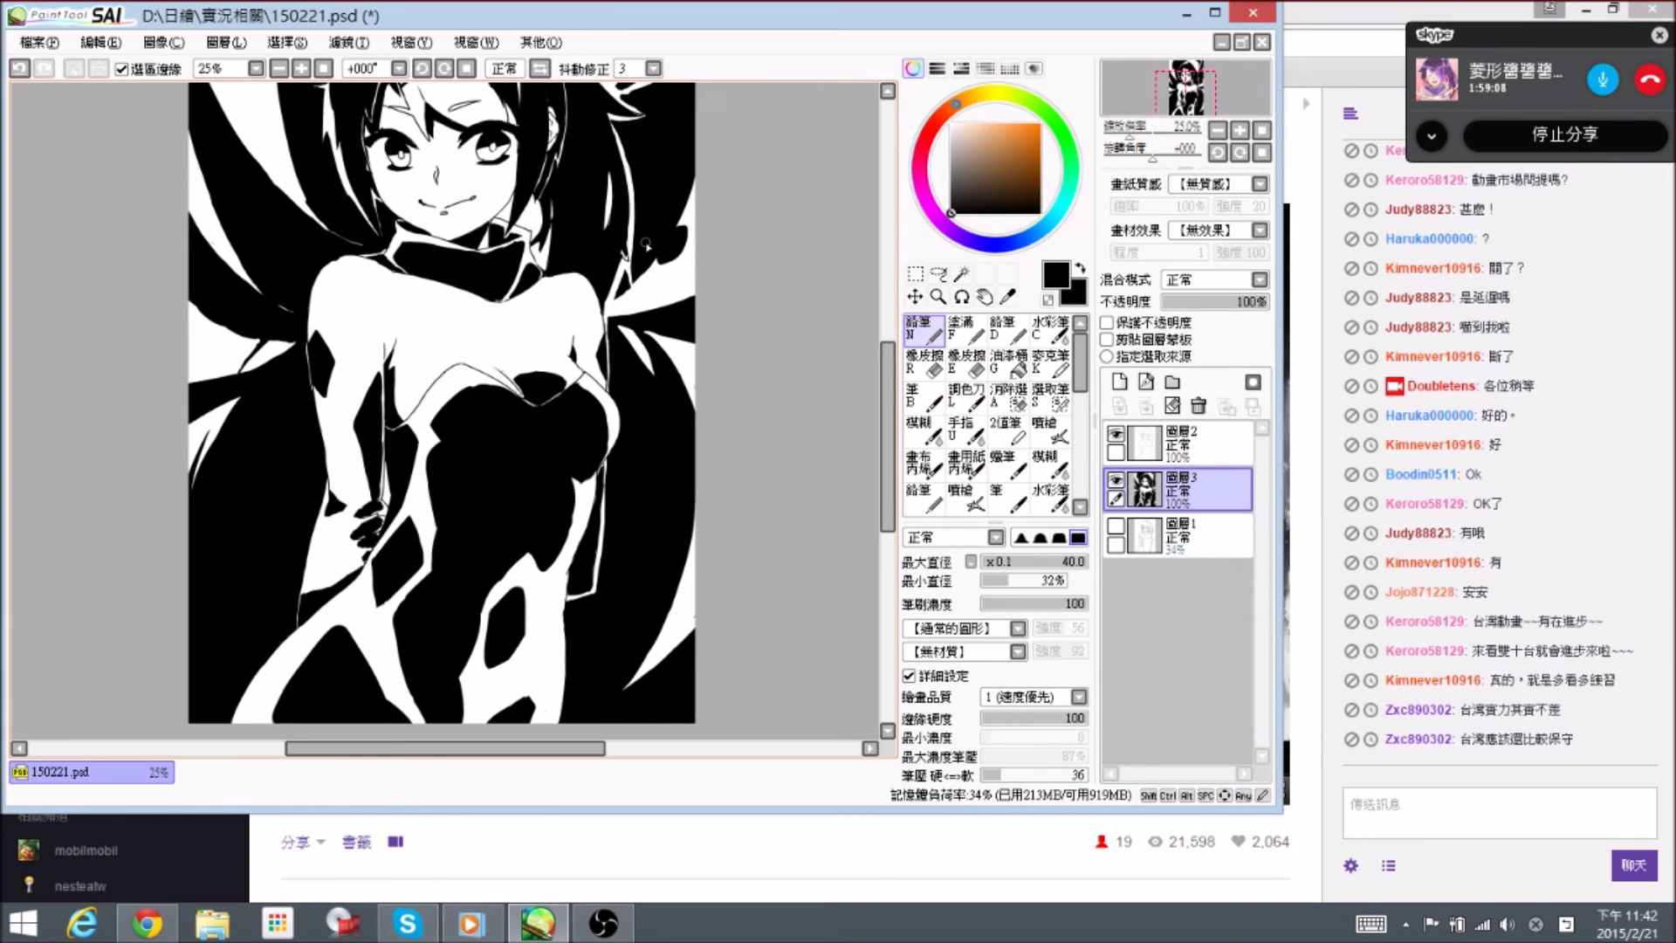
key("ctrl+s")
- Touch up the black shape at the canvas's upper edge beside the head with the Pencil and save the drawing
scroll(647, 240, "up", 1)
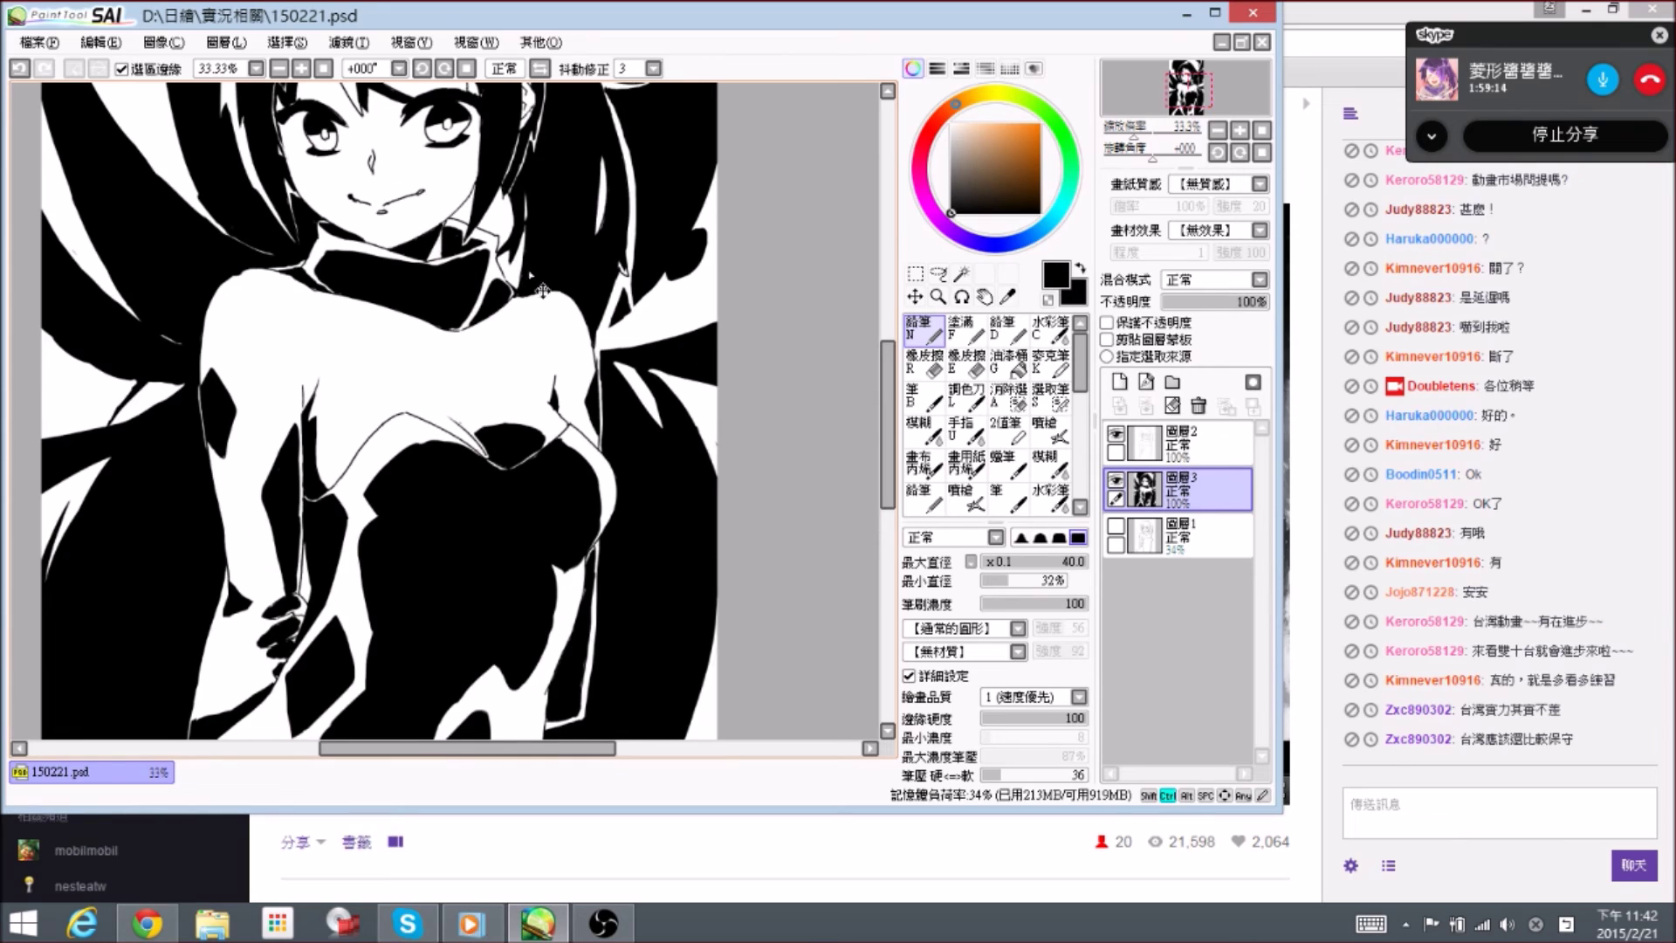
scroll(569, 297, "down", 1)
scroll(568, 297, "down", 2)
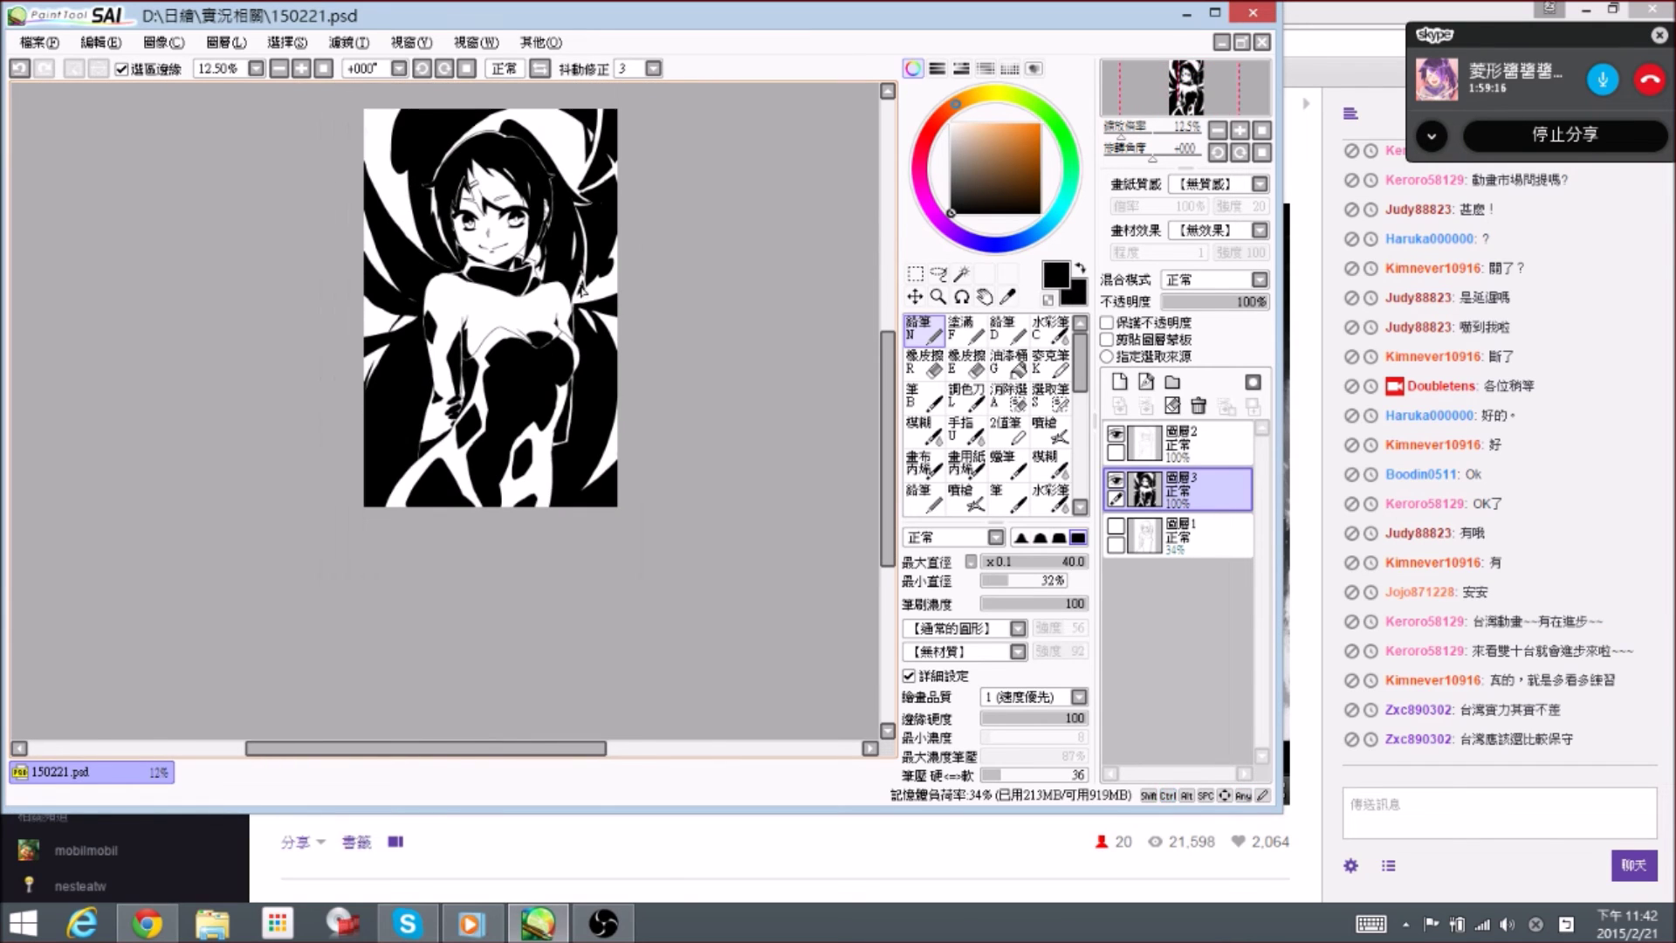
scroll(594, 304, "up", 2)
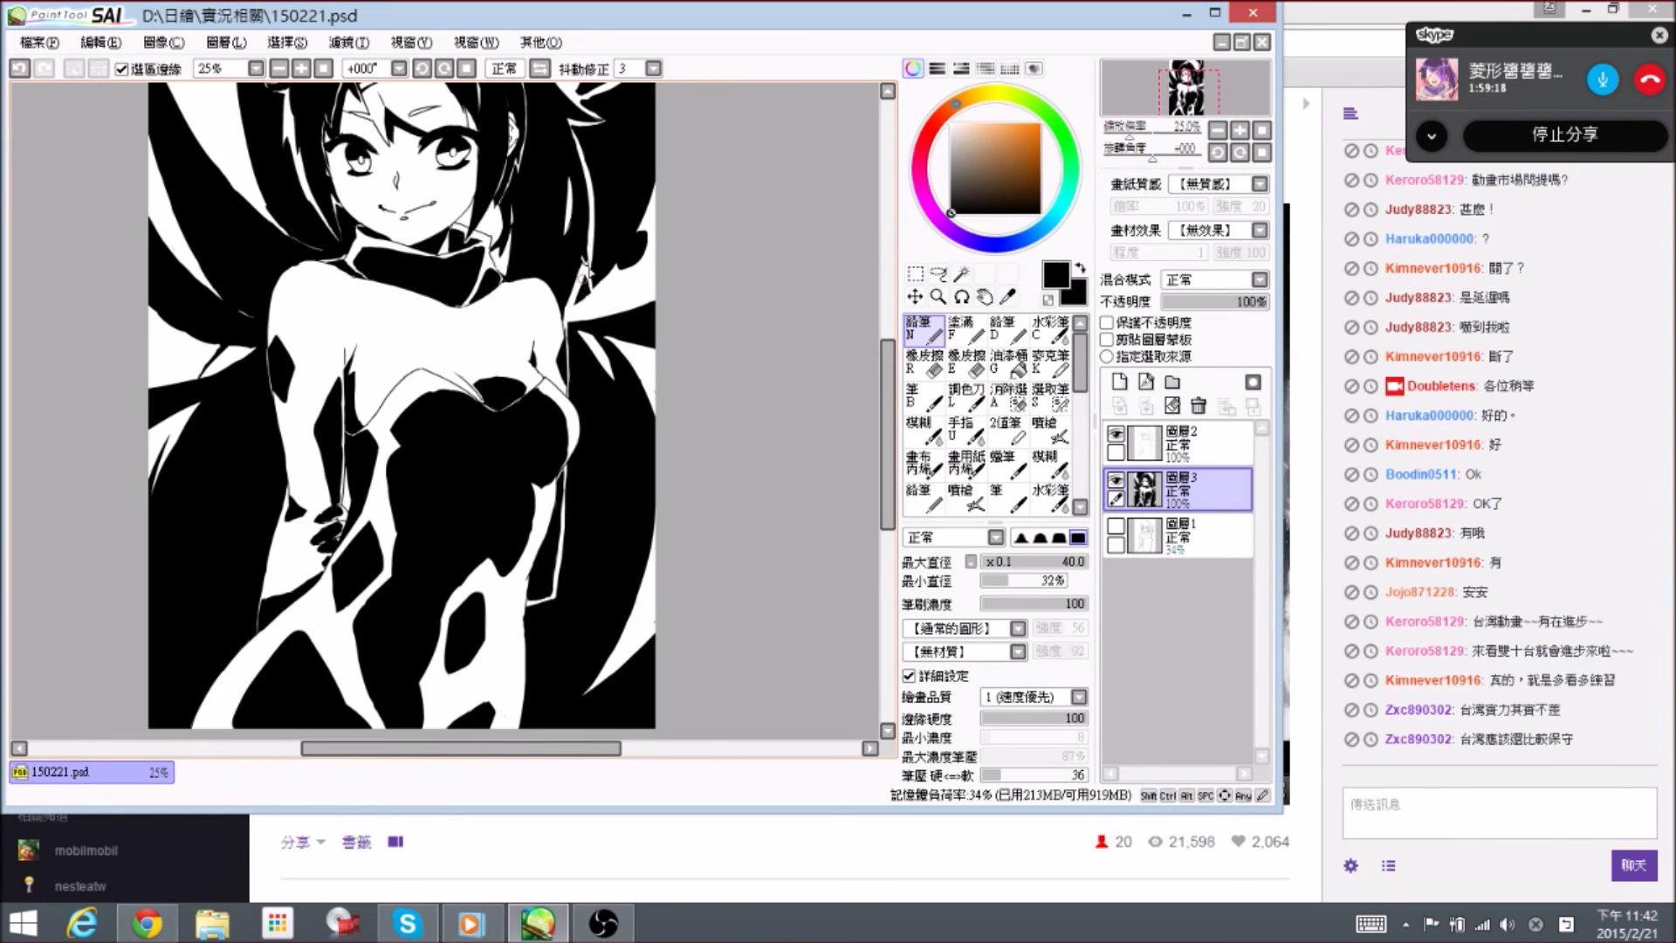
left_click_drag(576, 197, 622, 424)
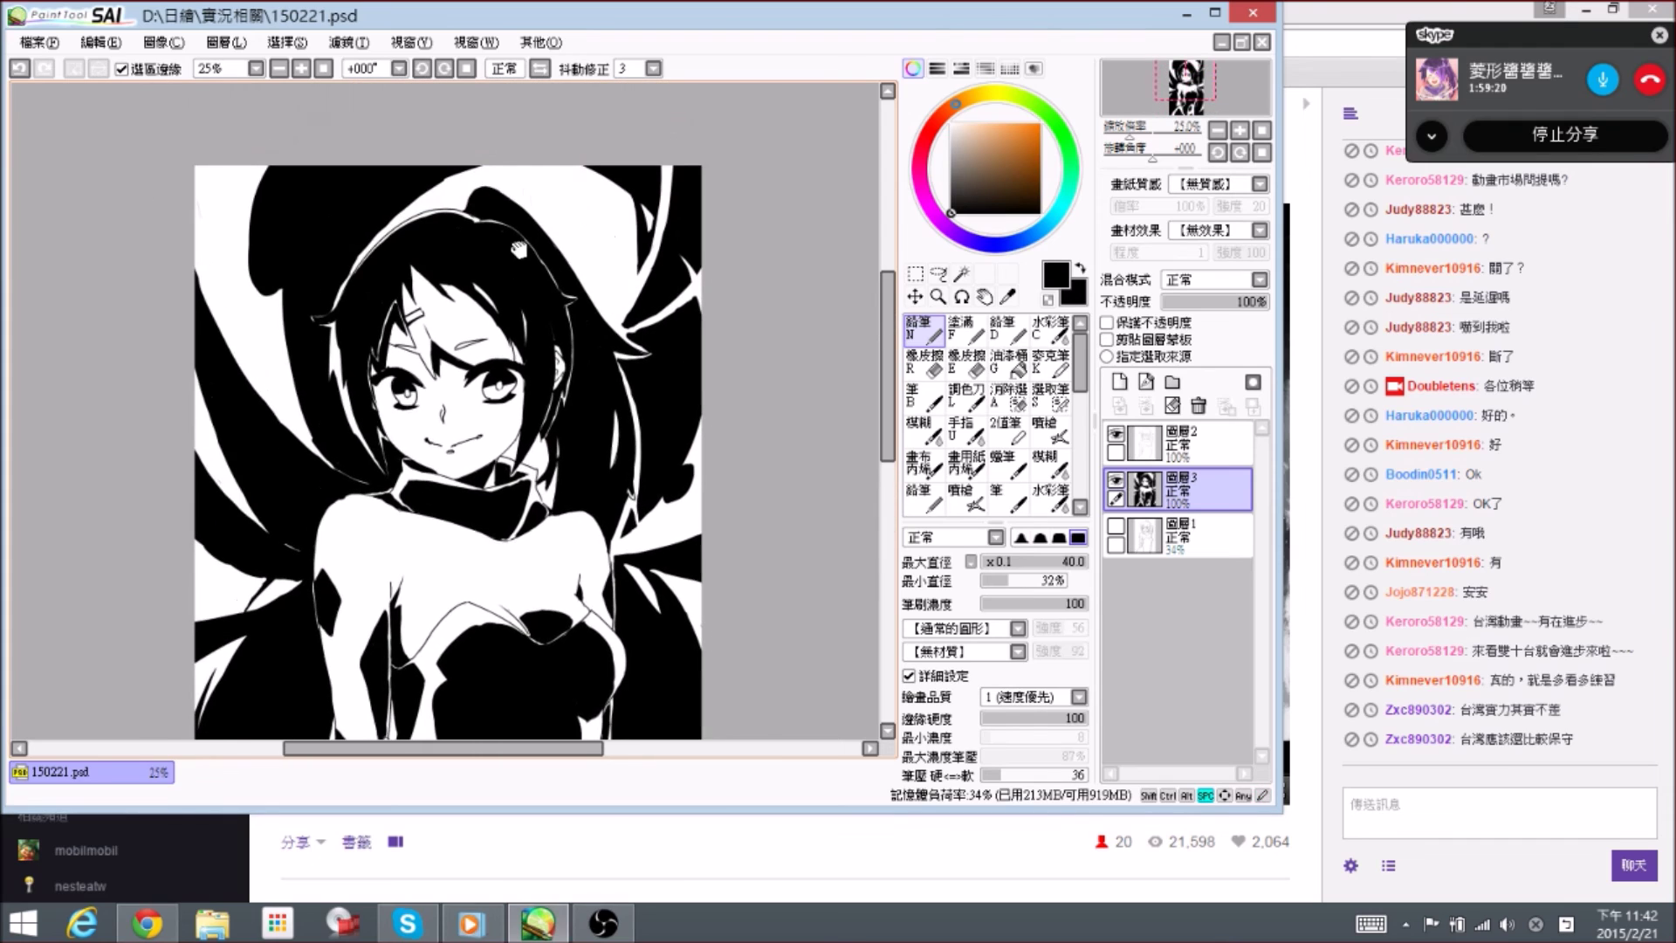
left_click_drag(519, 250, 576, 298)
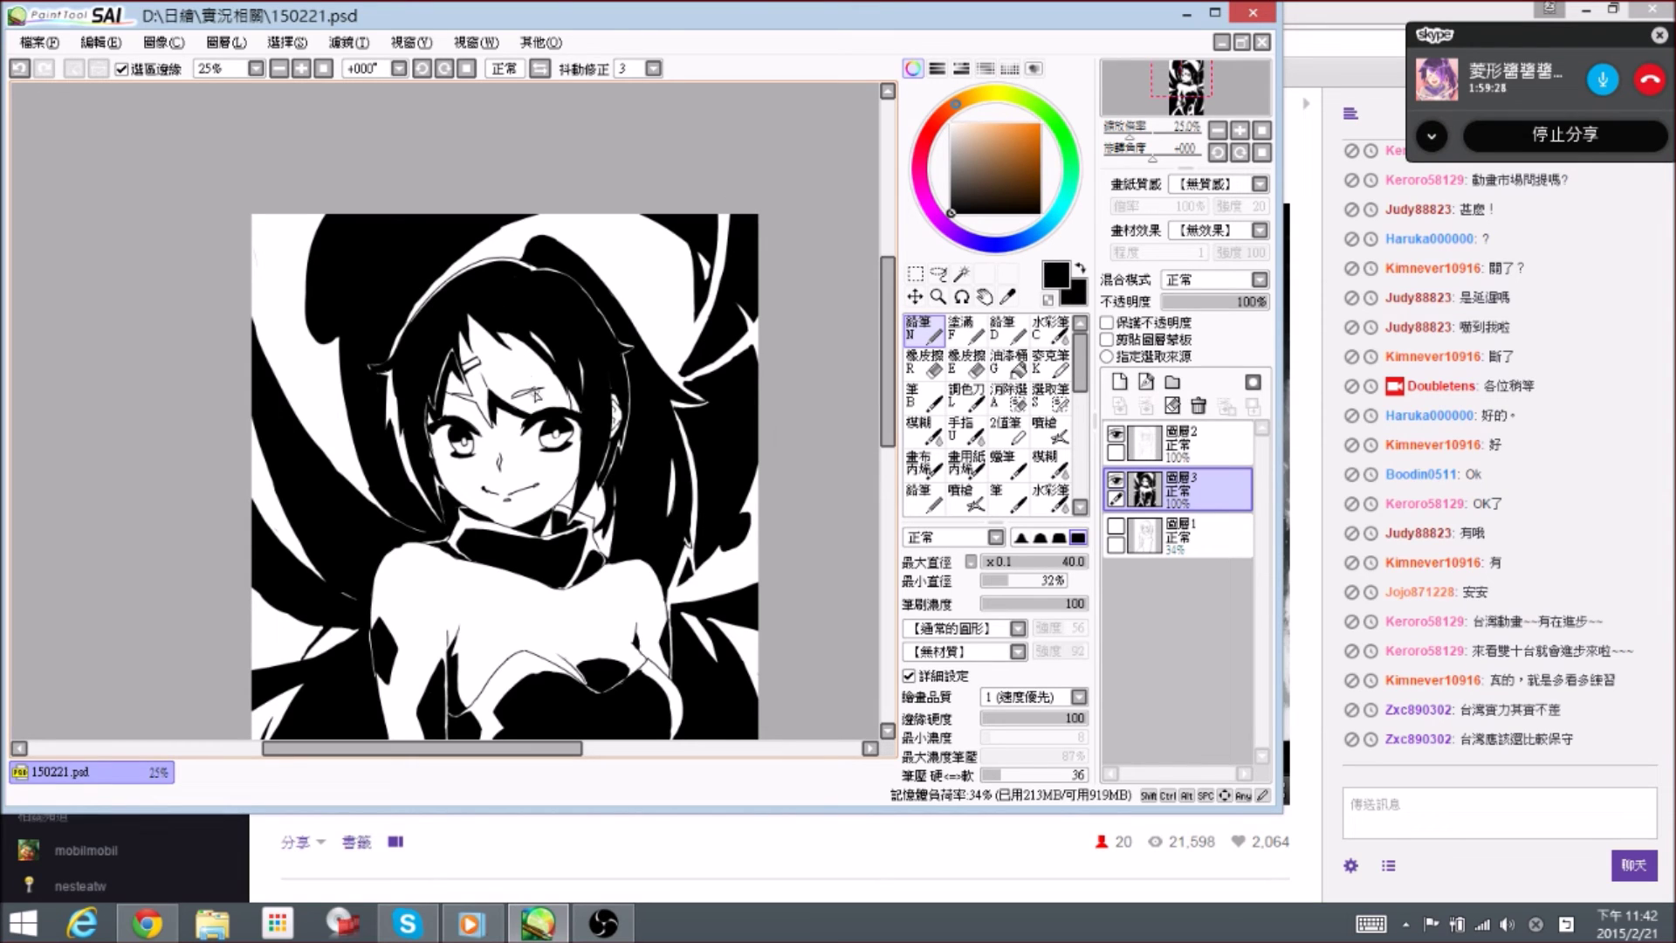
key("e")
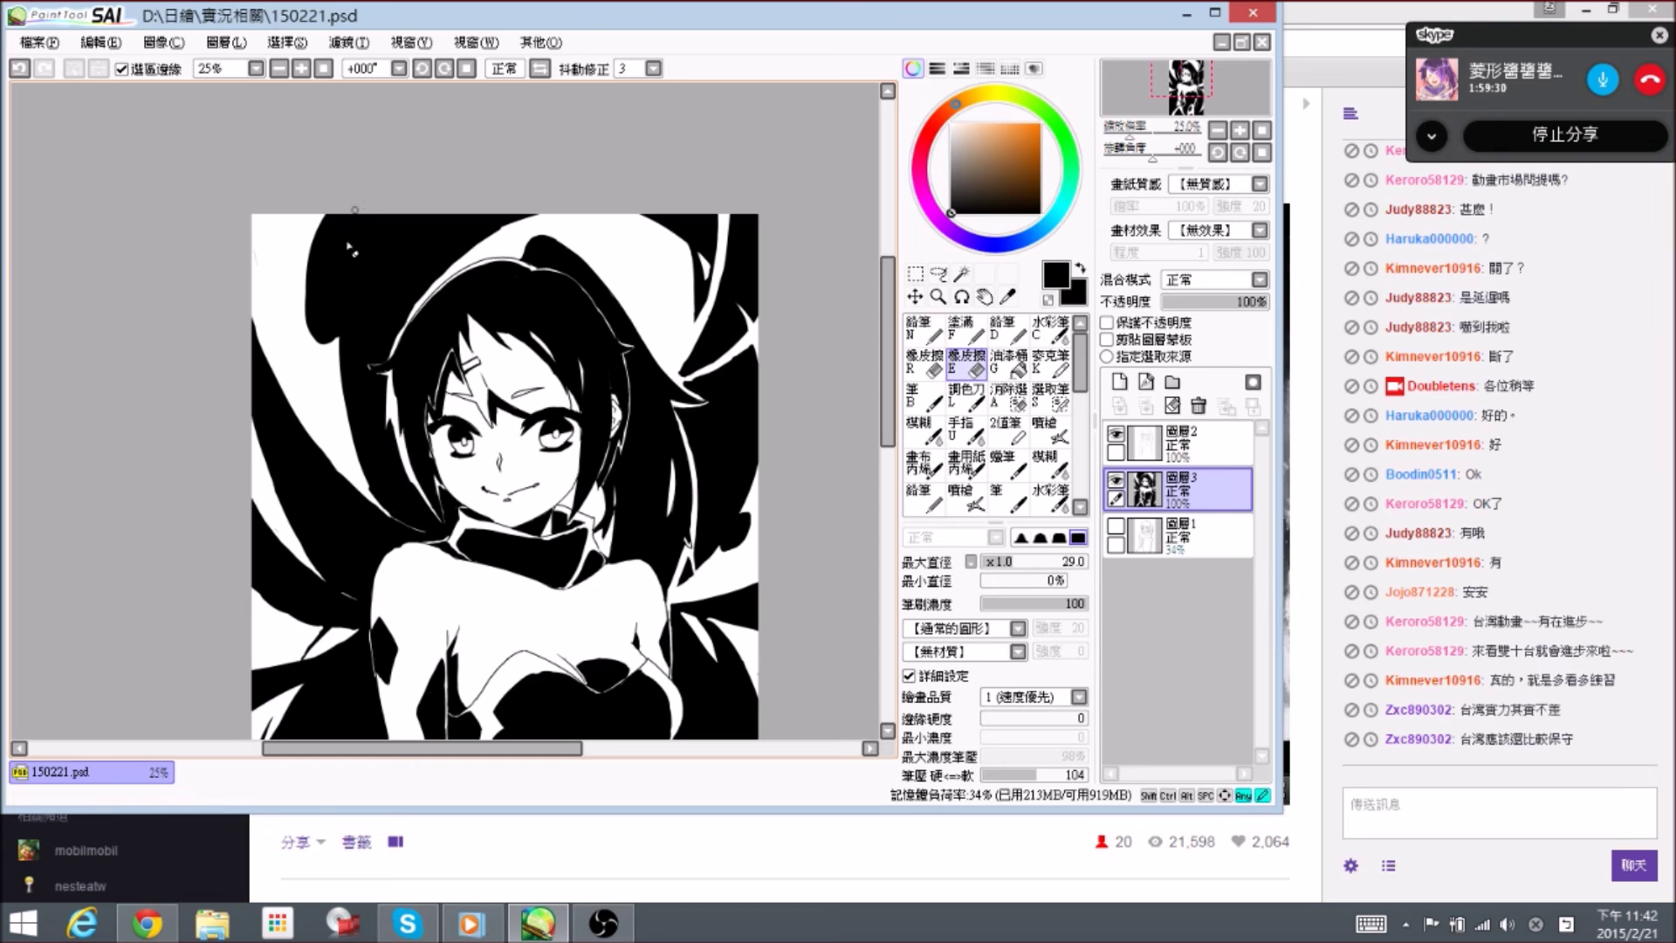
key("n")
left_click_drag(348, 241, 342, 280)
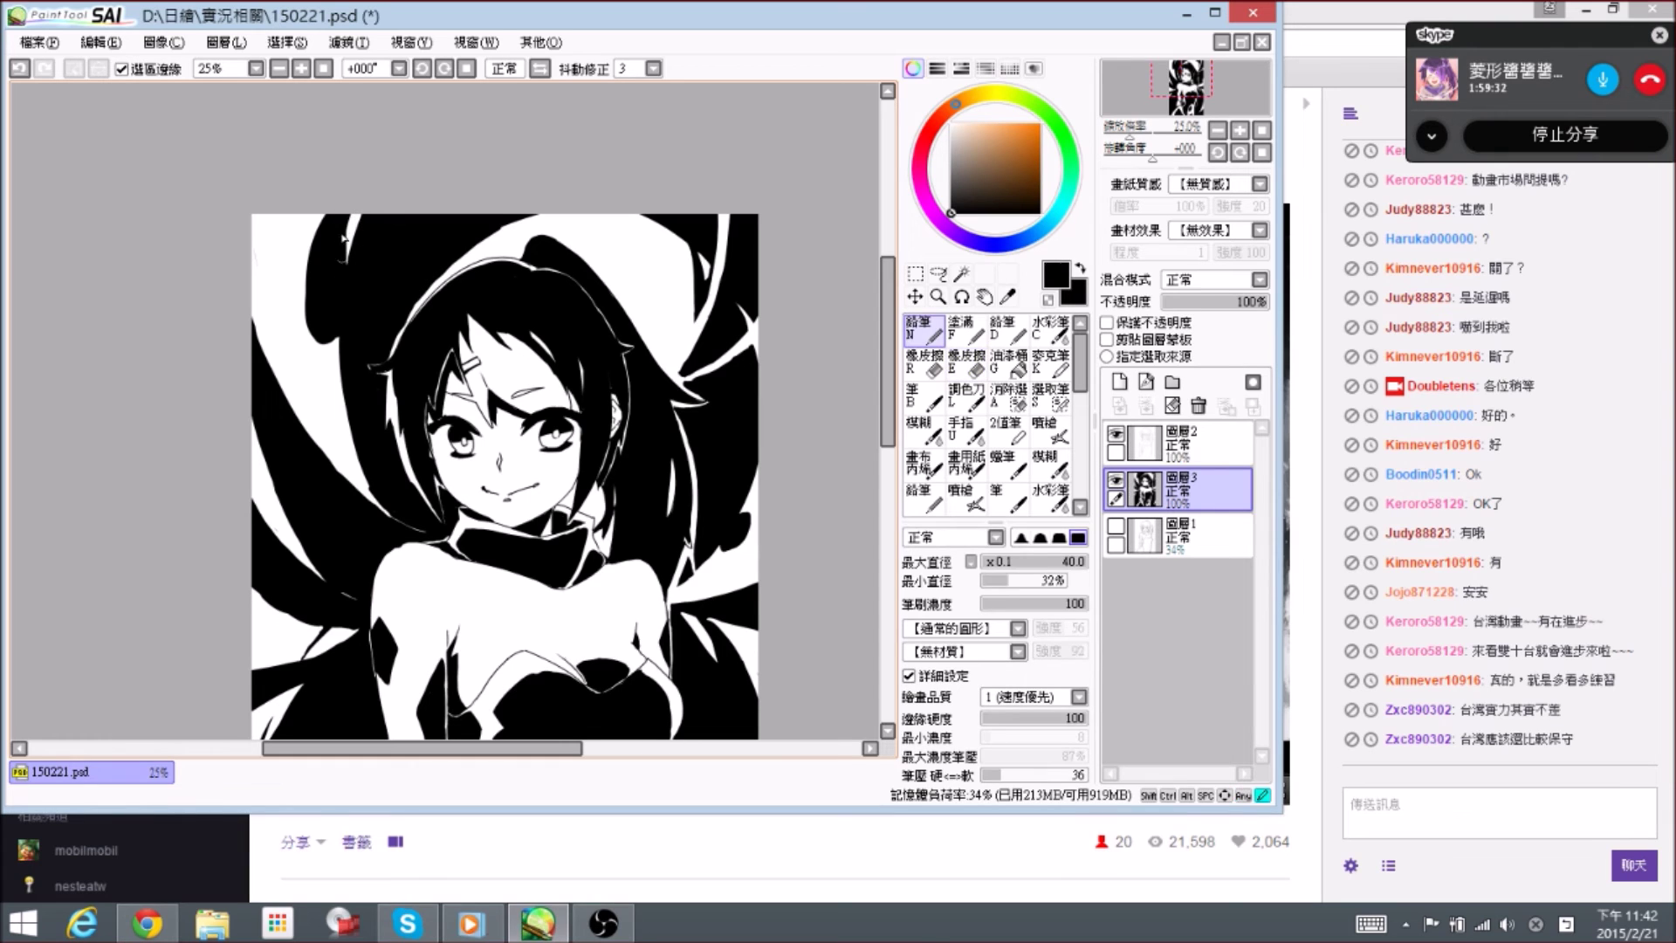
mouse_move(346, 213)
left_mouse_down()
mouse_move(346, 269)
mouse_move(343, 220)
left_mouse_up()
key("ctrl+s")
key("ctrl+s")
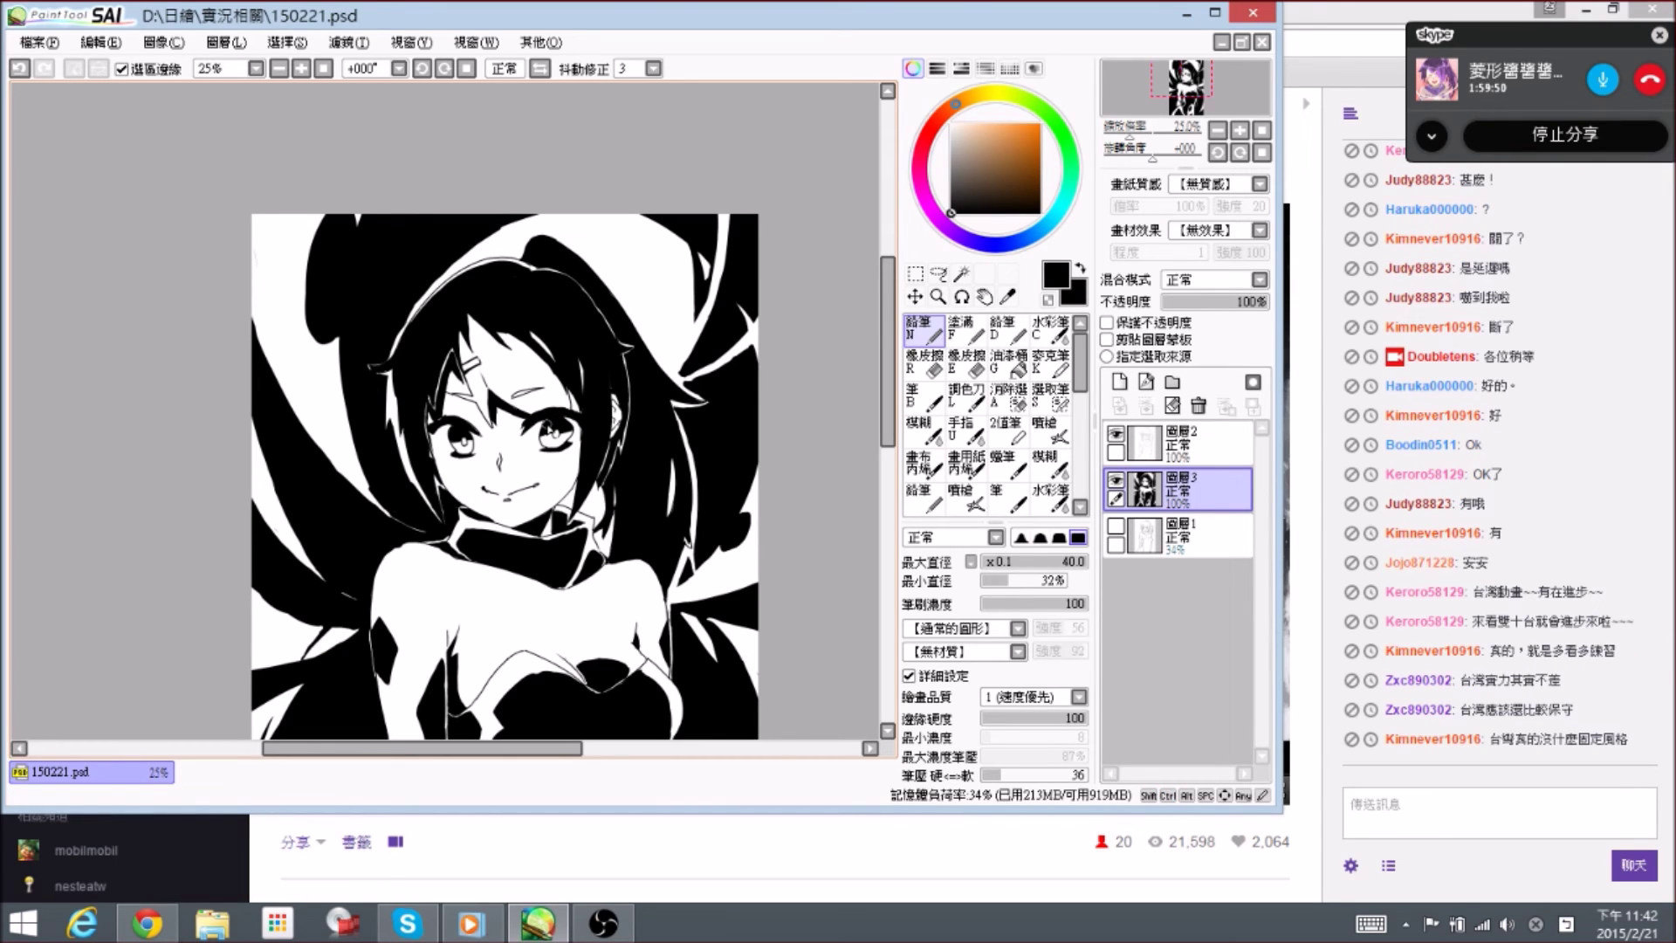
- Carve the white shape above the head back from the black background with the Eraser
left_click_drag(491, 399, 467, 302)
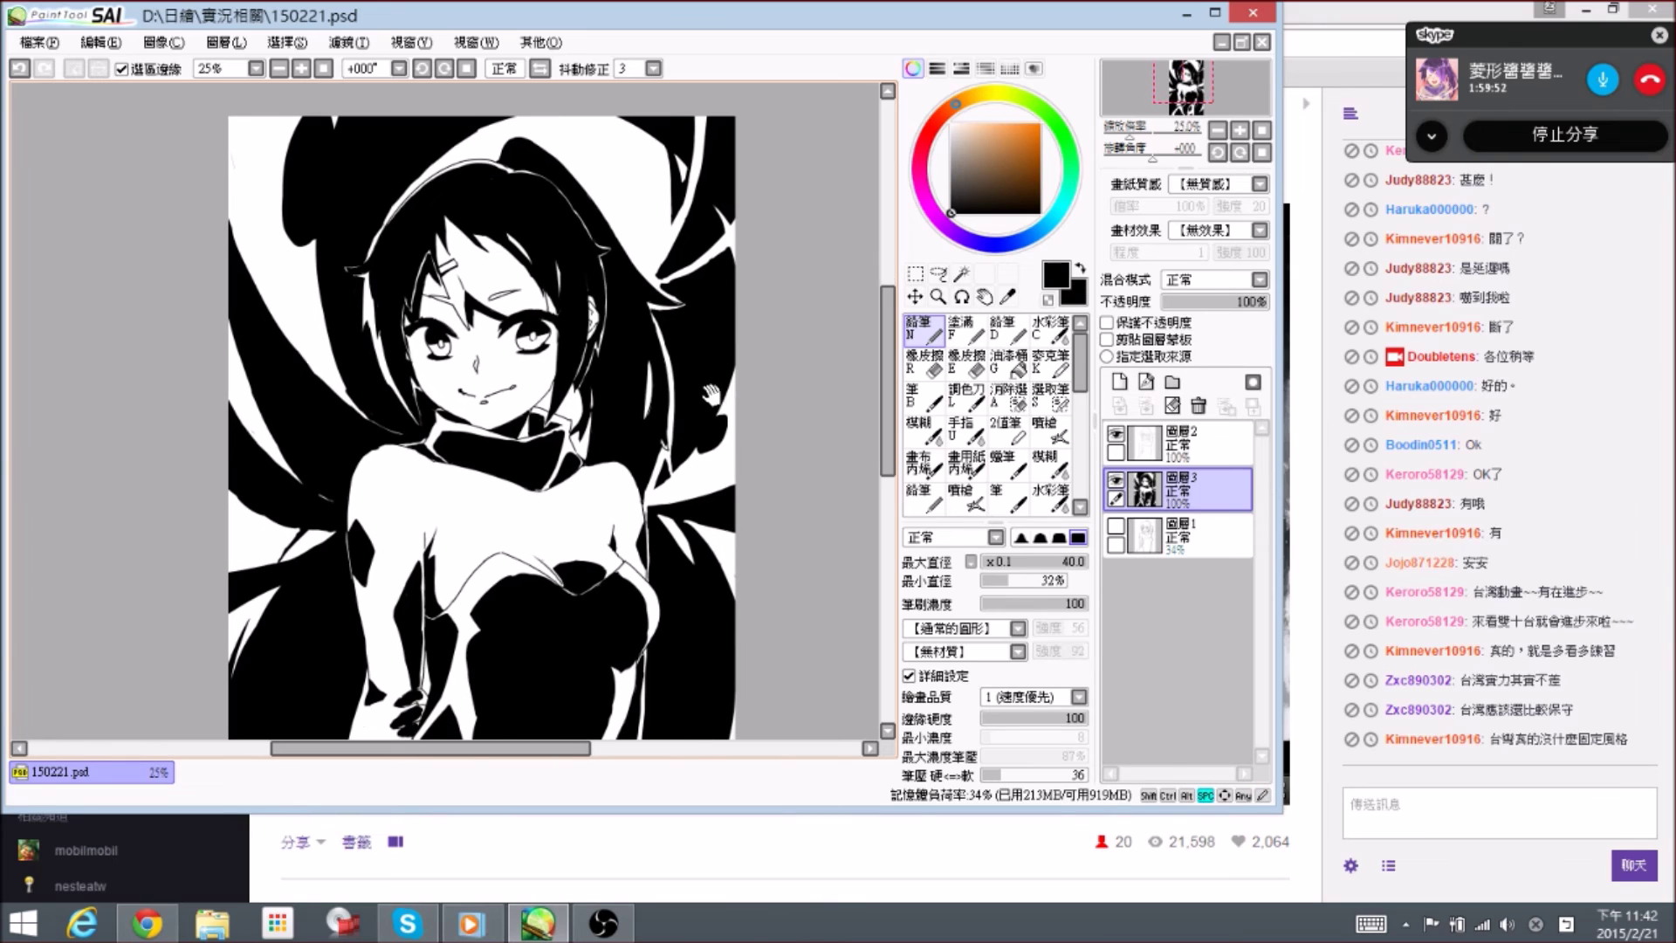
left_click_drag(444, 216, 463, 298)
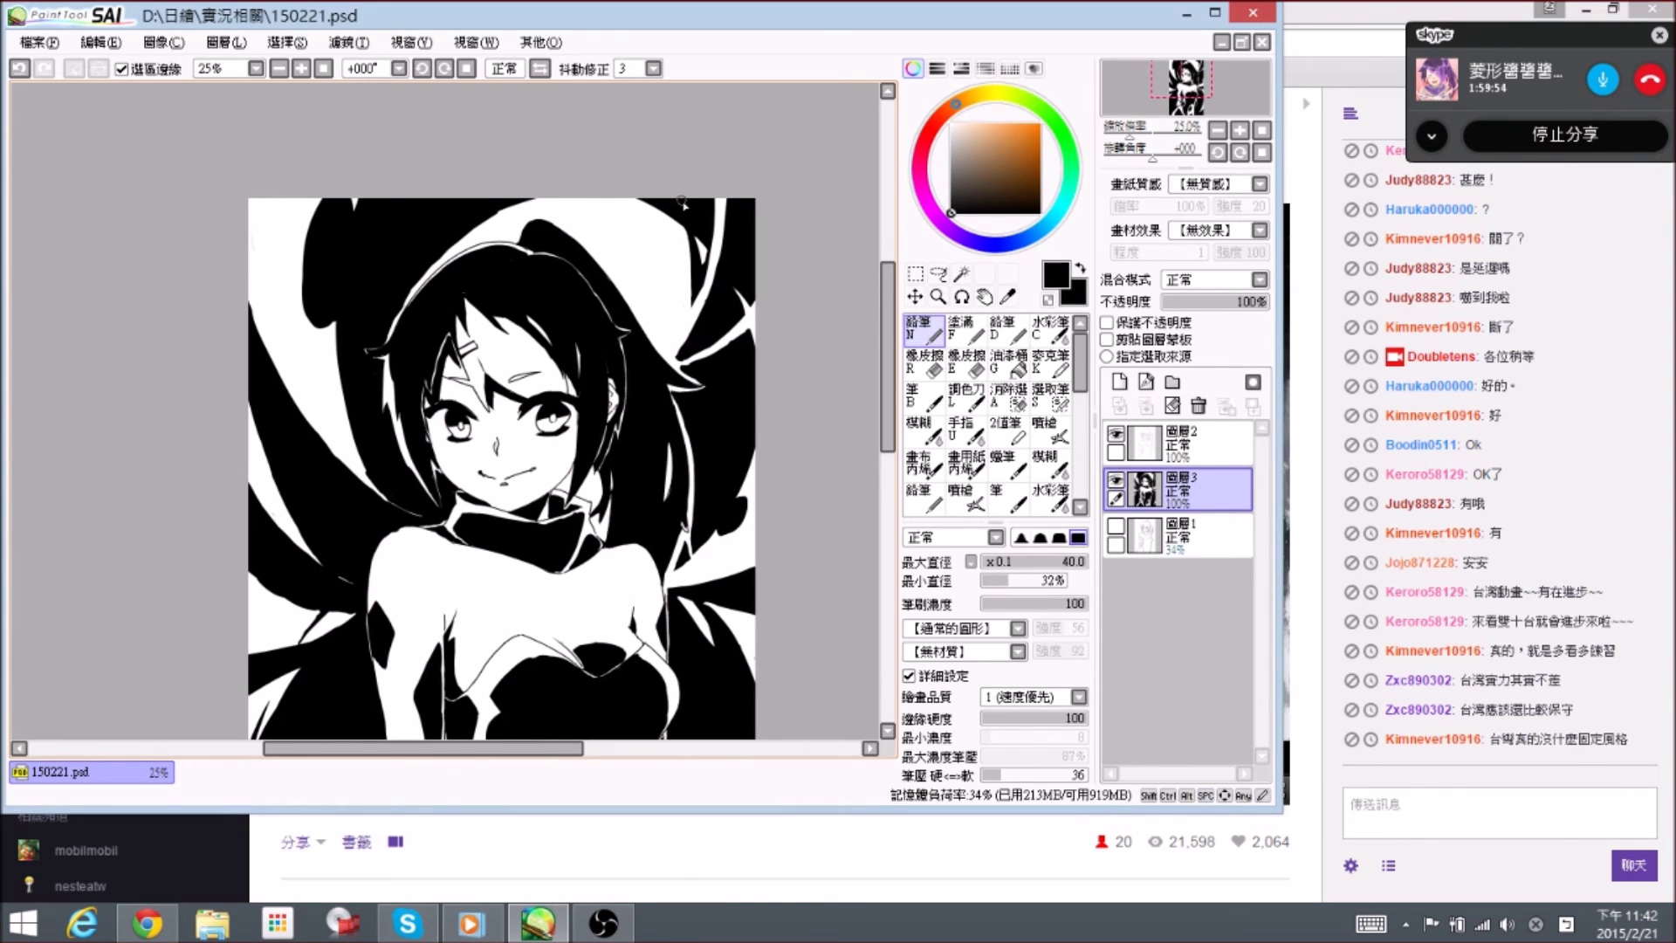
scroll(430, 229, "up", 1)
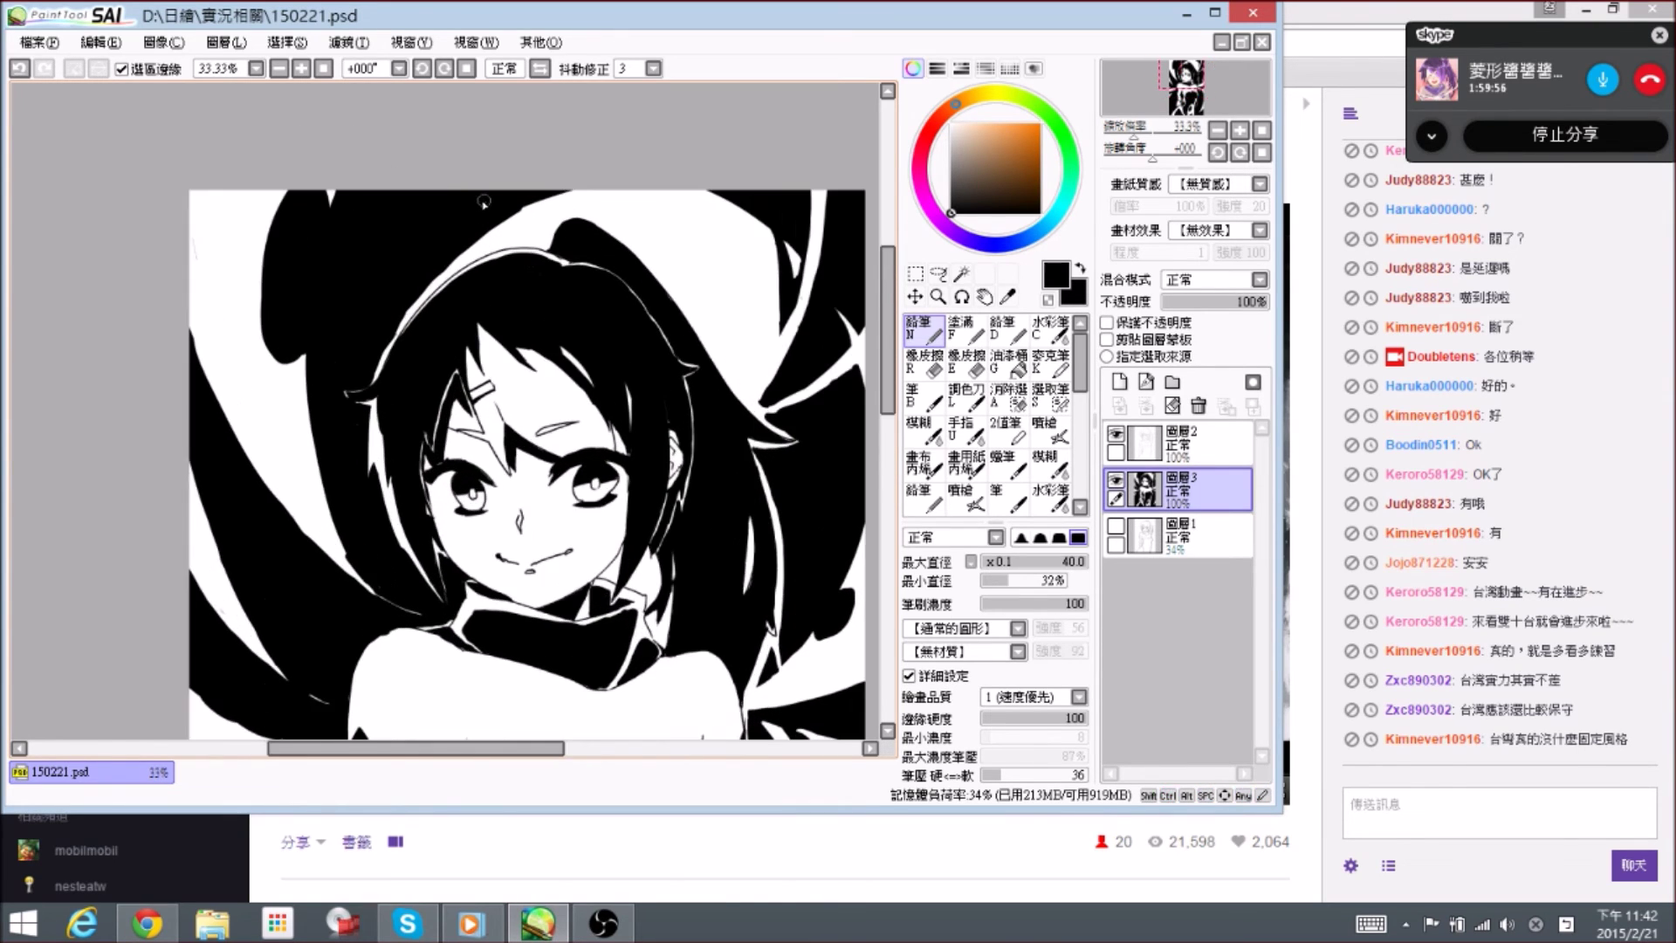
key("e")
mouse_move(463, 194)
left_mouse_down()
mouse_move(426, 236)
mouse_move(495, 177)
mouse_move(460, 204)
mouse_move(464, 225)
mouse_move(474, 211)
mouse_move(433, 235)
mouse_move(452, 190)
mouse_move(427, 245)
mouse_move(446, 181)
mouse_move(433, 186)
mouse_move(412, 236)
left_mouse_up()
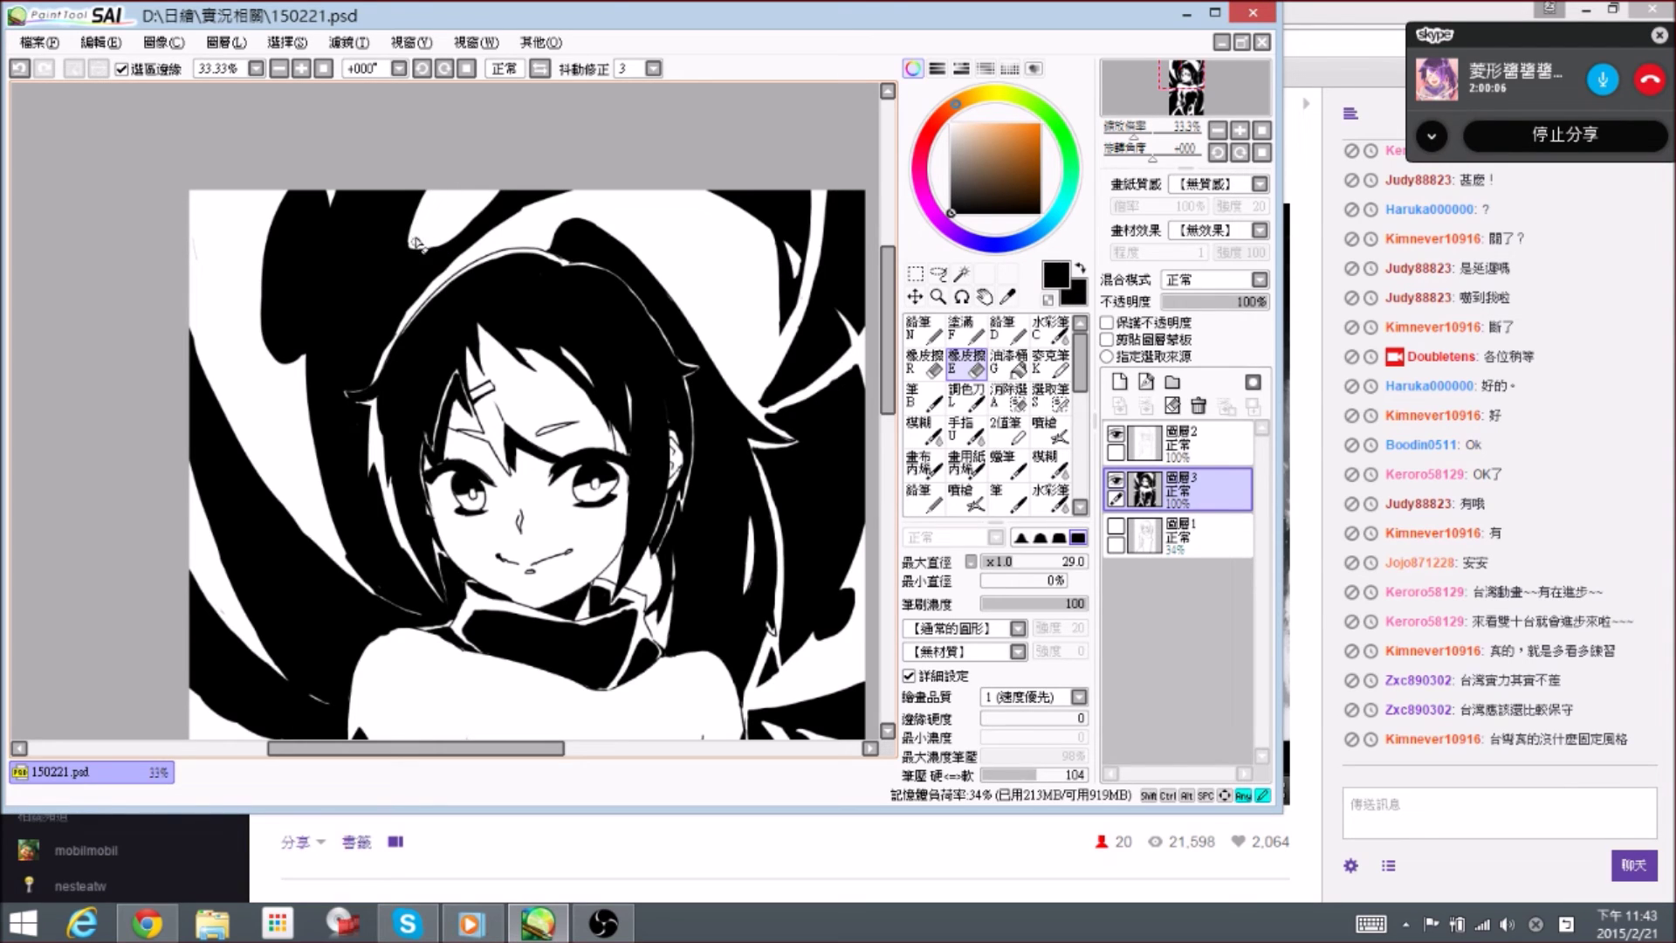
left_click_drag(410, 243, 407, 239)
key("n")
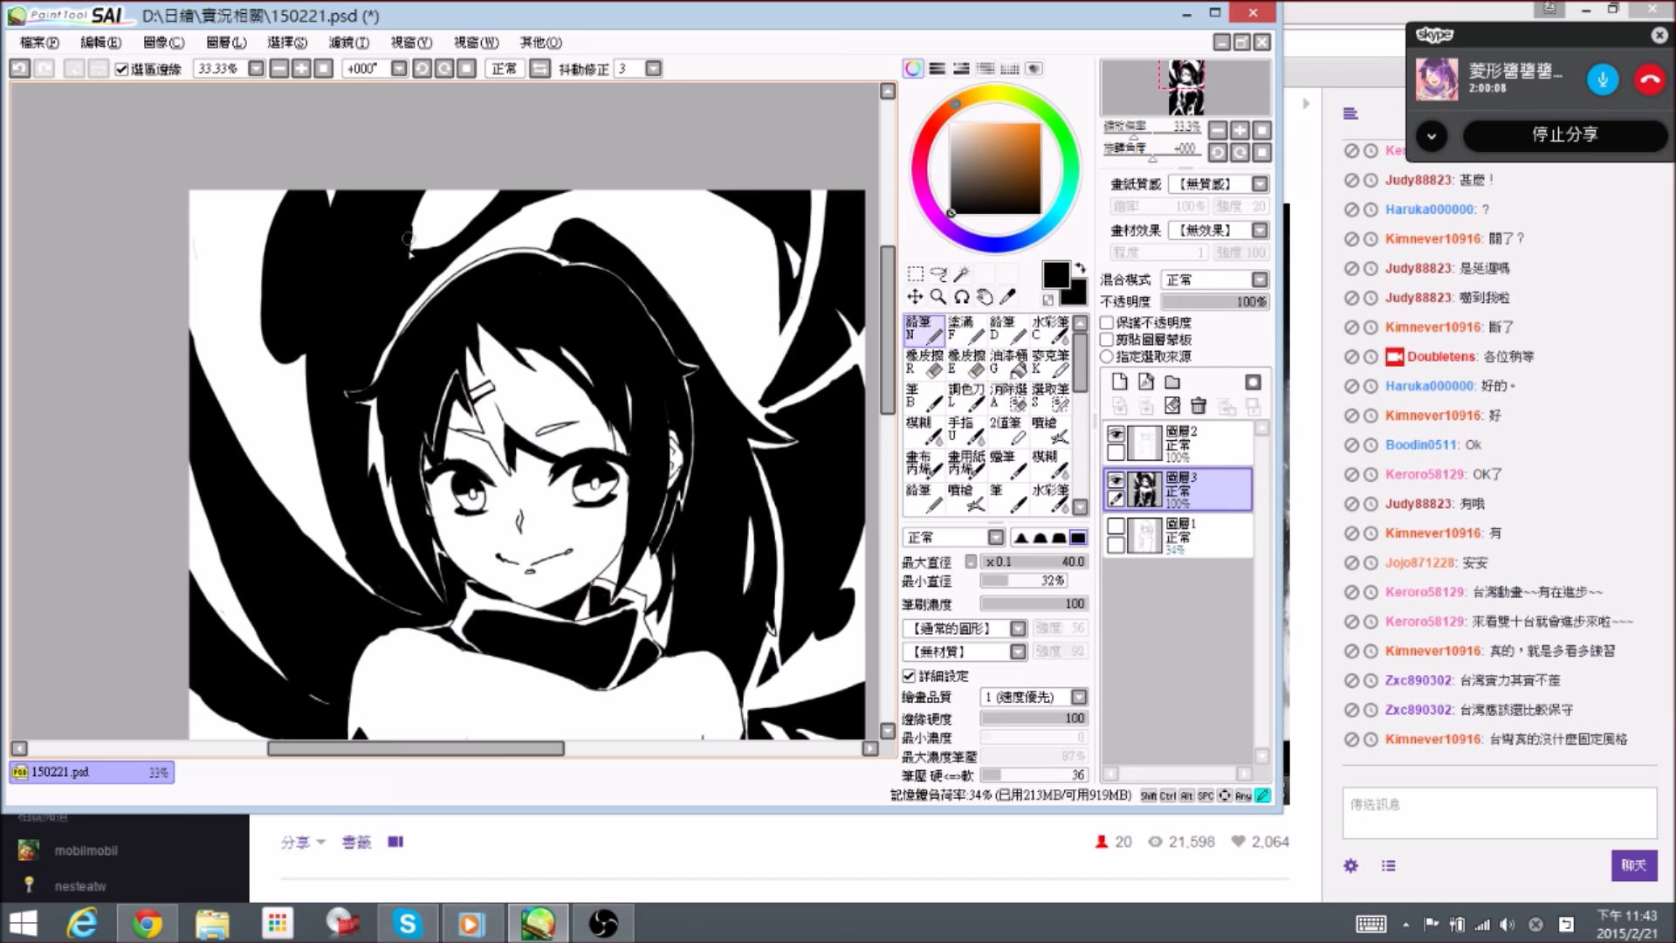
- Sharpen the narrow lower tip and side edge of the white shape above the head, alternating Eraser and Pencil
key("e")
left_click_drag(413, 240, 399, 316)
key("n")
left_click_drag(403, 302, 399, 319)
key("e")
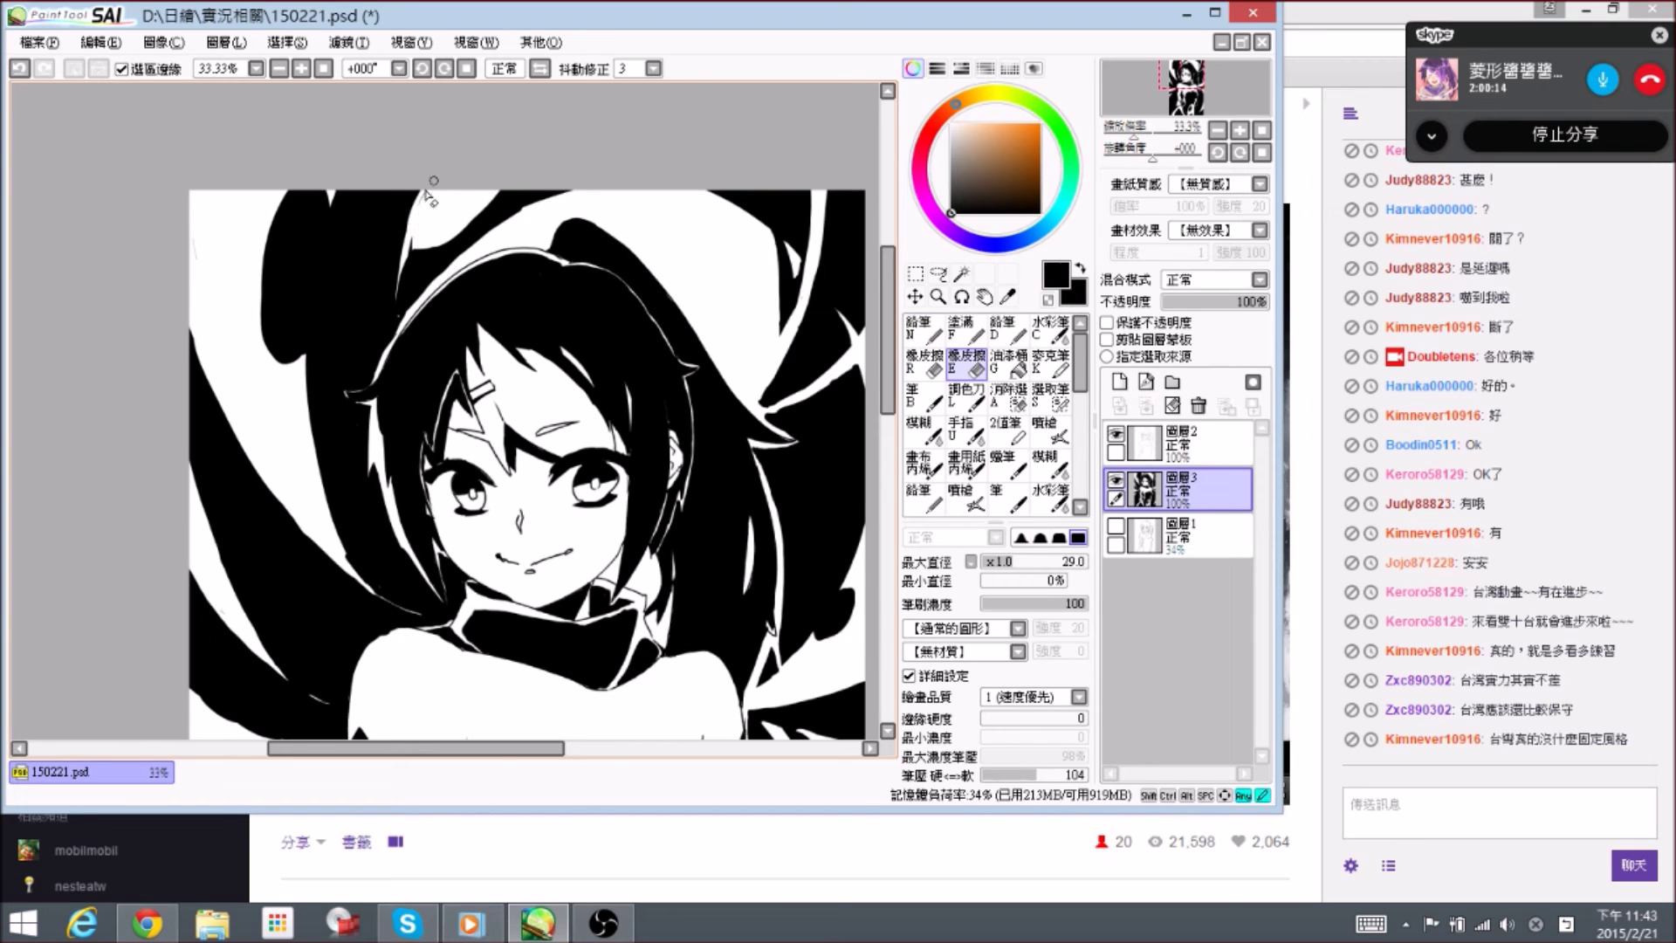
key("n")
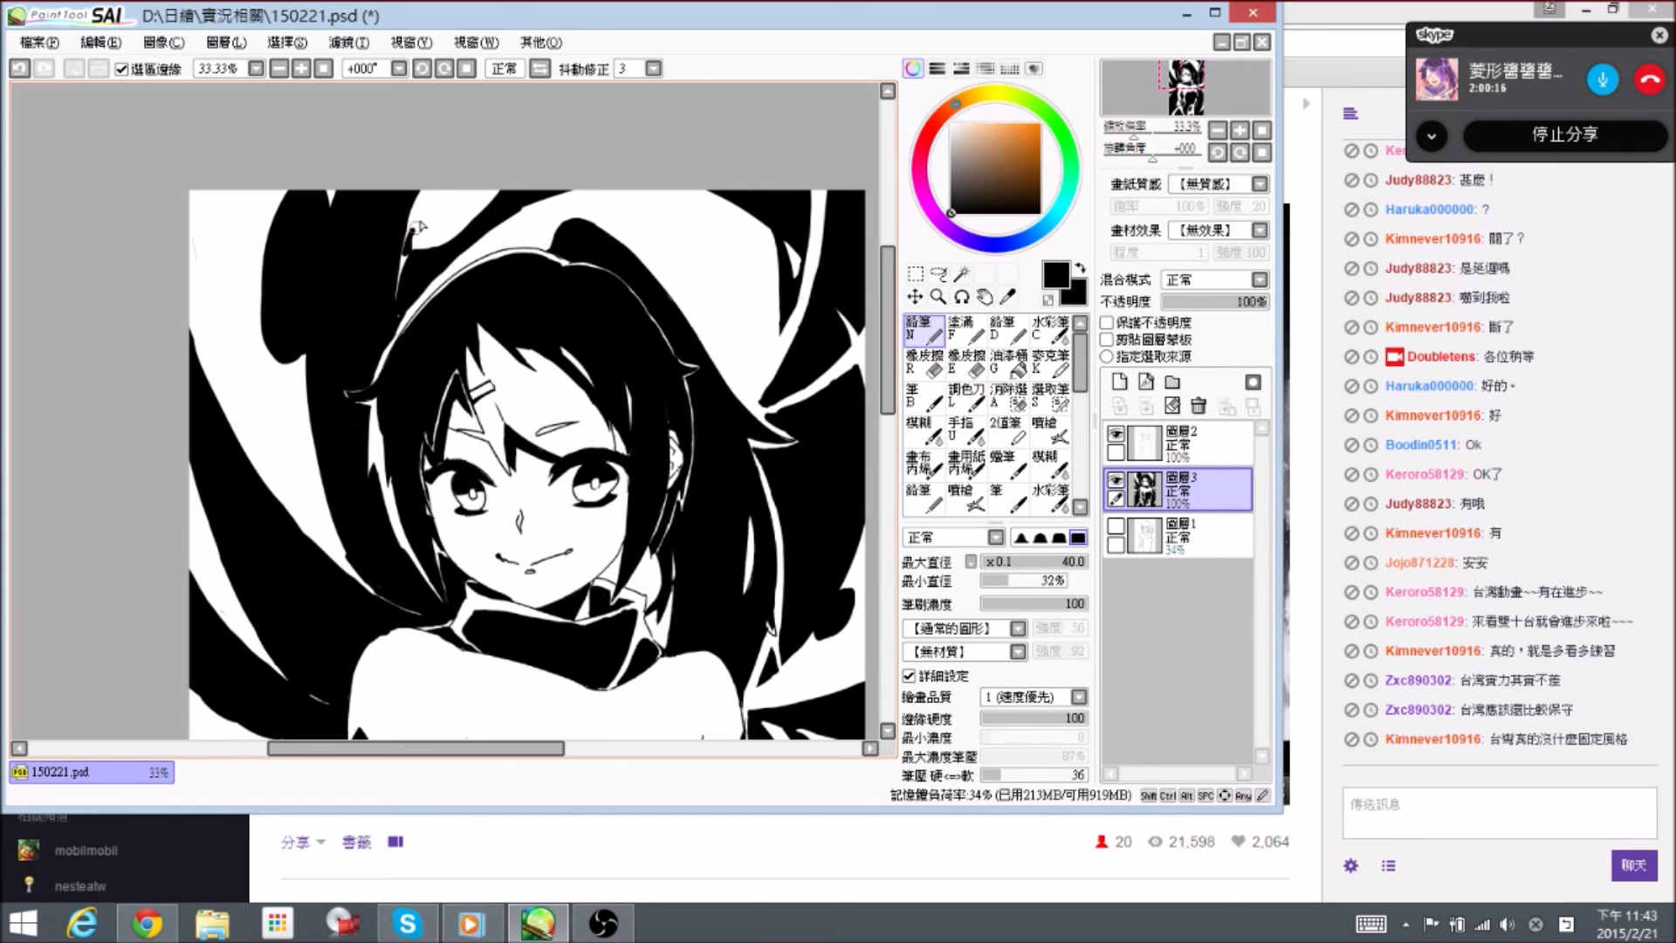
key("e")
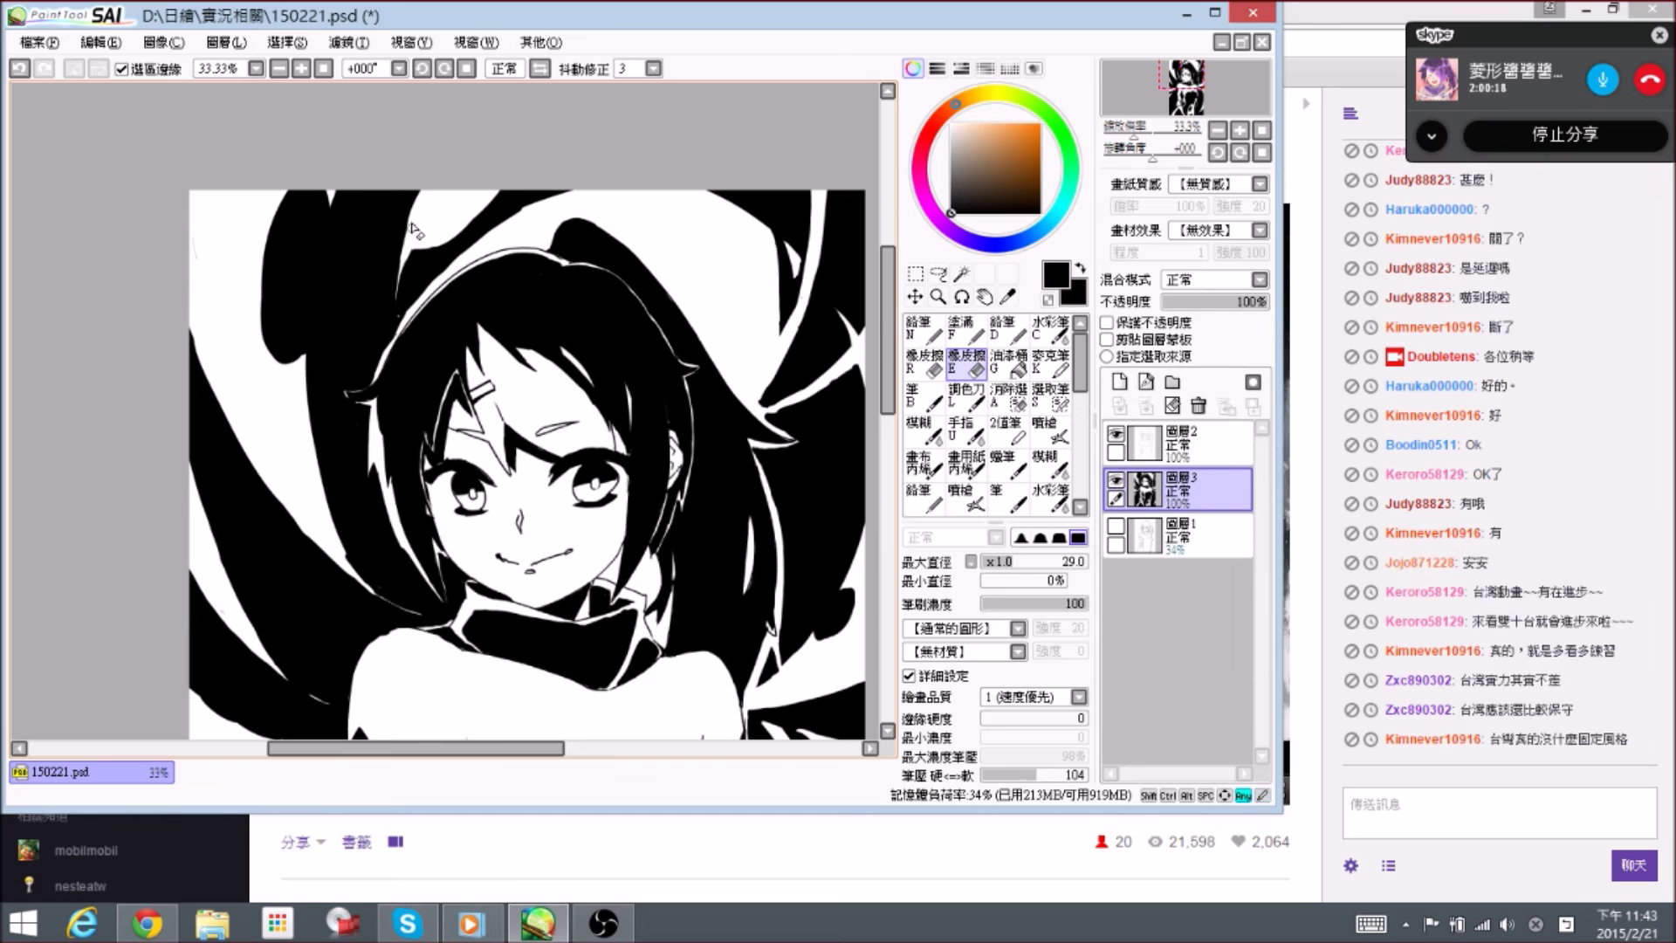
key("n")
- Examine the whole figure from the head down to the legs and compare the balance of black and white shapes
key("space")
left_click_drag(495, 312, 459, 289)
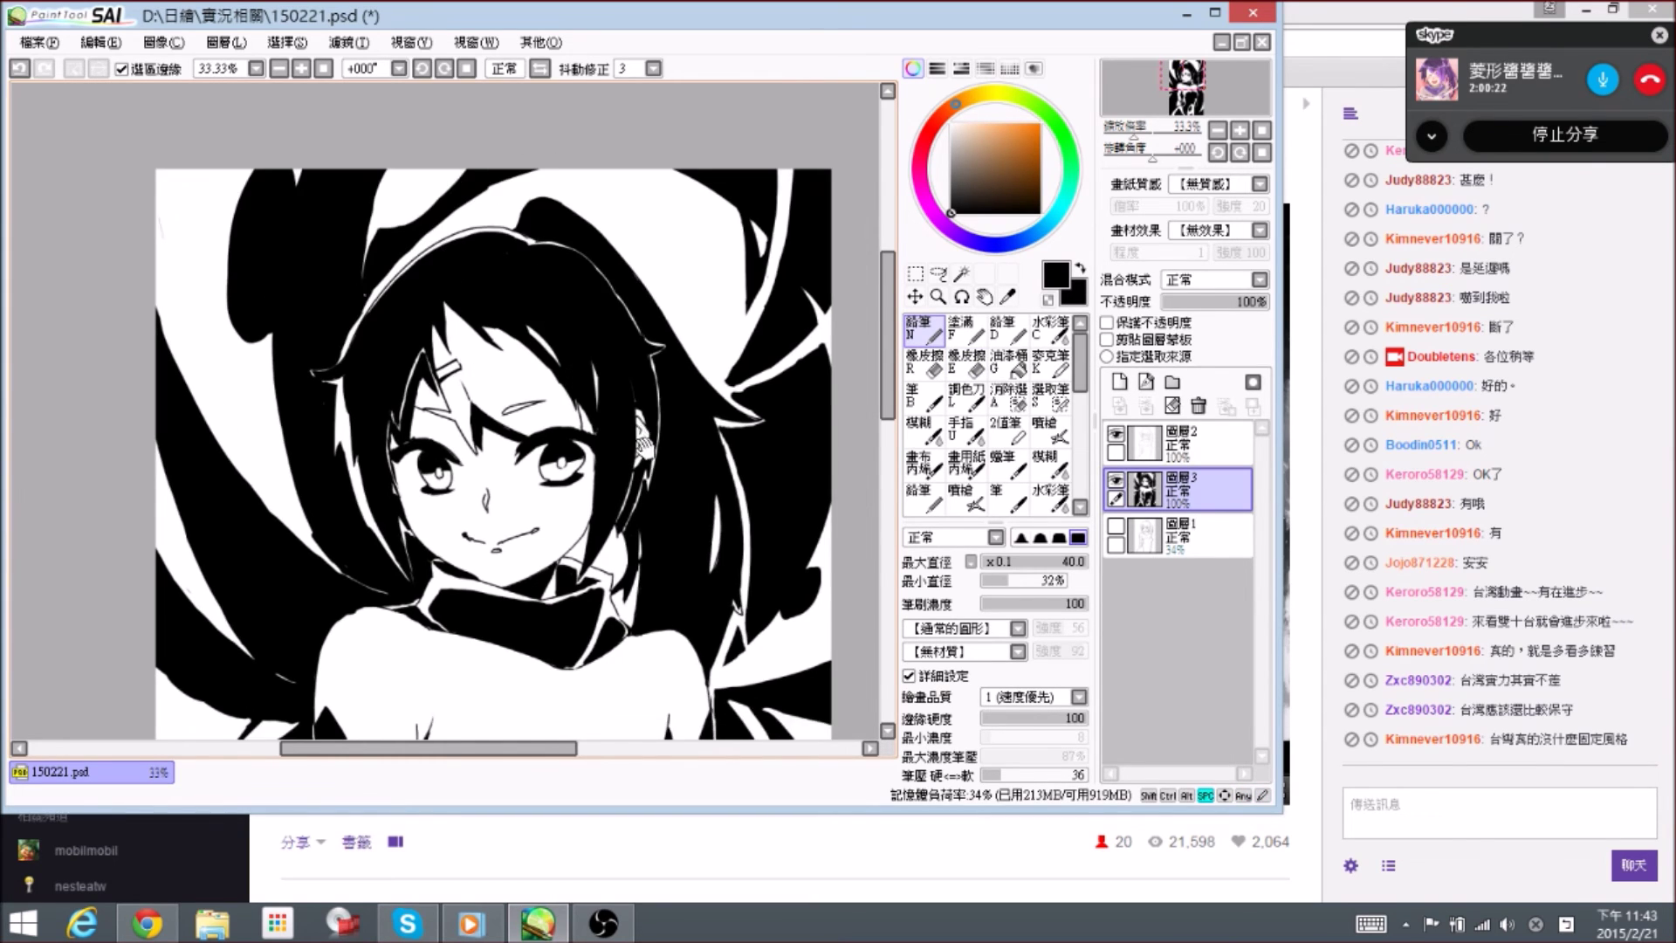
left_click_drag(644, 447, 467, 191)
left_click_drag(563, 496, 621, 291)
mouse_move(656, 451)
left_mouse_down()
mouse_move(616, 366)
mouse_move(610, 276)
left_mouse_up()
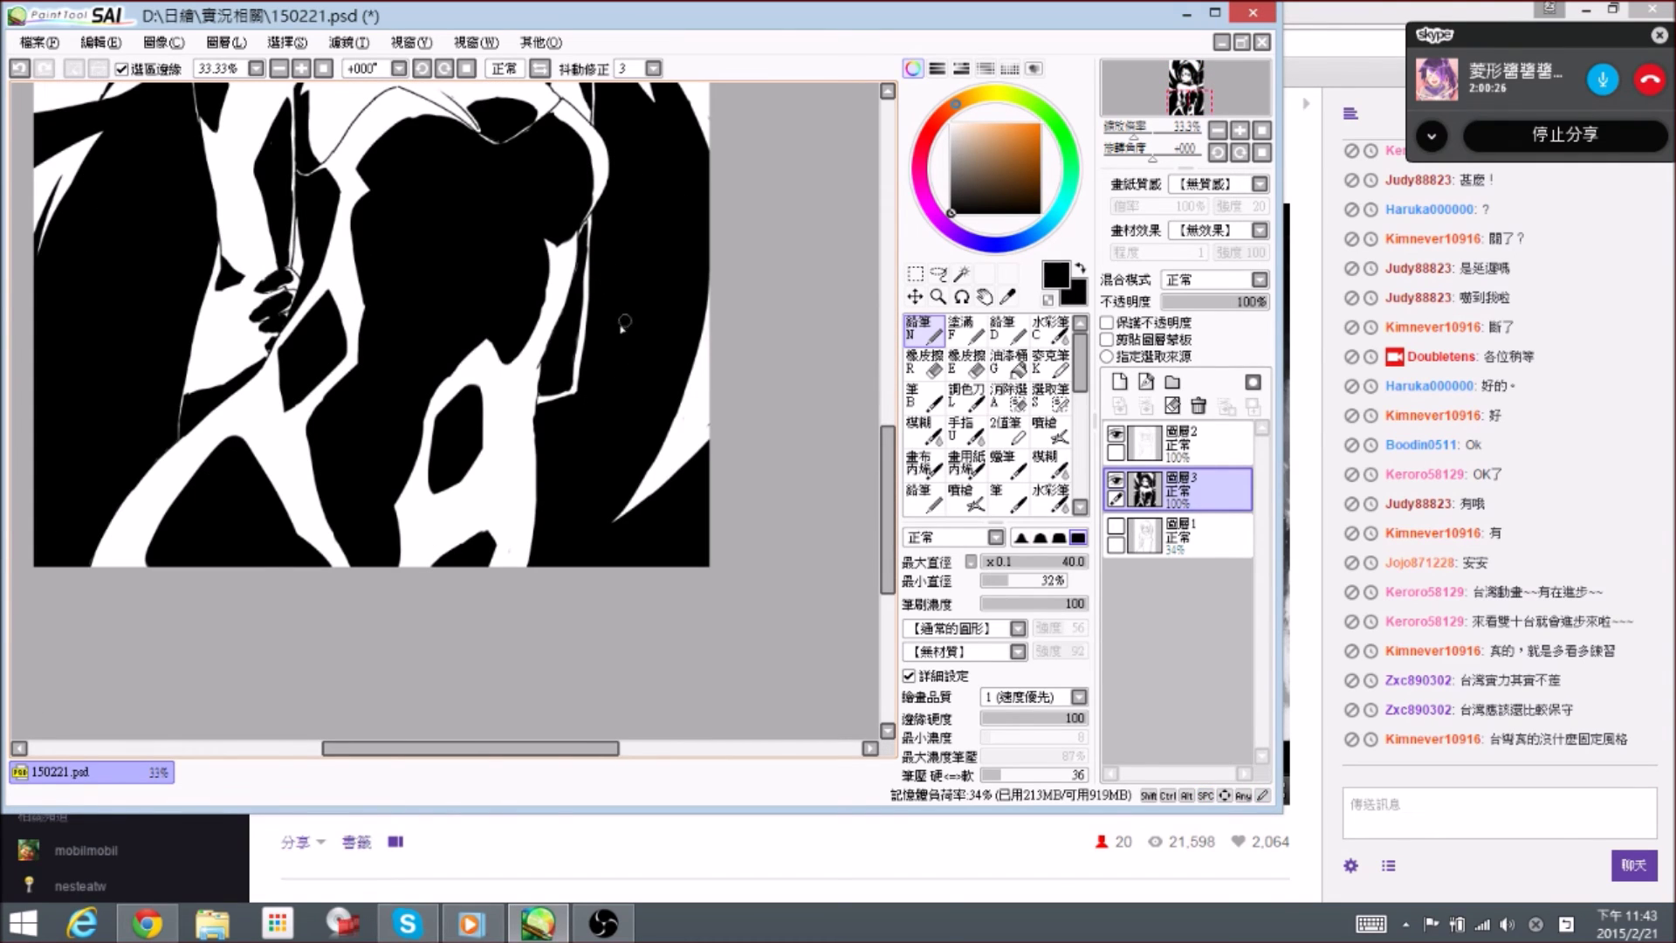
key("ctrl+minus")
key("ctrl+minus")
key("space")
left_click_drag(624, 150, 627, 346)
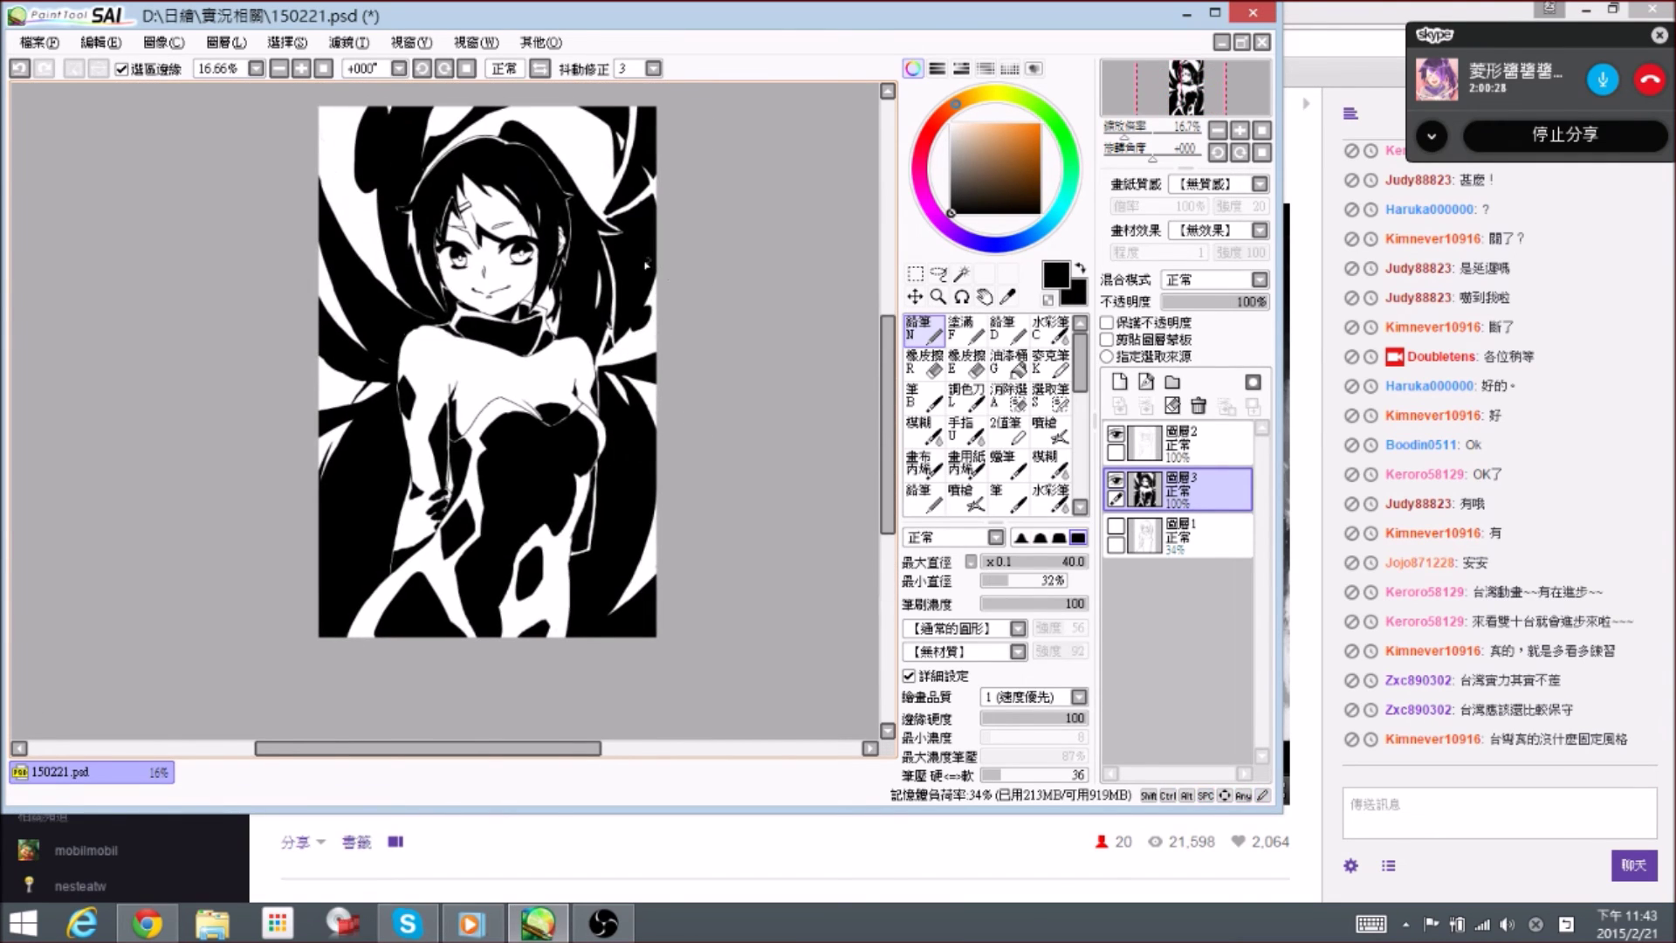
scroll(568, 208, "up", 1)
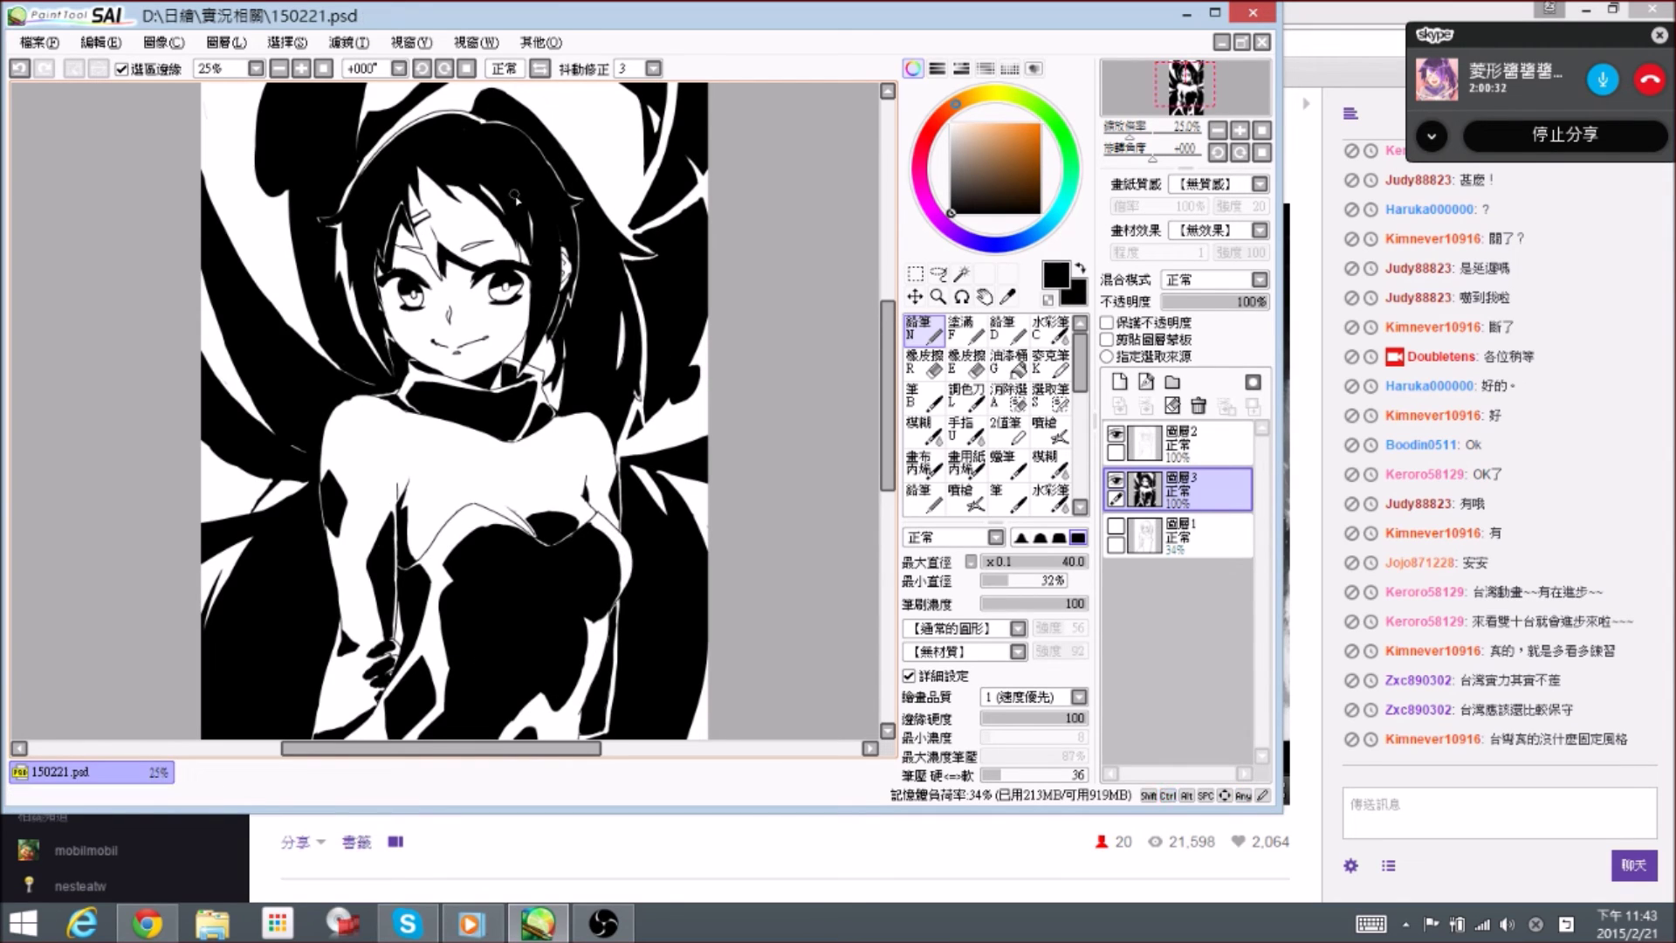
- Refine the edges of the black and white shapes above the head with short Pencil strokes and save the drawing
key("space")
mouse_move(301, 103)
left_mouse_down()
mouse_move(332, 249)
mouse_move(314, 295)
left_mouse_up()
key("e")
key("n")
left_click_drag(327, 206, 319, 258)
left_click_drag(333, 200, 321, 245)
left_click_drag(430, 340, 355, 212)
left_click_drag(469, 208, 501, 397)
left_click_drag(284, 263, 289, 260)
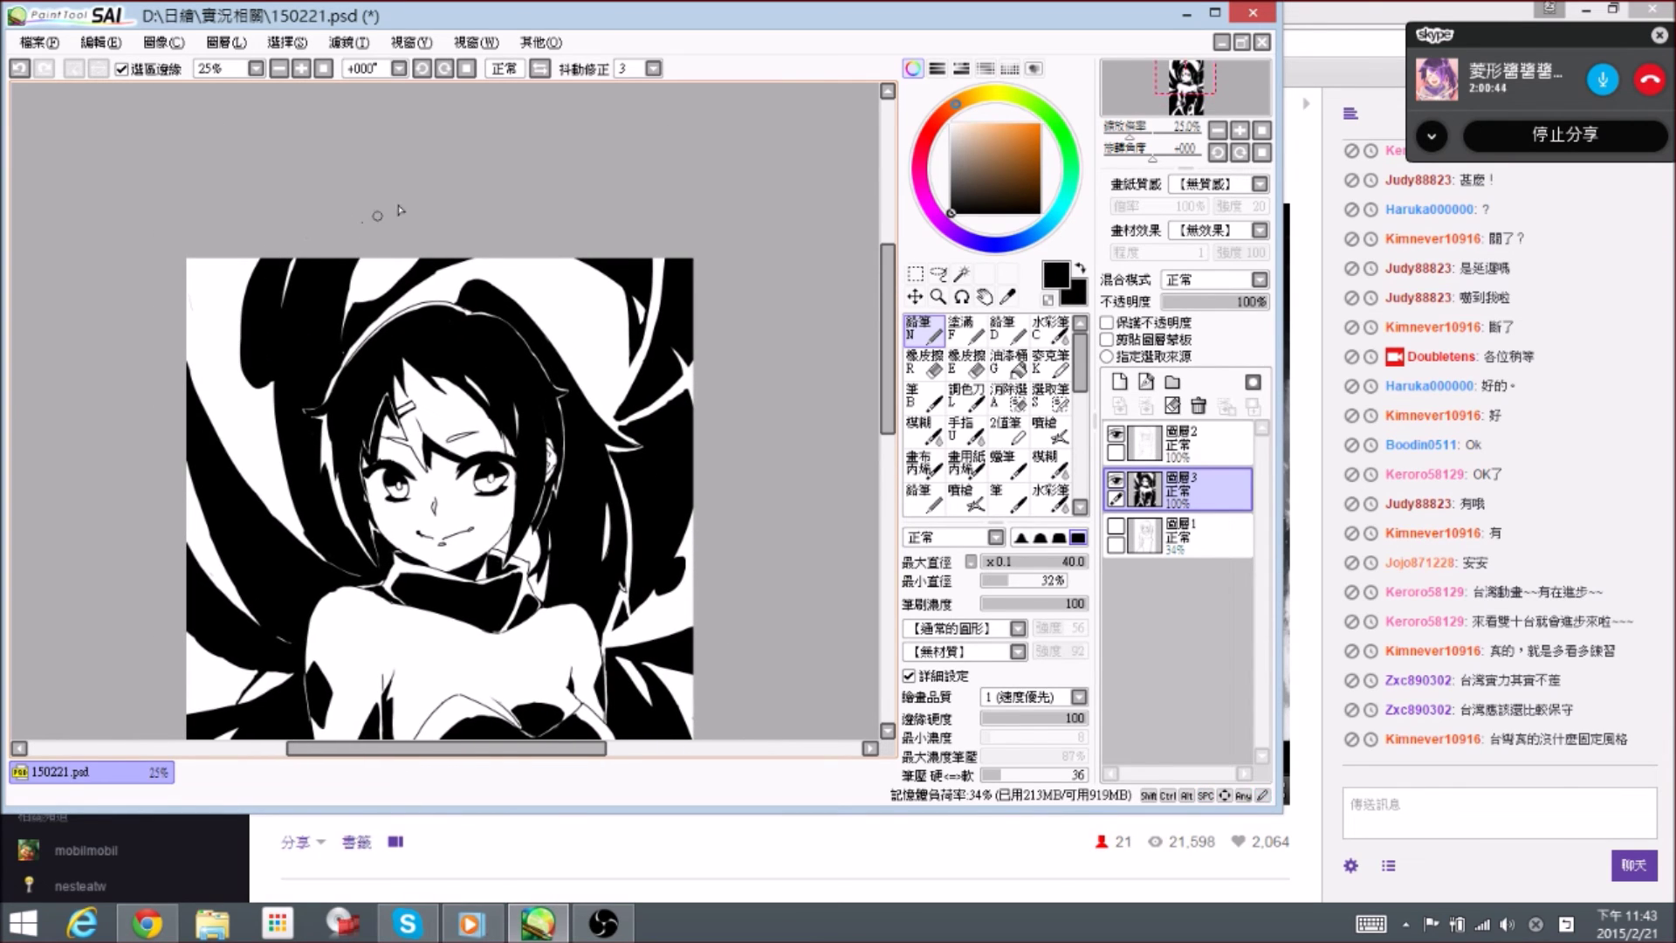
key("ctrl+s")
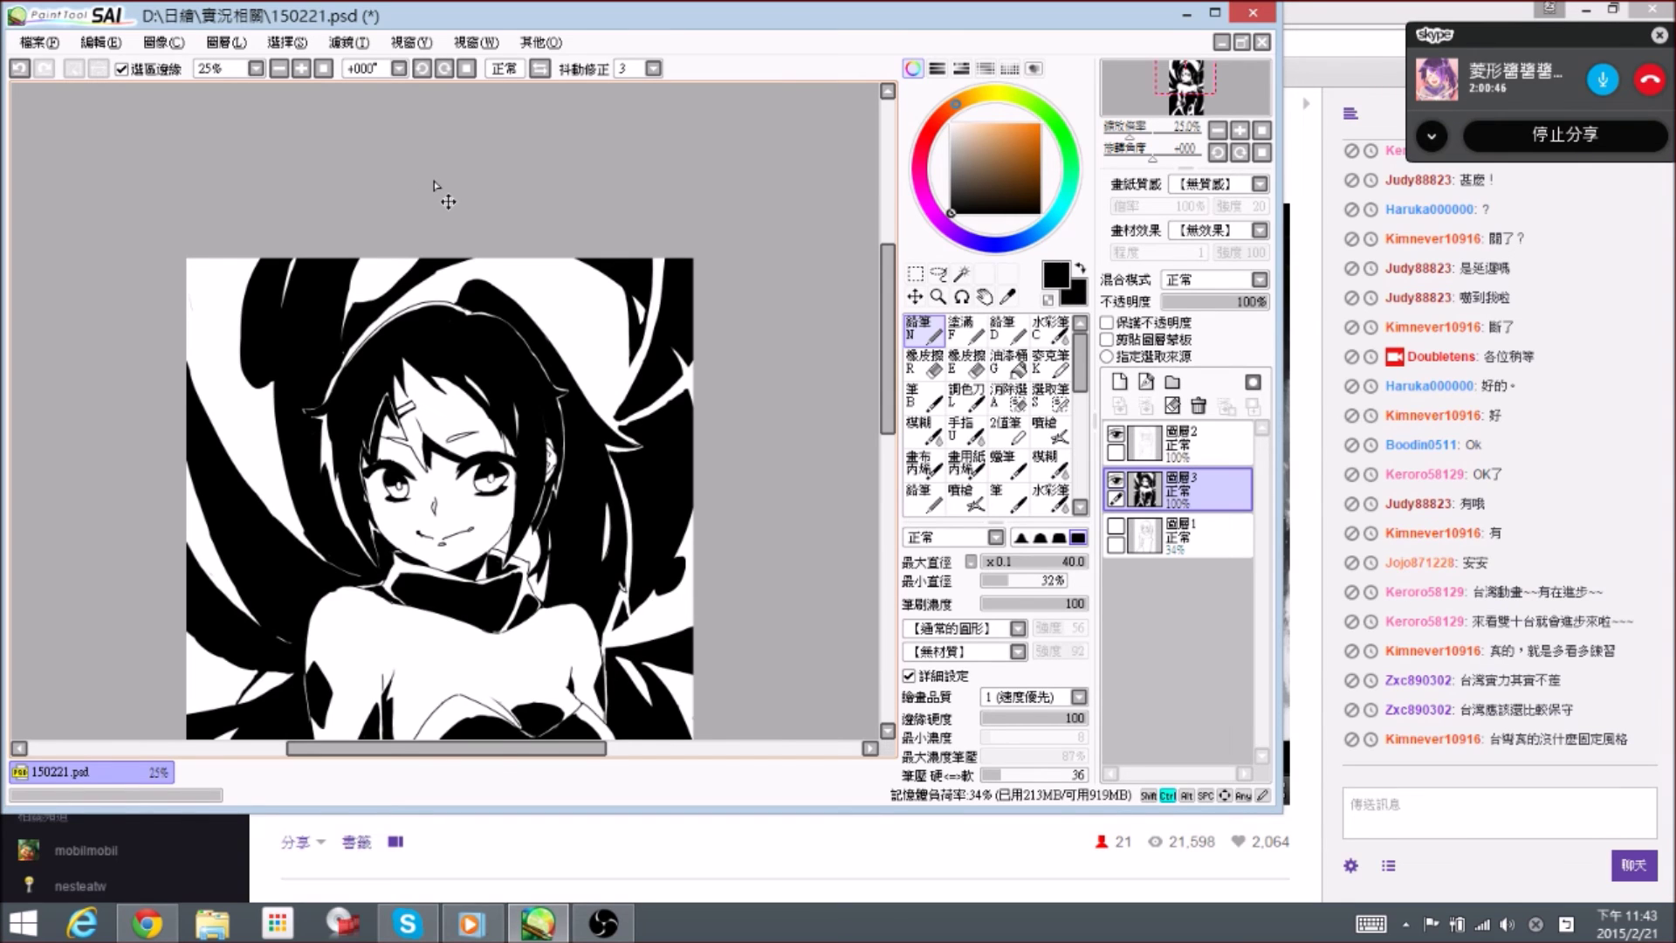
- Extend the black area between the large white shape and the thin curved white spike beside the hair with the Pencil
left_click_drag(537, 441, 495, 262)
left_click_drag(616, 428, 597, 359)
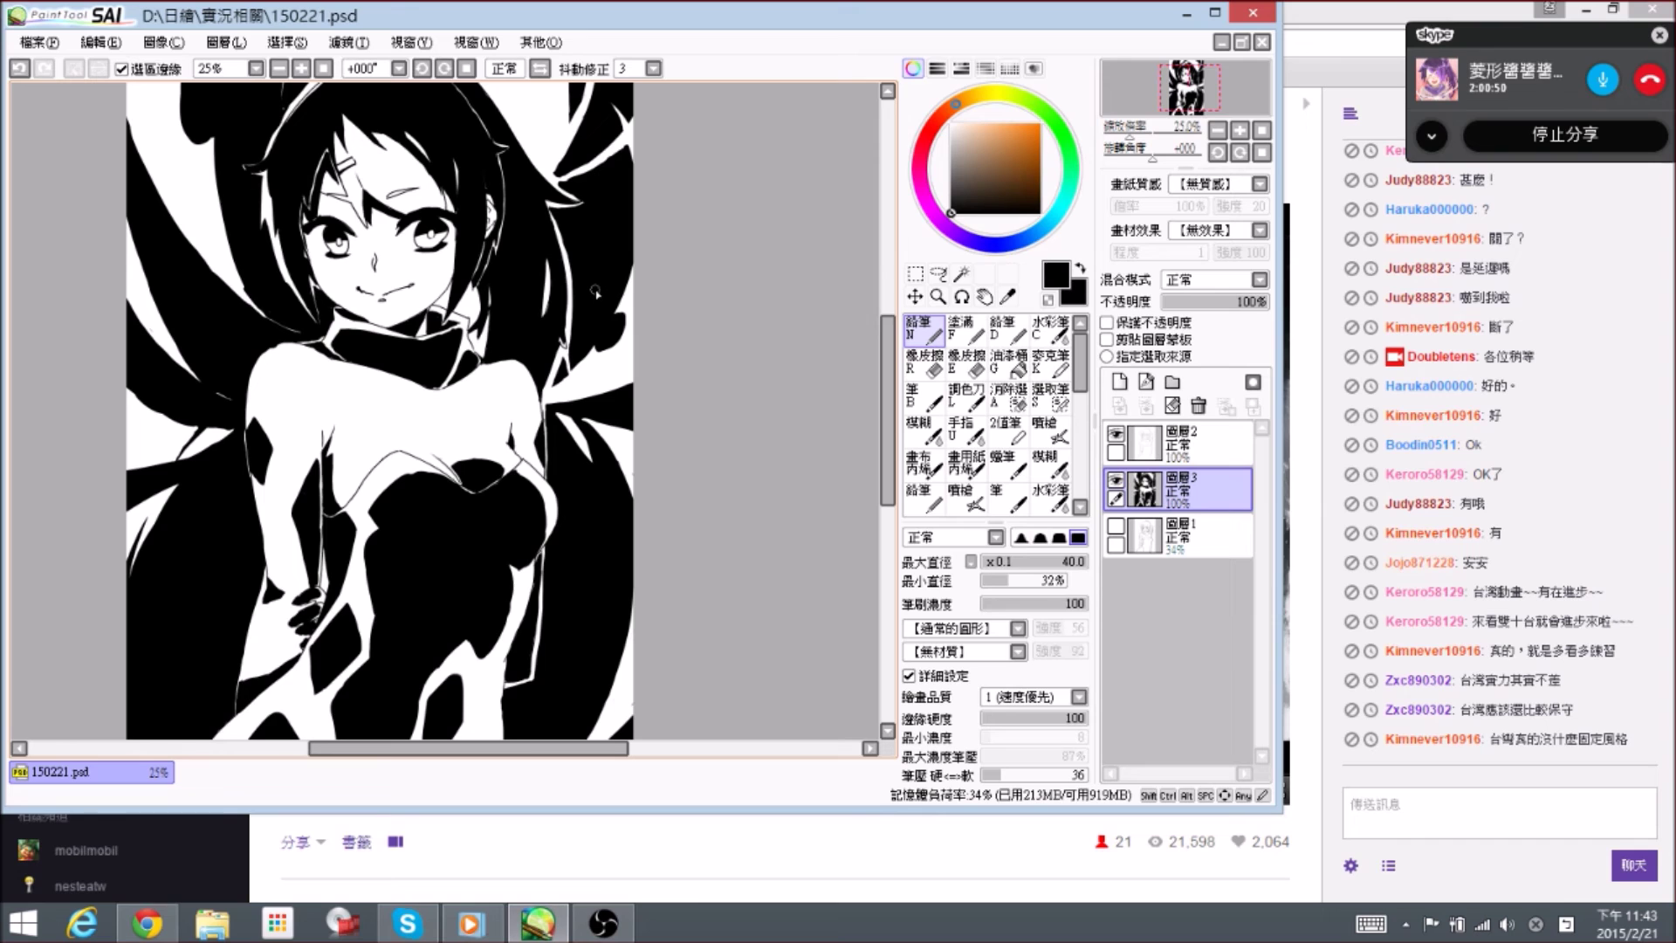
left_click_drag(586, 237, 613, 350)
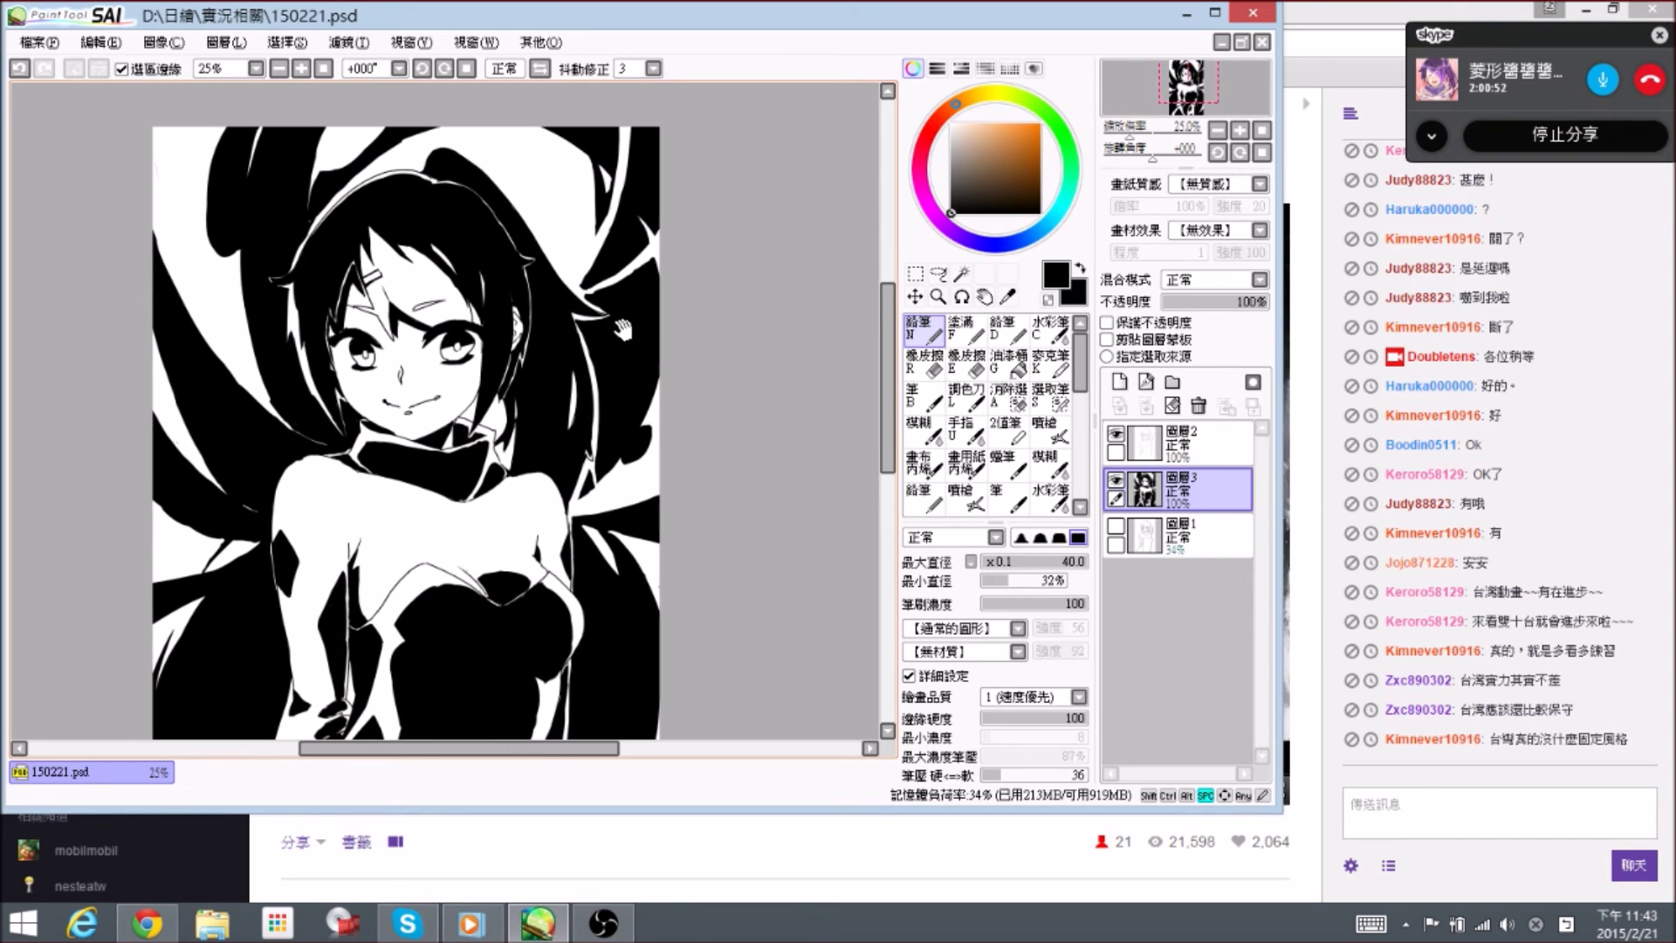
scroll(602, 288, "up", 1)
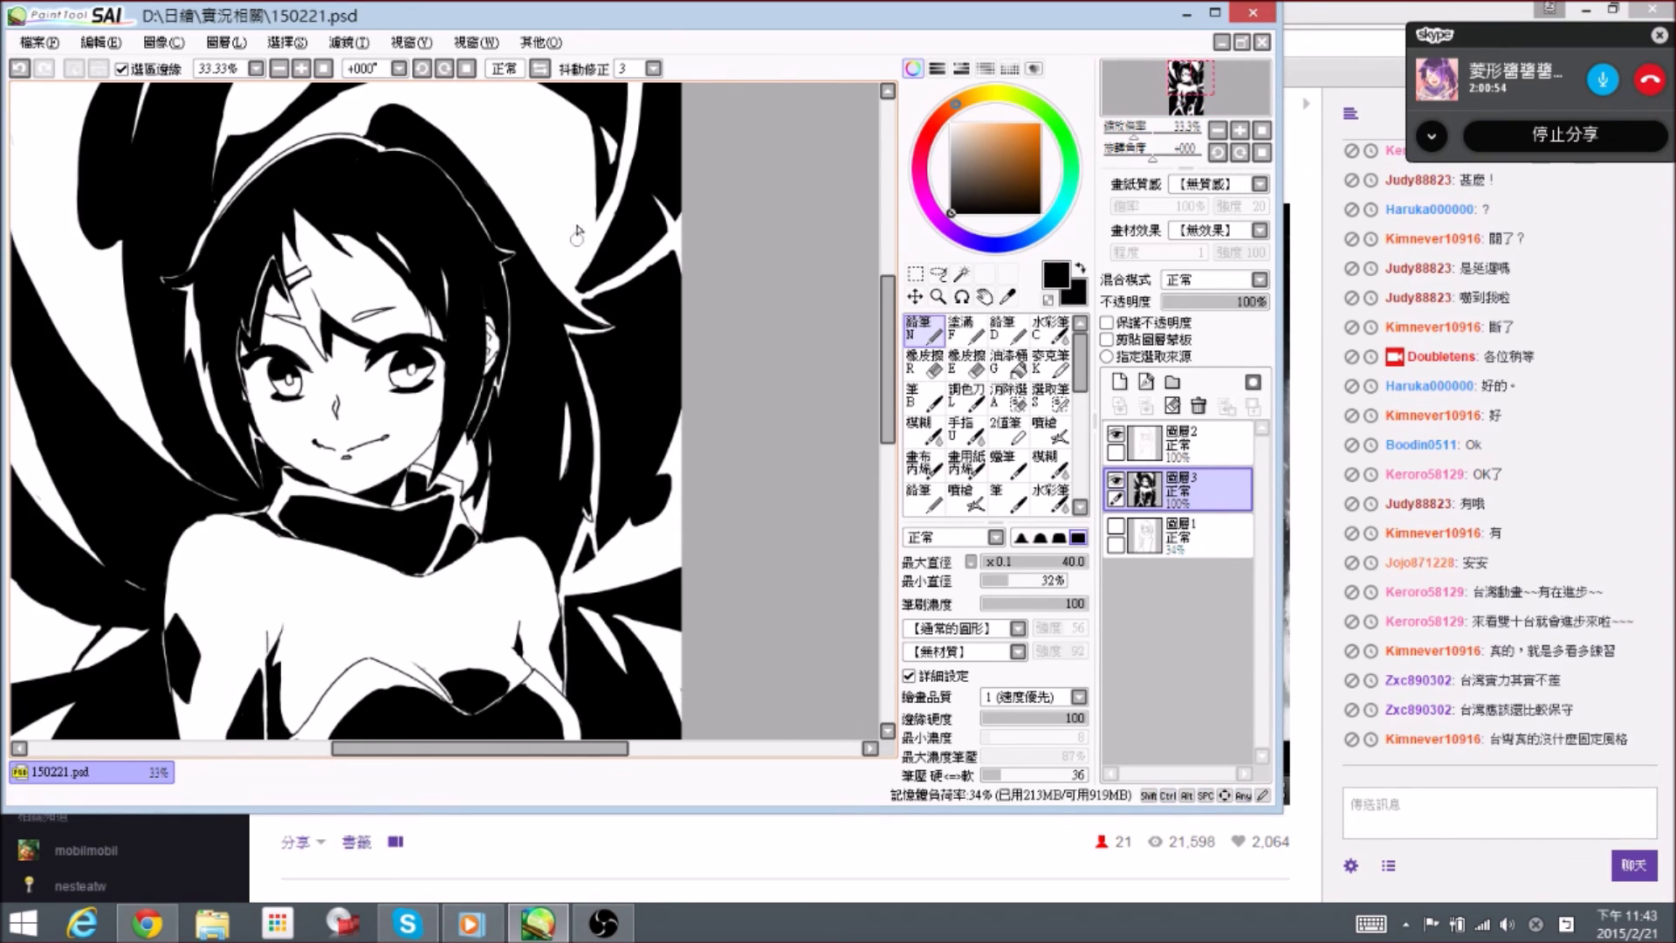
key("bracketleft")
key("bracketleft")
key("bracketleft")
key("bracketleft")
left_click_drag(613, 286, 637, 353)
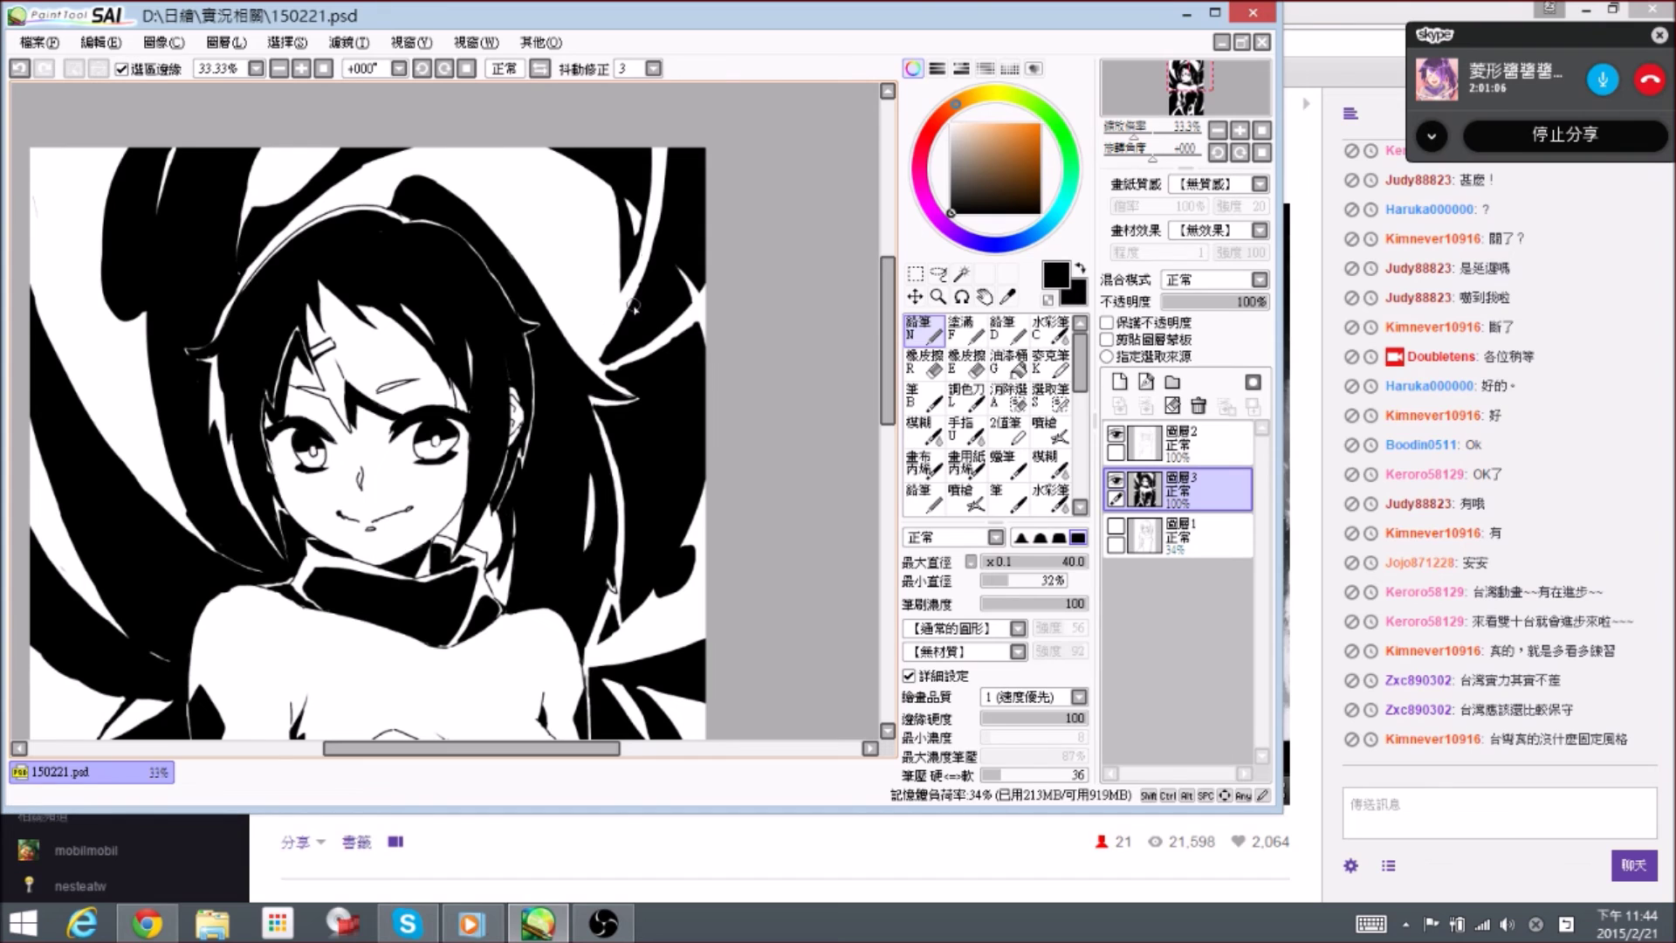
mouse_move(589, 330)
left_mouse_down()
mouse_move(549, 275)
mouse_move(596, 286)
mouse_move(543, 279)
mouse_move(601, 288)
left_mouse_up()
- Shape the black point beside the thin curved white spike with the Eraser and Pencil, and save the drawing
key("e")
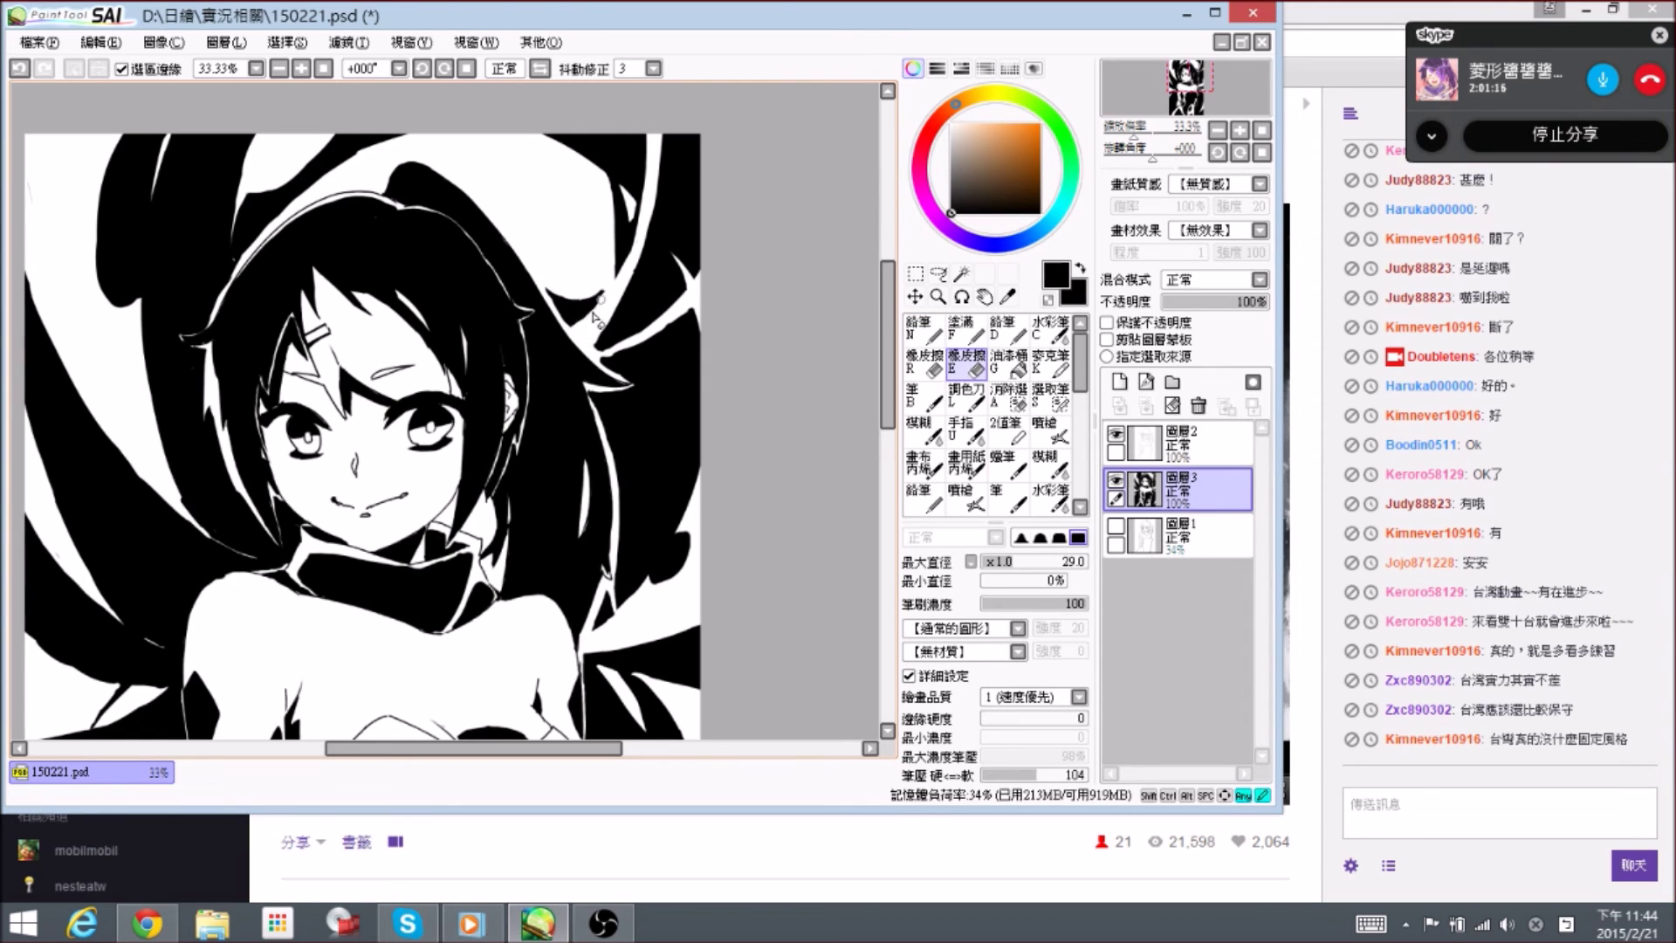
key("n")
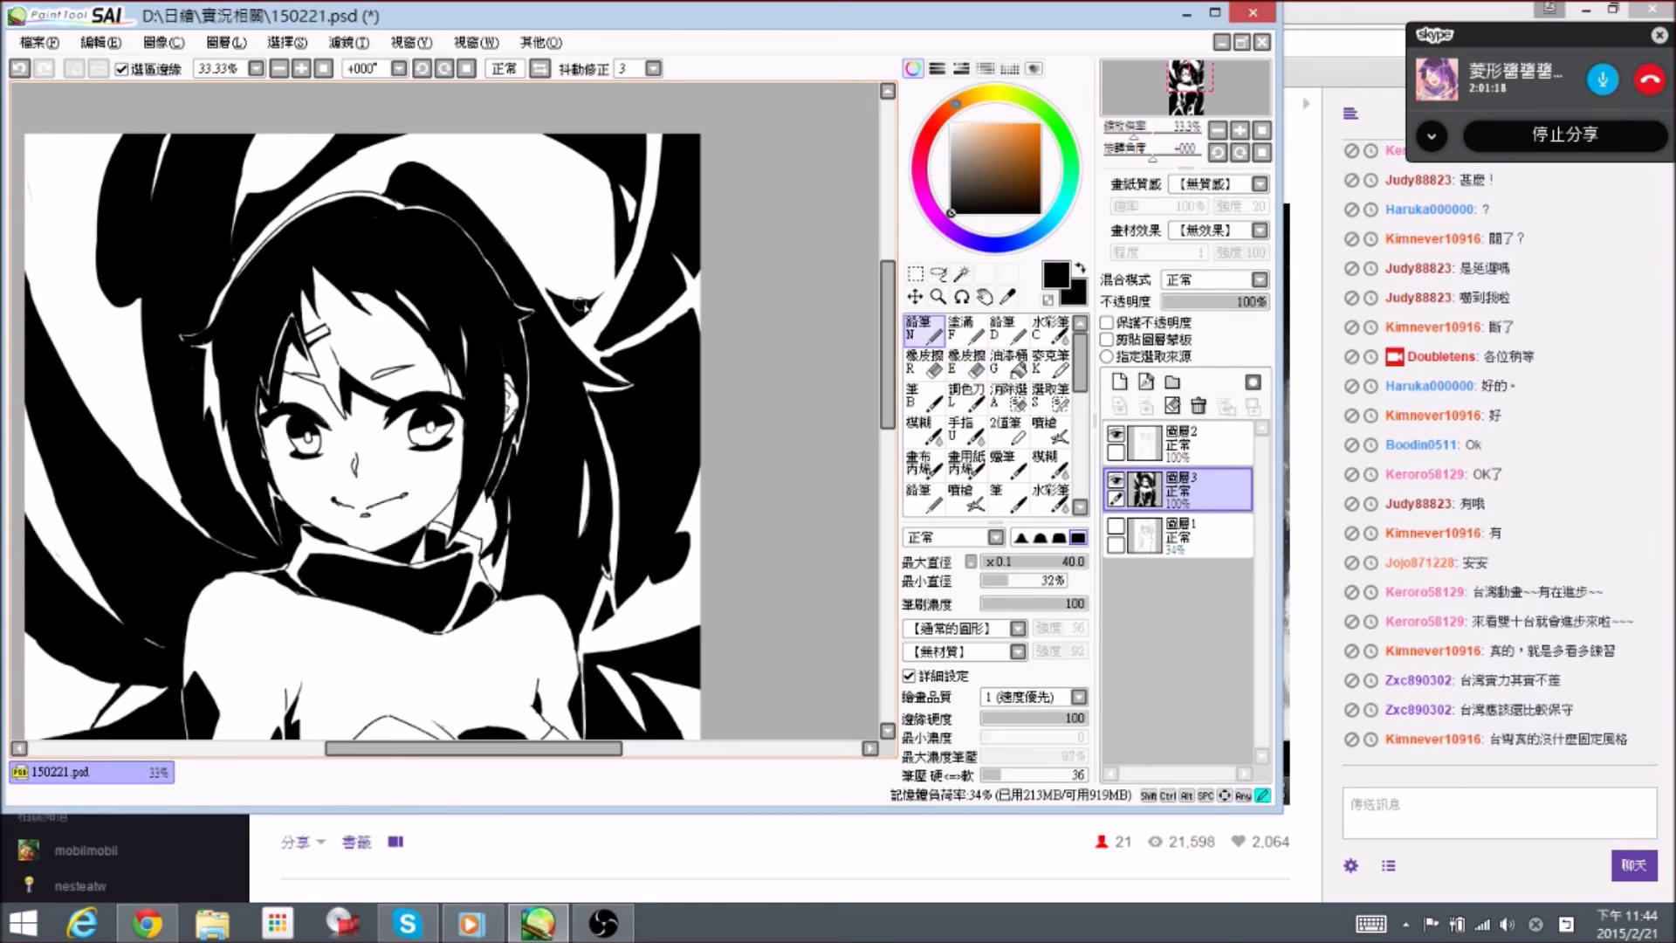
key("e")
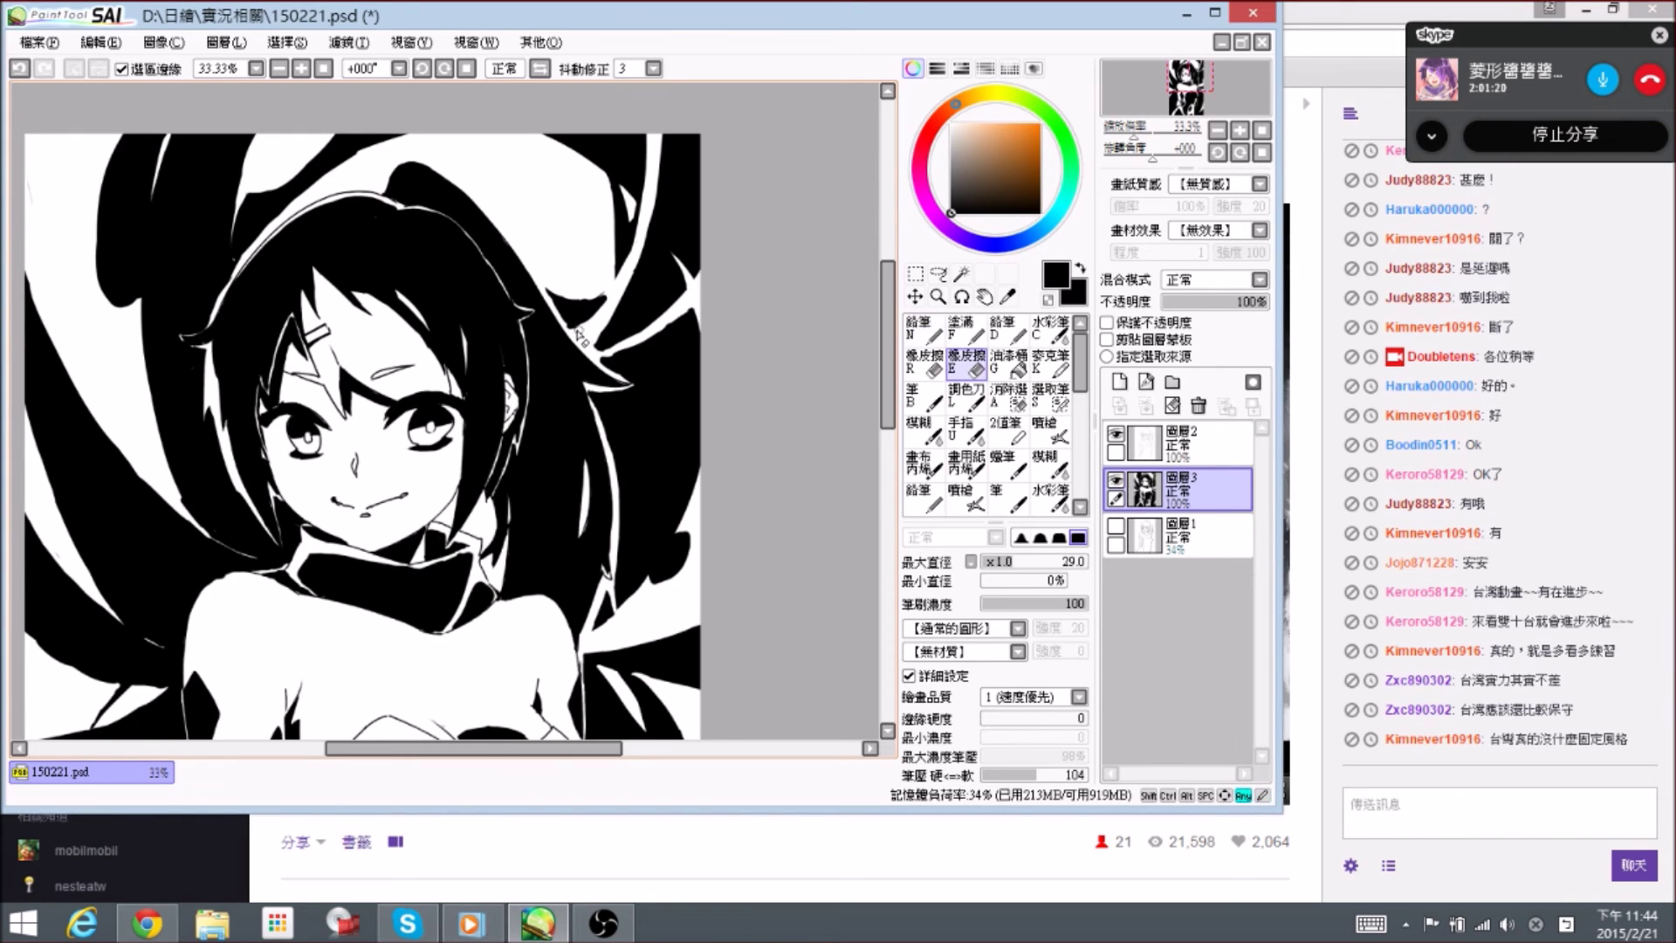
mouse_move(590, 319)
left_mouse_down()
mouse_move(610, 295)
mouse_move(581, 294)
left_mouse_up()
key("n")
left_click_drag(617, 222, 630, 278)
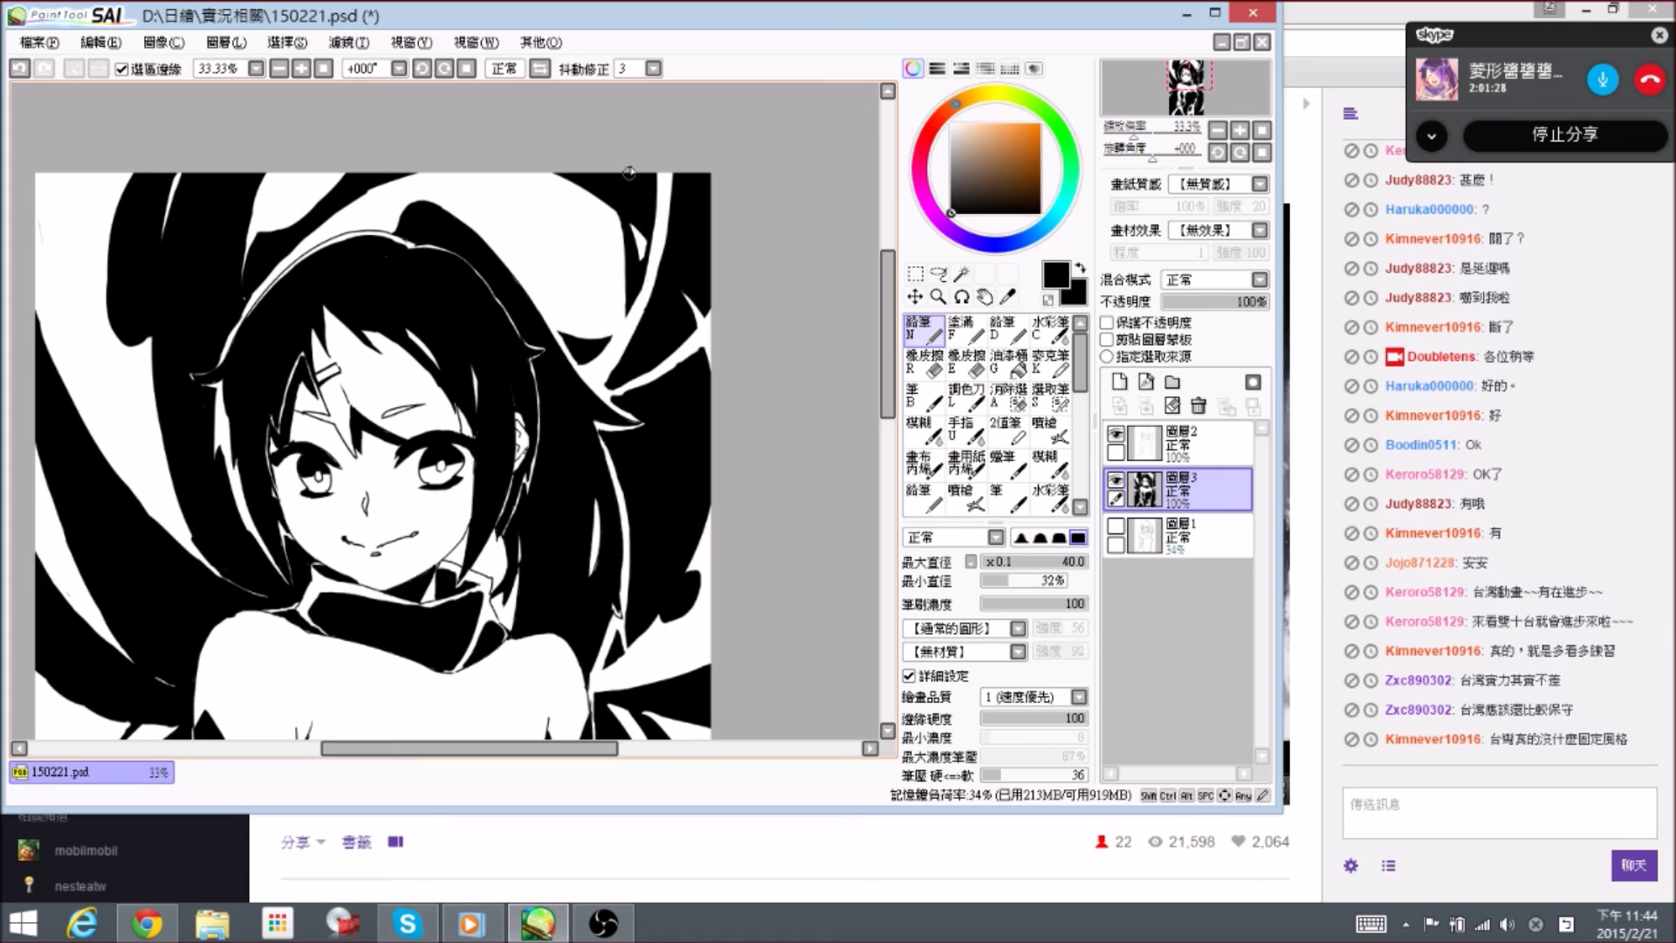
key("ctrl")
scroll(664, 146, "down", 1)
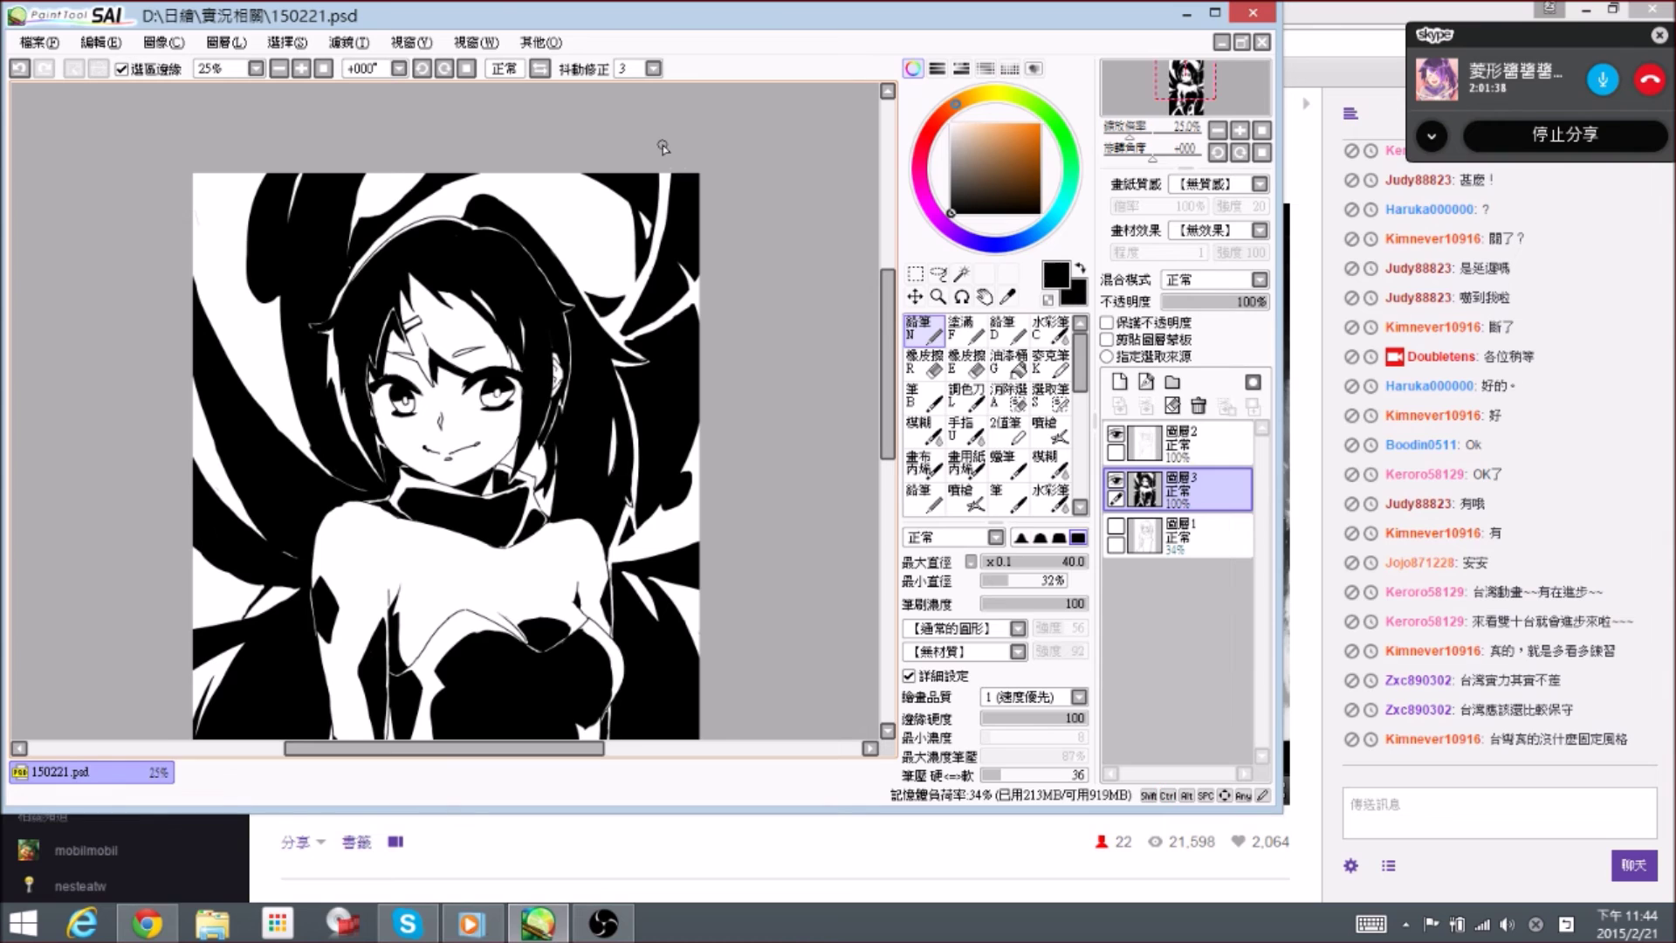
key("ctrl+s")
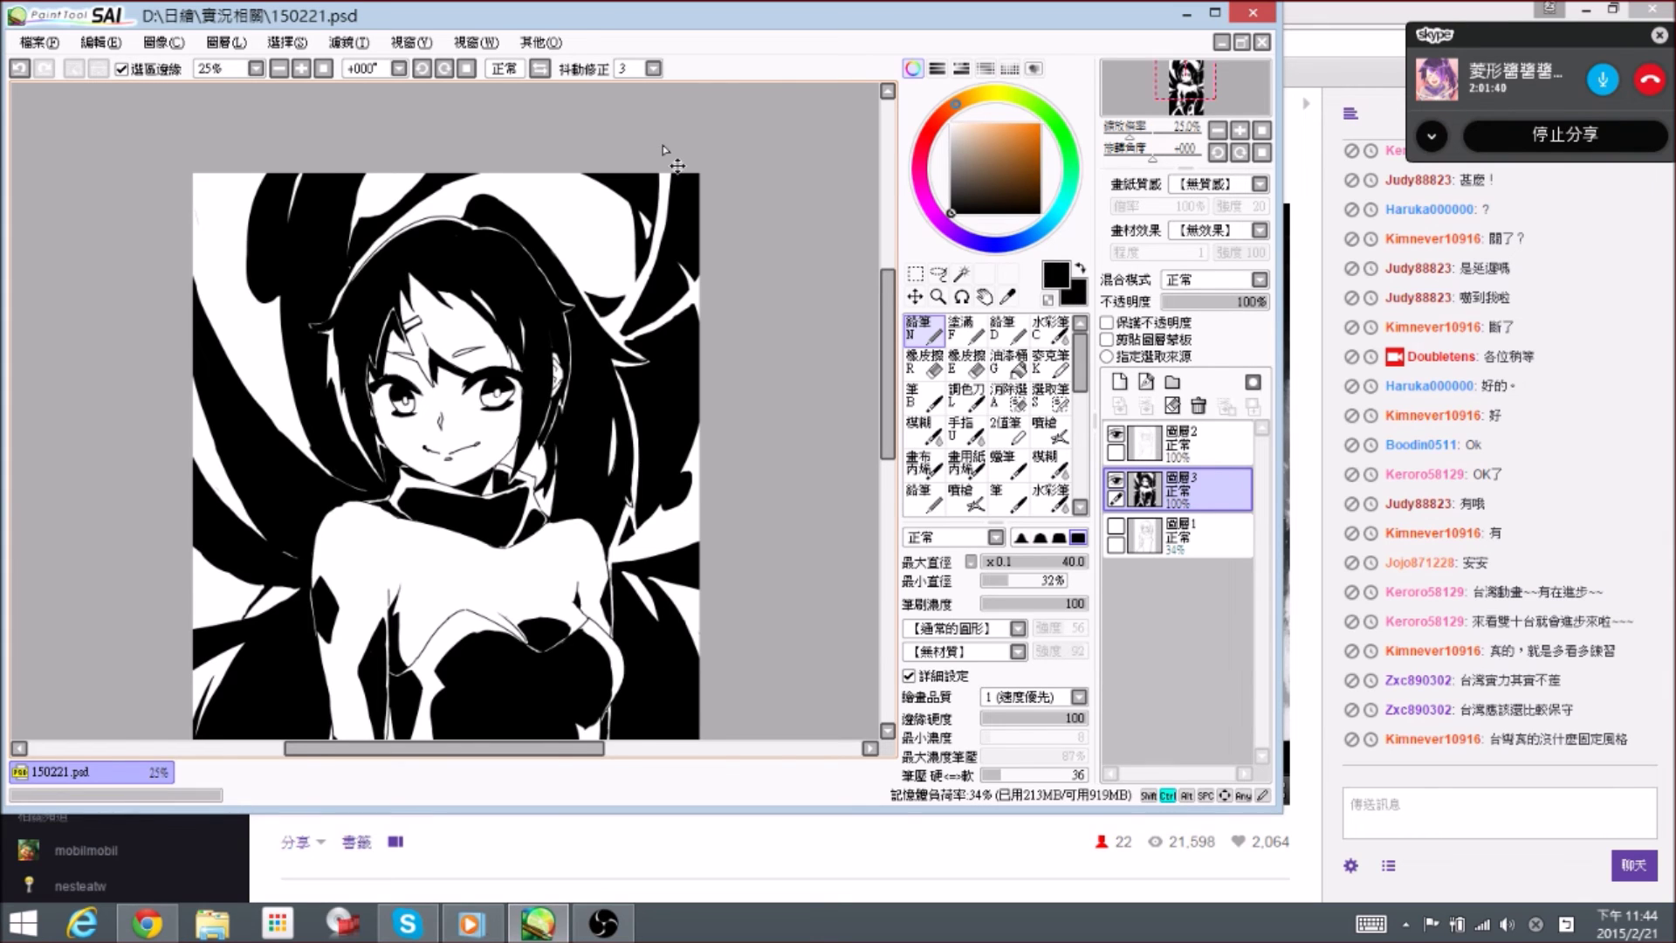
- Trim the small black tip under the large white shape beside the hair with the Eraser and Pencil
scroll(663, 149, "up", 1)
left_click_drag(622, 299, 629, 338)
key("e")
key("n")
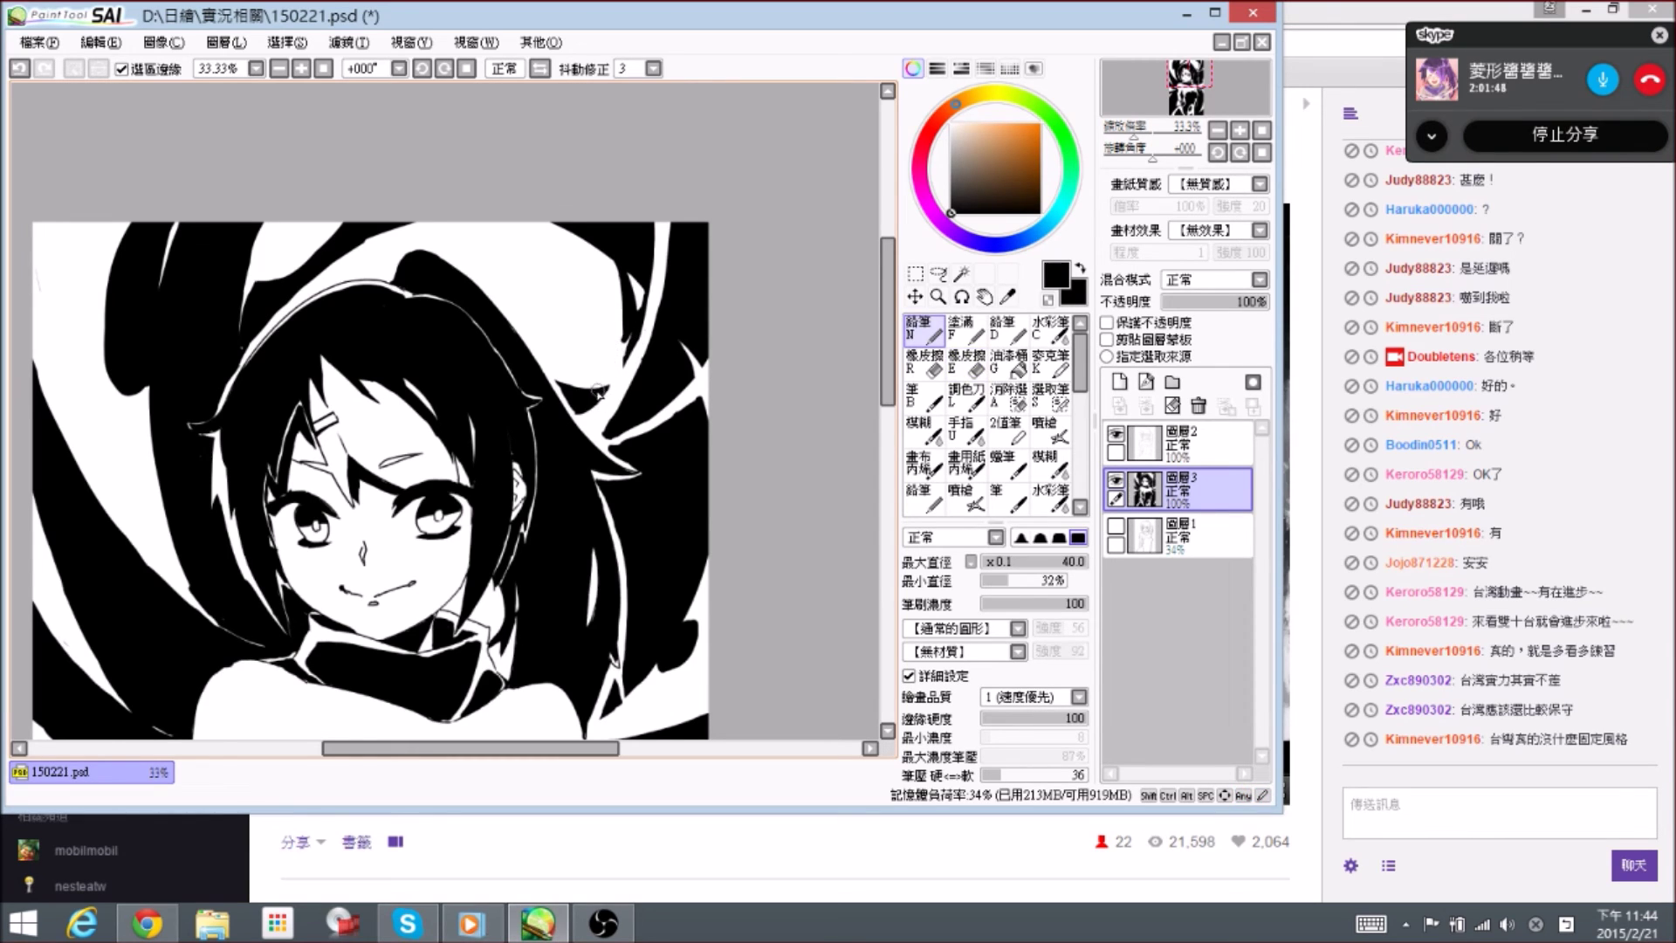
key("e")
left_click_drag(611, 385, 600, 387)
key("n")
scroll(672, 426, "down", 2)
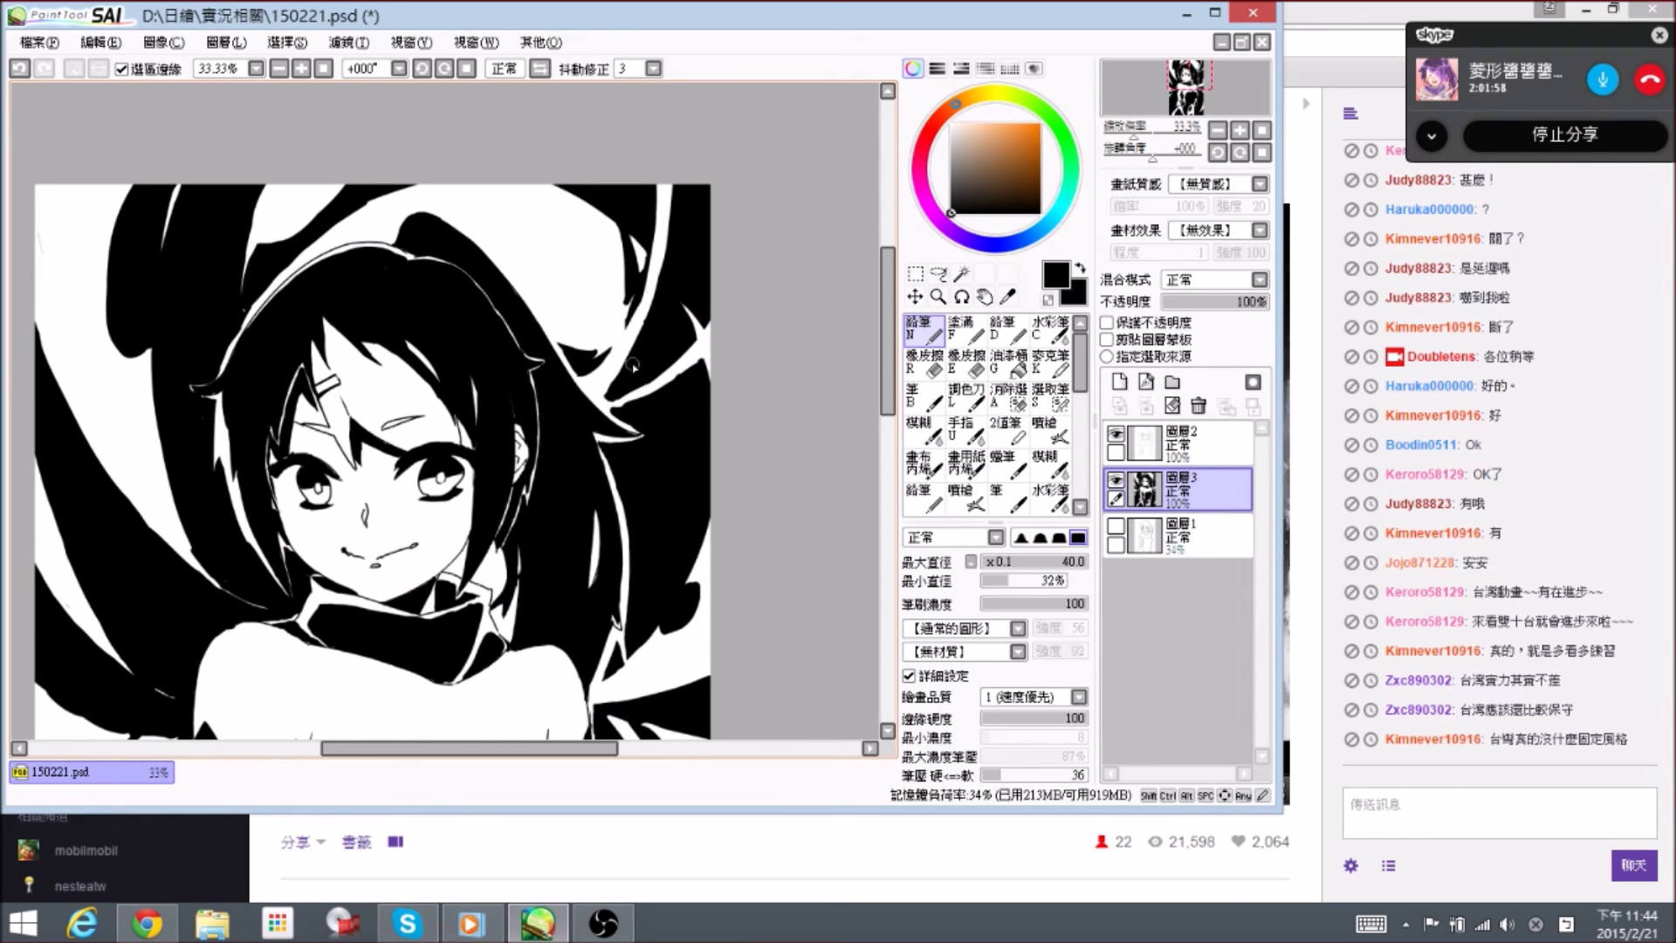
key("space")
left_click_drag(362, 356, 541, 497)
mouse_move(503, 349)
left_mouse_down()
mouse_move(471, 358)
mouse_move(508, 341)
mouse_move(516, 315)
mouse_move(476, 340)
mouse_move(480, 368)
mouse_move(464, 369)
mouse_move(506, 313)
mouse_move(459, 369)
mouse_move(512, 310)
mouse_move(463, 340)
mouse_move(534, 265)
left_mouse_up()
left_click_drag(716, 373, 676, 269)
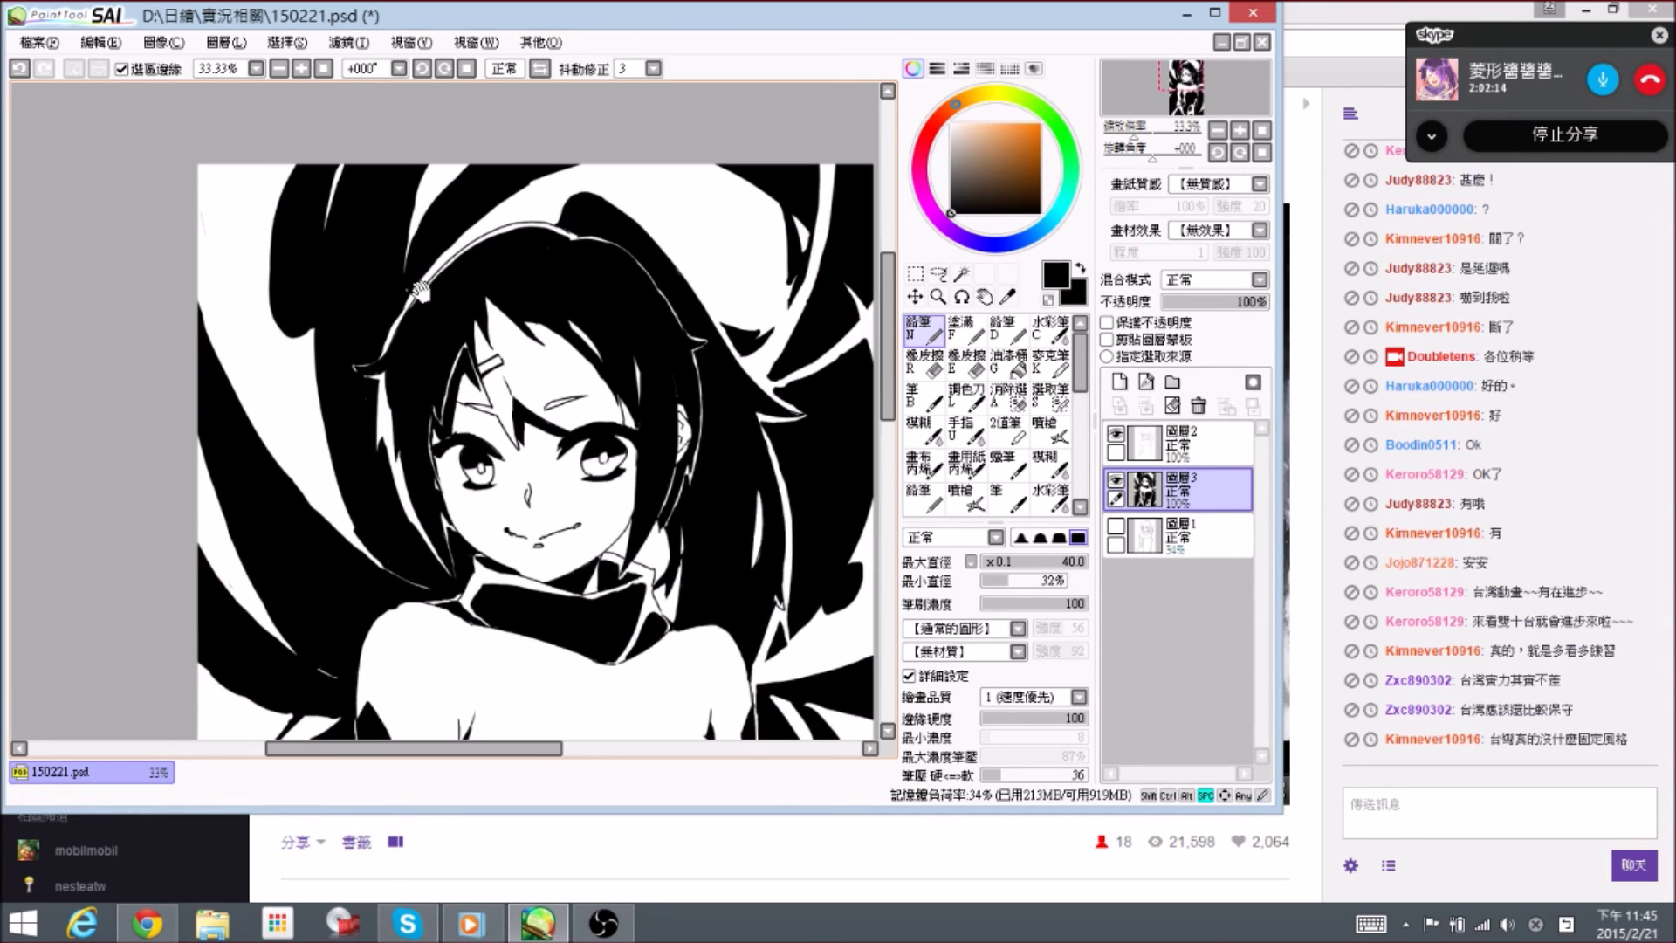
- Check the head, body and full composition of the figure, and save the drawing
left_click_drag(741, 635, 567, 382)
left_click_drag(605, 593, 696, 324)
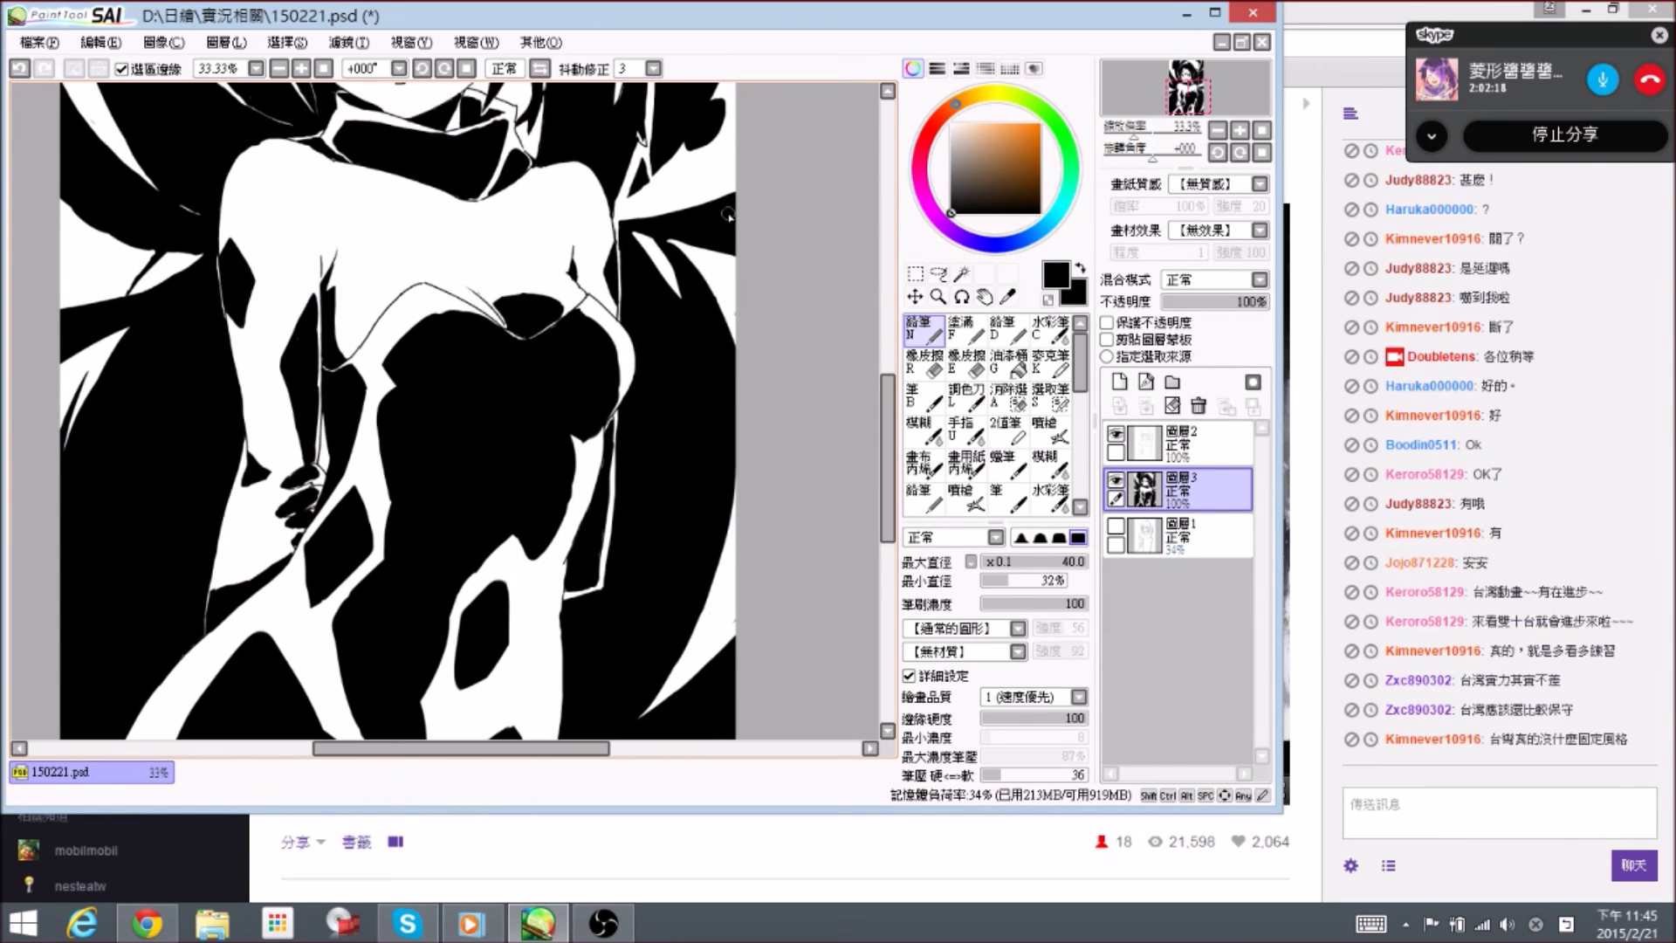
scroll(734, 214, "down", 2)
left_click_drag(633, 265, 626, 501)
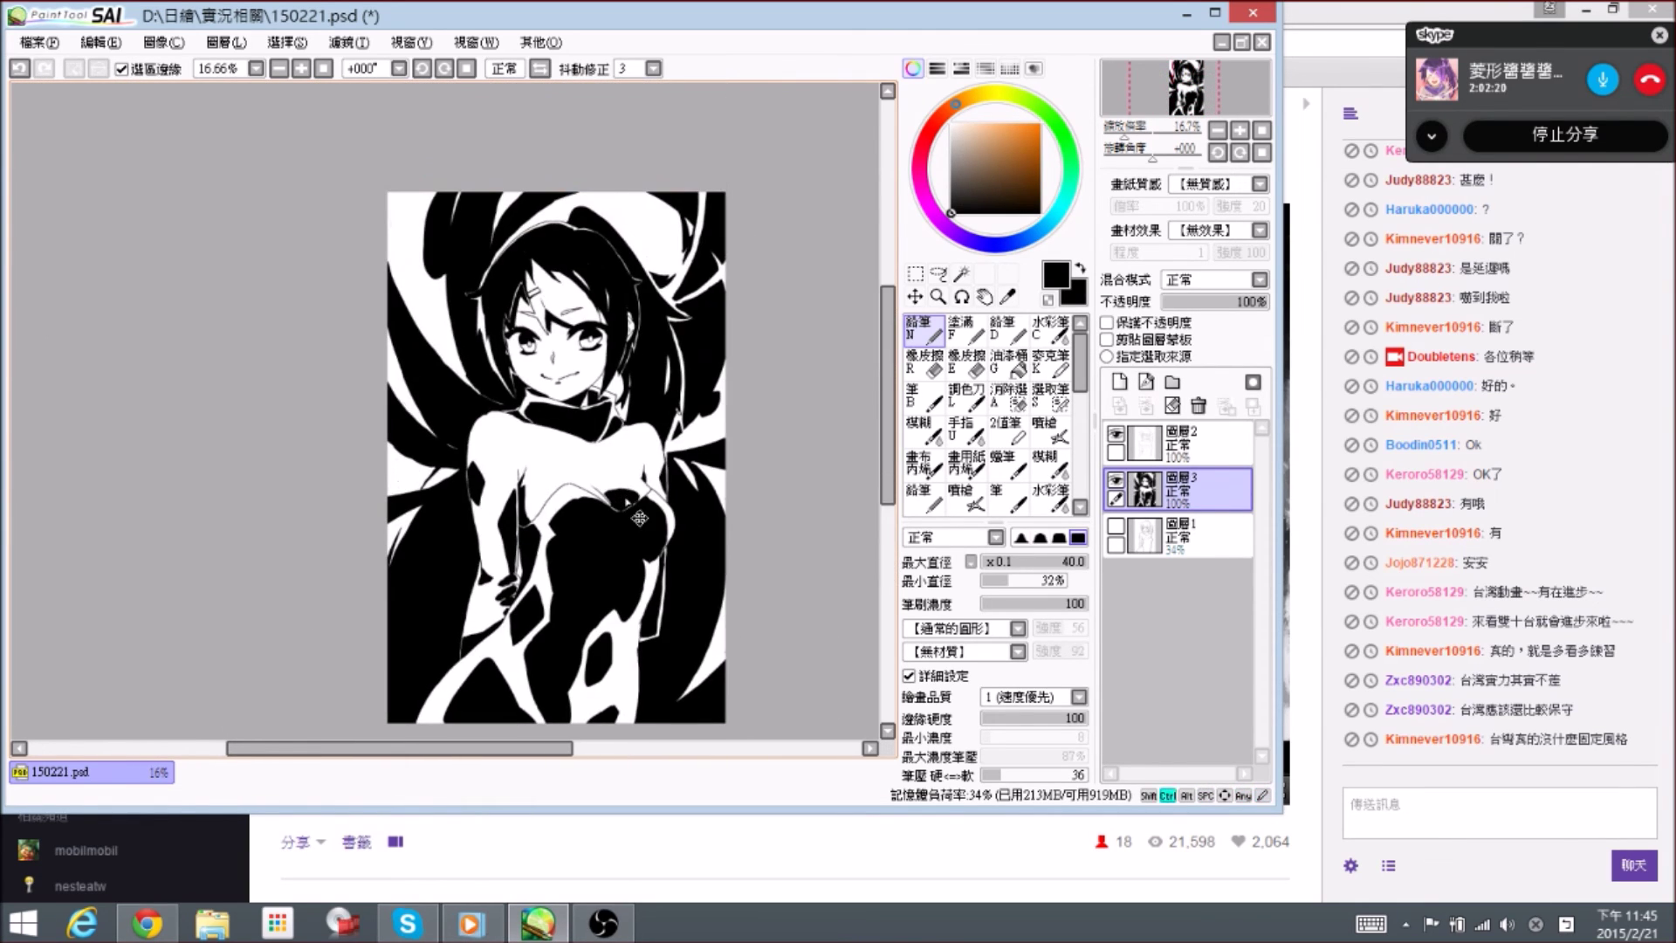
key("ctrl+s")
- Refine the white spikes and black shapes beside the hair with the Eraser and Pencil, and save the drawing
key("ctrl+plus")
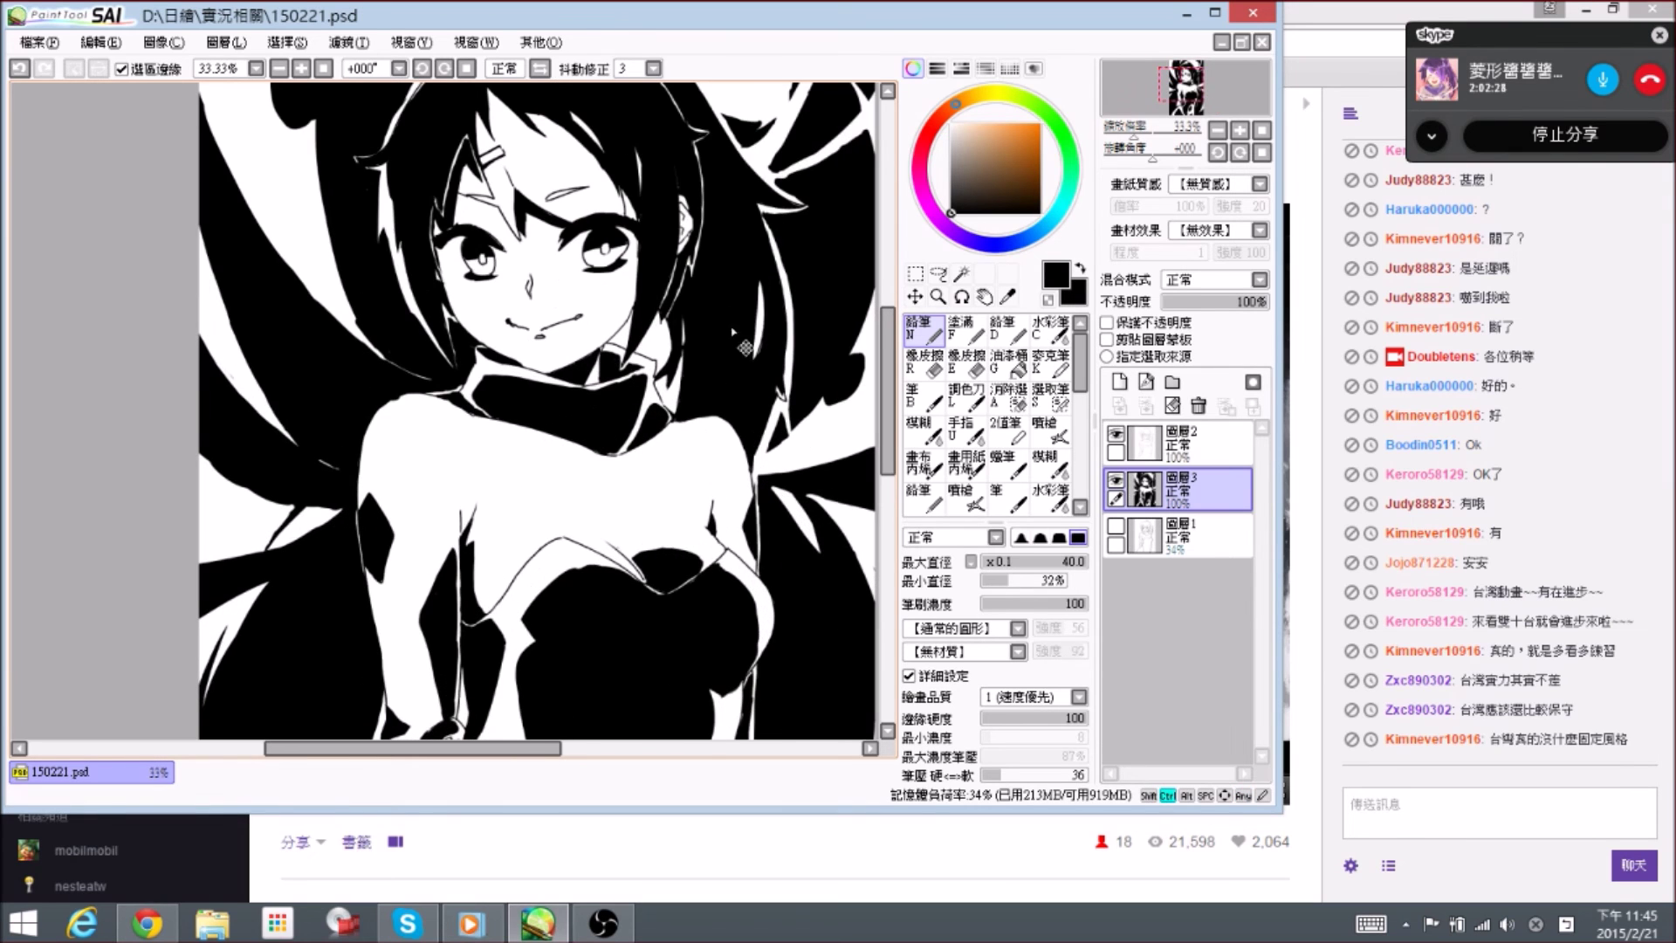
left_click_drag(788, 216, 741, 301)
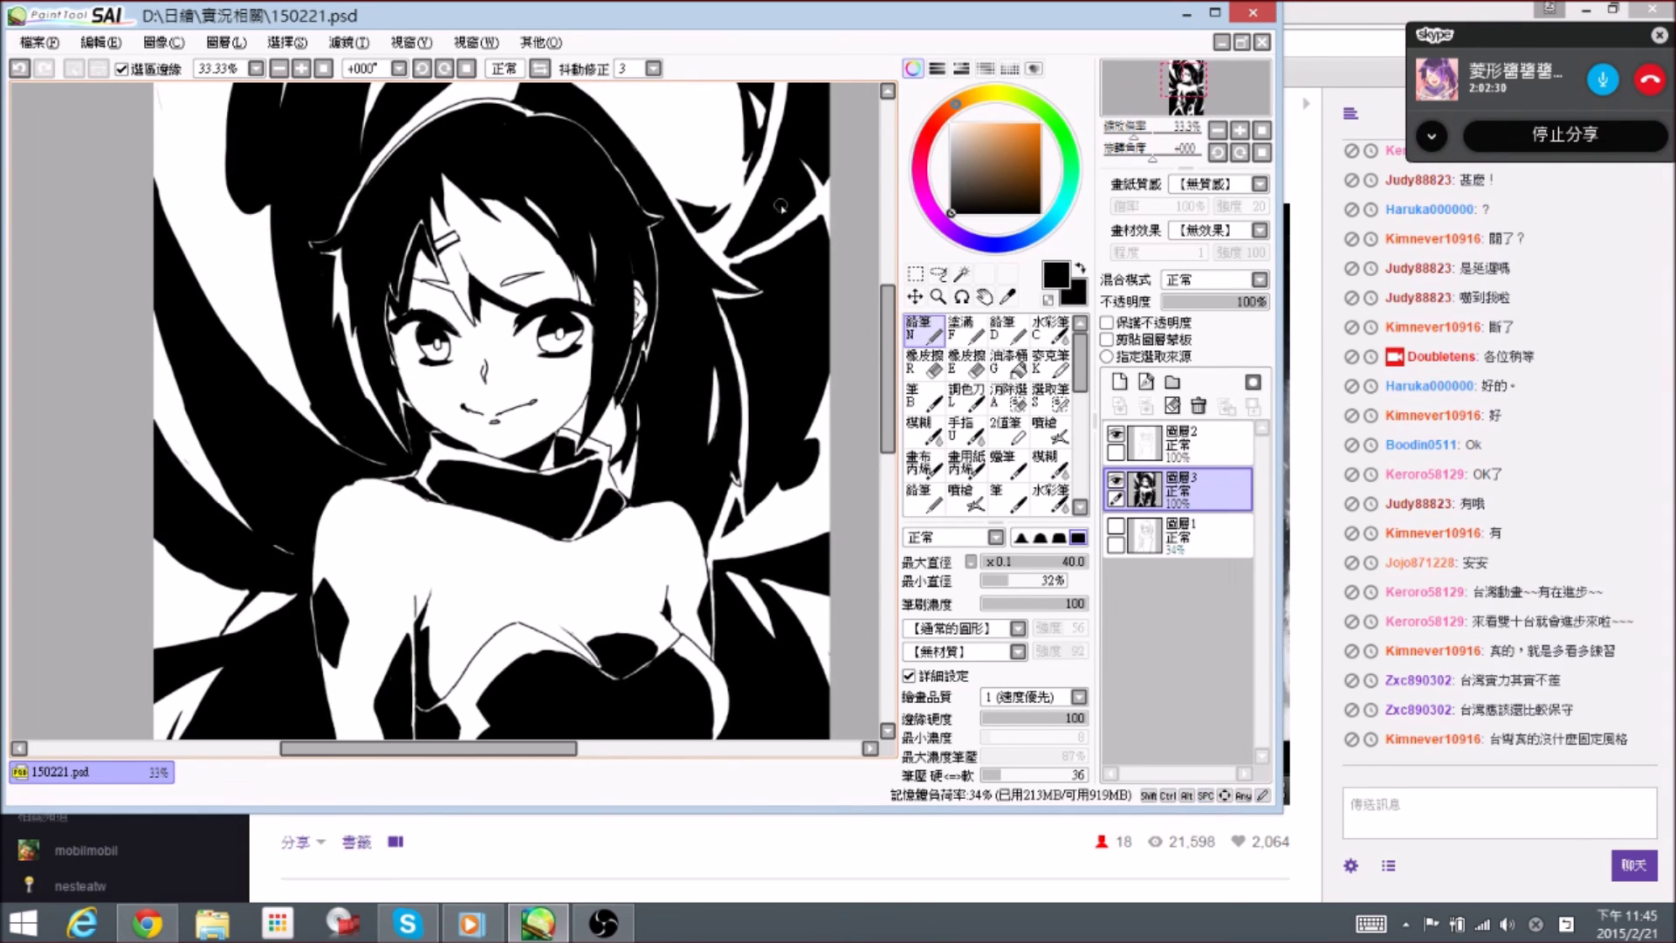
left_click_drag(752, 226, 747, 292)
key("e")
left_click_drag(732, 210, 739, 235)
left_click_drag(732, 179, 737, 206)
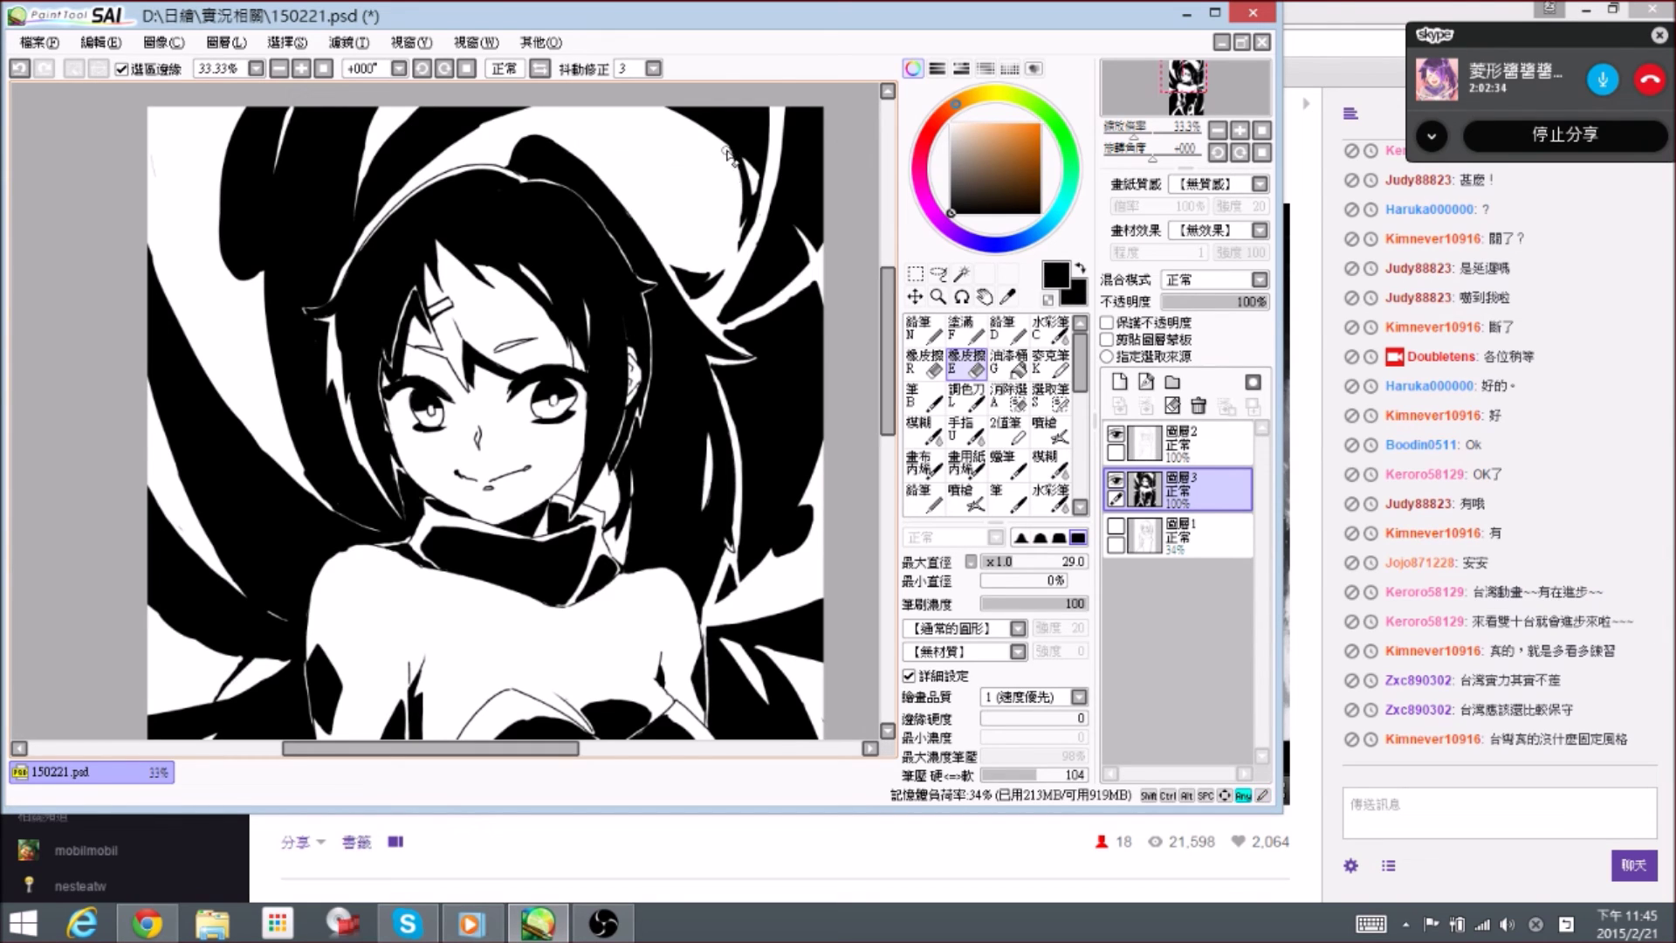
key("n")
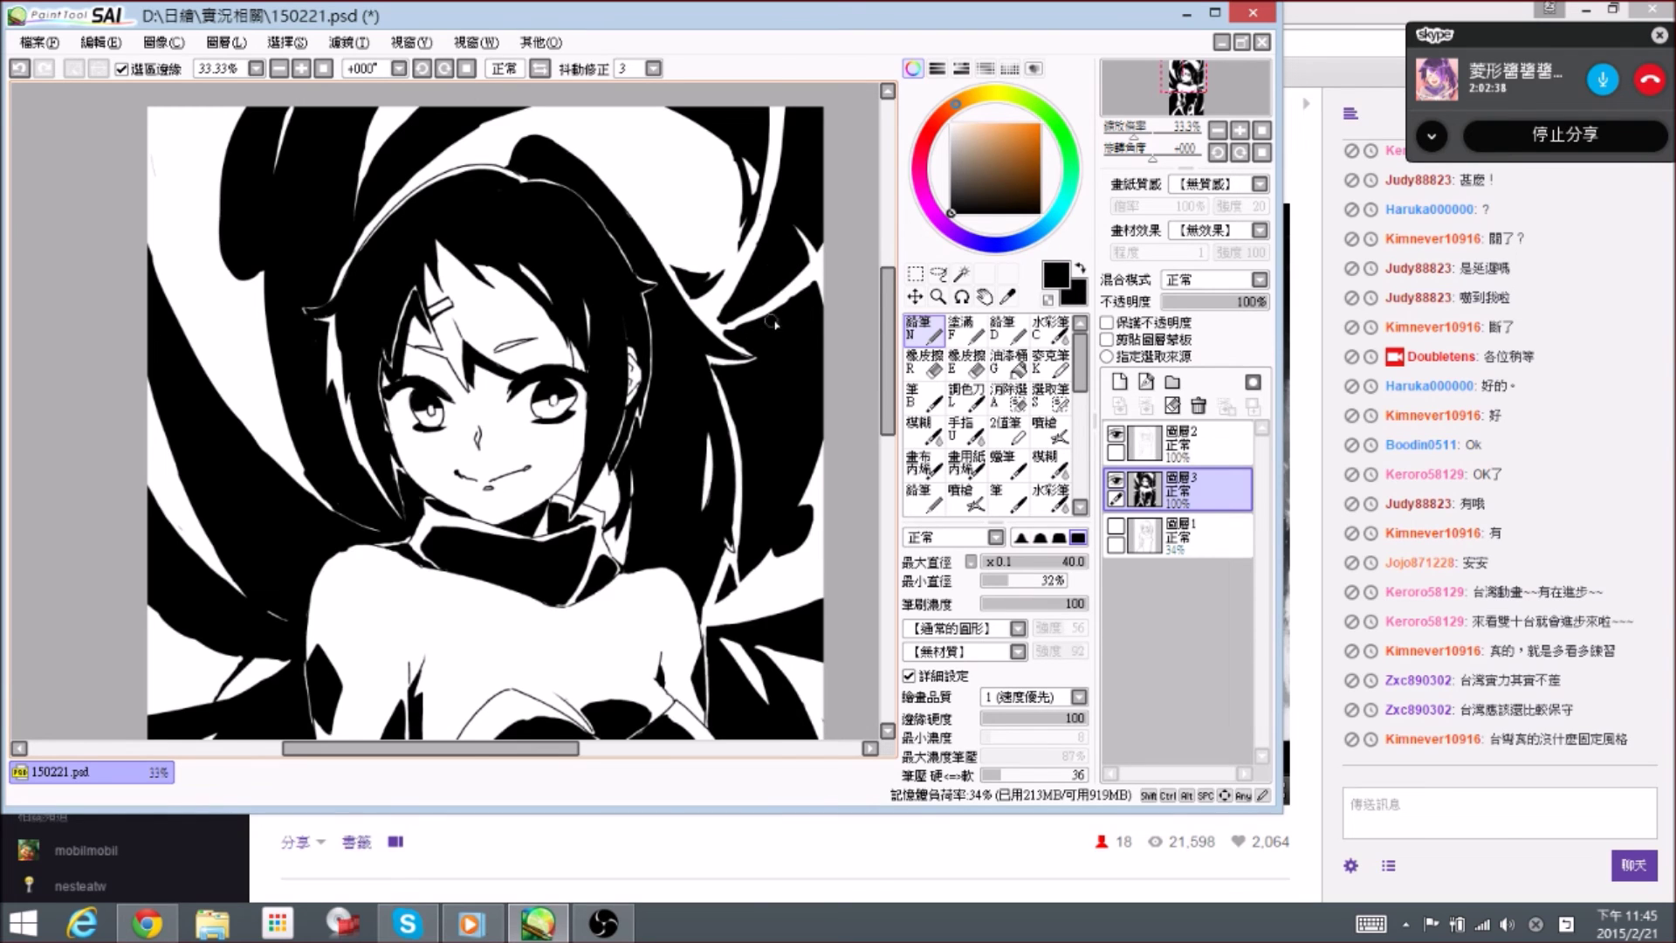
scroll(770, 306, "up", 1)
key("e")
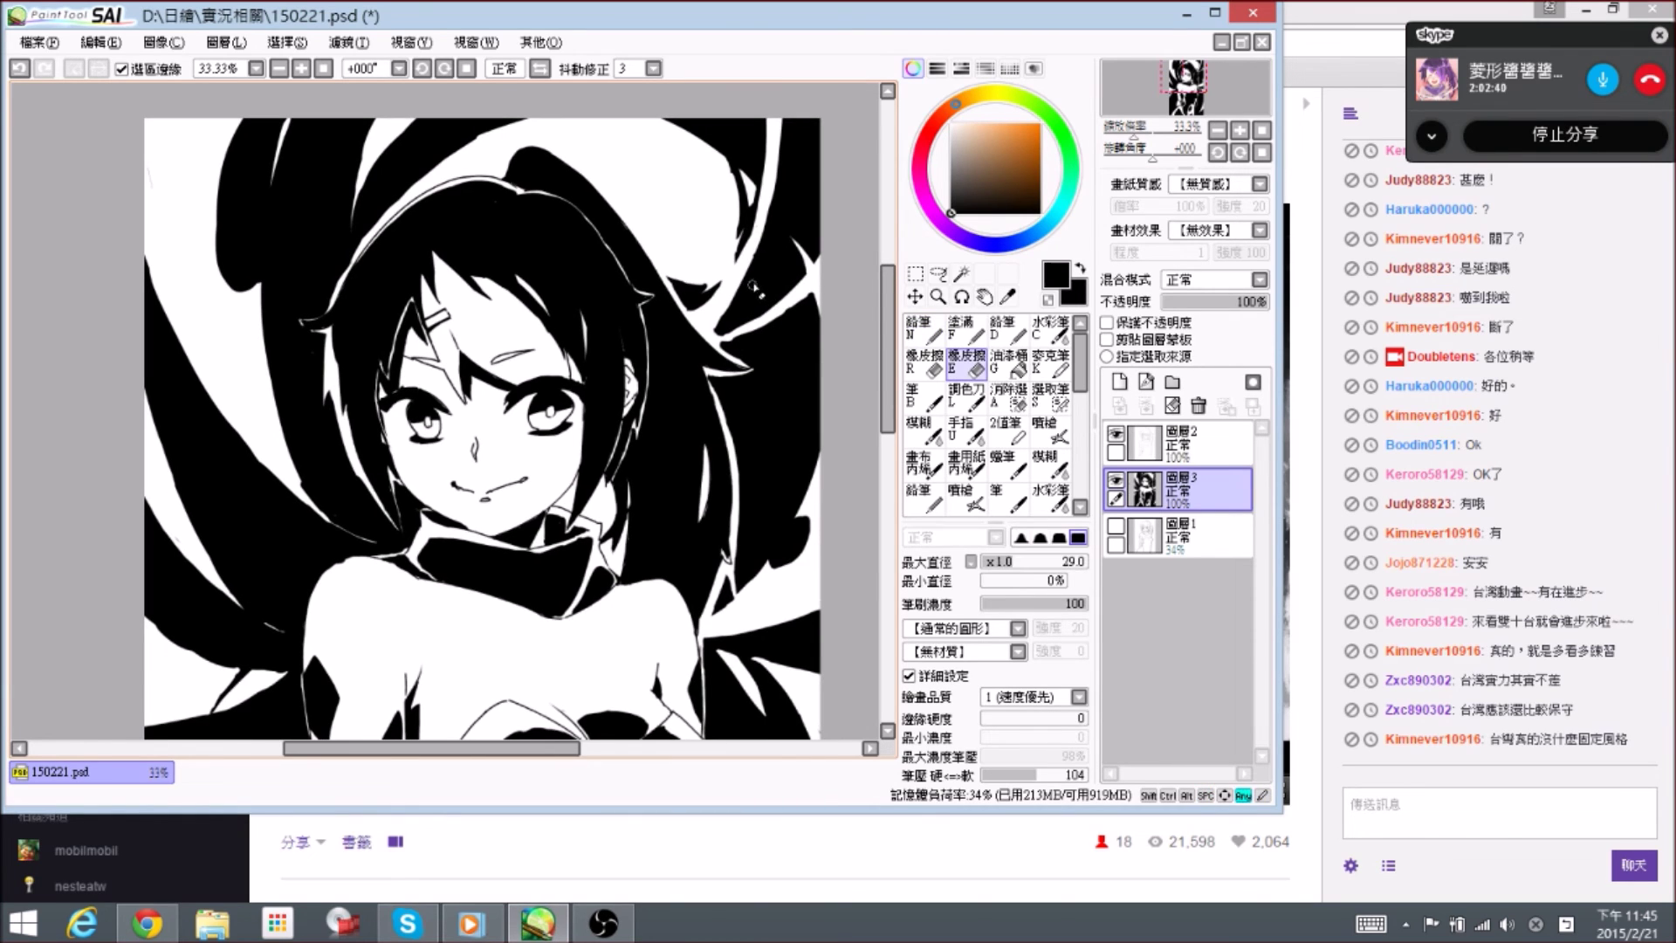
key("n")
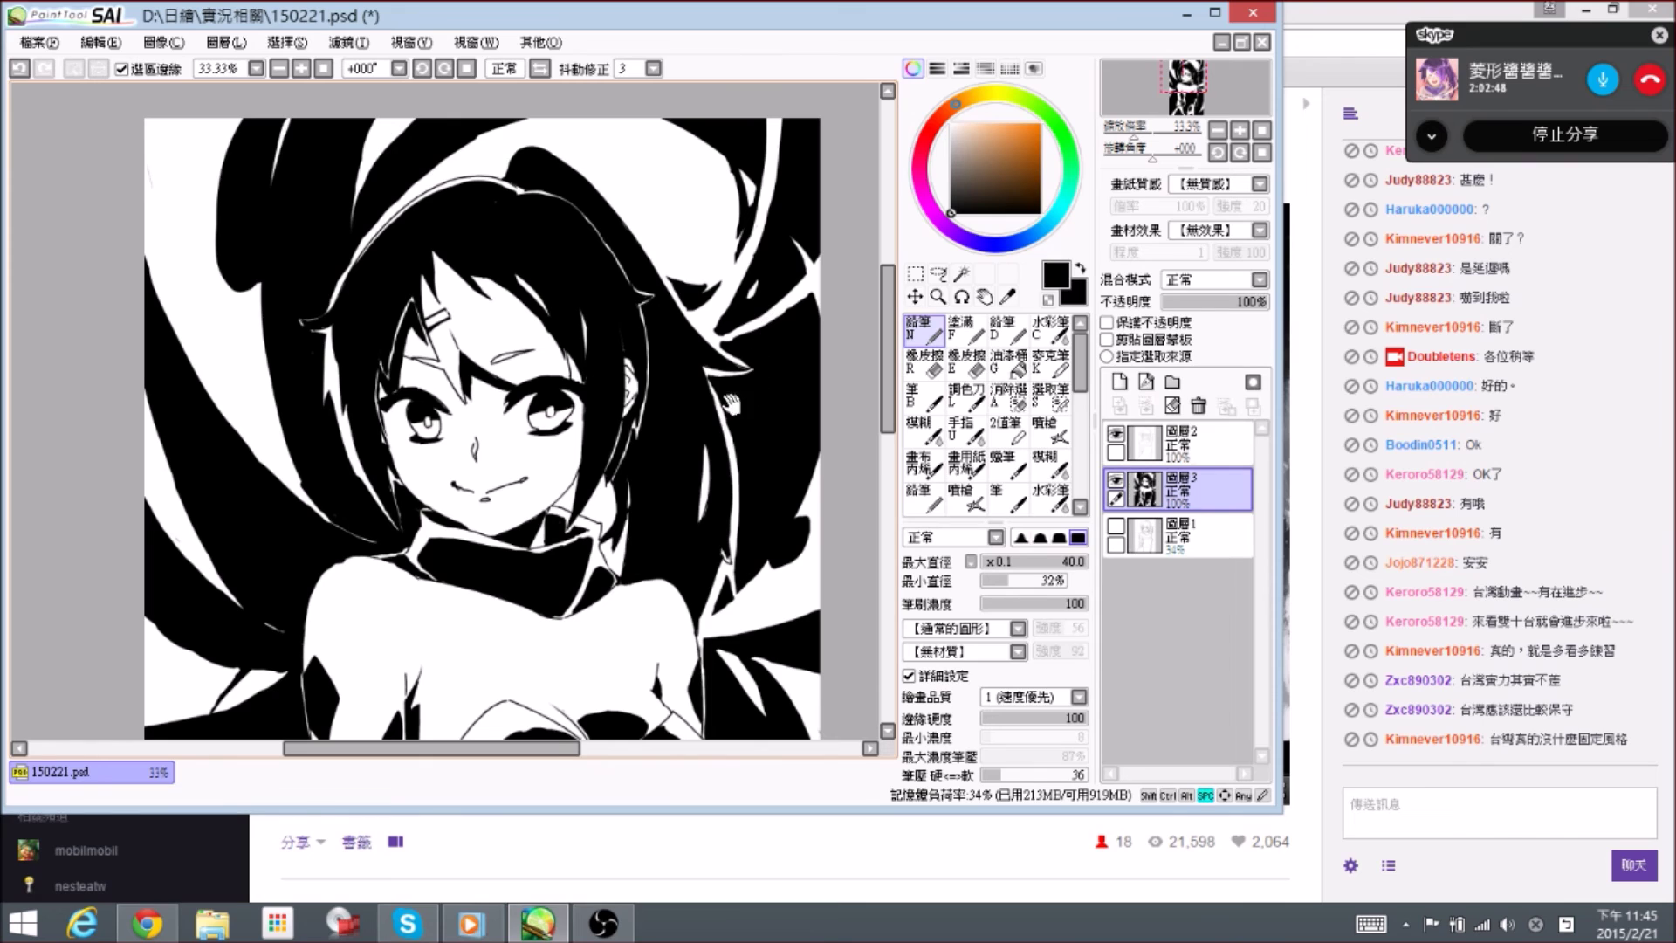
mouse_move(747, 489)
left_mouse_down()
mouse_move(742, 196)
mouse_move(733, 242)
left_mouse_up()
left_click_drag(724, 319, 732, 272)
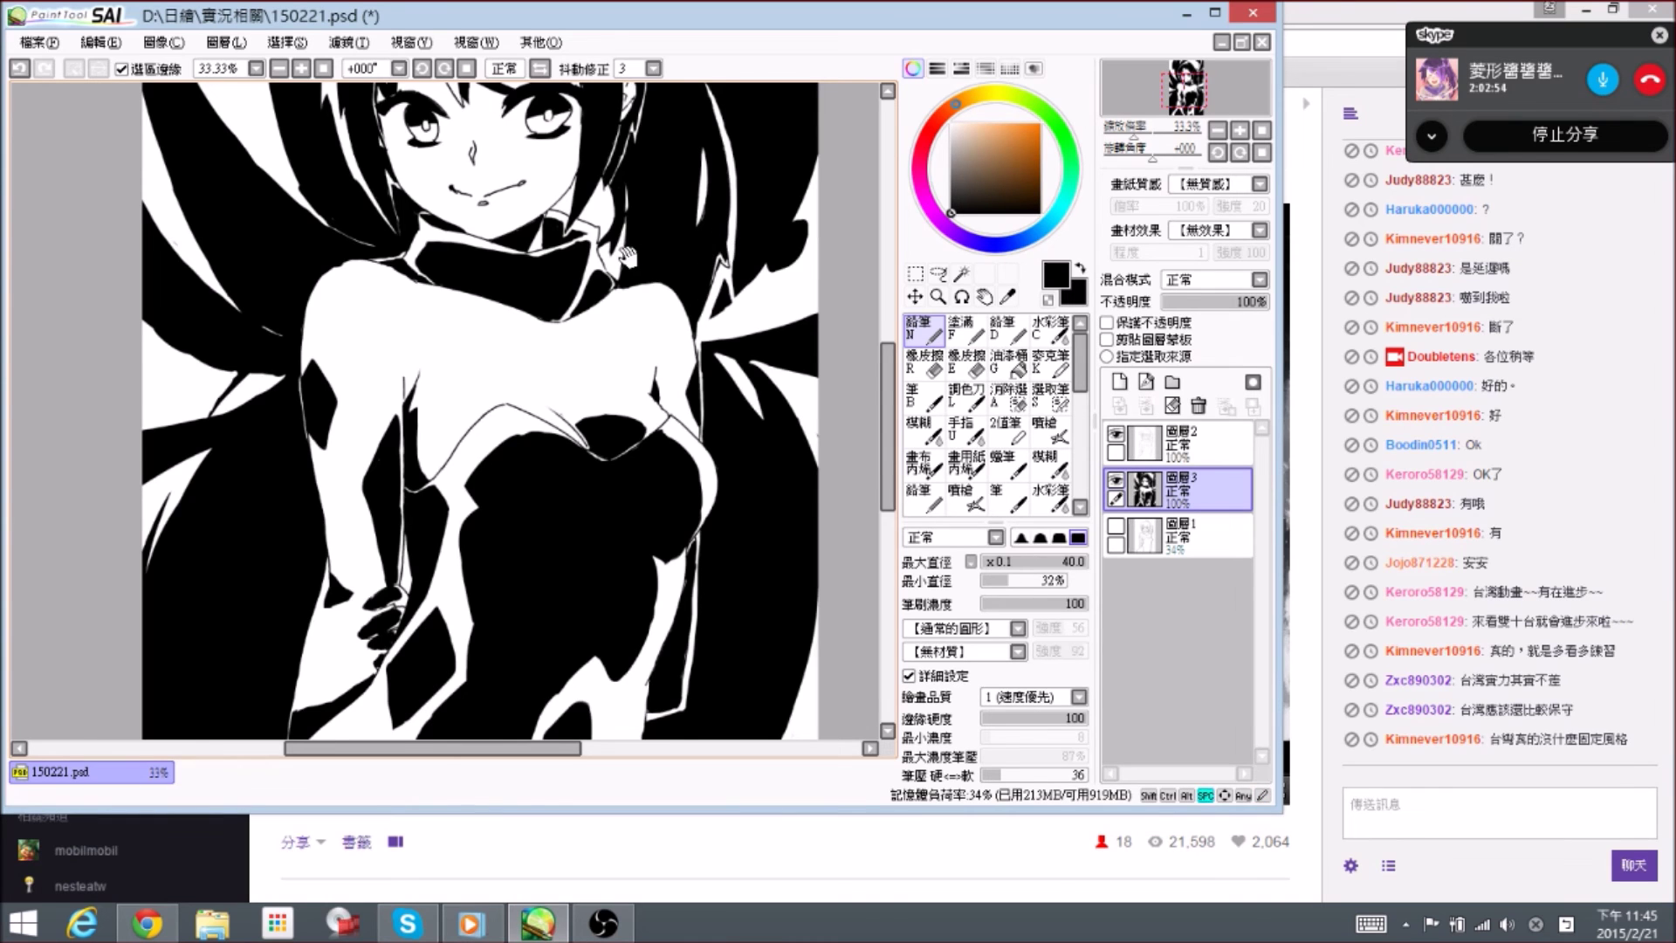
left_click_drag(628, 210, 655, 288)
key("ctrl+s")
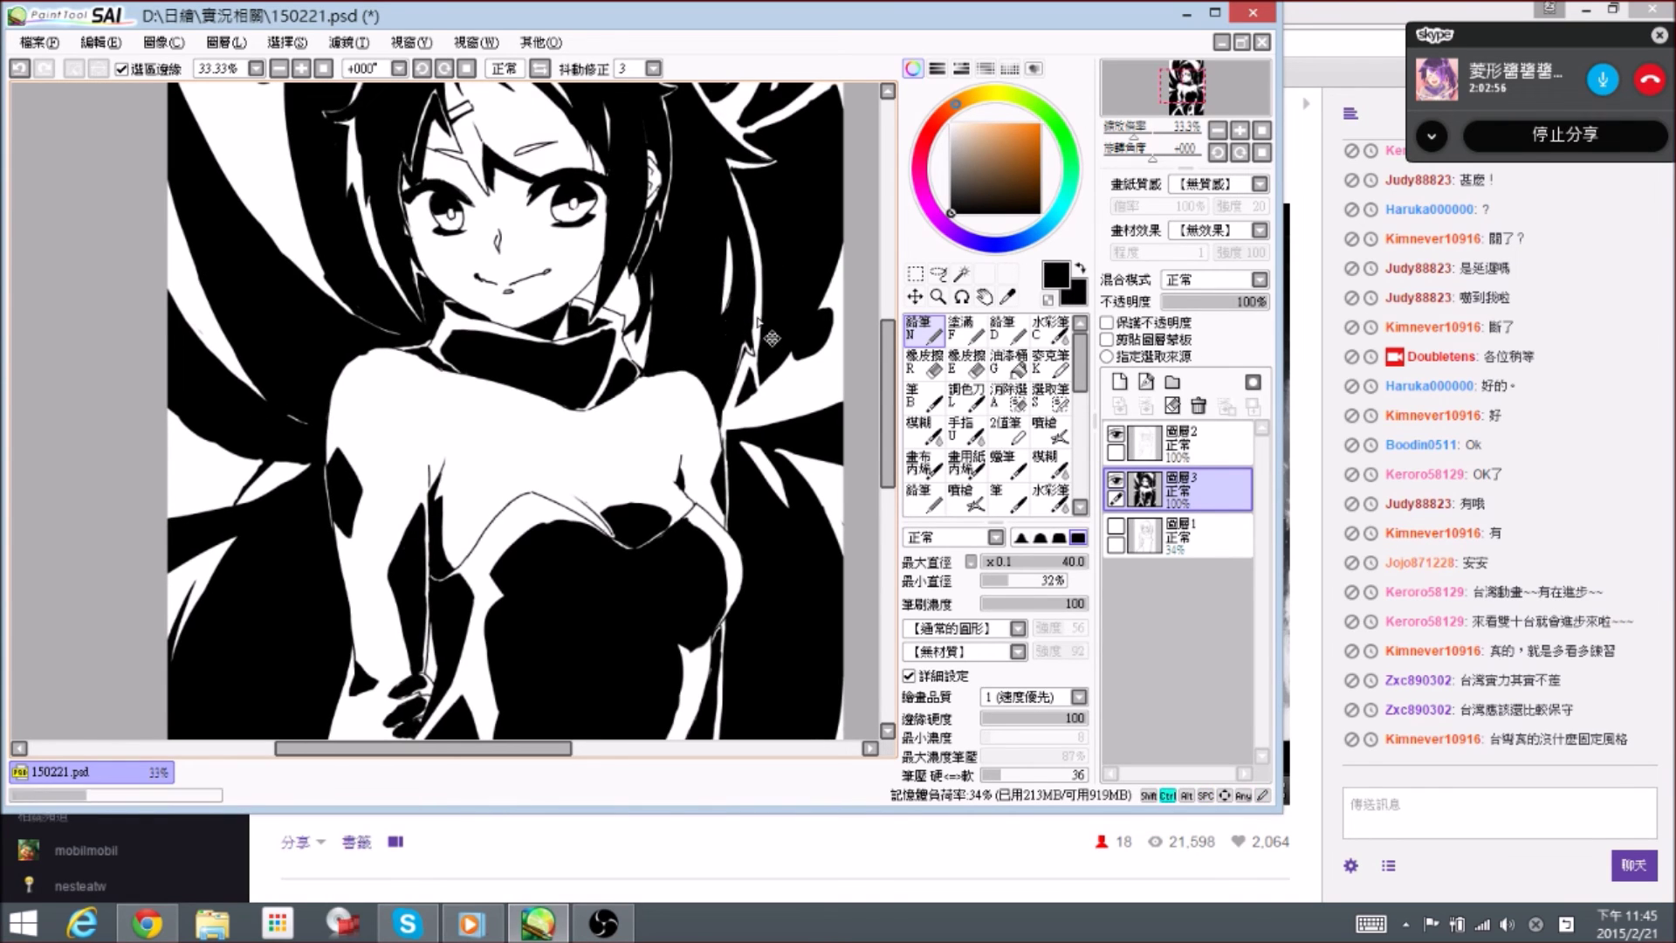
- Undo the last stroke and save the drawing again
scroll(772, 337, "down", 2)
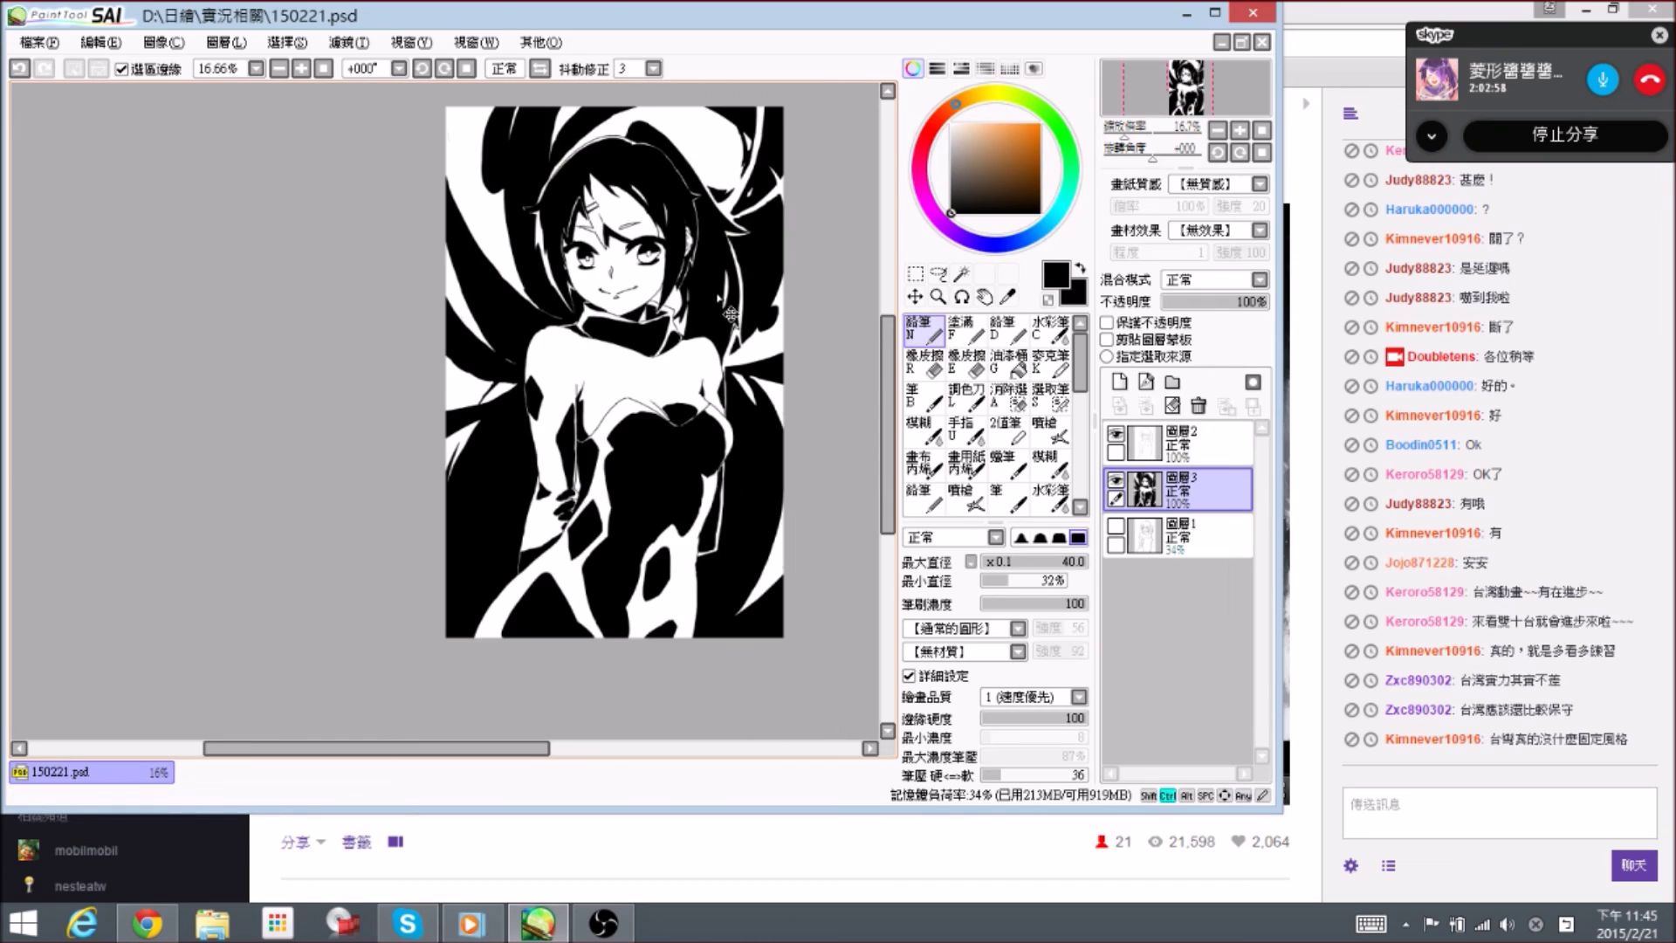
key("ctrl")
key("ctrl+z")
key("ctrl+s")
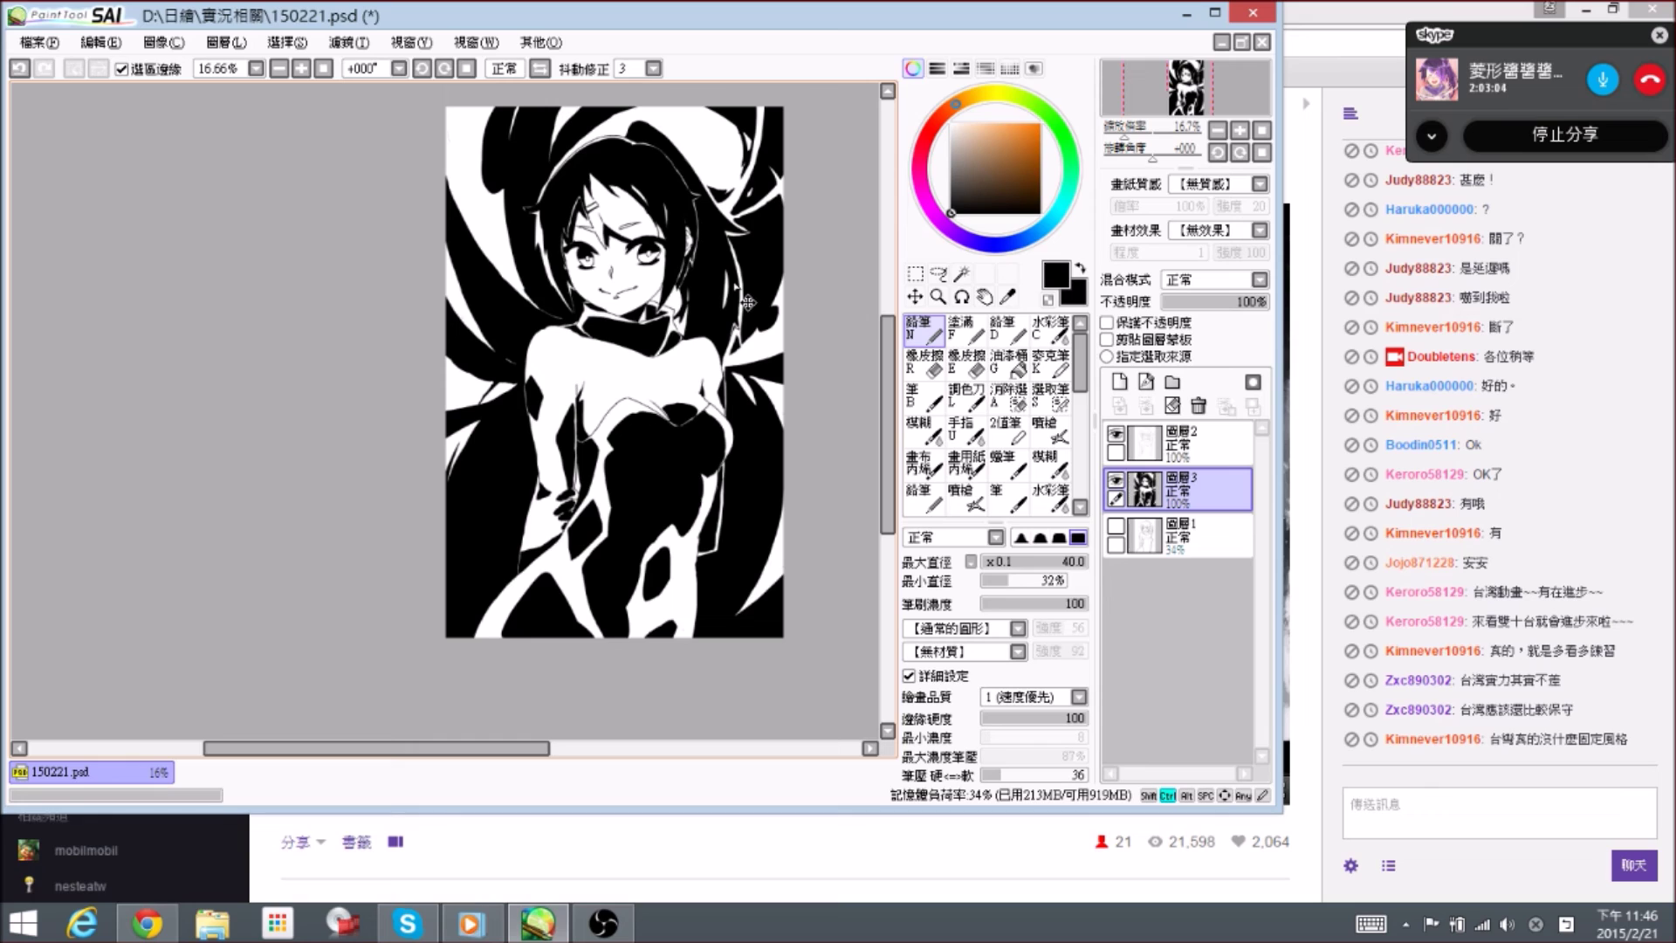
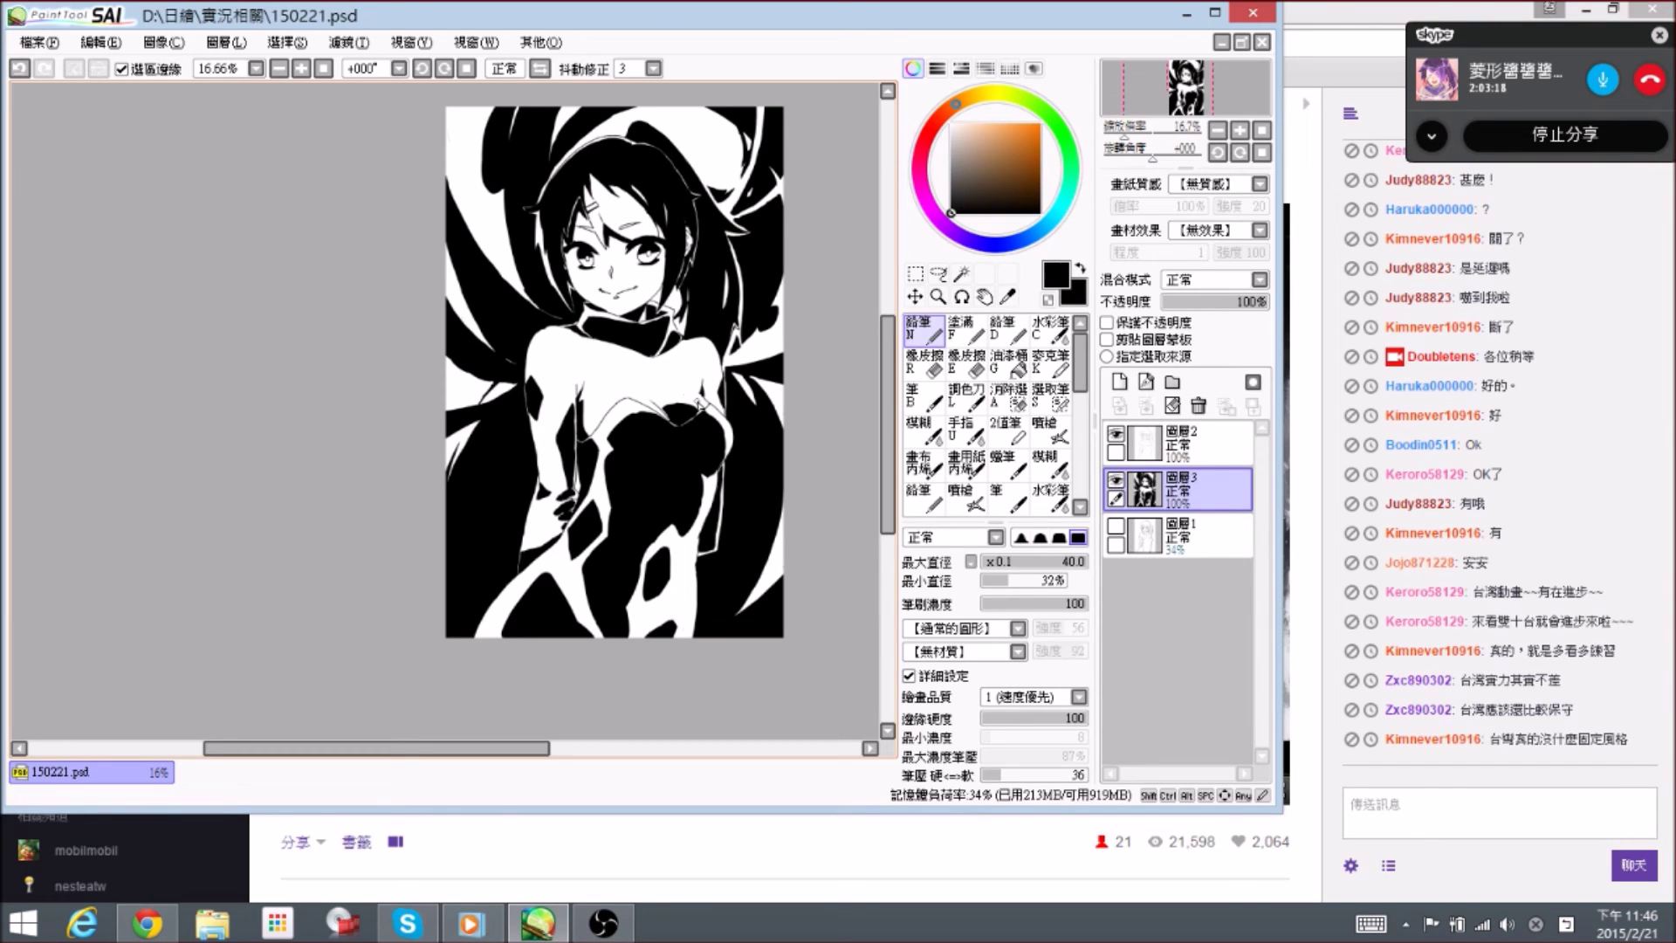
- Touch up the edge of the black costume near the waist with the Pencil
scroll(699, 403, "up", 1)
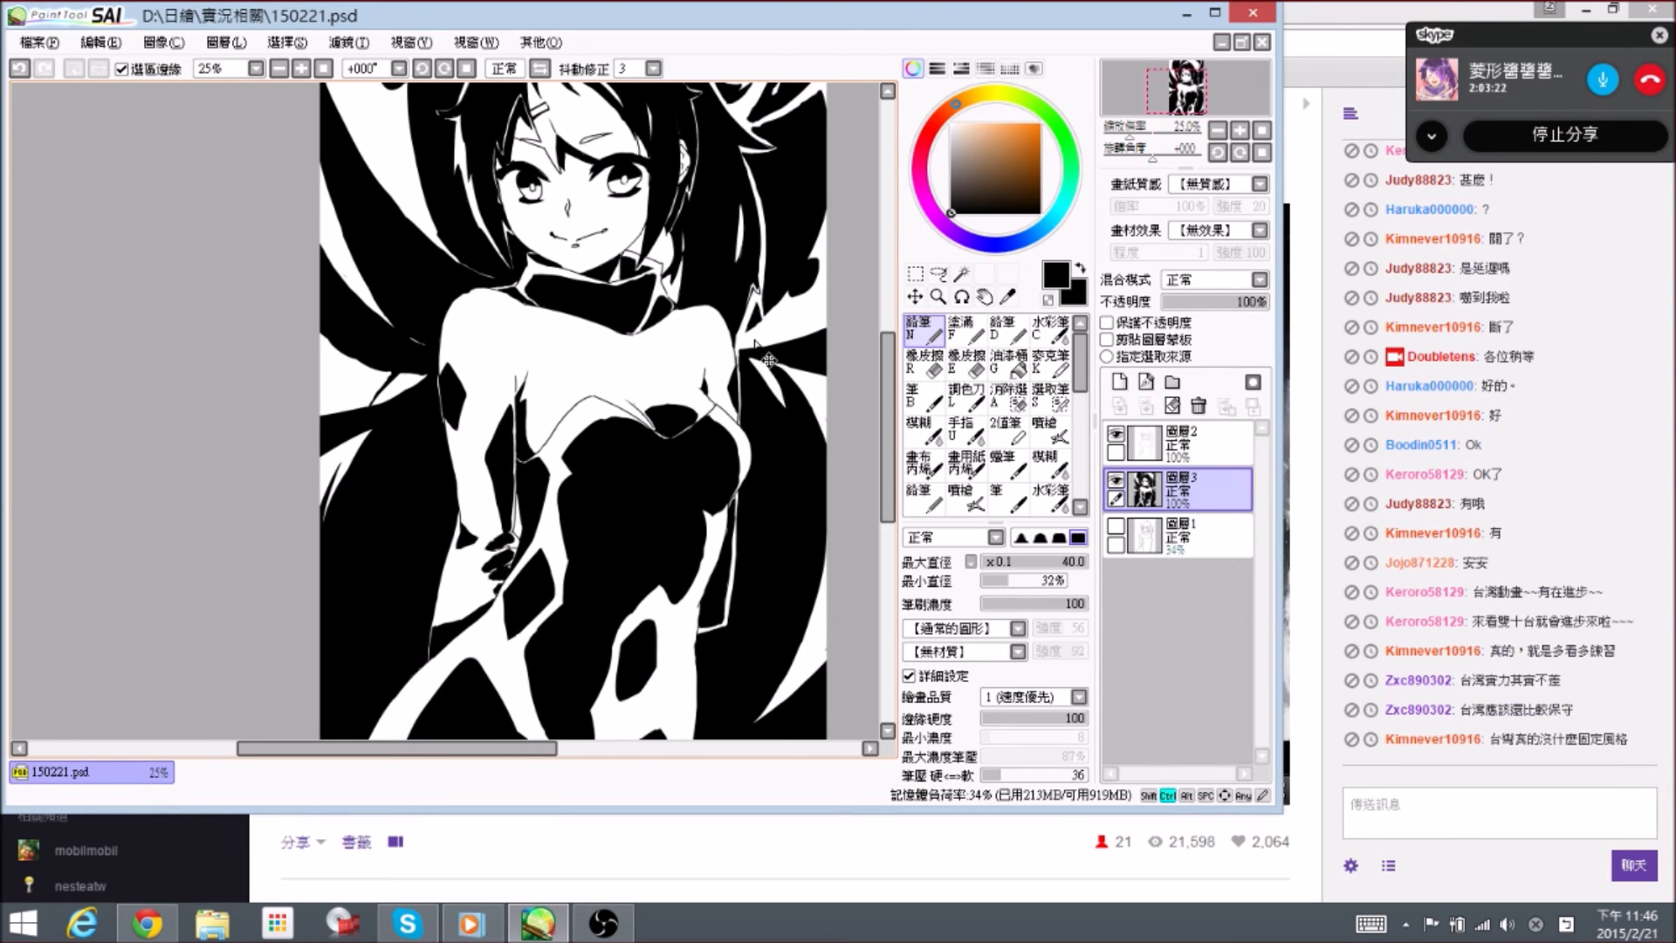
scroll(796, 375, "down", 1)
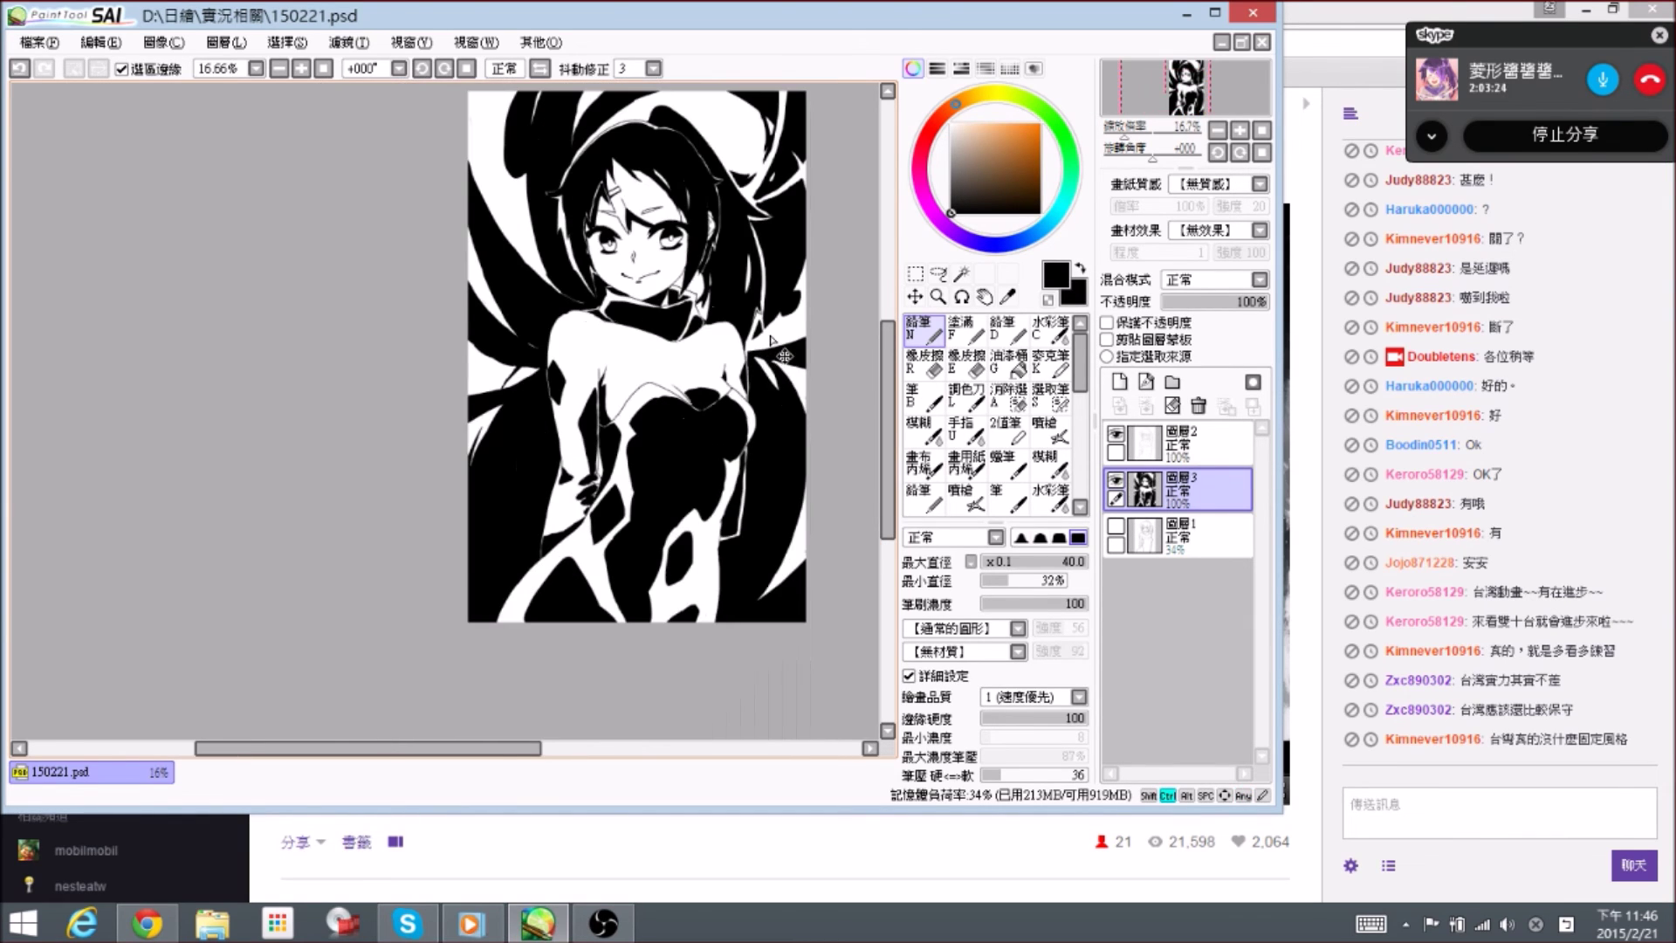
scroll(771, 339, "up", 1)
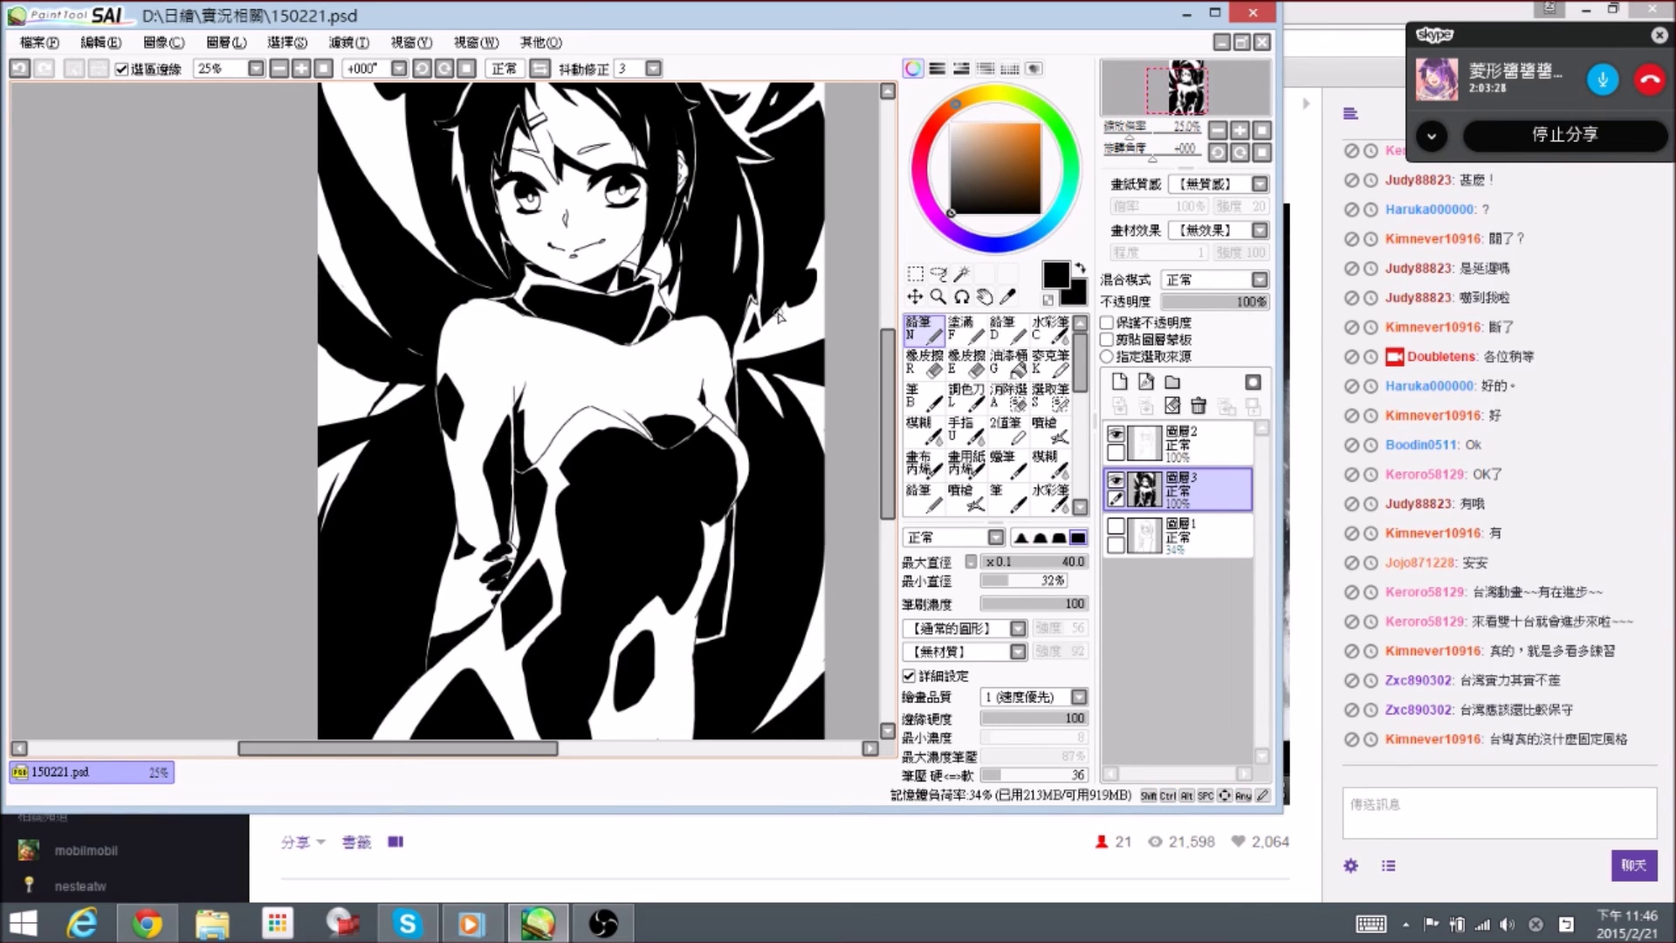
left_click_drag(777, 347, 733, 298)
left_click_drag(708, 377, 695, 315)
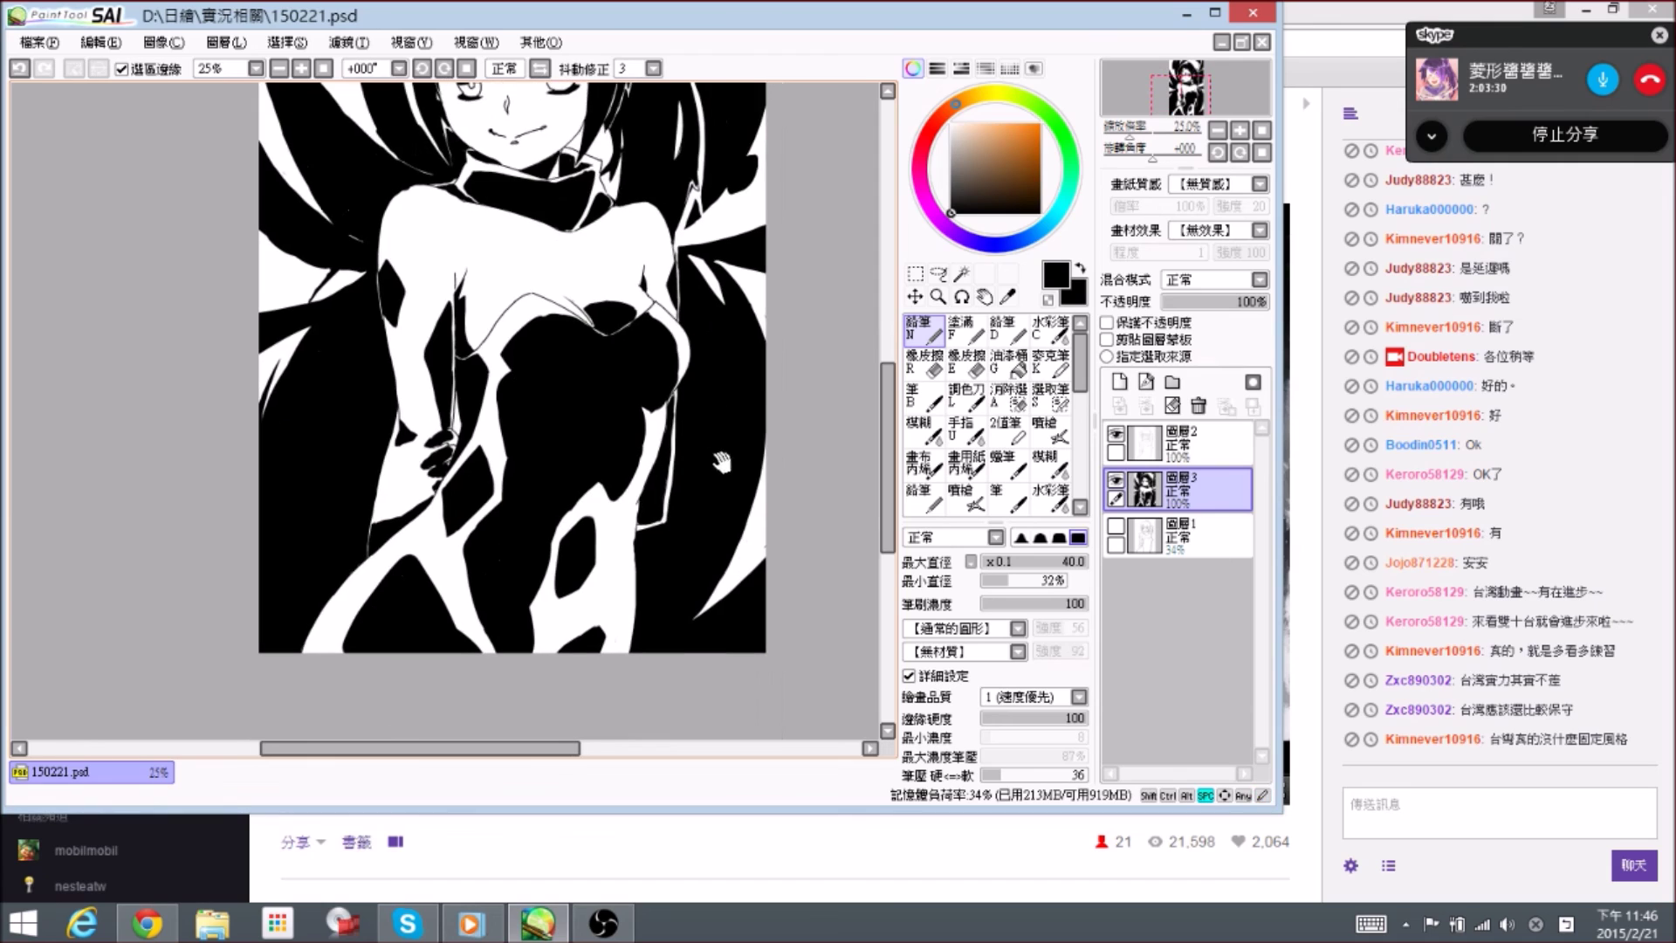
left_click_drag(718, 454, 705, 352)
left_click_drag(712, 244, 726, 283)
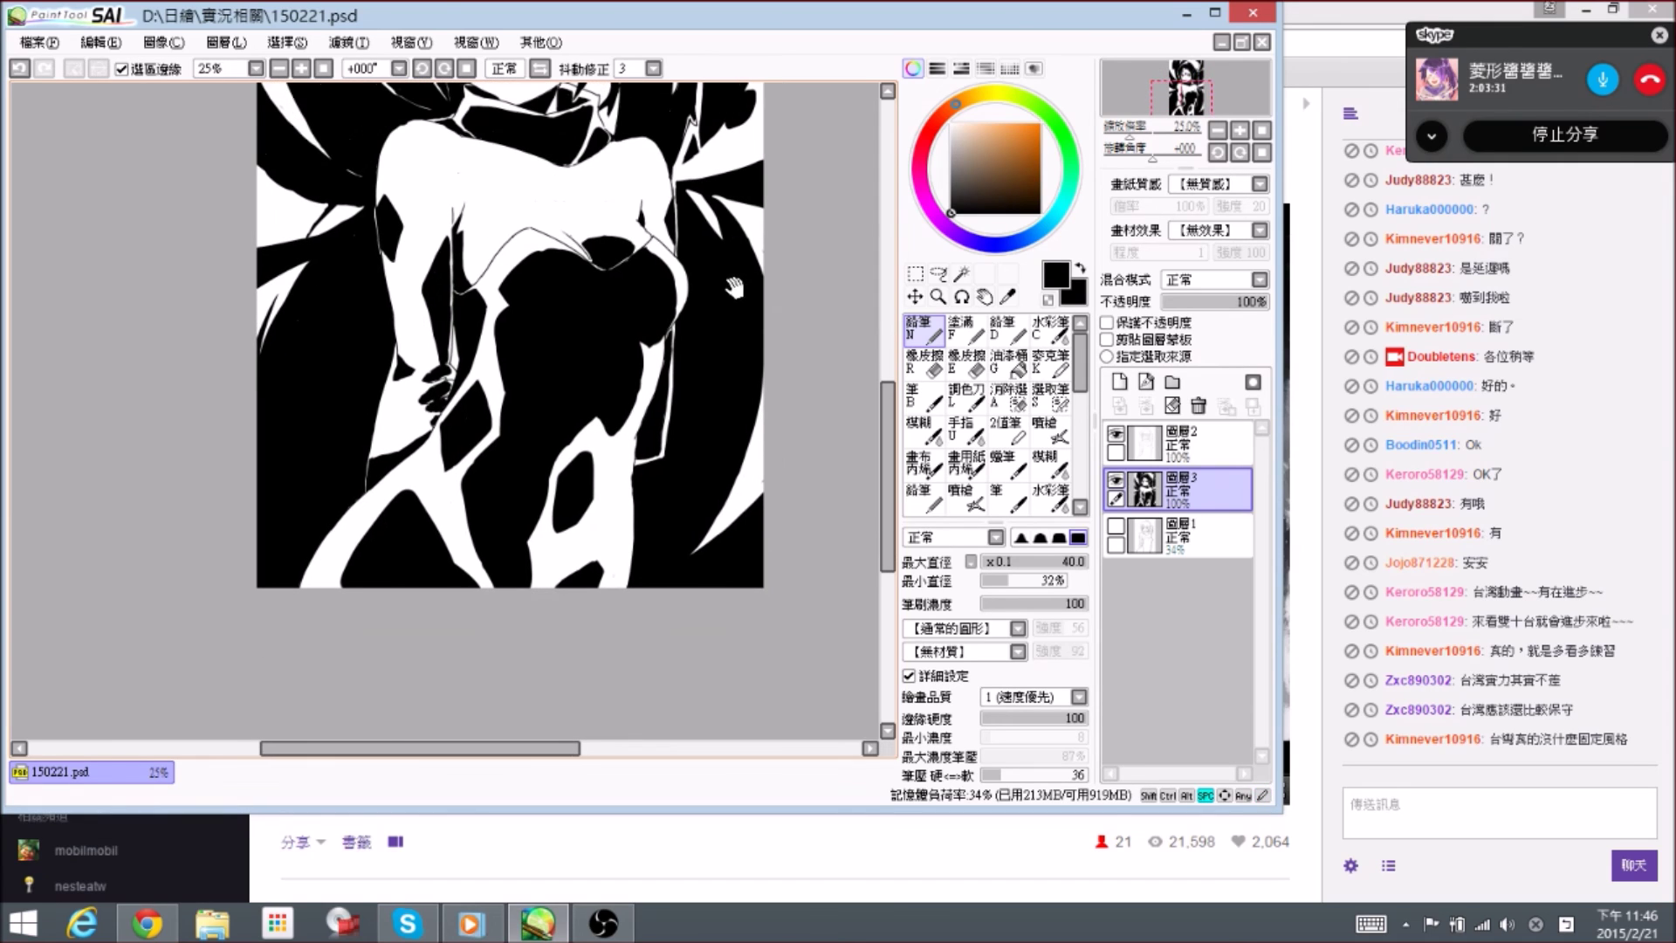
left_click(506, 377)
left_click_drag(616, 220, 621, 346)
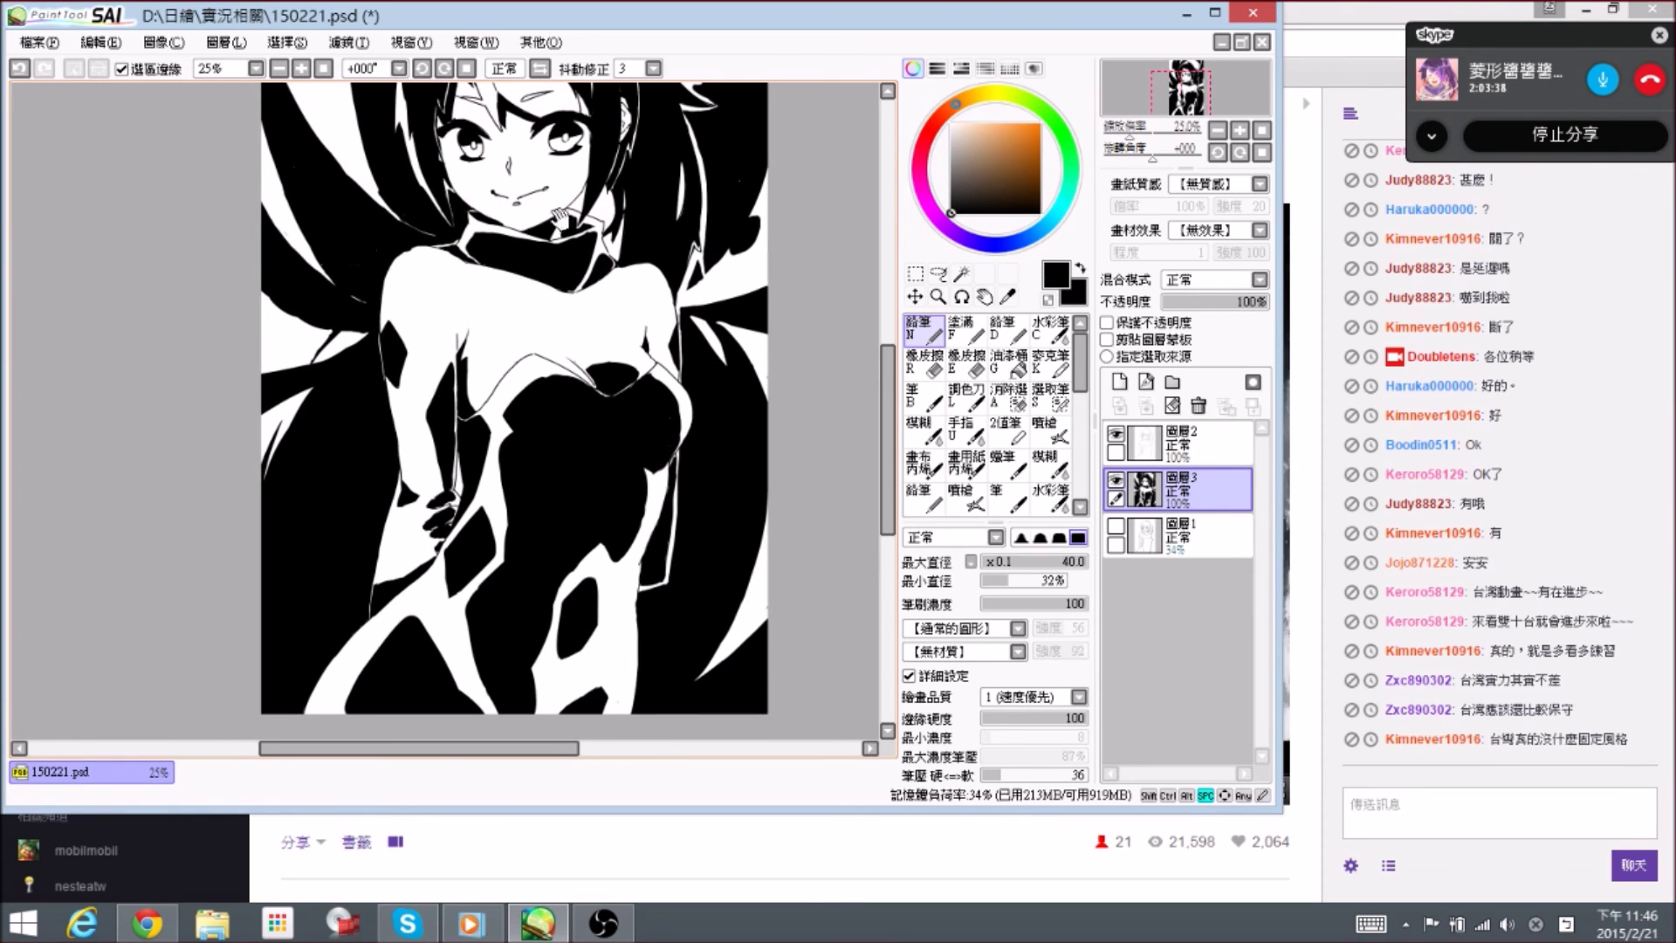
left_click_drag(521, 271, 540, 290)
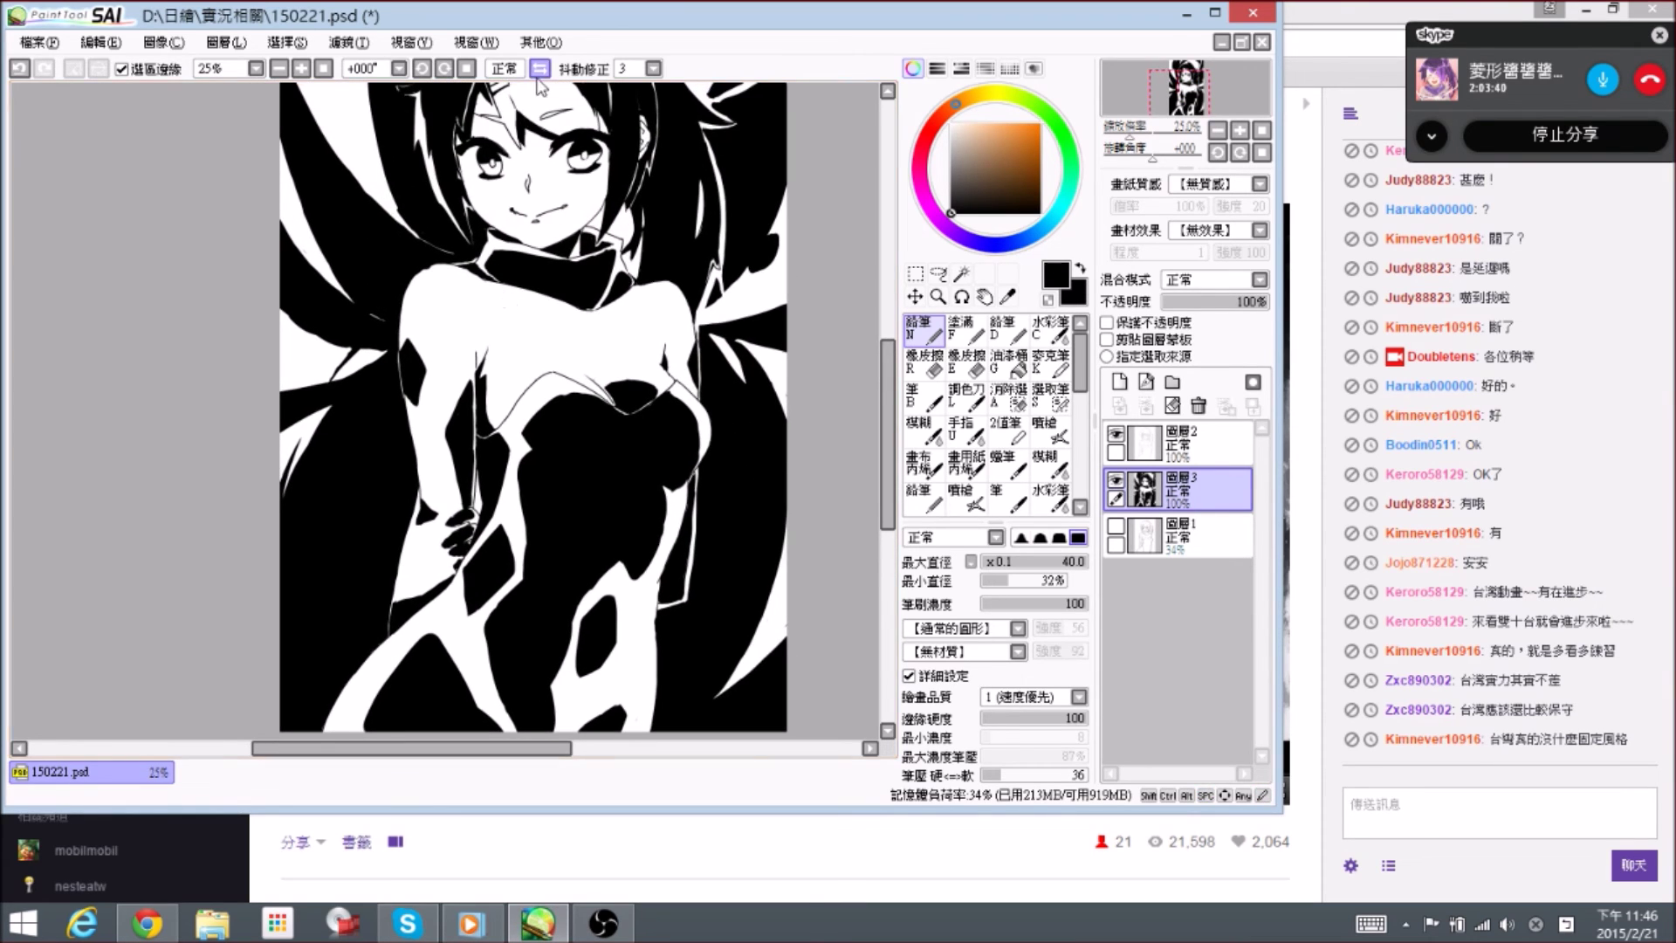
- Flip the canvas view horizontally to check the composition, and save the drawing
left_click(504, 68)
key("ctrl+minus")
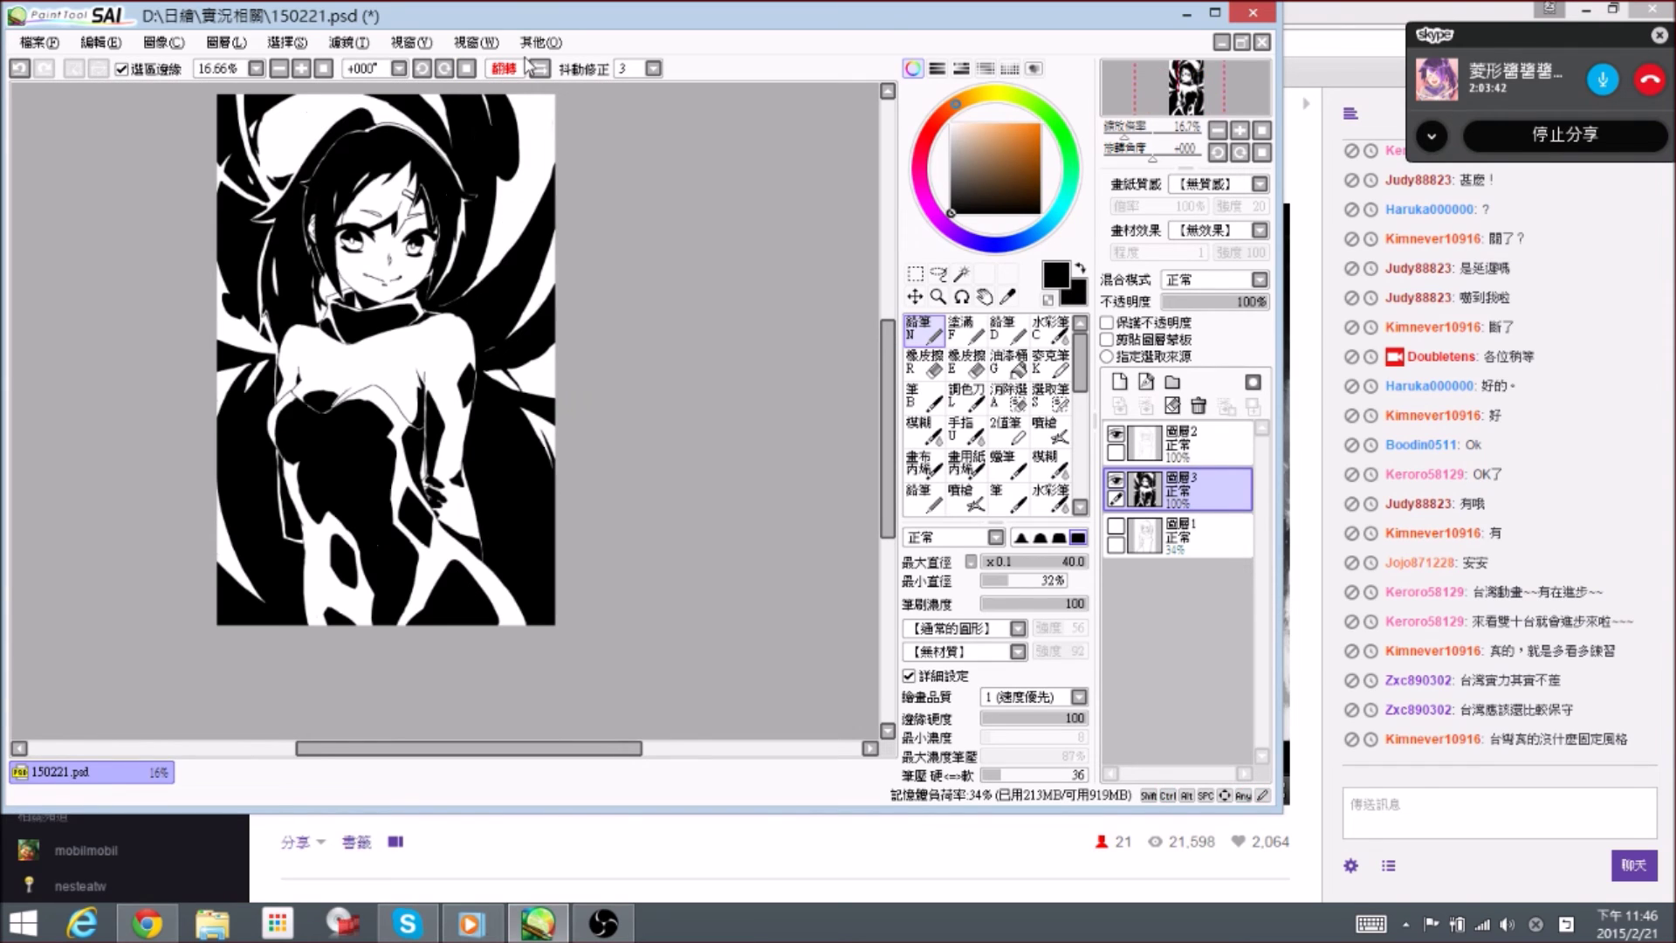
key("ctrl+s")
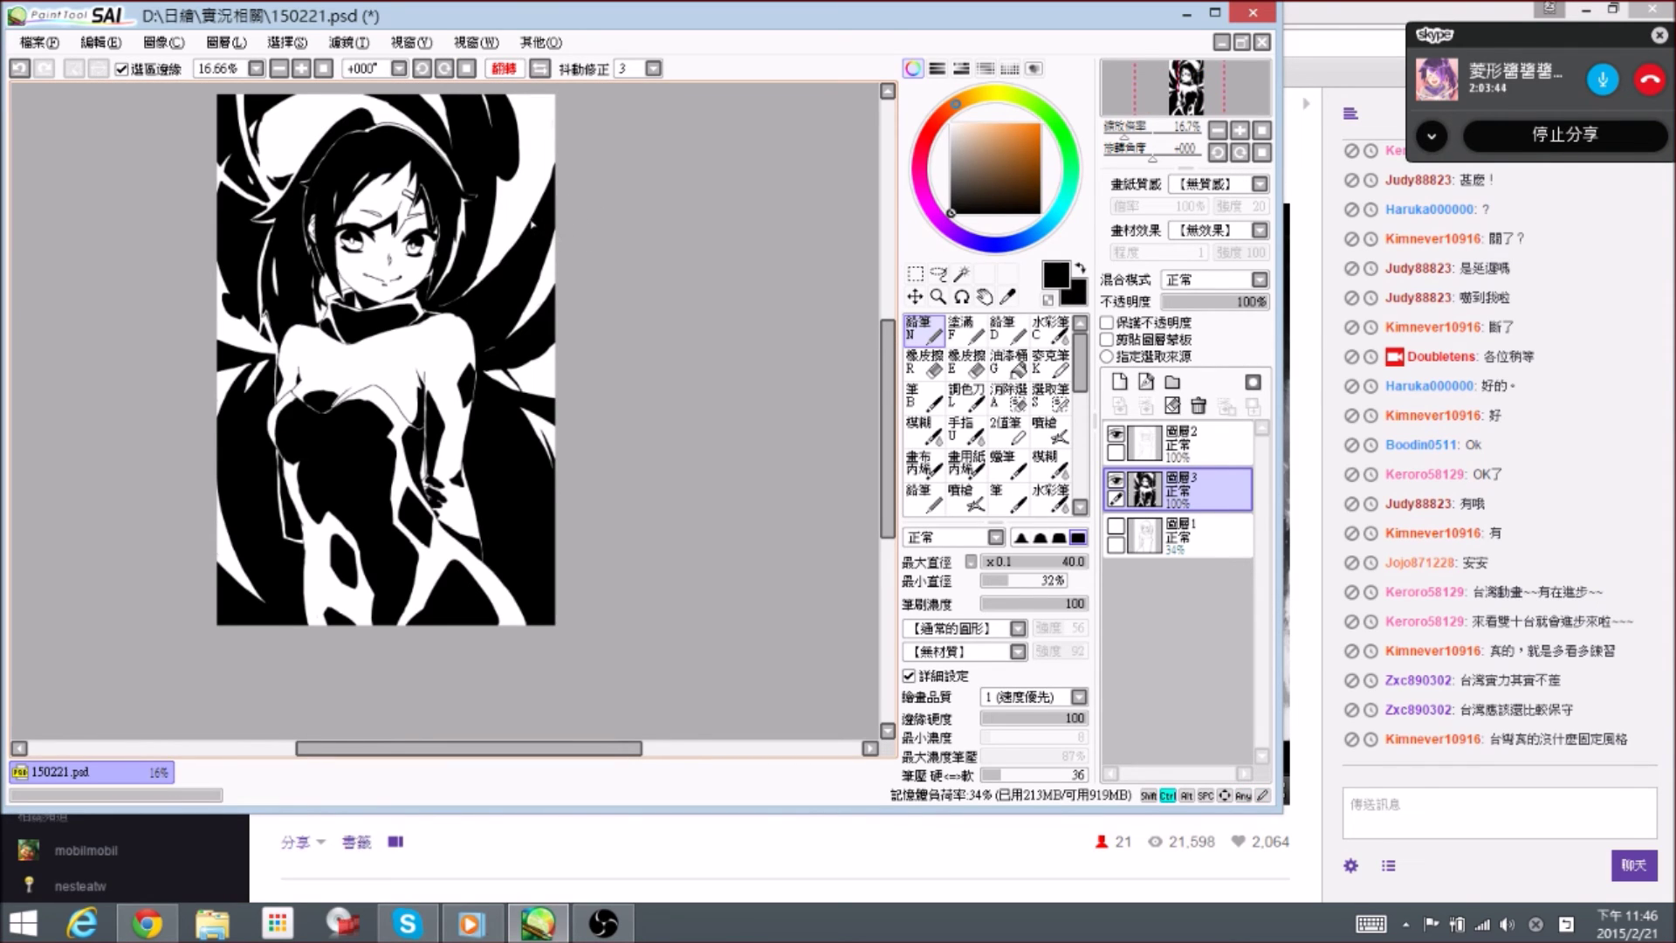
left_click_drag(426, 345, 602, 385)
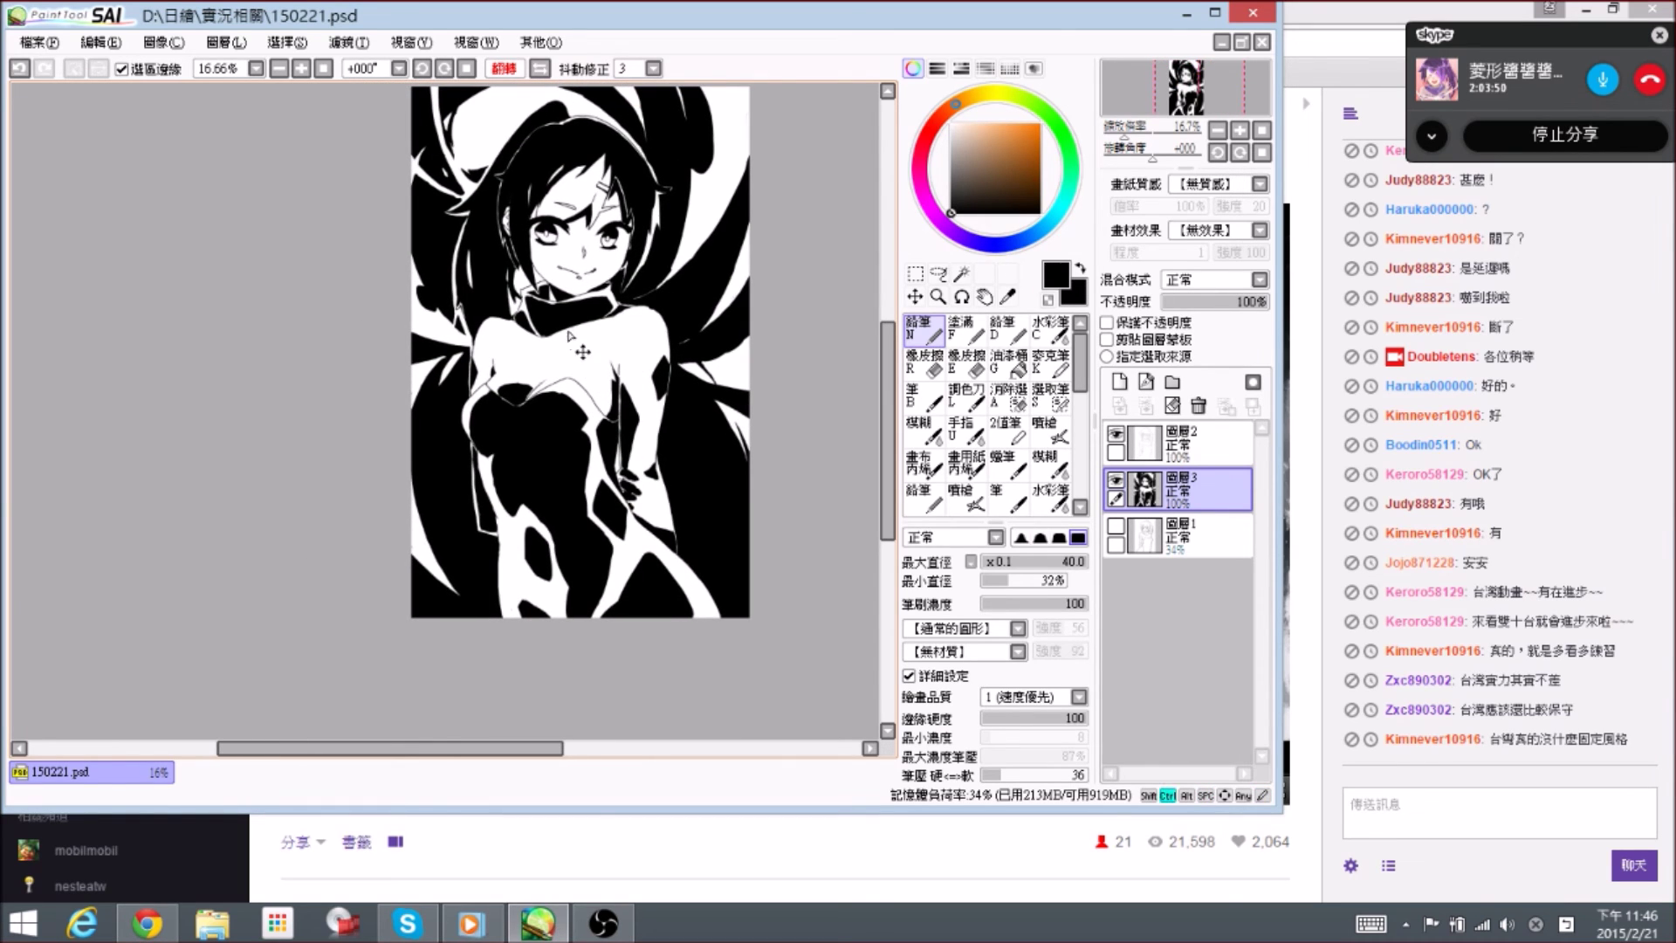
key("ctrl+s")
- Set the Pencil's maximum diameter to 50.0 and paint a pointed black shape on the chest below the collar
scroll(554, 334, "up", 1)
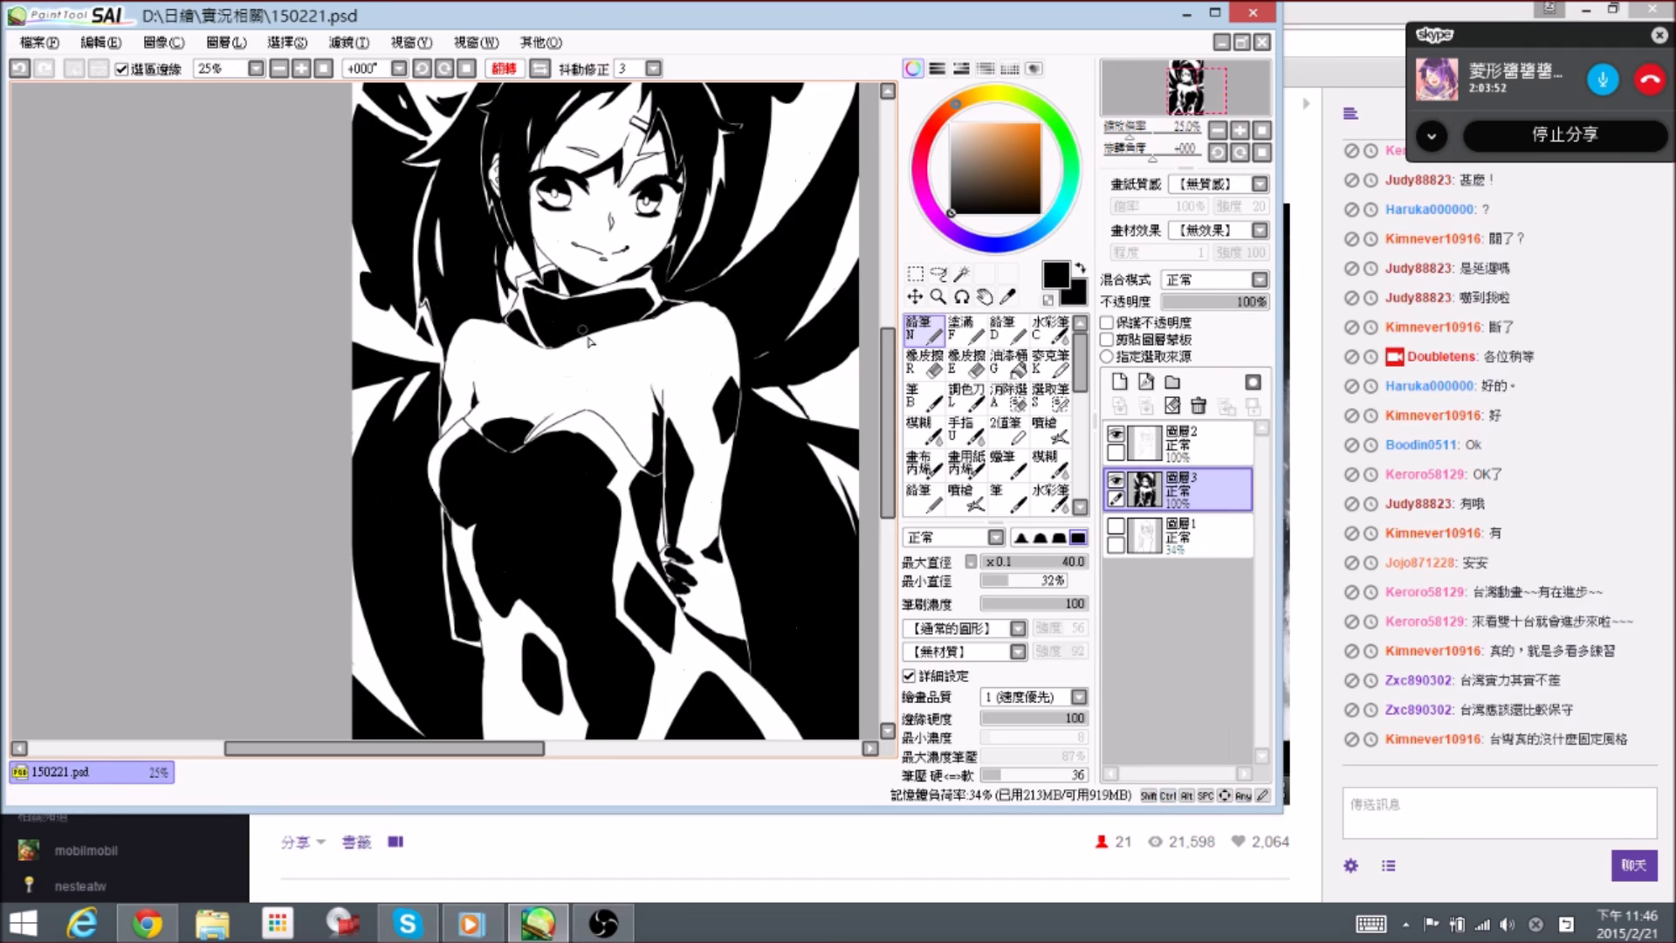
scroll(596, 351, "up", 1)
key("bracketright")
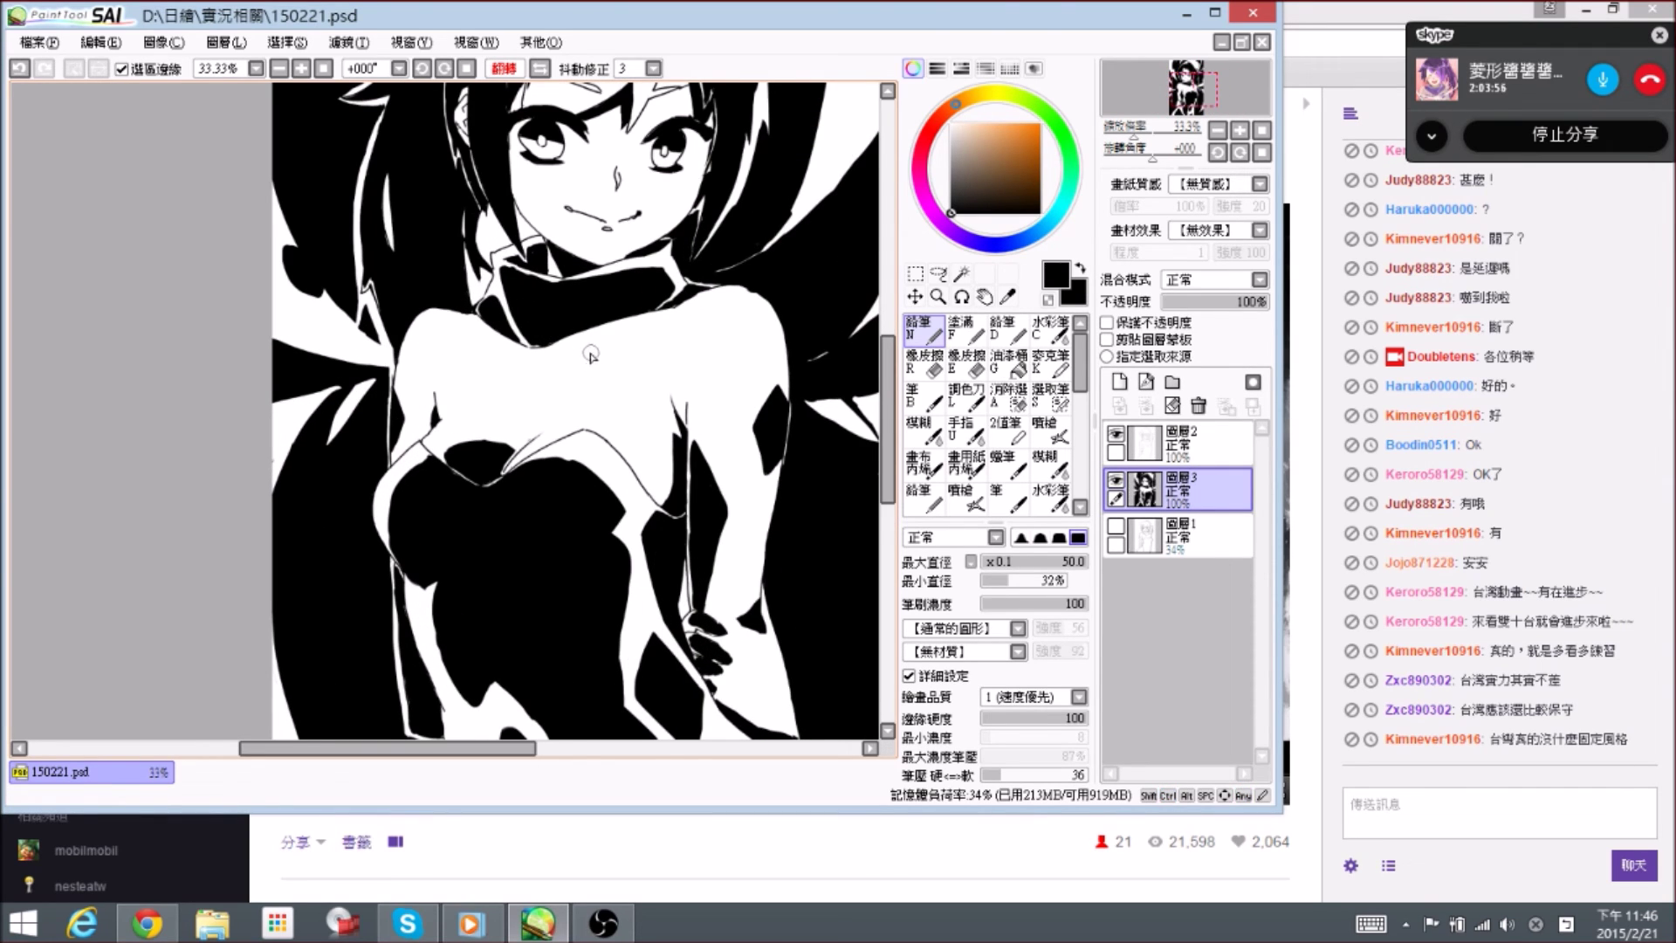
mouse_move(599, 363)
left_mouse_down()
mouse_move(610, 322)
mouse_move(608, 348)
left_mouse_up()
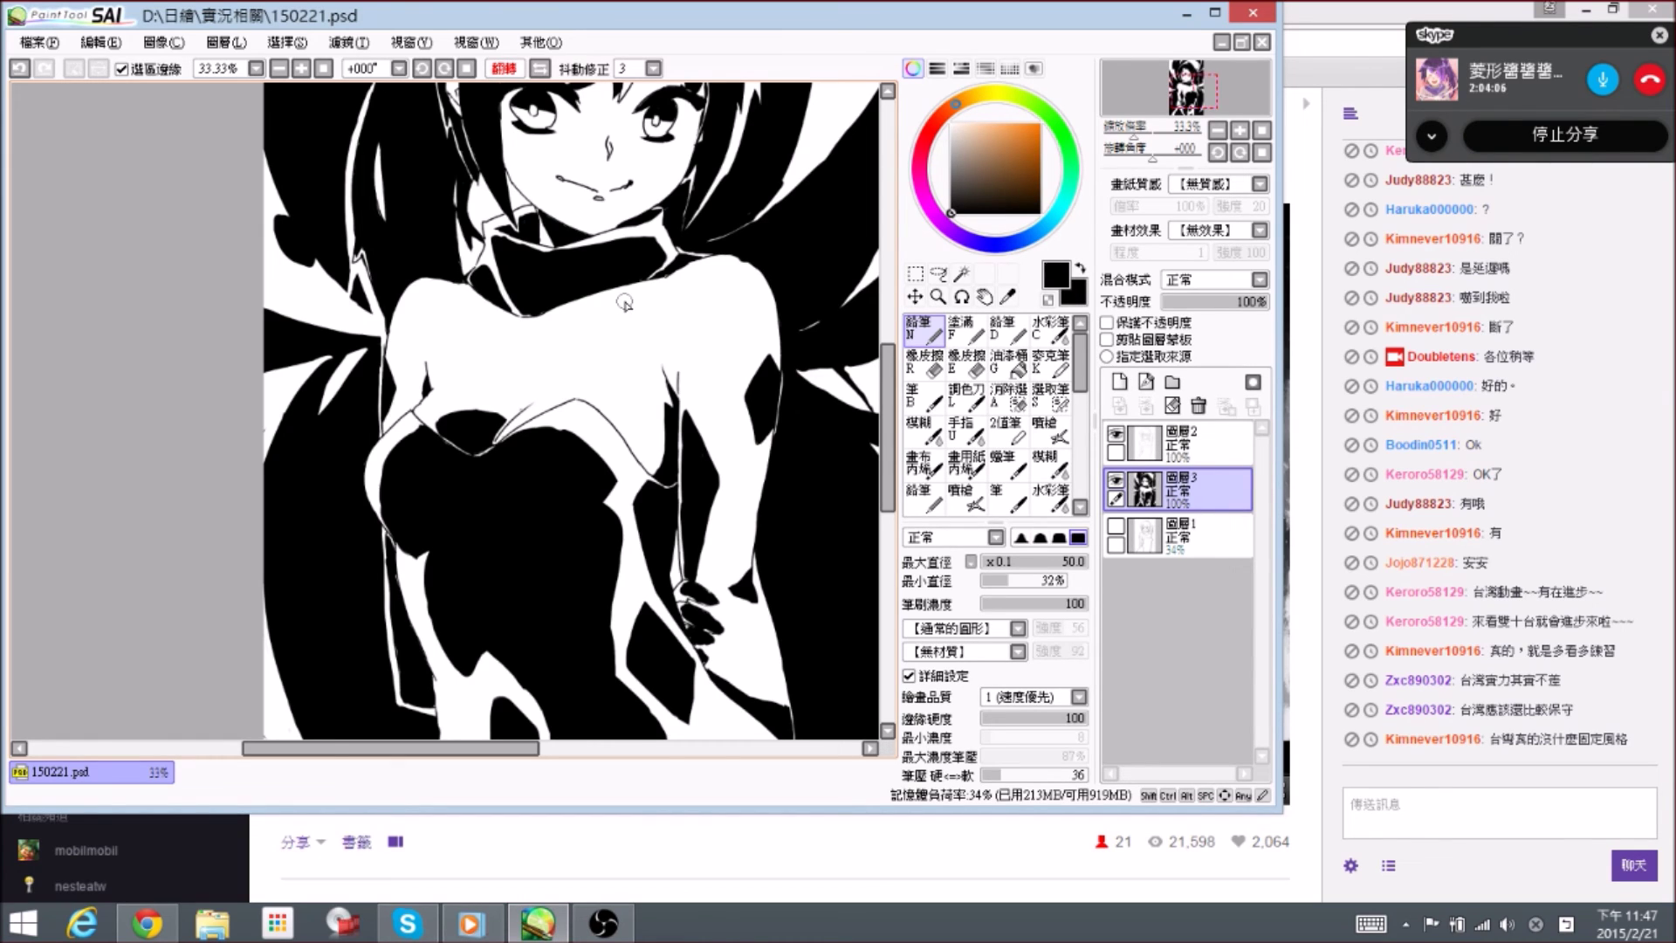
left_click_drag(653, 352, 654, 345)
mouse_move(550, 339)
left_mouse_down()
mouse_move(576, 325)
mouse_move(522, 354)
mouse_move(531, 326)
left_mouse_up()
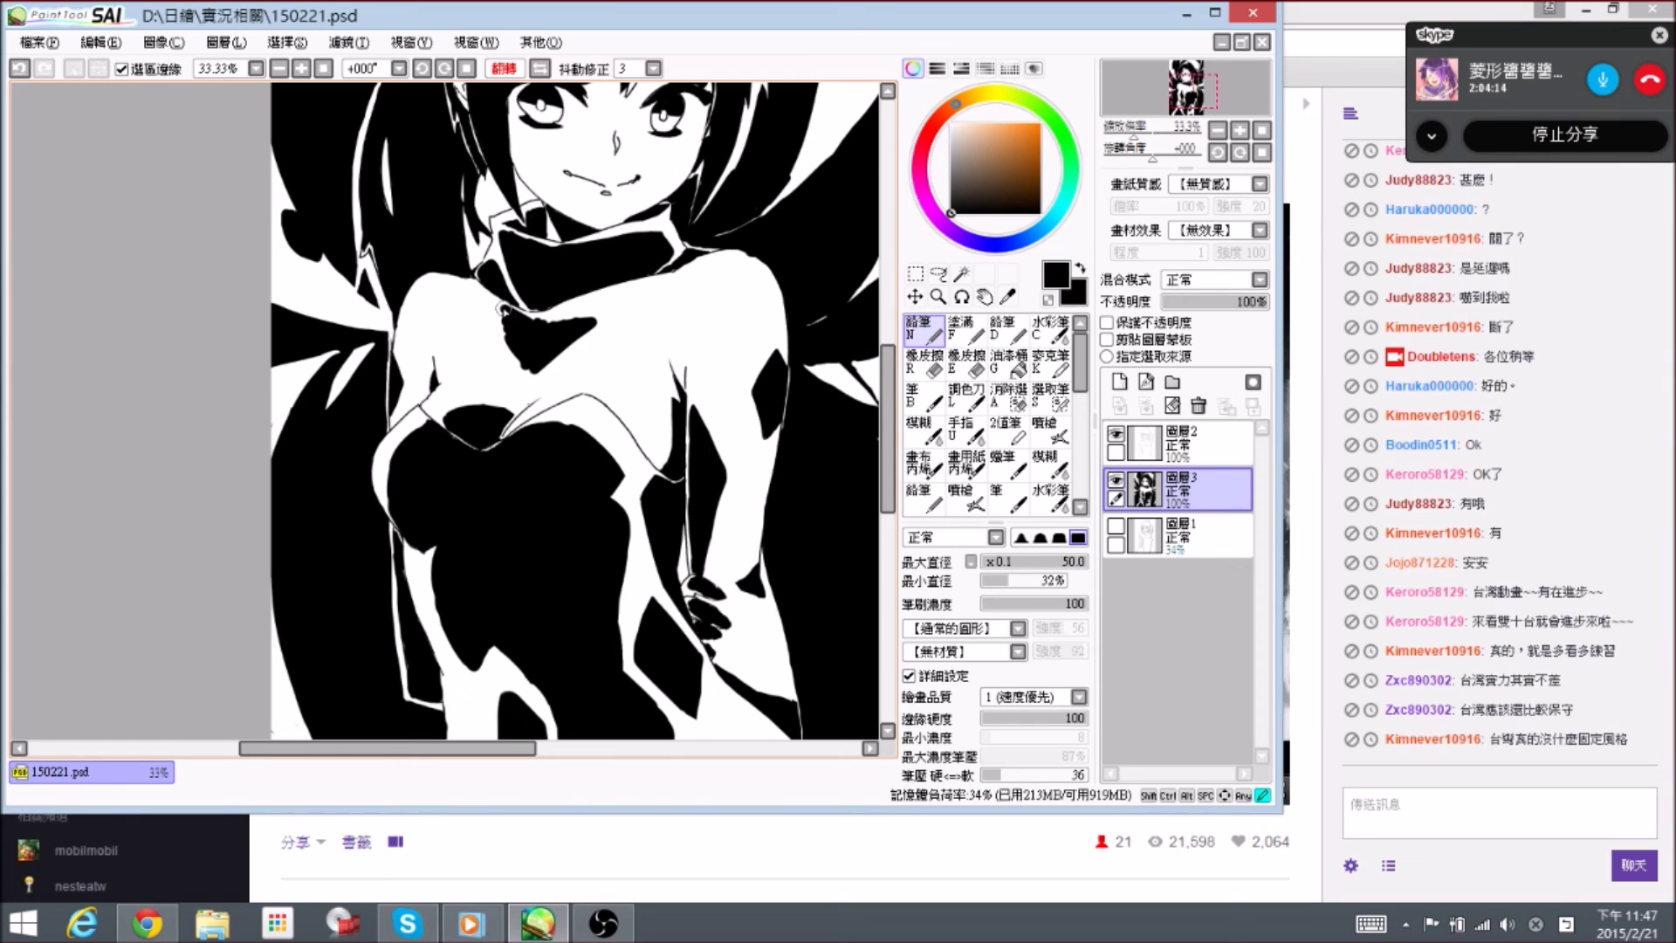
- Trim the upper edge of the black chest shape with the Eraser to leave a white gap below the collar
key("e")
mouse_move(503, 323)
left_mouse_down()
mouse_move(493, 321)
mouse_move(523, 371)
mouse_move(560, 357)
left_mouse_up()
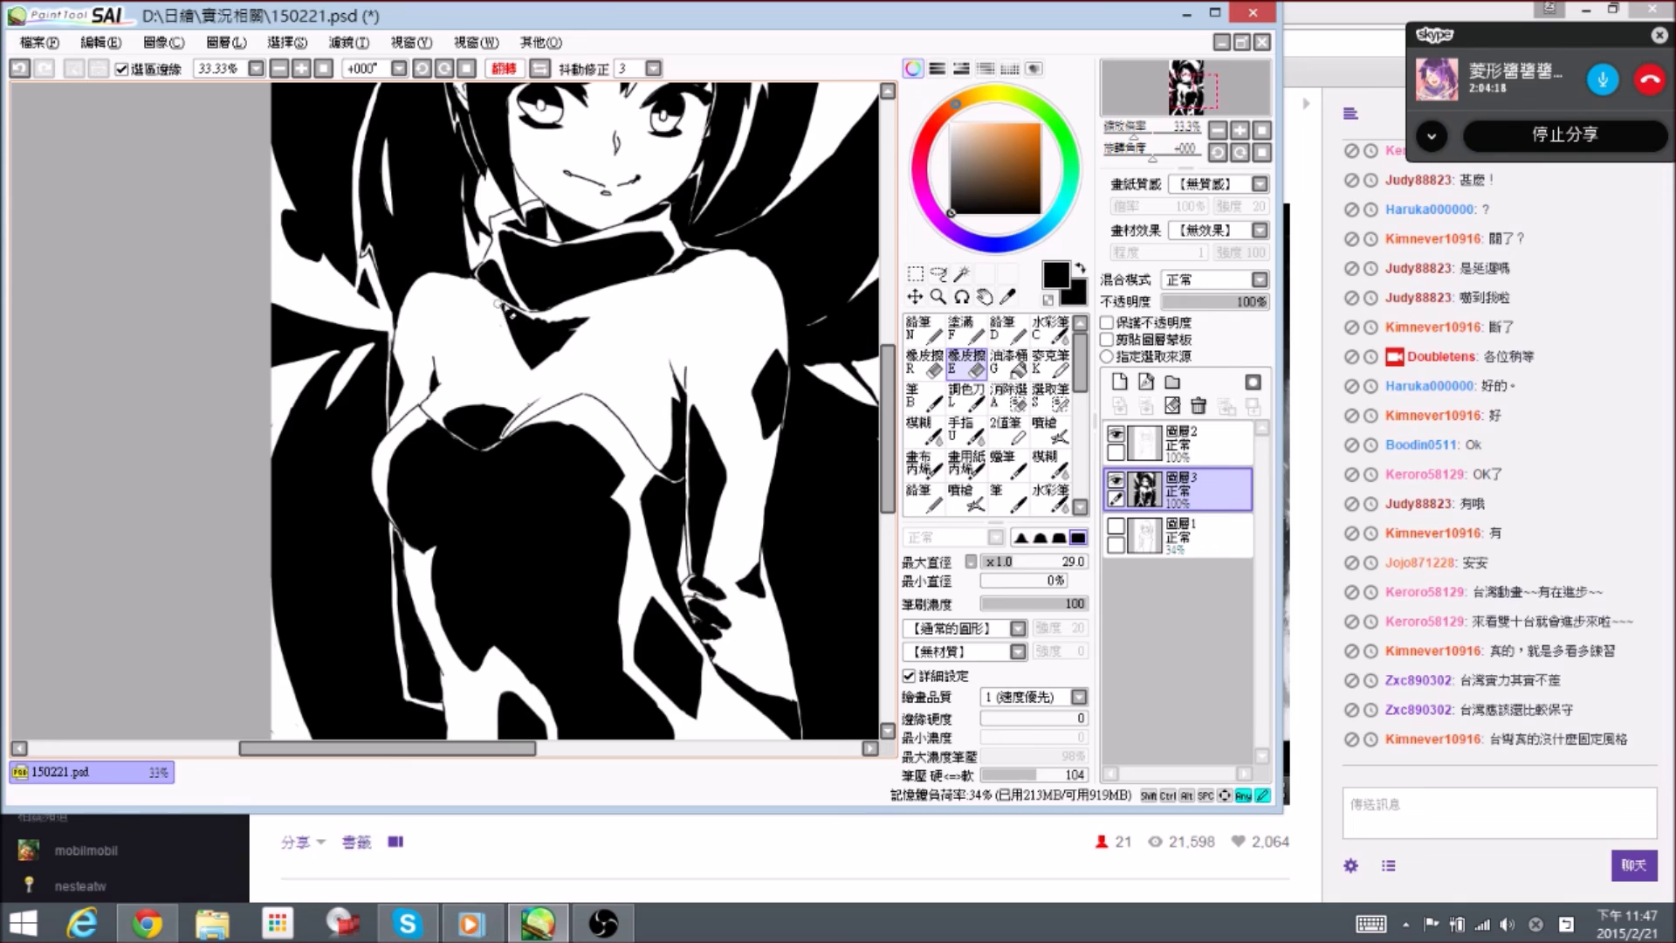
mouse_move(506, 308)
left_mouse_down()
mouse_move(506, 354)
mouse_move(506, 311)
mouse_move(542, 329)
mouse_move(588, 308)
mouse_move(552, 353)
mouse_move(568, 339)
mouse_move(518, 347)
mouse_move(534, 370)
mouse_move(592, 310)
left_mouse_up()
key("n")
key("e")
key("n")
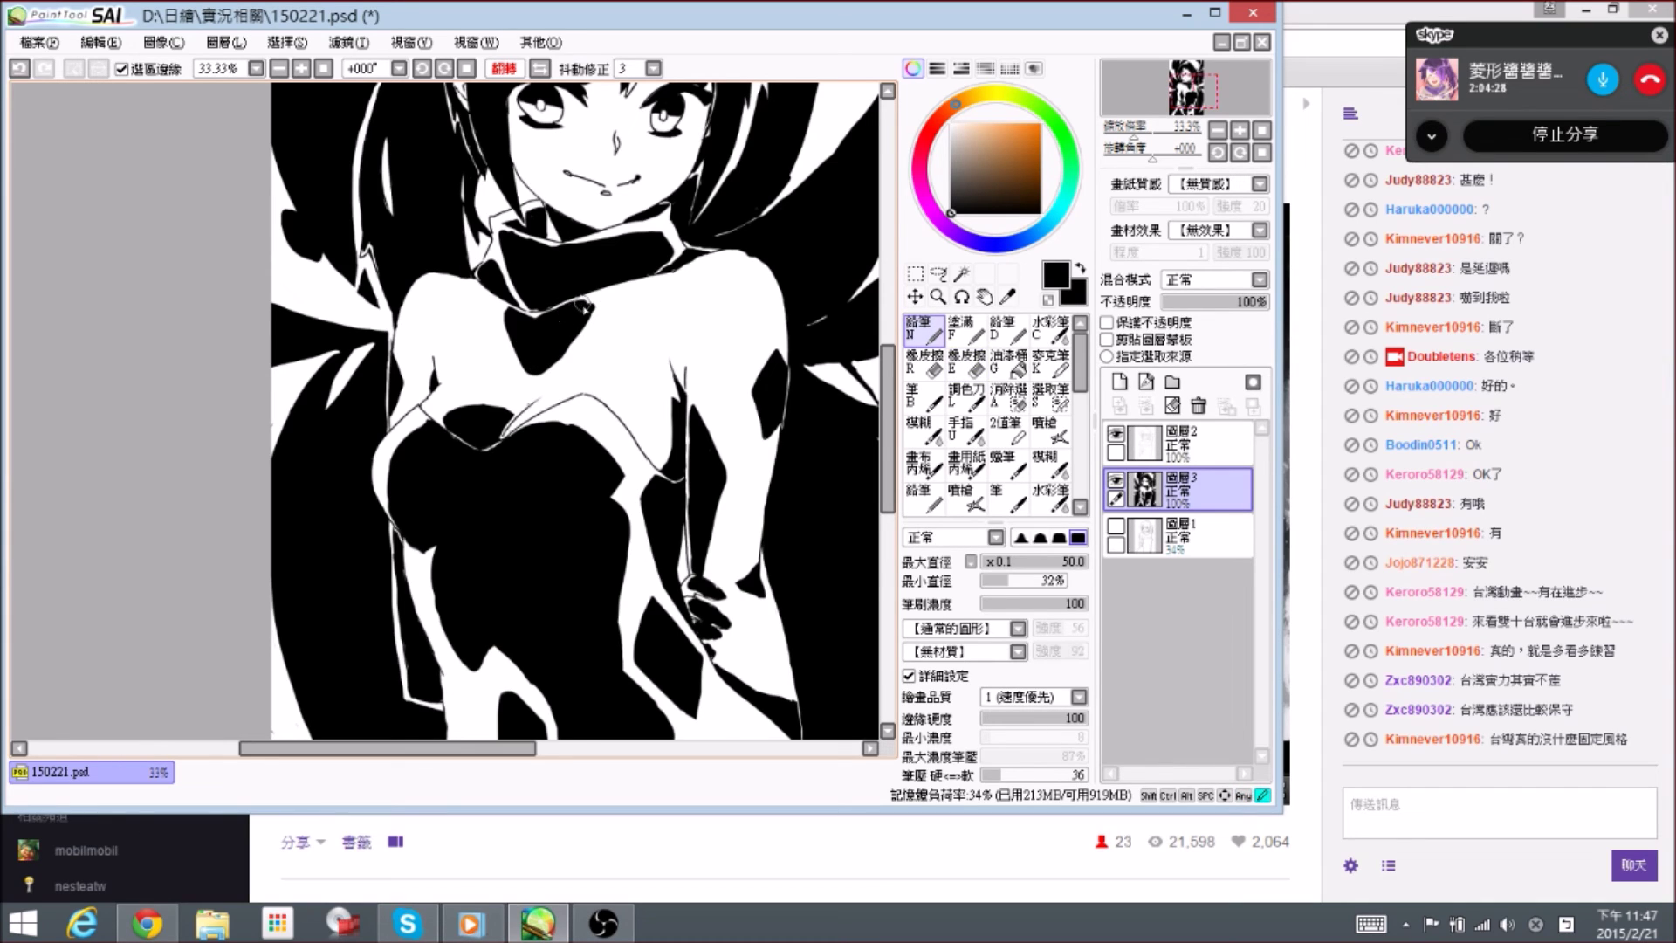
- Sharpen both upper corners of the black chest shape with alternating Pencil and Eraser strokes
left_click_drag(588, 303, 594, 309)
left_click_drag(580, 302, 592, 298)
key("e")
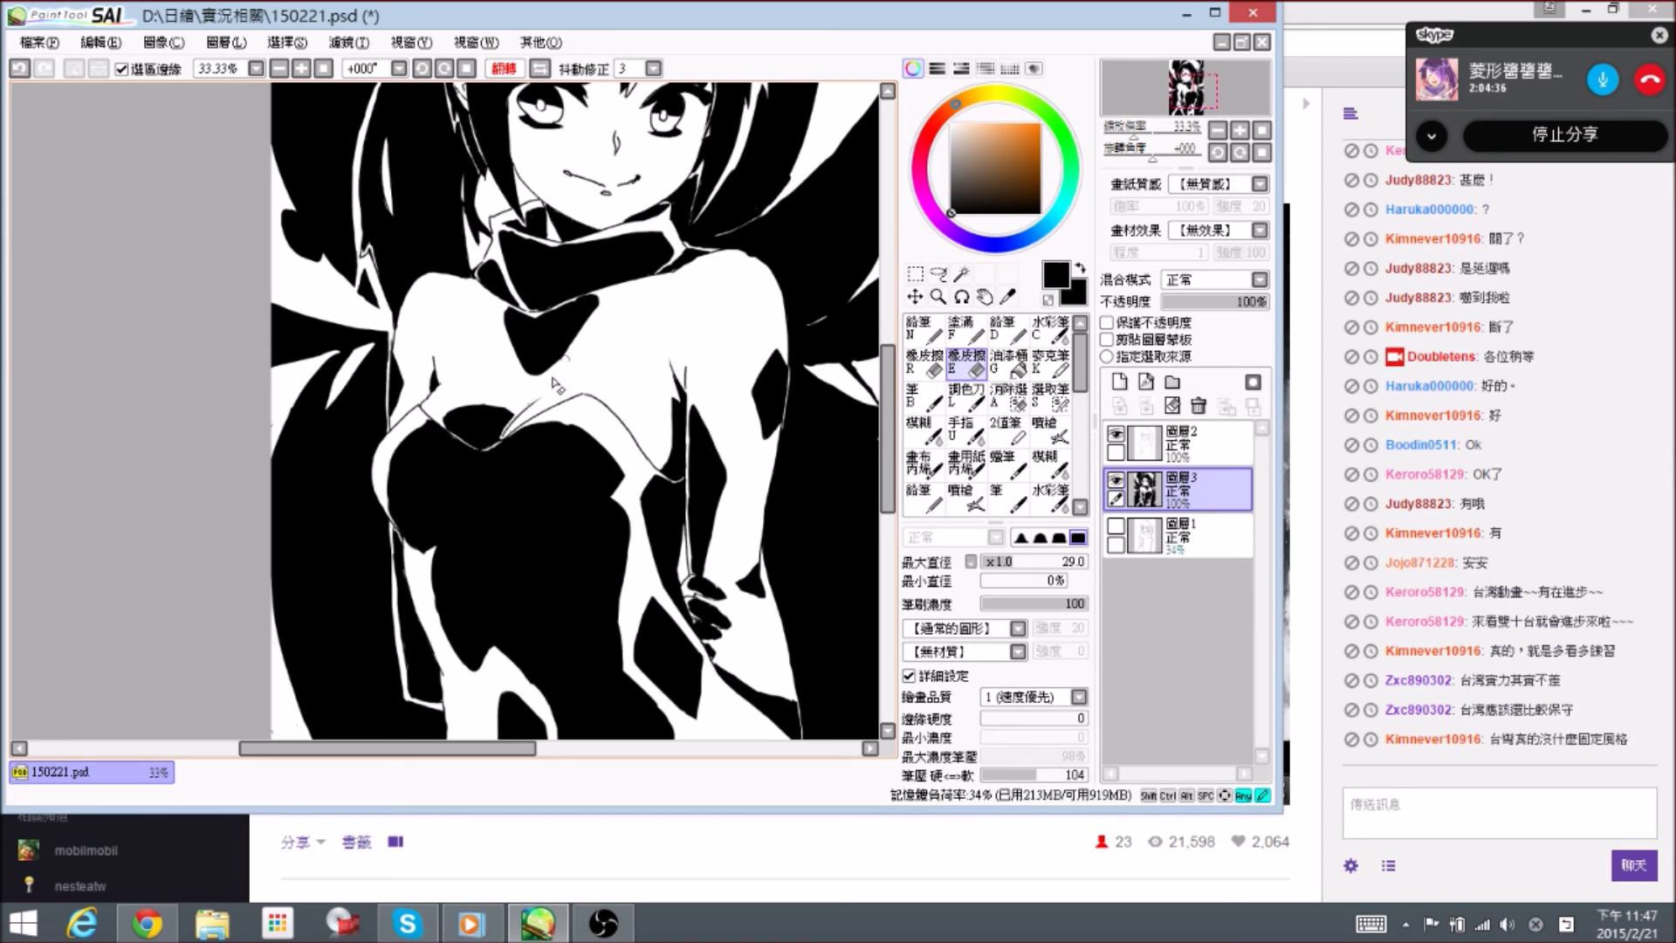
key("n")
left_click_drag(507, 313, 506, 310)
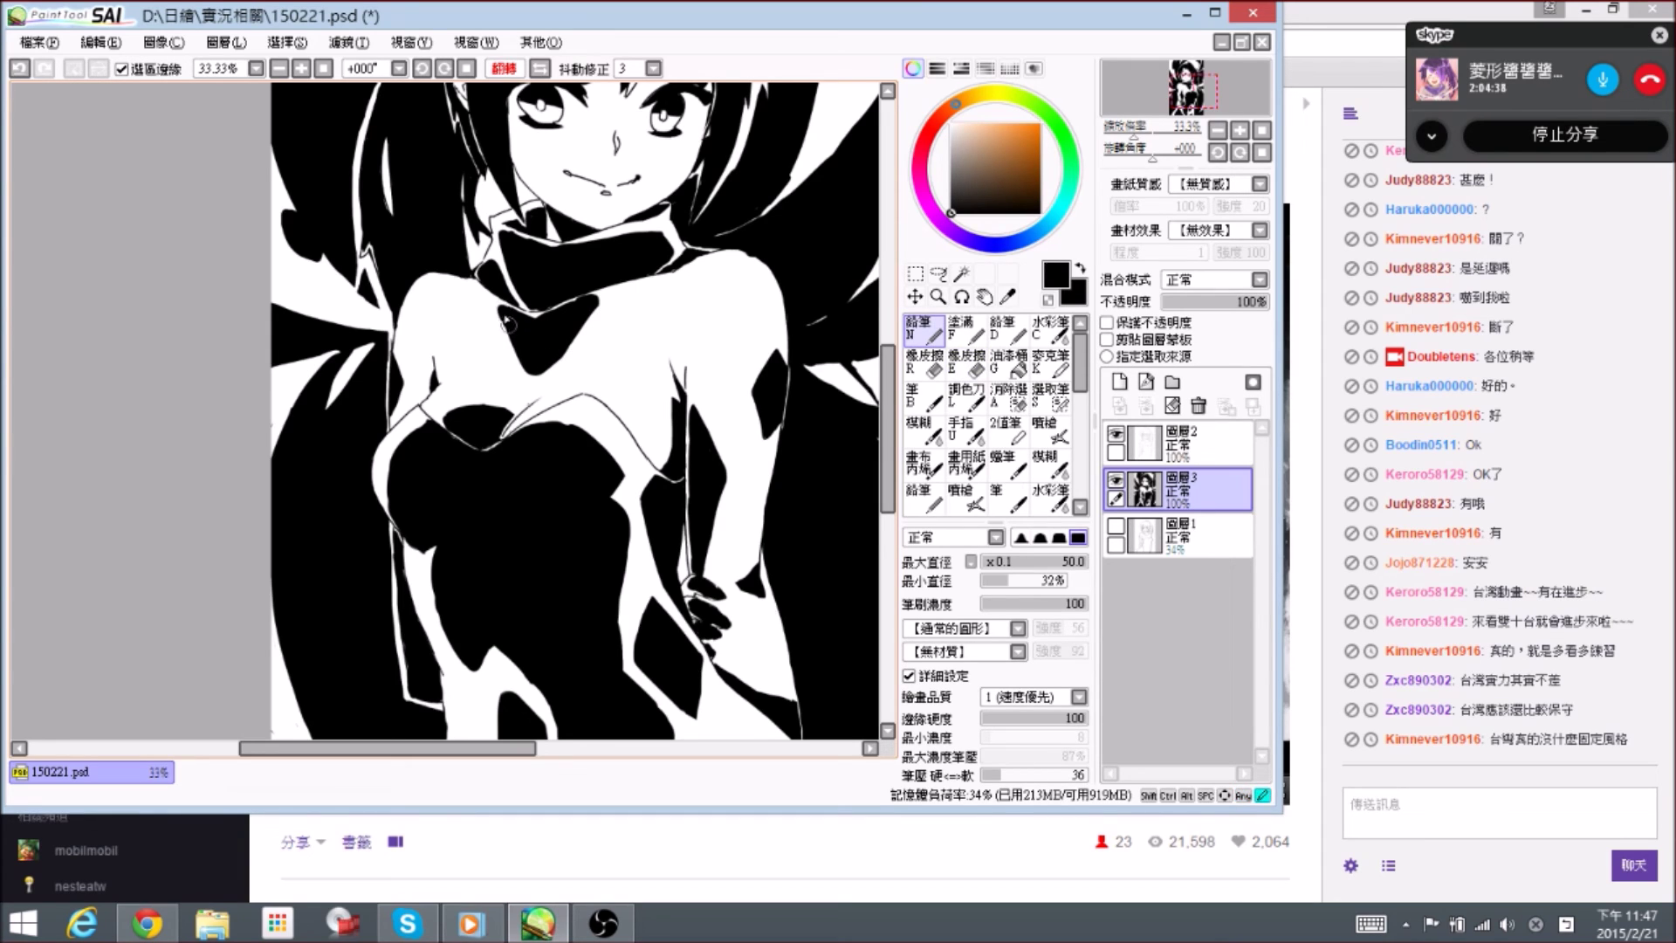
key("e")
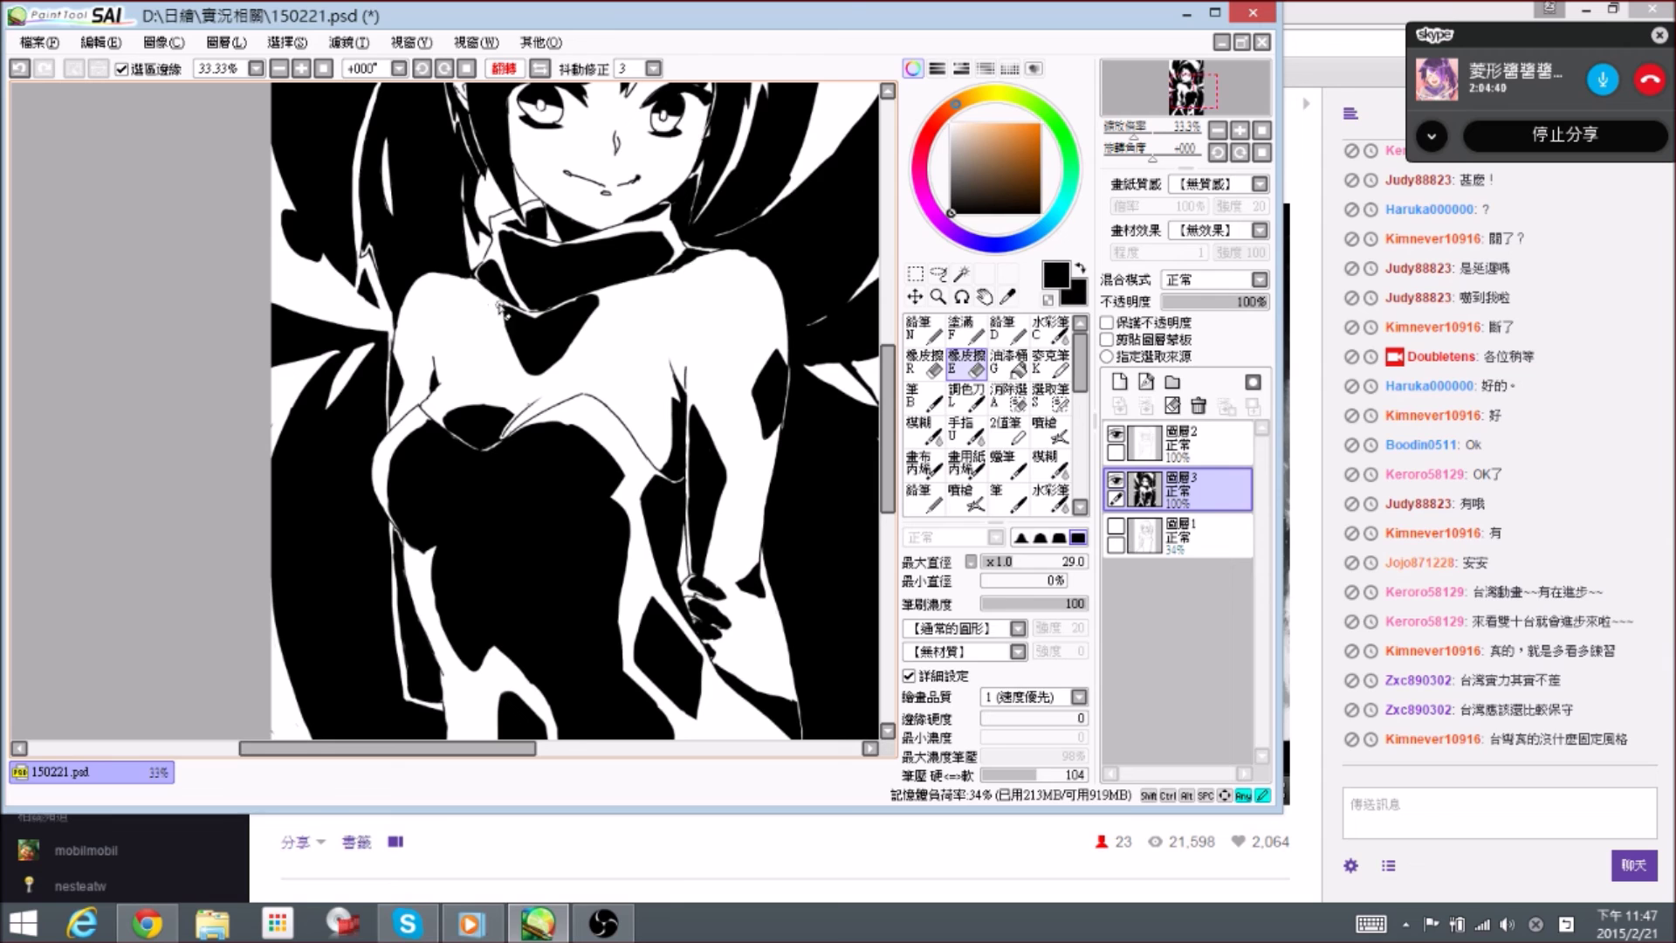
key("n")
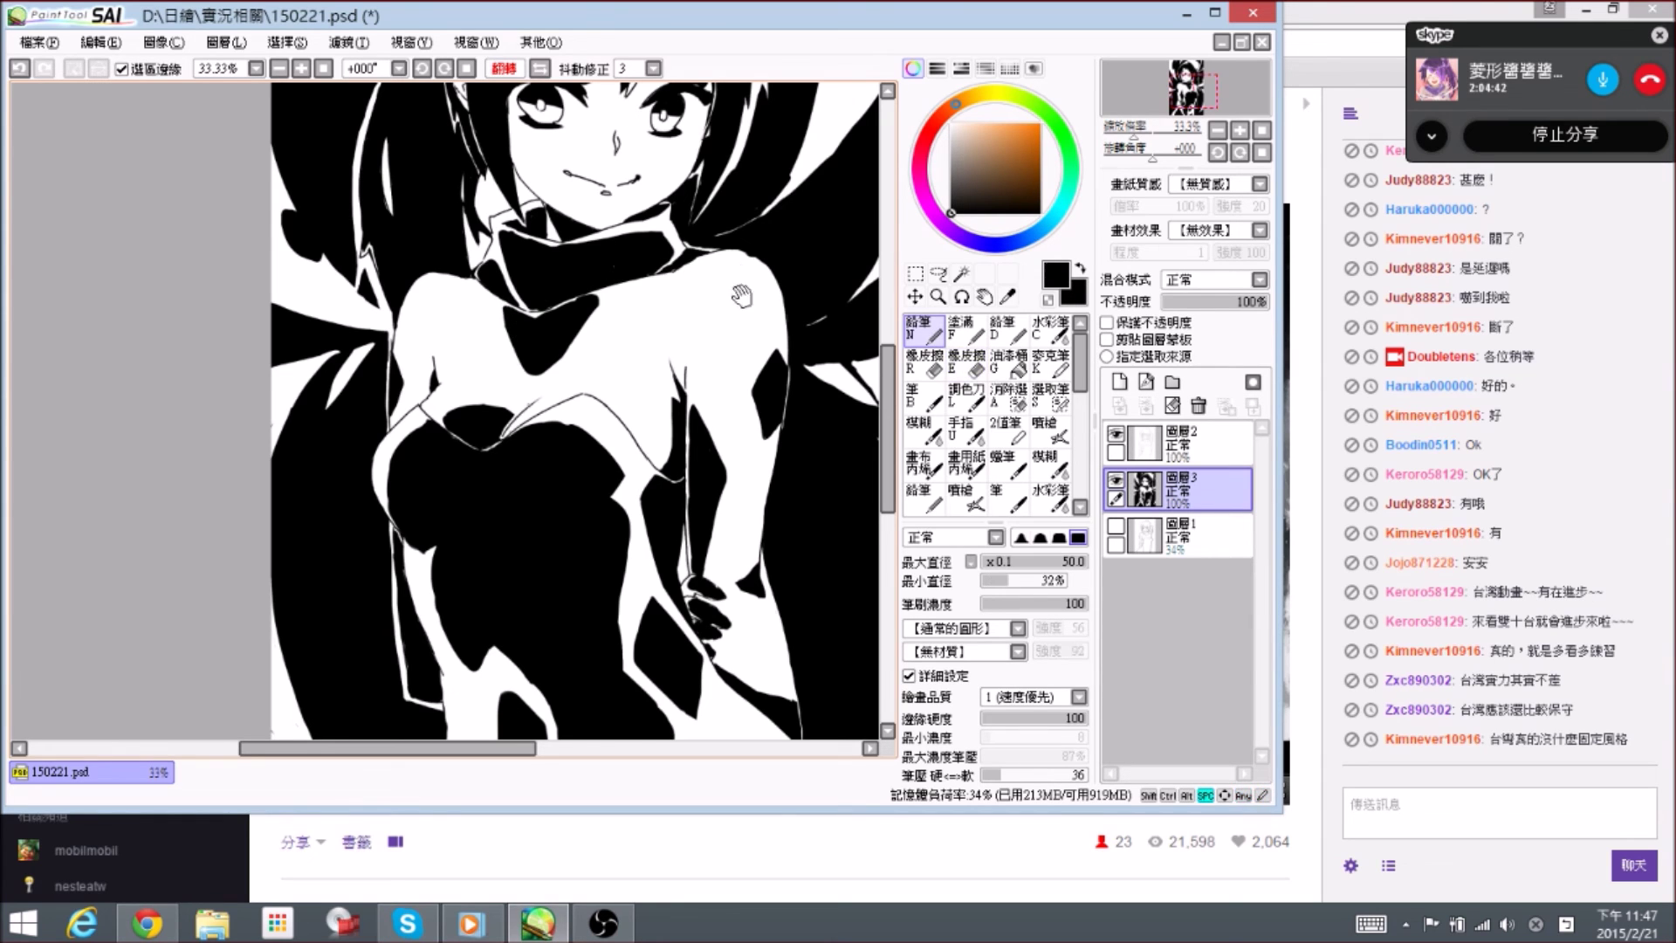
- Refine the line between the chest and the upper arm with the Pencil and Eraser
left_click_drag(735, 301, 629, 351)
mouse_move(601, 437)
left_mouse_down()
mouse_move(542, 342)
mouse_move(568, 355)
mouse_move(559, 326)
mouse_move(542, 372)
mouse_move(542, 310)
mouse_move(559, 388)
left_mouse_up()
key("e")
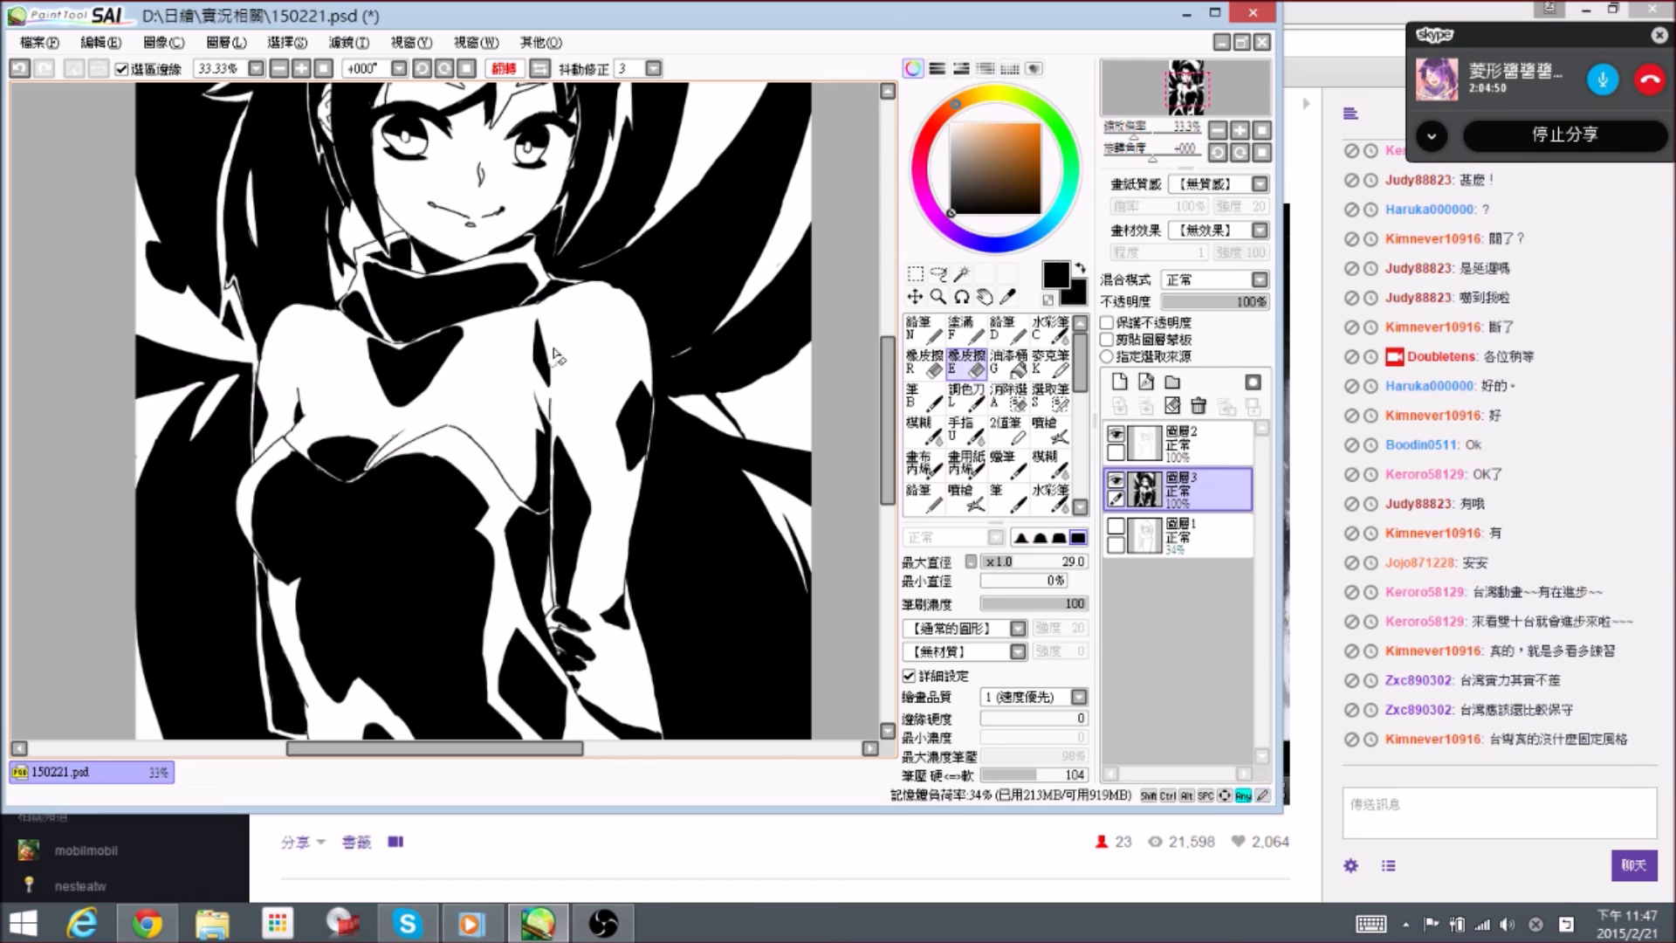
key("n")
left_click_drag(539, 372, 556, 415)
key("e")
key("n")
left_click_drag(397, 253, 496, 267)
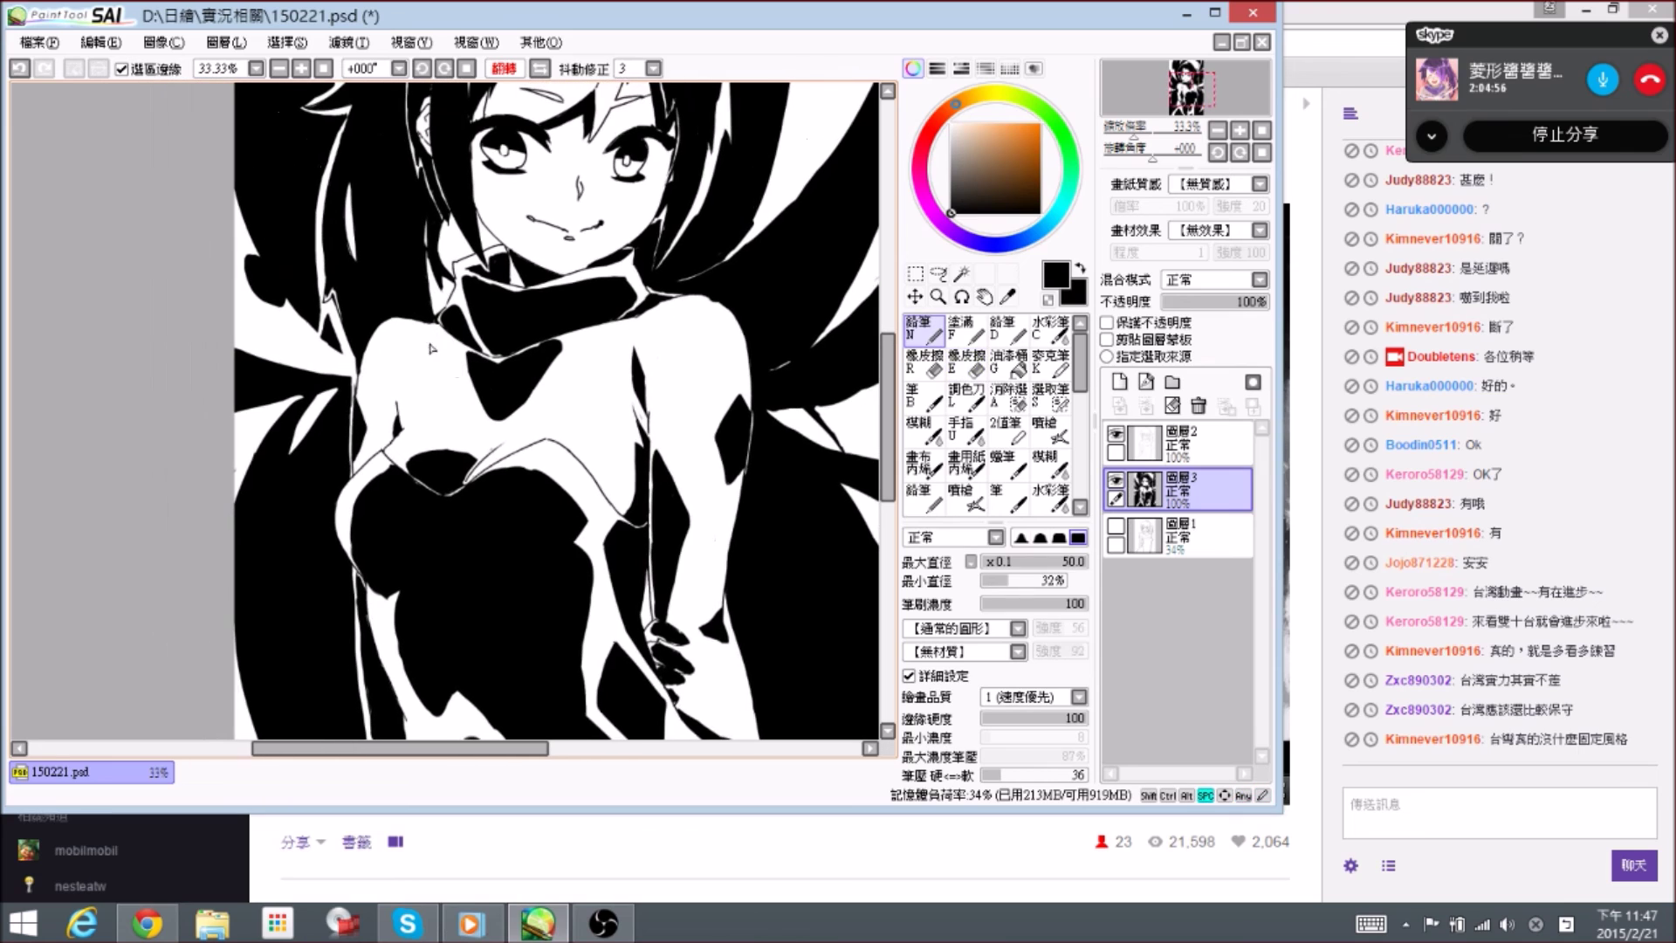
- Paint a short black shadow wedge where the chest meets the upper arm and taper it with the Eraser
mouse_move(404, 373)
left_mouse_down()
mouse_move(407, 424)
mouse_move(419, 362)
mouse_move(403, 420)
left_mouse_up()
key("e")
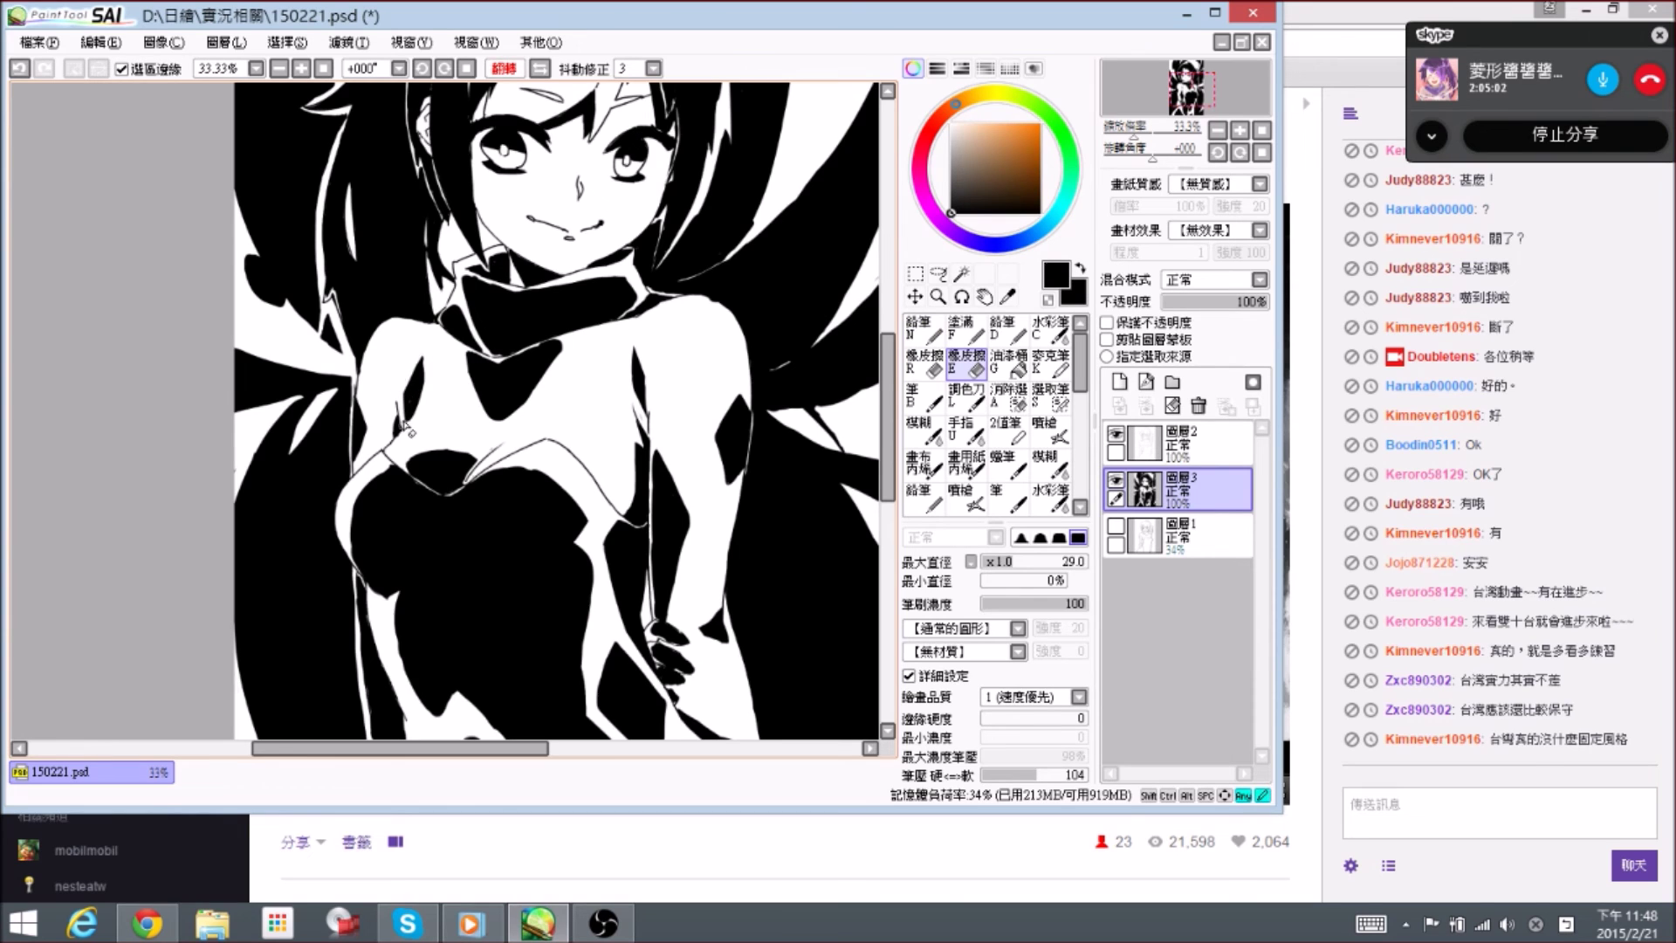
key("n")
left_click_drag(435, 424, 430, 406)
key("e")
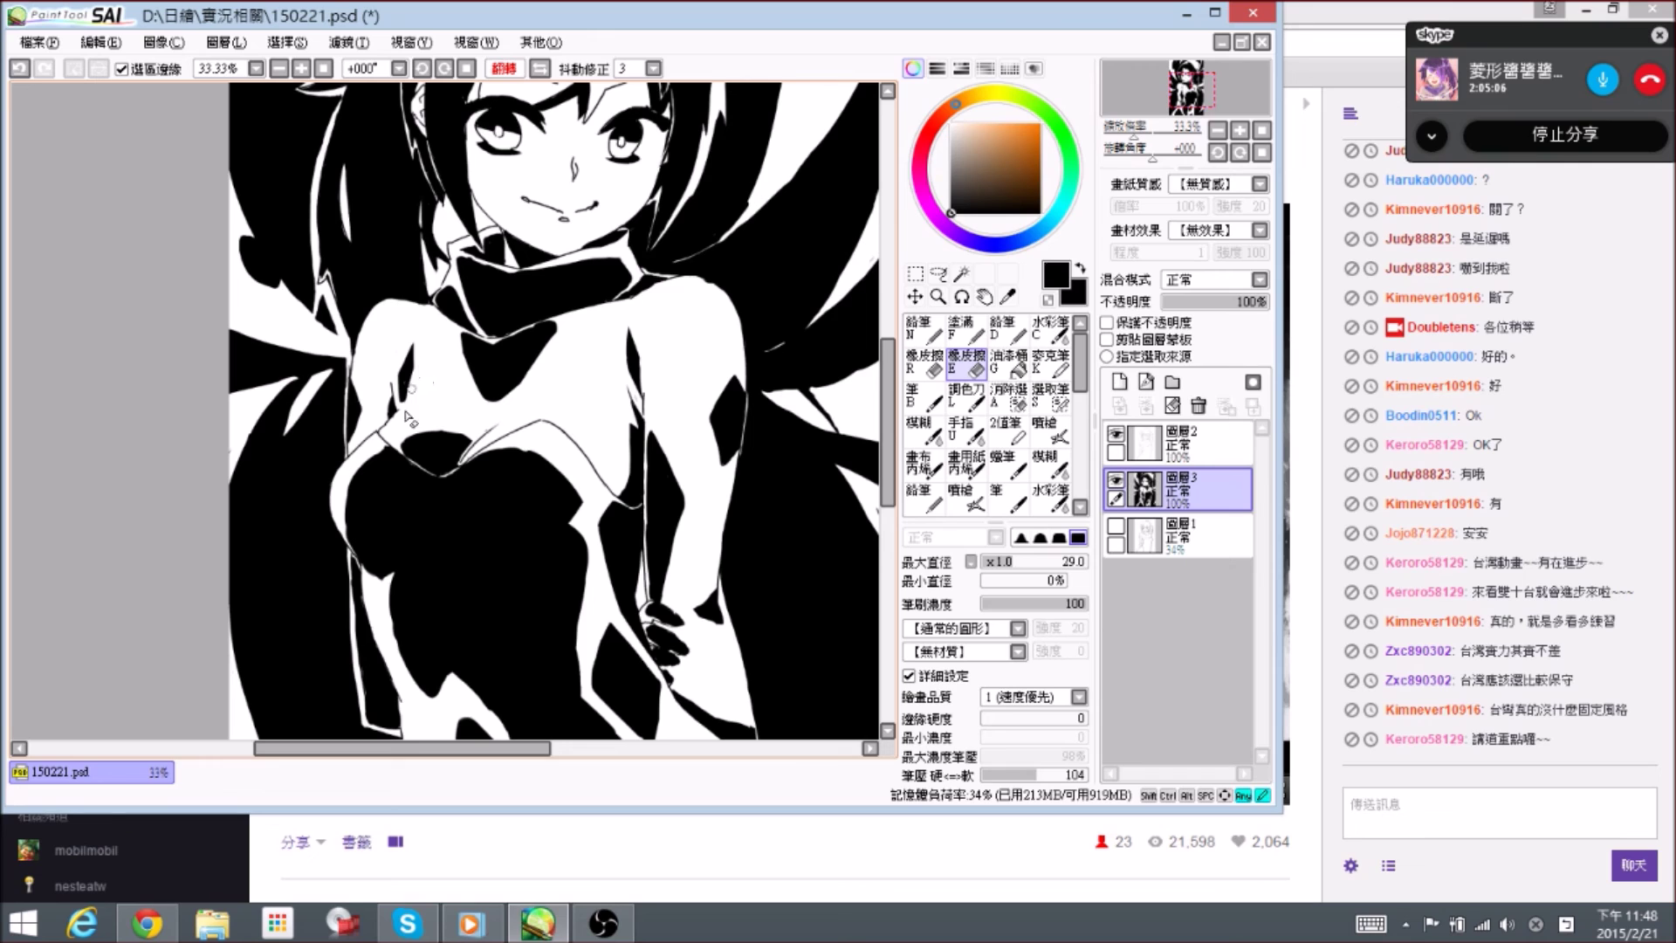
key("n")
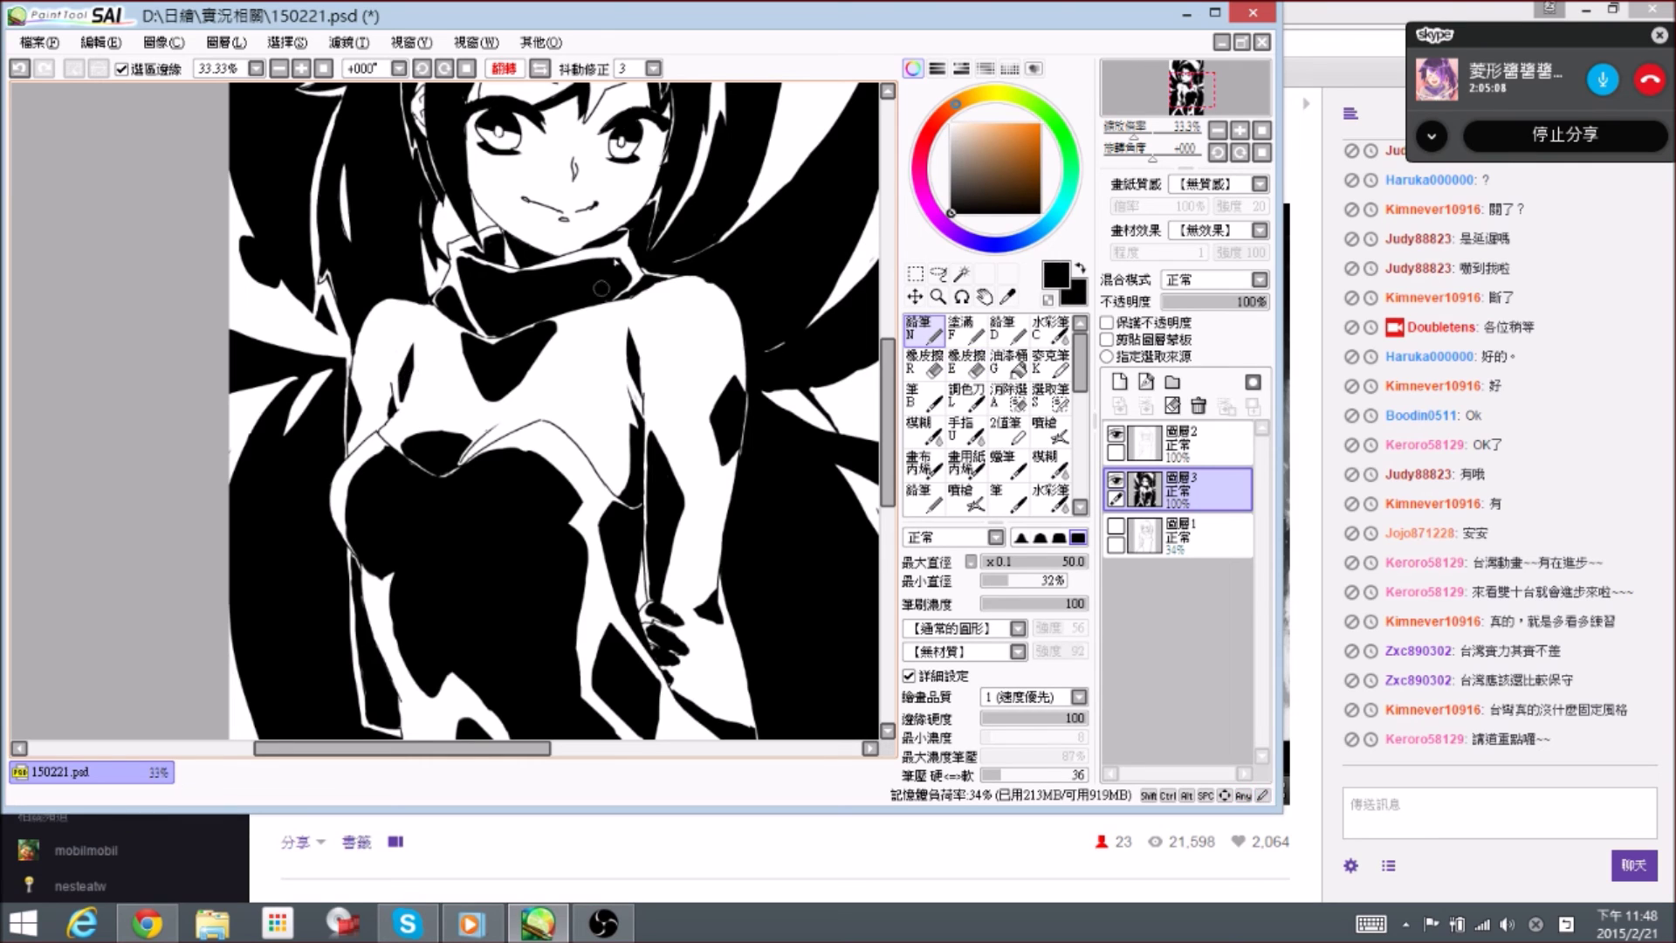
- Refine the right upper corner and slanted edge of the black chest shape with alternating Pencil and Eraser strokes
mouse_move(556, 376)
left_mouse_down()
mouse_move(576, 384)
mouse_move(564, 361)
left_mouse_up()
key("e")
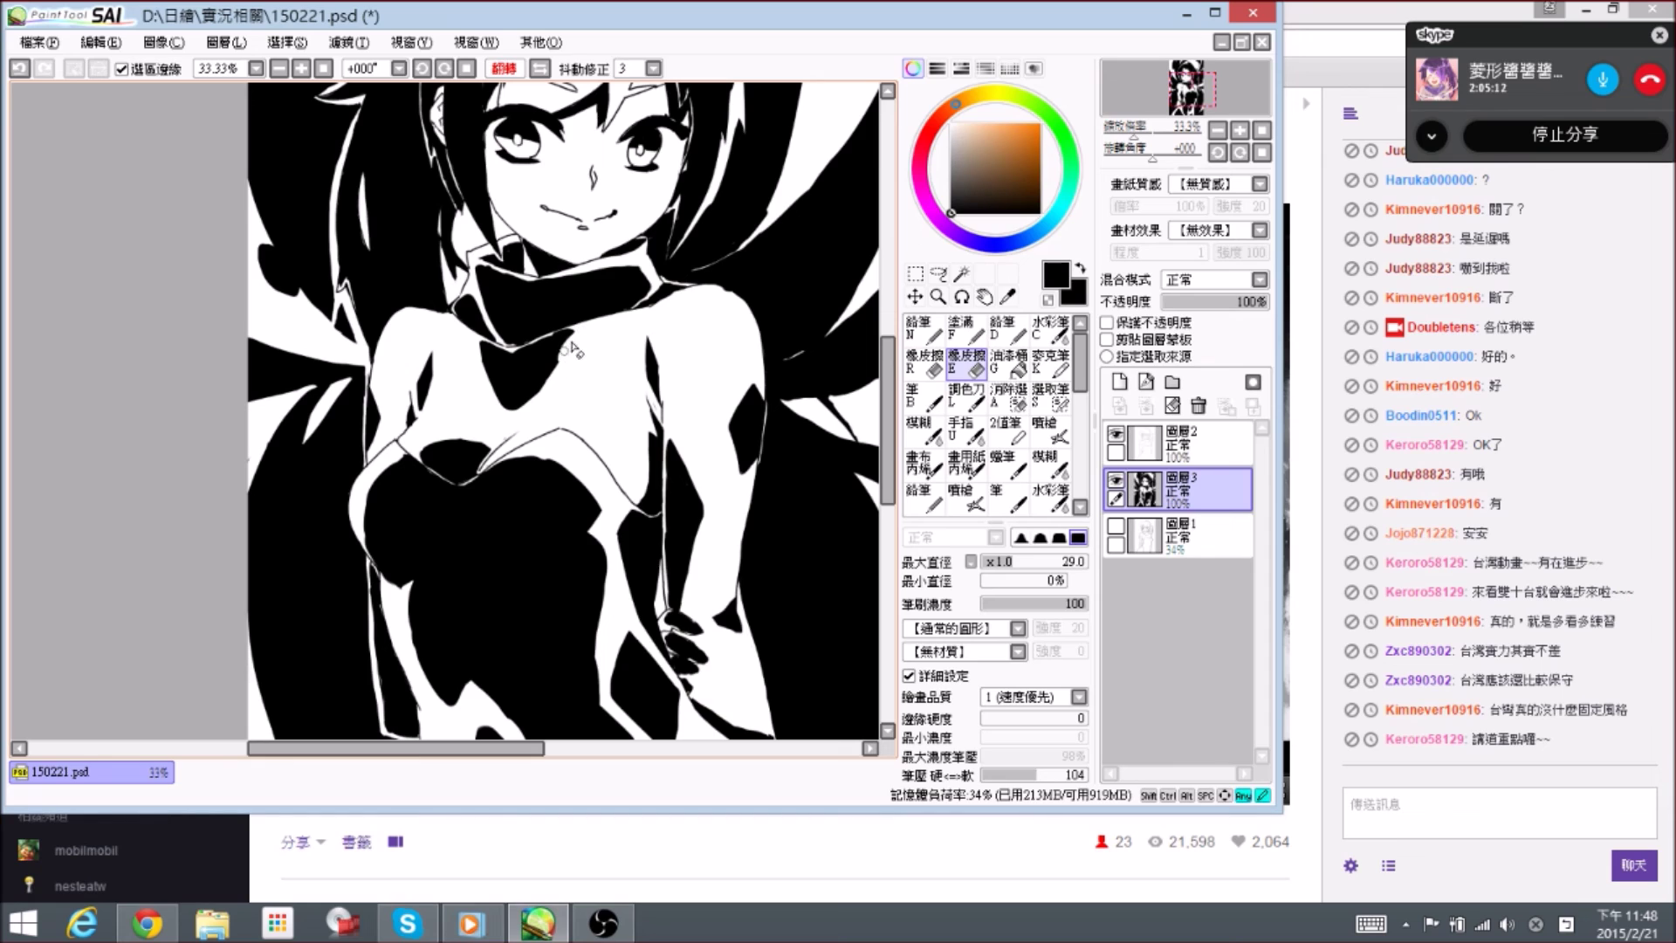
key("n")
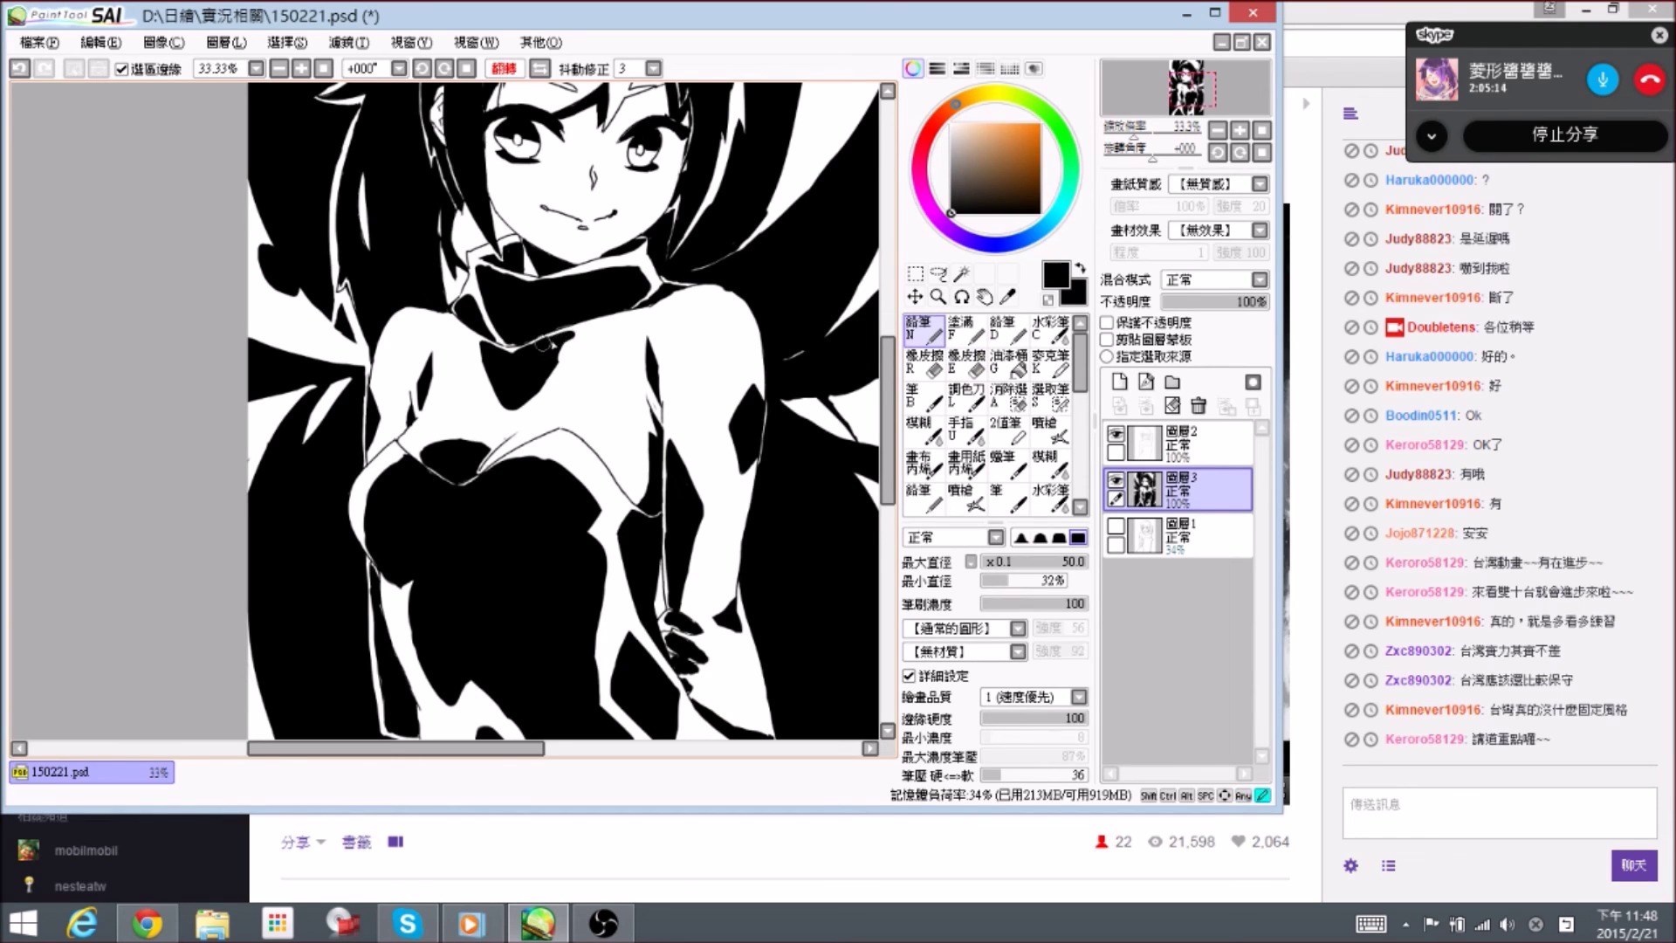
key("e")
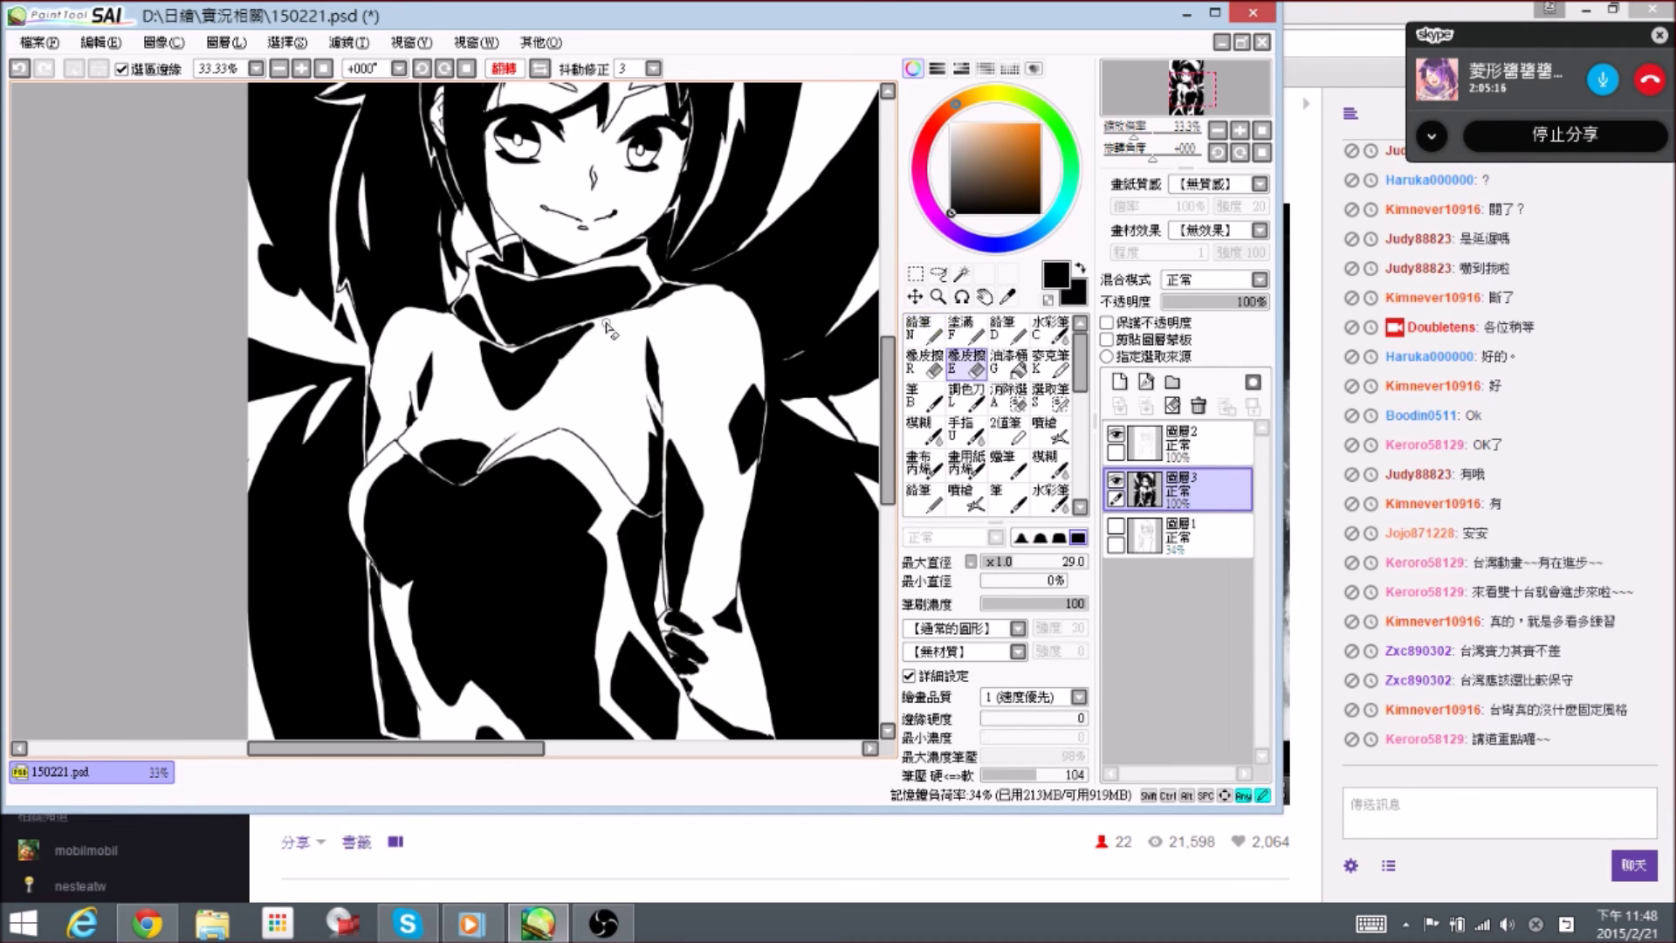
key("n")
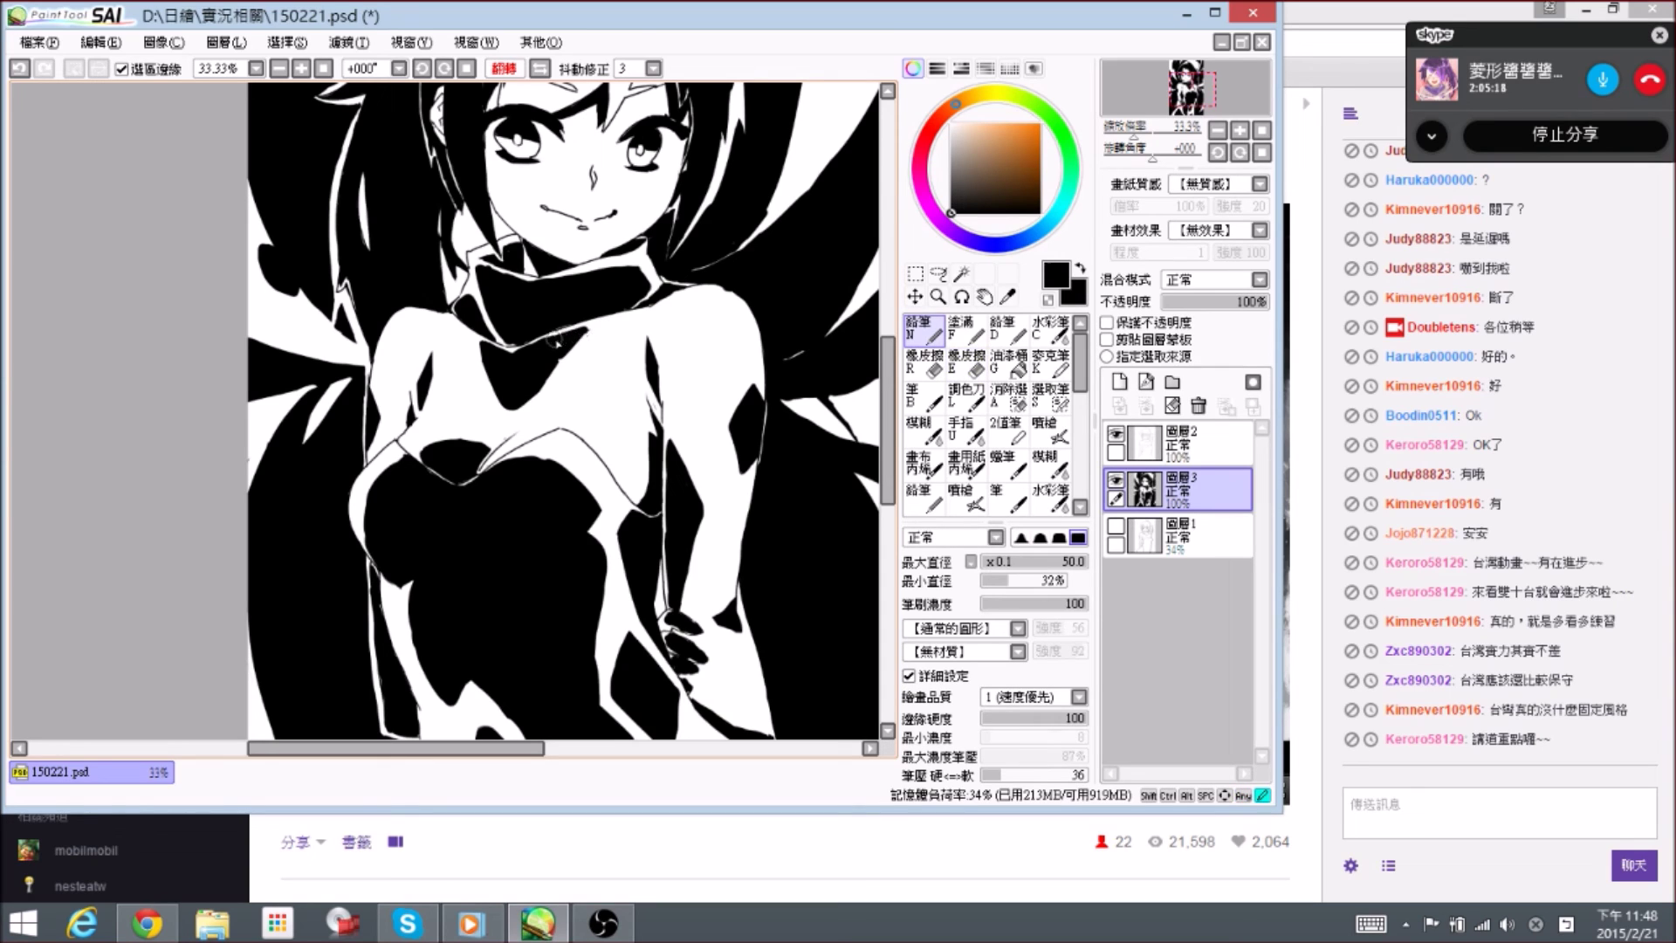
key("e")
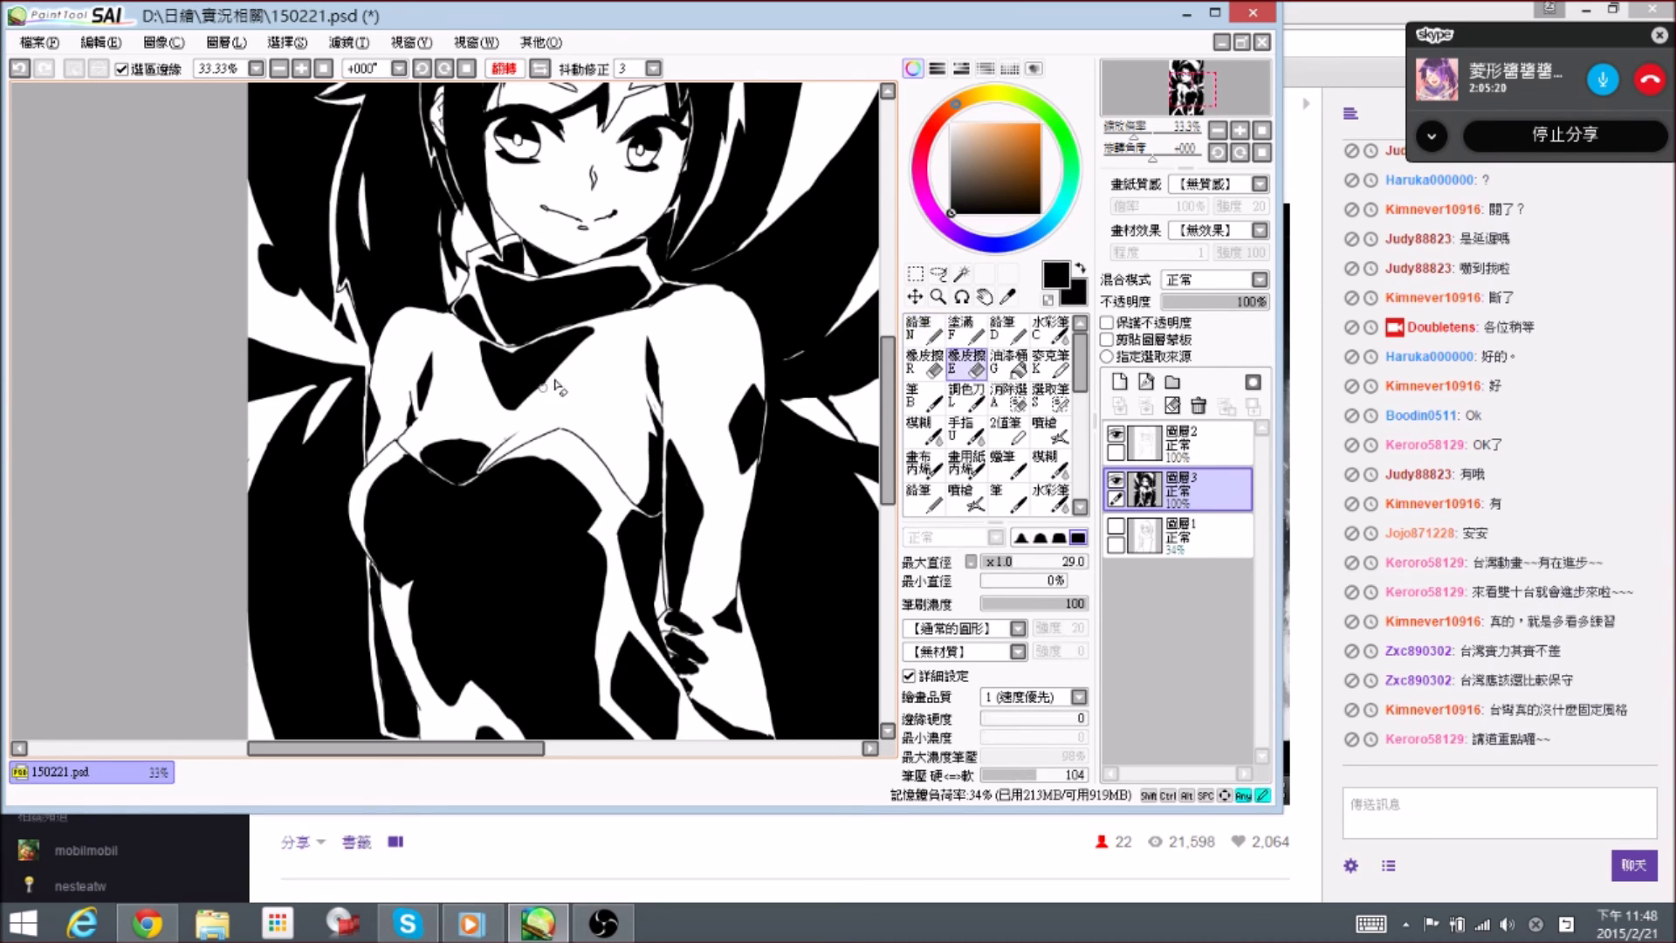
key("n")
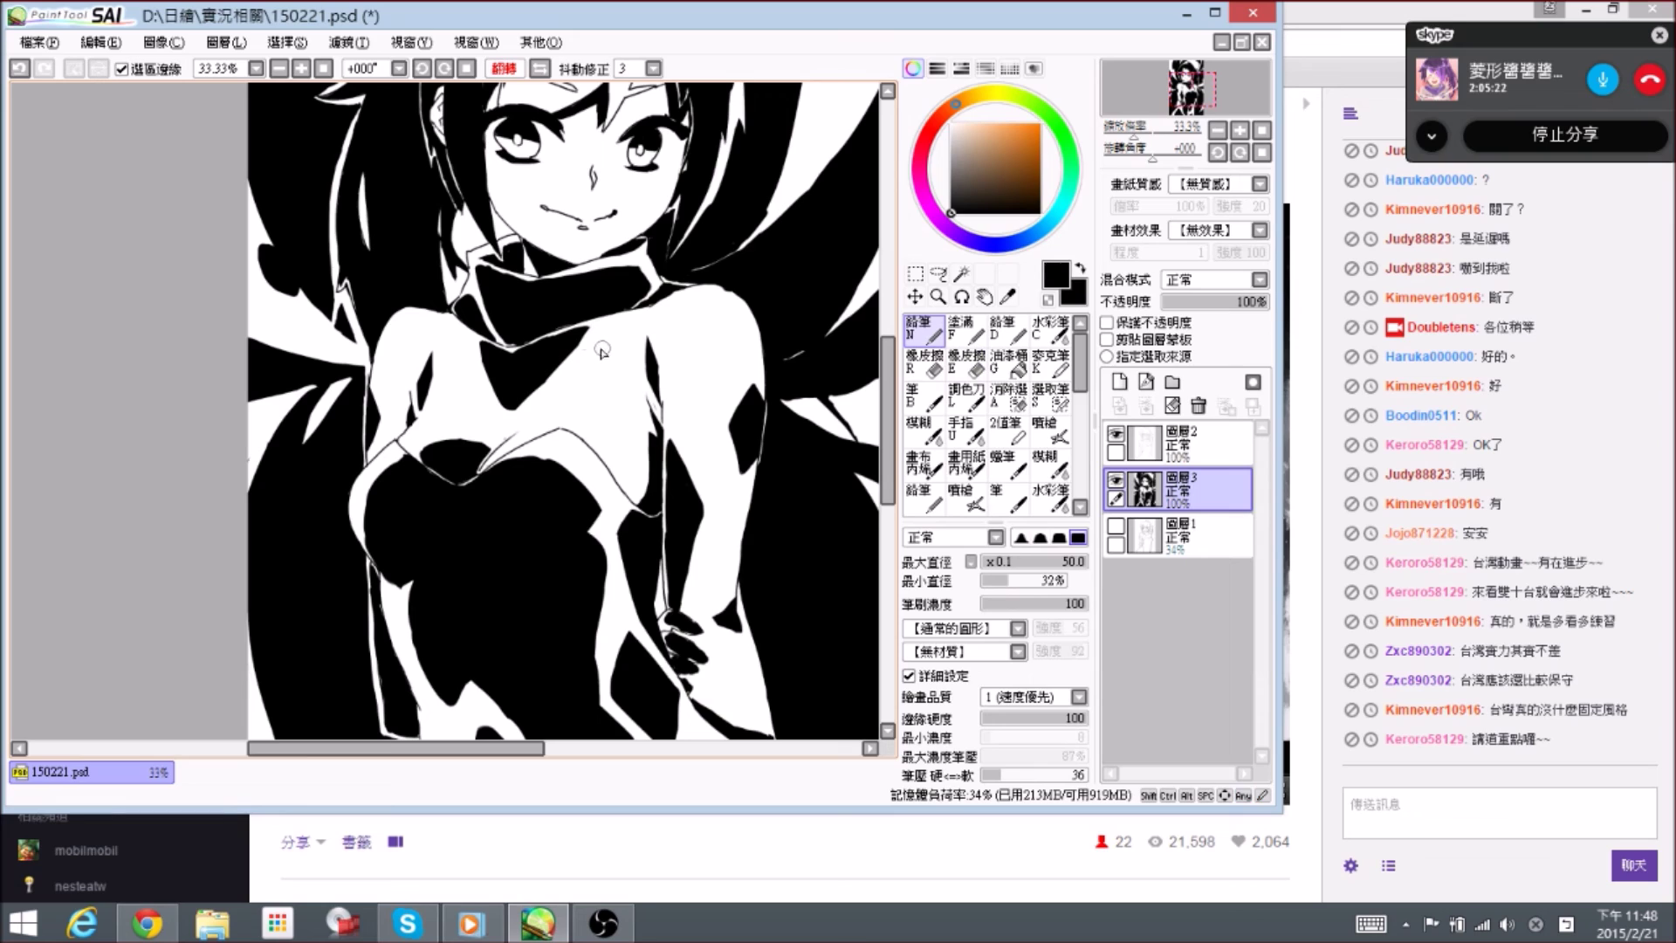
- Extend the left side of the black chest shape outward with the Pencil and smooth its edge down to the lower tip
left_click_drag(487, 371, 468, 338)
mouse_move(473, 339)
left_mouse_down()
mouse_move(512, 406)
mouse_move(464, 369)
mouse_move(462, 340)
mouse_move(509, 409)
left_mouse_up()
key("e")
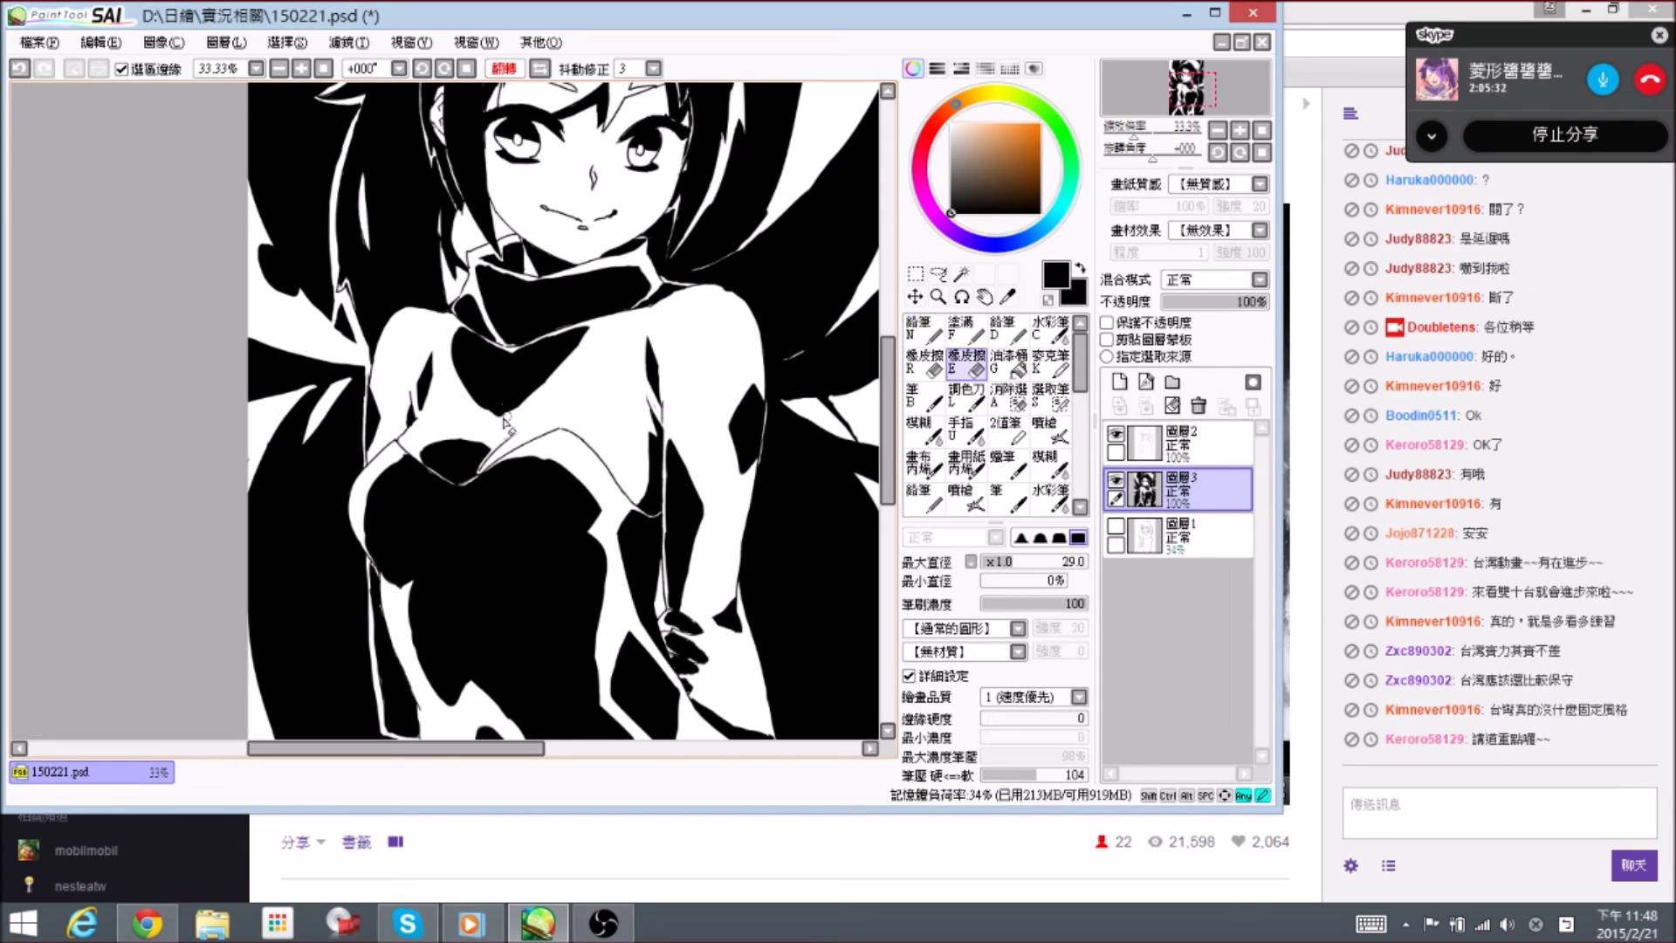
key("n")
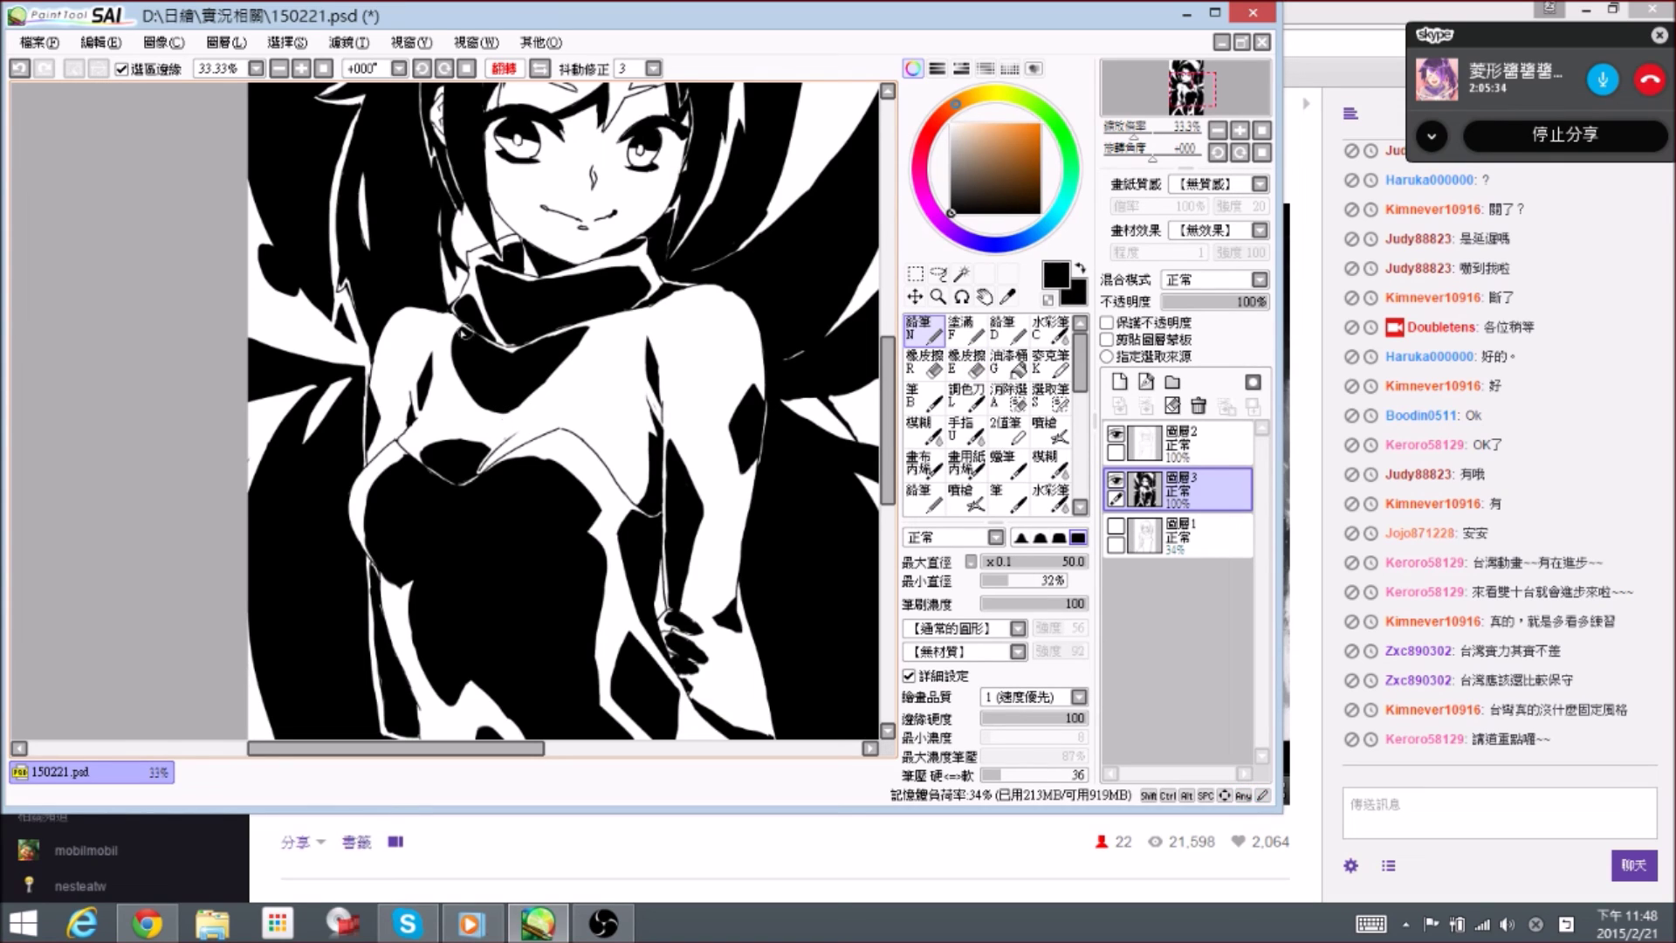
left_click_drag(460, 333, 462, 345)
- Clean up the outline of the shoulder on the right side of the figure with the Eraser
left_click_drag(709, 377, 640, 247)
left_click_drag(554, 449, 549, 374)
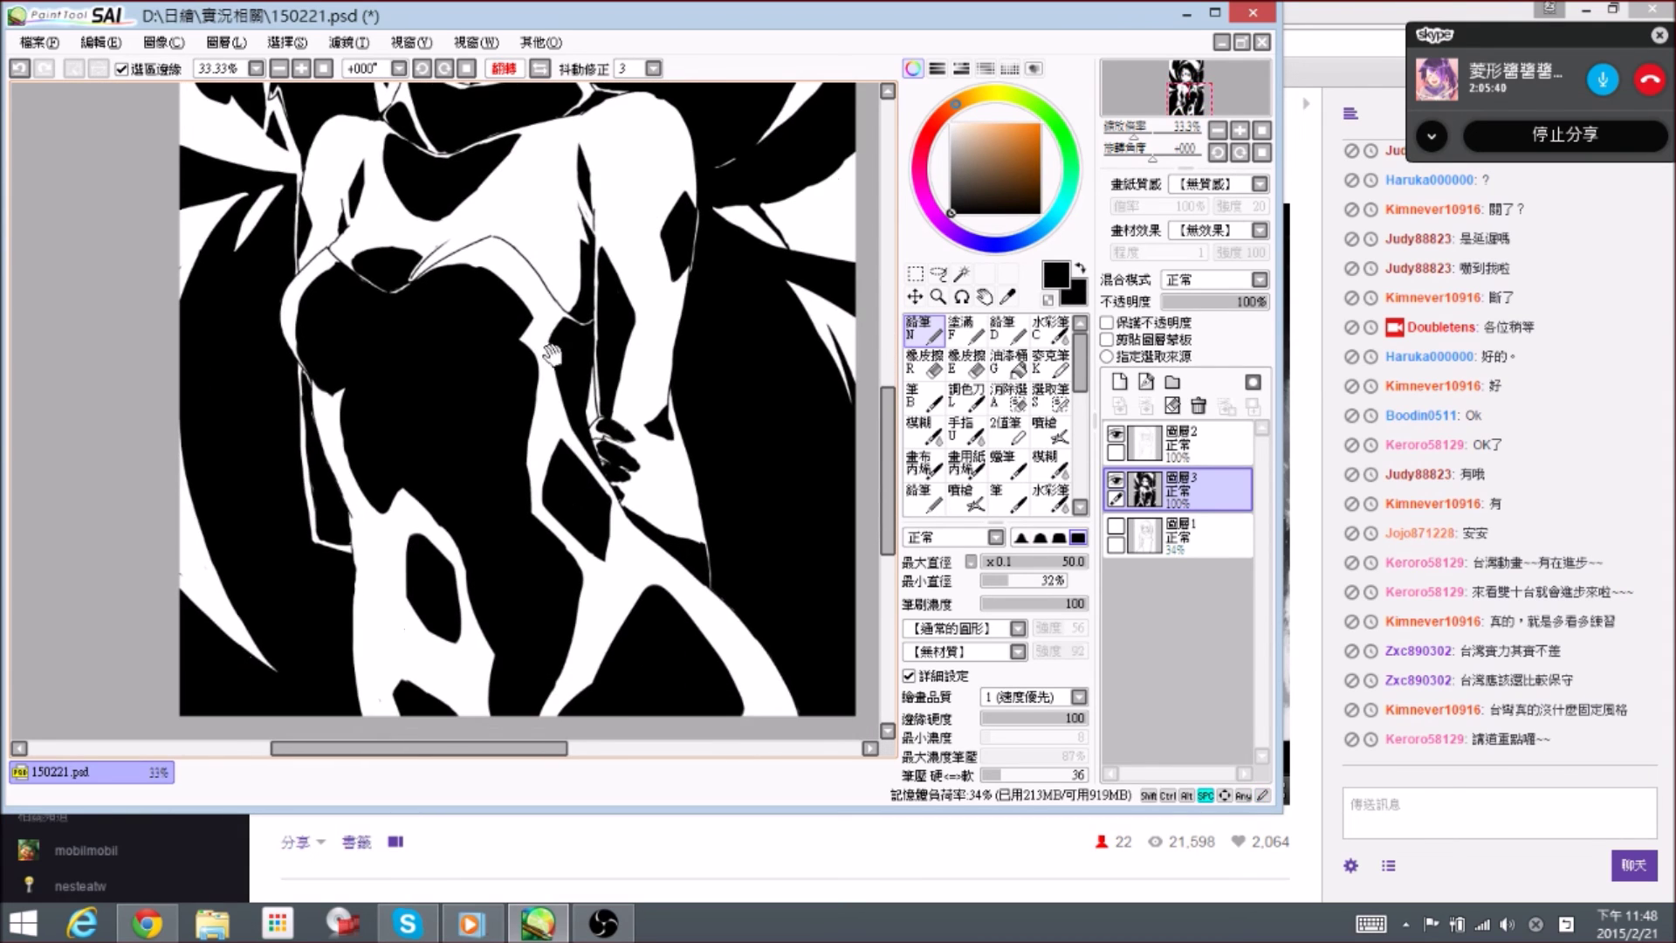
left_click_drag(568, 234, 559, 393)
left_click_drag(670, 325, 636, 410)
key("e")
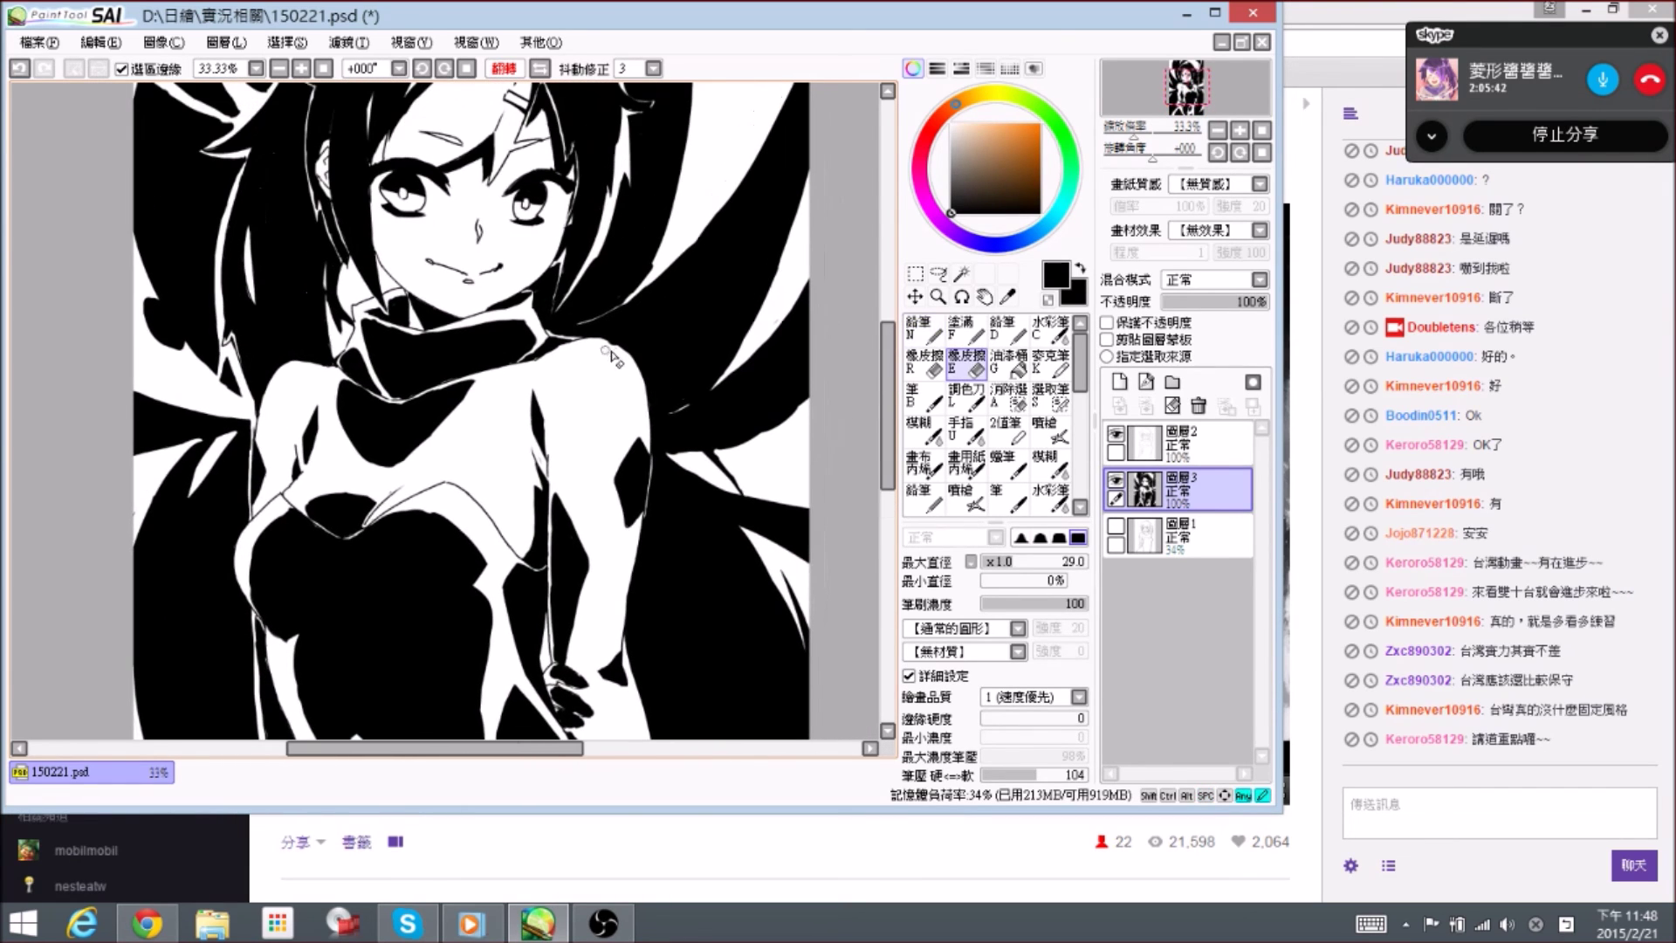
key("n")
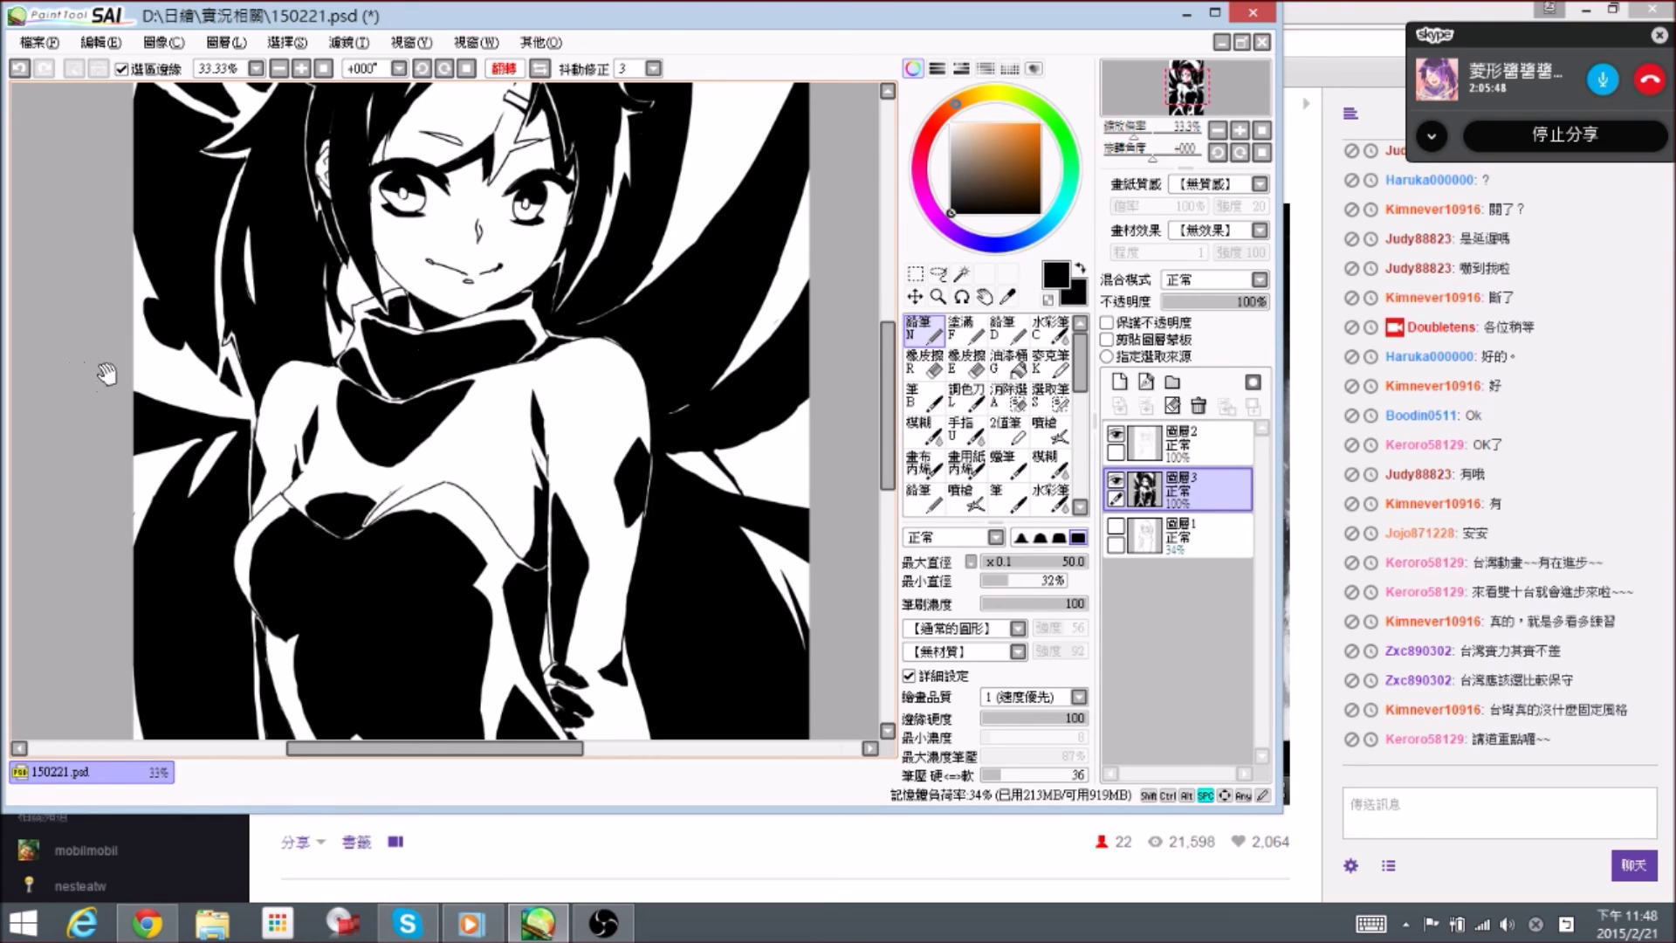
- Trim the edges of the black background spikes to the left of the figure's shoulder with the Eraser
left_click_drag(106, 377, 122, 407)
key("e")
left_click_drag(175, 330, 186, 355)
key("n")
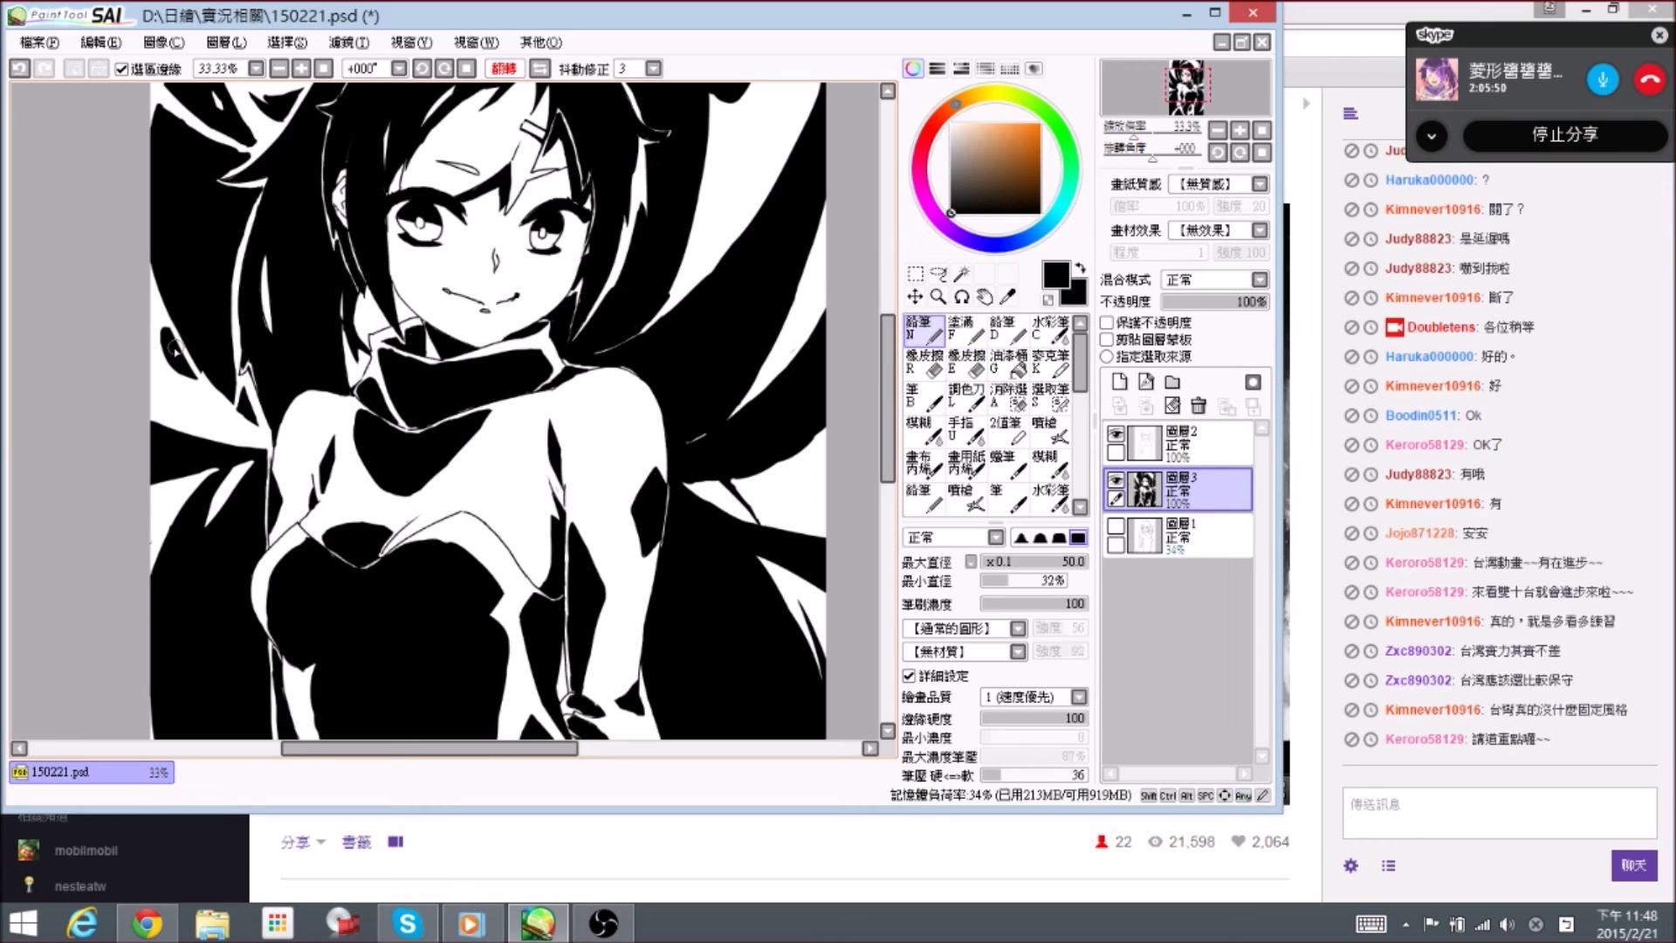
key("e")
left_click_drag(206, 377, 196, 365)
mouse_move(196, 363)
left_mouse_down()
mouse_move(212, 387)
mouse_move(196, 352)
left_mouse_up()
key("n")
- Save the drawing 150221.psd
key("space")
left_click_drag(700, 293, 669, 425)
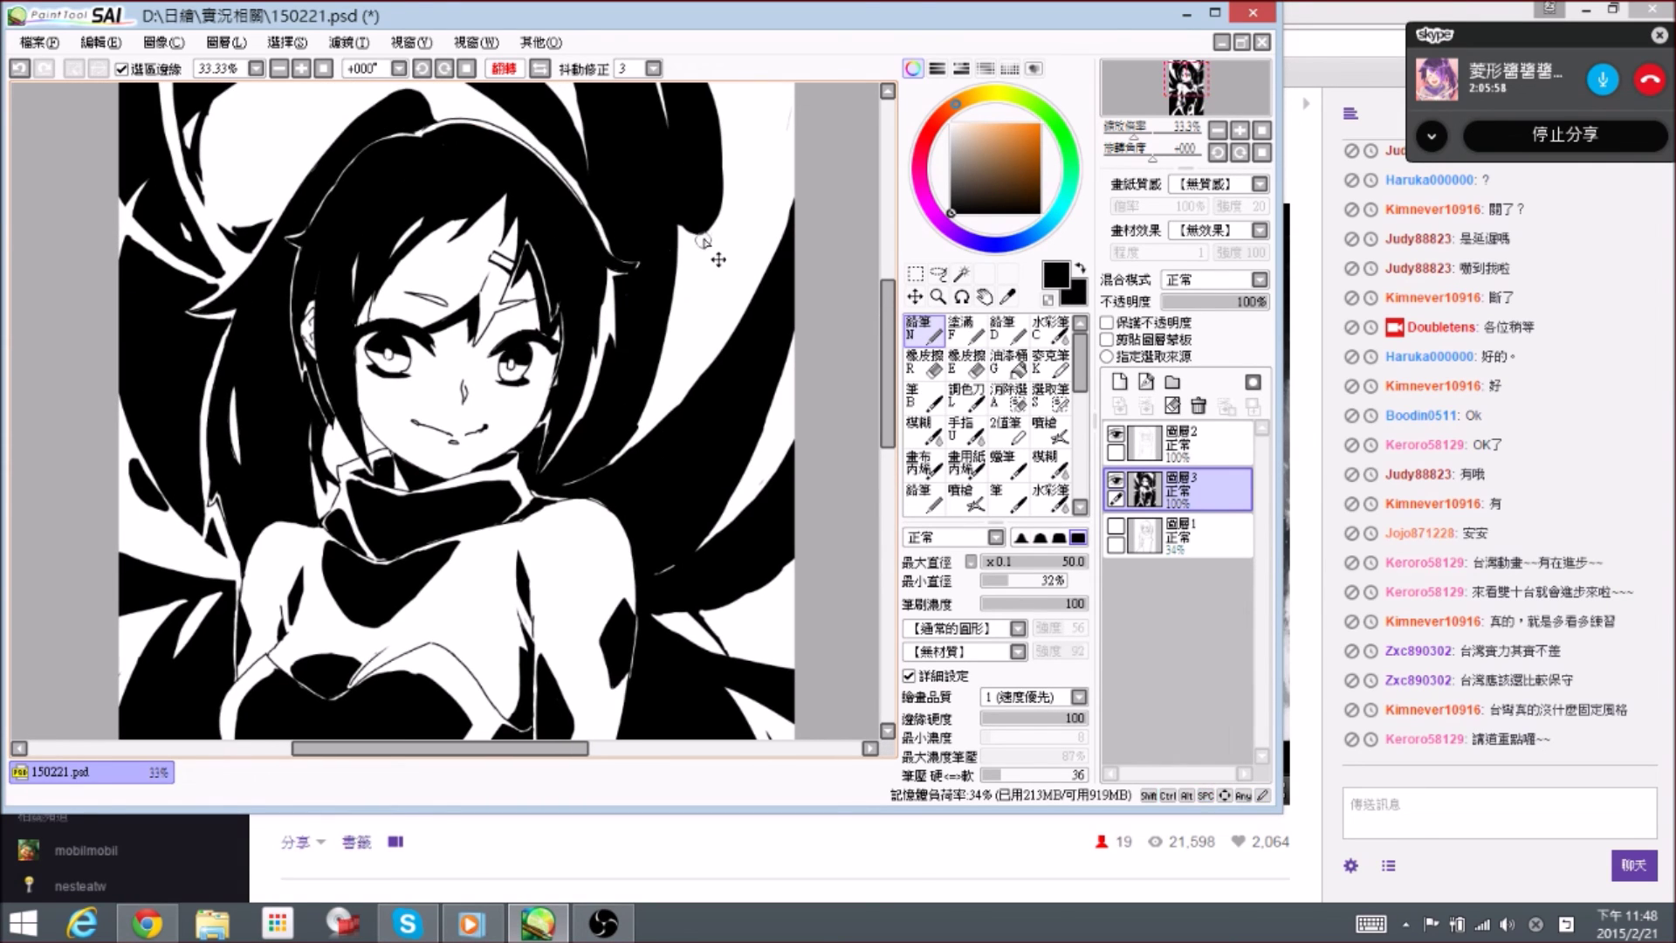
key("ctrl+s")
key("ctrl+s")
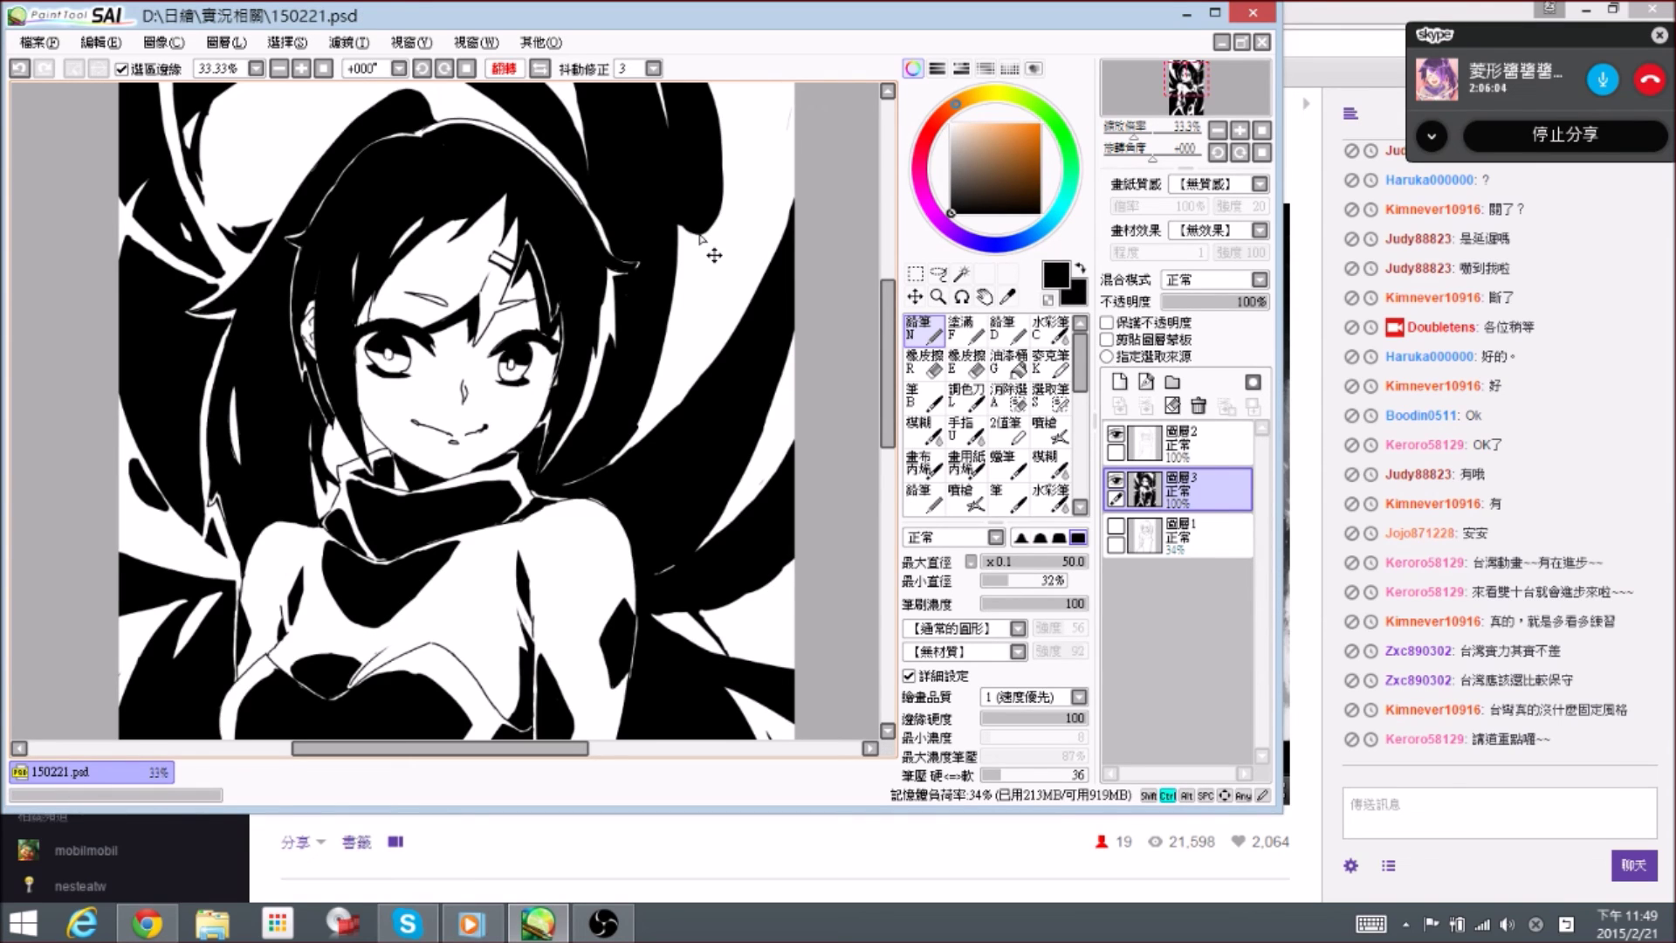
- Reshape the rounded black background spike to the upper right of the hair with the Pencil and Eraser, merging it into the neighbouring black mass
mouse_move(722, 307)
left_mouse_down()
mouse_move(624, 387)
mouse_move(626, 292)
left_mouse_up()
key("e")
key("n")
key("e")
key("n")
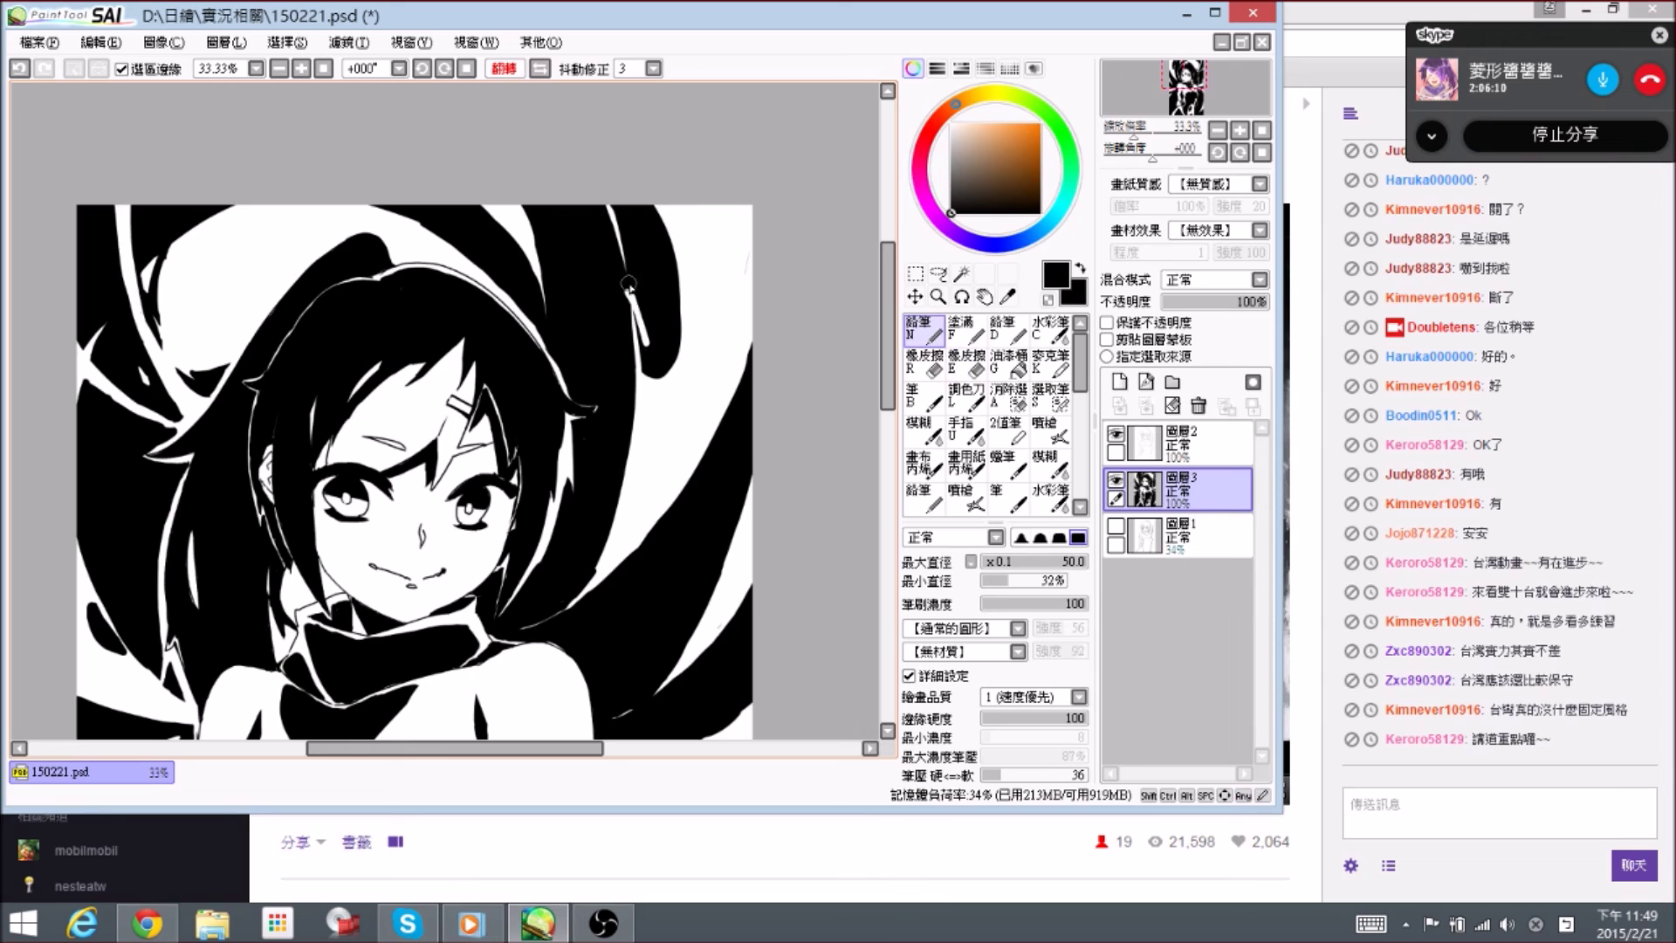
mouse_move(631, 331)
left_mouse_down()
mouse_move(663, 419)
mouse_move(668, 355)
left_mouse_up()
key("e")
mouse_move(672, 272)
left_mouse_down()
mouse_move(706, 226)
mouse_move(661, 262)
left_mouse_up()
left_click_drag(699, 206, 664, 271)
key("n")
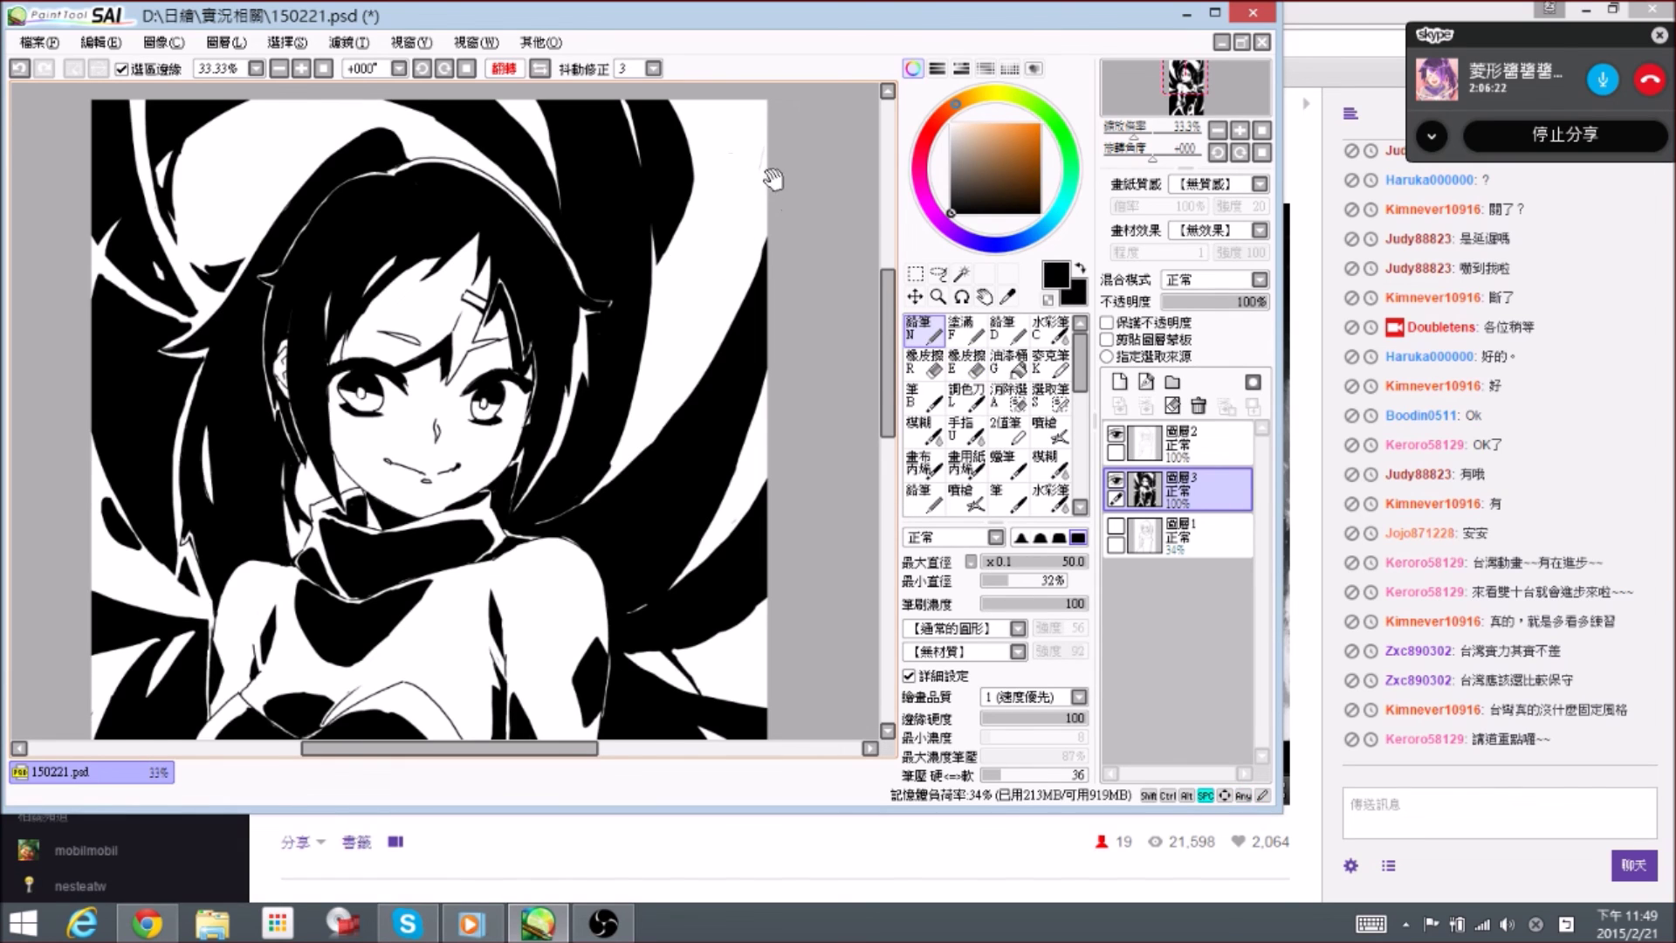
- Touch up the edge of the black background spike to the upper left of the head with the Eraser
scroll(772, 209, "up", 3)
left_click_drag(208, 324, 337, 291)
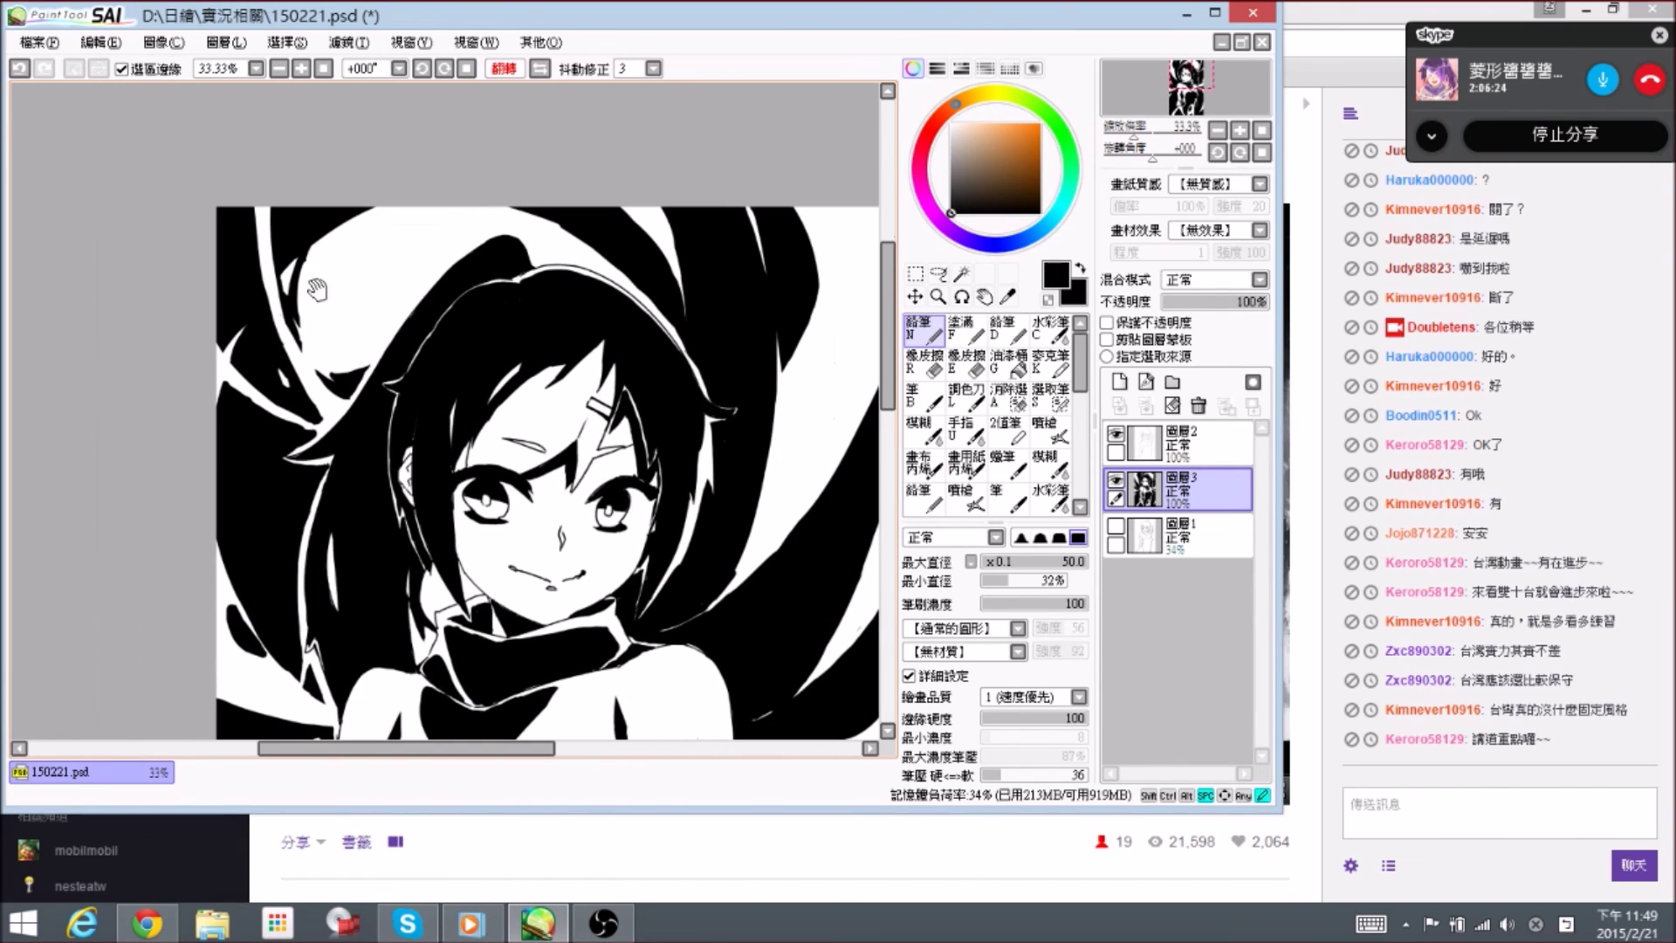
key("e")
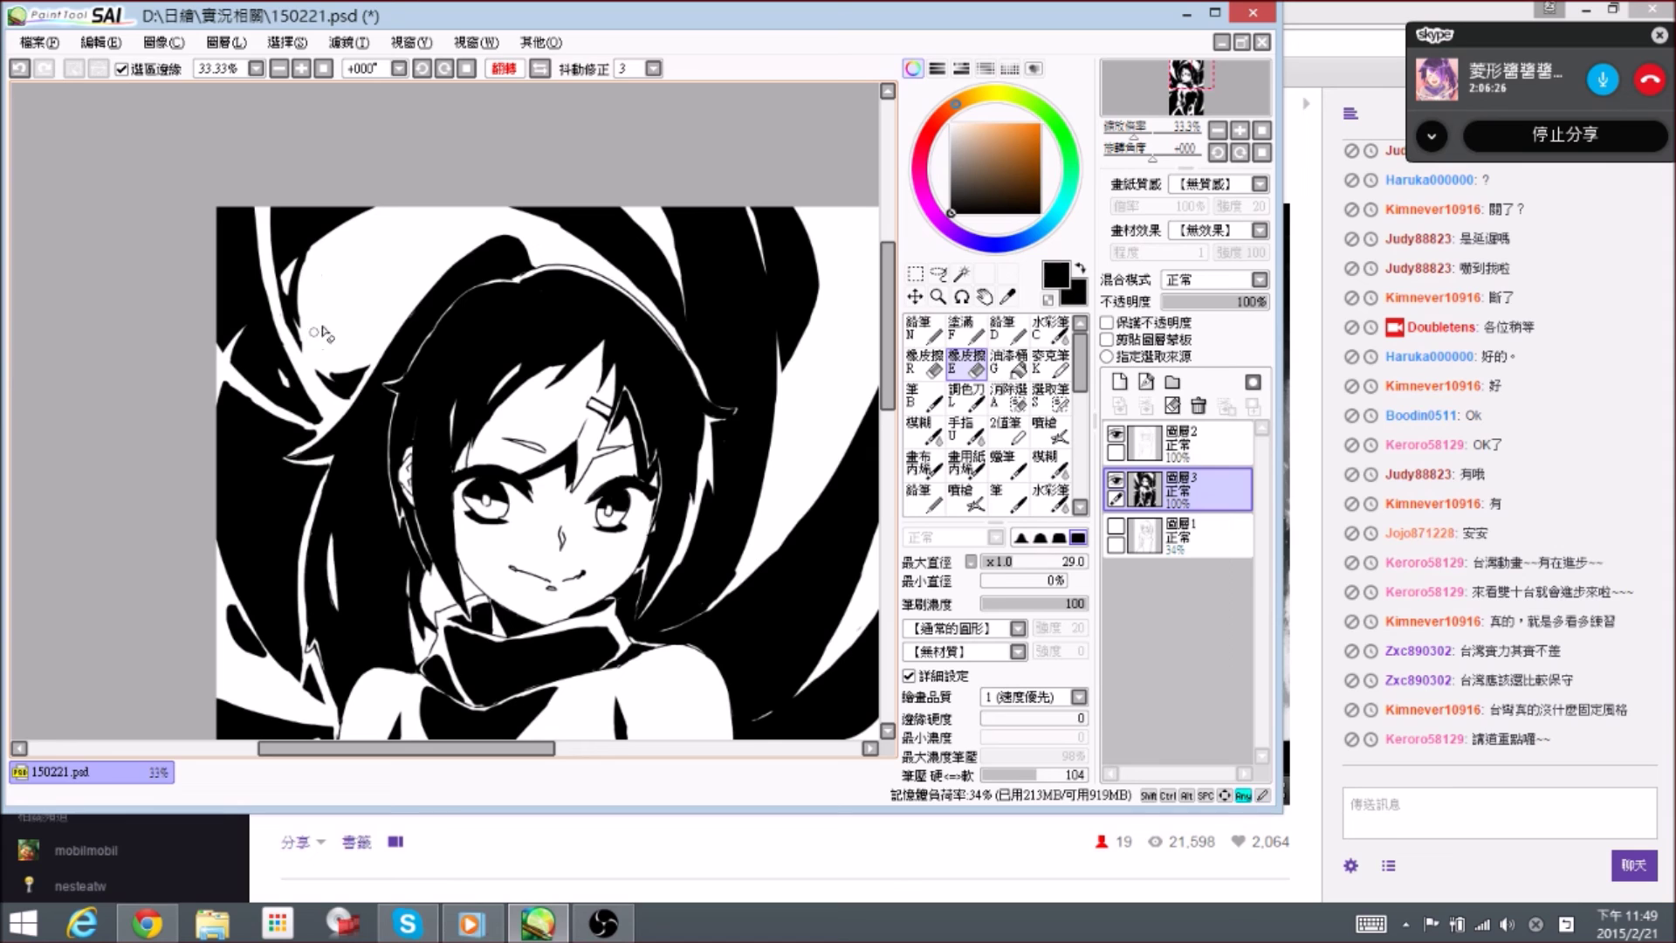
key("n")
- Return the mirrored canvas view to normal, check the whole figure, and save the drawing
key("space")
left_click_drag(742, 389, 540, 246)
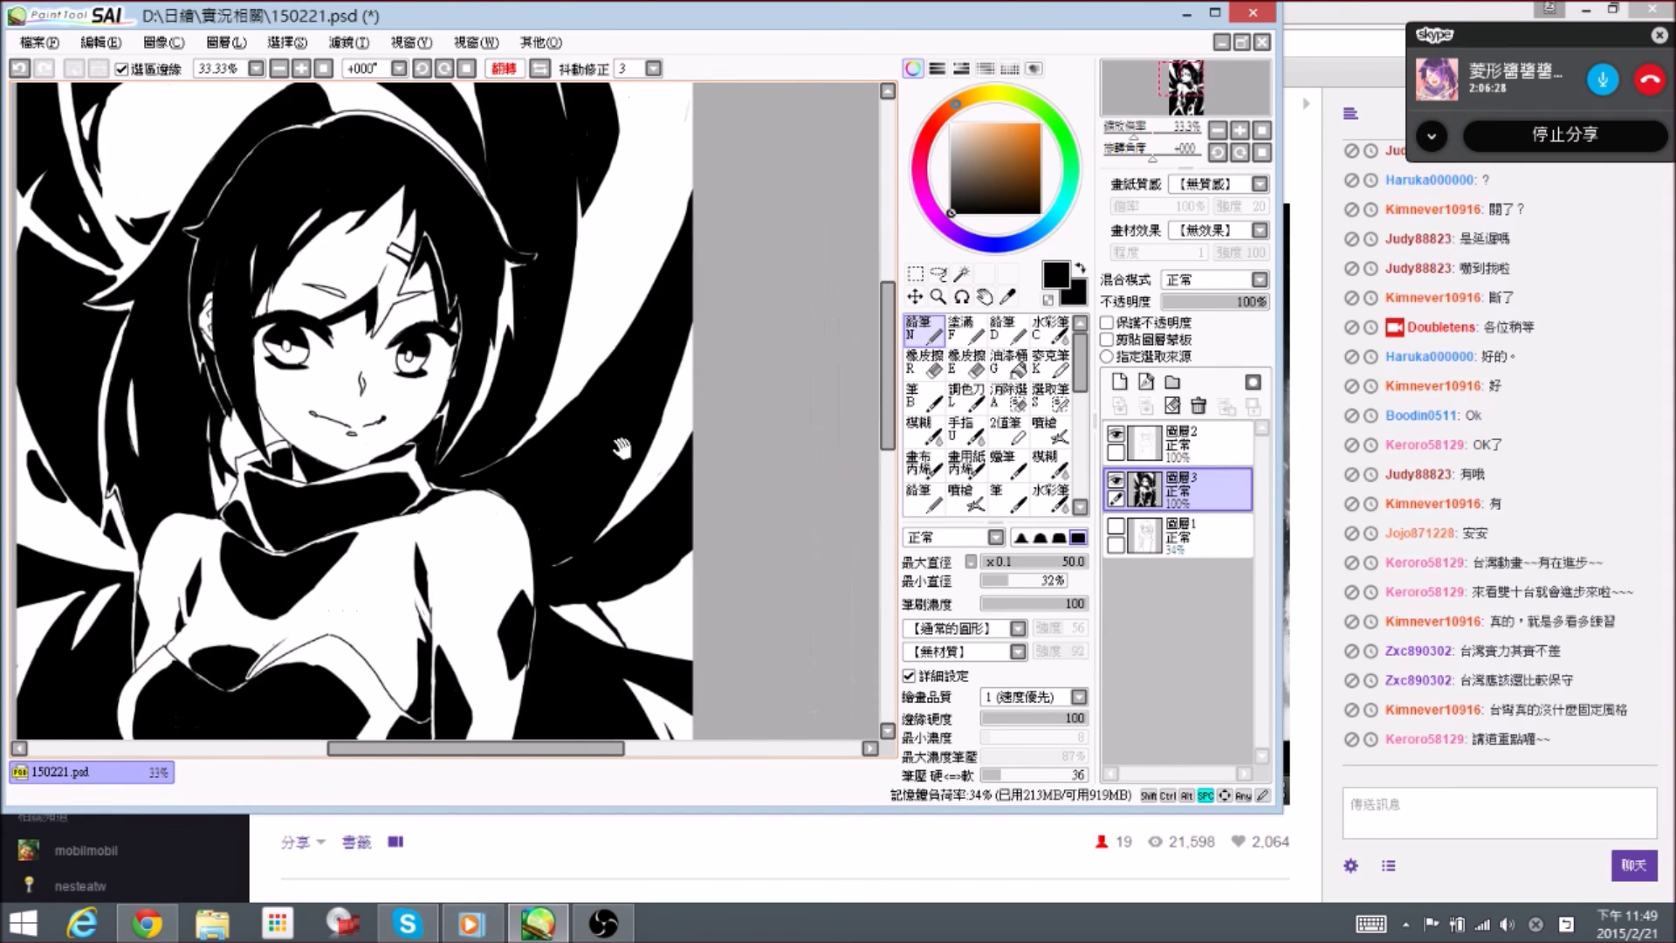
left_click_drag(531, 476, 602, 350)
left_click(467, 69)
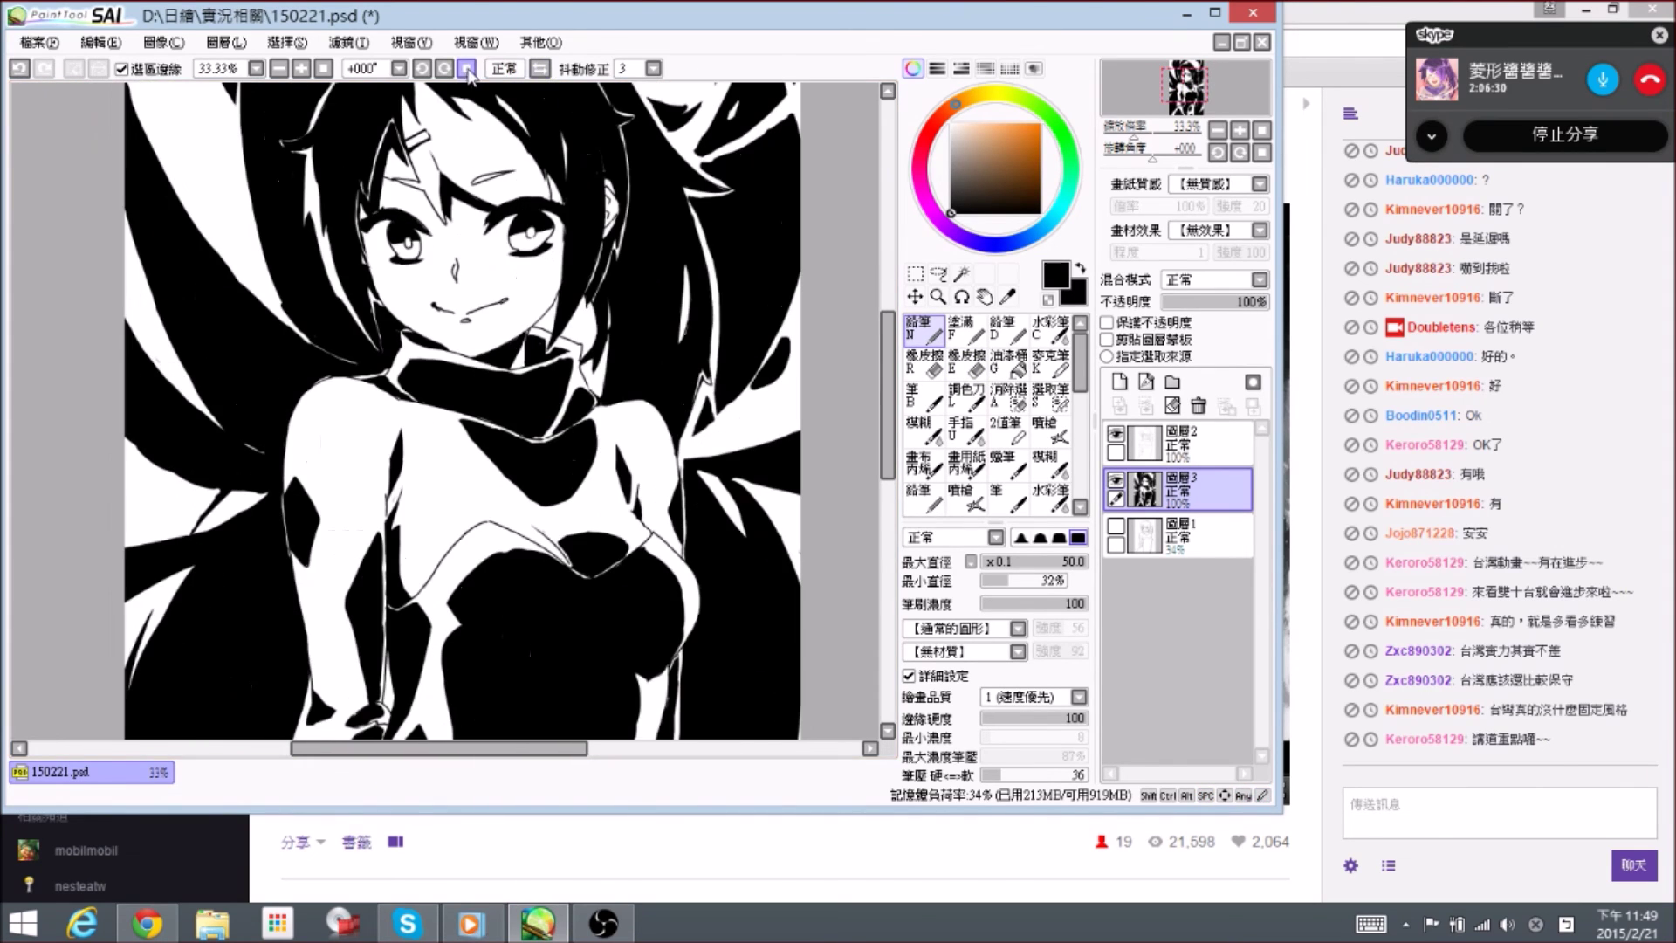
scroll(576, 288, "down", 3)
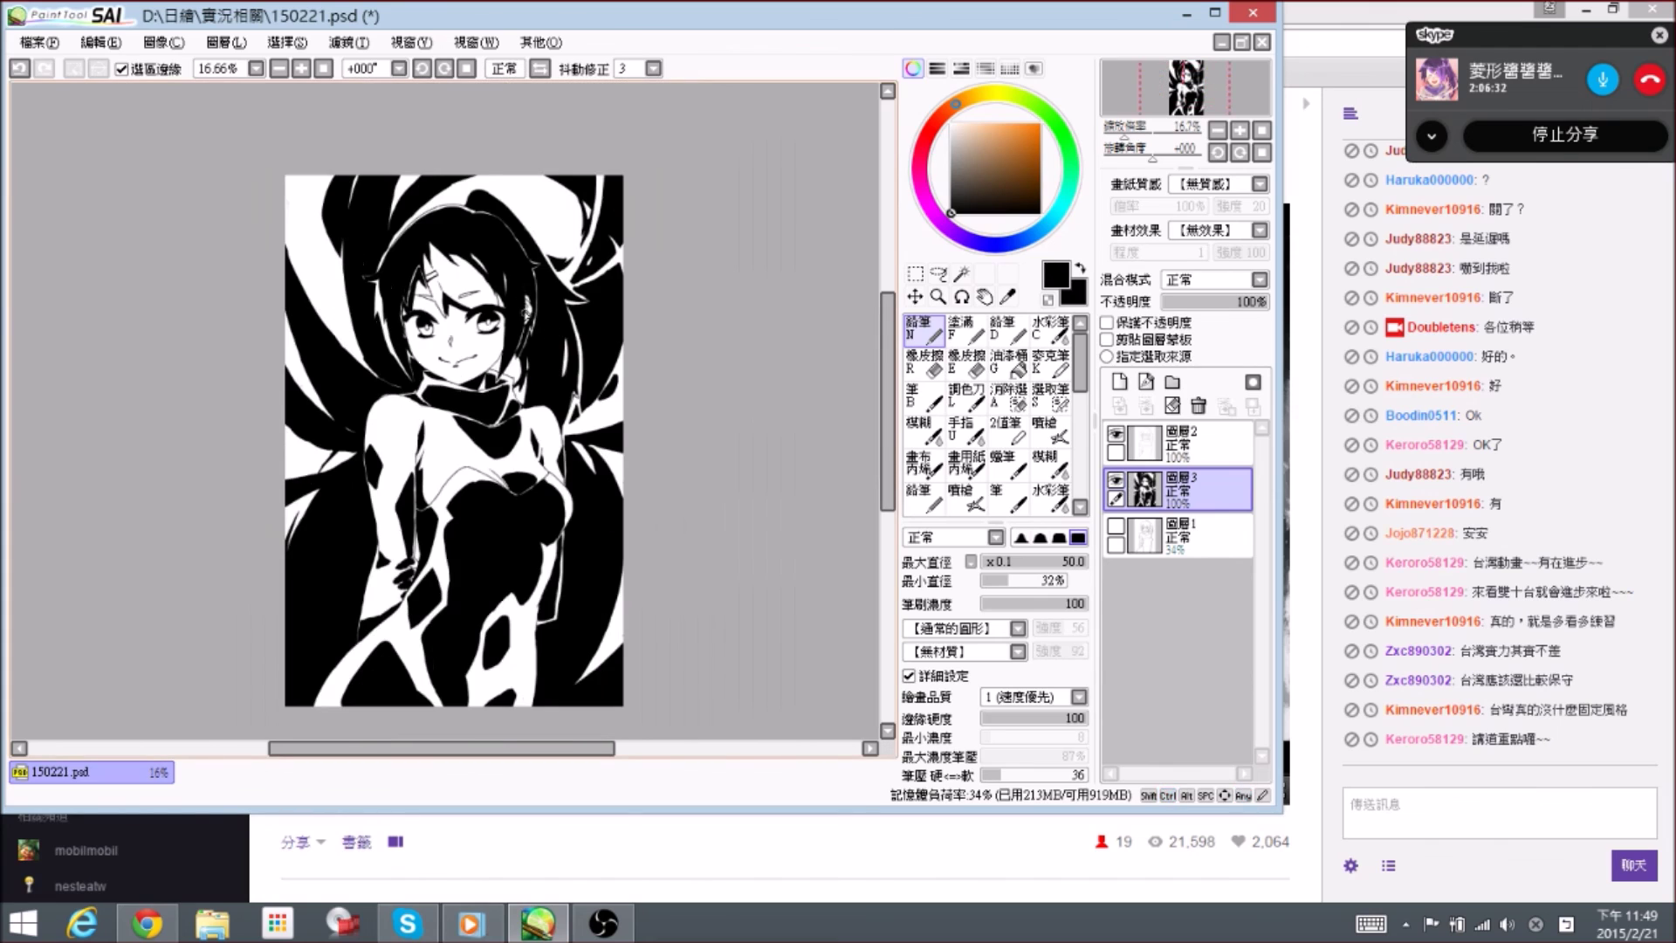
key("ctrl+s")
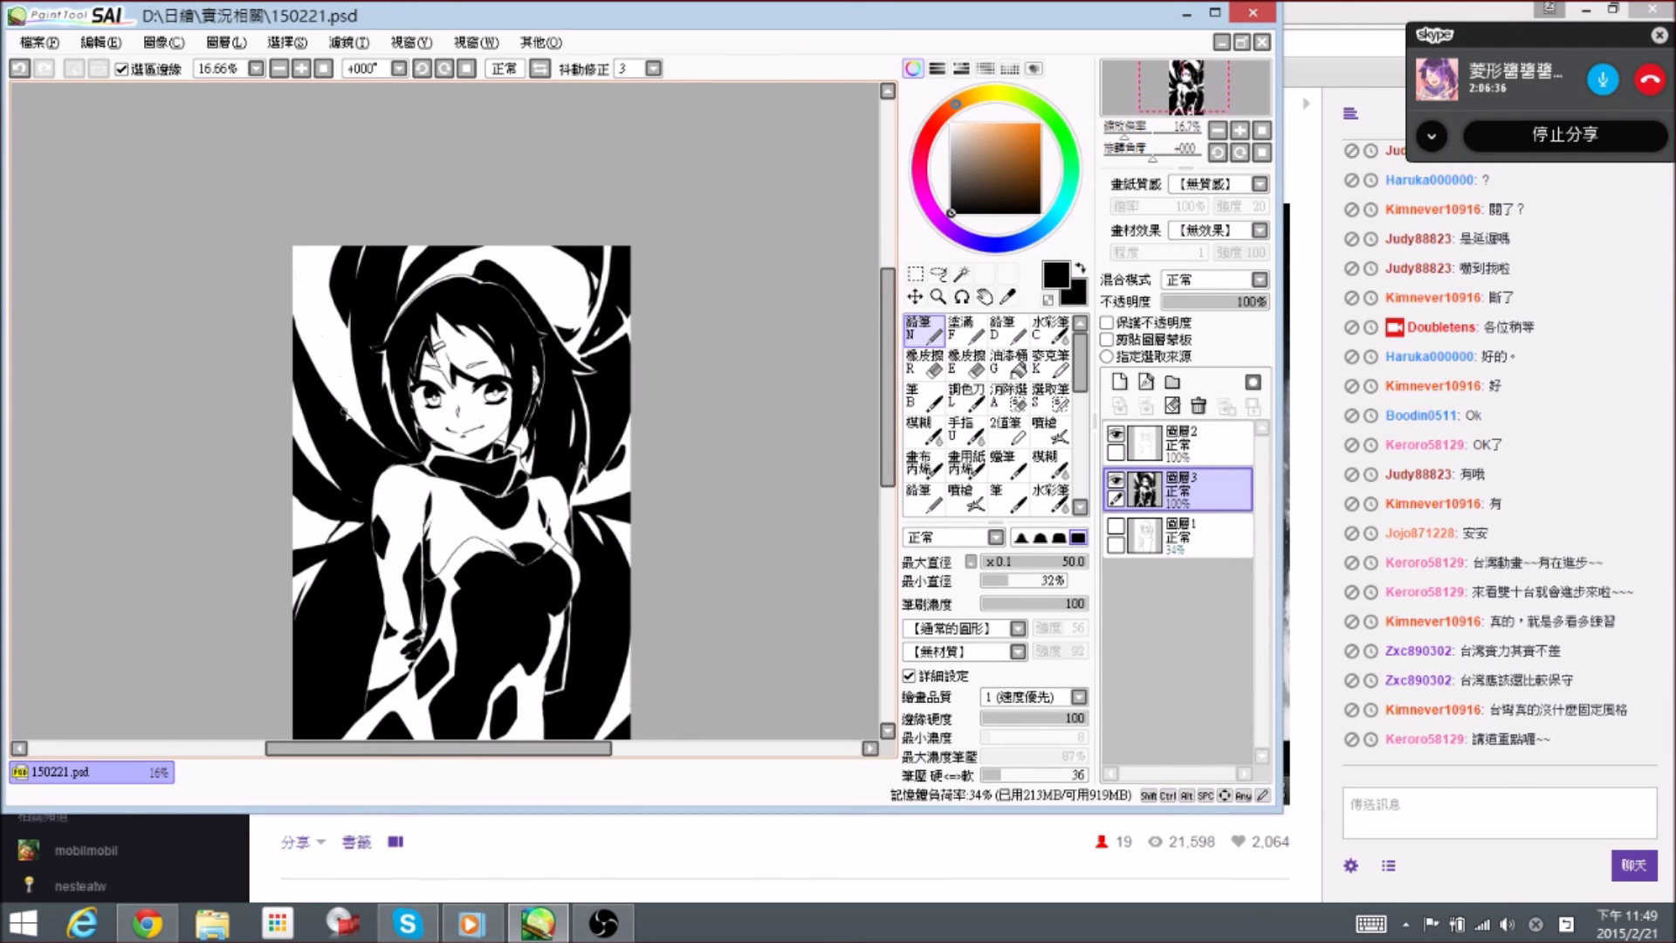
scroll(341, 426, "up", 1)
left_click_drag(377, 520, 391, 368)
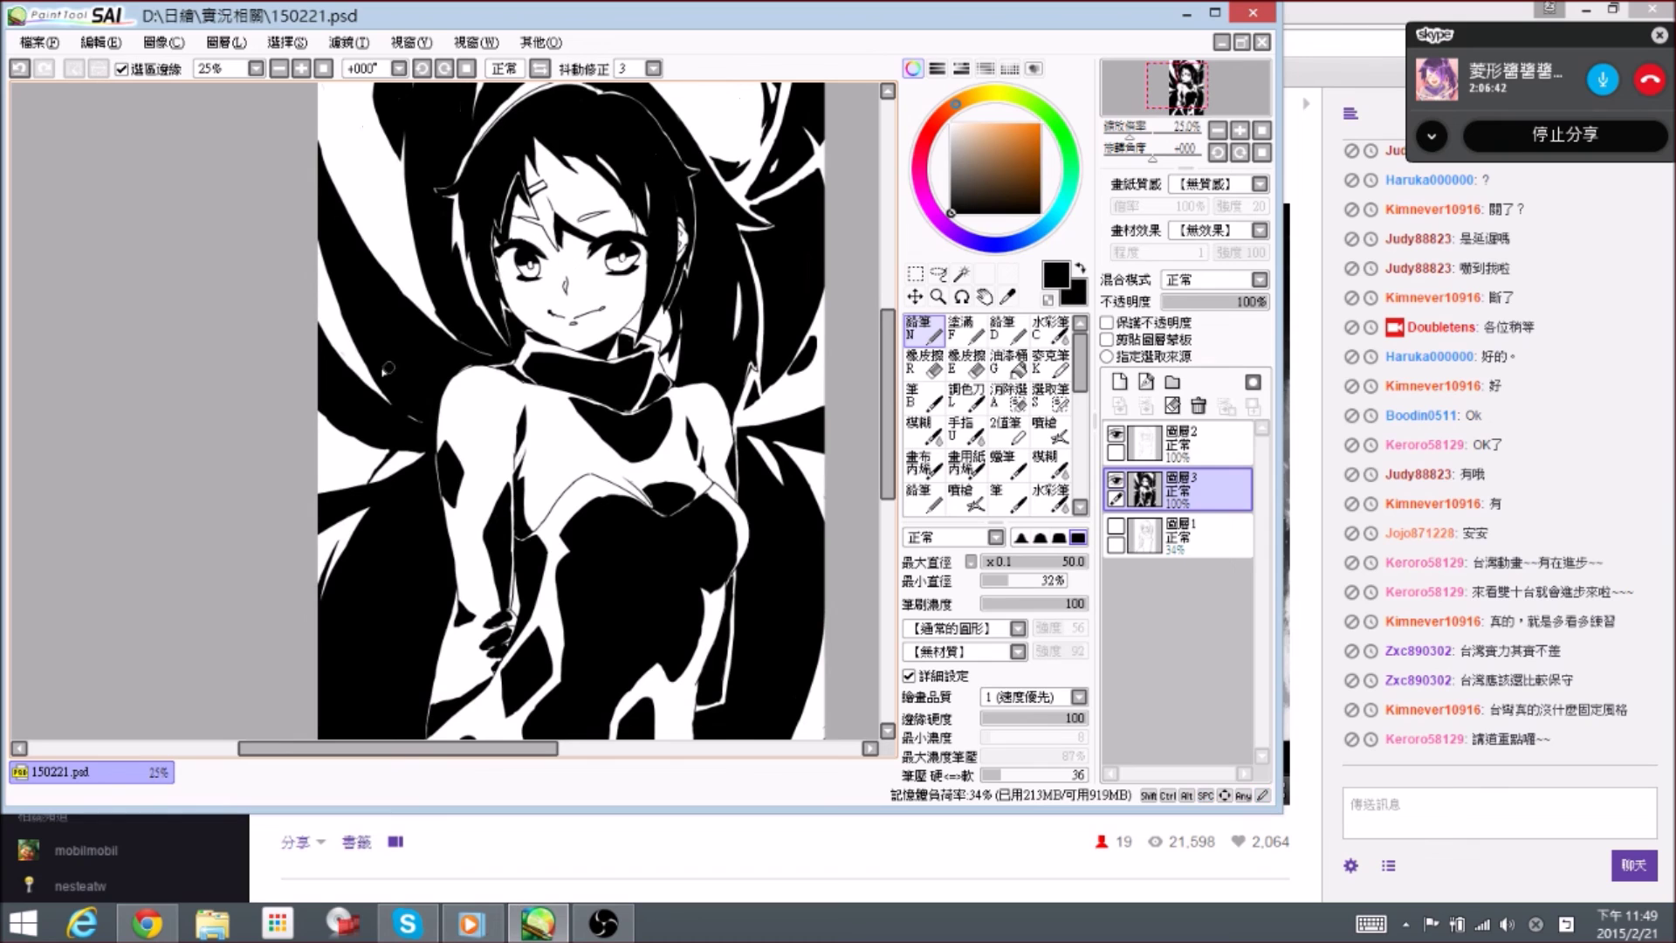
mouse_move(543, 451)
left_mouse_down()
mouse_move(504, 198)
mouse_move(541, 451)
left_mouse_up()
scroll(518, 385, "down", 1)
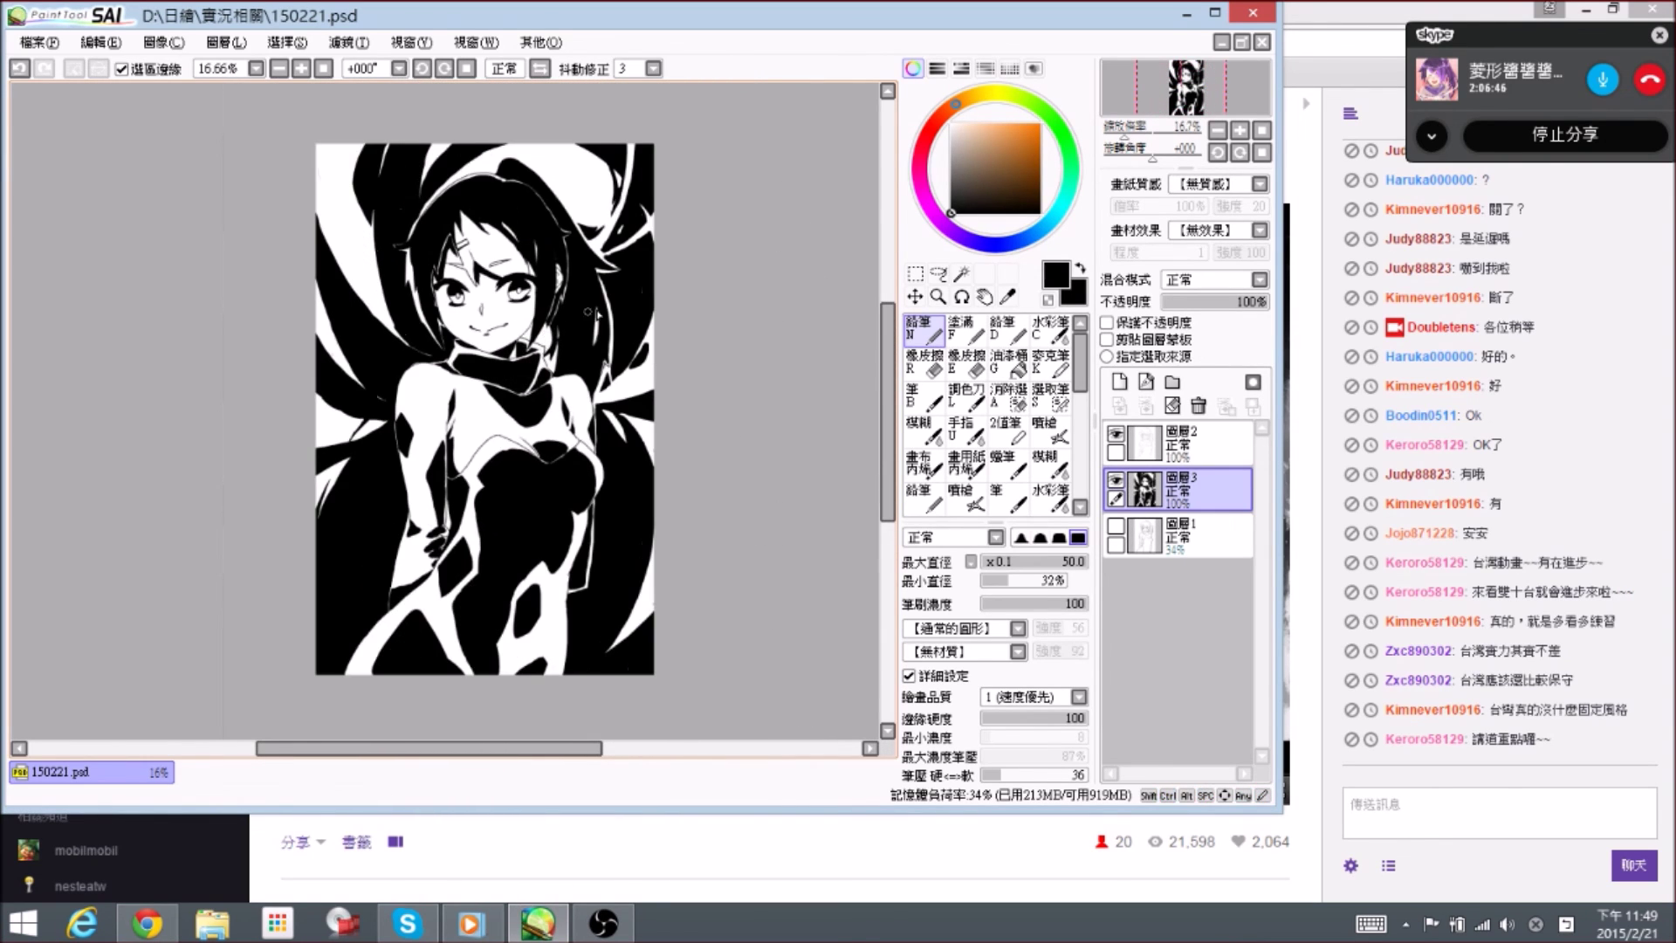
key("ctrl+s")
- Set the Pencil's maximum diameter to 20.0 and refine the hair strand tip overlapping the collar beside the jaw
scroll(587, 277, "up", 4)
key("bracketleft")
key("bracketleft")
key("bracketleft")
key("bracketleft")
key("bracketleft")
mouse_move(569, 305)
left_mouse_down()
mouse_move(538, 374)
mouse_move(554, 381)
mouse_move(576, 278)
mouse_move(525, 344)
mouse_move(553, 333)
left_mouse_up()
key("e")
key("n")
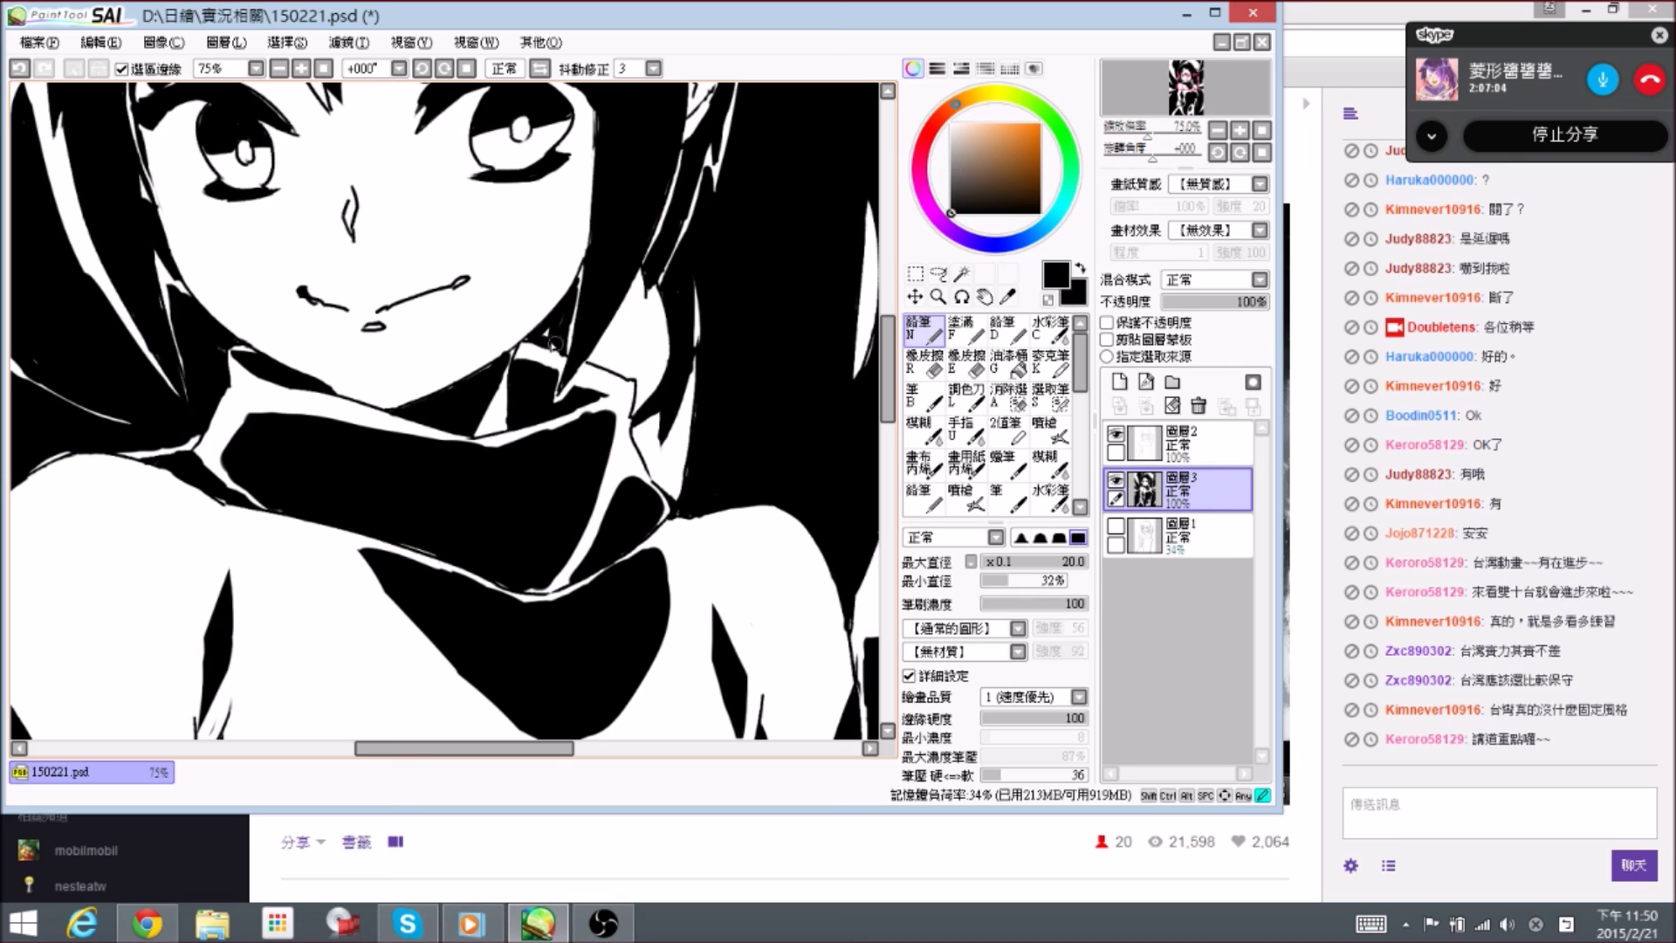
key("e")
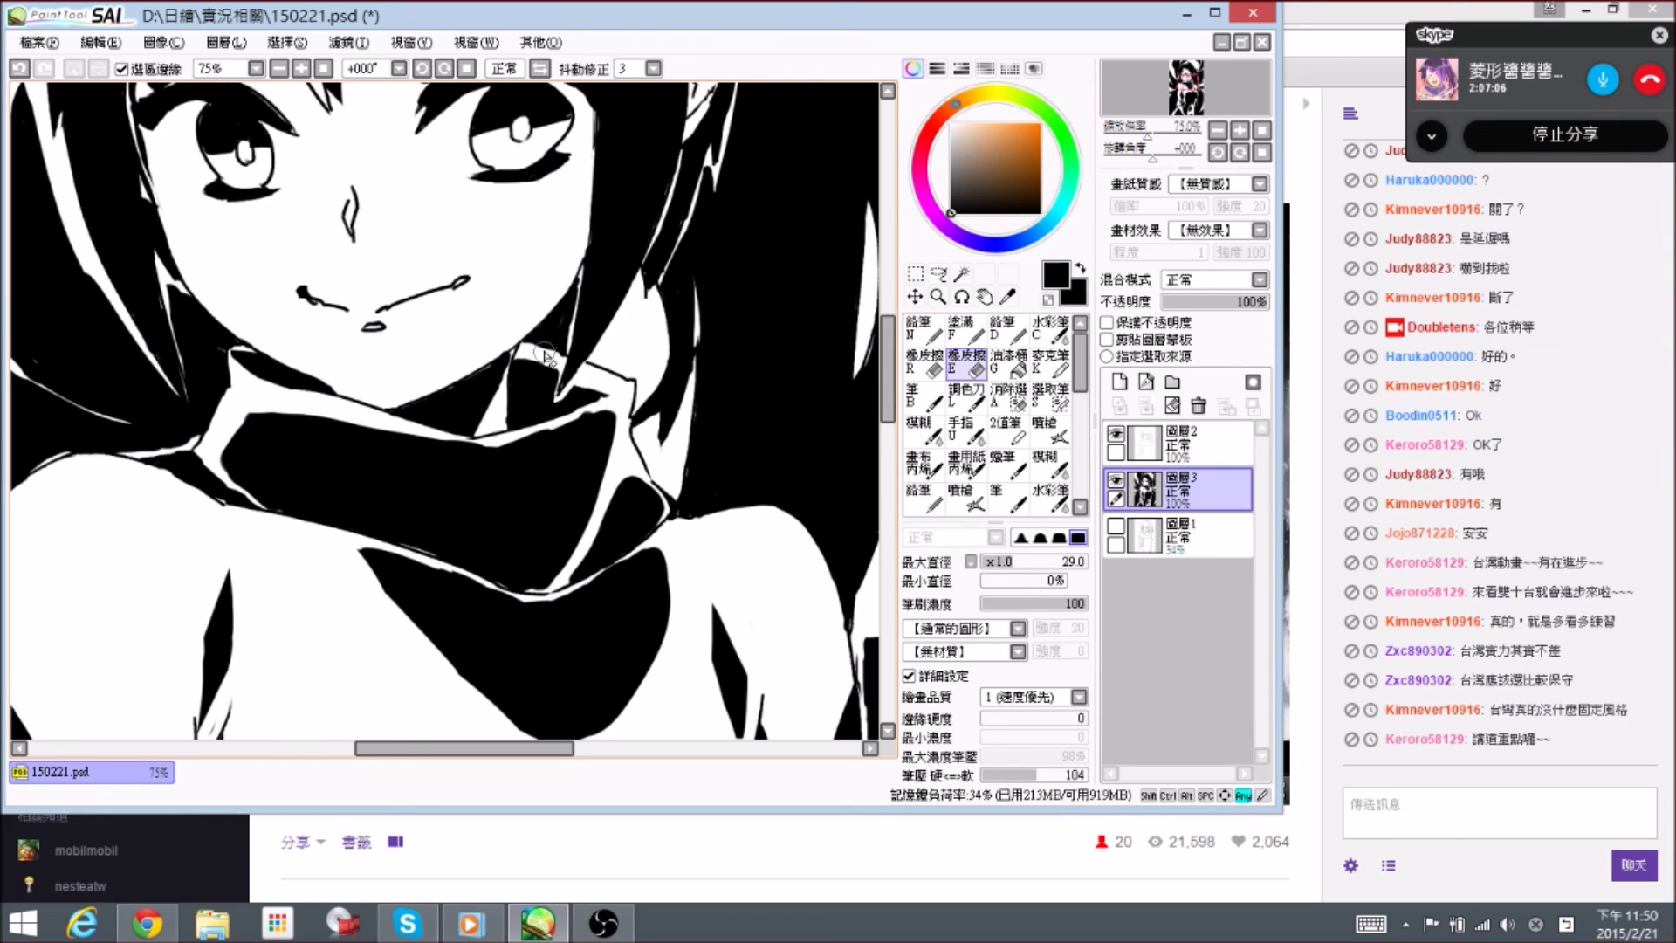
key("n")
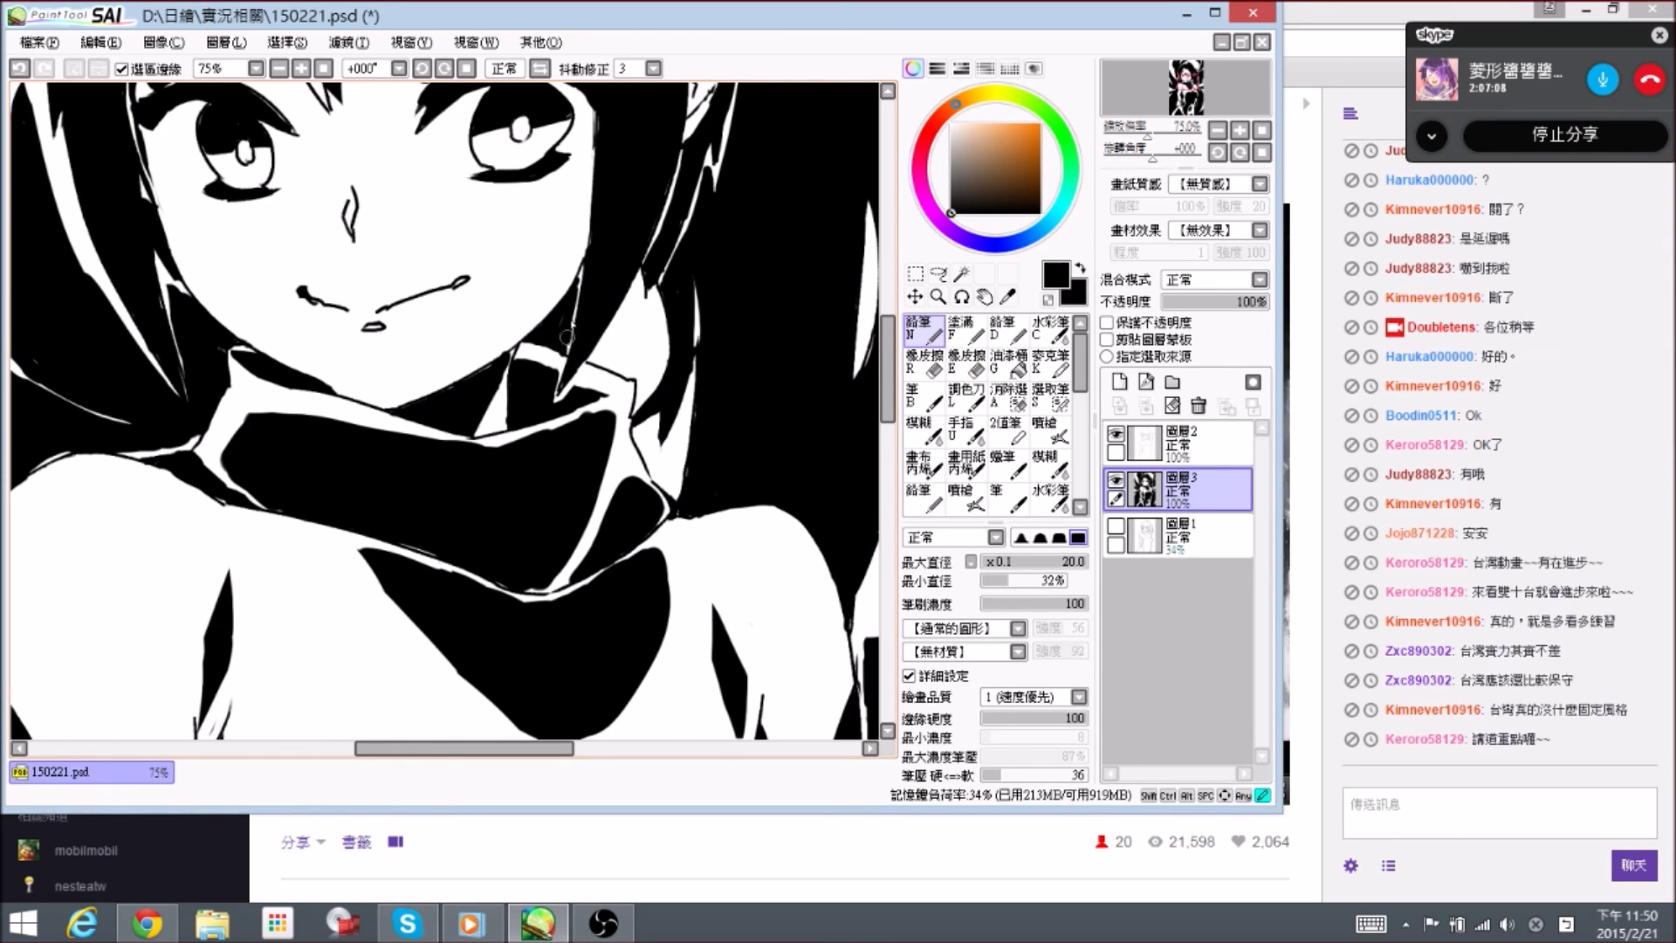
- Sharpen the white collar edge and the neck shadow below the jaw with alternating Pencil and Eraser strokes
key("e")
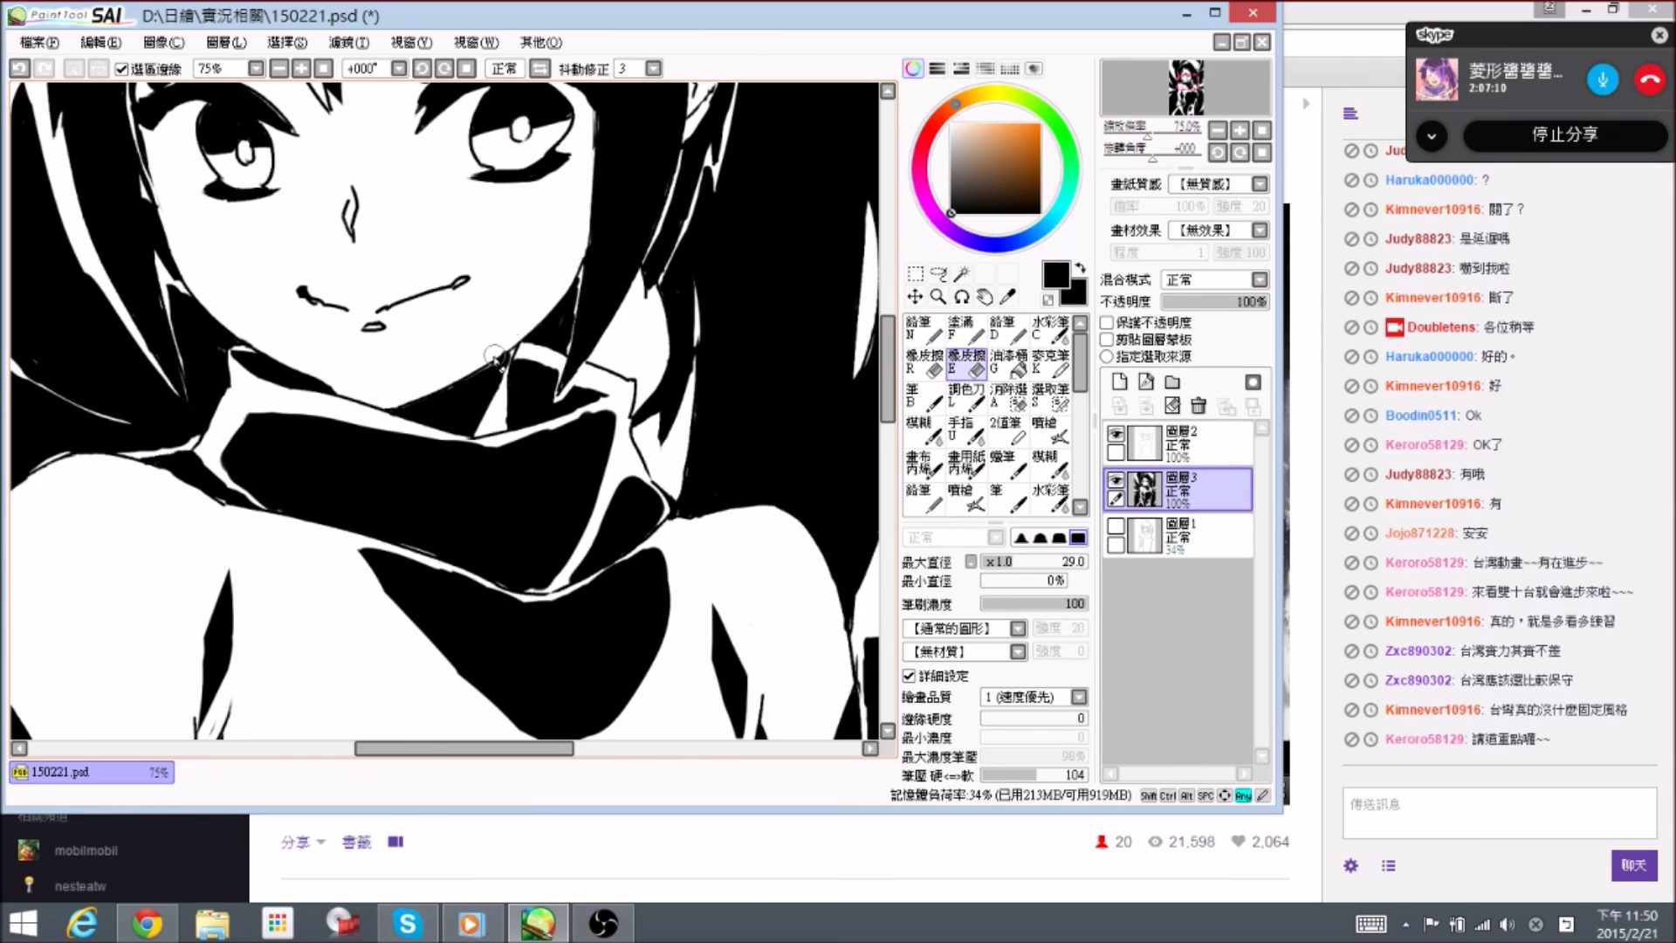
key("n")
key("e")
key("n")
key("e")
key("n")
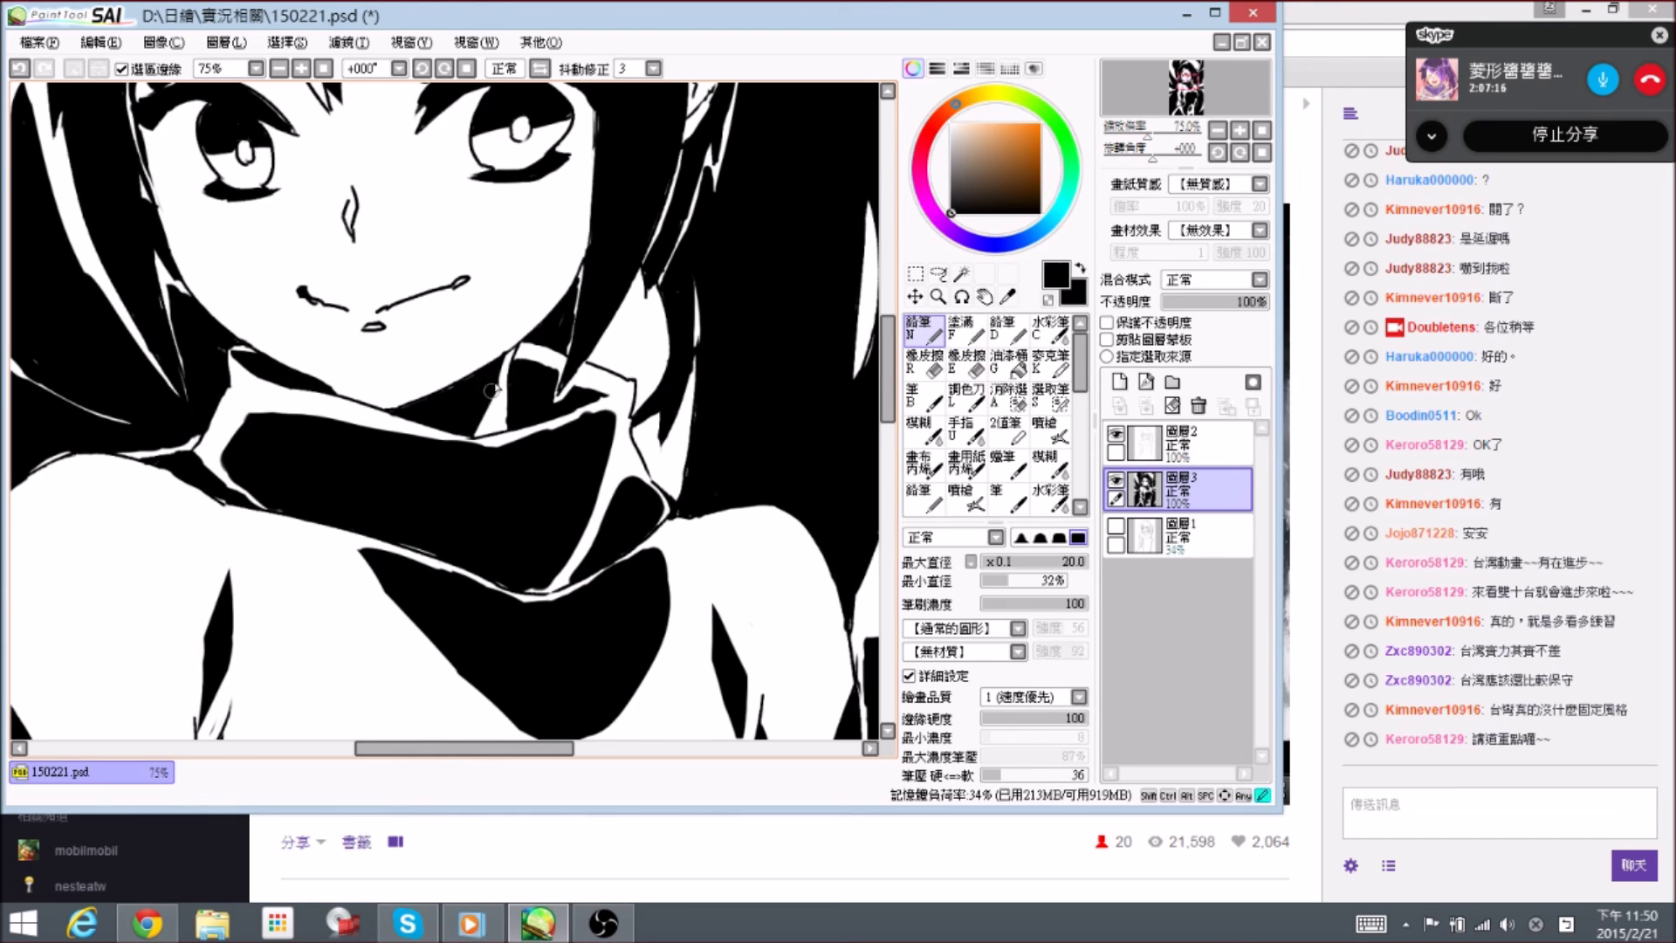
key("e")
key("n")
- Reduce the white gap between the side hair strands and the collar beside the jaw using black Pencil strokes
mouse_move(650, 337)
left_mouse_down()
mouse_move(631, 359)
mouse_move(544, 340)
mouse_move(569, 333)
mouse_move(559, 349)
left_mouse_up()
key("e")
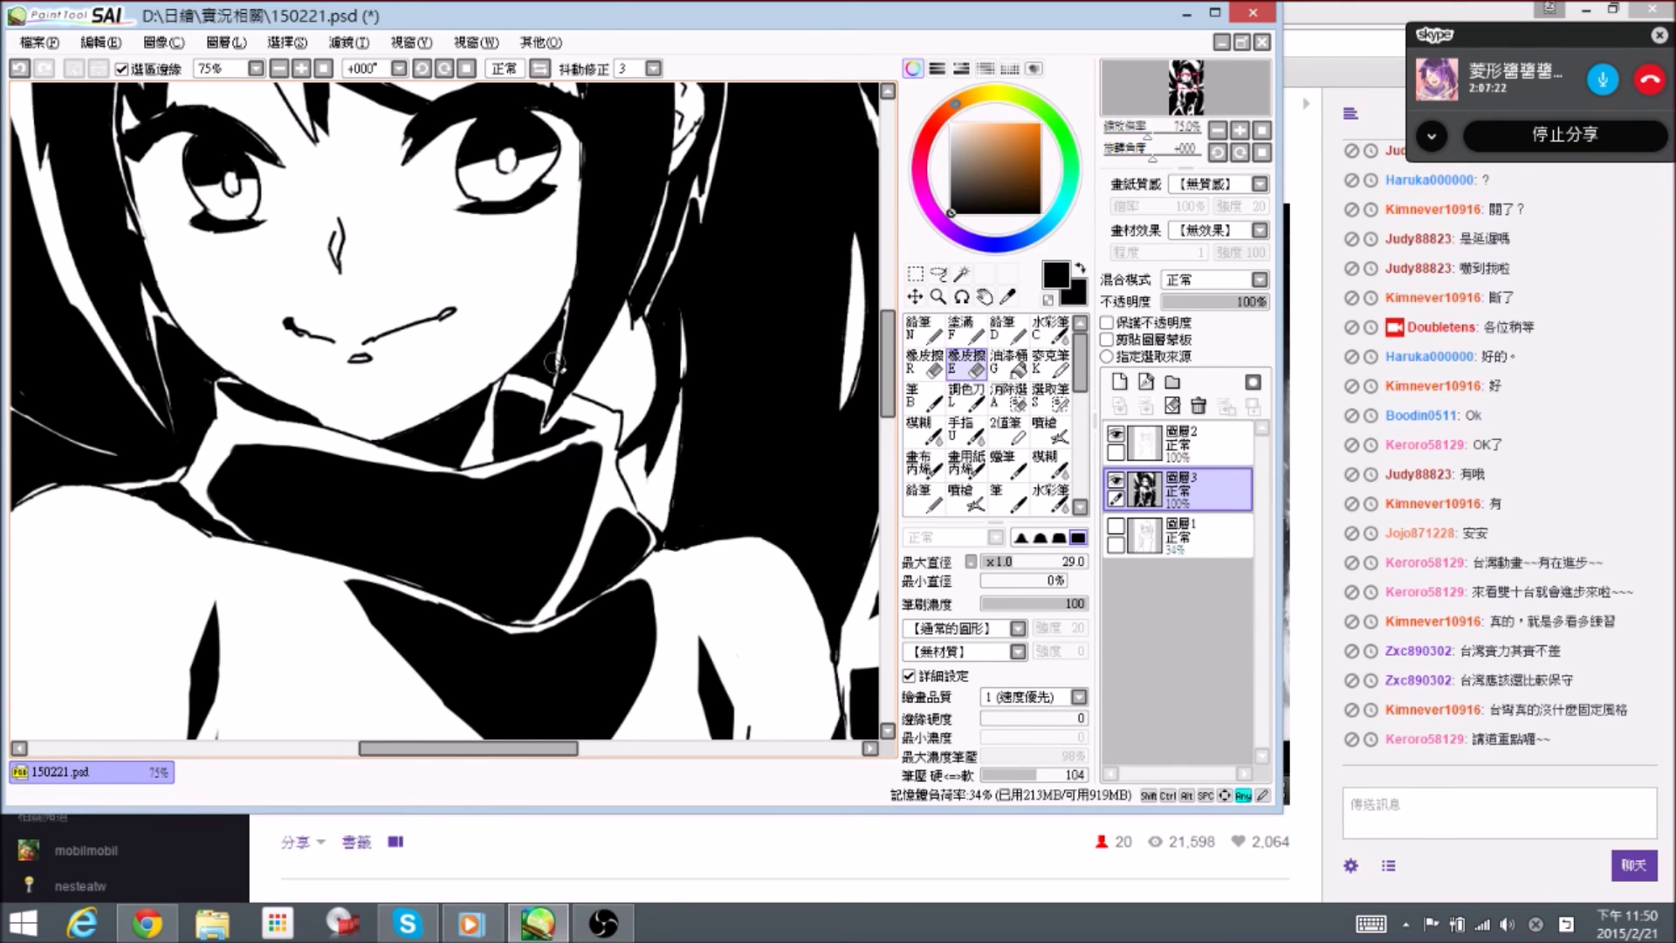
key("n")
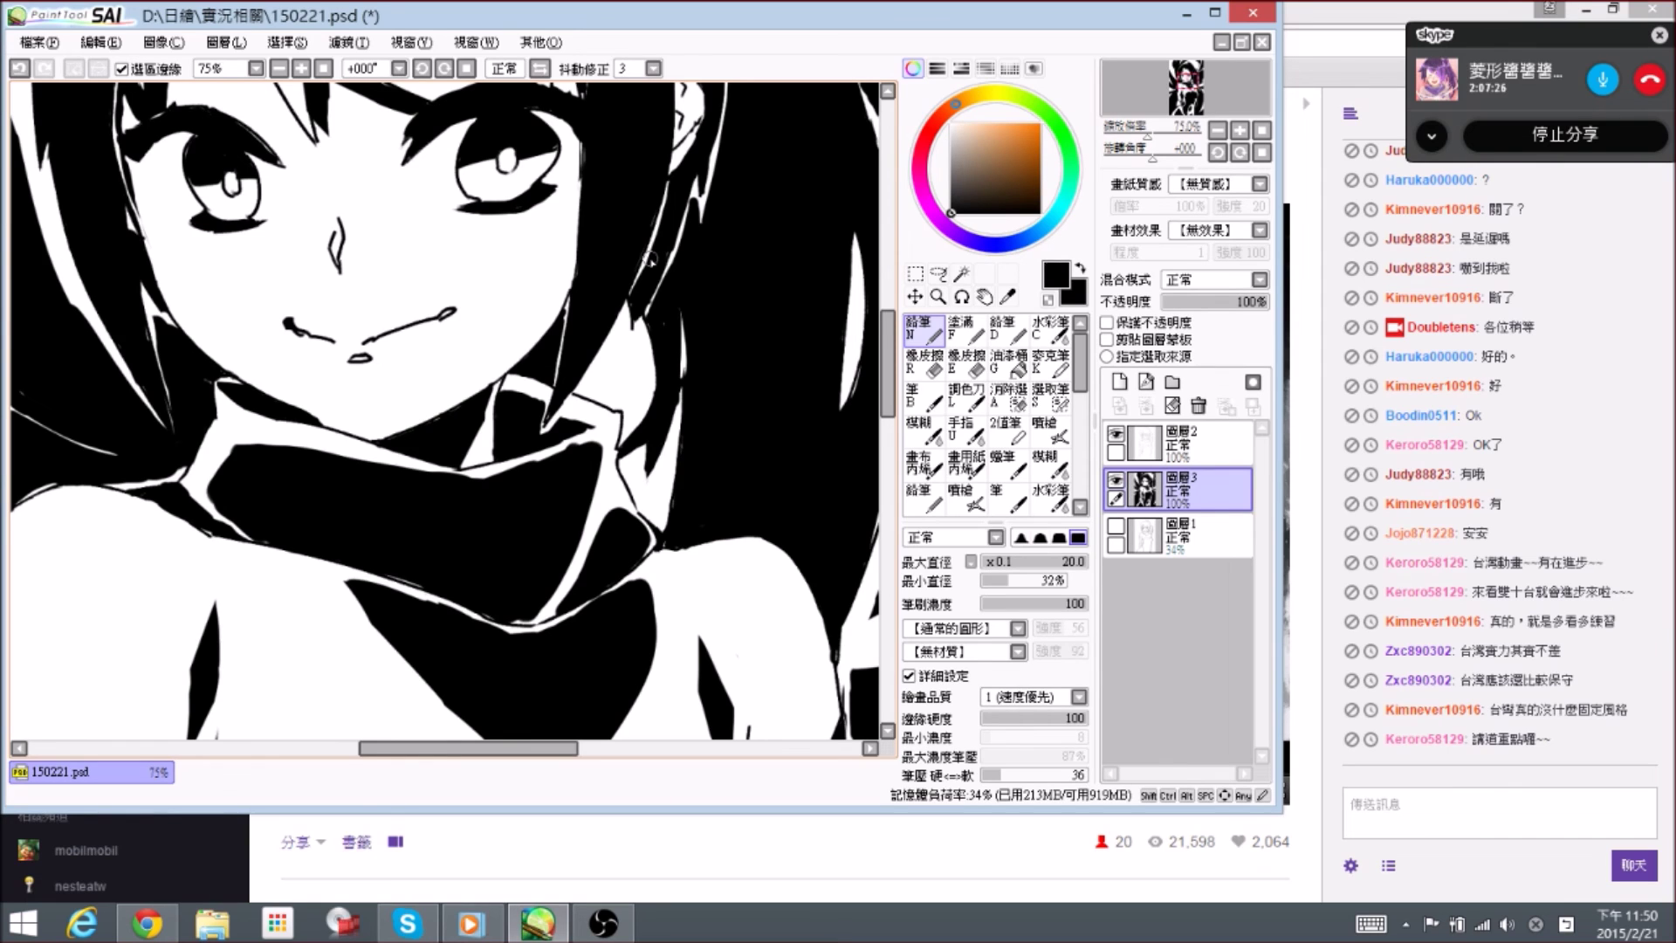
mouse_move(620, 408)
left_mouse_down()
mouse_move(631, 432)
mouse_move(598, 417)
mouse_move(634, 354)
mouse_move(630, 377)
mouse_move(646, 371)
mouse_move(657, 398)
mouse_move(655, 384)
mouse_move(634, 455)
mouse_move(632, 390)
mouse_move(613, 412)
mouse_move(625, 430)
mouse_move(647, 399)
left_mouse_up()
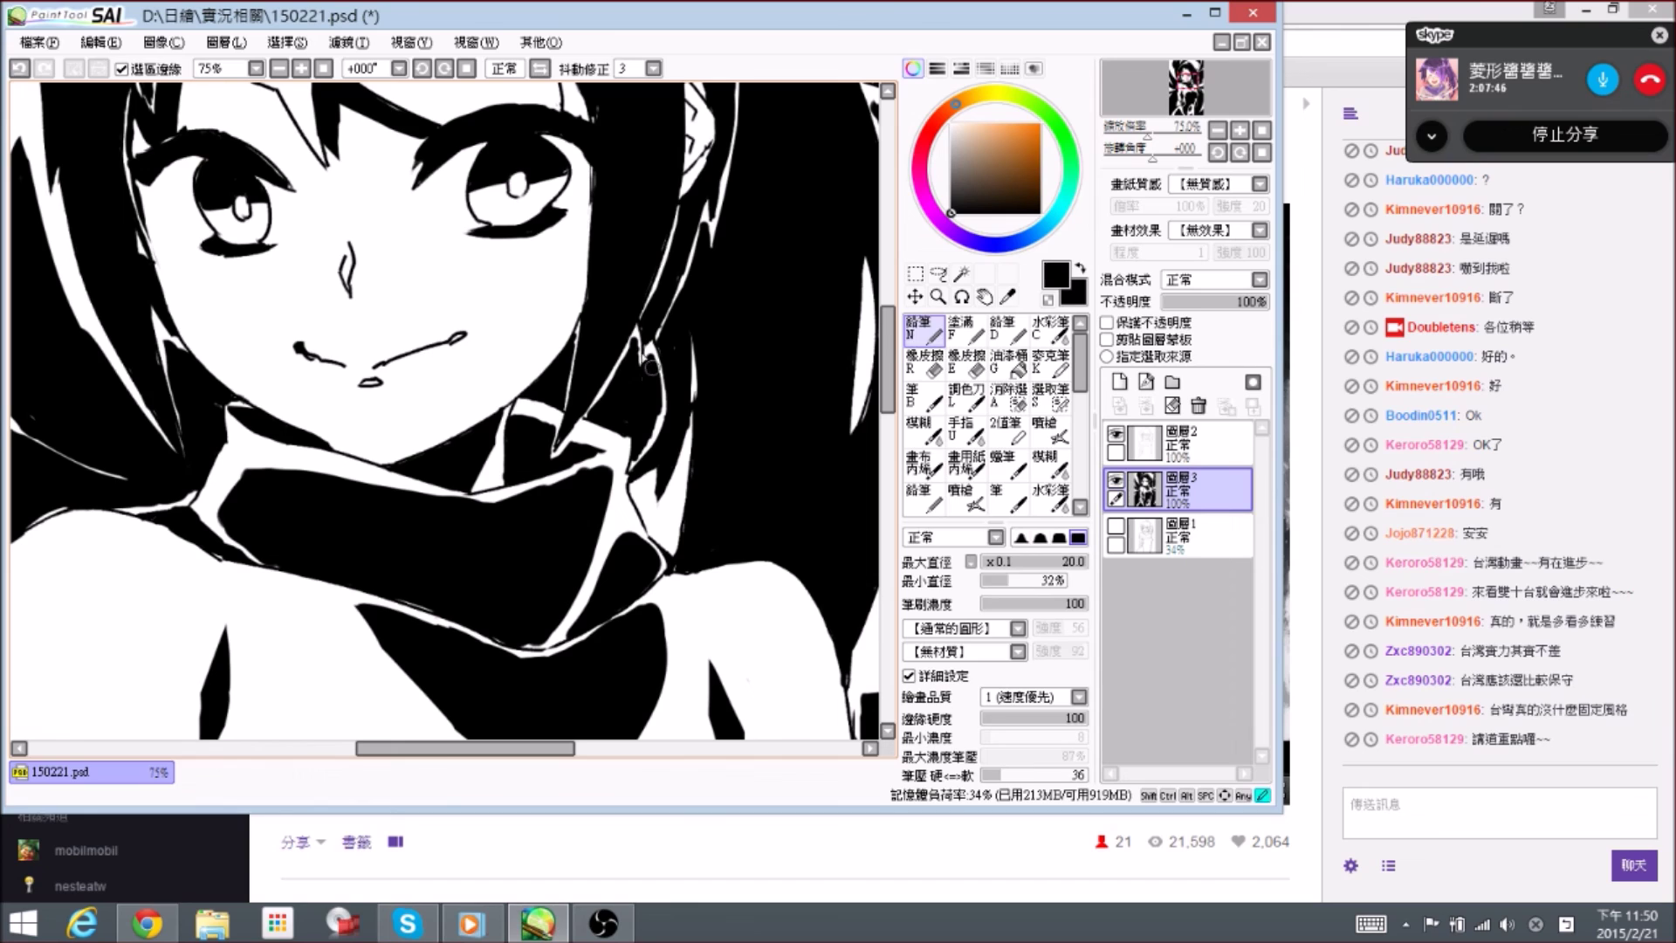
- Refine the thin white highlights between the hair strands just outside the collar with alternating Eraser and Pencil strokes
key("e")
key("n")
left_click_drag(631, 336, 634, 333)
key("e")
key("n")
key("e")
key("n")
key("e")
left_click_drag(648, 350, 638, 384)
key("n")
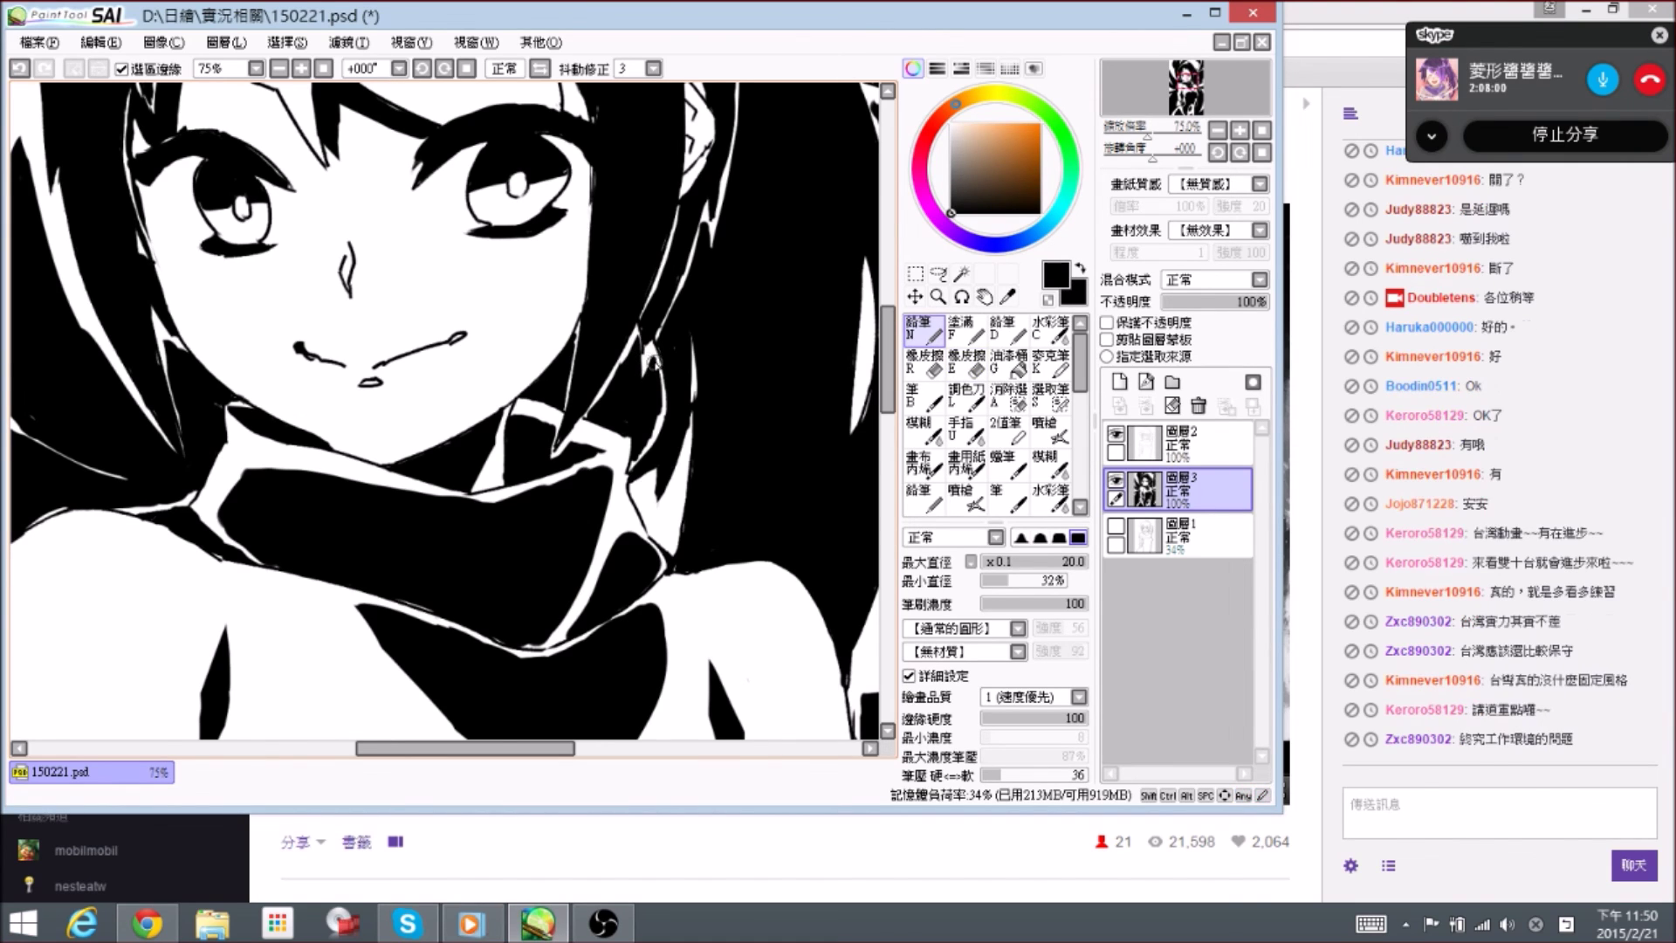
- Check the figure from a distance and save the drawing
scroll(729, 345, "down", 2)
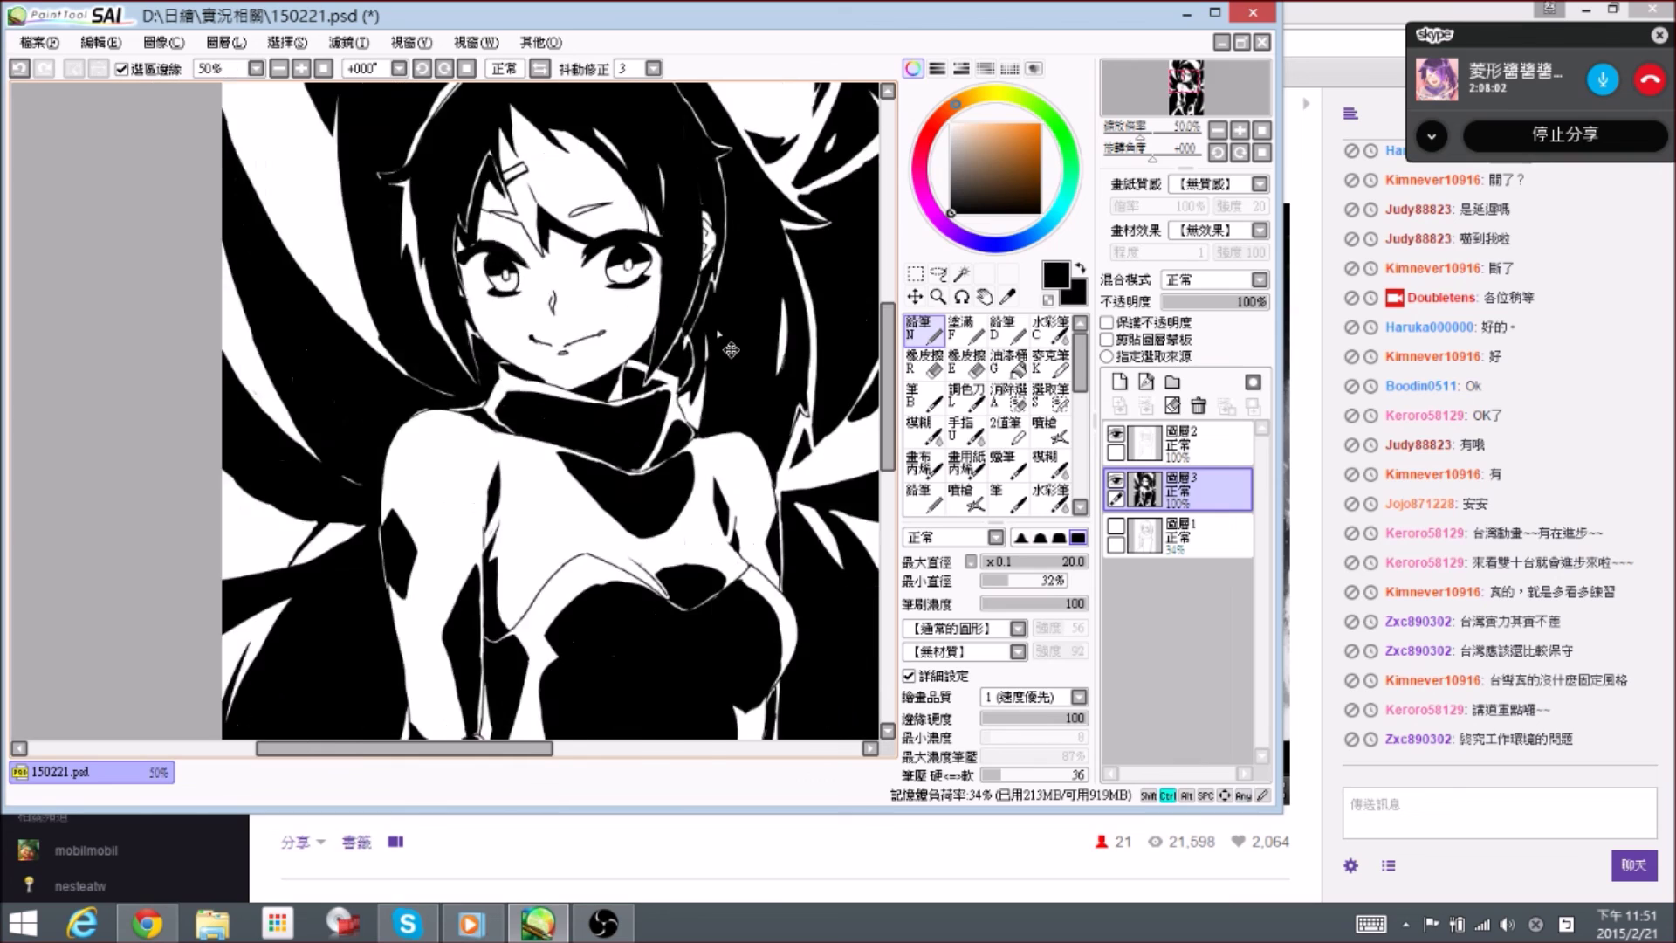
key("ctrl+s")
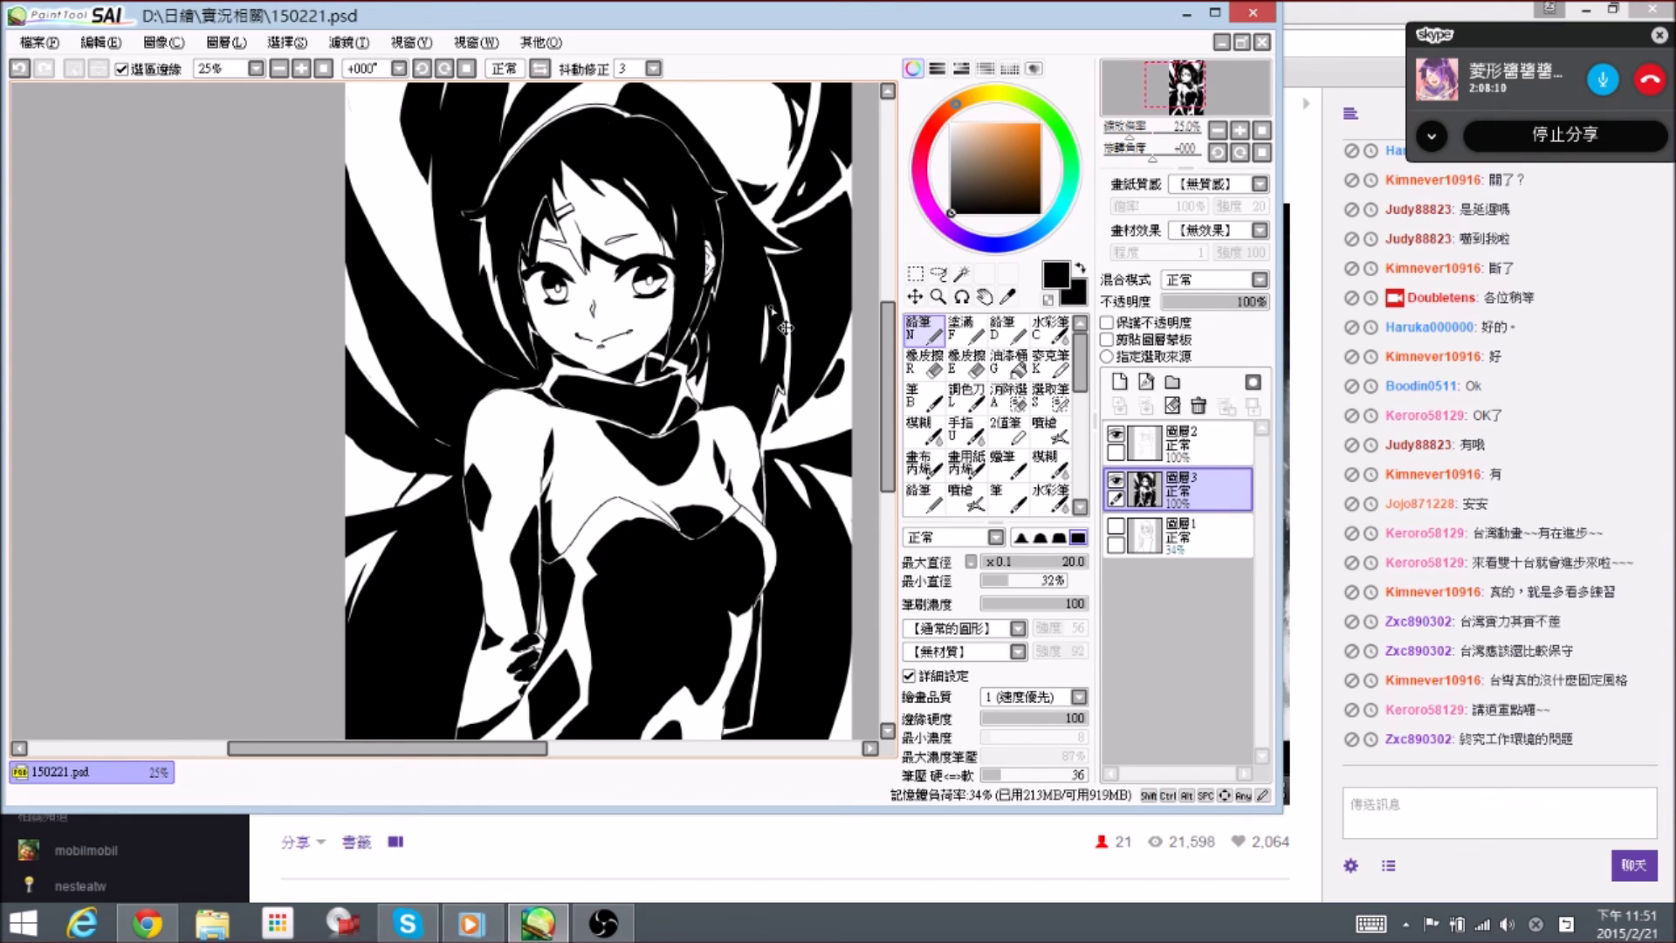
key("ctrl+s")
- Set the Pencil's maximum diameter to 40.0 and refine the white rim along the upper left of the head with Pencil and Eraser
left_click_drag(611, 296, 485, 465)
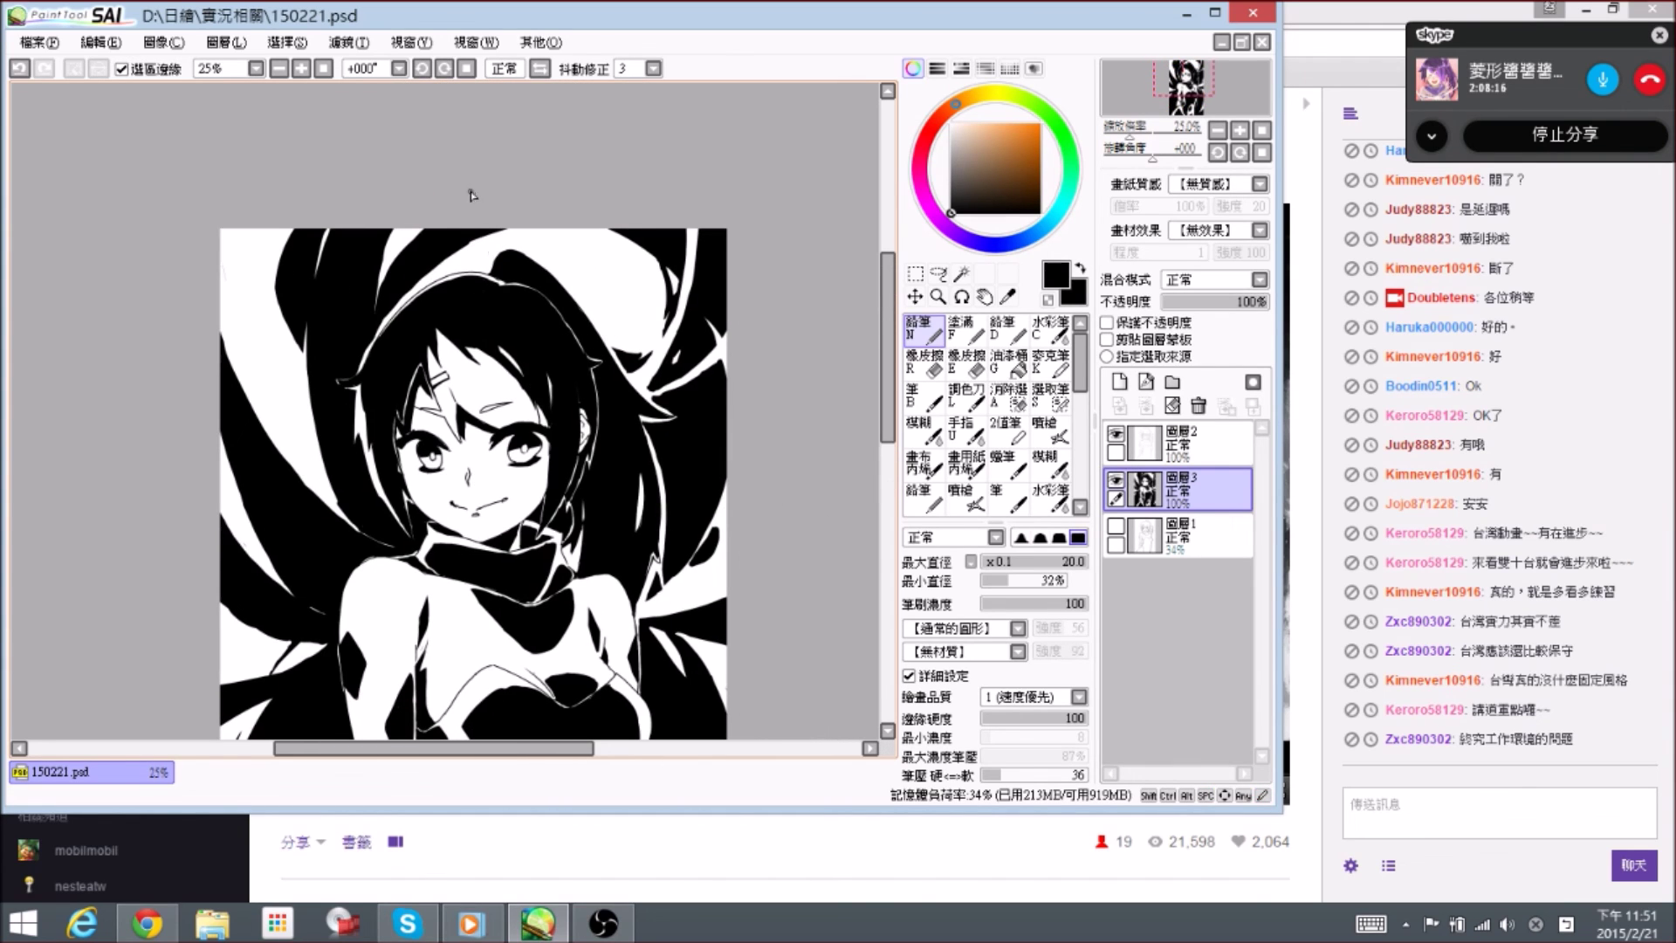
scroll(472, 194, "up", 1)
scroll(471, 247, "up", 1)
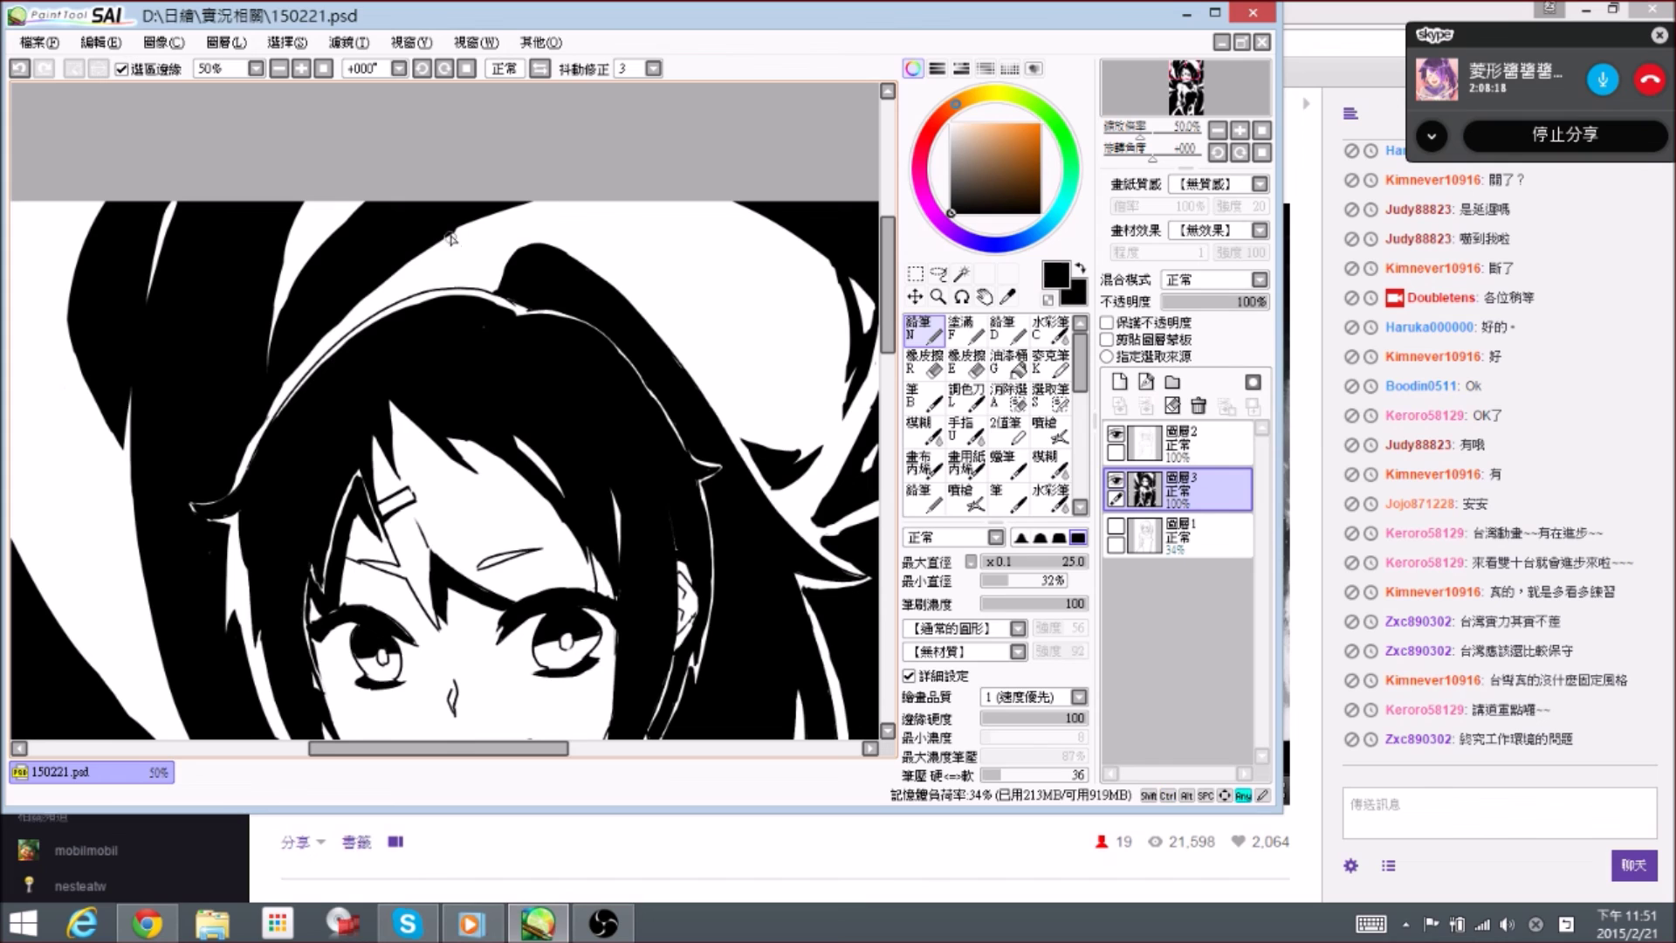
key("bracketright")
left_click_drag(663, 314, 448, 179)
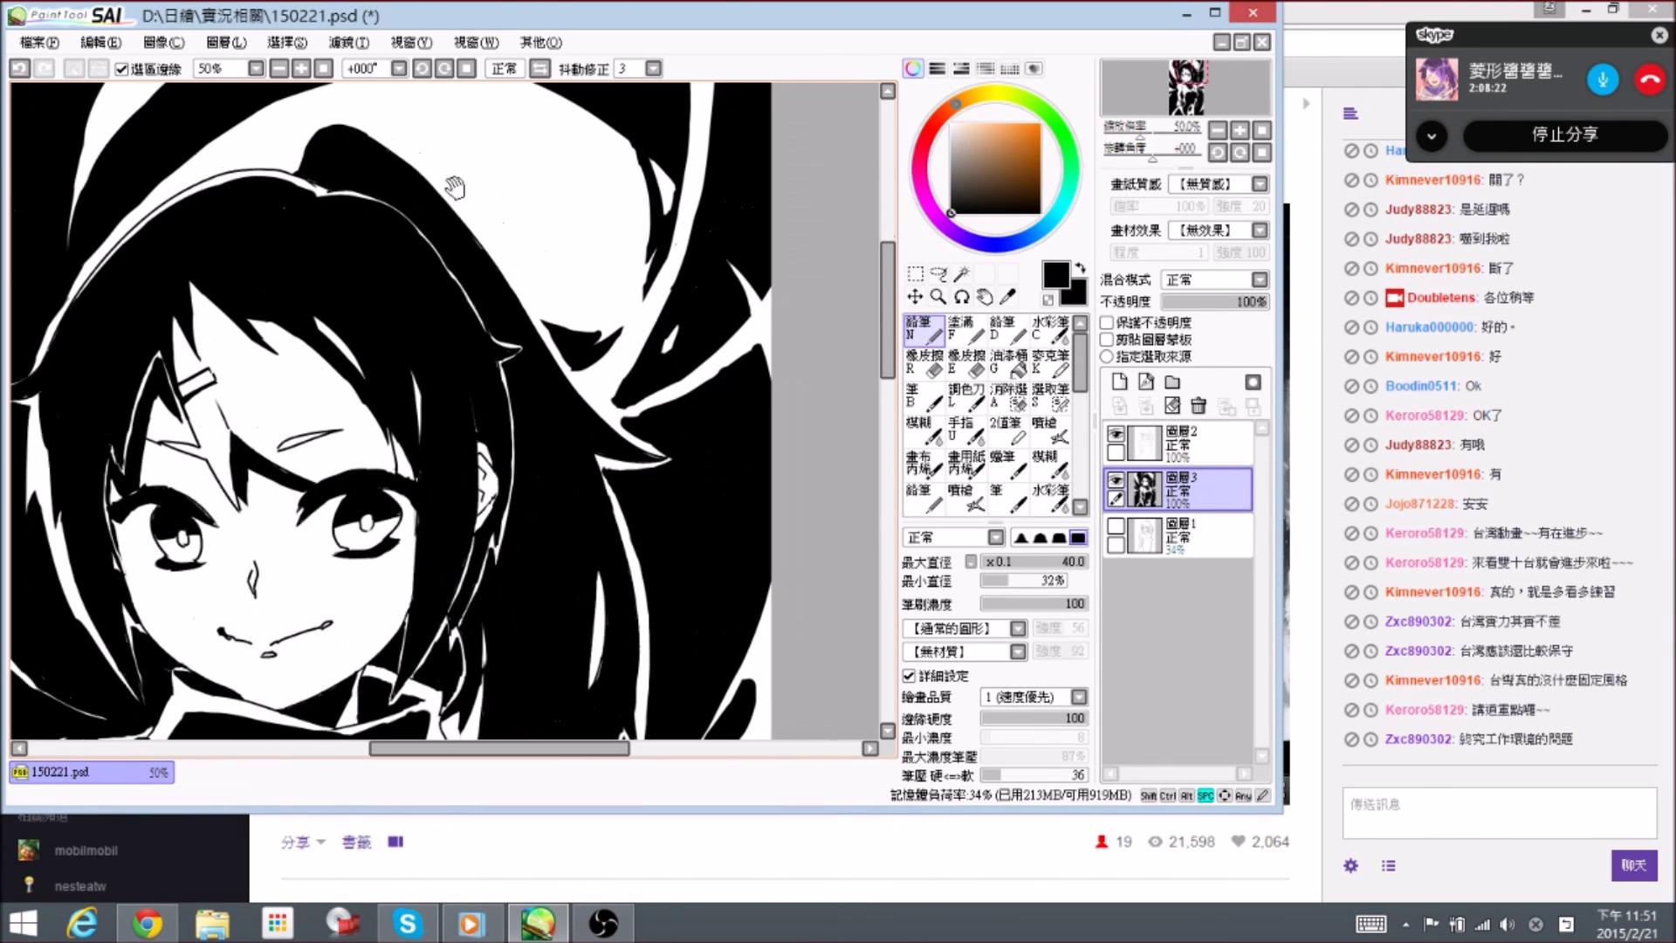
mouse_move(184, 338)
left_mouse_down()
mouse_move(317, 301)
mouse_move(544, 292)
left_mouse_up()
key("e")
left_click_drag(456, 221, 451, 210)
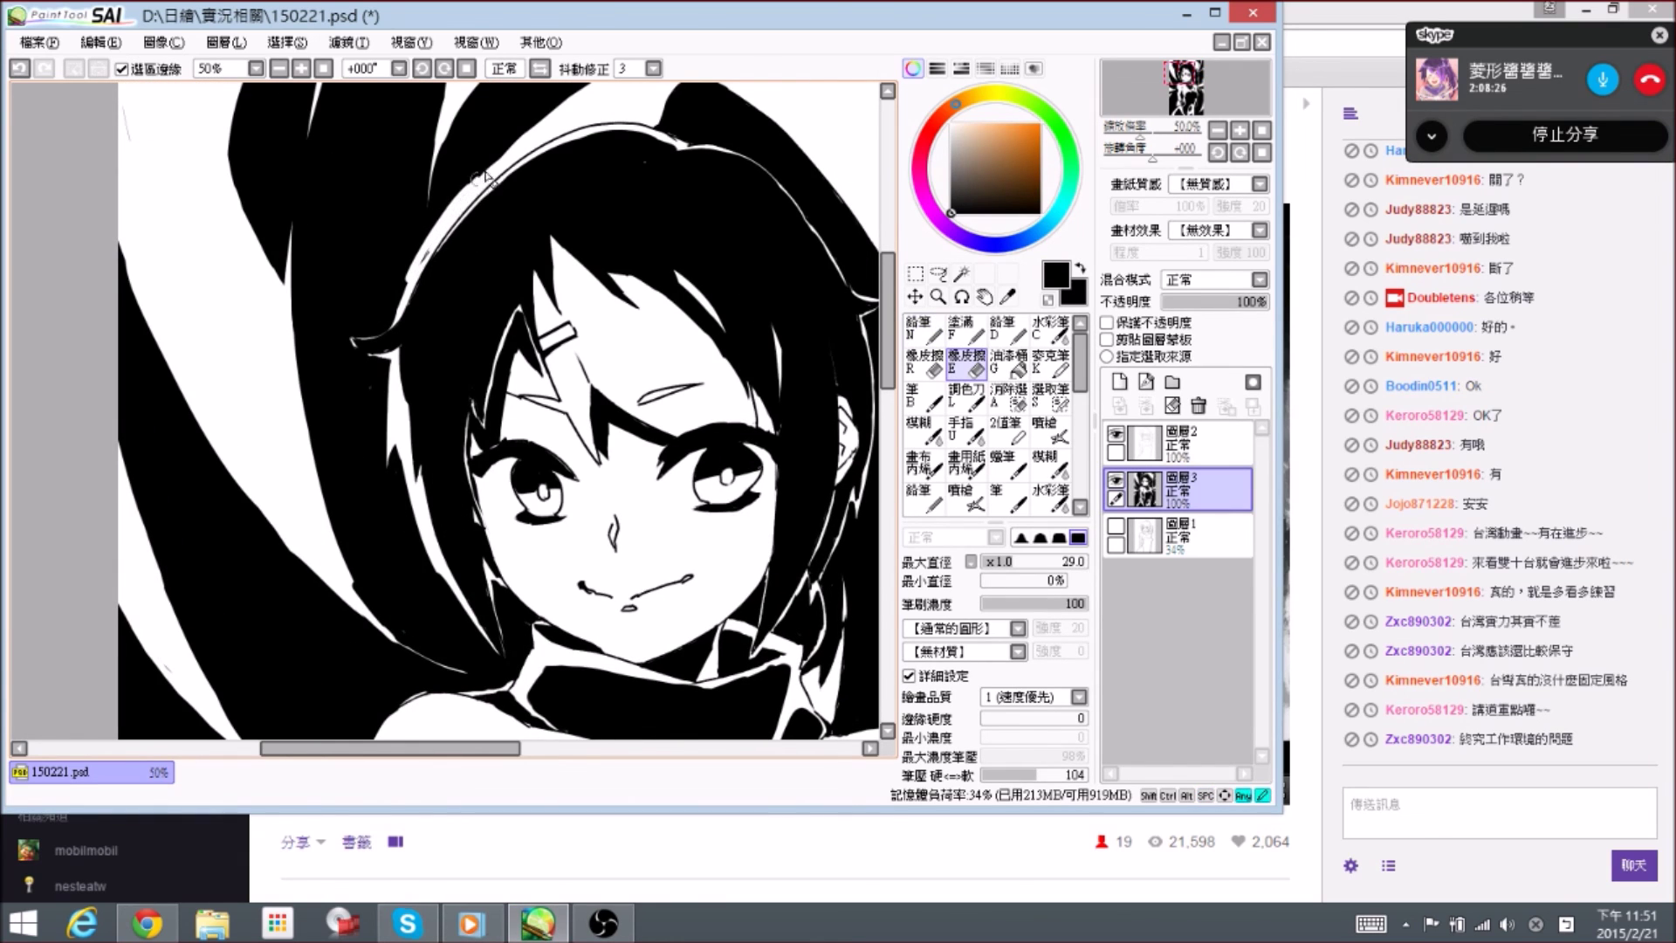
key("n")
left_click_drag(485, 157, 406, 293)
mouse_move(441, 223)
left_mouse_down()
mouse_move(403, 306)
mouse_move(450, 208)
left_mouse_up()
key("e")
key("n")
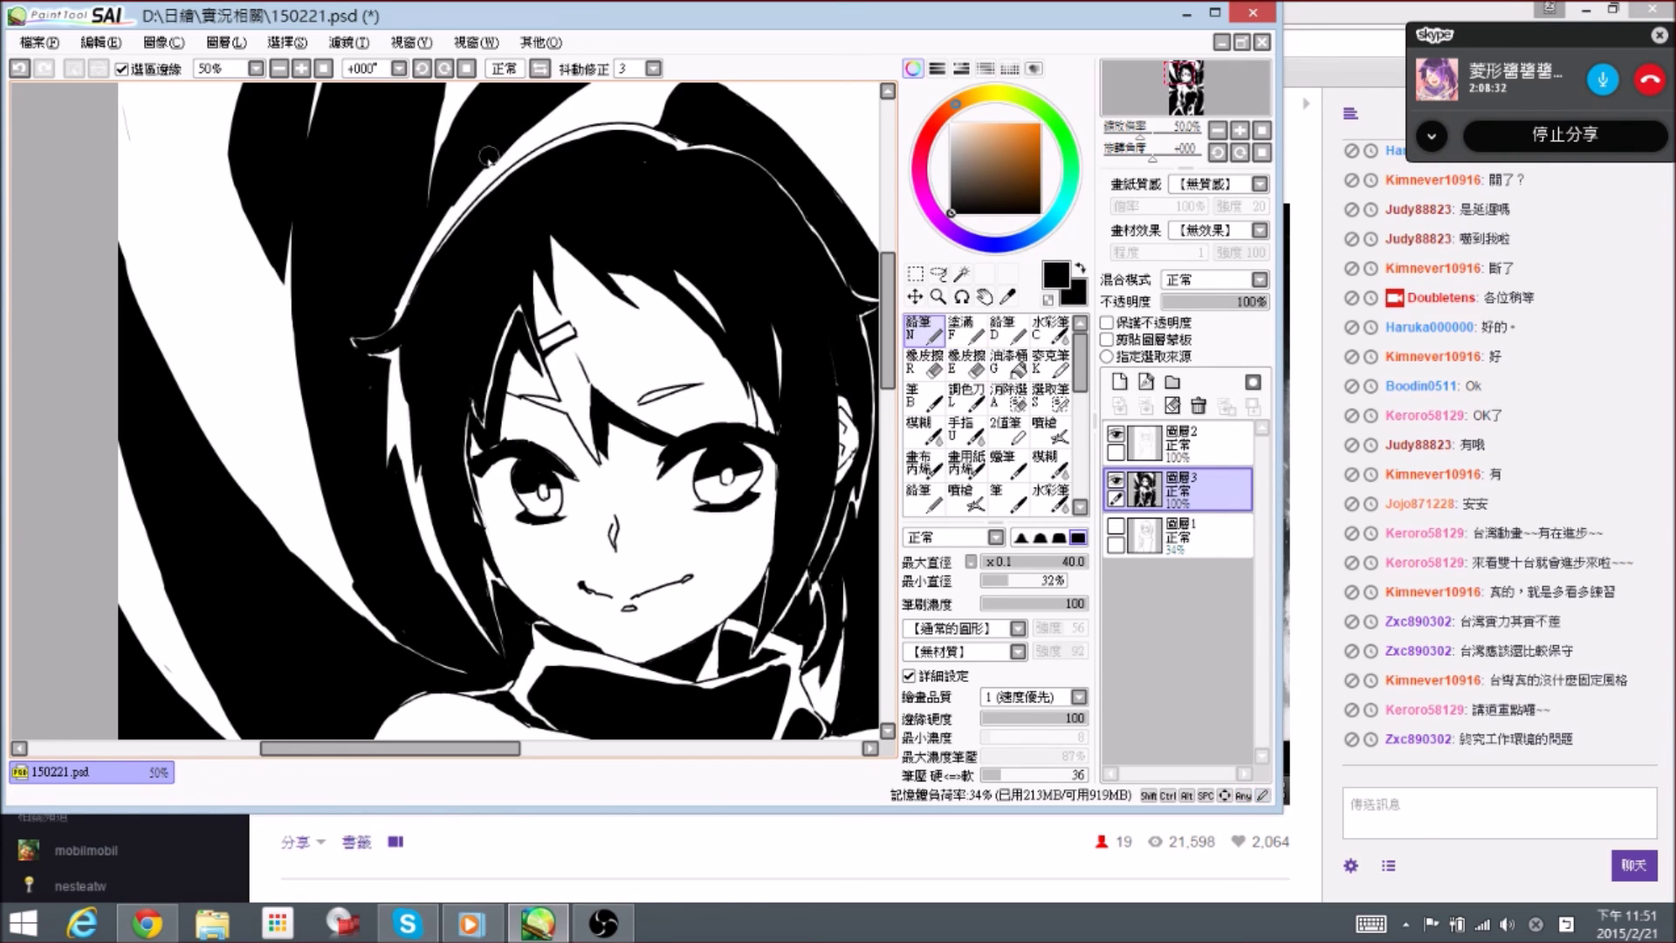
key("e")
key("n")
- Carve a white highlight into the black hair at the upper right of the crown and shape it with Eraser and Pencil
left_click_drag(681, 252, 448, 244)
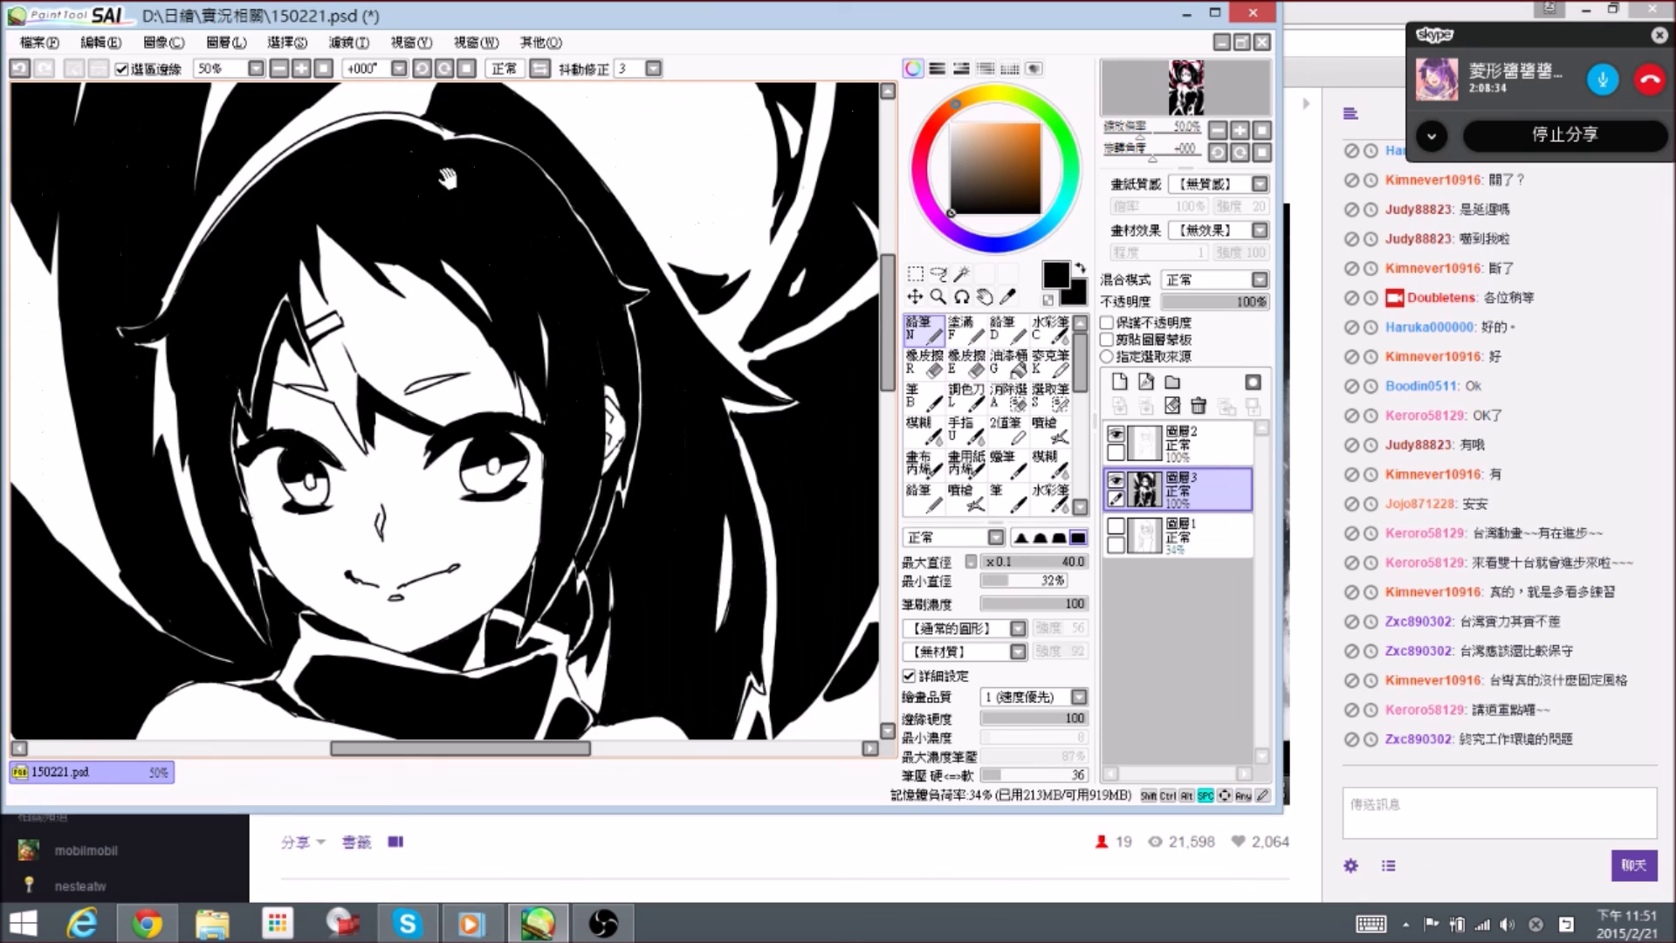
left_click_drag(641, 446, 569, 483)
key("e")
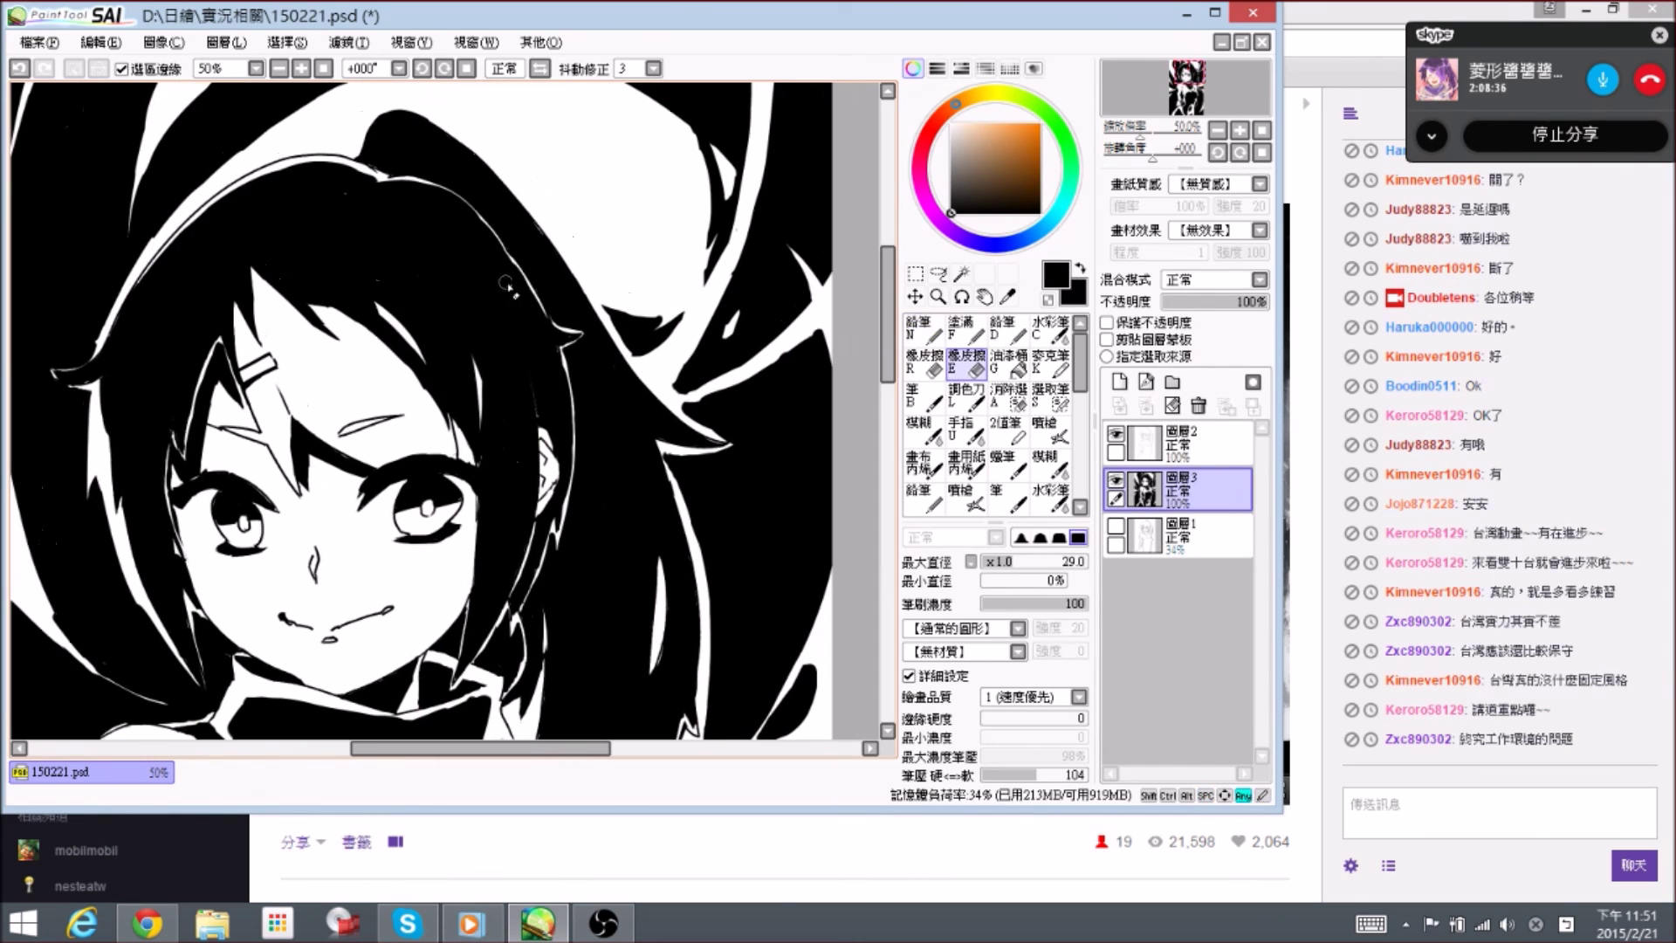
mouse_move(493, 266)
left_mouse_down()
mouse_move(516, 296)
mouse_move(520, 279)
mouse_move(492, 294)
mouse_move(483, 260)
mouse_move(507, 262)
mouse_move(480, 267)
mouse_move(474, 299)
mouse_move(501, 325)
mouse_move(507, 299)
mouse_move(500, 323)
mouse_move(460, 312)
mouse_move(496, 346)
mouse_move(505, 291)
mouse_move(499, 305)
mouse_move(525, 284)
mouse_move(492, 308)
mouse_move(529, 297)
mouse_move(494, 312)
left_mouse_up()
key("n")
key("e")
key("n")
key("e")
key("n")
- Look over the face, bangs and whole composition, and save the drawing with the new hair highlight
key("space")
left_click_drag(535, 402, 511, 276)
key("space")
mouse_move(211, 482)
left_mouse_down()
mouse_move(230, 506)
mouse_move(348, 419)
left_mouse_up()
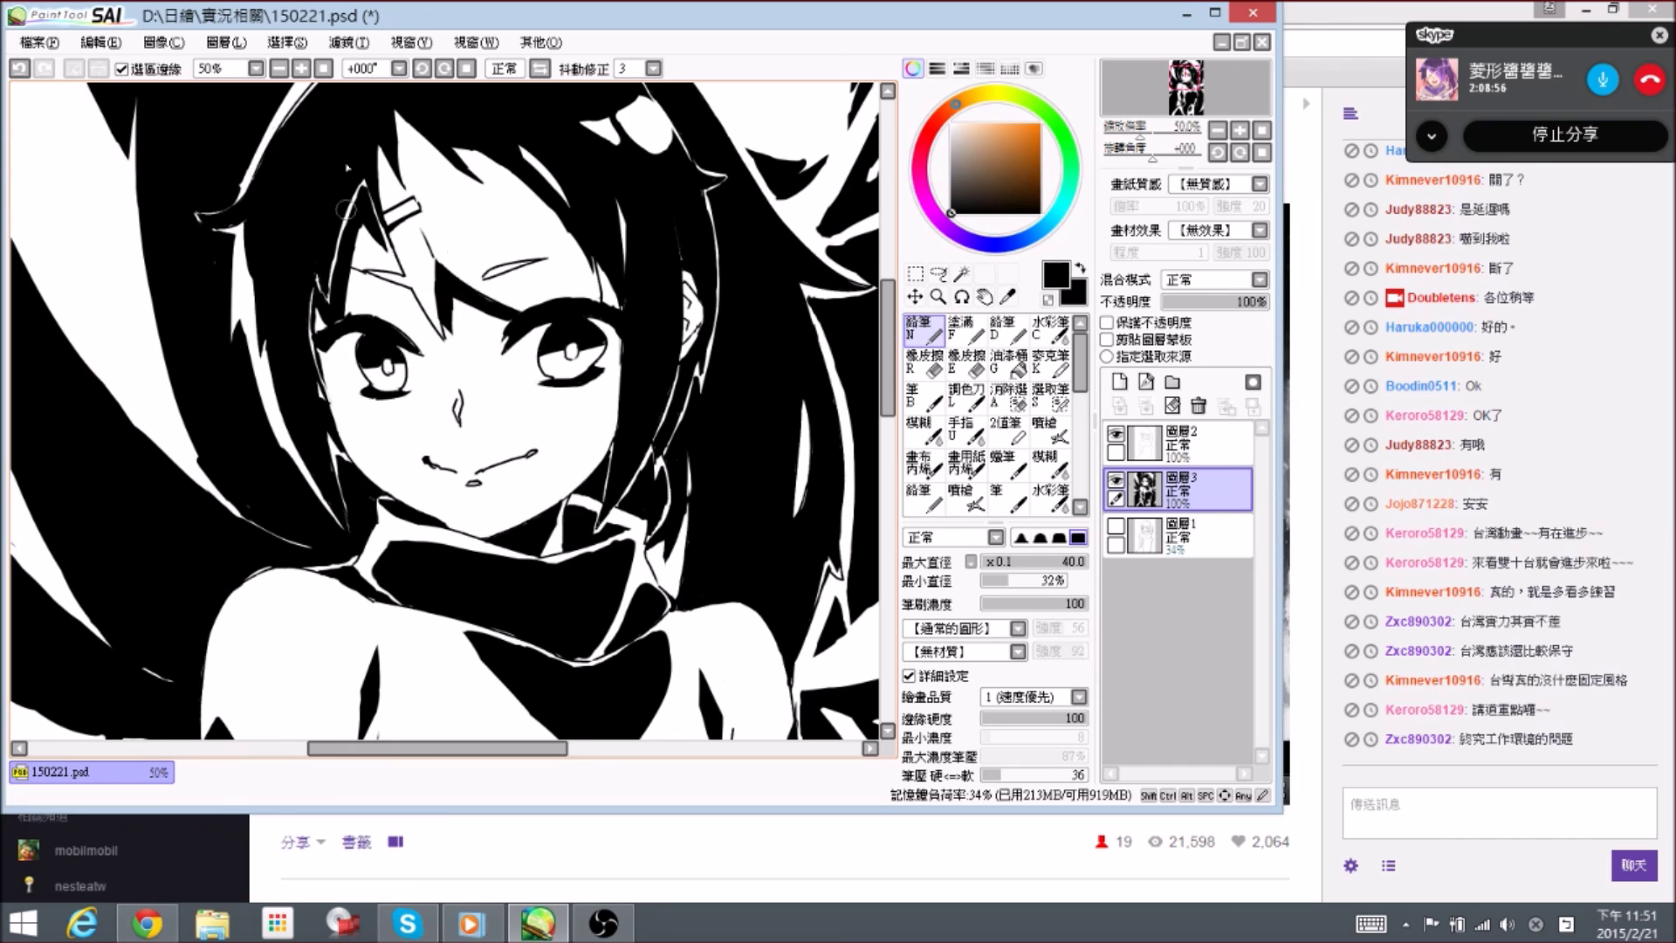
scroll(331, 372, "down", 3)
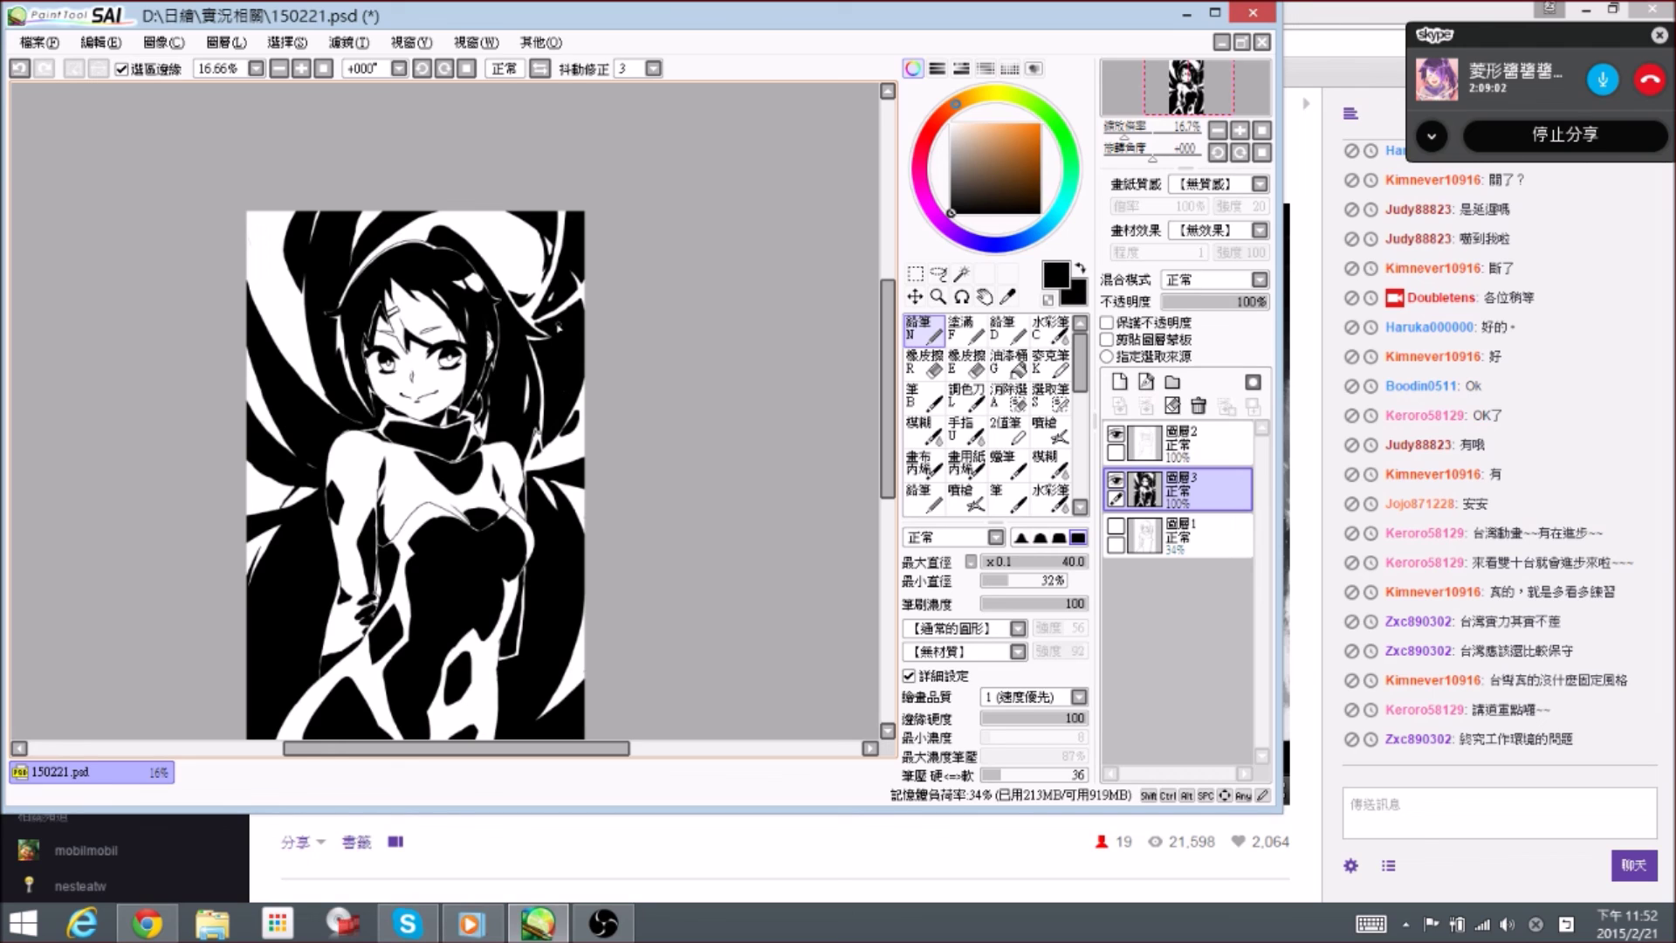
key("ctrl+s")
- Refine the pointed end of the long white hair strand above the right-hand shoulder with Pencil and Eraser strokes
scroll(553, 421, "up", 4)
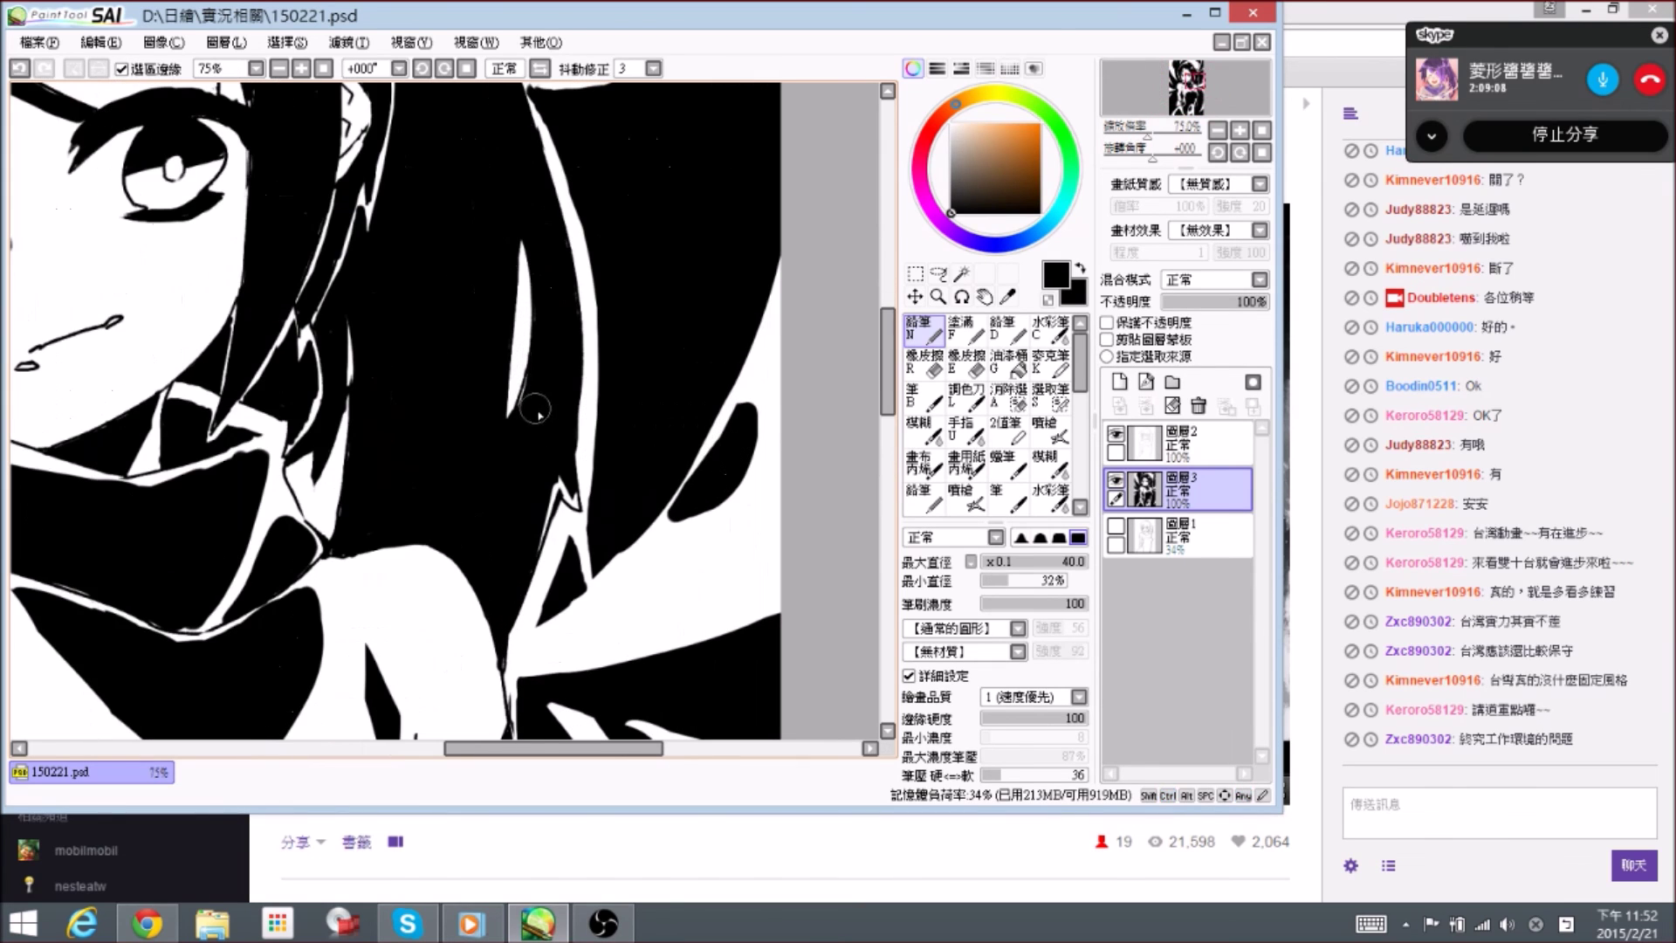
mouse_move(572, 445)
left_mouse_down()
mouse_move(575, 400)
mouse_move(531, 505)
left_mouse_up()
key("e")
key("n")
left_click_drag(559, 389, 524, 485)
left_click_drag(550, 417, 528, 468)
key("e")
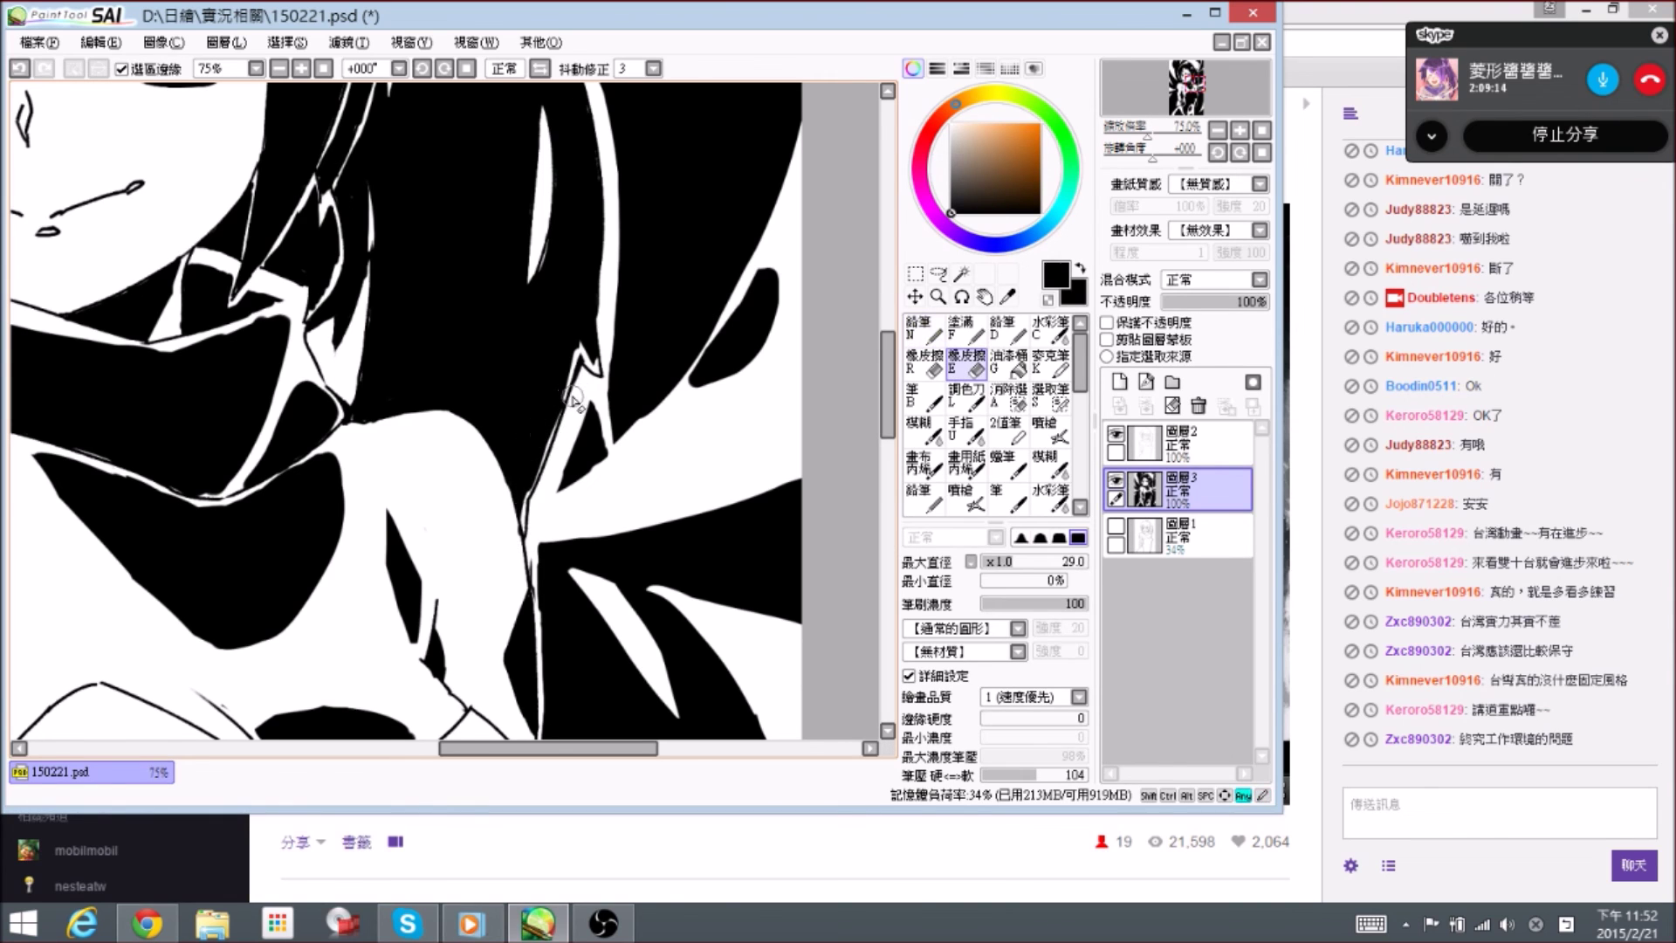
key("n")
- Review the full figure after the hair strand touch-up and save the file
scroll(524, 319, "up", 3)
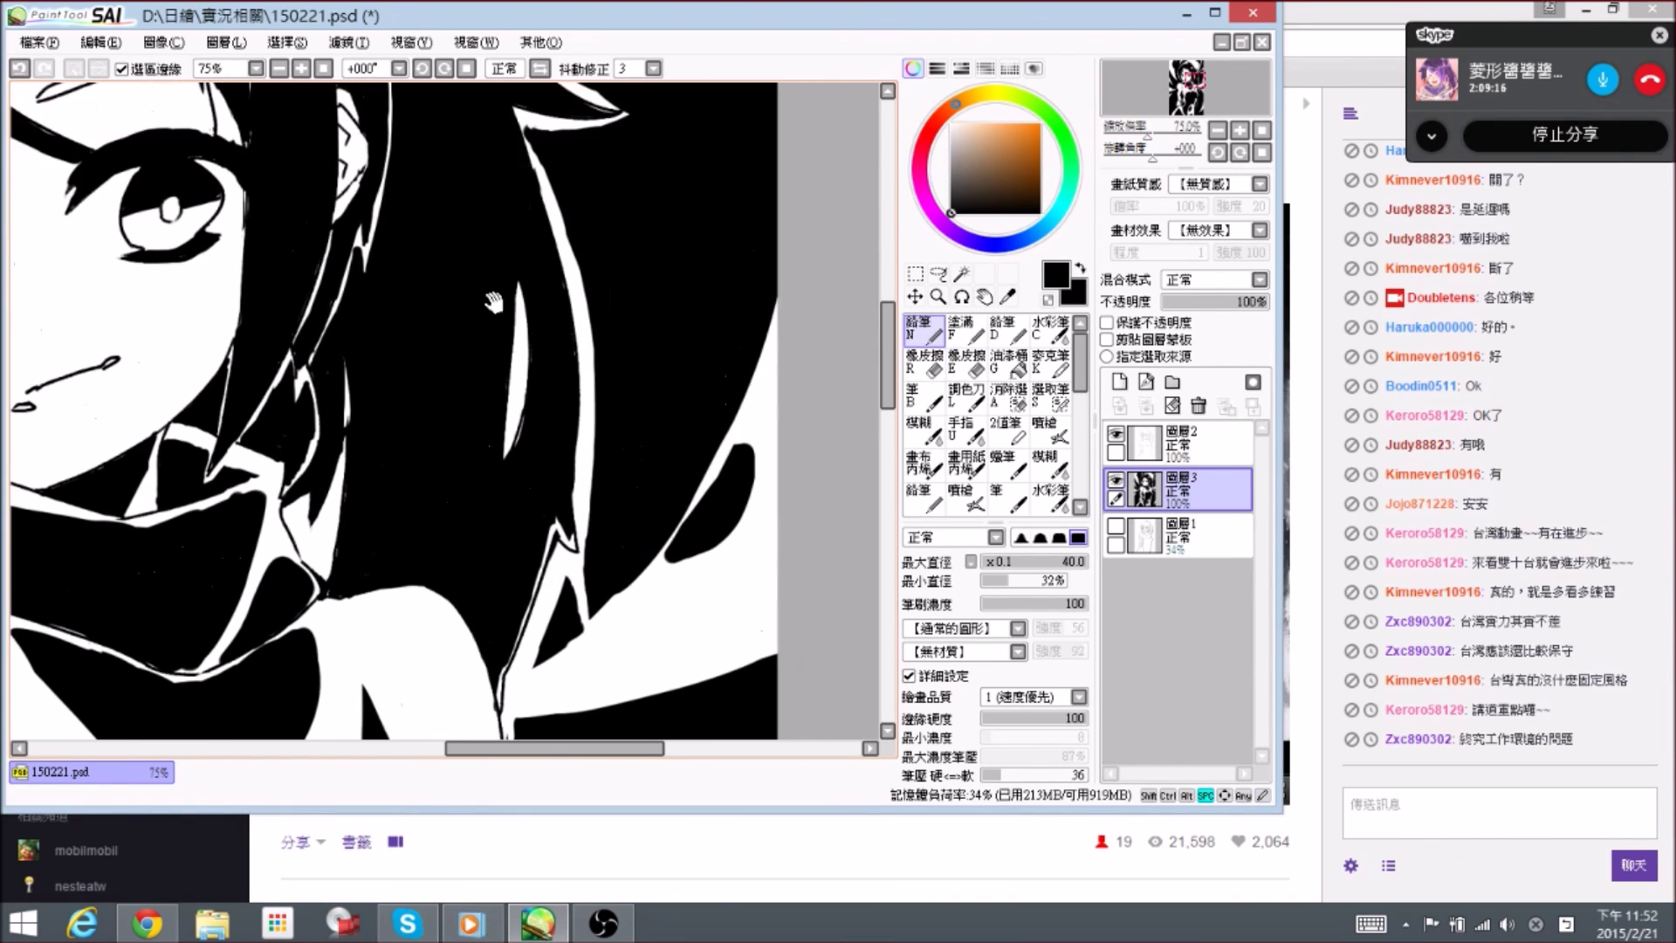
scroll(524, 323, "down", 5)
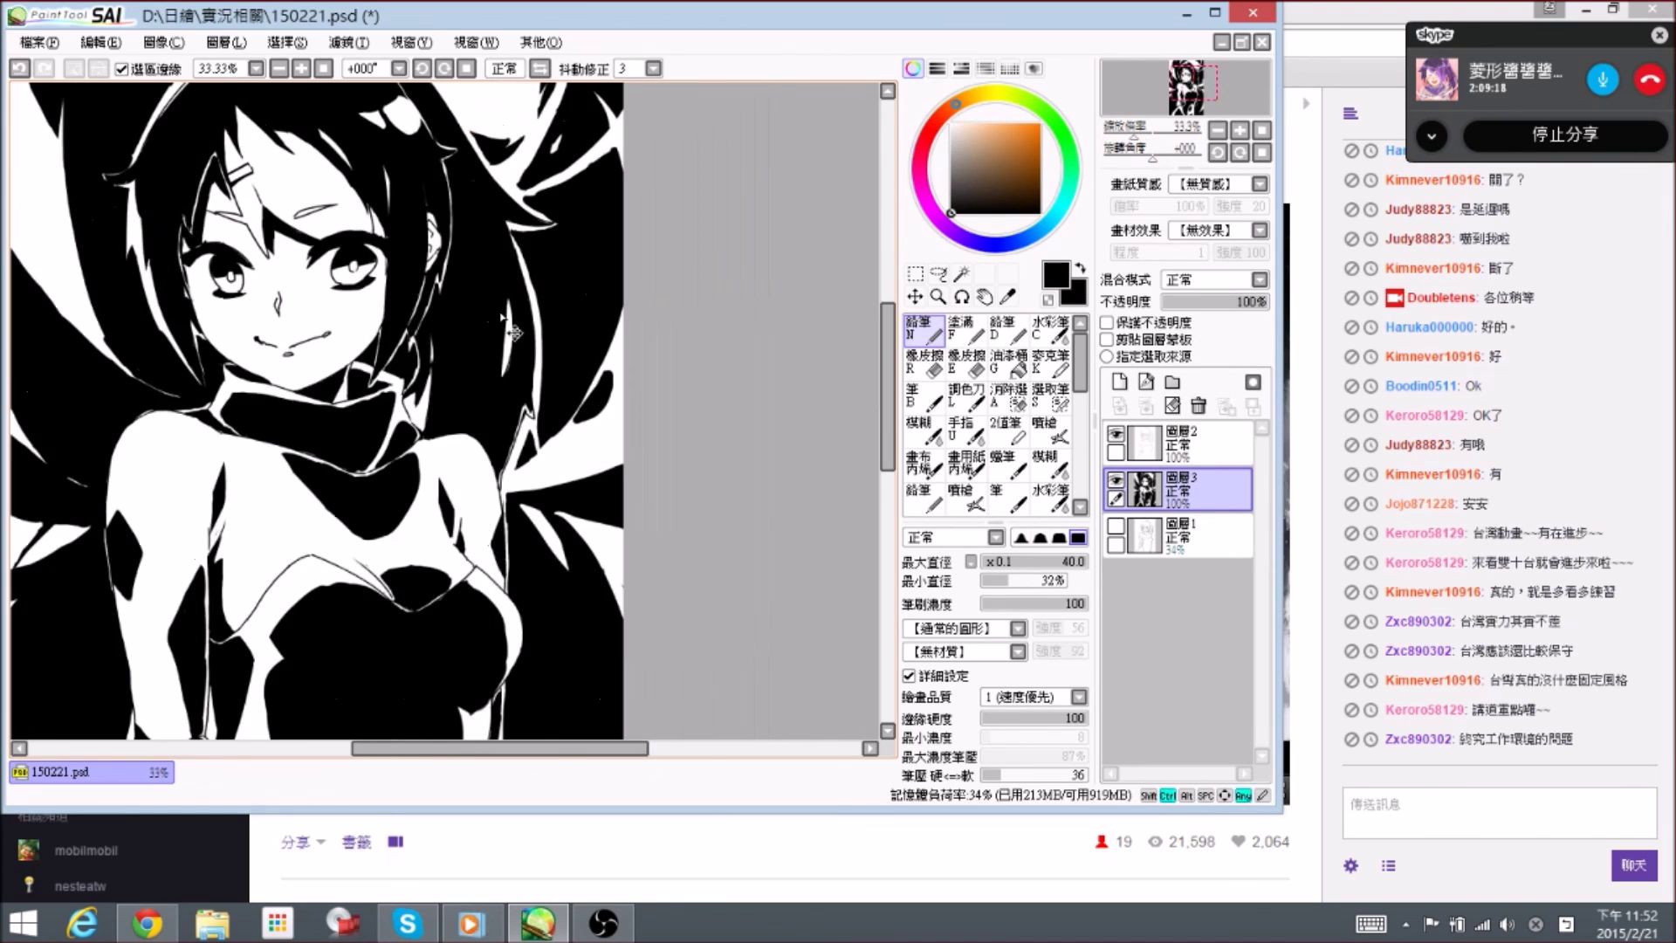
left_click_drag(549, 311, 649, 333)
key("ctrl+s")
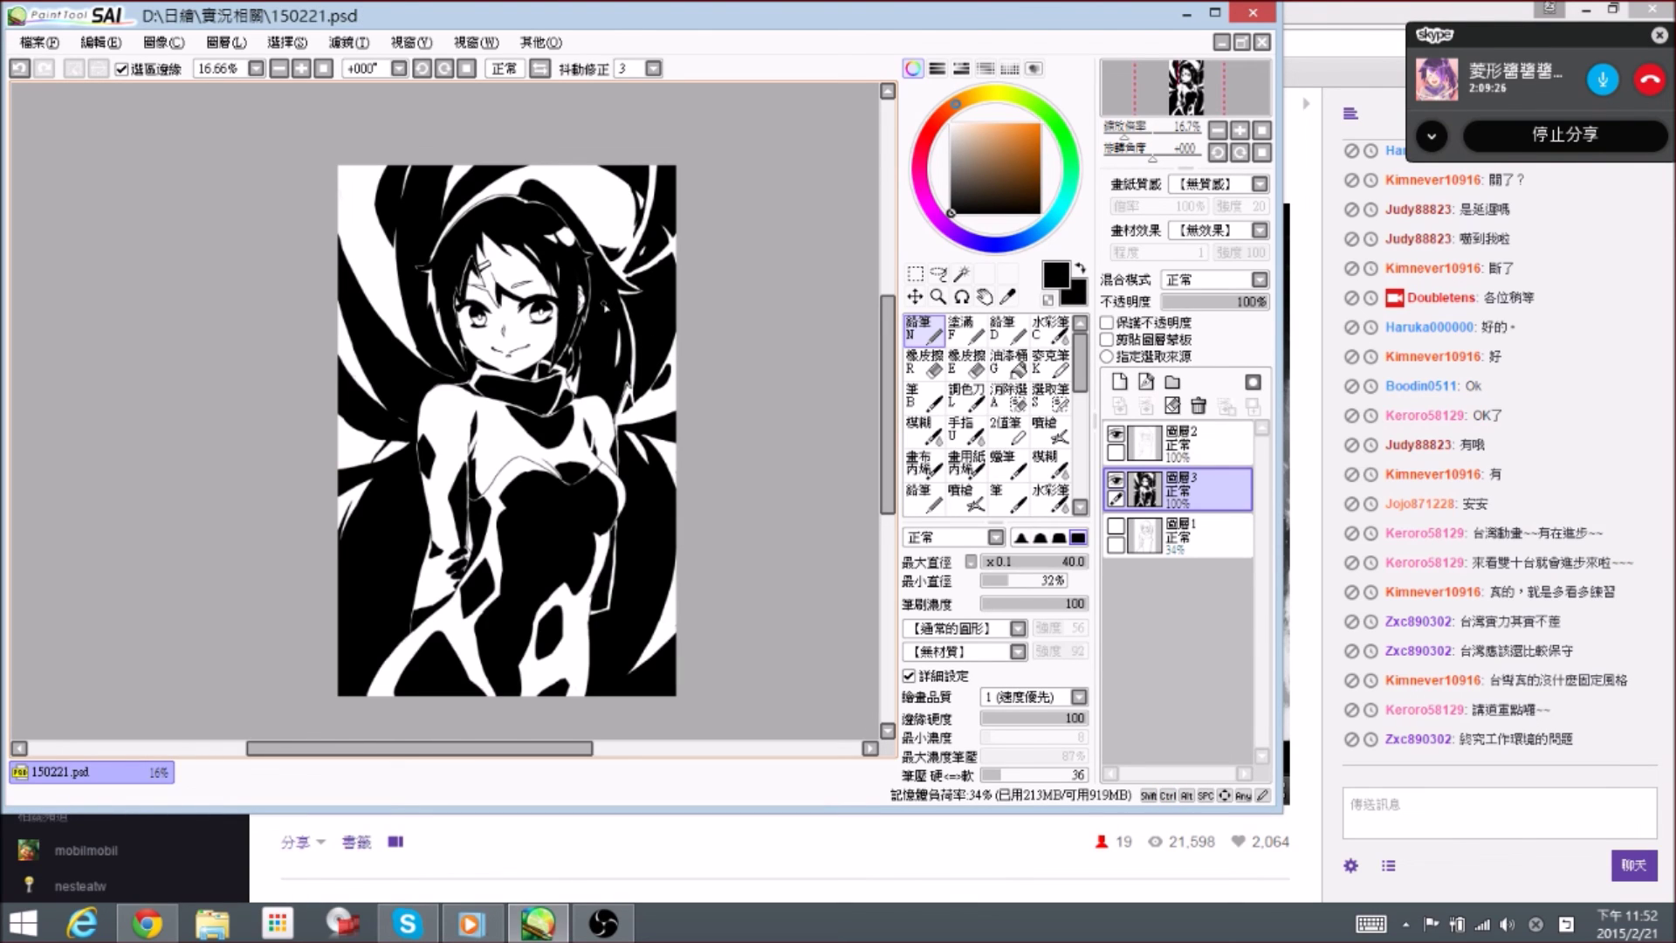
key("ctrl+s")
key("ctrl+s")
key("ctrl+s")
key("ctrl+s")
scroll(617, 324, "up", 1)
scroll(618, 324, "down", 1)
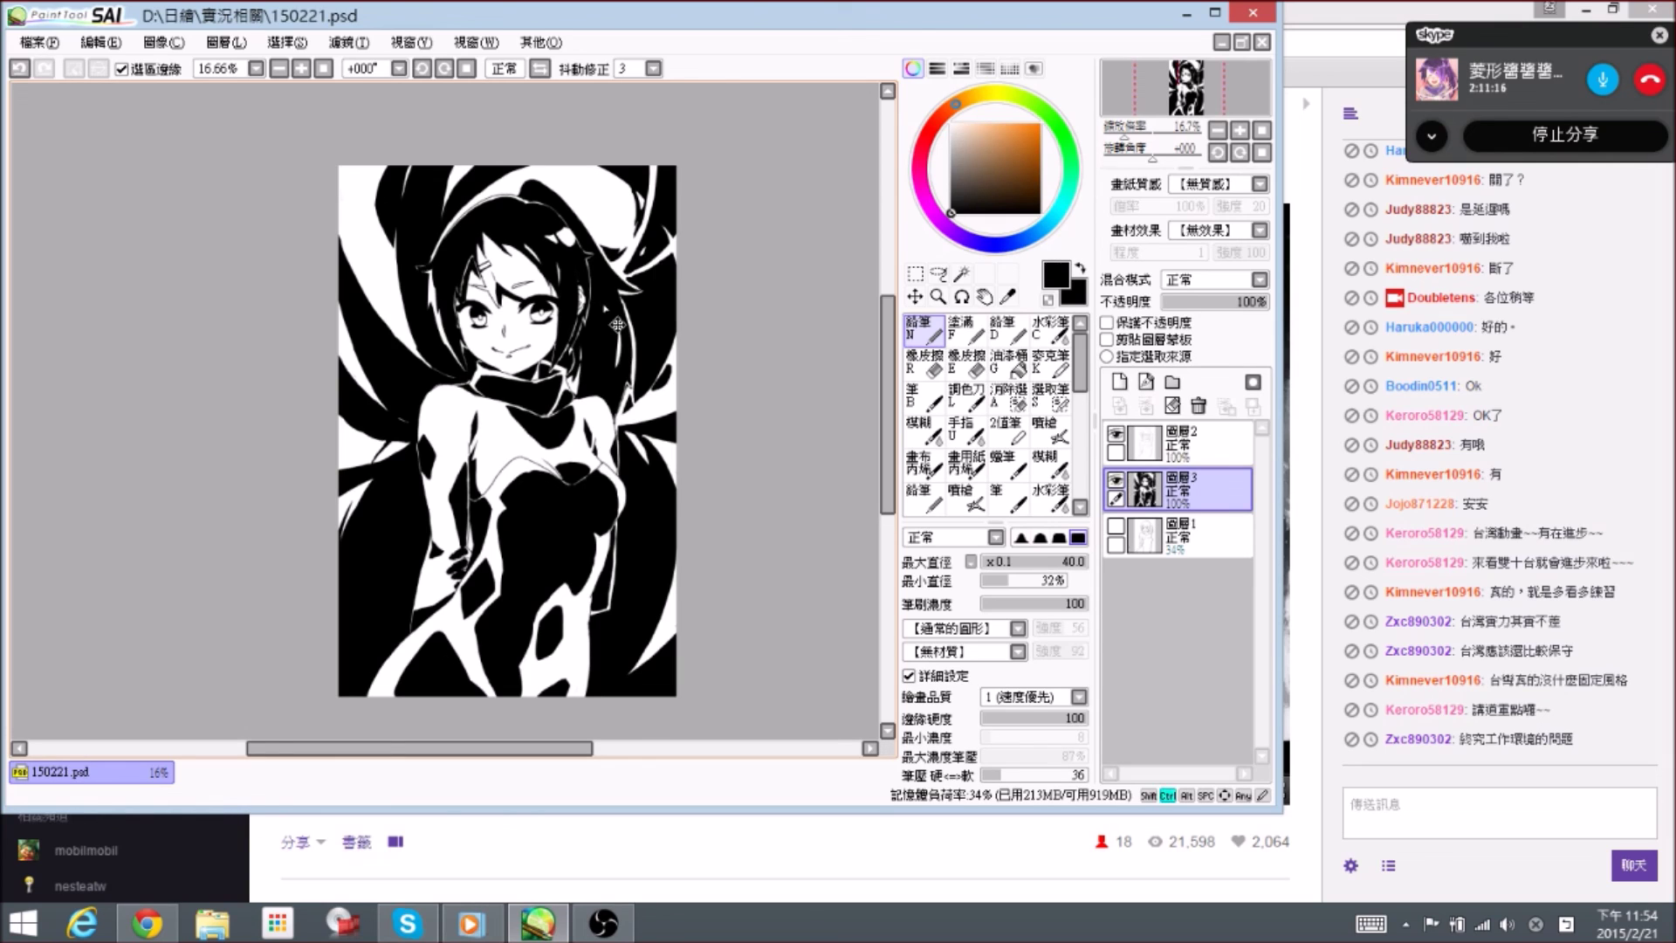
key("ctrl+s")
key("ctrl+s")
key("ctrl+s")
key("ctrl+s")
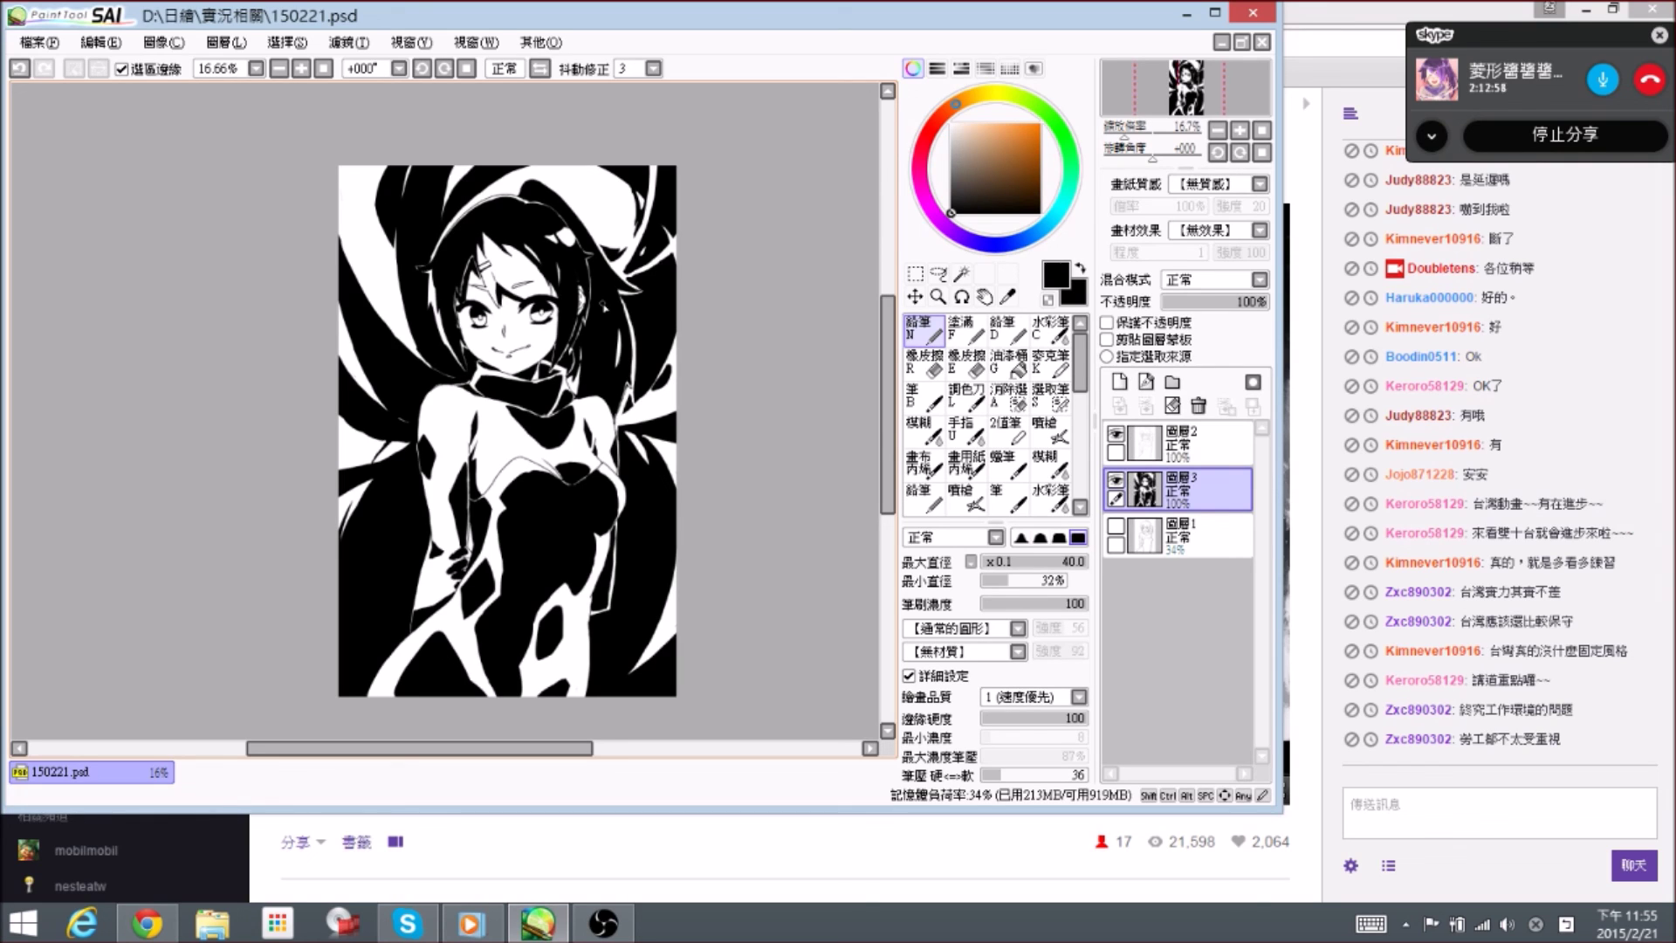
key("ctrl+s")
key("ctrl+s")
key("ctrl+s")
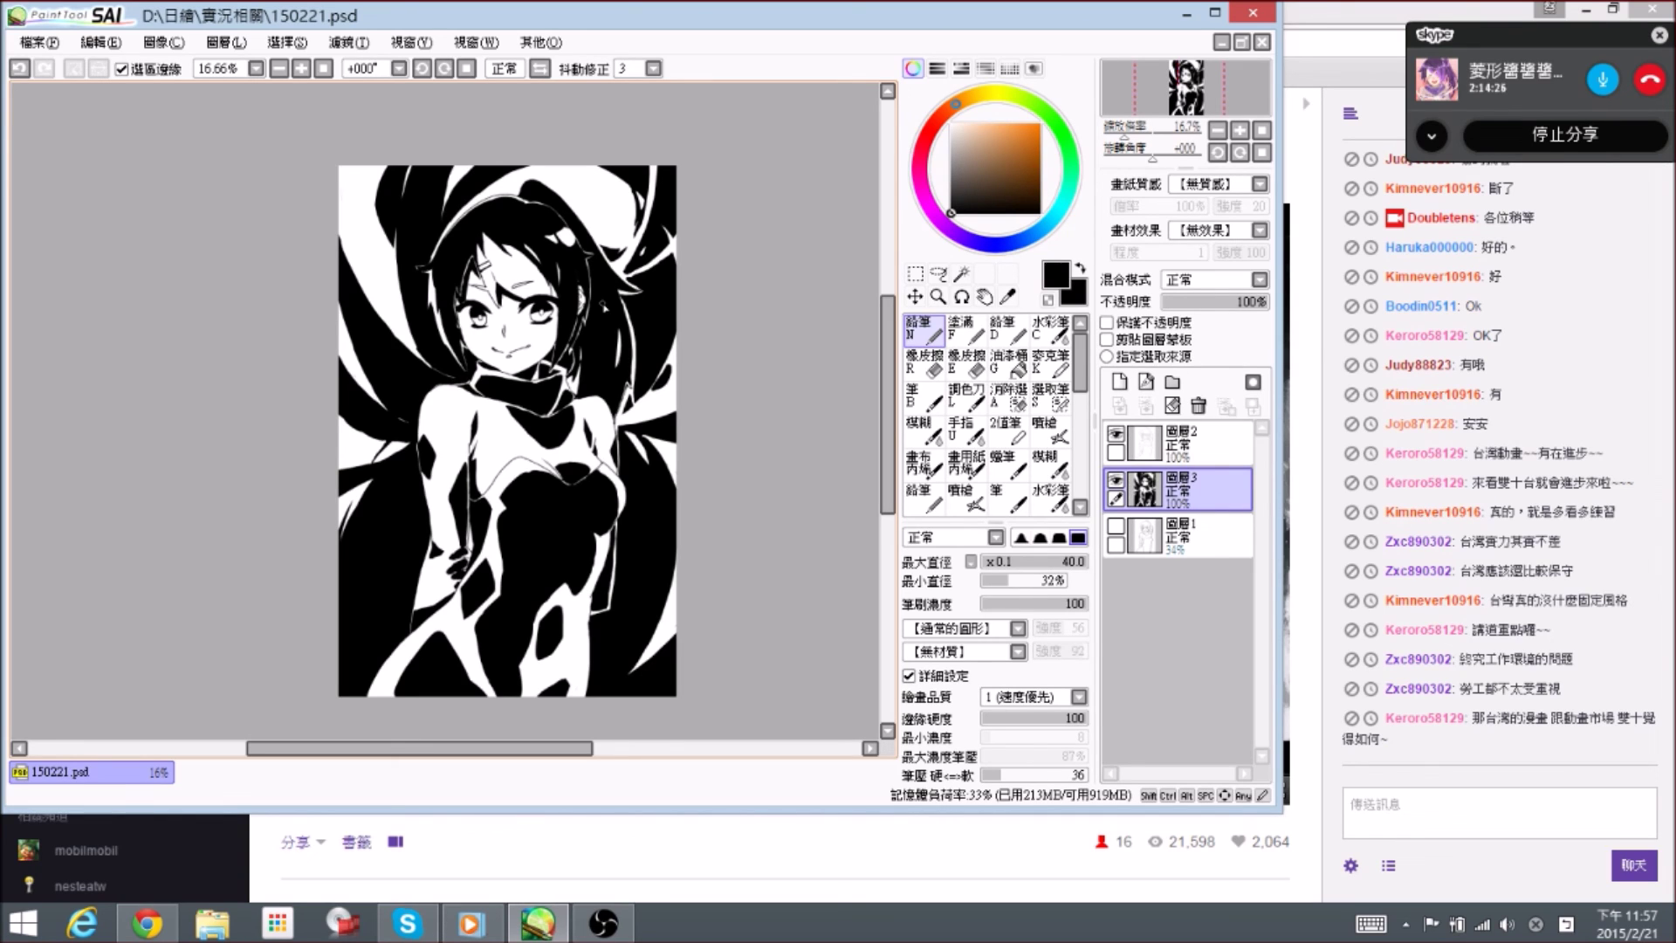
key("ctrl+s")
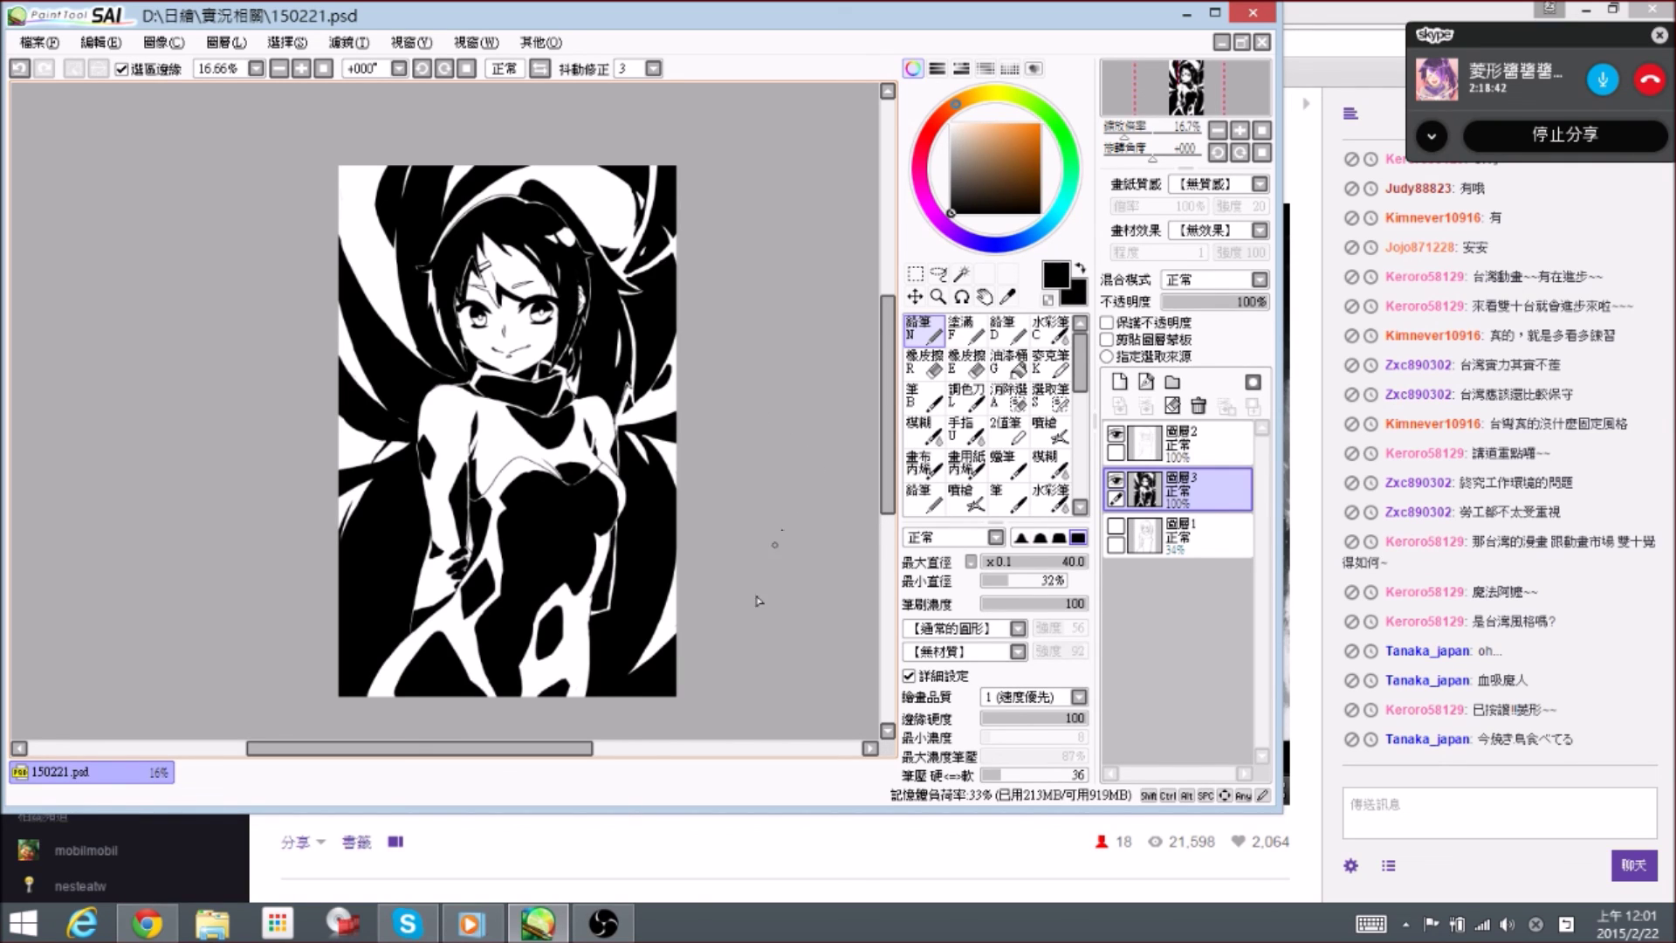
- Switch to the Open Broadcaster Software window
left_click(604, 923)
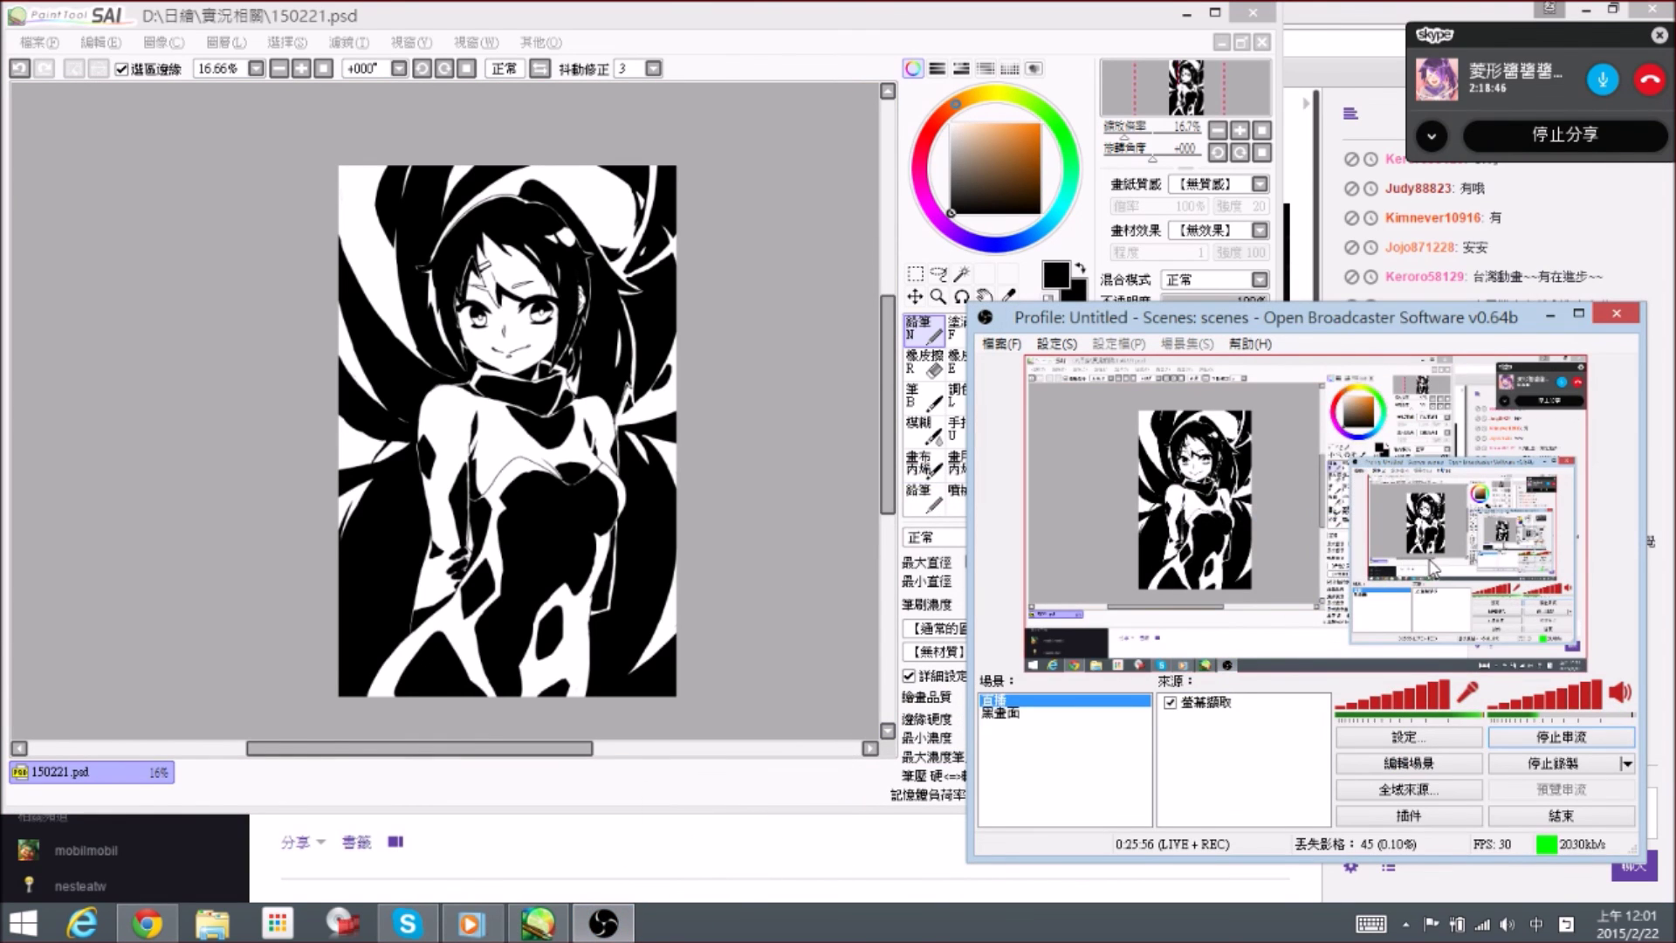